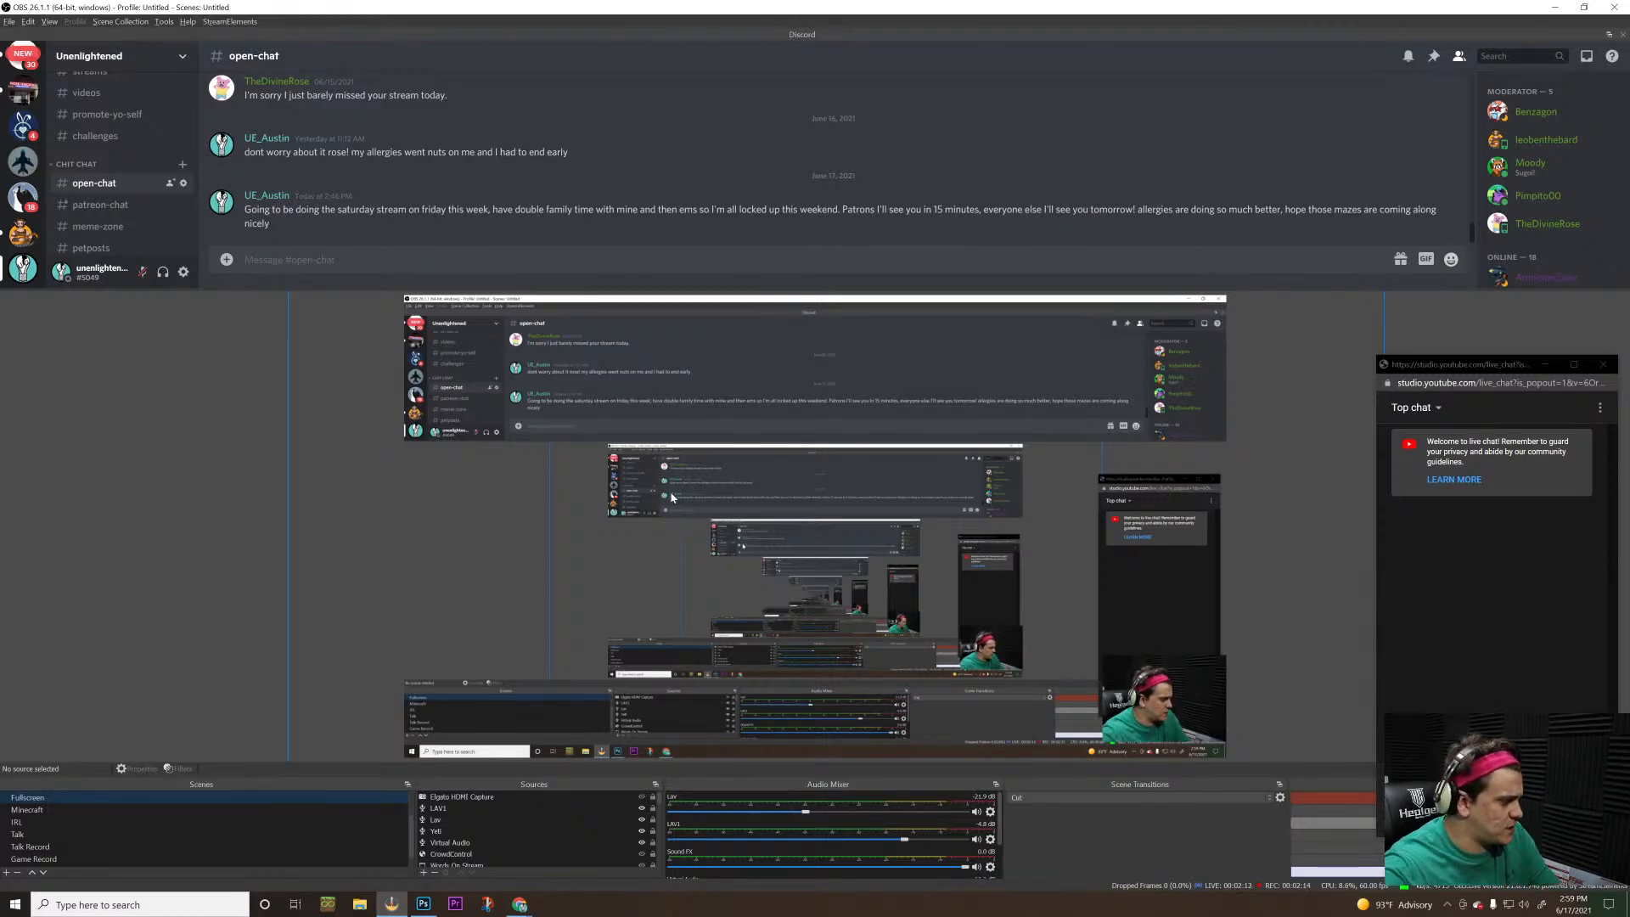
{"action": "key", "text": "alt+Tab"}
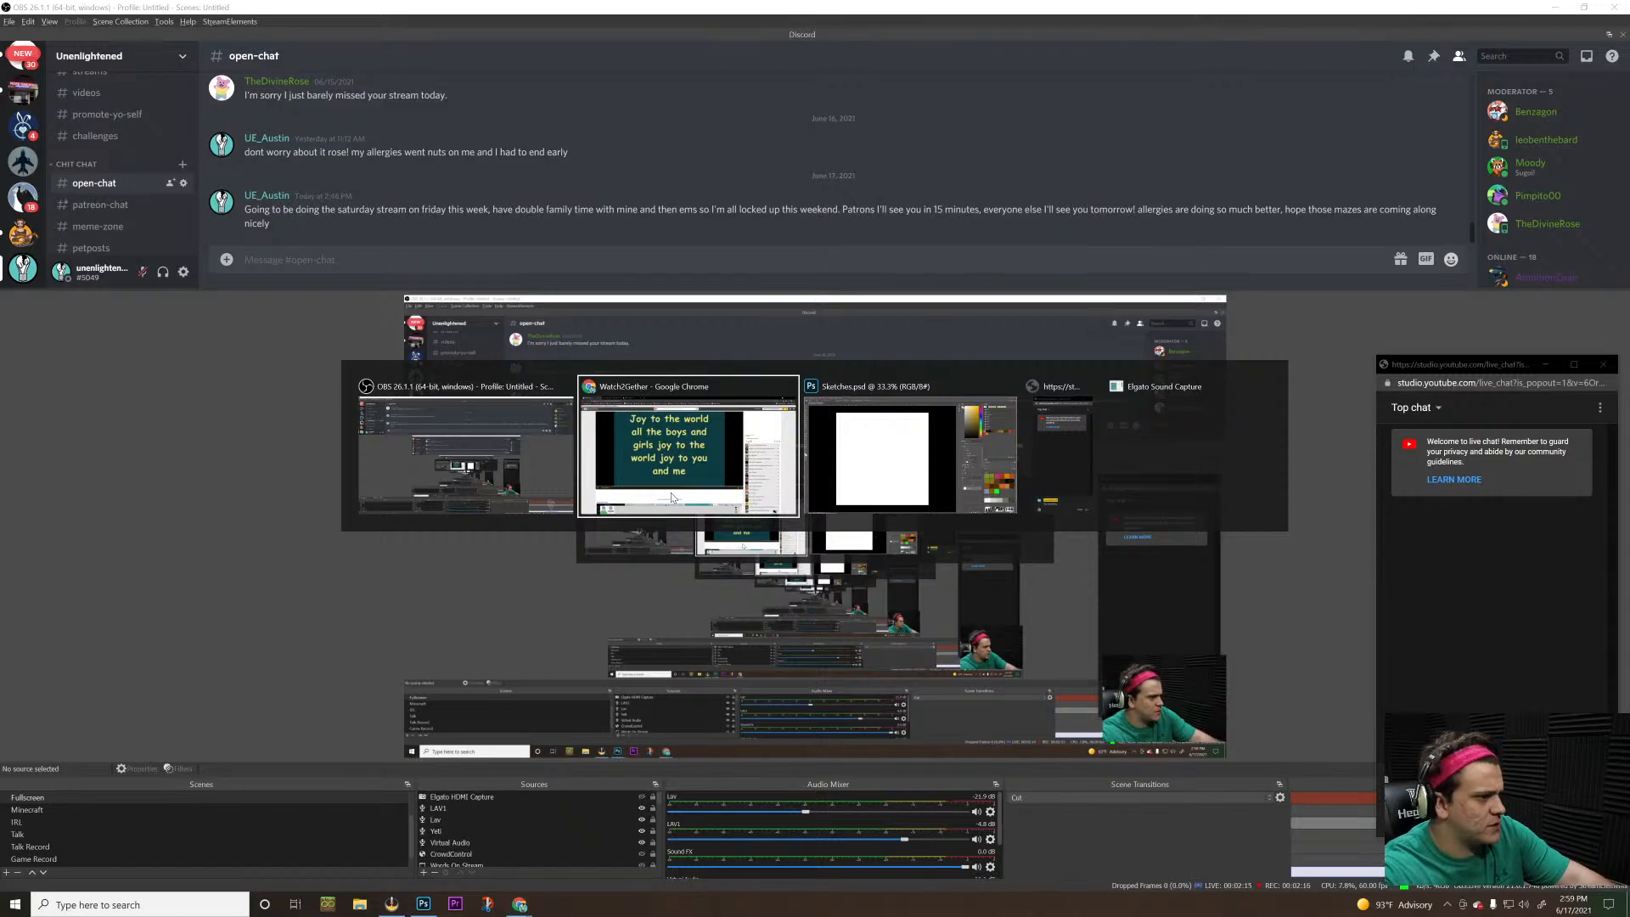
{"action": "key", "text": "alt+Tab"}
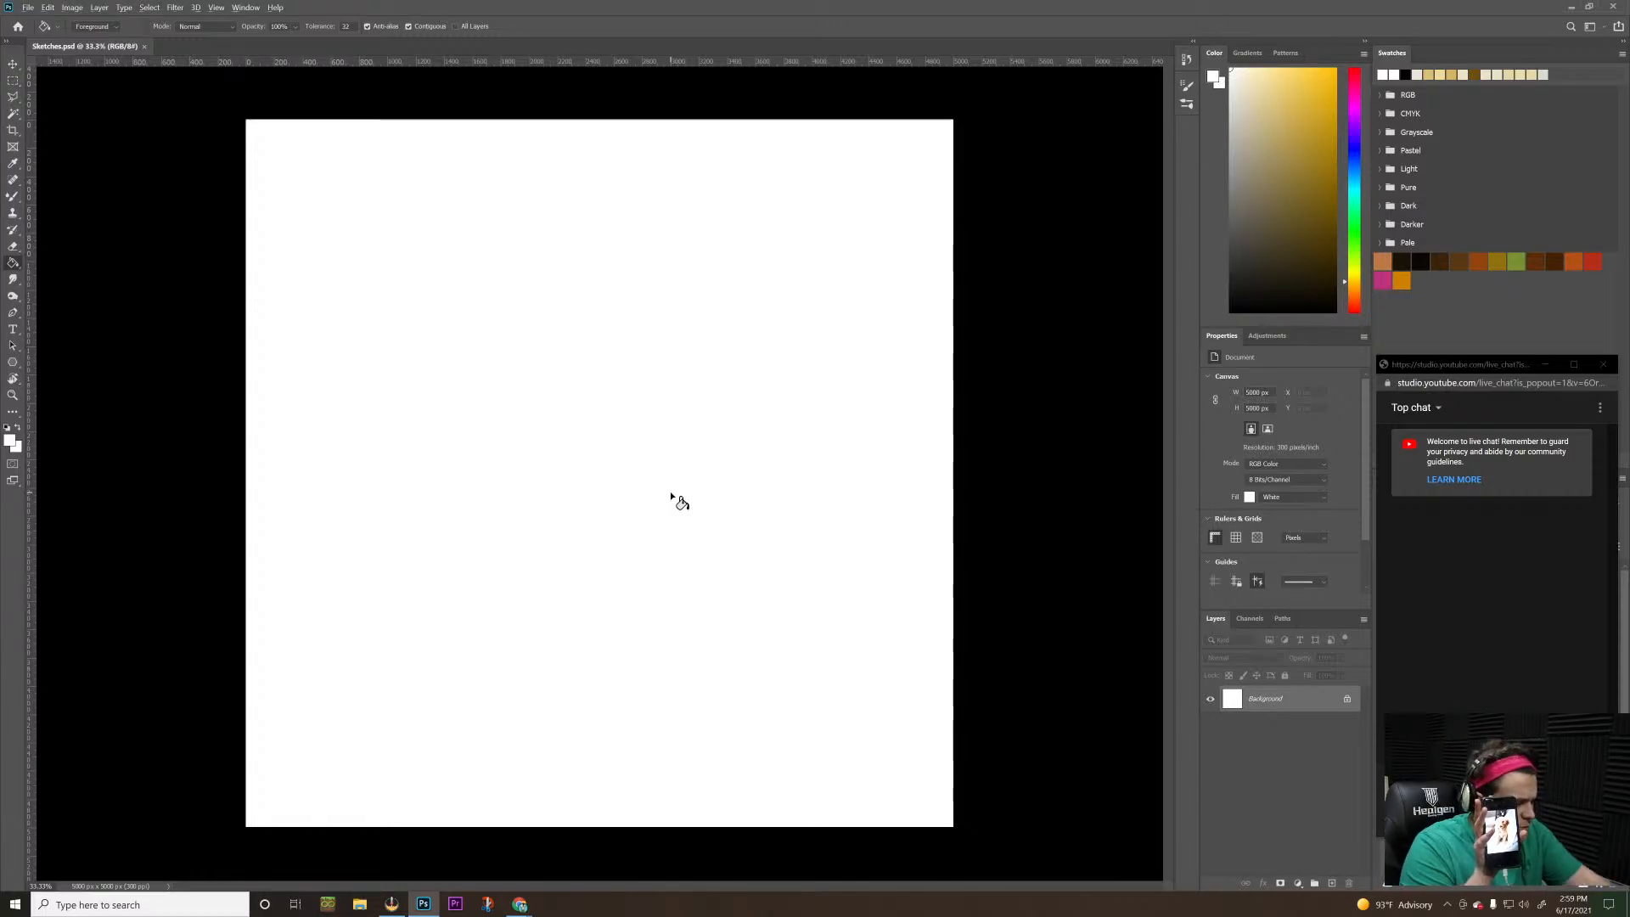
{"action": "key", "text": "alt+Tab"}
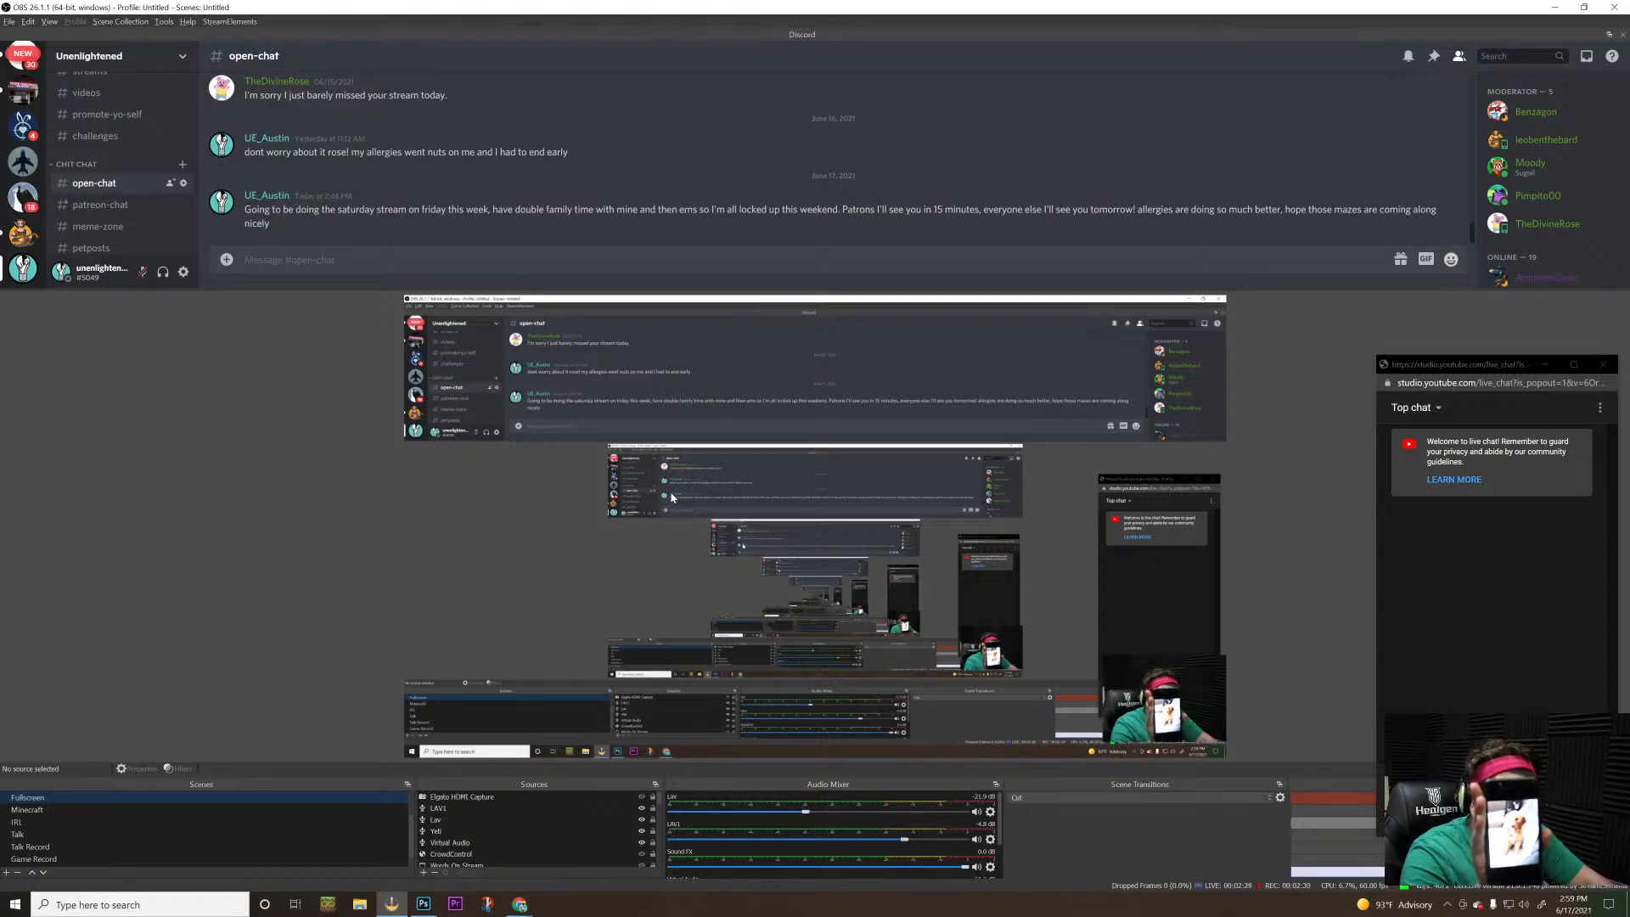
{"action": "key", "text": "alt+Tab"}
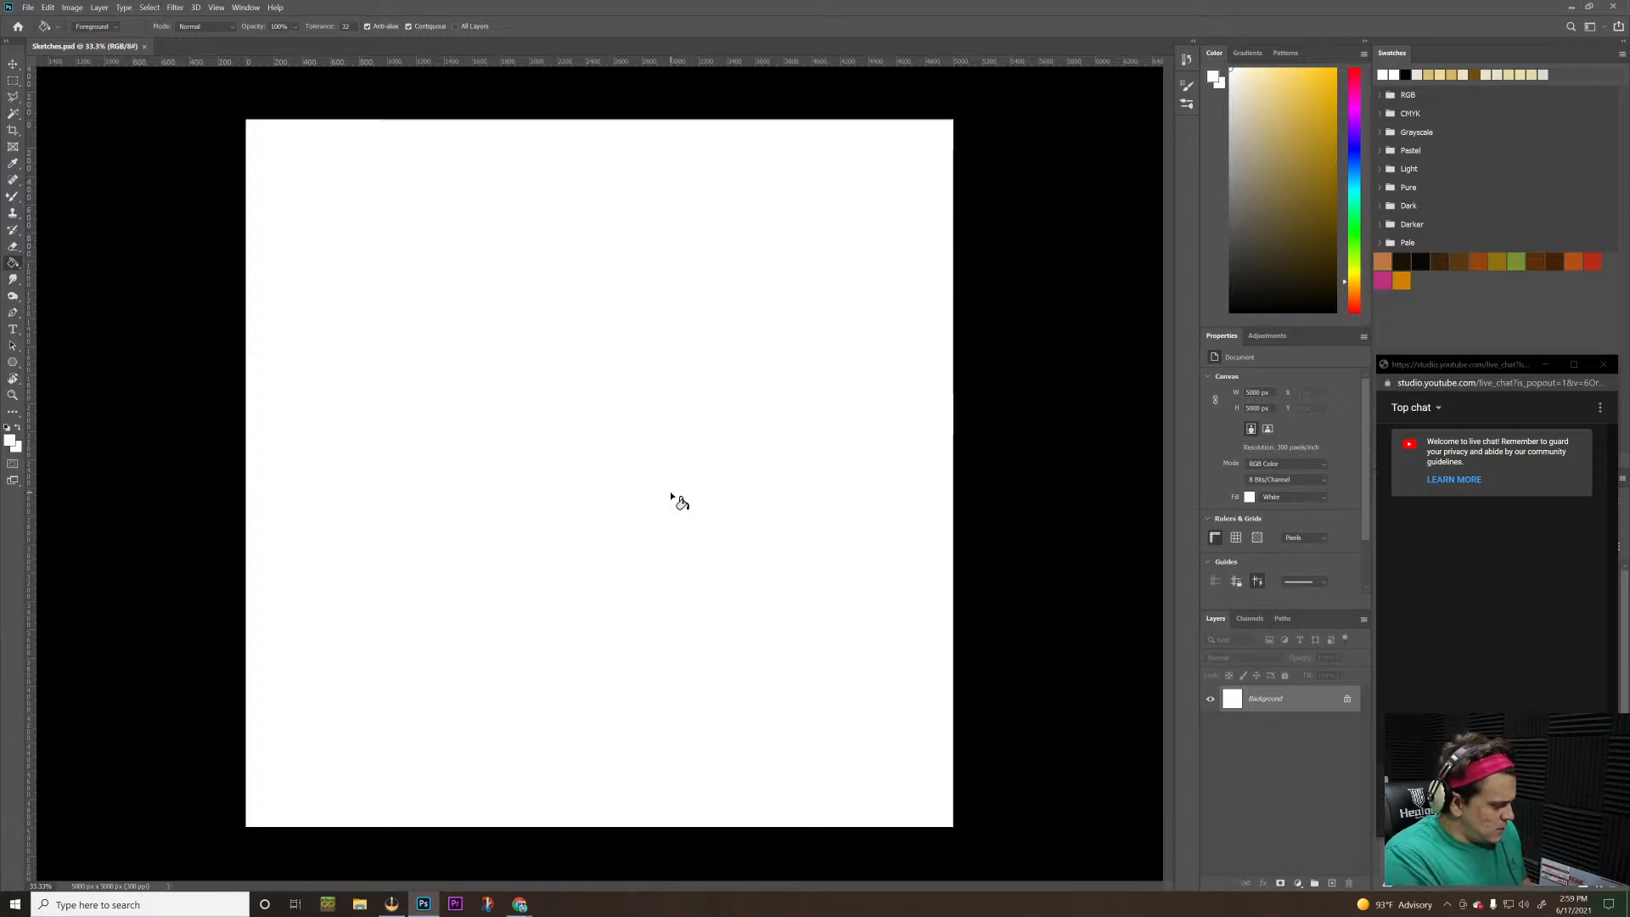
Switch to the OBS window and send the prepared "Im live on patreon!" announcement in the Discord streams channel
{"action": "key", "text": "alt+Tab"}
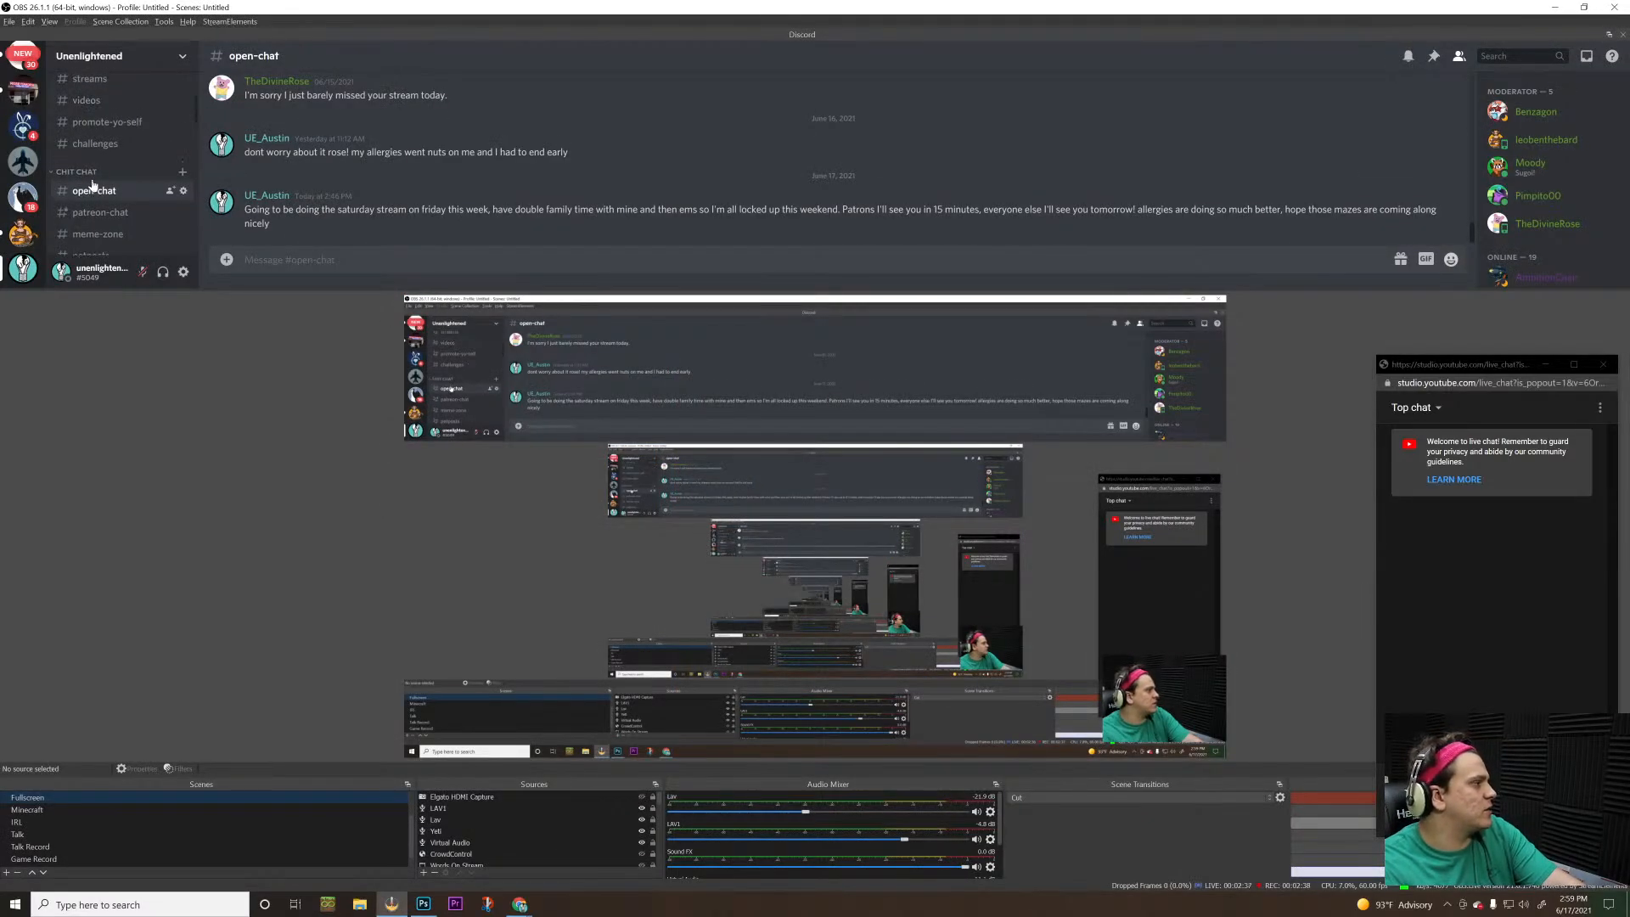
{"action": "left_click", "coordinate": [89, 199]}
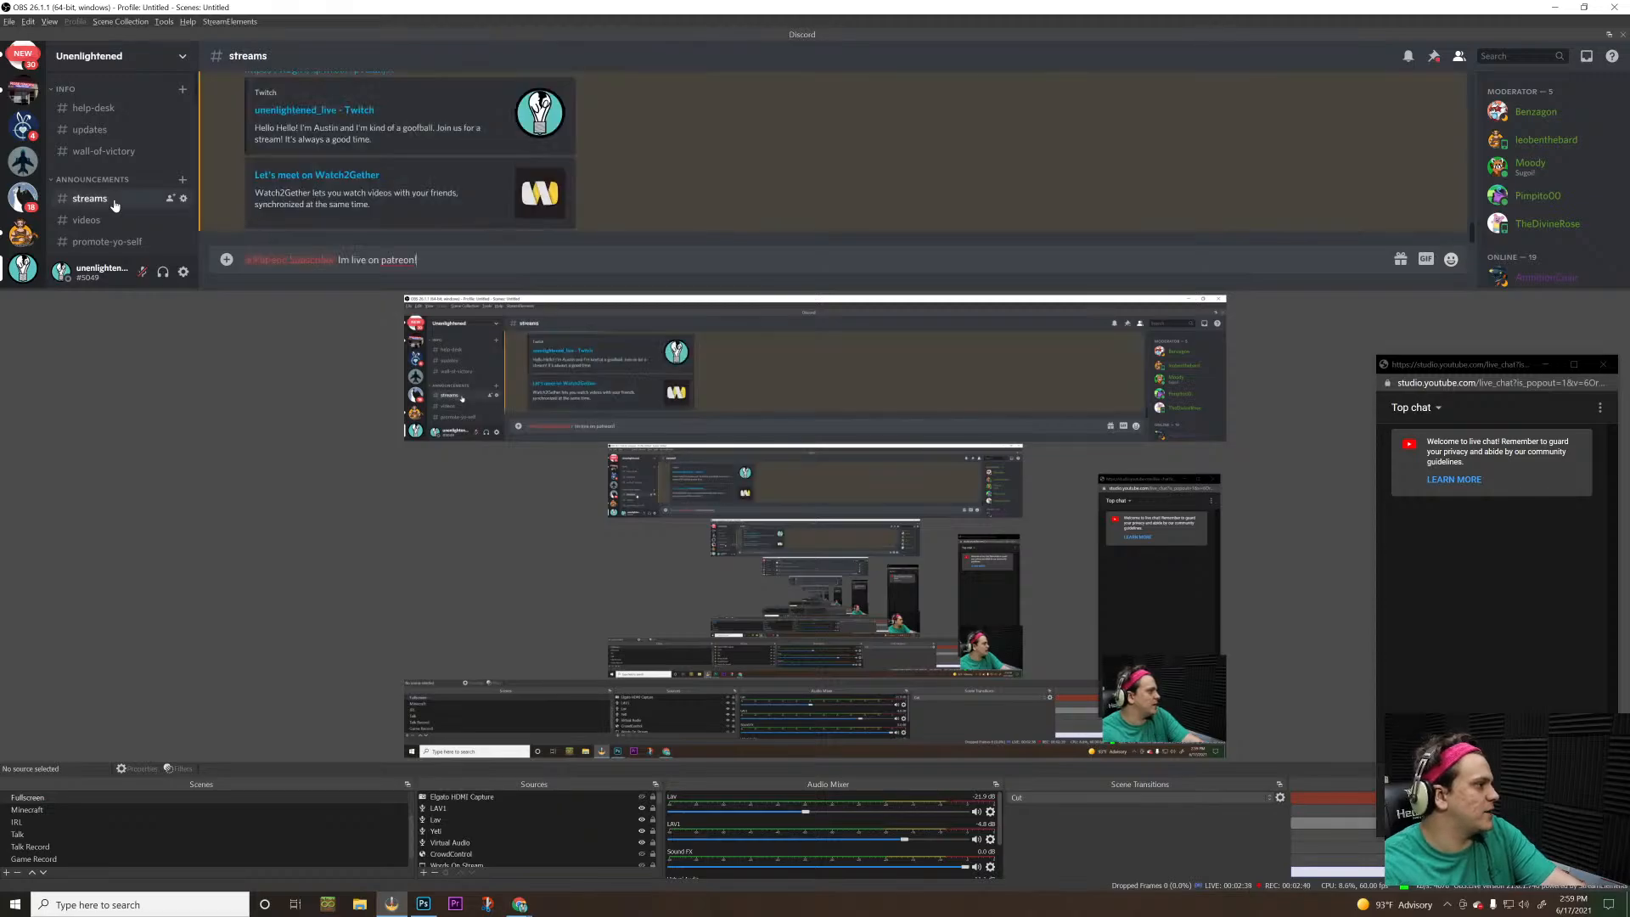
{"action": "key", "text": "Return"}
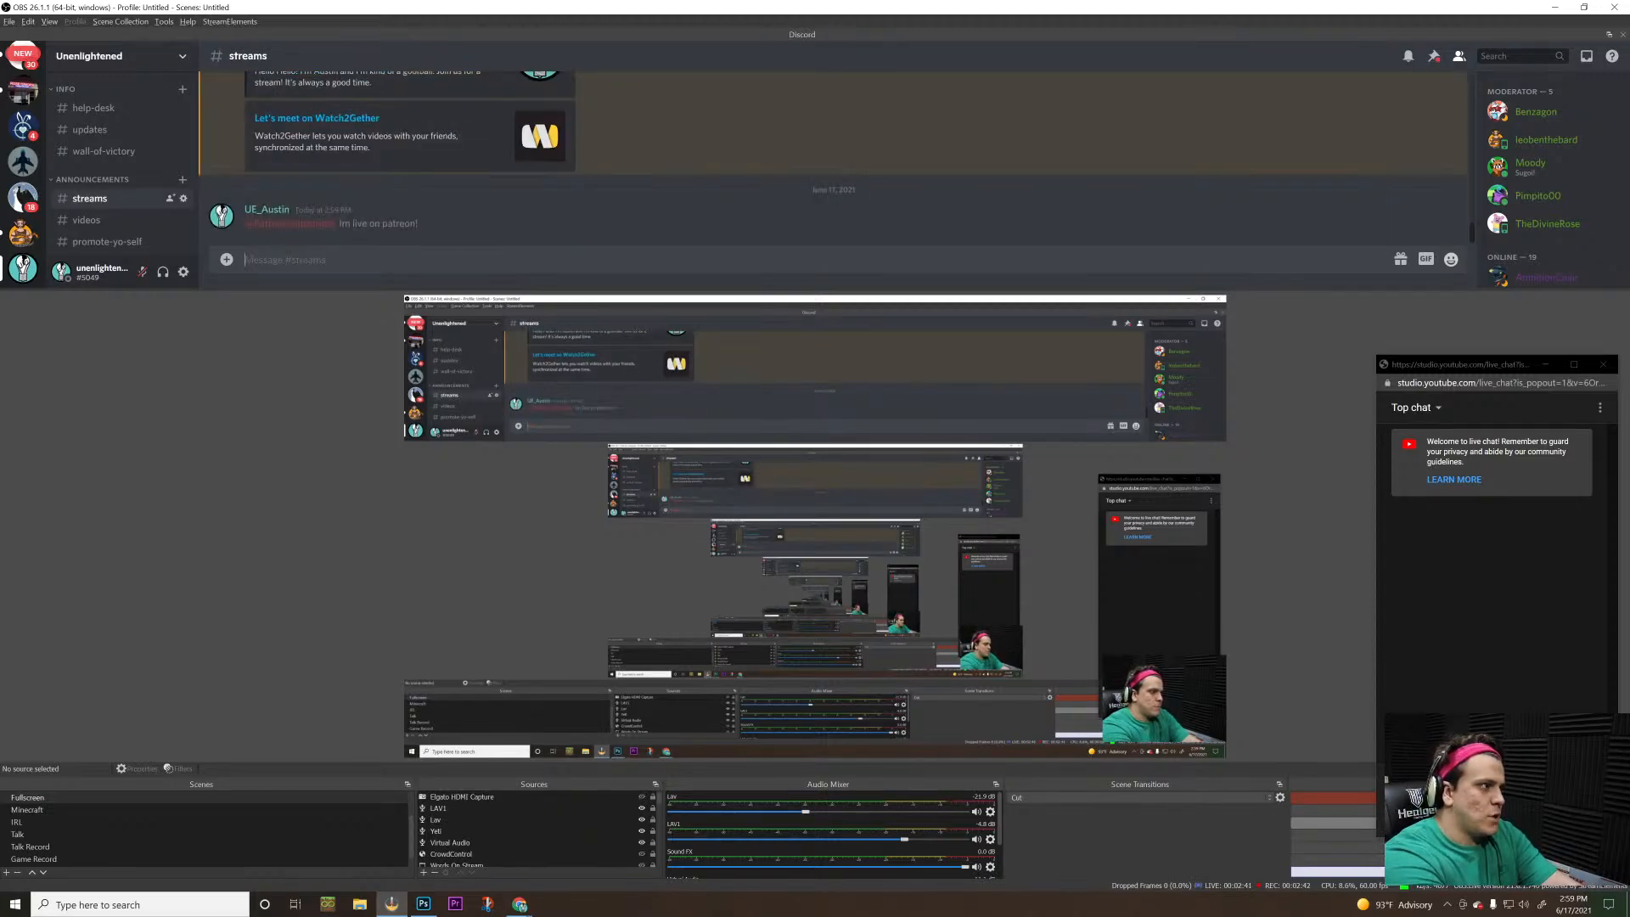
Switch to the Sketches.psd document in Photoshop and enlarge the Mixer Brush to 150 px
{"action": "key", "text": "alt+Tab"}
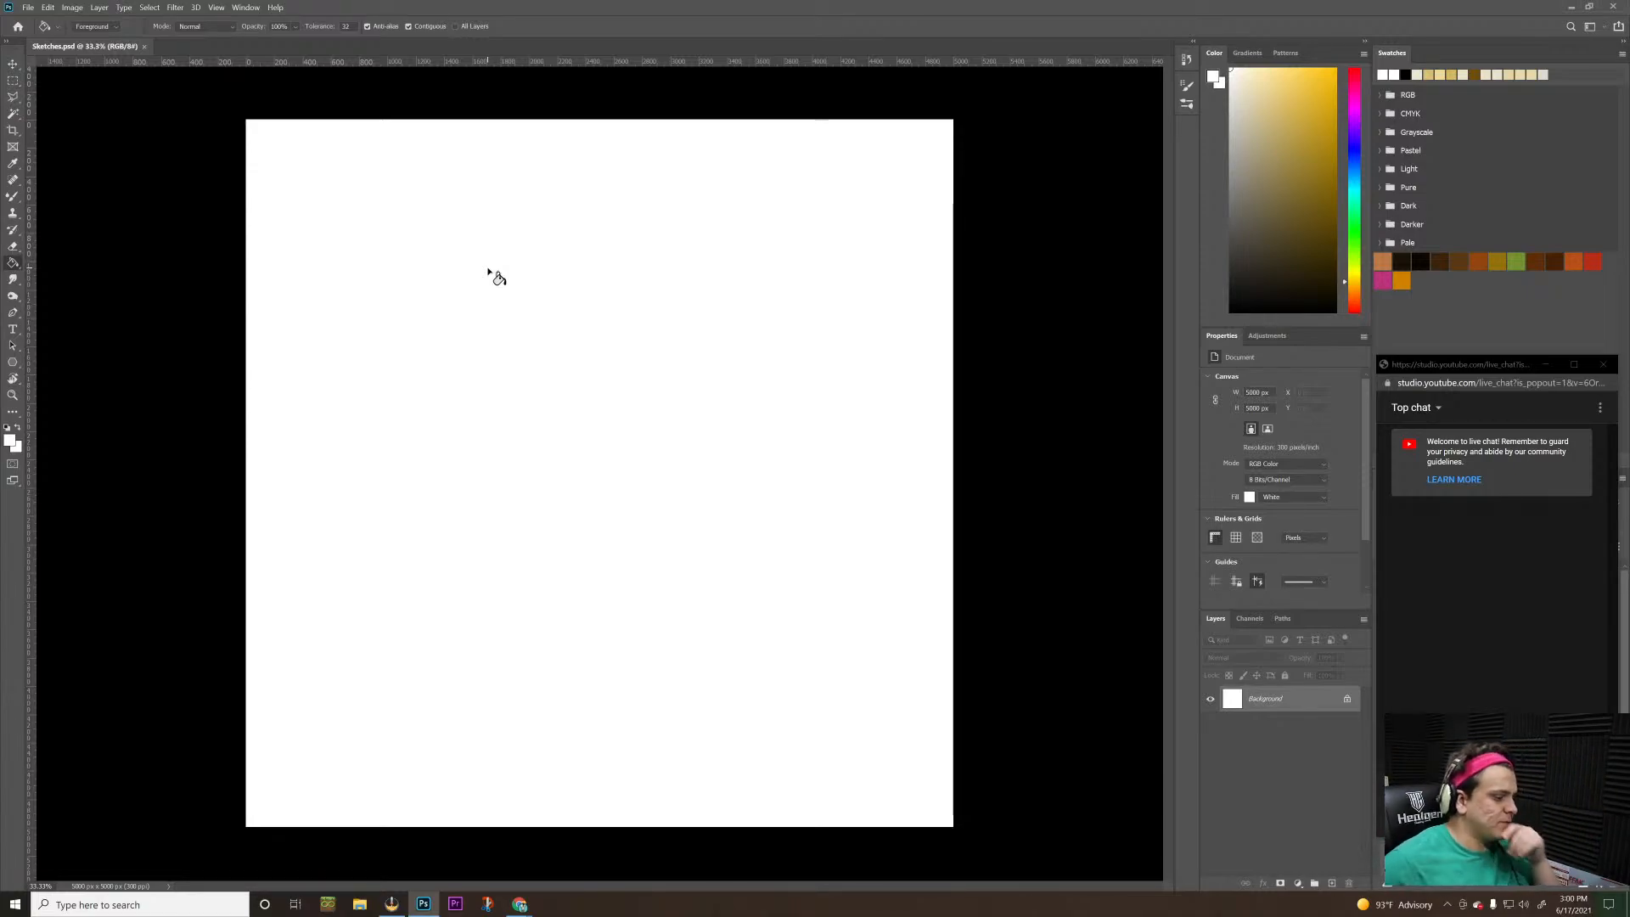
{"action": "key", "text": "b"}
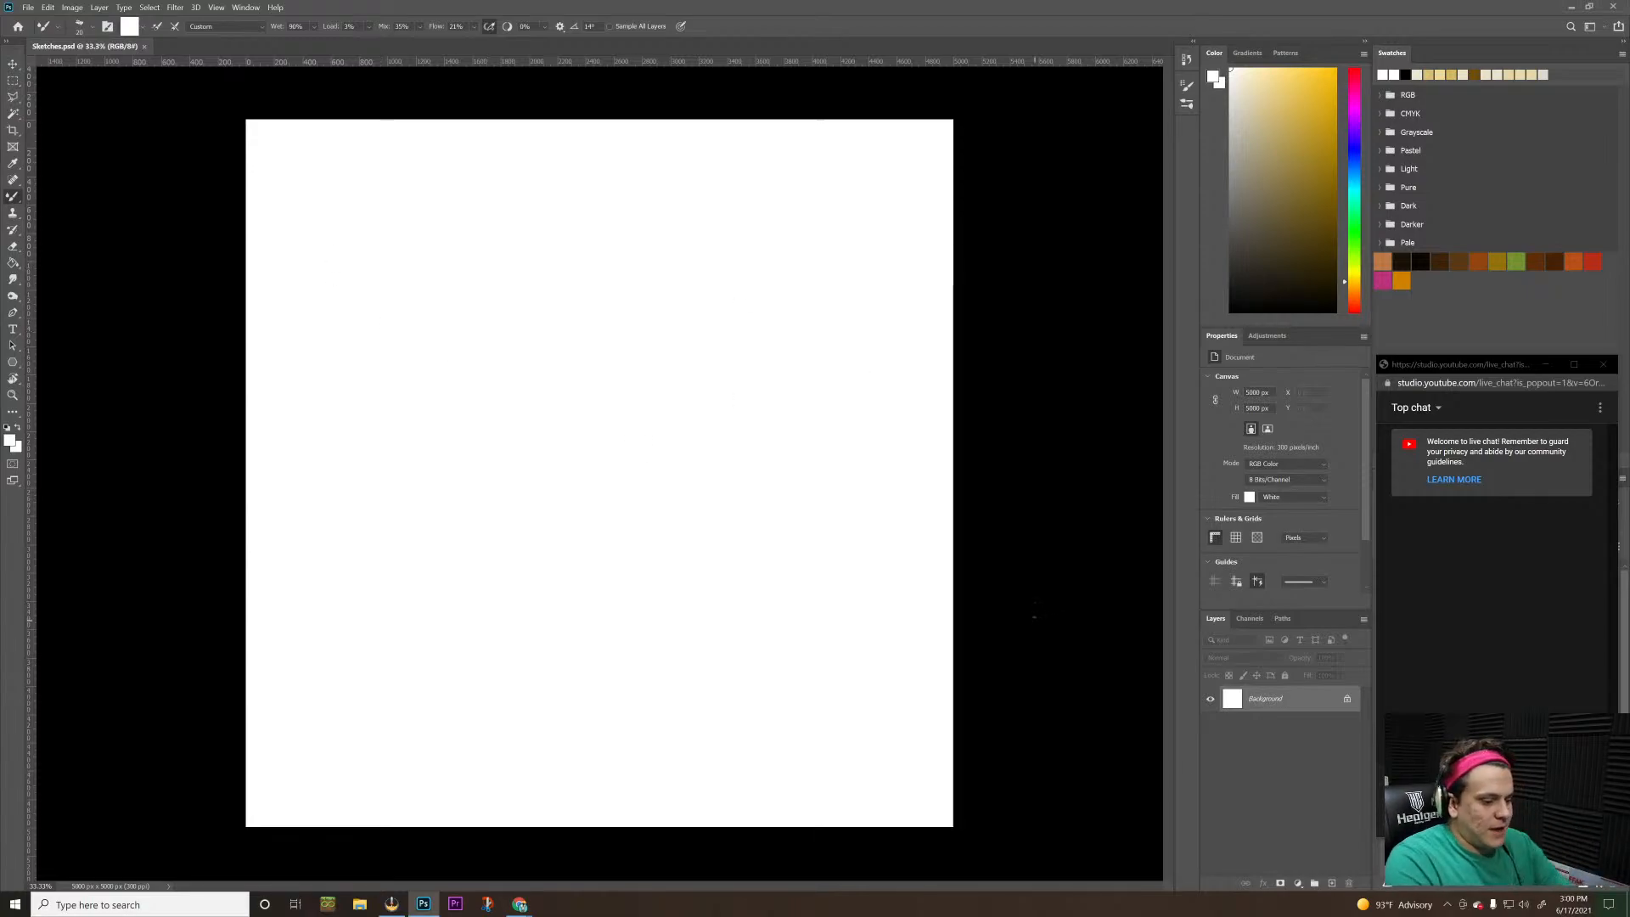
{"action": "key", "text": "bracketright"}
{"action": "key", "text": "bracketright"}
{"action": "key", "text": "bracketright"}
{"action": "key", "text": "bracketright"}
{"action": "key", "text": "bracketright"}
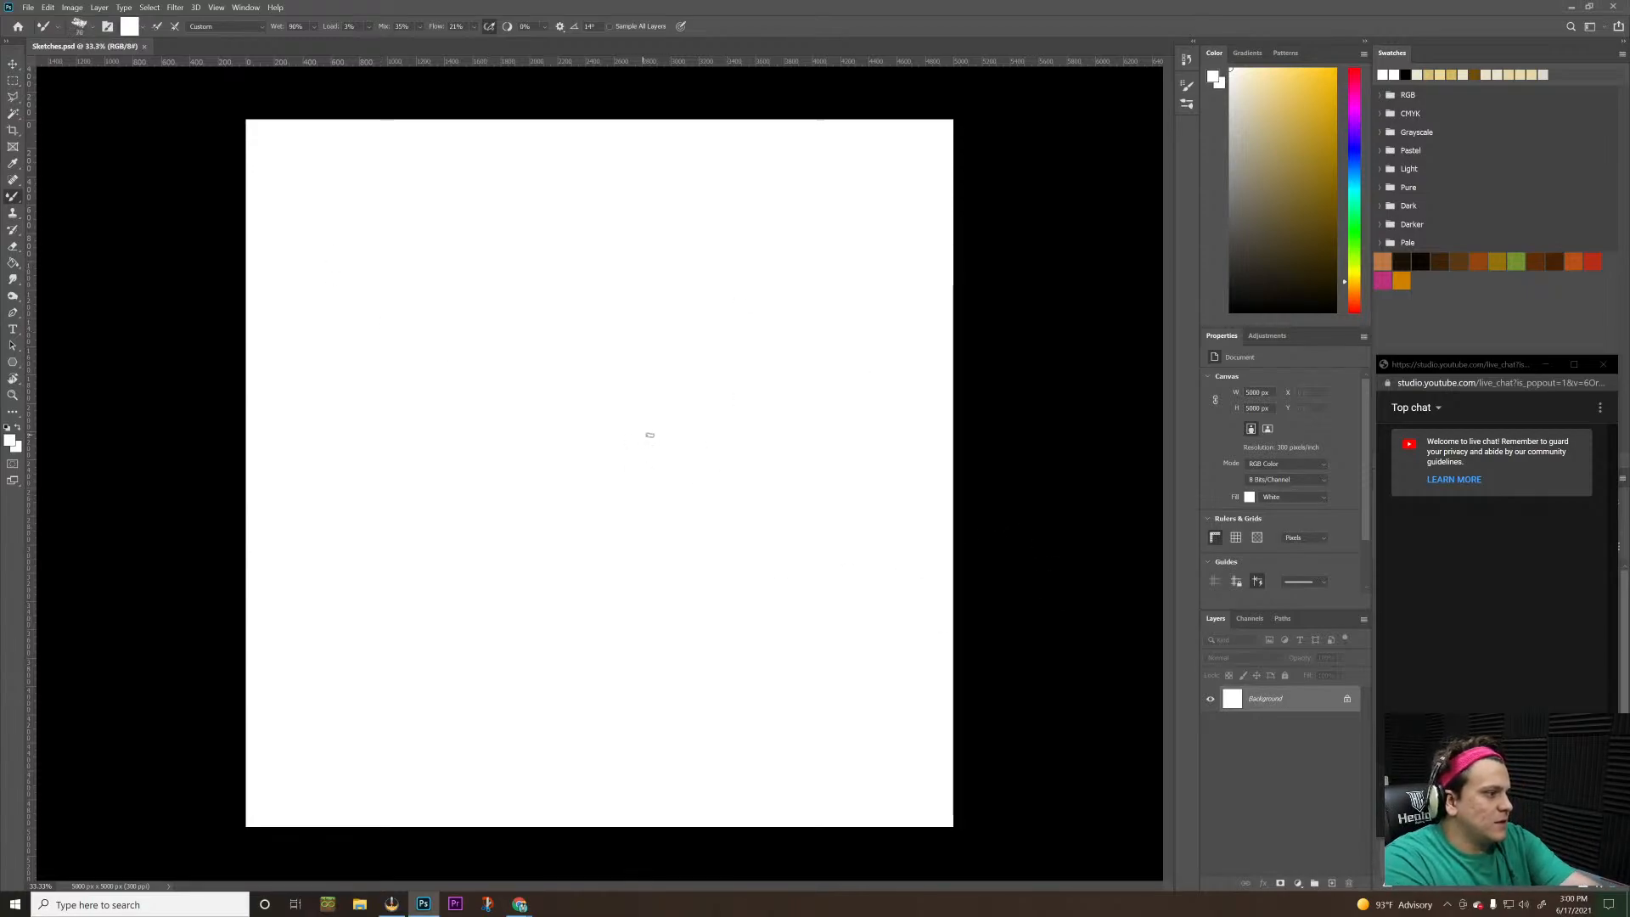
{"action": "key", "text": "bracketright"}
{"action": "key", "text": "bracketright"}
{"action": "key", "text": "bracketright"}
{"action": "key", "text": "bracketright"}
{"action": "key", "text": "bracketright"}
{"action": "key", "text": "bracketright"}
{"action": "key", "text": "bracketright"}
{"action": "key", "text": "bracketright"}
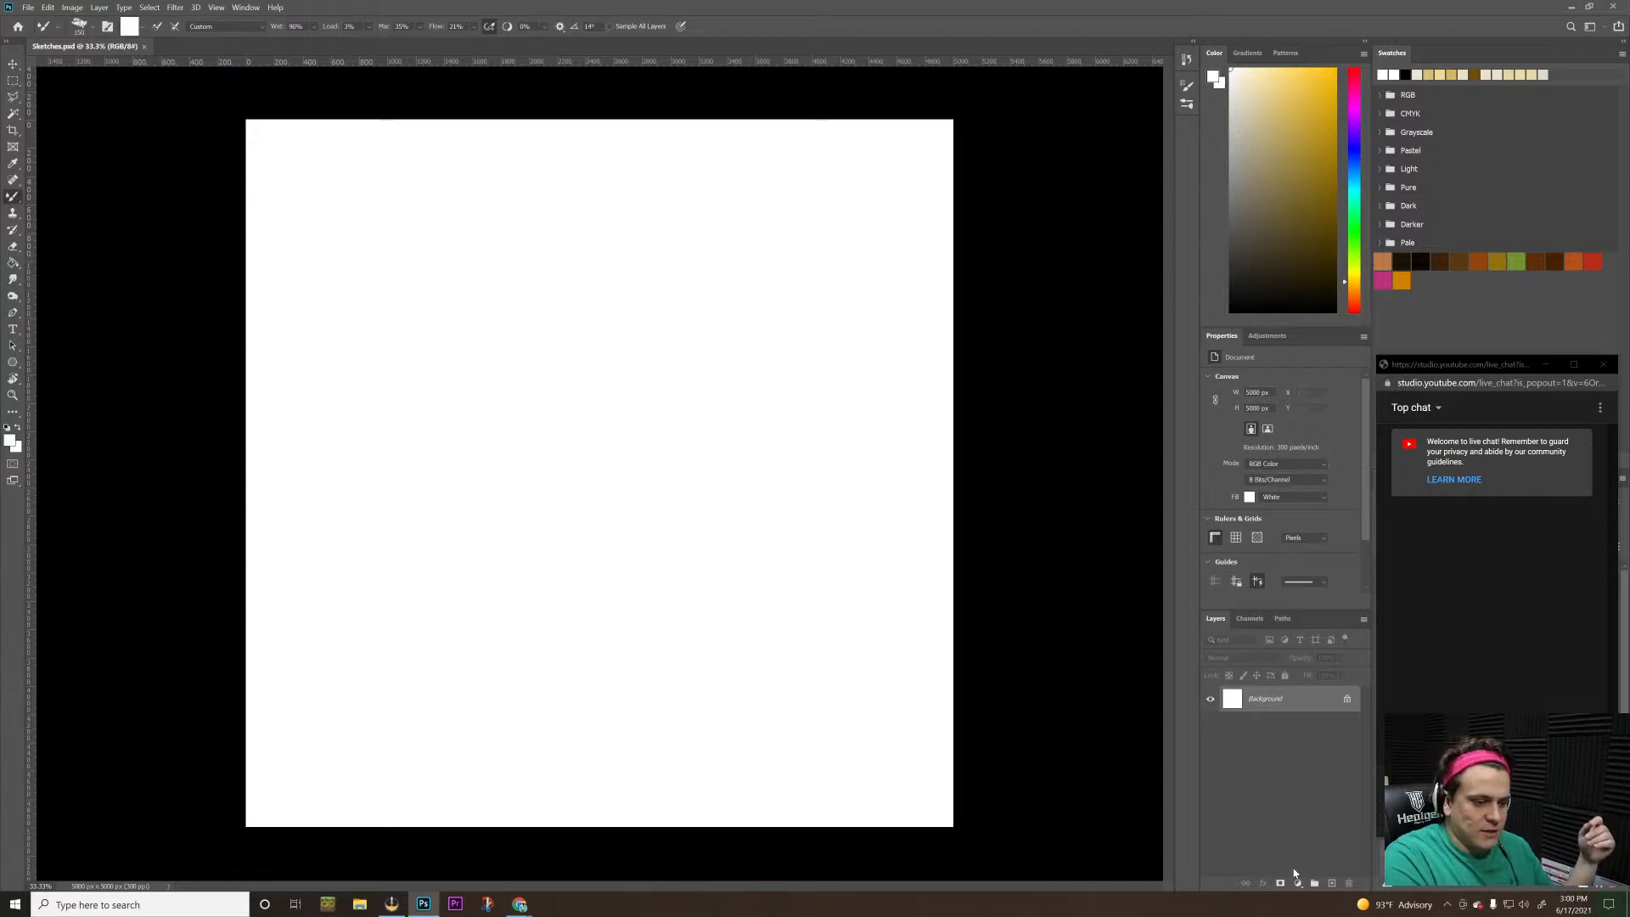
Add a new layer above the background and paint a short white test stroke on it
{"action": "left_click", "coordinate": [1331, 884]}
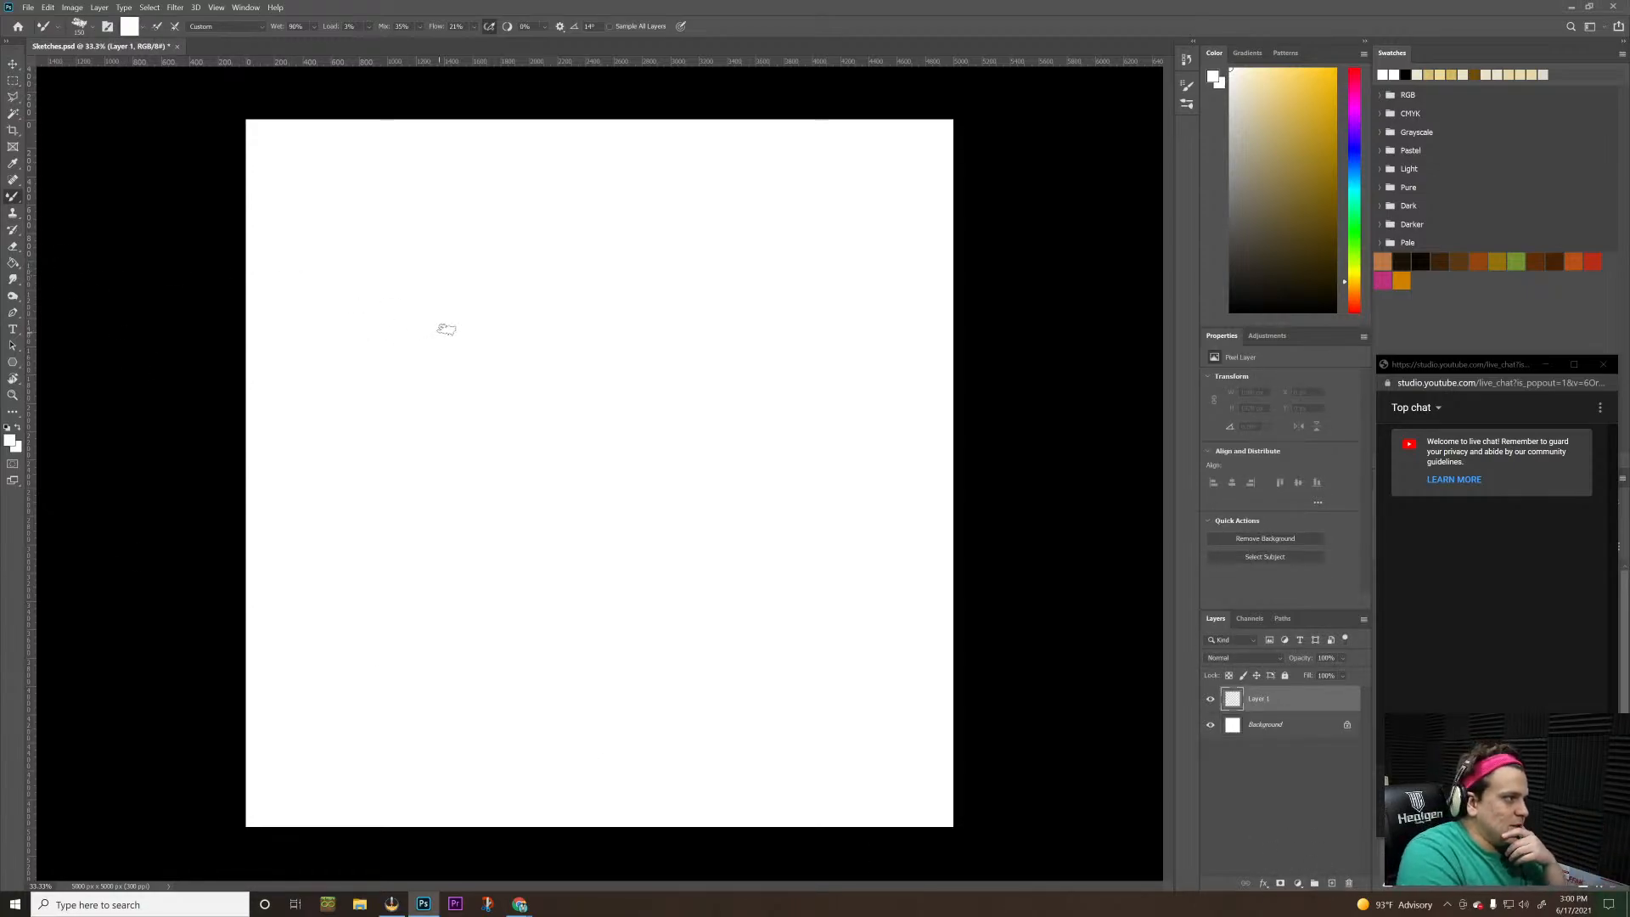
{"action": "mouse_move", "coordinate": [445, 329]}
{"action": "left_mouse_down"}
{"action": "mouse_move", "coordinate": [424, 392]}
{"action": "mouse_move", "coordinate": [426, 356]}
{"action": "left_mouse_up"}
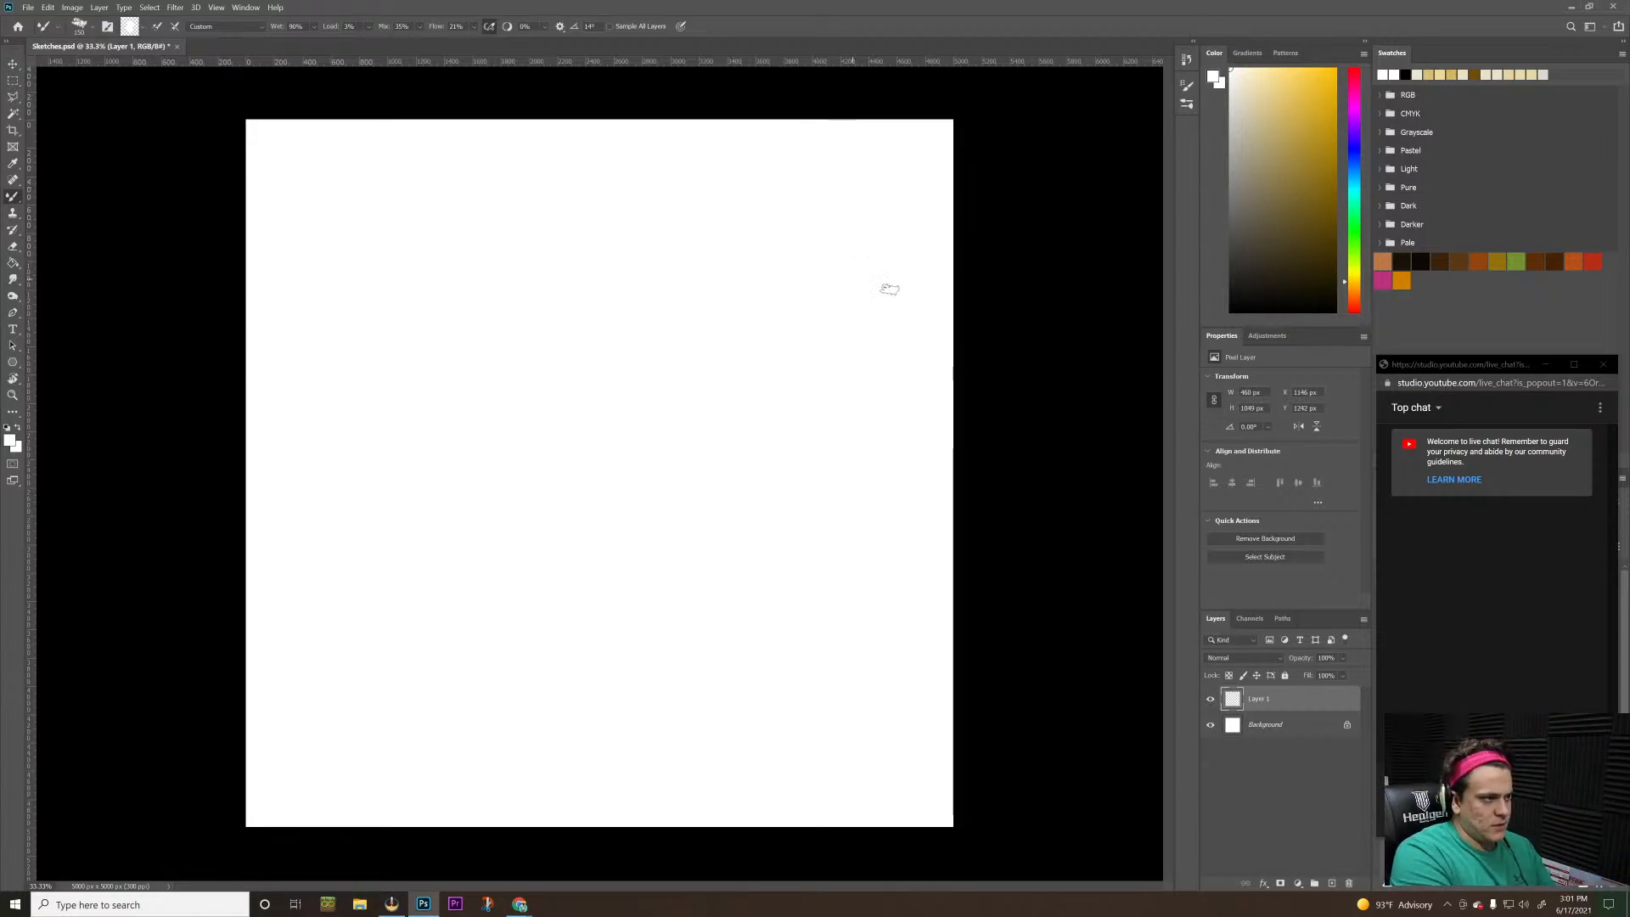
Try the Mixer Brush in black with a 100% load by painting a zigzag test stroke, and undo the stroke
{"action": "left_click", "coordinate": [1251, 207]}
{"action": "key", "text": "d"}
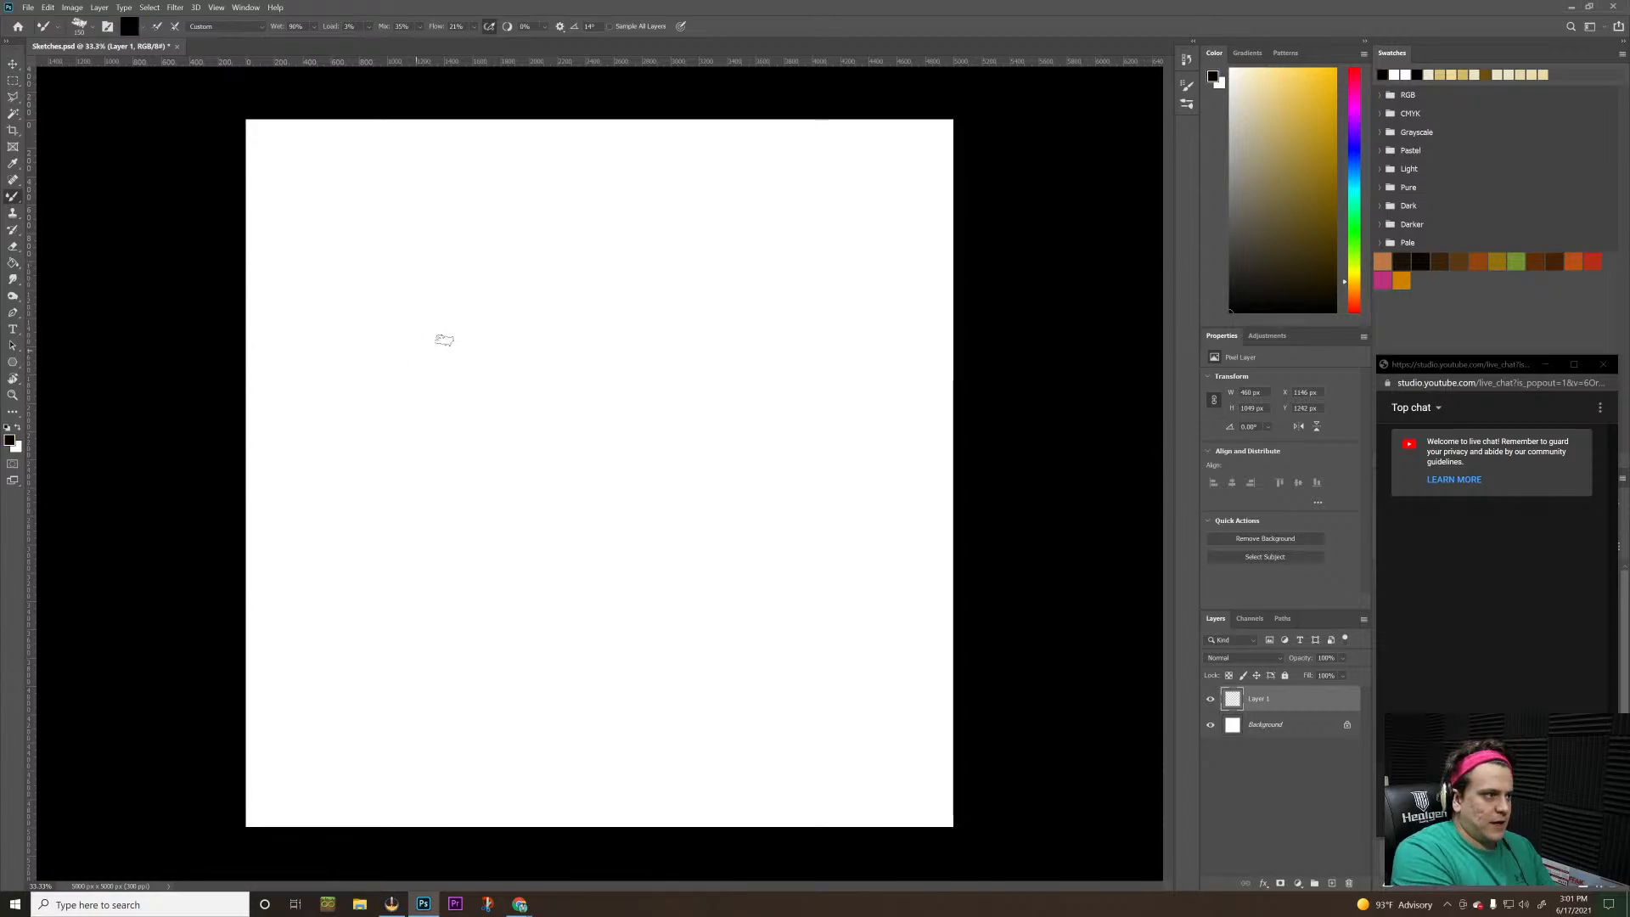
{"action": "left_click", "coordinate": [370, 28]}
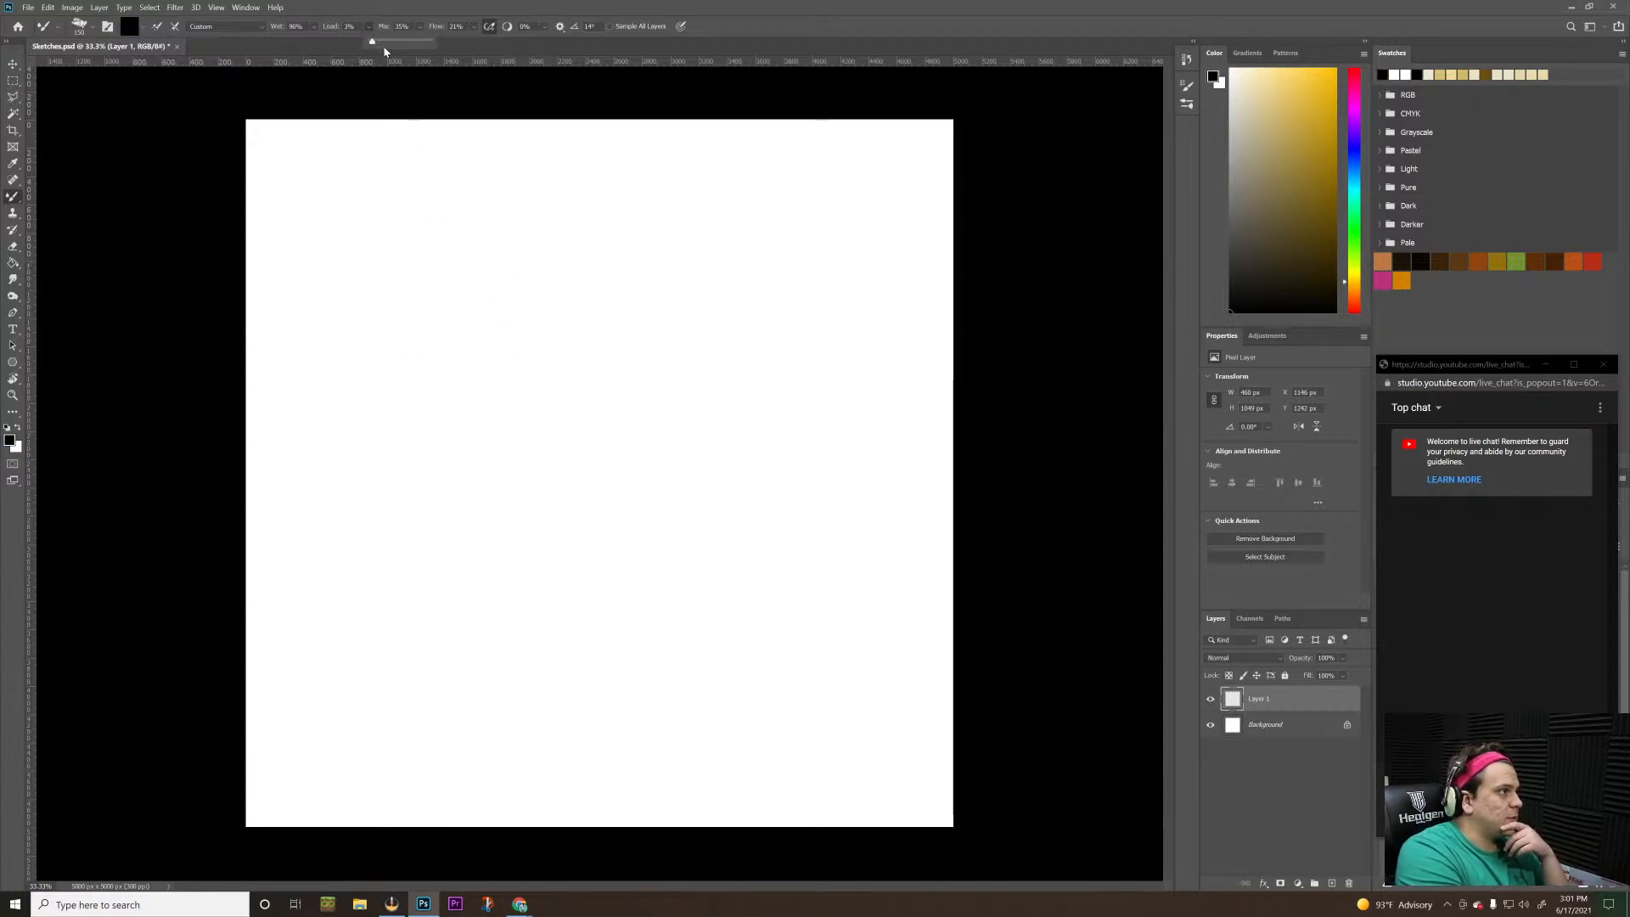
{"action": "left_click_drag", "start_coordinate": [370, 41], "coordinate": [464, 45]}
{"action": "mouse_move", "coordinate": [533, 298]}
{"action": "left_mouse_down"}
{"action": "mouse_move", "coordinate": [442, 449]}
{"action": "mouse_move", "coordinate": [538, 444]}
{"action": "mouse_move", "coordinate": [585, 546]}
{"action": "mouse_move", "coordinate": [771, 410]}
{"action": "mouse_move", "coordinate": [758, 757]}
{"action": "left_mouse_up"}
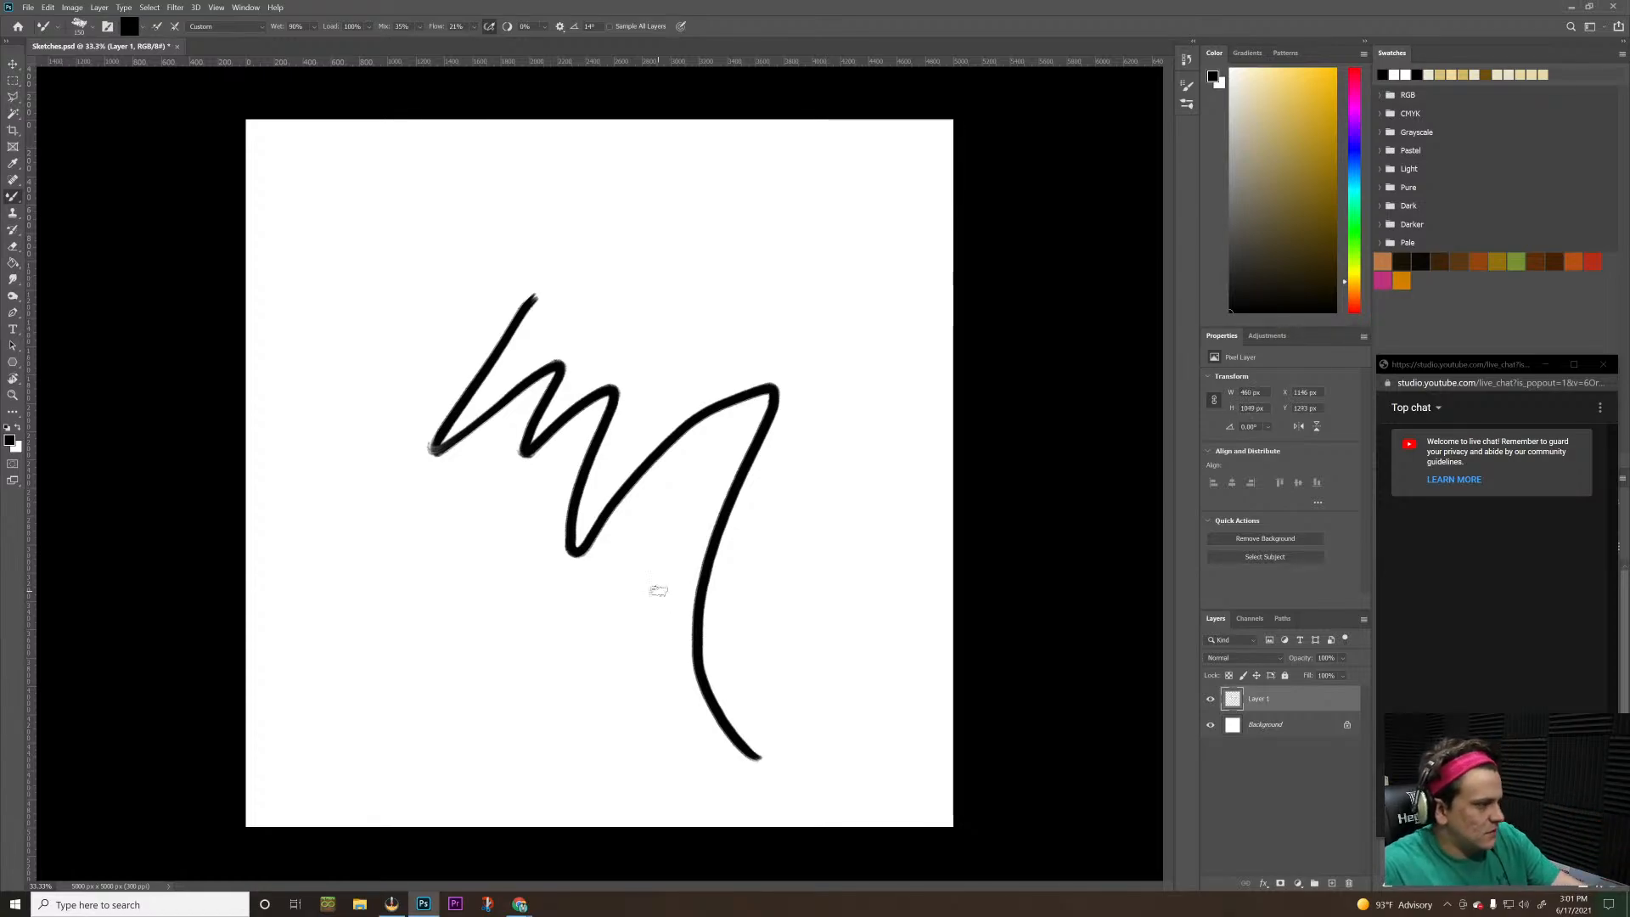
{"action": "key", "text": "ctrl+z"}
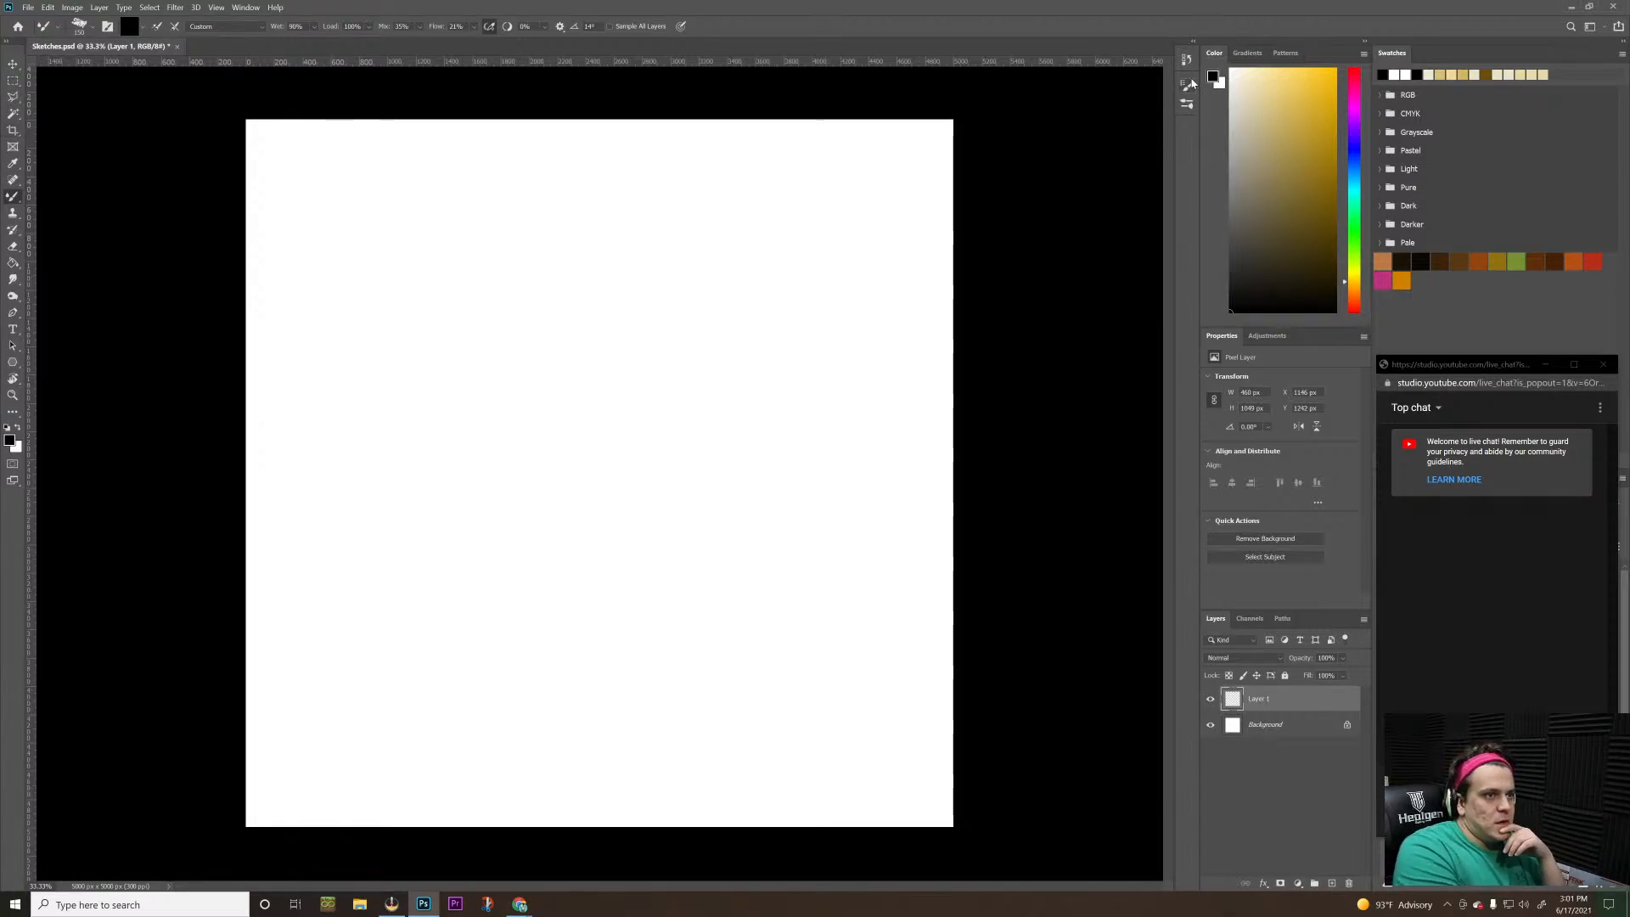
Collapse the other brush groups and choose the Blue Pencil brush from the Back to Basics group
{"action": "left_click", "coordinate": [1188, 85]}
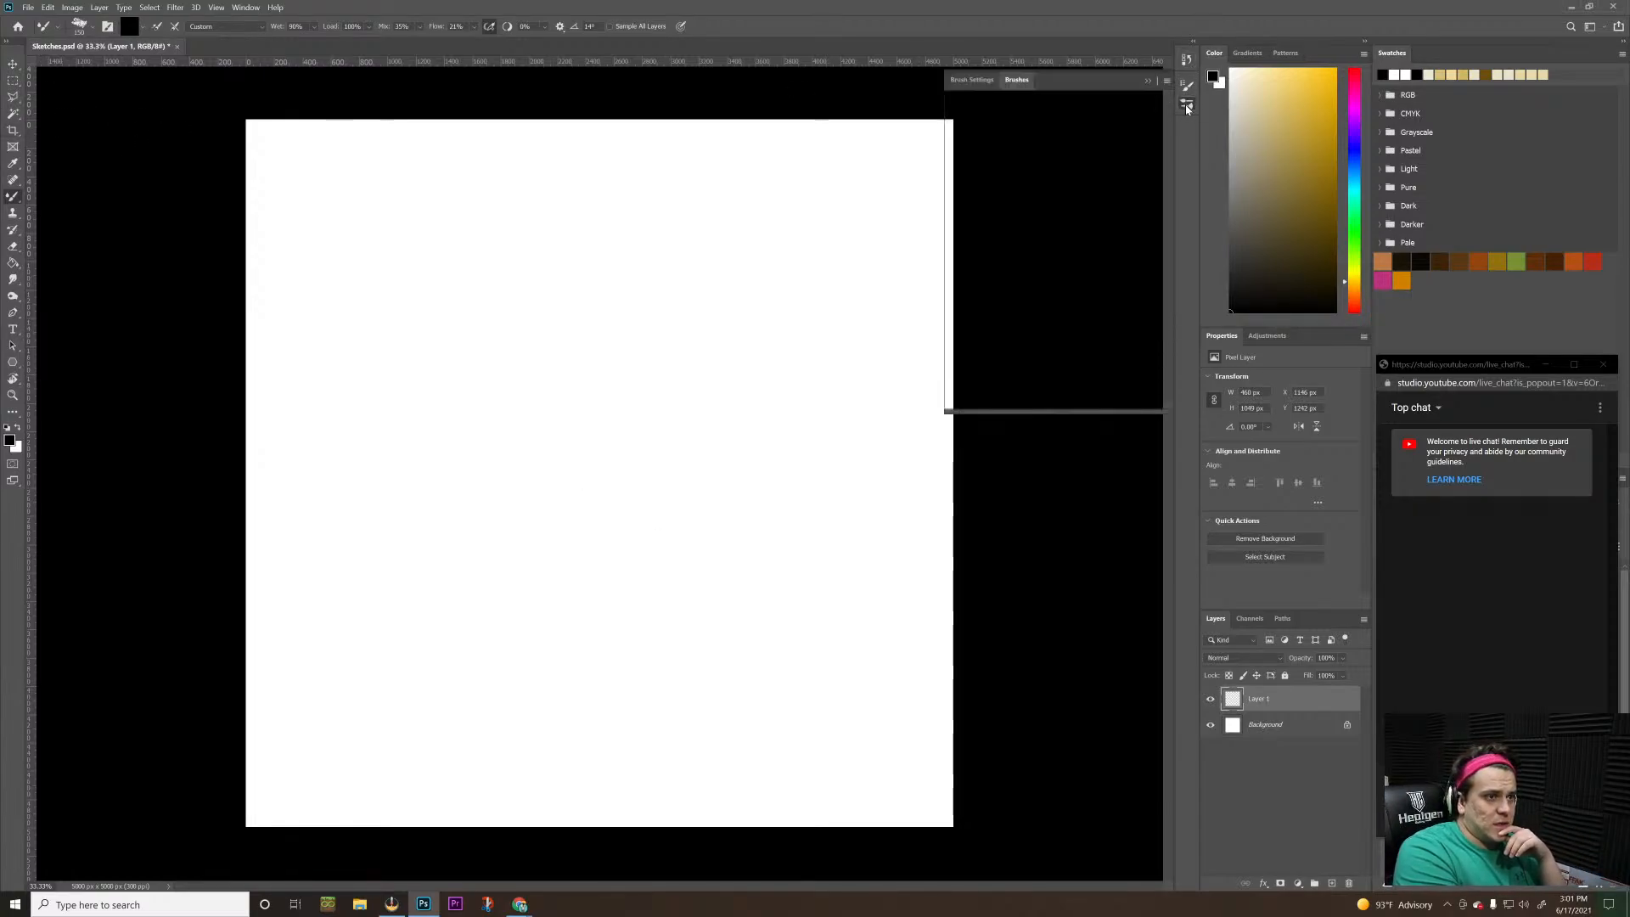
{"action": "left_click", "coordinate": [971, 80]}
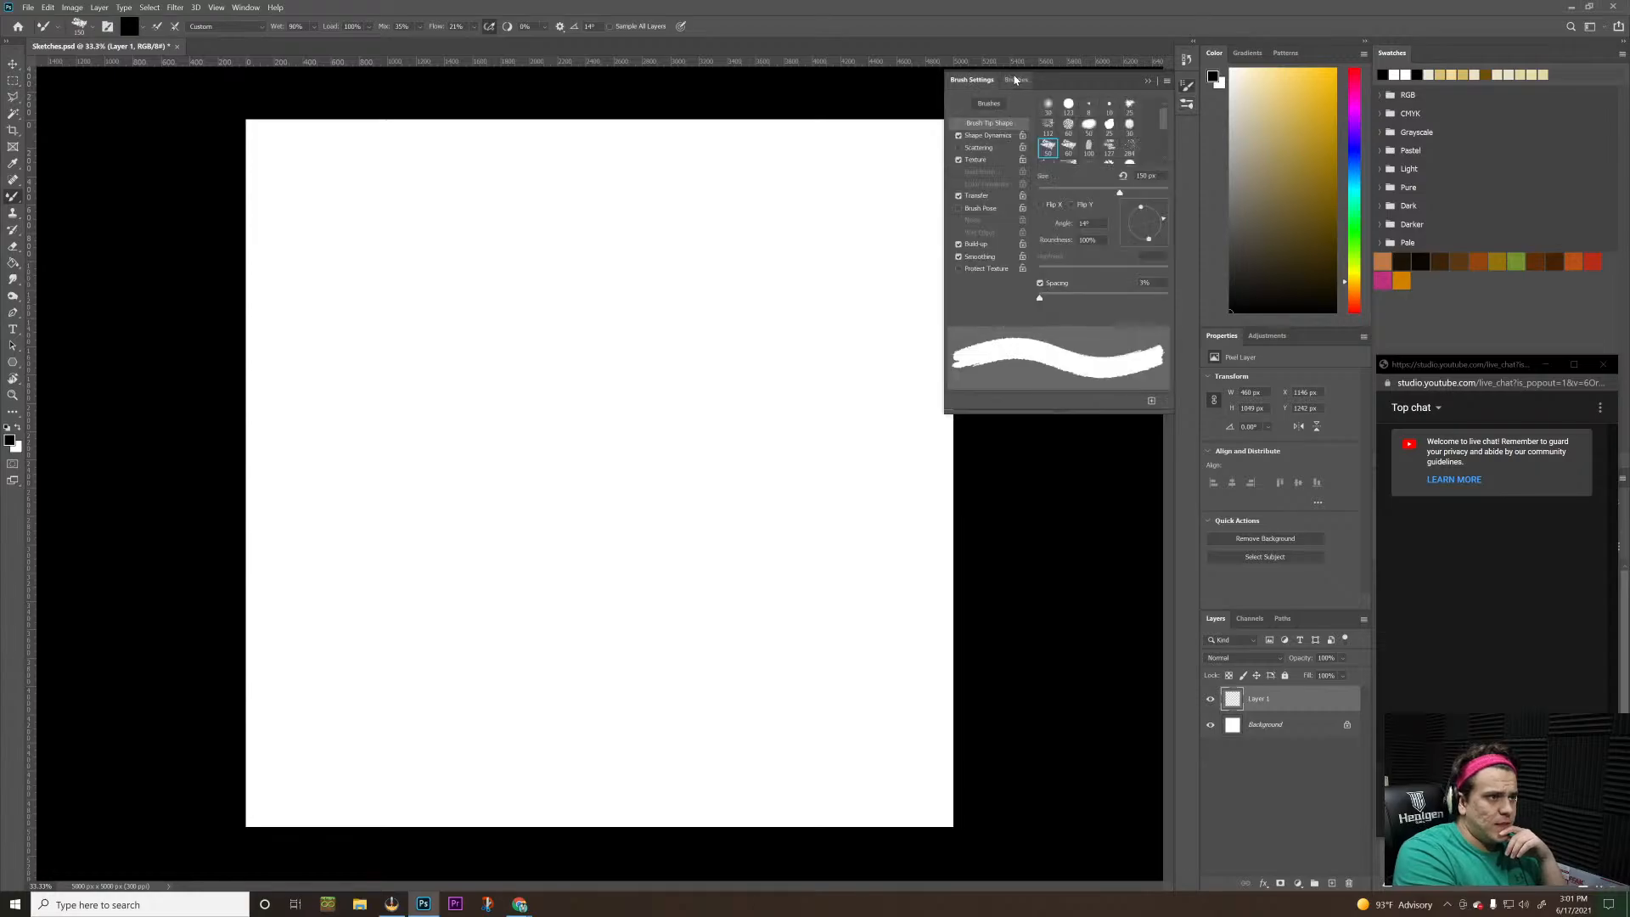
{"action": "left_click", "coordinate": [1015, 80]}
{"action": "left_click", "coordinate": [953, 154]}
{"action": "left_click", "coordinate": [953, 172]}
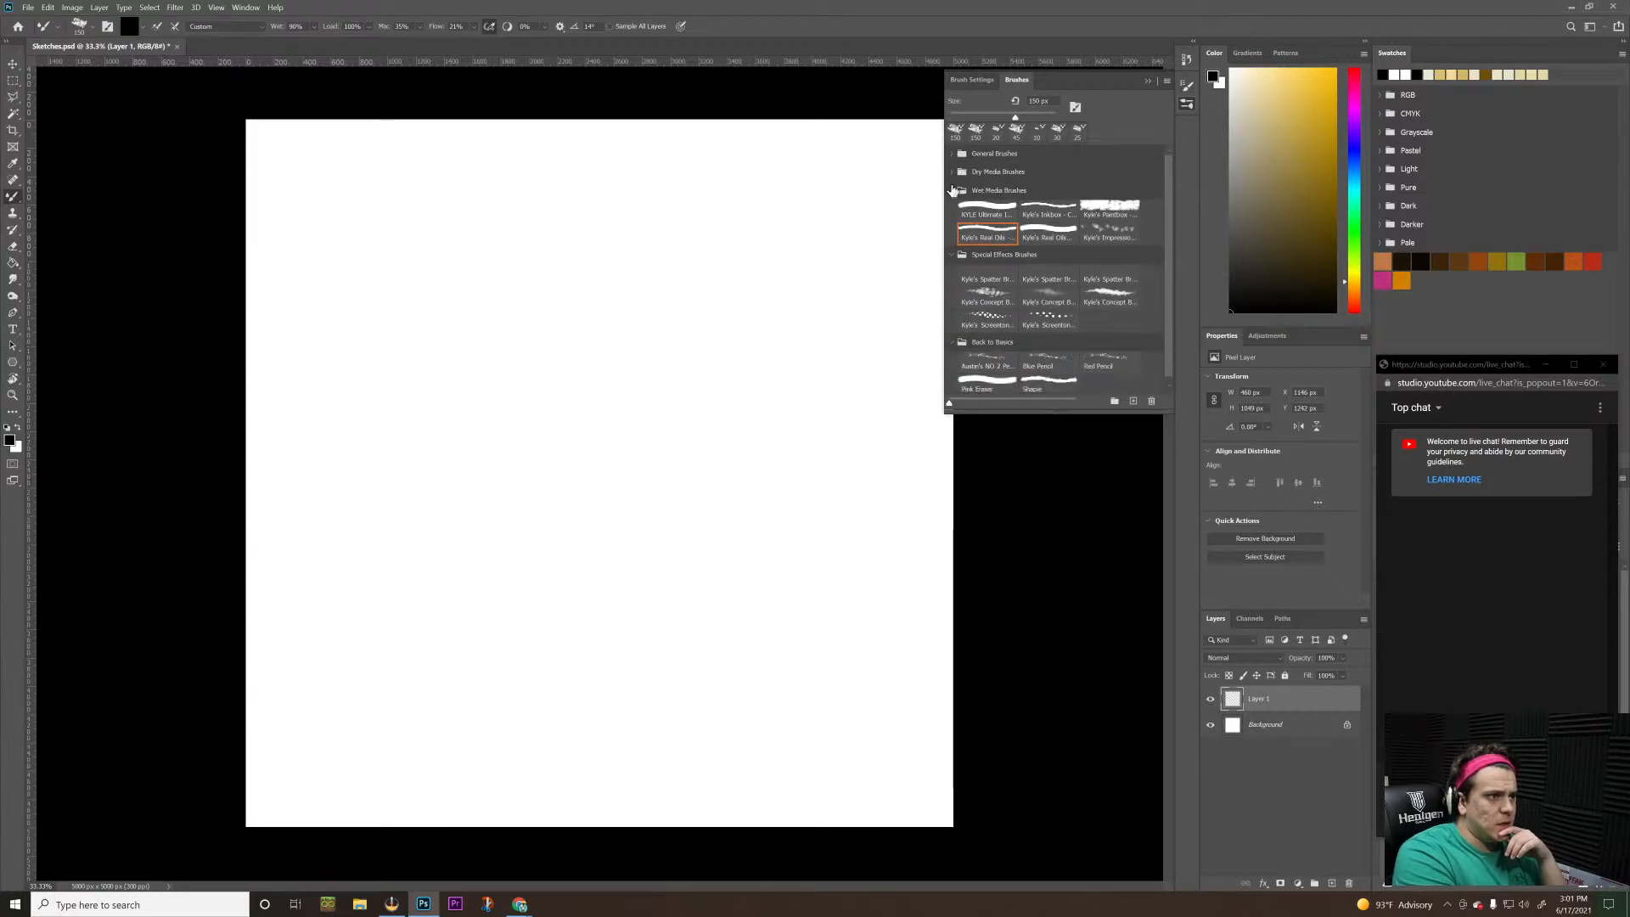
{"action": "left_click", "coordinate": [954, 191]}
{"action": "left_click", "coordinate": [953, 209]}
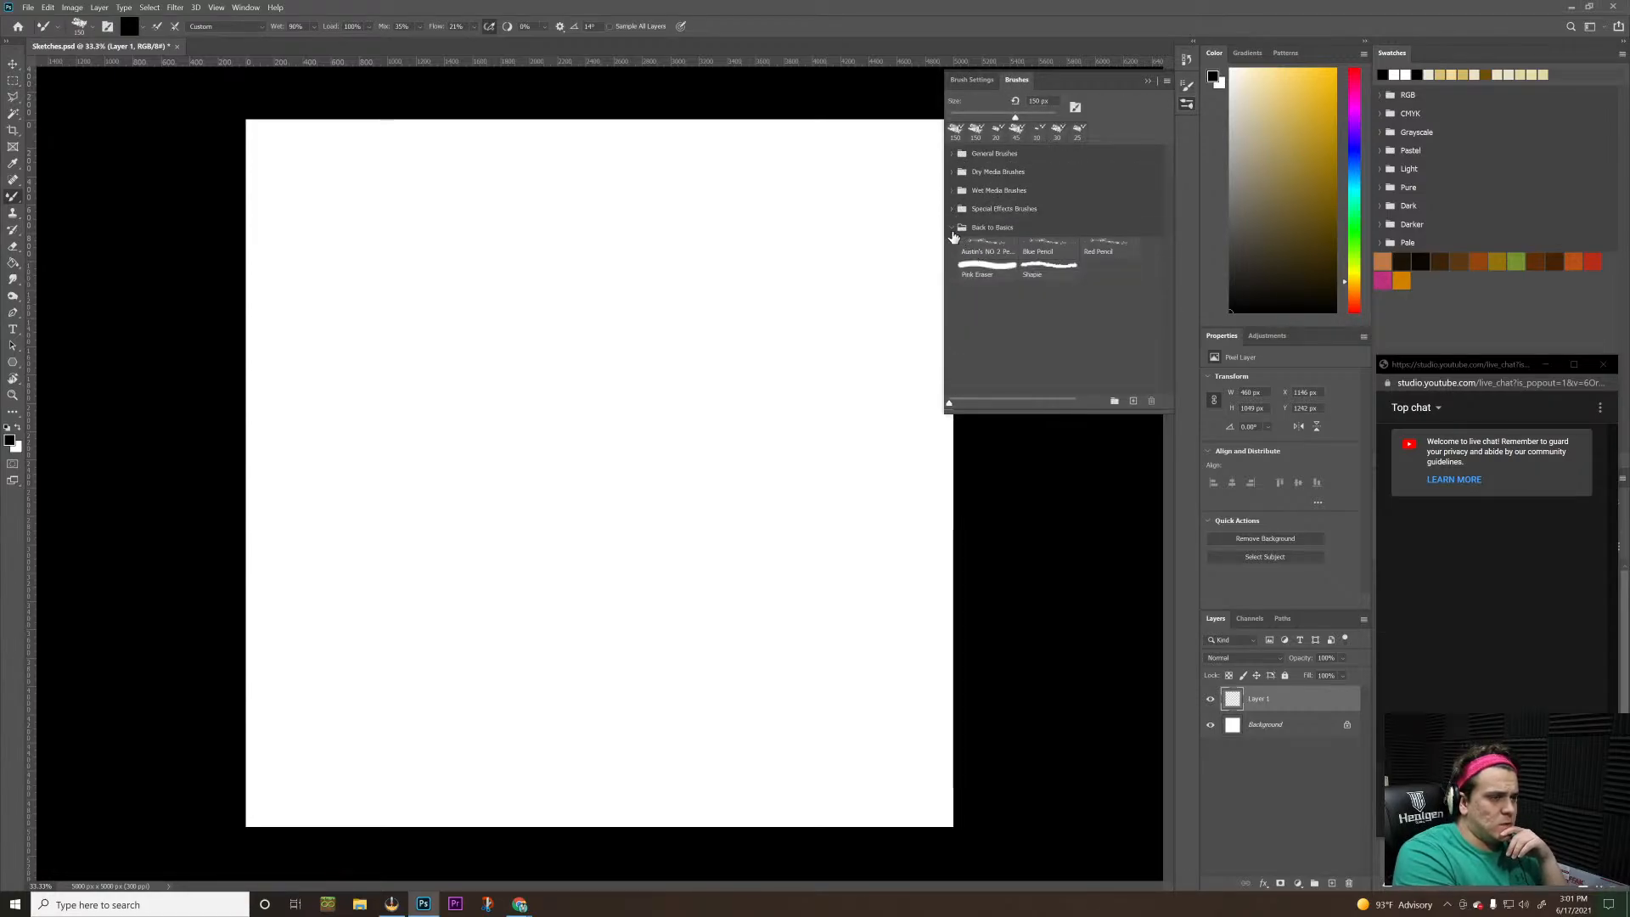
{"action": "left_click", "coordinate": [1055, 246]}
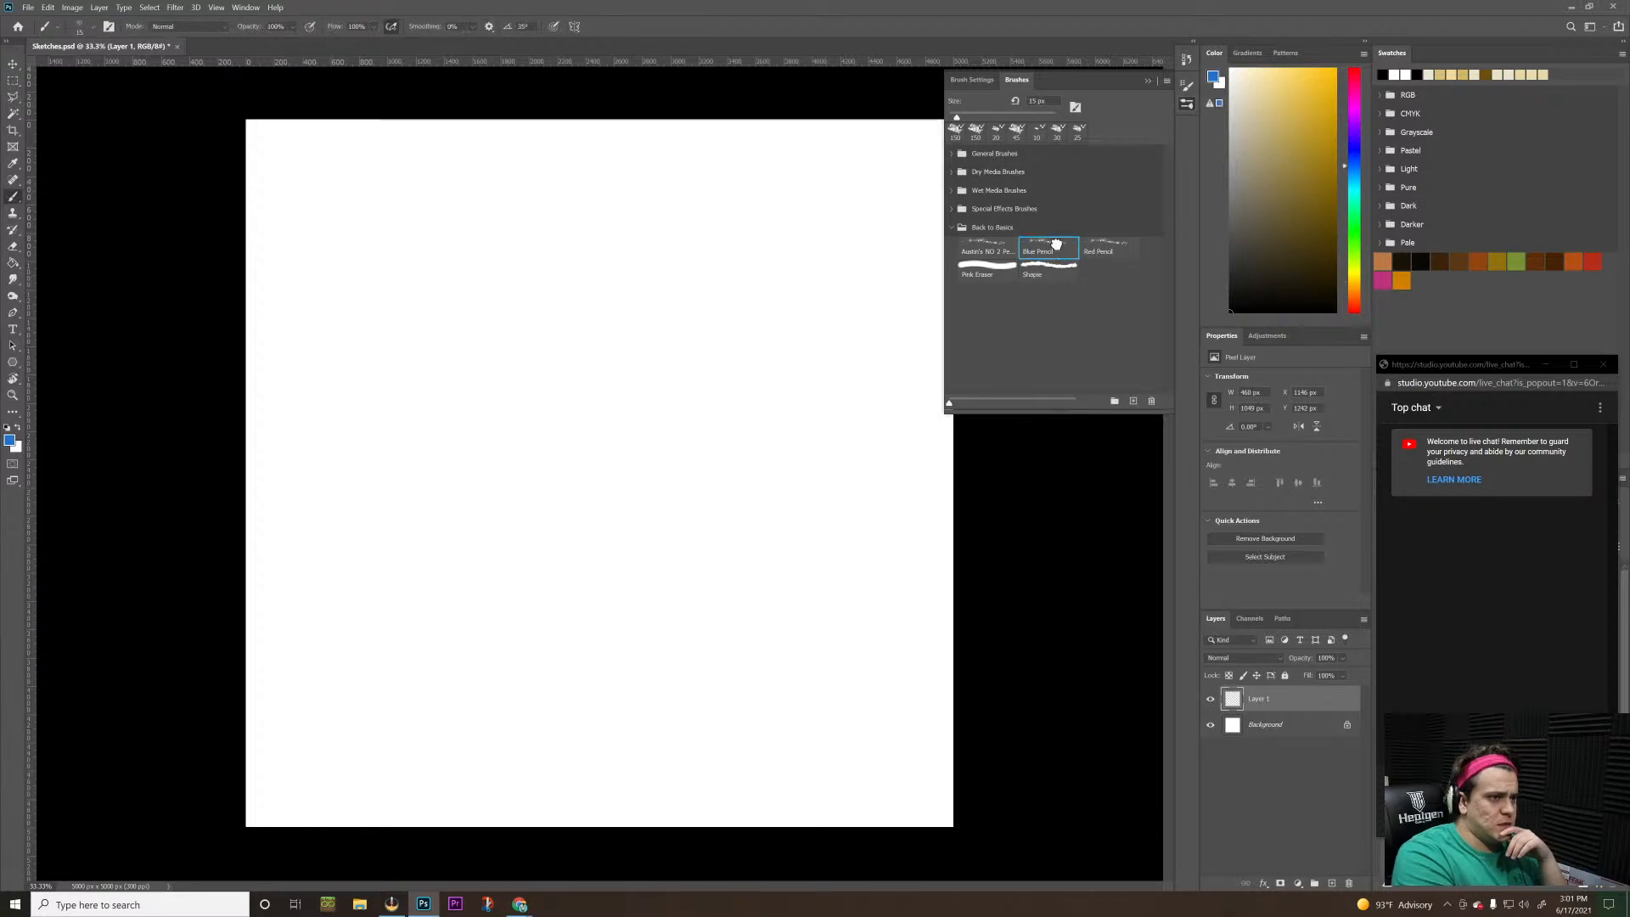
{"action": "left_click", "coordinate": [1148, 83]}
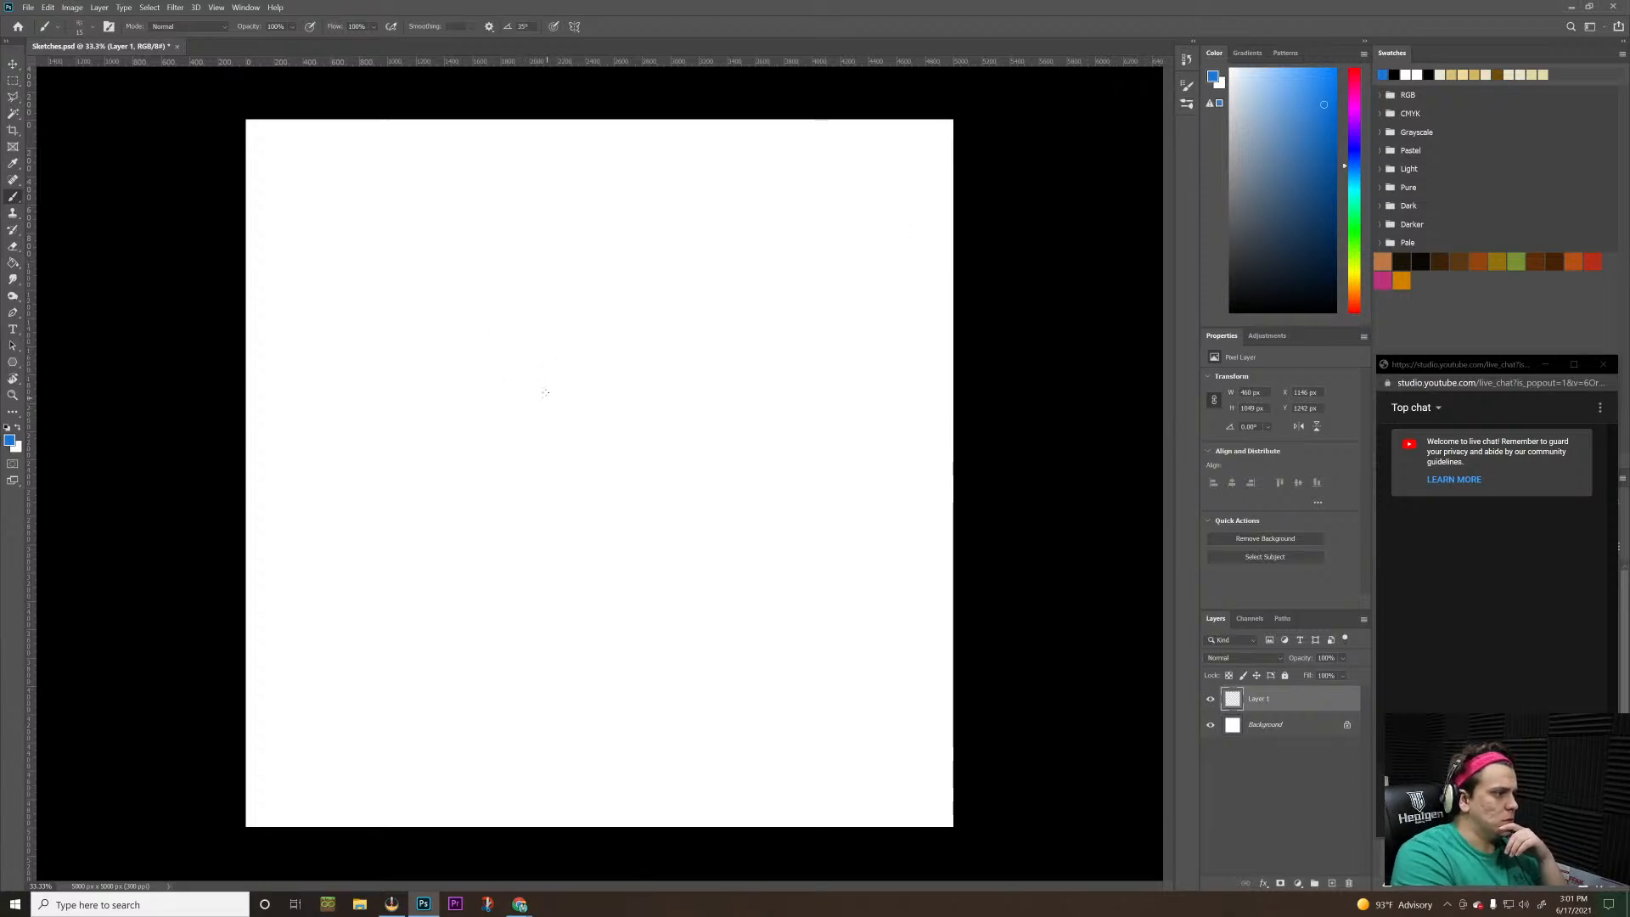
{"action": "mouse_move", "coordinate": [544, 393]}
{"action": "left_mouse_down"}
{"action": "mouse_move", "coordinate": [617, 453]}
{"action": "mouse_move", "coordinate": [656, 452]}
{"action": "left_mouse_up"}
{"action": "key", "text": "ctrl+z"}
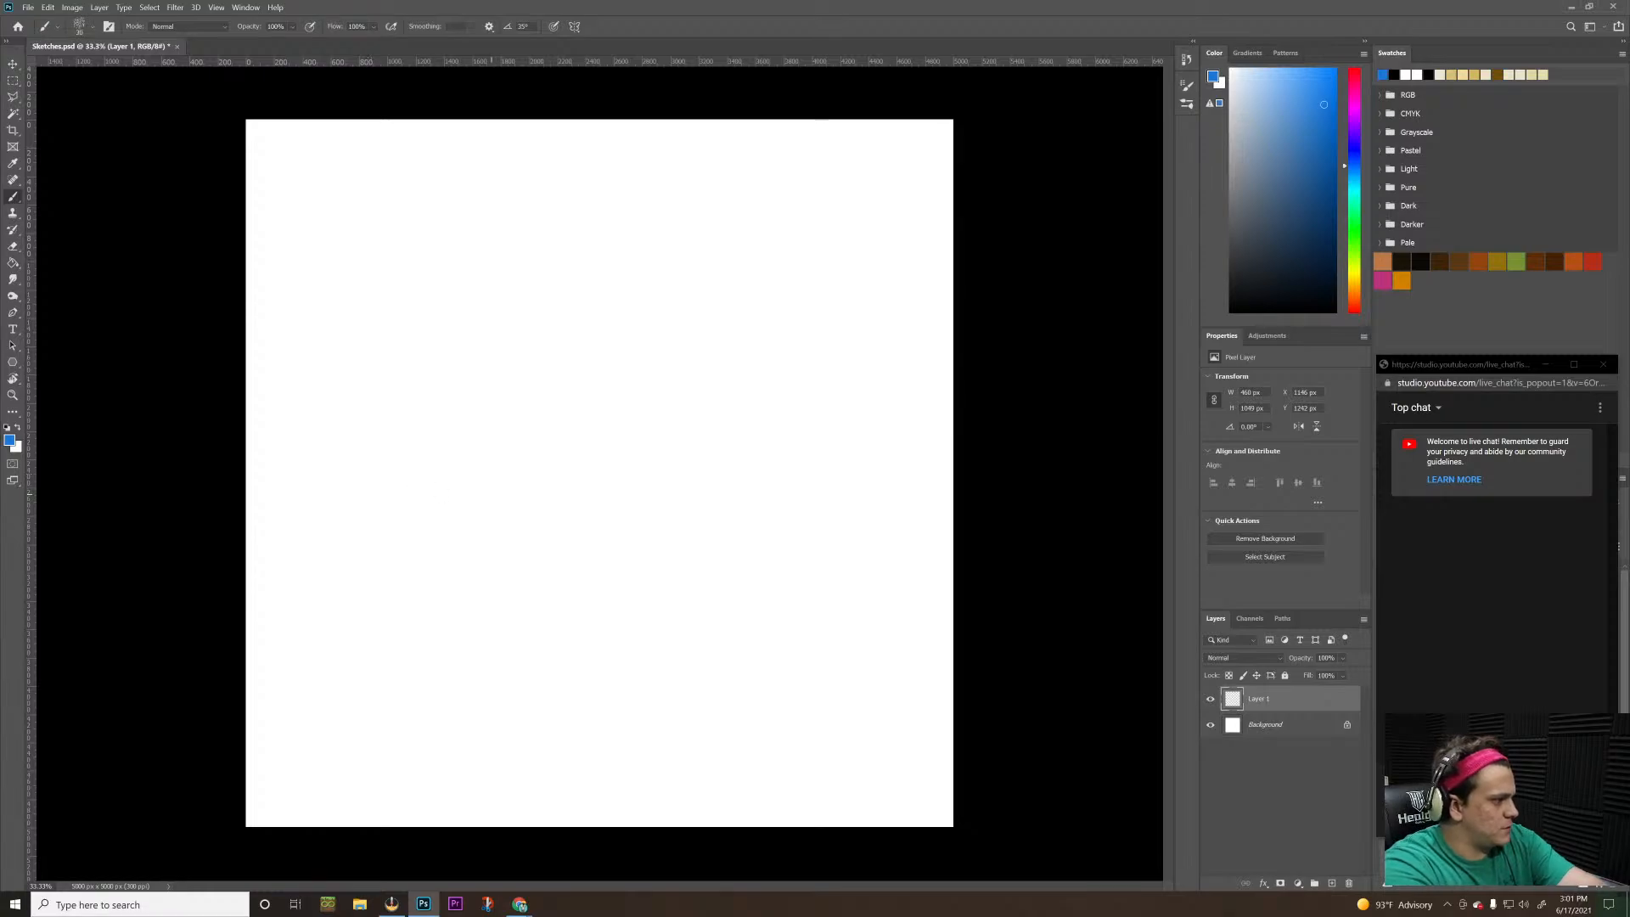
{"action": "mouse_move", "coordinate": [512, 411]}
{"action": "left_mouse_down"}
{"action": "mouse_move", "coordinate": [515, 529]}
{"action": "mouse_move", "coordinate": [768, 509]}
{"action": "mouse_move", "coordinate": [808, 577]}
{"action": "left_mouse_up"}
{"action": "key", "text": "ctrl+z"}
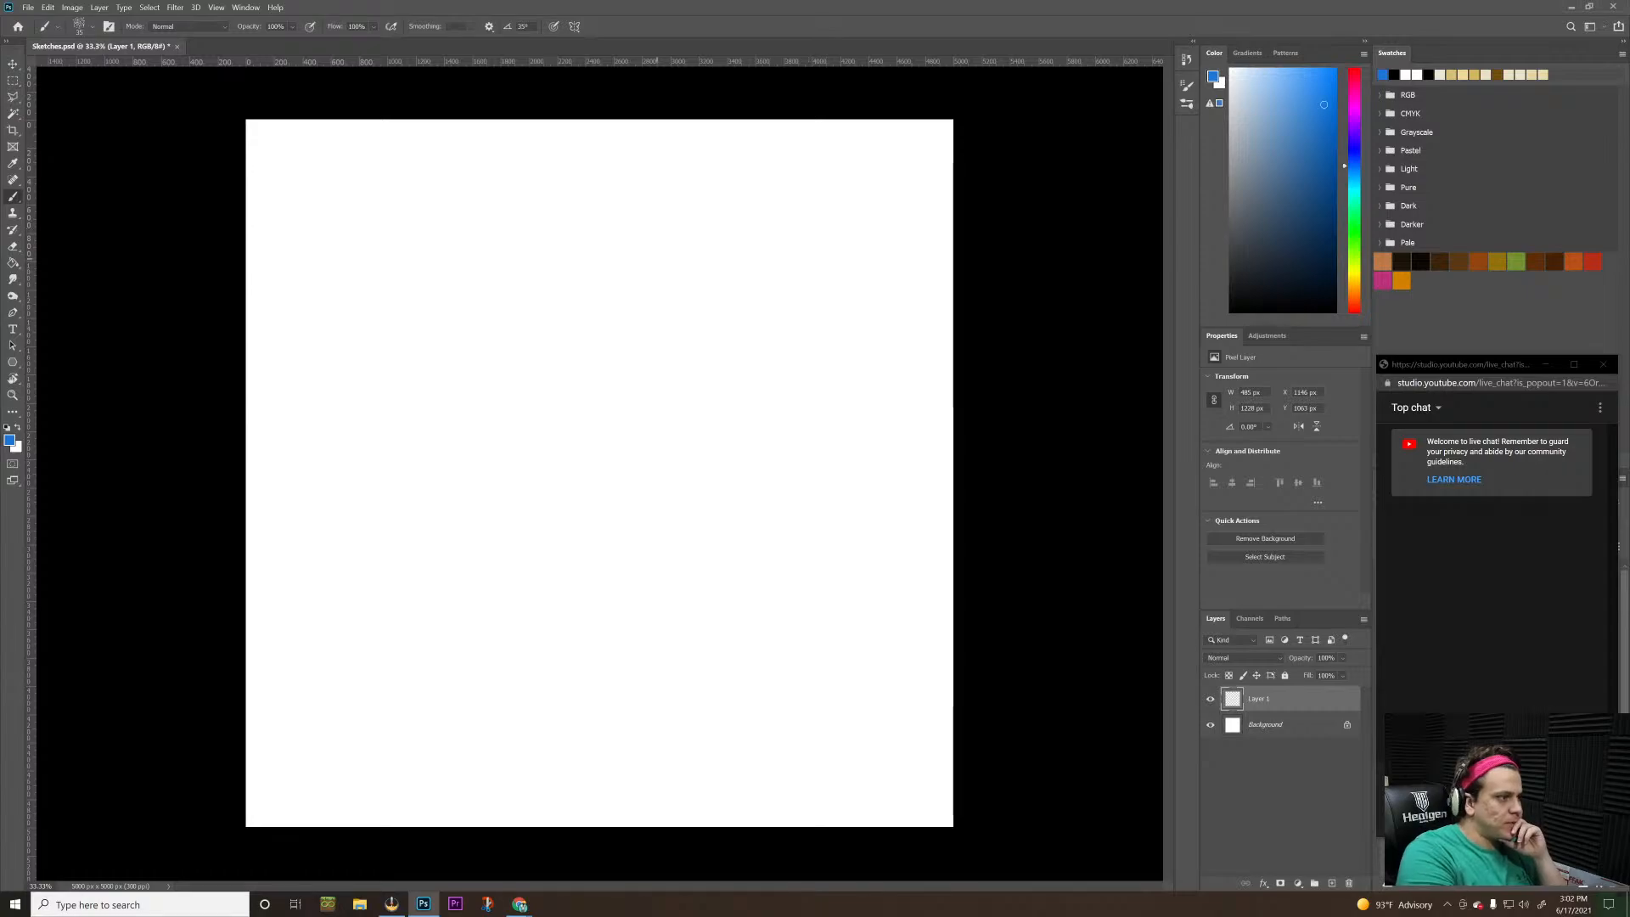
{"action": "left_click_drag", "start_coordinate": [914, 445], "coordinate": [954, 557]}
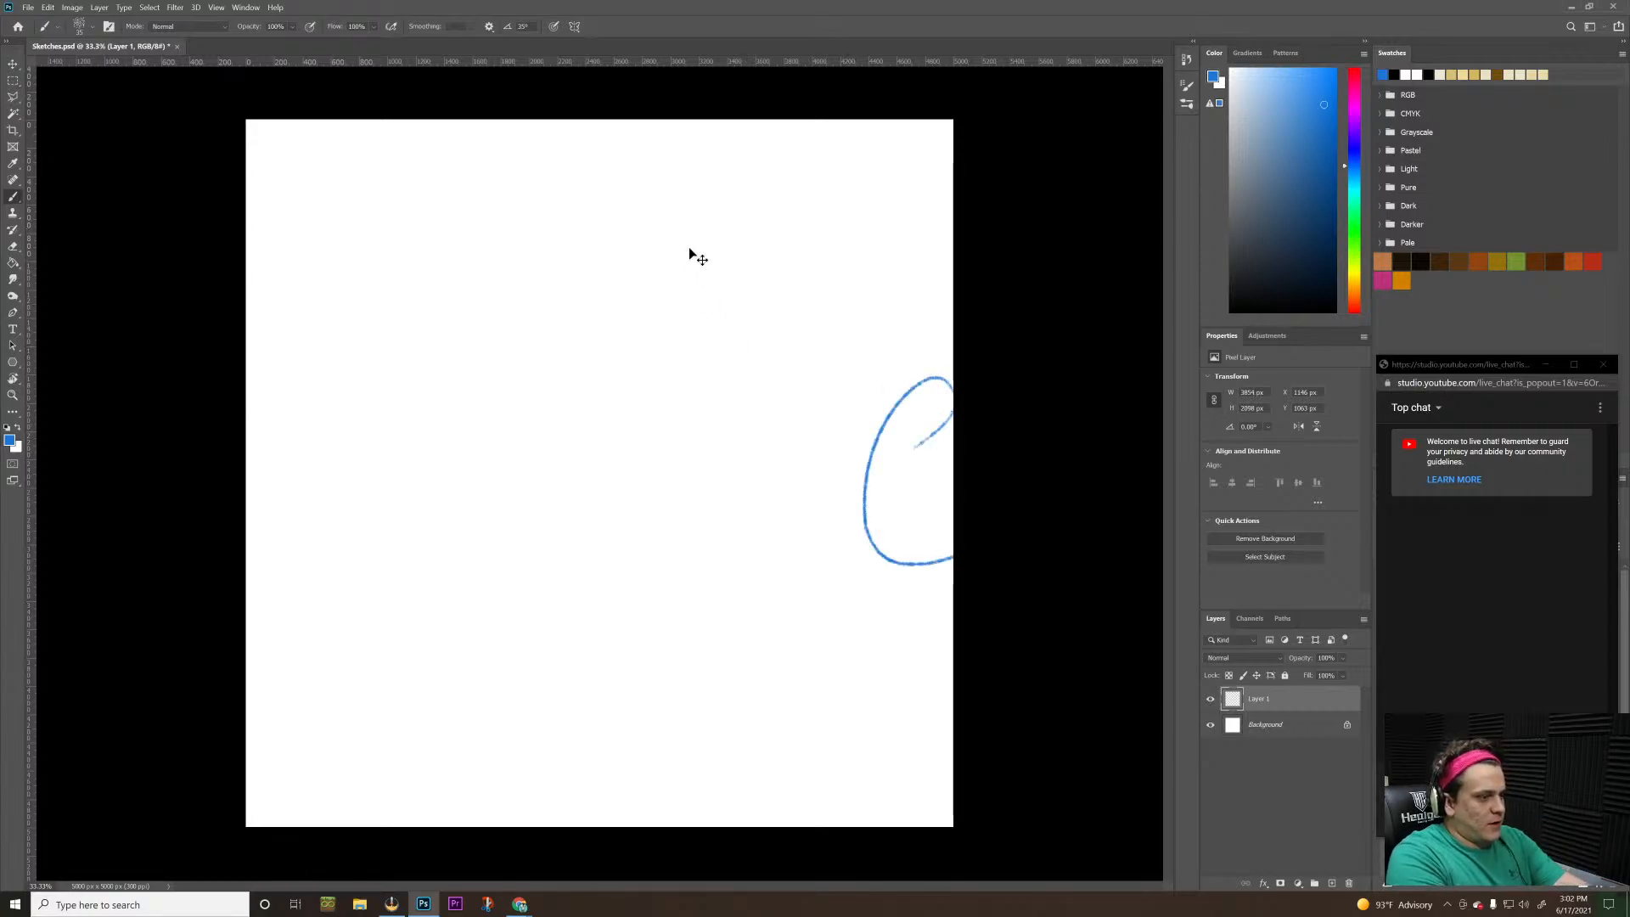
{"action": "key", "text": "ctrl+z"}
{"action": "mouse_move", "coordinate": [670, 314]}
{"action": "left_mouse_down"}
{"action": "mouse_move", "coordinate": [730, 476]}
{"action": "mouse_move", "coordinate": [696, 322]}
{"action": "left_mouse_up"}
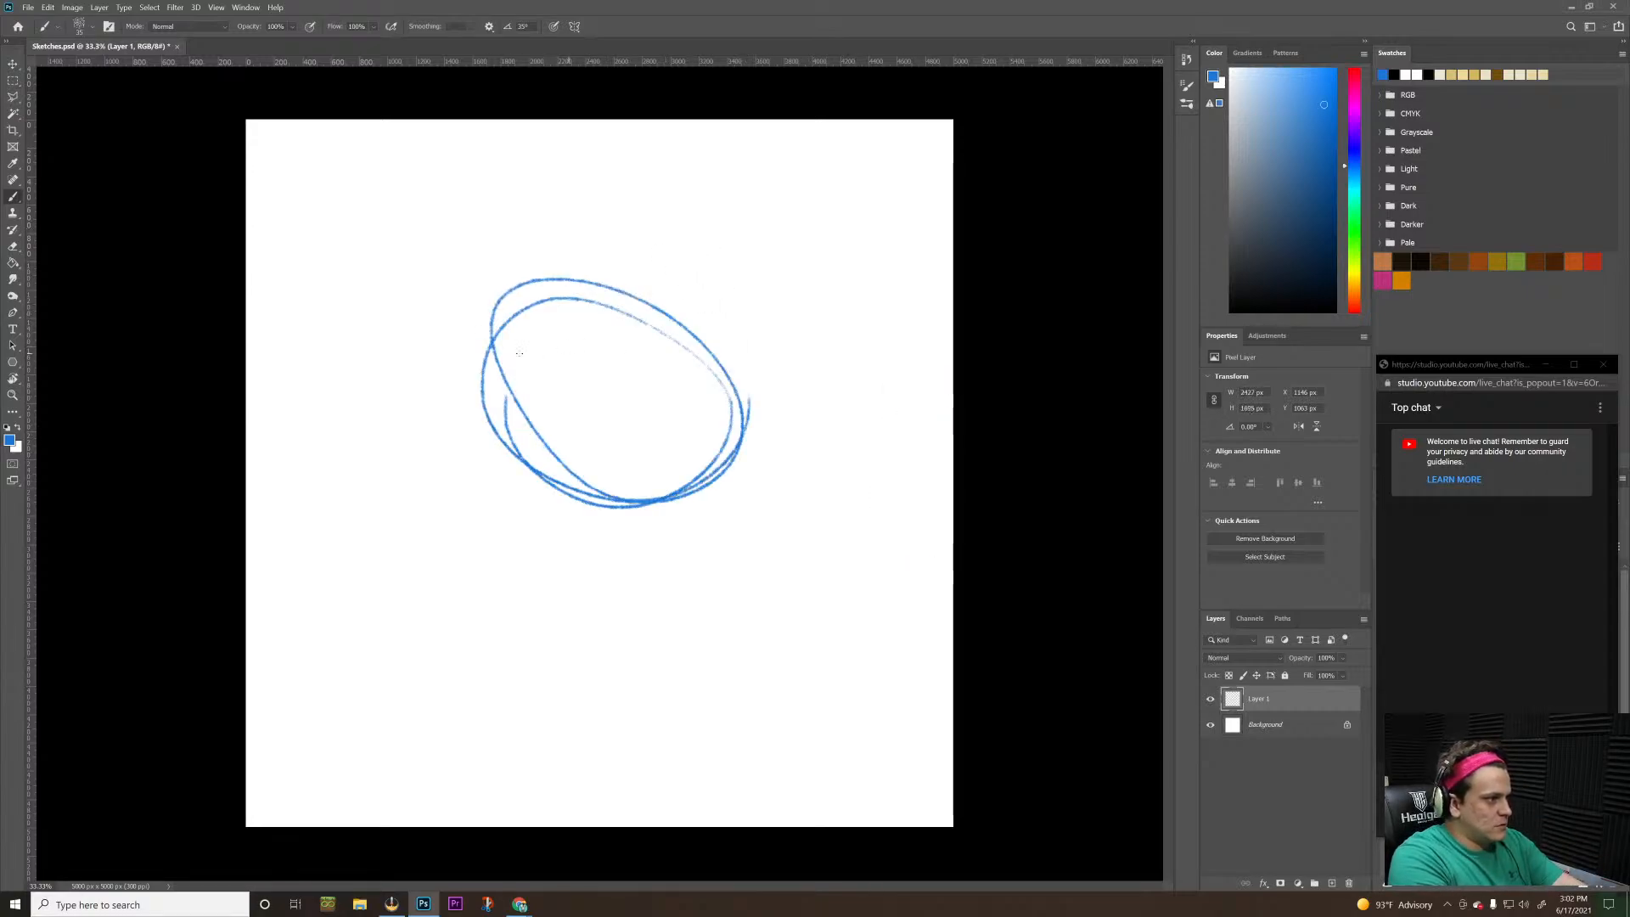
{"action": "key", "text": "ctrl+z"}
{"action": "mouse_move", "coordinate": [495, 294]}
{"action": "left_mouse_down"}
{"action": "mouse_move", "coordinate": [475, 493]}
{"action": "mouse_move", "coordinate": [671, 340]}
{"action": "mouse_move", "coordinate": [425, 425]}
{"action": "mouse_move", "coordinate": [643, 384]}
{"action": "mouse_move", "coordinate": [528, 456]}
{"action": "left_mouse_up"}
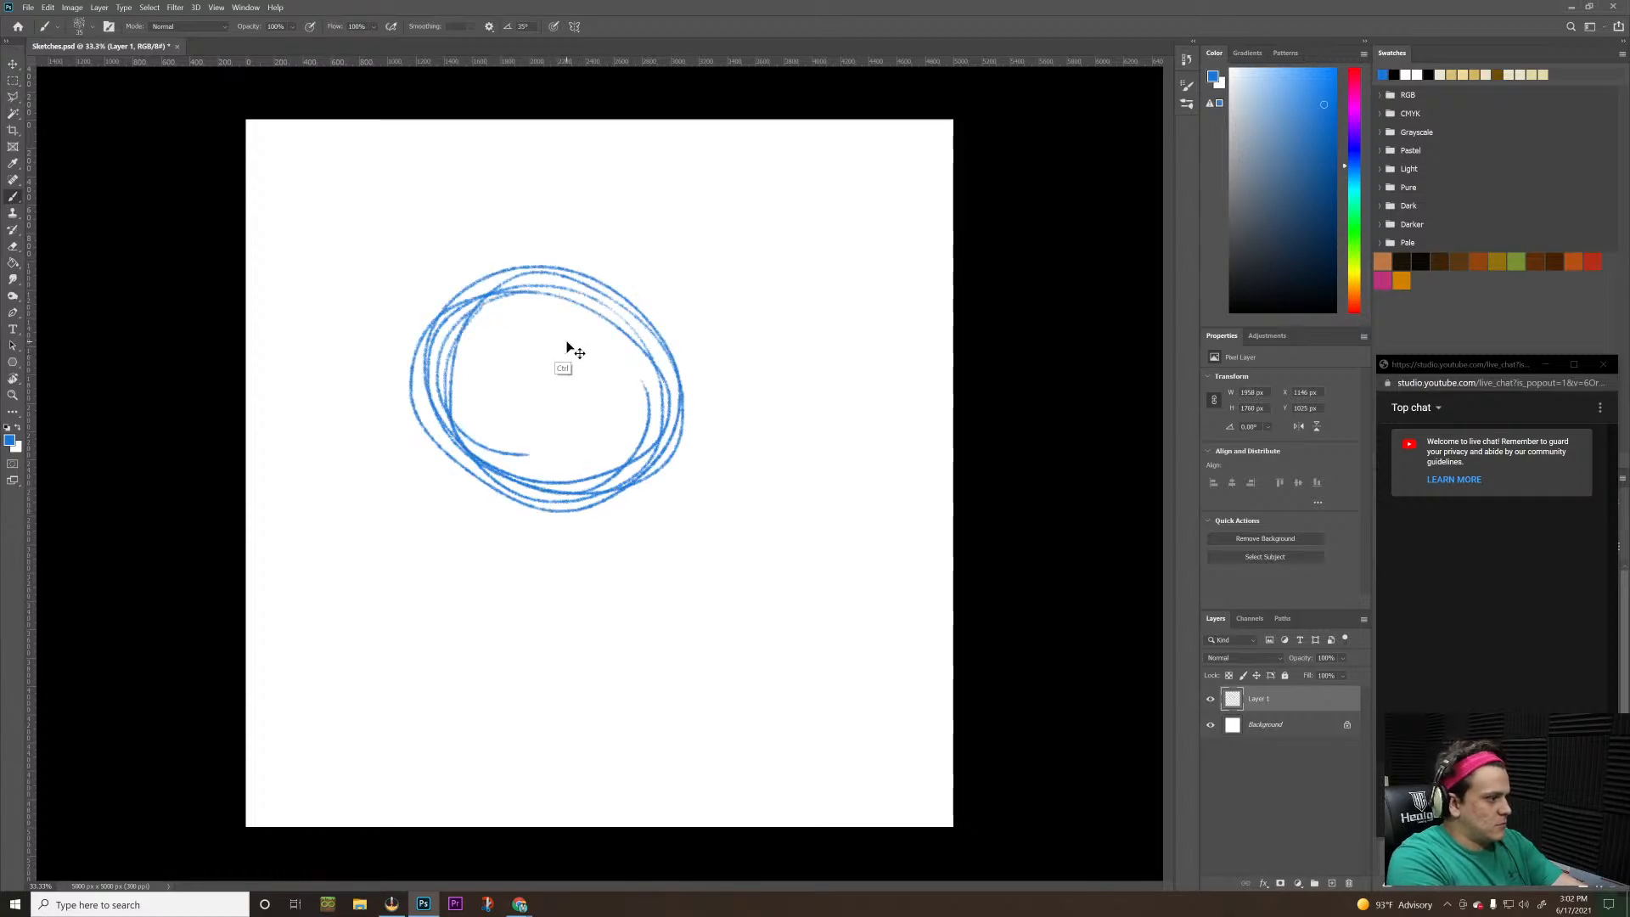
{"action": "key", "text": "ctrl+z"}
{"action": "key", "text": "ctrl+z"}
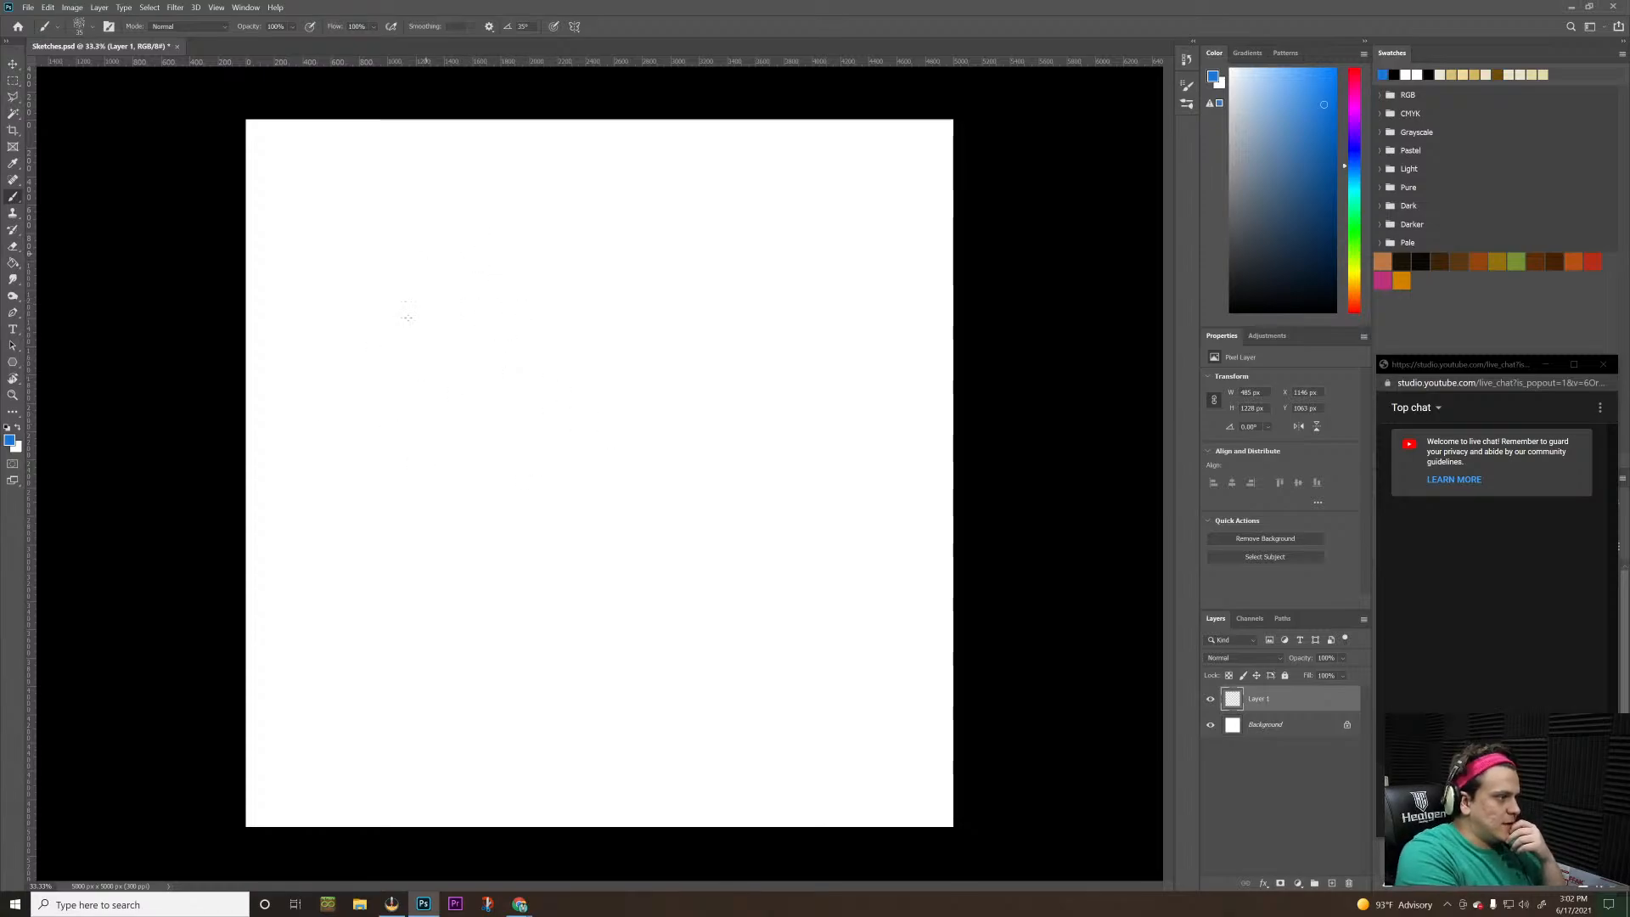
Sketch a large rough circle about 2650 px wide in blue pencil on the upper-left part of the canvas, using loose overlapping curves
{"action": "left_click_drag", "start_coordinate": [371, 426], "coordinate": [509, 438]}
{"action": "mouse_move", "coordinate": [453, 240]}
{"action": "left_mouse_down"}
{"action": "mouse_move", "coordinate": [577, 414]}
{"action": "mouse_move", "coordinate": [365, 462]}
{"action": "left_mouse_up"}
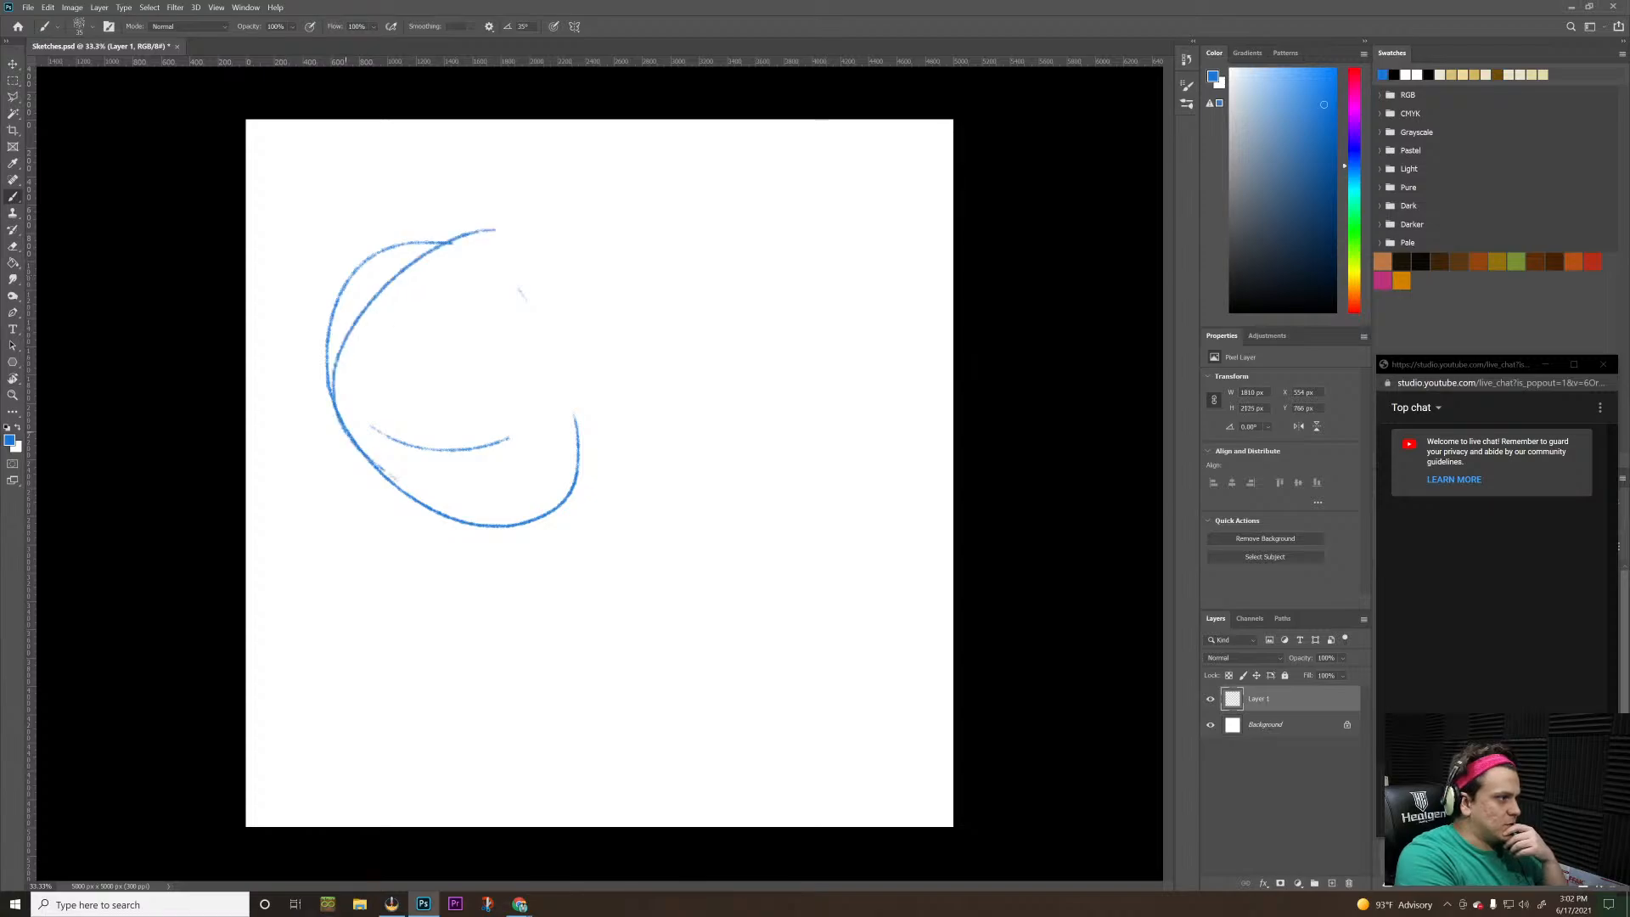
{"action": "left_click_drag", "start_coordinate": [407, 269], "coordinate": [336, 424]}
{"action": "left_click_drag", "start_coordinate": [411, 246], "coordinate": [563, 273]}
{"action": "left_click_drag", "start_coordinate": [308, 364], "coordinate": [588, 297]}
{"action": "mouse_move", "coordinate": [377, 316]}
{"action": "left_mouse_down"}
{"action": "mouse_move", "coordinate": [505, 259]}
{"action": "mouse_move", "coordinate": [613, 350]}
{"action": "left_mouse_up"}
{"action": "mouse_move", "coordinate": [579, 246]}
{"action": "left_mouse_down"}
{"action": "mouse_move", "coordinate": [679, 367]}
{"action": "mouse_move", "coordinate": [552, 522]}
{"action": "left_mouse_up"}
{"action": "left_click_drag", "start_coordinate": [421, 458], "coordinate": [547, 459]}
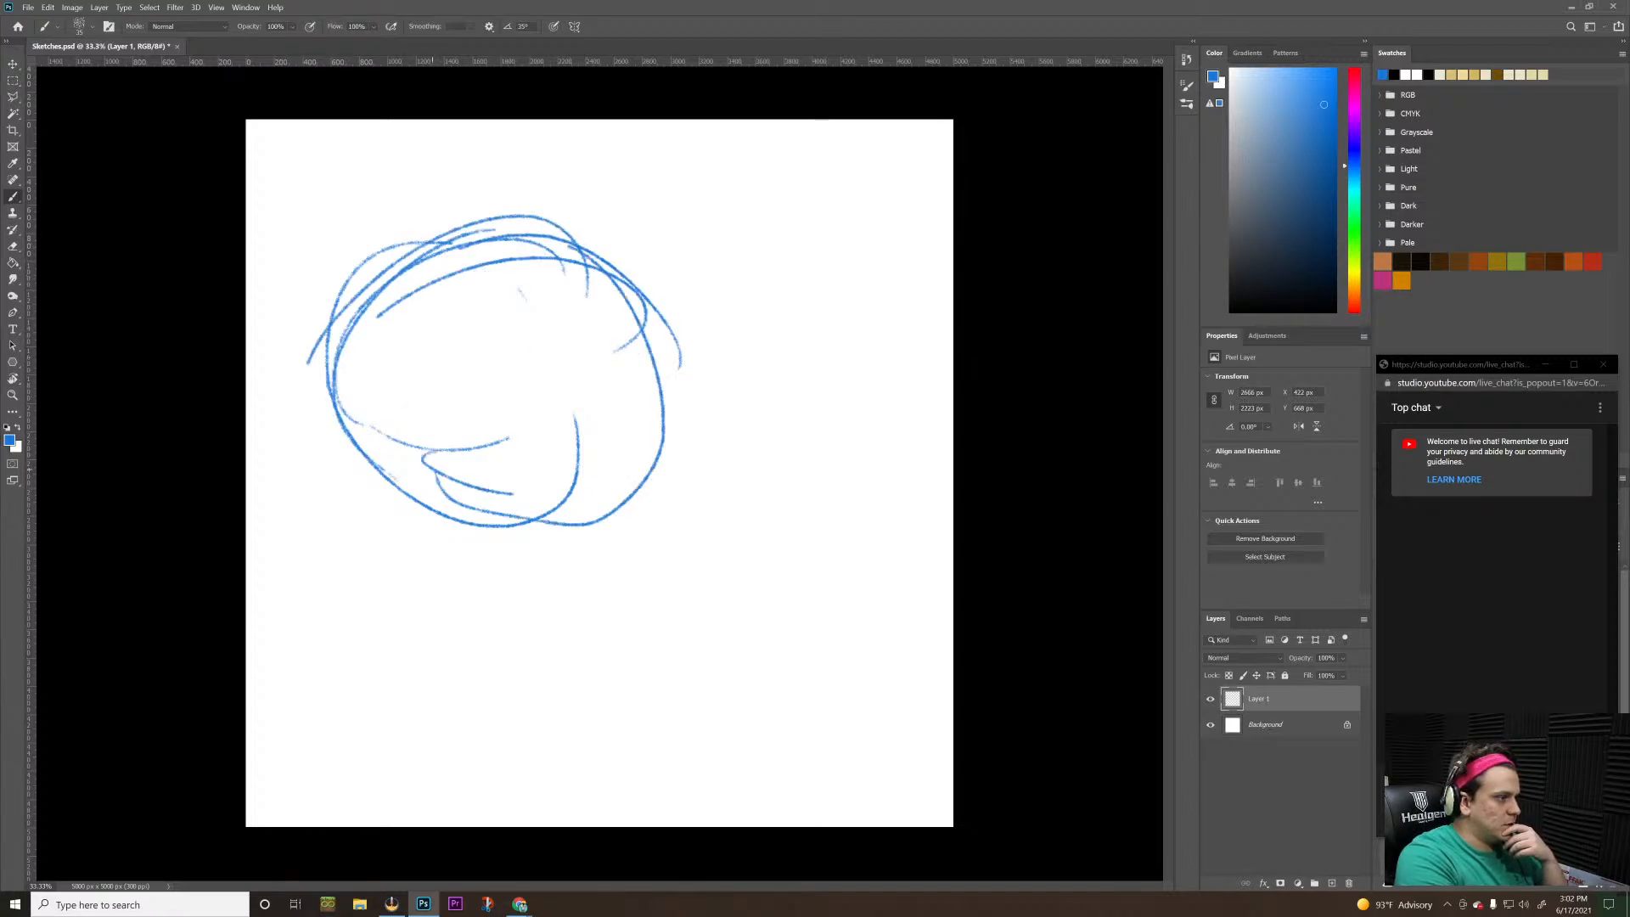
Add curved contour lines across the circle and build up a dense scribbled knot at its lower-right edge
{"action": "left_click_drag", "start_coordinate": [321, 399], "coordinate": [611, 492]}
{"action": "left_click_drag", "start_coordinate": [595, 327], "coordinate": [369, 477]}
{"action": "mouse_move", "coordinate": [538, 265]}
{"action": "left_mouse_down"}
{"action": "mouse_move", "coordinate": [502, 524]}
{"action": "mouse_move", "coordinate": [649, 431]}
{"action": "mouse_move", "coordinate": [562, 450]}
{"action": "left_mouse_up"}
{"action": "left_click_drag", "start_coordinate": [487, 249], "coordinate": [548, 520]}
{"action": "left_click_drag", "start_coordinate": [533, 277], "coordinate": [522, 501]}
{"action": "left_click_drag", "start_coordinate": [490, 259], "coordinate": [536, 516]}
{"action": "mouse_move", "coordinate": [493, 369]}
{"action": "left_mouse_down"}
{"action": "mouse_move", "coordinate": [649, 484]}
{"action": "mouse_move", "coordinate": [684, 467]}
{"action": "left_mouse_up"}
{"action": "left_click_drag", "start_coordinate": [543, 359], "coordinate": [679, 463]}
{"action": "left_click_drag", "start_coordinate": [586, 370], "coordinate": [682, 493]}
{"action": "mouse_move", "coordinate": [592, 410]}
{"action": "left_mouse_down"}
{"action": "mouse_move", "coordinate": [653, 496]}
{"action": "mouse_move", "coordinate": [666, 437]}
{"action": "mouse_move", "coordinate": [658, 493]}
{"action": "mouse_move", "coordinate": [616, 499]}
{"action": "mouse_move", "coordinate": [660, 506]}
{"action": "mouse_move", "coordinate": [670, 474]}
{"action": "mouse_move", "coordinate": [650, 501]}
{"action": "left_mouse_up"}
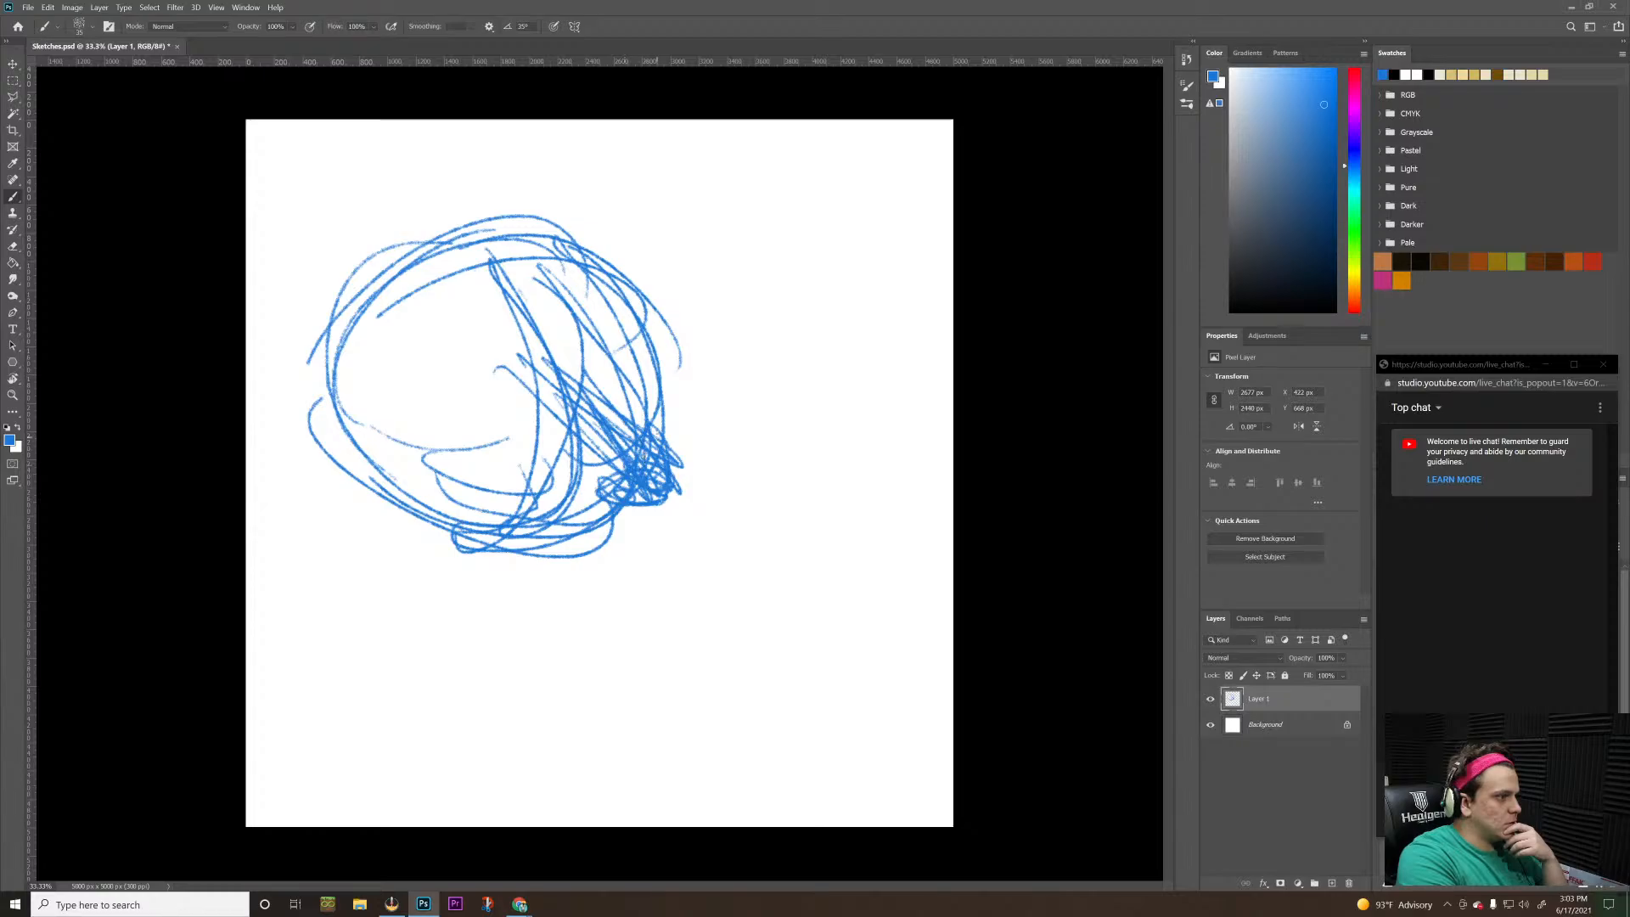
Reinforce the circle's outline and rough in a protruding jaw-like mass below the dense knot
{"action": "mouse_move", "coordinate": [657, 437]}
{"action": "left_mouse_down"}
{"action": "mouse_move", "coordinate": [651, 381]}
{"action": "mouse_move", "coordinate": [651, 426]}
{"action": "left_mouse_up"}
{"action": "mouse_move", "coordinate": [587, 491]}
{"action": "left_mouse_down"}
{"action": "mouse_move", "coordinate": [472, 462]}
{"action": "mouse_move", "coordinate": [602, 508]}
{"action": "mouse_move", "coordinate": [504, 436]}
{"action": "mouse_move", "coordinate": [586, 517]}
{"action": "mouse_move", "coordinate": [632, 513]}
{"action": "mouse_move", "coordinate": [662, 510]}
{"action": "mouse_move", "coordinate": [646, 440]}
{"action": "mouse_move", "coordinate": [675, 524]}
{"action": "mouse_move", "coordinate": [652, 558]}
{"action": "left_mouse_up"}
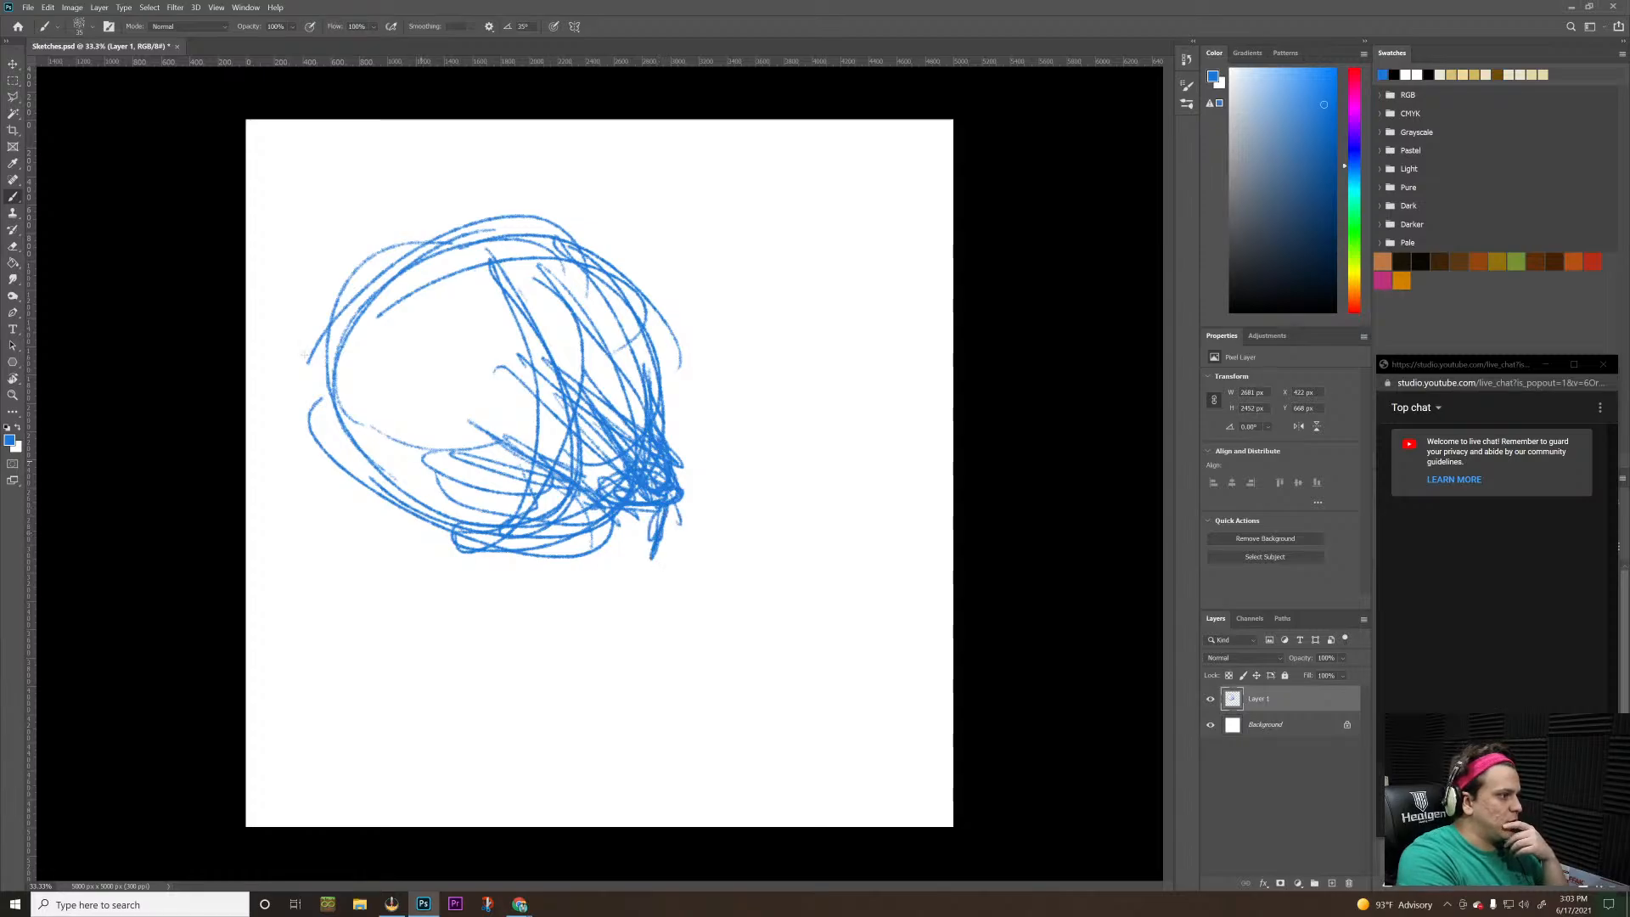
{"action": "mouse_move", "coordinate": [369, 253]}
{"action": "left_mouse_down"}
{"action": "mouse_move", "coordinate": [339, 428]}
{"action": "mouse_move", "coordinate": [437, 543]}
{"action": "mouse_move", "coordinate": [456, 536]}
{"action": "mouse_move", "coordinate": [442, 547]}
{"action": "mouse_move", "coordinate": [585, 543]}
{"action": "mouse_move", "coordinate": [619, 496]}
{"action": "mouse_move", "coordinate": [626, 547]}
{"action": "mouse_move", "coordinate": [671, 584]}
{"action": "mouse_move", "coordinate": [459, 544]}
{"action": "mouse_move", "coordinate": [475, 519]}
{"action": "mouse_move", "coordinate": [445, 530]}
{"action": "mouse_move", "coordinate": [585, 552]}
{"action": "mouse_move", "coordinate": [570, 561]}
{"action": "mouse_move", "coordinate": [463, 539]}
{"action": "mouse_move", "coordinate": [611, 543]}
{"action": "mouse_move", "coordinate": [526, 607]}
{"action": "mouse_move", "coordinate": [628, 594]}
{"action": "mouse_move", "coordinate": [658, 543]}
{"action": "mouse_move", "coordinate": [653, 509]}
{"action": "left_mouse_up"}
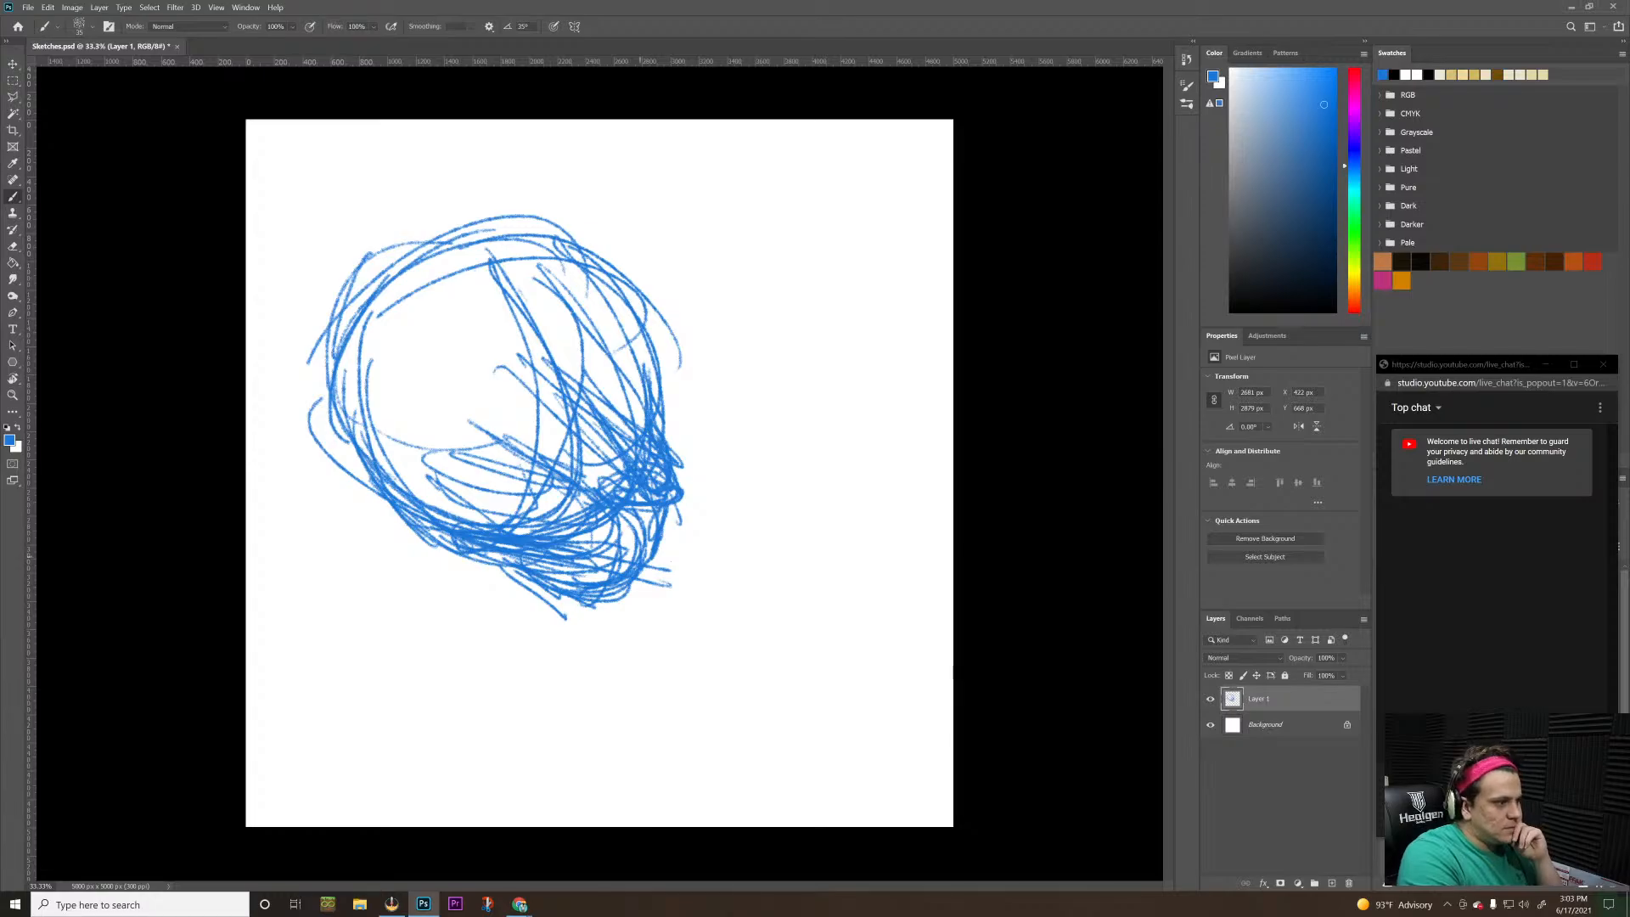
{"action": "mouse_move", "coordinate": [645, 586]}
{"action": "left_mouse_down"}
{"action": "mouse_move", "coordinate": [704, 578]}
{"action": "mouse_move", "coordinate": [645, 551]}
{"action": "mouse_move", "coordinate": [696, 509]}
{"action": "mouse_move", "coordinate": [654, 577]}
{"action": "mouse_move", "coordinate": [683, 522]}
{"action": "mouse_move", "coordinate": [673, 577]}
{"action": "mouse_move", "coordinate": [645, 522]}
{"action": "left_mouse_up"}
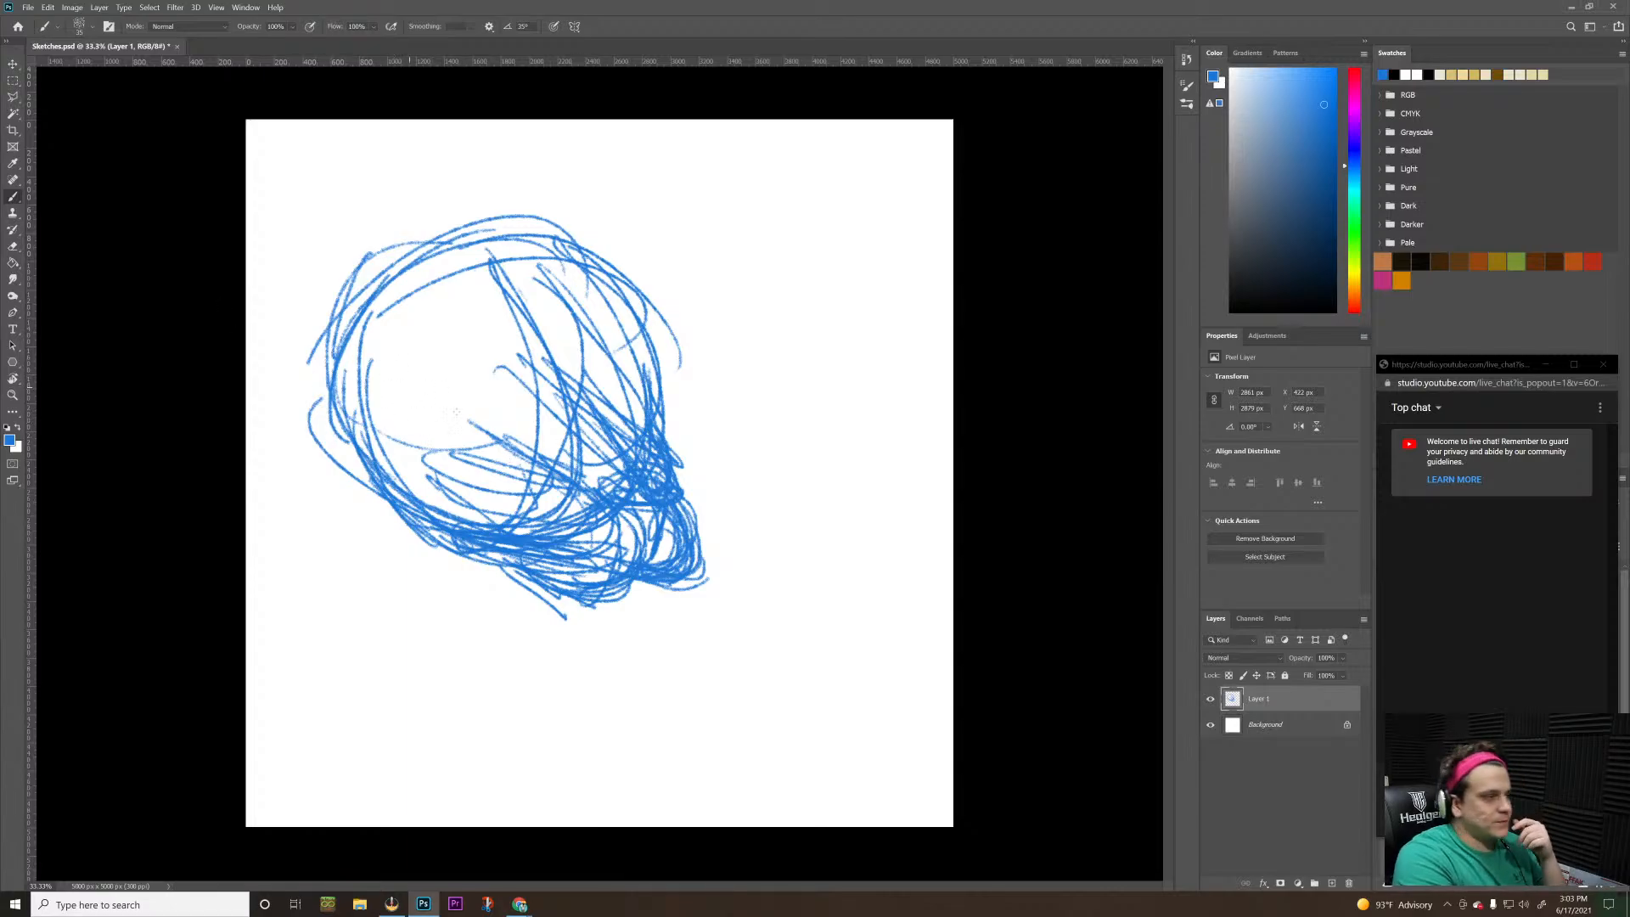
Sketch additional curved strokes along the underside of the jaw-like mass
{"action": "mouse_move", "coordinate": [506, 553]}
{"action": "left_mouse_down"}
{"action": "mouse_move", "coordinate": [582, 604]}
{"action": "mouse_move", "coordinate": [491, 555]}
{"action": "mouse_move", "coordinate": [630, 573]}
{"action": "left_mouse_up"}
{"action": "mouse_move", "coordinate": [630, 573]}
{"action": "left_mouse_down"}
{"action": "mouse_move", "coordinate": [494, 566]}
{"action": "mouse_move", "coordinate": [607, 584]}
{"action": "left_mouse_up"}
{"action": "mouse_move", "coordinate": [607, 584]}
{"action": "left_mouse_down"}
{"action": "mouse_move", "coordinate": [470, 570]}
{"action": "mouse_move", "coordinate": [618, 590]}
{"action": "left_mouse_up"}
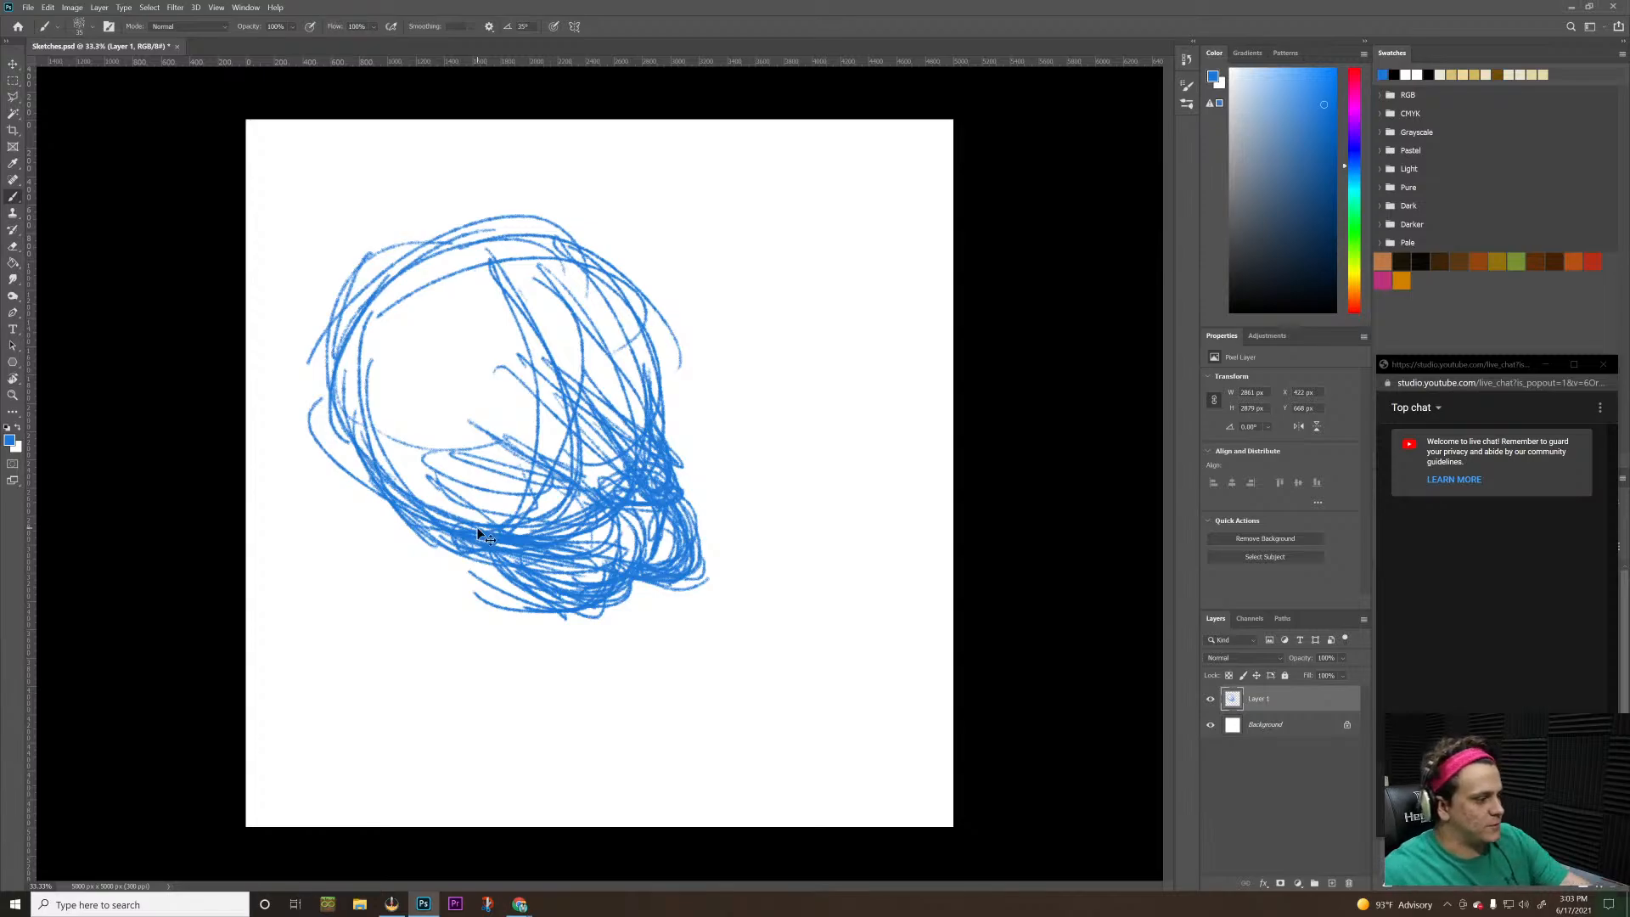
Undo the most recent strokes of the jaw-like mass below the dense knot
{"action": "key", "text": "ctrl+z"}
{"action": "key", "text": "ctrl+z"}
{"action": "key", "text": "ctrl+z"}
{"action": "key", "text": "ctrl+z"}
{"action": "key", "text": "ctrl+z"}
{"action": "key", "text": "ctrl+z"}
{"action": "key", "text": "ctrl+z"}
{"action": "key", "text": "ctrl+z"}
{"action": "key", "text": "ctrl+z"}
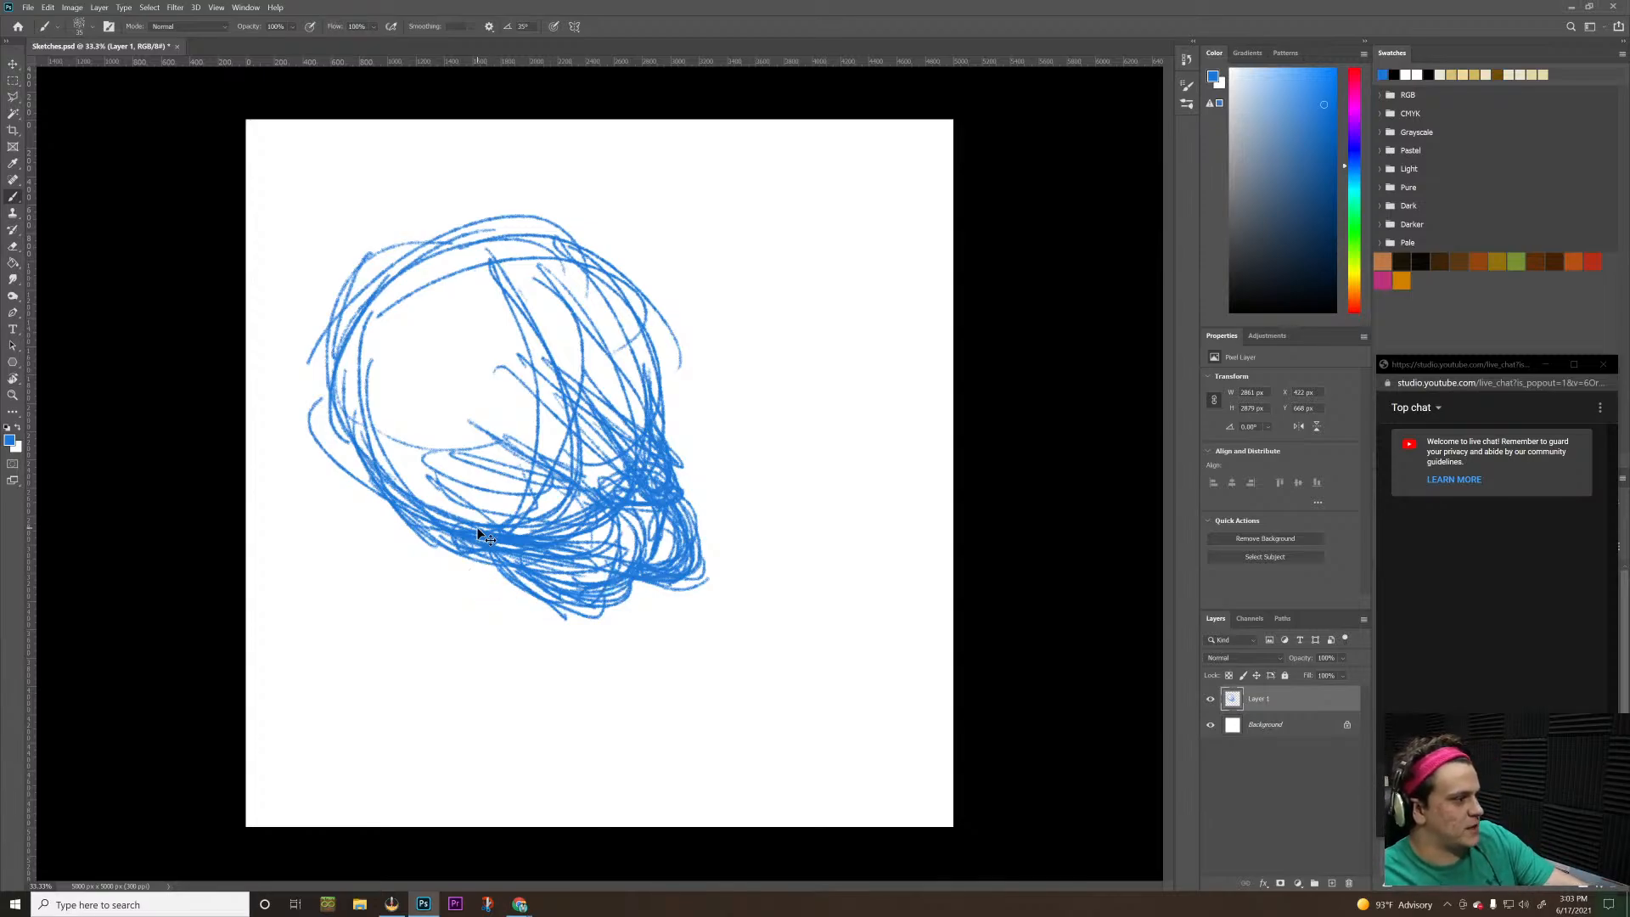
{"action": "key", "text": "ctrl+z"}
{"action": "key", "text": "ctrl+z"}
{"action": "key", "text": "ctrl+z"}
{"action": "key", "text": "ctrl+z"}
{"action": "key", "text": "ctrl+z"}
{"action": "key", "text": "ctrl+z"}
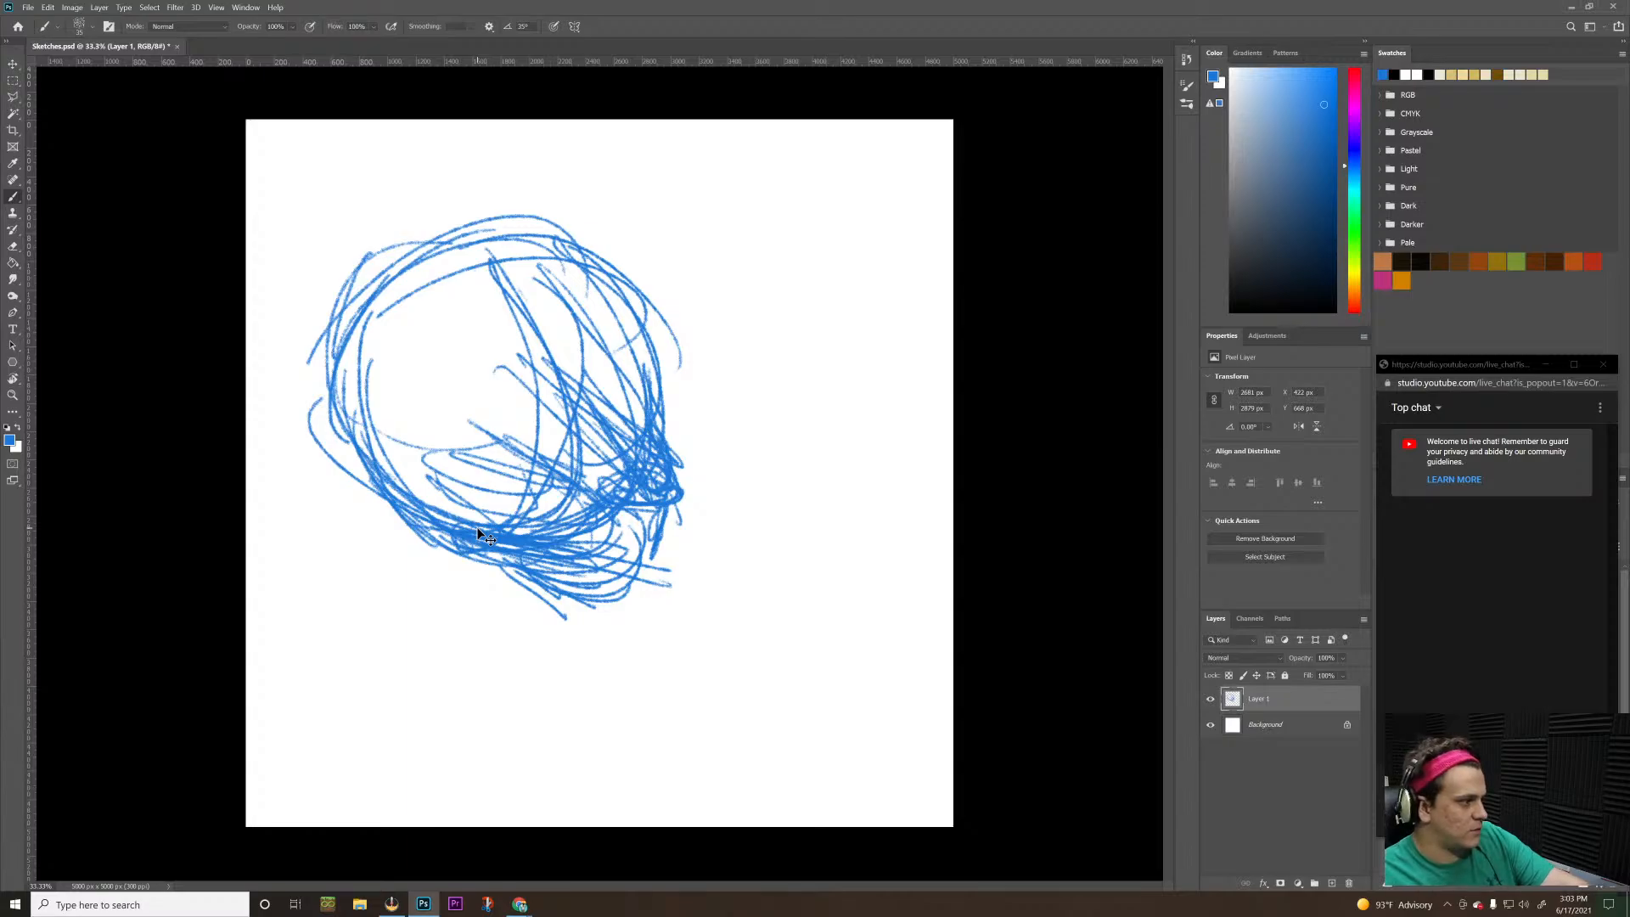
Erase the entire blue sketch from Layer 1 with an enlarged eraser, and return to the Brush tool
{"action": "key", "text": "e"}
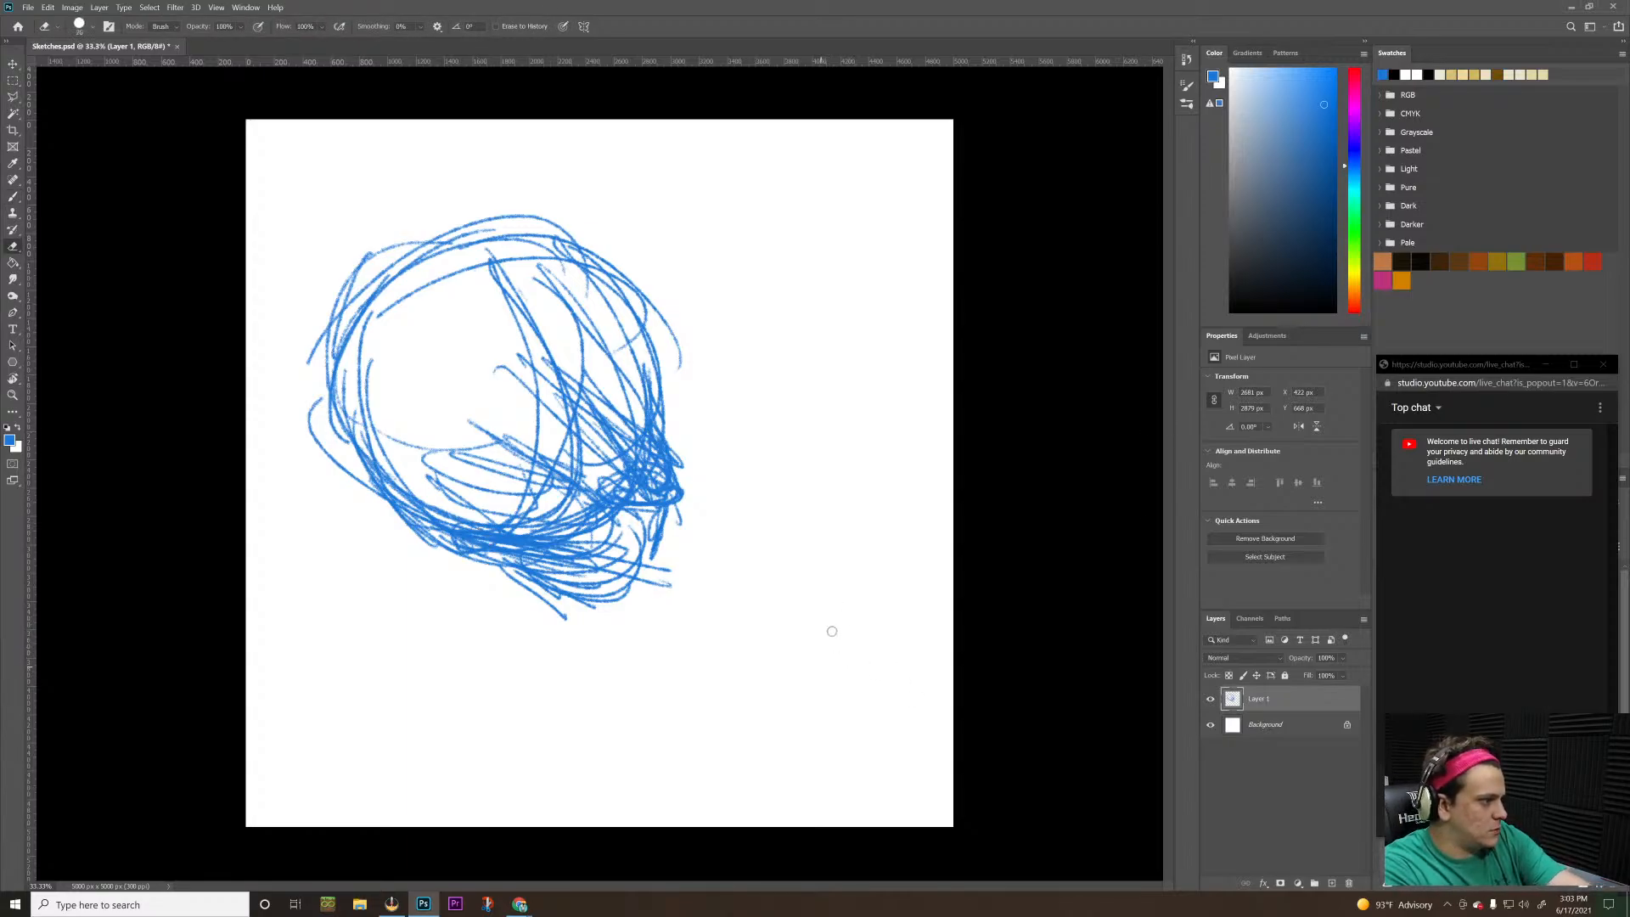
{"action": "key", "text": "bracketright"}
{"action": "key", "text": "bracketright"}
{"action": "key", "text": "bracketright"}
{"action": "key", "text": "bracketright"}
{"action": "key", "text": "bracketright"}
{"action": "key", "text": "bracketright"}
{"action": "key", "text": "bracketright"}
{"action": "key", "text": "bracketright"}
{"action": "key", "text": "bracketright"}
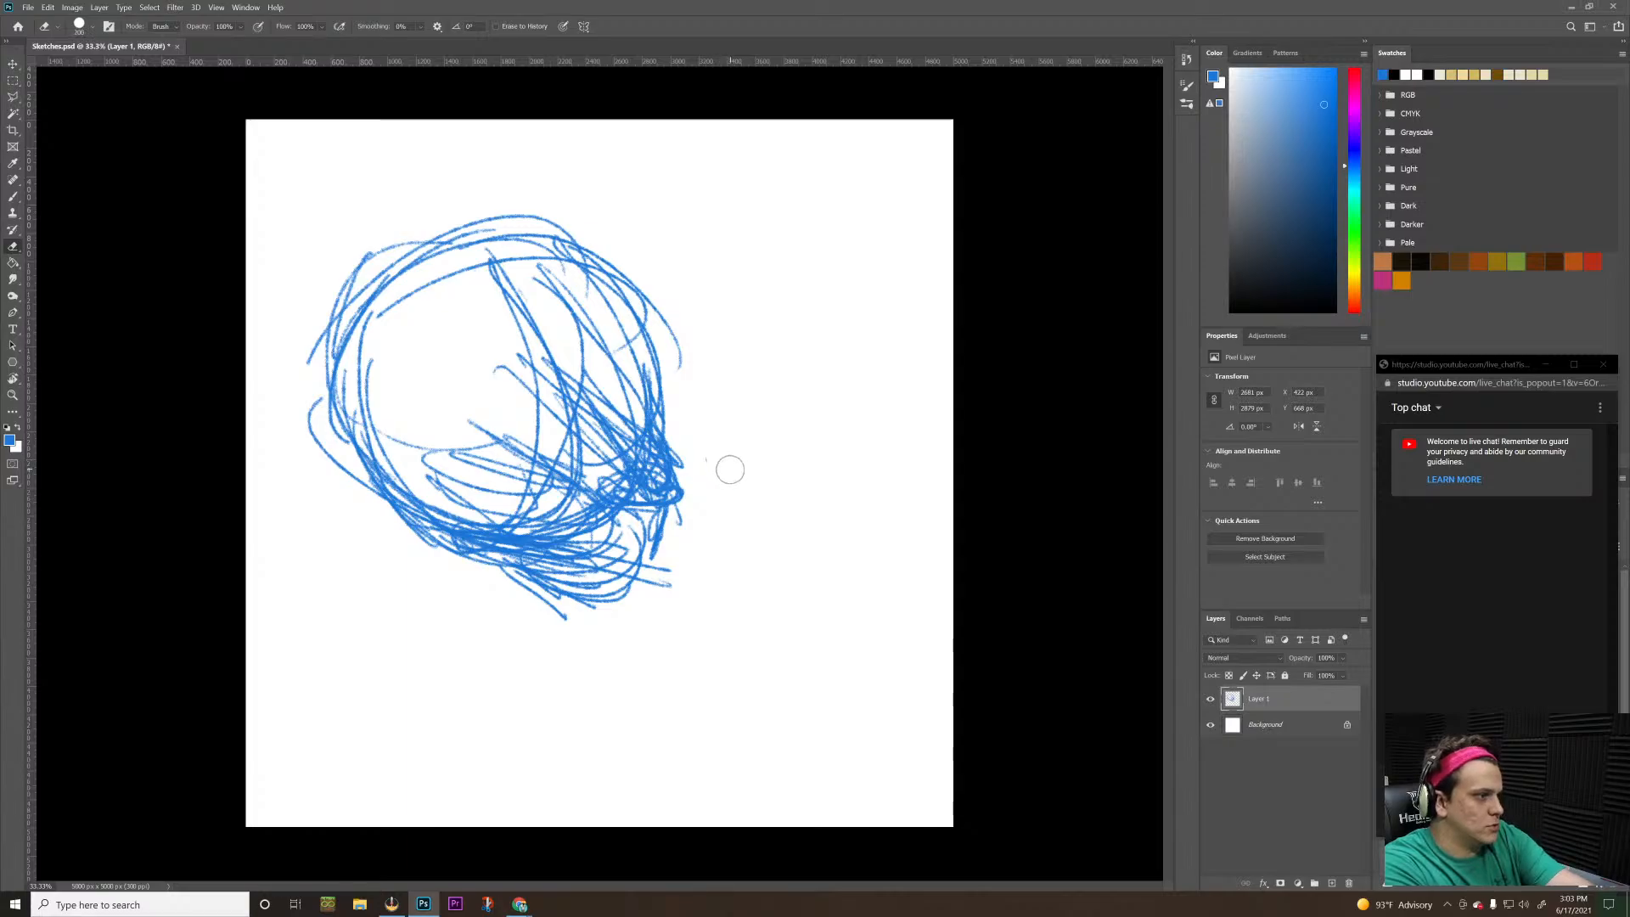
{"action": "mouse_move", "coordinate": [709, 507]}
{"action": "left_mouse_down"}
{"action": "mouse_move", "coordinate": [625, 571]}
{"action": "mouse_move", "coordinate": [567, 462]}
{"action": "mouse_move", "coordinate": [724, 458]}
{"action": "mouse_move", "coordinate": [513, 585]}
{"action": "mouse_move", "coordinate": [516, 393]}
{"action": "mouse_move", "coordinate": [280, 564]}
{"action": "mouse_move", "coordinate": [309, 364]}
{"action": "mouse_move", "coordinate": [291, 429]}
{"action": "mouse_move", "coordinate": [432, 183]}
{"action": "mouse_move", "coordinate": [658, 339]}
{"action": "mouse_move", "coordinate": [477, 284]}
{"action": "mouse_move", "coordinate": [552, 275]}
{"action": "mouse_move", "coordinate": [415, 606]}
{"action": "left_mouse_up"}
{"action": "key", "text": "b"}
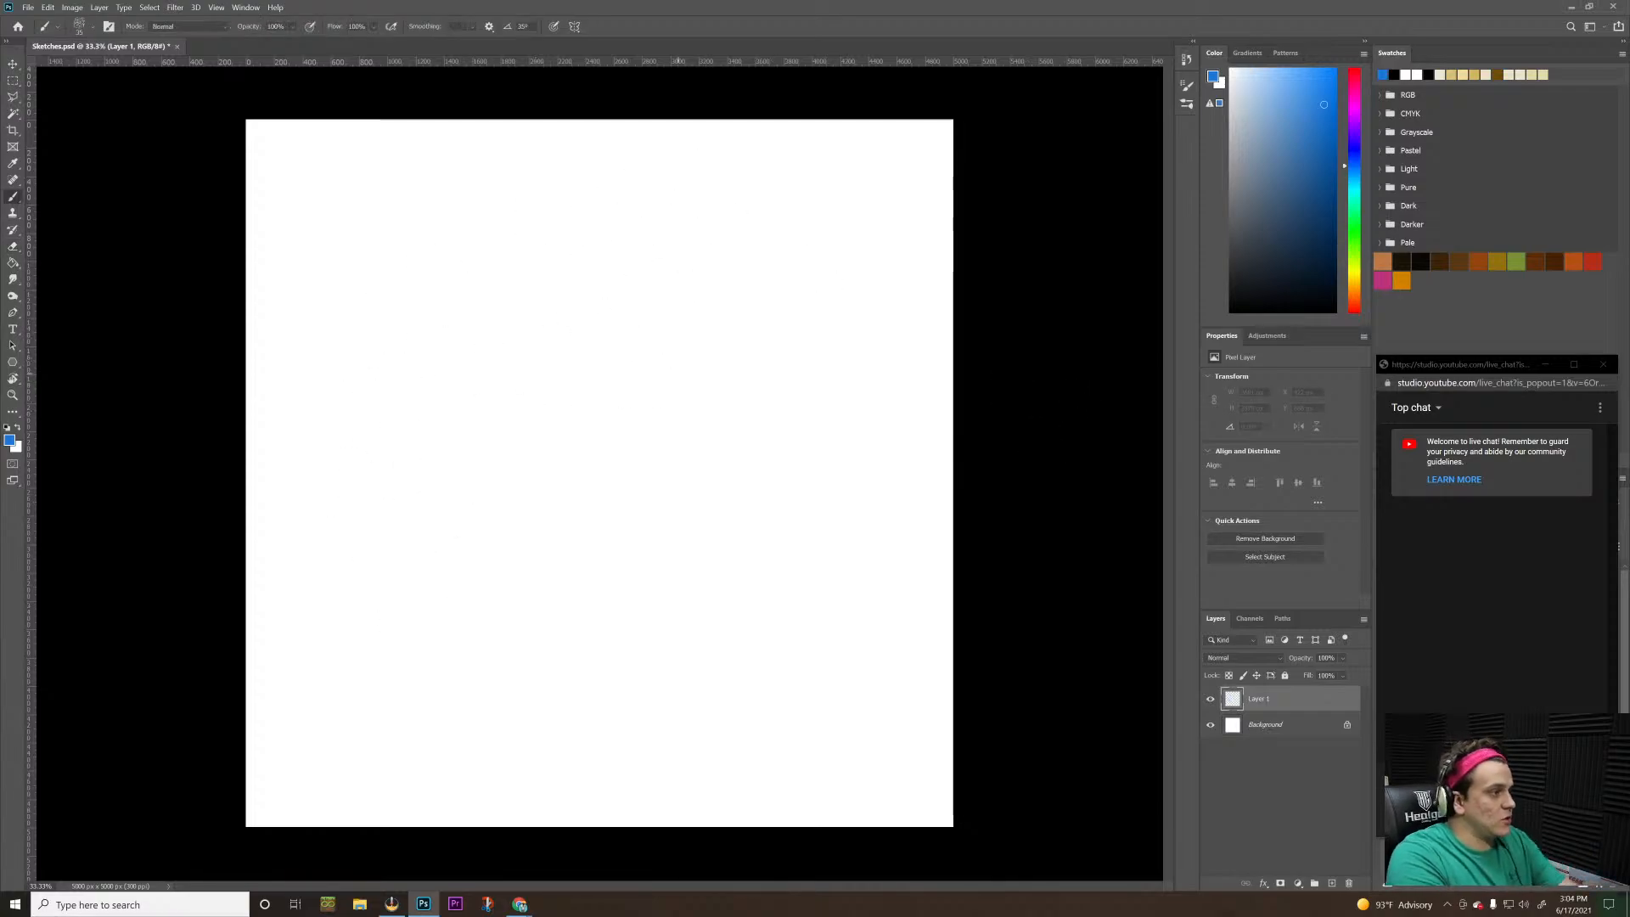
{"action": "mouse_move", "coordinate": [258, 430]}
{"action": "left_mouse_down"}
{"action": "mouse_move", "coordinate": [253, 506]}
{"action": "mouse_move", "coordinate": [447, 530]}
{"action": "left_mouse_up"}
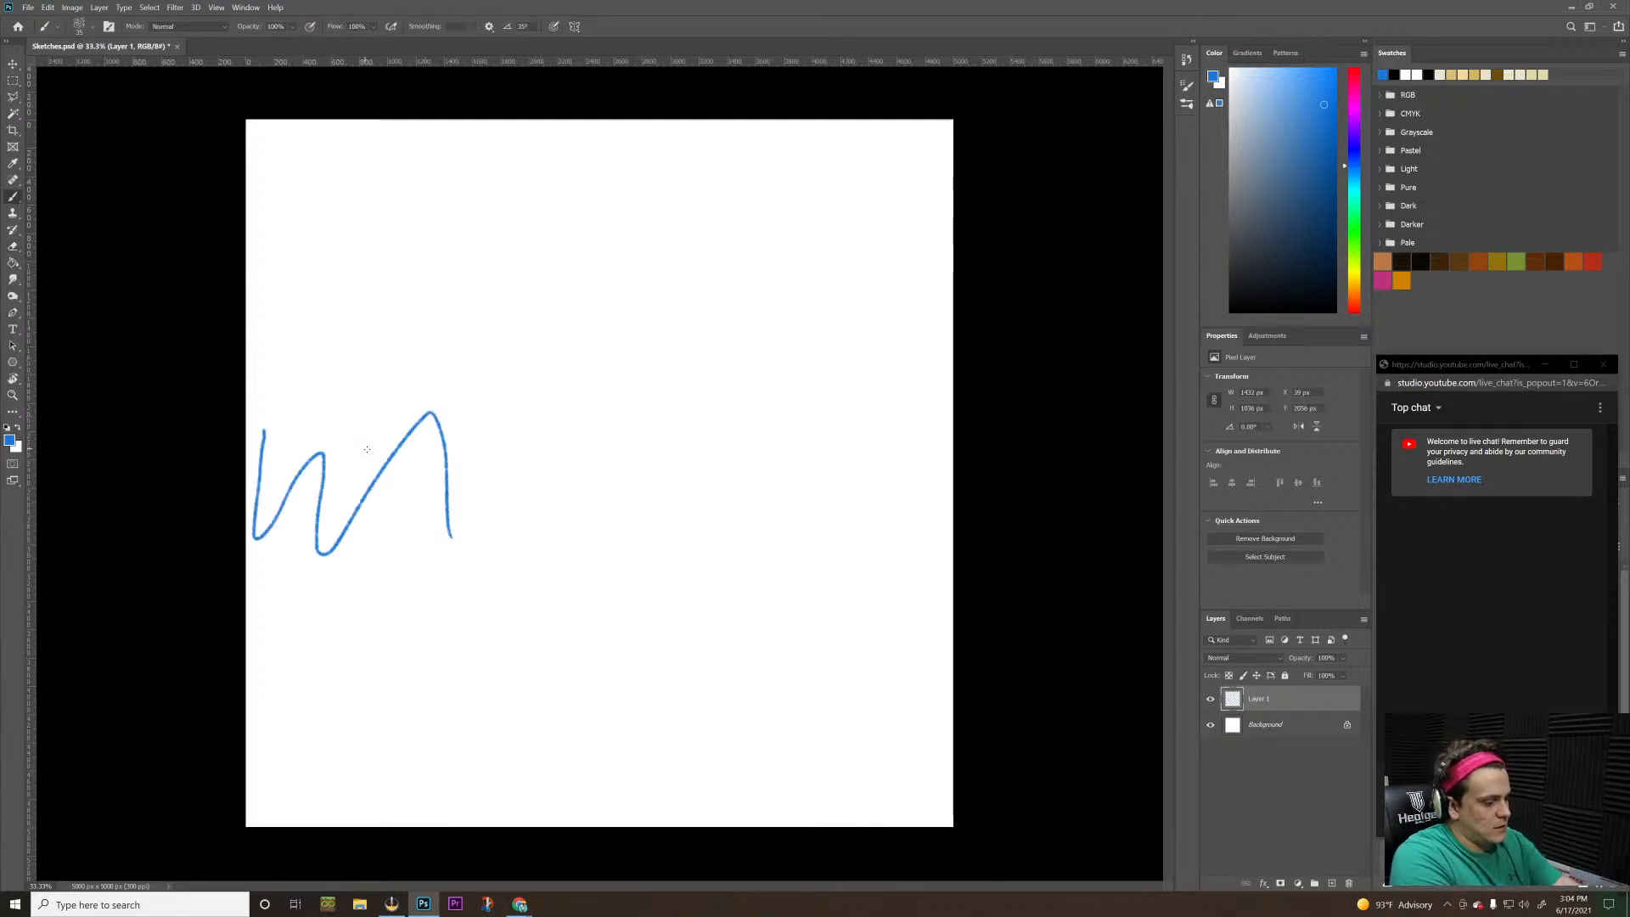
{"action": "key", "text": "ctrl+z"}
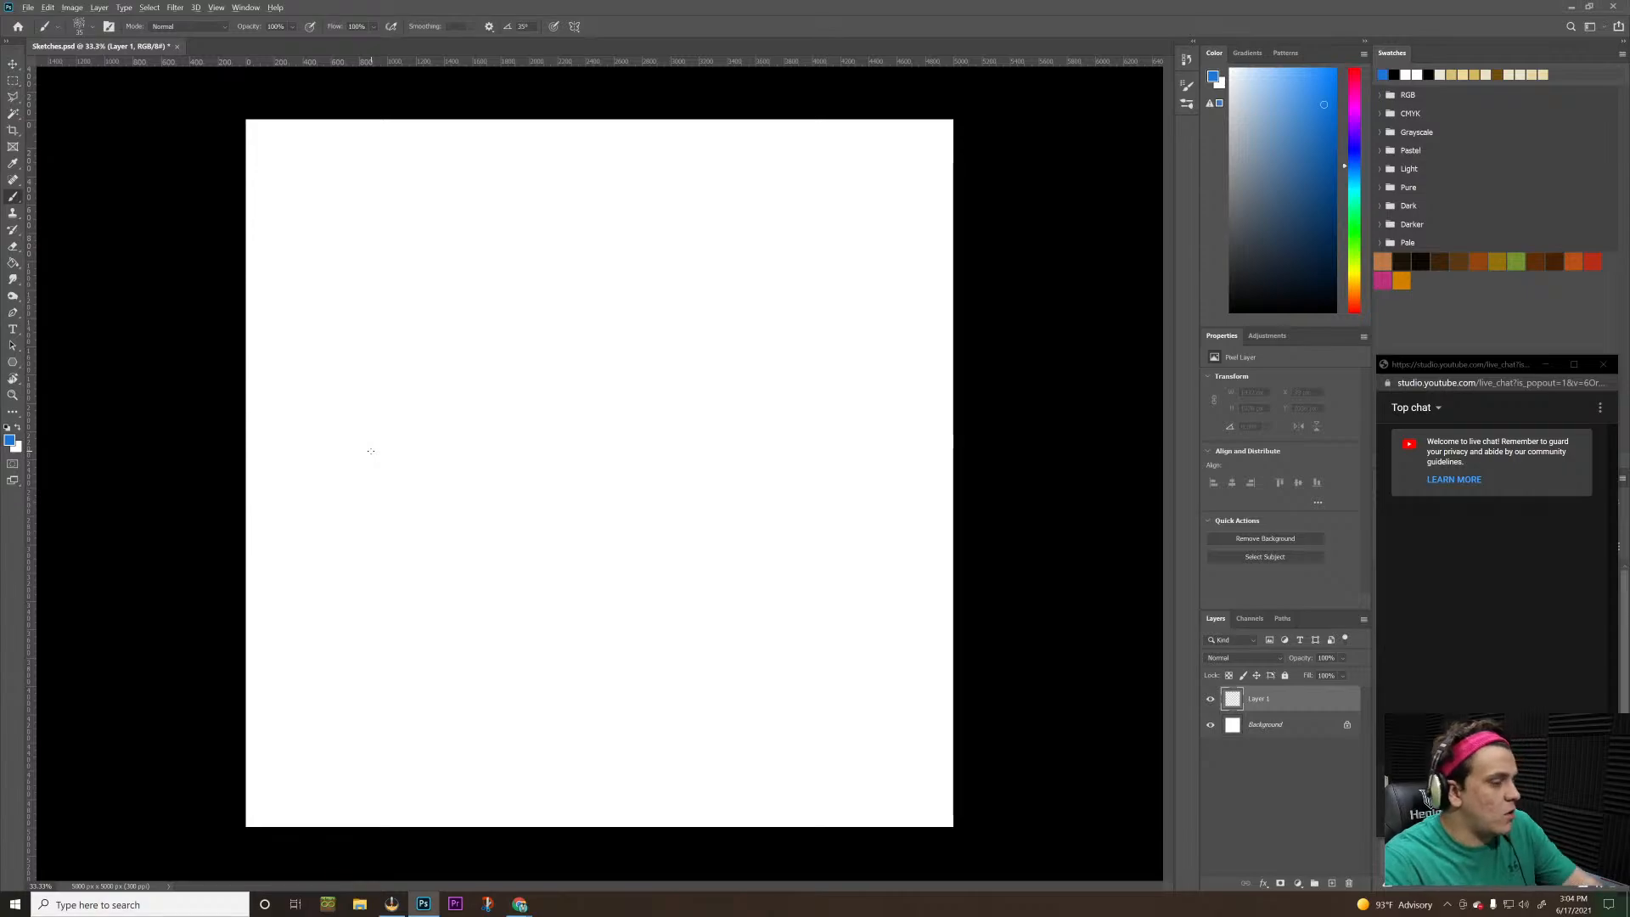
{"action": "key", "text": "alt+Tab"}
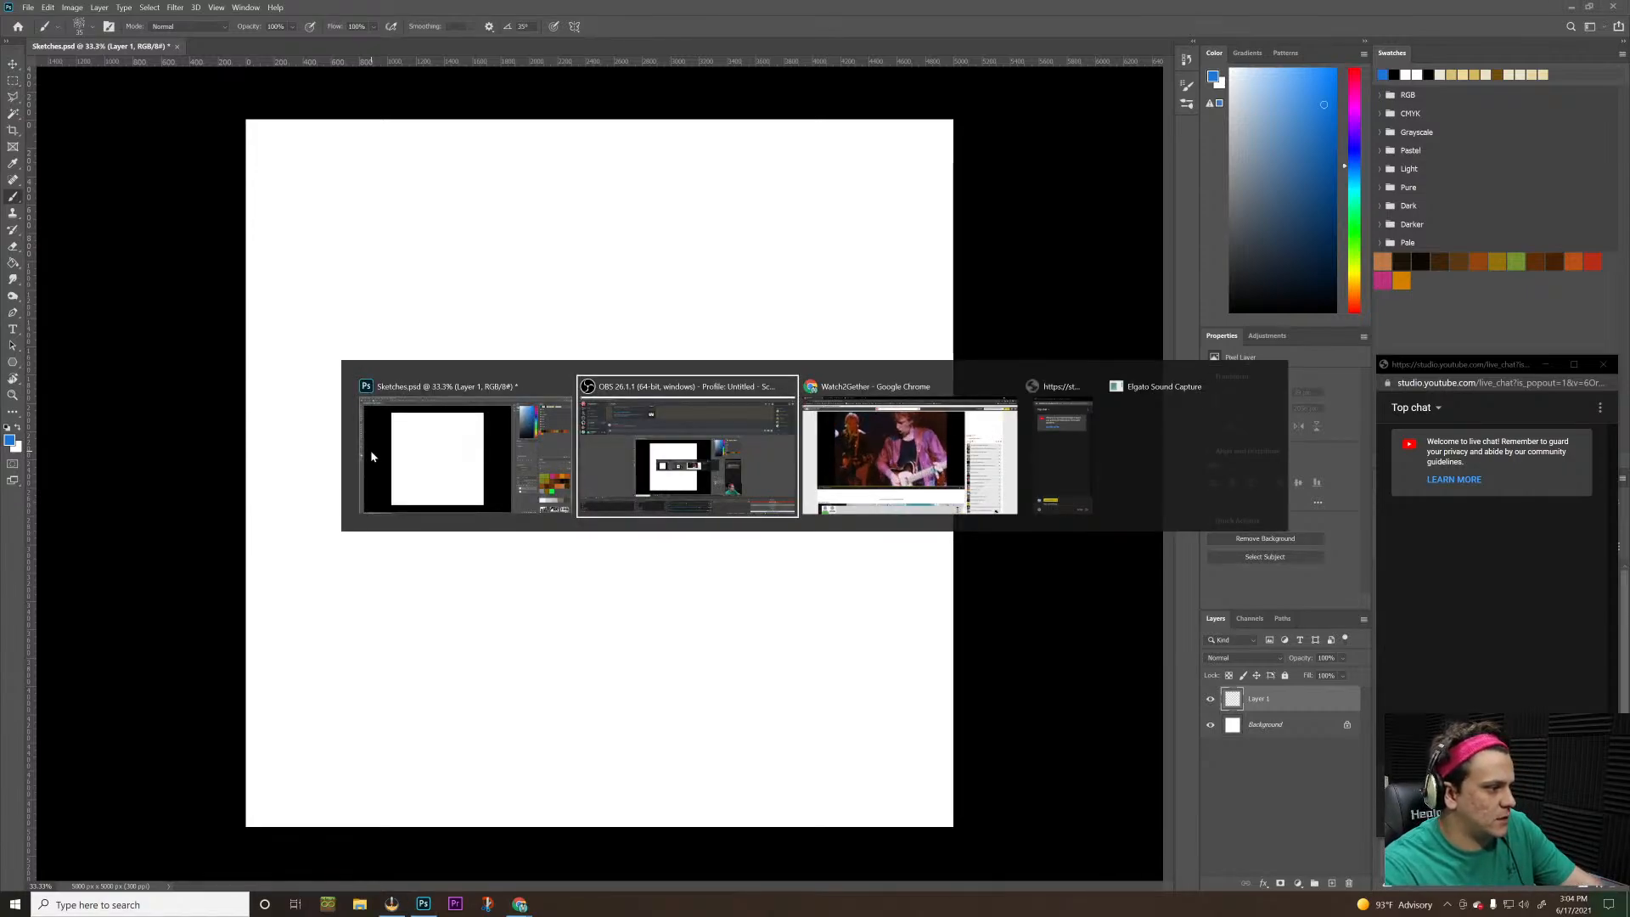
{"action": "key", "text": "alt+Tab"}
{"action": "key", "text": "alt+Tab"}
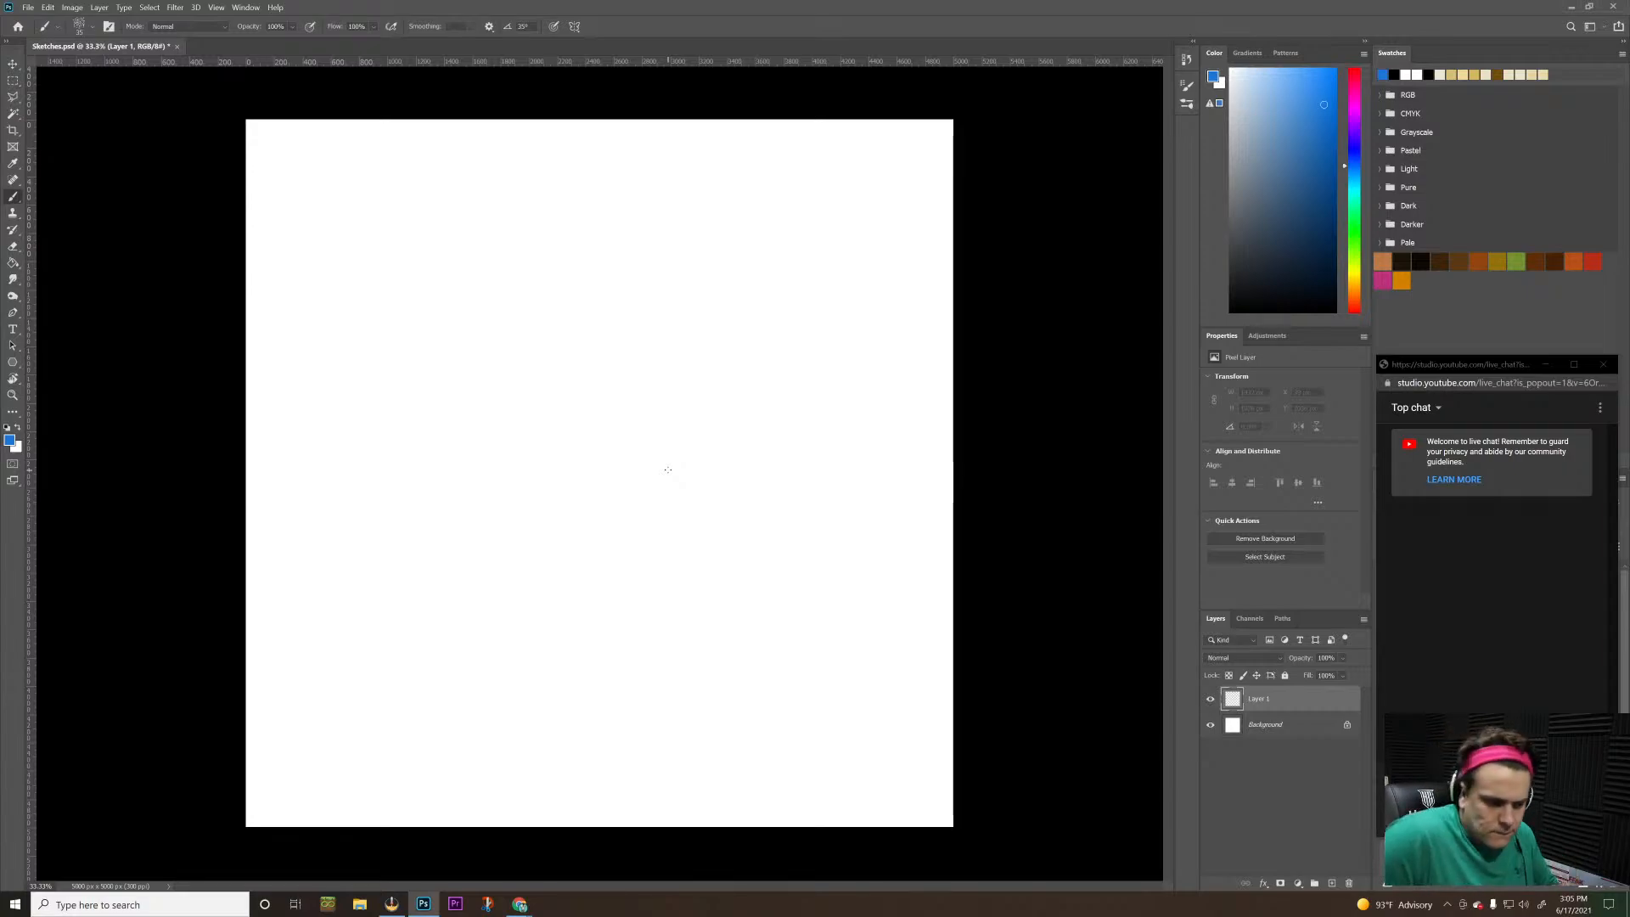
{"action": "key", "text": "alt+Tab"}
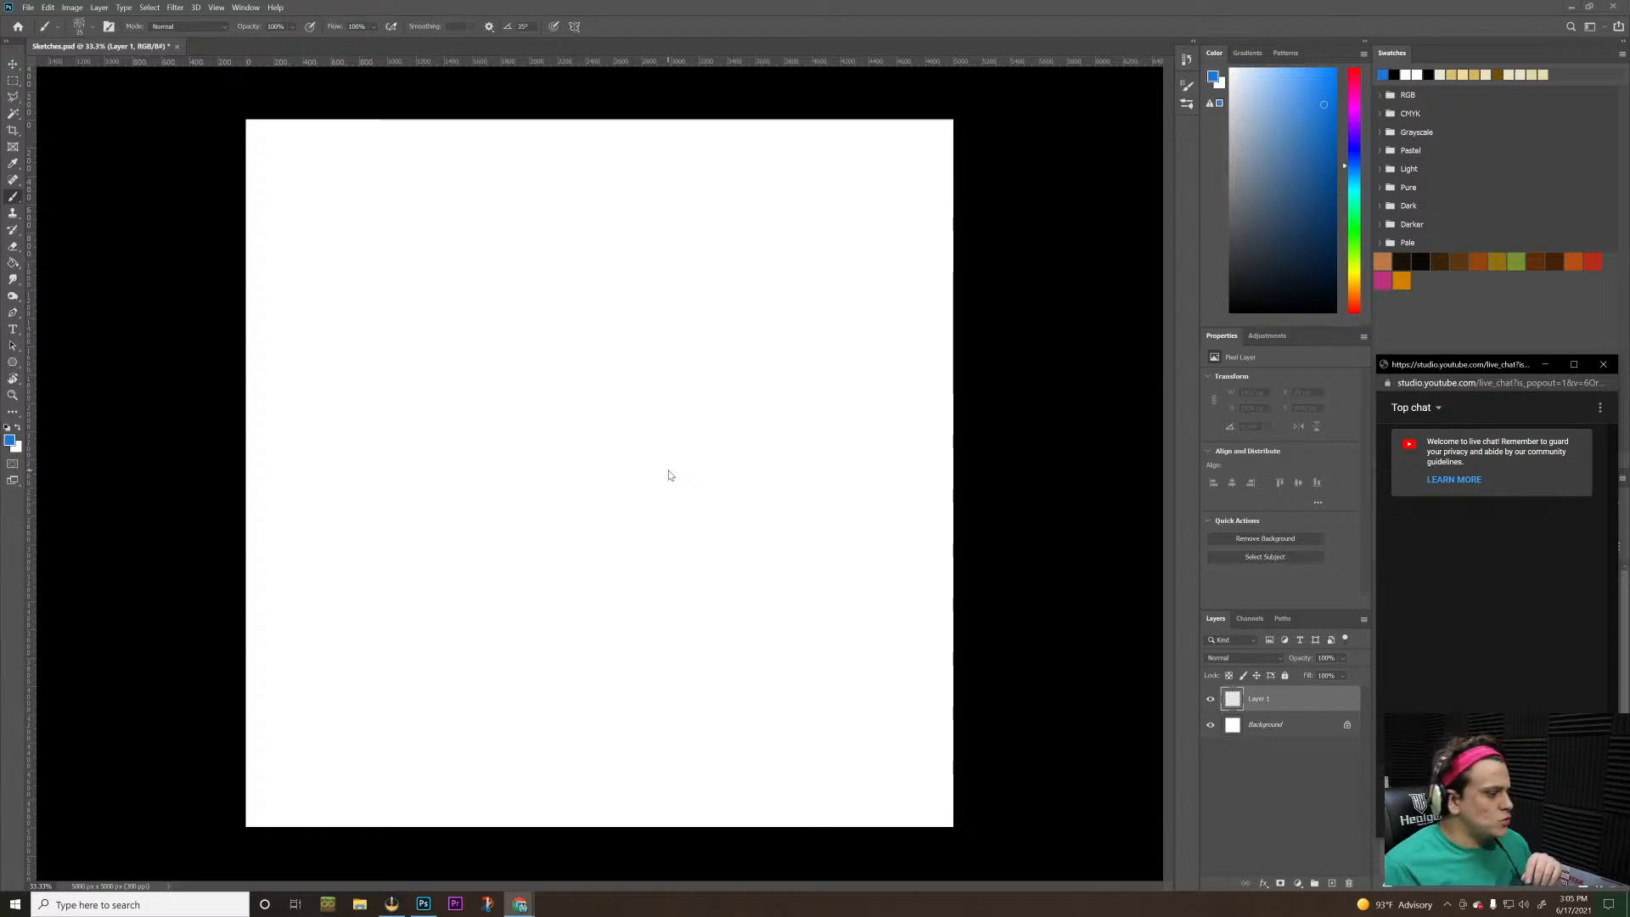
{"action": "key", "text": "alt+Tab"}
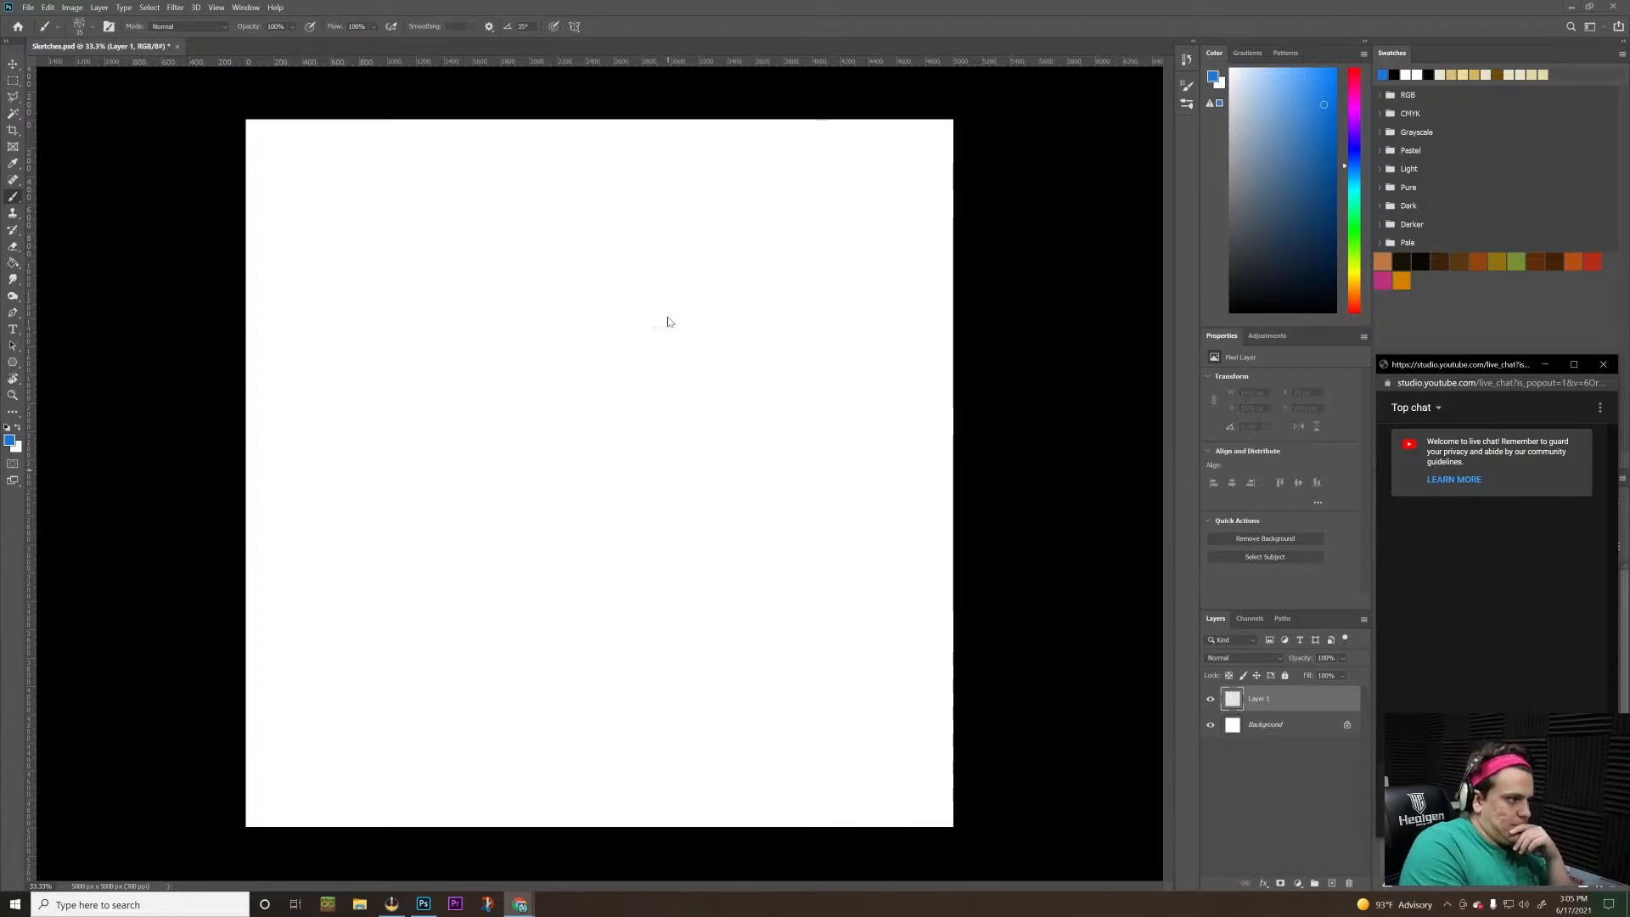
{"action": "left_click_drag", "start_coordinate": [586, 481], "coordinate": [590, 456]}
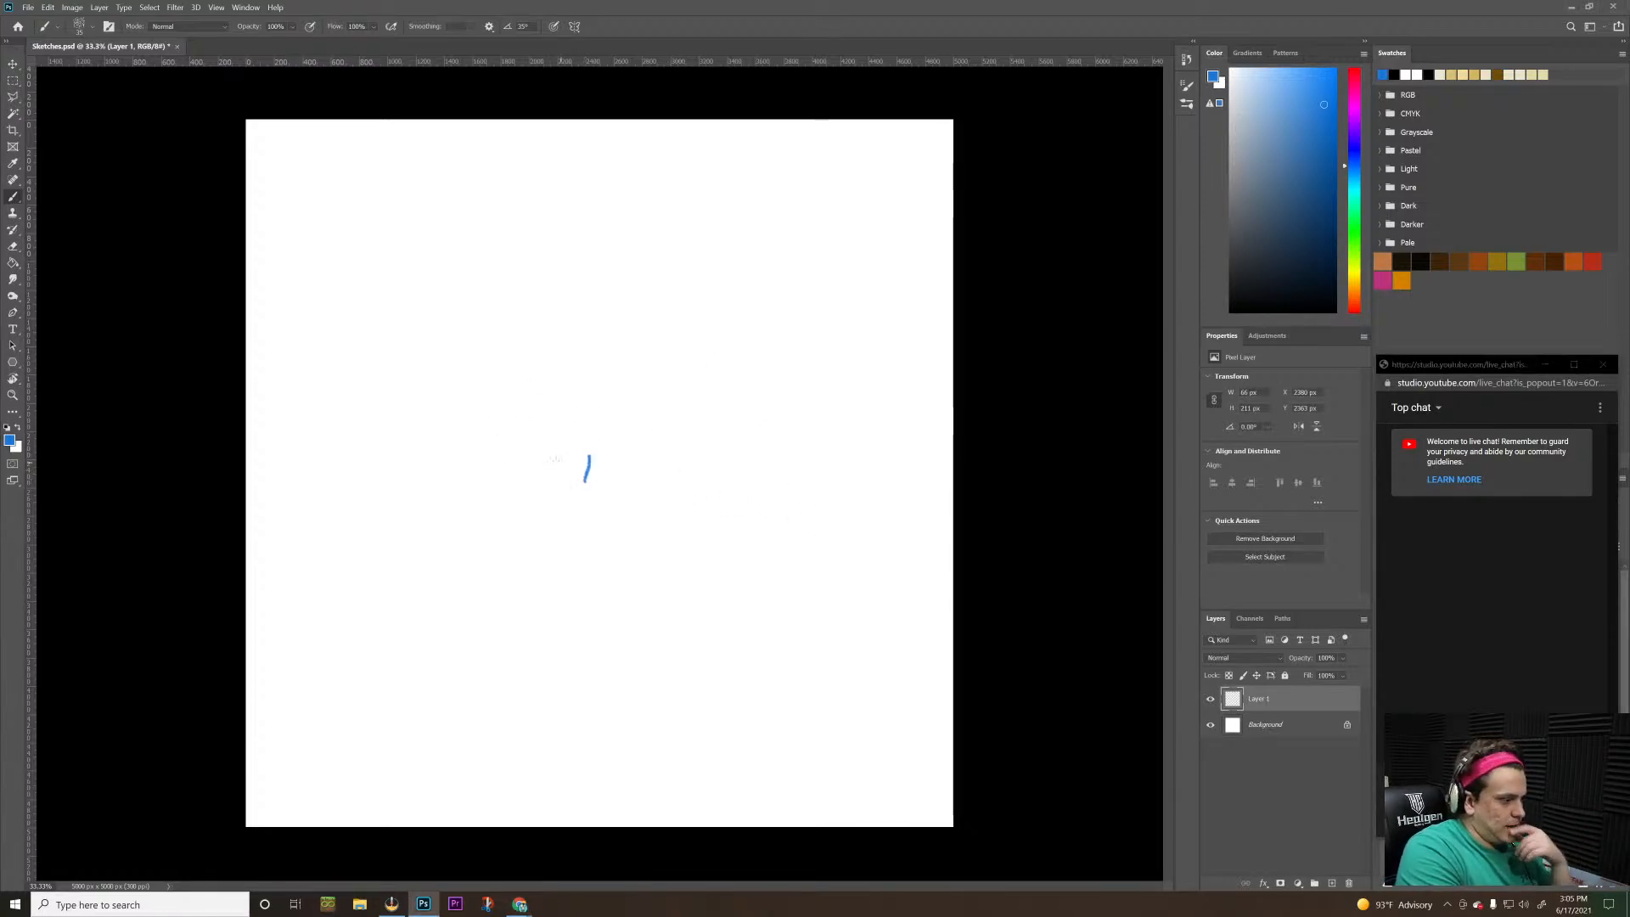
{"action": "key", "text": "ctrl+z"}
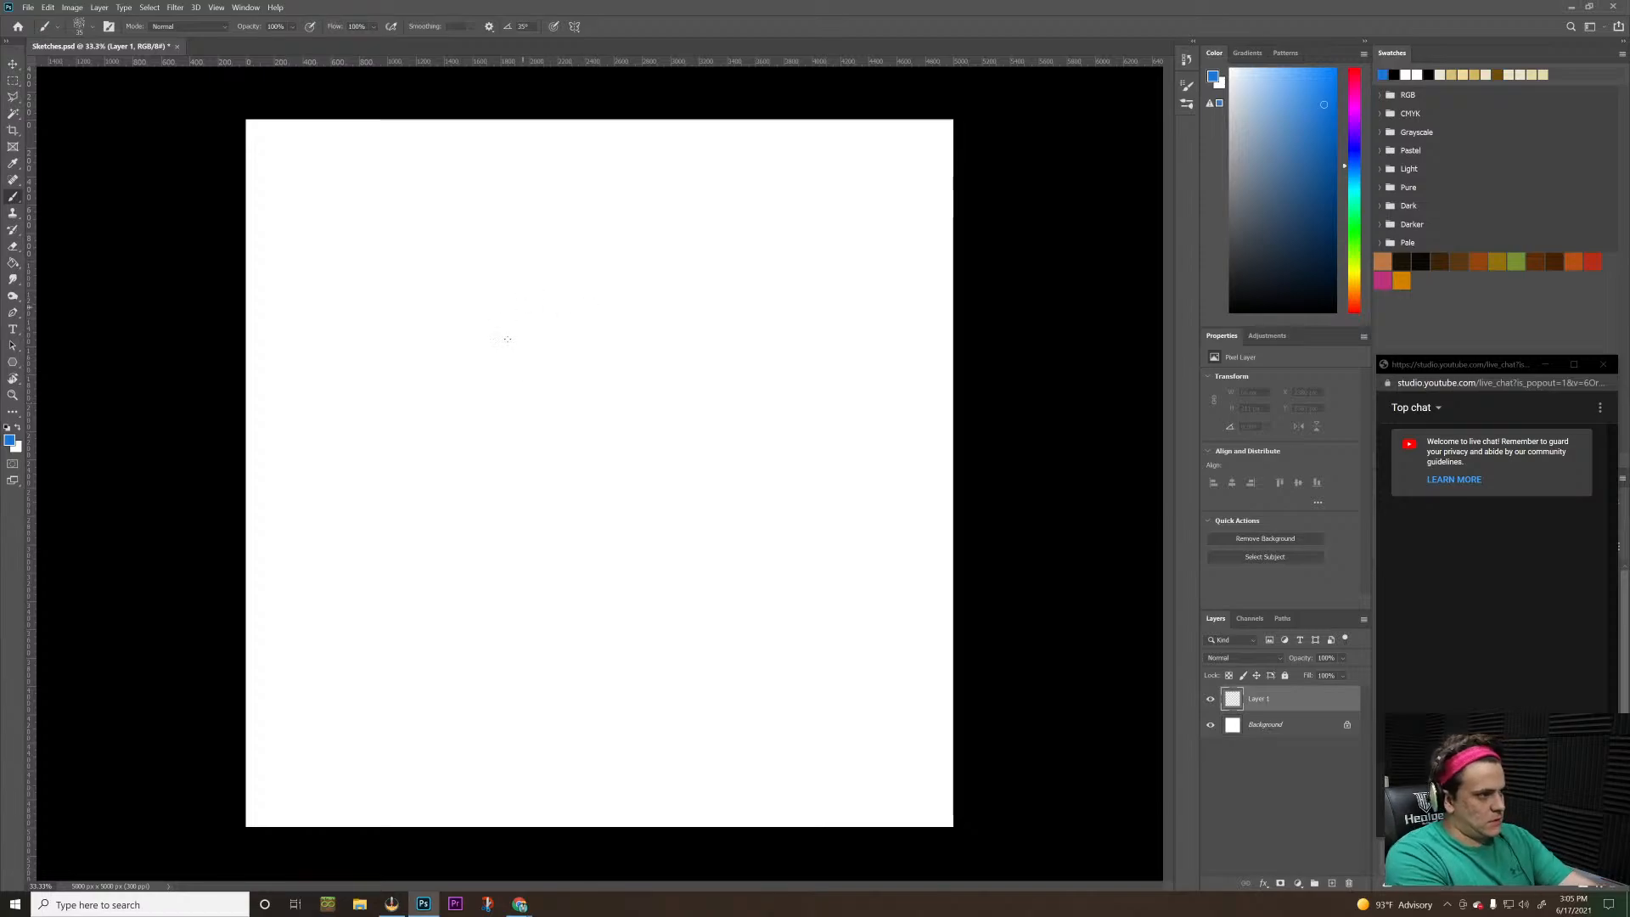
Sketch a rough circle about 1500 px wide left of and above the canvas centre, using loose overlapping strokes weighted toward its right side
{"action": "mouse_move", "coordinate": [444, 388]}
{"action": "left_mouse_down"}
{"action": "mouse_move", "coordinate": [484, 310]}
{"action": "mouse_move", "coordinate": [424, 447]}
{"action": "mouse_move", "coordinate": [568, 489]}
{"action": "left_mouse_up"}
{"action": "mouse_move", "coordinate": [438, 469]}
{"action": "left_mouse_down"}
{"action": "mouse_move", "coordinate": [584, 458]}
{"action": "mouse_move", "coordinate": [608, 408]}
{"action": "left_mouse_up"}
{"action": "mouse_move", "coordinate": [517, 312]}
{"action": "left_mouse_down"}
{"action": "mouse_move", "coordinate": [586, 475]}
{"action": "mouse_move", "coordinate": [442, 340]}
{"action": "left_mouse_up"}
{"action": "mouse_move", "coordinate": [591, 328]}
{"action": "left_mouse_down"}
{"action": "mouse_move", "coordinate": [457, 459]}
{"action": "mouse_move", "coordinate": [545, 448]}
{"action": "left_mouse_up"}
{"action": "mouse_move", "coordinate": [422, 358]}
{"action": "left_mouse_down"}
{"action": "mouse_move", "coordinate": [437, 428]}
{"action": "mouse_move", "coordinate": [510, 286]}
{"action": "mouse_move", "coordinate": [586, 438]}
{"action": "left_mouse_up"}
{"action": "left_click_drag", "start_coordinate": [520, 293], "coordinate": [557, 506]}
{"action": "left_click_drag", "start_coordinate": [521, 333], "coordinate": [504, 501]}
{"action": "left_click_drag", "start_coordinate": [544, 292], "coordinate": [593, 462]}
{"action": "left_click_drag", "start_coordinate": [584, 307], "coordinate": [538, 477]}
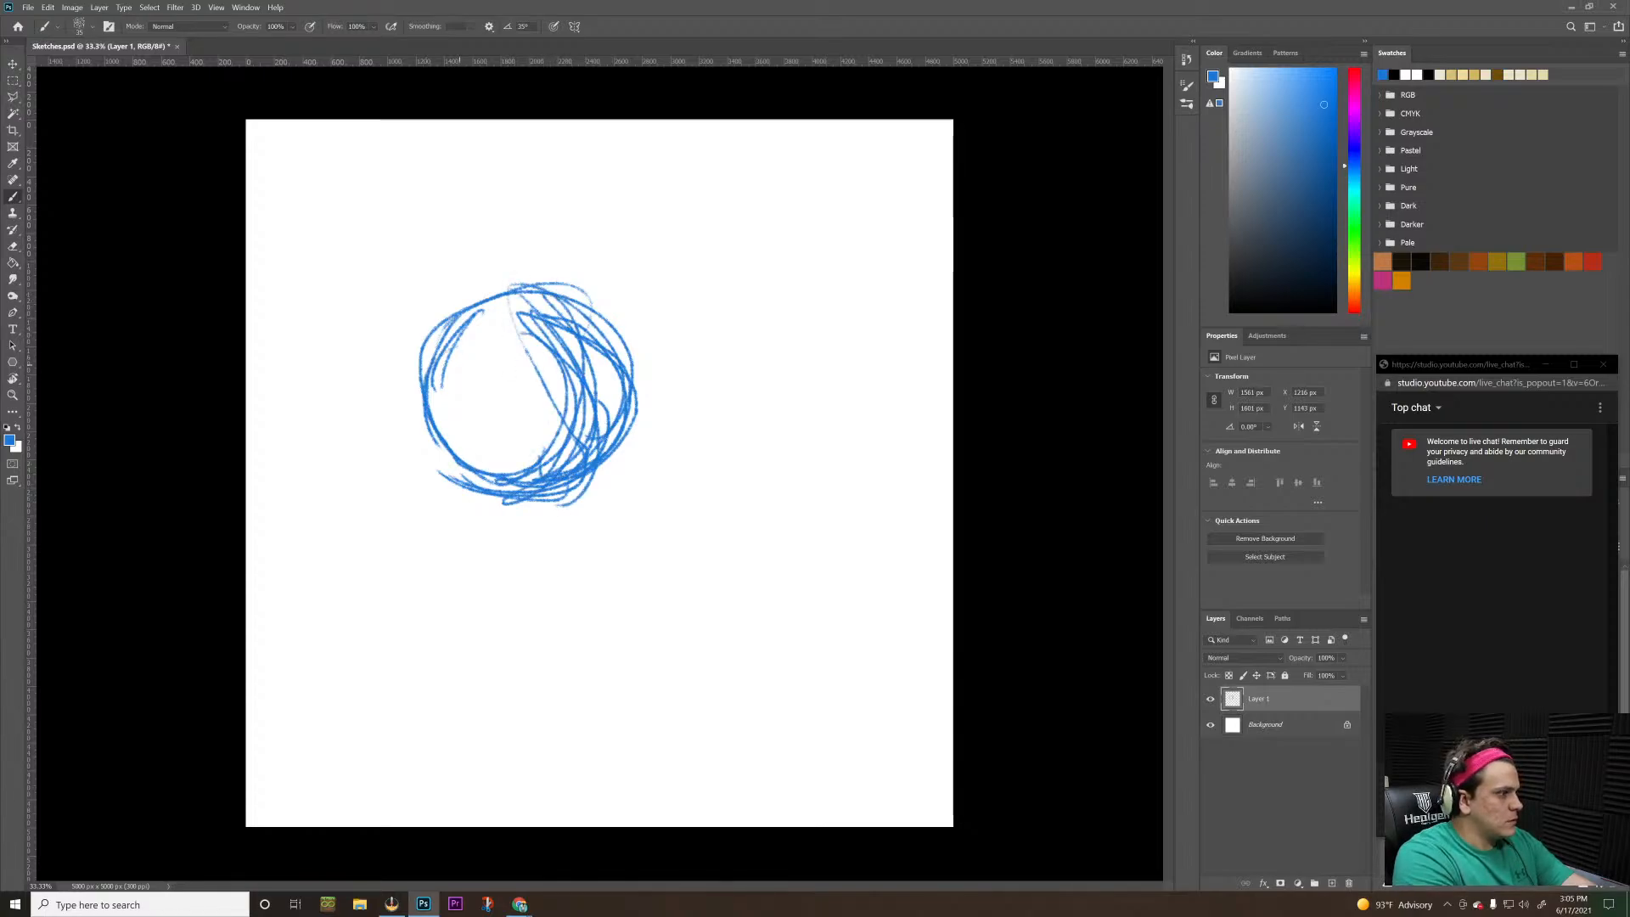
Sketch two smaller adjoining circles as eyes in the upper-right part of the large circle and darken their outlines
{"action": "mouse_move", "coordinate": [458, 354]}
{"action": "left_mouse_down"}
{"action": "mouse_move", "coordinate": [566, 394]}
{"action": "mouse_move", "coordinate": [509, 408]}
{"action": "mouse_move", "coordinate": [551, 348]}
{"action": "mouse_move", "coordinate": [509, 327]}
{"action": "mouse_move", "coordinate": [537, 377]}
{"action": "mouse_move", "coordinate": [578, 340]}
{"action": "mouse_move", "coordinate": [561, 331]}
{"action": "mouse_move", "coordinate": [607, 339]}
{"action": "mouse_move", "coordinate": [581, 397]}
{"action": "mouse_move", "coordinate": [598, 335]}
{"action": "mouse_move", "coordinate": [543, 319]}
{"action": "mouse_move", "coordinate": [598, 339]}
{"action": "left_mouse_up"}
{"action": "key", "text": "ctrl+z"}
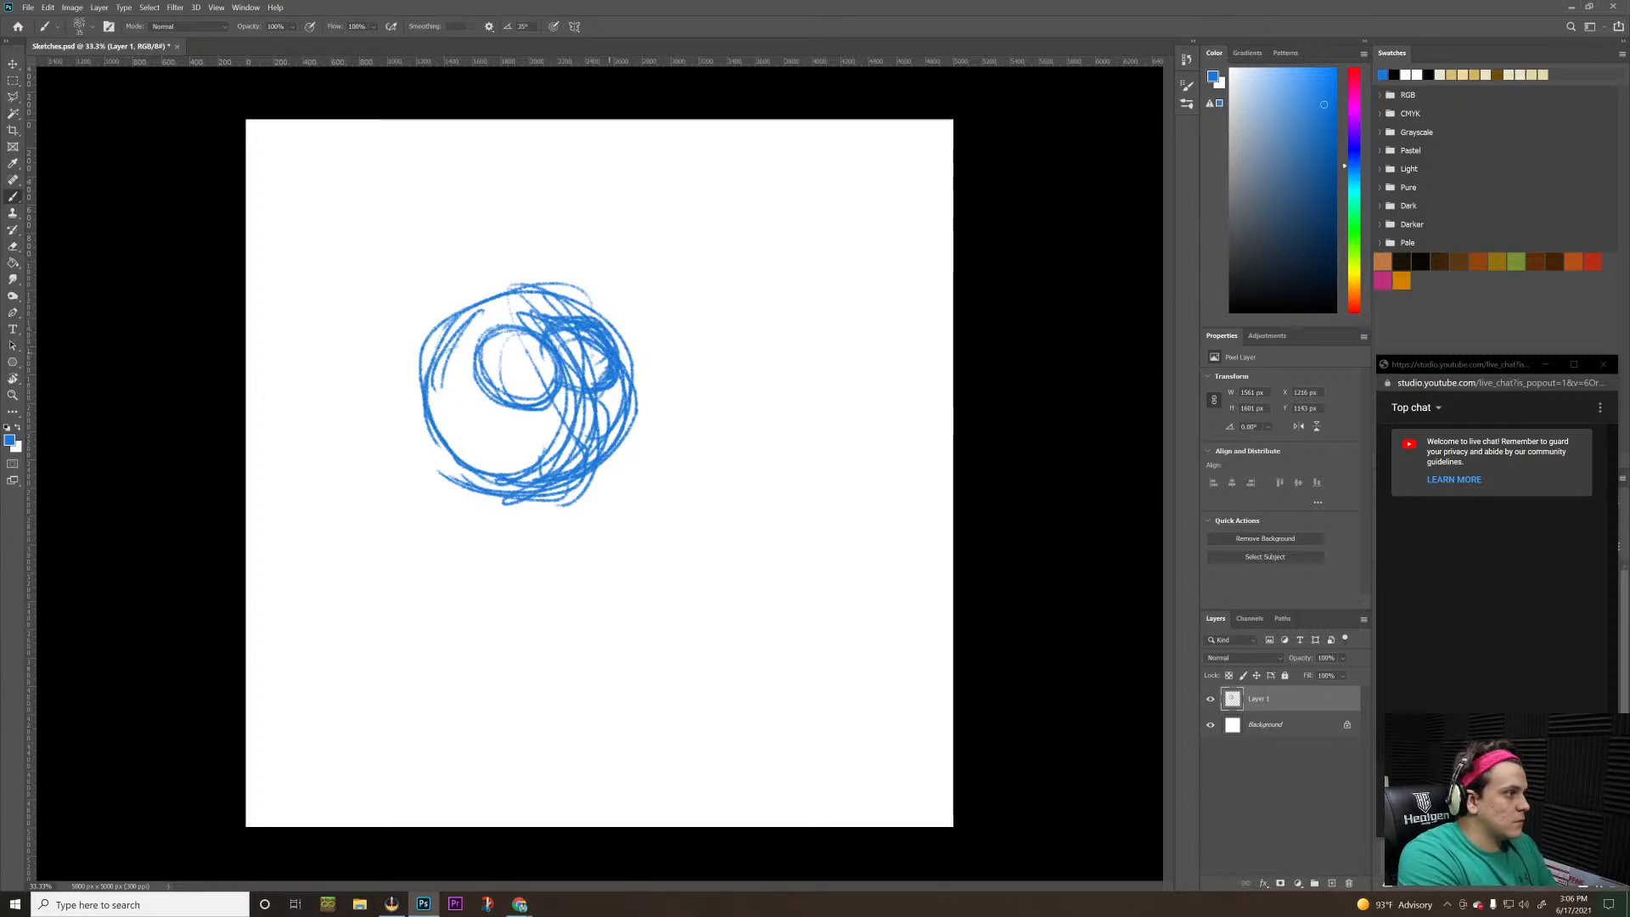
{"action": "mouse_move", "coordinate": [562, 392]}
{"action": "left_mouse_down"}
{"action": "mouse_move", "coordinate": [609, 390]}
{"action": "mouse_move", "coordinate": [533, 324]}
{"action": "mouse_move", "coordinate": [471, 344]}
{"action": "mouse_move", "coordinate": [475, 373]}
{"action": "mouse_move", "coordinate": [485, 346]}
{"action": "mouse_move", "coordinate": [518, 403]}
{"action": "mouse_move", "coordinate": [567, 370]}
{"action": "left_mouse_up"}
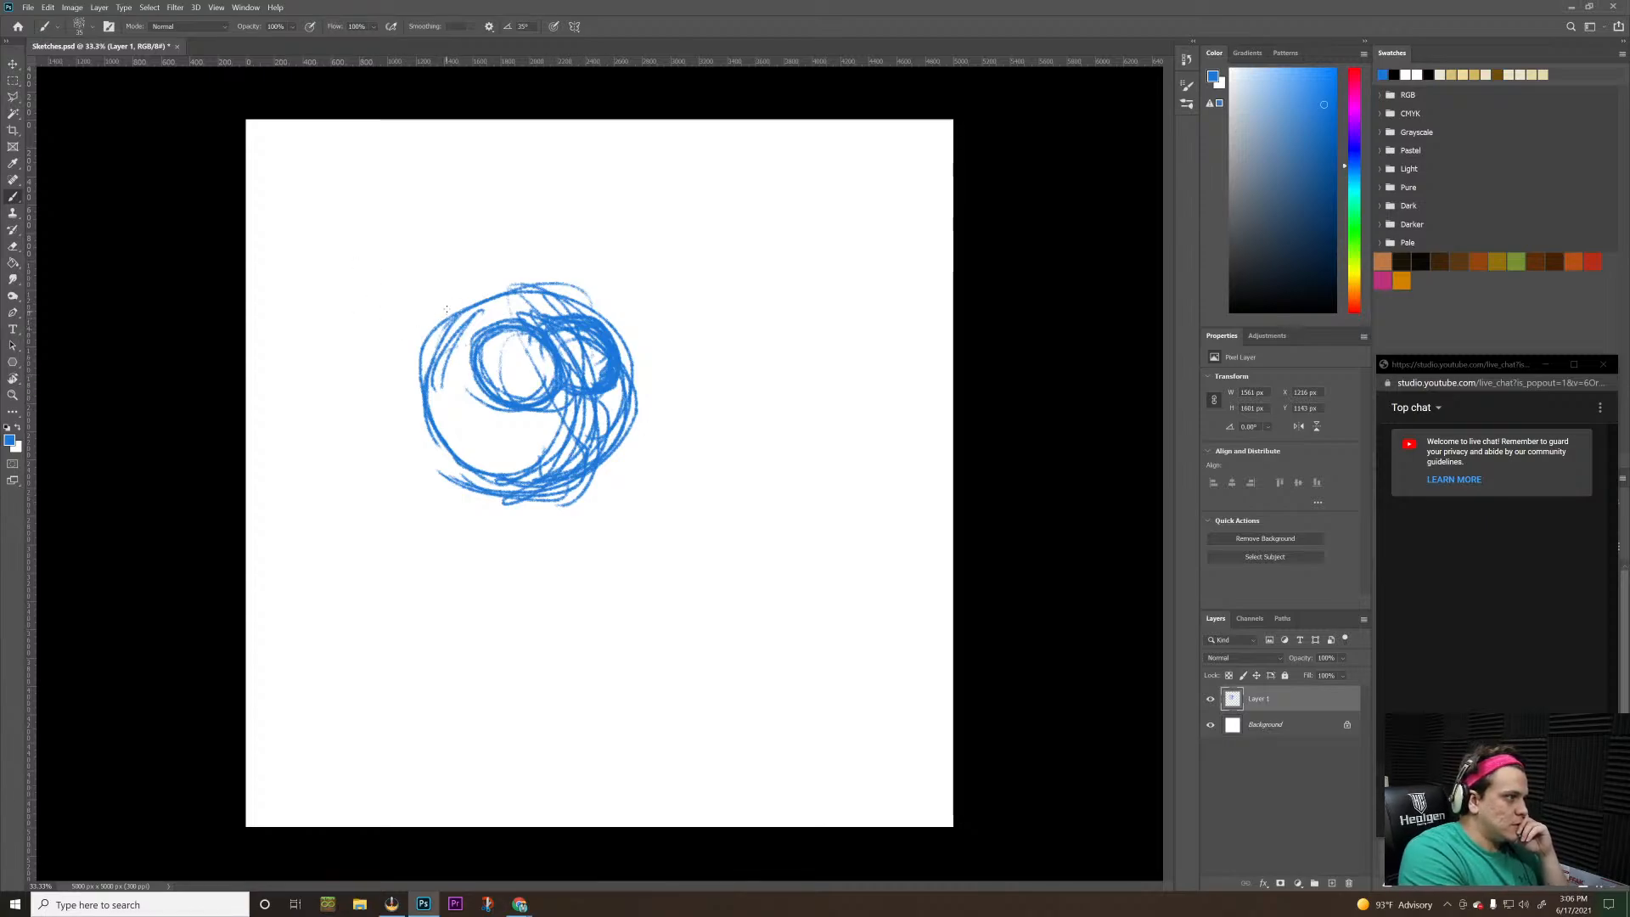
Draw an angular flap off the circle's left side, with jagged tufts on top and a heavier curve along its inner edge
{"action": "mouse_move", "coordinate": [446, 310]}
{"action": "left_mouse_down"}
{"action": "mouse_move", "coordinate": [514, 264]}
{"action": "mouse_move", "coordinate": [554, 279]}
{"action": "mouse_move", "coordinate": [420, 327]}
{"action": "mouse_move", "coordinate": [384, 372]}
{"action": "mouse_move", "coordinate": [365, 465]}
{"action": "mouse_move", "coordinate": [399, 528]}
{"action": "mouse_move", "coordinate": [497, 509]}
{"action": "left_mouse_up"}
{"action": "mouse_move", "coordinate": [385, 486]}
{"action": "left_mouse_down"}
{"action": "mouse_move", "coordinate": [510, 458]}
{"action": "mouse_move", "coordinate": [448, 399]}
{"action": "mouse_move", "coordinate": [479, 498]}
{"action": "left_mouse_up"}
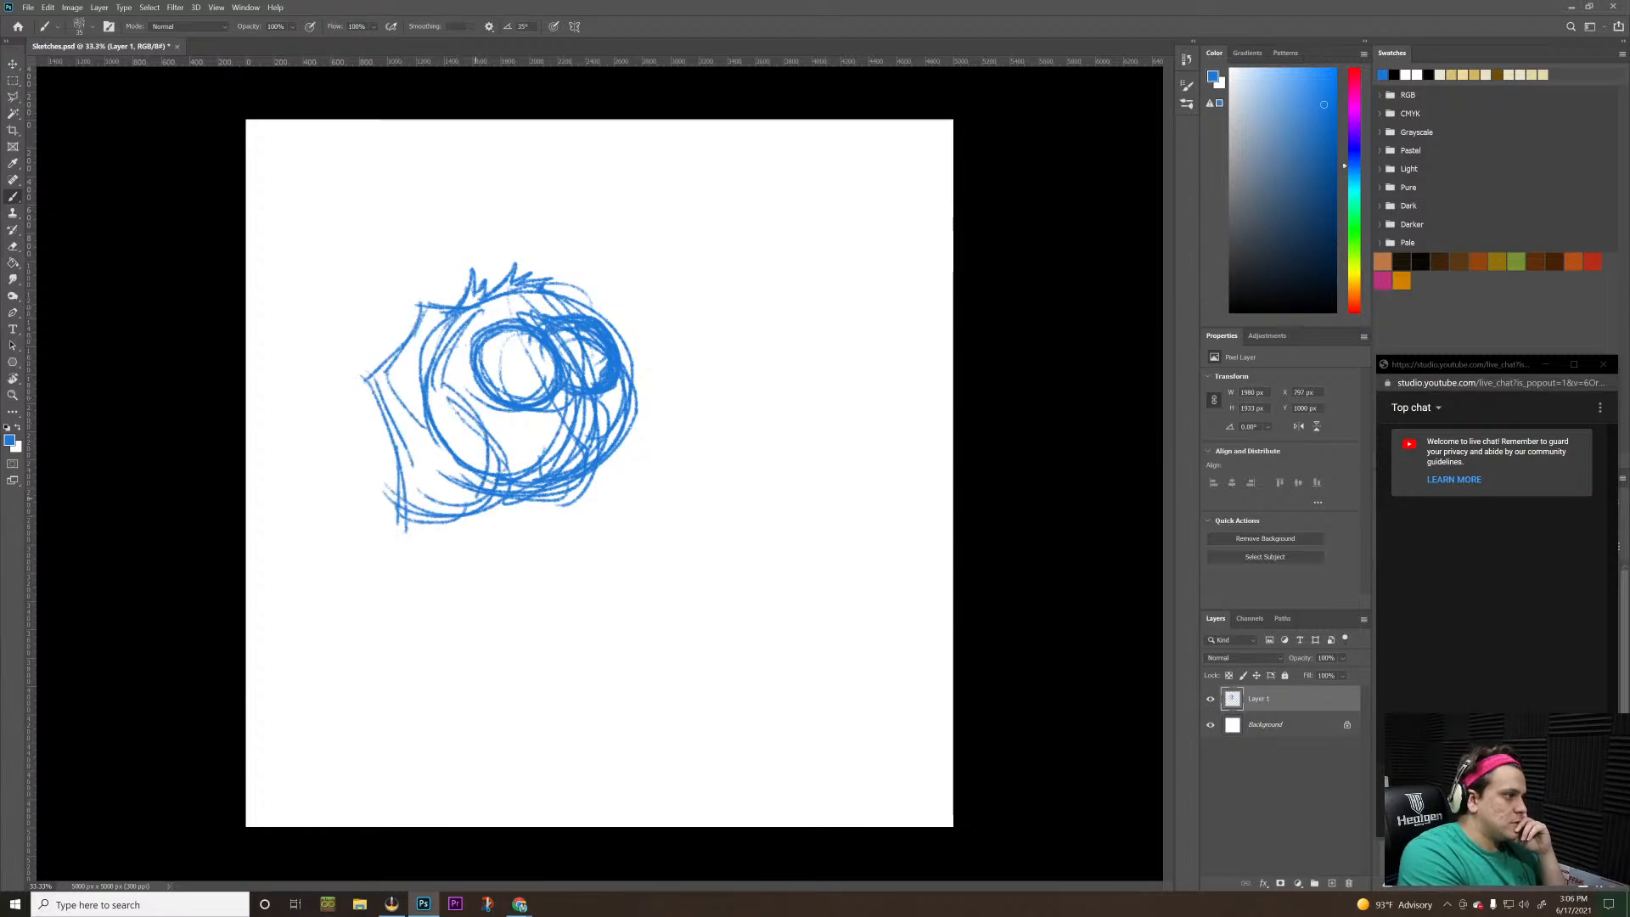
{"action": "left_click_drag", "start_coordinate": [441, 383], "coordinate": [505, 472]}
{"action": "left_click_drag", "start_coordinate": [456, 370], "coordinate": [495, 467]}
{"action": "left_click_drag", "start_coordinate": [463, 350], "coordinate": [462, 393]}
{"action": "left_click_drag", "start_coordinate": [461, 344], "coordinate": [463, 392]}
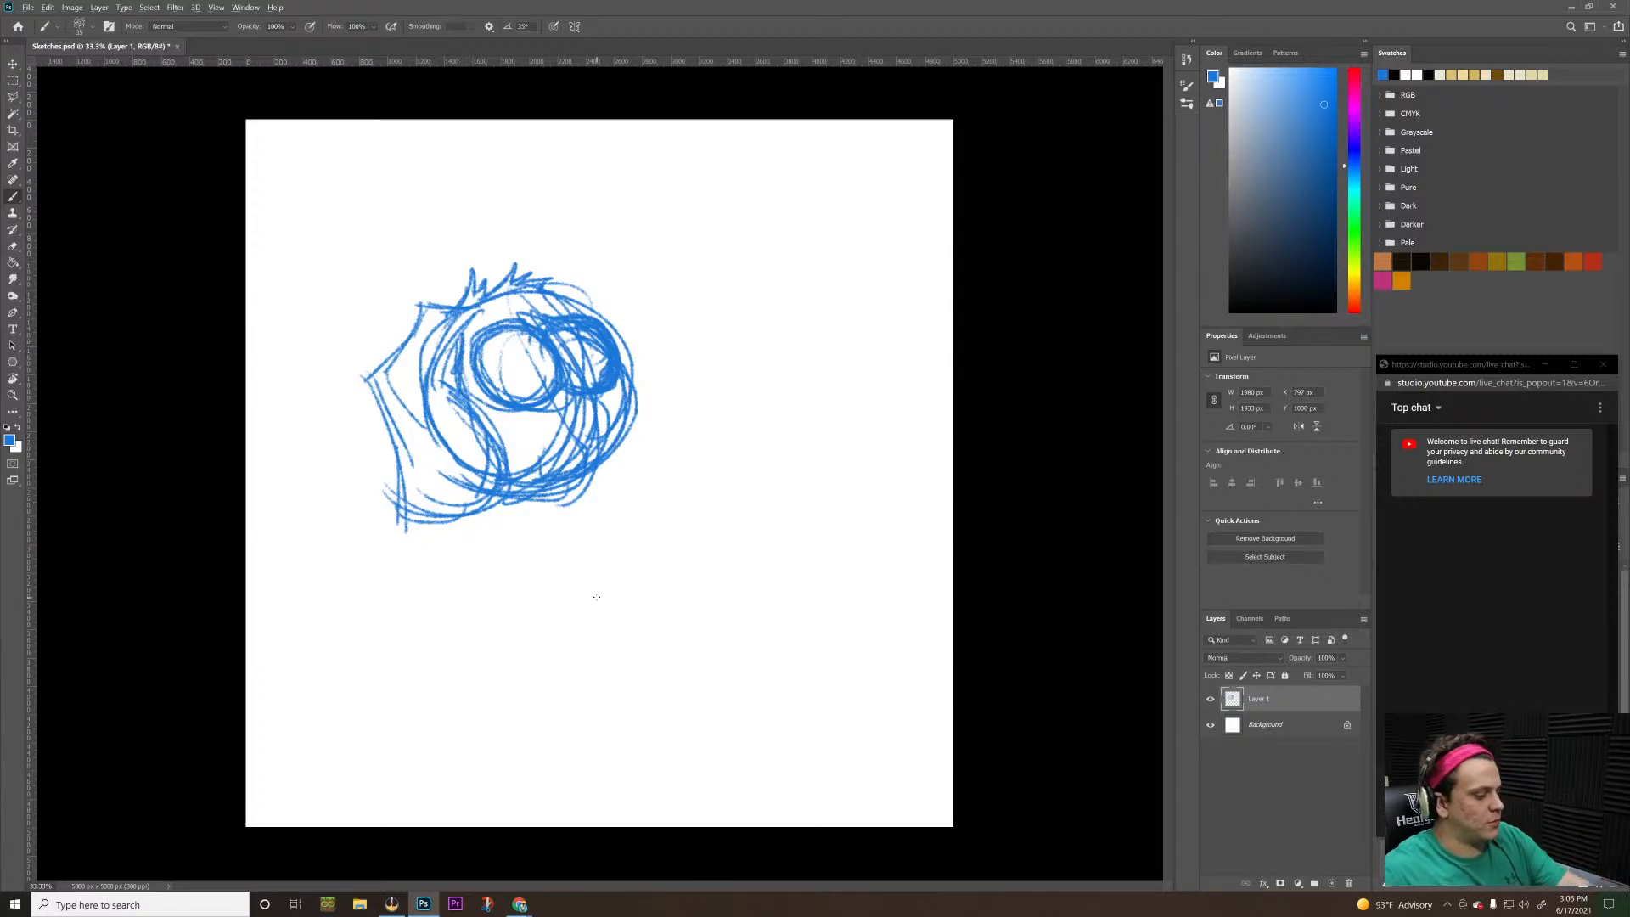
Switch to OBS and read the latest message in the patreon-chat channel of the docked Discord panel
{"action": "key", "text": "alt+Tab"}
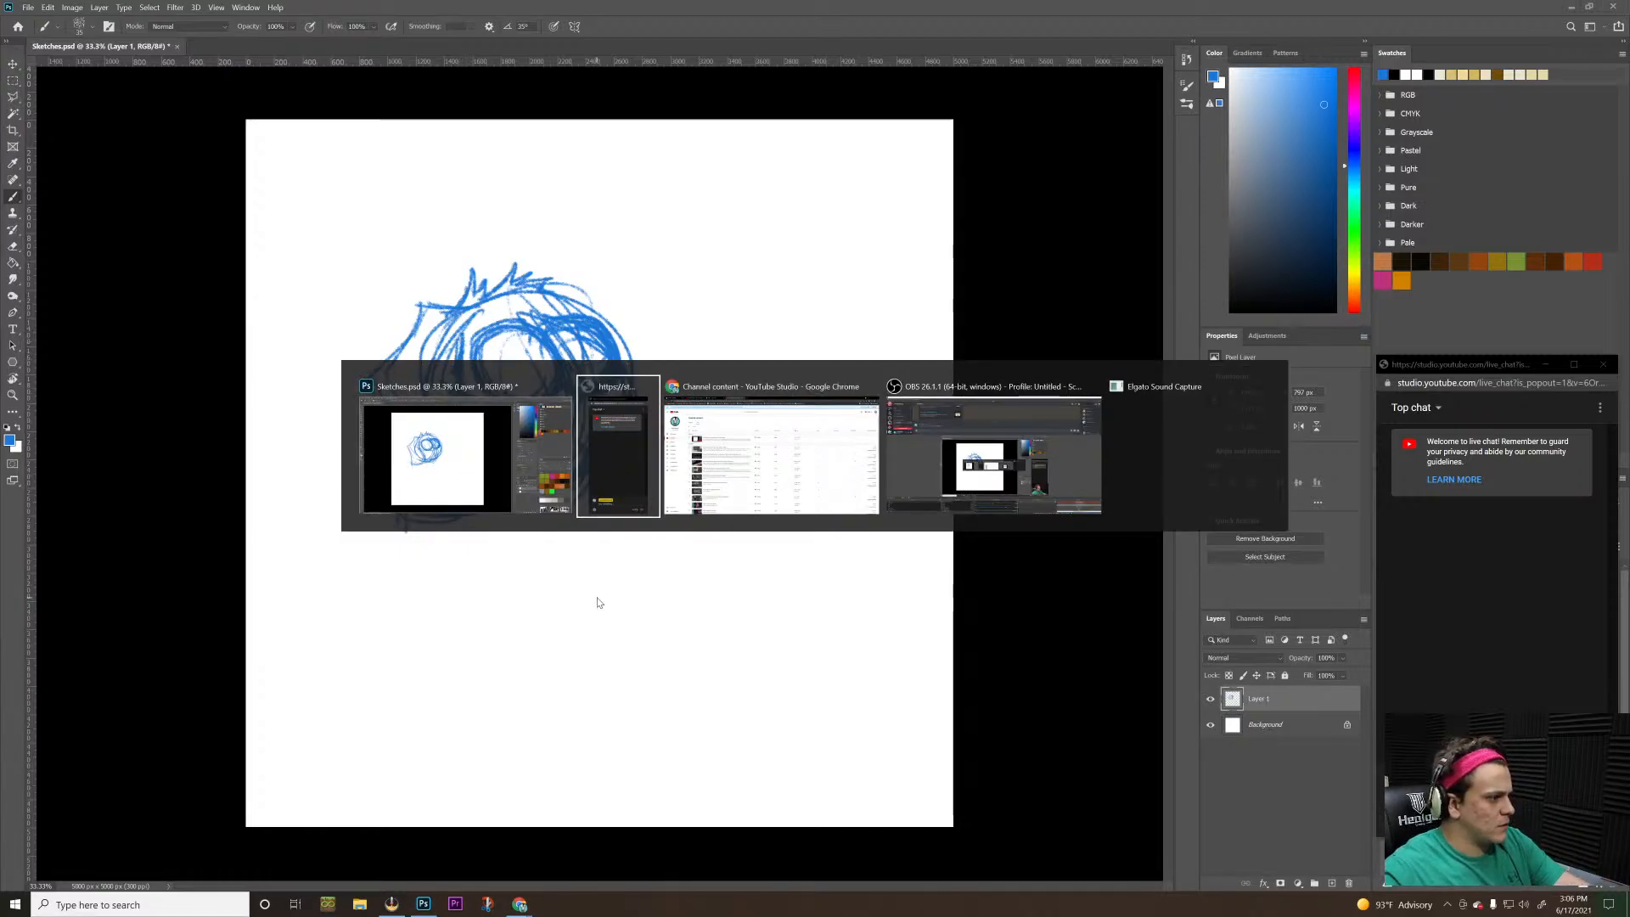
{"action": "key", "text": "alt+Tab"}
{"action": "key", "text": "alt+Tab"}
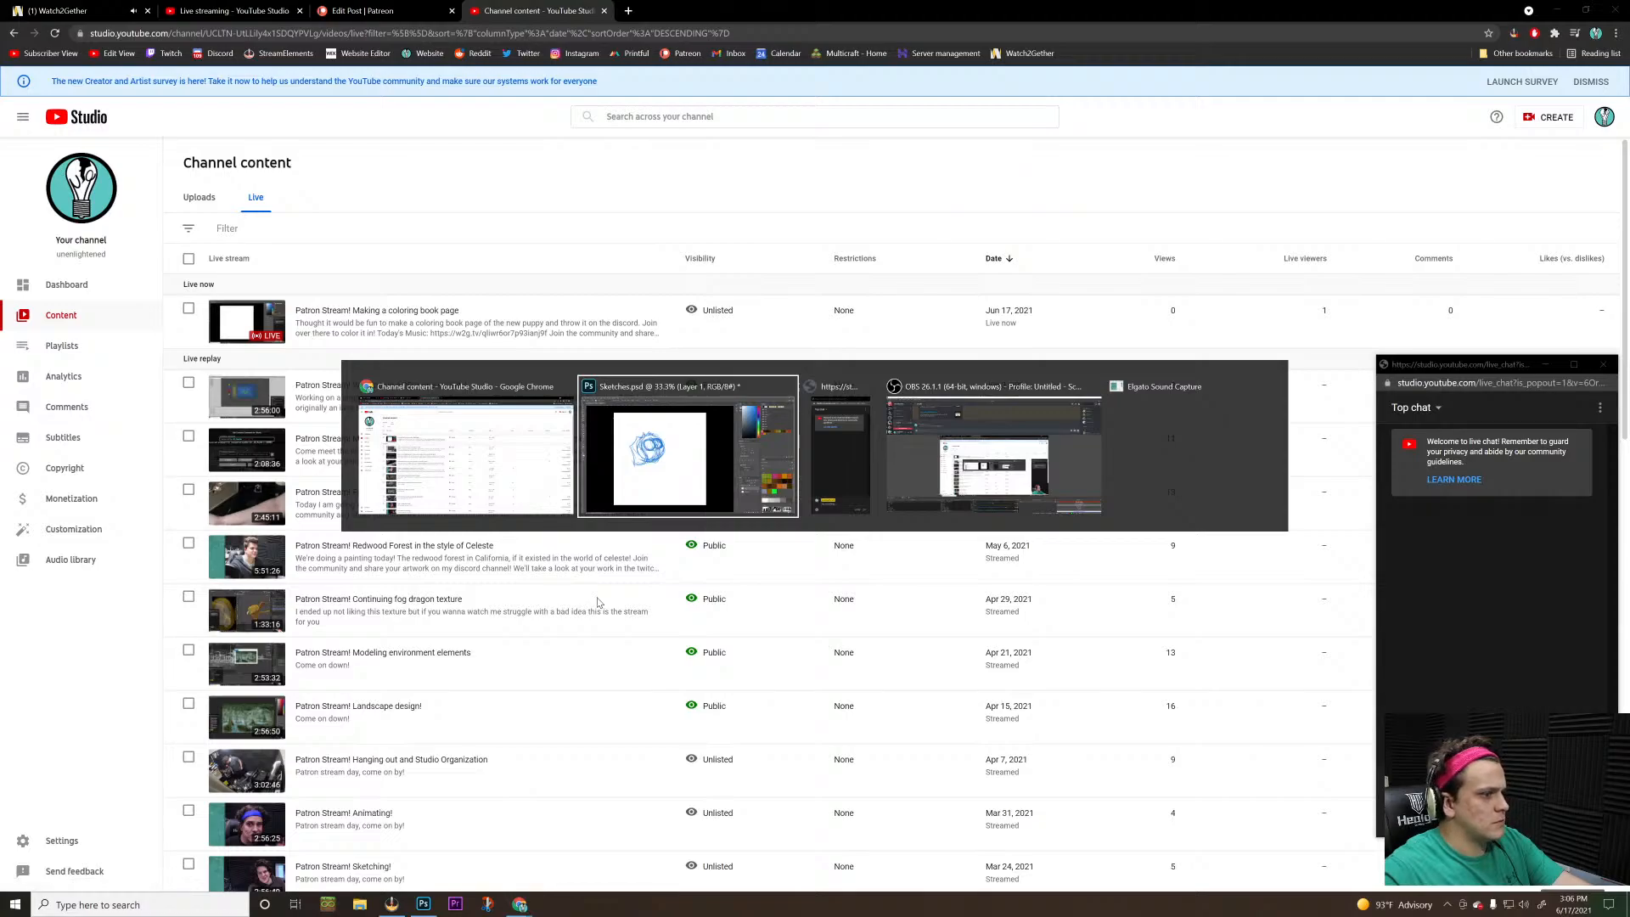
{"action": "key", "text": "alt+Tab"}
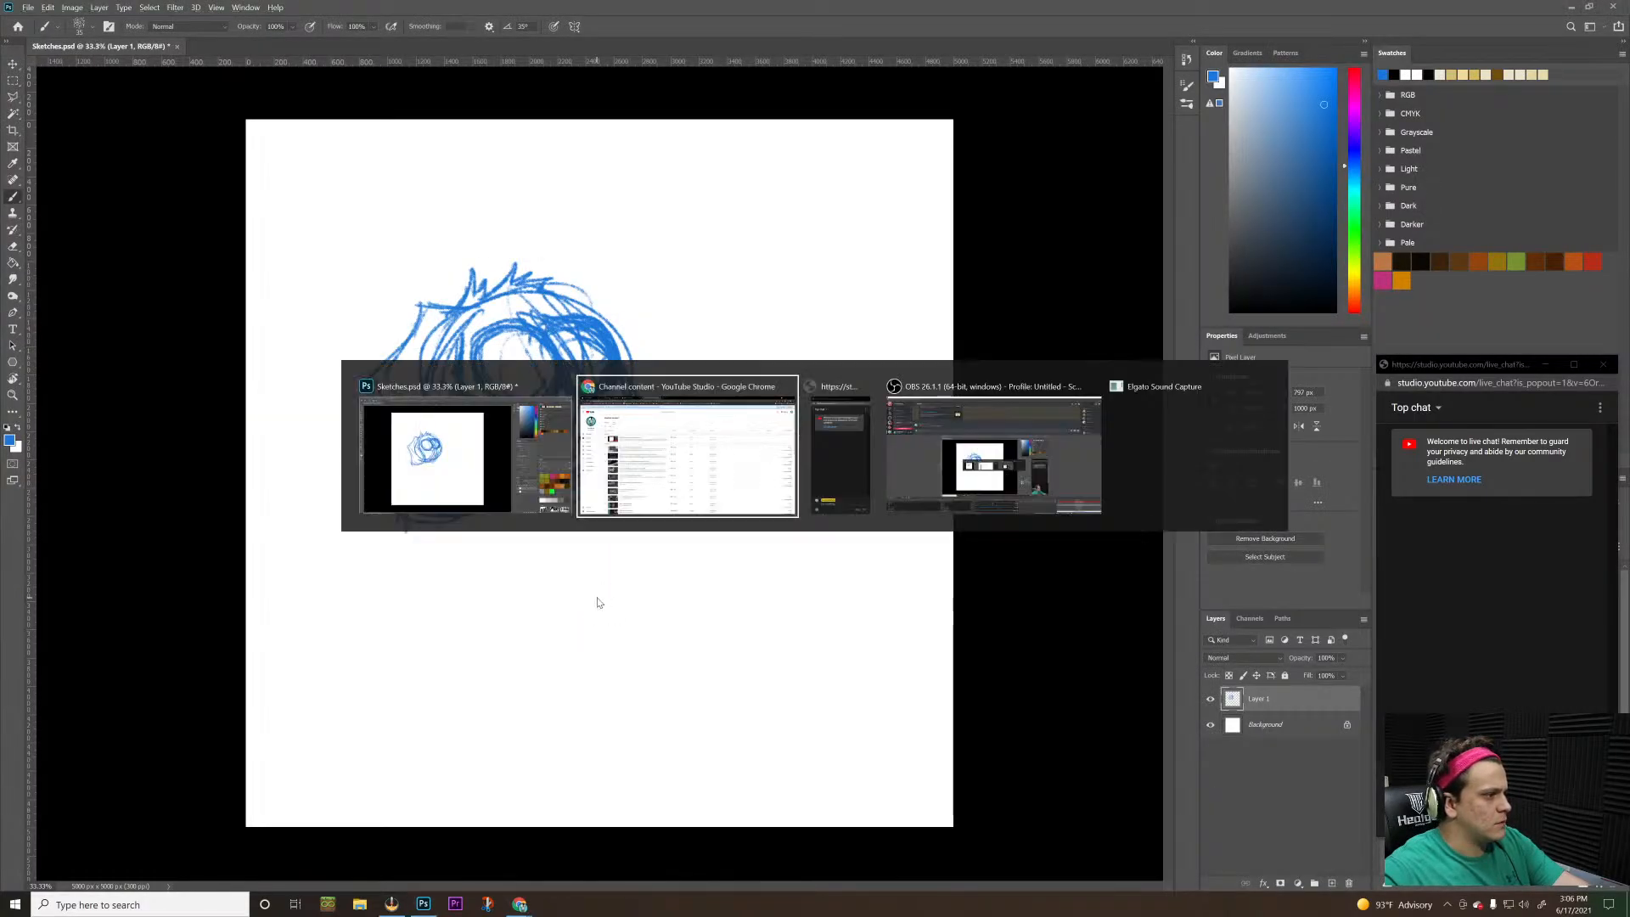
{"action": "key", "text": "alt+Tab"}
{"action": "key", "text": "alt+Tab"}
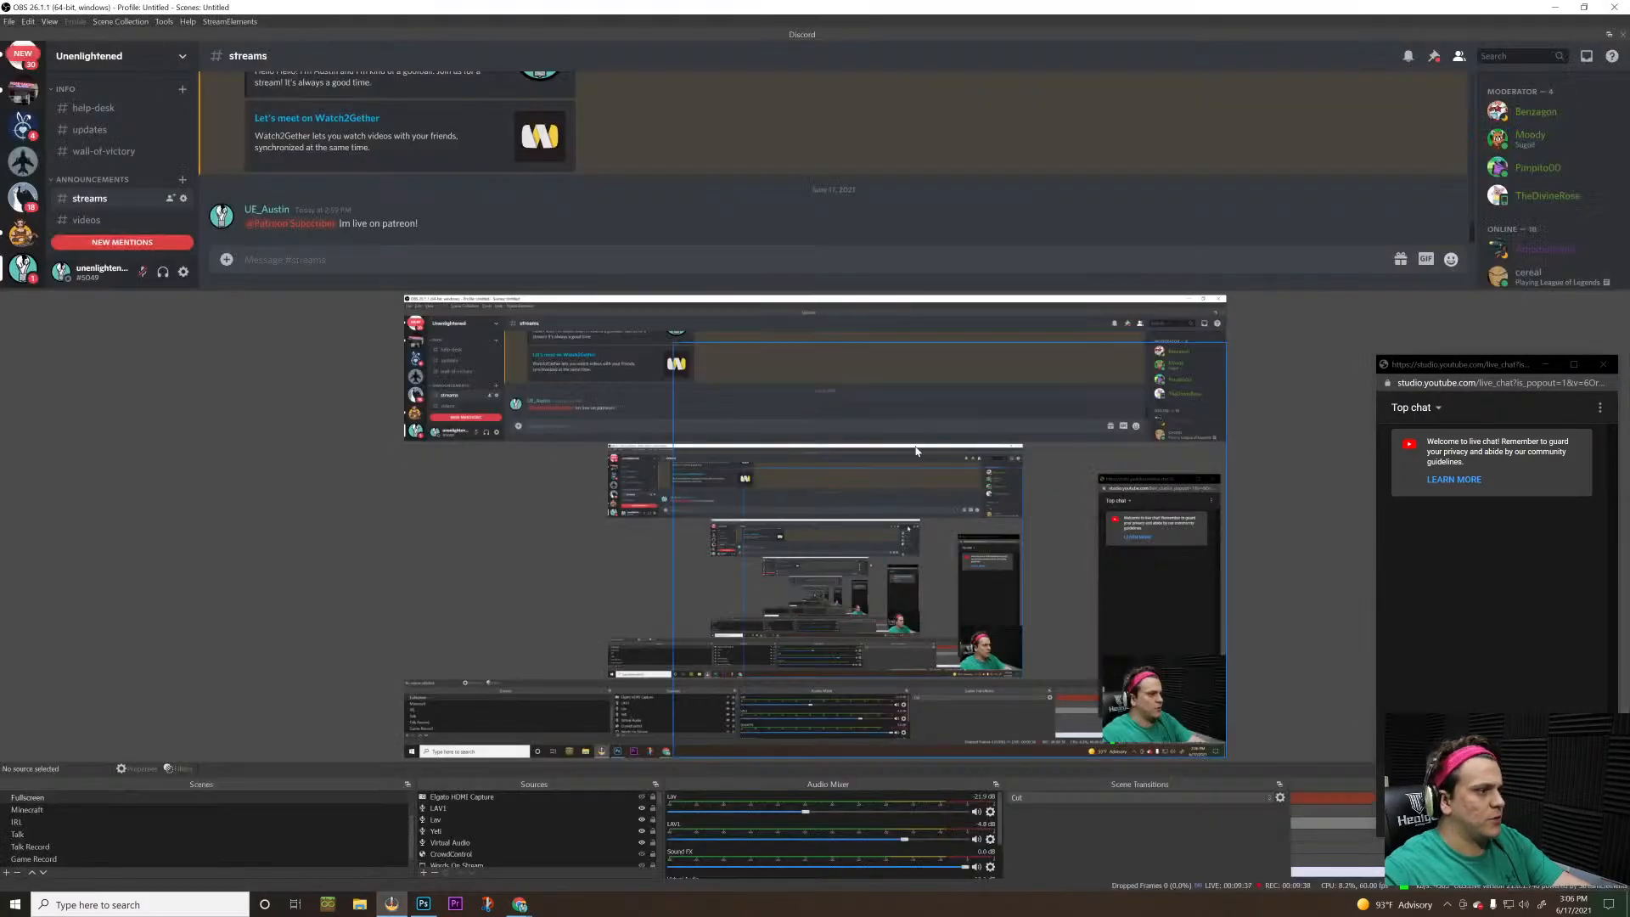
{"action": "left_click", "coordinate": [154, 239]}
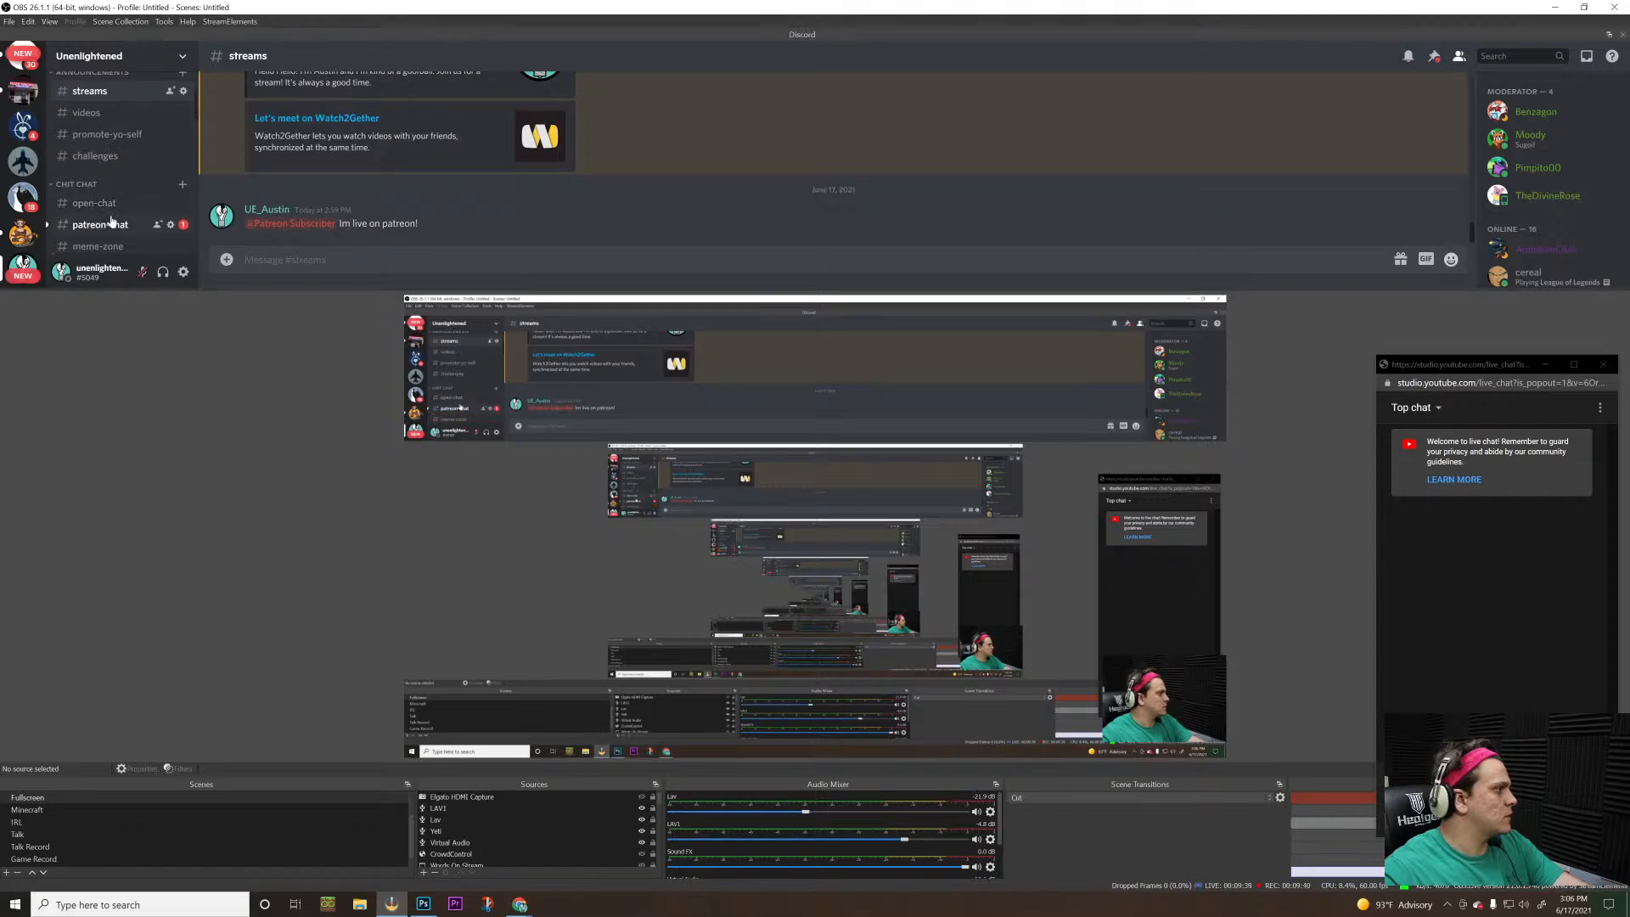
{"action": "left_click", "coordinate": [113, 224]}
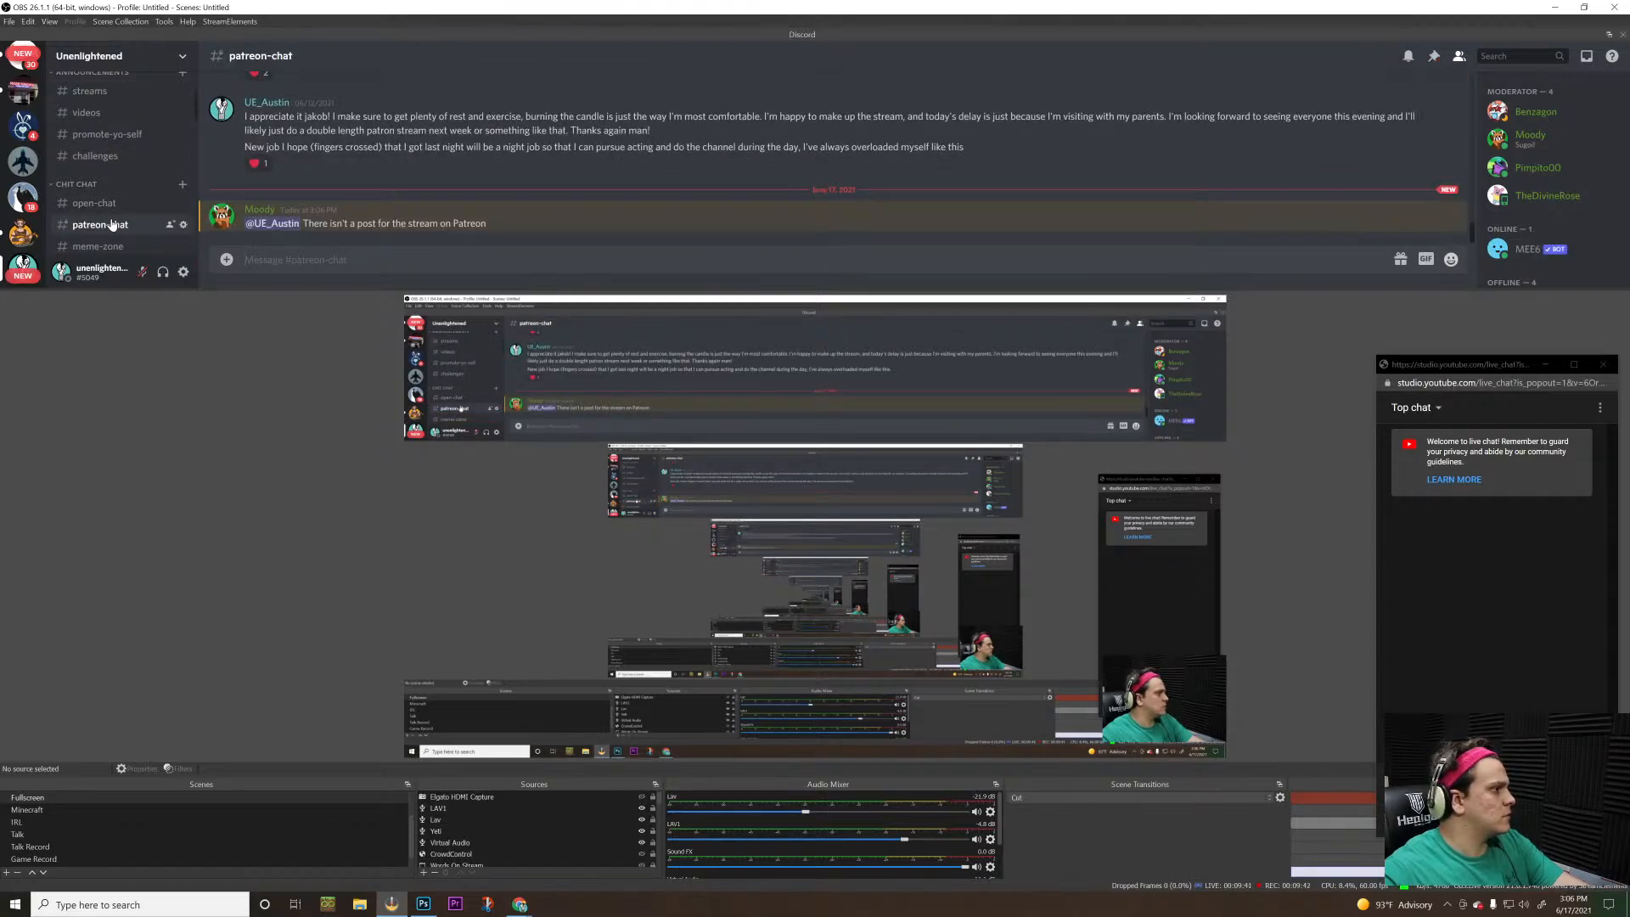
Switch to Chrome and publish the patrons-only Patreon livestream post "Making a coloring book page"
{"action": "key", "text": "alt+Tab"}
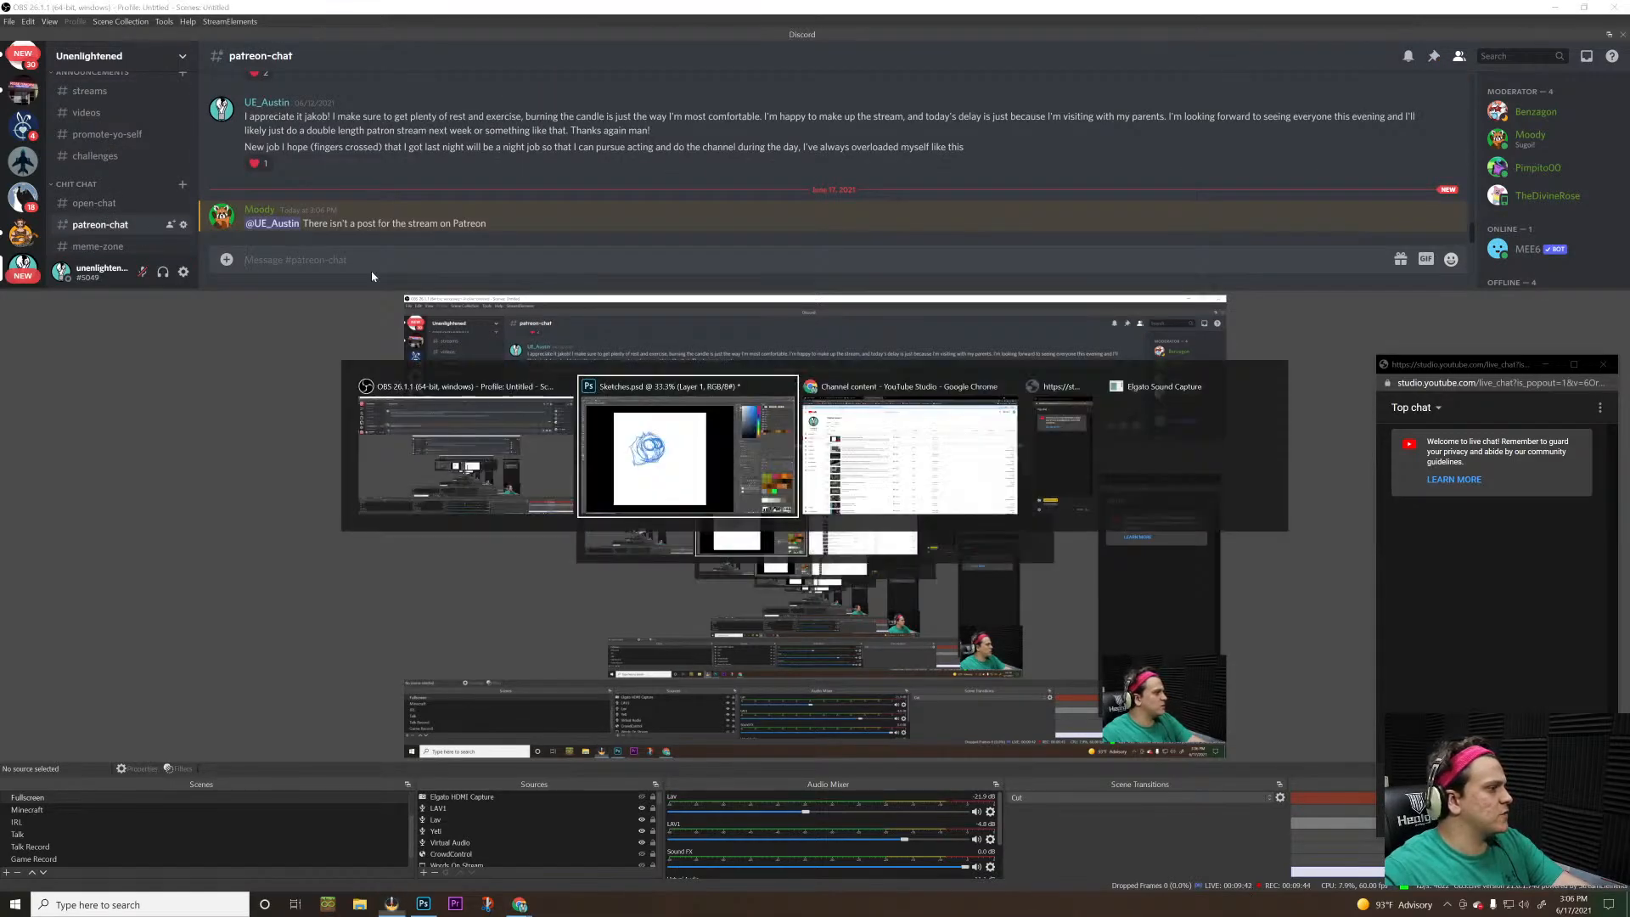
{"action": "key", "text": "alt+Tab"}
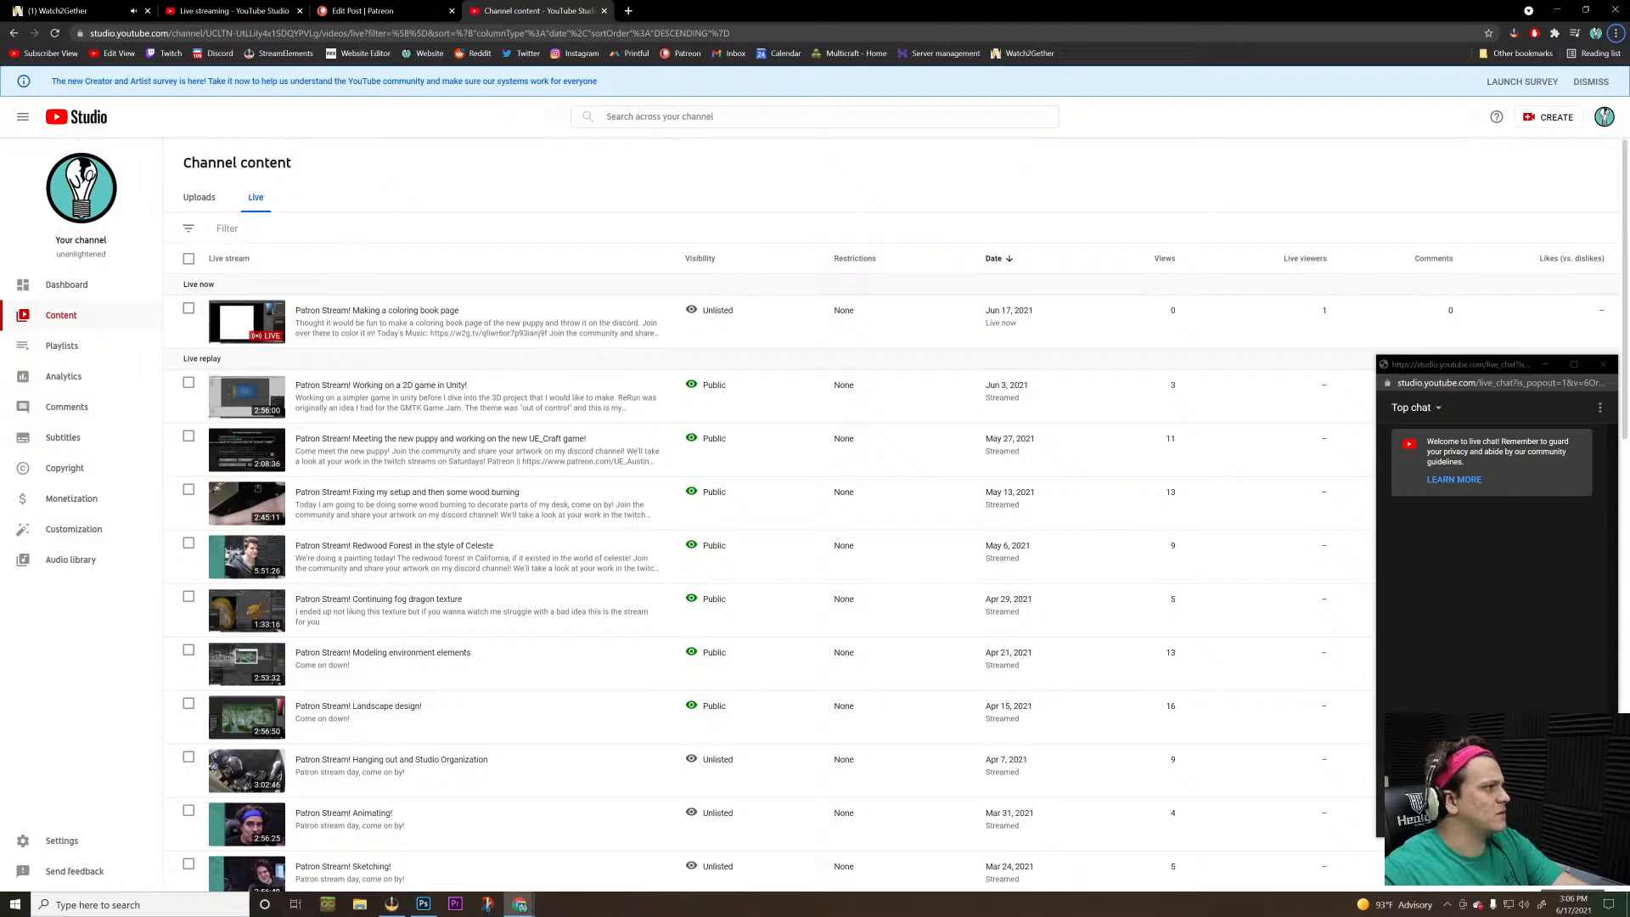
{"action": "left_click", "coordinate": [350, 14]}
{"action": "left_click", "coordinate": [1062, 363]}
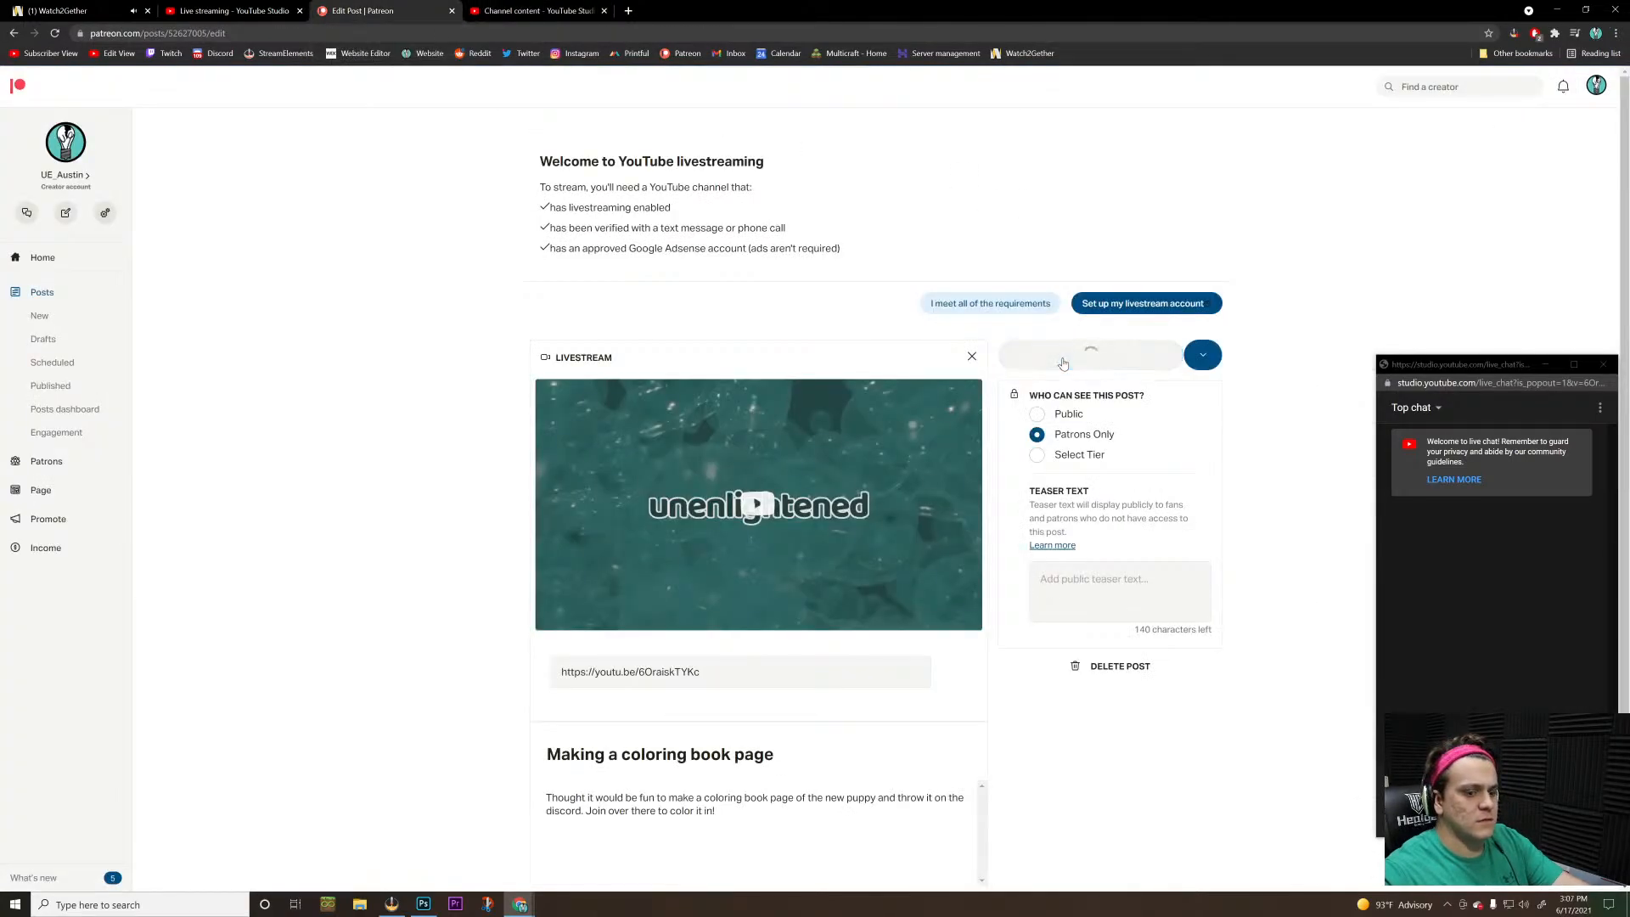
Switch back to OBS and send "swing and a miss" and "its up now" as two messages in patreon-chat
{"action": "key", "text": "alt+Tab"}
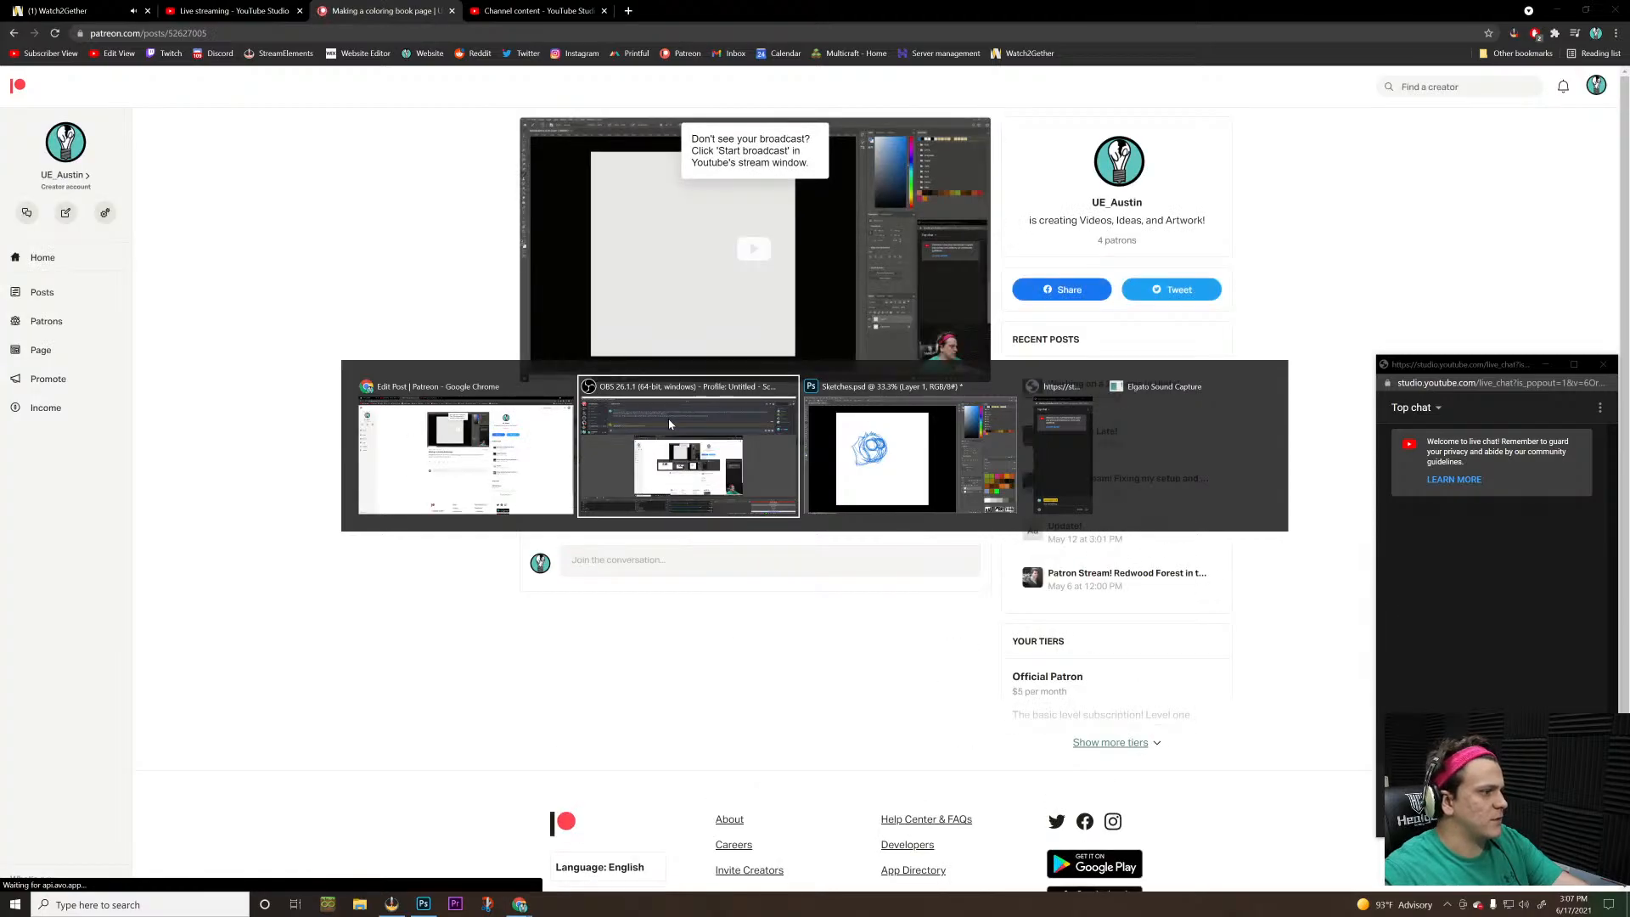
{"action": "left_click", "coordinate": [669, 417]}
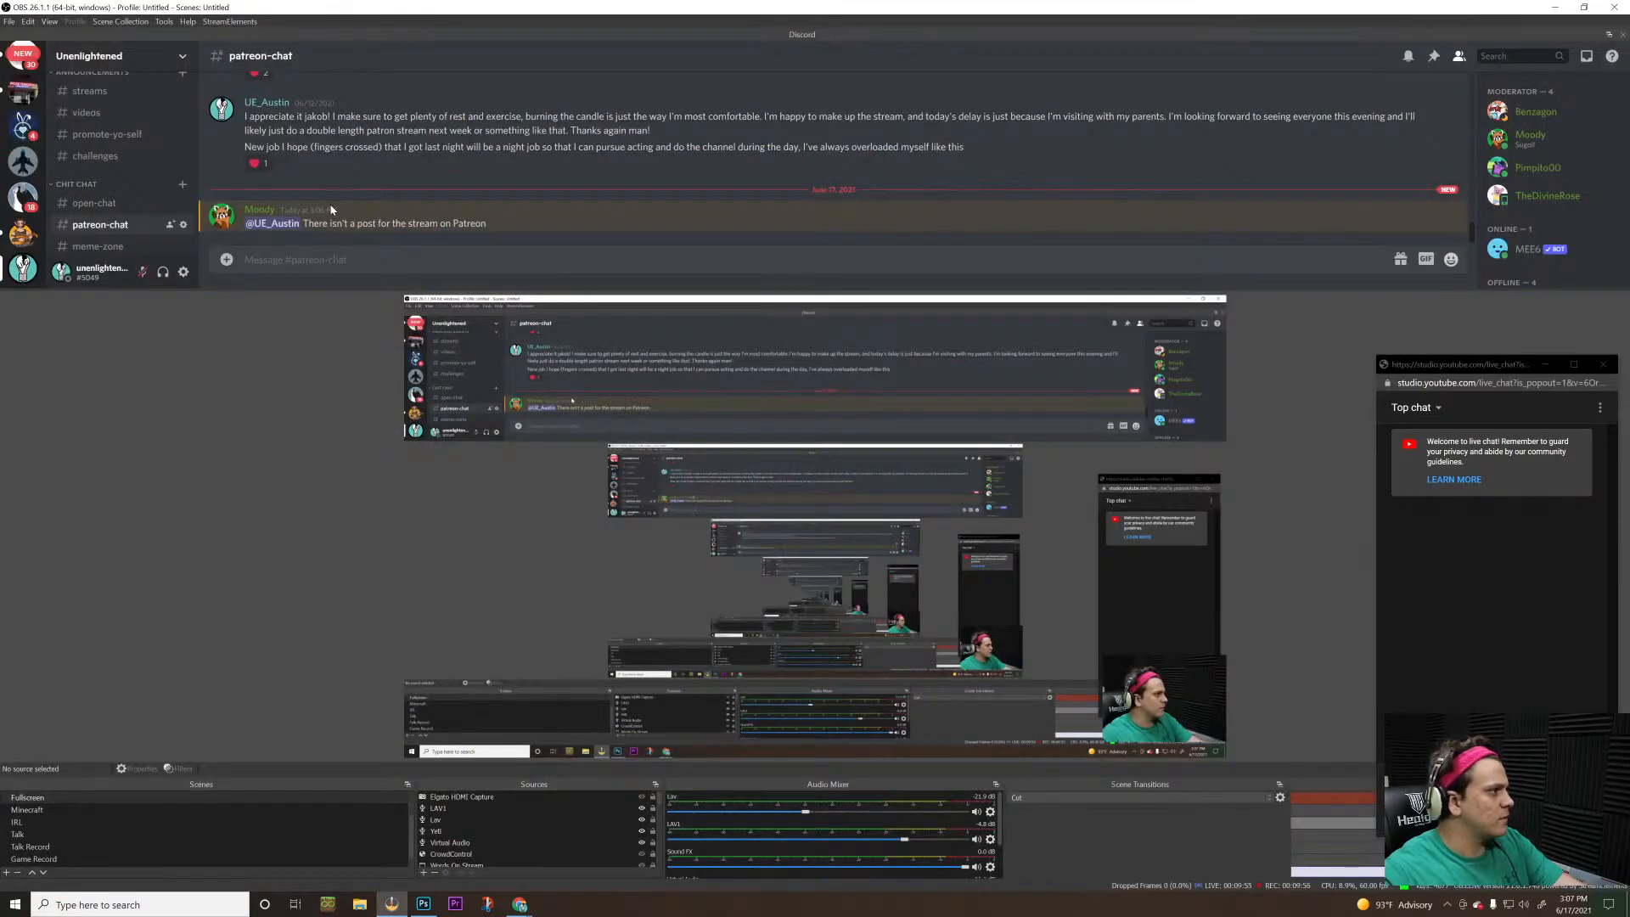
{"action": "type", "text": "swin"}
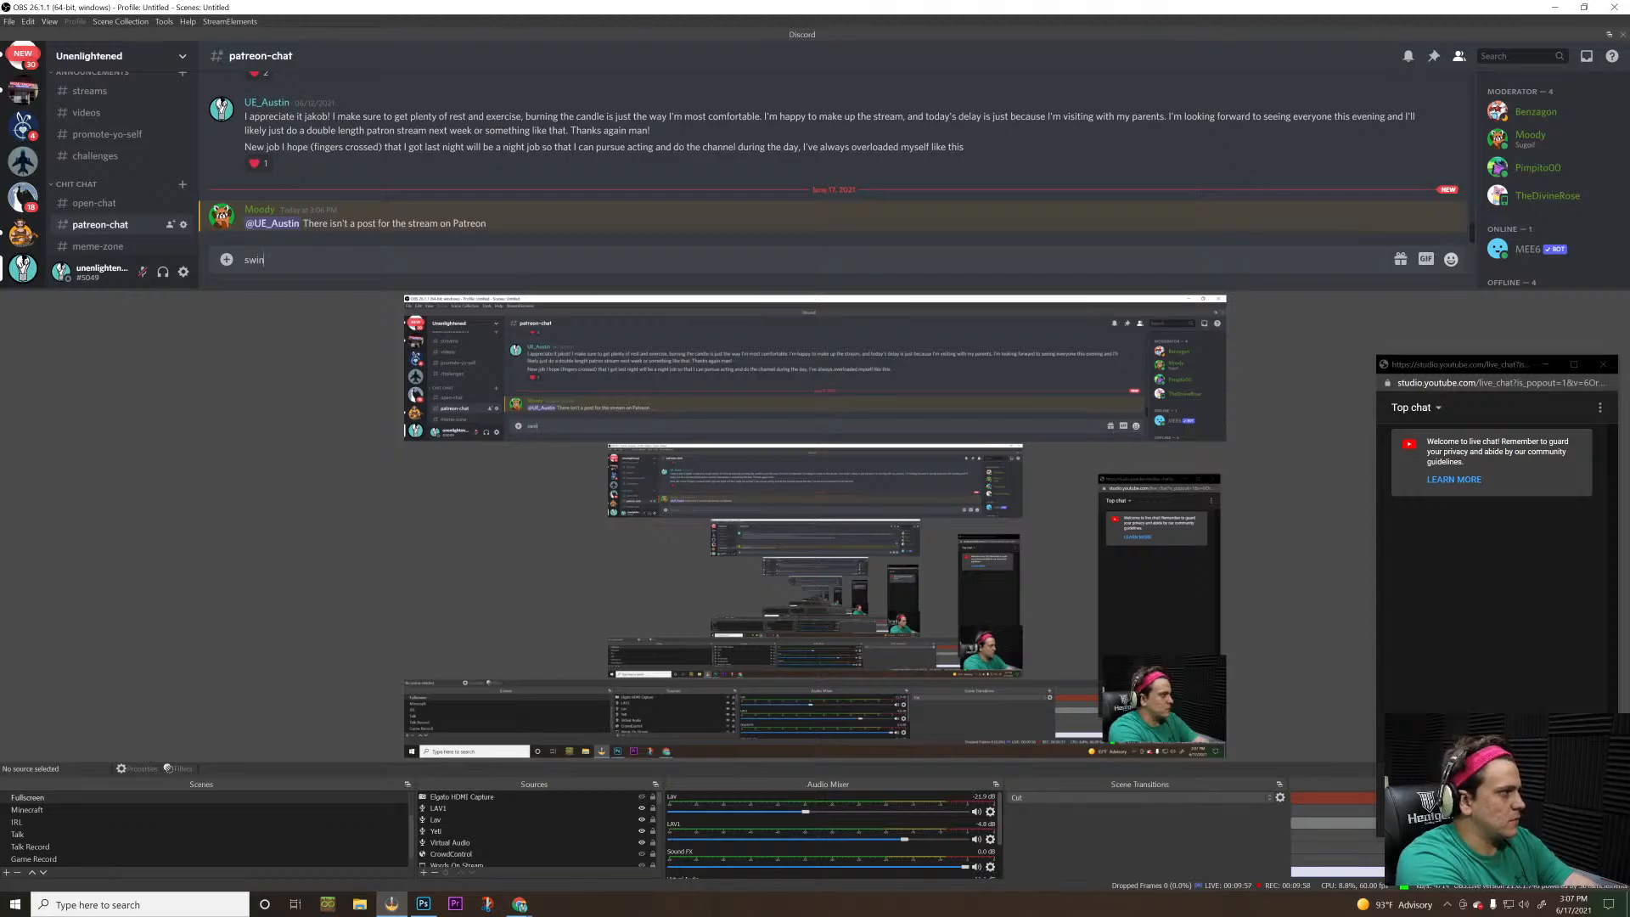
{"action": "type", "text": "g and a miss"}
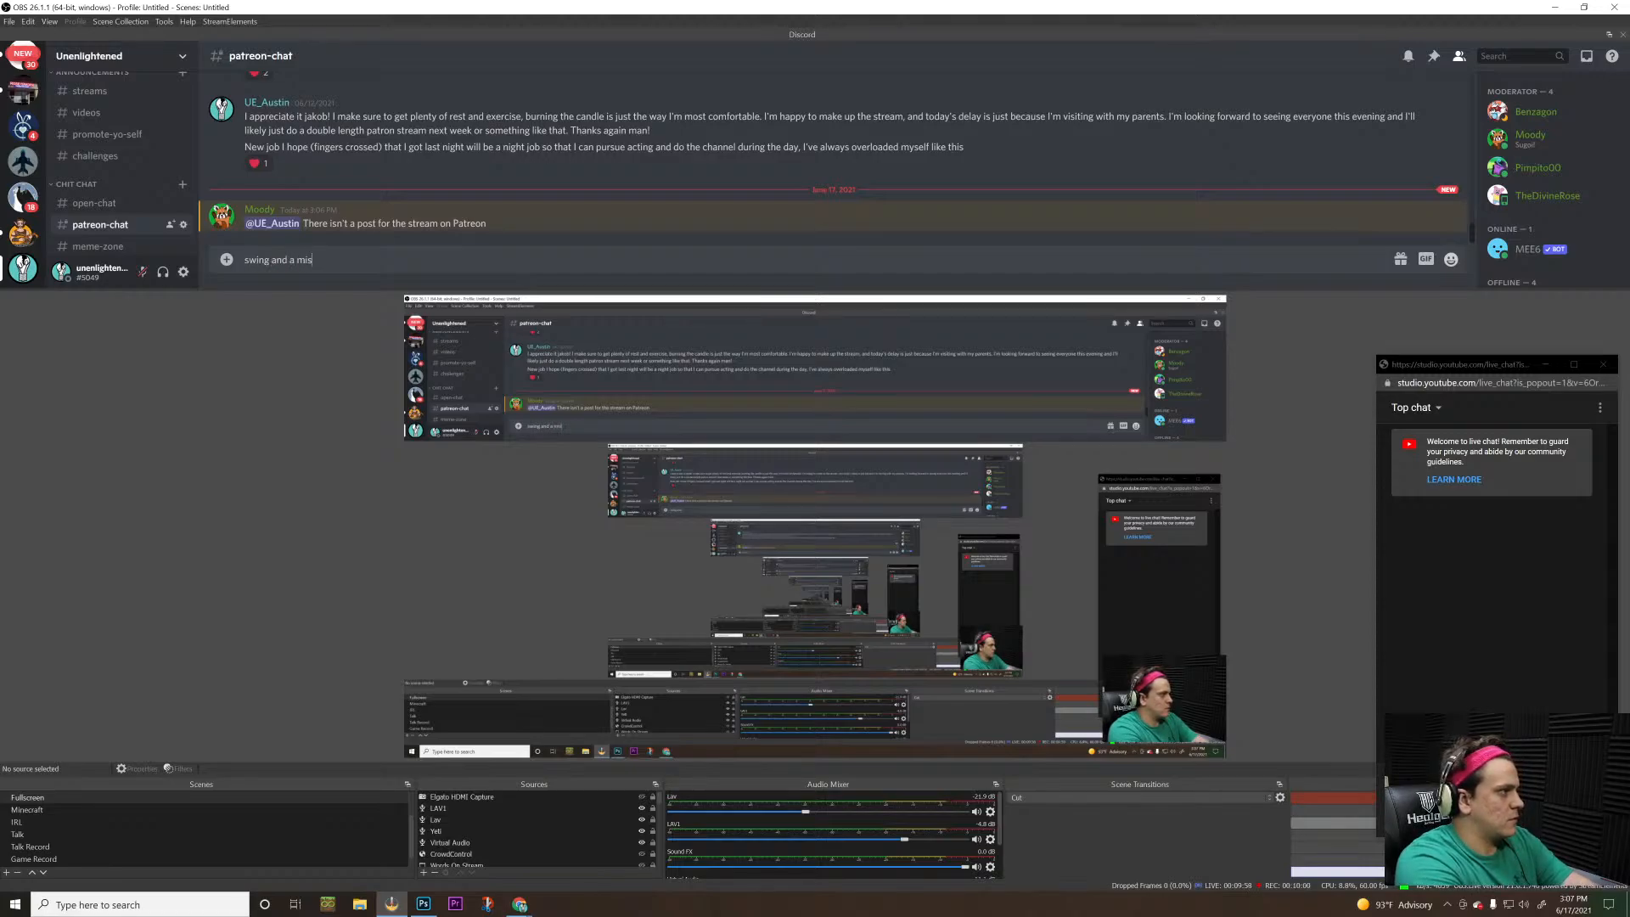
{"action": "key", "text": "Return"}
{"action": "type", "text": "its up now"}
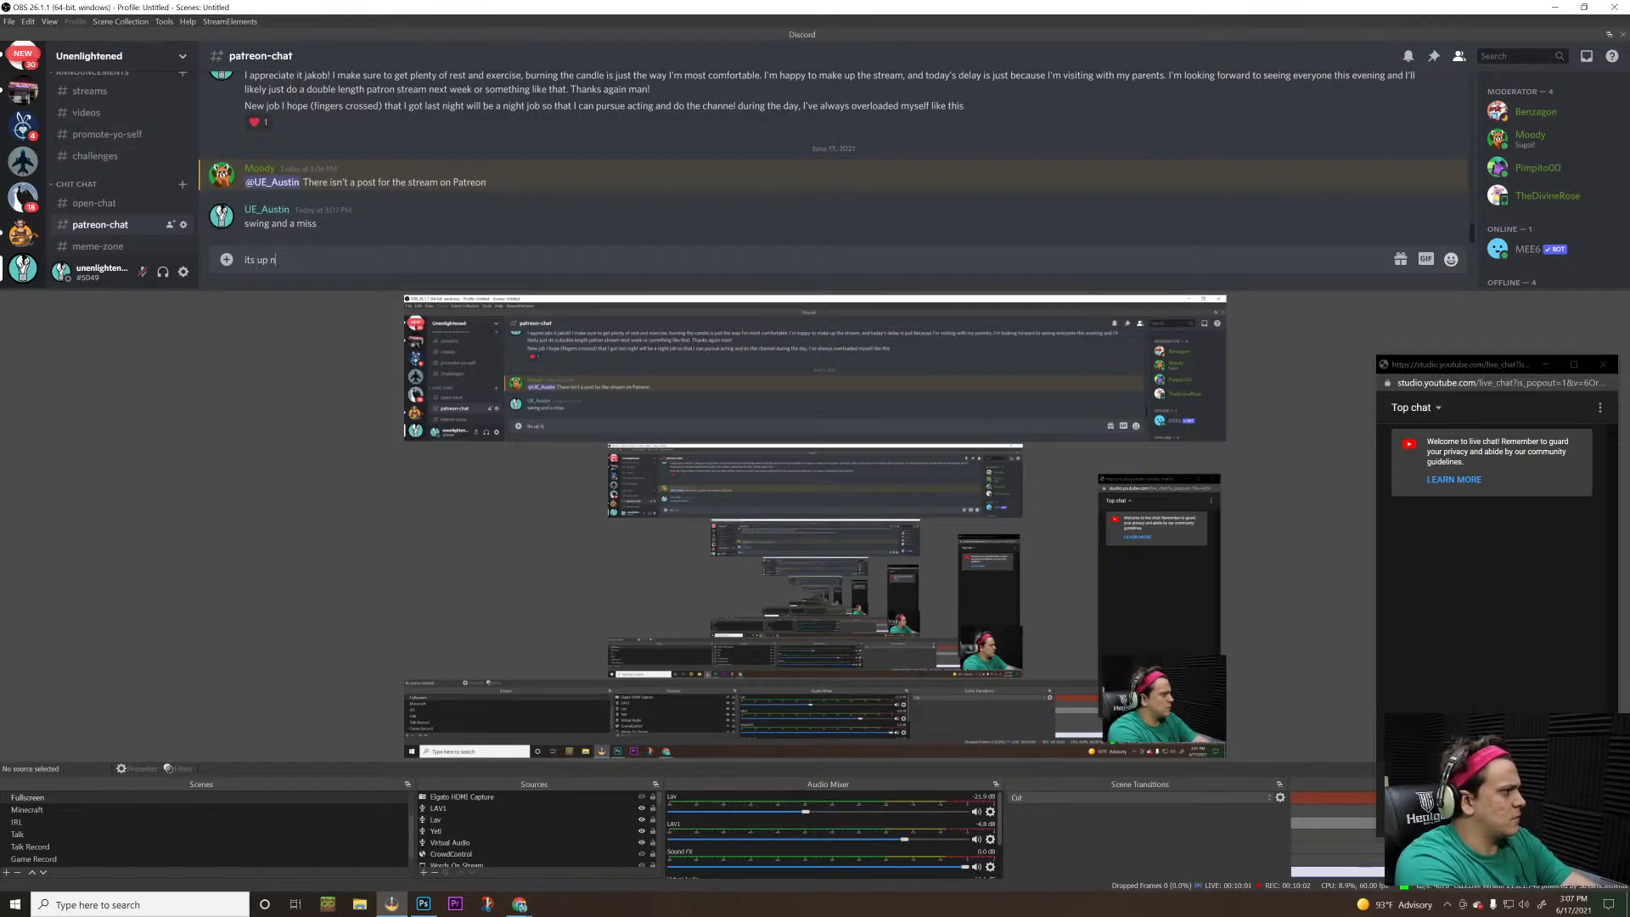
{"action": "key", "text": "Return"}
Switch back to Photoshop, darken the flap's upper and inner edges, and add jagged tufts along its lower edge
{"action": "key", "text": "alt+Tab"}
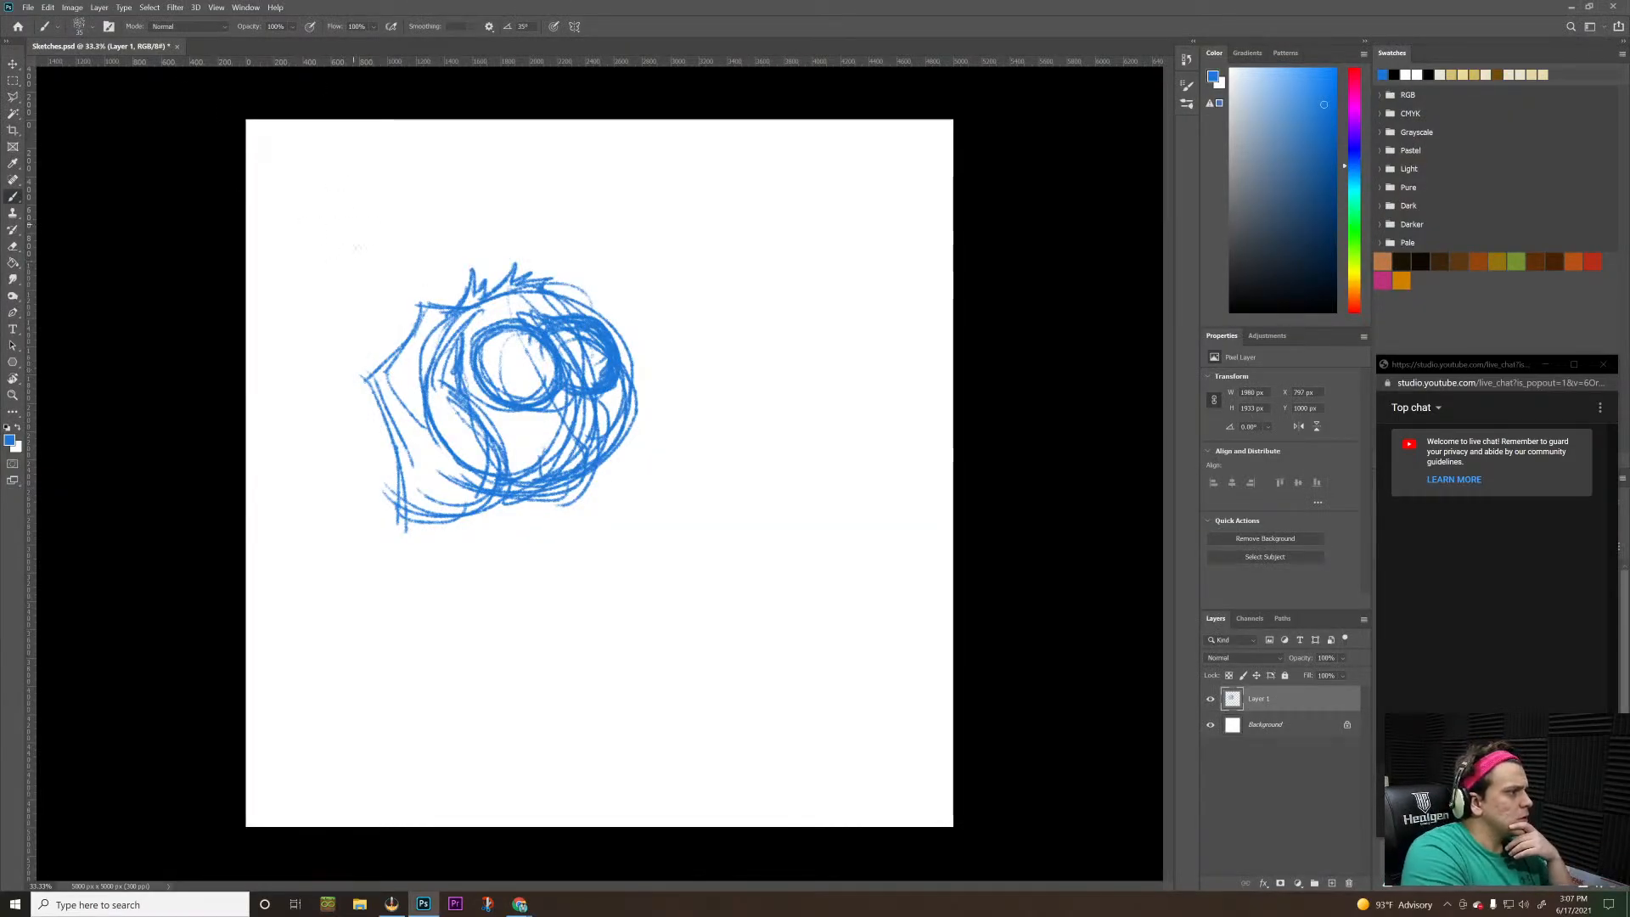
{"action": "mouse_move", "coordinate": [450, 301]}
{"action": "left_mouse_down"}
{"action": "mouse_move", "coordinate": [431, 304]}
{"action": "mouse_move", "coordinate": [480, 309]}
{"action": "mouse_move", "coordinate": [458, 354]}
{"action": "mouse_move", "coordinate": [465, 435]}
{"action": "mouse_move", "coordinate": [497, 467]}
{"action": "mouse_move", "coordinate": [403, 508]}
{"action": "mouse_move", "coordinate": [385, 537]}
{"action": "mouse_move", "coordinate": [408, 521]}
{"action": "mouse_move", "coordinate": [403, 535]}
{"action": "left_mouse_up"}
{"action": "mouse_move", "coordinate": [422, 522]}
{"action": "left_mouse_down"}
{"action": "mouse_move", "coordinate": [407, 533]}
{"action": "mouse_move", "coordinate": [448, 520]}
{"action": "left_mouse_up"}
{"action": "mouse_move", "coordinate": [482, 498]}
{"action": "left_mouse_down"}
{"action": "mouse_move", "coordinate": [470, 513]}
{"action": "mouse_move", "coordinate": [489, 514]}
{"action": "mouse_move", "coordinate": [493, 492]}
{"action": "left_mouse_up"}
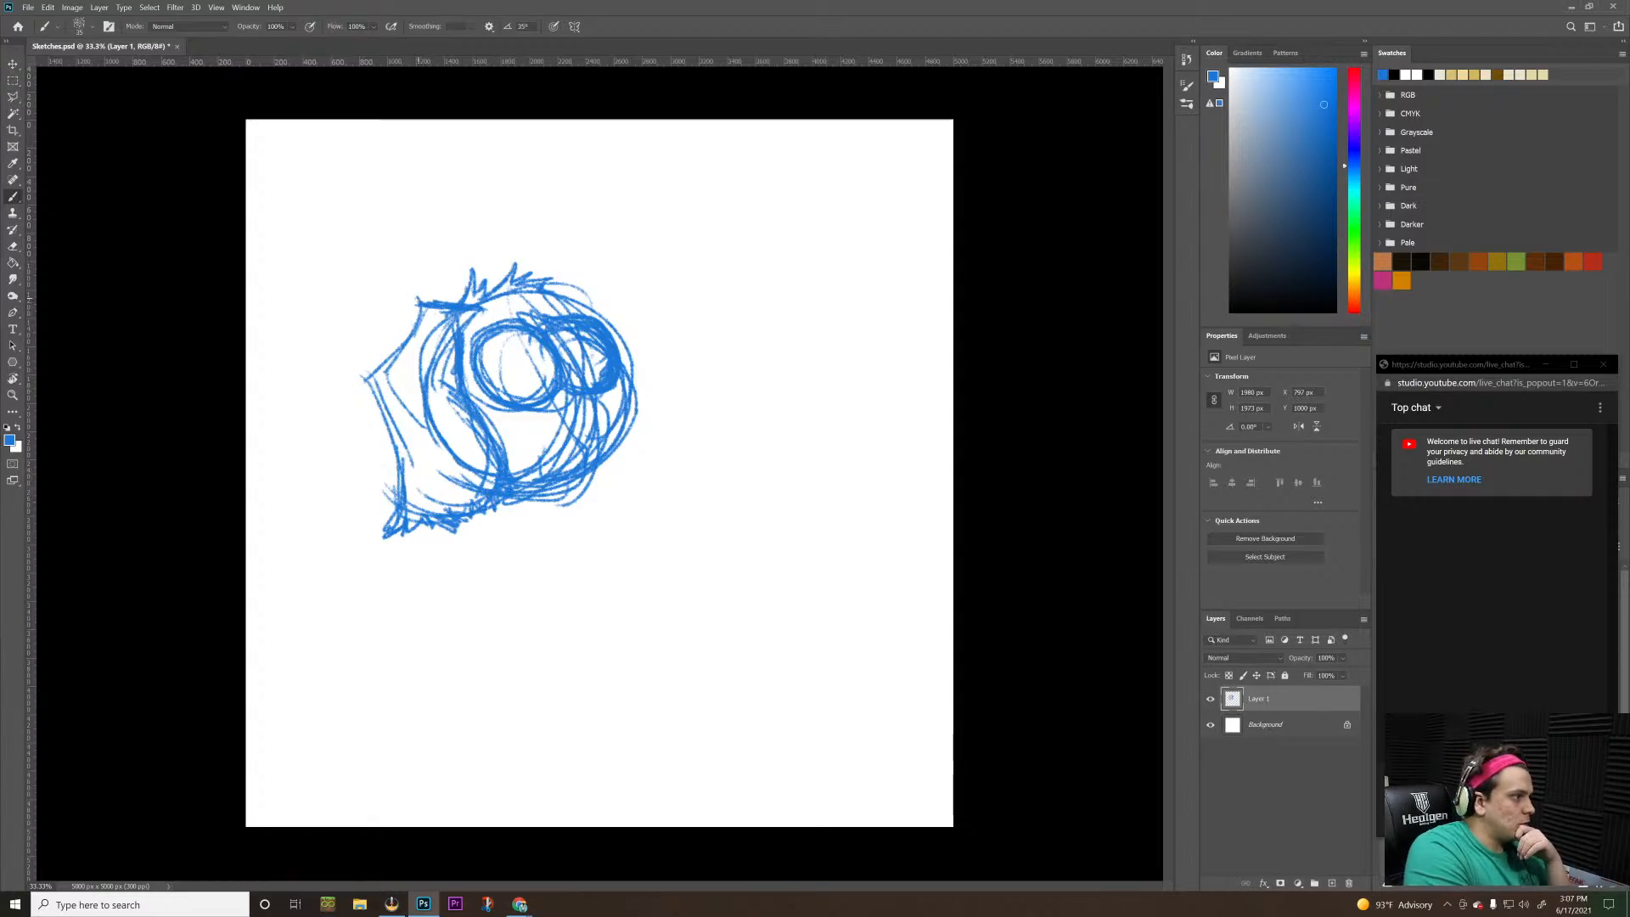
Darken the near ear flap's upper corner, add jagged fur tufts down its outer edge, and extend the head's top outline toward the far side
{"action": "mouse_move", "coordinate": [424, 302]}
{"action": "left_mouse_down"}
{"action": "mouse_move", "coordinate": [409, 294]}
{"action": "mouse_move", "coordinate": [456, 297]}
{"action": "left_mouse_up"}
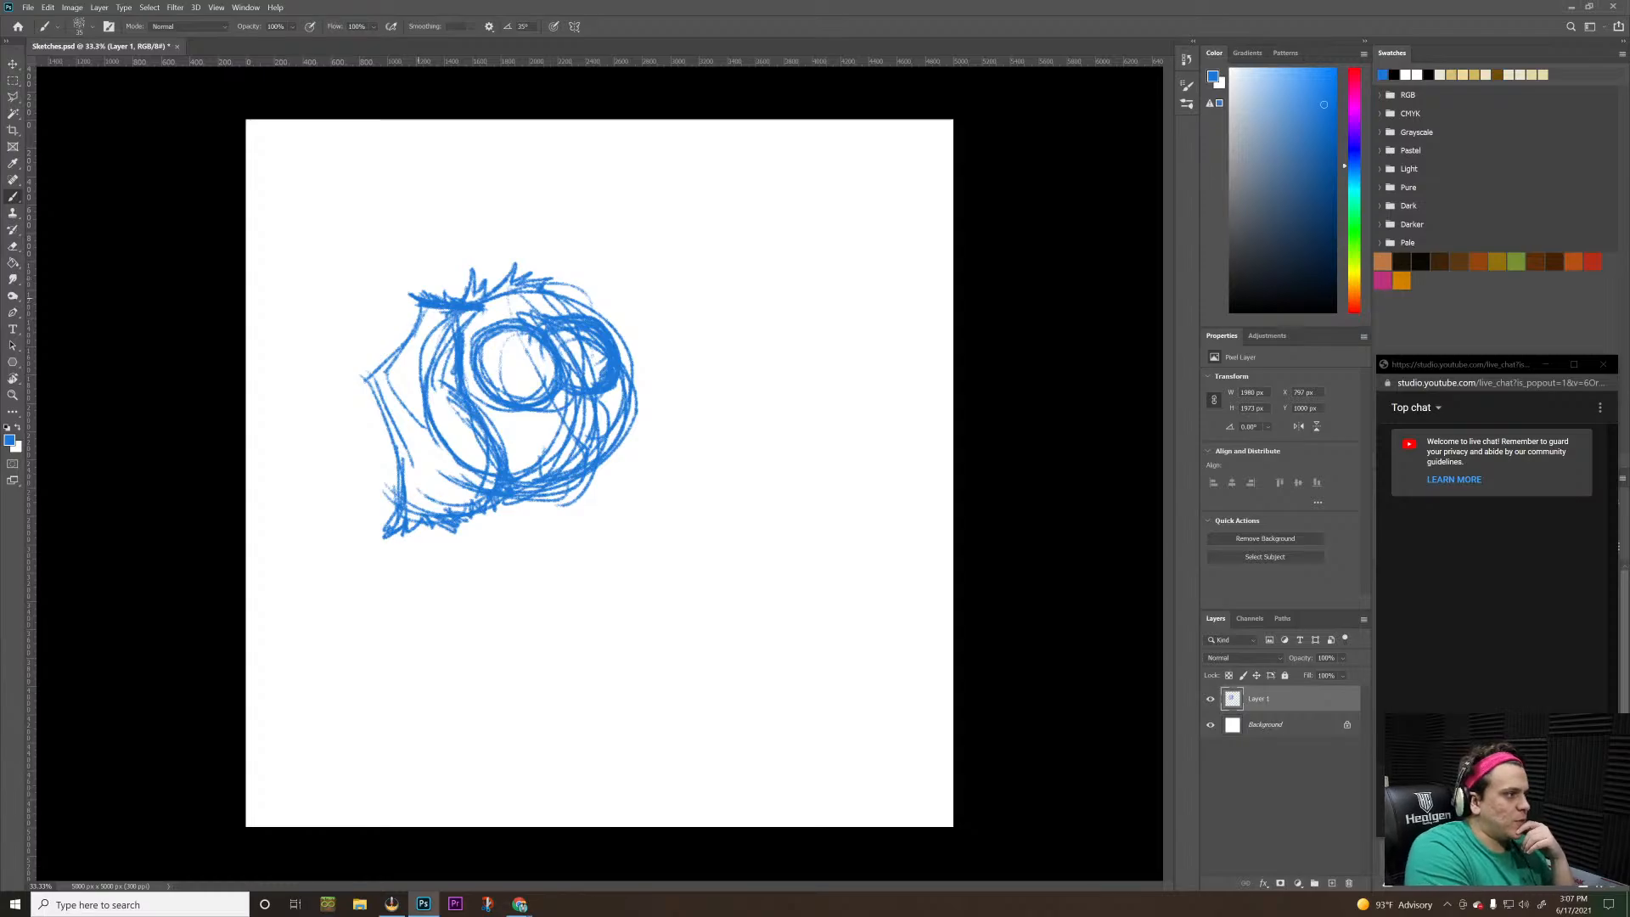
{"action": "mouse_move", "coordinate": [423, 307]}
{"action": "left_mouse_down"}
{"action": "mouse_move", "coordinate": [358, 376]}
{"action": "mouse_move", "coordinate": [388, 507]}
{"action": "left_mouse_up"}
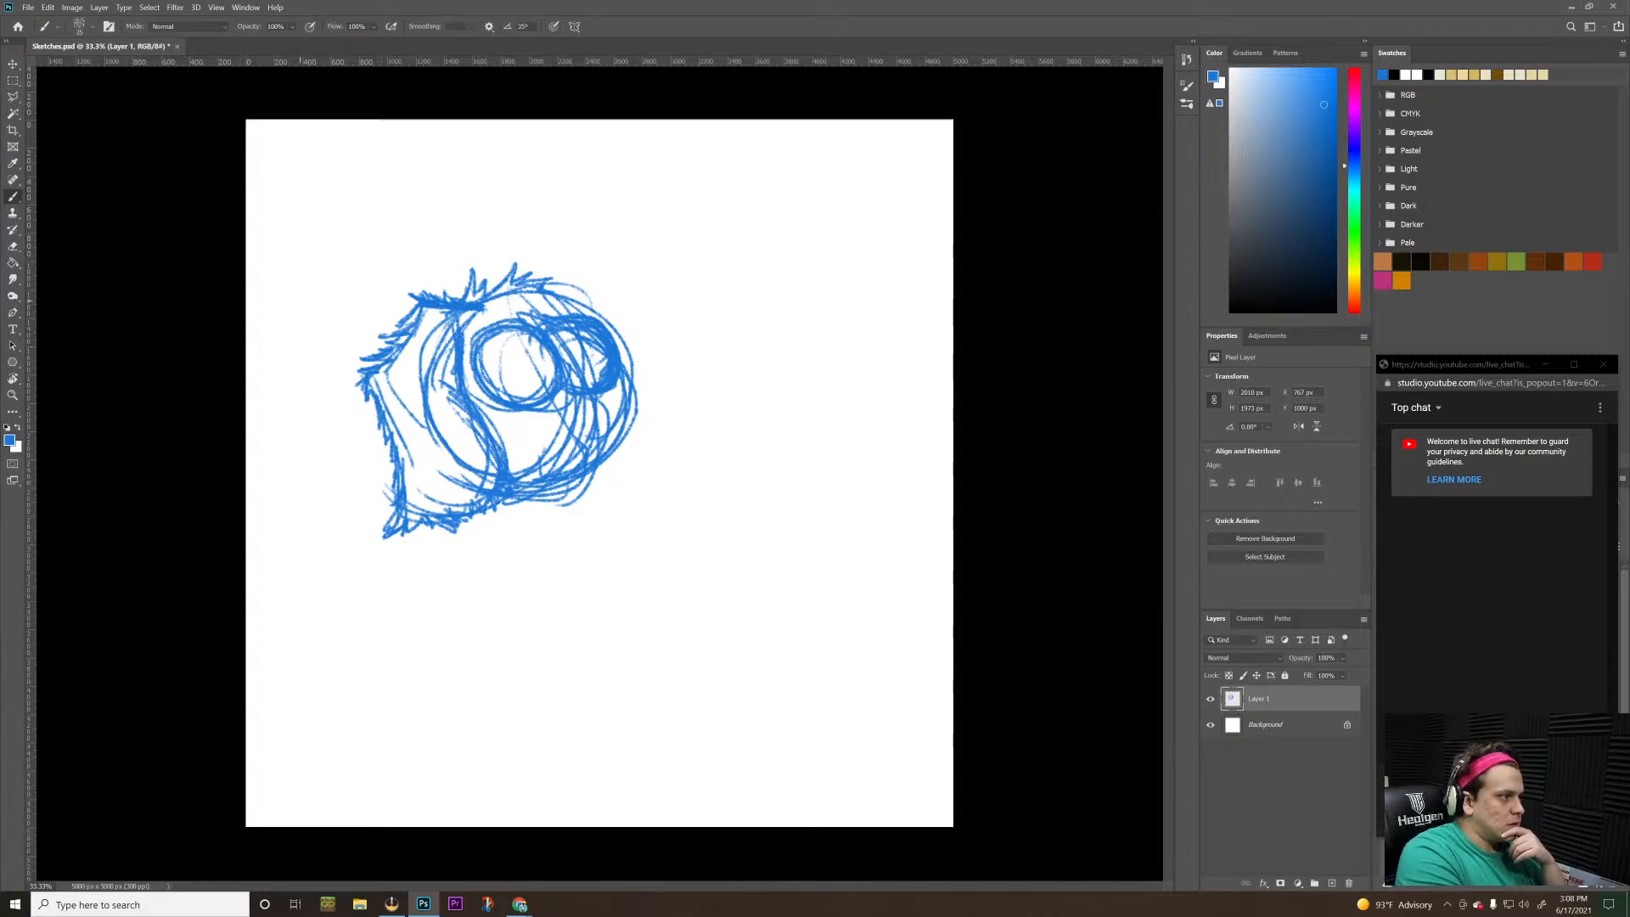
{"action": "mouse_move", "coordinate": [507, 440]}
{"action": "left_mouse_down"}
{"action": "mouse_move", "coordinate": [500, 525]}
{"action": "mouse_move", "coordinate": [590, 528]}
{"action": "left_mouse_up"}
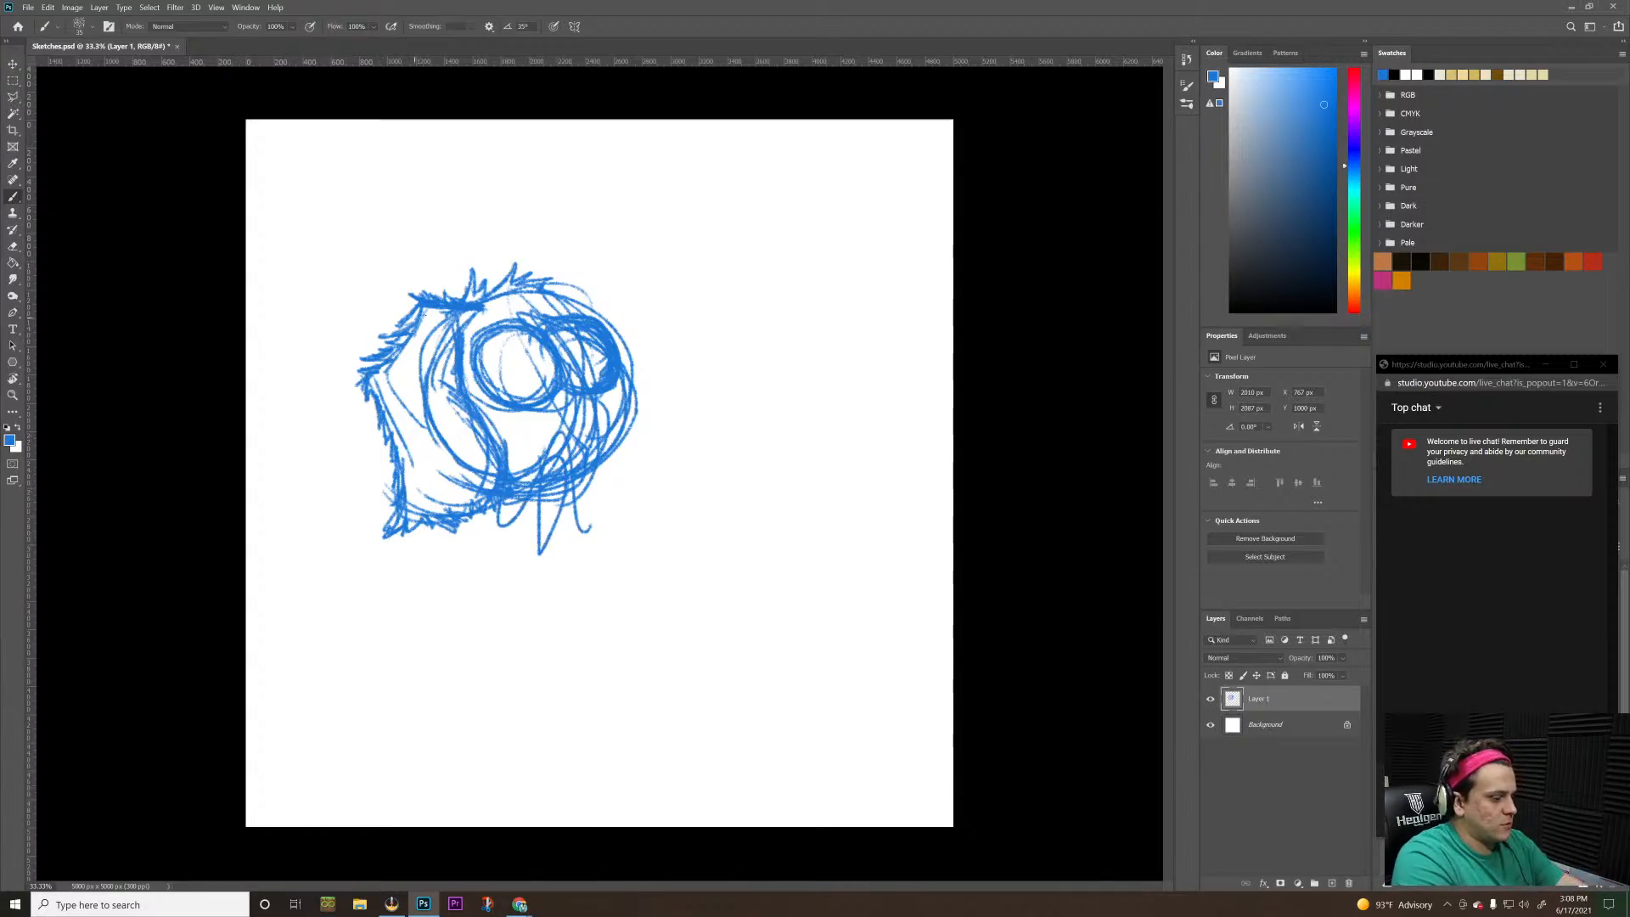
{"action": "key", "text": "ctrl+z"}
{"action": "left_click_drag", "start_coordinate": [558, 289], "coordinate": [602, 296]}
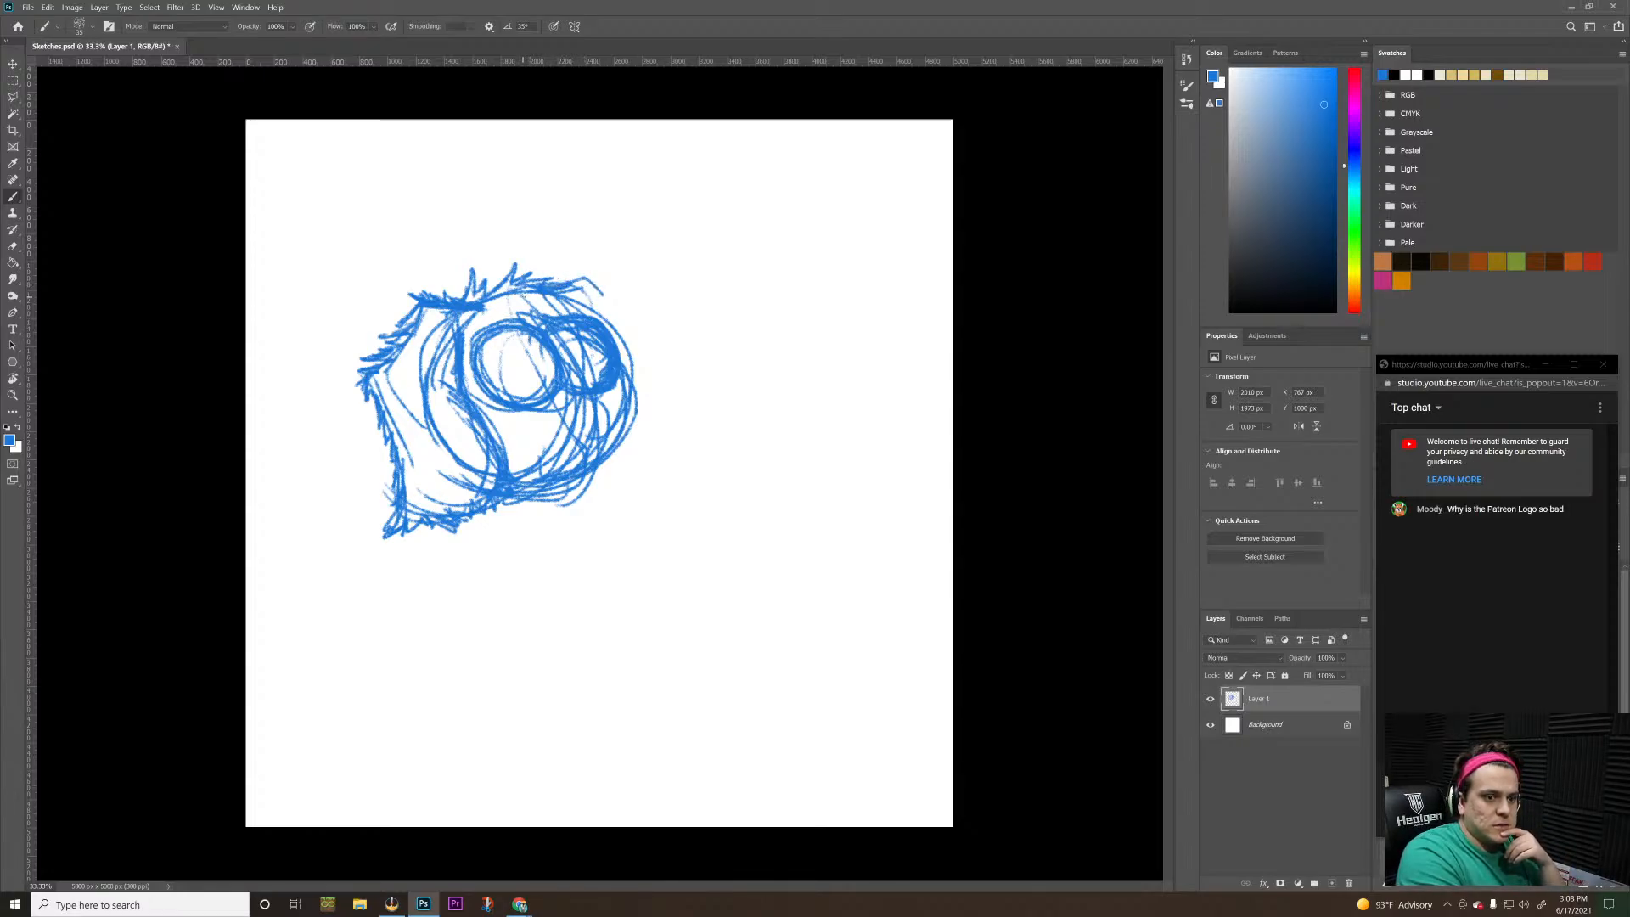
Switch to Chrome and look at the published Patreon post "Making a coloring book page"
{"action": "key", "text": "alt+Tab"}
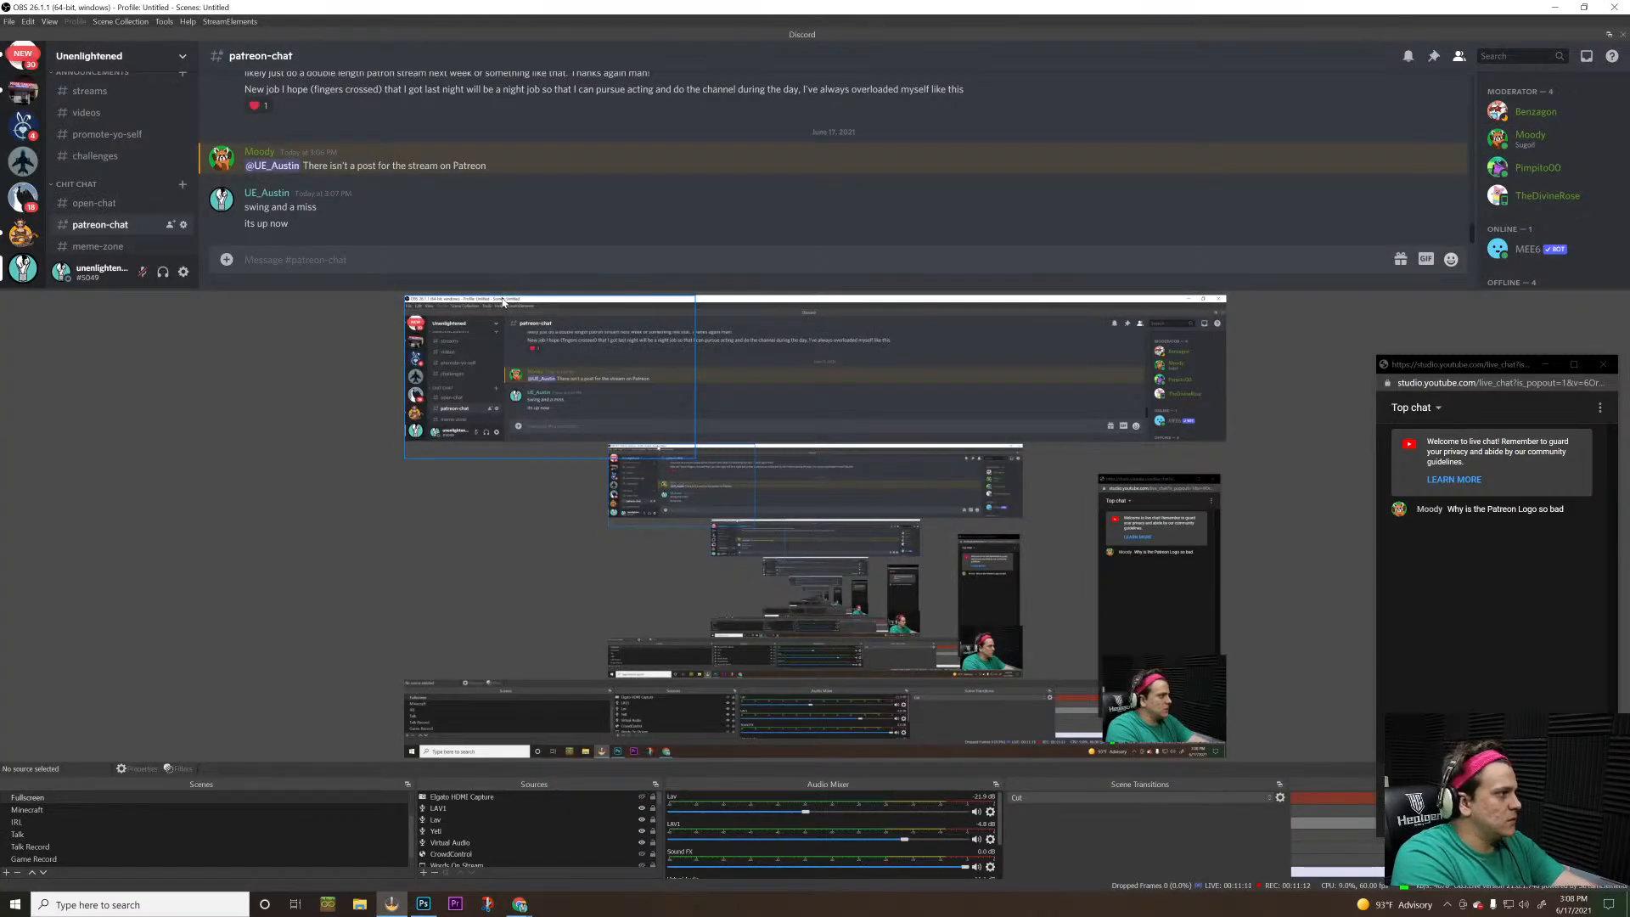
{"action": "key", "text": "alt+Tab"}
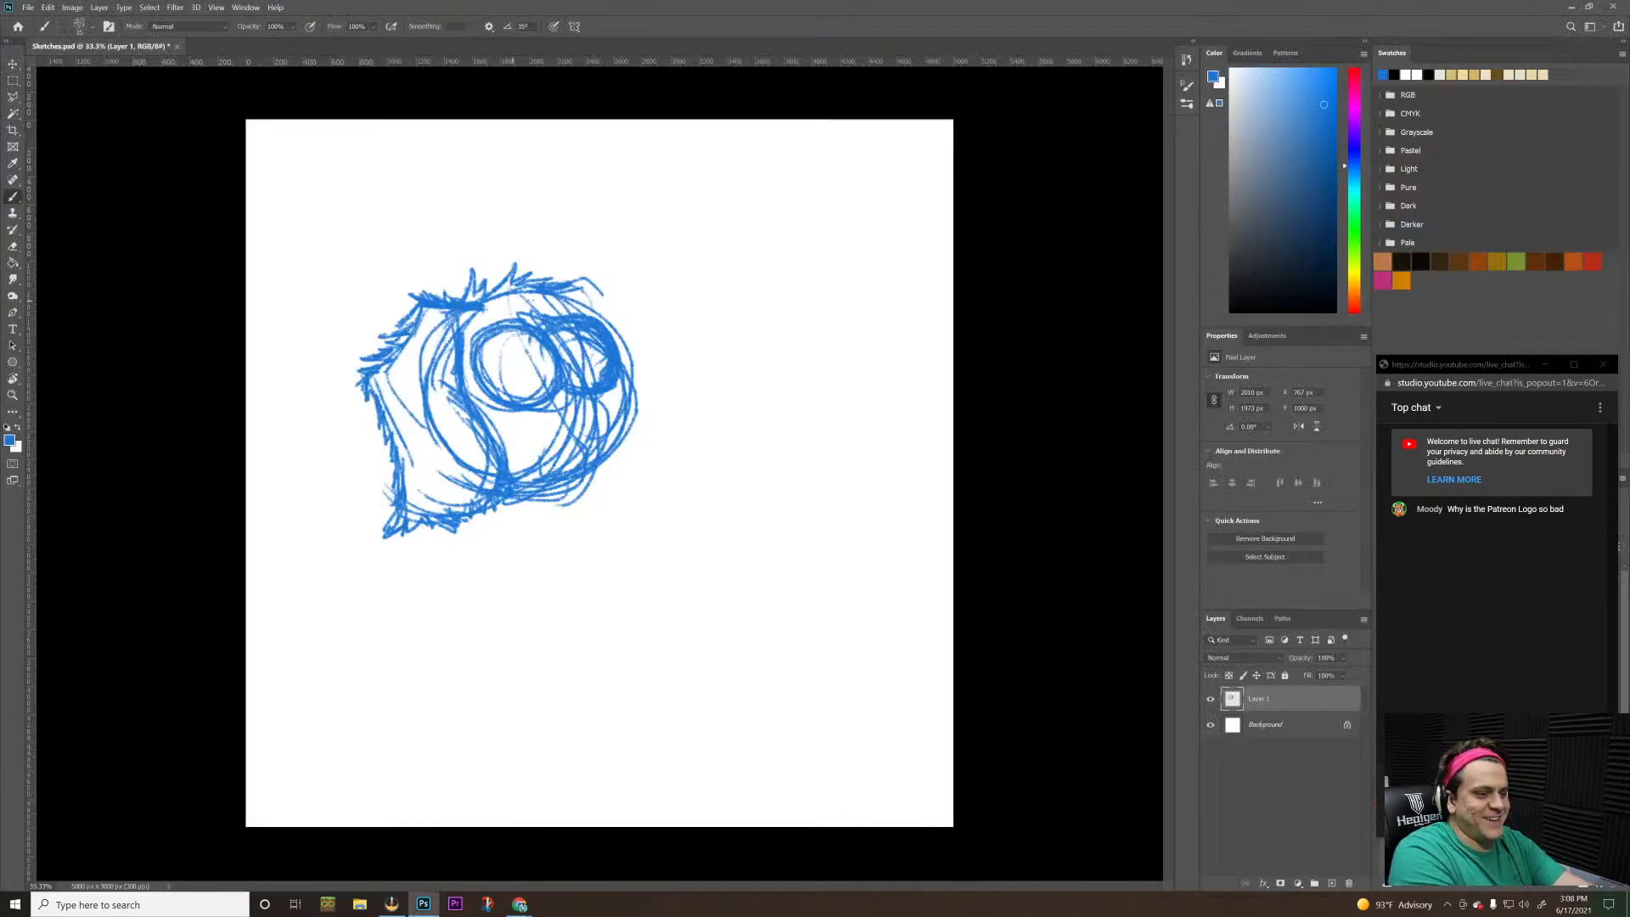
{"action": "key", "text": "alt+Tab"}
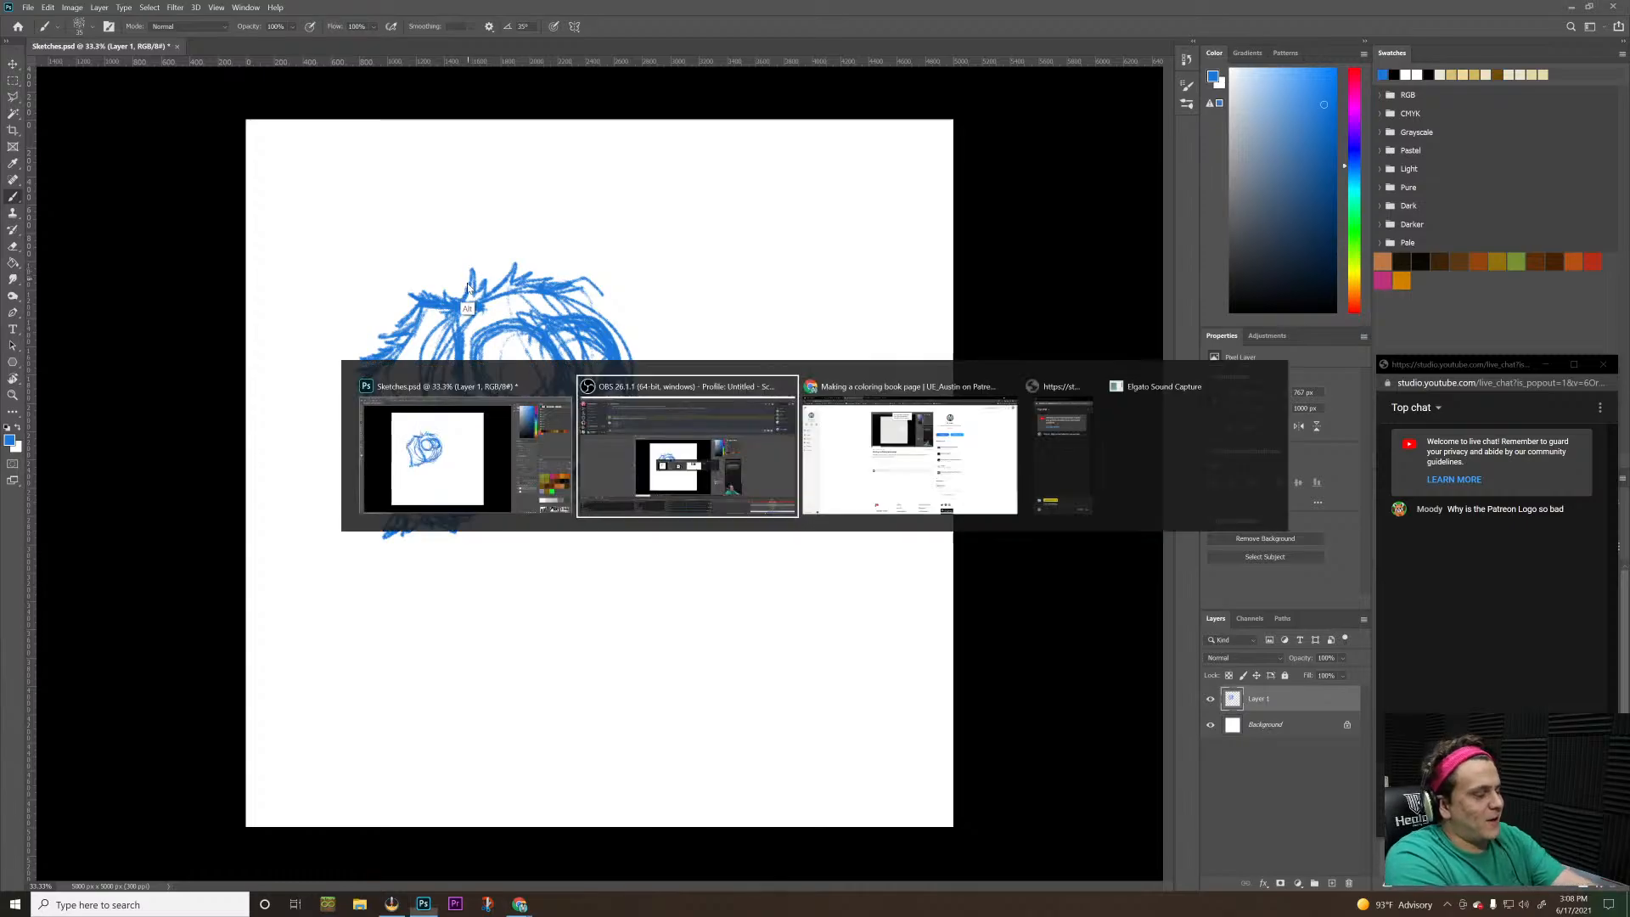
{"action": "key", "text": "alt+Tab"}
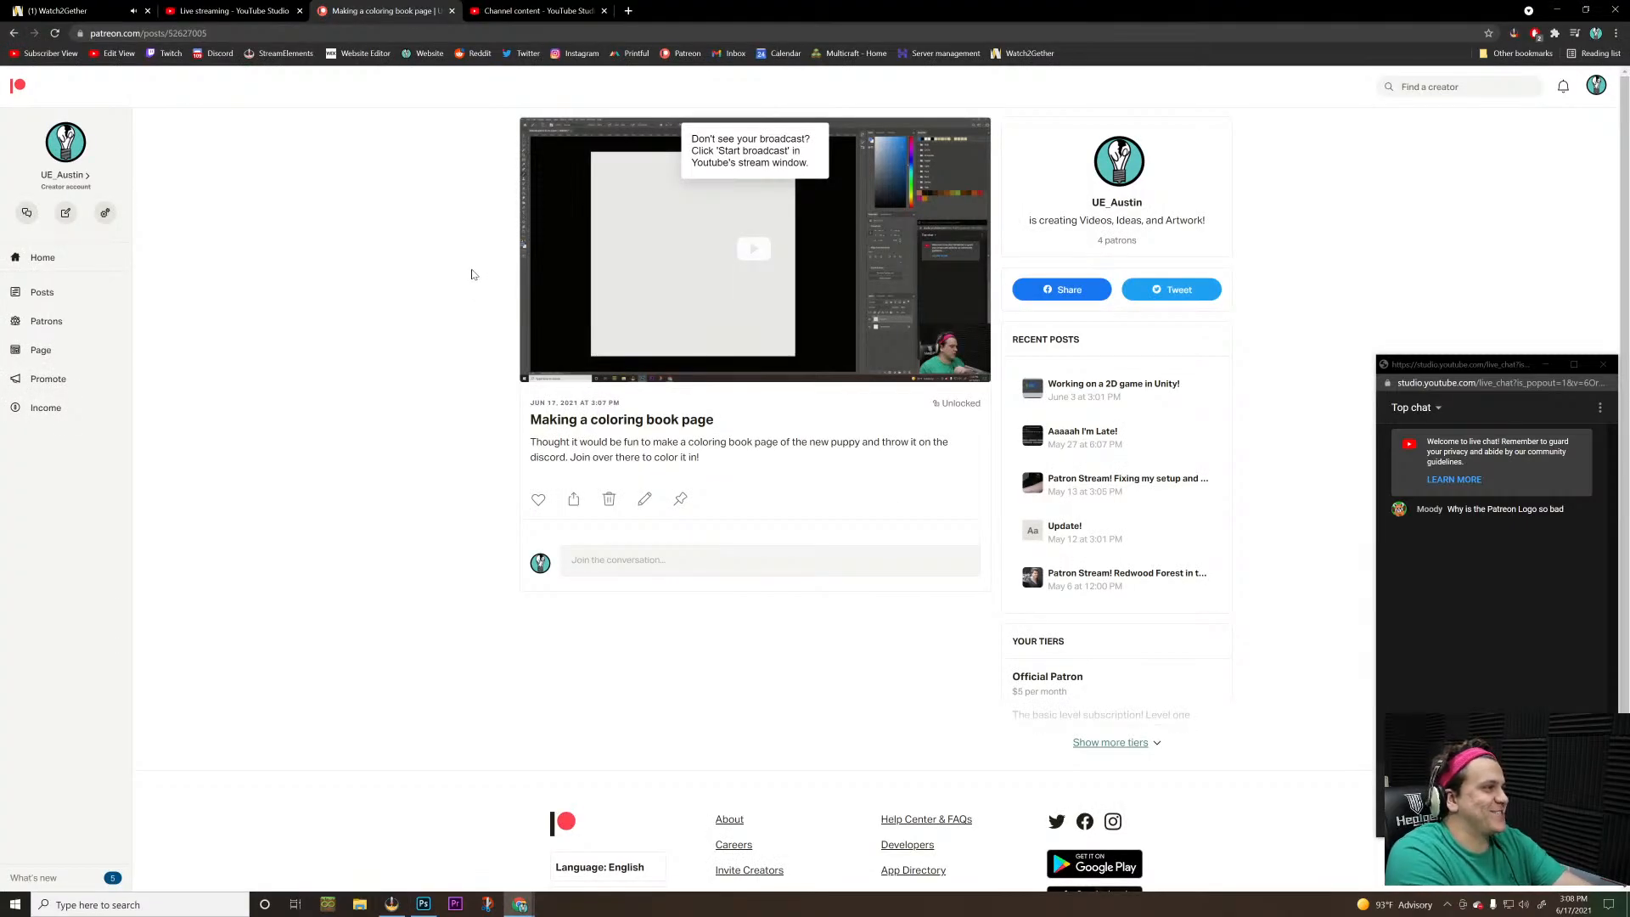
Switch back to Photoshop and sketch the far upper corner of the head with jagged fur tufts down to the far eye
{"action": "key", "text": "alt+Tab"}
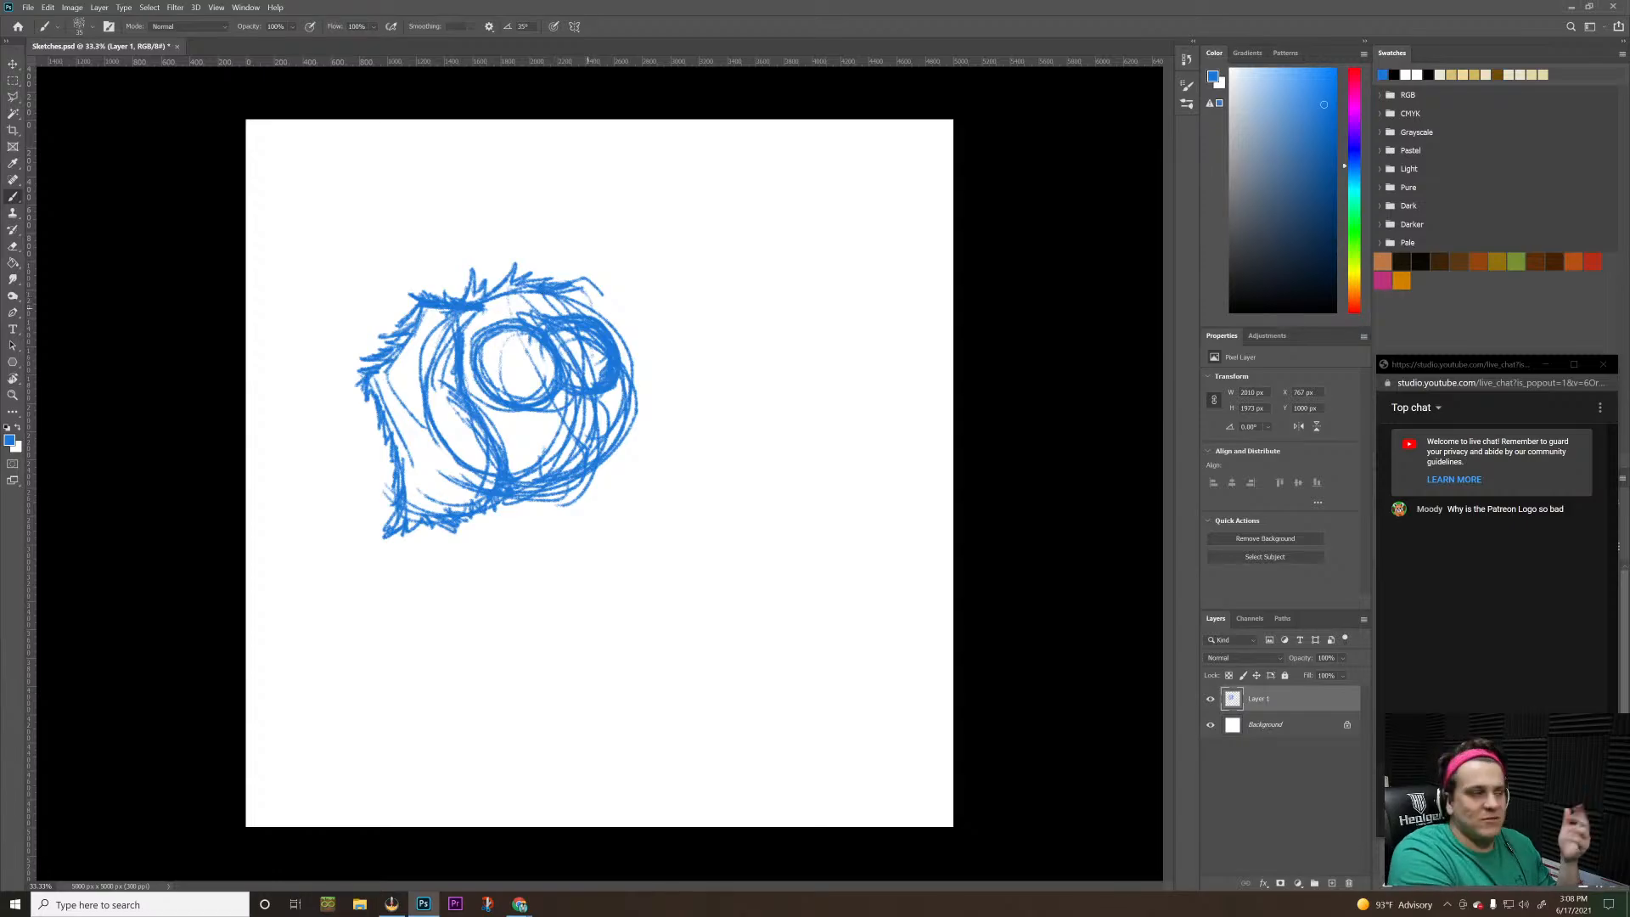
{"action": "mouse_move", "coordinate": [584, 279]}
{"action": "left_mouse_down"}
{"action": "mouse_move", "coordinate": [615, 305]}
{"action": "mouse_move", "coordinate": [619, 348]}
{"action": "left_mouse_up"}
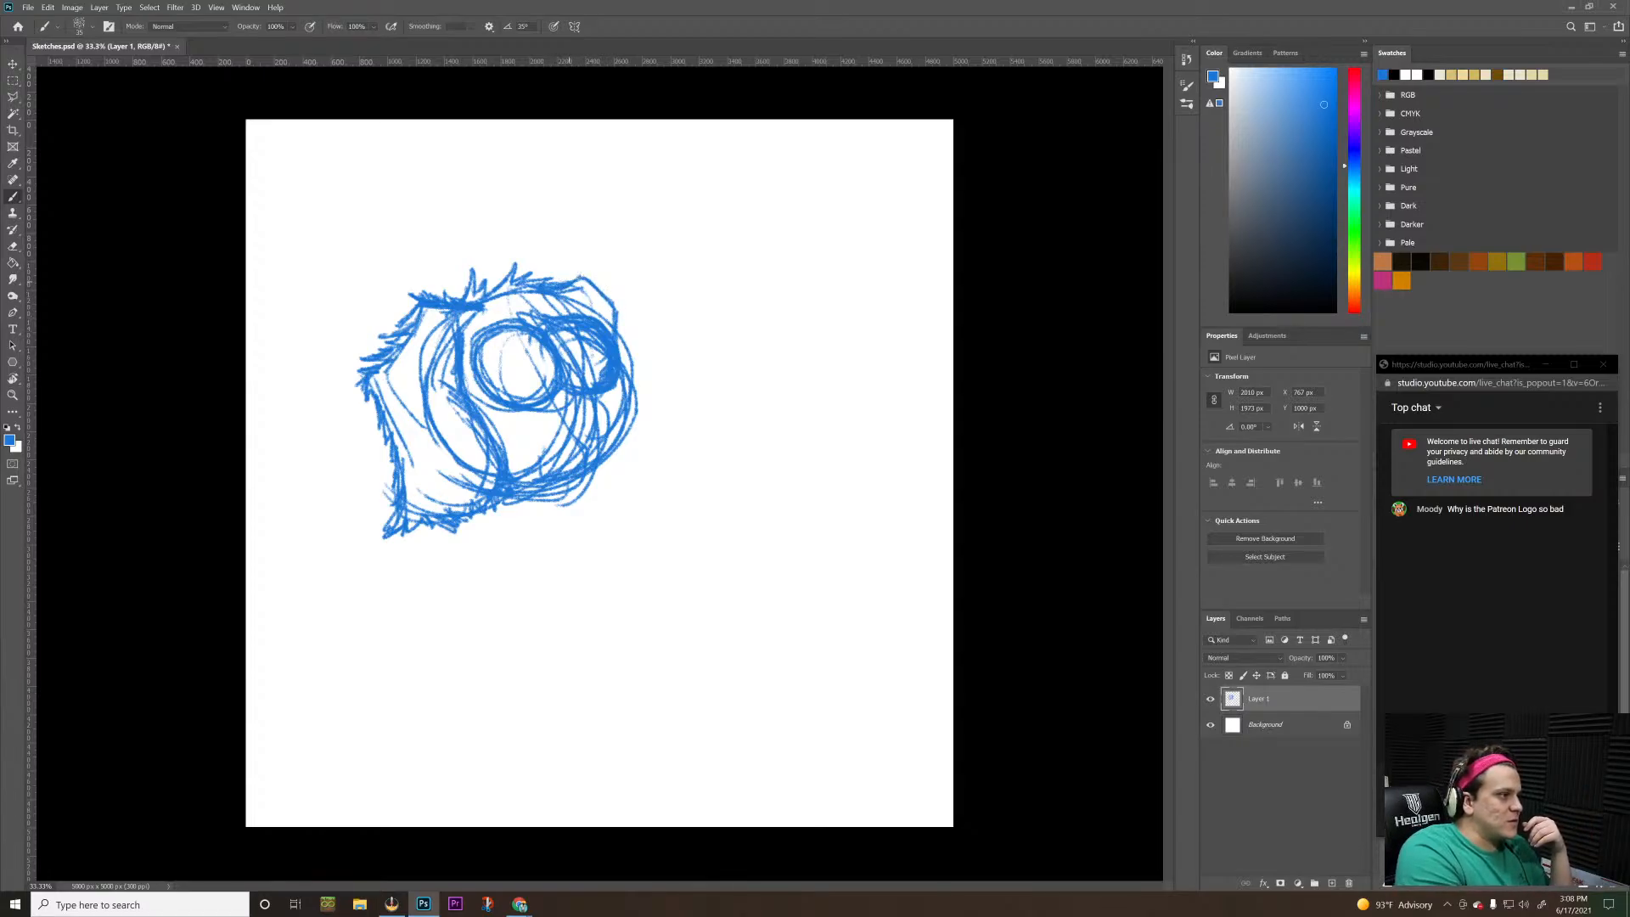
{"action": "mouse_move", "coordinate": [569, 282]}
{"action": "left_mouse_down"}
{"action": "mouse_move", "coordinate": [592, 264]}
{"action": "mouse_move", "coordinate": [613, 296]}
{"action": "left_mouse_up"}
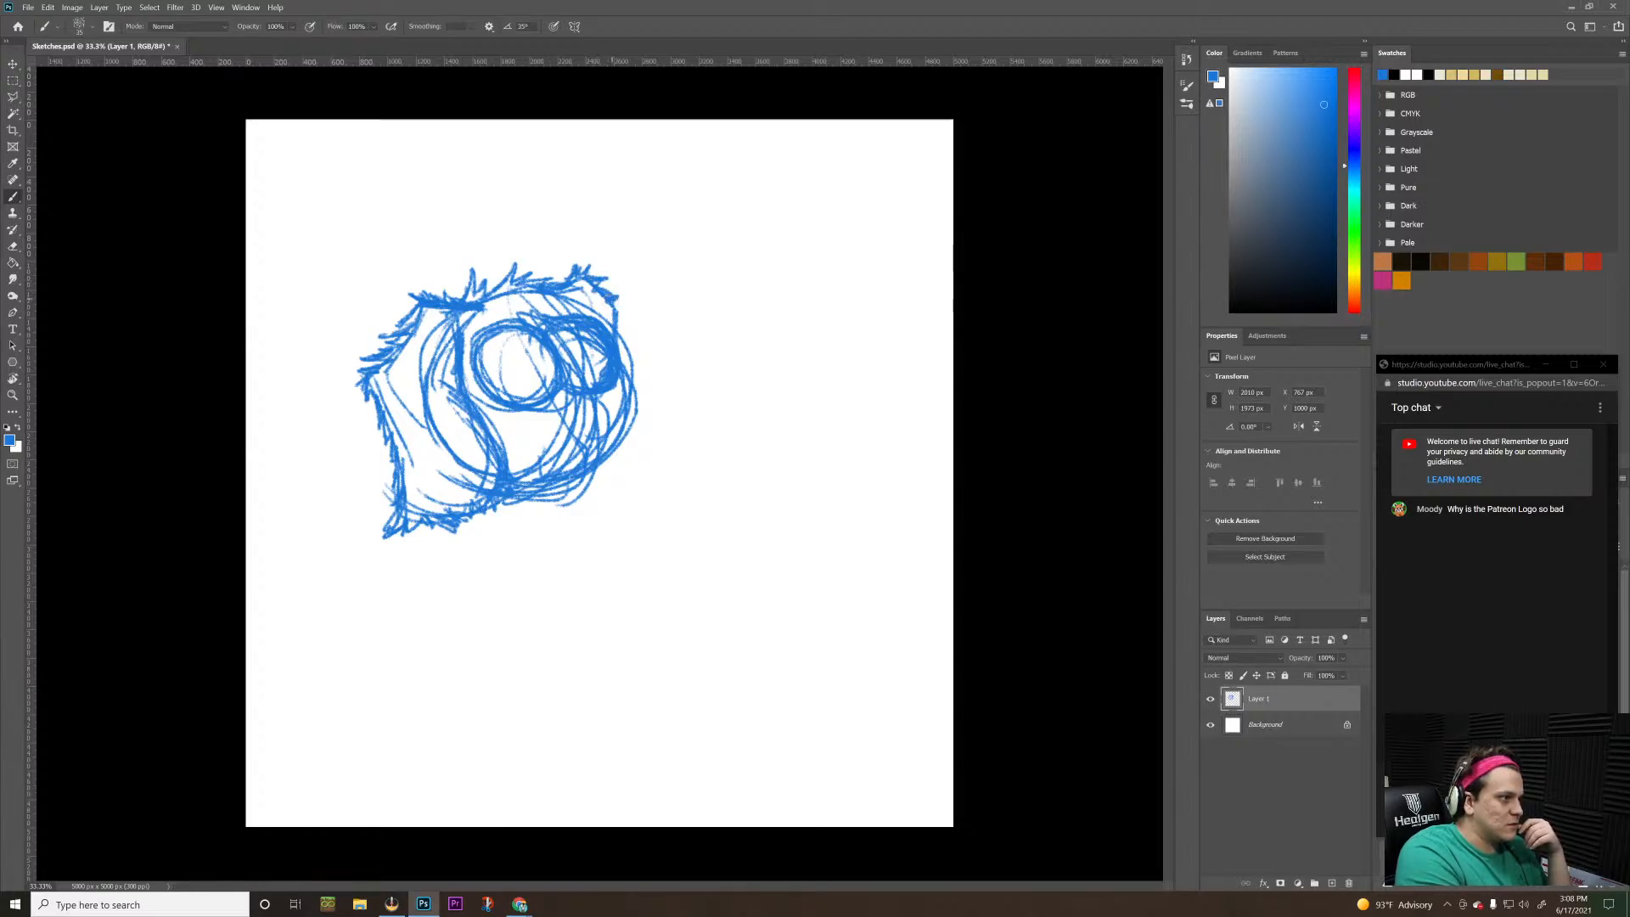
{"action": "mouse_move", "coordinate": [611, 302]}
{"action": "left_mouse_down"}
{"action": "mouse_move", "coordinate": [630, 314]}
{"action": "mouse_move", "coordinate": [619, 352]}
{"action": "left_mouse_up"}
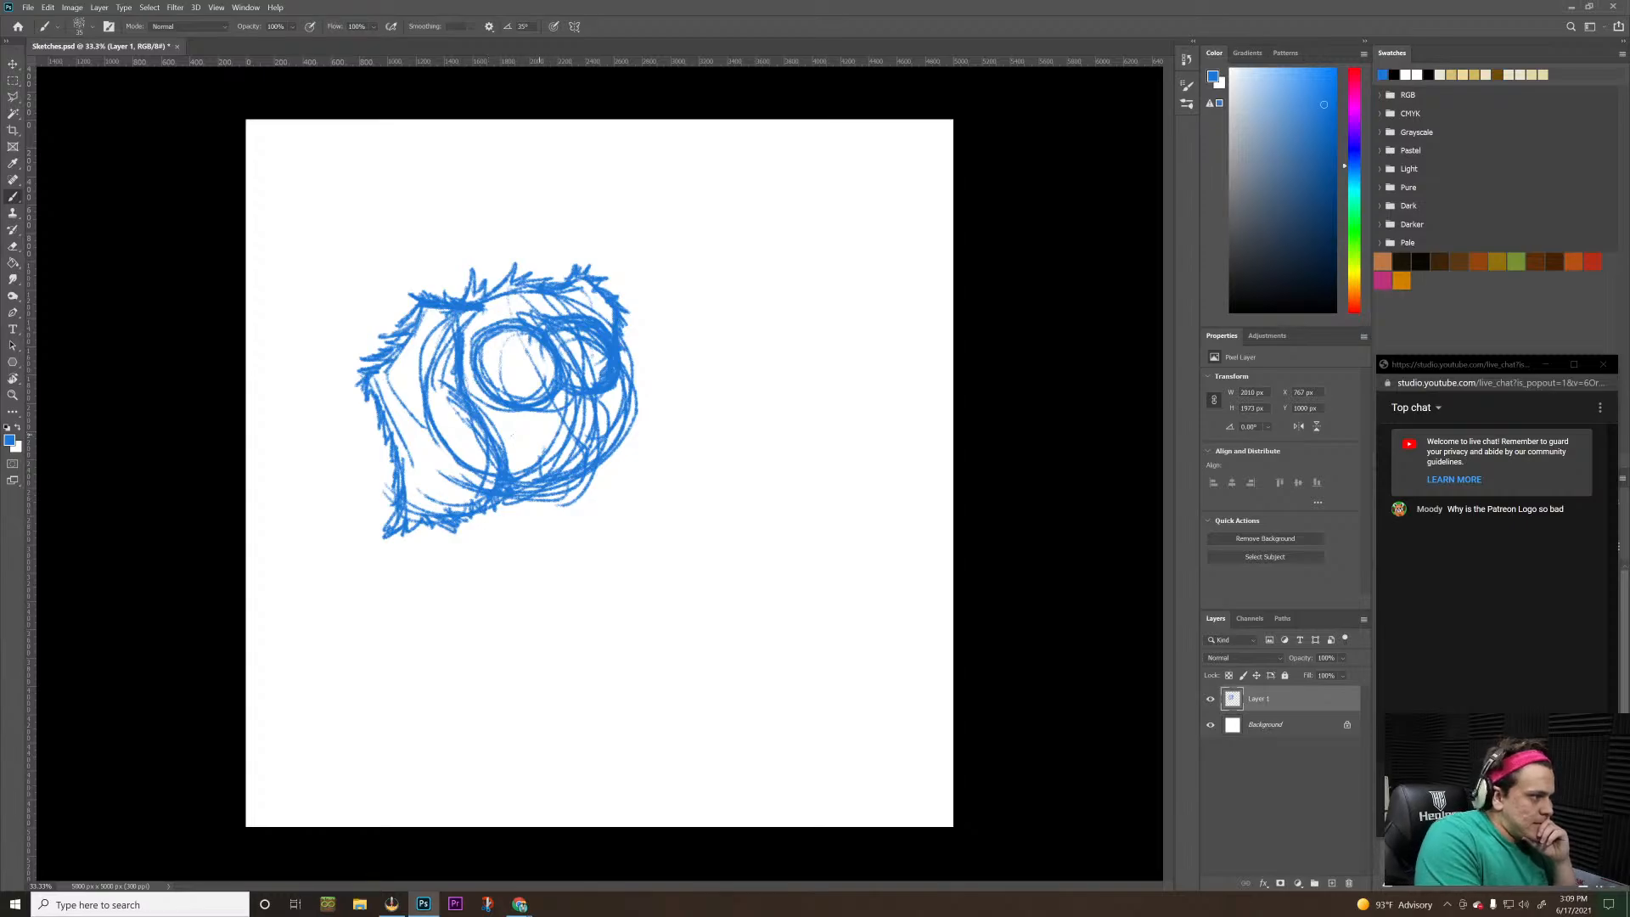
Thicken the muzzle's lower curves, sketch a rounded hanging lobe on its far side, and darken the strokes around the nose
{"action": "left_click_drag", "start_coordinate": [531, 496], "coordinate": [574, 488]}
{"action": "mouse_move", "coordinate": [534, 509]}
{"action": "left_mouse_down"}
{"action": "mouse_move", "coordinate": [602, 483]}
{"action": "mouse_move", "coordinate": [618, 458]}
{"action": "mouse_move", "coordinate": [586, 435]}
{"action": "left_mouse_up"}
{"action": "left_click_drag", "start_coordinate": [586, 504], "coordinate": [615, 433]}
{"action": "mouse_move", "coordinate": [516, 518]}
{"action": "left_mouse_down"}
{"action": "mouse_move", "coordinate": [615, 458]}
{"action": "mouse_move", "coordinate": [557, 500]}
{"action": "mouse_move", "coordinate": [598, 499]}
{"action": "mouse_move", "coordinate": [606, 463]}
{"action": "mouse_move", "coordinate": [637, 477]}
{"action": "mouse_move", "coordinate": [650, 442]}
{"action": "mouse_move", "coordinate": [633, 421]}
{"action": "mouse_move", "coordinate": [621, 491]}
{"action": "left_mouse_up"}
{"action": "mouse_move", "coordinate": [623, 413]}
{"action": "left_mouse_down"}
{"action": "mouse_move", "coordinate": [628, 485]}
{"action": "mouse_move", "coordinate": [655, 467]}
{"action": "left_mouse_up"}
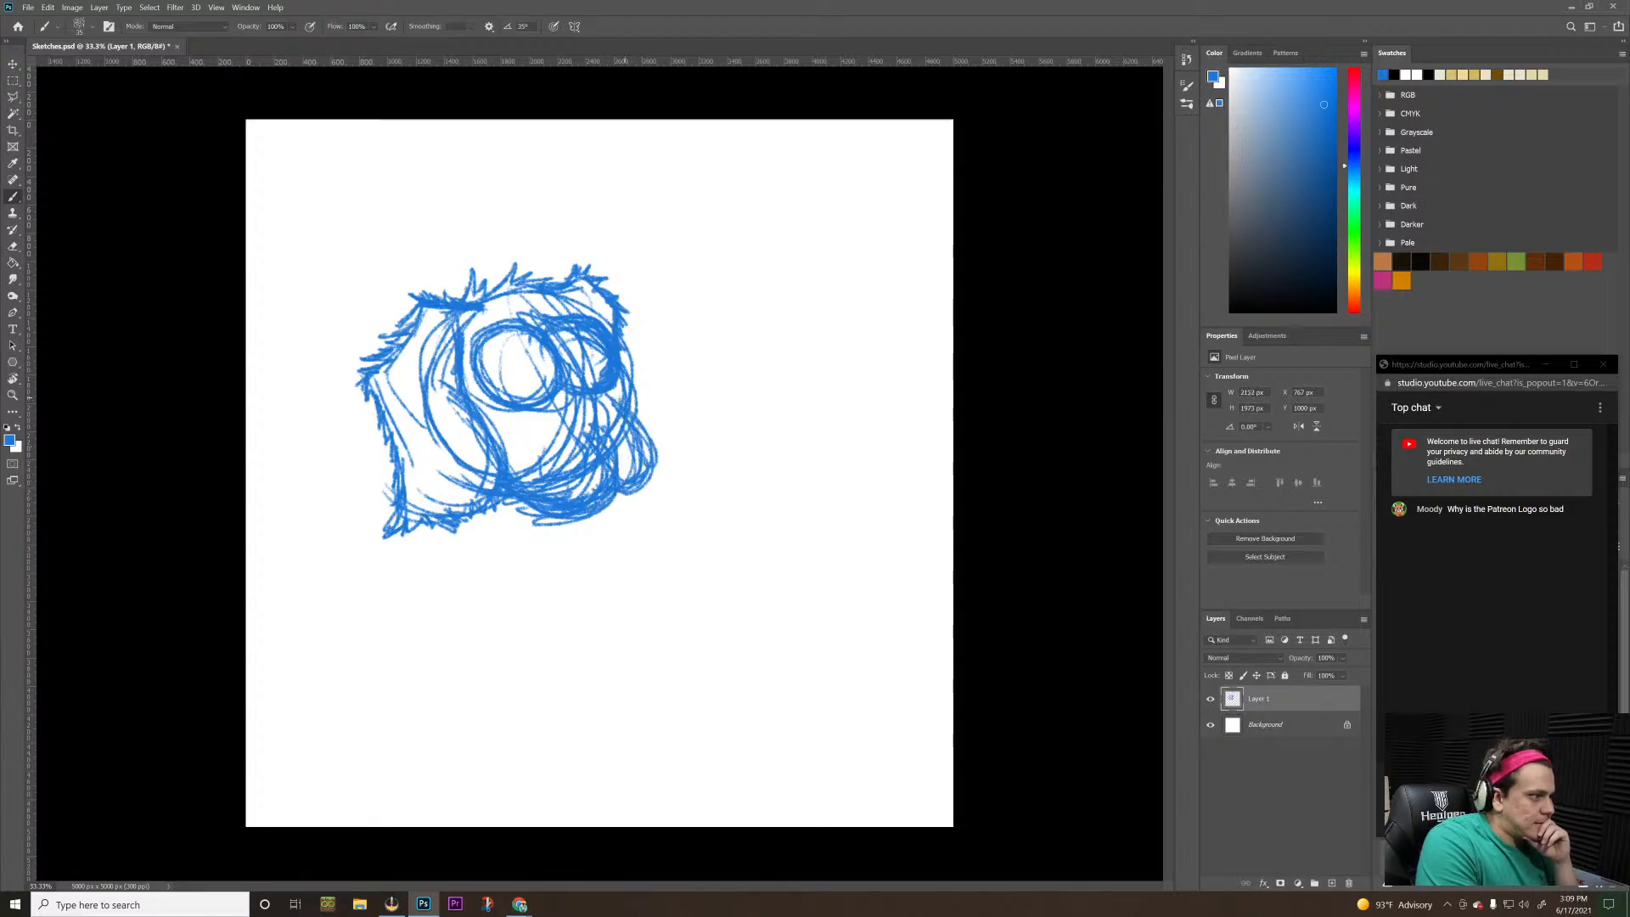
{"action": "mouse_move", "coordinate": [633, 409]}
{"action": "left_mouse_down"}
{"action": "mouse_move", "coordinate": [623, 358]}
{"action": "mouse_move", "coordinate": [620, 425]}
{"action": "mouse_move", "coordinate": [611, 404]}
{"action": "mouse_move", "coordinate": [555, 430]}
{"action": "left_mouse_up"}
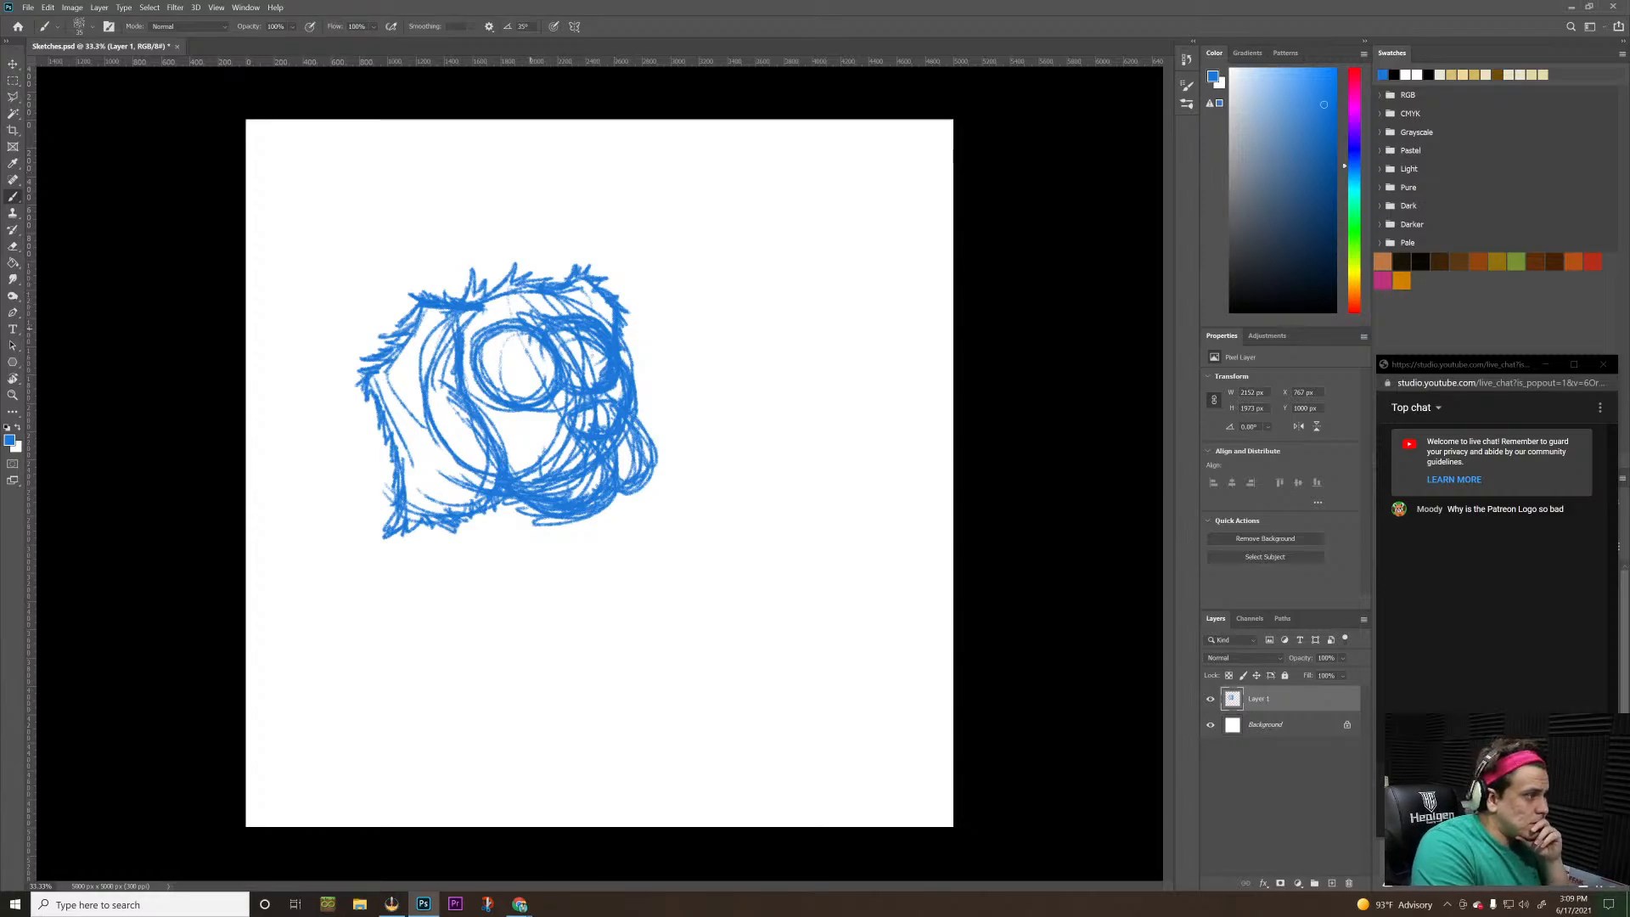
Sketch smaller ovals inside both eye circles
{"action": "left_click_drag", "start_coordinate": [711, 266], "coordinate": [705, 319]}
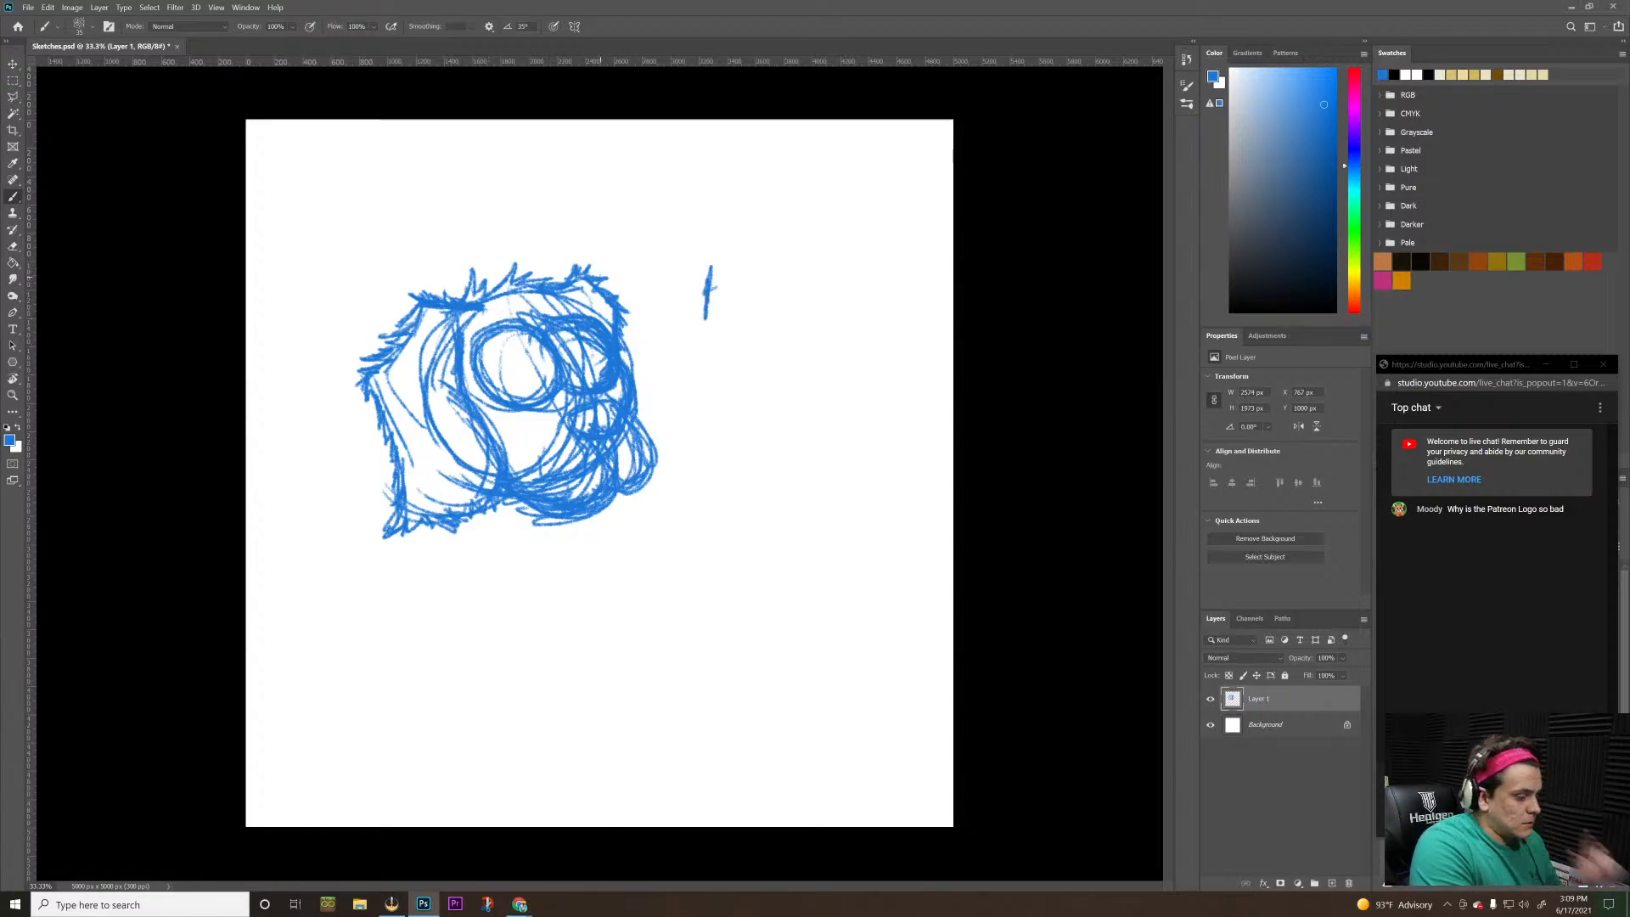
{"action": "key", "text": "ctrl+z"}
{"action": "mouse_move", "coordinate": [497, 336]}
{"action": "left_mouse_down"}
{"action": "mouse_move", "coordinate": [501, 356]}
{"action": "mouse_move", "coordinate": [543, 373]}
{"action": "mouse_move", "coordinate": [510, 340]}
{"action": "mouse_move", "coordinate": [544, 351]}
{"action": "mouse_move", "coordinate": [509, 374]}
{"action": "mouse_move", "coordinate": [530, 355]}
{"action": "mouse_move", "coordinate": [604, 372]}
{"action": "mouse_move", "coordinate": [543, 348]}
{"action": "mouse_move", "coordinate": [592, 365]}
{"action": "left_mouse_up"}
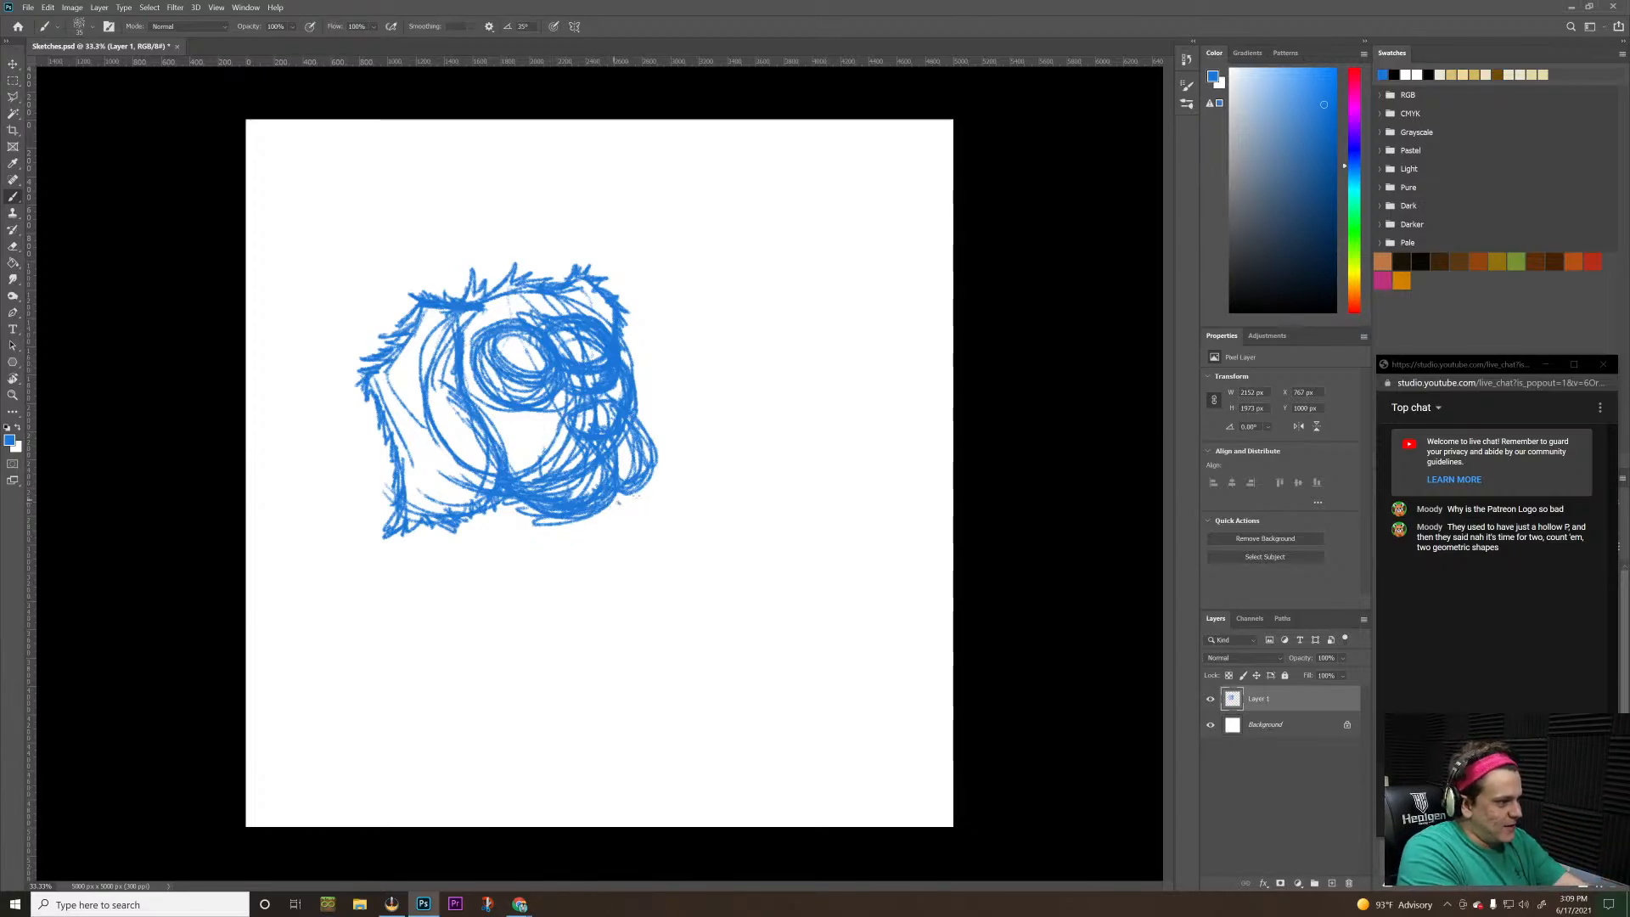
Extend the hanging lobe beside the muzzle slightly downward and darken its outer edge
{"action": "mouse_move", "coordinate": [613, 496]}
{"action": "left_mouse_down"}
{"action": "mouse_move", "coordinate": [641, 500]}
{"action": "mouse_move", "coordinate": [637, 488]}
{"action": "left_mouse_up"}
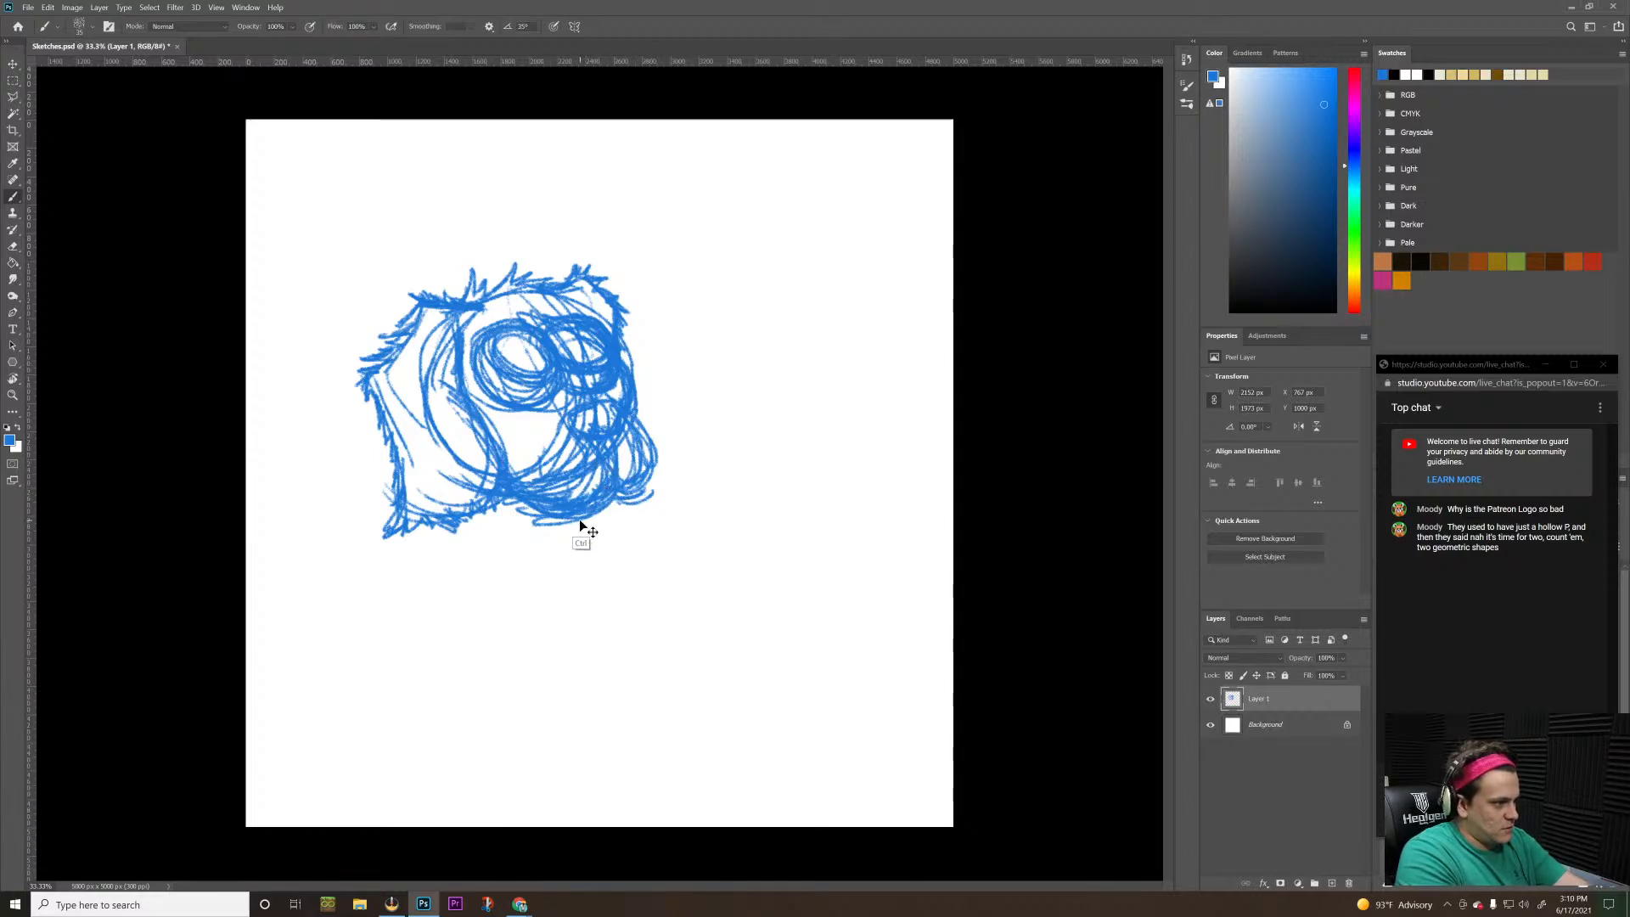
{"action": "key", "text": "ctrl+z"}
{"action": "mouse_move", "coordinate": [611, 509]}
{"action": "left_mouse_down"}
{"action": "mouse_move", "coordinate": [641, 502]}
{"action": "mouse_move", "coordinate": [654, 449]}
{"action": "mouse_move", "coordinate": [638, 504]}
{"action": "left_mouse_up"}
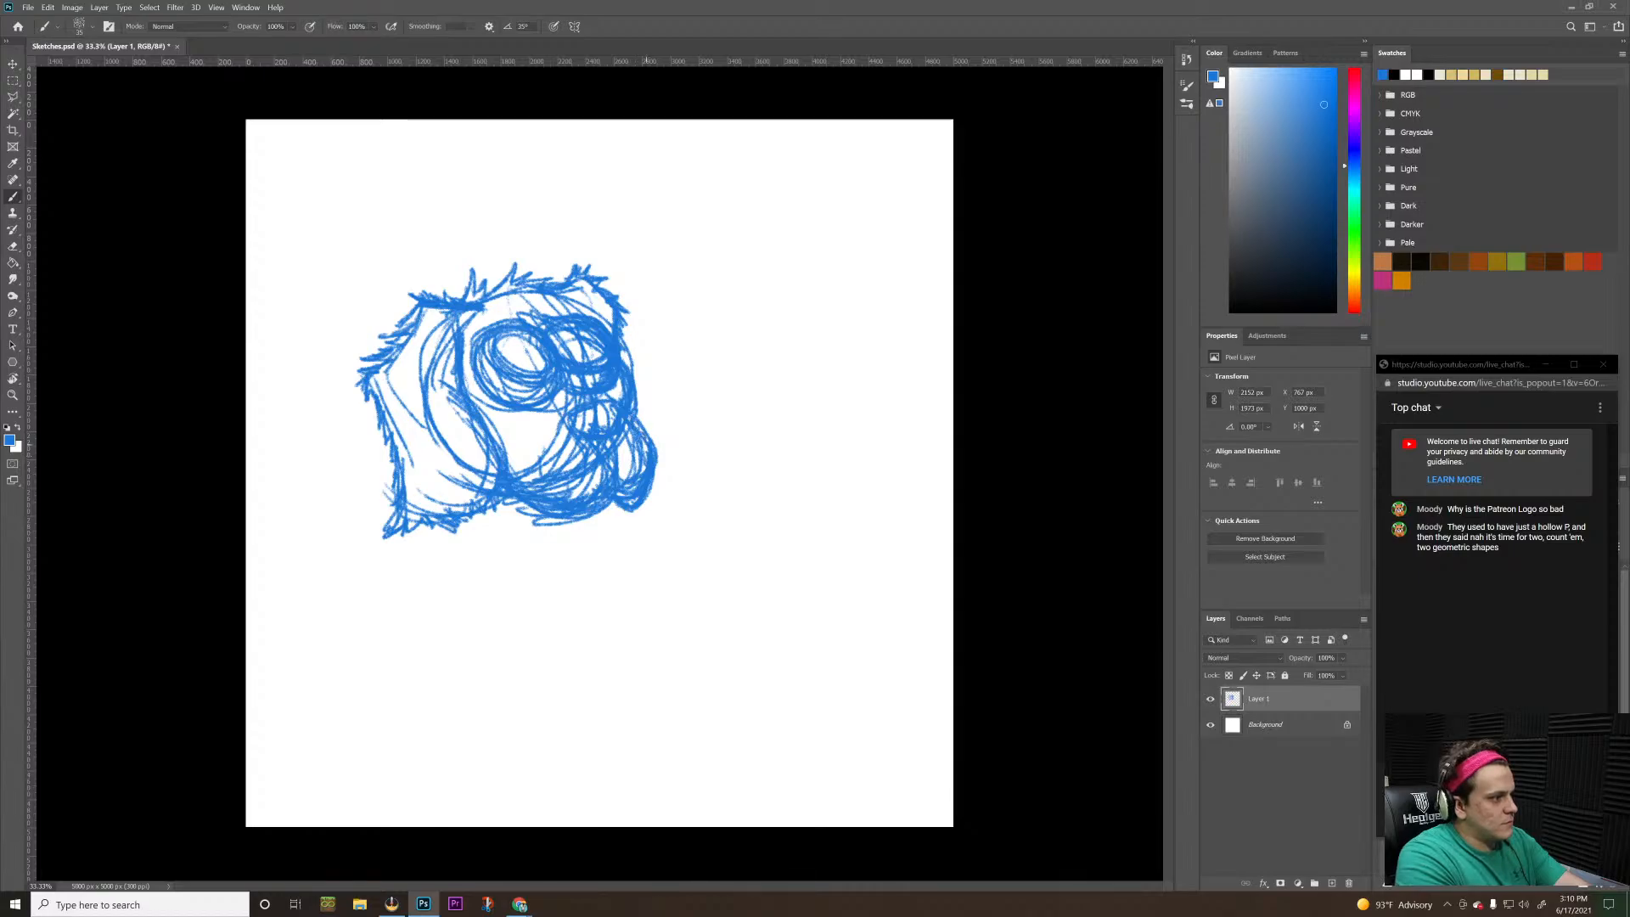
{"action": "left_click_drag", "start_coordinate": [649, 439], "coordinate": [637, 416]}
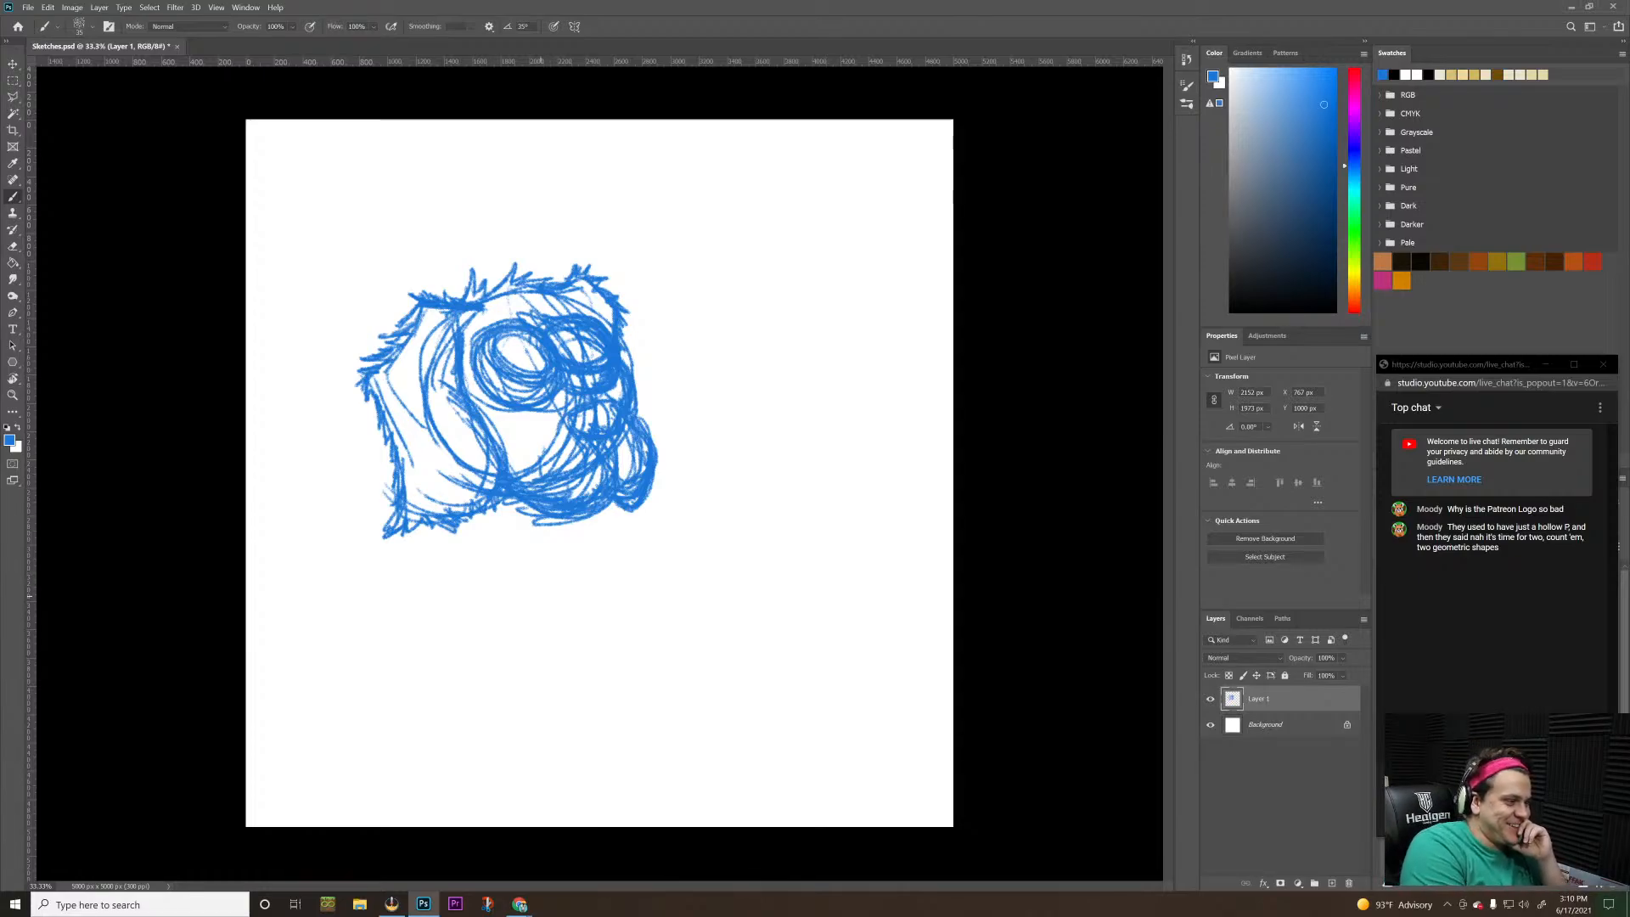
{"action": "left_click_drag", "start_coordinate": [699, 498], "coordinate": [811, 448]}
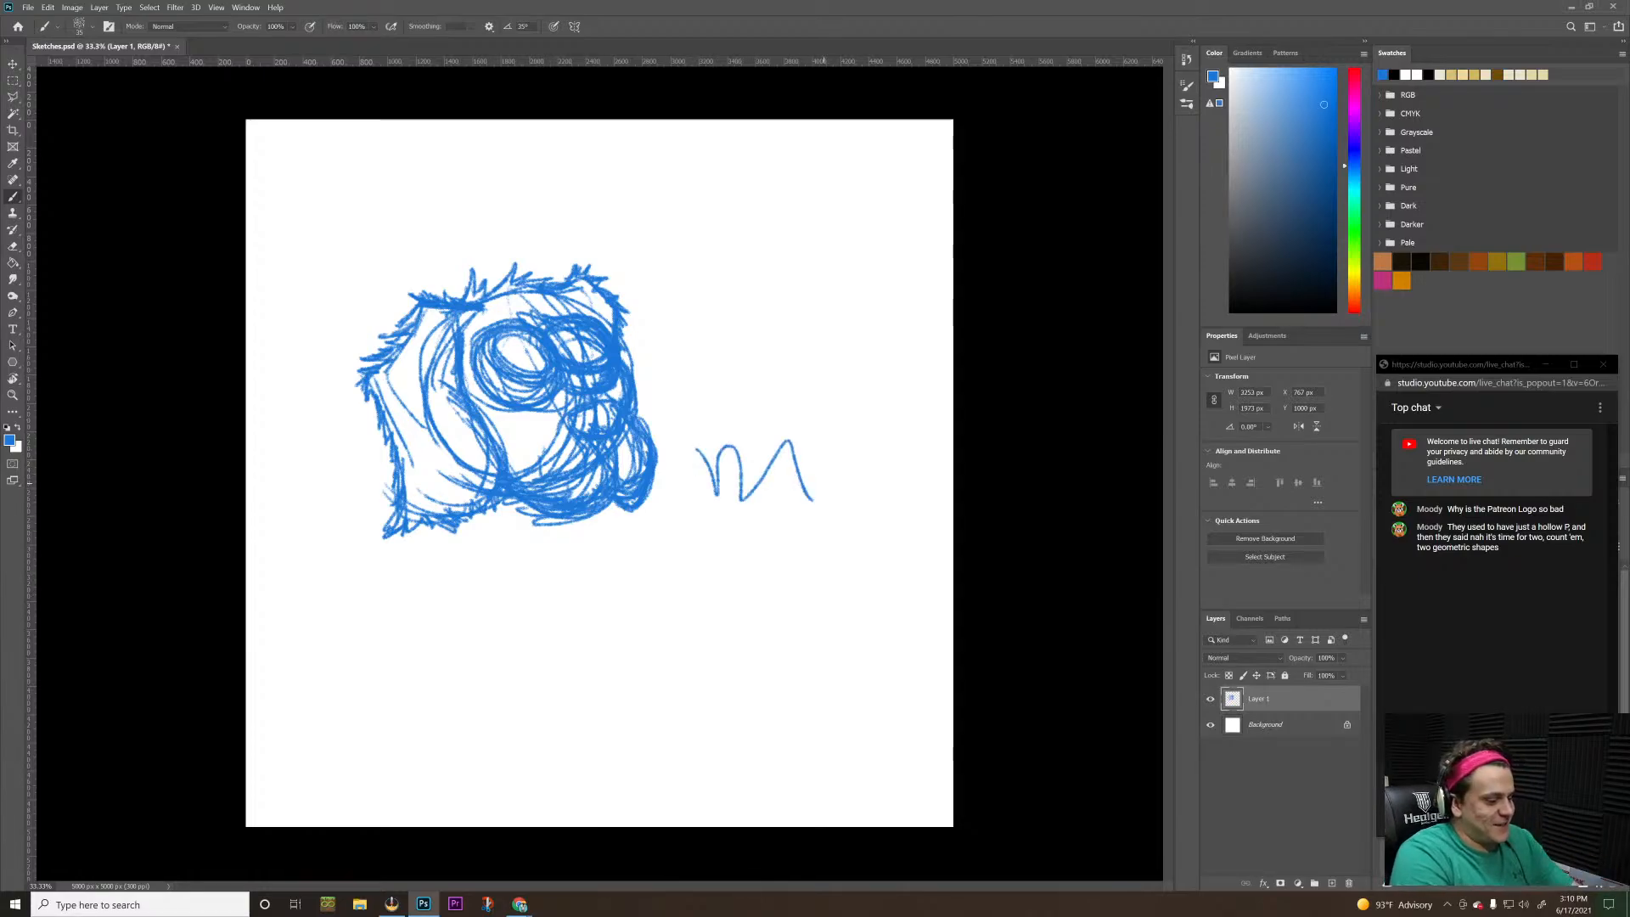
{"action": "key", "text": "ctrl+z"}
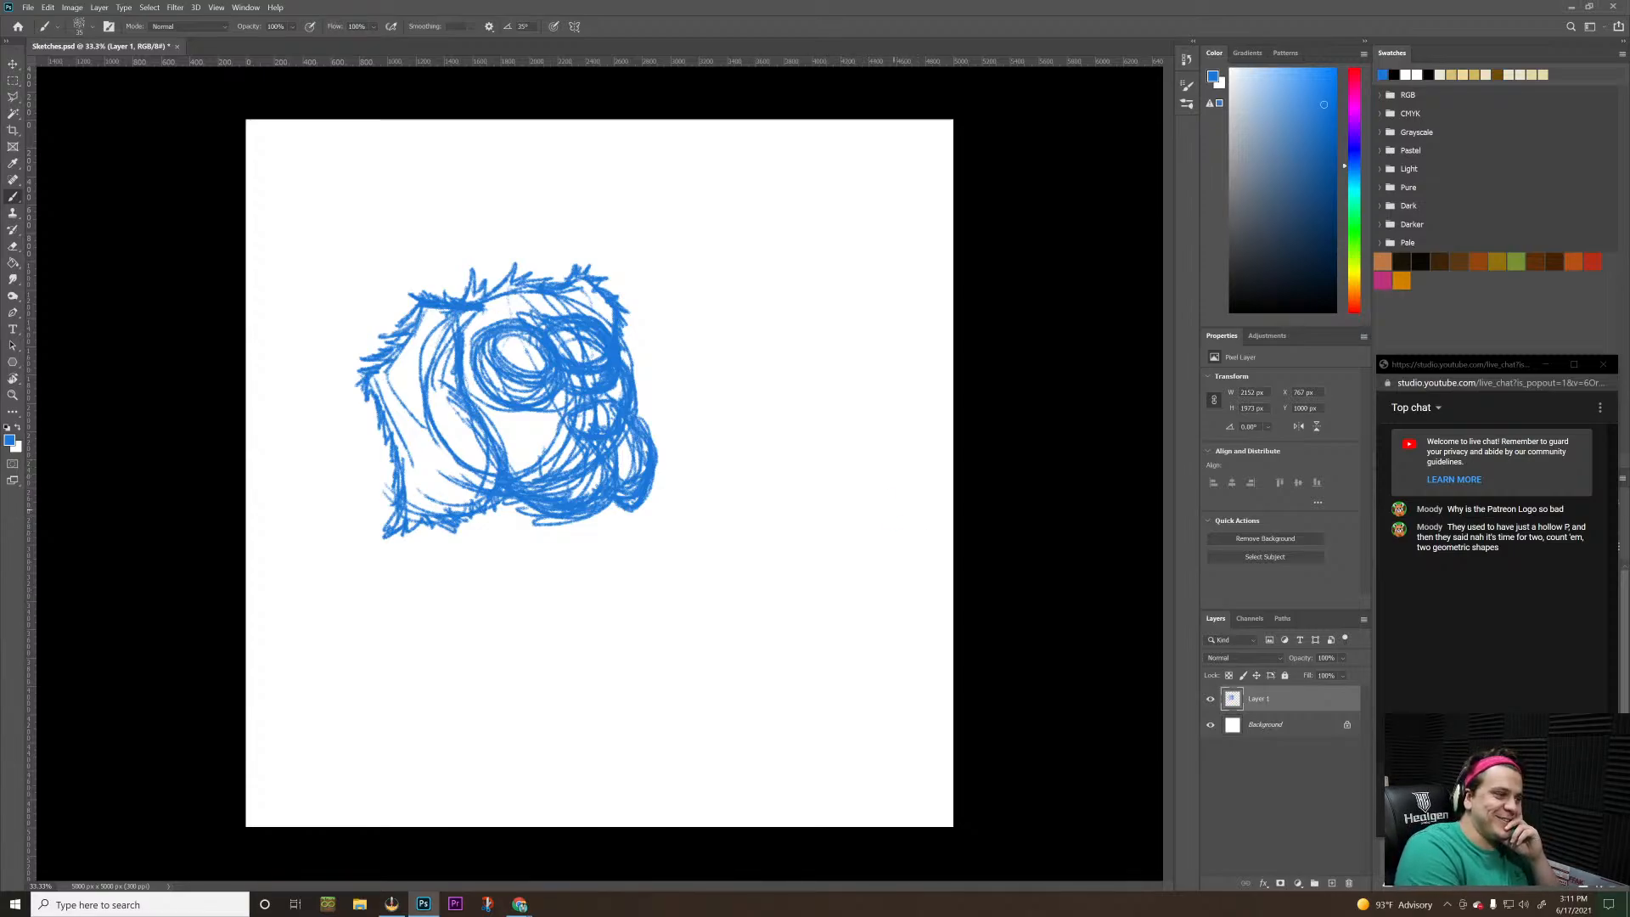
{"action": "left_click_drag", "start_coordinate": [883, 492], "coordinate": [895, 526]}
{"action": "key", "text": "ctrl+z"}
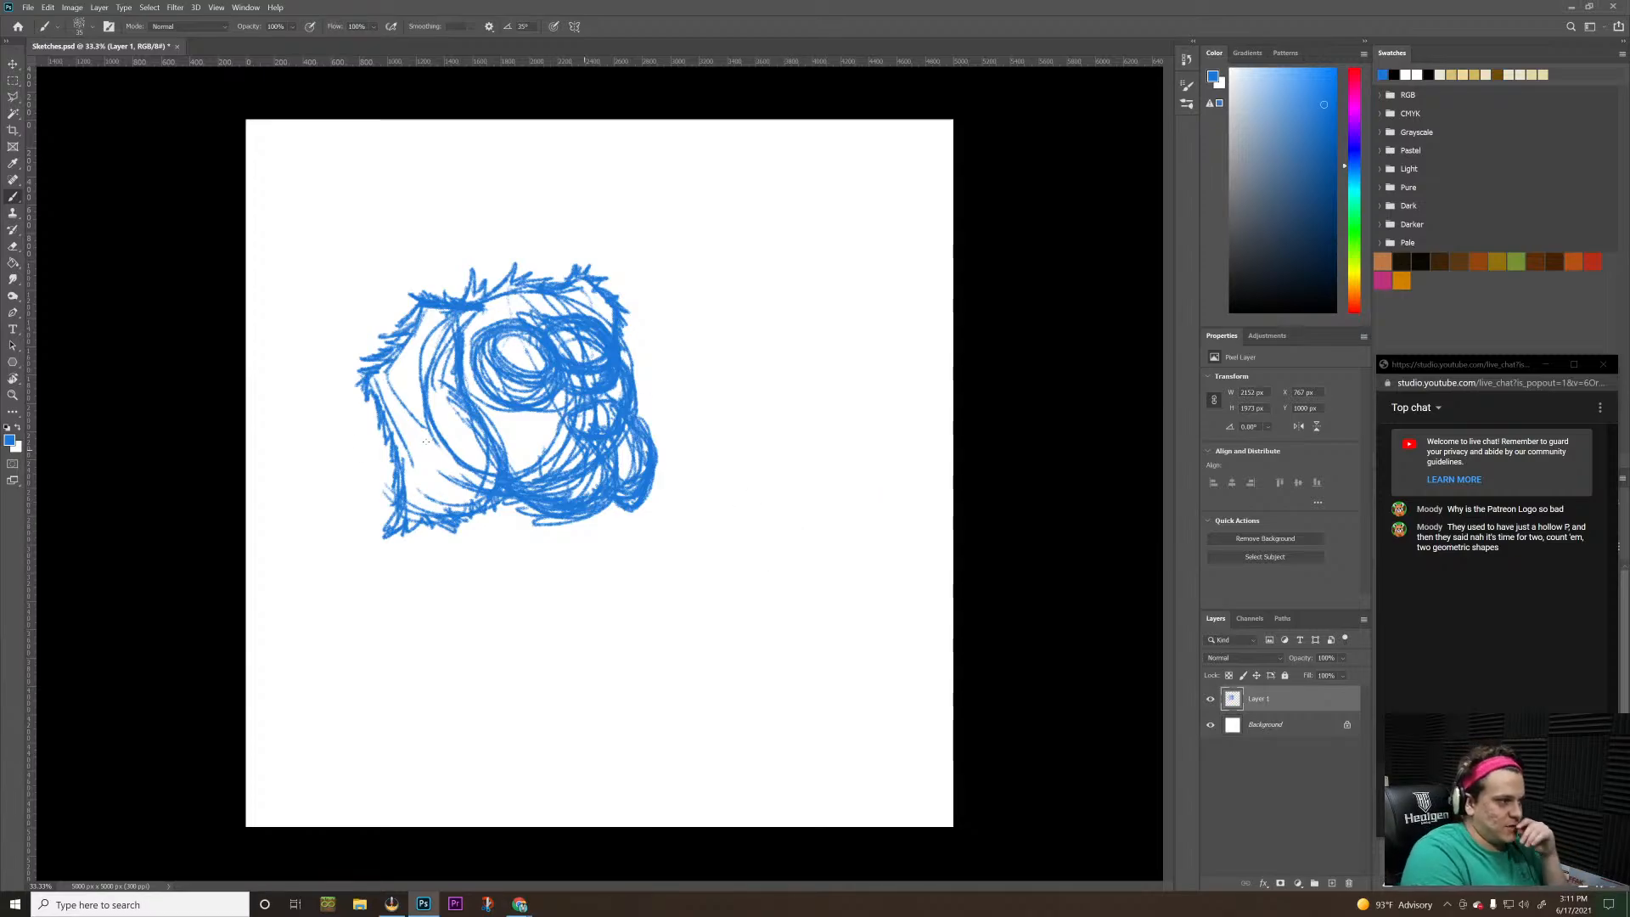
Add a new layer beneath the head sketch and draw overlapping loose loops under the chin for the neck
{"action": "left_click", "coordinate": [1331, 883]}
{"action": "left_click_drag", "start_coordinate": [1263, 704], "coordinate": [1263, 728]}
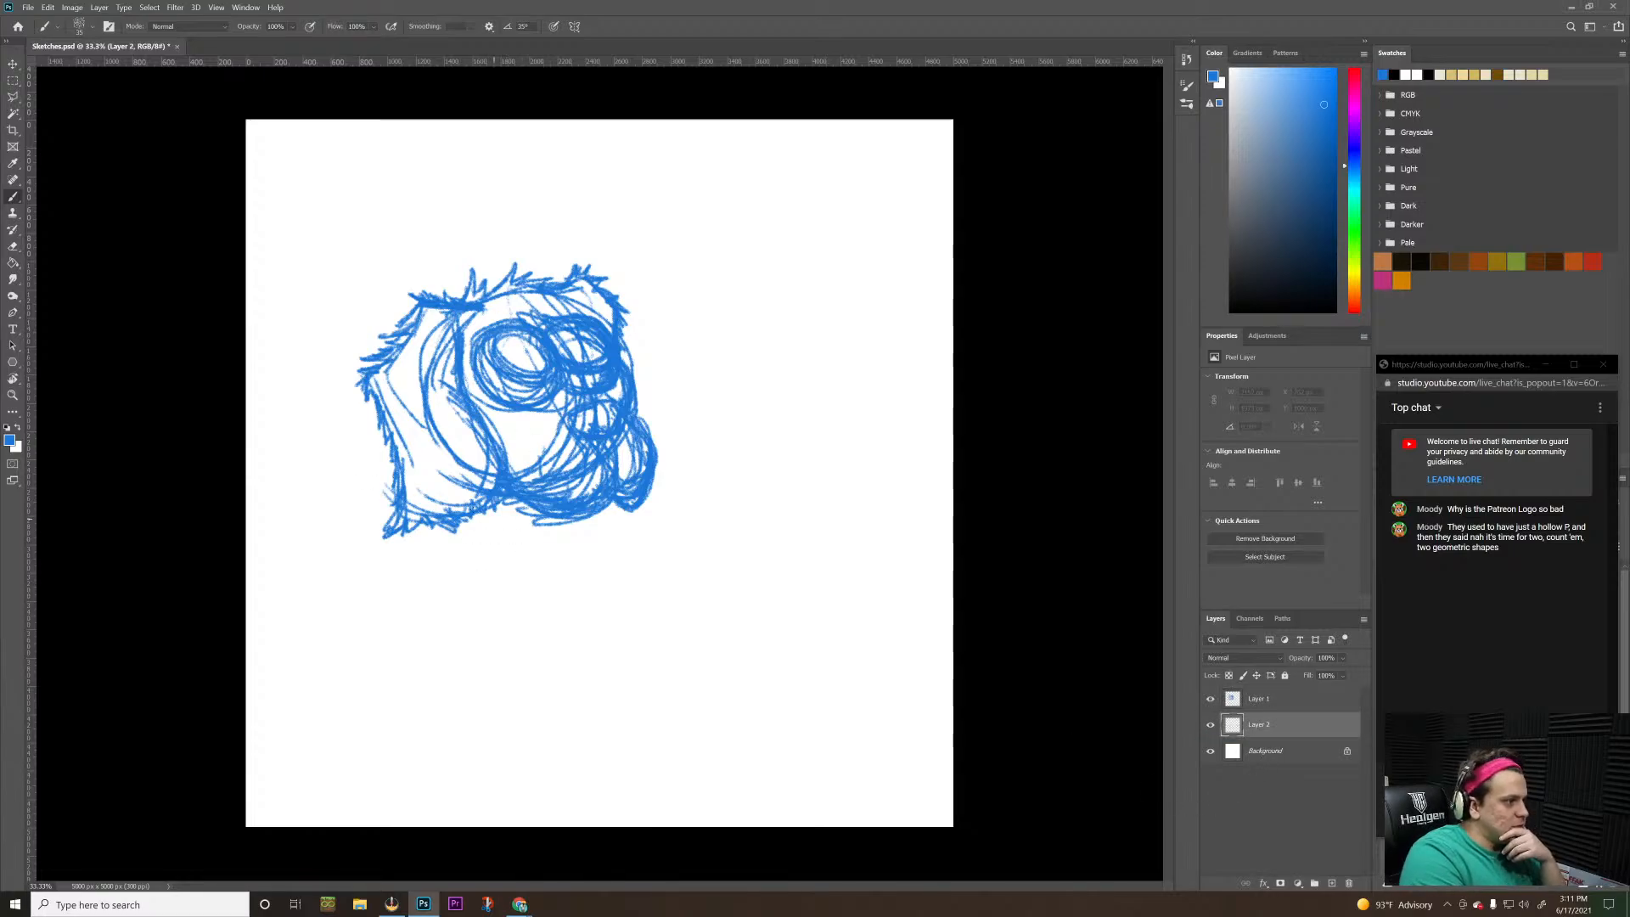
{"action": "mouse_move", "coordinate": [450, 463]}
{"action": "left_mouse_down"}
{"action": "mouse_move", "coordinate": [510, 551]}
{"action": "mouse_move", "coordinate": [538, 516]}
{"action": "left_mouse_up"}
{"action": "mouse_move", "coordinate": [472, 443]}
{"action": "left_mouse_down"}
{"action": "mouse_move", "coordinate": [443, 472]}
{"action": "mouse_move", "coordinate": [584, 521]}
{"action": "left_mouse_up"}
{"action": "left_click_drag", "start_coordinate": [477, 462], "coordinate": [564, 511]}
{"action": "mouse_move", "coordinate": [543, 454]}
{"action": "left_mouse_down"}
{"action": "mouse_move", "coordinate": [527, 543]}
{"action": "mouse_move", "coordinate": [555, 468]}
{"action": "mouse_move", "coordinate": [543, 449]}
{"action": "mouse_move", "coordinate": [490, 535]}
{"action": "mouse_move", "coordinate": [558, 579]}
{"action": "mouse_move", "coordinate": [492, 522]}
{"action": "left_mouse_up"}
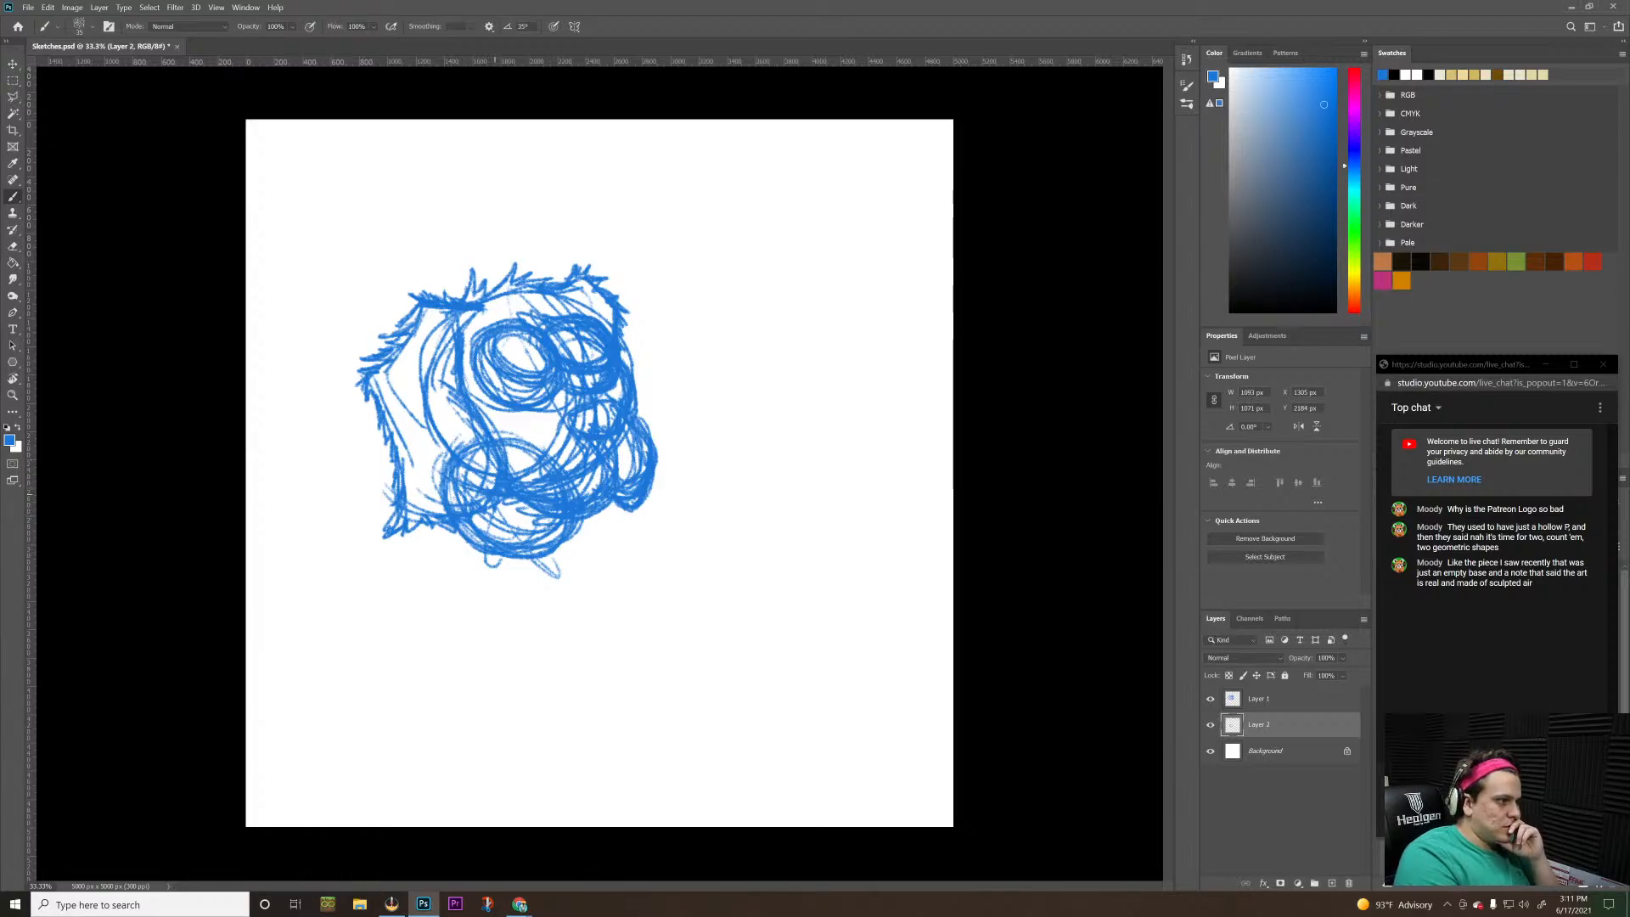
Sketch long curved lines from the neck down through the belly and rough in the lower curve of a large round haunch
{"action": "left_click_drag", "start_coordinate": [489, 505], "coordinate": [506, 670]}
{"action": "left_click_drag", "start_coordinate": [492, 556], "coordinate": [585, 691]}
{"action": "left_click_drag", "start_coordinate": [463, 586], "coordinate": [628, 717]}
{"action": "left_click_drag", "start_coordinate": [509, 637], "coordinate": [675, 769]}
{"action": "mouse_move", "coordinate": [569, 658]}
{"action": "left_mouse_down"}
{"action": "mouse_move", "coordinate": [635, 597]}
{"action": "mouse_move", "coordinate": [755, 721]}
{"action": "left_mouse_up"}
{"action": "left_click_drag", "start_coordinate": [624, 532], "coordinate": [764, 679]}
{"action": "mouse_move", "coordinate": [675, 577]}
{"action": "left_mouse_down"}
{"action": "mouse_move", "coordinate": [677, 763]}
{"action": "mouse_move", "coordinate": [777, 633]}
{"action": "left_mouse_up"}
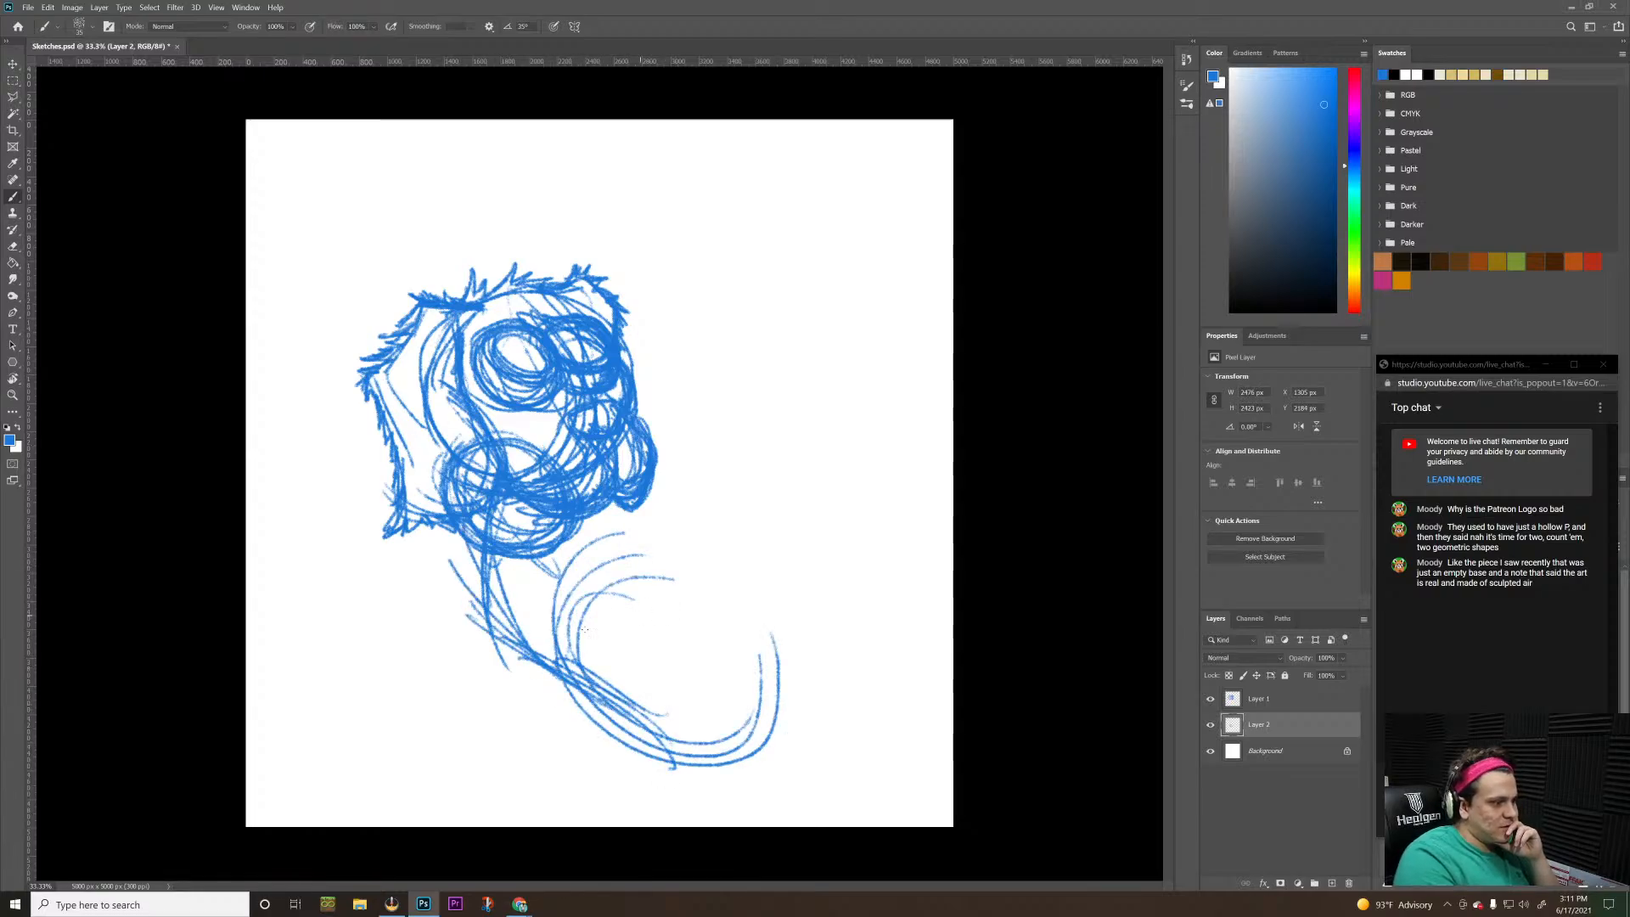
Close the large round haunch with repeated overlapping strokes along its top and far side
{"action": "mouse_move", "coordinate": [650, 578]}
{"action": "left_mouse_down"}
{"action": "mouse_move", "coordinate": [697, 740]}
{"action": "mouse_move", "coordinate": [727, 709]}
{"action": "left_mouse_up"}
{"action": "mouse_move", "coordinate": [703, 596]}
{"action": "left_mouse_down"}
{"action": "mouse_move", "coordinate": [713, 619]}
{"action": "mouse_move", "coordinate": [677, 606]}
{"action": "left_mouse_up"}
{"action": "left_click_drag", "start_coordinate": [556, 654], "coordinate": [721, 594]}
{"action": "left_click_drag", "start_coordinate": [594, 633], "coordinate": [742, 649]}
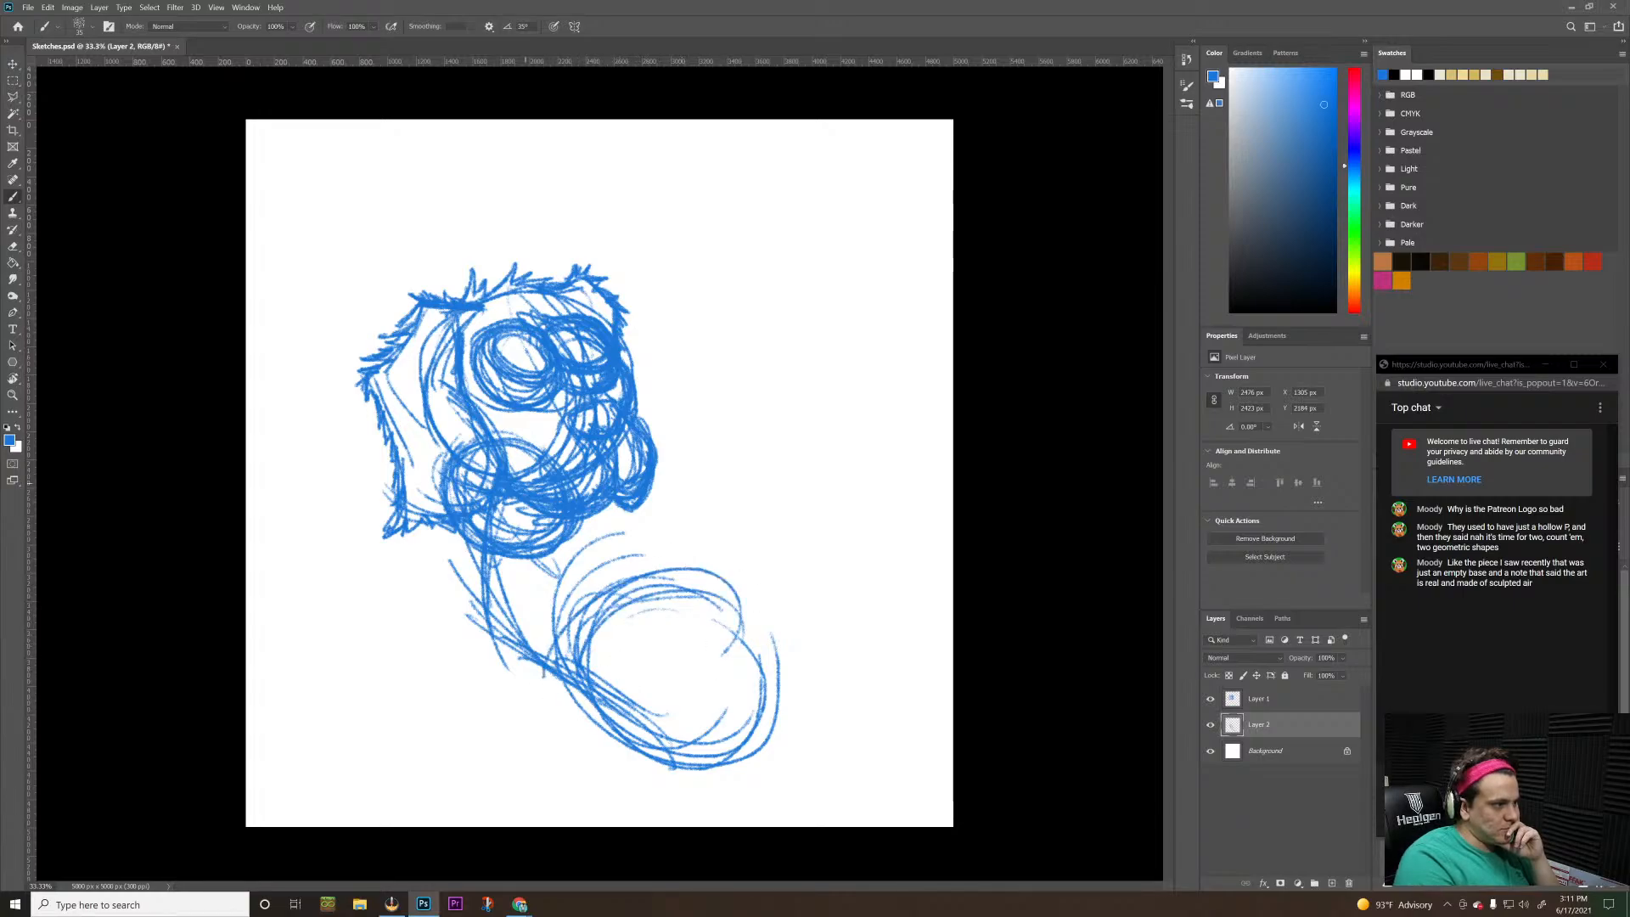
{"action": "mouse_move", "coordinate": [619, 594]}
{"action": "left_mouse_down"}
{"action": "mouse_move", "coordinate": [706, 563]}
{"action": "mouse_move", "coordinate": [726, 688]}
{"action": "left_mouse_up"}
{"action": "left_click_drag", "start_coordinate": [681, 573], "coordinate": [737, 702]}
{"action": "left_click_drag", "start_coordinate": [684, 570], "coordinate": [742, 724]}
{"action": "left_click_drag", "start_coordinate": [638, 604], "coordinate": [729, 724]}
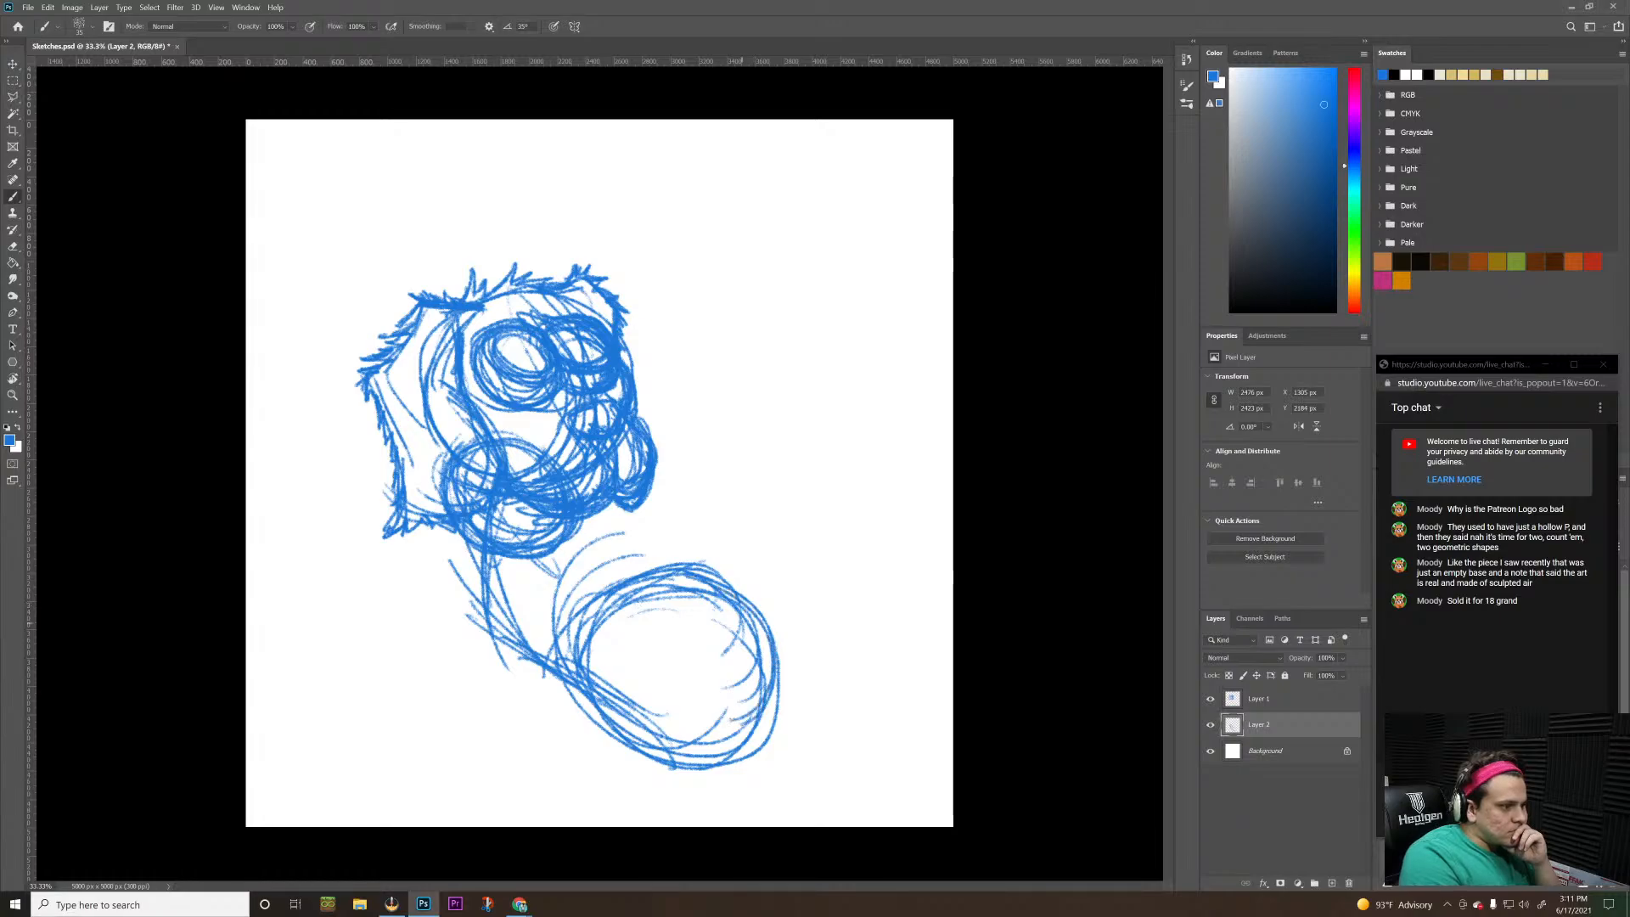
Thicken the haunch's lower and outer contour with additional overlapping curved strokes
{"action": "mouse_move", "coordinate": [689, 563]}
{"action": "left_mouse_down"}
{"action": "mouse_move", "coordinate": [711, 746]}
{"action": "mouse_move", "coordinate": [764, 725]}
{"action": "left_mouse_up"}
{"action": "mouse_move", "coordinate": [623, 735]}
{"action": "left_mouse_down"}
{"action": "mouse_move", "coordinate": [762, 726]}
{"action": "mouse_move", "coordinate": [757, 684]}
{"action": "left_mouse_up"}
{"action": "left_click_drag", "start_coordinate": [642, 746], "coordinate": [760, 689]}
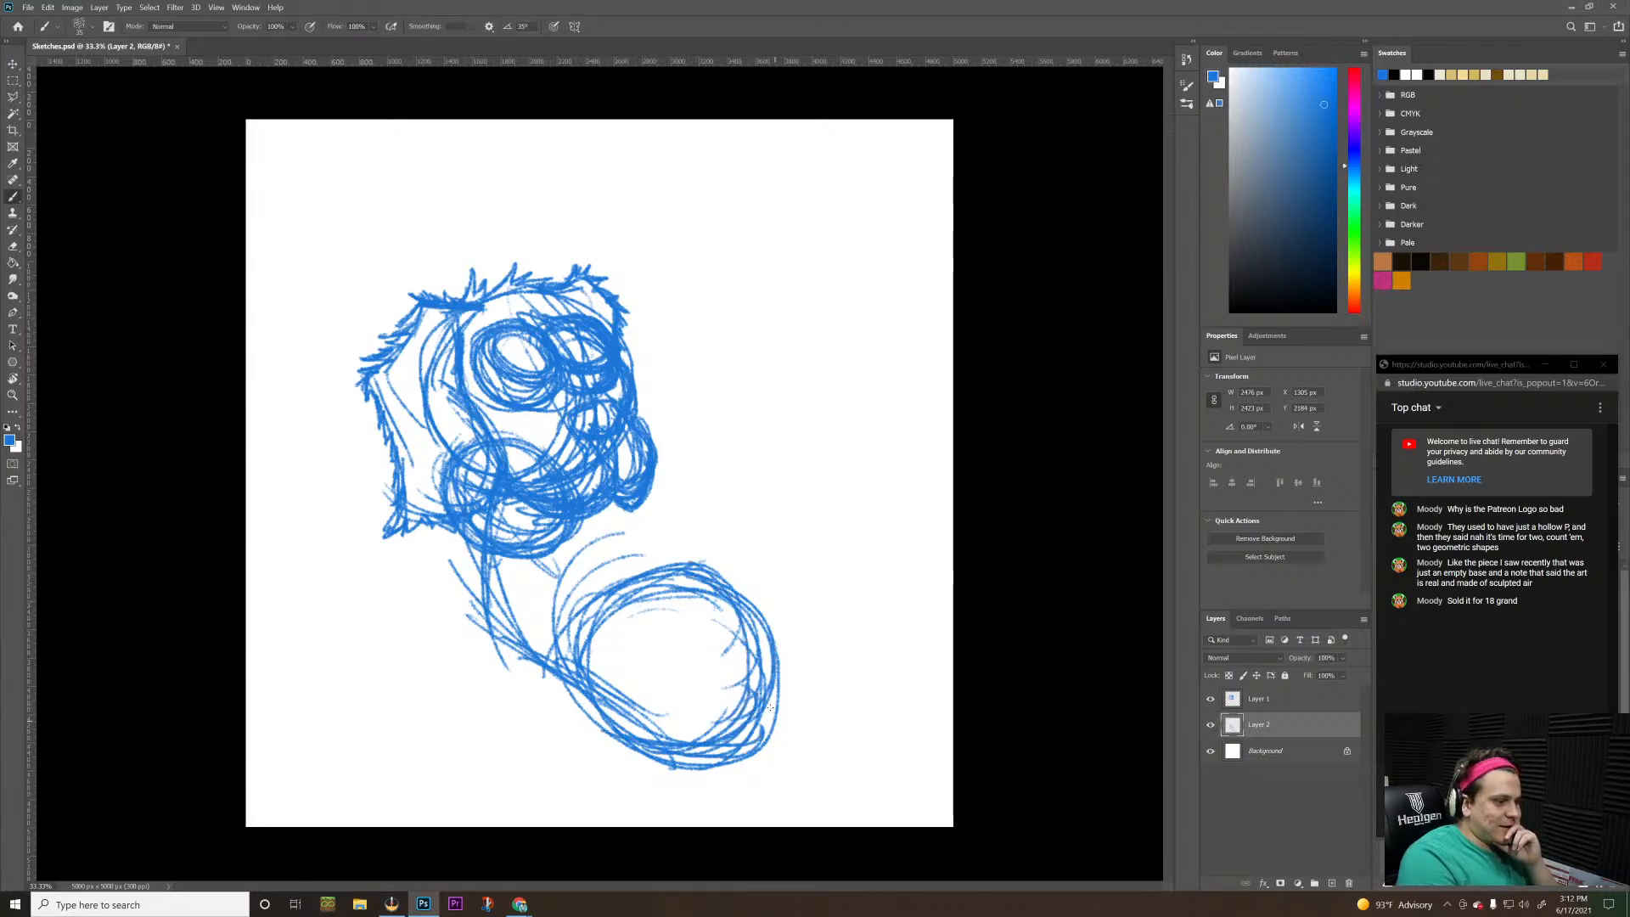
{"action": "mouse_move", "coordinate": [702, 768]}
{"action": "left_mouse_down"}
{"action": "mouse_move", "coordinate": [771, 704]}
{"action": "mouse_move", "coordinate": [768, 651]}
{"action": "left_mouse_up"}
{"action": "mouse_move", "coordinate": [731, 589]}
{"action": "left_mouse_down"}
{"action": "mouse_move", "coordinate": [768, 705]}
{"action": "mouse_move", "coordinate": [759, 669]}
{"action": "left_mouse_up"}
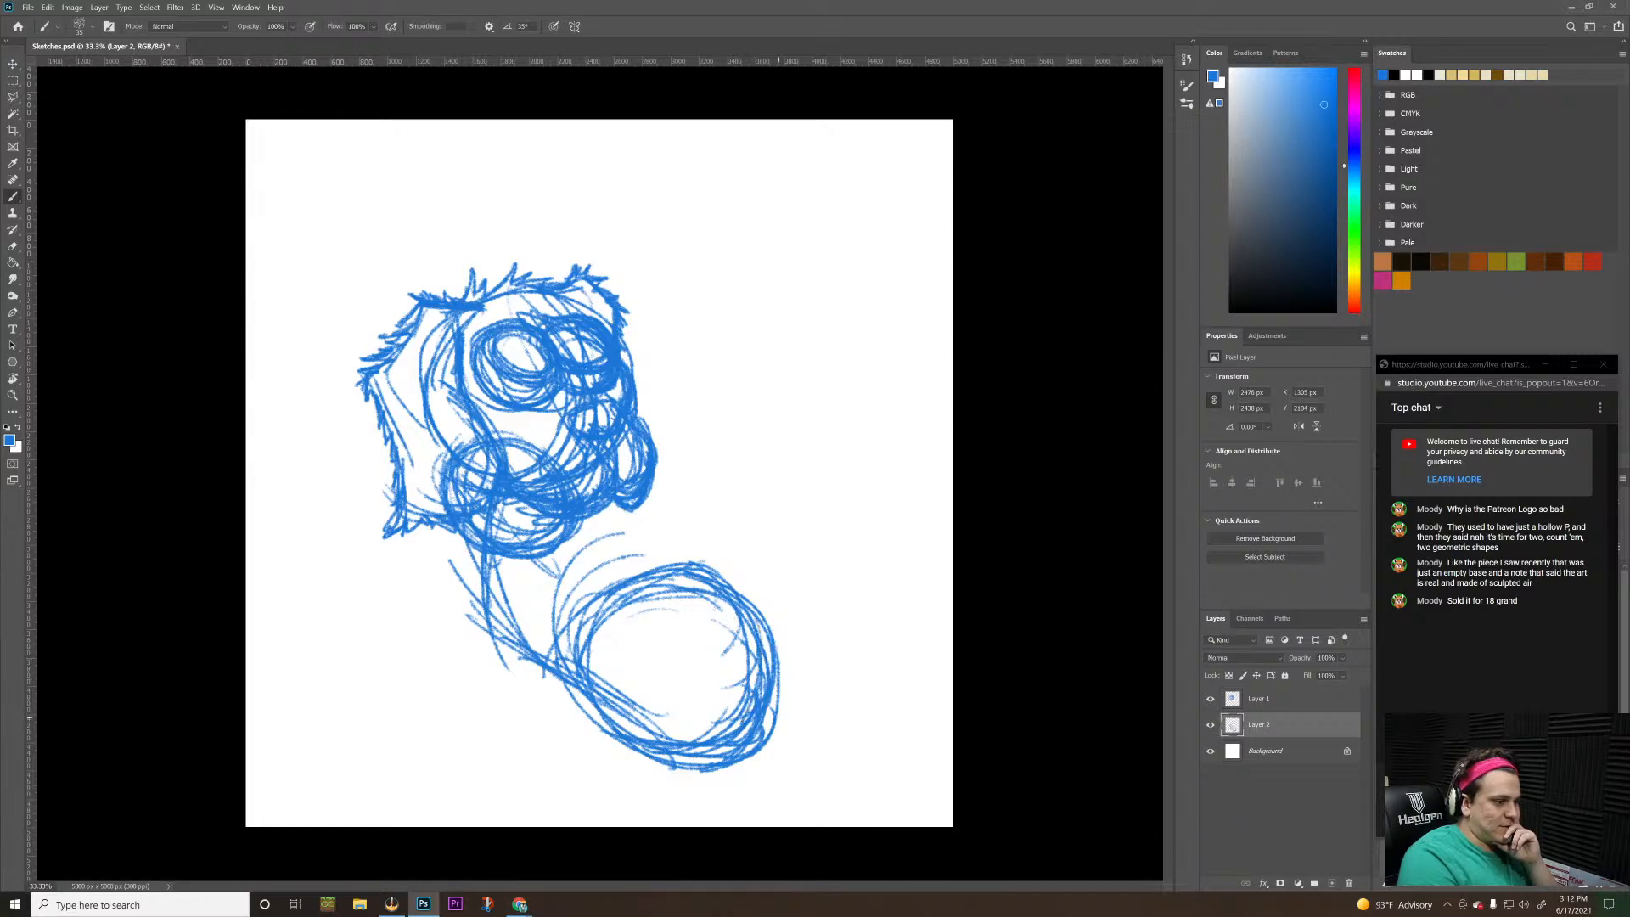
{"action": "mouse_move", "coordinate": [768, 732]}
{"action": "left_mouse_down"}
{"action": "mouse_move", "coordinate": [786, 596]}
{"action": "mouse_move", "coordinate": [779, 706]}
{"action": "left_mouse_up"}
{"action": "left_click_drag", "start_coordinate": [686, 569], "coordinate": [760, 645]}
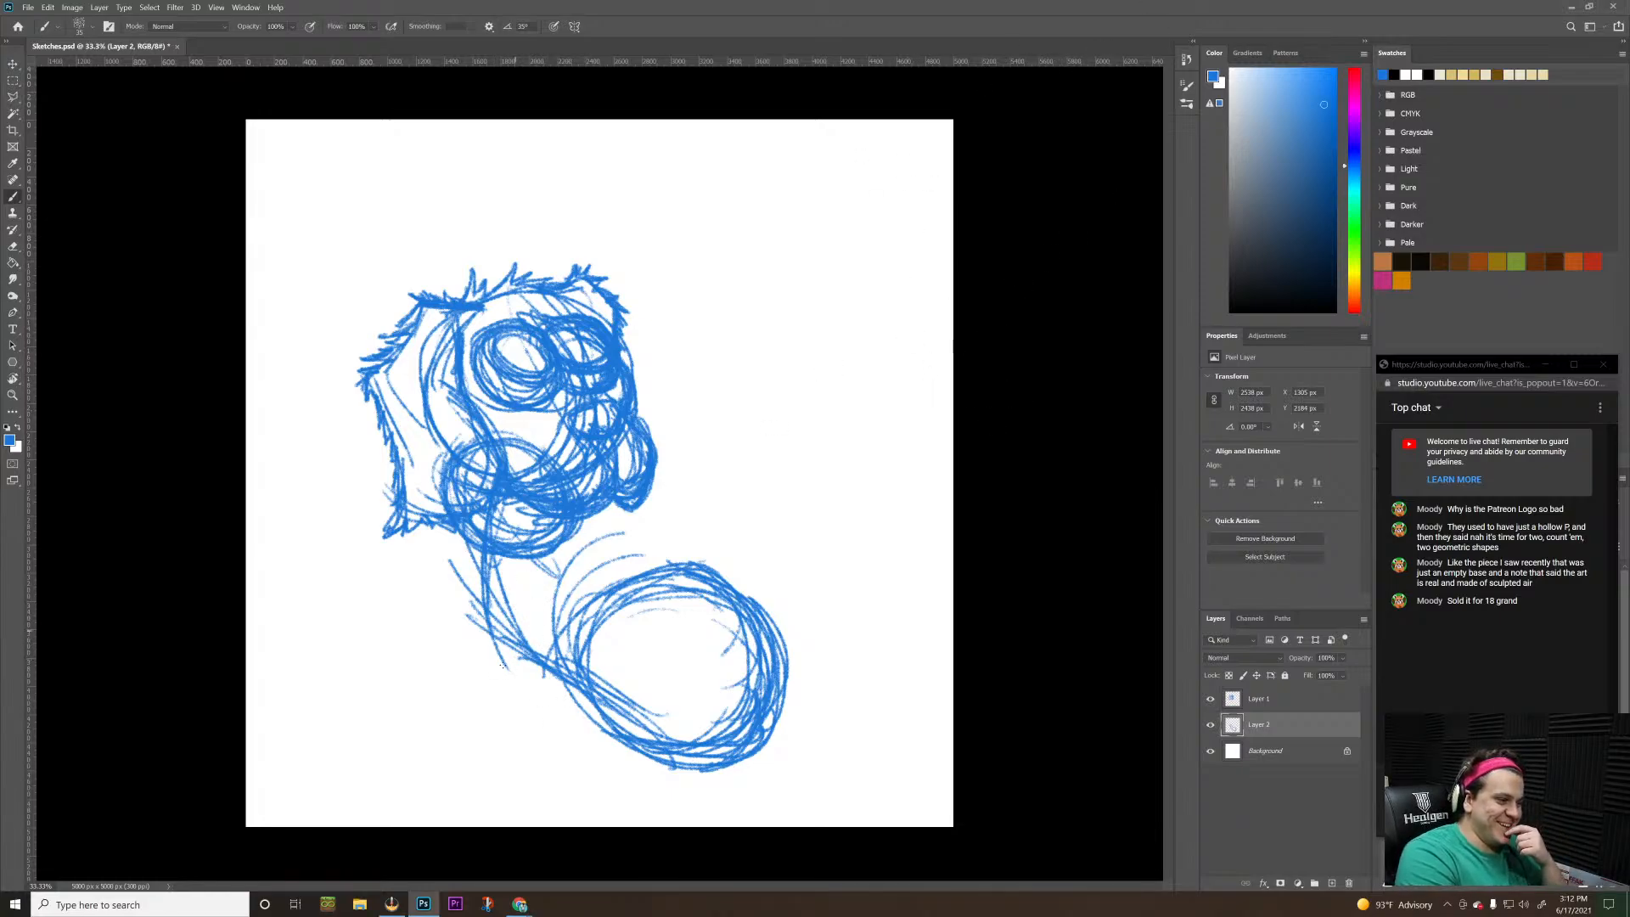
Sketch the chest and a rounded front mass beside the haunch, and add an upward-curving pointed tail behind it
{"action": "mouse_move", "coordinate": [502, 665]}
{"action": "left_mouse_down"}
{"action": "mouse_move", "coordinate": [591, 732]}
{"action": "mouse_move", "coordinate": [543, 727]}
{"action": "mouse_move", "coordinate": [496, 628]}
{"action": "mouse_move", "coordinate": [486, 710]}
{"action": "mouse_move", "coordinate": [496, 687]}
{"action": "mouse_move", "coordinate": [608, 770]}
{"action": "mouse_move", "coordinate": [566, 738]}
{"action": "mouse_move", "coordinate": [574, 611]}
{"action": "mouse_move", "coordinate": [545, 713]}
{"action": "mouse_move", "coordinate": [494, 653]}
{"action": "mouse_move", "coordinate": [459, 703]}
{"action": "mouse_move", "coordinate": [447, 662]}
{"action": "mouse_move", "coordinate": [502, 563]}
{"action": "mouse_move", "coordinate": [479, 642]}
{"action": "mouse_move", "coordinate": [445, 603]}
{"action": "mouse_move", "coordinate": [436, 533]}
{"action": "mouse_move", "coordinate": [585, 570]}
{"action": "mouse_move", "coordinate": [445, 552]}
{"action": "left_mouse_up"}
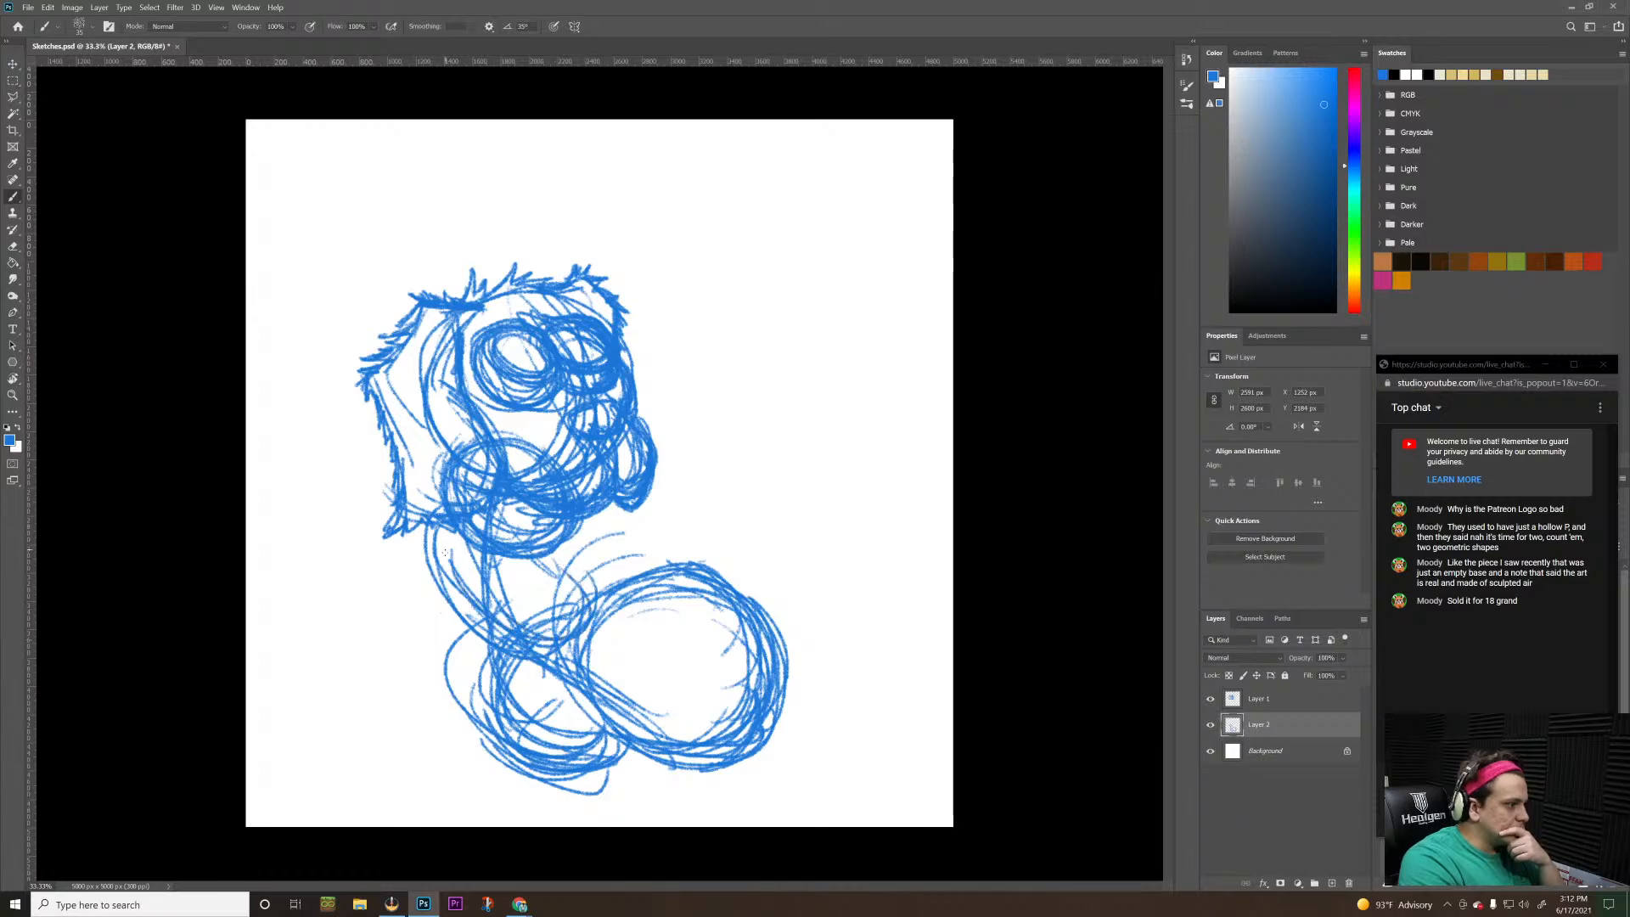
{"action": "mouse_move", "coordinate": [650, 600]}
{"action": "left_mouse_down"}
{"action": "mouse_move", "coordinate": [577, 561]}
{"action": "mouse_move", "coordinate": [552, 611]}
{"action": "mouse_move", "coordinate": [628, 543]}
{"action": "mouse_move", "coordinate": [643, 556]}
{"action": "mouse_move", "coordinate": [594, 552]}
{"action": "mouse_move", "coordinate": [853, 579]}
{"action": "mouse_move", "coordinate": [794, 671]}
{"action": "mouse_move", "coordinate": [823, 577]}
{"action": "mouse_move", "coordinate": [815, 534]}
{"action": "mouse_move", "coordinate": [807, 611]}
{"action": "mouse_move", "coordinate": [802, 479]}
{"action": "left_mouse_up"}
{"action": "left_click_drag", "start_coordinate": [779, 501], "coordinate": [822, 585]}
{"action": "mouse_move", "coordinate": [795, 485]}
{"action": "left_mouse_down"}
{"action": "mouse_move", "coordinate": [801, 457]}
{"action": "mouse_move", "coordinate": [853, 570]}
{"action": "mouse_move", "coordinate": [776, 692]}
{"action": "left_mouse_up"}
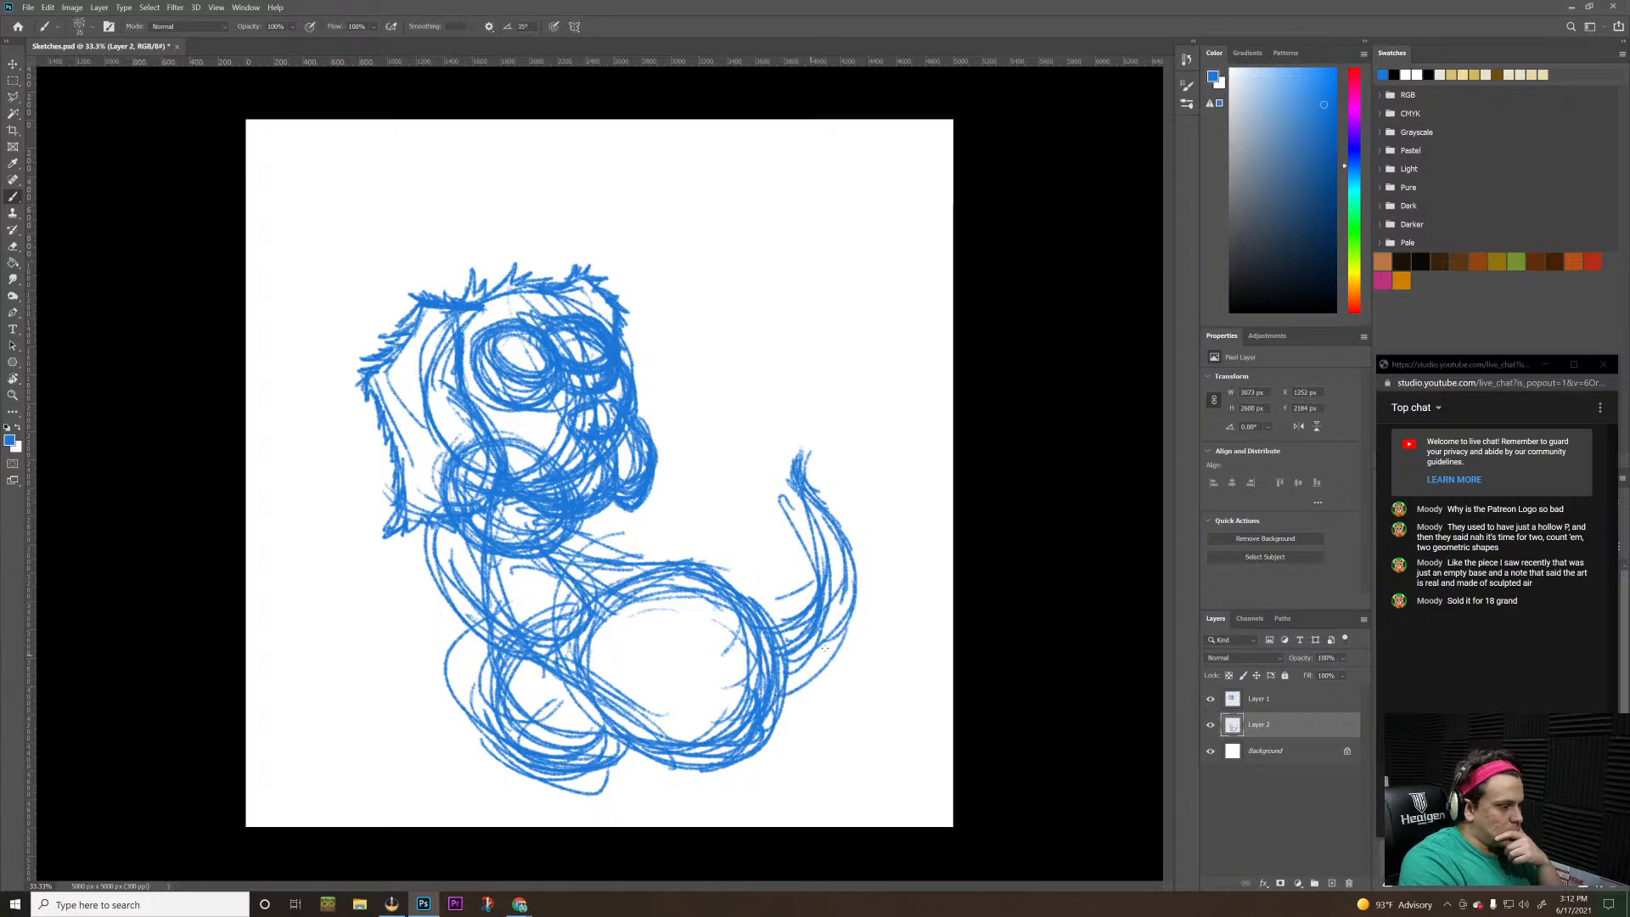
{"action": "left_click_drag", "start_coordinate": [834, 638], "coordinate": [776, 683]}
{"action": "mouse_move", "coordinate": [857, 558]}
{"action": "left_mouse_down"}
{"action": "mouse_move", "coordinate": [798, 674]}
{"action": "mouse_move", "coordinate": [858, 583]}
{"action": "left_mouse_up"}
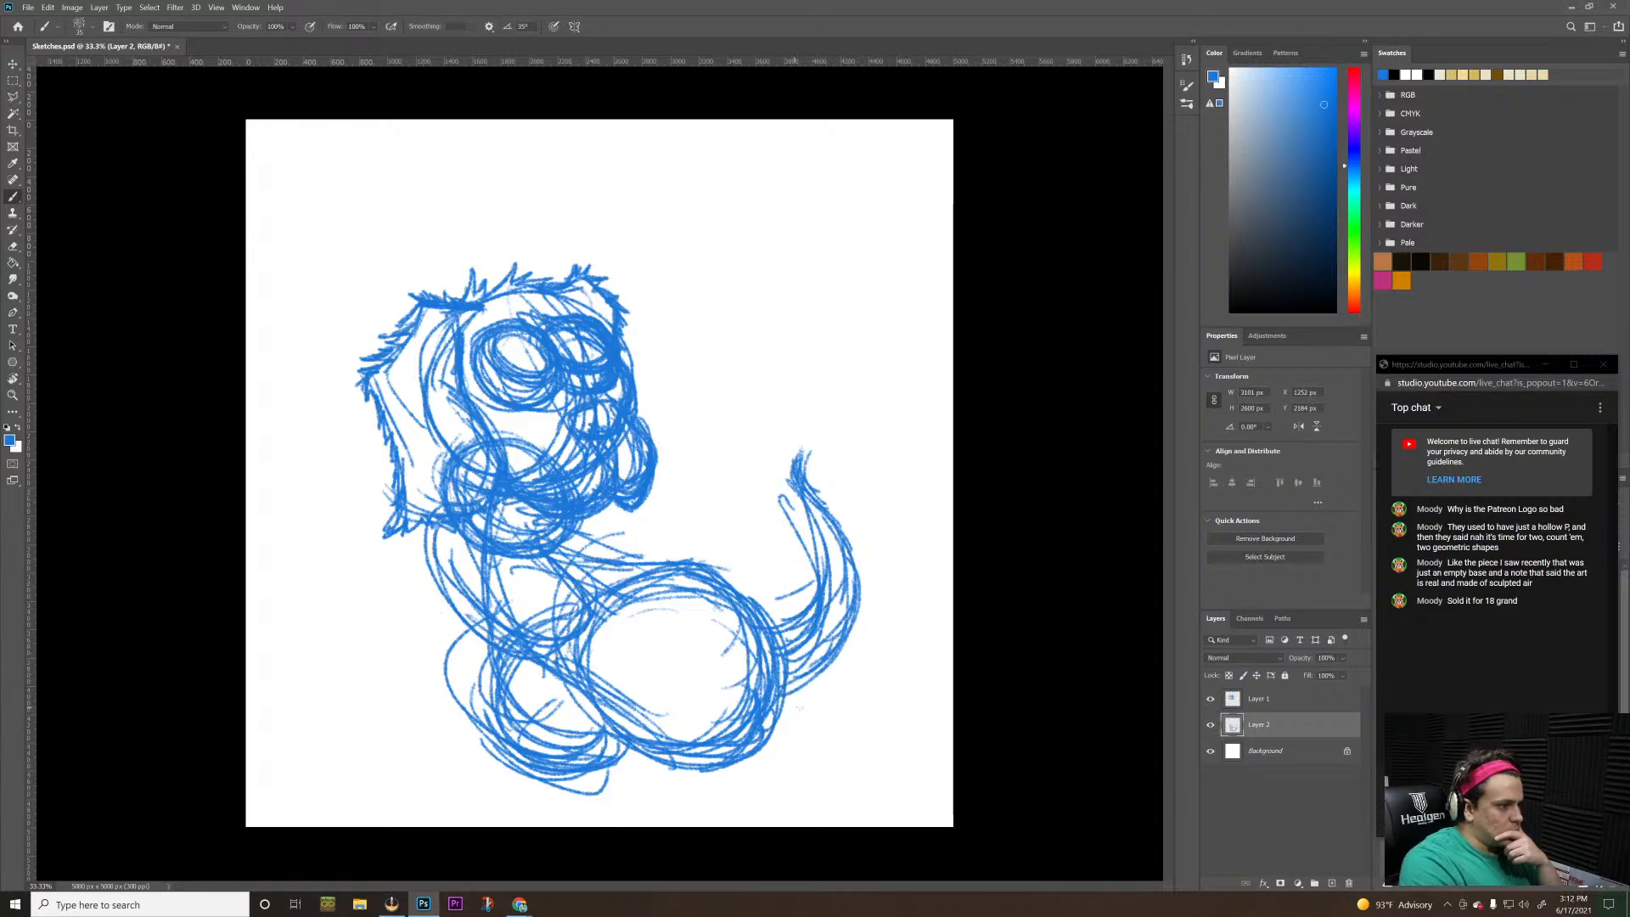
{"action": "left_click_drag", "start_coordinate": [789, 697], "coordinate": [857, 613]}
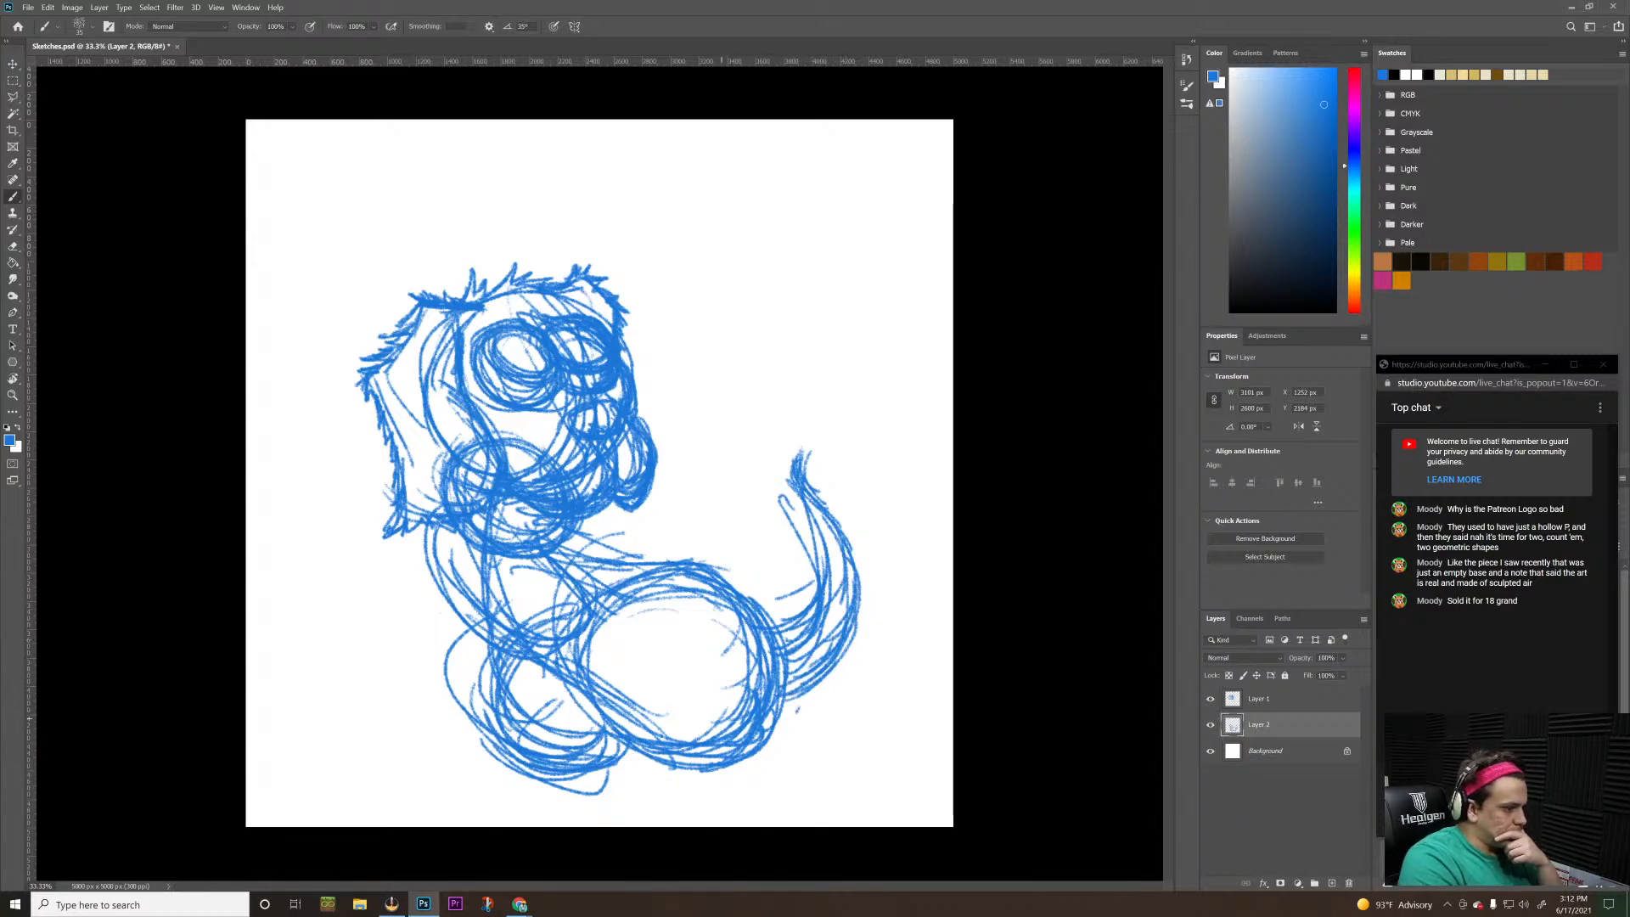
Sketch a flat hind foot beneath the large round haunch with dense overlapping strokes
{"action": "mouse_move", "coordinate": [718, 766]}
{"action": "left_mouse_down"}
{"action": "mouse_move", "coordinate": [660, 785]}
{"action": "mouse_move", "coordinate": [691, 778]}
{"action": "left_mouse_up"}
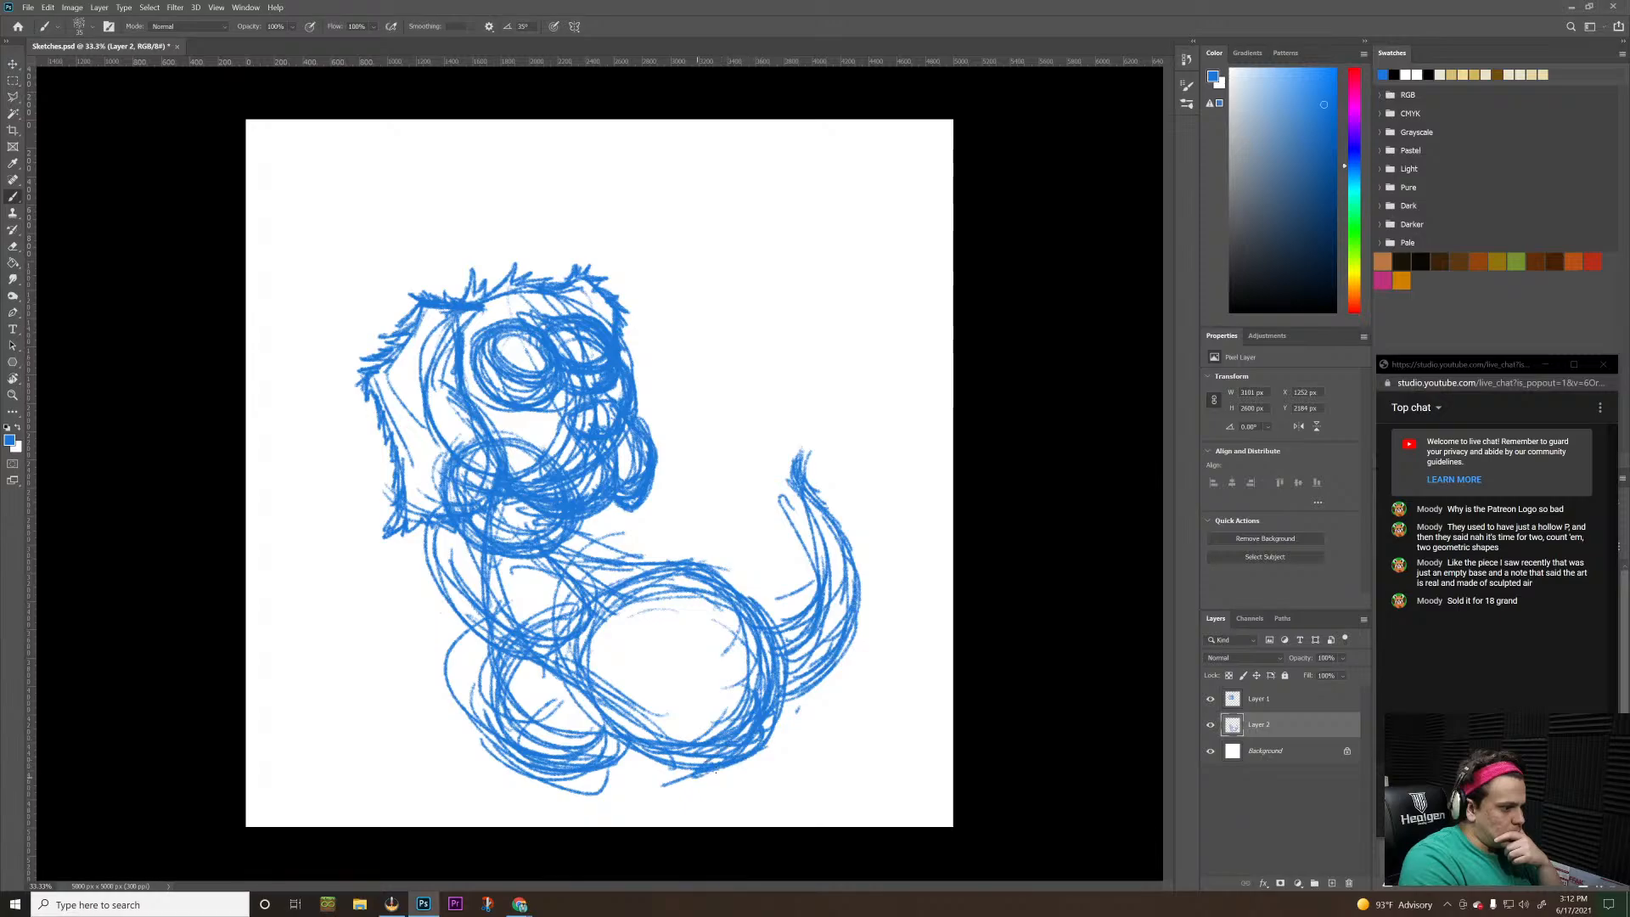
{"action": "mouse_move", "coordinate": [757, 735]}
{"action": "left_mouse_down"}
{"action": "mouse_move", "coordinate": [679, 790]}
{"action": "mouse_move", "coordinate": [717, 786]}
{"action": "mouse_move", "coordinate": [664, 793]}
{"action": "left_mouse_up"}
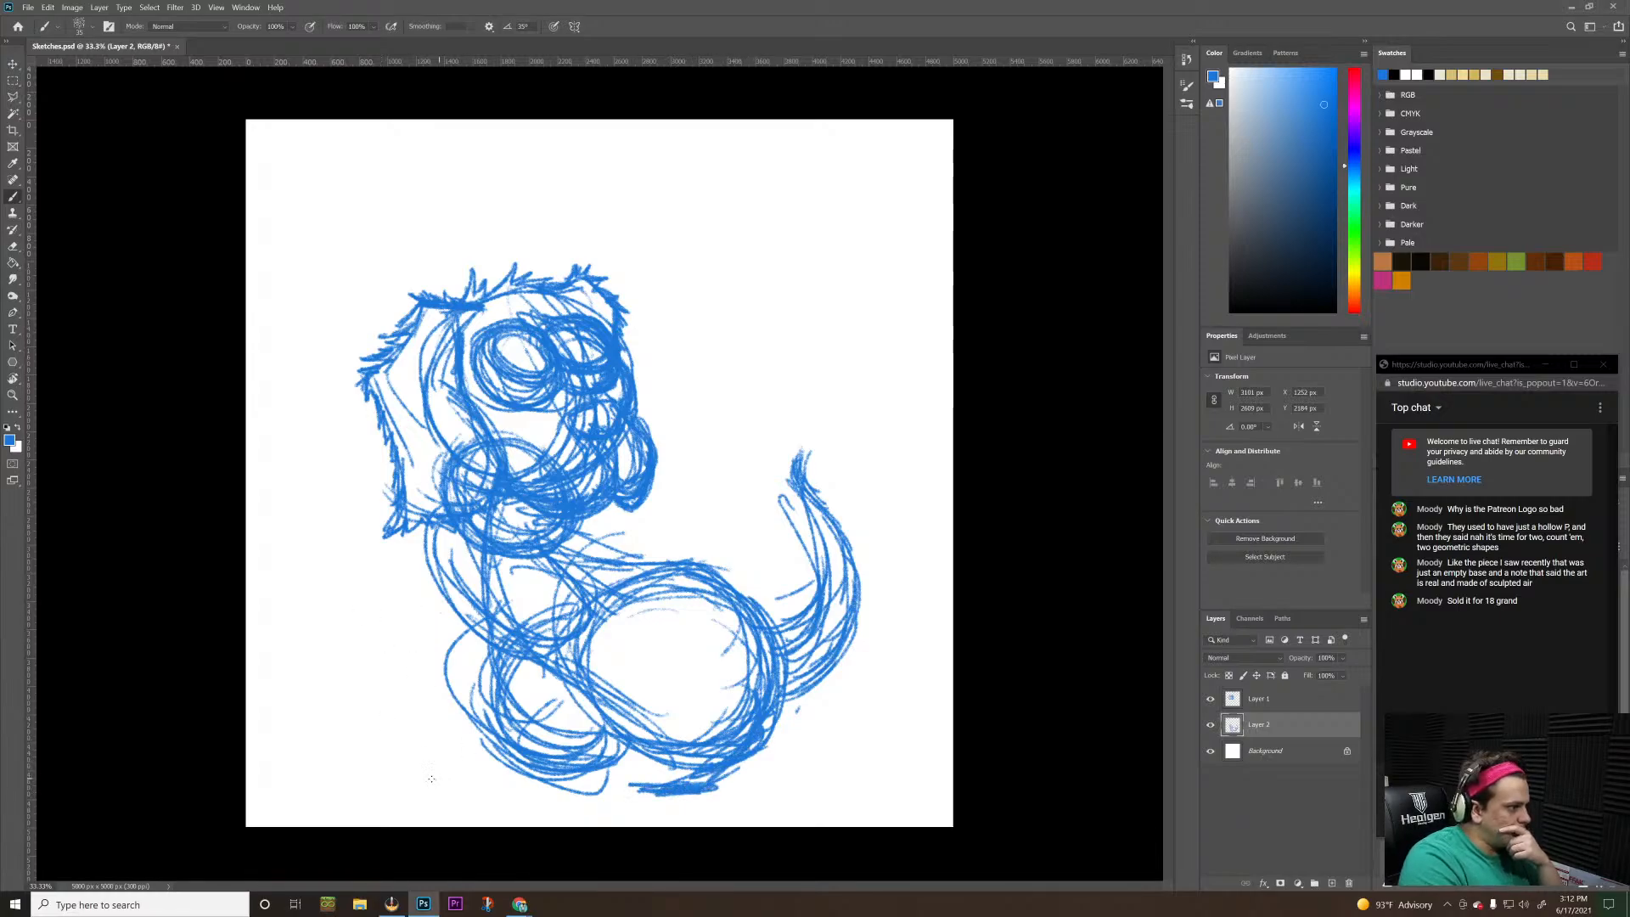
{"action": "mouse_move", "coordinate": [577, 766]}
{"action": "left_mouse_down"}
{"action": "mouse_move", "coordinate": [440, 775]}
{"action": "mouse_move", "coordinate": [472, 755]}
{"action": "mouse_move", "coordinate": [476, 774]}
{"action": "left_mouse_up"}
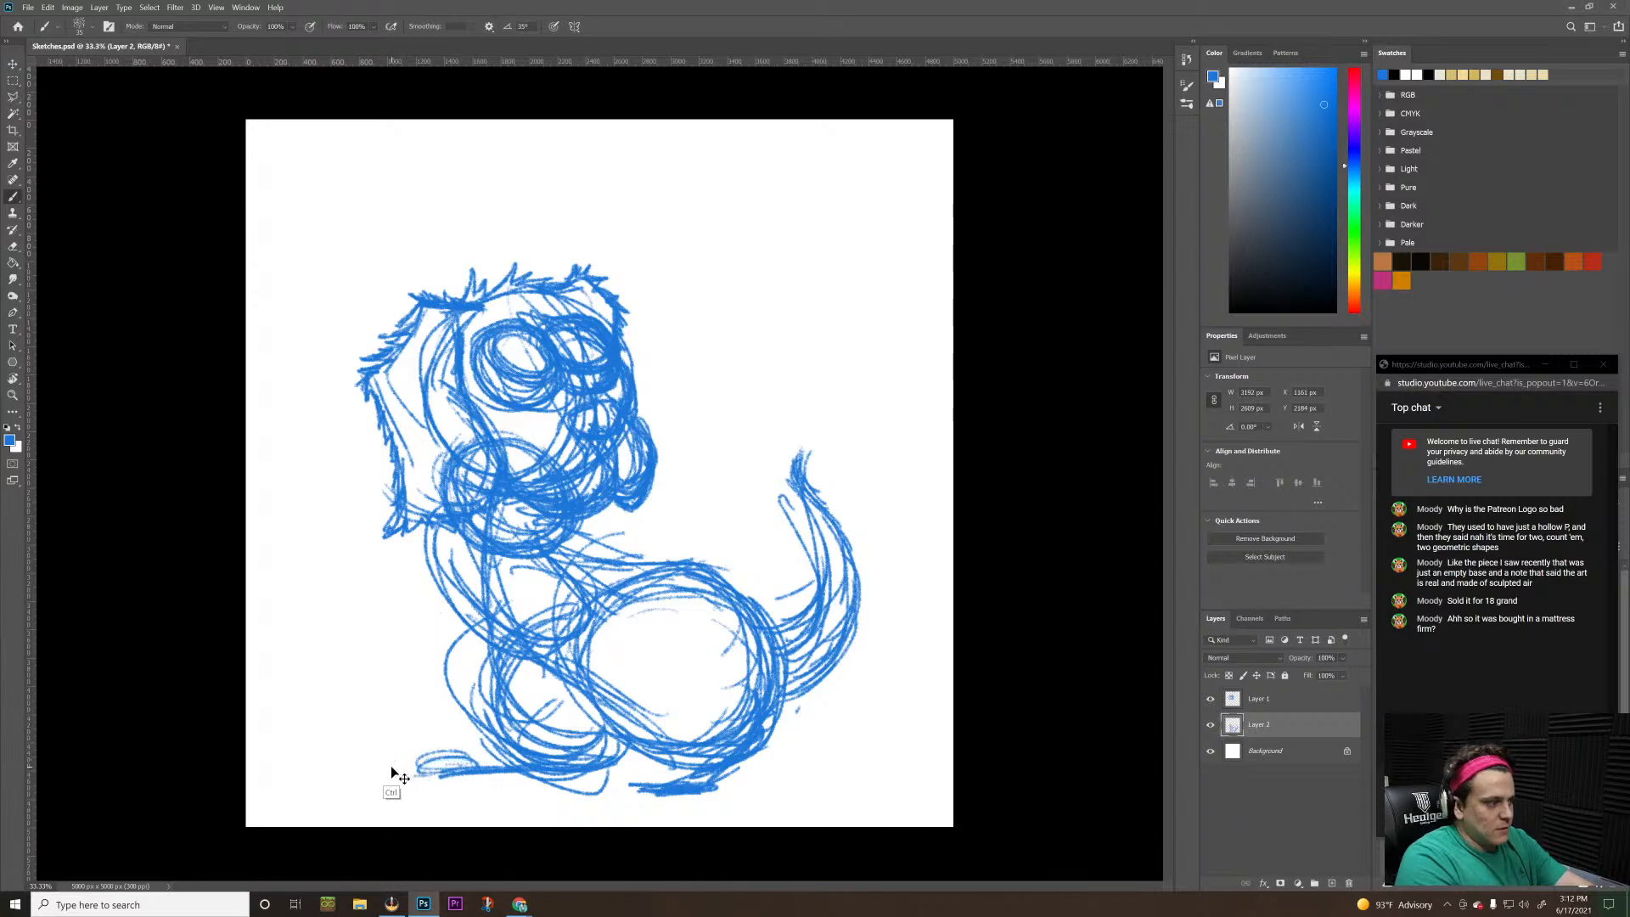
{"action": "key", "text": "ctrl+z"}
{"action": "key", "text": "ctrl+z"}
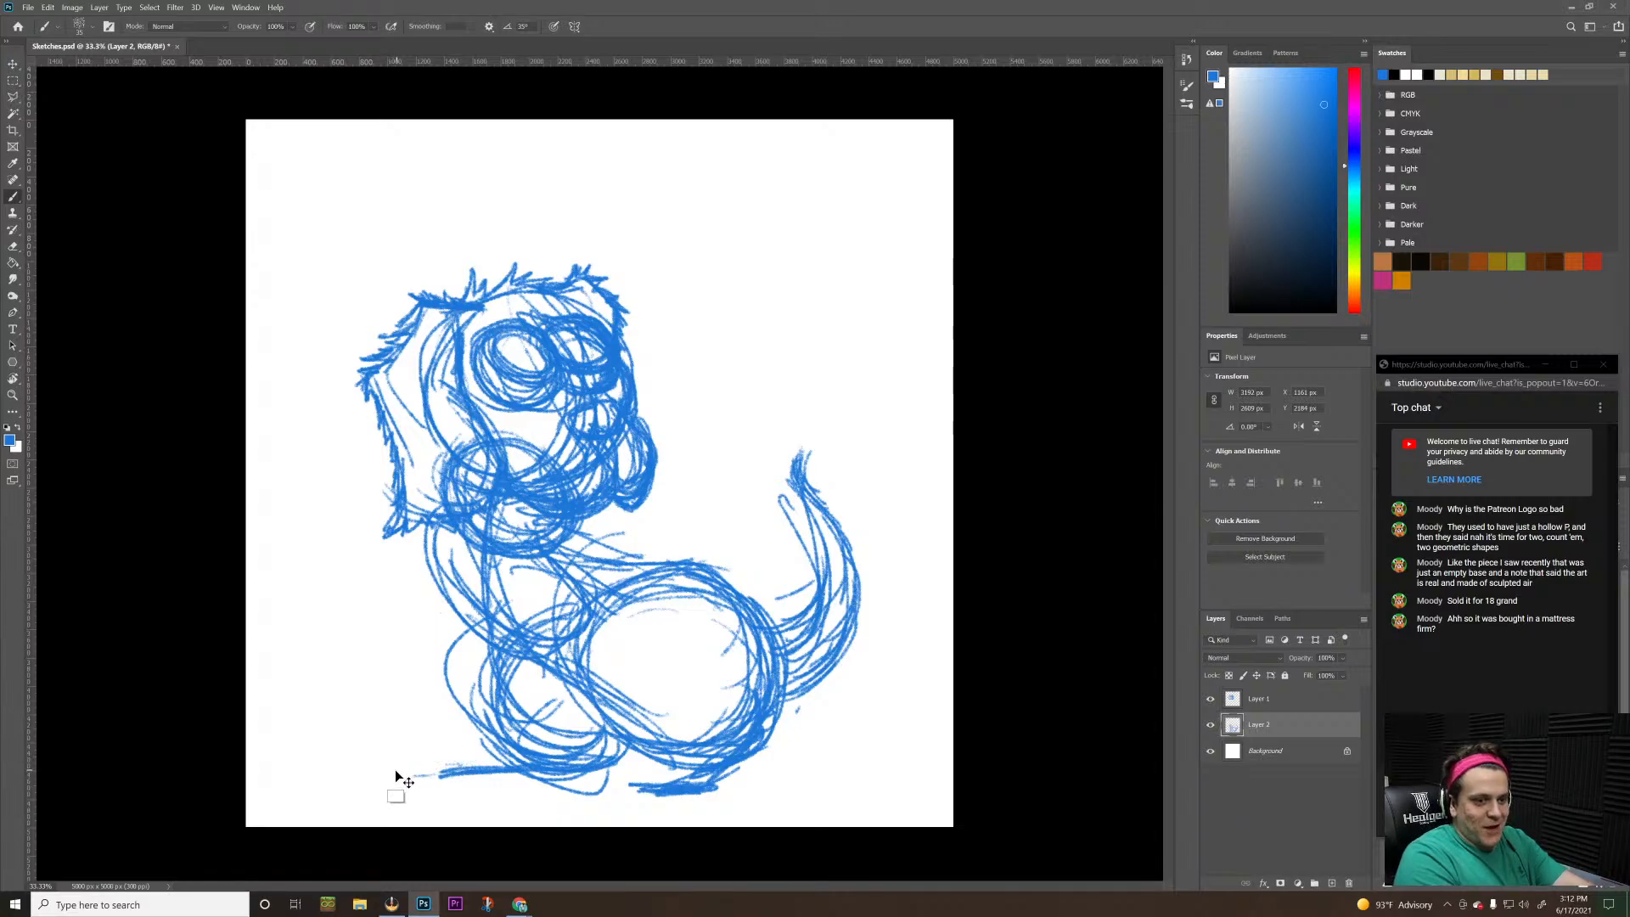
{"action": "key", "text": "ctrl+z"}
{"action": "key", "text": "ctrl+z"}
{"action": "key", "text": "ctrl+z"}
{"action": "key", "text": "ctrl+z"}
{"action": "key", "text": "ctrl+z"}
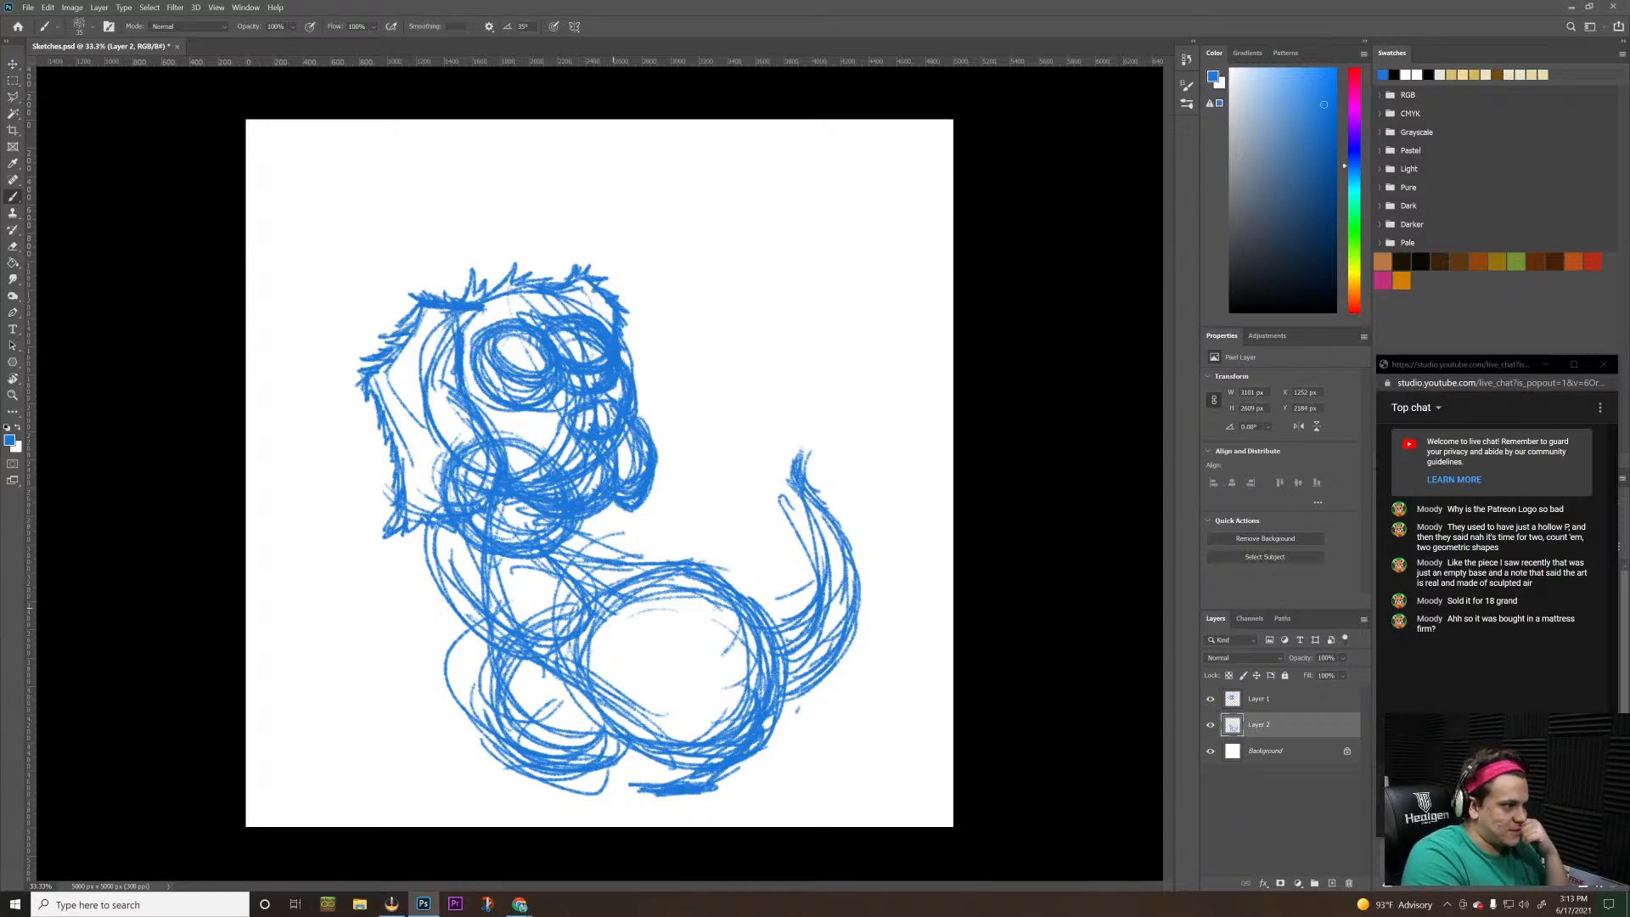
Sketch round shoulder joints below the head with straight guide lines for one vertical and one outward-slanting foreleg
{"action": "left_click_drag", "start_coordinate": [365, 740], "coordinate": [426, 766]}
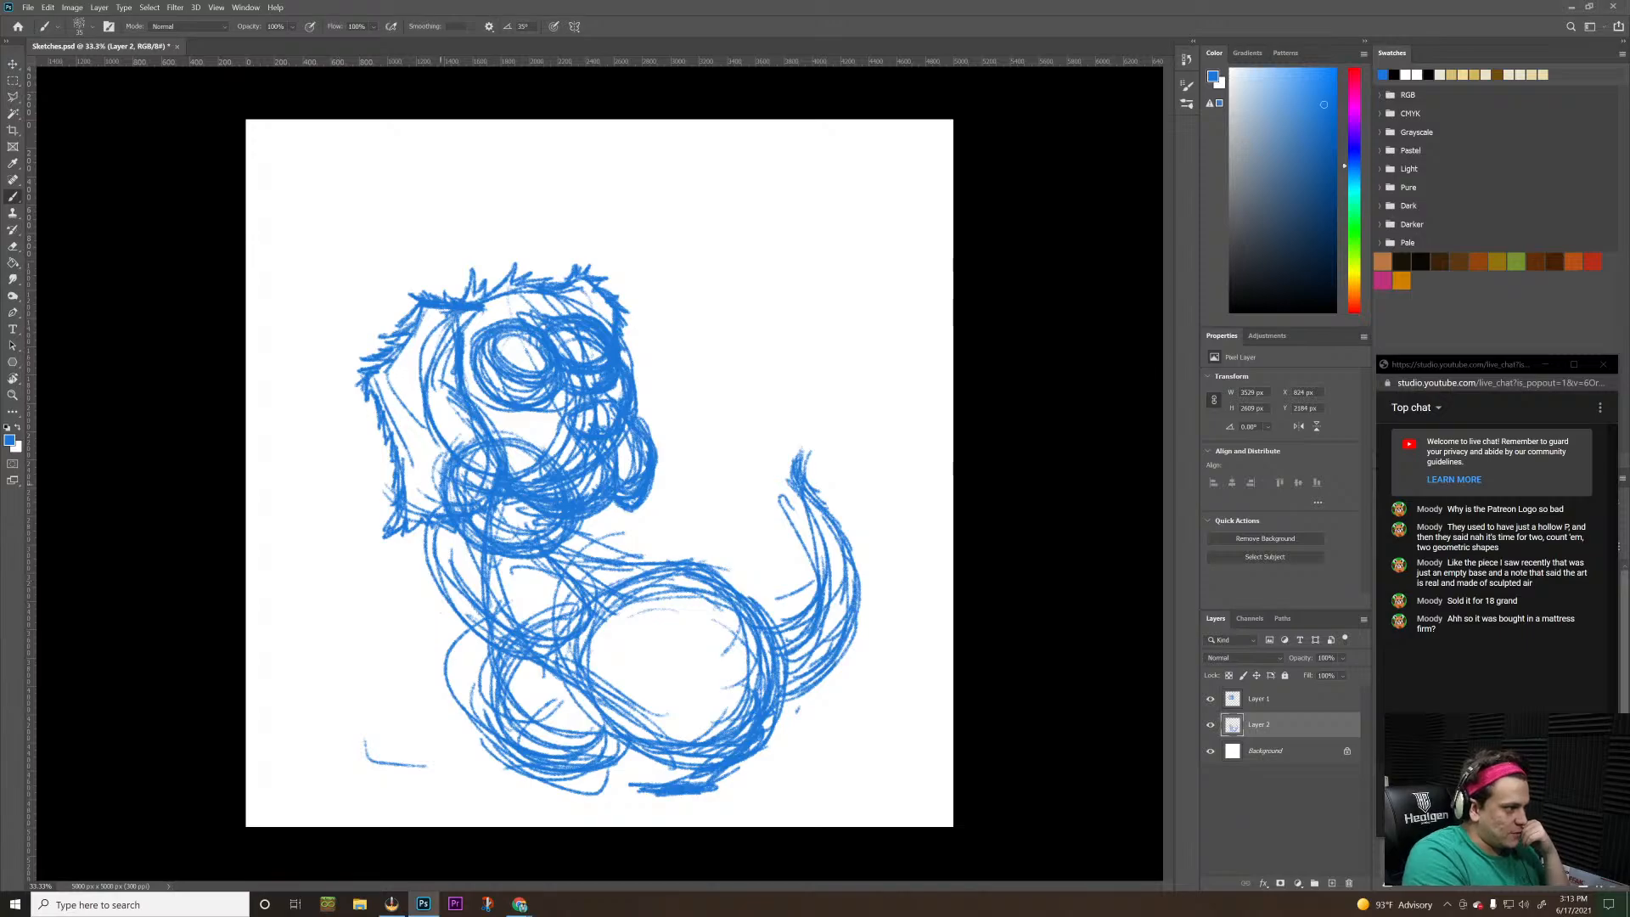
{"action": "mouse_move", "coordinate": [441, 482]}
{"action": "left_mouse_down"}
{"action": "mouse_move", "coordinate": [490, 566]}
{"action": "mouse_move", "coordinate": [485, 516]}
{"action": "mouse_move", "coordinate": [412, 567]}
{"action": "mouse_move", "coordinate": [445, 603]}
{"action": "mouse_move", "coordinate": [401, 562]}
{"action": "mouse_move", "coordinate": [458, 594]}
{"action": "mouse_move", "coordinate": [464, 557]}
{"action": "mouse_move", "coordinate": [562, 554]}
{"action": "mouse_move", "coordinate": [535, 565]}
{"action": "mouse_move", "coordinate": [566, 581]}
{"action": "mouse_move", "coordinate": [522, 564]}
{"action": "mouse_move", "coordinate": [515, 581]}
{"action": "left_mouse_up"}
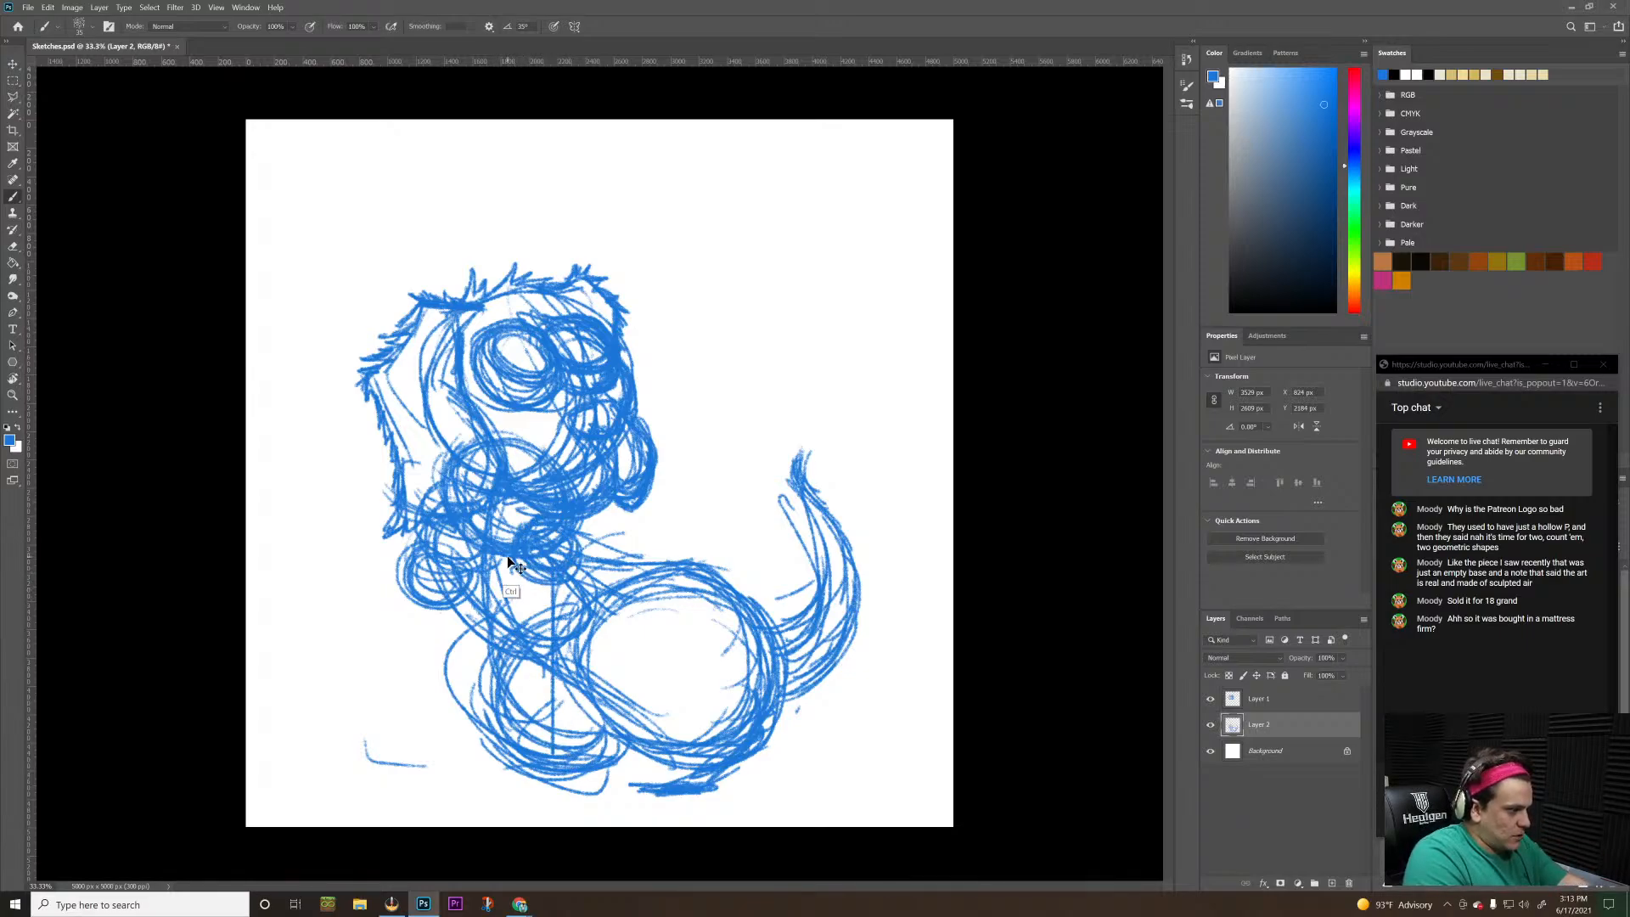
{"action": "left_click_drag", "start_coordinate": [550, 577], "coordinate": [550, 798]}
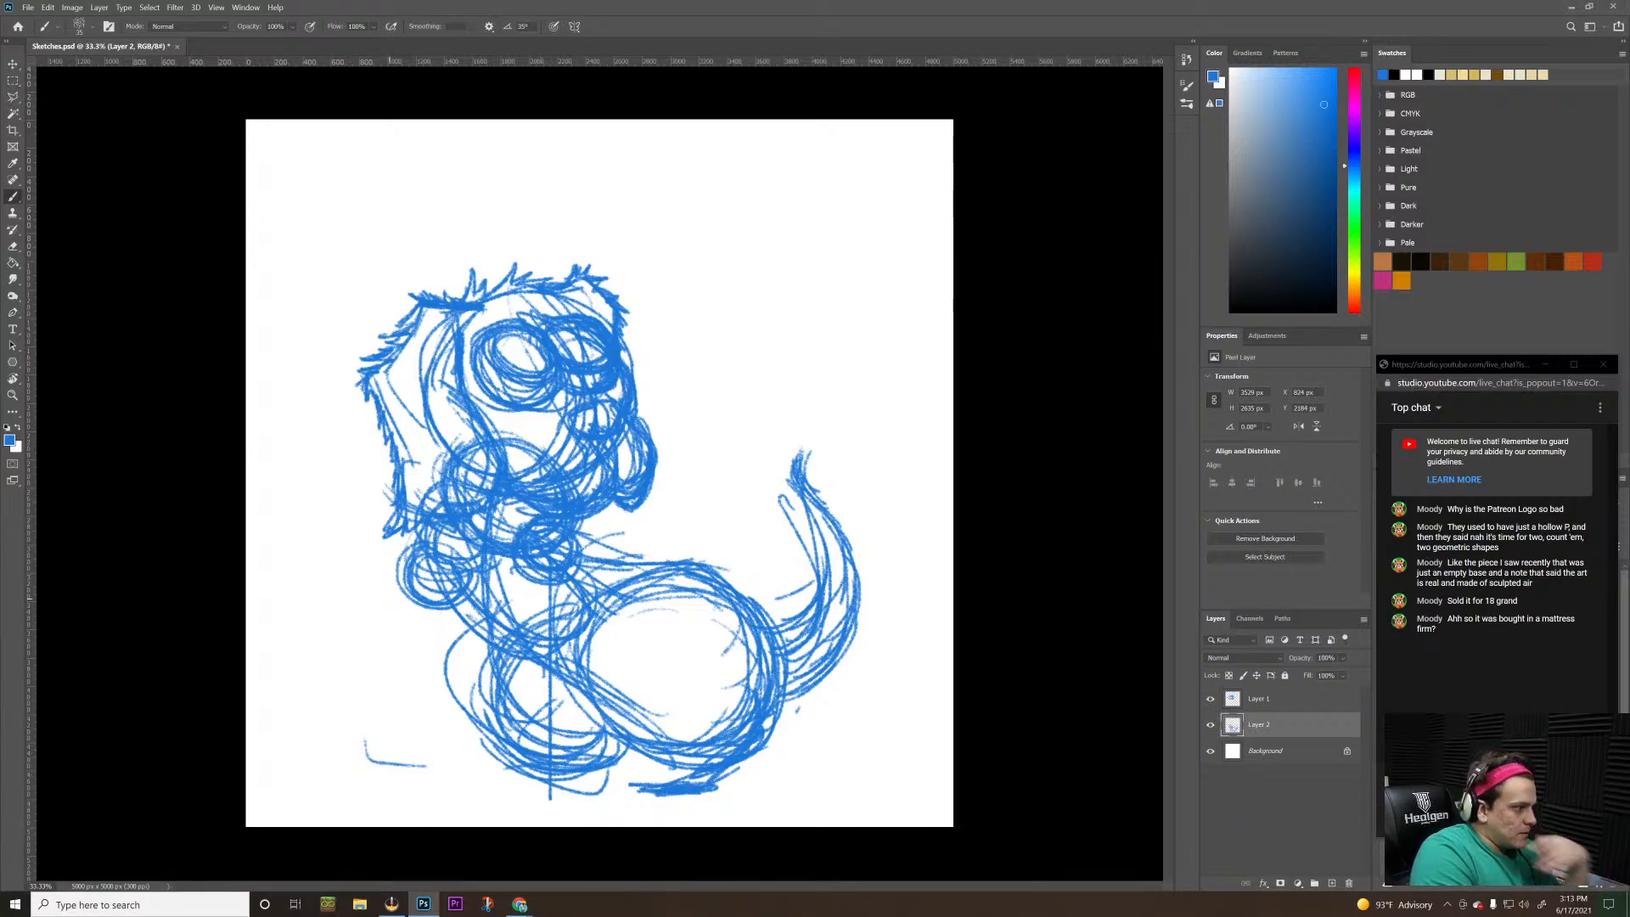
{"action": "key", "text": "ctrl+z"}
{"action": "key", "text": "ctrl+z"}
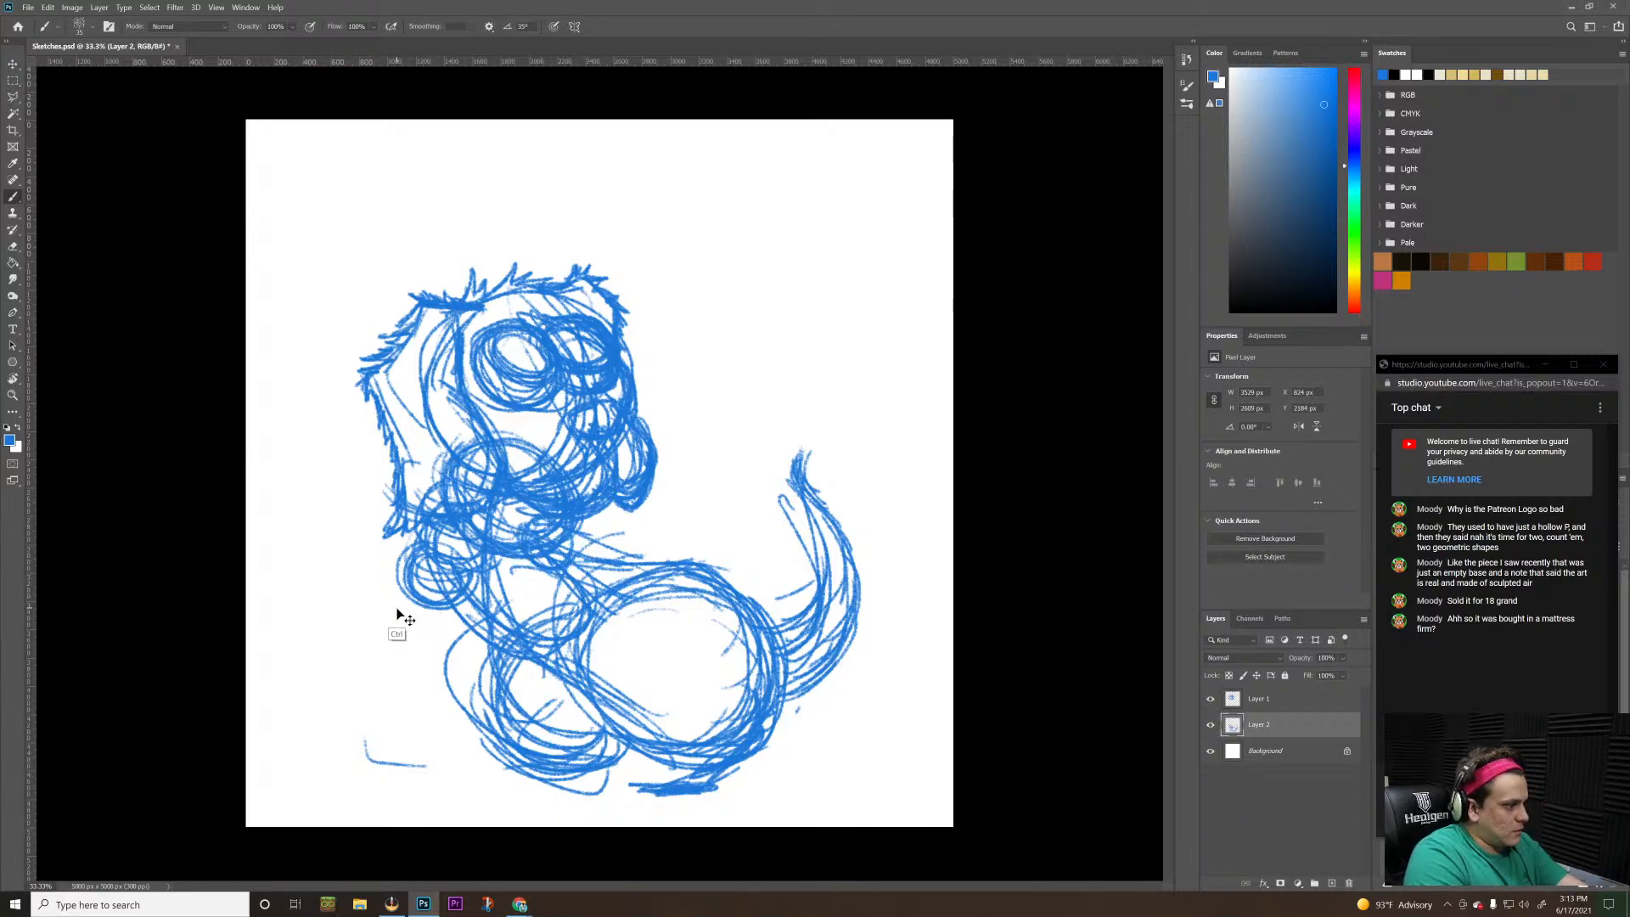
{"action": "key", "text": "ctrl+shift+z"}
{"action": "key", "text": "ctrl+shift+z"}
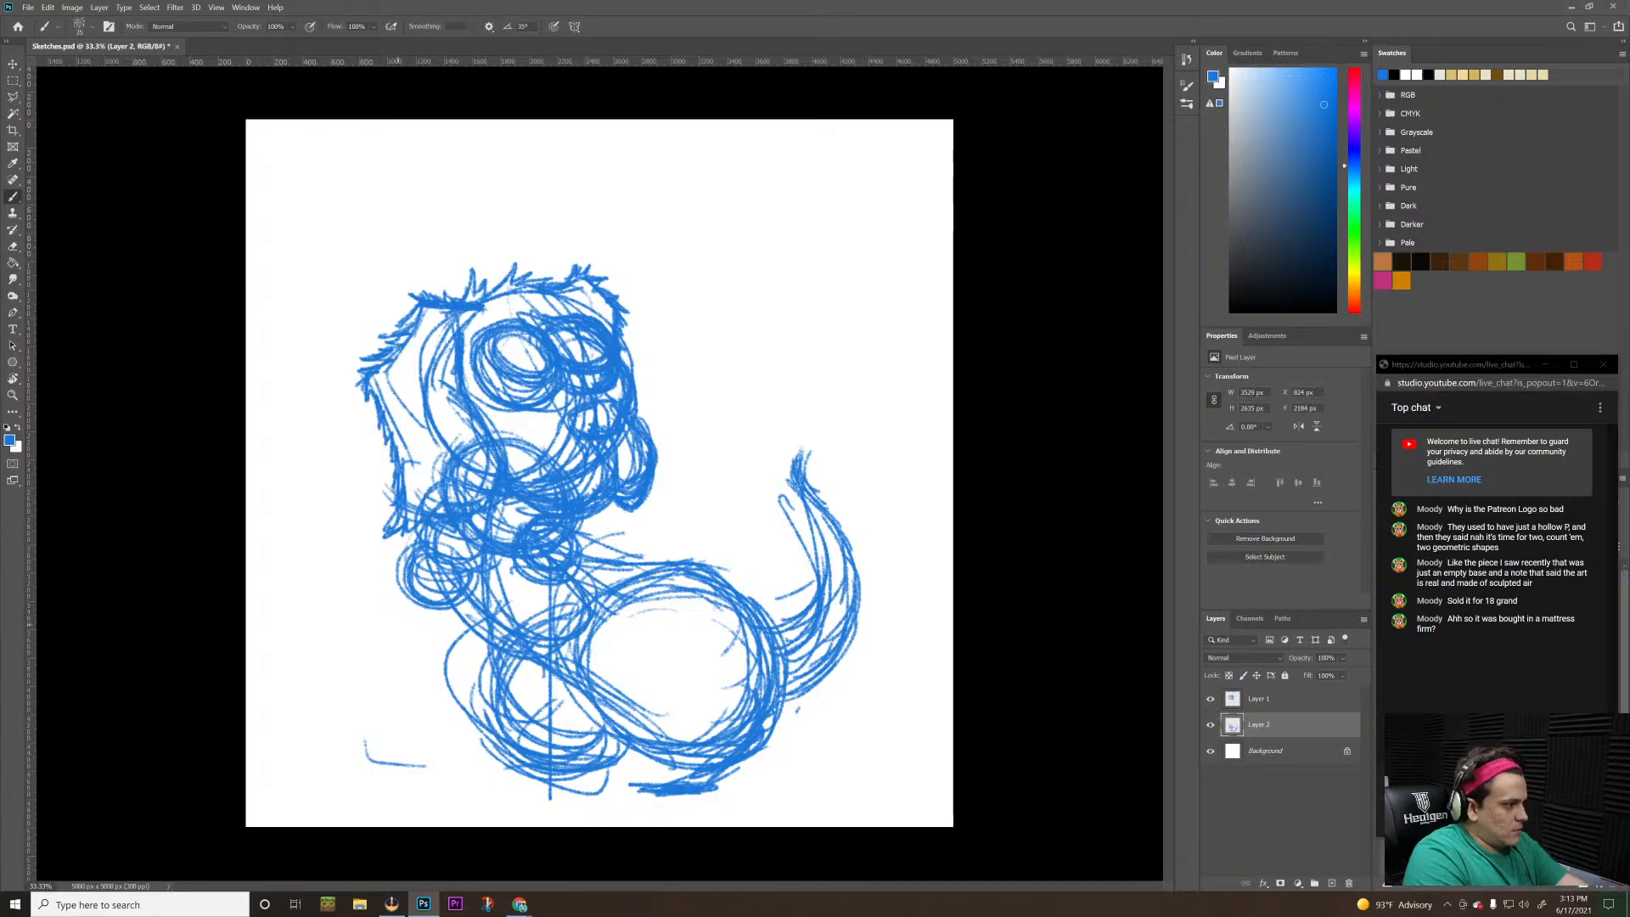
{"action": "left_click_drag", "start_coordinate": [425, 592], "coordinate": [329, 772]}
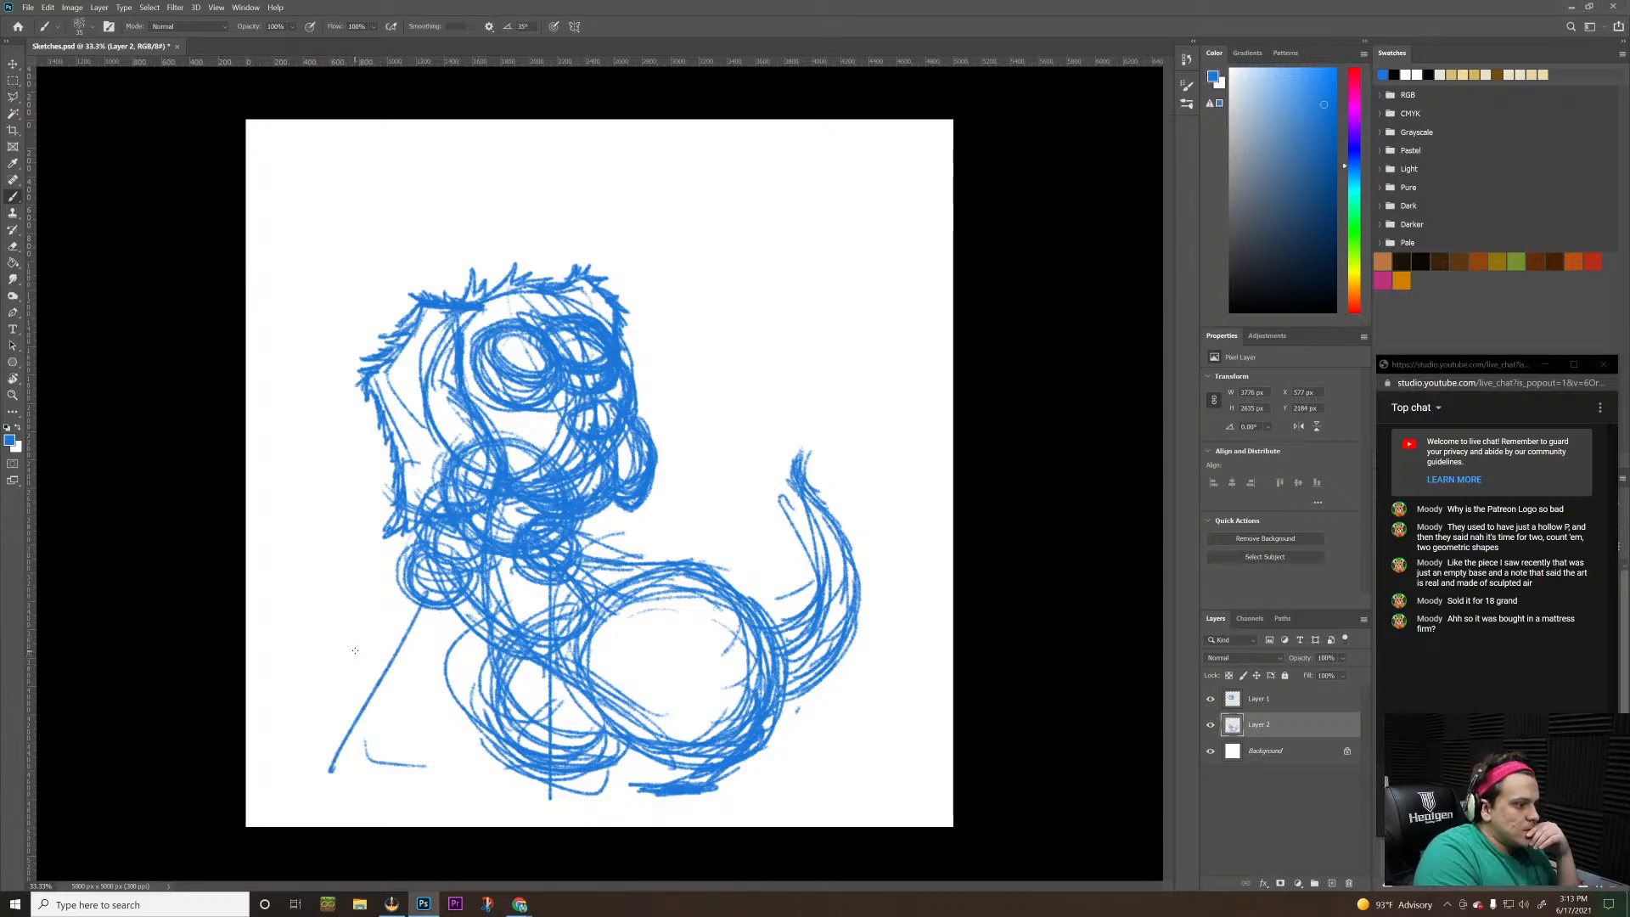
Sketch a flat oval far foot under the front mass, and add a heel joint and rounded toes to the near hind leg
{"action": "mouse_move", "coordinate": [520, 752]}
{"action": "left_mouse_down"}
{"action": "mouse_move", "coordinate": [456, 738]}
{"action": "mouse_move", "coordinate": [532, 774]}
{"action": "mouse_move", "coordinate": [475, 747]}
{"action": "mouse_move", "coordinate": [462, 776]}
{"action": "mouse_move", "coordinate": [509, 774]}
{"action": "mouse_move", "coordinate": [464, 748]}
{"action": "mouse_move", "coordinate": [497, 736]}
{"action": "left_mouse_up"}
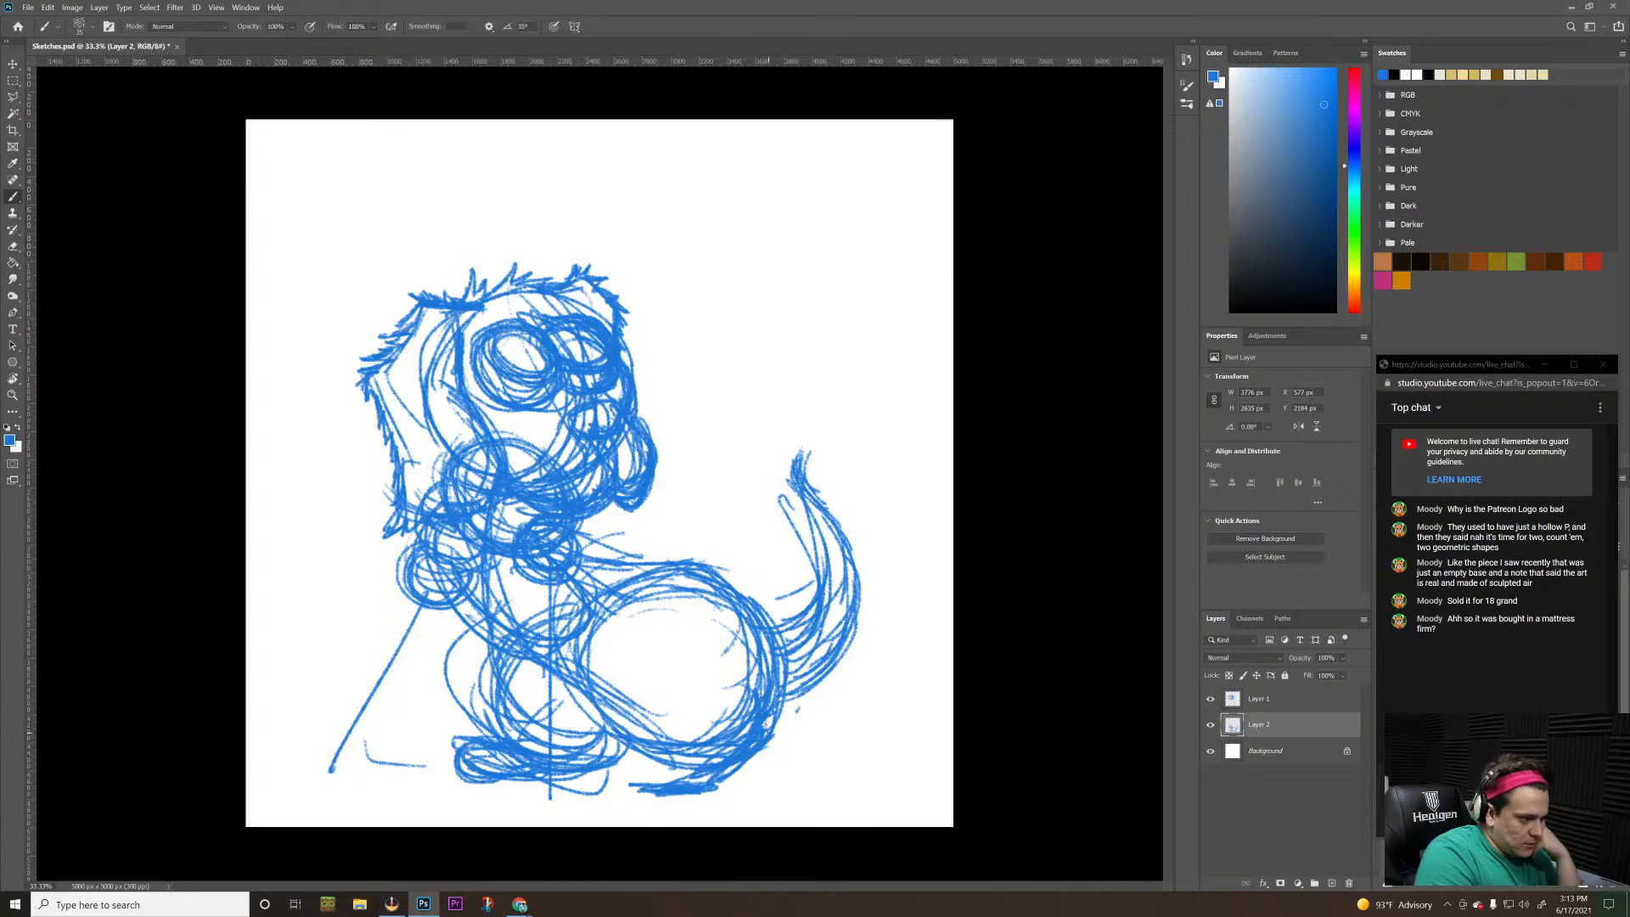
{"action": "mouse_move", "coordinate": [764, 747]}
{"action": "left_mouse_down"}
{"action": "mouse_move", "coordinate": [783, 701]}
{"action": "mouse_move", "coordinate": [786, 735]}
{"action": "left_mouse_up"}
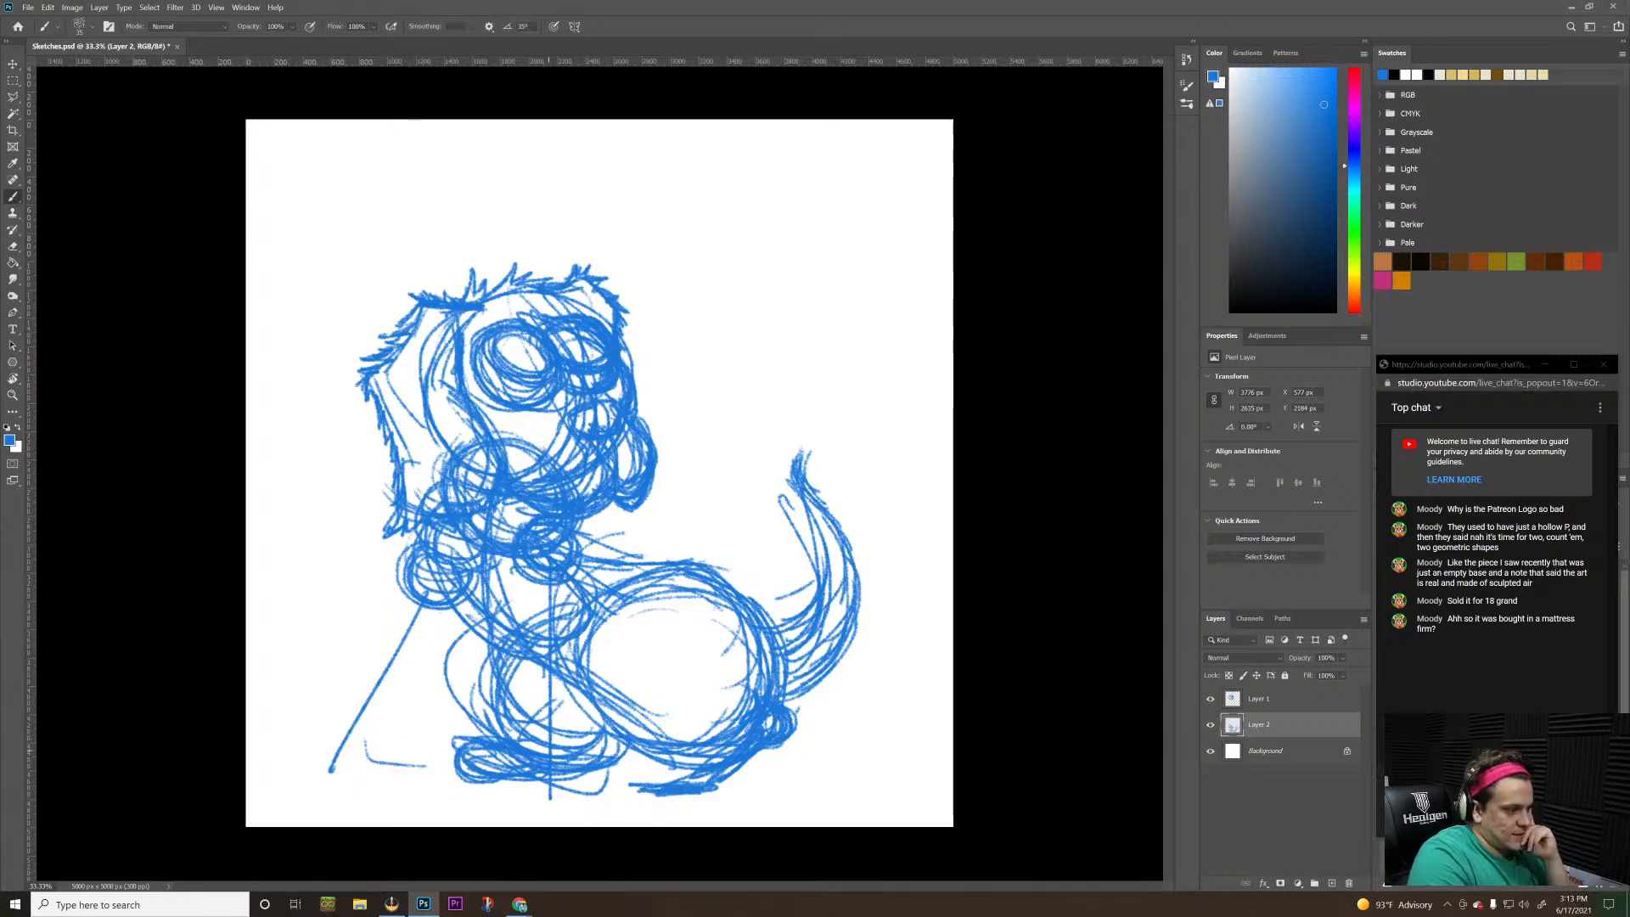
{"action": "mouse_move", "coordinate": [636, 767]}
{"action": "left_mouse_down"}
{"action": "mouse_move", "coordinate": [626, 785]}
{"action": "mouse_move", "coordinate": [649, 794]}
{"action": "left_mouse_up"}
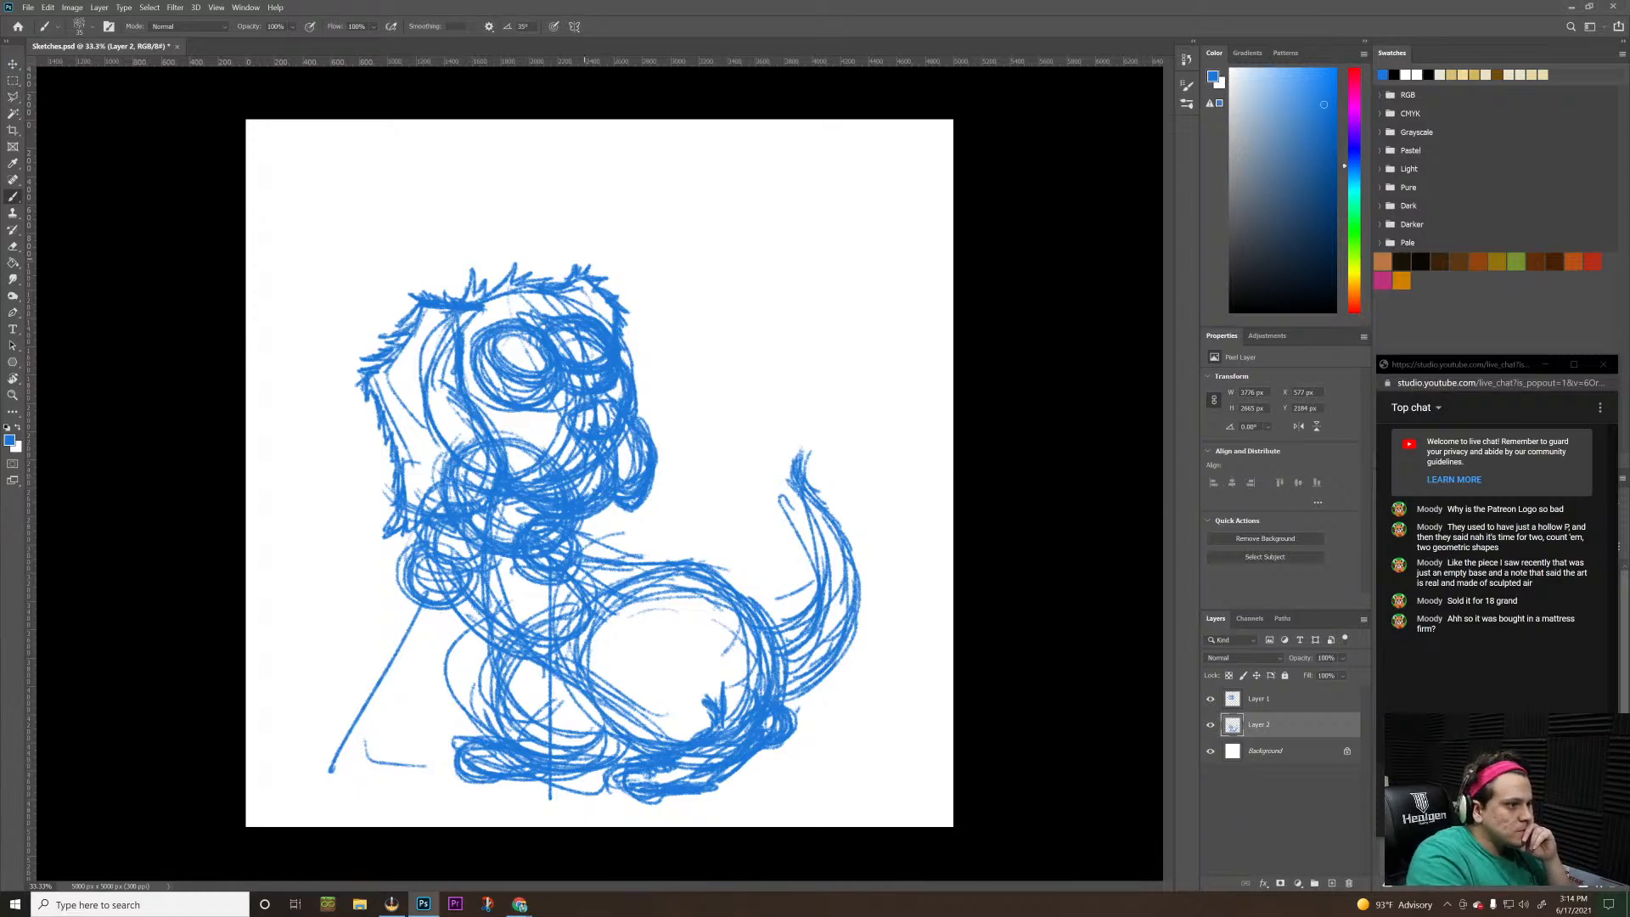
Draw jagged fur tufts along the back from the neck to the top of the haunch
{"action": "left_click_drag", "start_coordinate": [583, 257], "coordinate": [724, 318]}
{"action": "key", "text": "ctrl+z"}
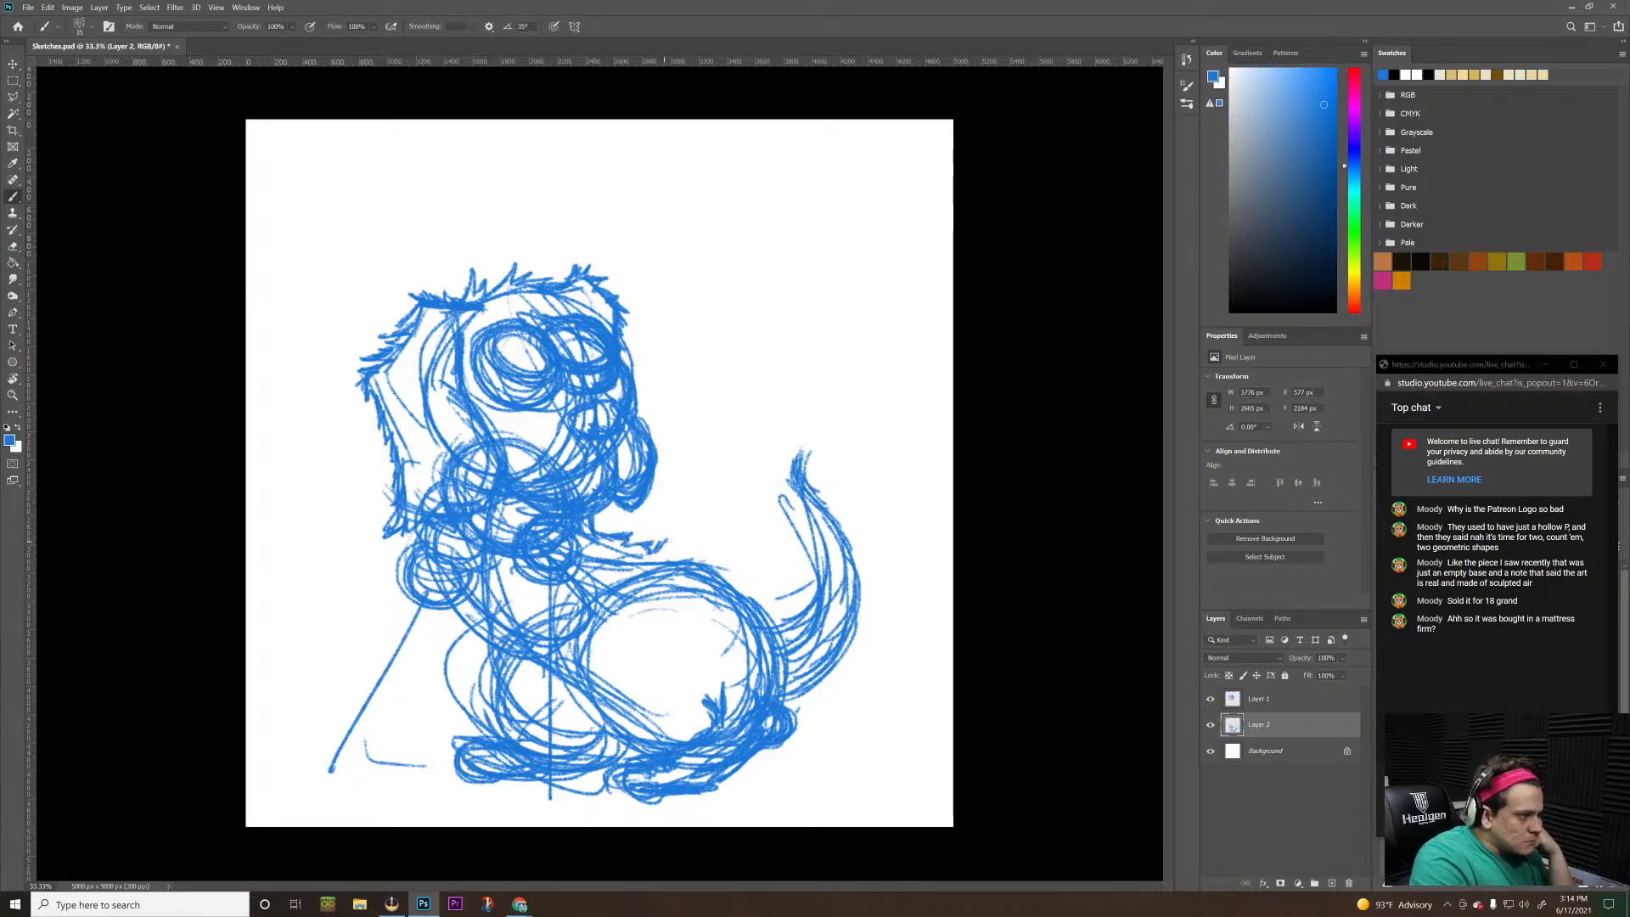
{"action": "left_click_drag", "start_coordinate": [672, 552], "coordinate": [714, 563]}
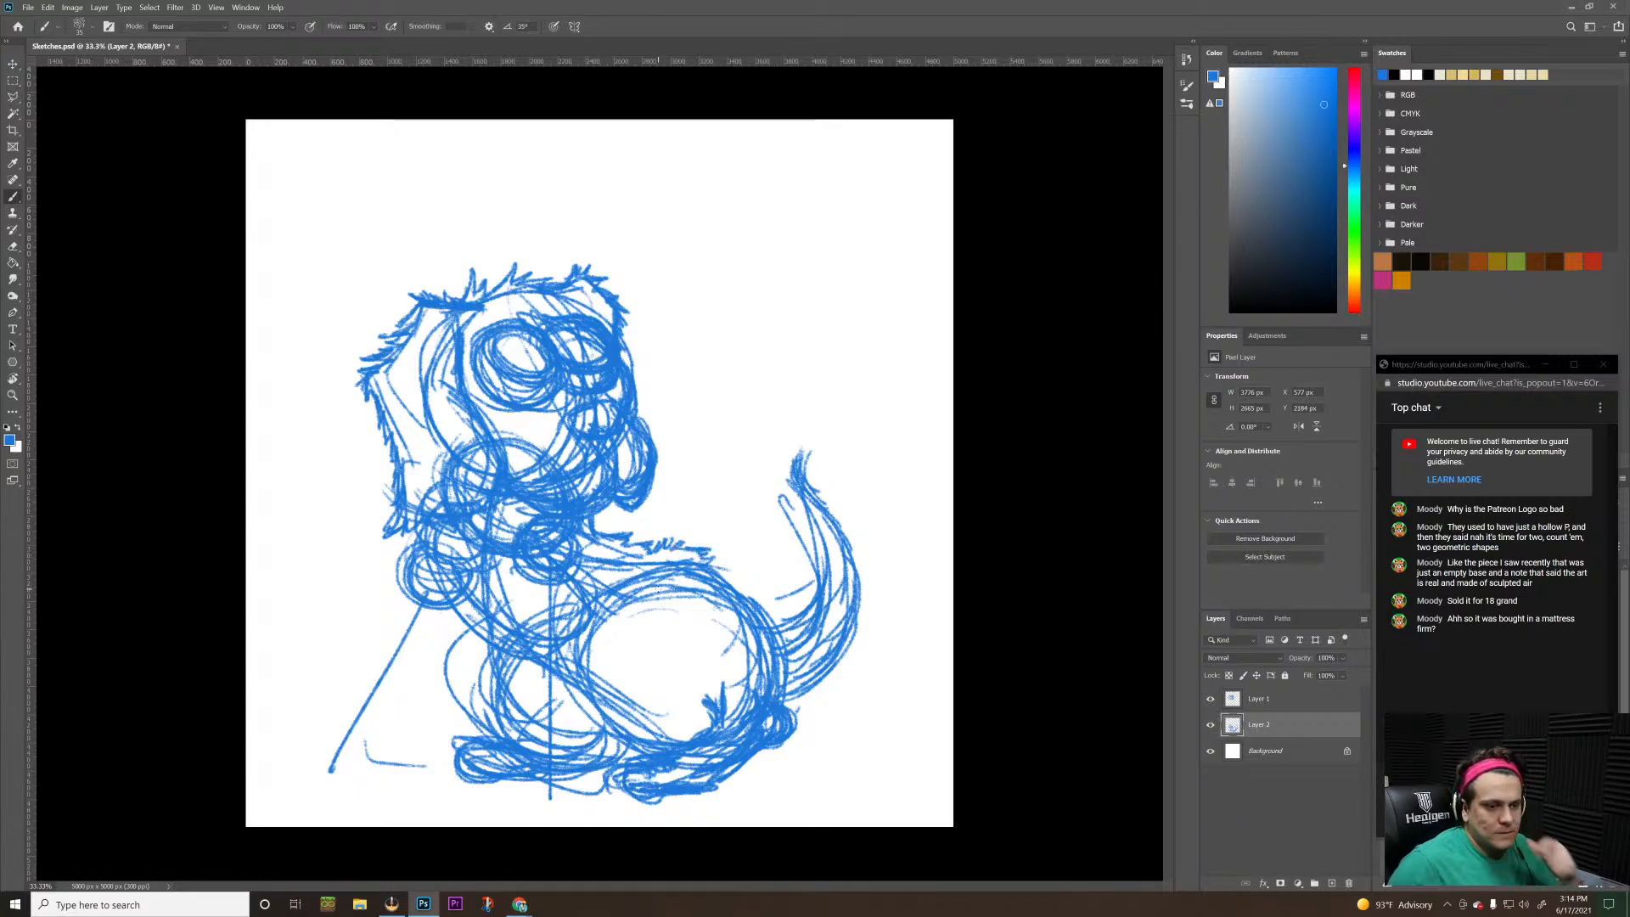
Select Layer 1 and Layer 2 together and move the whole puppy sketch higher on the canvas
{"action": "key", "text": "ctrl+t"}
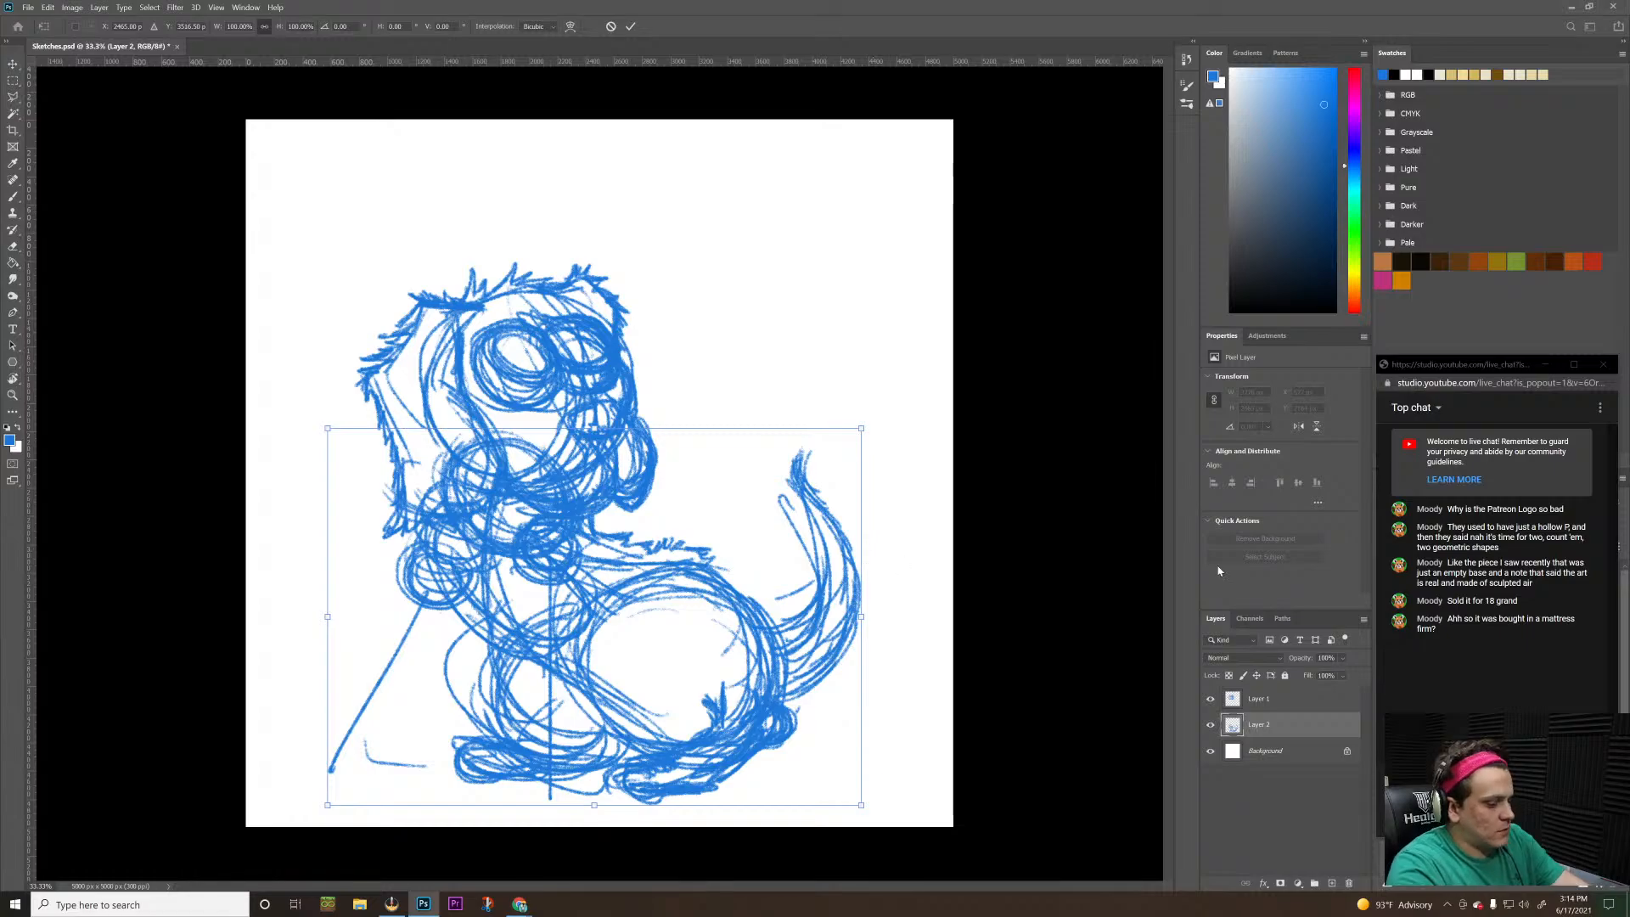
{"action": "key", "text": "Escape"}
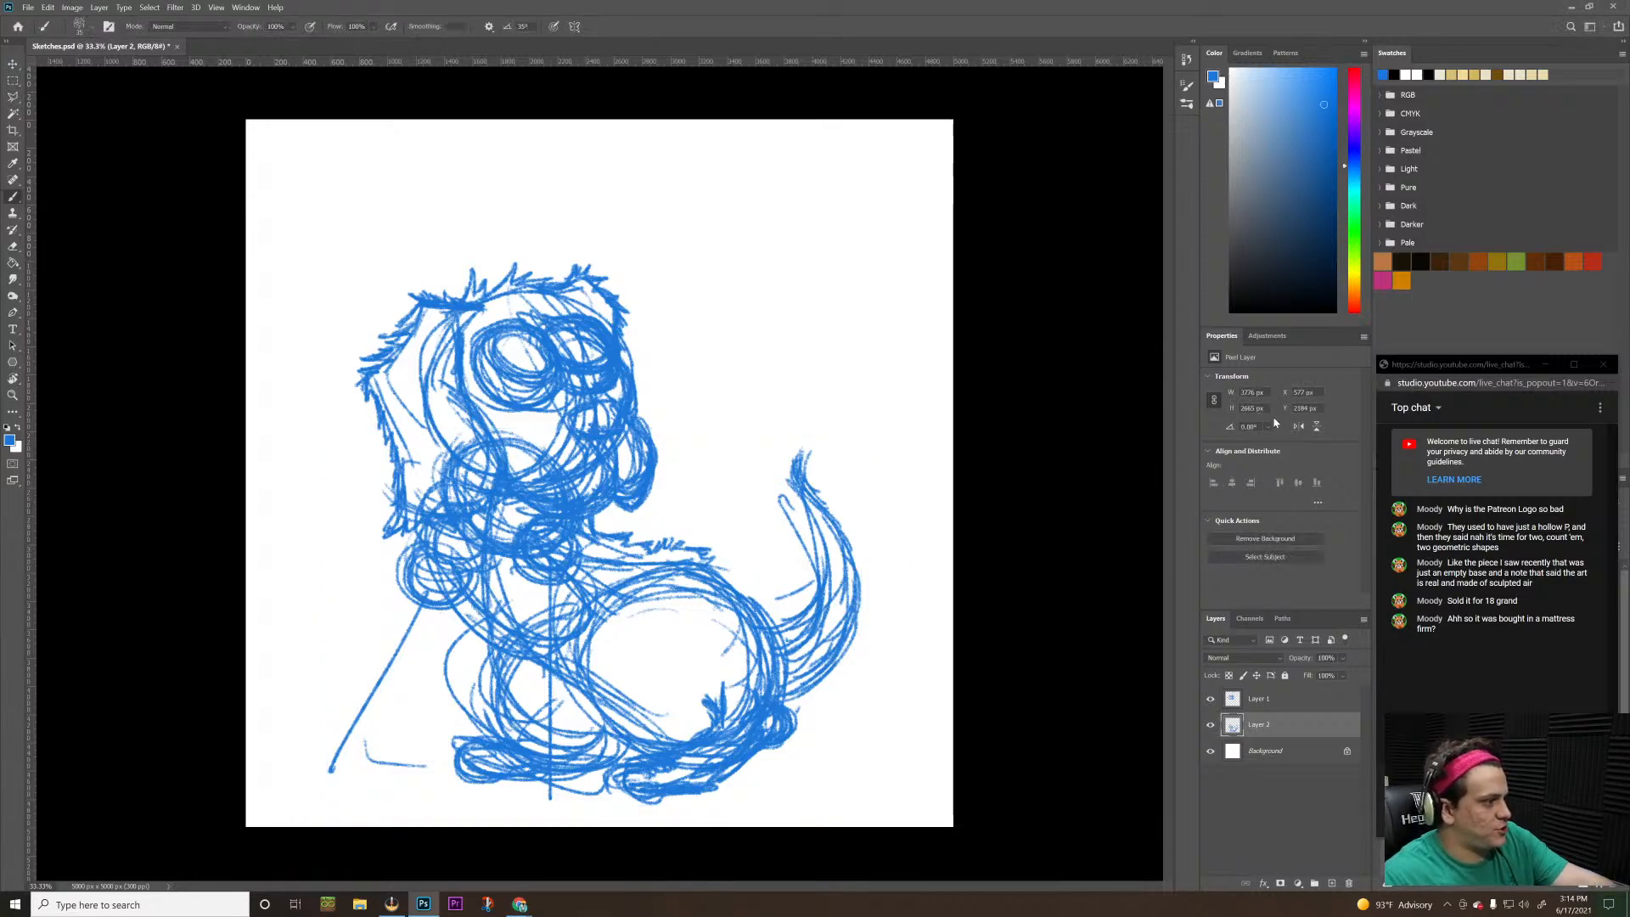
{"action": "left_click", "coordinate": [1273, 705], "text": "shift"}
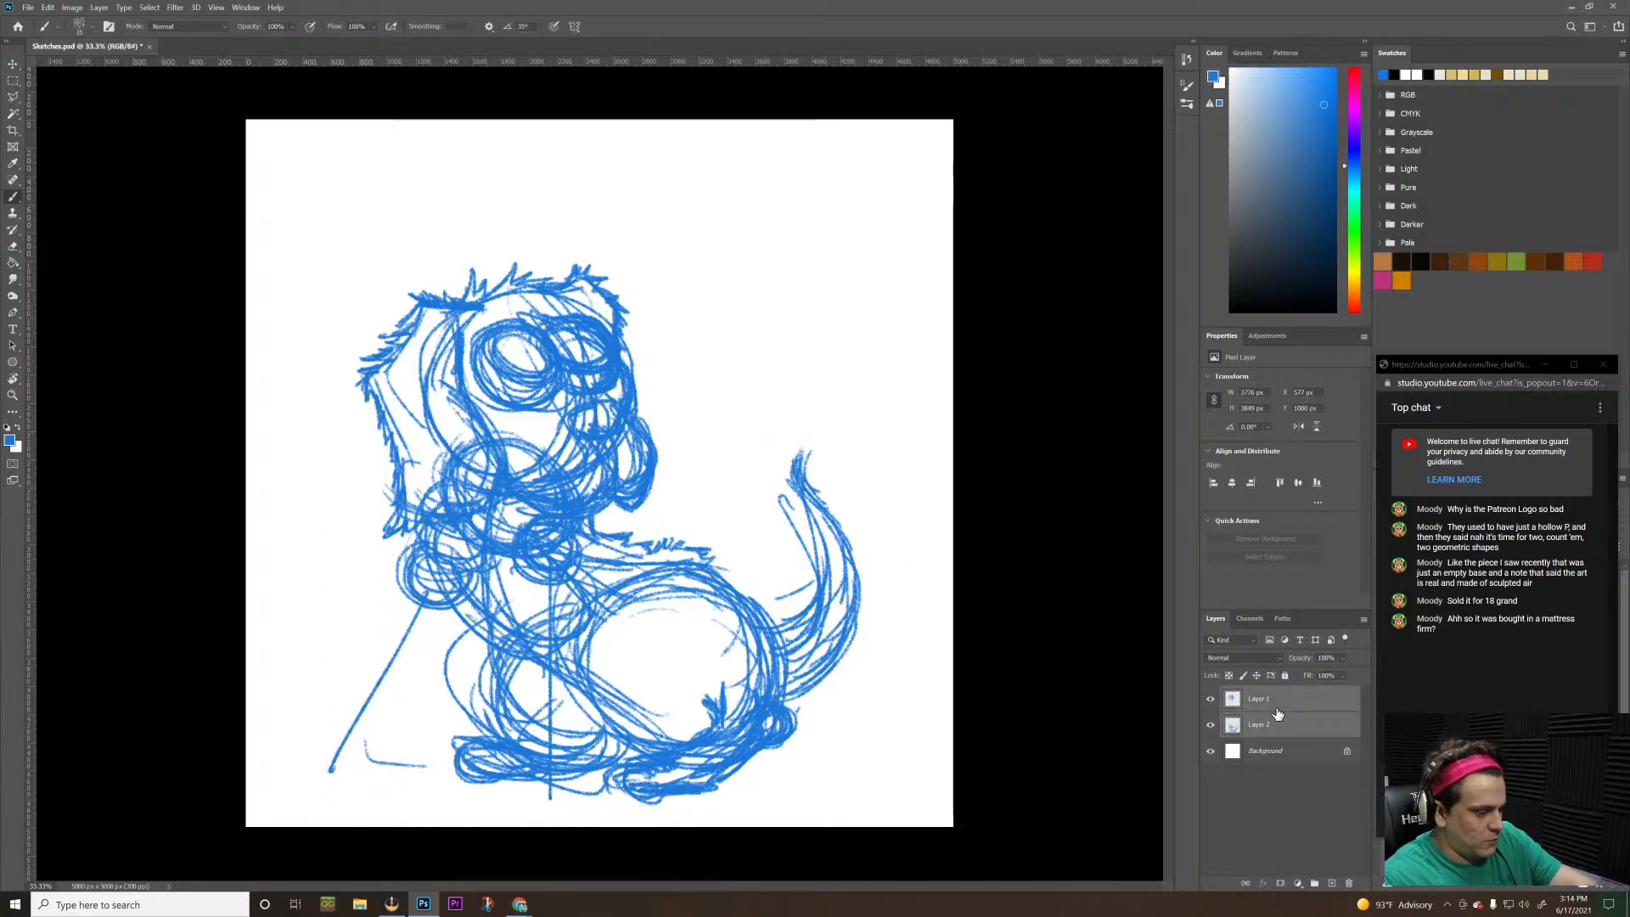
{"action": "key", "text": "ctrl+t"}
{"action": "mouse_move", "coordinate": [679, 650]}
{"action": "left_mouse_down"}
{"action": "mouse_move", "coordinate": [702, 557]}
{"action": "mouse_move", "coordinate": [692, 588]}
{"action": "mouse_move", "coordinate": [727, 589]}
{"action": "mouse_move", "coordinate": [707, 586]}
{"action": "left_mouse_up"}
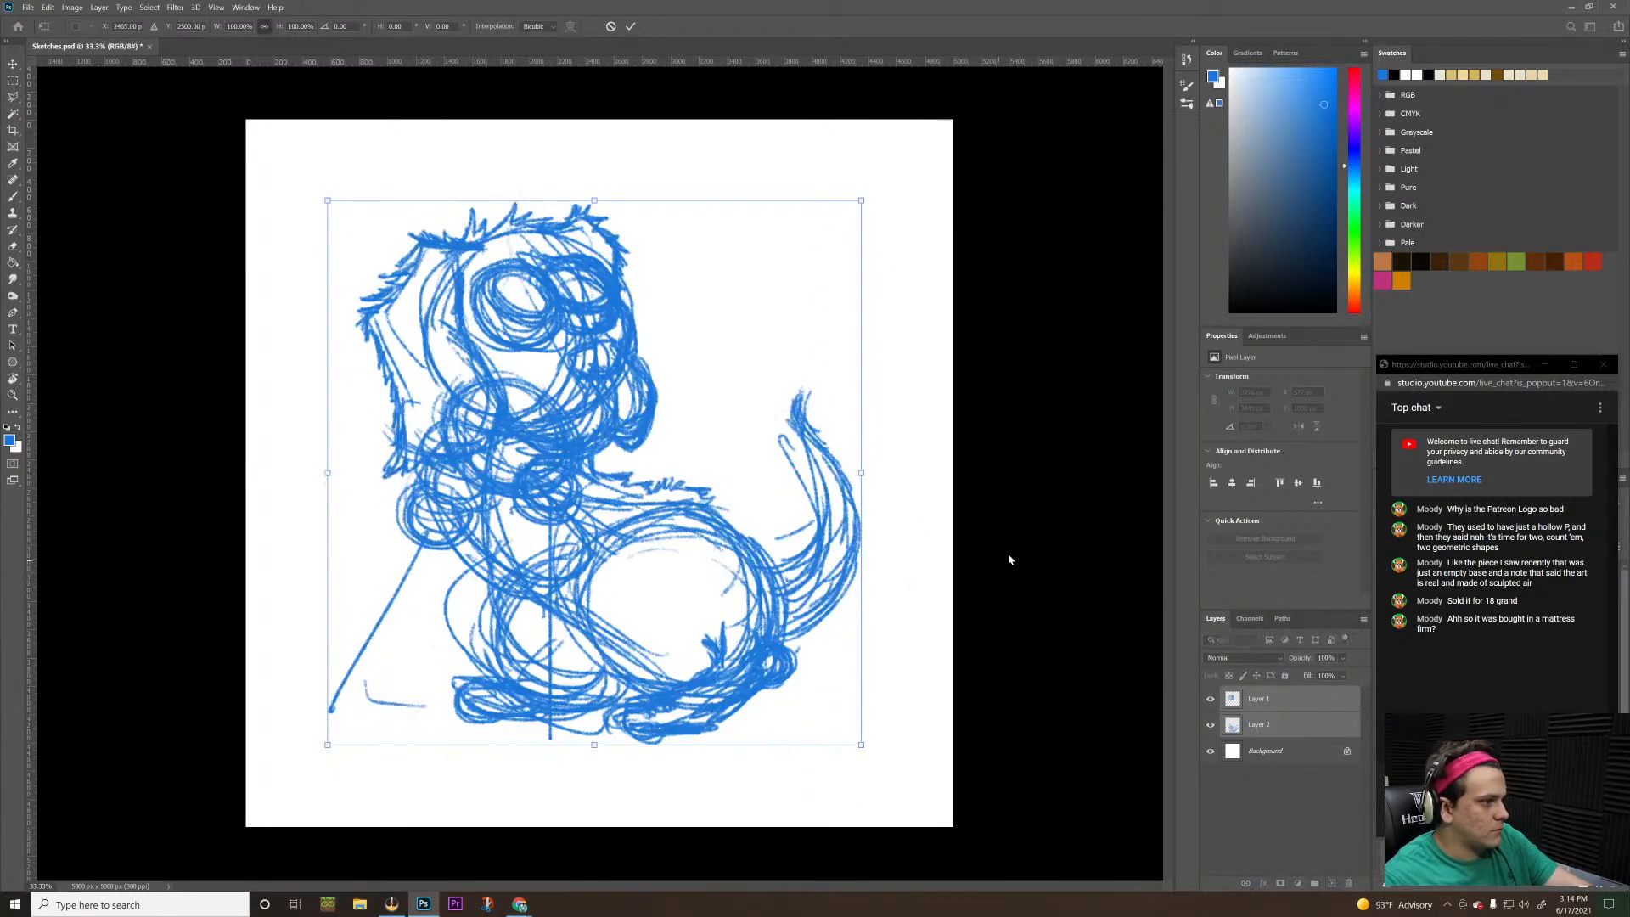
{"action": "key", "text": "Return"}
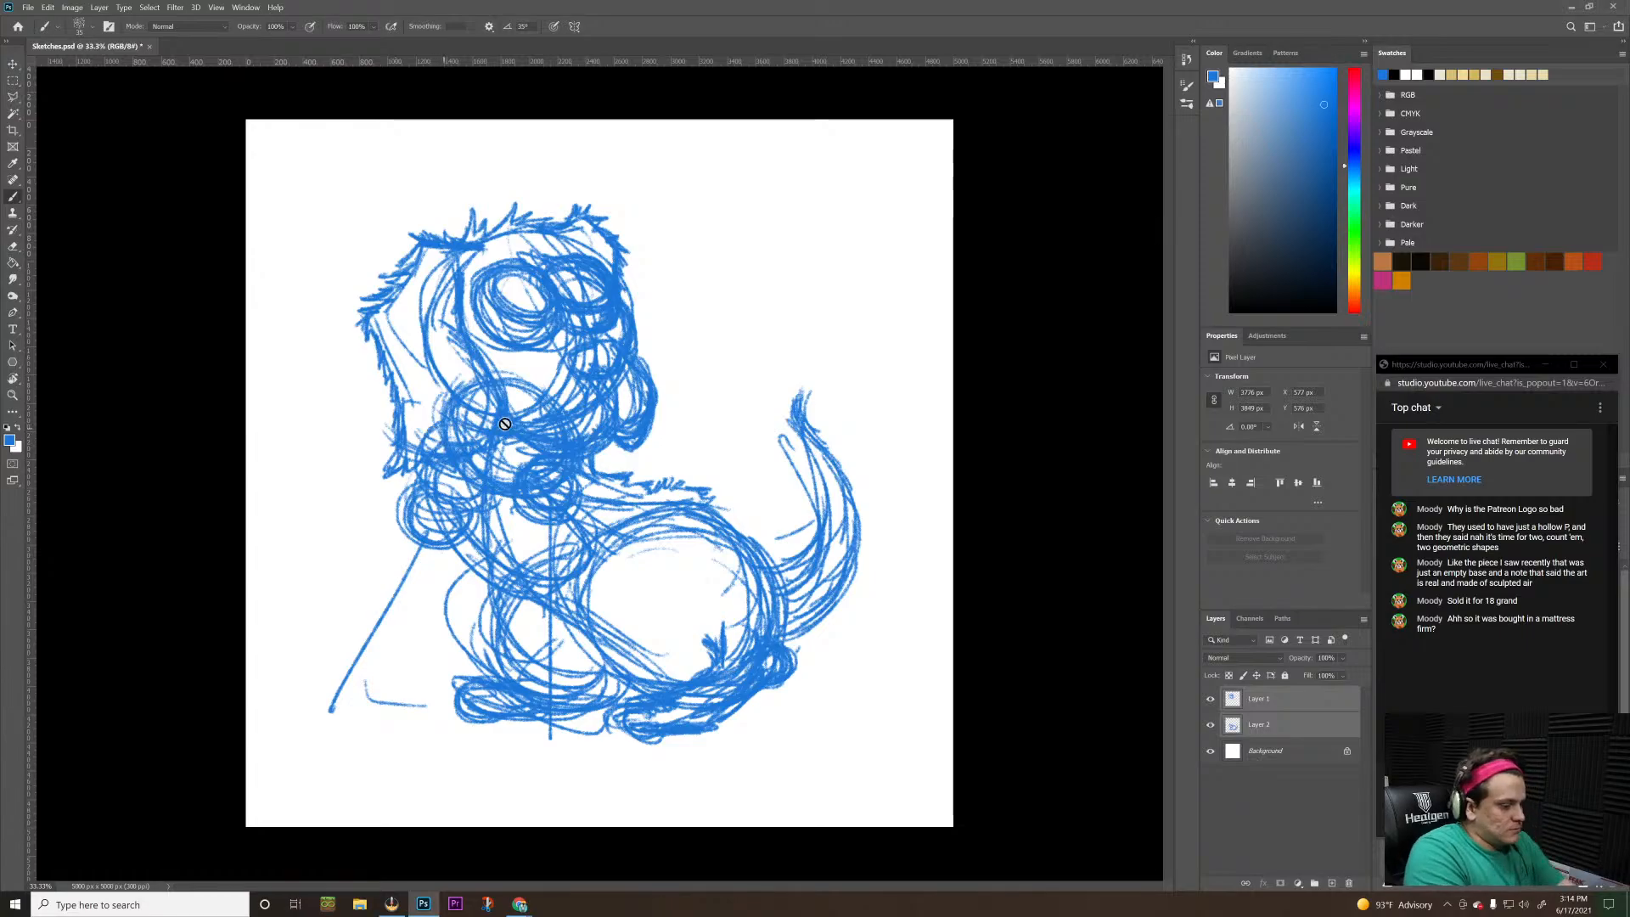
On Layer 2, erase and redraw the bulge behind the haunch, and add fur tufts along both edges of the tail
{"action": "left_click", "coordinate": [1299, 724]}
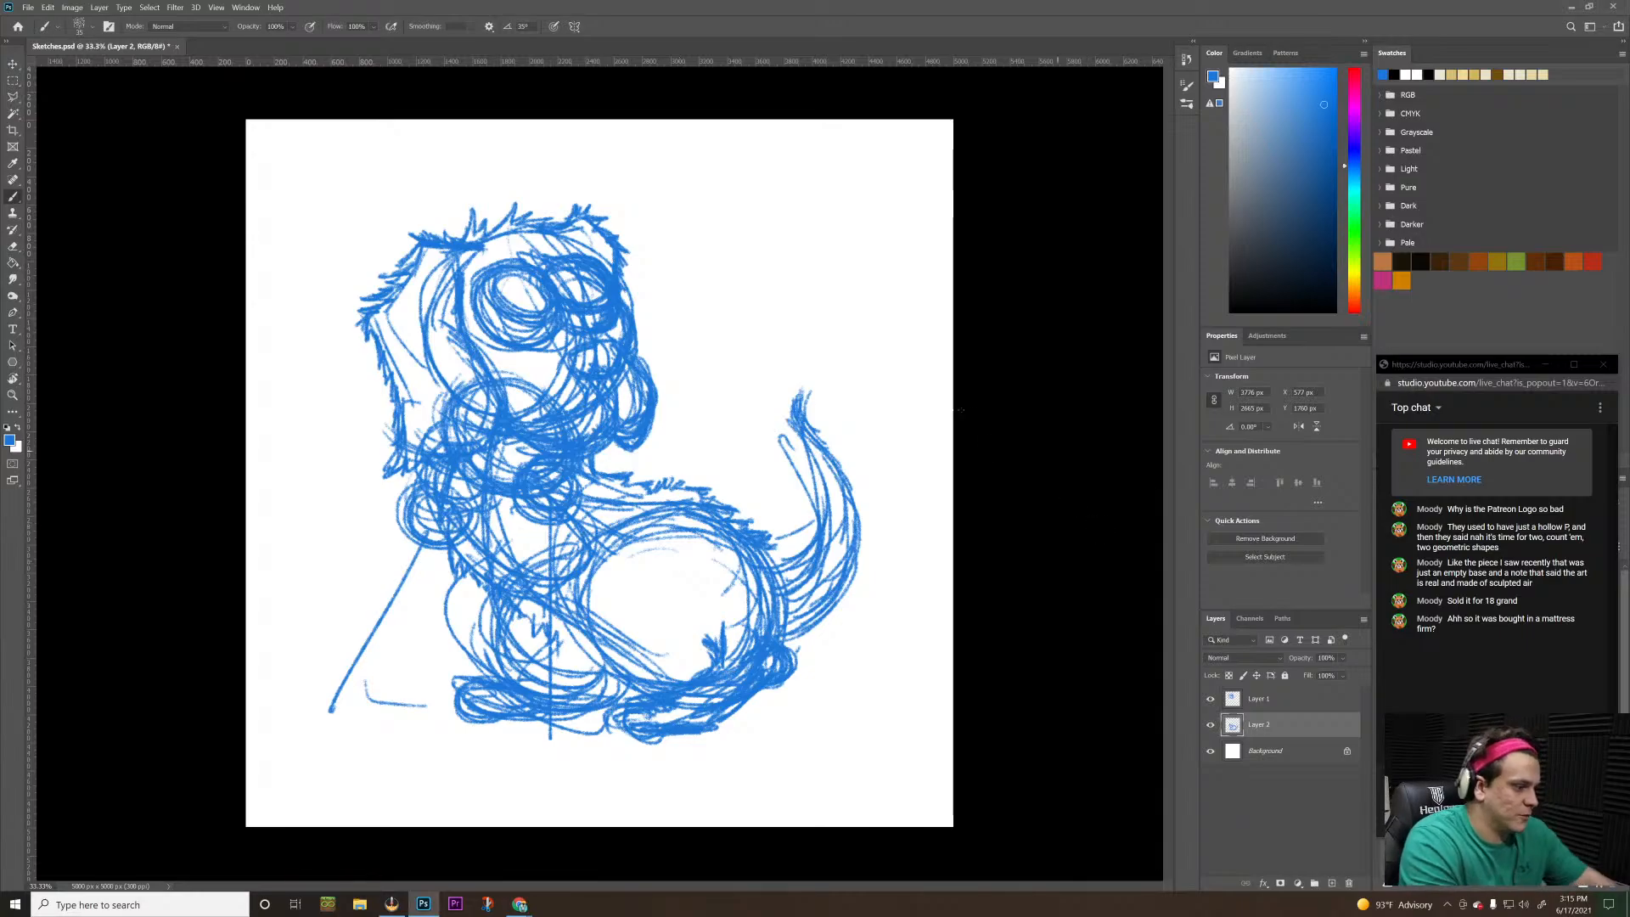
{"action": "key", "text": "e"}
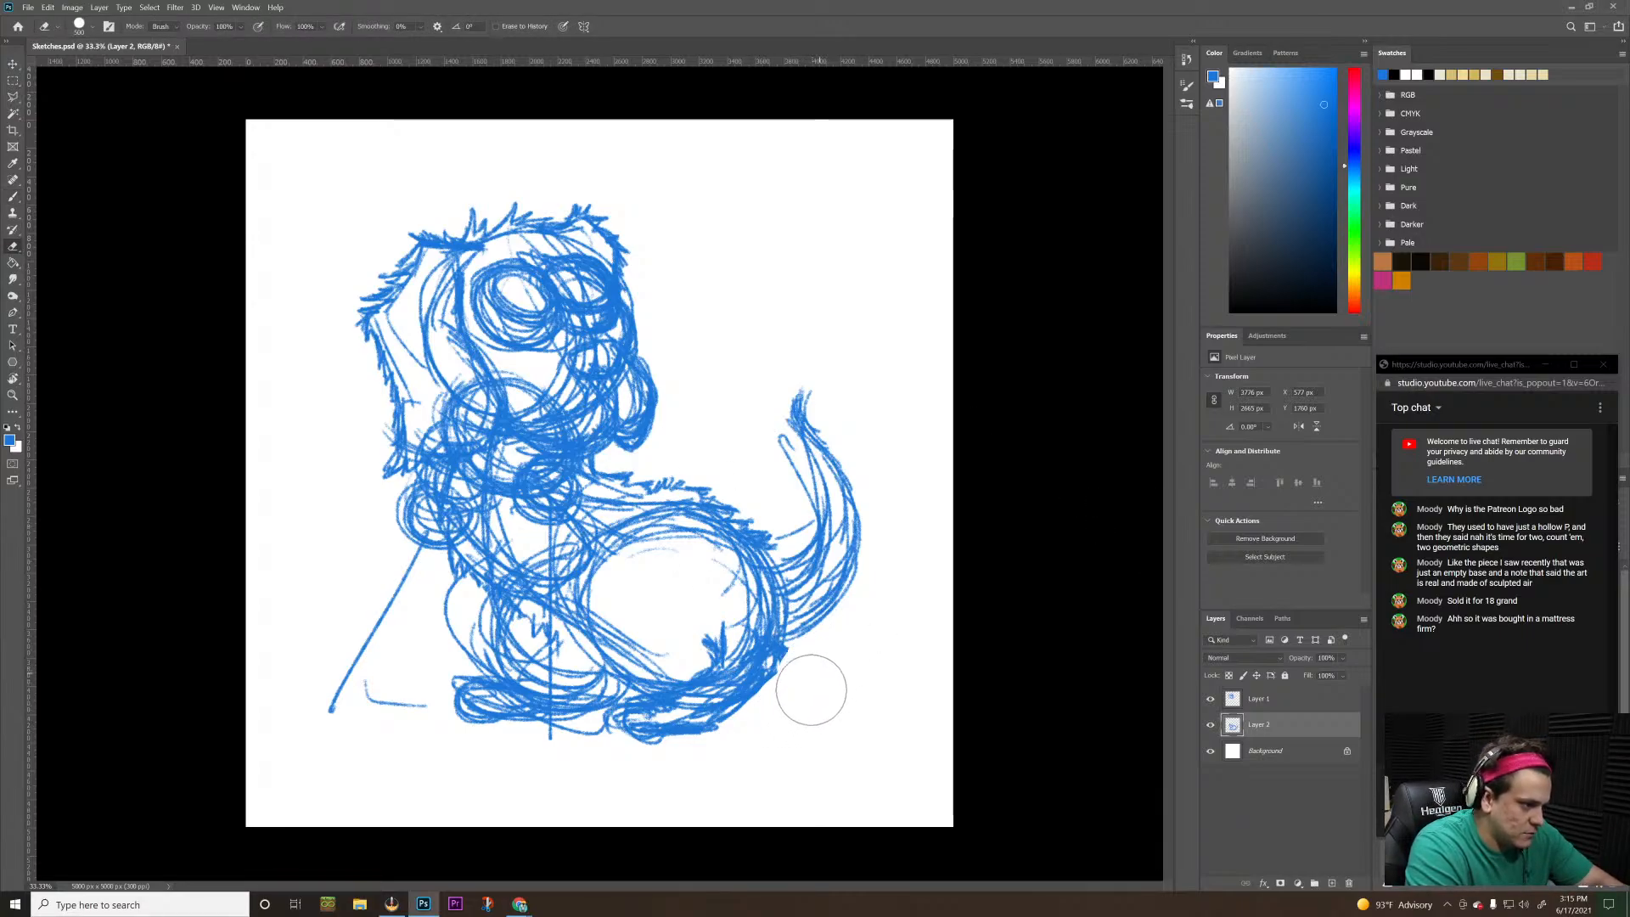
{"action": "key", "text": "b"}
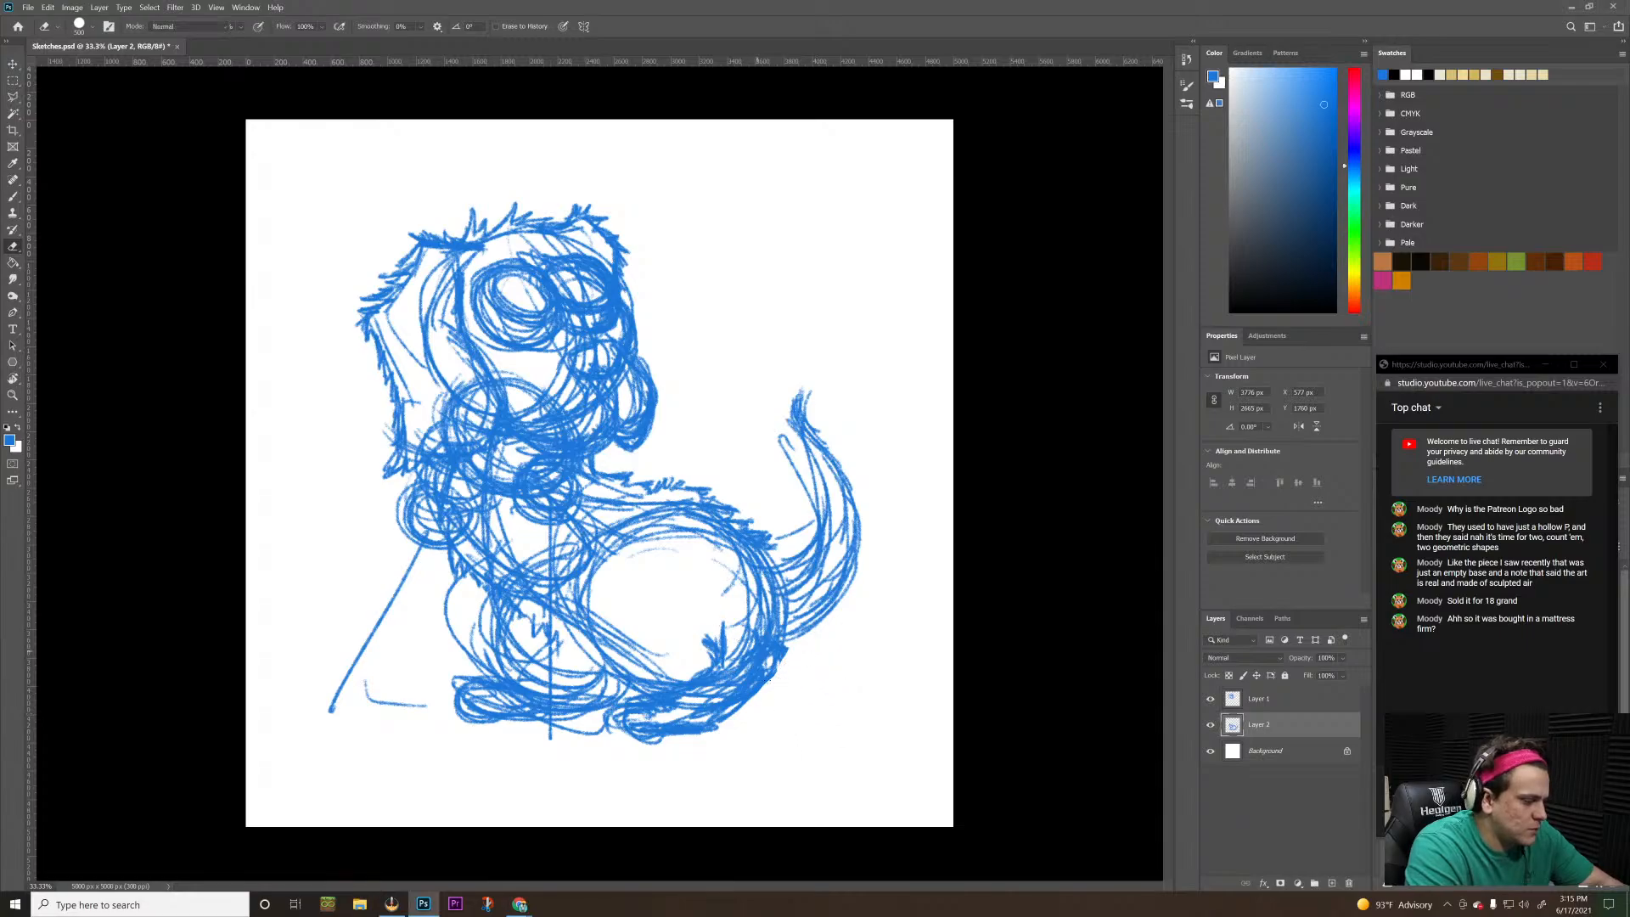
{"action": "left_click_drag", "start_coordinate": [770, 677], "coordinate": [789, 656]}
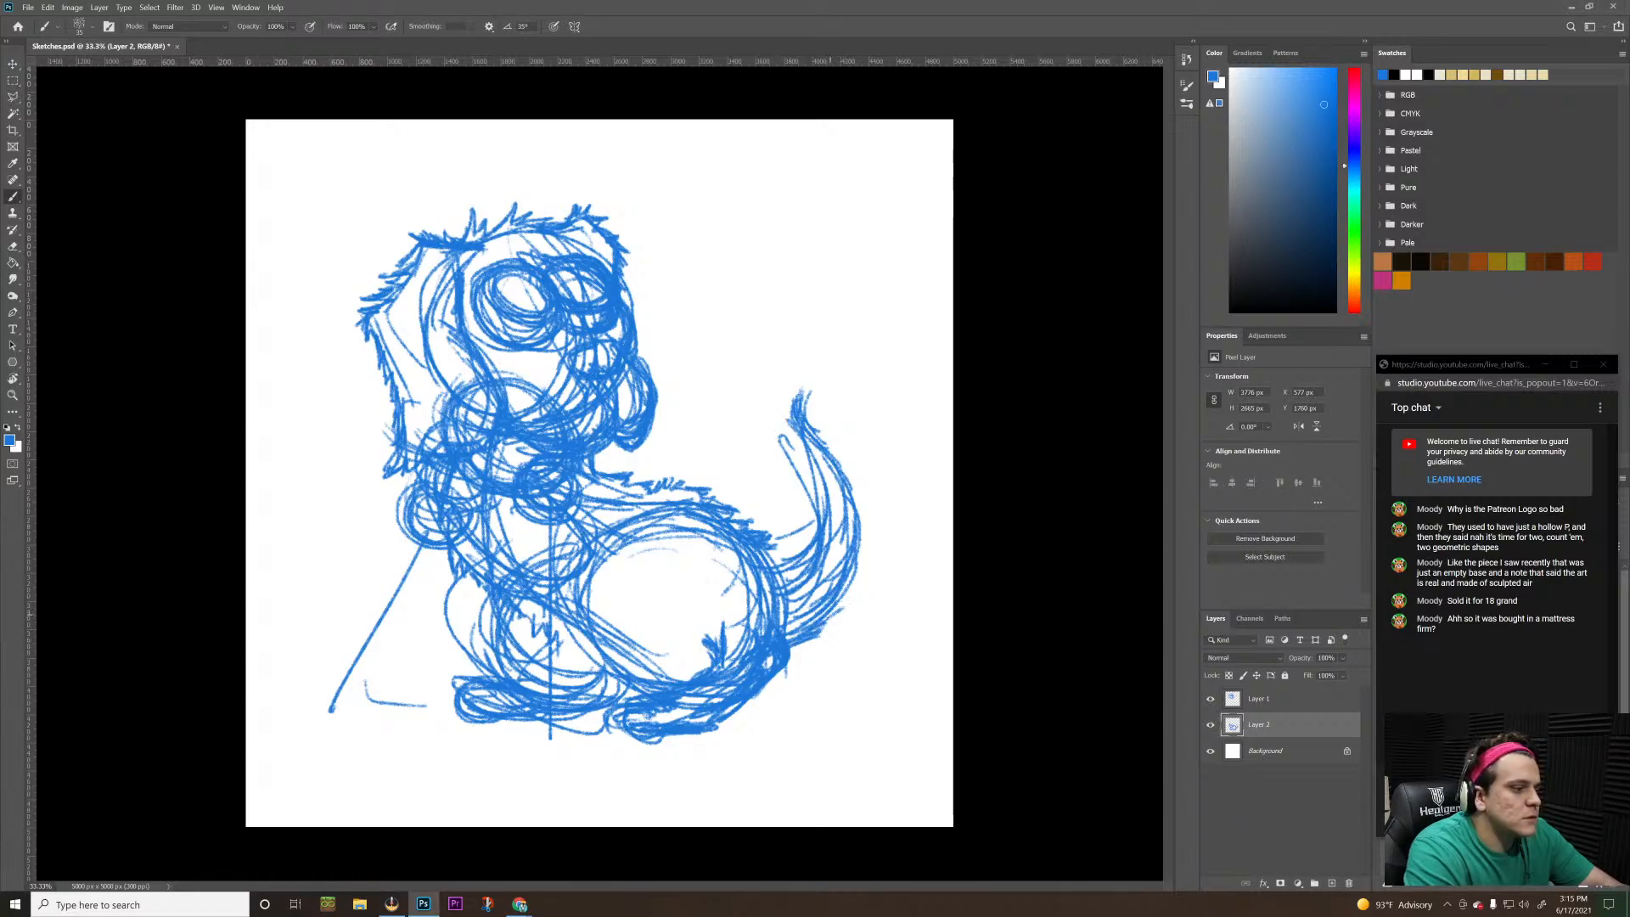
{"action": "mouse_move", "coordinate": [846, 589]}
{"action": "left_mouse_down"}
{"action": "mouse_move", "coordinate": [842, 445]}
{"action": "mouse_move", "coordinate": [866, 504]}
{"action": "mouse_move", "coordinate": [829, 430]}
{"action": "left_mouse_up"}
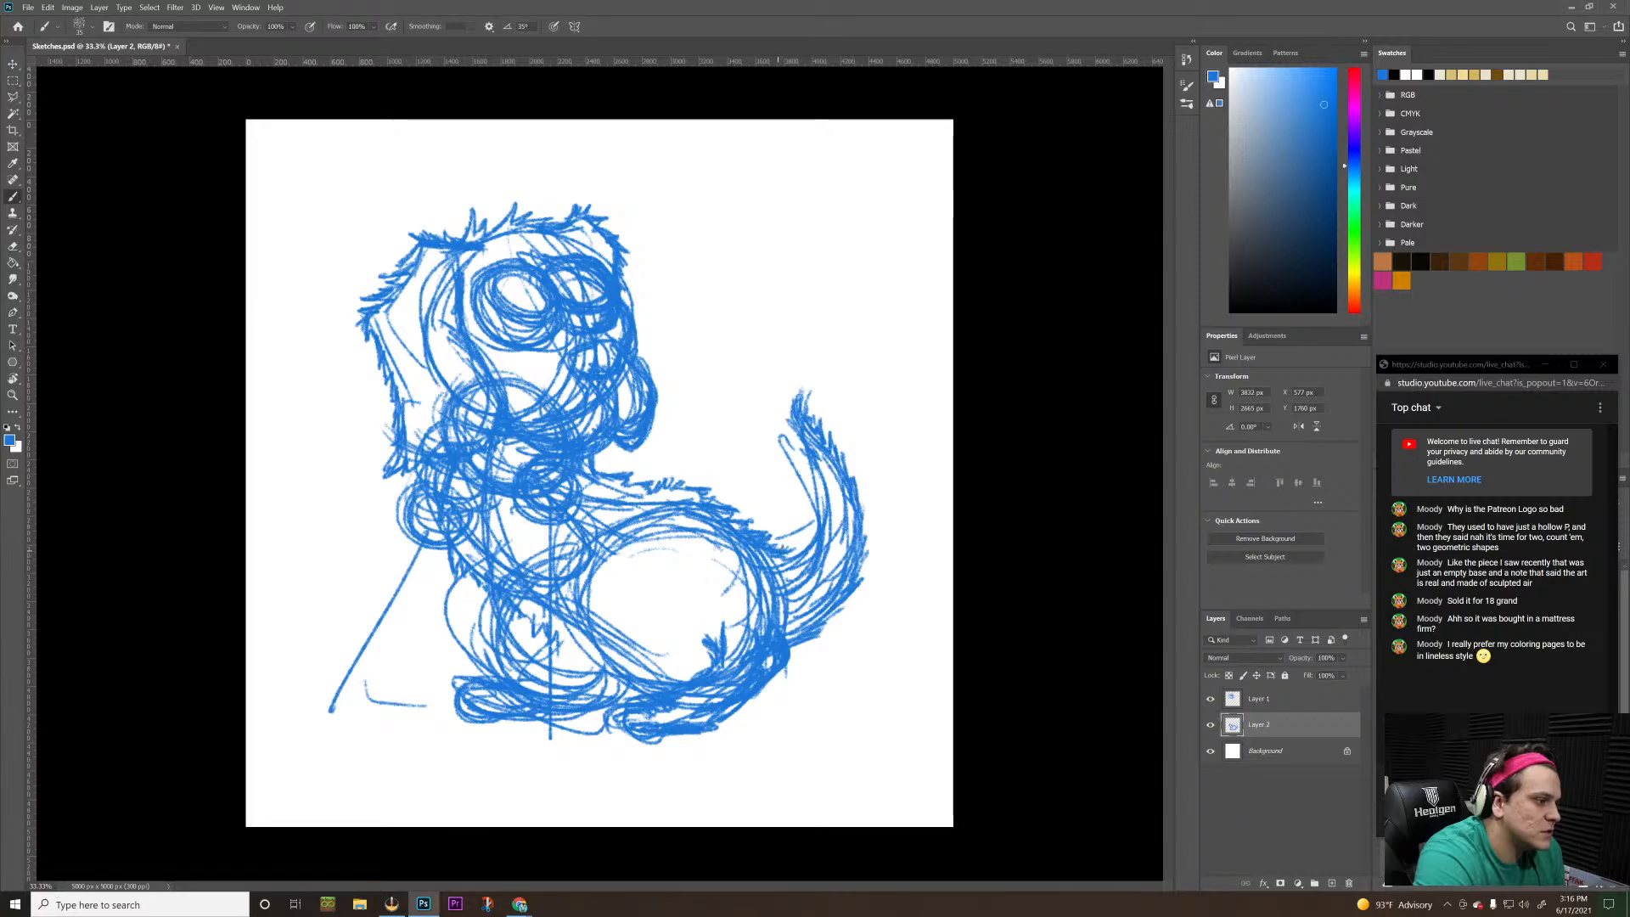
{"action": "mouse_move", "coordinate": [807, 531]}
{"action": "left_mouse_down"}
{"action": "mouse_move", "coordinate": [795, 551]}
{"action": "mouse_move", "coordinate": [820, 498]}
{"action": "mouse_move", "coordinate": [806, 460]}
{"action": "left_mouse_up"}
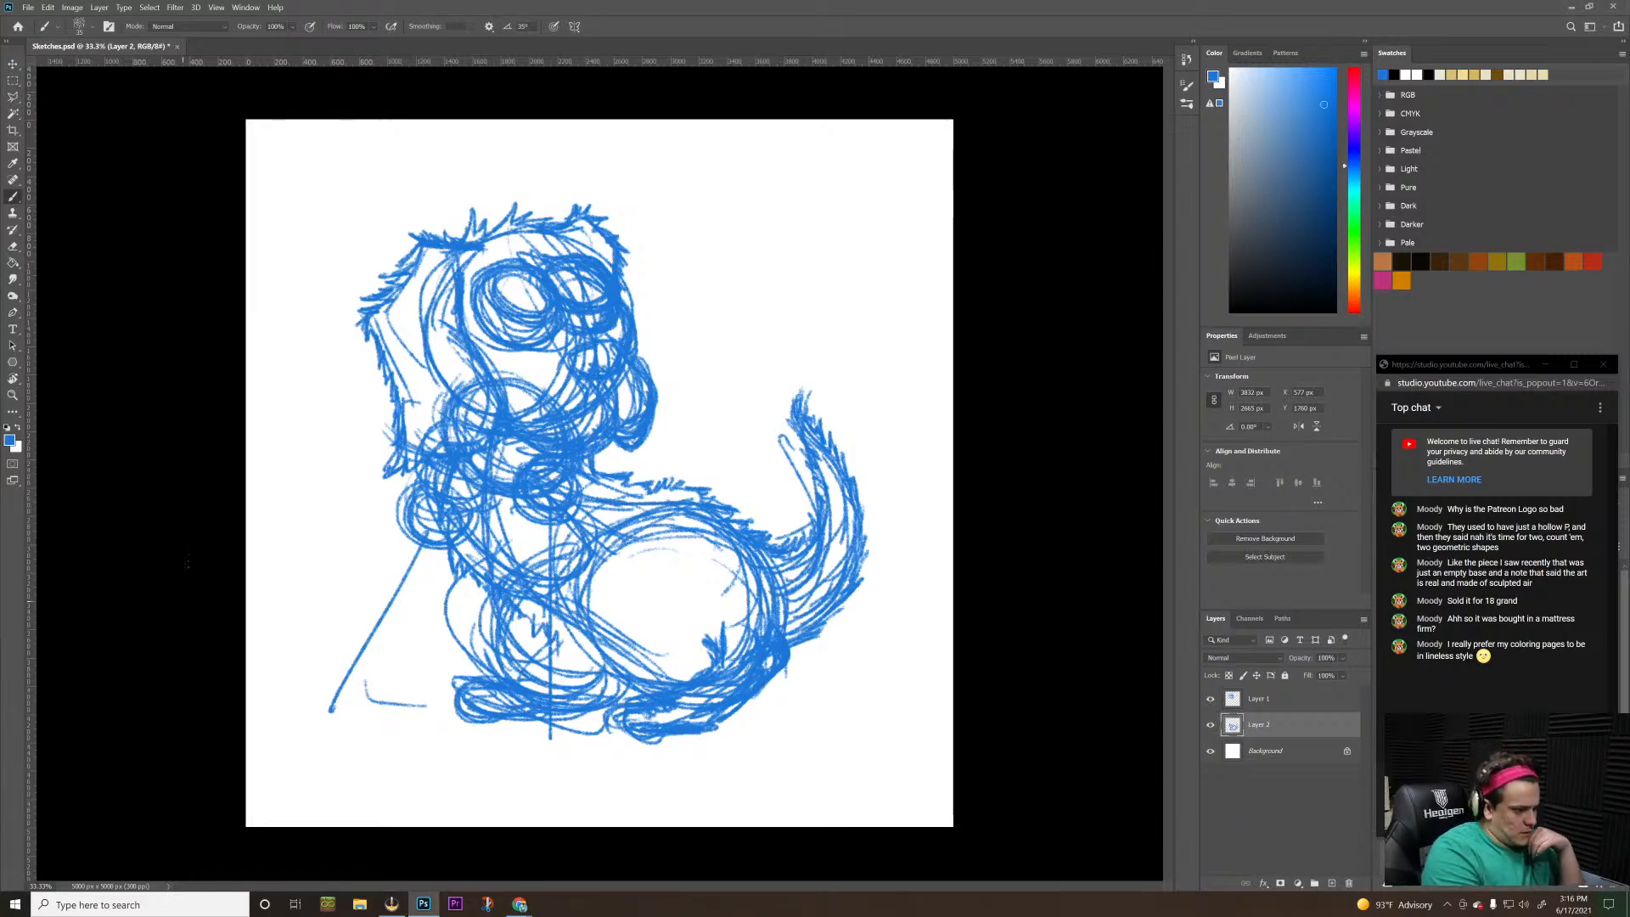
Round out the near hind paw and sketch an oval front paw at the base of the vertical leg guide
{"action": "mouse_move", "coordinate": [607, 714]}
{"action": "left_mouse_down"}
{"action": "mouse_move", "coordinate": [669, 743]}
{"action": "mouse_move", "coordinate": [600, 741]}
{"action": "mouse_move", "coordinate": [643, 698]}
{"action": "mouse_move", "coordinate": [666, 719]}
{"action": "mouse_move", "coordinate": [600, 740]}
{"action": "mouse_move", "coordinate": [709, 736]}
{"action": "mouse_move", "coordinate": [669, 745]}
{"action": "left_mouse_up"}
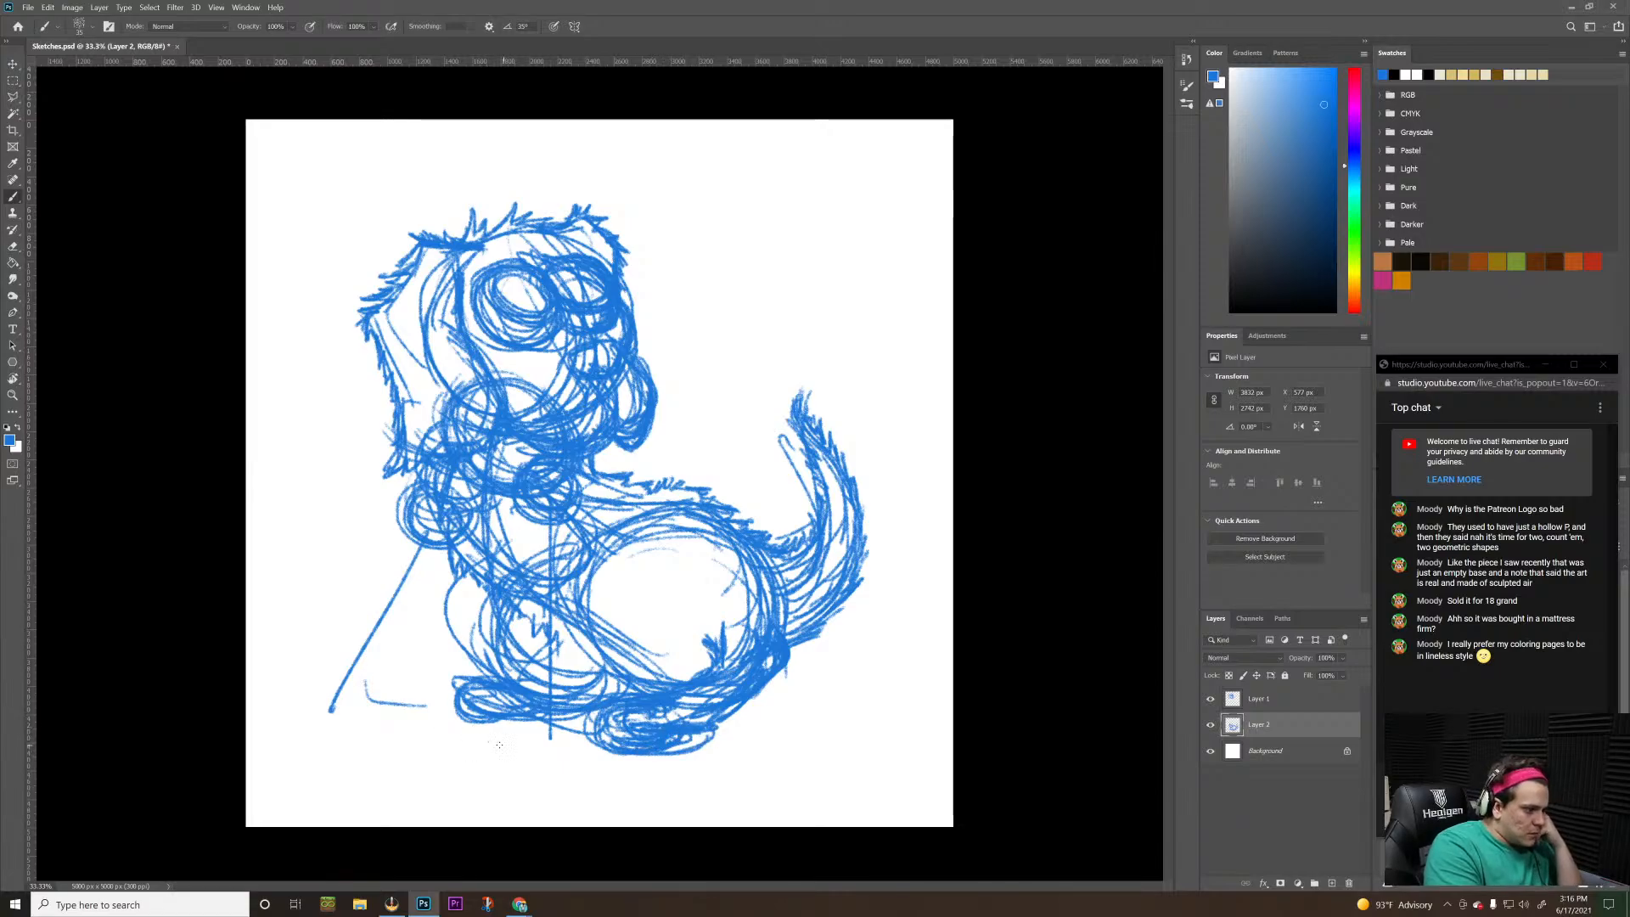
{"action": "mouse_move", "coordinate": [543, 759]}
{"action": "left_mouse_down"}
{"action": "mouse_move", "coordinate": [475, 728]}
{"action": "mouse_move", "coordinate": [585, 744]}
{"action": "left_mouse_up"}
{"action": "left_click_drag", "start_coordinate": [483, 741], "coordinate": [599, 742]}
{"action": "mouse_move", "coordinate": [504, 748]}
{"action": "left_mouse_down"}
{"action": "mouse_move", "coordinate": [578, 757]}
{"action": "mouse_move", "coordinate": [598, 722]}
{"action": "left_mouse_up"}
{"action": "left_click_drag", "start_coordinate": [555, 764], "coordinate": [599, 747]}
Sketch a large rounded paw at the end of the slanting guide and outline the outstretched foreleg up to the shoulder
{"action": "mouse_move", "coordinate": [331, 692]}
{"action": "left_mouse_down"}
{"action": "mouse_move", "coordinate": [323, 730]}
{"action": "mouse_move", "coordinate": [323, 681]}
{"action": "mouse_move", "coordinate": [338, 732]}
{"action": "mouse_move", "coordinate": [371, 711]}
{"action": "mouse_move", "coordinate": [290, 721]}
{"action": "mouse_move", "coordinate": [382, 720]}
{"action": "left_mouse_up"}
{"action": "mouse_move", "coordinate": [406, 651]}
{"action": "left_mouse_down"}
{"action": "mouse_move", "coordinate": [388, 711]}
{"action": "mouse_move", "coordinate": [265, 713]}
{"action": "mouse_move", "coordinate": [295, 731]}
{"action": "left_mouse_up"}
{"action": "mouse_move", "coordinate": [253, 681]}
{"action": "left_mouse_down"}
{"action": "mouse_move", "coordinate": [331, 676]}
{"action": "mouse_move", "coordinate": [322, 659]}
{"action": "mouse_move", "coordinate": [362, 614]}
{"action": "mouse_move", "coordinate": [353, 596]}
{"action": "mouse_move", "coordinate": [389, 563]}
{"action": "left_mouse_up"}
{"action": "mouse_move", "coordinate": [339, 623]}
{"action": "left_mouse_down"}
{"action": "mouse_move", "coordinate": [401, 521]}
{"action": "mouse_move", "coordinate": [387, 526]}
{"action": "left_mouse_up"}
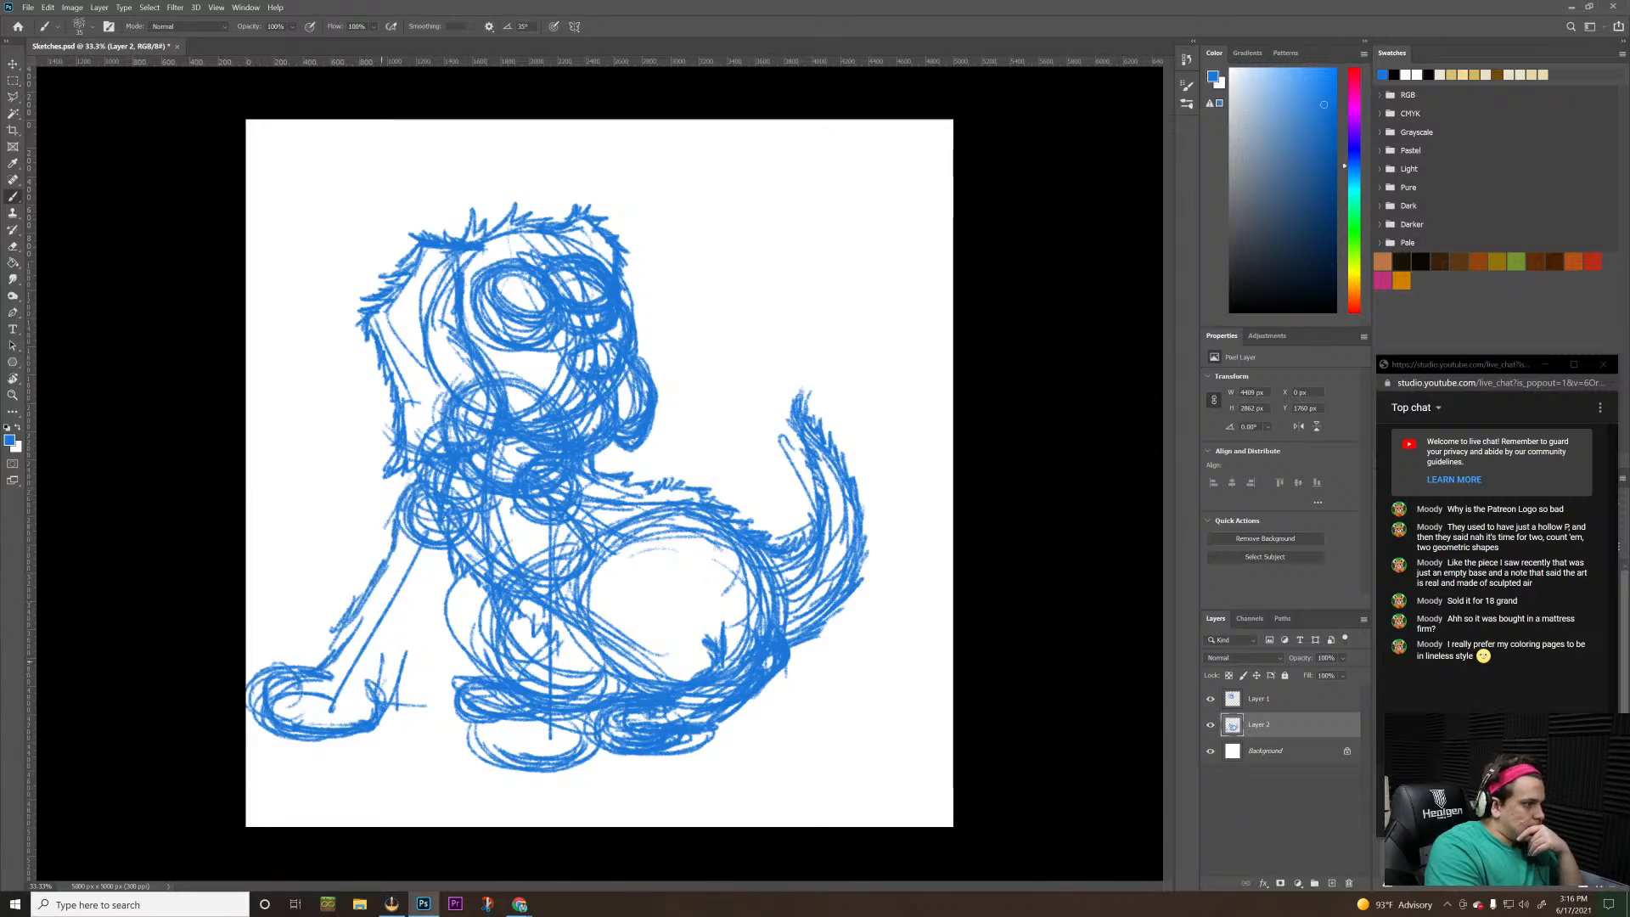
{"action": "left_click_drag", "start_coordinate": [395, 669], "coordinate": [446, 566]}
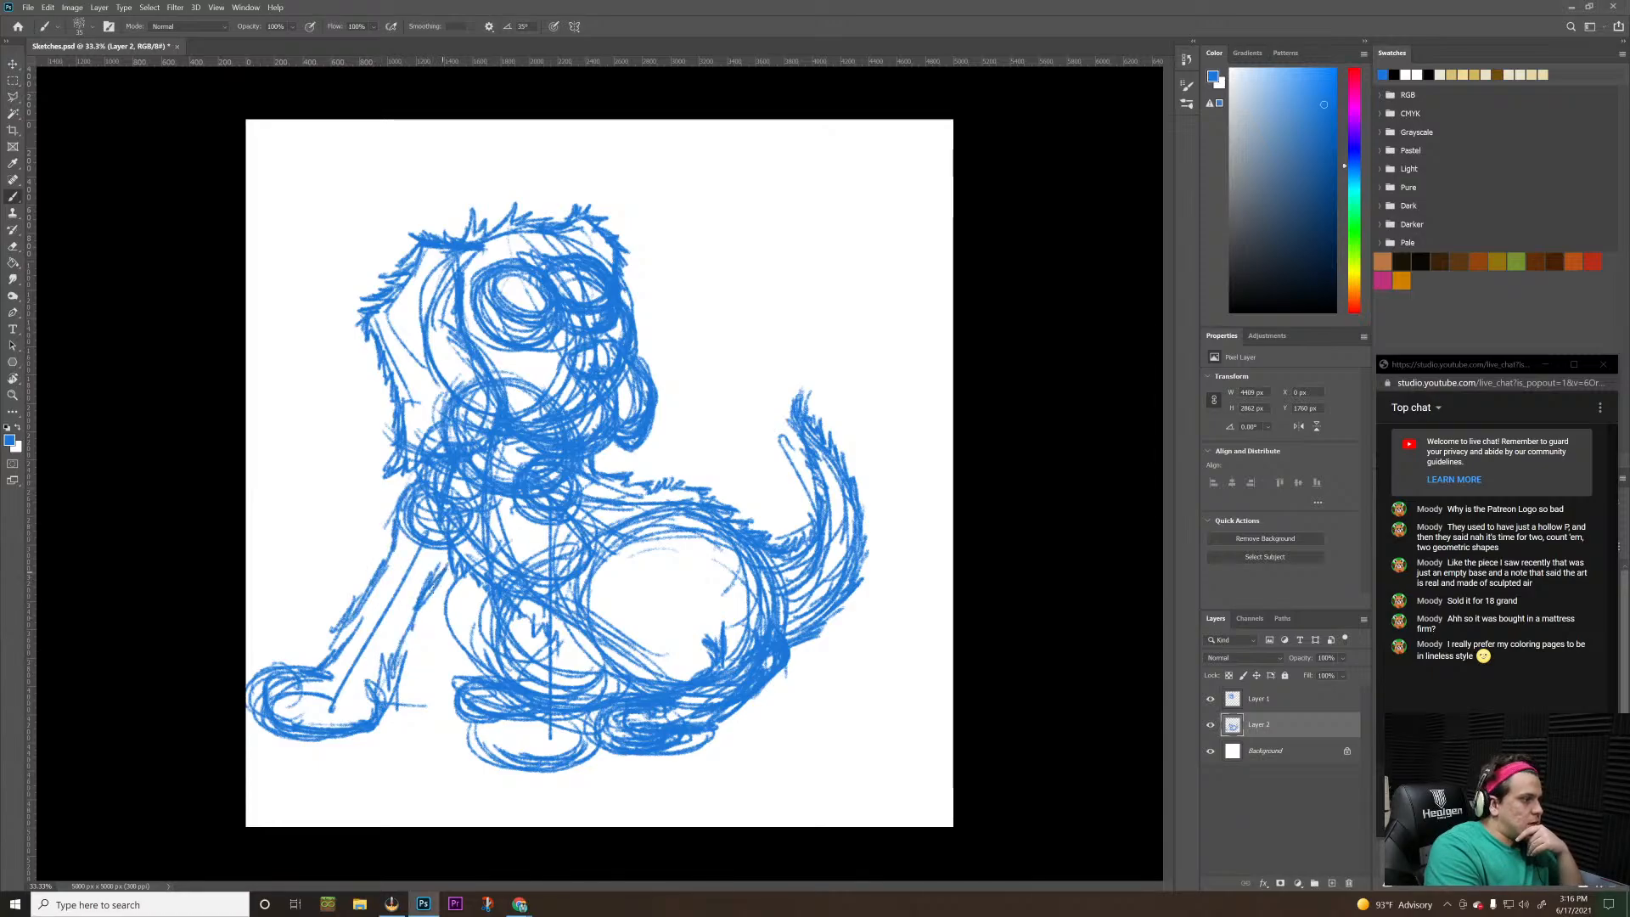
{"action": "left_click_drag", "start_coordinate": [390, 670], "coordinate": [409, 615]}
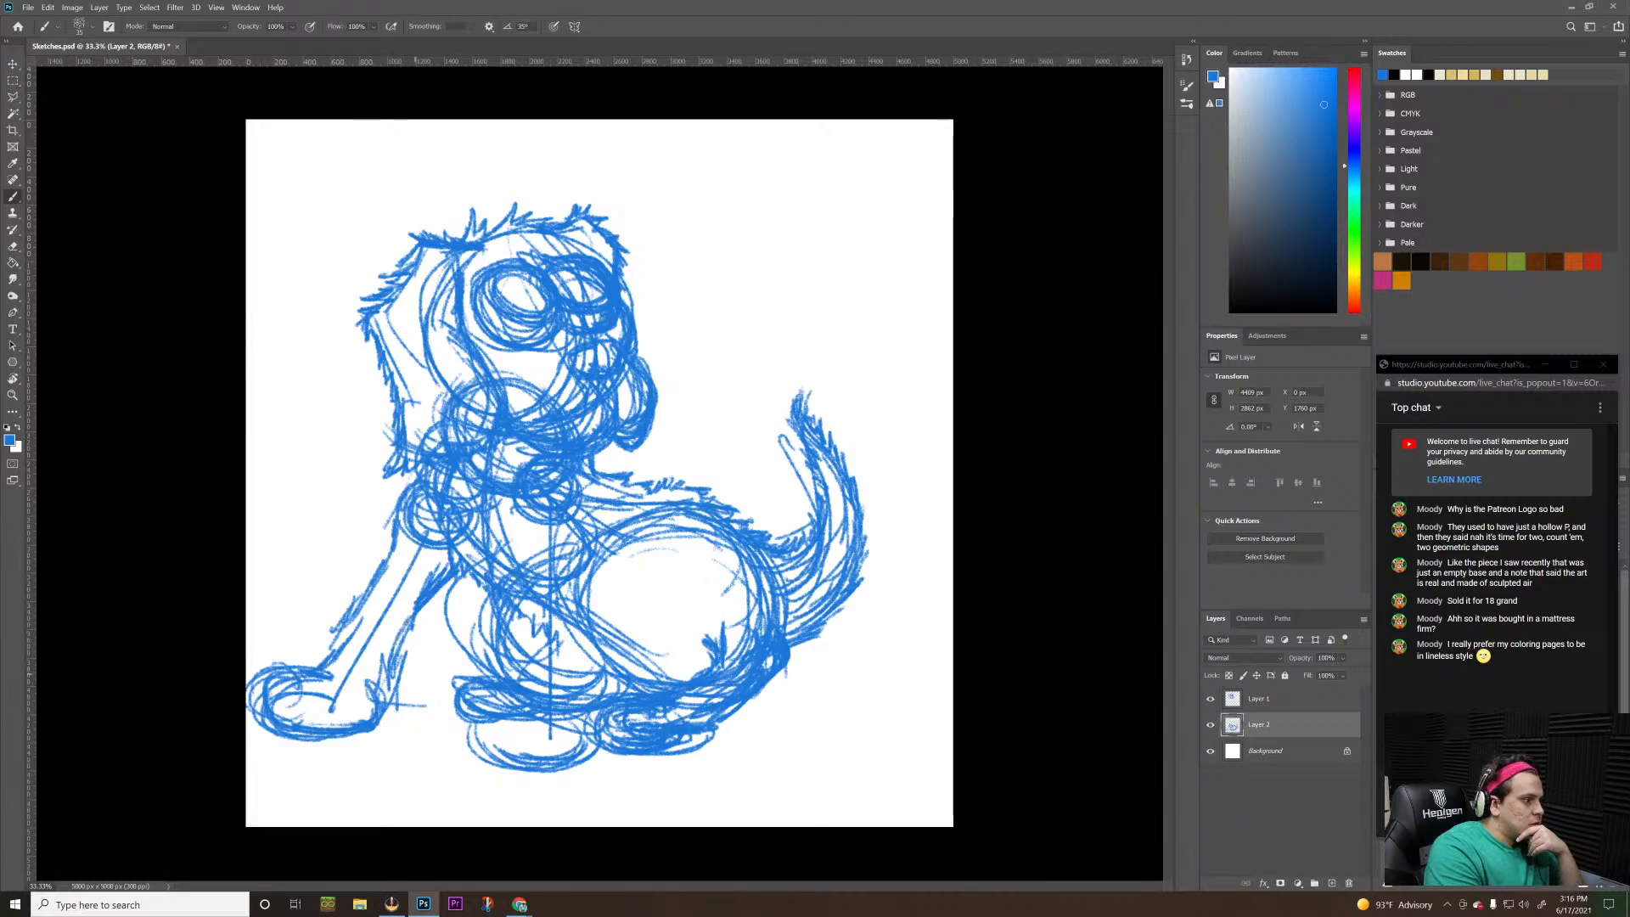
{"action": "left_click_drag", "start_coordinate": [382, 700], "coordinate": [412, 611]}
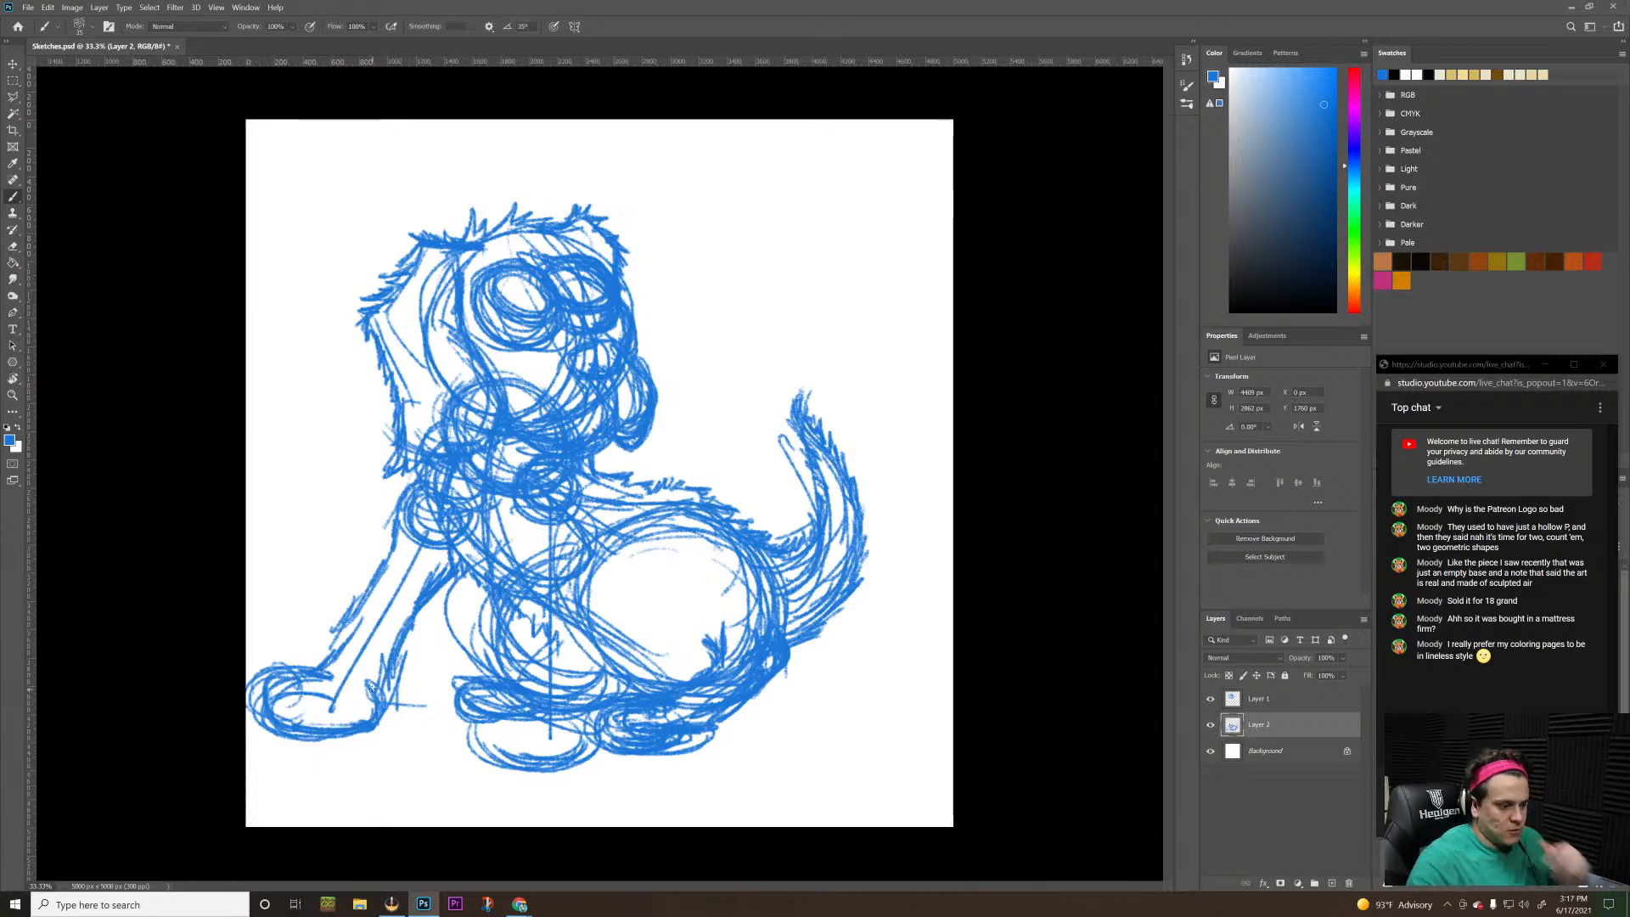
On Layer 2, lasso the outstretched foreleg with its paw and shift it inward toward the body
{"action": "key", "text": "l"}
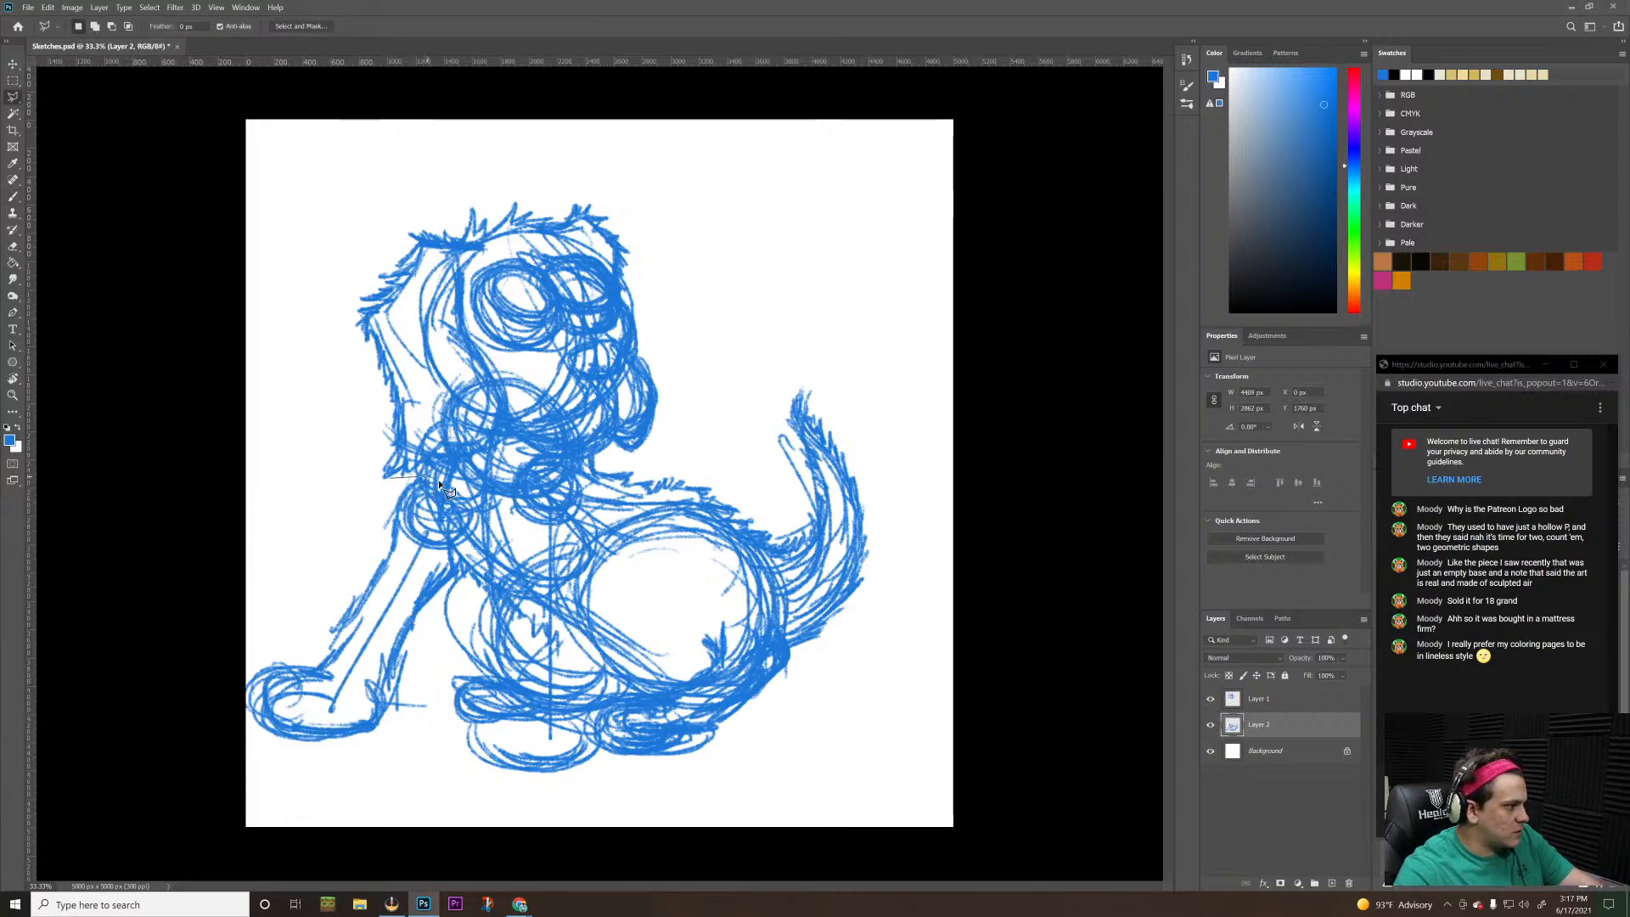
{"action": "mouse_move", "coordinate": [438, 482]}
{"action": "left_mouse_down"}
{"action": "mouse_move", "coordinate": [471, 526]}
{"action": "mouse_move", "coordinate": [485, 524]}
{"action": "mouse_move", "coordinate": [412, 641]}
{"action": "mouse_move", "coordinate": [414, 685]}
{"action": "mouse_move", "coordinate": [372, 755]}
{"action": "mouse_move", "coordinate": [298, 767]}
{"action": "mouse_move", "coordinate": [231, 750]}
{"action": "mouse_move", "coordinate": [224, 670]}
{"action": "mouse_move", "coordinate": [265, 623]}
{"action": "mouse_move", "coordinate": [316, 615]}
{"action": "mouse_move", "coordinate": [393, 484]}
{"action": "left_mouse_up"}
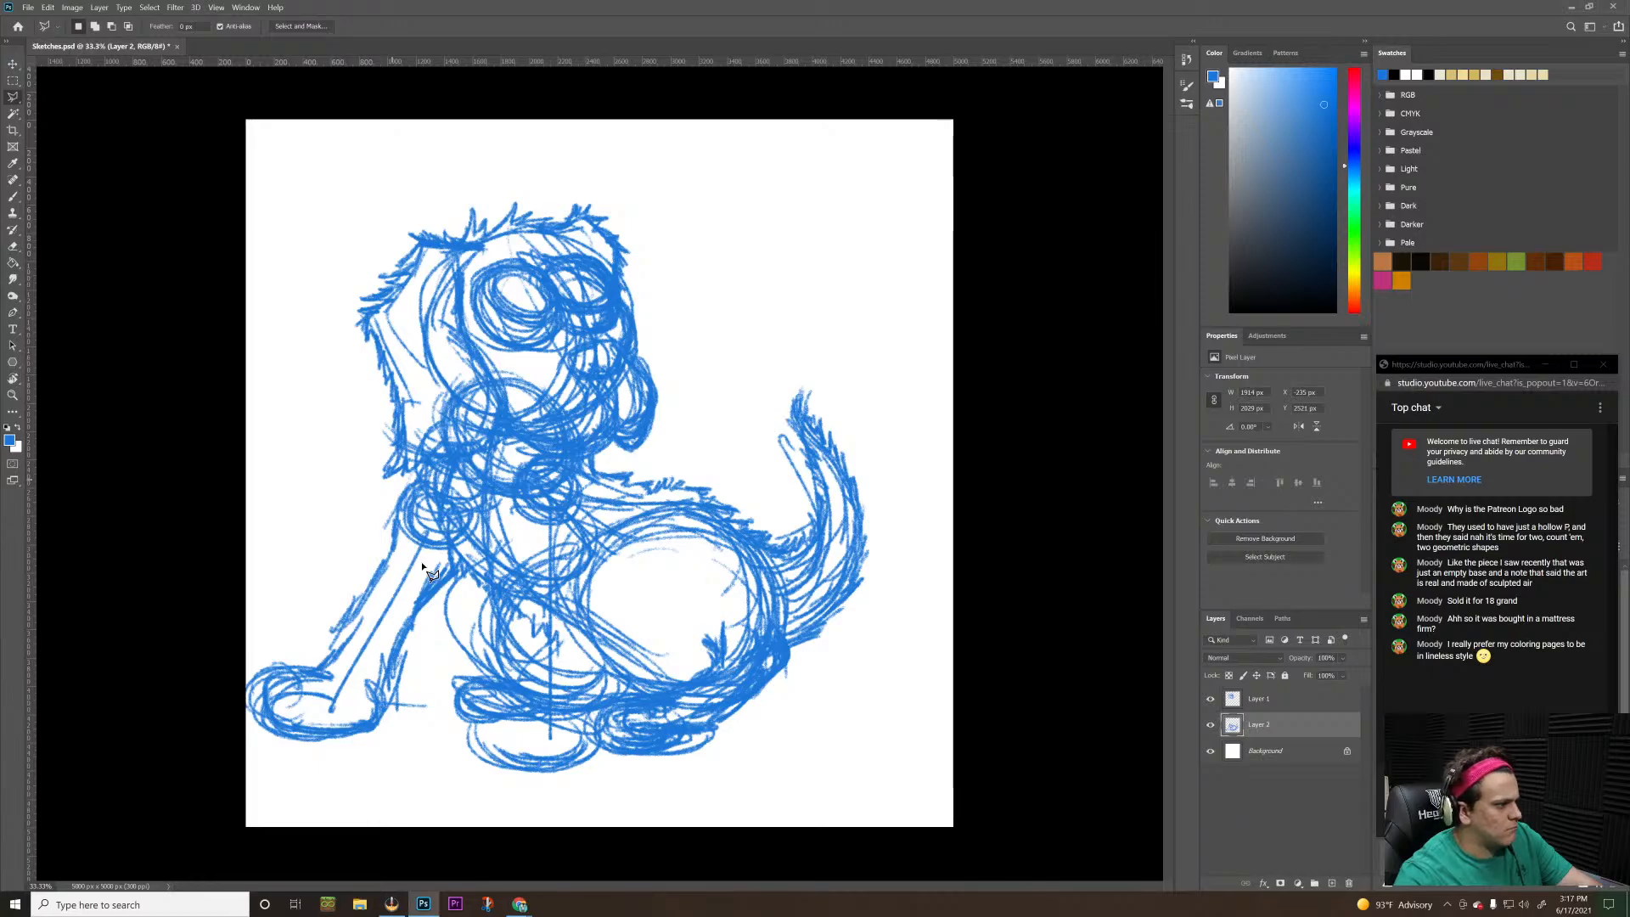
{"action": "left_click_drag", "start_coordinate": [417, 554], "coordinate": [420, 568]}
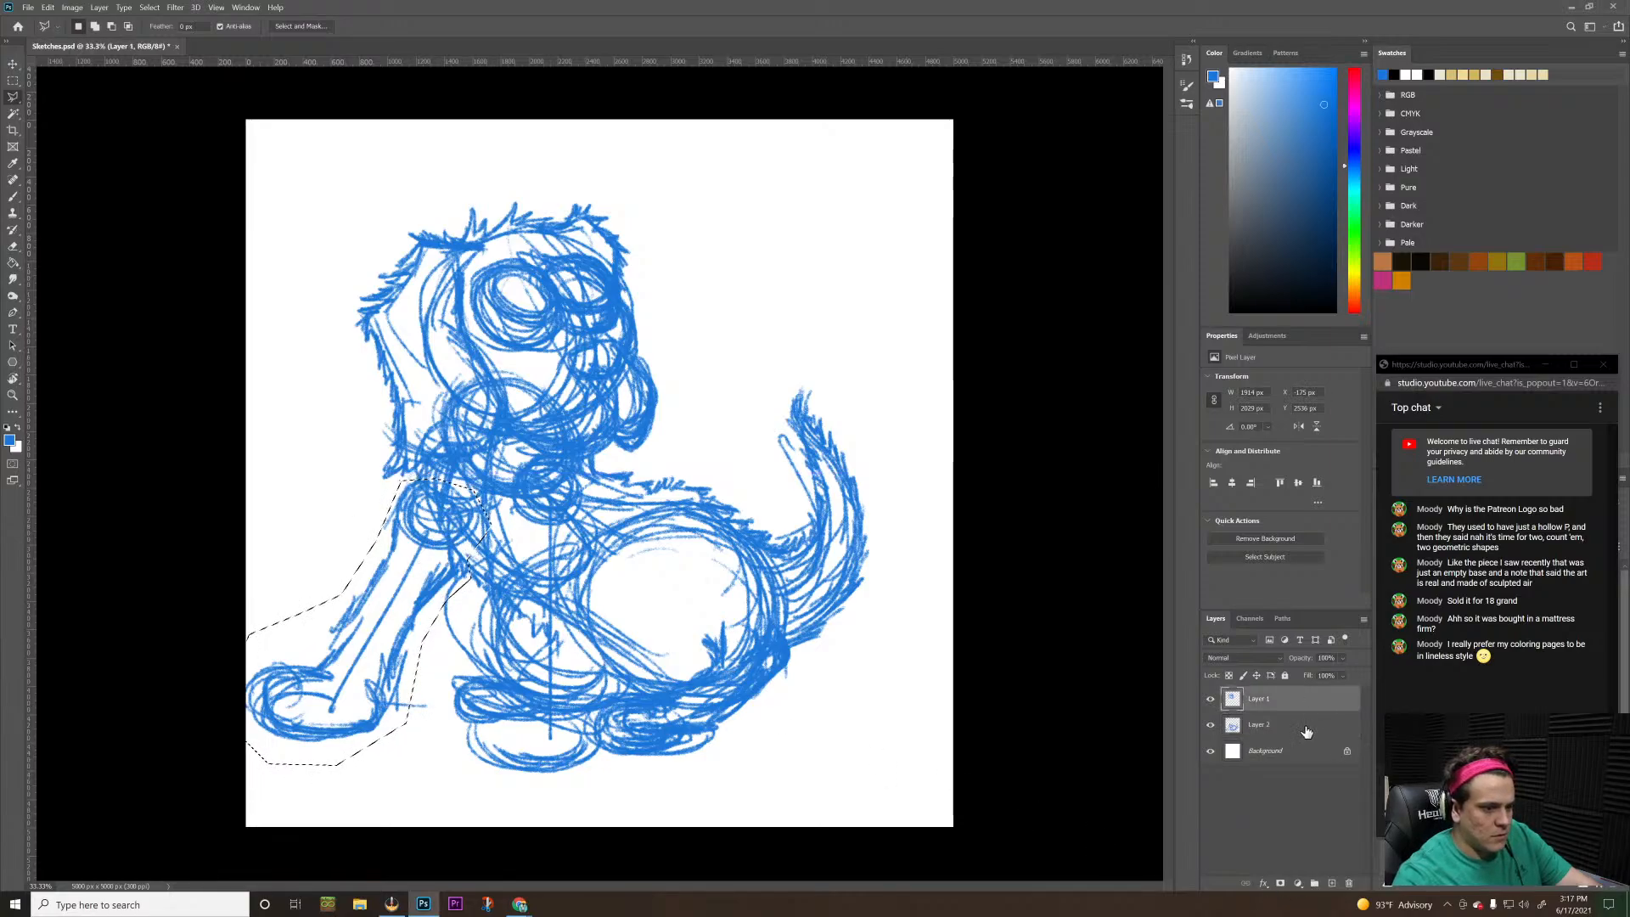
{"action": "left_click_drag", "start_coordinate": [416, 619], "coordinate": [412, 599]}
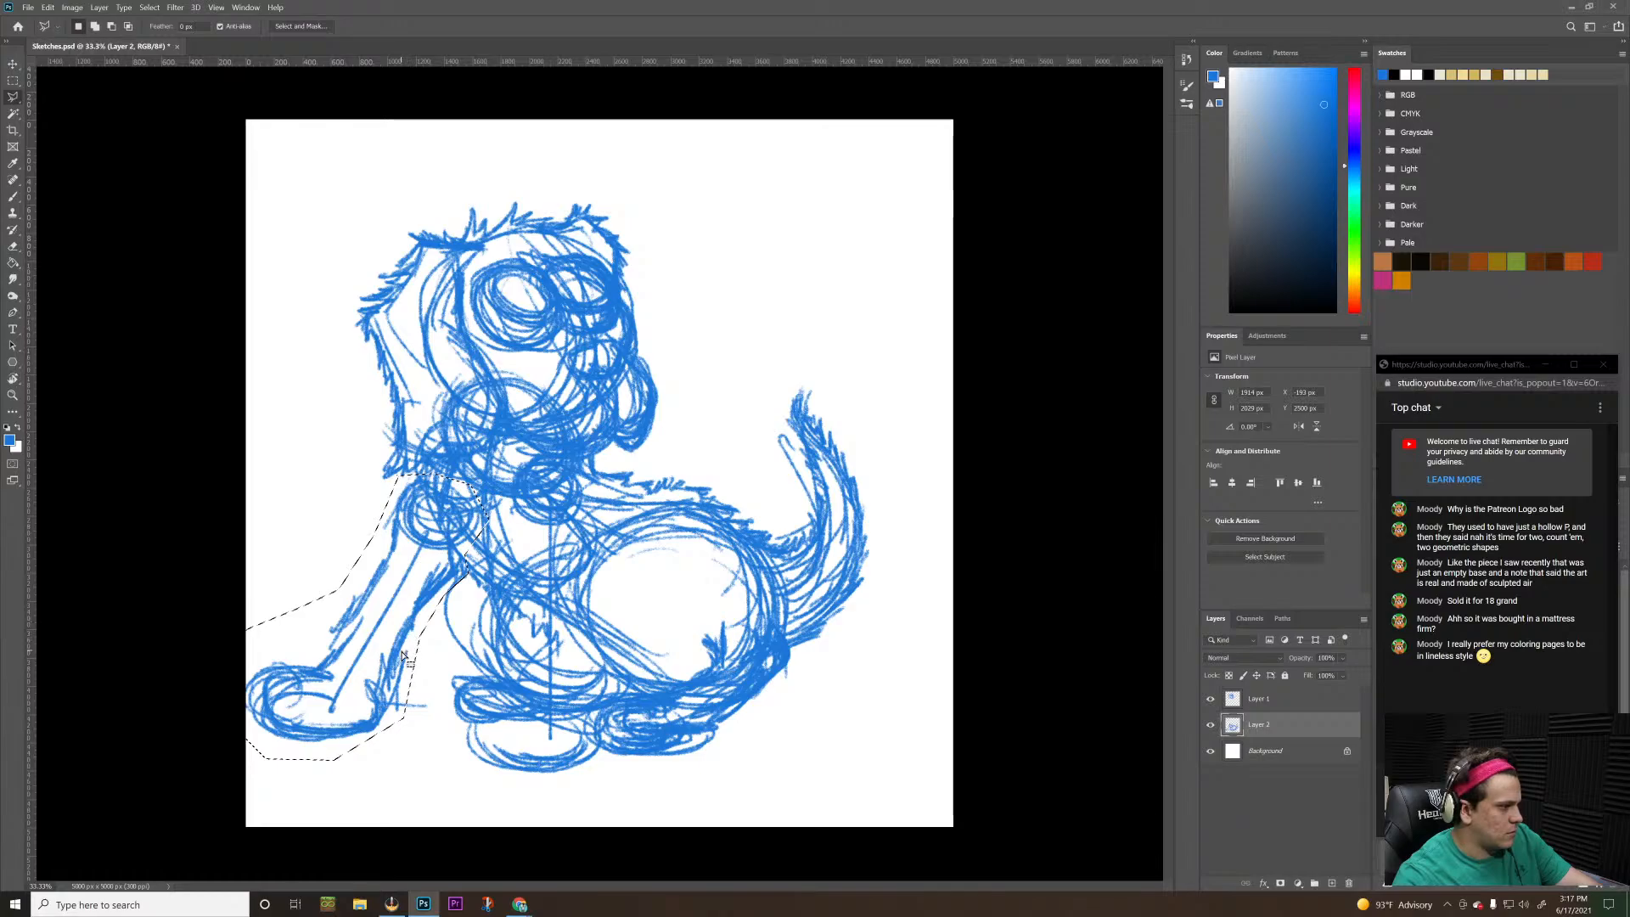
{"action": "key", "text": "ctrl+t"}
{"action": "left_click_drag", "start_coordinate": [393, 661], "coordinate": [415, 654]}
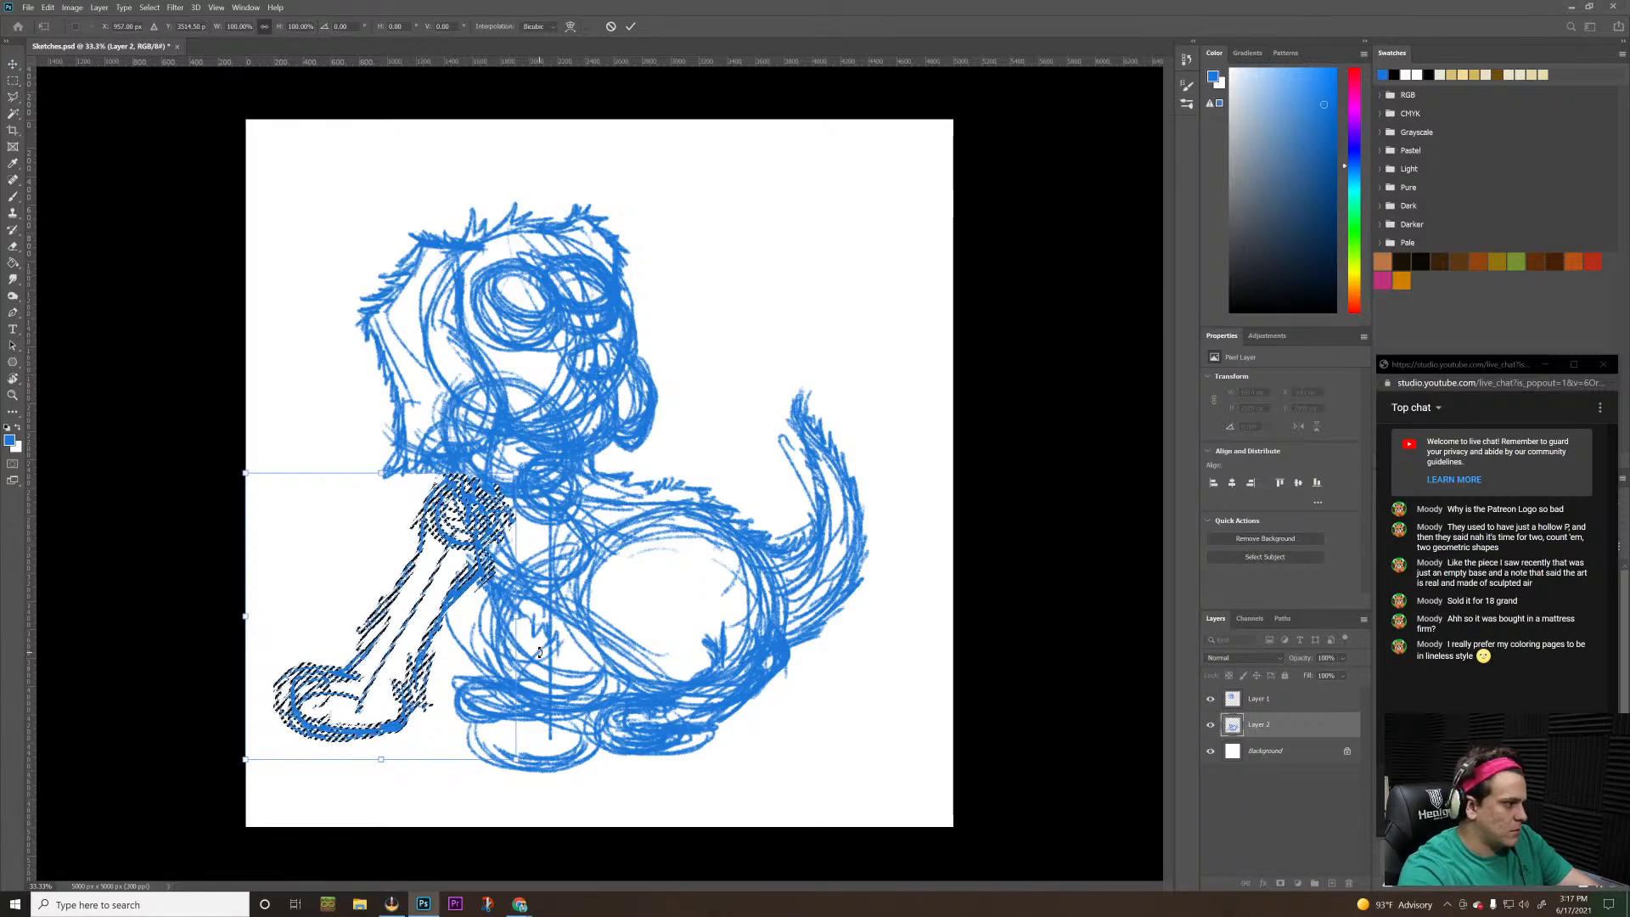
Nudge the selected foreleg upward and slightly away from the body to fine-tune where the shoulder meets the chest
{"action": "key", "text": "Up"}
{"action": "key", "text": "Up"}
{"action": "key", "text": "Up"}
{"action": "key", "text": "Up"}
{"action": "key", "text": "Up"}
{"action": "key", "text": "Up"}
{"action": "key", "text": "Up"}
{"action": "key", "text": "Up"}
{"action": "key", "text": "Up"}
{"action": "key", "text": "Up"}
{"action": "key", "text": "Up"}
{"action": "key", "text": "Up"}
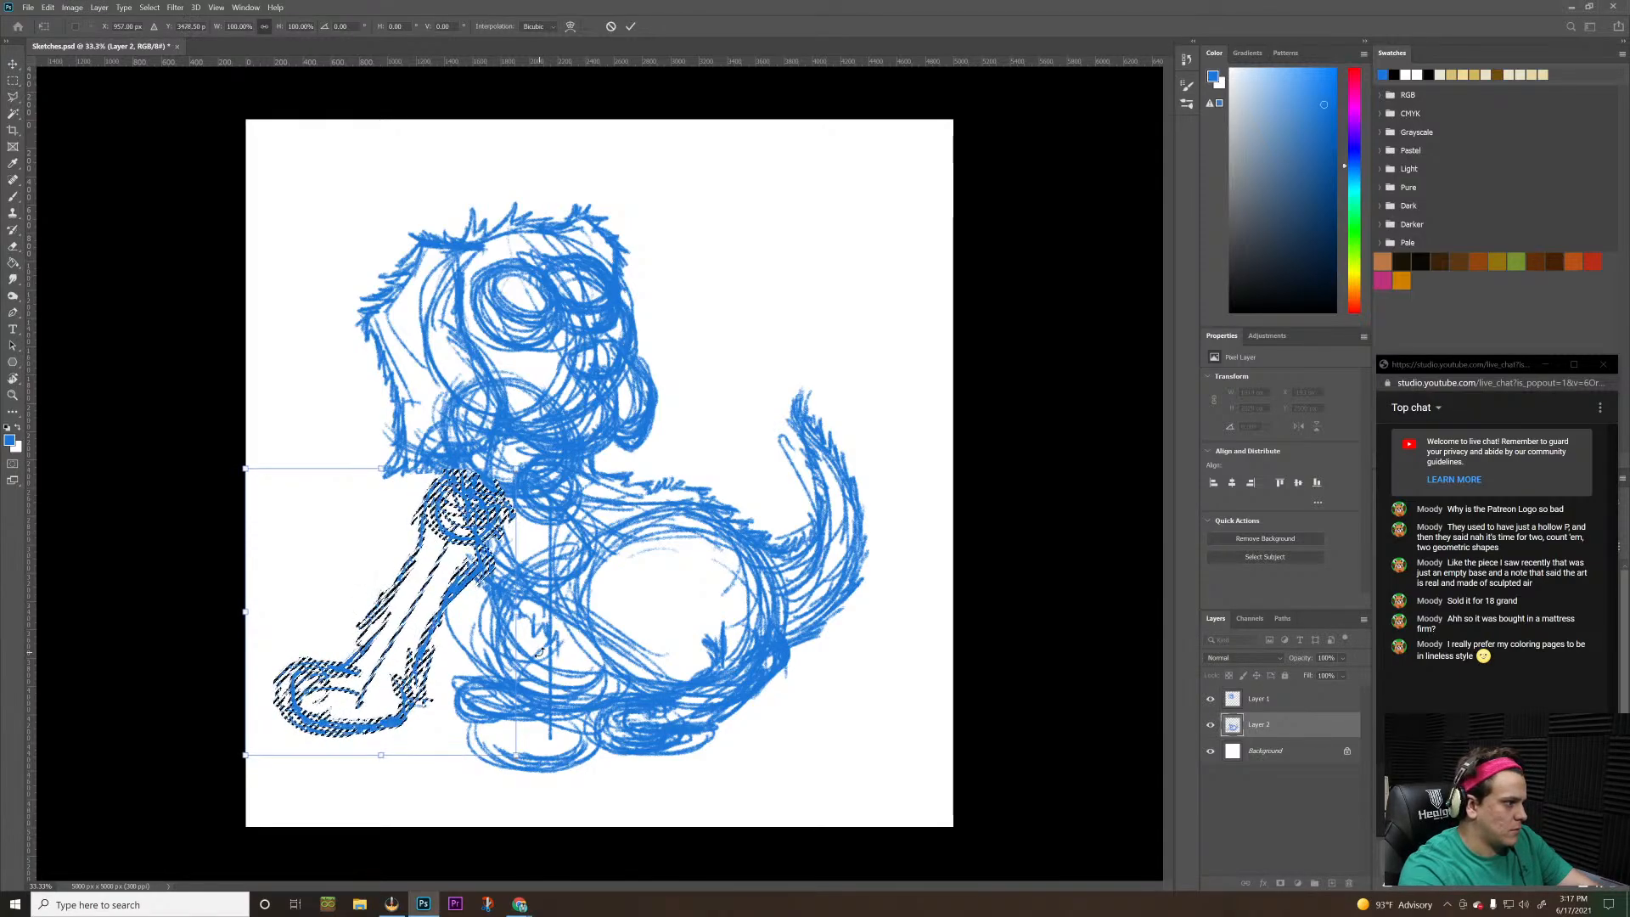
{"action": "key", "text": "Up"}
{"action": "key", "text": "Up"}
{"action": "key", "text": "Up"}
{"action": "key", "text": "Up"}
{"action": "key", "text": "Up"}
{"action": "key", "text": "Up"}
{"action": "key", "text": "Up"}
{"action": "key", "text": "Up"}
{"action": "key", "text": "Up"}
{"action": "key", "text": "Up"}
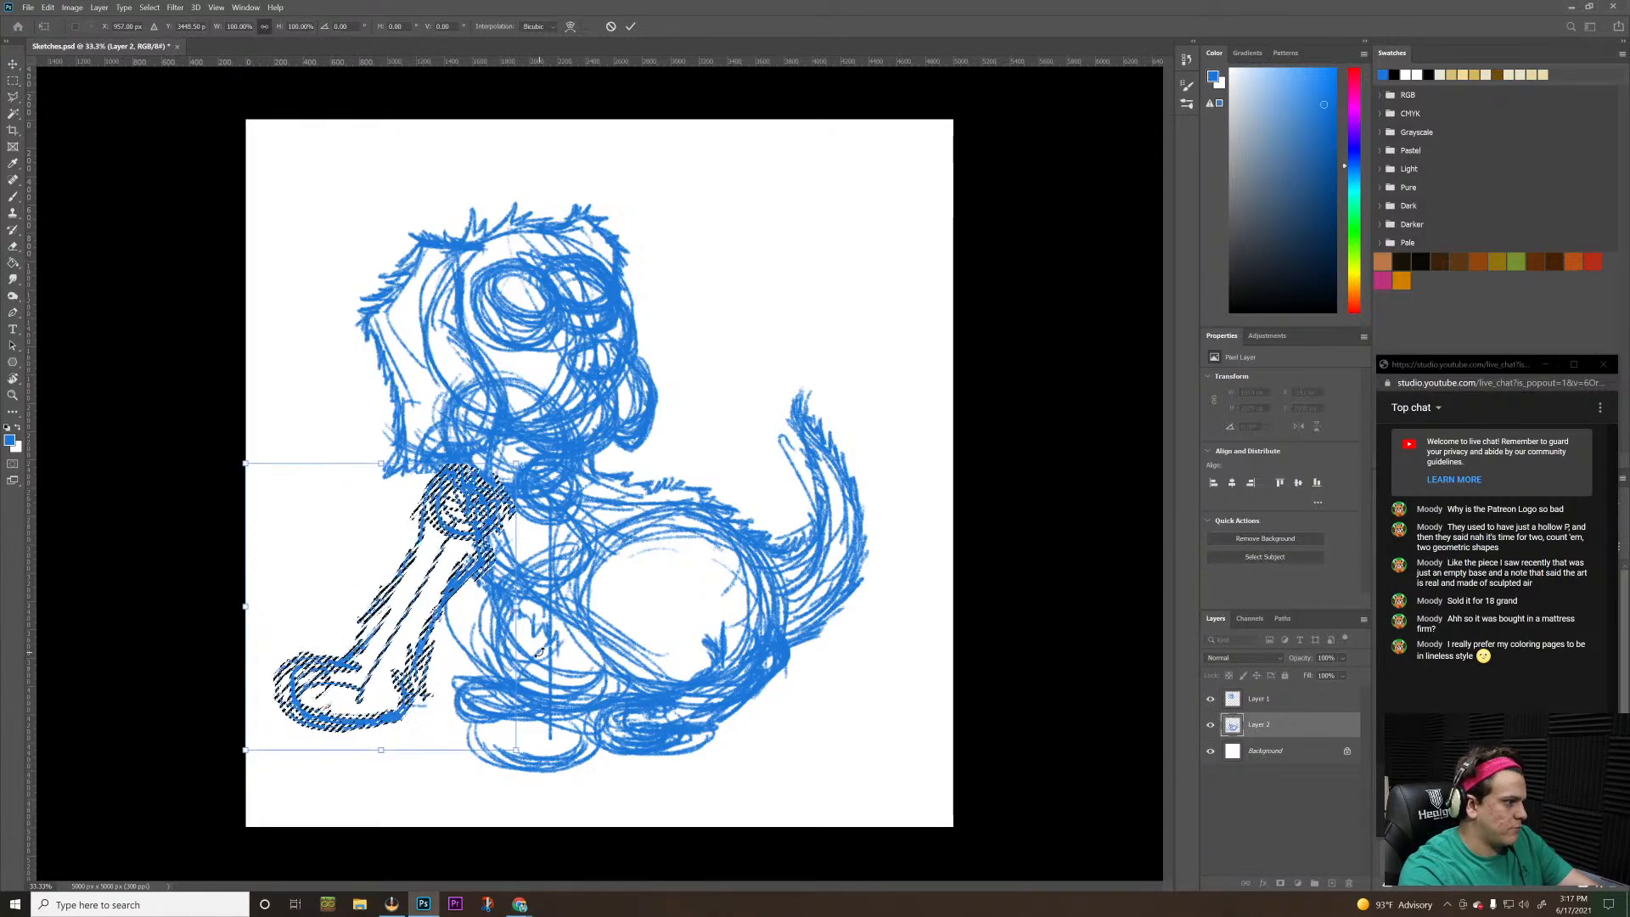
{"action": "key", "text": "Down"}
{"action": "key", "text": "Down"}
{"action": "key", "text": "Down"}
{"action": "key", "text": "Down"}
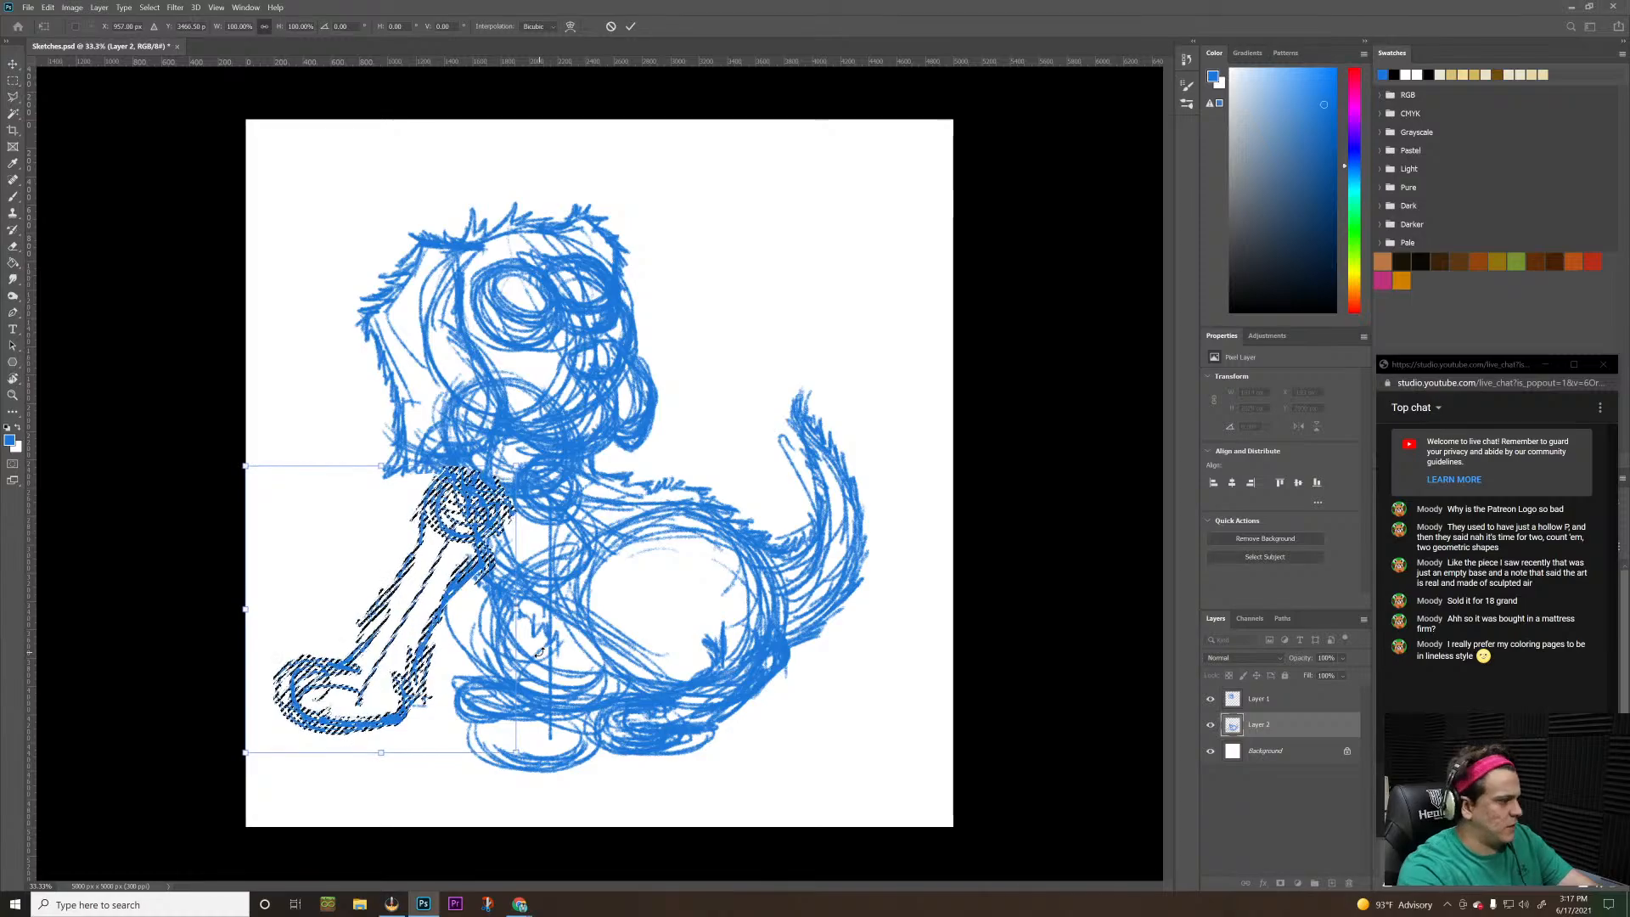
{"action": "key", "text": "Down"}
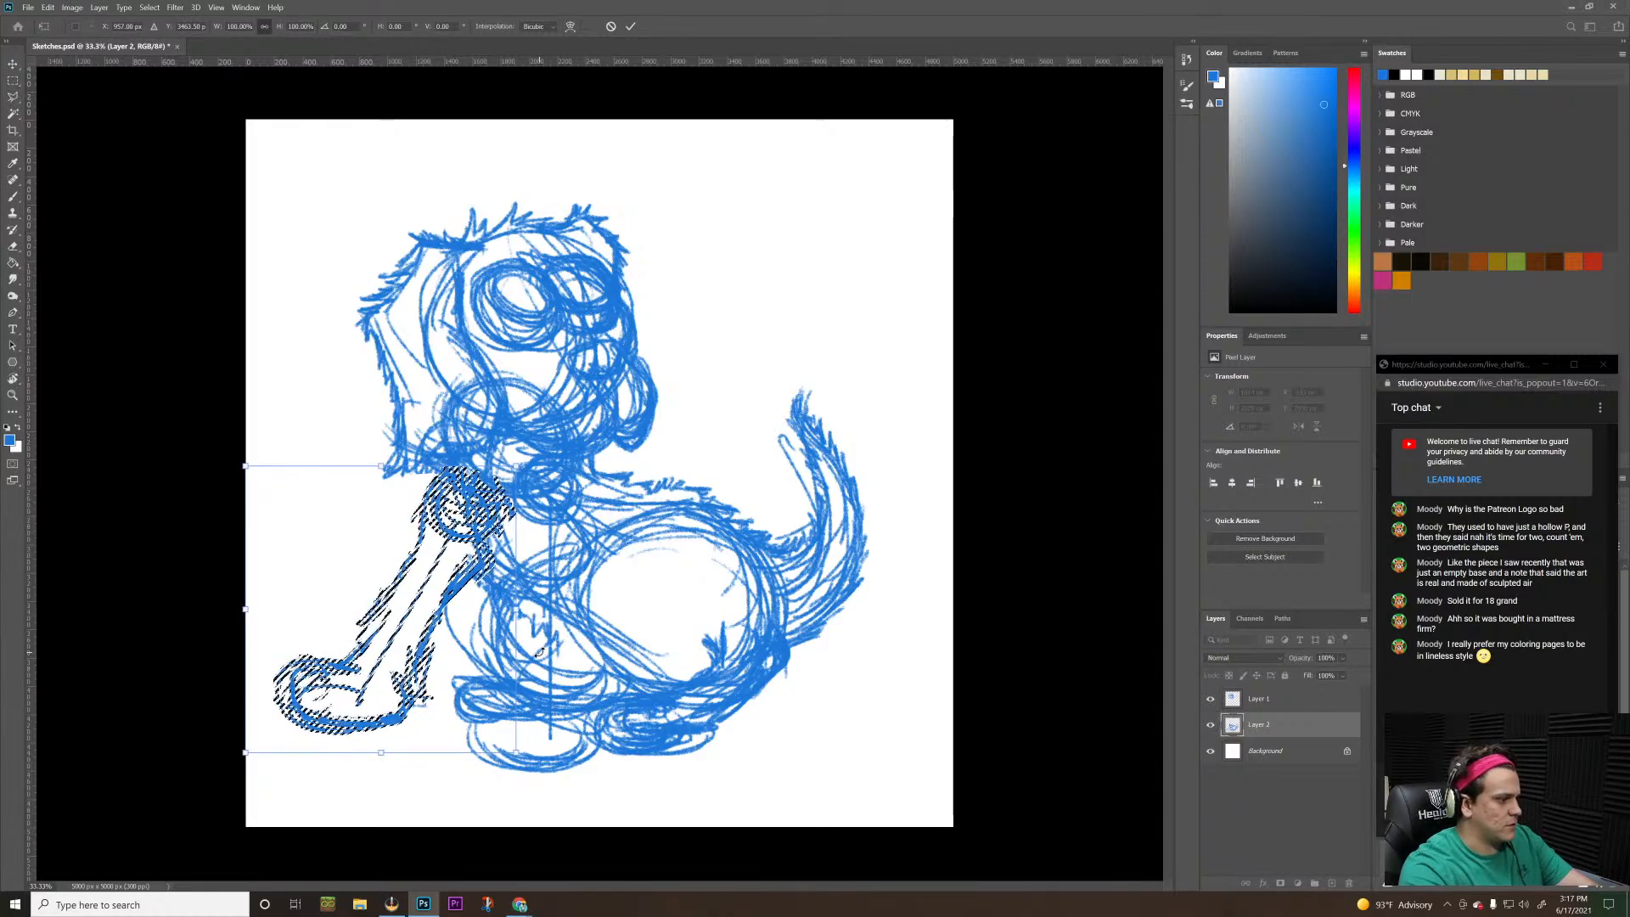
{"action": "key", "text": "Left"}
{"action": "key", "text": "Left"}
{"action": "key", "text": "Left"}
{"action": "key", "text": "Up"}
{"action": "key", "text": "Up"}
{"action": "key", "text": "Up"}
{"action": "key", "text": "Up"}
{"action": "key", "text": "Up"}
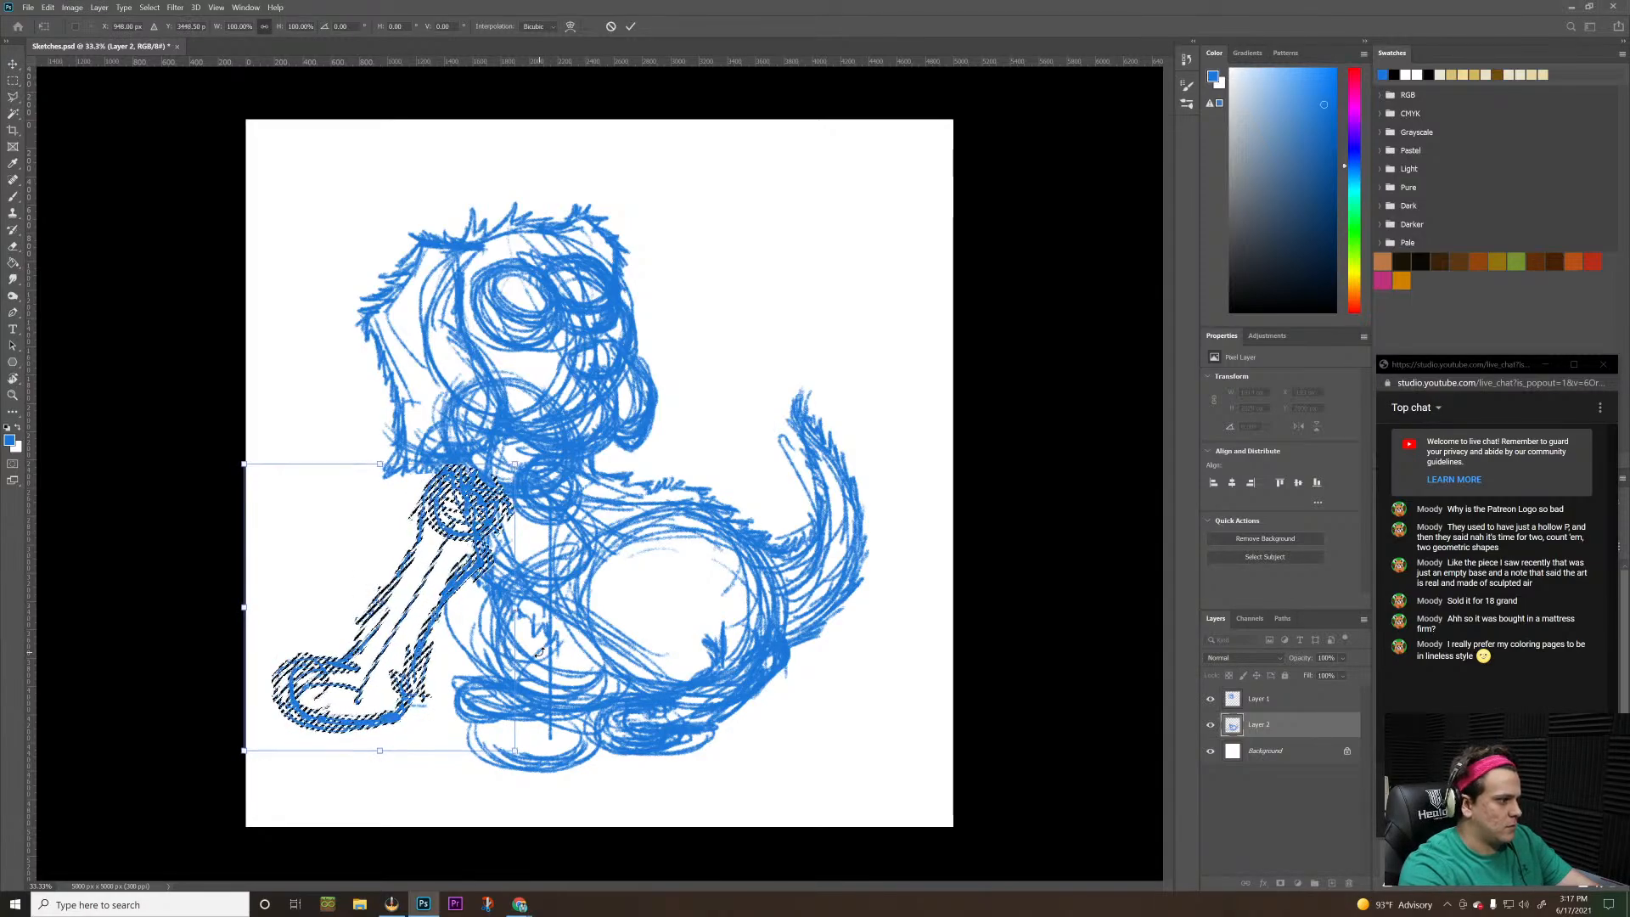
{"action": "key", "text": "Up"}
{"action": "key", "text": "Up"}
{"action": "key", "text": "Up"}
{"action": "key", "text": "Up"}
{"action": "key", "text": "Up"}
{"action": "key", "text": "Up"}
{"action": "key", "text": "Up"}
{"action": "key", "text": "Up"}
{"action": "key", "text": "Up"}
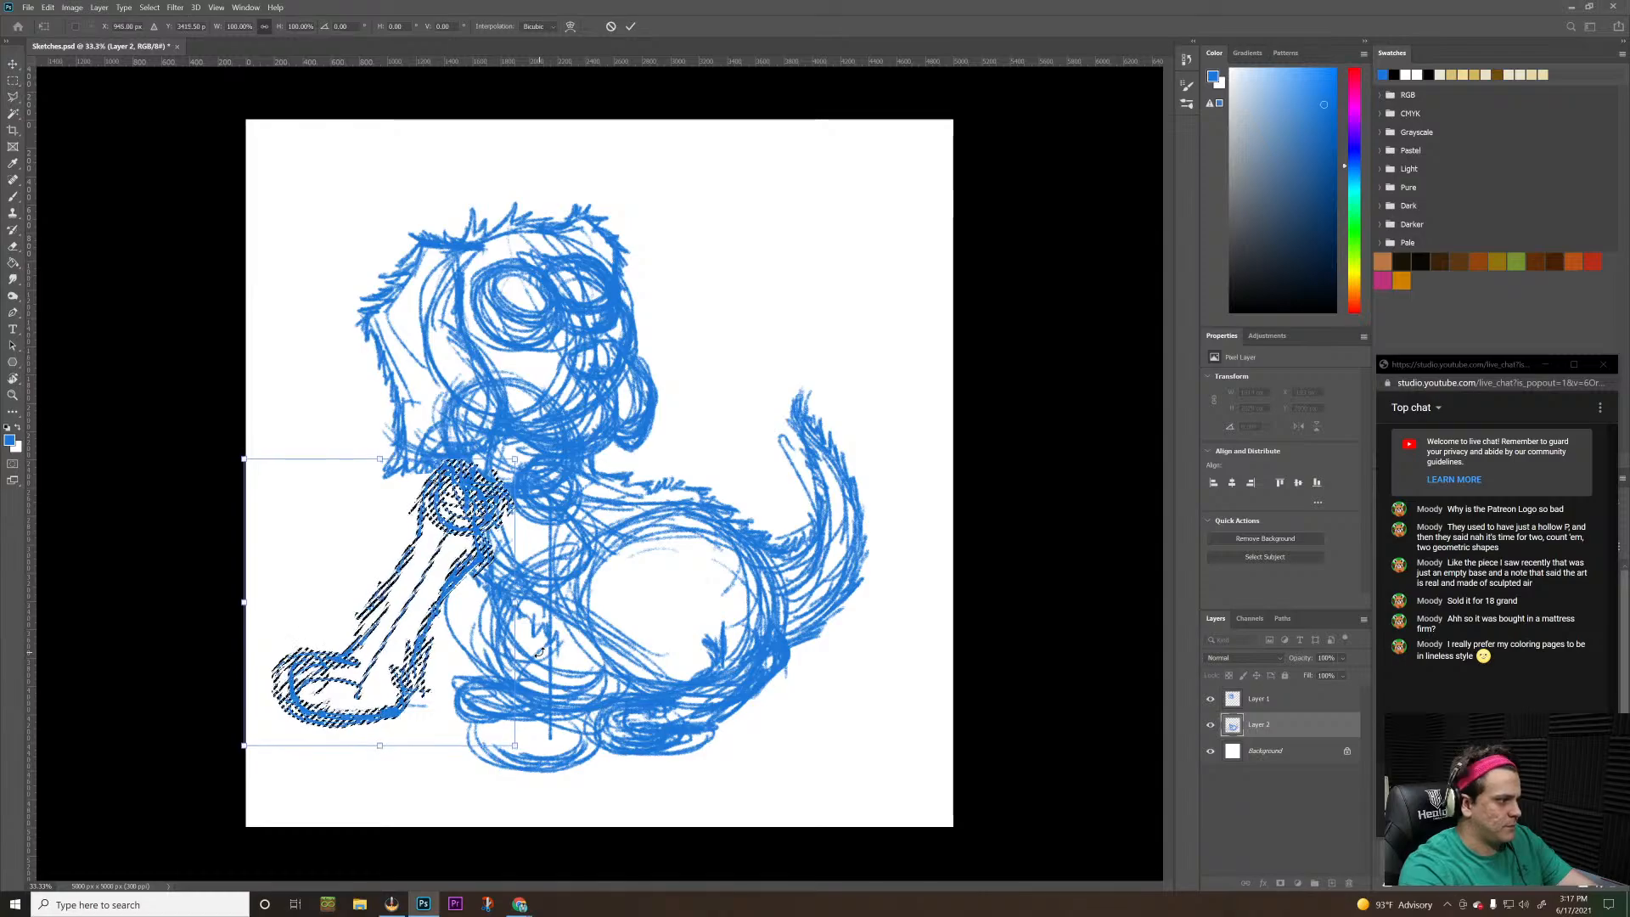
{"action": "key", "text": "Left"}
{"action": "key", "text": "Left"}
{"action": "key", "text": "Left"}
{"action": "key", "text": "Left"}
{"action": "key", "text": "Left"}
{"action": "key", "text": "Left"}
{"action": "key", "text": "Up"}
{"action": "key", "text": "Up"}
{"action": "key", "text": "Up"}
{"action": "key", "text": "Up"}
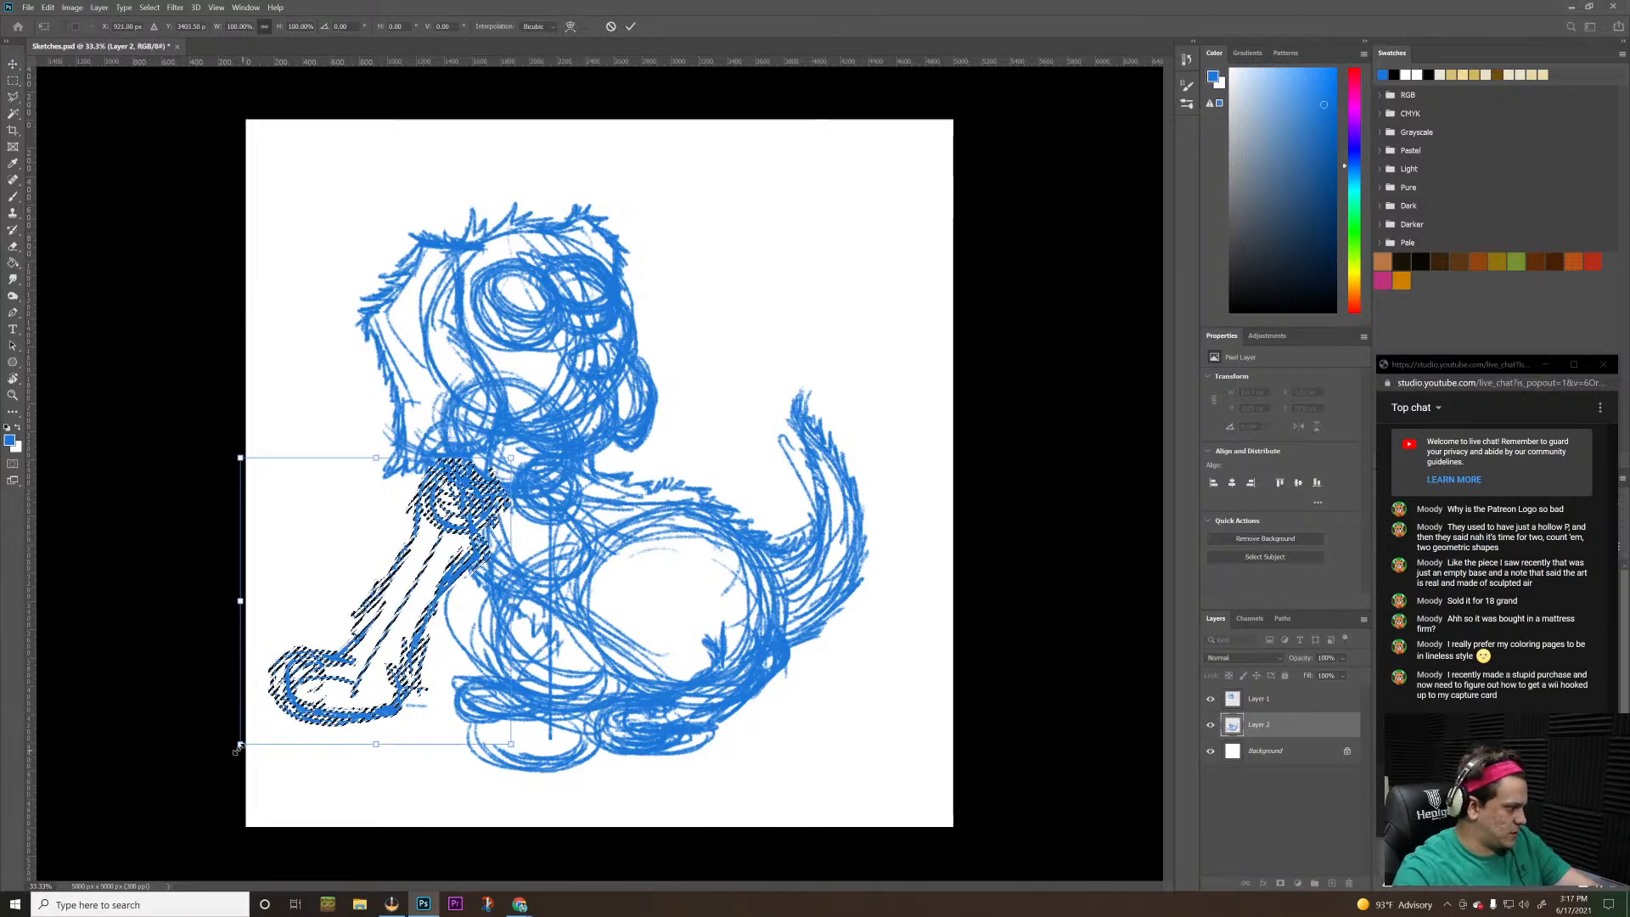
Scale the foreleg down slightly, apply the transform and clear the selection
{"action": "left_click_drag", "start_coordinate": [240, 744], "coordinate": [249, 735]}
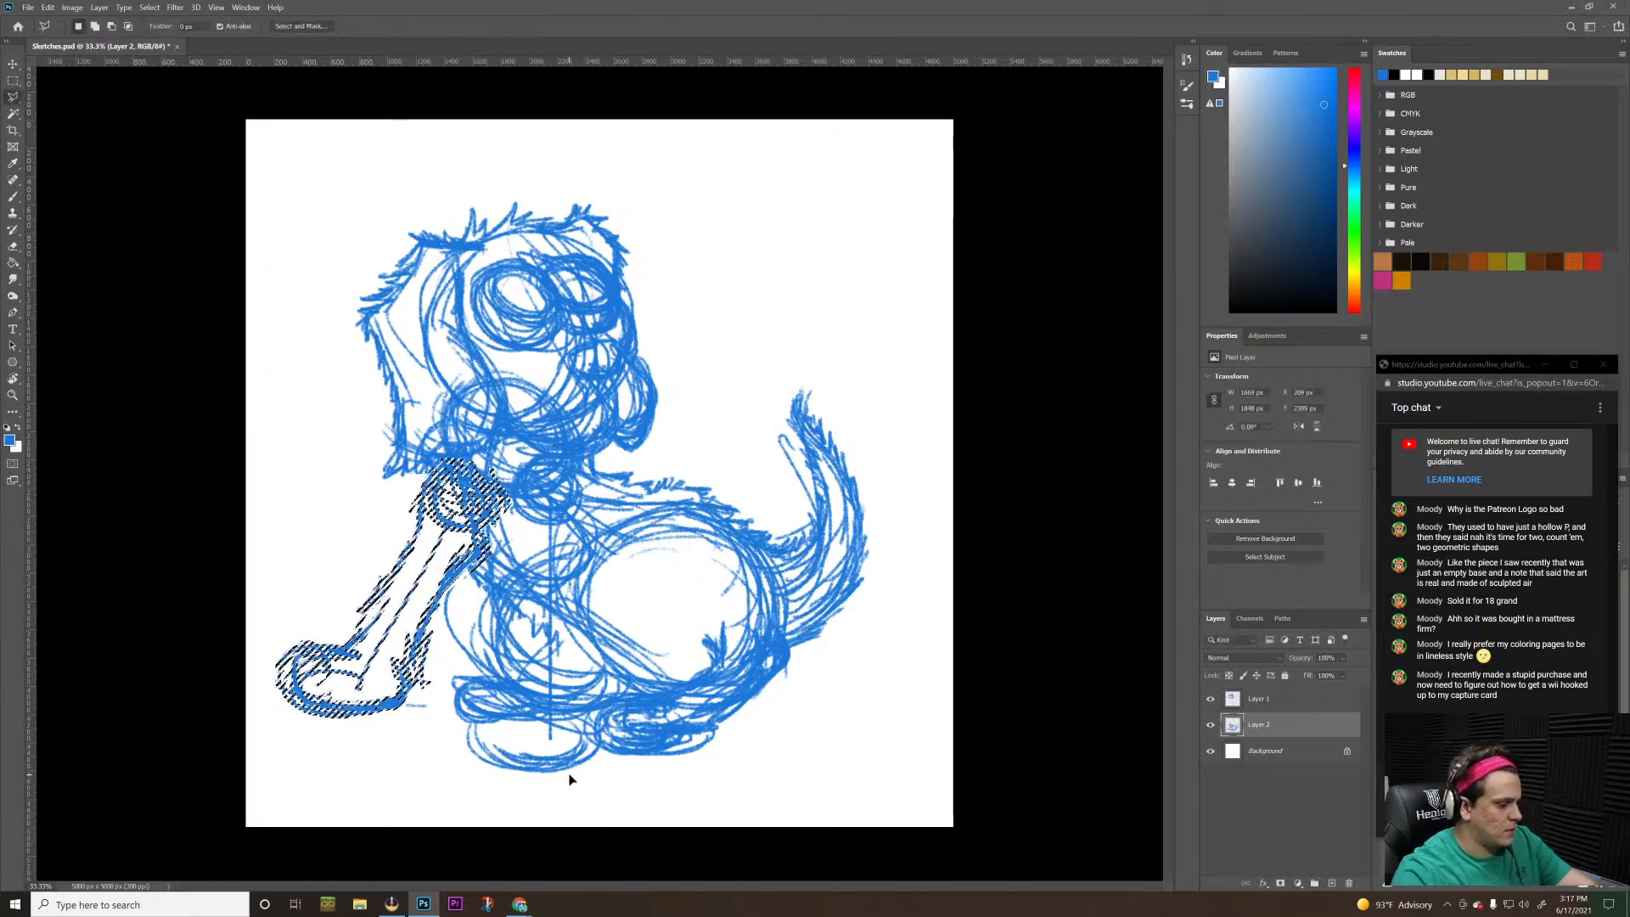
{"action": "key", "text": "Return"}
{"action": "key", "text": "ctrl+d"}
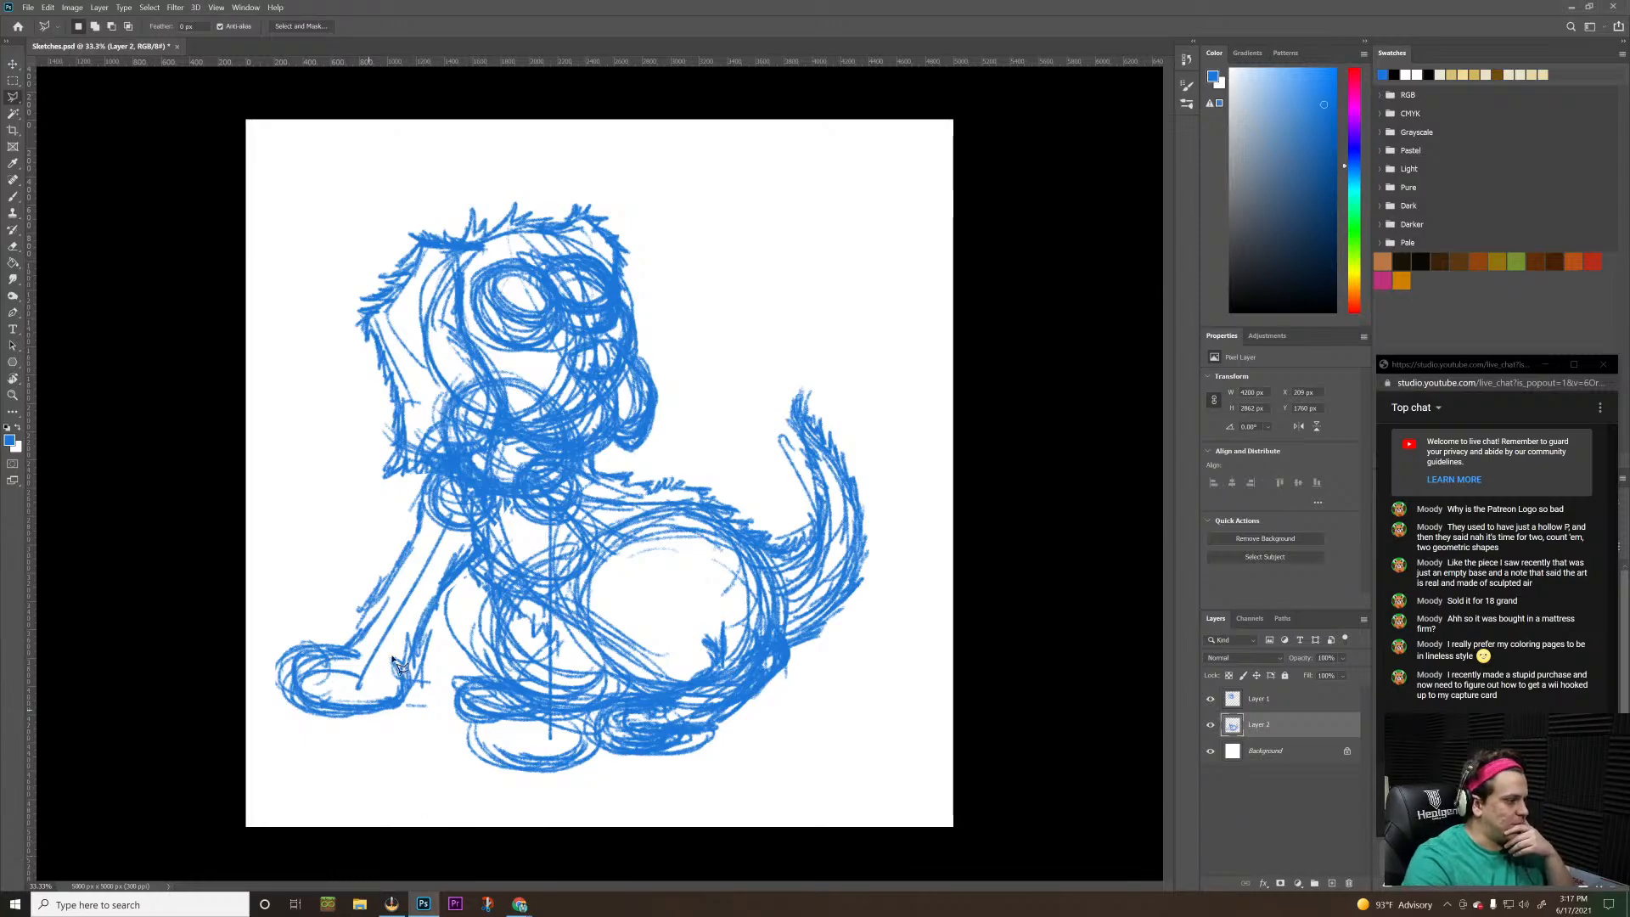
Lasso the paw of the outstretched foreleg, rotate it about 3 degrees counterclockwise and deselect it
{"action": "left_click", "coordinate": [433, 681]}
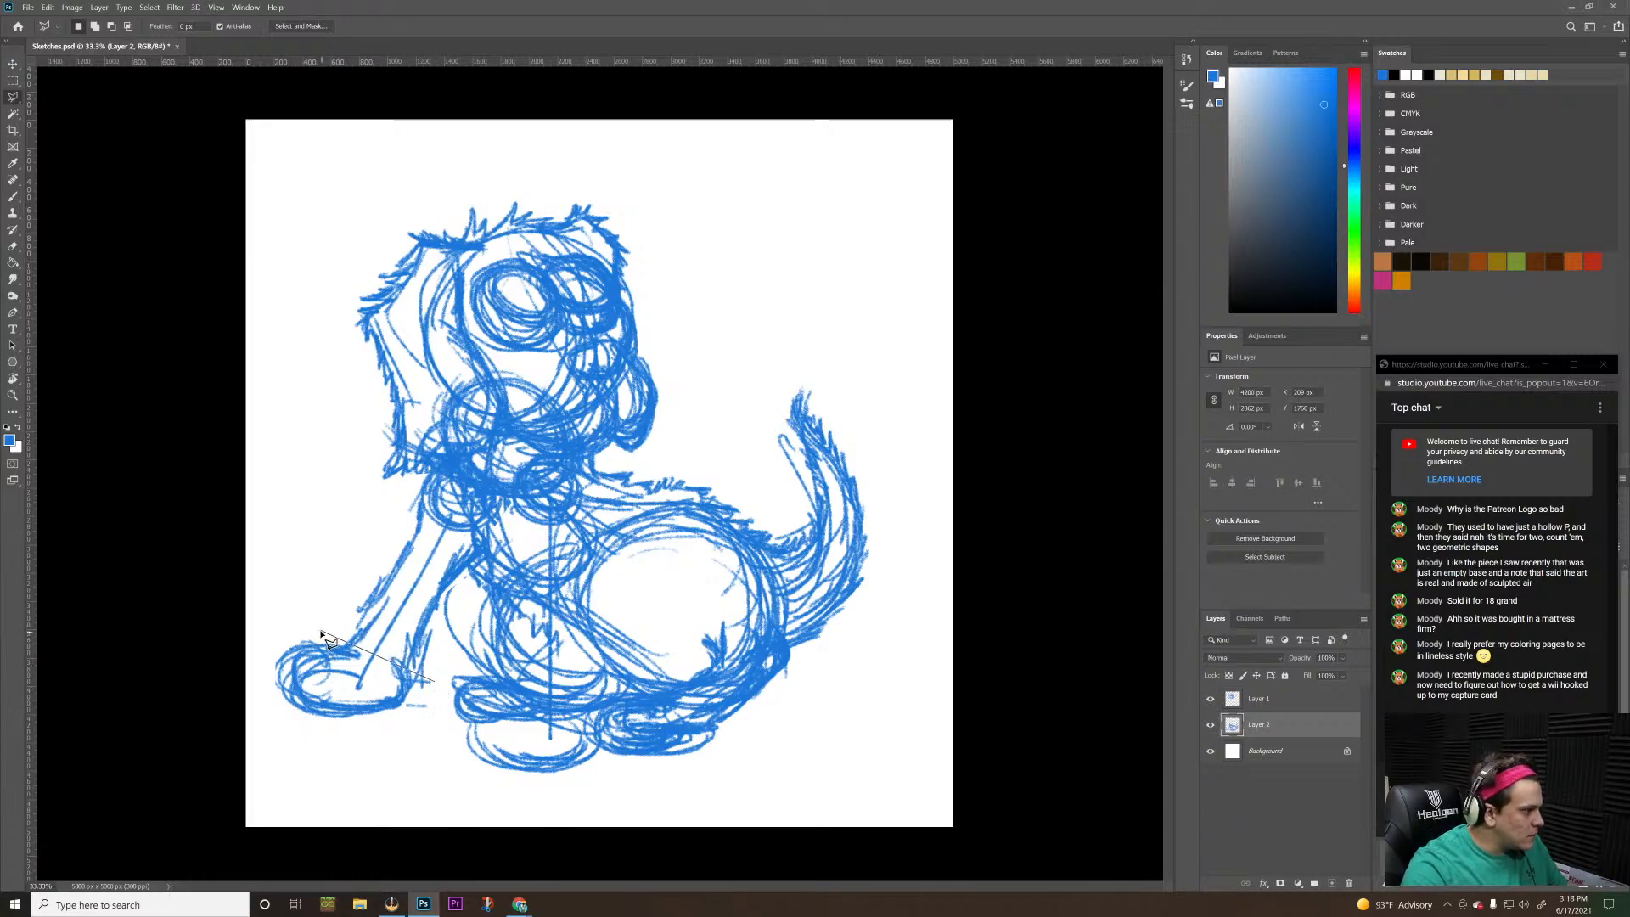
{"action": "left_click", "coordinate": [321, 630]}
{"action": "left_click", "coordinate": [232, 687]}
{"action": "left_click", "coordinate": [297, 766]}
{"action": "left_click", "coordinate": [403, 756]}
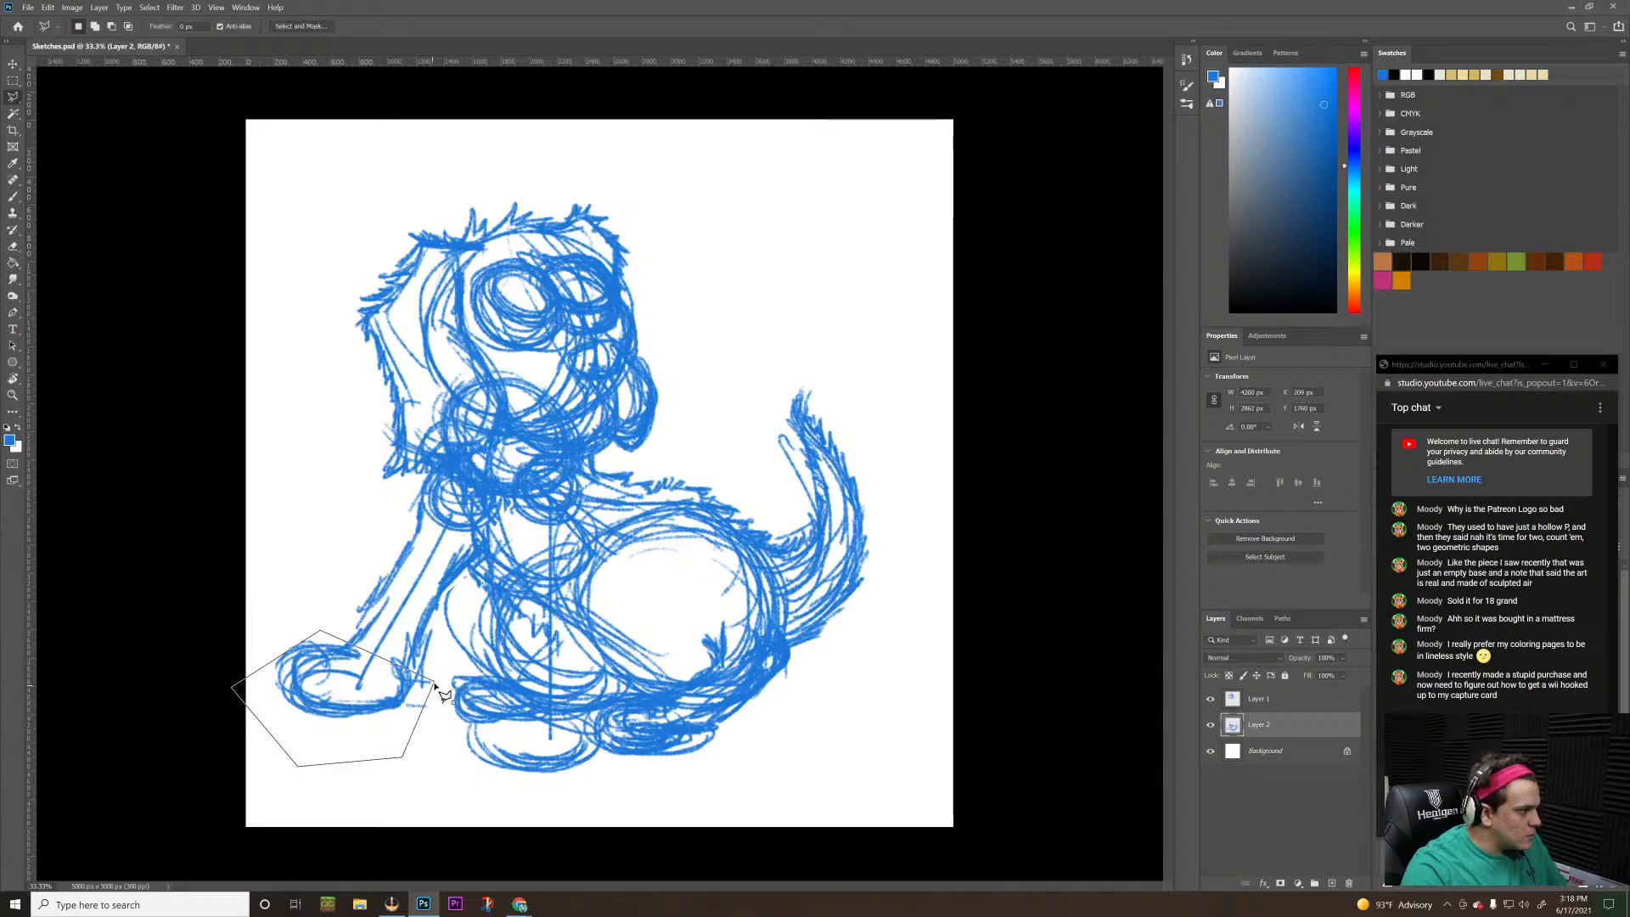
{"action": "left_click", "coordinate": [433, 681]}
{"action": "key", "text": "ctrl+t"}
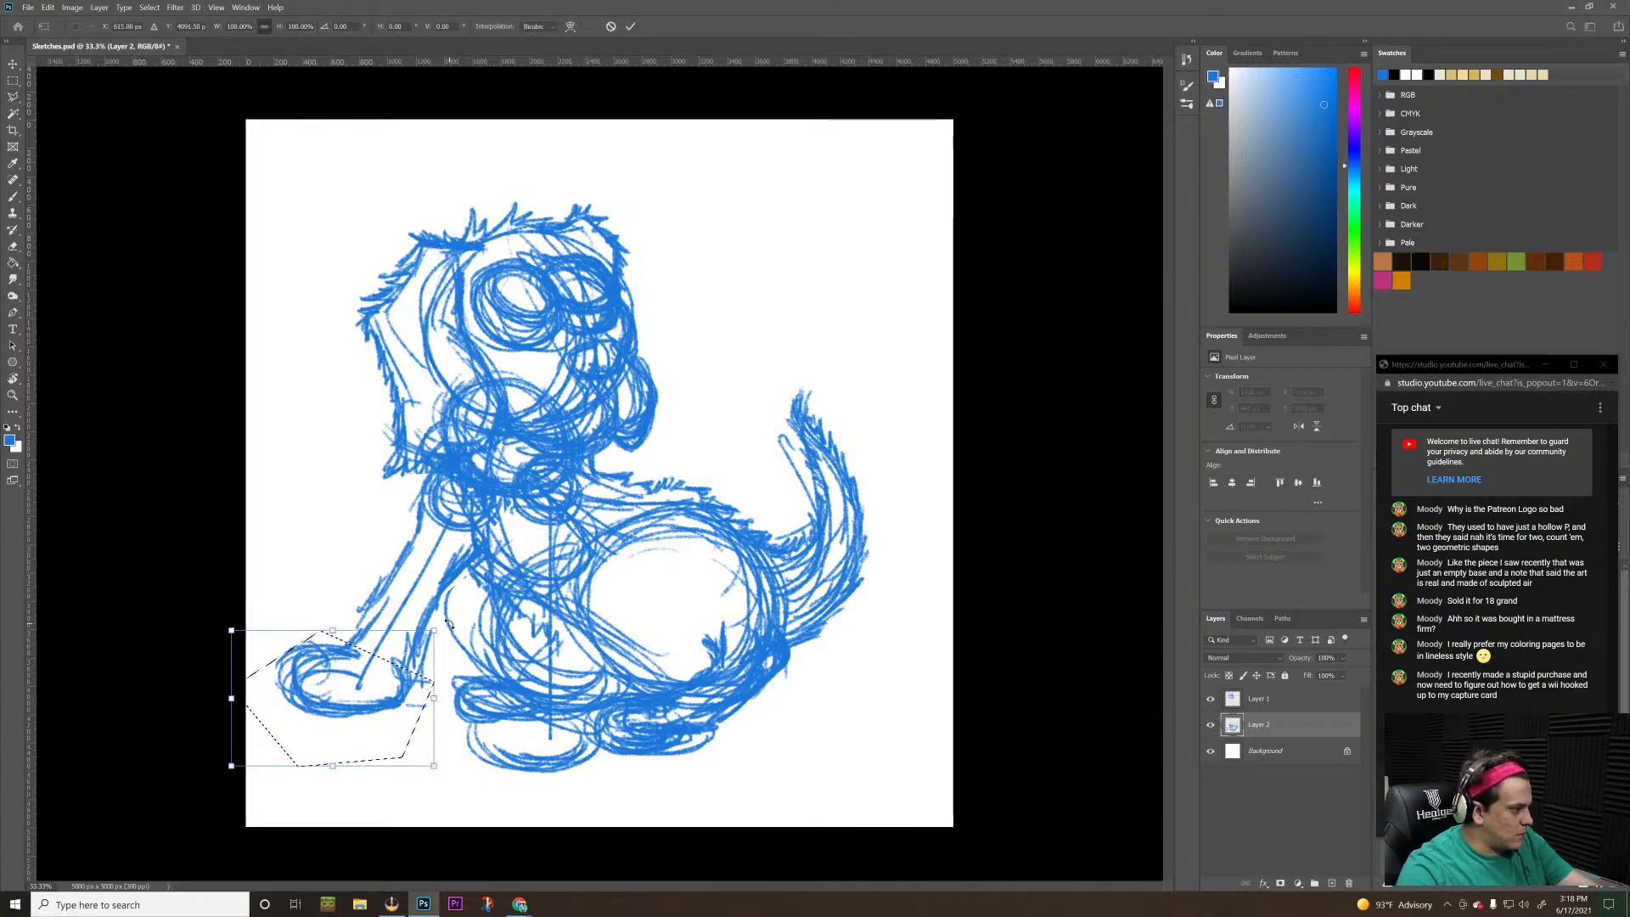
{"action": "left_click_drag", "start_coordinate": [447, 624], "coordinate": [453, 614]}
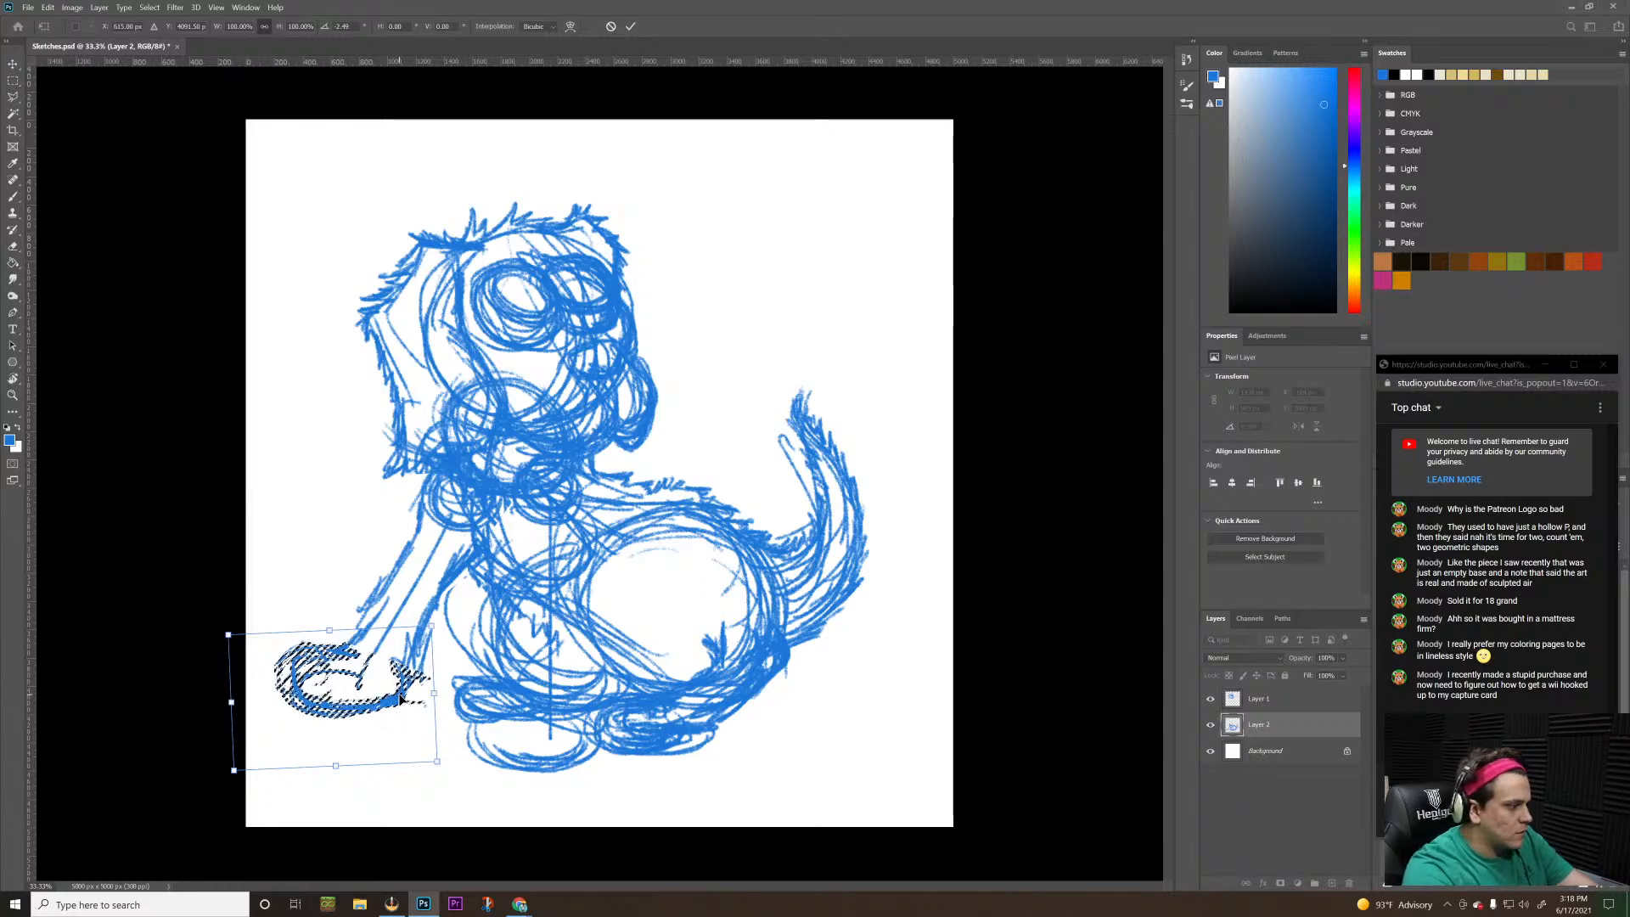
{"action": "key", "text": "Return"}
{"action": "key", "text": "ctrl+d"}
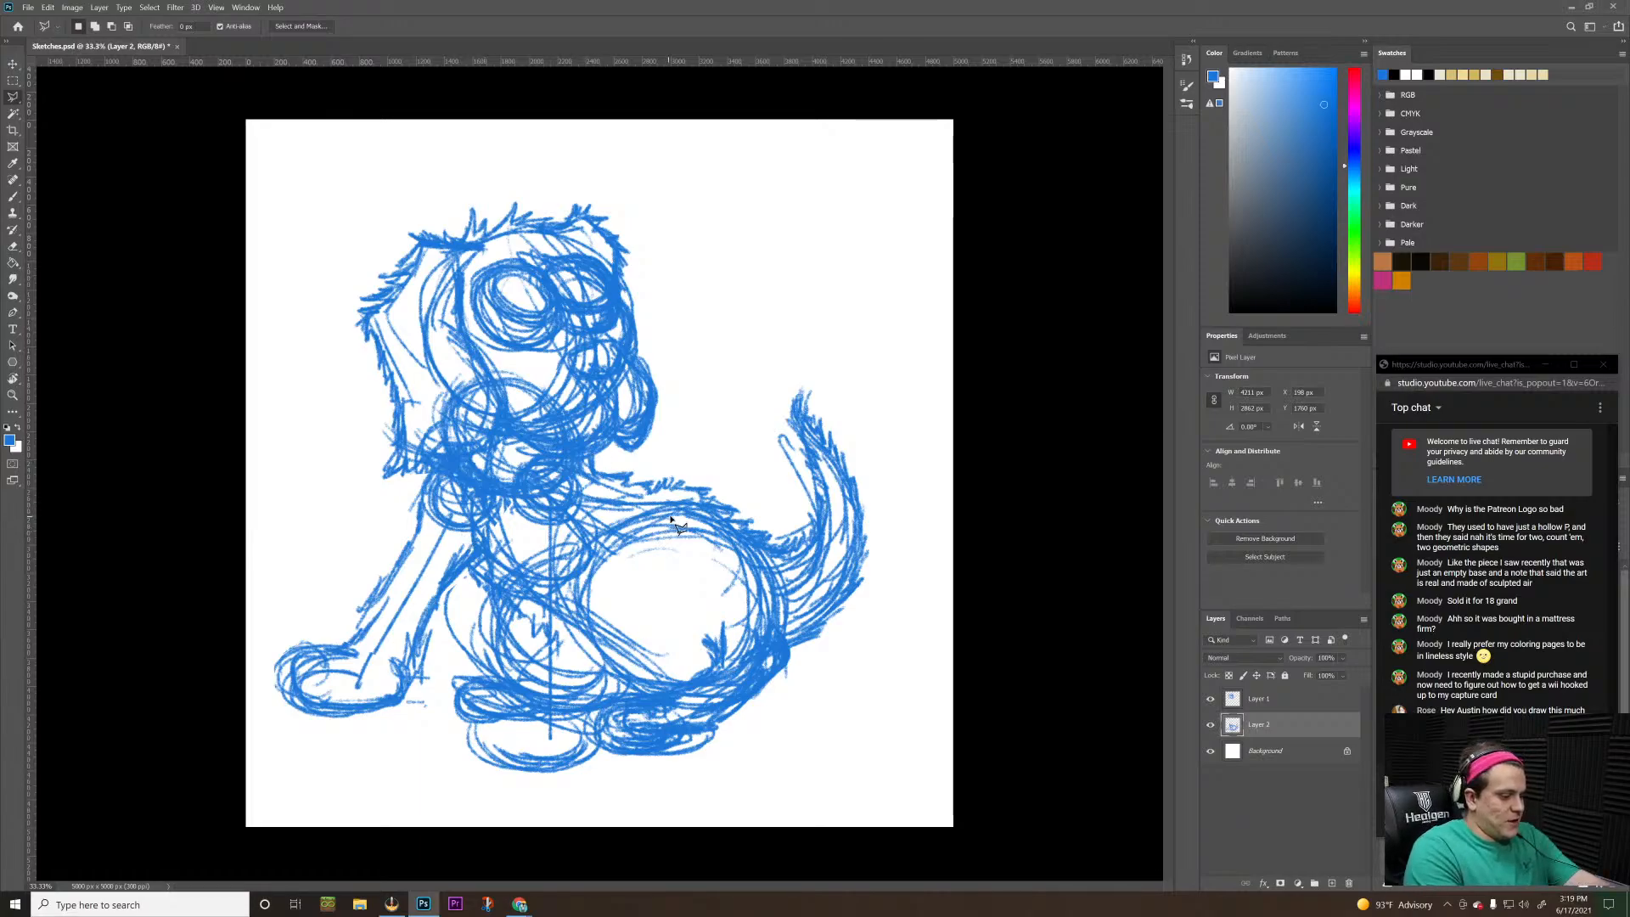
Create a new layer above Layer 2 and sketch the upright front leg from its paw up to the chest
{"action": "key", "text": "b"}
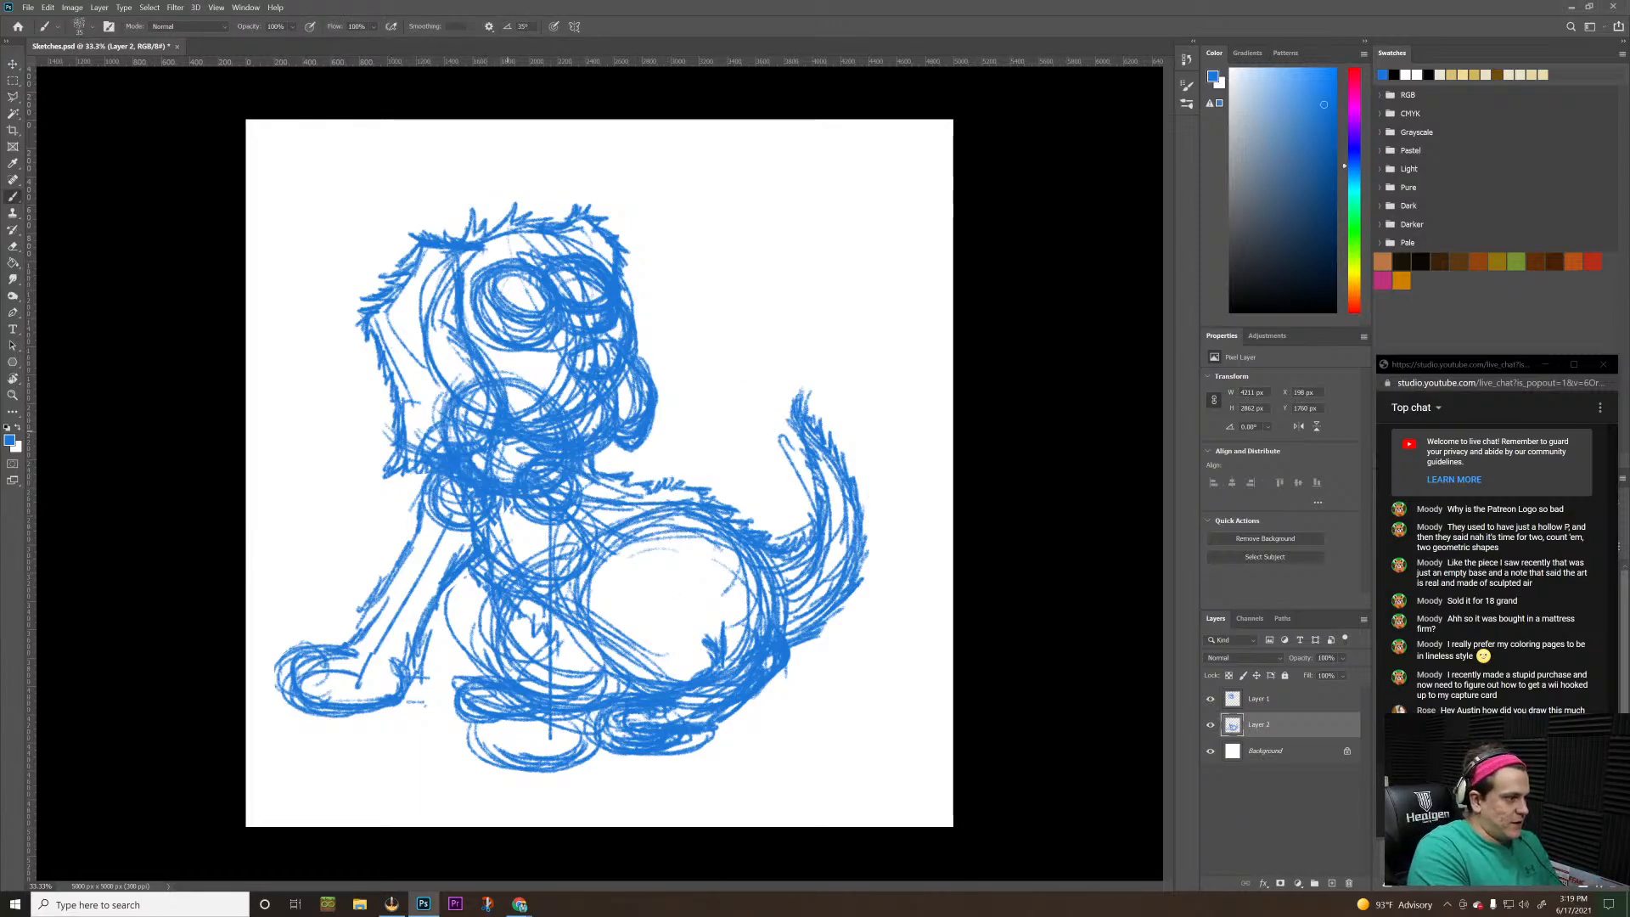
{"action": "left_click", "coordinate": [1331, 884]}
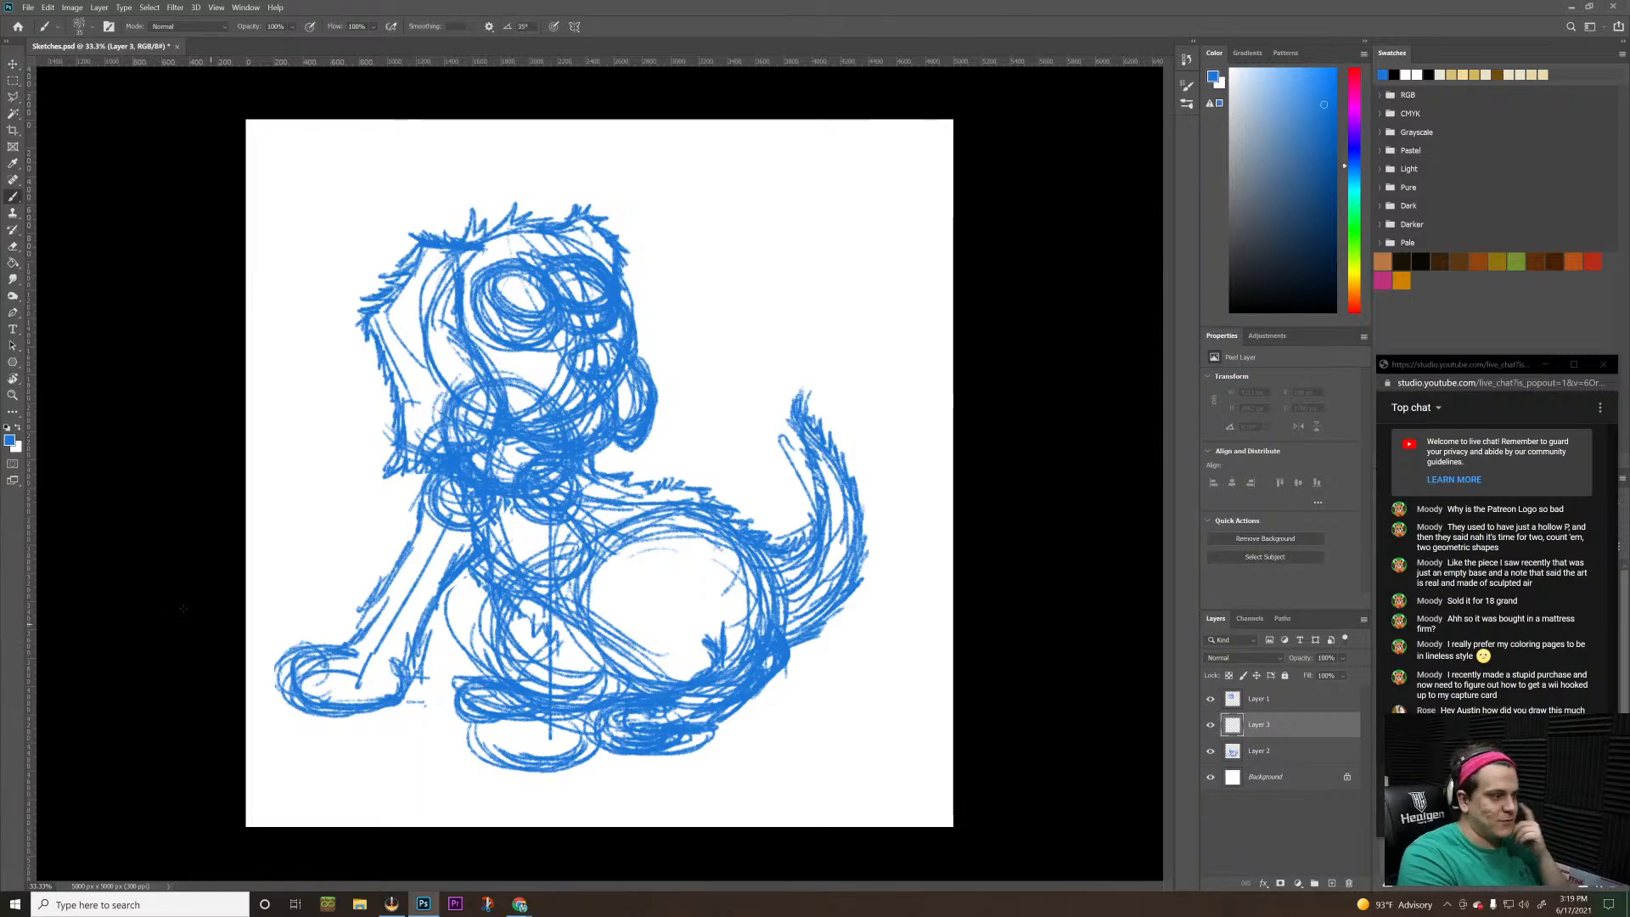
{"action": "mouse_move", "coordinate": [488, 751]}
{"action": "left_mouse_down"}
{"action": "mouse_move", "coordinate": [581, 738]}
{"action": "mouse_move", "coordinate": [562, 657]}
{"action": "left_mouse_up"}
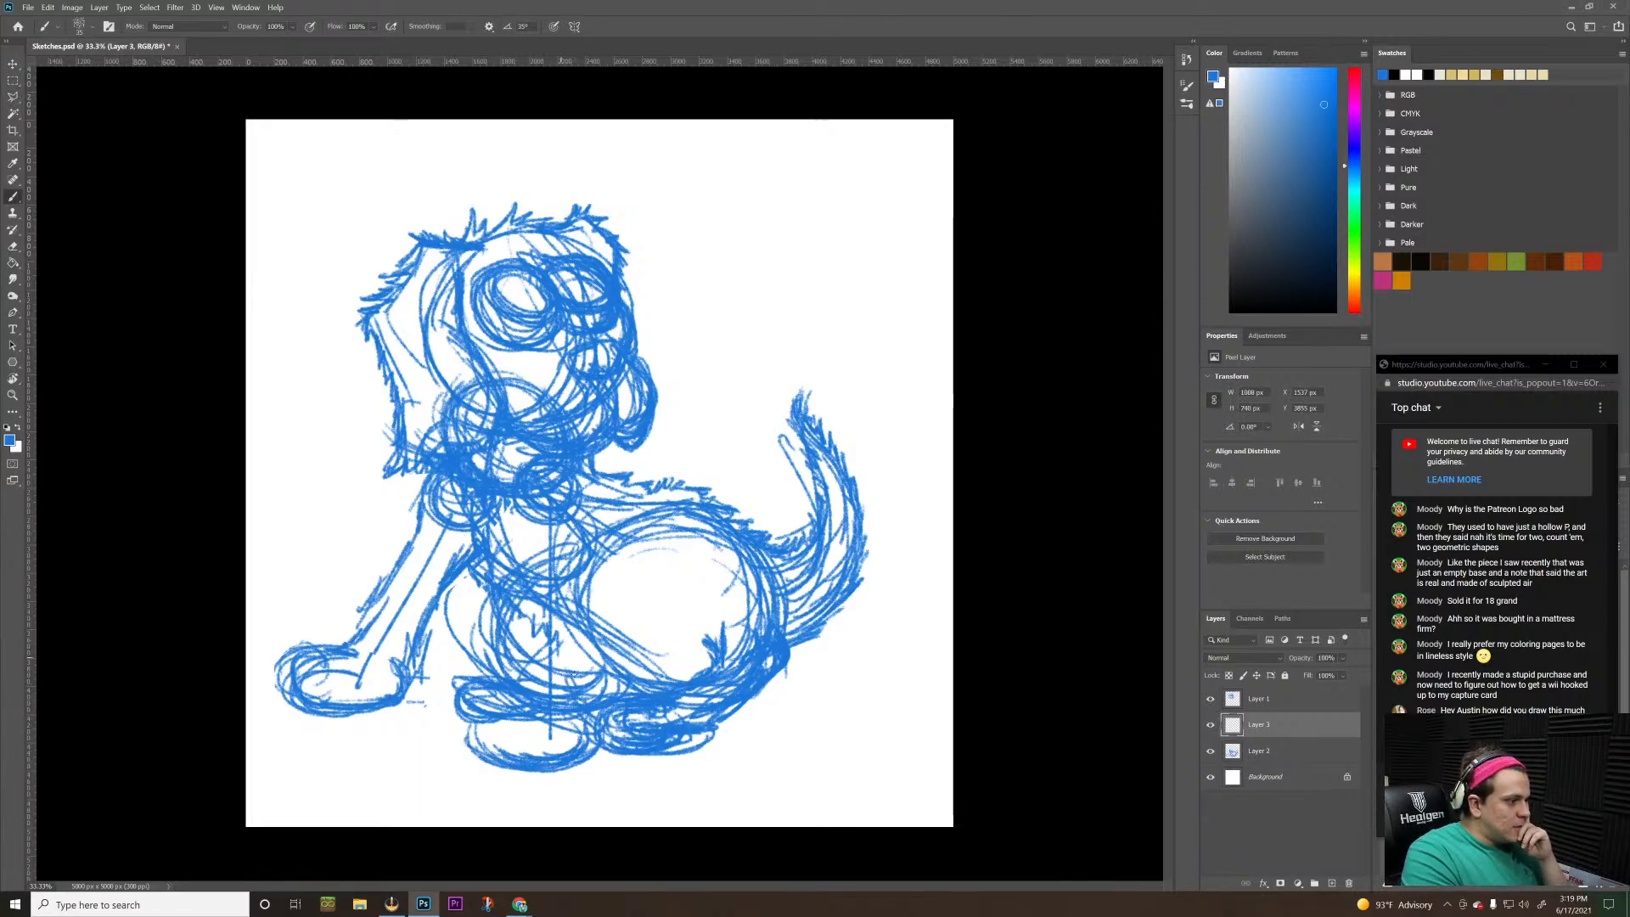
{"action": "mouse_move", "coordinate": [481, 750]}
{"action": "left_mouse_down"}
{"action": "mouse_move", "coordinate": [500, 715]}
{"action": "mouse_move", "coordinate": [483, 692]}
{"action": "mouse_move", "coordinate": [501, 696]}
{"action": "mouse_move", "coordinate": [517, 654]}
{"action": "mouse_move", "coordinate": [501, 530]}
{"action": "mouse_move", "coordinate": [516, 517]}
{"action": "mouse_move", "coordinate": [500, 540]}
{"action": "left_mouse_up"}
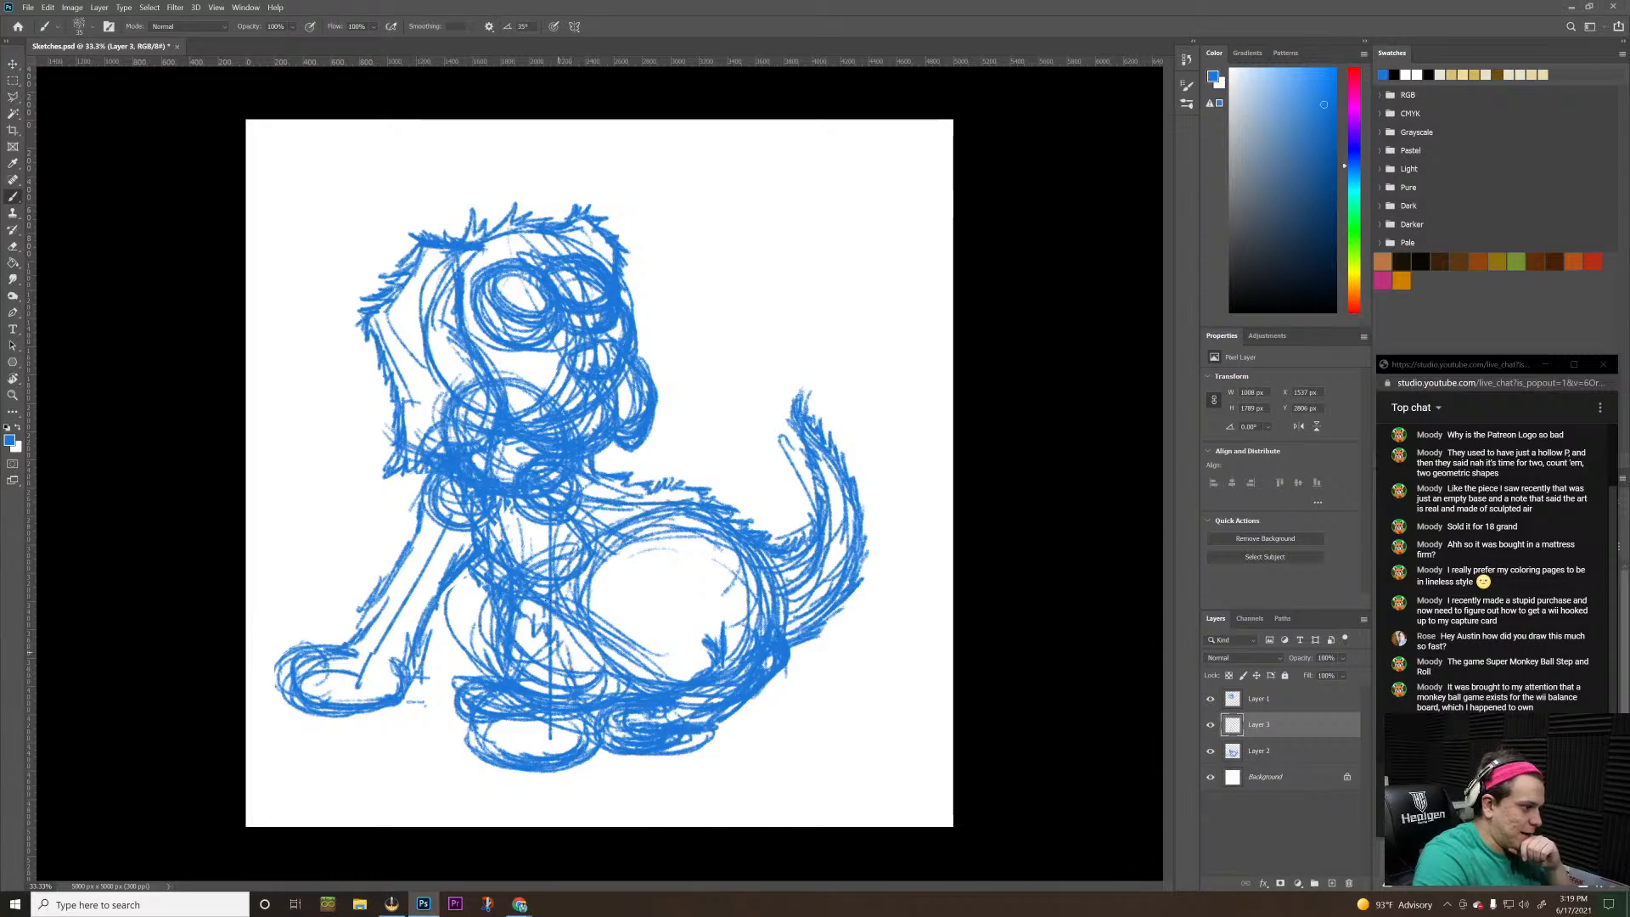
{"action": "left_click_drag", "start_coordinate": [551, 674], "coordinate": [569, 539]}
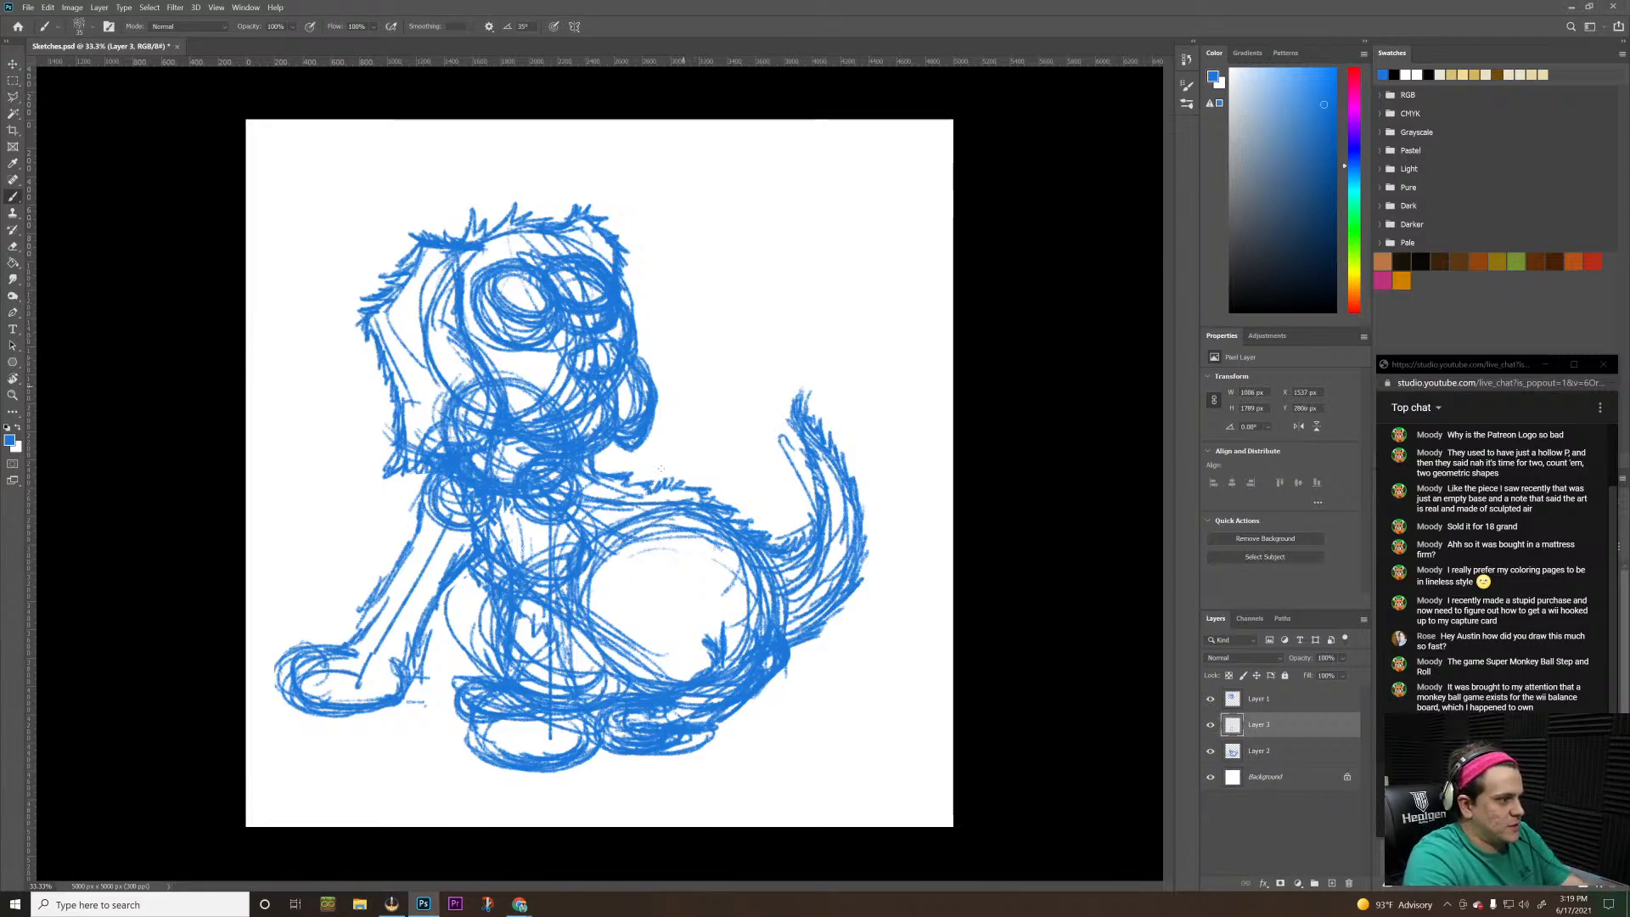
{"action": "mouse_move", "coordinate": [594, 516]}
{"action": "left_mouse_down"}
{"action": "mouse_move", "coordinate": [586, 534]}
{"action": "mouse_move", "coordinate": [510, 549]}
{"action": "left_mouse_up"}
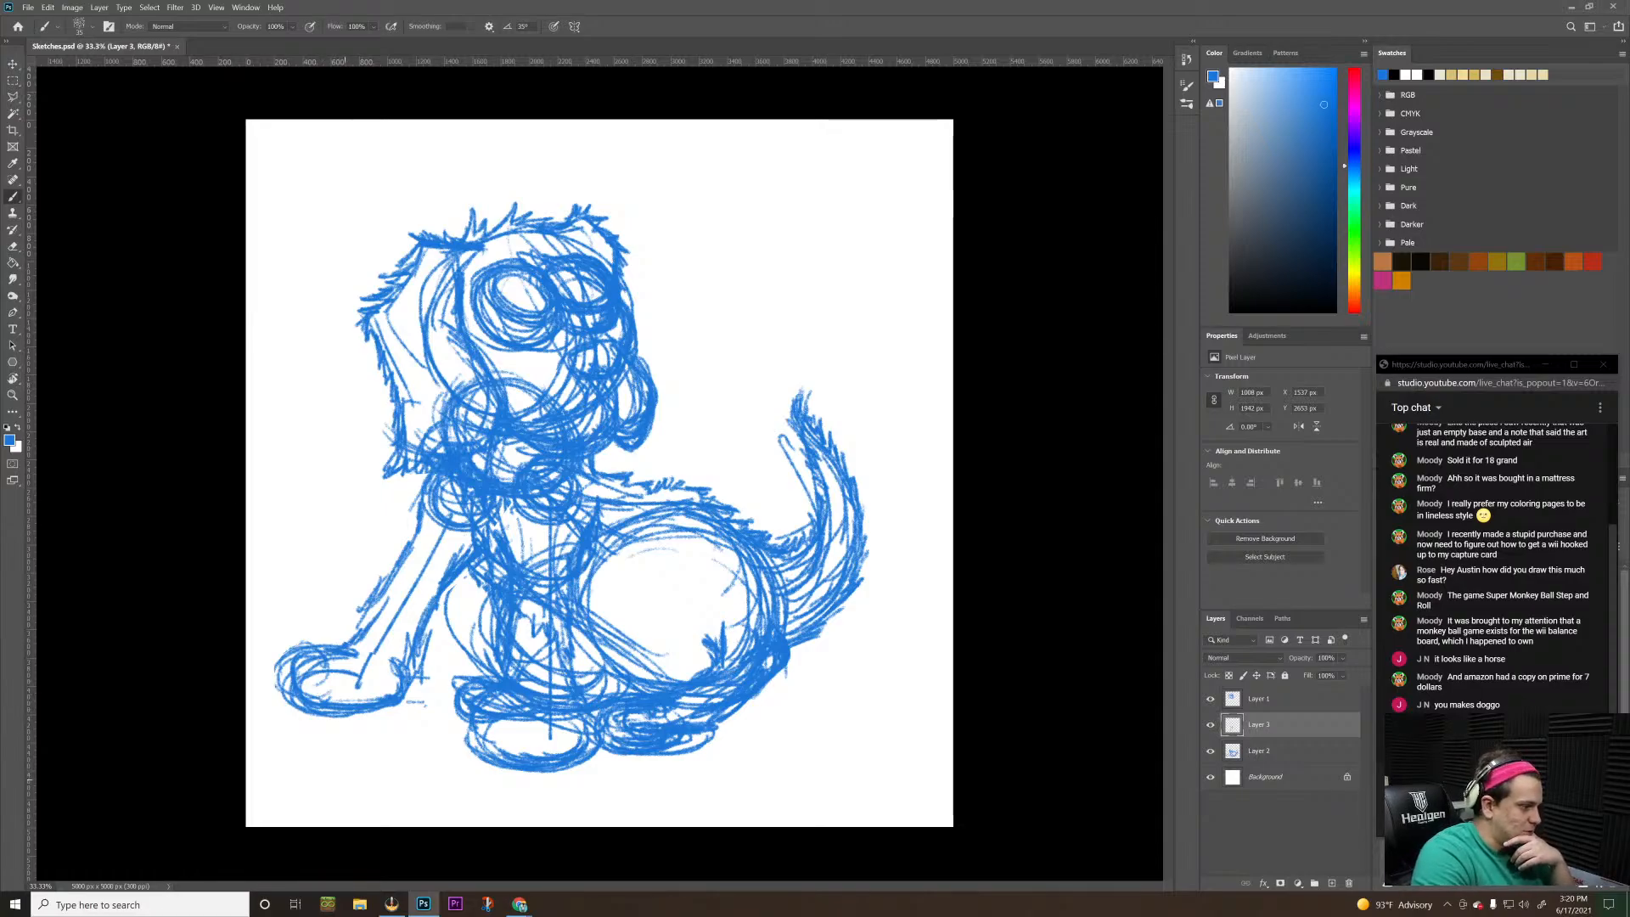
Sketch short fur strokes along the underside and front of the outstretched paw, with small tick marks below it
{"action": "left_click_drag", "start_coordinate": [334, 790], "coordinate": [335, 800]}
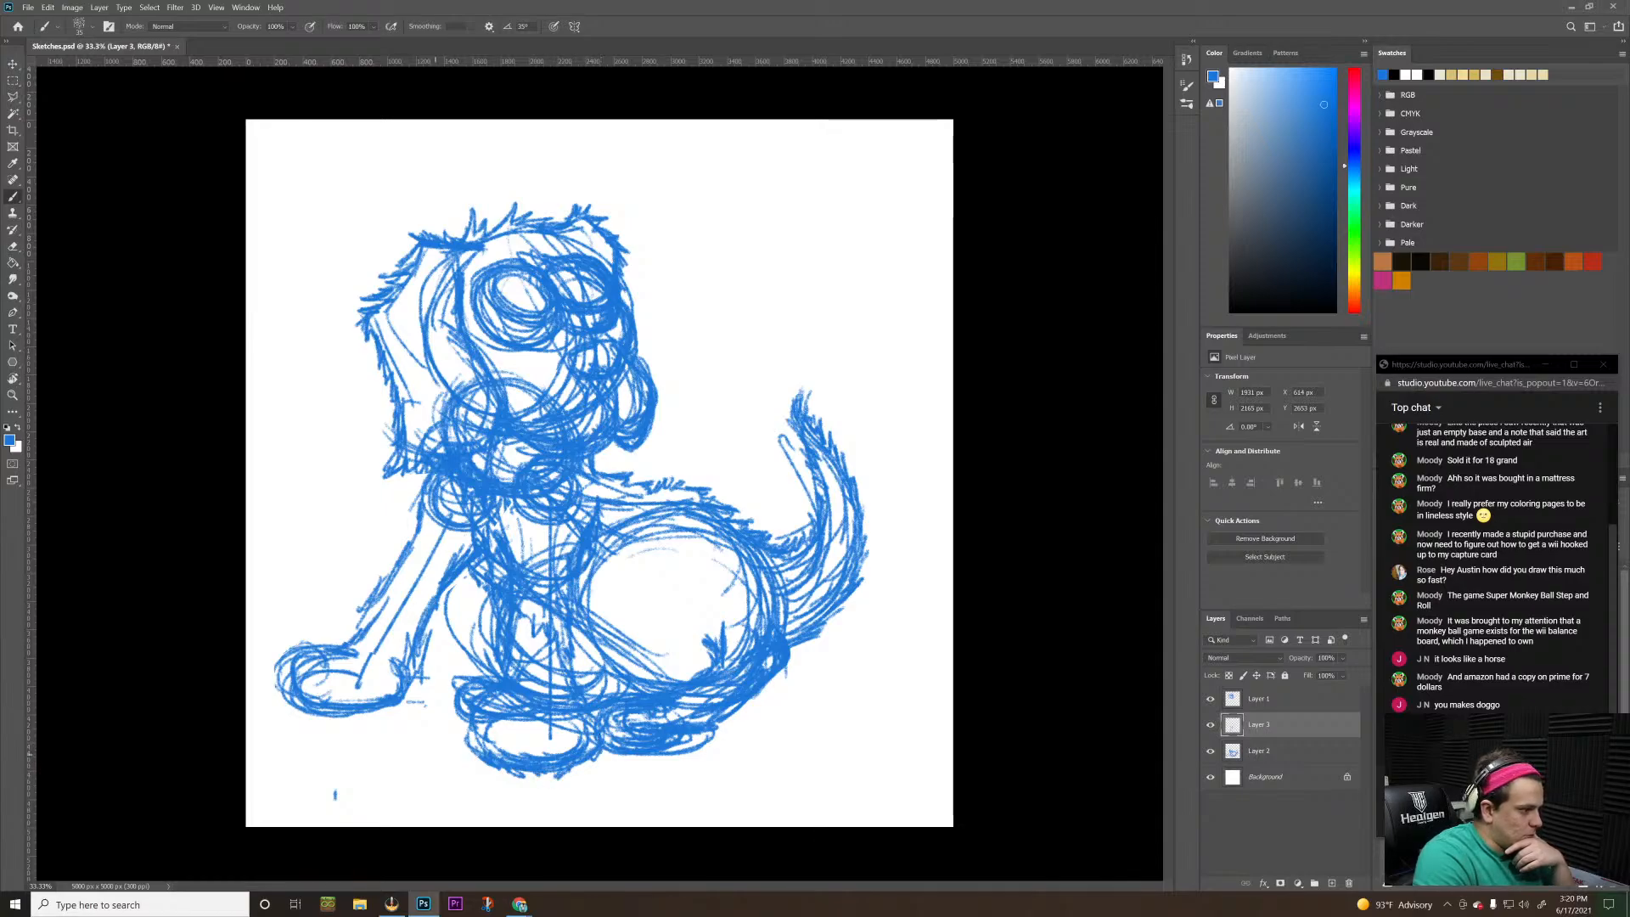
{"action": "left_click", "coordinate": [433, 754]}
{"action": "mouse_move", "coordinate": [315, 704]}
{"action": "left_mouse_down"}
{"action": "mouse_move", "coordinate": [280, 709]}
{"action": "mouse_move", "coordinate": [389, 708]}
{"action": "left_mouse_up"}
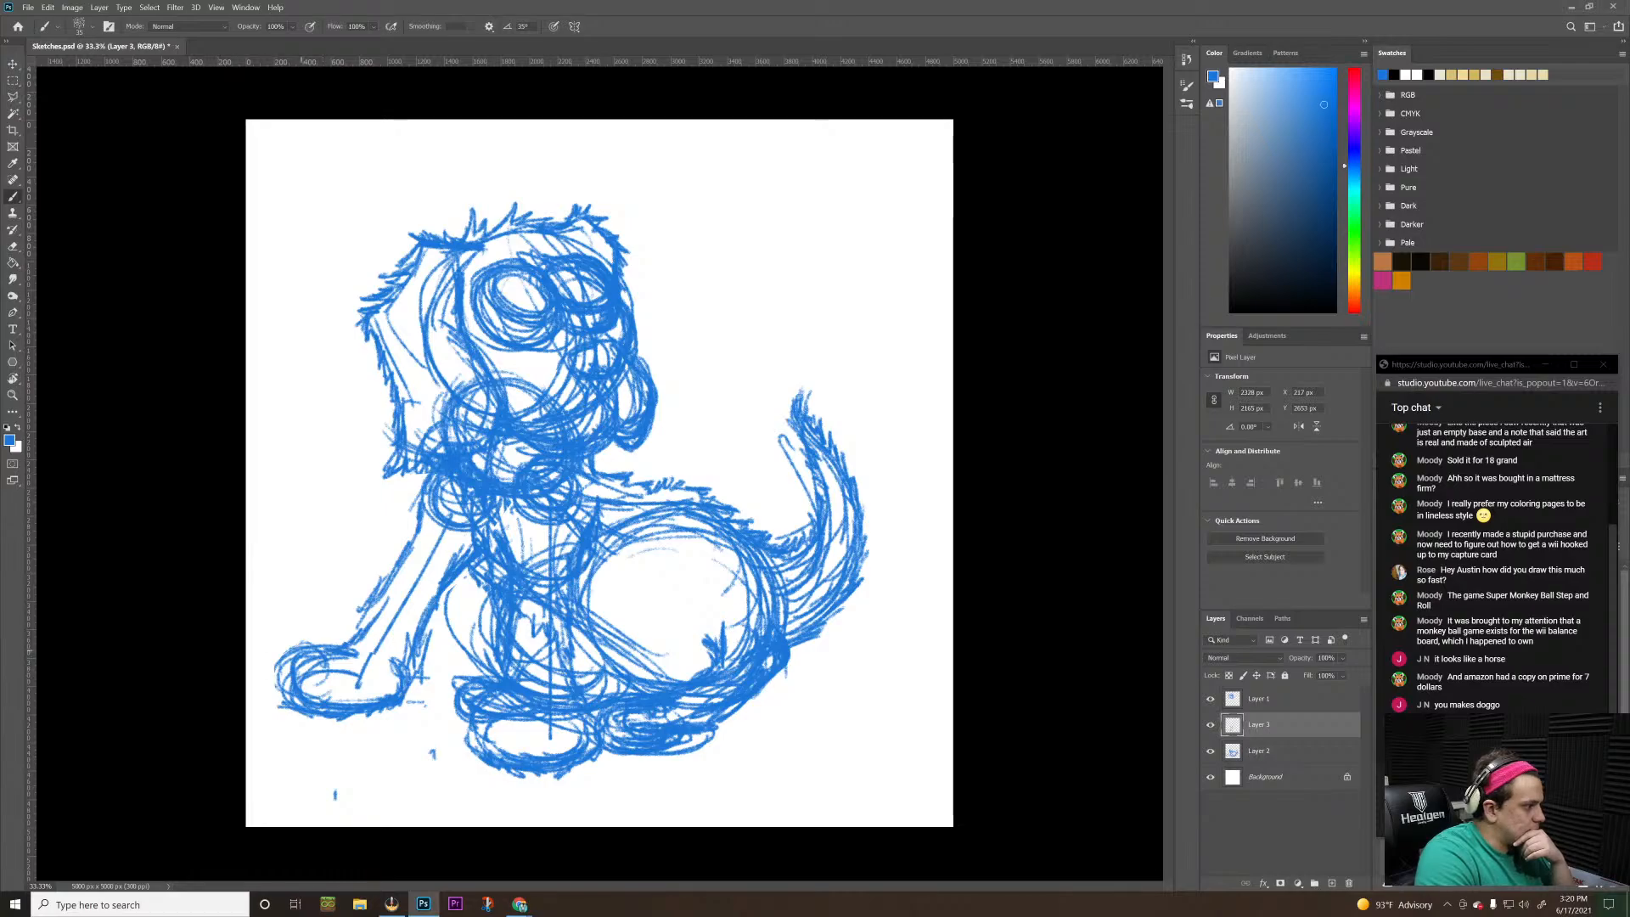
{"action": "mouse_move", "coordinate": [318, 646]}
{"action": "left_mouse_down"}
{"action": "mouse_move", "coordinate": [288, 633]}
{"action": "mouse_move", "coordinate": [275, 679]}
{"action": "mouse_move", "coordinate": [289, 715]}
{"action": "left_mouse_up"}
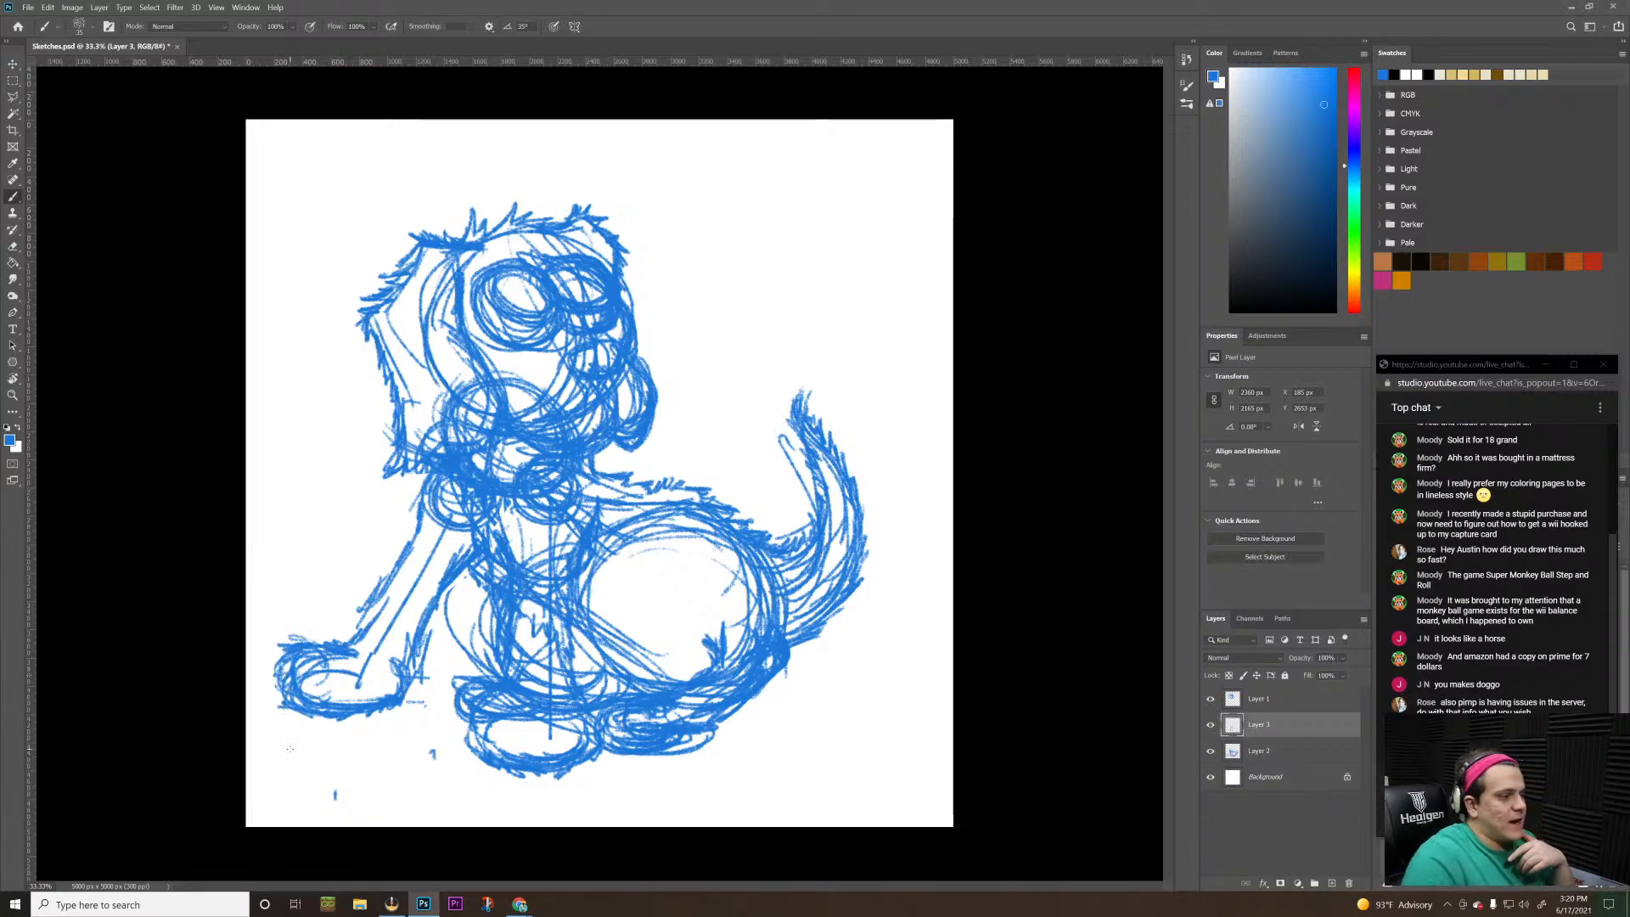
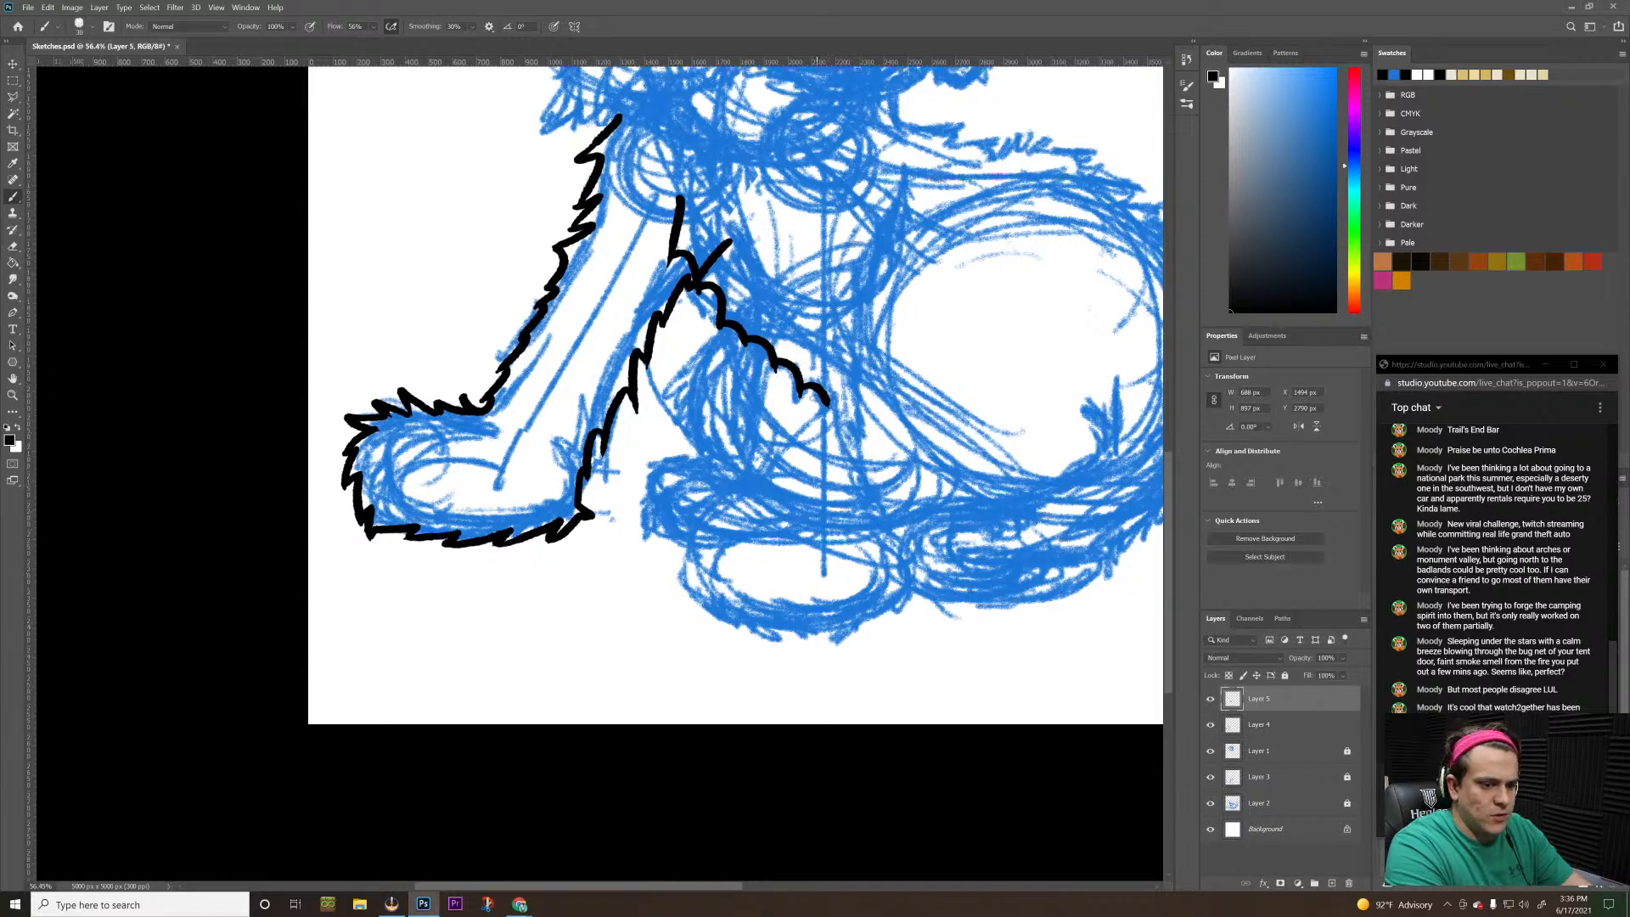
Extend the black scalloped fur line from the chest farther down across the belly
{"action": "mouse_move", "coordinate": [829, 405]}
{"action": "left_mouse_down"}
{"action": "mouse_move", "coordinate": [856, 428]}
{"action": "mouse_move", "coordinate": [904, 434]}
{"action": "left_mouse_up"}
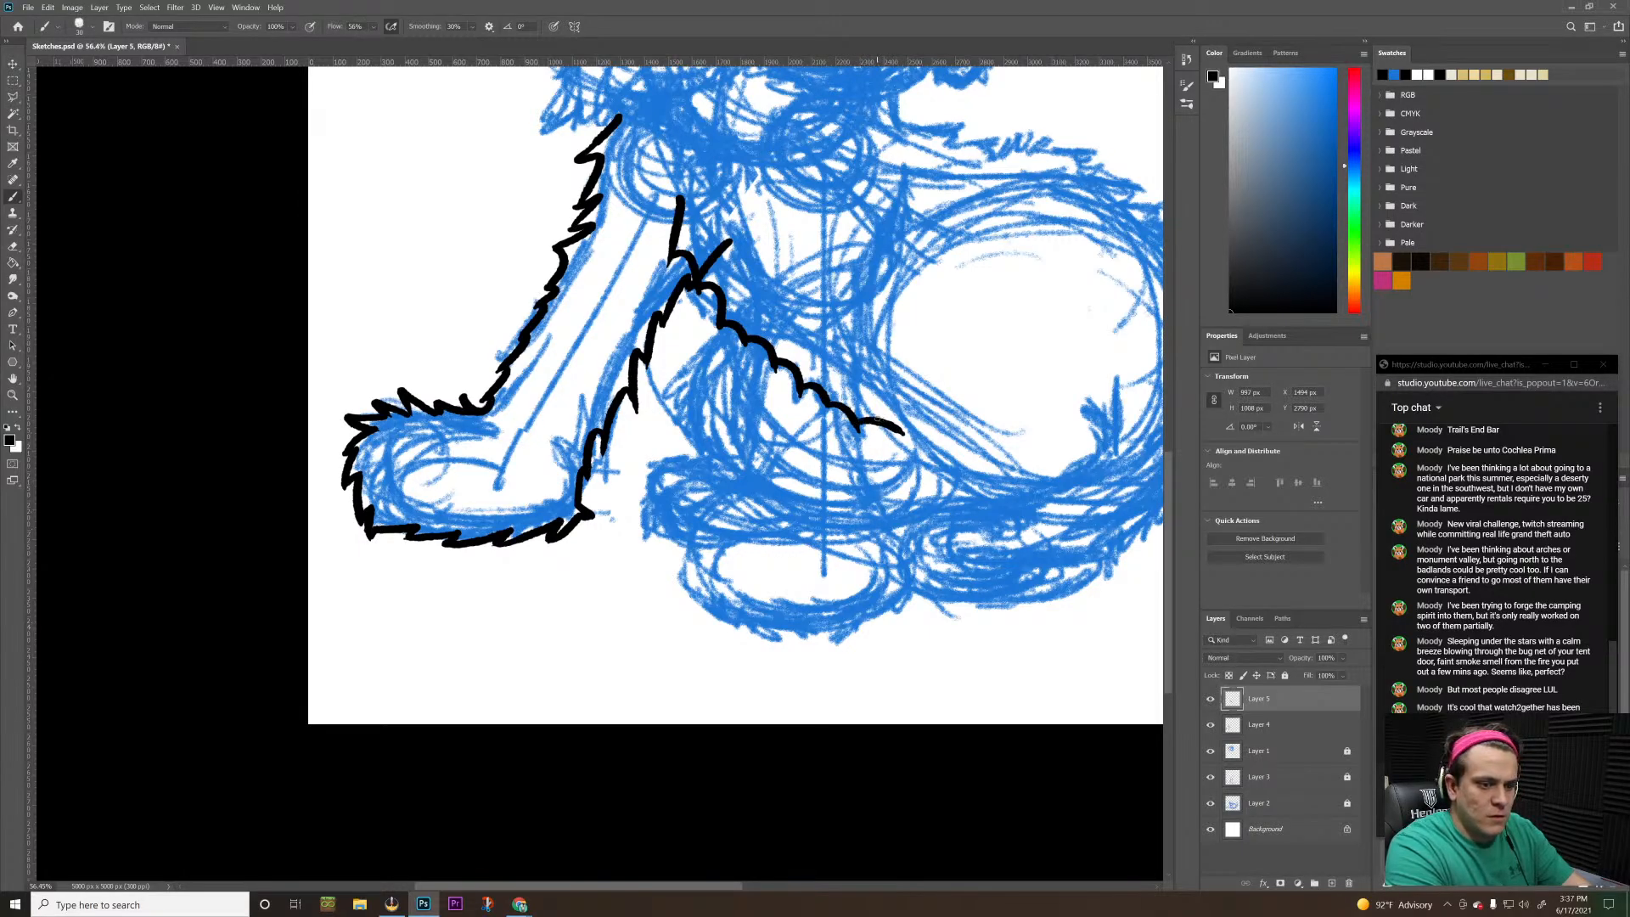
{"action": "key", "text": "z"}
{"action": "left_click_drag", "start_coordinate": [731, 265], "coordinate": [688, 346]}
{"action": "mouse_move", "coordinate": [495, 512]}
{"action": "left_mouse_down"}
{"action": "mouse_move", "coordinate": [552, 426]}
{"action": "mouse_move", "coordinate": [501, 450]}
{"action": "mouse_move", "coordinate": [525, 455]}
{"action": "mouse_move", "coordinate": [552, 414]}
{"action": "mouse_move", "coordinate": [584, 410]}
{"action": "mouse_move", "coordinate": [567, 445]}
{"action": "mouse_move", "coordinate": [654, 415]}
{"action": "mouse_move", "coordinate": [700, 373]}
{"action": "mouse_move", "coordinate": [496, 478]}
{"action": "mouse_move", "coordinate": [545, 579]}
{"action": "mouse_move", "coordinate": [645, 531]}
{"action": "mouse_move", "coordinate": [594, 568]}
{"action": "mouse_move", "coordinate": [651, 577]}
{"action": "mouse_move", "coordinate": [687, 552]}
{"action": "mouse_move", "coordinate": [708, 579]}
{"action": "mouse_move", "coordinate": [740, 560]}
{"action": "mouse_move", "coordinate": [823, 567]}
{"action": "mouse_move", "coordinate": [793, 594]}
{"action": "mouse_move", "coordinate": [882, 619]}
{"action": "mouse_move", "coordinate": [887, 632]}
{"action": "mouse_move", "coordinate": [836, 642]}
{"action": "mouse_move", "coordinate": [889, 688]}
{"action": "left_mouse_up"}
{"action": "key", "text": "b"}
{"action": "key", "text": "z"}
{"action": "left_click_drag", "start_coordinate": [806, 565], "coordinate": [733, 611]}
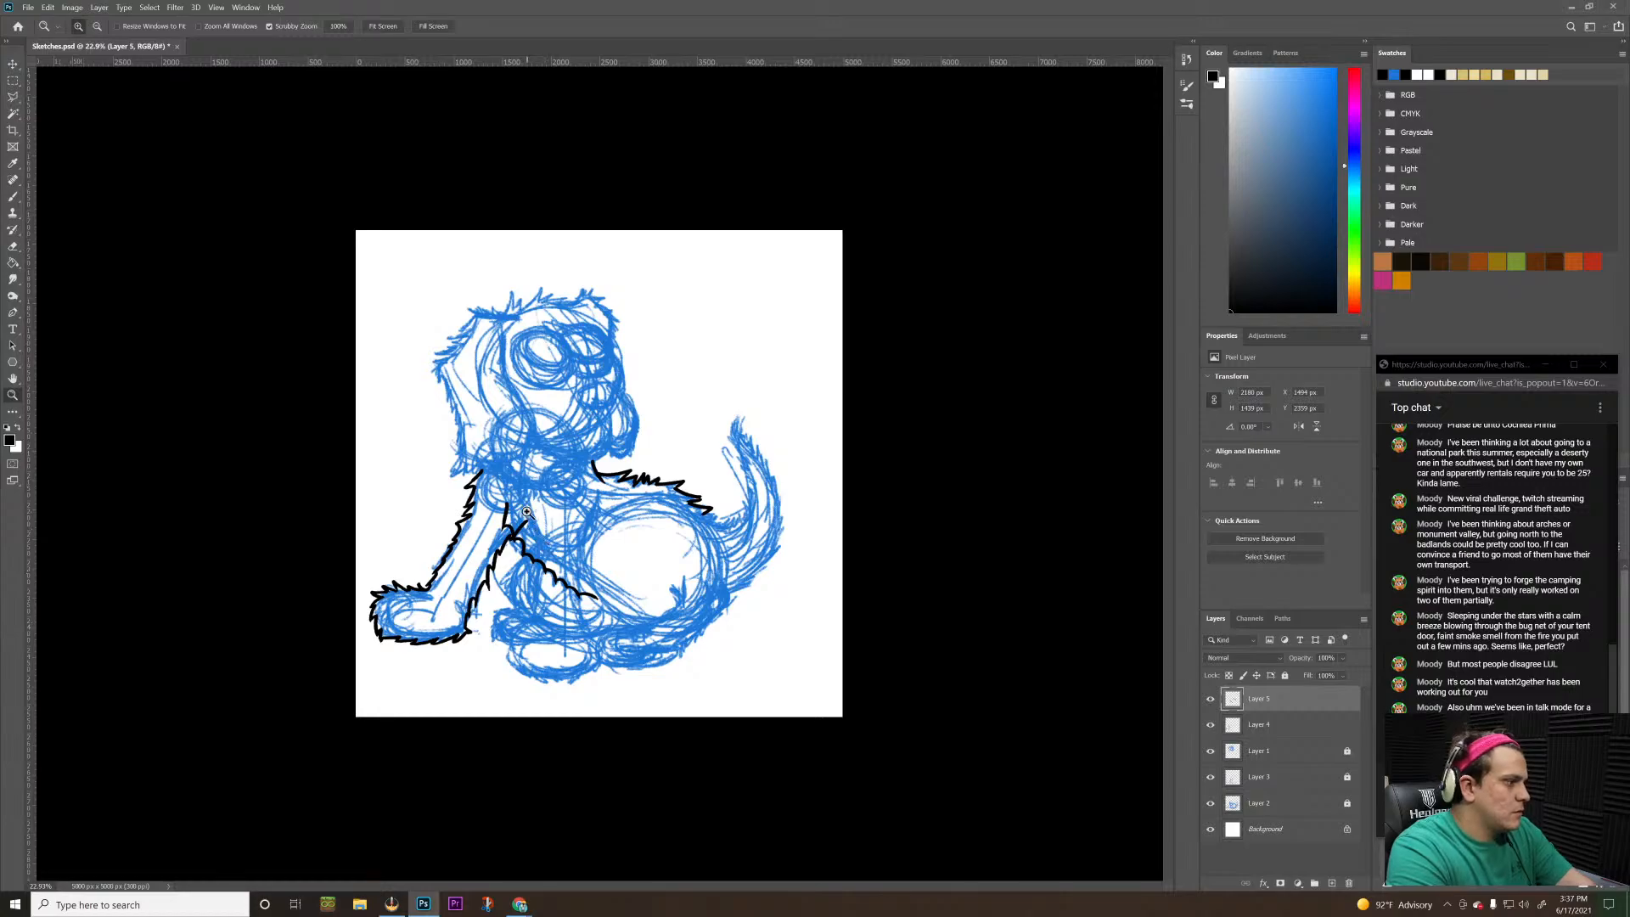
Ink jagged black fur strokes extending the back outline over the rump to the base of the tail
{"action": "mouse_move", "coordinate": [433, 291]}
{"action": "left_mouse_down"}
{"action": "mouse_move", "coordinate": [497, 236]}
{"action": "mouse_move", "coordinate": [444, 283]}
{"action": "mouse_move", "coordinate": [458, 347]}
{"action": "left_mouse_up"}
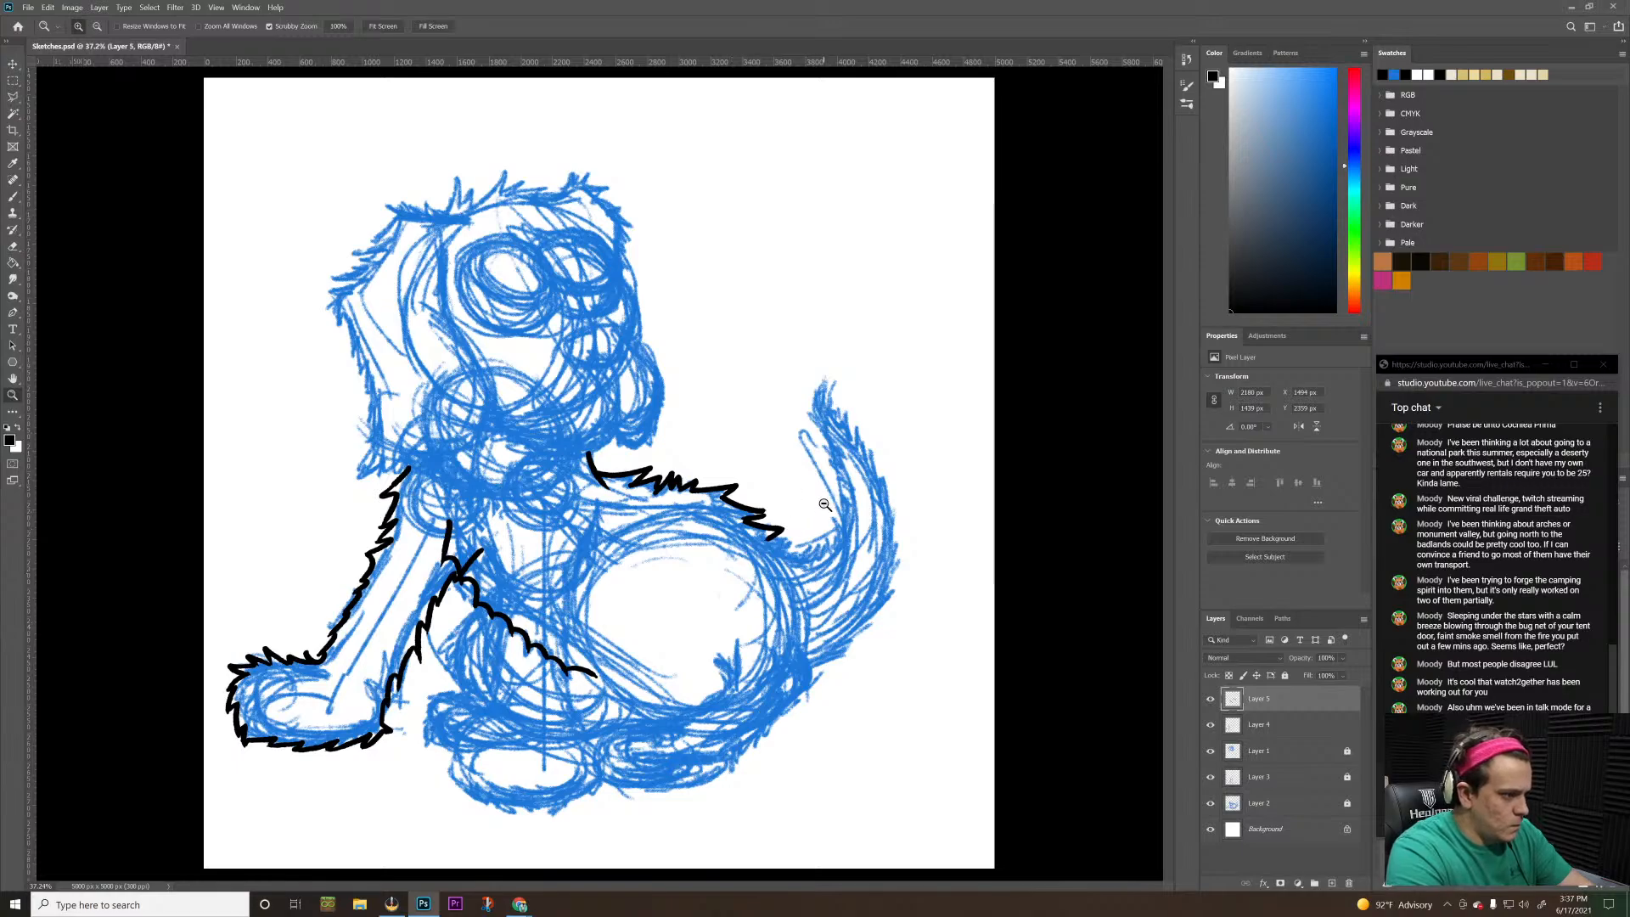
{"action": "left_click_drag", "start_coordinate": [821, 505], "coordinate": [837, 485]}
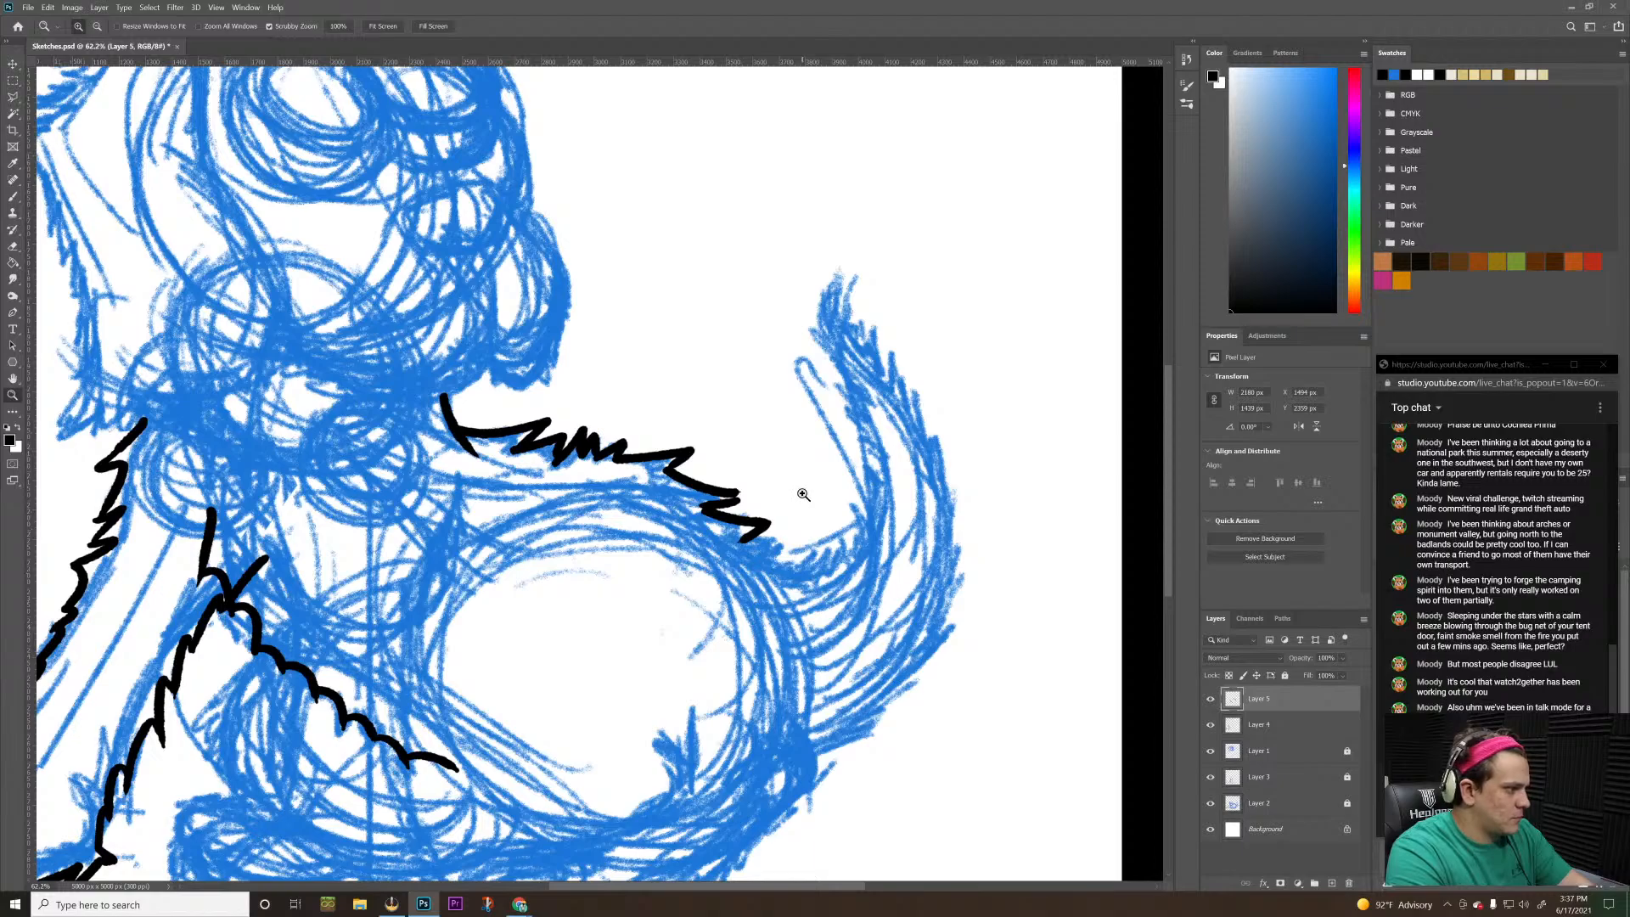
{"action": "key", "text": "b"}
{"action": "mouse_move", "coordinate": [747, 539]}
{"action": "left_mouse_down"}
{"action": "mouse_move", "coordinate": [789, 541]}
{"action": "mouse_move", "coordinate": [774, 559]}
{"action": "mouse_move", "coordinate": [794, 569]}
{"action": "left_mouse_up"}
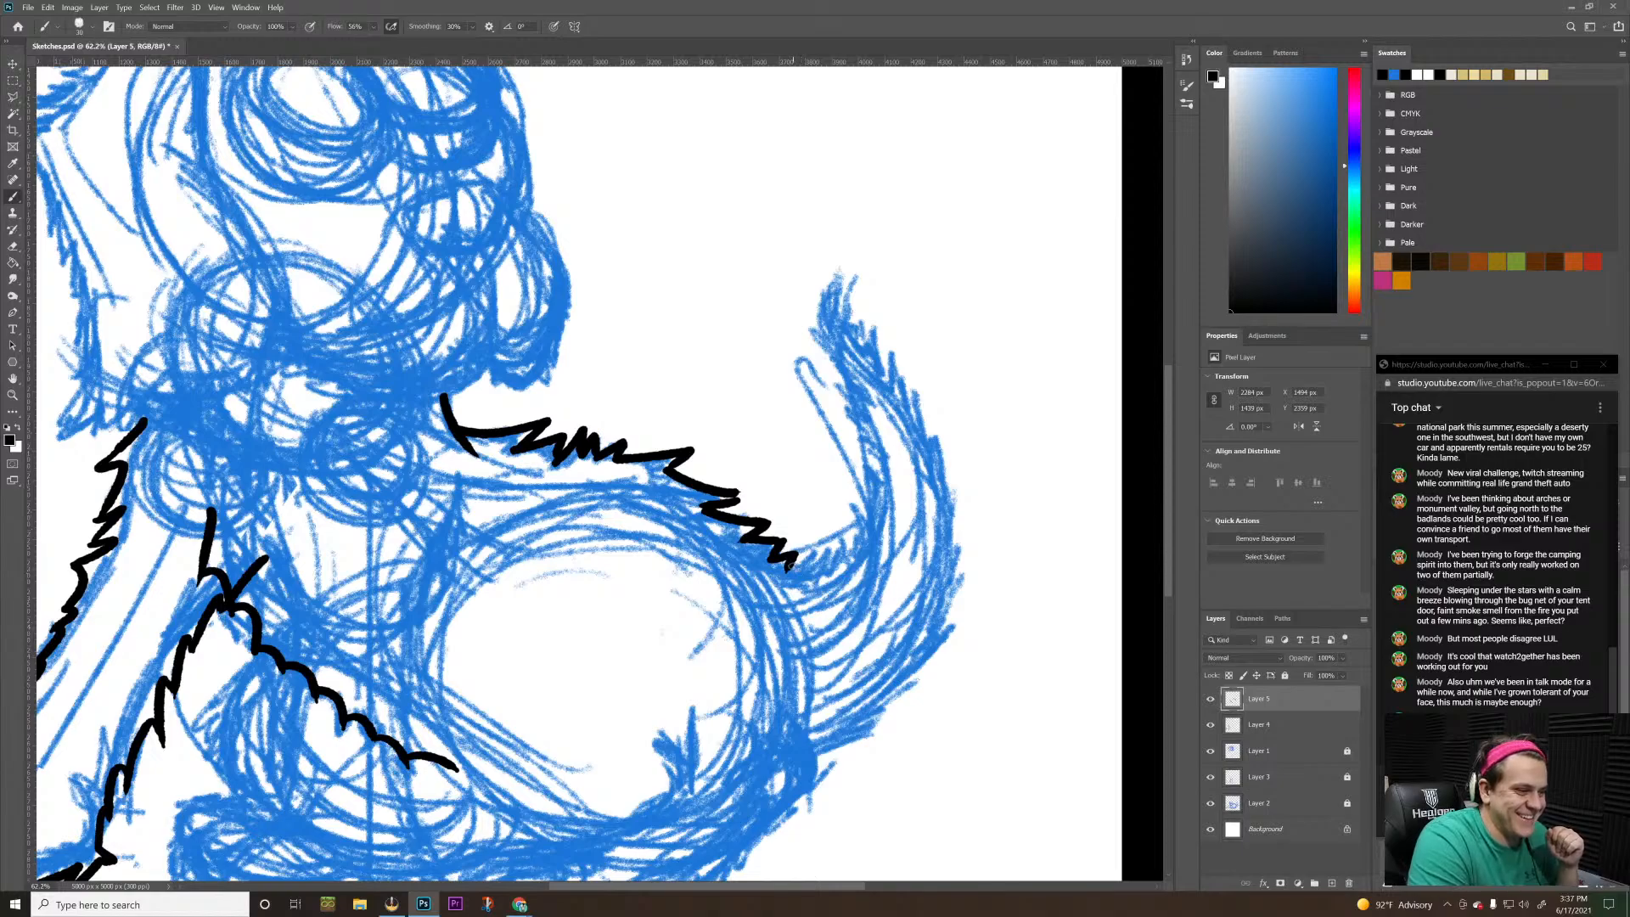
Ink the tail's inner edge in black, curving from its base at the rump up to a pointed furry tip
{"action": "mouse_move", "coordinate": [788, 566]}
{"action": "left_mouse_down"}
{"action": "mouse_move", "coordinate": [838, 556]}
{"action": "mouse_move", "coordinate": [856, 456]}
{"action": "left_mouse_up"}
{"action": "key", "text": "ctrl+z"}
{"action": "key", "text": "ctrl+z"}
{"action": "key", "text": "ctrl+z"}
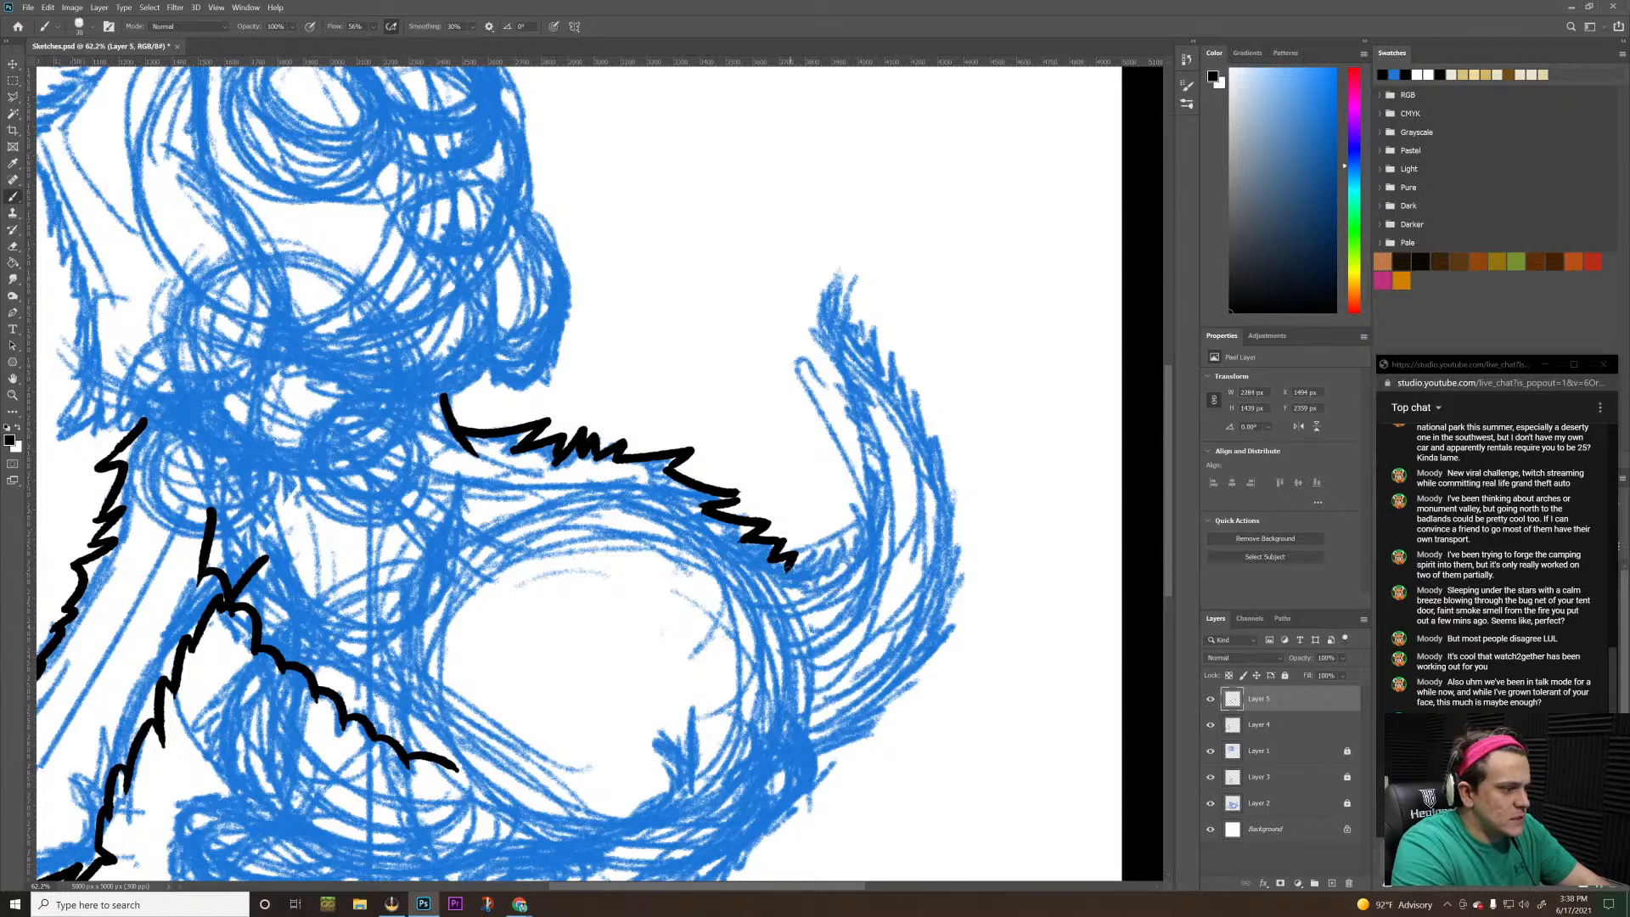
{"action": "mouse_move", "coordinate": [790, 569]}
{"action": "left_mouse_down"}
{"action": "mouse_move", "coordinate": [845, 560]}
{"action": "mouse_move", "coordinate": [864, 535]}
{"action": "mouse_move", "coordinate": [847, 439]}
{"action": "left_mouse_up"}
{"action": "key", "text": "ctrl+z"}
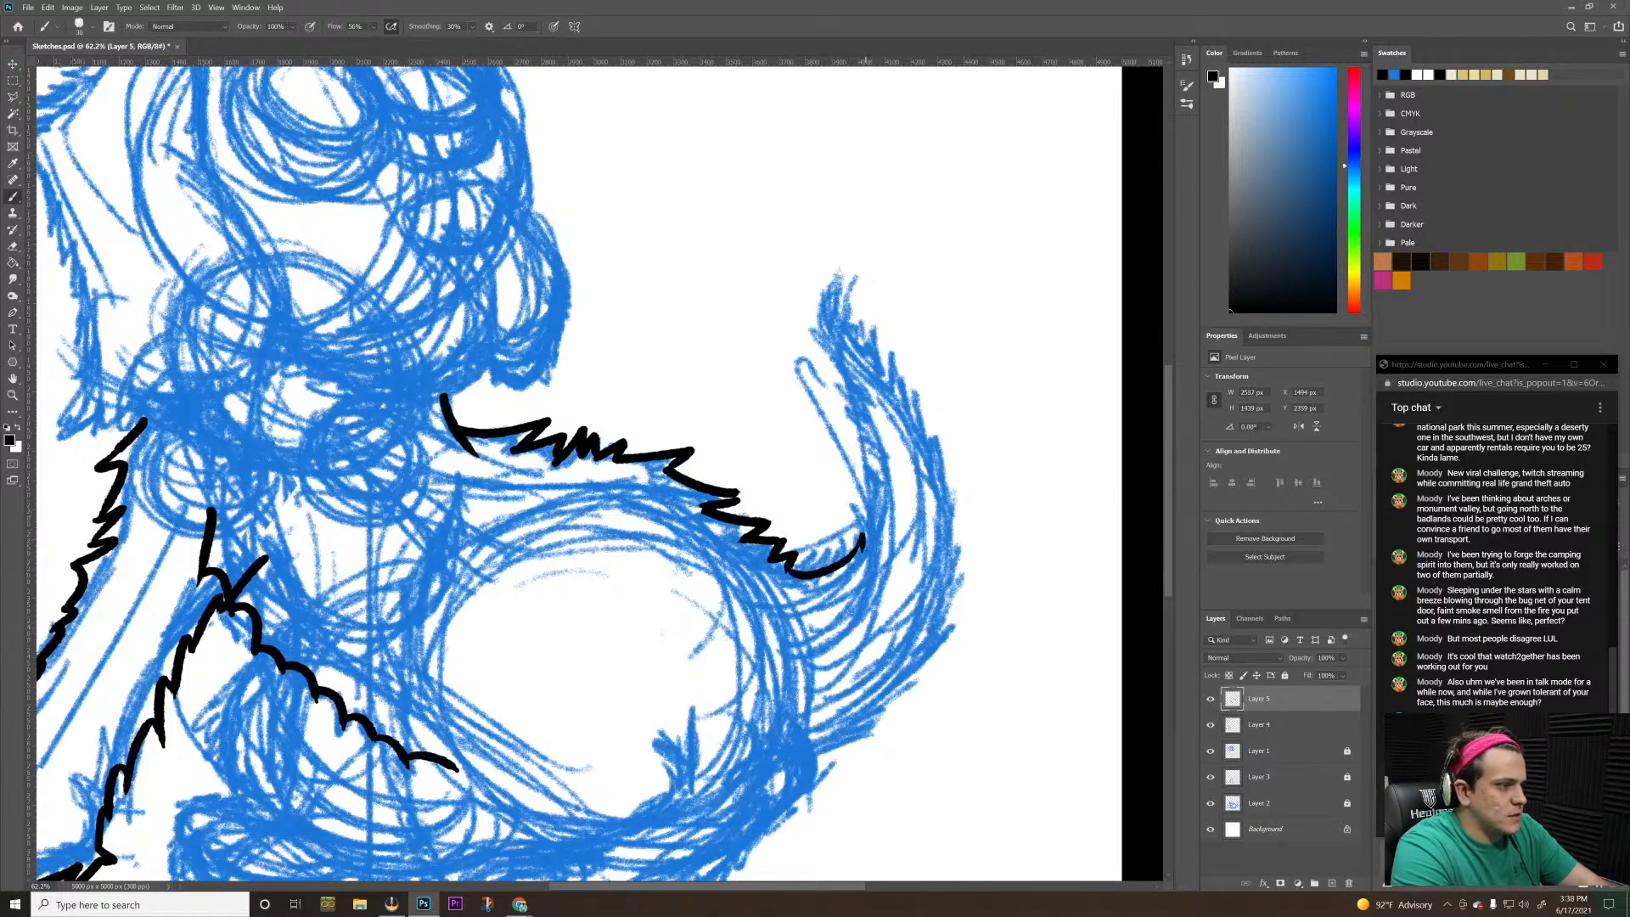
{"action": "left_click_drag", "start_coordinate": [864, 538], "coordinate": [859, 379]}
{"action": "key", "text": "ctrl+z"}
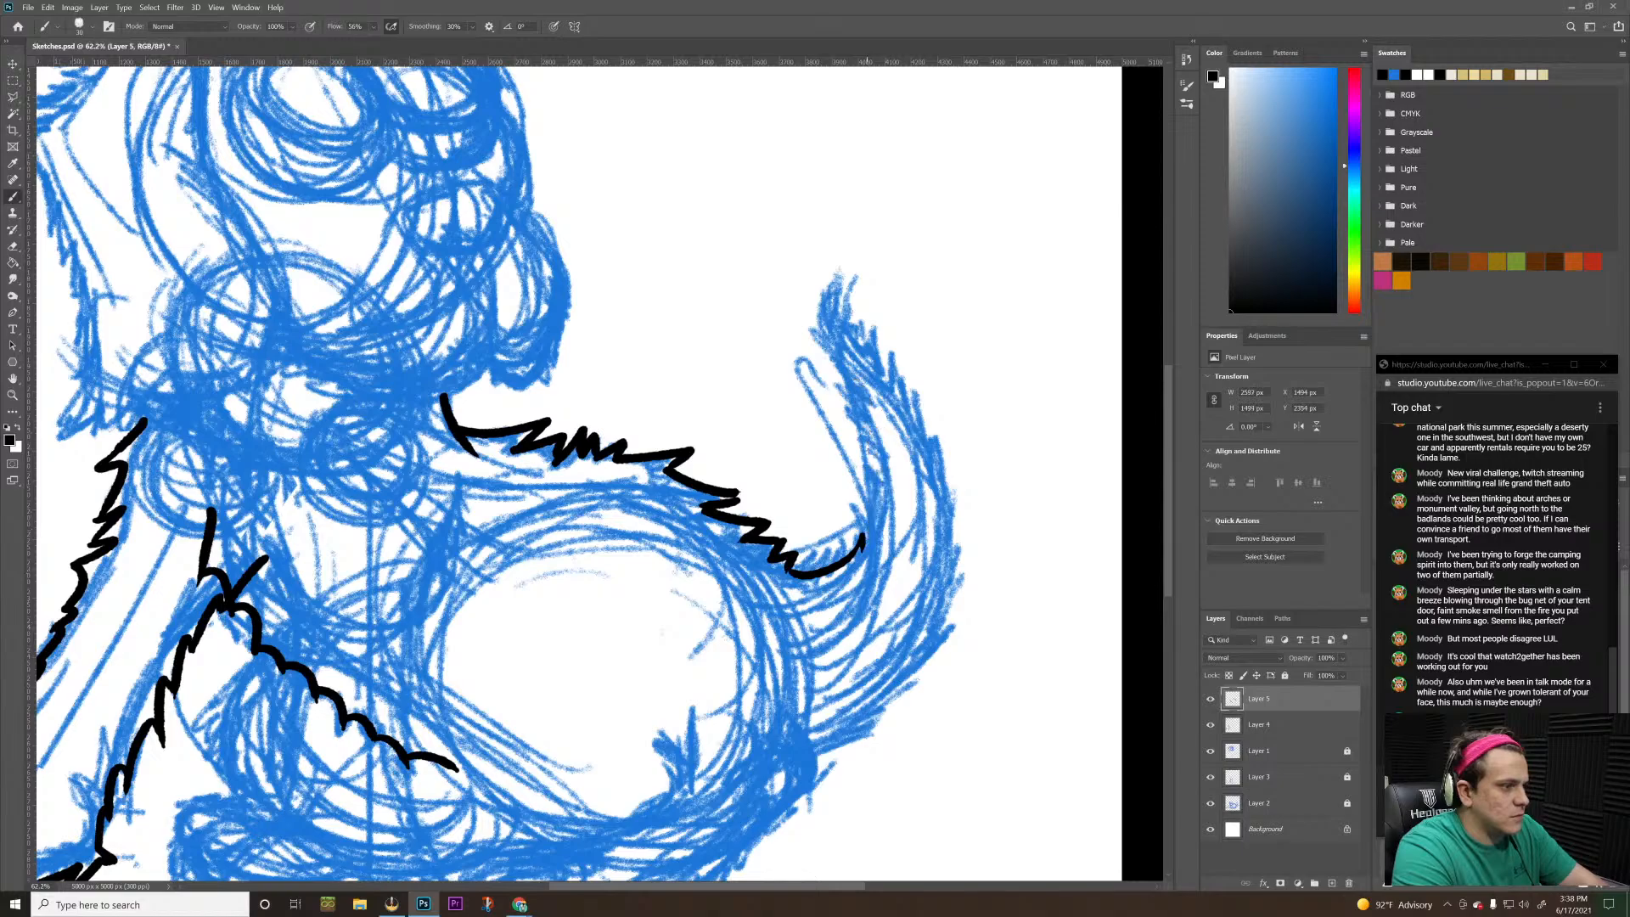
{"action": "mouse_move", "coordinate": [864, 543]}
{"action": "left_mouse_down"}
{"action": "mouse_move", "coordinate": [867, 444]}
{"action": "mouse_move", "coordinate": [813, 293]}
{"action": "mouse_move", "coordinate": [851, 226]}
{"action": "mouse_move", "coordinate": [845, 305]}
{"action": "left_mouse_up"}
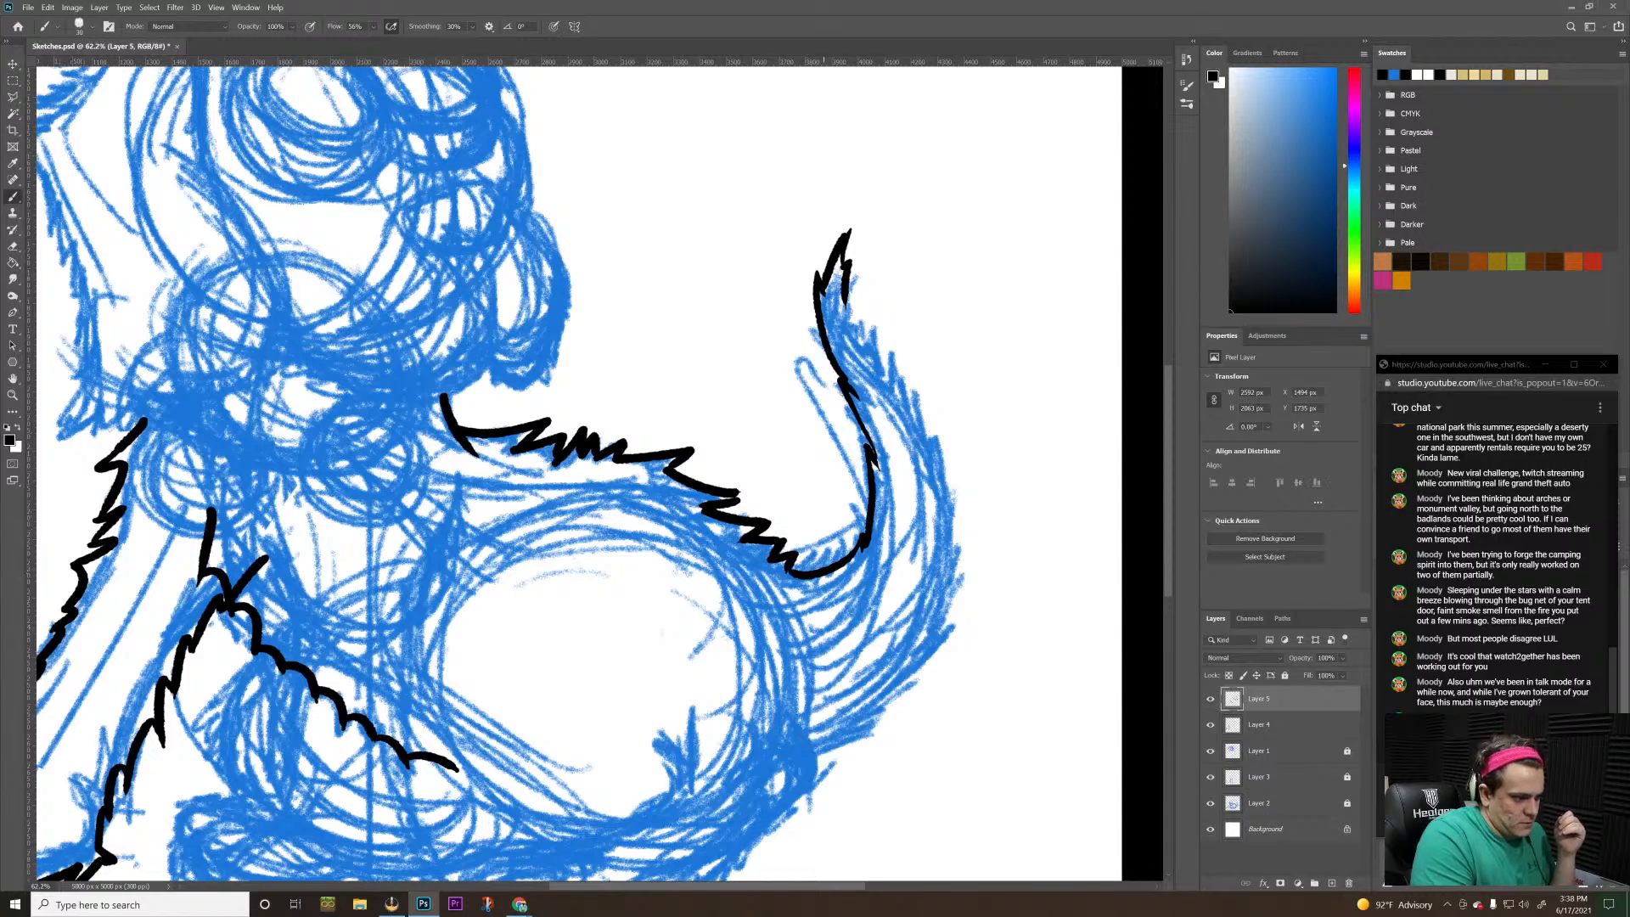
Ink the lower outer edge of the tail with jagged fur strokes, from beneath the rump up to mid-tail
{"action": "mouse_move", "coordinate": [811, 760]}
{"action": "left_mouse_down"}
{"action": "mouse_move", "coordinate": [932, 676]}
{"action": "mouse_move", "coordinate": [959, 610]}
{"action": "left_mouse_up"}
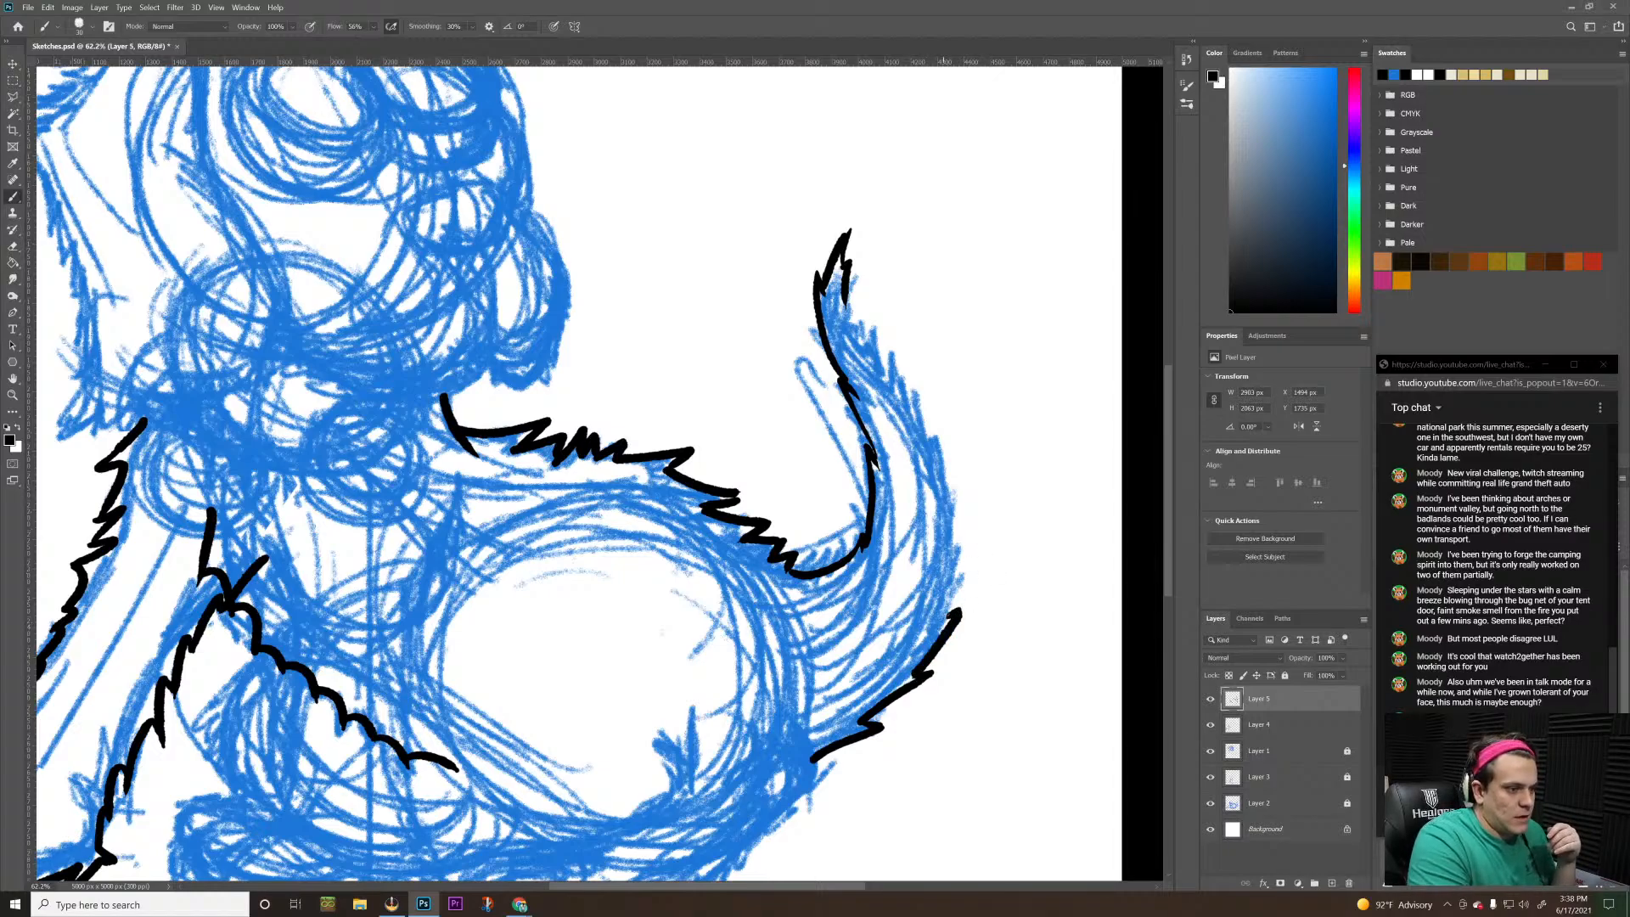
{"action": "mouse_move", "coordinate": [959, 611]}
{"action": "left_mouse_down"}
{"action": "mouse_move", "coordinate": [955, 496]}
{"action": "mouse_move", "coordinate": [949, 522]}
{"action": "left_mouse_up"}
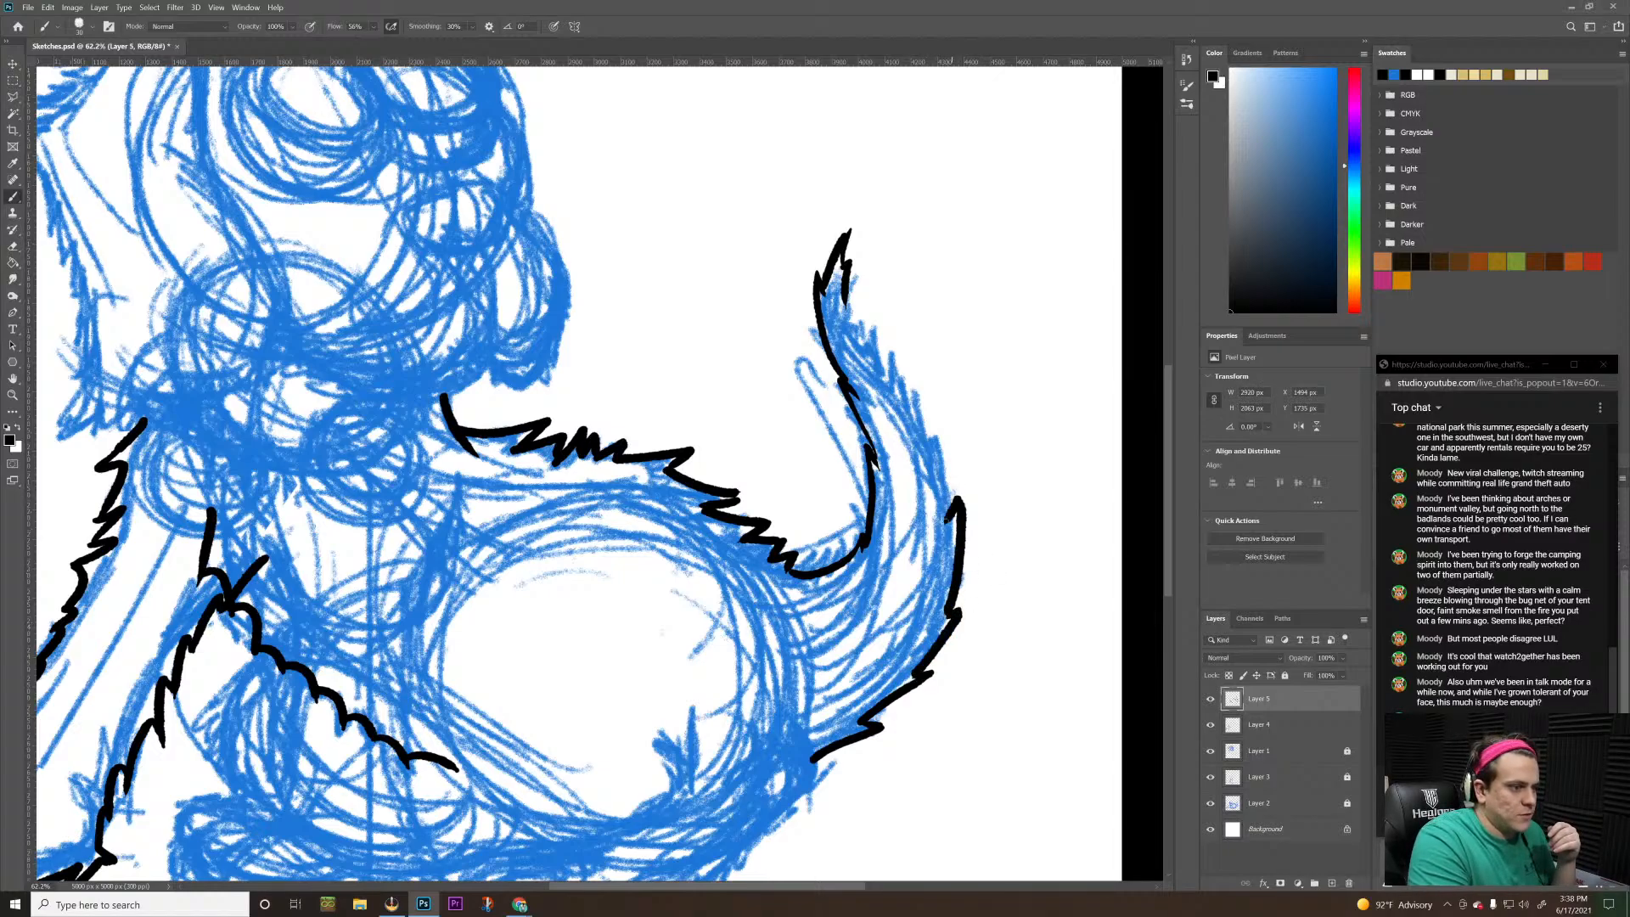
{"action": "key", "text": "ctrl+z"}
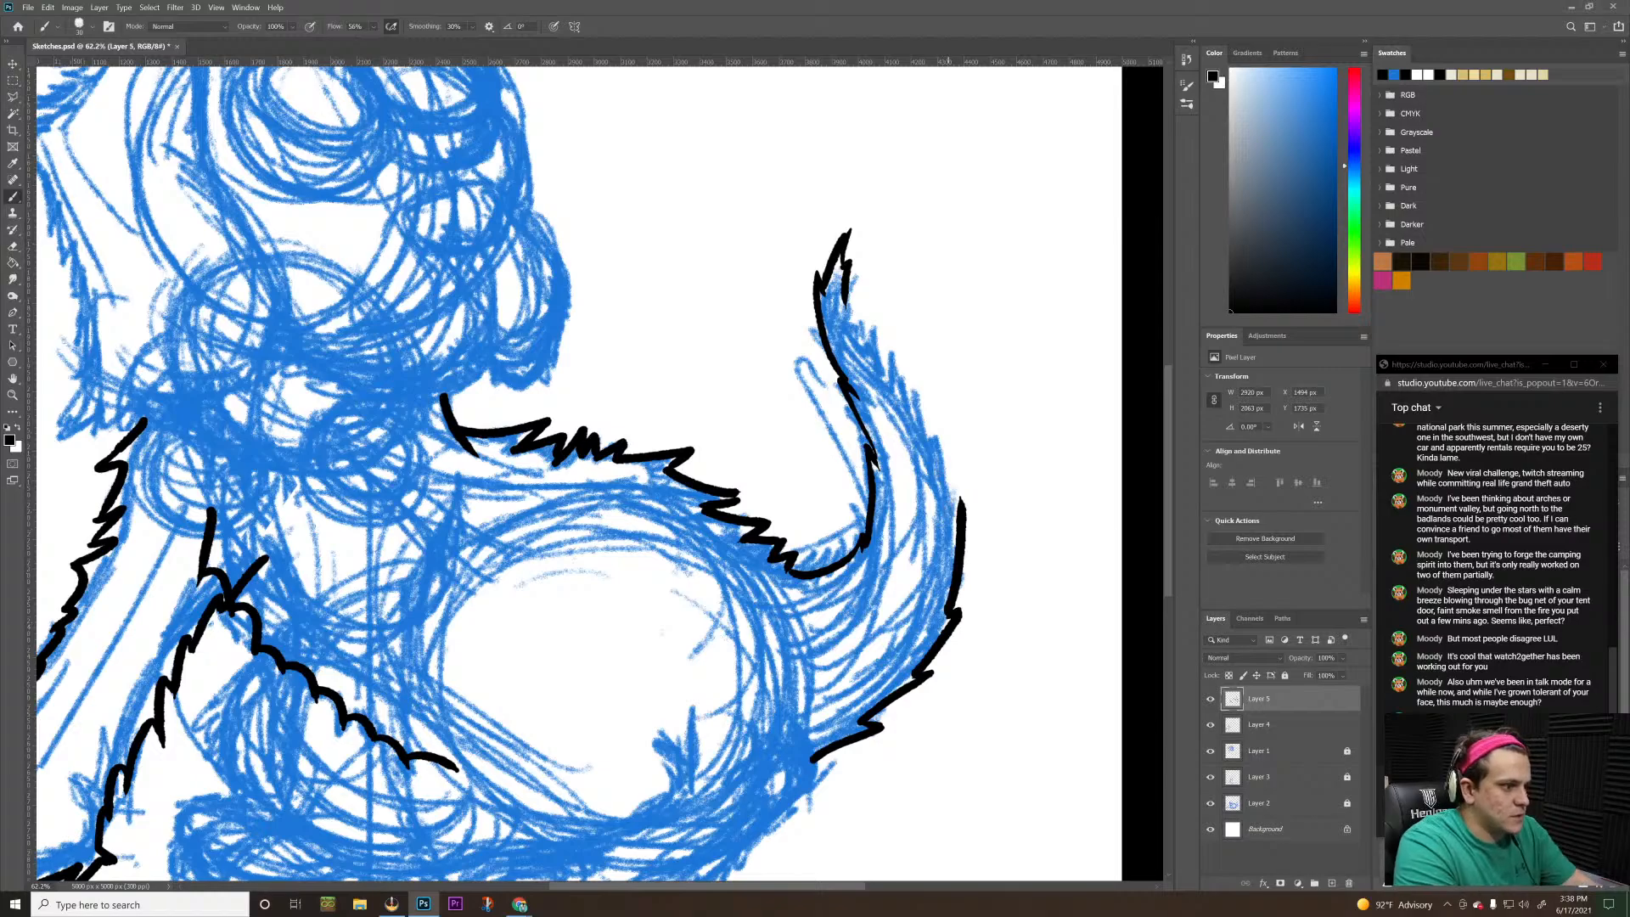
{"action": "left_click_drag", "start_coordinate": [960, 496], "coordinate": [950, 519]}
{"action": "key", "text": "ctrl+z"}
{"action": "key", "text": "ctrl+z"}
{"action": "left_click_drag", "start_coordinate": [932, 443], "coordinate": [951, 517]}
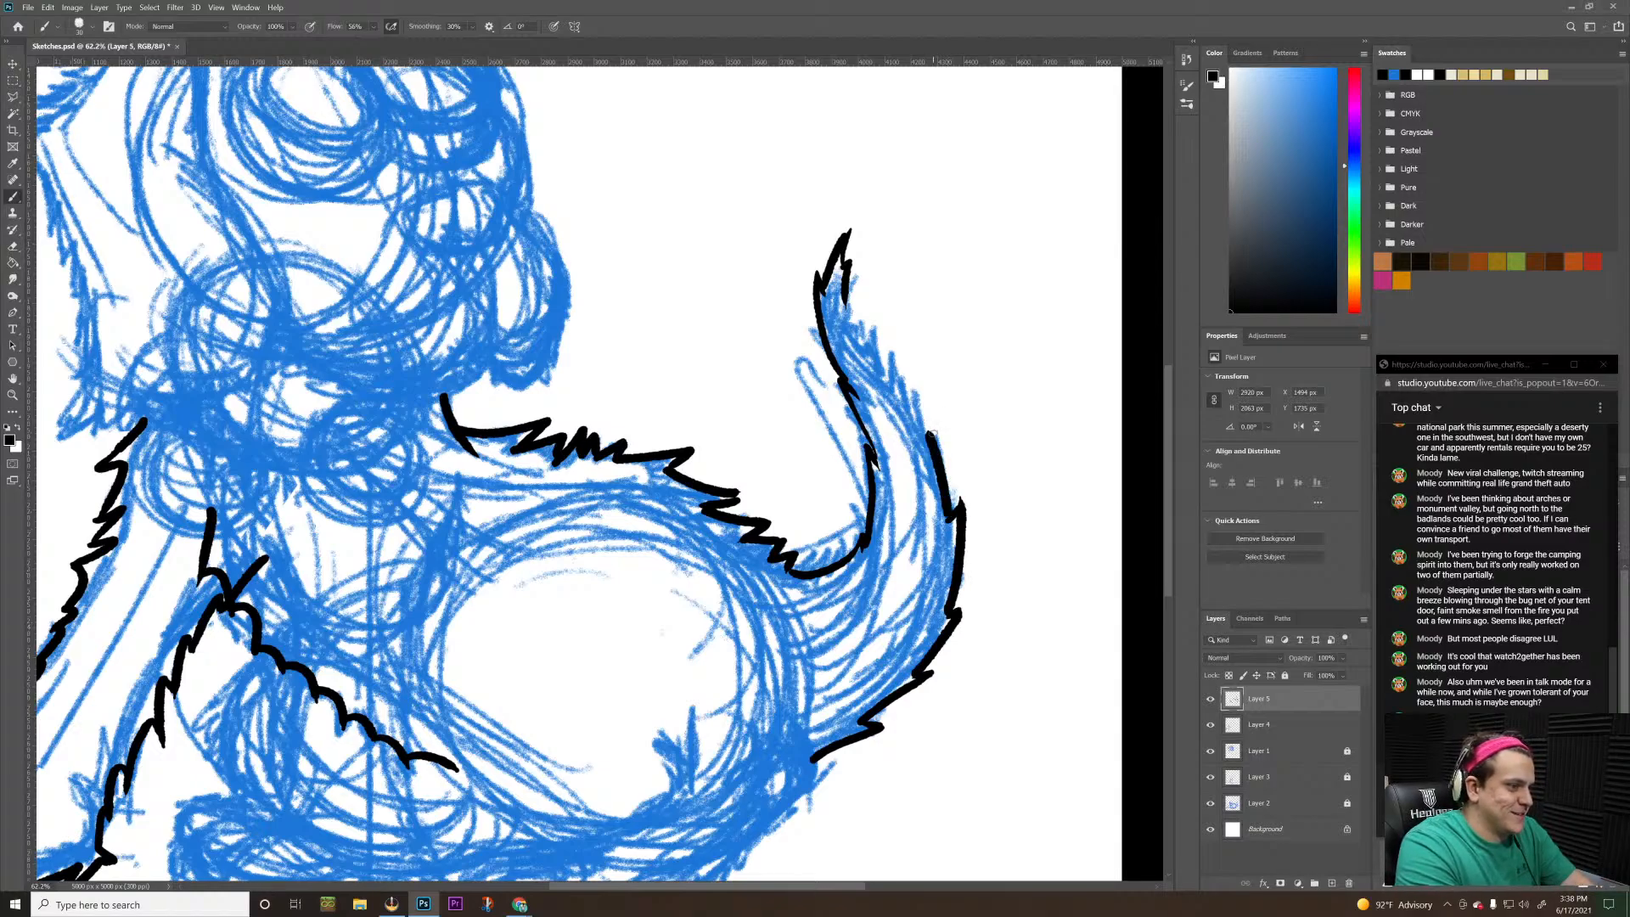
{"action": "key", "text": "ctrl+z"}
{"action": "left_click_drag", "start_coordinate": [932, 443], "coordinate": [951, 518]}
{"action": "key", "text": "ctrl+z"}
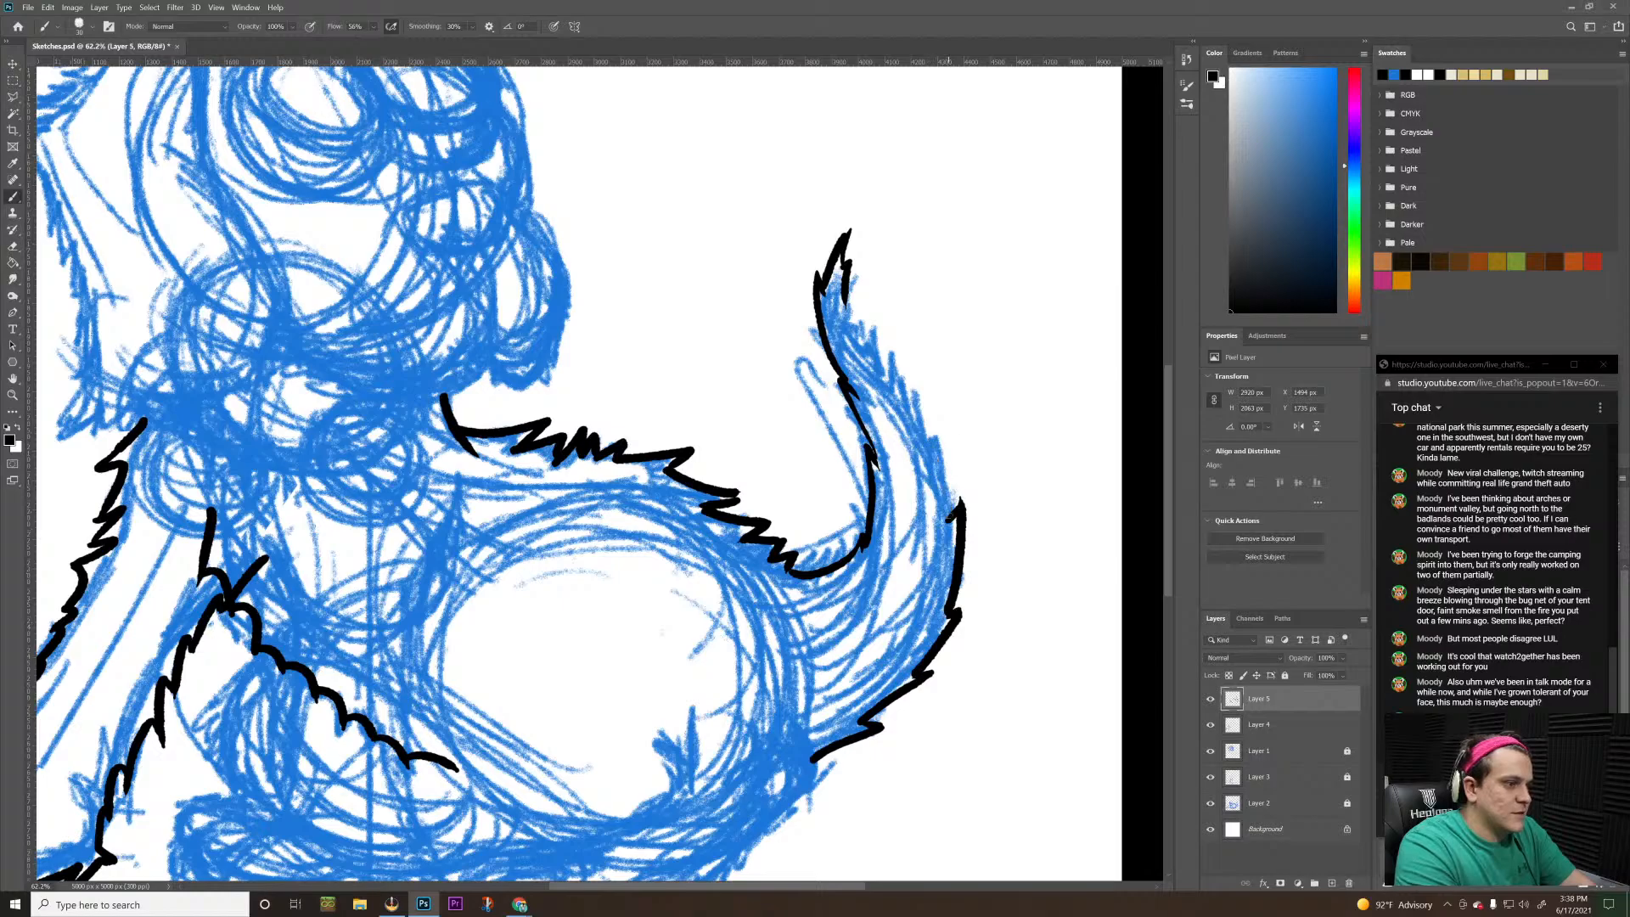
{"action": "left_click_drag", "start_coordinate": [939, 446], "coordinate": [951, 517]}
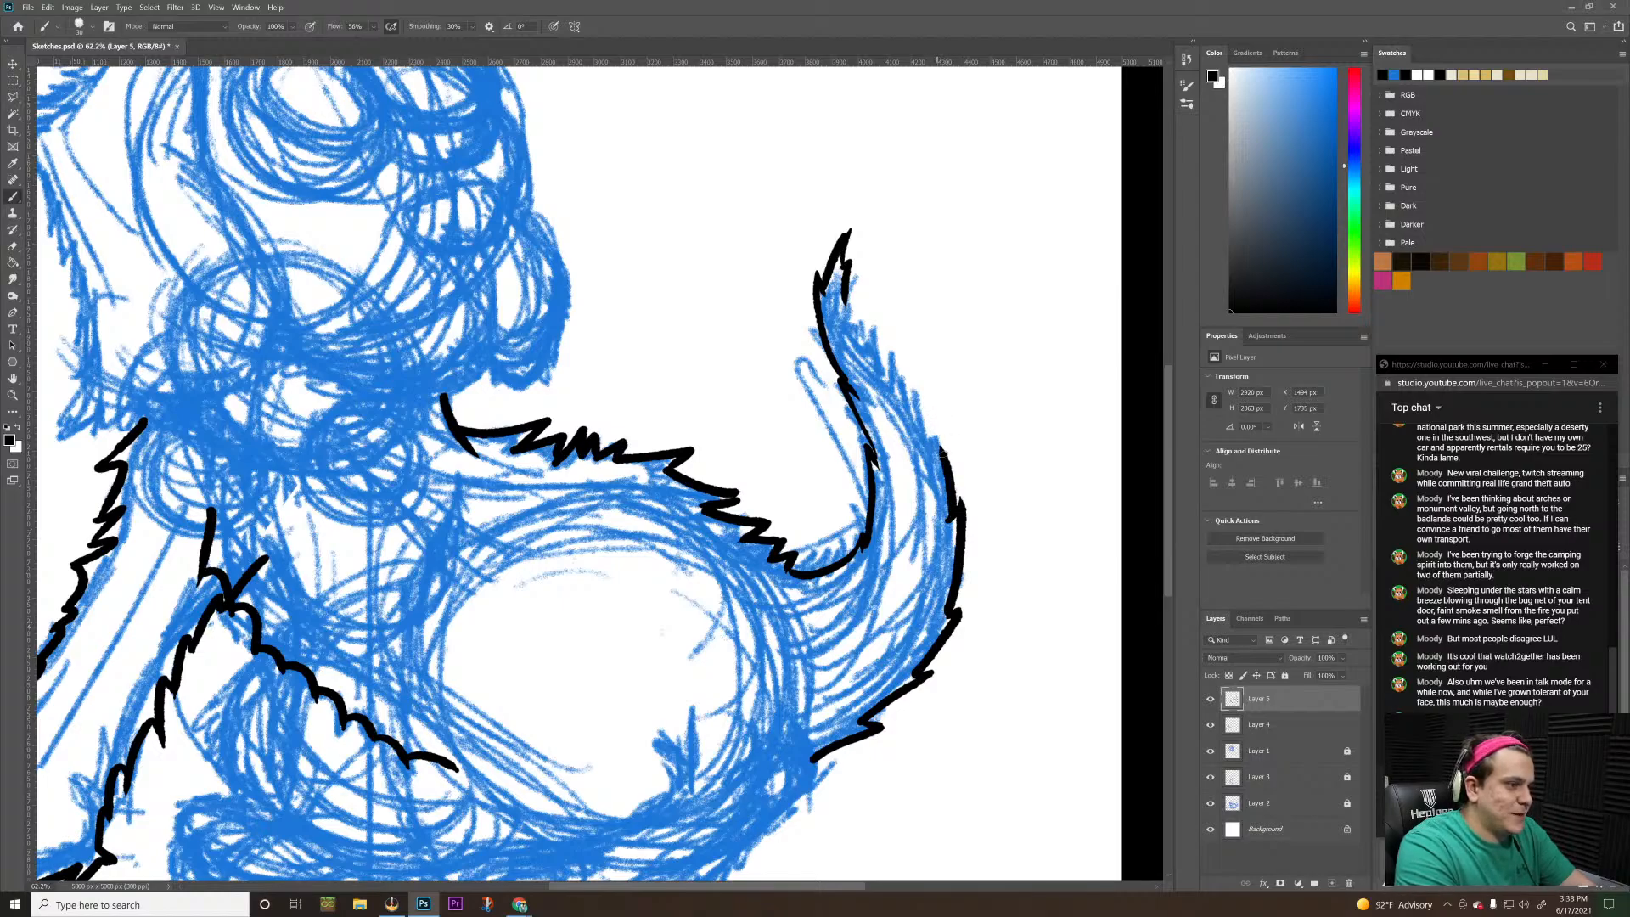
{"action": "left_click_drag", "start_coordinate": [934, 433], "coordinate": [949, 458]}
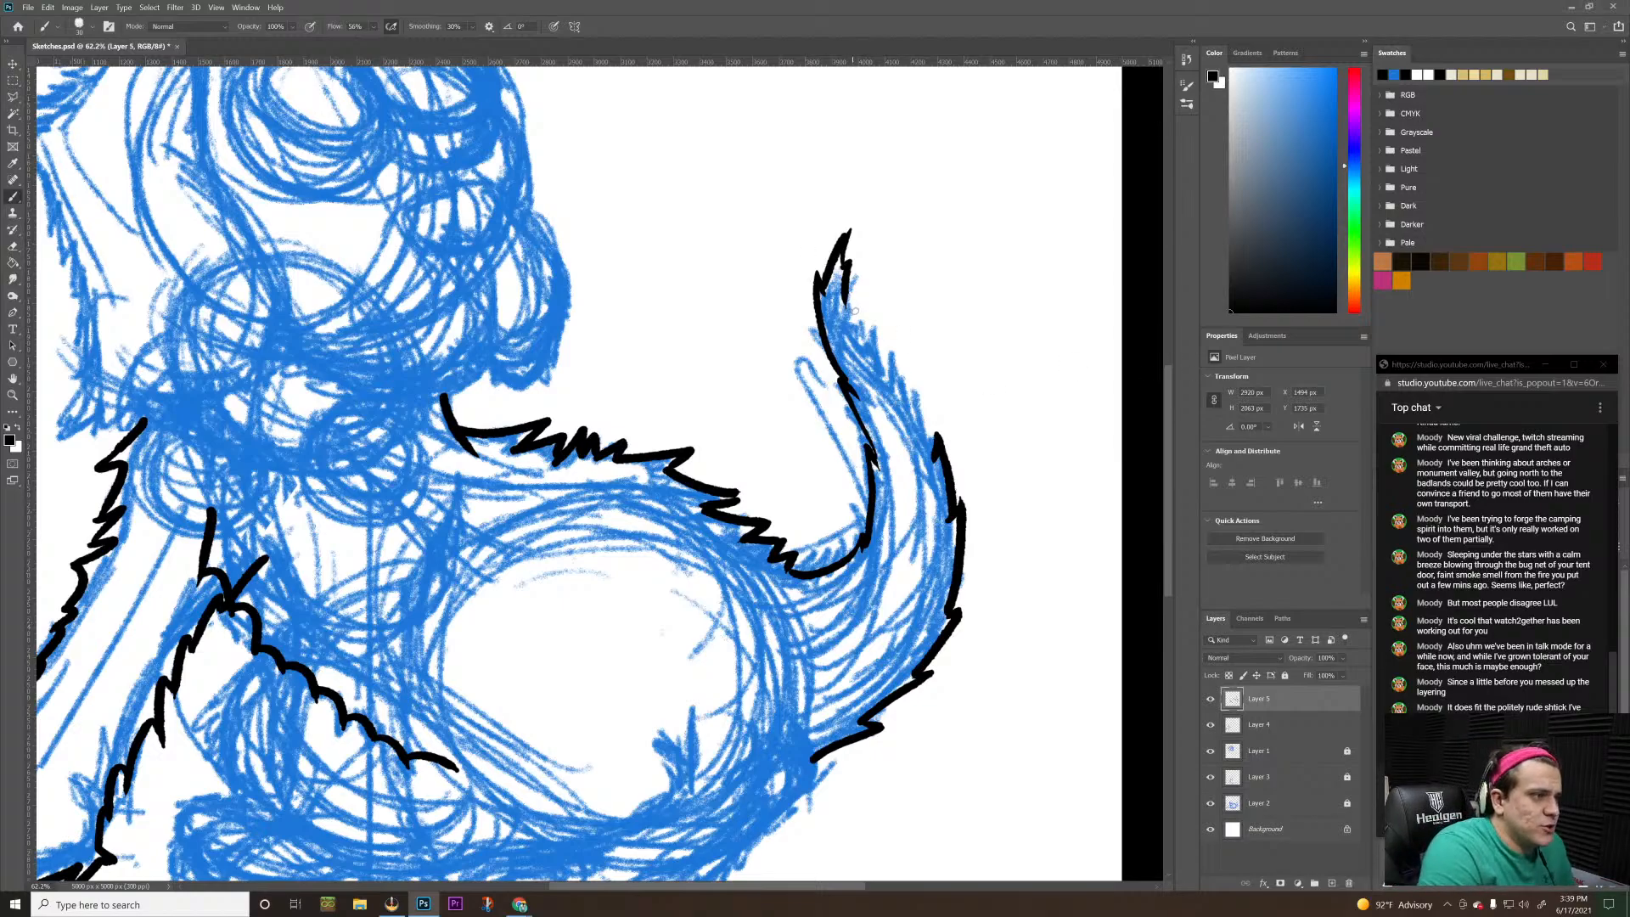
Ink the upper outer edge of the tail with short fur strokes, joining mid-tail to the pointed tip
{"action": "mouse_move", "coordinate": [937, 454]}
{"action": "left_mouse_down"}
{"action": "mouse_move", "coordinate": [913, 376]}
{"action": "mouse_move", "coordinate": [916, 397]}
{"action": "mouse_move", "coordinate": [881, 344]}
{"action": "left_mouse_up"}
{"action": "key", "text": "ctrl+z"}
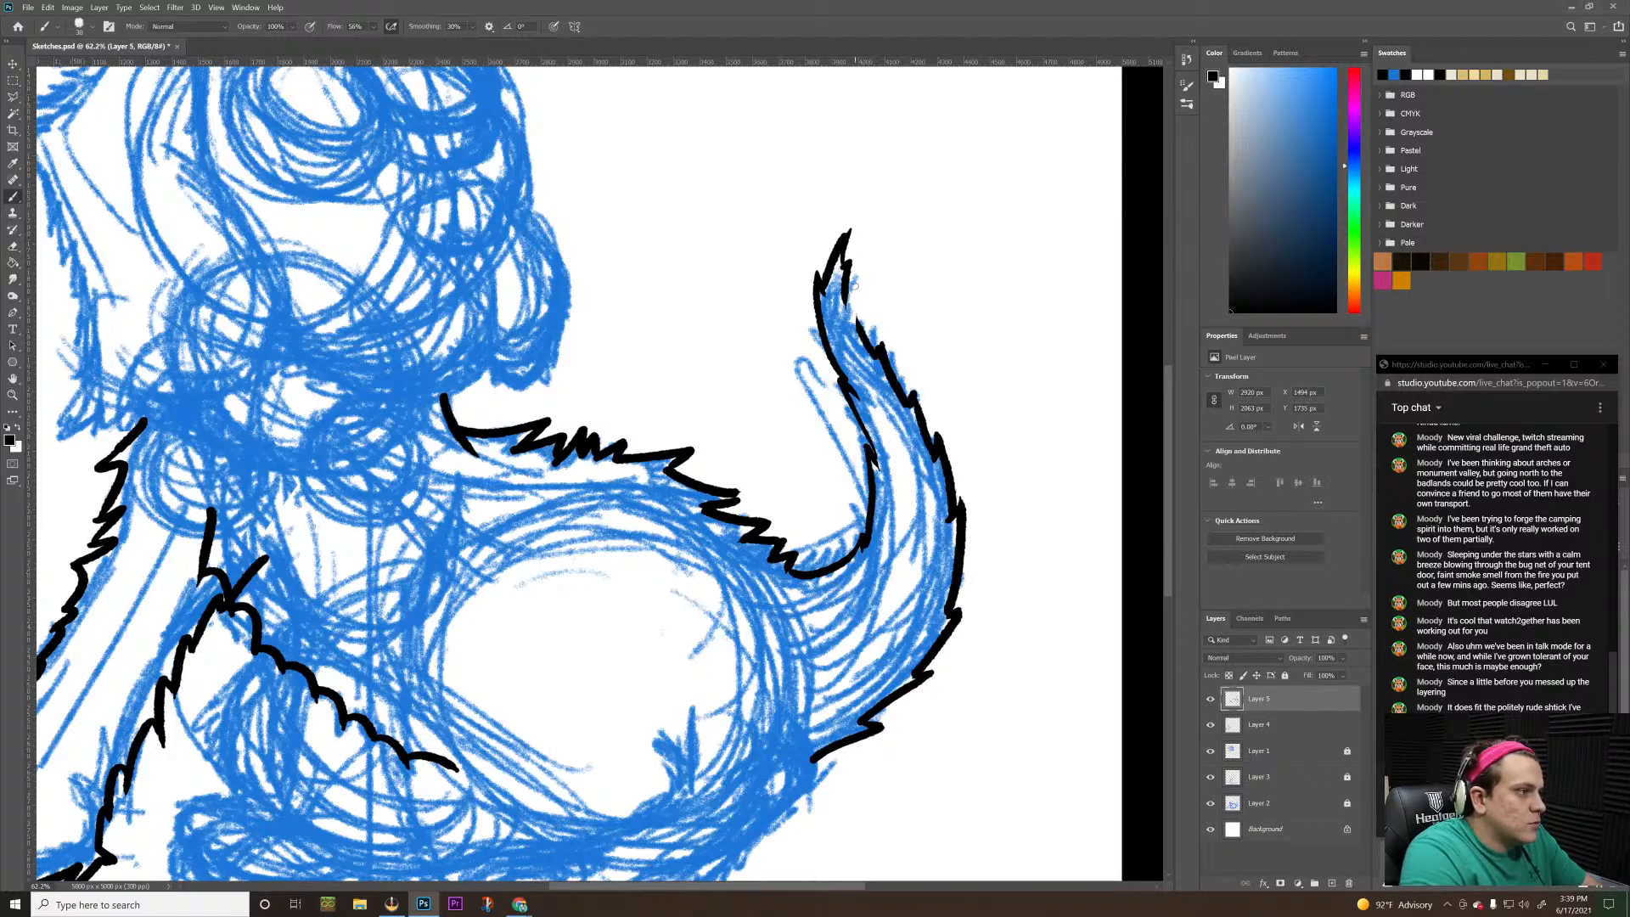
{"action": "left_click_drag", "start_coordinate": [880, 357], "coordinate": [850, 287]}
{"action": "key", "text": "ctrl+z"}
{"action": "key", "text": "ctrl+z"}
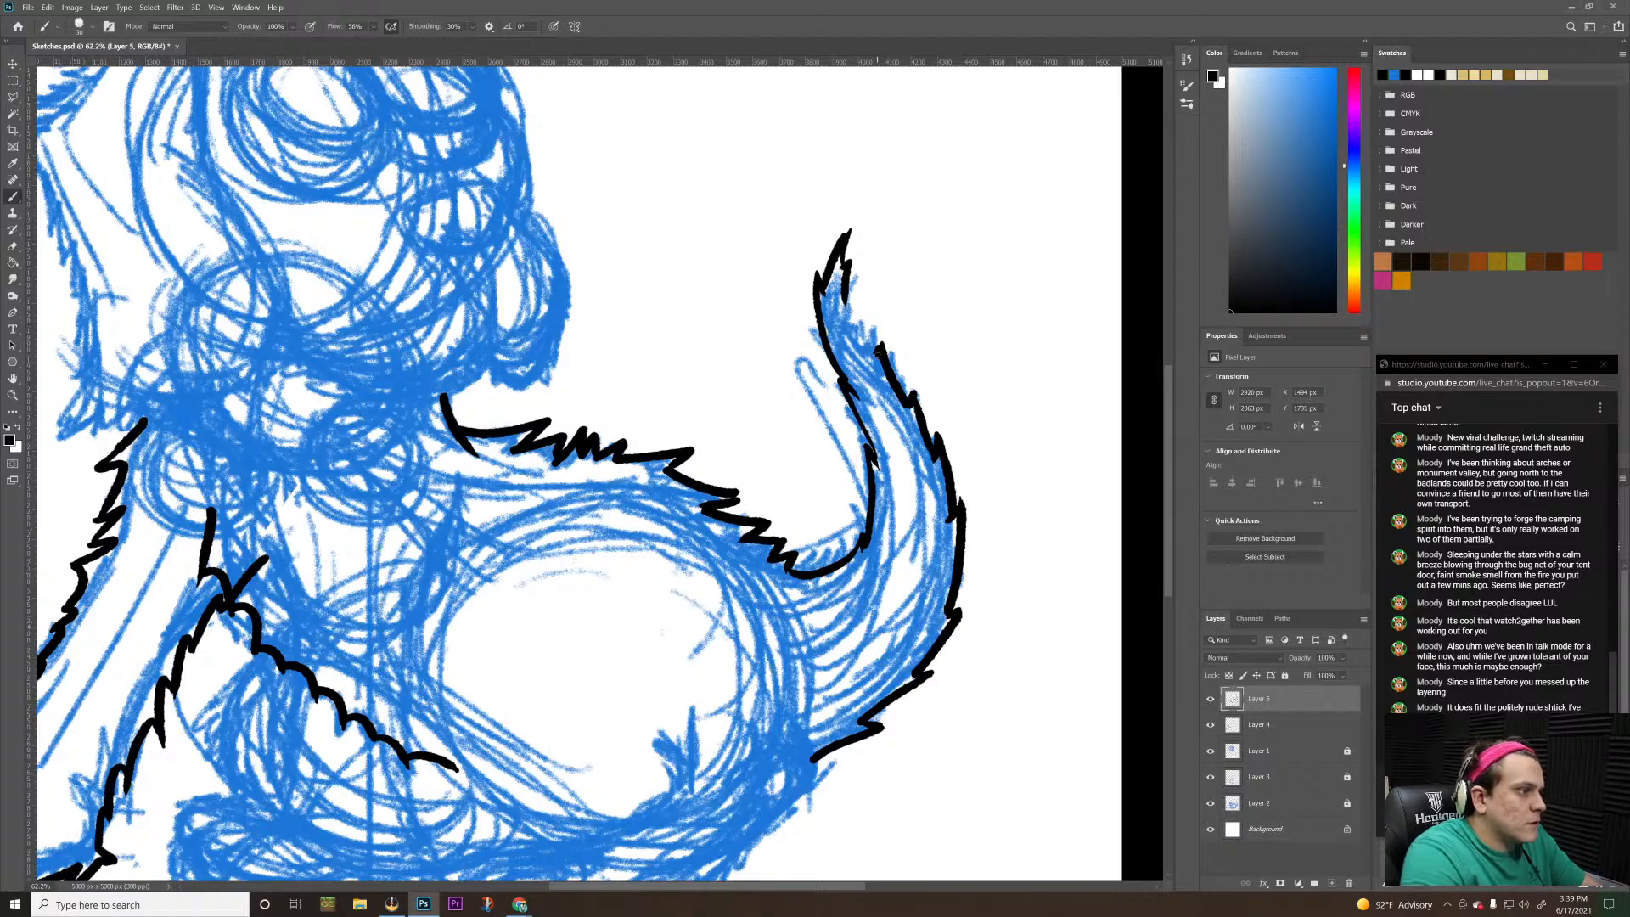
{"action": "left_click_drag", "start_coordinate": [878, 354], "coordinate": [858, 293]}
{"action": "key", "text": "ctrl+z"}
{"action": "left_click_drag", "start_coordinate": [879, 353], "coordinate": [862, 294]}
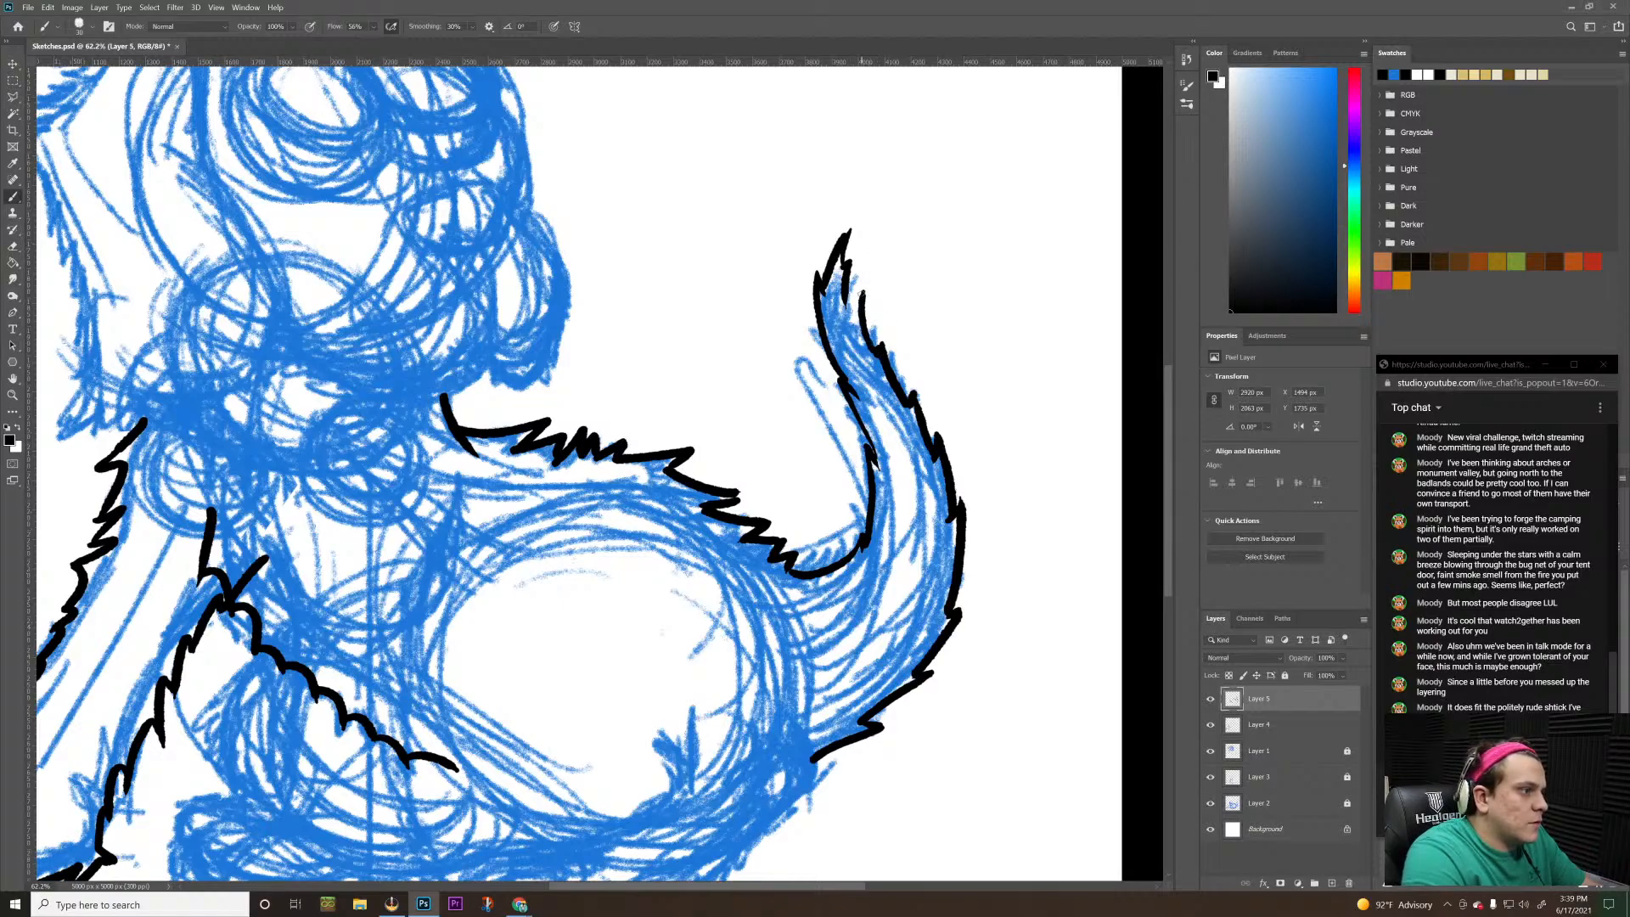
{"action": "key", "text": "ctrl+z"}
{"action": "left_click_drag", "start_coordinate": [879, 353], "coordinate": [860, 297]}
{"action": "key", "text": "ctrl+z"}
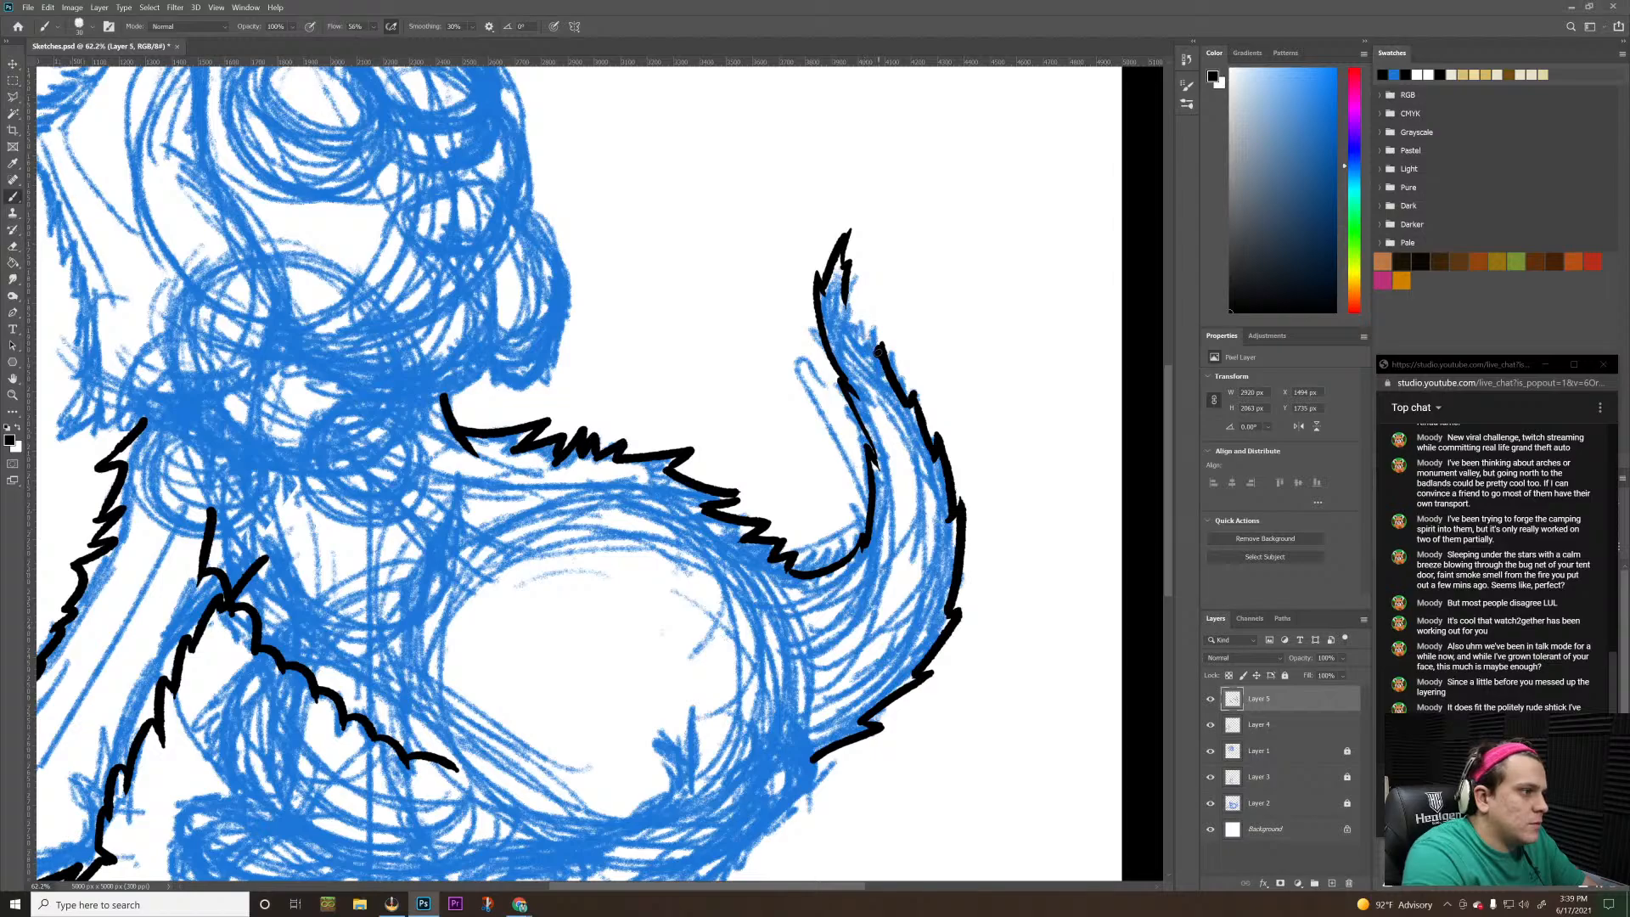
{"action": "mouse_move", "coordinate": [879, 352]}
{"action": "left_mouse_down"}
{"action": "mouse_move", "coordinate": [852, 289]}
{"action": "mouse_move", "coordinate": [847, 301]}
{"action": "left_mouse_up"}
{"action": "key", "text": "ctrl+z"}
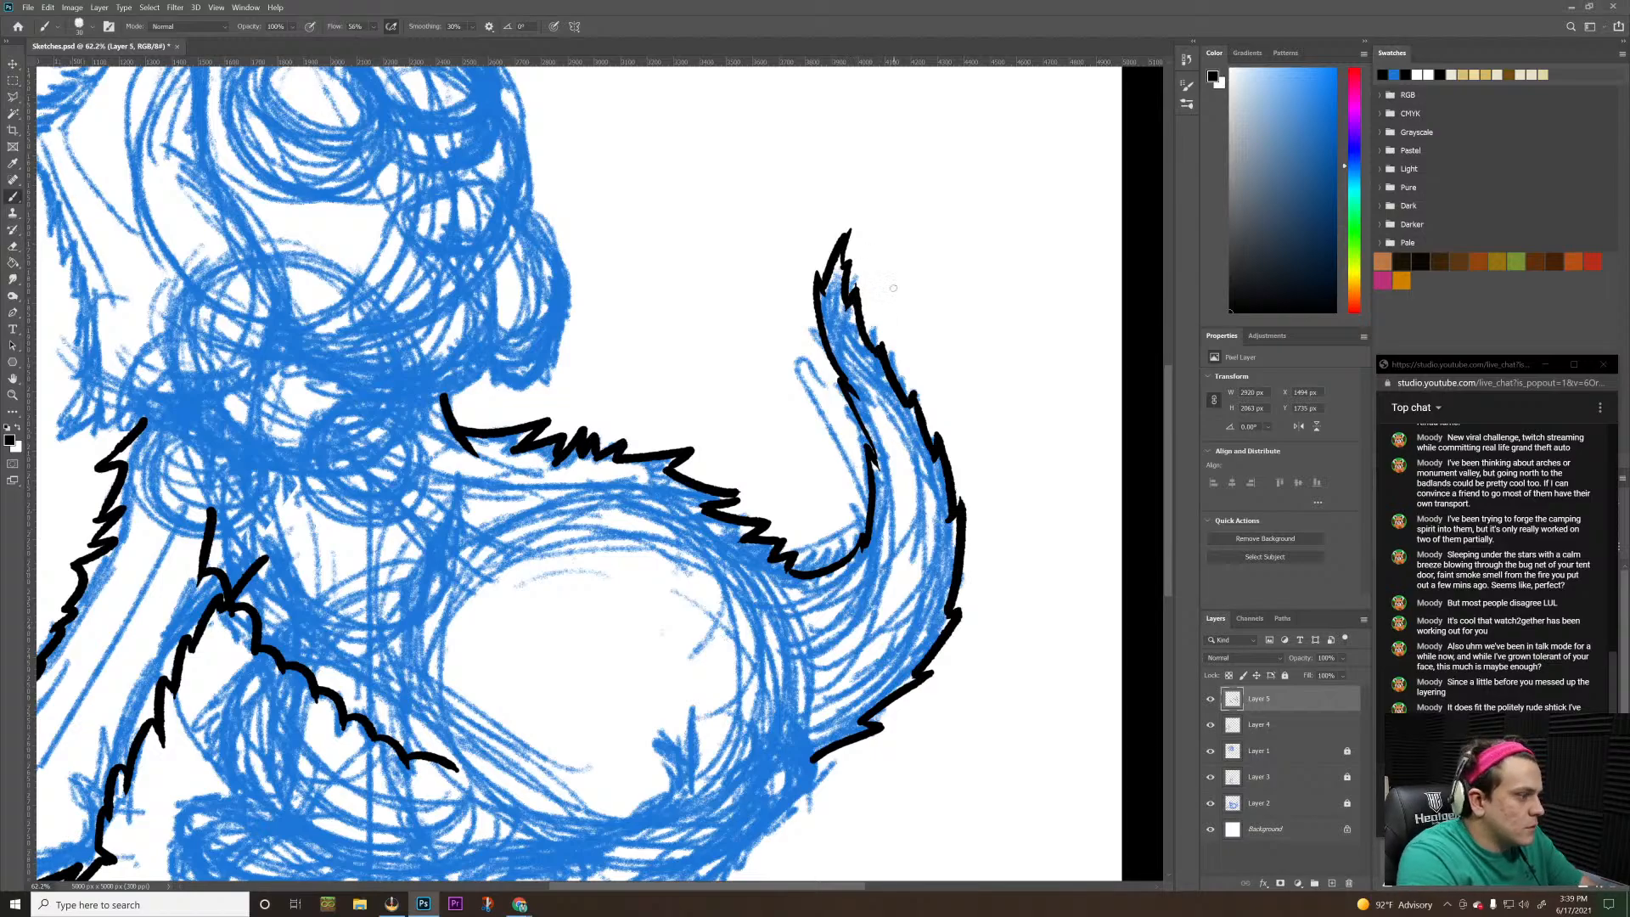
Lasso the black scalloped line running from the chest across the belly, delete it and clear the selection
{"action": "key", "text": "z"}
{"action": "mouse_move", "coordinate": [898, 244]}
{"action": "left_mouse_down"}
{"action": "mouse_move", "coordinate": [844, 367]}
{"action": "mouse_move", "coordinate": [806, 408]}
{"action": "left_mouse_up"}
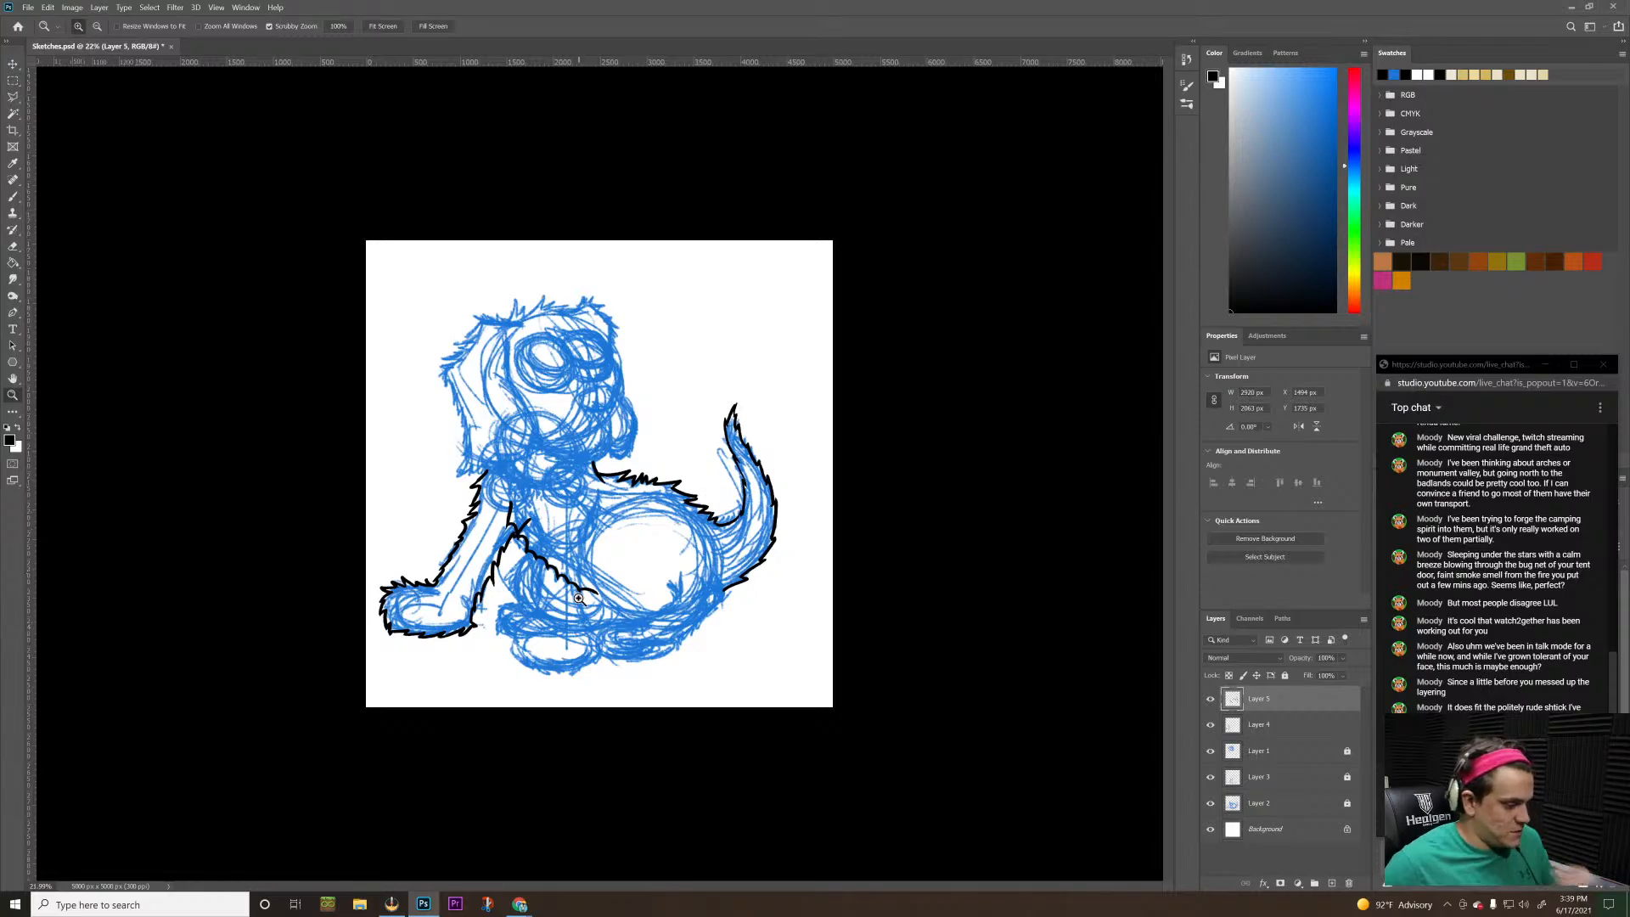
{"action": "key", "text": "l"}
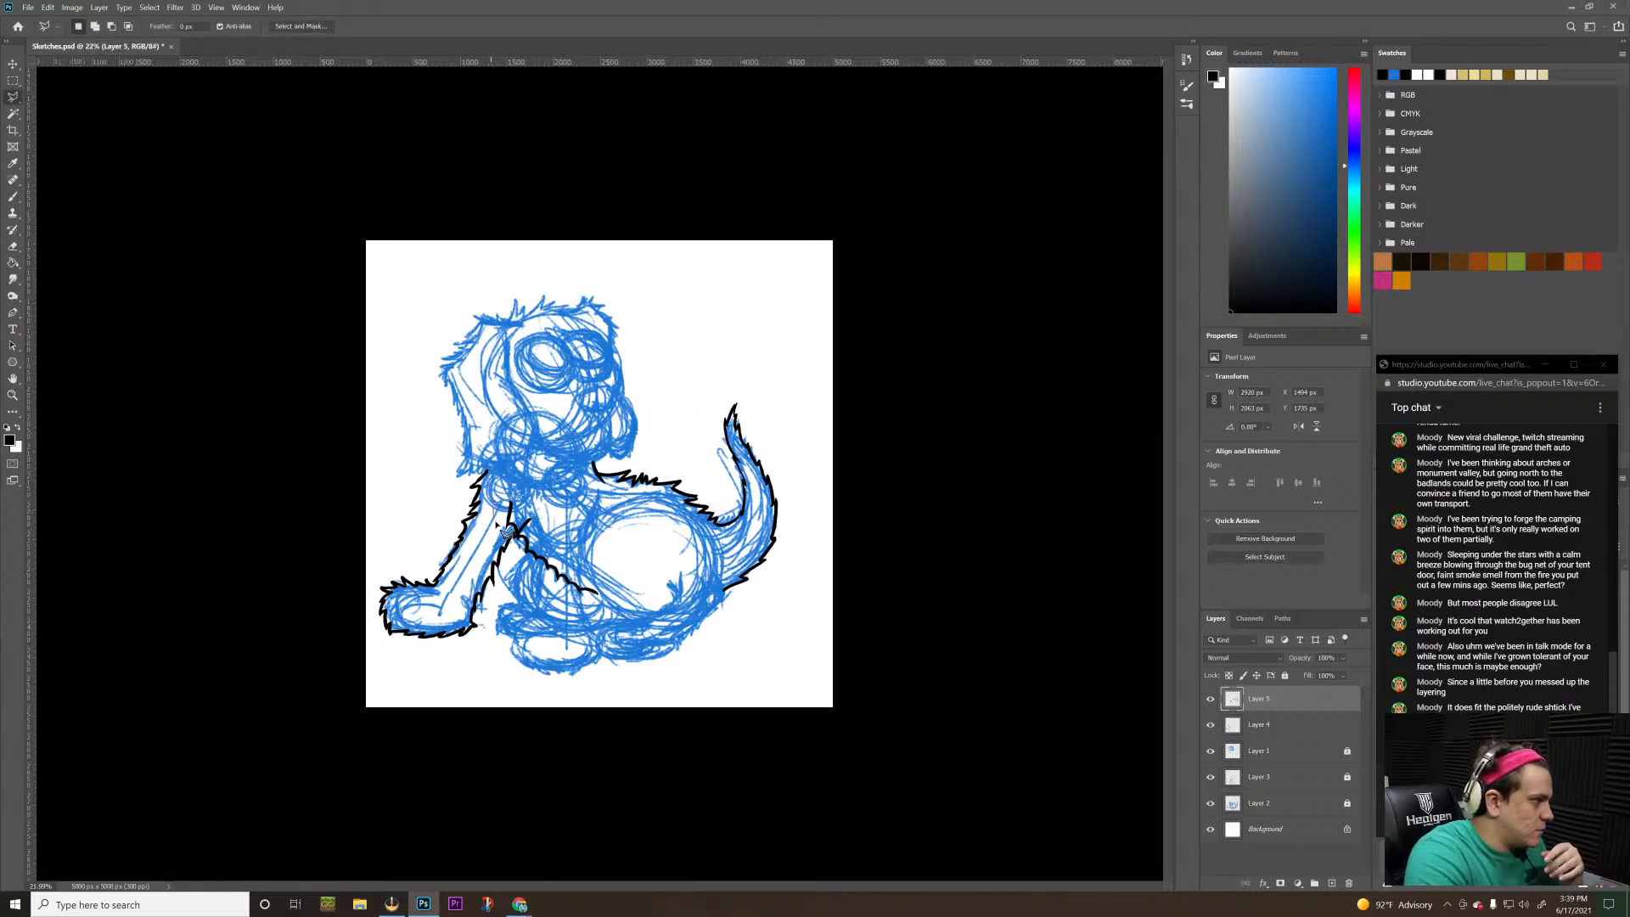
{"action": "mouse_move", "coordinate": [506, 531]}
{"action": "left_mouse_down"}
{"action": "mouse_move", "coordinate": [549, 606]}
{"action": "mouse_move", "coordinate": [614, 606]}
{"action": "mouse_move", "coordinate": [603, 558]}
{"action": "mouse_move", "coordinate": [503, 499]}
{"action": "left_mouse_up"}
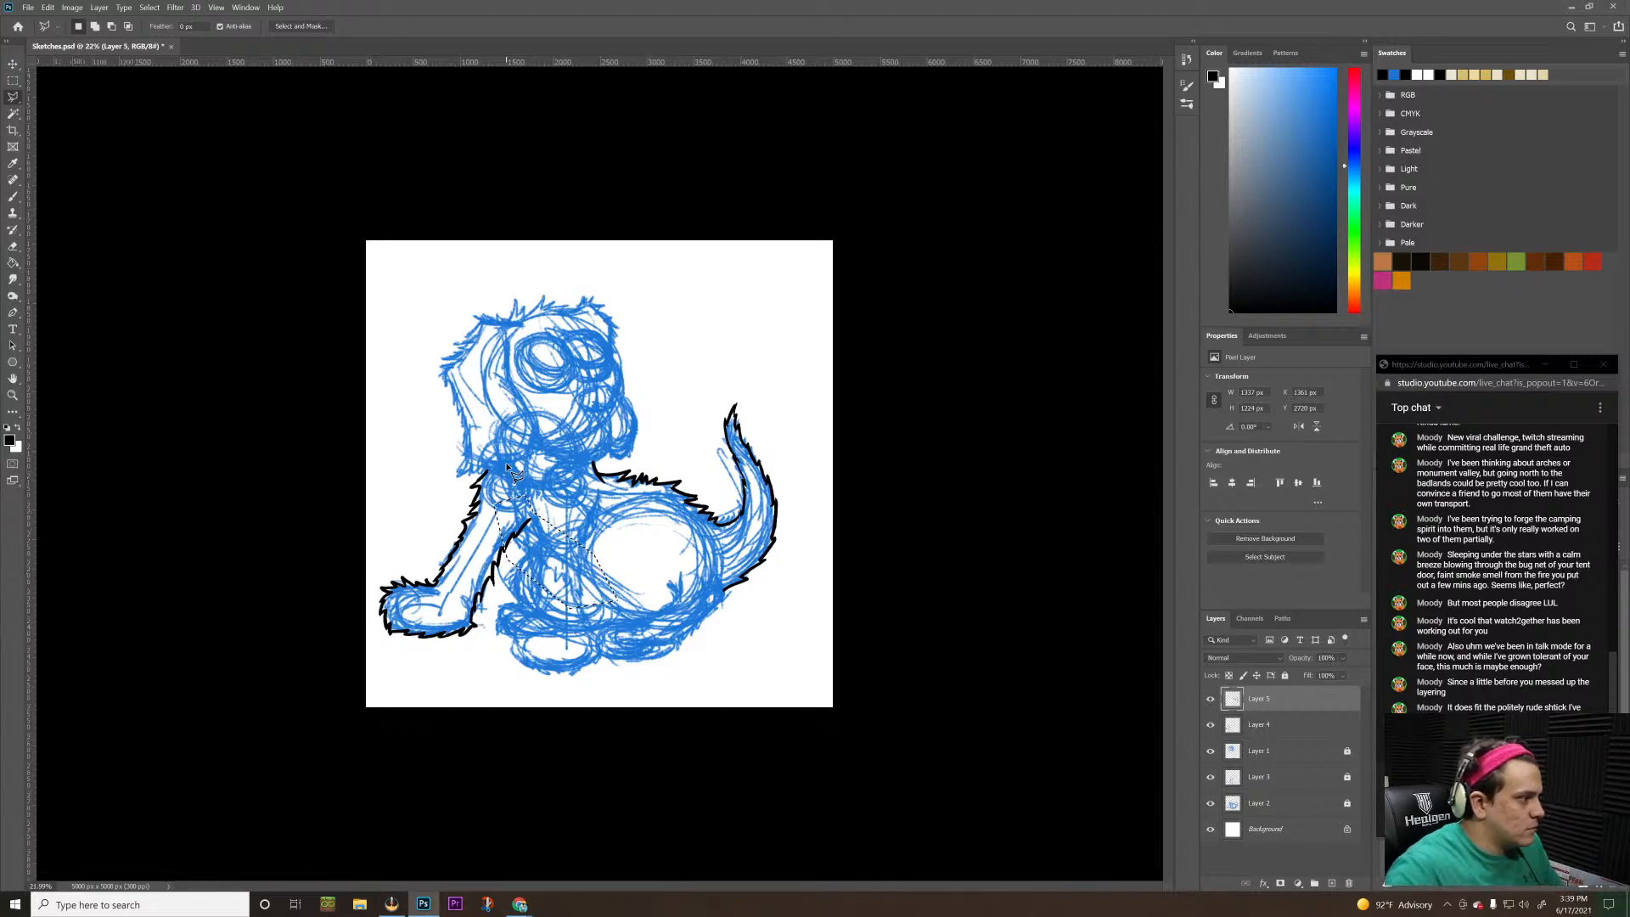
{"action": "key", "text": "ctrl+d"}
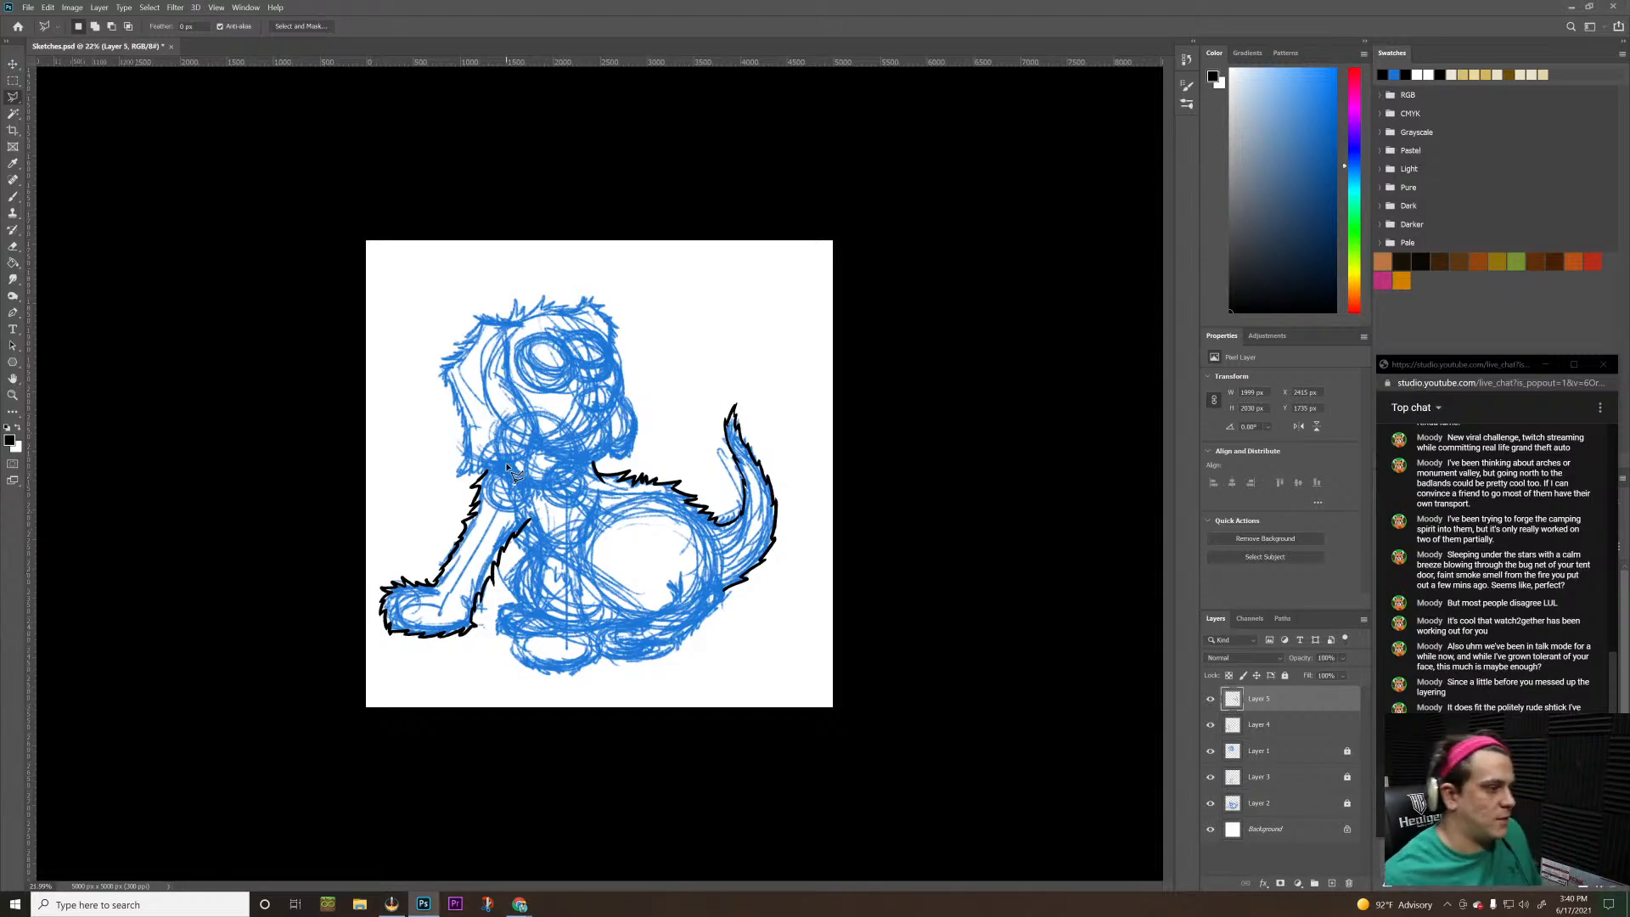
{"action": "key", "text": "alt+Tab"}
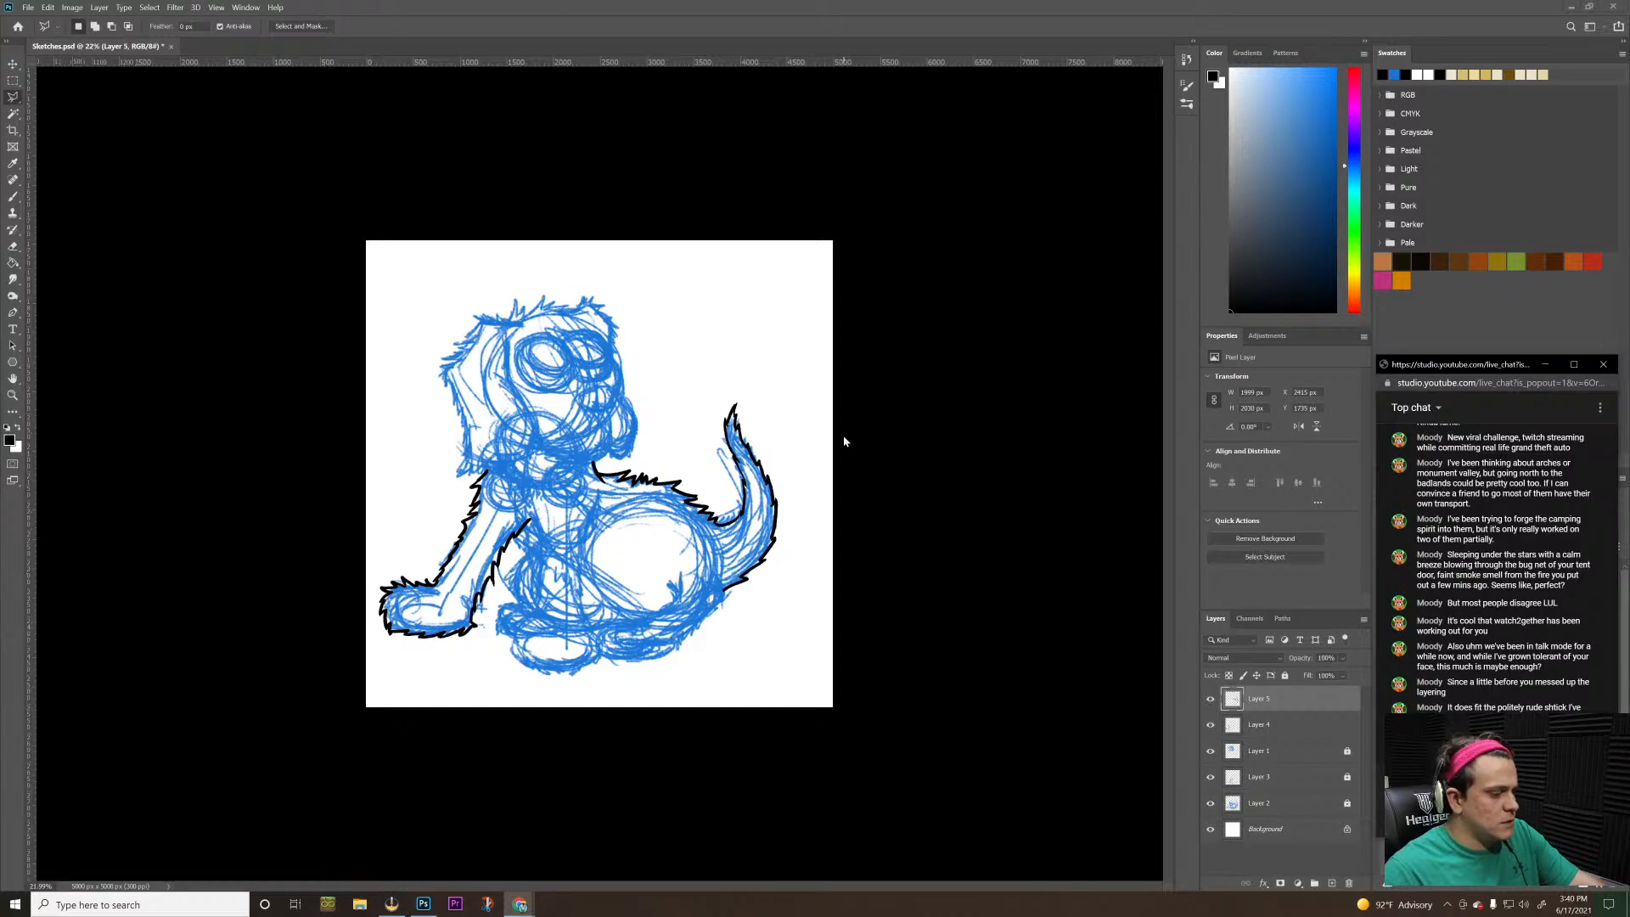
{"action": "key", "text": "alt+Tab"}
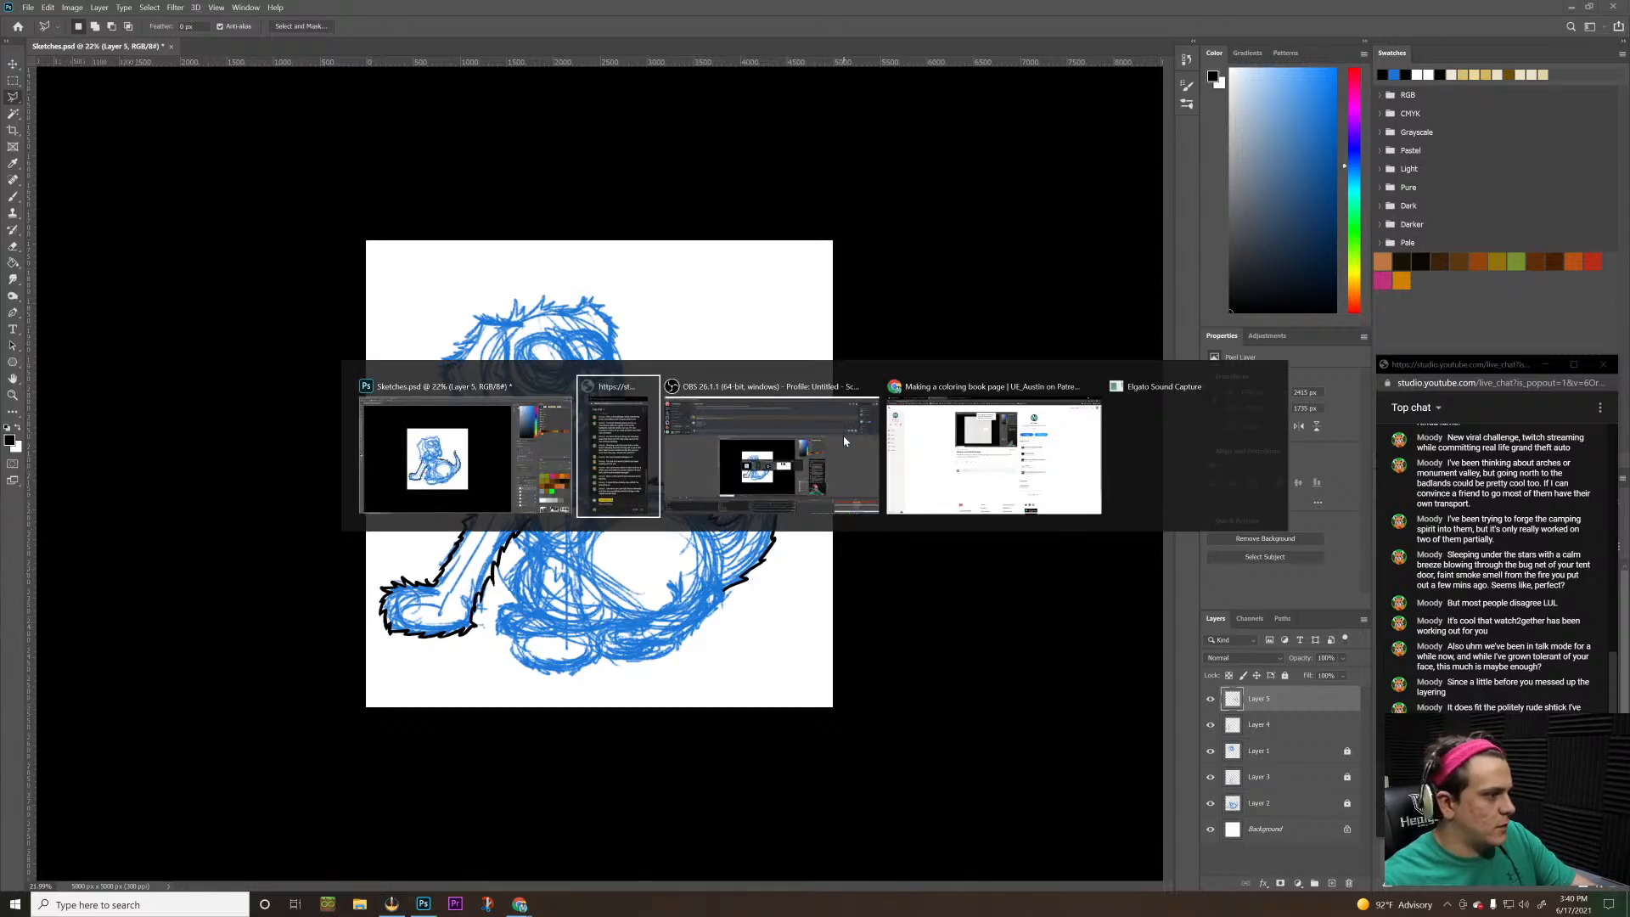
{"action": "left_click", "coordinate": [843, 439]}
{"action": "key", "text": "alt+Tab"}
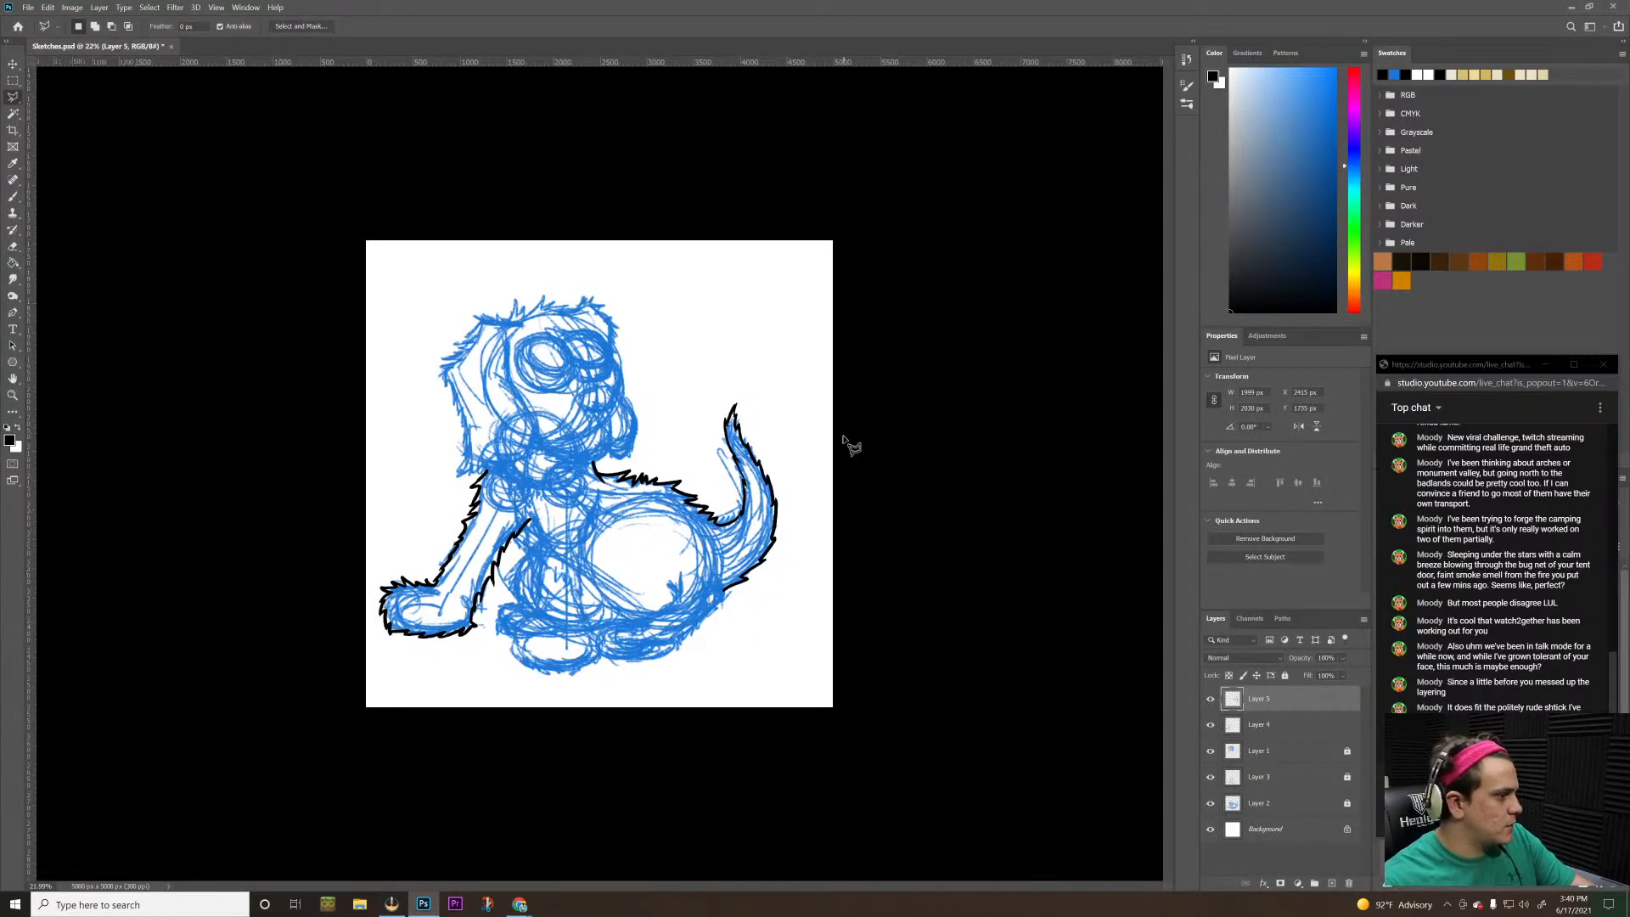
Add a new layer above the existing ink layers for the central foreleg
{"action": "key", "text": "b"}
{"action": "key", "text": "z"}
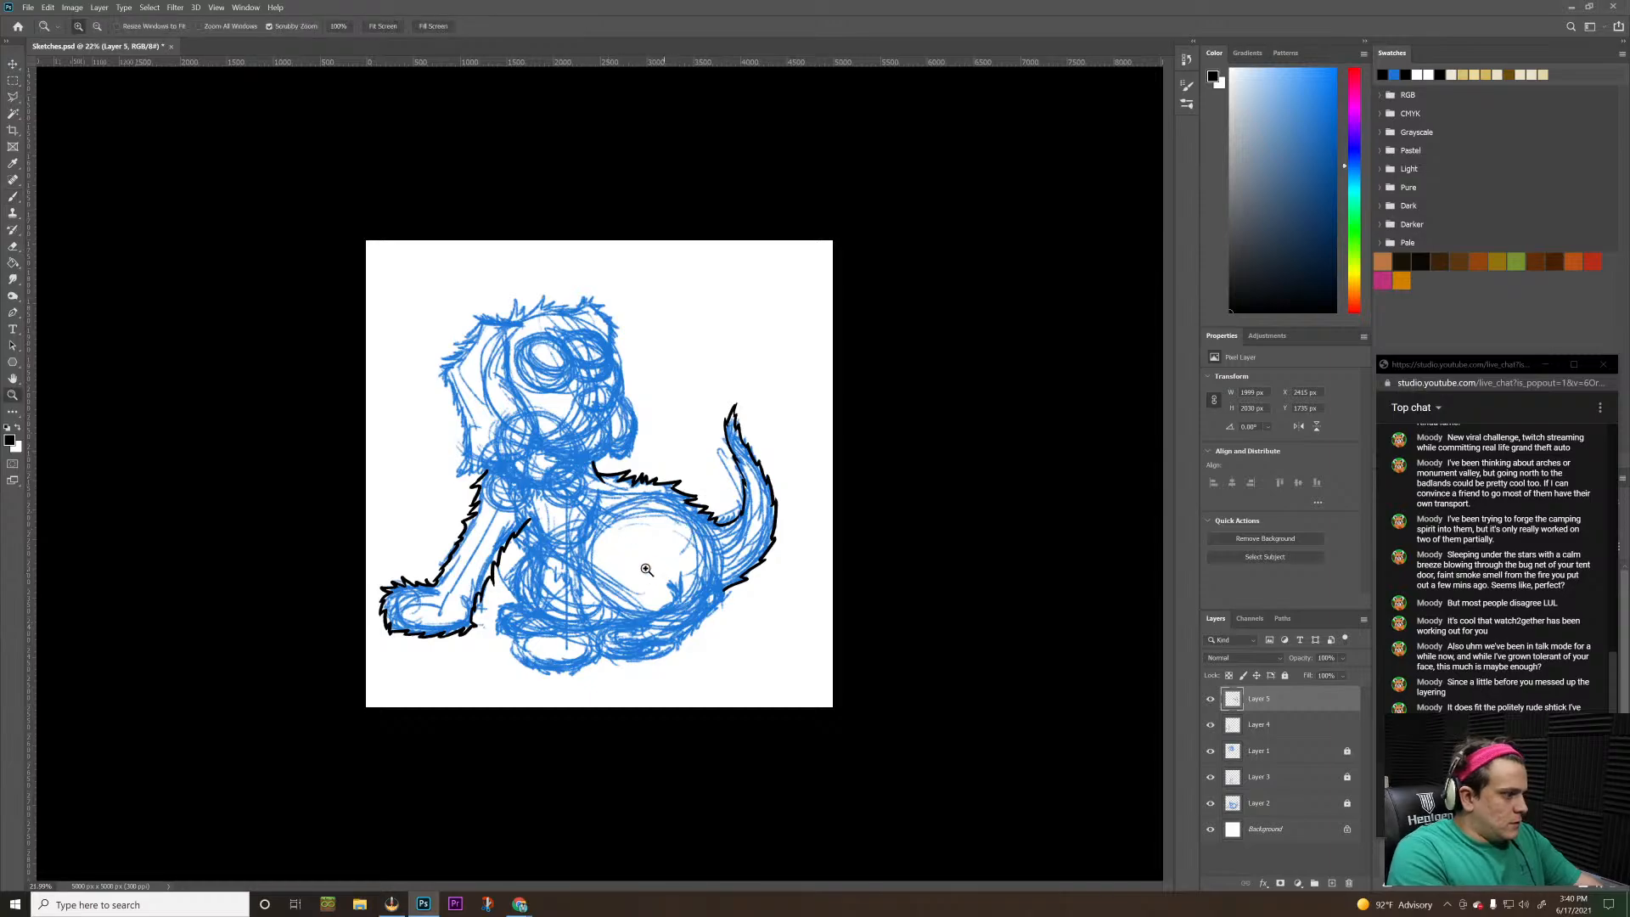
{"action": "mouse_move", "coordinate": [647, 571]}
{"action": "left_mouse_down"}
{"action": "mouse_move", "coordinate": [691, 520]}
{"action": "mouse_move", "coordinate": [665, 509]}
{"action": "left_mouse_up"}
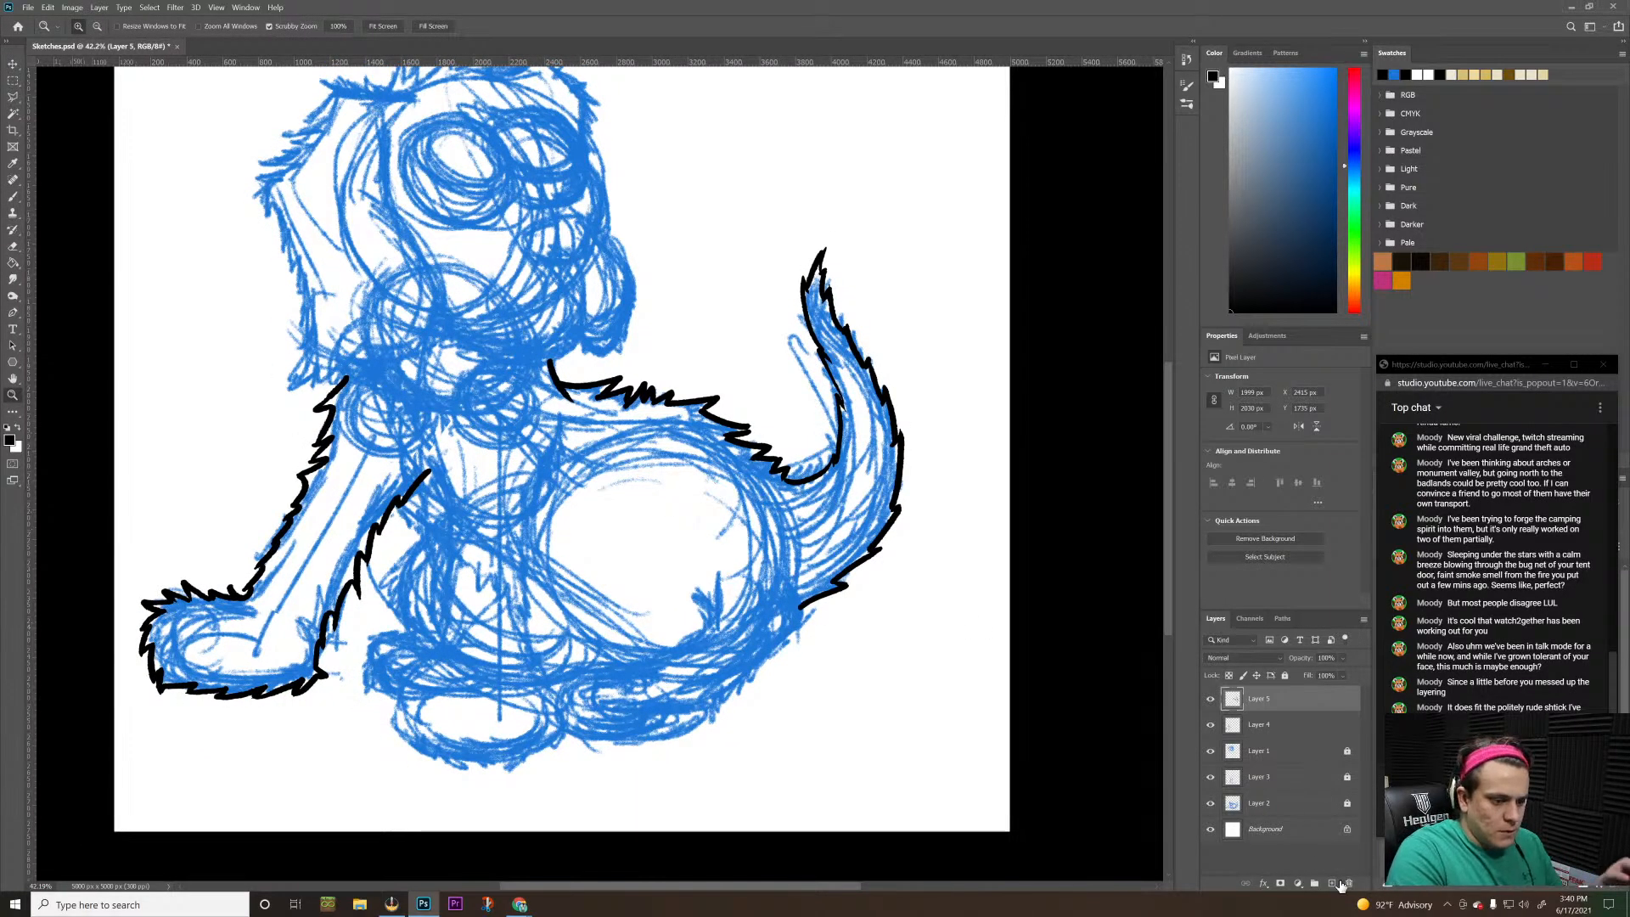
{"action": "left_click", "coordinate": [1331, 883]}
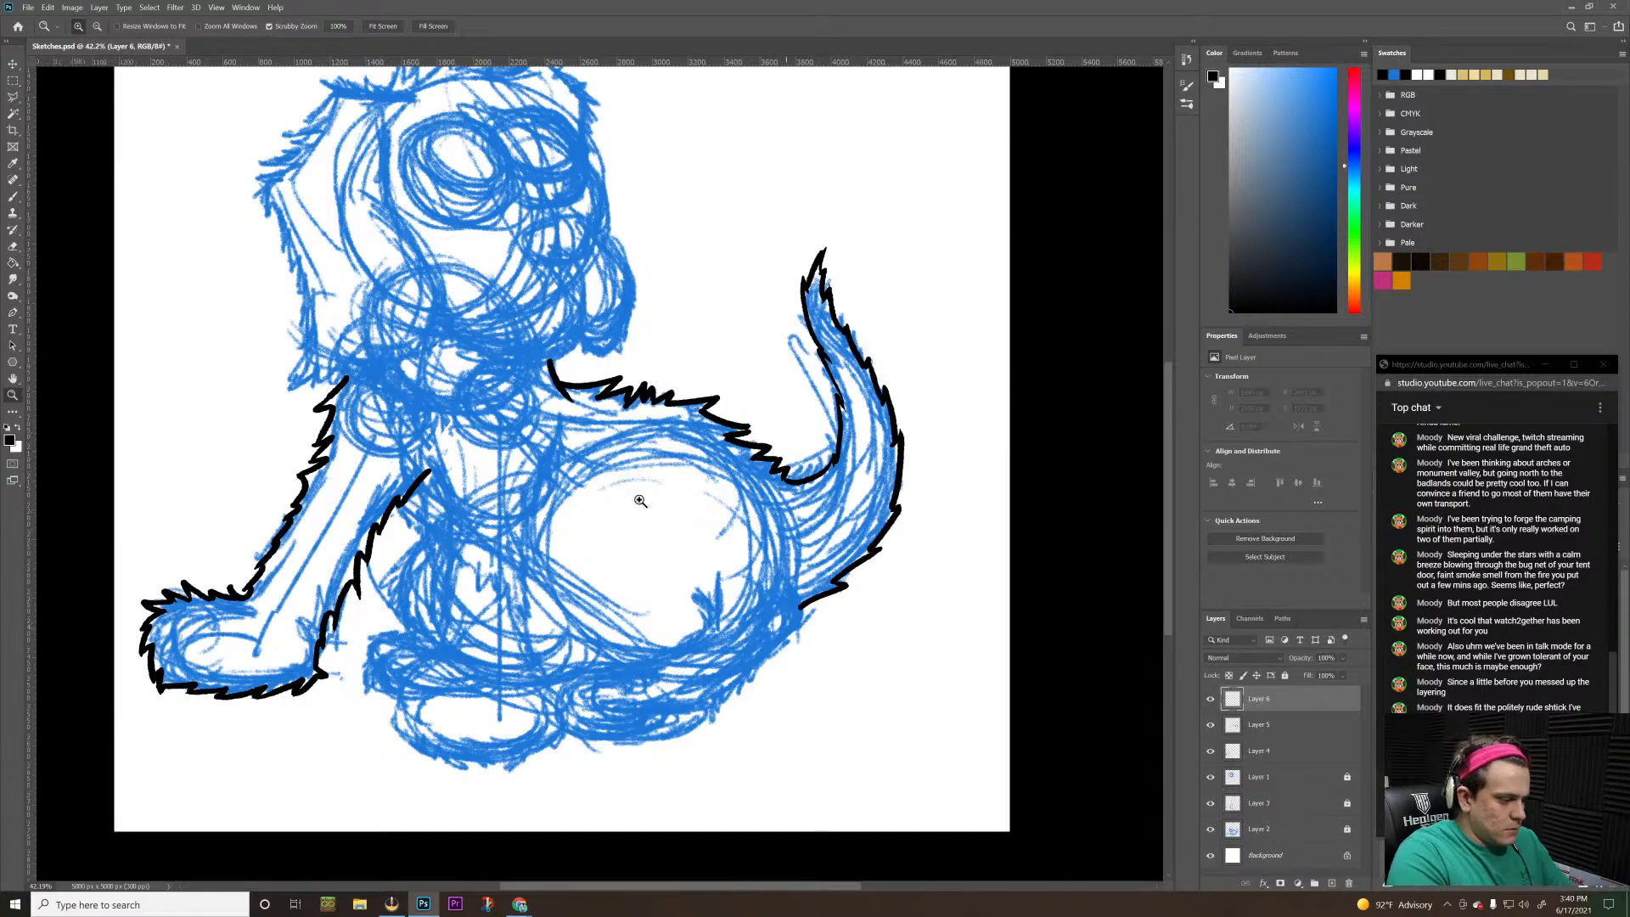
Ink a short black line at the top of the central foreleg's left edge, crossing where the outstretched foreleg's inner line ends
{"action": "key", "text": "h"}
{"action": "left_click_drag", "start_coordinate": [410, 466], "coordinate": [652, 472]}
{"action": "key", "text": "z"}
{"action": "key", "text": "b"}
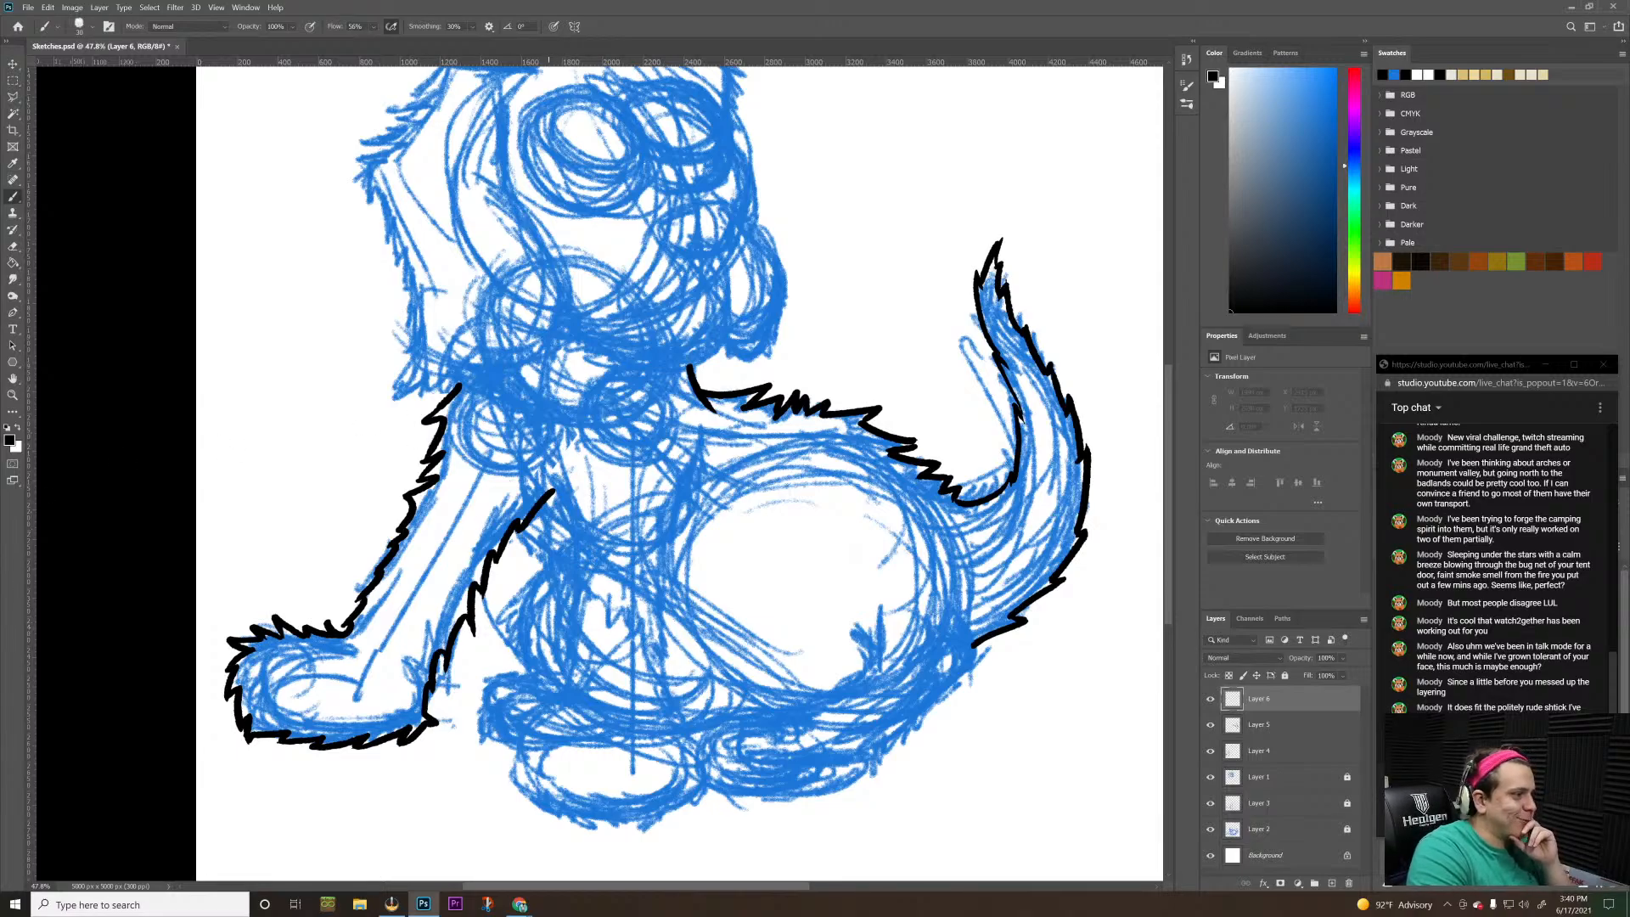
{"action": "left_click_drag", "start_coordinate": [542, 456], "coordinate": [567, 525]}
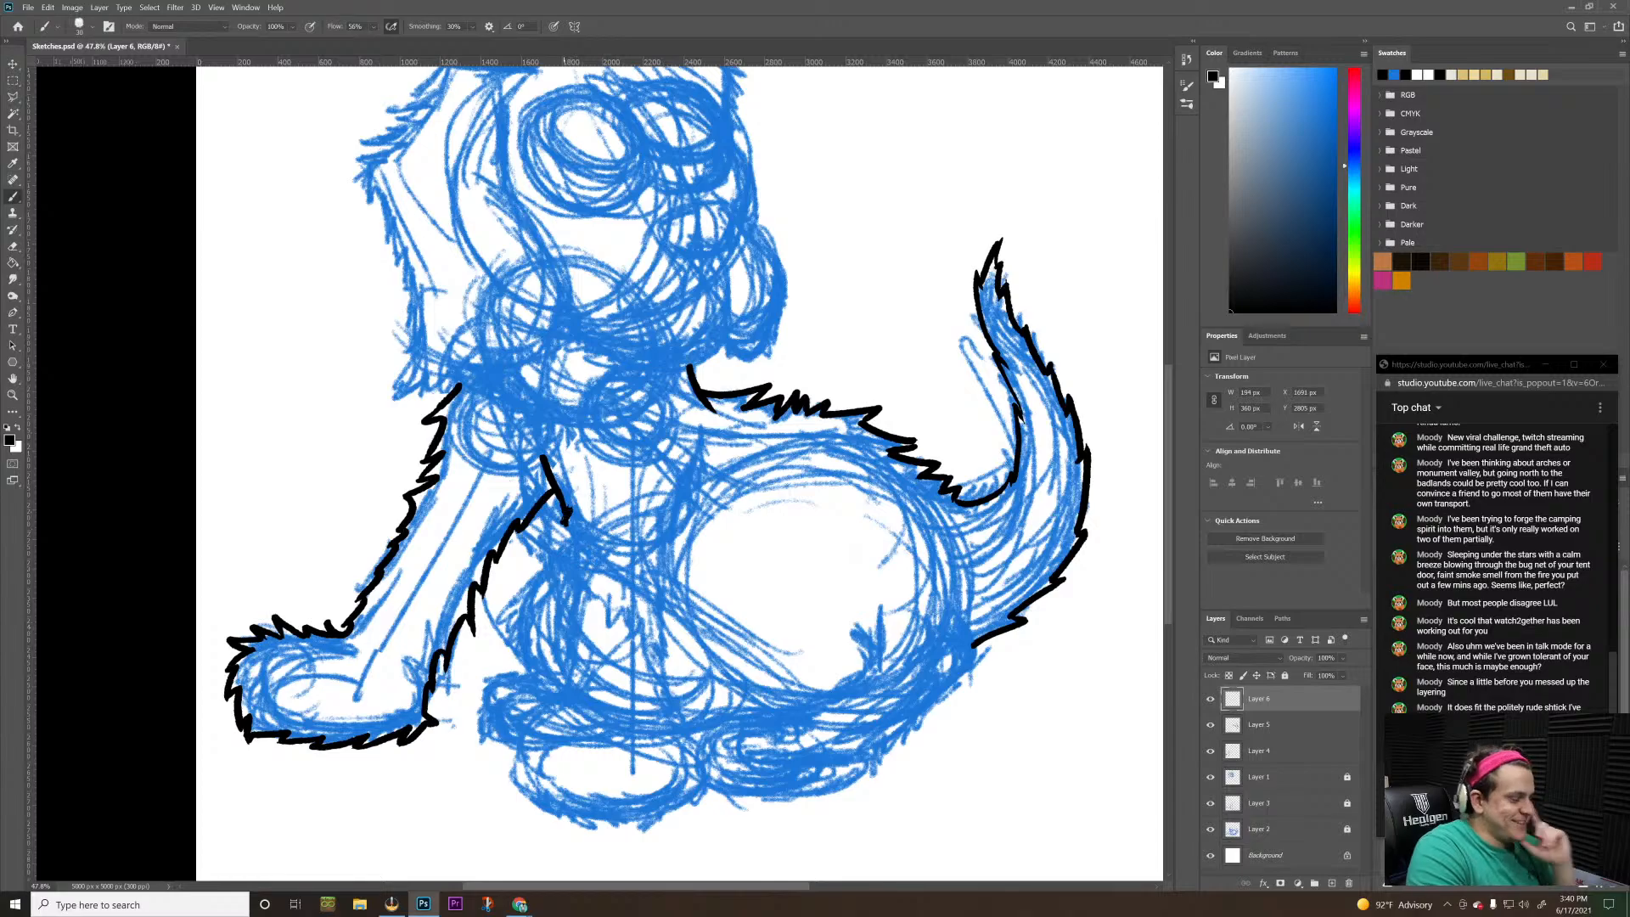
{"action": "key", "text": "ctrl+z"}
{"action": "key", "text": "ctrl+z"}
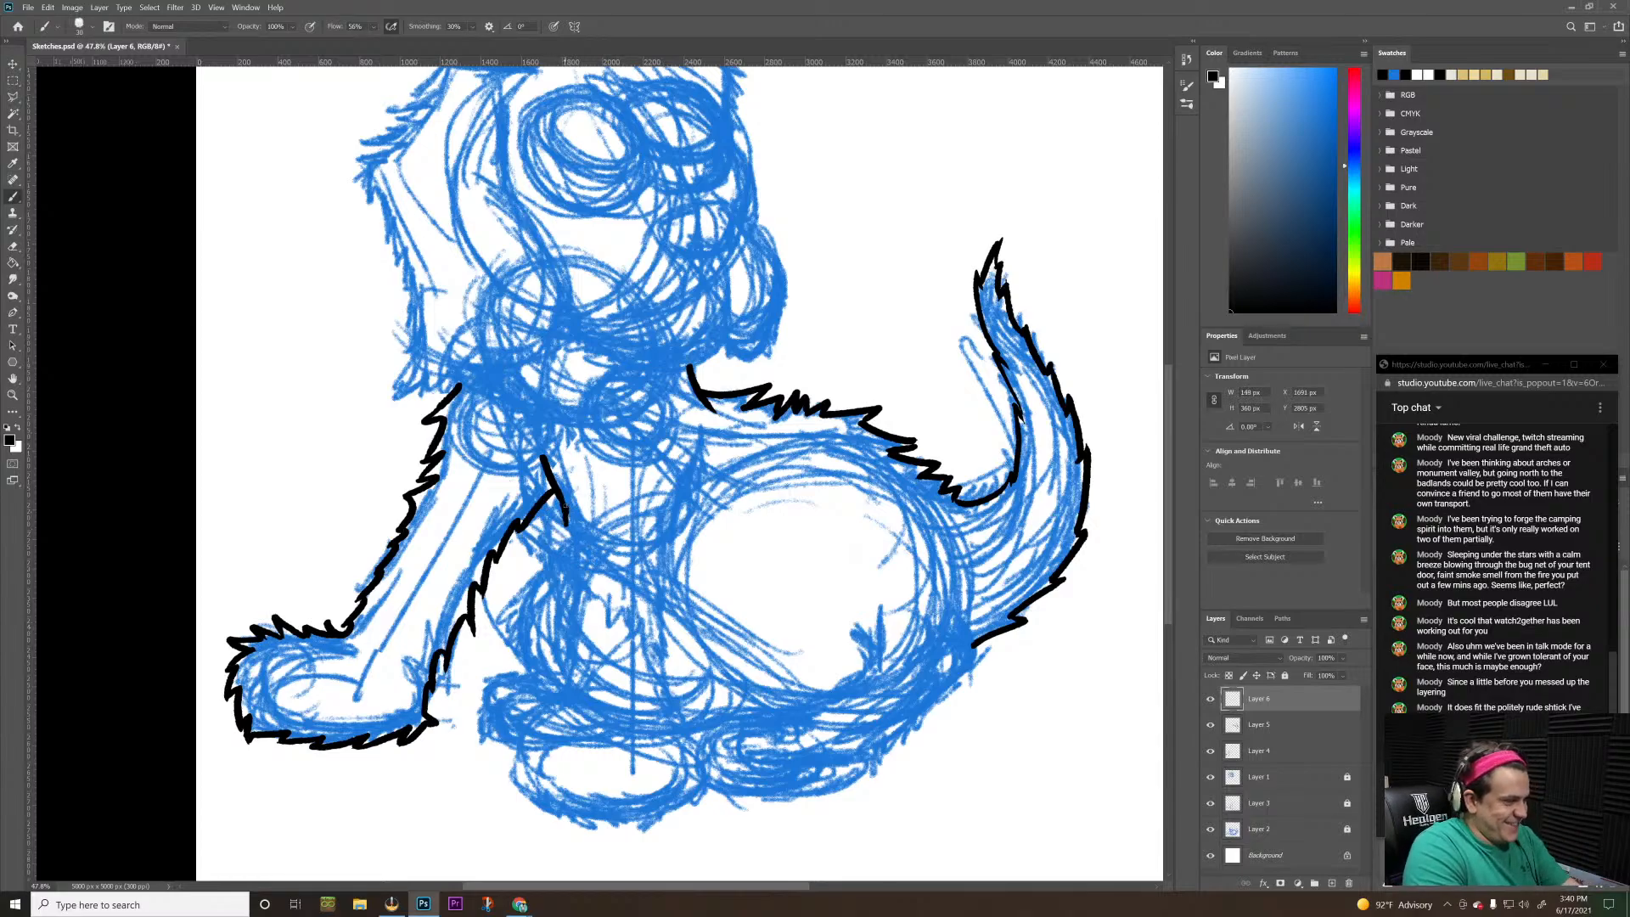
{"action": "left_click_drag", "start_coordinate": [560, 496], "coordinate": [572, 540]}
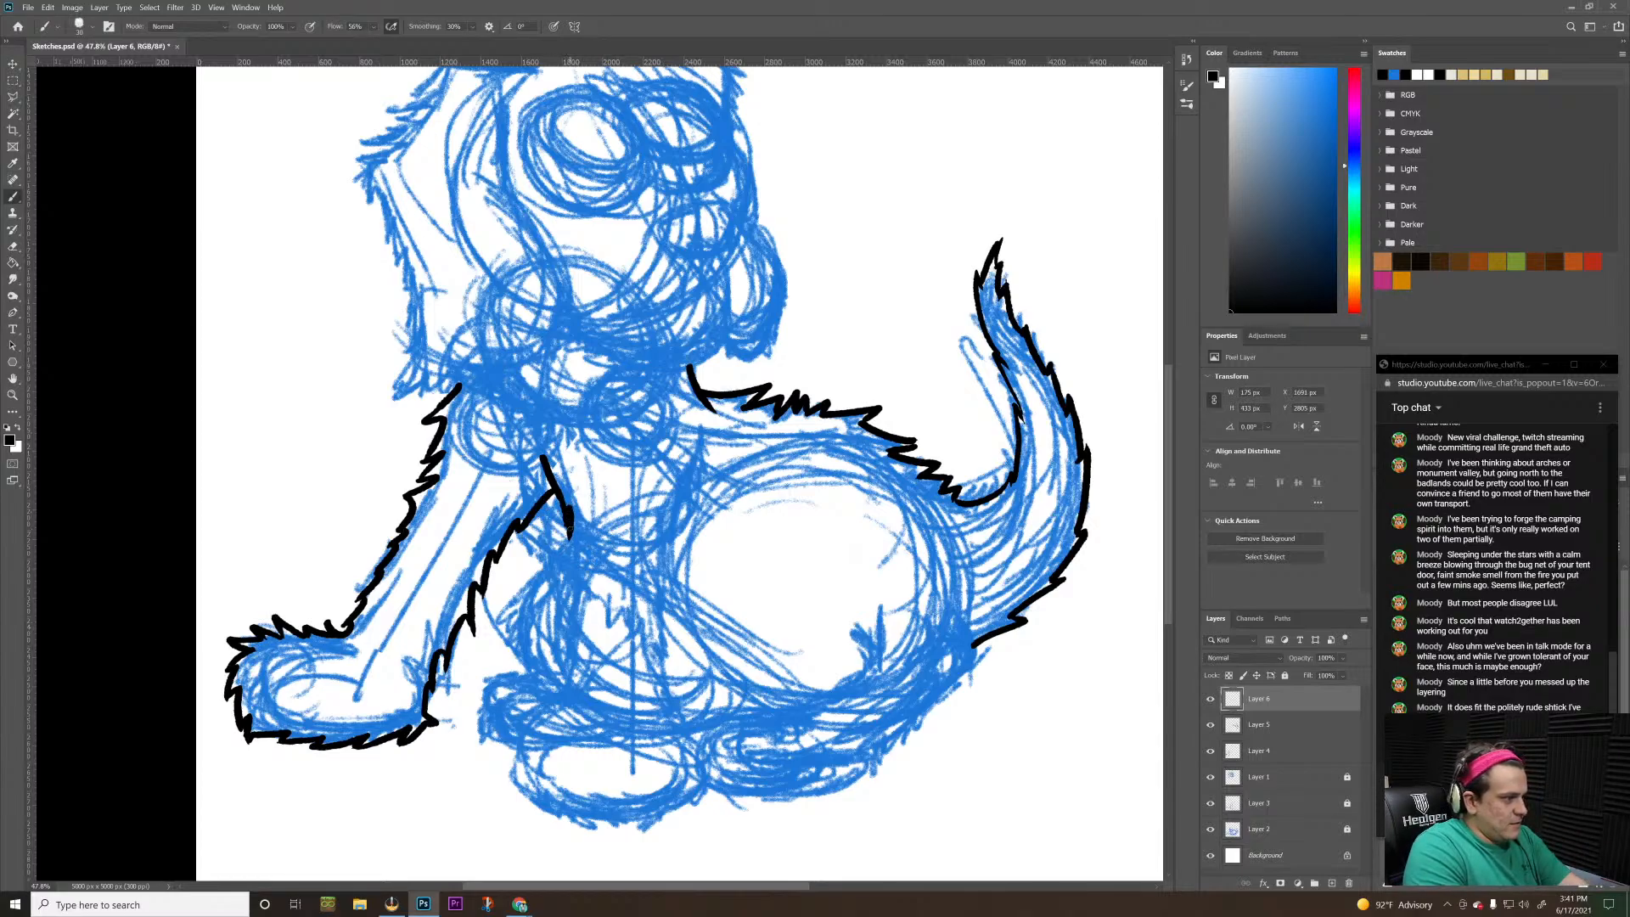
{"action": "key", "text": "ctrl+z"}
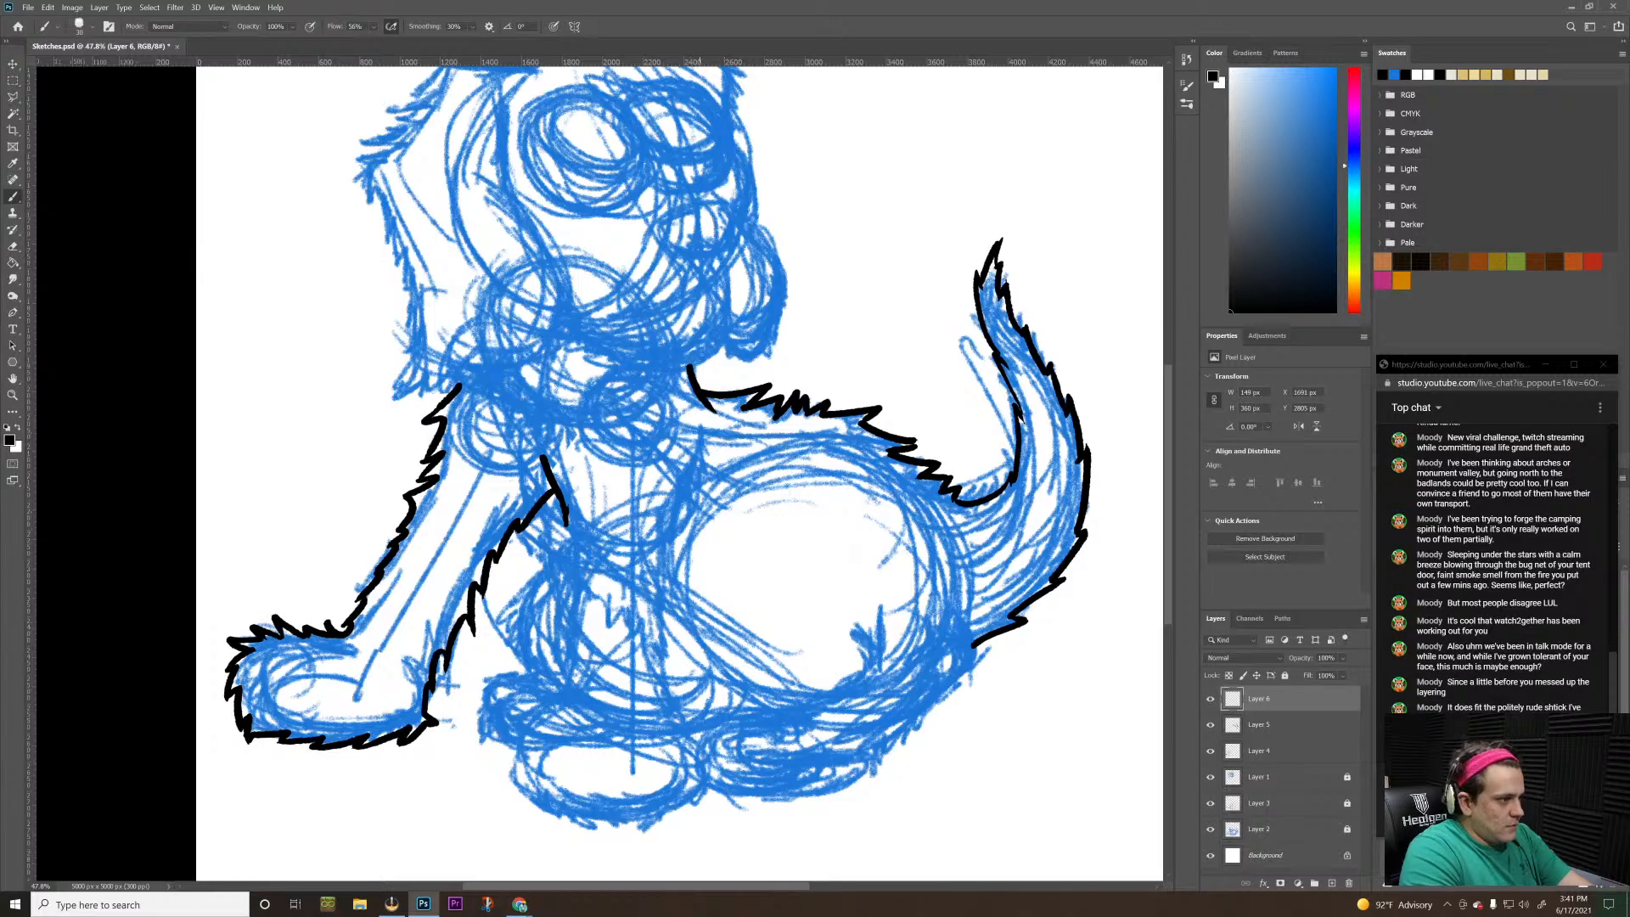
Ink both side edges of the central foreleg with jagged fur strokes, from the chest down to the ankle
{"action": "left_click_drag", "start_coordinate": [703, 433], "coordinate": [673, 598]}
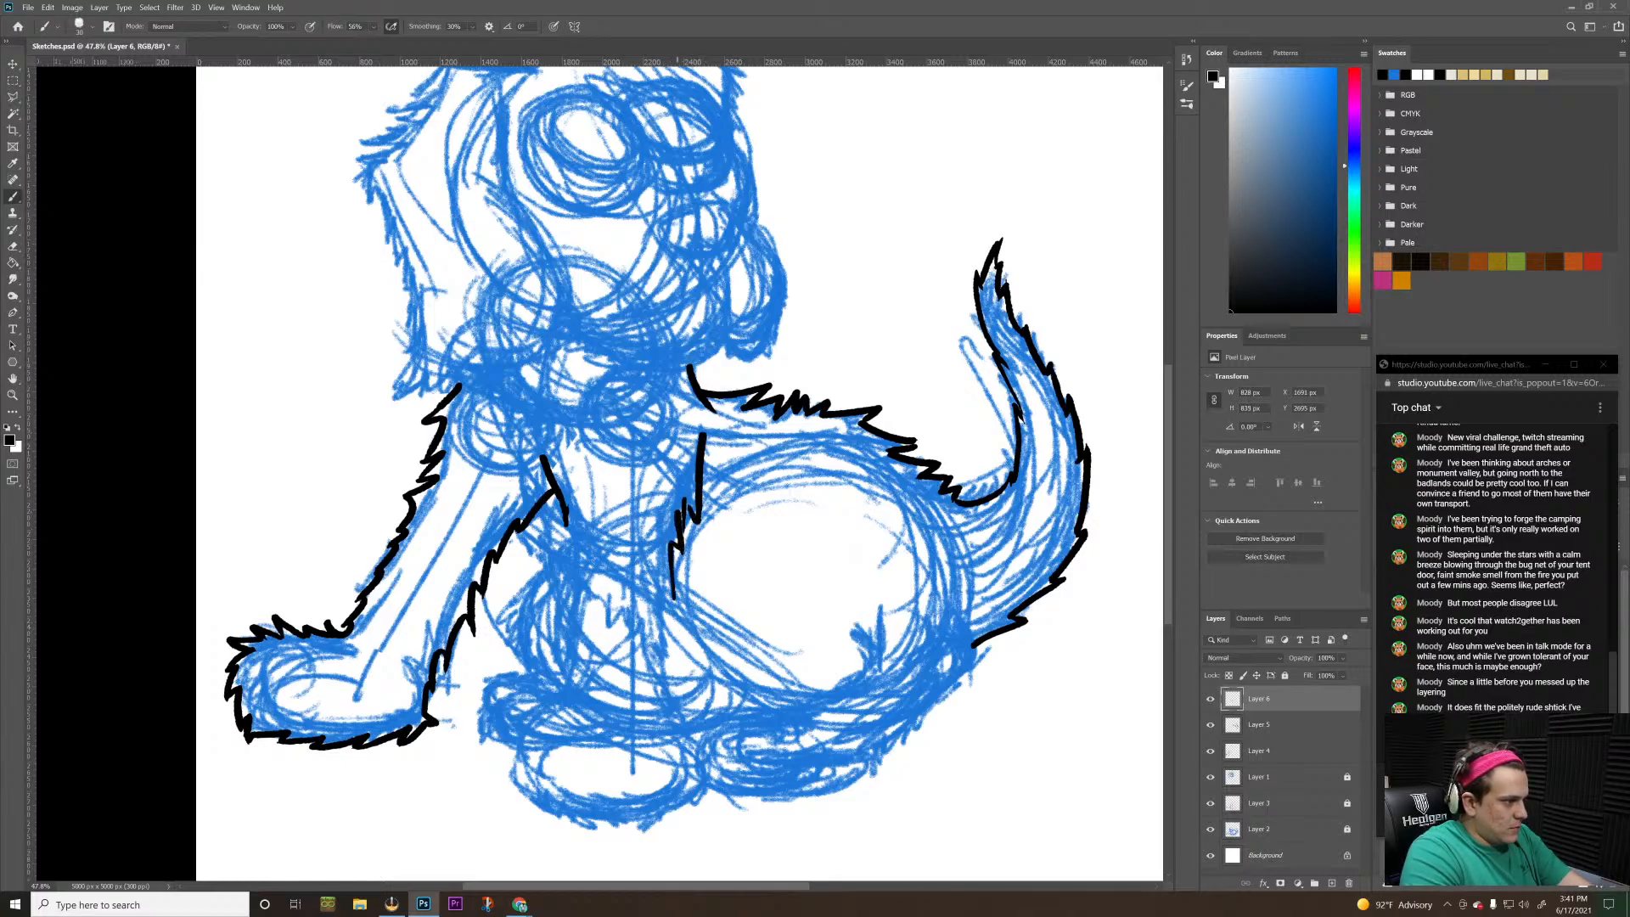
{"action": "key", "text": "ctrl+z"}
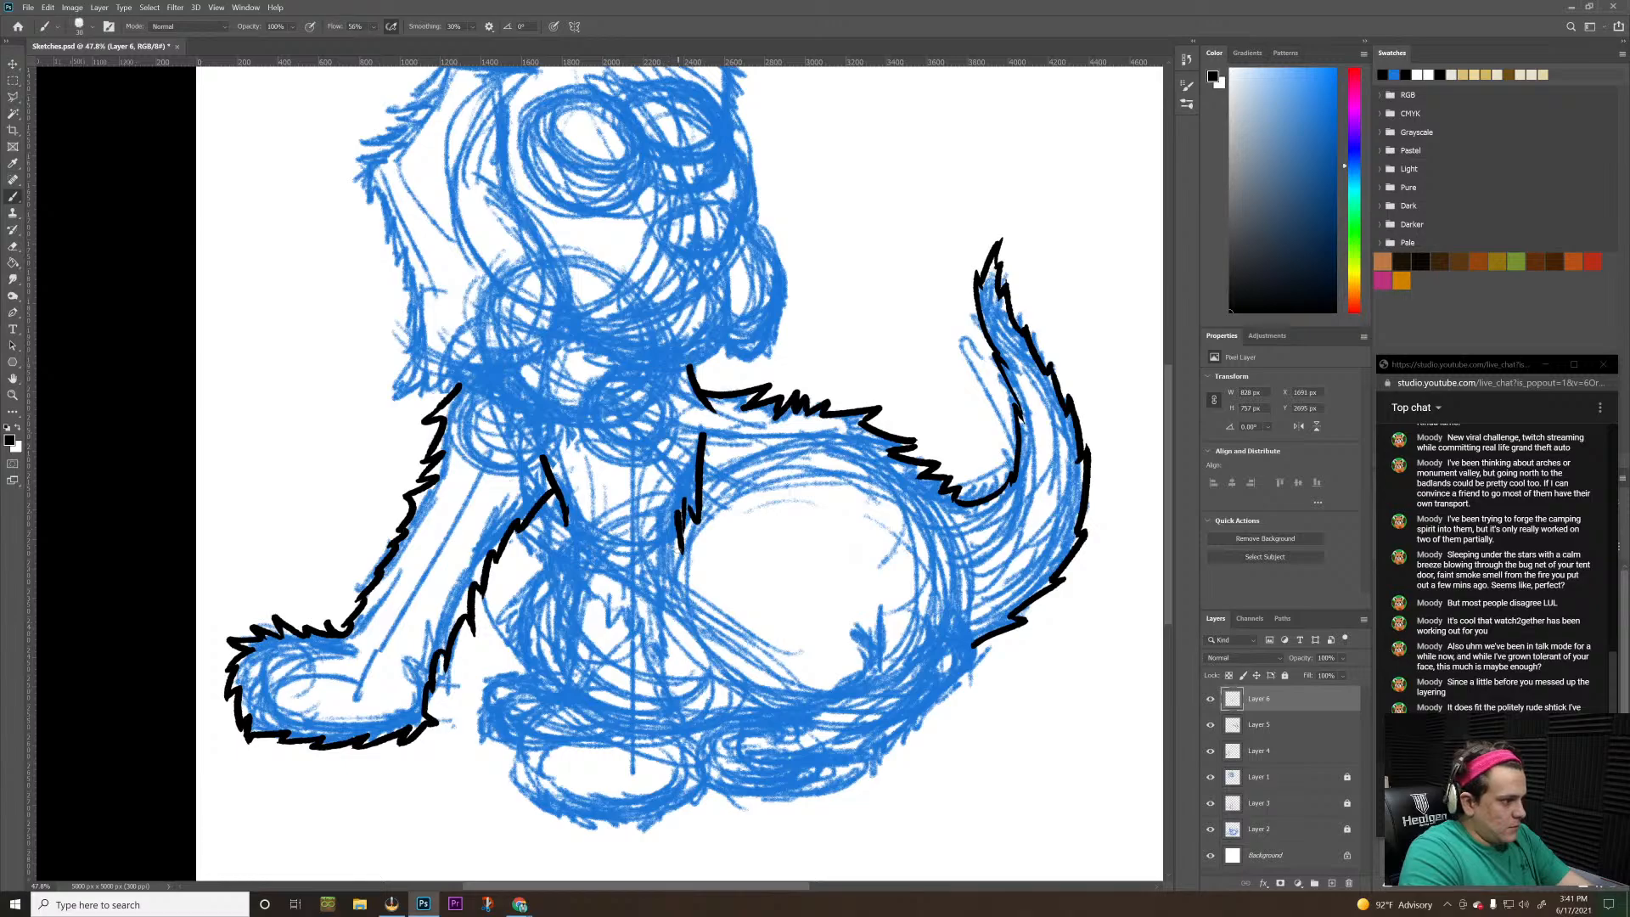
{"action": "left_click_drag", "start_coordinate": [681, 538], "coordinate": [669, 617]}
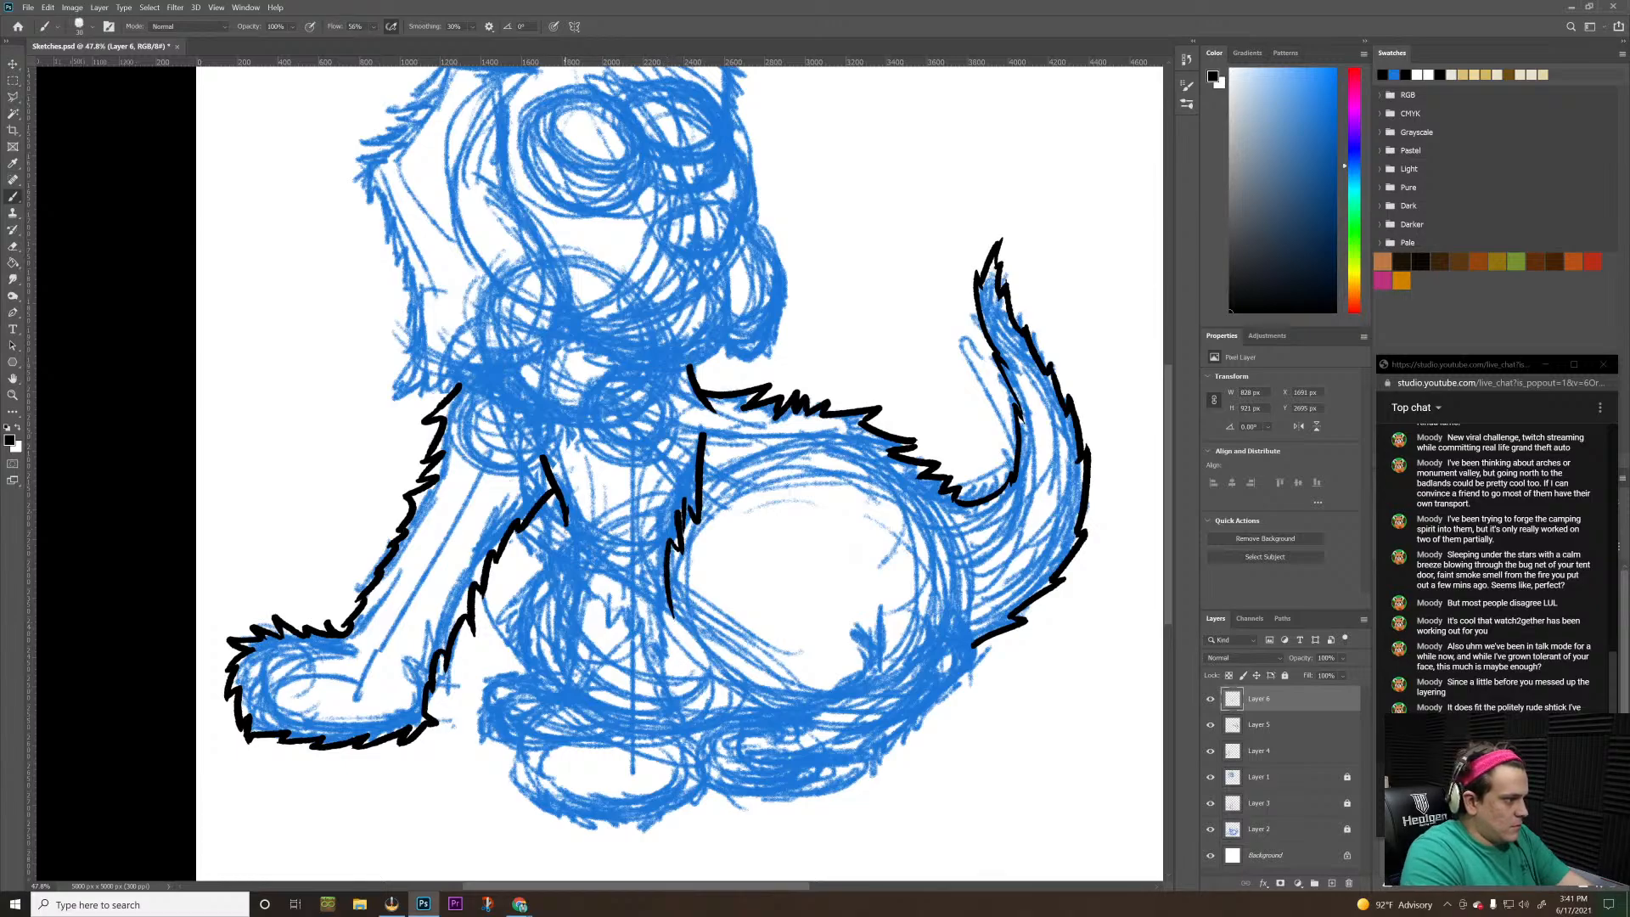
{"action": "left_click_drag", "start_coordinate": [564, 520], "coordinate": [569, 655]}
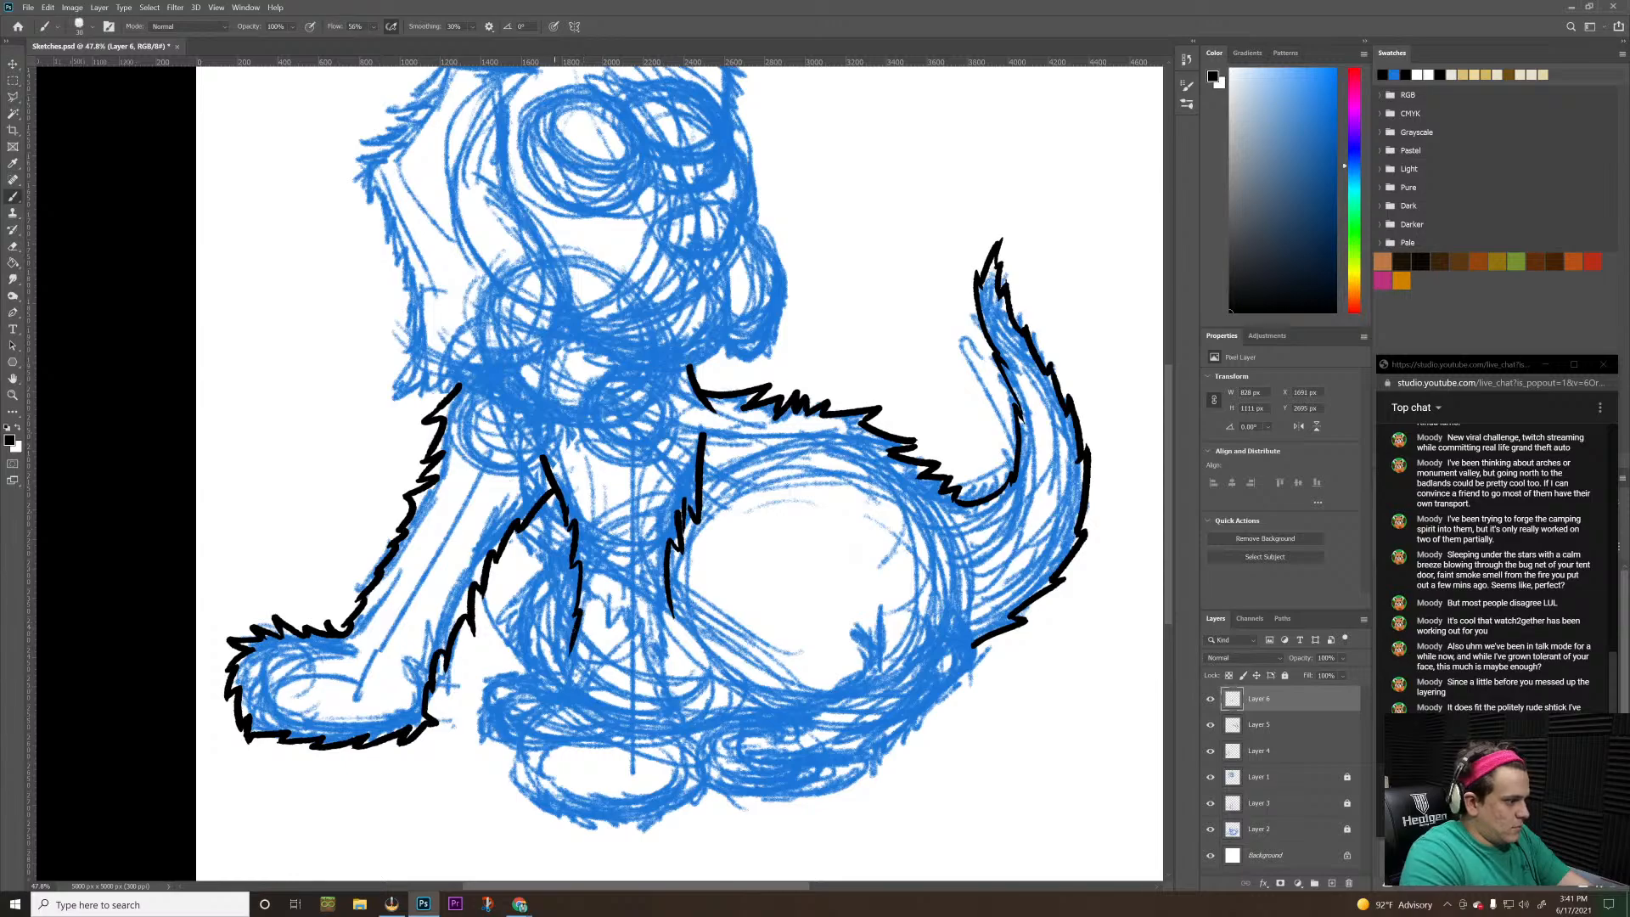
{"action": "left_click_drag", "start_coordinate": [662, 603], "coordinate": [679, 722]}
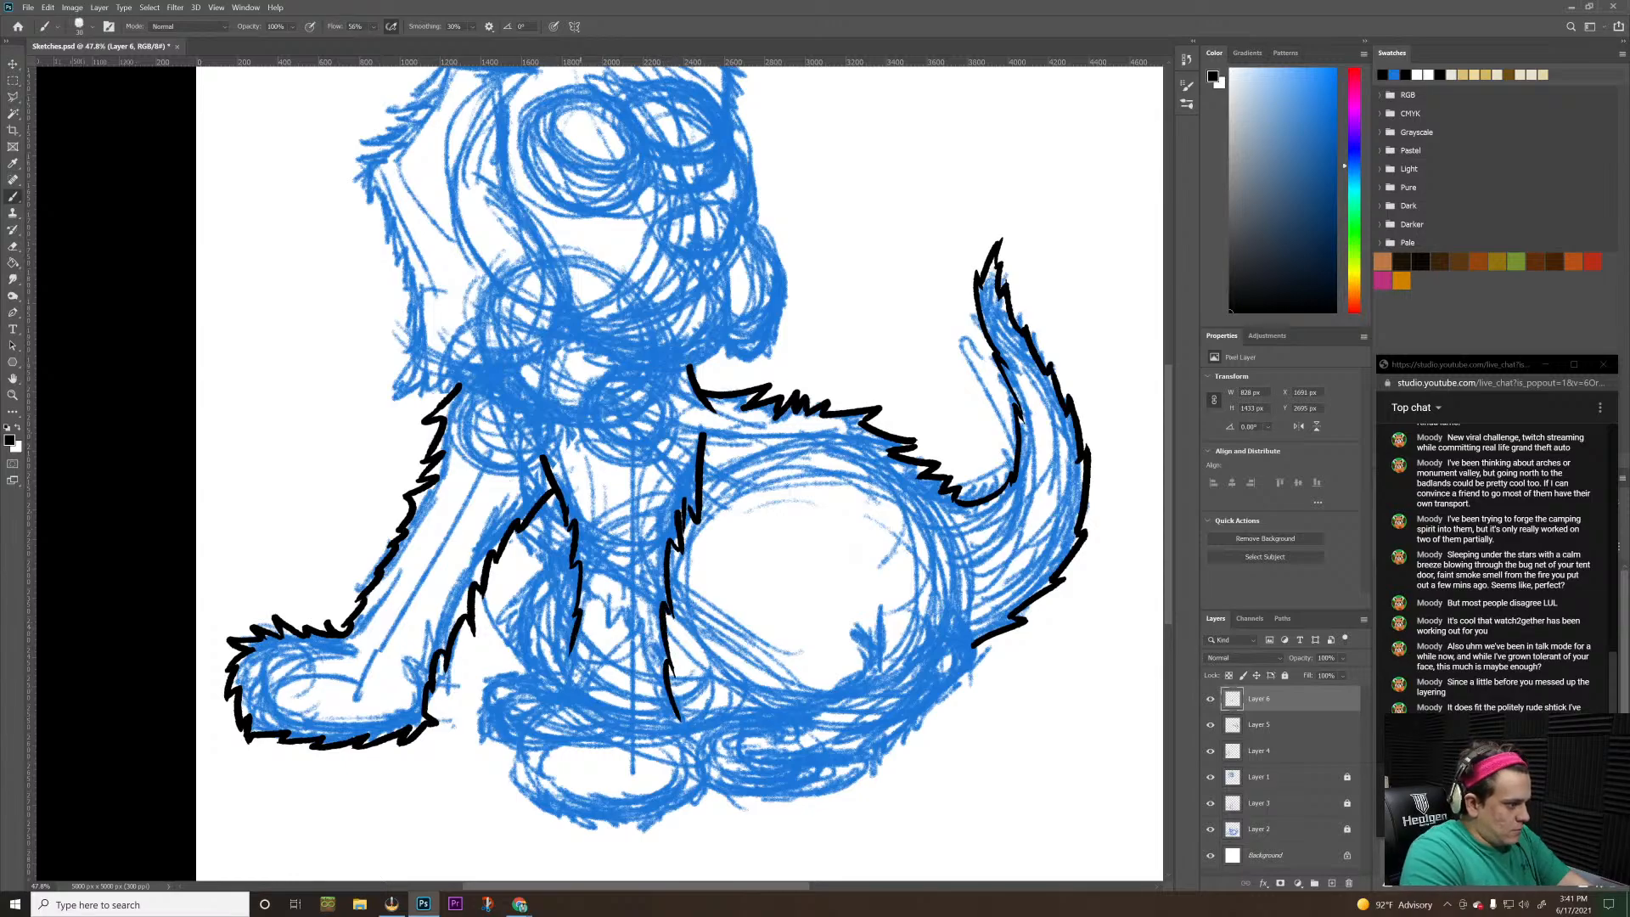
{"action": "left_click_drag", "start_coordinate": [574, 647], "coordinate": [558, 697]}
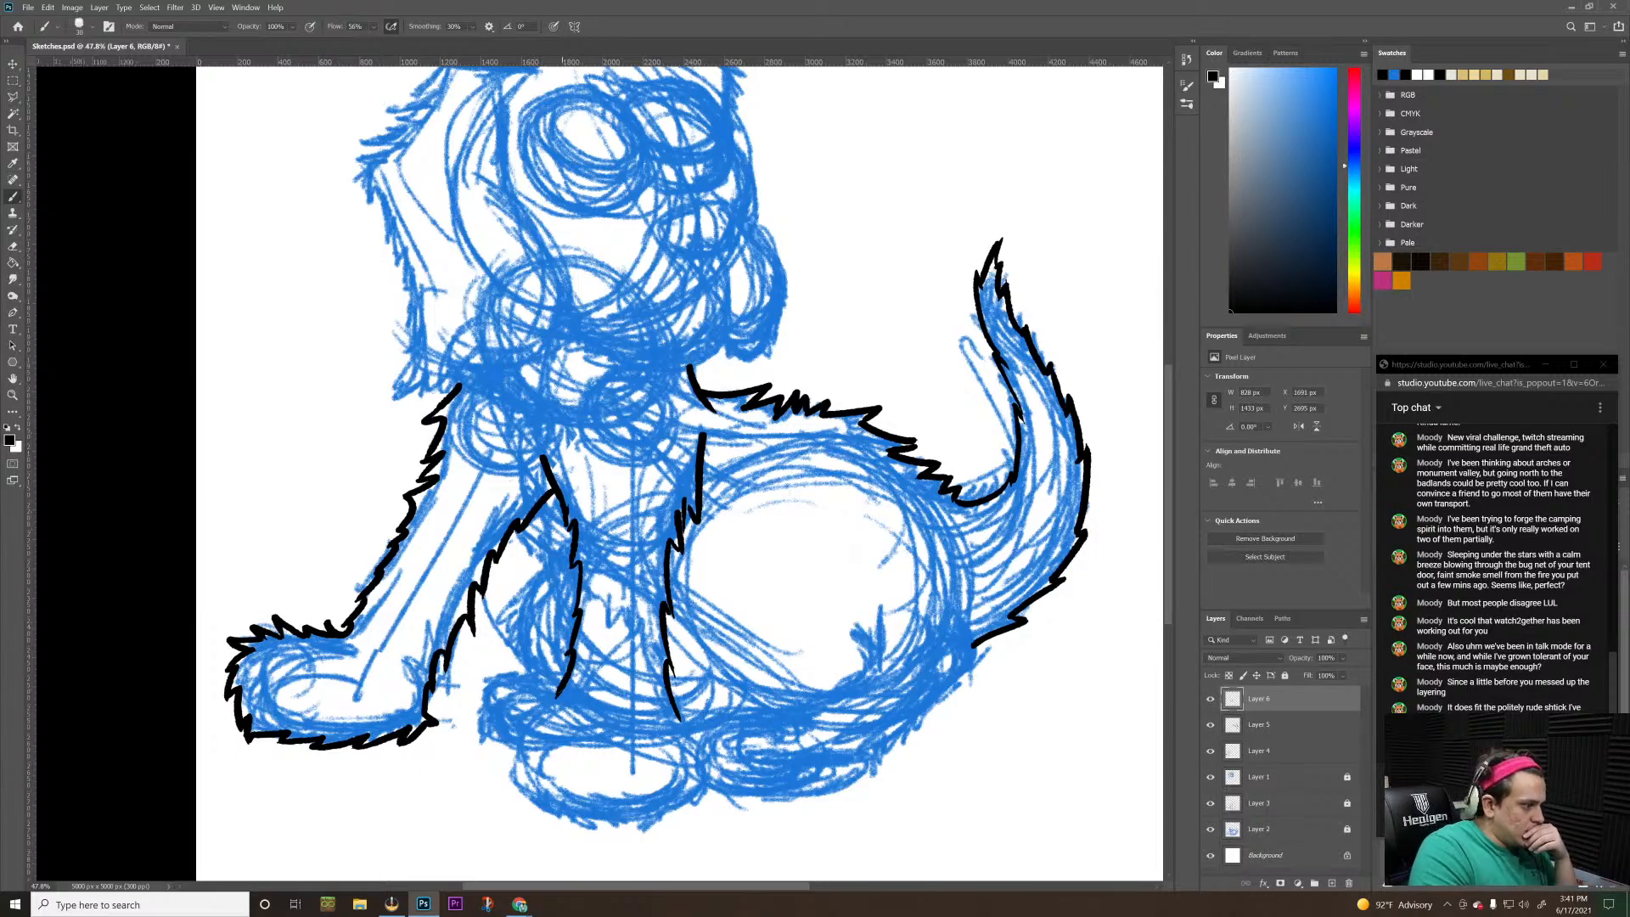
{"action": "left_click_drag", "start_coordinate": [569, 692], "coordinate": [560, 714]}
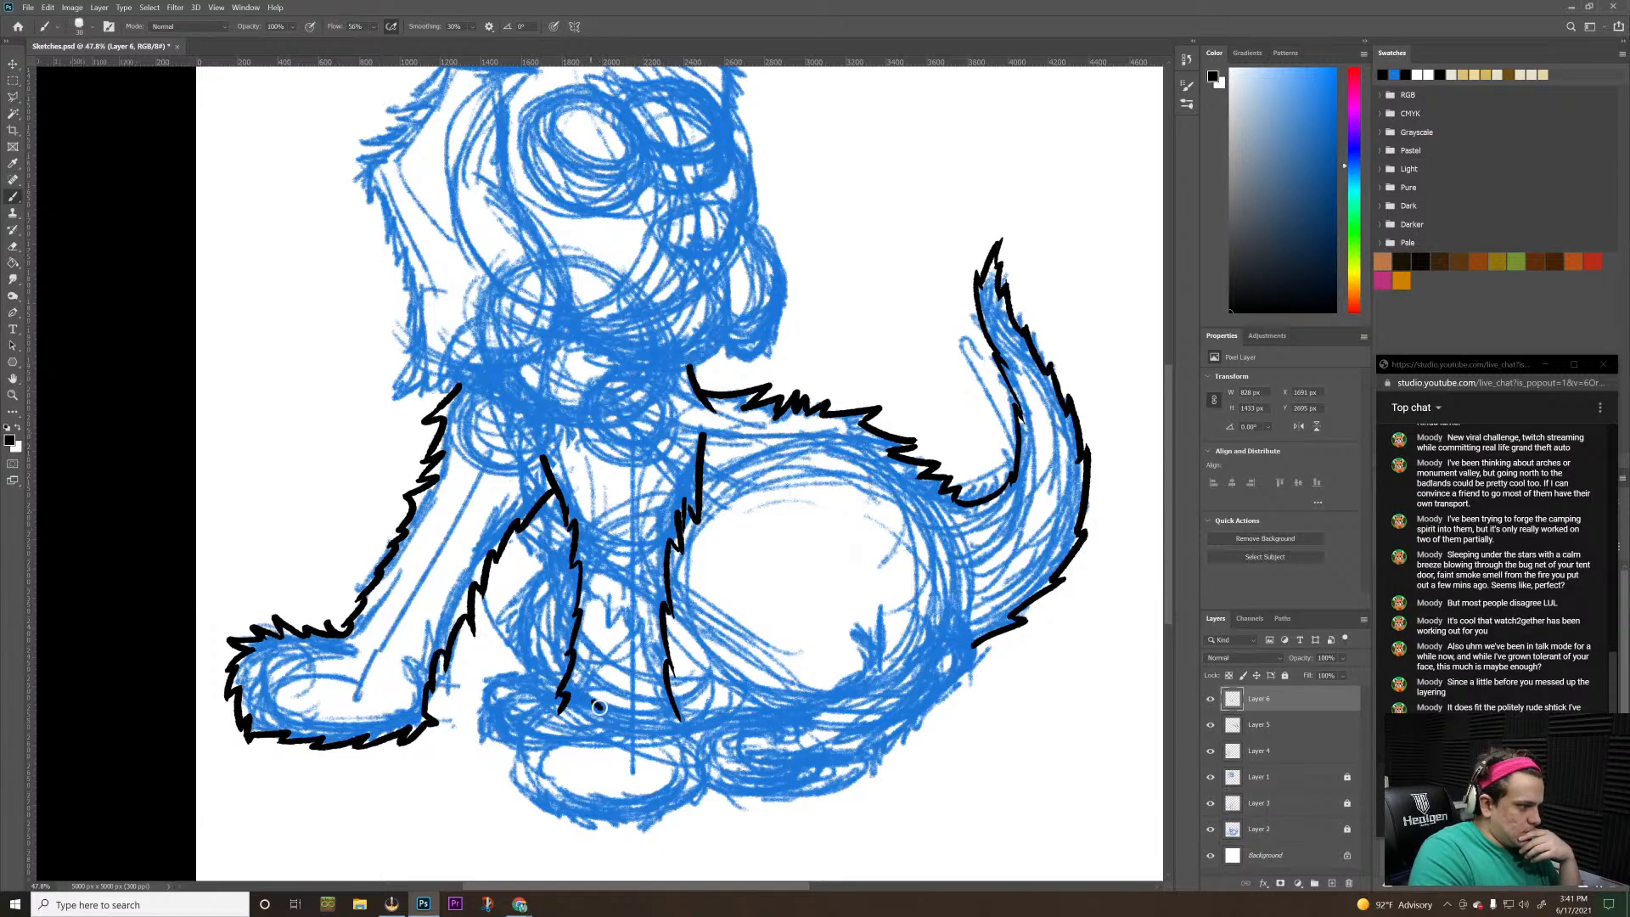
{"action": "mouse_move", "coordinate": [586, 695]}
{"action": "left_mouse_down"}
{"action": "mouse_move", "coordinate": [601, 708]}
{"action": "mouse_move", "coordinate": [622, 695]}
{"action": "left_mouse_up"}
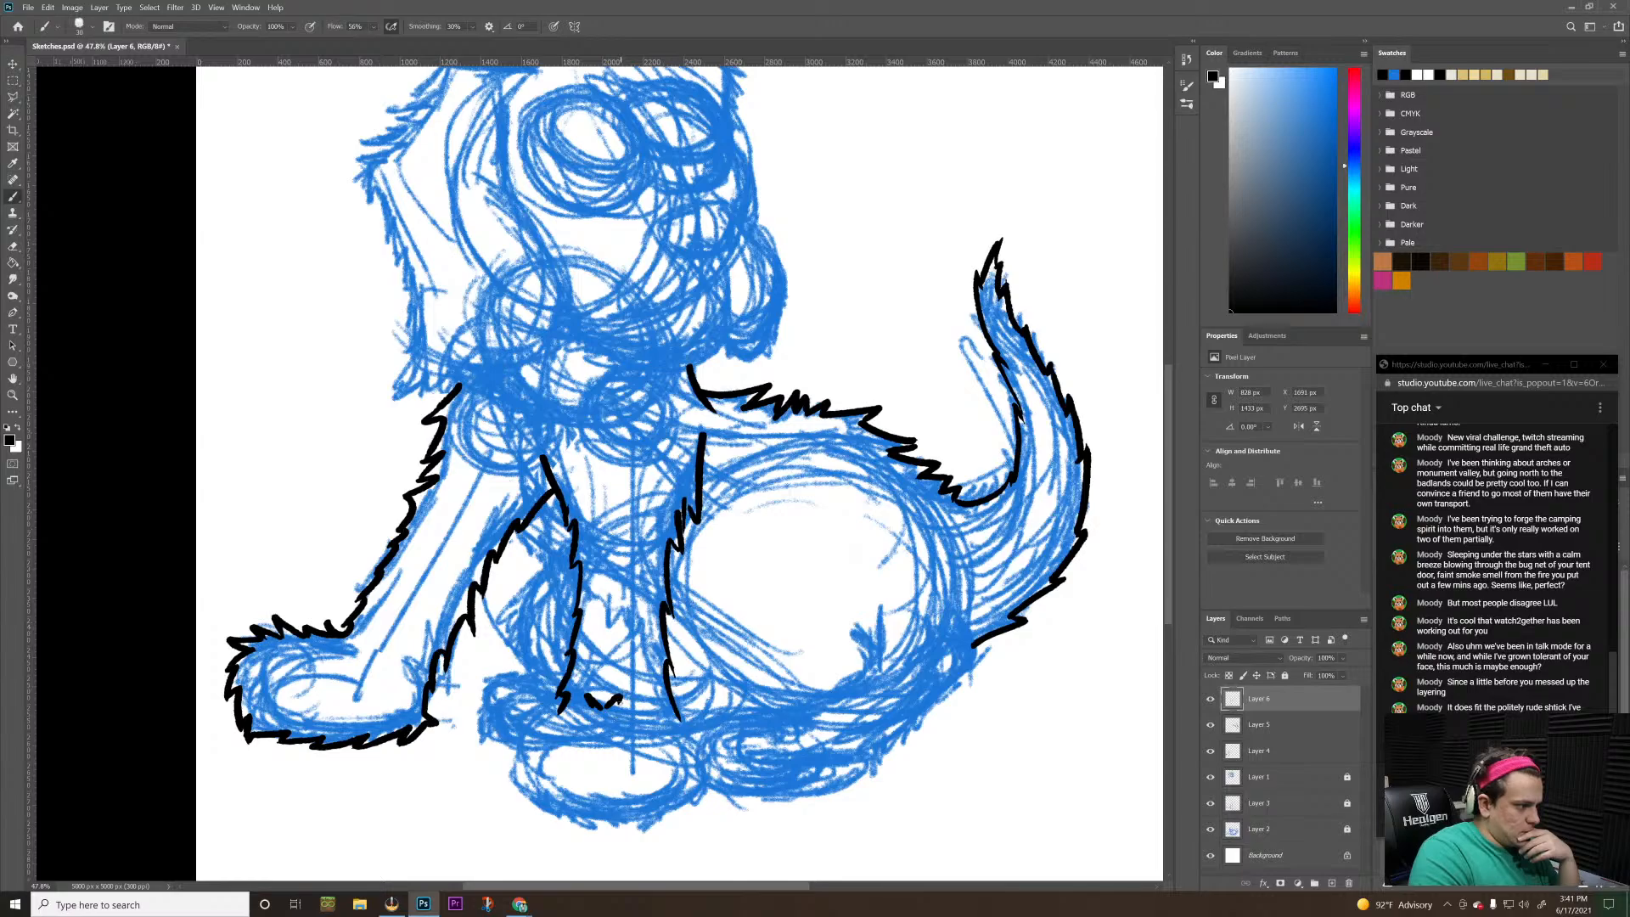
{"action": "key", "text": "ctrl+z"}
{"action": "key", "text": "ctrl+z"}
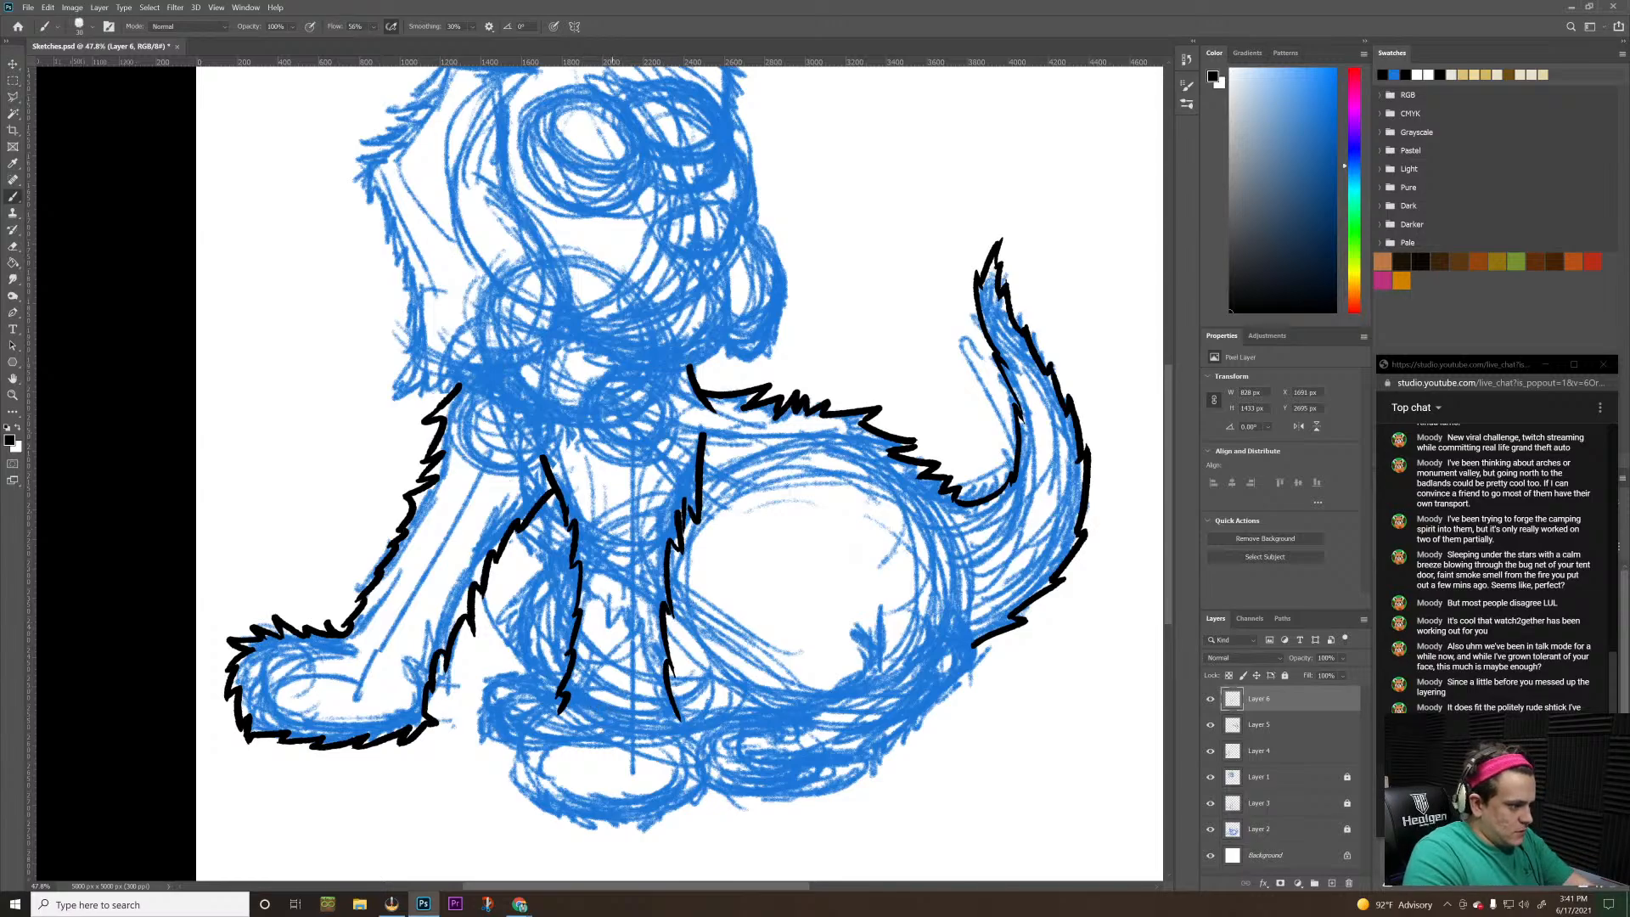
Ink the furry top edge of the central front paw across the ankle and bring its left side down
{"action": "left_click_drag", "start_coordinate": [611, 711], "coordinate": [572, 711]}
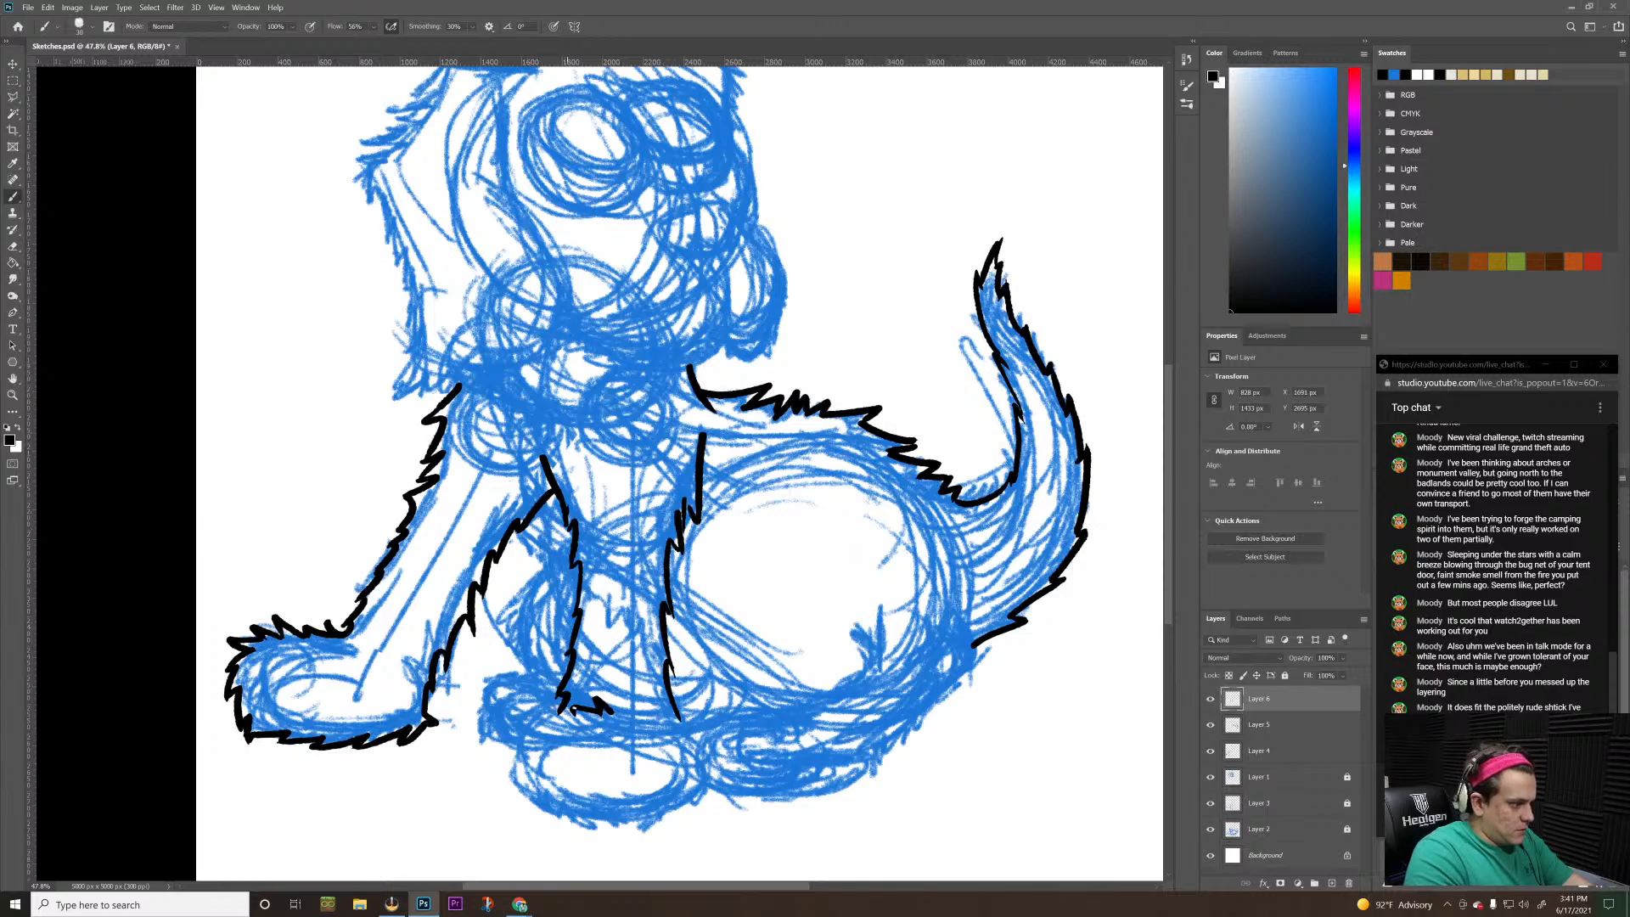
{"action": "left_click_drag", "start_coordinate": [576, 709], "coordinate": [531, 715]}
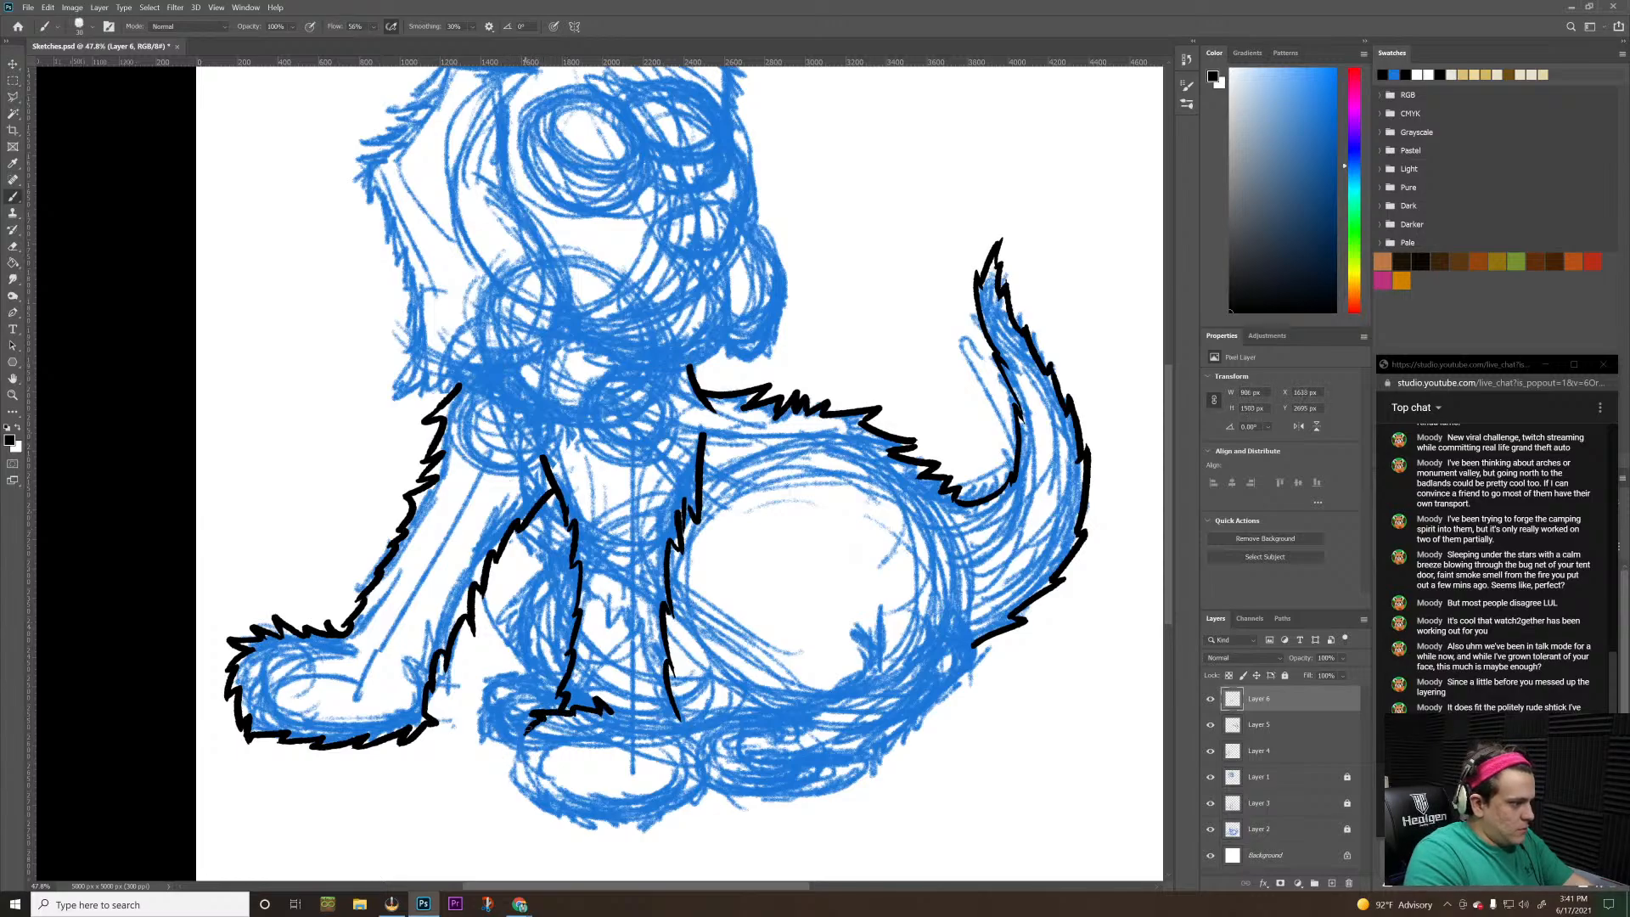
{"action": "mouse_move", "coordinate": [543, 714]}
{"action": "left_mouse_down"}
{"action": "mouse_move", "coordinate": [512, 750]}
{"action": "mouse_move", "coordinate": [516, 796]}
{"action": "left_mouse_up"}
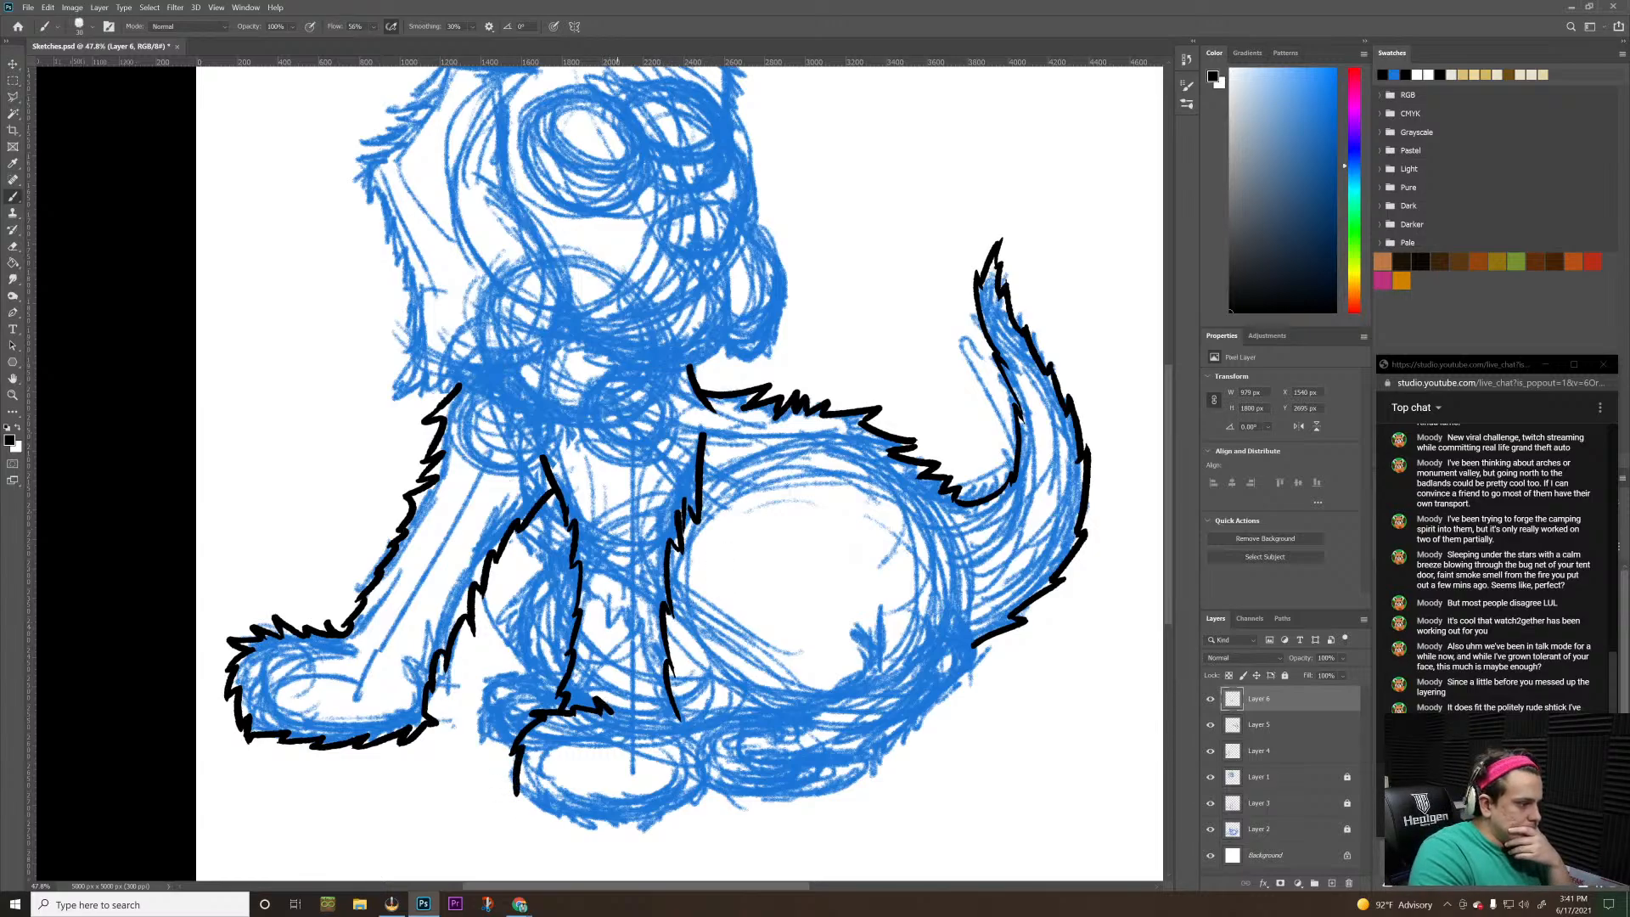
{"action": "mouse_move", "coordinate": [612, 715]}
{"action": "left_mouse_down"}
{"action": "mouse_move", "coordinate": [628, 693]}
{"action": "mouse_move", "coordinate": [696, 720]}
{"action": "mouse_move", "coordinate": [705, 772]}
{"action": "left_mouse_up"}
{"action": "key", "text": "ctrl+z"}
{"action": "key", "text": "ctrl+z"}
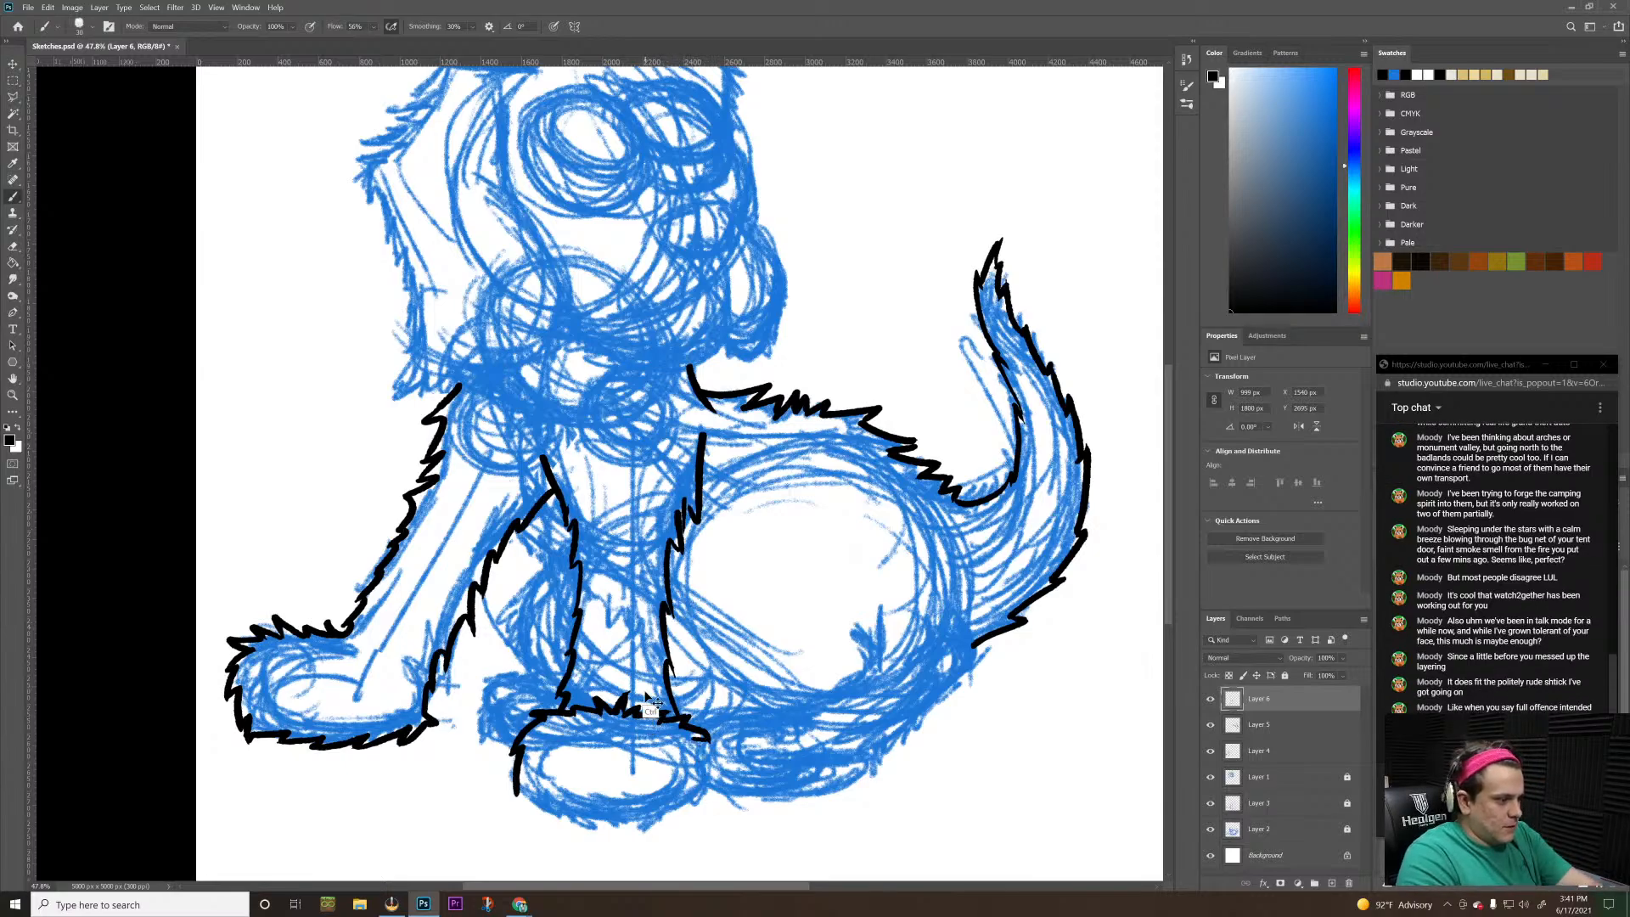
Ink the right side of the central front paw and close its underside with short jagged fur strokes
{"action": "mouse_move", "coordinate": [688, 723]}
{"action": "left_mouse_down"}
{"action": "mouse_move", "coordinate": [719, 757]}
{"action": "mouse_move", "coordinate": [692, 738]}
{"action": "mouse_move", "coordinate": [715, 775]}
{"action": "mouse_move", "coordinate": [698, 807]}
{"action": "left_mouse_up"}
{"action": "key", "text": "ctrl+z"}
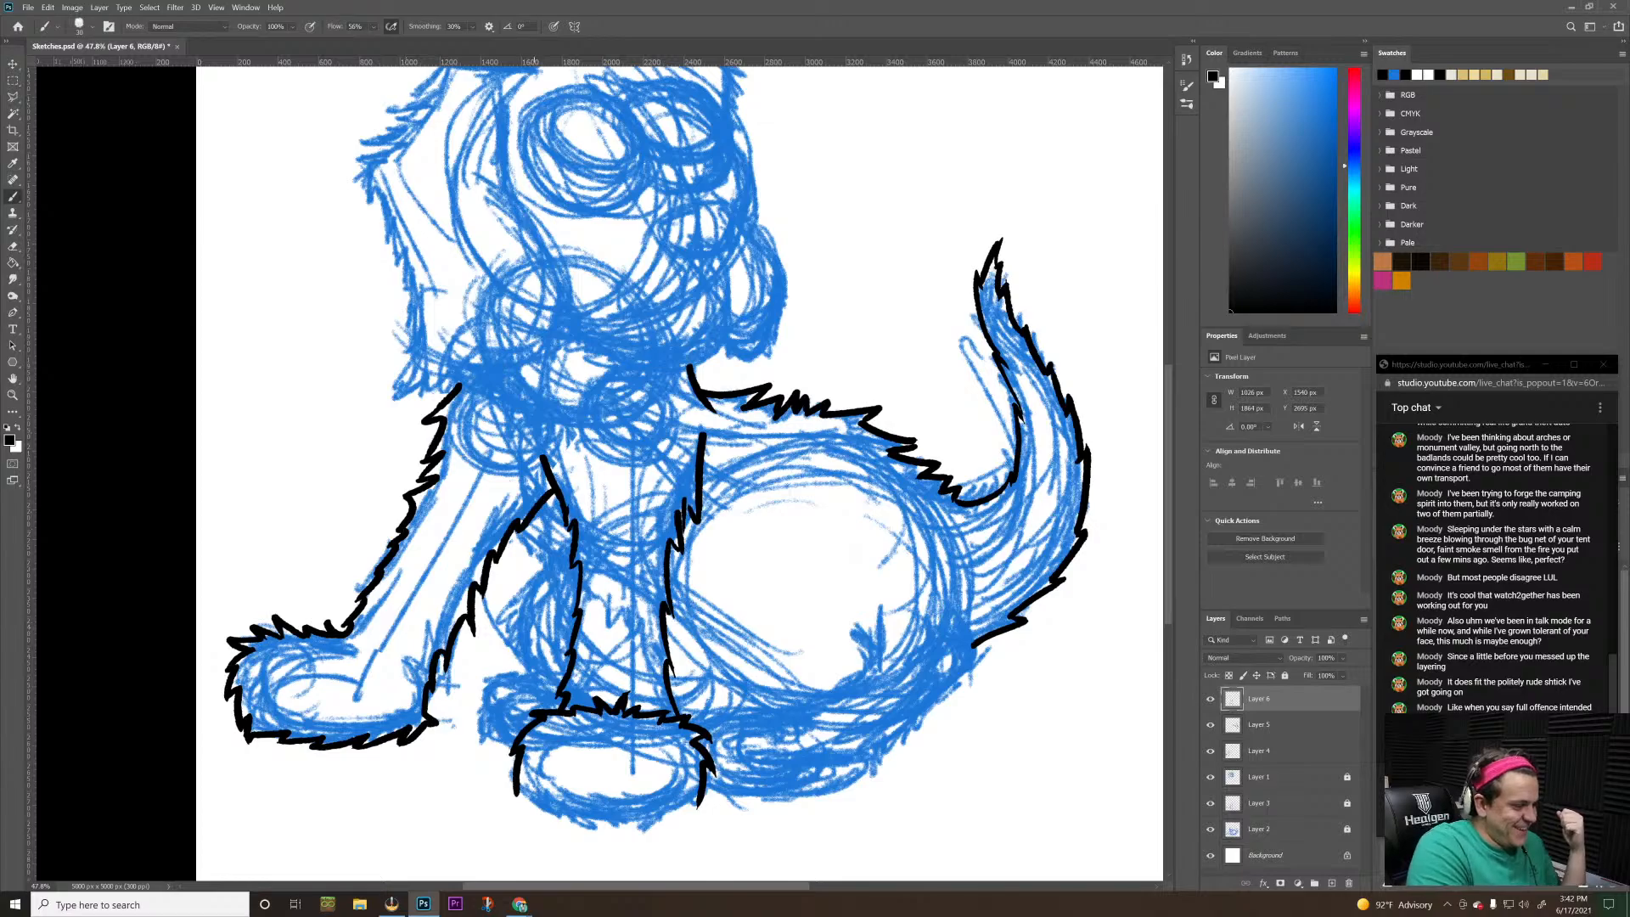
{"action": "mouse_move", "coordinate": [518, 789]}
{"action": "left_mouse_down"}
{"action": "mouse_move", "coordinate": [589, 839]}
{"action": "mouse_move", "coordinate": [579, 821]}
{"action": "mouse_move", "coordinate": [665, 824]}
{"action": "mouse_move", "coordinate": [628, 833]}
{"action": "left_mouse_up"}
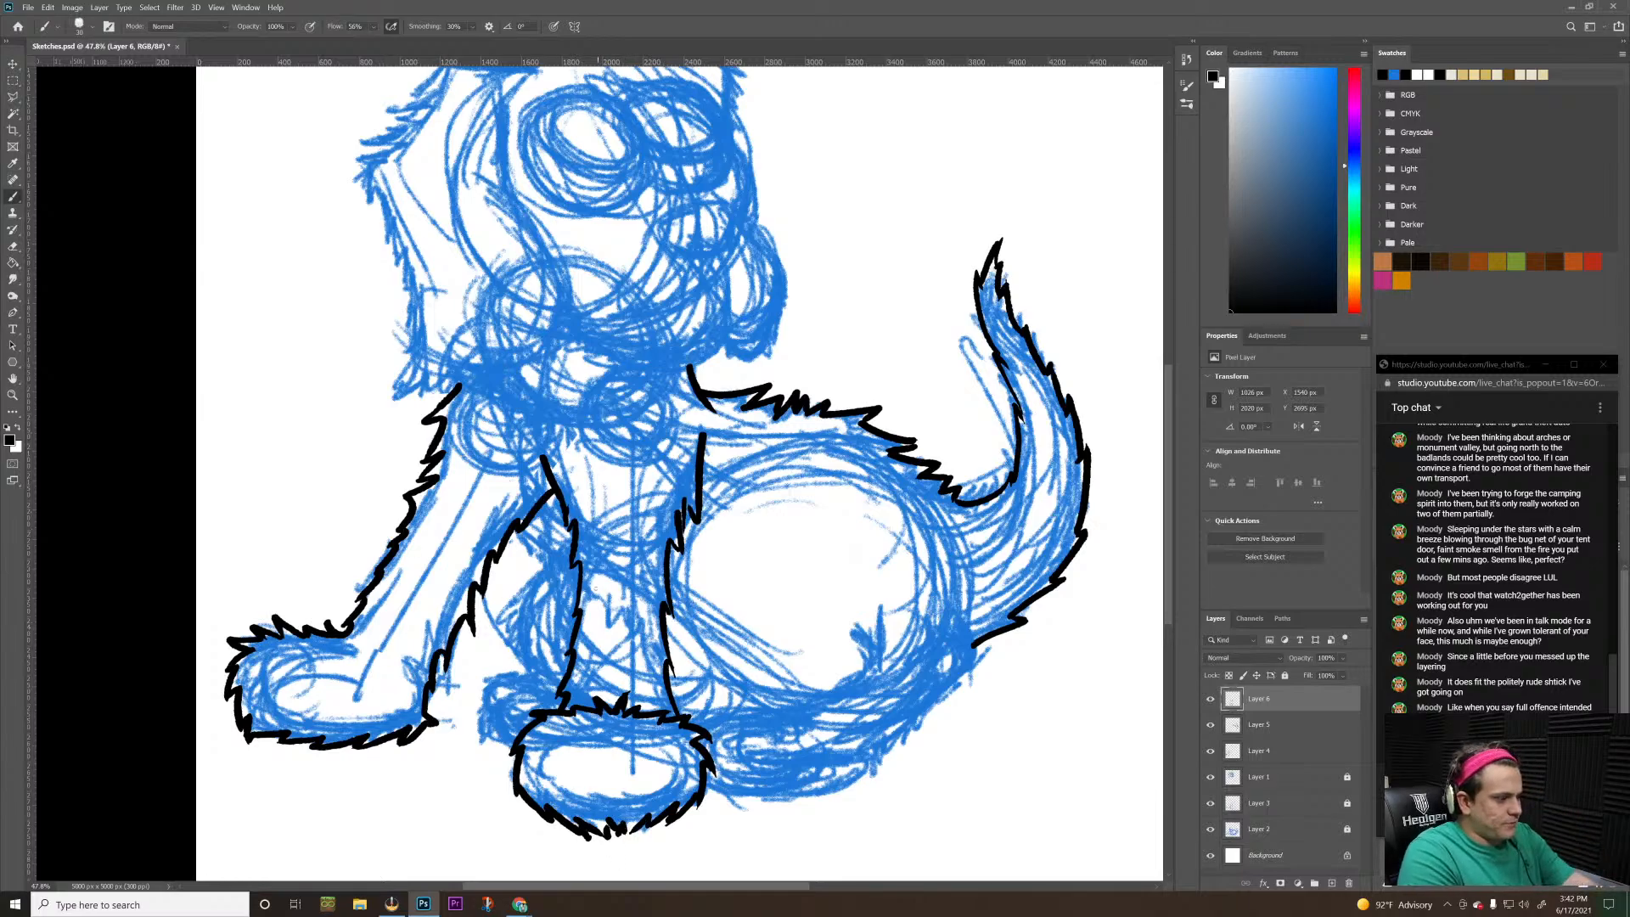
Touch up the black stroke near the top of the central foreleg's left edge, thickening the fur tip just below the junction
{"action": "key", "text": "z"}
{"action": "left_click_drag", "start_coordinate": [709, 689], "coordinate": [645, 673]}
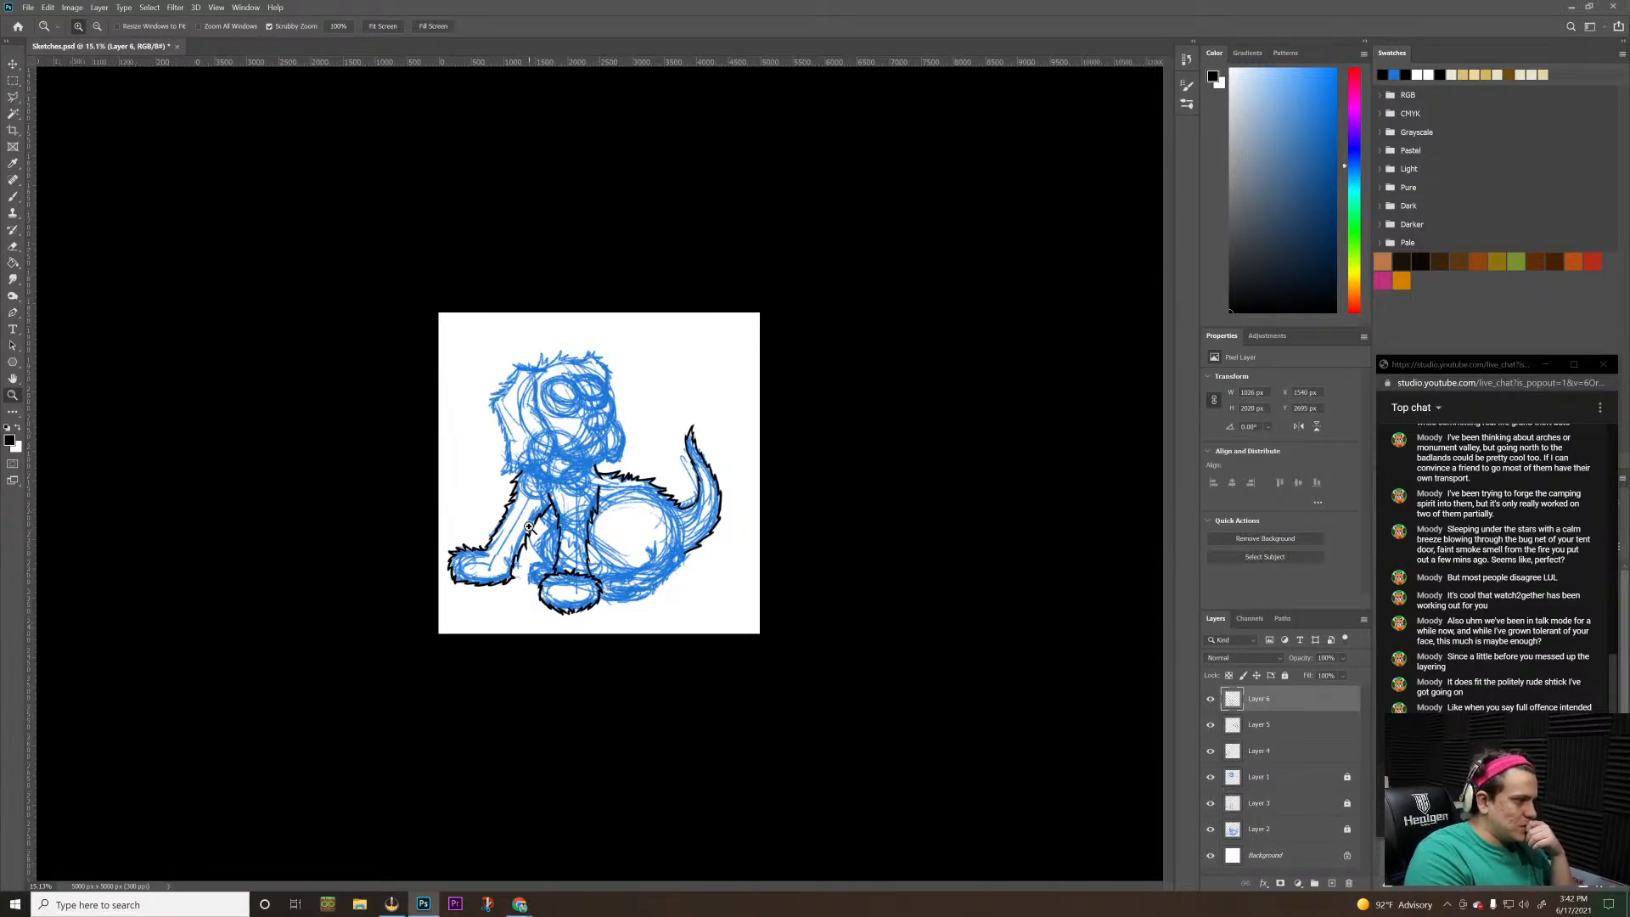
{"action": "mouse_move", "coordinate": [527, 532]}
{"action": "left_mouse_down"}
{"action": "mouse_move", "coordinate": [611, 475]}
{"action": "mouse_move", "coordinate": [587, 455]}
{"action": "left_mouse_up"}
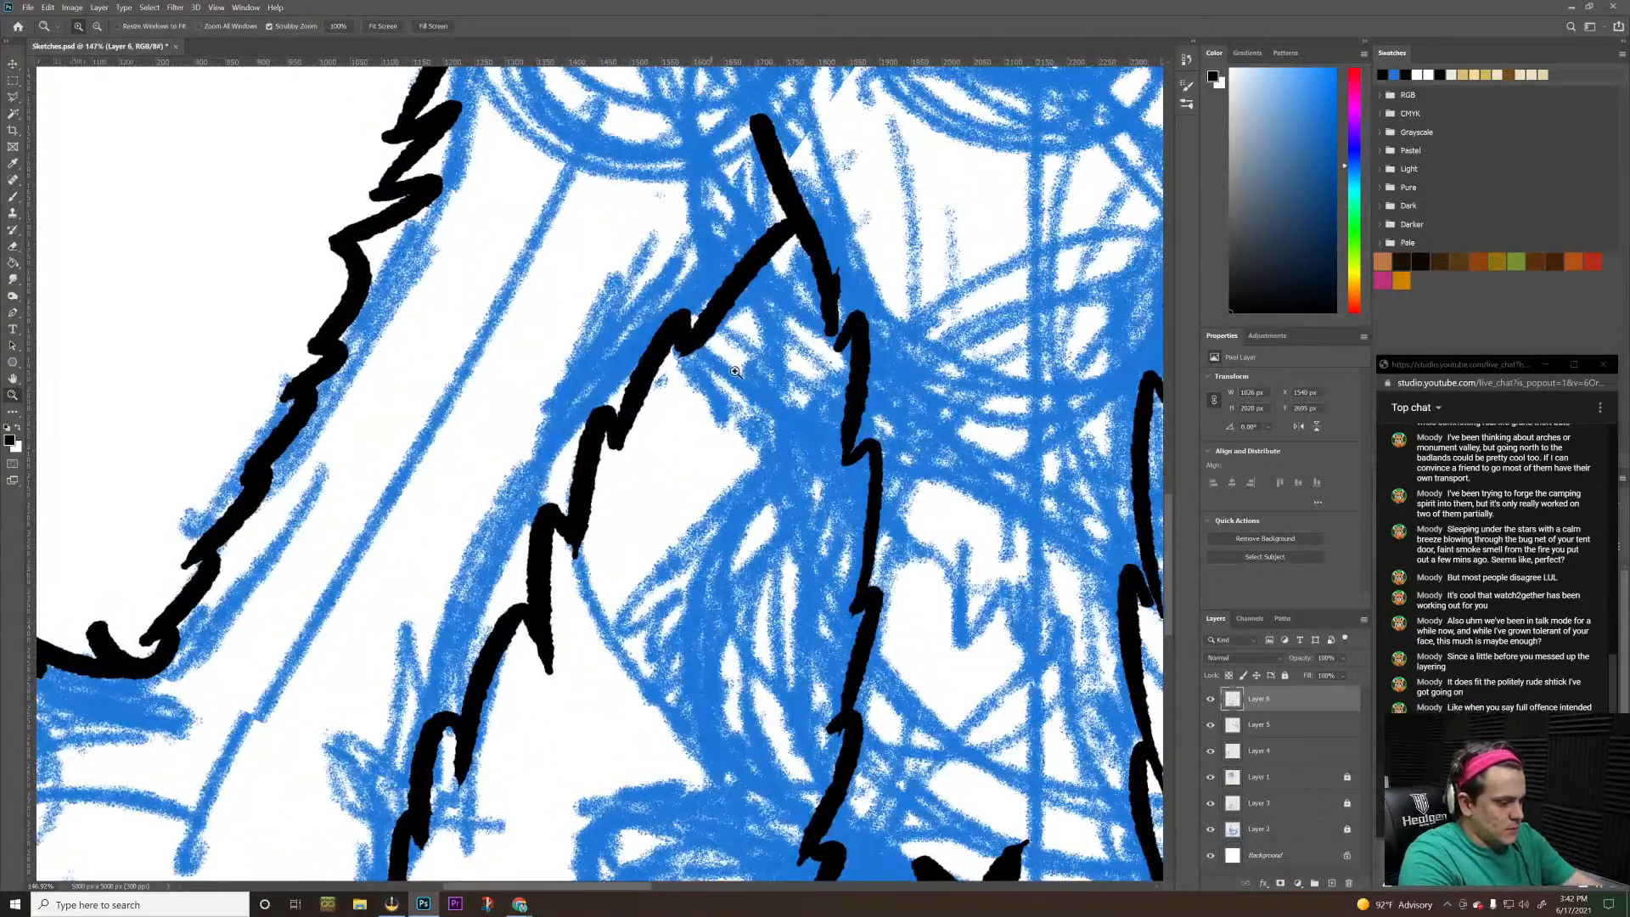
{"action": "key", "text": "b"}
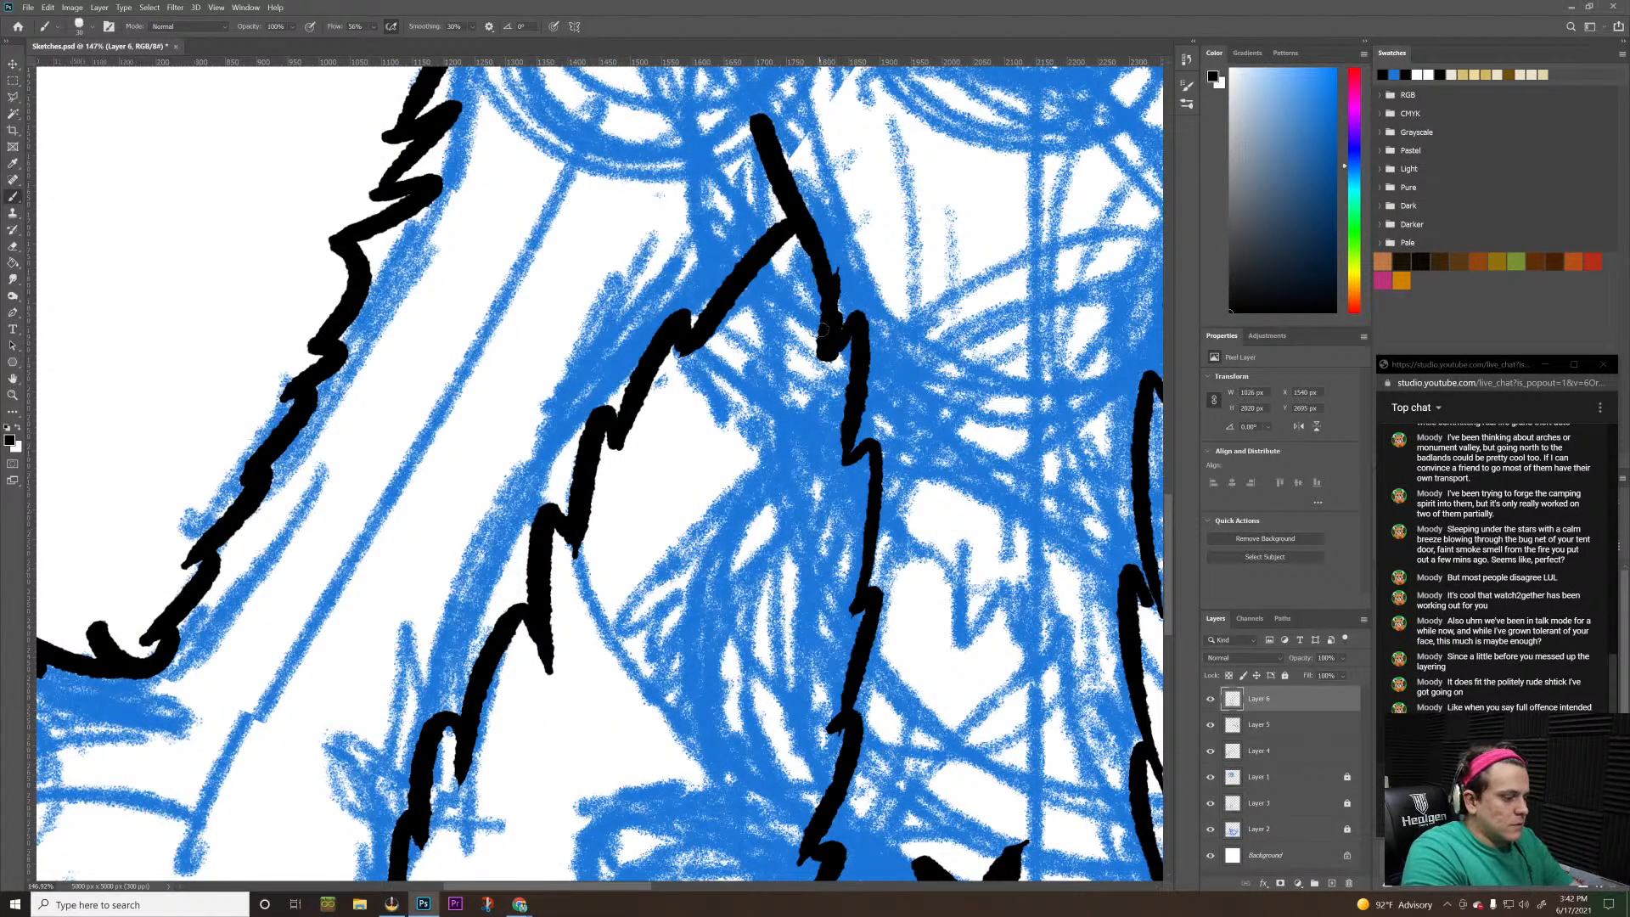
{"action": "left_click_drag", "start_coordinate": [832, 346], "coordinate": [833, 287]}
Add another new layer above the central foreleg's ink layer, keeping Layer 6
{"action": "key", "text": "z"}
{"action": "mouse_move", "coordinate": [919, 373]}
{"action": "left_mouse_down"}
{"action": "mouse_move", "coordinate": [797, 451]}
{"action": "mouse_move", "coordinate": [597, 494]}
{"action": "mouse_move", "coordinate": [619, 431]}
{"action": "left_mouse_up"}
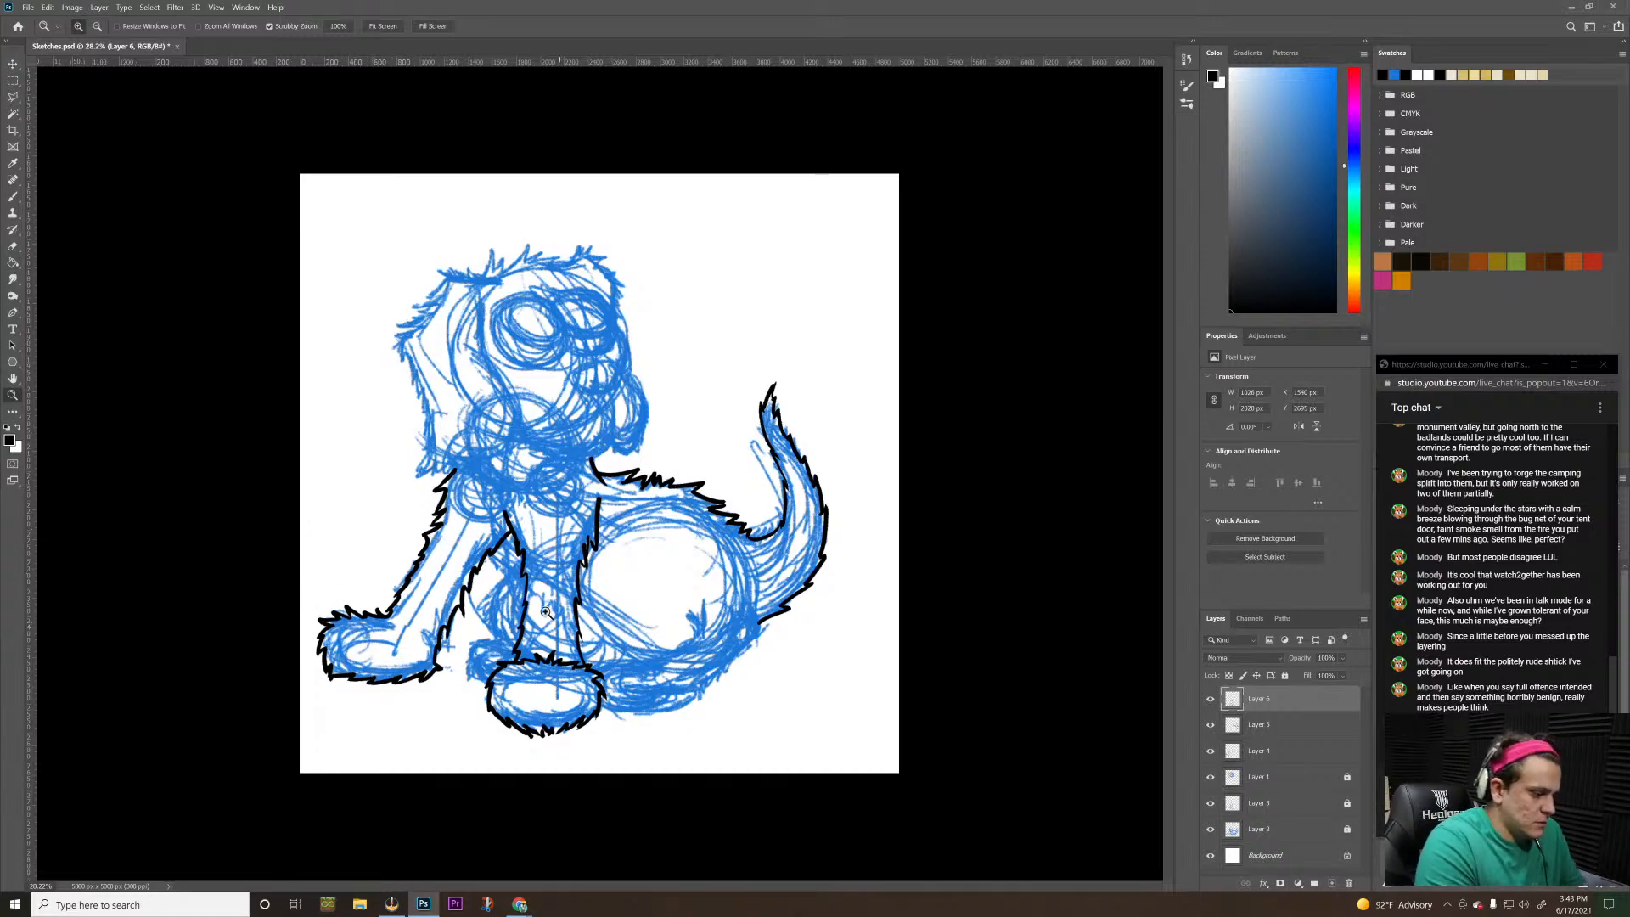
{"action": "left_click_drag", "start_coordinate": [467, 672], "coordinate": [525, 592]}
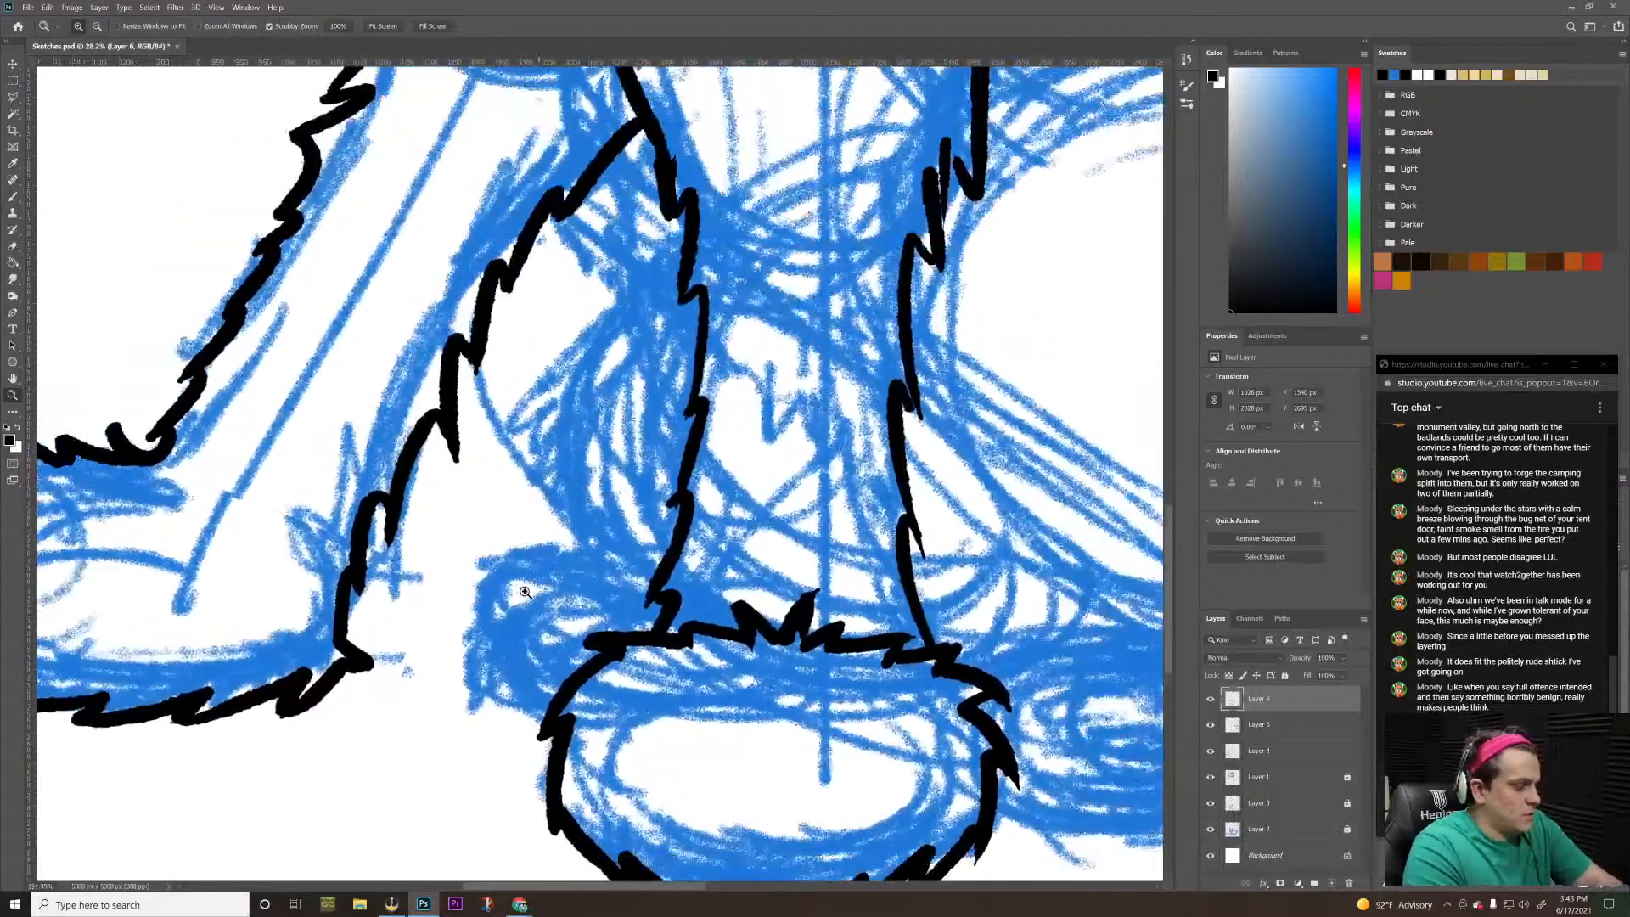
{"action": "key", "text": "b"}
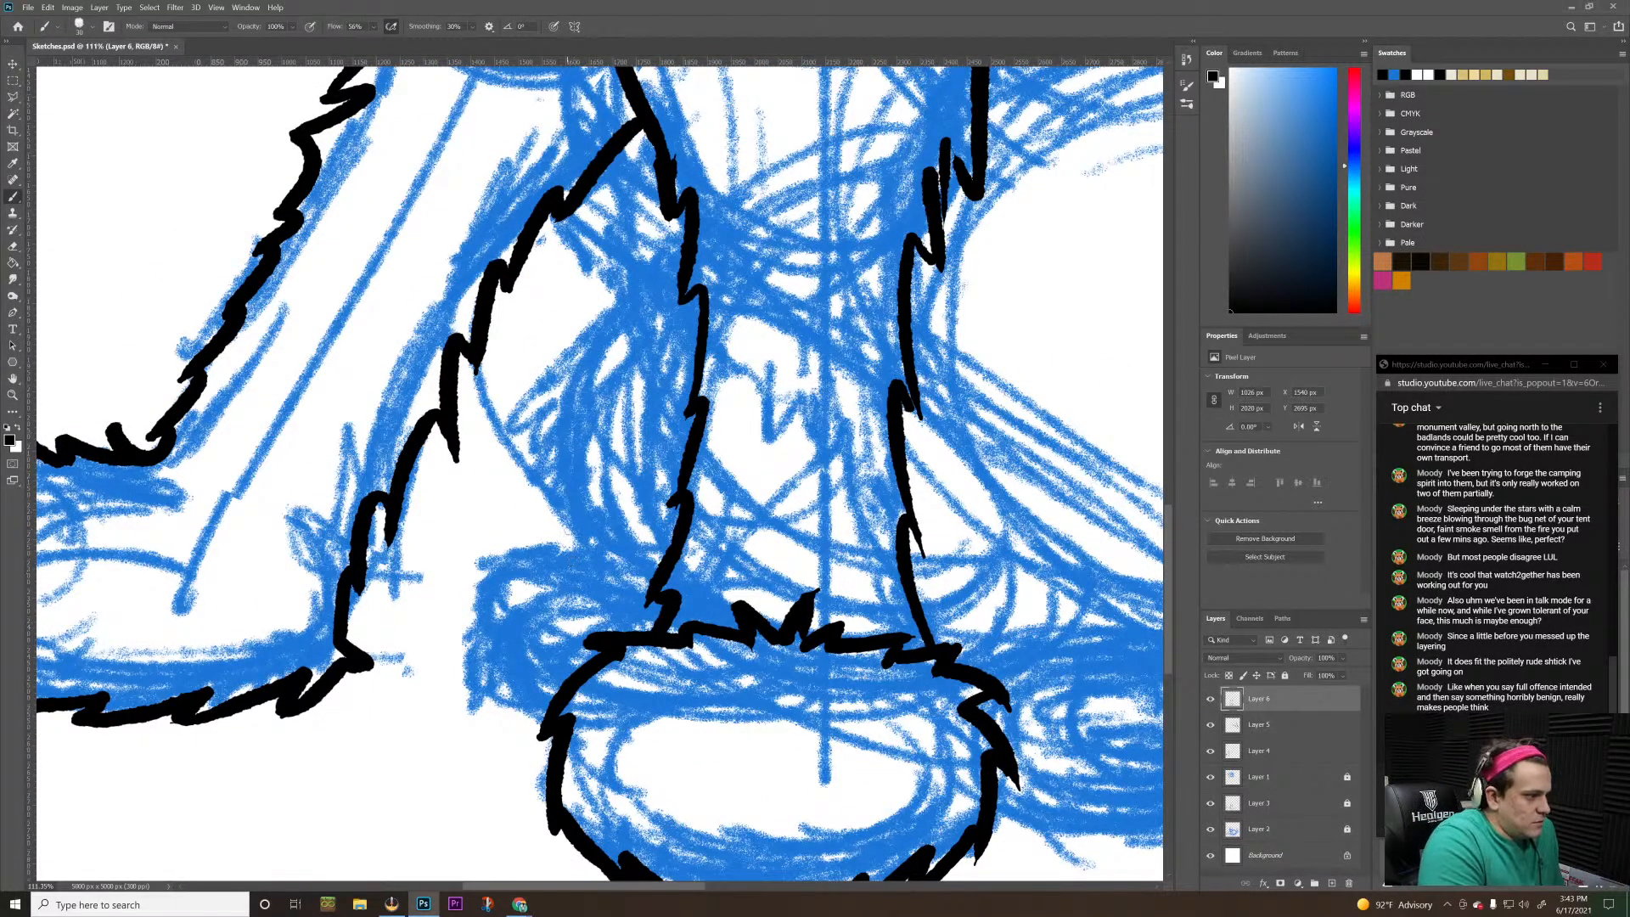
{"action": "left_click", "coordinate": [1348, 884]}
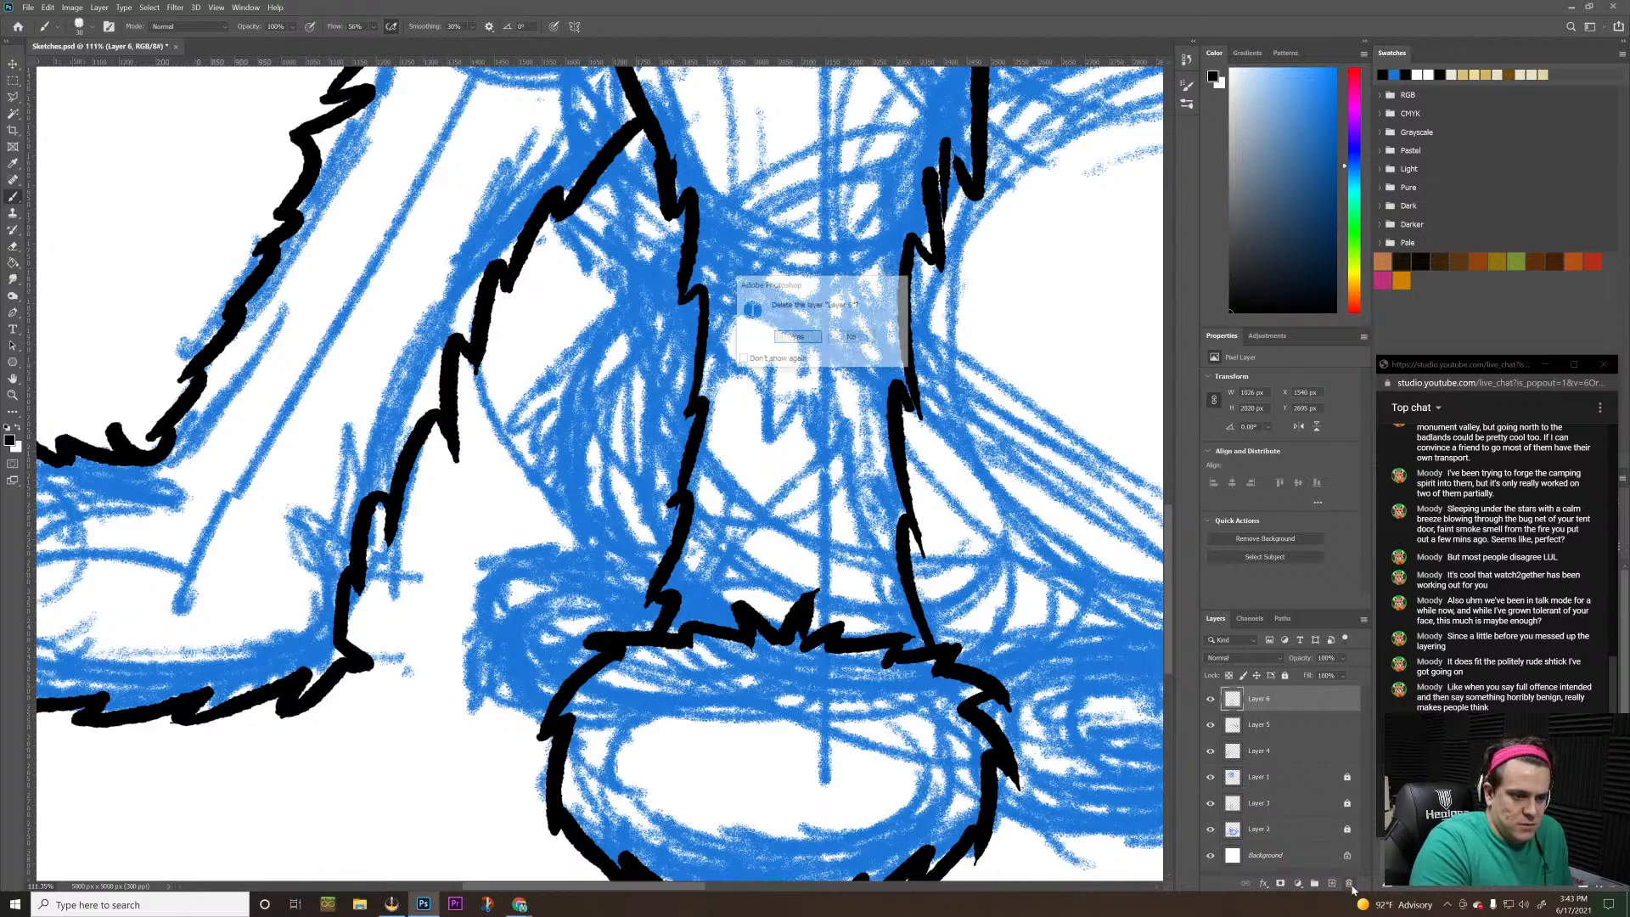
{"action": "left_click", "coordinate": [852, 342]}
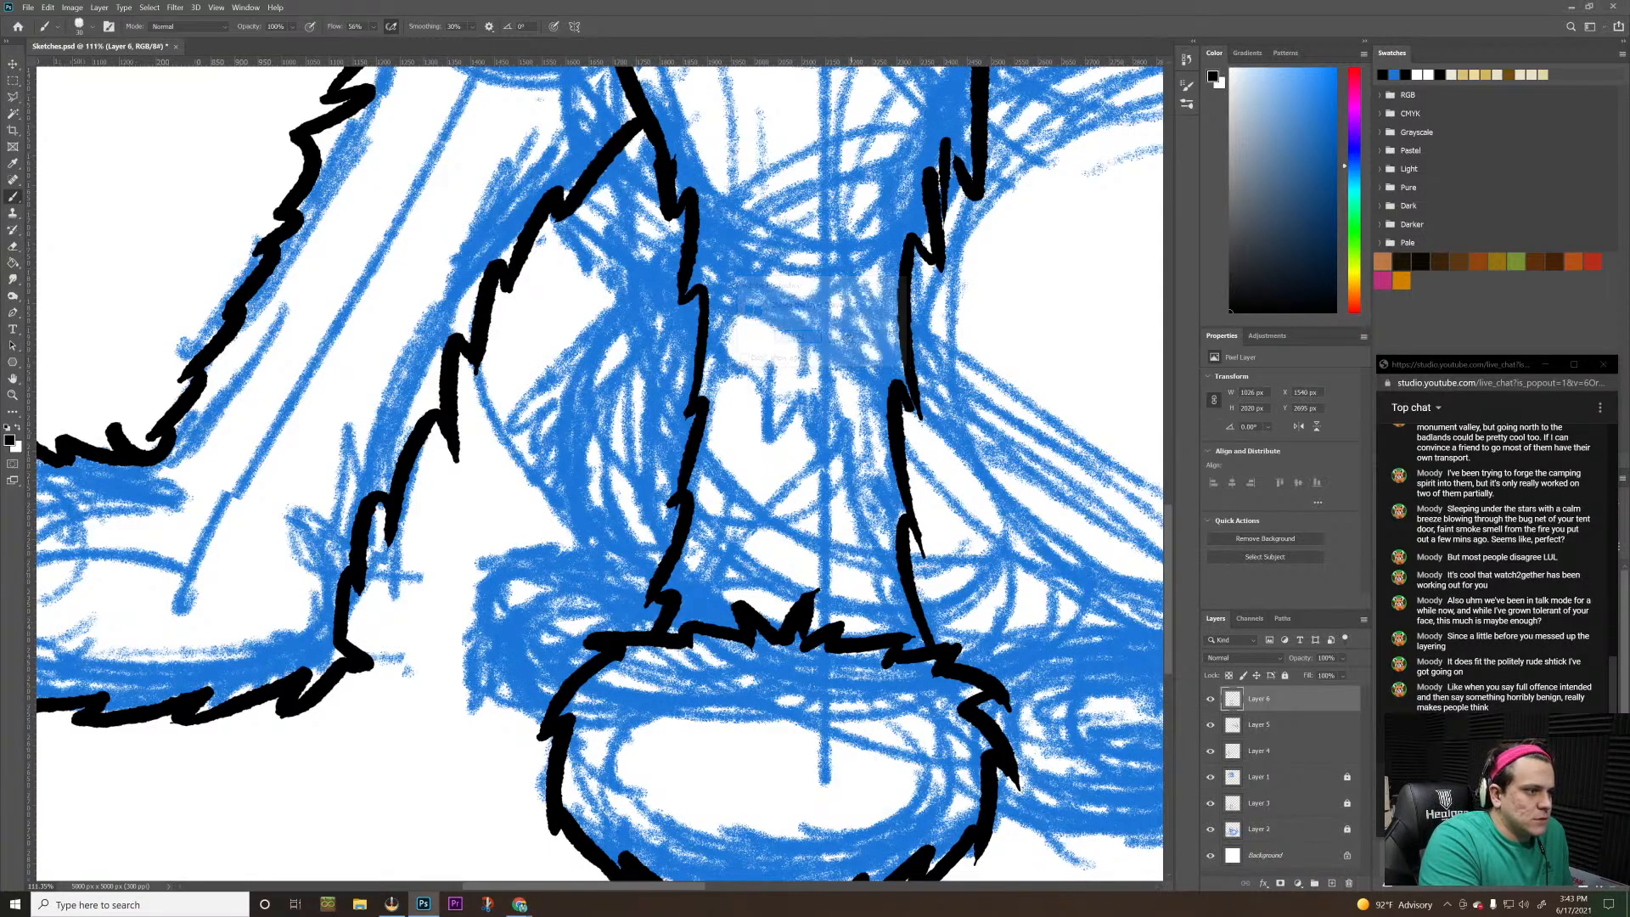
{"action": "left_click", "coordinate": [1331, 882]}
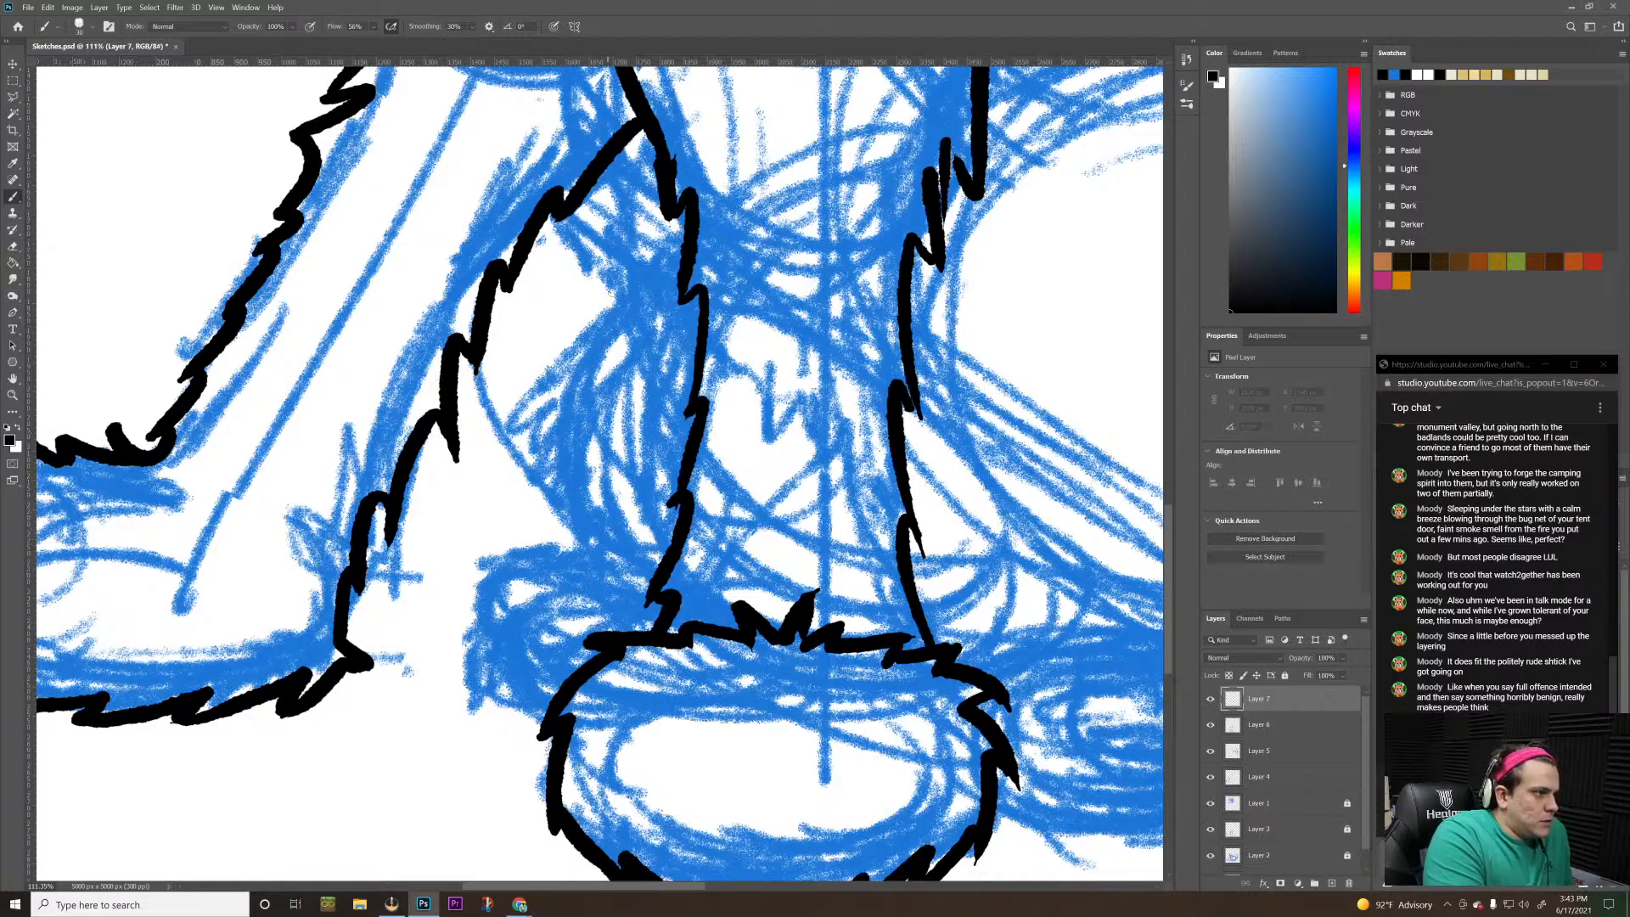
Ink a jagged fur line between the two forelegs, angling outward from beside the central leg and back down toward its paw
{"action": "mouse_move", "coordinate": [626, 287]}
{"action": "left_mouse_down"}
{"action": "mouse_move", "coordinate": [526, 376]}
{"action": "mouse_move", "coordinate": [565, 369]}
{"action": "left_mouse_up"}
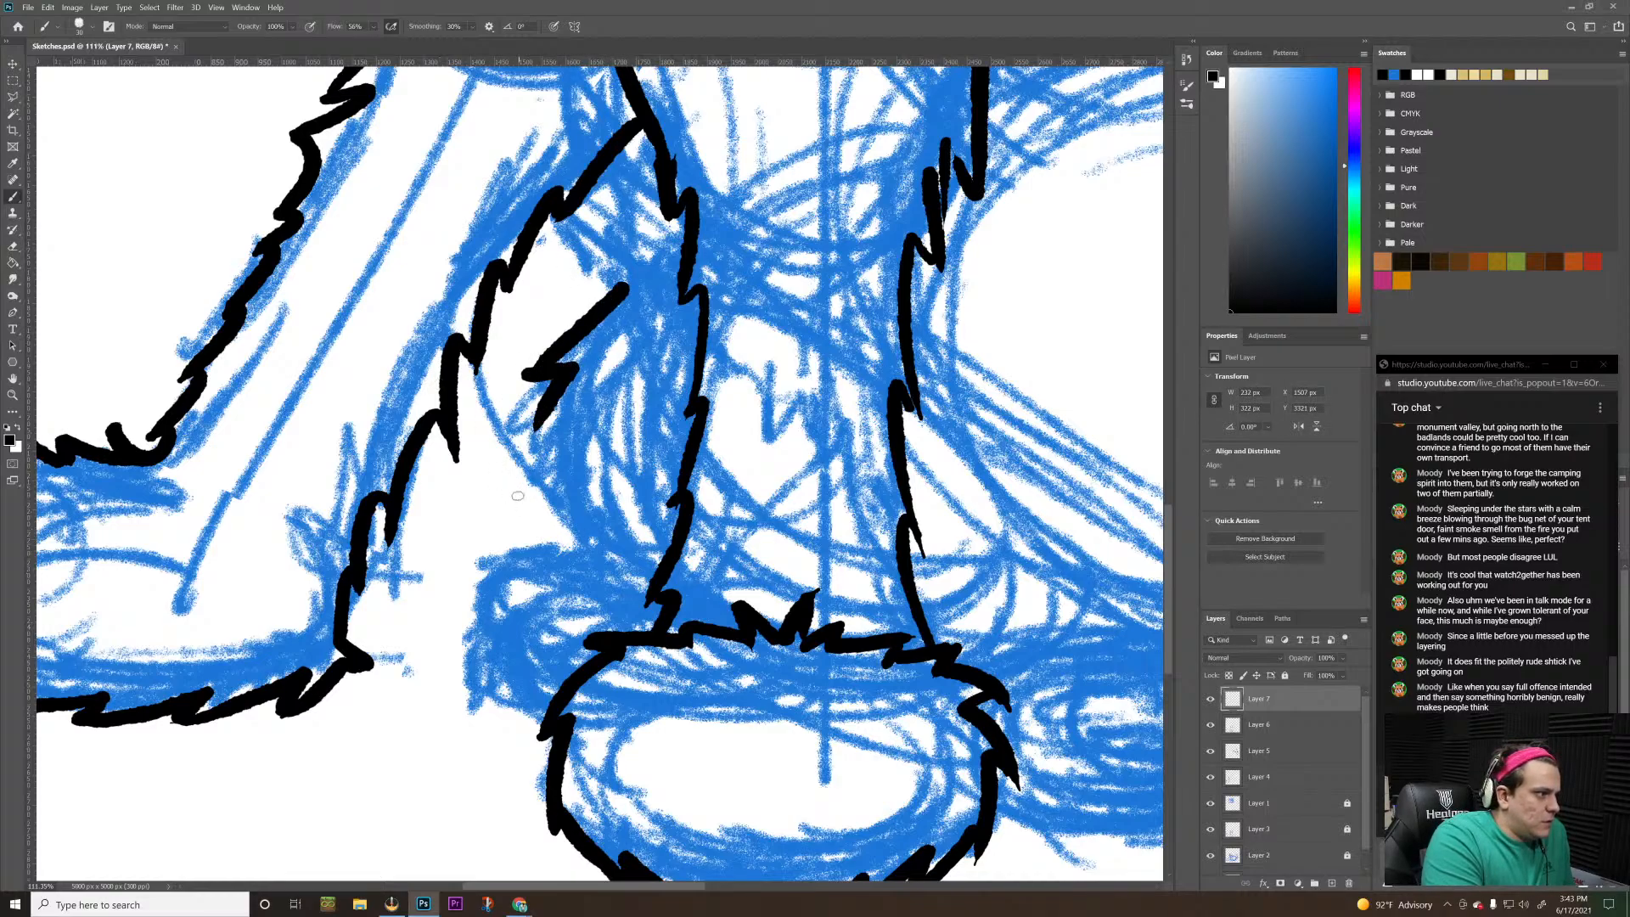
{"action": "left_click_drag", "start_coordinate": [550, 410], "coordinate": [516, 495]}
{"action": "key", "text": "ctrl+z"}
{"action": "key", "text": "ctrl+z"}
{"action": "key", "text": "ctrl+z"}
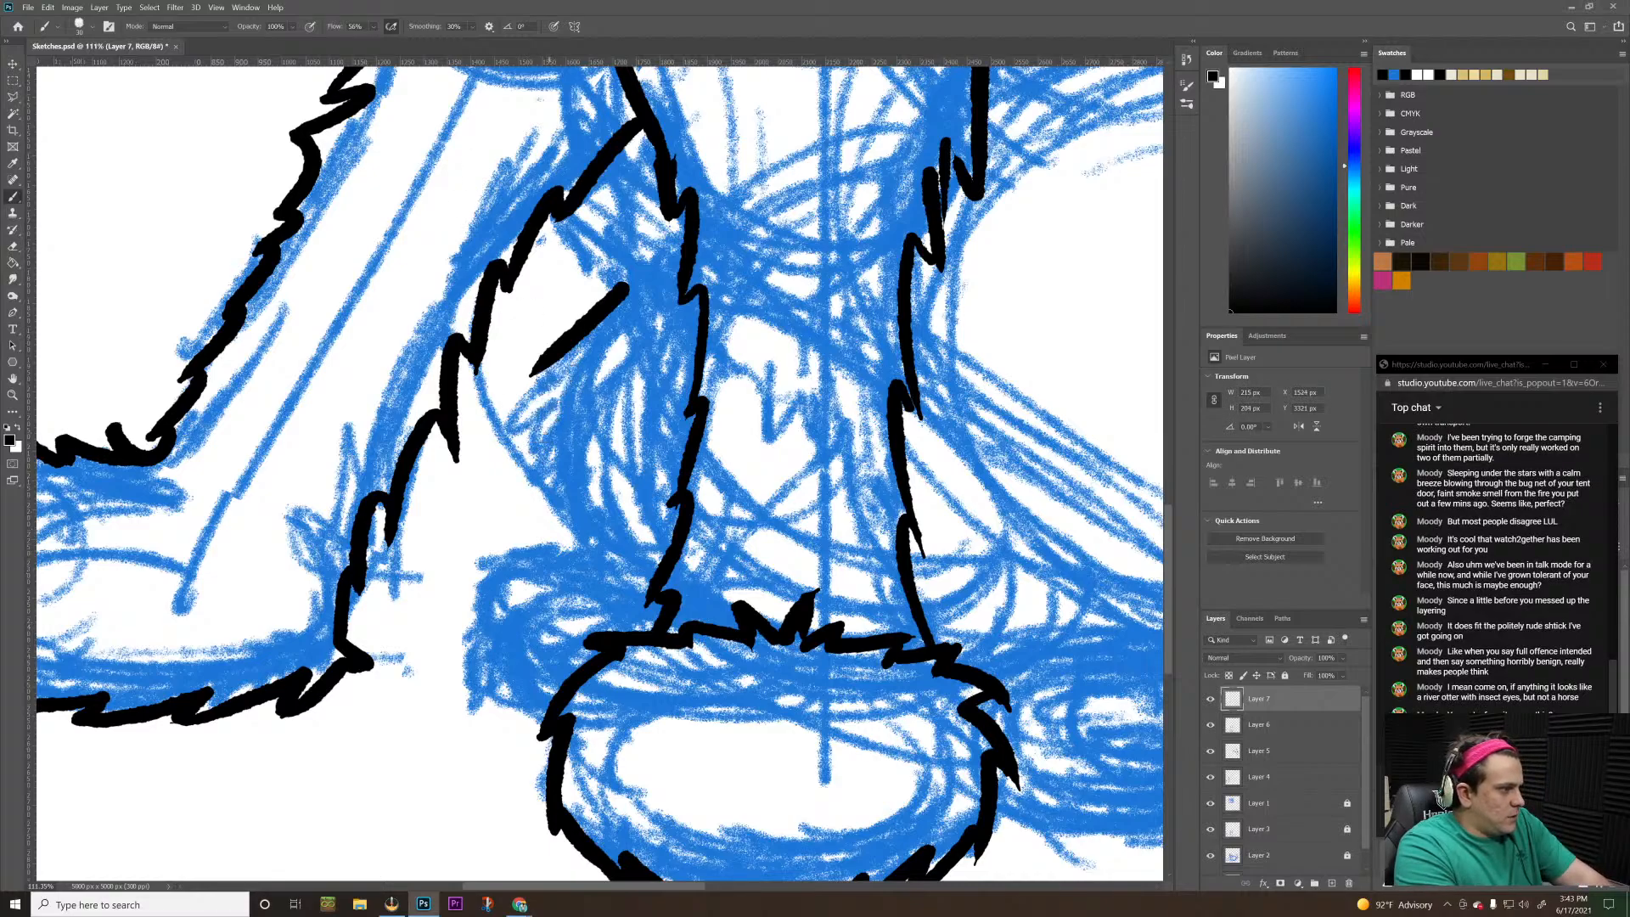
{"action": "mouse_move", "coordinate": [531, 375]}
{"action": "left_mouse_down"}
{"action": "mouse_move", "coordinate": [584, 371]}
{"action": "mouse_move", "coordinate": [537, 449]}
{"action": "left_mouse_up"}
{"action": "key", "text": "ctrl+z"}
{"action": "mouse_move", "coordinate": [529, 373]}
{"action": "left_mouse_down"}
{"action": "mouse_move", "coordinate": [565, 365]}
{"action": "mouse_move", "coordinate": [507, 488]}
{"action": "mouse_move", "coordinate": [547, 531]}
{"action": "mouse_move", "coordinate": [560, 509]}
{"action": "mouse_move", "coordinate": [584, 581]}
{"action": "left_mouse_up"}
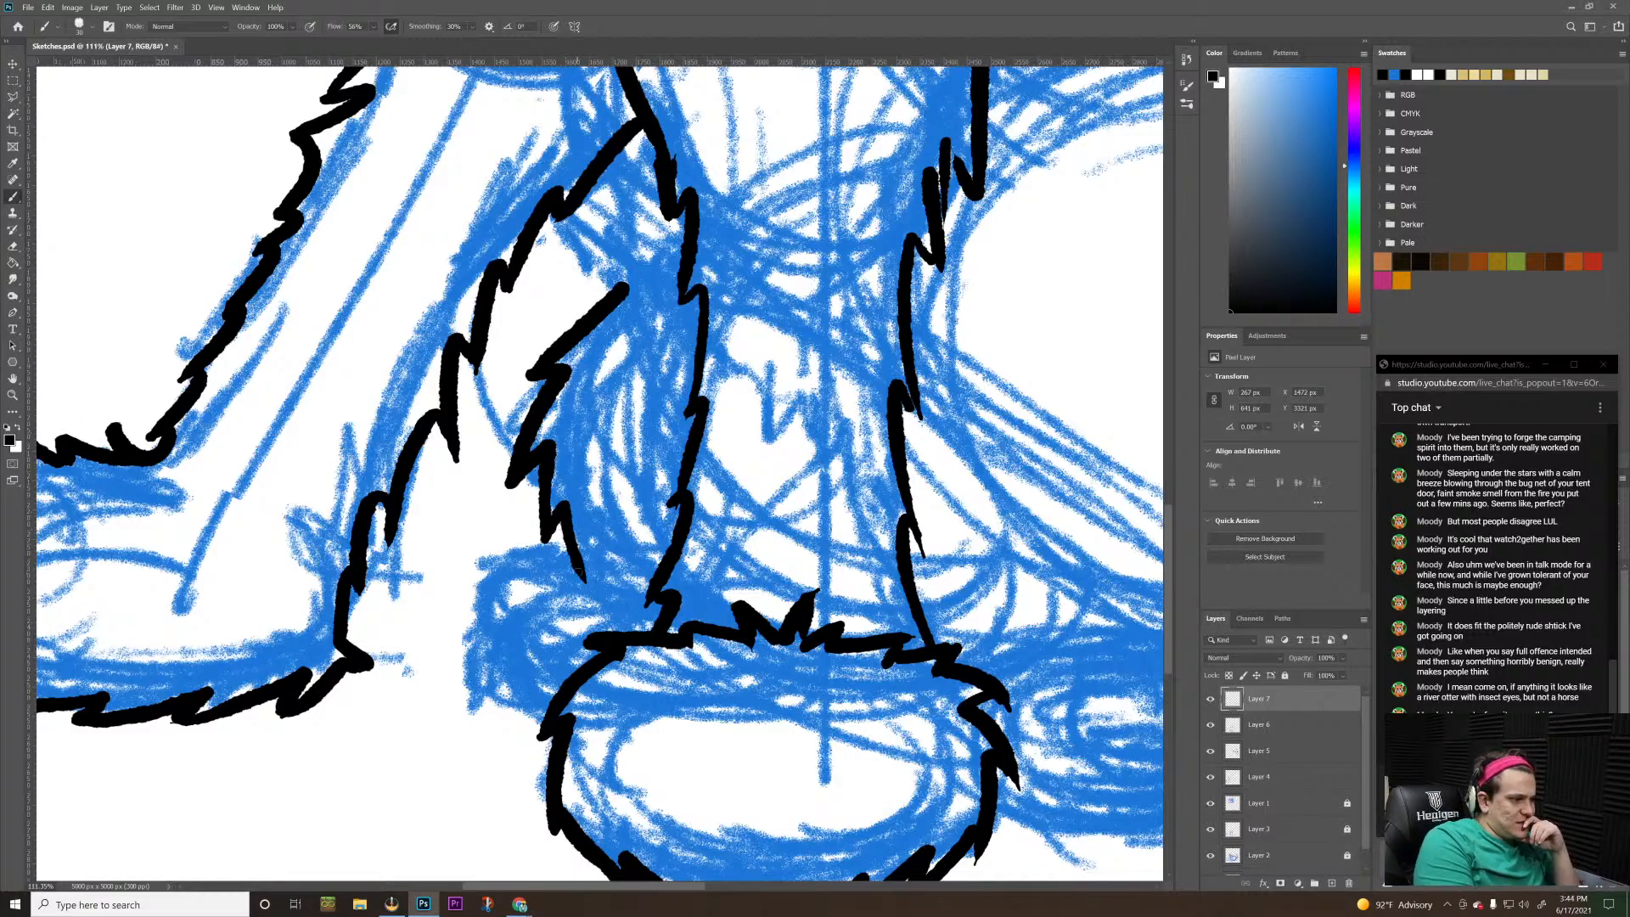
Ink the small paw peeking out beside the central front paw with jagged fur strokes around its top, outer side and underside
{"action": "mouse_move", "coordinate": [579, 561]}
{"action": "left_mouse_down"}
{"action": "mouse_move", "coordinate": [603, 604]}
{"action": "mouse_move", "coordinate": [557, 558]}
{"action": "mouse_move", "coordinate": [466, 560]}
{"action": "mouse_move", "coordinate": [469, 594]}
{"action": "mouse_move", "coordinate": [469, 594]}
{"action": "left_mouse_up"}
{"action": "key", "text": "ctrl+z"}
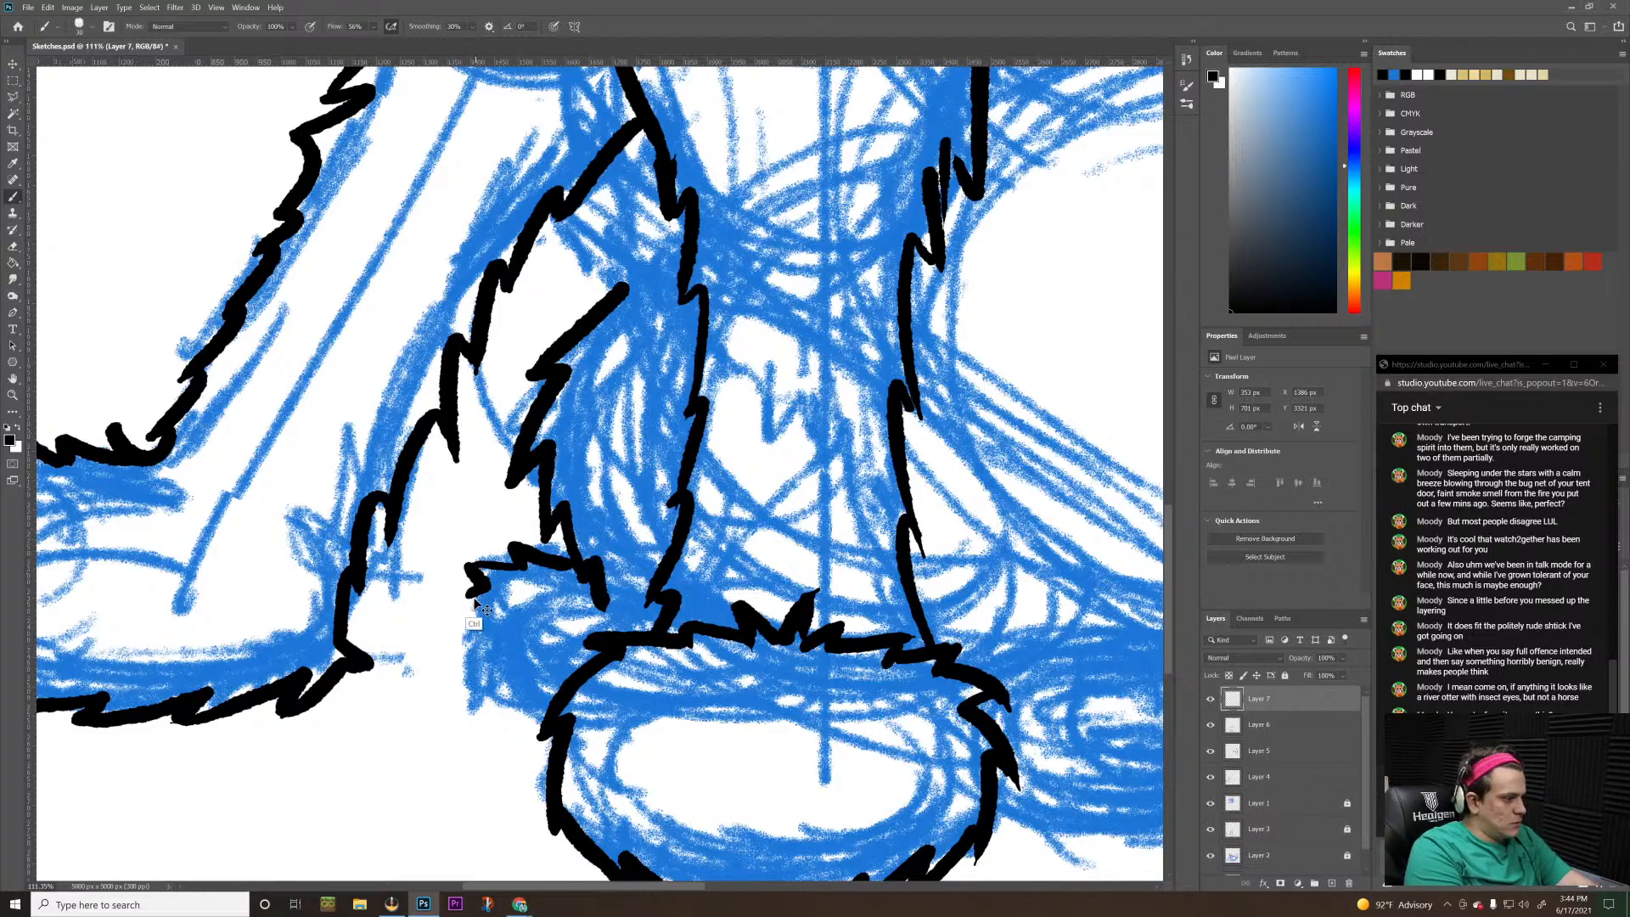
{"action": "key", "text": "ctrl+z"}
{"action": "mouse_move", "coordinate": [480, 564]}
{"action": "left_mouse_down"}
{"action": "mouse_move", "coordinate": [459, 608]}
{"action": "mouse_move", "coordinate": [465, 671]}
{"action": "mouse_move", "coordinate": [475, 657]}
{"action": "mouse_move", "coordinate": [488, 710]}
{"action": "mouse_move", "coordinate": [506, 687]}
{"action": "mouse_move", "coordinate": [525, 709]}
{"action": "left_mouse_up"}
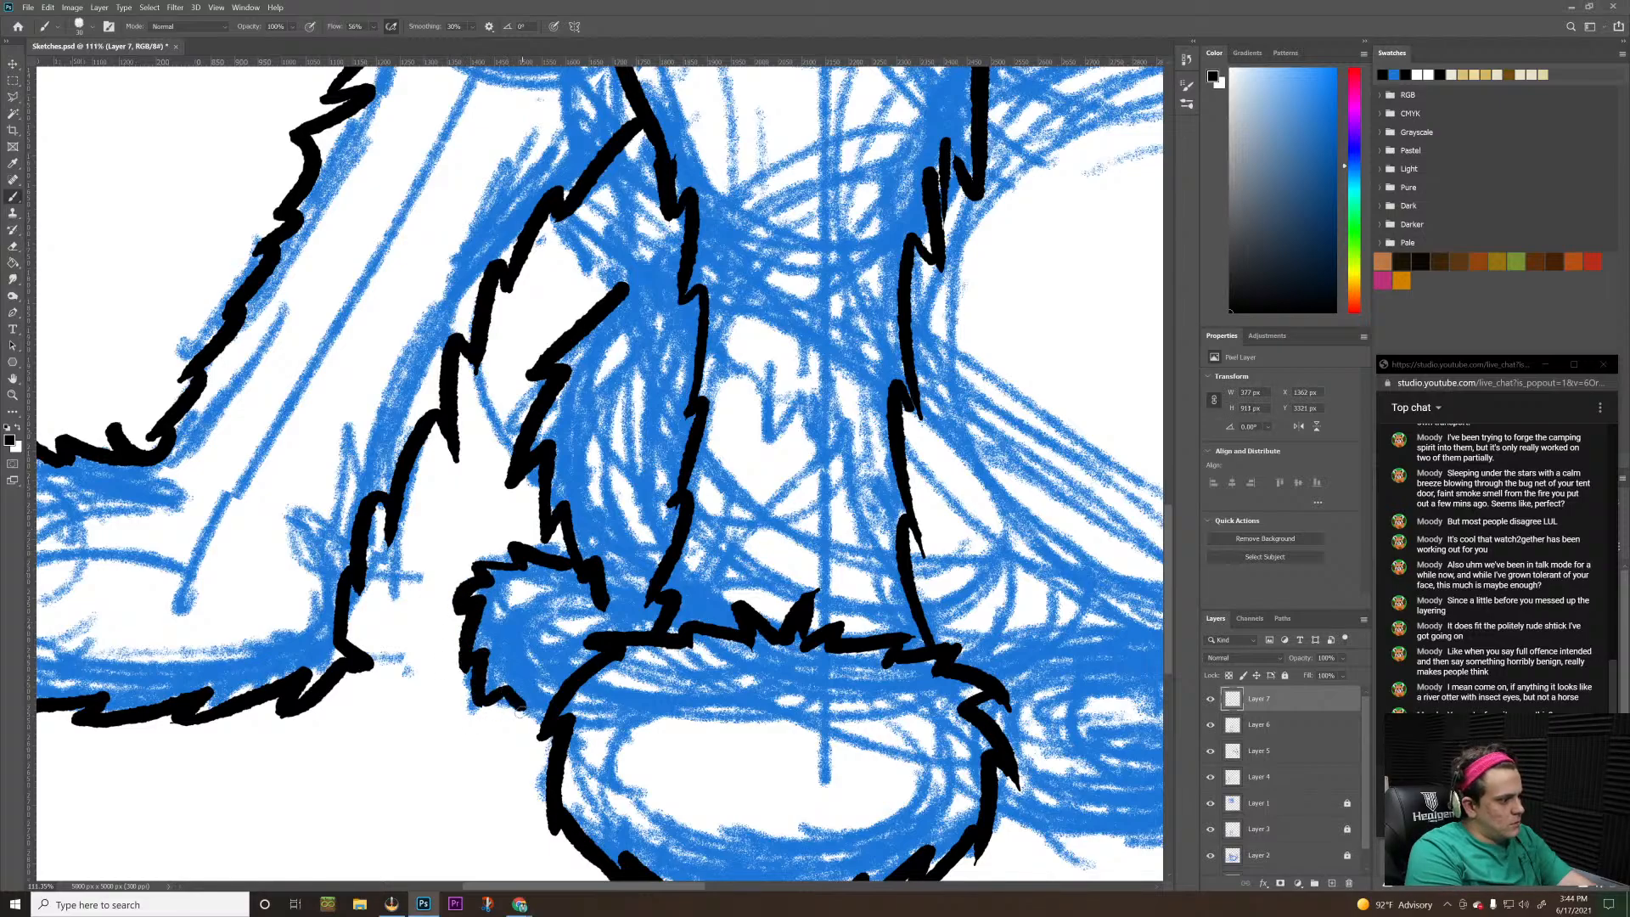
{"action": "key", "text": "ctrl+z"}
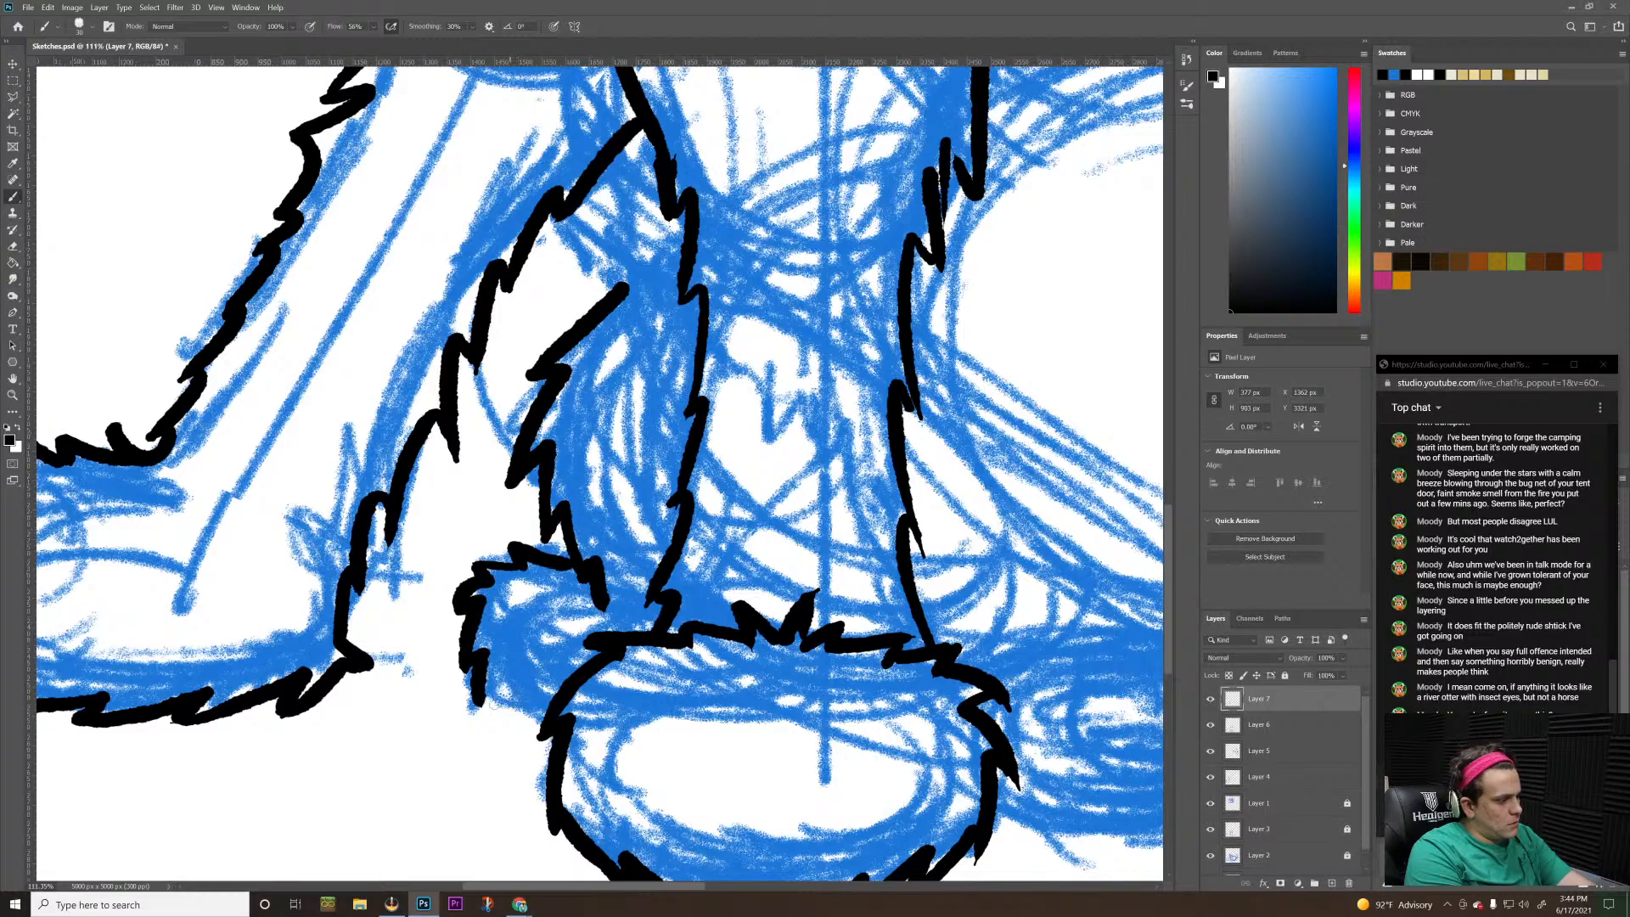
{"action": "mouse_move", "coordinate": [541, 707]}
{"action": "left_mouse_down"}
{"action": "mouse_move", "coordinate": [498, 715]}
{"action": "mouse_move", "coordinate": [474, 694]}
{"action": "mouse_move", "coordinate": [560, 723]}
{"action": "mouse_move", "coordinate": [549, 705]}
{"action": "left_mouse_up"}
{"action": "key", "text": "ctrl+z"}
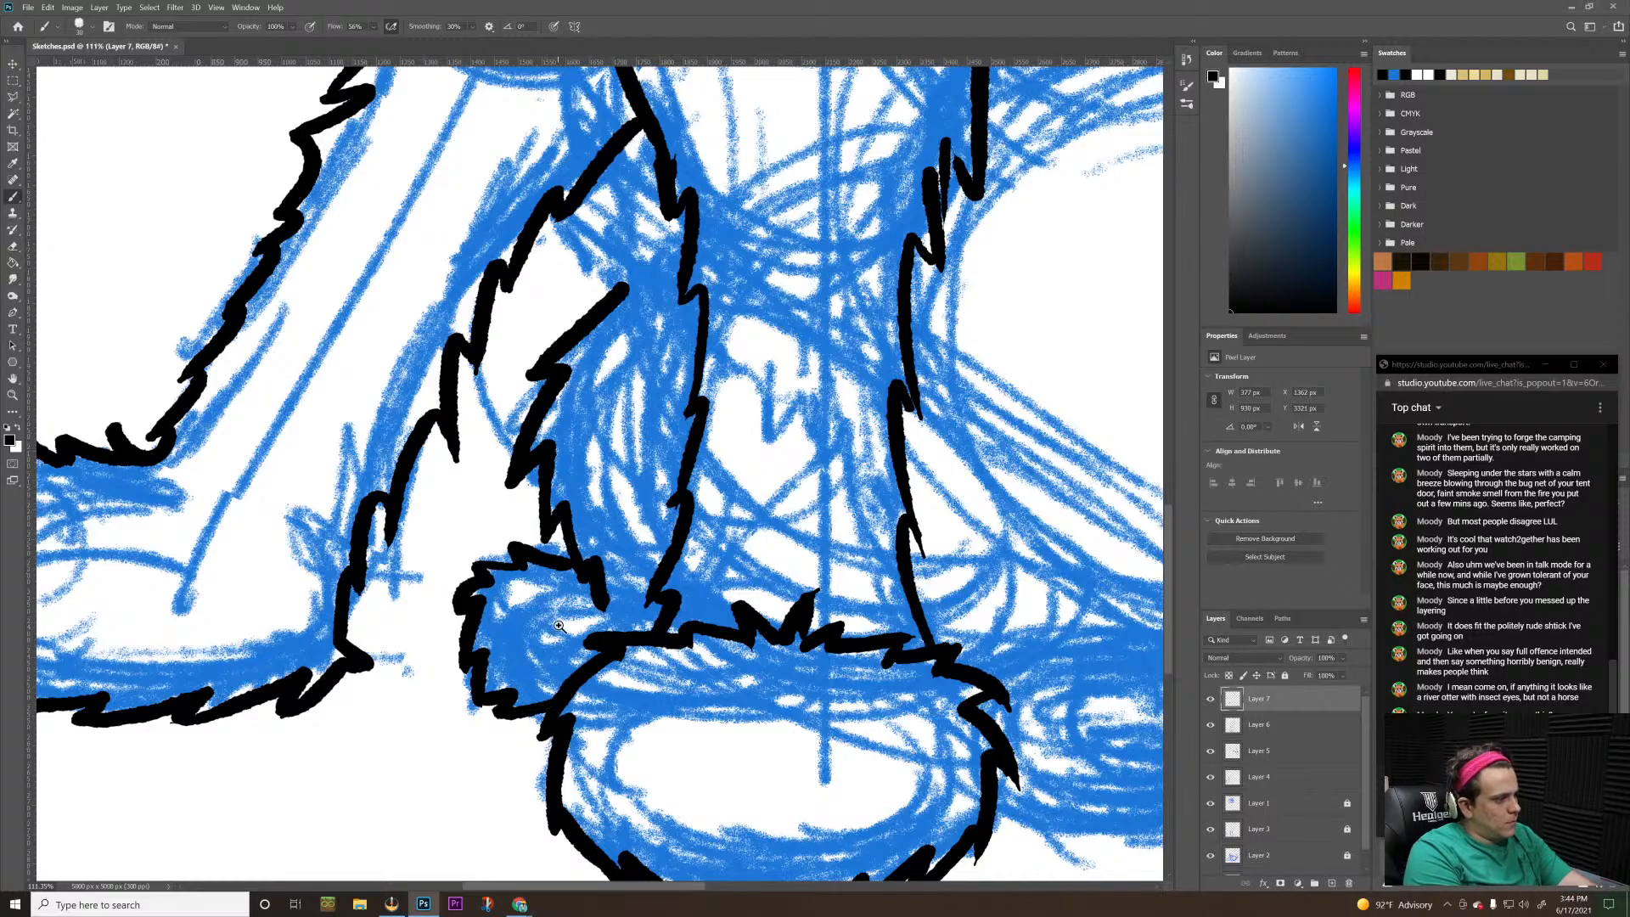
{"action": "key", "text": "z"}
{"action": "left_click_drag", "start_coordinate": [560, 627], "coordinate": [482, 697]}
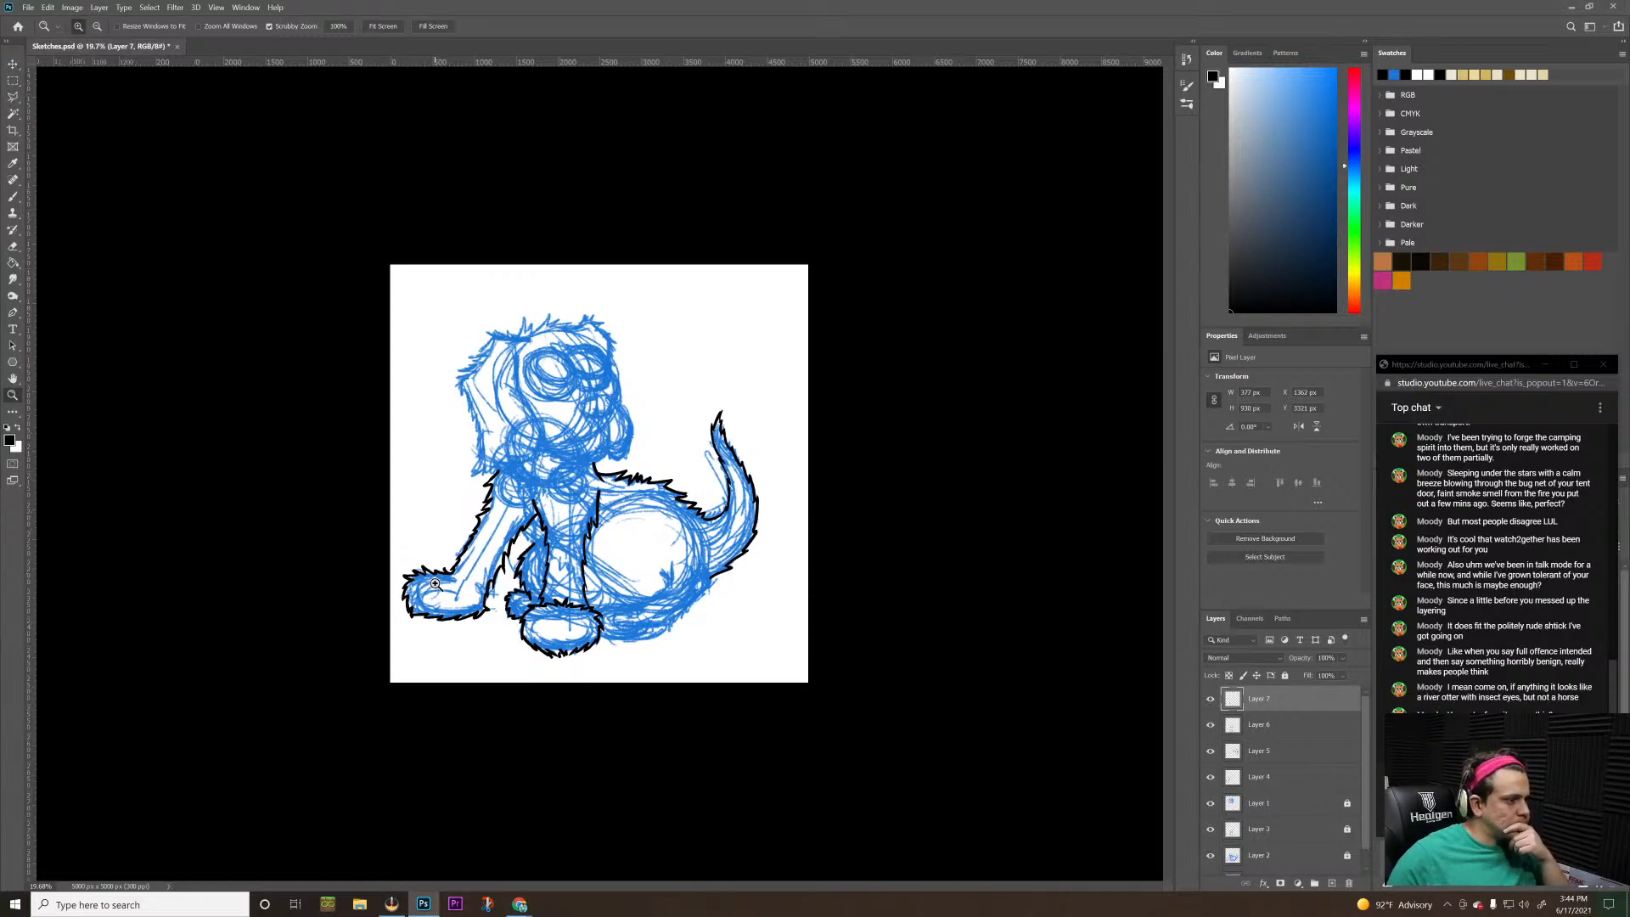
{"action": "left_click_drag", "start_coordinate": [607, 618], "coordinate": [761, 568]}
{"action": "left_click_drag", "start_coordinate": [881, 542], "coordinate": [792, 577]}
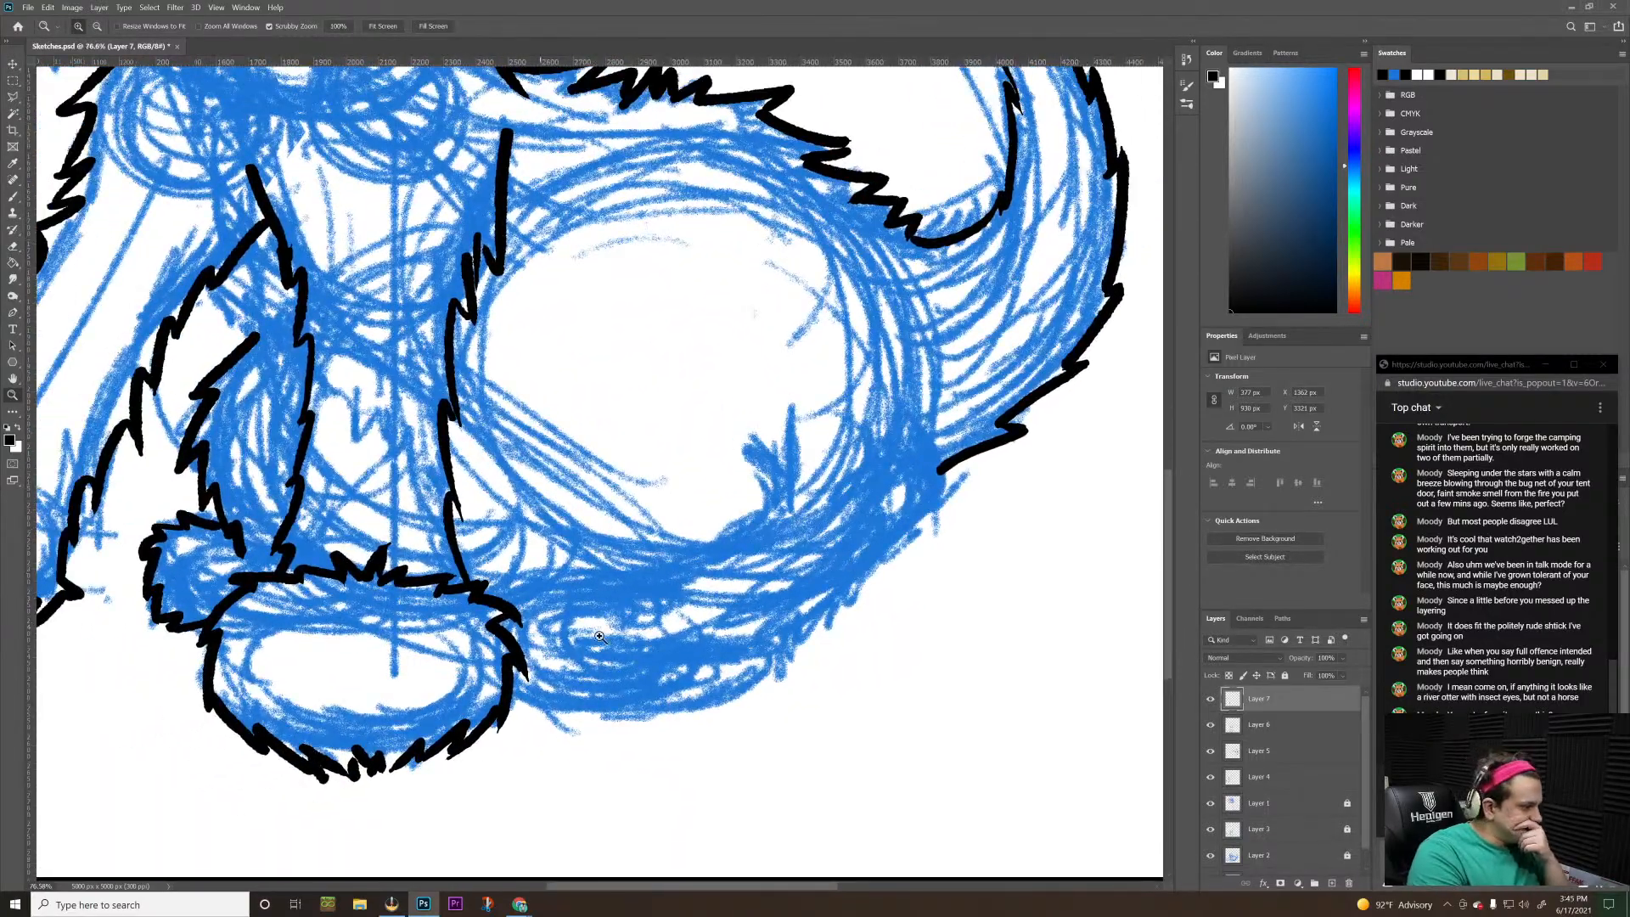
{"action": "key", "text": "b"}
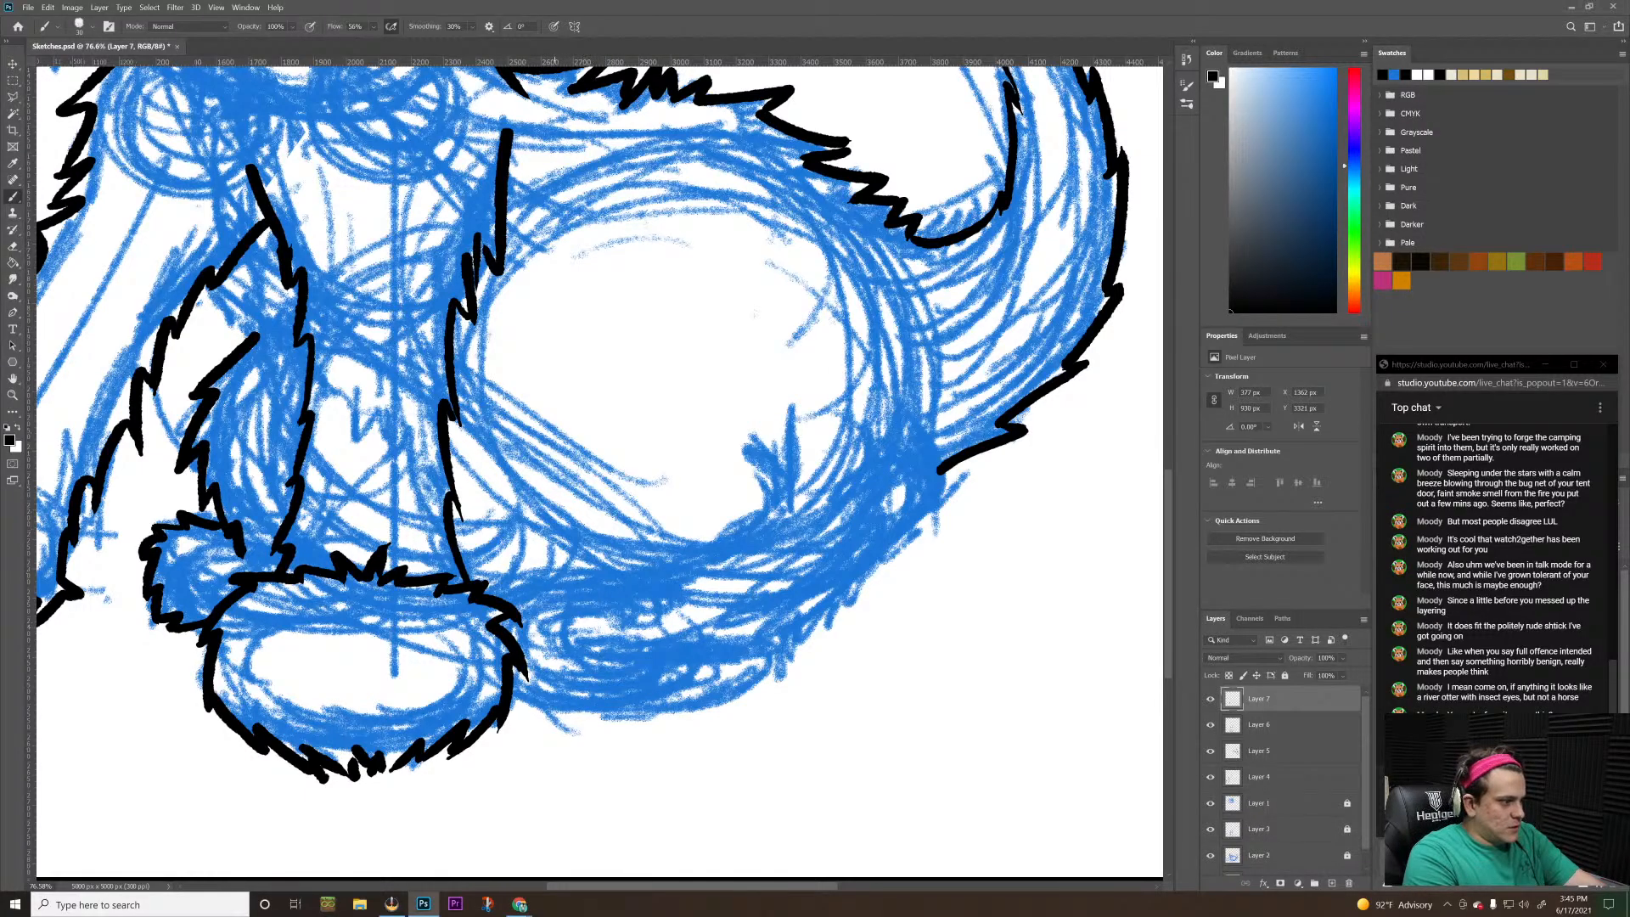
{"action": "mouse_move", "coordinate": [579, 585]}
{"action": "left_mouse_down"}
{"action": "mouse_move", "coordinate": [536, 625]}
{"action": "mouse_move", "coordinate": [543, 683]}
{"action": "mouse_move", "coordinate": [572, 665]}
{"action": "mouse_move", "coordinate": [560, 739]}
{"action": "left_mouse_up"}
{"action": "key", "text": "ctrl+z"}
{"action": "key", "text": "ctrl+z"}
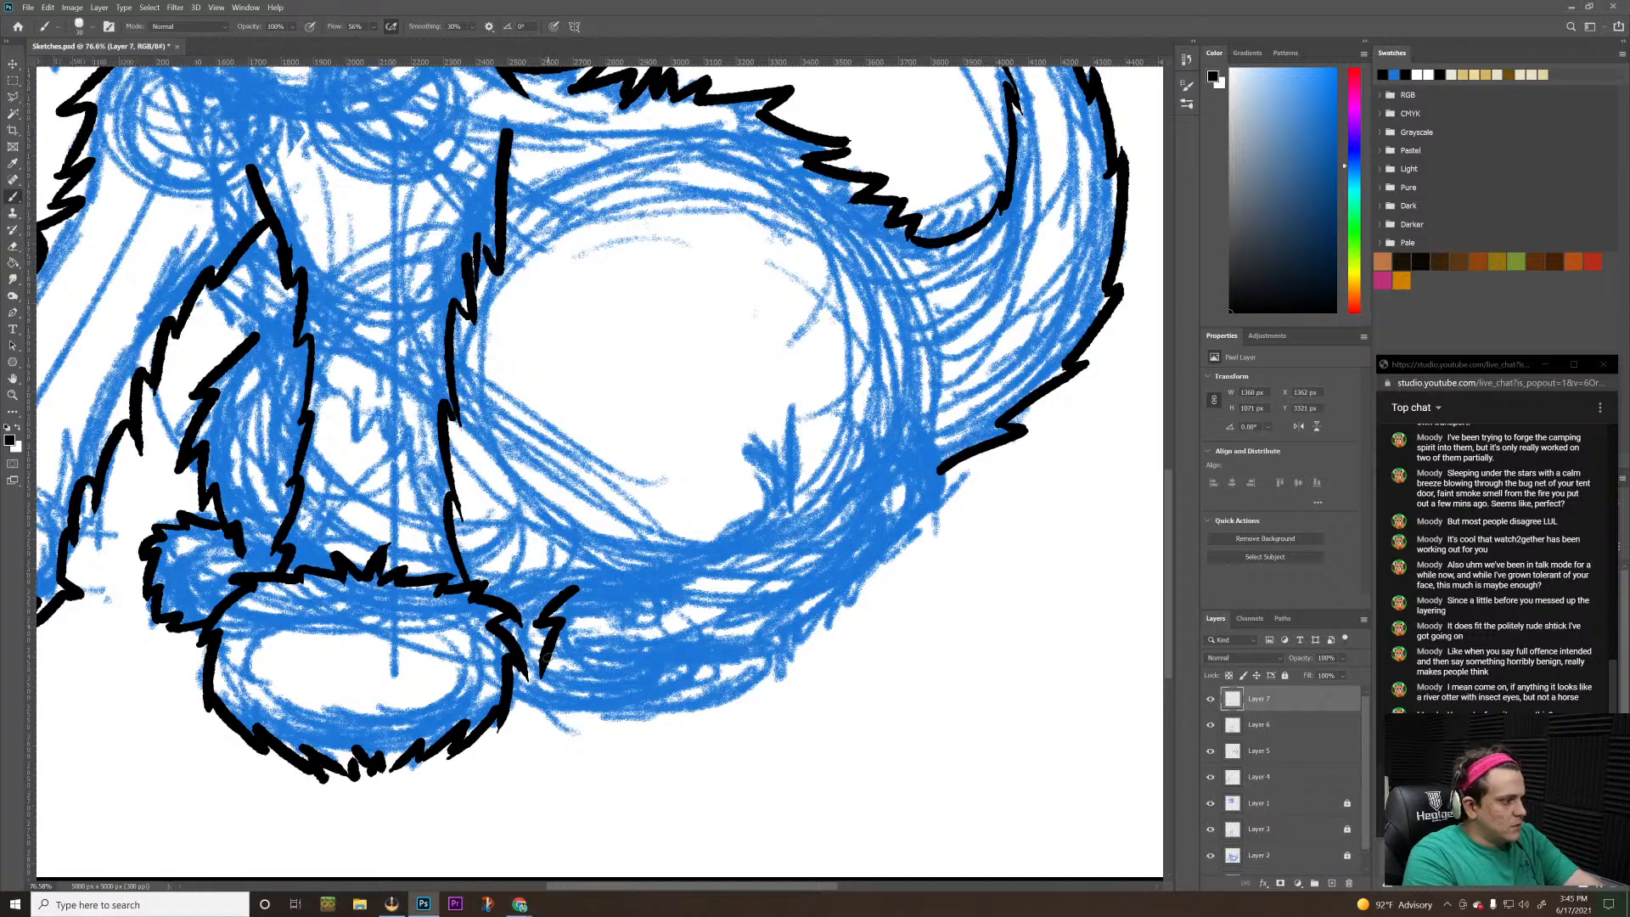
{"action": "key", "text": "ctrl+z"}
{"action": "key", "text": "ctrl+z"}
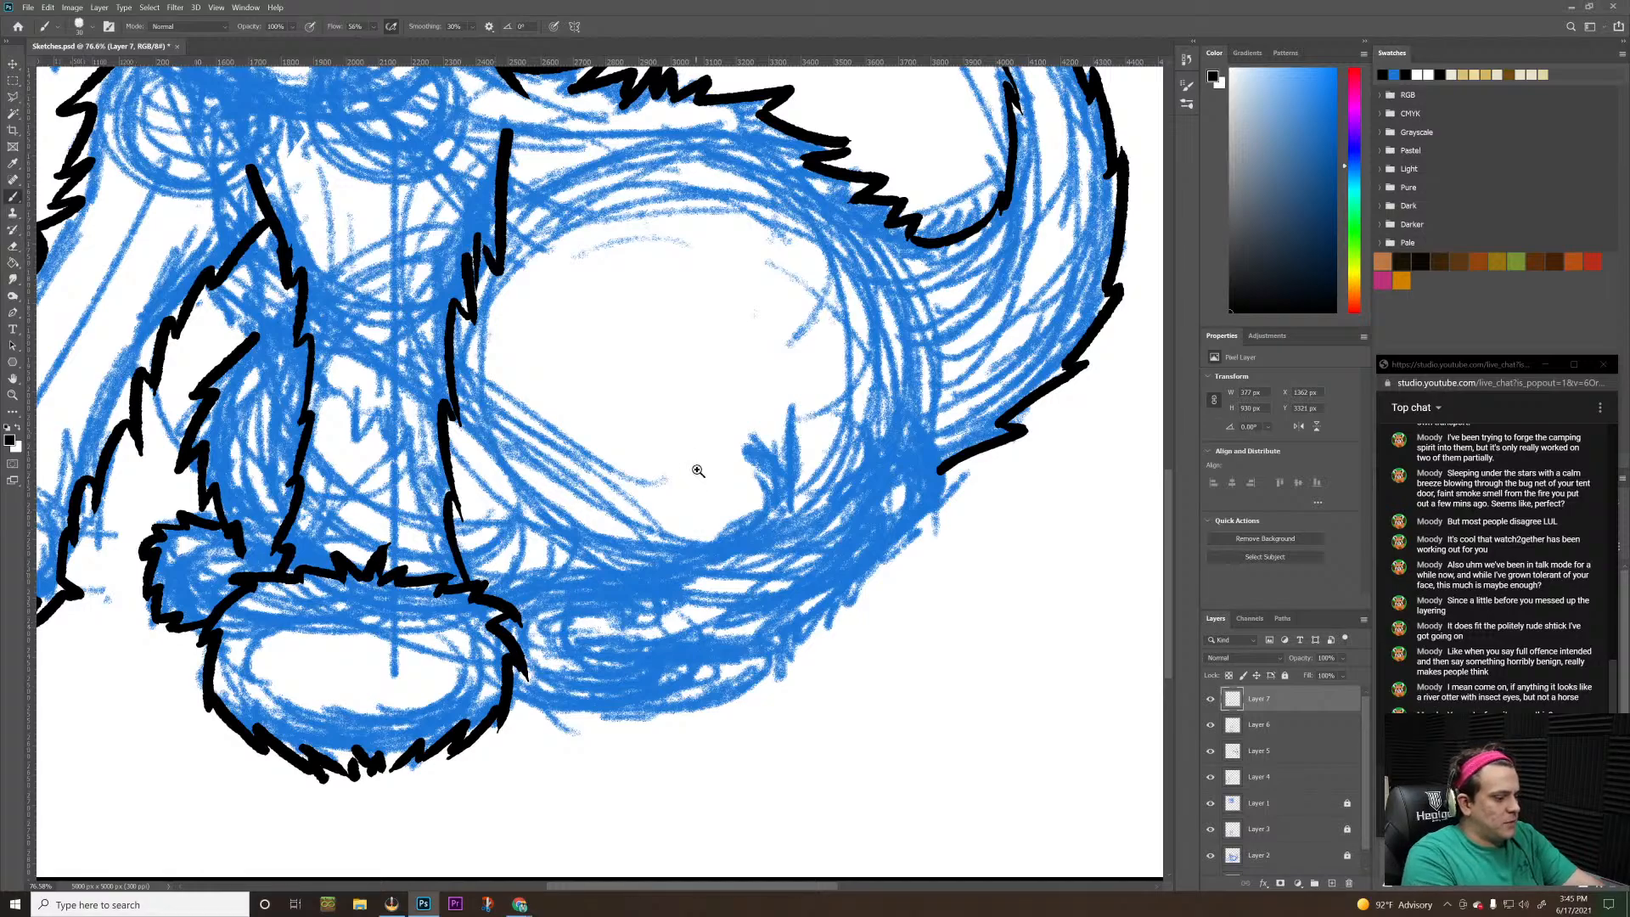
Ink the underside of the near hind foot with jagged fur strokes running from the central front paw toward the rump
{"action": "mouse_move", "coordinate": [689, 464]}
{"action": "left_mouse_down"}
{"action": "mouse_move", "coordinate": [589, 569]}
{"action": "mouse_move", "coordinate": [679, 490]}
{"action": "left_mouse_up"}
{"action": "key", "text": "b"}
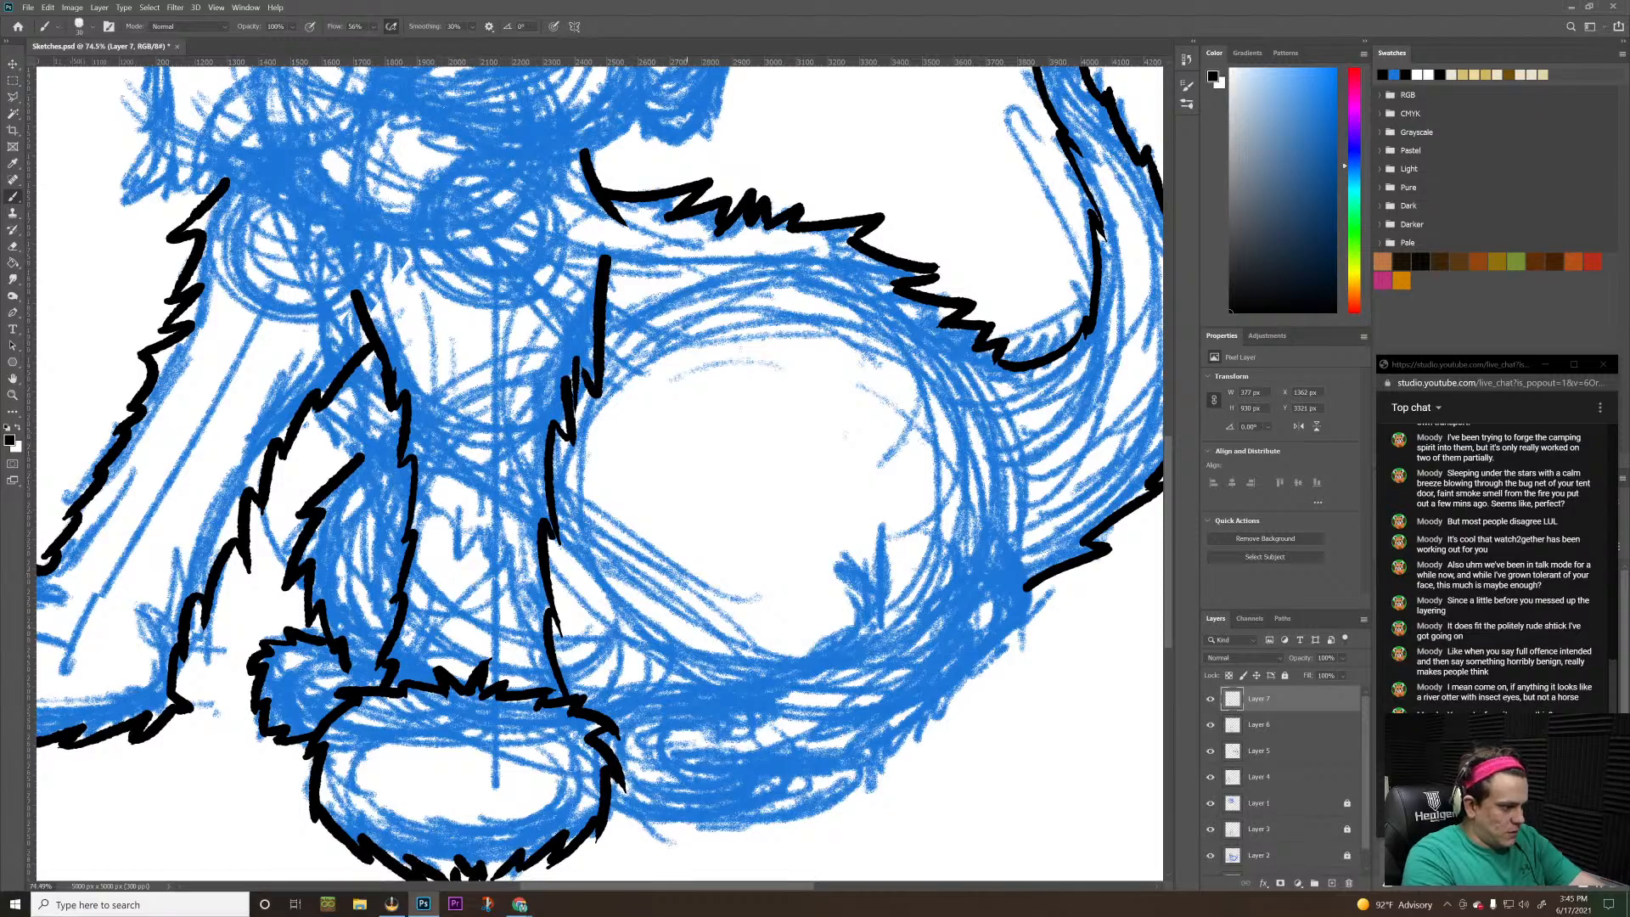
{"action": "mouse_move", "coordinate": [822, 799]}
{"action": "left_mouse_down"}
{"action": "mouse_move", "coordinate": [737, 834]}
{"action": "mouse_move", "coordinate": [767, 804]}
{"action": "mouse_move", "coordinate": [675, 820]}
{"action": "left_mouse_up"}
{"action": "key", "text": "ctrl+z"}
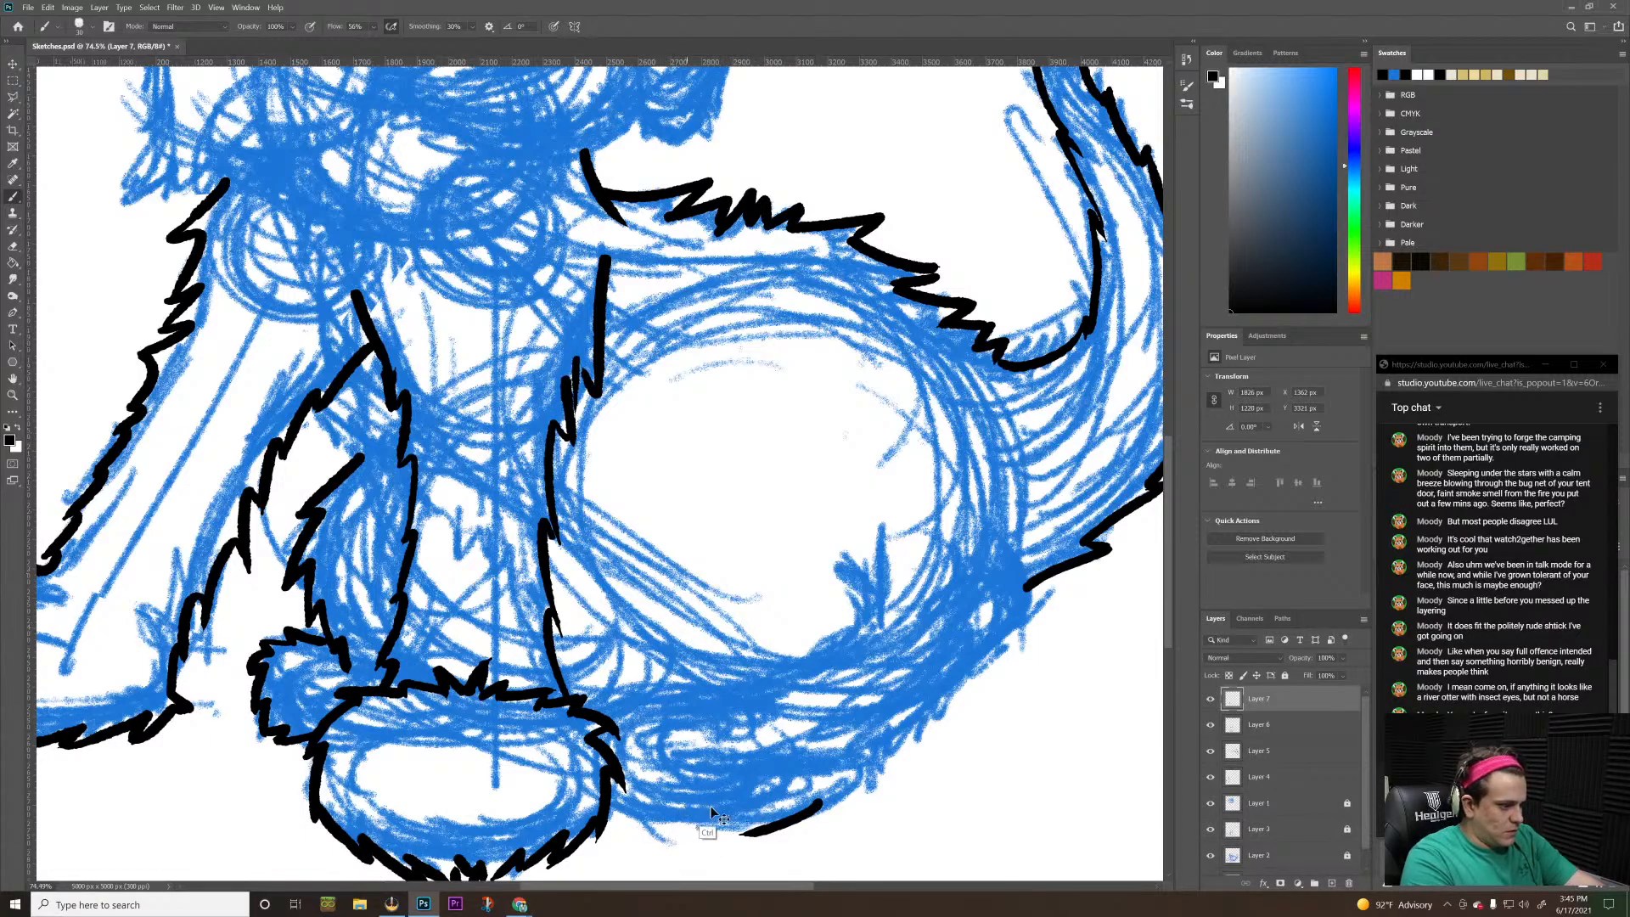
{"action": "mouse_move", "coordinate": [767, 808]}
{"action": "left_mouse_down"}
{"action": "mouse_move", "coordinate": [669, 830]}
{"action": "mouse_move", "coordinate": [607, 818]}
{"action": "mouse_move", "coordinate": [642, 805]}
{"action": "mouse_move", "coordinate": [612, 798]}
{"action": "left_mouse_up"}
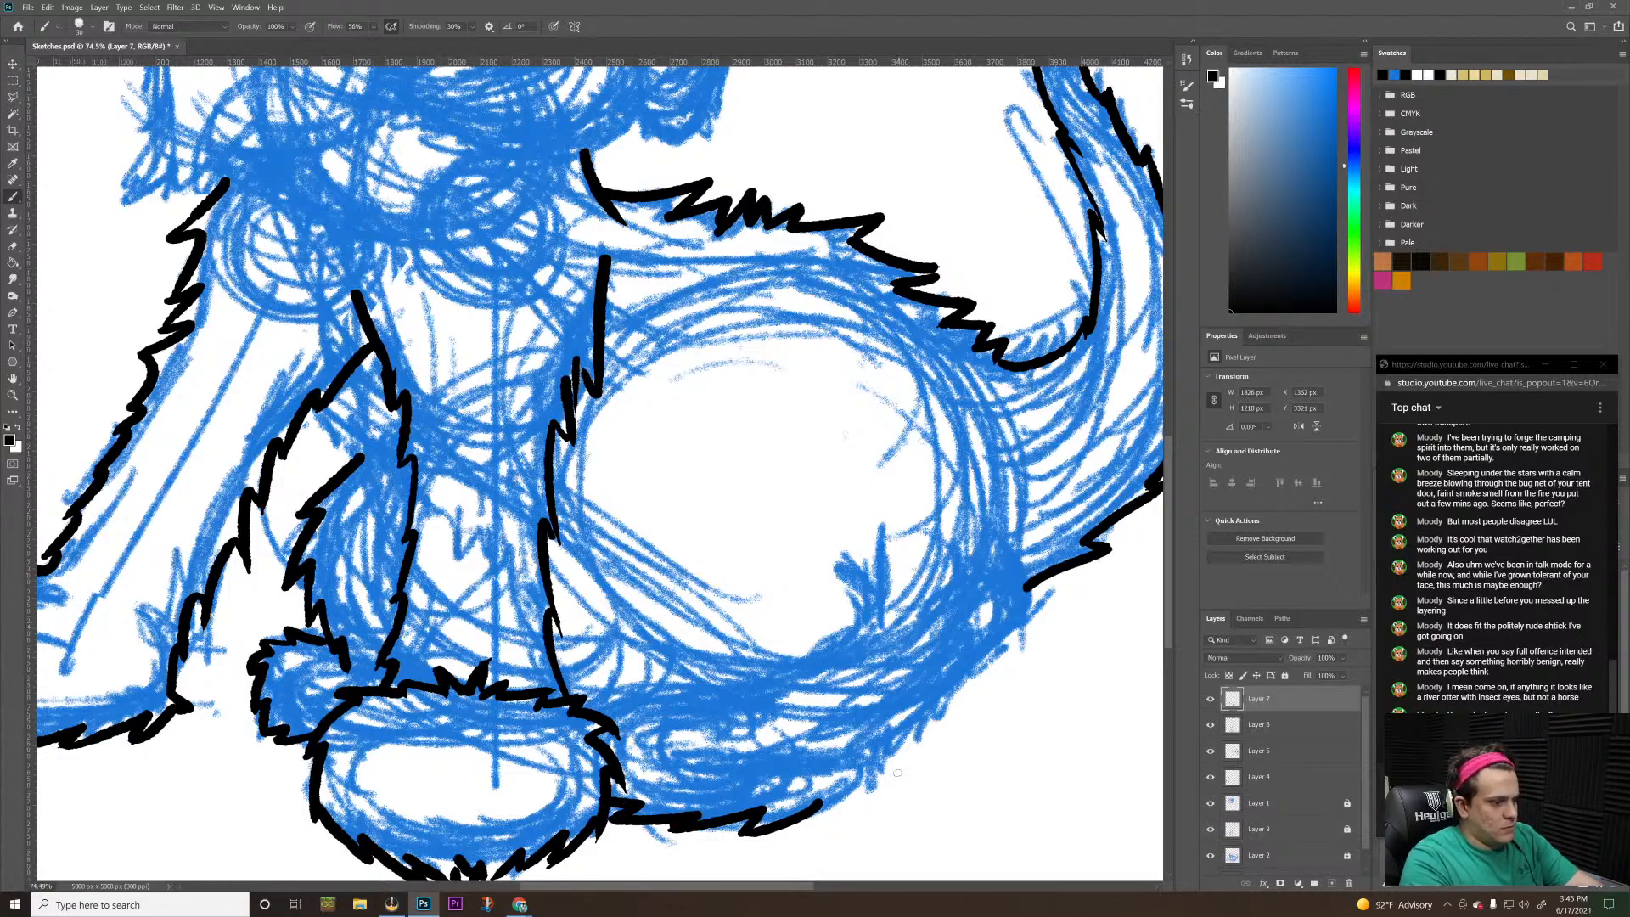
{"action": "mouse_move", "coordinate": [818, 805]}
{"action": "left_mouse_down"}
{"action": "mouse_move", "coordinate": [828, 788]}
{"action": "mouse_move", "coordinate": [838, 811]}
{"action": "mouse_move", "coordinate": [878, 757]}
{"action": "left_mouse_up"}
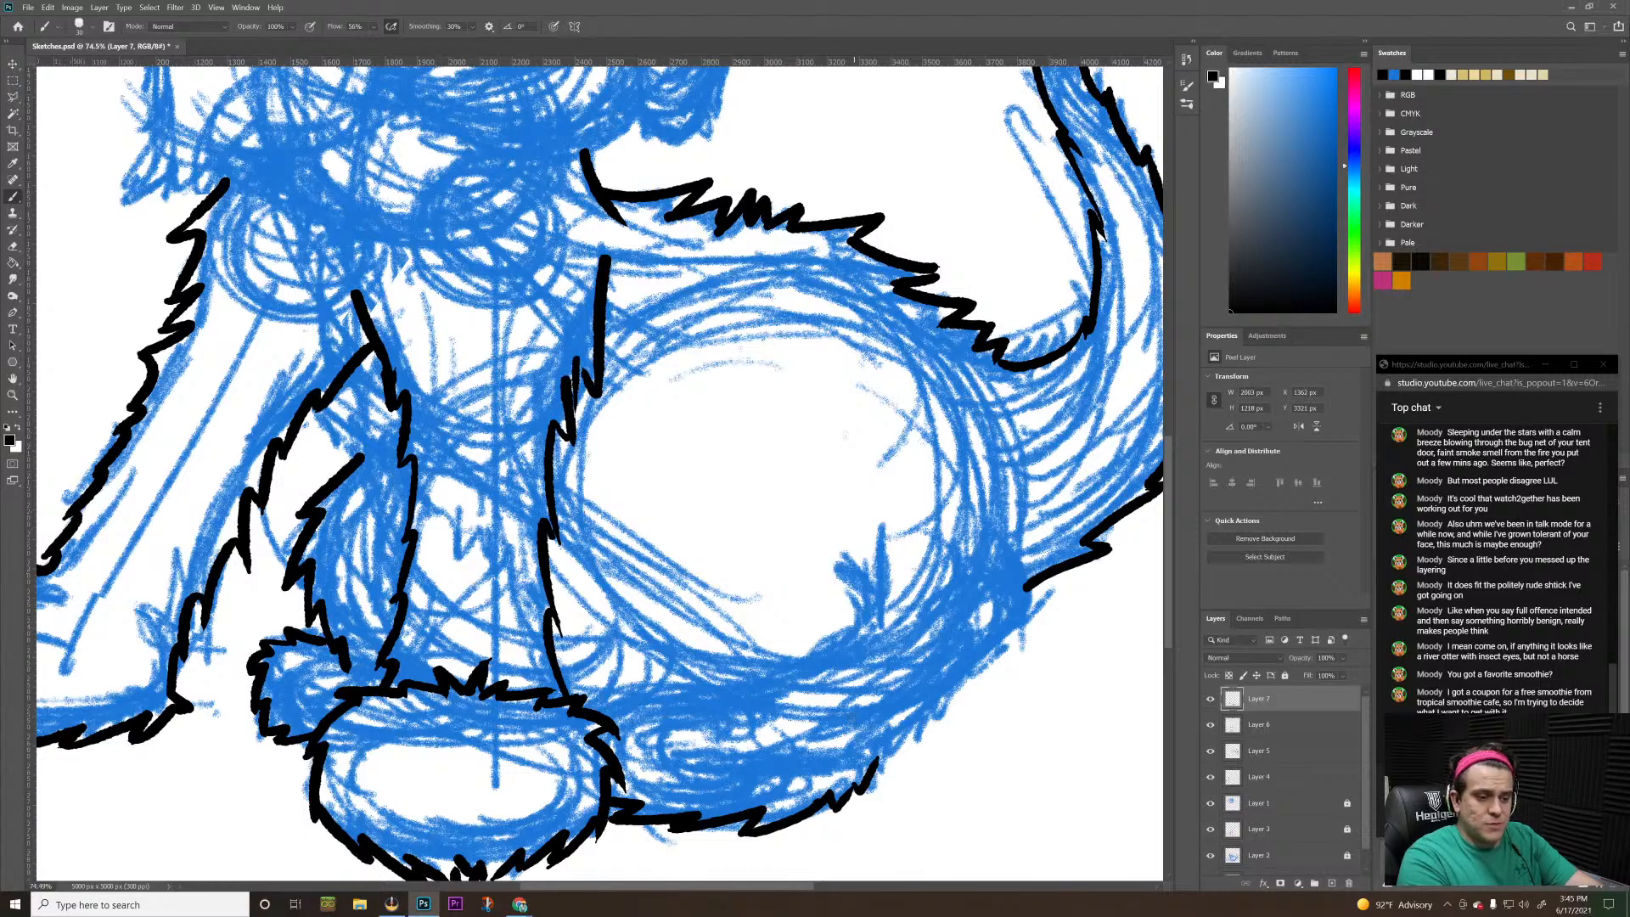
Continue the jagged fur outline from the hind foot up around the rump to the base of the tail
{"action": "mouse_move", "coordinate": [877, 758]}
{"action": "left_mouse_down"}
{"action": "mouse_move", "coordinate": [890, 774]}
{"action": "mouse_move", "coordinate": [967, 679]}
{"action": "mouse_move", "coordinate": [995, 675]}
{"action": "mouse_move", "coordinate": [1012, 630]}
{"action": "left_mouse_up"}
{"action": "key", "text": "ctrl+z"}
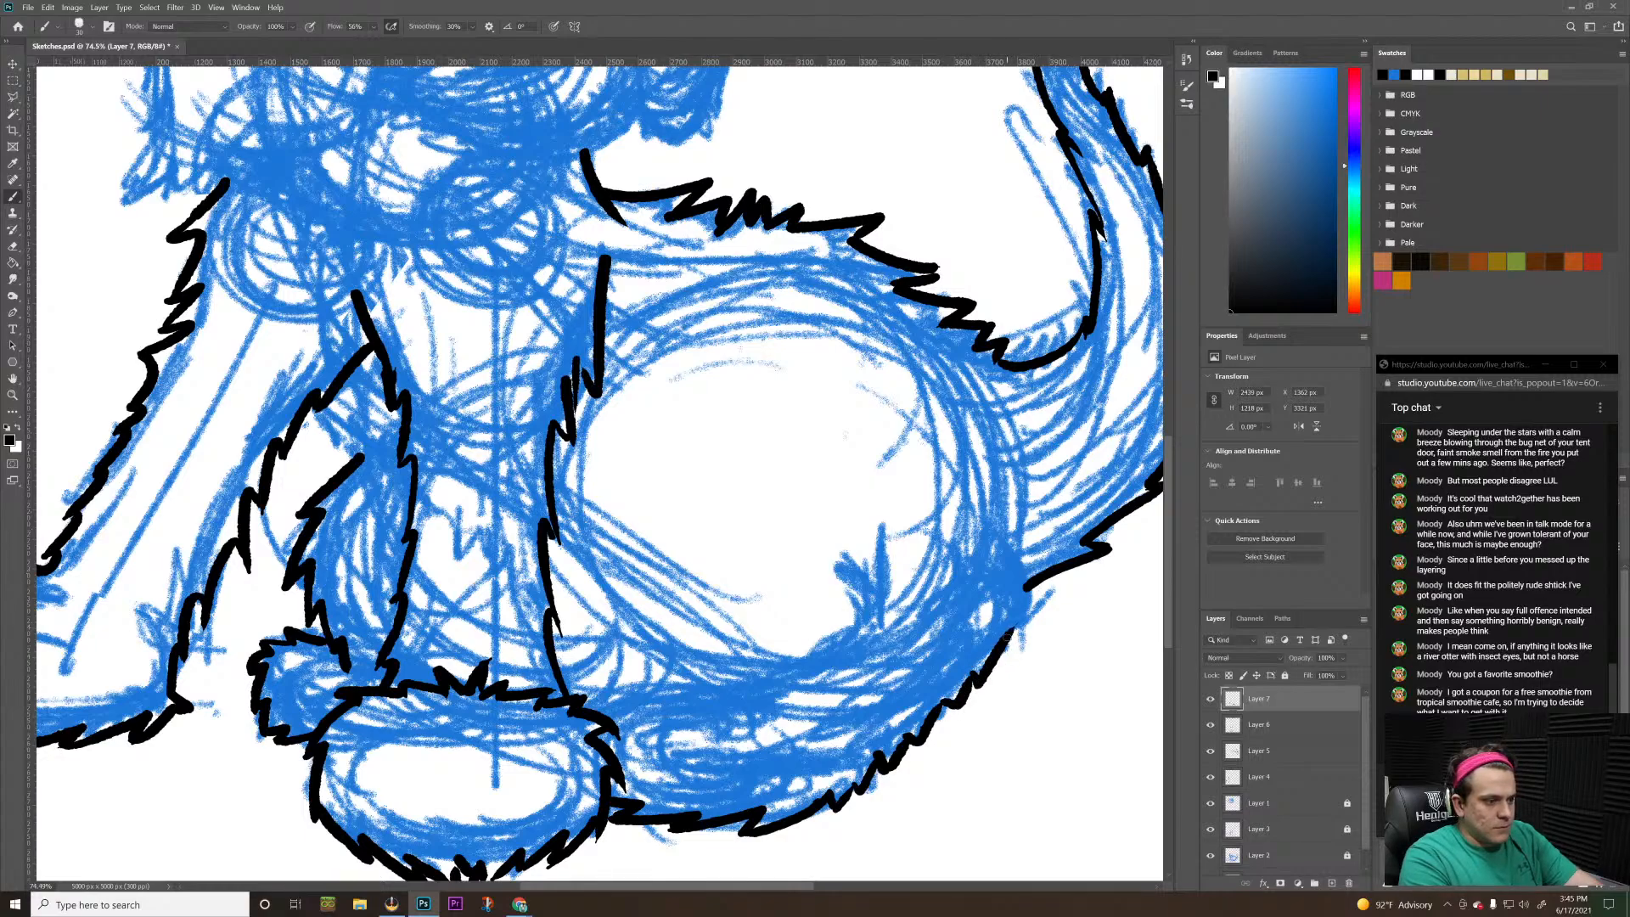
{"action": "key", "text": "ctrl+z"}
{"action": "mouse_move", "coordinate": [976, 685]}
{"action": "left_mouse_down"}
{"action": "mouse_move", "coordinate": [1024, 601]}
{"action": "mouse_move", "coordinate": [1037, 607]}
{"action": "mouse_move", "coordinate": [1027, 556]}
{"action": "left_mouse_up"}
Hide Layer 6 and make Layer 5 the active layer
{"action": "key", "text": "e"}
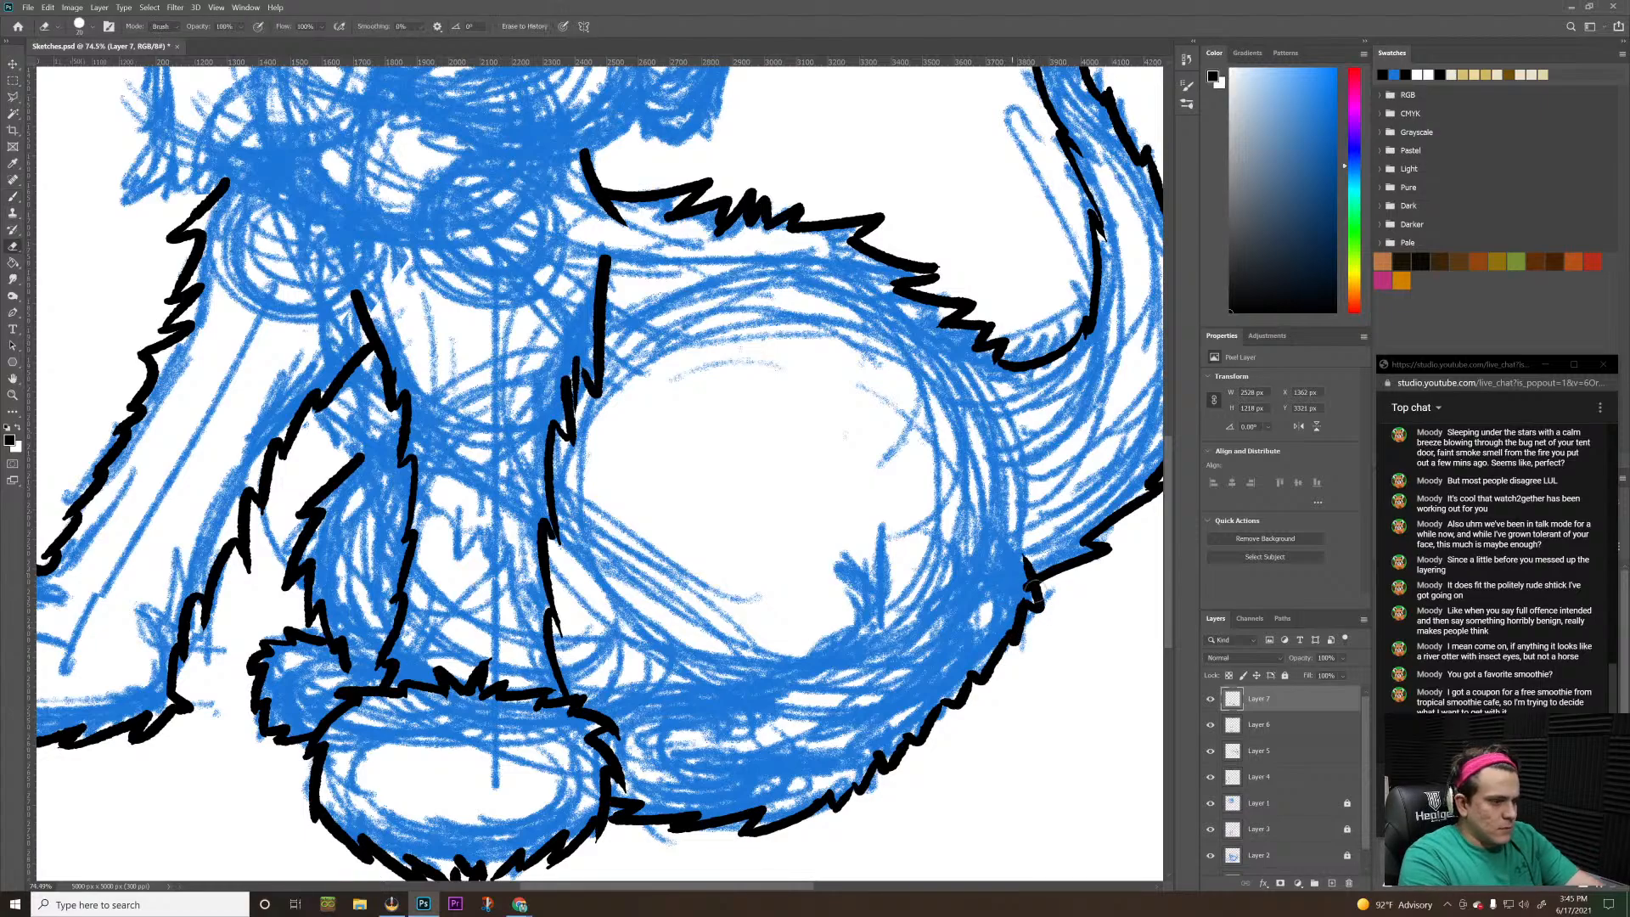
{"action": "left_click", "coordinate": [1210, 724]}
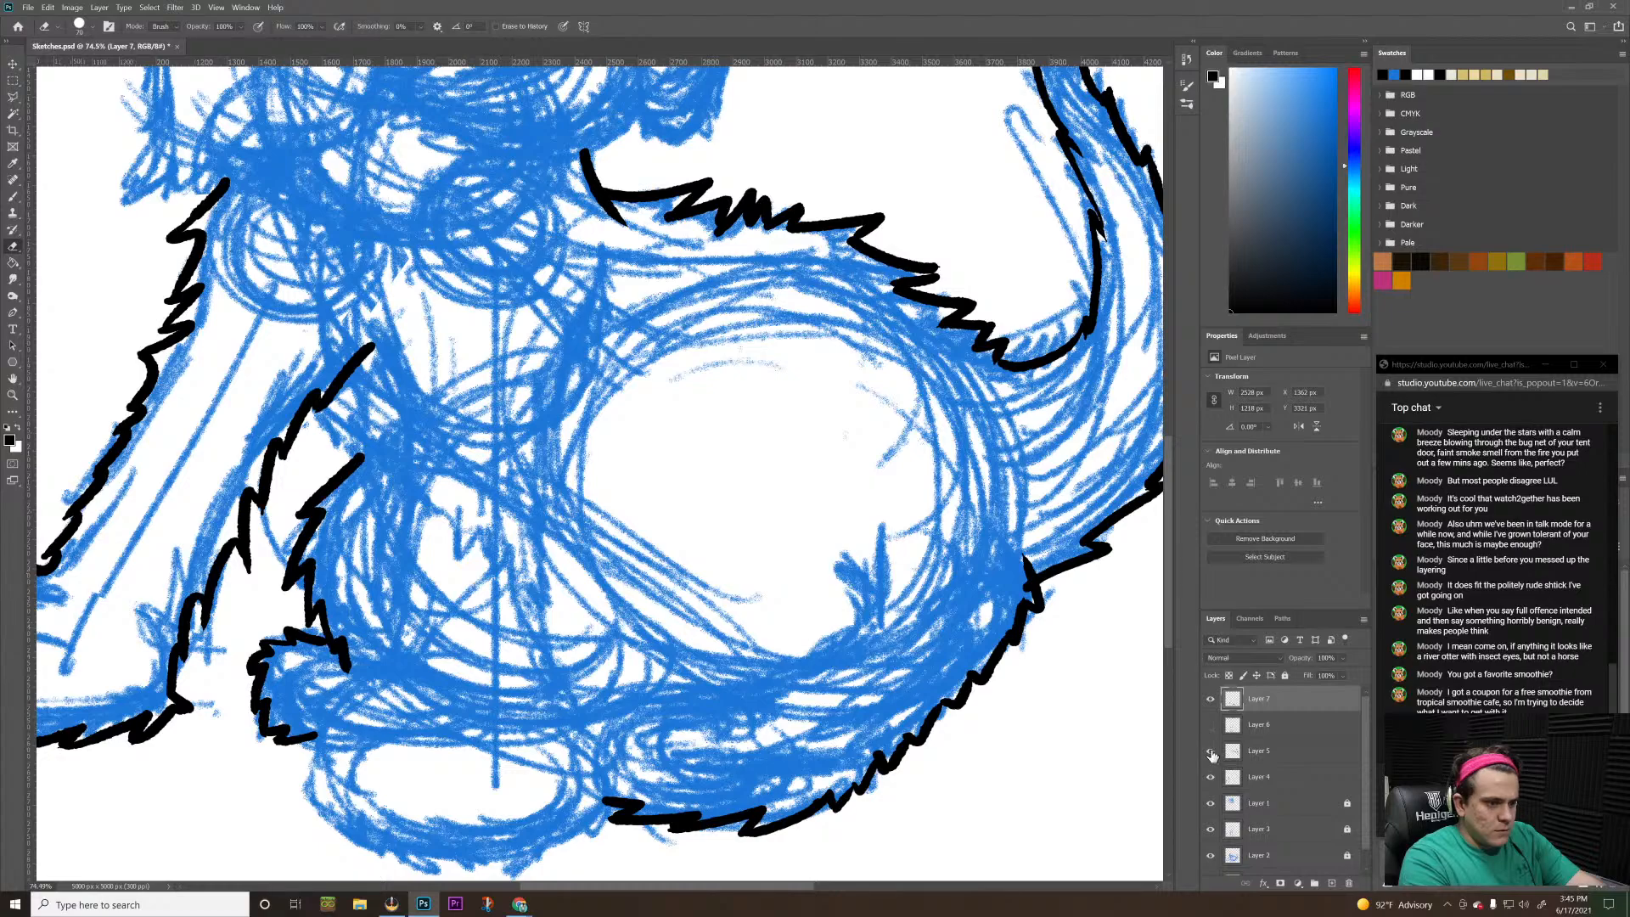
{"action": "left_click", "coordinate": [1210, 751]}
{"action": "left_click", "coordinate": [1211, 751]}
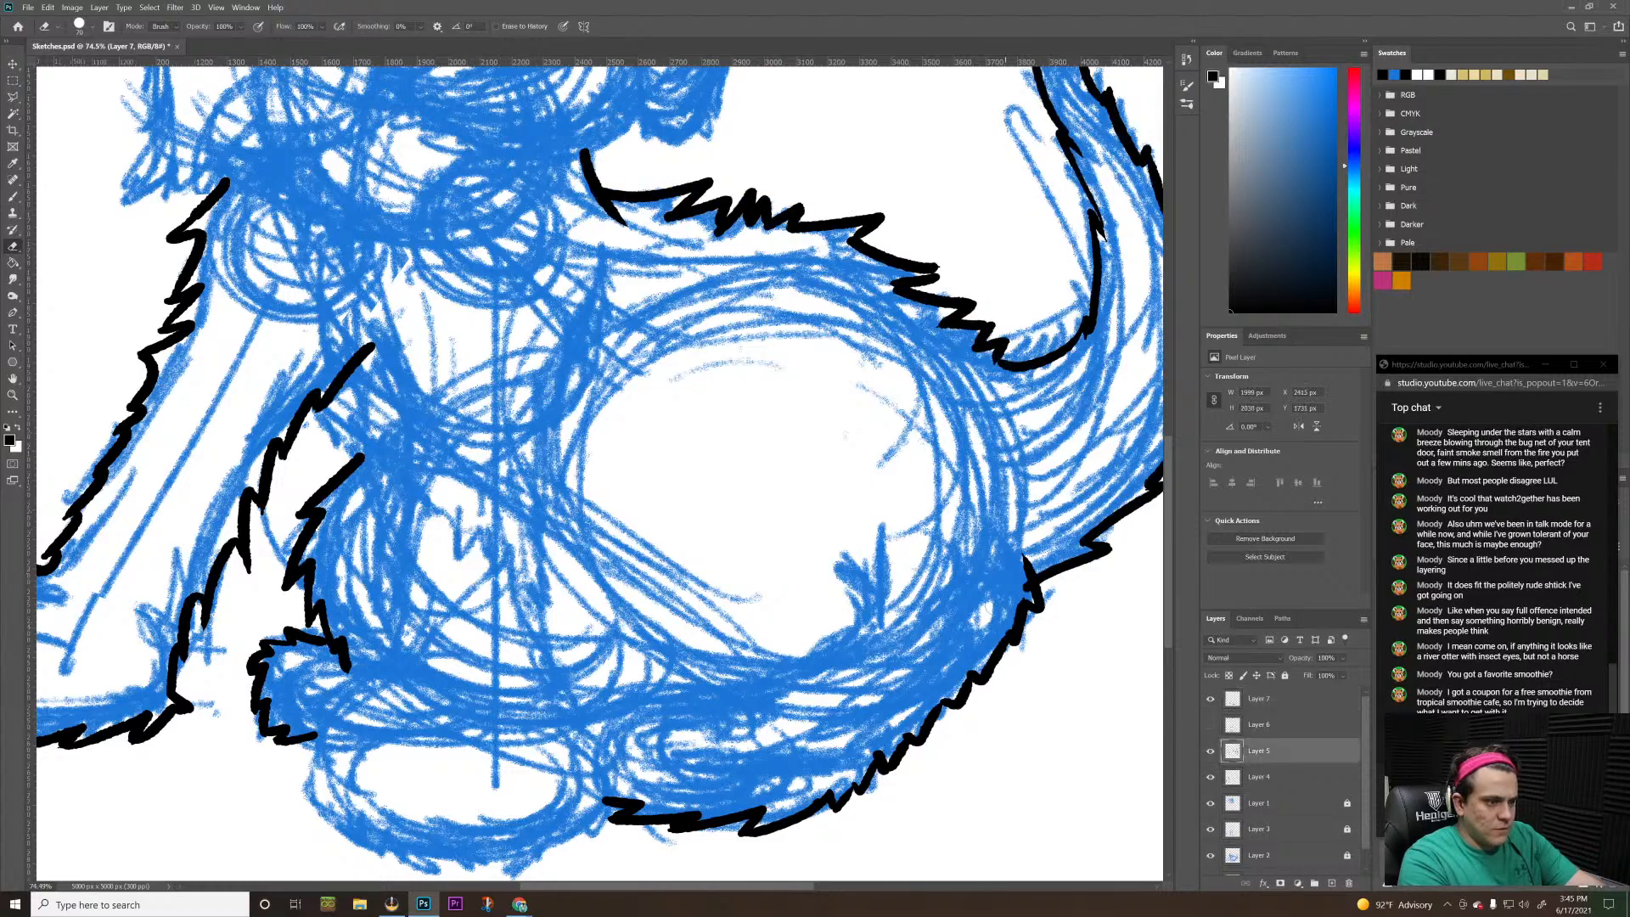
{"action": "left_click", "coordinate": [1264, 752]}
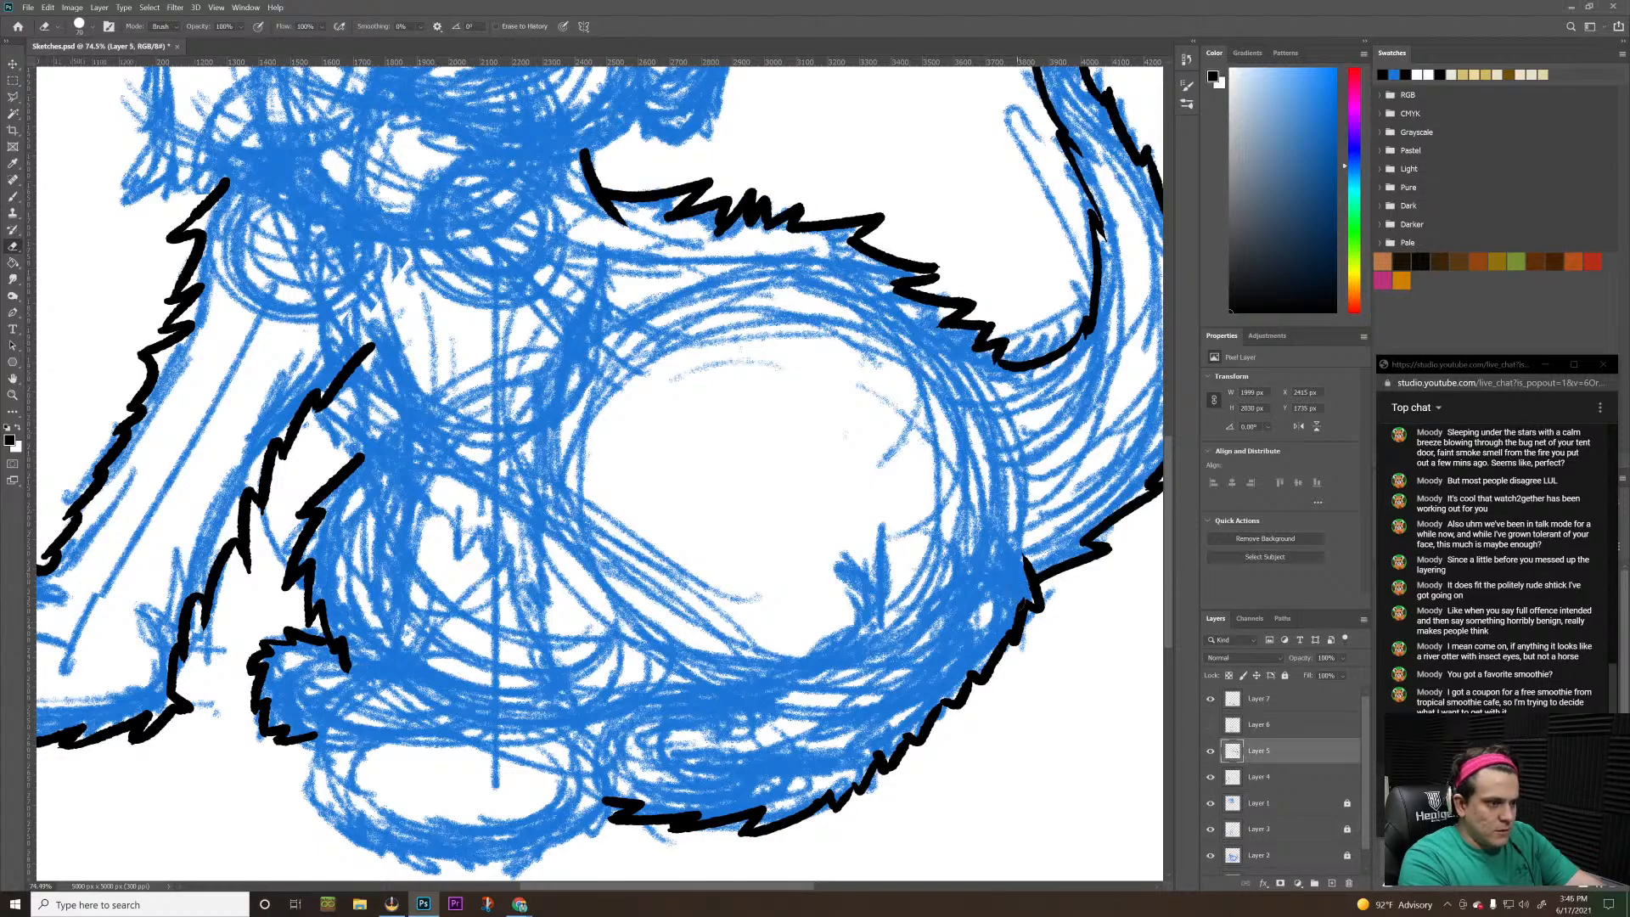
Ink a jagged fur line on Layer 5 separating the rump from the tail, from the end of the back down to the tail base
{"action": "key", "text": "b"}
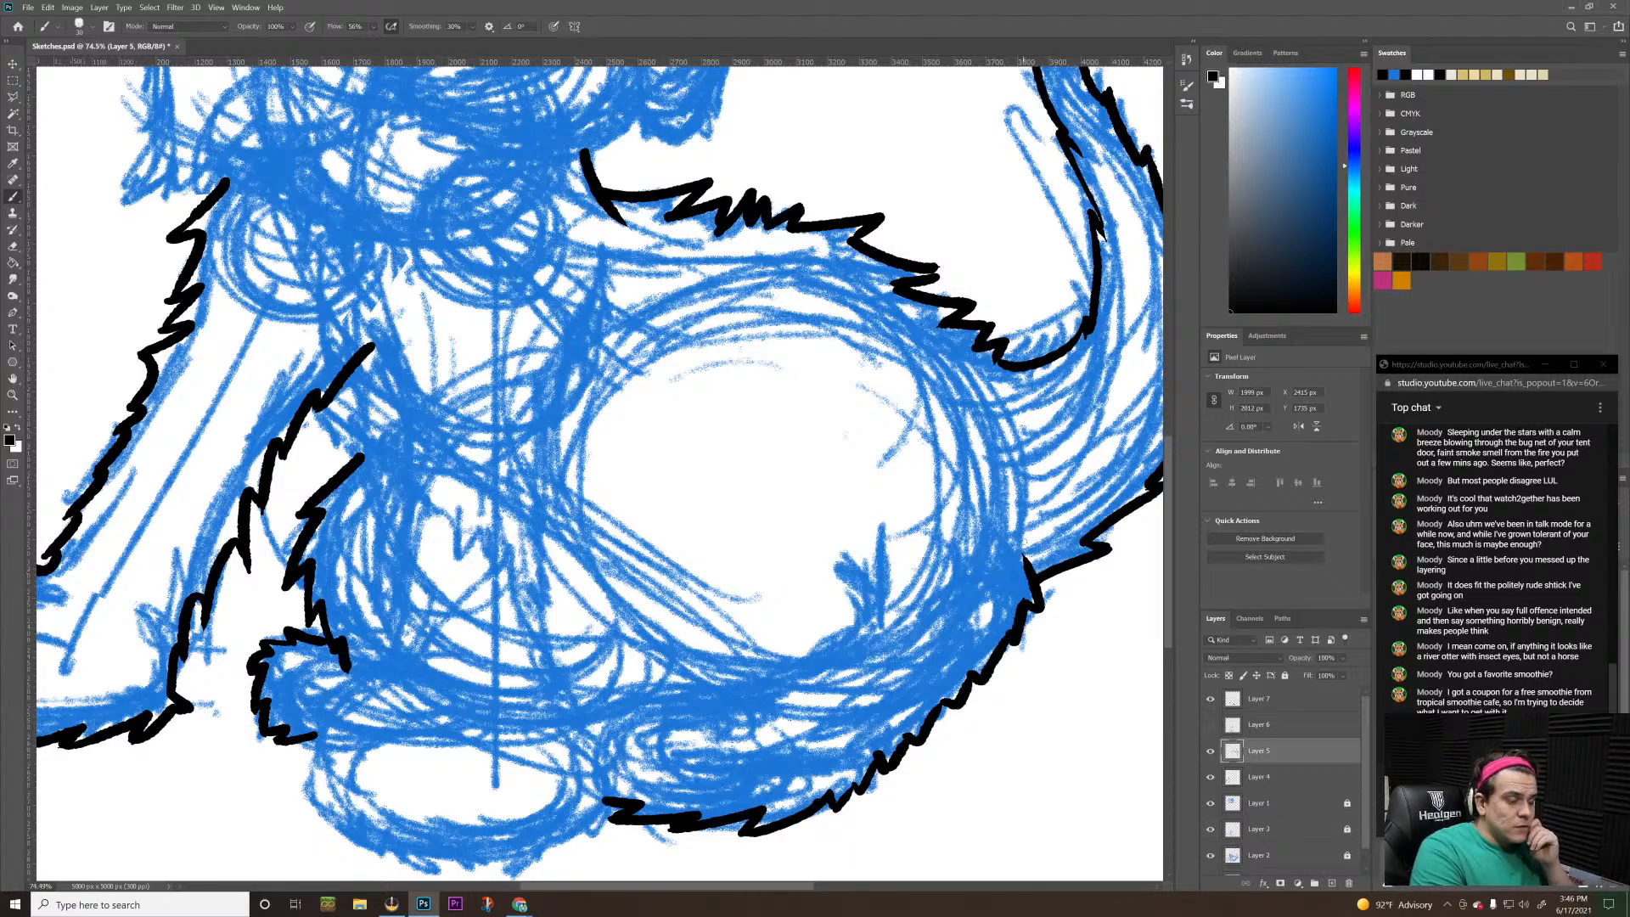
{"action": "left_click_drag", "start_coordinate": [965, 384], "coordinate": [1009, 456]}
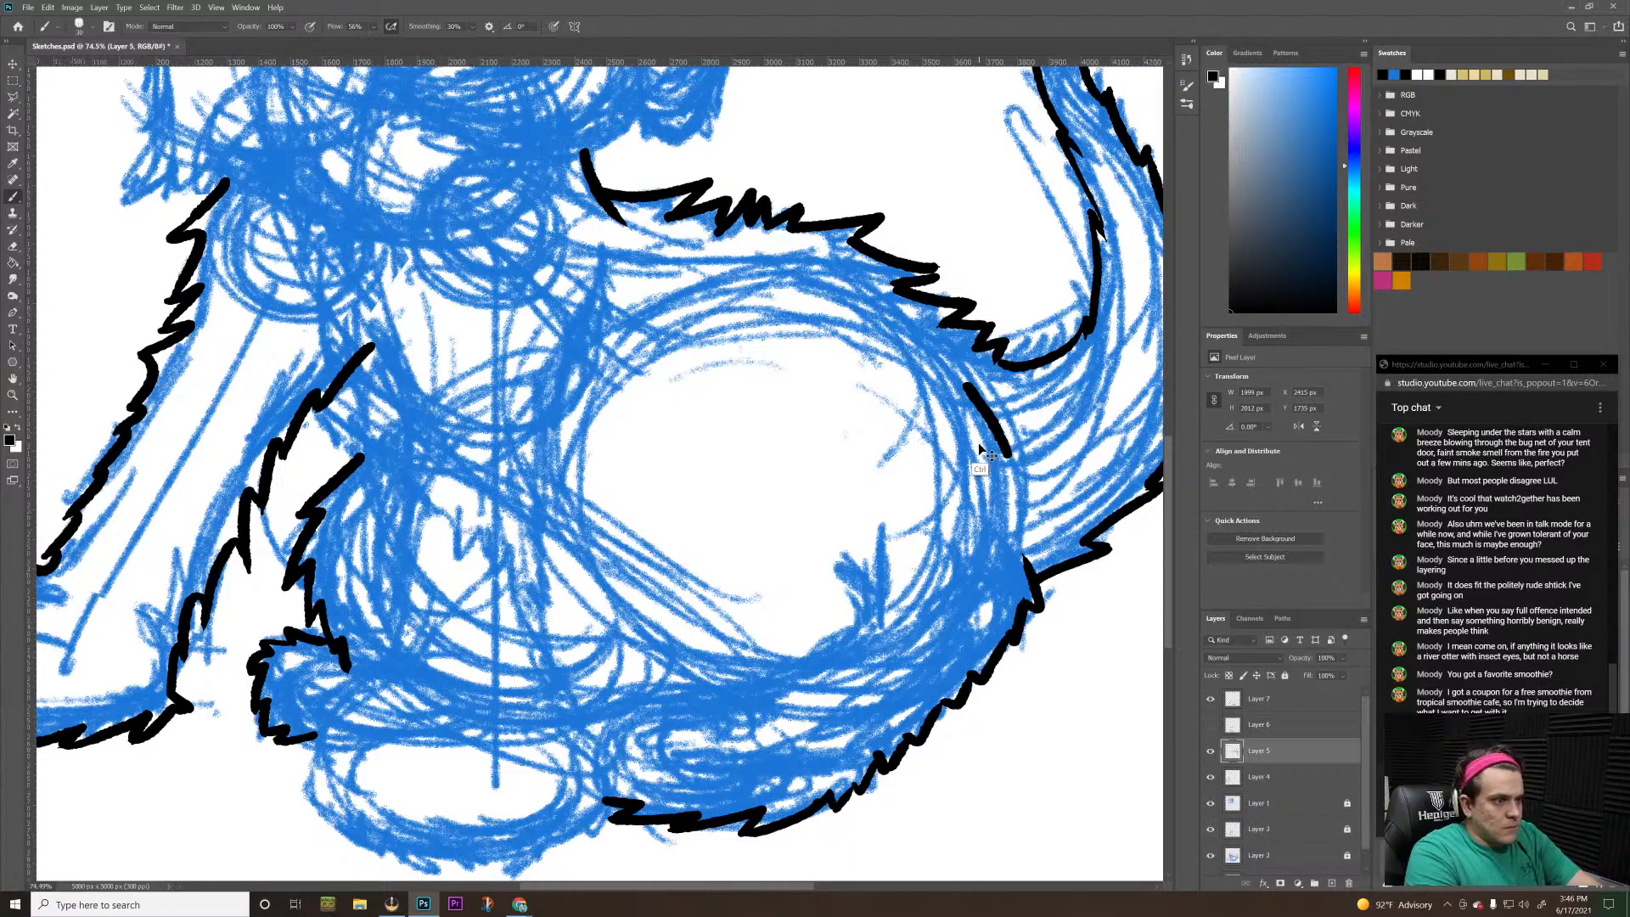
{"action": "key", "text": "ctrl+z"}
{"action": "mouse_move", "coordinate": [987, 375]}
{"action": "left_mouse_down"}
{"action": "mouse_move", "coordinate": [1041, 443]}
{"action": "mouse_move", "coordinate": [1004, 426]}
{"action": "mouse_move", "coordinate": [1030, 496]}
{"action": "mouse_move", "coordinate": [1011, 490]}
{"action": "mouse_move", "coordinate": [1025, 564]}
{"action": "left_mouse_up"}
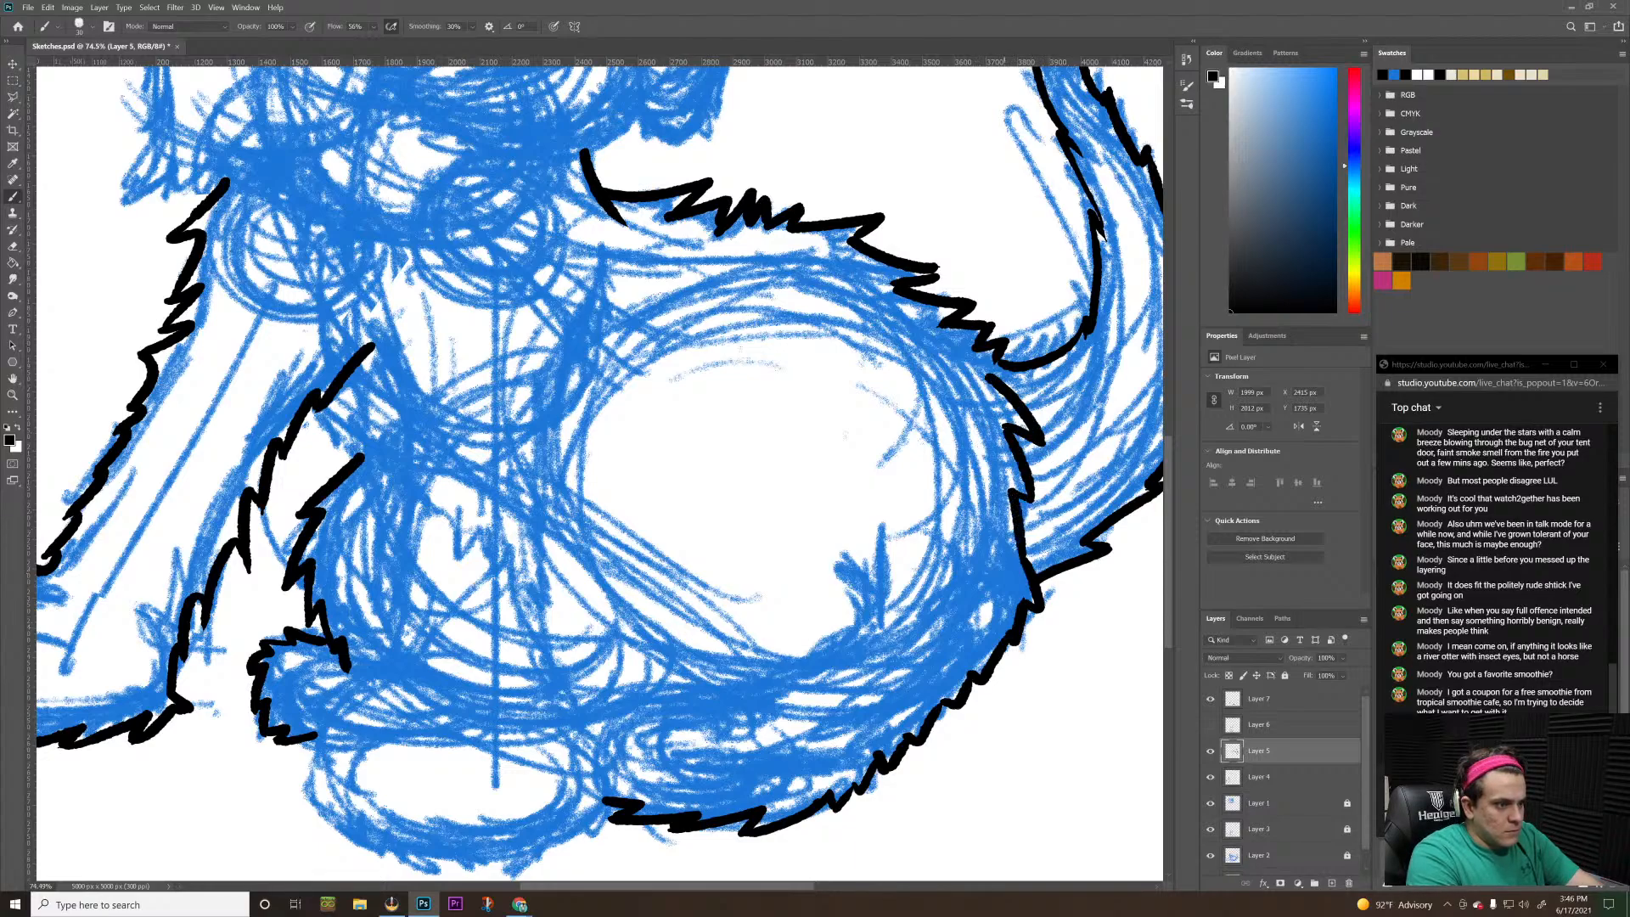
{"action": "key", "text": "ctrl+z"}
{"action": "mouse_move", "coordinate": [1031, 499]}
{"action": "left_mouse_down"}
{"action": "mouse_move", "coordinate": [1010, 491]}
{"action": "mouse_move", "coordinate": [1024, 551]}
{"action": "left_mouse_up"}
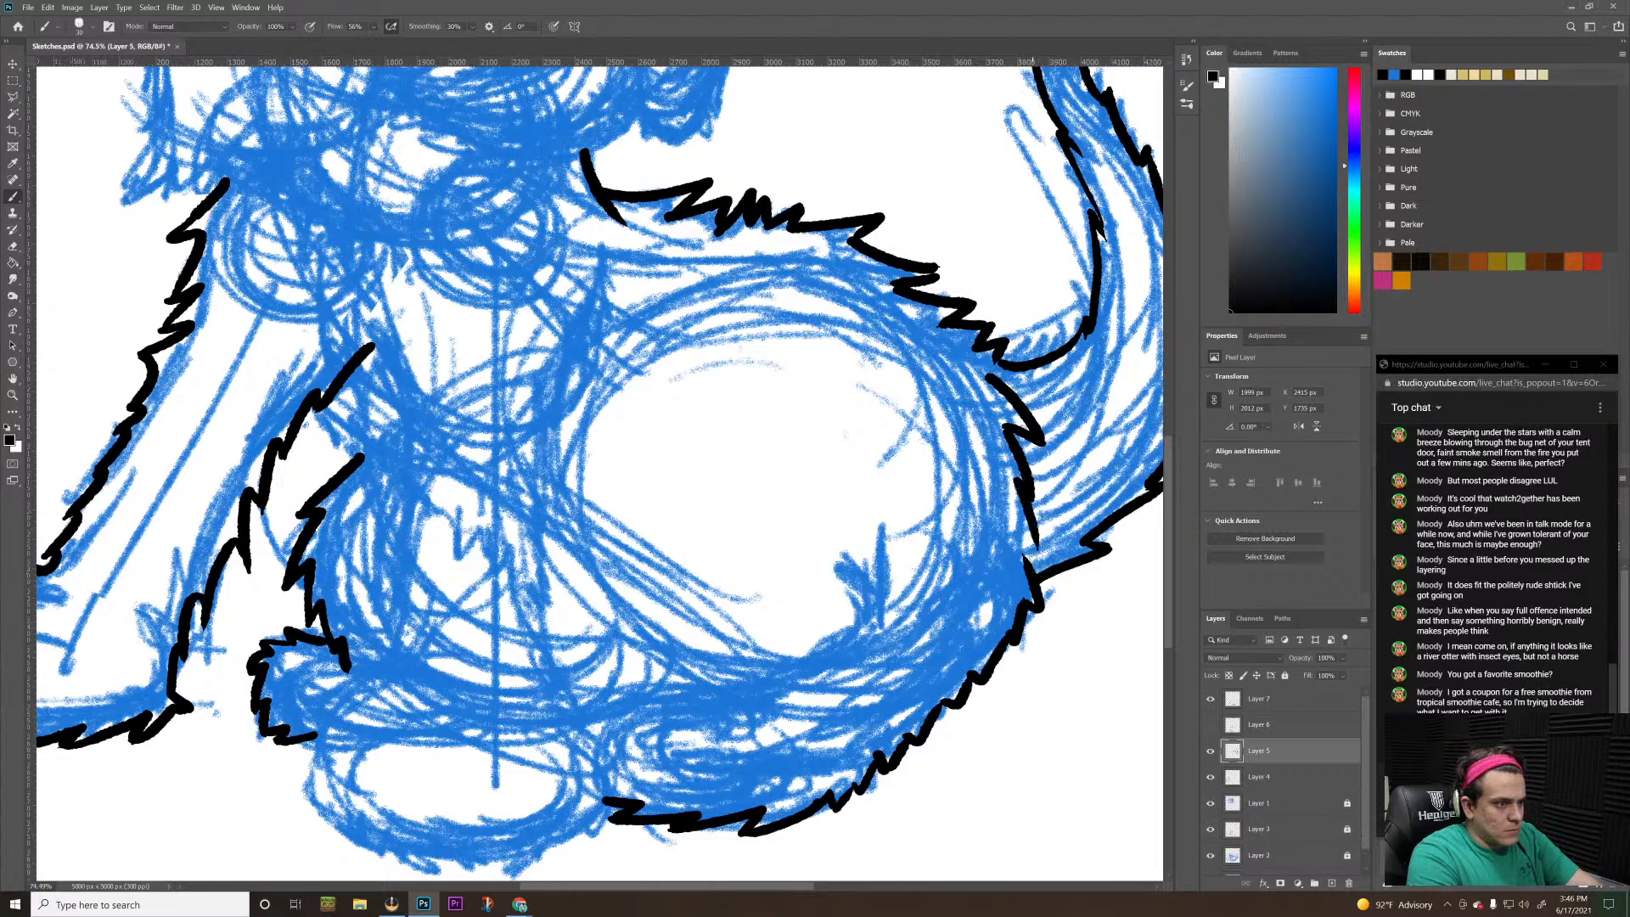
{"action": "key", "text": "ctrl+z"}
{"action": "key", "text": "ctrl+z"}
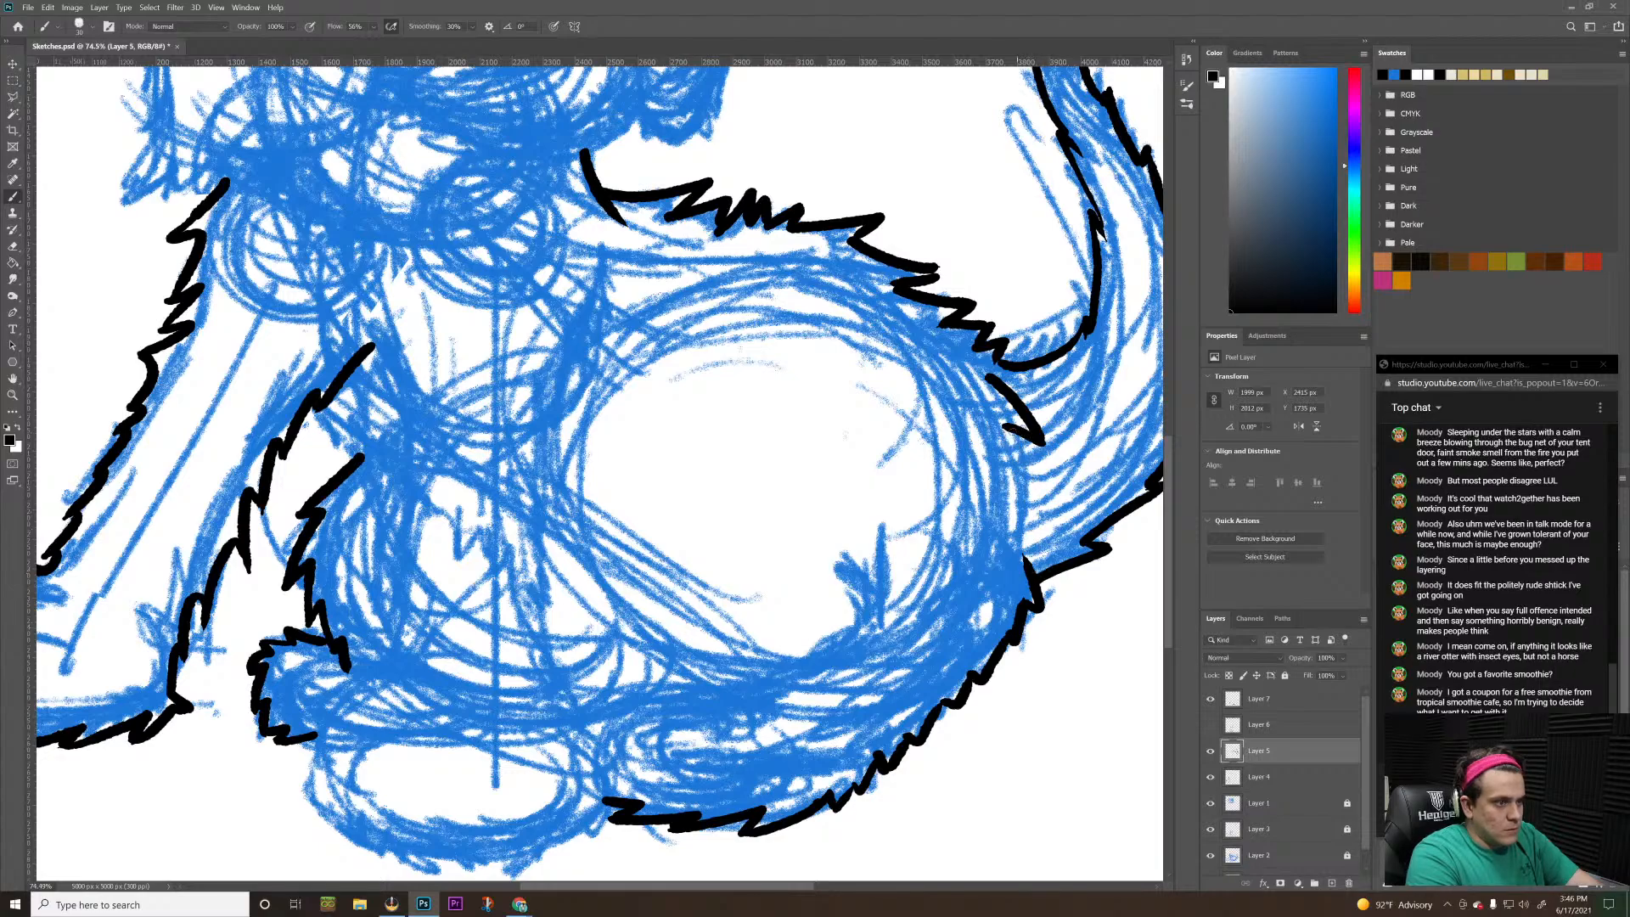
{"action": "mouse_move", "coordinate": [1005, 426]}
{"action": "left_mouse_down"}
{"action": "mouse_move", "coordinate": [1035, 565]}
{"action": "mouse_move", "coordinate": [877, 537]}
{"action": "left_mouse_up"}
Make Layer 6 visible again so the central foreleg's ink shows
{"action": "key", "text": "z"}
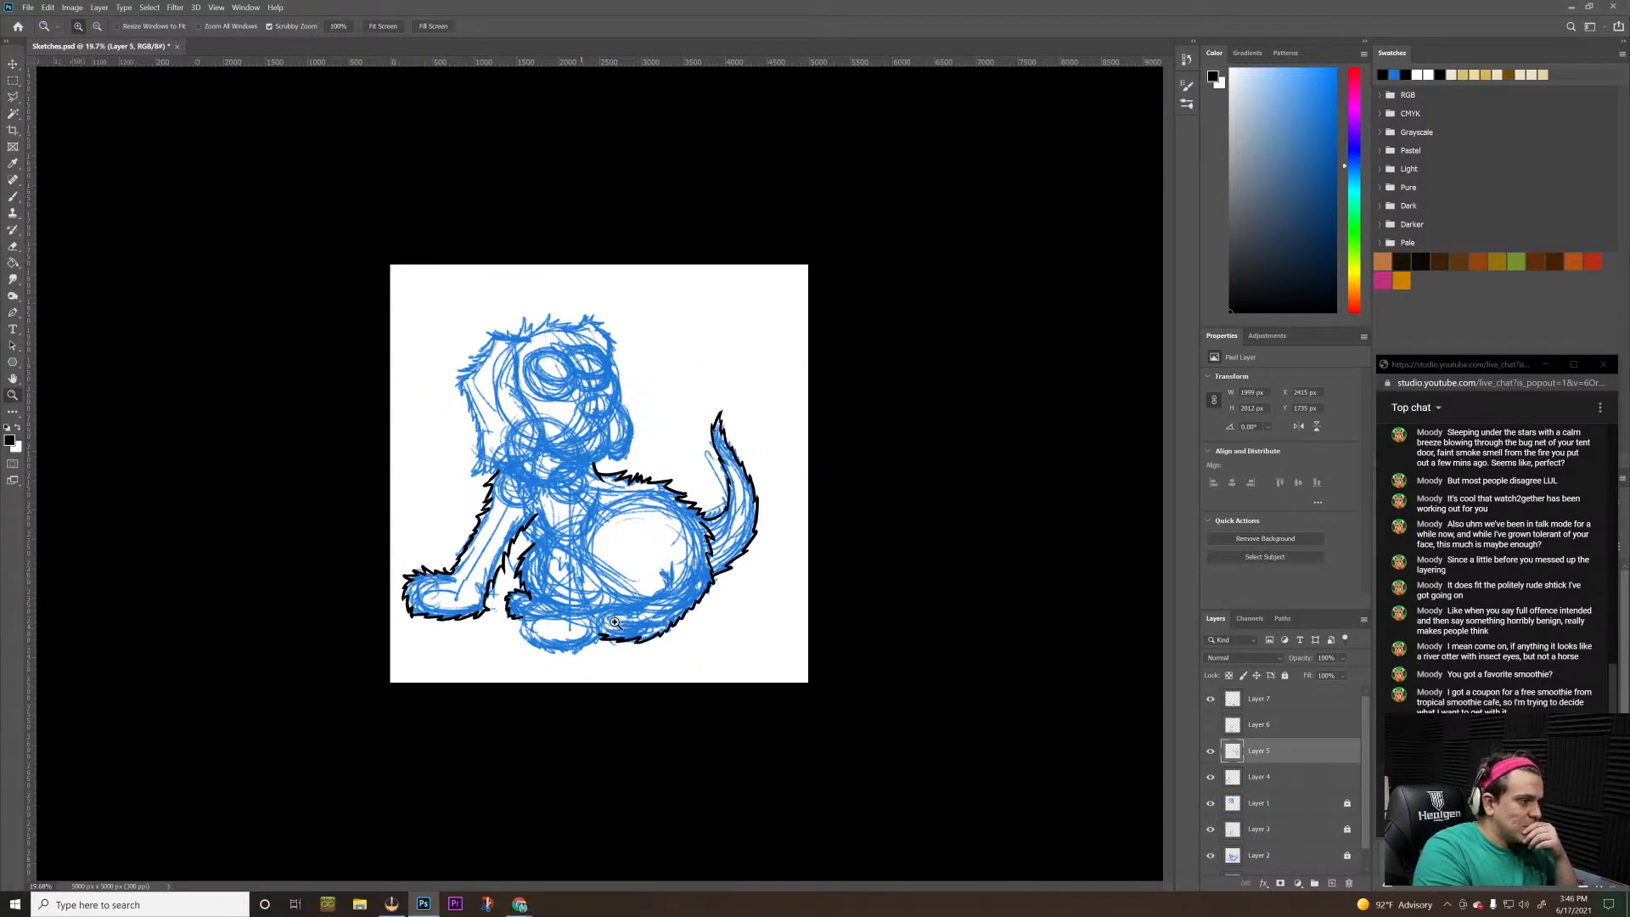
{"action": "mouse_move", "coordinate": [618, 598]}
{"action": "left_mouse_down"}
{"action": "mouse_move", "coordinate": [638, 564]}
{"action": "mouse_move", "coordinate": [909, 564]}
{"action": "left_mouse_up"}
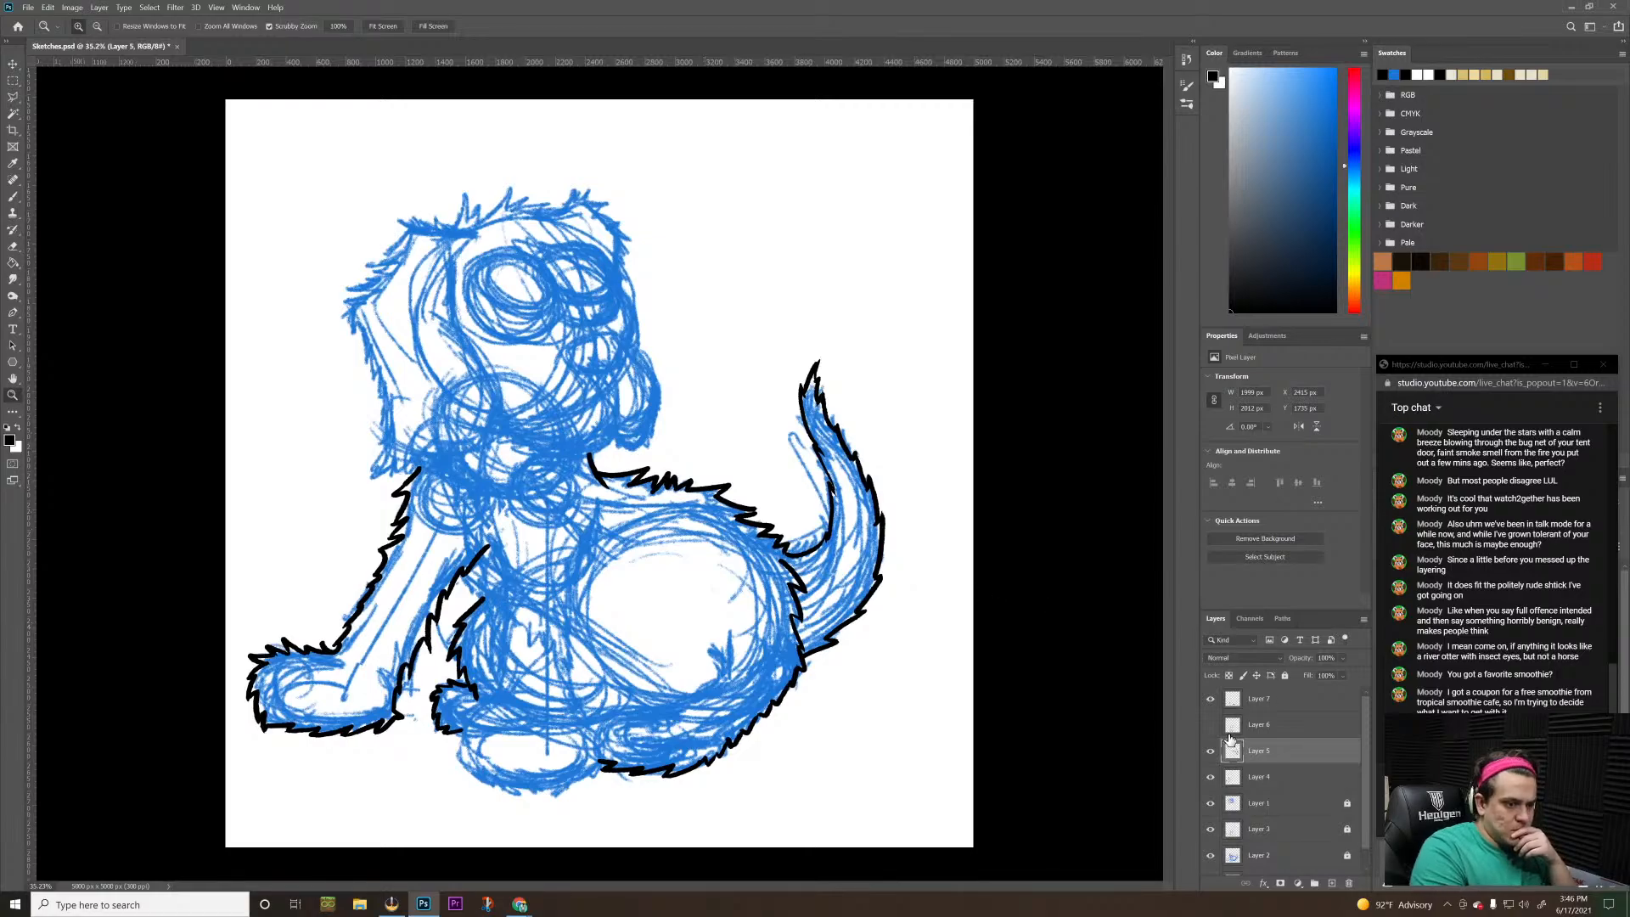
{"action": "left_click", "coordinate": [1210, 724]}
Ink a short jagged fur line along the top of the hind foot, beside the central front paw
{"action": "mouse_move", "coordinate": [668, 701]}
{"action": "left_mouse_down"}
{"action": "mouse_move", "coordinate": [692, 670]}
{"action": "mouse_move", "coordinate": [670, 677]}
{"action": "mouse_move", "coordinate": [664, 715]}
{"action": "mouse_move", "coordinate": [622, 711]}
{"action": "mouse_move", "coordinate": [618, 695]}
{"action": "left_mouse_up"}
{"action": "key", "text": "b"}
{"action": "key", "text": "ctrl+z"}
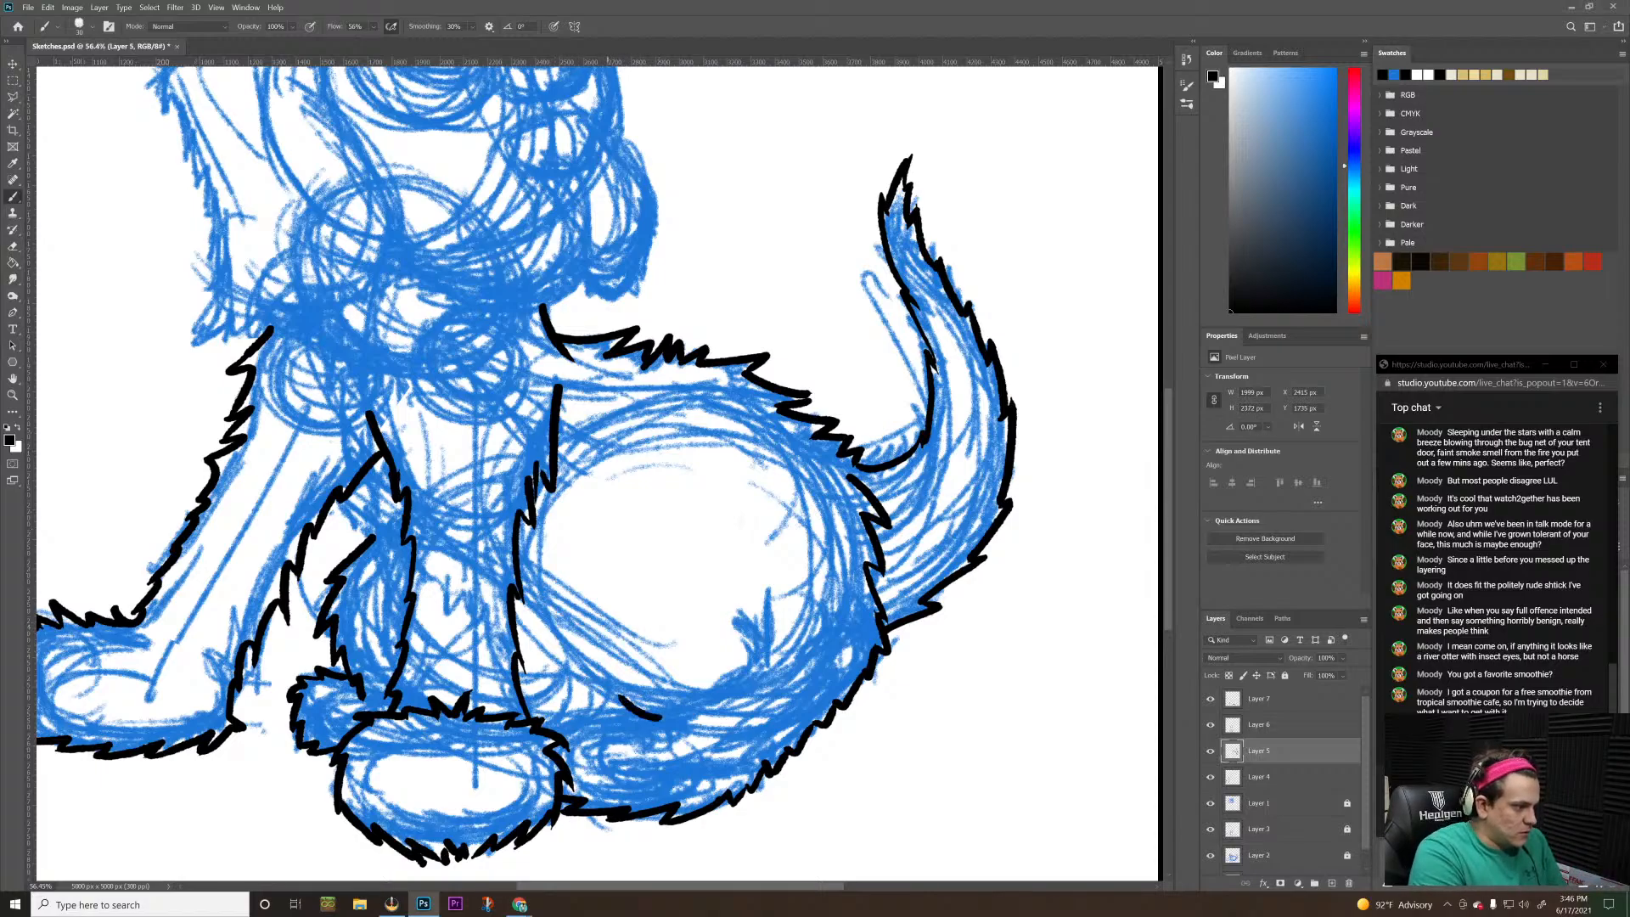
{"action": "key", "text": "ctrl+z"}
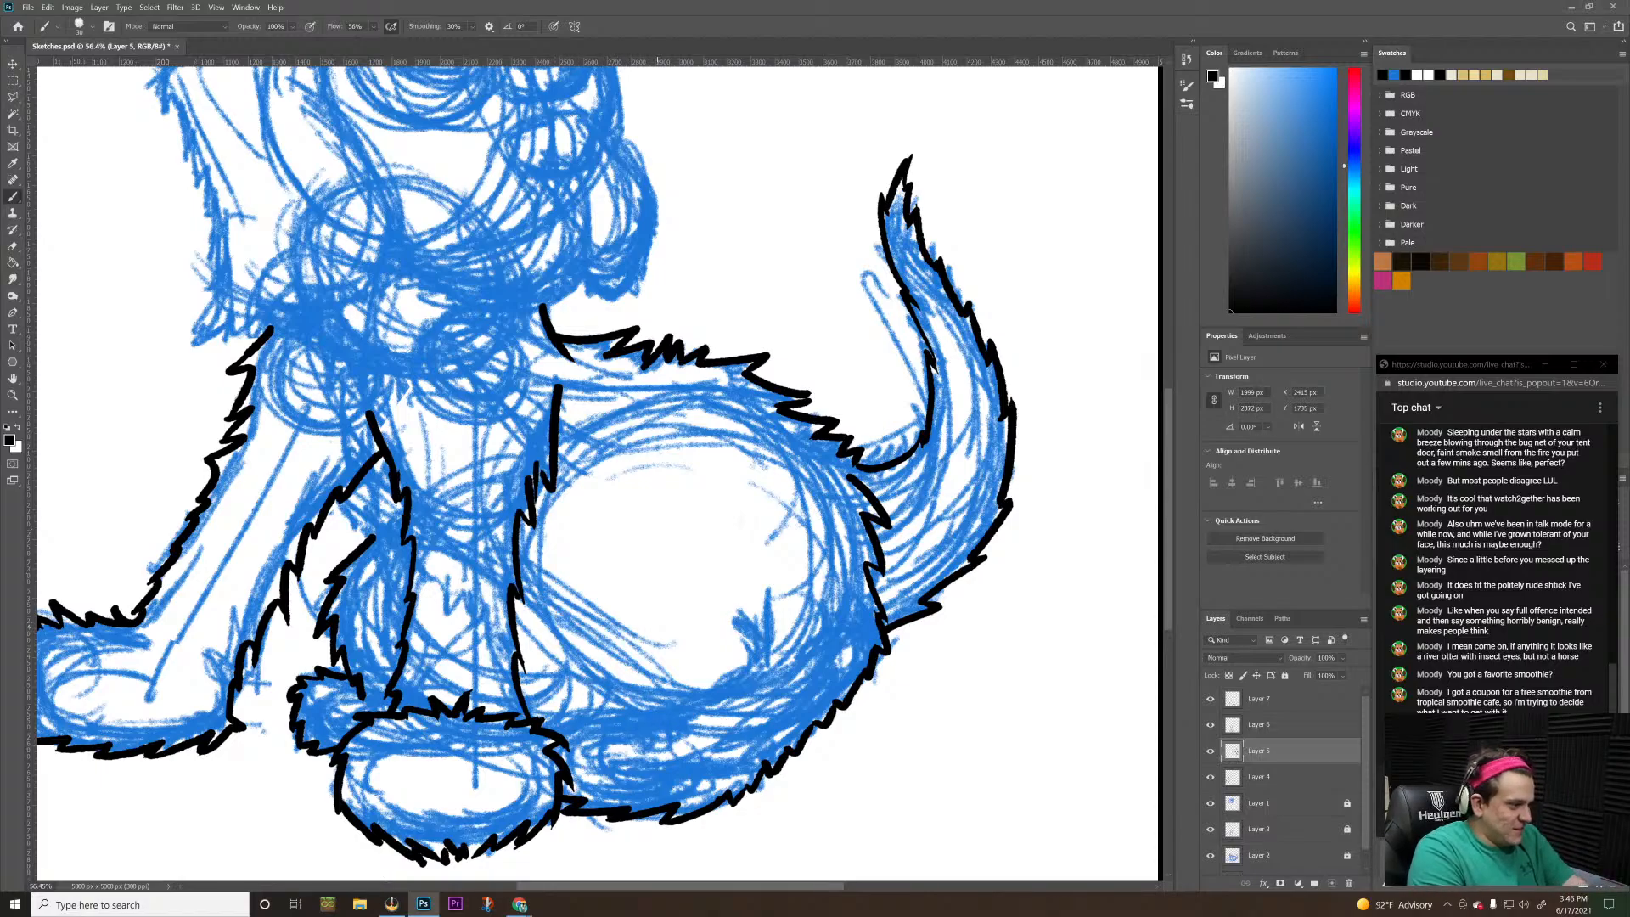
{"action": "mouse_move", "coordinate": [659, 715]}
{"action": "left_mouse_down"}
{"action": "mouse_move", "coordinate": [614, 688]}
{"action": "mouse_move", "coordinate": [544, 730]}
{"action": "left_mouse_up"}
{"action": "key", "text": "ctrl+z"}
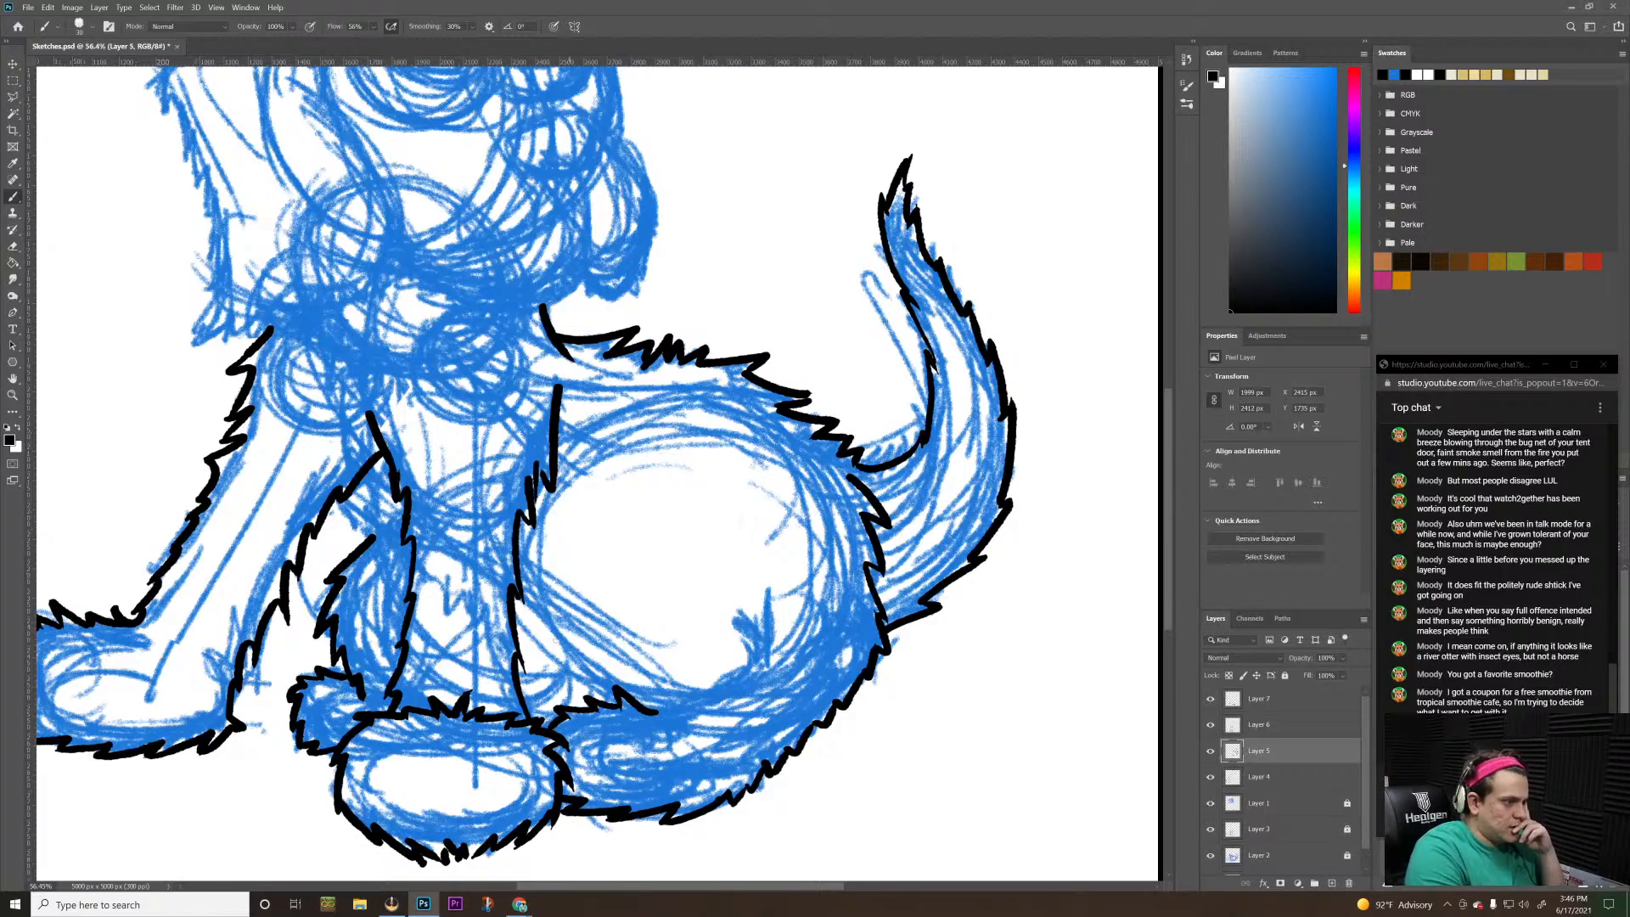
Extend the hind foot's top fur line toward the rump with short jagged strokes along the thigh's lower edge
{"action": "mouse_move", "coordinate": [643, 709]}
{"action": "left_mouse_down"}
{"action": "mouse_move", "coordinate": [650, 694]}
{"action": "mouse_move", "coordinate": [672, 706]}
{"action": "left_mouse_up"}
{"action": "key", "text": "ctrl+z"}
{"action": "key", "text": "ctrl+z"}
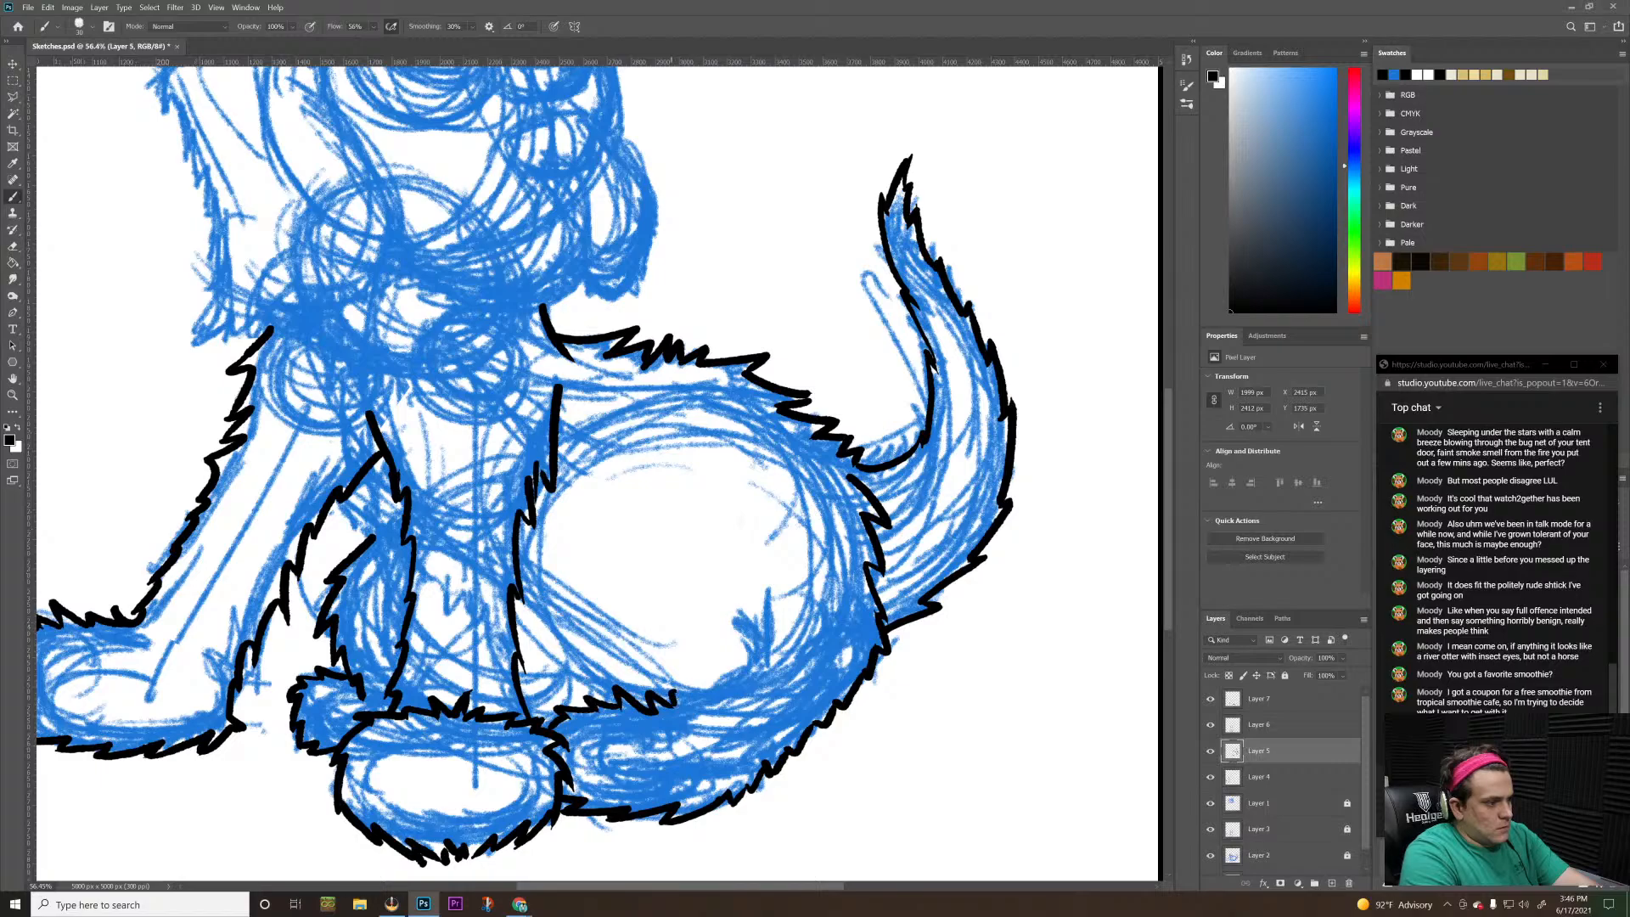
{"action": "left_click_drag", "start_coordinate": [673, 694], "coordinate": [722, 693]}
{"action": "key", "text": "ctrl+z"}
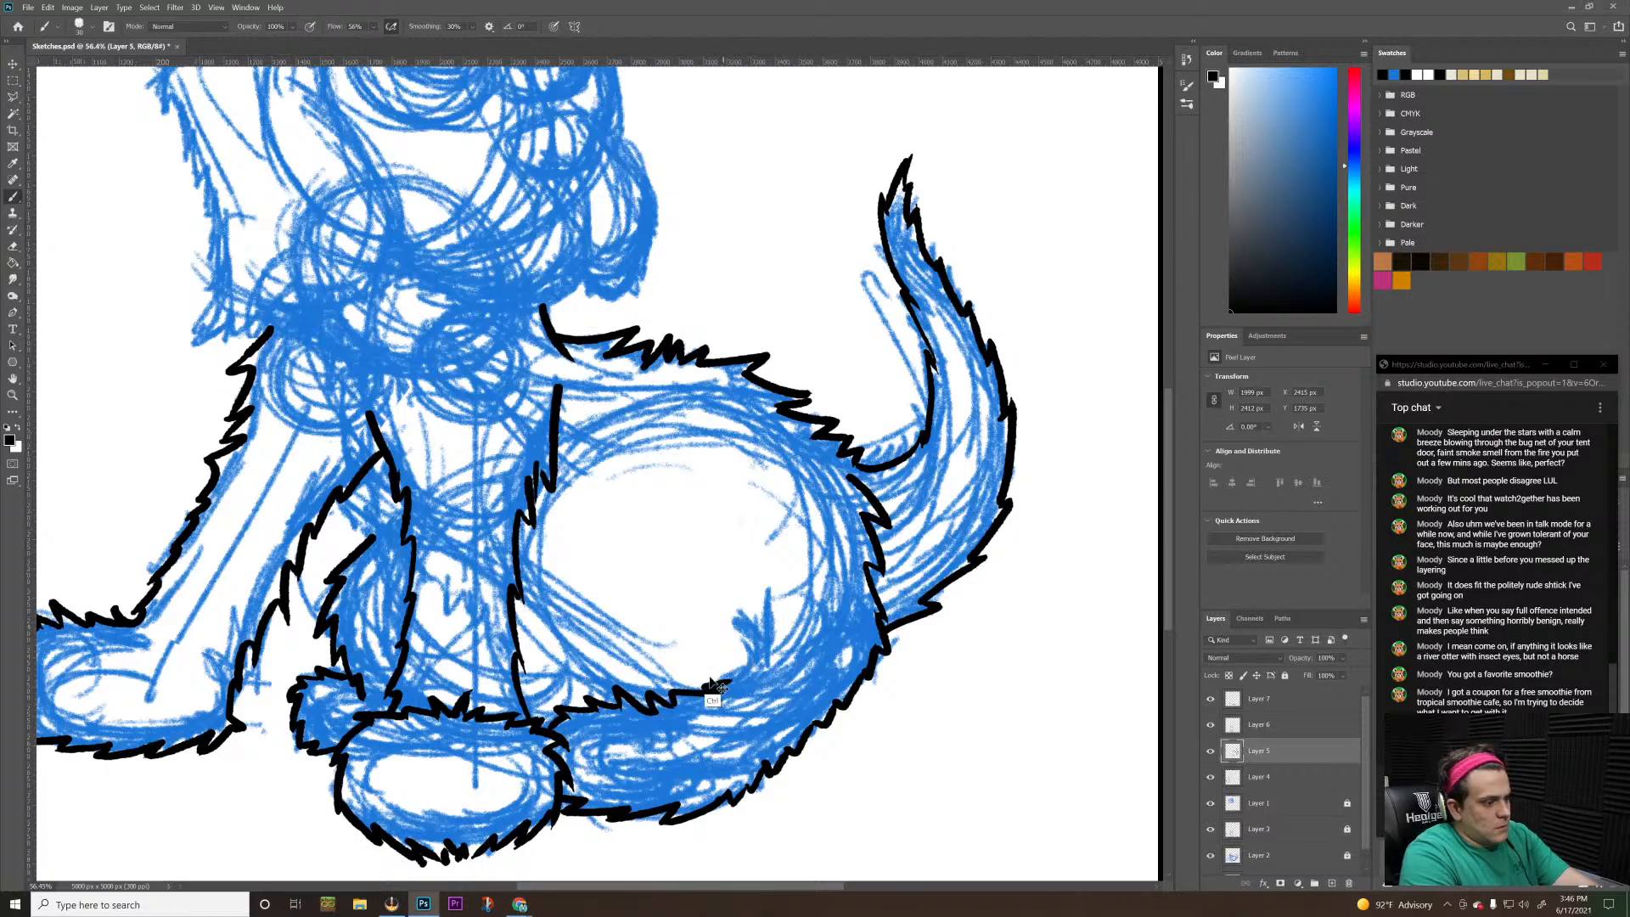
{"action": "left_click_drag", "start_coordinate": [667, 696], "coordinate": [702, 690]}
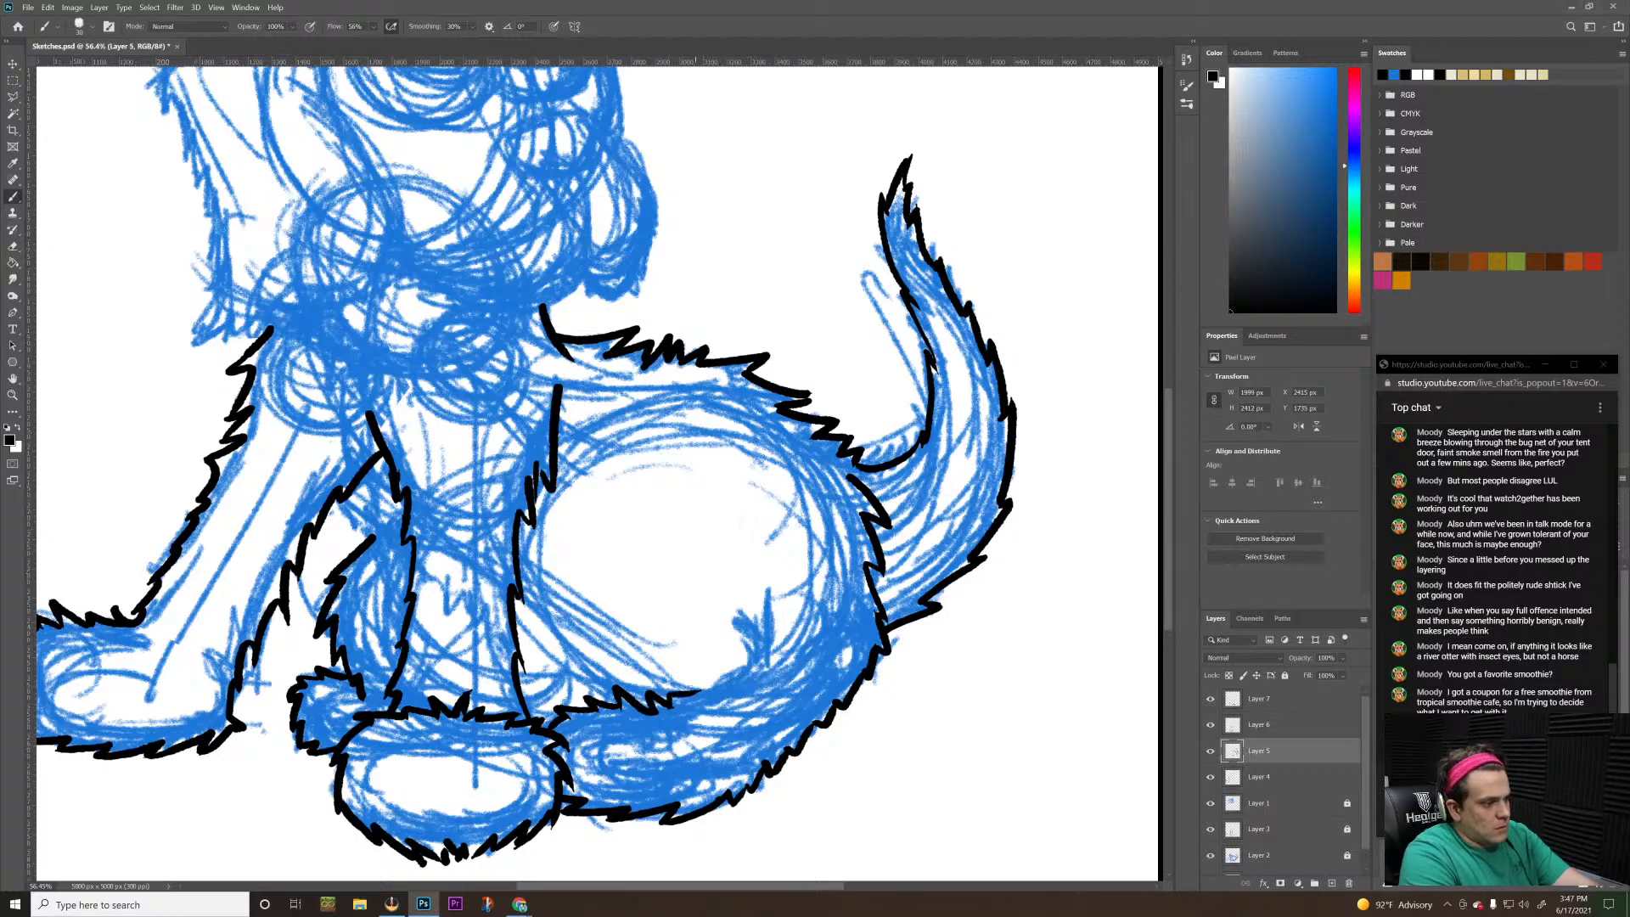
Ink a short jagged fur line on Layer 5 along the upper curve of the thigh, below the back outline
{"action": "key", "text": "z"}
{"action": "left_click_drag", "start_coordinate": [705, 590], "coordinate": [629, 664]}
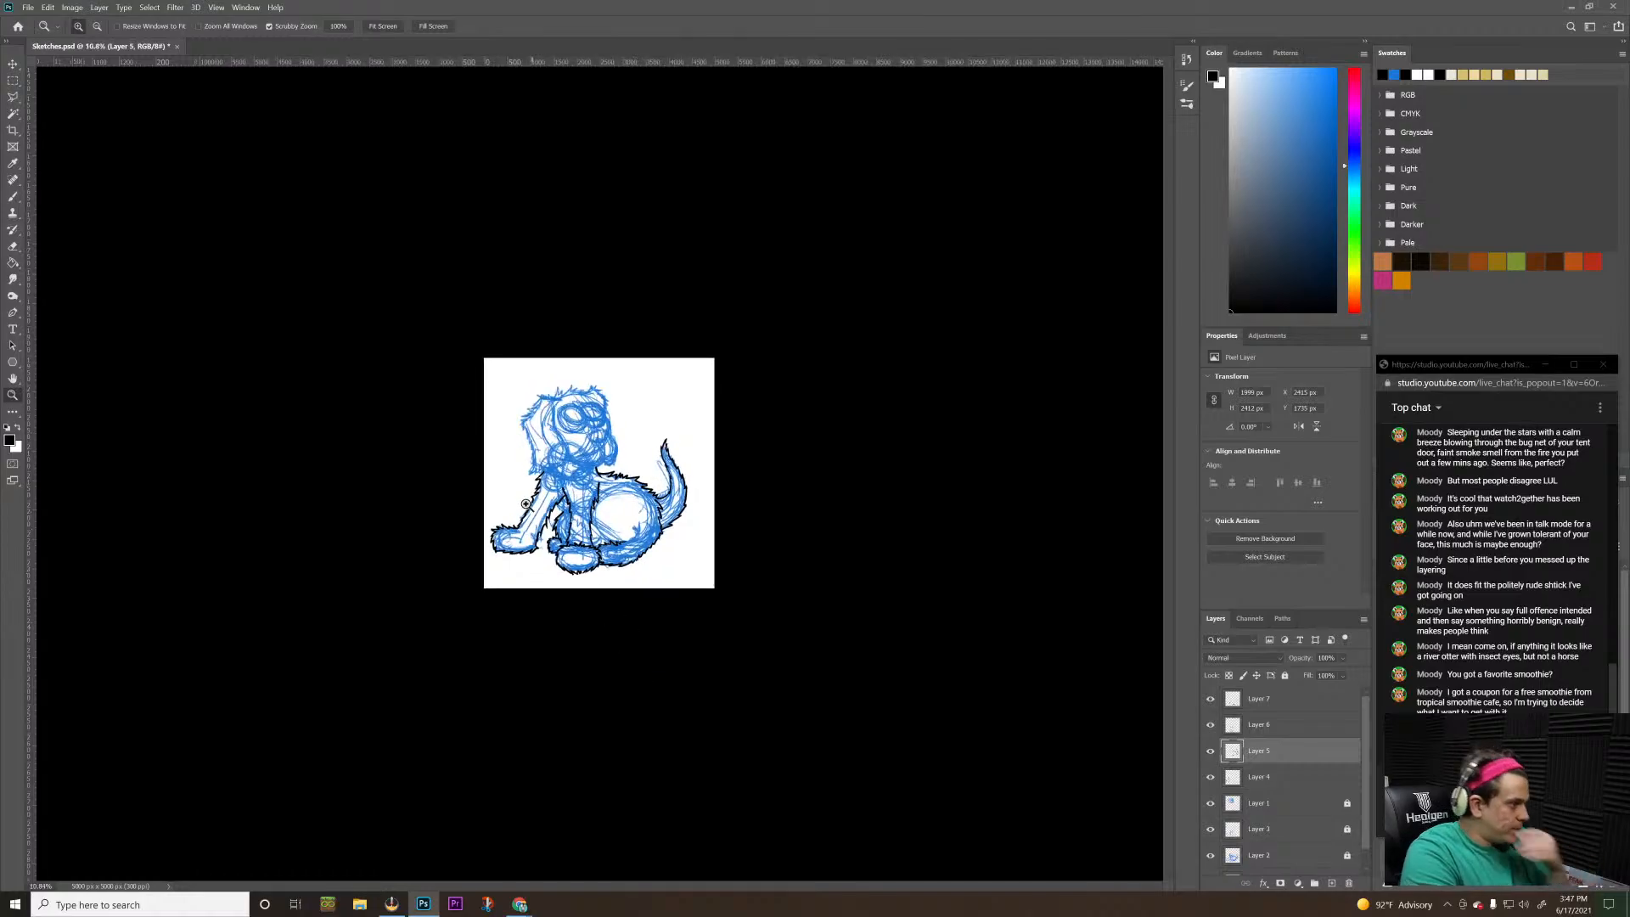
{"action": "mouse_move", "coordinate": [523, 503]}
{"action": "left_mouse_down"}
{"action": "mouse_move", "coordinate": [582, 431]}
{"action": "mouse_move", "coordinate": [1035, 484]}
{"action": "left_mouse_up"}
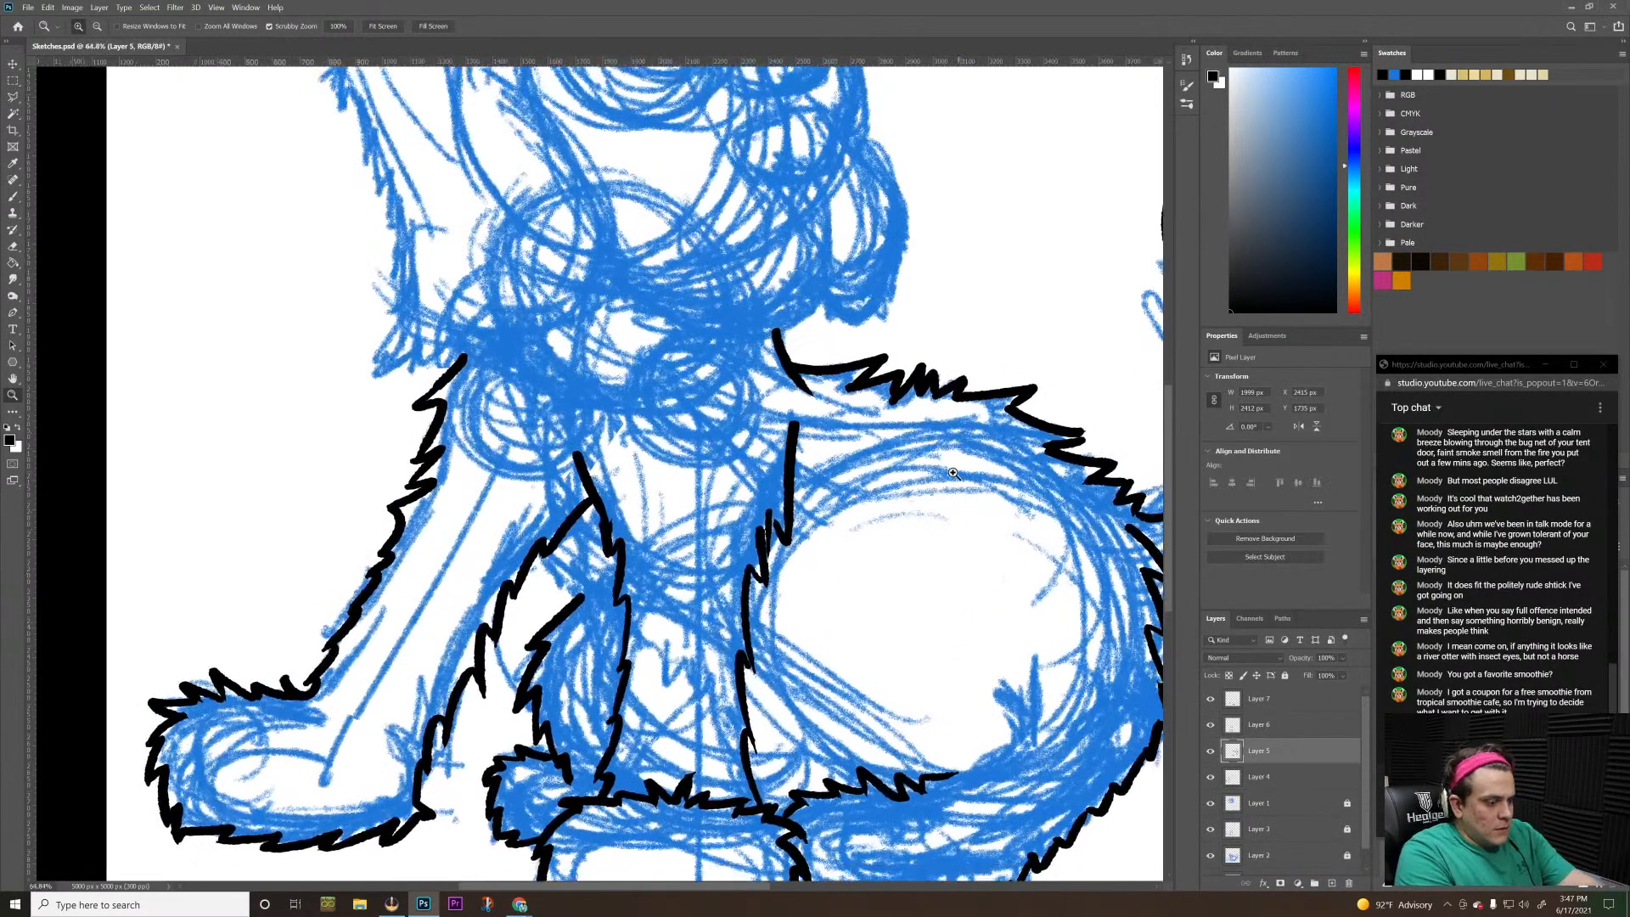
{"action": "key", "text": "b"}
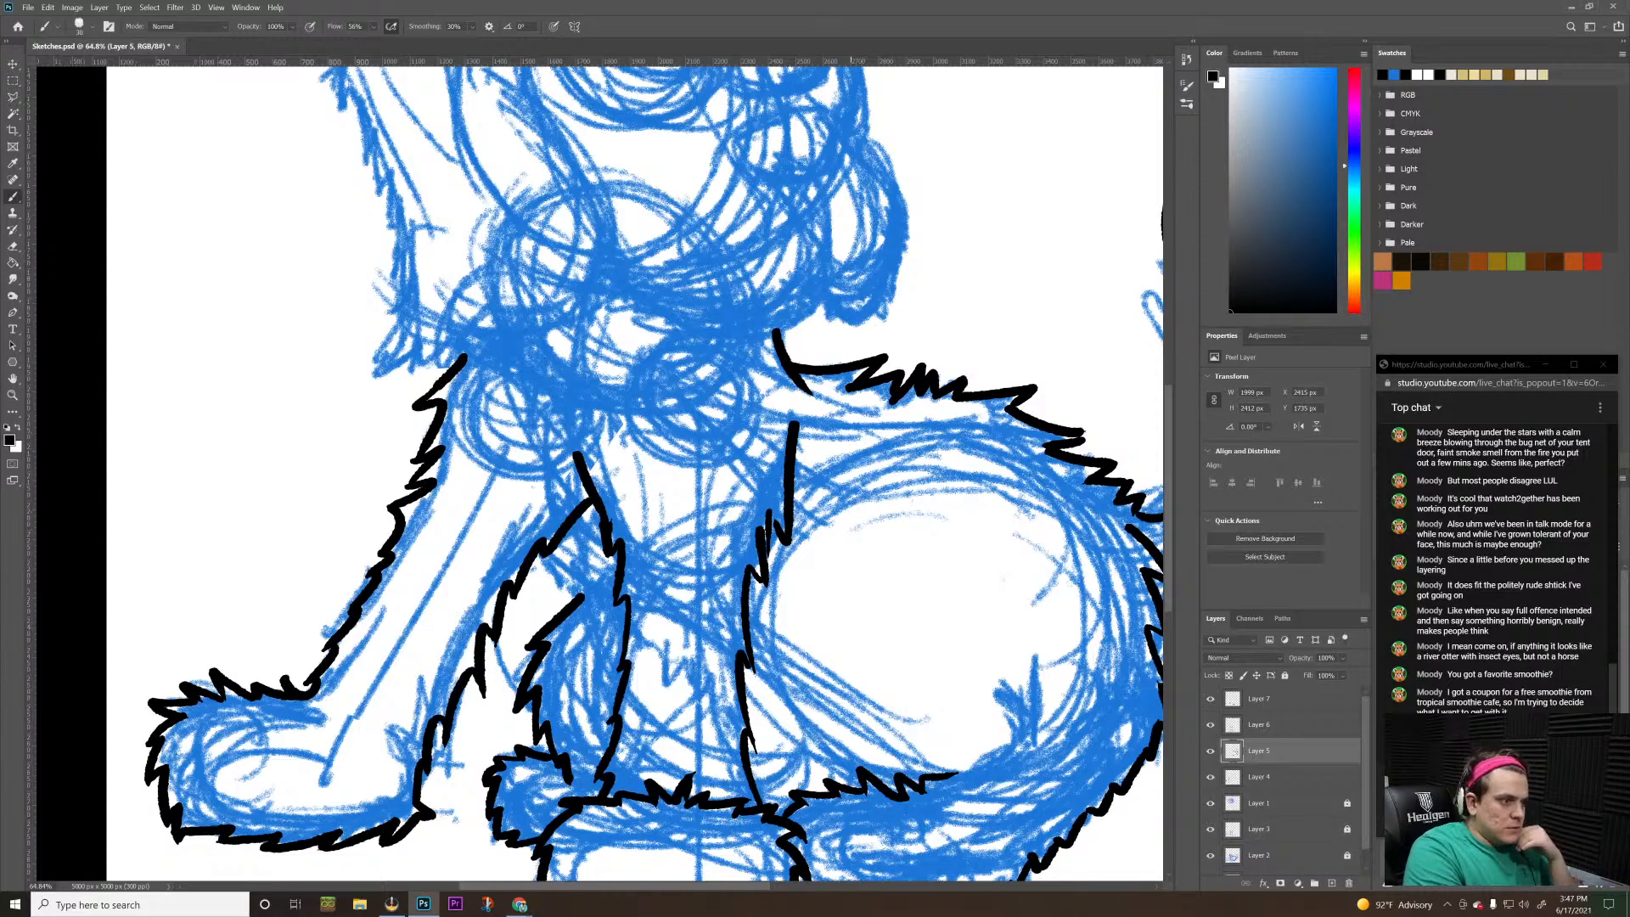
{"action": "mouse_move", "coordinate": [849, 500]}
{"action": "left_mouse_down"}
{"action": "mouse_move", "coordinate": [894, 467]}
{"action": "mouse_move", "coordinate": [885, 478]}
{"action": "mouse_move", "coordinate": [940, 463]}
{"action": "mouse_move", "coordinate": [1018, 484]}
{"action": "left_mouse_up"}
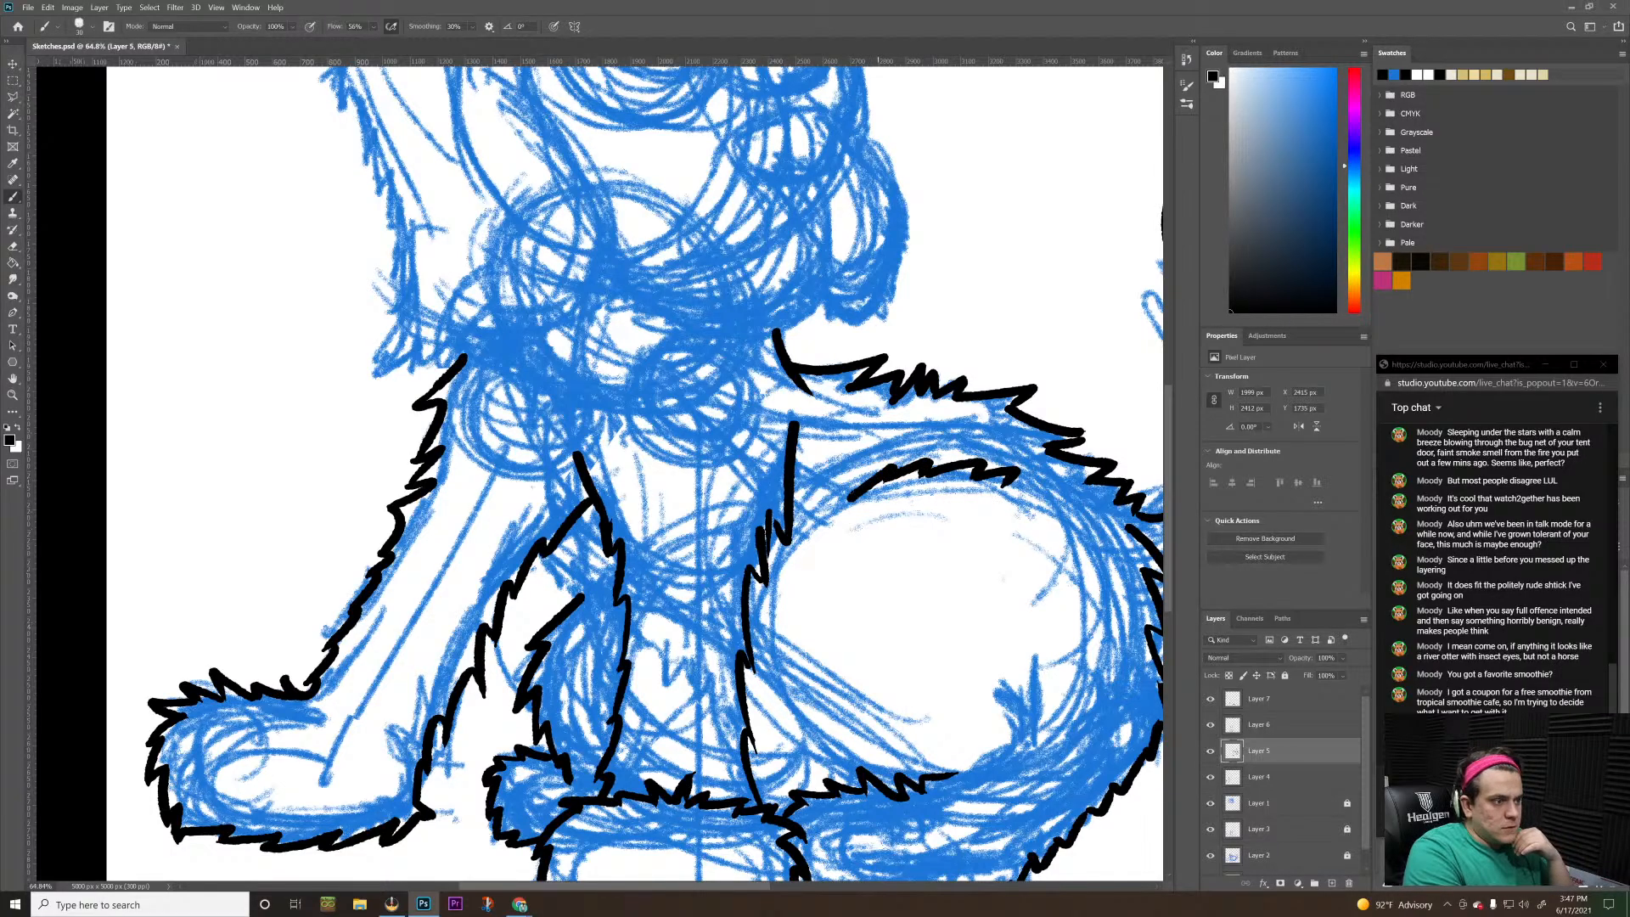
{"action": "mouse_move", "coordinate": [851, 500]}
{"action": "left_mouse_down"}
{"action": "mouse_move", "coordinate": [853, 484]}
{"action": "mouse_move", "coordinate": [833, 507]}
{"action": "left_mouse_up"}
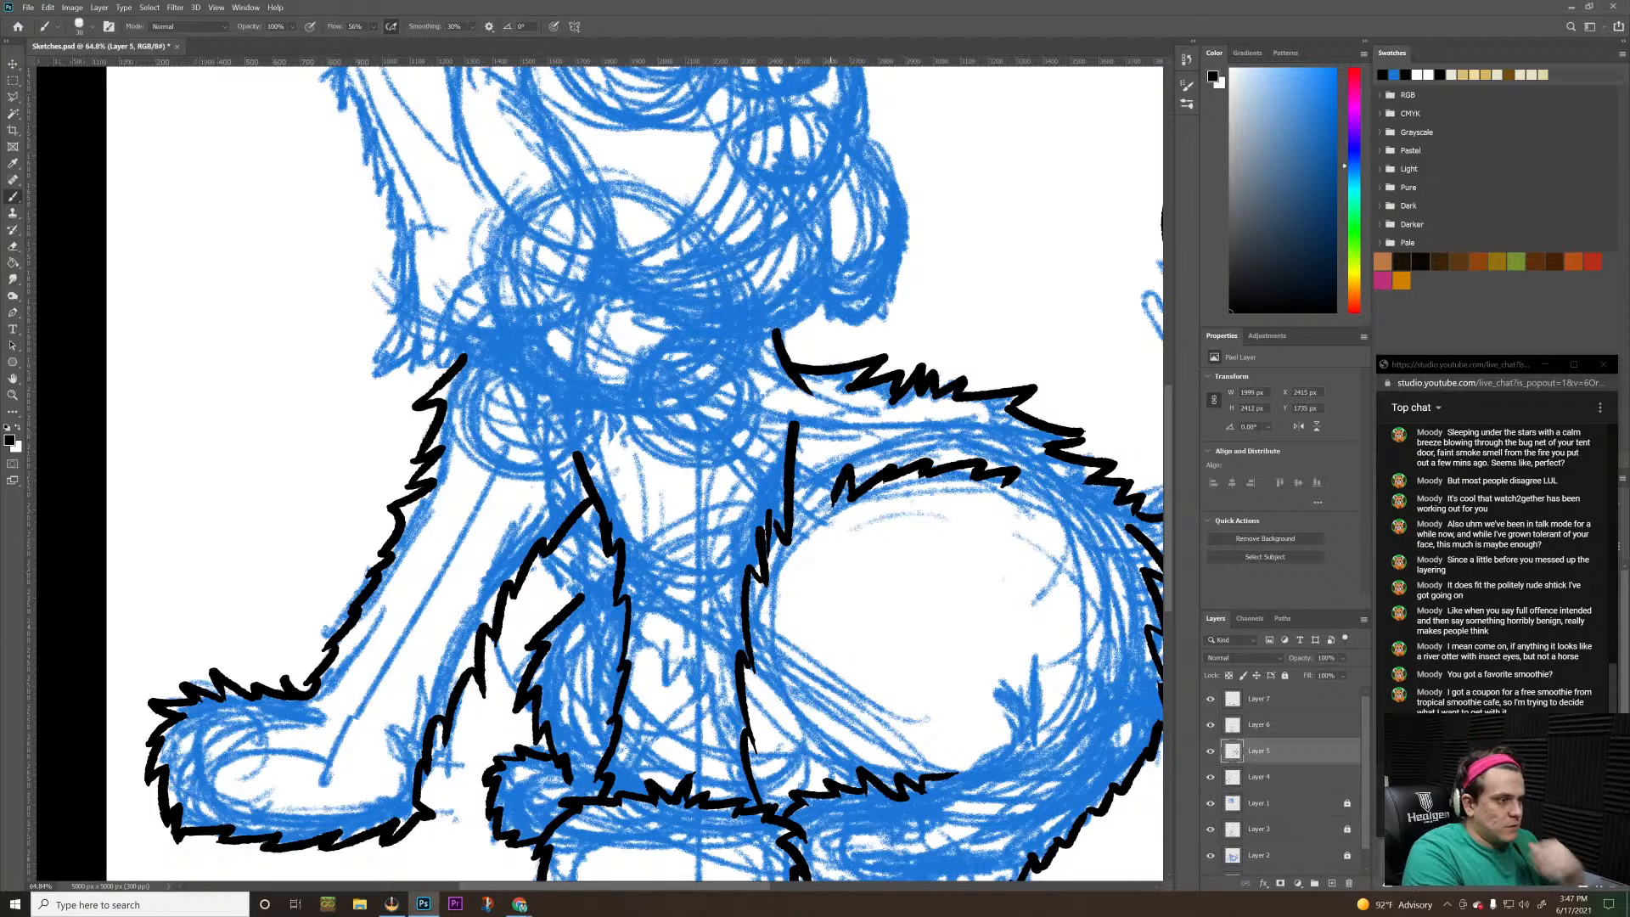
Hide the blue sketch layers, Layers 1 to 3, to check the ink on its own, and show them again
{"action": "key", "text": "z"}
{"action": "mouse_move", "coordinate": [849, 577]}
{"action": "left_mouse_down"}
{"action": "mouse_move", "coordinate": [741, 578]}
{"action": "mouse_move", "coordinate": [845, 537]}
{"action": "left_mouse_up"}
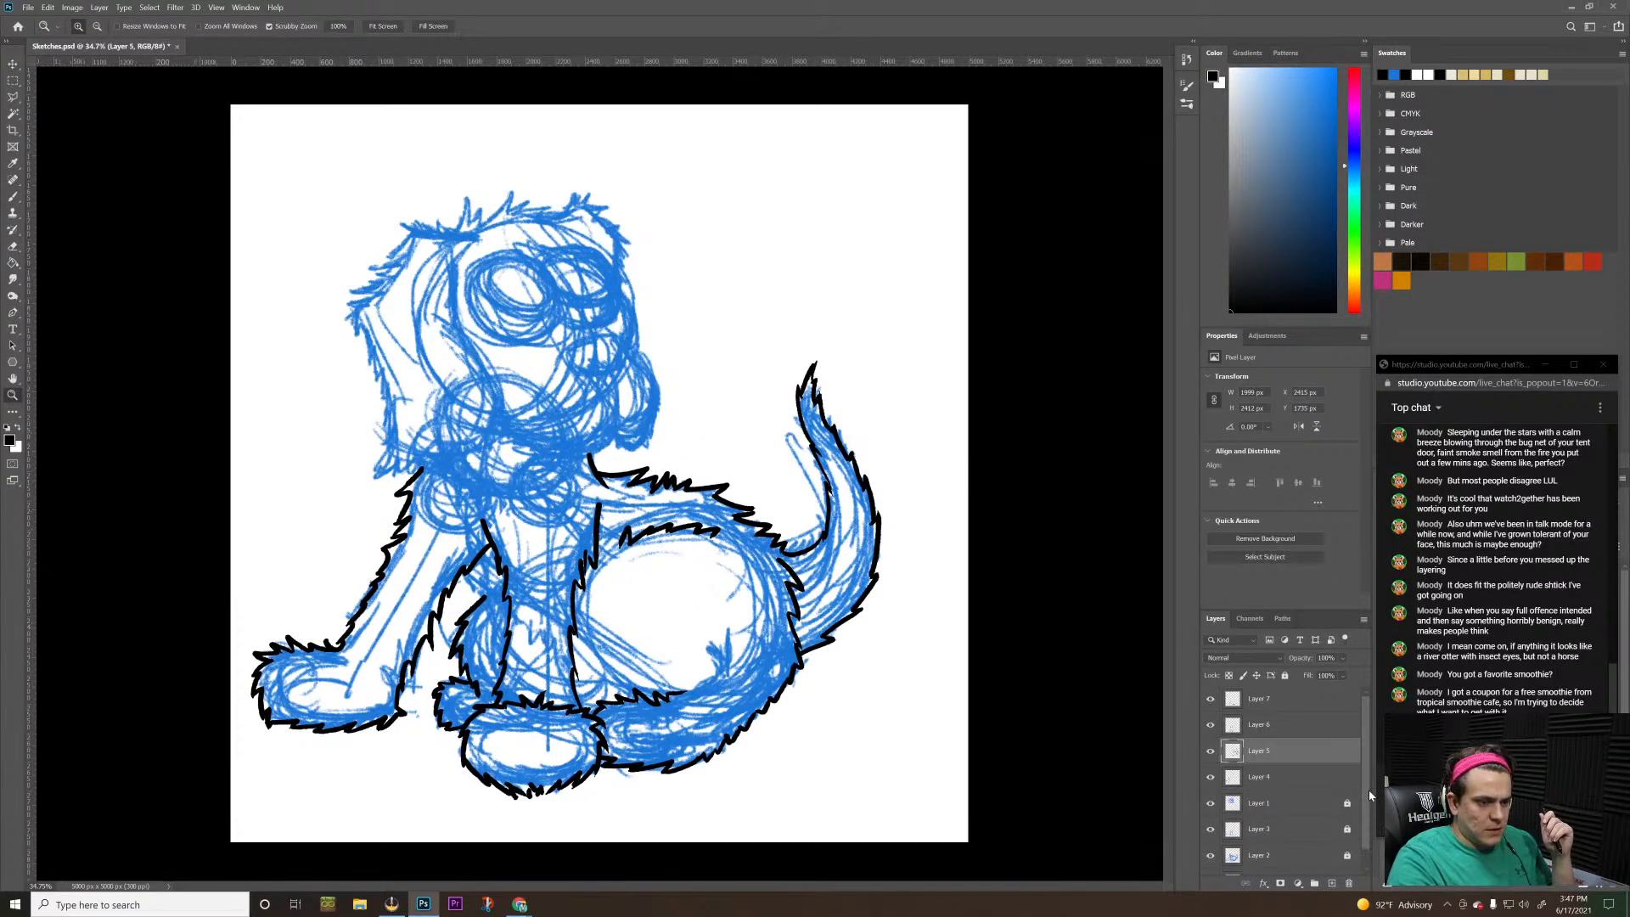
{"action": "scroll", "coordinate": [1349, 789], "scroll_direction": "down", "scroll_amount": 1}
{"action": "left_click_drag", "start_coordinate": [1211, 788], "coordinate": [1214, 844]}
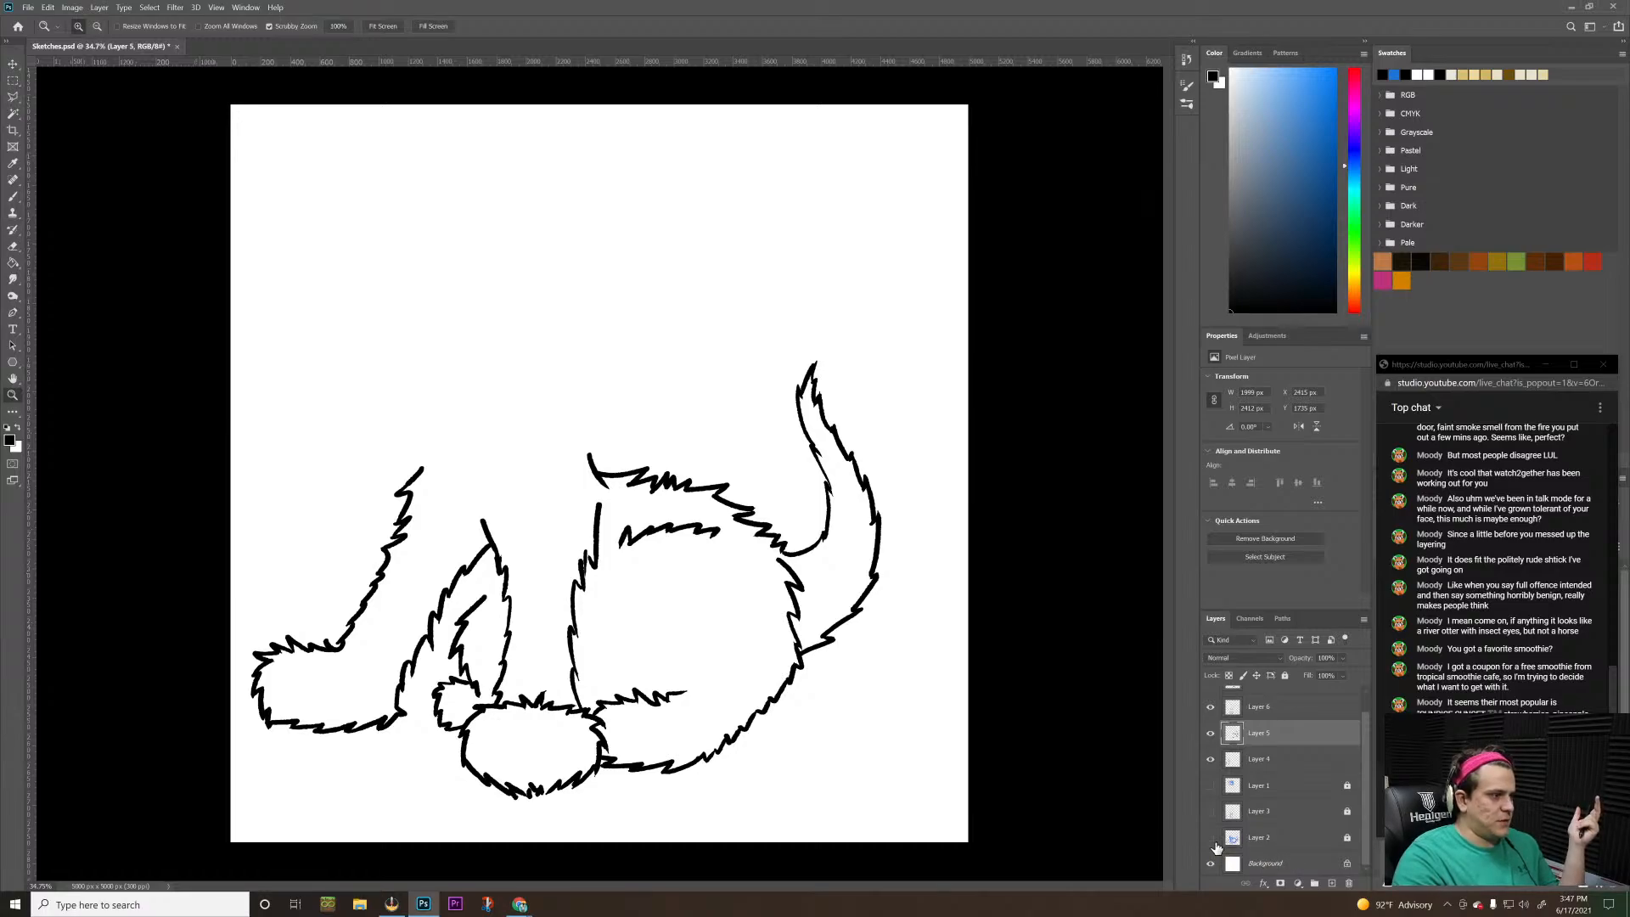
{"action": "left_click_drag", "start_coordinate": [1211, 838], "coordinate": [1212, 793]}
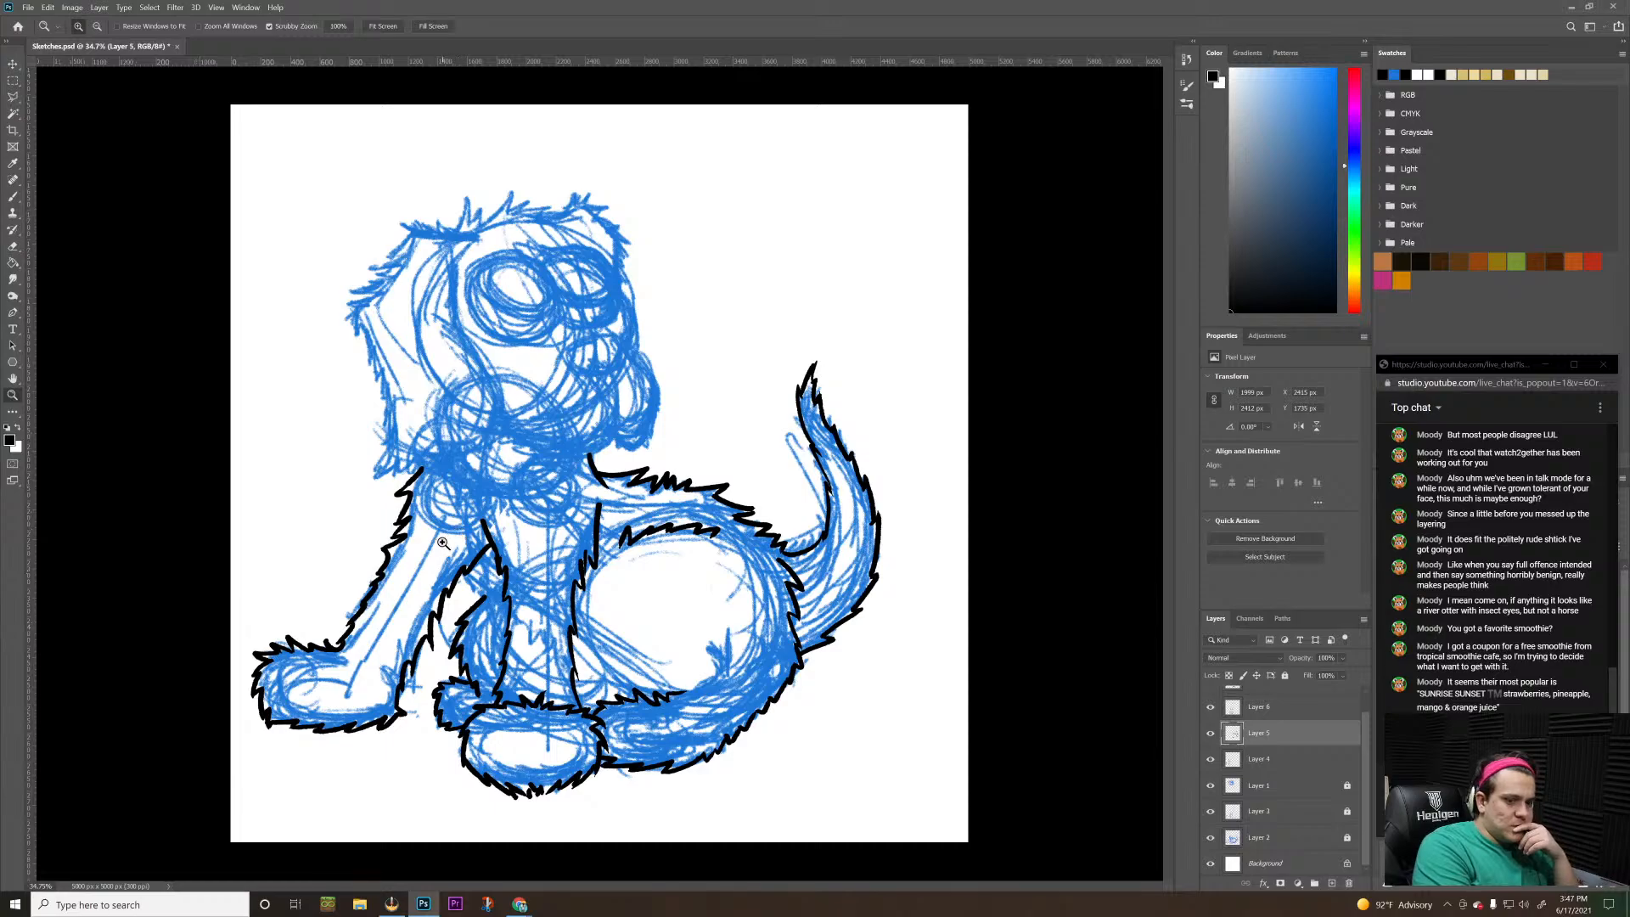
Toggle Layers 4, 5, 1, 6 and 7 off and on in turn to identify which part of the drawing each holds
{"action": "scroll", "coordinate": [459, 526], "scroll_direction": "up", "scroll_amount": 5}
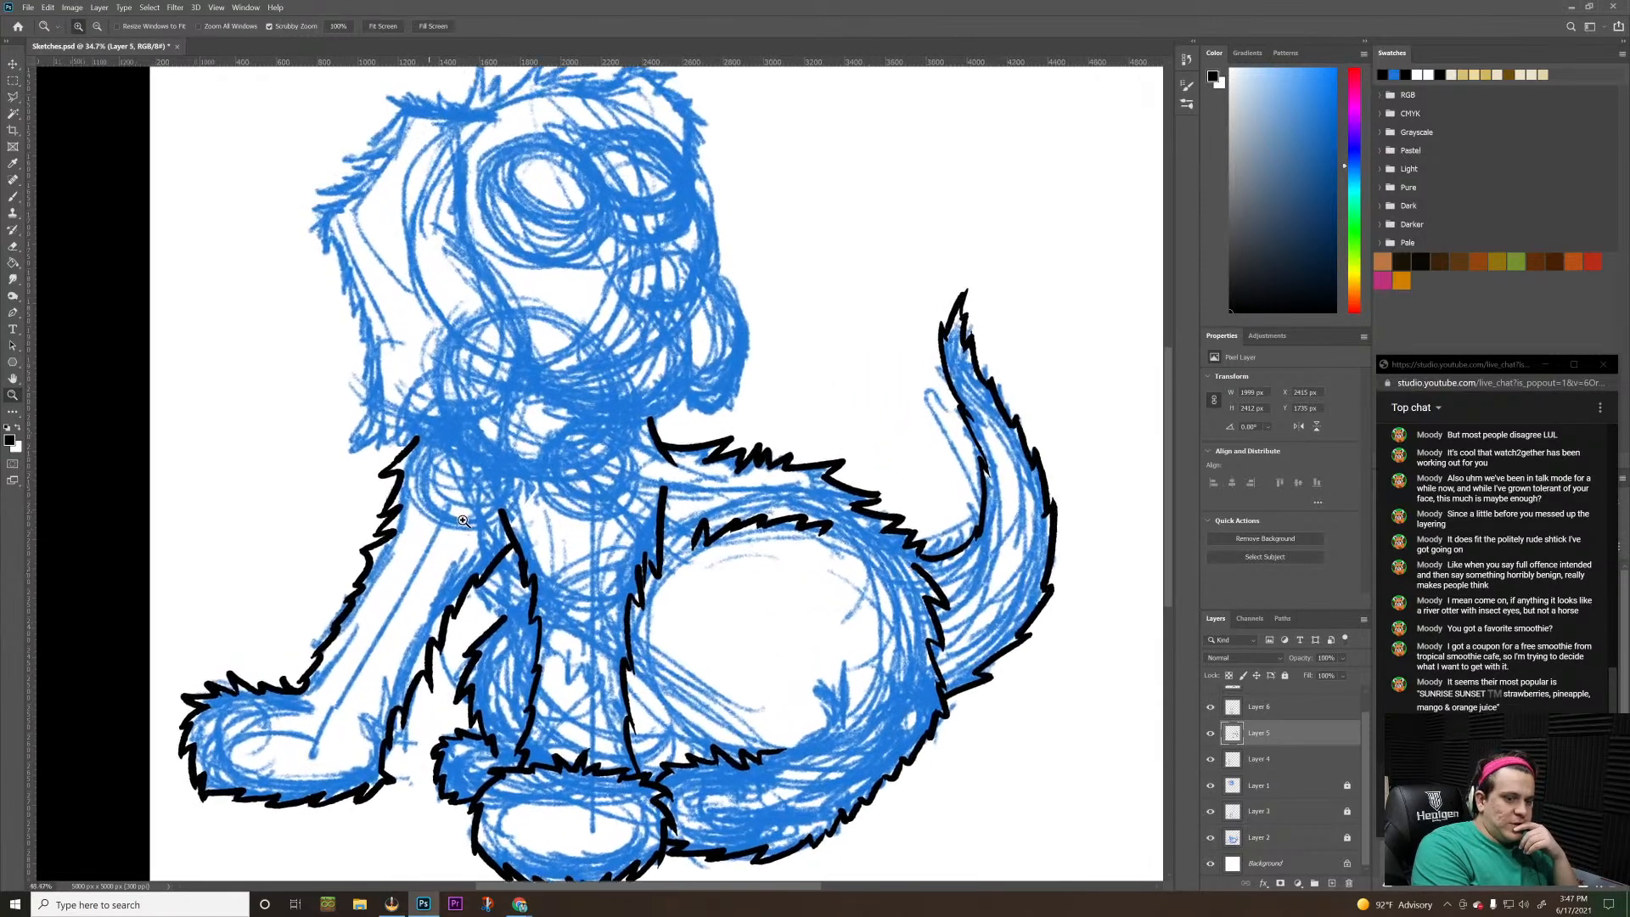
{"action": "scroll", "coordinate": [473, 512], "scroll_direction": "down", "scroll_amount": 3}
{"action": "scroll", "coordinate": [473, 509], "scroll_direction": "up", "scroll_amount": 3}
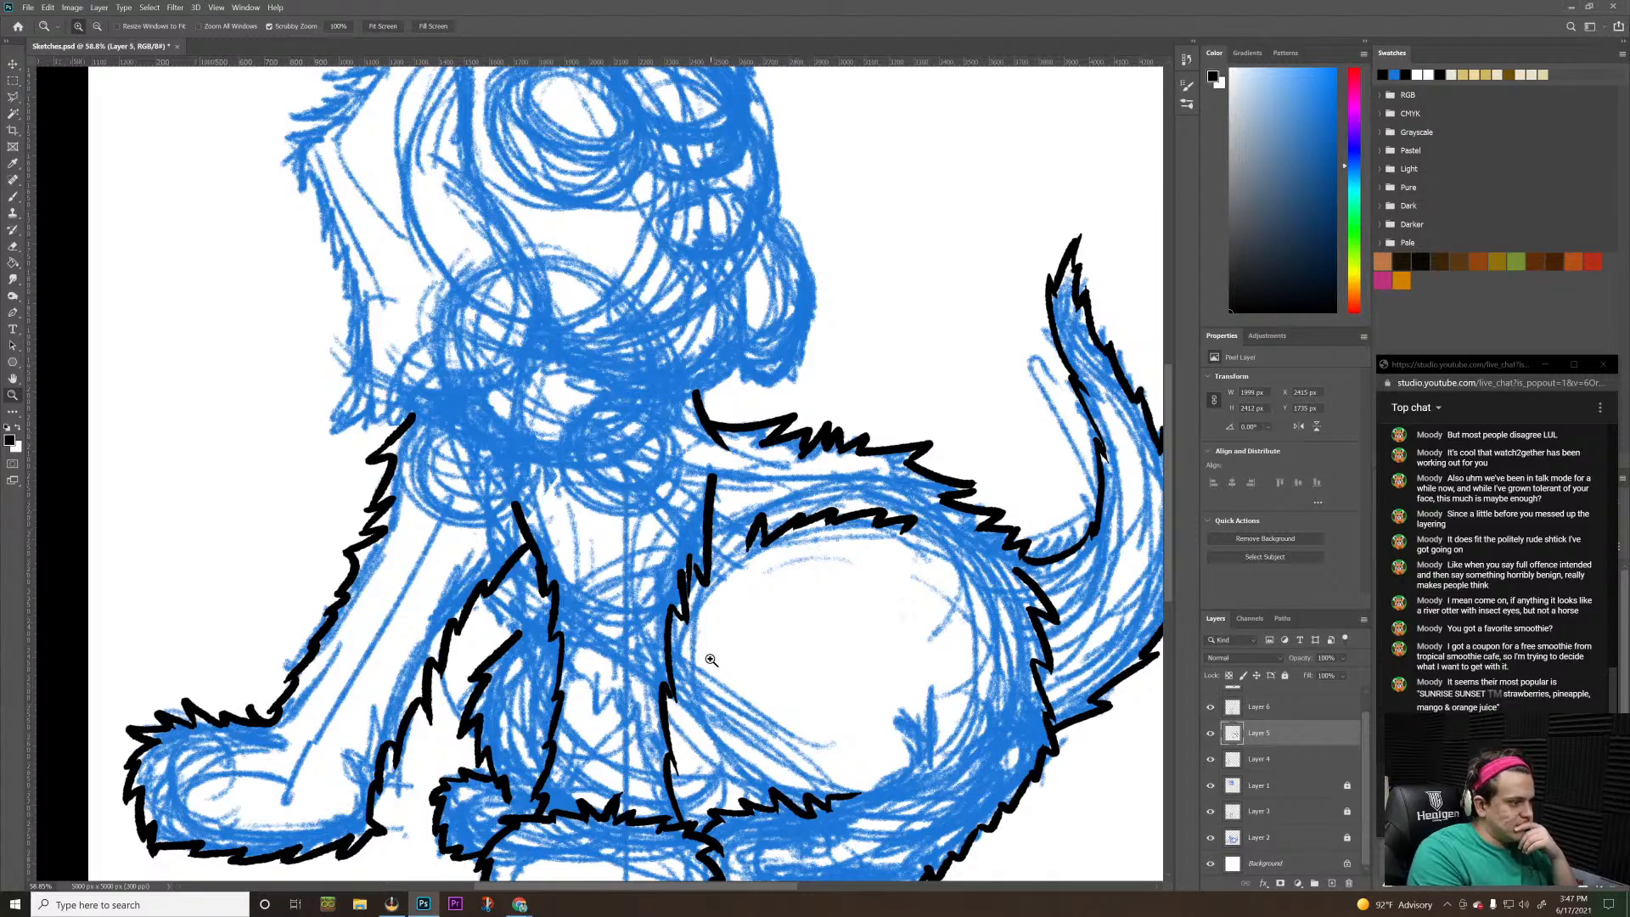
{"action": "key", "text": "b"}
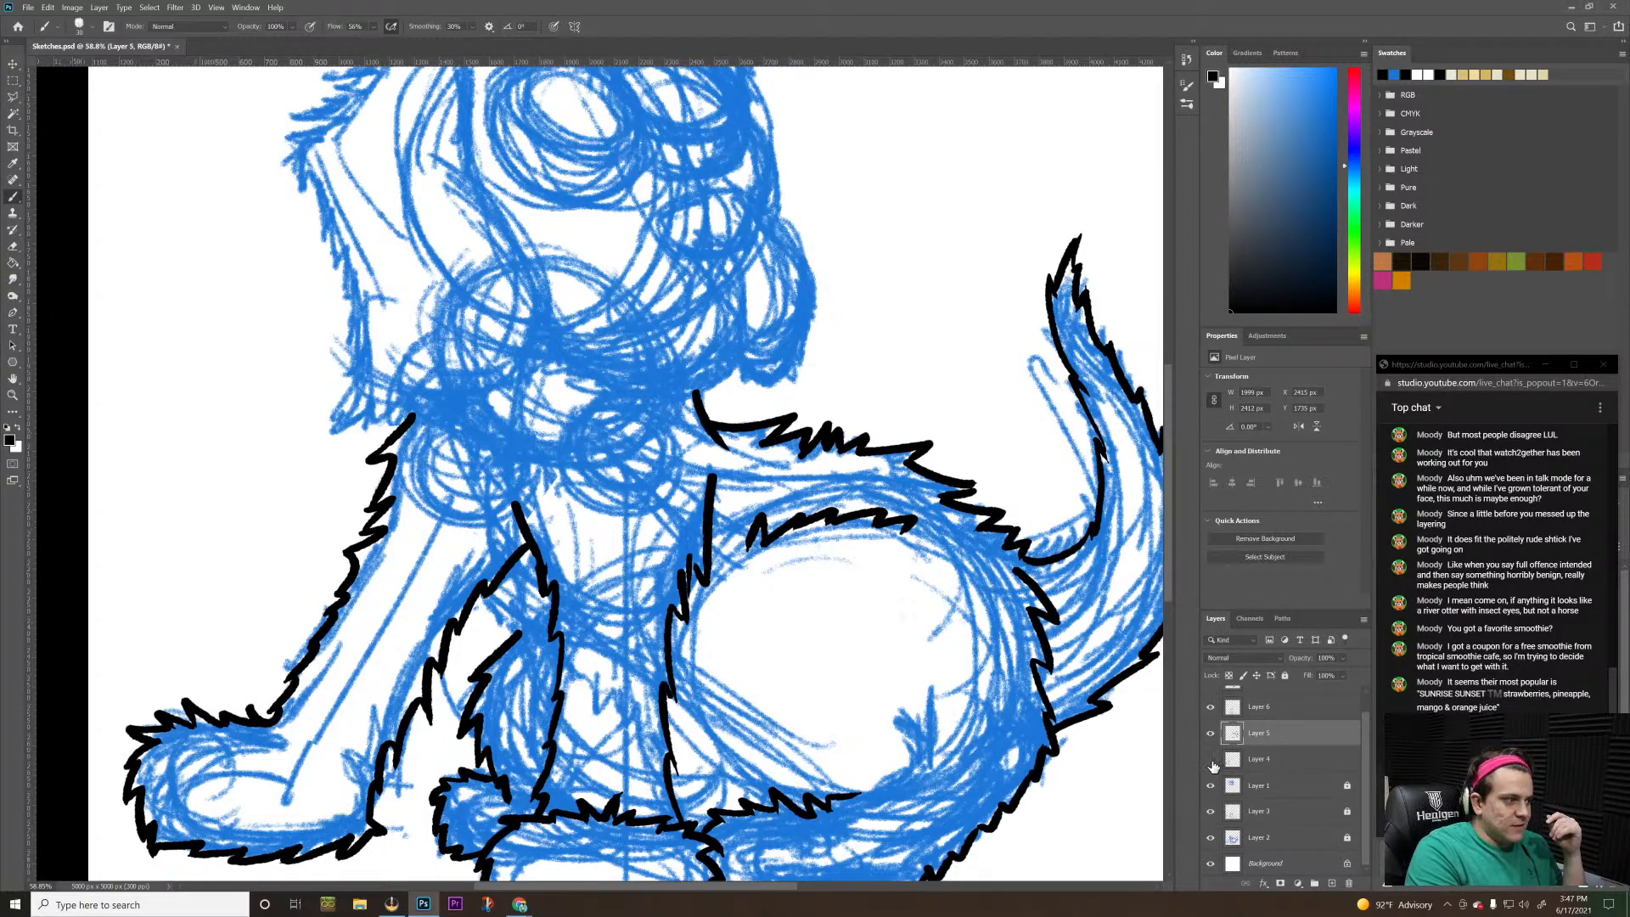
{"action": "left_click", "coordinate": [1211, 761]}
{"action": "left_click", "coordinate": [1211, 762]}
{"action": "left_click", "coordinate": [1212, 732]}
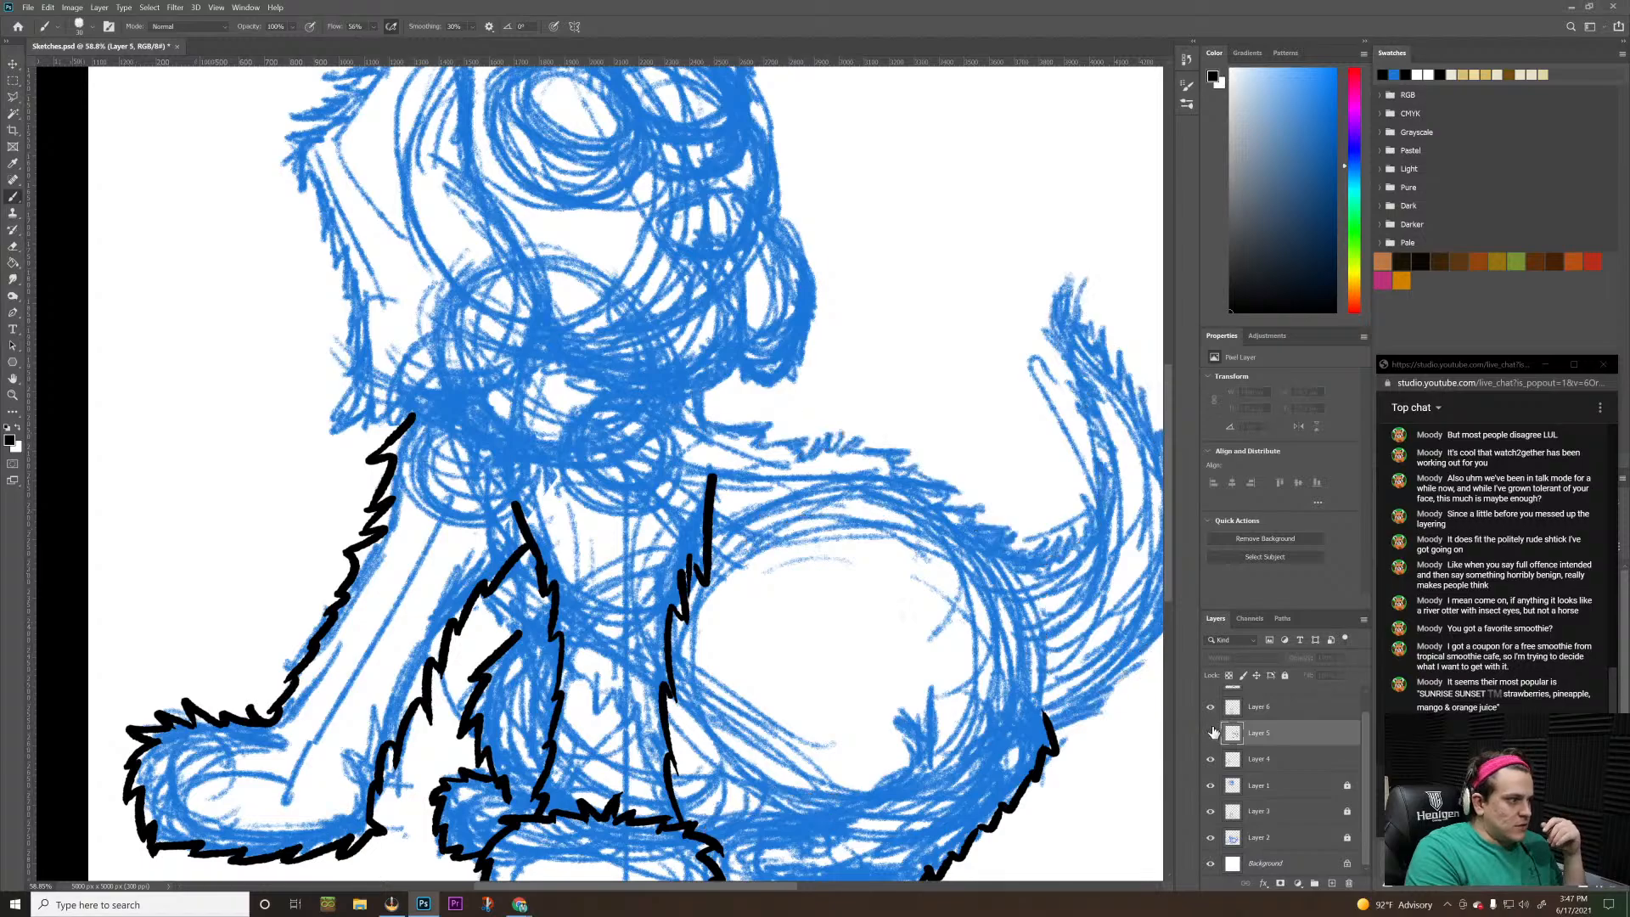
{"action": "left_click", "coordinate": [1211, 731]}
{"action": "left_click", "coordinate": [1211, 762]}
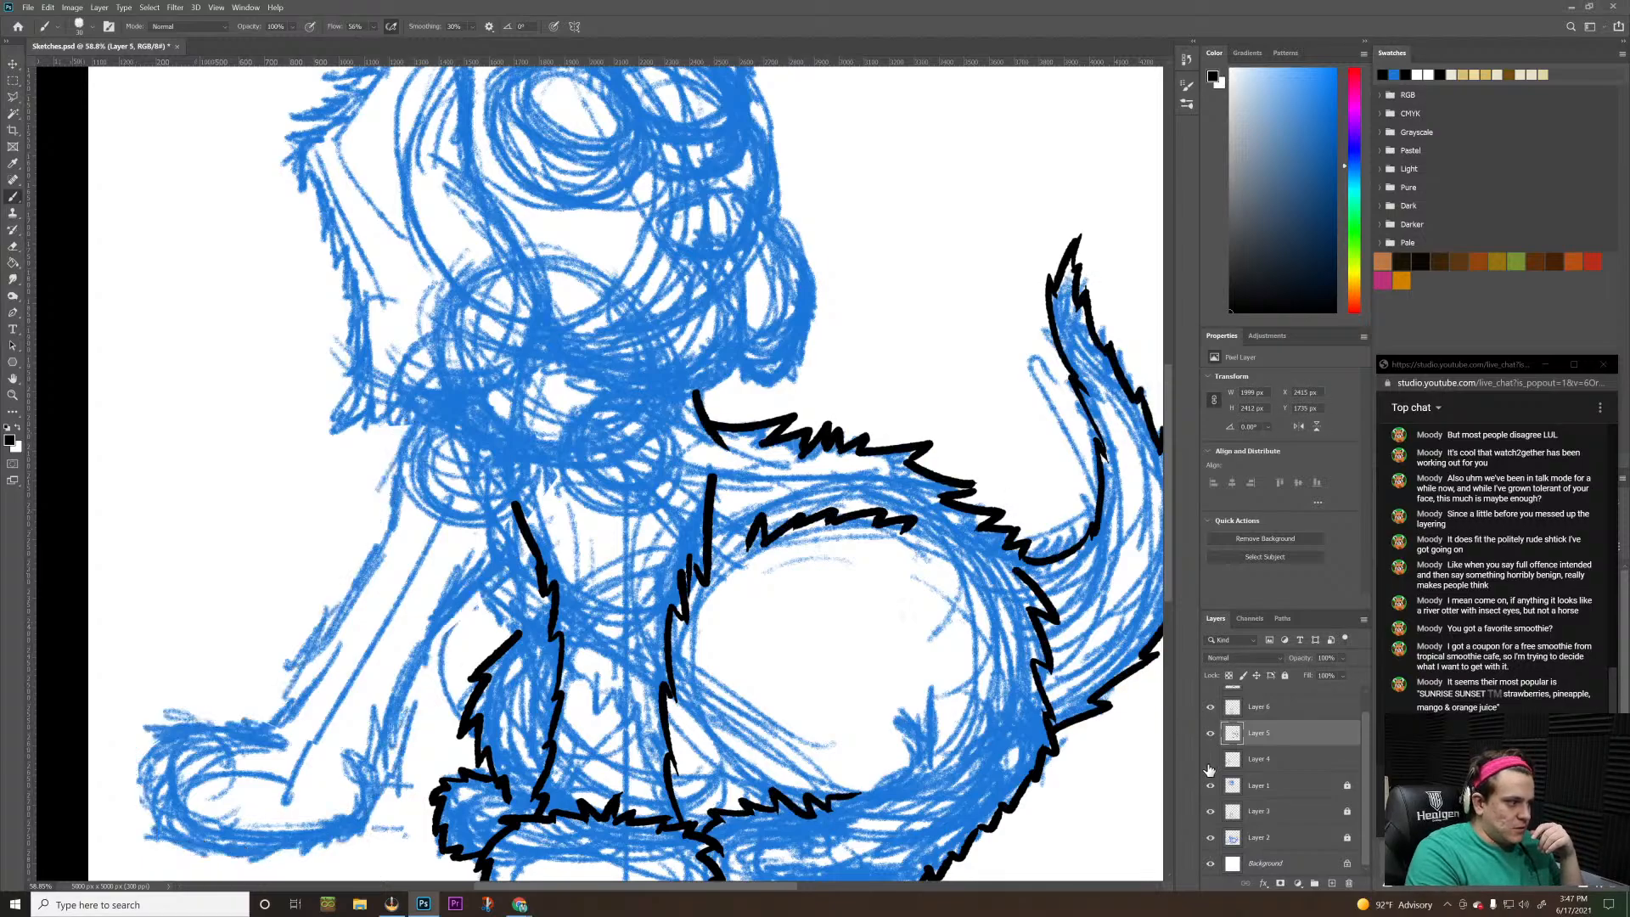
{"action": "left_click", "coordinate": [1212, 761]}
{"action": "left_click", "coordinate": [1211, 732]}
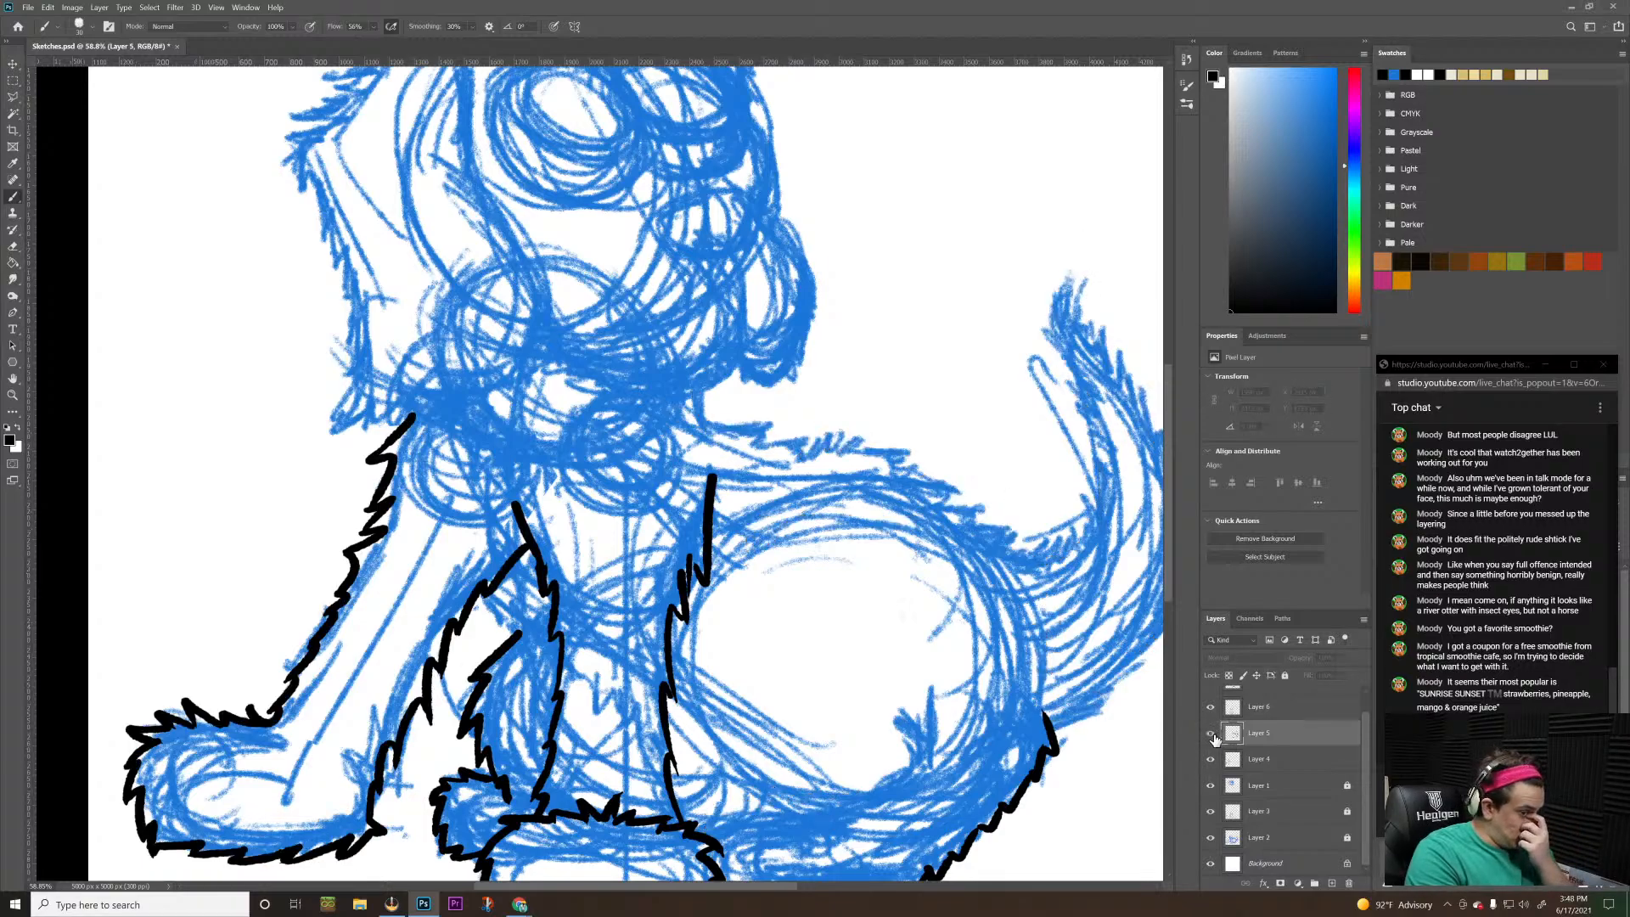
{"action": "left_click", "coordinate": [1211, 733]}
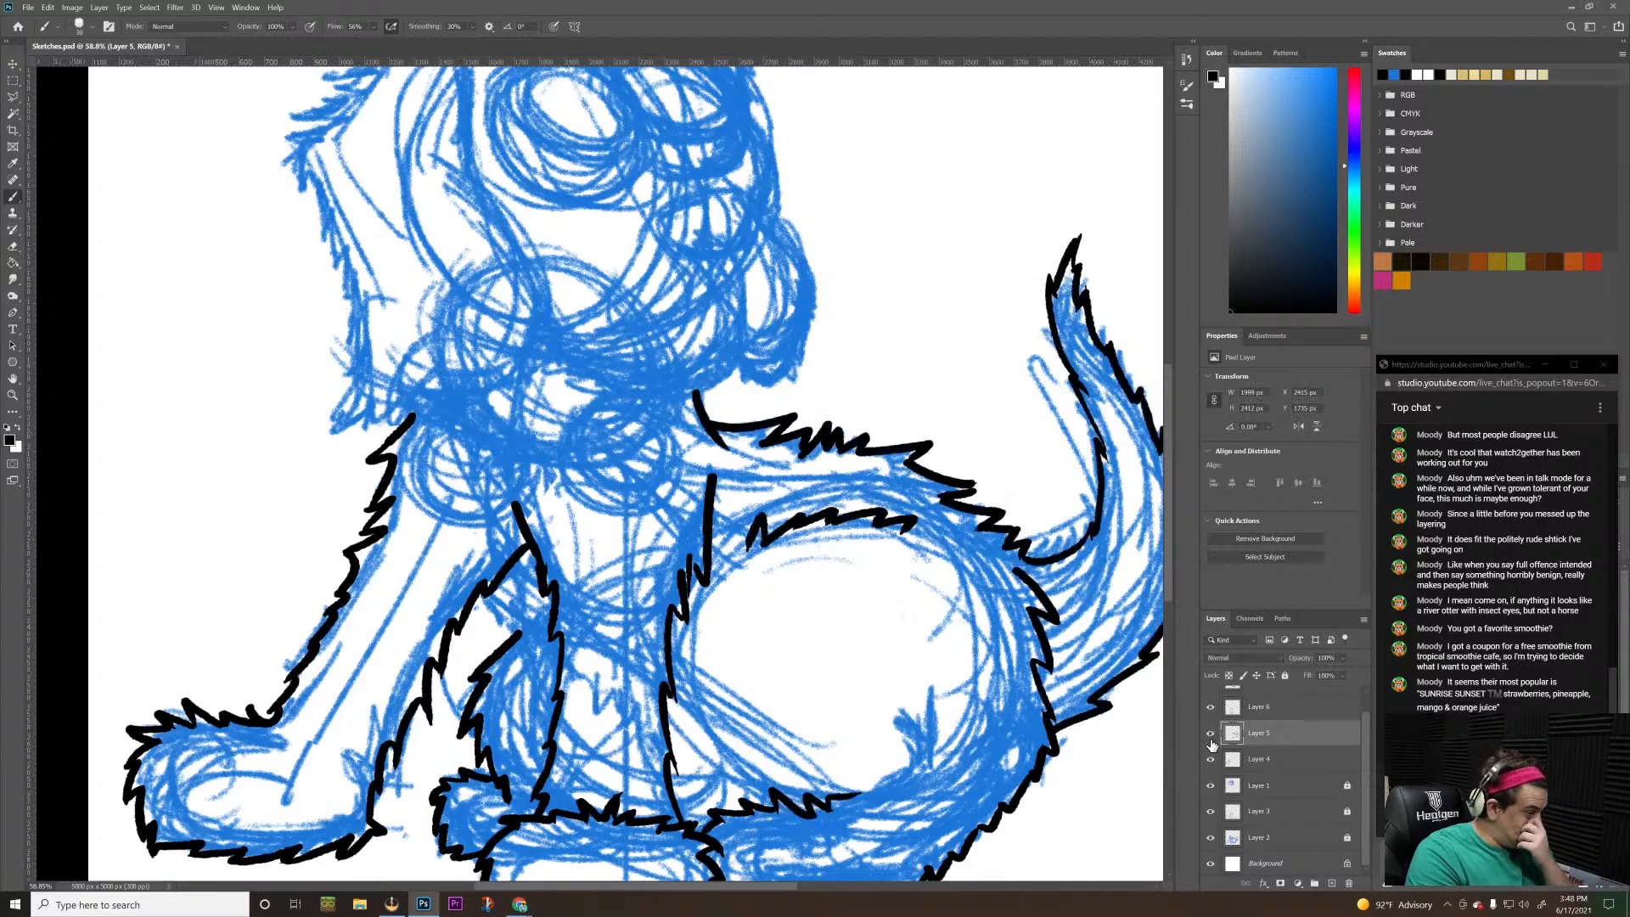
{"action": "left_click", "coordinate": [1211, 785]}
{"action": "left_click", "coordinate": [1211, 781]}
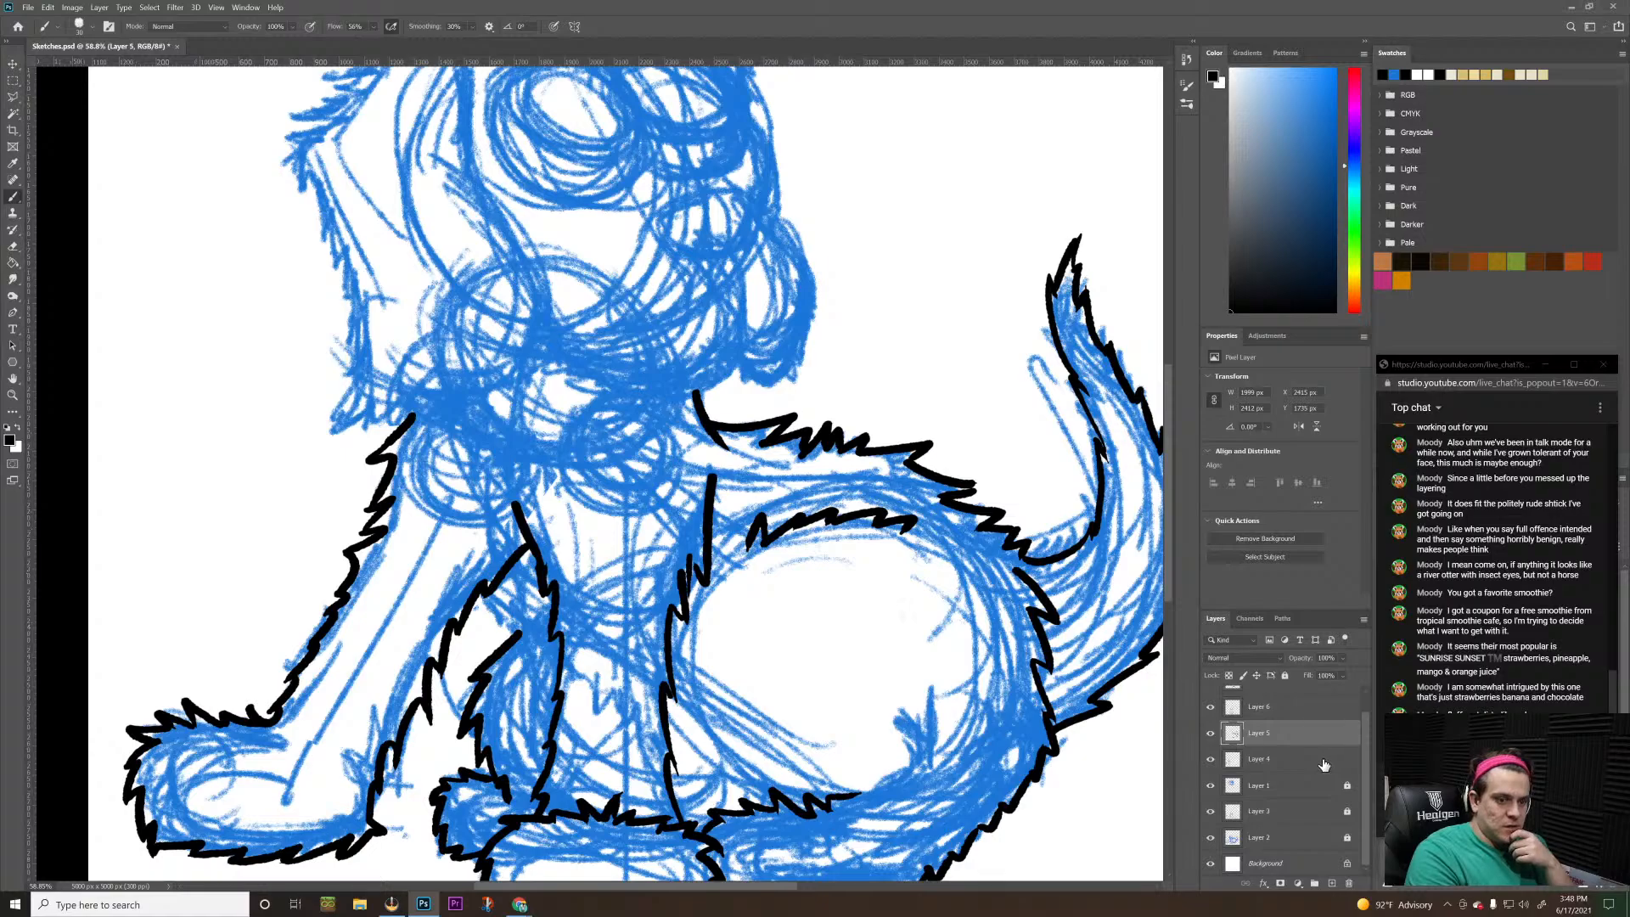
{"action": "scroll", "coordinate": [1368, 720], "scroll_direction": "up", "scroll_amount": 1}
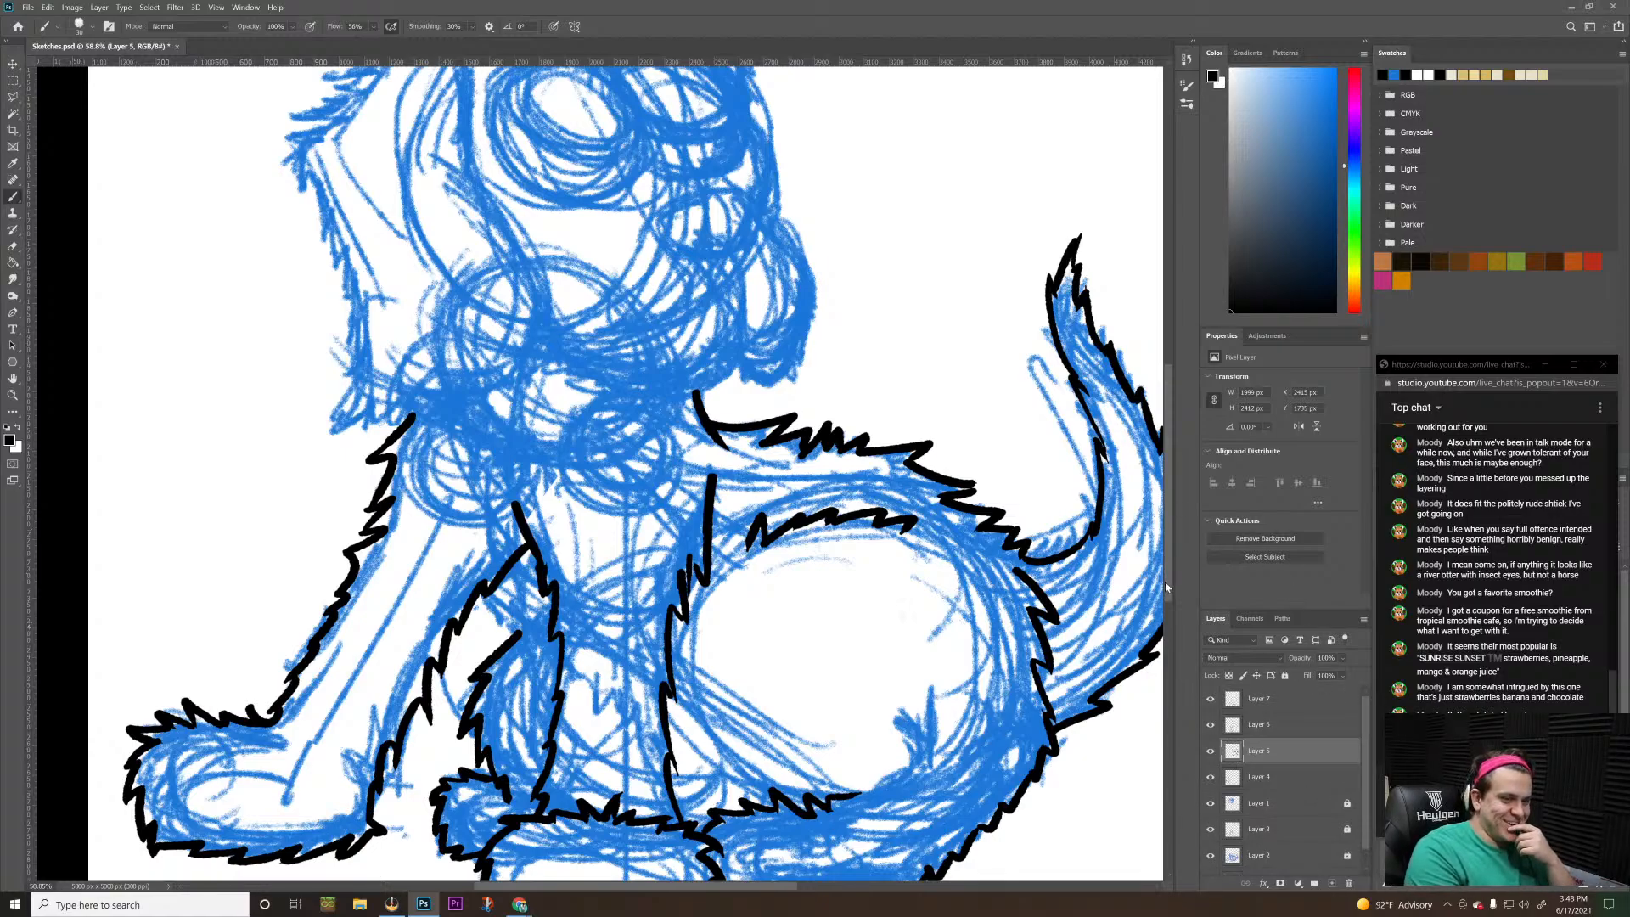
{"action": "left_click", "coordinate": [1272, 727]}
{"action": "left_click", "coordinate": [1211, 724]}
{"action": "left_click", "coordinate": [1212, 724]}
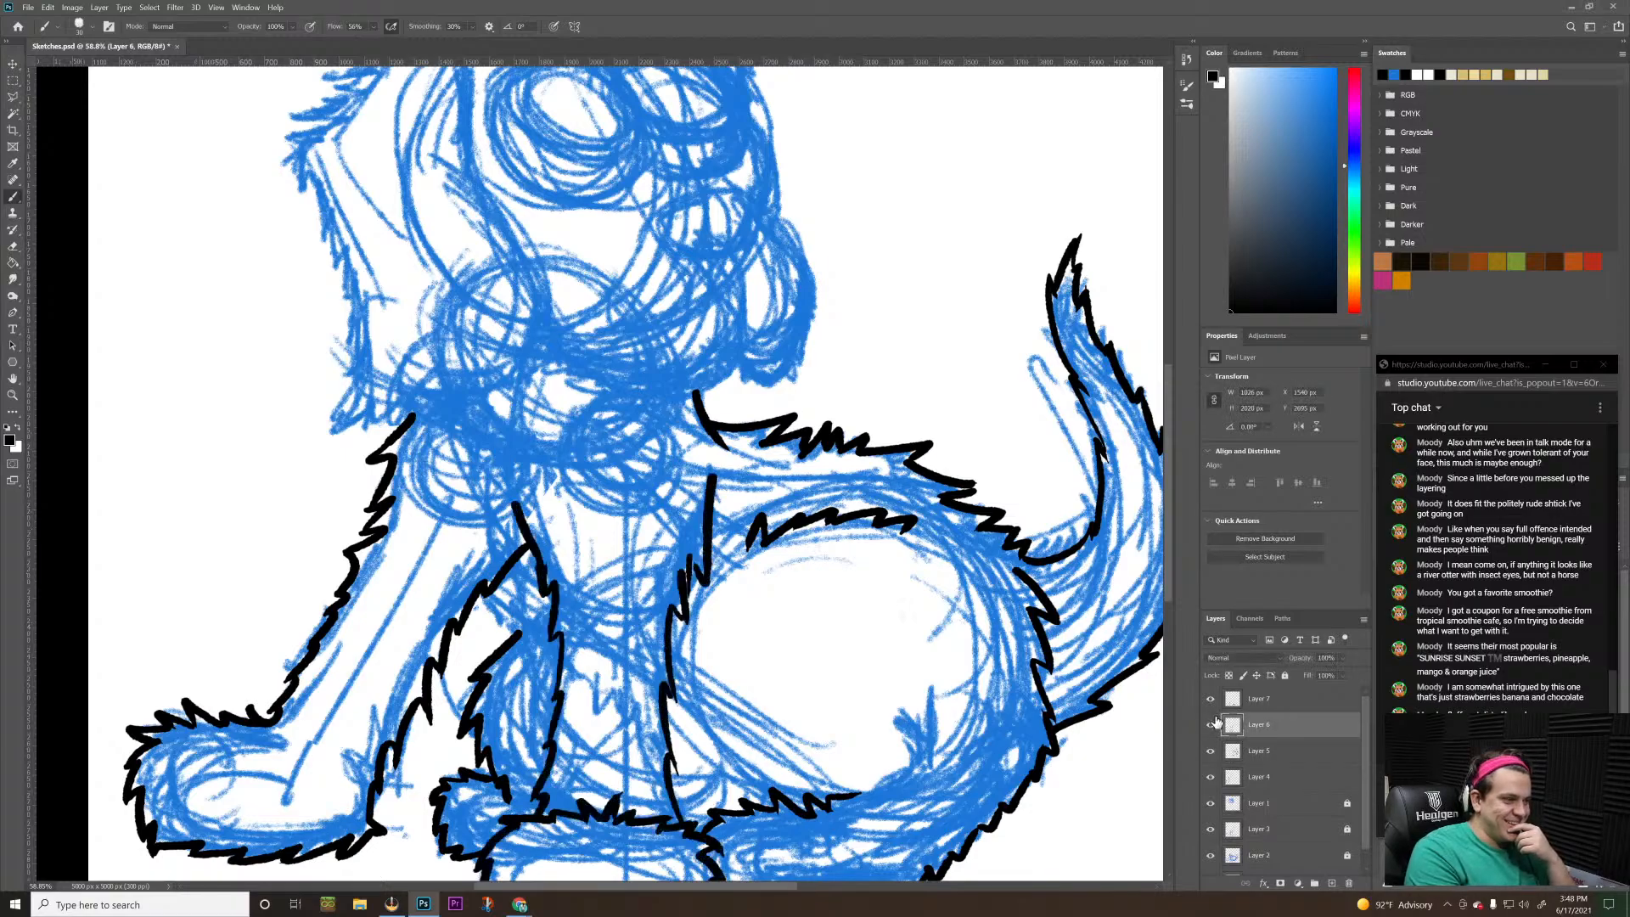
{"action": "left_click", "coordinate": [1270, 700]}
{"action": "left_click", "coordinate": [1210, 697]}
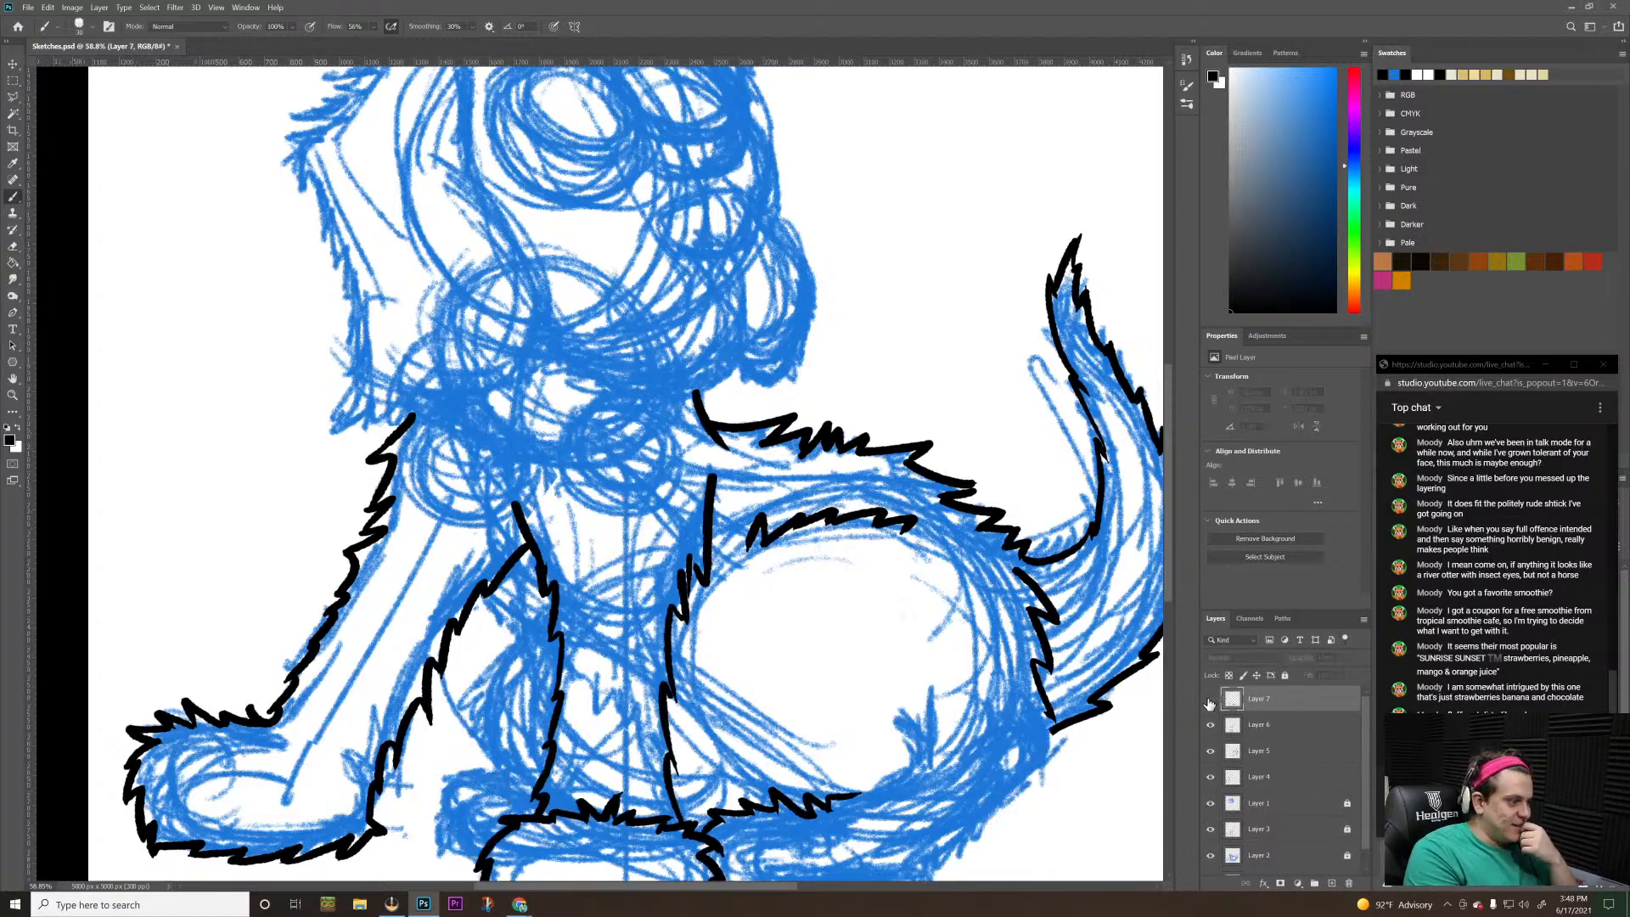
{"action": "left_click", "coordinate": [1210, 698]}
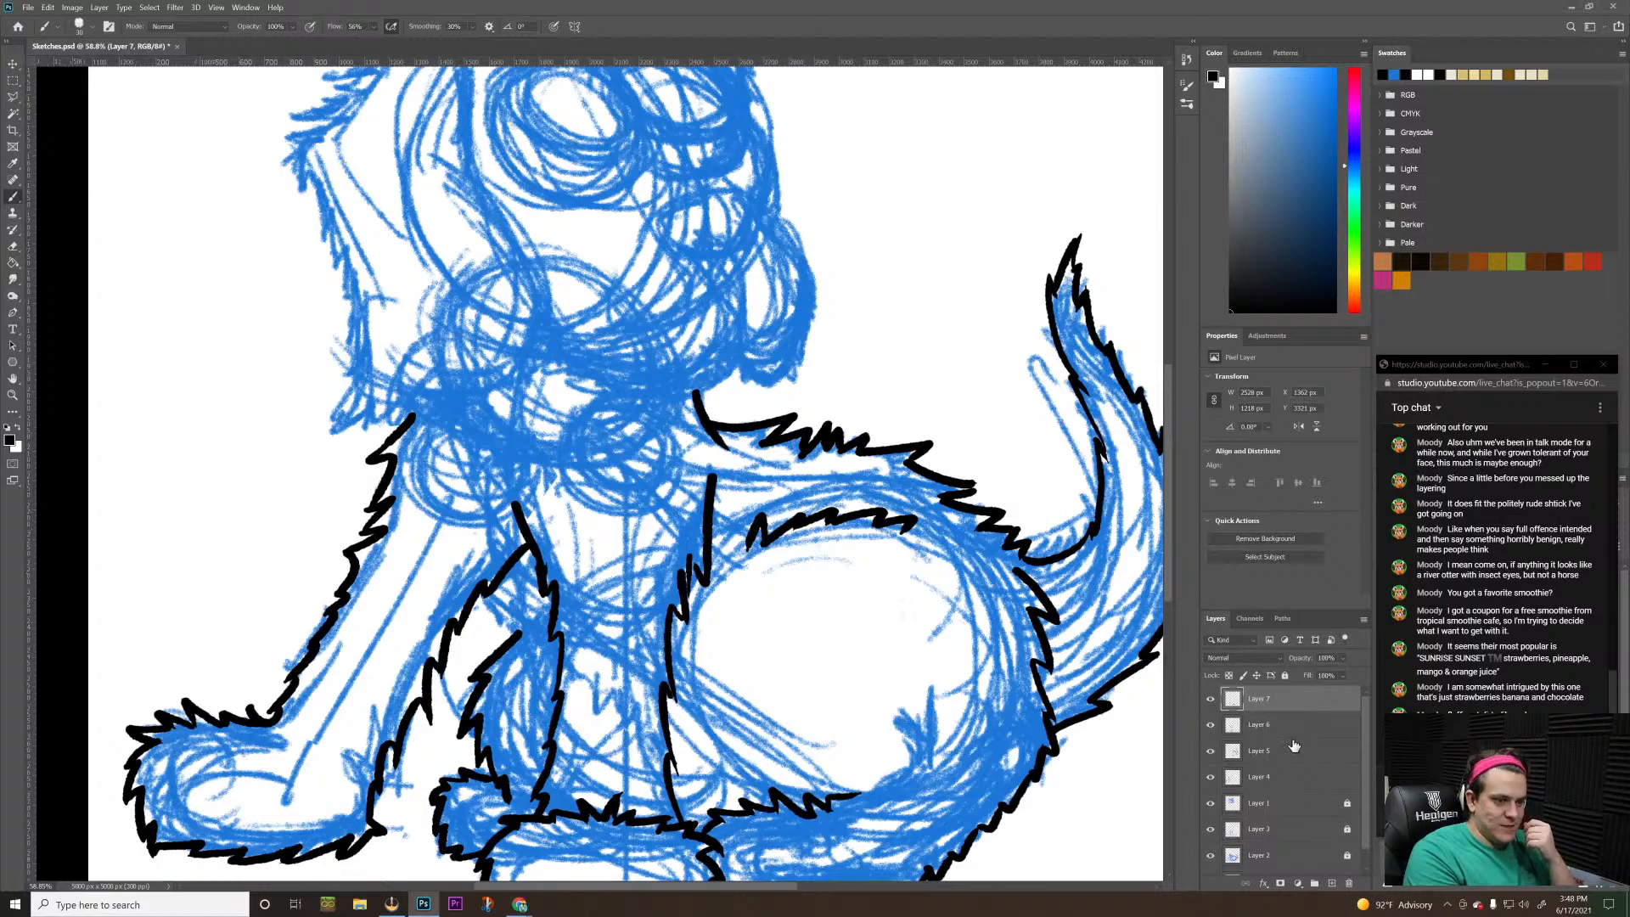
Add a new empty layer above Layer 7 at the top of the layer stack
{"action": "left_click", "coordinate": [1325, 874]}
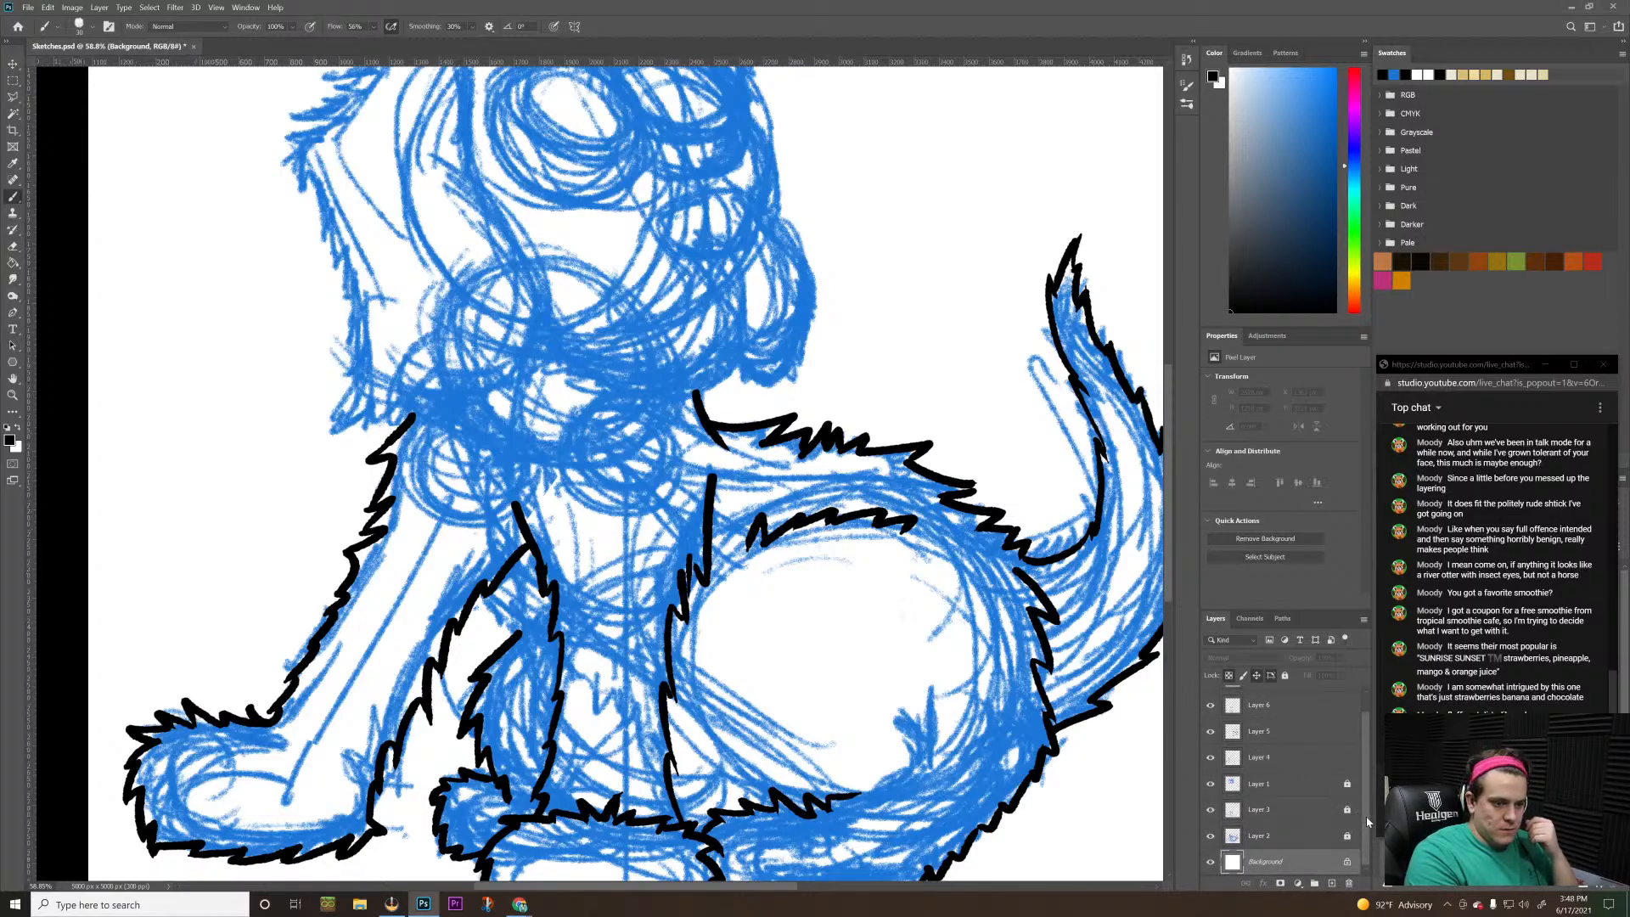
{"action": "left_click_drag", "start_coordinate": [1366, 764], "coordinate": [1368, 639]}
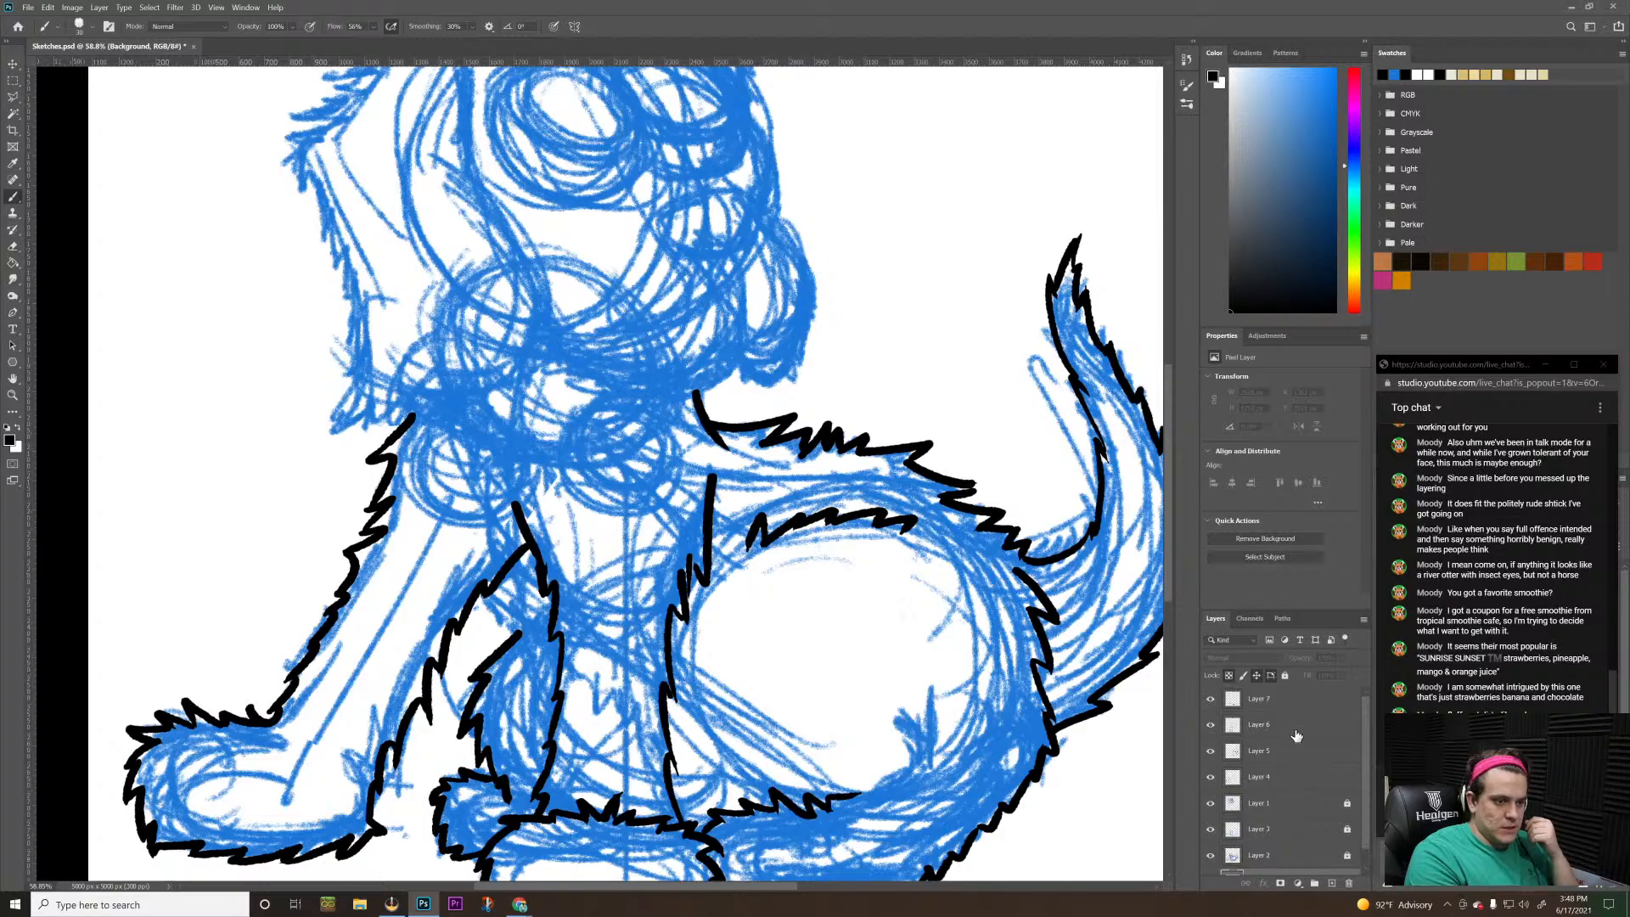
{"action": "left_click", "coordinate": [1307, 704]}
{"action": "left_click", "coordinate": [1330, 883]}
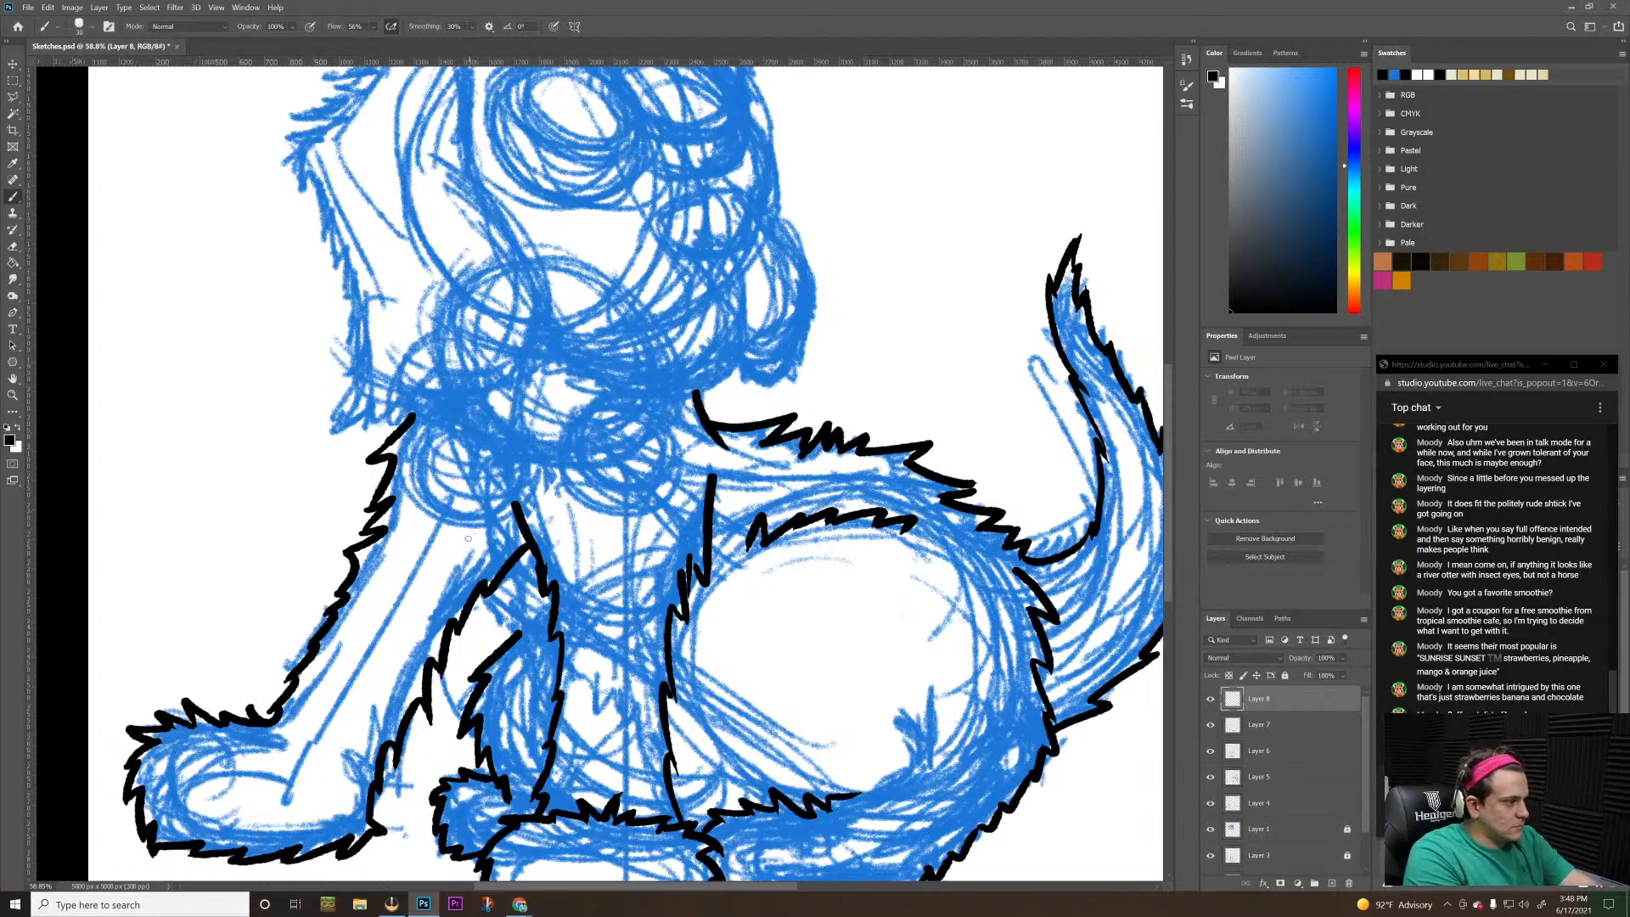
Ink a jagged chest fur line on Layer 8 between the forelegs, slanting down to the central foreleg and redoing unsatisfactory strokes
{"action": "left_click_drag", "start_coordinate": [472, 494], "coordinate": [486, 646]}
{"action": "key", "text": "ctrl+z"}
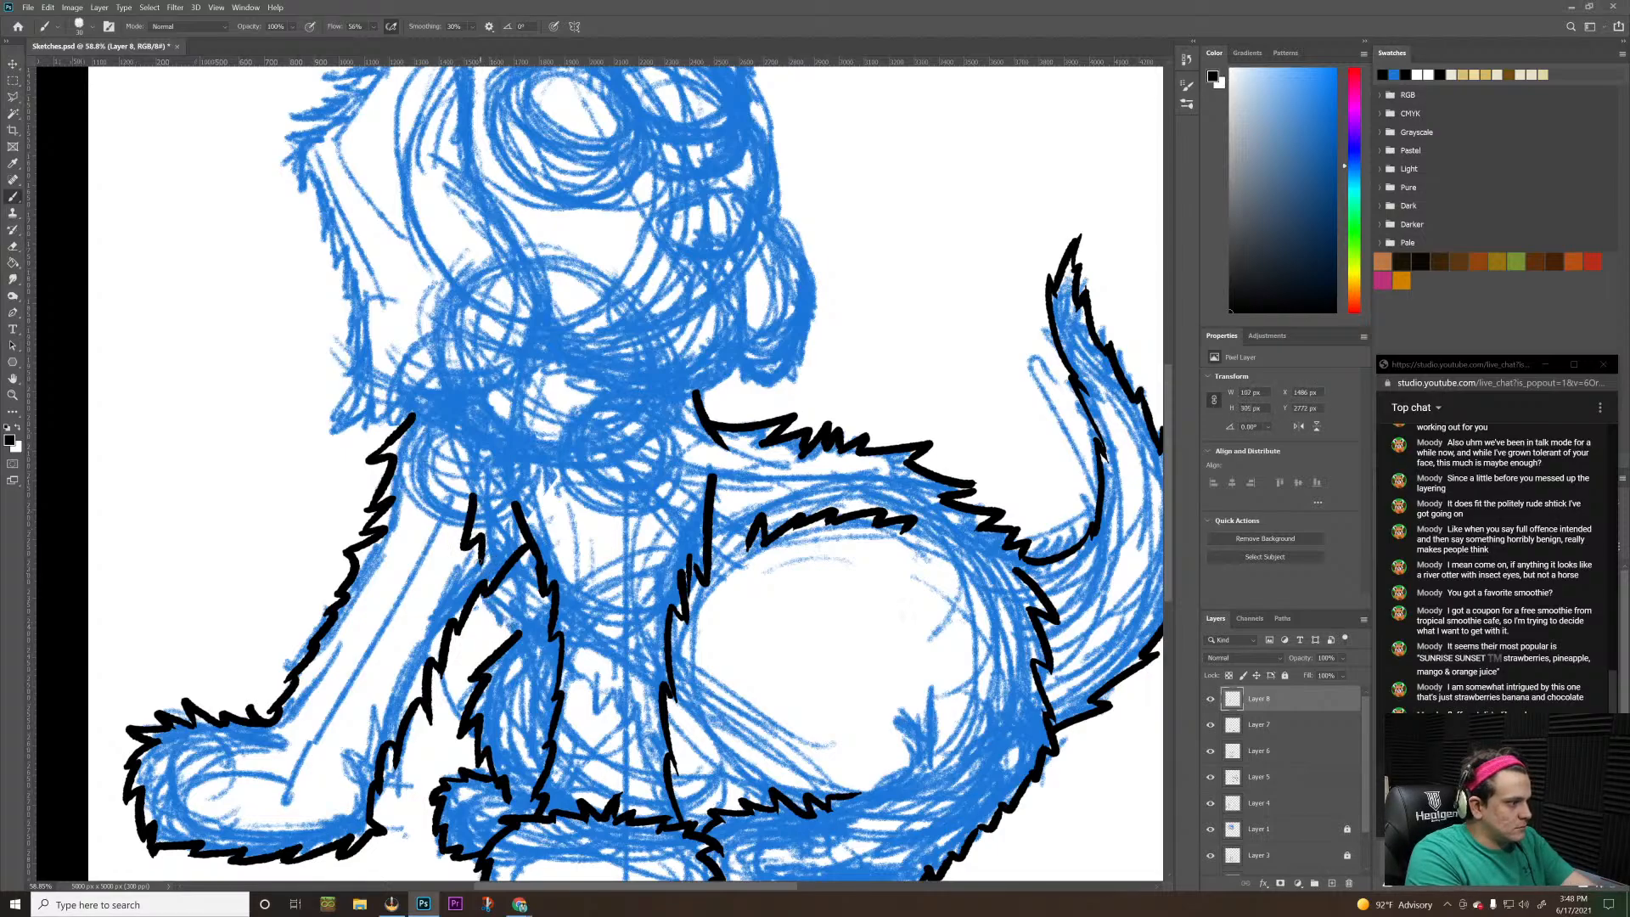
{"action": "left_click_drag", "start_coordinate": [492, 550], "coordinate": [503, 604]}
{"action": "key", "text": "ctrl+z"}
{"action": "mouse_move", "coordinate": [499, 549]}
{"action": "left_mouse_down"}
{"action": "mouse_move", "coordinate": [497, 620]}
{"action": "mouse_move", "coordinate": [522, 626]}
{"action": "left_mouse_up"}
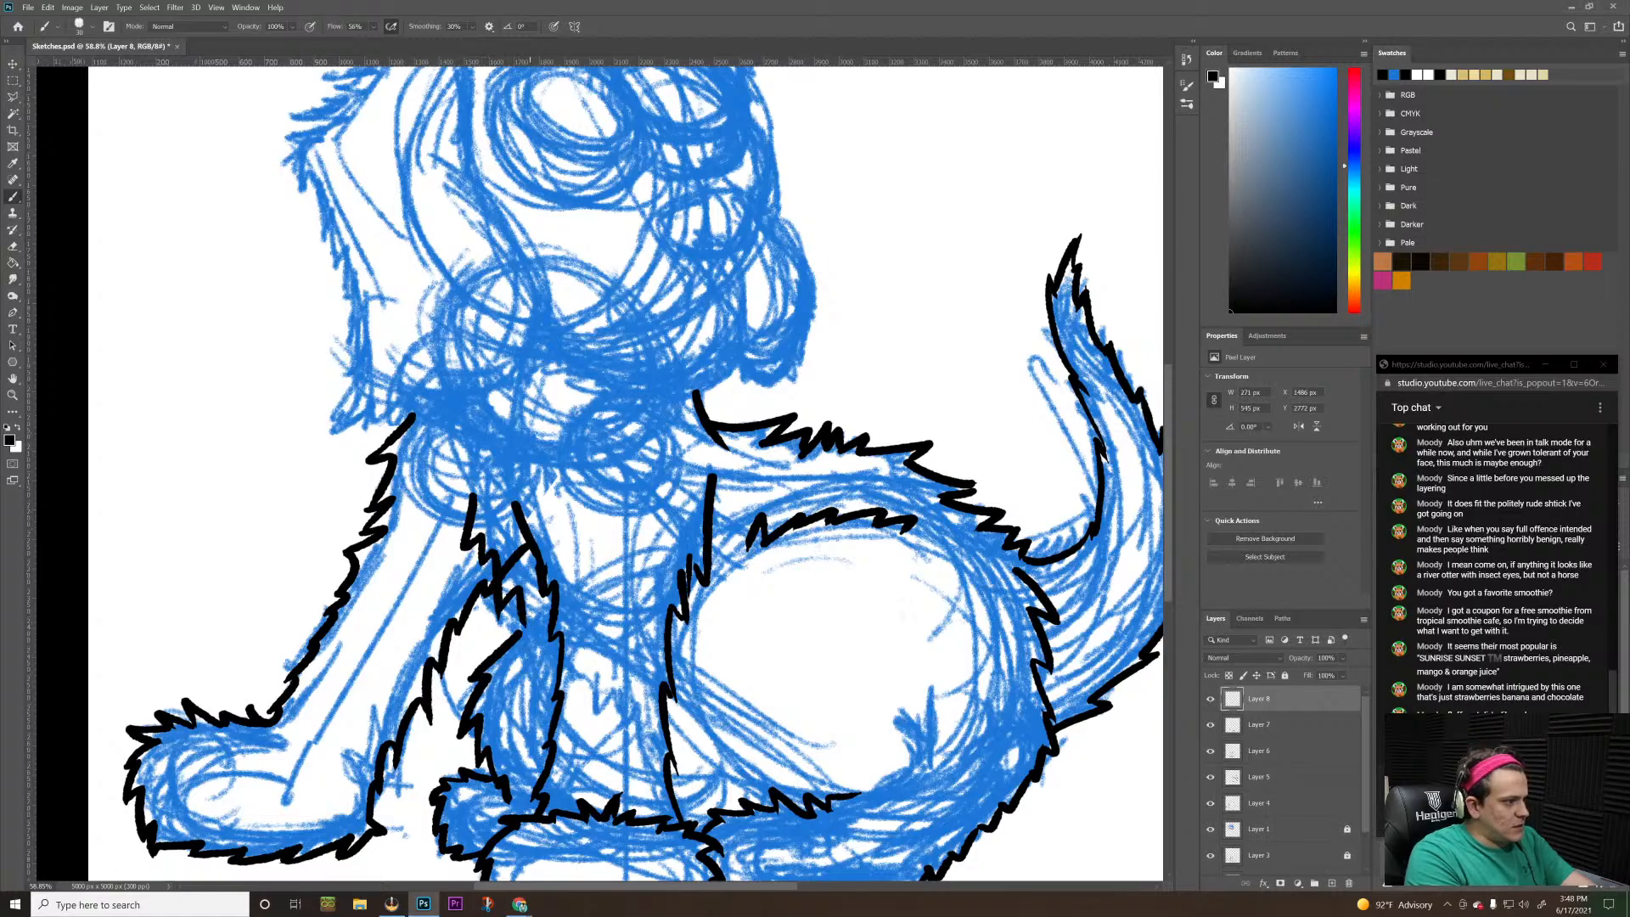
{"action": "key", "text": "ctrl+z"}
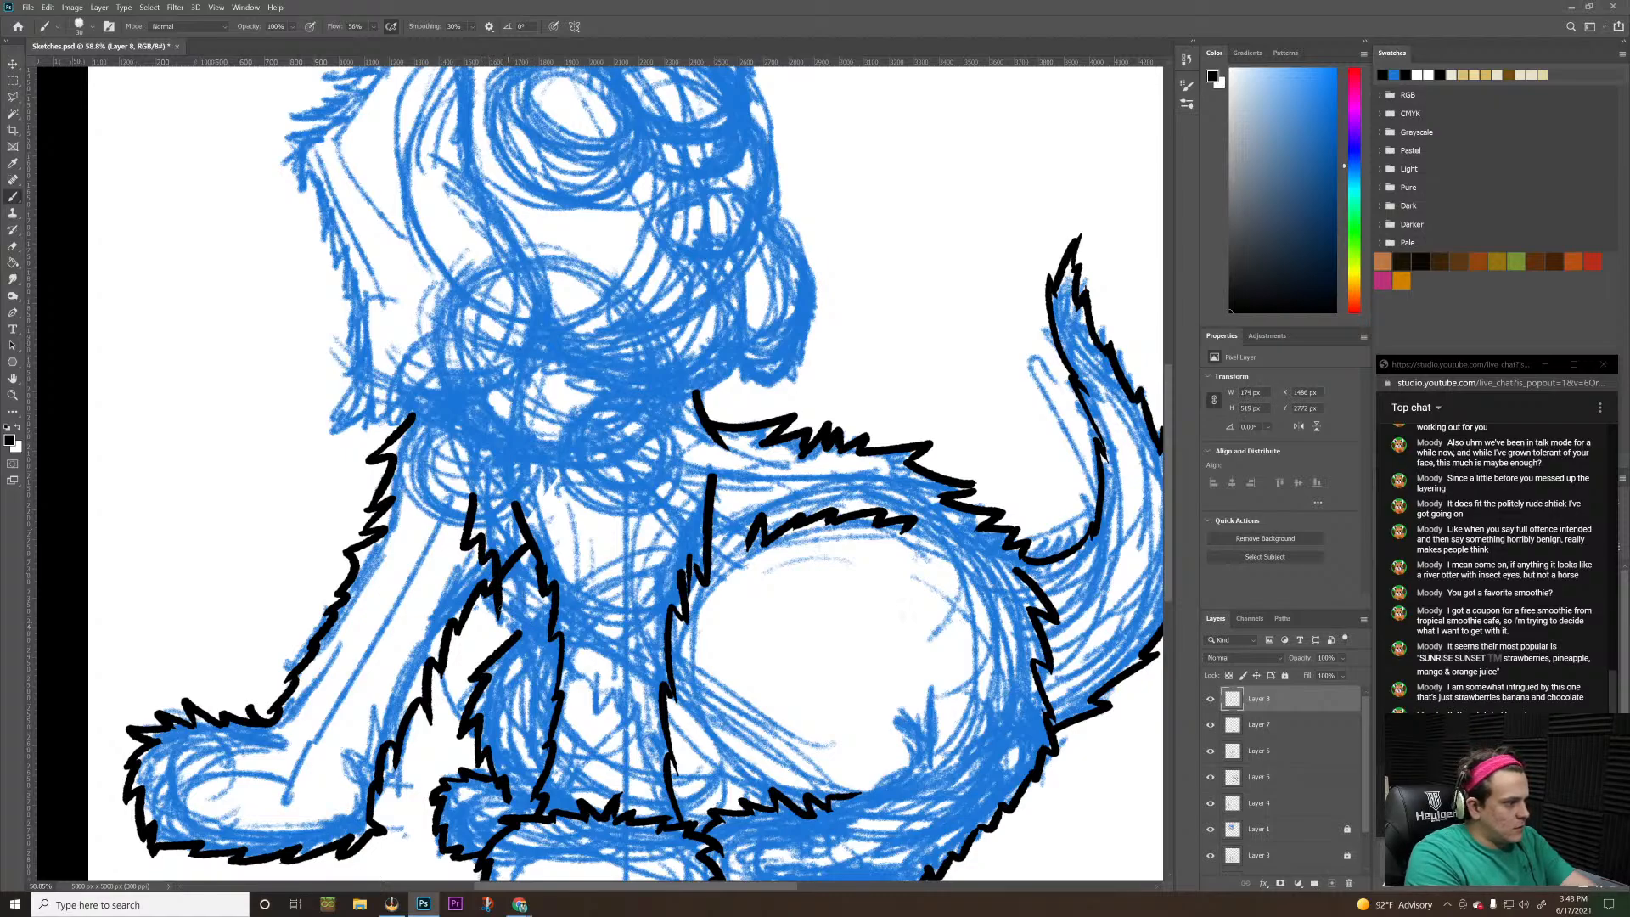
{"action": "left_click_drag", "start_coordinate": [494, 593], "coordinate": [520, 648]}
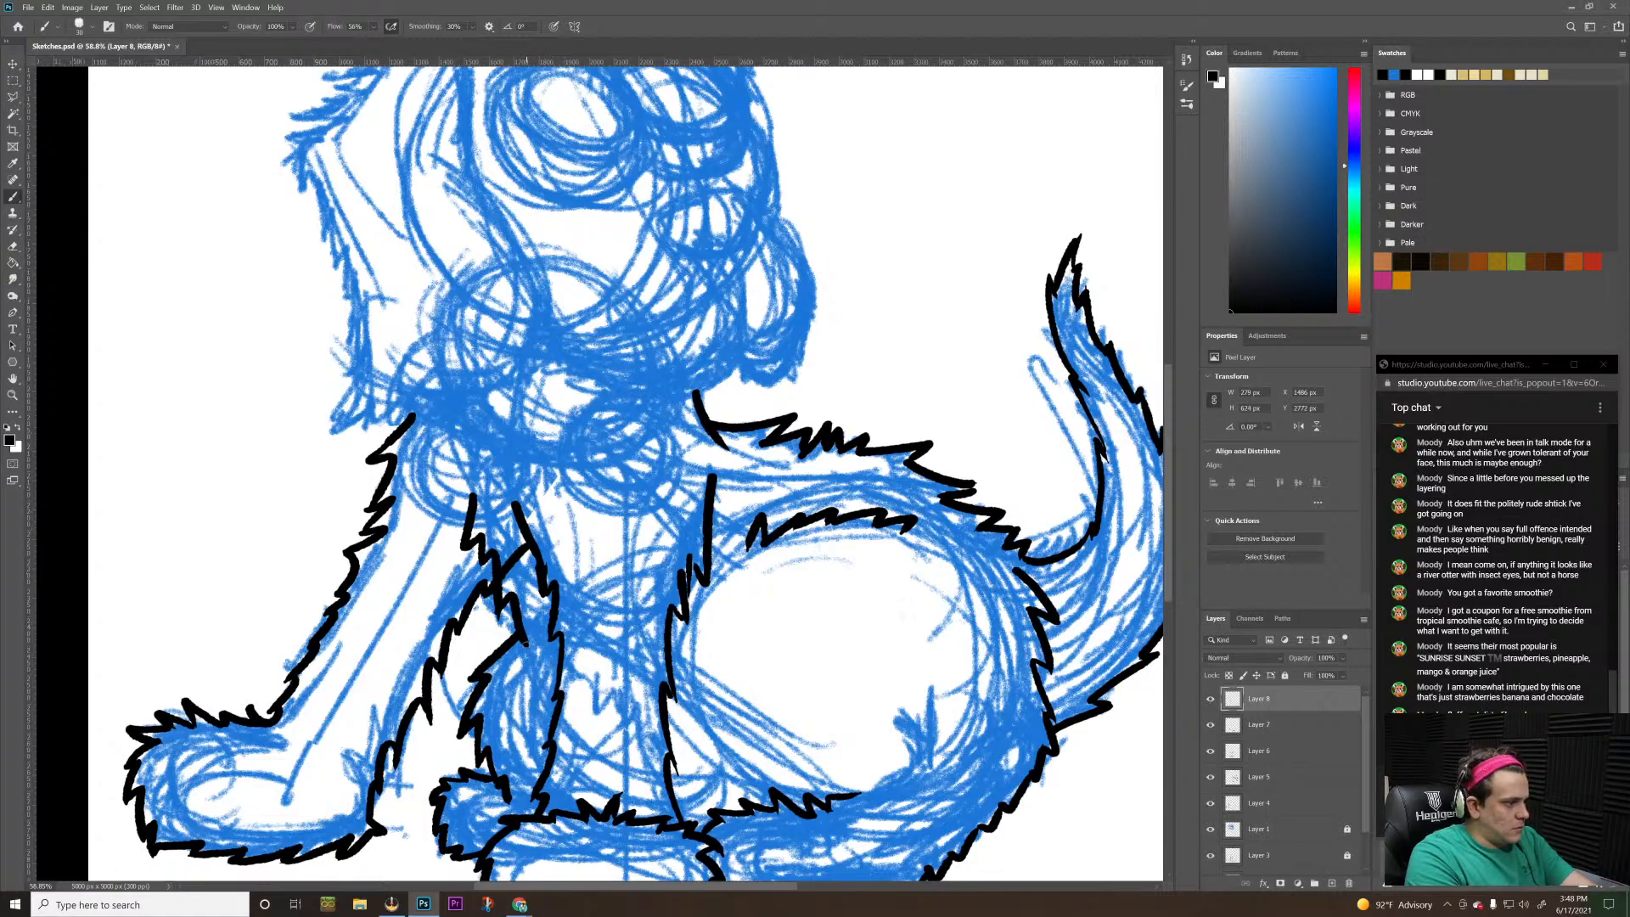
{"action": "left_click_drag", "start_coordinate": [526, 643], "coordinate": [543, 686]}
{"action": "key", "text": "ctrl+z"}
{"action": "left_click_drag", "start_coordinate": [532, 628], "coordinate": [557, 671]}
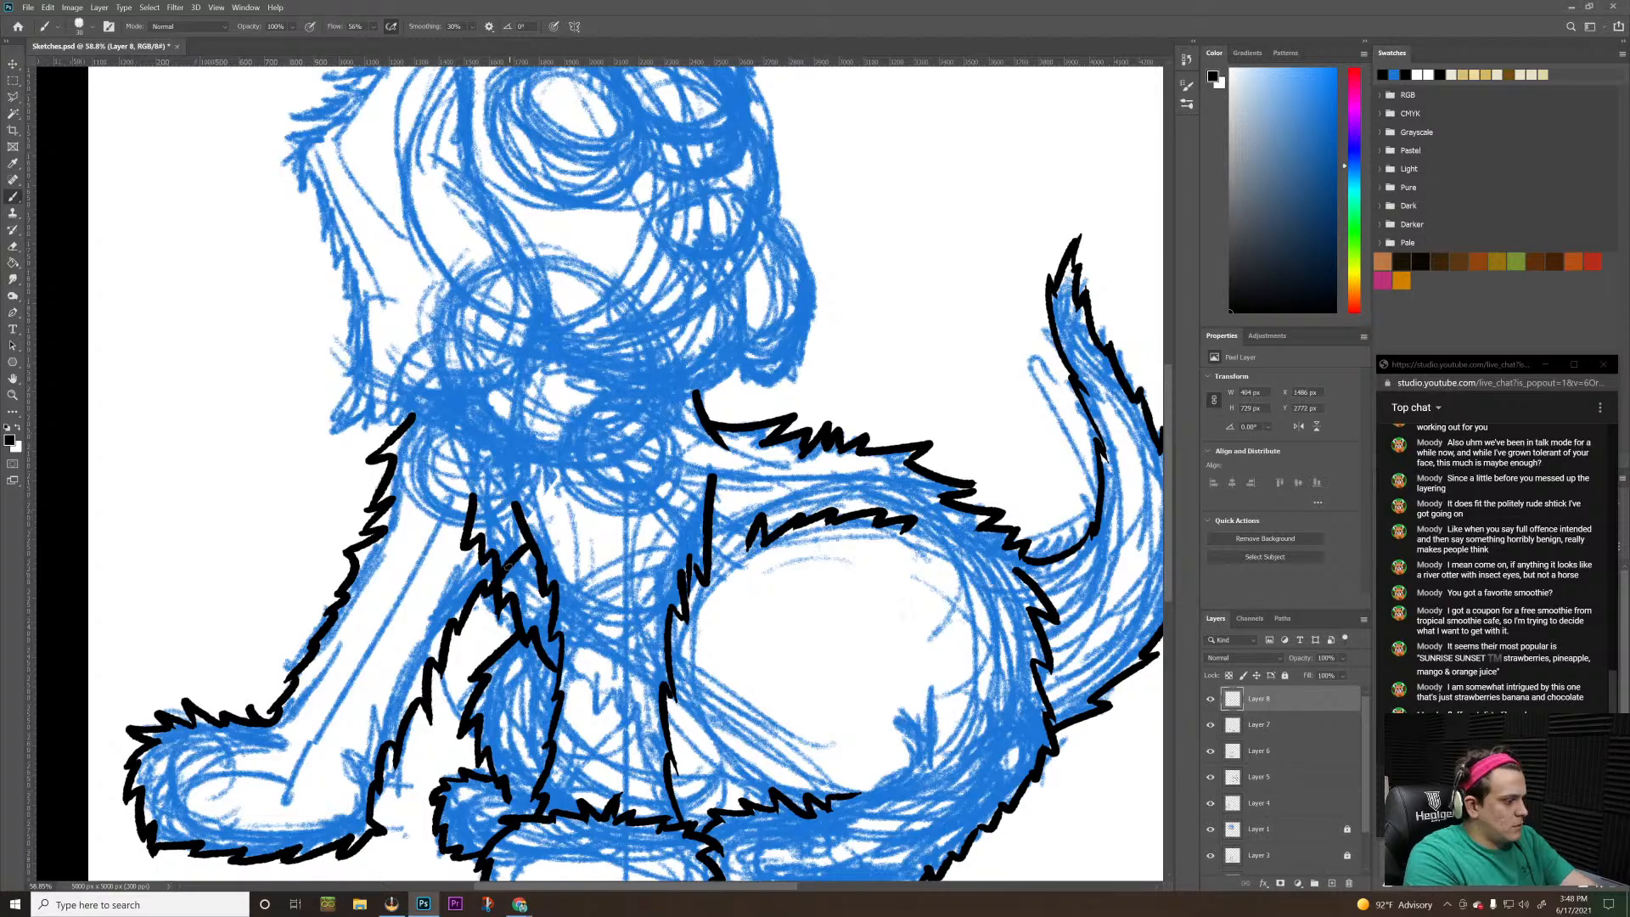
Erase the upper end of the outstretched foreleg's inner line on Layer 4 where it crosses the chest fur
{"action": "left_click", "coordinate": [1210, 803]}
{"action": "left_click", "coordinate": [1210, 804]}
{"action": "left_click", "coordinate": [1278, 802]}
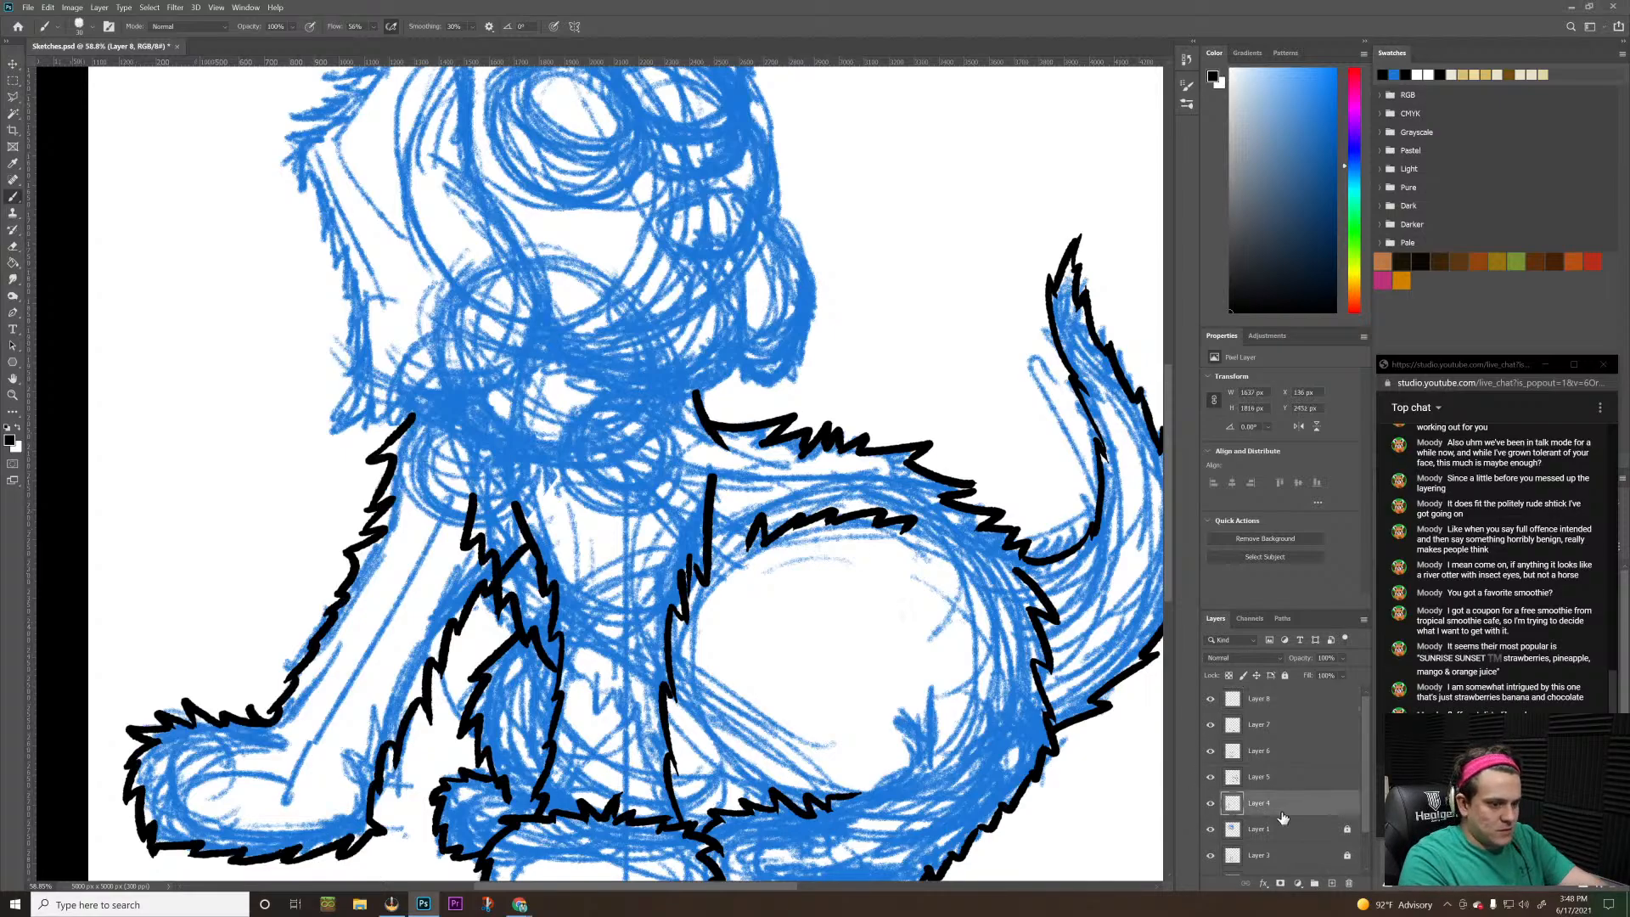
{"action": "key", "text": "e"}
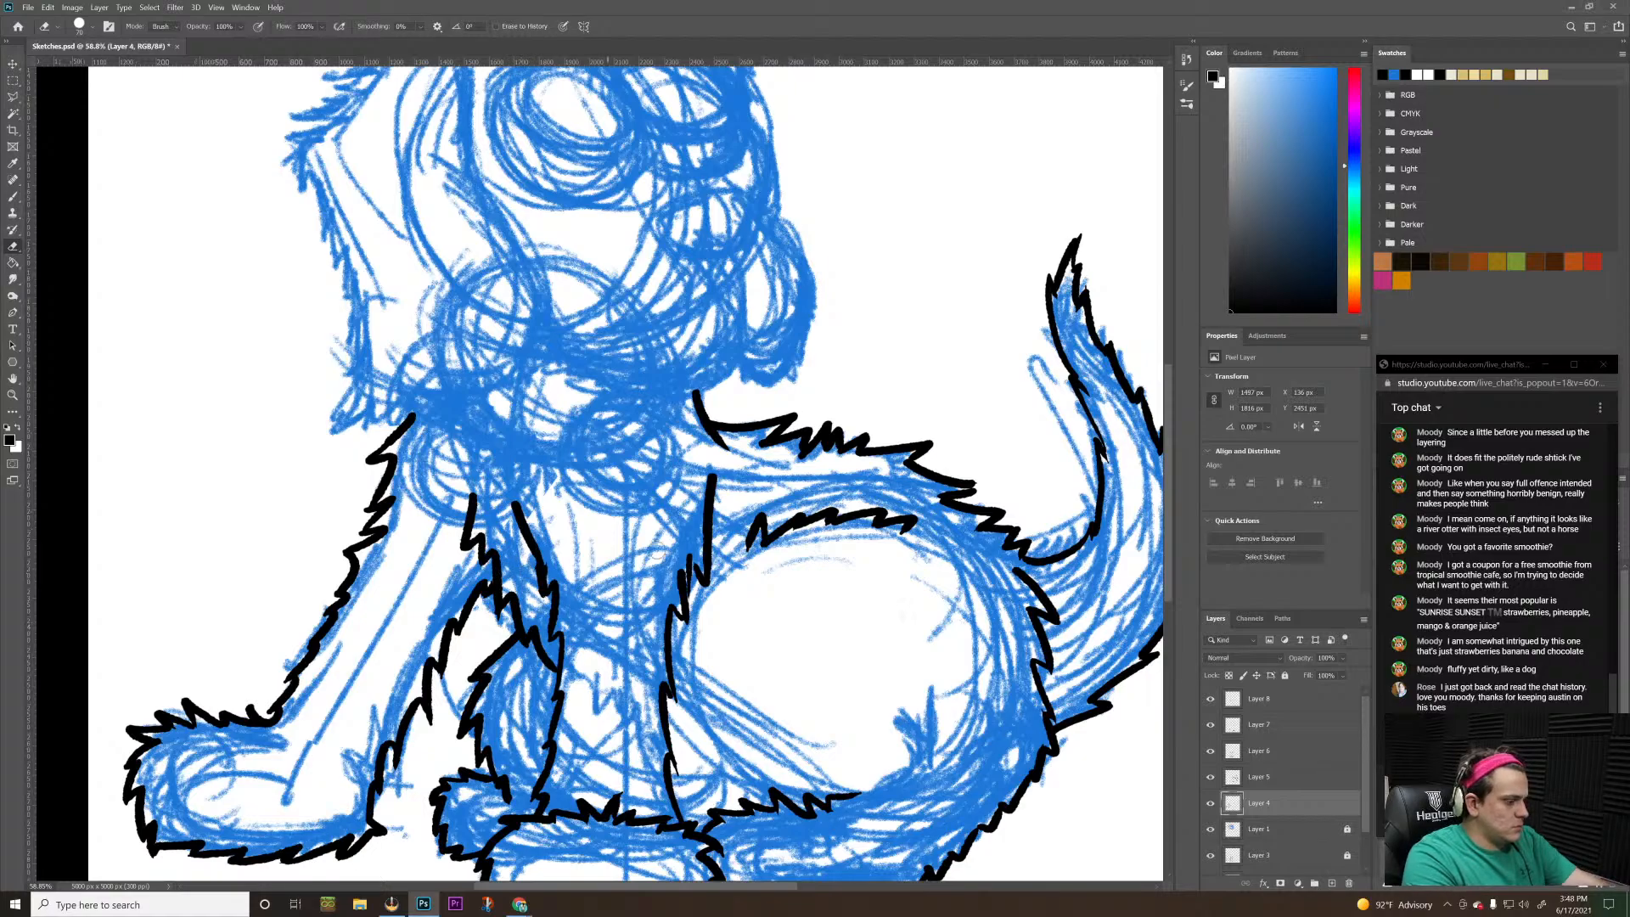
{"action": "key", "text": "z"}
{"action": "mouse_move", "coordinate": [598, 517]}
{"action": "left_mouse_down"}
{"action": "mouse_move", "coordinate": [481, 546]}
{"action": "mouse_move", "coordinate": [514, 496]}
{"action": "mouse_move", "coordinate": [594, 499]}
{"action": "left_mouse_up"}
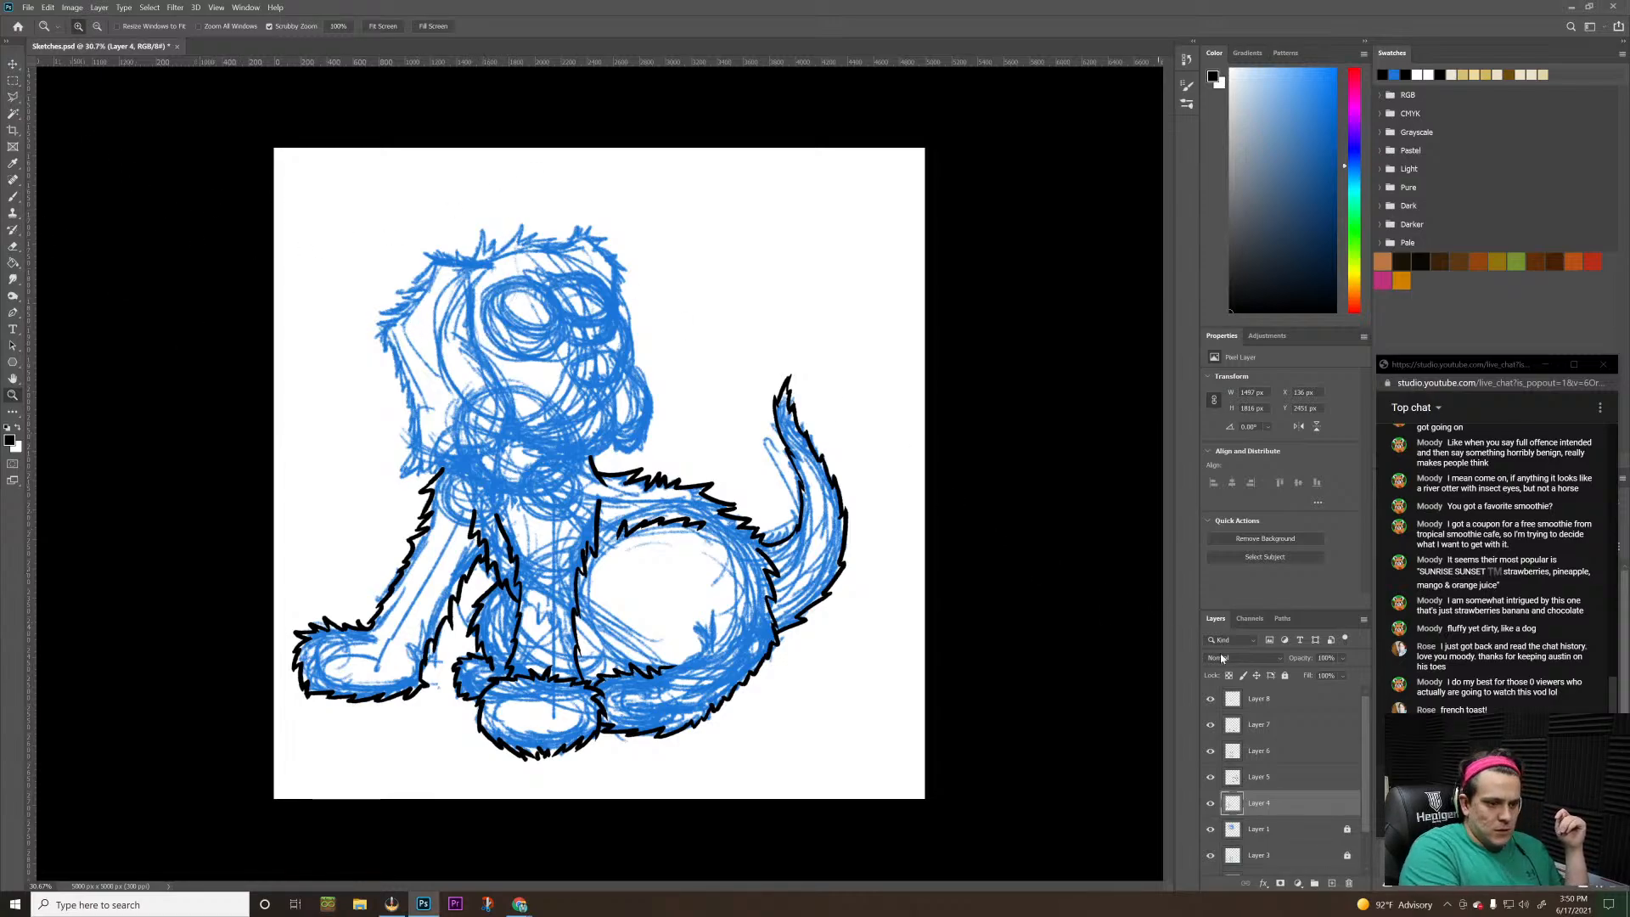
Select Layer 8 and hide the blue sketch on Layers 1 to 3 to review the black outline alone
{"action": "left_click", "coordinate": [1312, 704]}
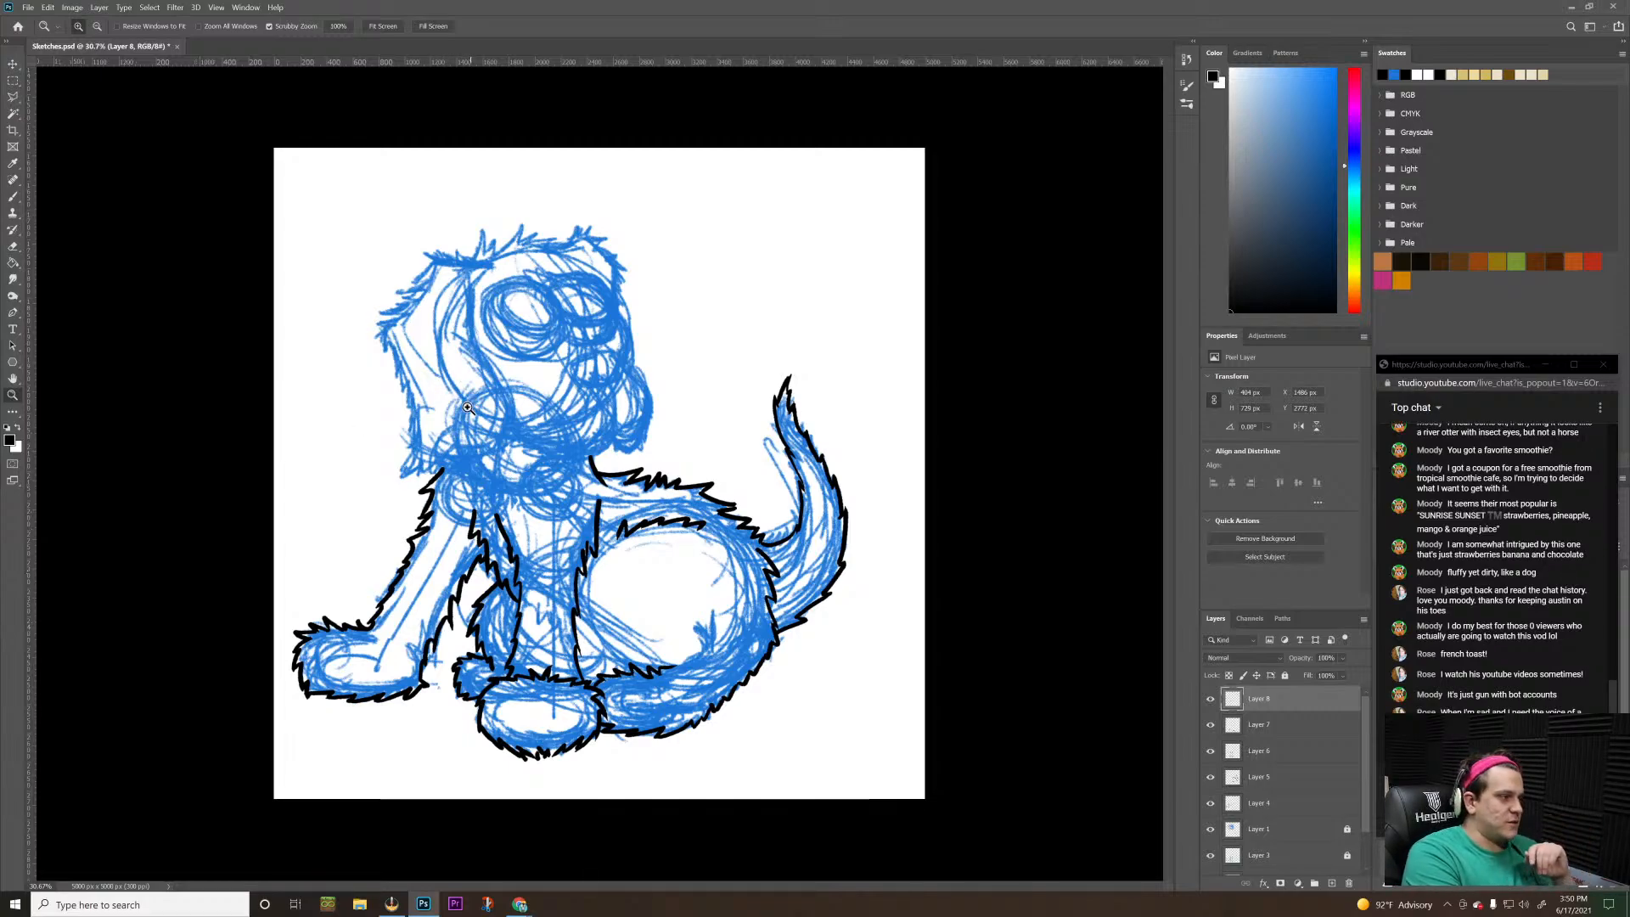
{"action": "left_click_drag", "start_coordinate": [462, 396], "coordinate": [666, 484]}
{"action": "key", "text": "space"}
{"action": "key", "text": "ctrl+space"}
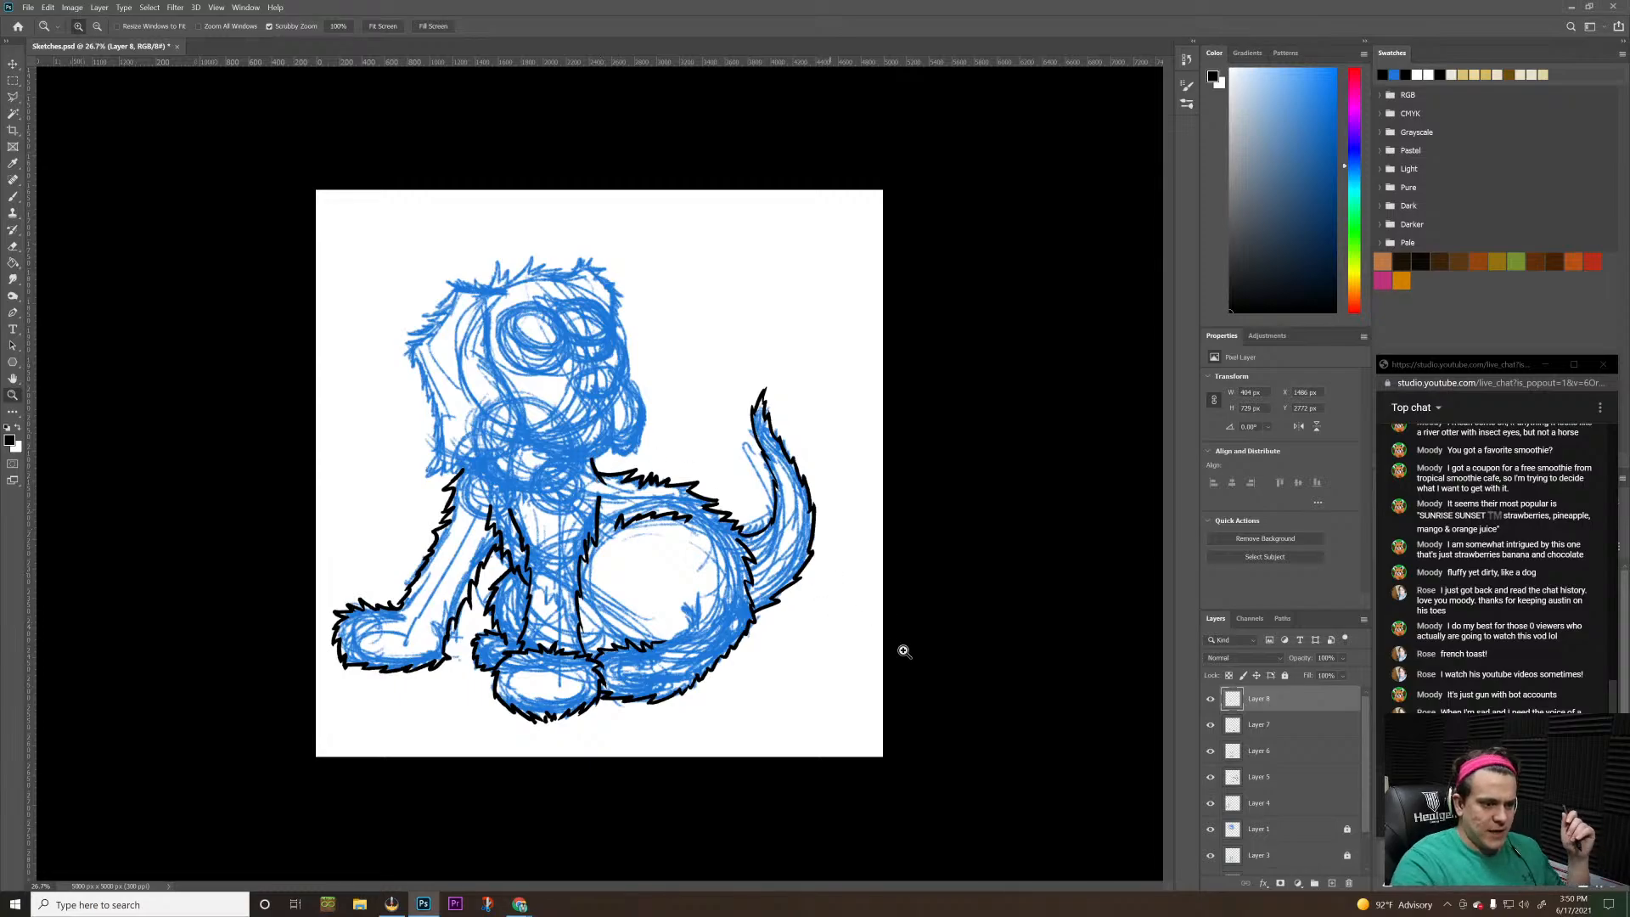
{"action": "scroll", "coordinate": [1355, 813], "scroll_direction": "down", "scroll_amount": 2}
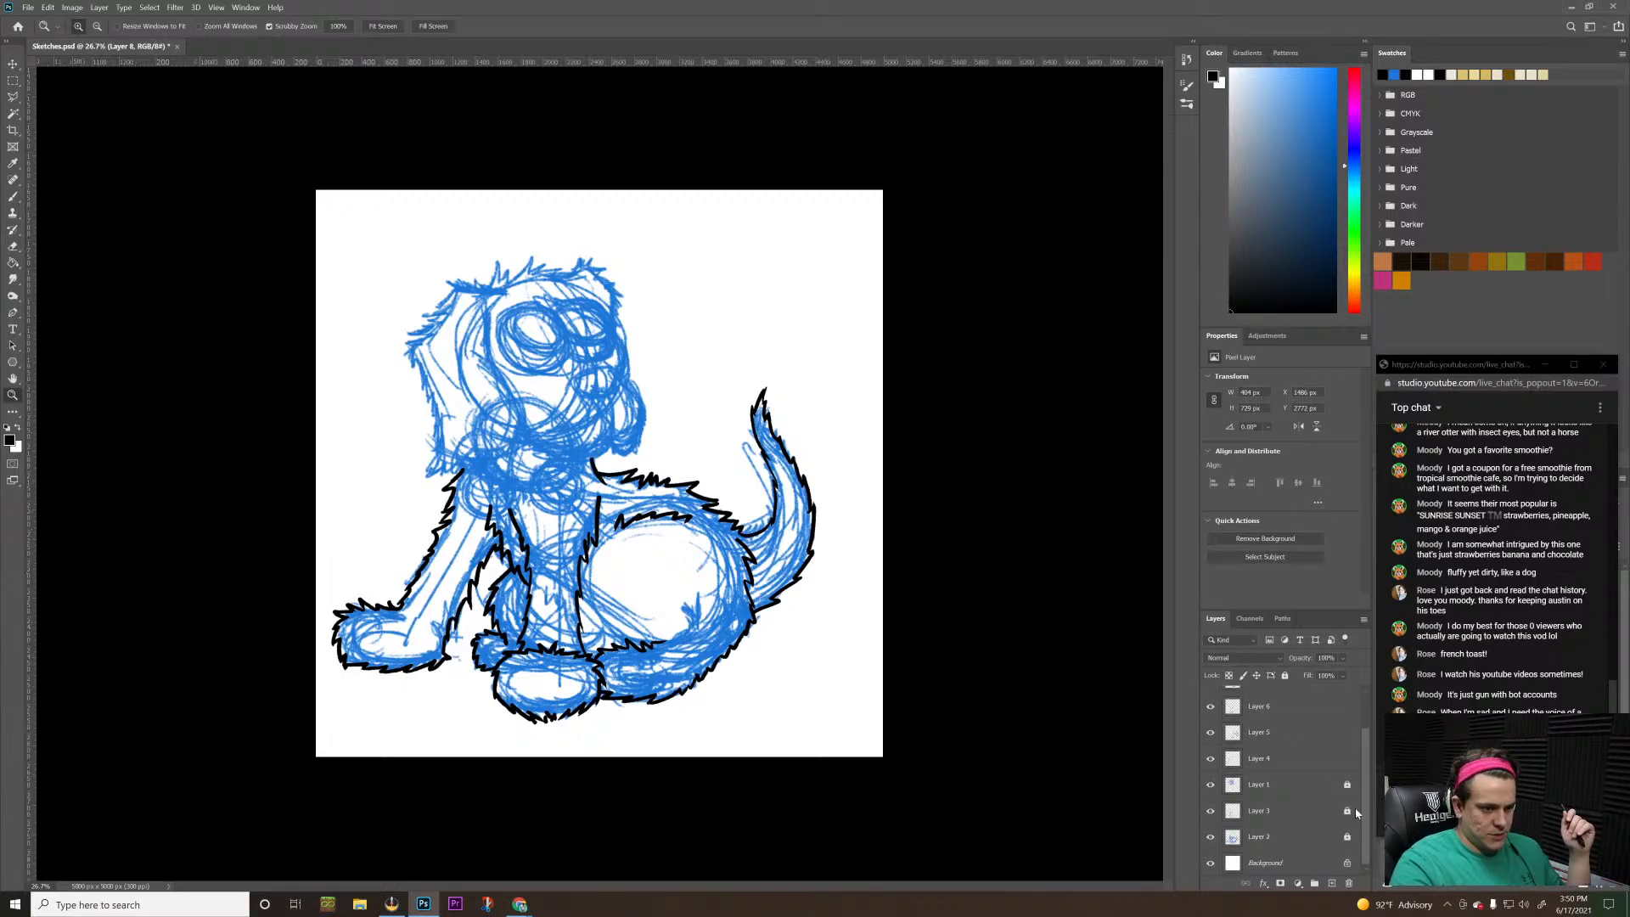
{"action": "left_click", "coordinate": [1211, 843]}
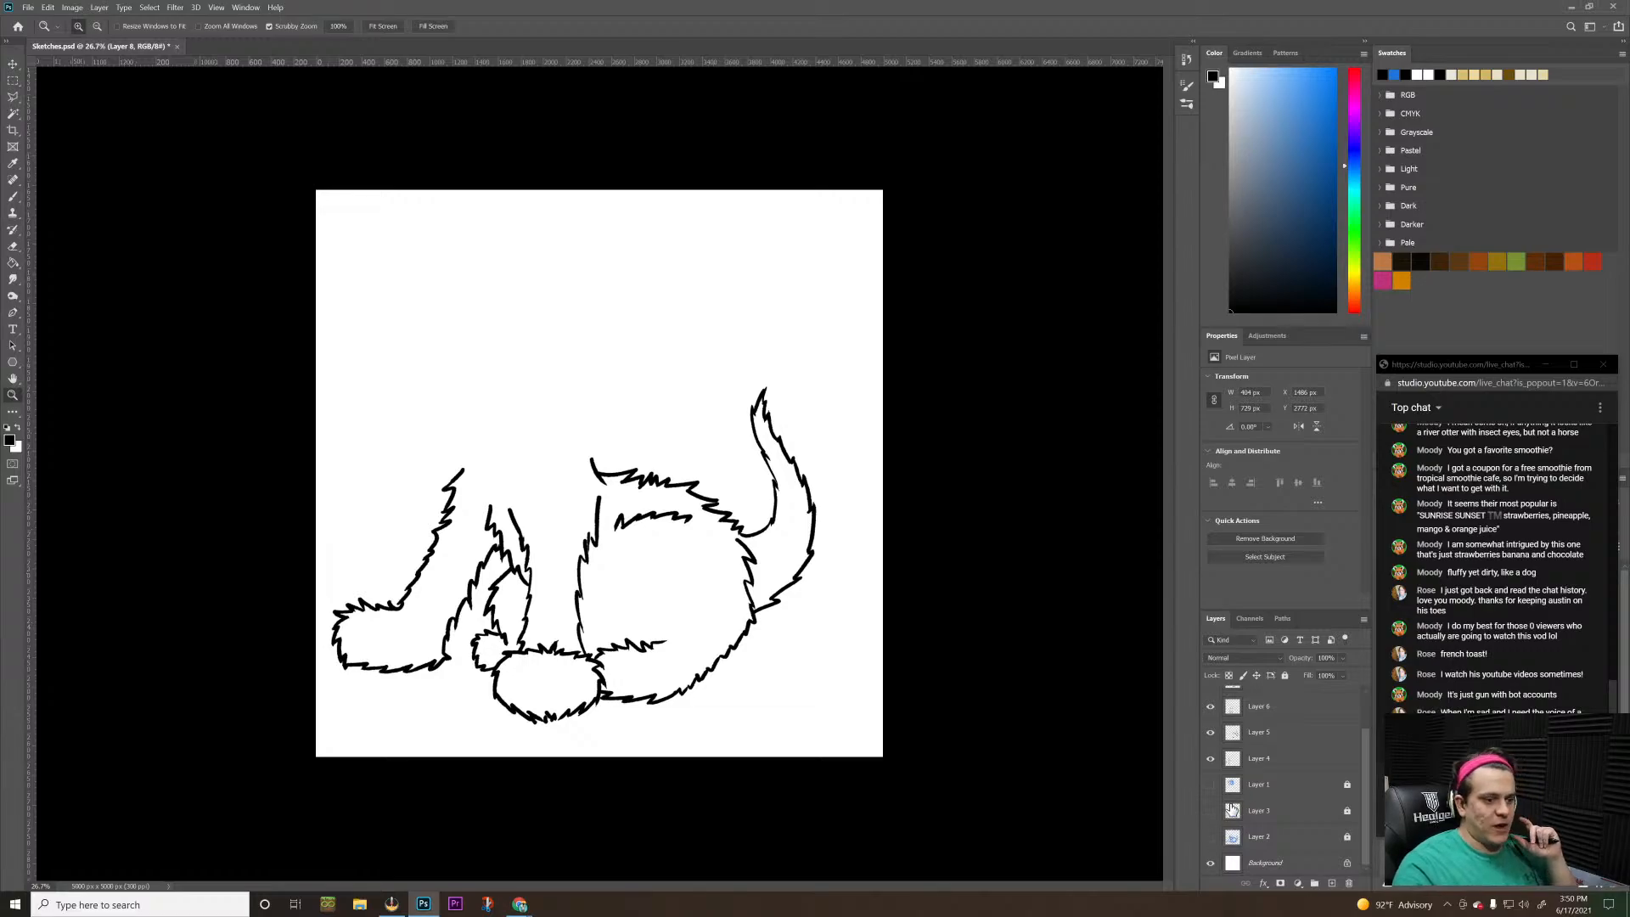
Show the blue sketch on Layers 1 to 3 again and merge outline Layers 4 to 8 into one layer
{"action": "left_click_drag", "start_coordinate": [1208, 840], "coordinate": [1210, 787]}
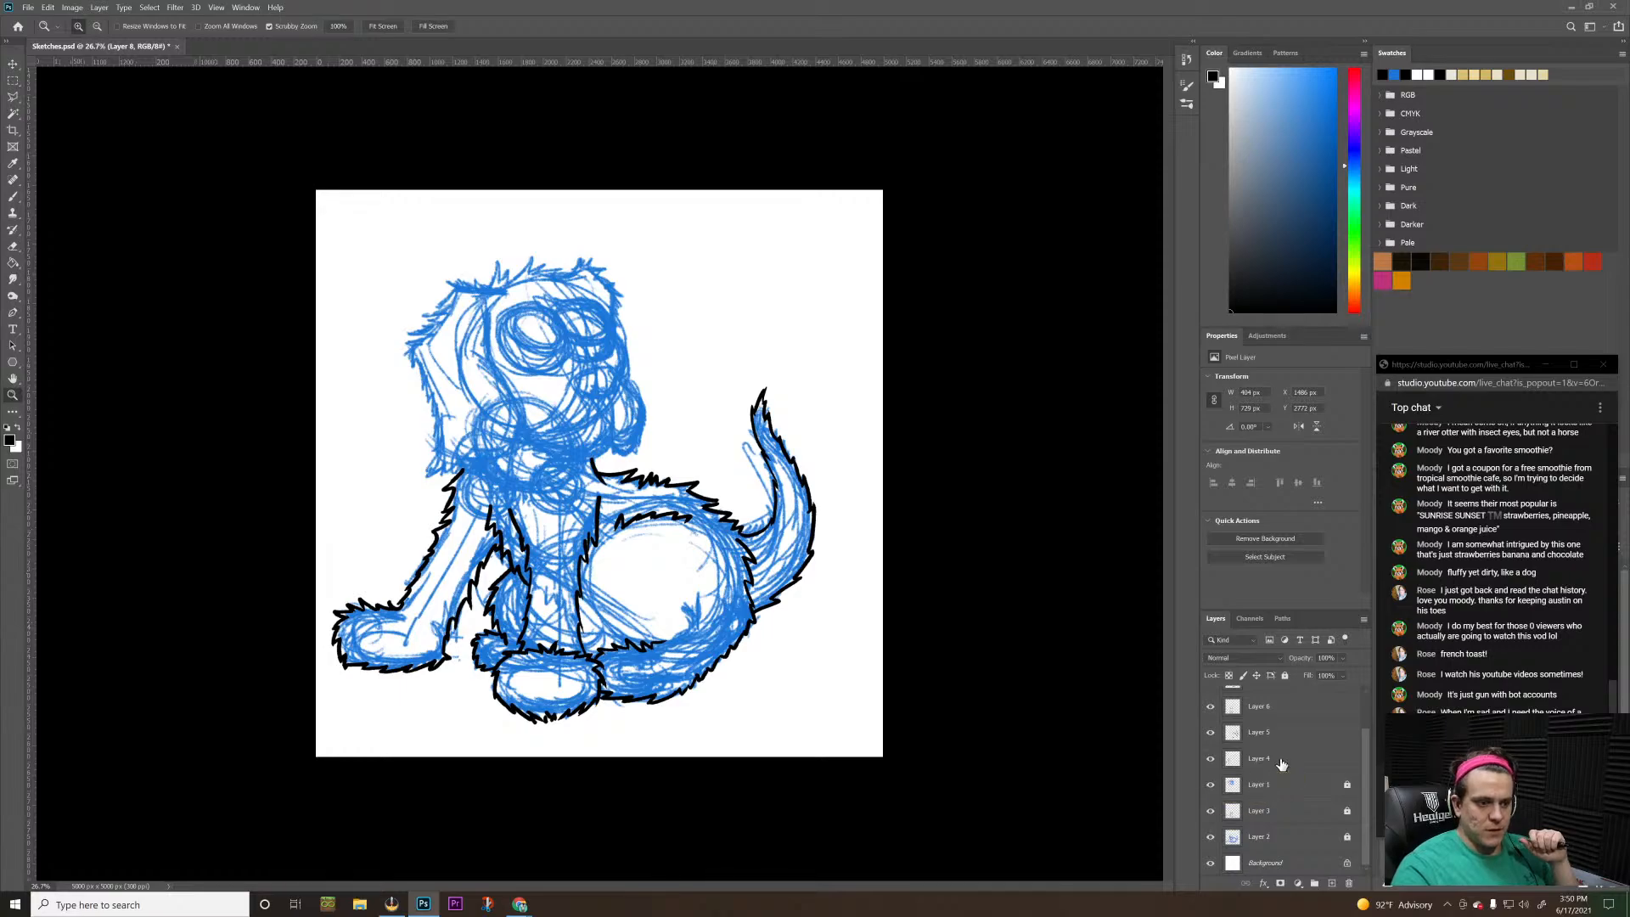
{"action": "scroll", "coordinate": [1365, 819], "scroll_direction": "up", "scroll_amount": 2}
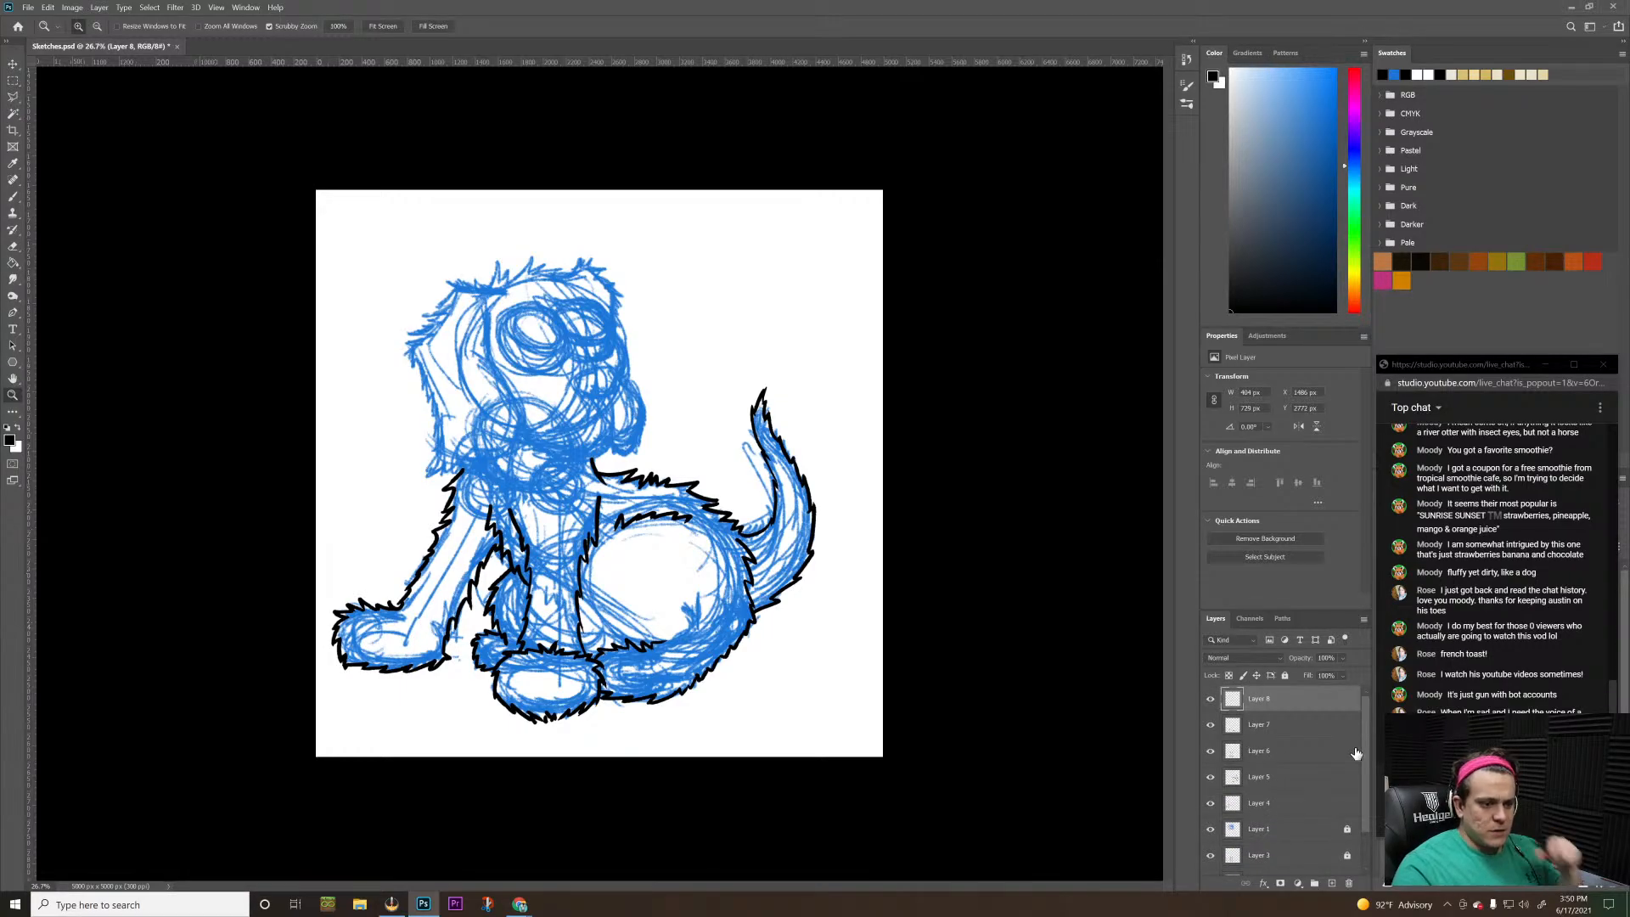
{"action": "left_click", "coordinate": [1303, 802]}
{"action": "scroll", "coordinate": [1303, 805], "scroll_direction": "down", "scroll_amount": 2}
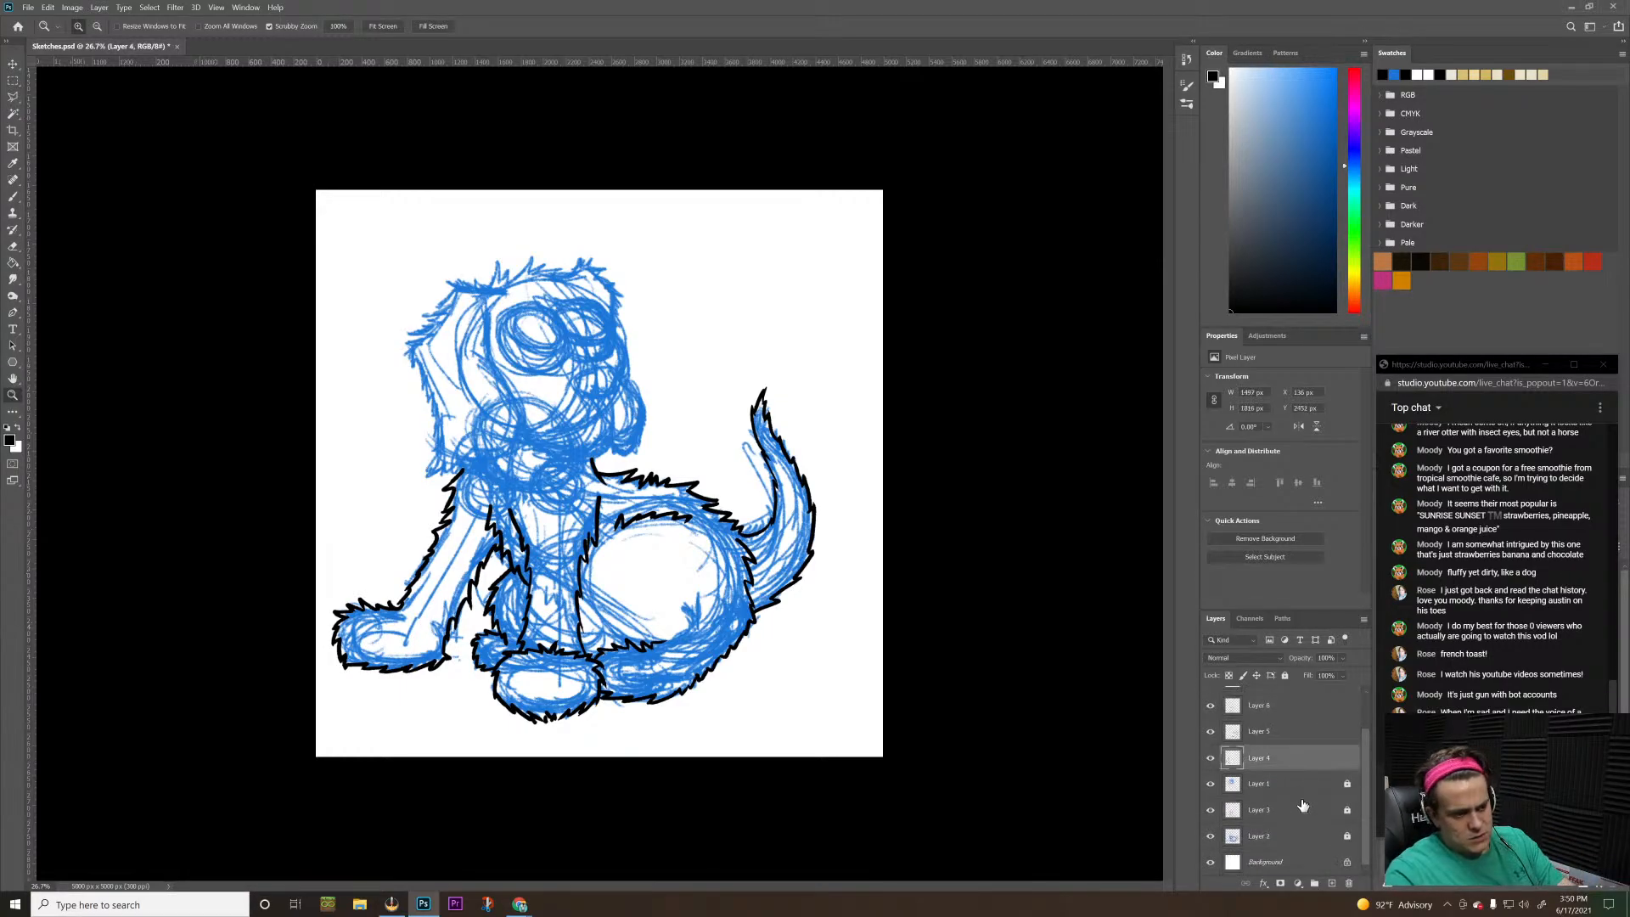
{"action": "scroll", "coordinate": [1303, 804], "scroll_direction": "up", "scroll_amount": 2}
{"action": "left_click", "coordinate": [1210, 702], "text": "shift"}
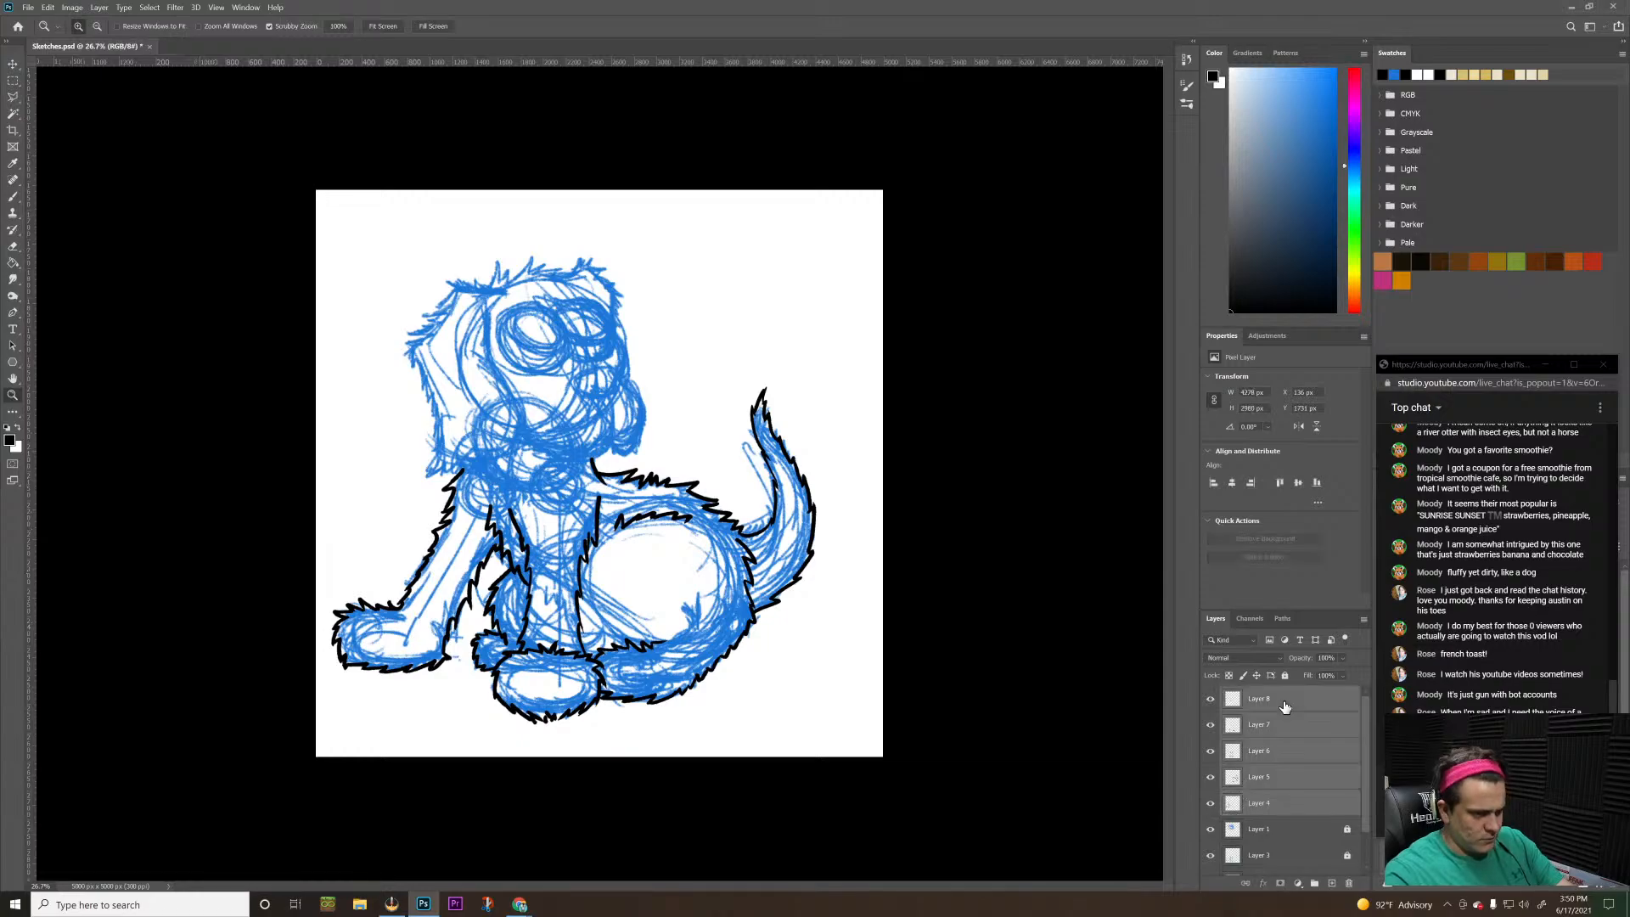
{"action": "left_click", "coordinate": [1210, 703]}
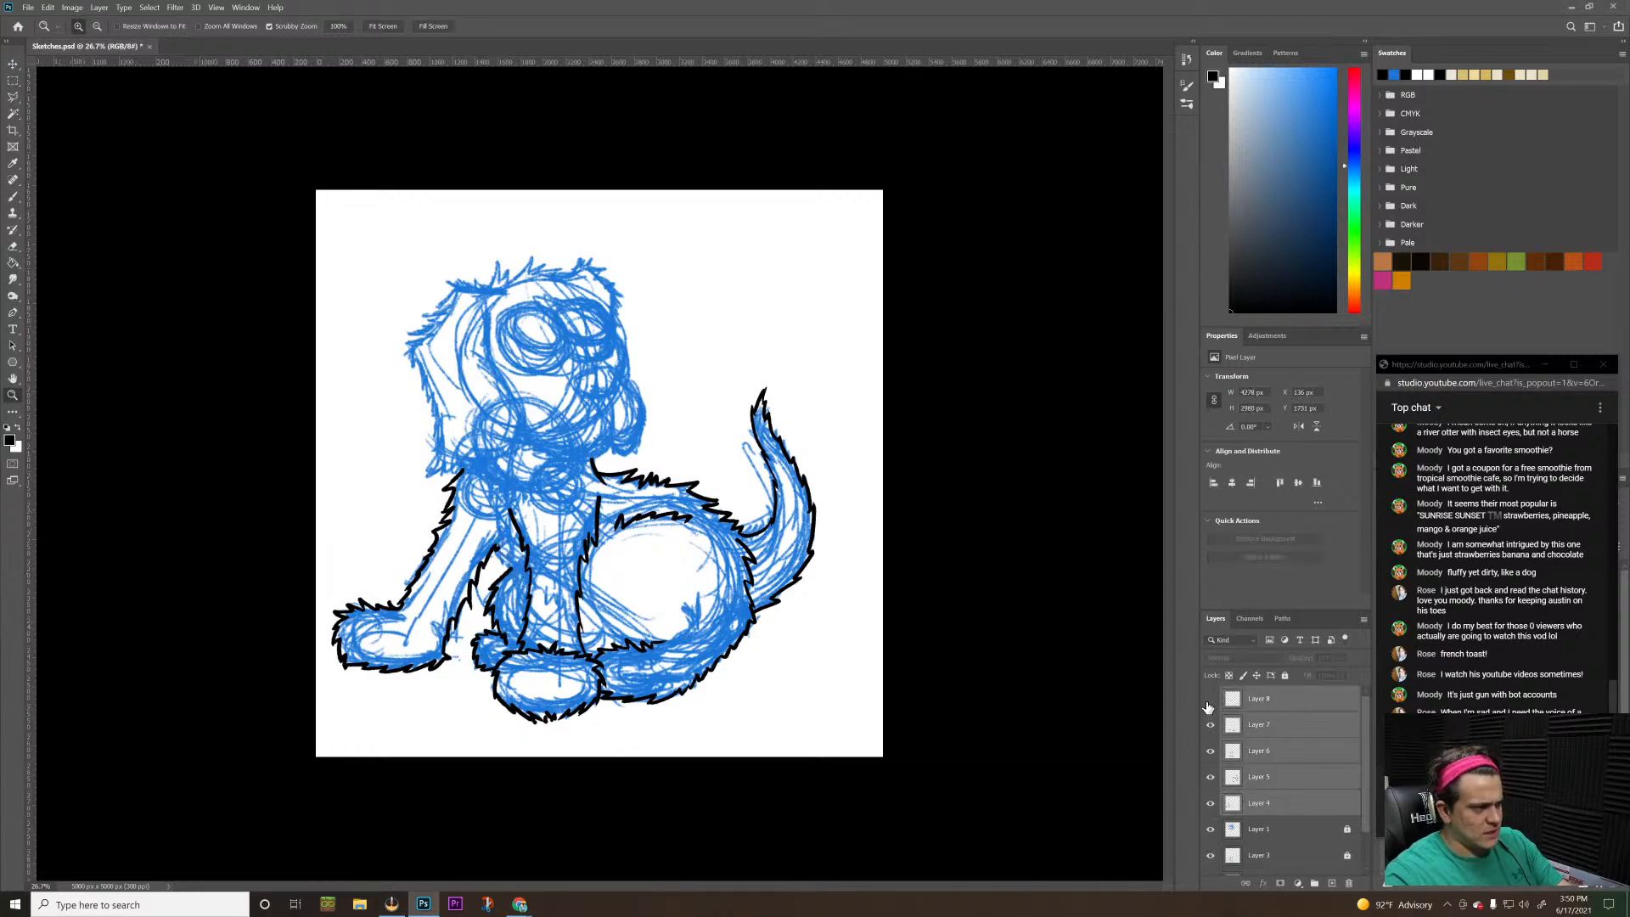
{"action": "right_click", "coordinate": [1281, 716]}
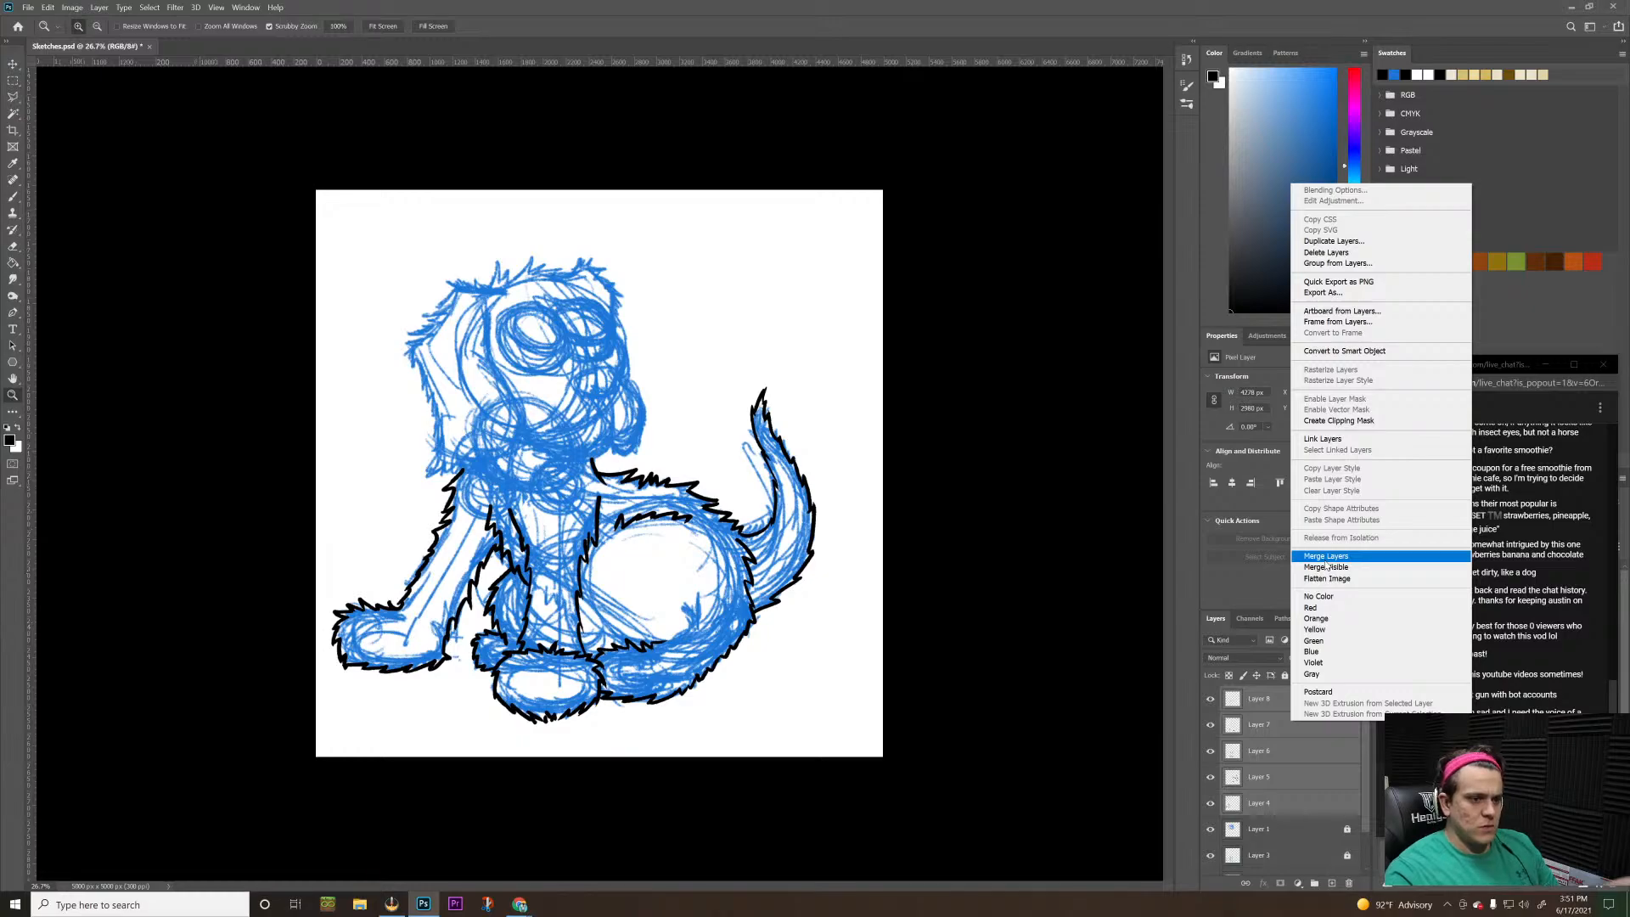
{"action": "left_click", "coordinate": [1327, 560]}
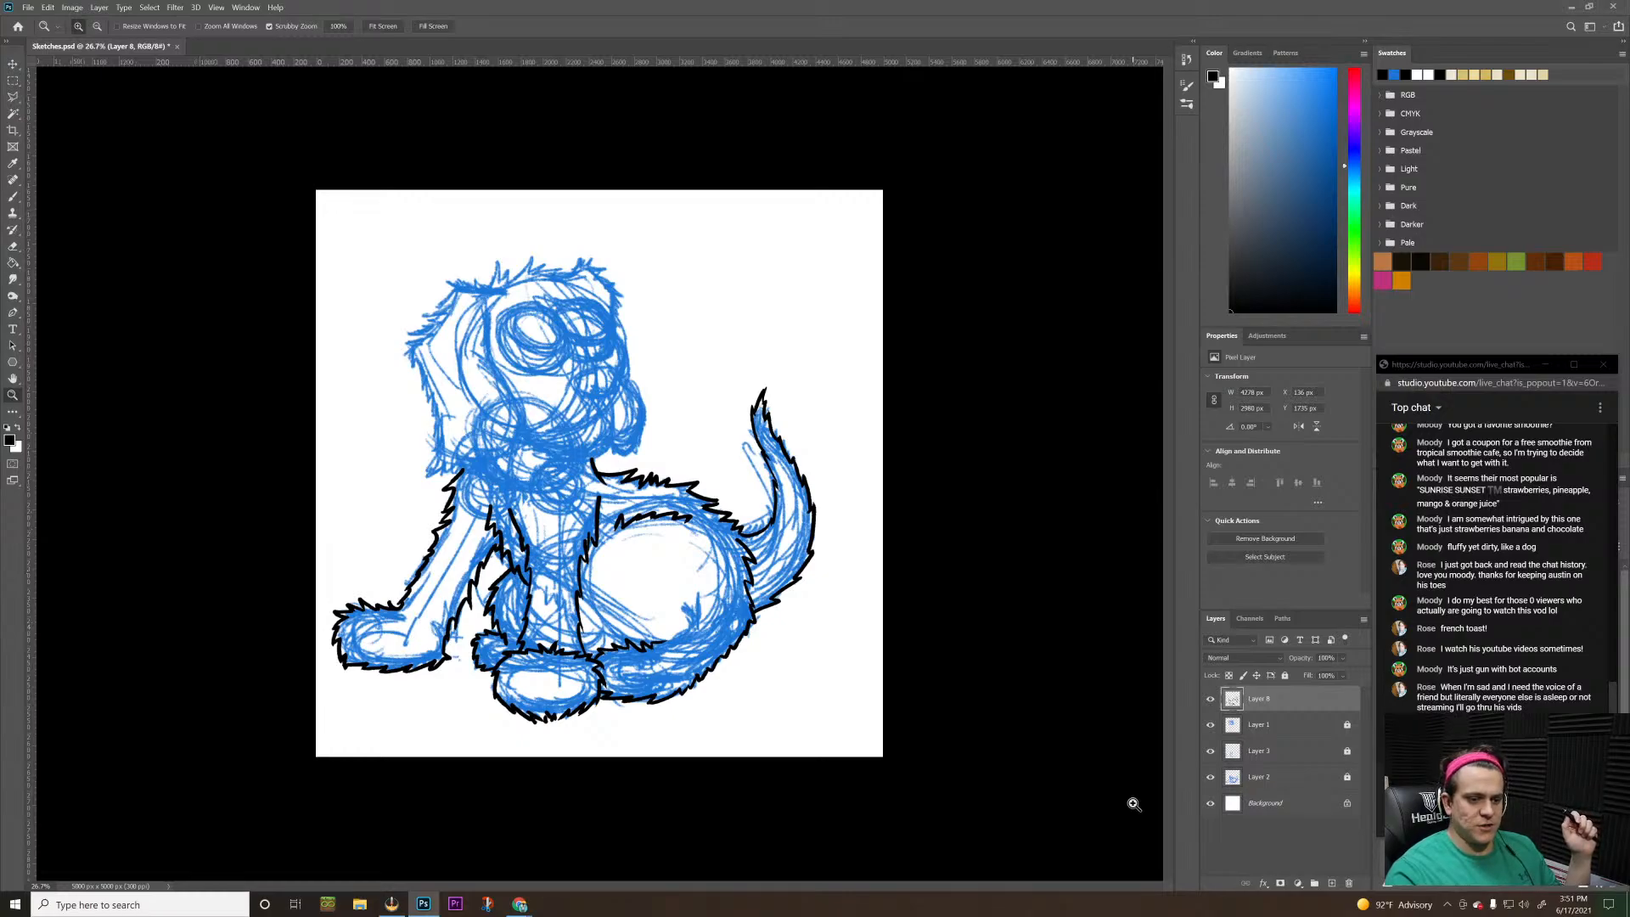
Switch to the Watch2Gether room in the Chrome browser and check the room's member permissions
{"action": "key", "text": "alt+Tab"}
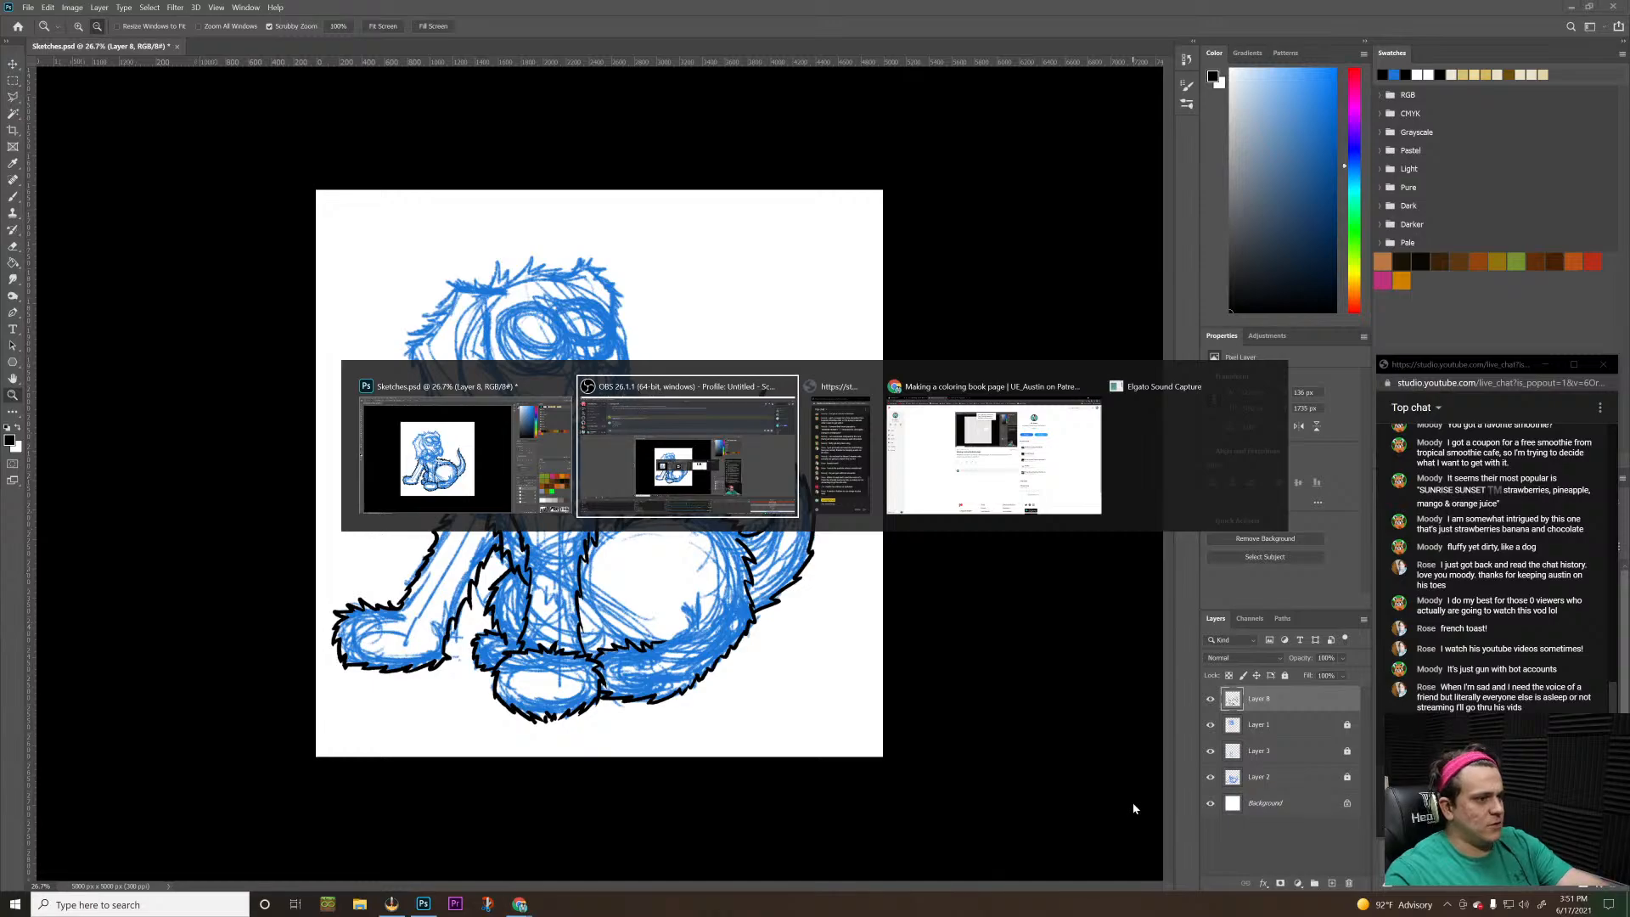
{"action": "key", "text": "Tab"}
{"action": "key", "text": "Tab"}
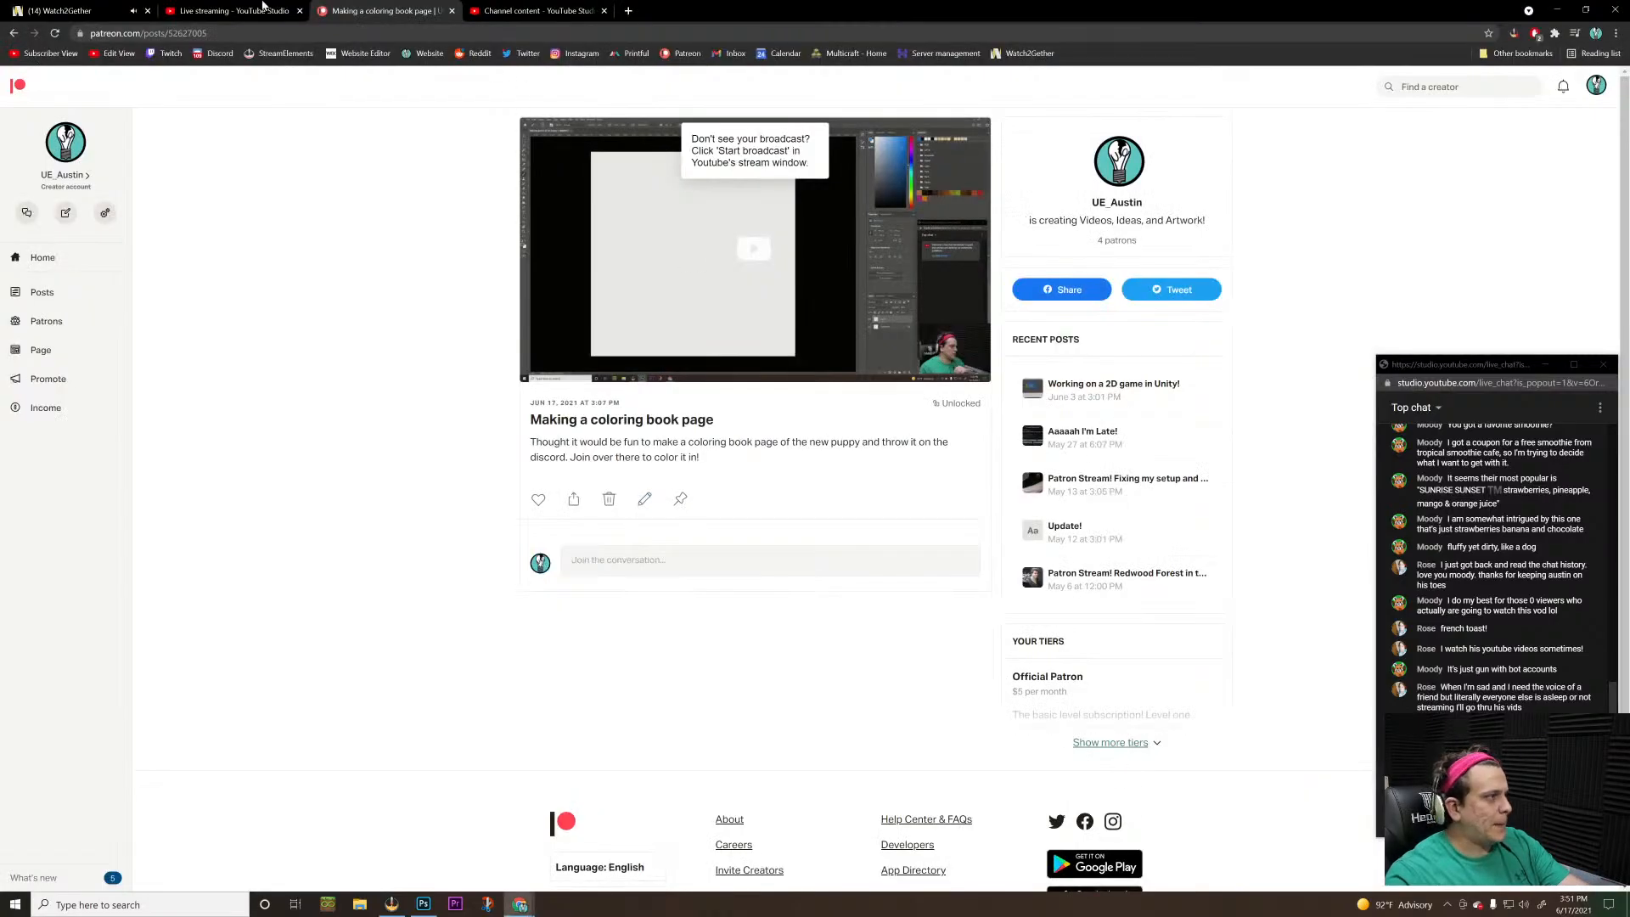
{"action": "left_click", "coordinate": [54, 12]}
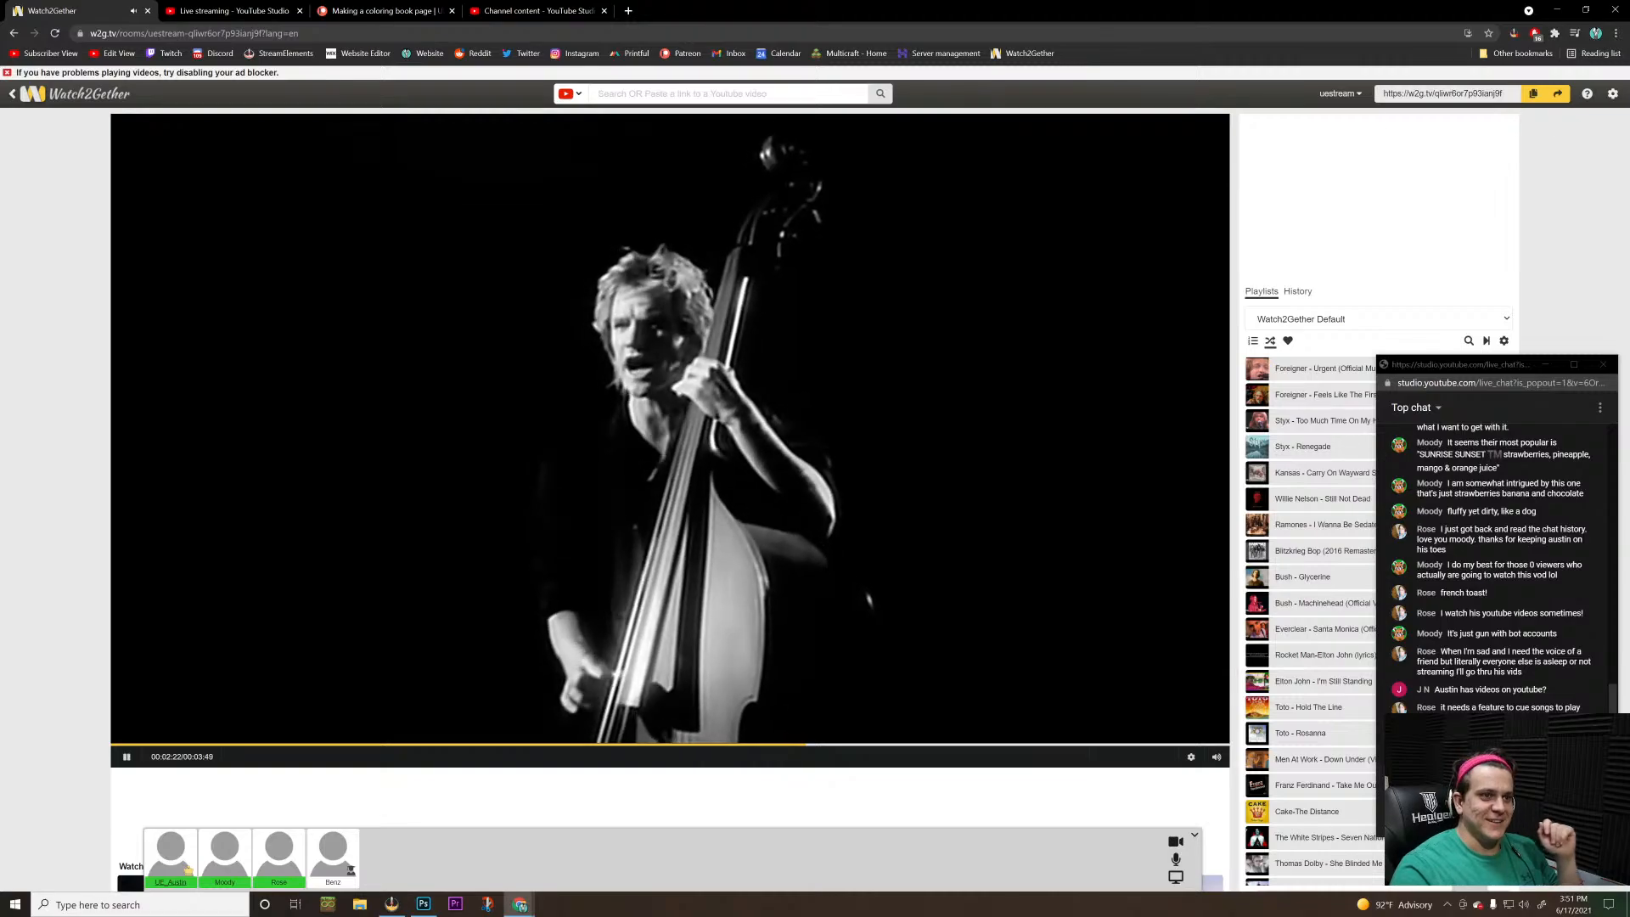
{"action": "left_click", "coordinate": [1339, 95]}
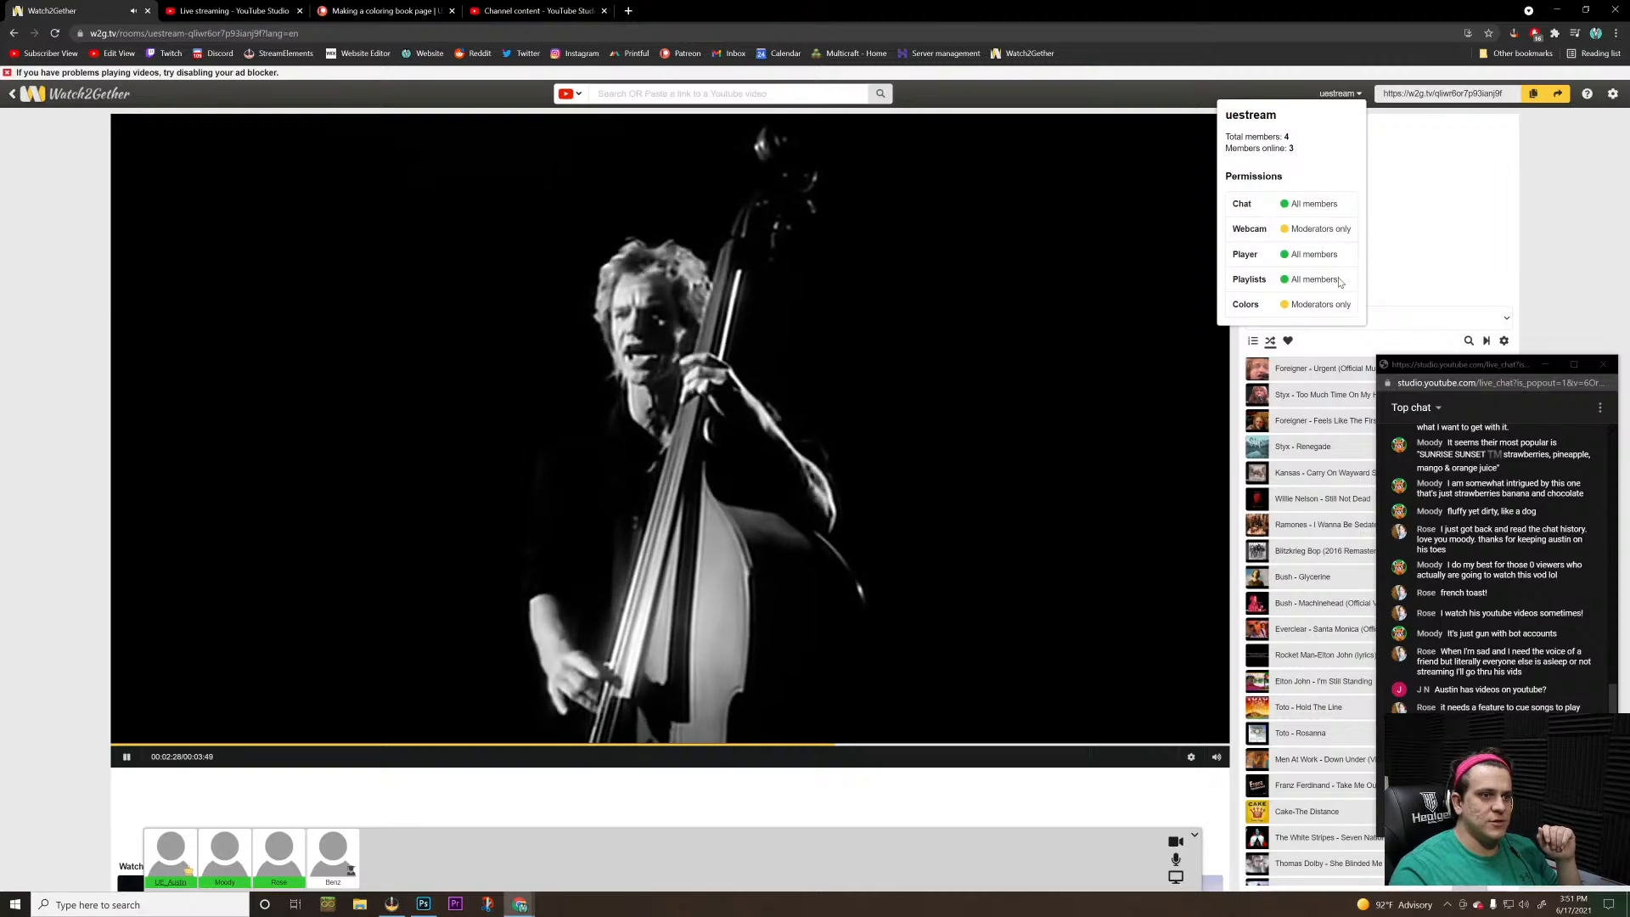
{"action": "left_click", "coordinate": [1416, 269]}
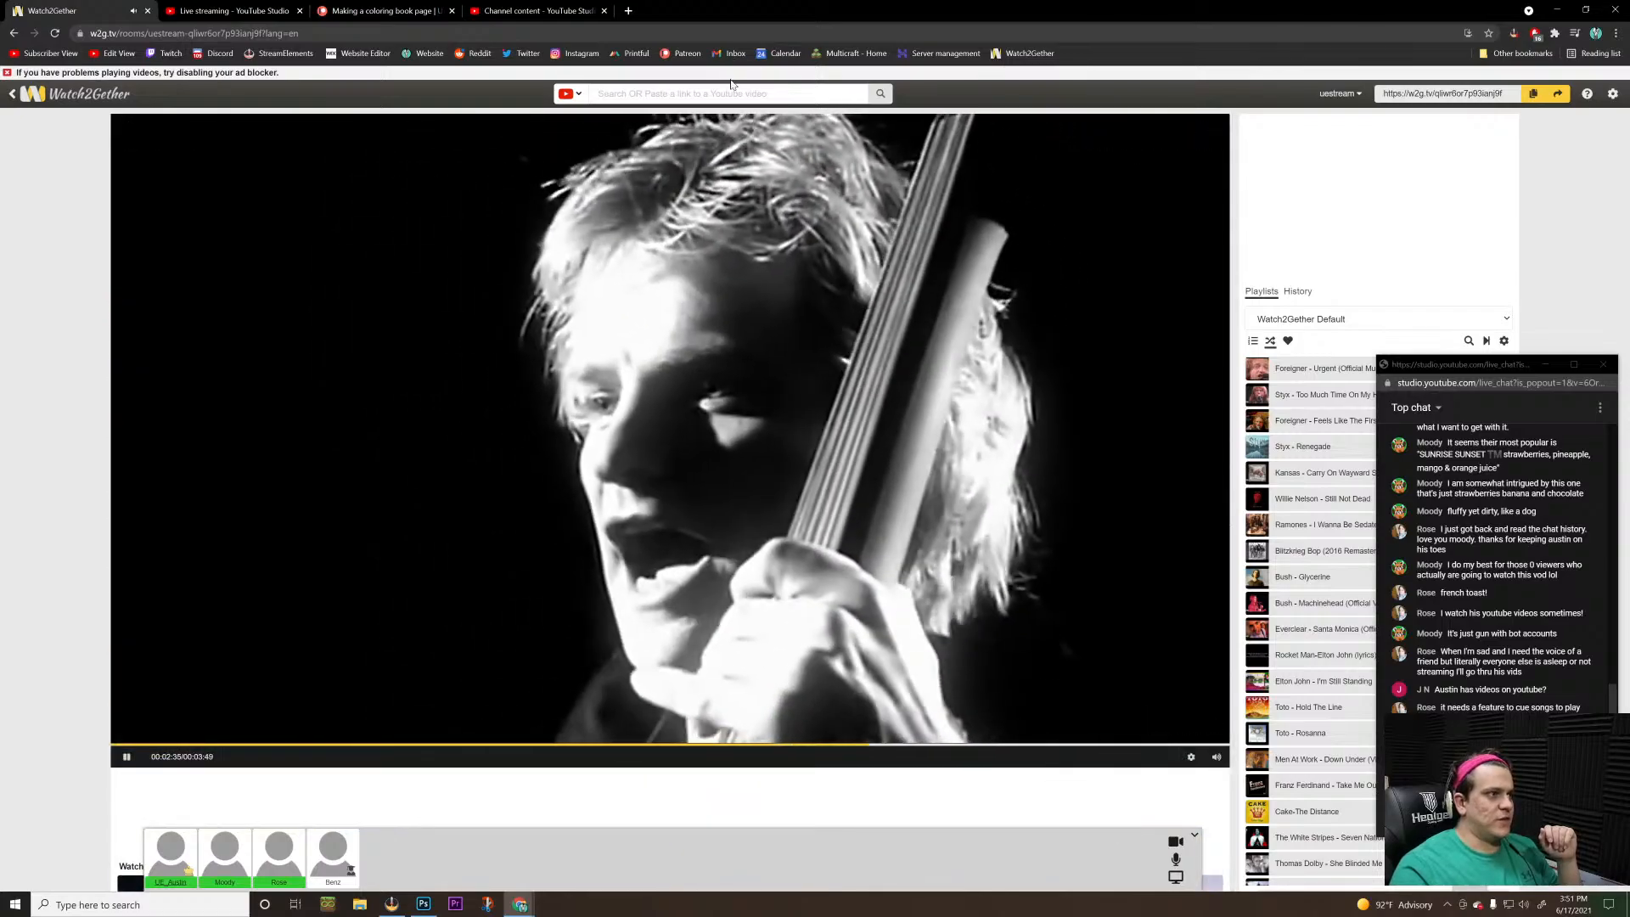
Look through the Watch2Gether room page for song queue options, and return to Photoshop
{"action": "left_click", "coordinate": [732, 92]}
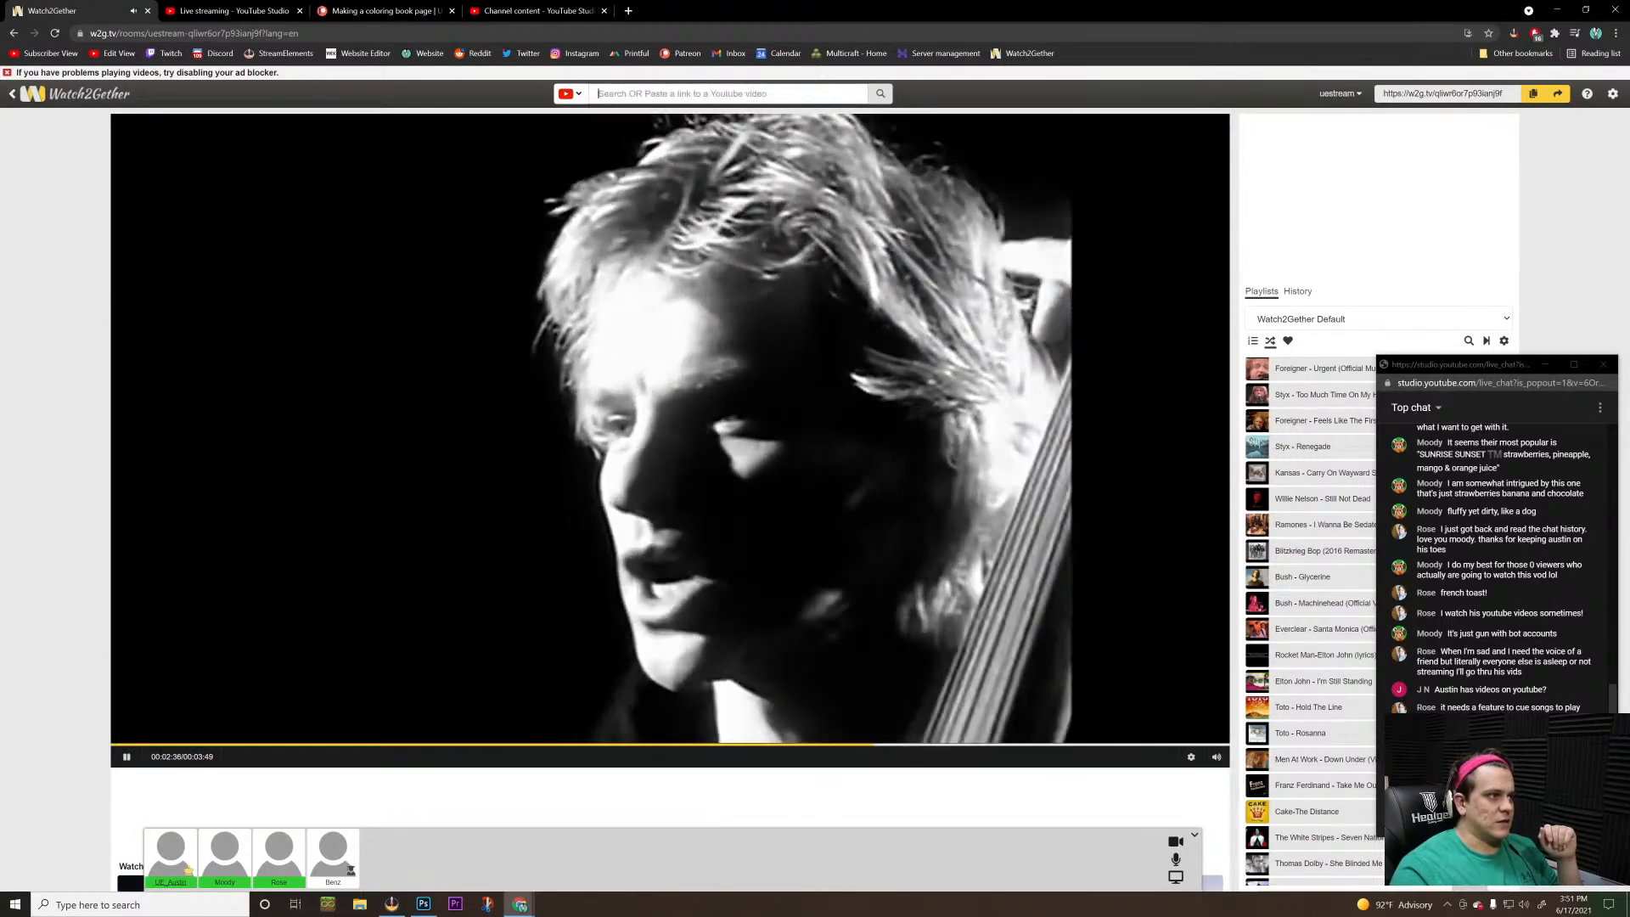
{"action": "scroll", "coordinate": [874, 337], "scroll_direction": "down", "scroll_amount": 3}
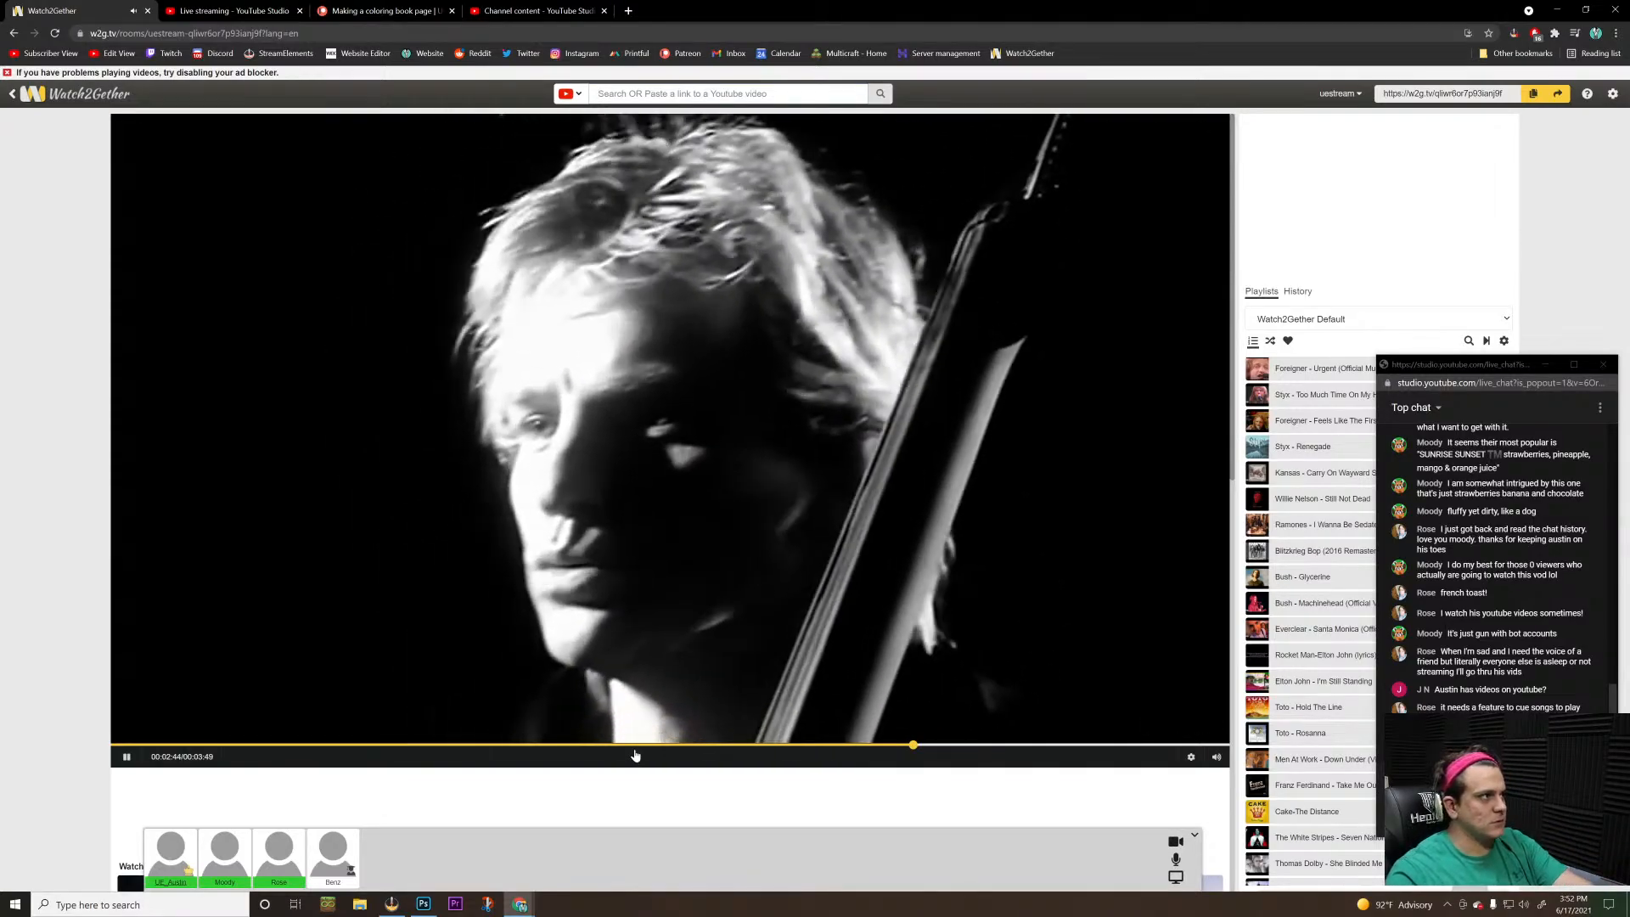
{"action": "key", "text": "alt+Tab"}
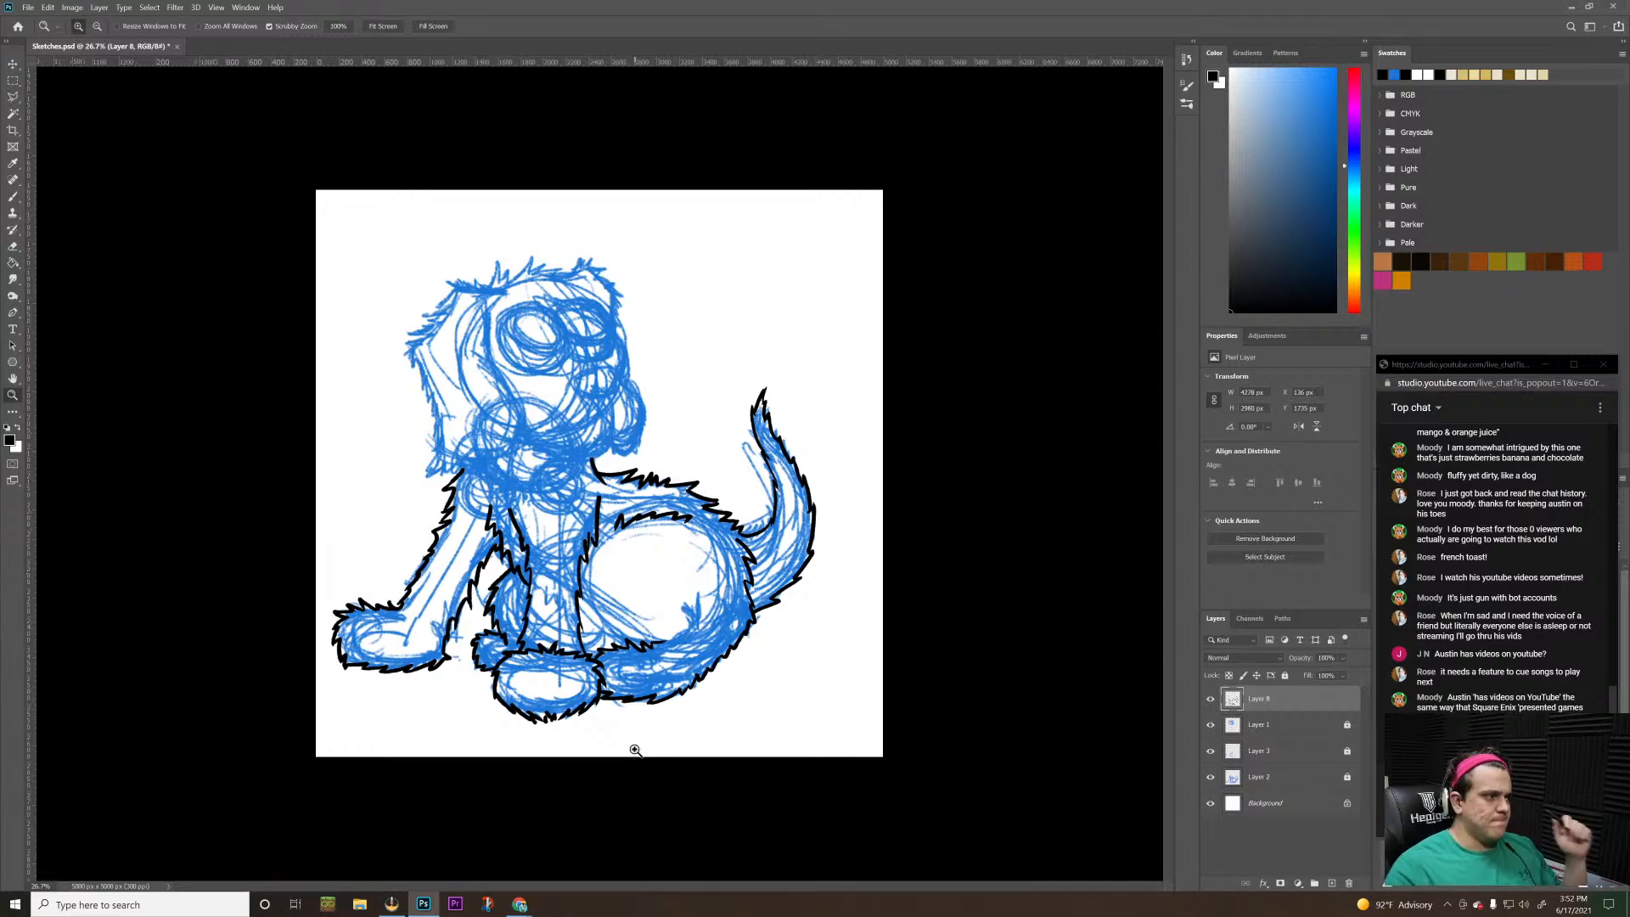
{"action": "key", "text": "alt+Tab"}
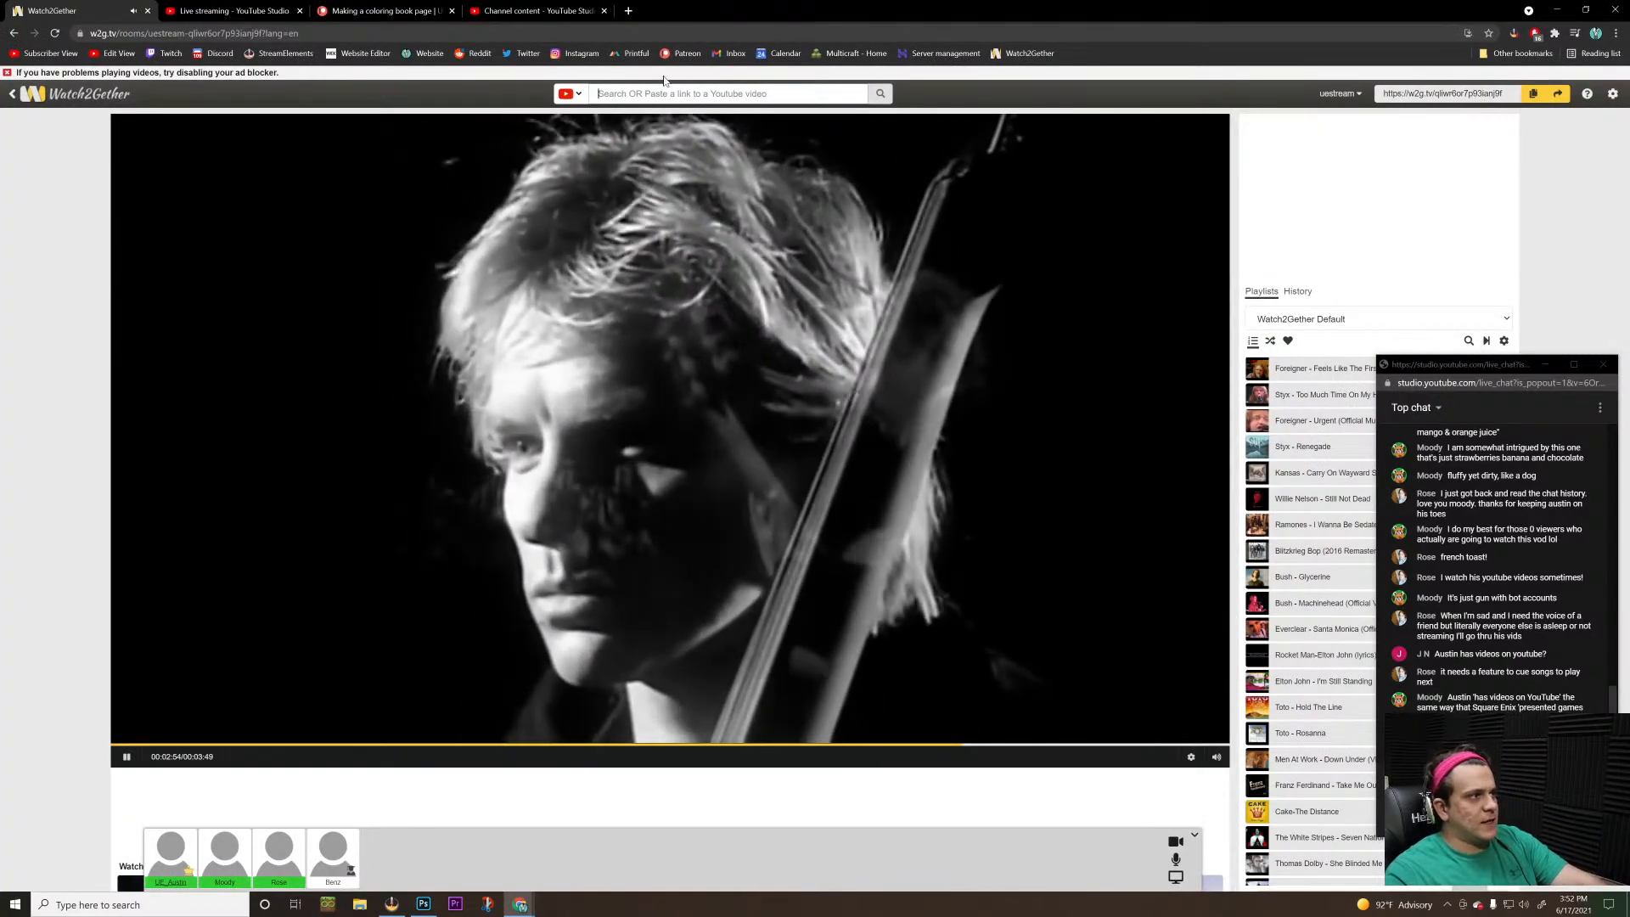
{"action": "scroll", "coordinate": [1129, 592], "scroll_direction": "down", "scroll_amount": 3}
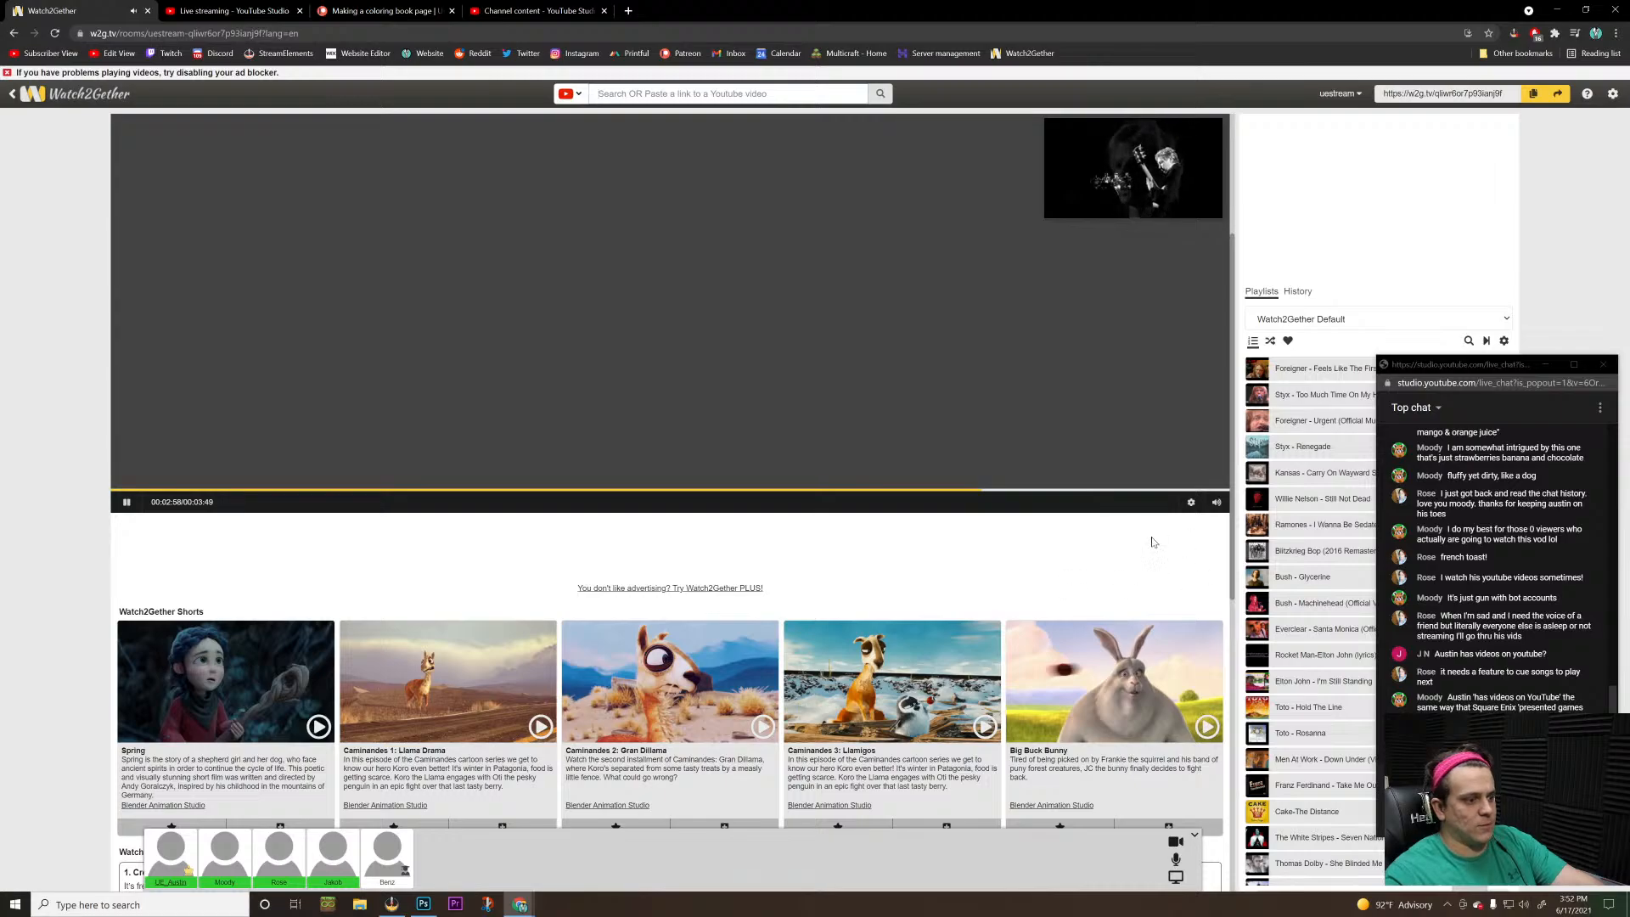
{"action": "scroll", "coordinate": [1130, 418], "scroll_direction": "up", "scroll_amount": 3}
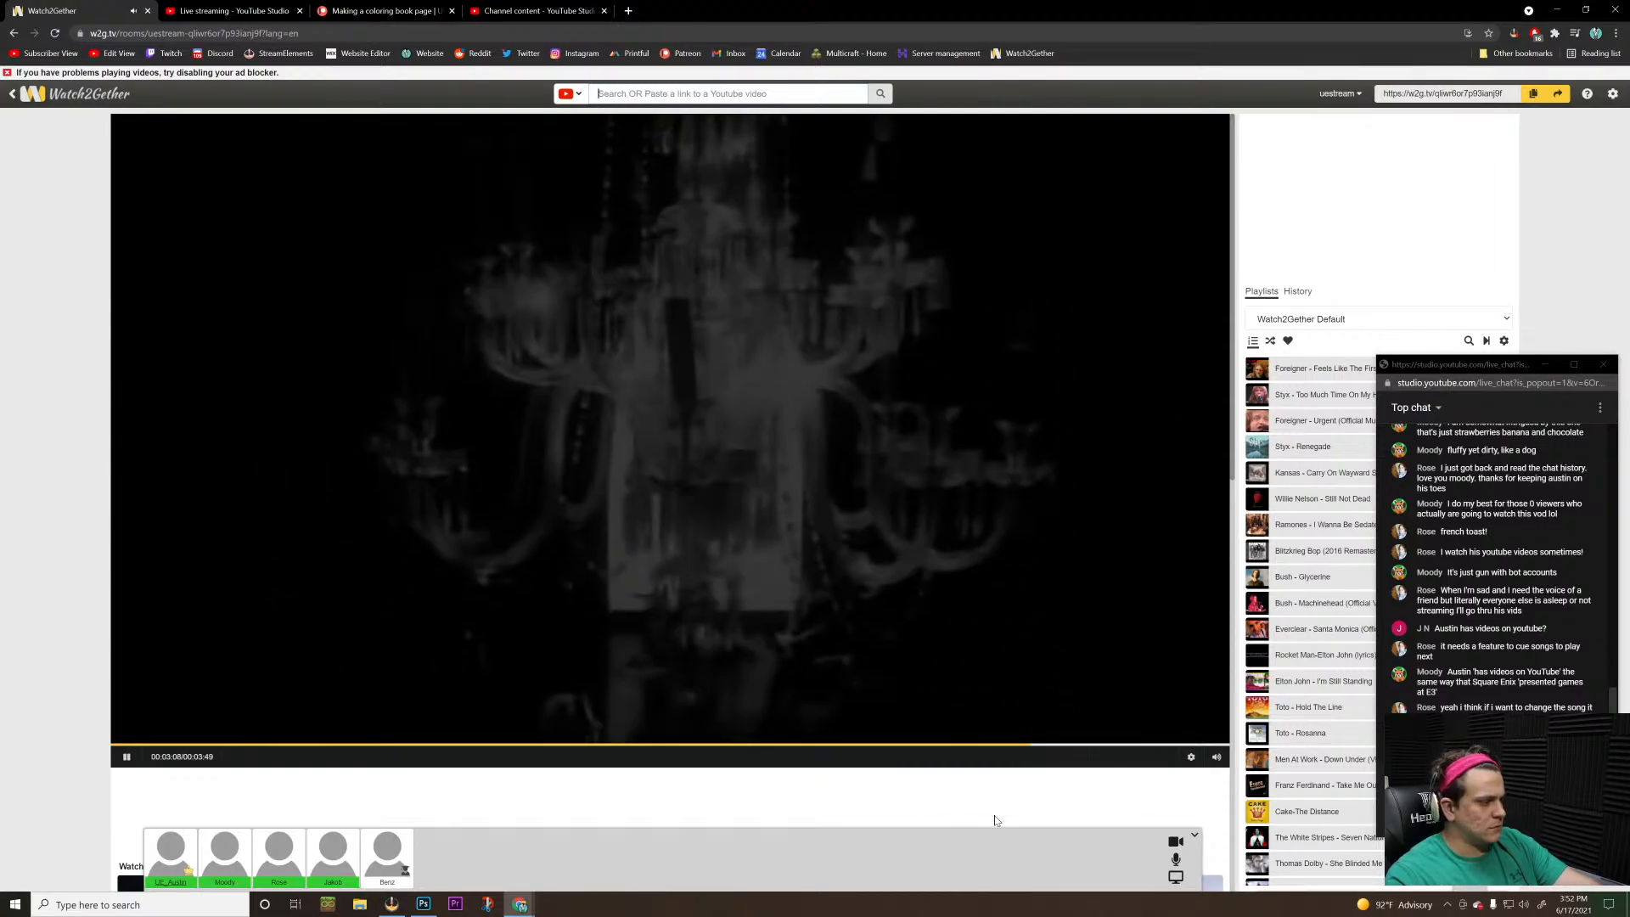
{"action": "key", "text": "alt+Tab"}
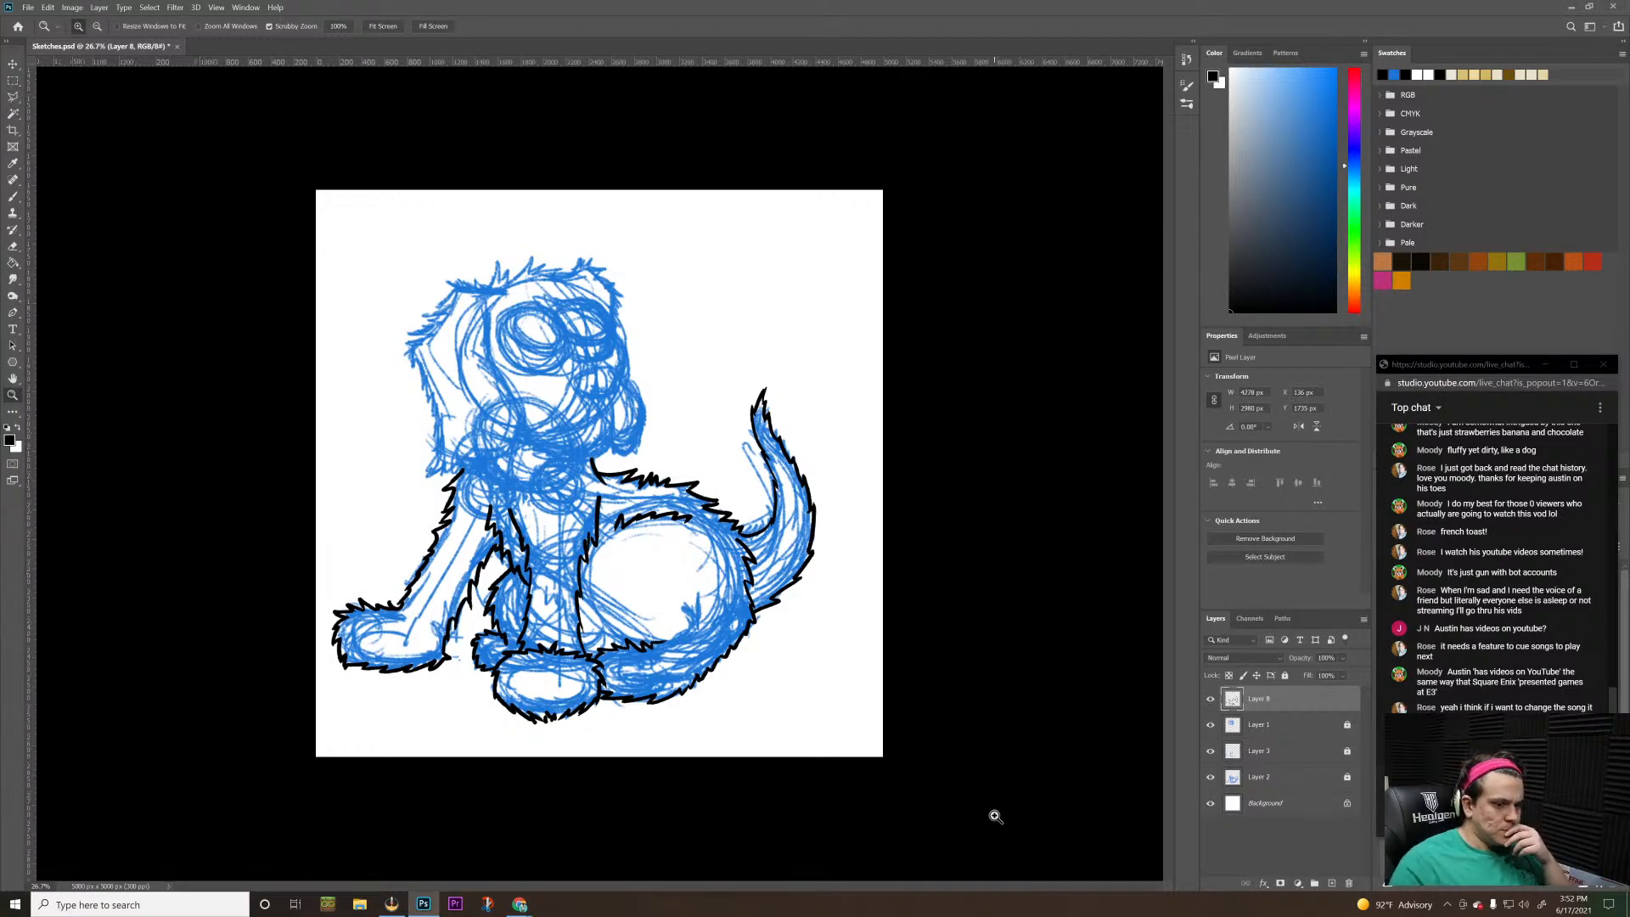
Add a new empty layer above Layer 8 and get the brush ready at the puppy's head
{"action": "left_click", "coordinate": [1331, 883]}
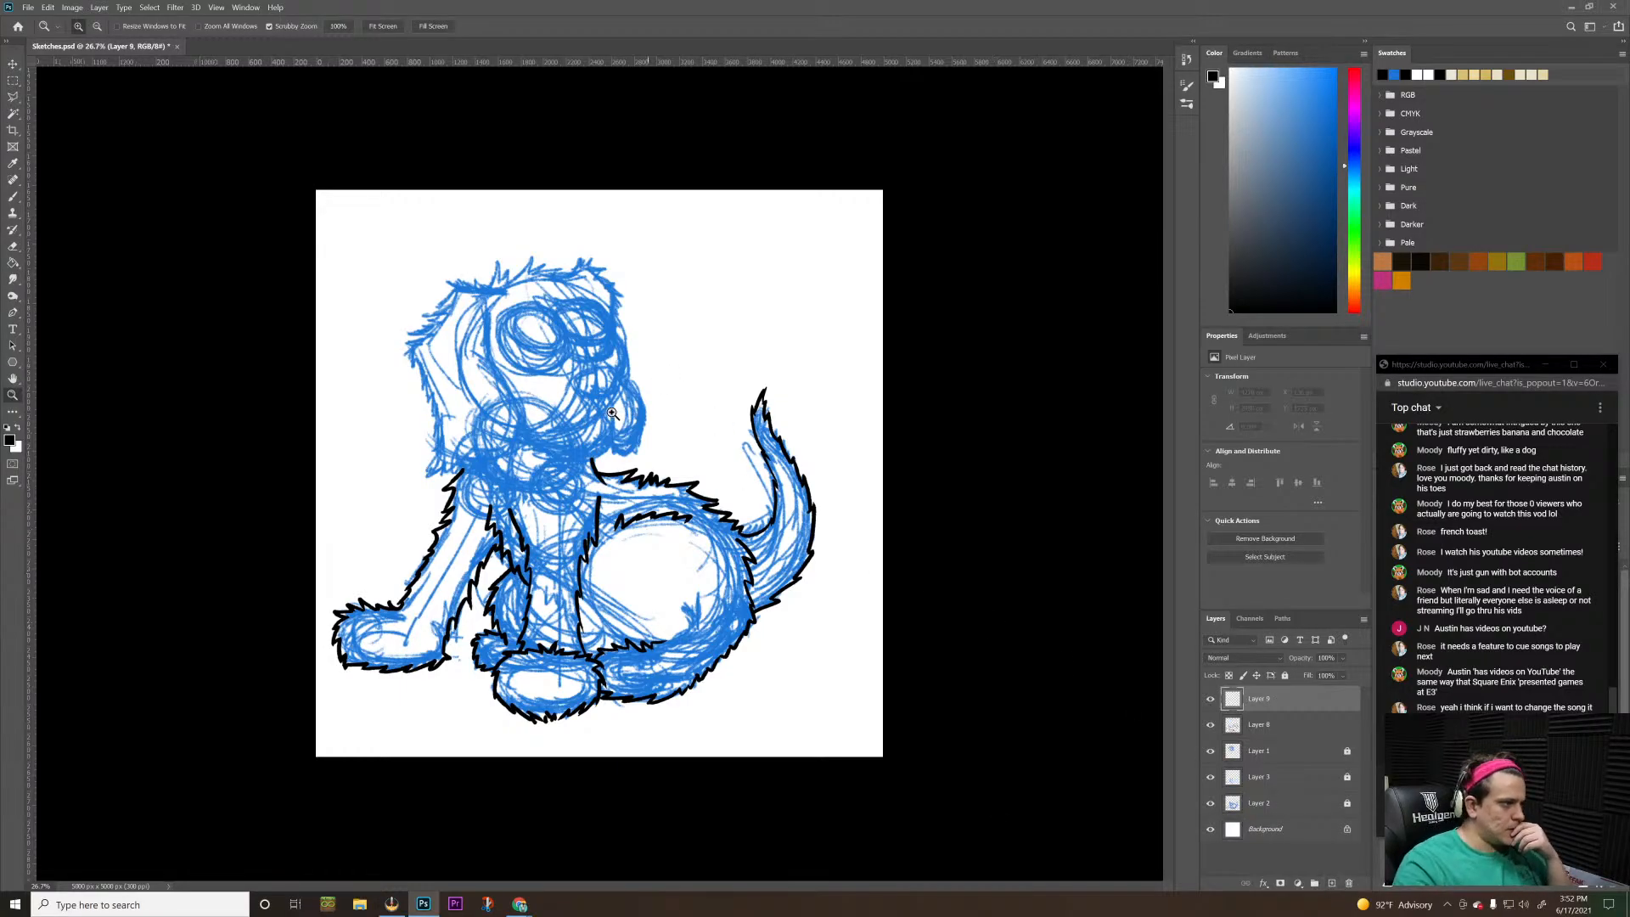
{"action": "left_click_drag", "start_coordinate": [503, 389], "coordinate": [542, 384]}
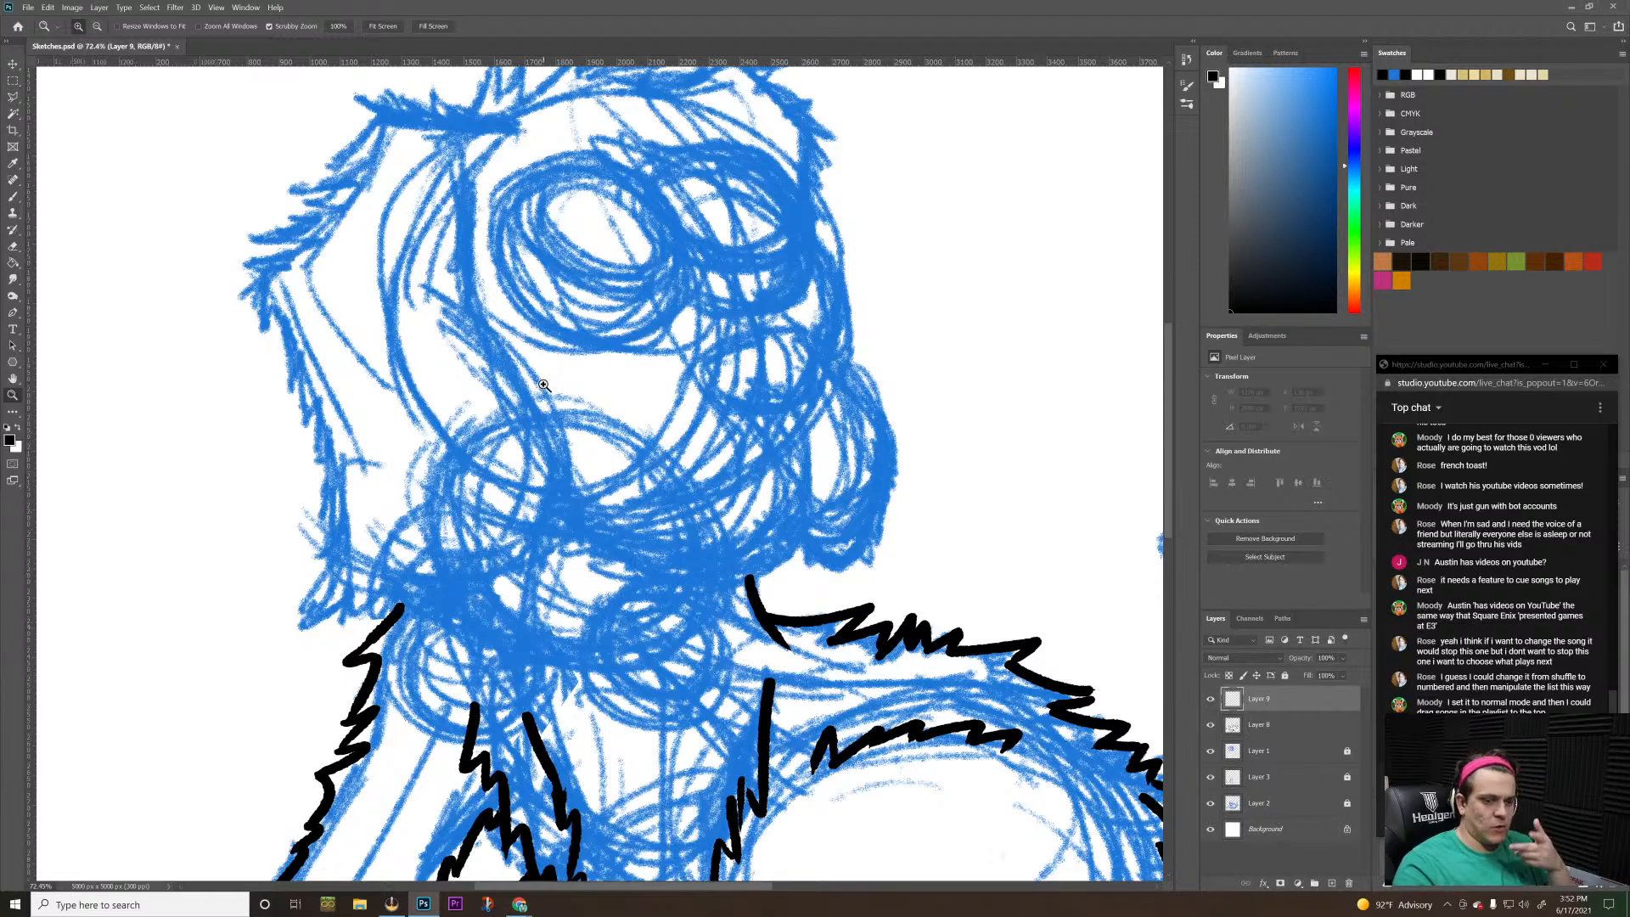
{"action": "key", "text": "h"}
{"action": "mouse_move", "coordinate": [583, 390]}
{"action": "left_mouse_down"}
{"action": "mouse_move", "coordinate": [572, 448]}
{"action": "mouse_move", "coordinate": [591, 462]}
{"action": "left_mouse_up"}
{"action": "key", "text": "b"}
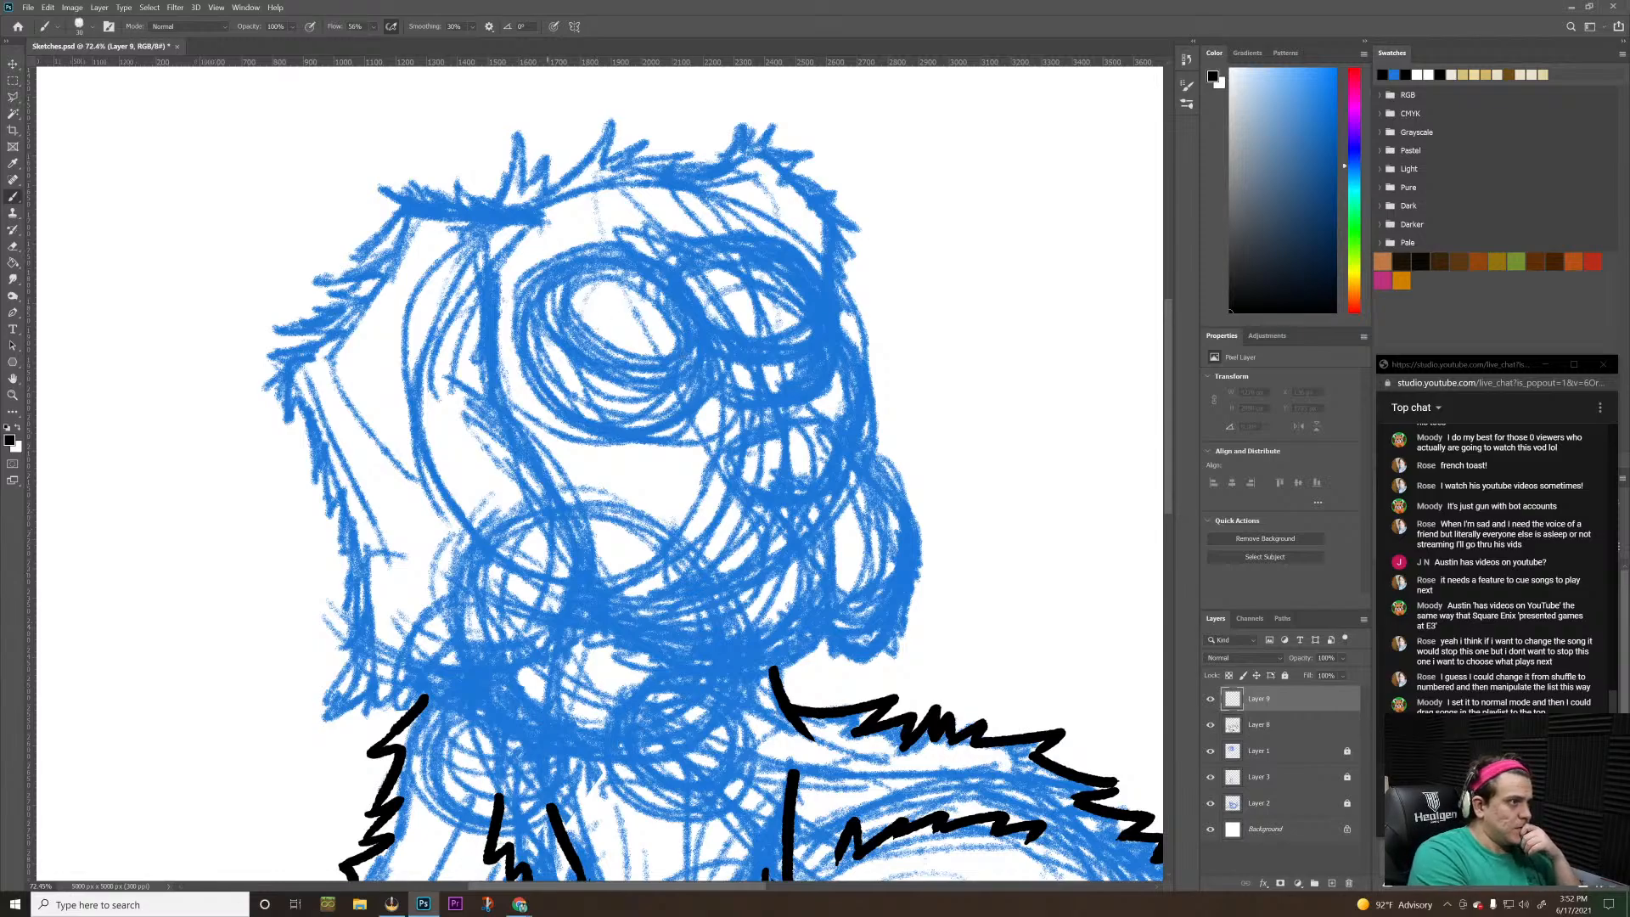
Try to ink a round outline over the larger sketched eye, undoing each uneven stroke
{"action": "mouse_move", "coordinate": [611, 427]}
{"action": "left_mouse_down"}
{"action": "mouse_move", "coordinate": [730, 299]}
{"action": "mouse_move", "coordinate": [572, 400]}
{"action": "mouse_move", "coordinate": [714, 334]}
{"action": "left_mouse_up"}
{"action": "key", "text": "ctrl+z"}
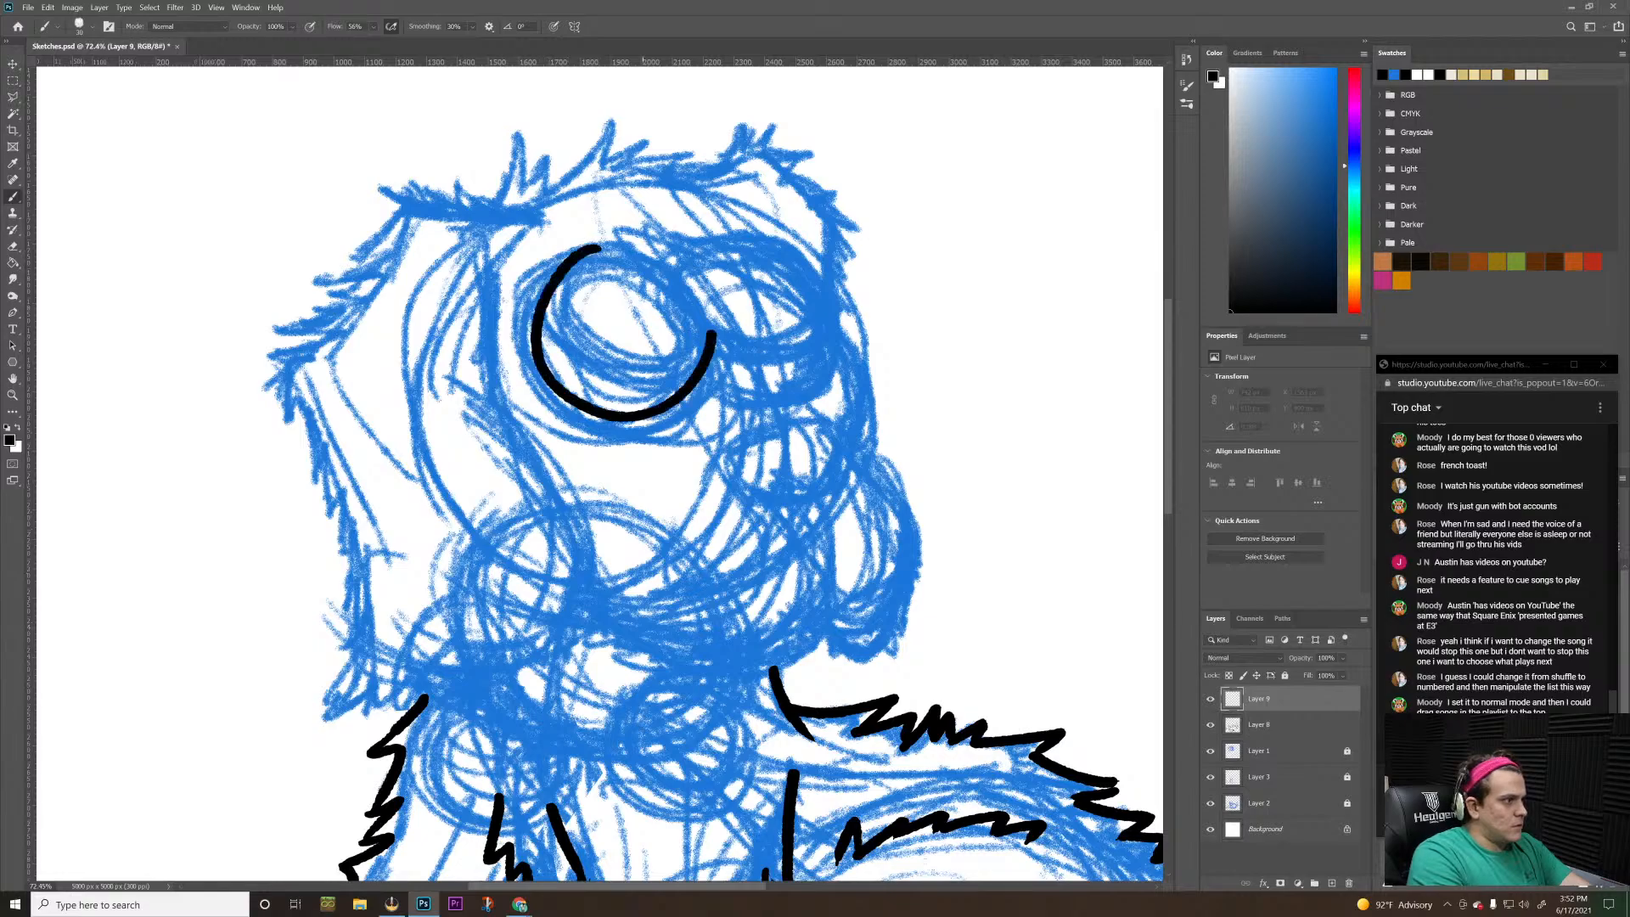
{"action": "key", "text": "ctrl+z"}
{"action": "left_click_drag", "start_coordinate": [515, 322], "coordinate": [684, 270]}
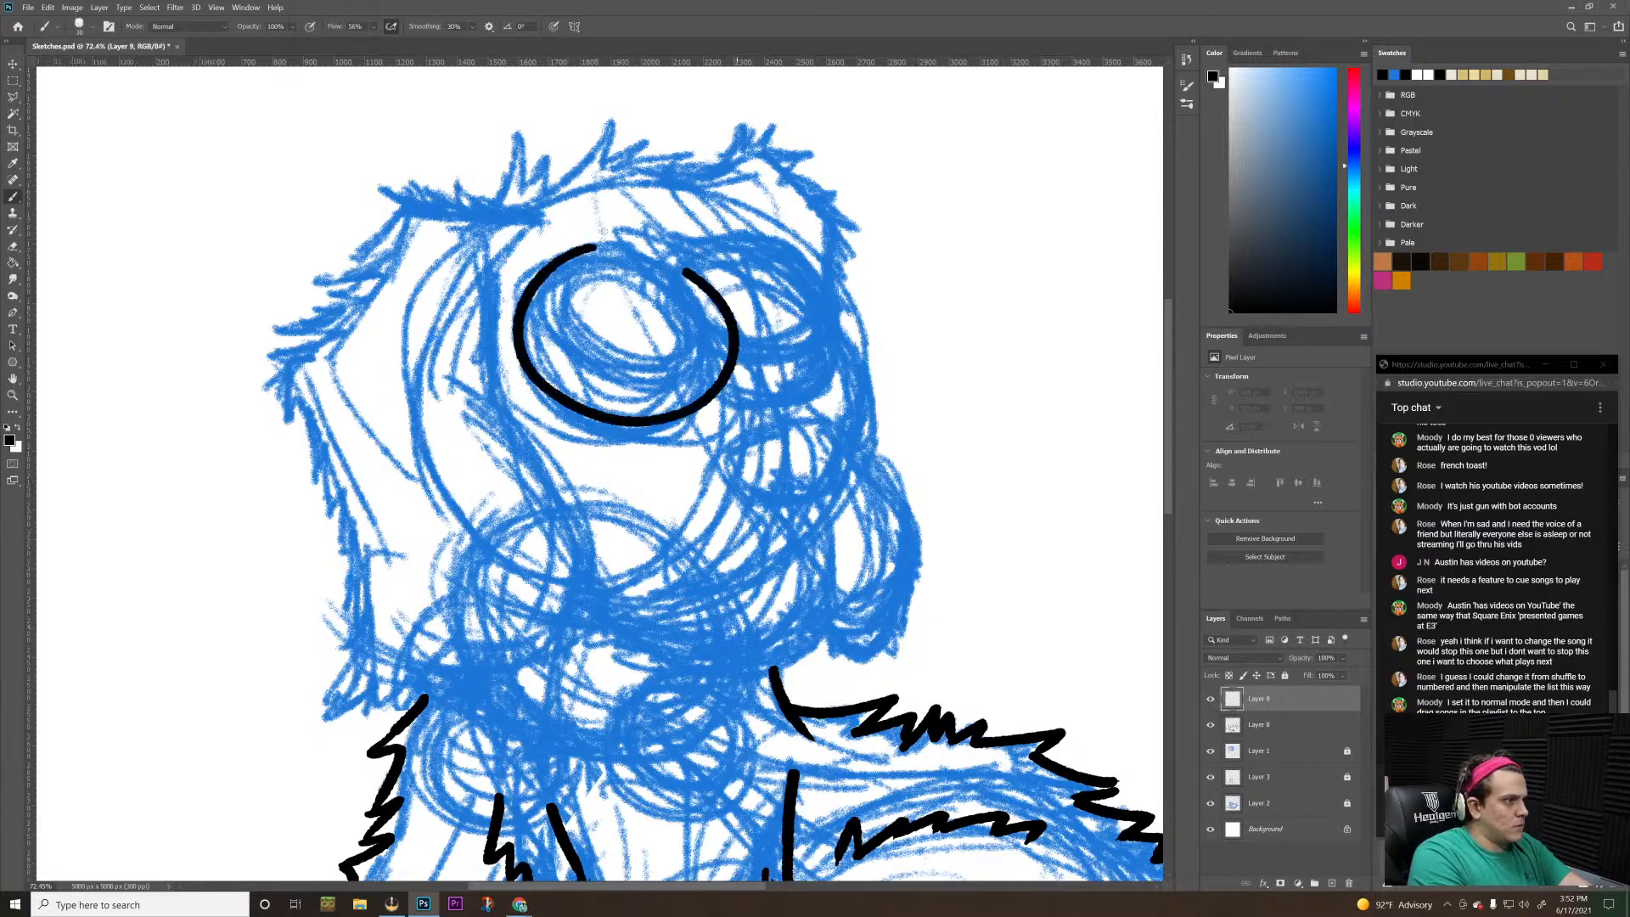
{"action": "key", "text": "ctrl+z"}
{"action": "mouse_move", "coordinate": [589, 247]}
{"action": "left_mouse_down"}
{"action": "mouse_move", "coordinate": [639, 248]}
{"action": "mouse_move", "coordinate": [607, 441]}
{"action": "mouse_move", "coordinate": [597, 255]}
{"action": "mouse_move", "coordinate": [684, 317]}
{"action": "mouse_move", "coordinate": [528, 287]}
{"action": "left_mouse_up"}
{"action": "key", "text": "ctrl+z"}
{"action": "key", "text": "ctrl+z"}
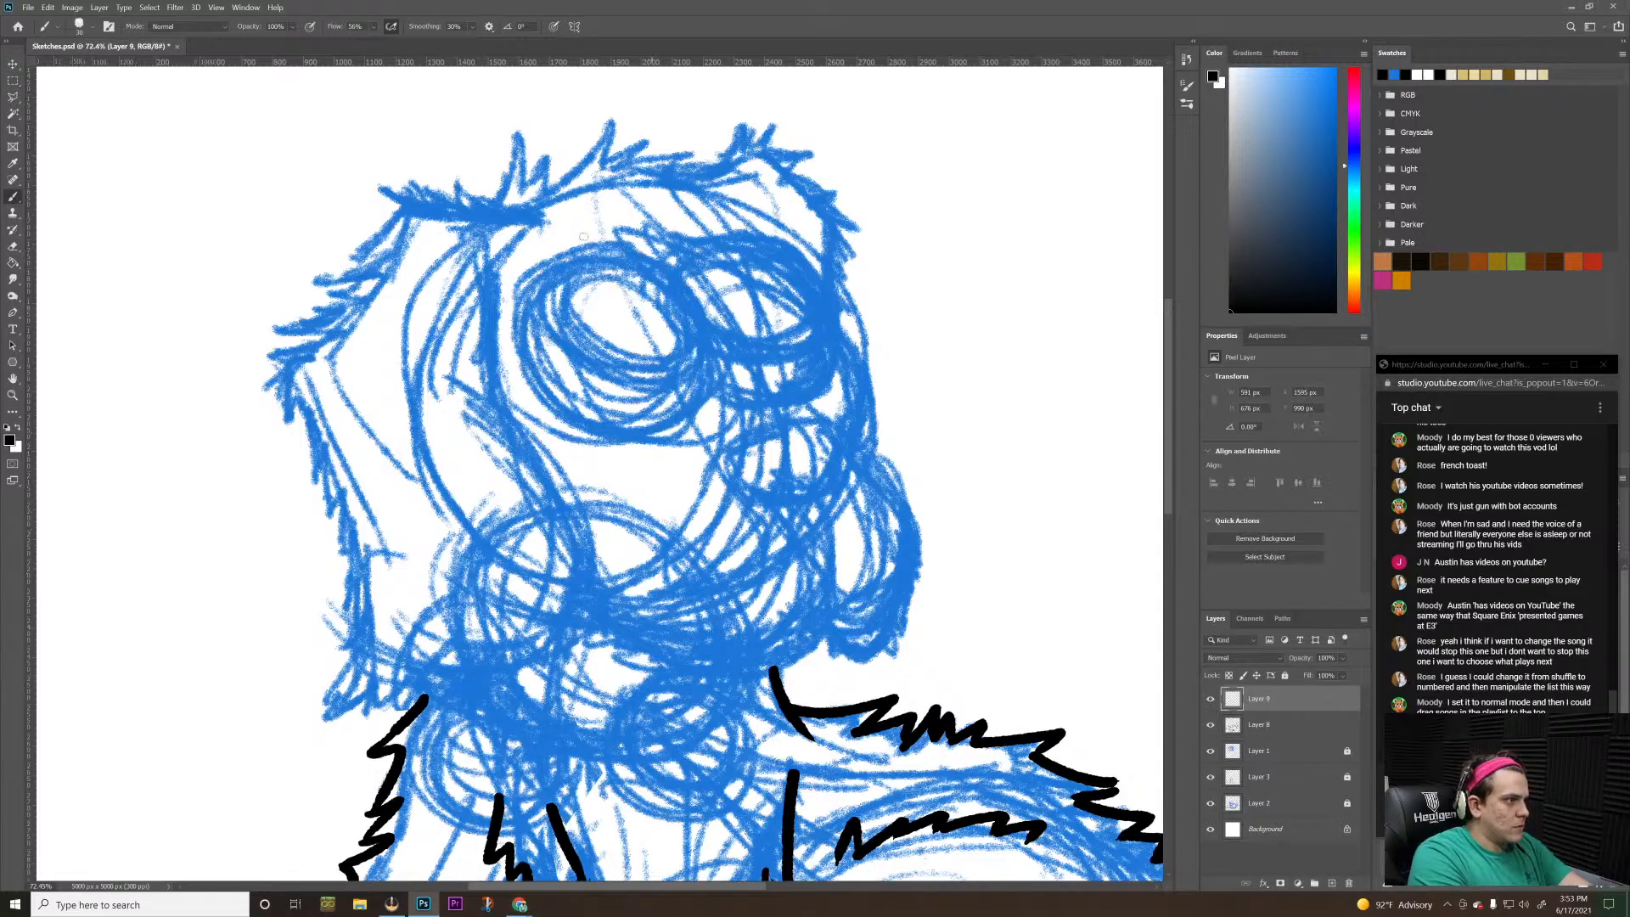
Ink a closed black circle around the larger sketched eye on Layer 9, undoing and redrawing strokes until the shape is round
{"action": "key", "text": "z"}
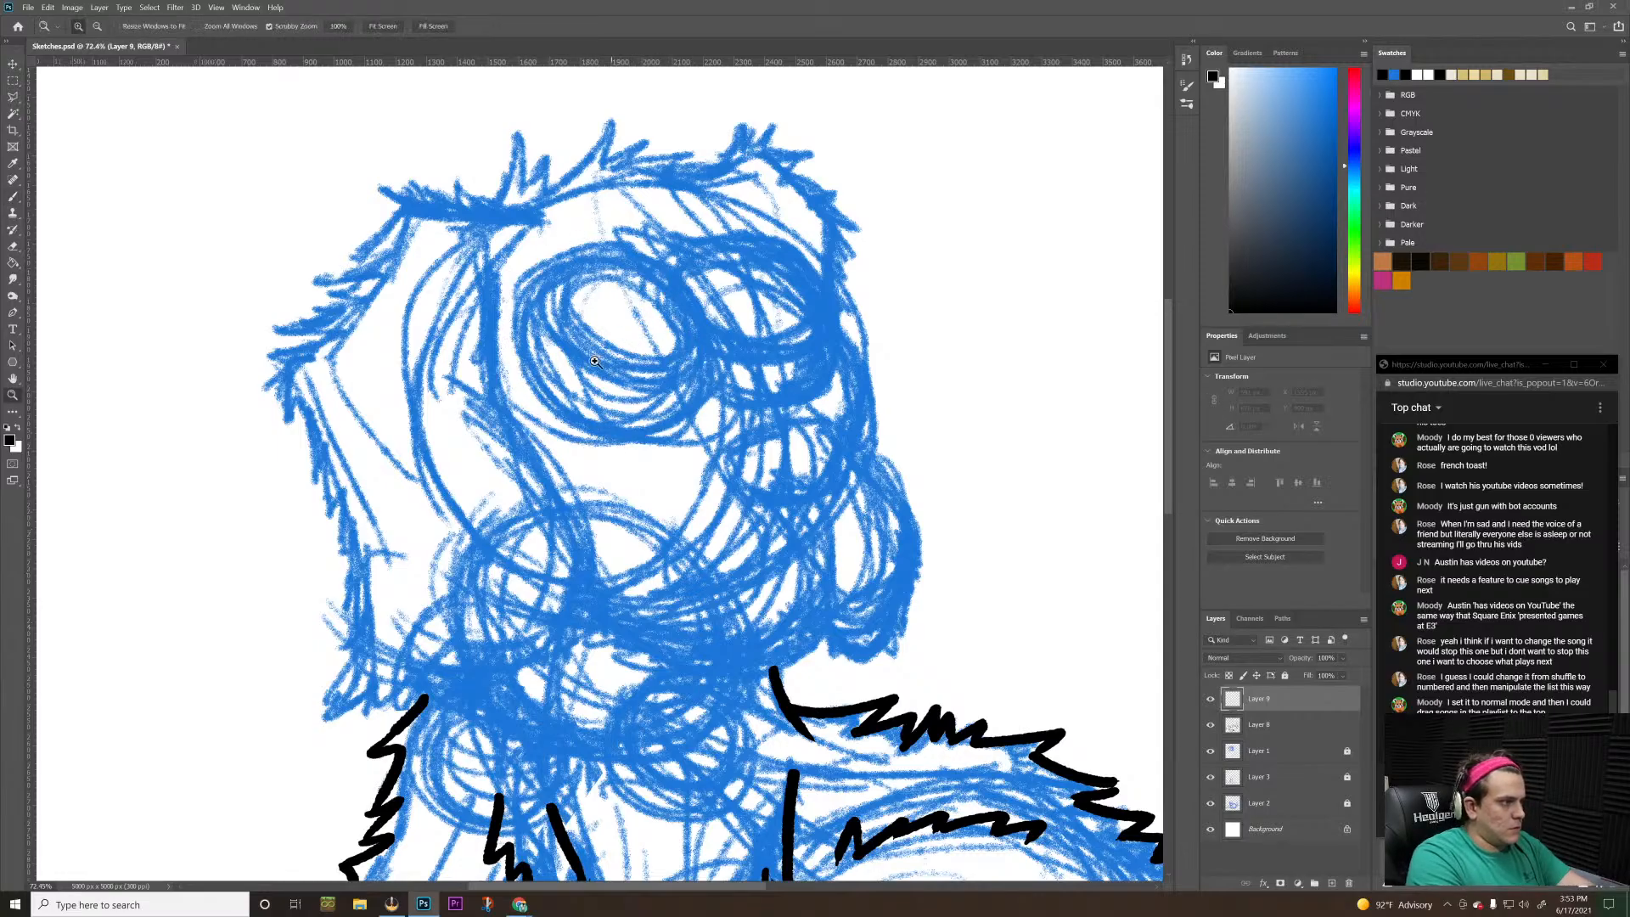
{"action": "mouse_move", "coordinate": [642, 334]}
{"action": "left_mouse_down"}
{"action": "mouse_move", "coordinate": [662, 272]}
{"action": "mouse_move", "coordinate": [611, 382]}
{"action": "mouse_move", "coordinate": [549, 441]}
{"action": "mouse_move", "coordinate": [543, 409]}
{"action": "left_mouse_up"}
{"action": "key", "text": "space"}
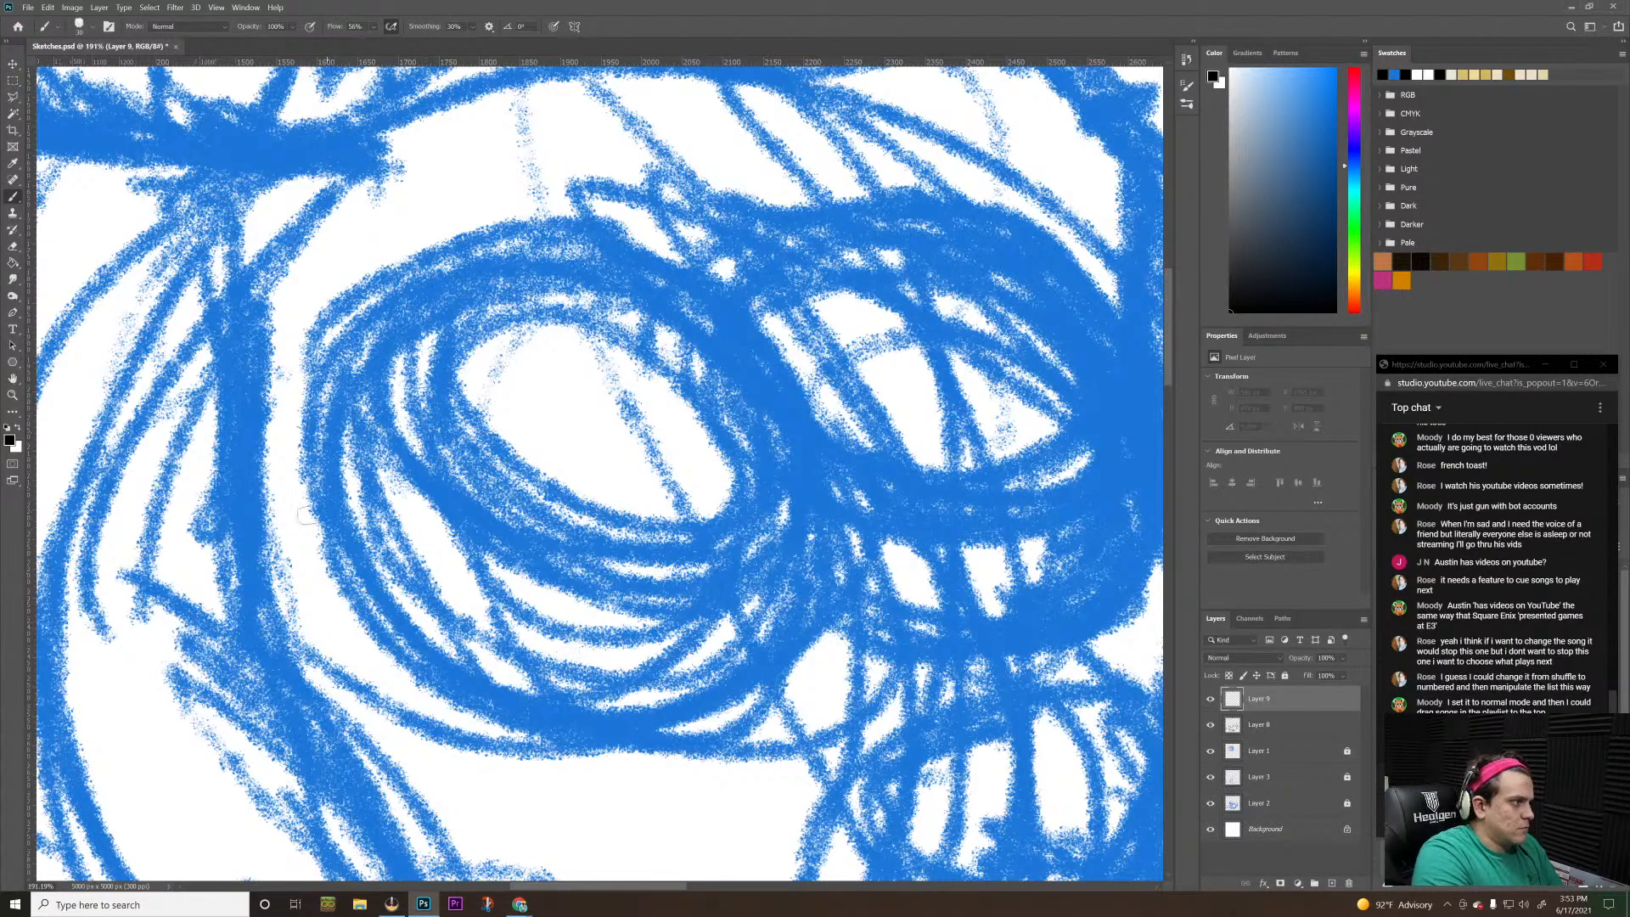
{"action": "mouse_move", "coordinate": [513, 246]}
{"action": "left_mouse_down"}
{"action": "mouse_move", "coordinate": [420, 270]}
{"action": "mouse_move", "coordinate": [692, 636]}
{"action": "mouse_move", "coordinate": [730, 356]}
{"action": "left_mouse_up"}
{"action": "key", "text": "ctrl+z"}
{"action": "mouse_move", "coordinate": [515, 241]}
{"action": "left_mouse_down"}
{"action": "mouse_move", "coordinate": [649, 743]}
{"action": "mouse_move", "coordinate": [845, 322]}
{"action": "left_mouse_up"}
{"action": "key", "text": "ctrl+z"}
{"action": "mouse_move", "coordinate": [525, 227]}
{"action": "left_mouse_down"}
{"action": "mouse_move", "coordinate": [503, 675]}
{"action": "mouse_move", "coordinate": [636, 236]}
{"action": "mouse_move", "coordinate": [587, 235]}
{"action": "mouse_move", "coordinate": [425, 283]}
{"action": "mouse_move", "coordinate": [933, 463]}
{"action": "mouse_move", "coordinate": [679, 266]}
{"action": "left_mouse_up"}
{"action": "key", "text": "ctrl+z"}
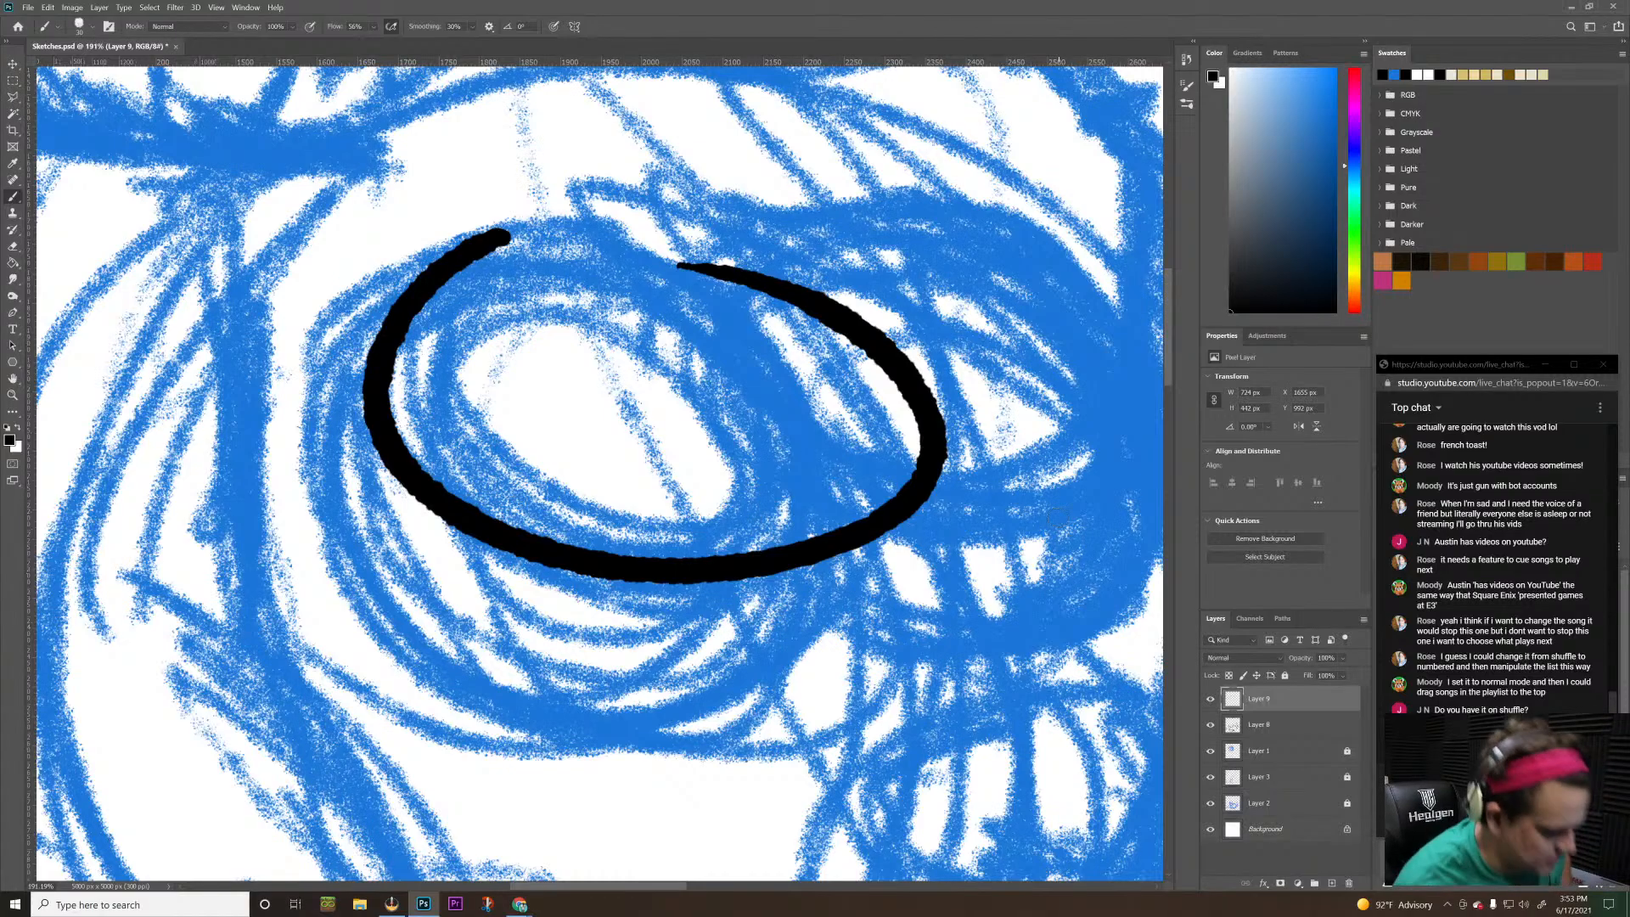
{"action": "key", "text": "ctrl+space"}
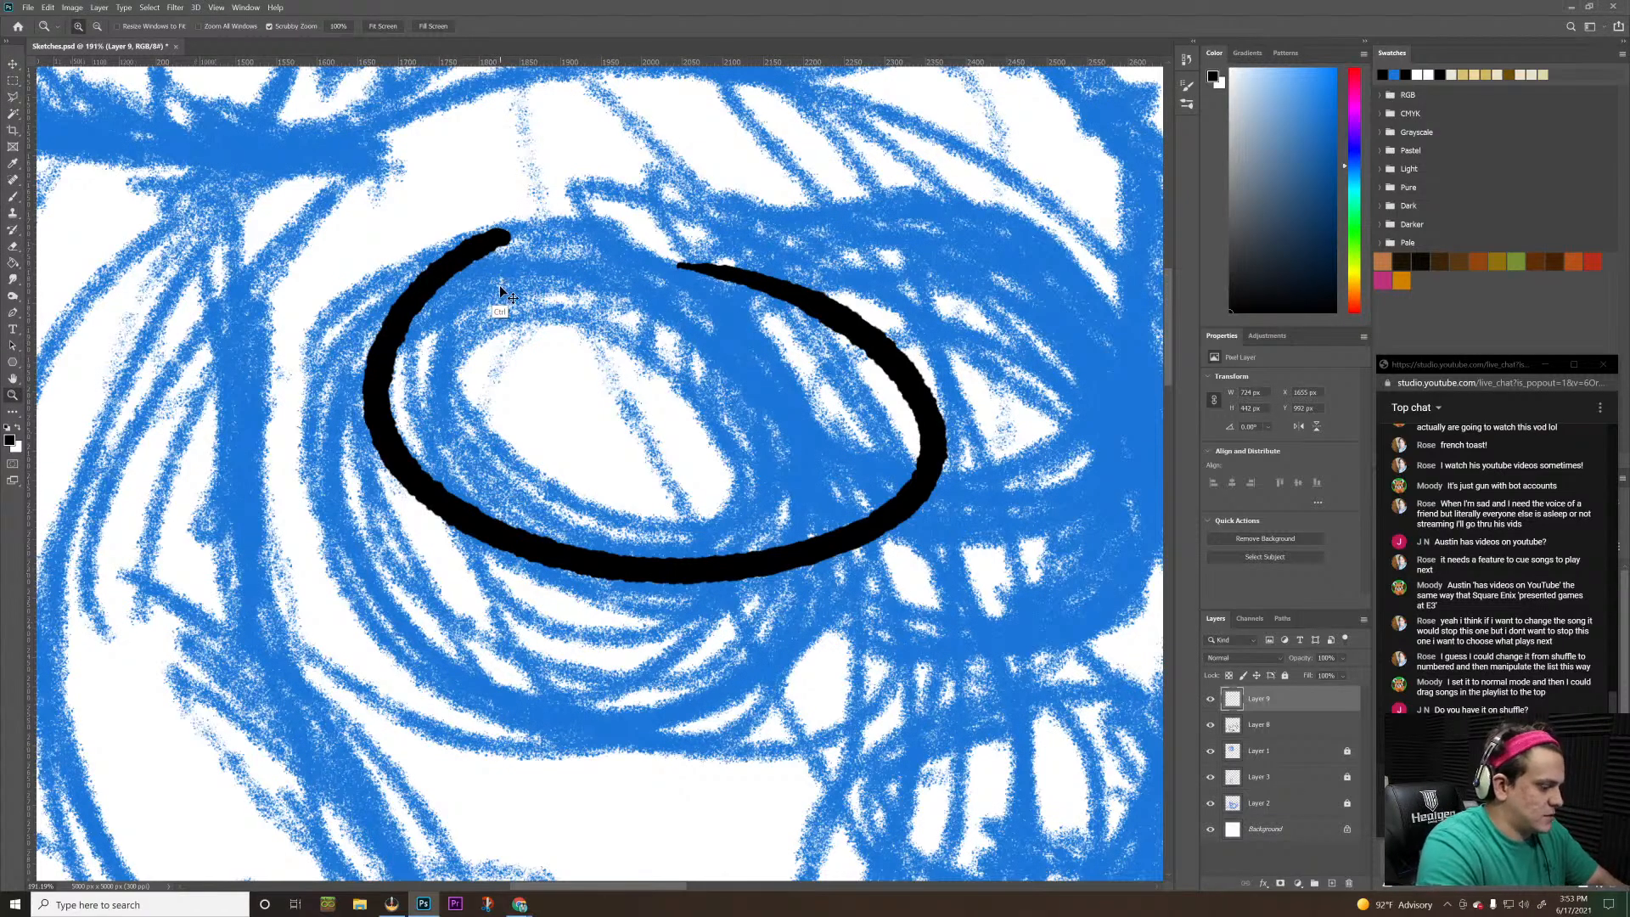
{"action": "key", "text": "ctrl+z"}
{"action": "key", "text": "ctrl+z"}
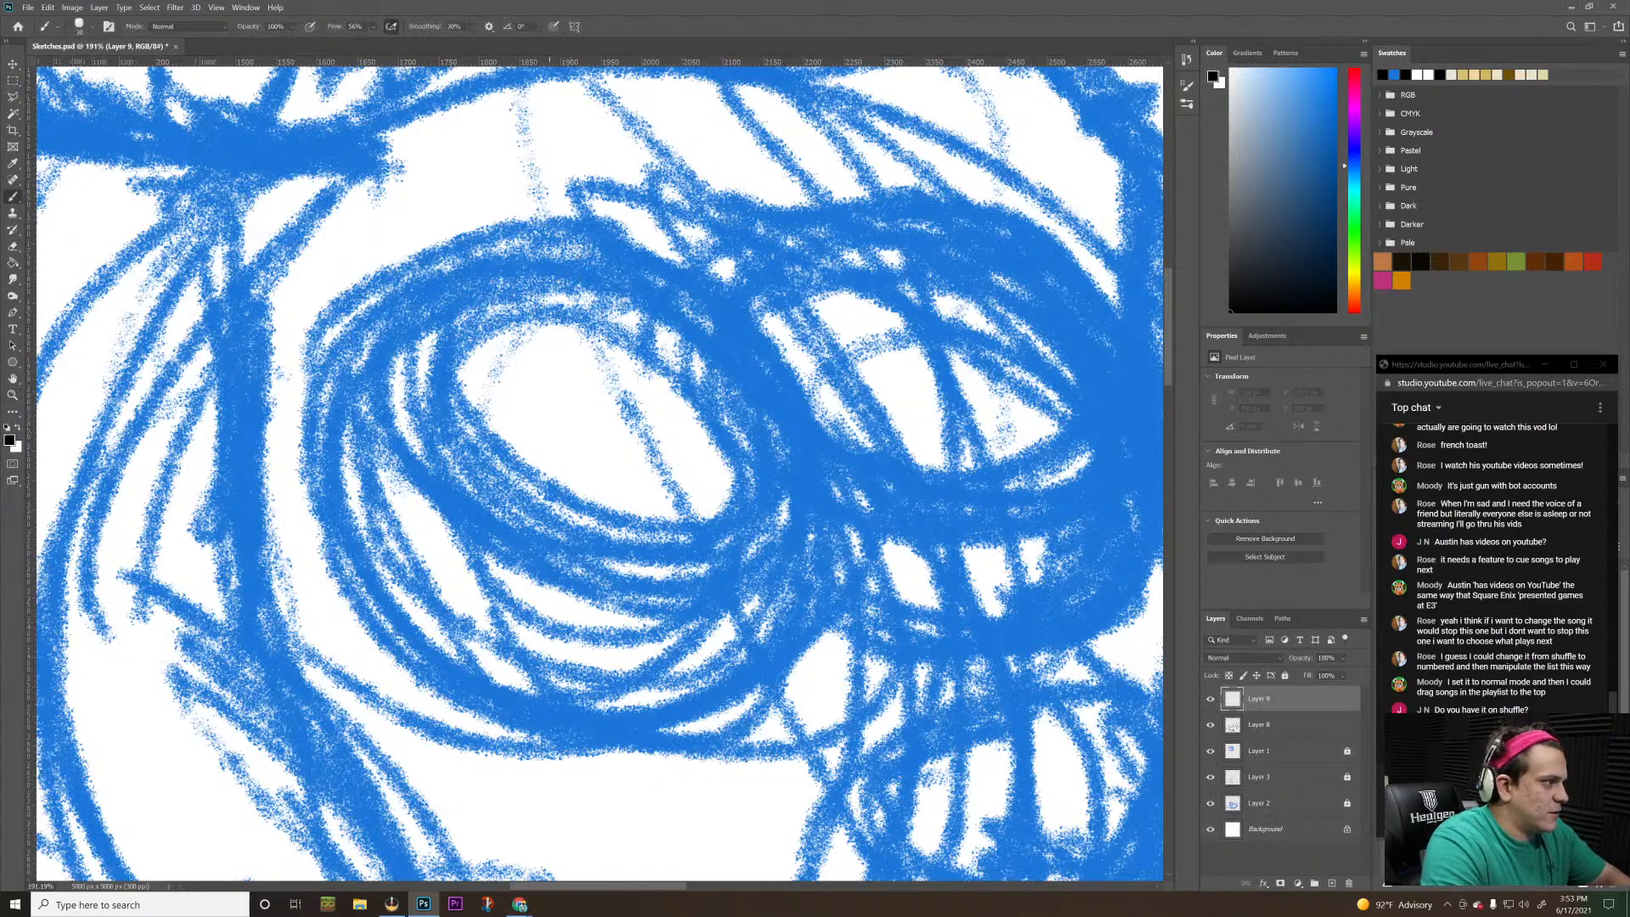
{"action": "mouse_move", "coordinate": [459, 261]}
{"action": "left_mouse_down"}
{"action": "mouse_move", "coordinate": [654, 727]}
{"action": "mouse_move", "coordinate": [883, 649]}
{"action": "left_mouse_up"}
{"action": "key", "text": "ctrl+z"}
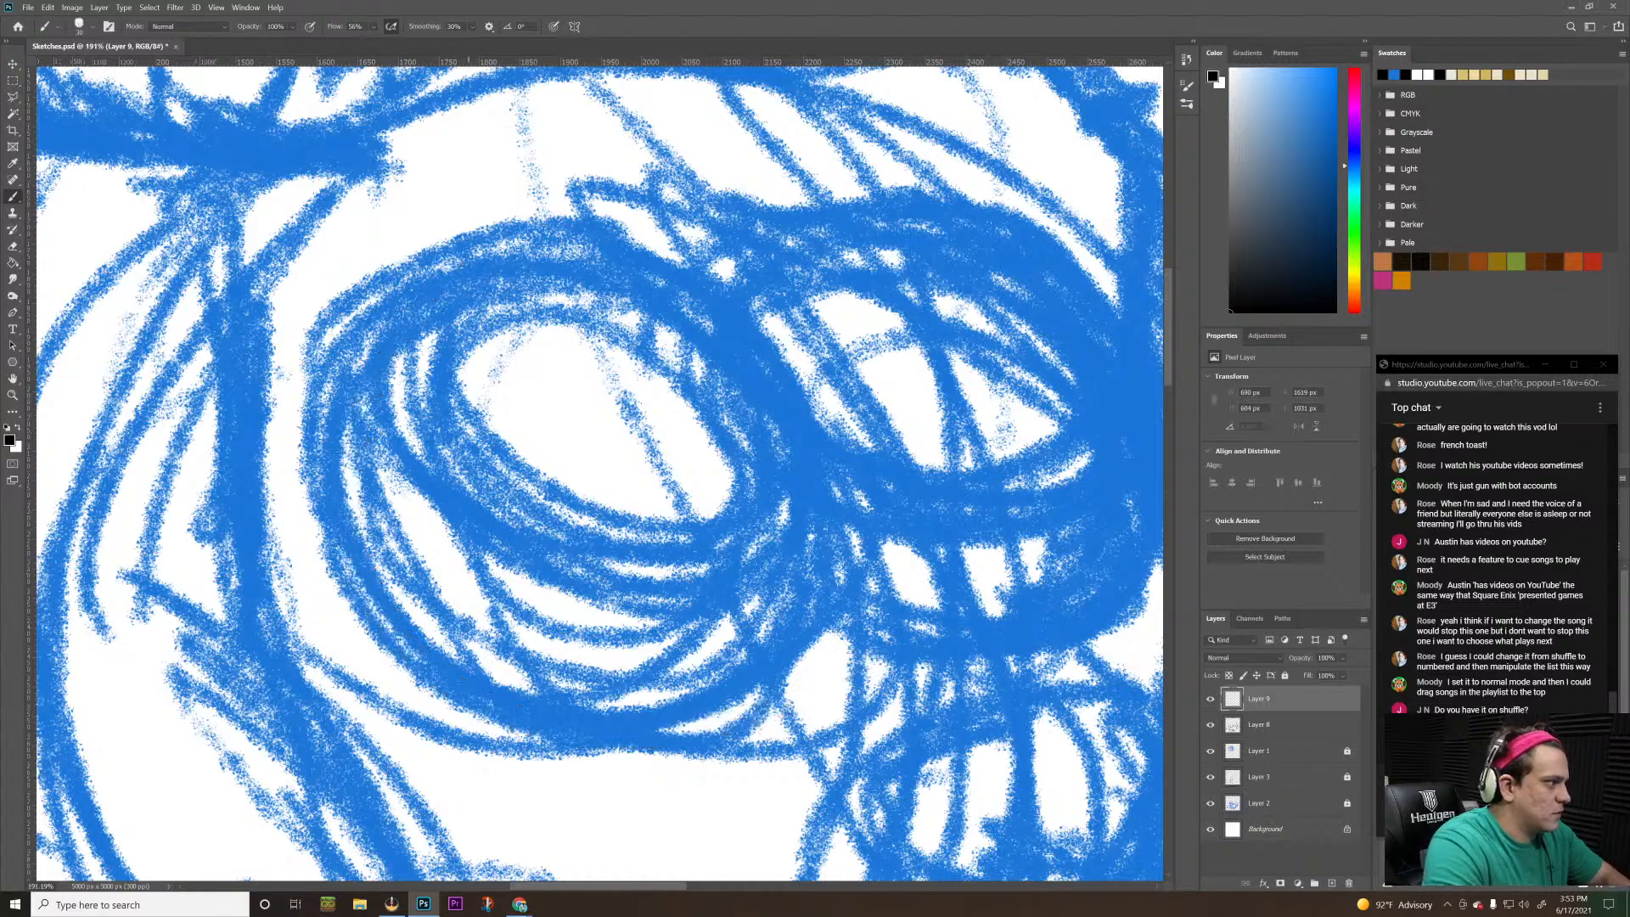
{"action": "mouse_move", "coordinate": [516, 256]}
{"action": "left_mouse_down"}
{"action": "mouse_move", "coordinate": [643, 268]}
{"action": "mouse_move", "coordinate": [745, 367]}
{"action": "mouse_move", "coordinate": [750, 521]}
{"action": "mouse_move", "coordinate": [583, 650]}
{"action": "mouse_move", "coordinate": [466, 615]}
{"action": "mouse_move", "coordinate": [350, 489]}
{"action": "mouse_move", "coordinate": [365, 351]}
{"action": "mouse_move", "coordinate": [469, 262]}
{"action": "mouse_move", "coordinate": [528, 258]}
{"action": "mouse_move", "coordinate": [674, 292]}
{"action": "mouse_move", "coordinate": [789, 365]}
{"action": "left_mouse_up"}
{"action": "key", "text": "ctrl+z"}
{"action": "key", "text": "ctrl+z"}
{"action": "mouse_move", "coordinate": [497, 255]}
{"action": "left_mouse_down"}
{"action": "mouse_move", "coordinate": [684, 270]}
{"action": "mouse_move", "coordinate": [813, 397]}
{"action": "mouse_move", "coordinate": [779, 640]}
{"action": "mouse_move", "coordinate": [581, 717]}
{"action": "mouse_move", "coordinate": [416, 624]}
{"action": "mouse_move", "coordinate": [349, 471]}
{"action": "mouse_move", "coordinate": [416, 318]}
{"action": "left_mouse_up"}
{"action": "left_click_drag", "start_coordinate": [508, 257], "coordinate": [524, 253]}
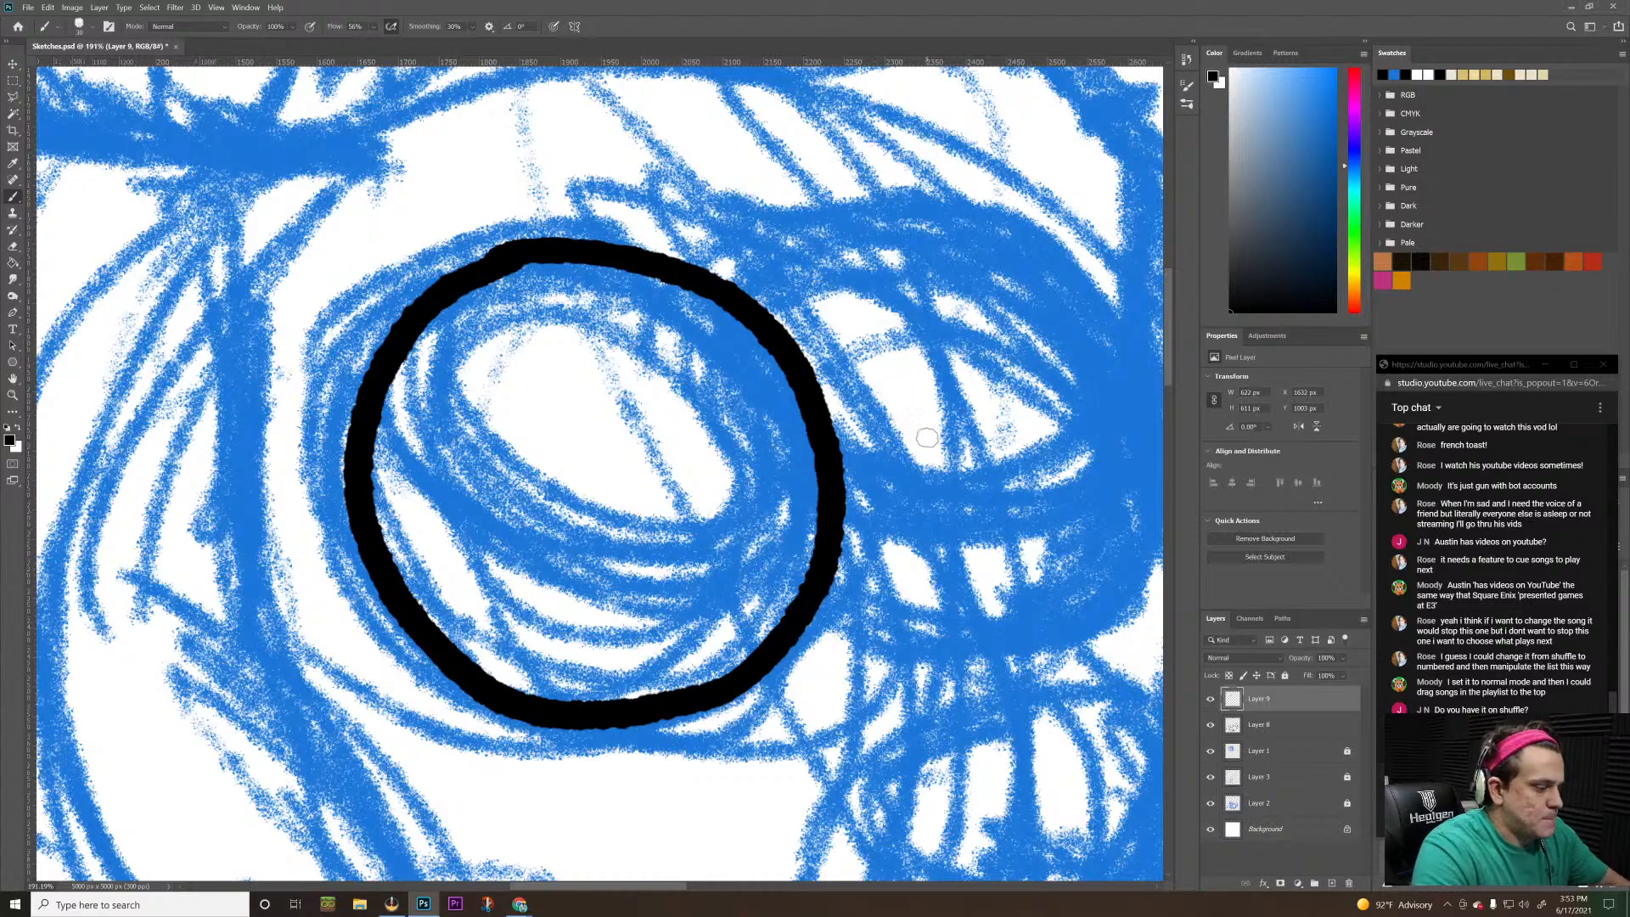
Ink the second eye on Layer 9 as a partial circle tucked behind the larger eye, starting and ending on its outline
{"action": "key", "text": "space"}
{"action": "left_click_drag", "start_coordinate": [971, 435], "coordinate": [718, 451]}
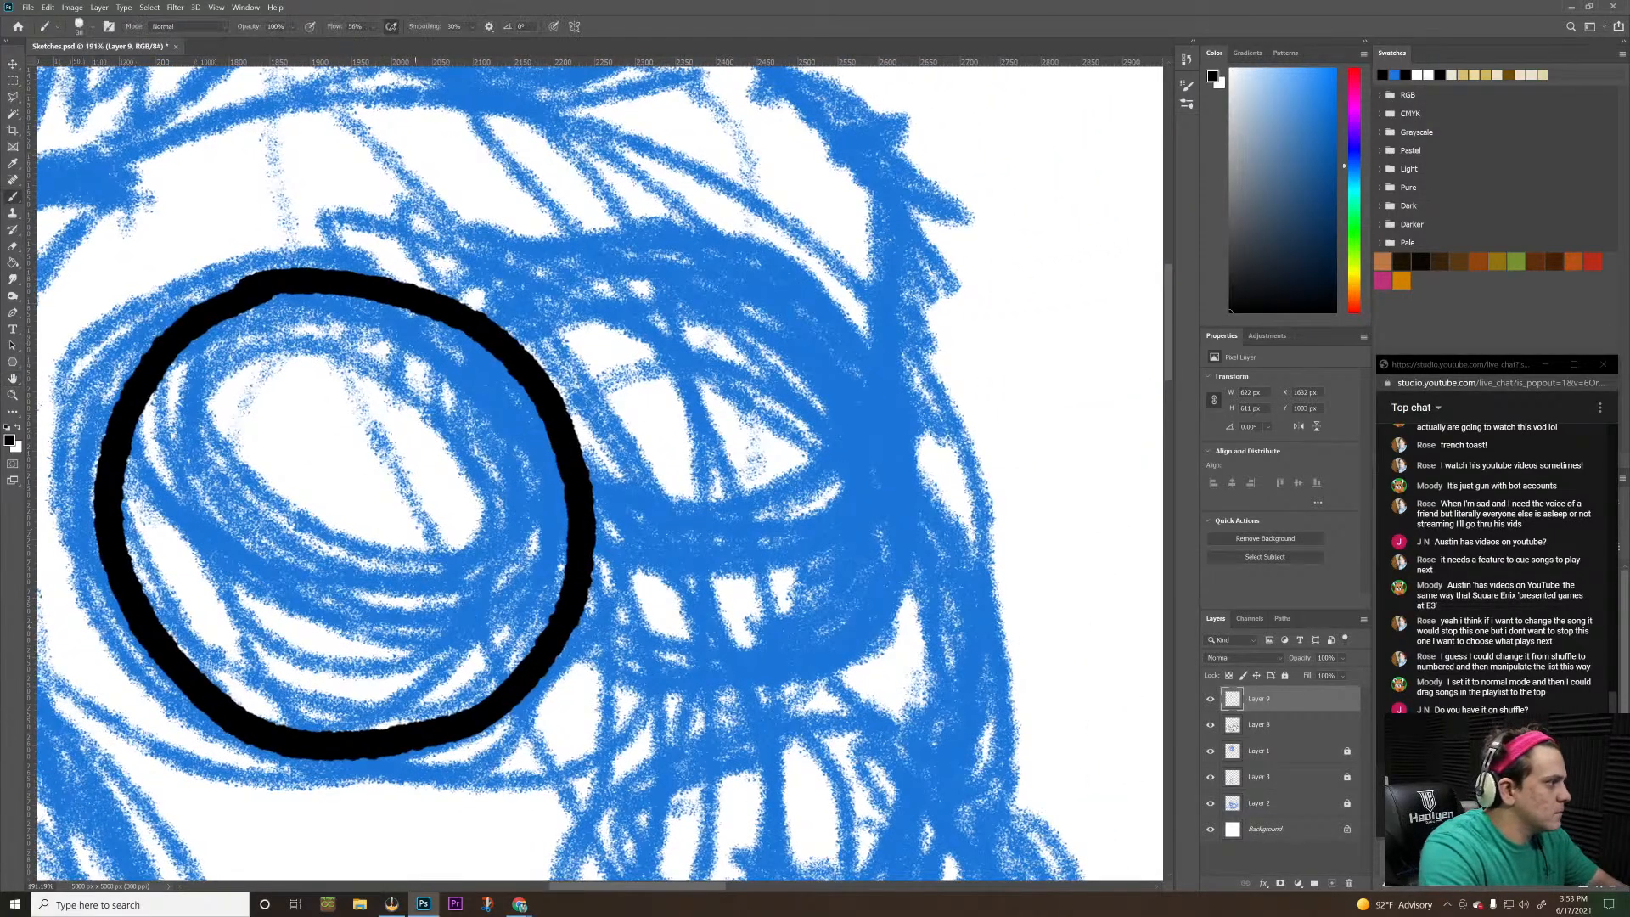
{"action": "mouse_move", "coordinate": [486, 320]}
{"action": "left_mouse_down"}
{"action": "mouse_move", "coordinate": [573, 260]}
{"action": "mouse_move", "coordinate": [680, 242]}
{"action": "mouse_move", "coordinate": [822, 264]}
{"action": "mouse_move", "coordinate": [942, 383]}
{"action": "left_mouse_up"}
{"action": "key", "text": "ctrl+z"}
{"action": "mouse_move", "coordinate": [491, 330]}
{"action": "left_mouse_down"}
{"action": "mouse_move", "coordinate": [560, 284]}
{"action": "mouse_move", "coordinate": [675, 269]}
{"action": "mouse_move", "coordinate": [784, 291]}
{"action": "mouse_move", "coordinate": [847, 354]}
{"action": "mouse_move", "coordinate": [879, 447]}
{"action": "mouse_move", "coordinate": [870, 546]}
{"action": "mouse_move", "coordinate": [817, 624]}
{"action": "mouse_move", "coordinate": [744, 657]}
{"action": "mouse_move", "coordinate": [675, 656]}
{"action": "mouse_move", "coordinate": [576, 588]}
{"action": "left_mouse_up"}
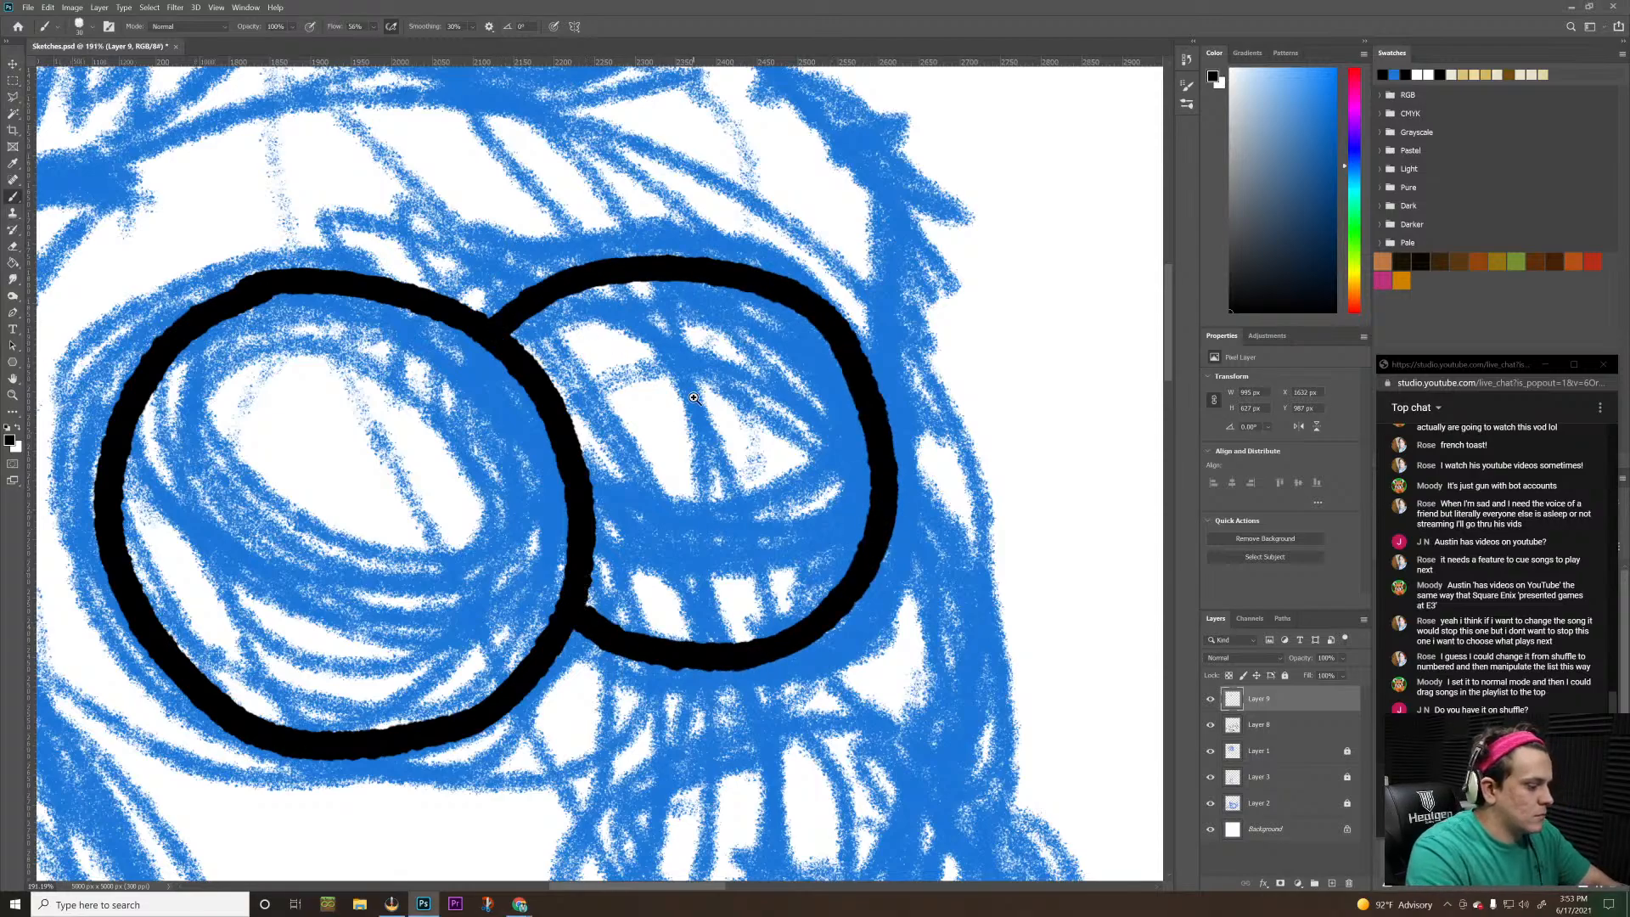
{"action": "key", "text": "z"}
{"action": "left_click_drag", "start_coordinate": [739, 459], "coordinate": [569, 519]}
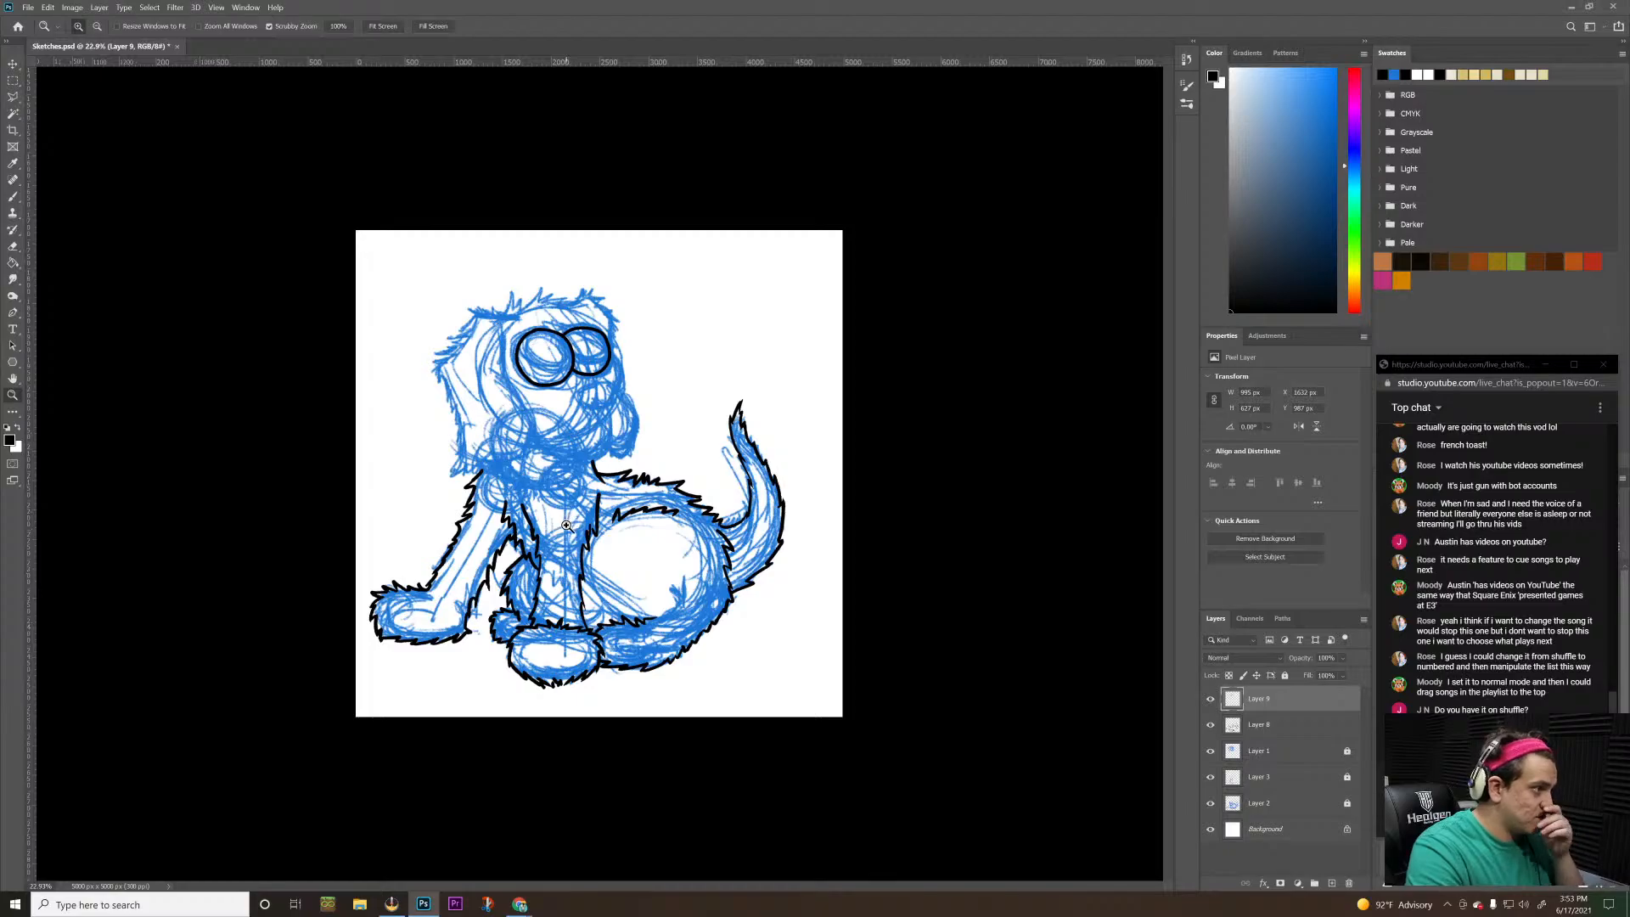
Try to ink the iris's lower curve across the larger eye, undoing each uneven stroke
{"action": "mouse_move", "coordinate": [540, 364]}
{"action": "left_mouse_down"}
{"action": "mouse_move", "coordinate": [577, 274]}
{"action": "mouse_move", "coordinate": [552, 342]}
{"action": "left_mouse_up"}
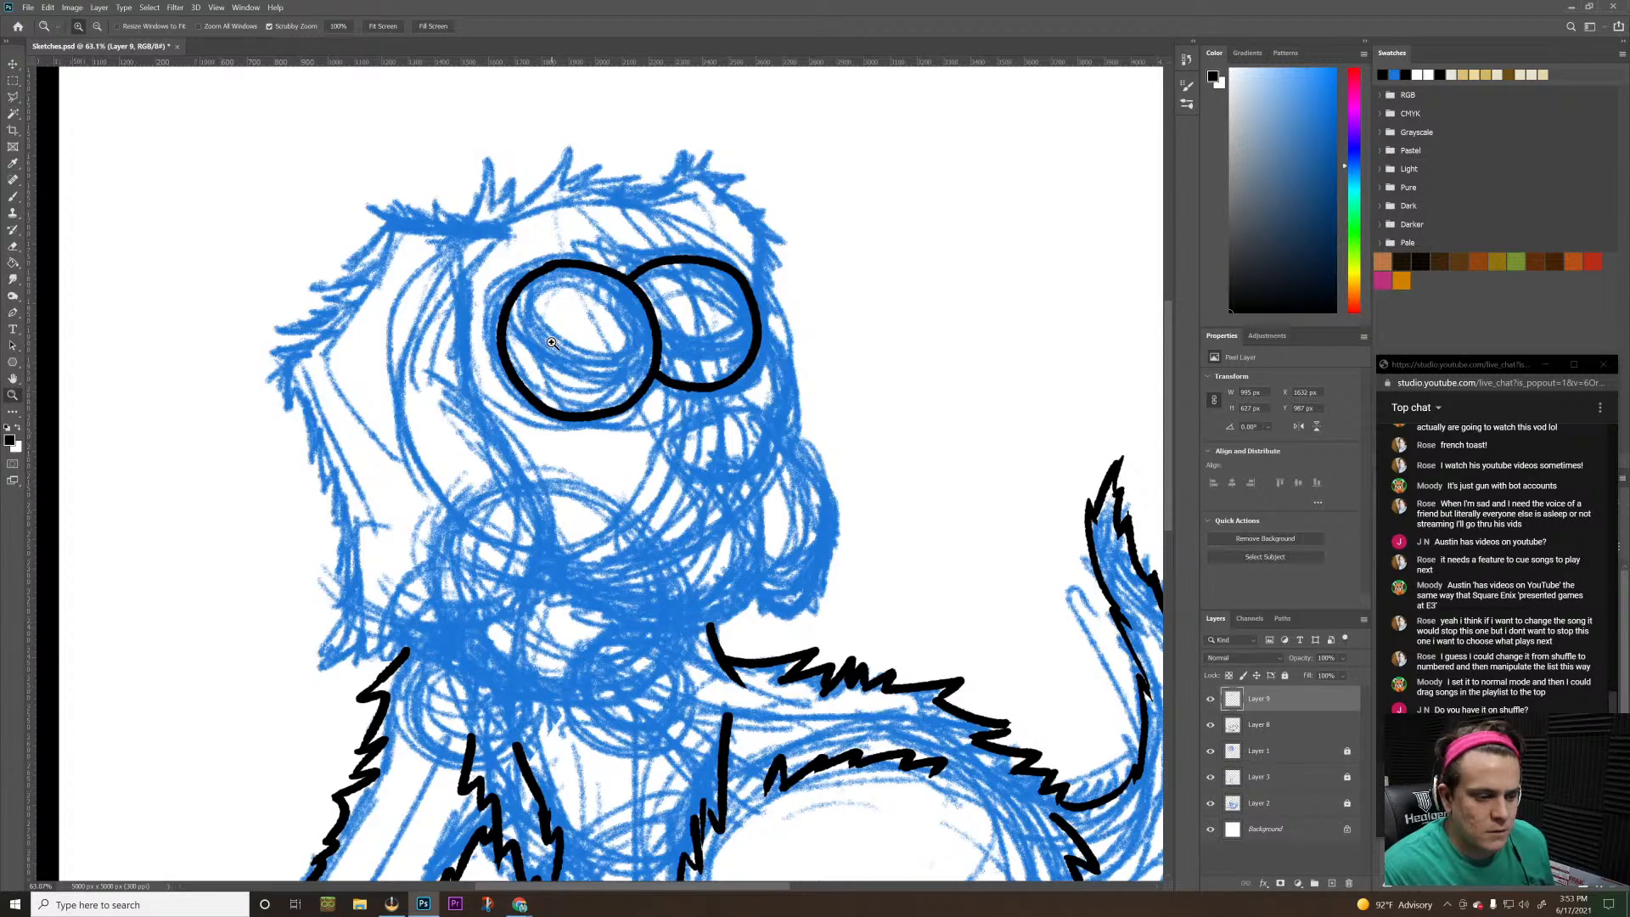
{"action": "key", "text": "b"}
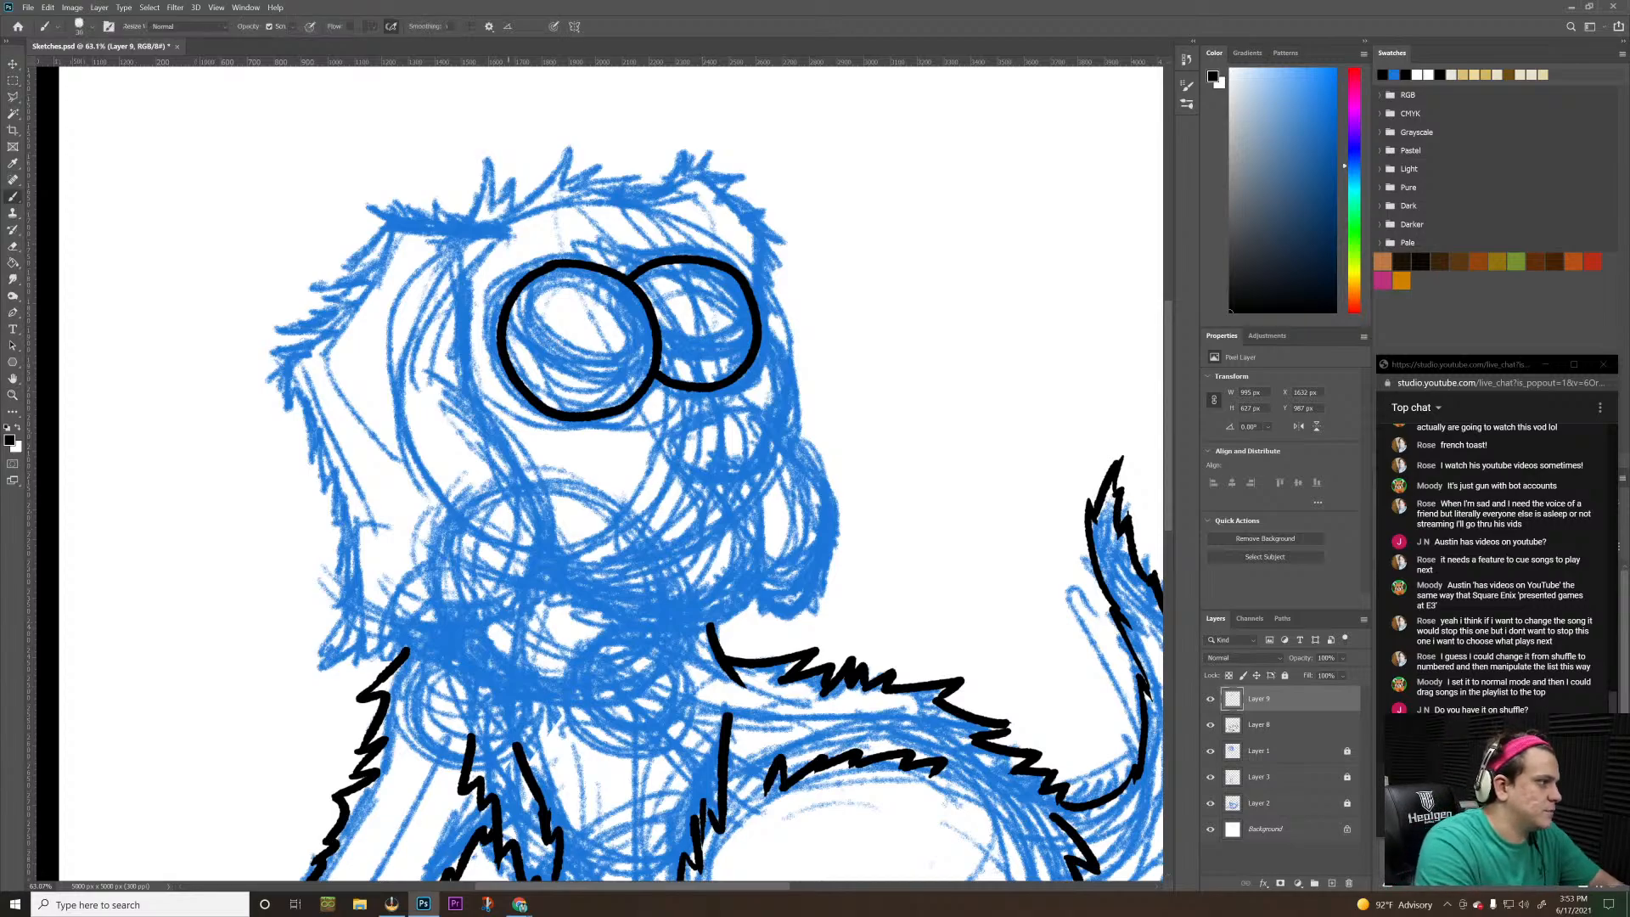
{"action": "mouse_move", "coordinate": [505, 321]}
{"action": "left_mouse_down"}
{"action": "mouse_move", "coordinate": [535, 374]}
{"action": "mouse_move", "coordinate": [619, 401]}
{"action": "left_mouse_up"}
{"action": "key", "text": "ctrl+z"}
{"action": "mouse_move", "coordinate": [505, 315]}
{"action": "left_mouse_down"}
{"action": "mouse_move", "coordinate": [535, 360]}
{"action": "mouse_move", "coordinate": [587, 389]}
{"action": "mouse_move", "coordinate": [633, 388]}
{"action": "mouse_move", "coordinate": [653, 366]}
{"action": "left_mouse_up"}
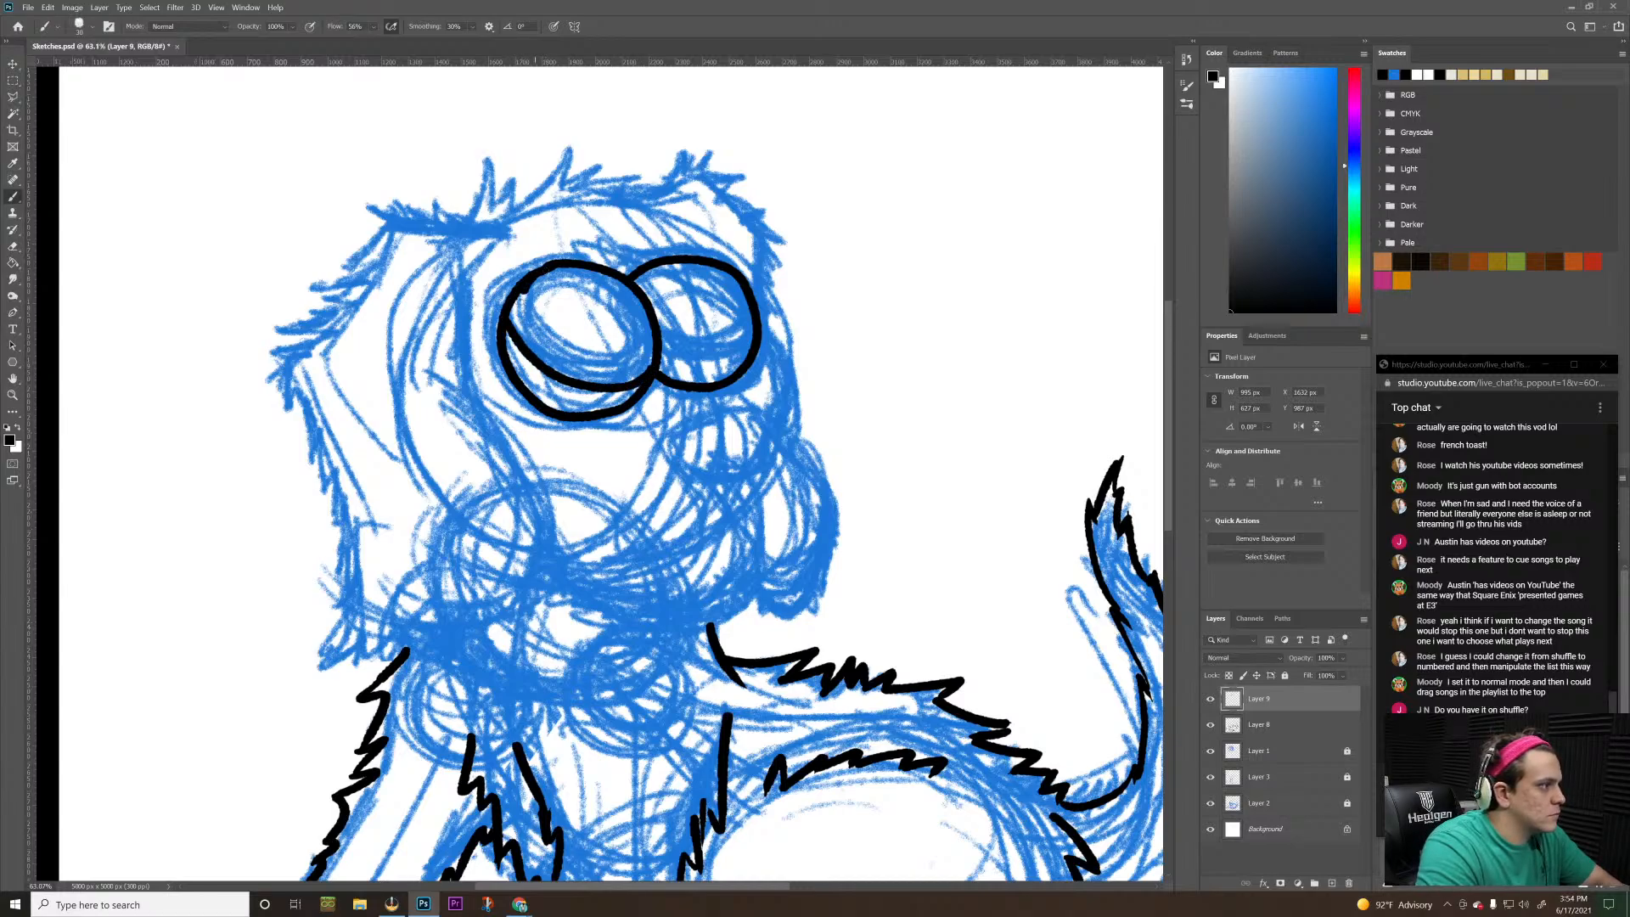
{"action": "mouse_move", "coordinate": [519, 291]}
{"action": "left_mouse_down"}
{"action": "mouse_move", "coordinate": [530, 334]}
{"action": "mouse_move", "coordinate": [560, 348]}
{"action": "left_mouse_up"}
{"action": "key", "text": "ctrl+z"}
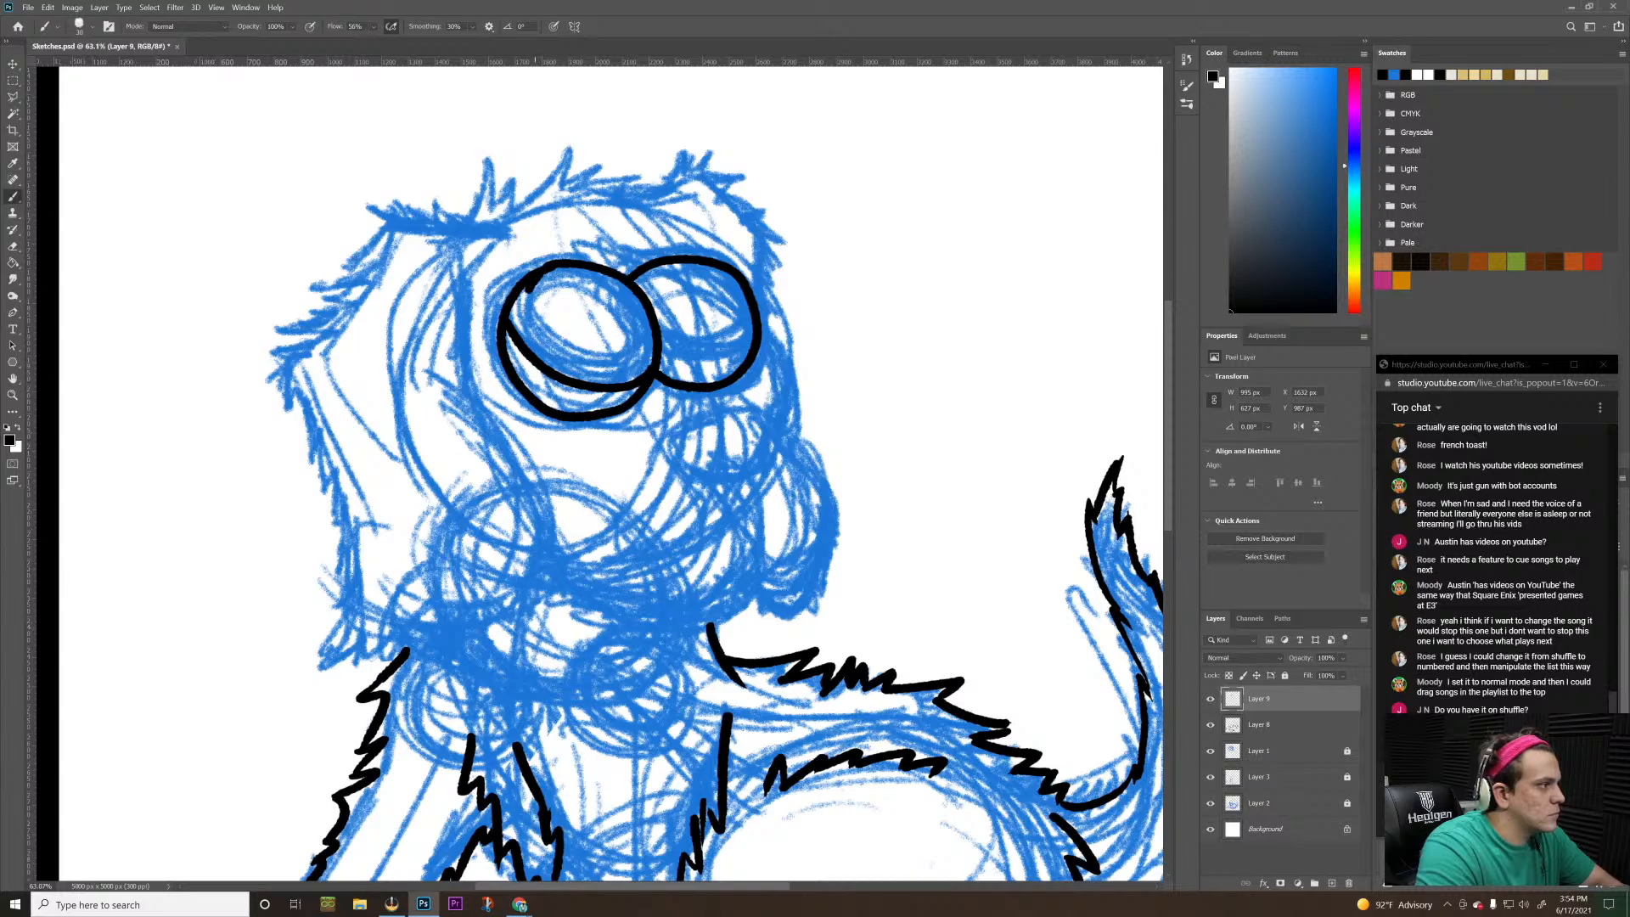
{"action": "mouse_move", "coordinate": [520, 288]}
{"action": "left_mouse_down"}
{"action": "mouse_move", "coordinate": [524, 324]}
{"action": "mouse_move", "coordinate": [596, 361]}
{"action": "left_mouse_up"}
{"action": "key", "text": "ctrl+z"}
Retry the iris curve inside the larger eye until one stroke runs from its upper-left edge to its lower-right edge
{"action": "key", "text": "ctrl+z"}
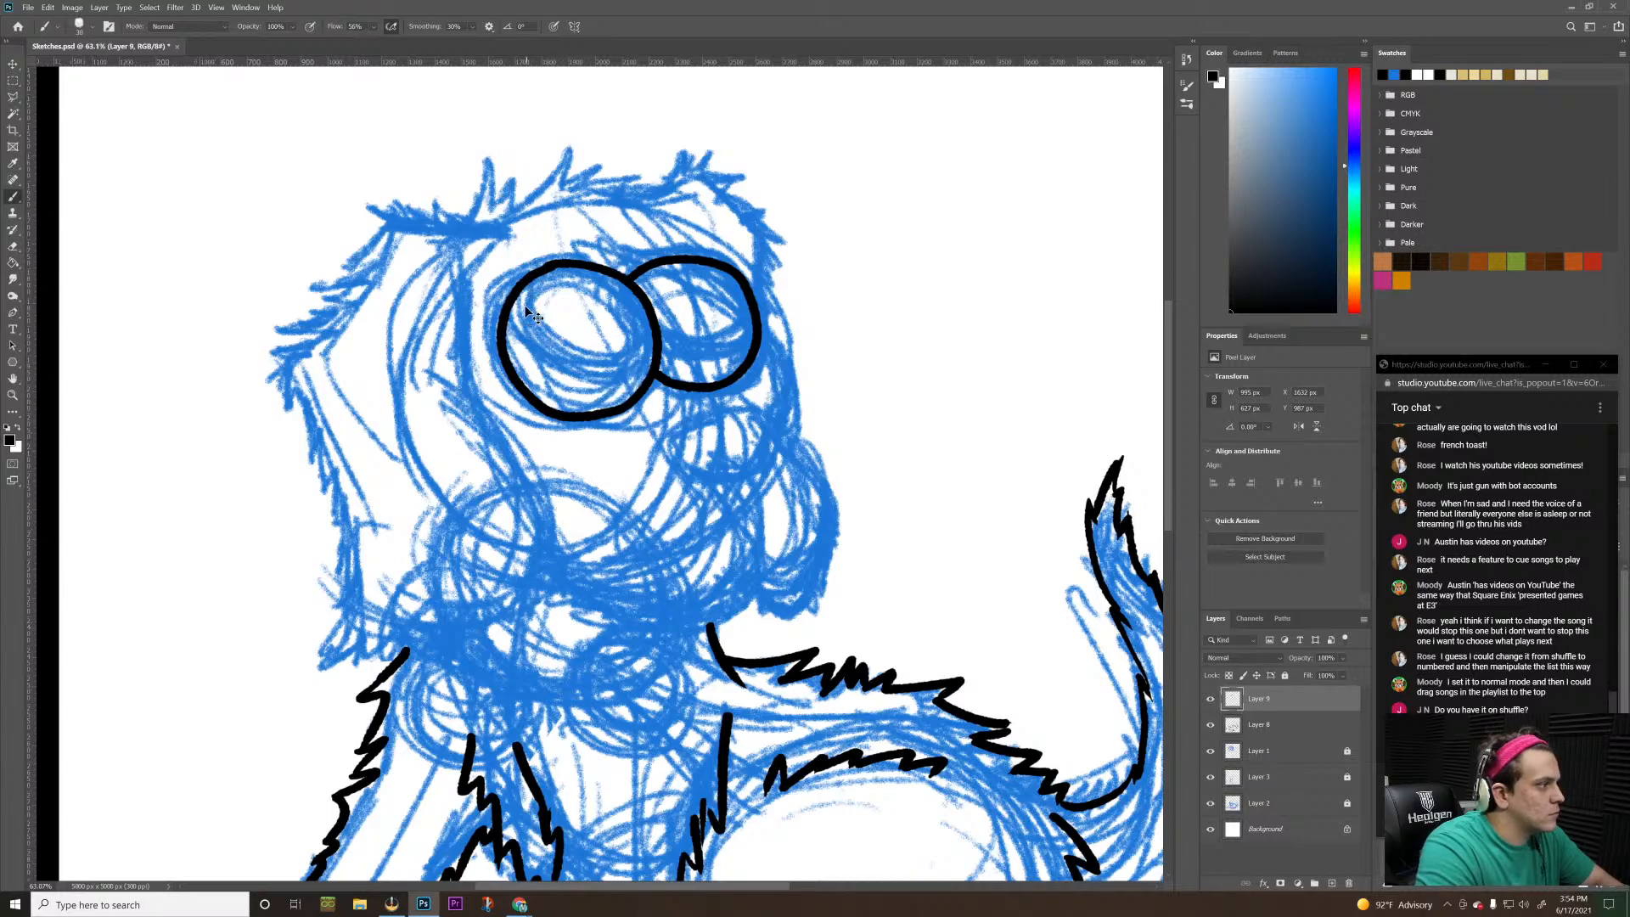
{"action": "mouse_move", "coordinate": [539, 276]}
{"action": "left_mouse_down"}
{"action": "mouse_move", "coordinate": [519, 344]}
{"action": "mouse_move", "coordinate": [586, 368]}
{"action": "mouse_move", "coordinate": [633, 367]}
{"action": "mouse_move", "coordinate": [637, 343]}
{"action": "left_mouse_up"}
{"action": "key", "text": "ctrl+z"}
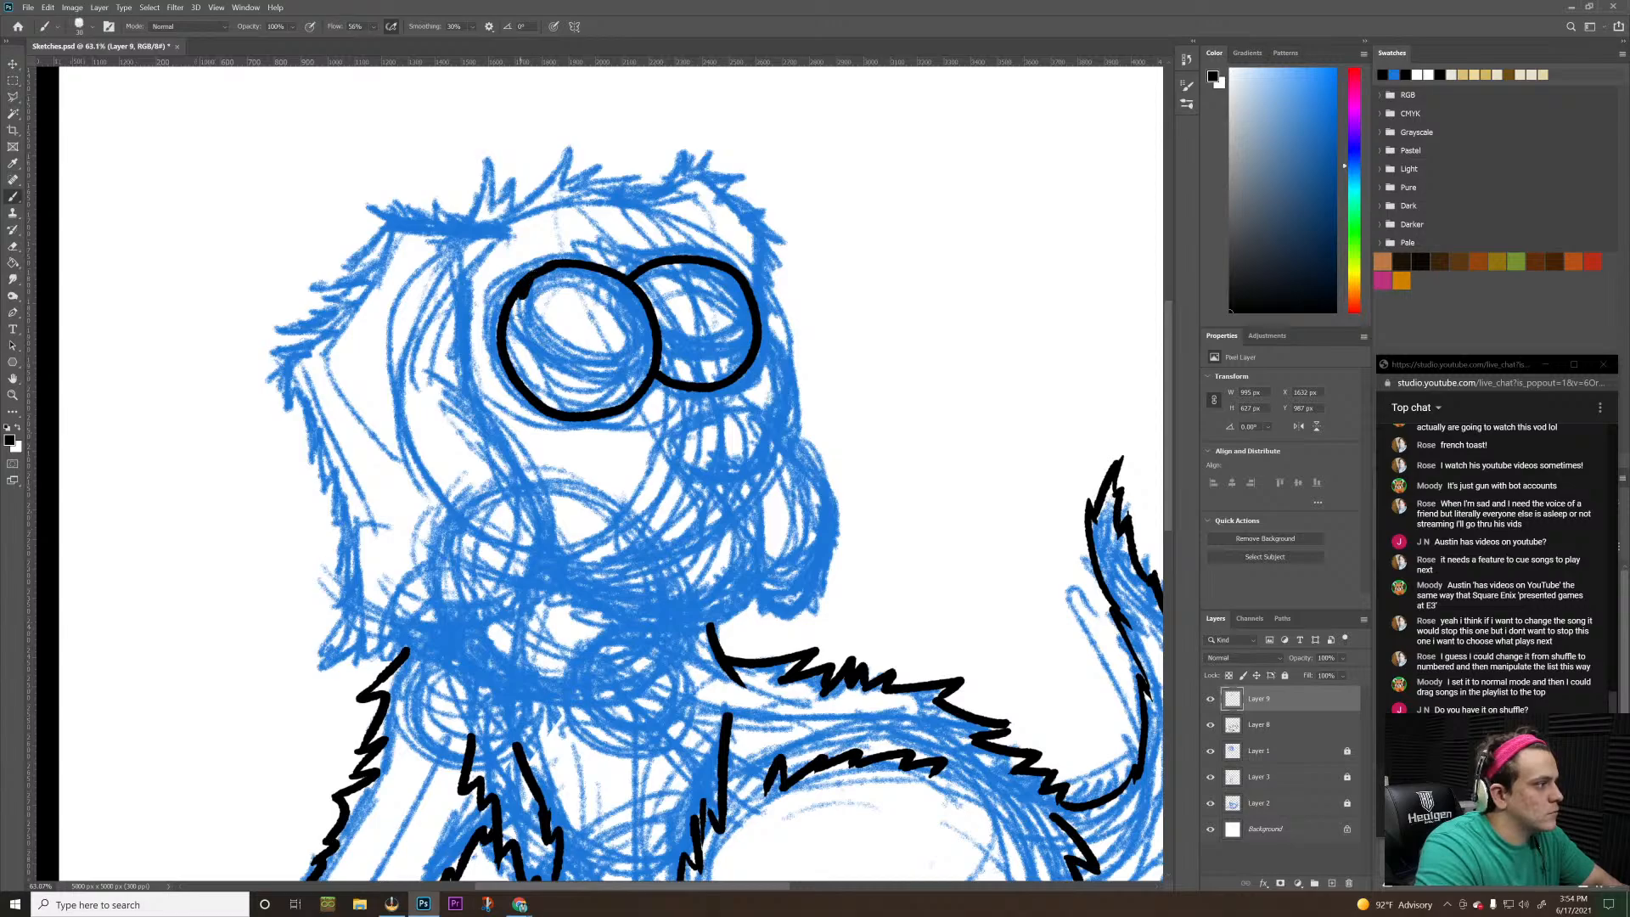
{"action": "mouse_move", "coordinate": [521, 292]}
{"action": "left_mouse_down"}
{"action": "mouse_move", "coordinate": [519, 338]}
{"action": "mouse_move", "coordinate": [548, 375]}
{"action": "mouse_move", "coordinate": [639, 381]}
{"action": "left_mouse_up"}
{"action": "key", "text": "ctrl+z"}
{"action": "mouse_move", "coordinate": [538, 276]}
{"action": "left_mouse_down"}
{"action": "mouse_move", "coordinate": [517, 299]}
{"action": "mouse_move", "coordinate": [543, 358]}
{"action": "mouse_move", "coordinate": [606, 368]}
{"action": "mouse_move", "coordinate": [650, 342]}
{"action": "left_mouse_up"}
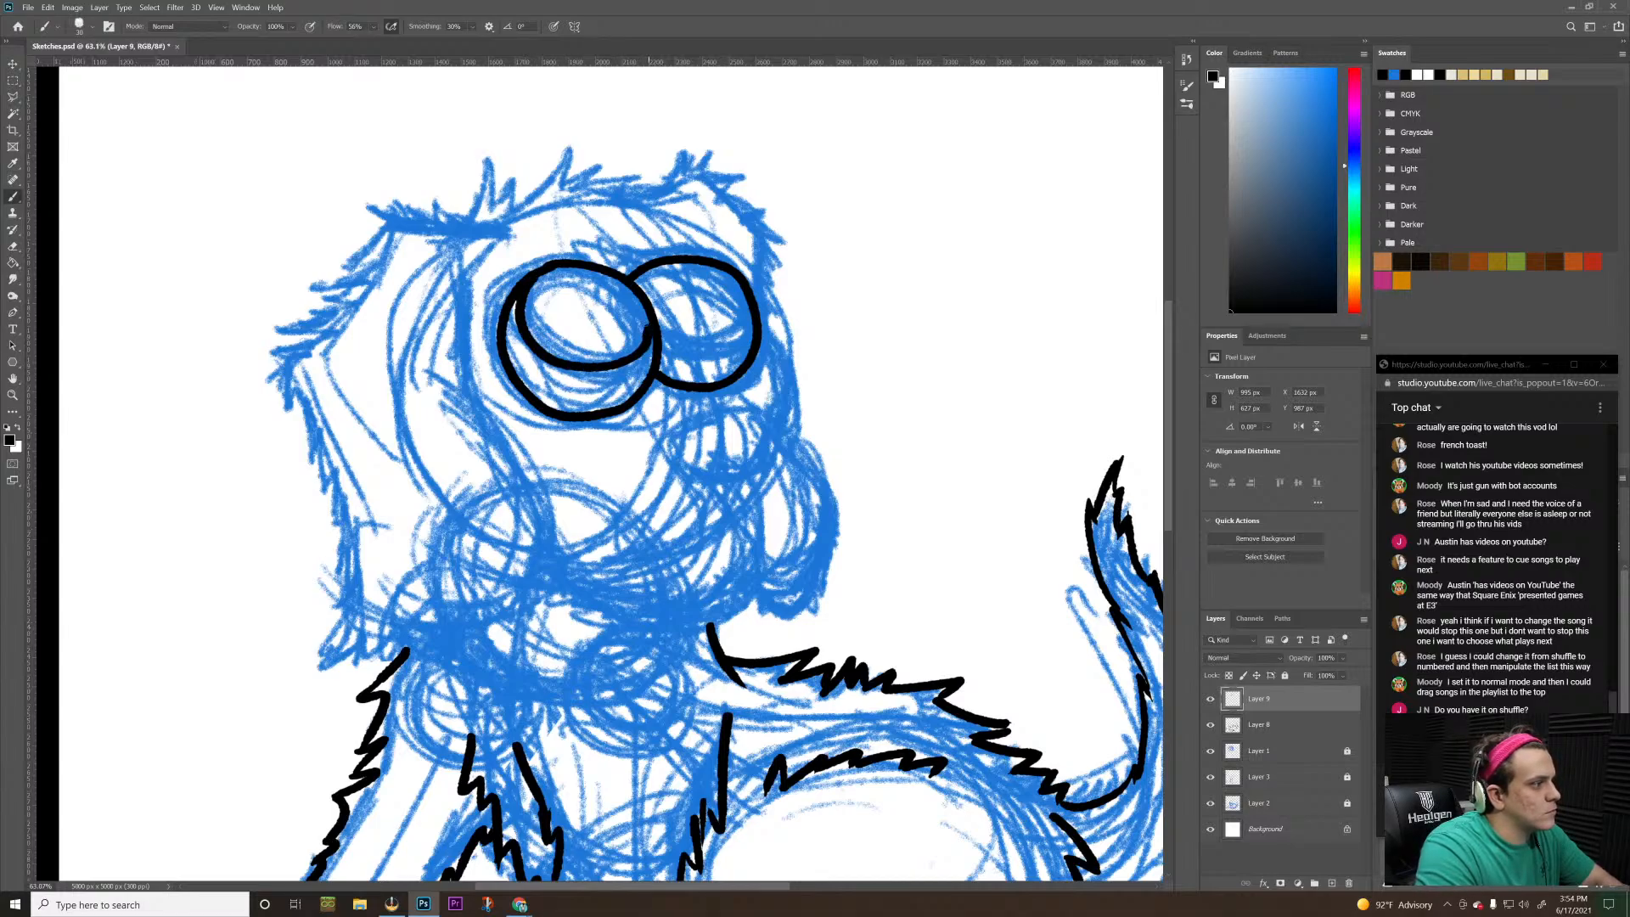
{"action": "key", "text": "ctrl+z"}
{"action": "mouse_move", "coordinate": [529, 279]}
{"action": "left_mouse_down"}
{"action": "mouse_move", "coordinate": [512, 331]}
{"action": "mouse_move", "coordinate": [568, 381]}
{"action": "mouse_move", "coordinate": [645, 362]}
{"action": "left_mouse_up"}
{"action": "key", "text": "ctrl+z"}
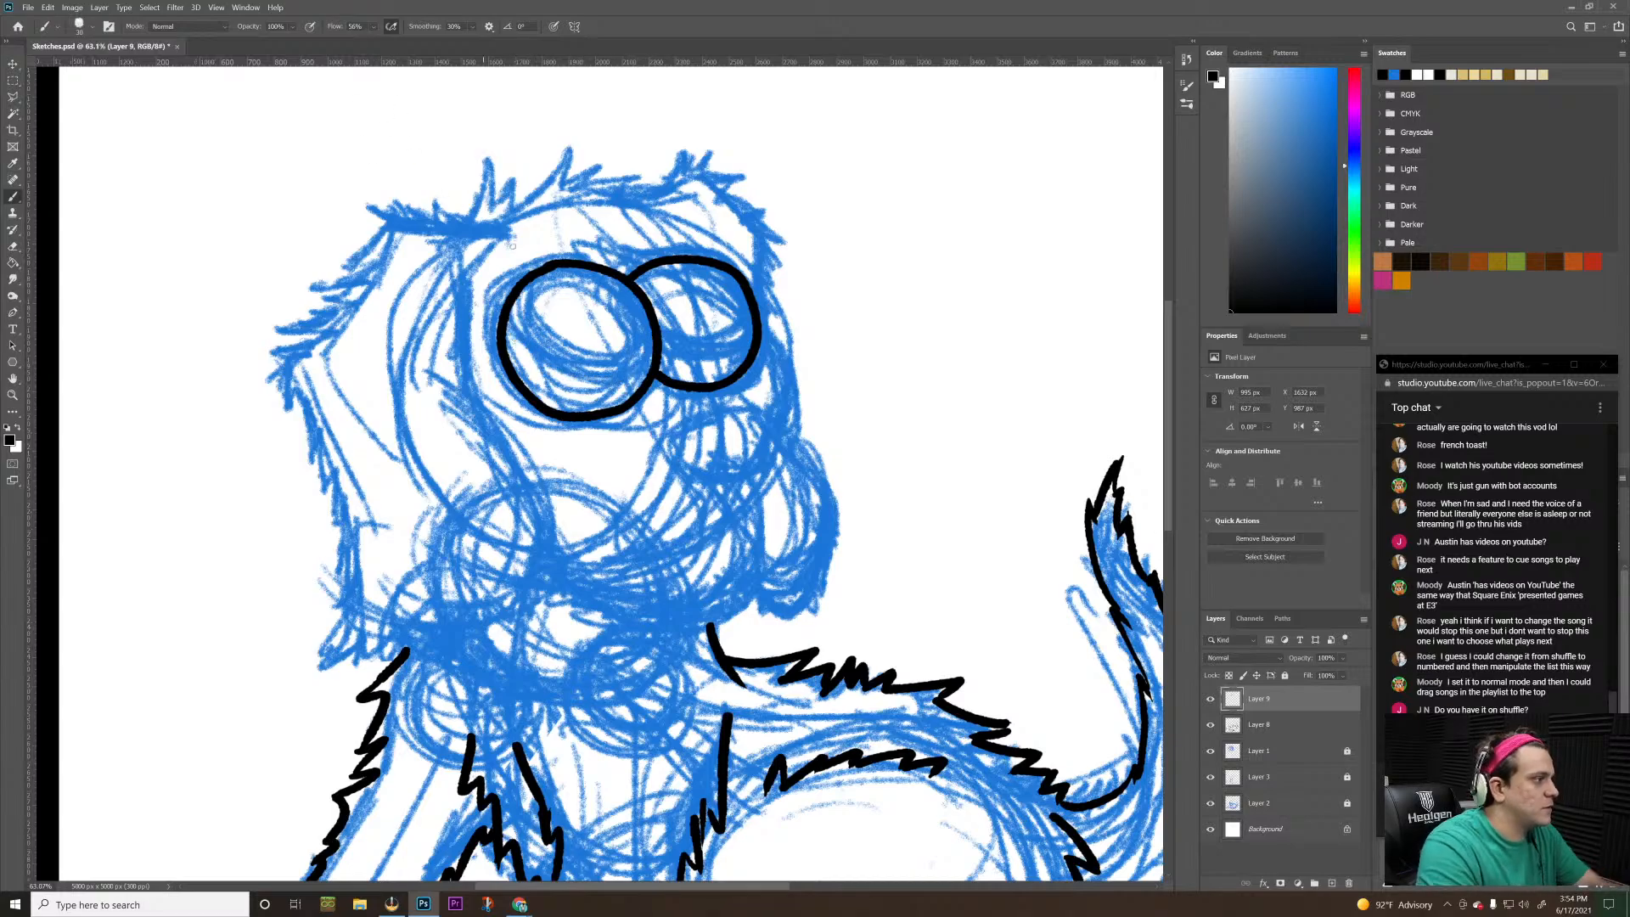
{"action": "mouse_move", "coordinate": [512, 312]}
{"action": "left_mouse_down"}
{"action": "mouse_move", "coordinate": [525, 359]}
{"action": "mouse_move", "coordinate": [566, 379]}
{"action": "mouse_move", "coordinate": [642, 372]}
{"action": "left_mouse_up"}
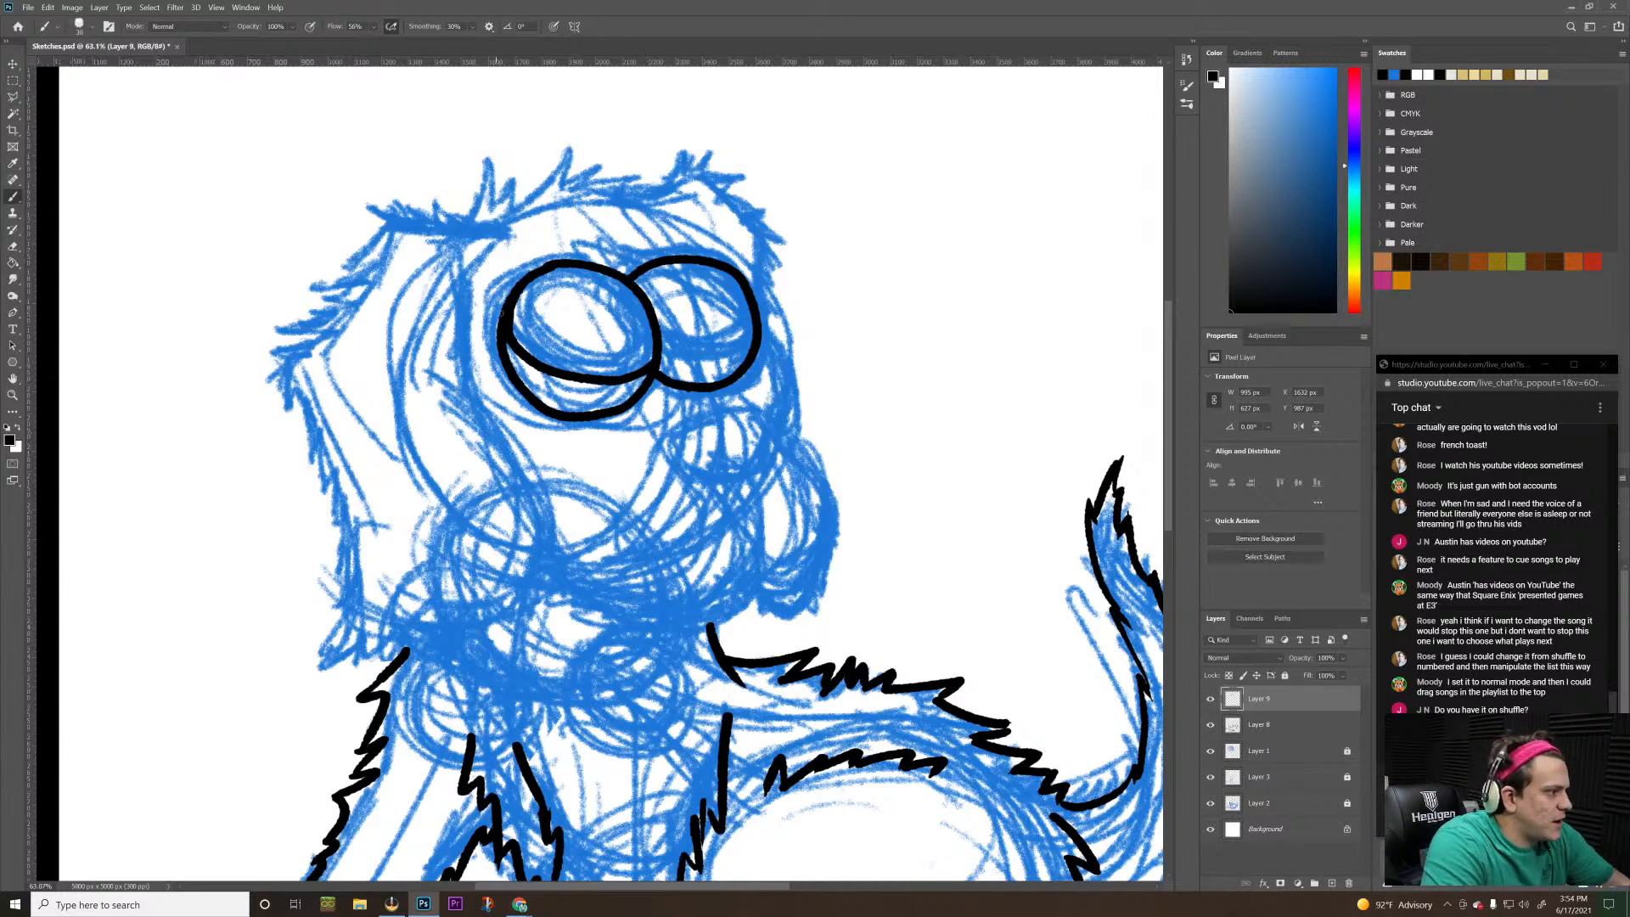
Try to ink a shorter pupil curve above the iris curve in the larger eye, undoing and redrawing uneven strokes
{"action": "mouse_move", "coordinate": [515, 294]}
{"action": "left_mouse_down"}
{"action": "mouse_move", "coordinate": [517, 327]}
{"action": "mouse_move", "coordinate": [548, 355]}
{"action": "mouse_move", "coordinate": [656, 355]}
{"action": "left_mouse_up"}
{"action": "key", "text": "ctrl+z"}
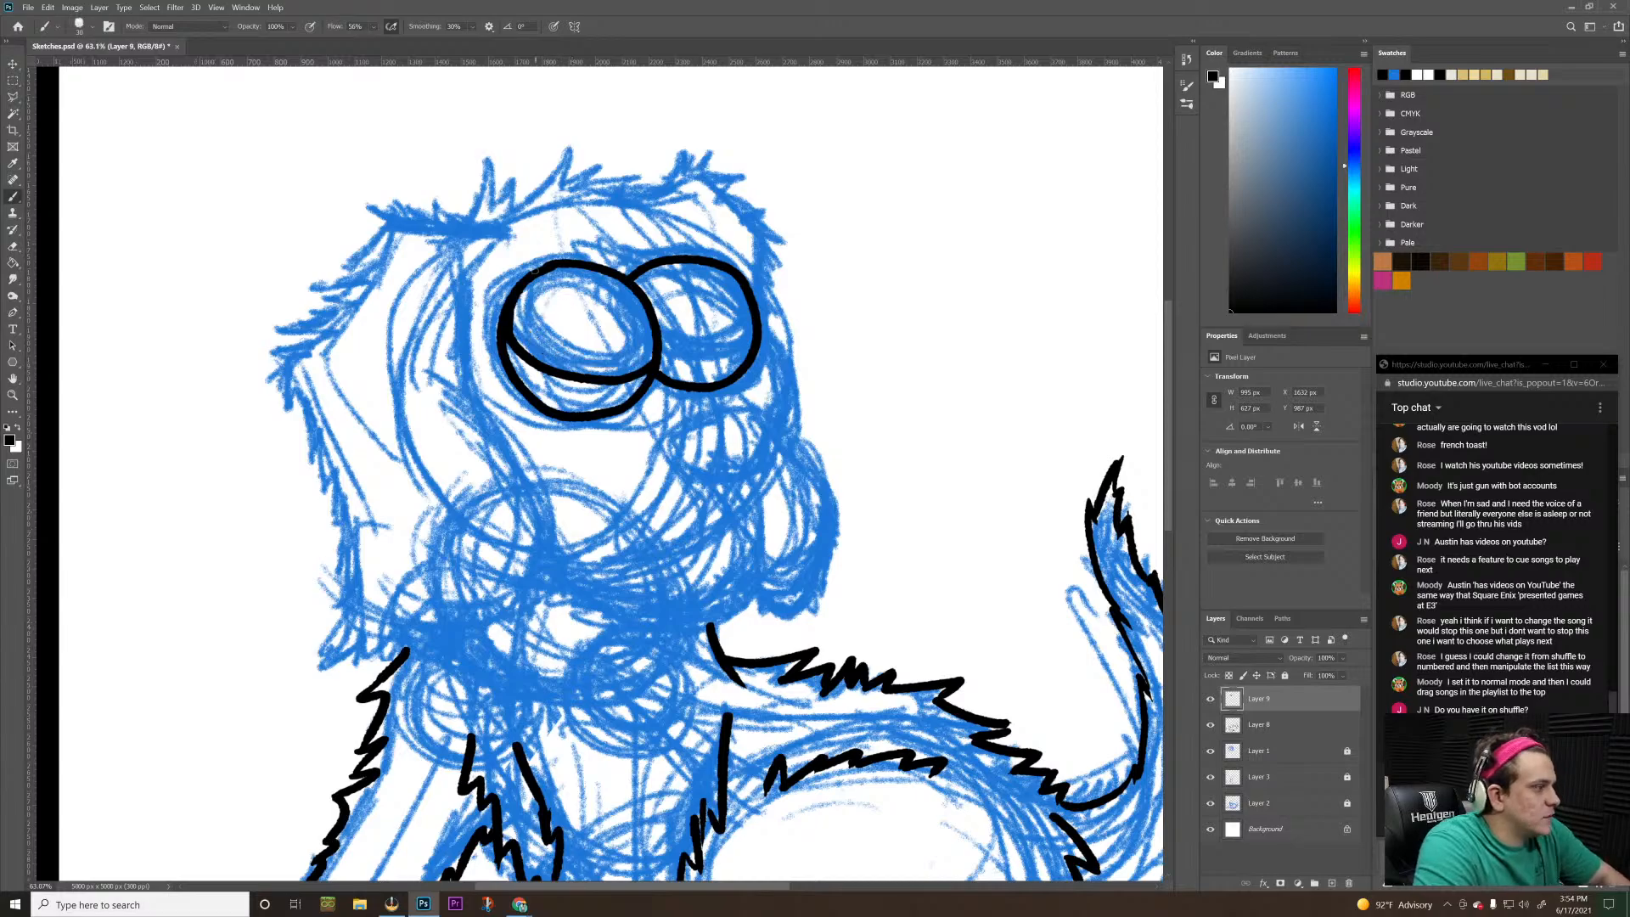
{"action": "mouse_move", "coordinate": [520, 283]}
{"action": "left_mouse_down"}
{"action": "mouse_move", "coordinate": [519, 316]}
{"action": "mouse_move", "coordinate": [578, 364]}
{"action": "left_mouse_up"}
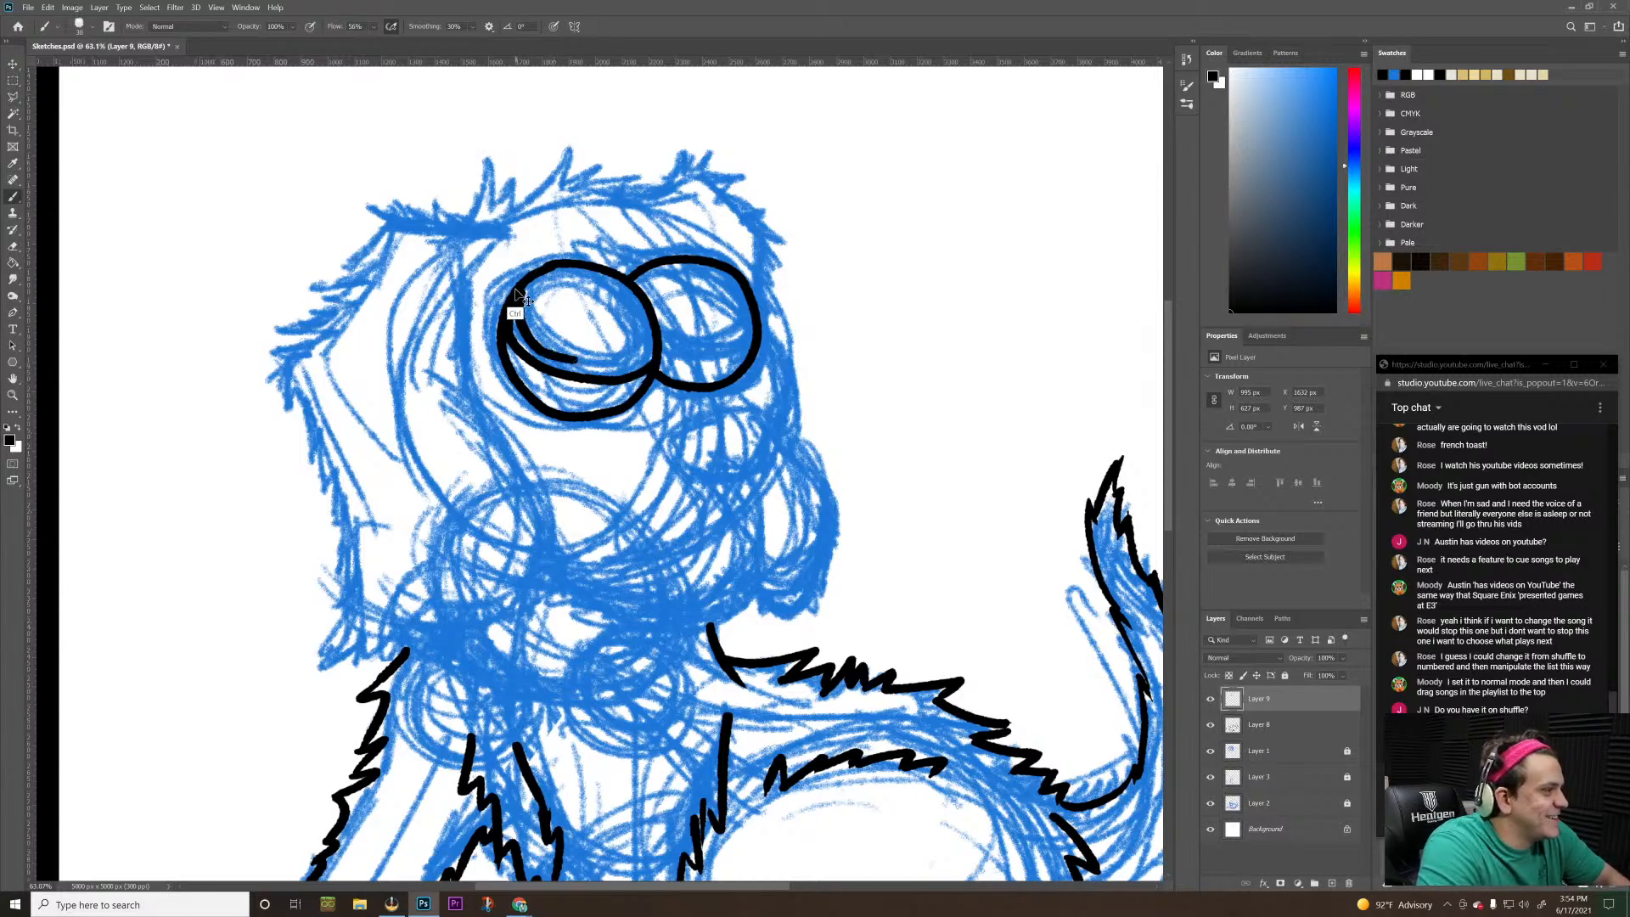
{"action": "key", "text": "ctrl+z"}
{"action": "mouse_move", "coordinate": [523, 285]}
{"action": "left_mouse_down"}
{"action": "mouse_move", "coordinate": [519, 324]}
{"action": "mouse_move", "coordinate": [560, 355]}
{"action": "mouse_move", "coordinate": [617, 358]}
{"action": "left_mouse_up"}
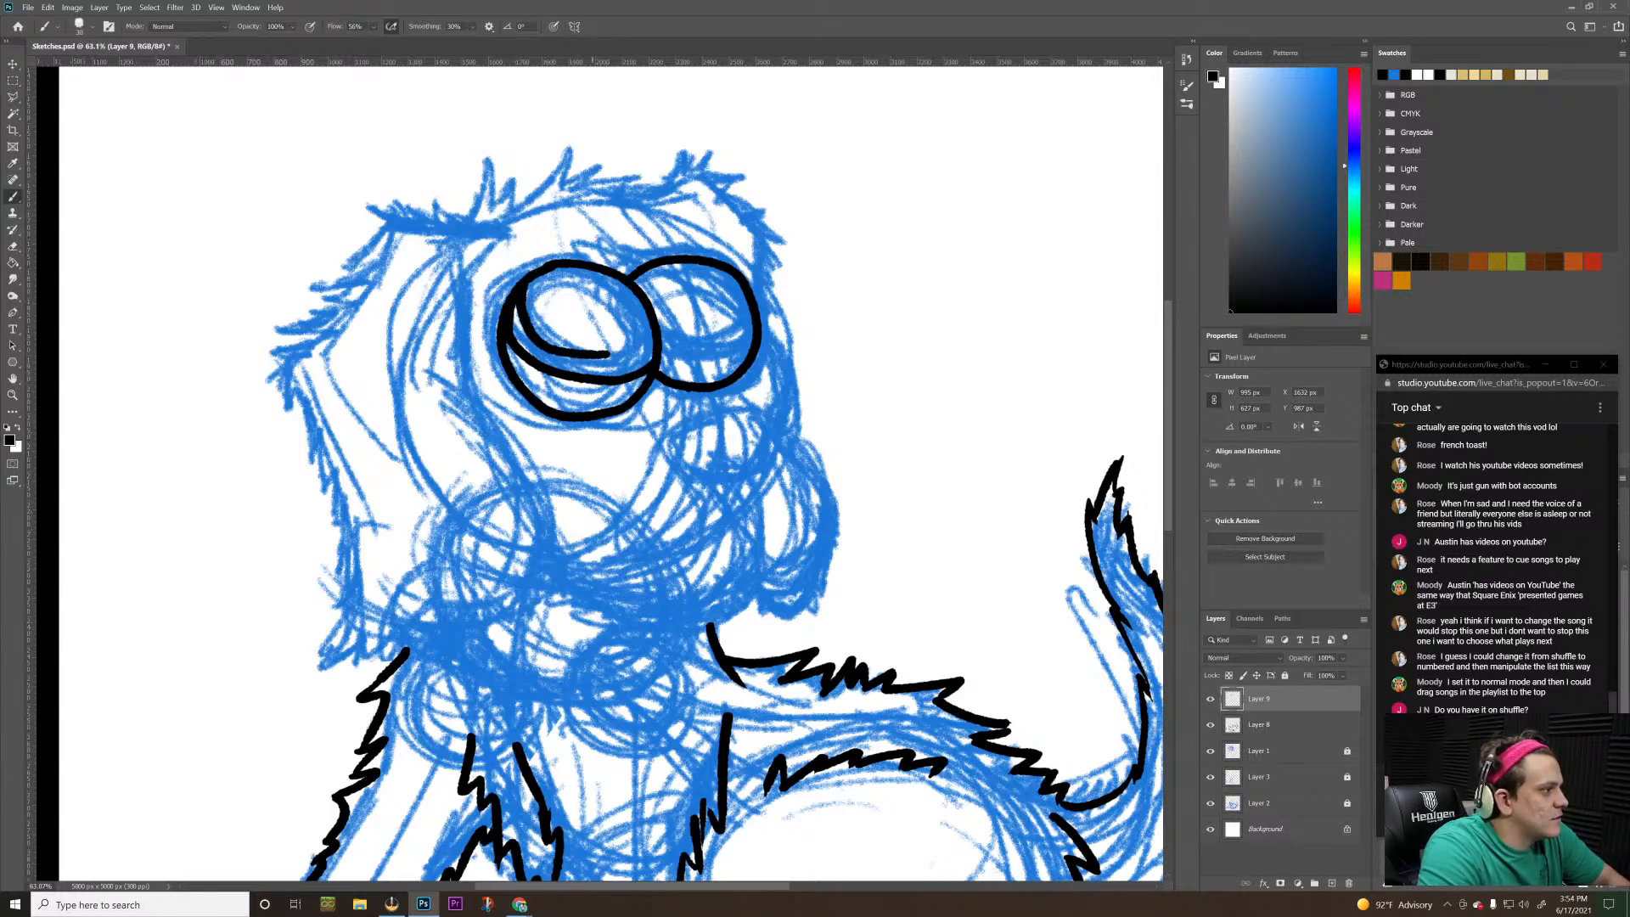
{"action": "key", "text": "ctrl+z"}
{"action": "mouse_move", "coordinate": [518, 293]}
{"action": "left_mouse_down"}
{"action": "mouse_move", "coordinate": [543, 352]}
{"action": "mouse_move", "coordinate": [624, 364]}
{"action": "mouse_move", "coordinate": [658, 337]}
{"action": "mouse_move", "coordinate": [524, 287]}
{"action": "mouse_move", "coordinate": [597, 356]}
{"action": "mouse_move", "coordinate": [636, 348]}
{"action": "left_mouse_up"}
{"action": "key", "text": "ctrl+z"}
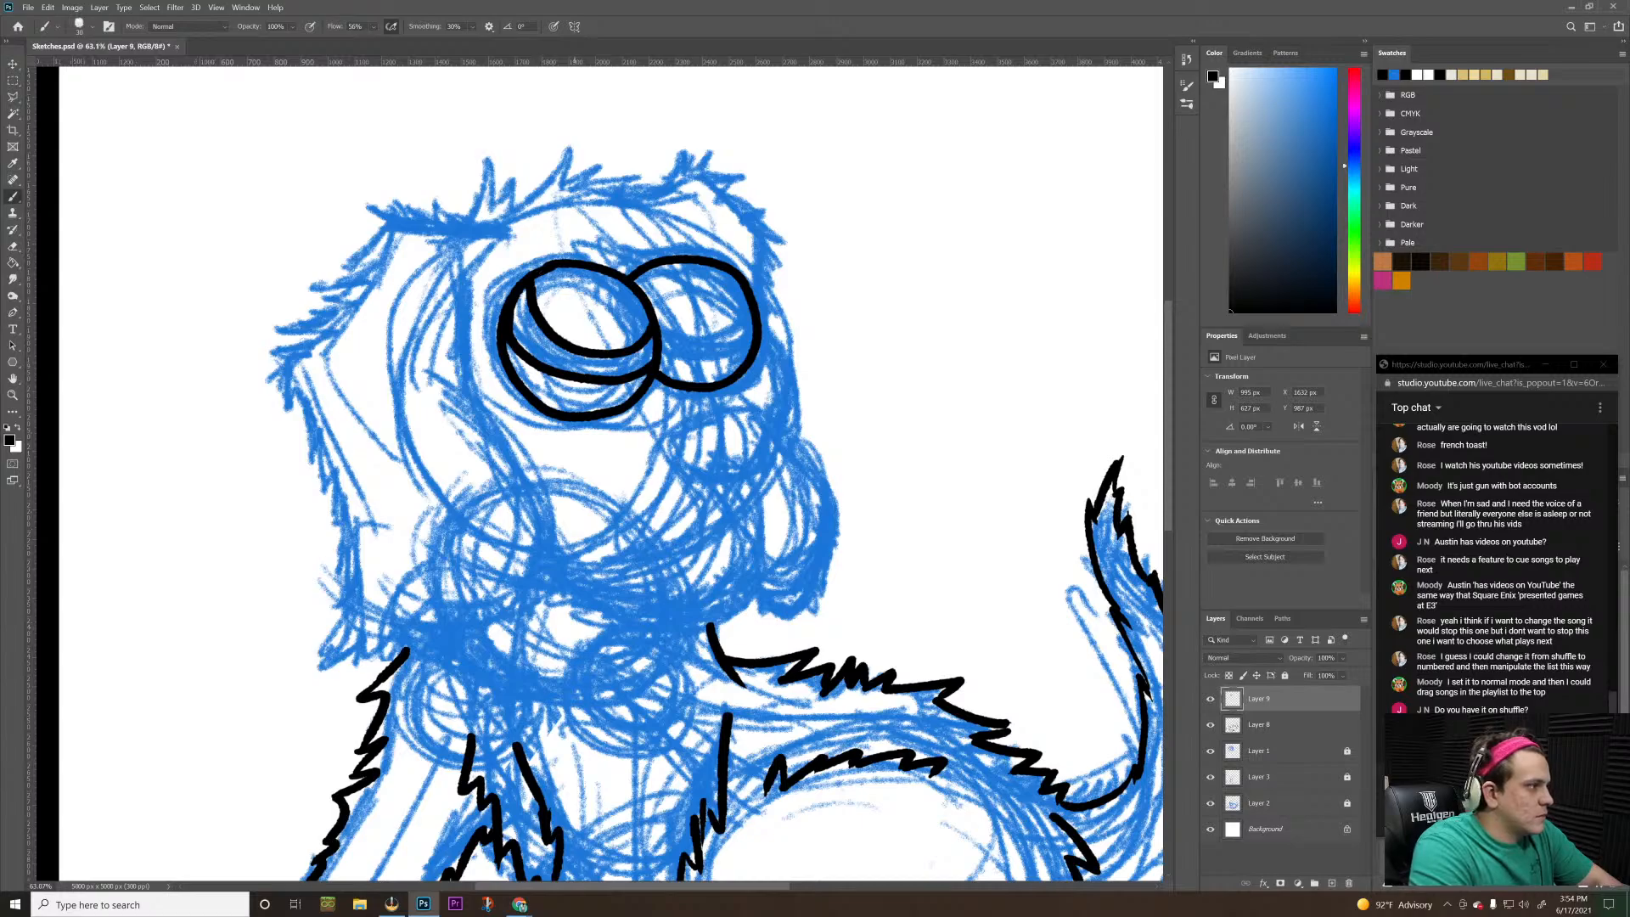
Ink a round highlight at the top of the larger eye's pupil and a tiny circle beside it
{"action": "mouse_move", "coordinate": [582, 269]}
{"action": "left_mouse_down"}
{"action": "mouse_move", "coordinate": [584, 314]}
{"action": "mouse_move", "coordinate": [624, 290]}
{"action": "left_mouse_up"}
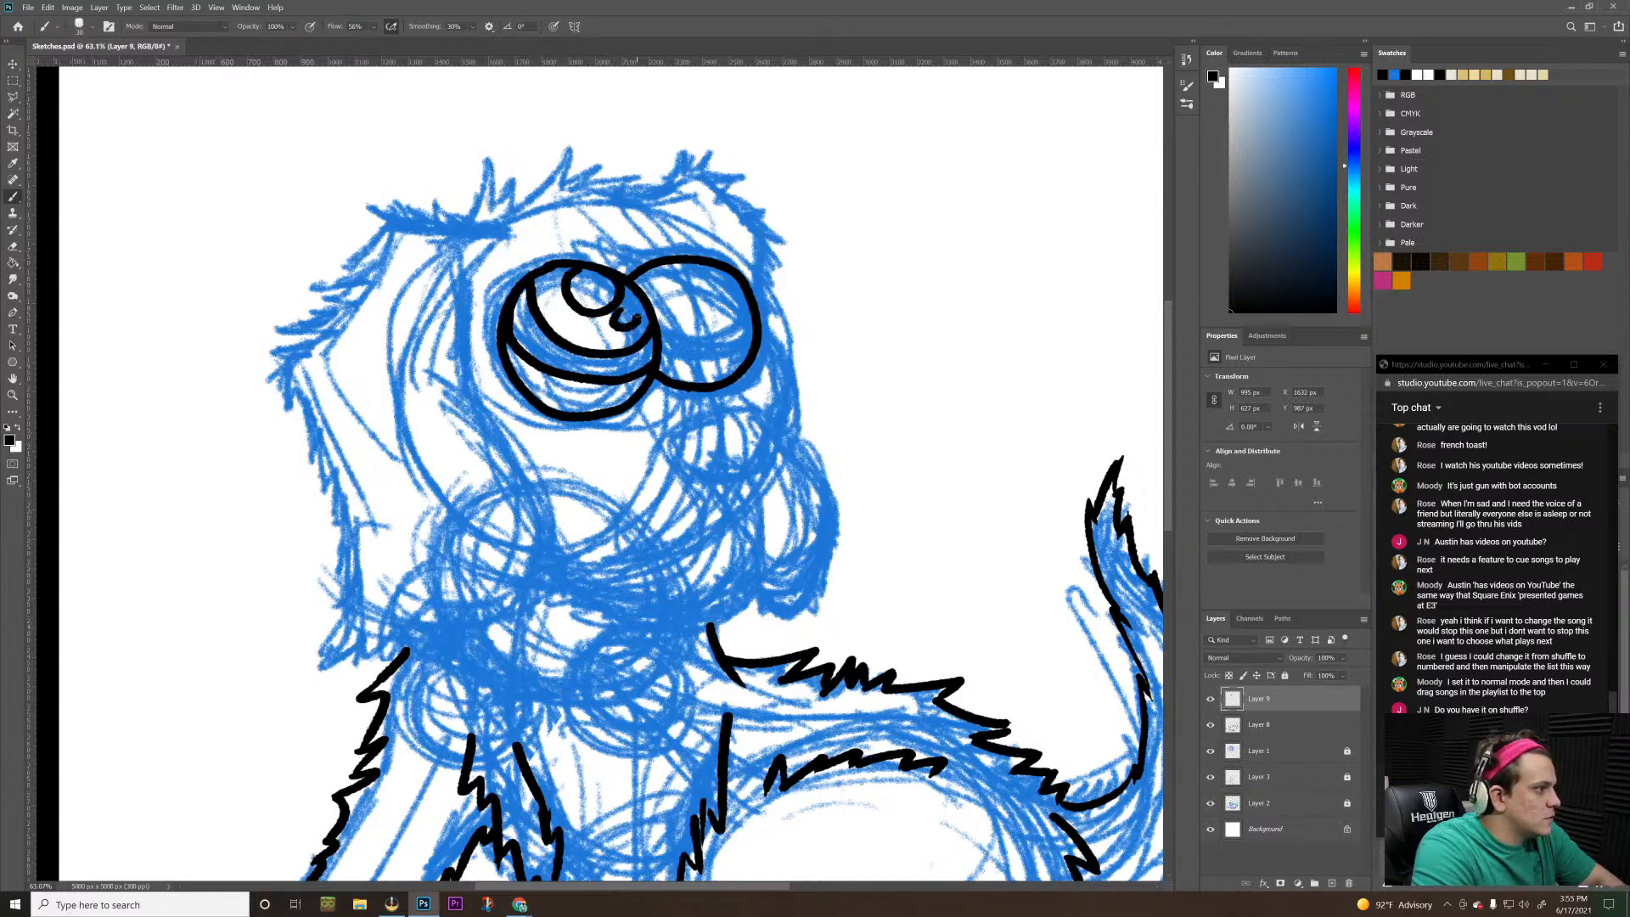
{"action": "key", "text": "ctrl+z"}
{"action": "left_click_drag", "start_coordinate": [612, 303], "coordinate": [636, 318]}
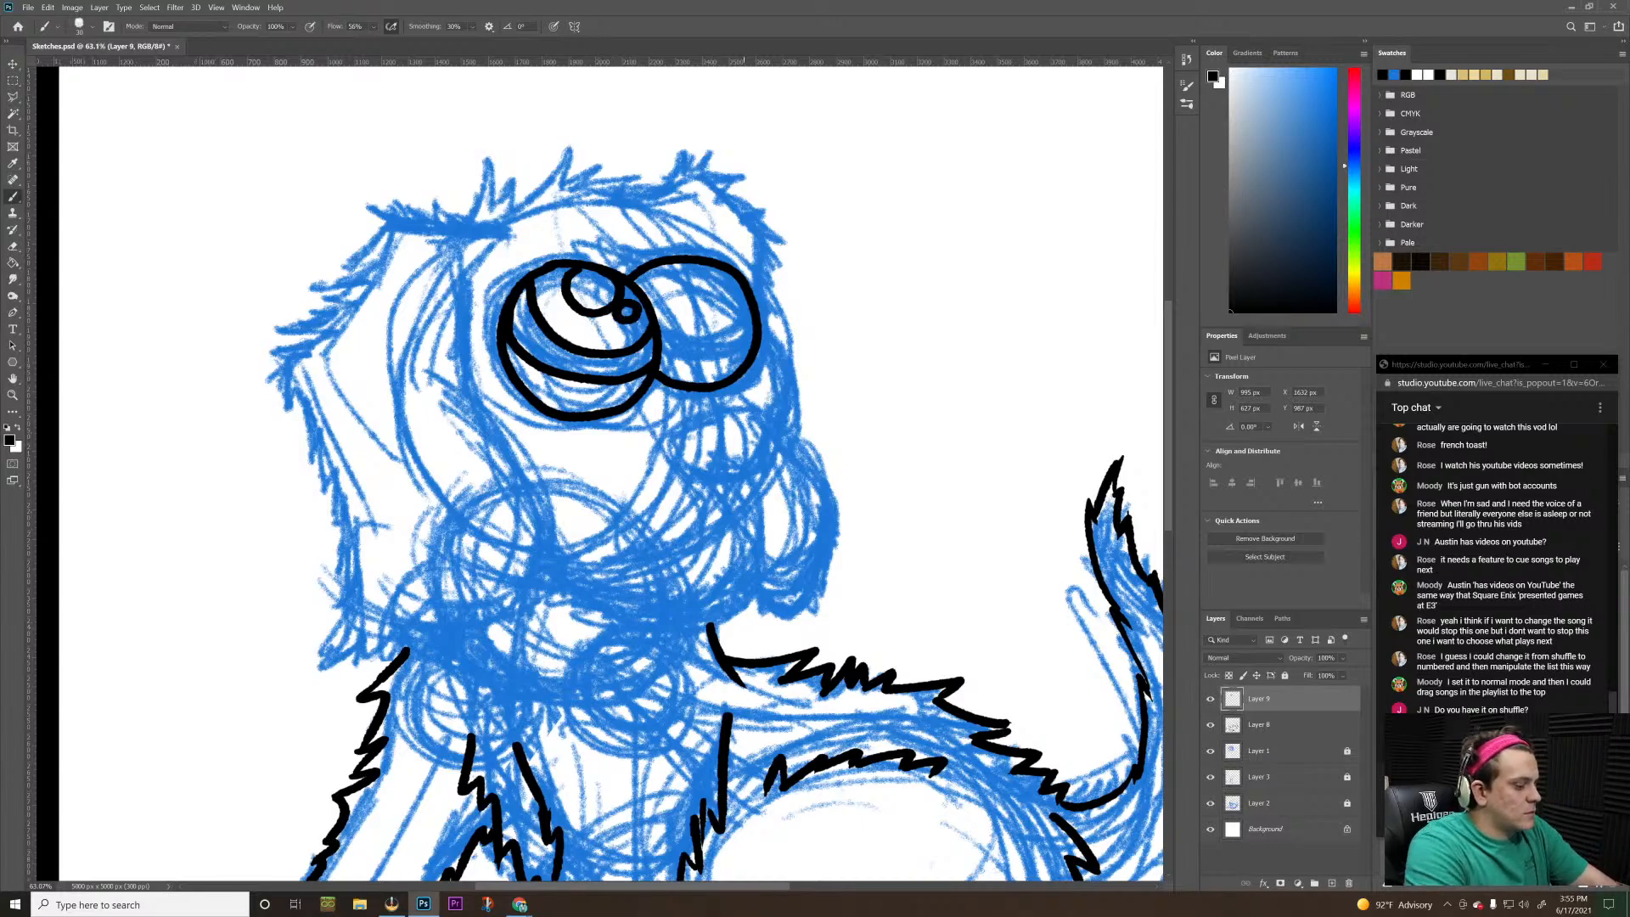
Check the whole puppy, then undo the highlights, pupil curve and iris curve in the larger eye
{"action": "key", "text": "z"}
{"action": "left_click_drag", "start_coordinate": [732, 333], "coordinate": [680, 355]}
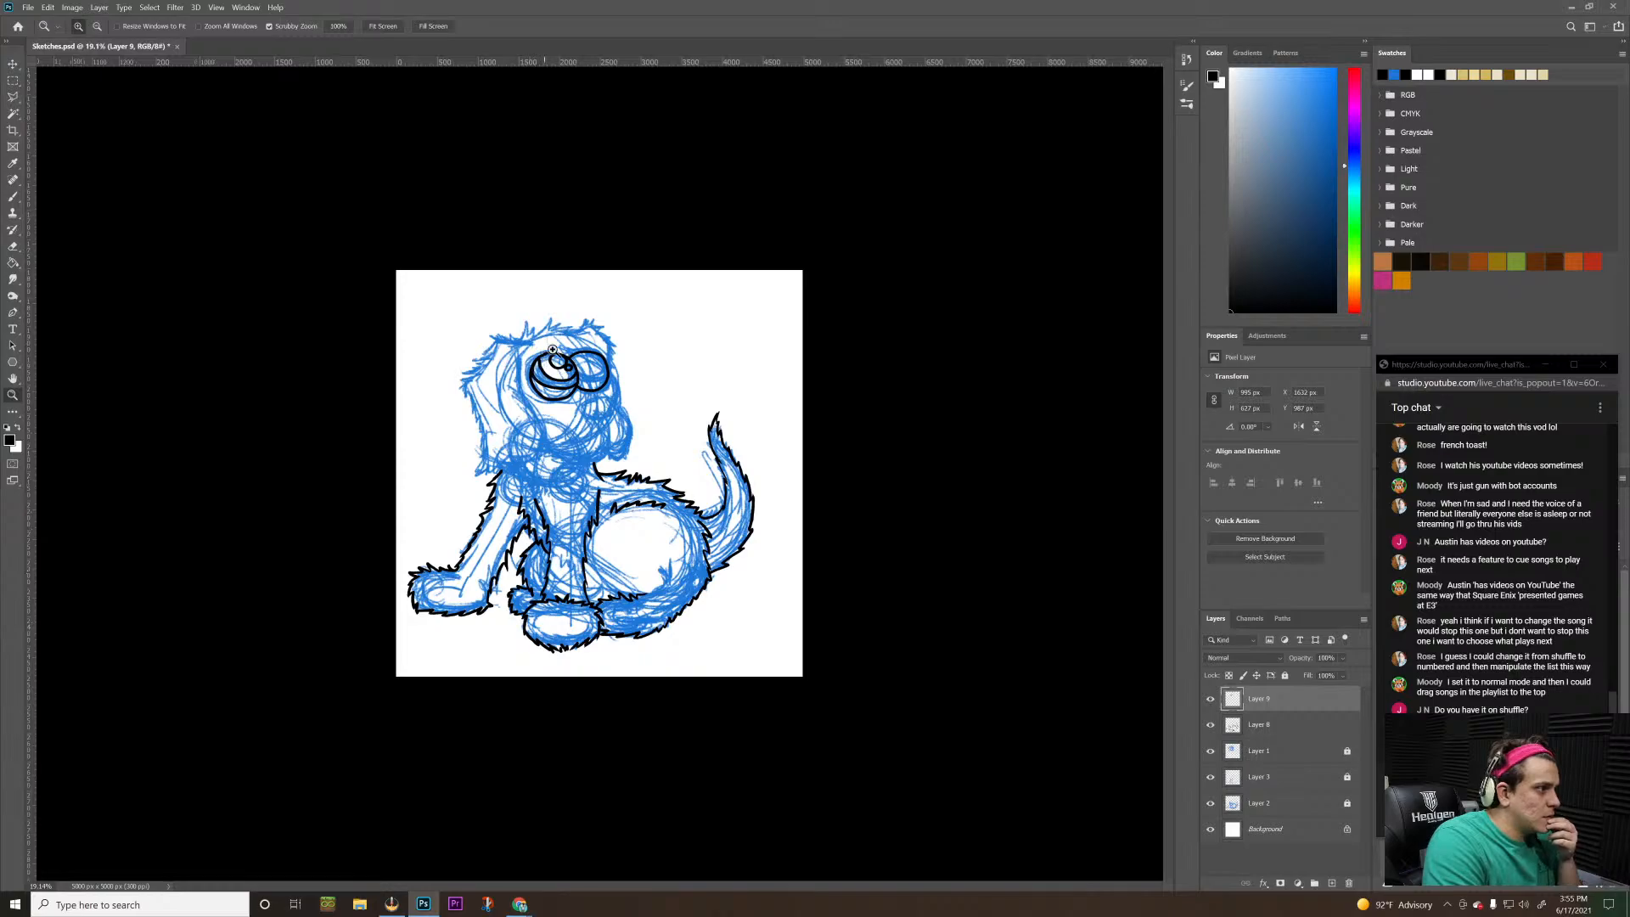
{"action": "left_click_drag", "start_coordinate": [552, 349], "coordinate": [562, 295]}
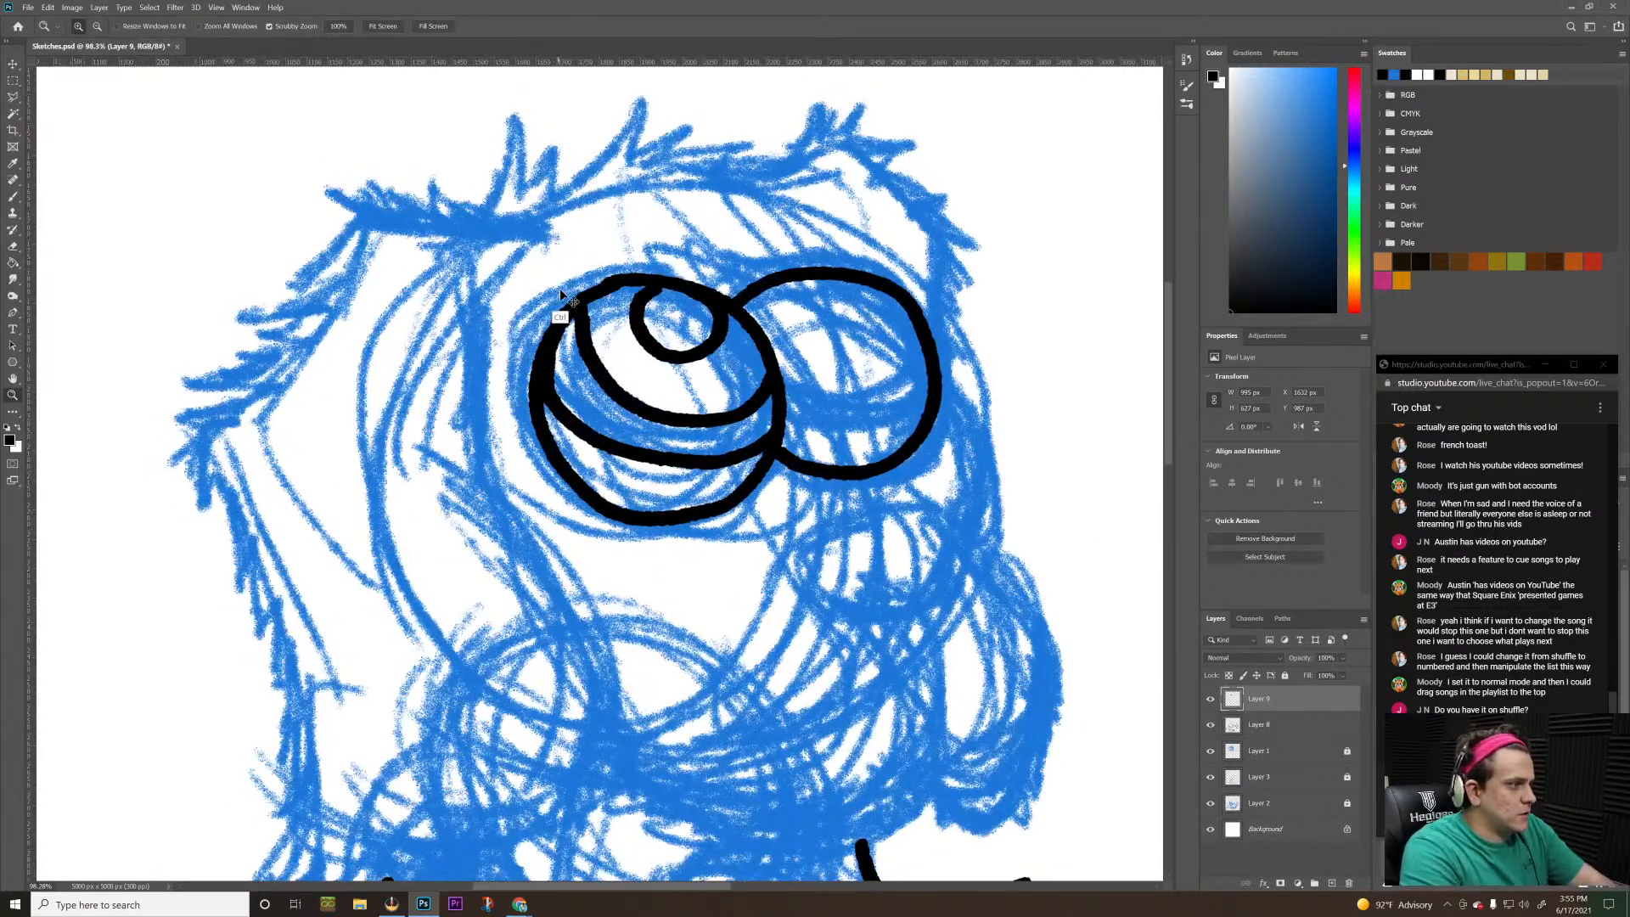
{"action": "key", "text": "ctrl+z"}
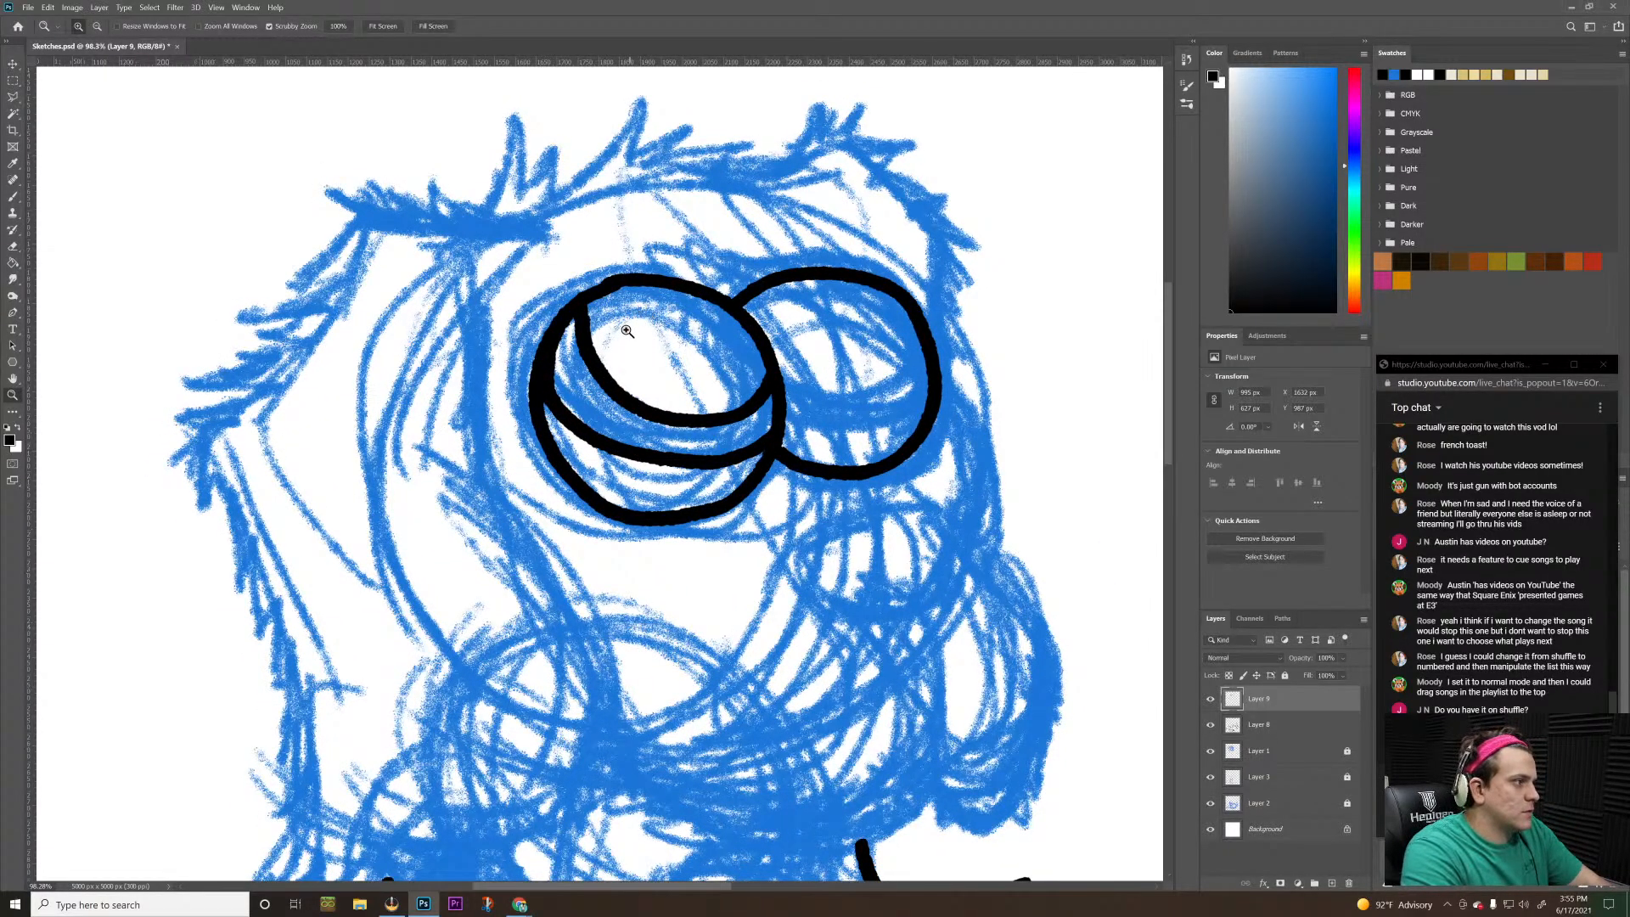
{"action": "key", "text": "ctrl+z"}
{"action": "key", "text": "ctrl+z"}
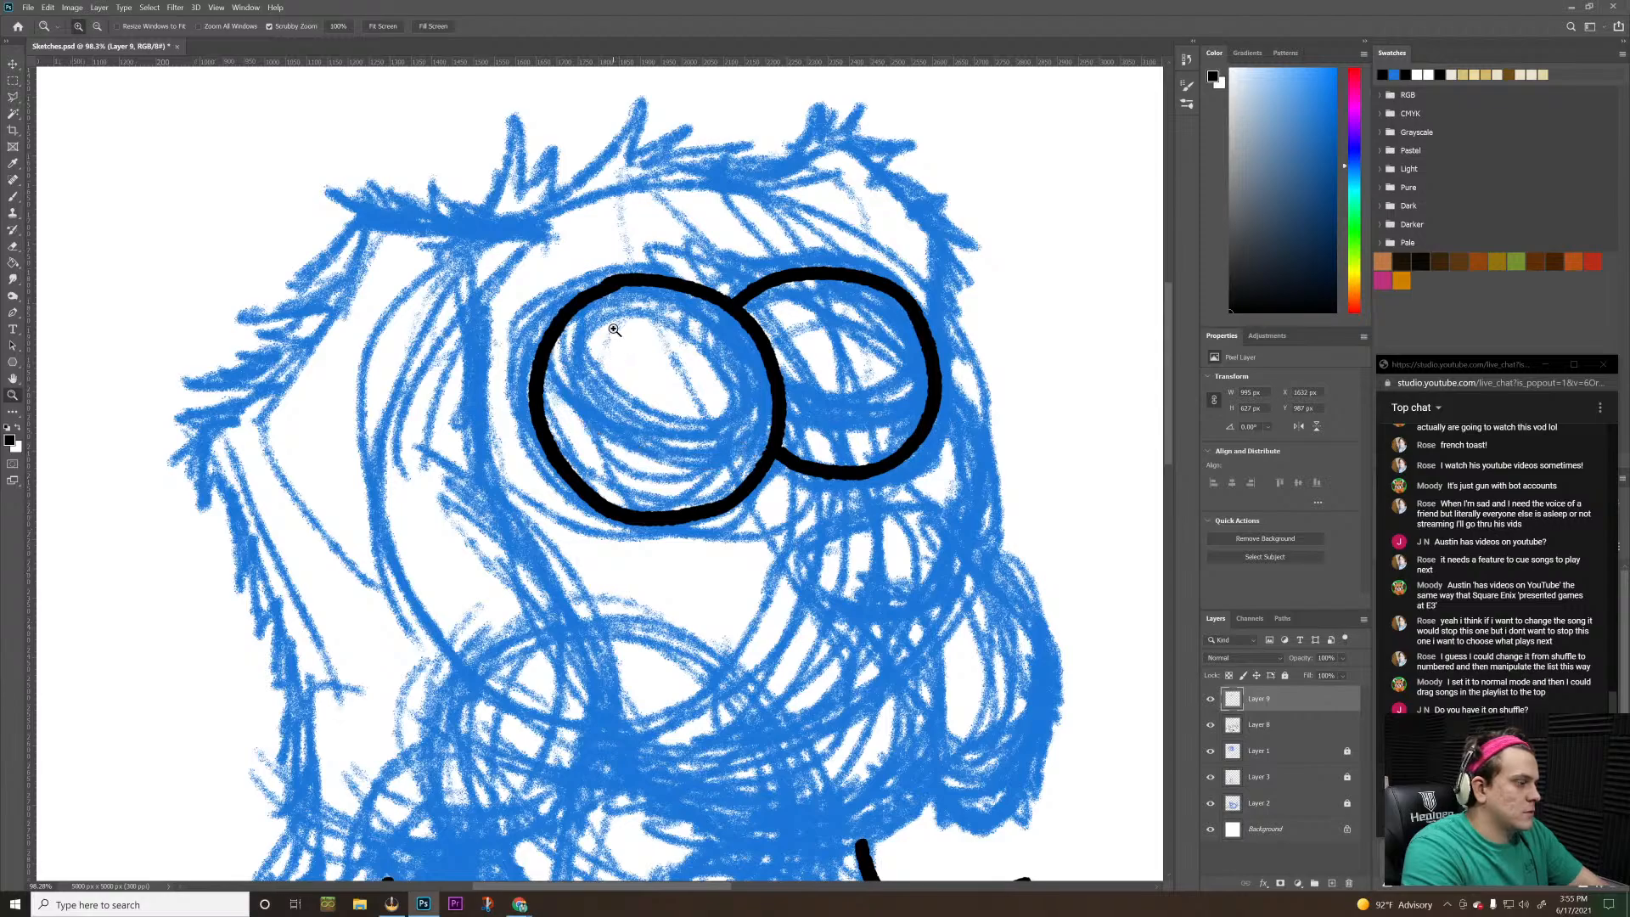
Rotate the canvas view clockwise and ink the iris curve inside the larger eye, undoing strokes until it fits the sketch
{"action": "key", "text": "b"}
{"action": "key", "text": "r"}
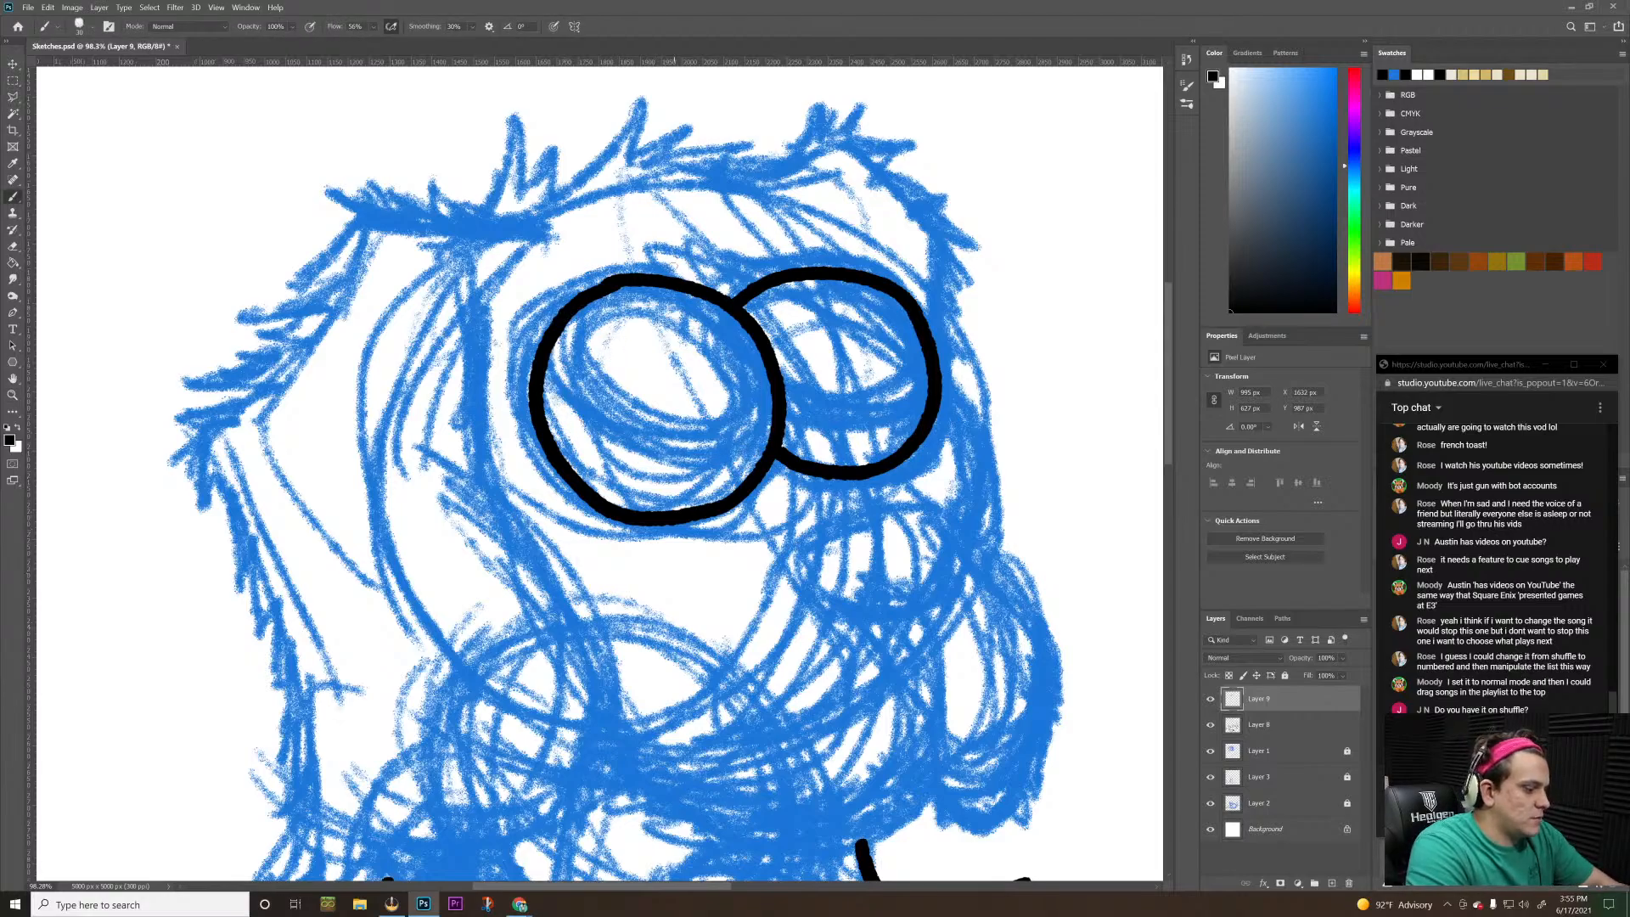
{"action": "left_click_drag", "start_coordinate": [582, 306], "coordinate": [722, 280]}
{"action": "key", "text": "b"}
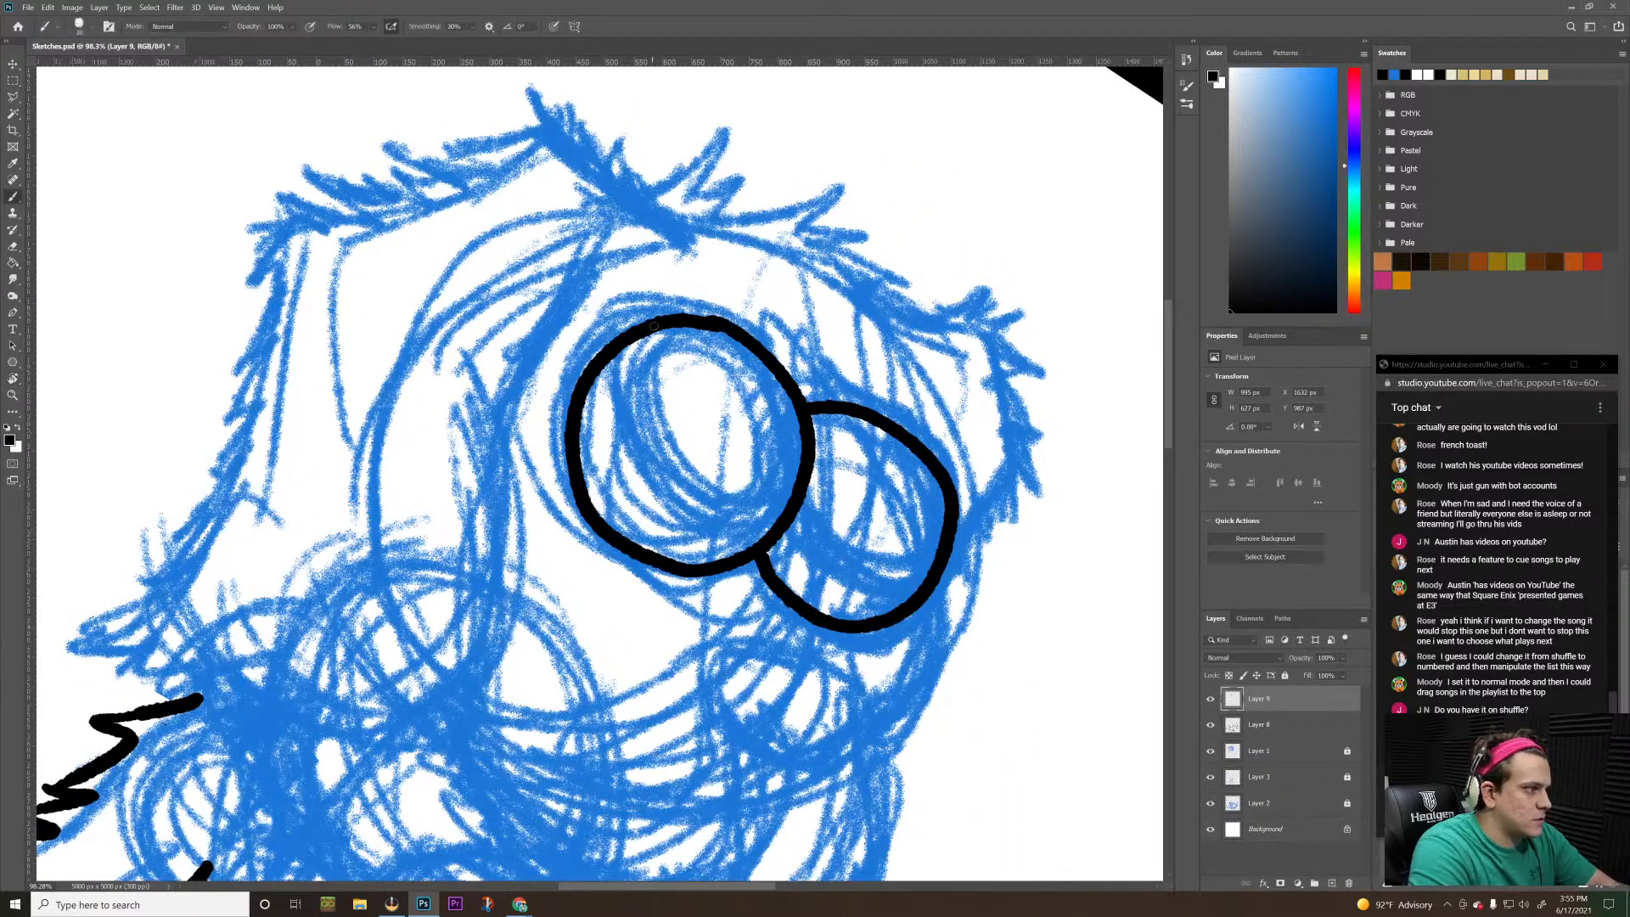
{"action": "mouse_move", "coordinate": [653, 325]}
{"action": "left_mouse_down"}
{"action": "mouse_move", "coordinate": [641, 392]}
{"action": "mouse_move", "coordinate": [683, 461]}
{"action": "left_mouse_up"}
{"action": "key", "text": "ctrl+z"}
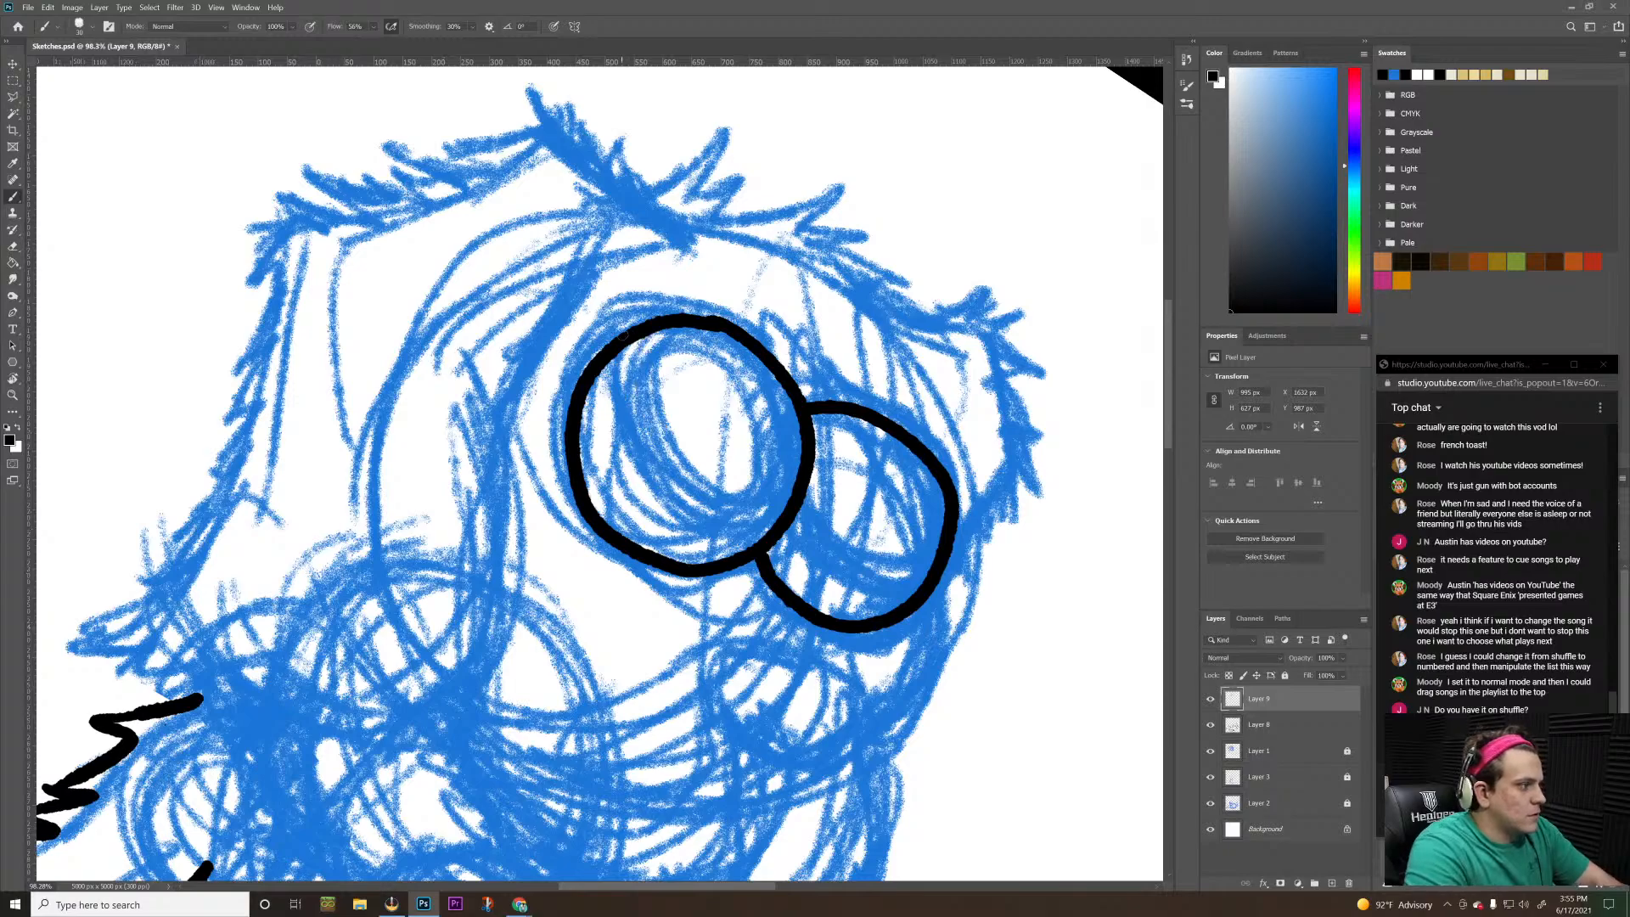
{"action": "mouse_move", "coordinate": [665, 323]}
{"action": "left_mouse_down"}
{"action": "mouse_move", "coordinate": [638, 476]}
{"action": "mouse_move", "coordinate": [672, 531]}
{"action": "mouse_move", "coordinate": [720, 555]}
{"action": "left_mouse_up"}
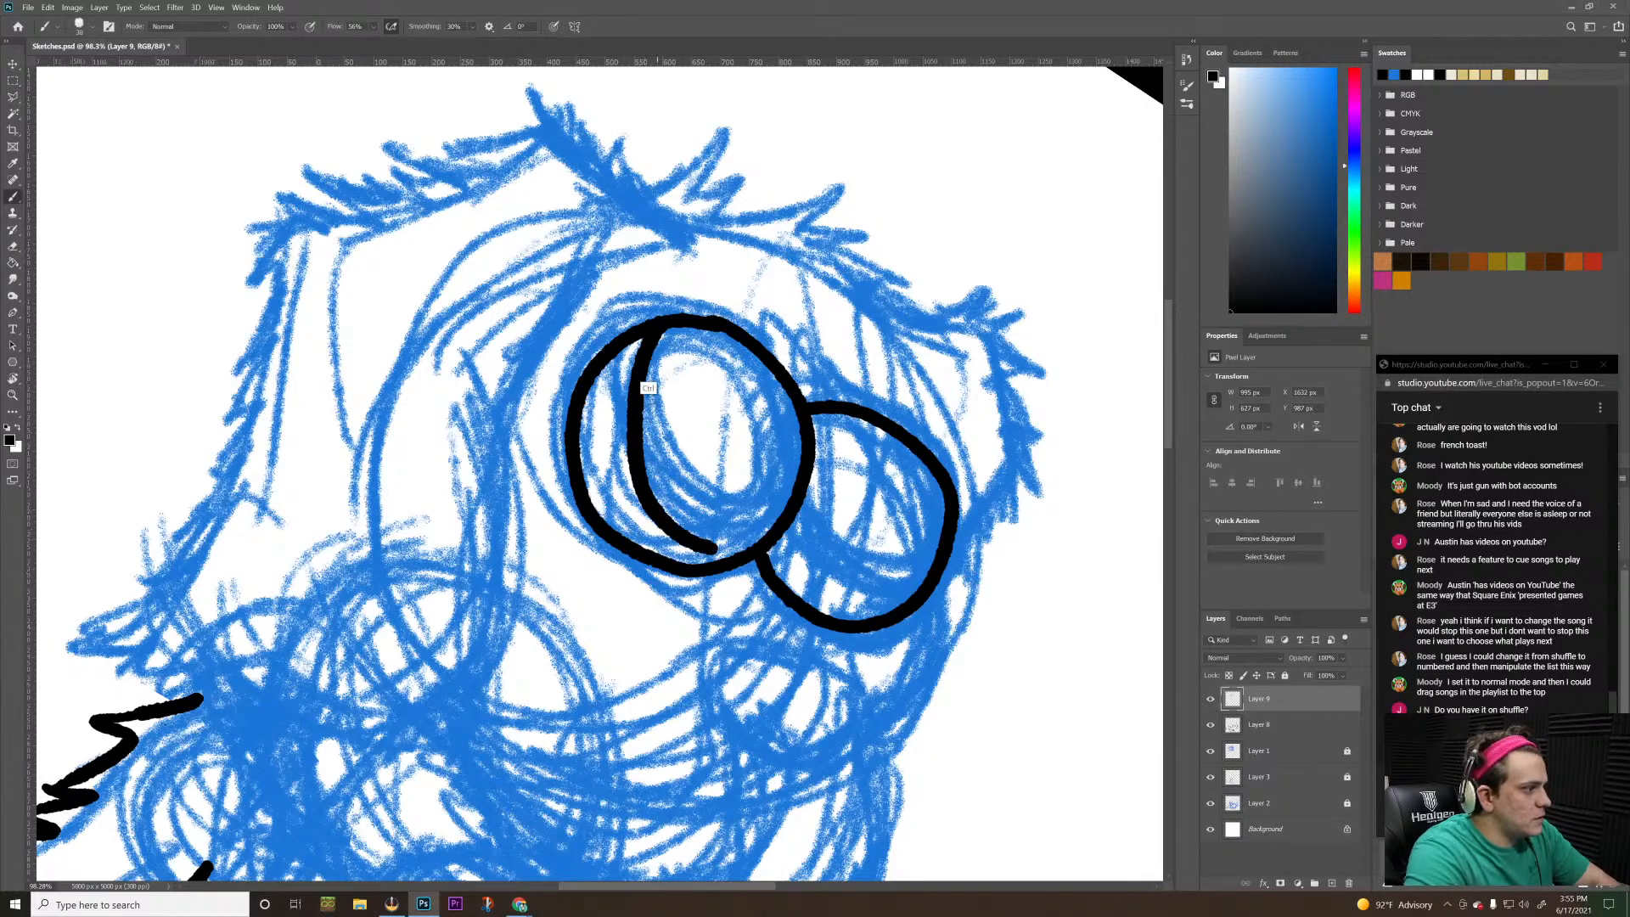
{"action": "key", "text": "ctrl+z"}
{"action": "mouse_move", "coordinate": [674, 329]}
{"action": "left_mouse_down"}
{"action": "mouse_move", "coordinate": [641, 411]}
{"action": "mouse_move", "coordinate": [691, 506]}
{"action": "mouse_move", "coordinate": [622, 369]}
{"action": "mouse_move", "coordinate": [655, 483]}
{"action": "mouse_move", "coordinate": [700, 530]}
{"action": "mouse_move", "coordinate": [758, 546]}
{"action": "left_mouse_up"}
{"action": "key", "text": "ctrl+z"}
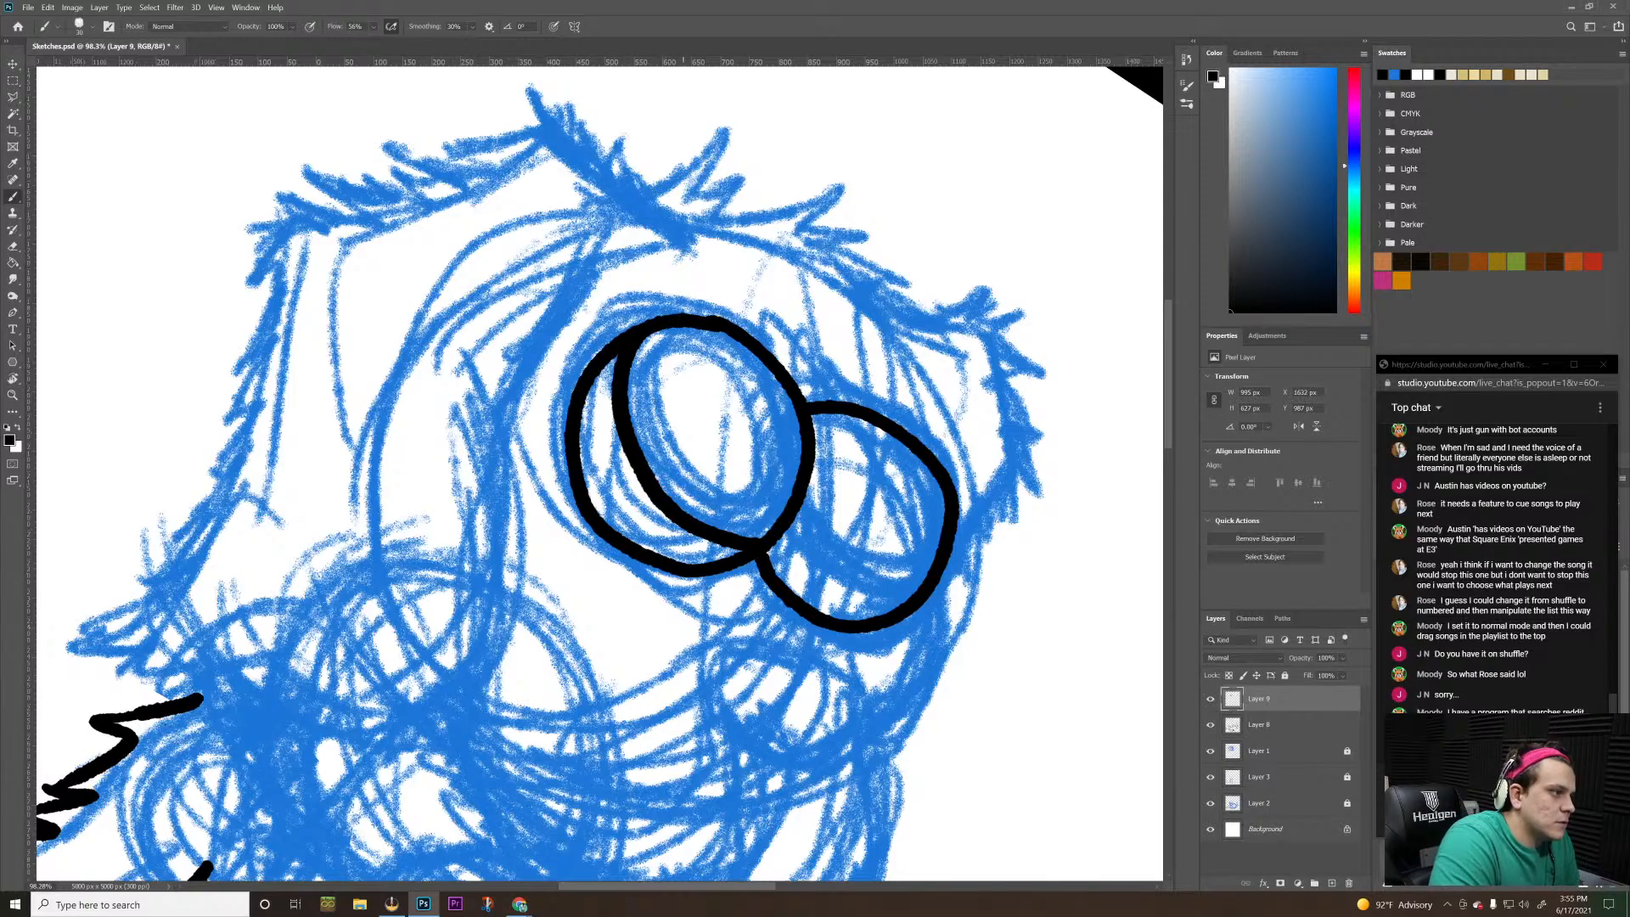
{"action": "key", "text": "ctrl+z"}
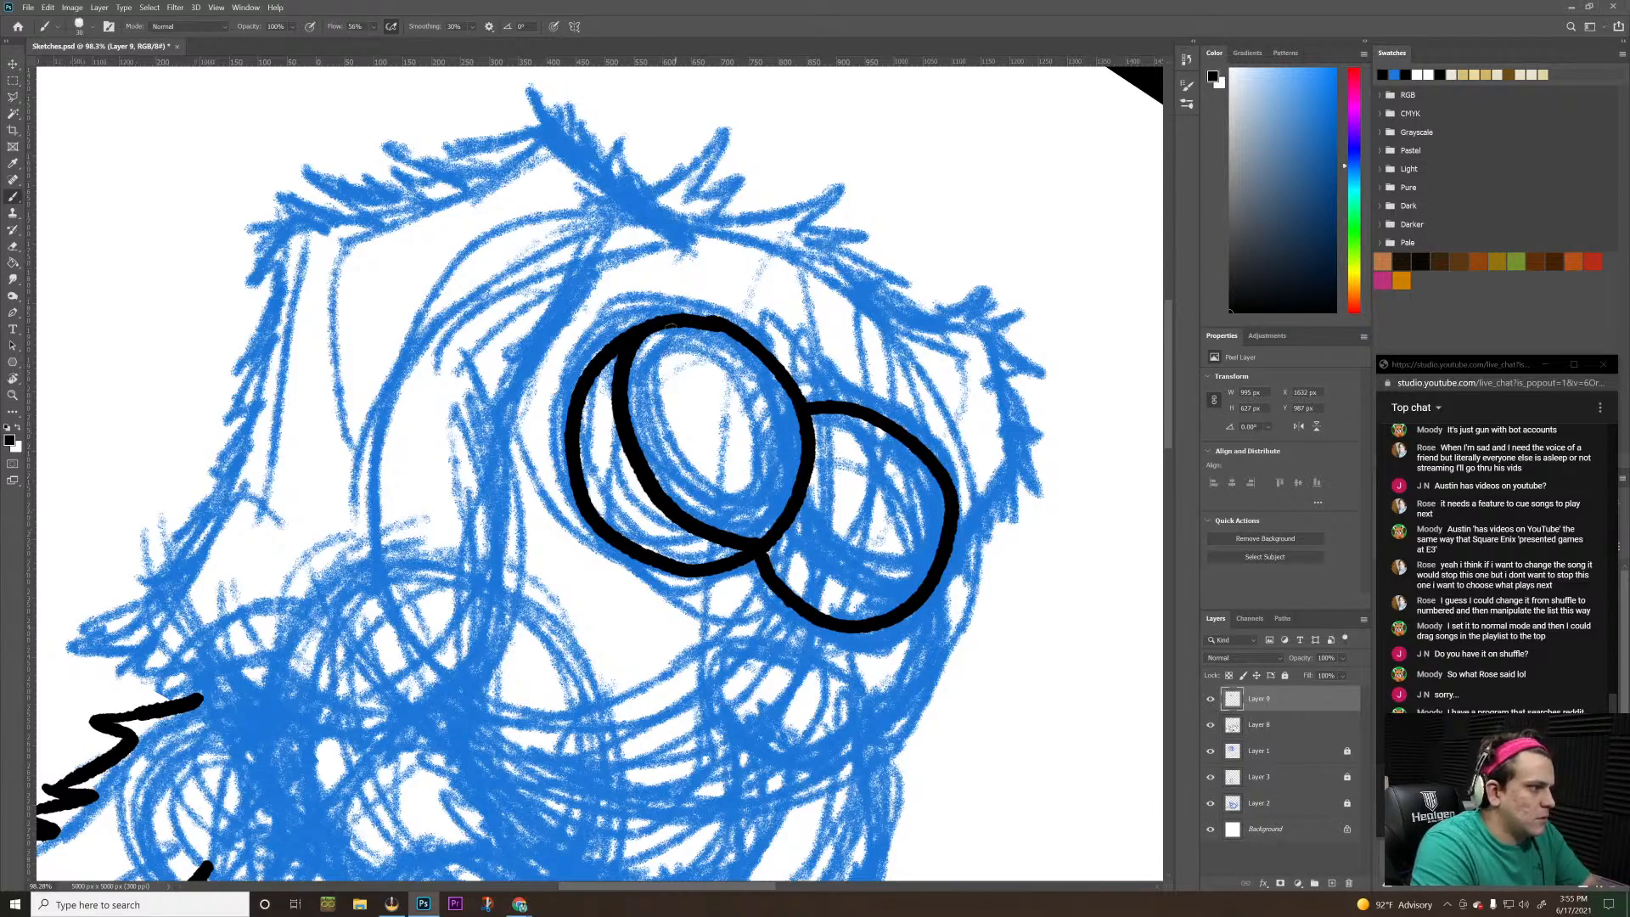
Ink the pupil curve inside the larger eye, parallel to the iris curve and ending on the eye outline
{"action": "left_click_drag", "start_coordinate": [667, 324], "coordinate": [647, 386]}
{"action": "key", "text": "ctrl+z"}
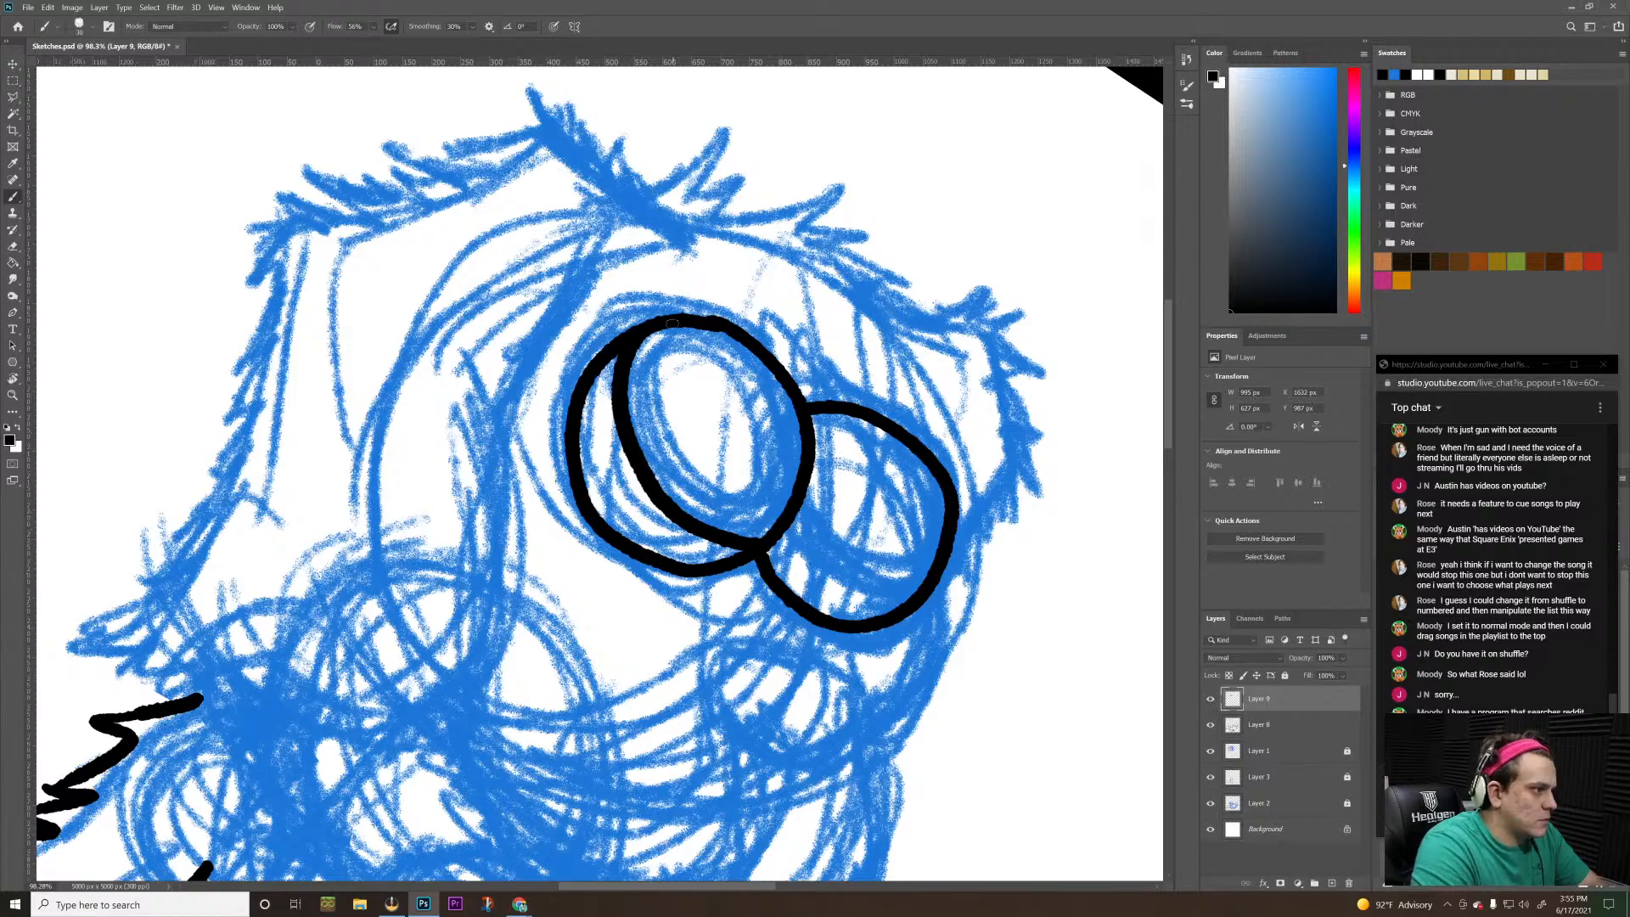
{"action": "mouse_move", "coordinate": [670, 323]}
{"action": "left_mouse_down"}
{"action": "mouse_move", "coordinate": [657, 393]}
{"action": "mouse_move", "coordinate": [685, 469]}
{"action": "mouse_move", "coordinate": [787, 521]}
{"action": "left_mouse_up"}
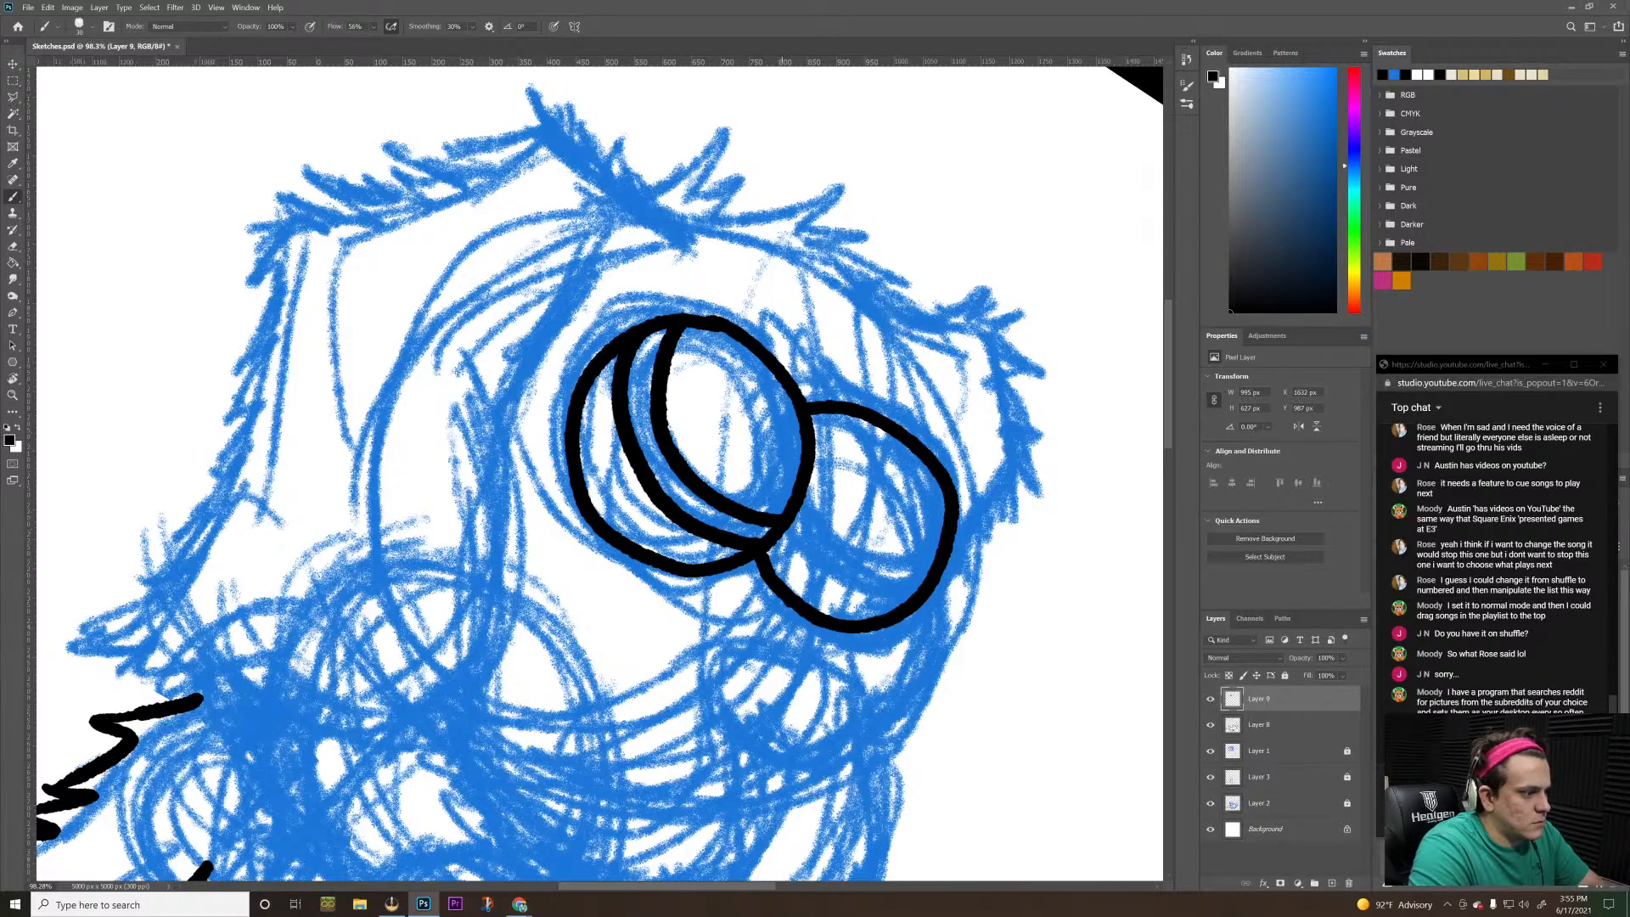
Ink matching iris and pupil curves across the lower part of the second eye, redrawing the pupil curve once
{"action": "mouse_move", "coordinate": [782, 531]}
{"action": "left_mouse_down"}
{"action": "mouse_move", "coordinate": [833, 578]}
{"action": "mouse_move", "coordinate": [920, 591]}
{"action": "left_mouse_up"}
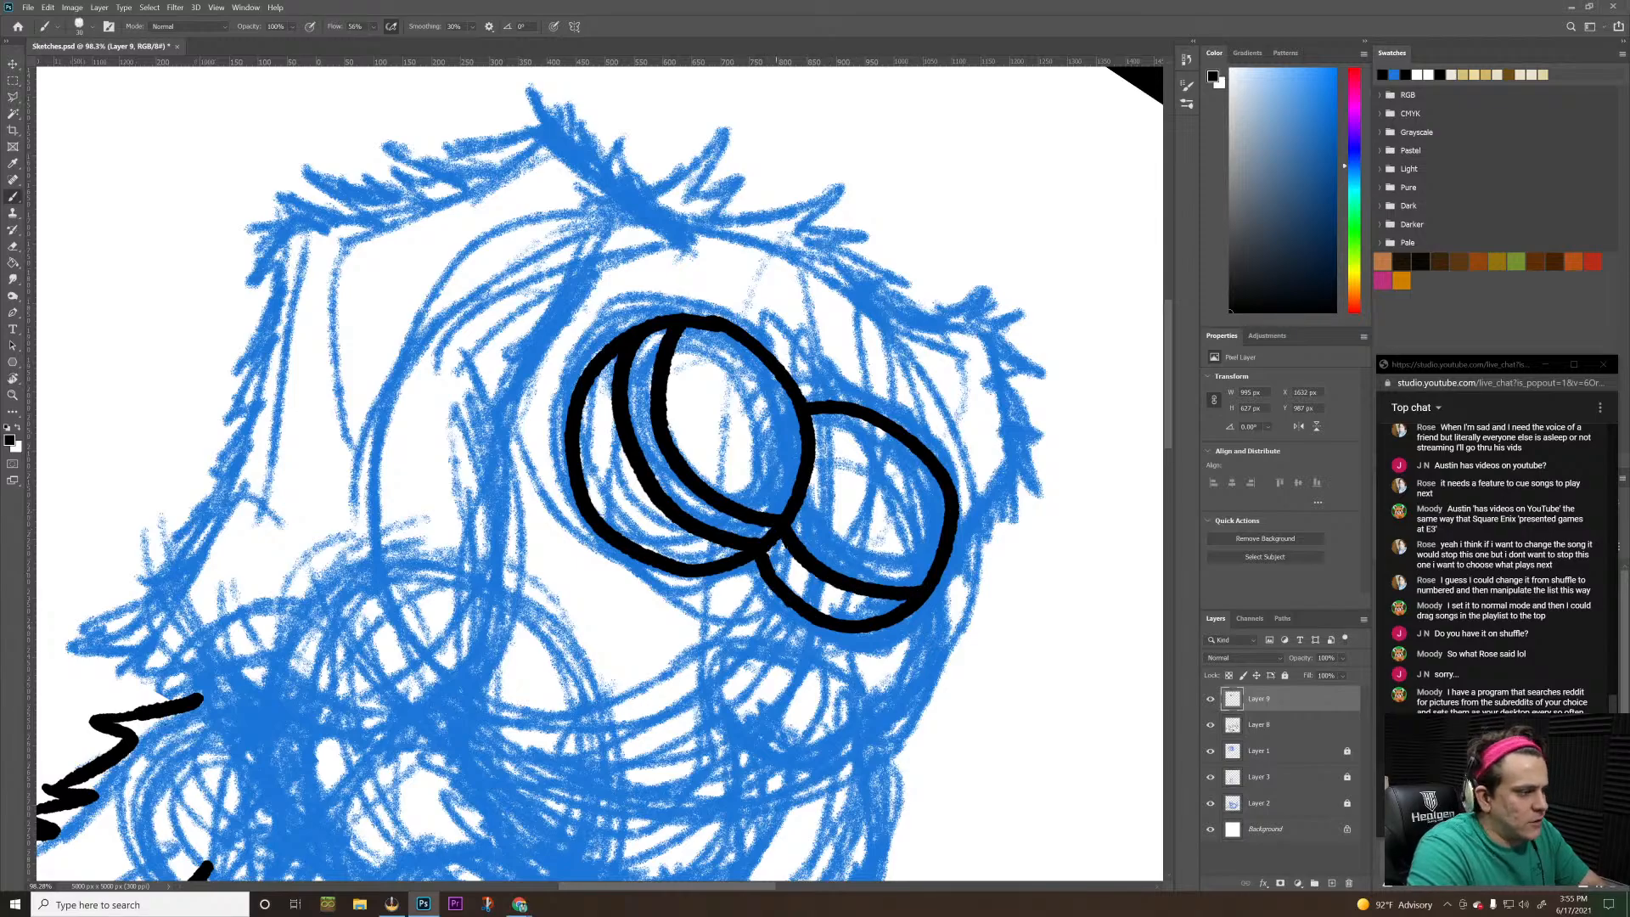
{"action": "mouse_move", "coordinate": [795, 501]}
{"action": "left_mouse_down"}
{"action": "mouse_move", "coordinate": [837, 544]}
{"action": "mouse_move", "coordinate": [938, 569]}
{"action": "left_mouse_up"}
{"action": "key", "text": "ctrl+z"}
{"action": "mouse_move", "coordinate": [797, 496]}
{"action": "left_mouse_down"}
{"action": "mouse_move", "coordinate": [851, 550]}
{"action": "mouse_move", "coordinate": [938, 567]}
{"action": "left_mouse_up"}
Rotate the canvas view back upright and undo the iris and pupil curves in the second eye
{"action": "key", "text": "z"}
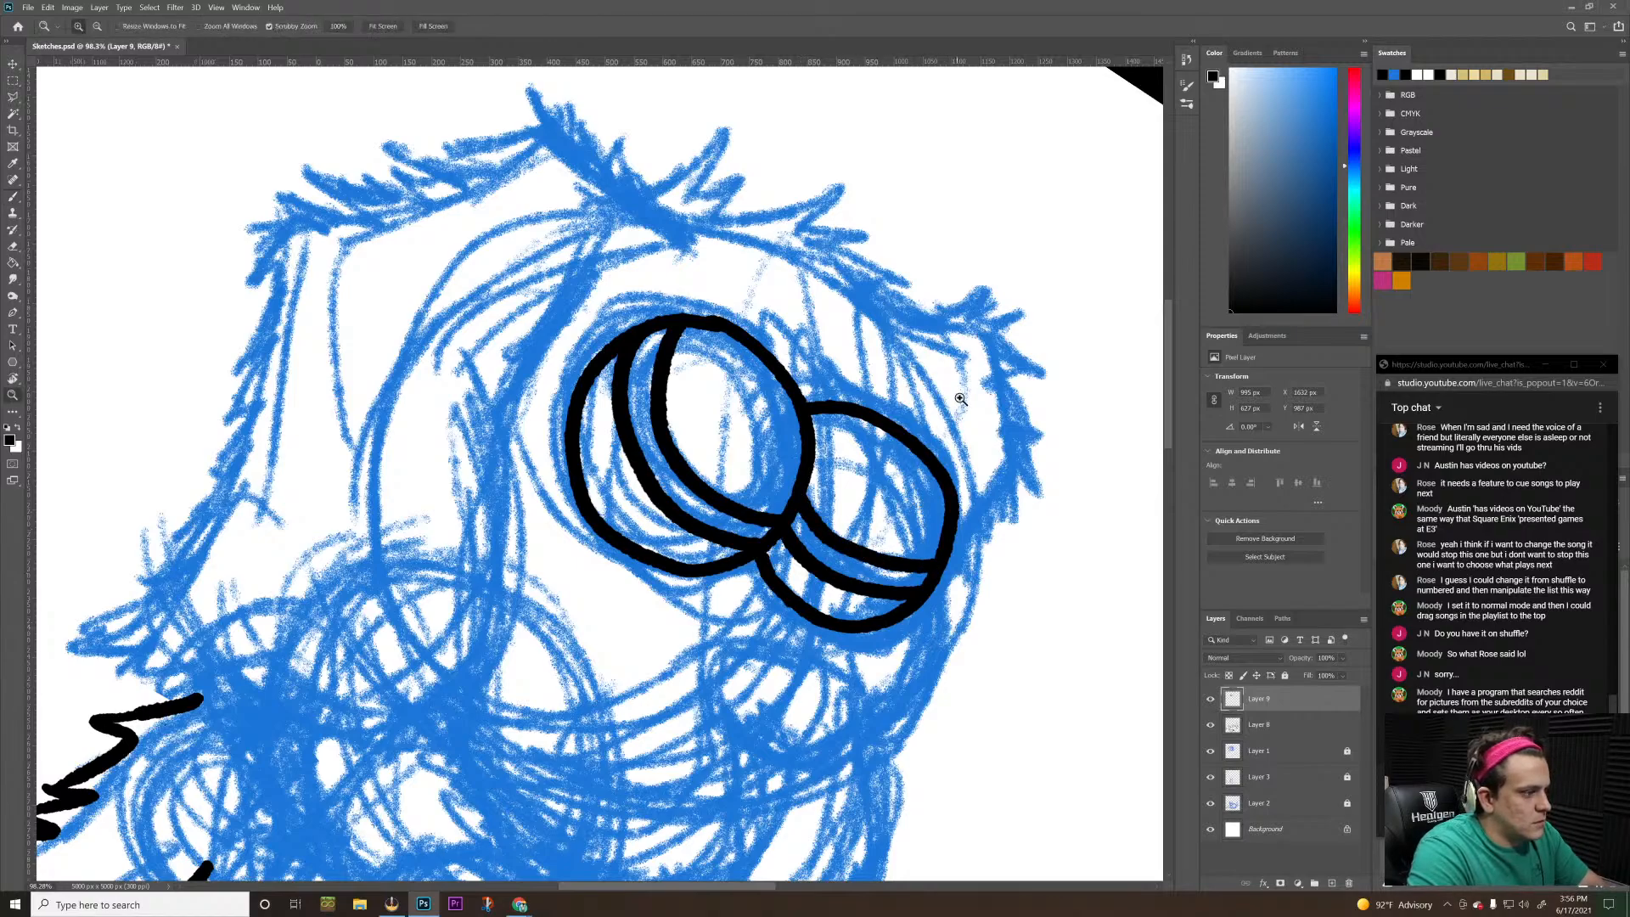
{"action": "left_click_drag", "start_coordinate": [994, 372], "coordinate": [925, 418]}
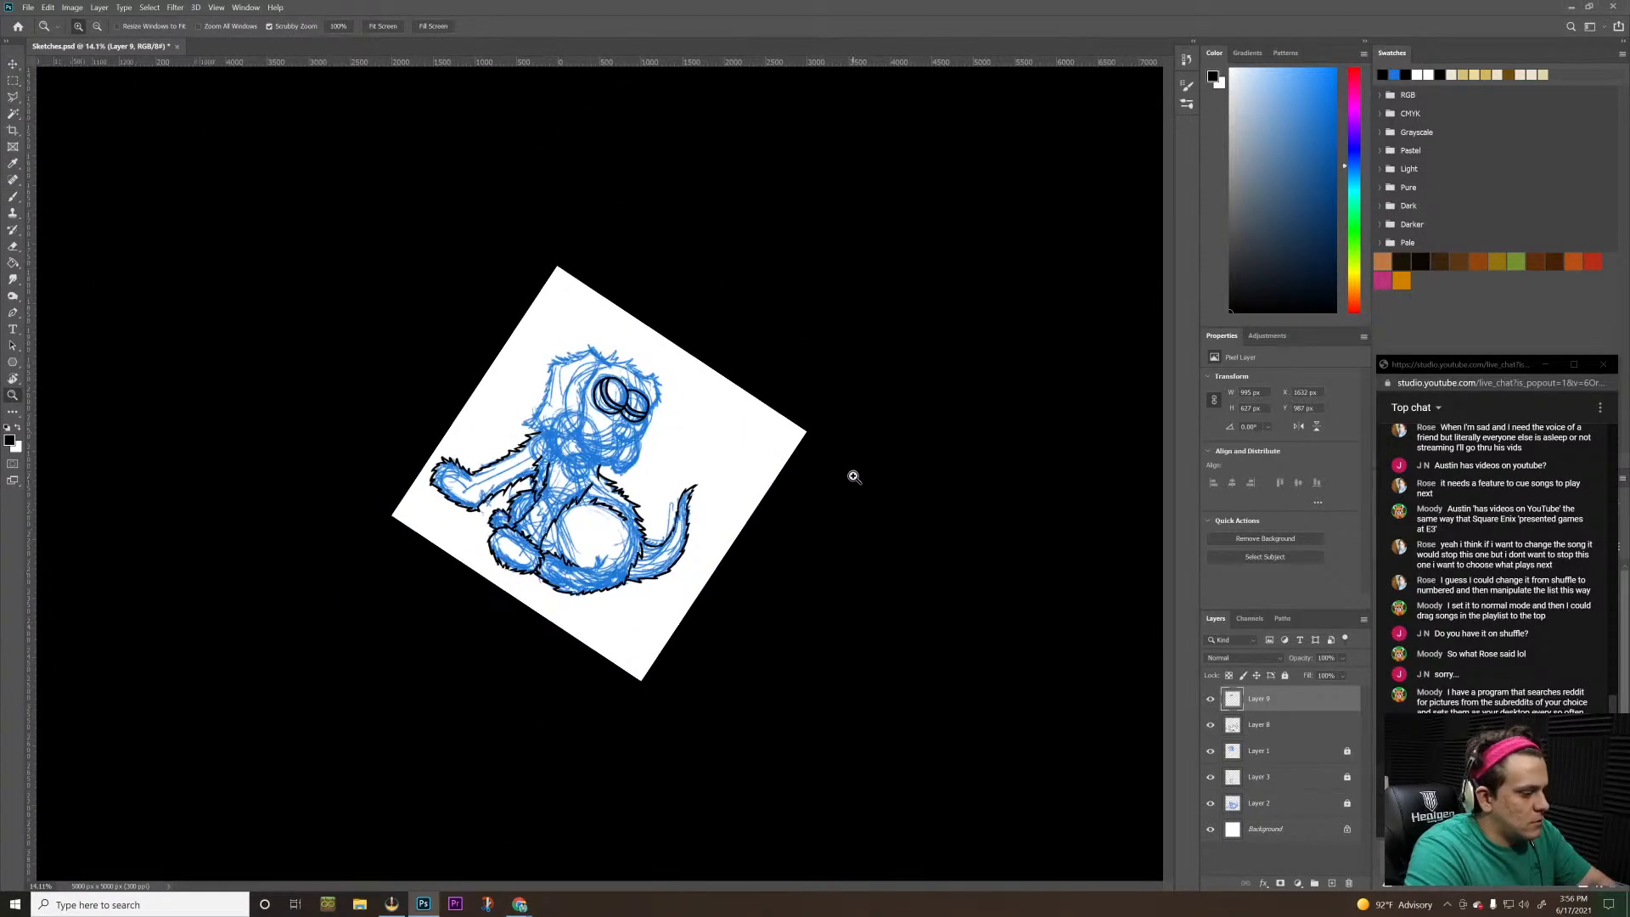
{"action": "key", "text": "r"}
{"action": "left_click_drag", "start_coordinate": [938, 484], "coordinate": [892, 348]}
{"action": "left_click_drag", "start_coordinate": [602, 382], "coordinate": [643, 353]}
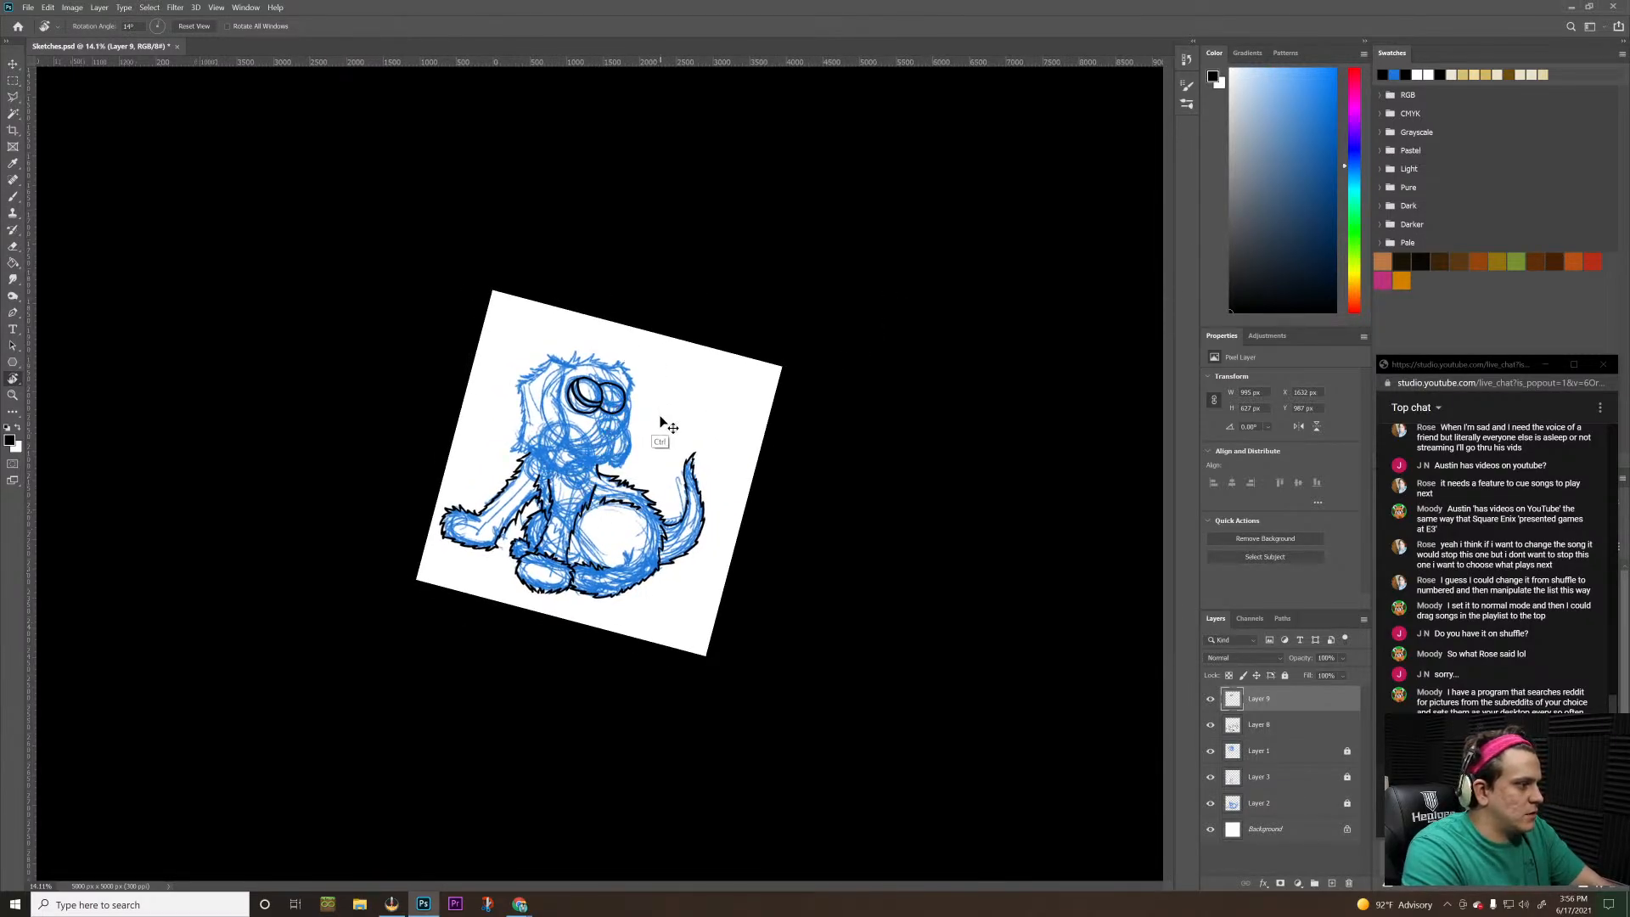
{"action": "key", "text": "z"}
{"action": "left_click_drag", "start_coordinate": [611, 386], "coordinate": [706, 341]}
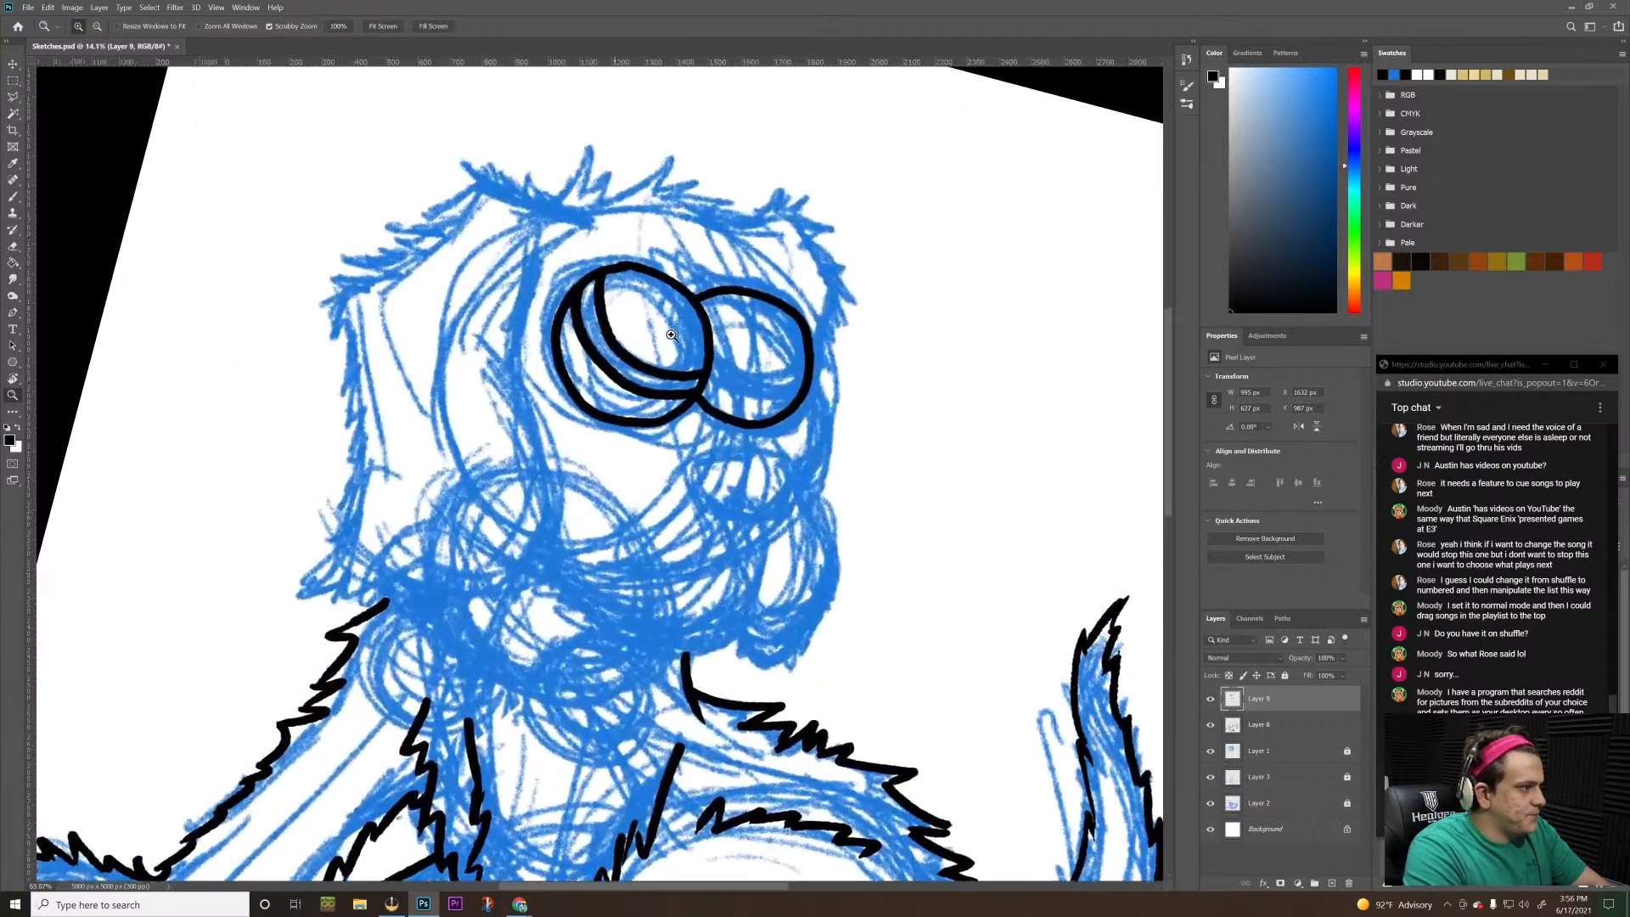
{"action": "key", "text": "r"}
{"action": "left_click_drag", "start_coordinate": [944, 384], "coordinate": [908, 254]}
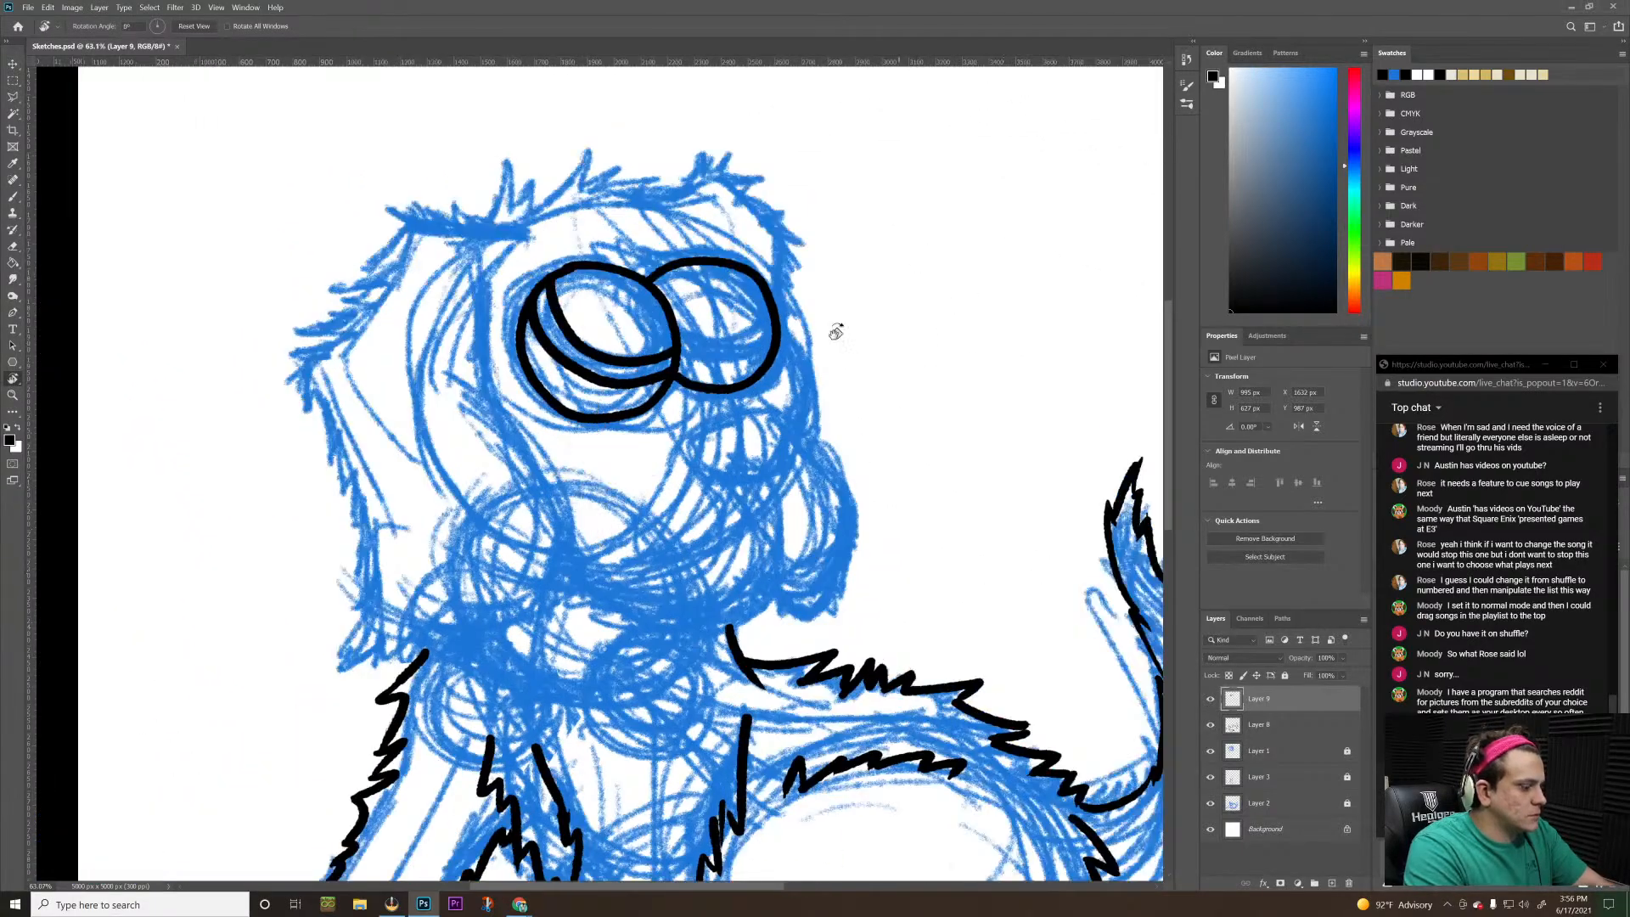
Undo the pupil curve in the larger eye, keeping its iris curve
{"action": "key", "text": "z"}
{"action": "mouse_move", "coordinate": [631, 370]}
{"action": "left_mouse_down"}
{"action": "mouse_move", "coordinate": [876, 291]}
{"action": "mouse_move", "coordinate": [670, 325]}
{"action": "mouse_move", "coordinate": [666, 348]}
{"action": "left_mouse_up"}
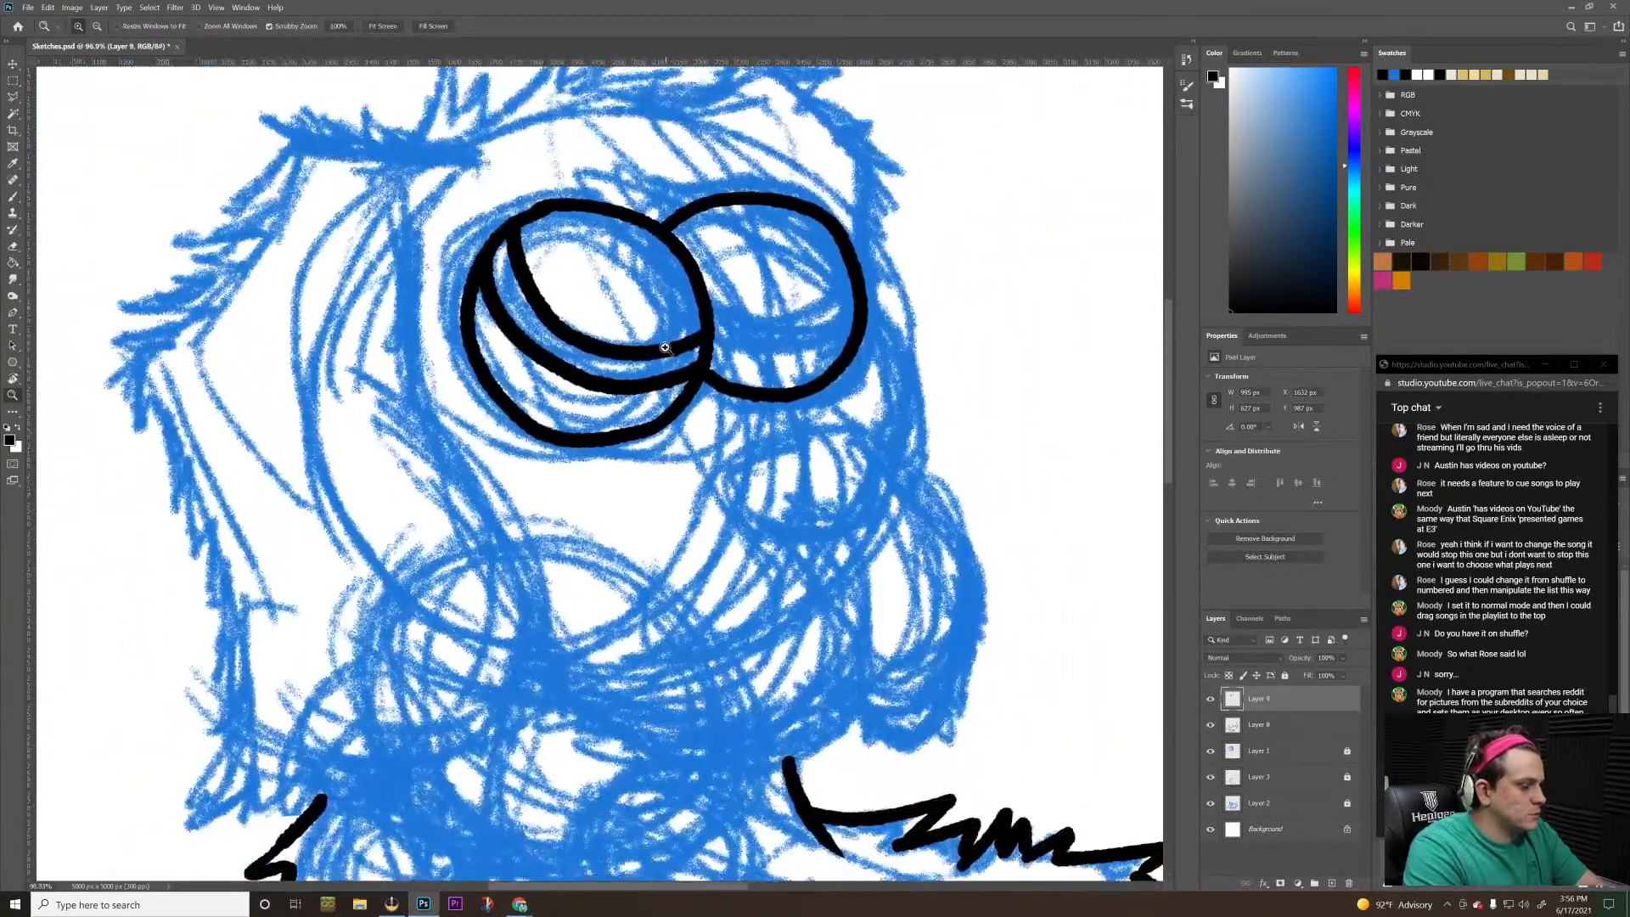
{"action": "key", "text": "ctrl+z"}
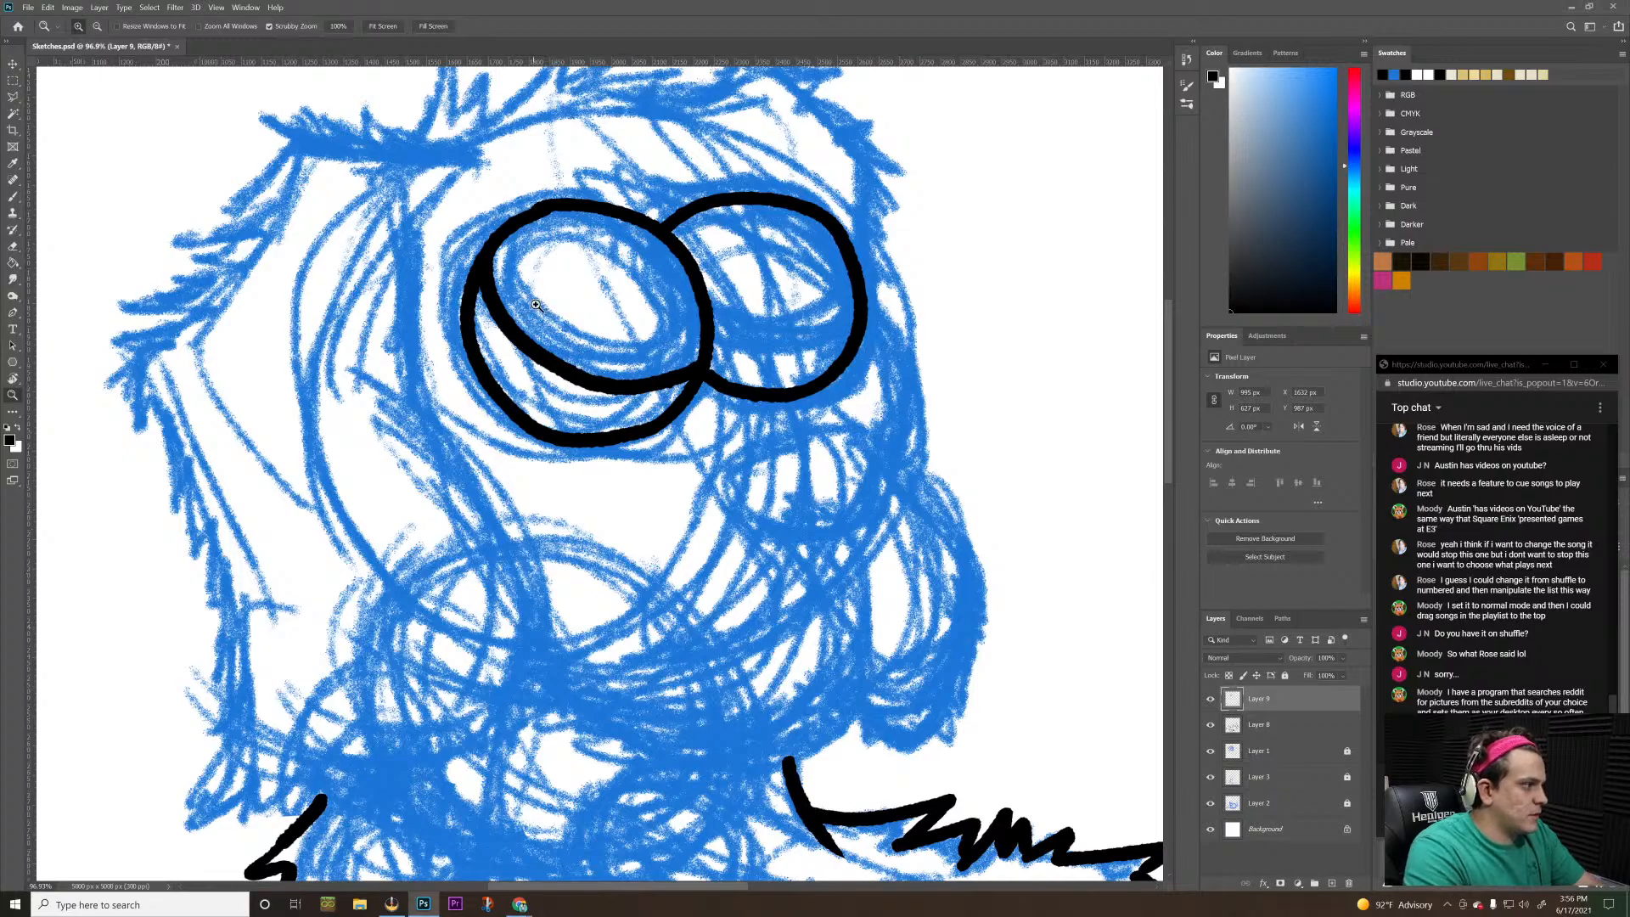
Undo the remaining iris curve in the larger eye
{"action": "key", "text": "ctrl+z"}
{"action": "key", "text": "b"}
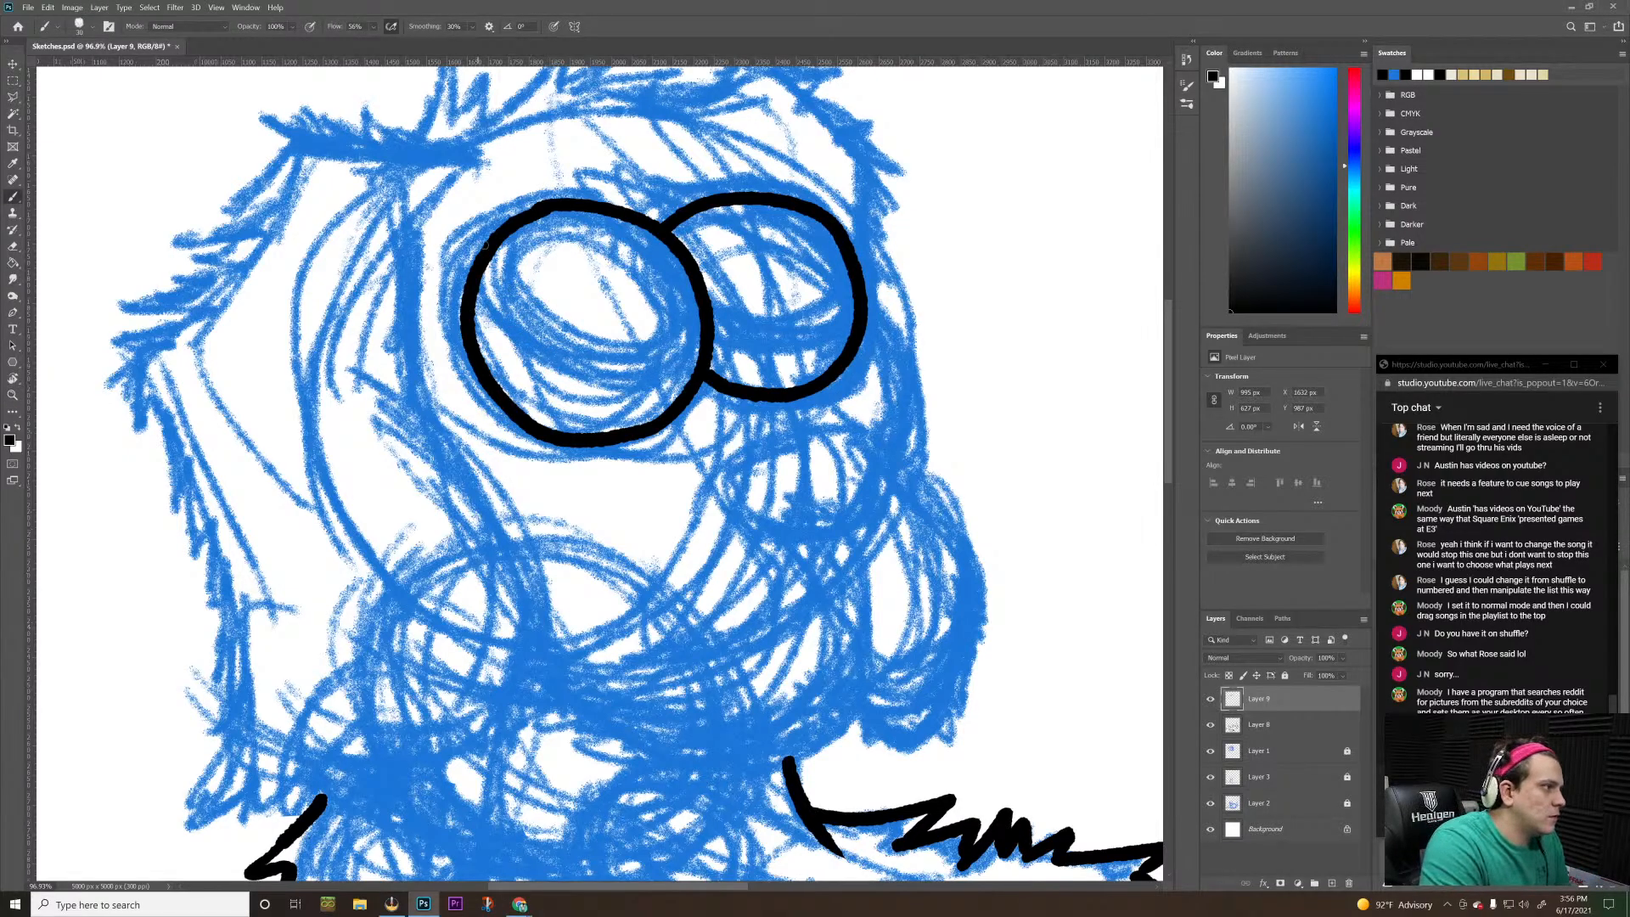
Try several replacement iris curves across the lower part of the larger eye
{"action": "mouse_move", "coordinate": [492, 241]}
{"action": "left_mouse_down"}
{"action": "mouse_move", "coordinate": [478, 291]}
{"action": "mouse_move", "coordinate": [527, 378]}
{"action": "mouse_move", "coordinate": [630, 416]}
{"action": "mouse_move", "coordinate": [683, 415]}
{"action": "left_mouse_up"}
{"action": "key", "text": "ctrl+z"}
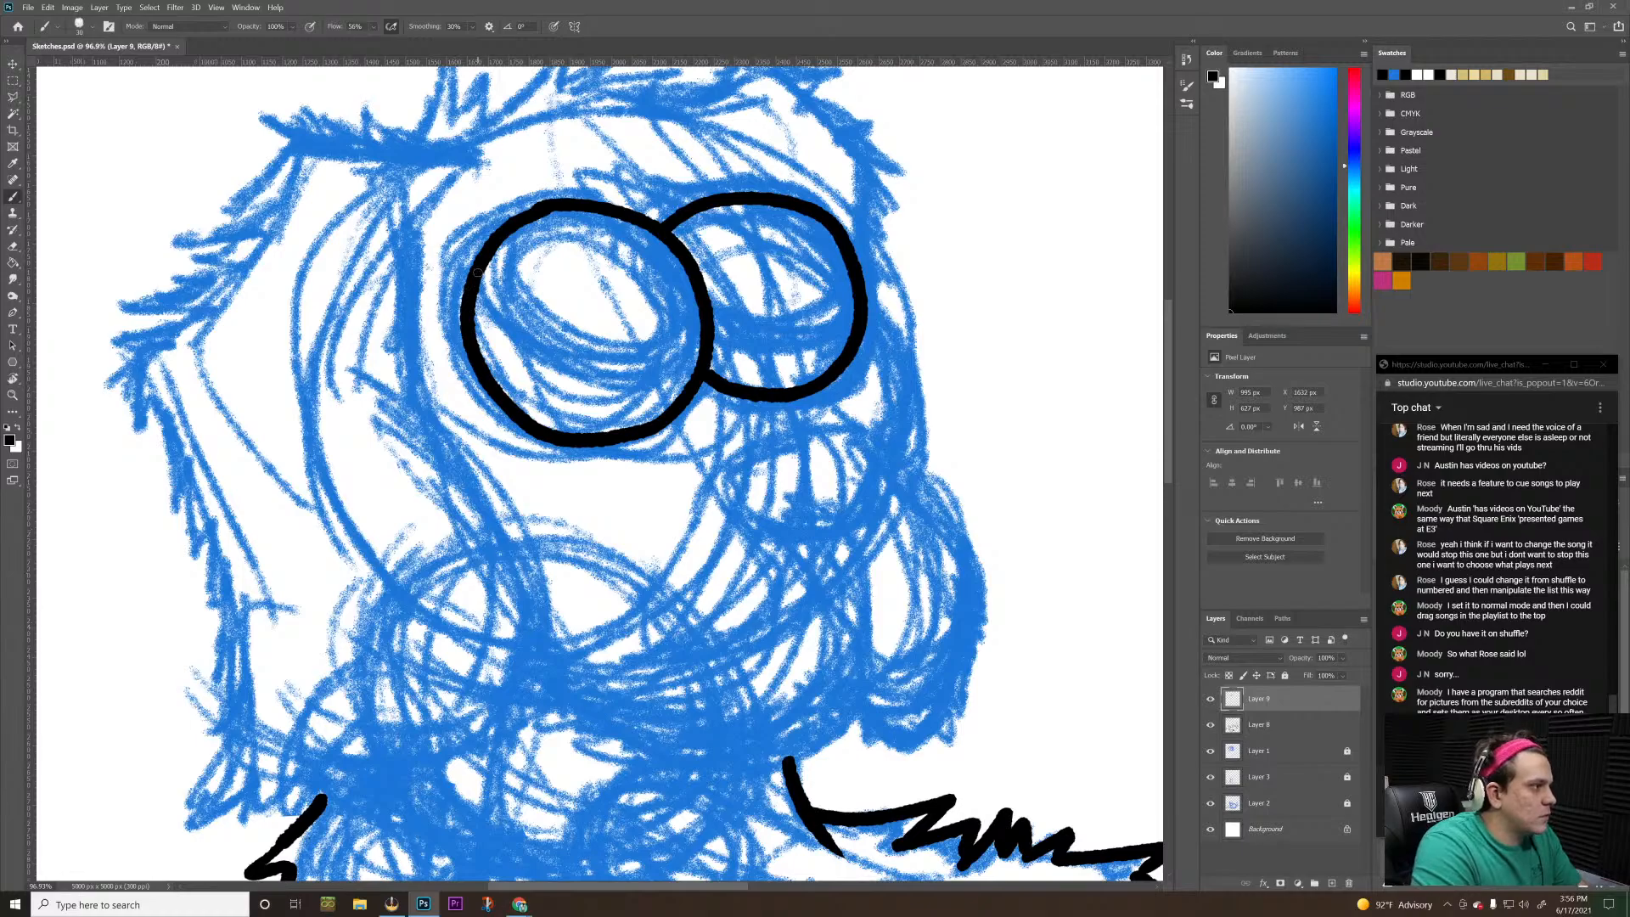
{"action": "mouse_move", "coordinate": [478, 272]}
{"action": "left_mouse_down"}
{"action": "mouse_move", "coordinate": [484, 333]}
{"action": "mouse_move", "coordinate": [533, 386]}
{"action": "mouse_move", "coordinate": [593, 405]}
{"action": "left_mouse_up"}
{"action": "key", "text": "ctrl+z"}
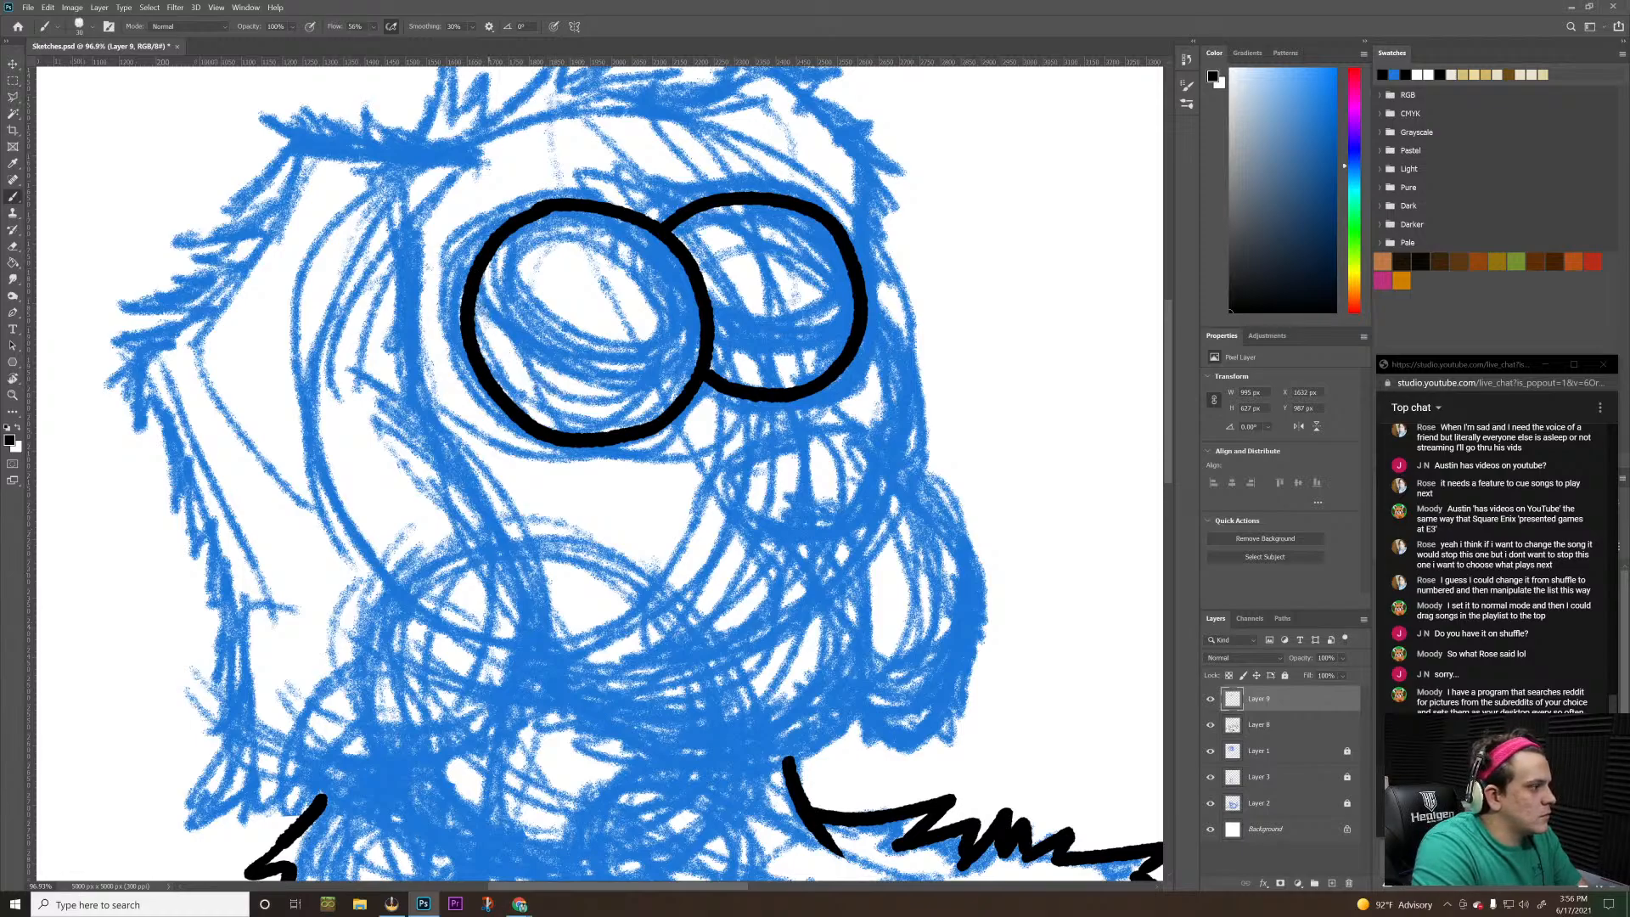
{"action": "mouse_move", "coordinate": [478, 273]}
{"action": "left_mouse_down"}
{"action": "mouse_move", "coordinate": [520, 365]}
{"action": "mouse_move", "coordinate": [568, 399]}
{"action": "mouse_move", "coordinate": [630, 402]}
{"action": "left_mouse_up"}
{"action": "key", "text": "ctrl+z"}
{"action": "mouse_move", "coordinate": [477, 273]}
{"action": "left_mouse_down"}
{"action": "mouse_move", "coordinate": [508, 365]}
{"action": "mouse_move", "coordinate": [587, 414]}
{"action": "mouse_move", "coordinate": [679, 415]}
{"action": "left_mouse_up"}
{"action": "key", "text": "ctrl+z"}
Set the brush smoothing to 75%
{"action": "left_click", "coordinate": [473, 29]}
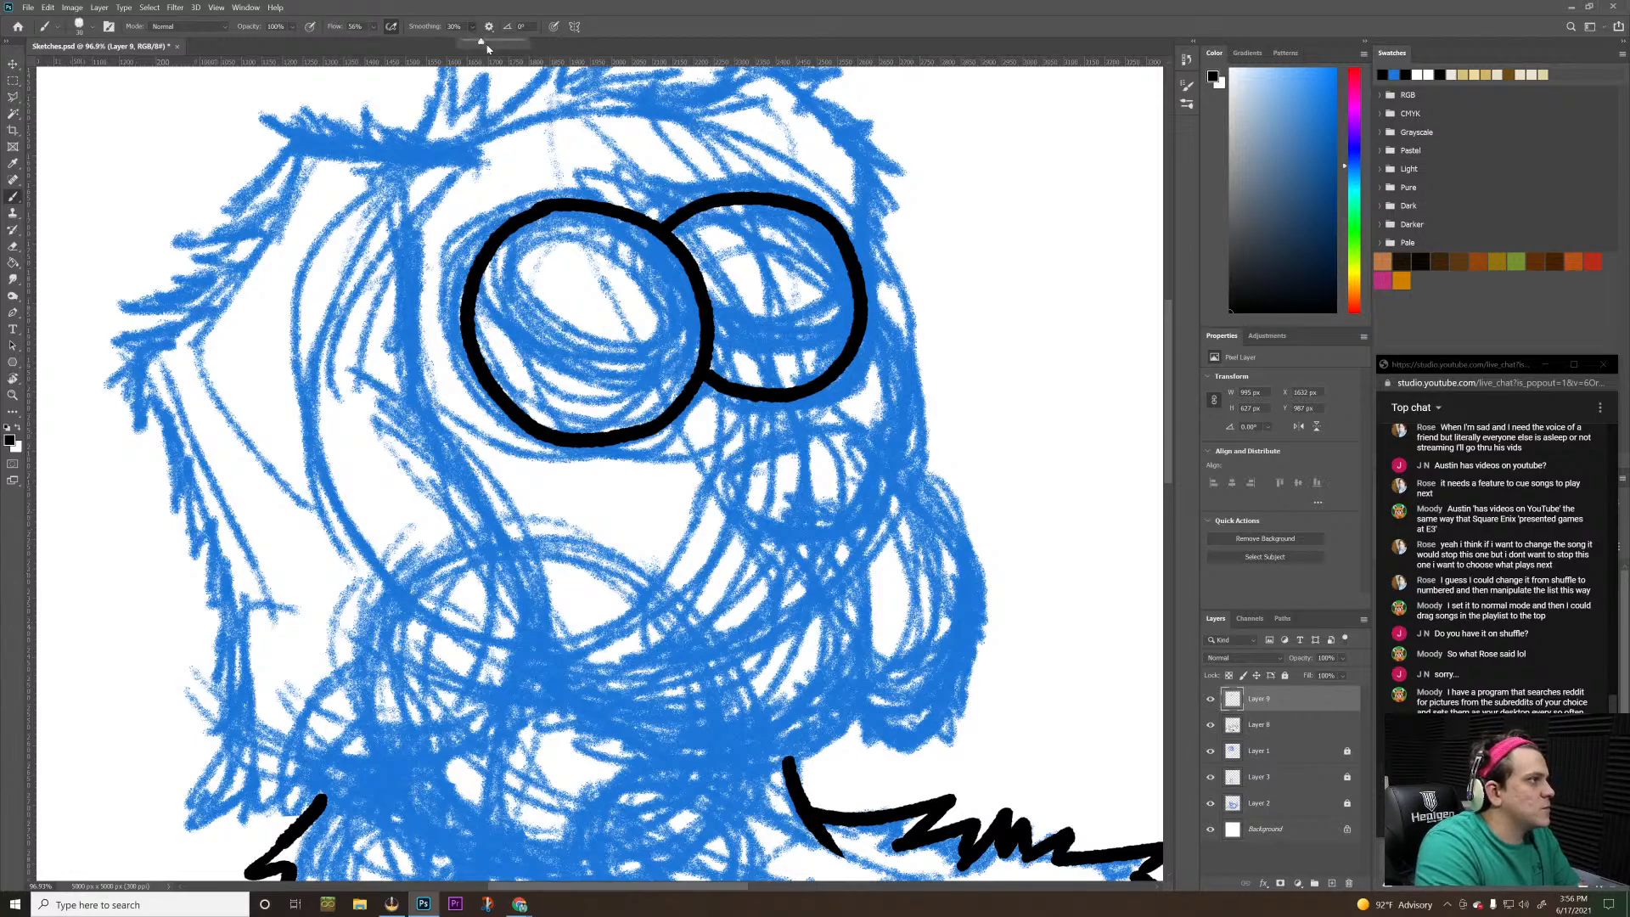
{"action": "left_click", "coordinate": [472, 27]}
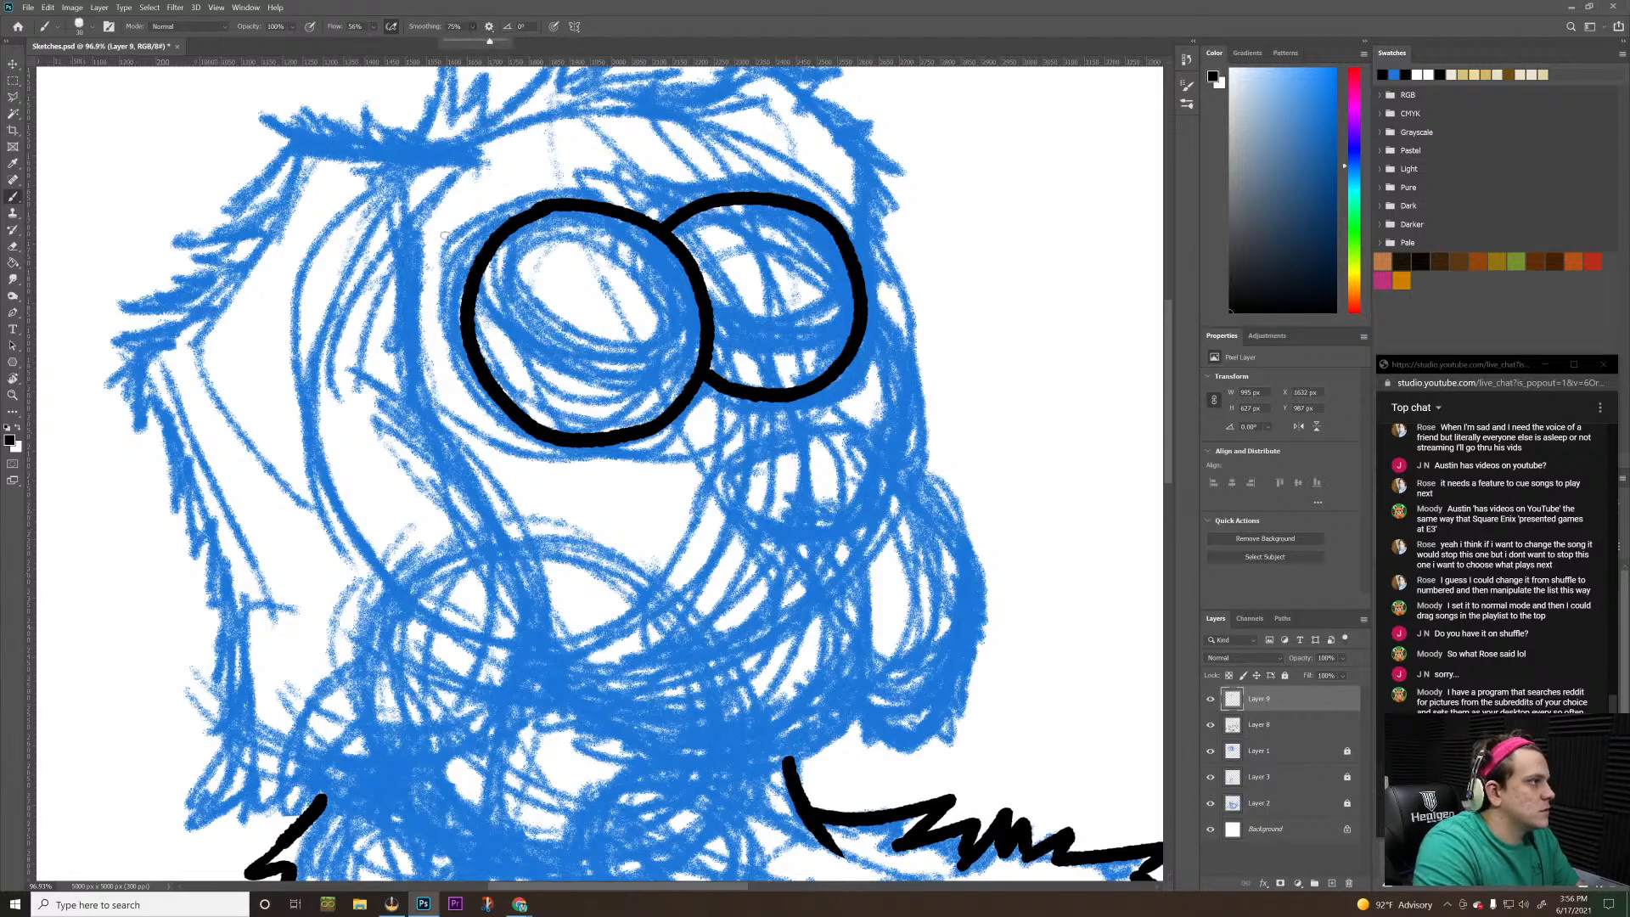
Try the lower iris curve in the larger eye again, adding a second curve across the upper part of the eye
{"action": "left_click", "coordinate": [475, 270]}
{"action": "mouse_move", "coordinate": [474, 314]}
{"action": "left_mouse_down"}
{"action": "mouse_move", "coordinate": [484, 304]}
{"action": "mouse_move", "coordinate": [503, 347]}
{"action": "mouse_move", "coordinate": [570, 392]}
{"action": "mouse_move", "coordinate": [679, 408]}
{"action": "left_mouse_up"}
{"action": "key", "text": "ctrl+z"}
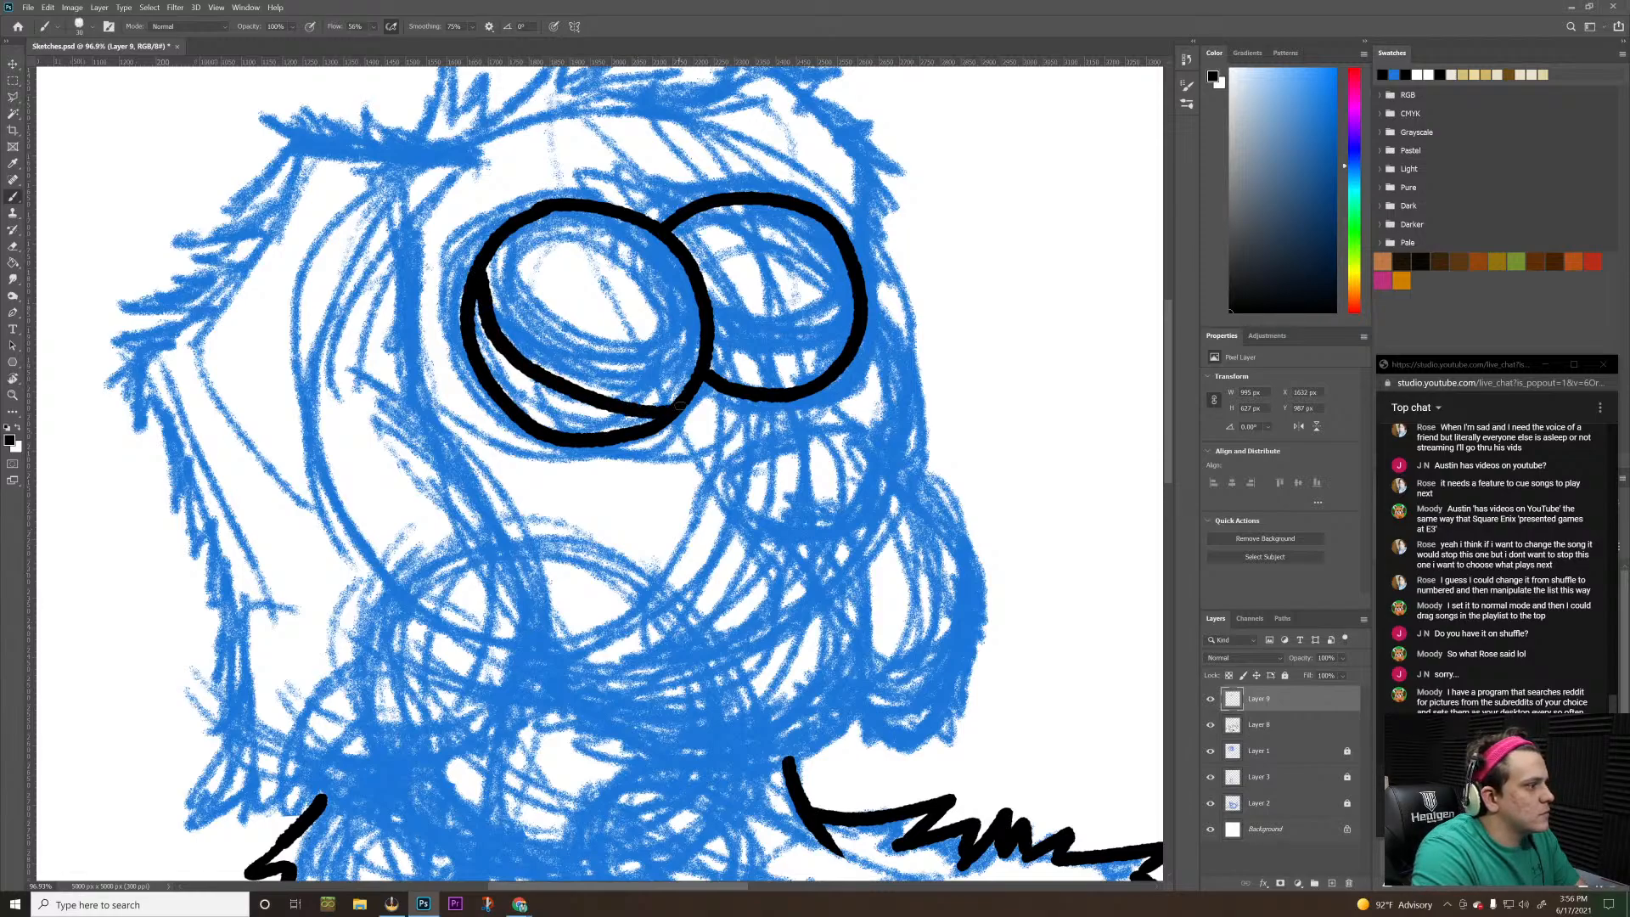
{"action": "key", "text": "ctrl+z"}
{"action": "mouse_move", "coordinate": [481, 267]}
{"action": "left_mouse_down"}
{"action": "mouse_move", "coordinate": [512, 353]}
{"action": "mouse_move", "coordinate": [556, 382]}
{"action": "mouse_move", "coordinate": [685, 400]}
{"action": "left_mouse_up"}
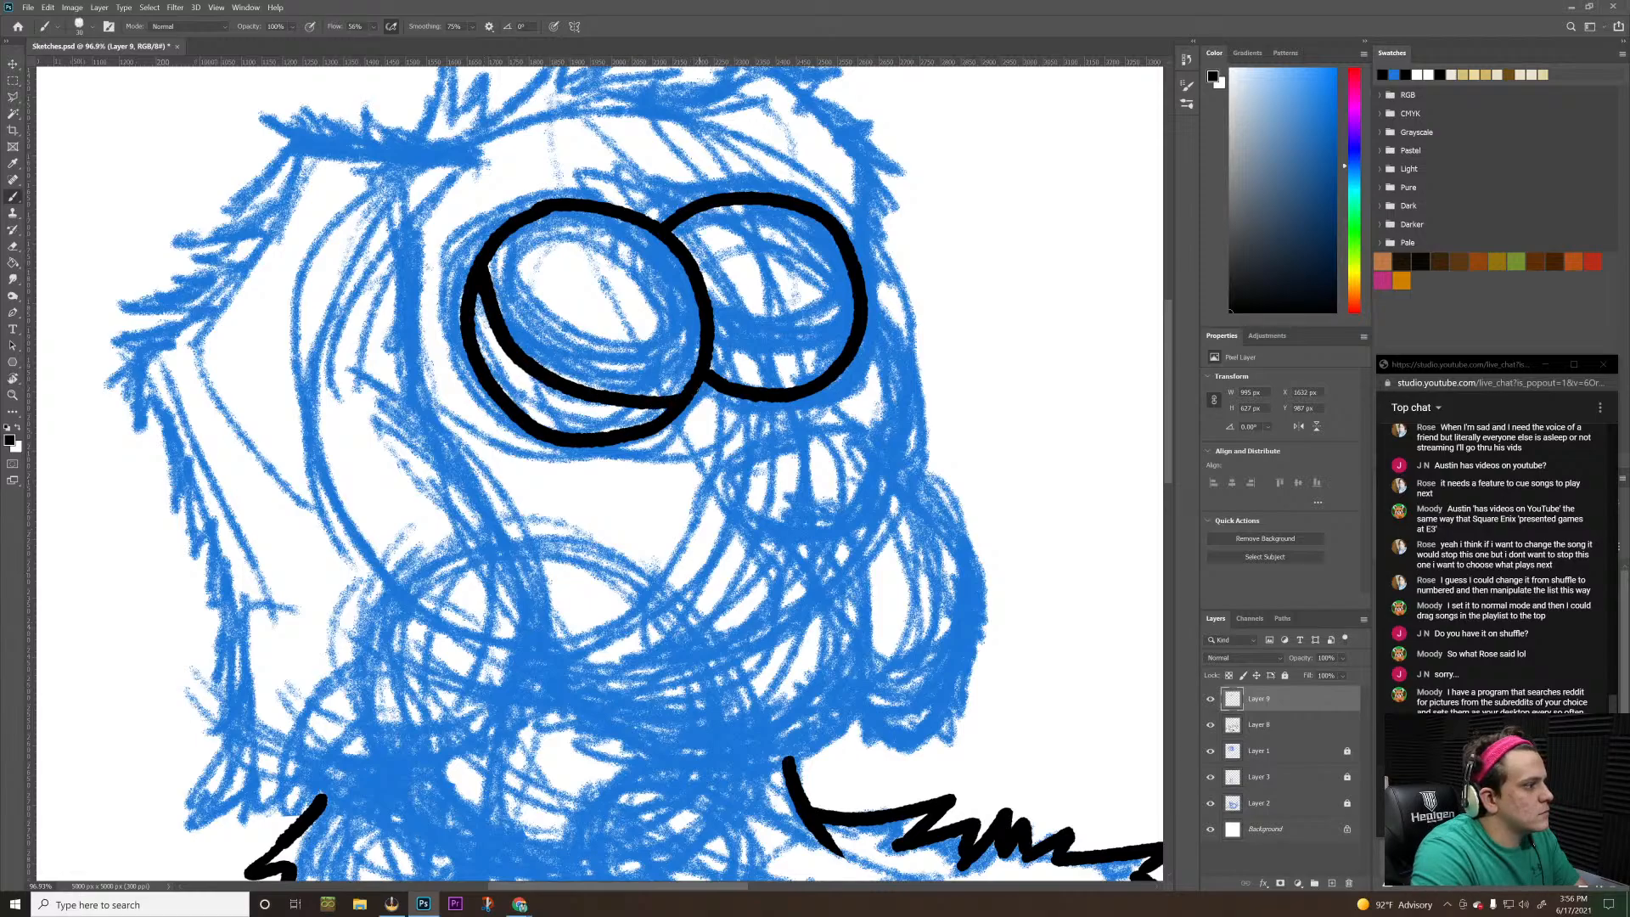
{"action": "mouse_move", "coordinate": [522, 219]}
{"action": "left_mouse_down"}
{"action": "mouse_move", "coordinate": [528, 306]}
{"action": "mouse_move", "coordinate": [577, 348]}
{"action": "mouse_move", "coordinate": [642, 365]}
{"action": "mouse_move", "coordinate": [713, 352]}
{"action": "left_mouse_up"}
{"action": "key", "text": "ctrl+z"}
{"action": "key", "text": "ctrl+z"}
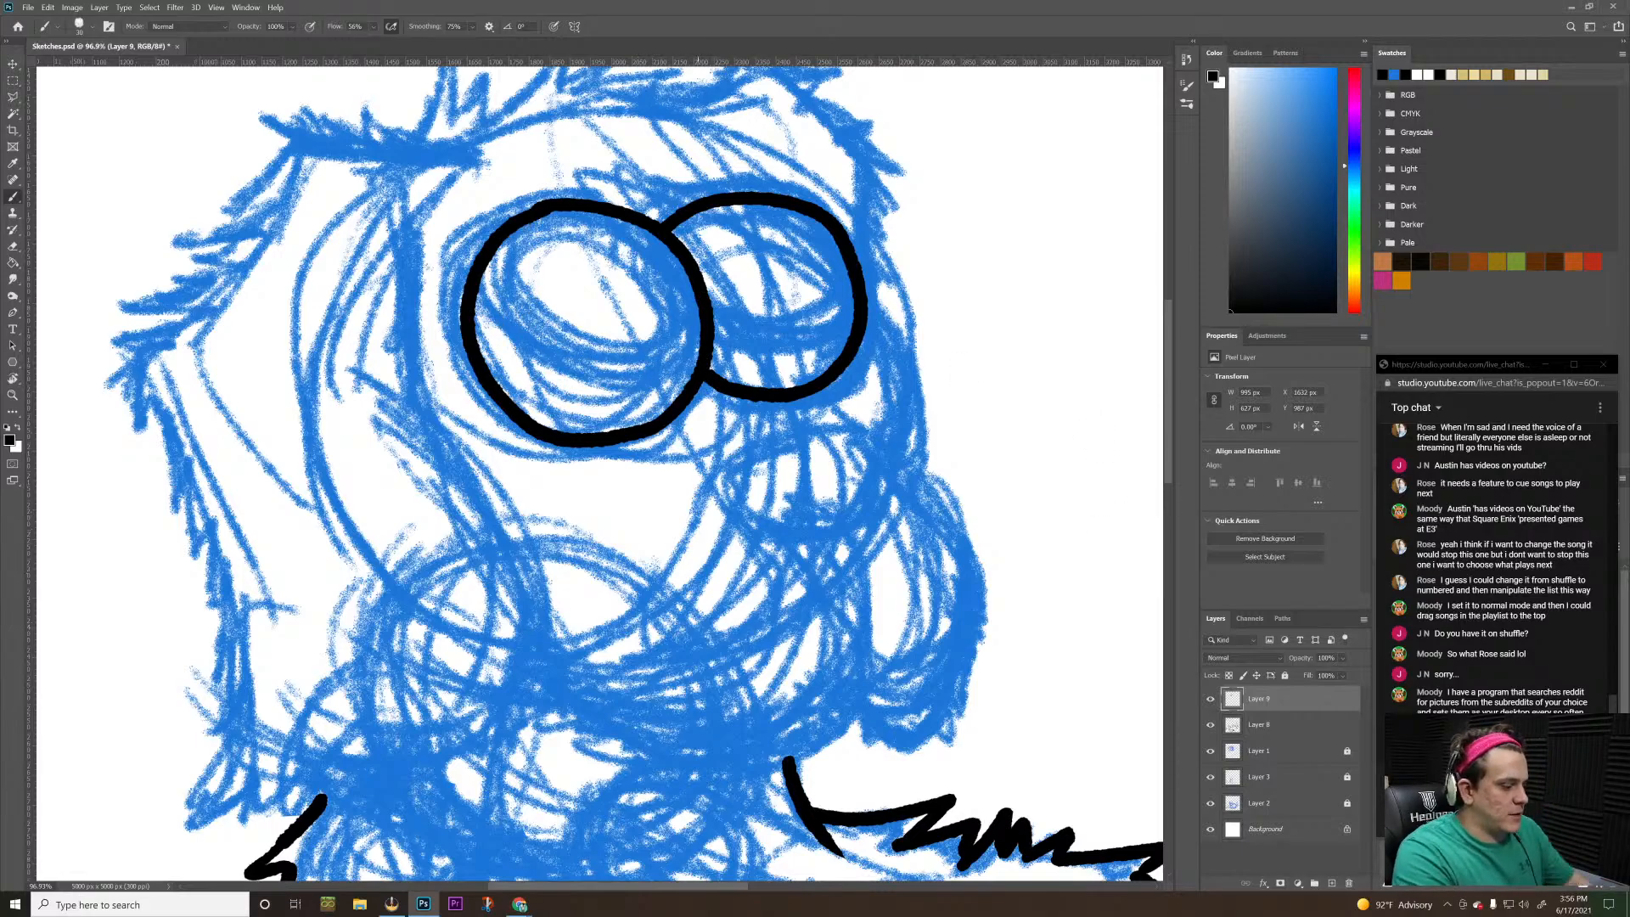
Set the brush flow to 27% and ink the jagged fur line along the upper edge of the puppy's large ear
{"action": "key", "text": "ctrl+space"}
{"action": "left_click_drag", "start_coordinate": [950, 354], "coordinate": [868, 425]}
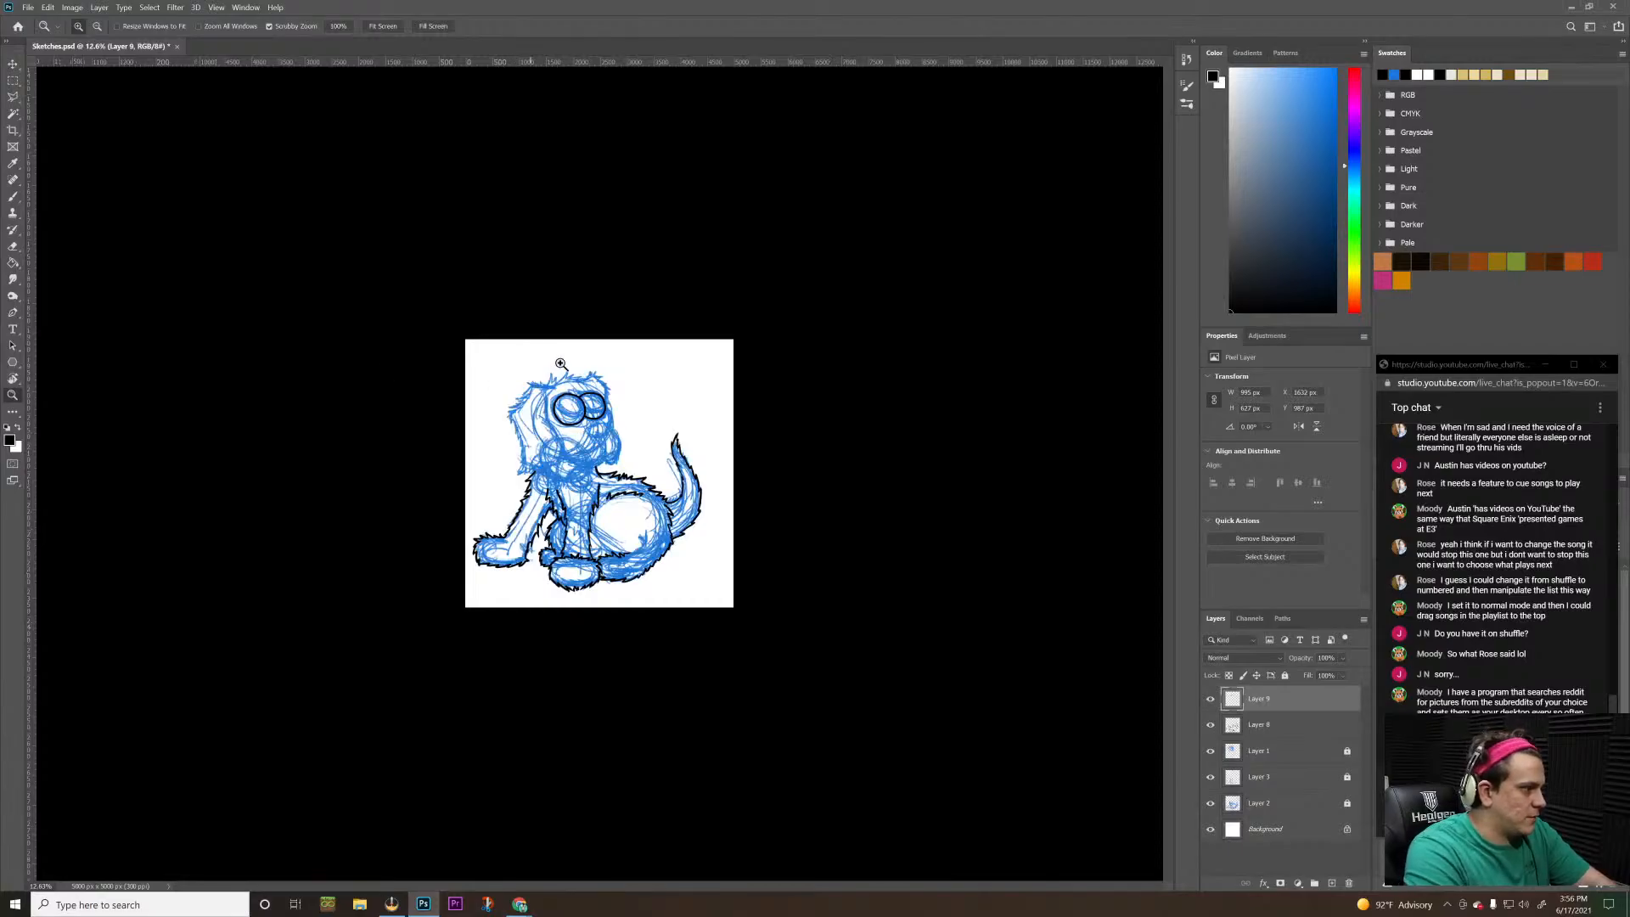
{"action": "left_click_drag", "start_coordinate": [563, 364], "coordinate": [608, 328]}
{"action": "mouse_move", "coordinate": [741, 364]}
{"action": "left_mouse_down"}
{"action": "mouse_move", "coordinate": [728, 367]}
{"action": "mouse_move", "coordinate": [740, 336]}
{"action": "left_mouse_up"}
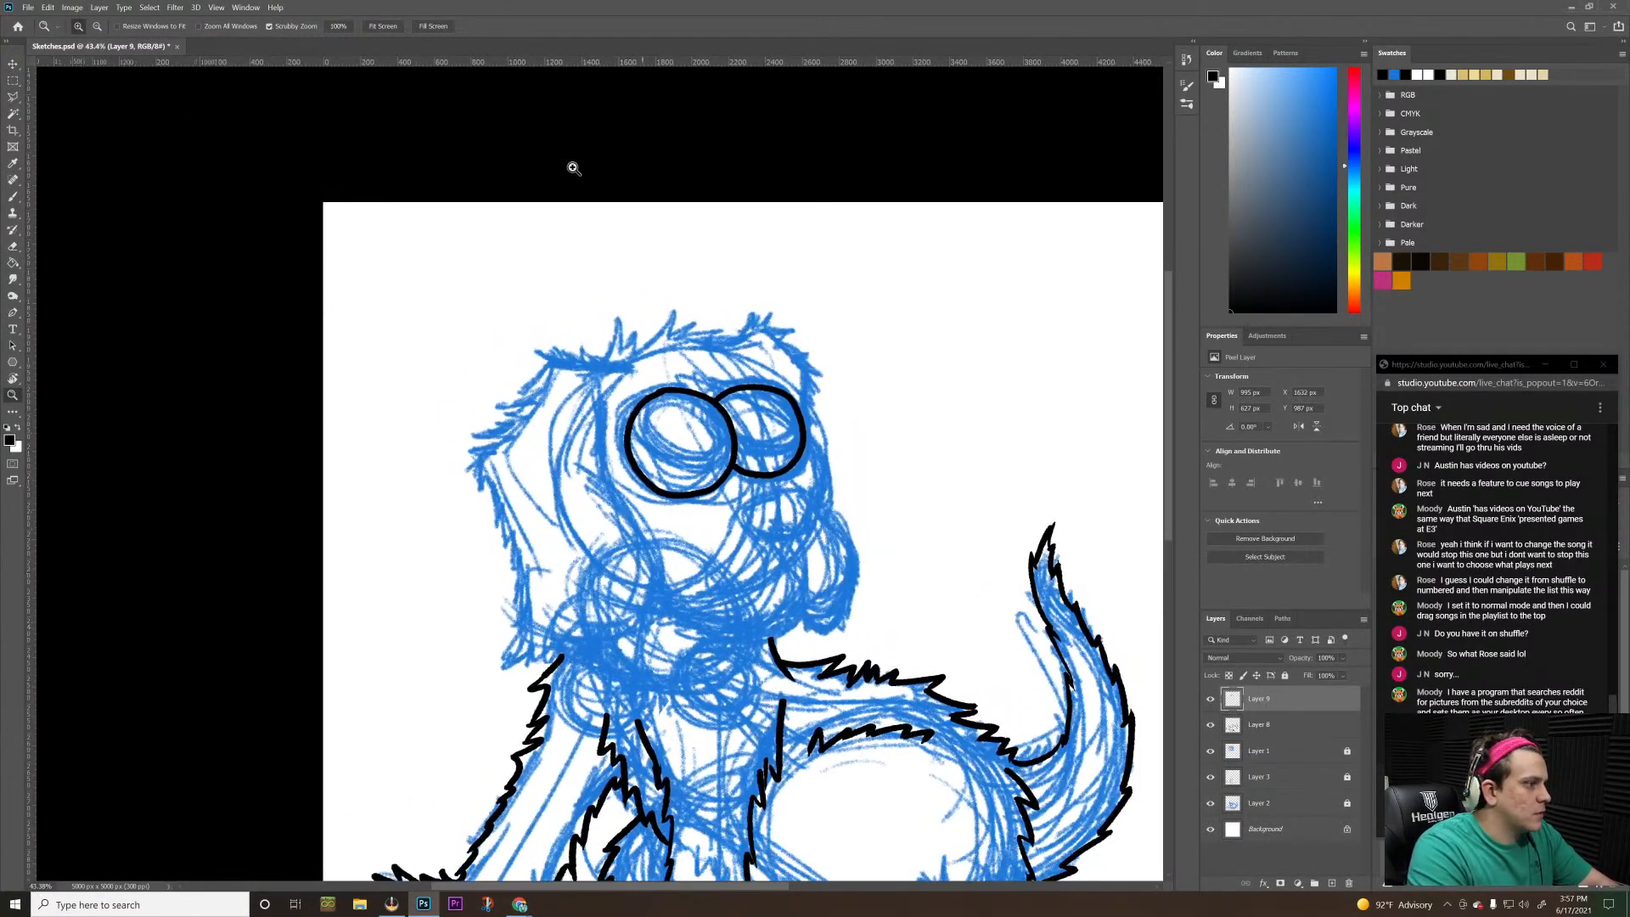
{"action": "key", "text": "b"}
{"action": "left_click", "coordinate": [373, 28]}
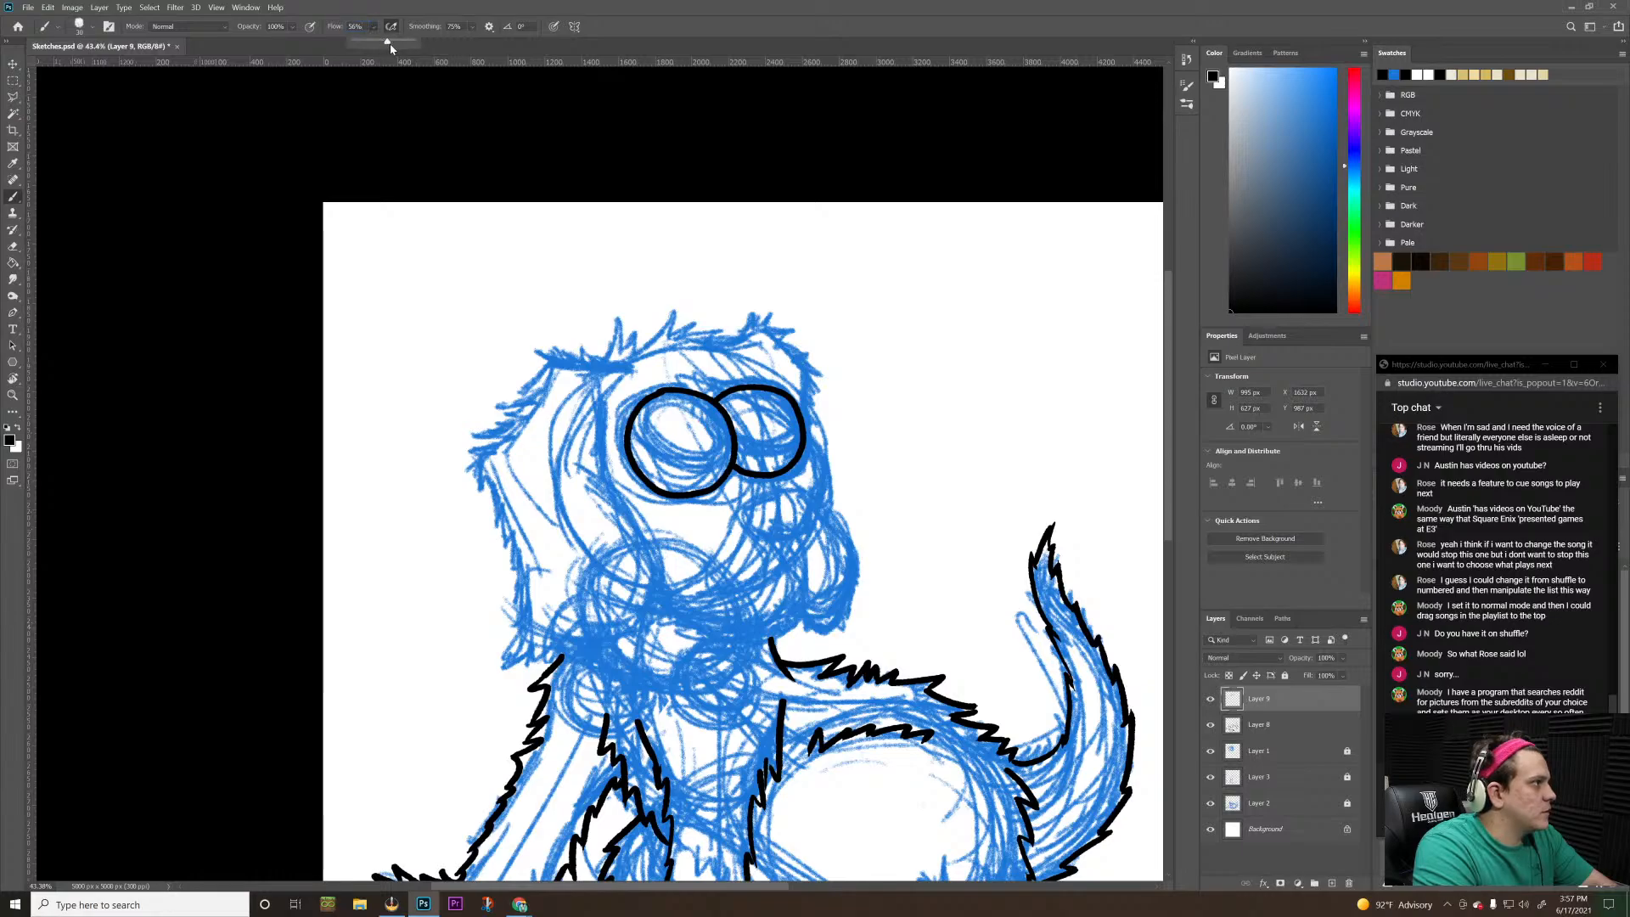
{"action": "left_click_drag", "start_coordinate": [388, 40], "coordinate": [369, 41]}
{"action": "left_click", "coordinate": [374, 27]}
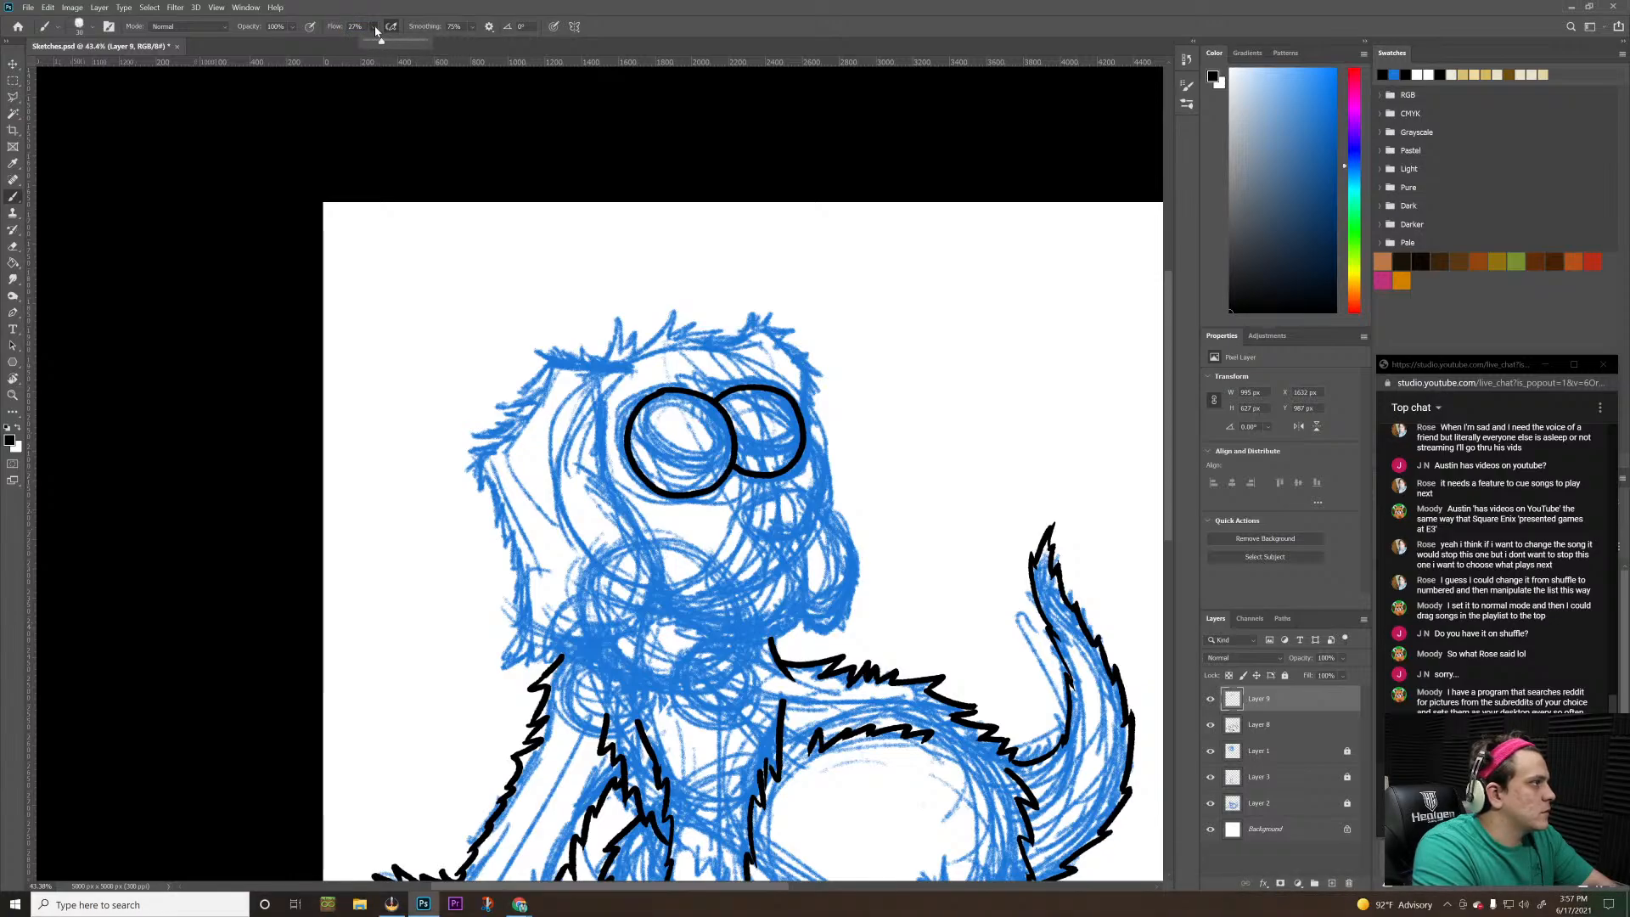
{"action": "left_click", "coordinate": [358, 25]}
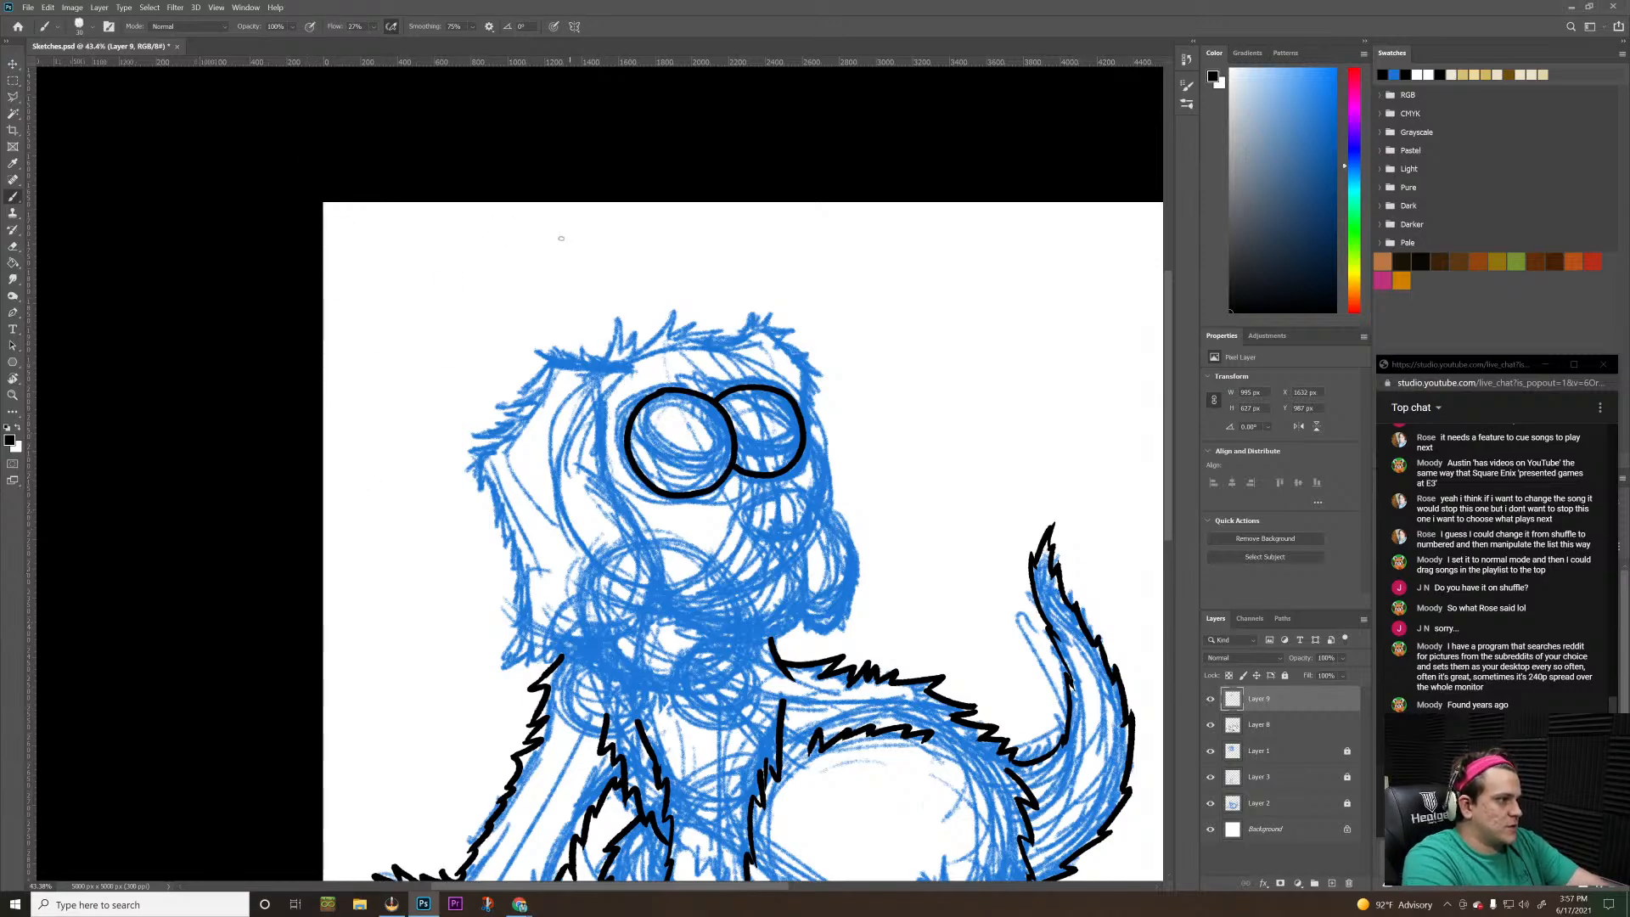
{"action": "mouse_move", "coordinate": [632, 368]}
{"action": "left_mouse_down"}
{"action": "mouse_move", "coordinate": [527, 347]}
{"action": "mouse_move", "coordinate": [544, 358]}
{"action": "mouse_move", "coordinate": [480, 414]}
{"action": "mouse_move", "coordinate": [510, 408]}
{"action": "mouse_move", "coordinate": [451, 451]}
{"action": "mouse_move", "coordinate": [472, 457]}
{"action": "mouse_move", "coordinate": [457, 479]}
{"action": "mouse_move", "coordinate": [476, 467]}
{"action": "left_mouse_up"}
{"action": "key", "text": "ctrl+z"}
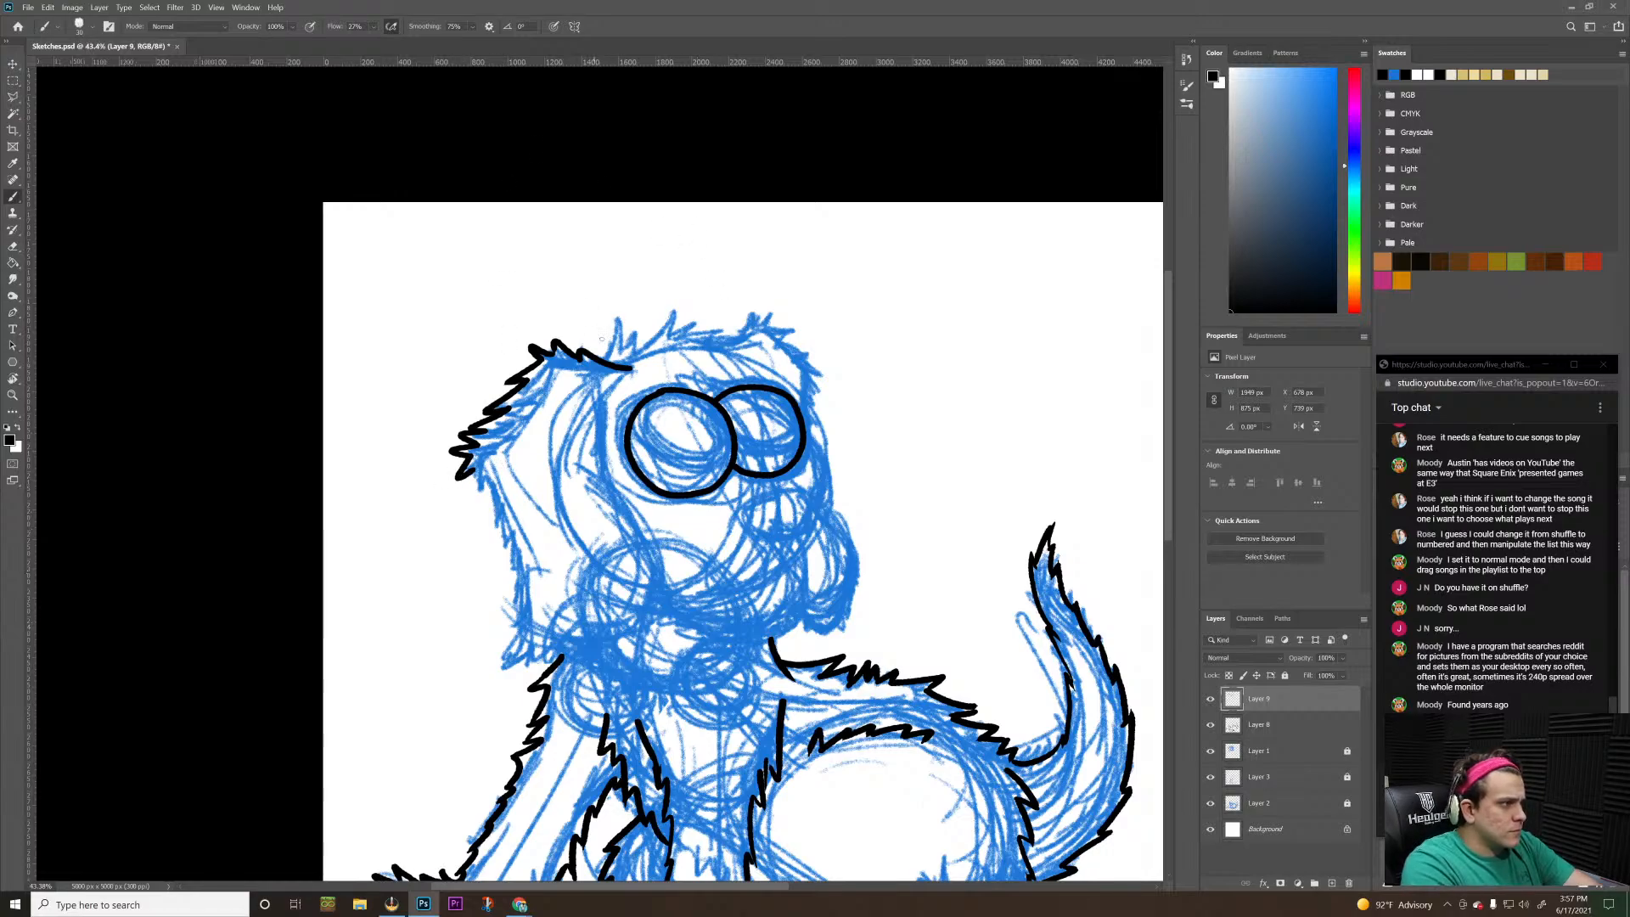
Ink a spiky tuft of hair on top of the head, running from the ear's base to above the second eye
{"action": "mouse_move", "coordinate": [604, 363]}
{"action": "left_mouse_down"}
{"action": "mouse_move", "coordinate": [622, 288]}
{"action": "mouse_move", "coordinate": [604, 361]}
{"action": "left_mouse_up"}
{"action": "key", "text": "ctrl+z"}
{"action": "mouse_move", "coordinate": [643, 270]}
{"action": "left_mouse_down"}
{"action": "mouse_move", "coordinate": [654, 318]}
{"action": "mouse_move", "coordinate": [626, 301]}
{"action": "mouse_move", "coordinate": [636, 322]}
{"action": "mouse_move", "coordinate": [650, 312]}
{"action": "mouse_move", "coordinate": [642, 339]}
{"action": "mouse_move", "coordinate": [684, 283]}
{"action": "mouse_move", "coordinate": [689, 342]}
{"action": "mouse_move", "coordinate": [714, 321]}
{"action": "mouse_move", "coordinate": [705, 292]}
{"action": "mouse_move", "coordinate": [690, 331]}
{"action": "mouse_move", "coordinate": [698, 305]}
{"action": "mouse_move", "coordinate": [721, 307]}
{"action": "mouse_move", "coordinate": [705, 318]}
{"action": "mouse_move", "coordinate": [688, 295]}
{"action": "mouse_move", "coordinate": [681, 335]}
{"action": "mouse_move", "coordinate": [718, 309]}
{"action": "mouse_move", "coordinate": [678, 301]}
{"action": "mouse_move", "coordinate": [686, 280]}
{"action": "mouse_move", "coordinate": [675, 341]}
{"action": "mouse_move", "coordinate": [701, 307]}
{"action": "mouse_move", "coordinate": [702, 328]}
{"action": "mouse_move", "coordinate": [735, 330]}
{"action": "left_mouse_up"}
{"action": "key", "text": "ctrl+z"}
{"action": "key", "text": "ctrl+z"}
{"action": "key", "text": "ctrl+z"}
{"action": "key", "text": "ctrl+z"}
{"action": "key", "text": "ctrl+z"}
{"action": "key", "text": "ctrl+z"}
{"action": "key", "text": "ctrl+z"}
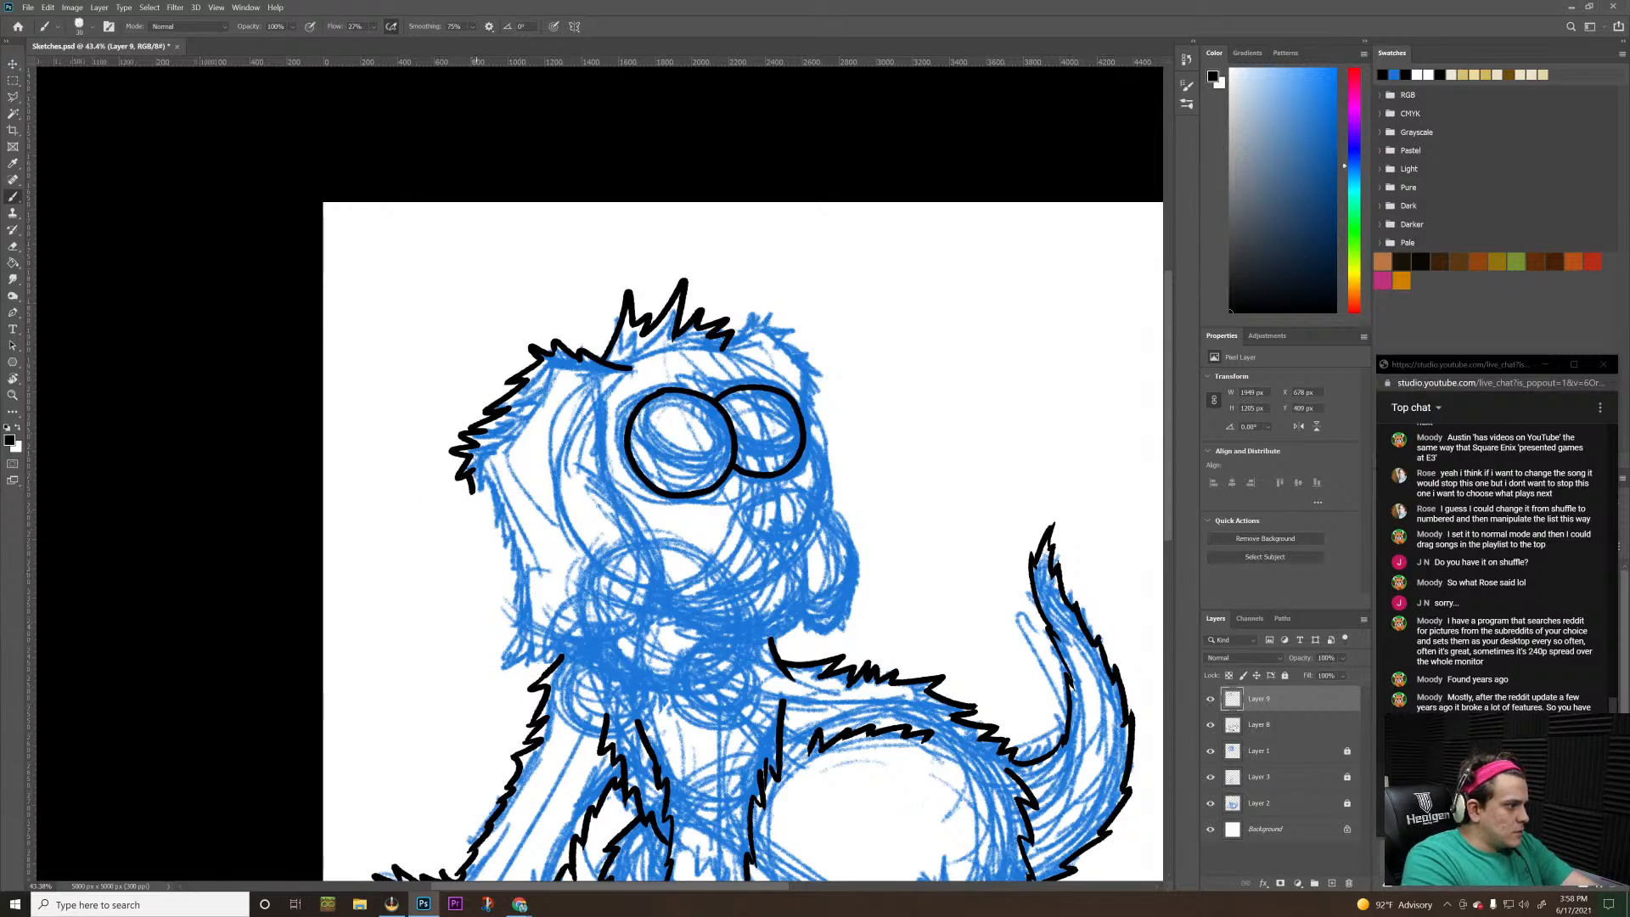
Ink jagged fur down the outer side of the large ear and continue it along the ear's lower edge
{"action": "left_click_drag", "start_coordinate": [471, 477], "coordinate": [502, 572]}
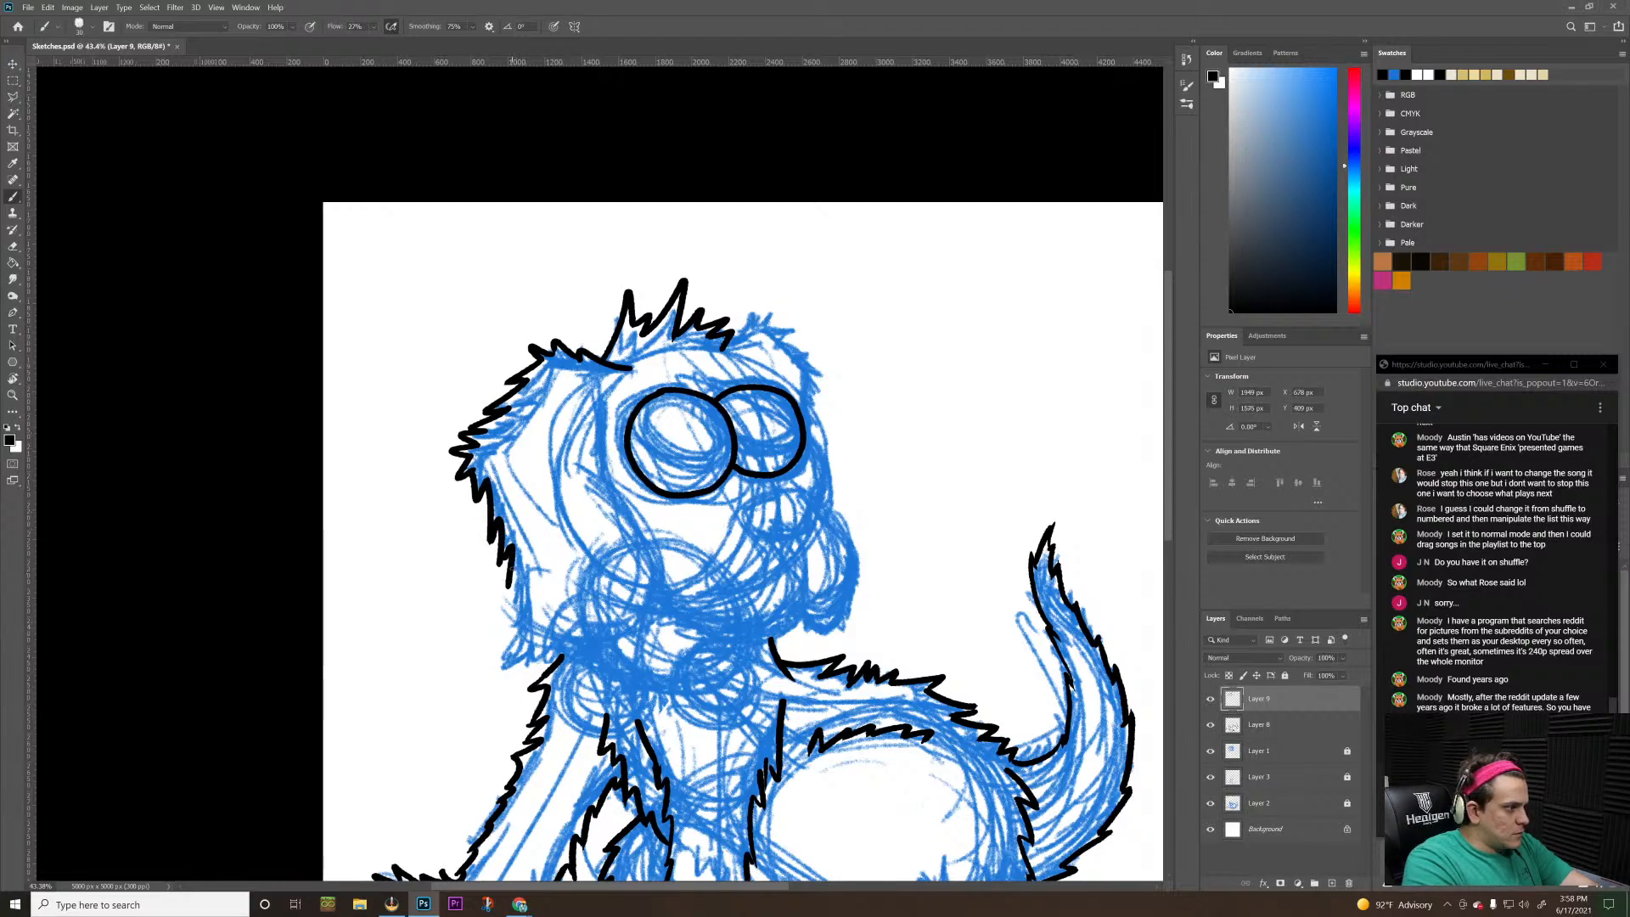
{"action": "mouse_move", "coordinate": [502, 545]}
{"action": "left_mouse_down"}
{"action": "mouse_move", "coordinate": [520, 667]}
{"action": "mouse_move", "coordinate": [567, 662]}
{"action": "left_mouse_up"}
{"action": "key", "text": "ctrl+z"}
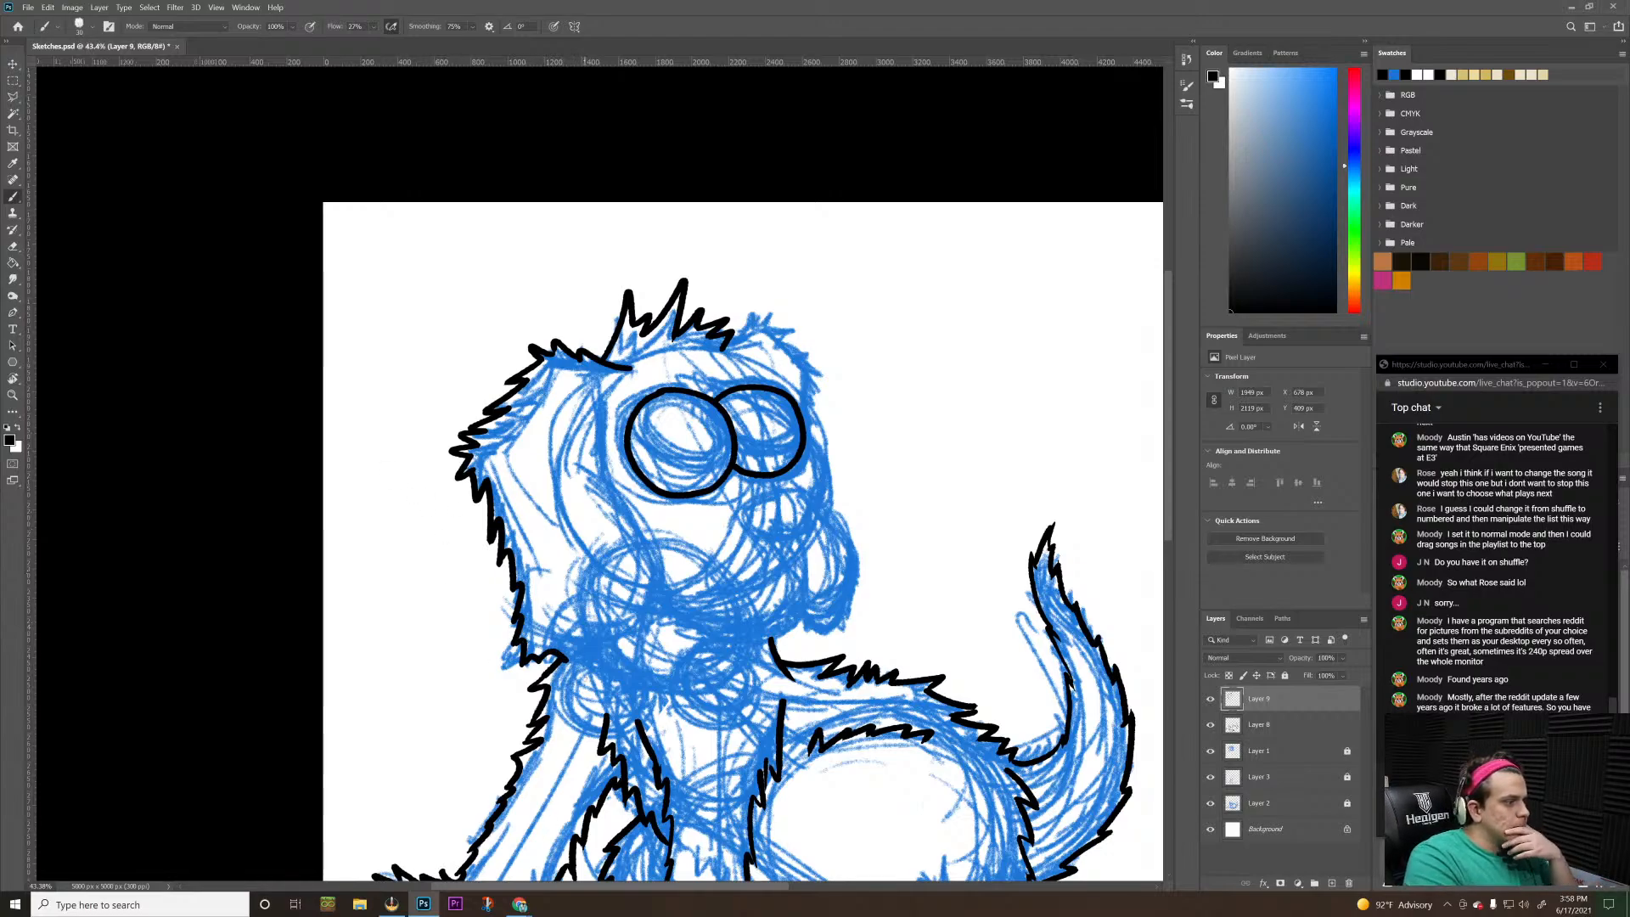
{"action": "left_click_drag", "start_coordinate": [565, 659], "coordinate": [663, 616]}
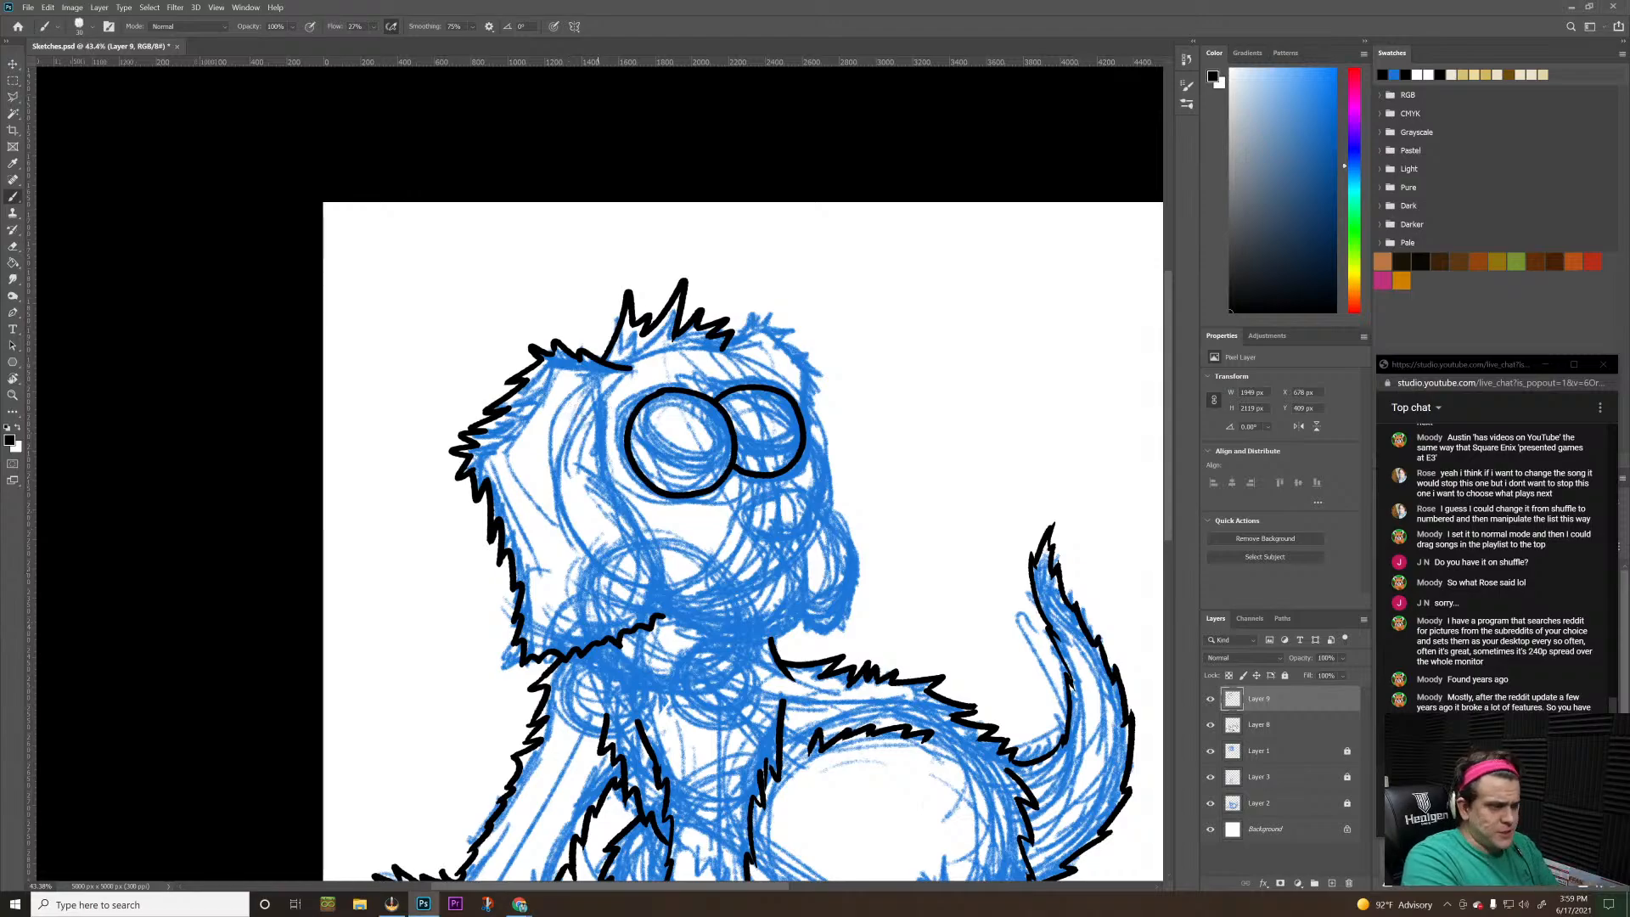
Ink the inner edge of the large ear from beside the larger eye down to the ear's lower edge, redrawing unsatisfactory strokes
{"action": "mouse_move", "coordinate": [610, 406]}
{"action": "left_mouse_down"}
{"action": "mouse_move", "coordinate": [612, 492]}
{"action": "mouse_move", "coordinate": [636, 509]}
{"action": "left_mouse_up"}
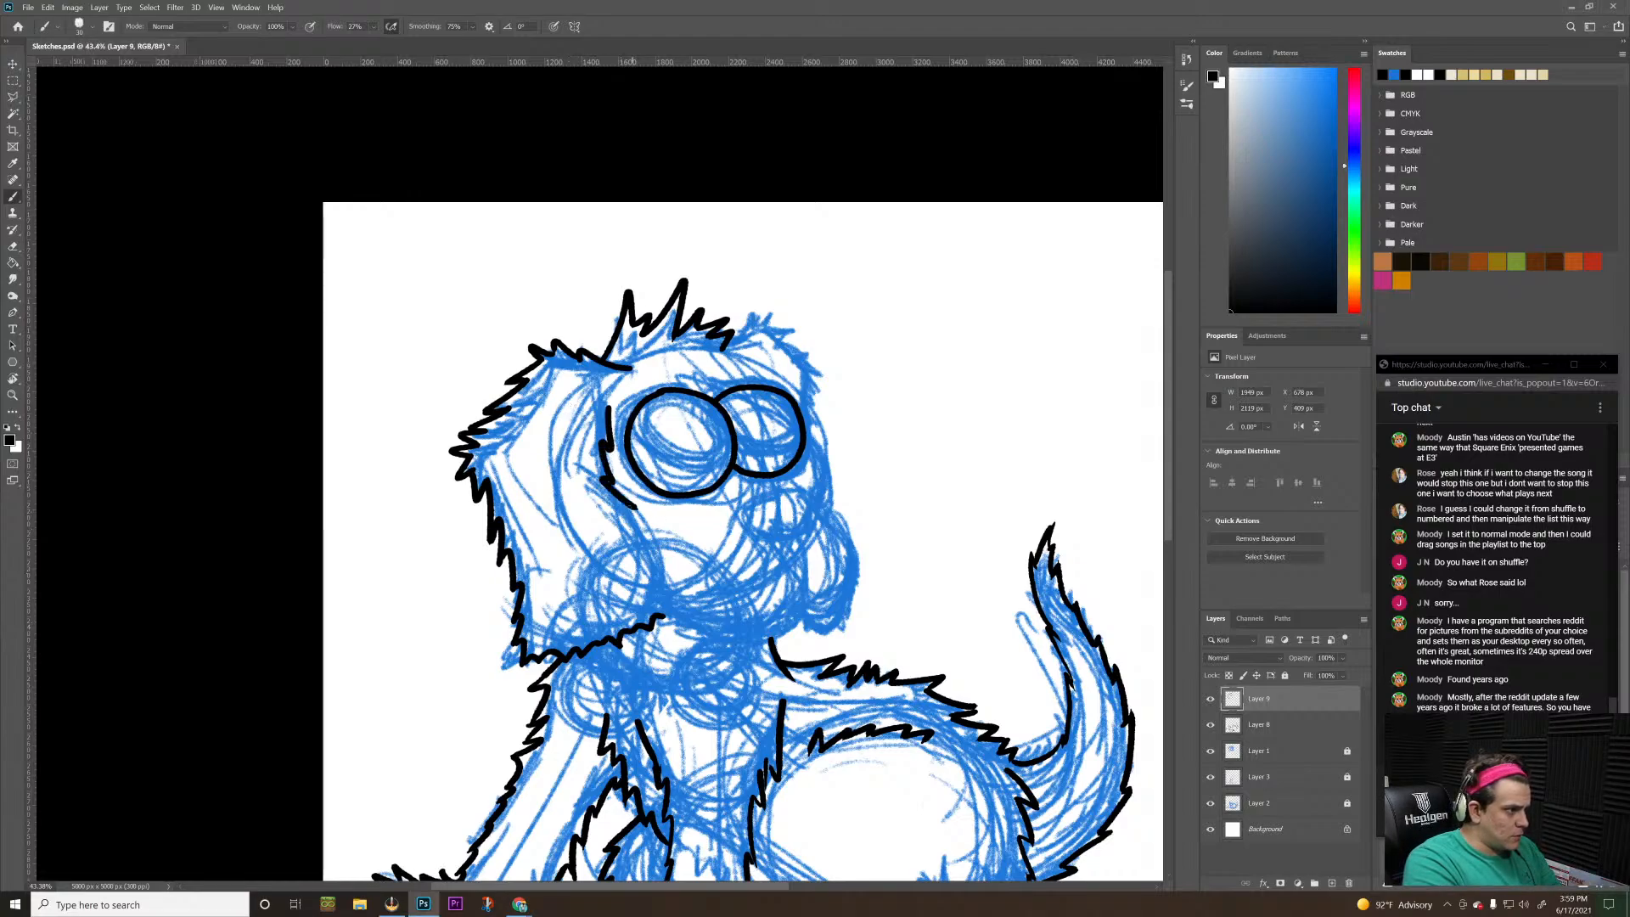
{"action": "key", "text": "ctrl+z"}
{"action": "key", "text": "ctrl+z"}
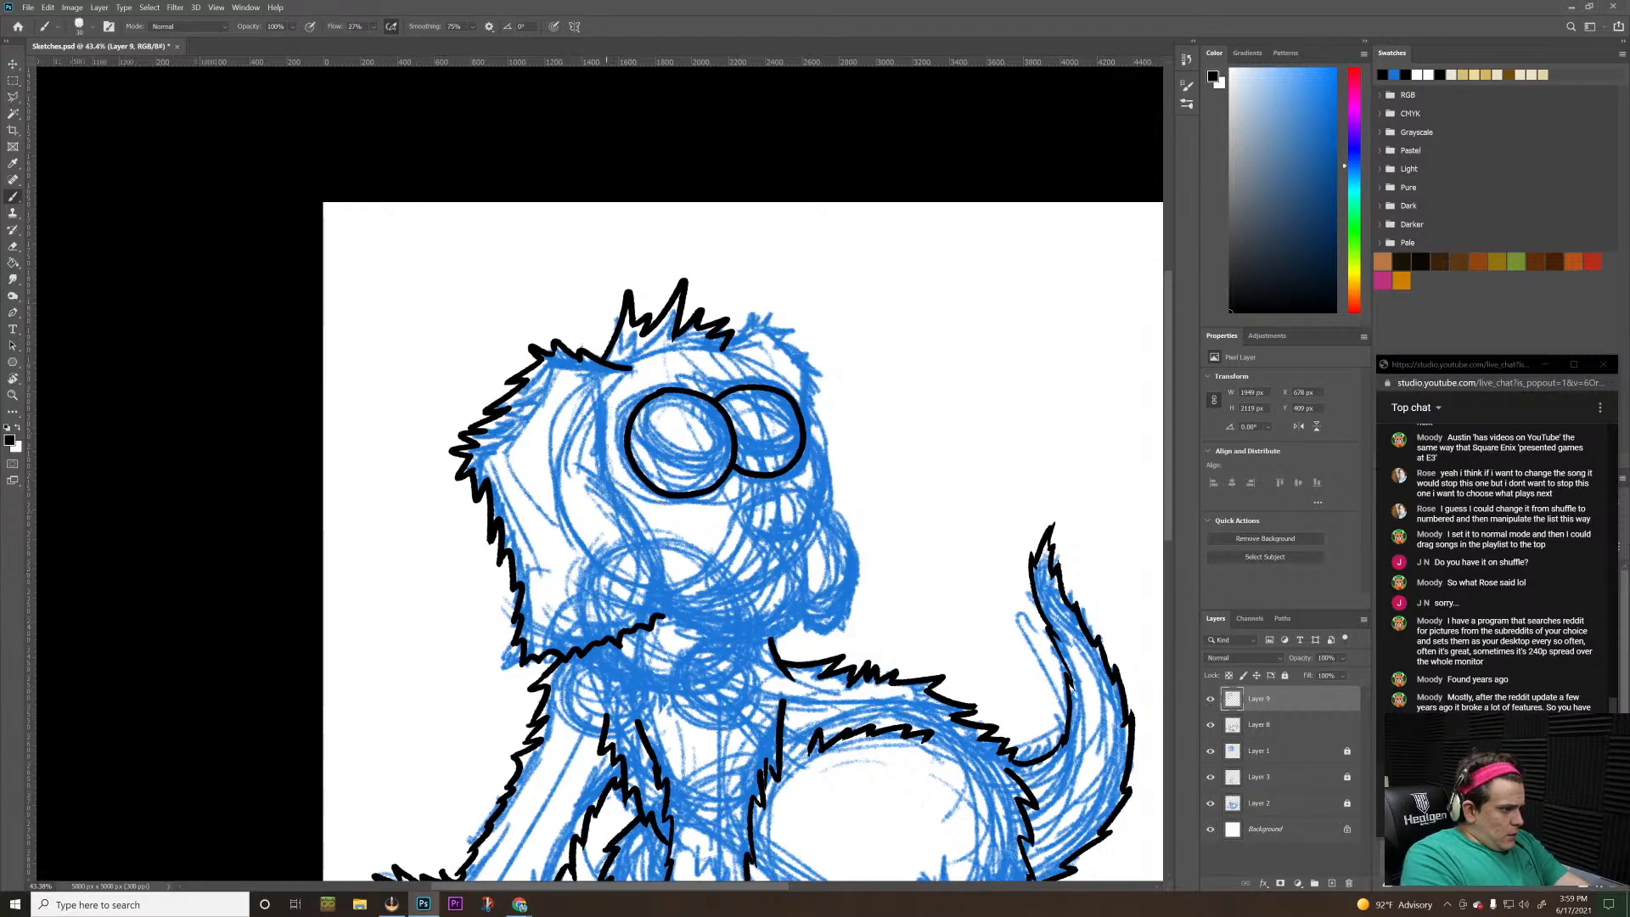
{"action": "left_click_drag", "start_coordinate": [612, 399], "coordinate": [604, 477]}
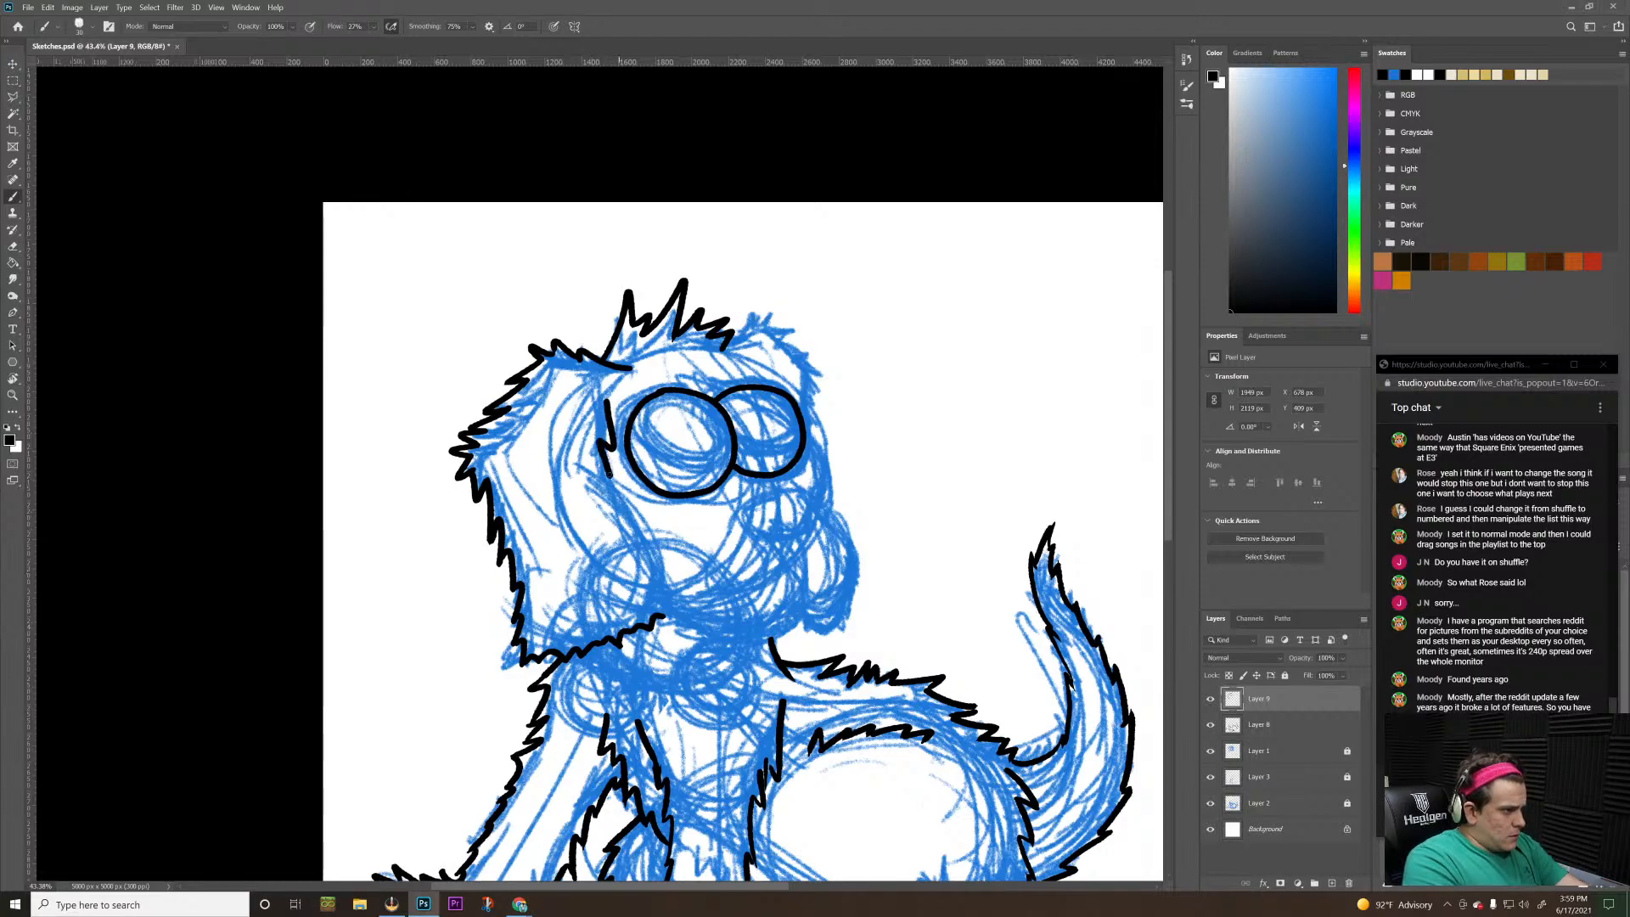
{"action": "key", "text": "ctrl+z"}
{"action": "mouse_move", "coordinate": [604, 399]}
{"action": "left_mouse_down"}
{"action": "mouse_move", "coordinate": [620, 512]}
{"action": "mouse_move", "coordinate": [636, 507]}
{"action": "mouse_move", "coordinate": [670, 583]}
{"action": "left_mouse_up"}
{"action": "key", "text": "ctrl+z"}
{"action": "key", "text": "ctrl+z"}
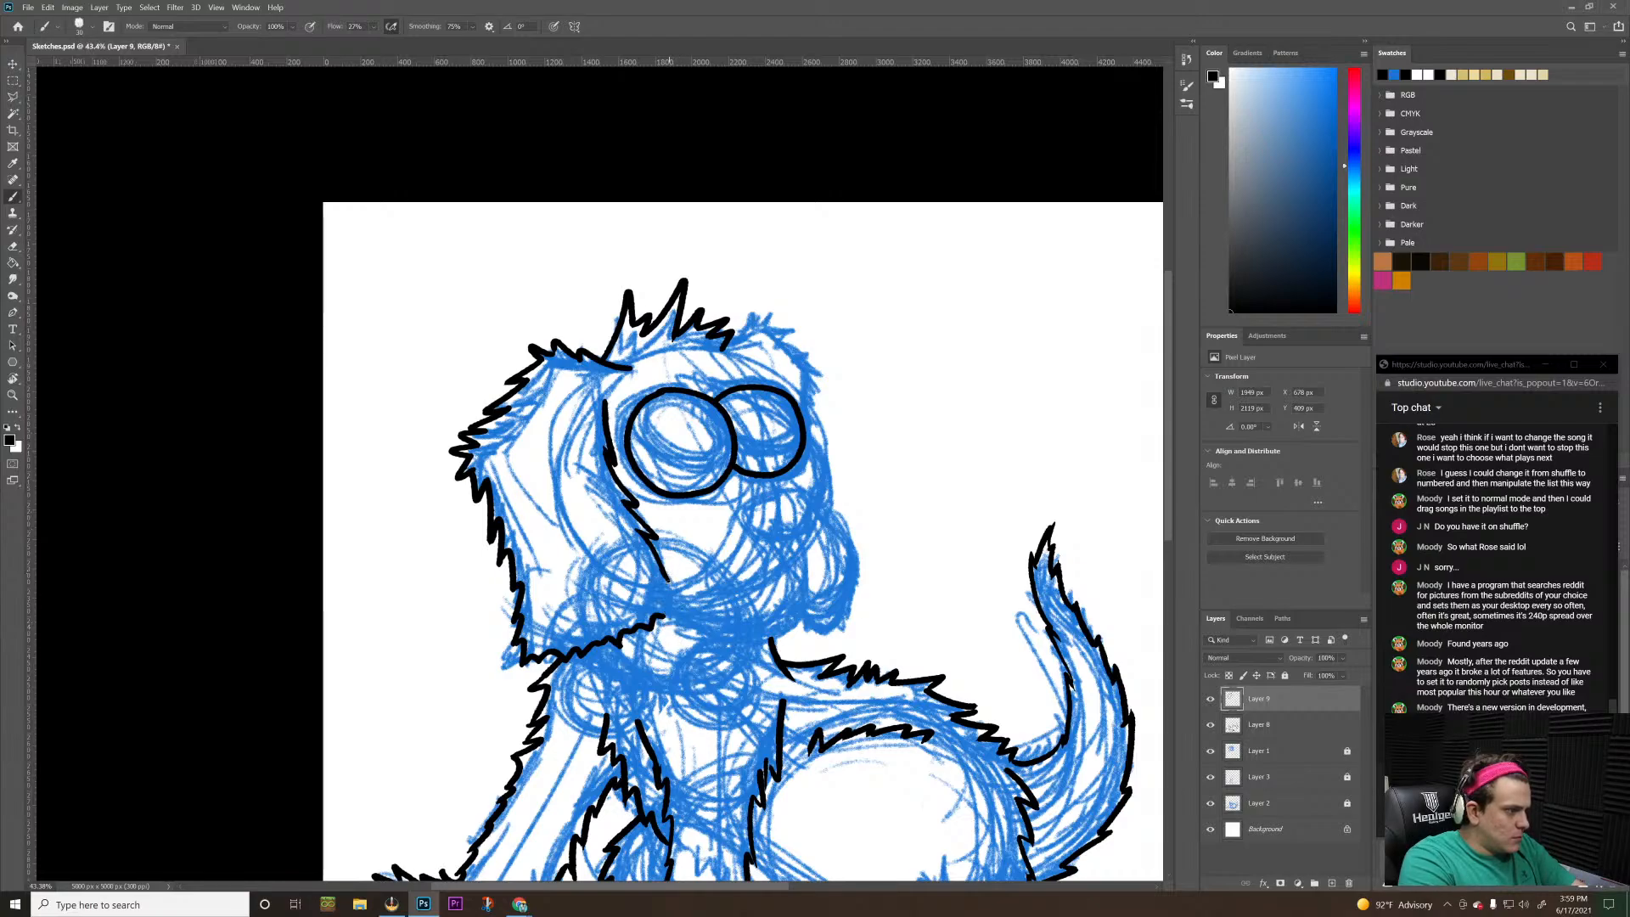
{"action": "left_click_drag", "start_coordinate": [661, 579], "coordinate": [673, 601]}
{"action": "key", "text": "alt+Tab"}
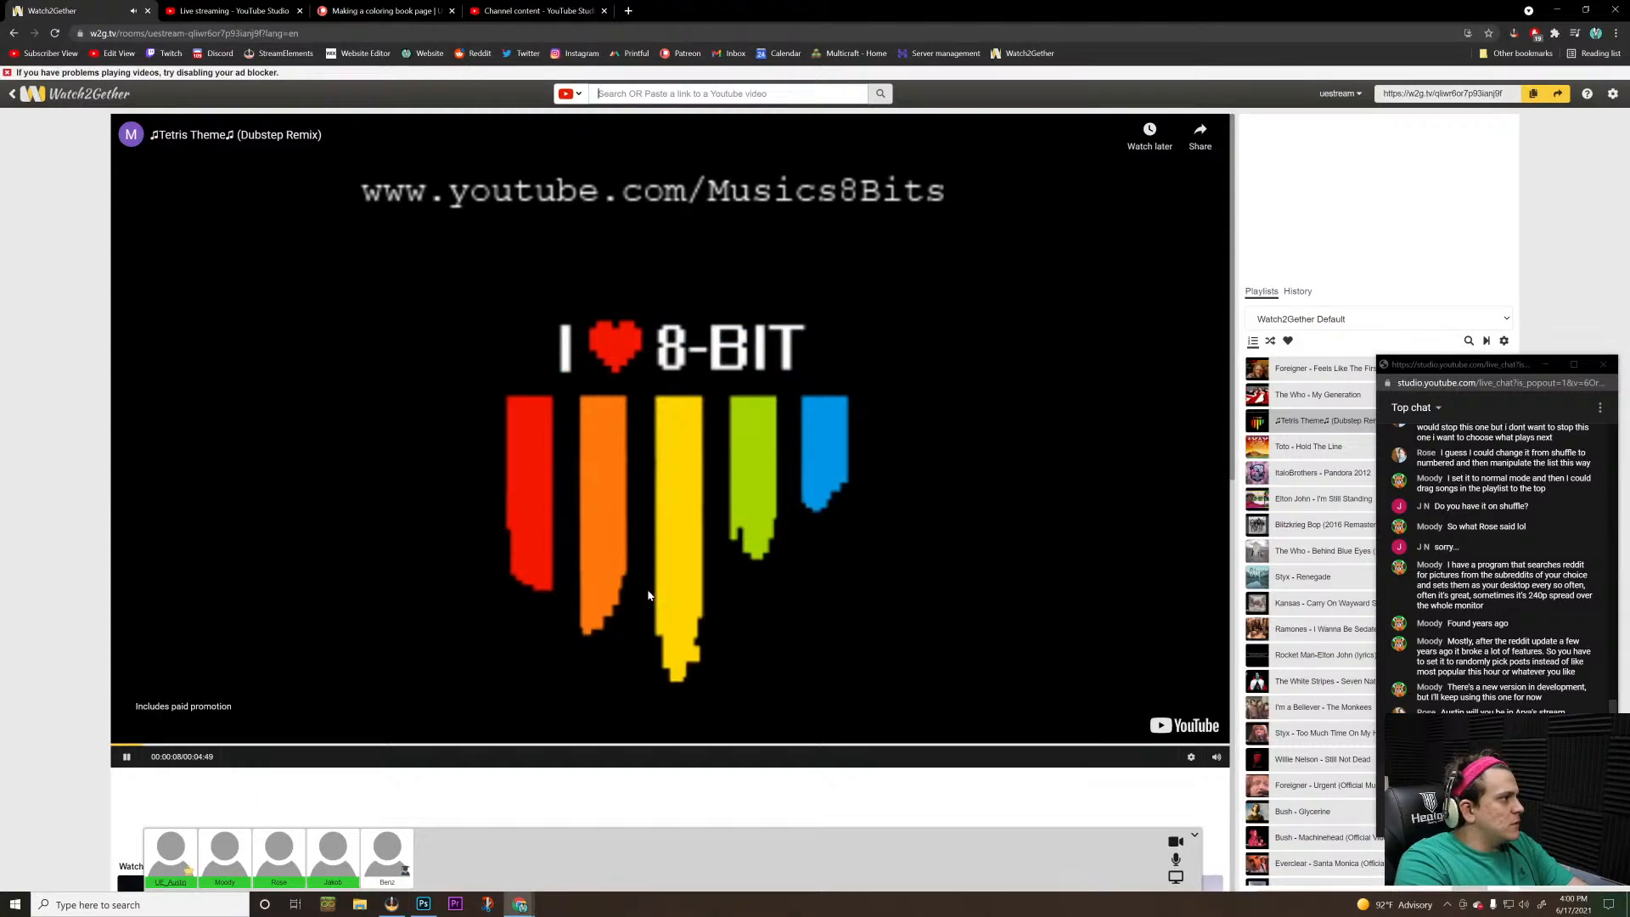
{"action": "key", "text": "alt+Tab"}
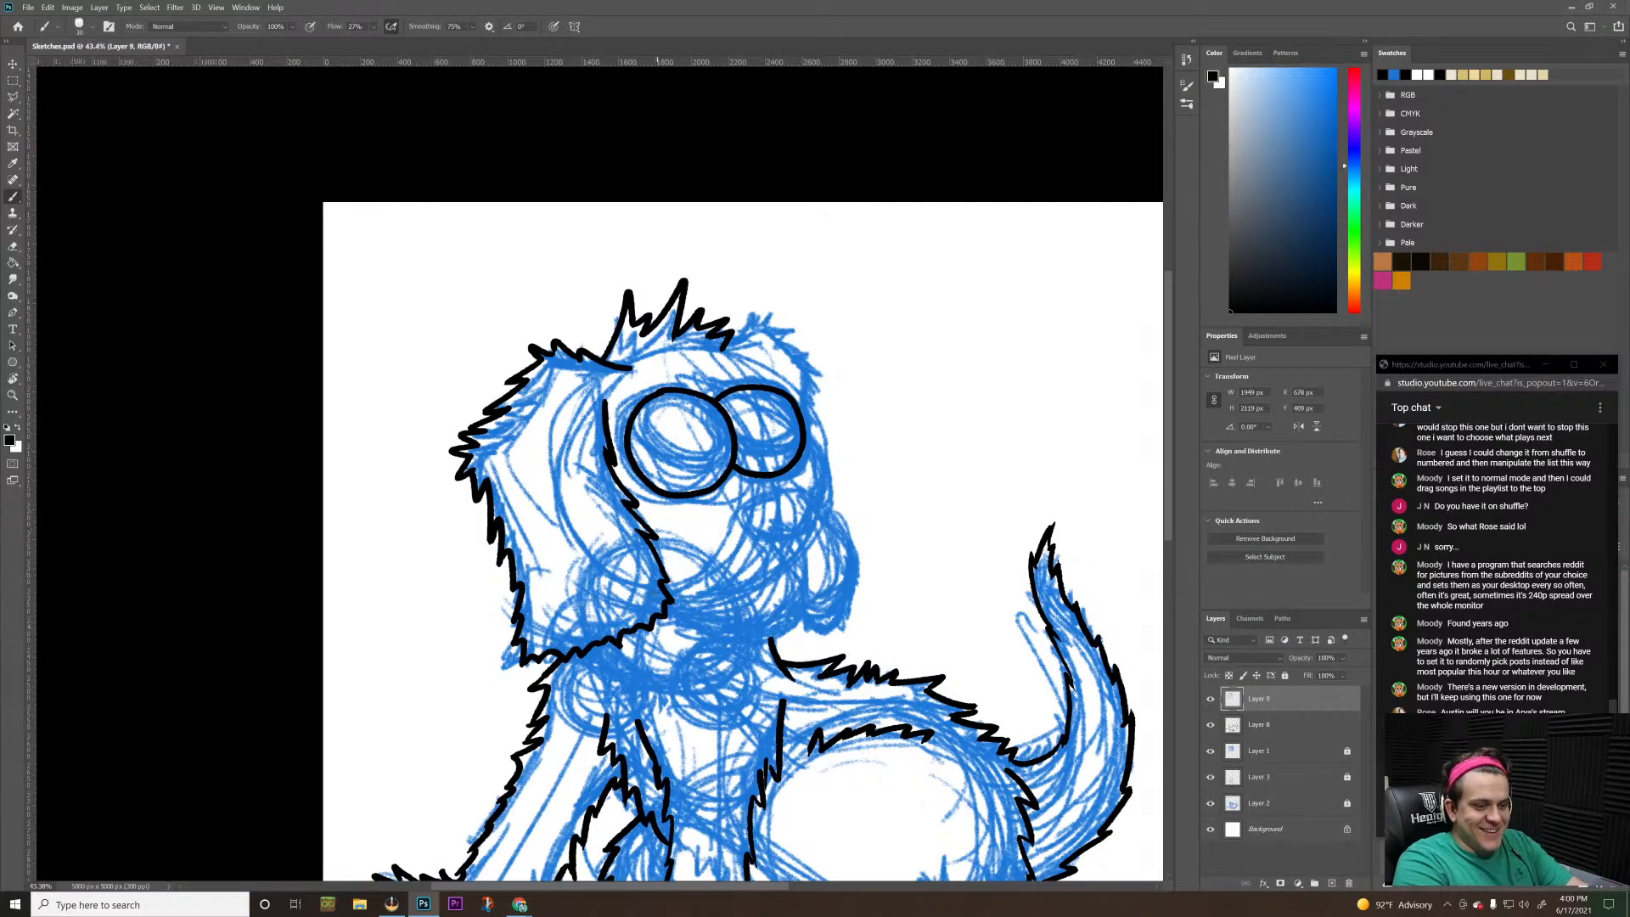
Ink the jagged fur from the hair tuft over the far side of the head, ending beside the second eye
{"action": "key", "text": "z"}
{"action": "left_click_drag", "start_coordinate": [811, 490], "coordinate": [718, 492]}
{"action": "left_click_drag", "start_coordinate": [593, 393], "coordinate": [684, 297]}
{"action": "key", "text": "b"}
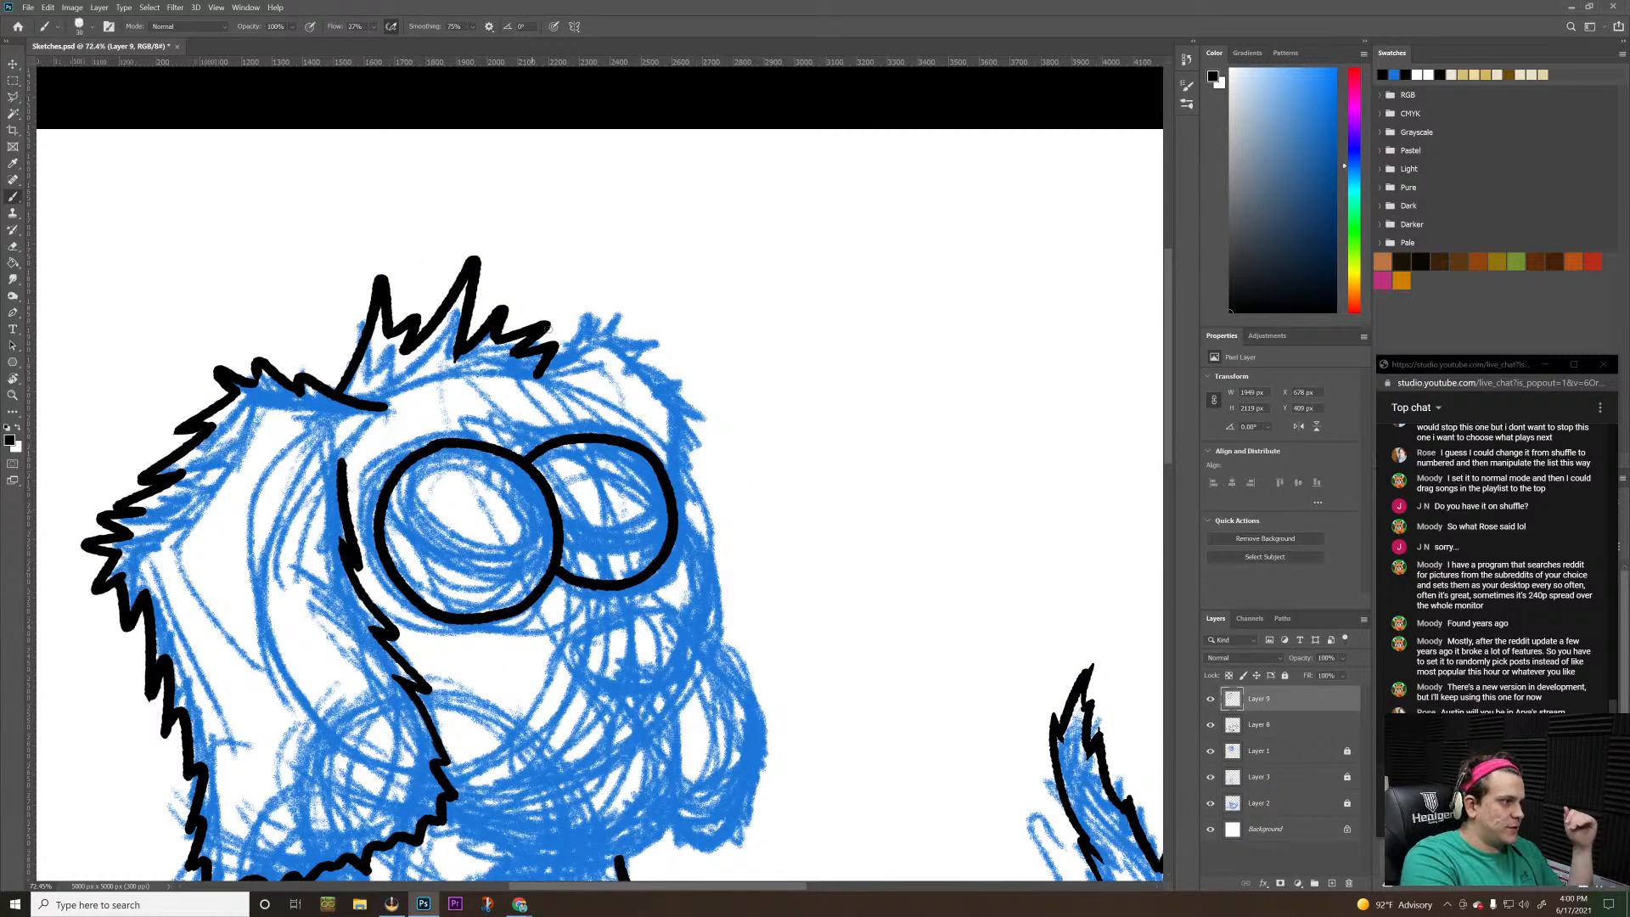
{"action": "mouse_move", "coordinate": [550, 356]}
{"action": "left_mouse_down"}
{"action": "mouse_move", "coordinate": [604, 304]}
{"action": "mouse_move", "coordinate": [620, 333]}
{"action": "left_mouse_up"}
{"action": "mouse_move", "coordinate": [669, 341]}
{"action": "left_mouse_down"}
{"action": "mouse_move", "coordinate": [638, 356]}
{"action": "mouse_move", "coordinate": [708, 383]}
{"action": "mouse_move", "coordinate": [680, 388]}
{"action": "mouse_move", "coordinate": [715, 425]}
{"action": "mouse_move", "coordinate": [692, 417]}
{"action": "mouse_move", "coordinate": [701, 535]}
{"action": "left_mouse_up"}
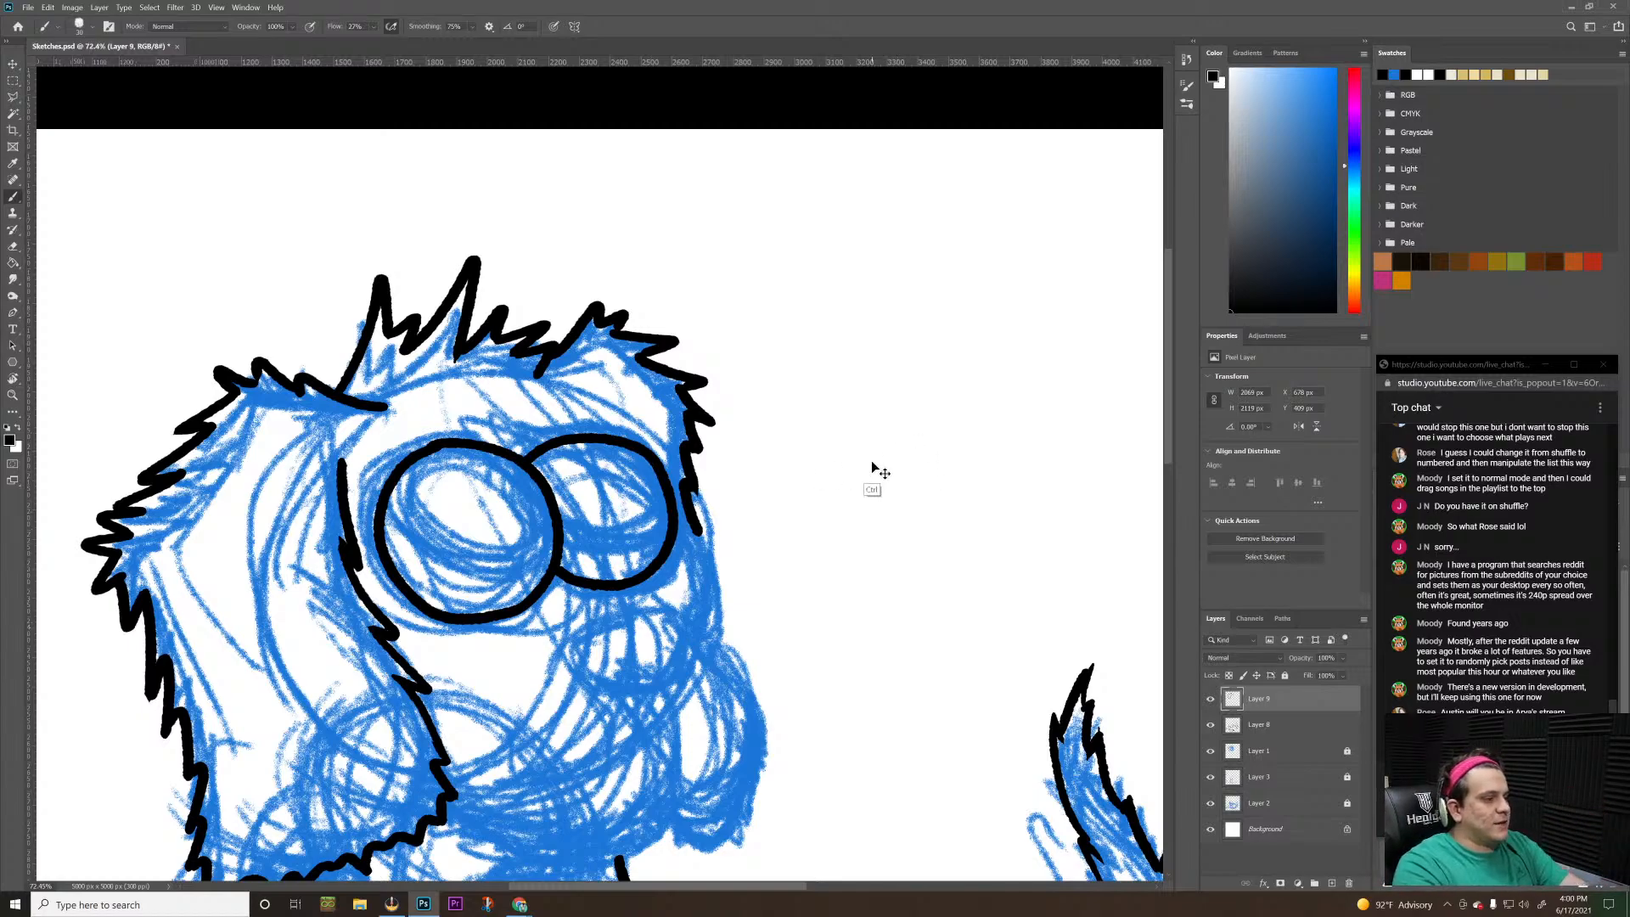
{"action": "key", "text": "ctrl+z"}
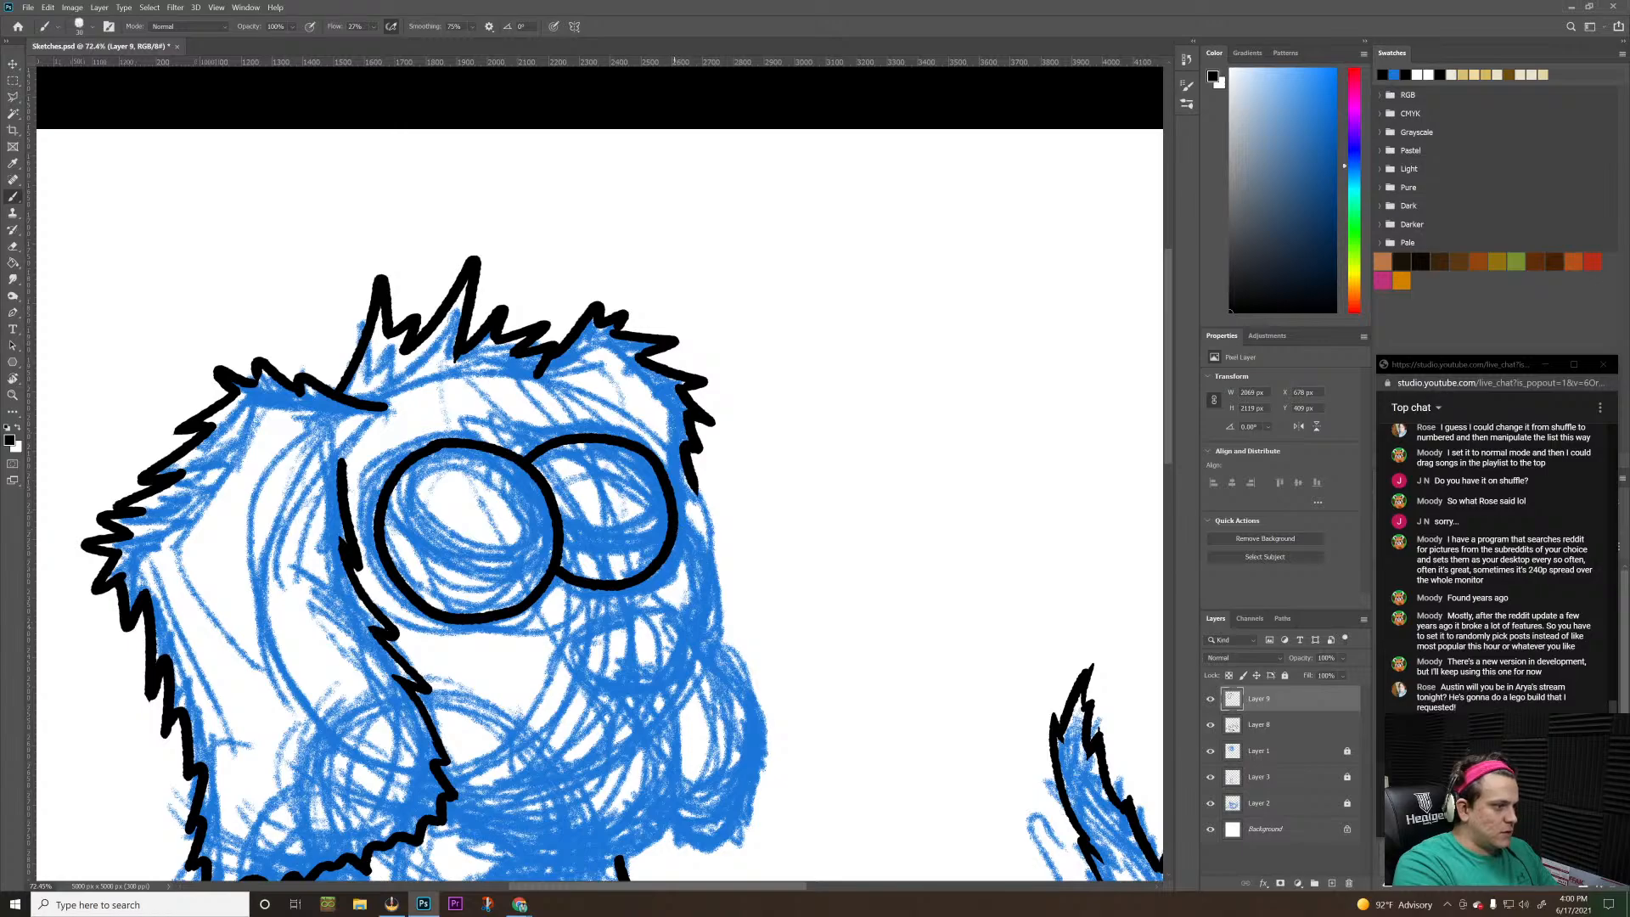
Ink a smooth curved line from the second eye's outer edge down the far side of the muzzle, redrawing it once
{"action": "left_click_drag", "start_coordinate": [676, 516], "coordinate": [708, 589]}
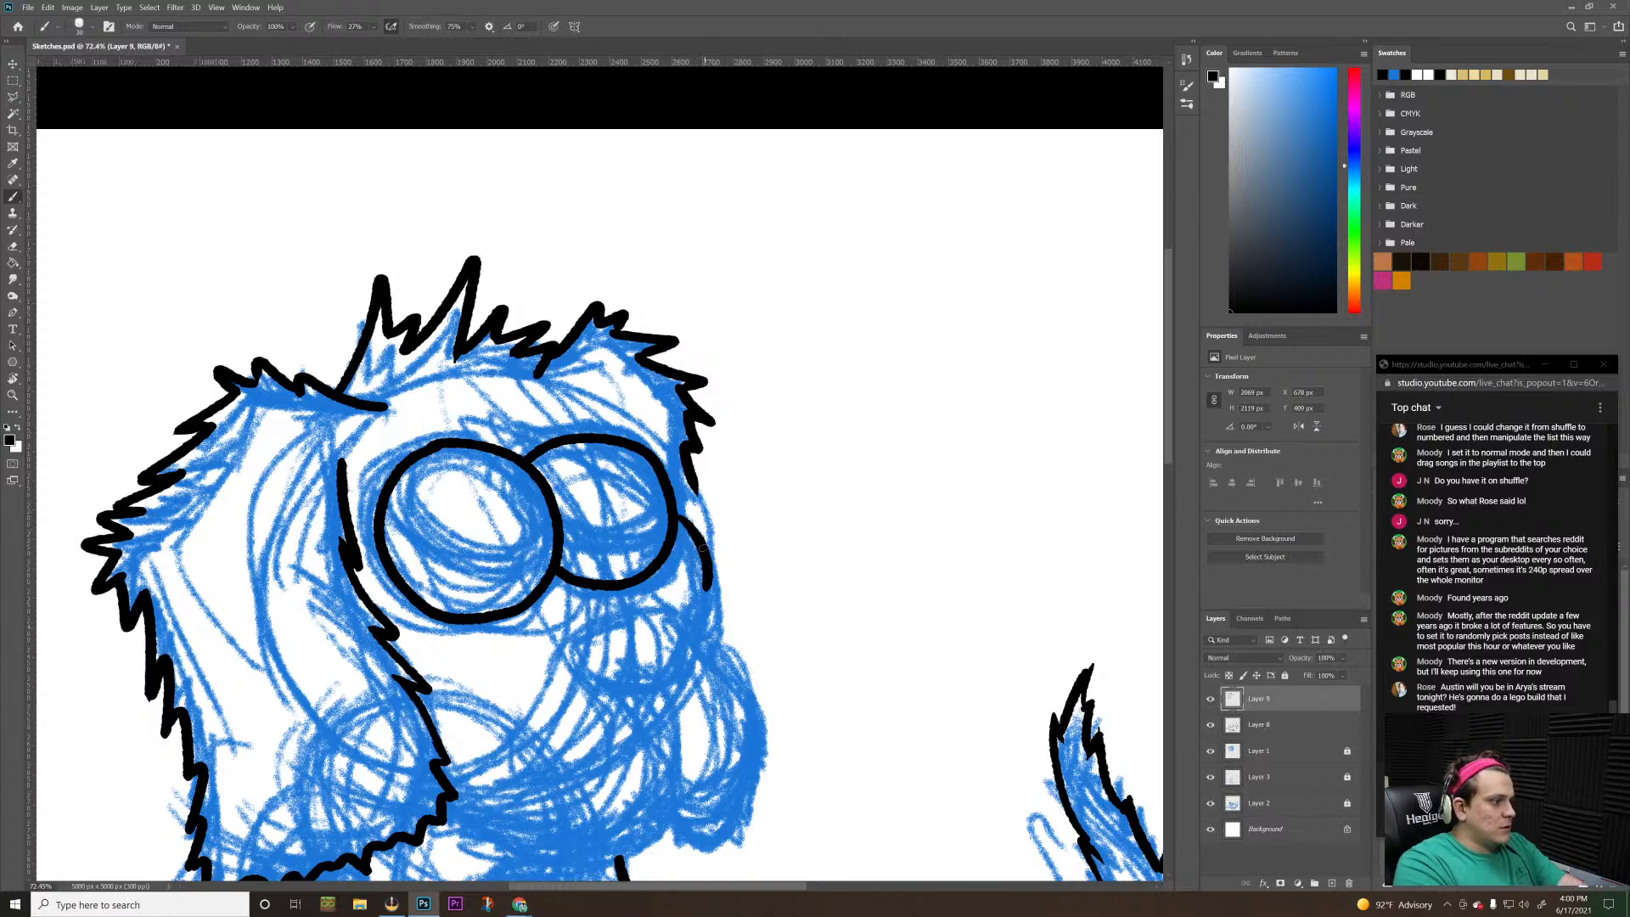
{"action": "key", "text": "ctrl+z"}
{"action": "mouse_move", "coordinate": [676, 519]}
{"action": "left_mouse_down"}
{"action": "mouse_move", "coordinate": [709, 563]}
{"action": "mouse_move", "coordinate": [711, 628]}
{"action": "left_mouse_up"}
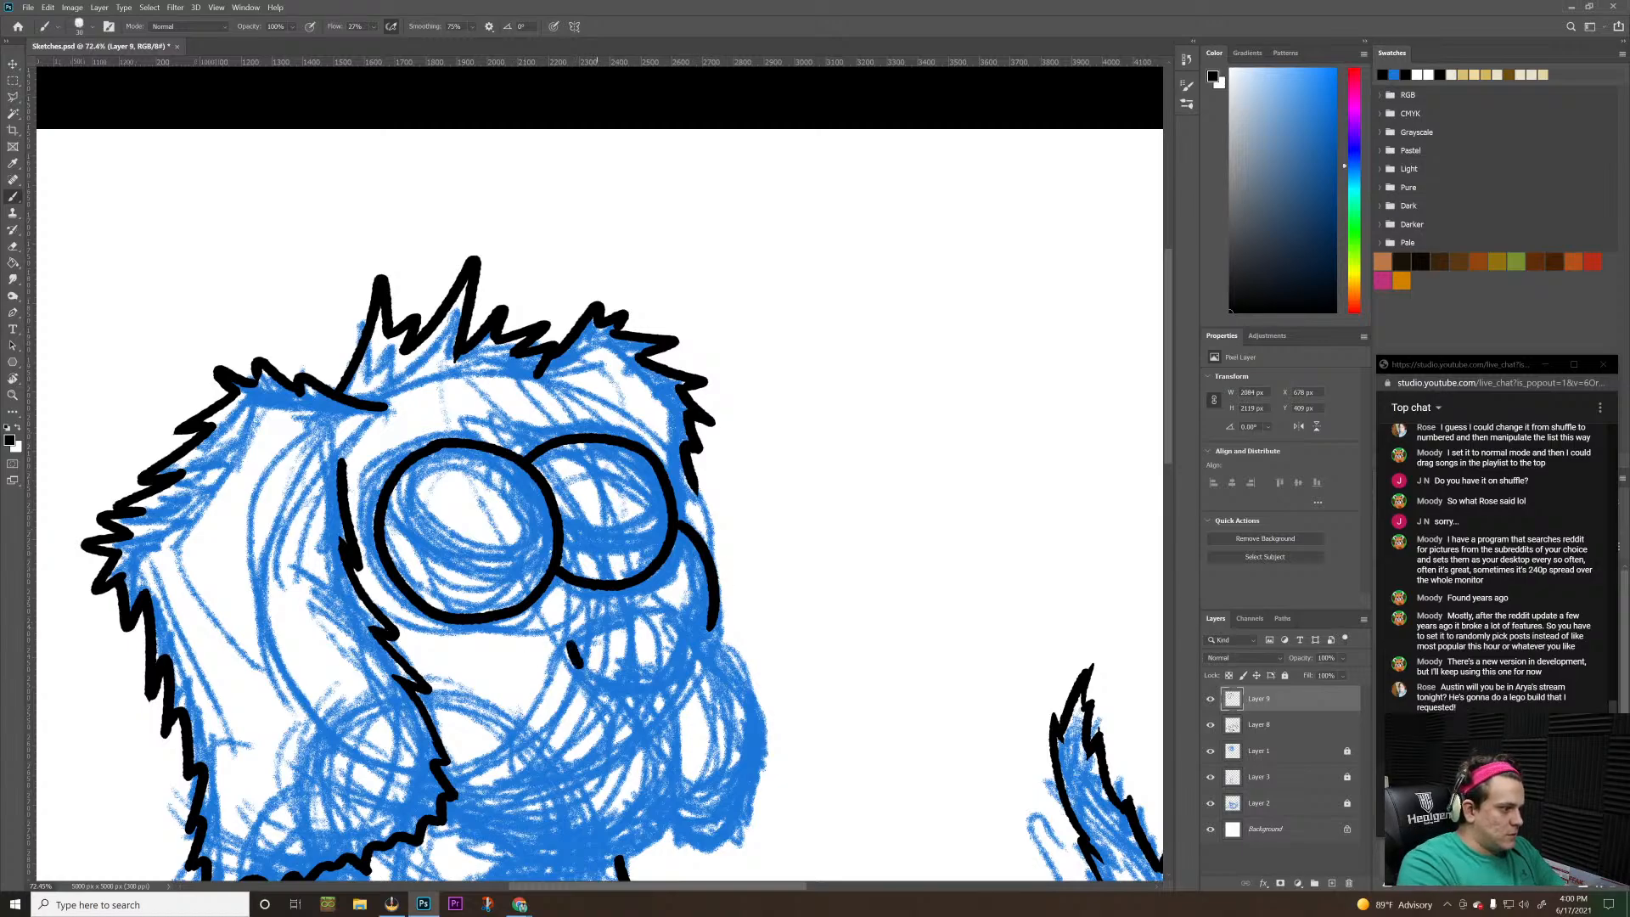
Ink the nose as a closed, rounded triangular outline just below the second eye
{"action": "left_click_drag", "start_coordinate": [568, 642], "coordinate": [585, 676]}
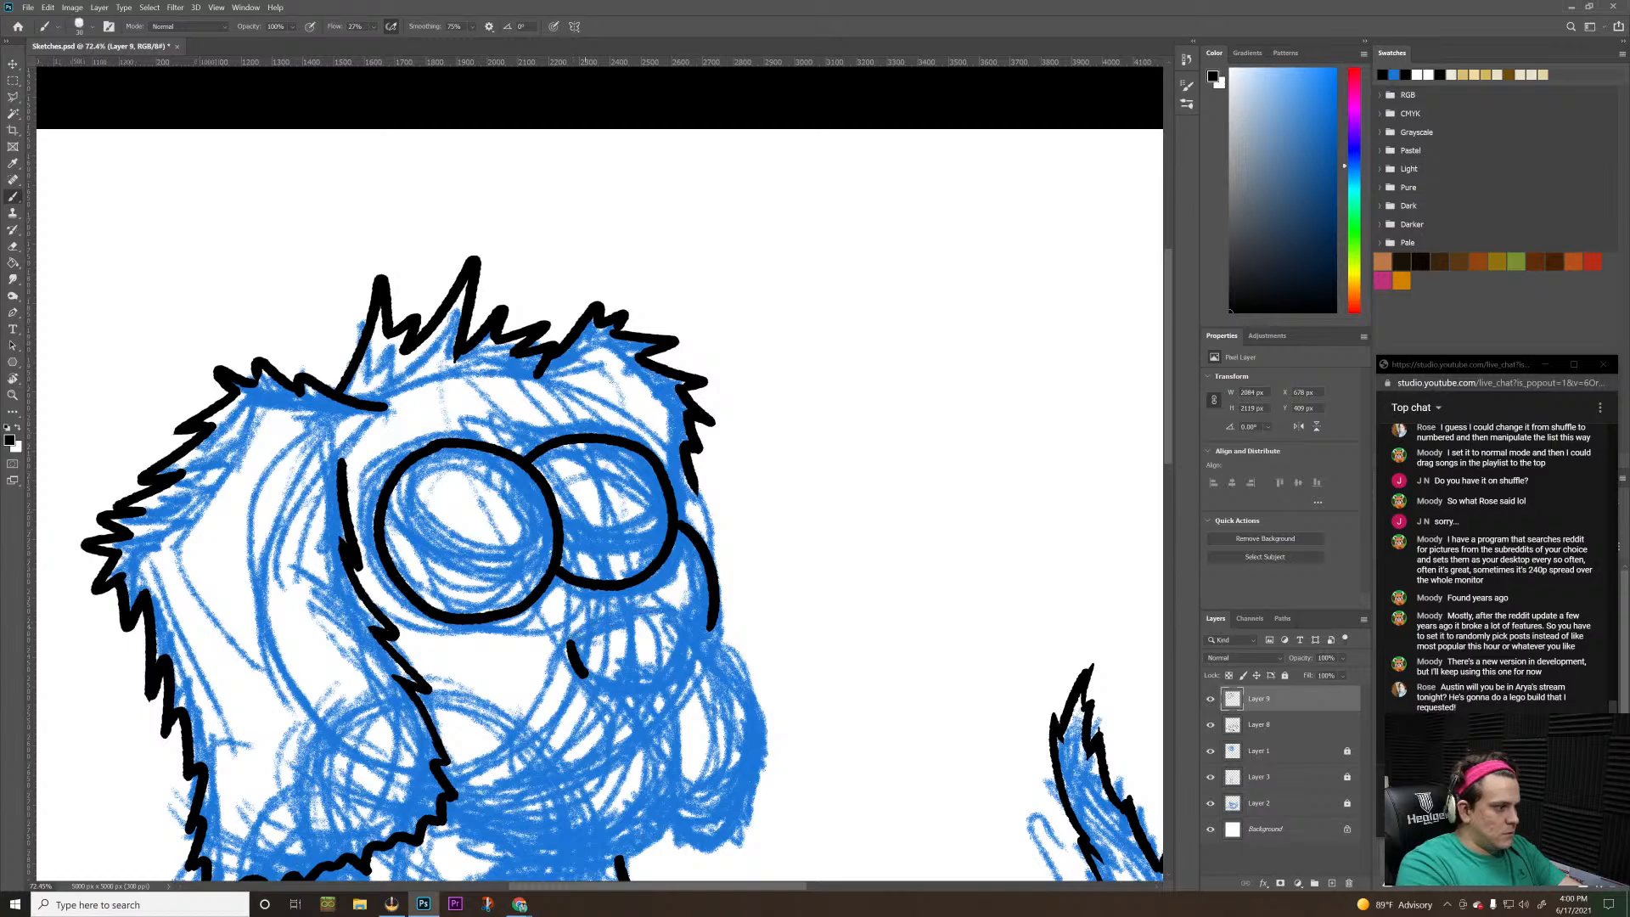
{"action": "mouse_move", "coordinate": [567, 645]}
{"action": "left_mouse_down"}
{"action": "mouse_move", "coordinate": [684, 613]}
{"action": "mouse_move", "coordinate": [684, 651]}
{"action": "left_mouse_up"}
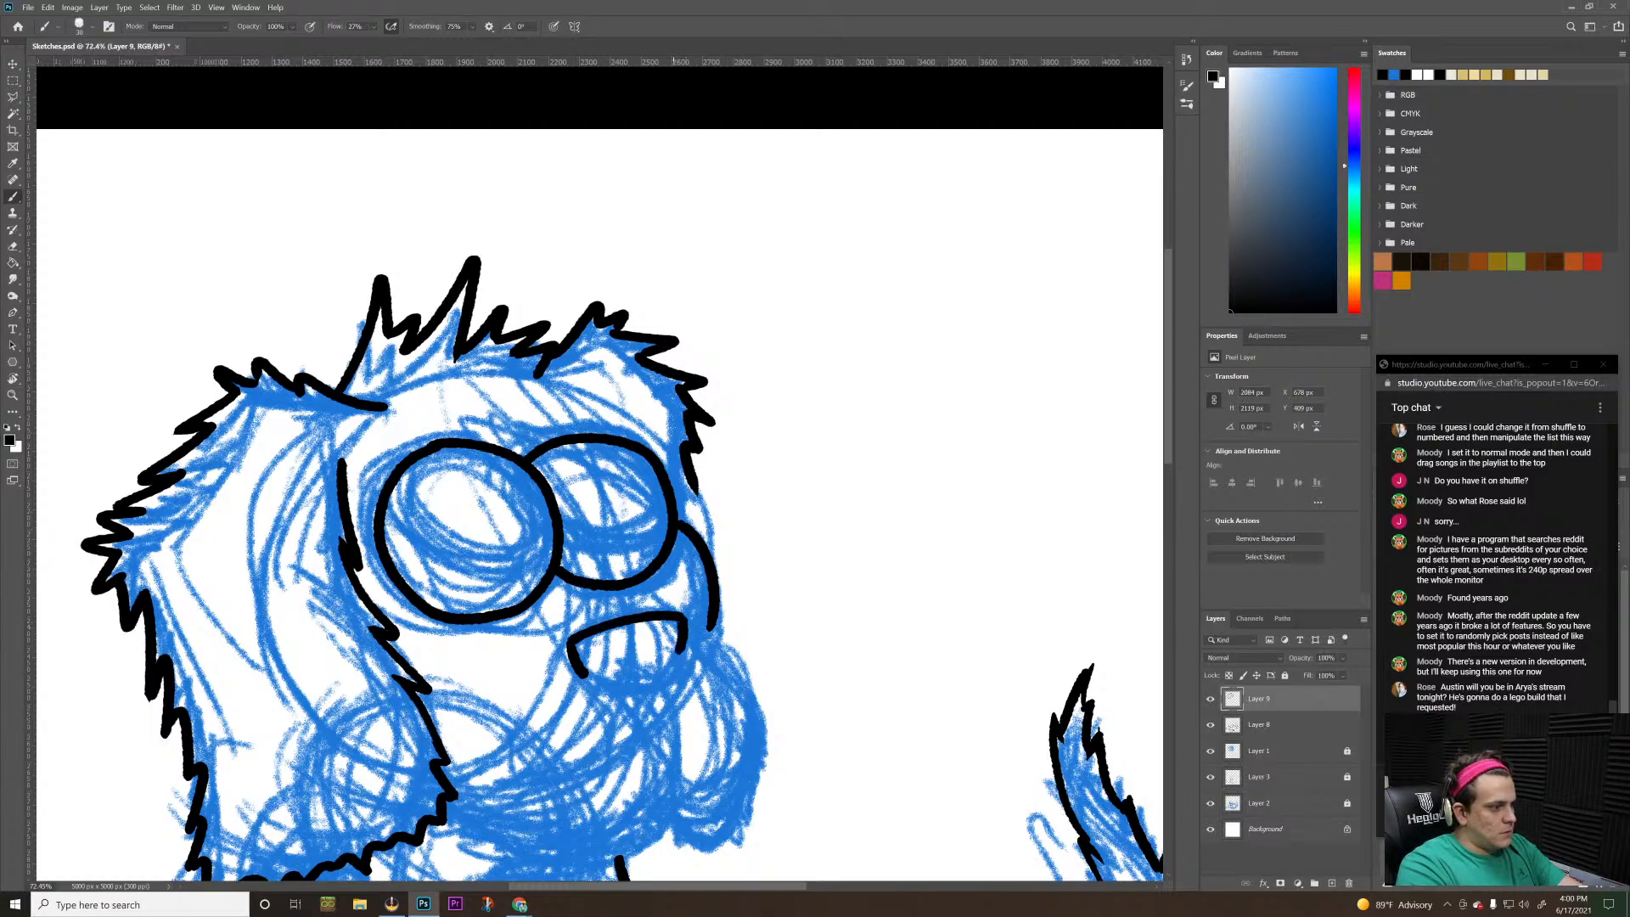
{"action": "mouse_move", "coordinate": [583, 674]}
{"action": "left_mouse_down"}
{"action": "mouse_move", "coordinate": [657, 690]}
{"action": "mouse_move", "coordinate": [680, 648]}
{"action": "left_mouse_up"}
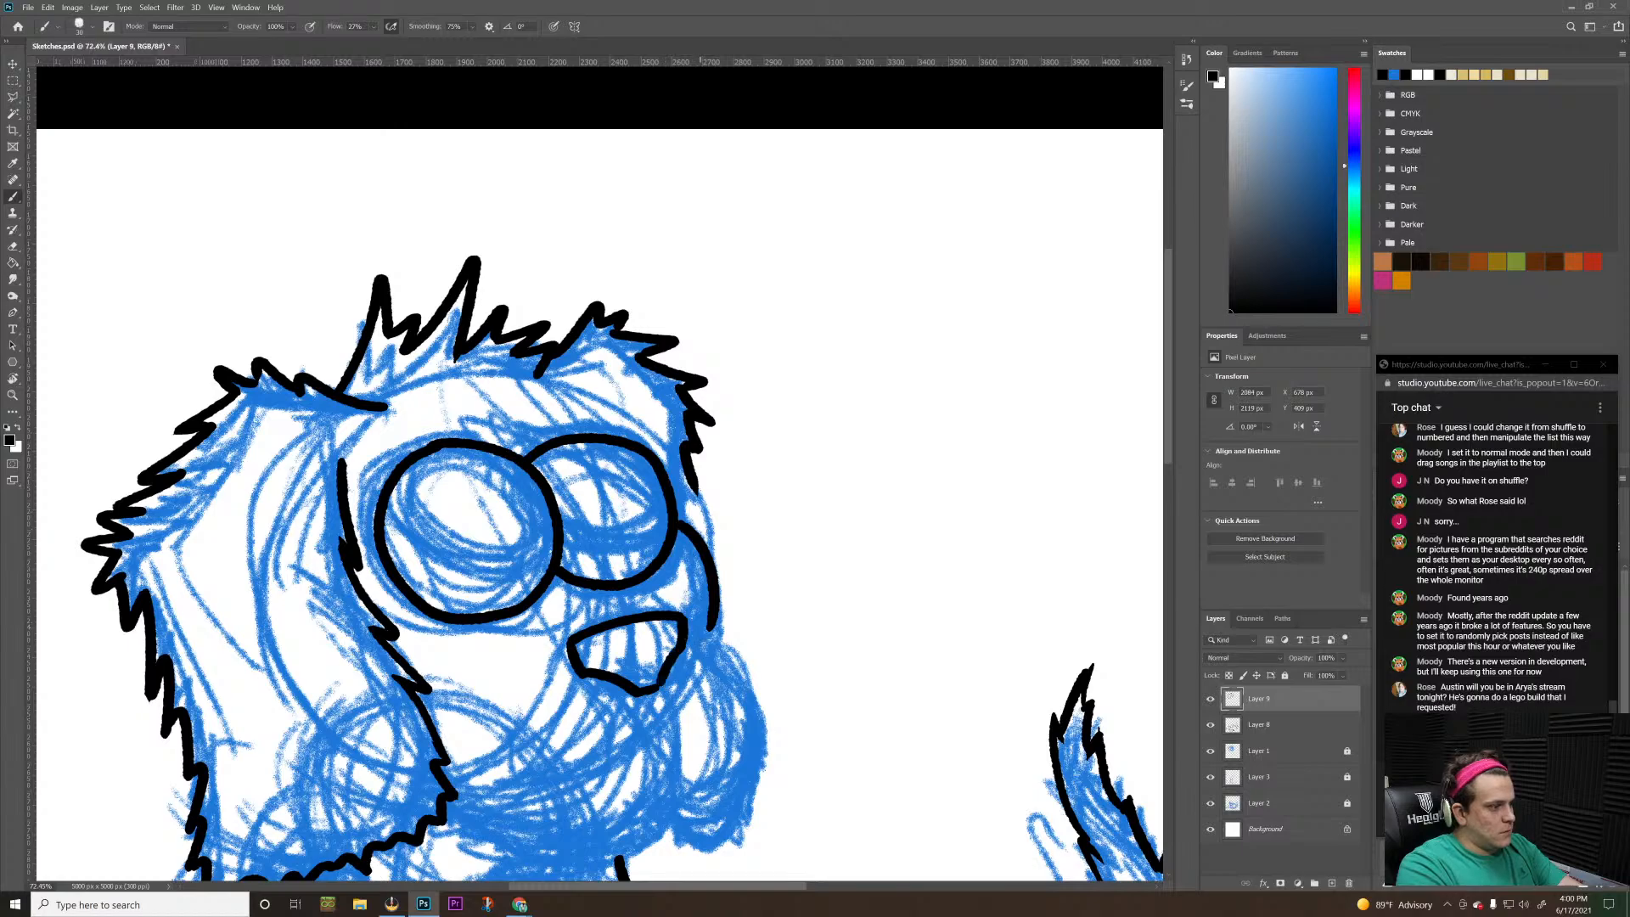
{"action": "key", "text": "z"}
{"action": "mouse_move", "coordinate": [775, 509]}
{"action": "left_mouse_down"}
{"action": "mouse_move", "coordinate": [709, 557]}
{"action": "mouse_move", "coordinate": [688, 603]}
{"action": "left_mouse_up"}
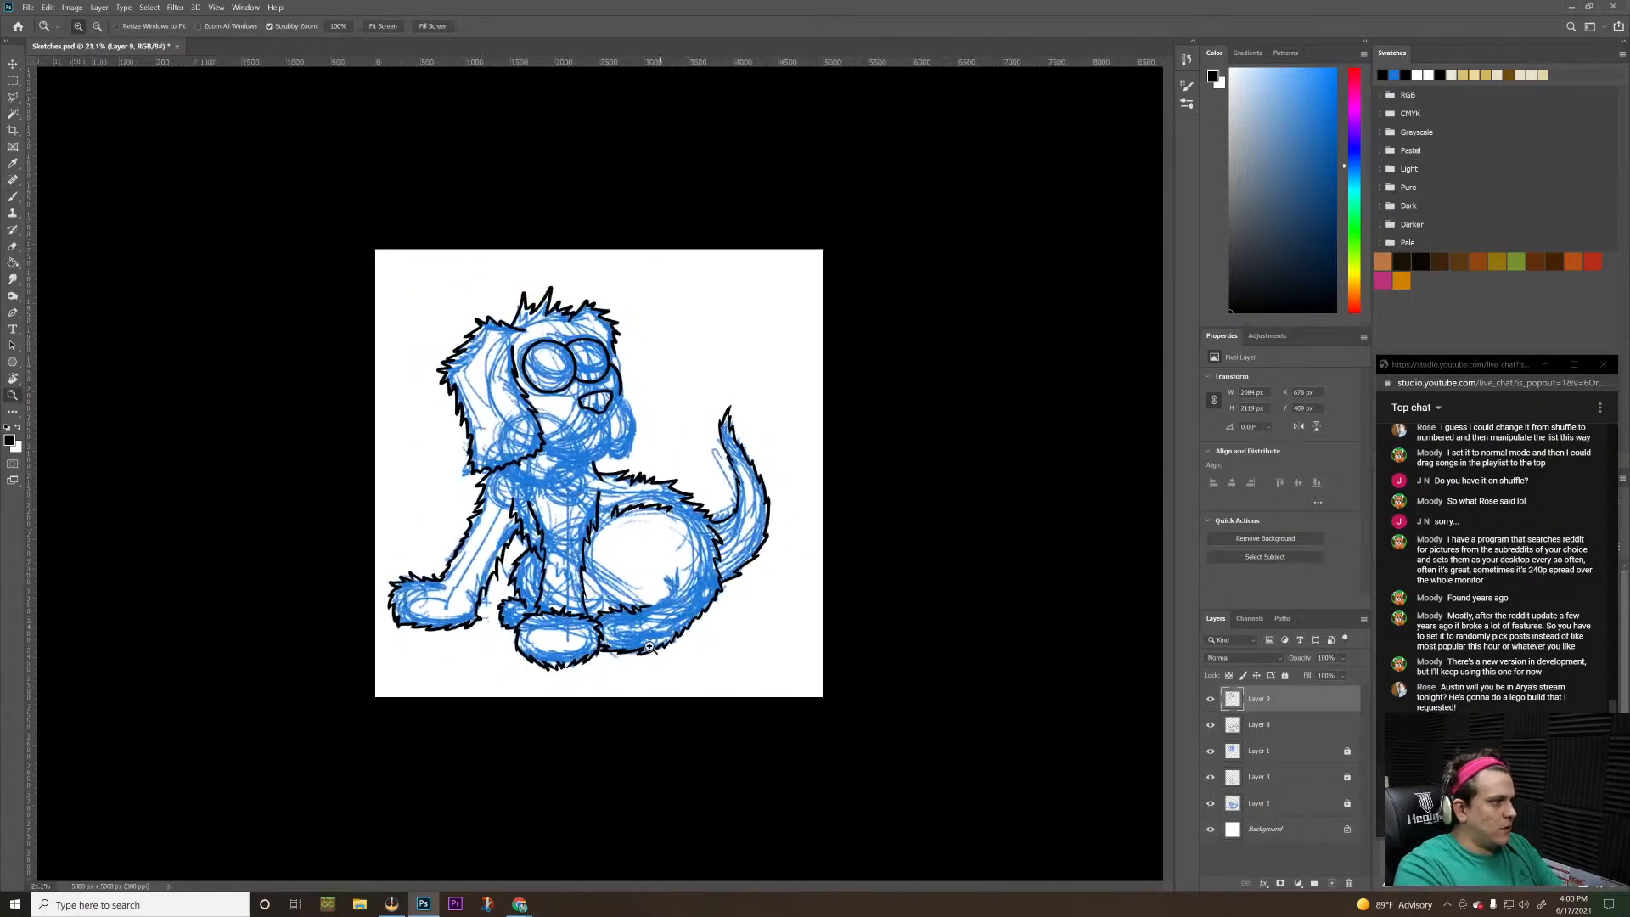
{"action": "left_click_drag", "start_coordinate": [596, 349], "coordinate": [655, 260]}
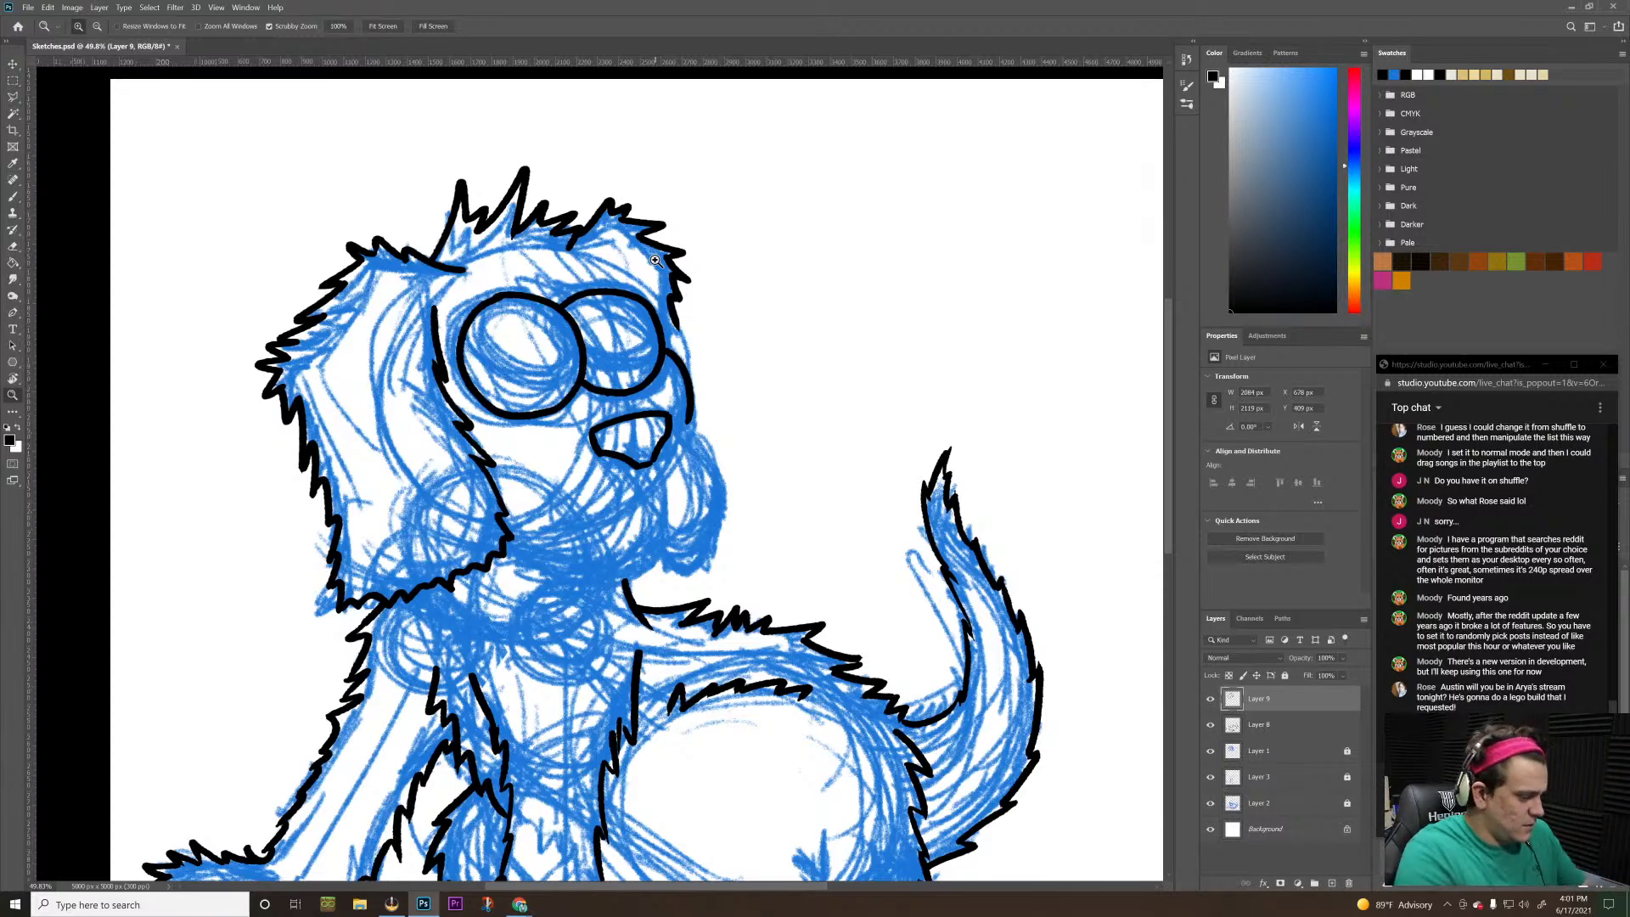
{"action": "key", "text": "b"}
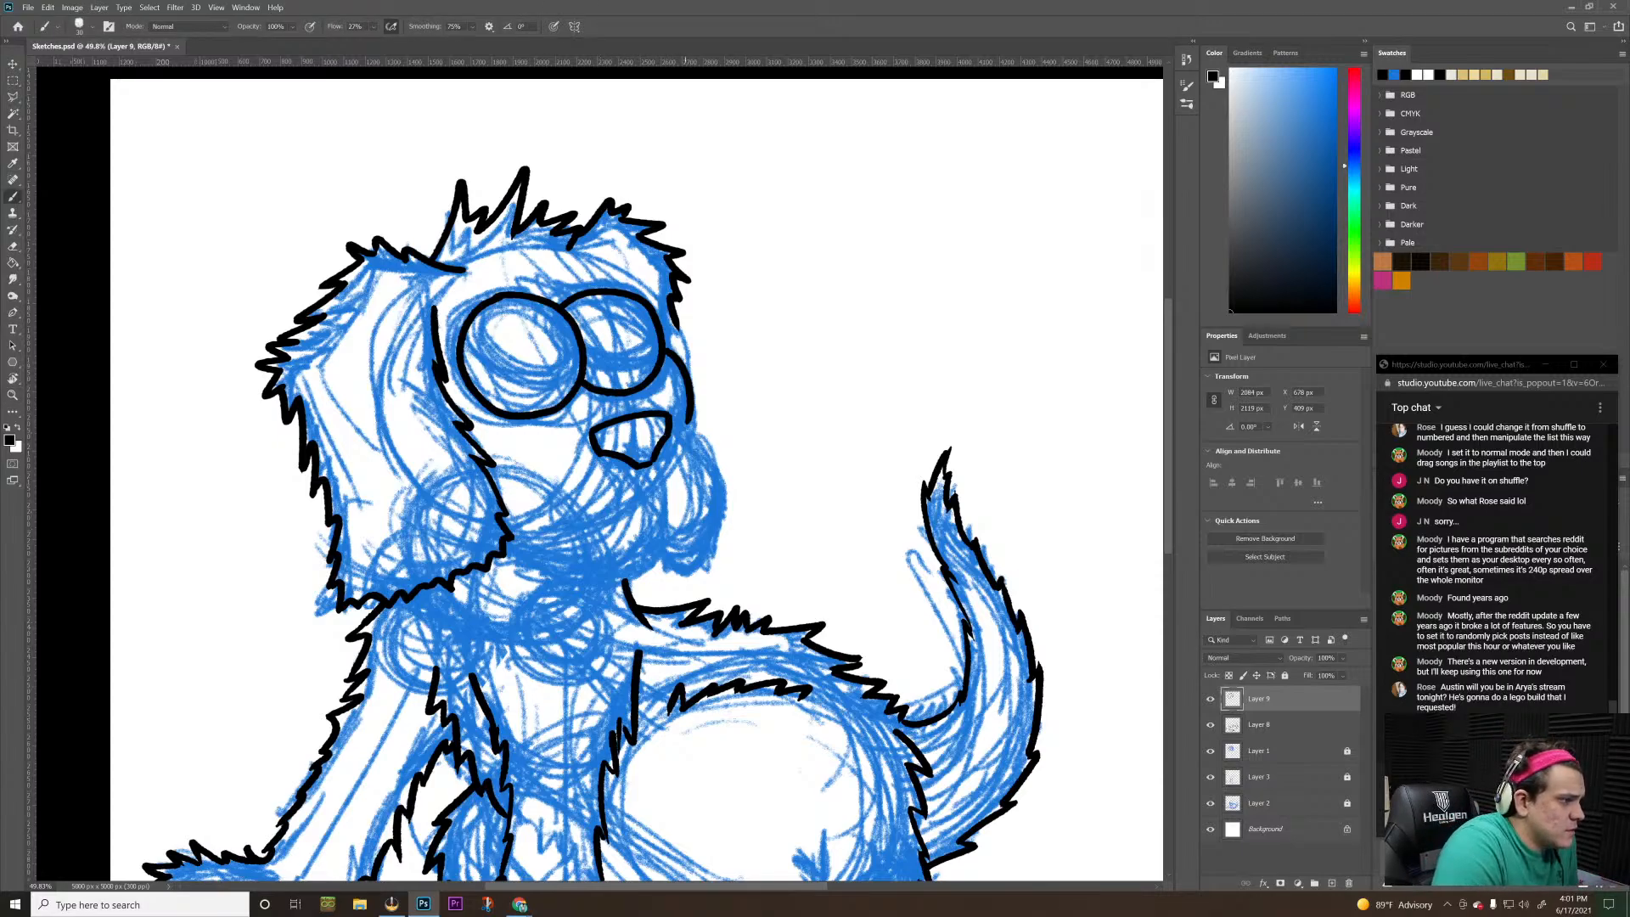
Extend the far muzzle line down to the start of the hanging far jowl, undoing the strokes that overrun
{"action": "left_click_drag", "start_coordinate": [684, 417], "coordinate": [721, 476]}
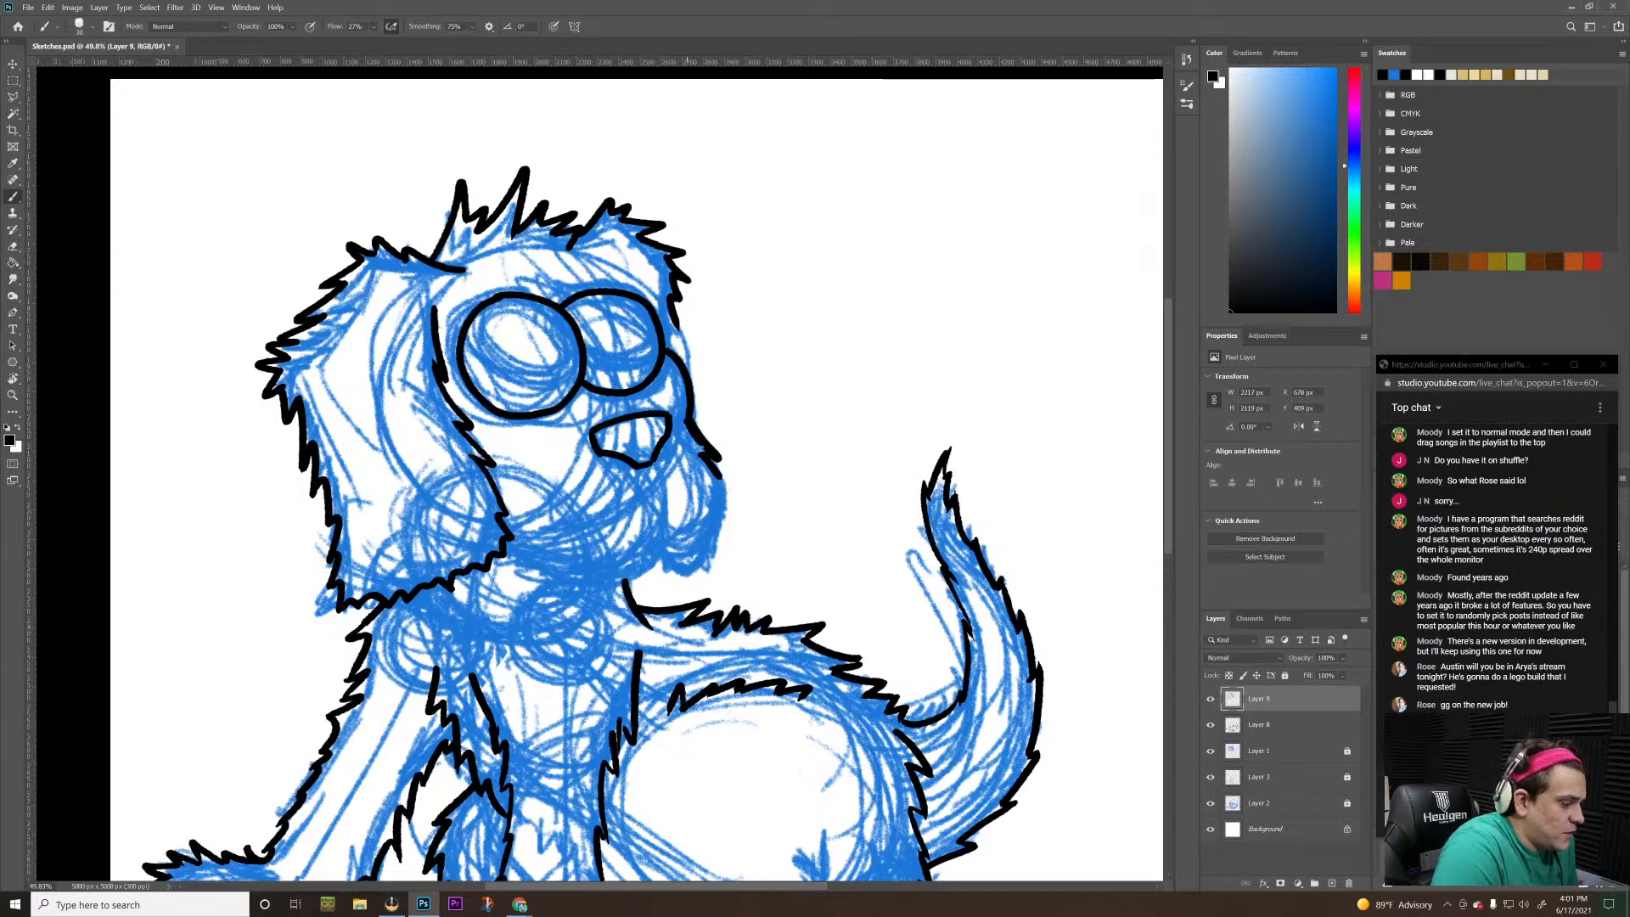
{"action": "key", "text": "ctrl+z"}
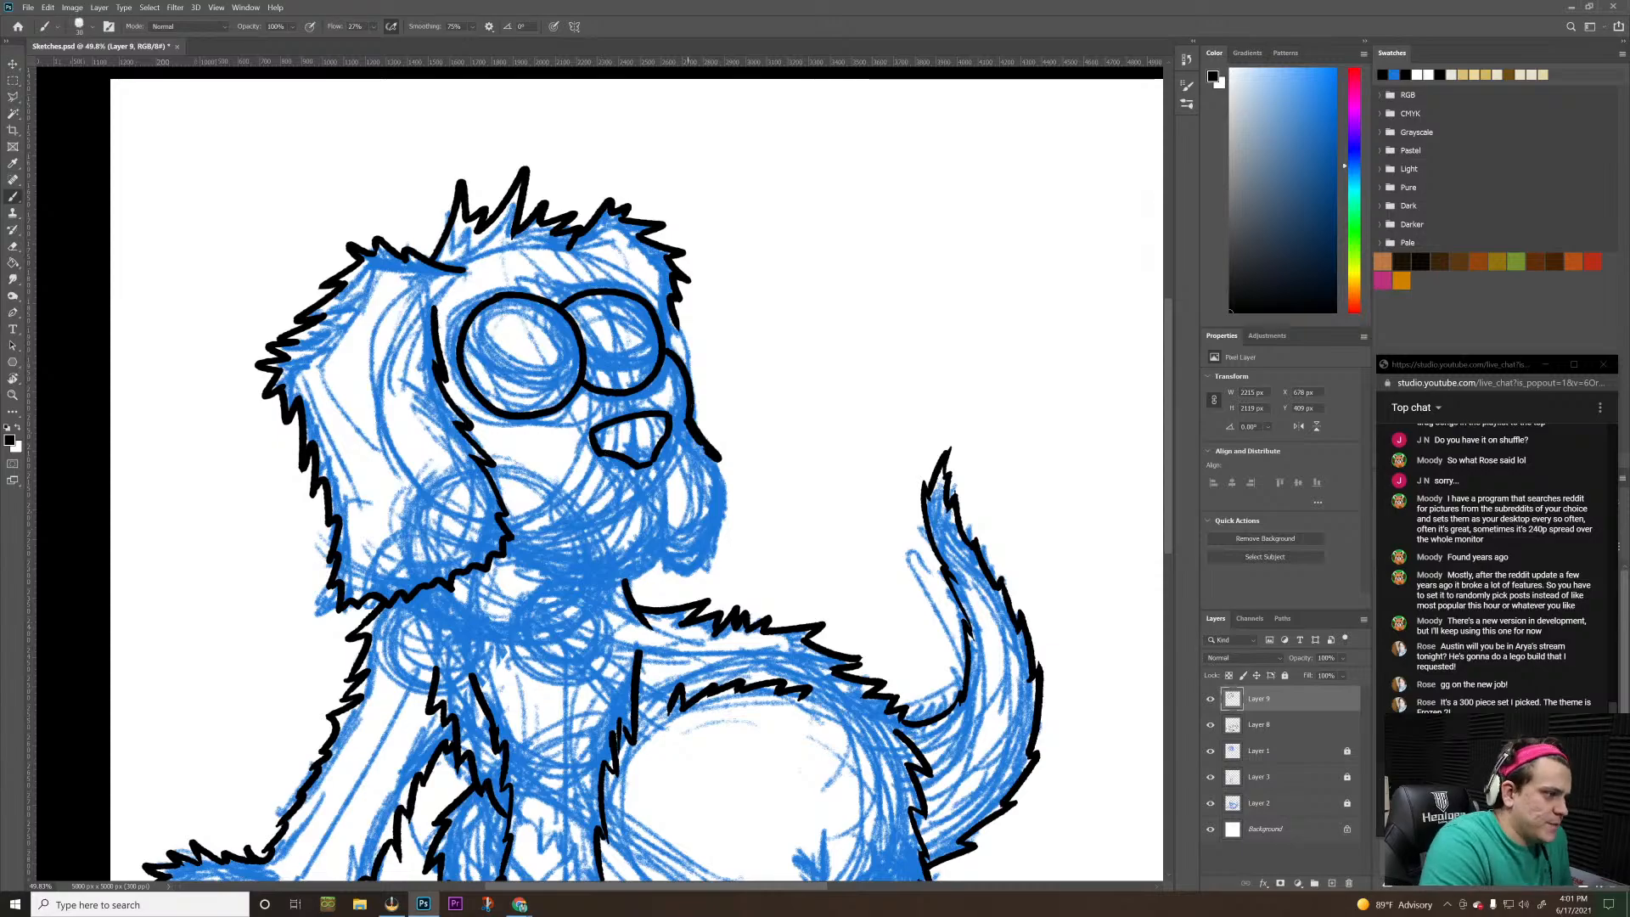
{"action": "left_click_drag", "start_coordinate": [714, 453], "coordinate": [724, 481]}
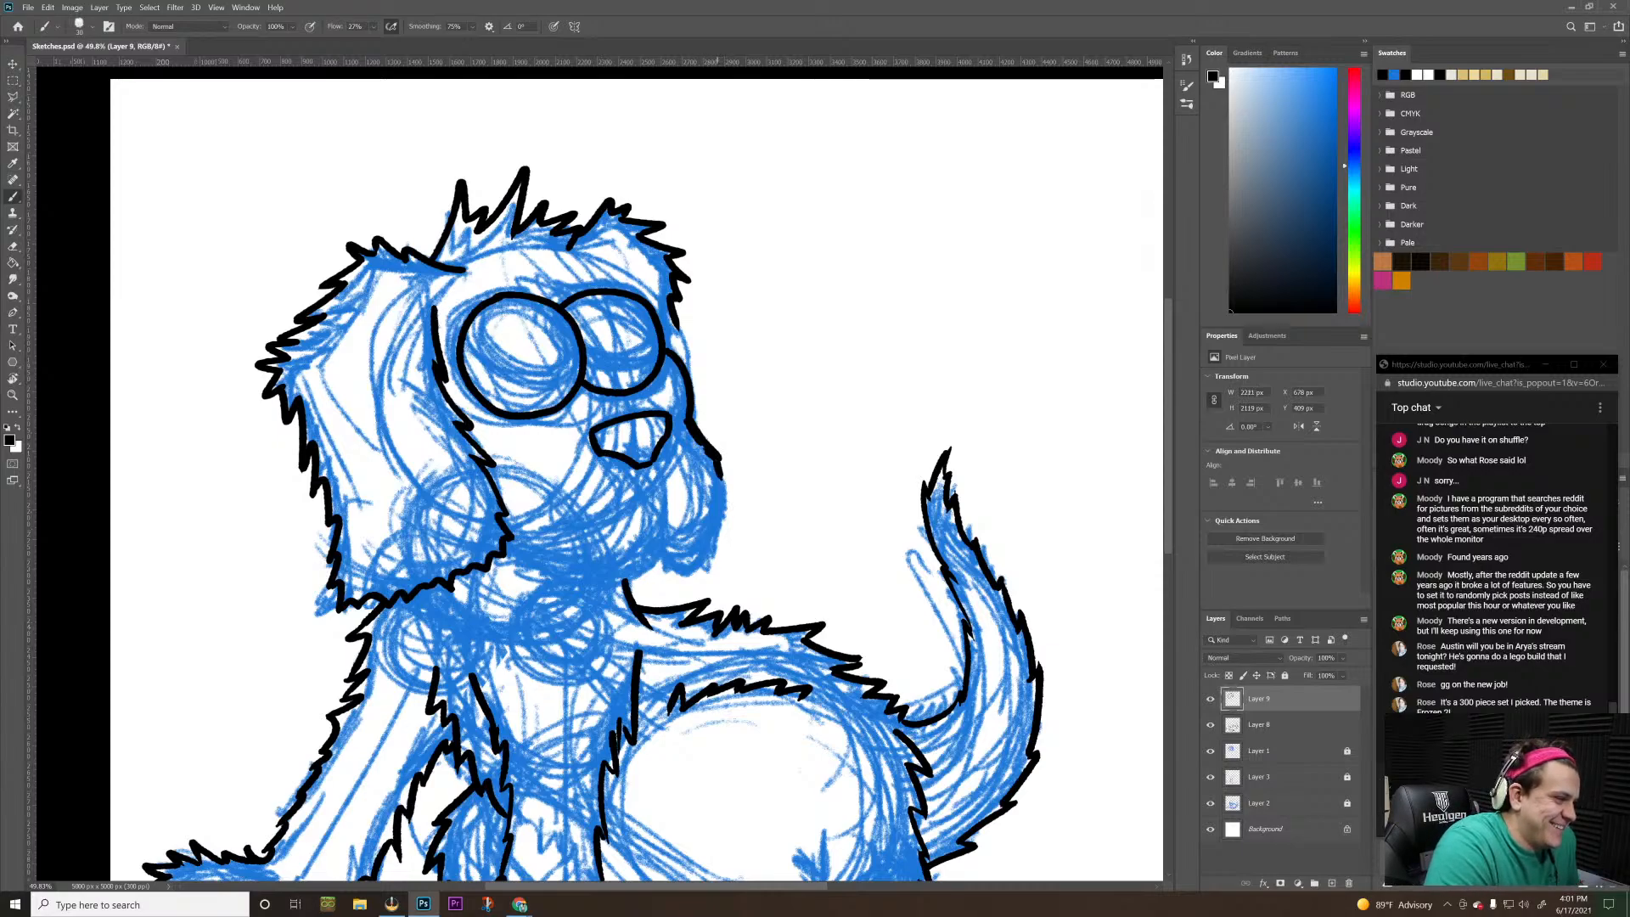
{"action": "key", "text": "ctrl+z"}
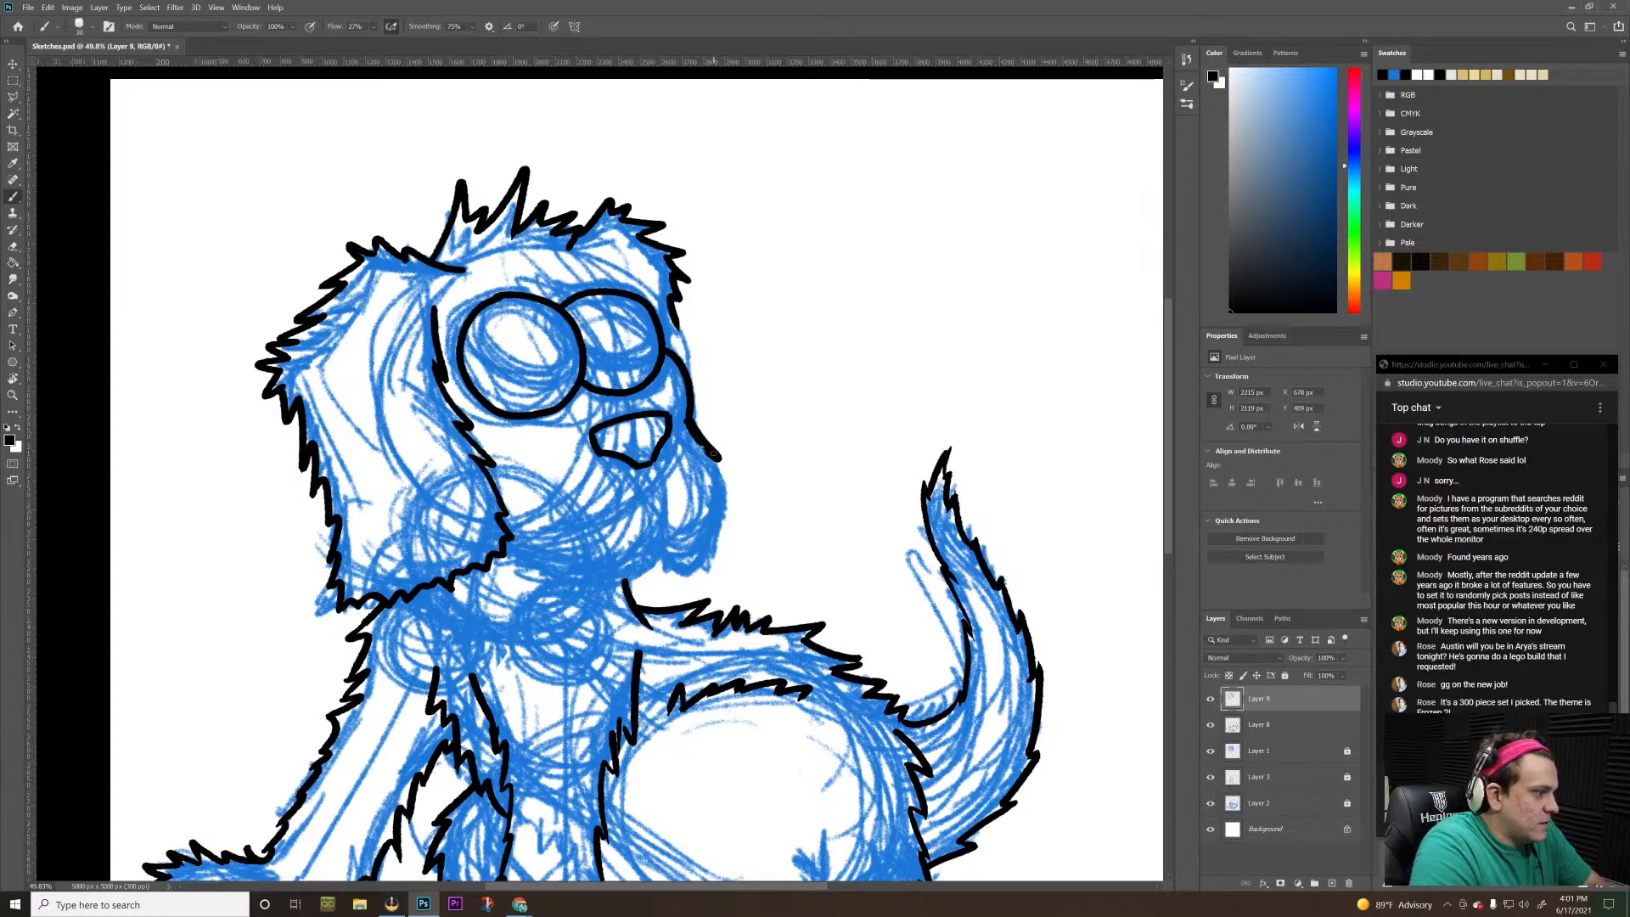
{"action": "mouse_move", "coordinate": [715, 456]}
{"action": "left_mouse_down"}
{"action": "mouse_move", "coordinate": [806, 425]}
{"action": "mouse_move", "coordinate": [858, 446]}
{"action": "left_mouse_up"}
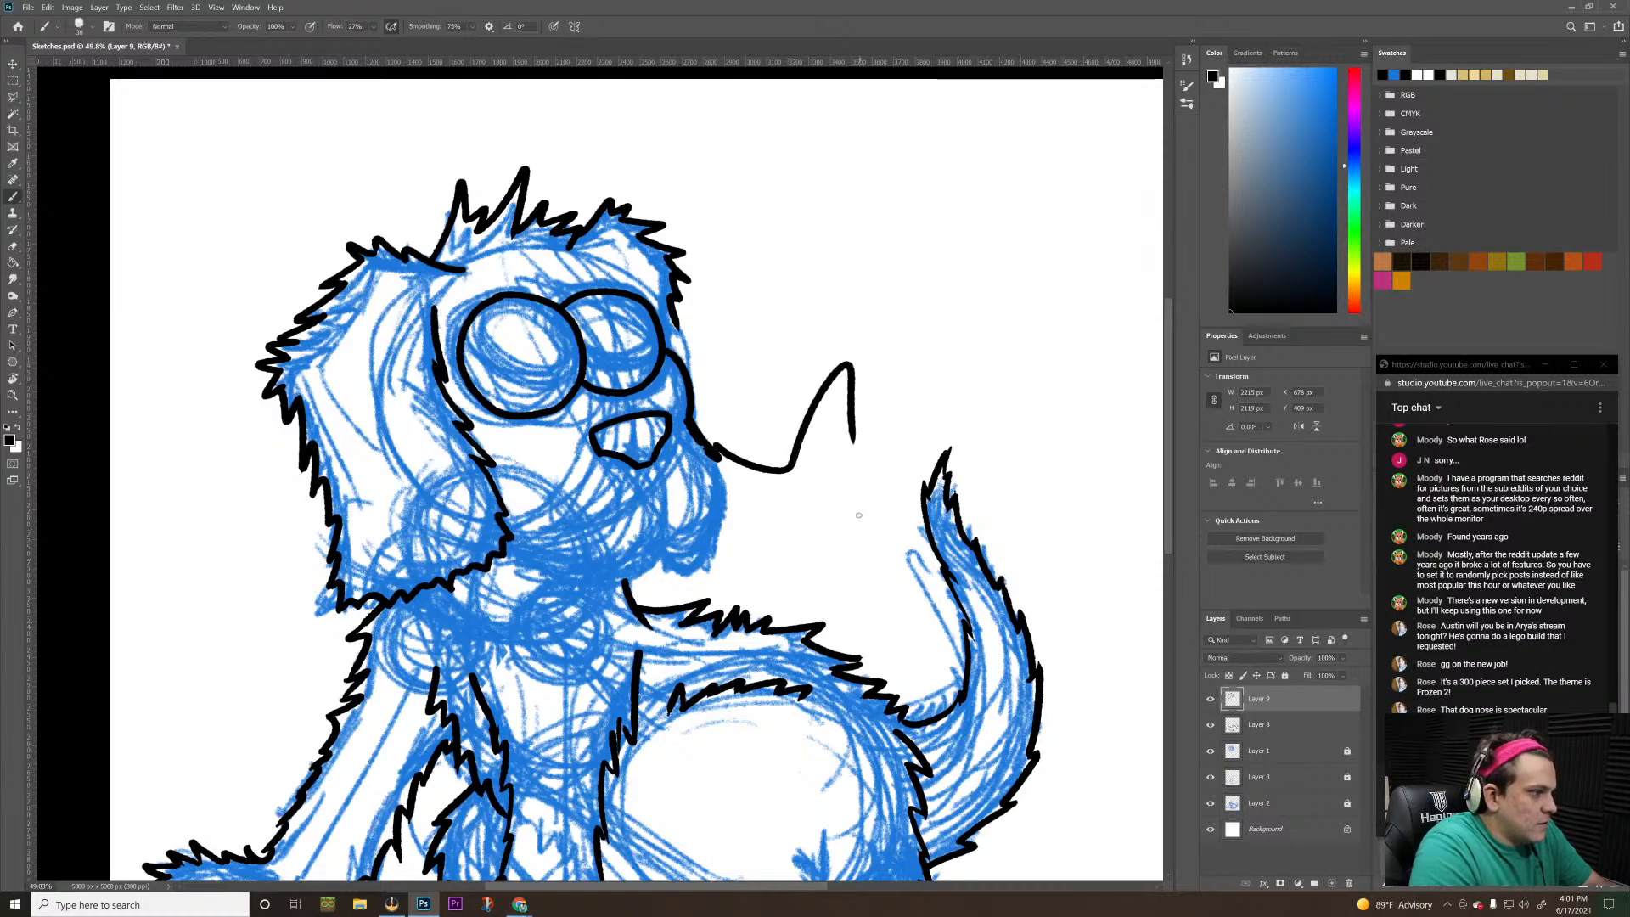
{"action": "key", "text": "ctrl+z"}
{"action": "key", "text": "ctrl+z"}
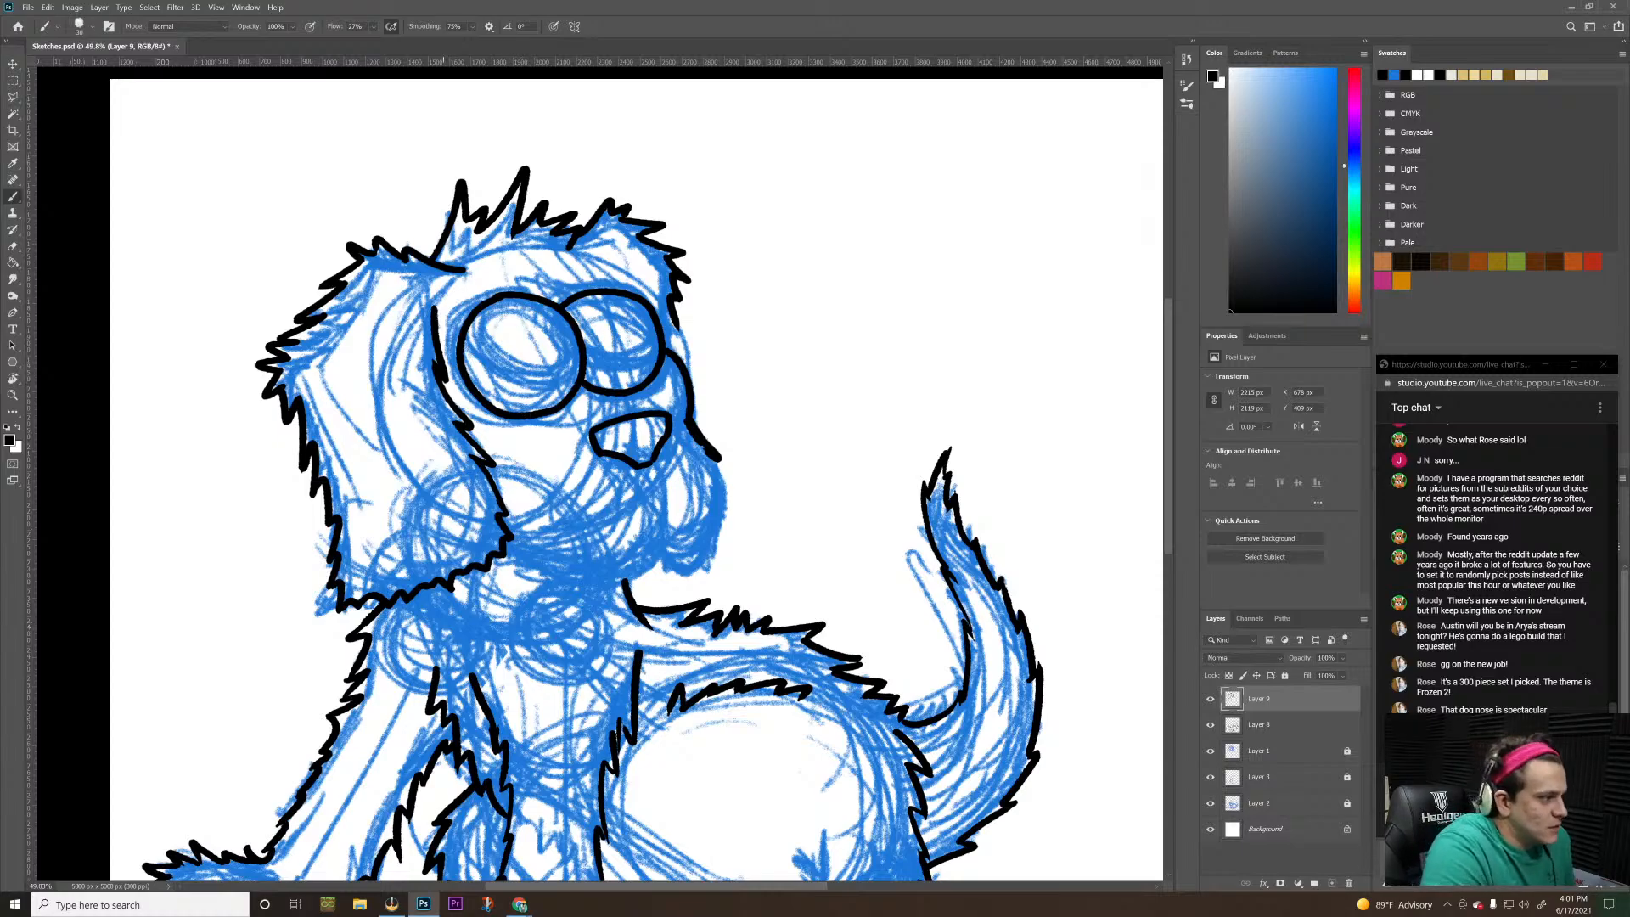
{"action": "left_click_drag", "start_coordinate": [640, 432], "coordinate": [640, 446]}
{"action": "key", "text": "ctrl+z"}
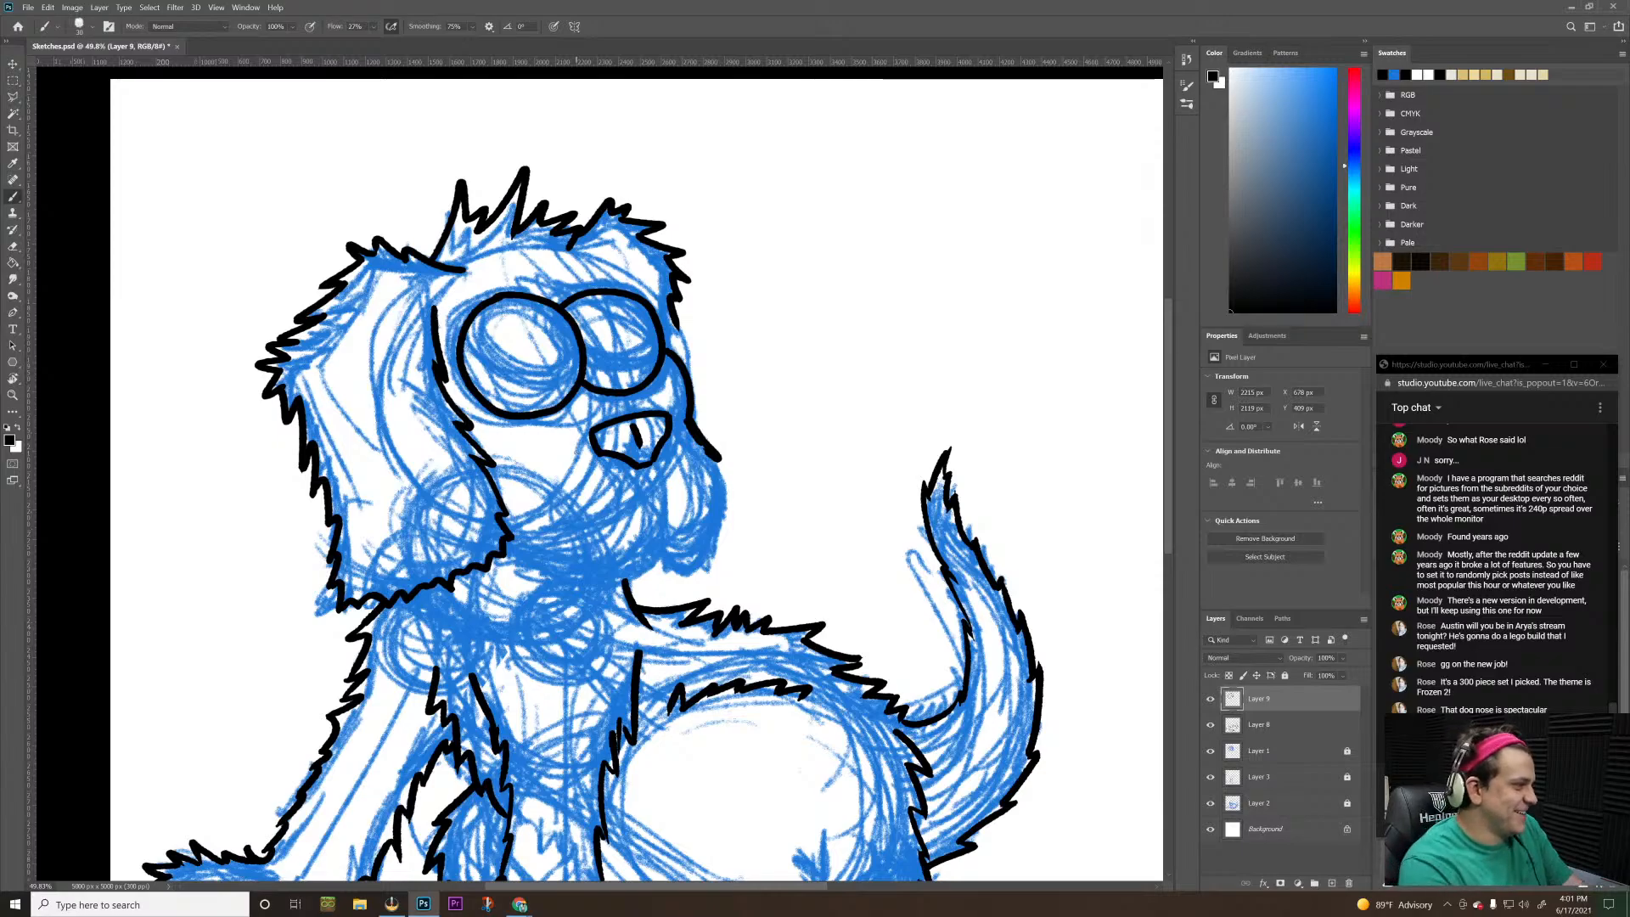
{"action": "key", "text": "ctrl+z"}
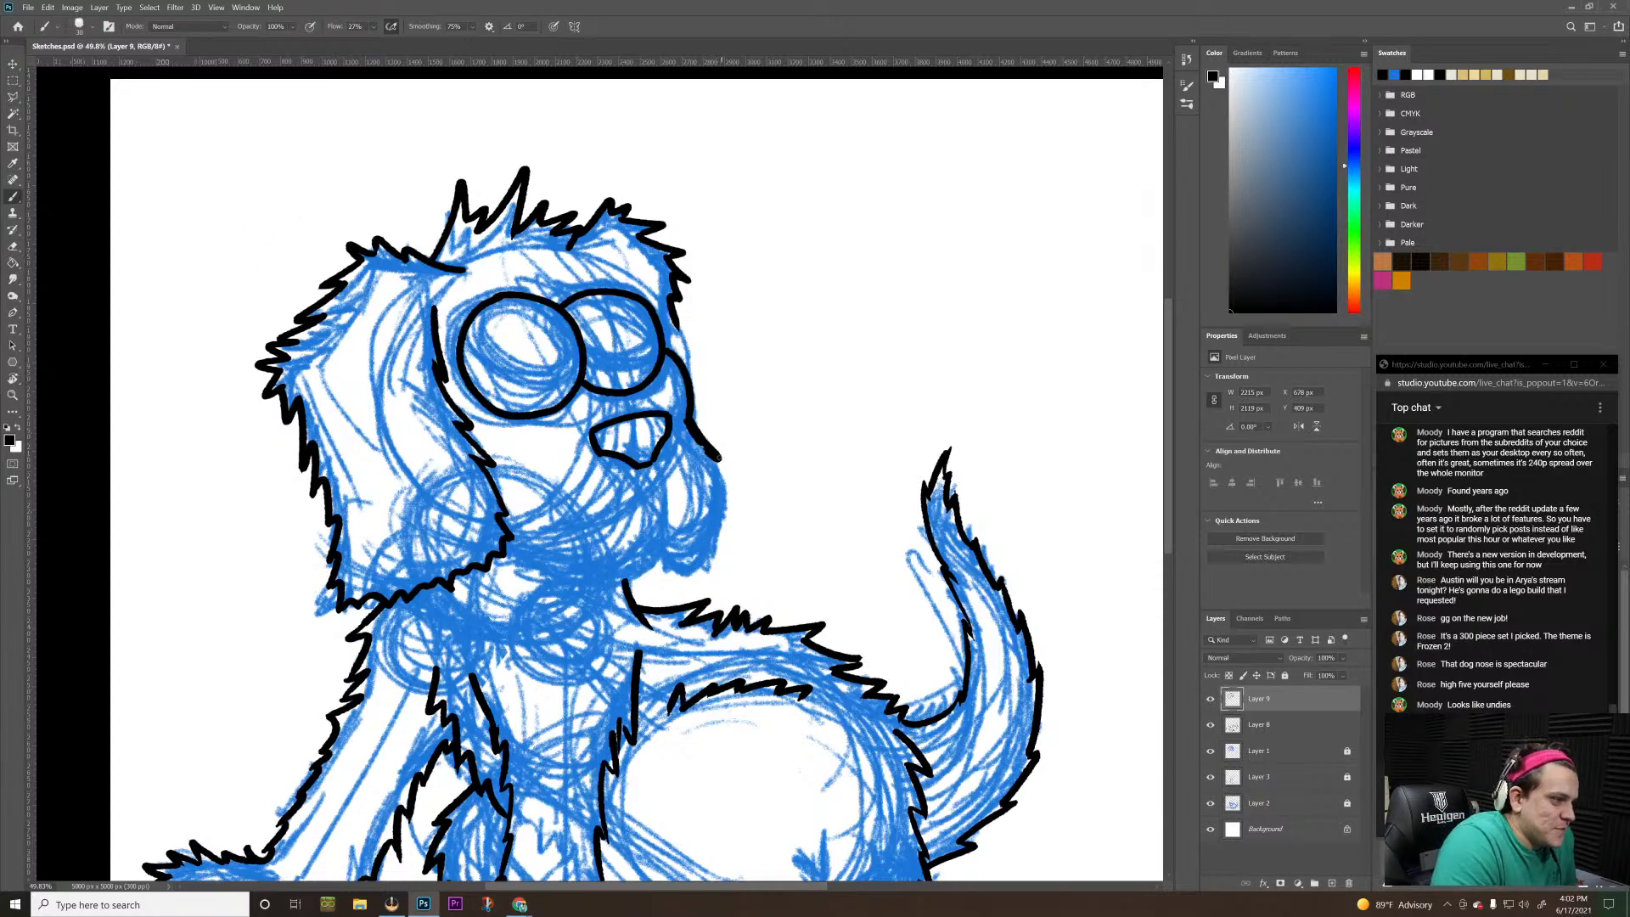
Ink the far jowl as a jagged fur edge from the muzzle line's end down and around its lower edge
{"action": "left_click_drag", "start_coordinate": [719, 458], "coordinate": [712, 551]}
{"action": "key", "text": "ctrl+z"}
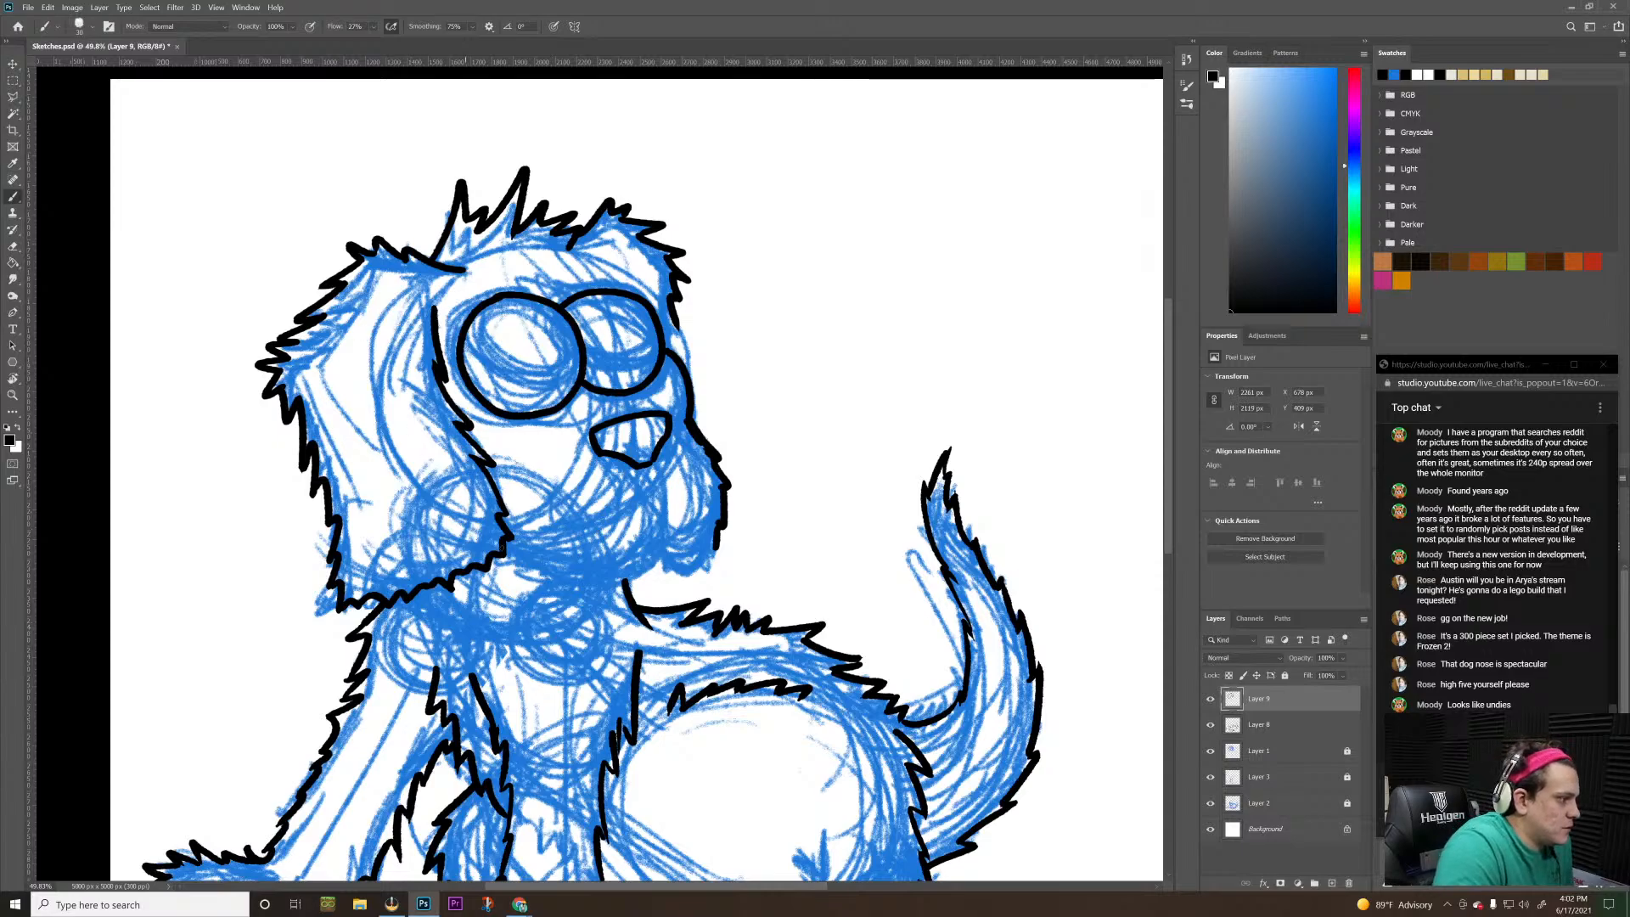
{"action": "mouse_move", "coordinate": [719, 539]}
{"action": "left_mouse_down"}
{"action": "mouse_move", "coordinate": [688, 592]}
{"action": "mouse_move", "coordinate": [662, 581]}
{"action": "mouse_move", "coordinate": [685, 578]}
{"action": "left_mouse_up"}
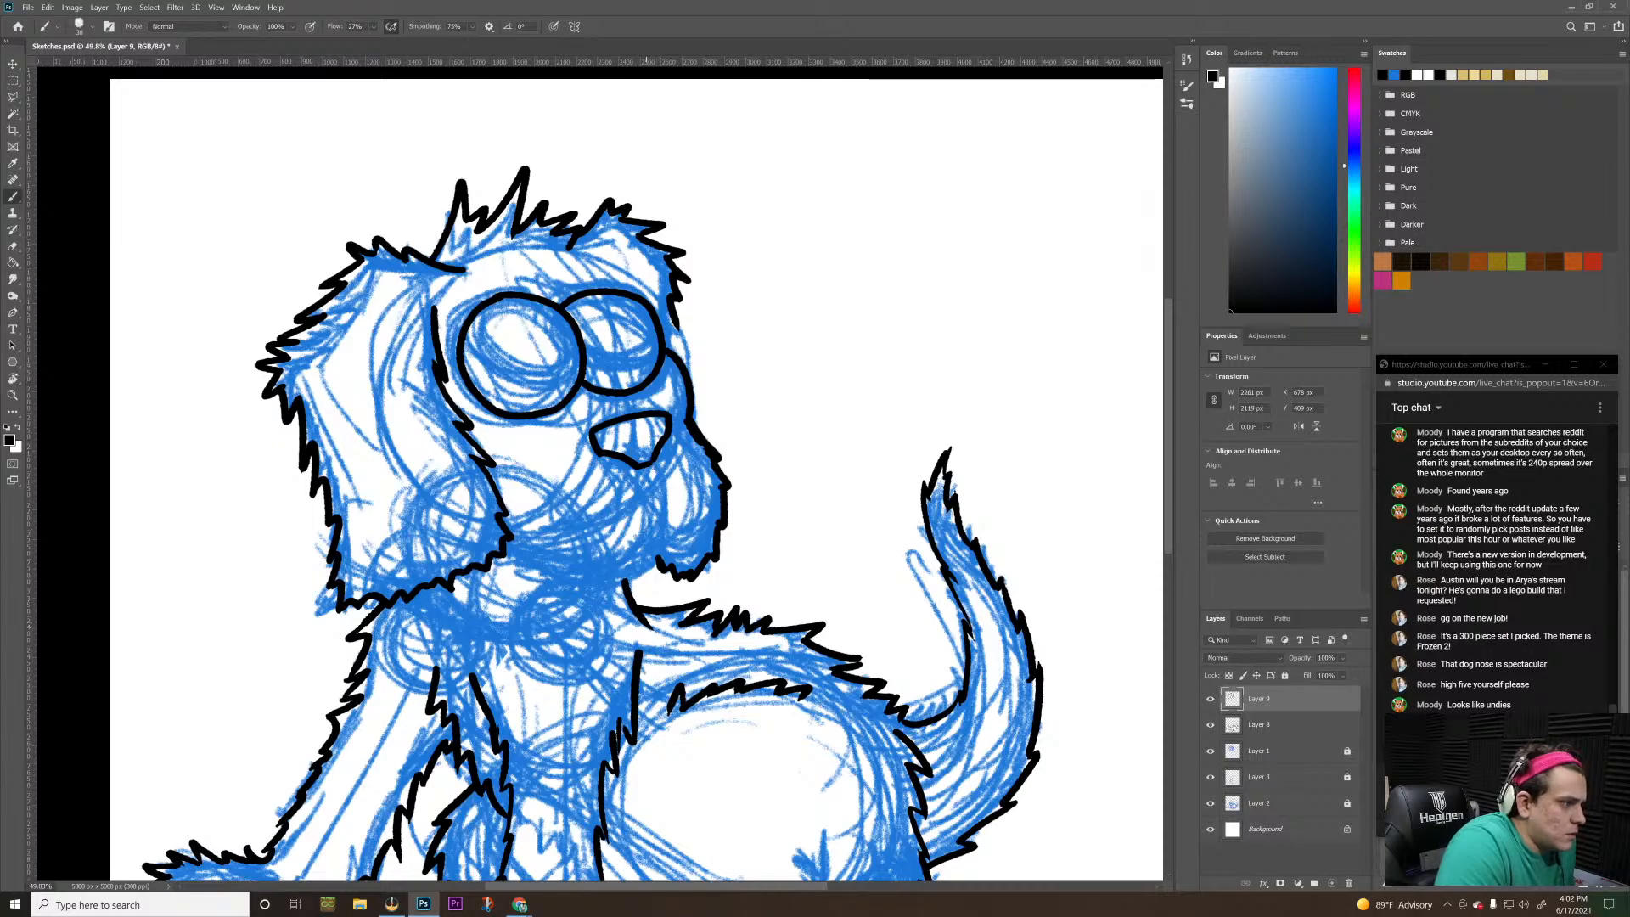
Ink a curved line from the nose's lower tip down the front of the muzzle to the chin, redrawing unsatisfactory strokes
{"action": "left_click_drag", "start_coordinate": [638, 460], "coordinate": [659, 508]}
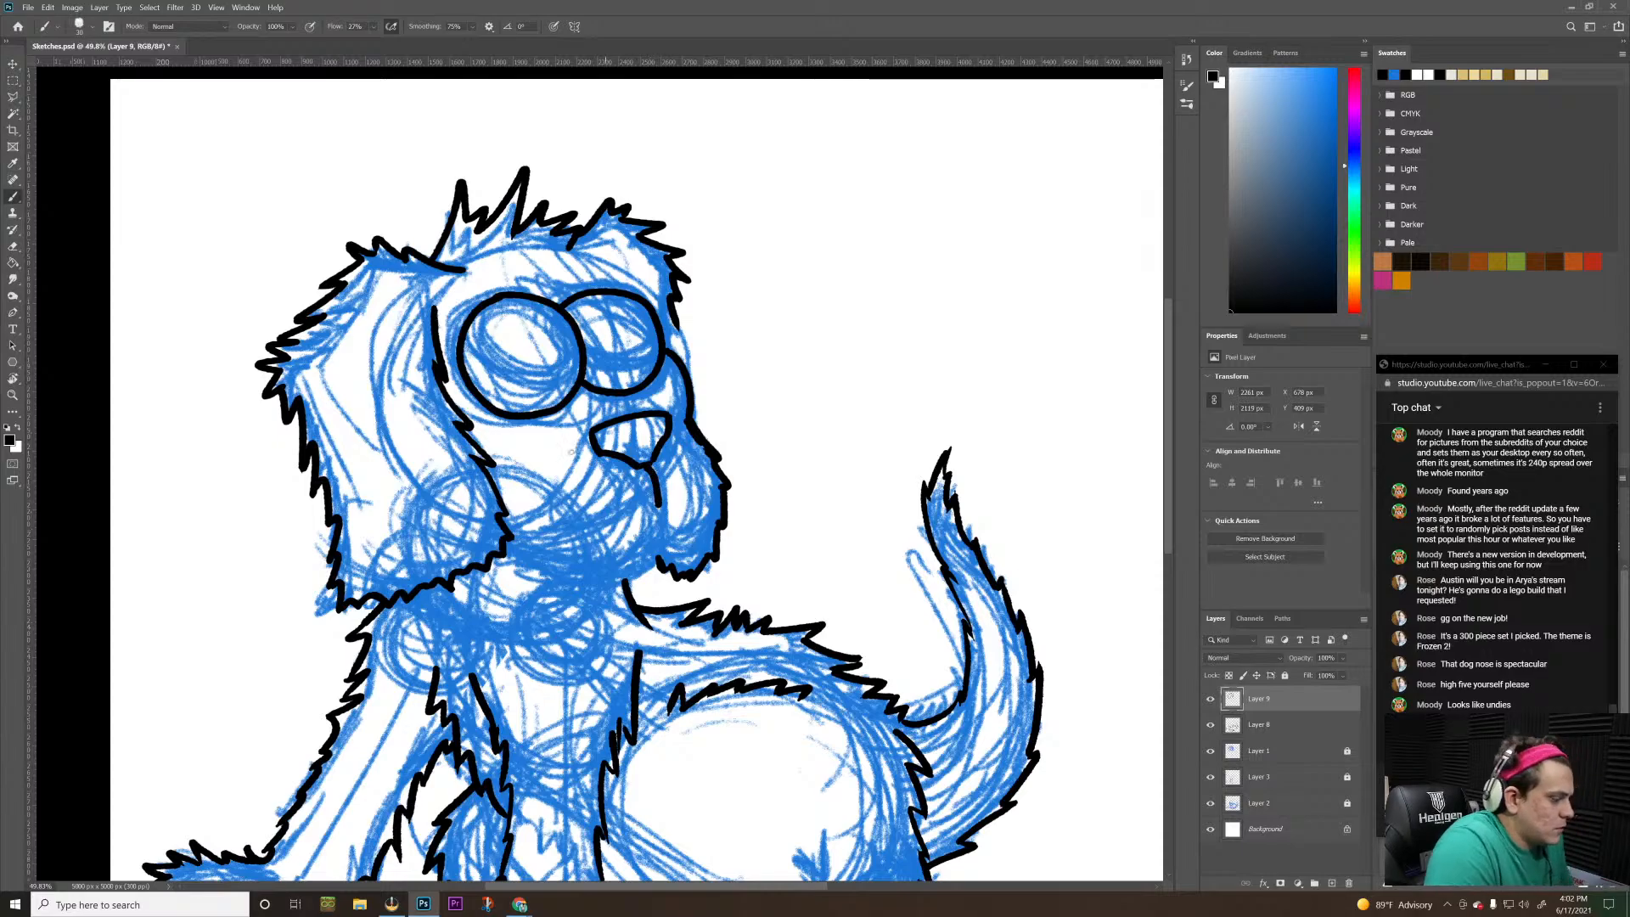
{"action": "key", "text": "ctrl+z"}
{"action": "left_click_drag", "start_coordinate": [643, 464], "coordinate": [649, 580]}
{"action": "key", "text": "ctrl+z"}
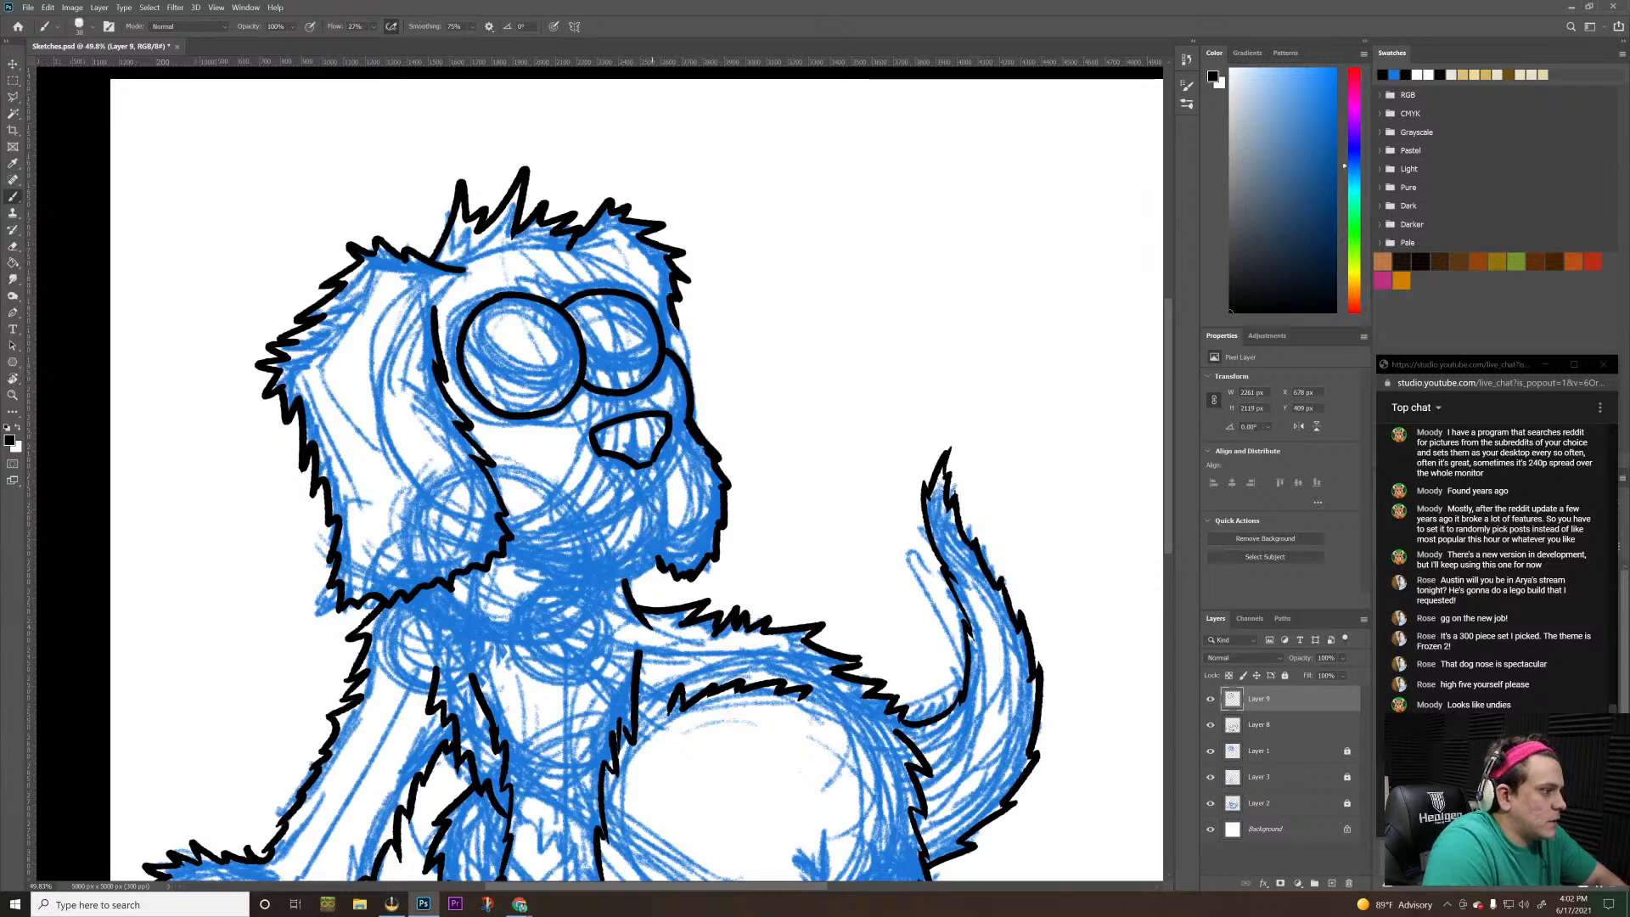
{"action": "mouse_move", "coordinate": [645, 463]}
{"action": "left_mouse_down"}
{"action": "mouse_move", "coordinate": [649, 577]}
{"action": "mouse_move", "coordinate": [620, 586]}
{"action": "left_mouse_up"}
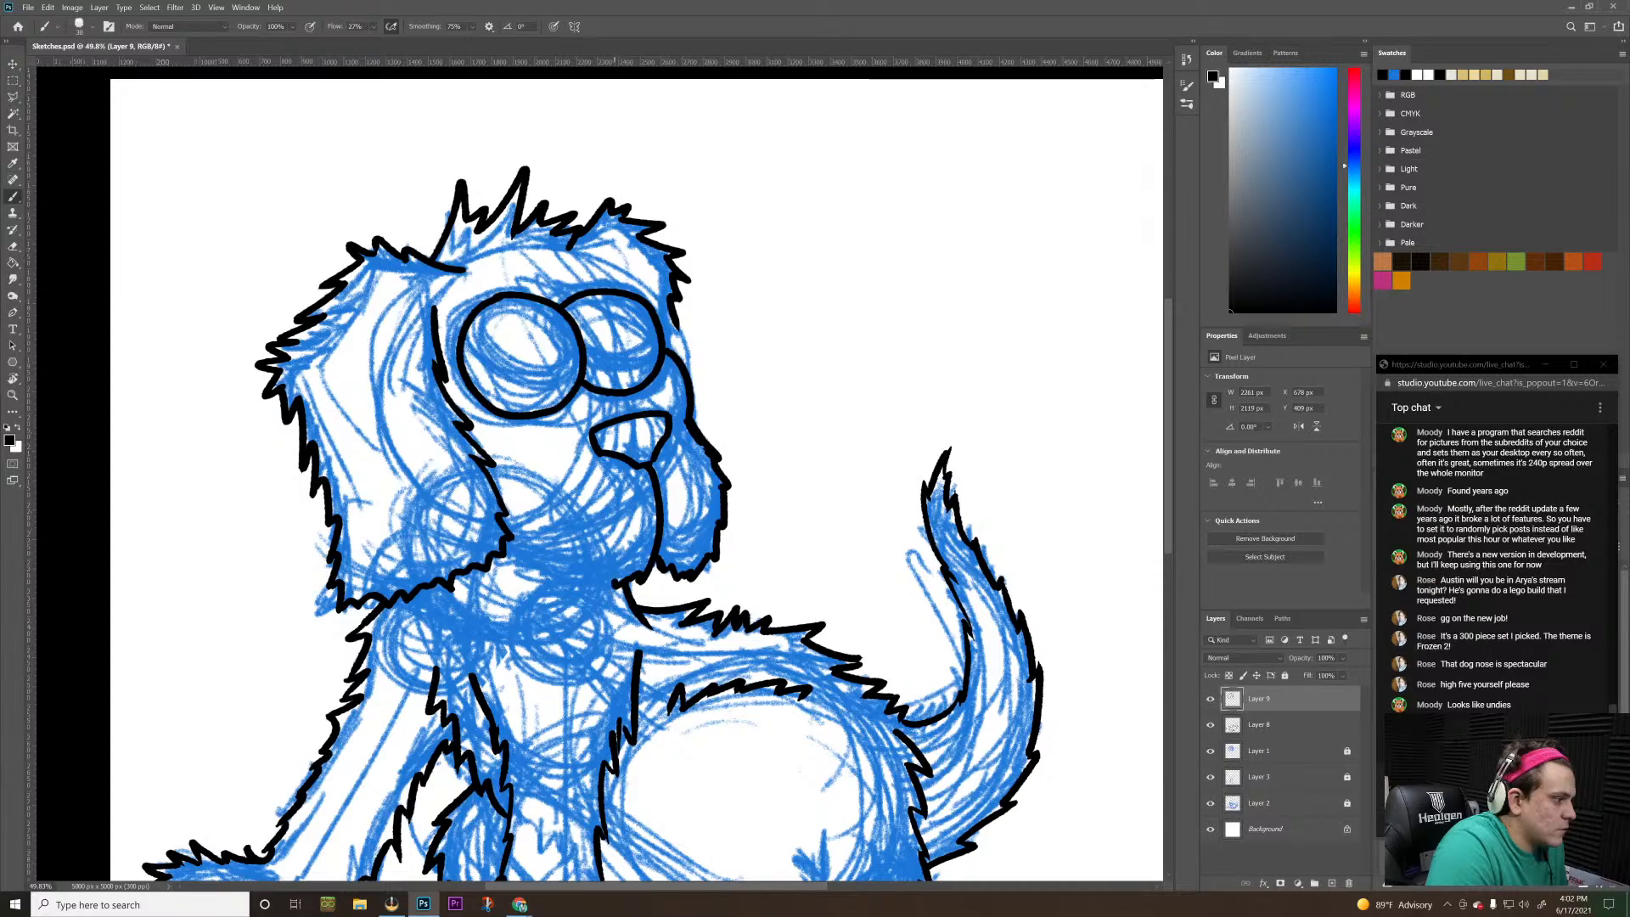
Ink the jagged fur along the near jowl's lower edge from the chin to the large ear
{"action": "left_click_drag", "start_coordinate": [614, 577], "coordinate": [592, 579]}
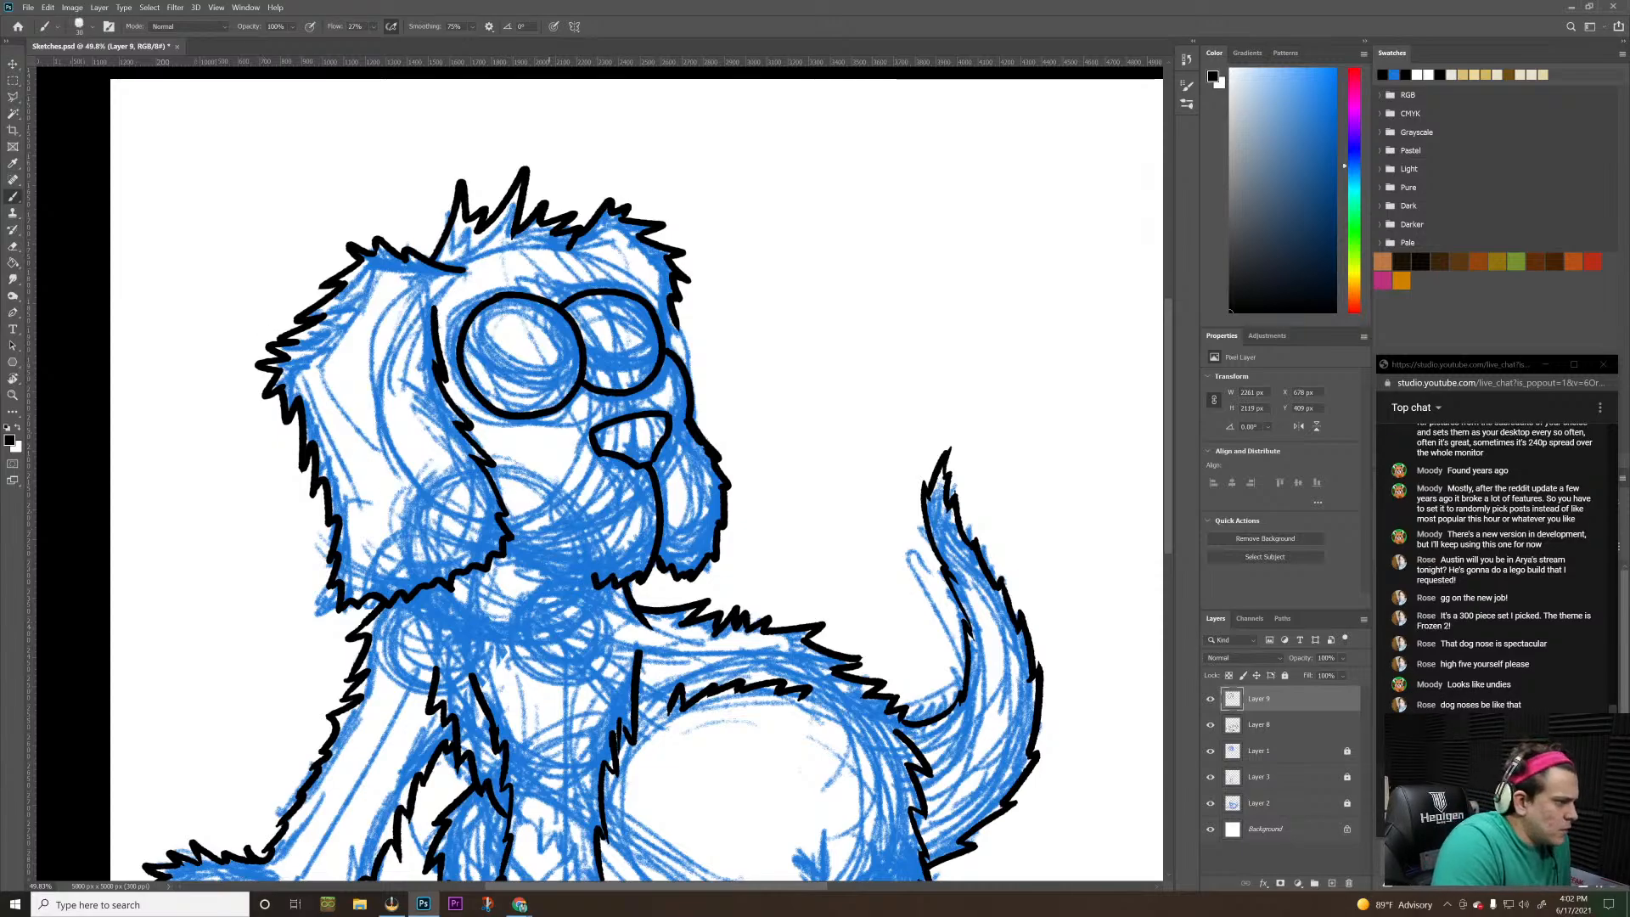
{"action": "mouse_move", "coordinate": [594, 586]}
{"action": "left_mouse_down"}
{"action": "mouse_move", "coordinate": [506, 550]}
{"action": "mouse_move", "coordinate": [523, 577]}
{"action": "mouse_move", "coordinate": [513, 563]}
{"action": "left_mouse_up"}
{"action": "key", "text": "ctrl+z"}
{"action": "key", "text": "ctrl+z"}
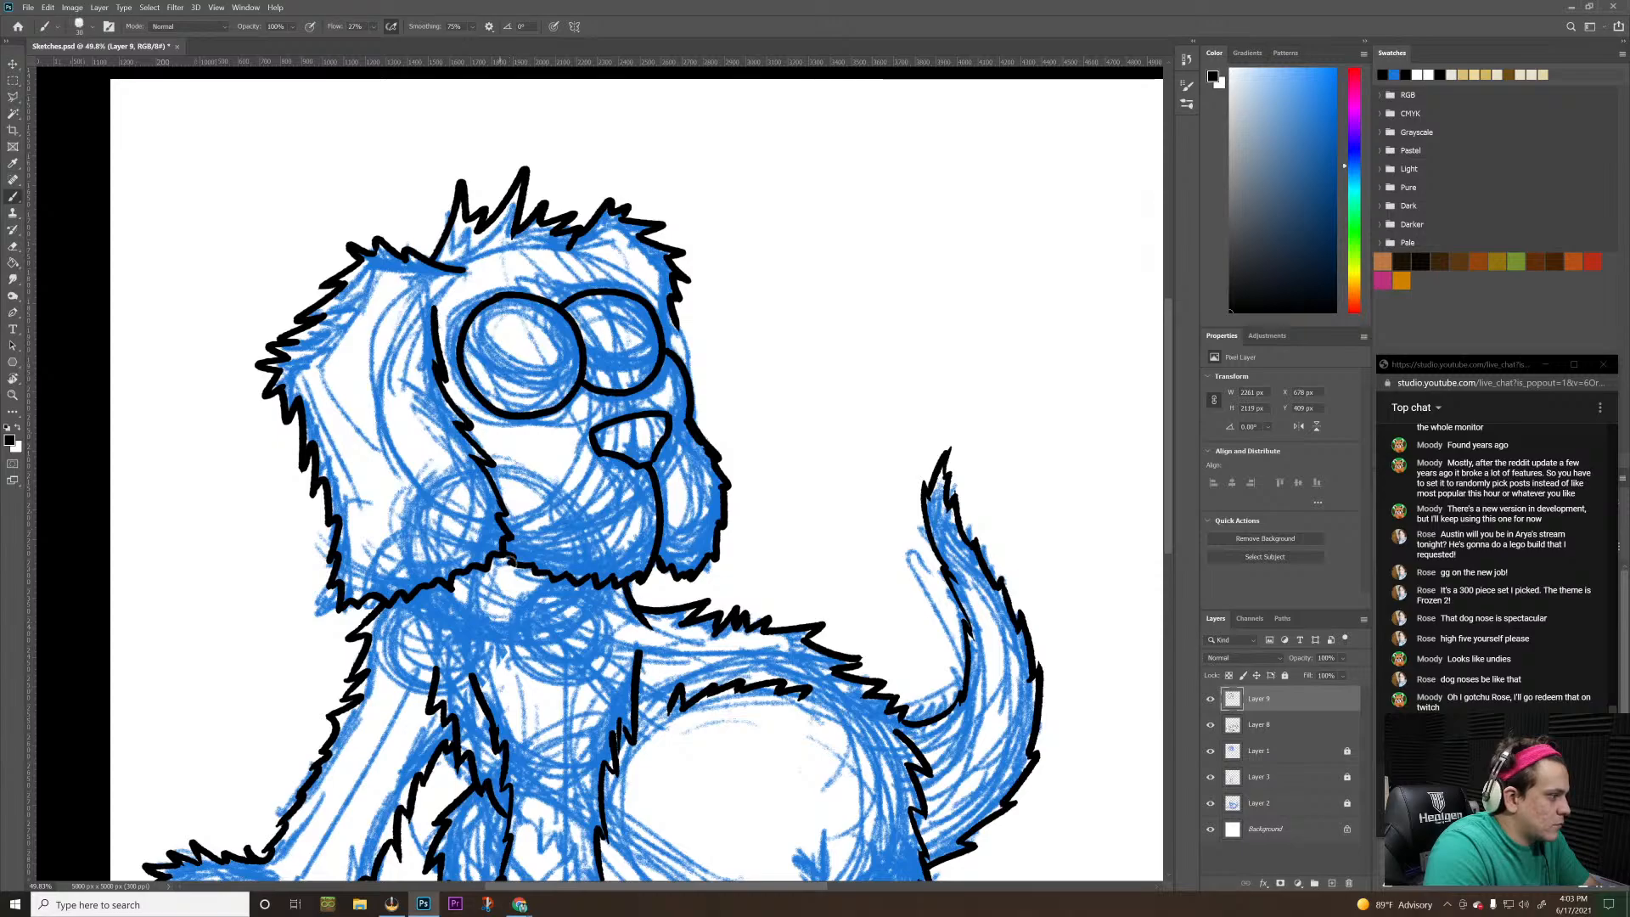
Close the gap beside the second eye by inking the head fur down to the far muzzle line
{"action": "key", "text": "z"}
{"action": "left_click_drag", "start_coordinate": [592, 505], "coordinate": [536, 554]}
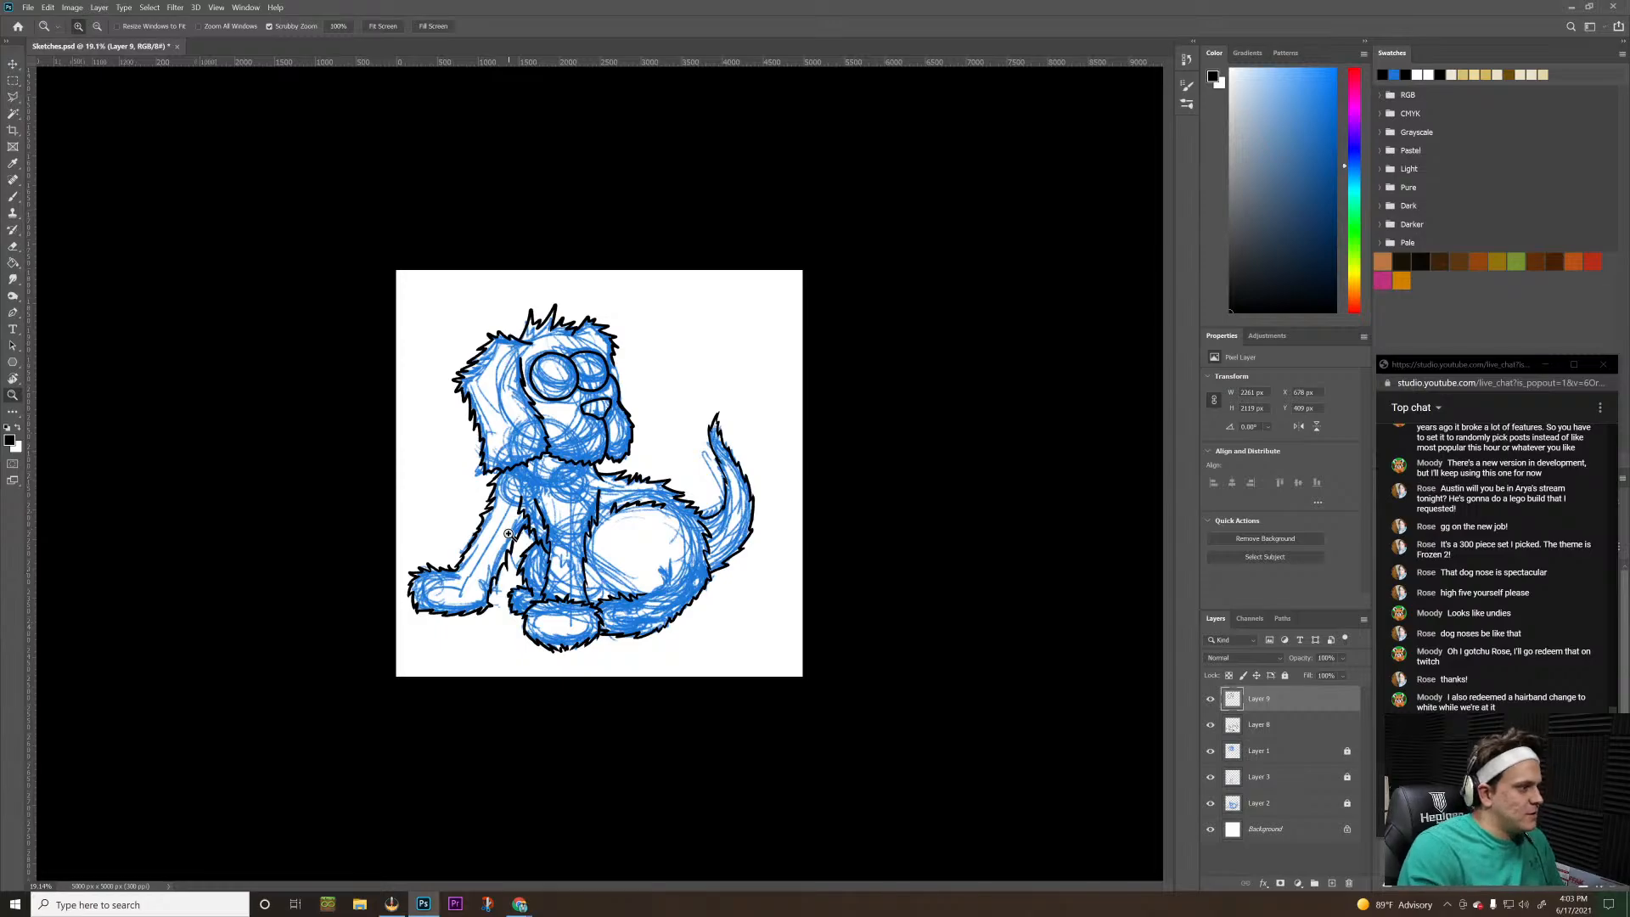
{"action": "left_click_drag", "start_coordinate": [601, 378], "coordinate": [662, 348]}
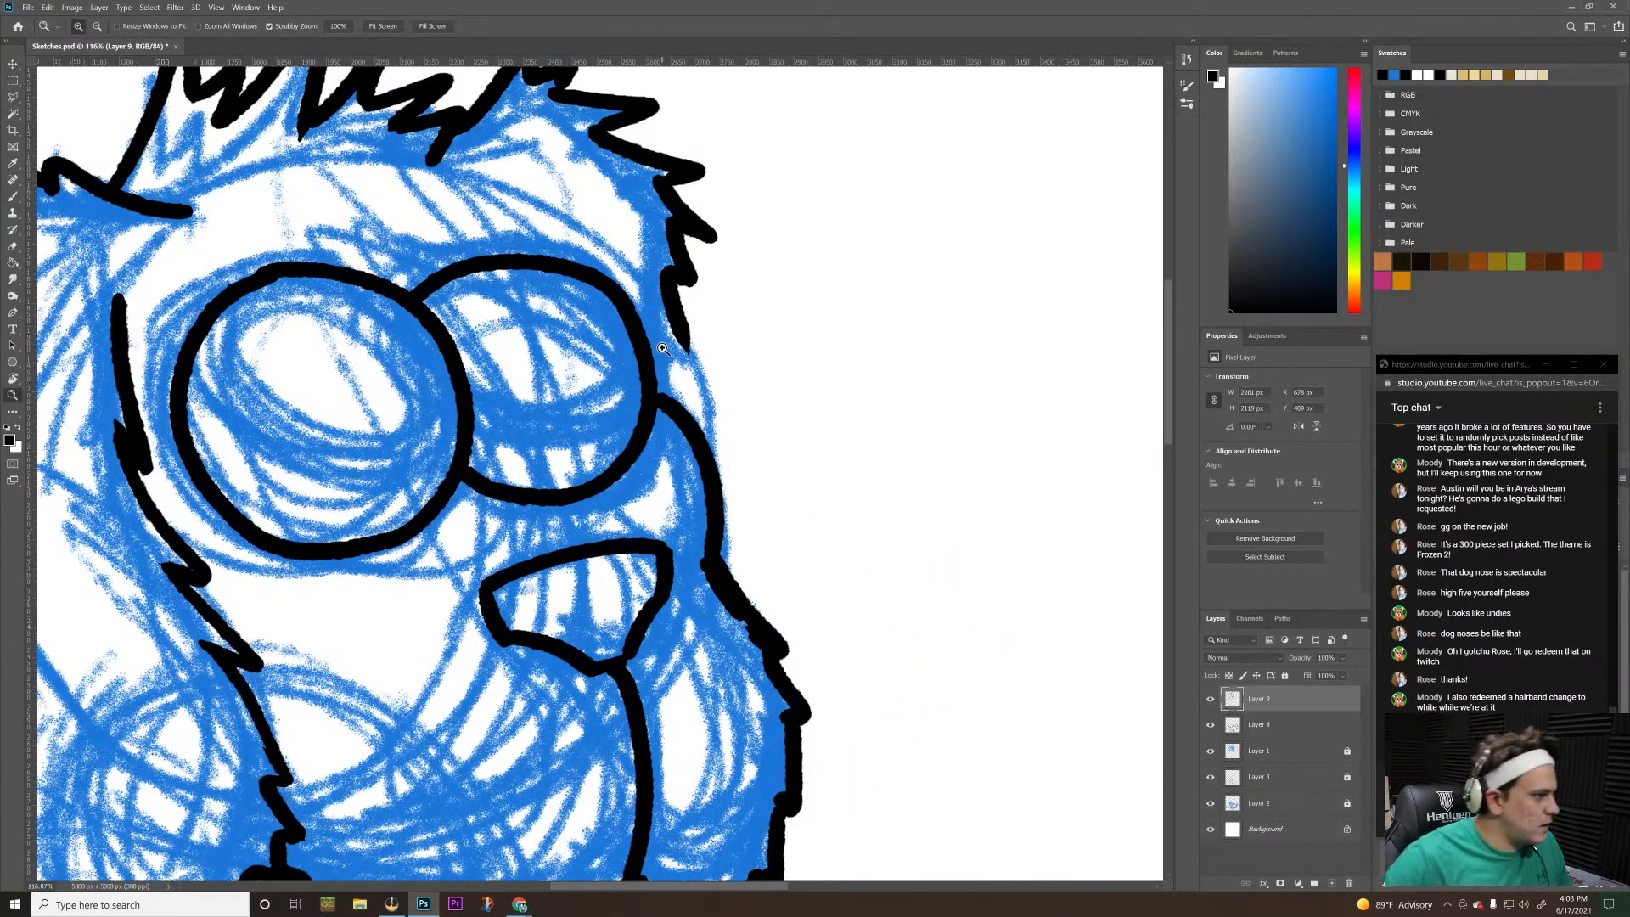
{"action": "key", "text": "b"}
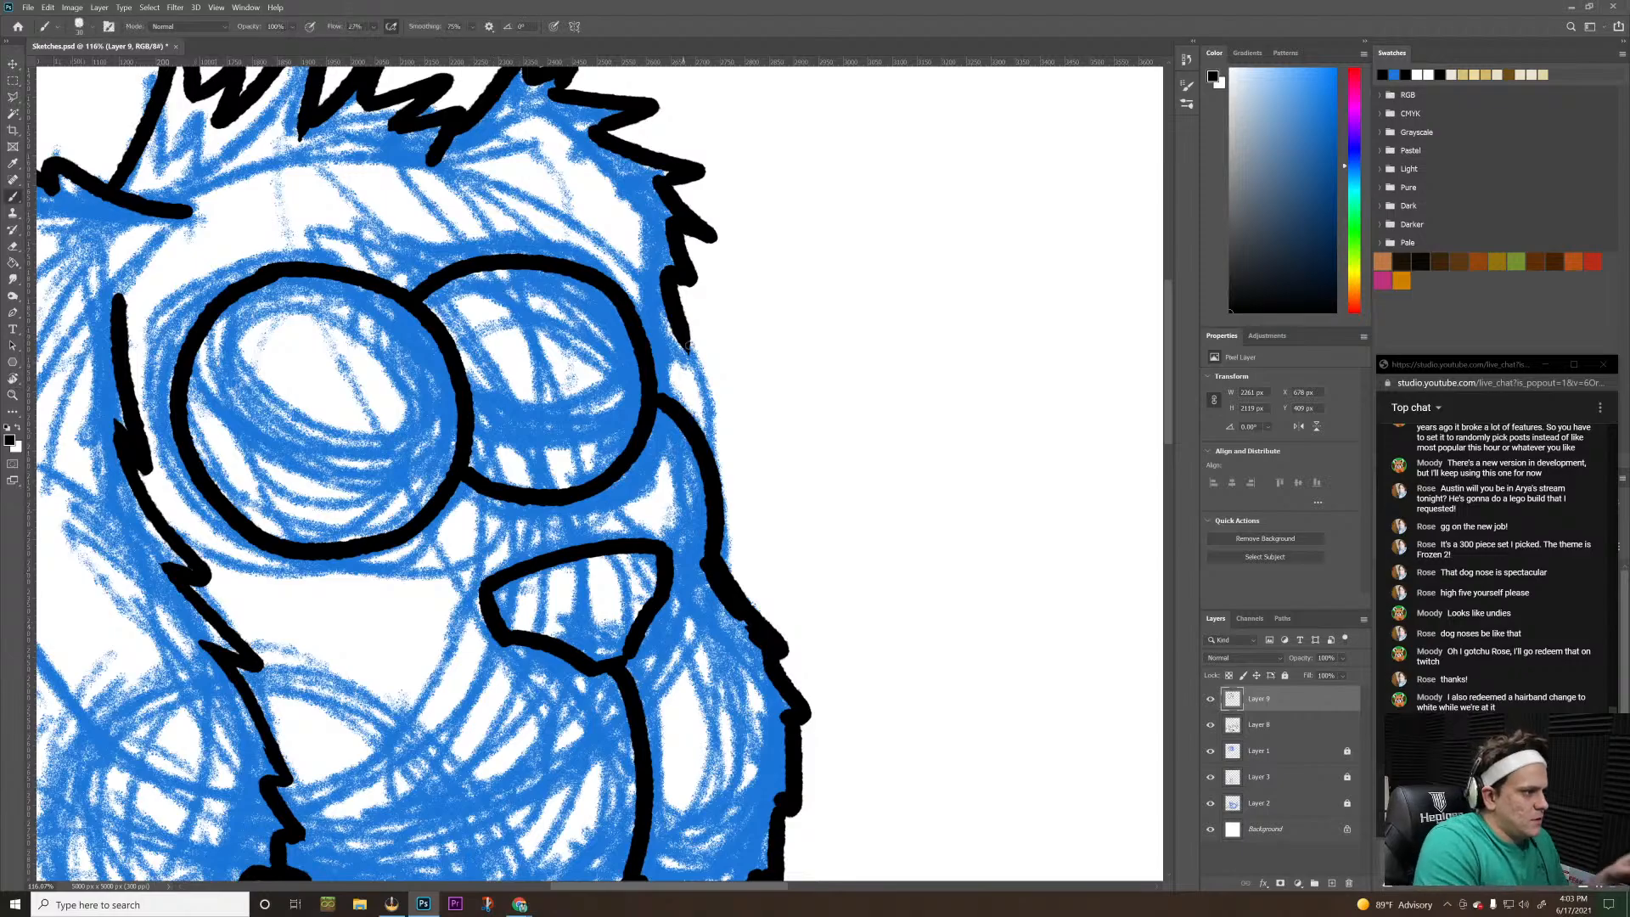
{"action": "mouse_move", "coordinate": [689, 346]}
{"action": "left_mouse_down"}
{"action": "mouse_move", "coordinate": [662, 395]}
{"action": "mouse_move", "coordinate": [665, 499]}
{"action": "mouse_move", "coordinate": [634, 514]}
{"action": "left_mouse_up"}
Hide the sketch layers Layer 1, Layer 3 and Layer 2 to review the ink outline alone, and show them again
{"action": "key", "text": "z"}
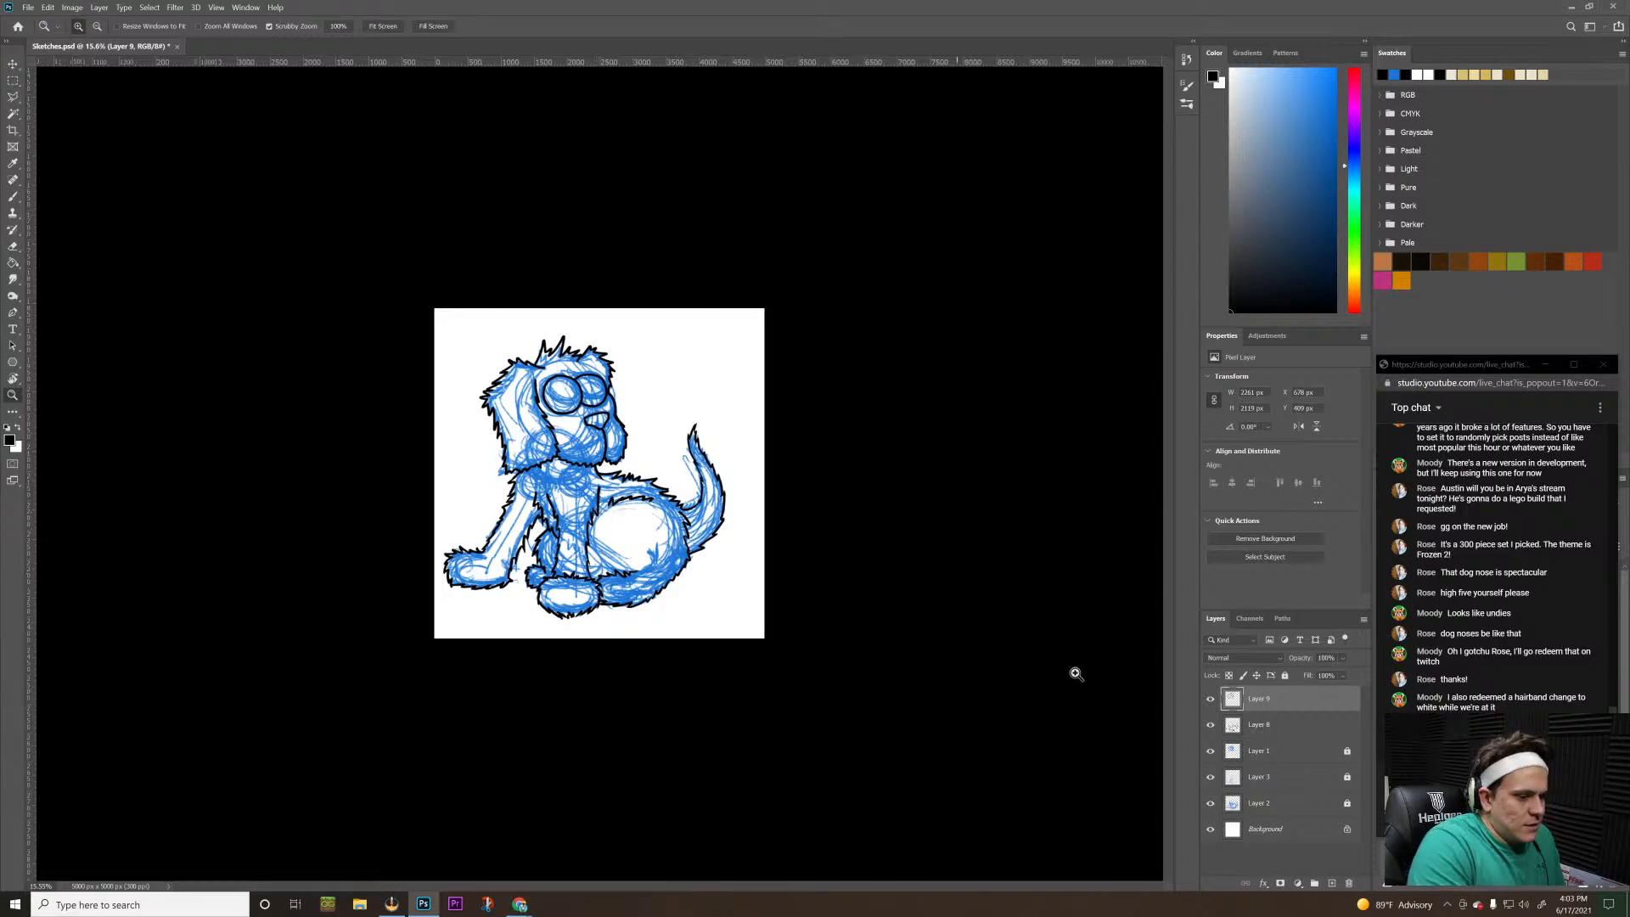
{"action": "left_click_drag", "start_coordinate": [1211, 751], "coordinate": [1208, 807]}
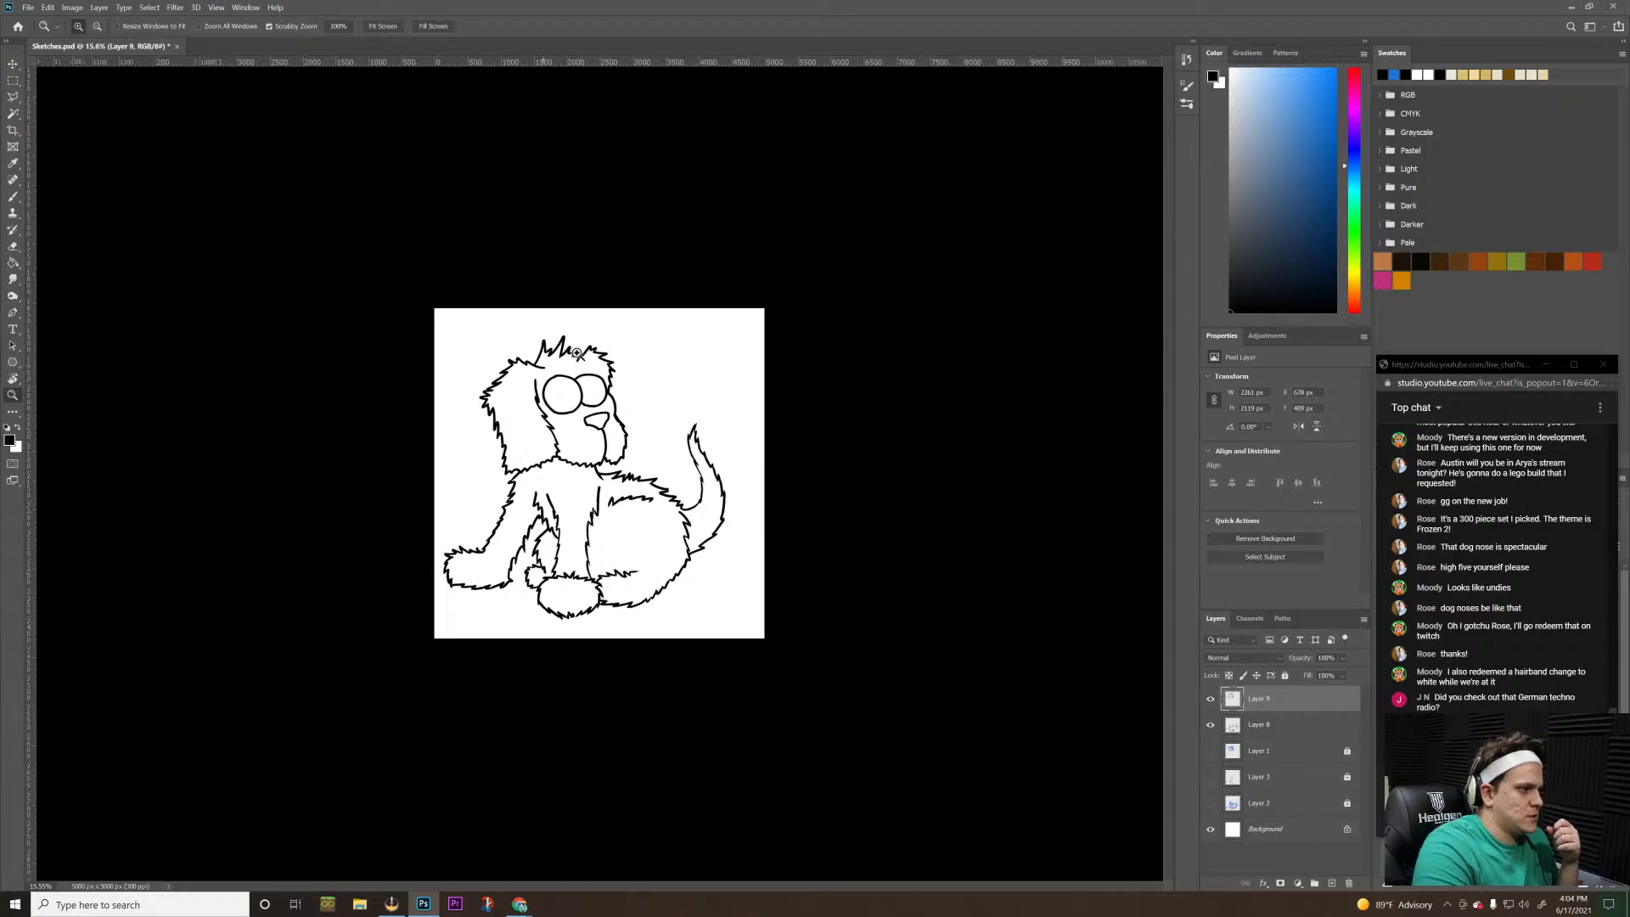
{"action": "left_click_drag", "start_coordinate": [550, 385], "coordinate": [665, 295]}
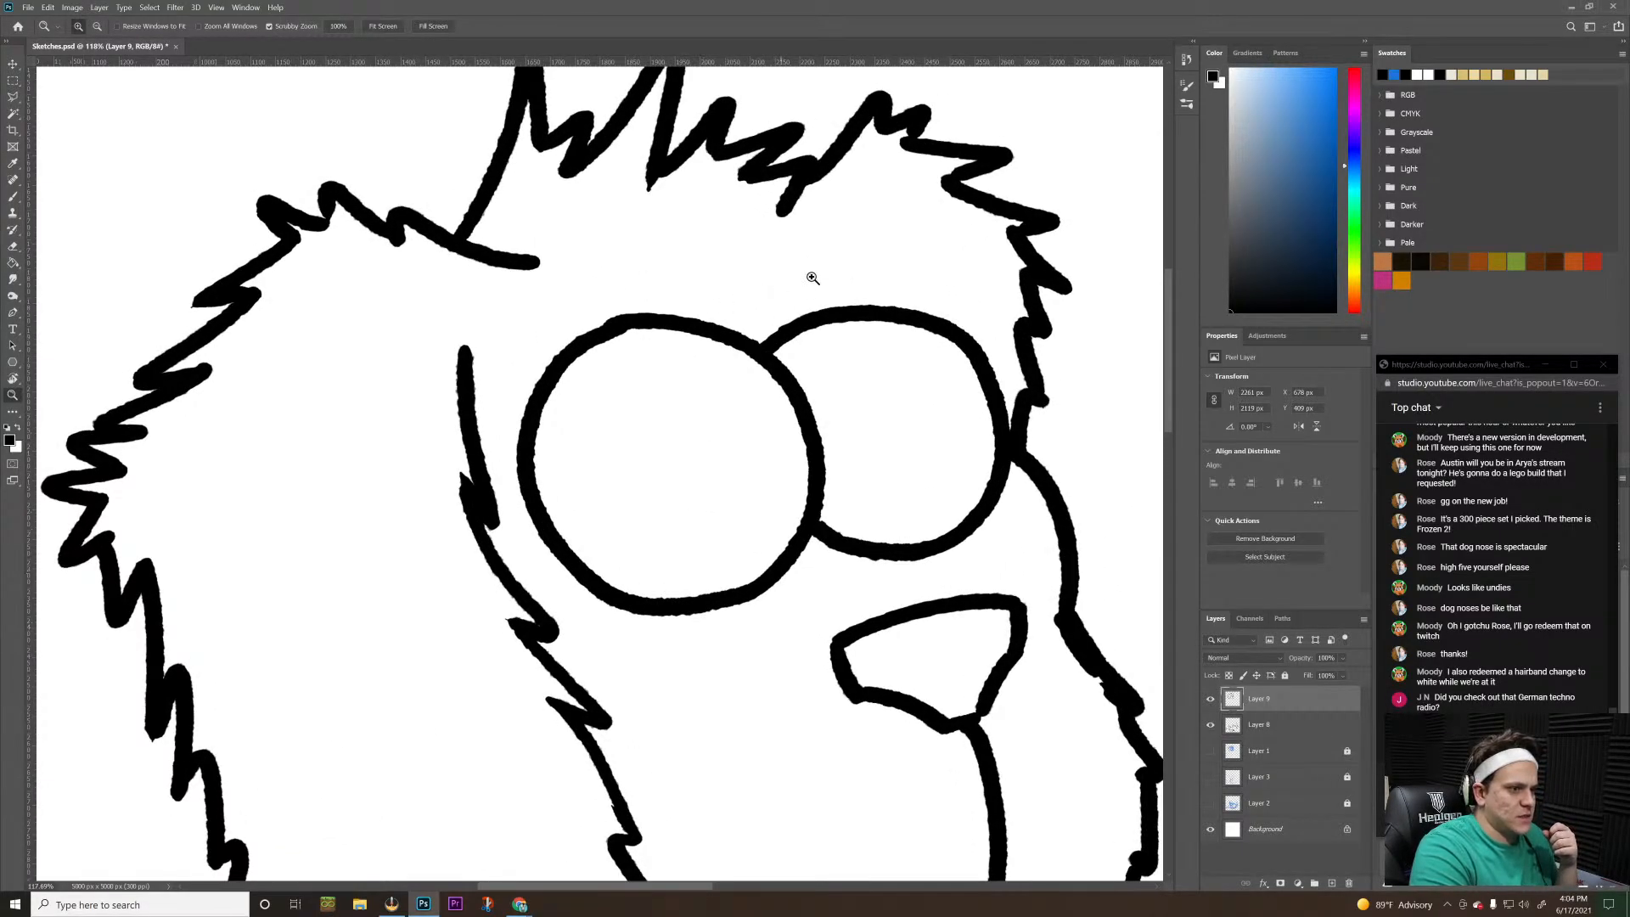
{"action": "left_click_drag", "start_coordinate": [814, 271], "coordinate": [778, 269]}
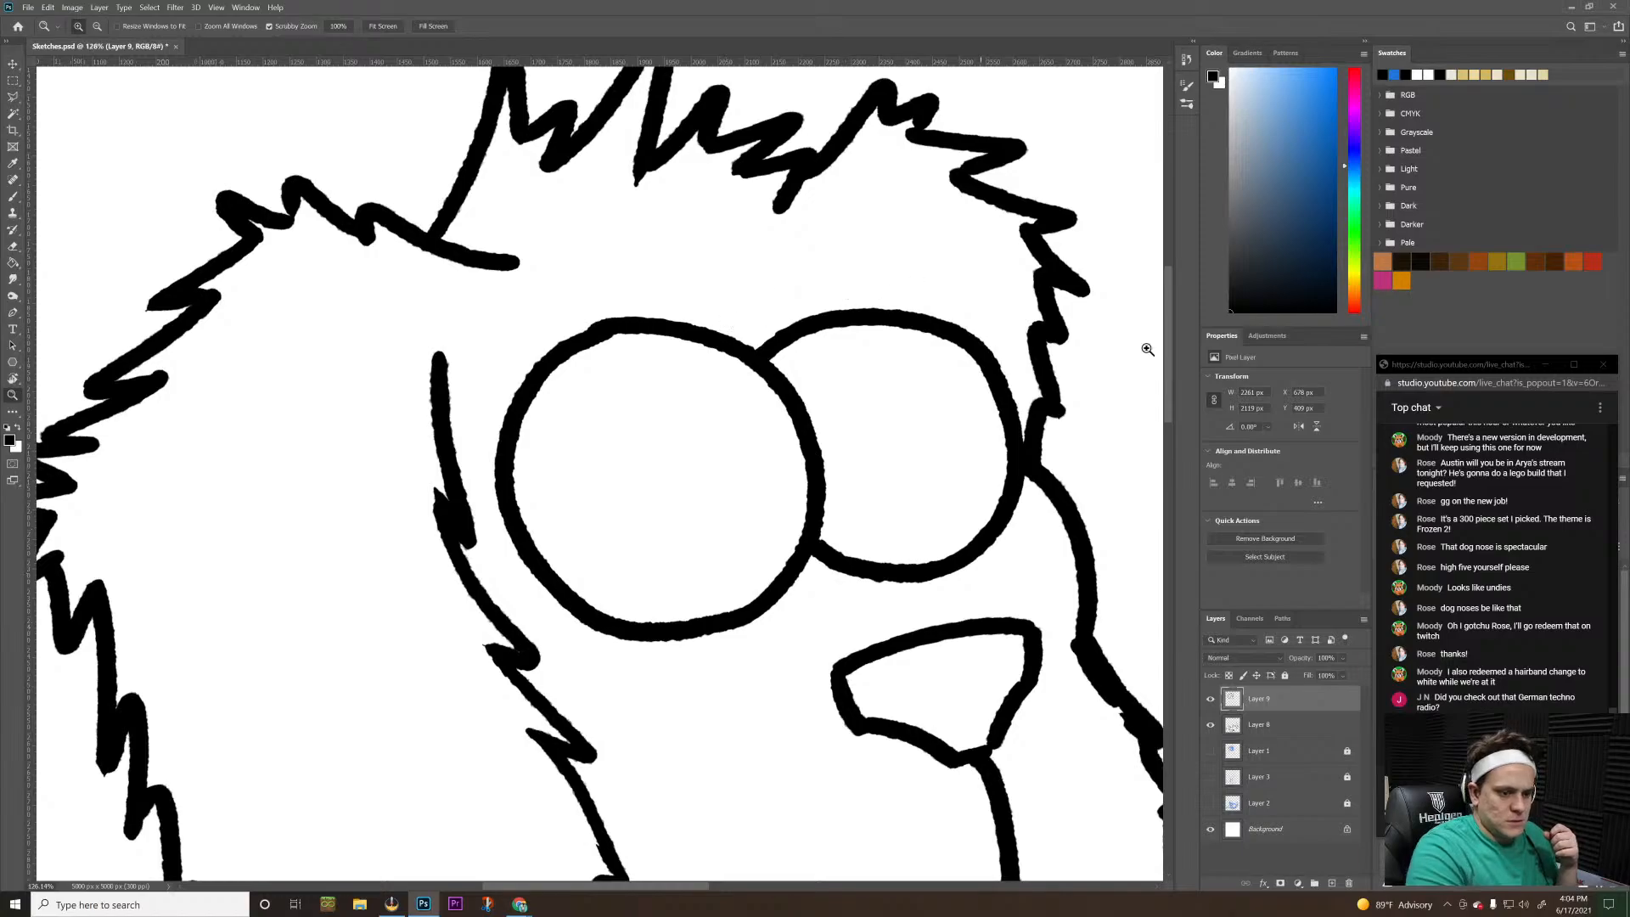
{"action": "left_click_drag", "start_coordinate": [1211, 750], "coordinate": [1210, 803]}
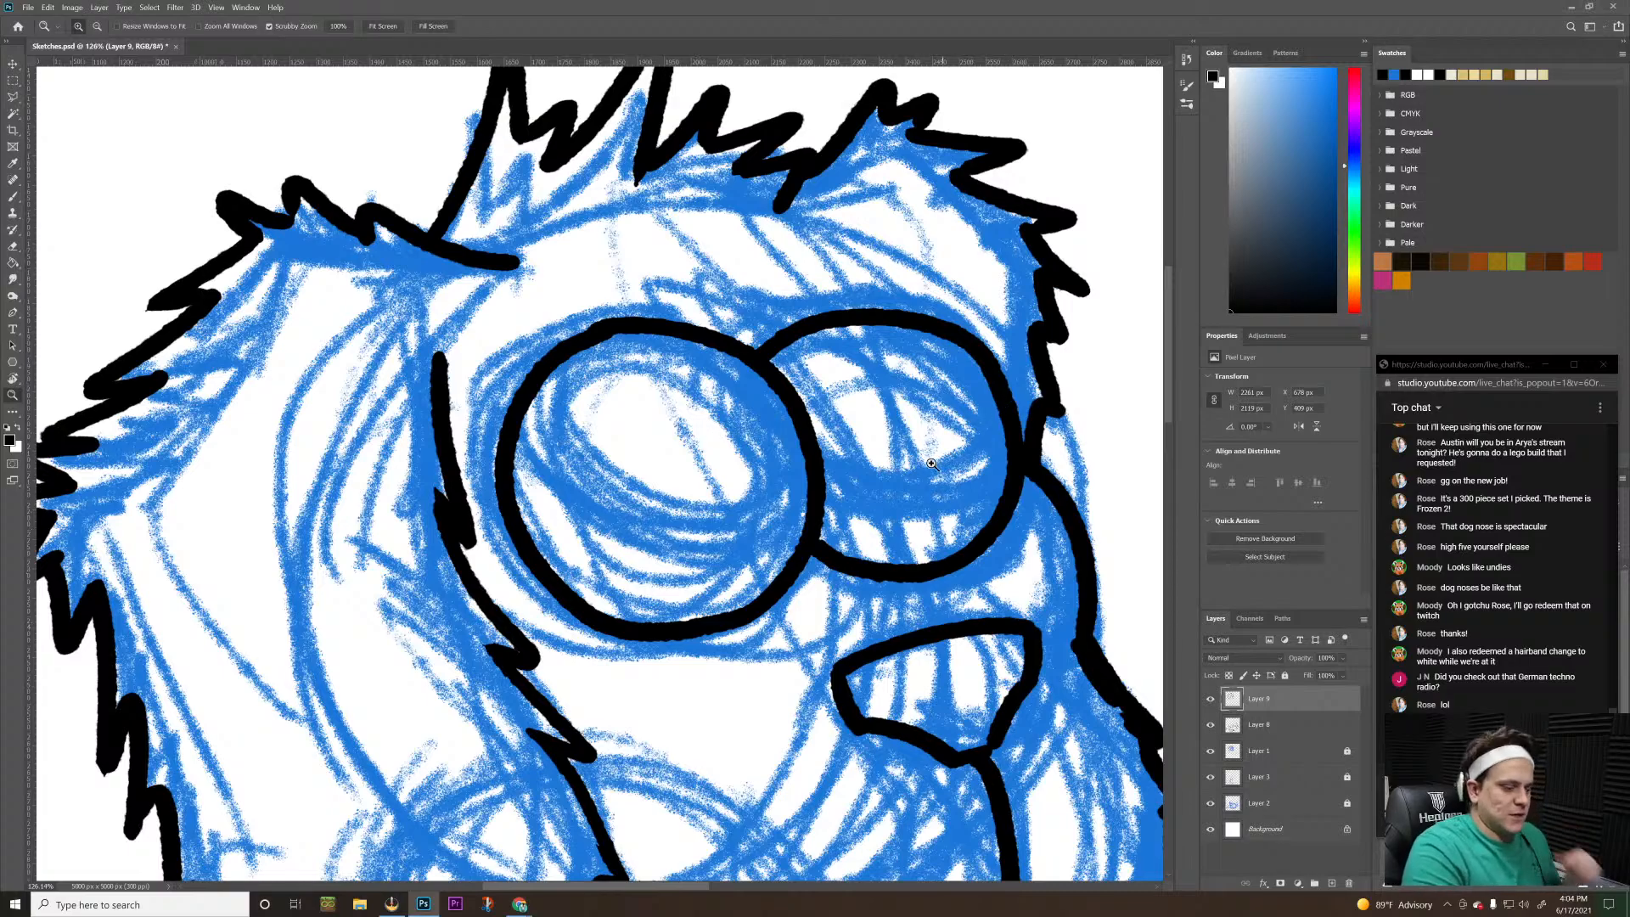
Ink a thin curved line across the lower part of the larger eye with a smaller brush
{"action": "key", "text": "b"}
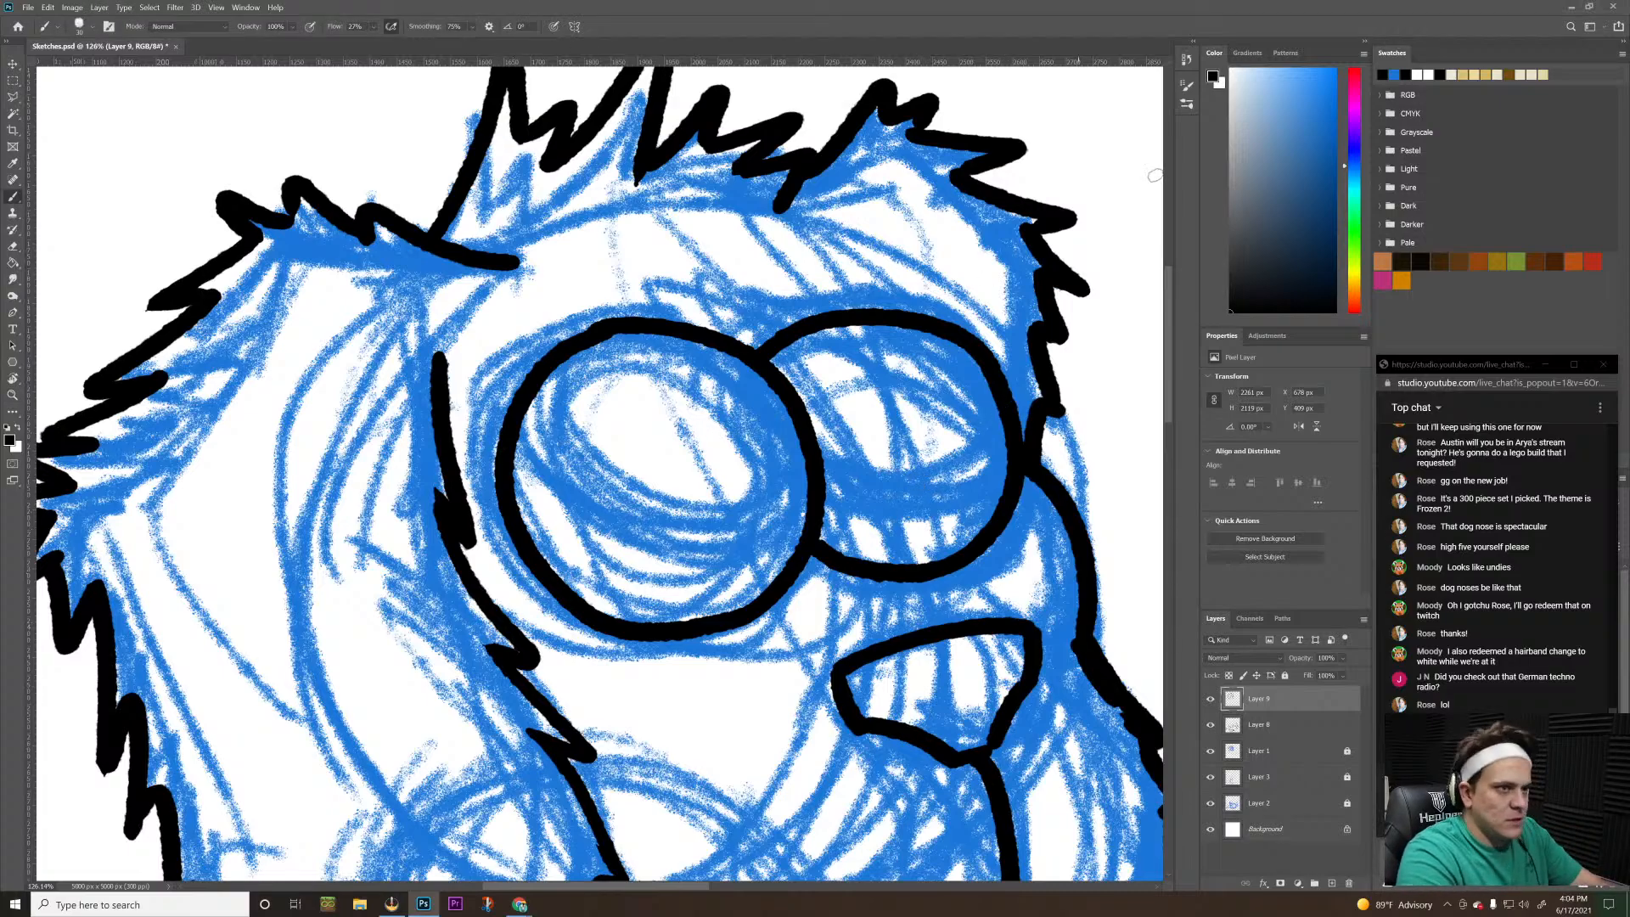
{"action": "key", "text": "bracketleft"}
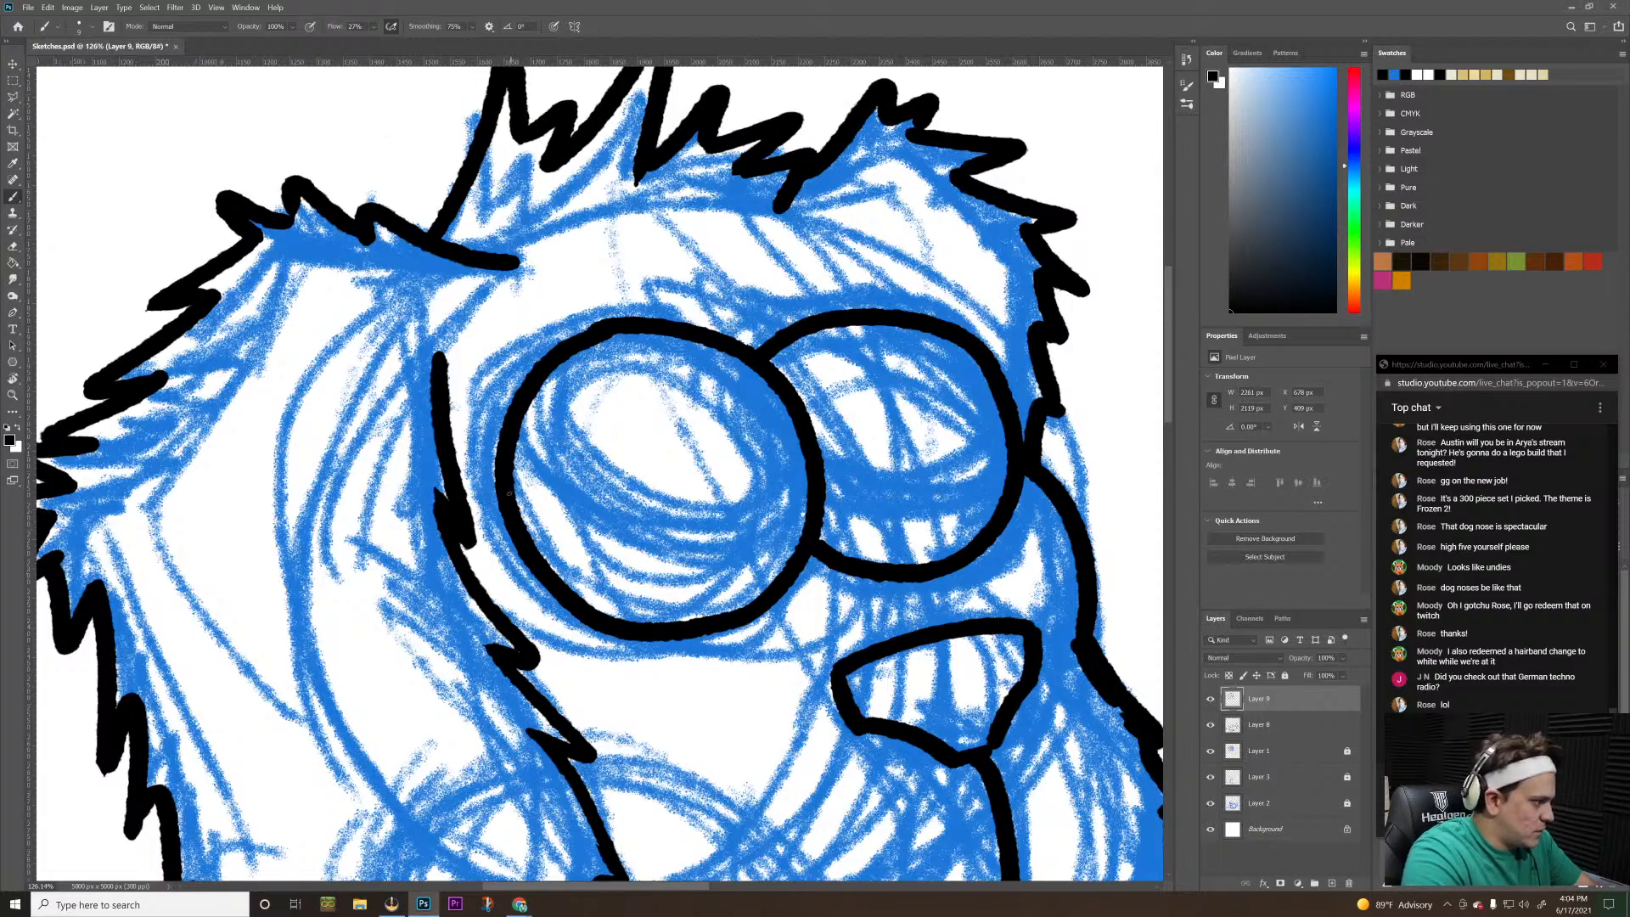
{"action": "mouse_move", "coordinate": [509, 493]}
{"action": "left_mouse_down"}
{"action": "mouse_move", "coordinate": [547, 541]}
{"action": "mouse_move", "coordinate": [634, 592]}
{"action": "mouse_move", "coordinate": [760, 598]}
{"action": "left_mouse_up"}
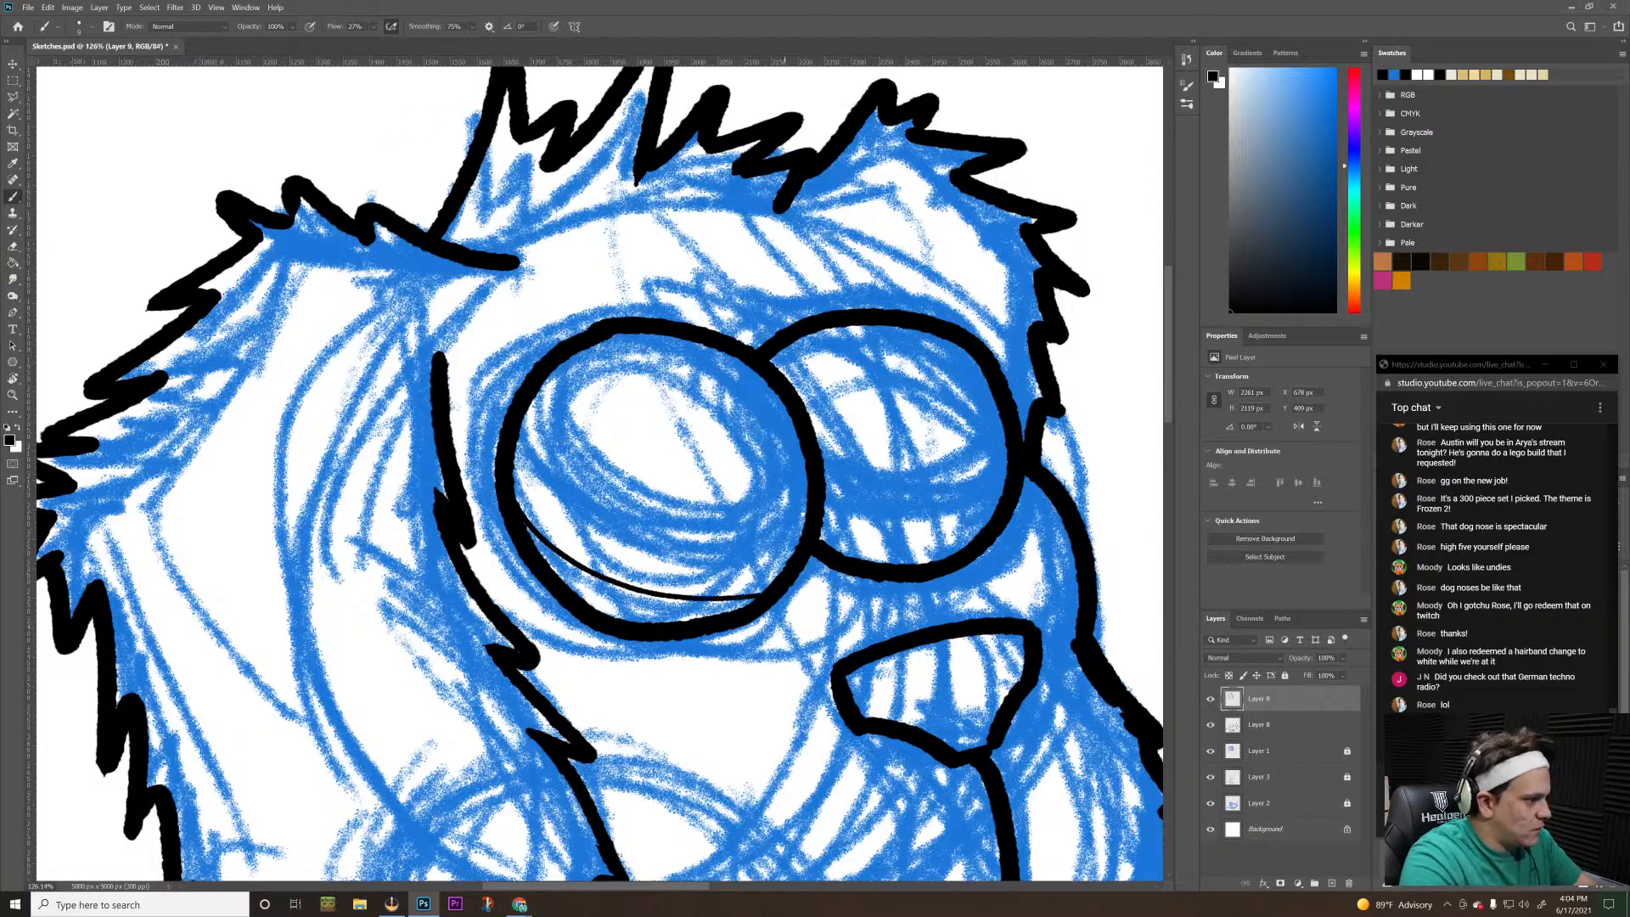
Ink a second thin curve across the larger eye above the first, sloping down toward the nose, redrawing until satisfactory
{"action": "mouse_move", "coordinate": [527, 399]}
{"action": "left_mouse_down"}
{"action": "mouse_move", "coordinate": [592, 461]}
{"action": "mouse_move", "coordinate": [714, 499]}
{"action": "left_mouse_up"}
{"action": "key", "text": "ctrl+z"}
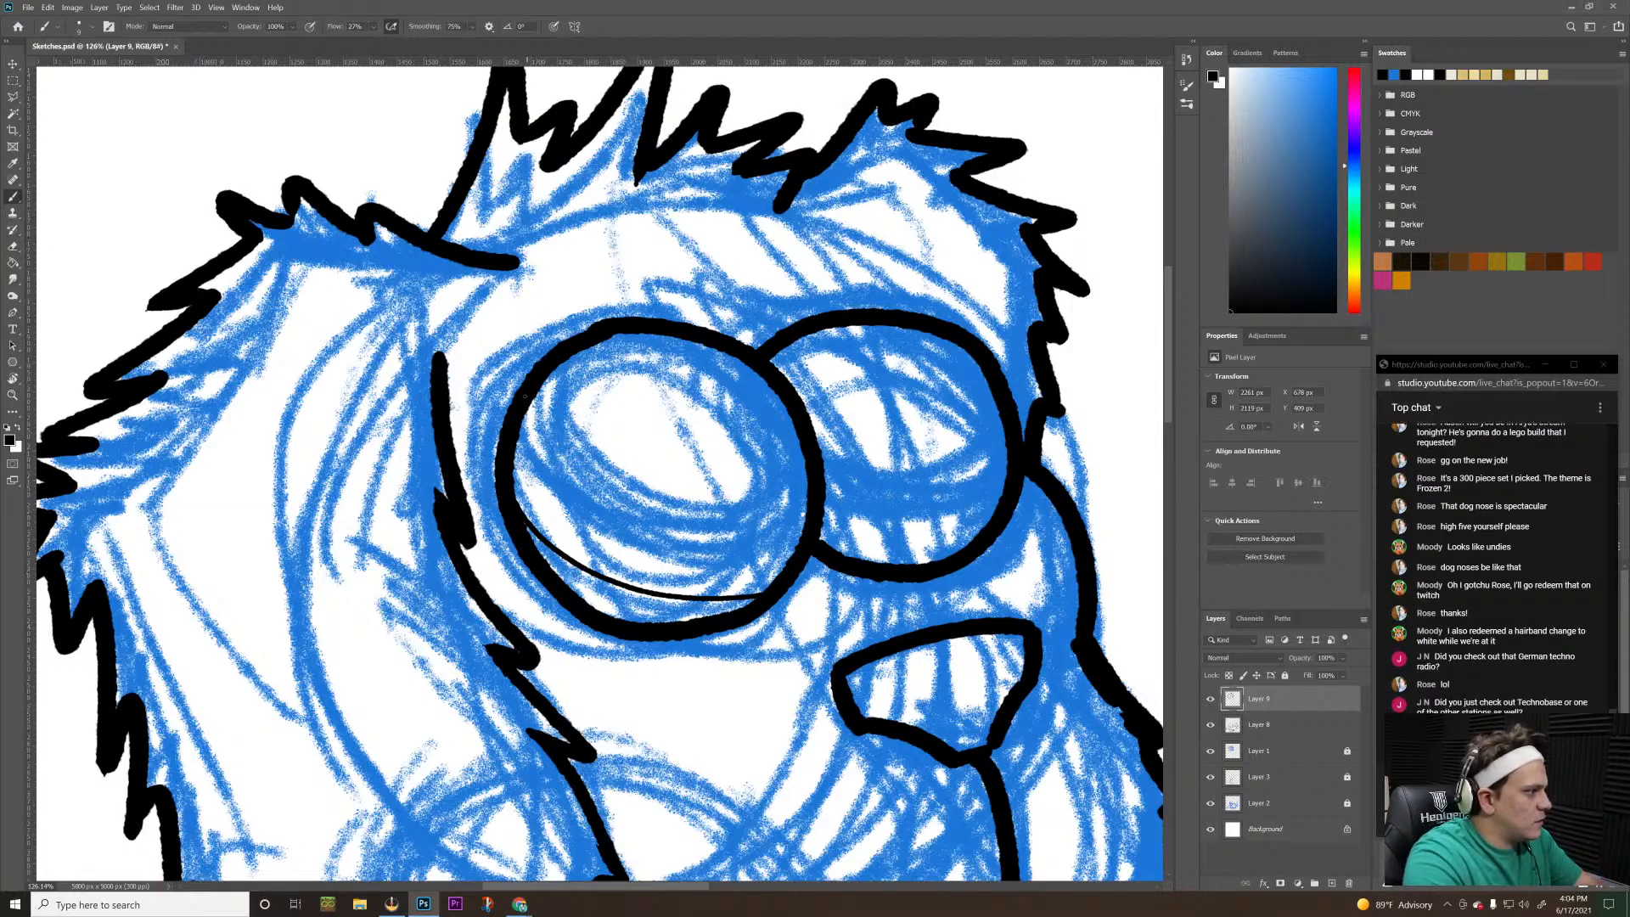
{"action": "mouse_move", "coordinate": [526, 399]}
{"action": "left_mouse_down"}
{"action": "mouse_move", "coordinate": [690, 532]}
{"action": "mouse_move", "coordinate": [784, 558]}
{"action": "left_mouse_up"}
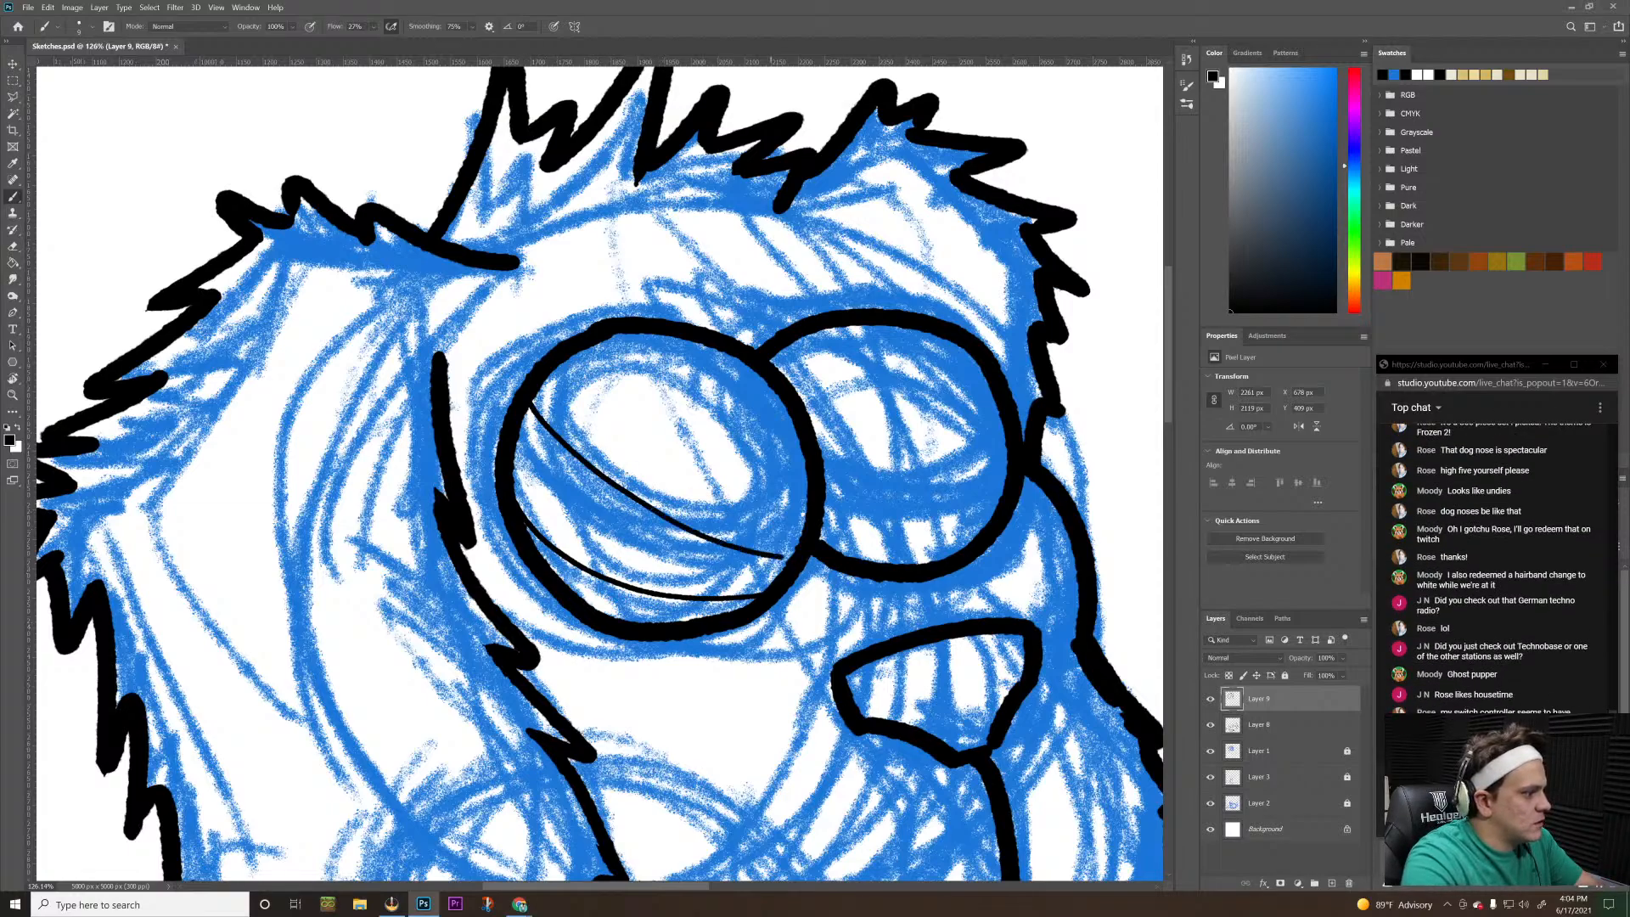
{"action": "key", "text": "ctrl+z"}
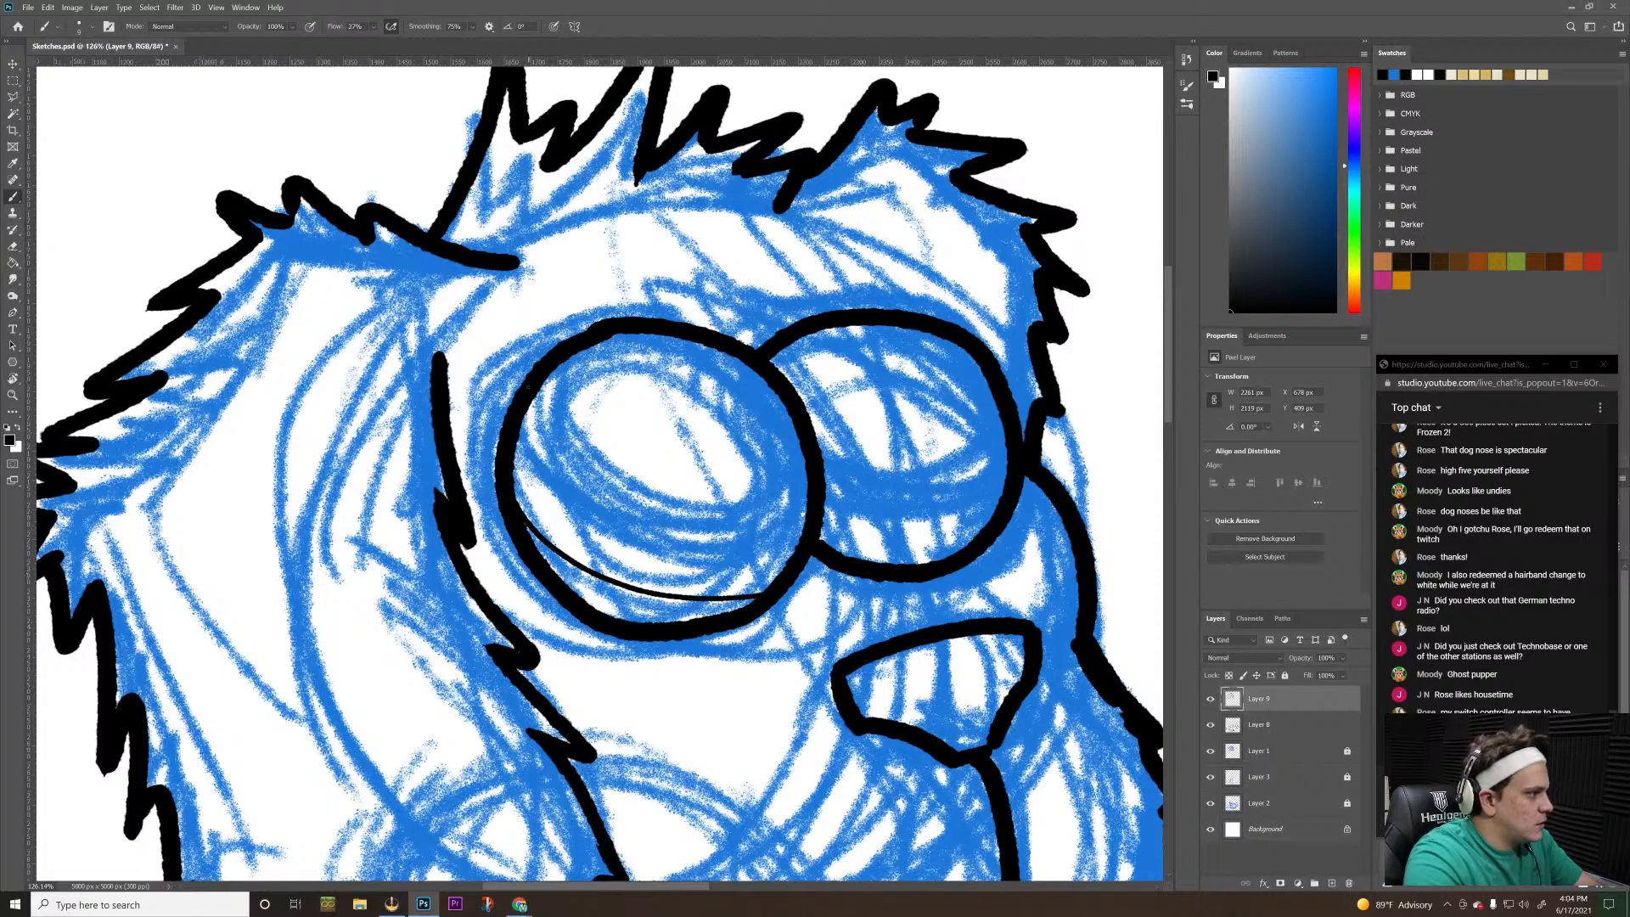
{"action": "mouse_move", "coordinate": [528, 400]}
{"action": "left_mouse_down"}
{"action": "mouse_move", "coordinate": [609, 495]}
{"action": "mouse_move", "coordinate": [792, 541]}
{"action": "left_mouse_up"}
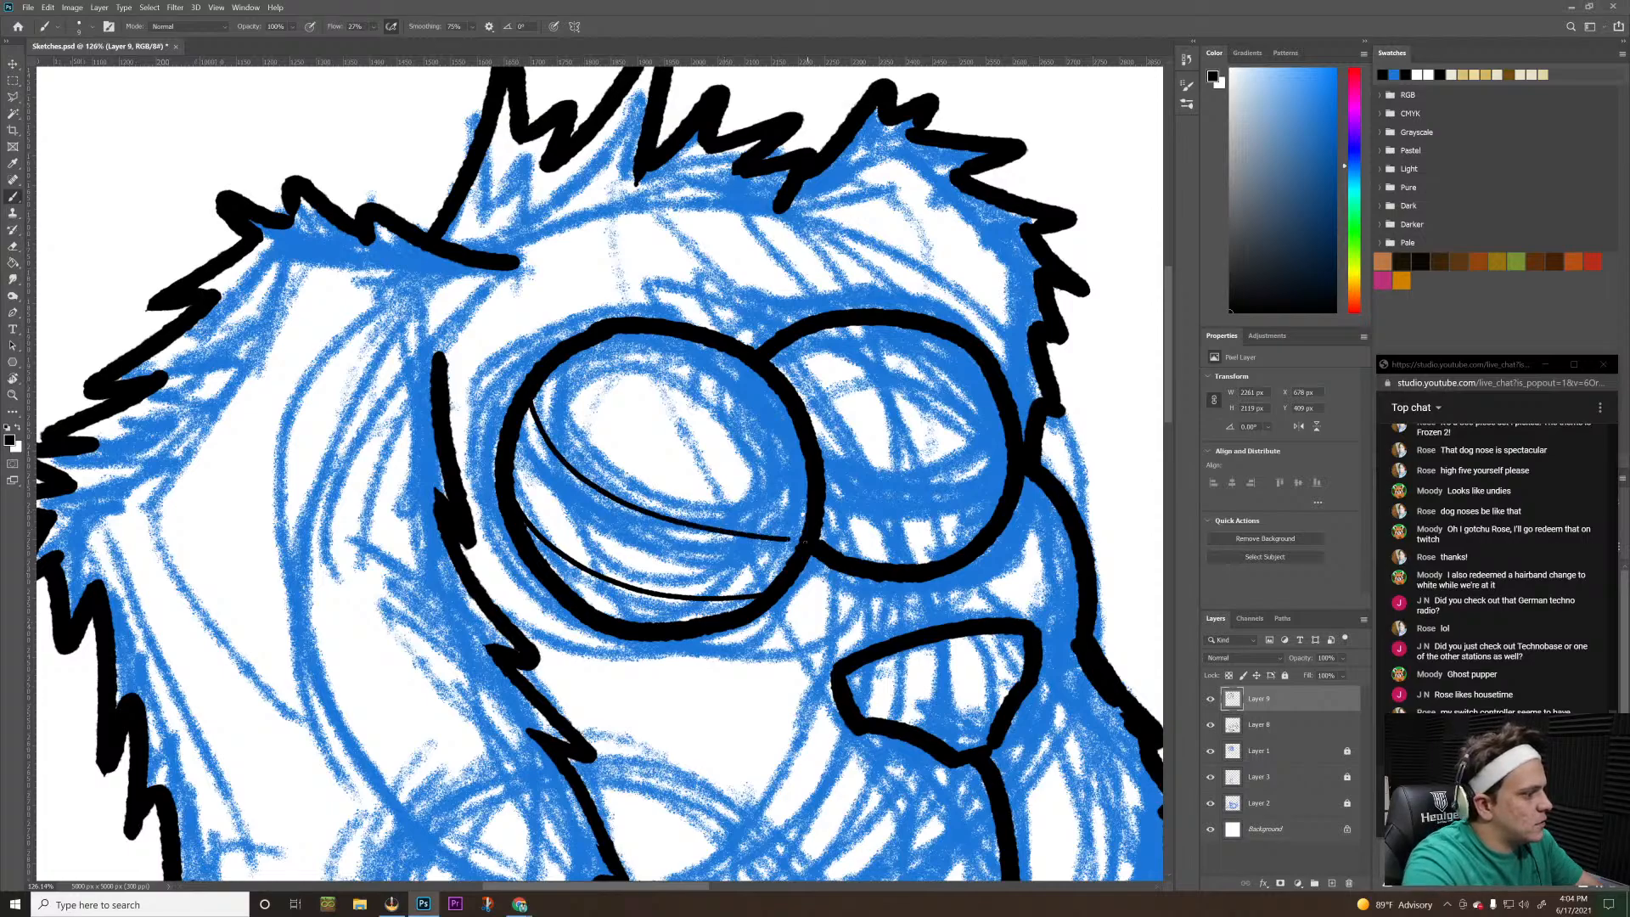
{"action": "key", "text": "ctrl+z"}
{"action": "mouse_move", "coordinate": [531, 389]}
{"action": "left_mouse_down"}
{"action": "mouse_move", "coordinate": [594, 487]}
{"action": "mouse_move", "coordinate": [641, 519]}
{"action": "left_mouse_up"}
{"action": "key", "text": "ctrl+z"}
{"action": "mouse_move", "coordinate": [537, 396]}
{"action": "left_mouse_down"}
{"action": "mouse_move", "coordinate": [603, 484]}
{"action": "mouse_move", "coordinate": [710, 537]}
{"action": "mouse_move", "coordinate": [792, 550]}
{"action": "left_mouse_up"}
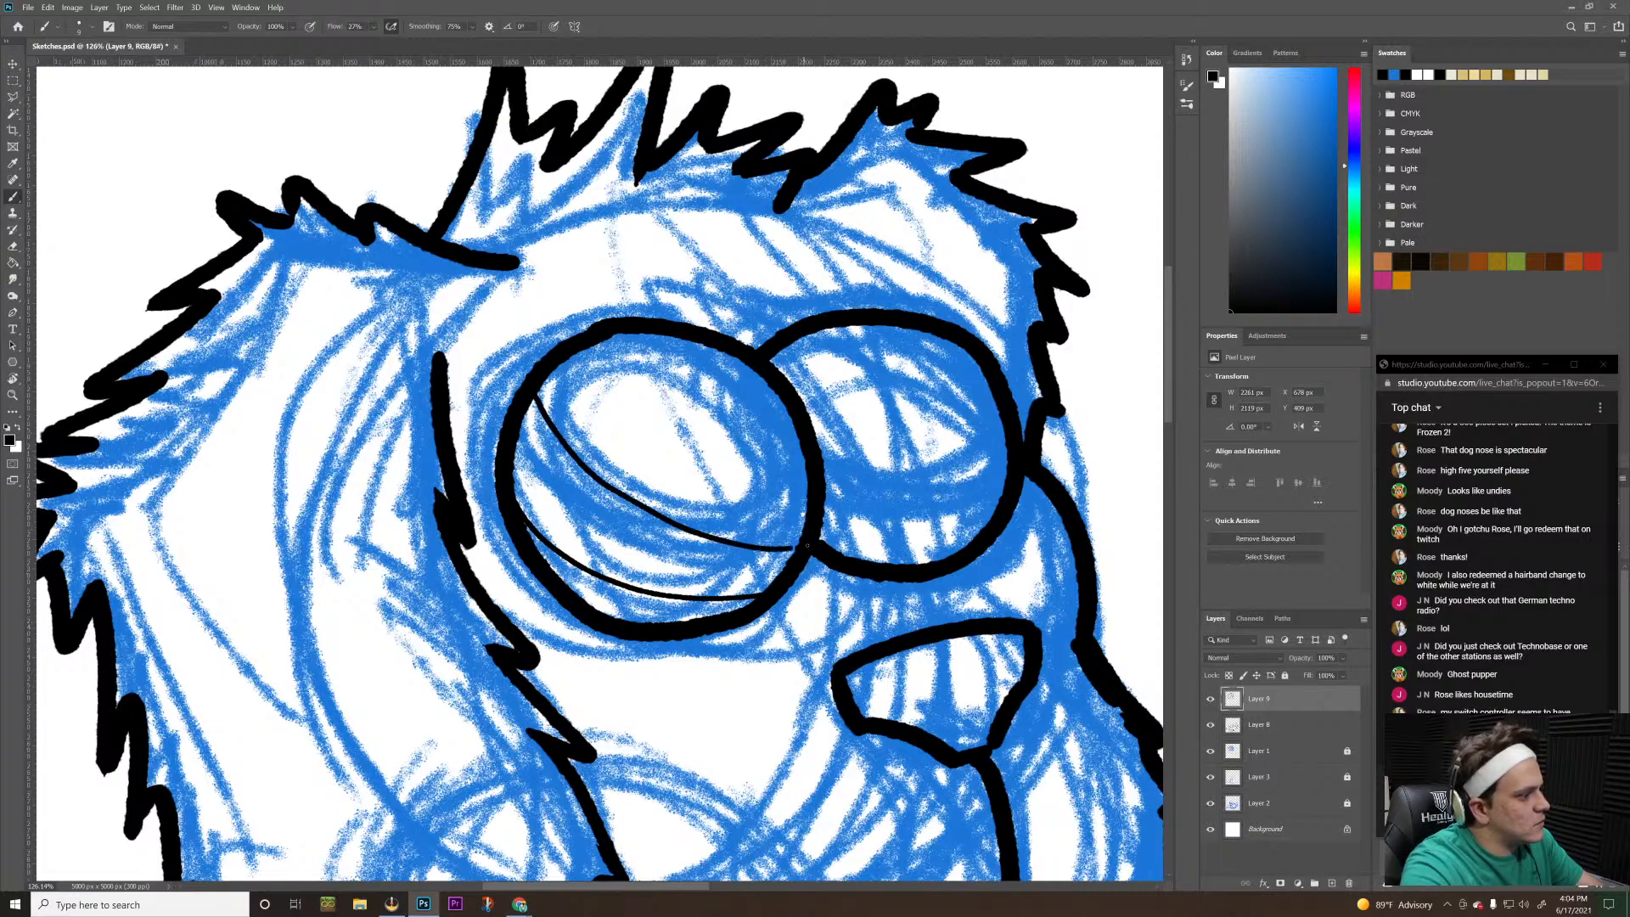
{"action": "key", "text": "ctrl+z"}
{"action": "mouse_move", "coordinate": [528, 403]}
{"action": "left_mouse_down"}
{"action": "mouse_move", "coordinate": [565, 454]}
{"action": "mouse_move", "coordinate": [671, 522]}
{"action": "mouse_move", "coordinate": [791, 561]}
{"action": "left_mouse_up"}
{"action": "key", "text": "ctrl+z"}
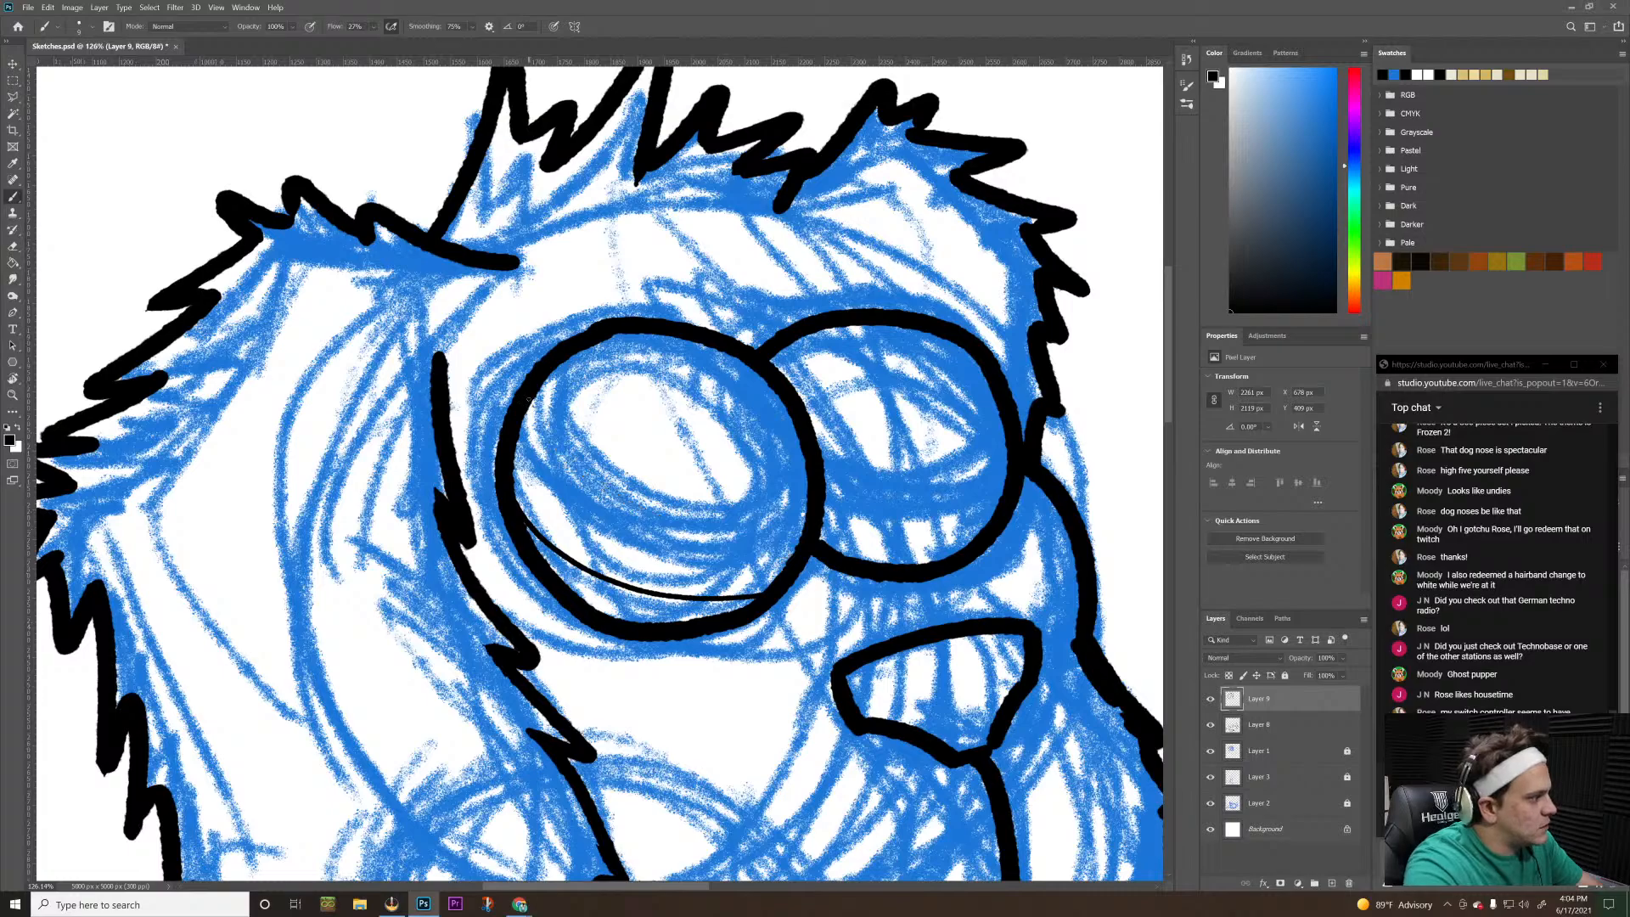
{"action": "mouse_move", "coordinate": [528, 399]}
{"action": "left_mouse_down"}
{"action": "mouse_move", "coordinate": [625, 533]}
{"action": "mouse_move", "coordinate": [687, 556]}
{"action": "left_mouse_up"}
{"action": "key", "text": "ctrl+z"}
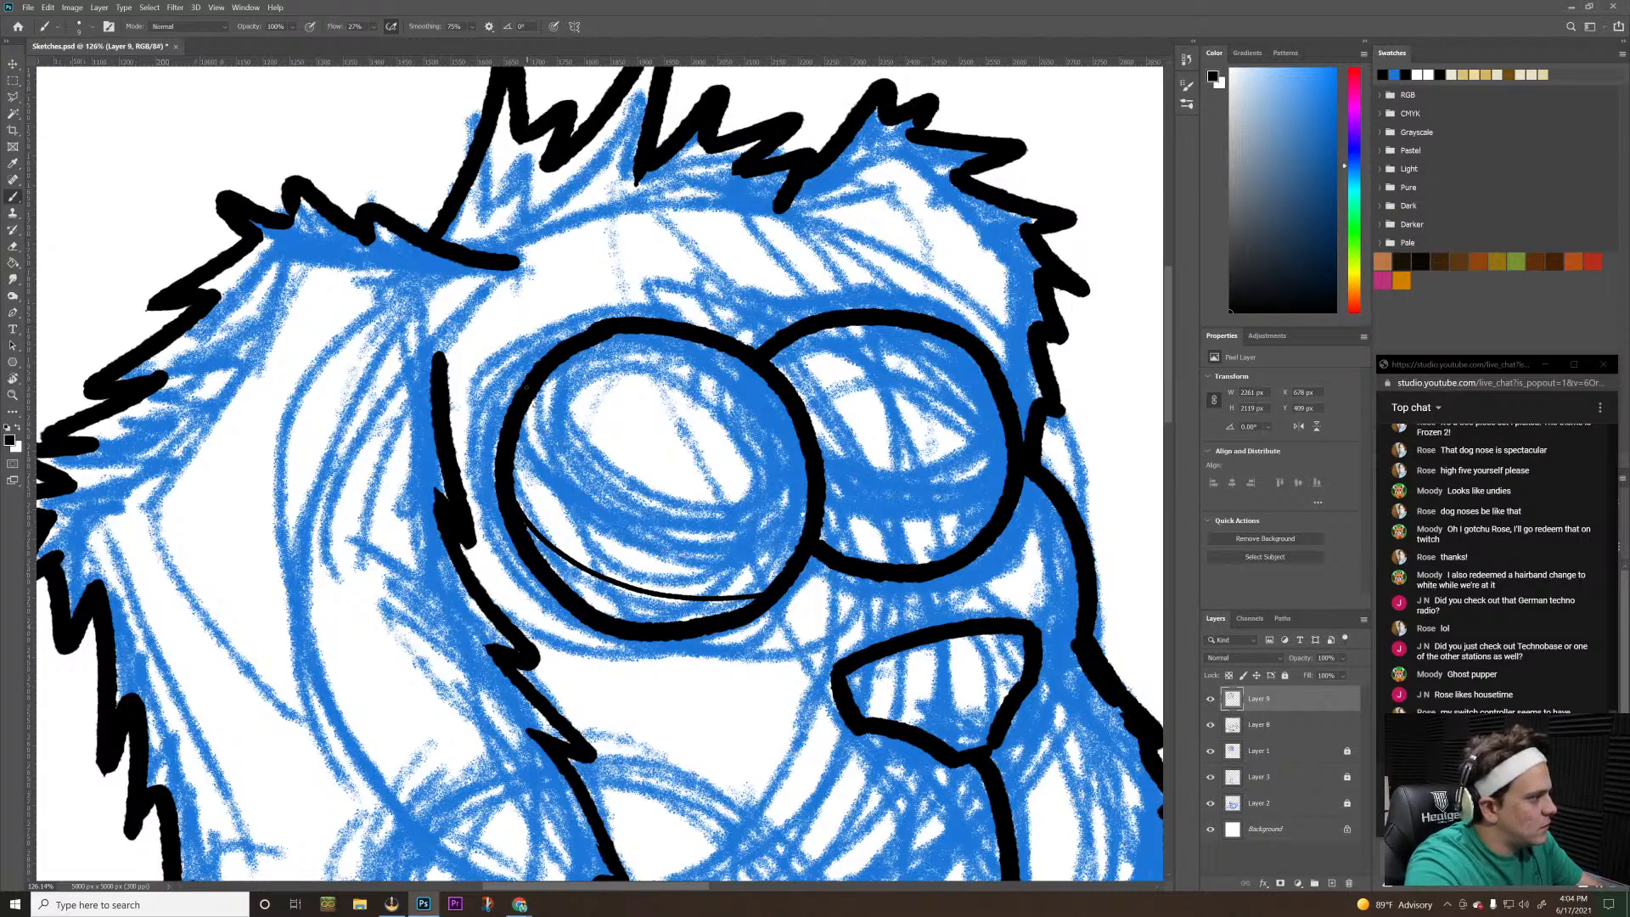
{"action": "mouse_move", "coordinate": [530, 399]}
{"action": "left_mouse_down"}
{"action": "mouse_move", "coordinate": [599, 493]}
{"action": "mouse_move", "coordinate": [787, 565]}
{"action": "left_mouse_up"}
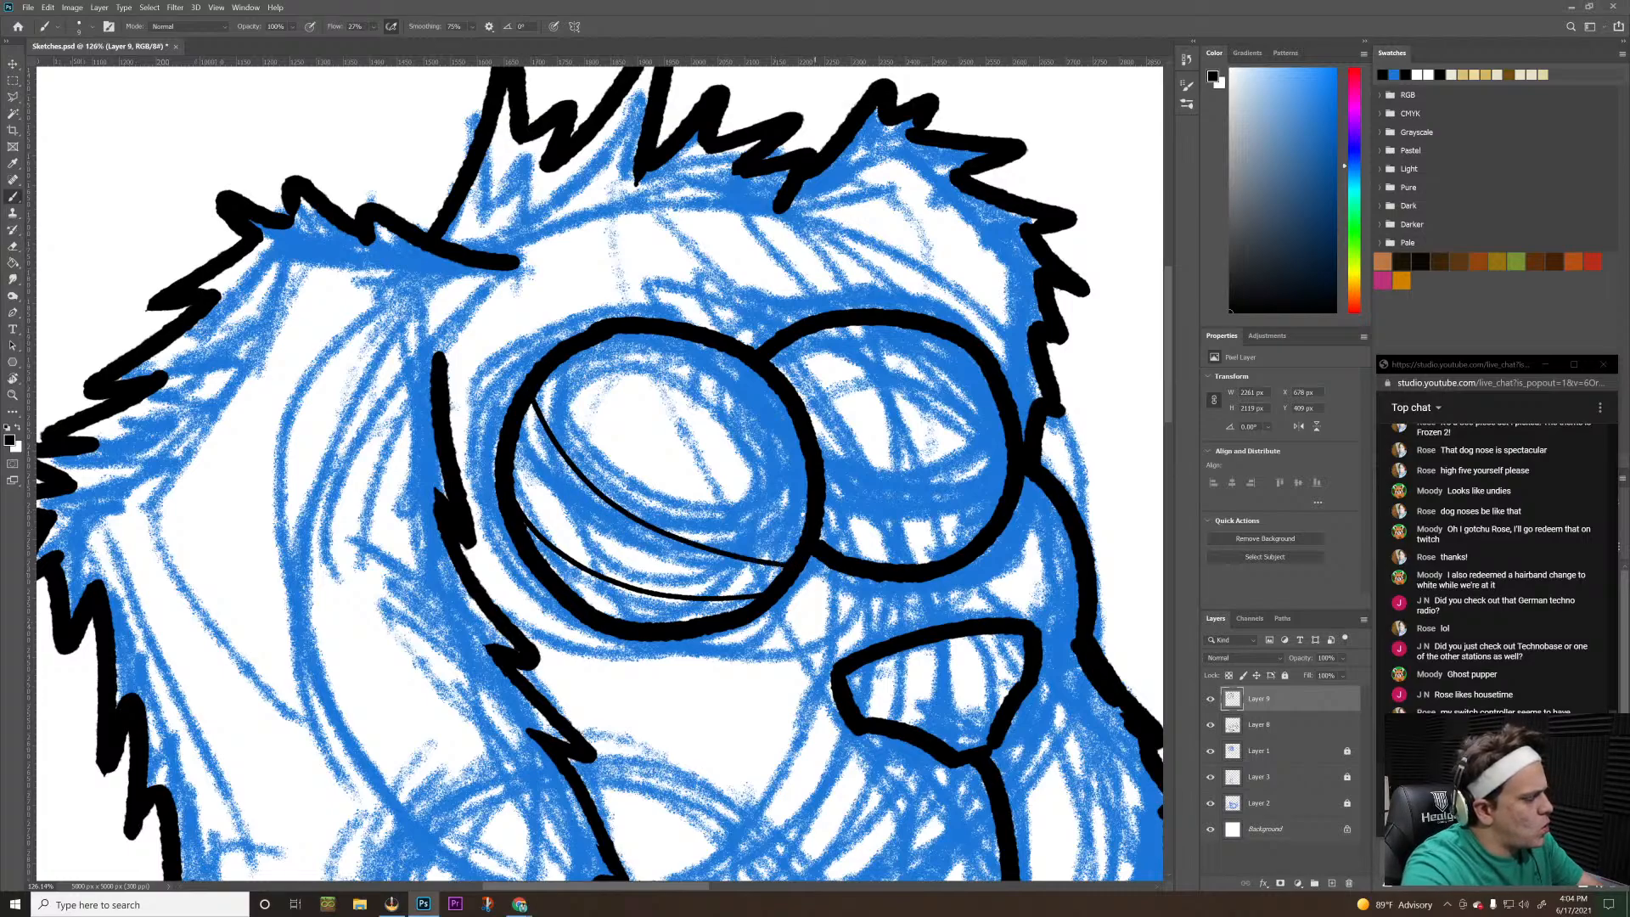
{"action": "key", "text": "z"}
{"action": "mouse_move", "coordinate": [950, 509]}
{"action": "left_mouse_down"}
{"action": "mouse_move", "coordinate": [830, 495]}
{"action": "mouse_move", "coordinate": [829, 481]}
{"action": "left_mouse_up"}
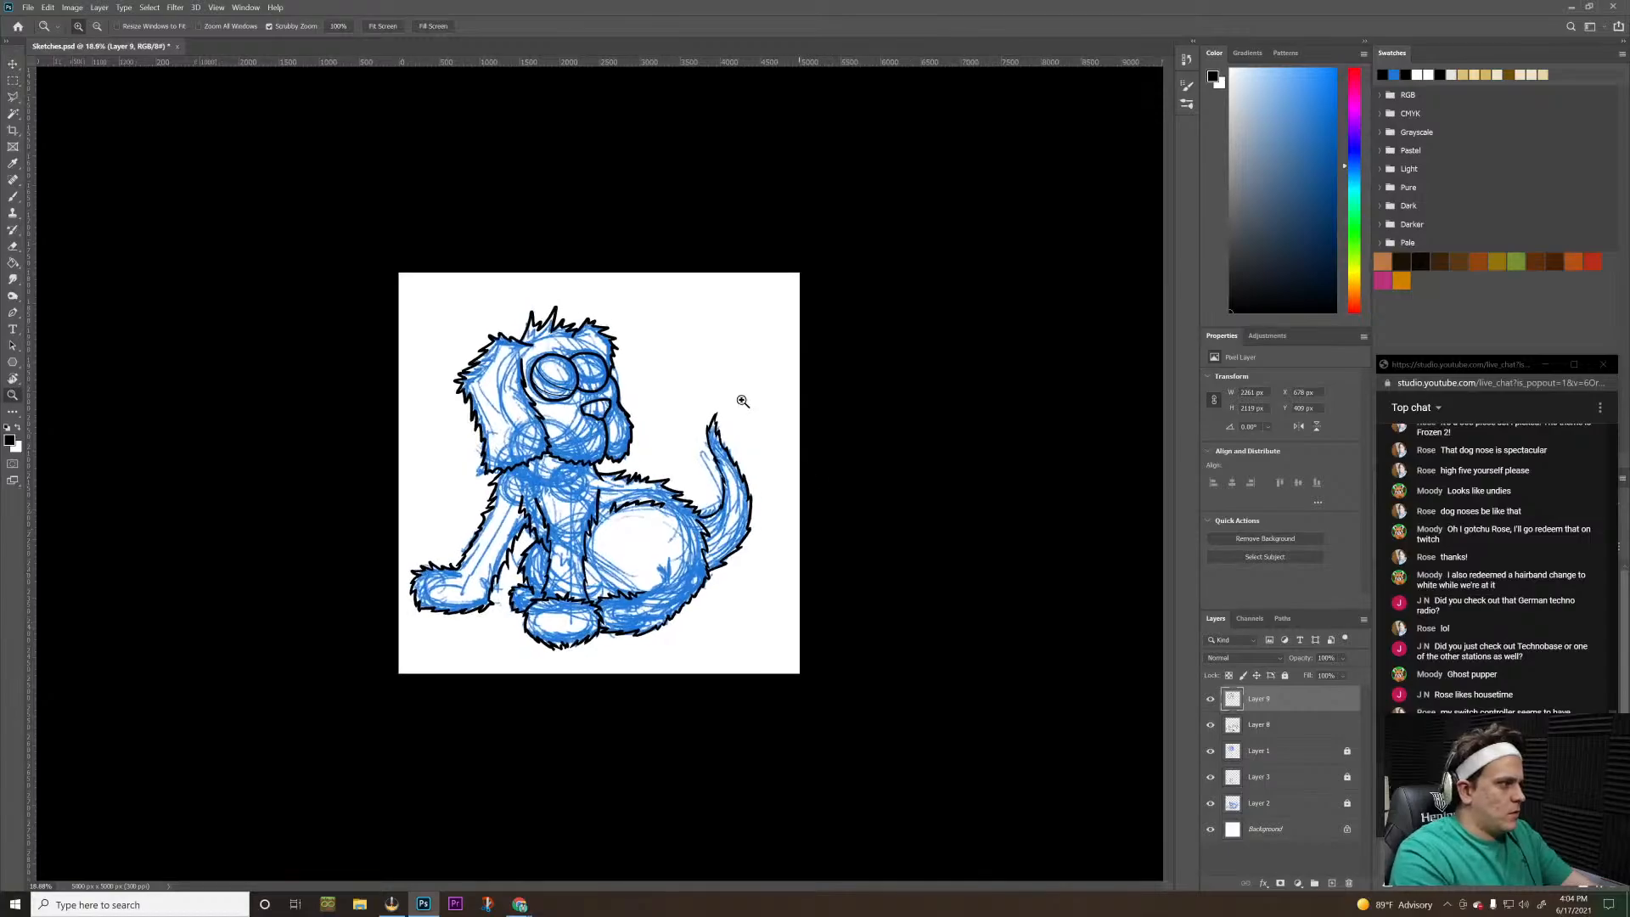
Undo both thin curves in the larger eye and ink a new lower curve that meets the eye outline at both ends
{"action": "left_click_drag", "start_coordinate": [547, 356], "coordinate": [728, 420]}
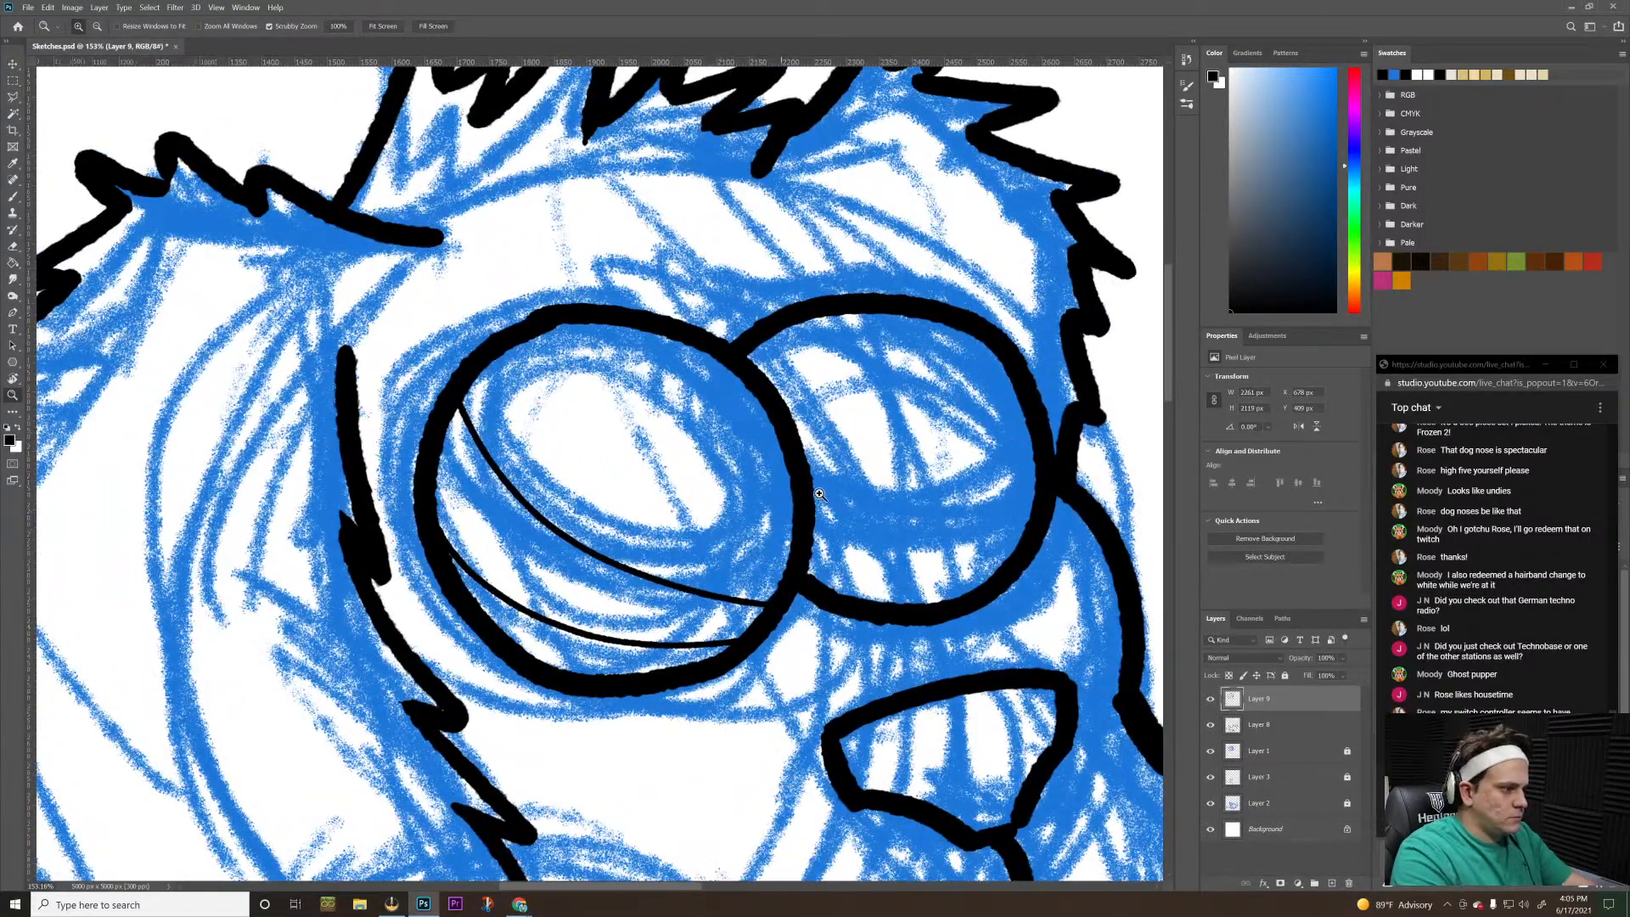
{"action": "key", "text": "ctrl+z"}
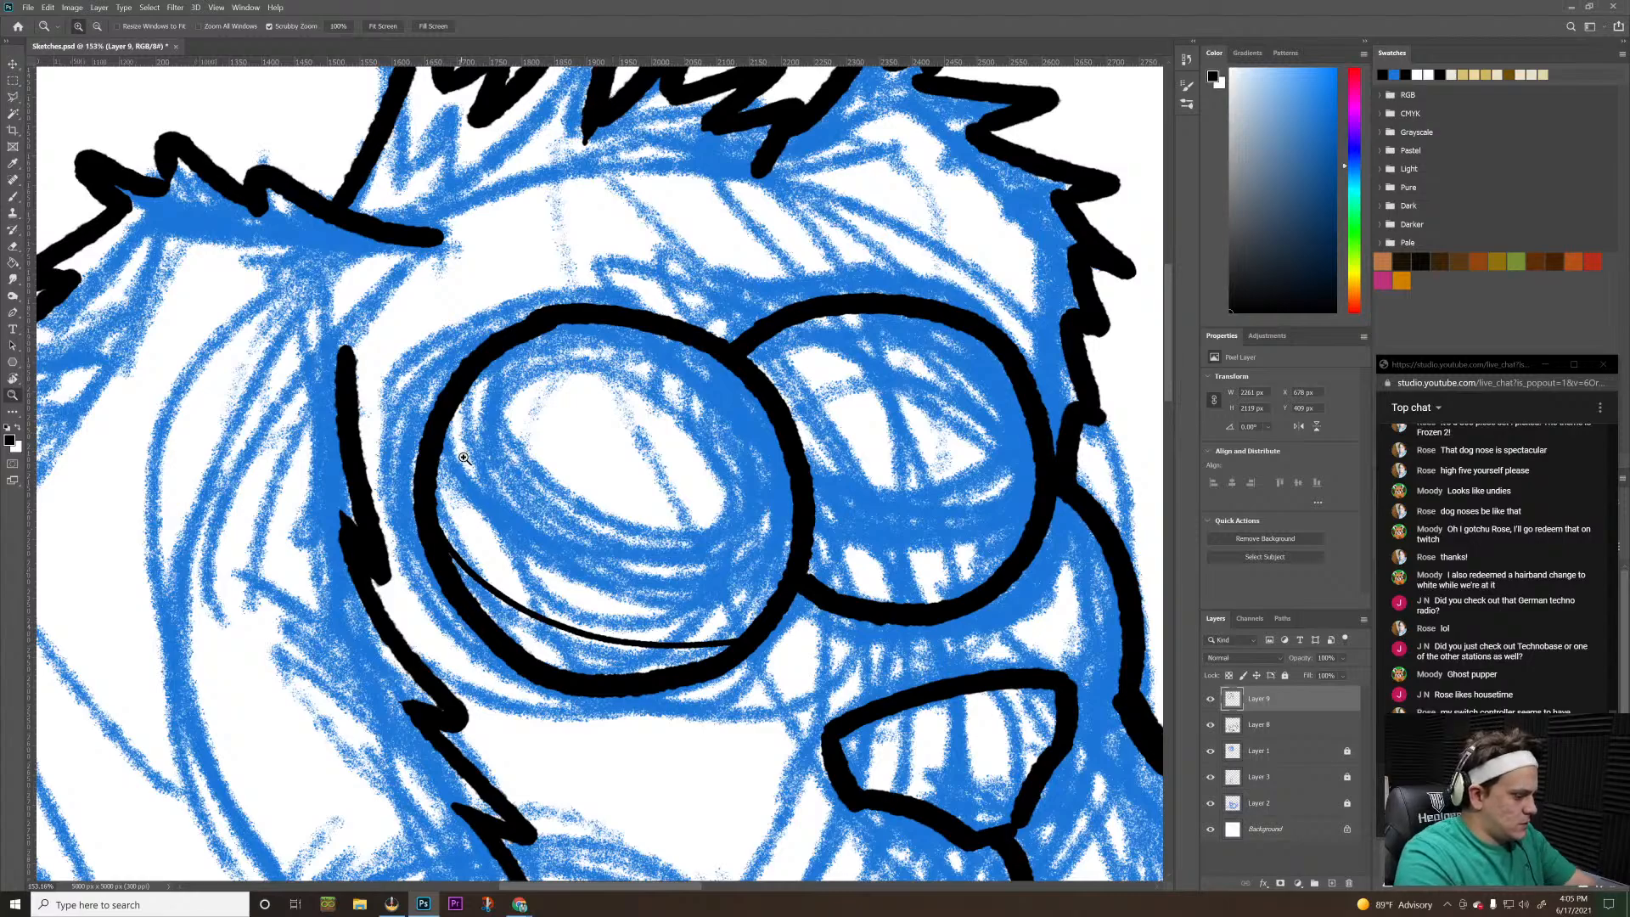
{"action": "key", "text": "ctrl+z"}
{"action": "key", "text": "b"}
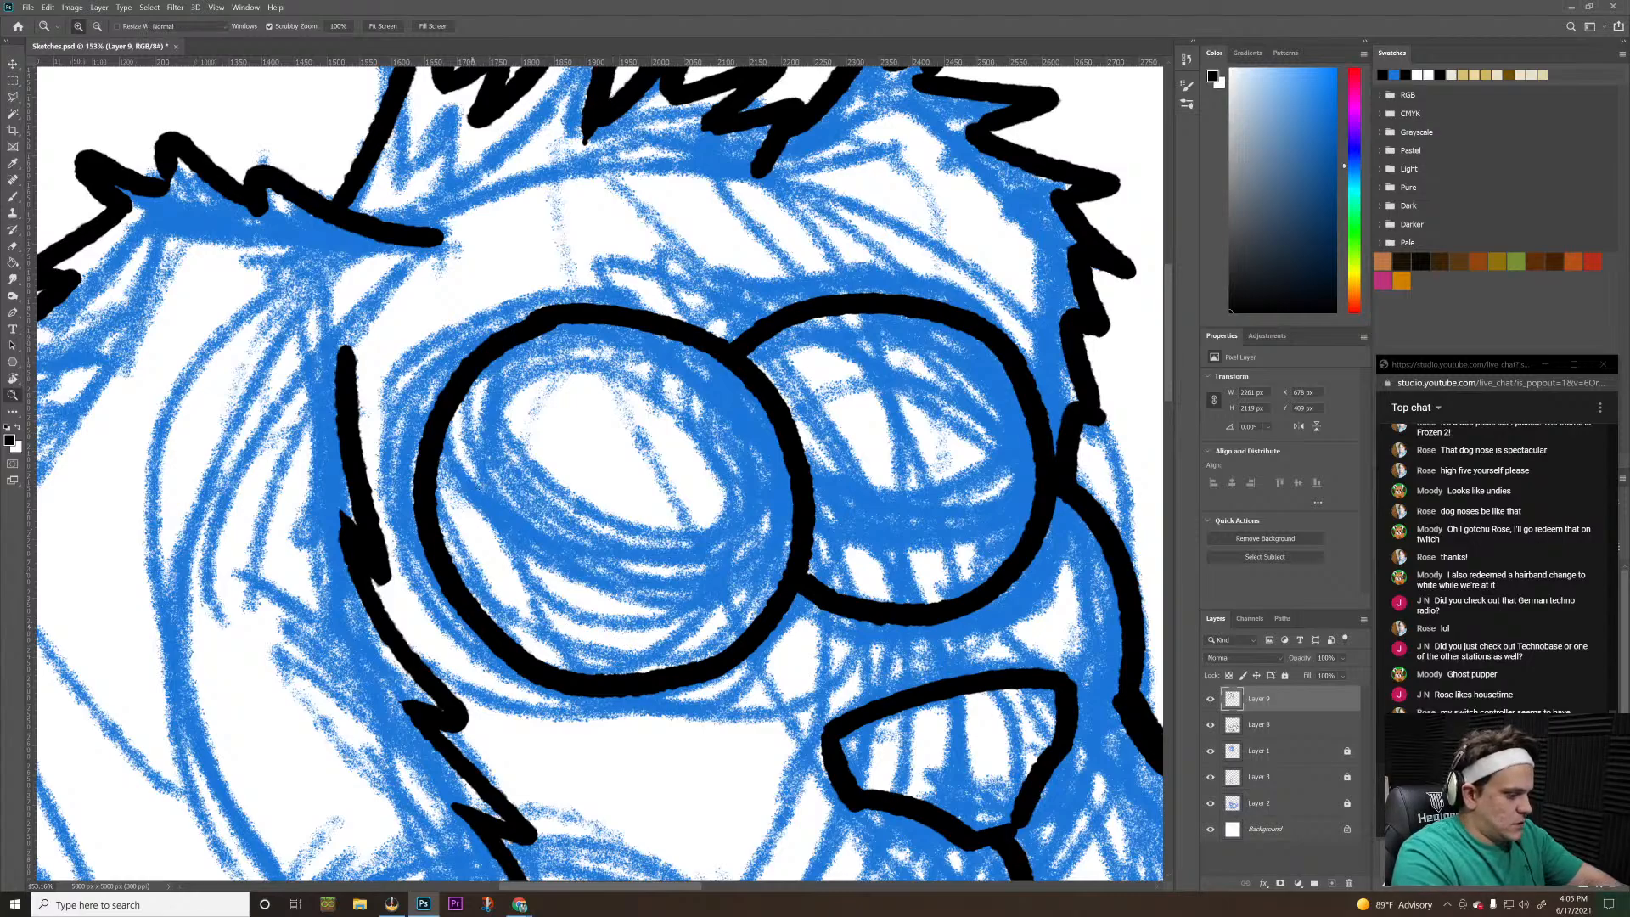
{"action": "mouse_move", "coordinate": [434, 504]}
{"action": "left_mouse_down"}
{"action": "mouse_move", "coordinate": [558, 602]}
{"action": "mouse_move", "coordinate": [744, 637]}
{"action": "left_mouse_up"}
{"action": "key", "text": "ctrl+z"}
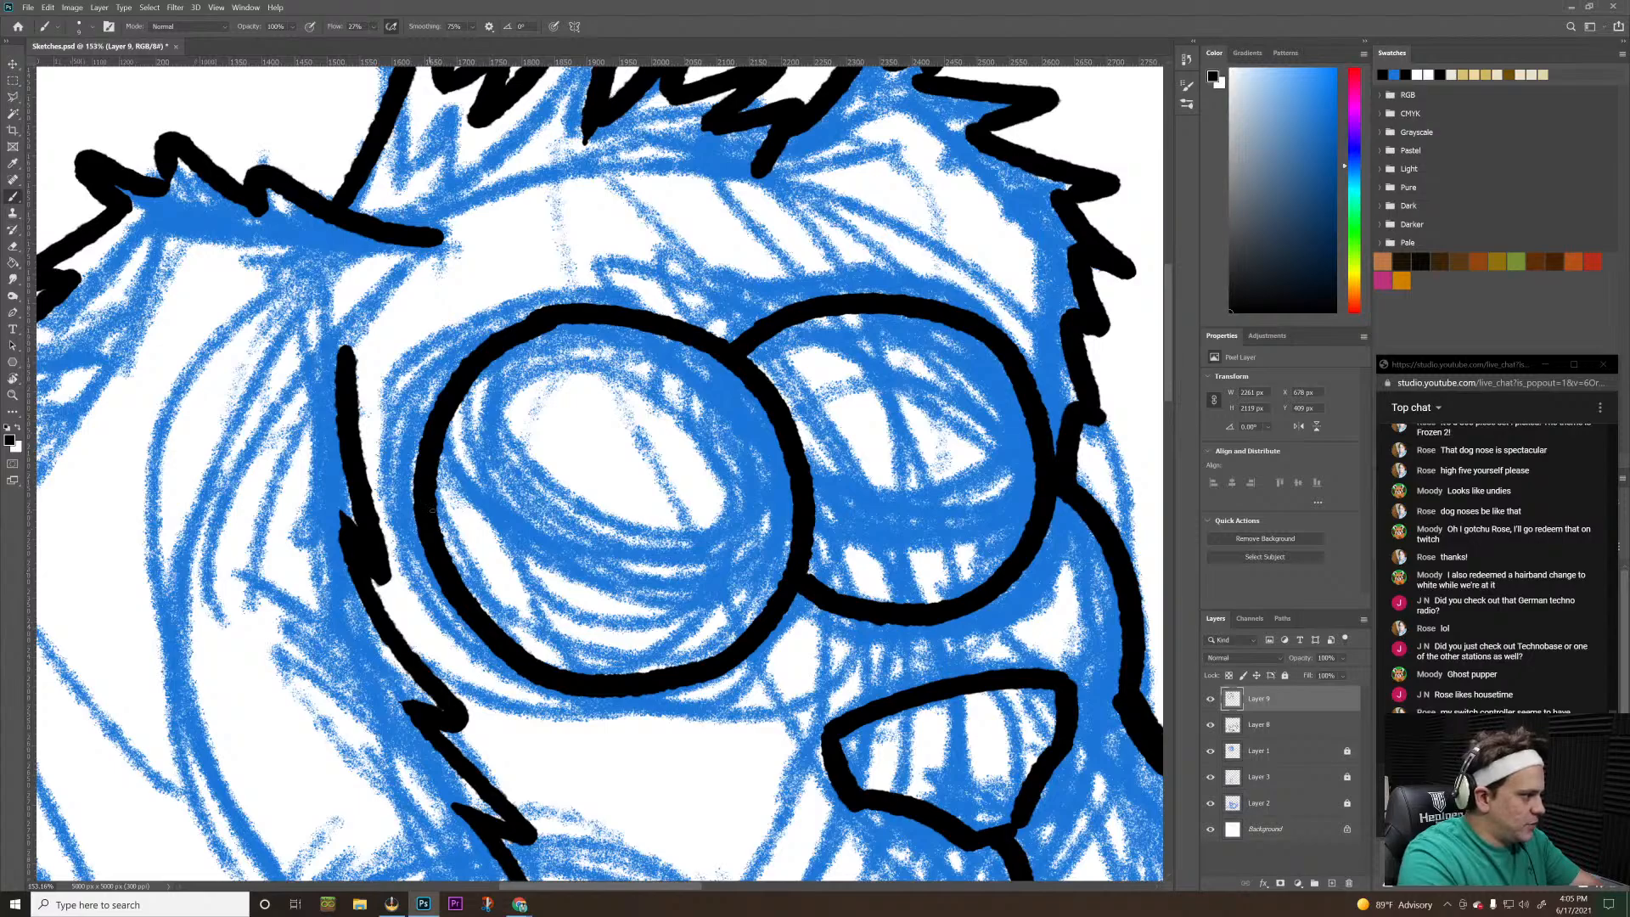
{"action": "mouse_move", "coordinate": [433, 510]}
{"action": "left_mouse_down"}
{"action": "mouse_move", "coordinate": [491, 576]}
{"action": "mouse_move", "coordinate": [601, 626]}
{"action": "mouse_move", "coordinate": [768, 620]}
{"action": "left_mouse_up"}
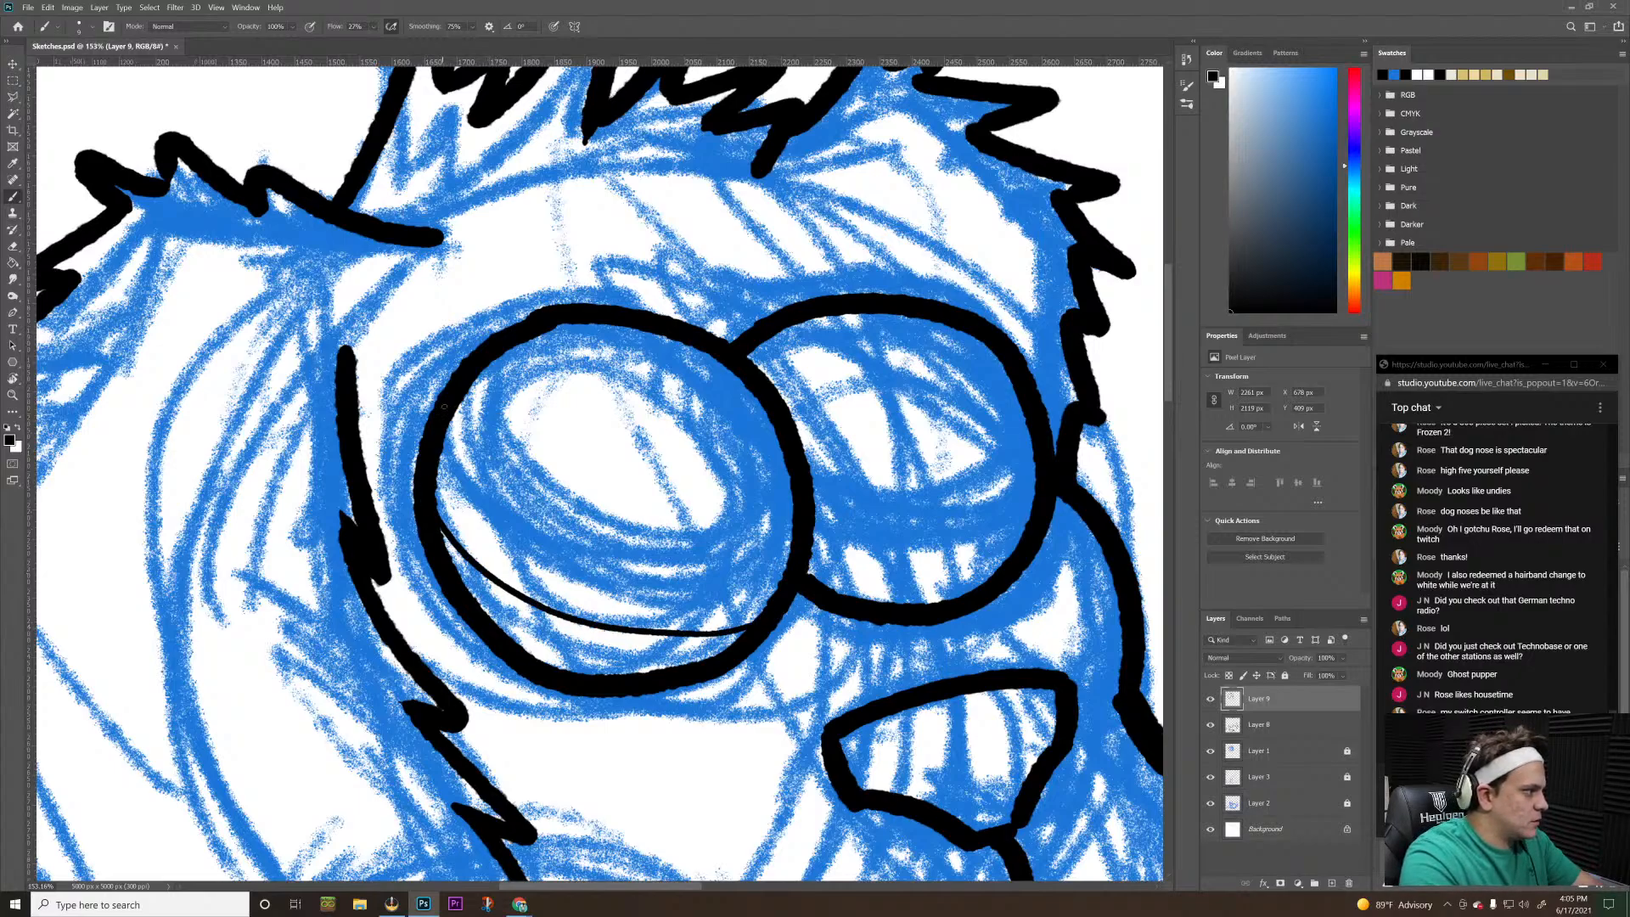
Ink a new thin upper curve across the larger eye, sloping down toward the nose above the lower curve
{"action": "mouse_move", "coordinate": [448, 417]}
{"action": "left_mouse_down"}
{"action": "mouse_move", "coordinate": [552, 513]}
{"action": "mouse_move", "coordinate": [690, 570]}
{"action": "left_mouse_up"}
{"action": "key", "text": "ctrl+z"}
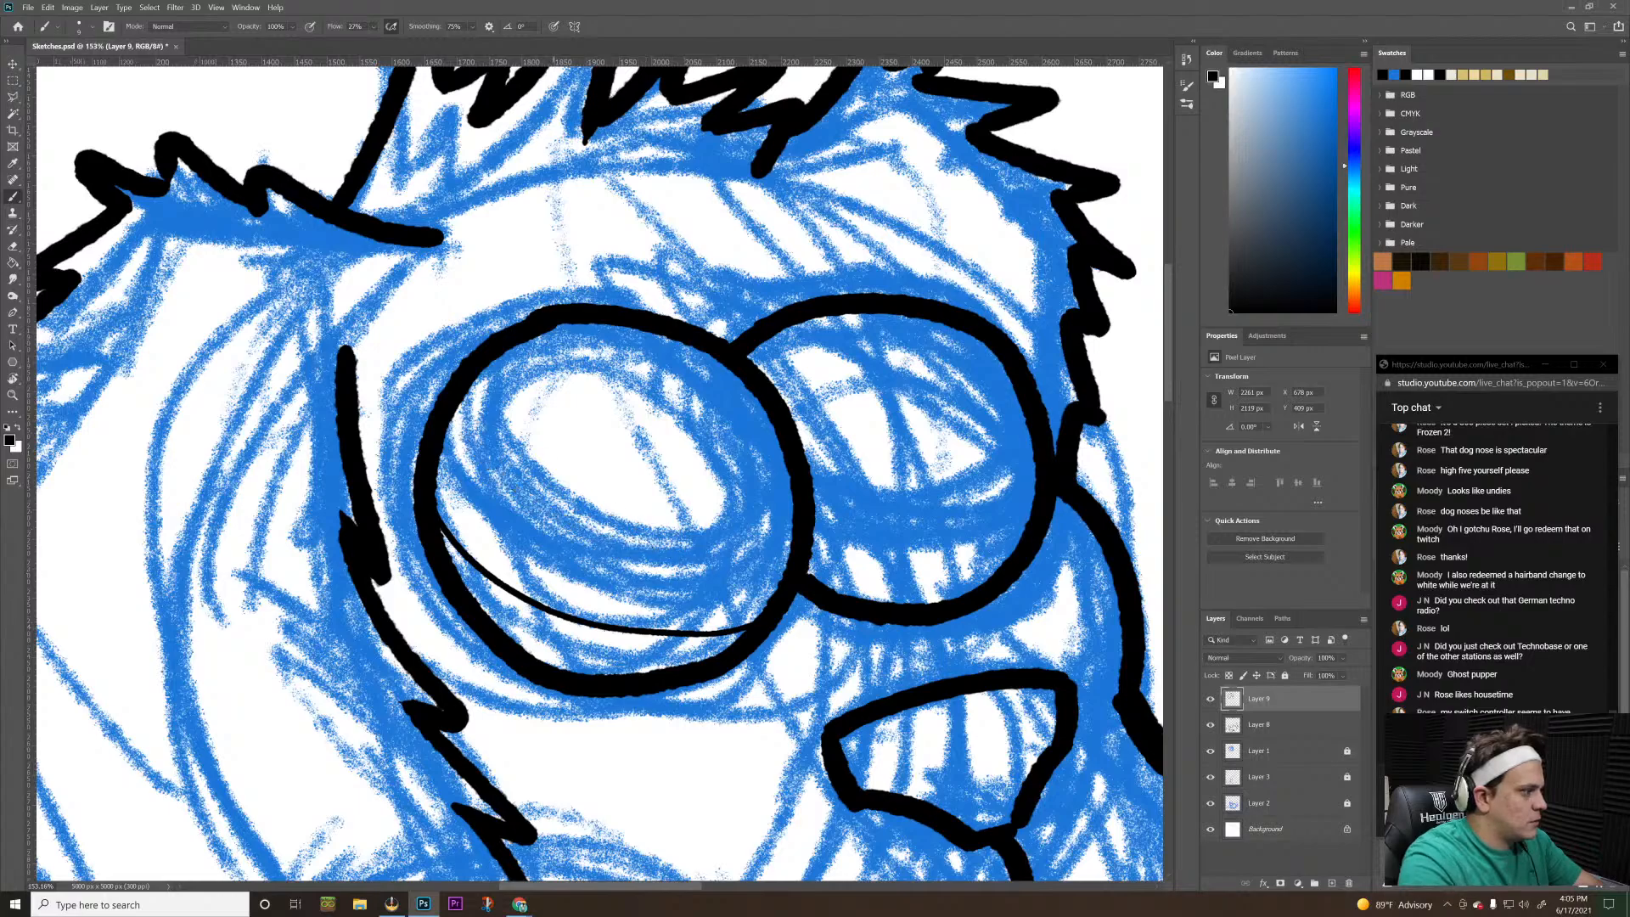
{"action": "mouse_move", "coordinate": [456, 391]}
{"action": "left_mouse_down"}
{"action": "mouse_move", "coordinate": [492, 459]}
{"action": "mouse_move", "coordinate": [617, 553]}
{"action": "mouse_move", "coordinate": [774, 595]}
{"action": "left_mouse_up"}
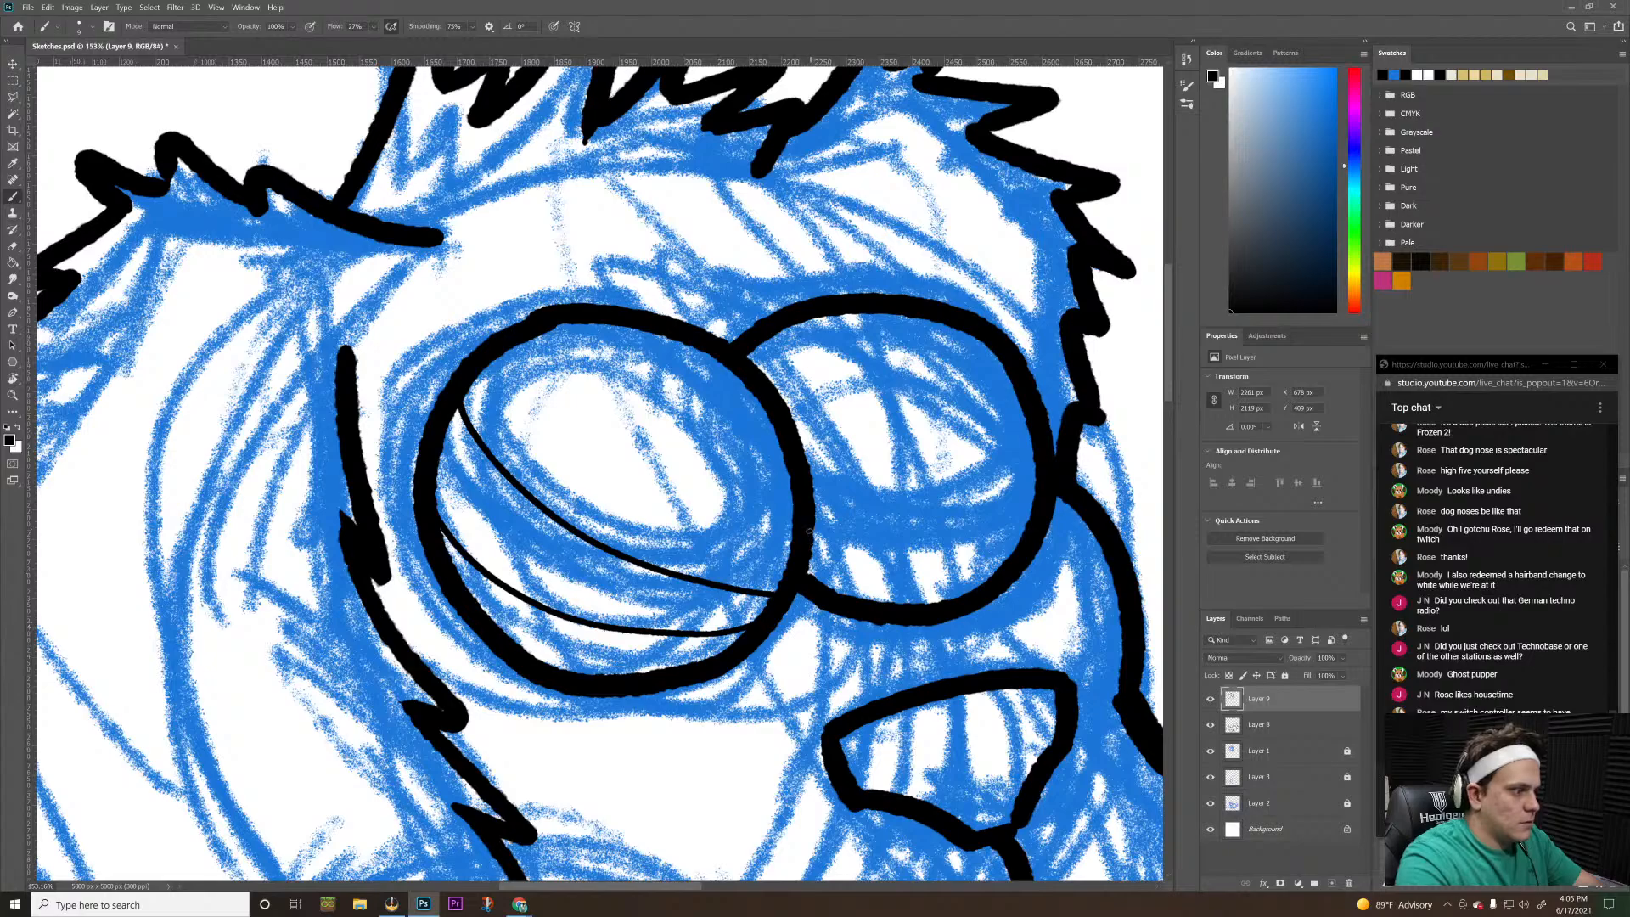
Try to ink two thin curves across the lower half of the smaller eye to match the larger eye
{"action": "left_click_drag", "start_coordinate": [811, 519], "coordinate": [965, 500]}
{"action": "key", "text": "ctrl+z"}
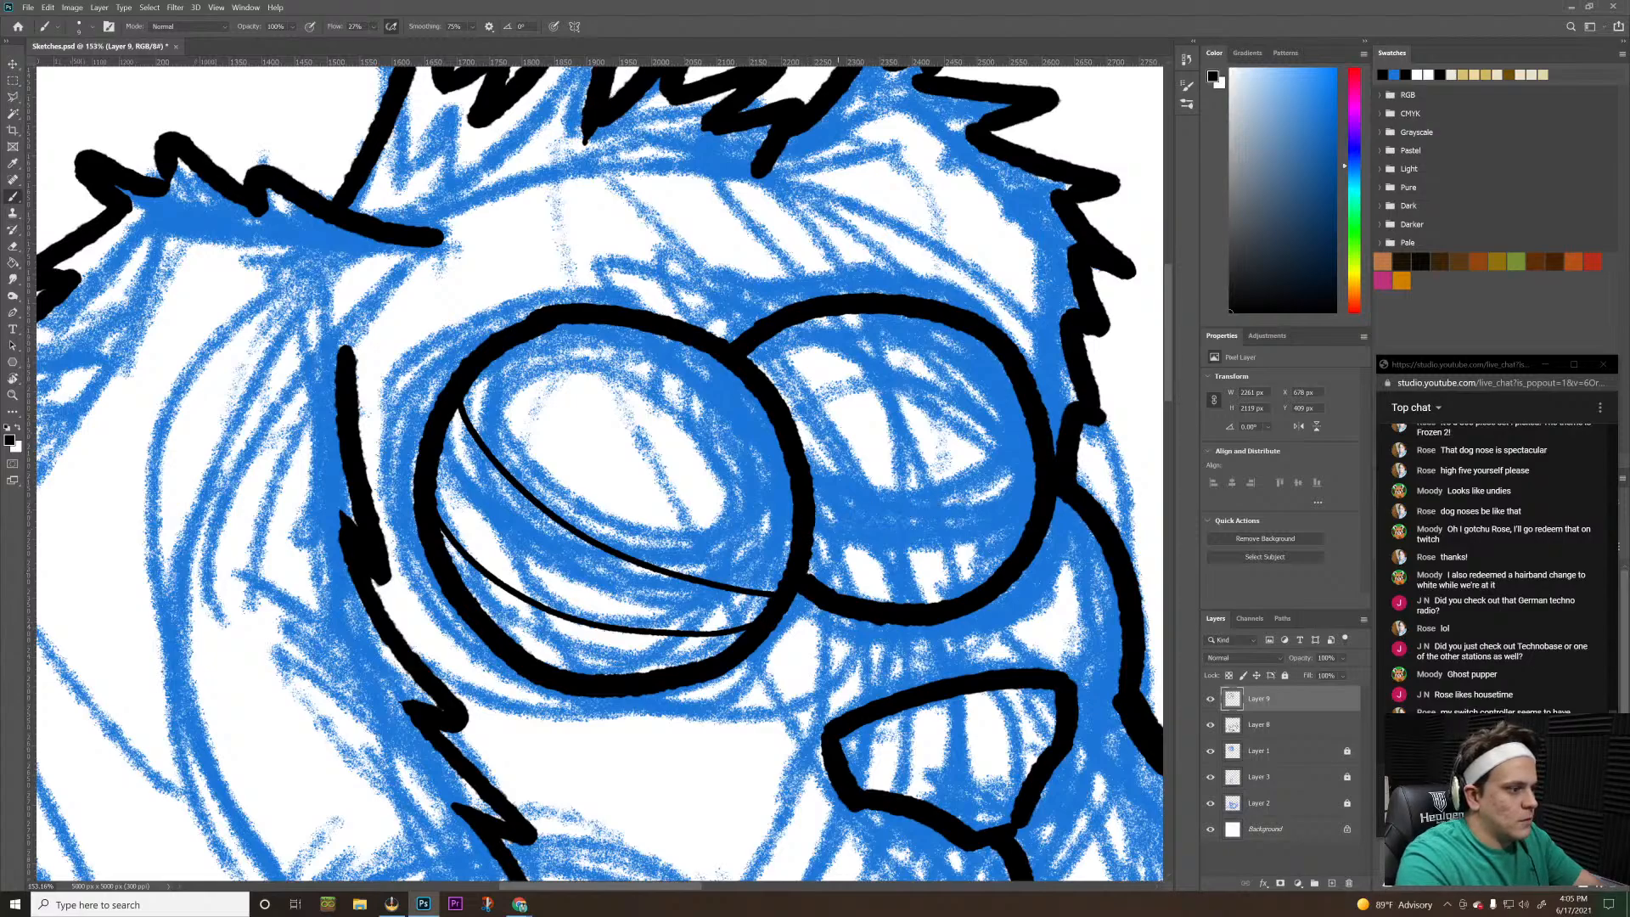
{"action": "mouse_move", "coordinate": [813, 477]}
{"action": "left_mouse_down"}
{"action": "mouse_move", "coordinate": [921, 511]}
{"action": "mouse_move", "coordinate": [1056, 492]}
{"action": "left_mouse_up"}
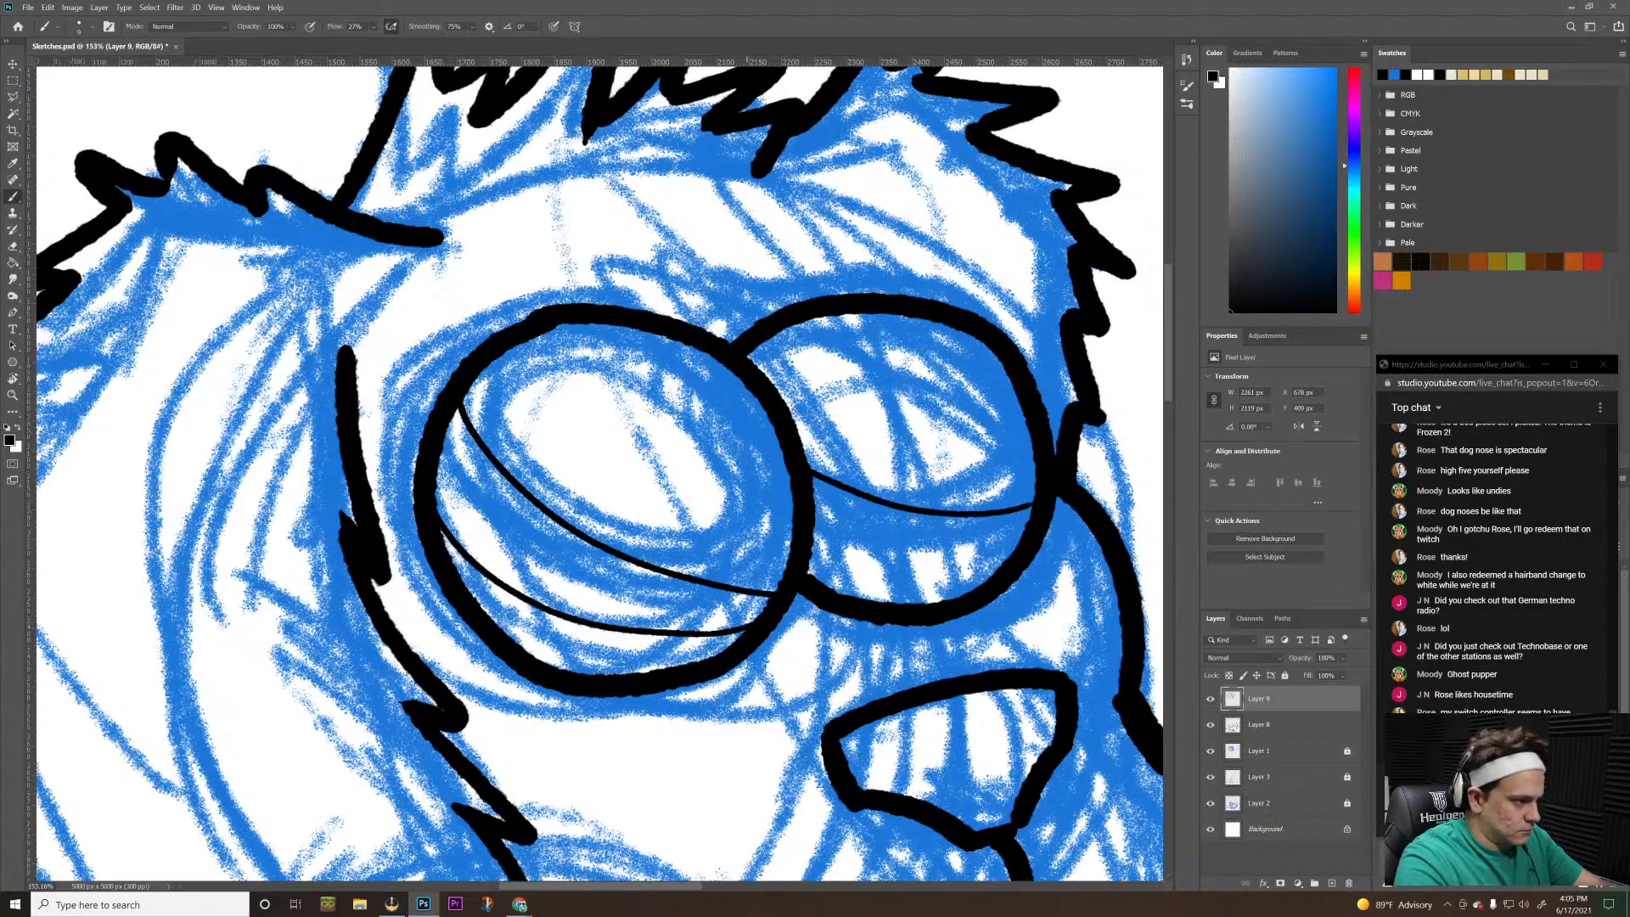
{"action": "left_click_drag", "start_coordinate": [812, 540], "coordinate": [1013, 552]}
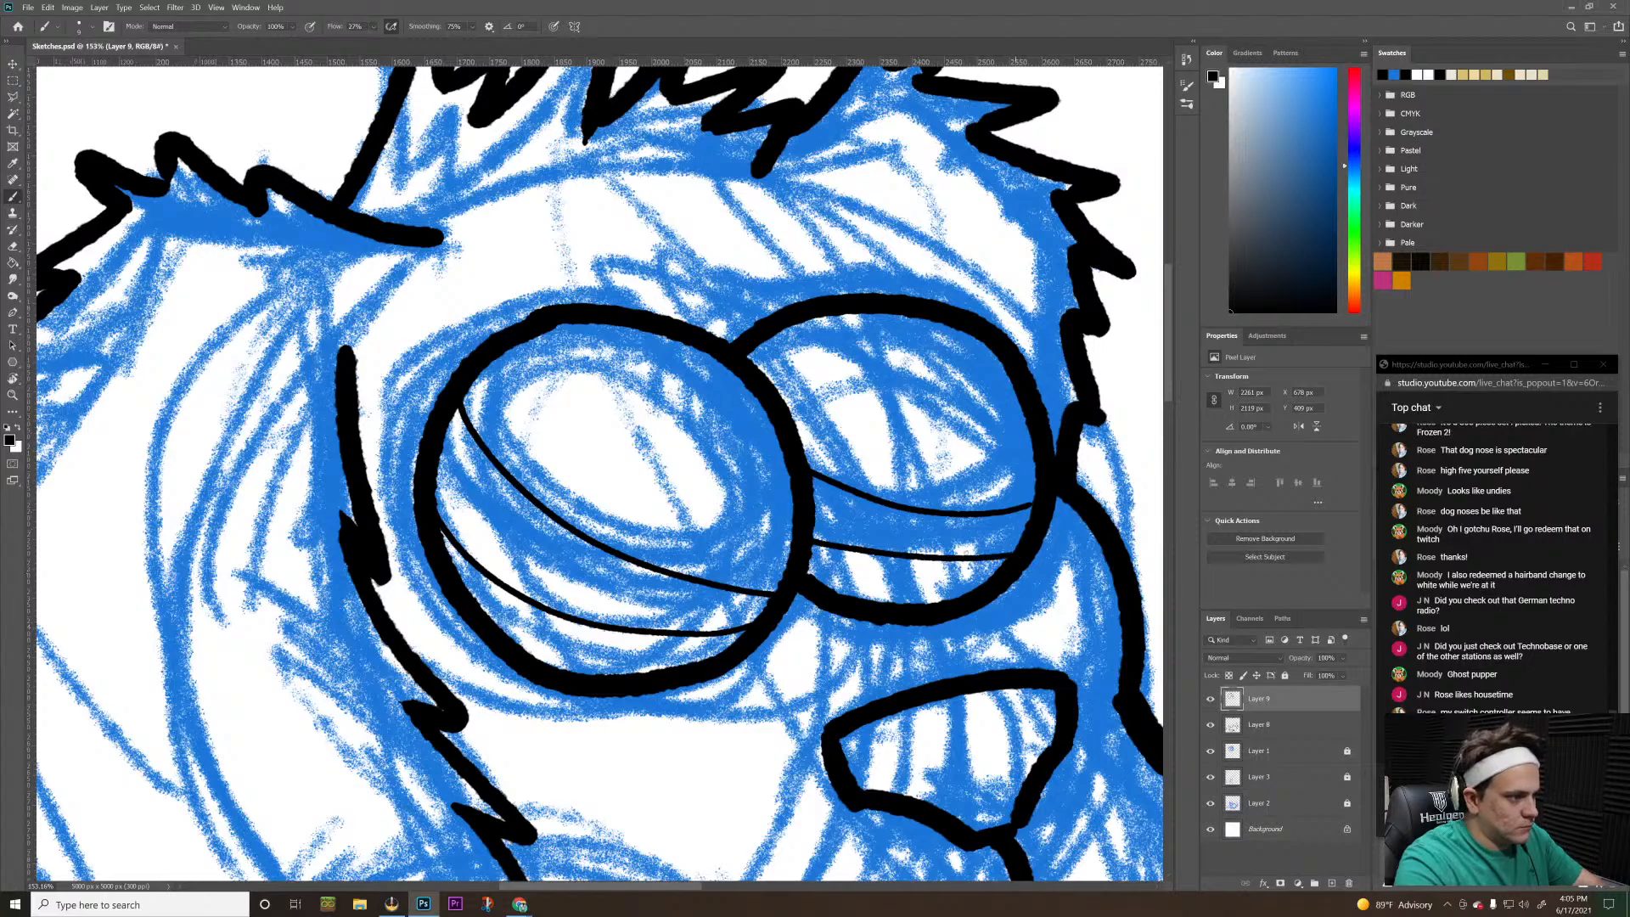
{"action": "key", "text": "ctrl+z"}
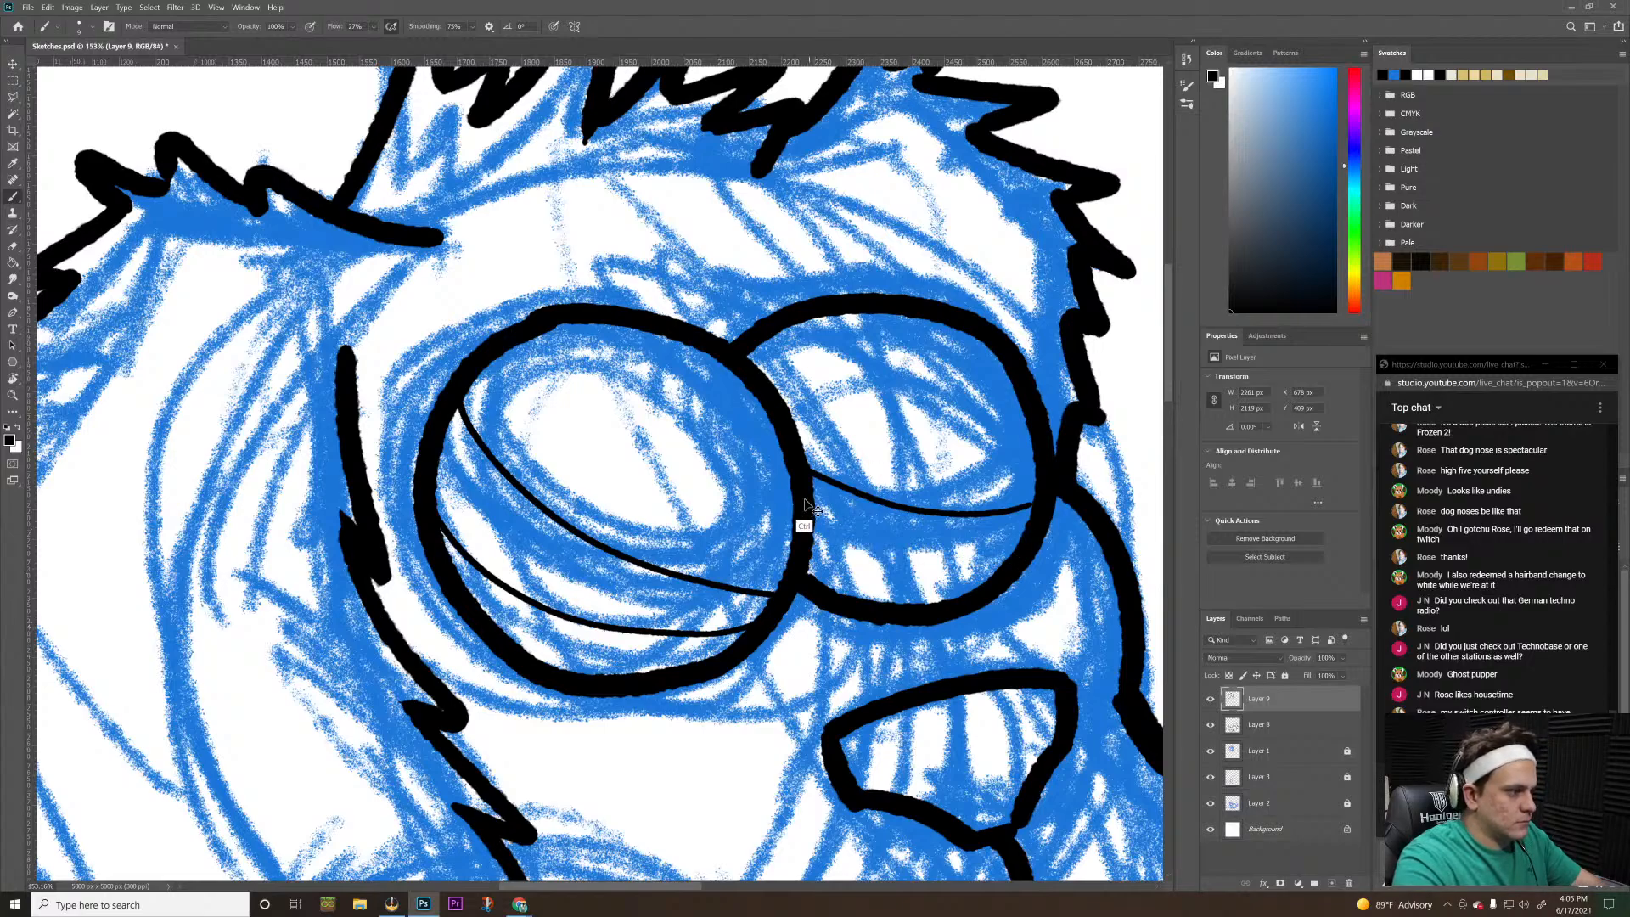
{"action": "key", "text": "ctrl+z"}
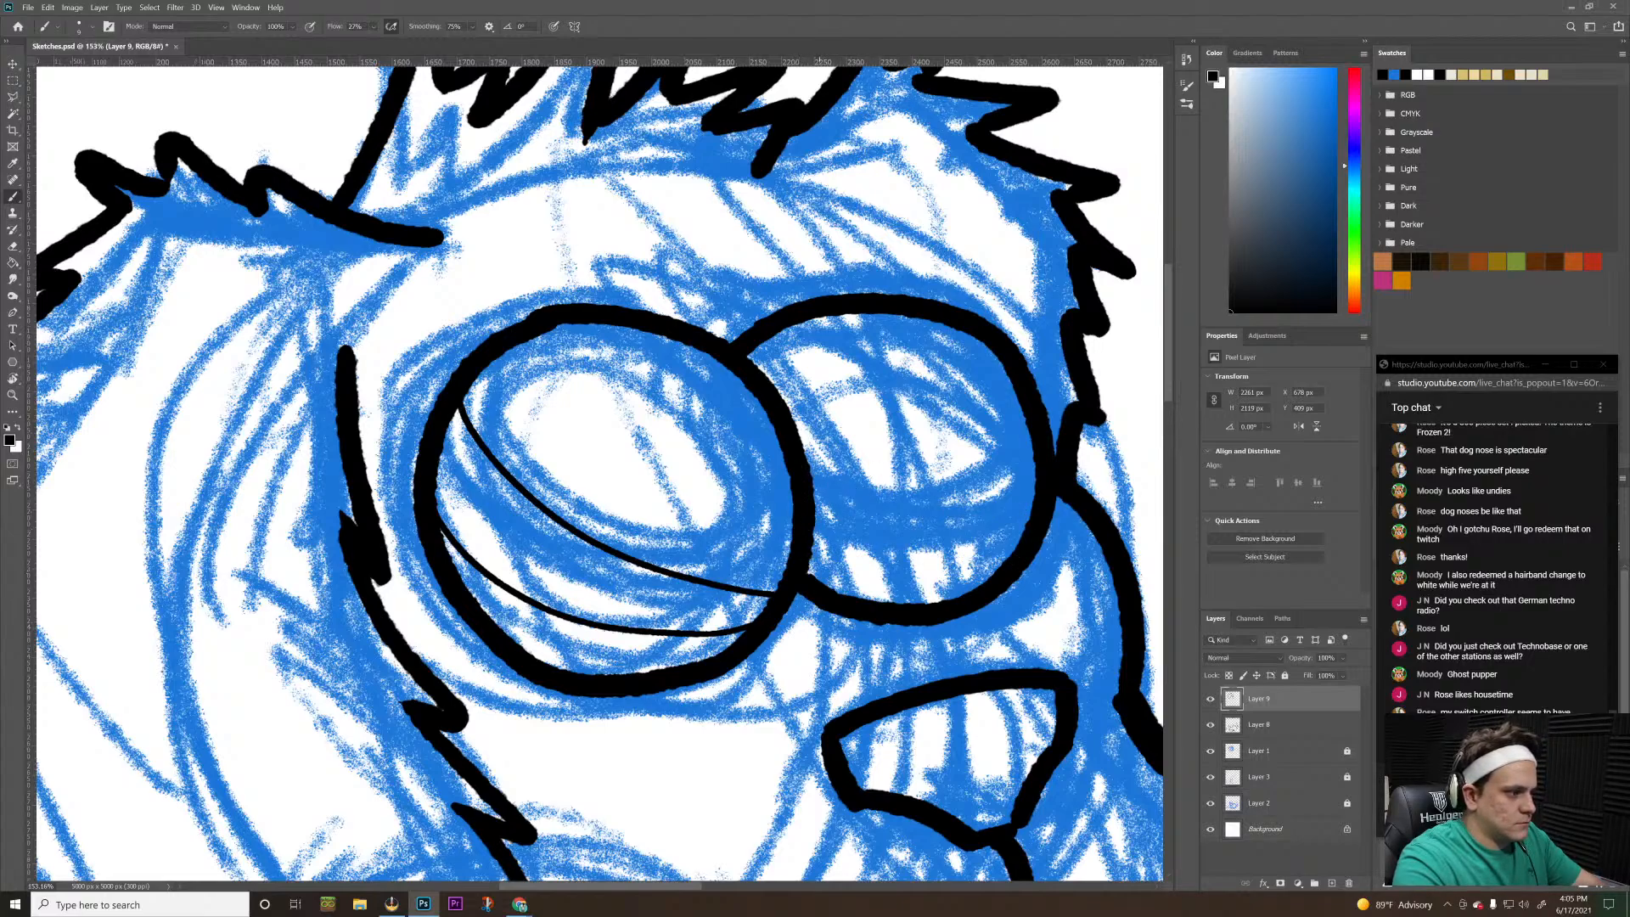
Try a fresh thin upper curve across the smaller eye and several versions of a lower curve beneath it, then undo them
{"action": "left_click_drag", "start_coordinate": [812, 478], "coordinate": [1034, 506]}
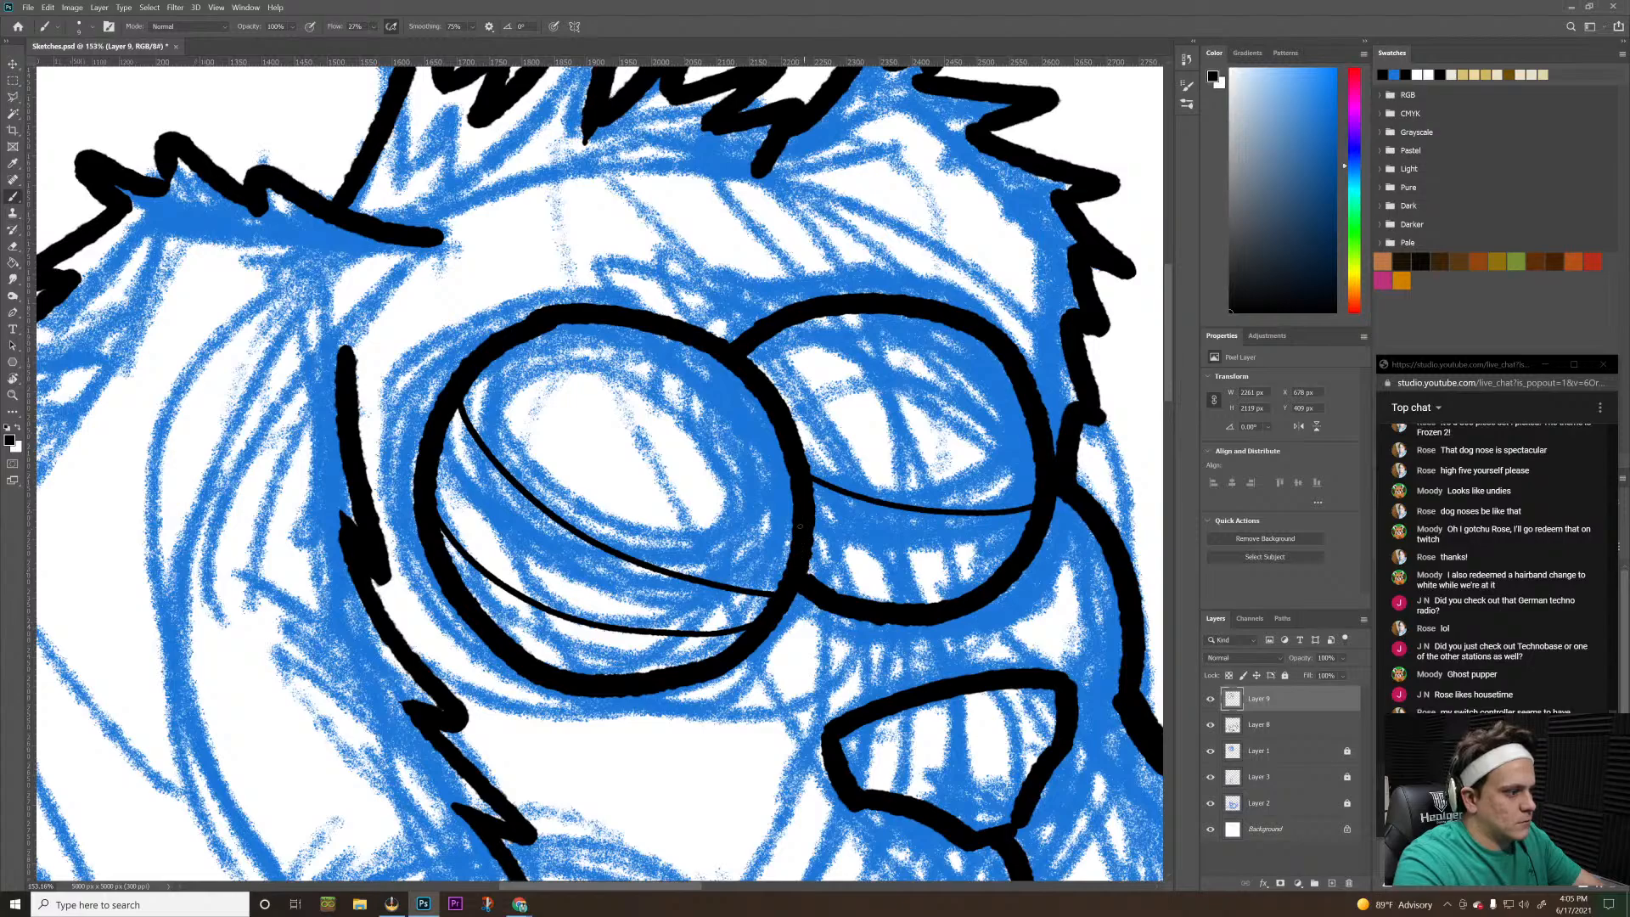
{"action": "mouse_move", "coordinate": [813, 536]}
{"action": "left_mouse_down"}
{"action": "mouse_move", "coordinate": [877, 556]}
{"action": "mouse_move", "coordinate": [1039, 562]}
{"action": "left_mouse_up"}
{"action": "key", "text": "ctrl+z"}
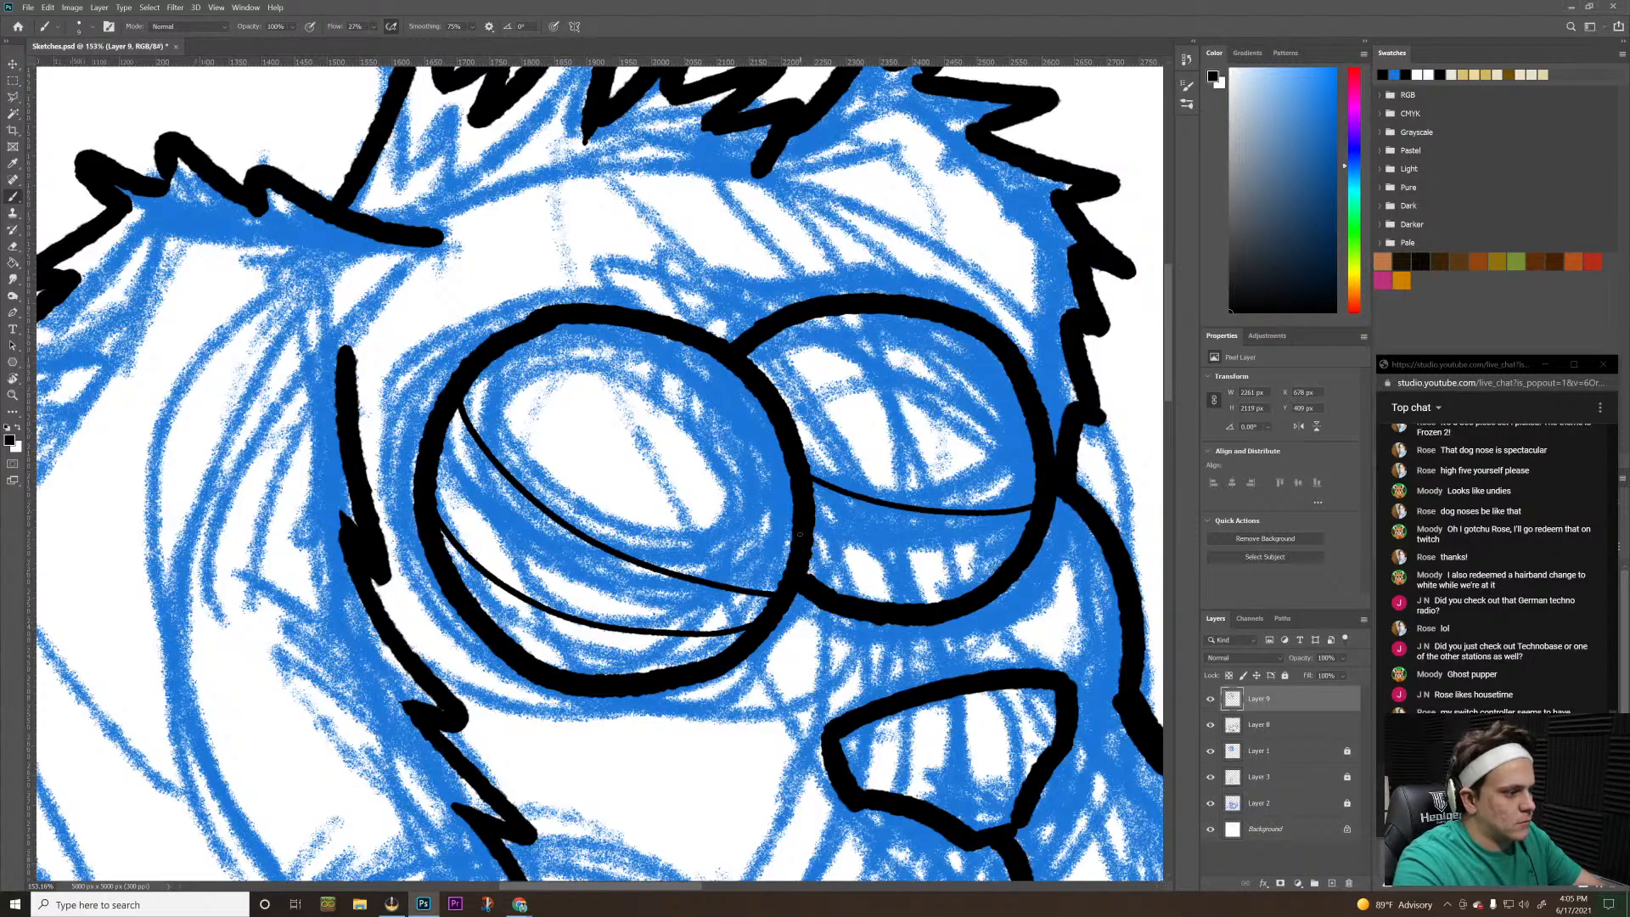
{"action": "left_click_drag", "start_coordinate": [813, 533], "coordinate": [1019, 544]}
{"action": "key", "text": "ctrl+z"}
{"action": "left_click_drag", "start_coordinate": [812, 530], "coordinate": [1004, 564]}
{"action": "key", "text": "ctrl+z"}
{"action": "mouse_move", "coordinate": [813, 526]}
{"action": "left_mouse_down"}
{"action": "mouse_move", "coordinate": [975, 541]}
{"action": "mouse_move", "coordinate": [1032, 528]}
{"action": "left_mouse_up"}
{"action": "key", "text": "ctrl+z"}
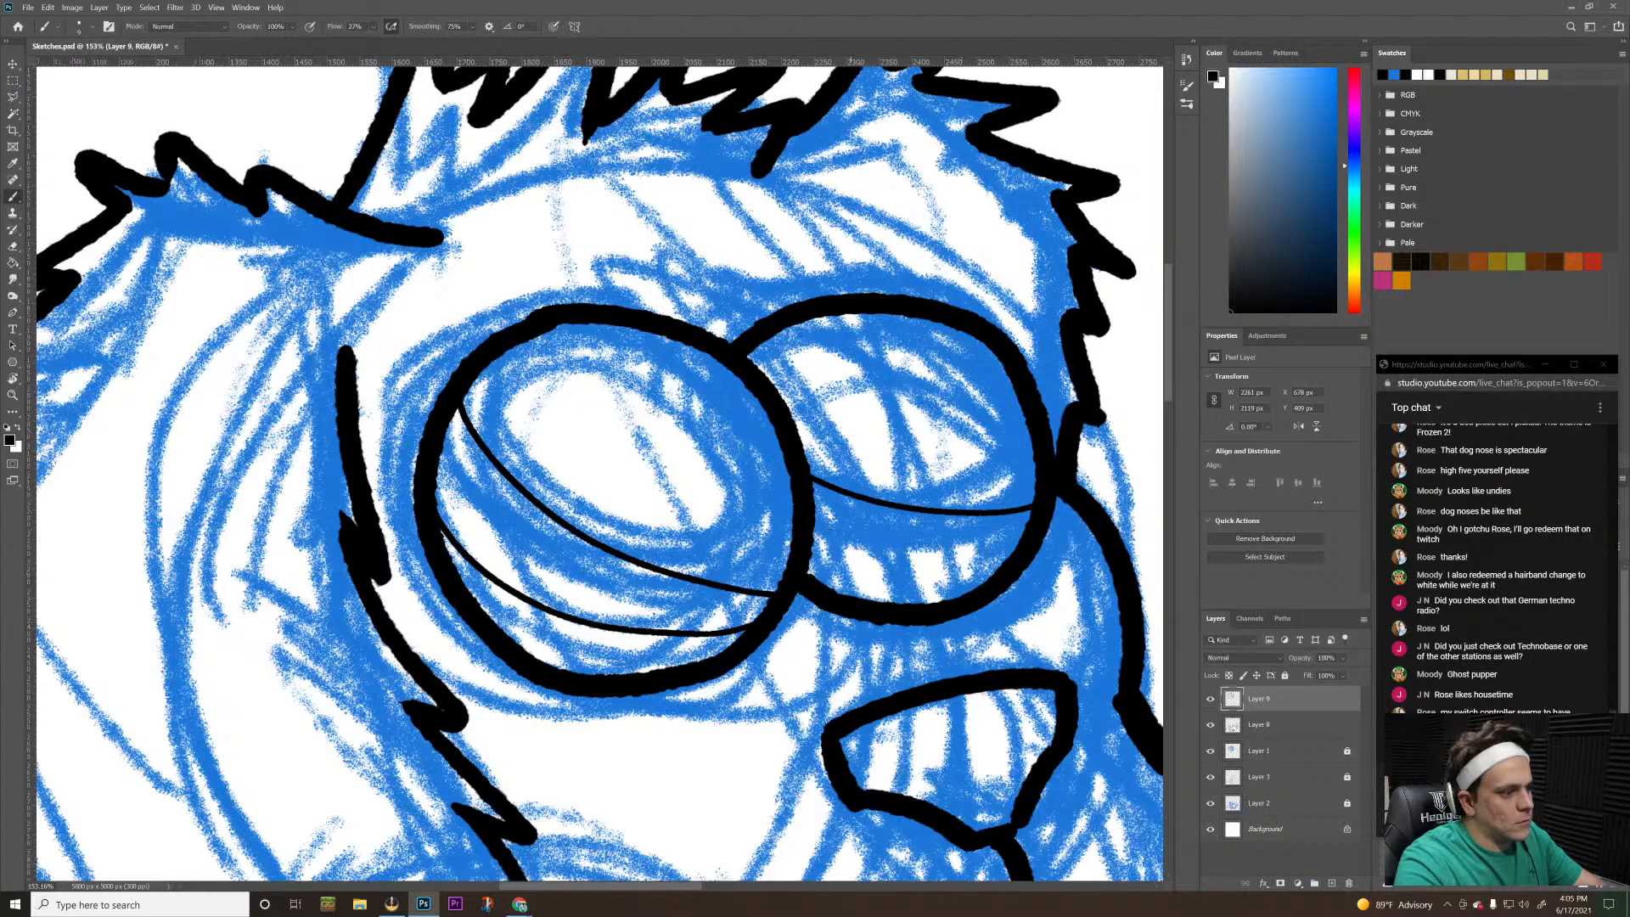
{"action": "mouse_move", "coordinate": [812, 528]}
{"action": "left_mouse_down"}
{"action": "mouse_move", "coordinate": [985, 564]}
{"action": "mouse_move", "coordinate": [1014, 556]}
{"action": "mouse_move", "coordinate": [835, 523]}
{"action": "mouse_move", "coordinate": [1018, 538]}
{"action": "left_mouse_up"}
{"action": "key", "text": "ctrl+z"}
{"action": "key", "text": "ctrl+z"}
{"action": "left_click_drag", "start_coordinate": [812, 543], "coordinate": [1018, 538]}
{"action": "key", "text": "ctrl+z"}
{"action": "left_click_drag", "start_coordinate": [815, 544], "coordinate": [1018, 545]}
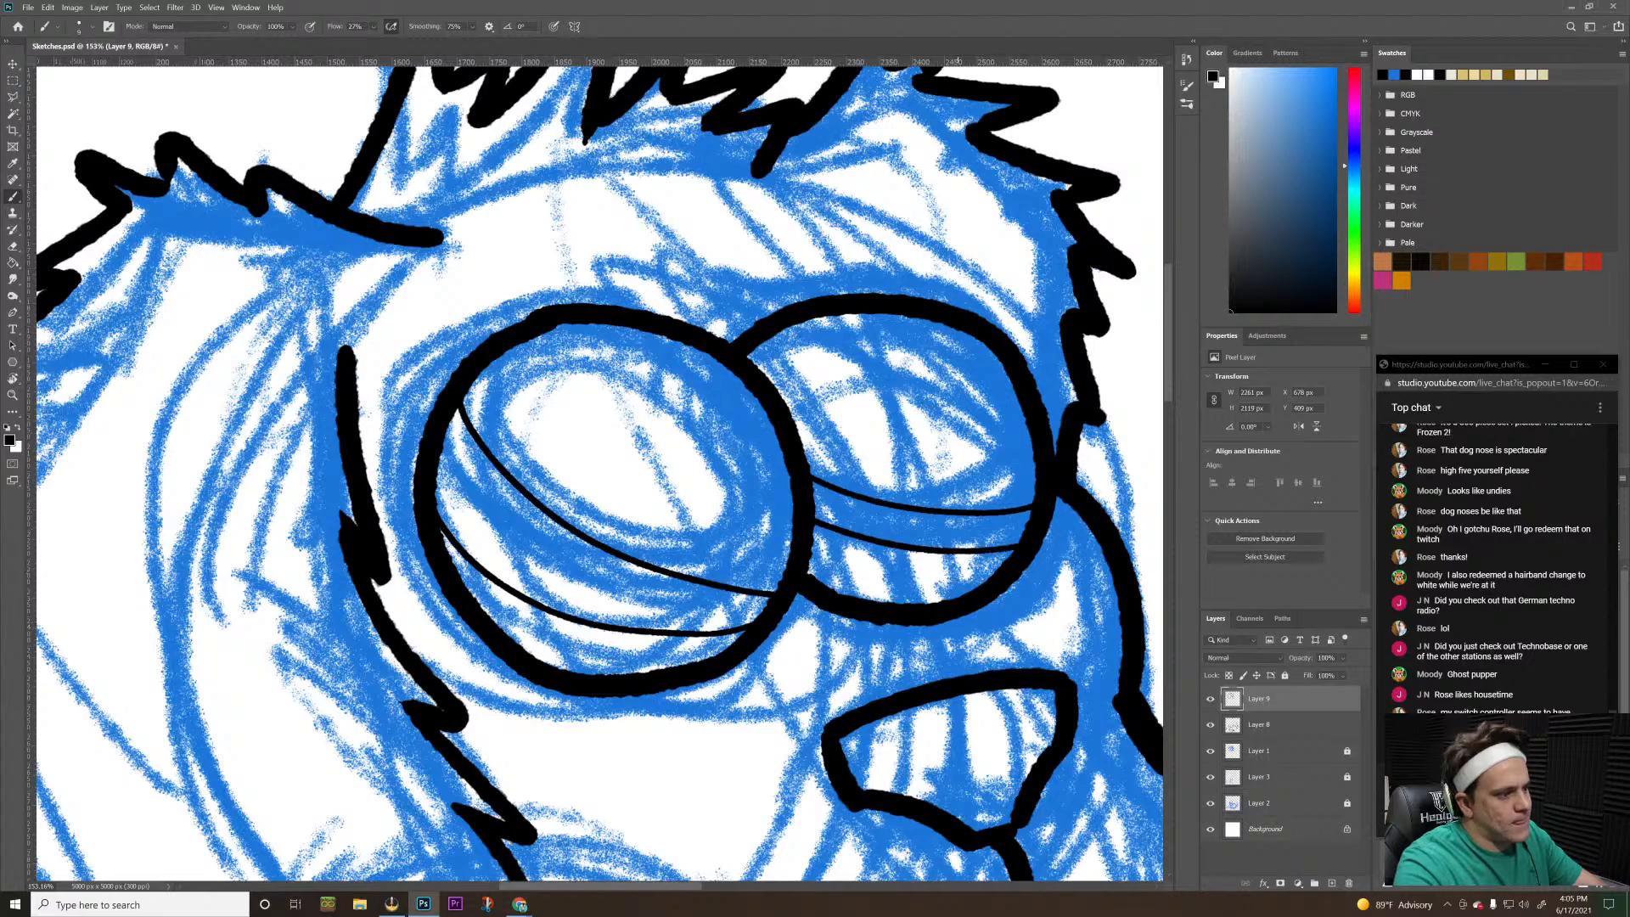
{"action": "key", "text": "ctrl+z"}
{"action": "key", "text": "ctrl+z"}
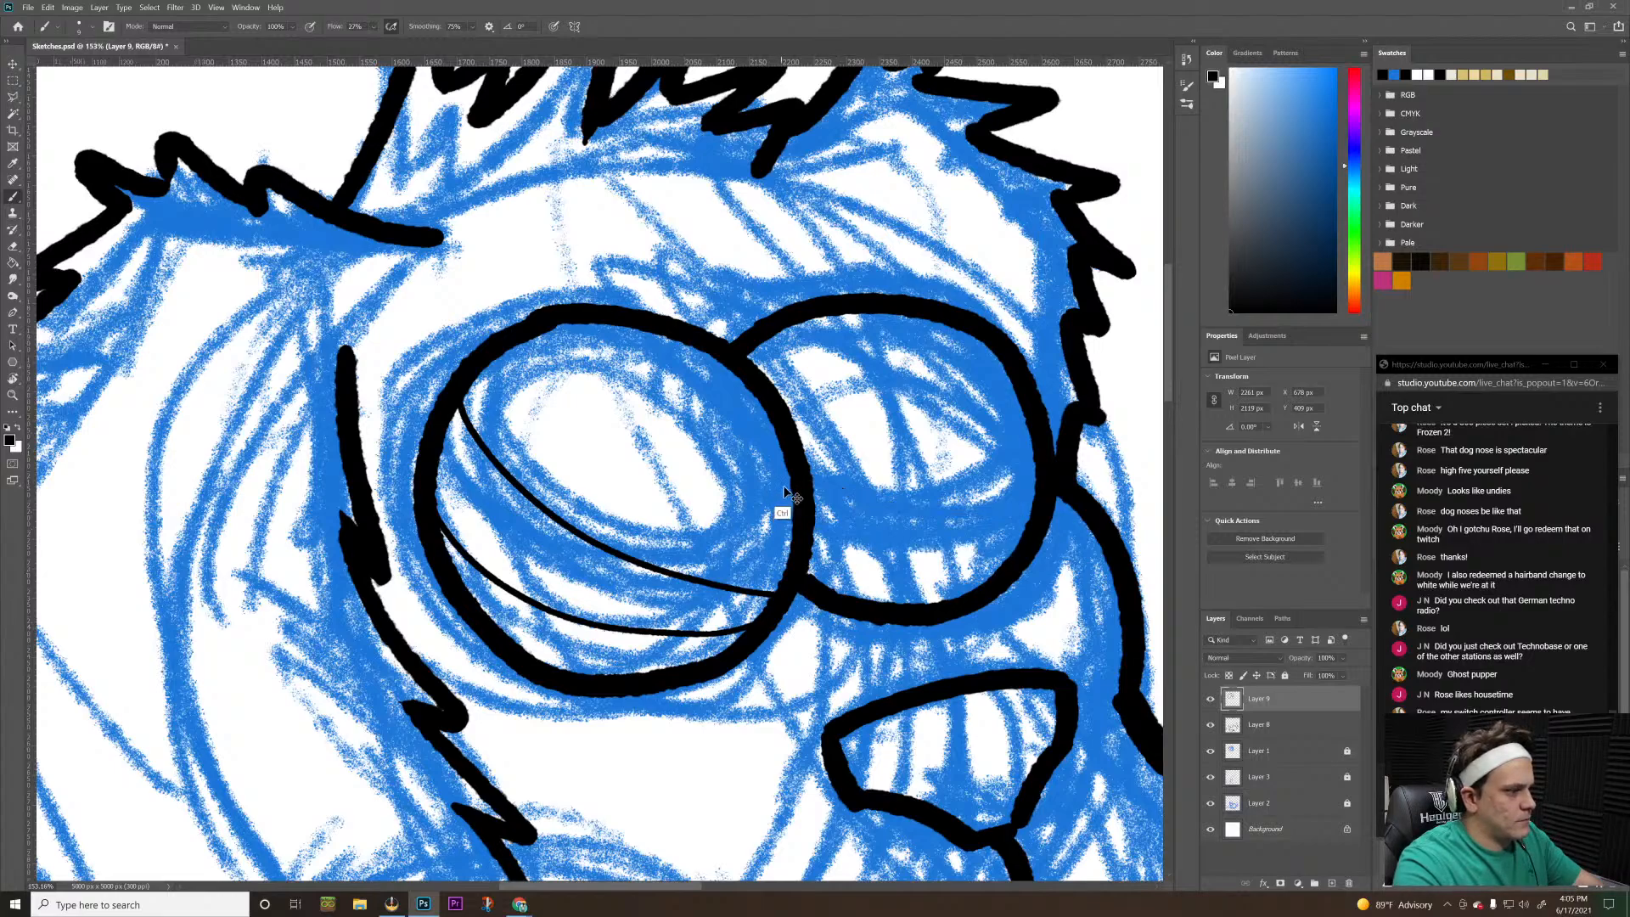
Try new versions of the smaller eye's upper curve and a single lower curve, undoing each stroke
{"action": "left_click_drag", "start_coordinate": [810, 469], "coordinate": [1016, 520]}
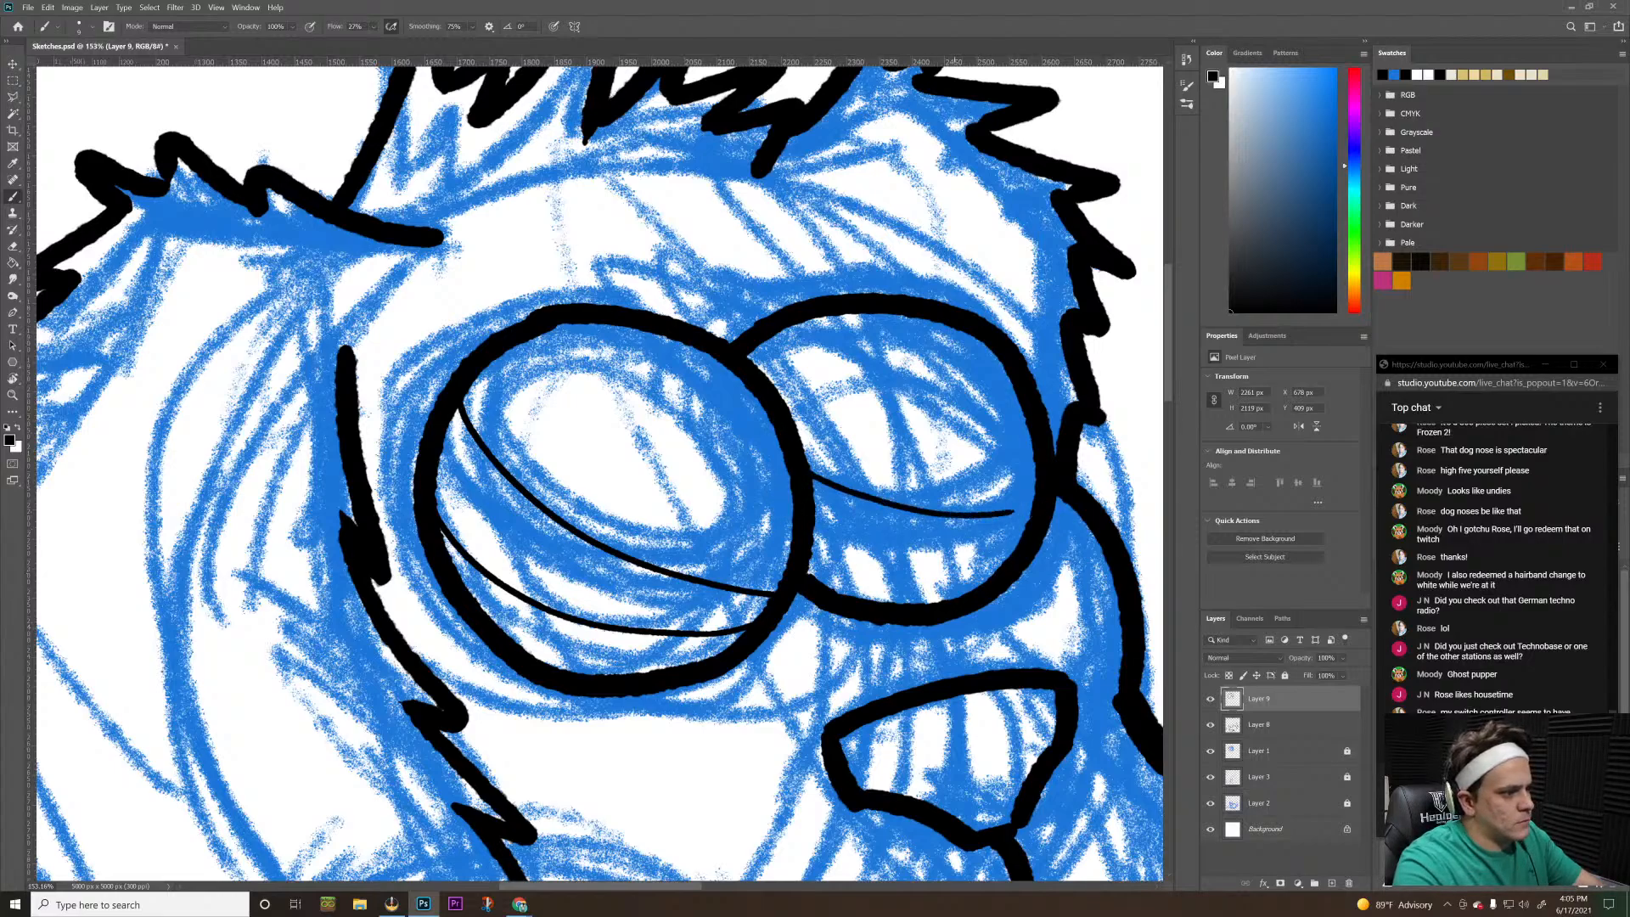
{"action": "key", "text": "ctrl+z"}
{"action": "left_click_drag", "start_coordinate": [807, 463], "coordinate": [1019, 494]}
{"action": "key", "text": "ctrl+z"}
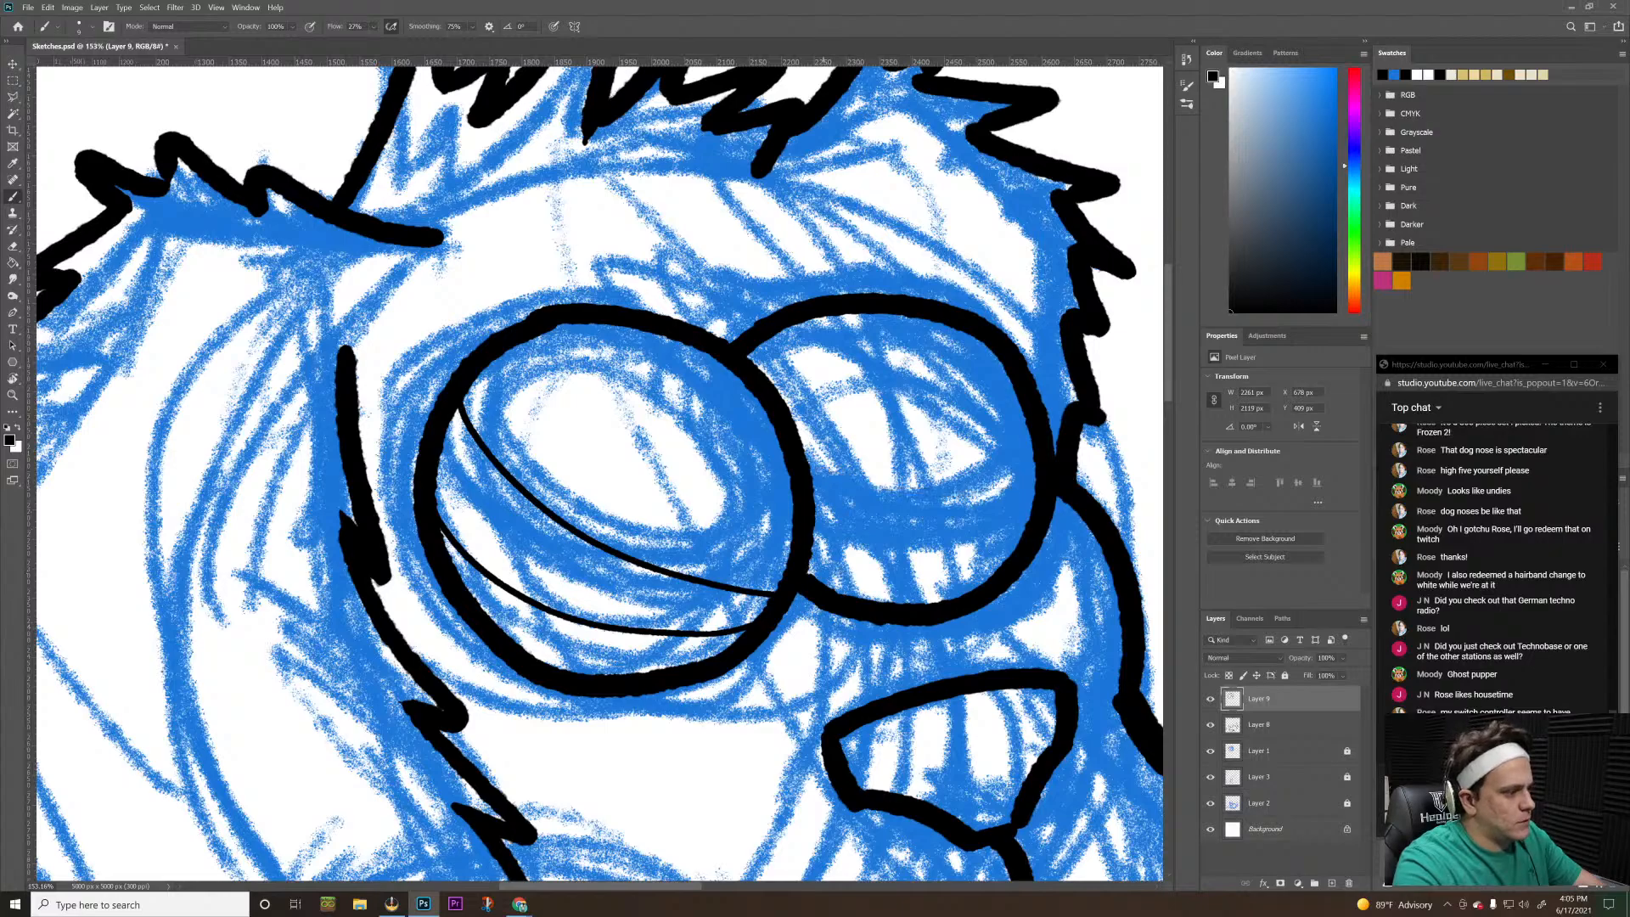
{"action": "left_click_drag", "start_coordinate": [813, 541], "coordinate": [1018, 546]}
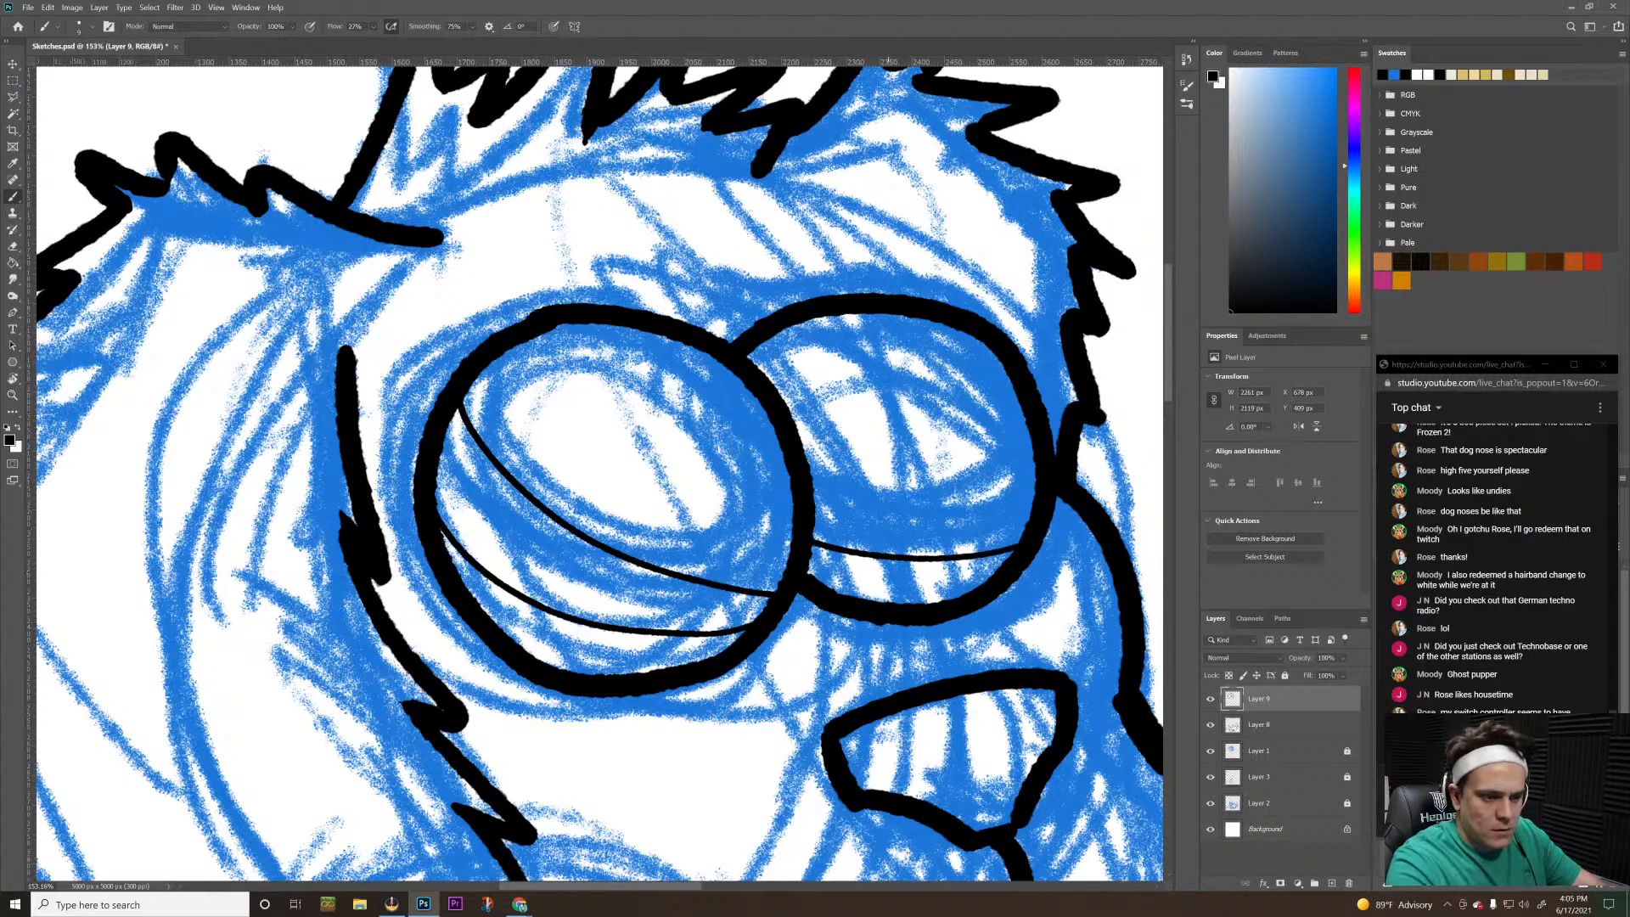
{"action": "key", "text": "ctrl+z"}
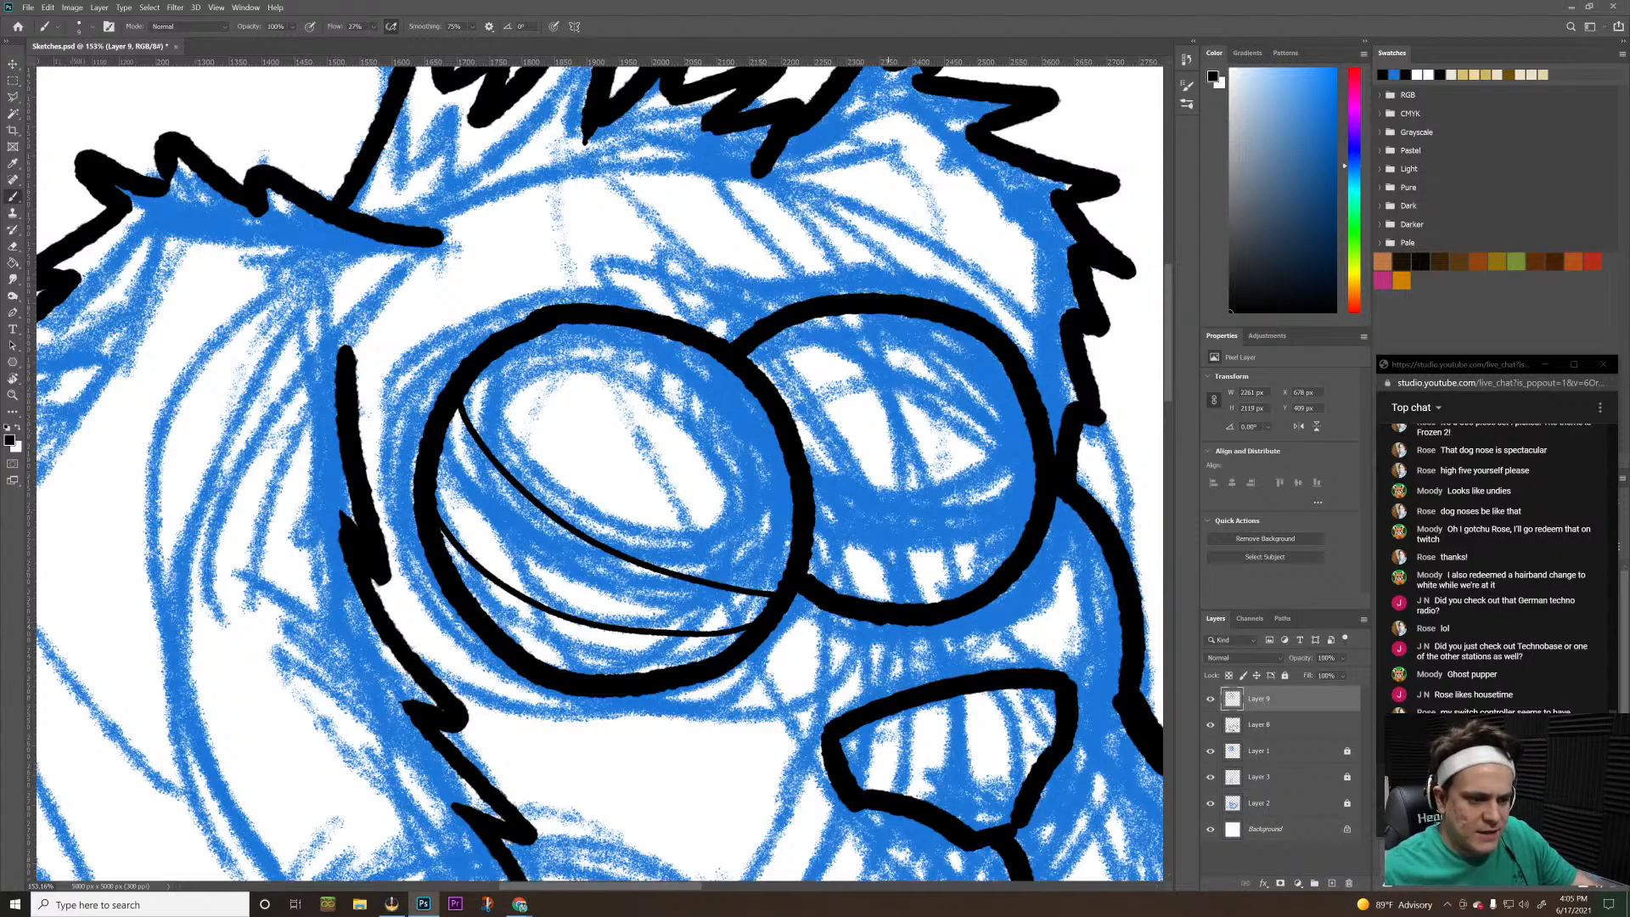
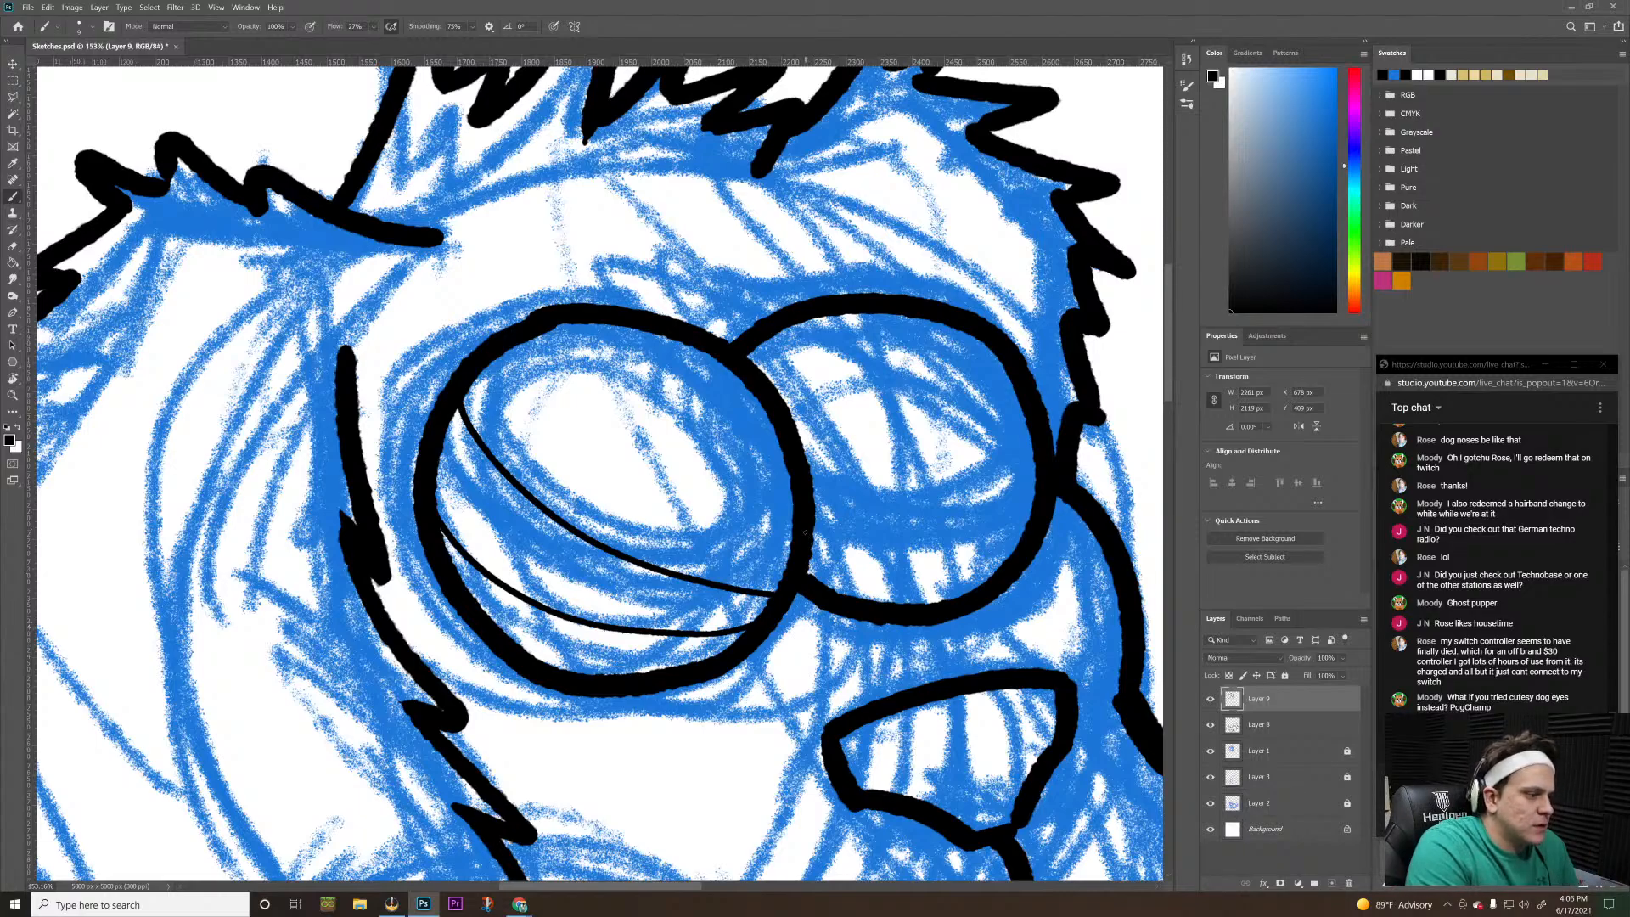
Try several thin lower and upper curves across the lower half of the smaller eye, redrawing each unsatisfactory stroke
{"action": "left_click_drag", "start_coordinate": [810, 540], "coordinate": [978, 550]}
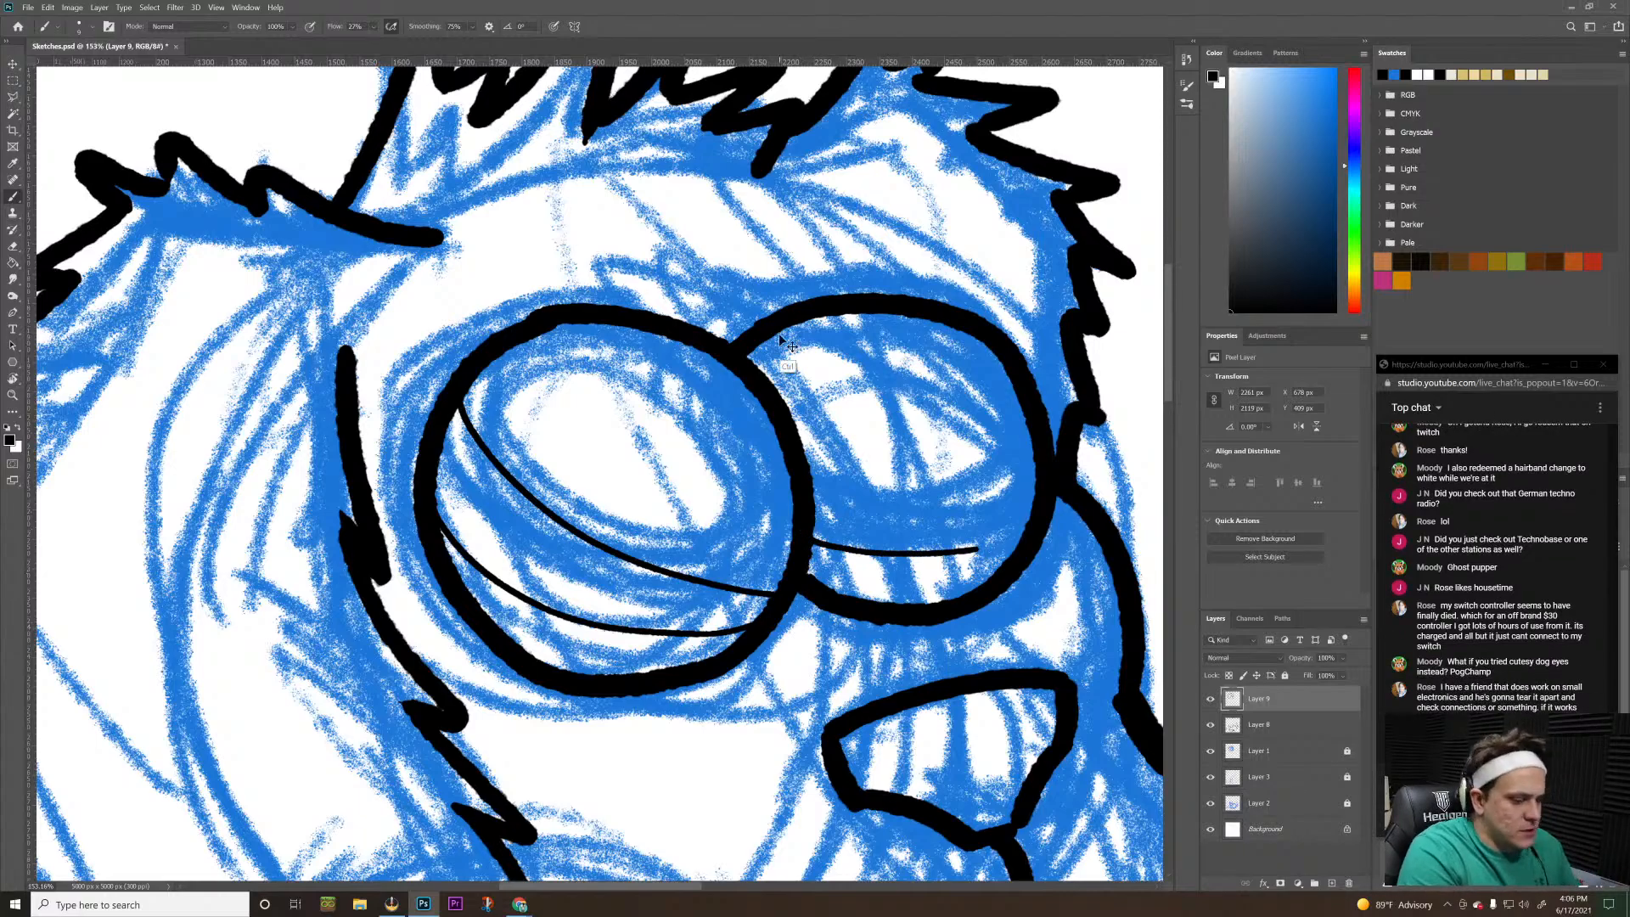
{"action": "key", "text": "ctrl+z"}
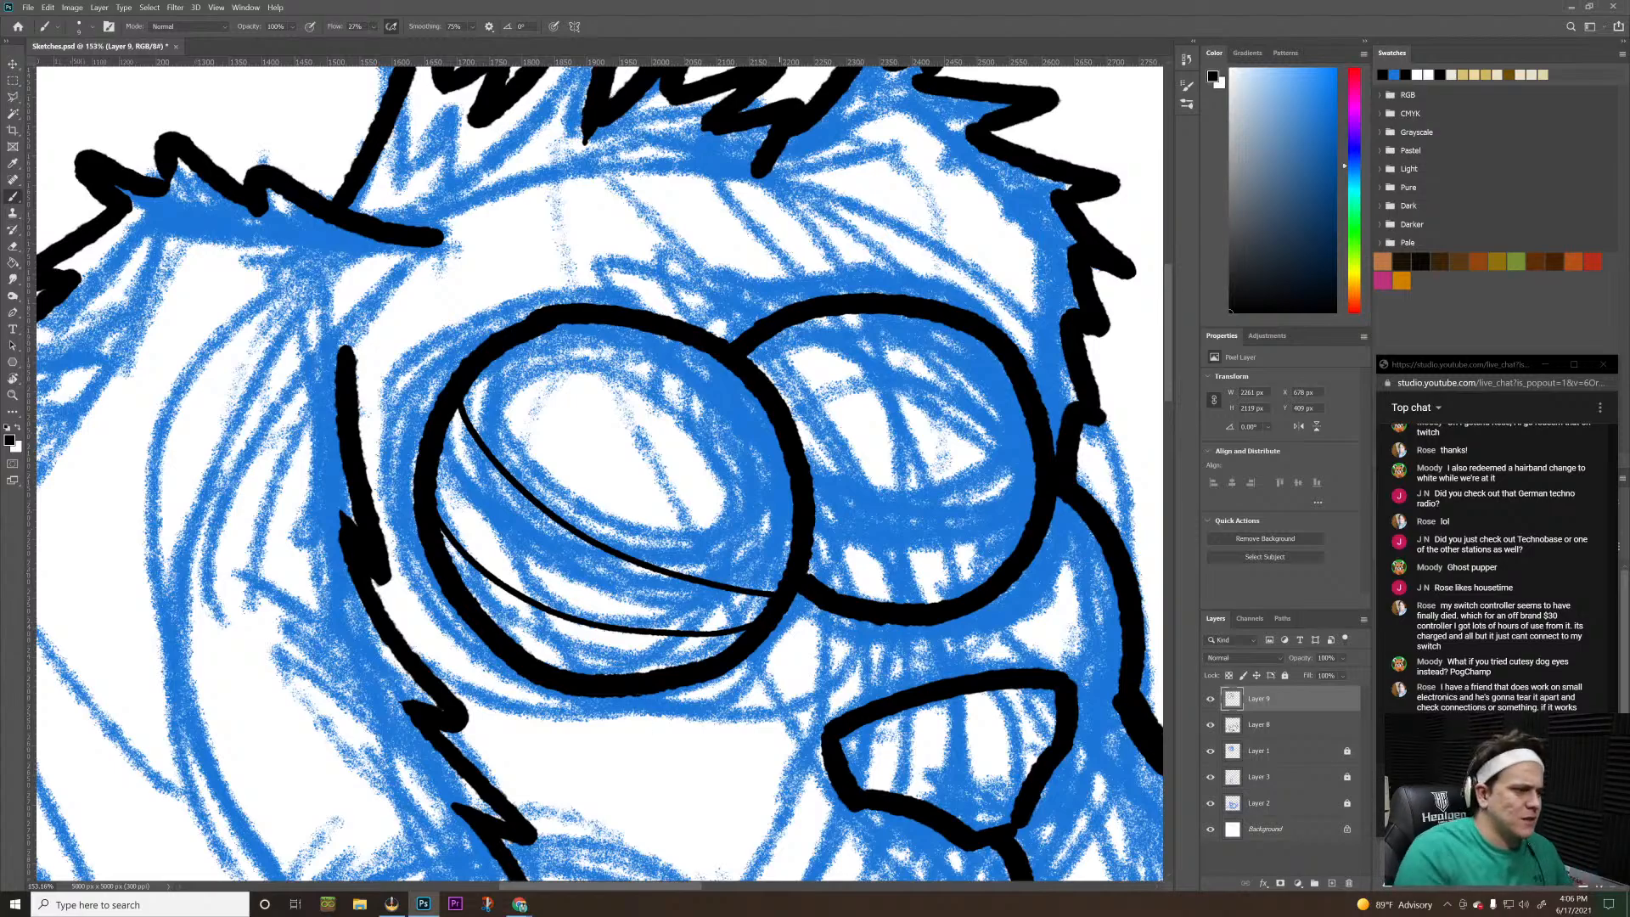
{"action": "mouse_move", "coordinate": [812, 542]}
{"action": "left_mouse_down"}
{"action": "mouse_move", "coordinate": [947, 550]}
{"action": "mouse_move", "coordinate": [1022, 532]}
{"action": "left_mouse_up"}
{"action": "mouse_move", "coordinate": [809, 472]}
{"action": "left_mouse_down"}
{"action": "mouse_move", "coordinate": [942, 491]}
{"action": "mouse_move", "coordinate": [1024, 476]}
{"action": "left_mouse_up"}
{"action": "key", "text": "ctrl+z"}
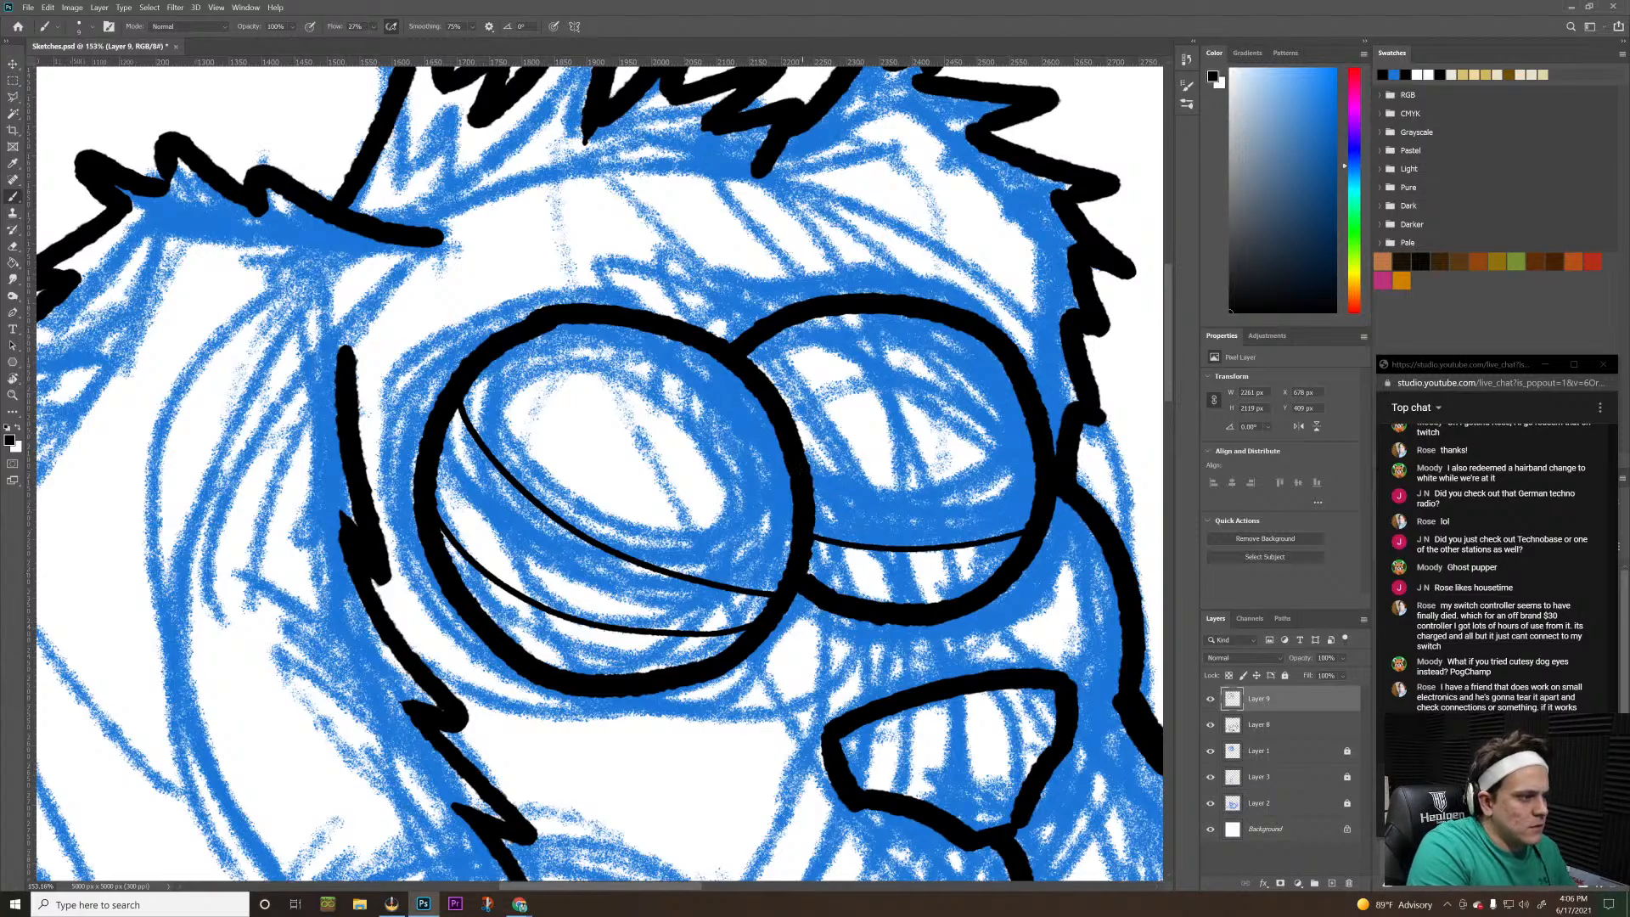
{"action": "mouse_move", "coordinate": [810, 472]}
{"action": "left_mouse_down"}
{"action": "mouse_move", "coordinate": [925, 492]}
{"action": "mouse_move", "coordinate": [1030, 482]}
{"action": "left_mouse_up"}
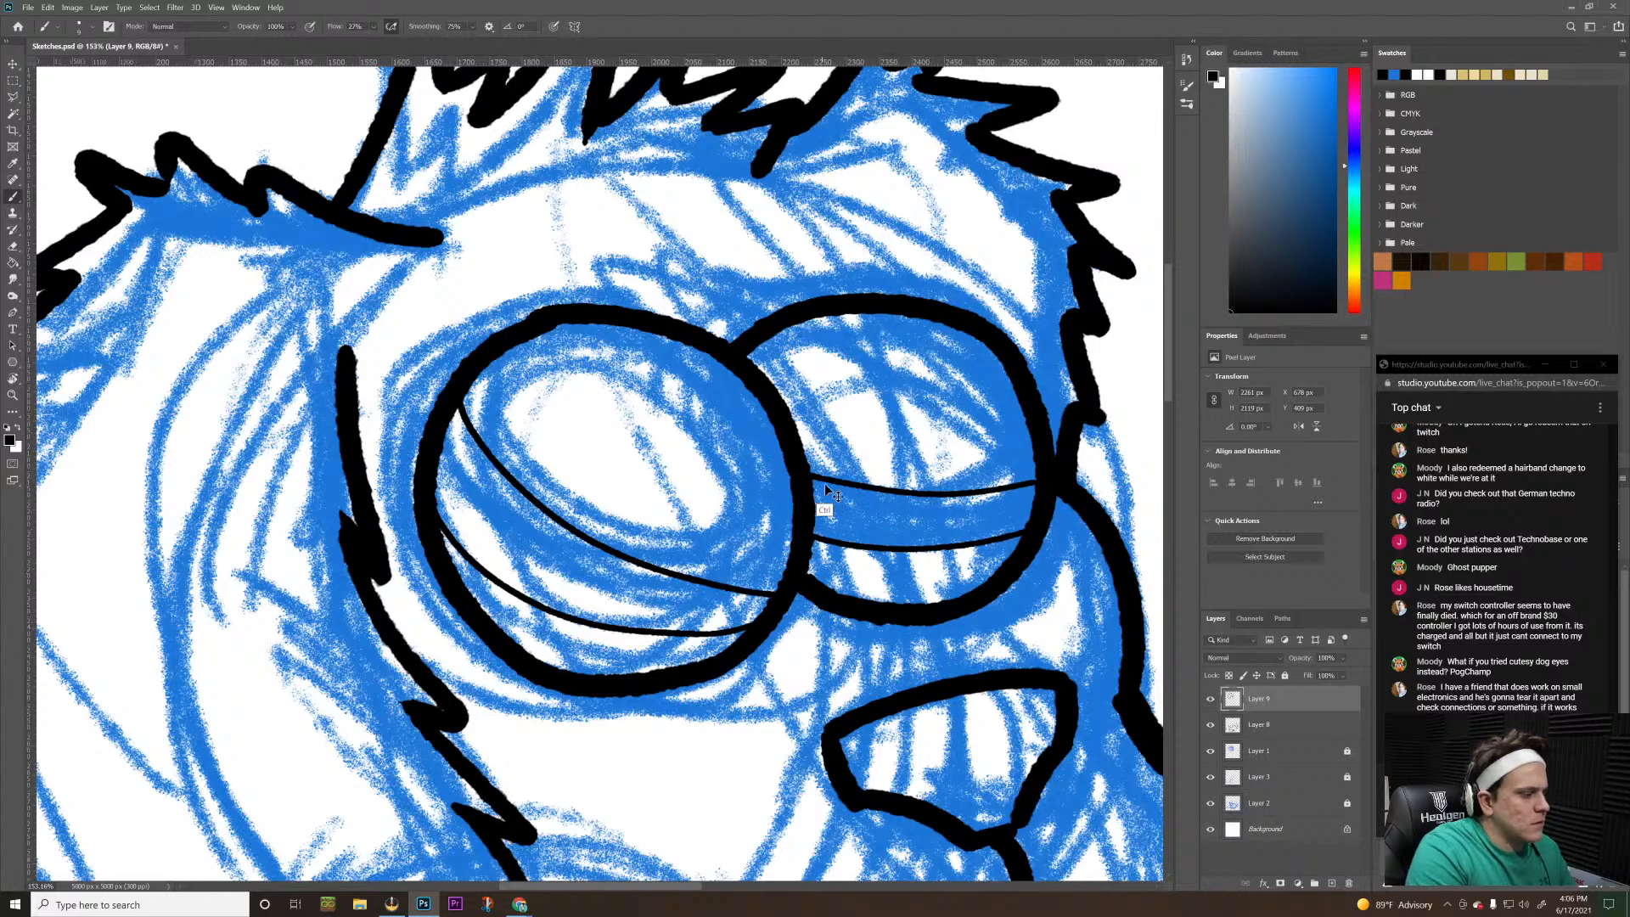
{"action": "key", "text": "ctrl+z"}
{"action": "mouse_move", "coordinate": [815, 484]}
{"action": "left_mouse_down"}
{"action": "mouse_move", "coordinate": [871, 501]}
{"action": "mouse_move", "coordinate": [1019, 495]}
{"action": "left_mouse_up"}
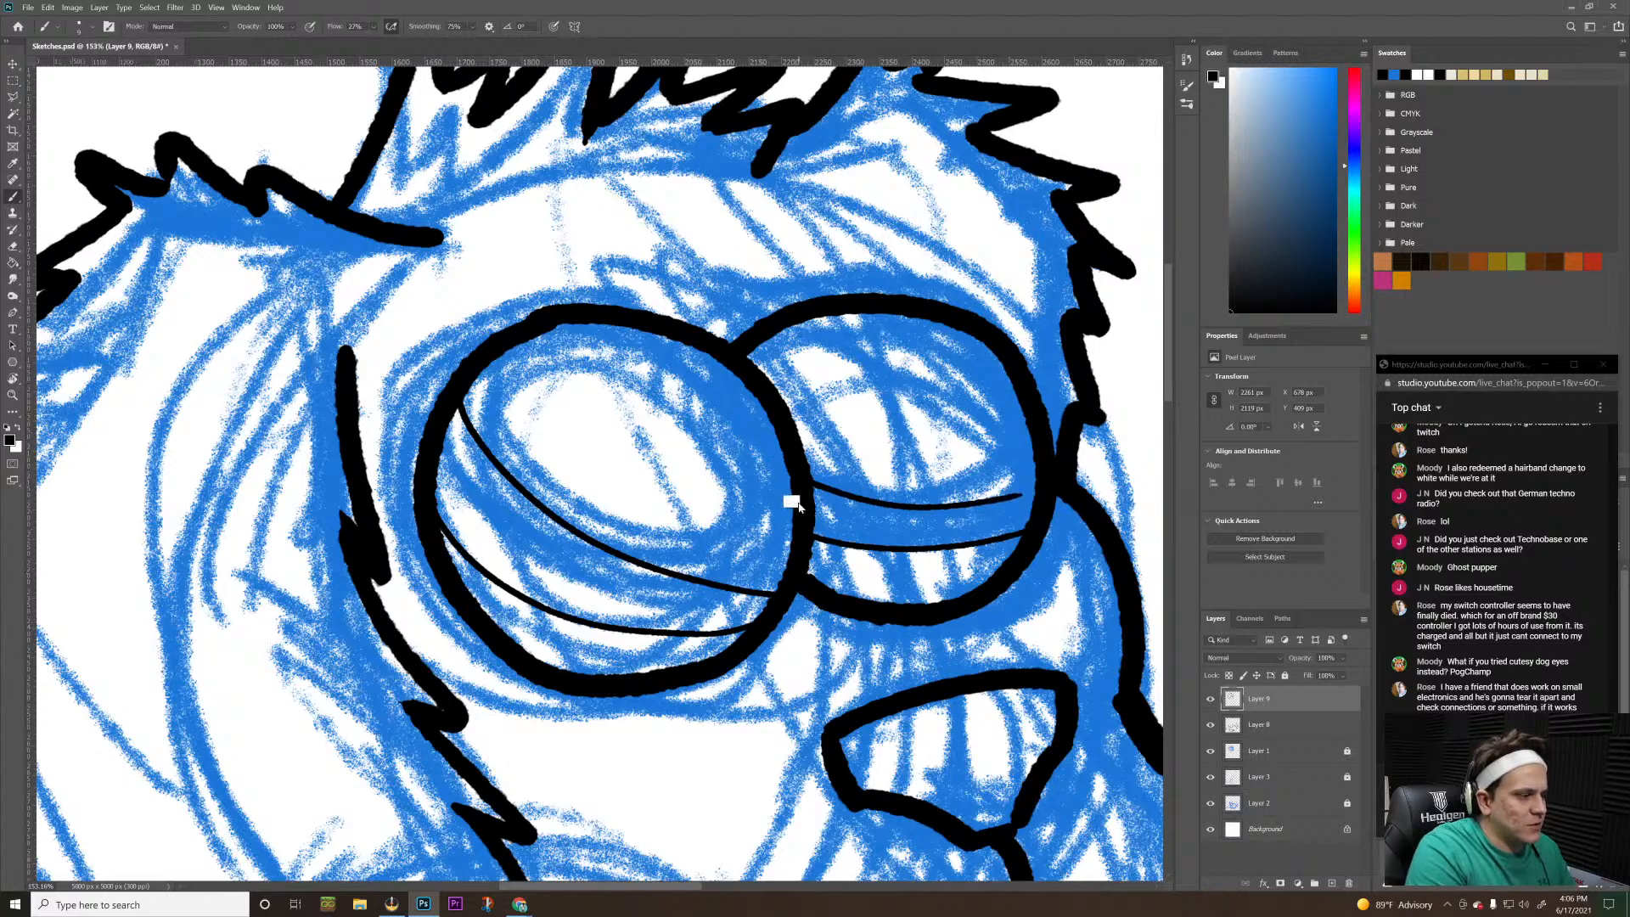
{"action": "key", "text": "ctrl+z"}
{"action": "left_click_drag", "start_coordinate": [800, 469], "coordinate": [1053, 483]}
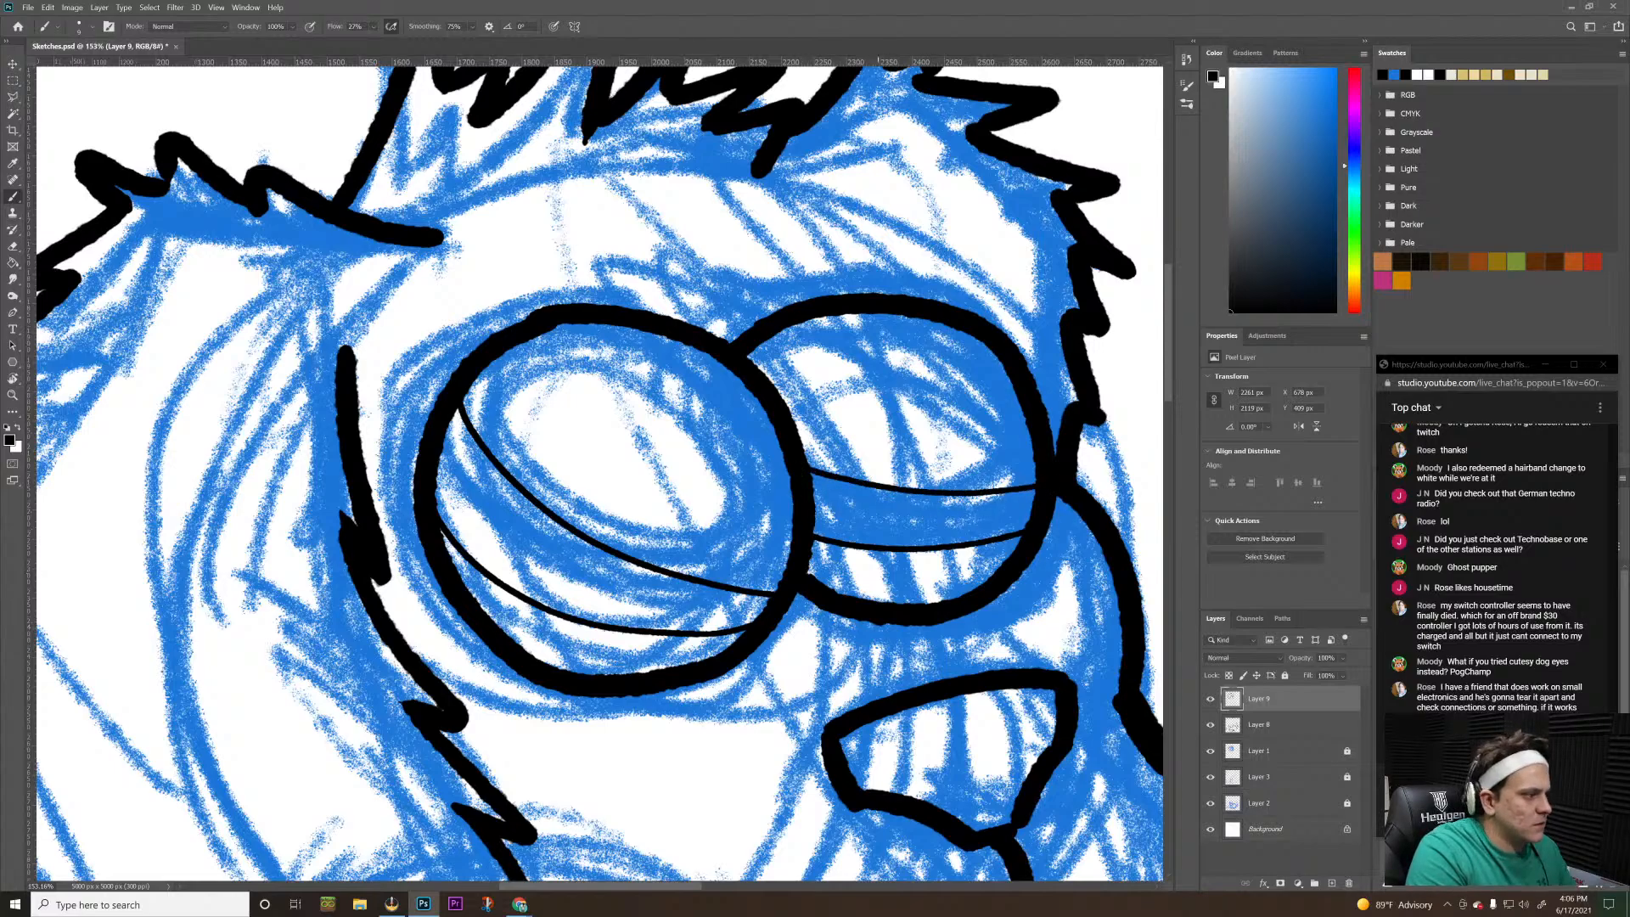
Check the whole puppy, then undo the thin curves inside both eyes
{"action": "key", "text": "z"}
{"action": "left_click_drag", "start_coordinate": [937, 446], "coordinate": [839, 515]}
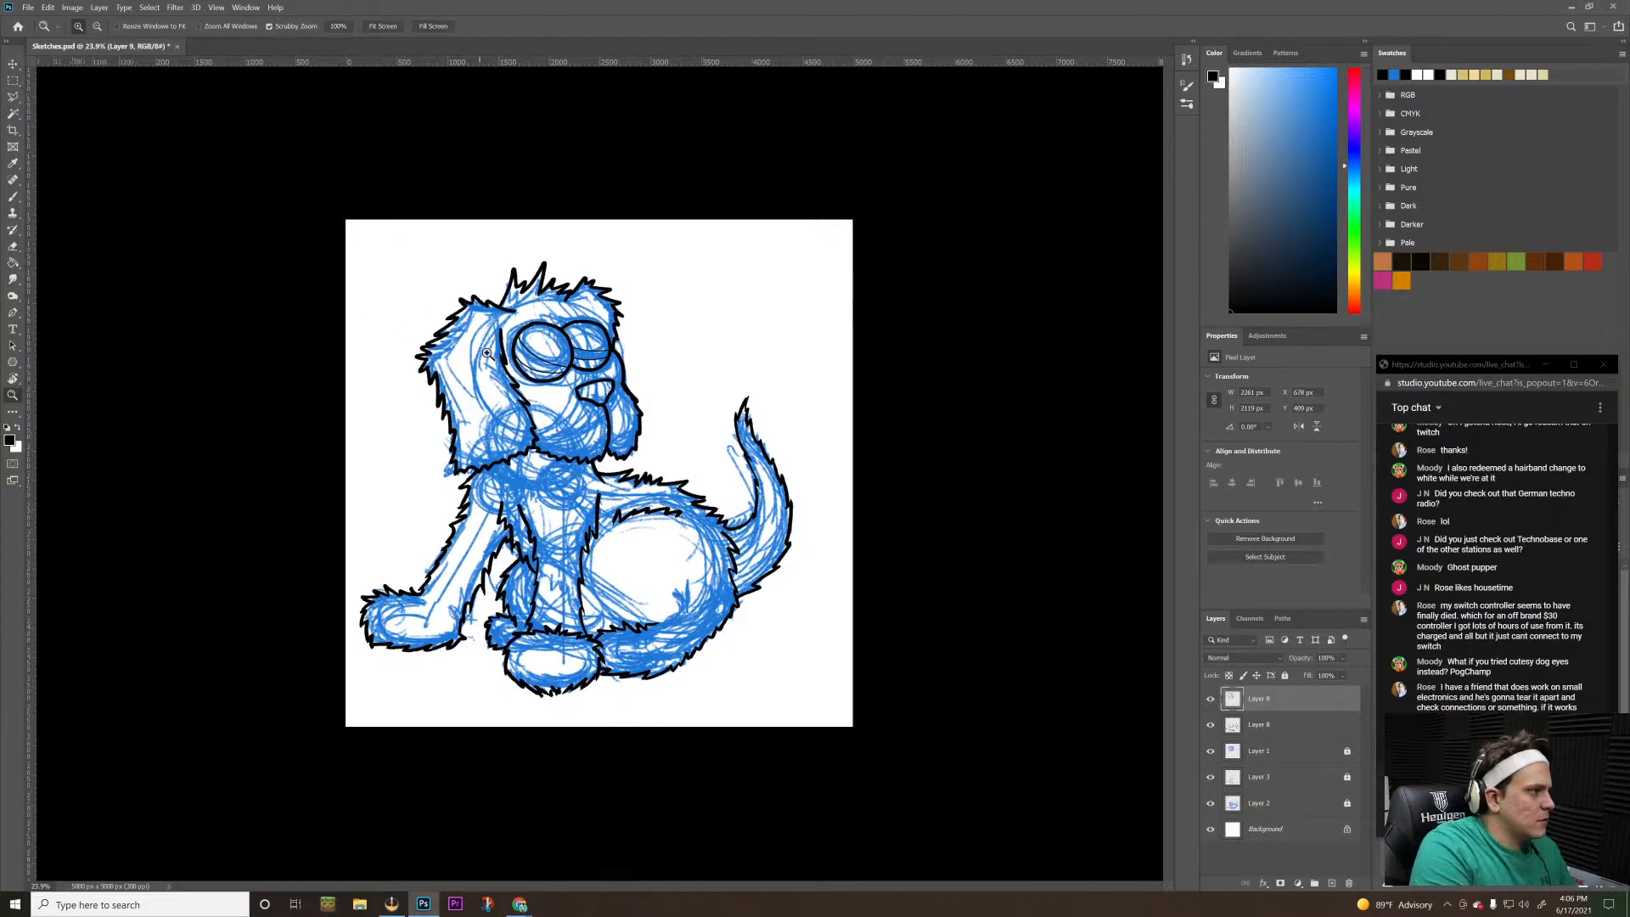
{"action": "left_click_drag", "start_coordinate": [489, 360], "coordinate": [548, 415]}
{"action": "key", "text": "ctrl+z"}
{"action": "key", "text": "ctrl+z"}
{"action": "key", "text": "ctrl+z"}
{"action": "key", "text": "ctrl+z"}
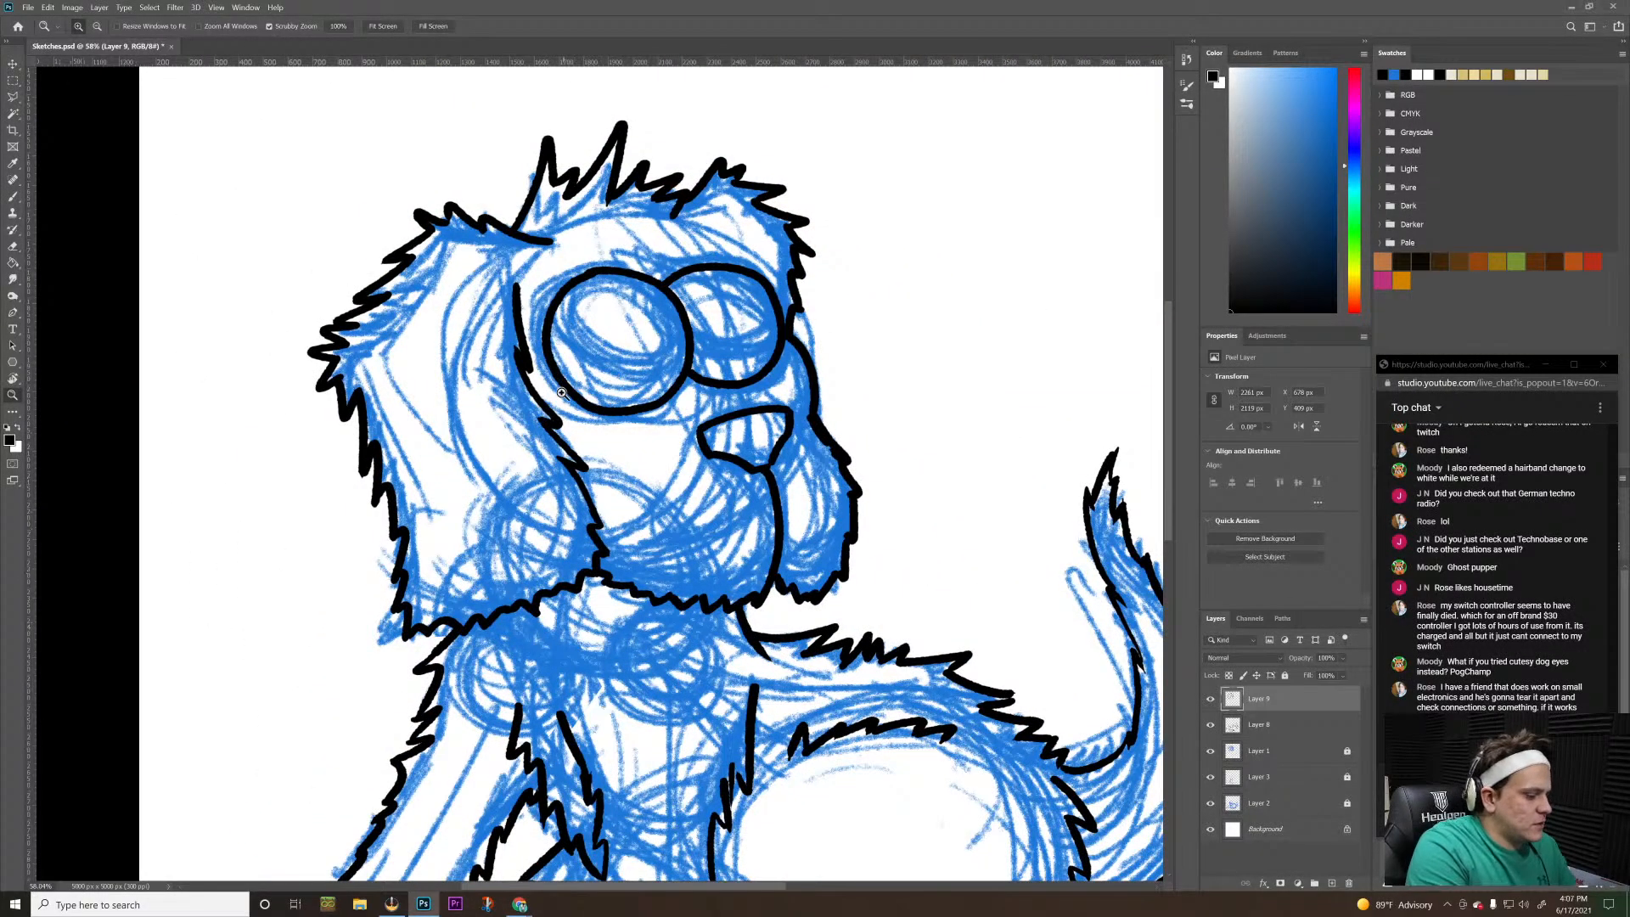
Try several versions of a thin curve across the lower half of the larger eye, undoing each stroke
{"action": "key", "text": "b"}
{"action": "left_click_drag", "start_coordinate": [550, 357], "coordinate": [672, 387]}
{"action": "key", "text": "ctrl+z"}
{"action": "left_click_drag", "start_coordinate": [550, 351], "coordinate": [662, 396]}
{"action": "key", "text": "ctrl+z"}
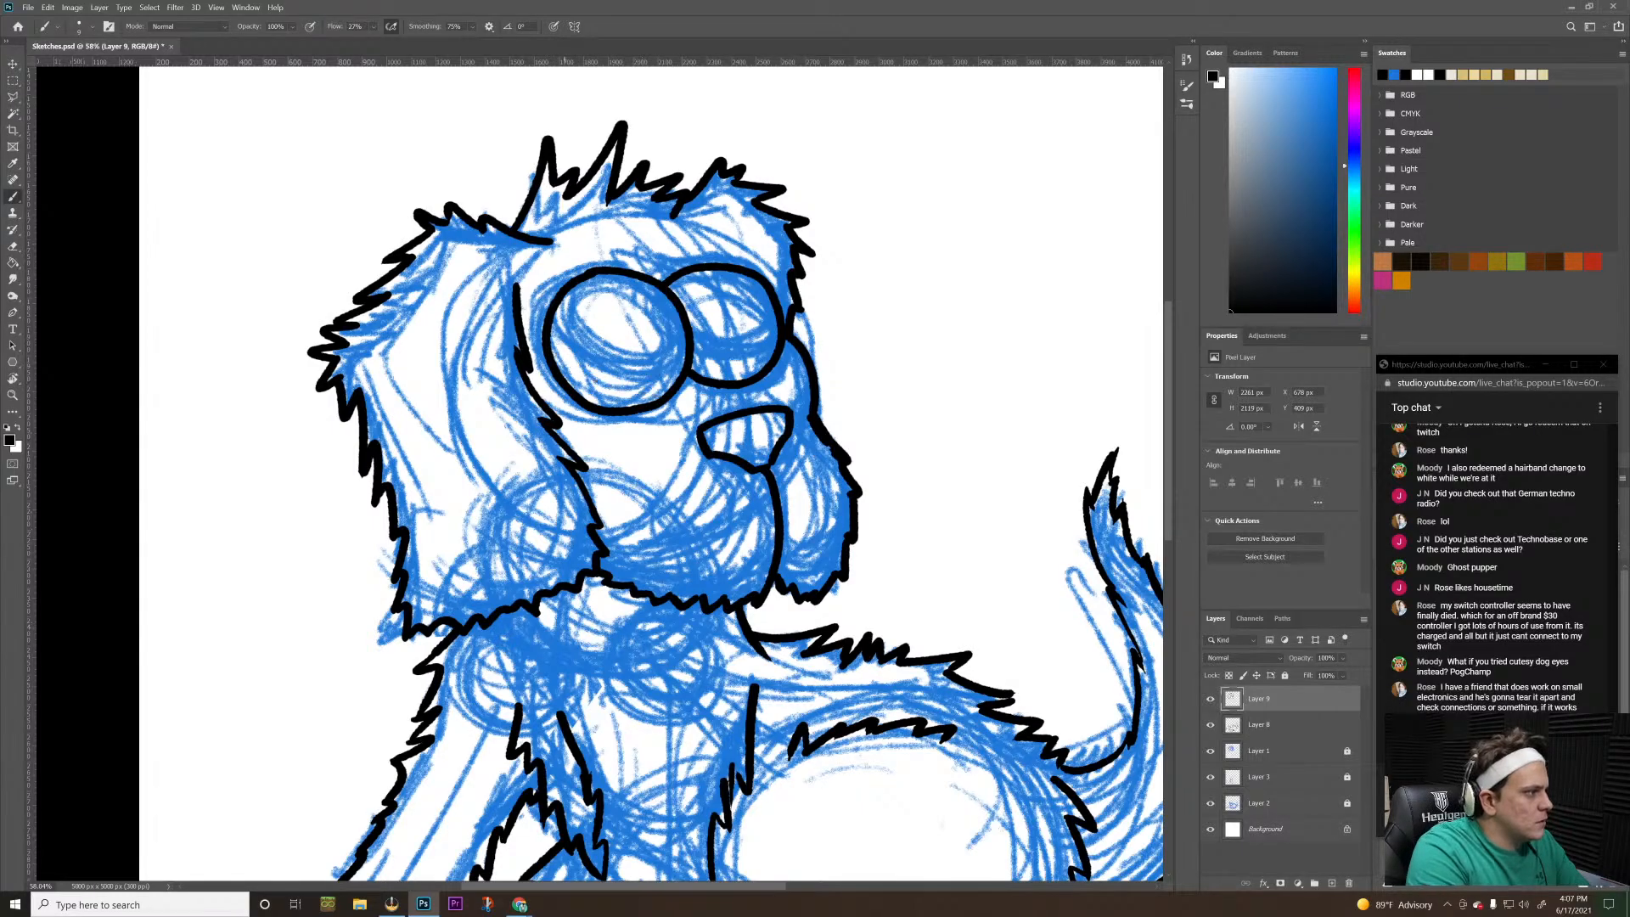
{"action": "mouse_move", "coordinate": [552, 335]}
{"action": "left_mouse_down"}
{"action": "mouse_move", "coordinate": [612, 380]}
{"action": "mouse_move", "coordinate": [670, 387]}
{"action": "left_mouse_up"}
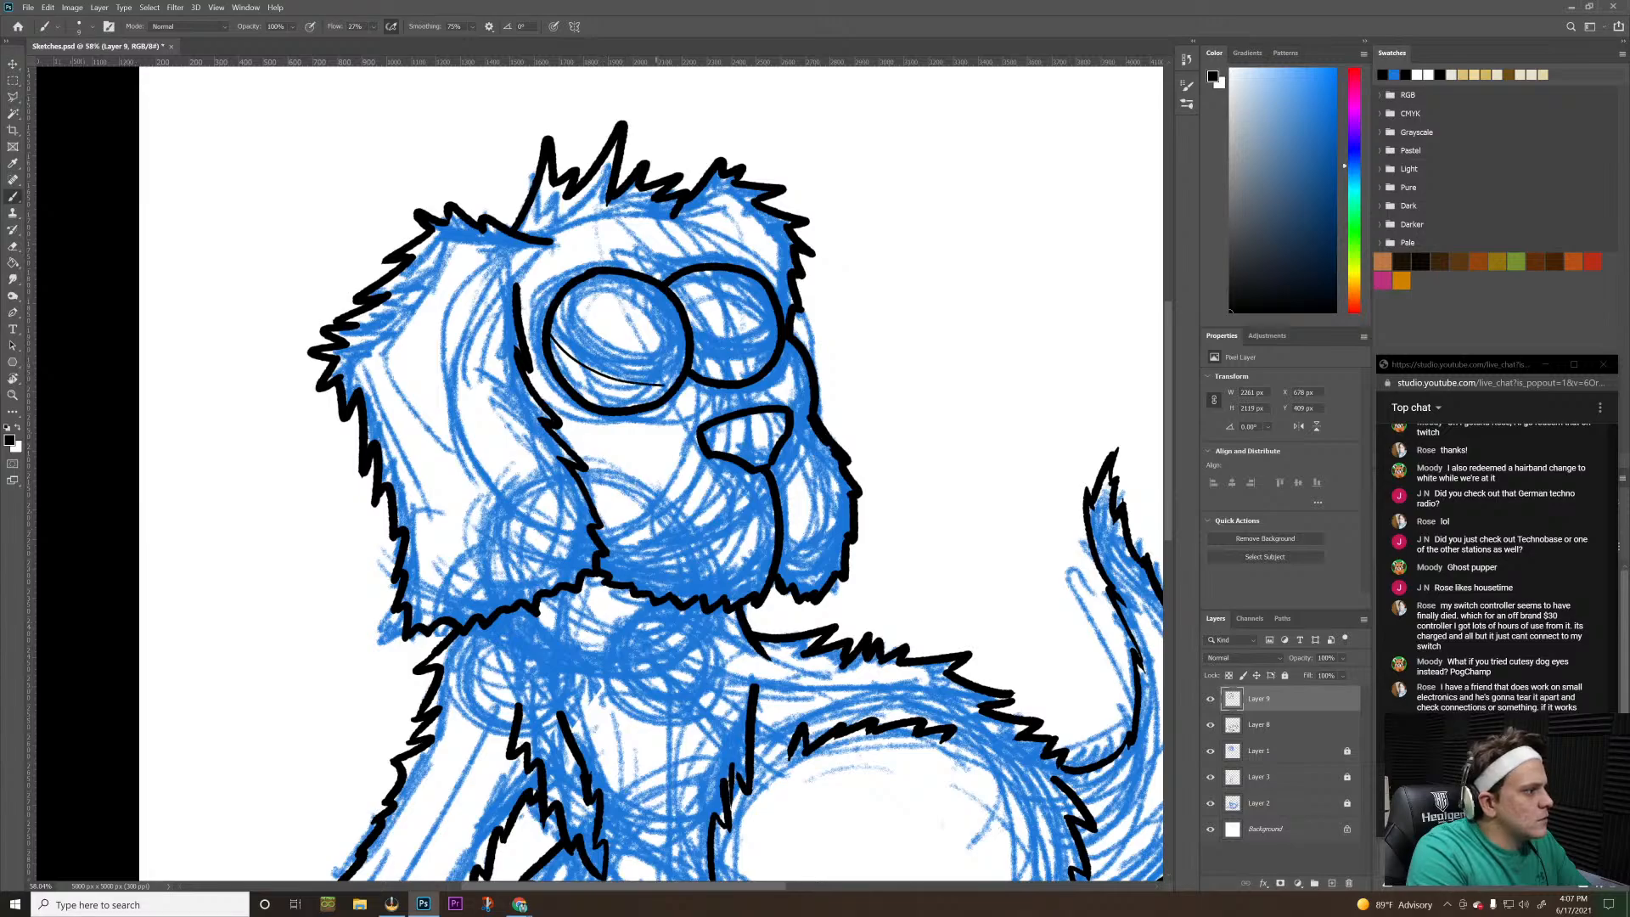
{"action": "key", "text": "ctrl+z"}
Set the brush smoothing to 100%
{"action": "left_click", "coordinate": [472, 27]}
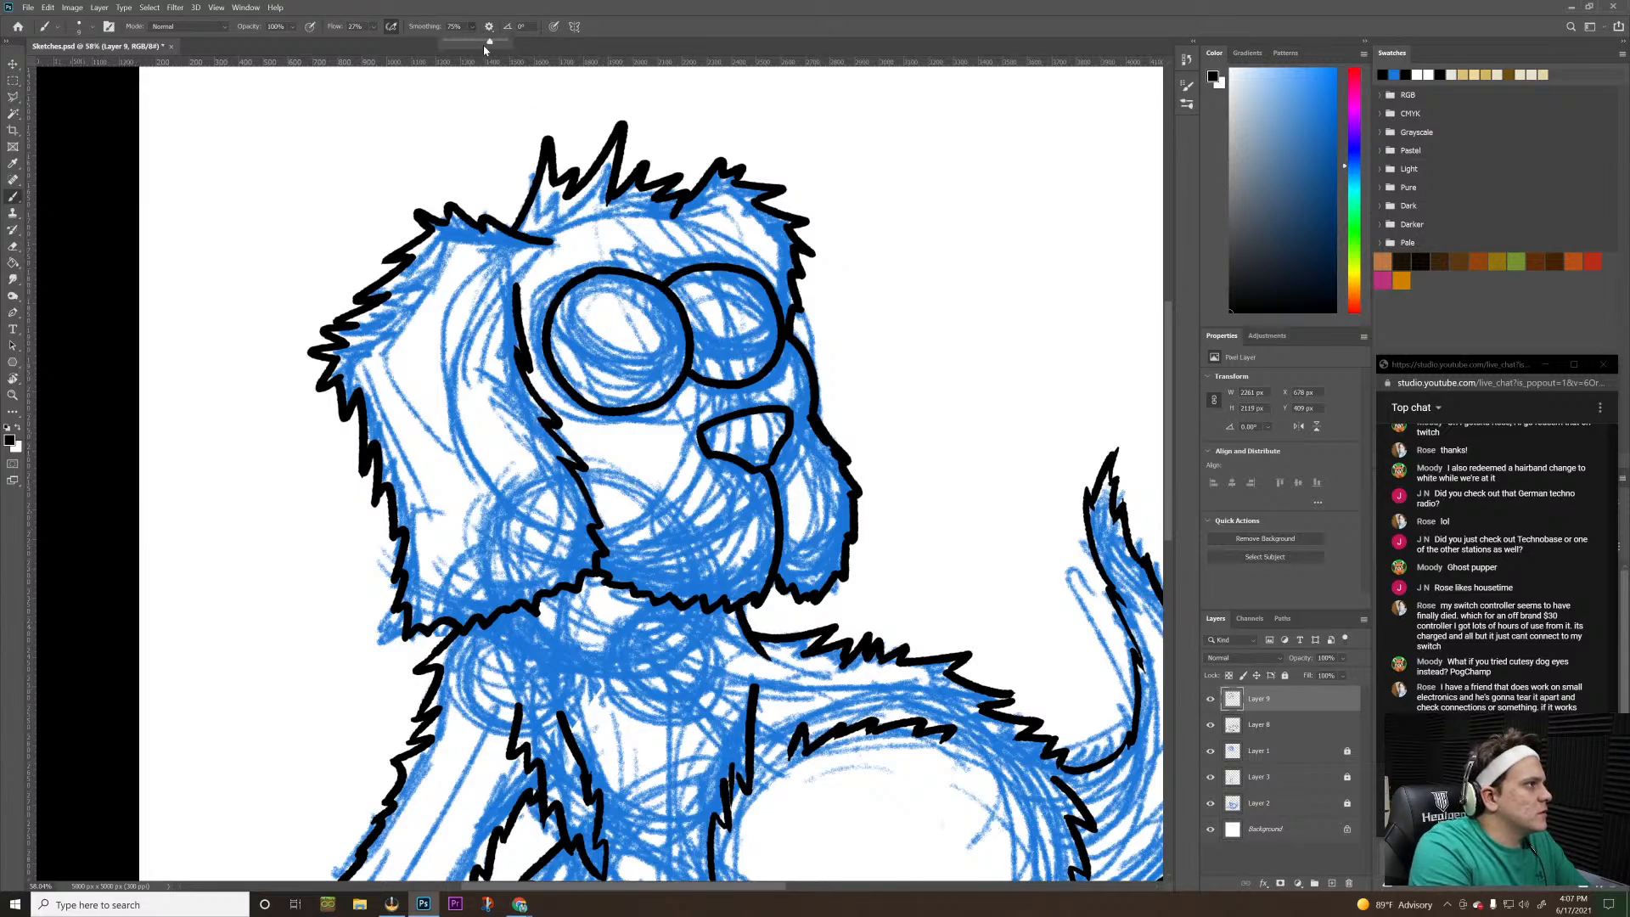
{"action": "left_click_drag", "start_coordinate": [489, 41], "coordinate": [546, 43]}
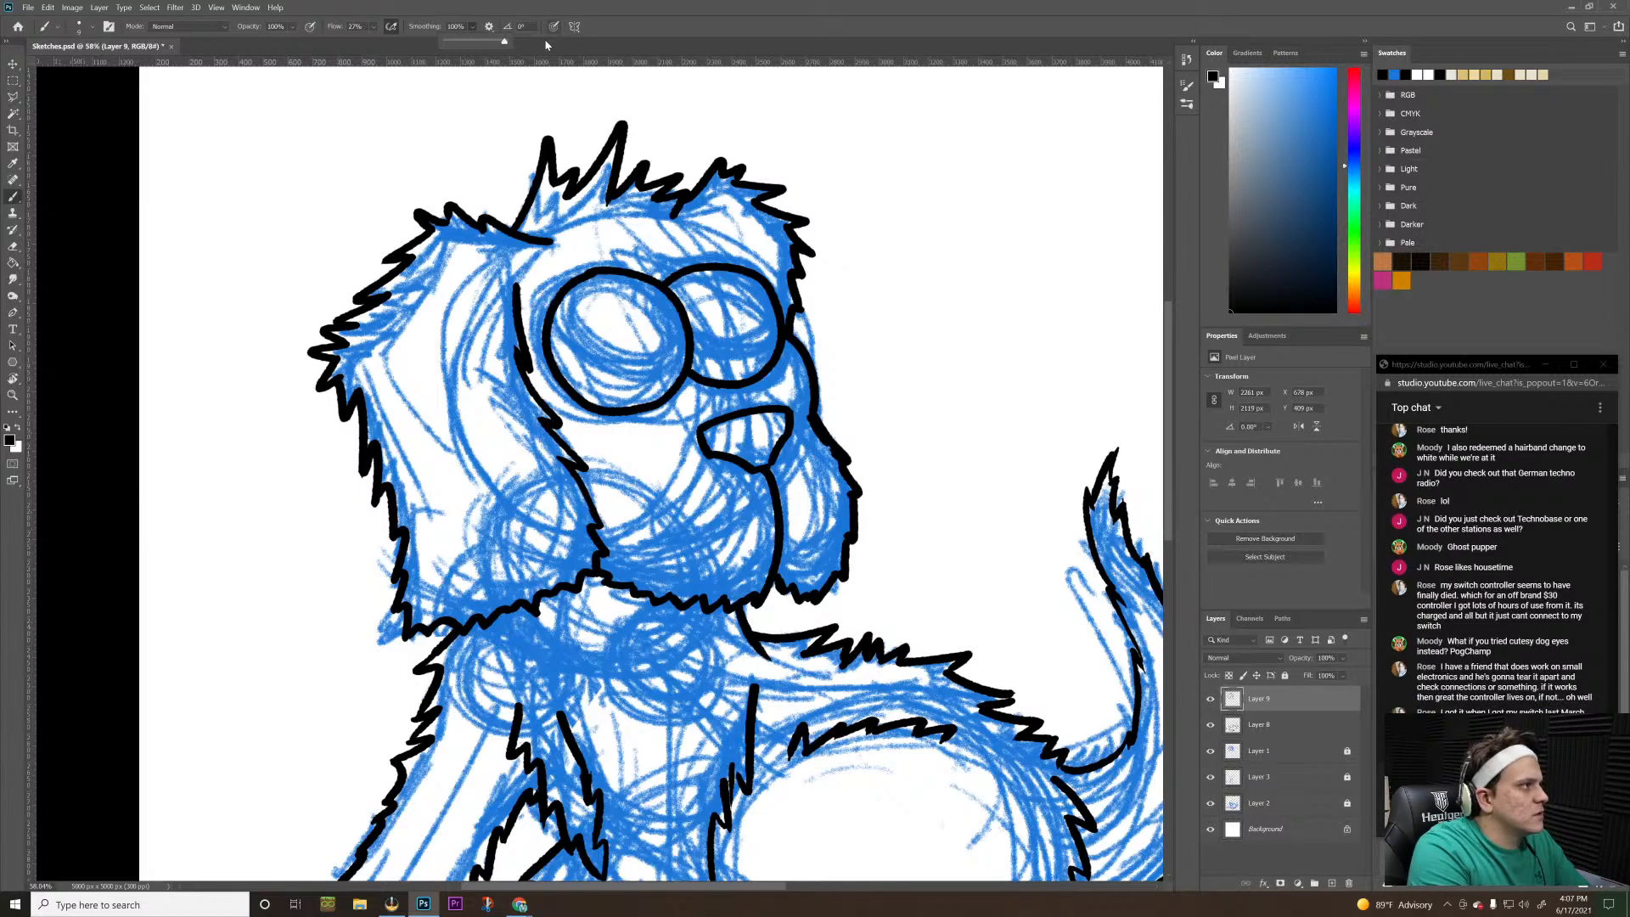
{"action": "left_click", "coordinate": [652, 44]}
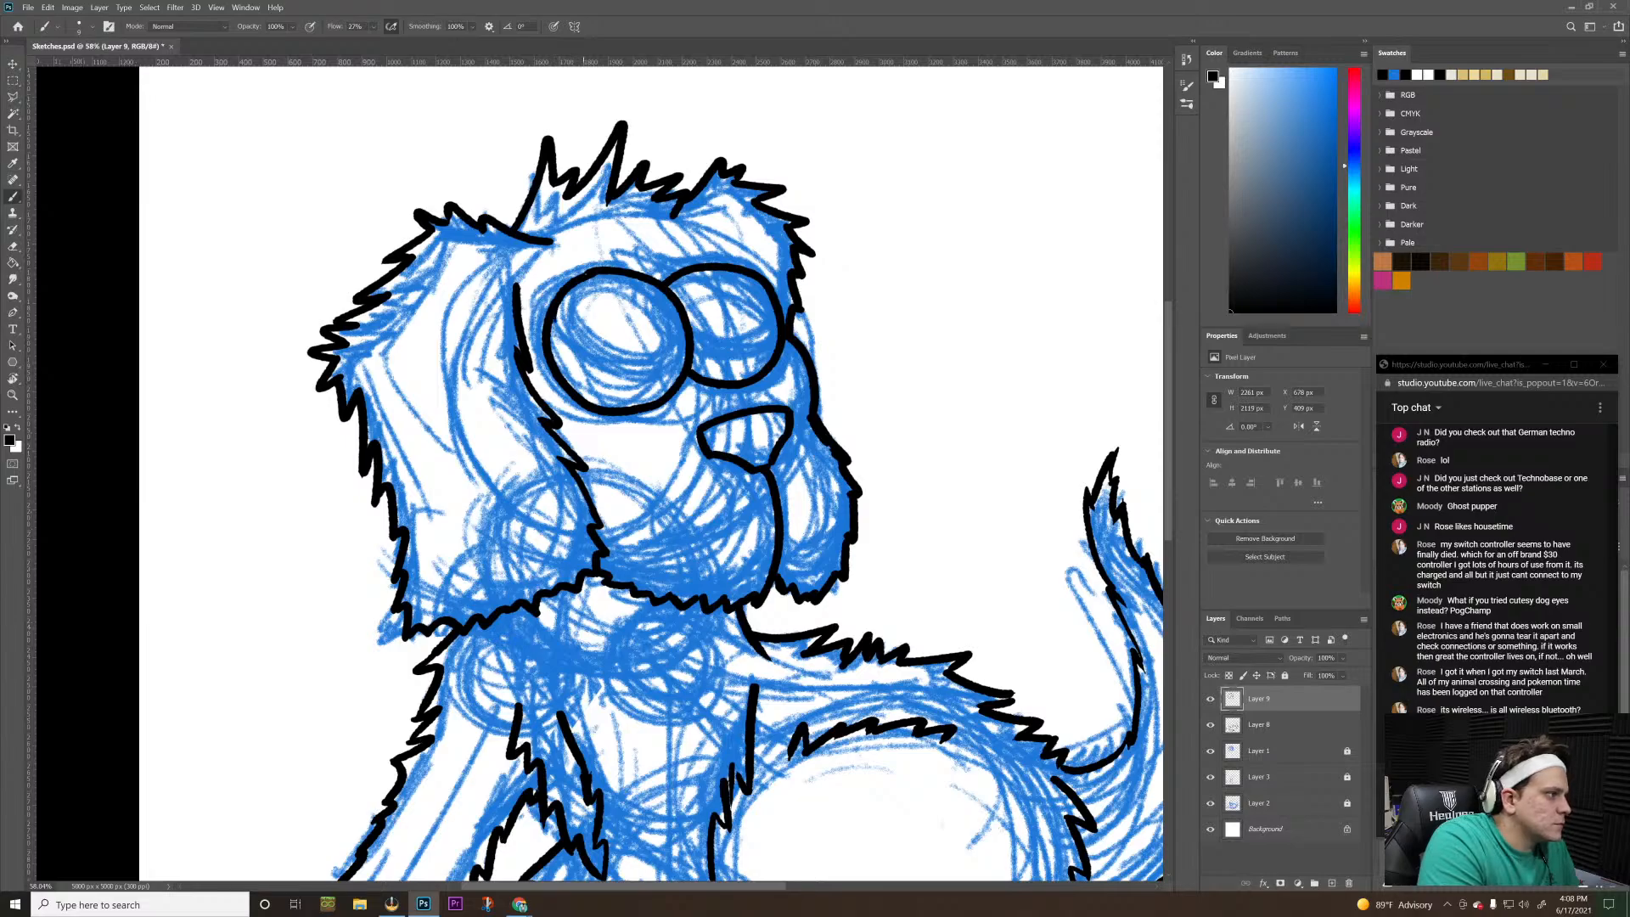
Ink a thin upper curve across the larger eye, sweeping from its upper outer edge down toward the nose side
{"action": "mouse_move", "coordinate": [565, 294]}
{"action": "left_mouse_down"}
{"action": "mouse_move", "coordinate": [567, 344]}
{"action": "mouse_move", "coordinate": [664, 374]}
{"action": "left_mouse_up"}
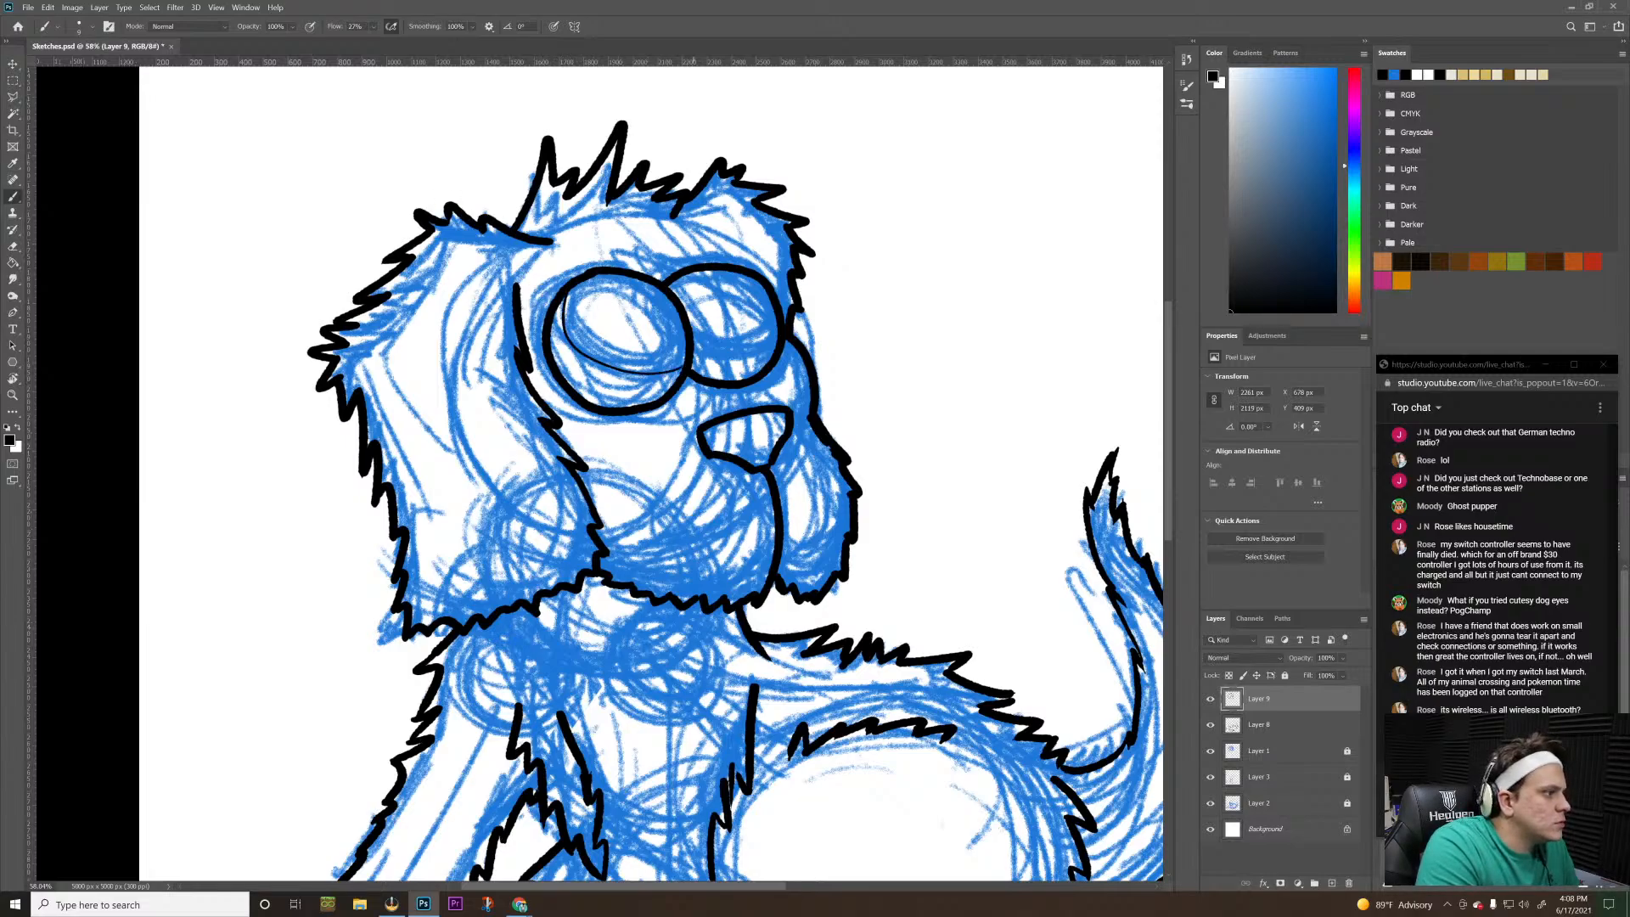
{"action": "key", "text": "ctrl+z"}
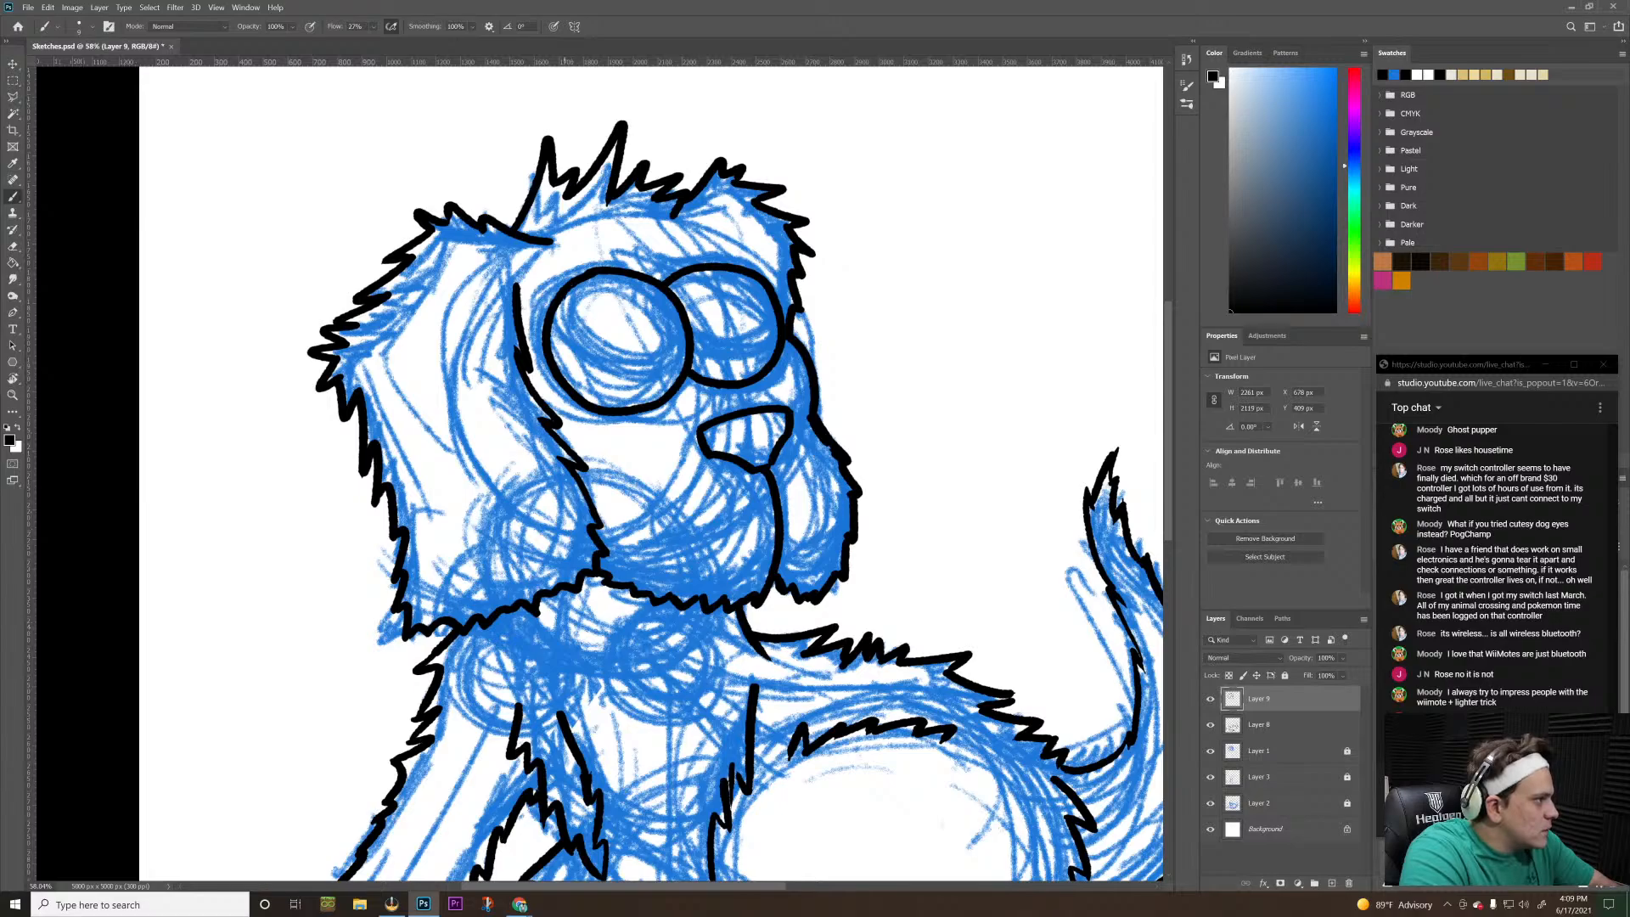
{"action": "mouse_move", "coordinate": [561, 297]}
{"action": "left_mouse_down"}
{"action": "mouse_move", "coordinate": [573, 341]}
{"action": "mouse_move", "coordinate": [655, 374]}
{"action": "left_mouse_up"}
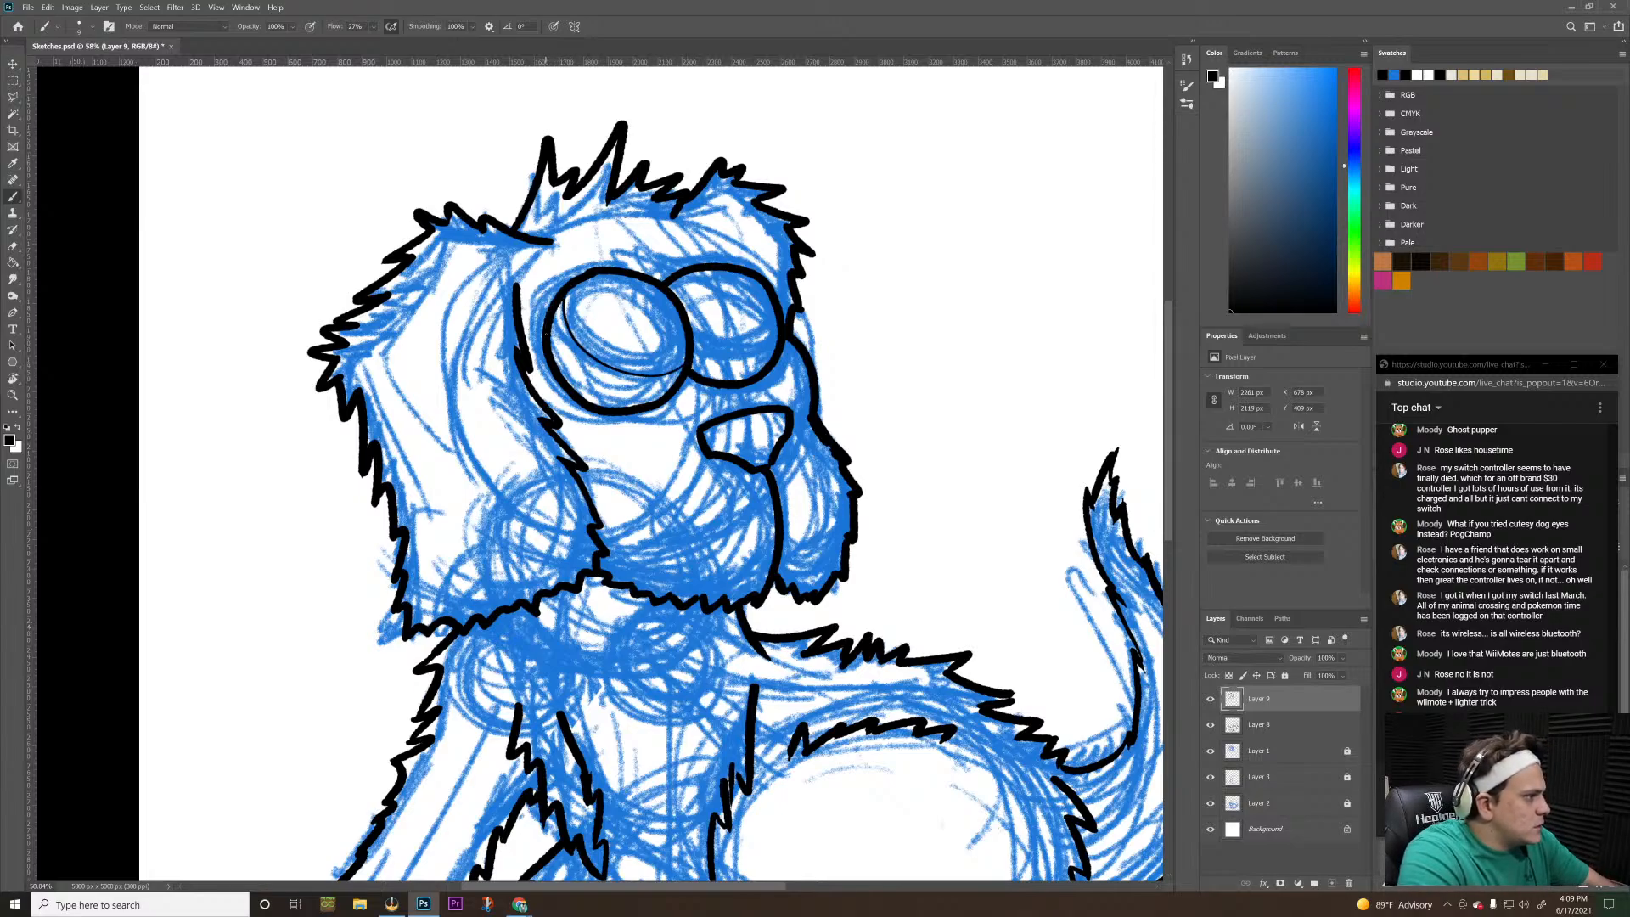
Try several versions of a thin lower curve beneath the larger eye's upper curve, undoing each stroke
{"action": "mouse_move", "coordinate": [548, 333]}
{"action": "left_mouse_down"}
{"action": "mouse_move", "coordinate": [573, 369]}
{"action": "mouse_move", "coordinate": [632, 396]}
{"action": "left_mouse_up"}
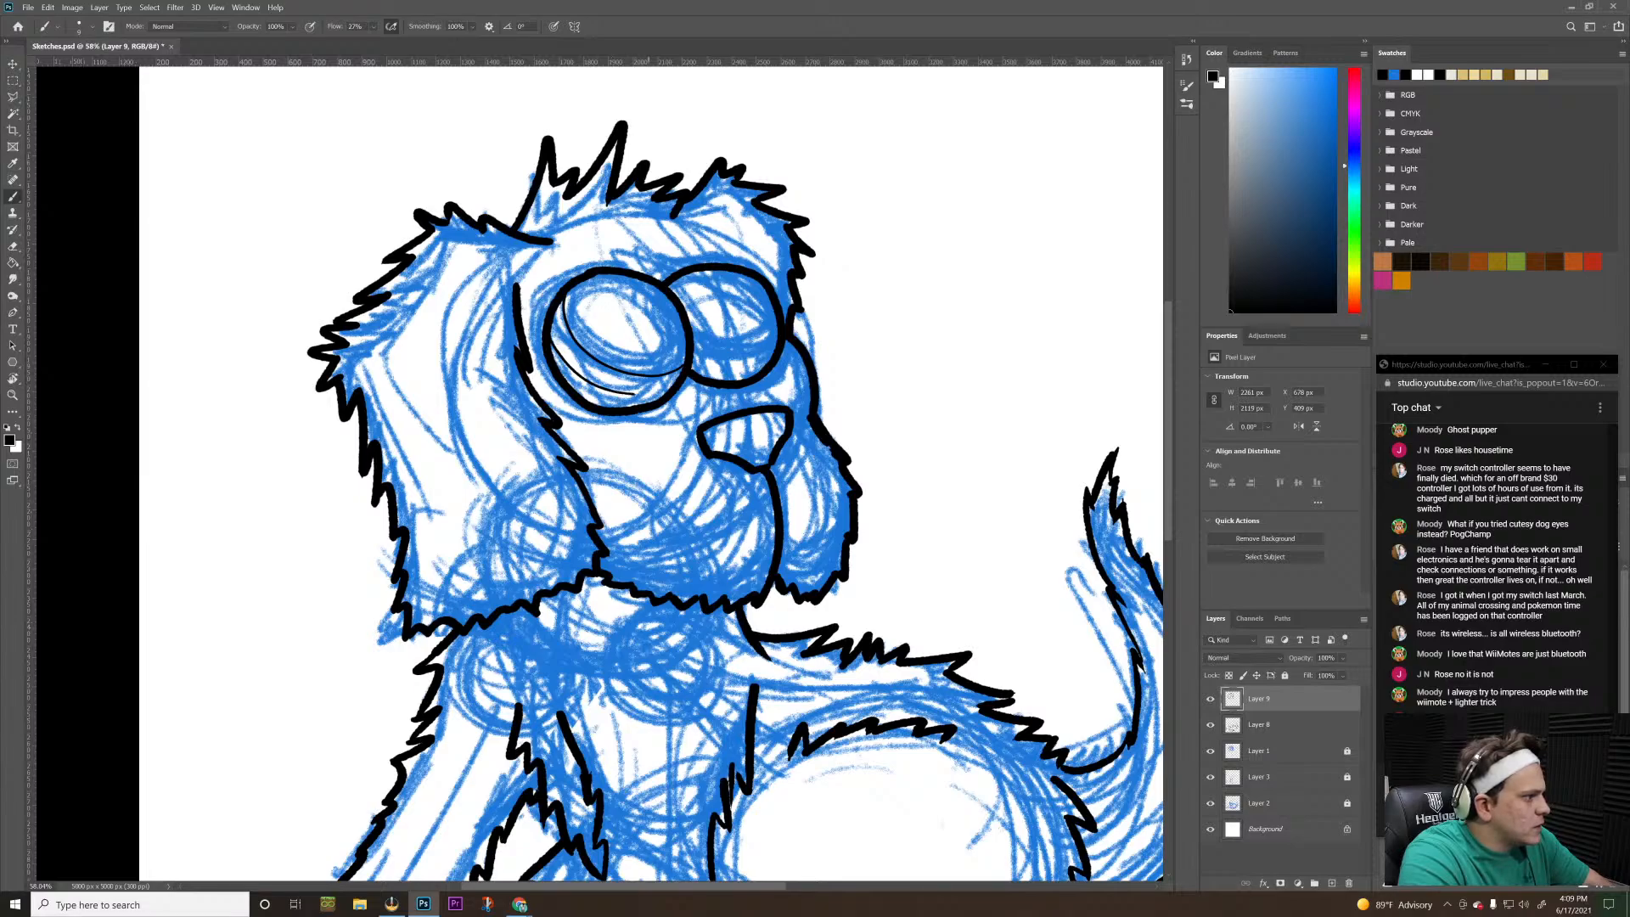
{"action": "key", "text": "ctrl+z"}
{"action": "left_click_drag", "start_coordinate": [555, 352], "coordinate": [605, 394]}
{"action": "key", "text": "ctrl+z"}
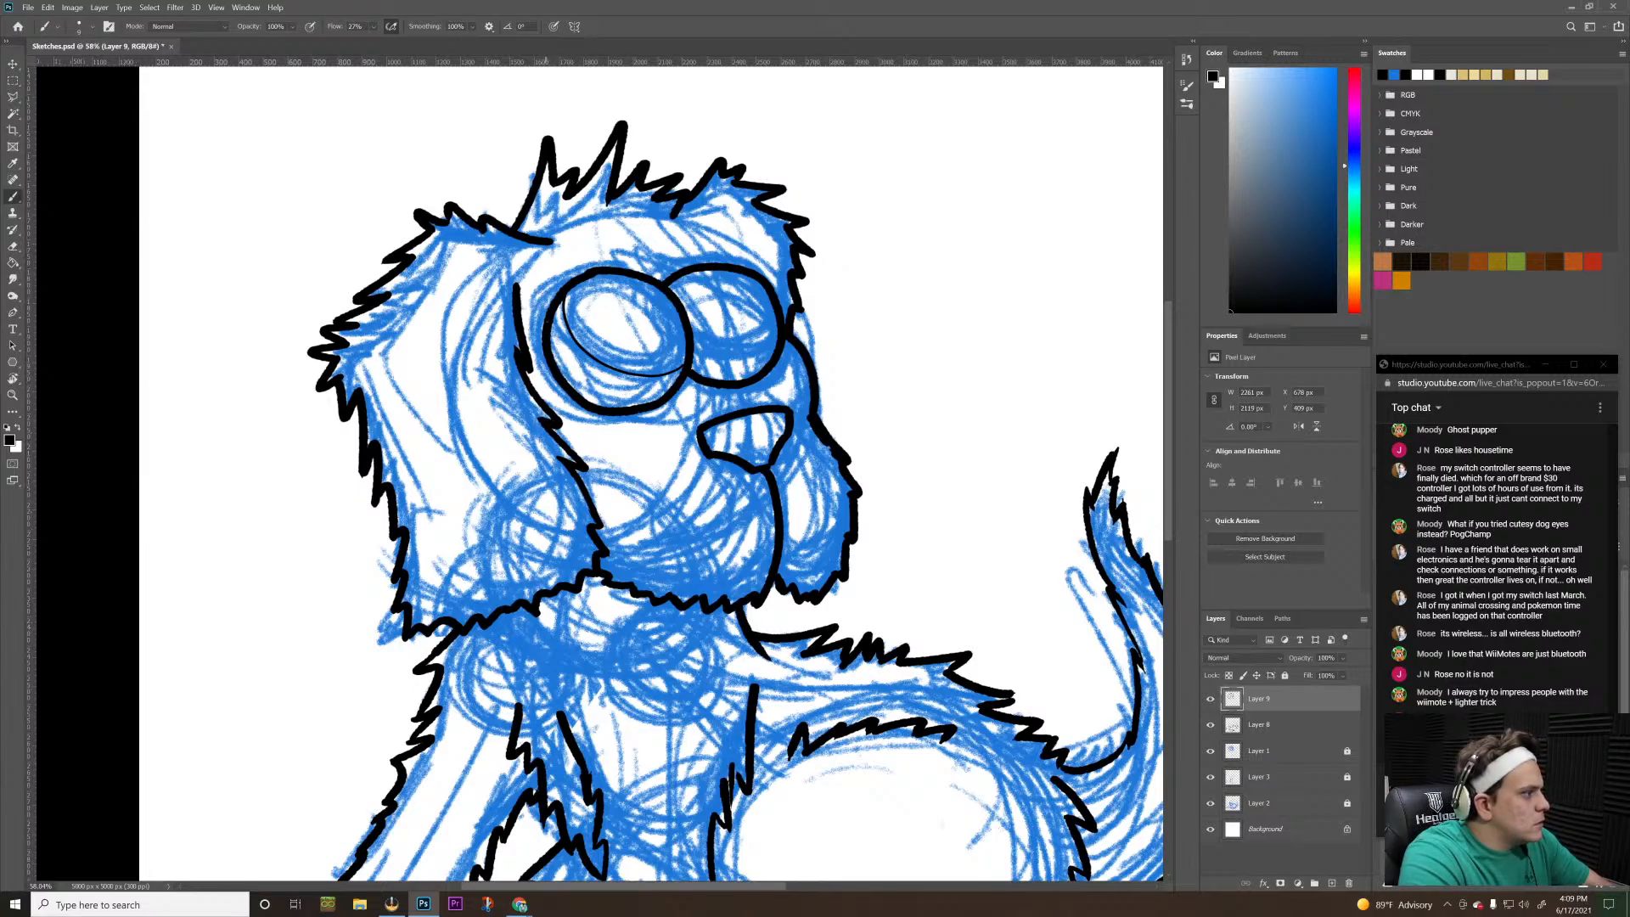
{"action": "left_click_drag", "start_coordinate": [550, 346], "coordinate": [639, 397]}
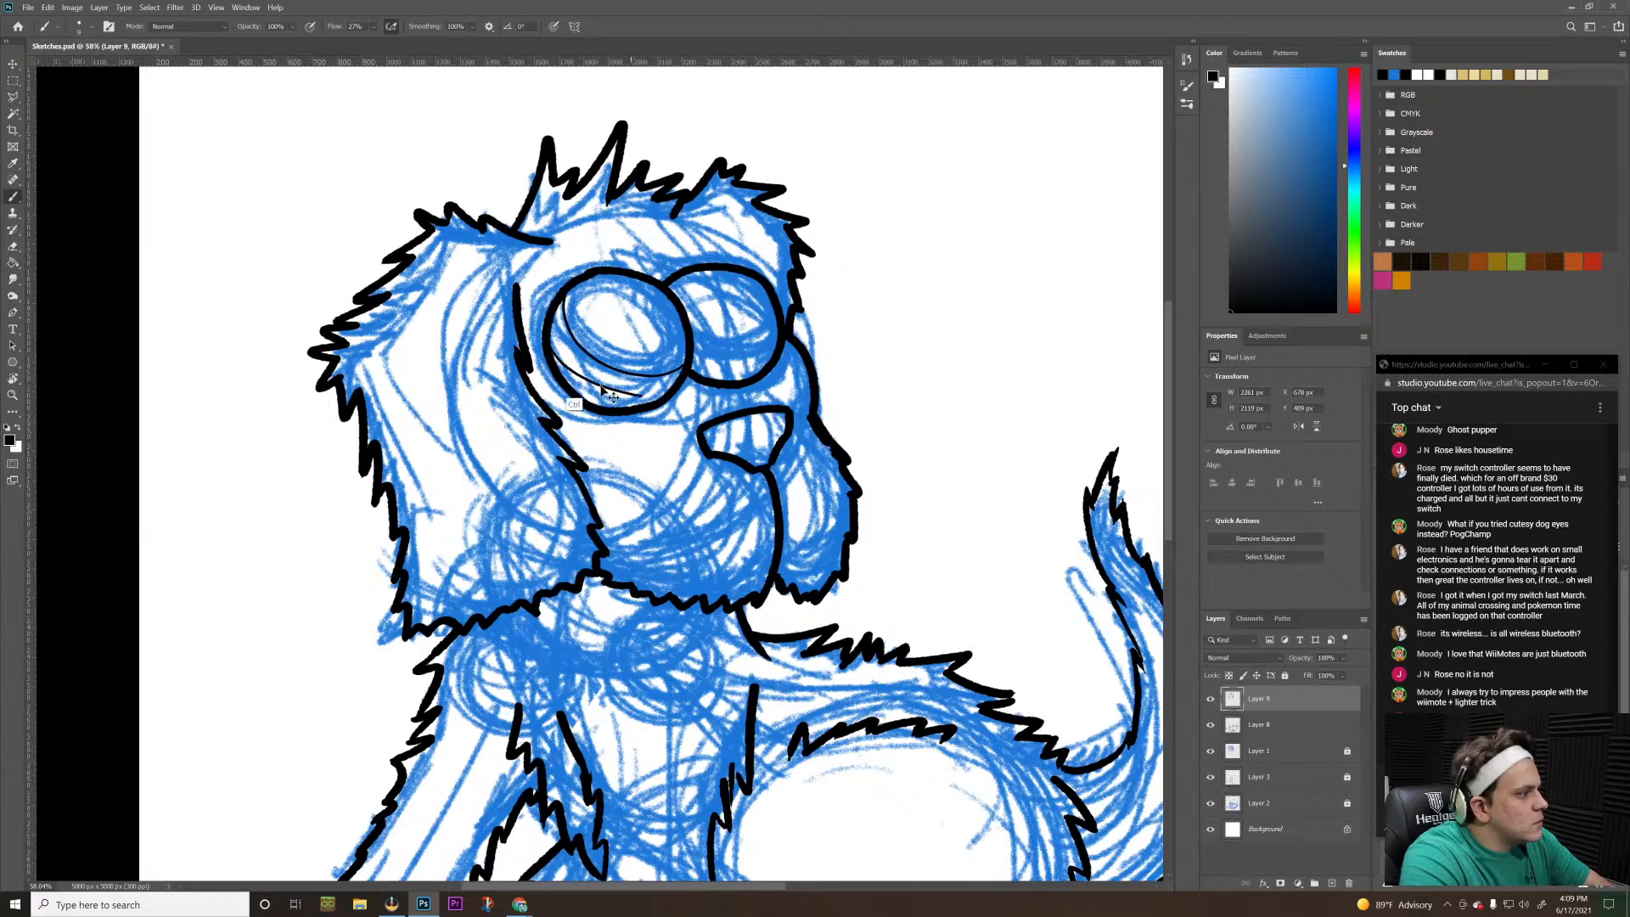
{"action": "key", "text": "ctrl+z"}
{"action": "left_click_drag", "start_coordinate": [555, 359], "coordinate": [649, 405]}
{"action": "key", "text": "ctrl+z"}
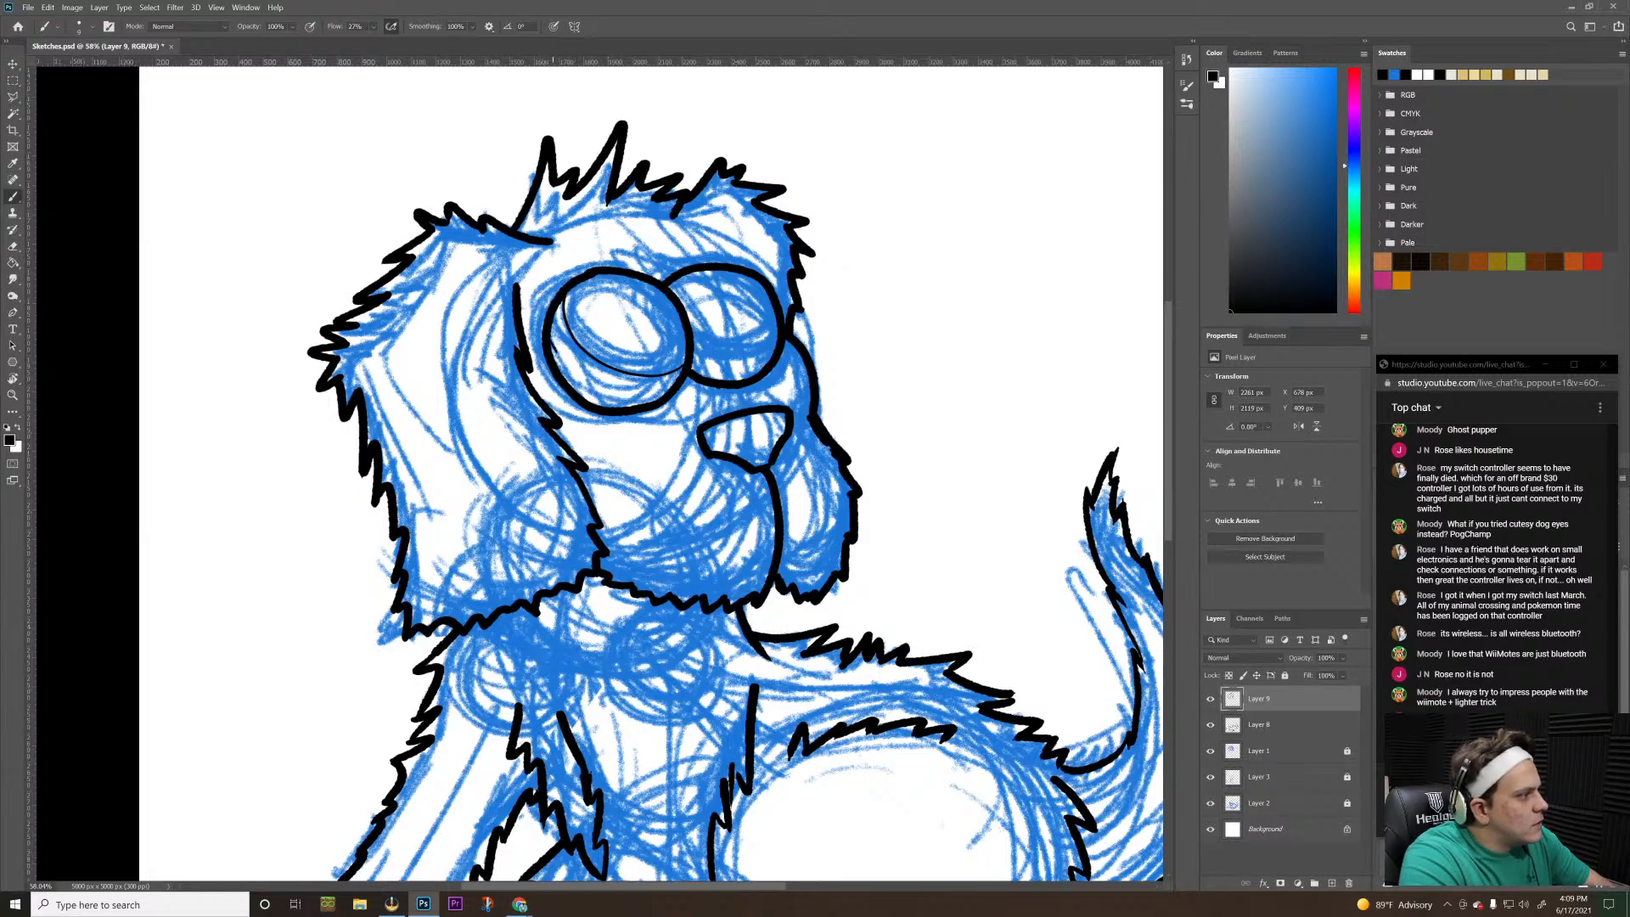
{"action": "mouse_move", "coordinate": [556, 353]}
{"action": "left_mouse_down"}
{"action": "mouse_move", "coordinate": [586, 386]}
{"action": "mouse_move", "coordinate": [644, 399]}
{"action": "left_mouse_up"}
{"action": "key", "text": "ctrl+z"}
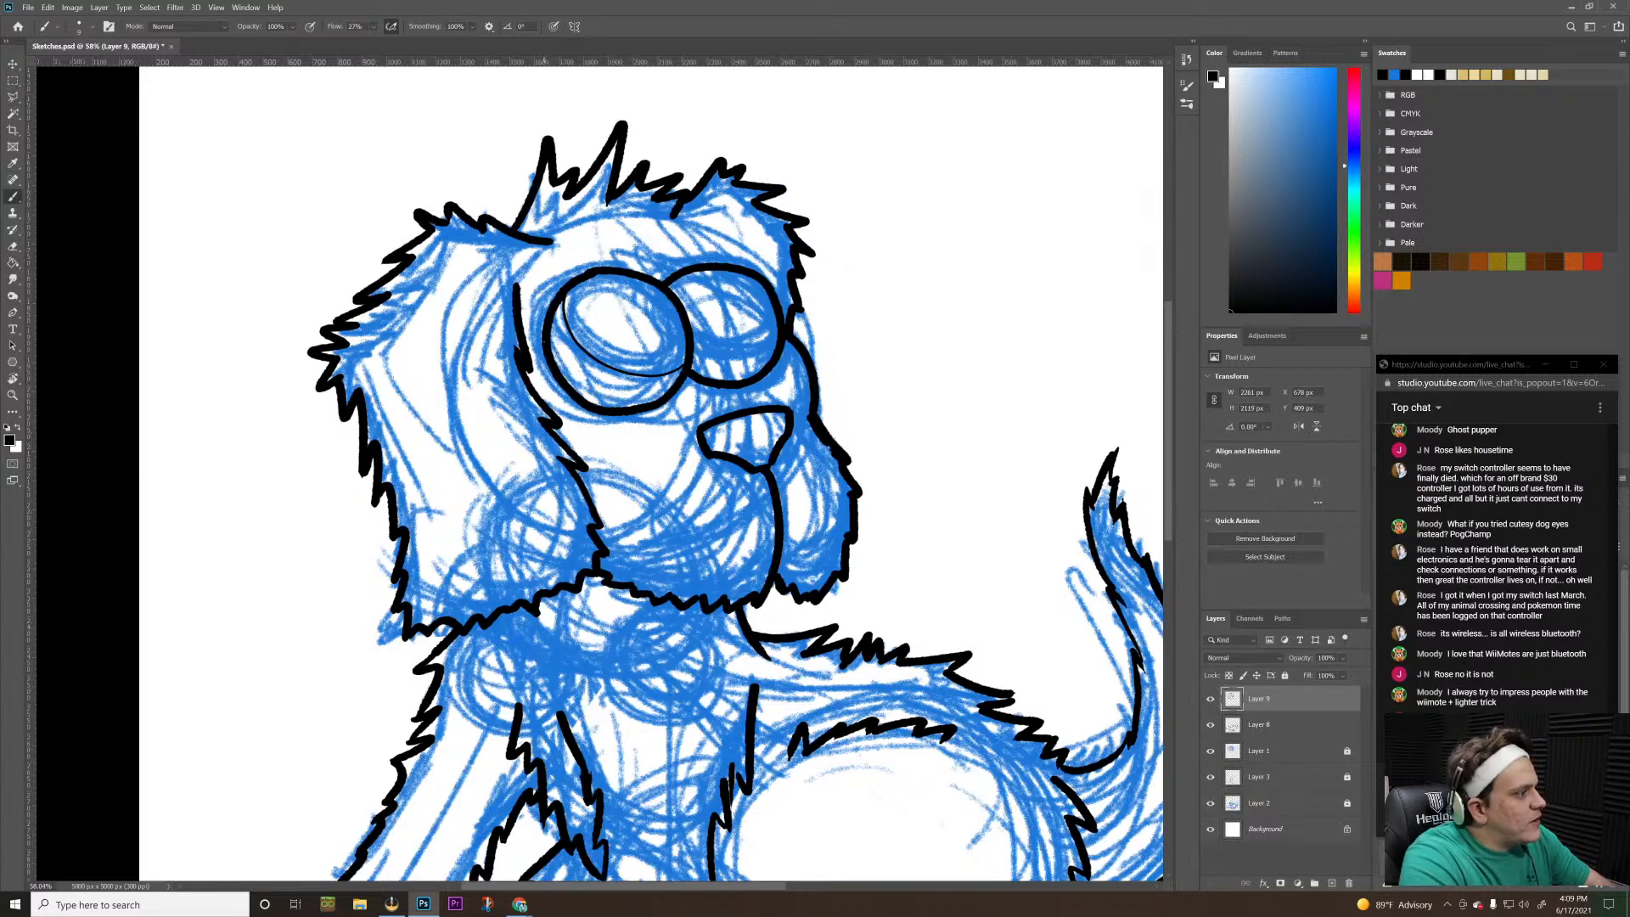
Ink a thin lower curve in the larger eye and two matching thin curves across the smaller eye's lower half
{"action": "left_click_drag", "start_coordinate": [552, 348], "coordinate": [641, 408]}
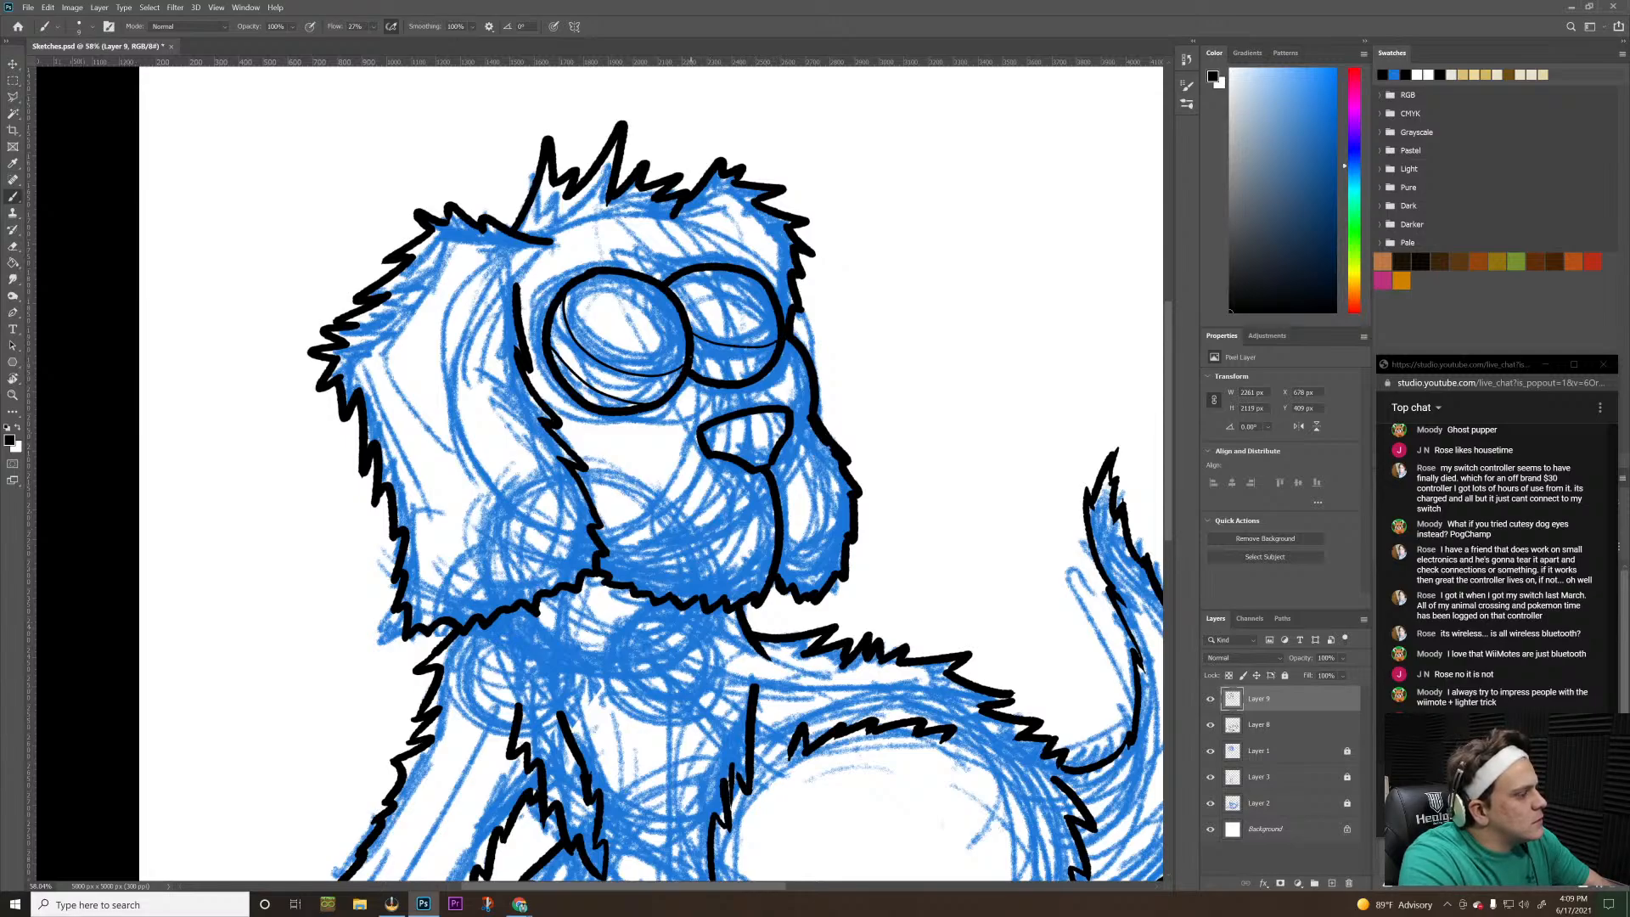
{"action": "left_click_drag", "start_coordinate": [728, 366], "coordinate": [757, 368]}
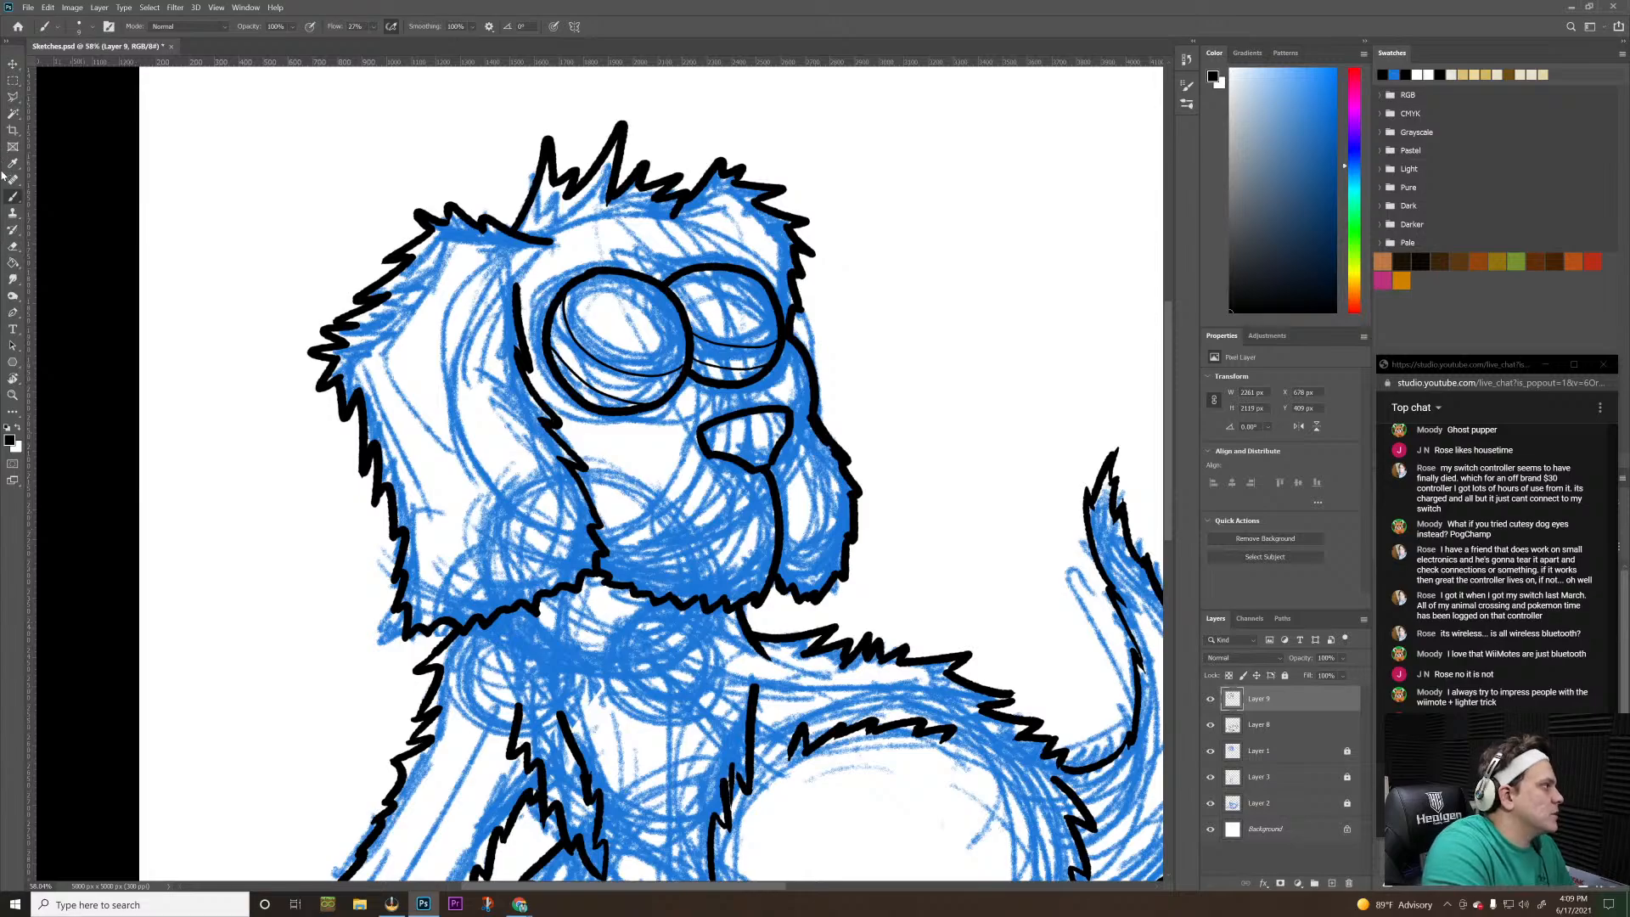
Try to draw a small pixel ellipse near the top of the larger eye with the Ellipse tool, then undo it
{"action": "right_click", "coordinate": [13, 365]}
{"action": "left_click", "coordinate": [47, 389]}
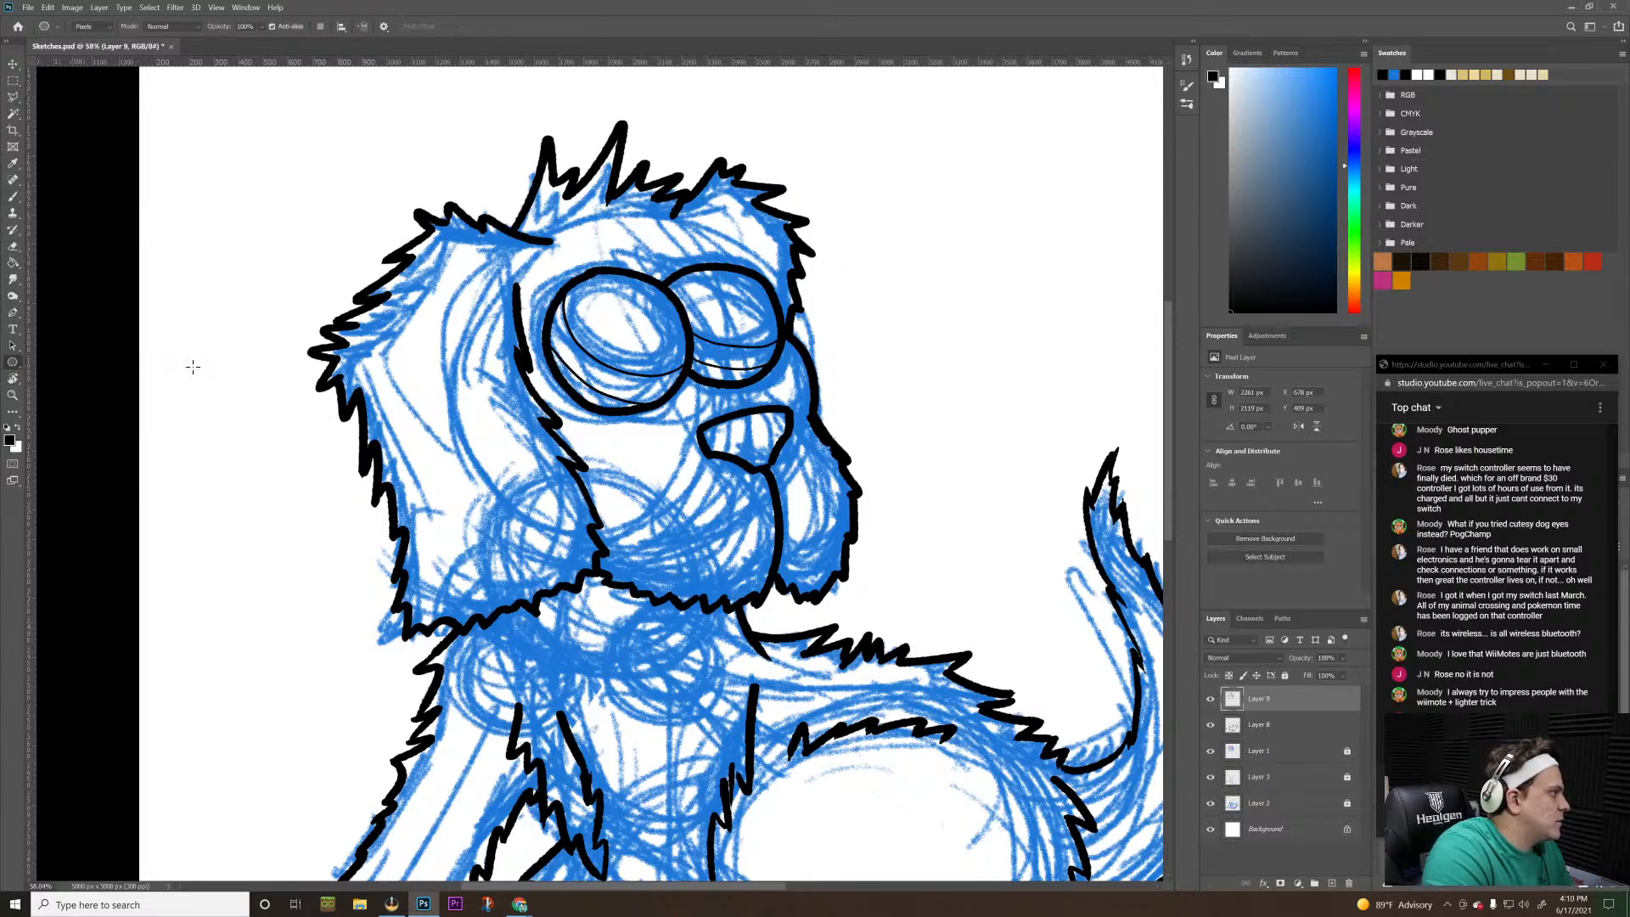
{"action": "left_click_drag", "start_coordinate": [609, 285], "coordinate": [628, 302]}
{"action": "key", "text": "ctrl+z"}
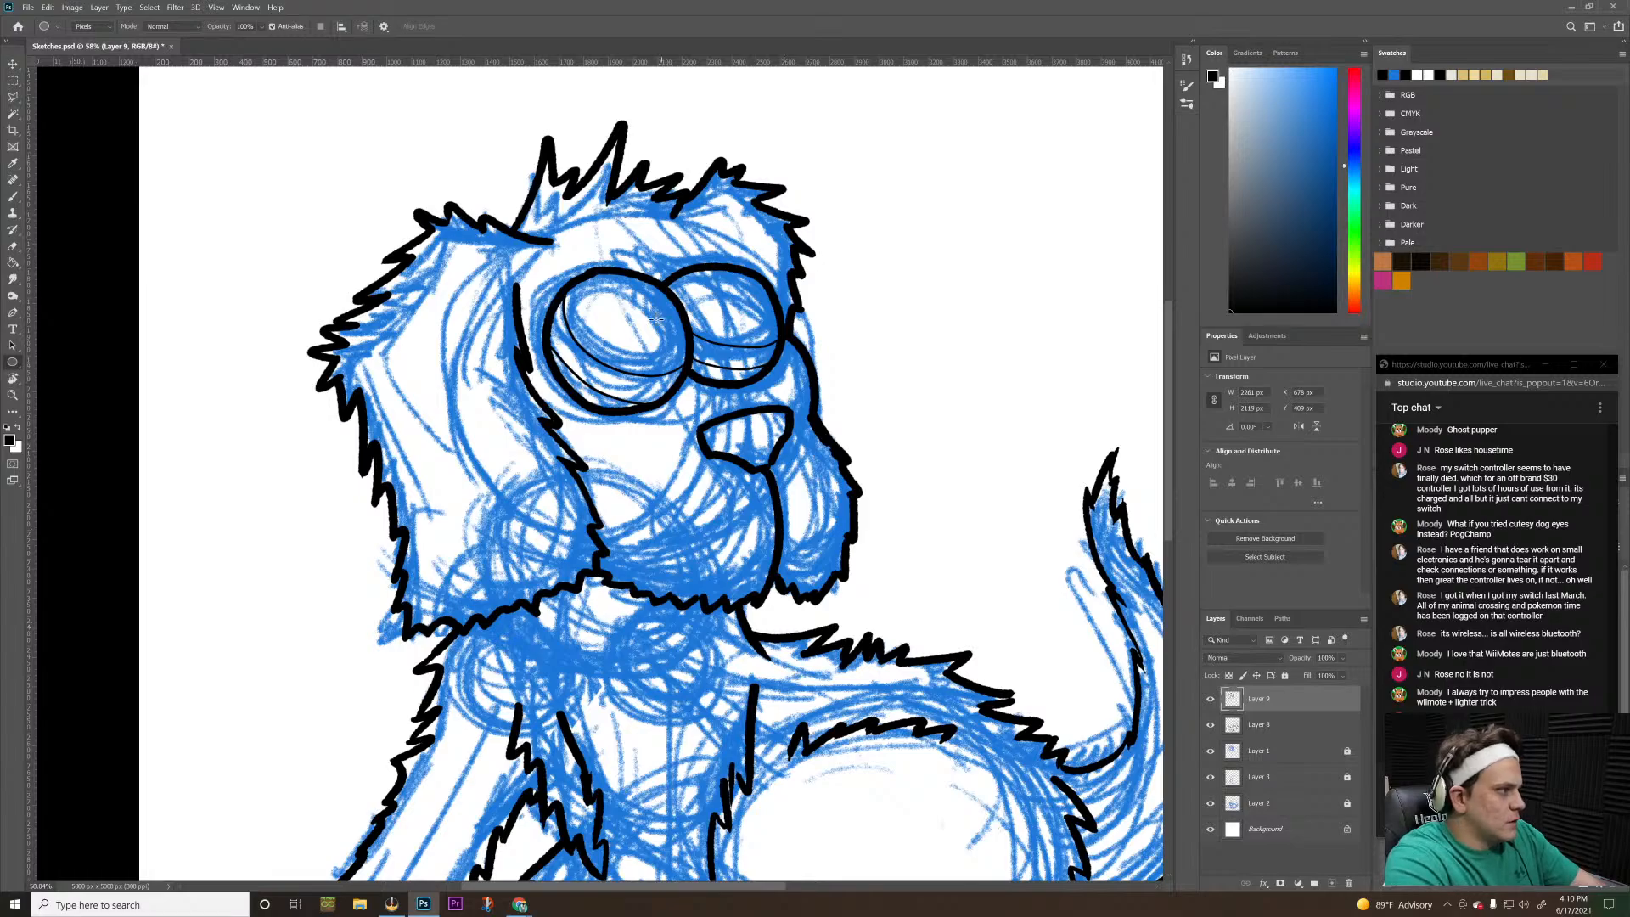
Try to select the larger eye's interior with the Magic Wand without Contiguous, then deselect
{"action": "key", "text": "e"}
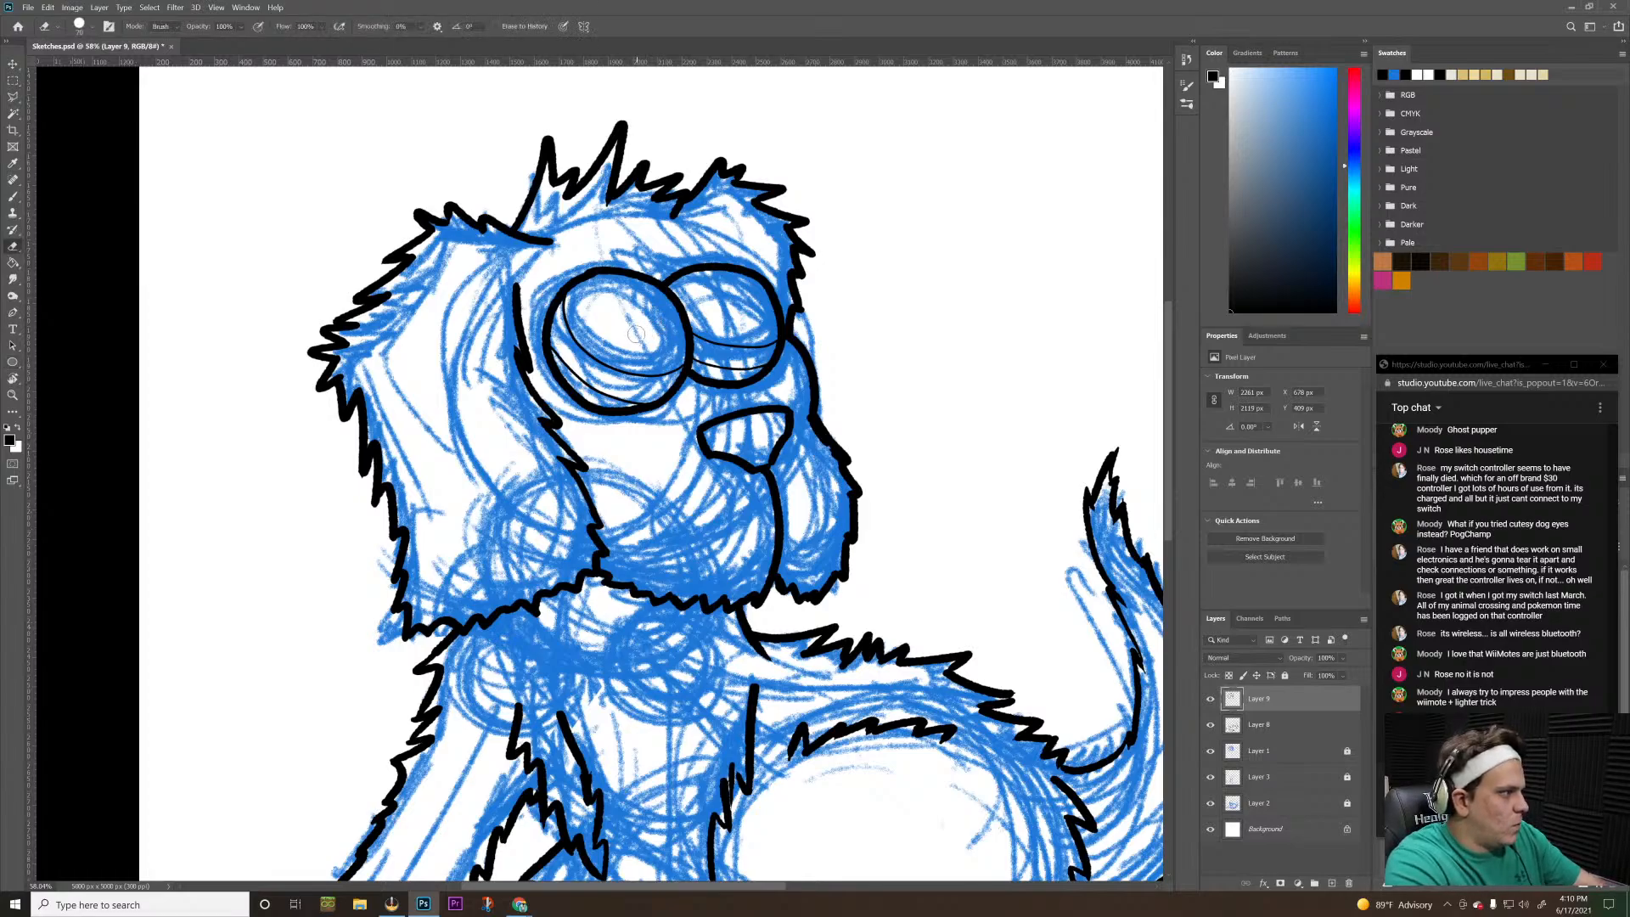
{"action": "key", "text": "w"}
{"action": "left_click", "coordinate": [638, 341]}
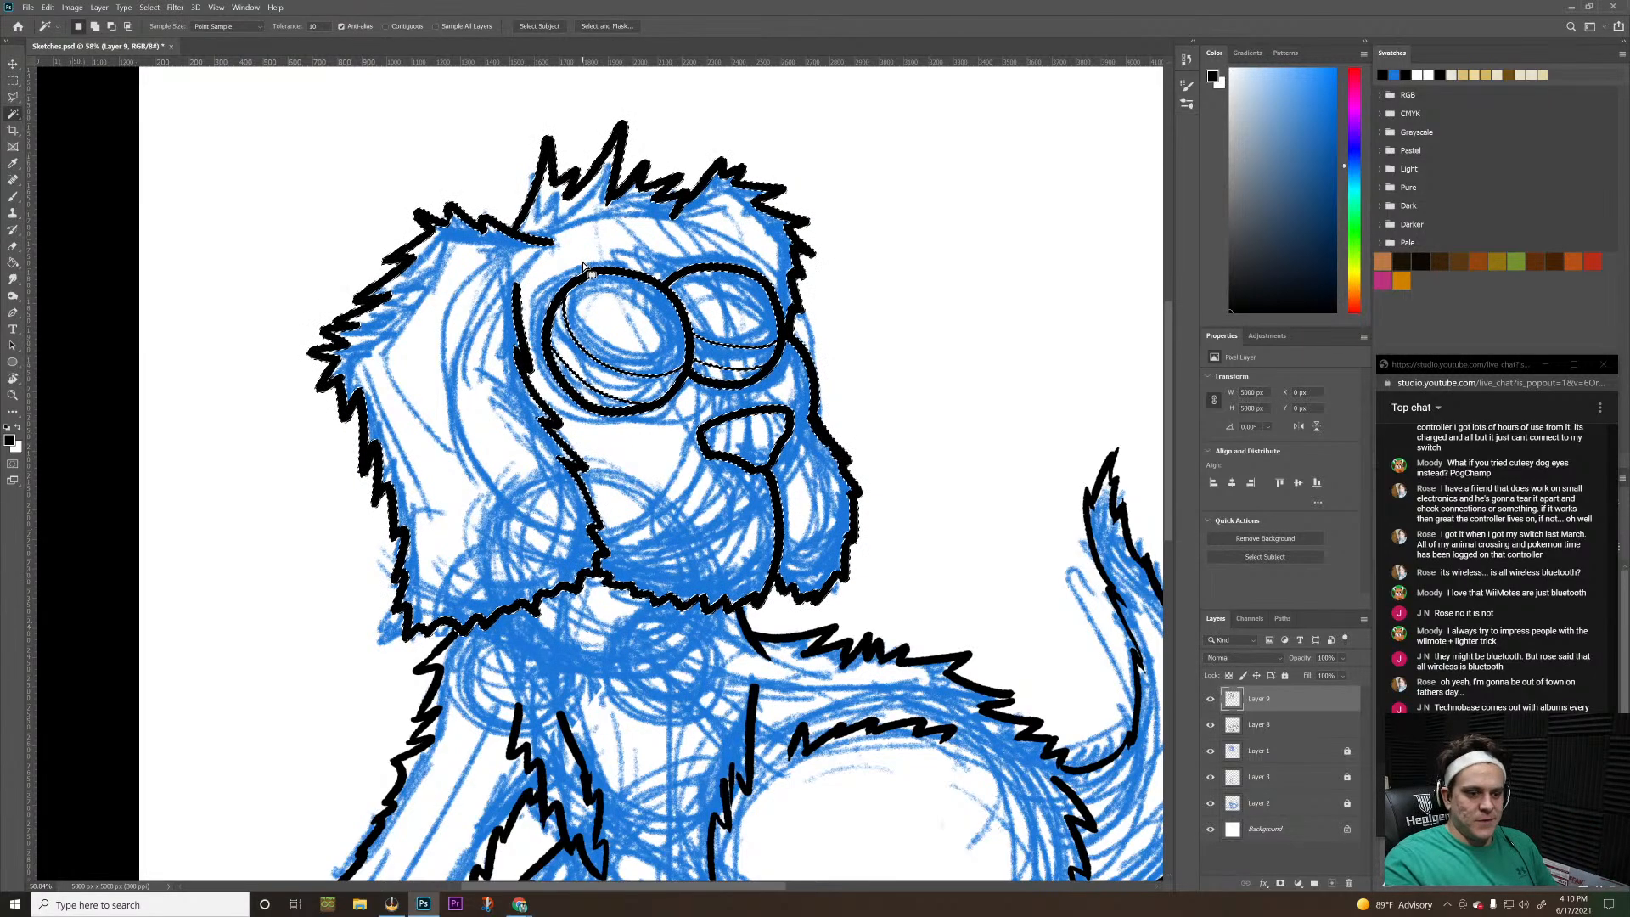
{"action": "scroll", "coordinate": [583, 266], "scroll_direction": "down", "scroll_amount": 1}
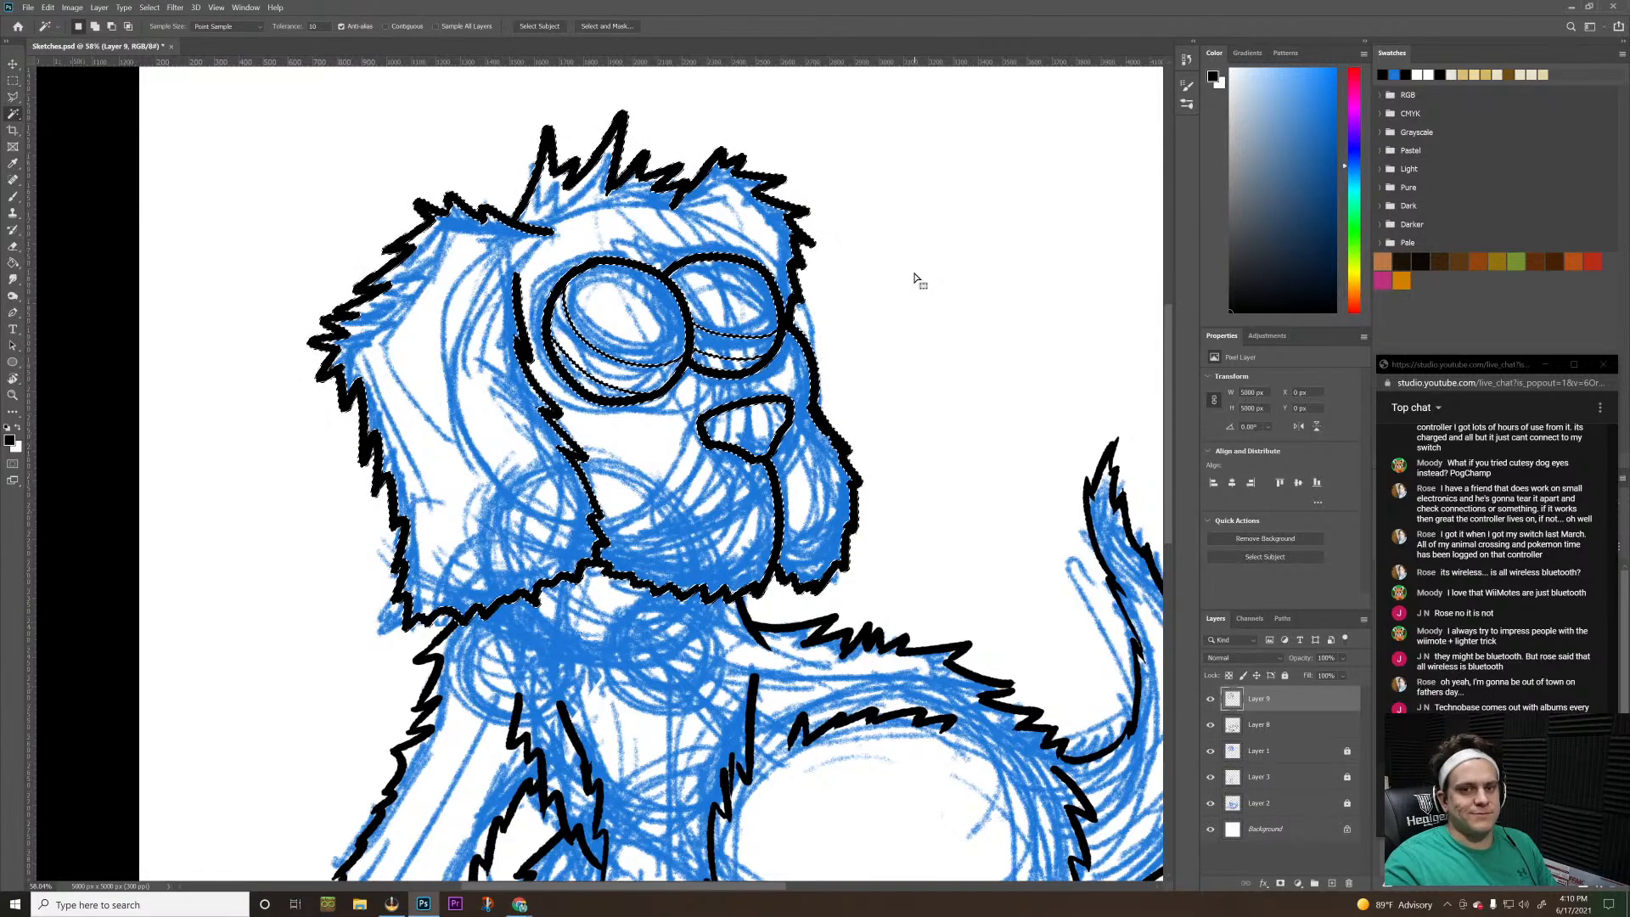
{"action": "key", "text": "ctrl+d"}
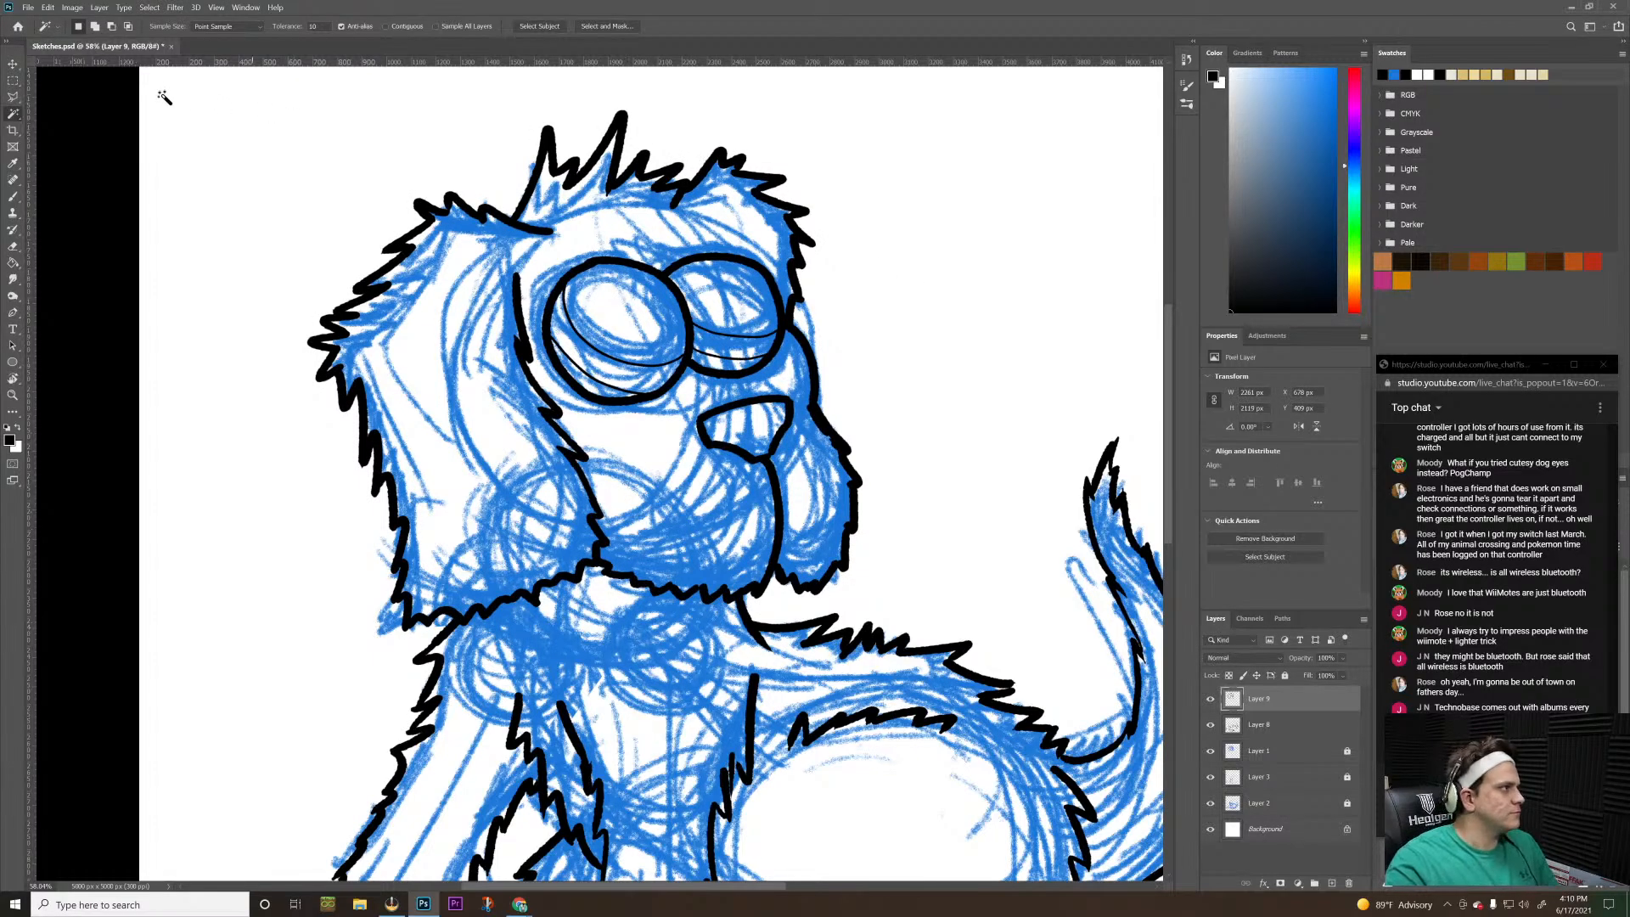
{"action": "left_click", "coordinate": [13, 80]}
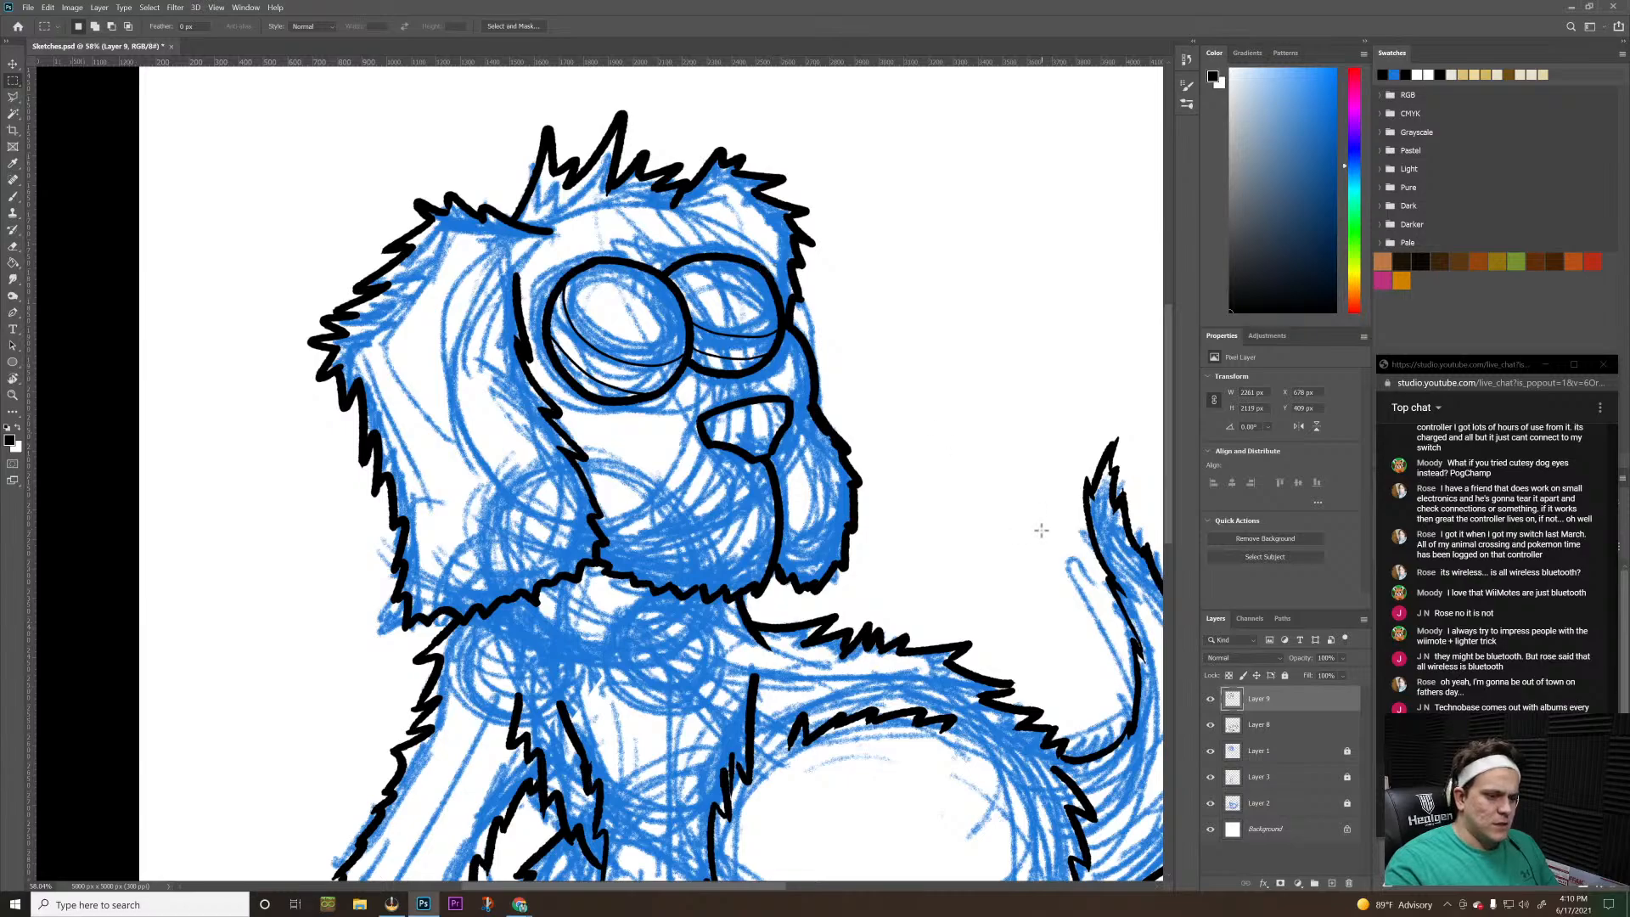
{"action": "left_click", "coordinate": [1263, 728]}
{"action": "left_click", "coordinate": [1259, 700]}
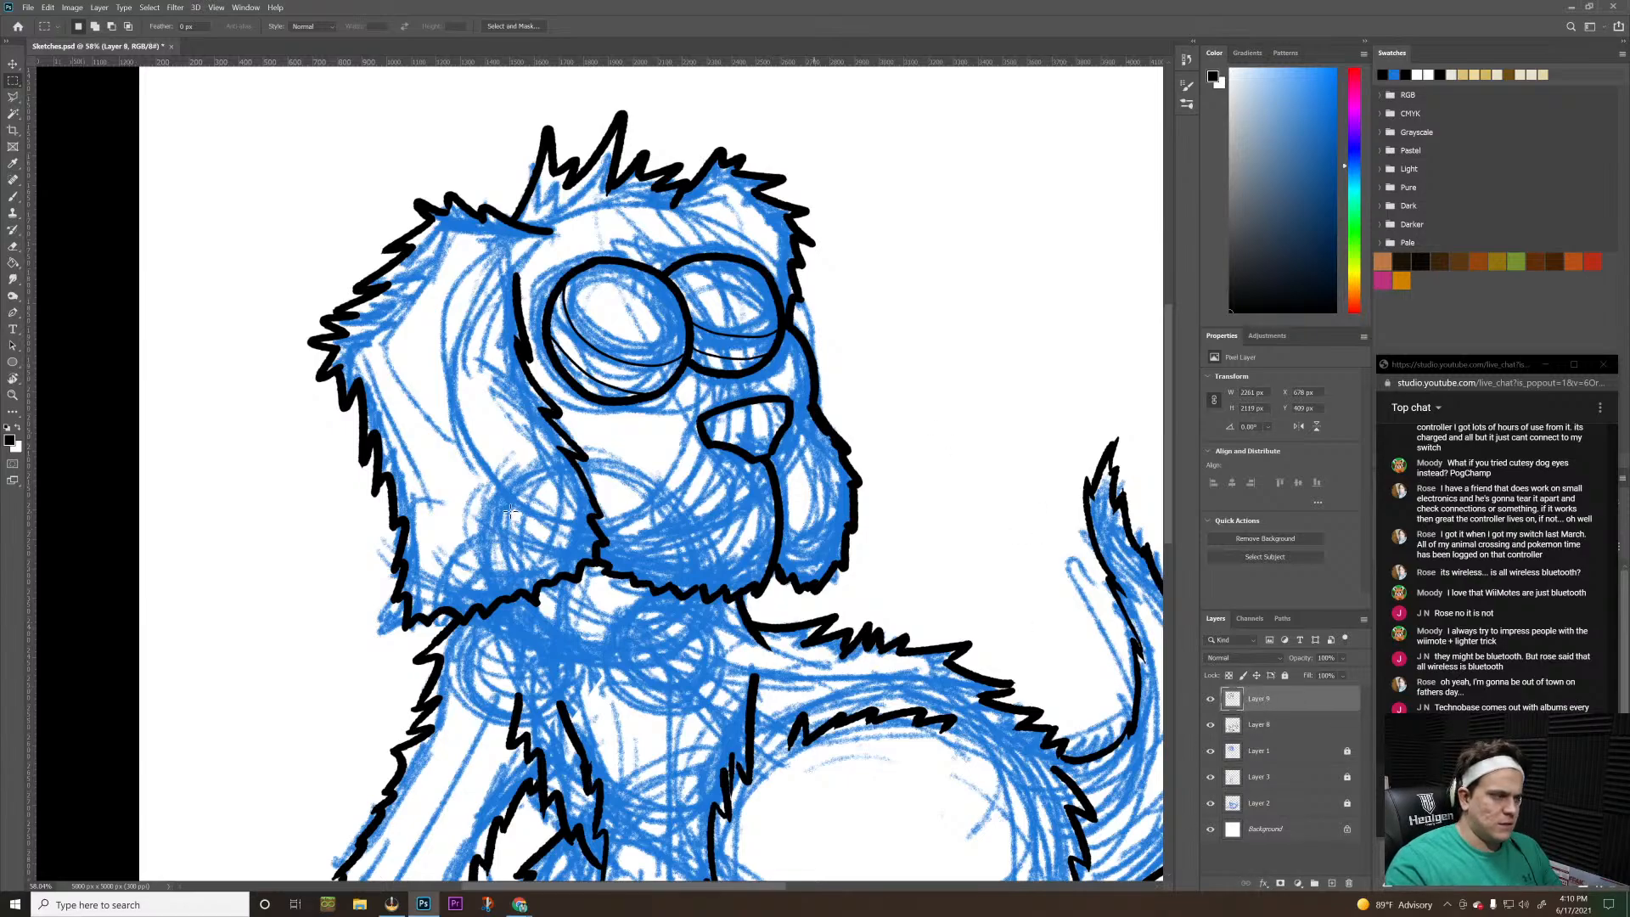
Enable Contiguous for the Magic Wand and select the areas above the upper curve in both eyes on Layer 9
{"action": "left_click", "coordinate": [15, 116]}
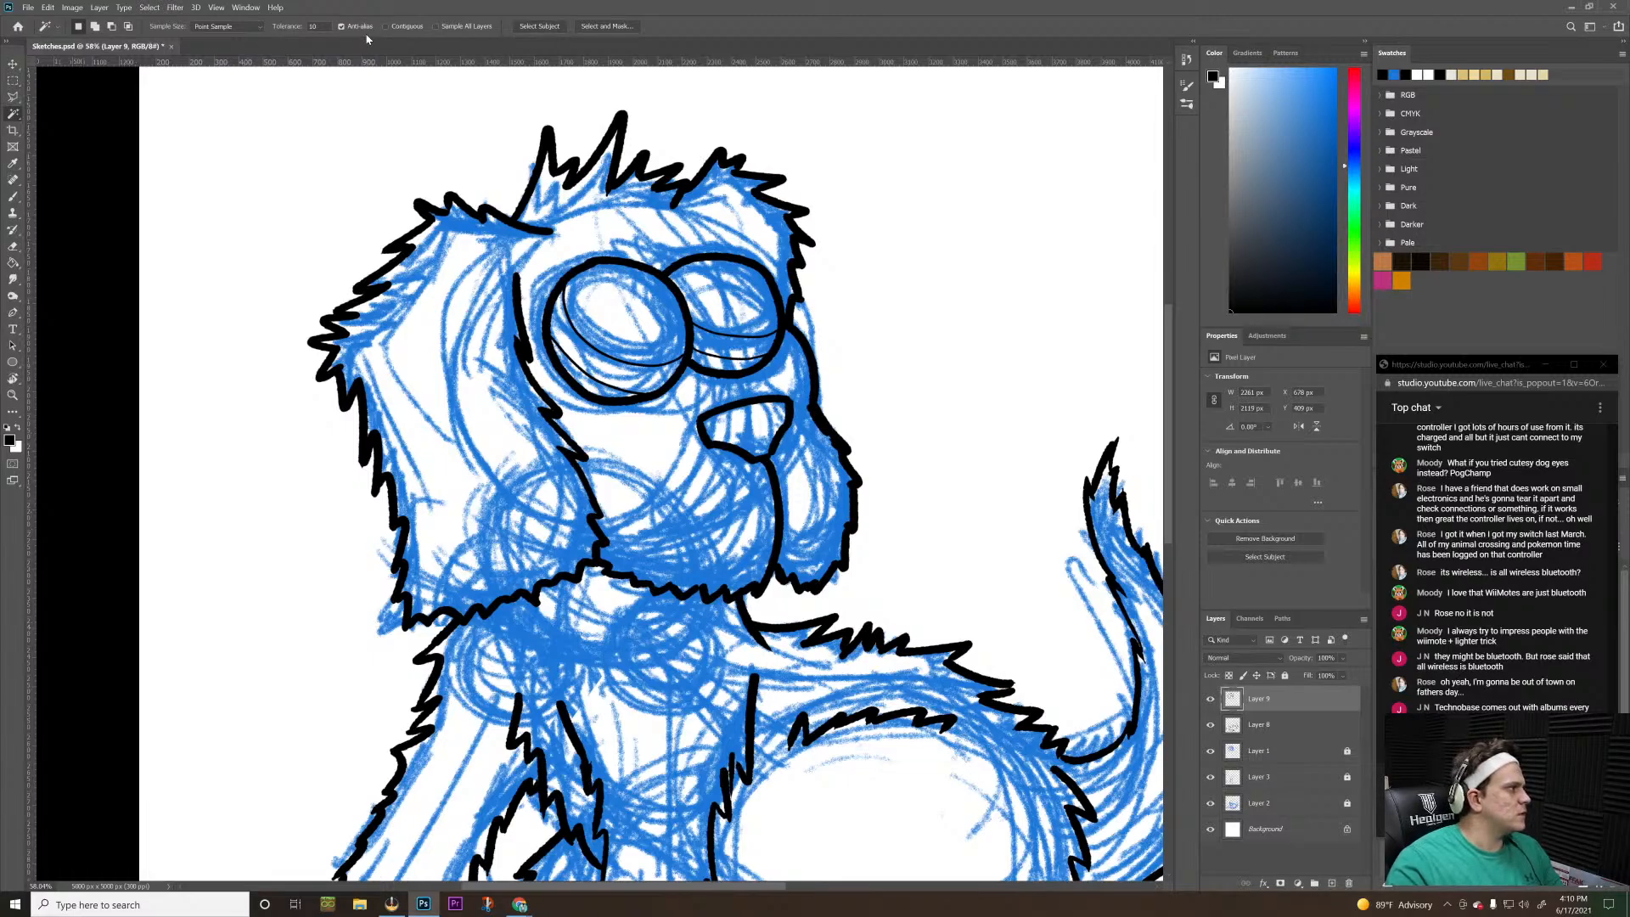
{"action": "left_click", "coordinate": [243, 36]}
{"action": "left_click", "coordinate": [298, 32]}
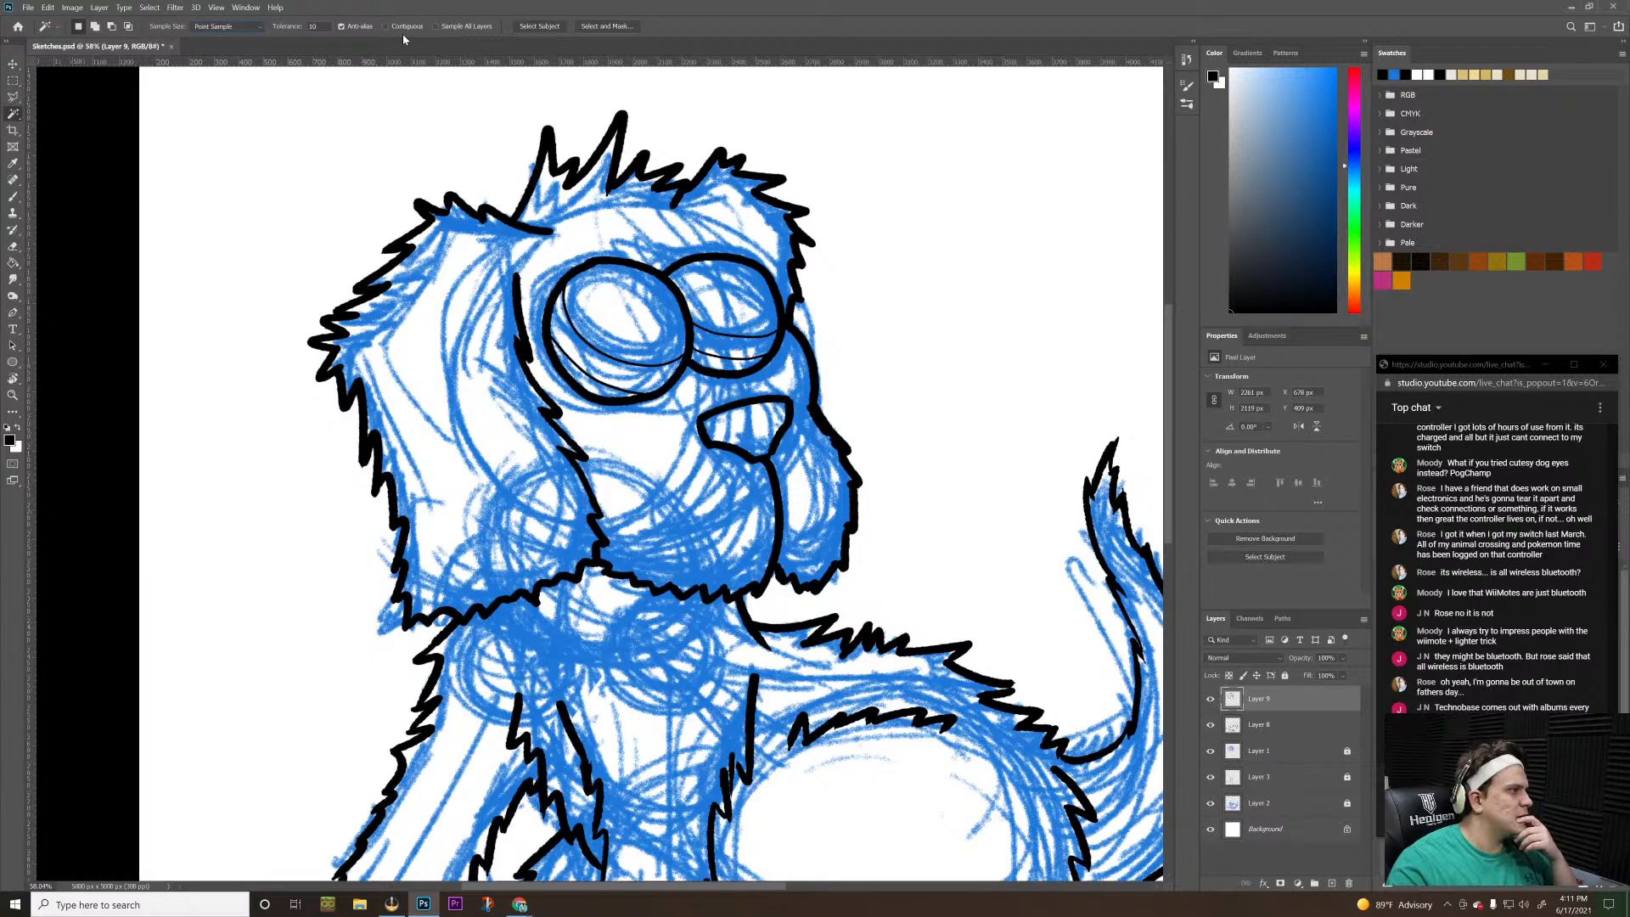
{"action": "left_click", "coordinate": [603, 320]}
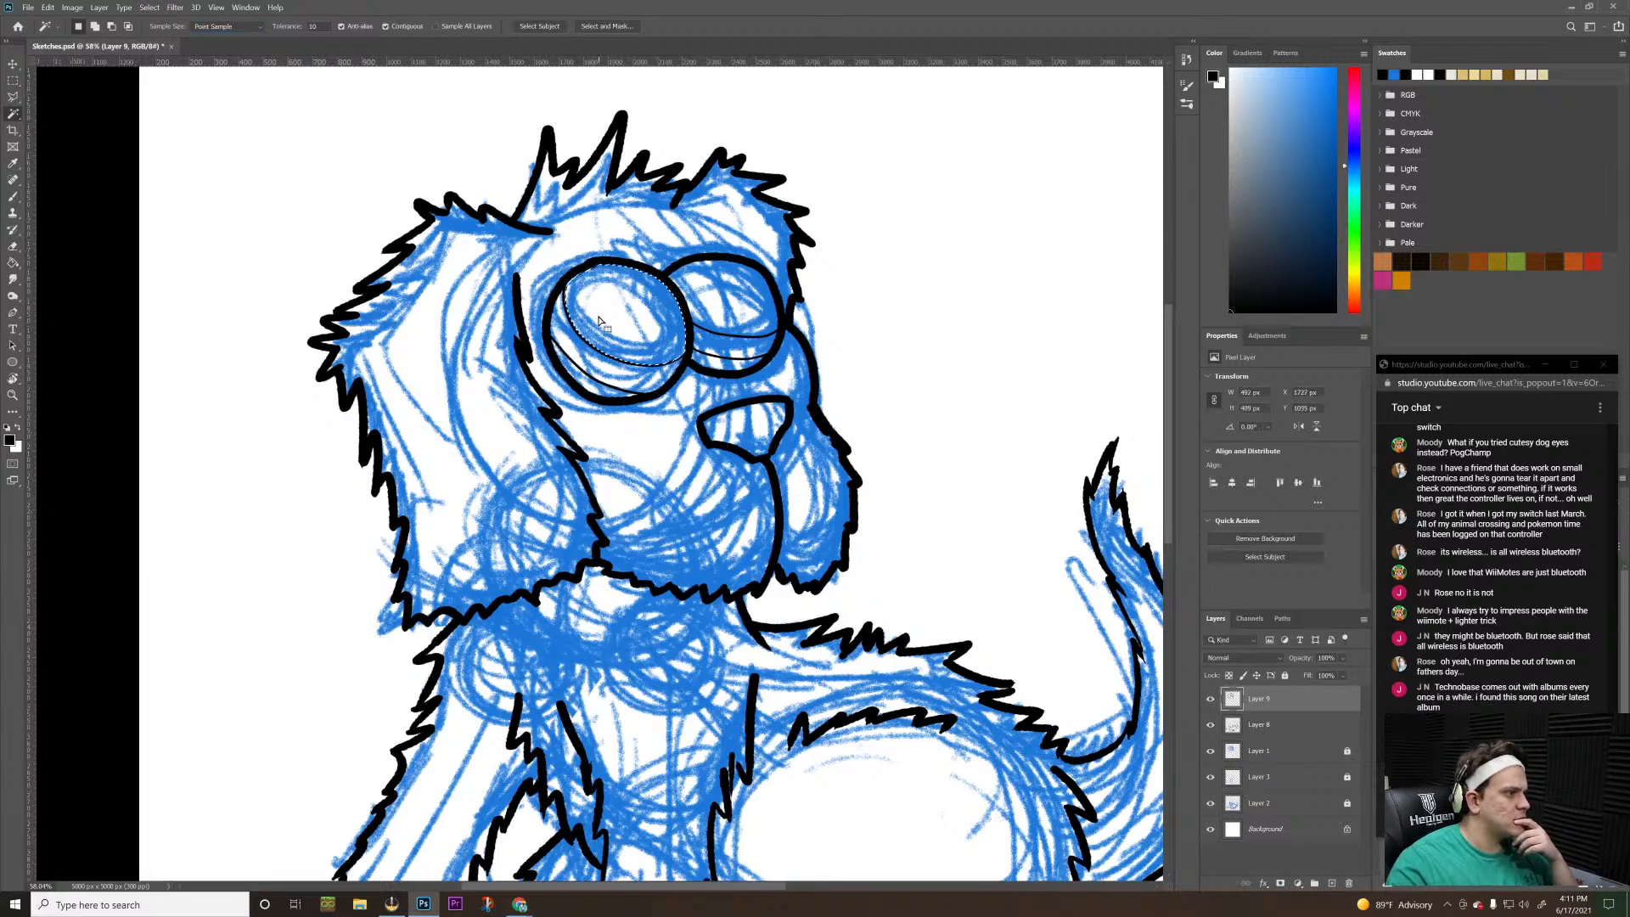
{"action": "left_click", "coordinate": [735, 283], "text": "shift"}
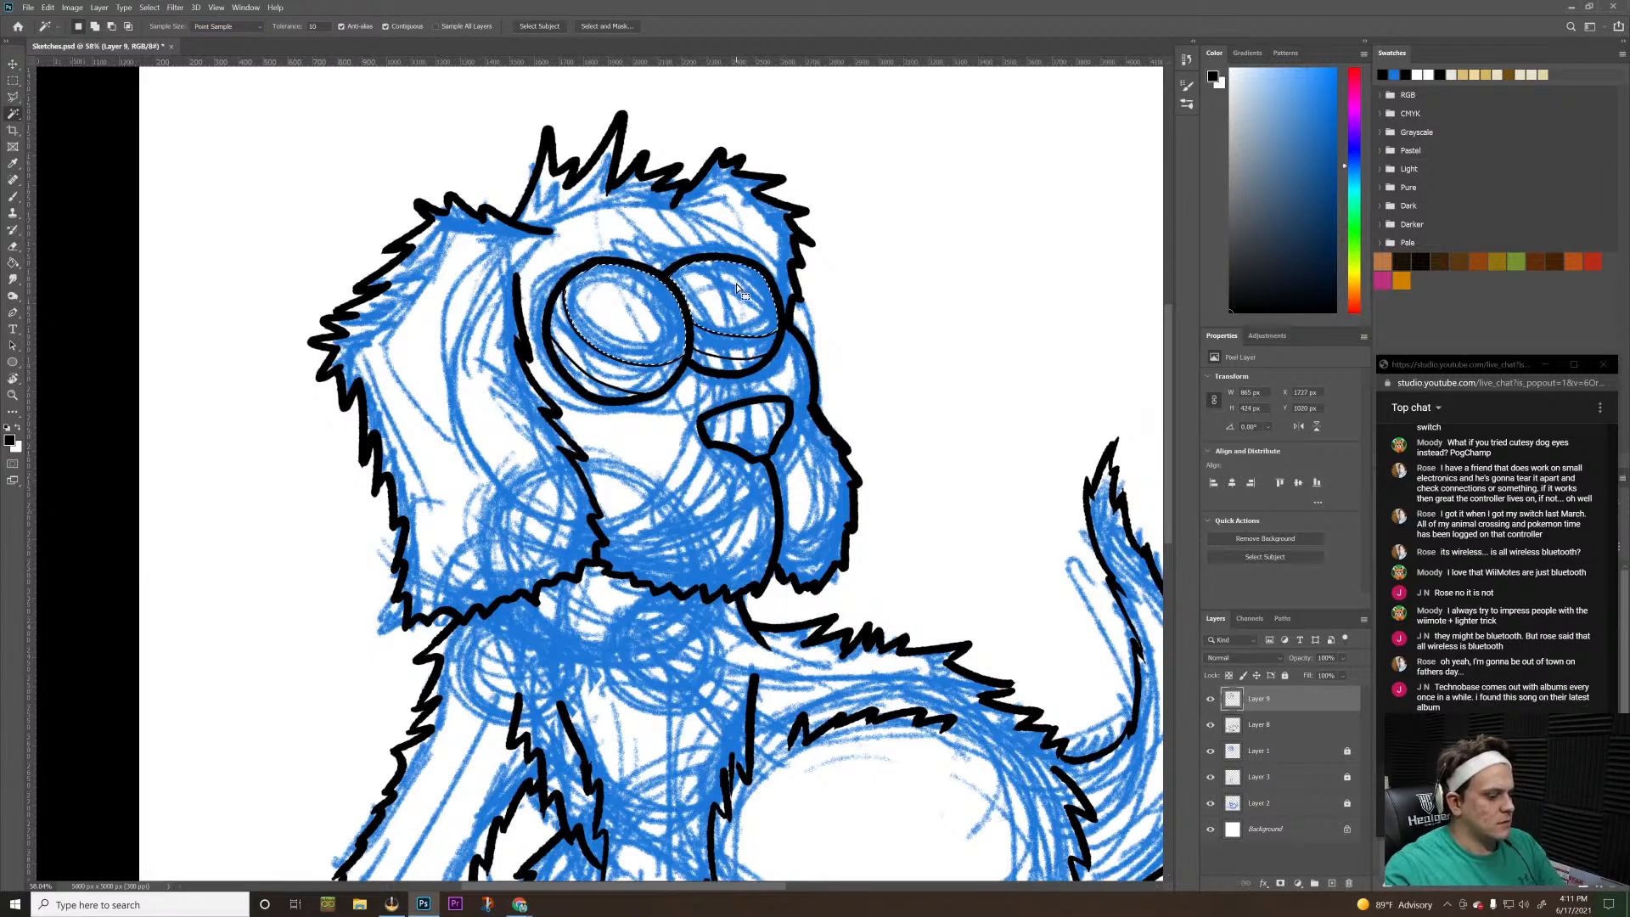
Try to fill the selected areas of both eyes with black using the Paint Bucket, deselect, and restore the selection
{"action": "key", "text": "g"}
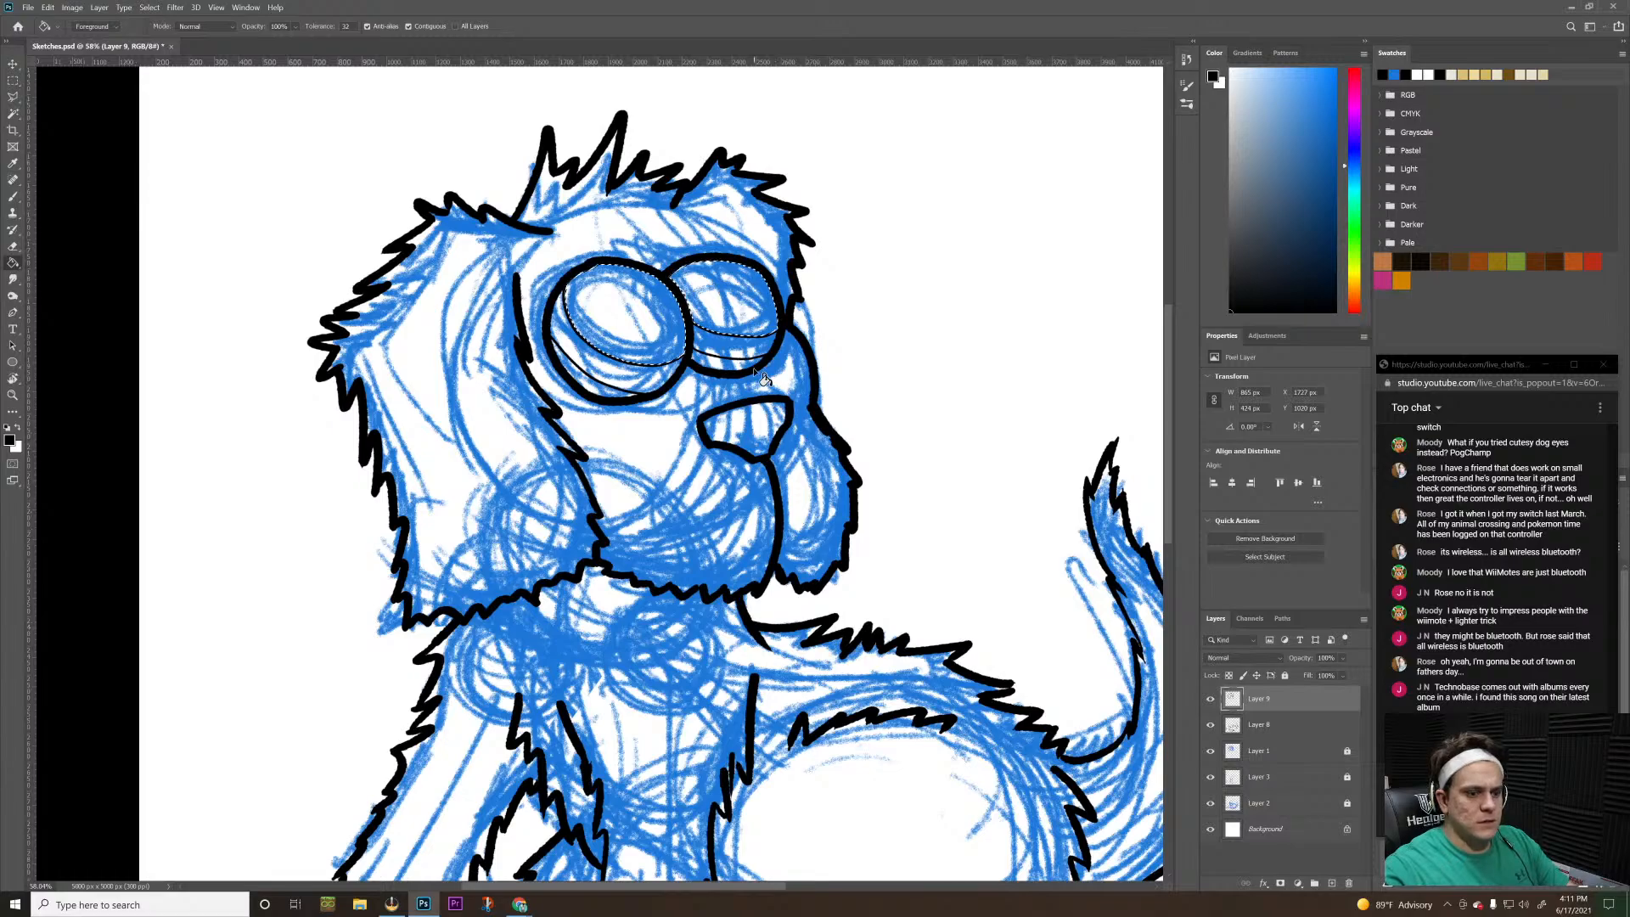
{"action": "left_click", "coordinate": [656, 321]}
{"action": "left_click", "coordinate": [732, 307]}
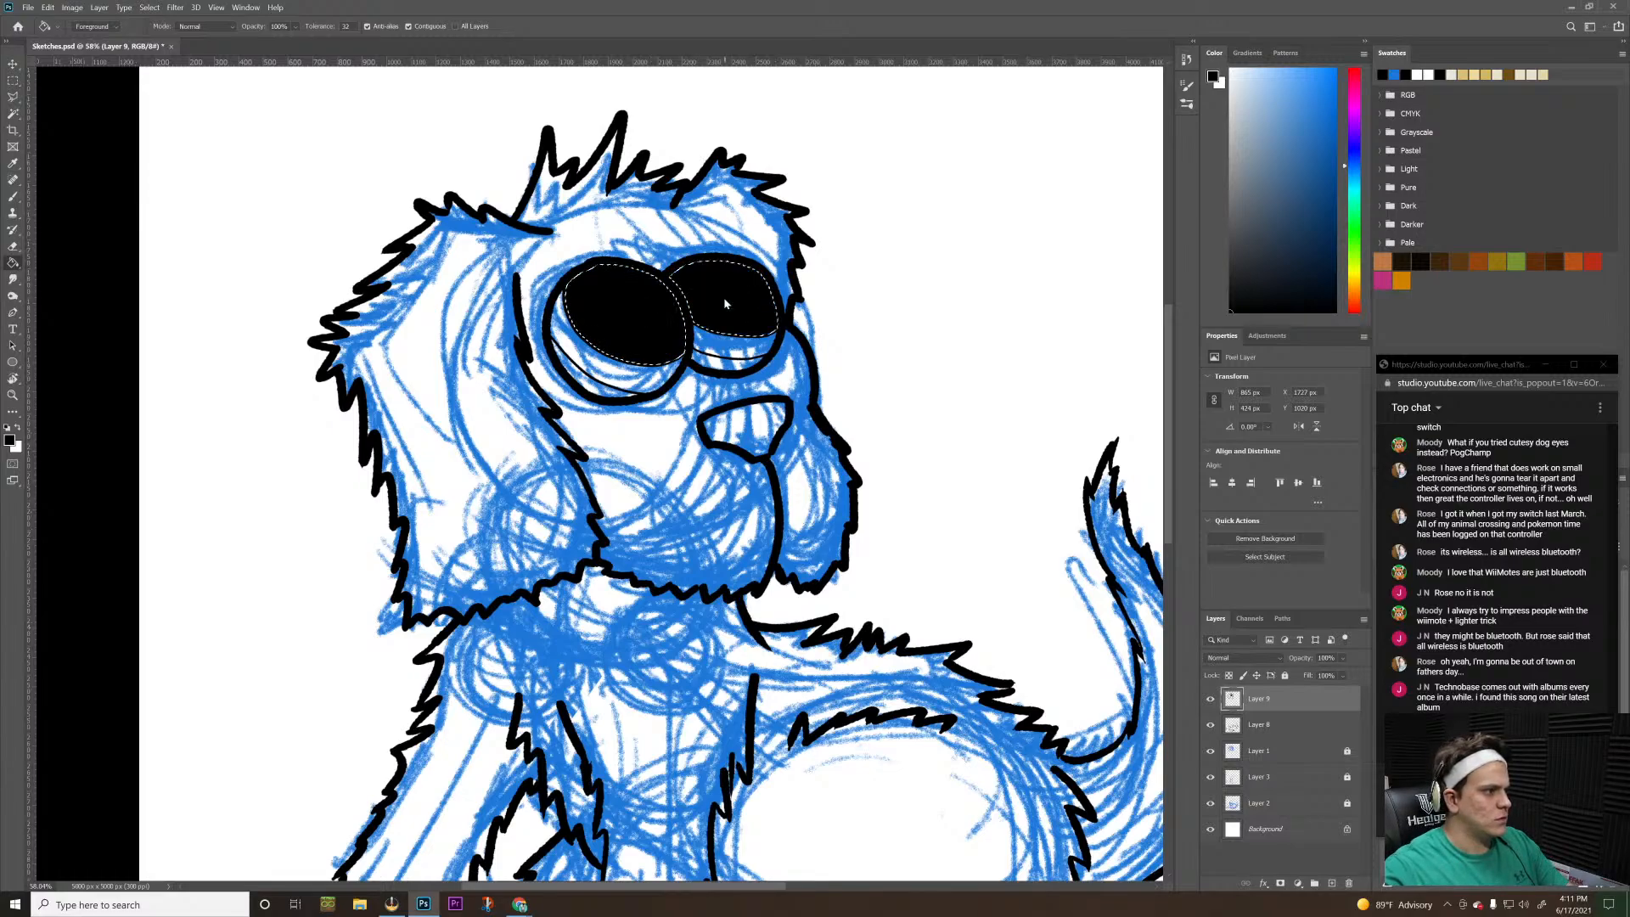
{"action": "key", "text": "ctrl+d"}
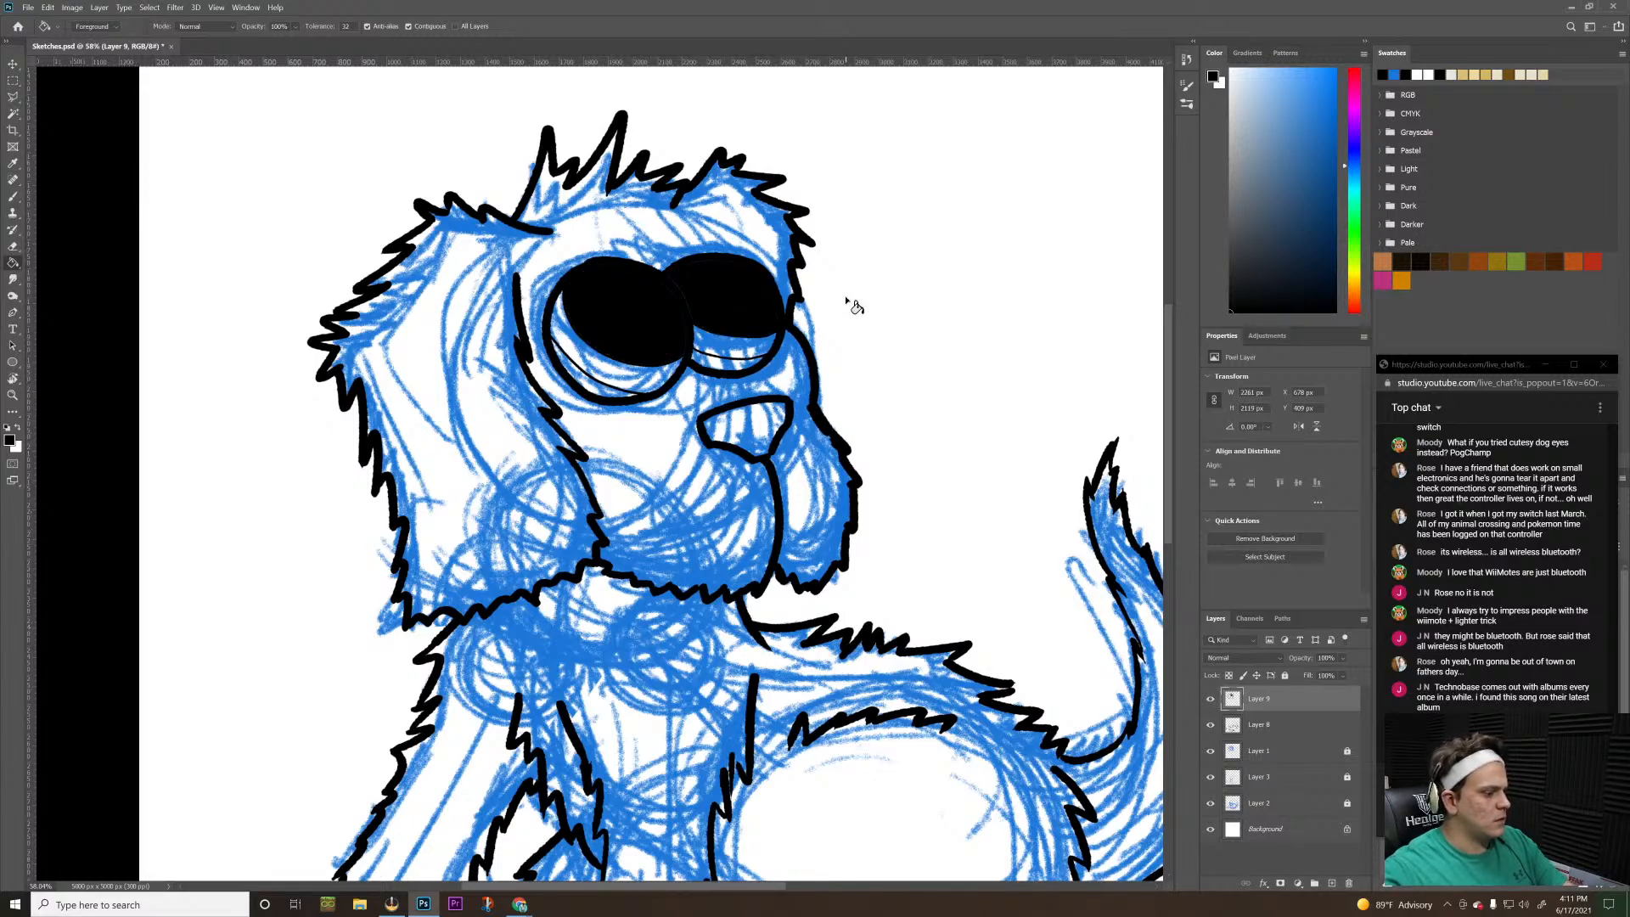
{"action": "key", "text": "ctrl+z"}
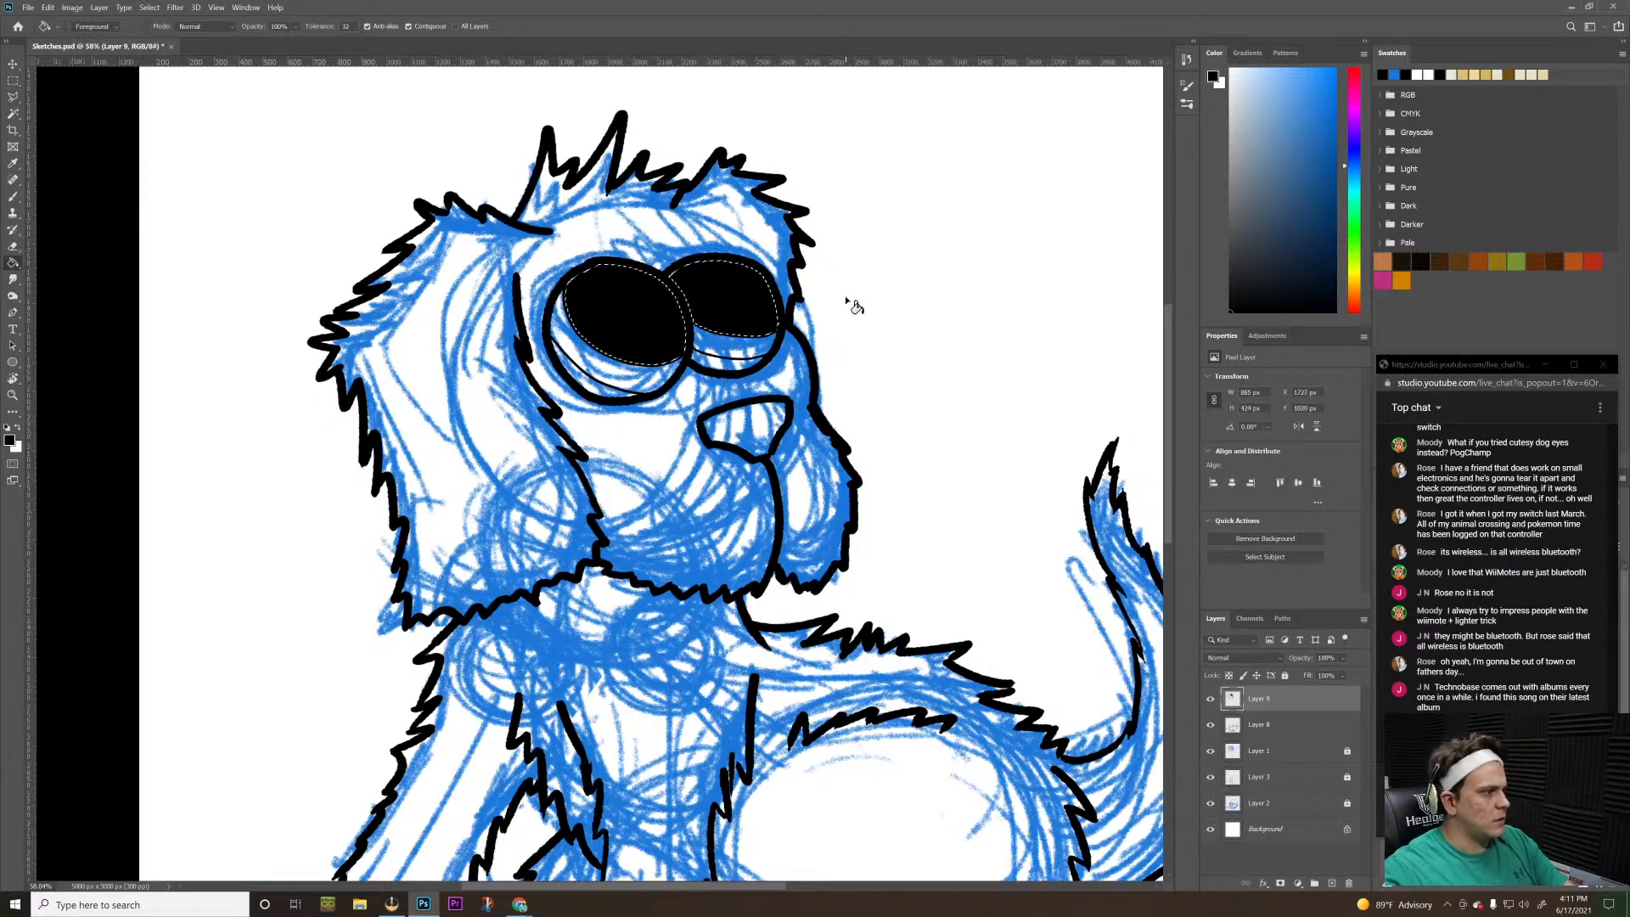
Try to expand the selection around the filled eye areas, and undo the expansion and both black fills
{"action": "left_click", "coordinate": [152, 9]}
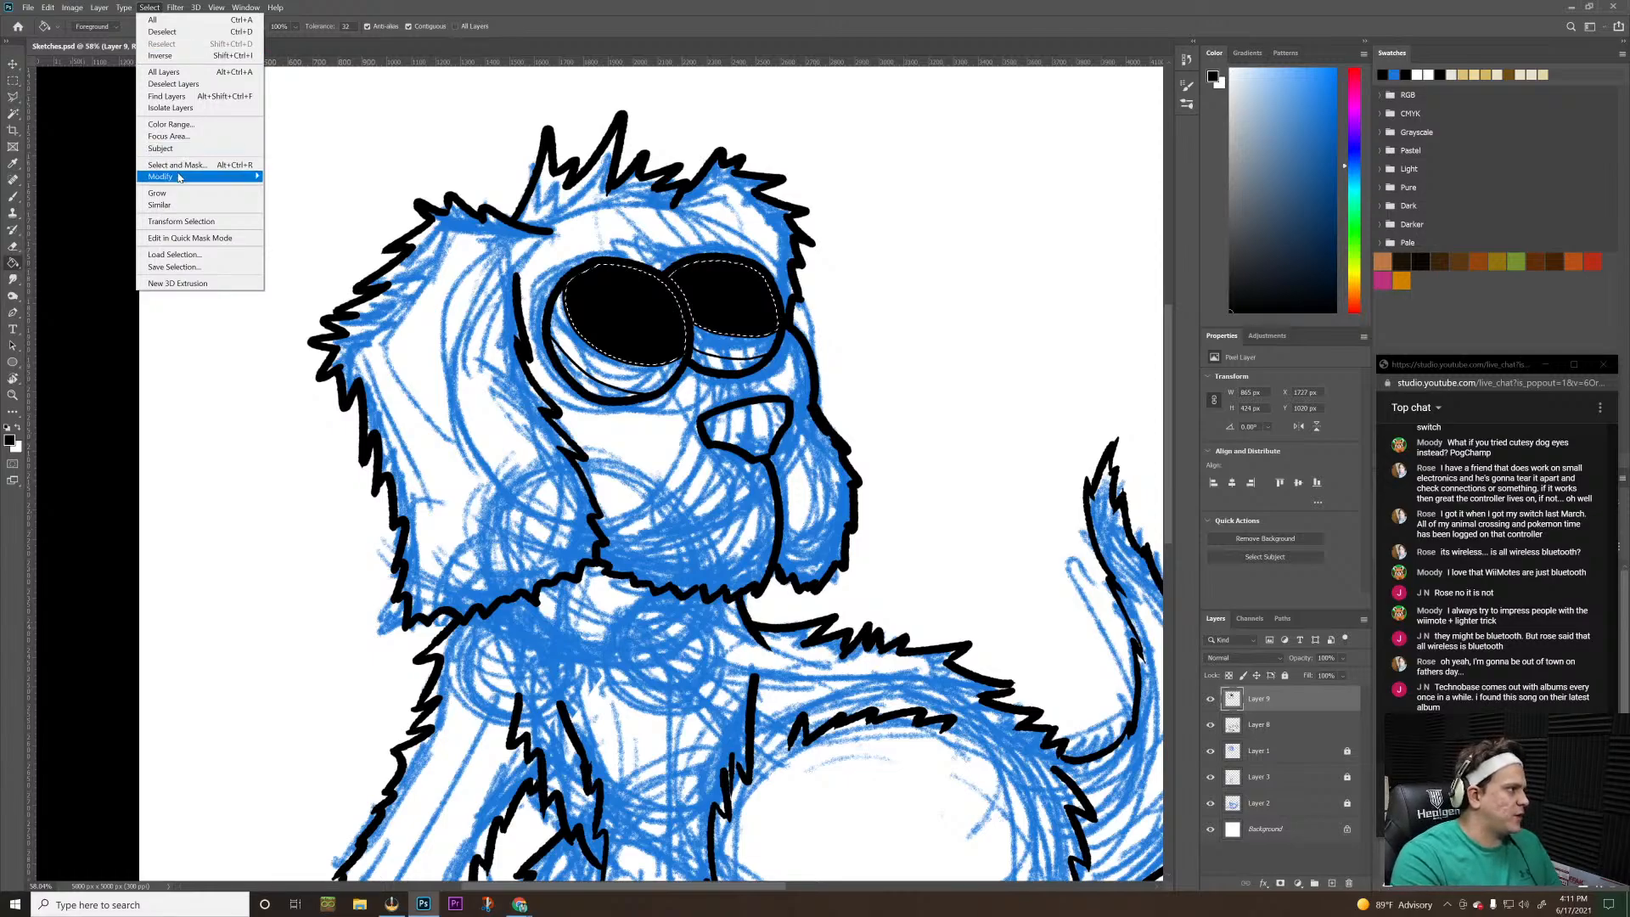
{"action": "mouse_move", "coordinate": [220, 175]}
{"action": "left_click", "coordinate": [302, 201]}
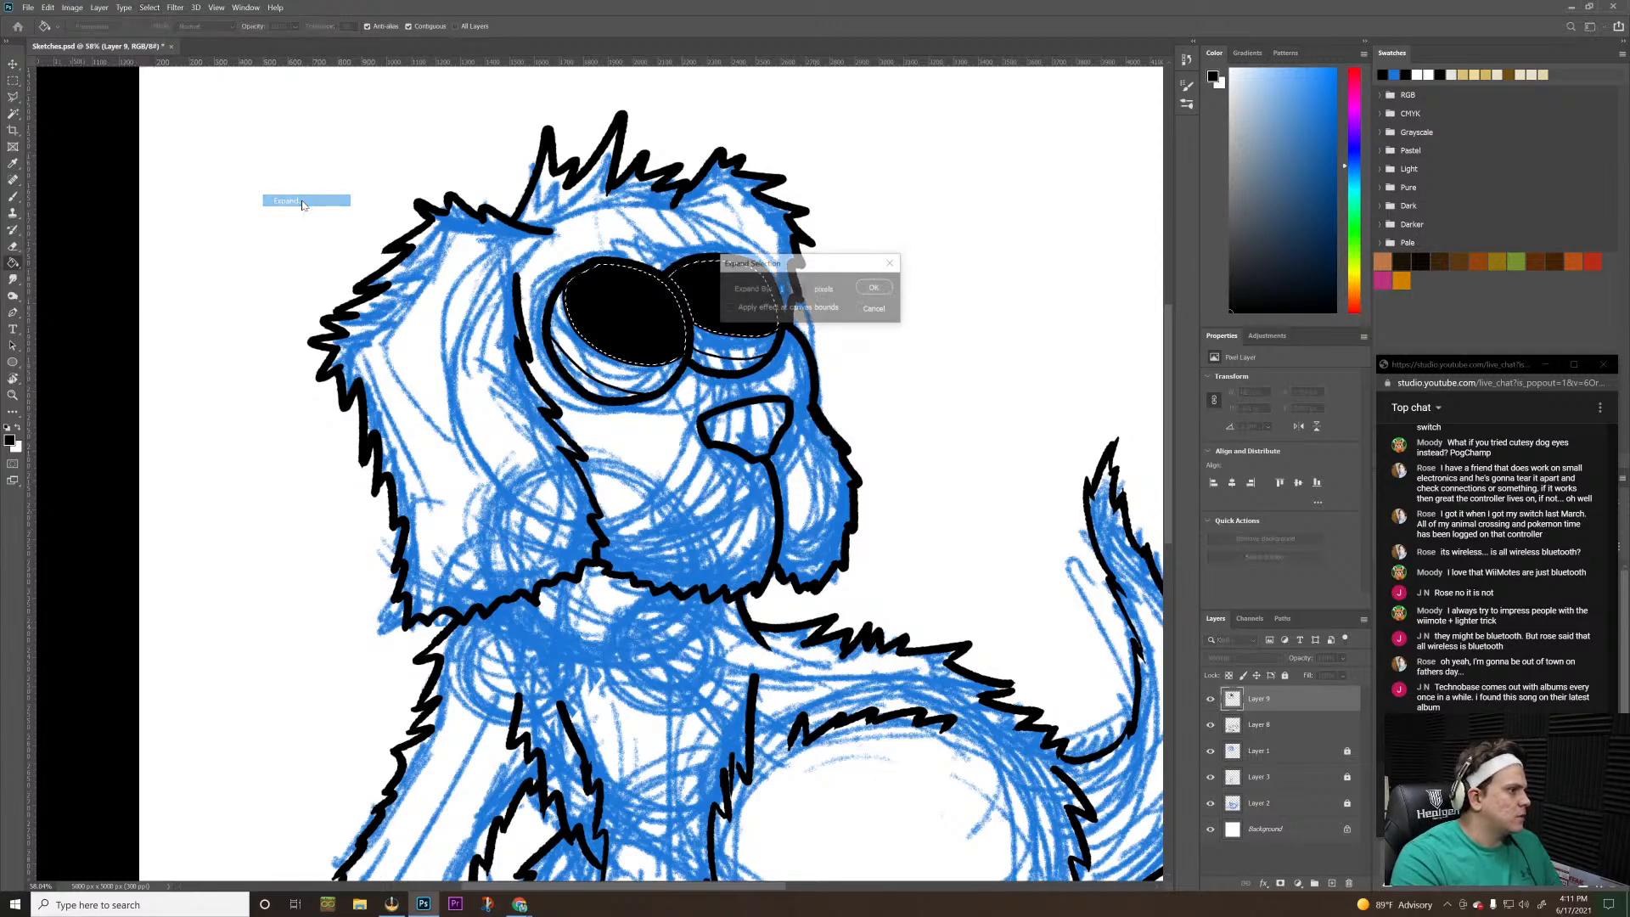
{"action": "left_click", "coordinate": [875, 287]}
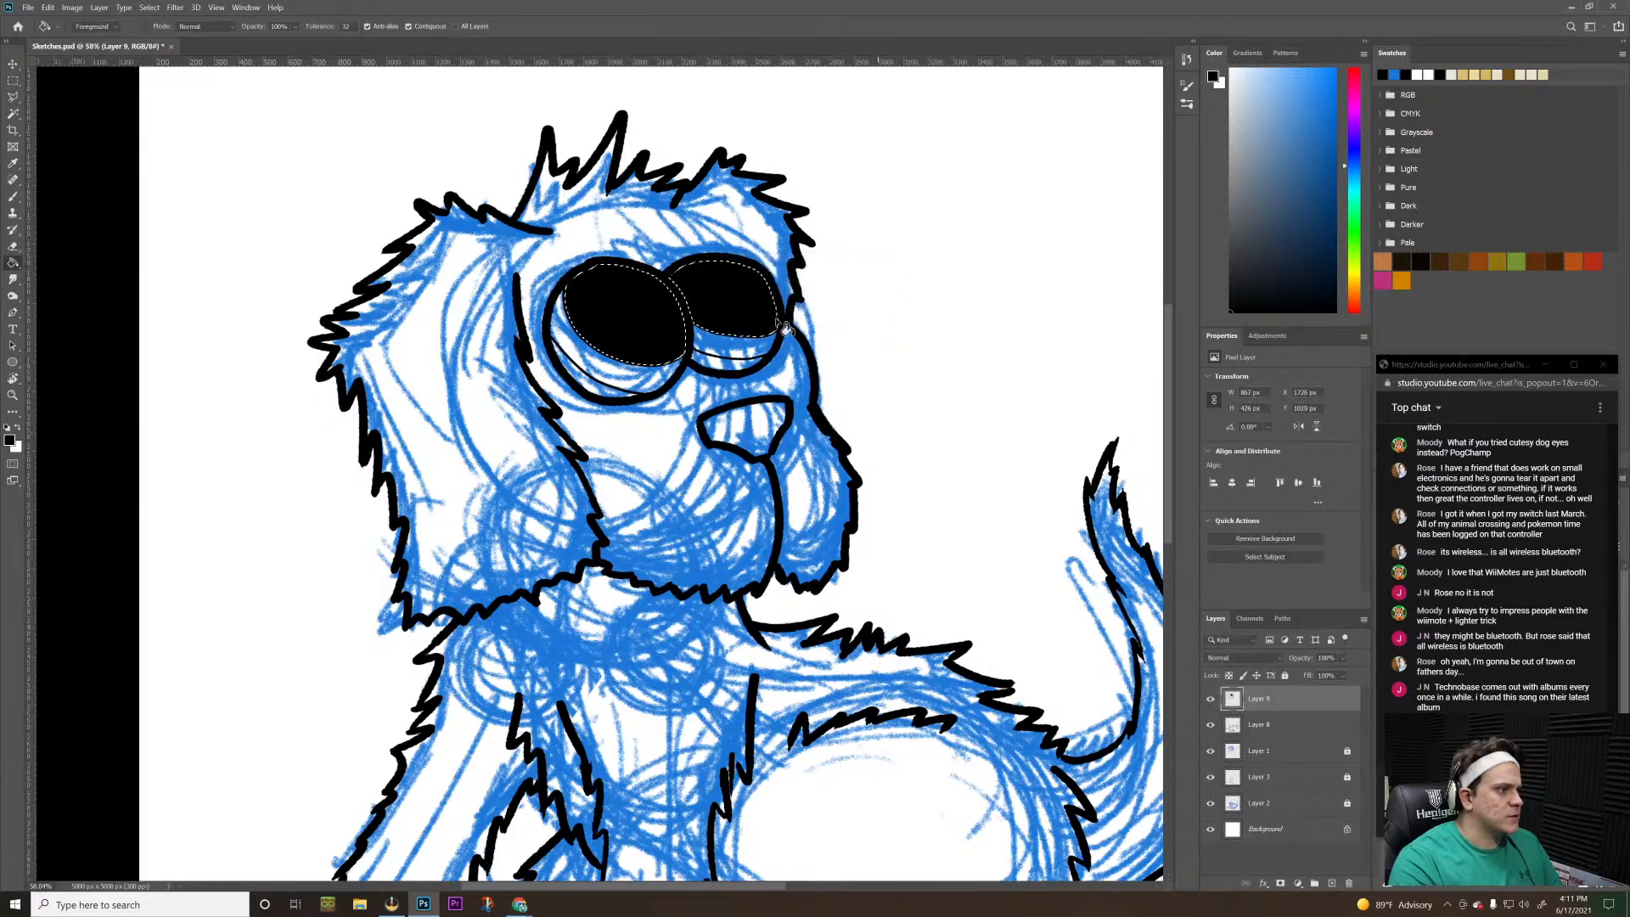
{"action": "key", "text": "ctrl+z"}
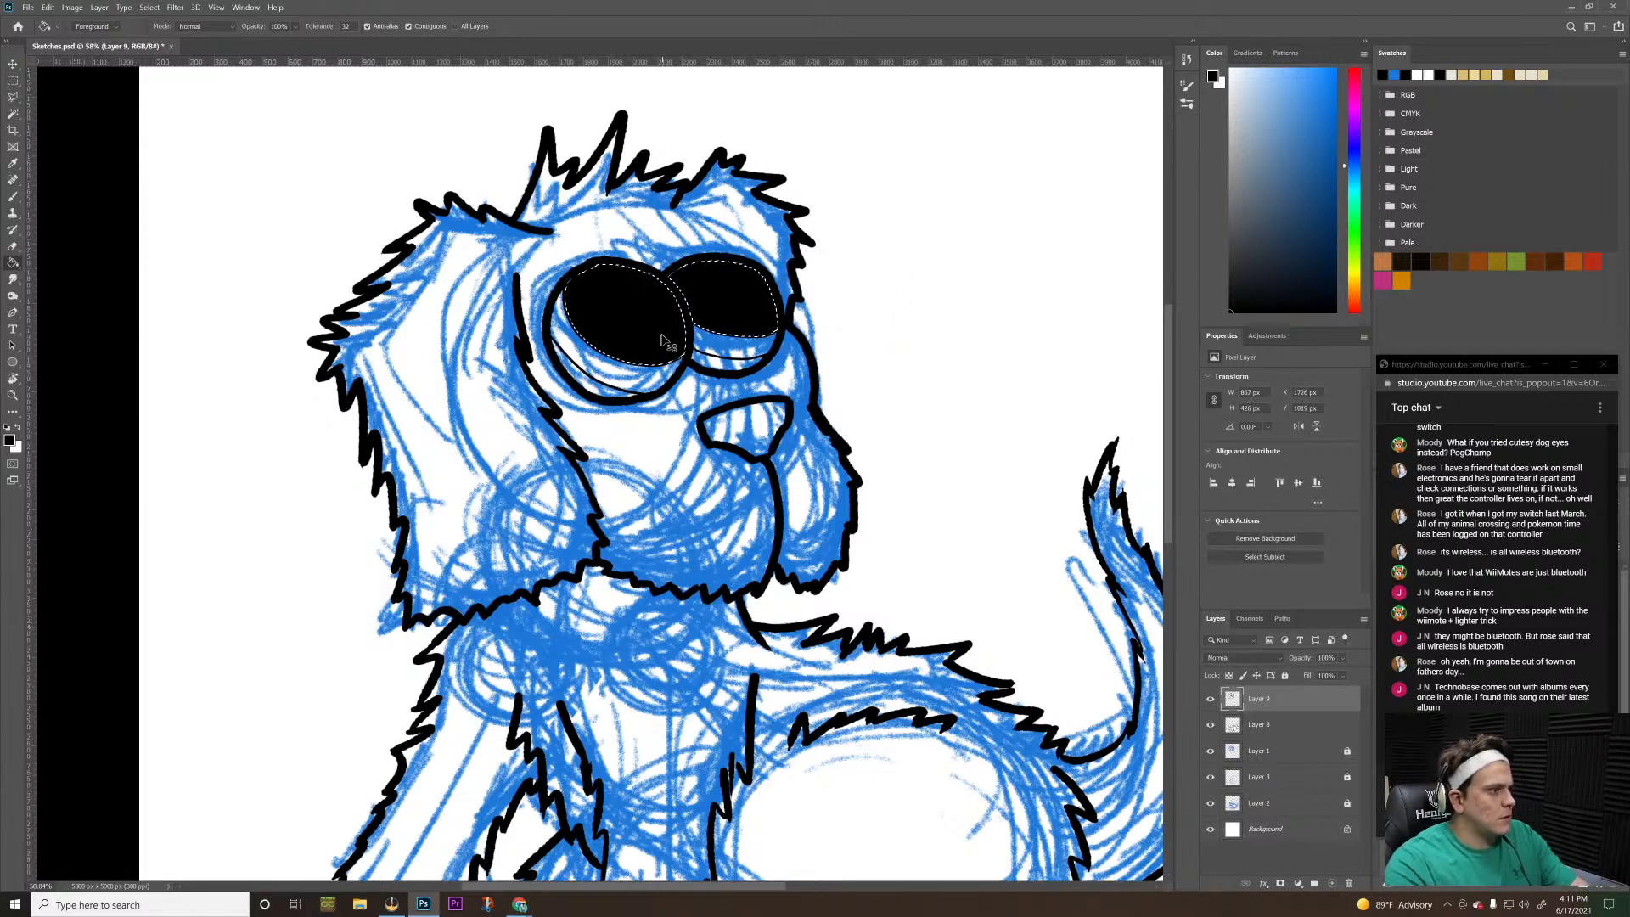
{"action": "key", "text": "ctrl+z"}
{"action": "key", "text": "ctrl+z"}
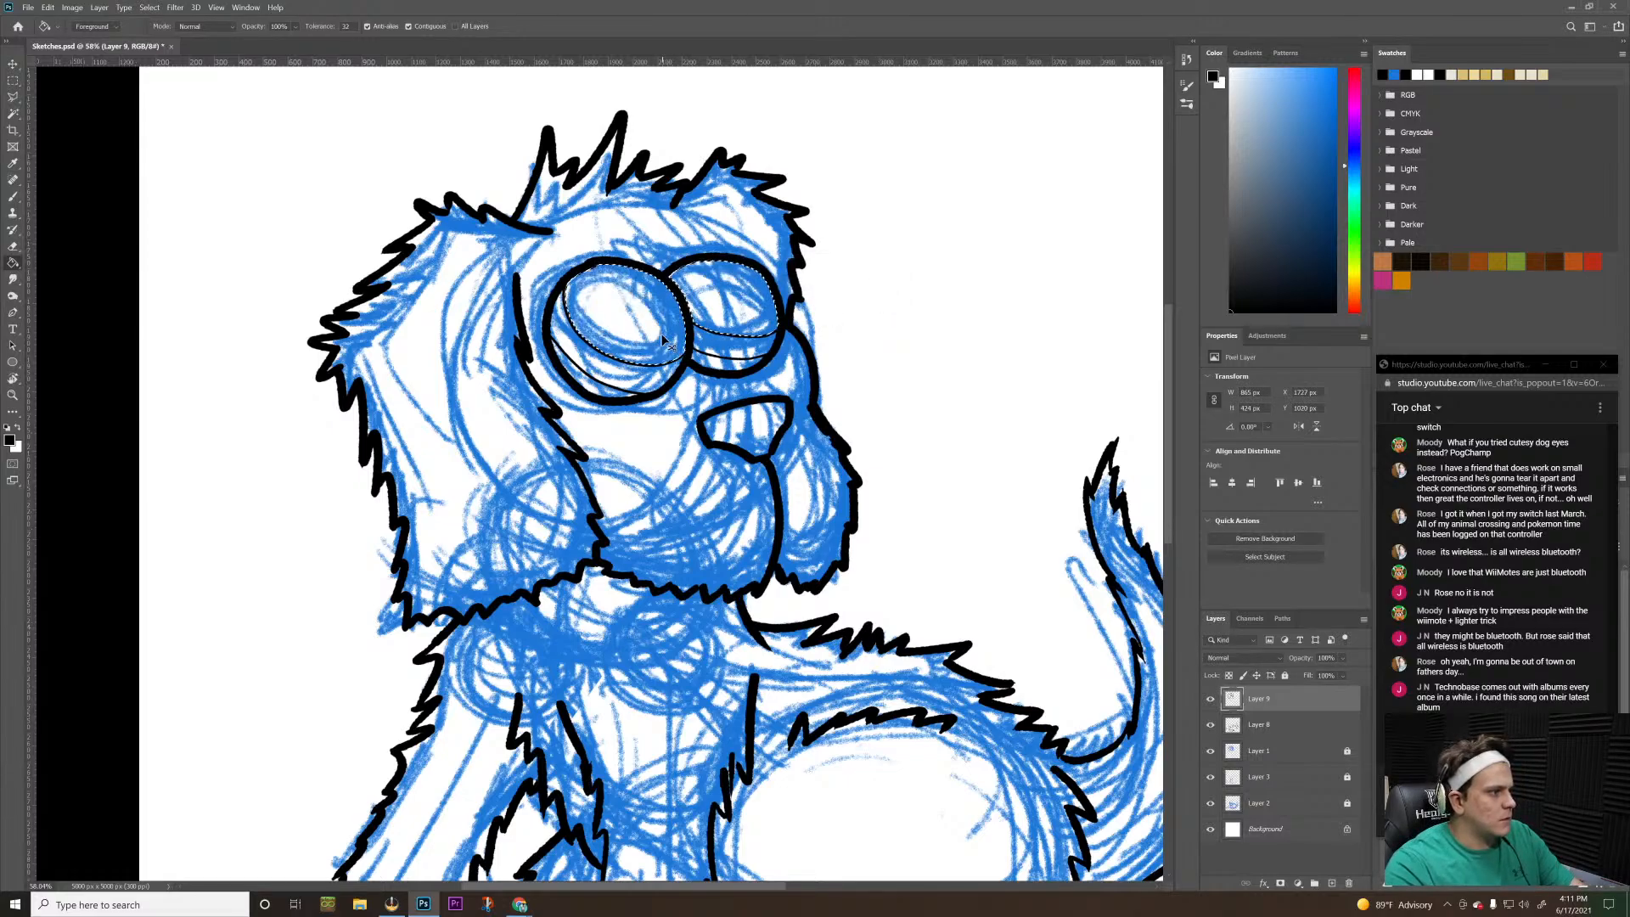
{"action": "key", "text": "ctrl+shift+z"}
{"action": "key", "text": "ctrl+z"}
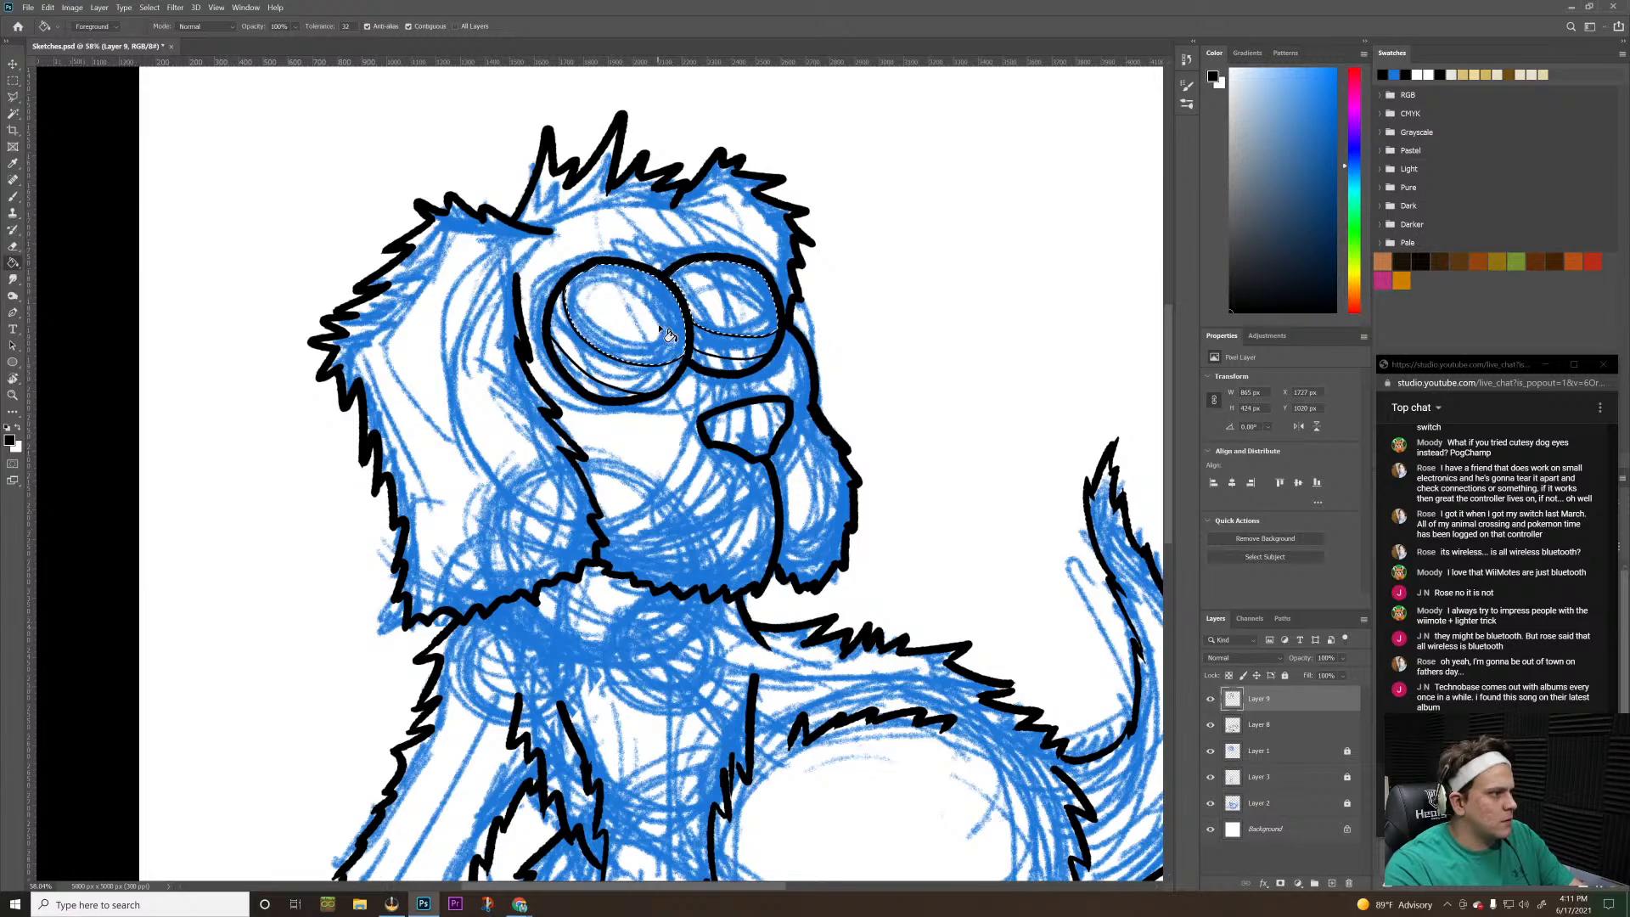
Expand the selection inside both eyes, fill both areas with black using the Paint Bucket, and deselect
{"action": "left_click", "coordinate": [149, 8]}
{"action": "mouse_move", "coordinate": [247, 179]}
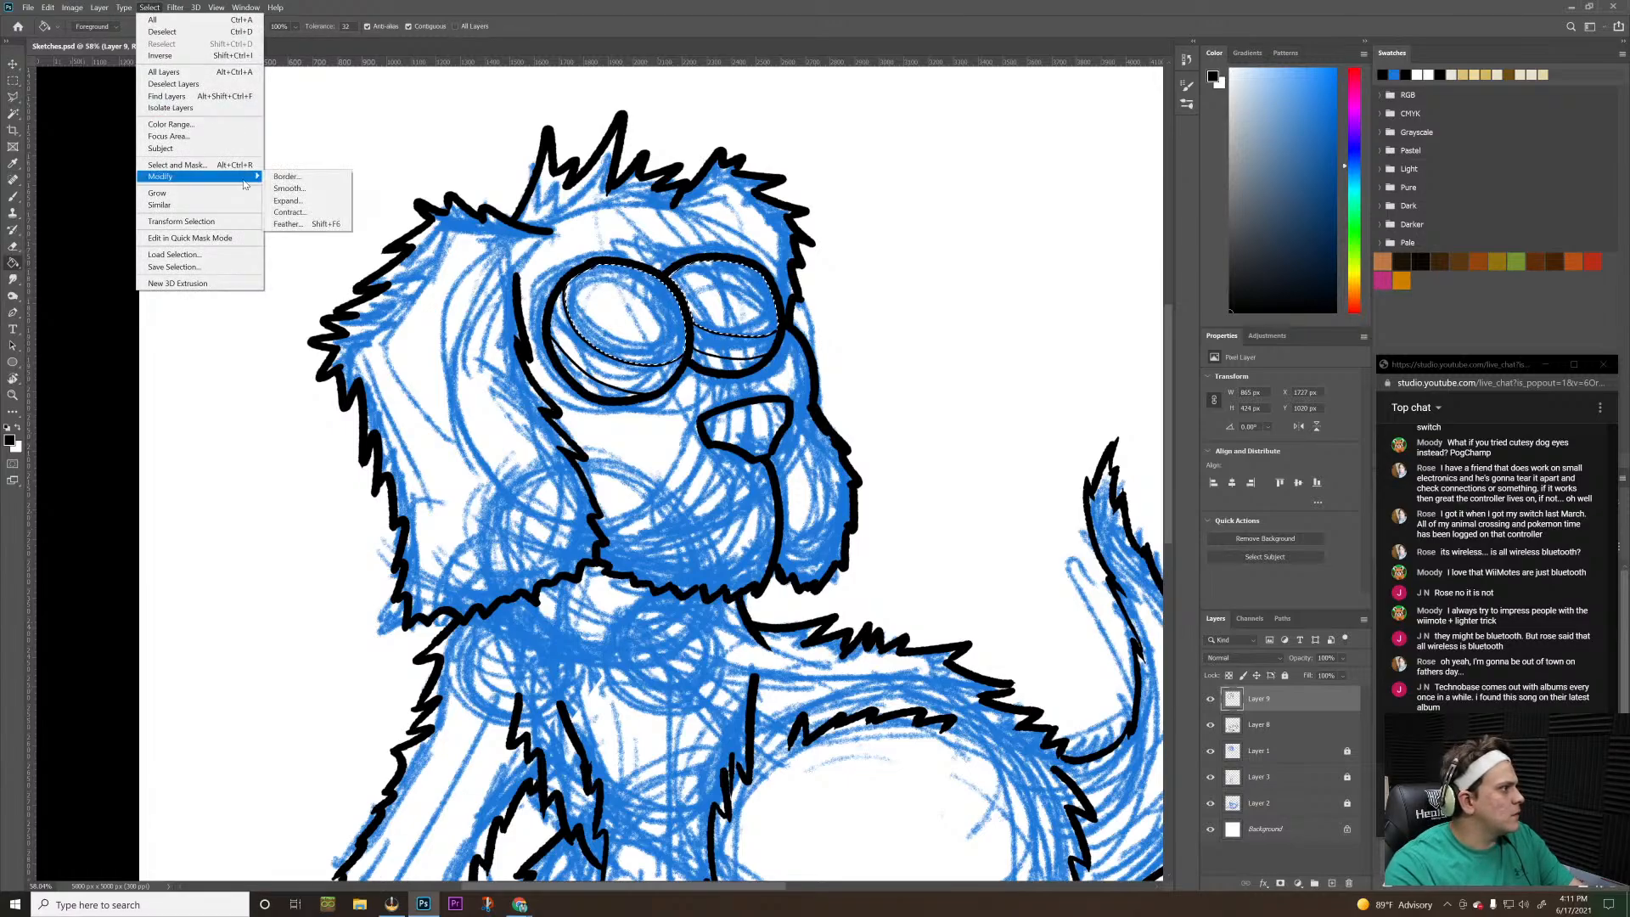
{"action": "left_click", "coordinate": [298, 207]}
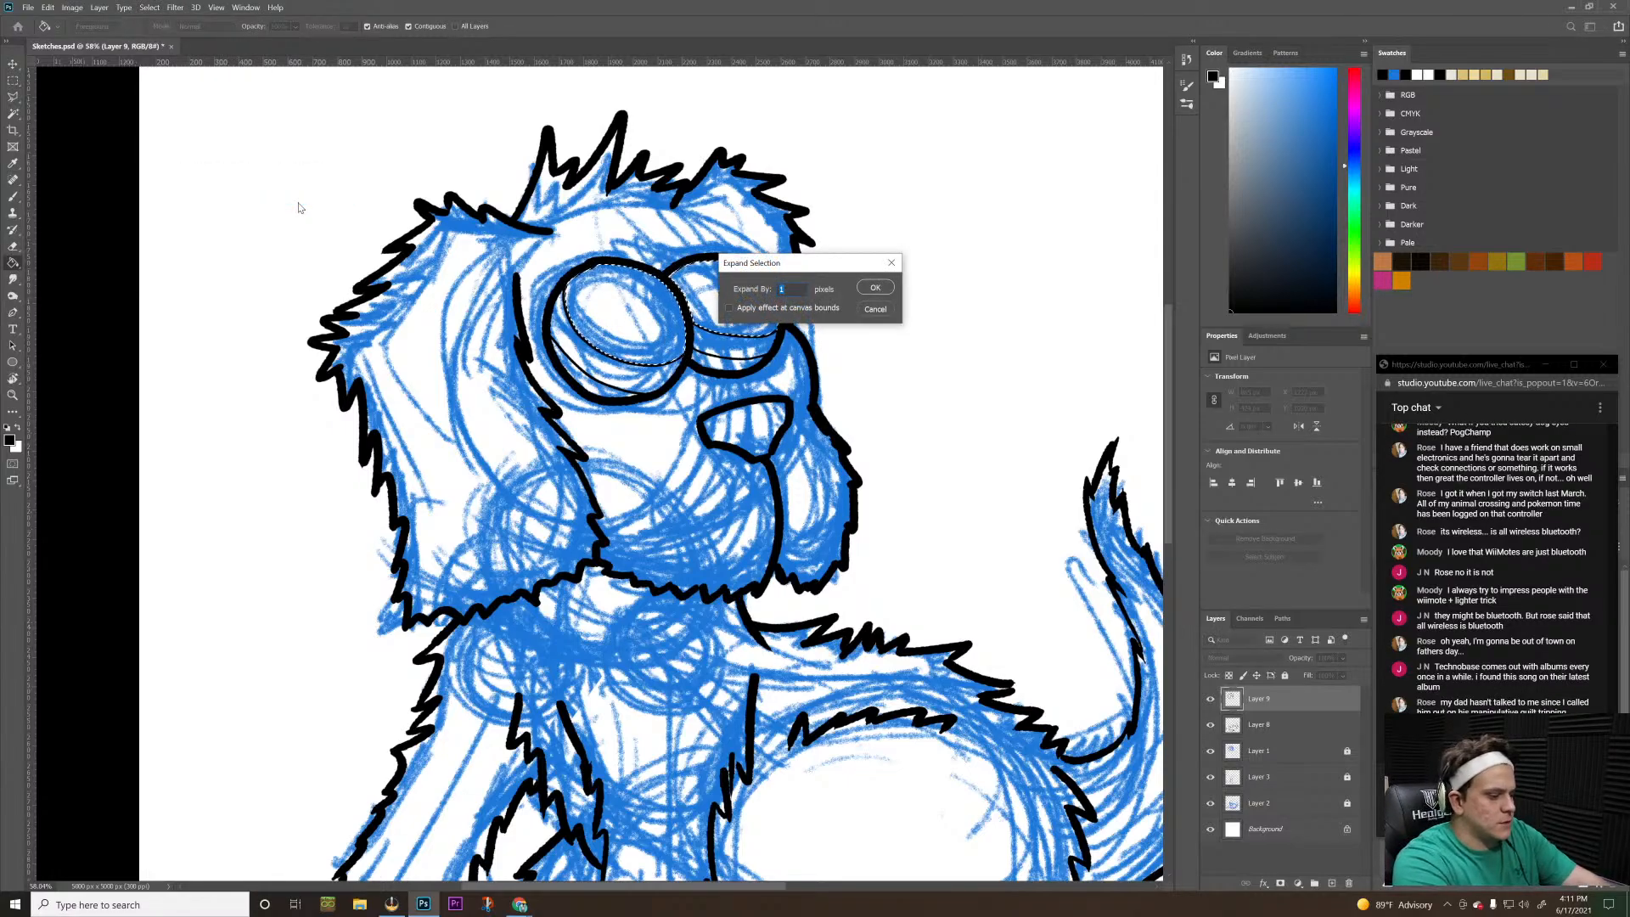
{"action": "key", "text": "Return"}
{"action": "left_click", "coordinate": [621, 308]}
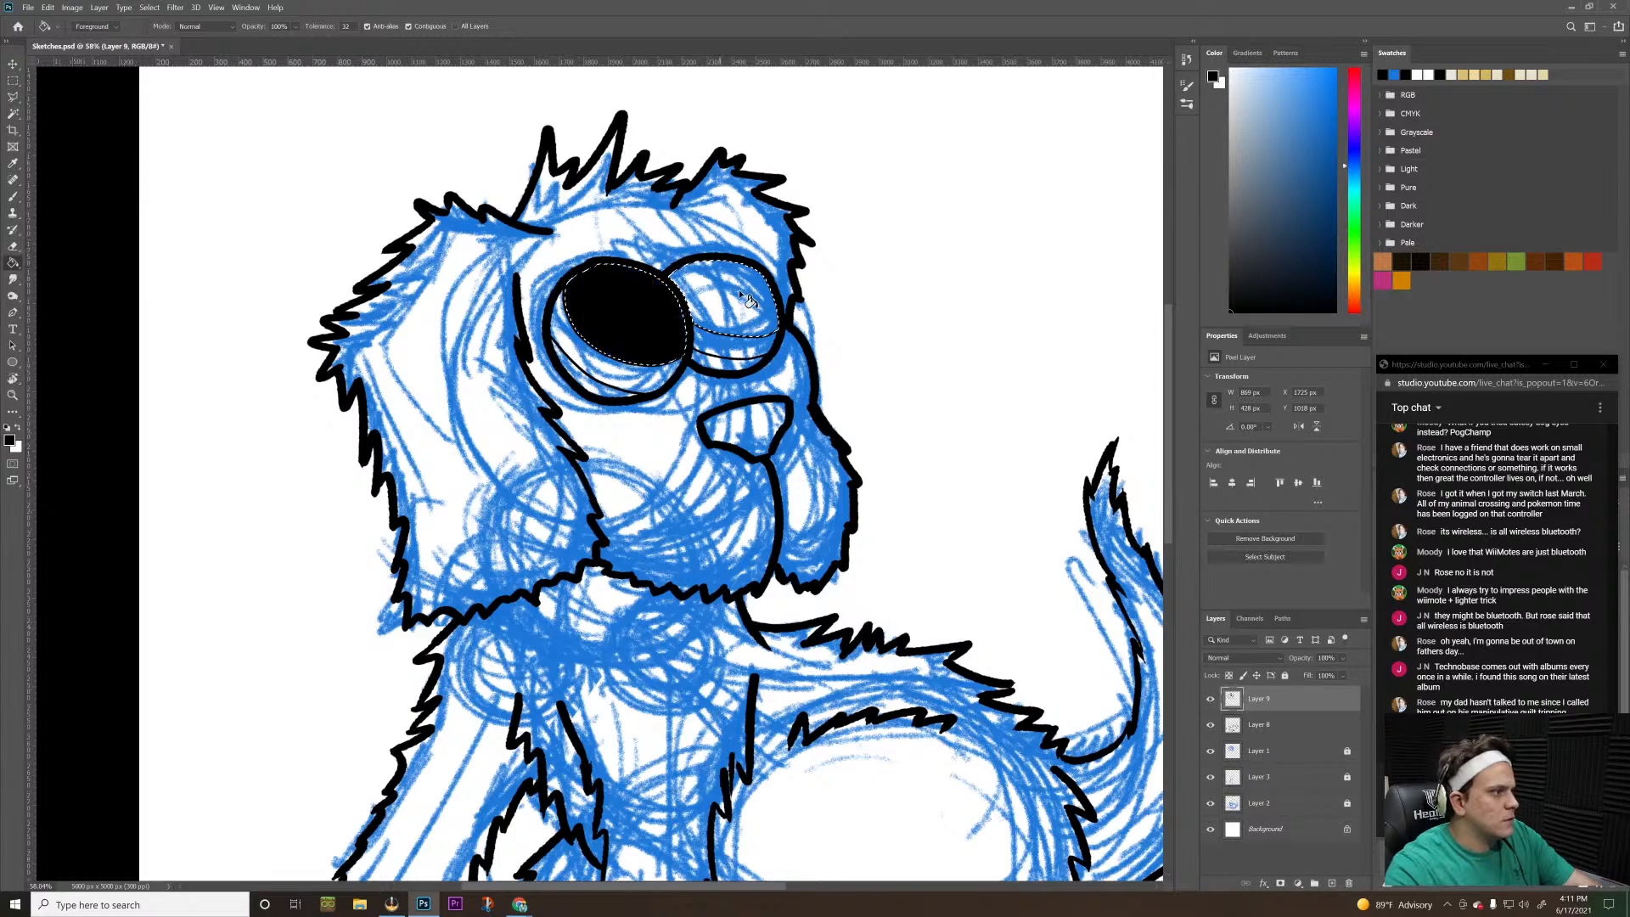
{"action": "left_click", "coordinate": [743, 300]}
{"action": "key", "text": "ctrl+d"}
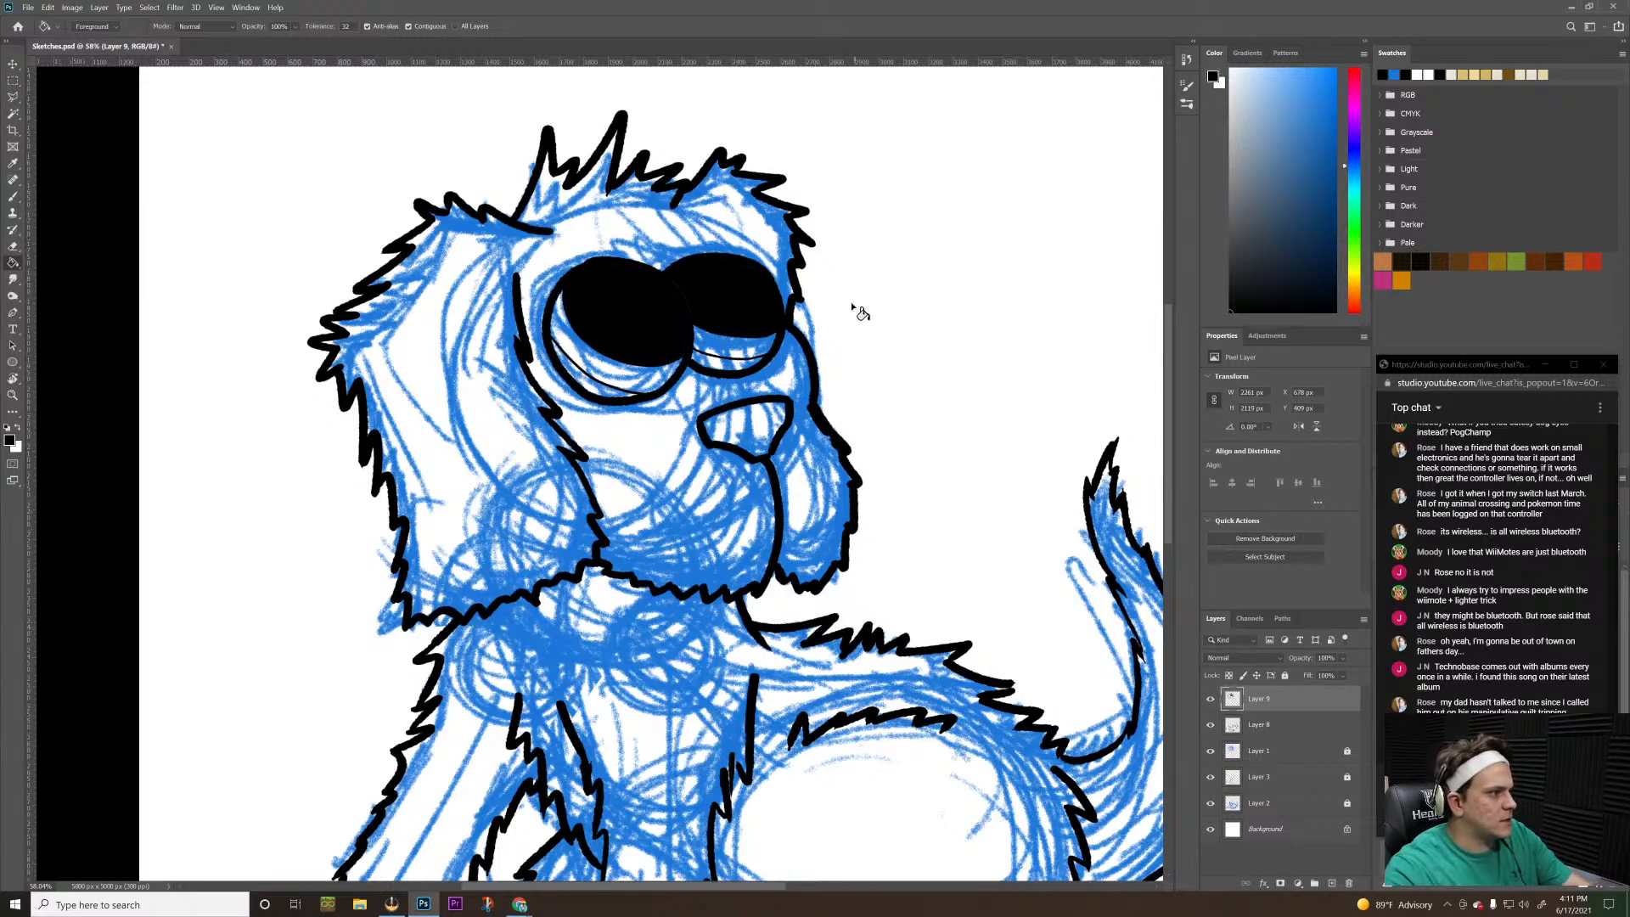
With an enlarged black brush at 0% smoothing on Layer 9, paint over the thin gaps between the fills and outlines of both eyes
{"action": "key", "text": "z"}
{"action": "left_click_drag", "start_coordinate": [885, 270], "coordinate": [735, 329]}
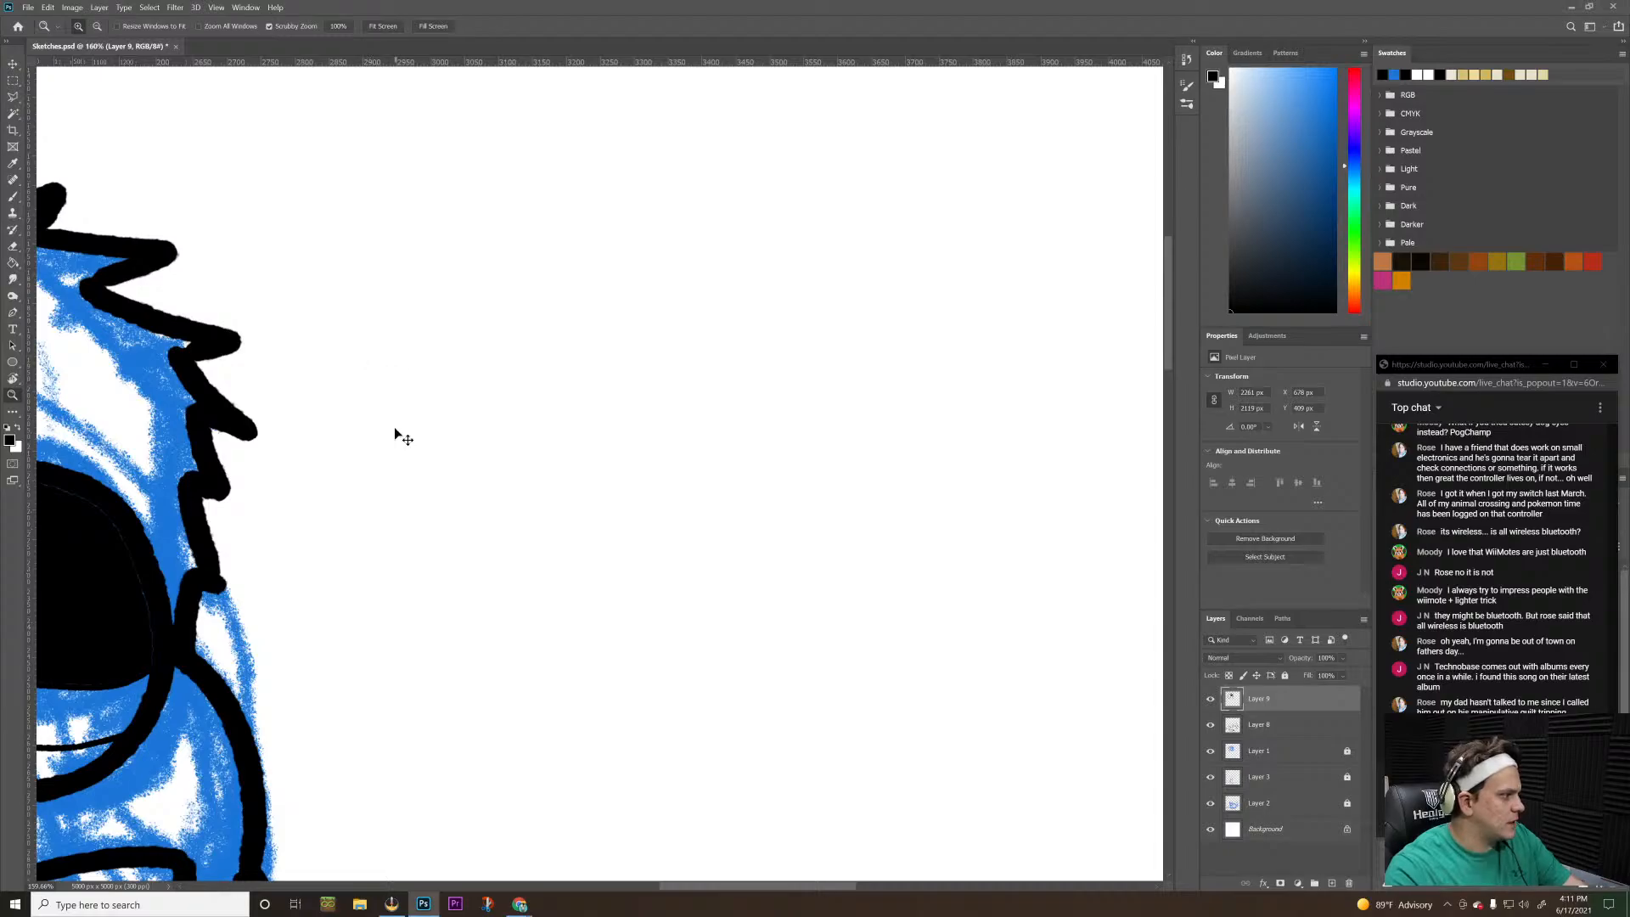
{"action": "left_click_drag", "start_coordinate": [394, 427], "coordinate": [1367, 298]}
{"action": "key", "text": "h"}
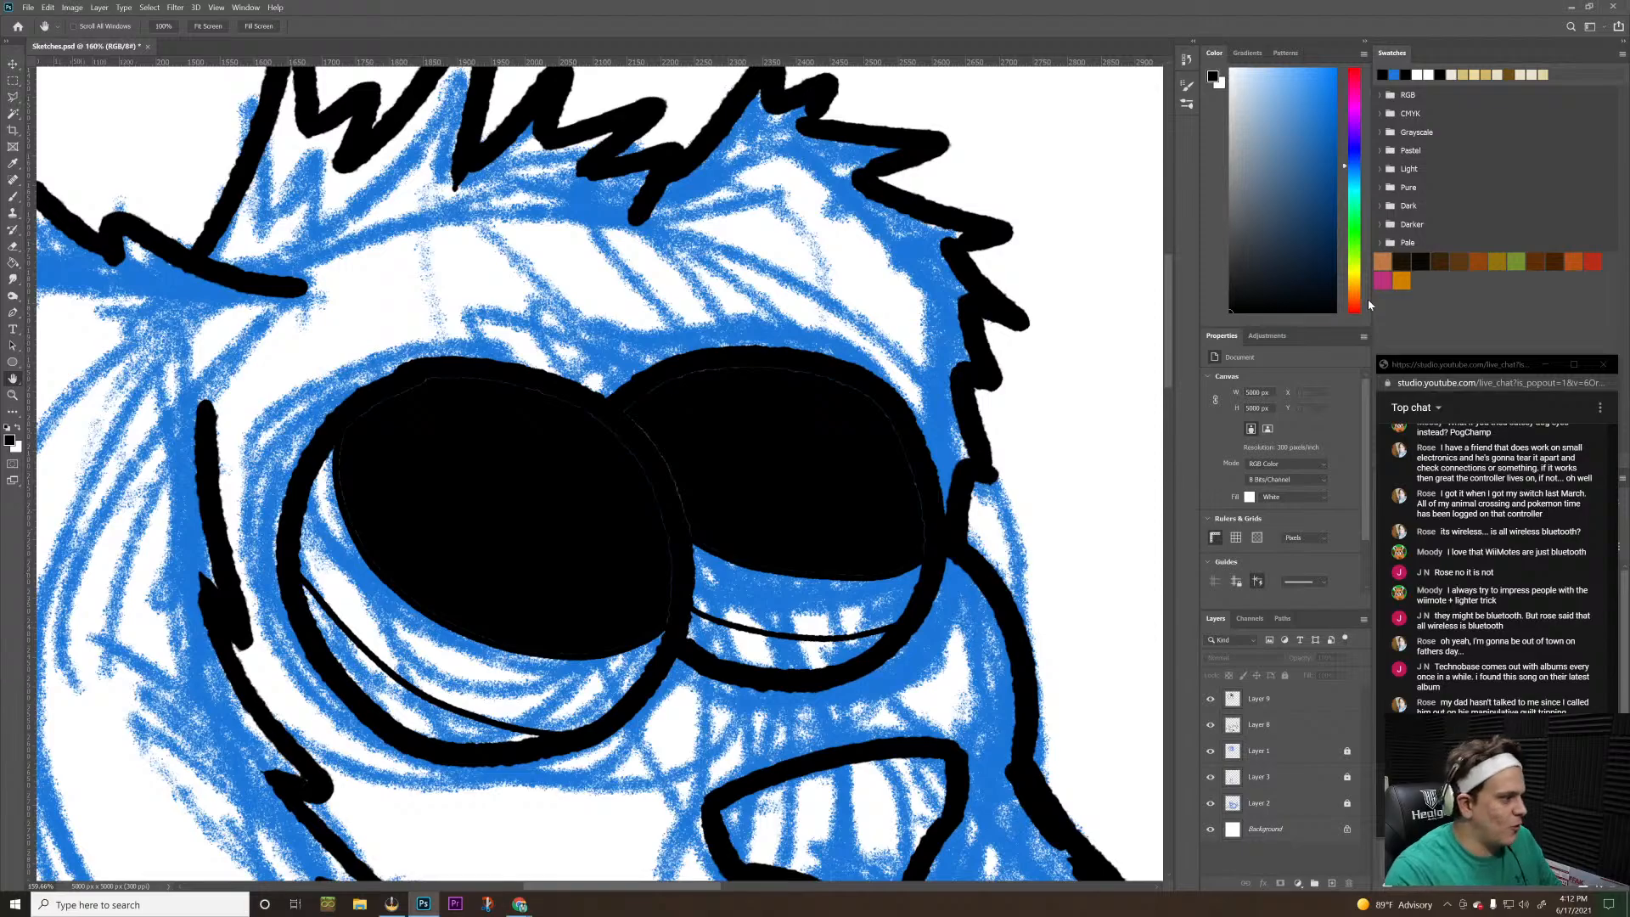
{"action": "key", "text": "b"}
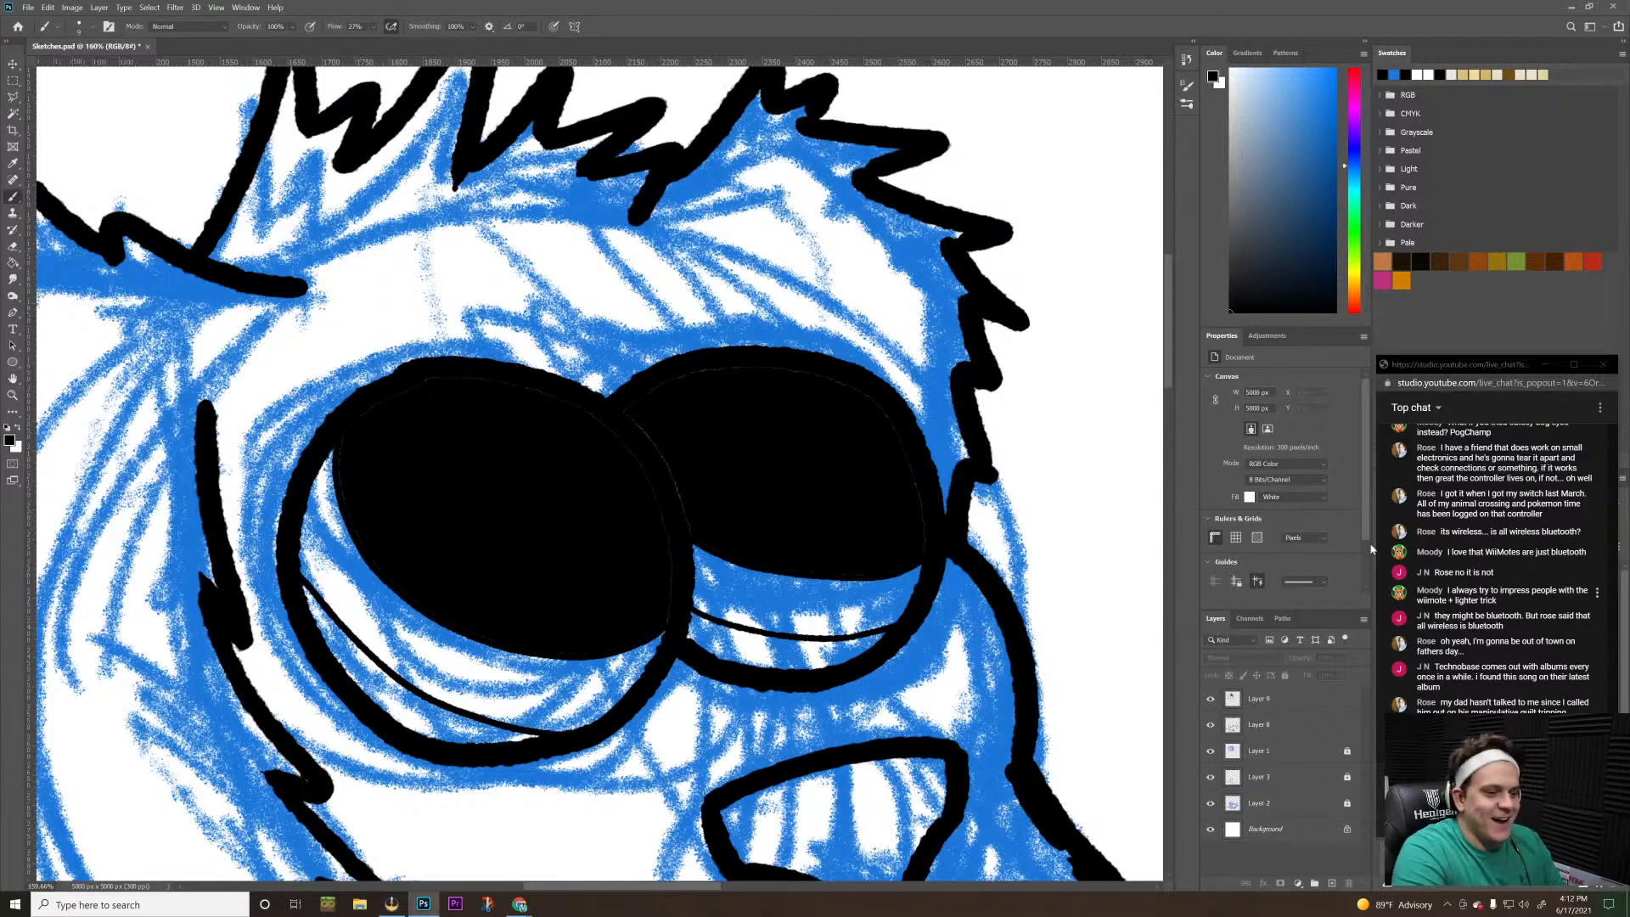
{"action": "left_click", "coordinate": [1283, 709]}
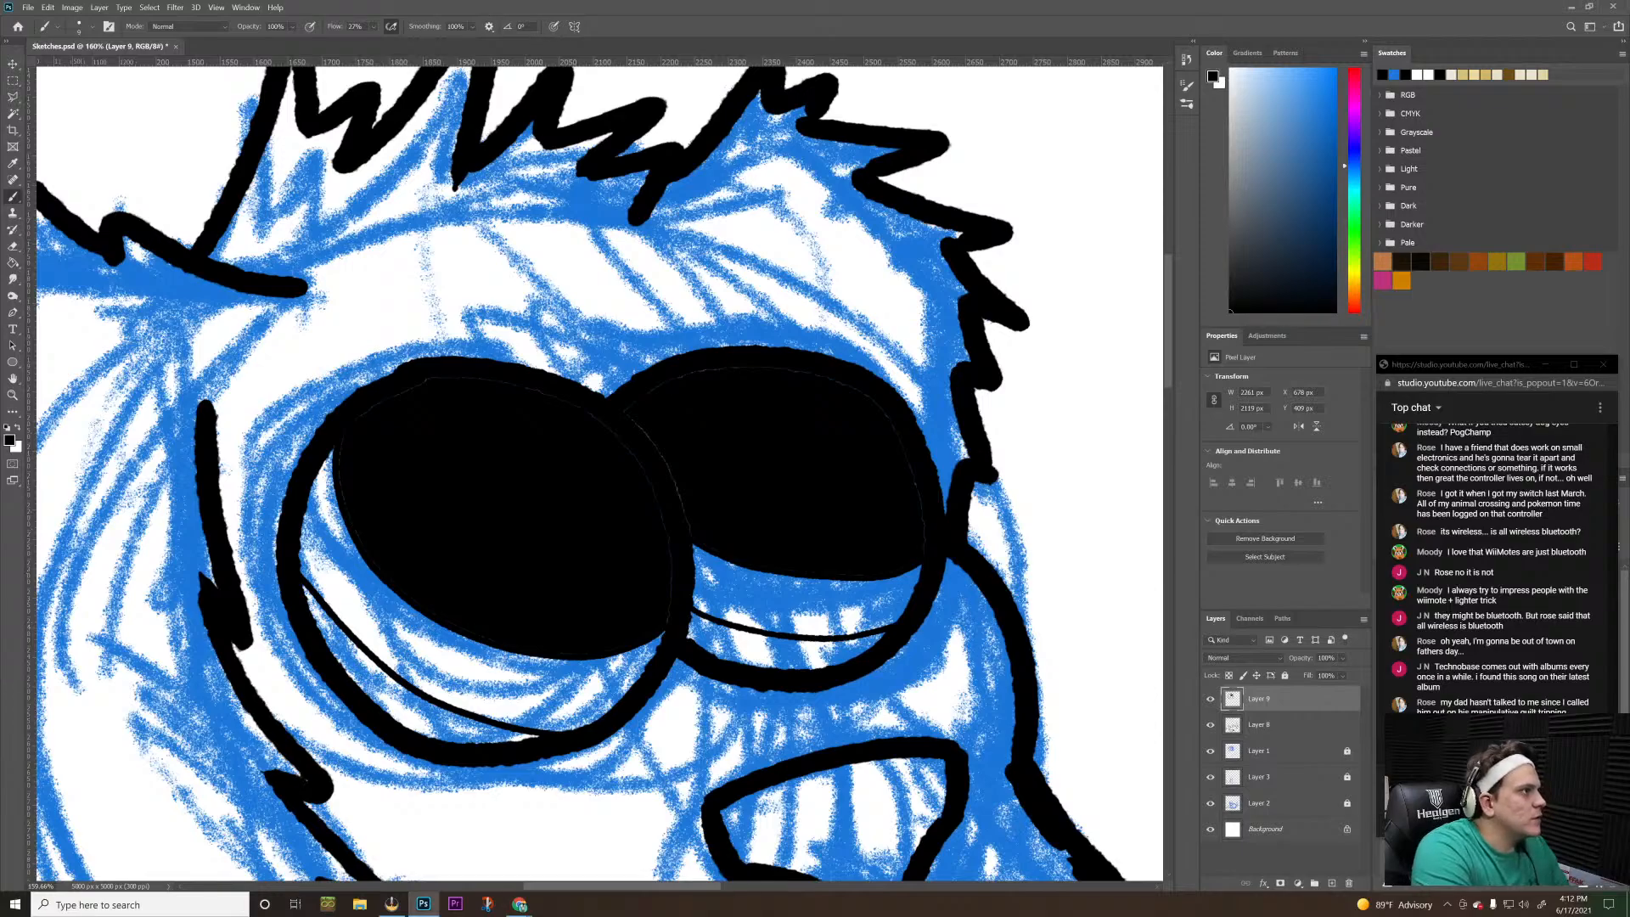
{"action": "left_click", "coordinate": [468, 28]}
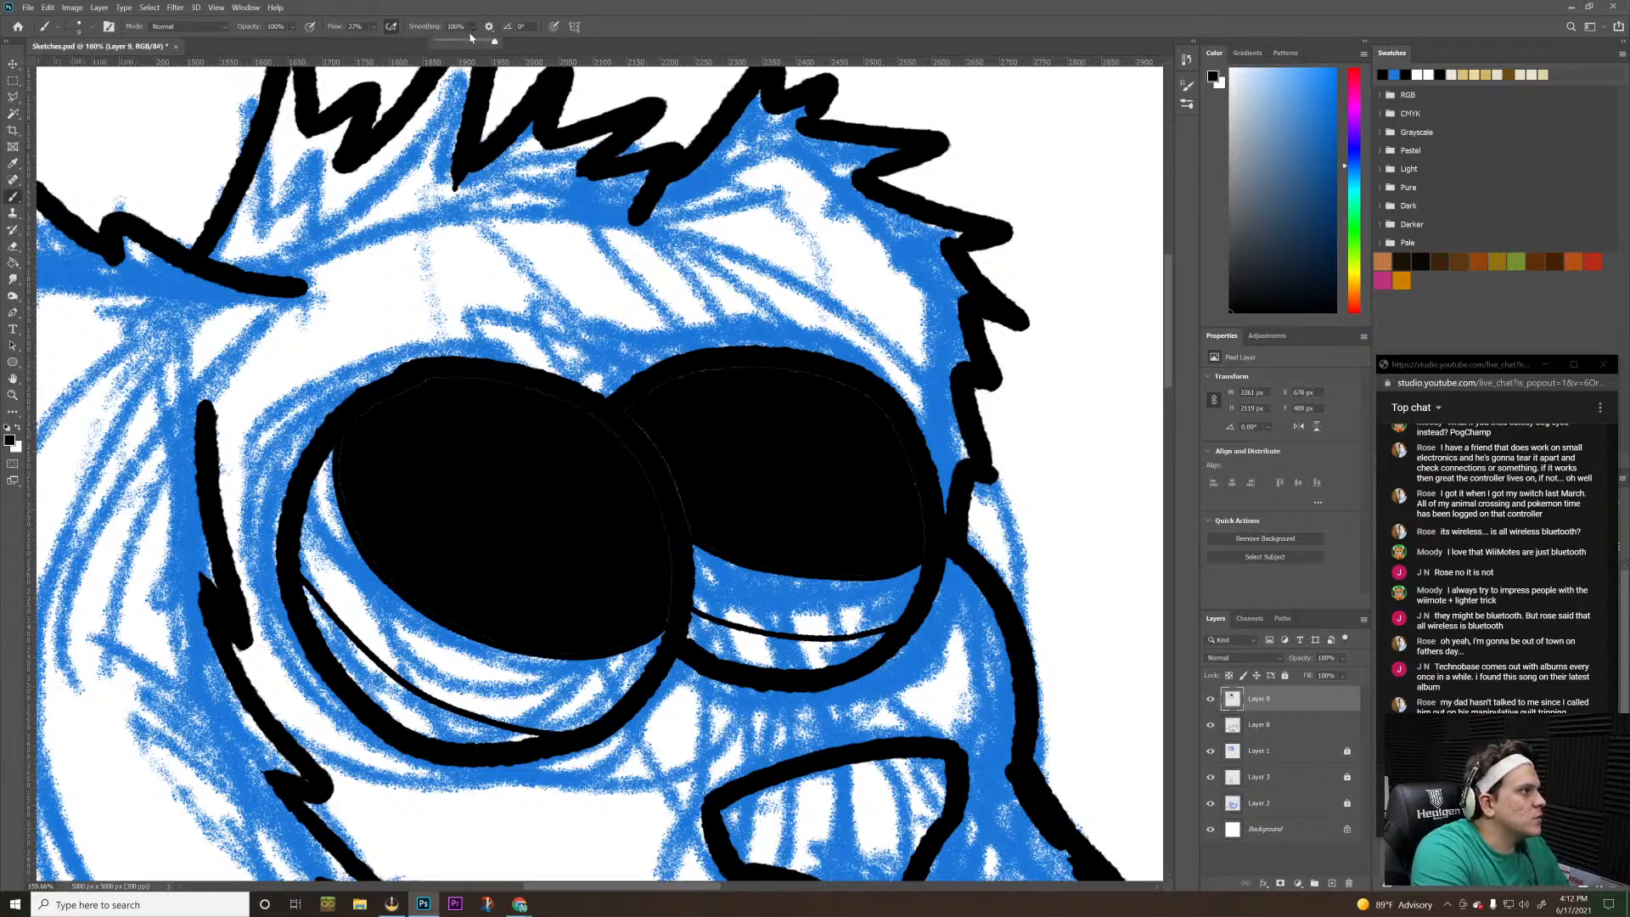
{"action": "left_click", "coordinate": [570, 241]}
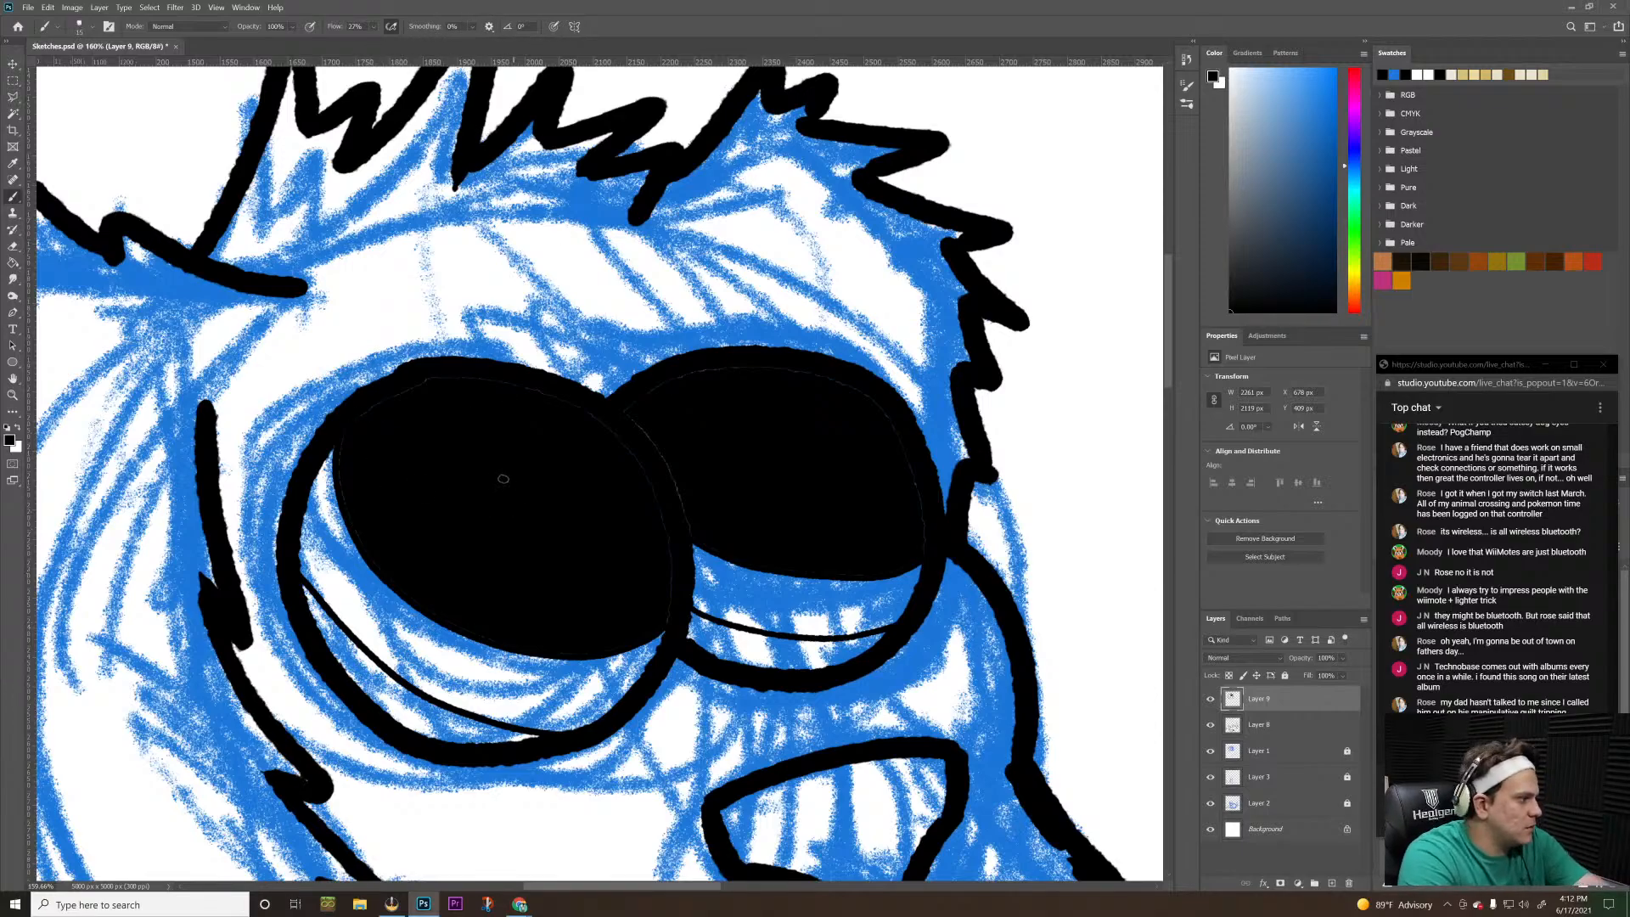
{"action": "key", "text": "bracketright"}
{"action": "key", "text": "bracketright"}
{"action": "key", "text": "bracketright"}
{"action": "key", "text": "bracketright"}
{"action": "key", "text": "bracketright"}
{"action": "key", "text": "bracketright"}
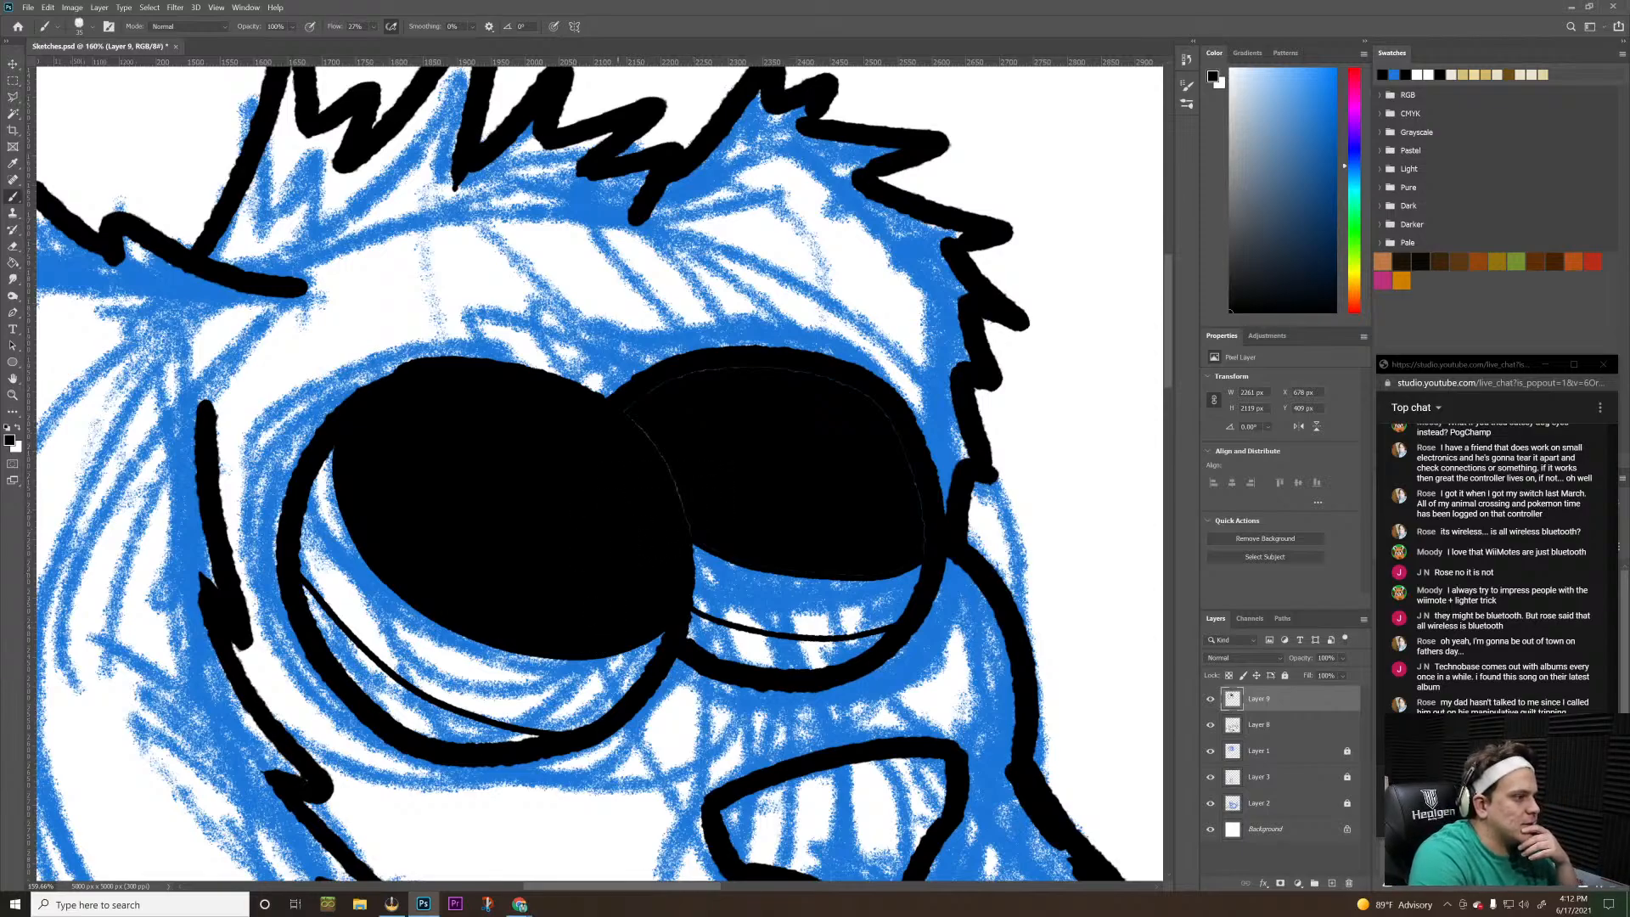
{"action": "mouse_move", "coordinate": [650, 387]}
{"action": "left_mouse_down"}
{"action": "mouse_move", "coordinate": [830, 376]}
{"action": "mouse_move", "coordinate": [870, 395]}
{"action": "mouse_move", "coordinate": [897, 421]}
{"action": "mouse_move", "coordinate": [901, 561]}
{"action": "left_mouse_up"}
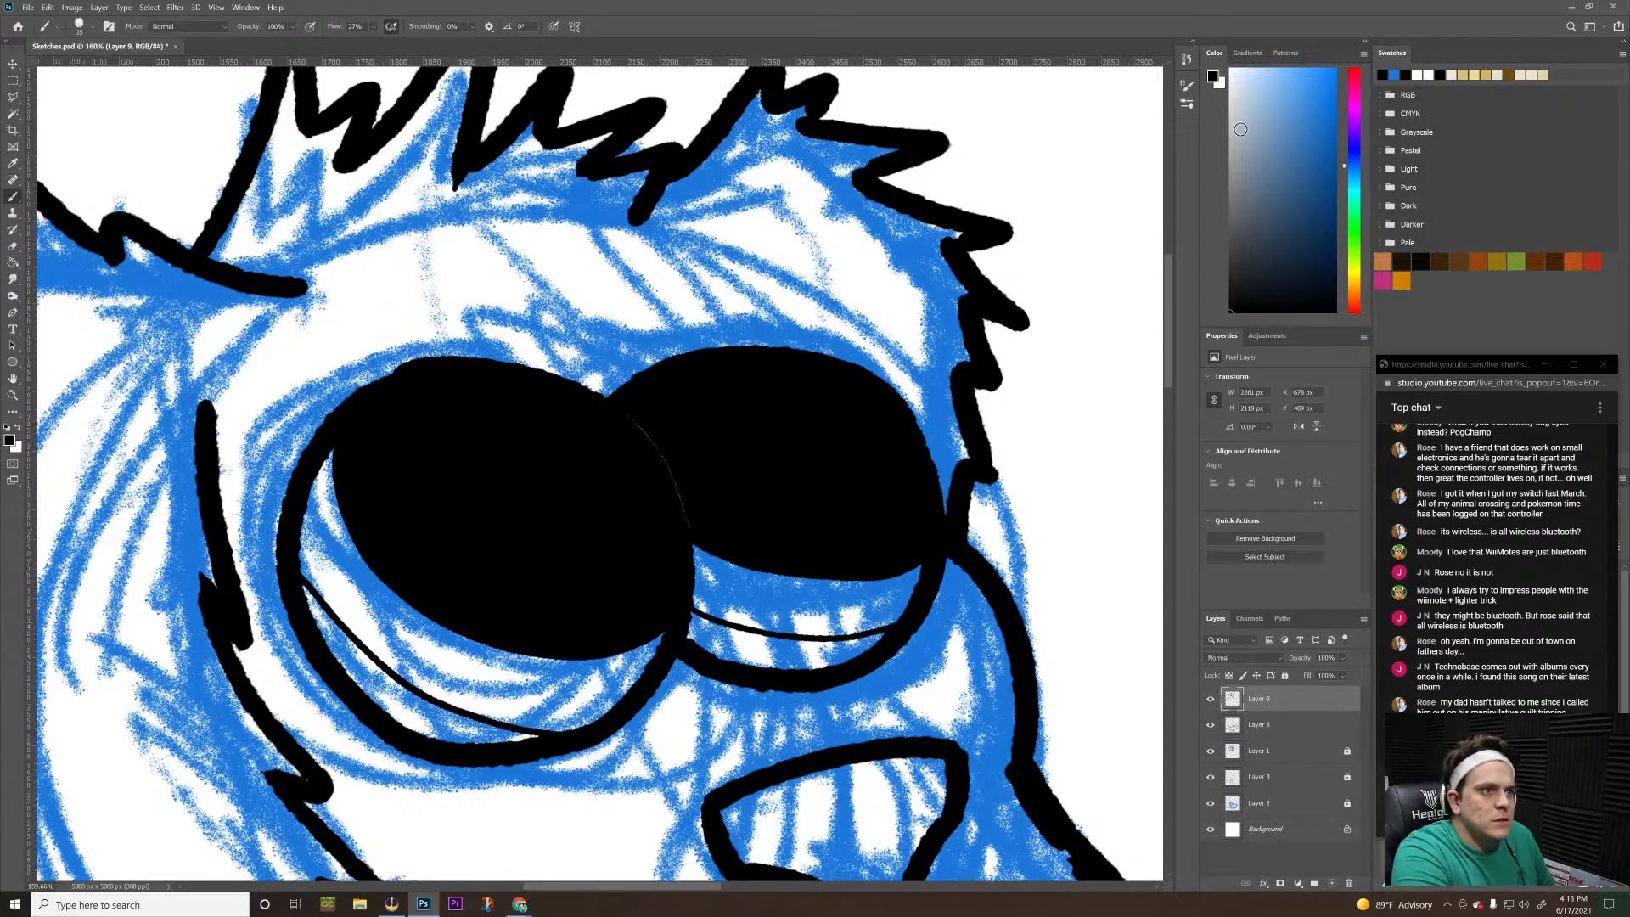
Switch to a smaller white brush with 100% smoothing, try a dividing line between the two eyes, and undo that stroke
{"action": "key", "text": "x"}
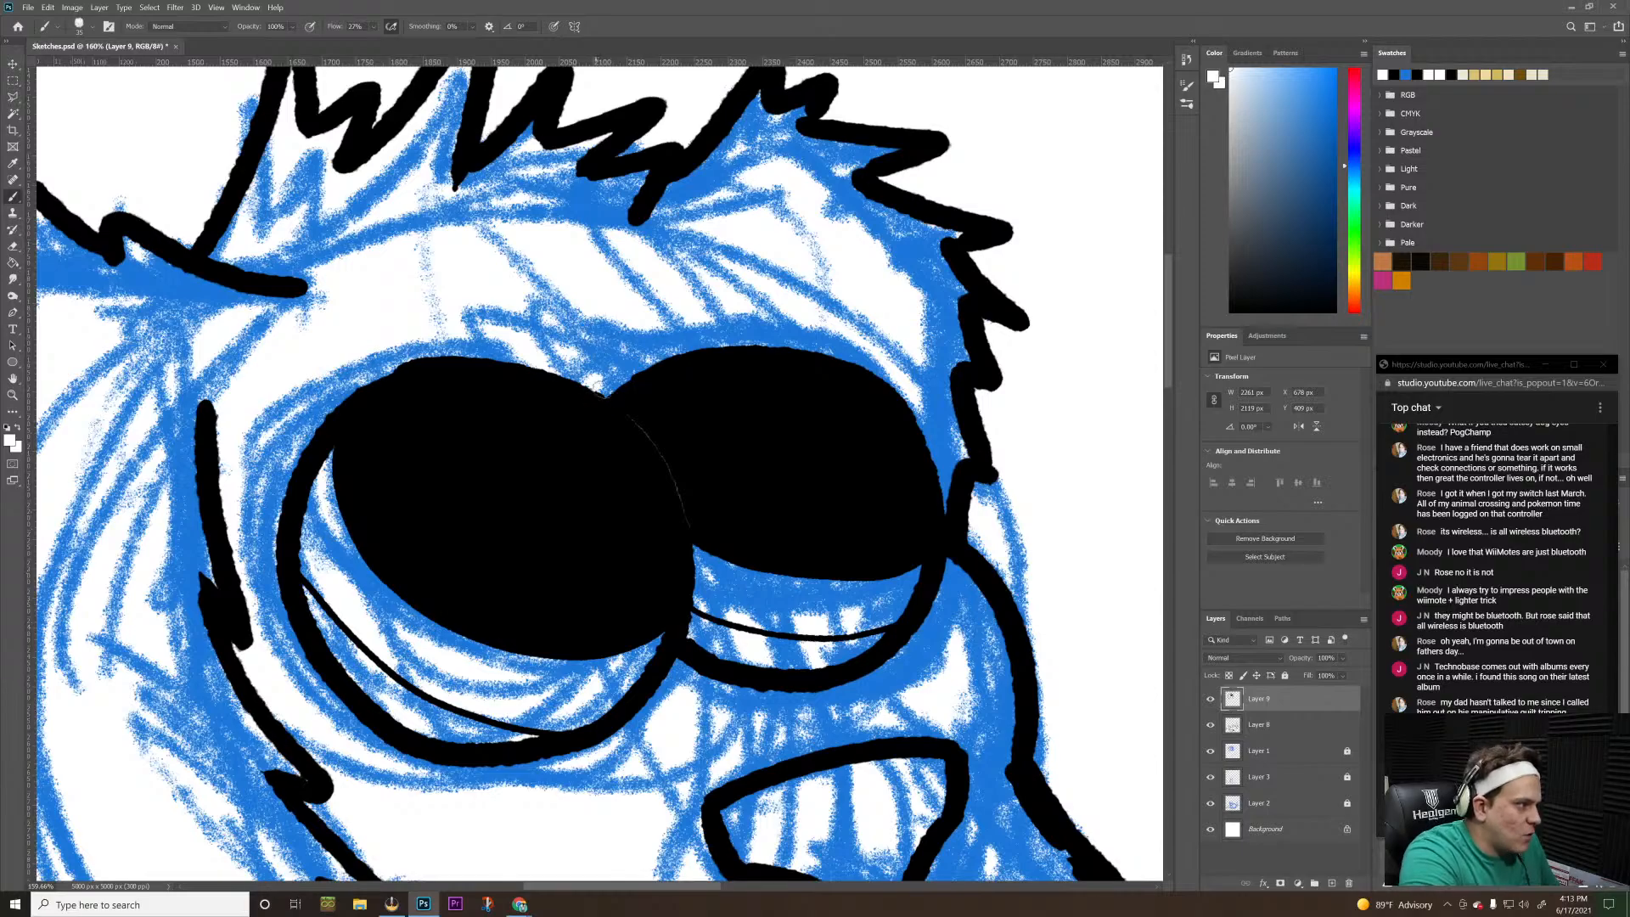
{"action": "key", "text": "bracketleft"}
{"action": "key", "text": "bracketleft"}
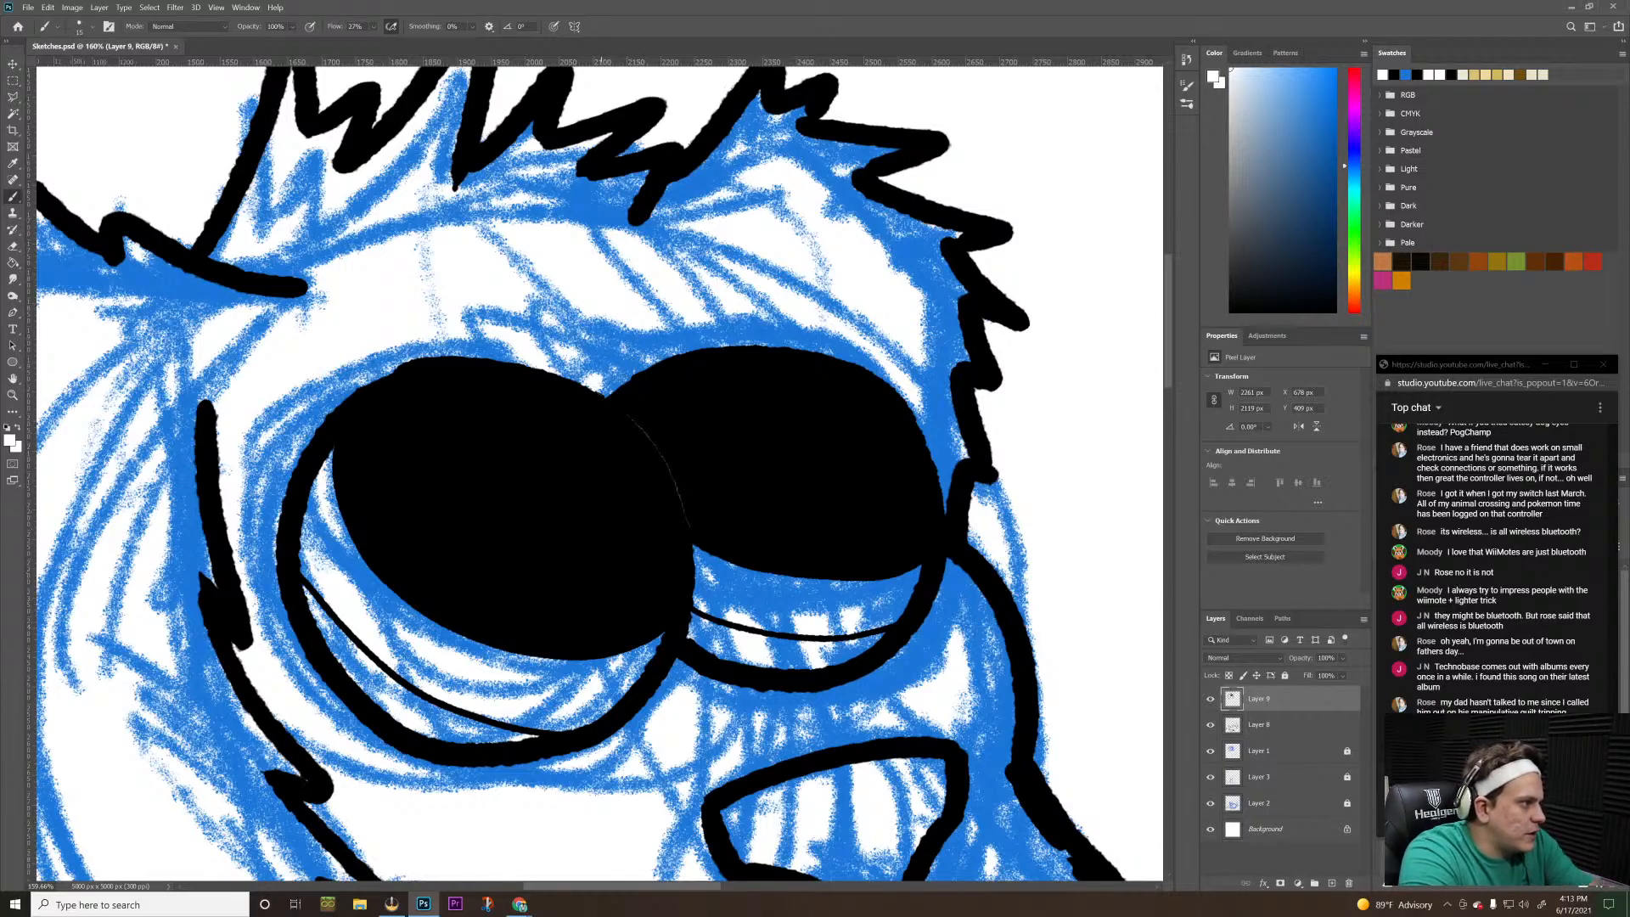
{"action": "left_click", "coordinate": [472, 28]}
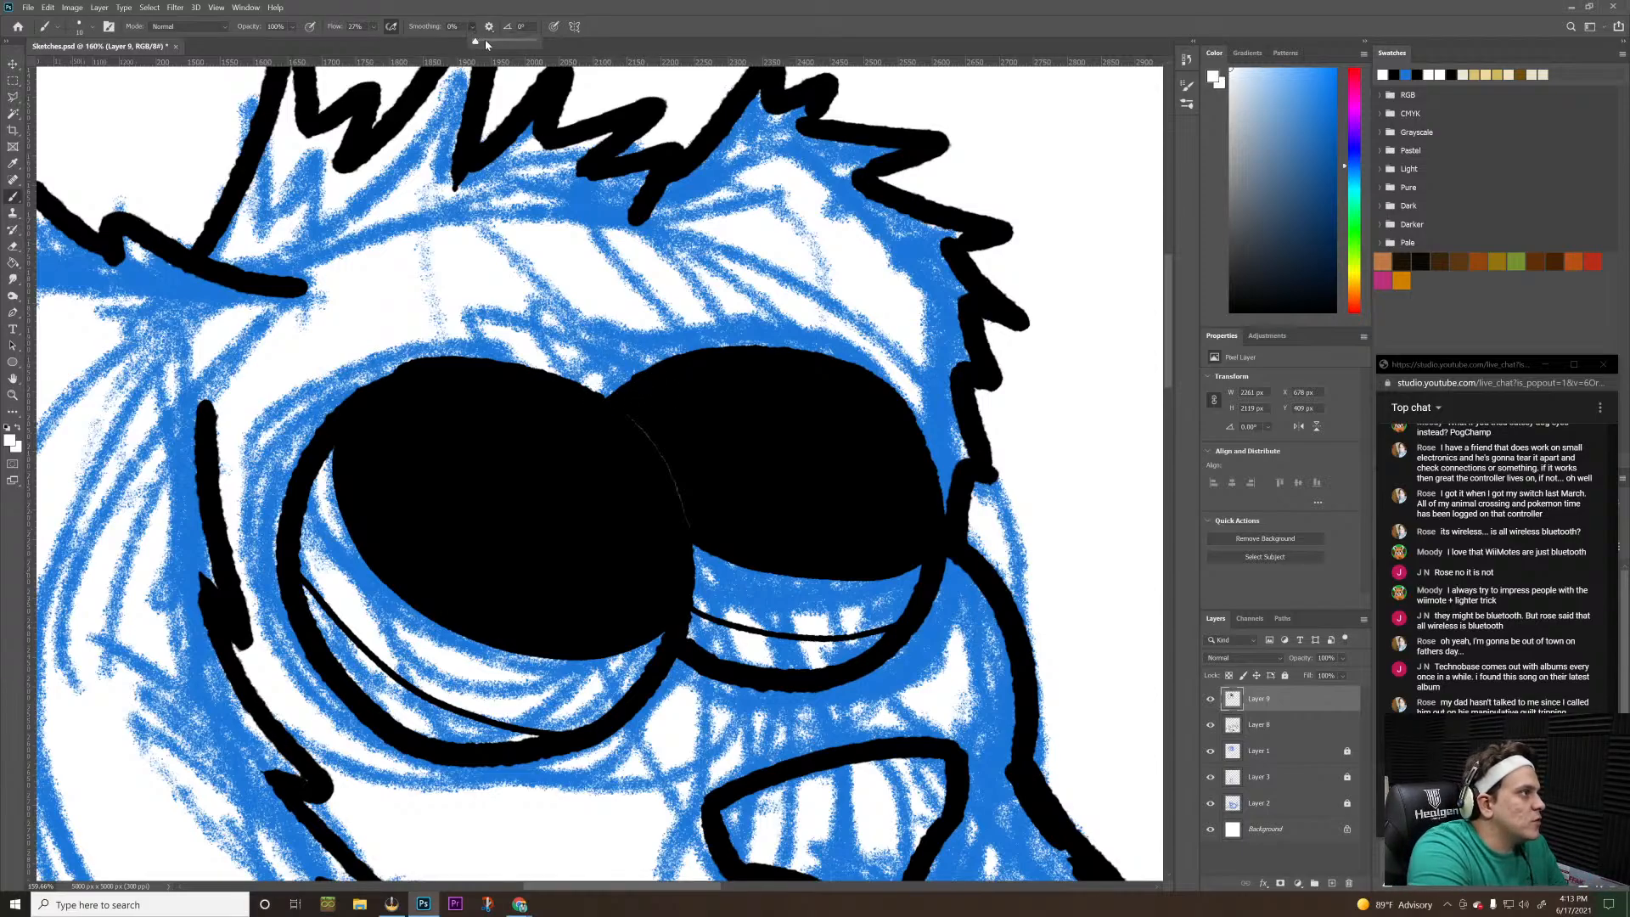
{"action": "left_click", "coordinate": [592, 388]}
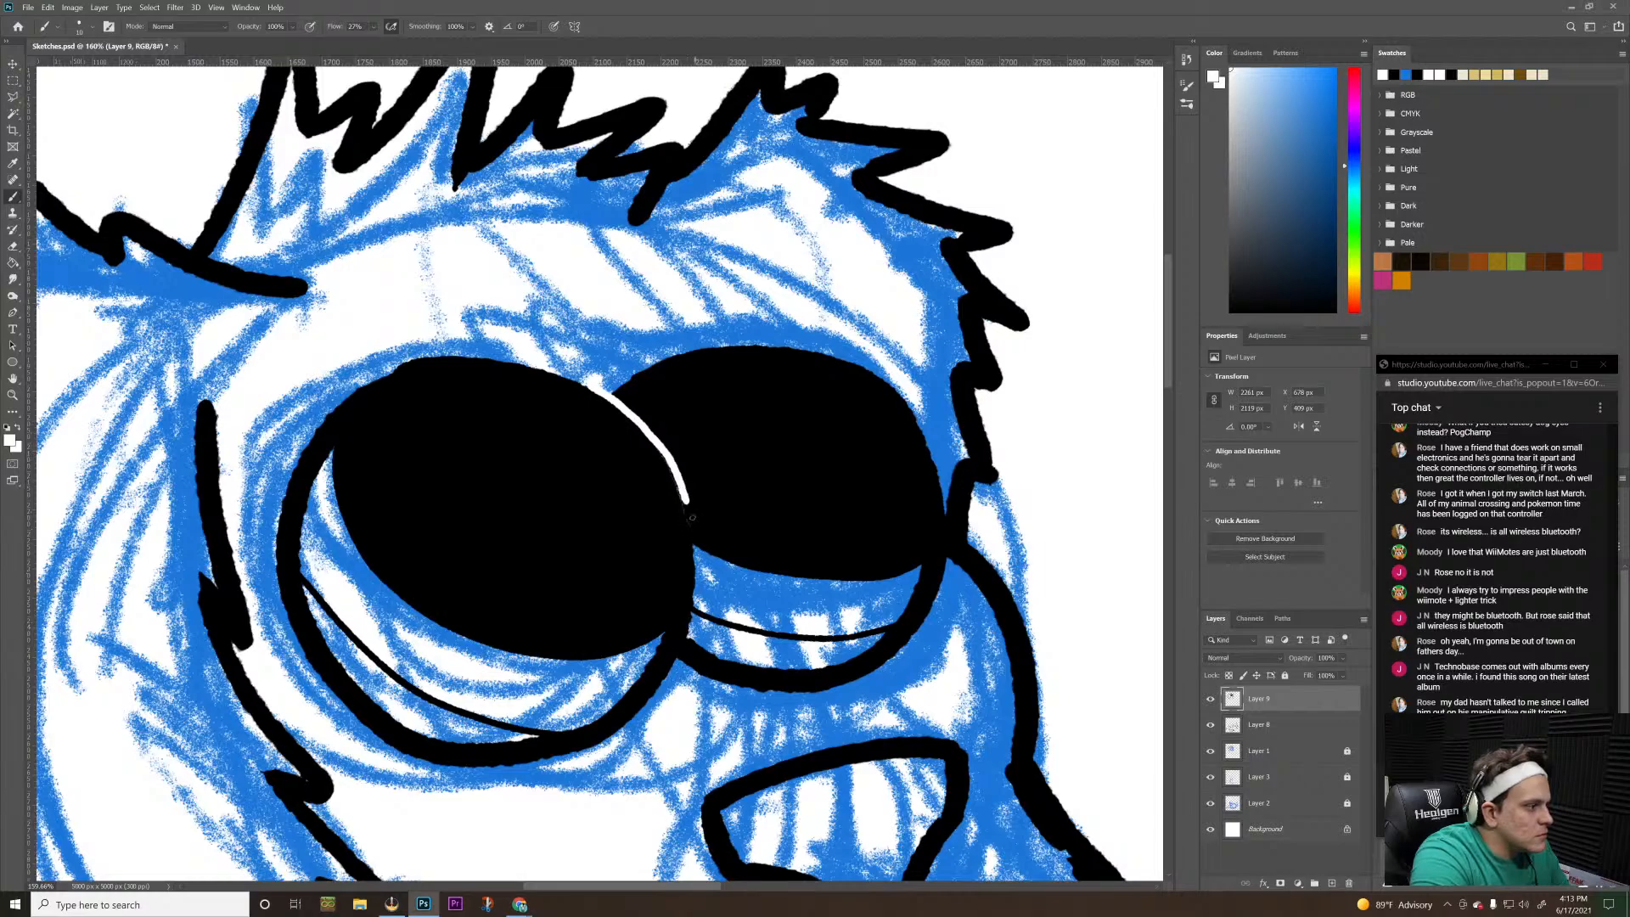
{"action": "key", "text": "ctrl+z"}
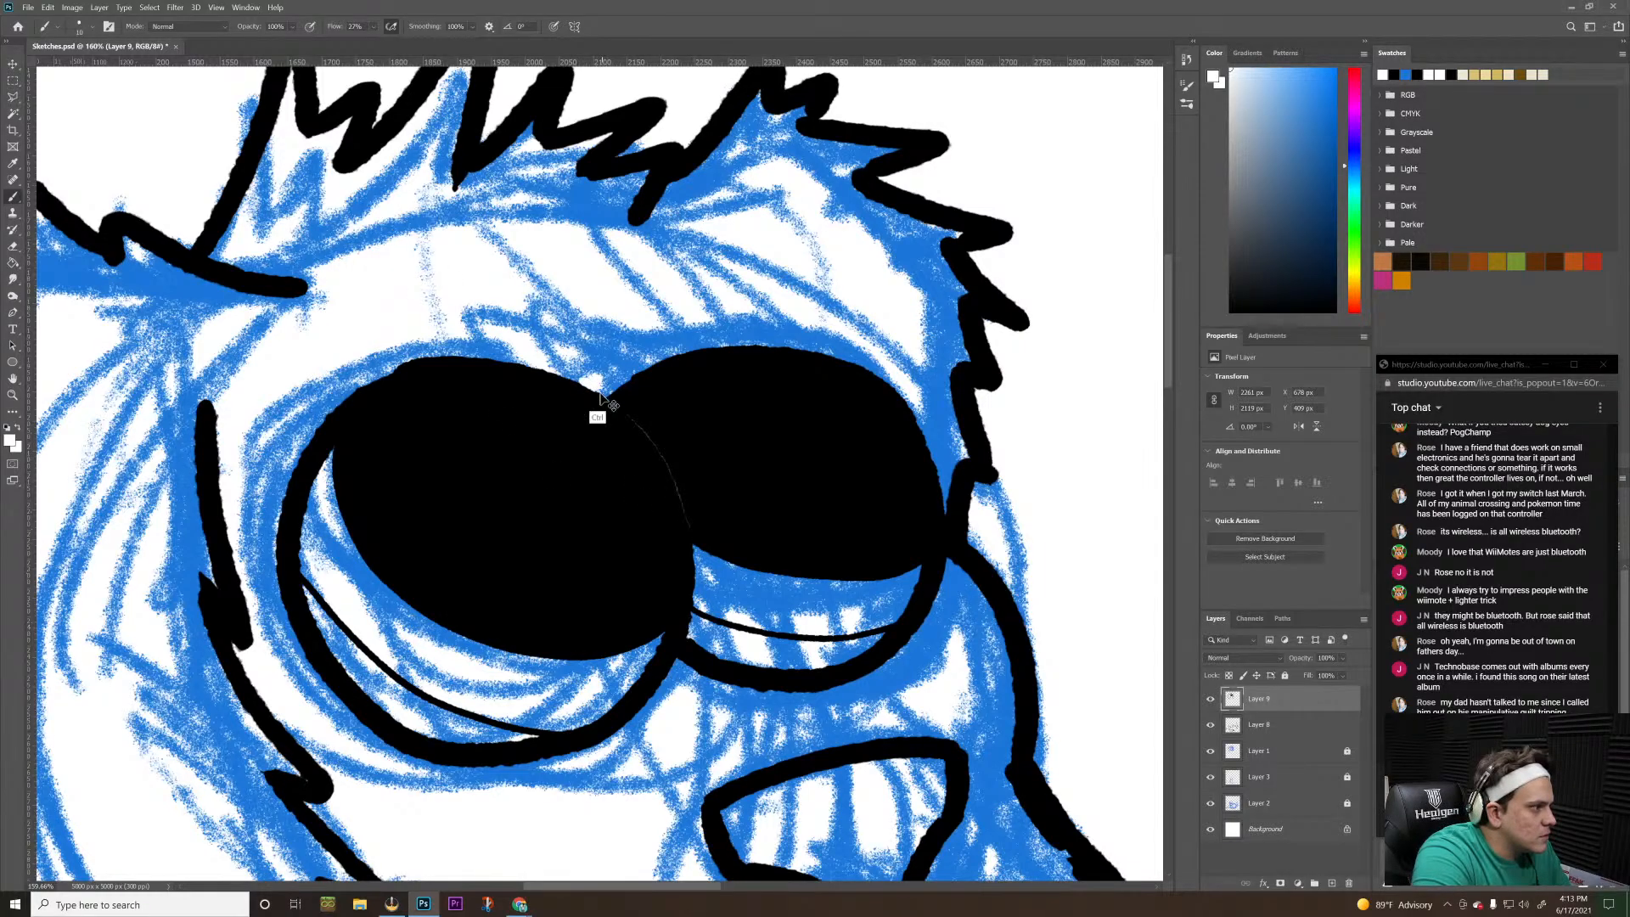
Paint a thin white line along the larger eye's edge, separating it from the smaller eye down to where the outlines part
{"action": "mouse_move", "coordinate": [605, 394]}
{"action": "left_mouse_down"}
{"action": "mouse_move", "coordinate": [670, 461]}
{"action": "mouse_move", "coordinate": [699, 594]}
{"action": "left_mouse_up"}
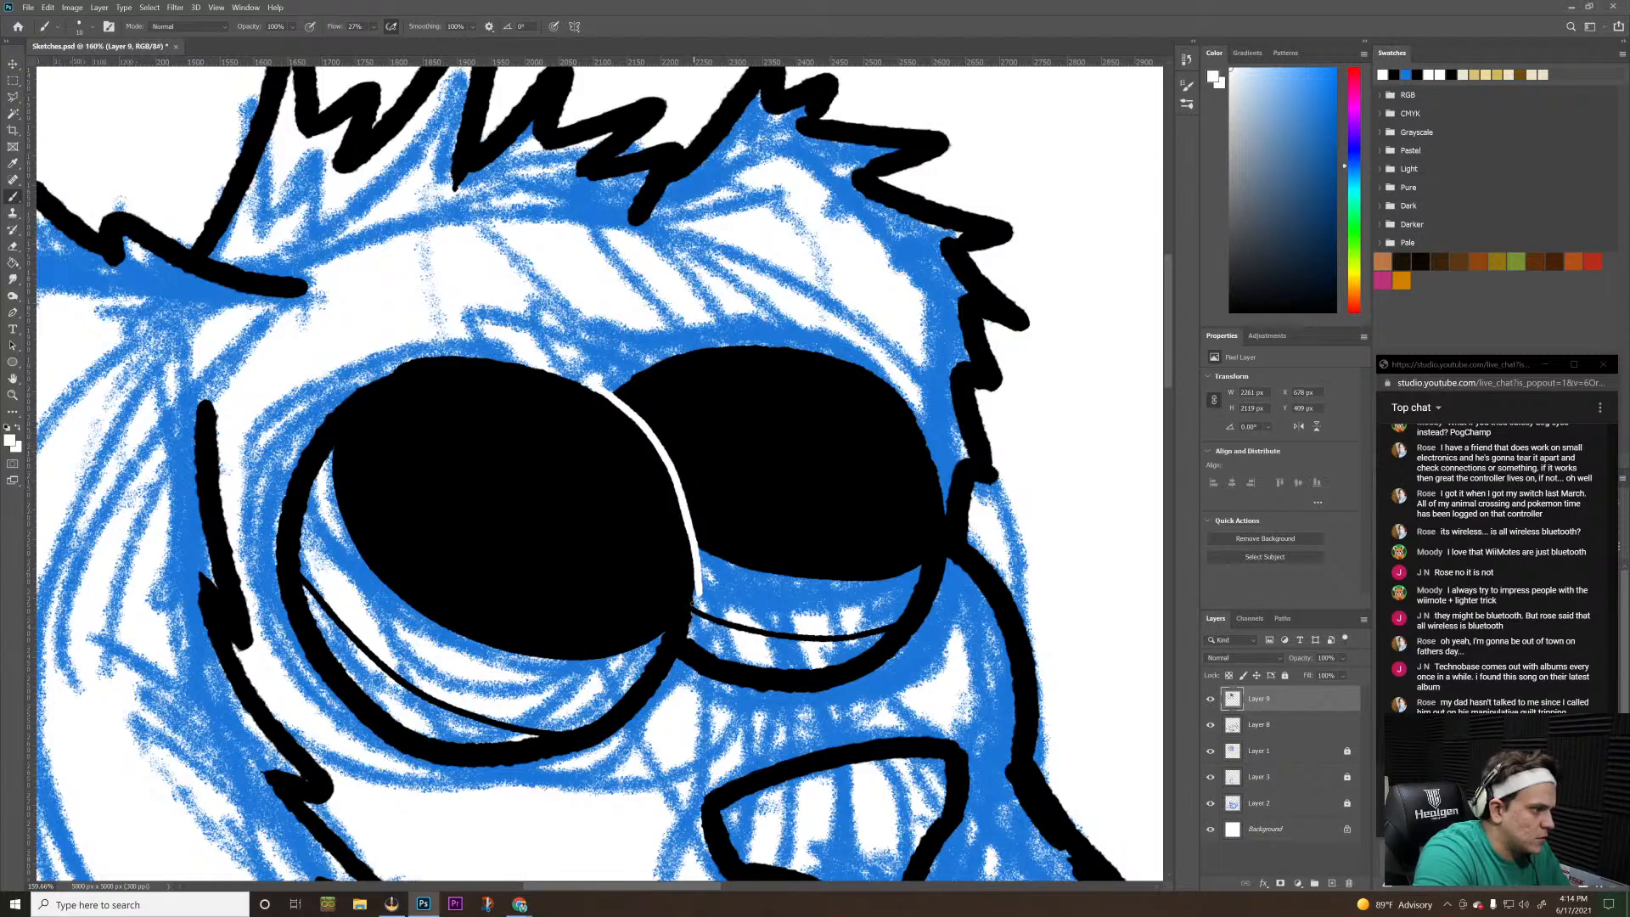
{"action": "left_click", "coordinate": [693, 604]}
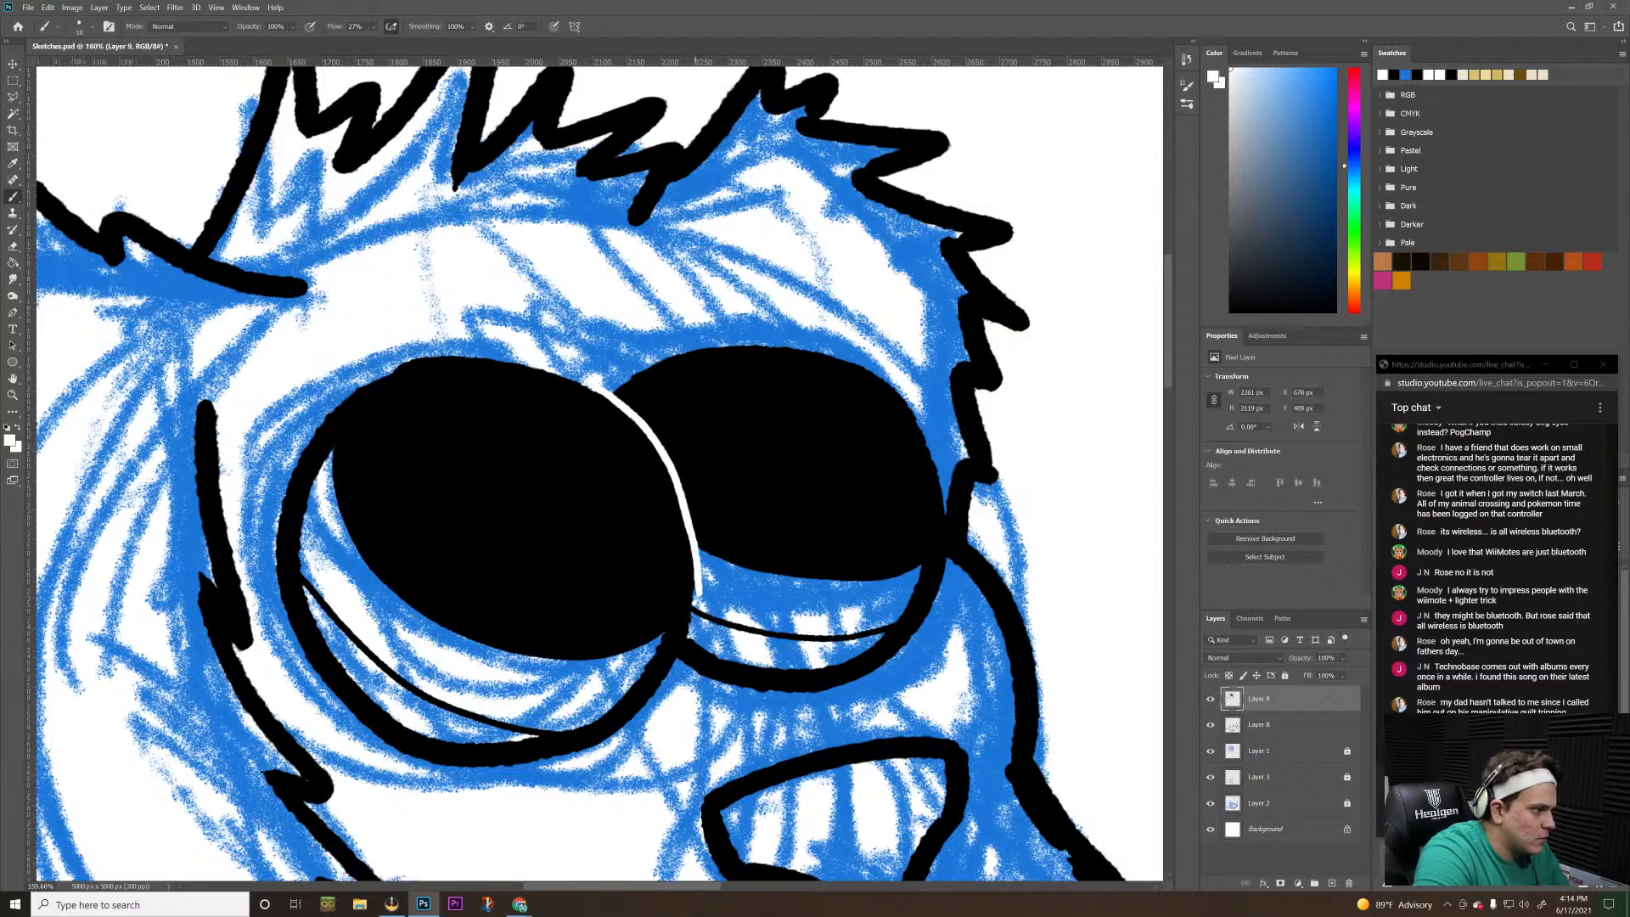
{"action": "left_click", "coordinate": [693, 606]}
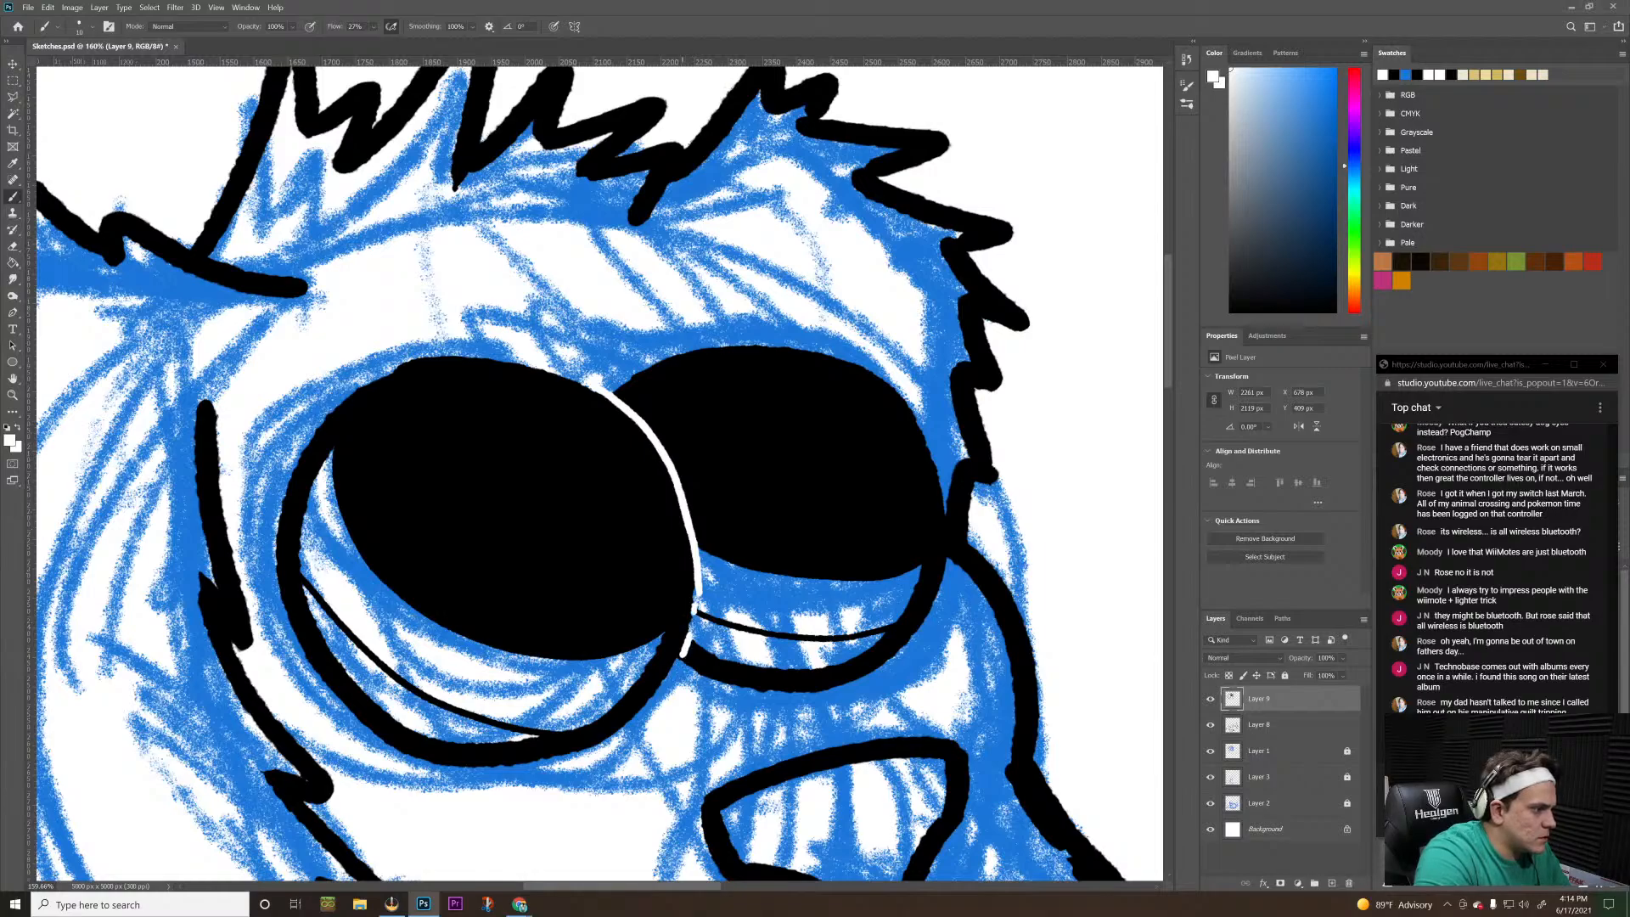
{"action": "left_click_drag", "start_coordinate": [693, 619], "coordinate": [670, 675]}
Add a new empty layer above Layer 9 for painting details over the larger eye
{"action": "key", "text": "z"}
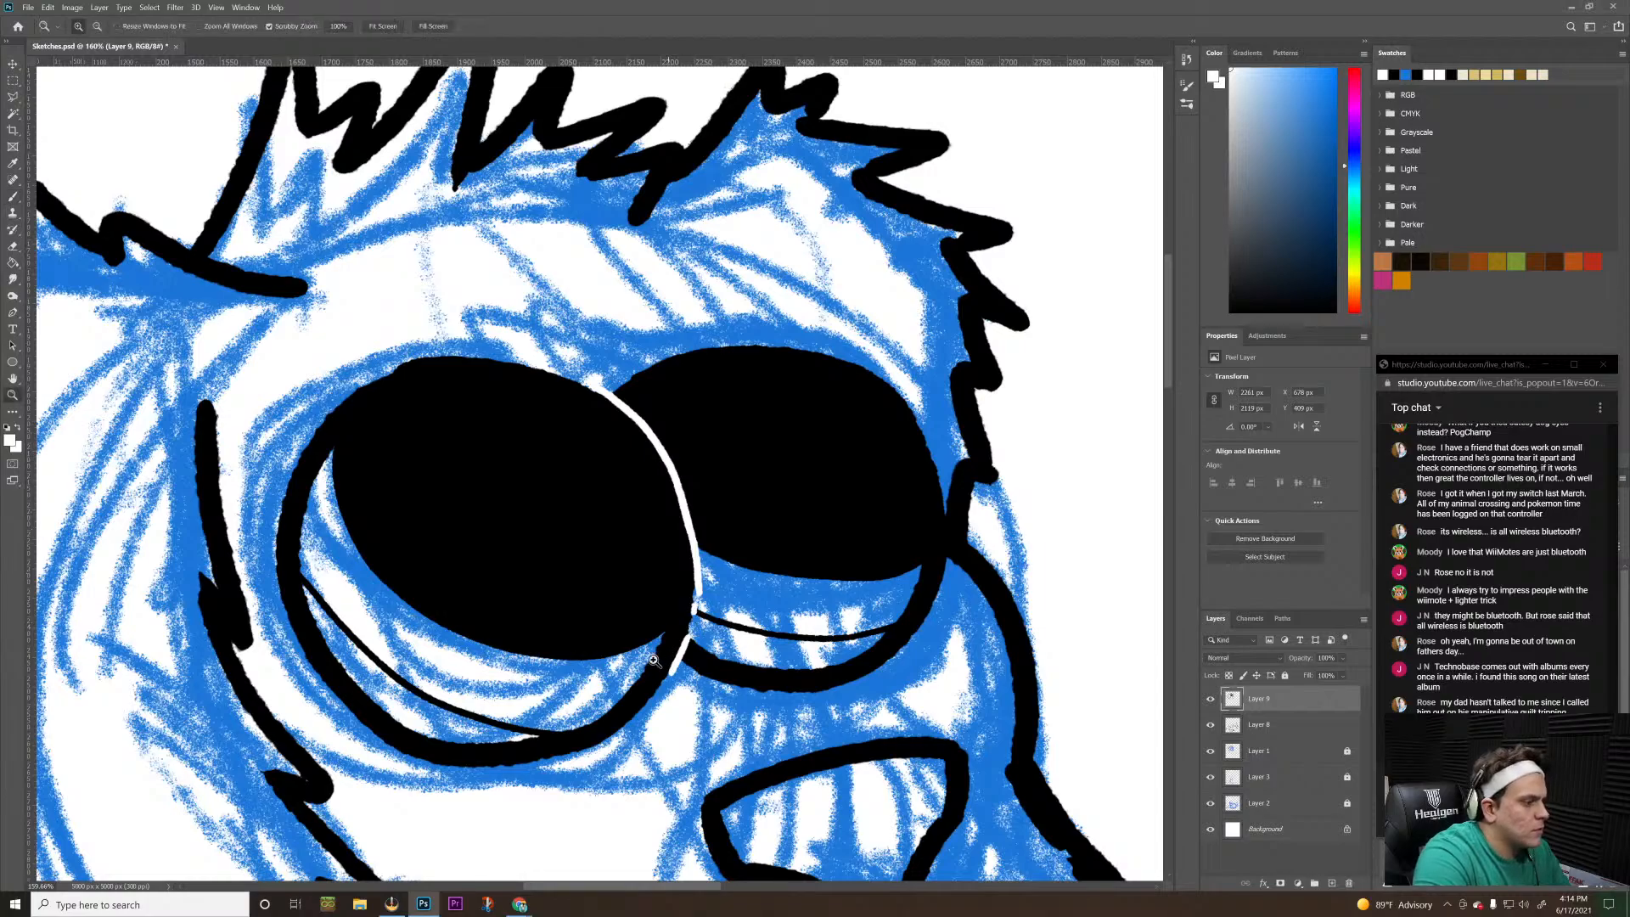
{"action": "left_click_drag", "start_coordinate": [696, 610], "coordinate": [593, 722]}
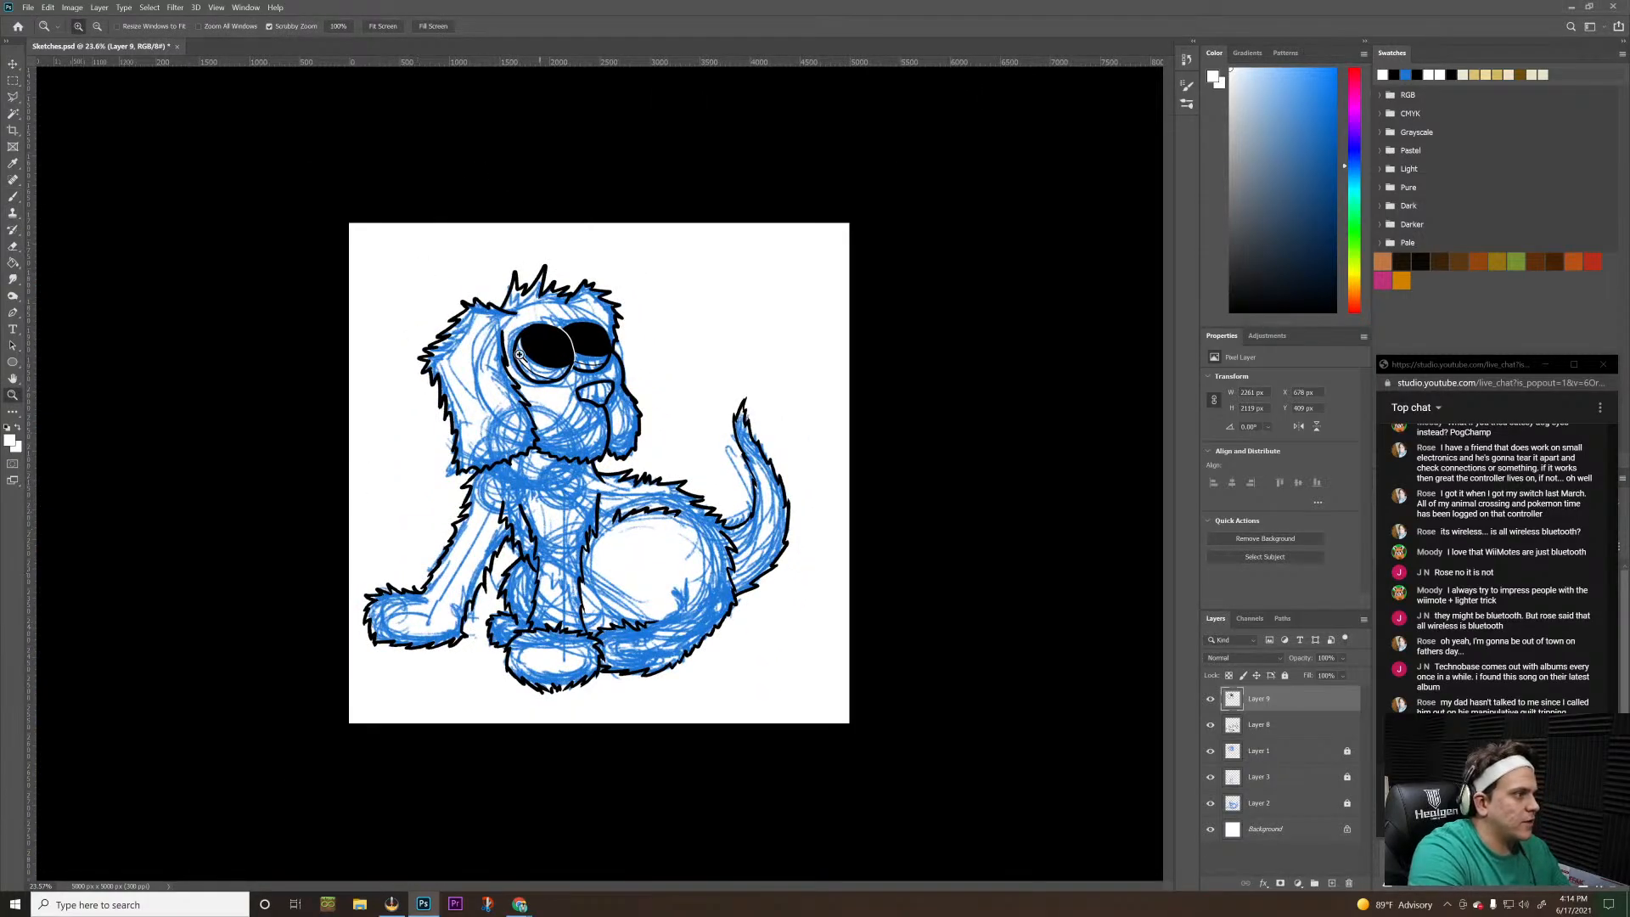
{"action": "left_click_drag", "start_coordinate": [515, 341], "coordinate": [599, 249]}
{"action": "key", "text": "h"}
{"action": "left_click_drag", "start_coordinate": [733, 244], "coordinate": [513, 393]}
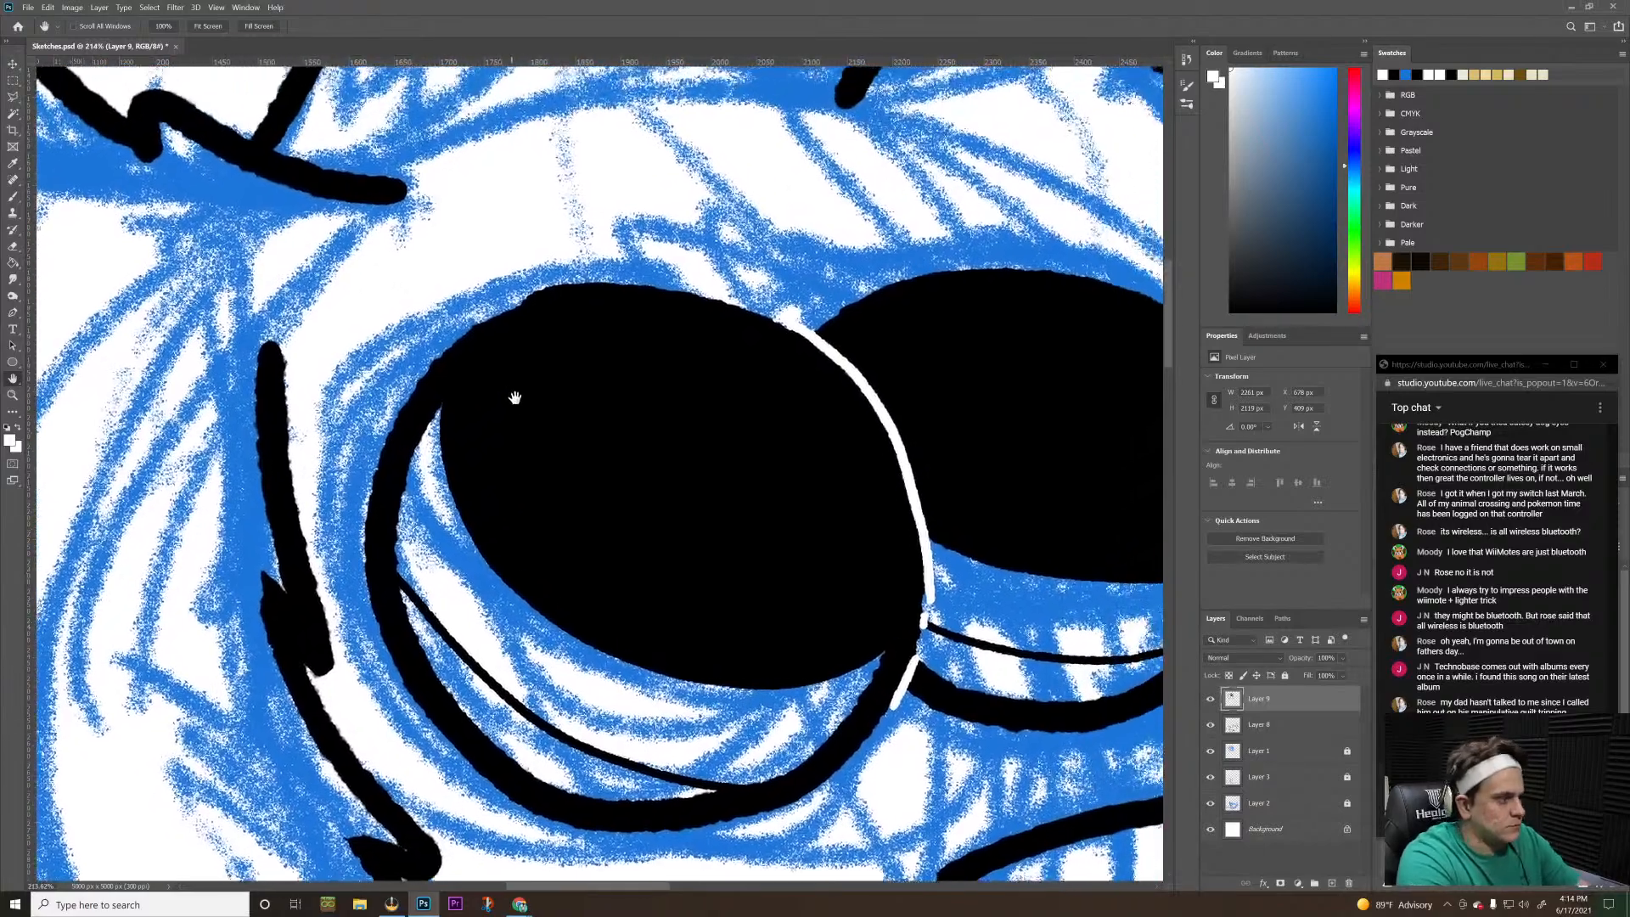
{"action": "key", "text": "z"}
{"action": "left_click_drag", "start_coordinate": [658, 411], "coordinate": [650, 406]}
{"action": "key", "text": "b"}
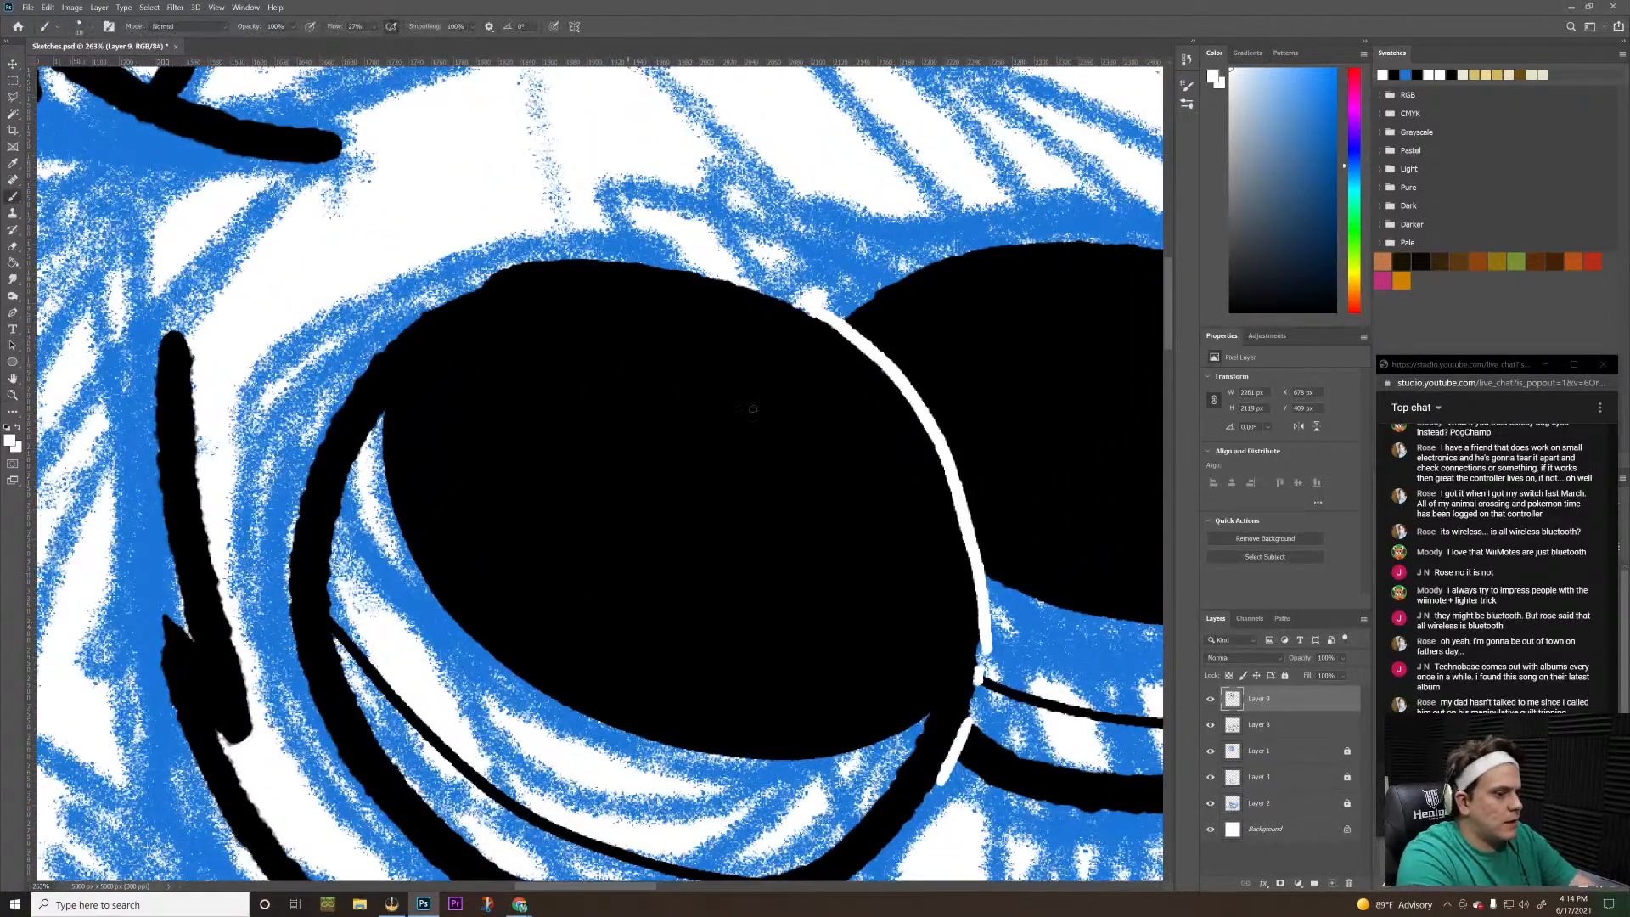
{"action": "left_click", "coordinate": [1331, 883]}
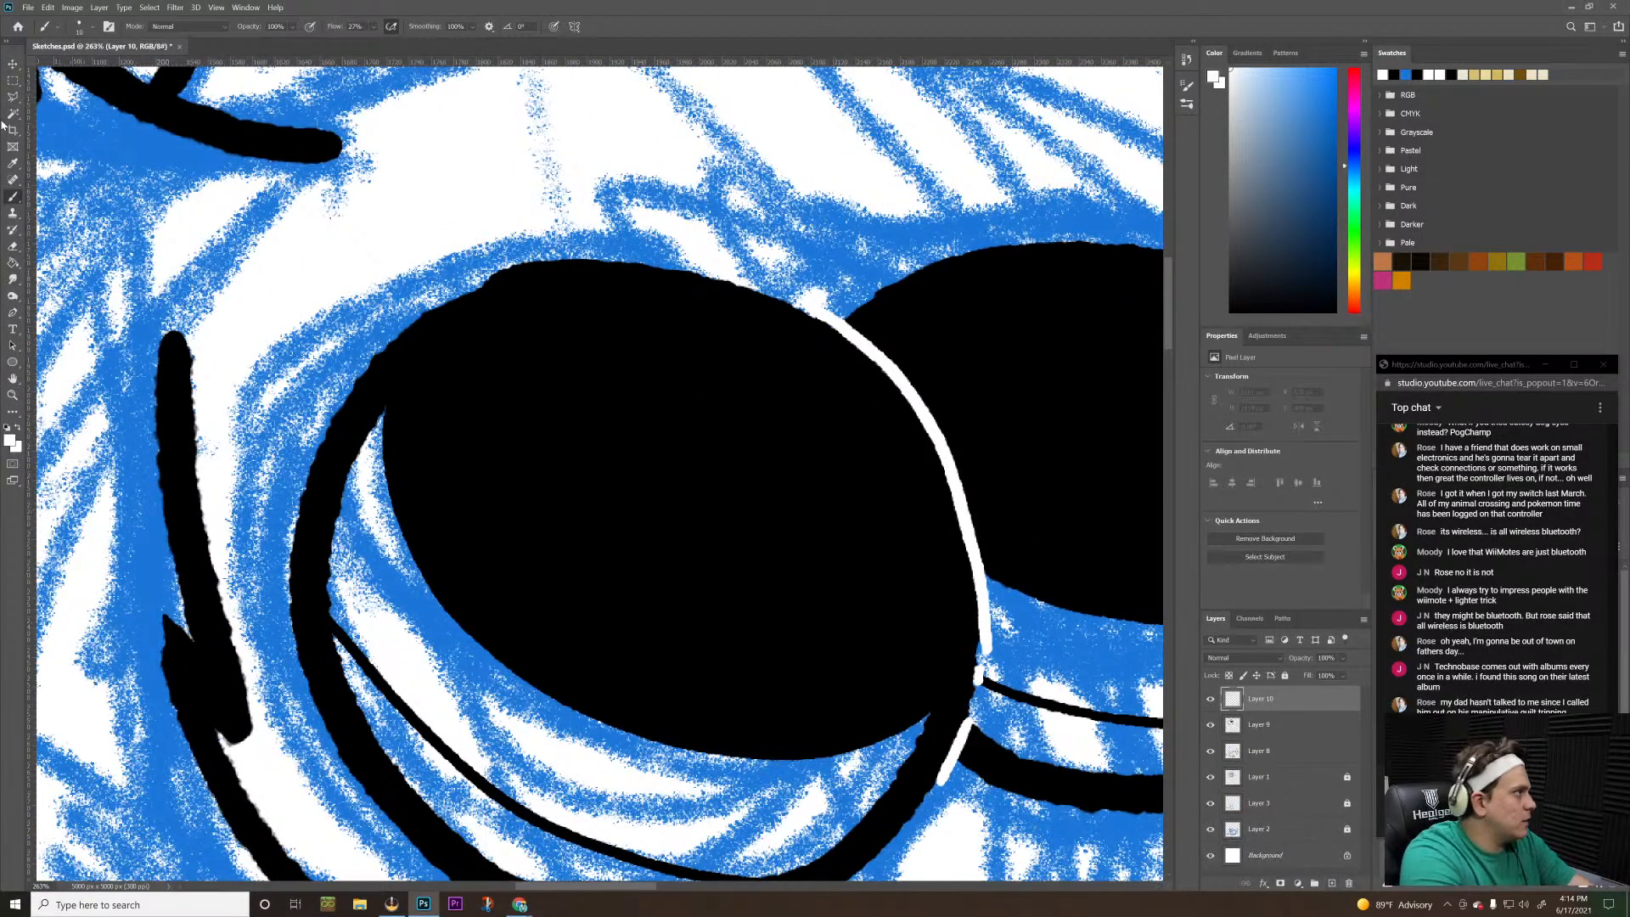
Draw a large and a small white circle as highlights on the larger eye, and copy them onto the smaller eye
{"action": "left_click", "coordinate": [14, 364]}
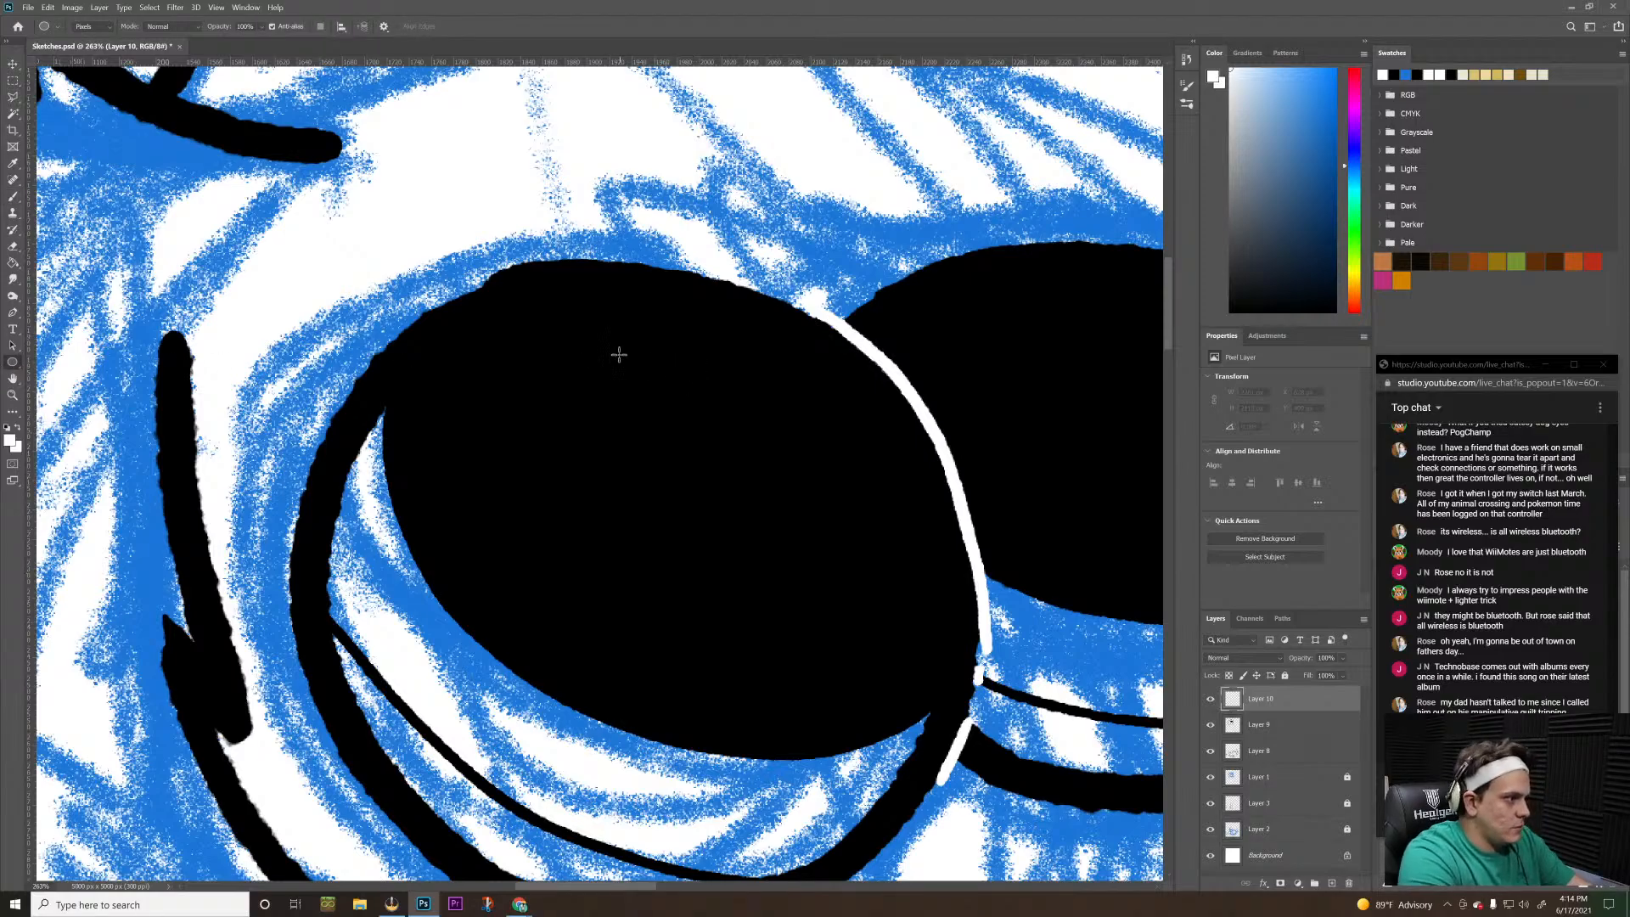
{"action": "left_click_drag", "start_coordinate": [611, 349], "coordinate": [757, 448]}
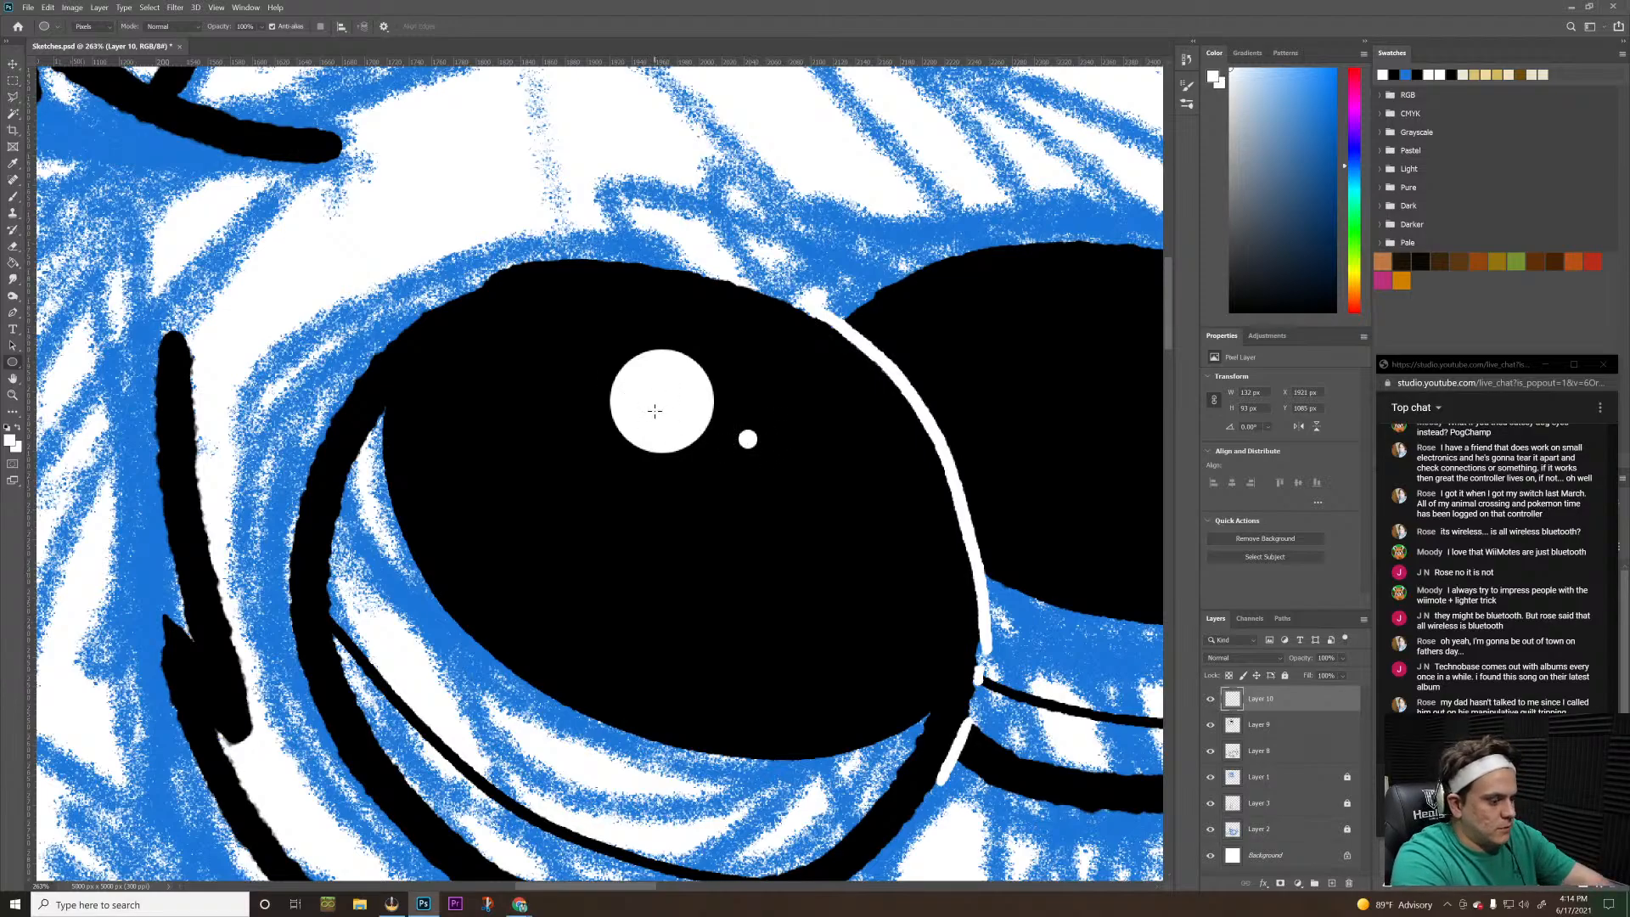
{"action": "key", "text": "v"}
{"action": "left_click_drag", "start_coordinate": [659, 411], "coordinate": [1079, 367]}
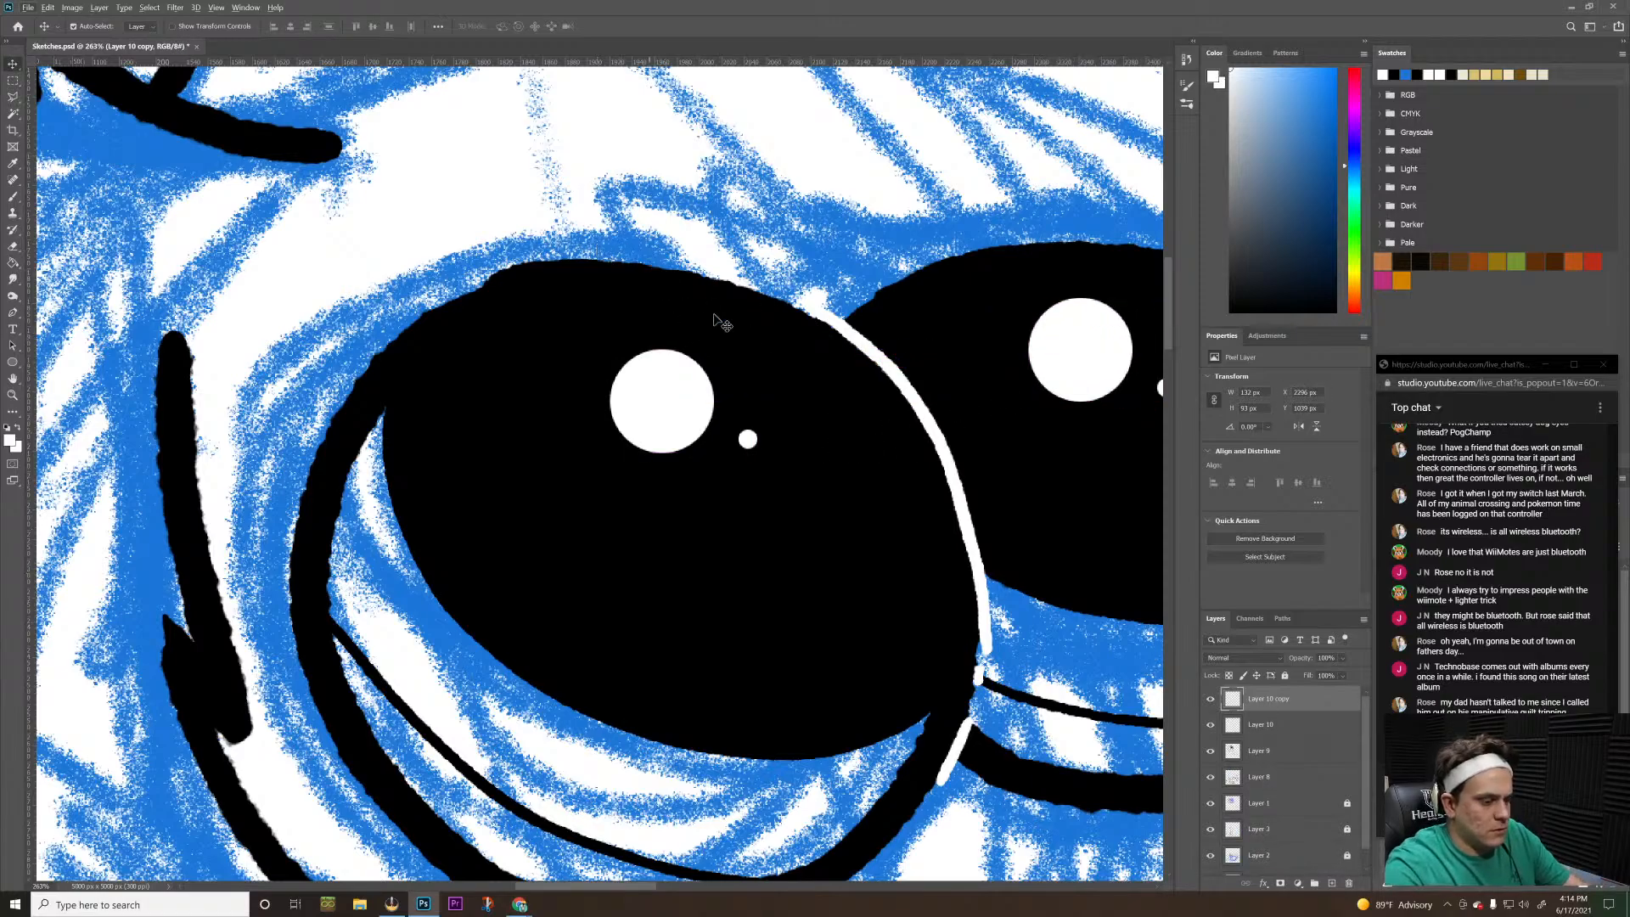
Shift the highlights on Layer 10 copy right and down within the smaller eye in small increments, and deselect the layer
{"action": "key", "text": "alt+h"}
{"action": "left_click_drag", "start_coordinate": [758, 326], "coordinate": [782, 340]}
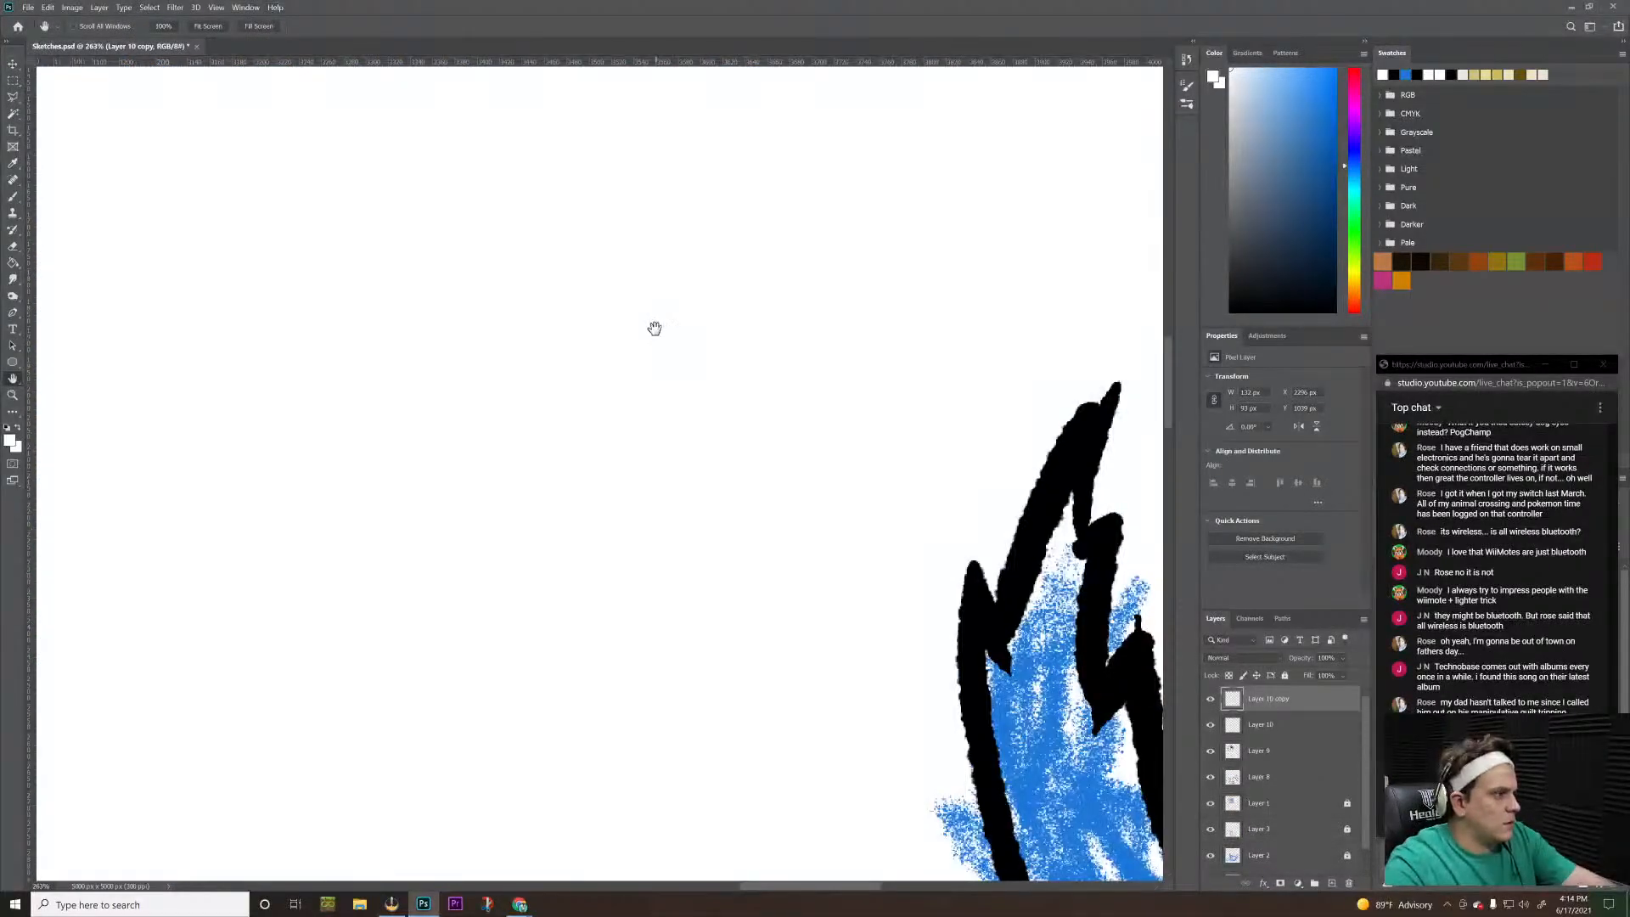
{"action": "scroll", "coordinate": [652, 328], "scroll_direction": "down", "scroll_amount": 1}
{"action": "scroll", "coordinate": [652, 328], "scroll_direction": "down", "scroll_amount": 2}
{"action": "key", "text": "z"}
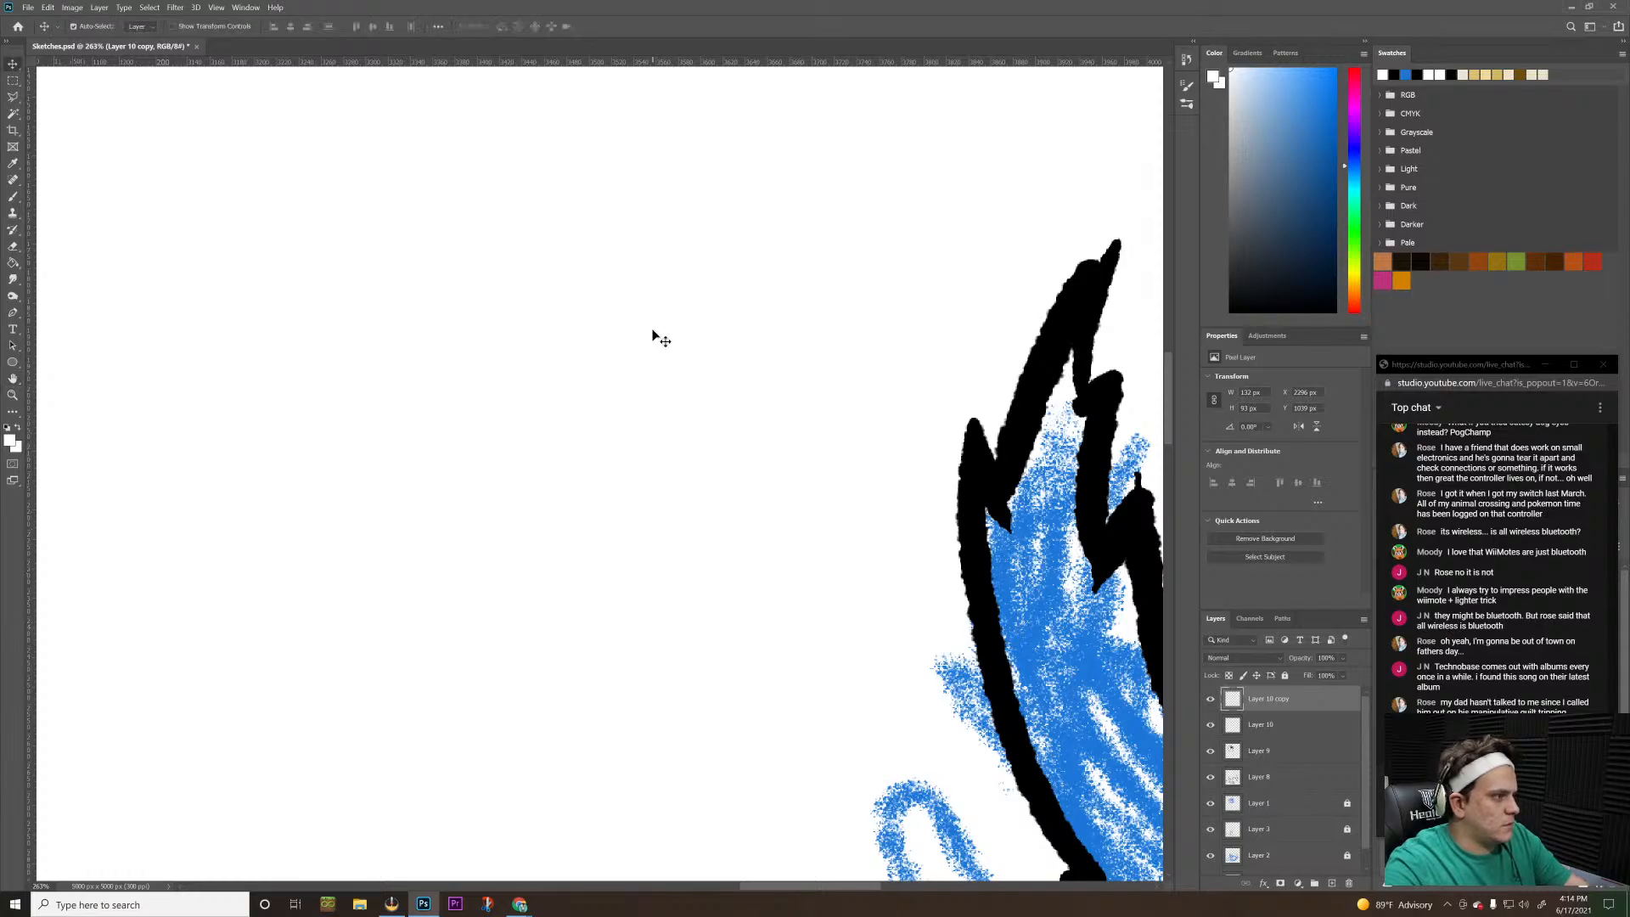
{"action": "mouse_move", "coordinate": [670, 317]}
{"action": "left_mouse_down"}
{"action": "mouse_move", "coordinate": [584, 384]}
{"action": "mouse_move", "coordinate": [569, 374]}
{"action": "left_mouse_up"}
{"action": "key", "text": "v"}
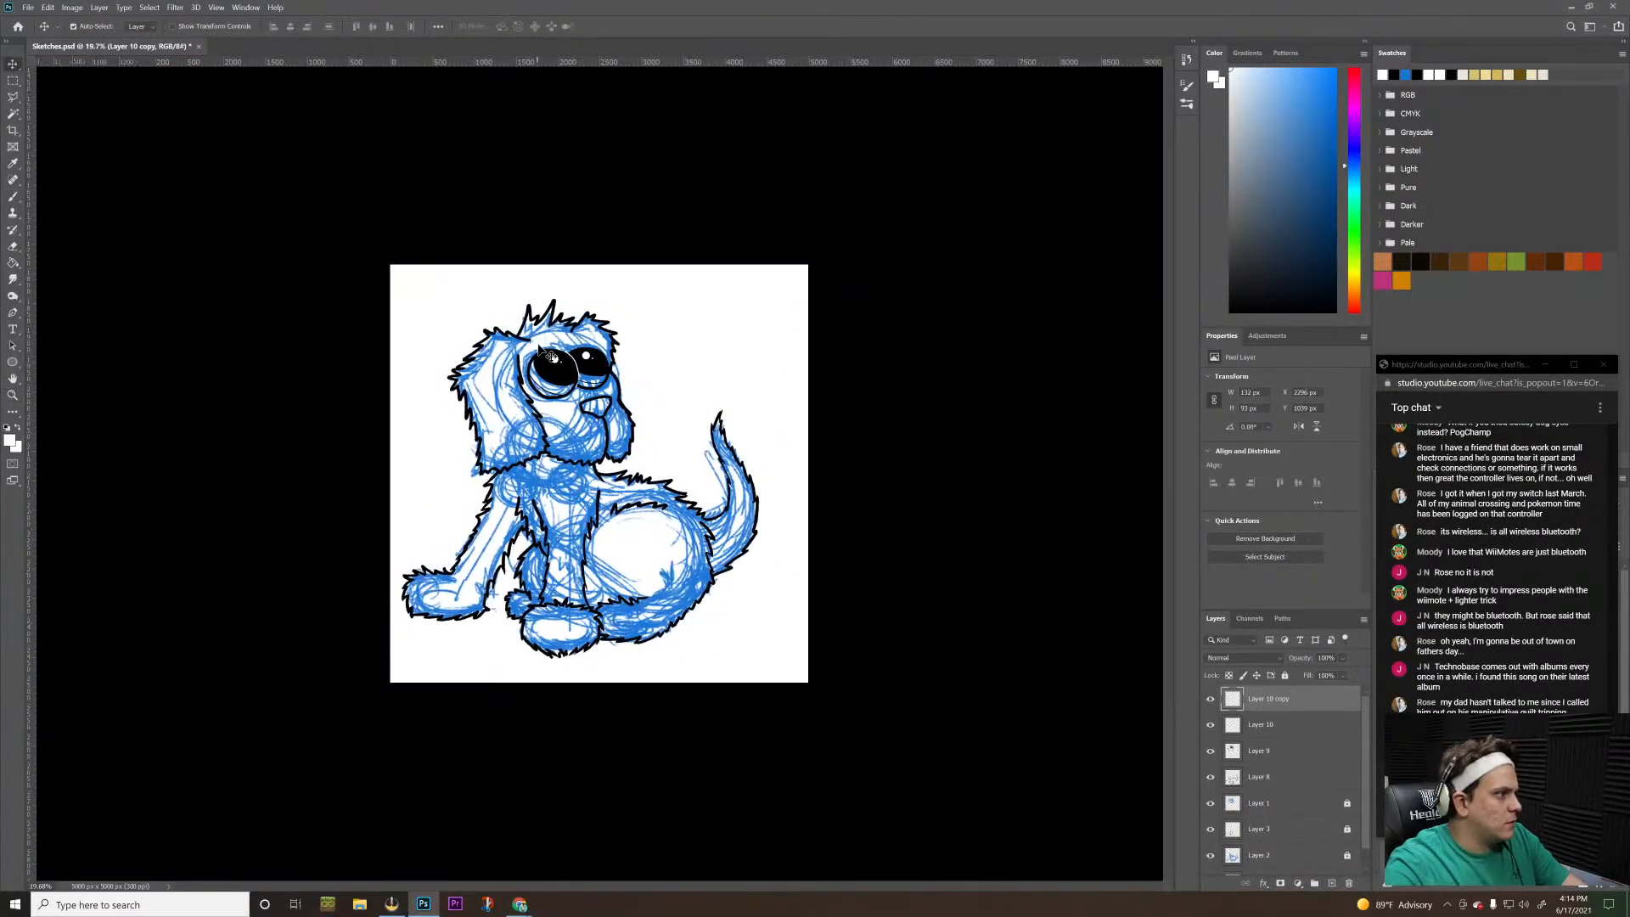
{"action": "left_click", "coordinate": [556, 351]}
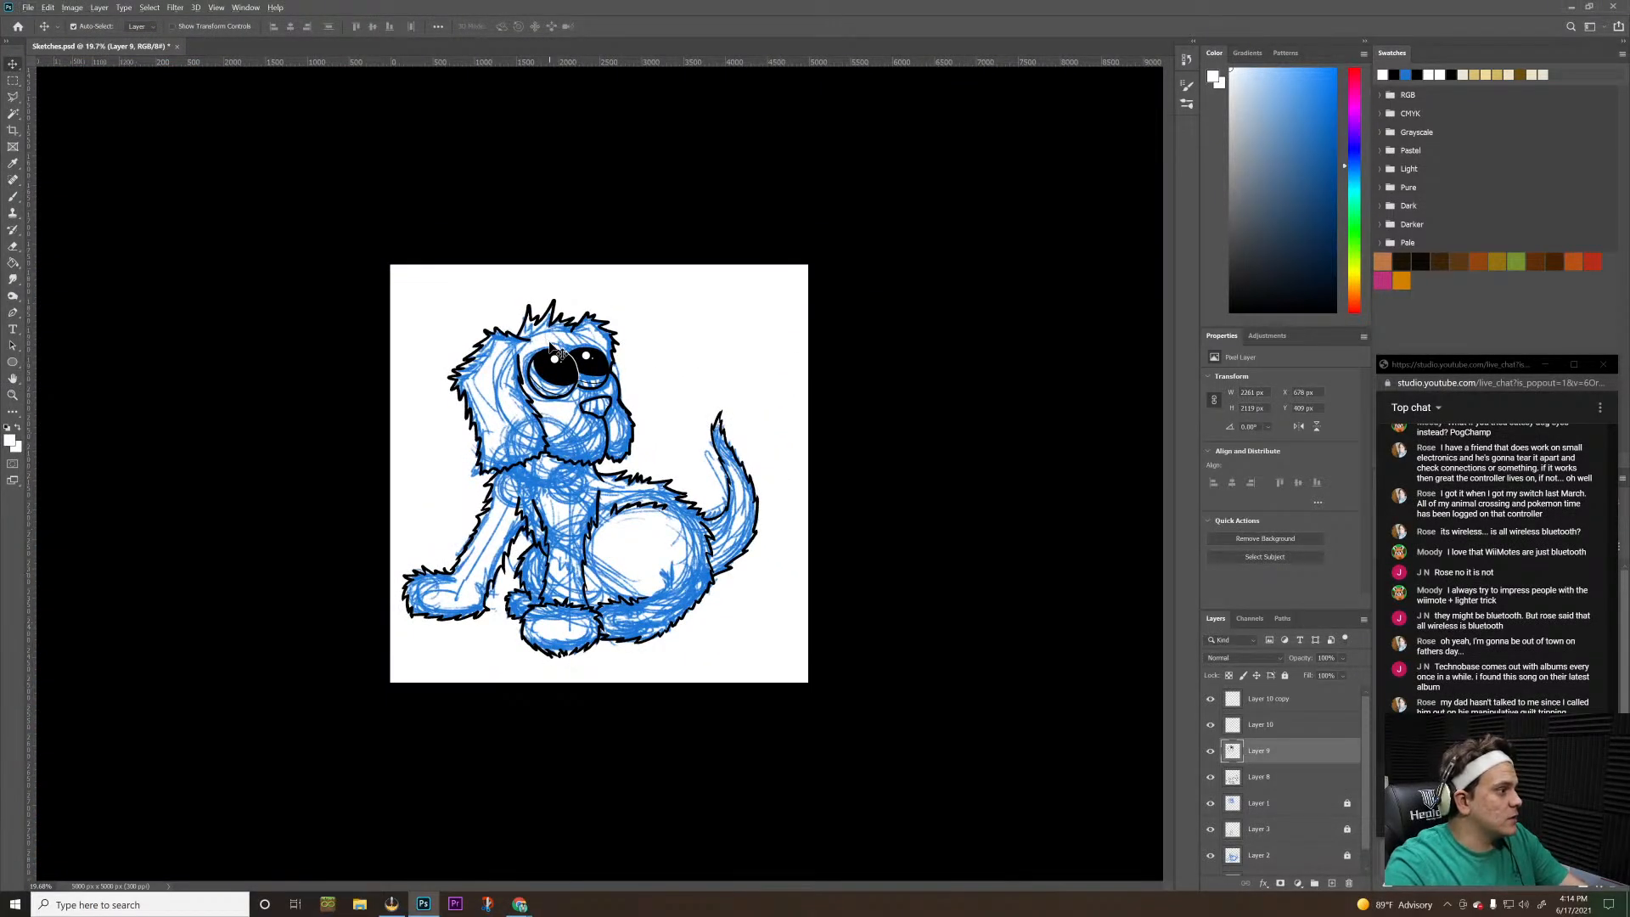
{"action": "scroll", "coordinate": [550, 343], "scroll_direction": "up", "scroll_amount": 9}
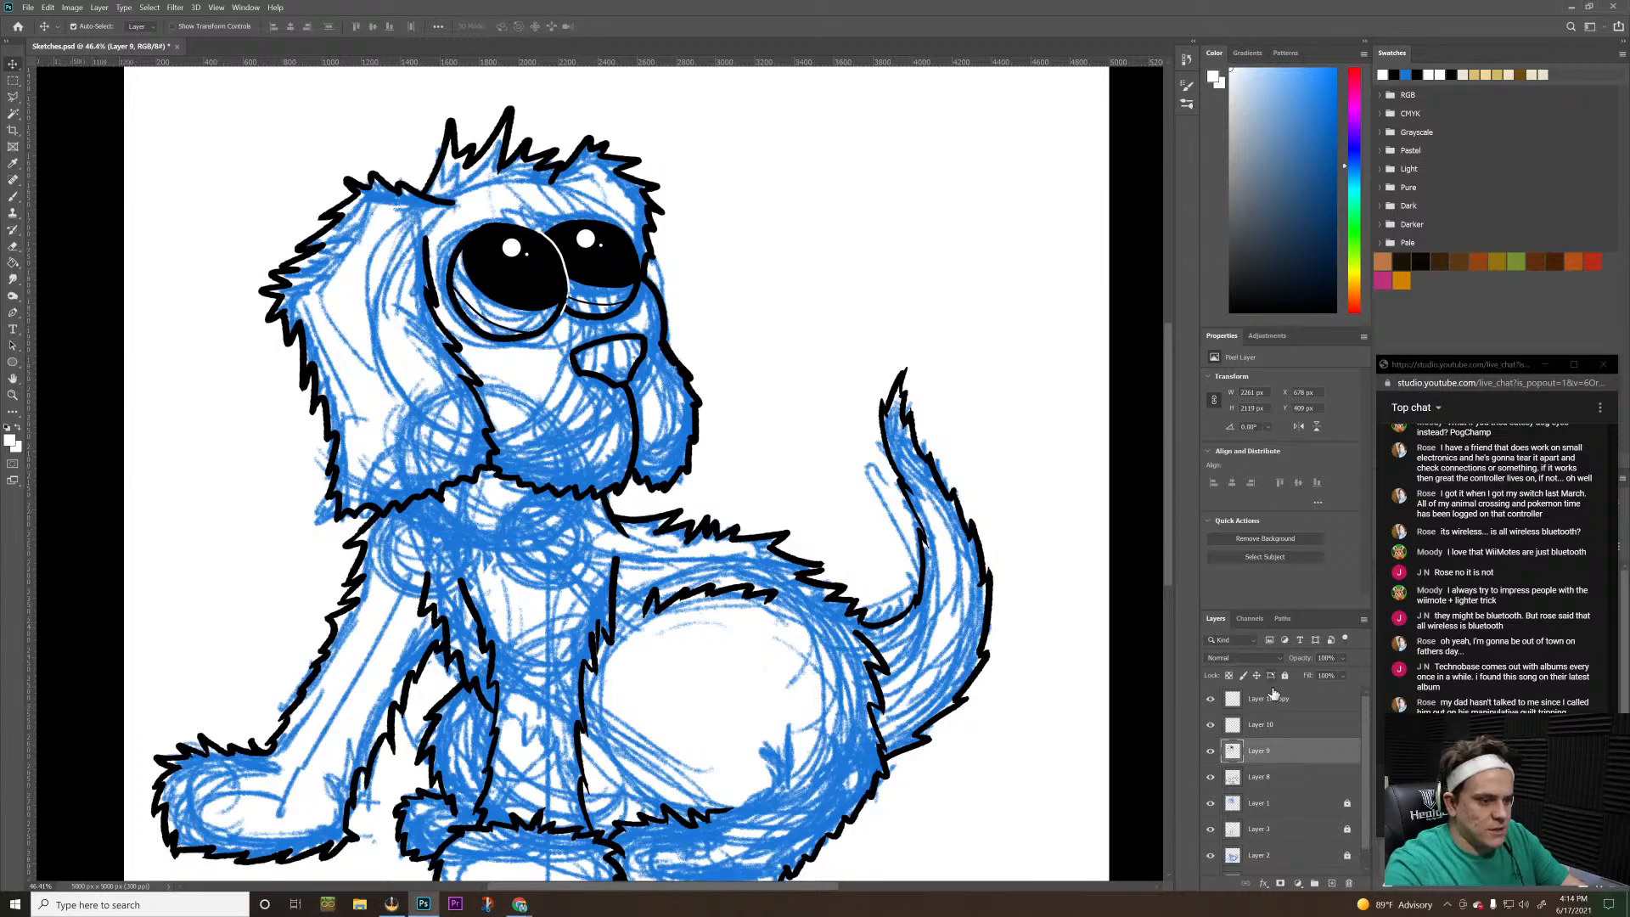
{"action": "left_click", "coordinate": [1273, 695]}
{"action": "key", "text": "Right"}
{"action": "key", "text": "Right"}
{"action": "key", "text": "Right"}
{"action": "key", "text": "Right"}
{"action": "key", "text": "Right"}
{"action": "key", "text": "Right"}
{"action": "key", "text": "Right"}
{"action": "key", "text": "Right"}
{"action": "key", "text": "Right"}
{"action": "key", "text": "Right"}
{"action": "key", "text": "Right"}
{"action": "key", "text": "Right"}
{"action": "key", "text": "Right"}
{"action": "key", "text": "Right"}
{"action": "key", "text": "Right"}
{"action": "key", "text": "Right"}
{"action": "key", "text": "Right"}
{"action": "key", "text": "Right"}
{"action": "key", "text": "Right"}
{"action": "key", "text": "Right"}
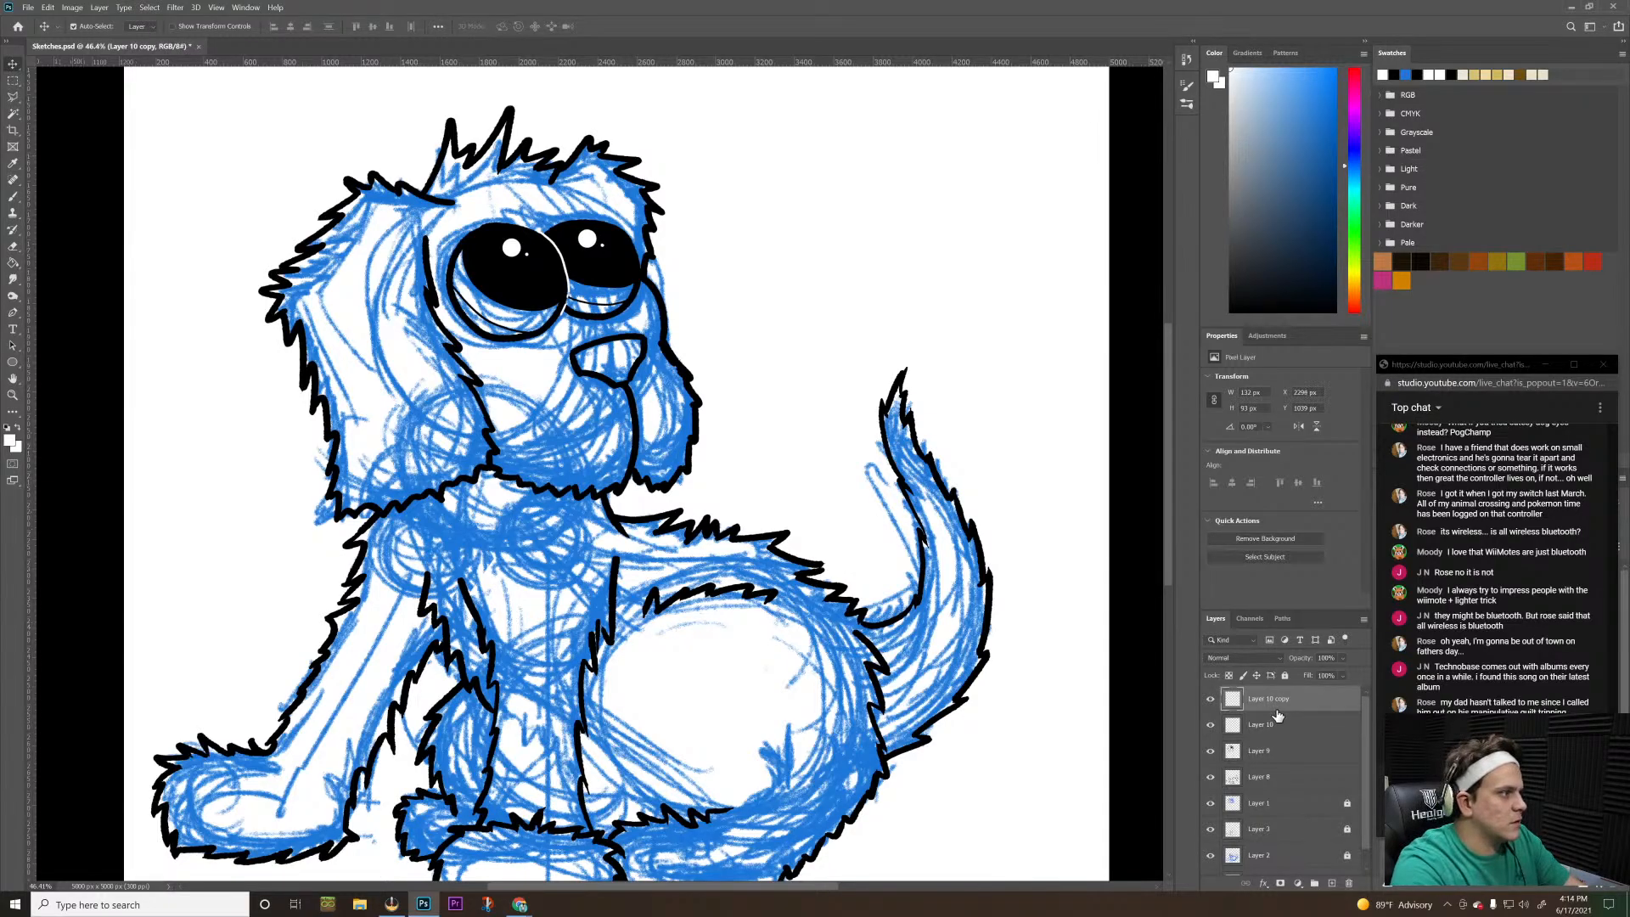
{"action": "key", "text": "Right"}
{"action": "key", "text": "Right"}
{"action": "key", "text": "Right"}
{"action": "key", "text": "Right"}
{"action": "key", "text": "Right"}
{"action": "key", "text": "Right"}
{"action": "key", "text": "Right"}
{"action": "key", "text": "Right"}
{"action": "key", "text": "Right"}
{"action": "key", "text": "Right"}
{"action": "key", "text": "Right"}
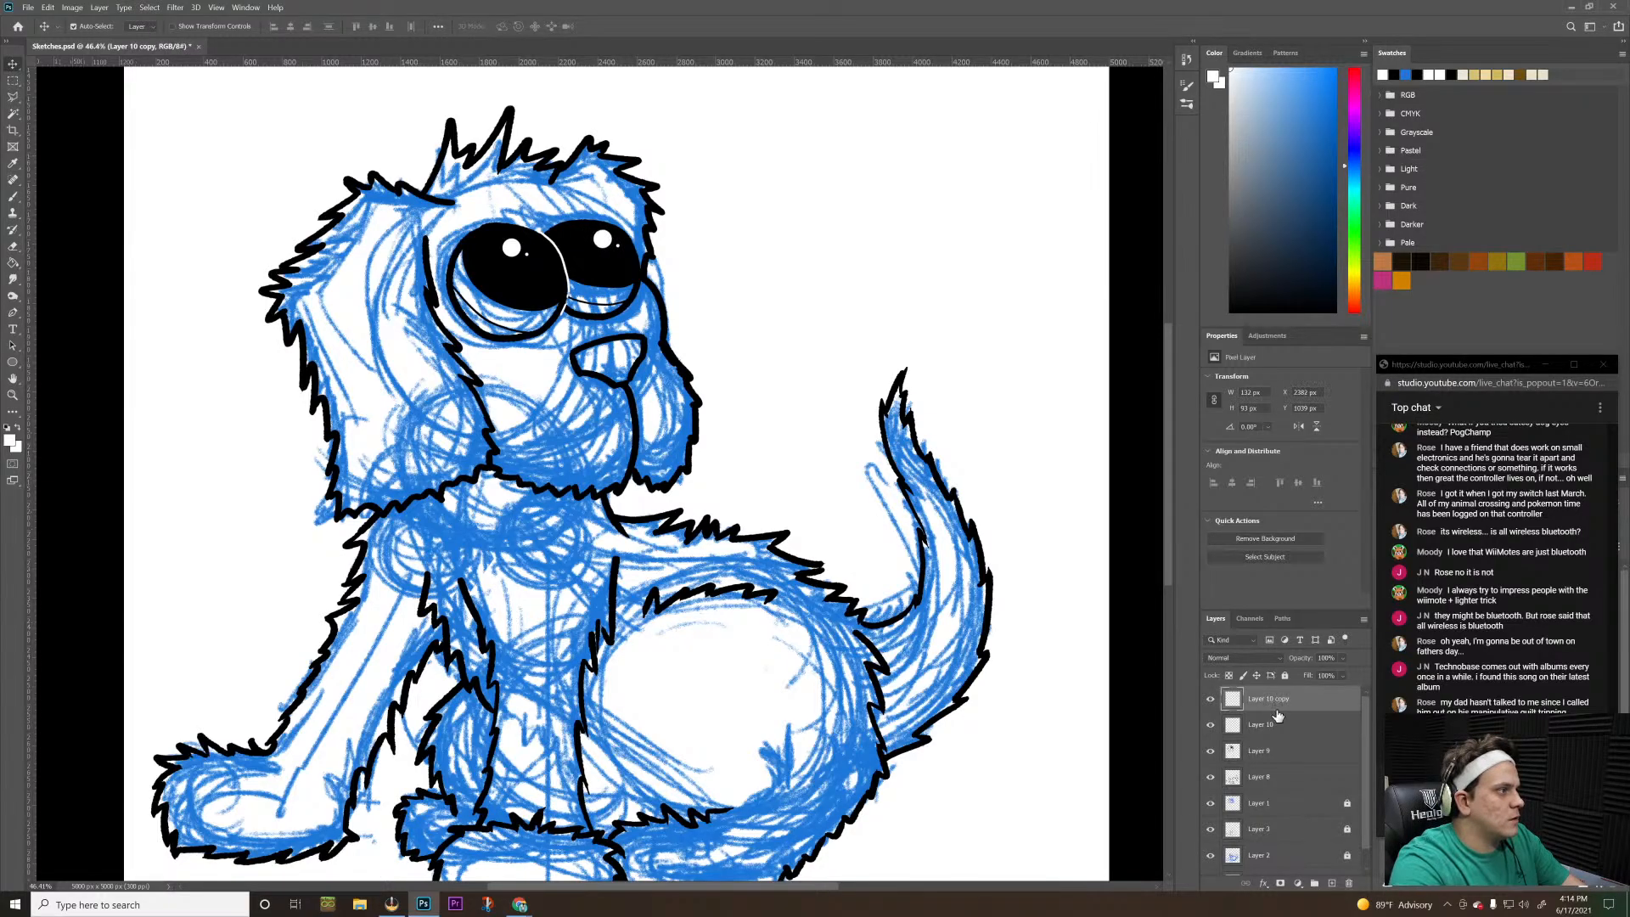
{"action": "key", "text": "Down"}
{"action": "key", "text": "Down"}
{"action": "key", "text": "Down"}
{"action": "key", "text": "Down"}
{"action": "key", "text": "Down"}
{"action": "key", "text": "Down"}
{"action": "key", "text": "Down"}
{"action": "key", "text": "Down"}
{"action": "key", "text": "Down"}
{"action": "key", "text": "Down"}
{"action": "key", "text": "Down"}
{"action": "key", "text": "Down"}
{"action": "key", "text": "Down"}
{"action": "key", "text": "Down"}
{"action": "key", "text": "Down"}
{"action": "key", "text": "Down"}
{"action": "key", "text": "Down"}
{"action": "key", "text": "Down"}
{"action": "key", "text": "Down"}
{"action": "key", "text": "Down"}
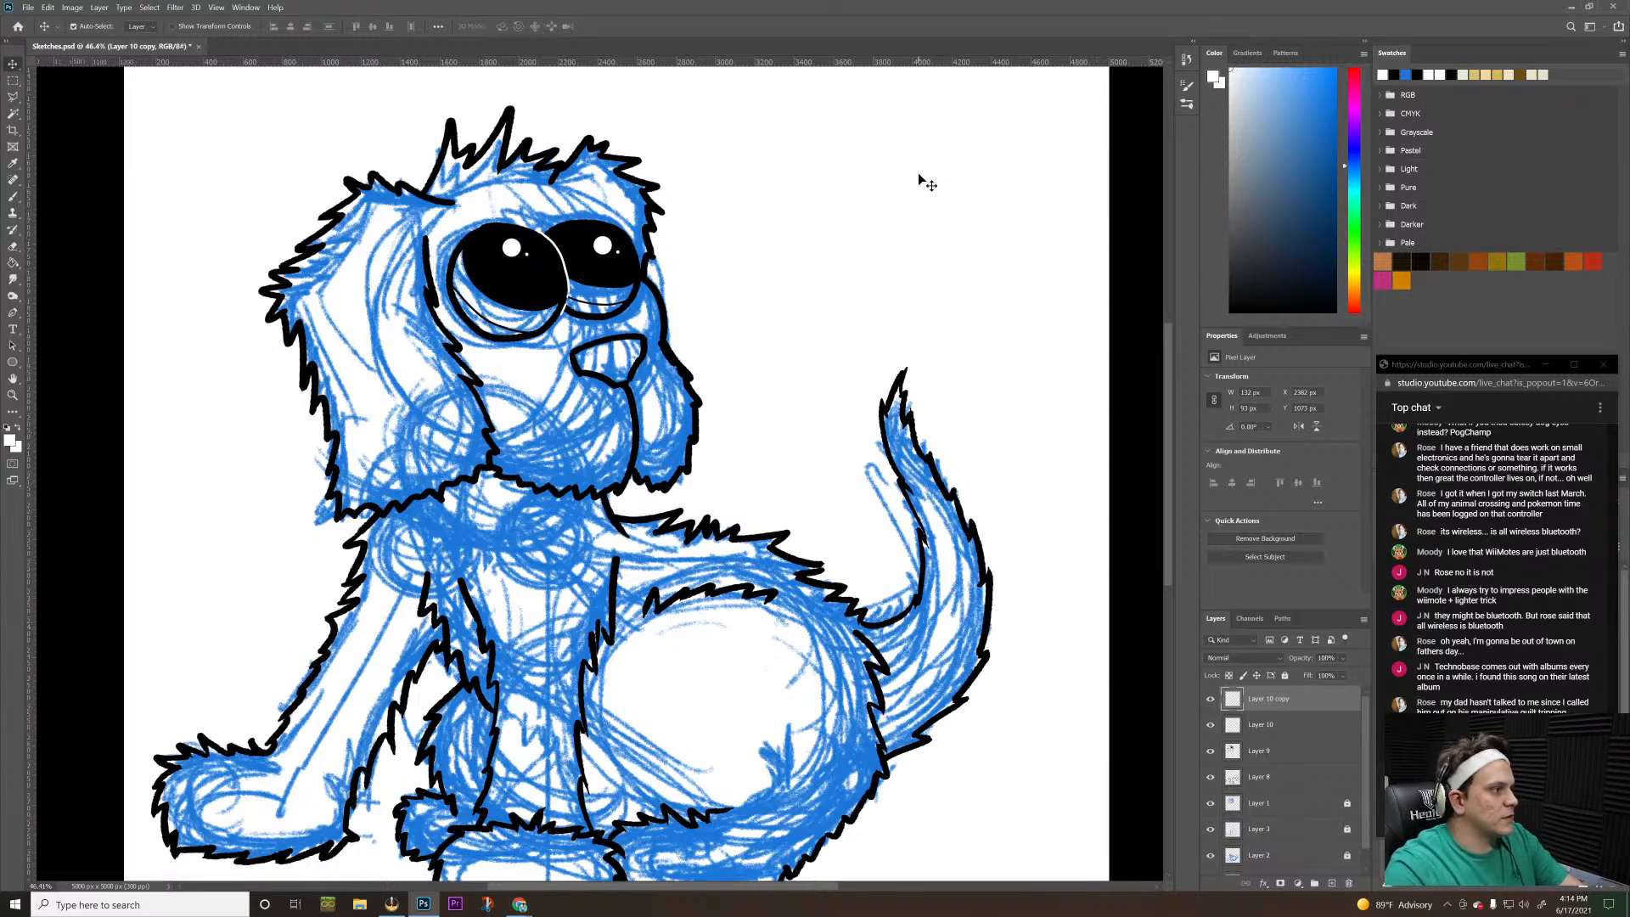
{"action": "left_click", "coordinate": [951, 246]}
Hide Layers 1, 2 and 3 holding the blue sketch, keeping the white Background visible behind the ink outline
{"action": "scroll", "coordinate": [951, 350], "scroll_direction": "down", "scroll_amount": 4}
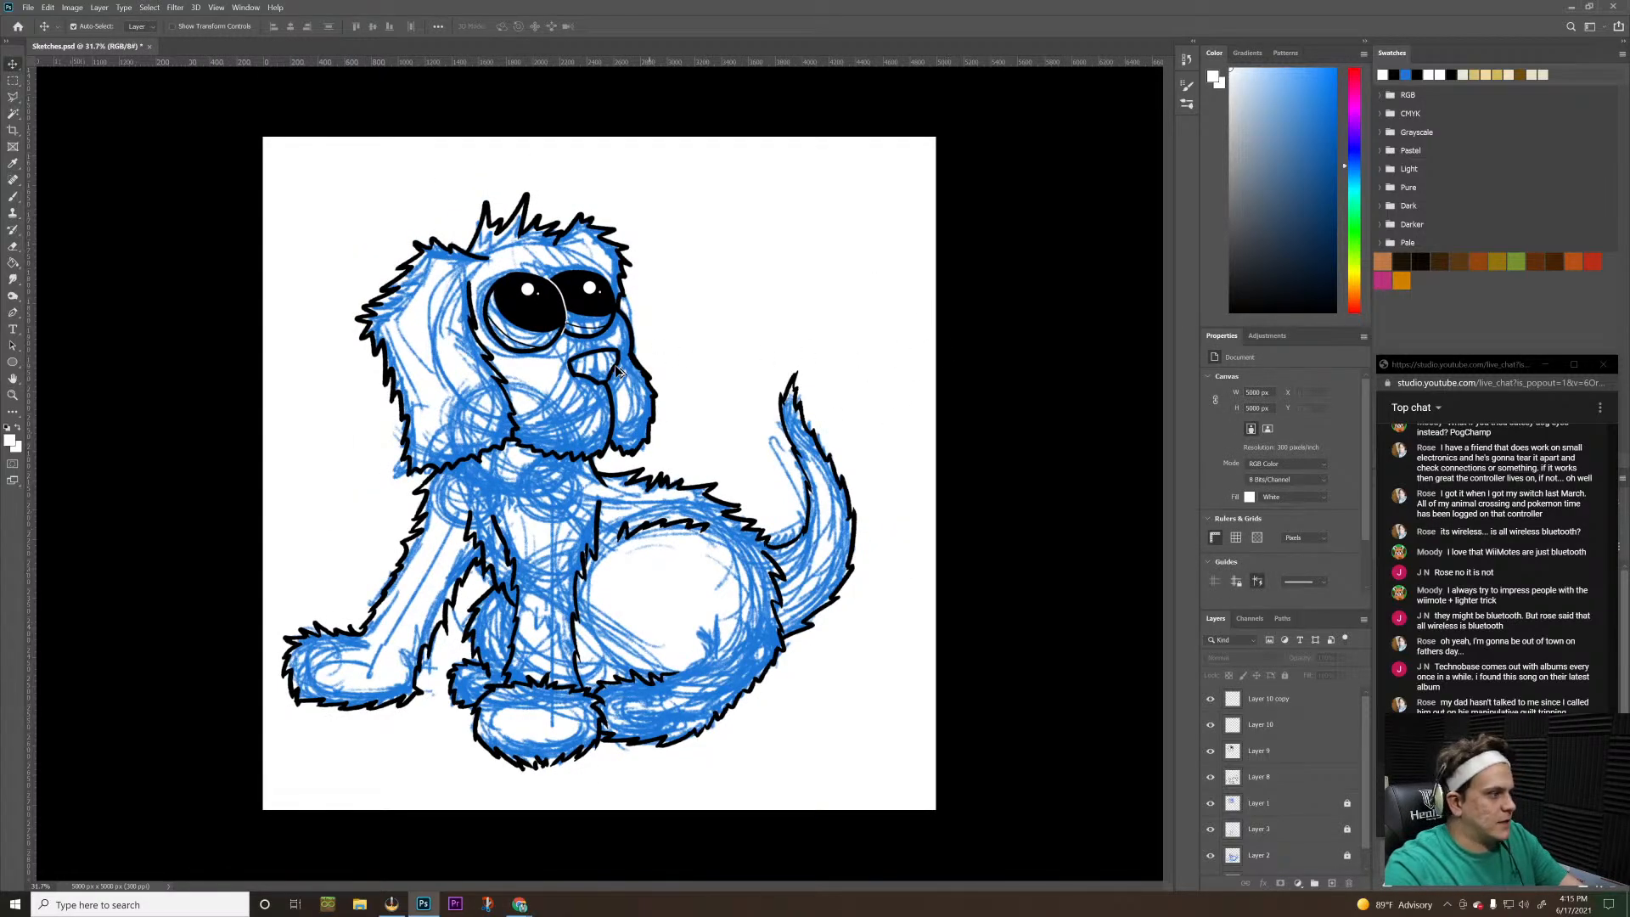
{"action": "scroll", "coordinate": [616, 367], "scroll_direction": "up", "scroll_amount": 2}
{"action": "scroll", "coordinate": [616, 367], "scroll_direction": "down", "scroll_amount": 1}
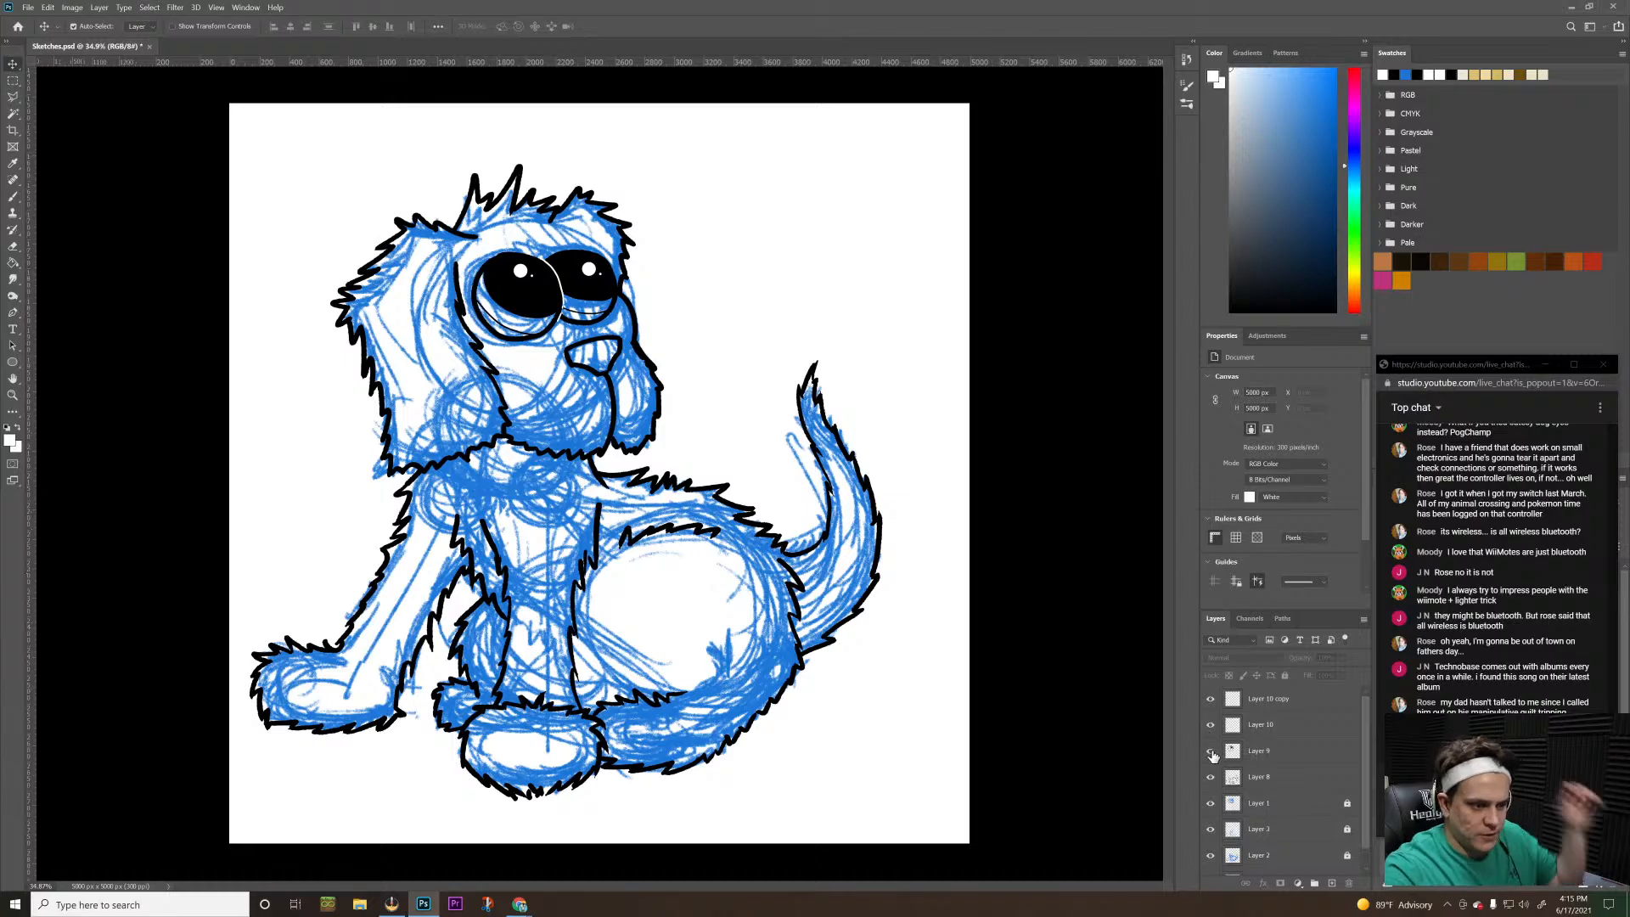
{"action": "left_click_drag", "start_coordinate": [1210, 803], "coordinate": [1202, 880]}
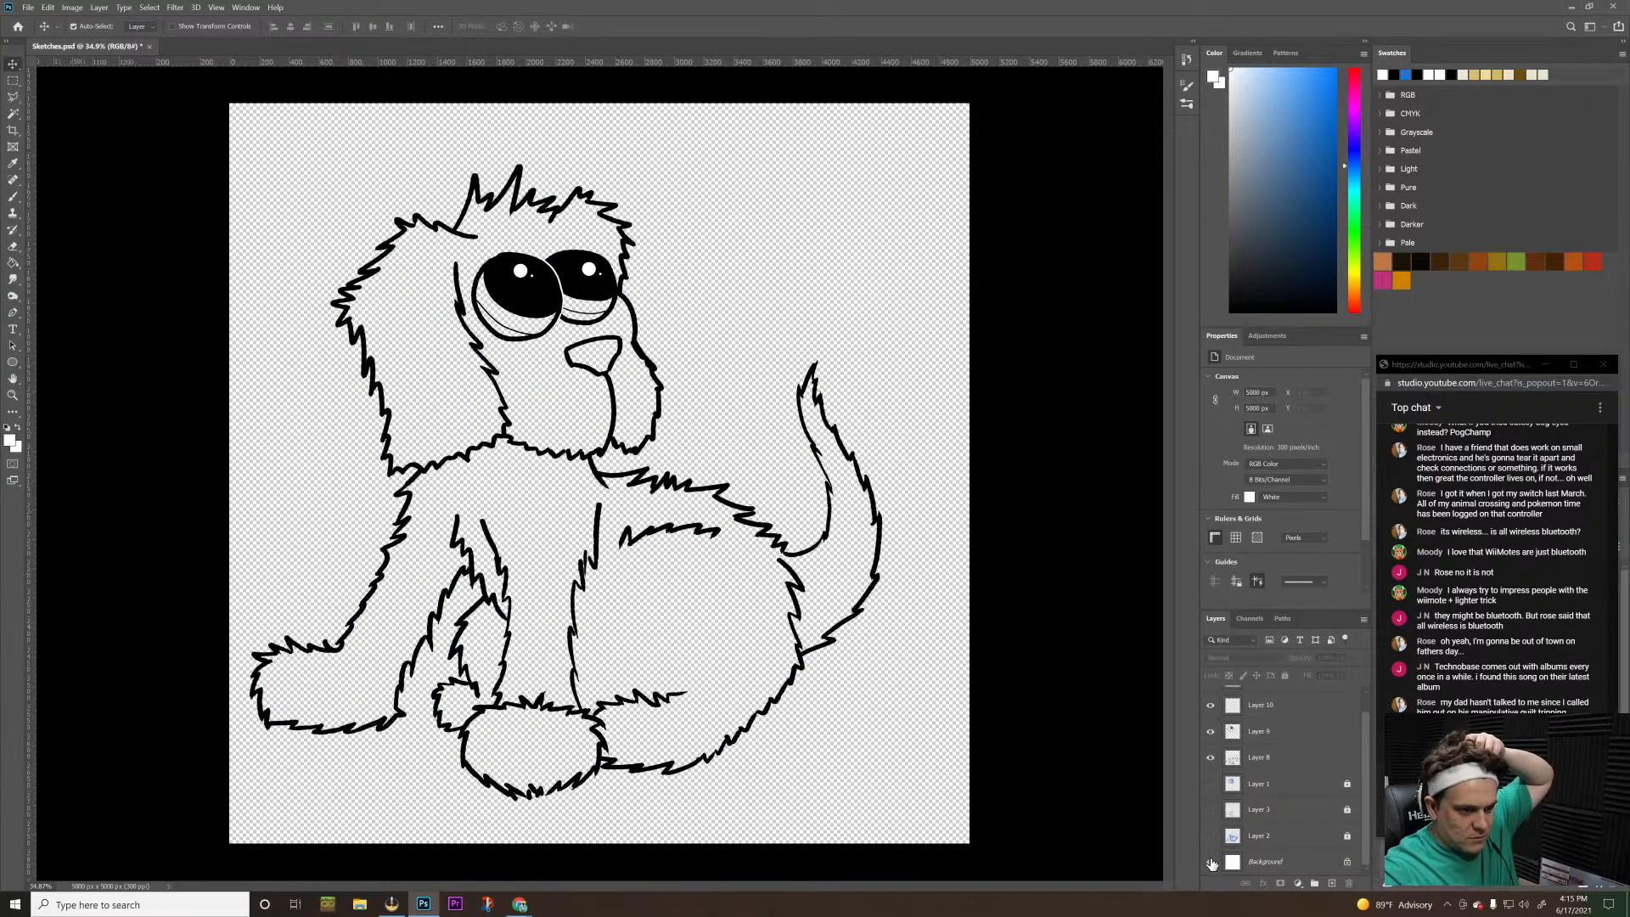
{"action": "left_click", "coordinate": [1211, 861]}
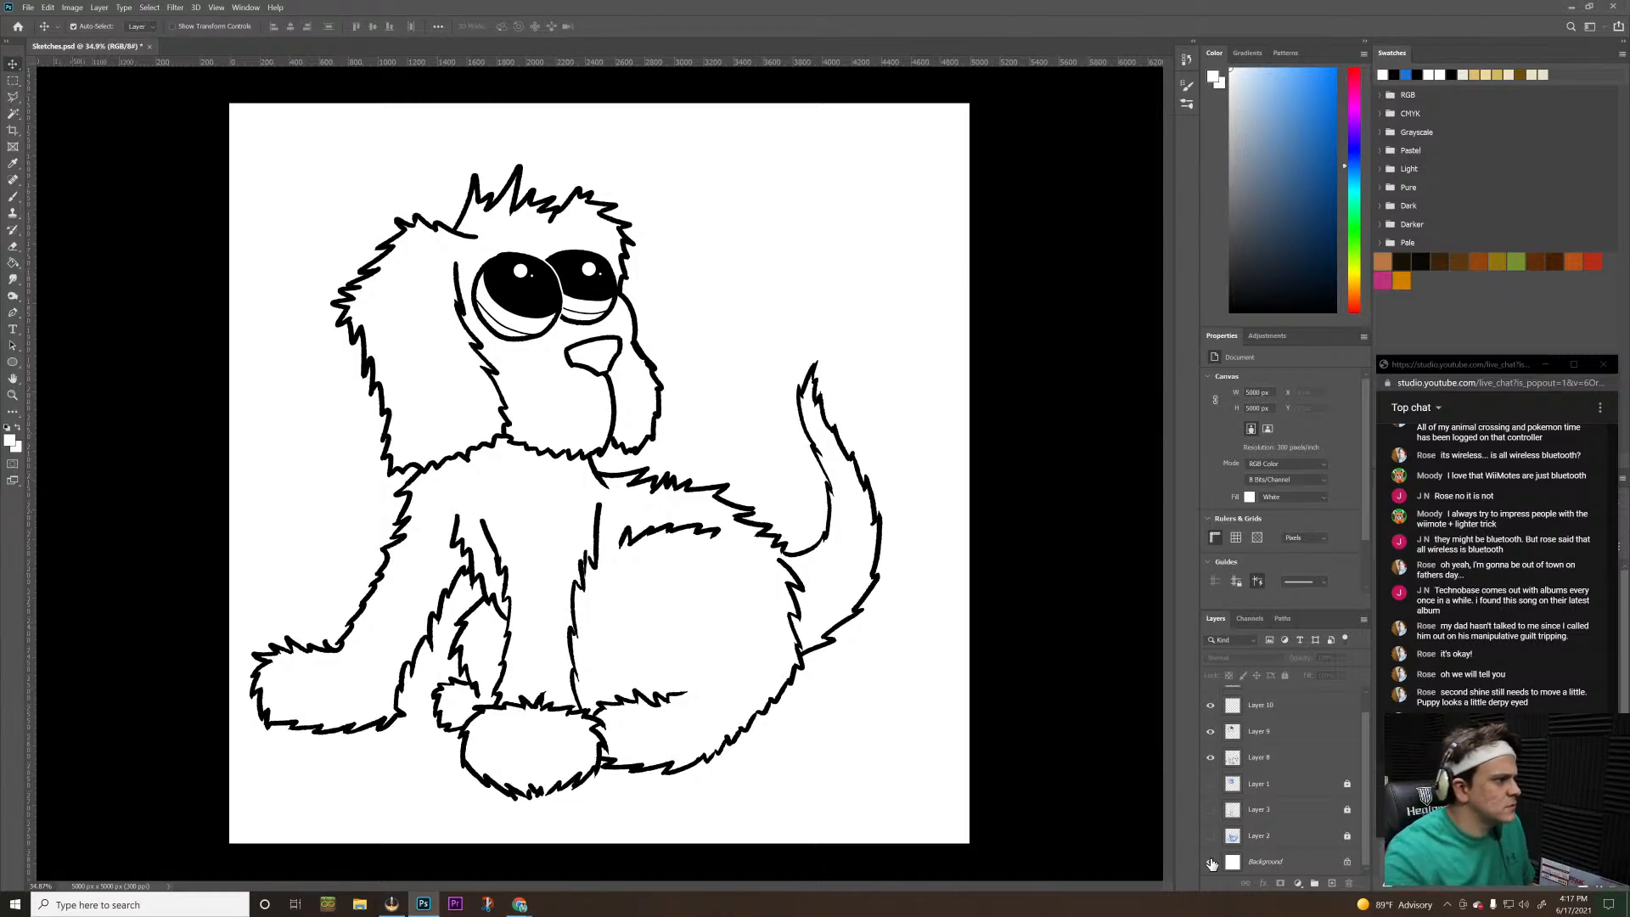
Fine-tune the smaller eye's highlights on Layer 10 copy, shifting them left toward the larger eye and slightly up
{"action": "left_click", "coordinate": [1294, 713]}
{"action": "key", "text": "ctrl+j"}
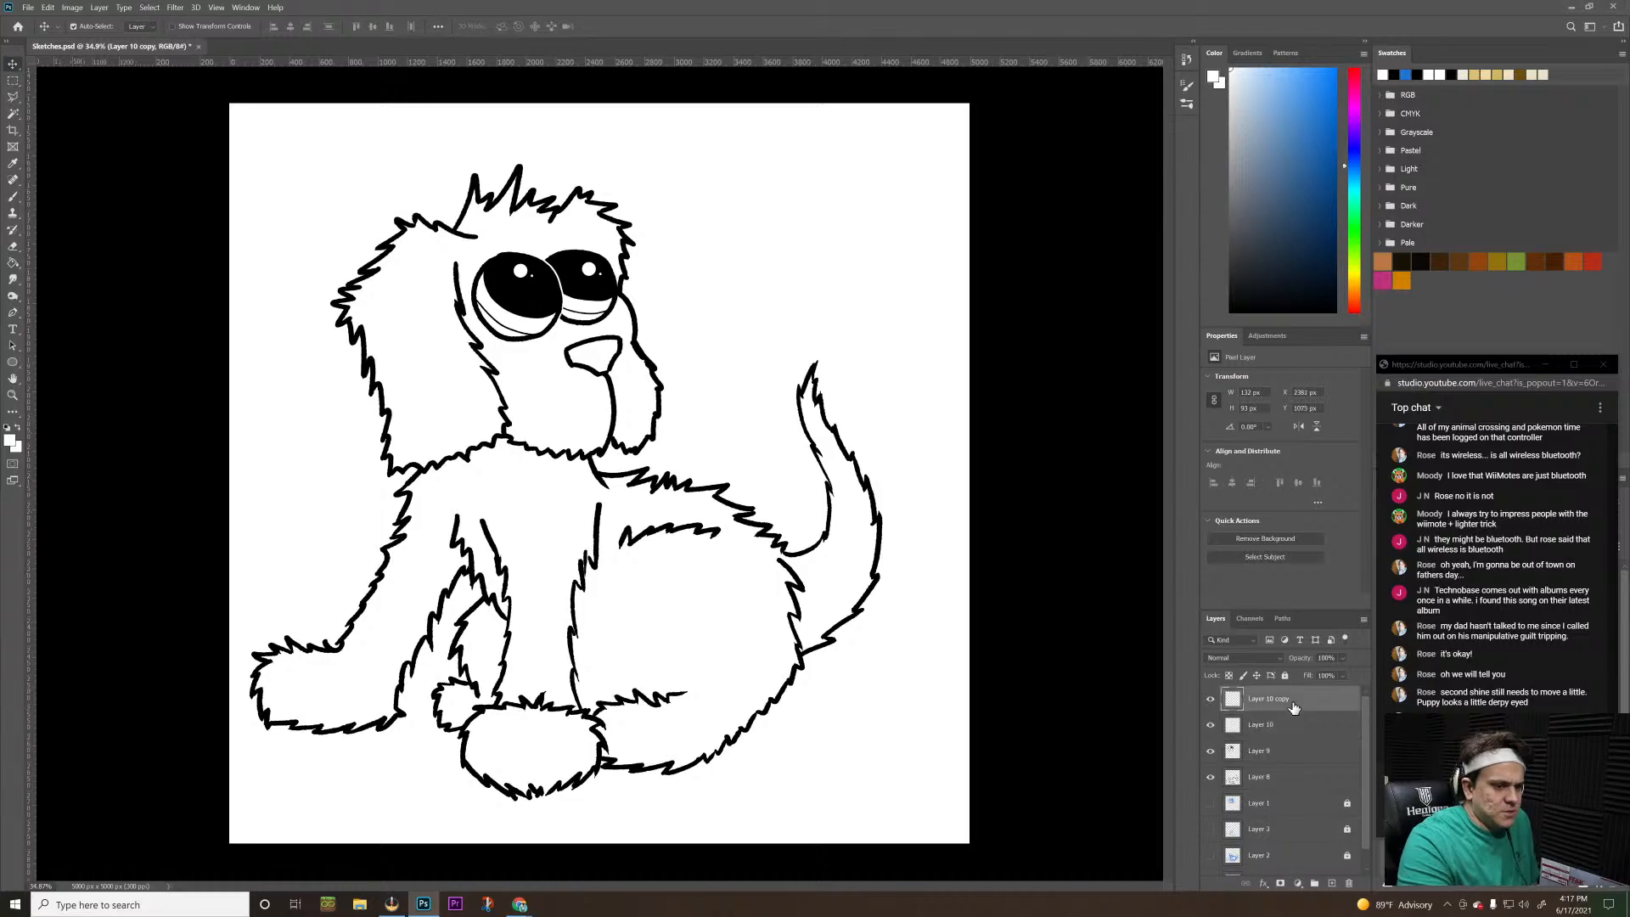
{"action": "key", "text": "Left"}
{"action": "key", "text": "Left"}
{"action": "key", "text": "Left"}
{"action": "key", "text": "Left"}
{"action": "key", "text": "Left"}
{"action": "key", "text": "Left"}
{"action": "key", "text": "Left"}
{"action": "key", "text": "Left"}
{"action": "key", "text": "Left"}
{"action": "key", "text": "Up"}
{"action": "key", "text": "Up"}
{"action": "key", "text": "Up"}
{"action": "key", "text": "Up"}
{"action": "key", "text": "Up"}
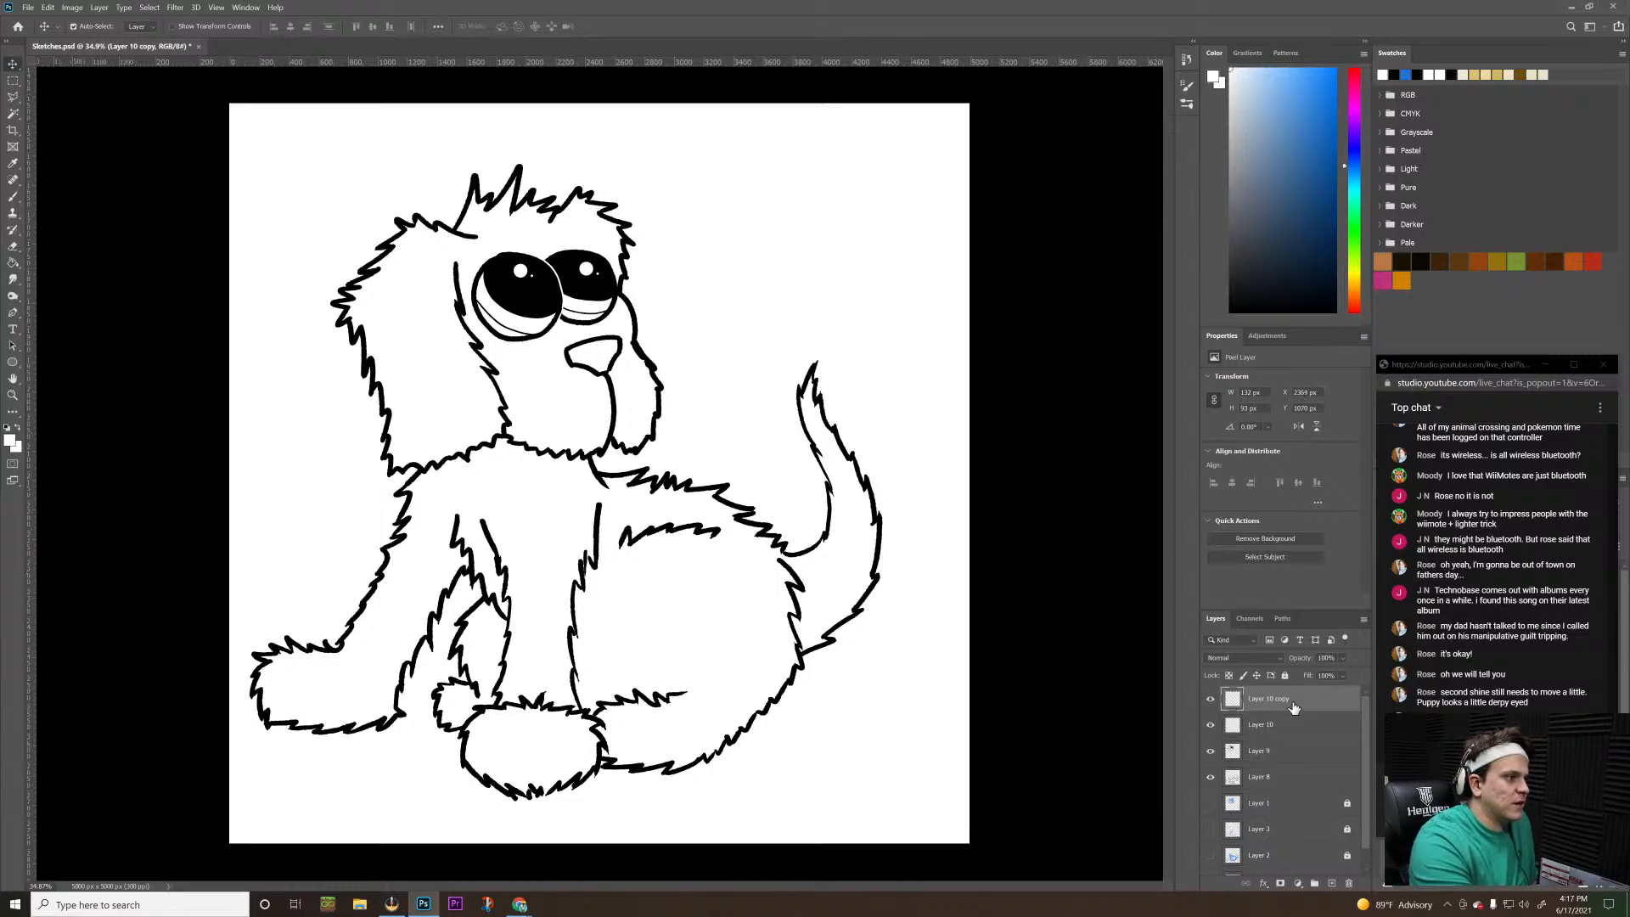
{"action": "key", "text": "Left"}
{"action": "key", "text": "Left"}
{"action": "key", "text": "Left"}
{"action": "key", "text": "Left"}
{"action": "key", "text": "Left"}
{"action": "key", "text": "Left"}
{"action": "key", "text": "Left"}
{"action": "key", "text": "Left"}
{"action": "key", "text": "Left"}
{"action": "key", "text": "Left"}
{"action": "key", "text": "Left"}
{"action": "key", "text": "Left"}
{"action": "key", "text": "Up"}
{"action": "key", "text": "Up"}
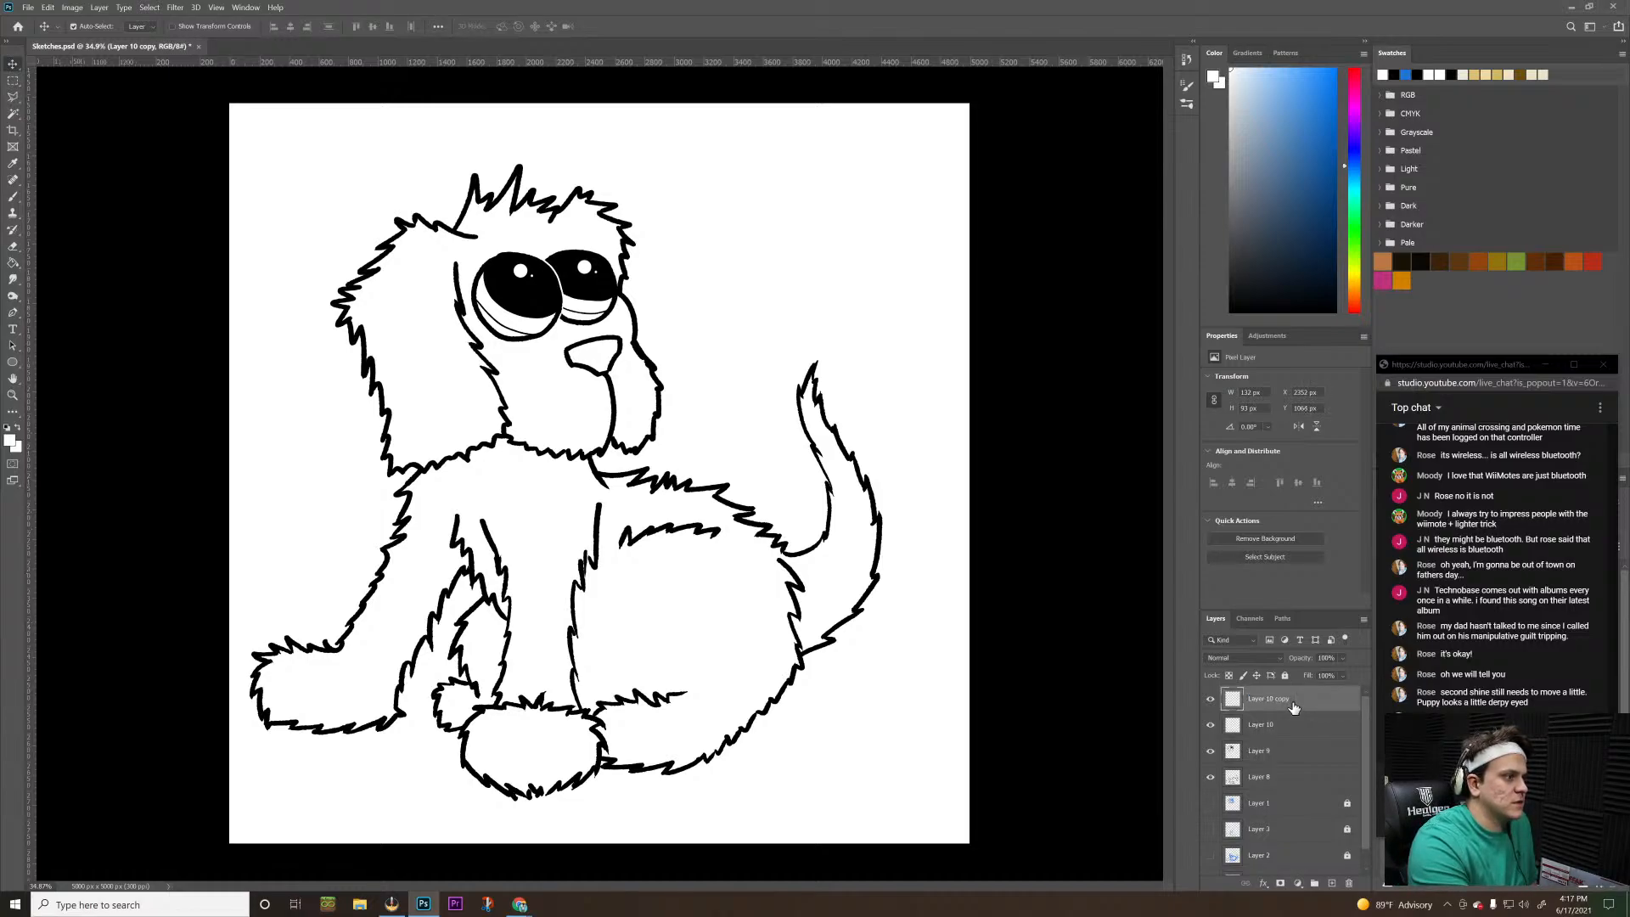
{"action": "key", "text": "Up"}
{"action": "key", "text": "Left"}
{"action": "key", "text": "Left"}
{"action": "key", "text": "Left"}
{"action": "key", "text": "Left"}
{"action": "key", "text": "Left"}
{"action": "key", "text": "Left"}
{"action": "key", "text": "Up"}
{"action": "key", "text": "Up"}
{"action": "double_click", "coordinate": [1273, 699]}
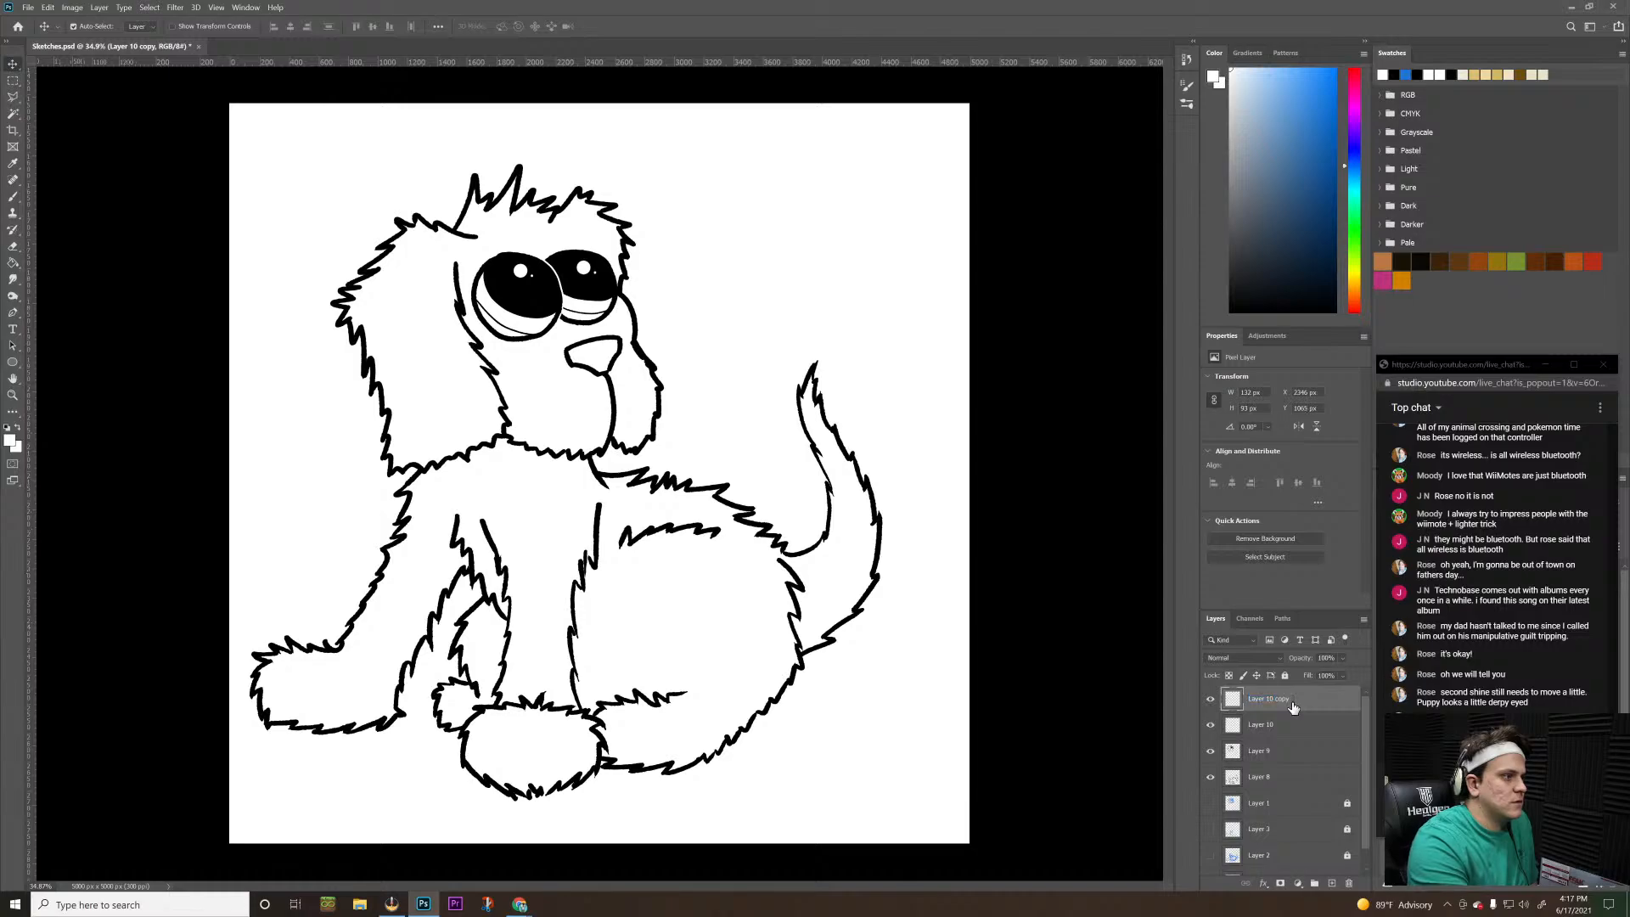
{"action": "key", "text": "Return"}
{"action": "key", "text": "Left"}
{"action": "key", "text": "Left"}
{"action": "key", "text": "Left"}
{"action": "key", "text": "Left"}
{"action": "key", "text": "Left"}
{"action": "key", "text": "Left"}
{"action": "key", "text": "Left"}
{"action": "key", "text": "Left"}
{"action": "key", "text": "Left"}
{"action": "key", "text": "Up"}
{"action": "key", "text": "Up"}
{"action": "key", "text": "Up"}
{"action": "key", "text": "Up"}
{"action": "key", "text": "Up"}
{"action": "key", "text": "Up"}
{"action": "key", "text": "Up"}
{"action": "key", "text": "Up"}
{"action": "key", "text": "Up"}
{"action": "key", "text": "Up"}
{"action": "key", "text": "Up"}
{"action": "key", "text": "Up"}
{"action": "key", "text": "Up"}
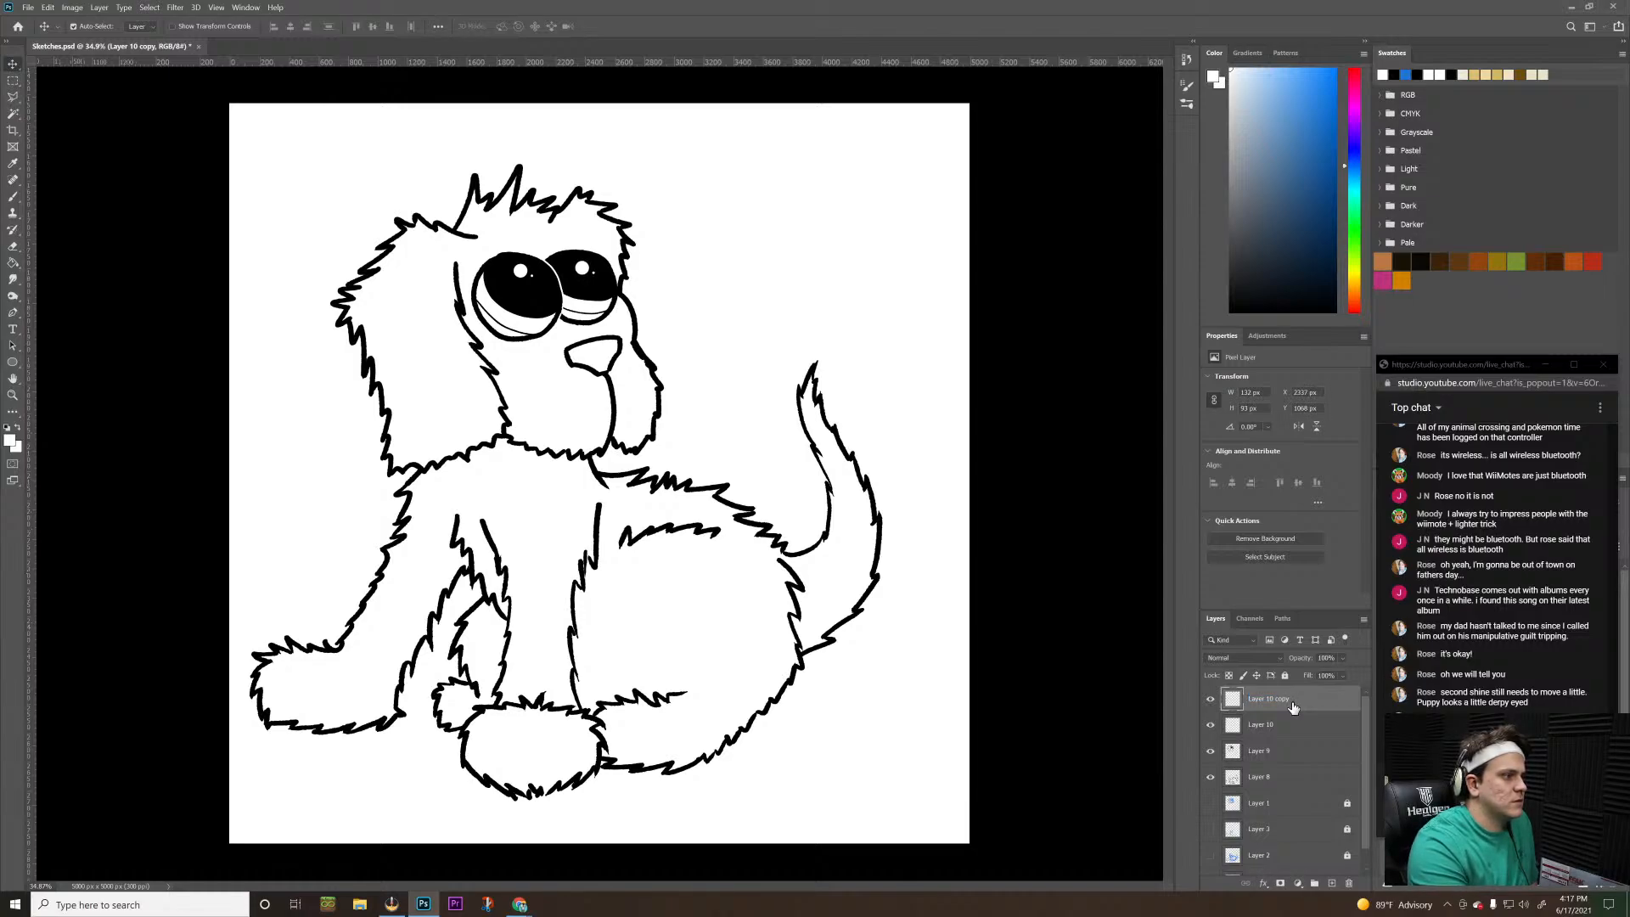
{"action": "key", "text": "Left"}
{"action": "key", "text": "Left"}
{"action": "key", "text": "Left"}
{"action": "key", "text": "Left"}
{"action": "key", "text": "Left"}
{"action": "key", "text": "Left"}
{"action": "key", "text": "Up"}
{"action": "key", "text": "Up"}
{"action": "key", "text": "Up"}
{"action": "double_click", "coordinate": [1282, 699]}
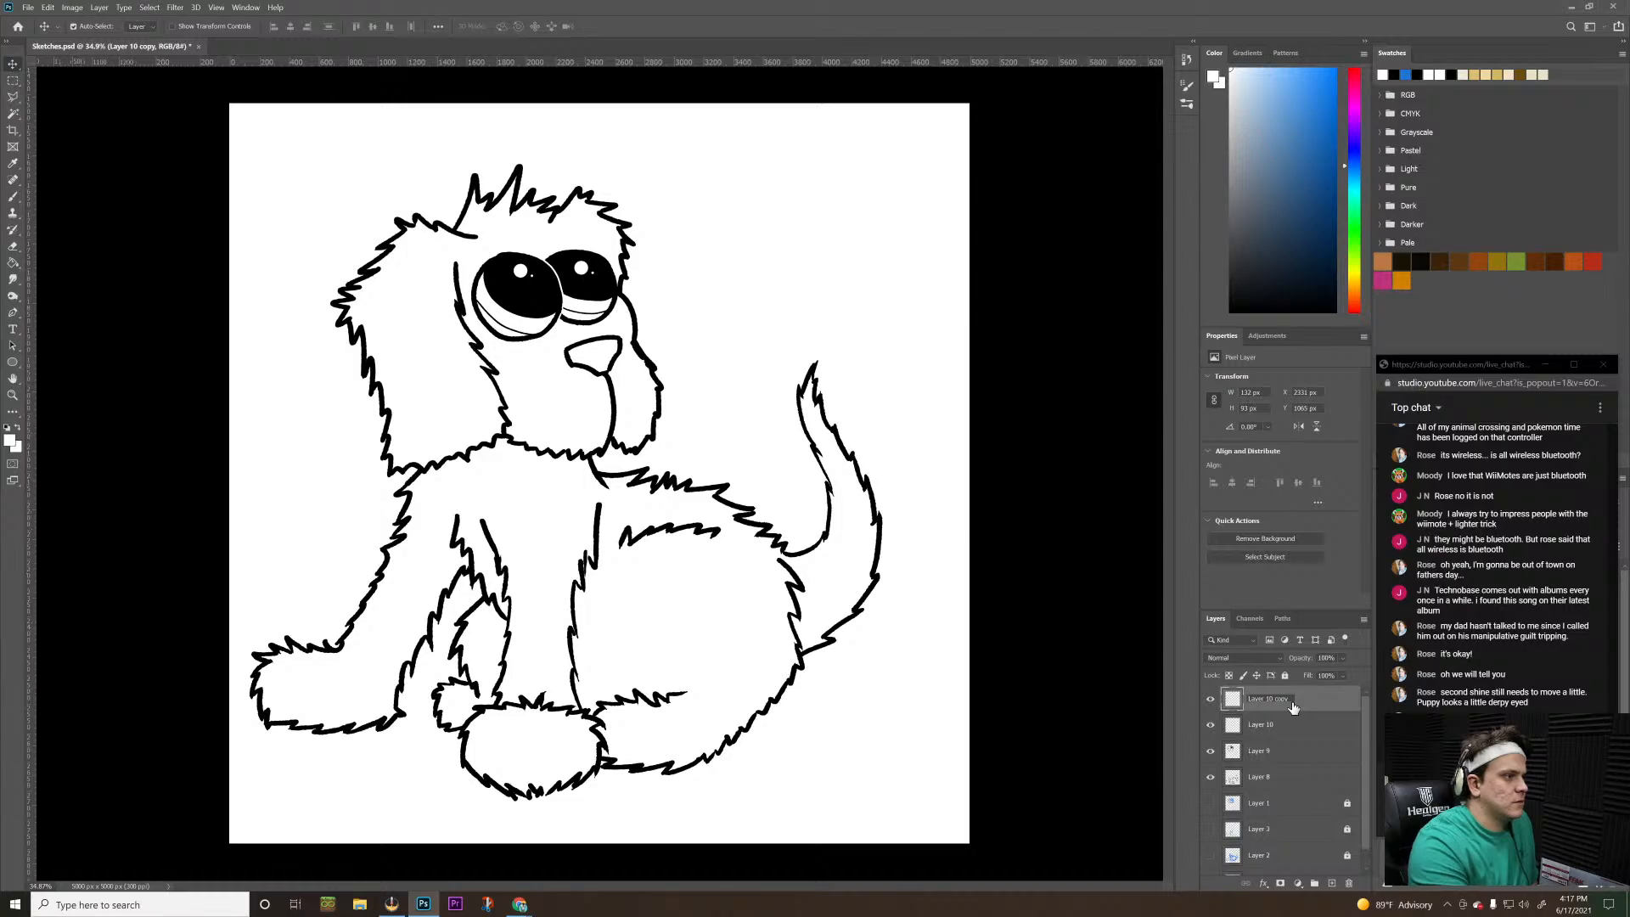
{"action": "key", "text": "Return"}
{"action": "key", "text": "Right"}
{"action": "key", "text": "Right"}
{"action": "key", "text": "Right"}
{"action": "key", "text": "Right"}
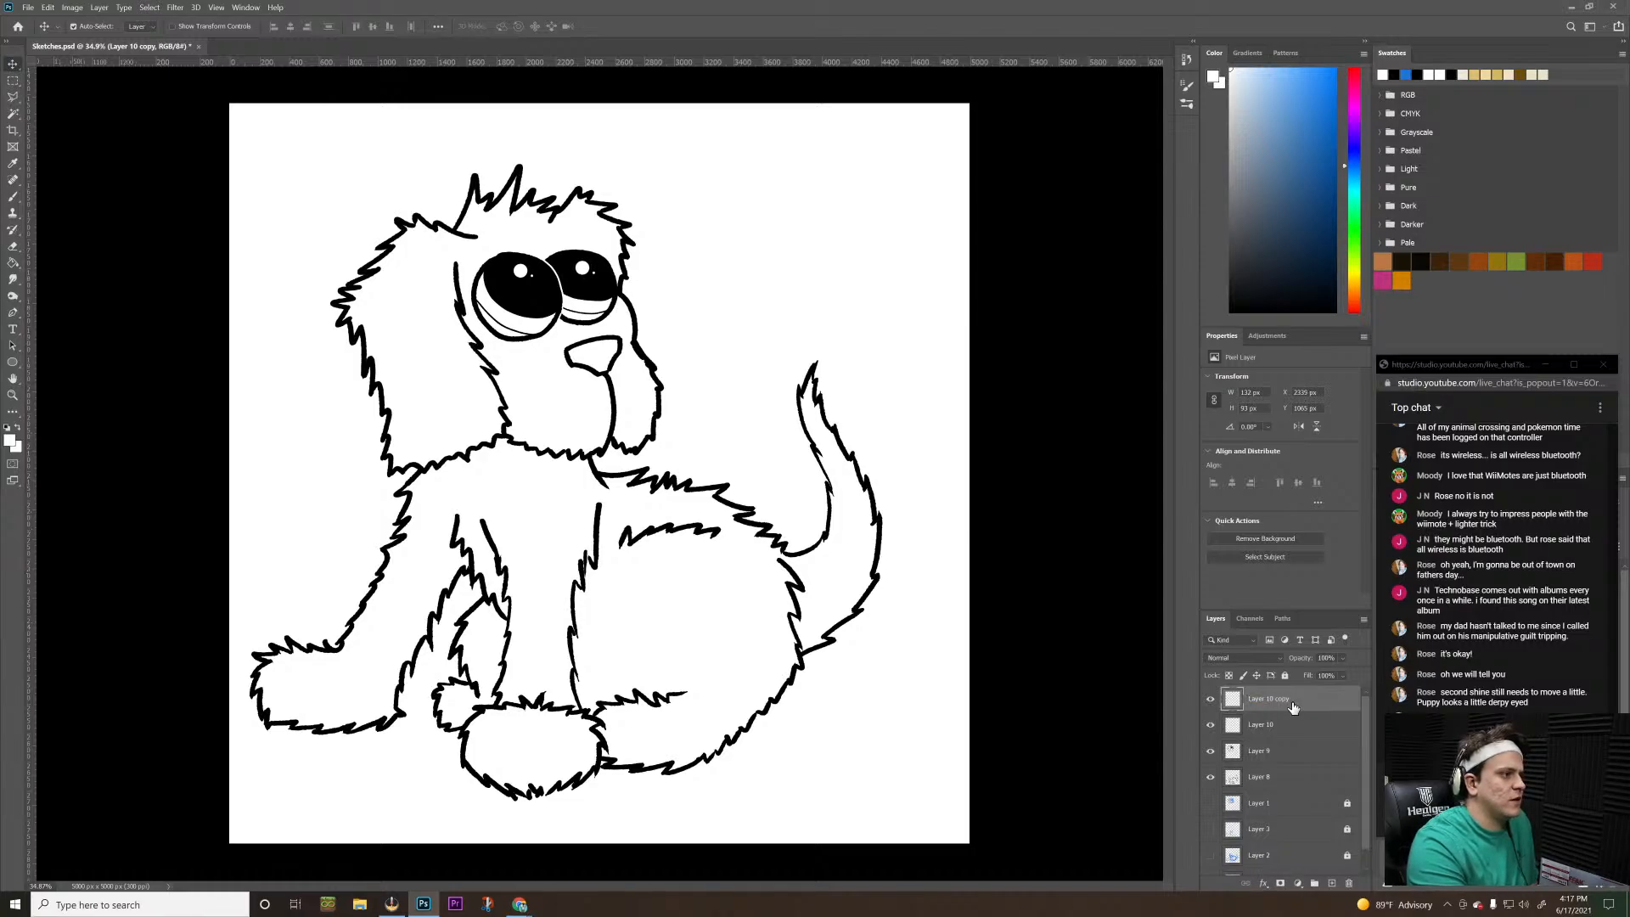
{"action": "key", "text": "Left"}
{"action": "key", "text": "Left"}
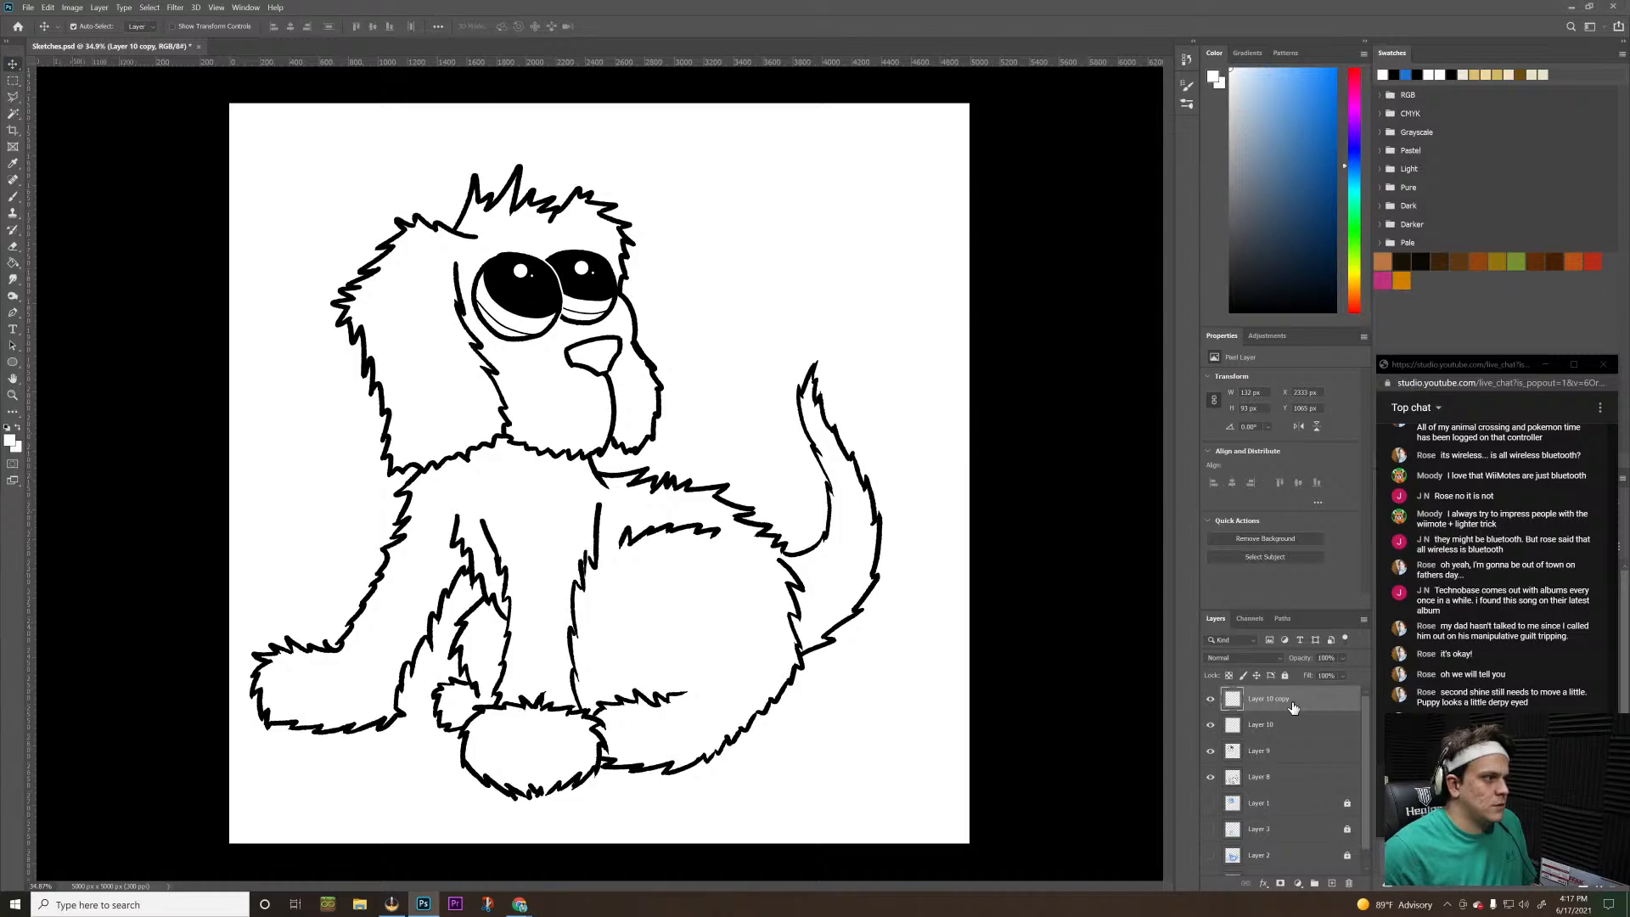
Shift the larger eye's highlights on Layer 10 slightly left and deselect the layer
{"action": "left_click", "coordinate": [1334, 730]}
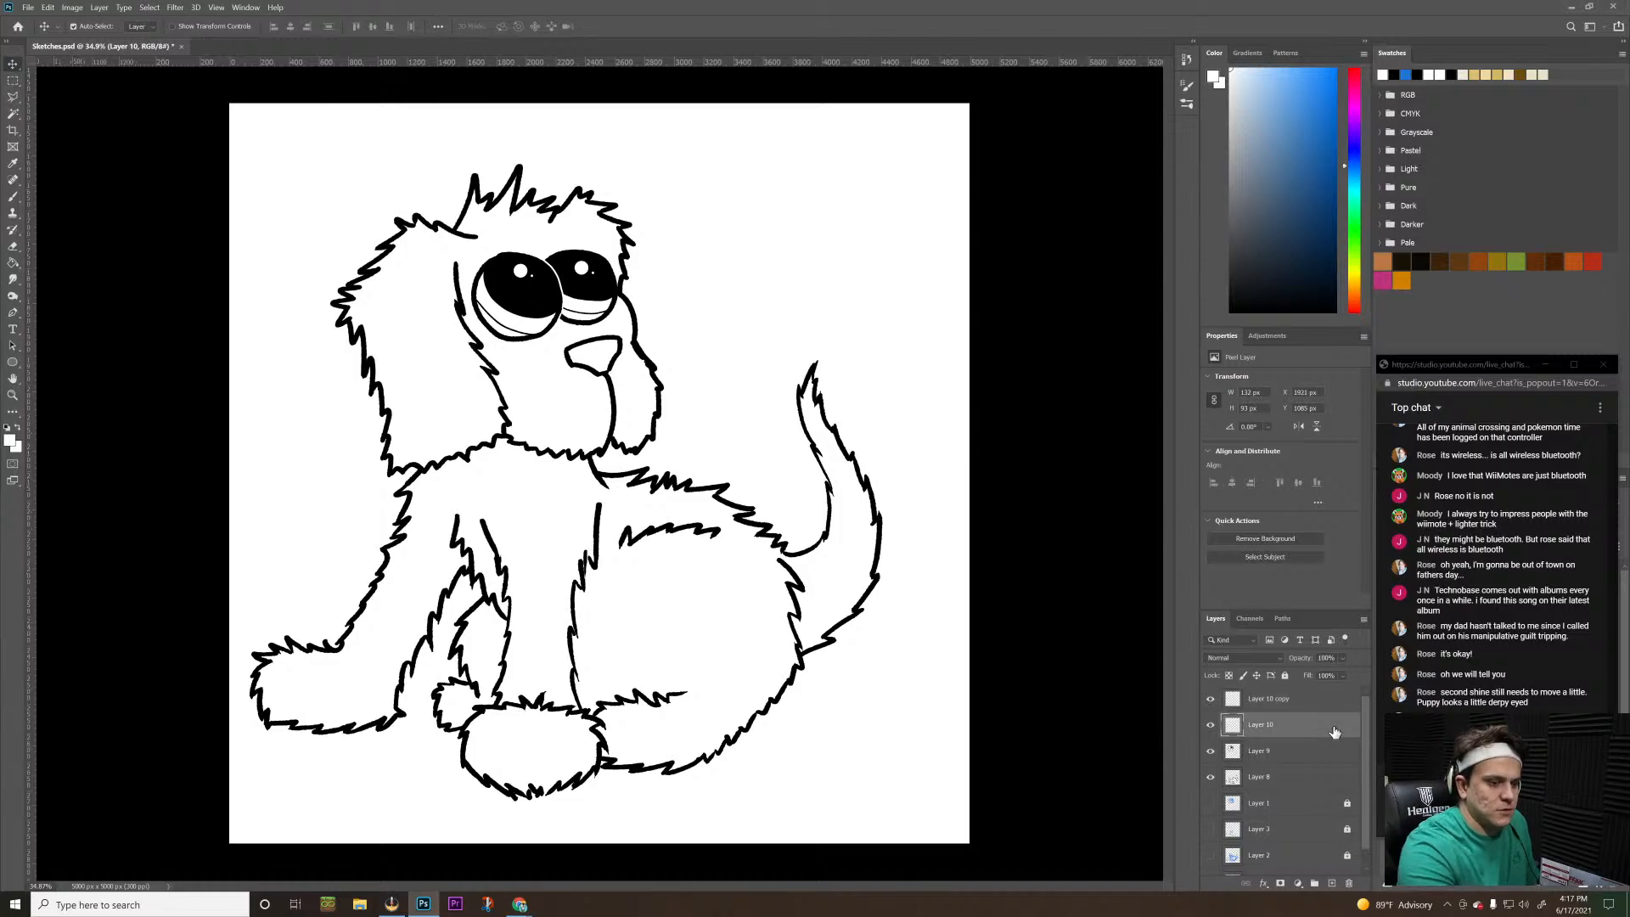
{"action": "key", "text": "shift+Left"}
{"action": "key", "text": "shift+Left"}
{"action": "key", "text": "Left"}
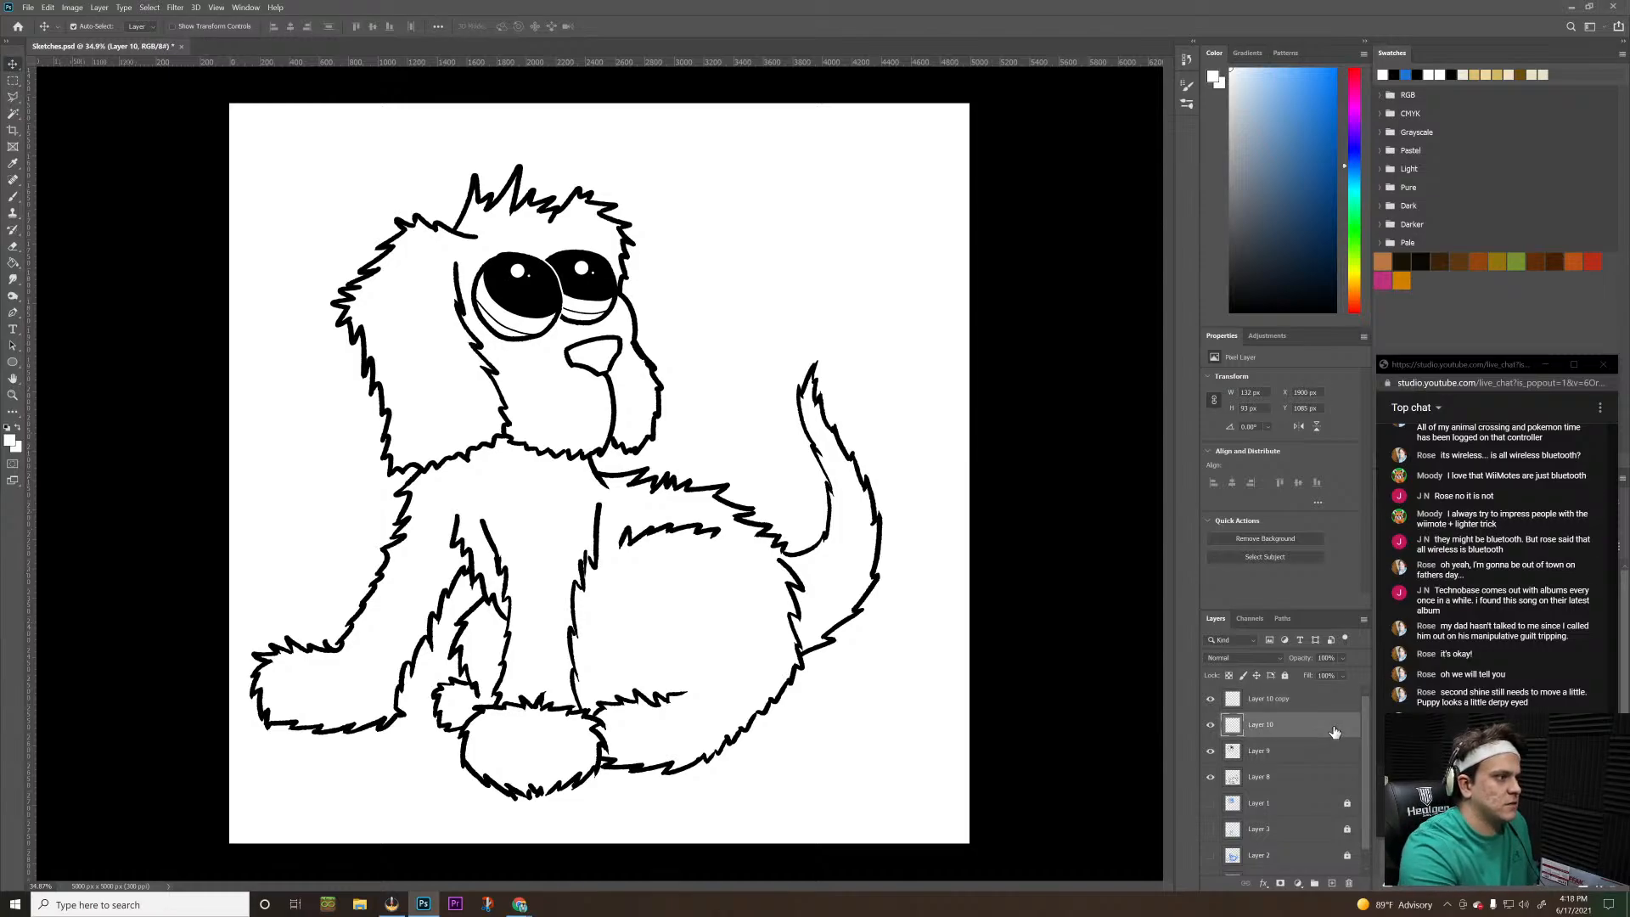
{"action": "key", "text": "Right"}
{"action": "key", "text": "Right"}
{"action": "key", "text": "Right"}
{"action": "key", "text": "Right"}
{"action": "key", "text": "Right"}
{"action": "key", "text": "Right"}
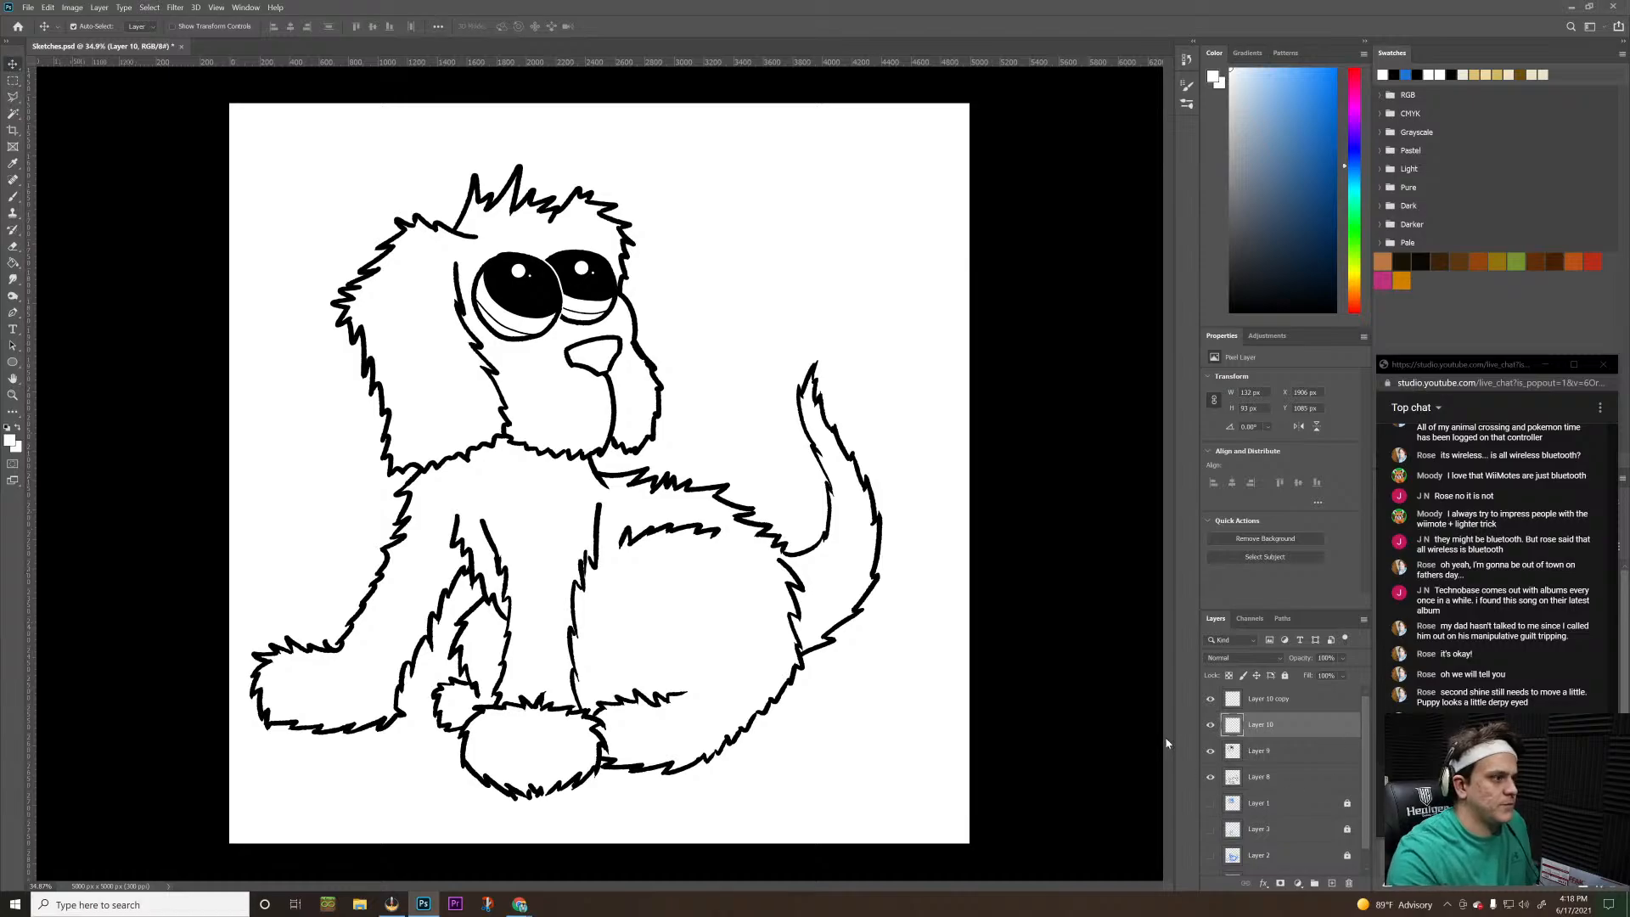
{"action": "left_click", "coordinate": [948, 478]}
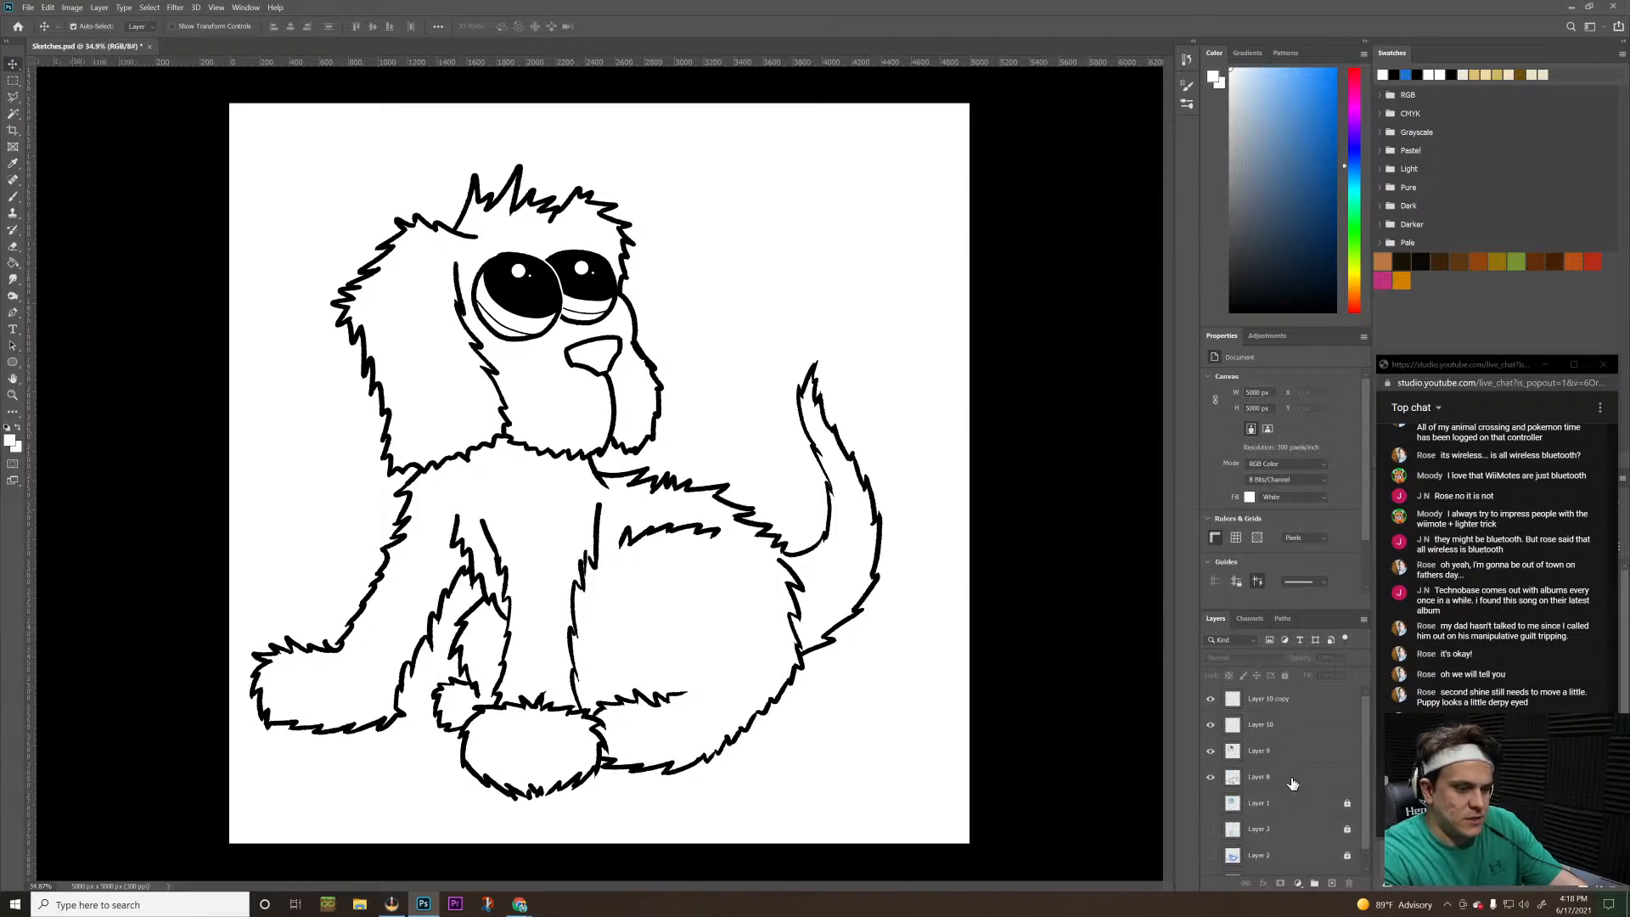
Select Layer 8 through Layer 10 copy together, scale the inked puppy to about 88%, and move it toward the canvas's lower right
{"action": "left_click", "coordinate": [1292, 779]}
{"action": "left_click", "coordinate": [1285, 701], "text": "shift"}
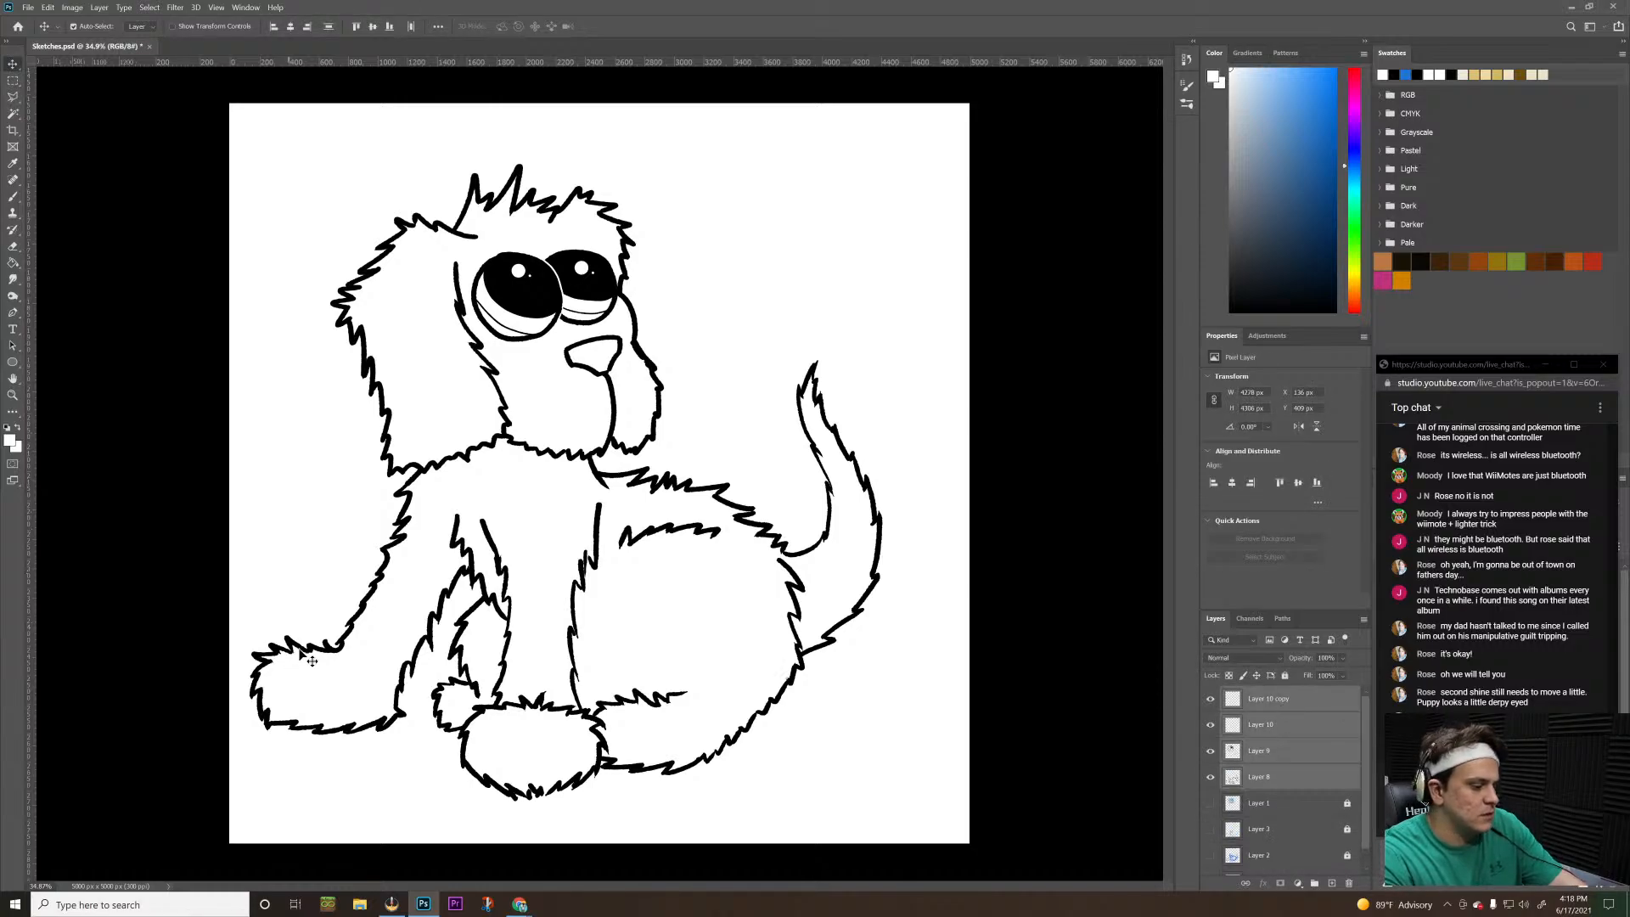
{"action": "key", "text": "ctrl+t"}
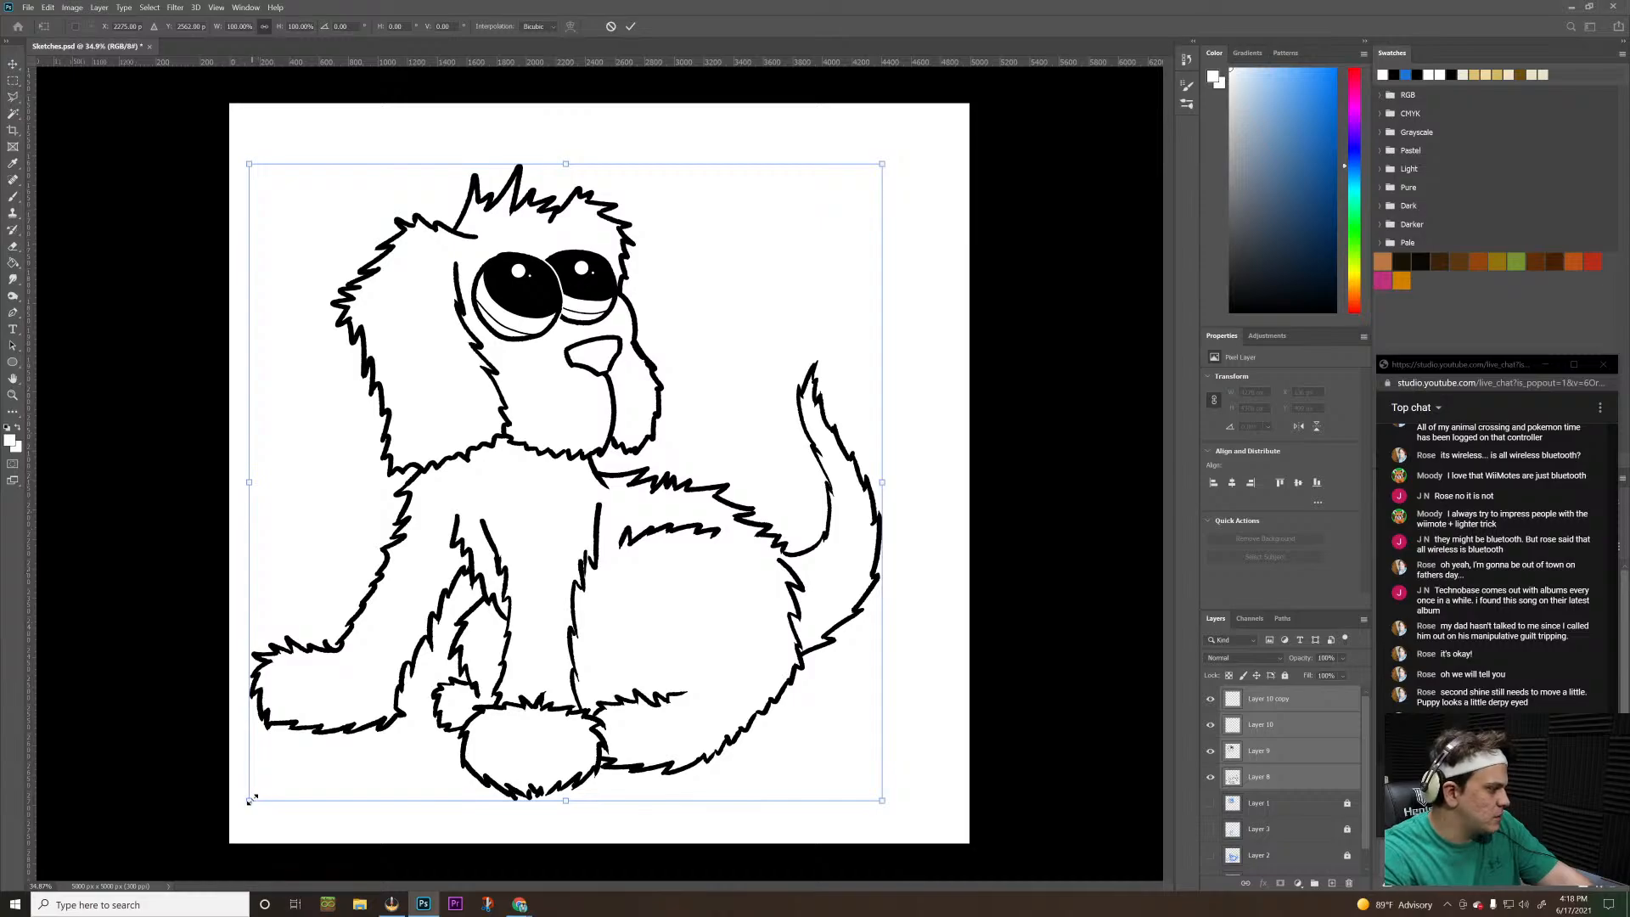
{"action": "left_click_drag", "start_coordinate": [249, 799], "coordinate": [306, 743]}
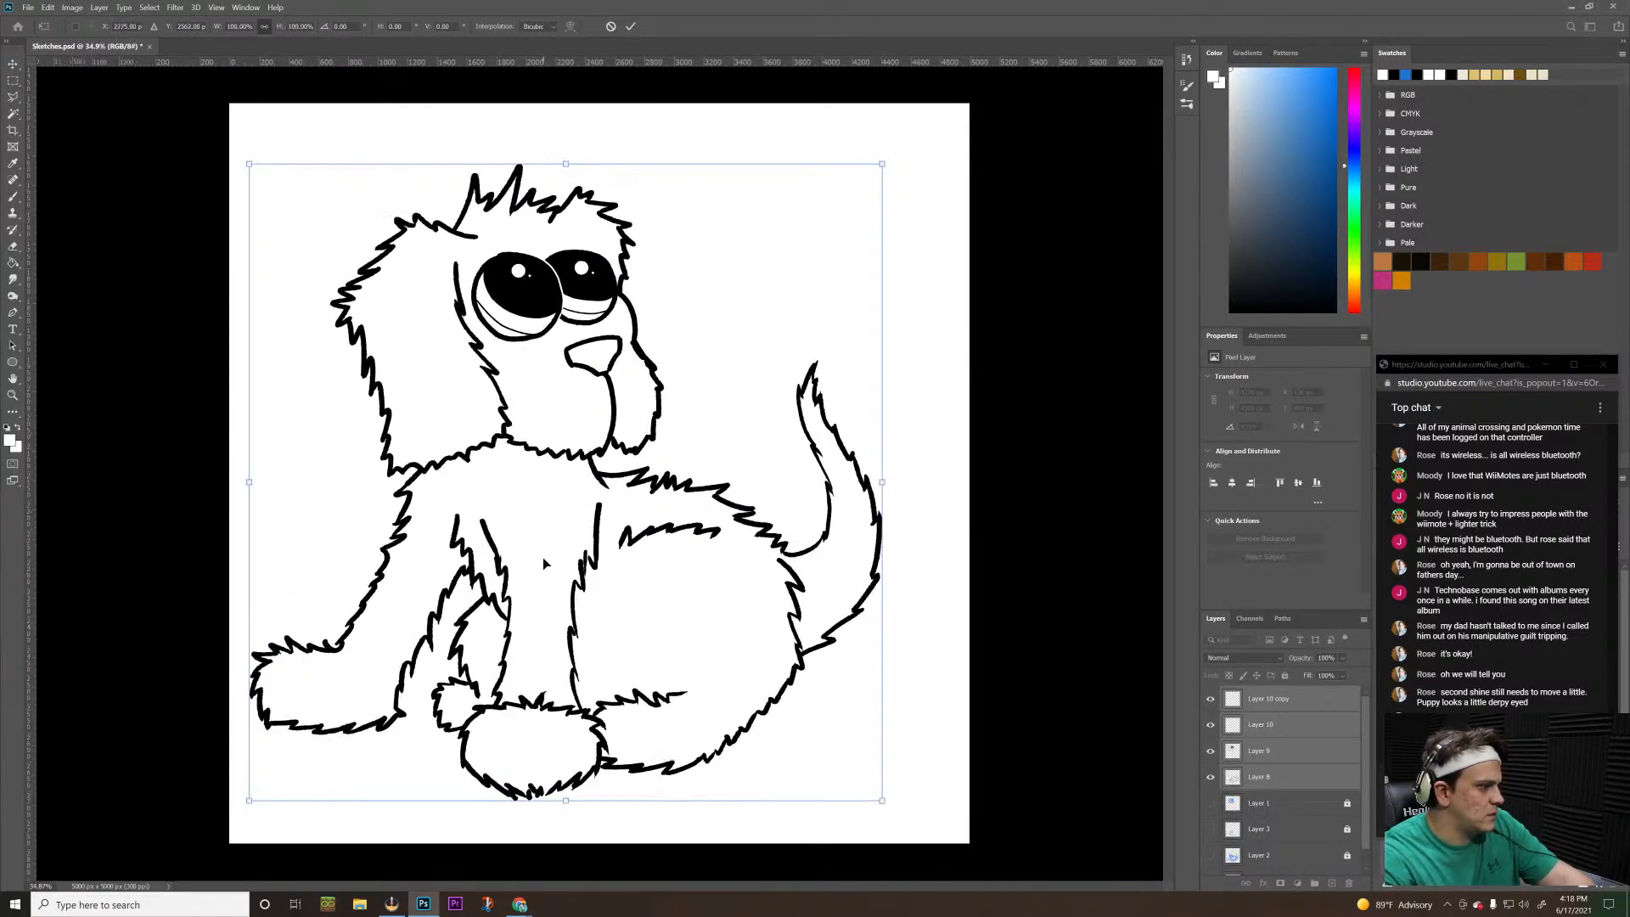
{"action": "mouse_move", "coordinate": [303, 745]}
{"action": "left_mouse_down"}
{"action": "mouse_move", "coordinate": [289, 759]}
{"action": "mouse_move", "coordinate": [326, 724]}
{"action": "left_mouse_up"}
{"action": "left_click_drag", "start_coordinate": [449, 594], "coordinate": [498, 685]}
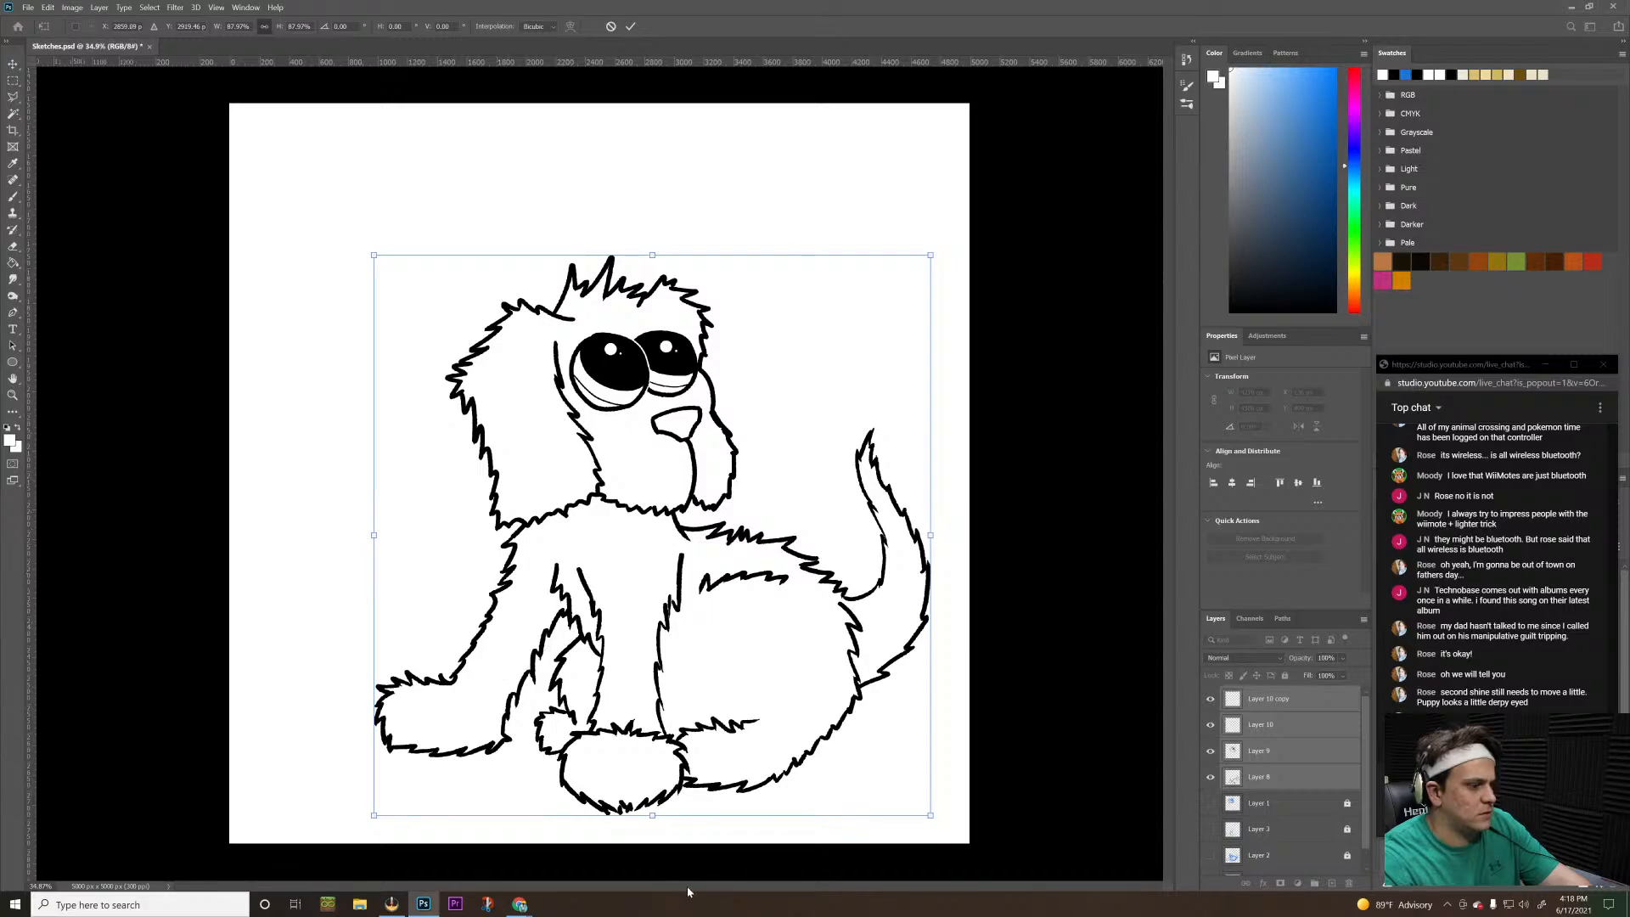
Reduce the puppy further to about 82% proportionally, move it slightly farther down and right, and apply the transformation
{"action": "left_click_drag", "start_coordinate": [930, 814], "coordinate": [873, 754]}
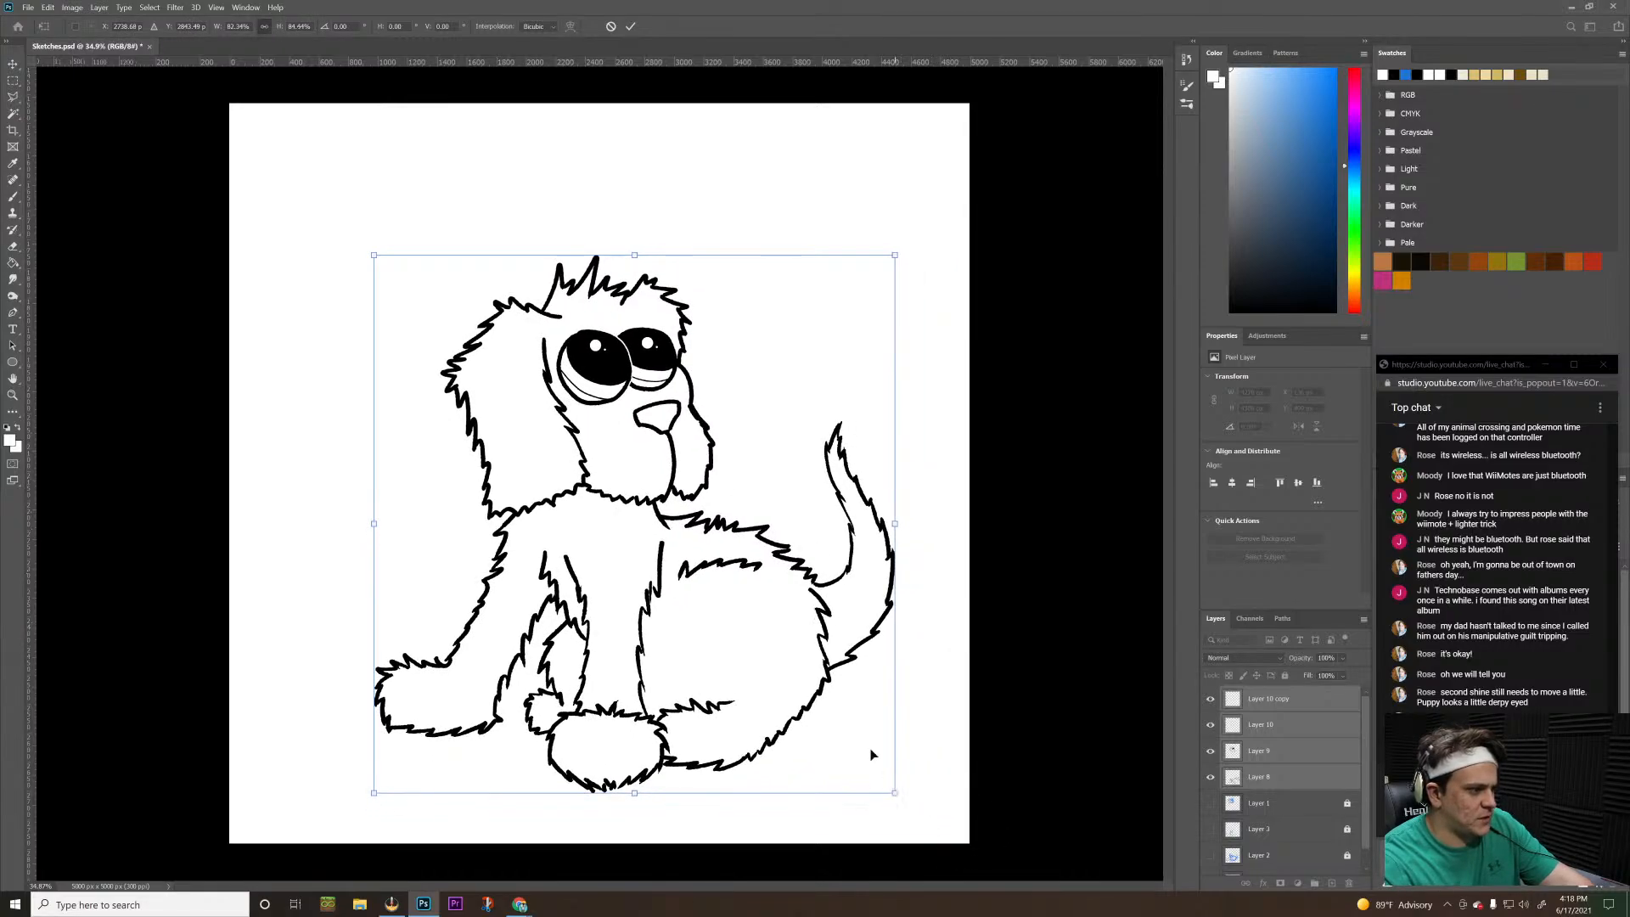
{"action": "key", "text": "ctrl+z"}
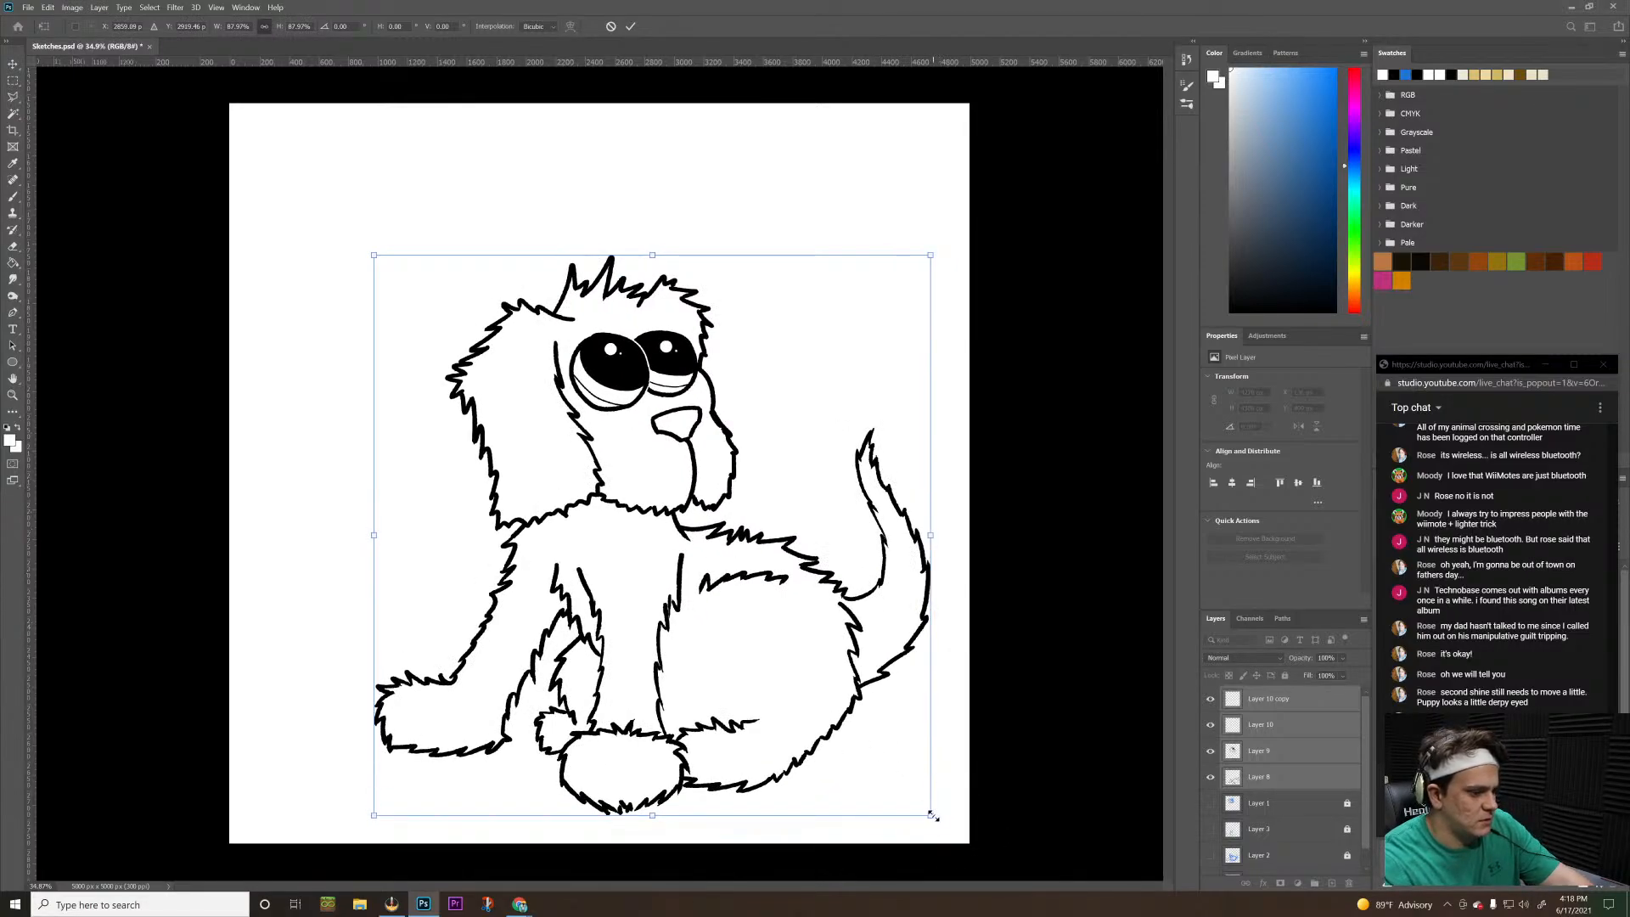
{"action": "left_click_drag", "start_coordinate": [931, 814], "coordinate": [894, 779]}
{"action": "left_click_drag", "start_coordinate": [786, 693], "coordinate": [822, 709]}
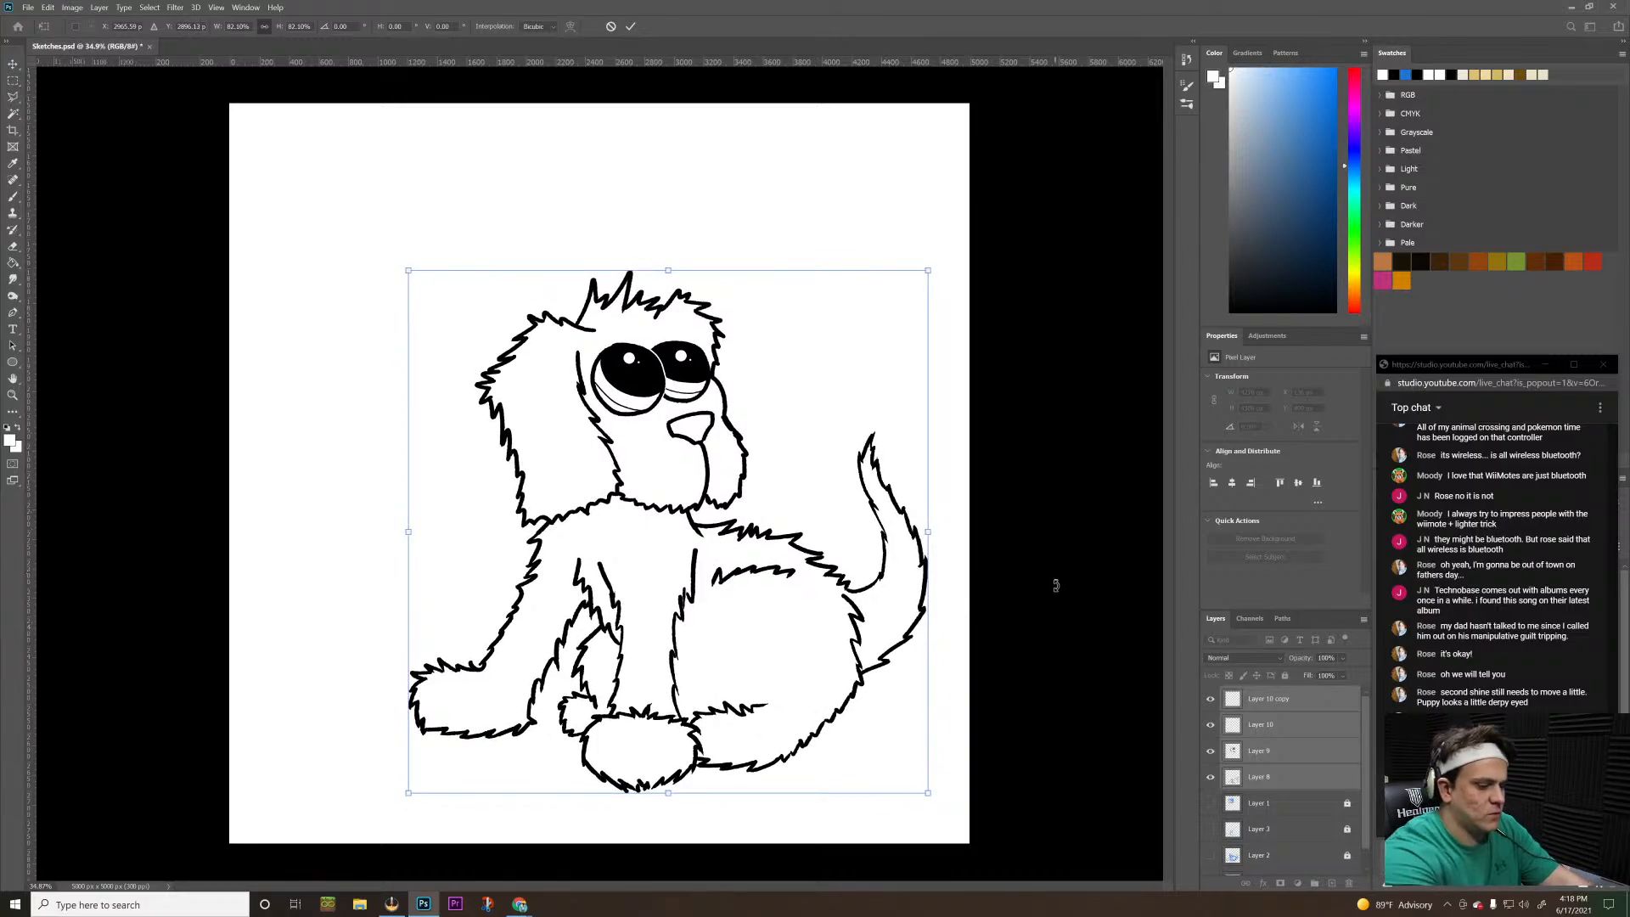
{"action": "key", "text": "Return"}
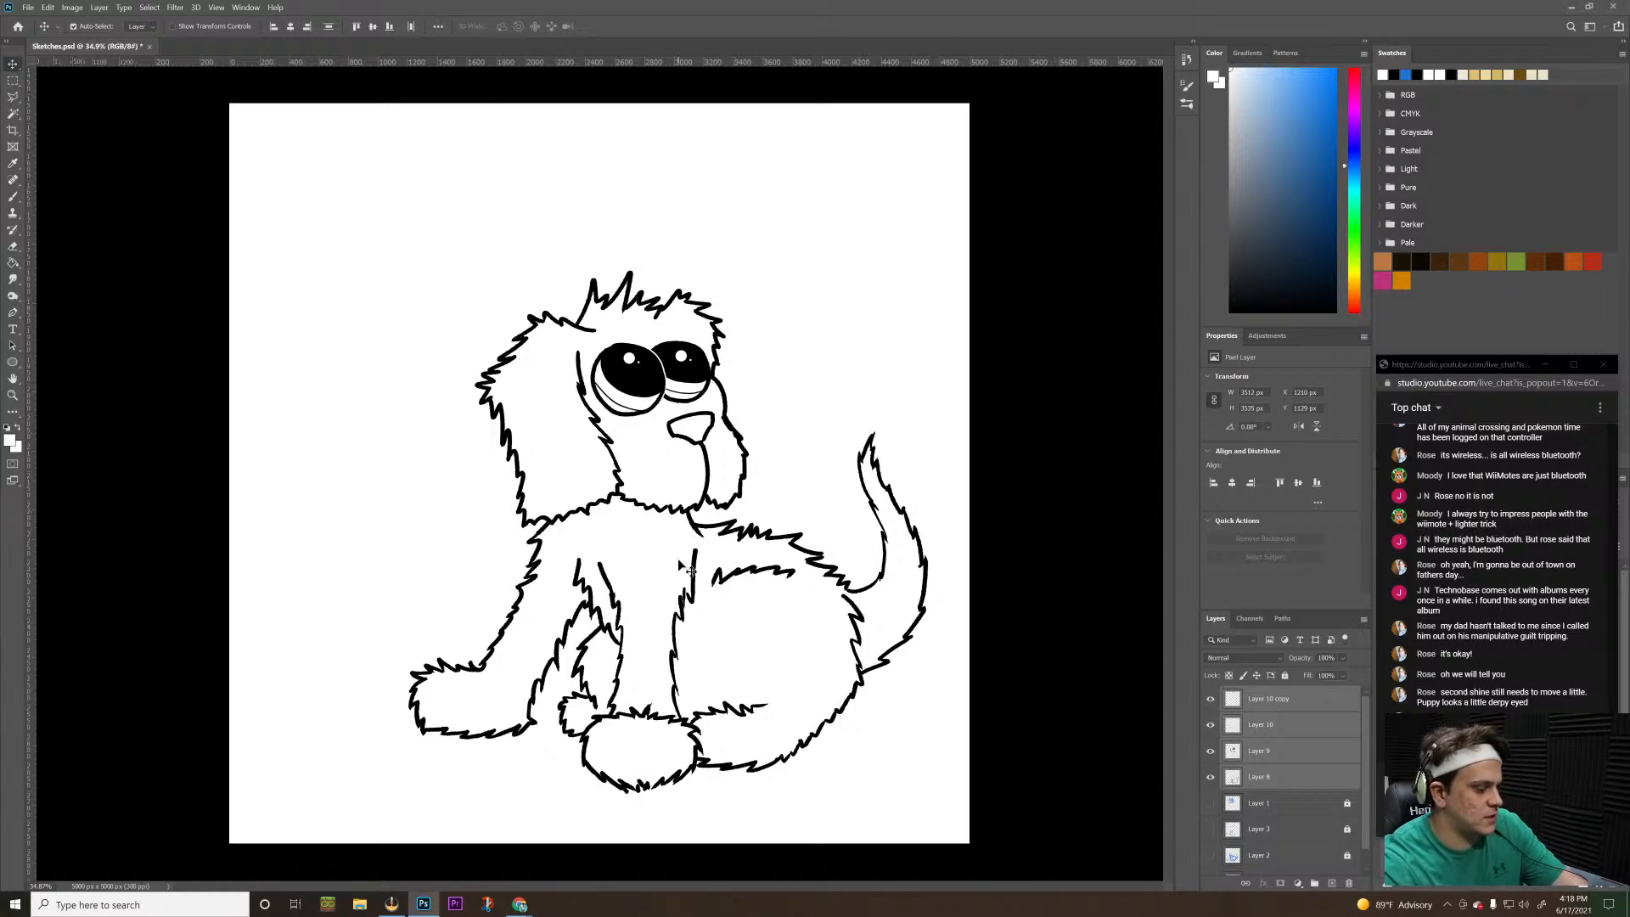
Move the inked puppy to the canvas's left side and slightly down, and apply the transformation
{"action": "key", "text": "ctrl+t"}
{"action": "left_click_drag", "start_coordinate": [685, 569], "coordinate": [542, 581]}
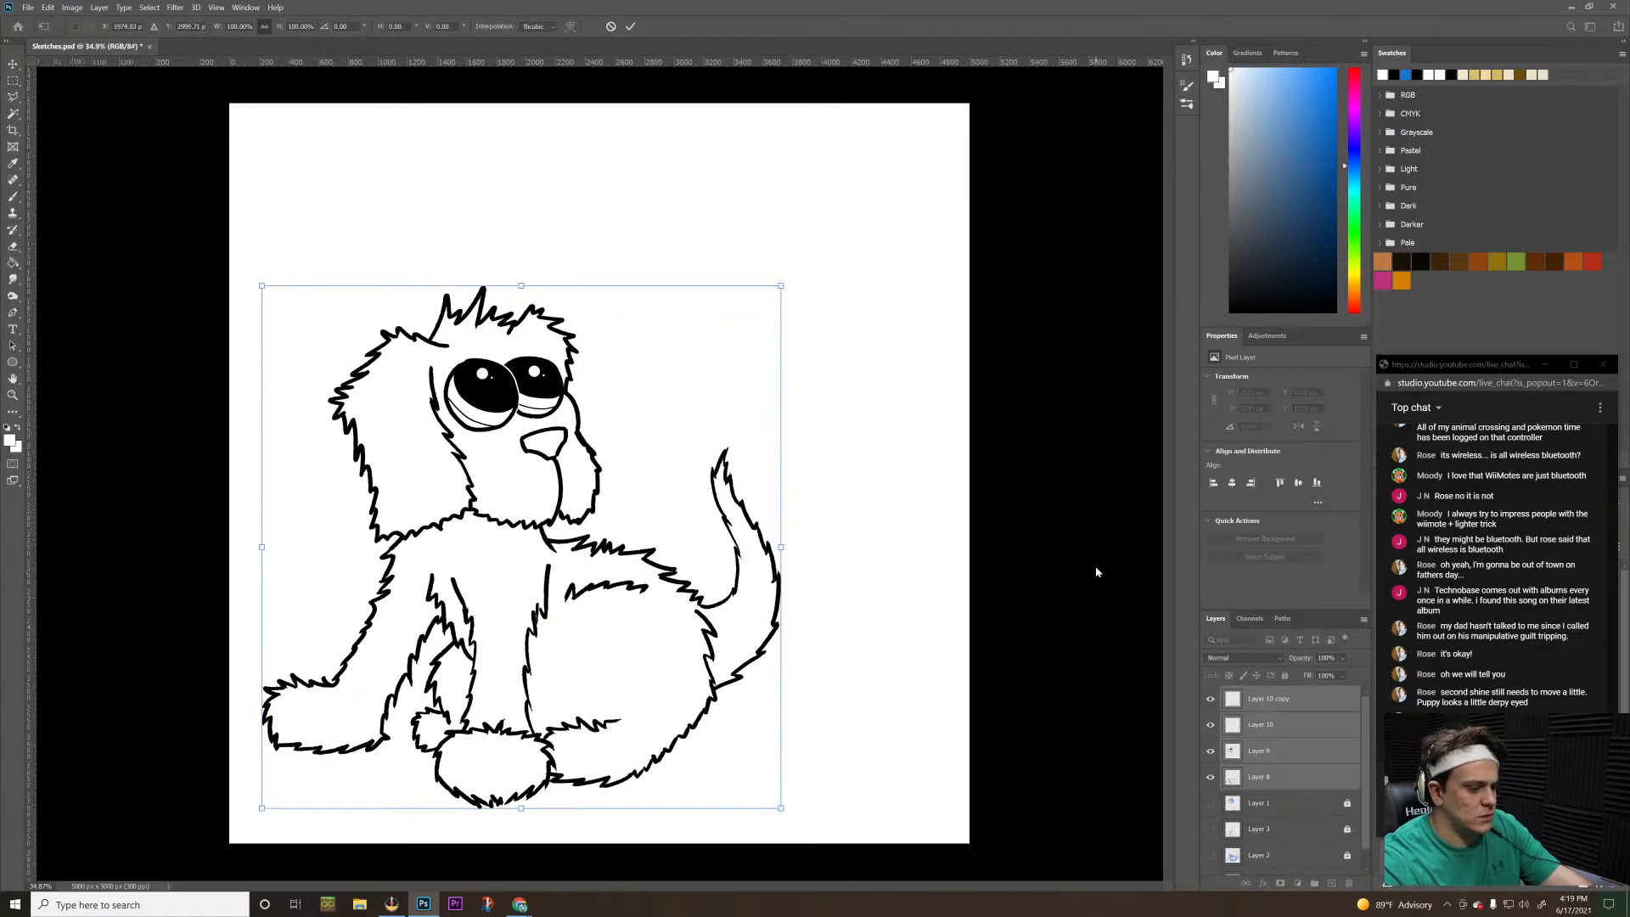
{"action": "key", "text": "Return"}
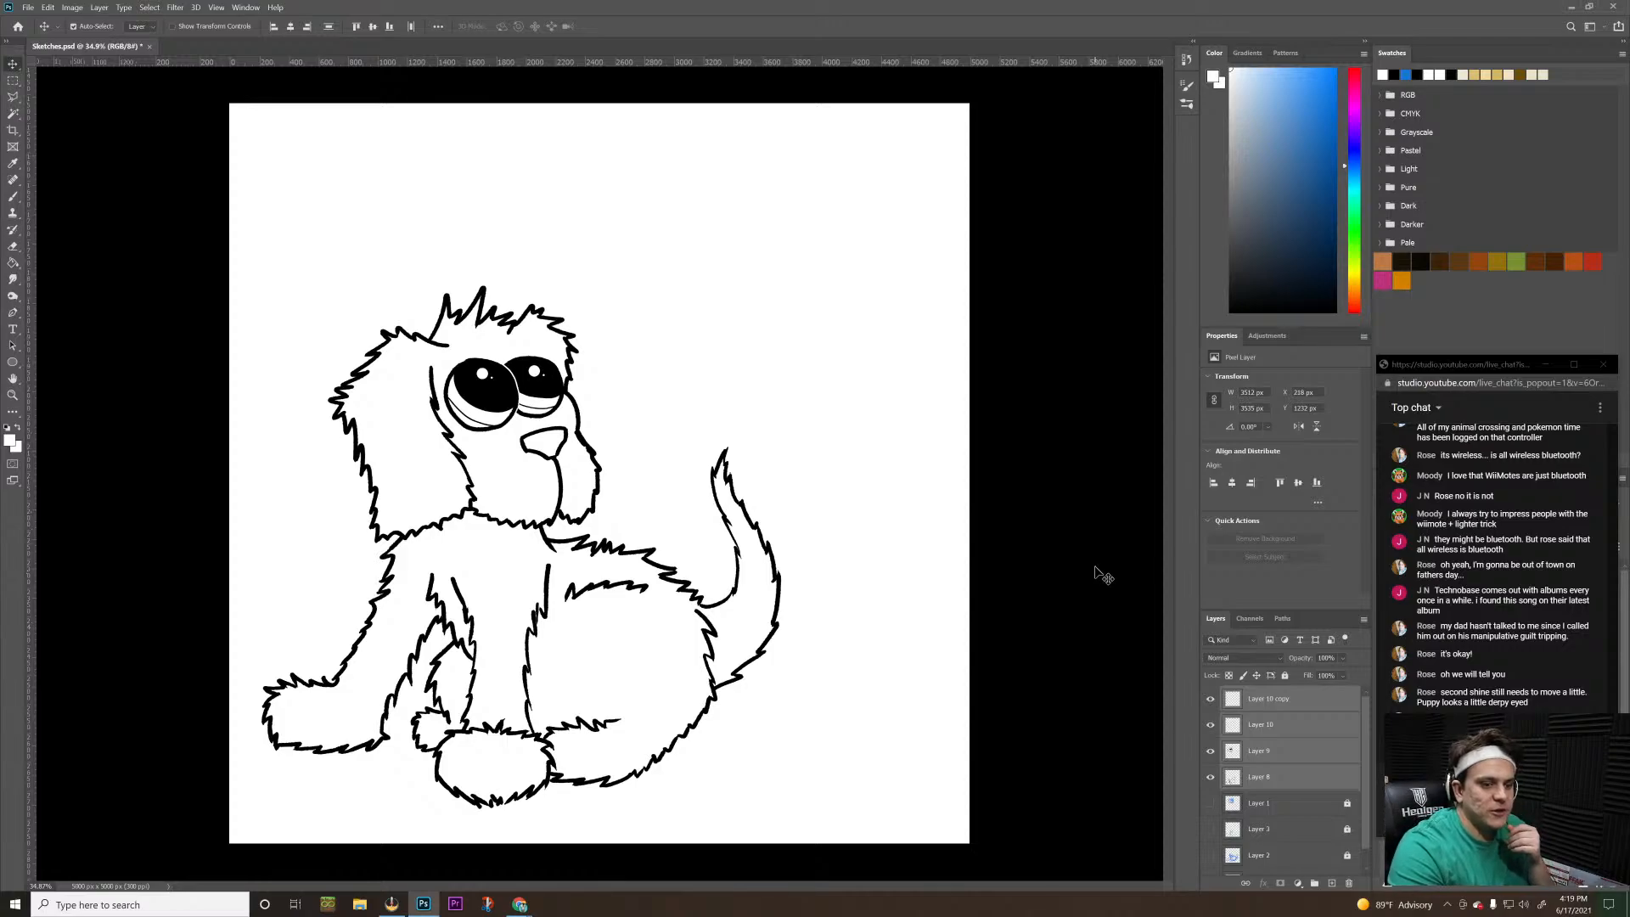
Reselect Layer 8 through Layer 10 copy, move the puppy slightly, and enlarge it proportionally to about 3746 px wide
{"action": "left_click_drag", "start_coordinate": [467, 578], "coordinate": [487, 545]}
{"action": "left_click", "coordinate": [1270, 726]}
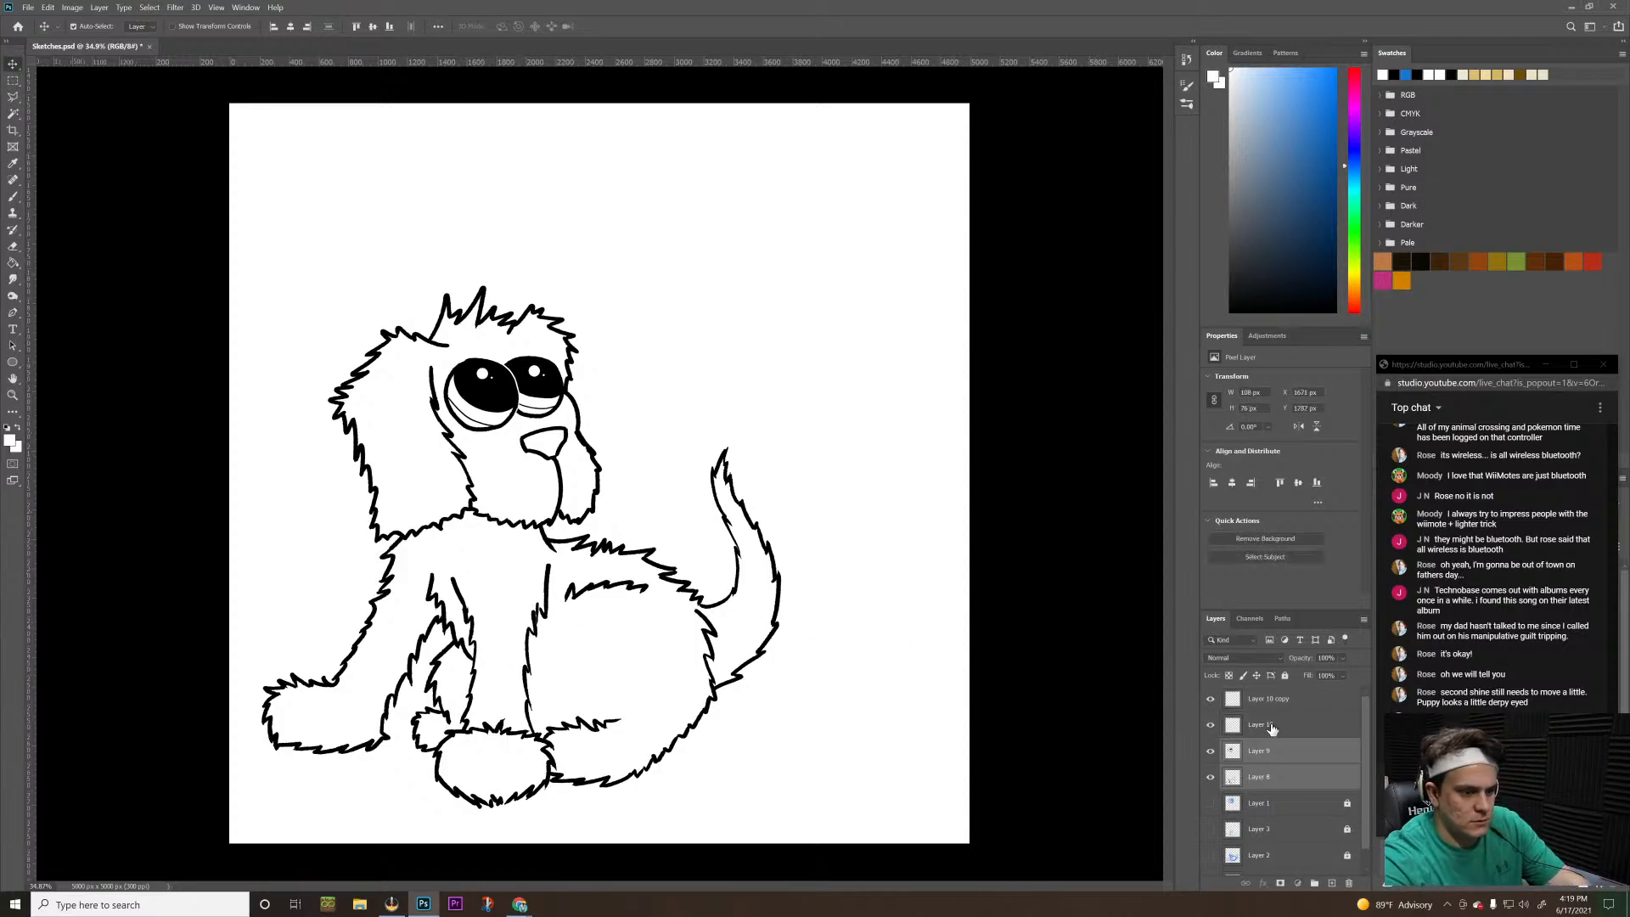
{"action": "left_click", "coordinate": [1267, 702]}
{"action": "left_click", "coordinate": [1294, 781], "text": "shift"}
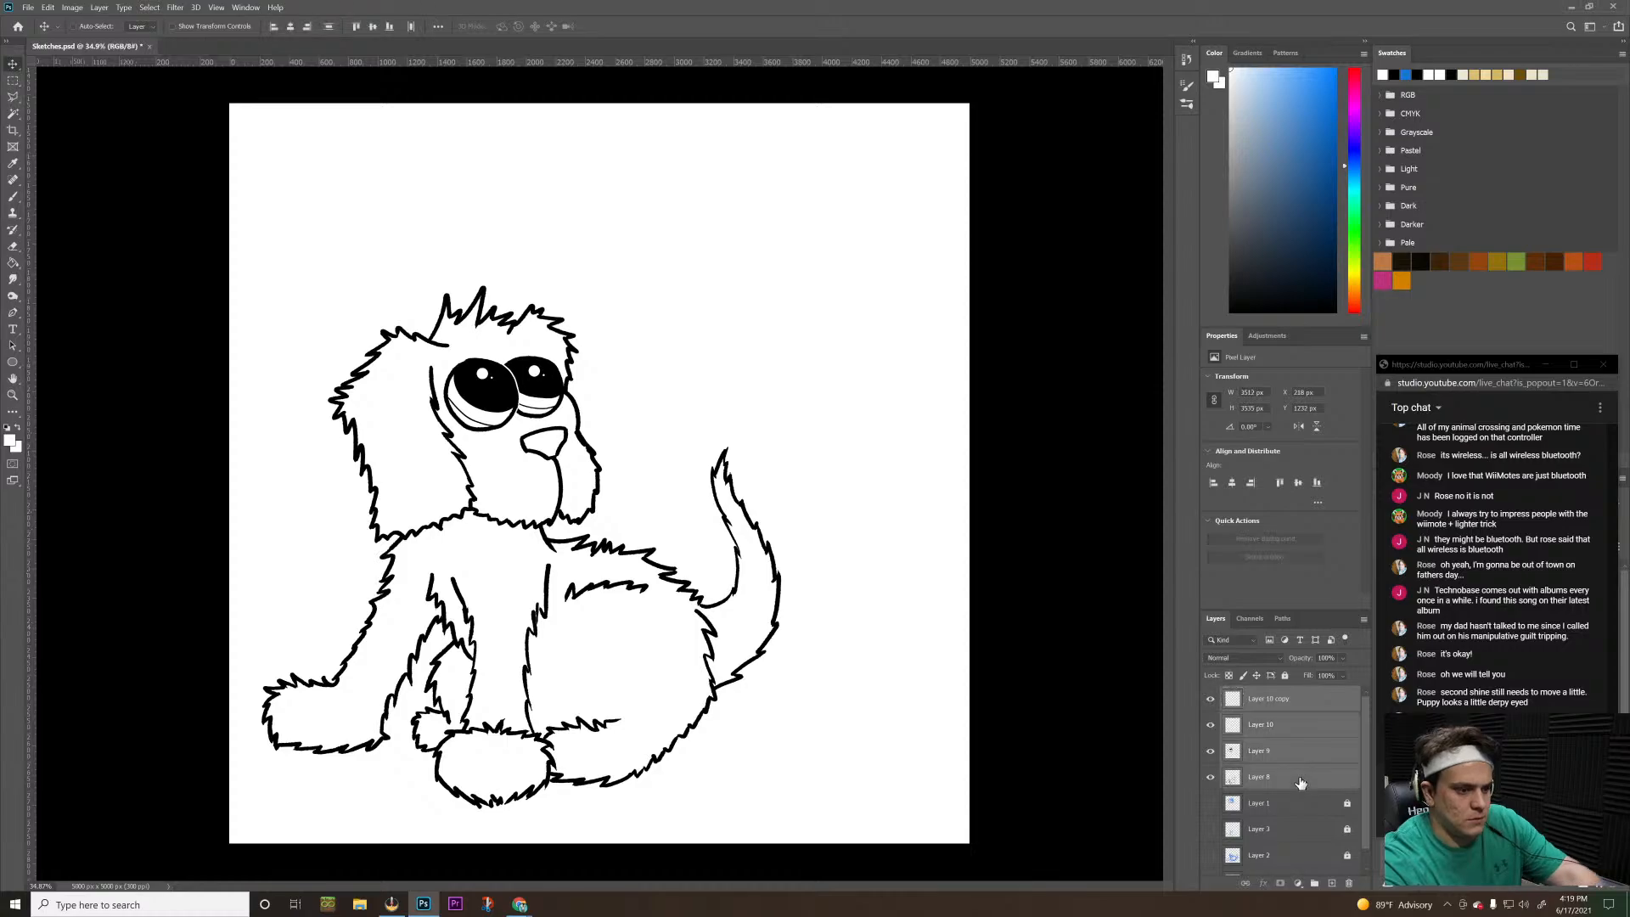
{"action": "key", "text": "ctrl+t"}
{"action": "mouse_move", "coordinate": [522, 538]}
{"action": "left_mouse_down"}
{"action": "mouse_move", "coordinate": [499, 567]}
{"action": "mouse_move", "coordinate": [528, 559]}
{"action": "left_mouse_up"}
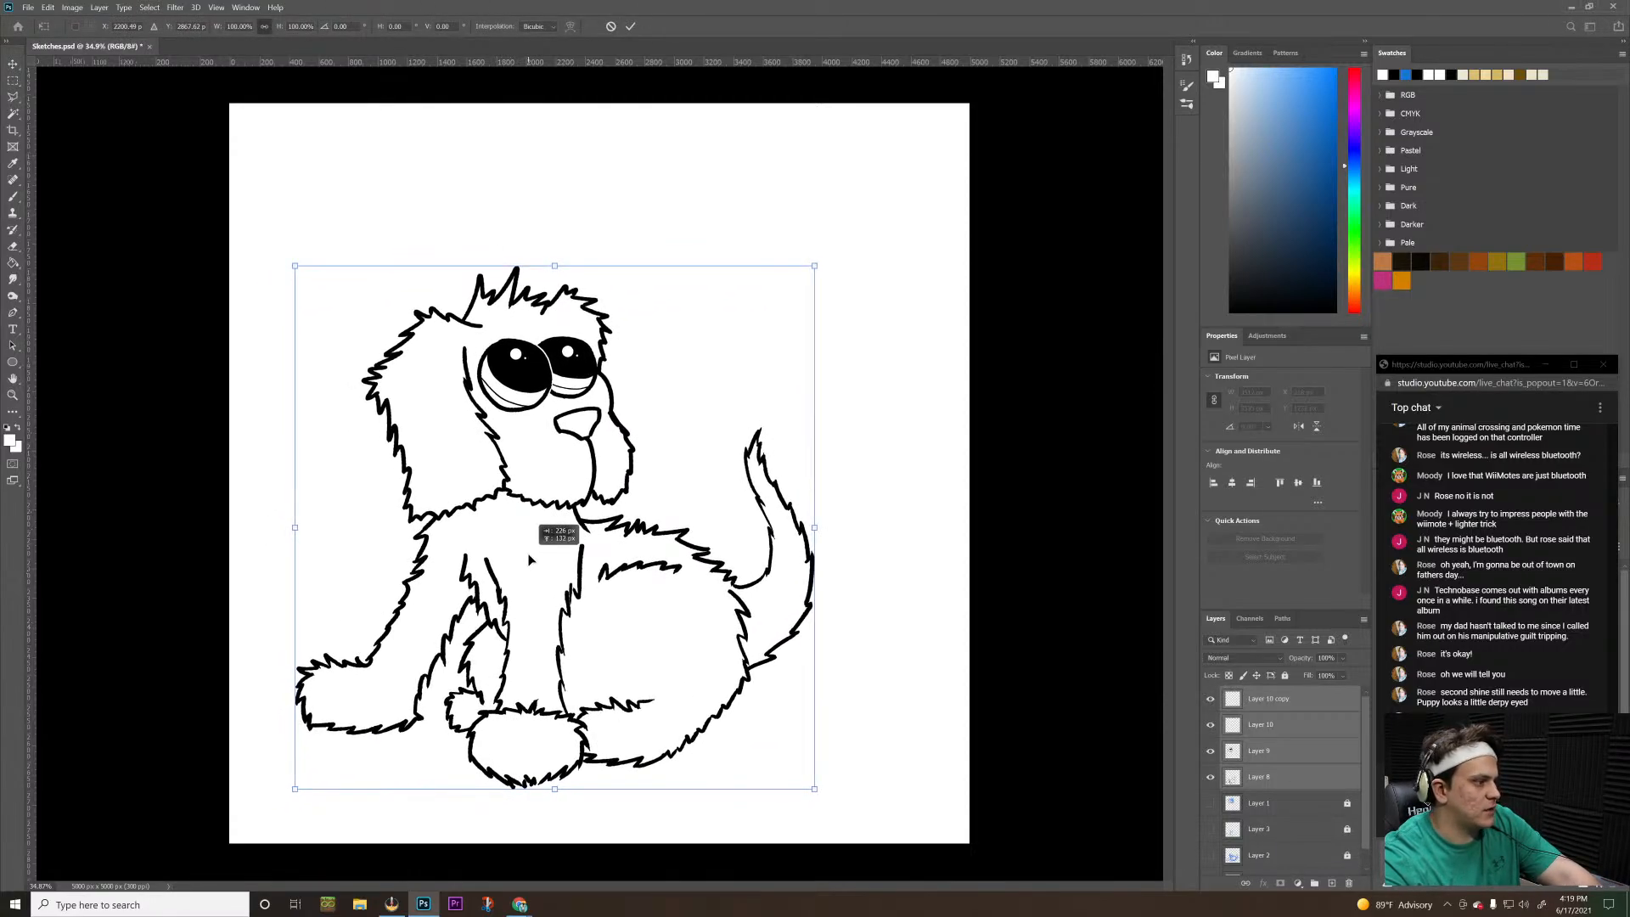
{"action": "left_click_drag", "start_coordinate": [813, 266], "coordinate": [849, 231]}
{"action": "left_click", "coordinate": [1078, 243]}
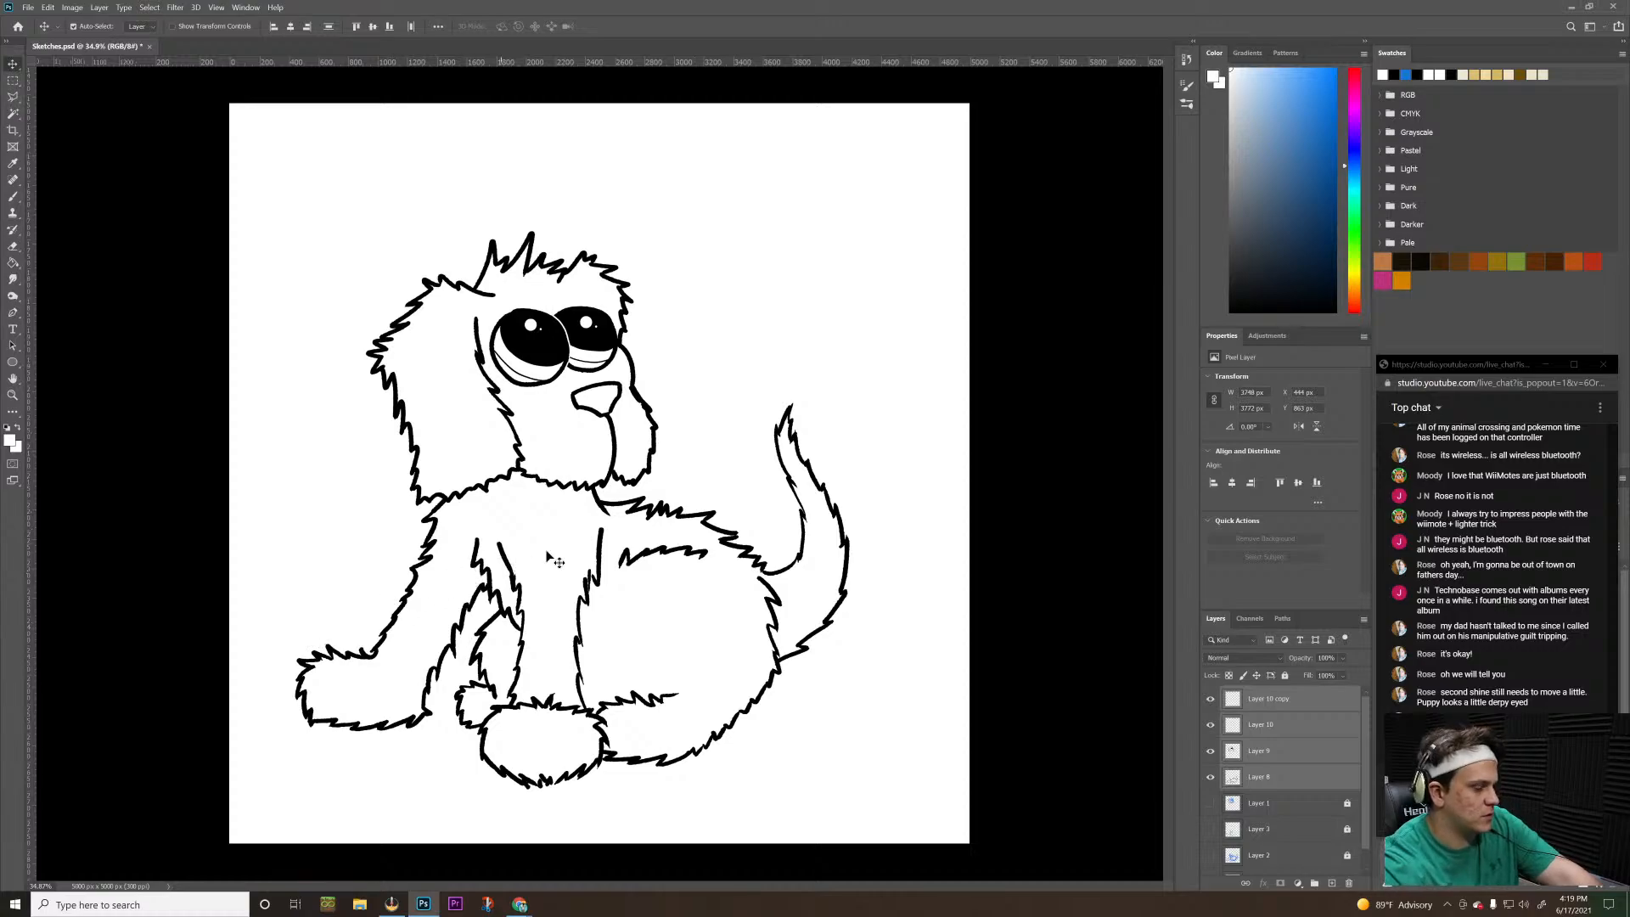
Shift the puppy slightly up and left, apply the transformation, and save Sketches.psd with Maximize Compatibility enabled
{"action": "key", "text": "ctrl+t"}
{"action": "left_click_drag", "start_coordinate": [522, 562], "coordinate": [506, 542]}
{"action": "left_click", "coordinate": [1074, 488]}
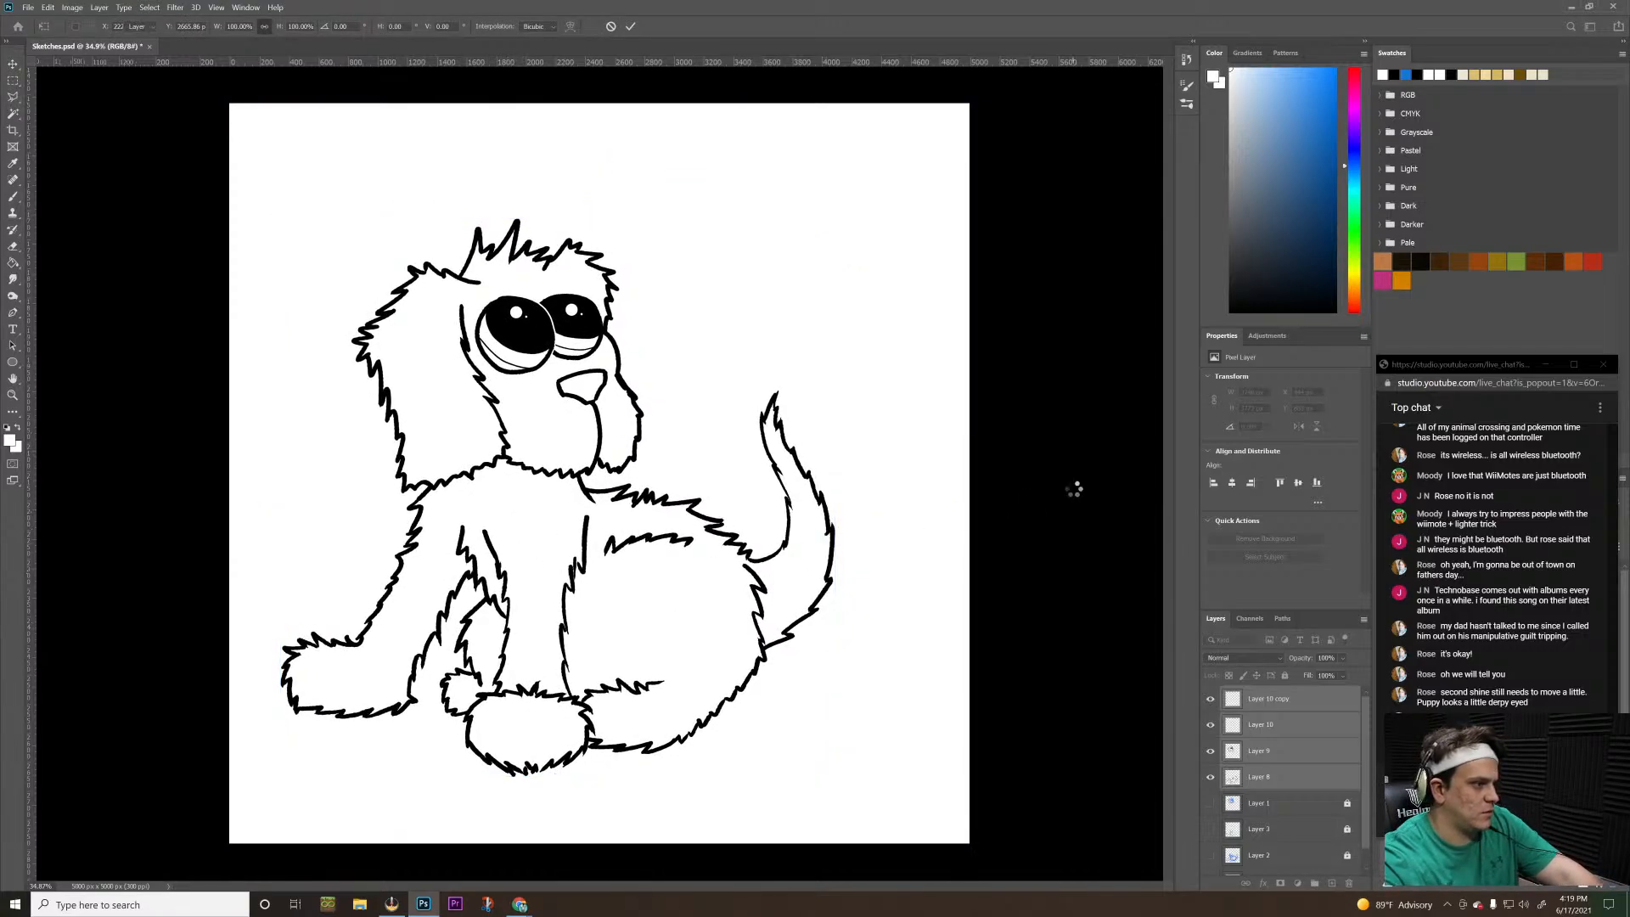
{"action": "key", "text": "ctrl+s"}
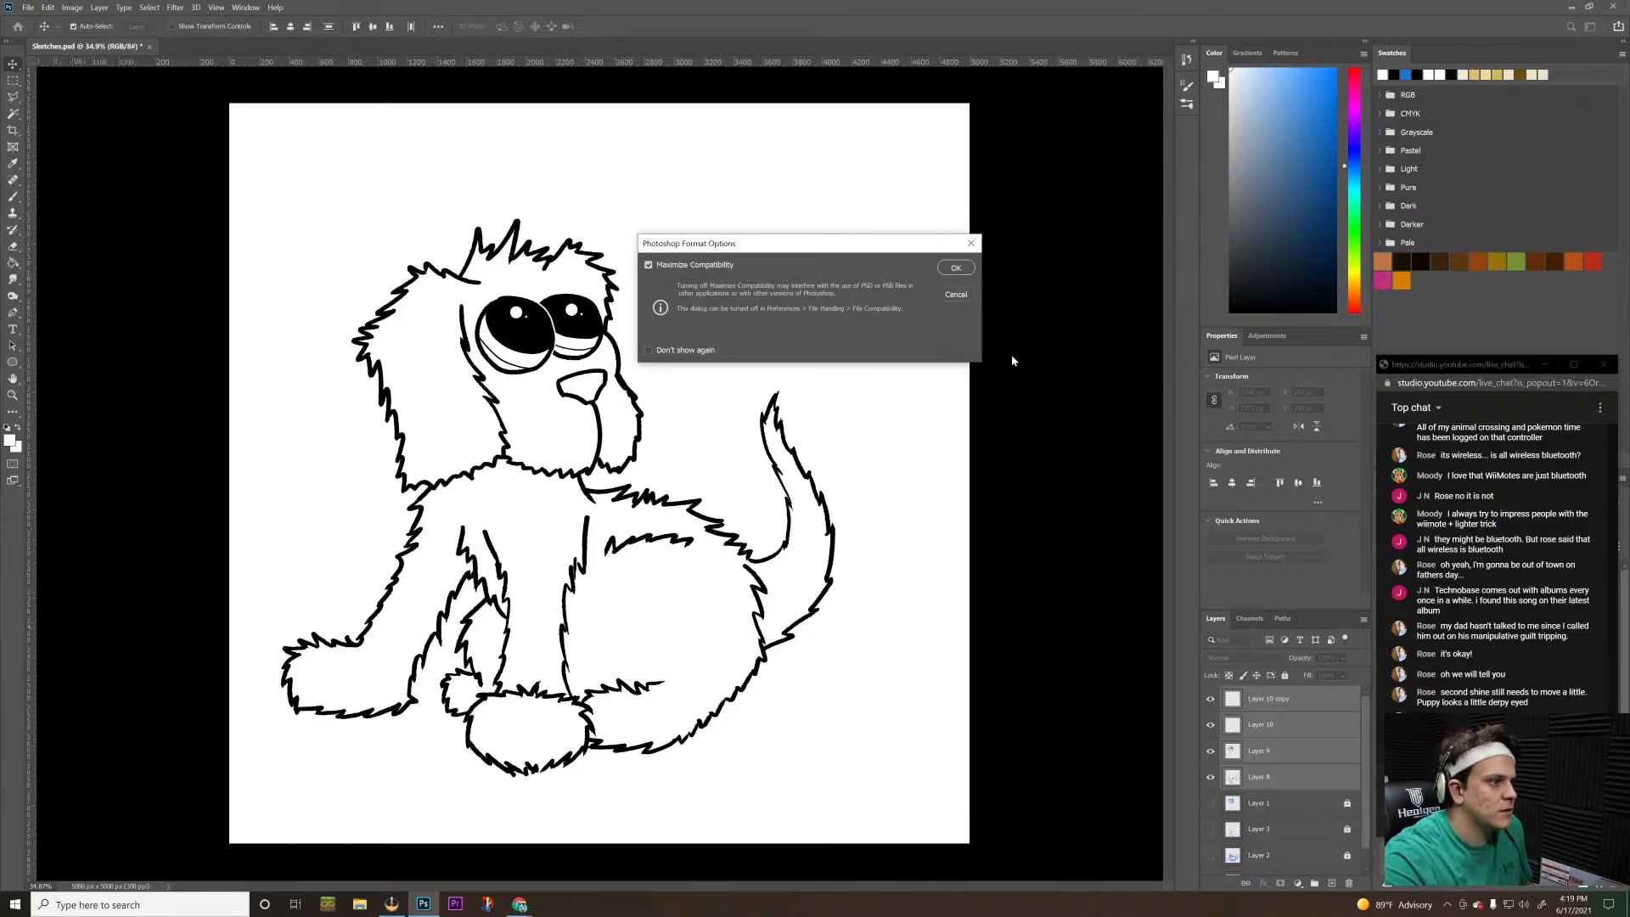
{"action": "left_click", "coordinate": [954, 268]}
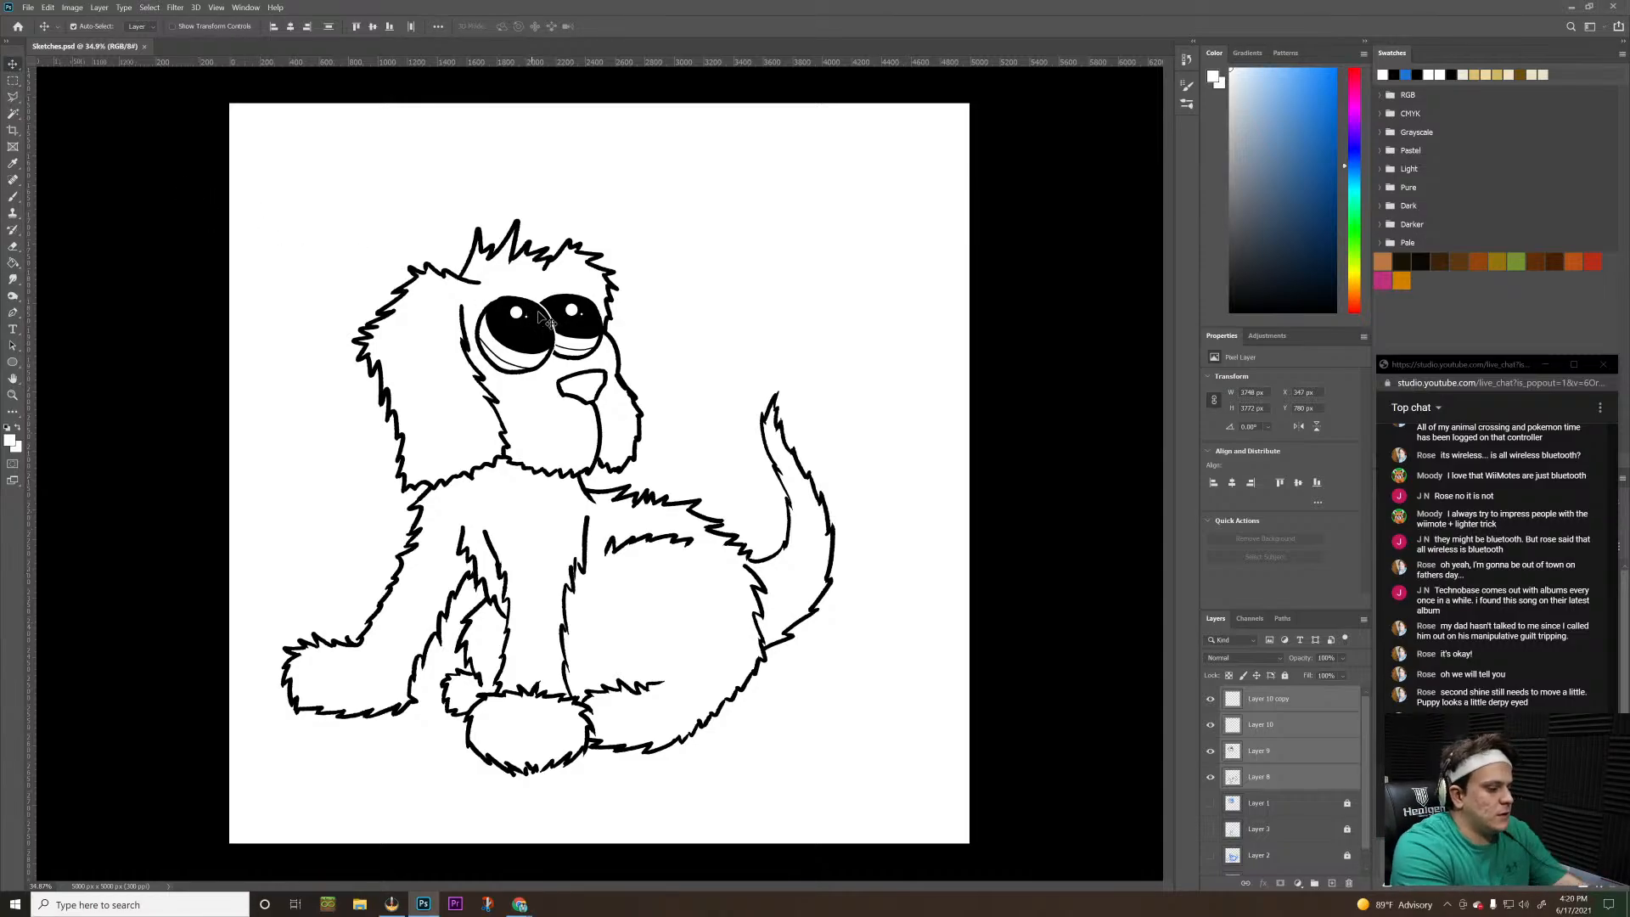
Ready the Brush tool on Layer 10 copy with black as the foreground colour and smoothing at 0%
{"action": "key", "text": "b"}
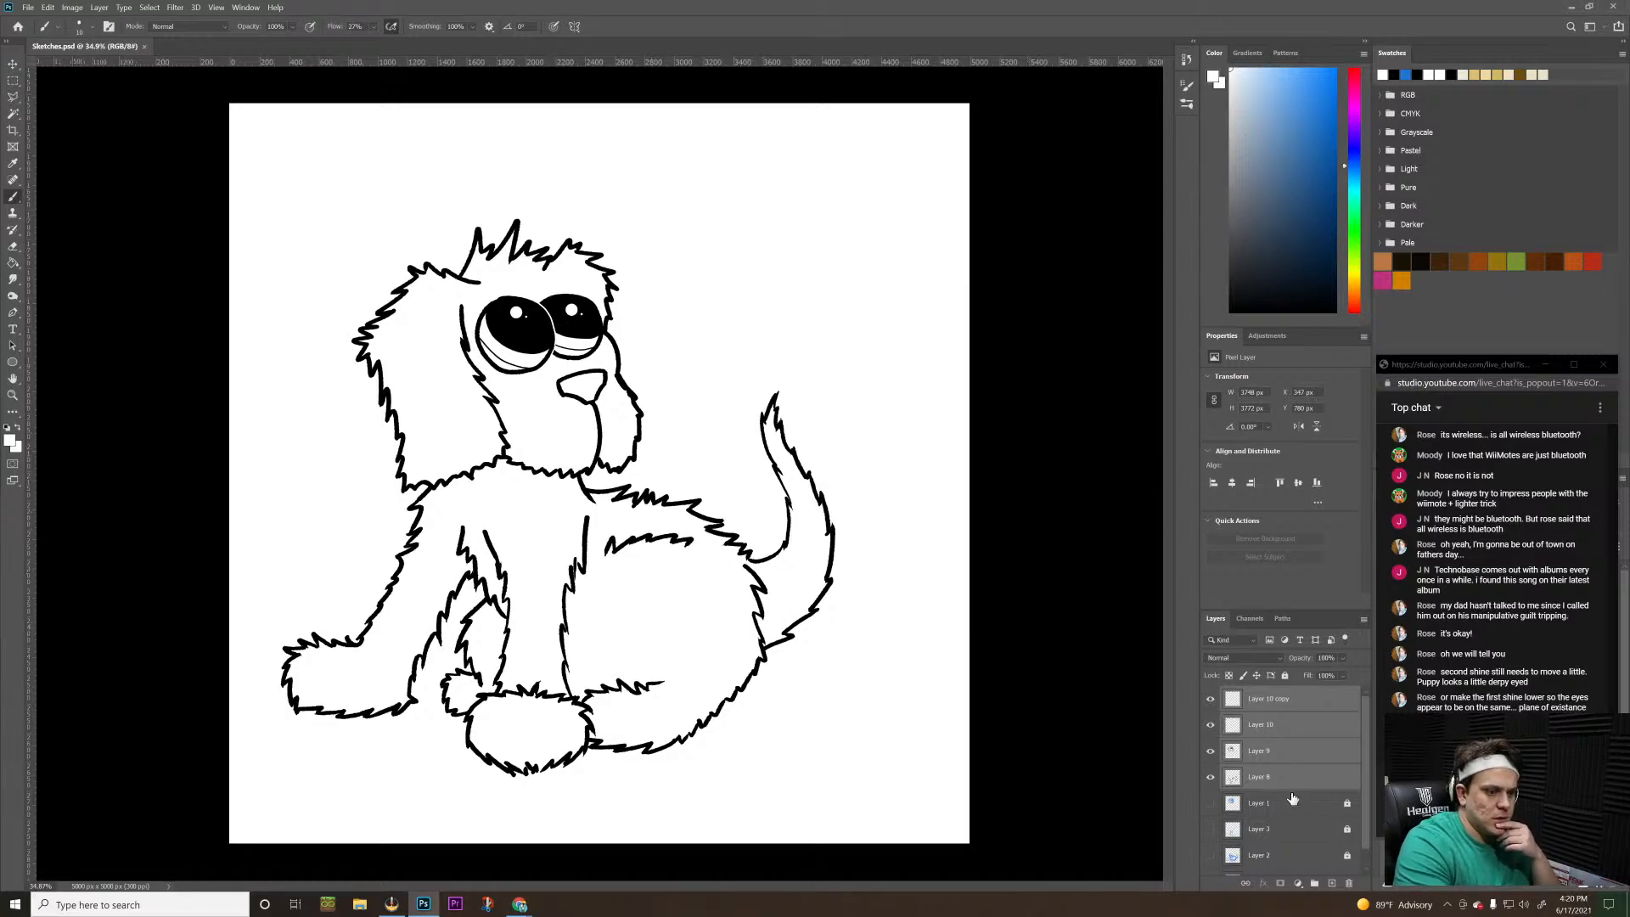
{"action": "left_click", "coordinate": [1290, 779]}
{"action": "left_click", "coordinate": [1299, 704]}
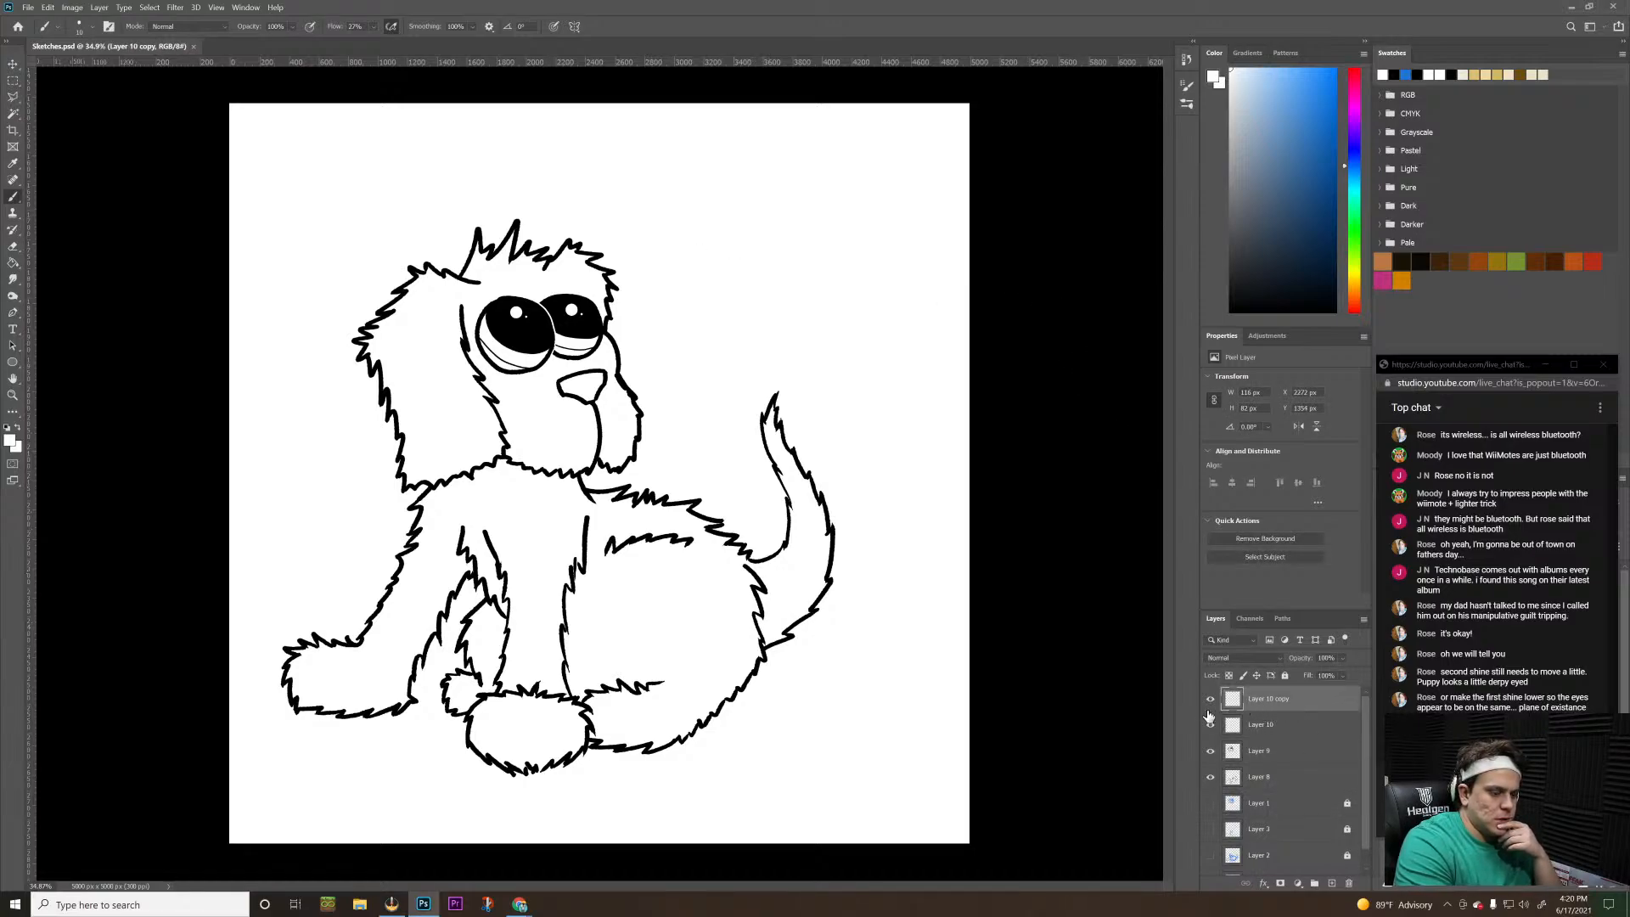
{"action": "left_click", "coordinate": [1211, 698]}
{"action": "left_click", "coordinate": [1211, 698]}
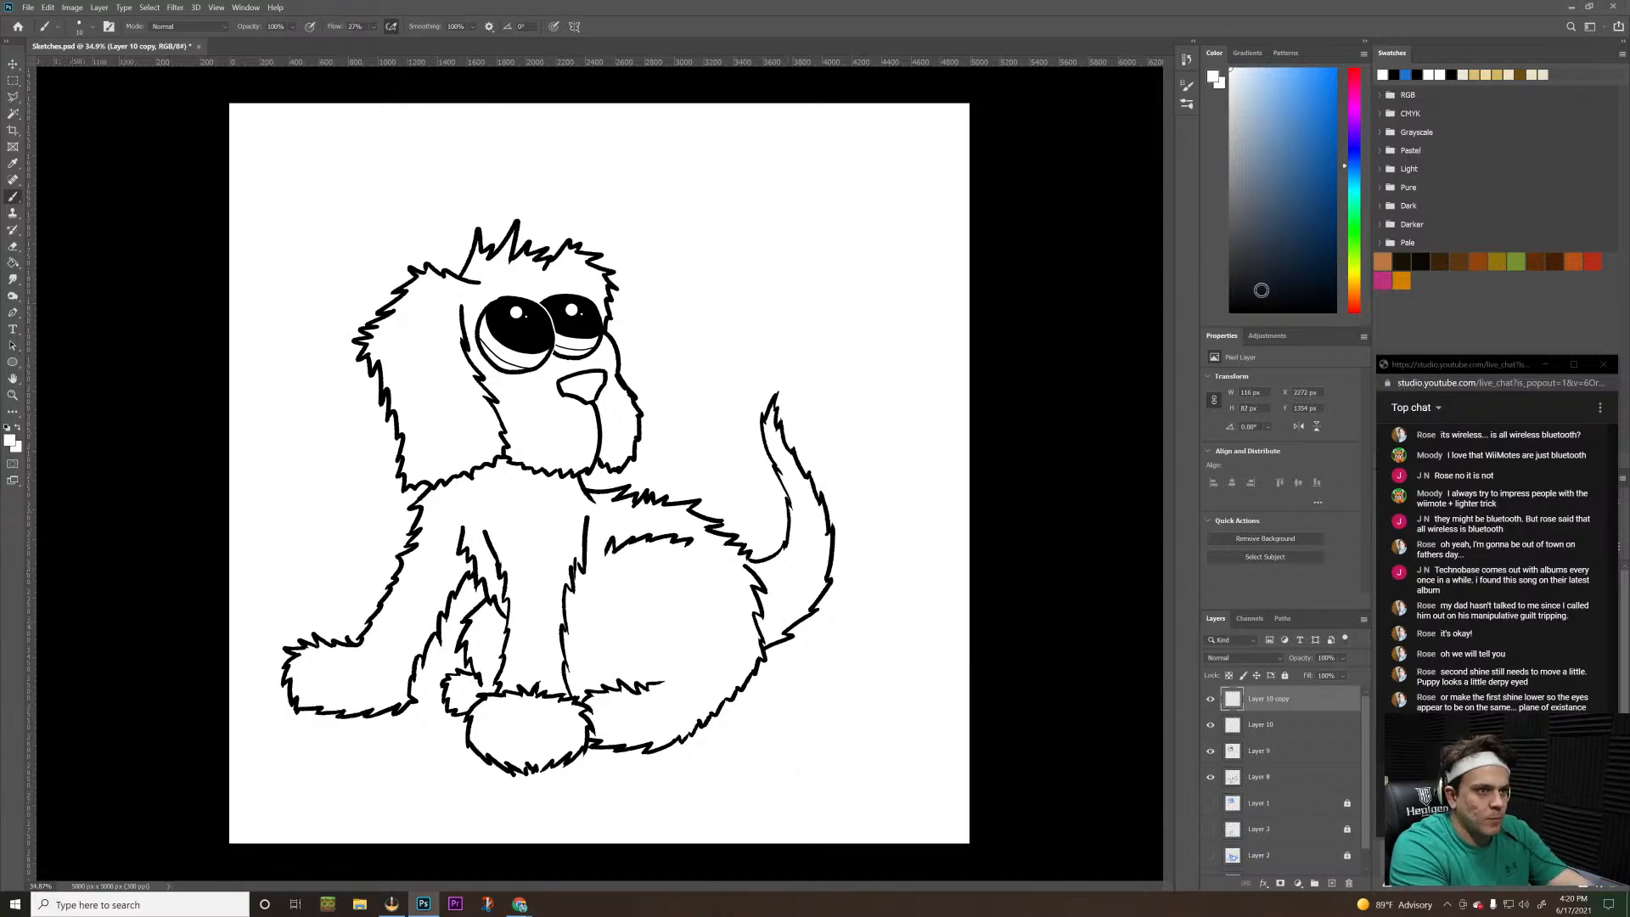
{"action": "key", "text": "x"}
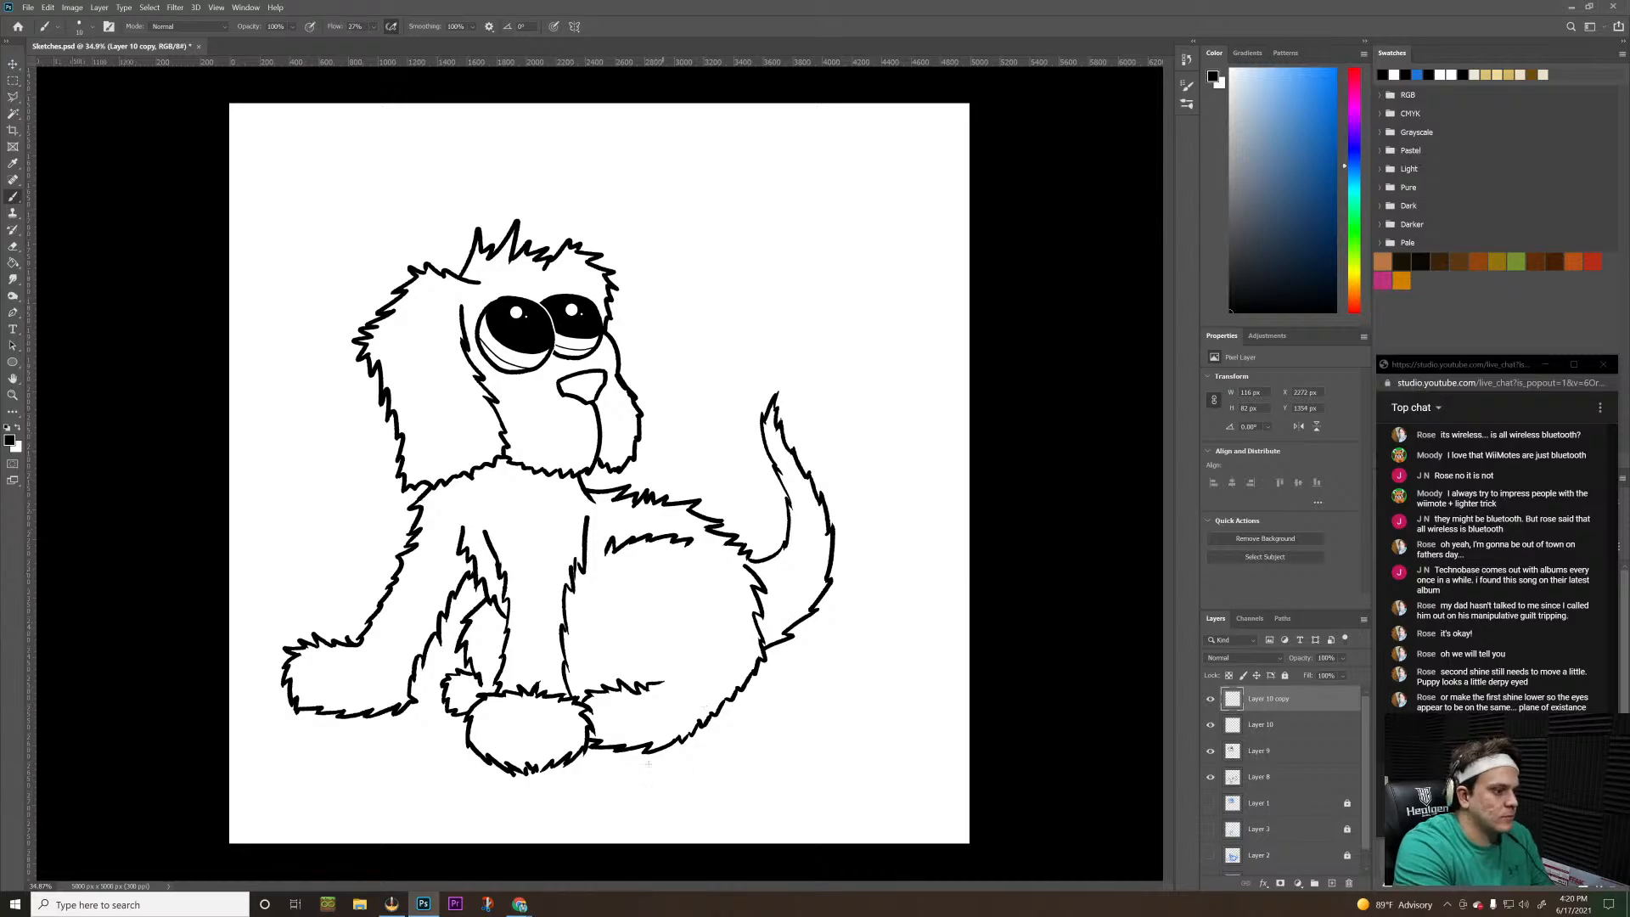
{"action": "left_click", "coordinate": [473, 26]}
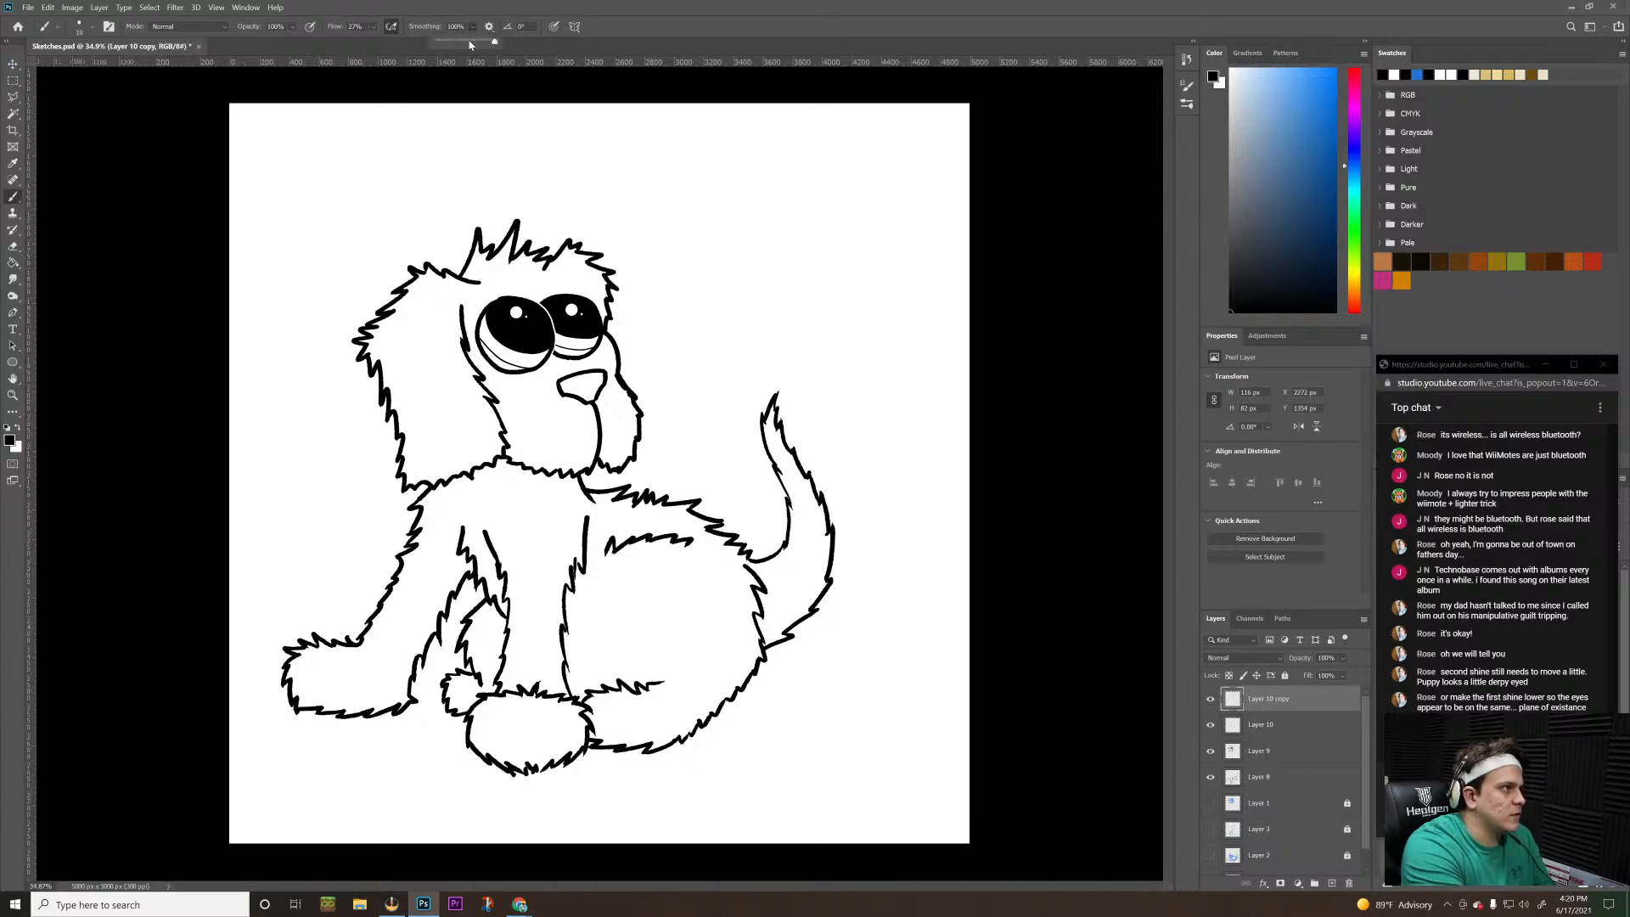
{"action": "left_click_drag", "start_coordinate": [500, 41], "coordinate": [437, 129]}
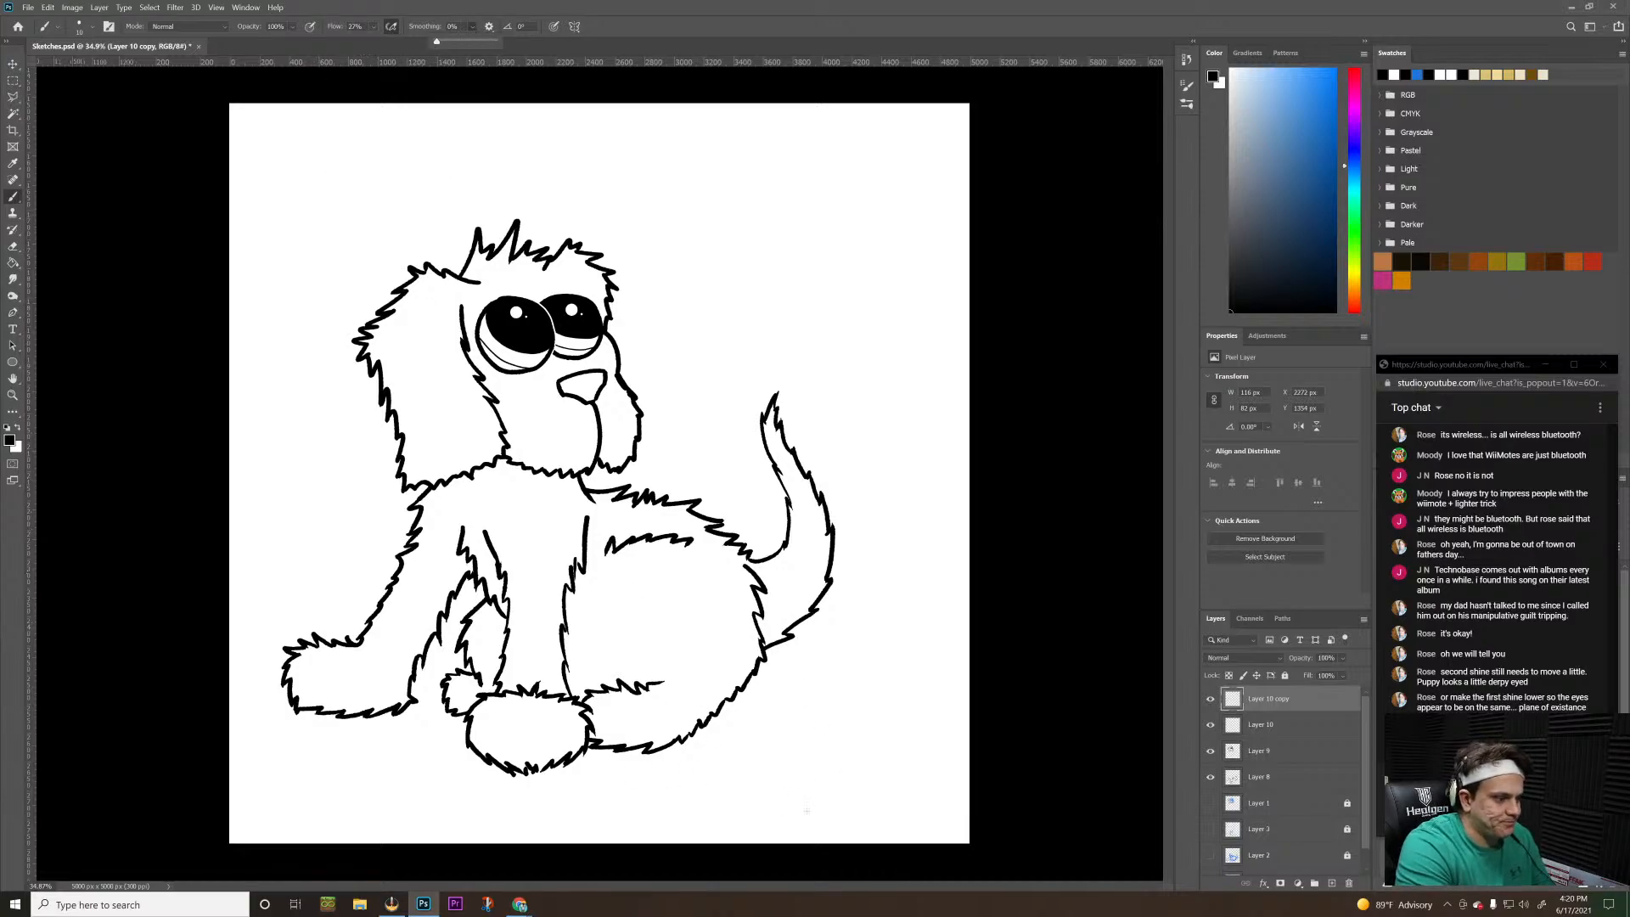
{"action": "left_click_drag", "start_coordinate": [806, 810], "coordinate": [881, 790]}
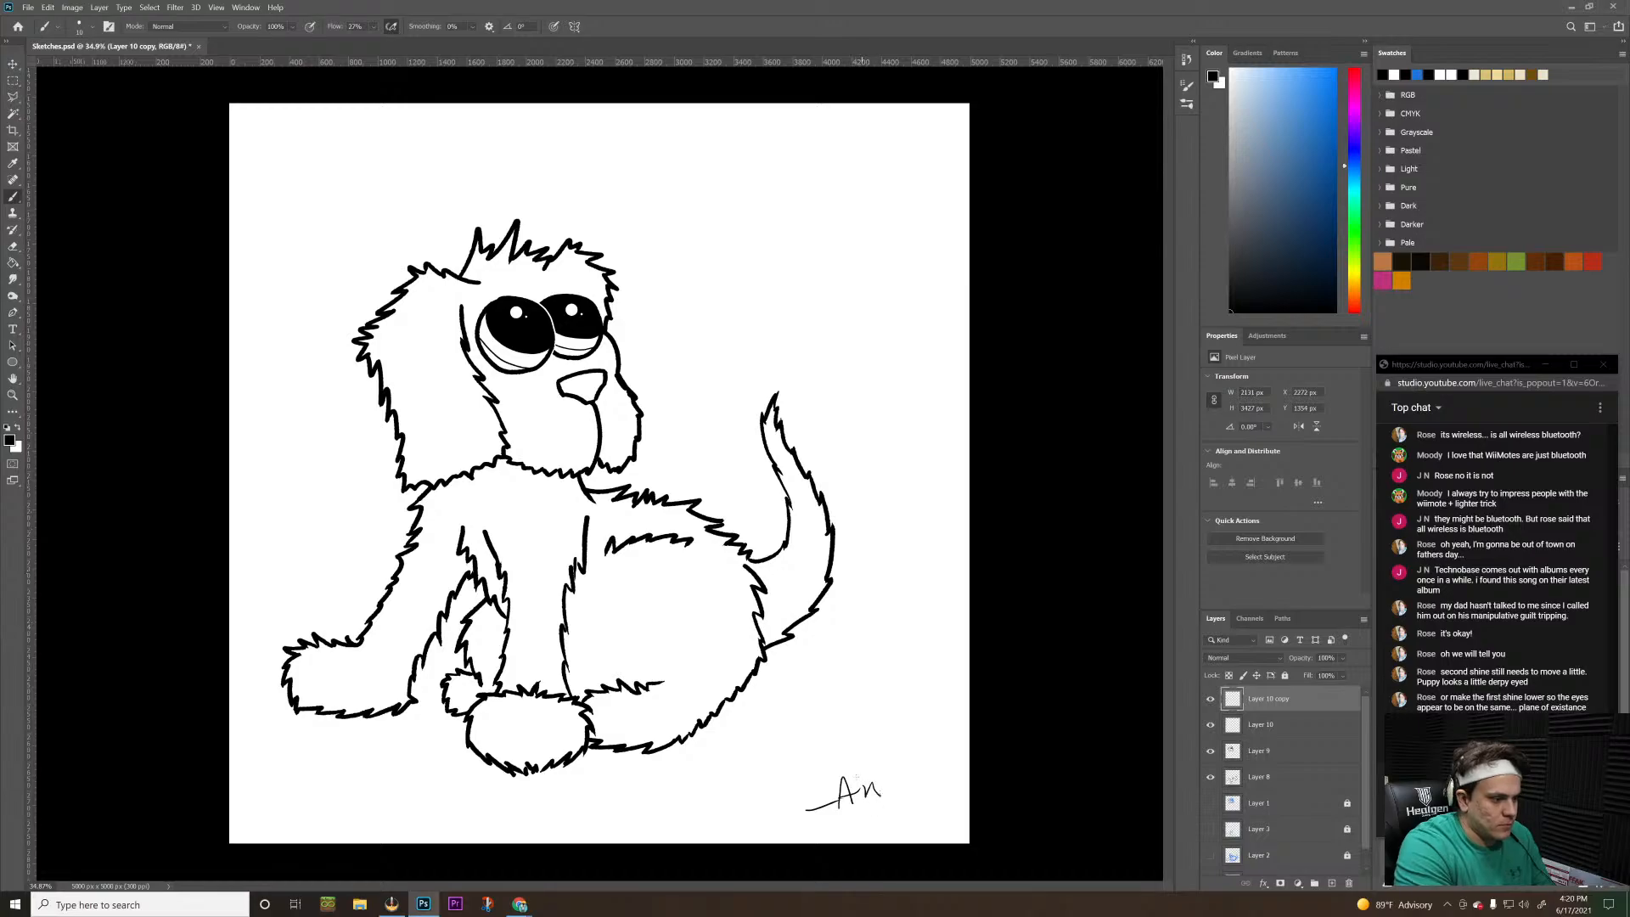
{"action": "key", "text": "ctrl"}
{"action": "key", "text": "ctrl+z"}
{"action": "key", "text": "ctrl+z"}
{"action": "key", "text": "ctrl+z"}
{"action": "key", "text": "ctrl+z"}
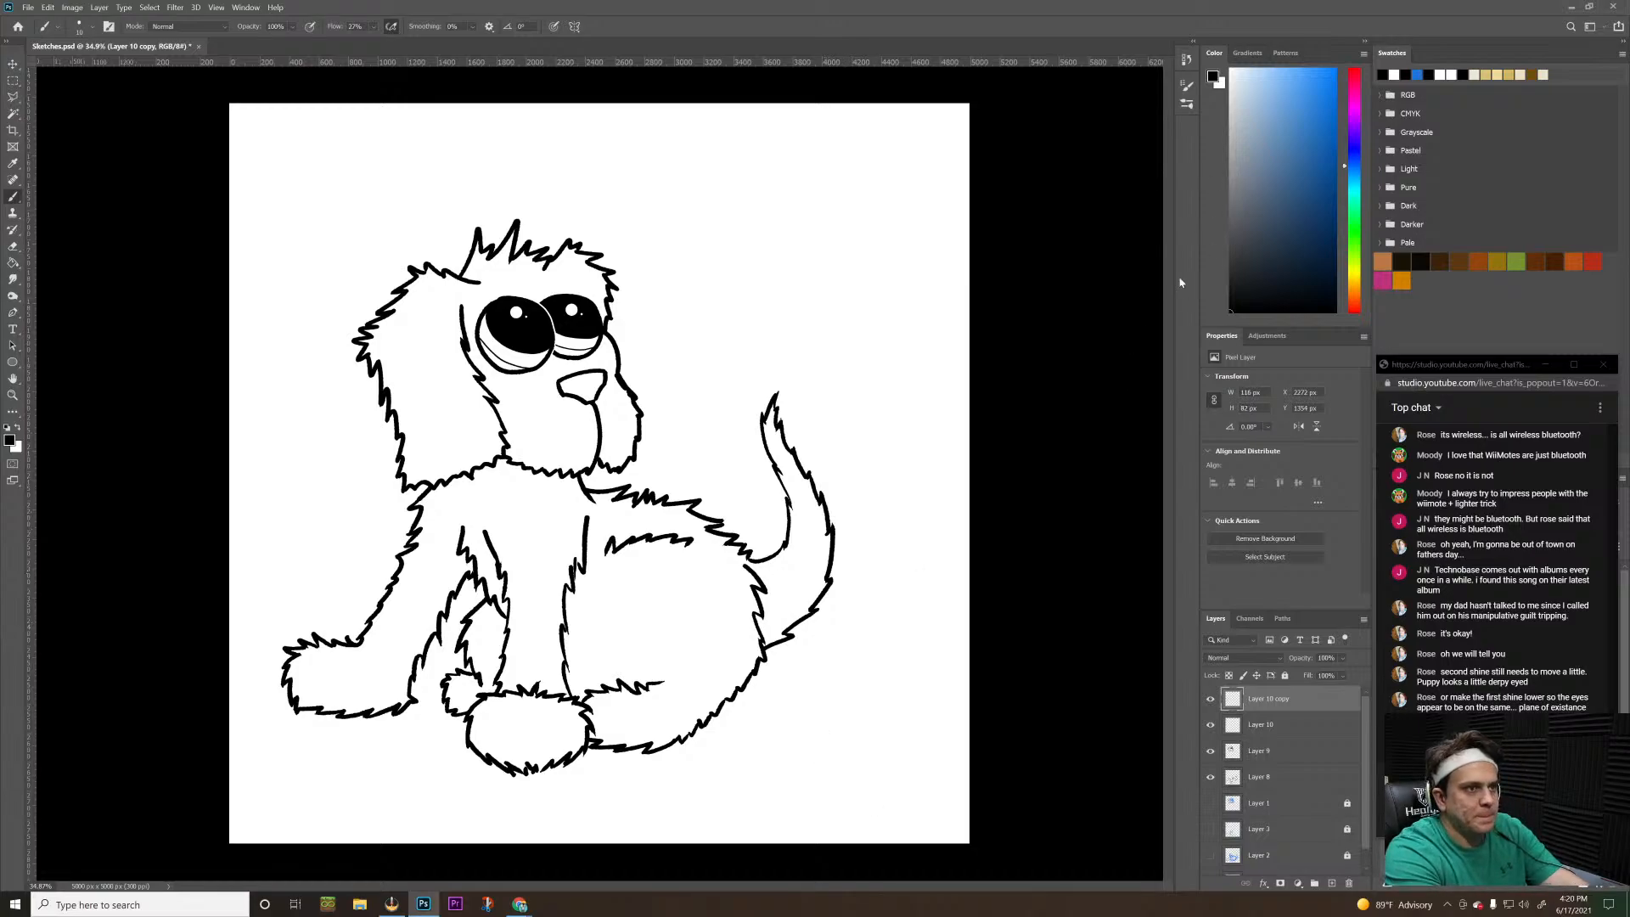
Sign the drawing by hand near the canvas's lower-right corner with a larger black brush
{"action": "key", "text": "bracketright"}
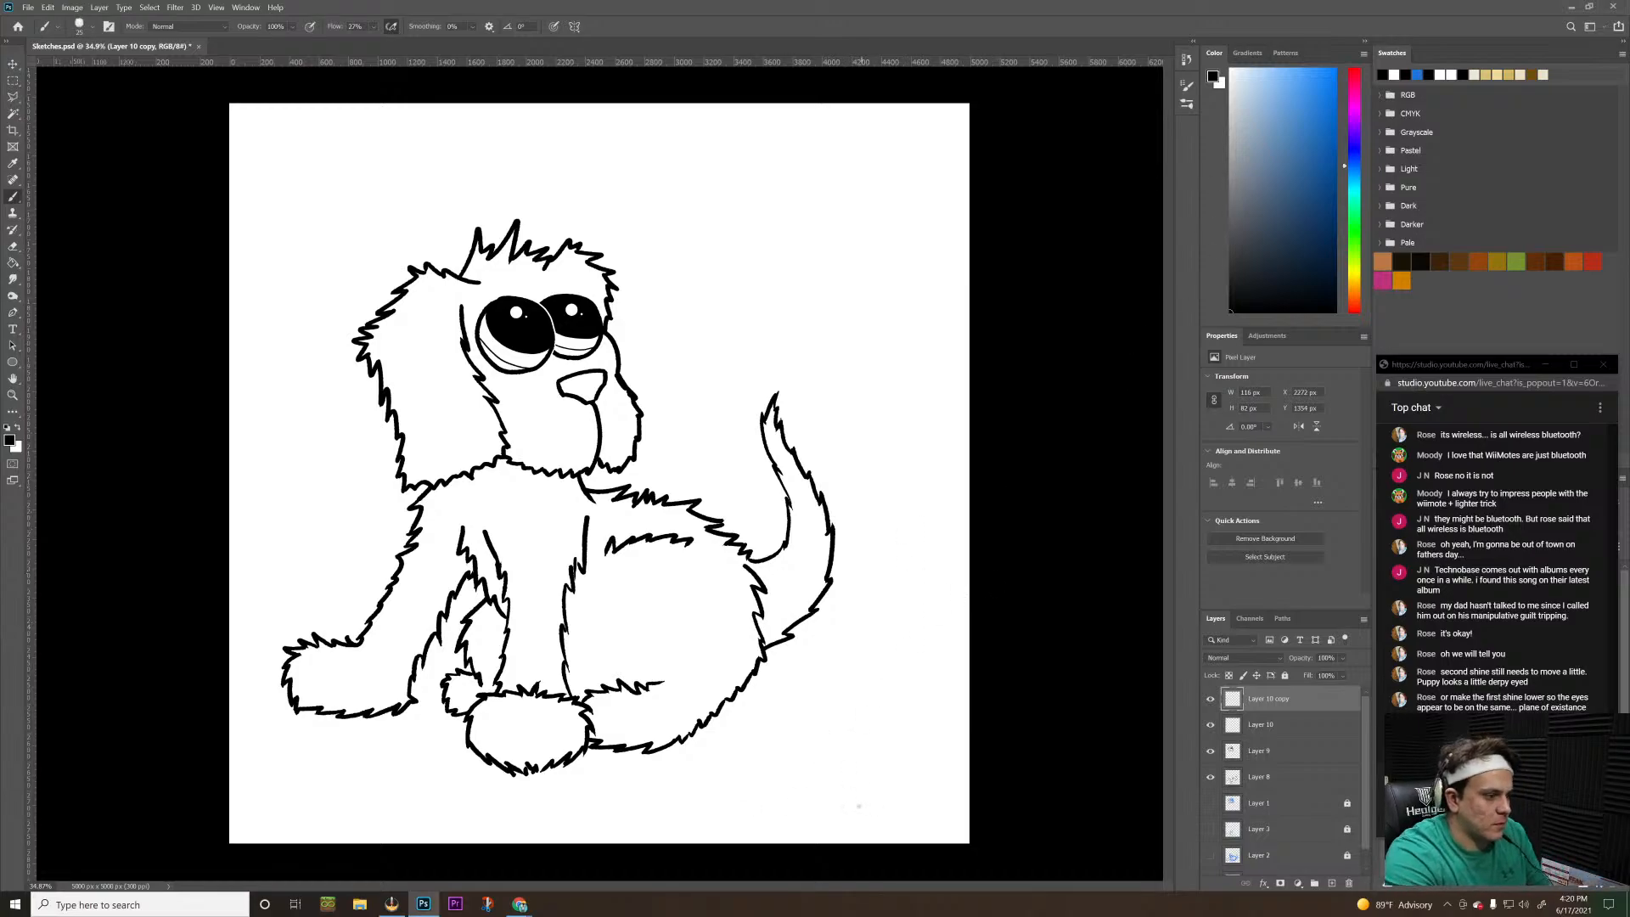
{"action": "mouse_move", "coordinate": [802, 809]}
{"action": "left_mouse_down"}
{"action": "mouse_move", "coordinate": [836, 796]}
{"action": "mouse_move", "coordinate": [841, 771]}
{"action": "mouse_move", "coordinate": [858, 785]}
{"action": "left_mouse_up"}
{"action": "mouse_move", "coordinate": [853, 796]}
{"action": "left_mouse_down"}
{"action": "mouse_move", "coordinate": [870, 774]}
{"action": "mouse_move", "coordinate": [839, 828]}
{"action": "mouse_move", "coordinate": [909, 776]}
{"action": "left_mouse_up"}
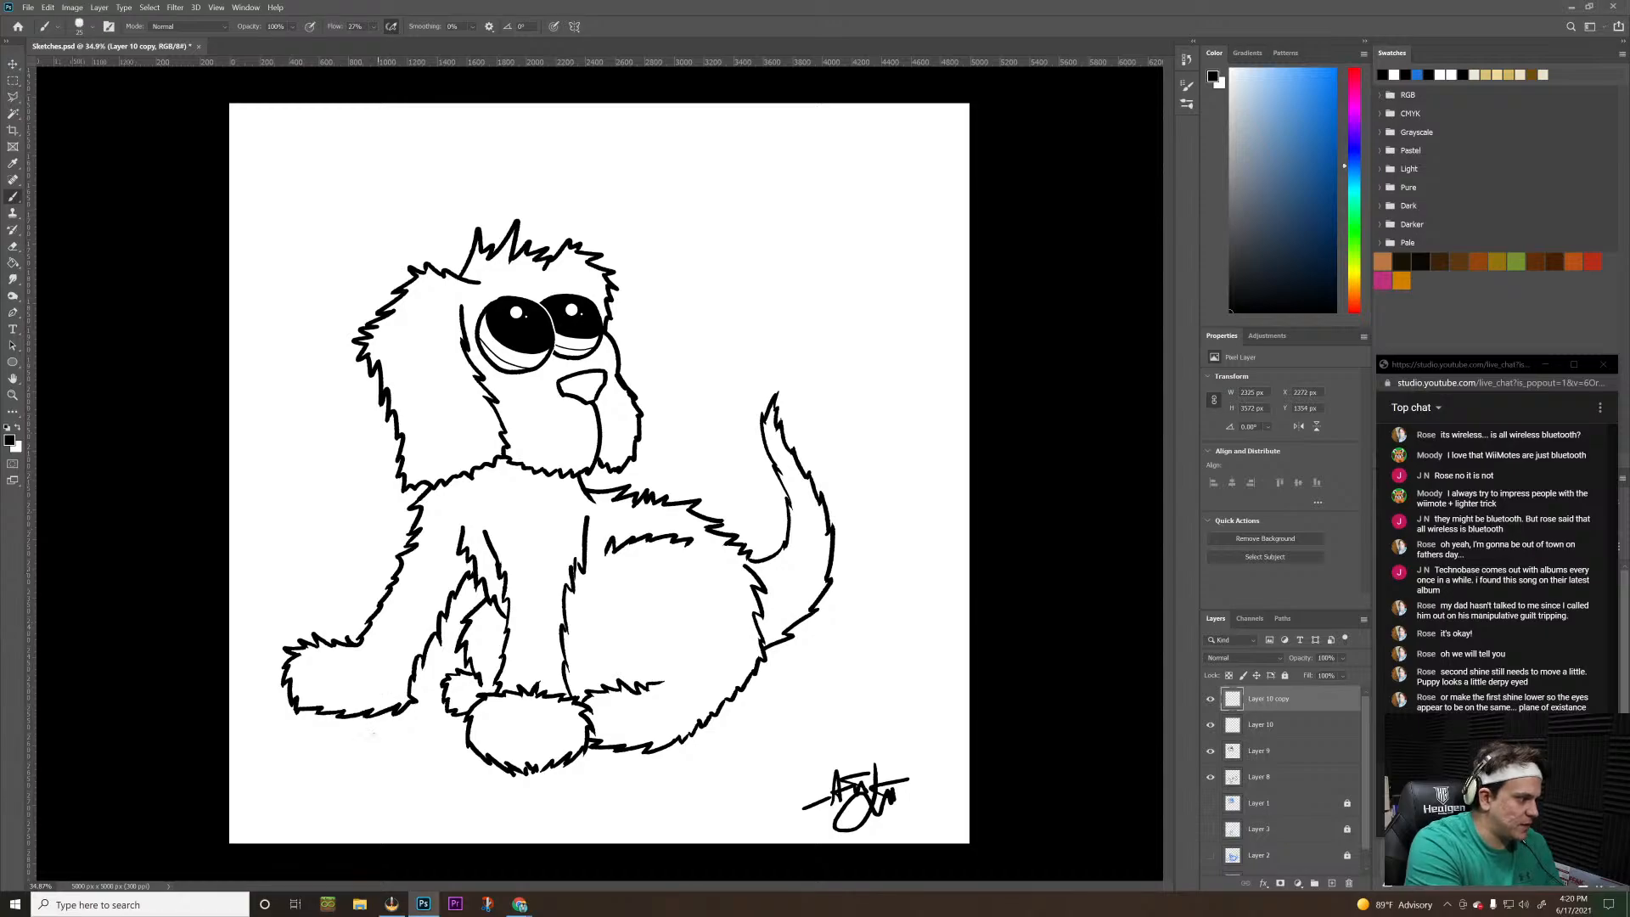
Draw straight horizontal ground-shadow lines beneath the puppy's paws and body on Layer 8, on both sides of the front paw
{"action": "left_click_drag", "start_coordinate": [307, 743], "coordinate": [432, 724], "text": "ctrl"}
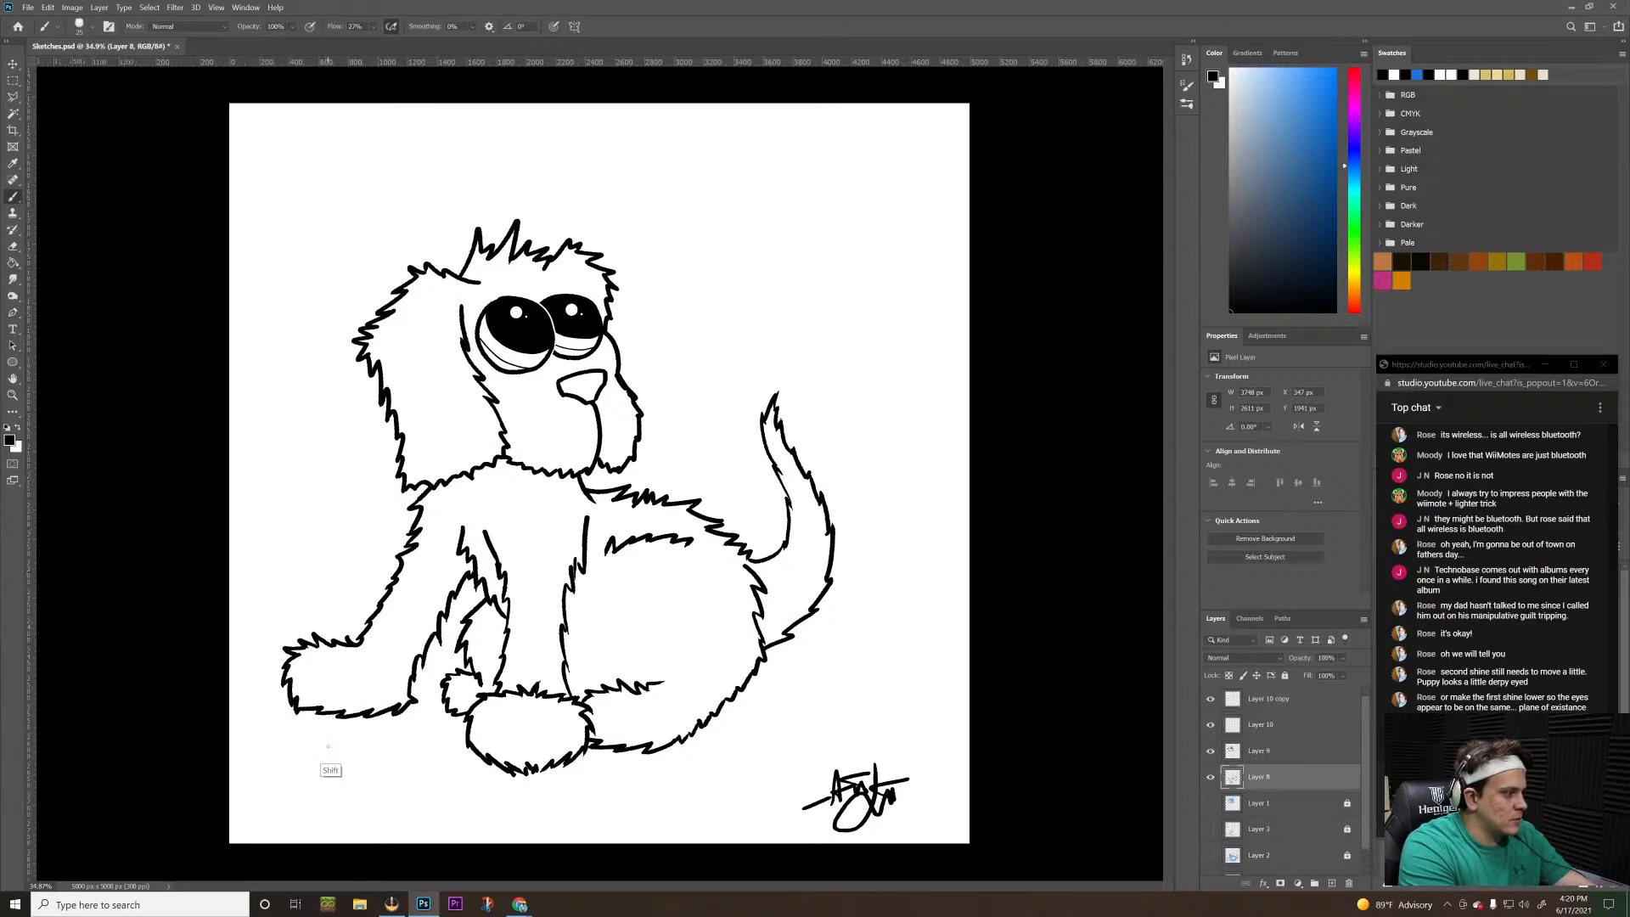
{"action": "left_click_drag", "start_coordinate": [326, 745], "coordinate": [465, 745], "text": "shift"}
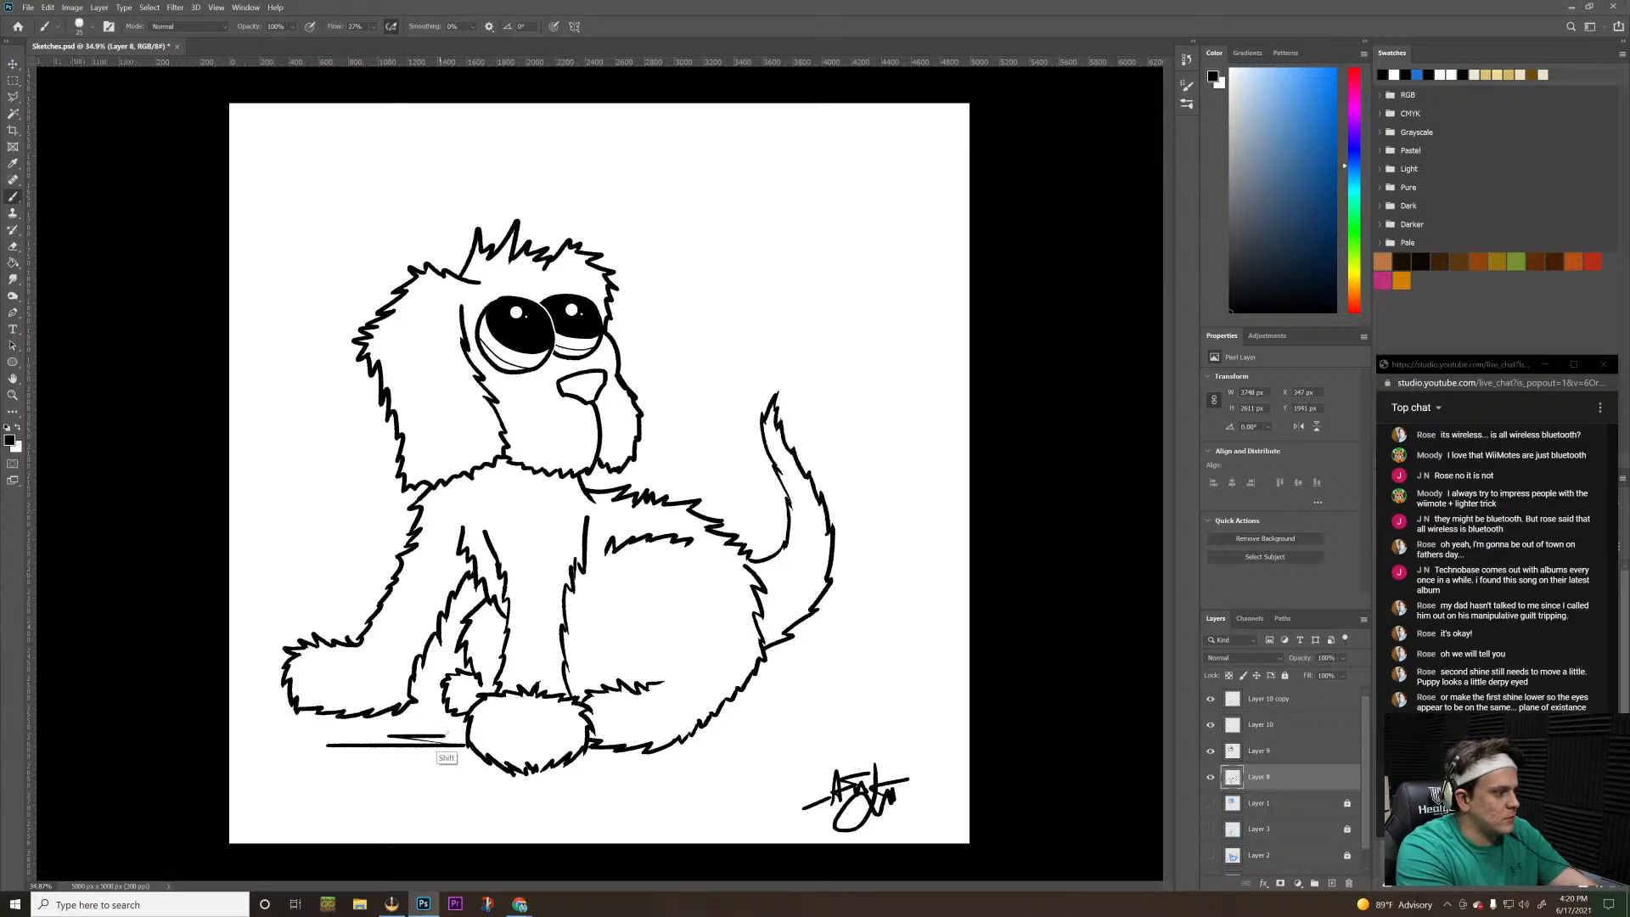
{"action": "mouse_move", "coordinate": [391, 735]}
{"action": "left_mouse_down"}
{"action": "mouse_move", "coordinate": [466, 735]}
{"action": "mouse_move", "coordinate": [422, 727]}
{"action": "mouse_move", "coordinate": [465, 726]}
{"action": "left_mouse_up"}
{"action": "key", "text": "ctrl+z"}
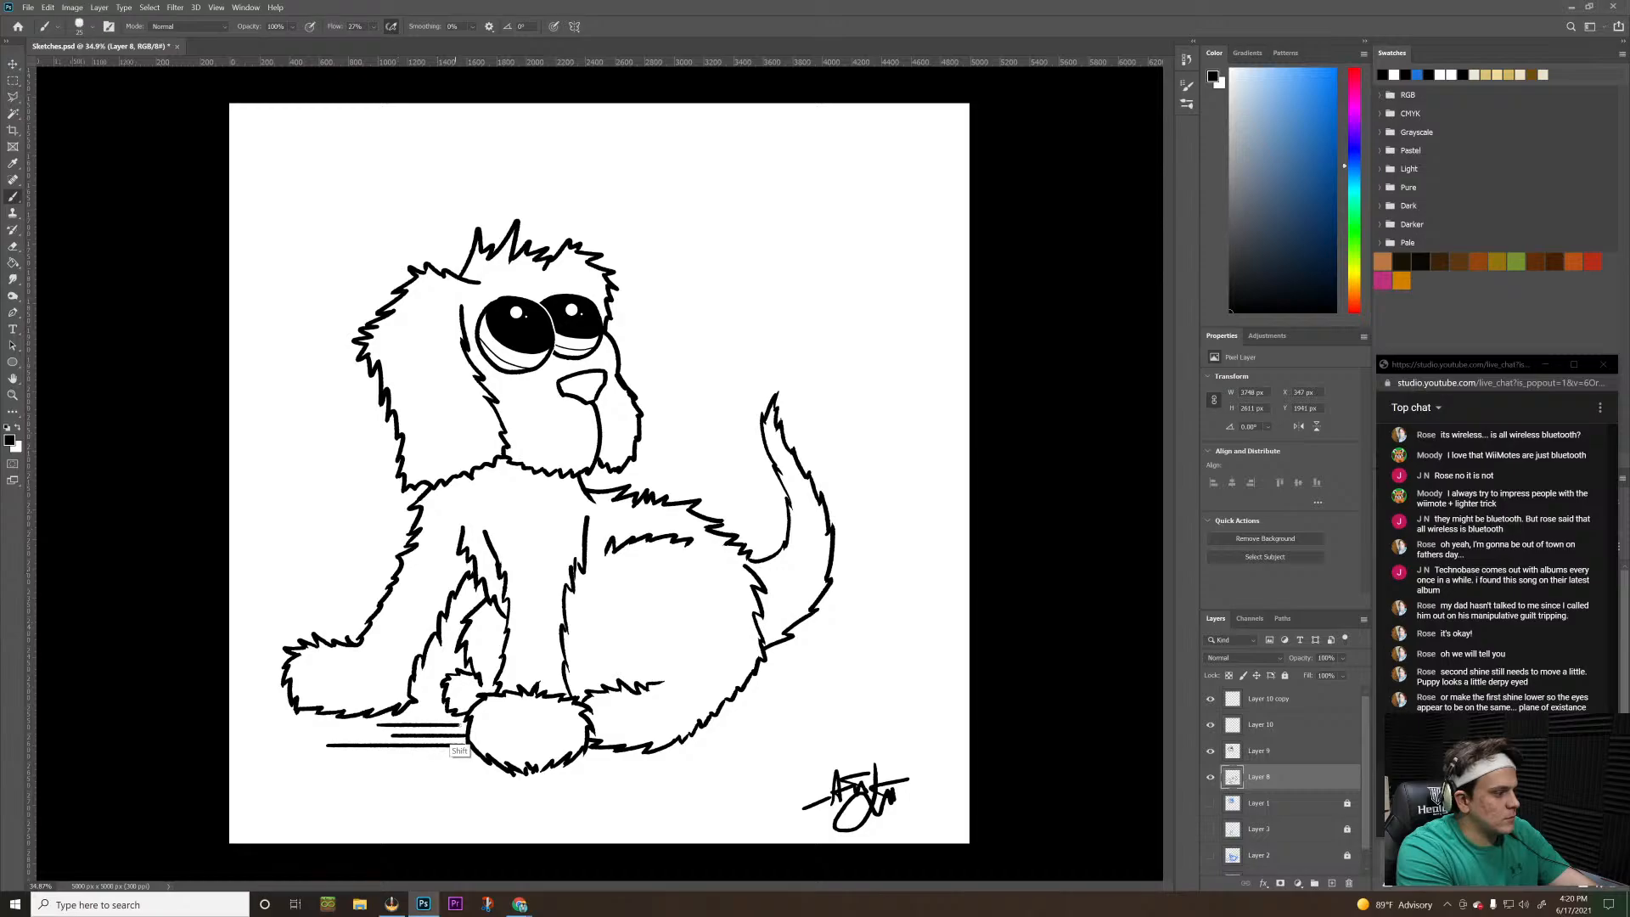
{"action": "left_click_drag", "start_coordinate": [364, 759], "coordinate": [488, 759]}
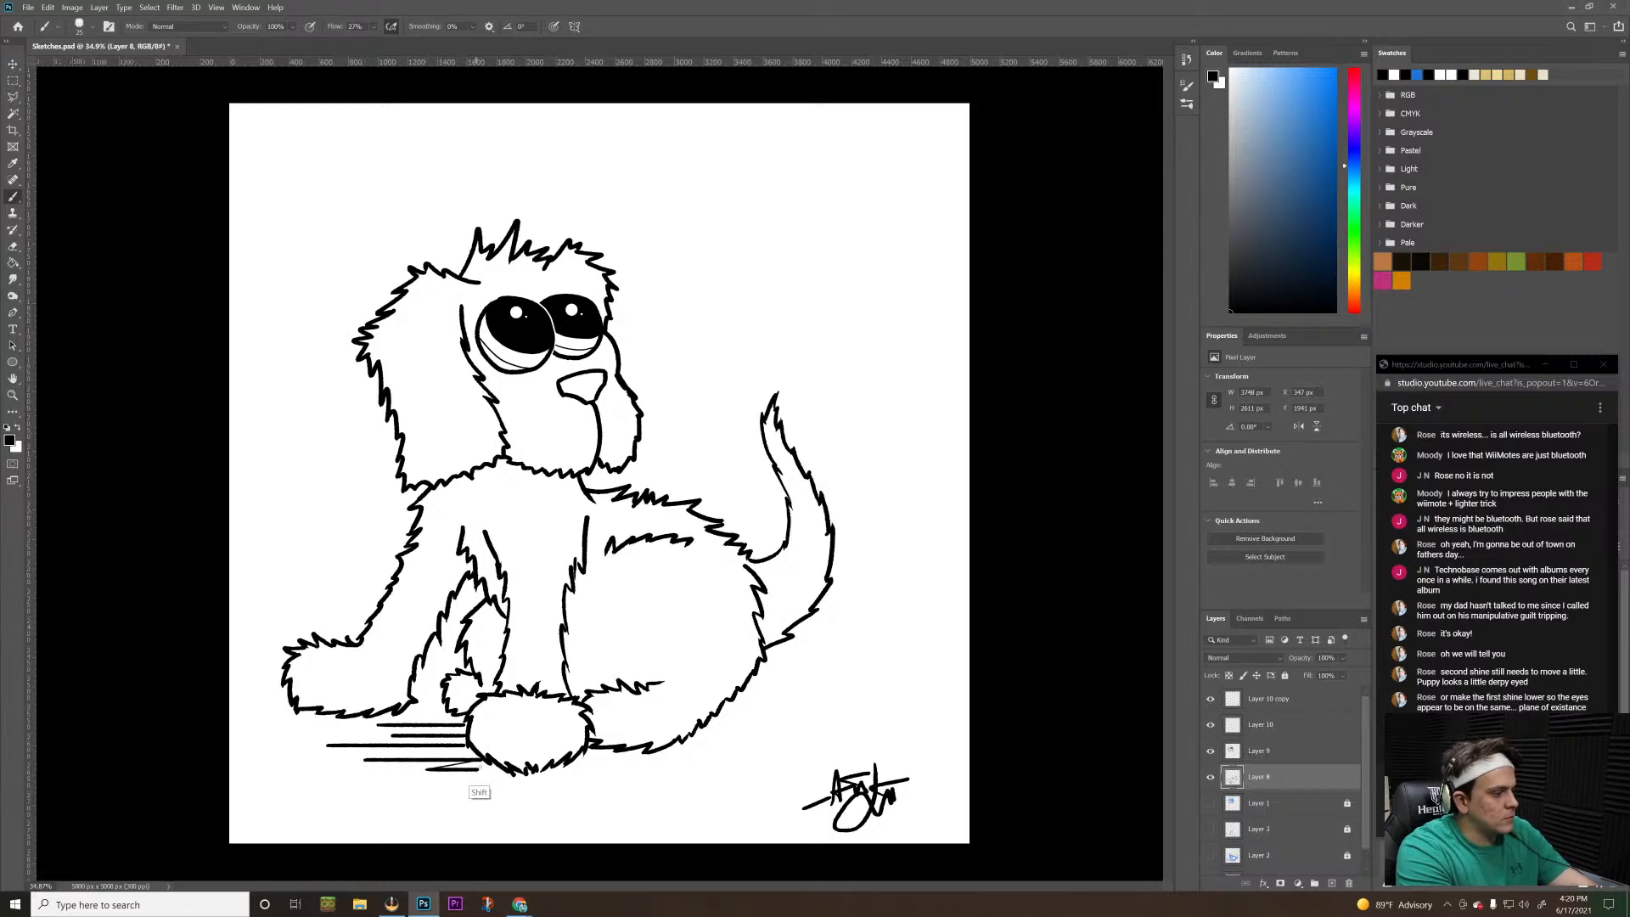
{"action": "left_click_drag", "start_coordinate": [399, 769], "coordinate": [694, 780]}
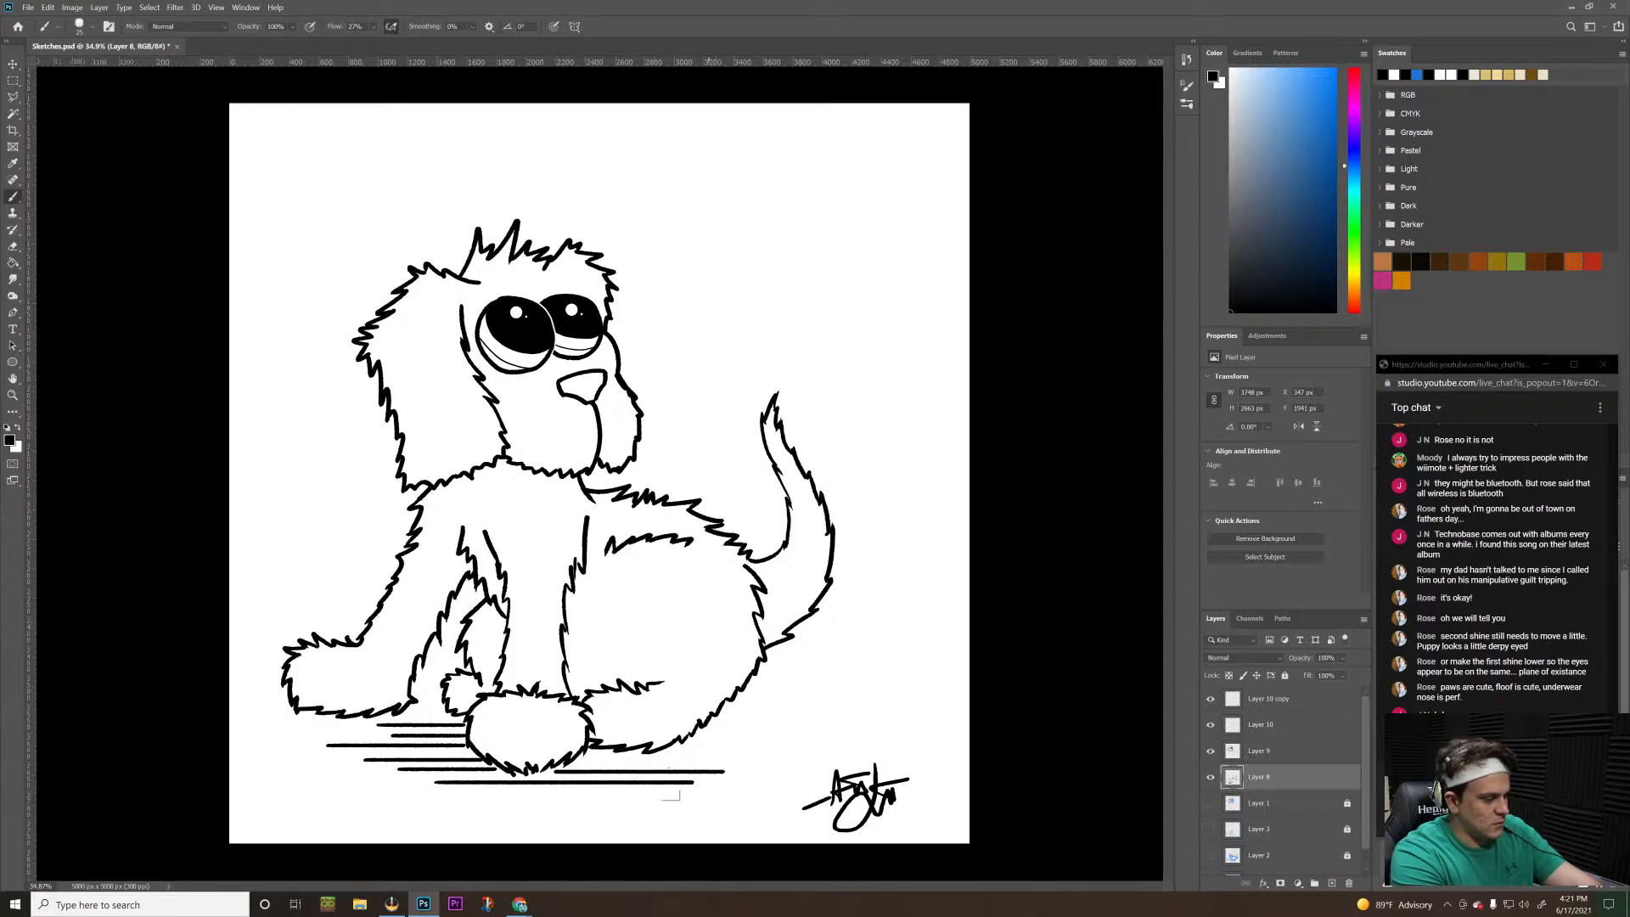
{"action": "left_click_drag", "start_coordinate": [556, 771], "coordinate": [735, 771]}
{"action": "mouse_move", "coordinate": [587, 757]}
{"action": "left_mouse_down"}
{"action": "mouse_move", "coordinate": [756, 758]}
{"action": "mouse_move", "coordinate": [696, 747]}
{"action": "mouse_move", "coordinate": [749, 748]}
{"action": "left_mouse_up"}
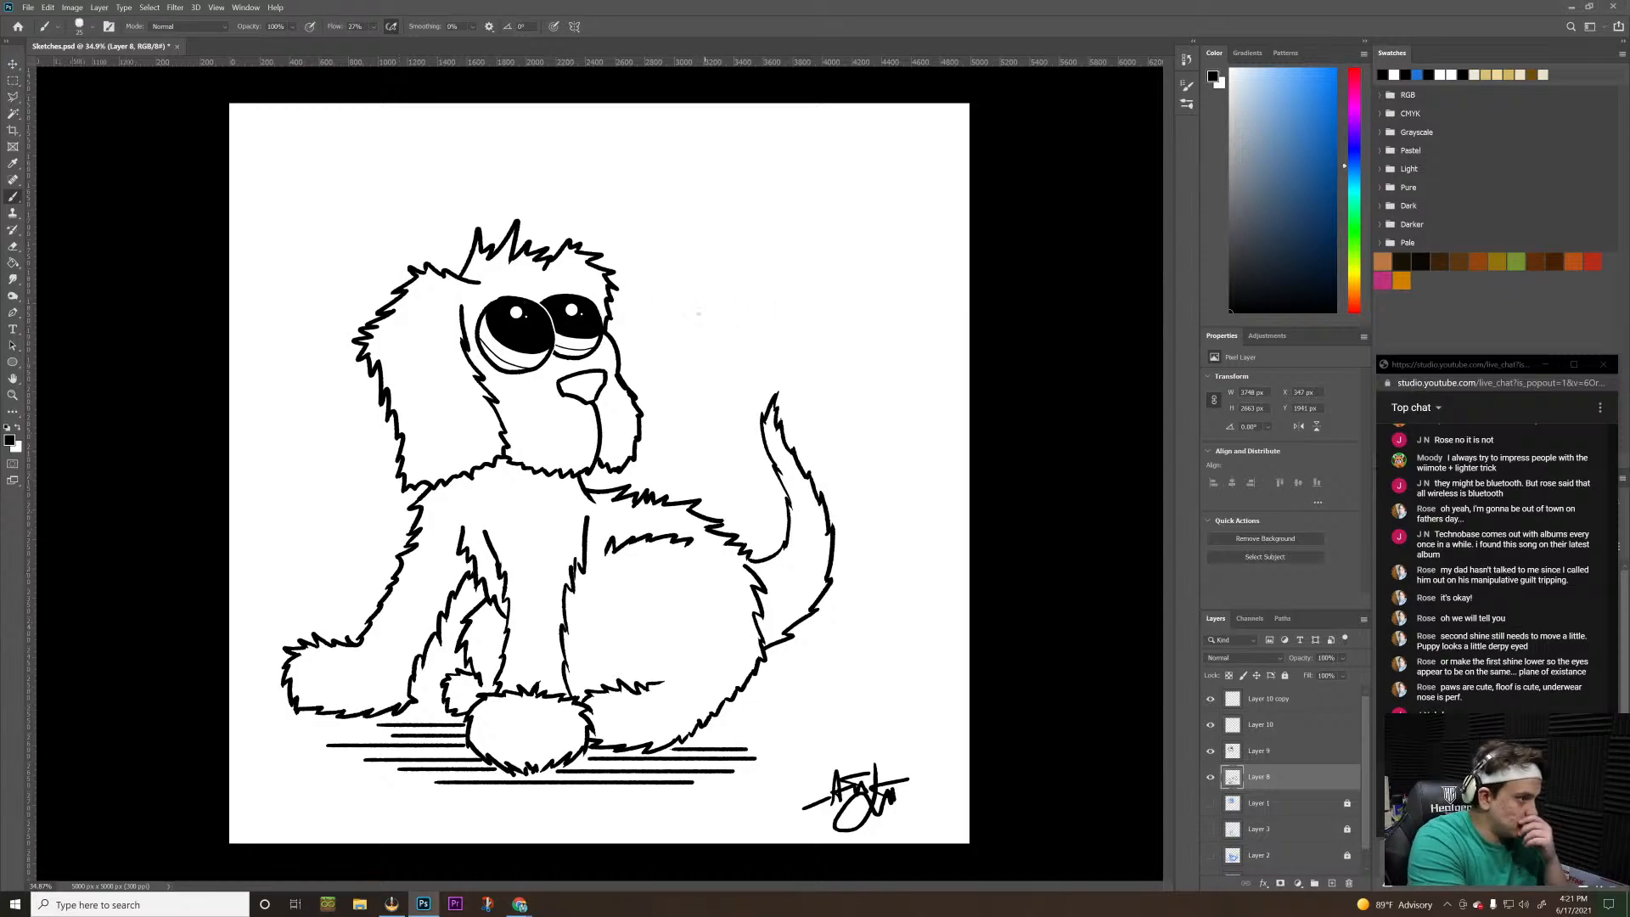
Try thin curved whiskers on both sides of the puppy's muzzle with a smaller brush, and undo them all
{"action": "key", "text": "bracketleft"}
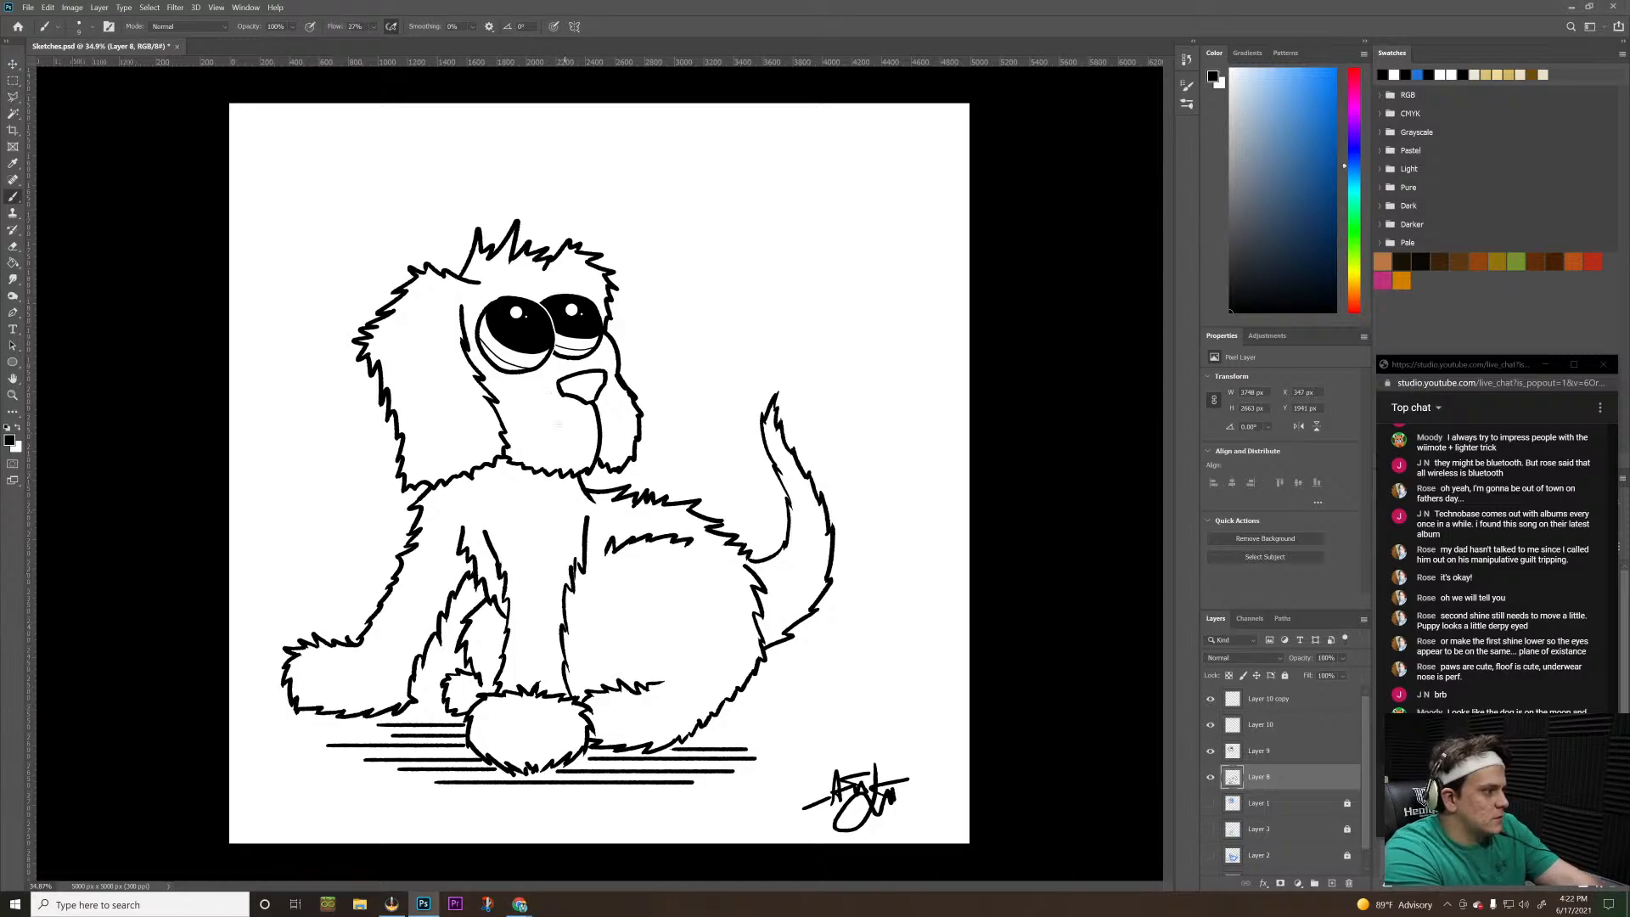
{"action": "left_click_drag", "start_coordinate": [570, 416], "coordinate": [334, 514]}
{"action": "key", "text": "ctrl+z"}
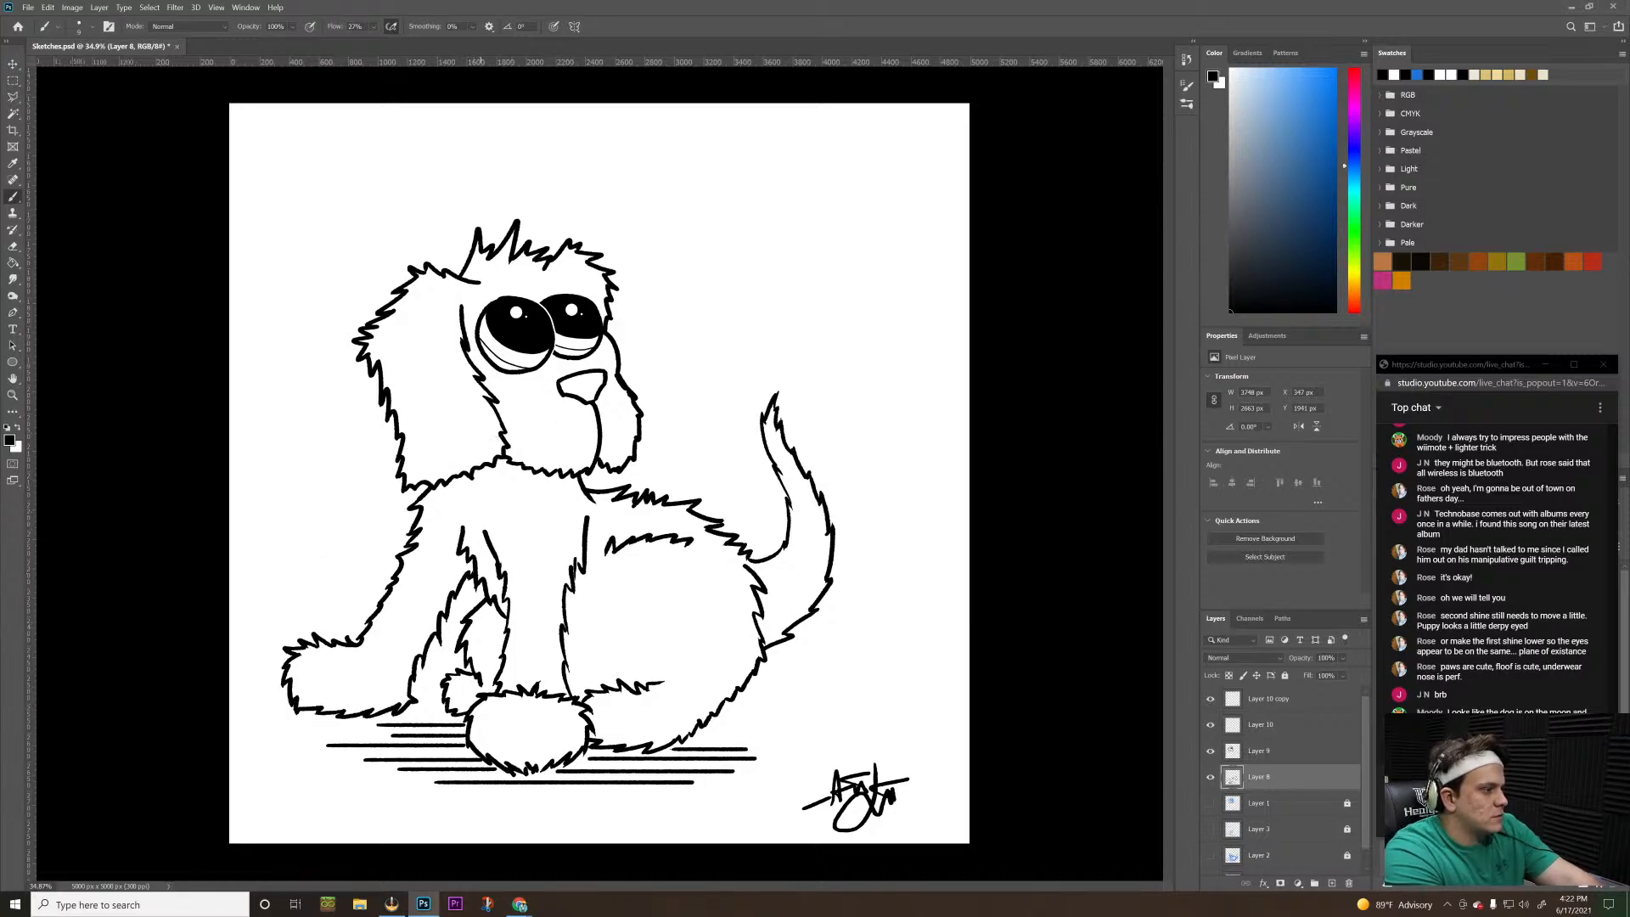
{"action": "left_click_drag", "start_coordinate": [561, 416], "coordinate": [440, 469]}
{"action": "mouse_move", "coordinate": [557, 425]}
{"action": "left_mouse_down"}
{"action": "mouse_move", "coordinate": [458, 505]}
{"action": "mouse_move", "coordinate": [561, 417]}
{"action": "mouse_move", "coordinate": [490, 520]}
{"action": "left_mouse_up"}
{"action": "mouse_move", "coordinate": [608, 414]}
{"action": "left_mouse_down"}
{"action": "mouse_move", "coordinate": [753, 405]}
{"action": "mouse_move", "coordinate": [705, 430]}
{"action": "mouse_move", "coordinate": [725, 480]}
{"action": "left_mouse_up"}
{"action": "key", "text": "ctrl+z"}
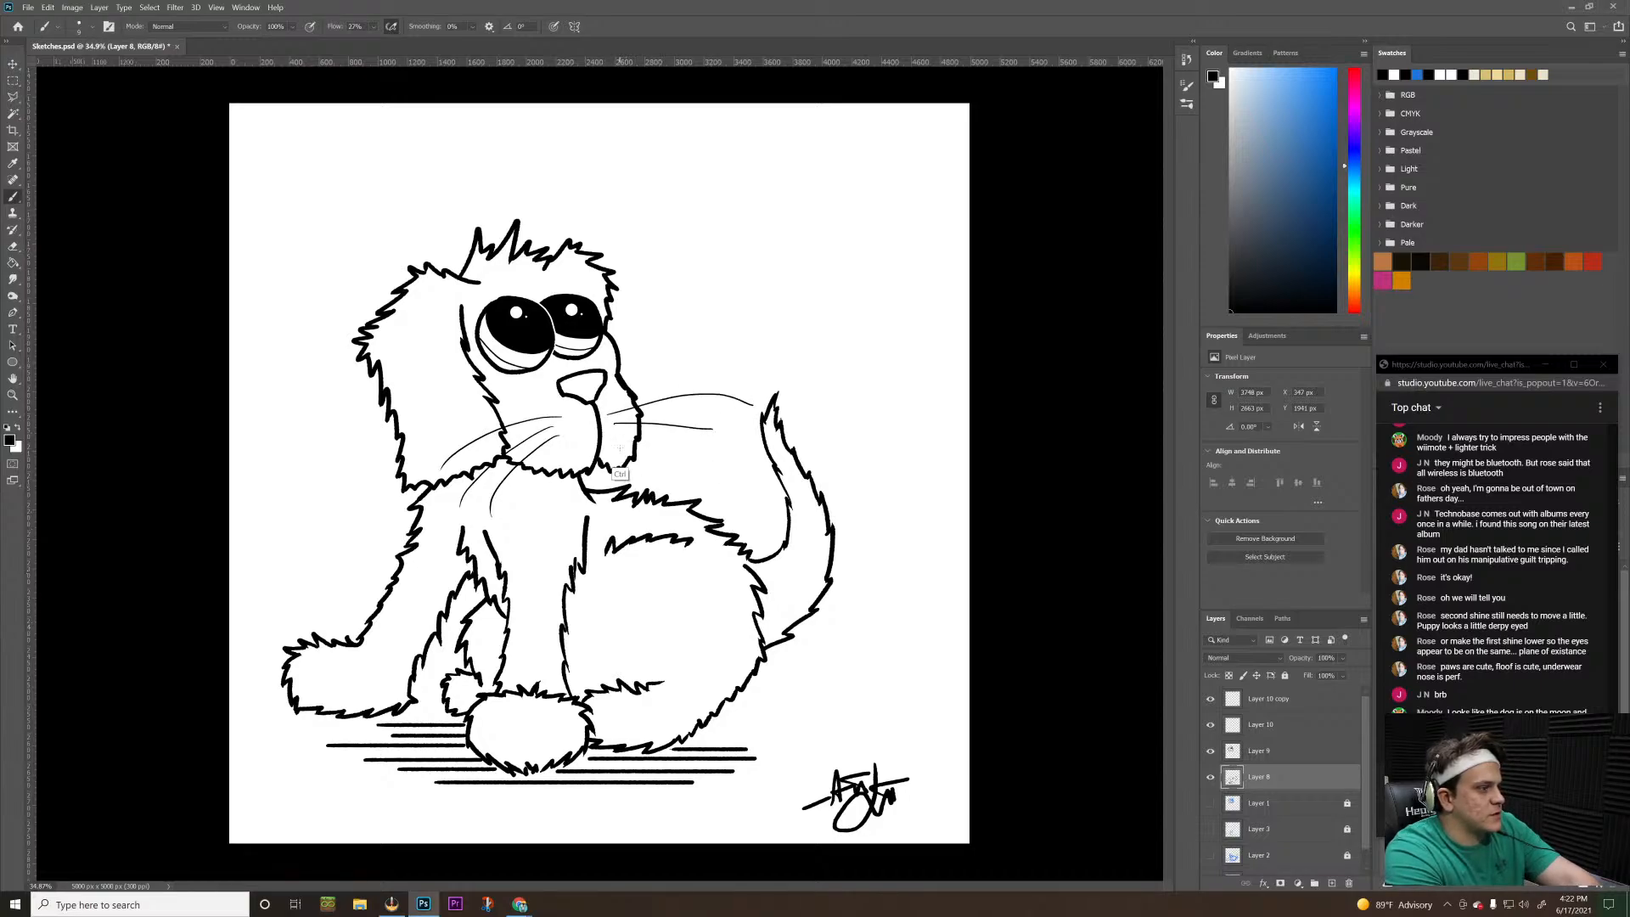
{"action": "key", "text": "ctrl+z"}
{"action": "key", "text": "ctrl+z"}
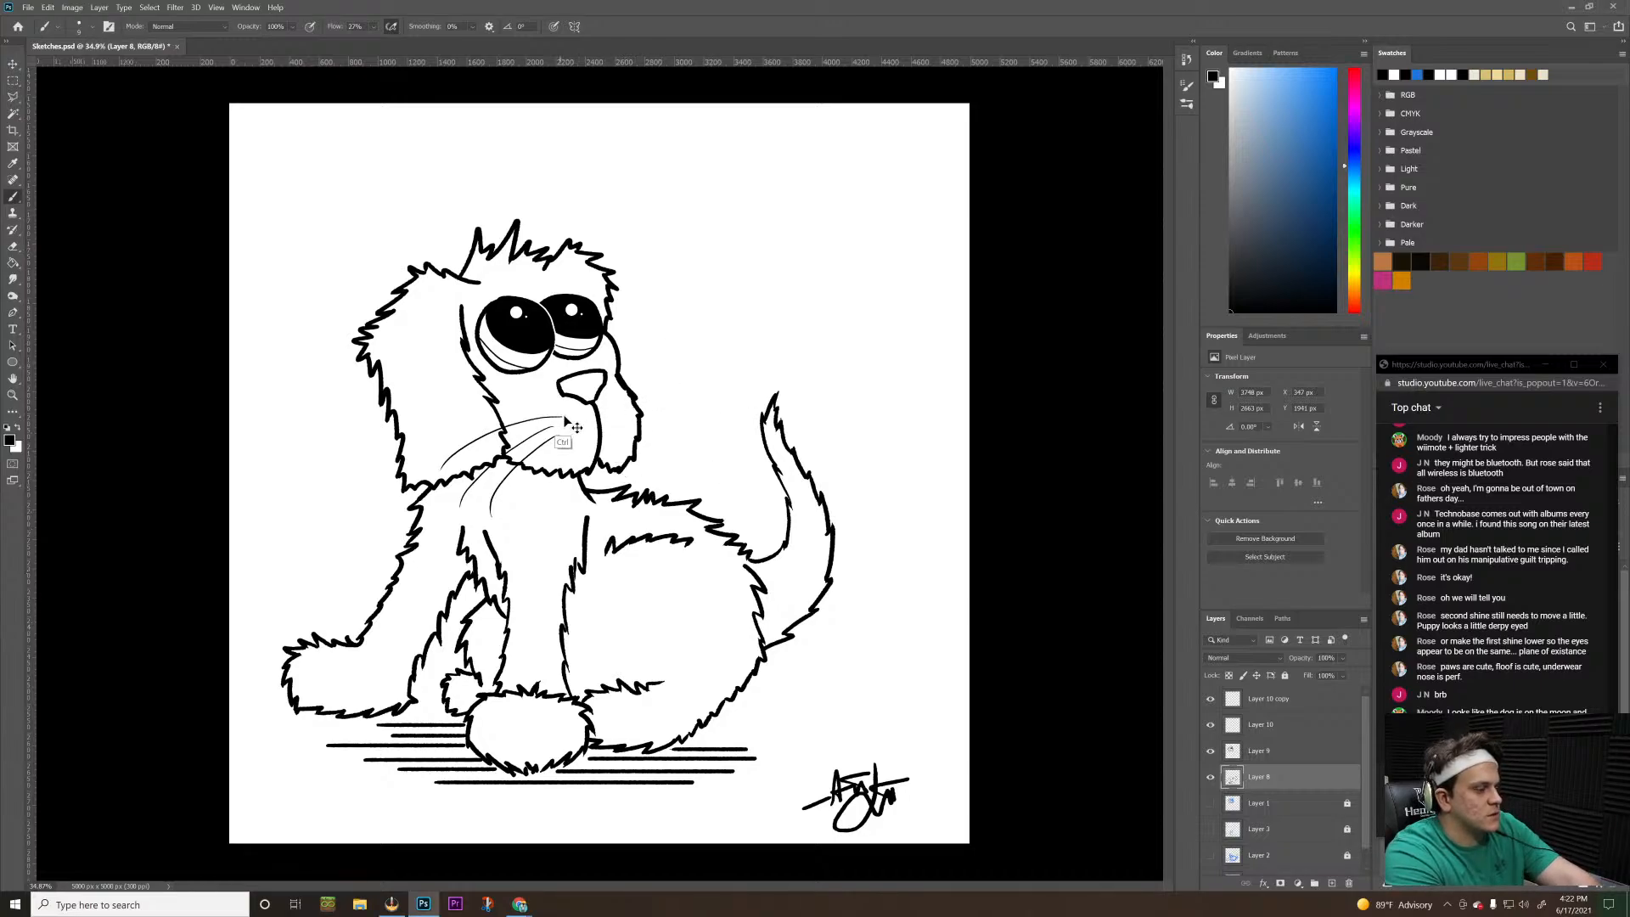
{"action": "key", "text": "ctrl+z"}
{"action": "key", "text": "ctrl+z"}
{"action": "key", "text": "ctrl+z"}
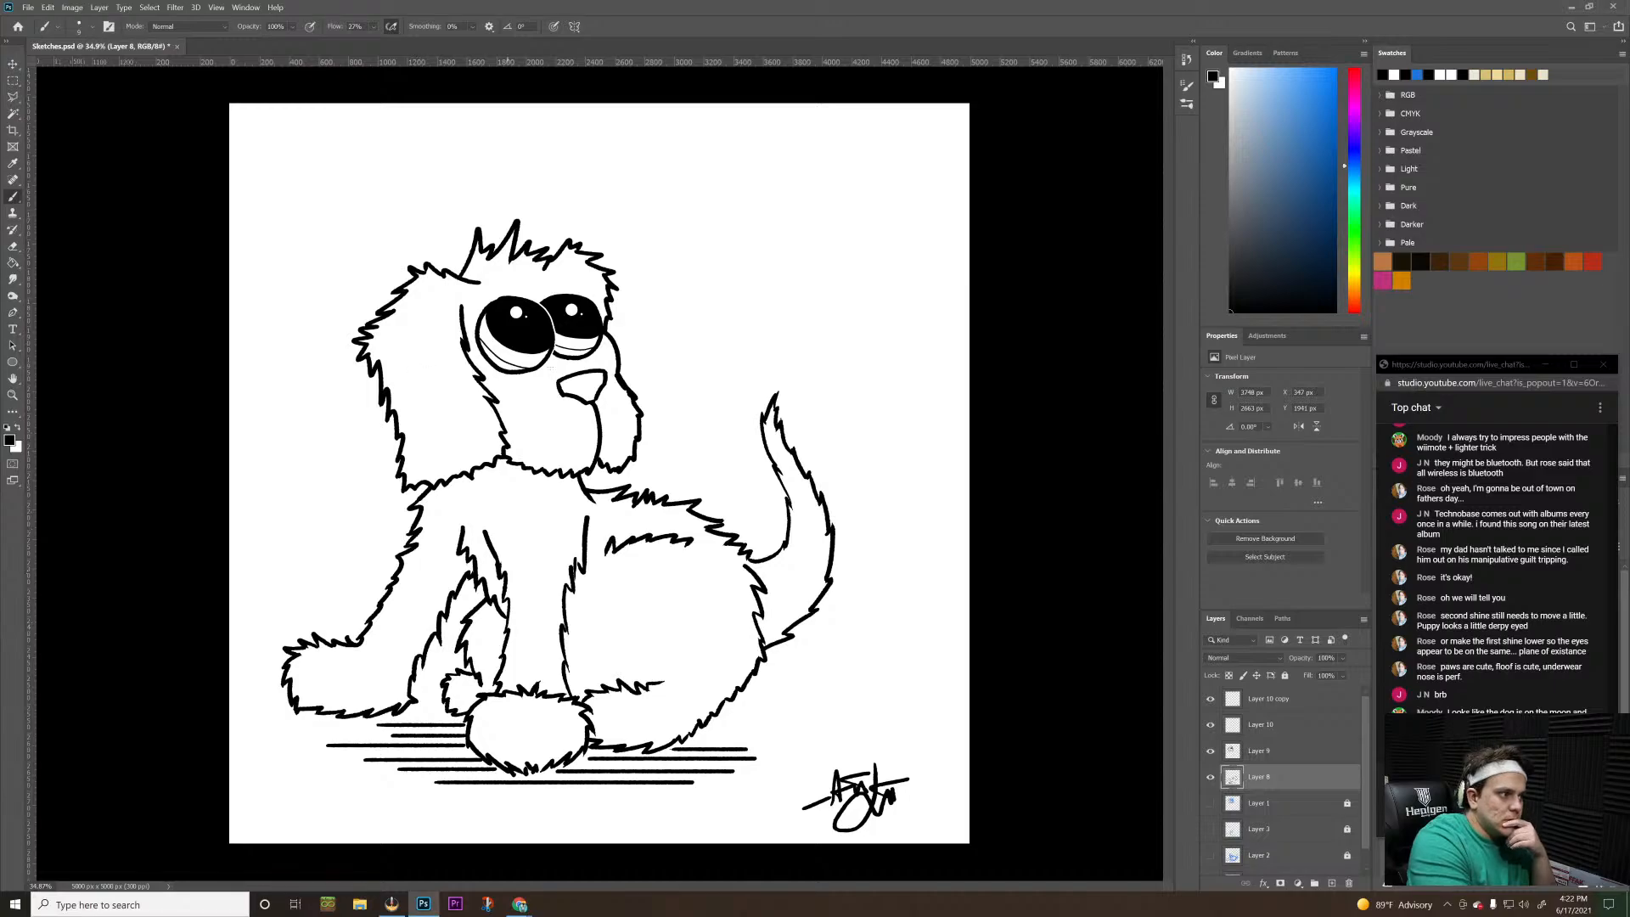
Set the brush smoothing to 76% and draw a short thin curved line inside the puppy's nose on Layer 8
{"action": "left_click_drag", "start_coordinate": [581, 384], "coordinate": [594, 397]}
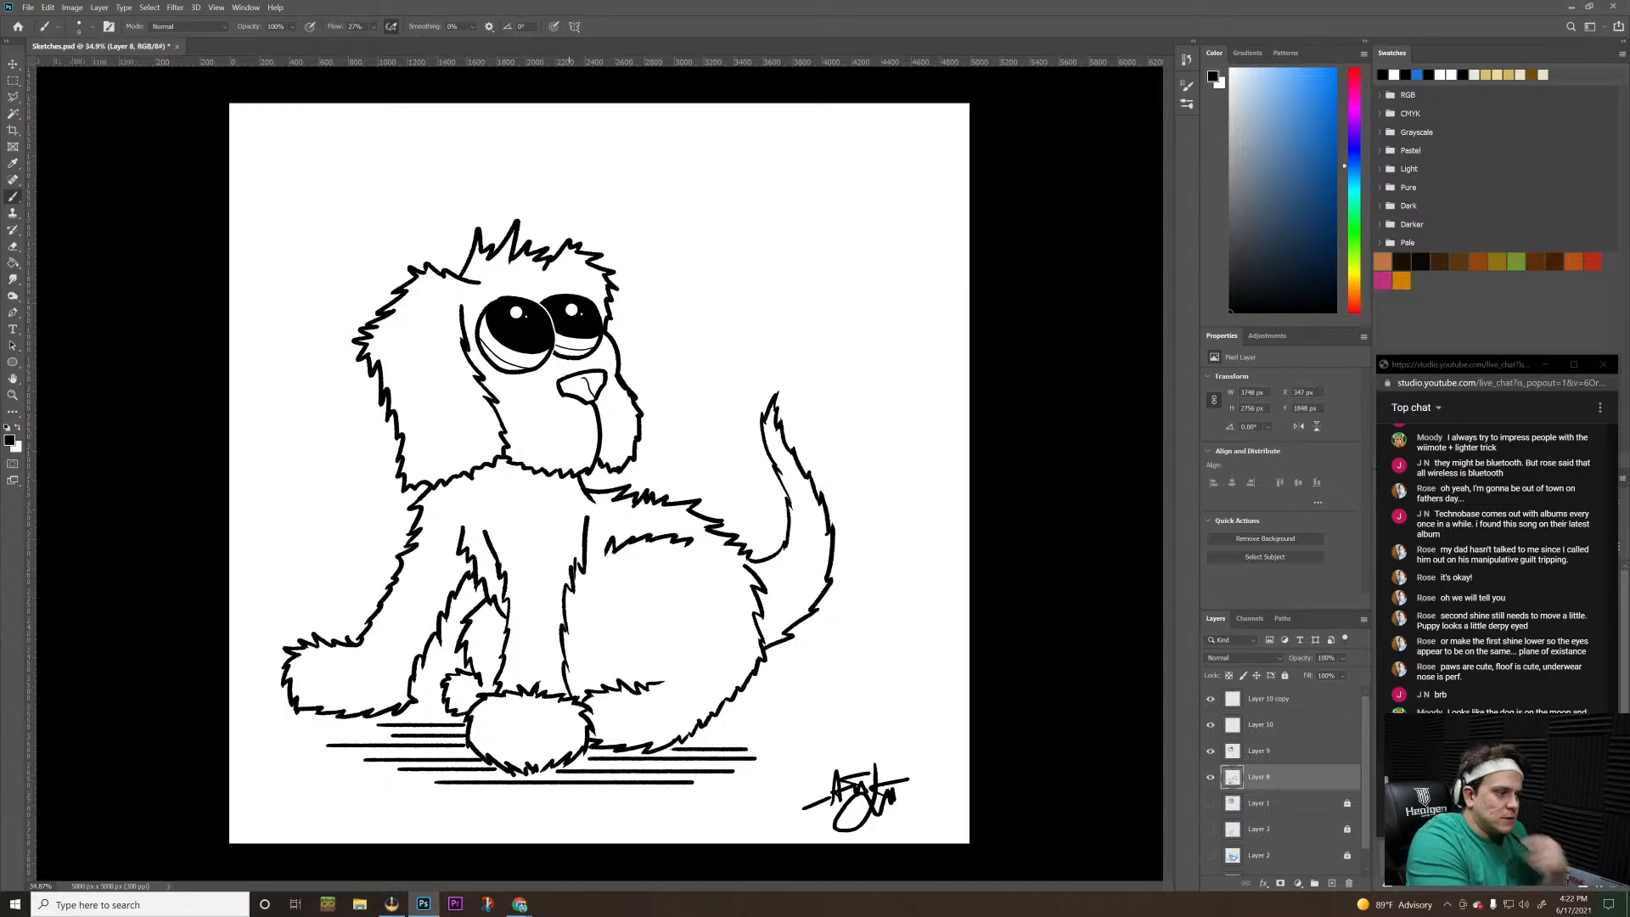
{"action": "key", "text": "ctrl+z"}
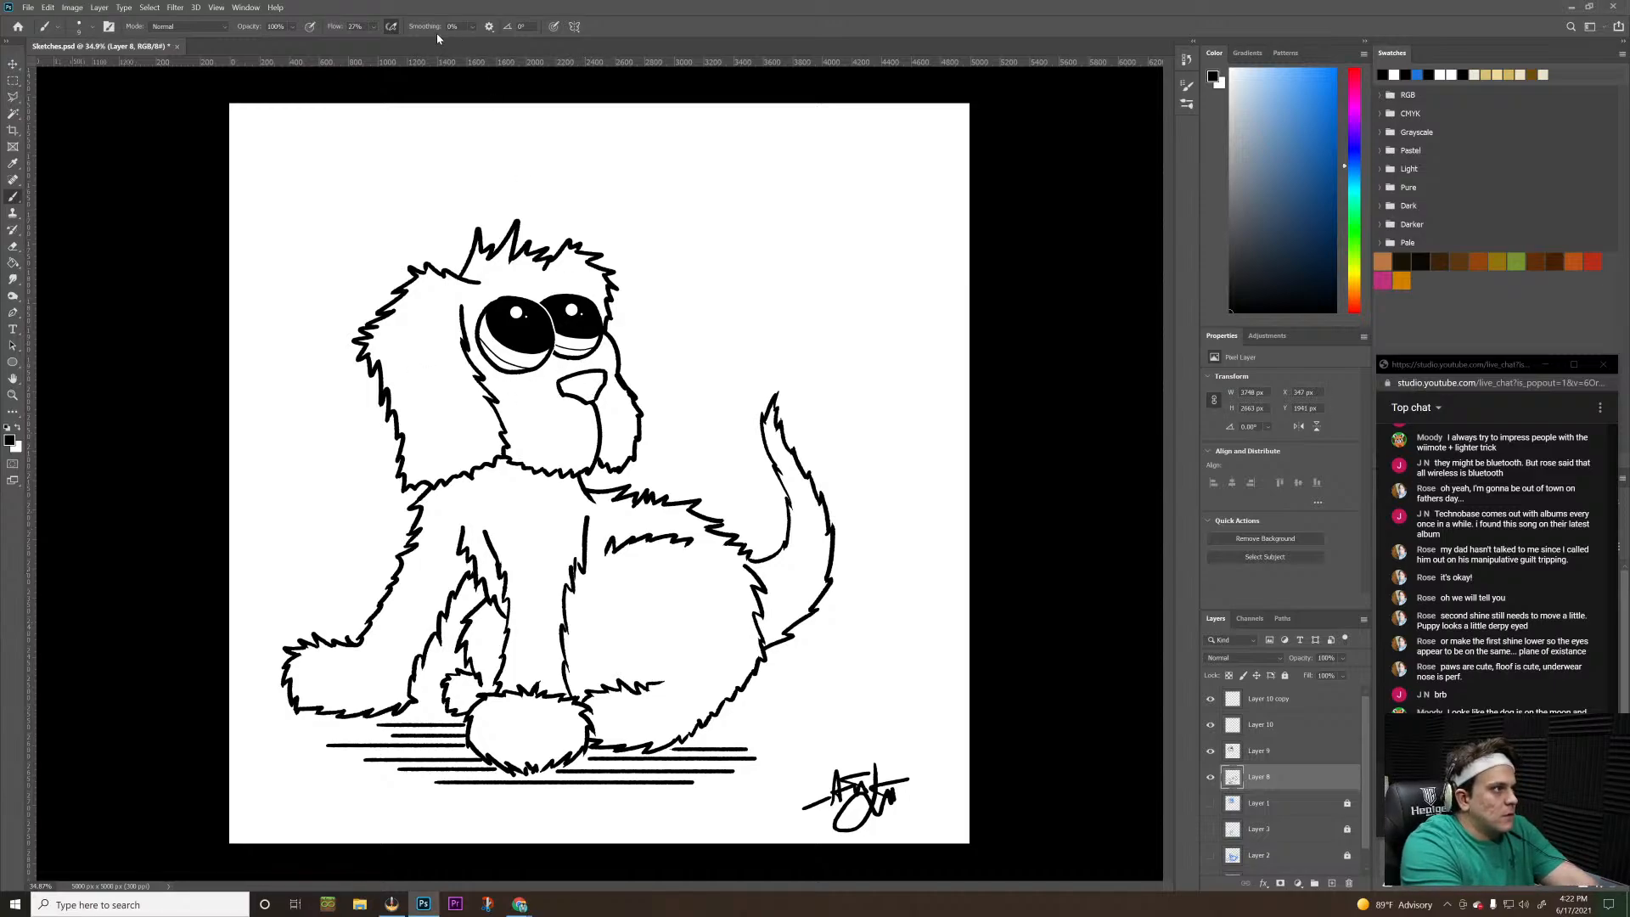
{"action": "left_click", "coordinate": [472, 27]}
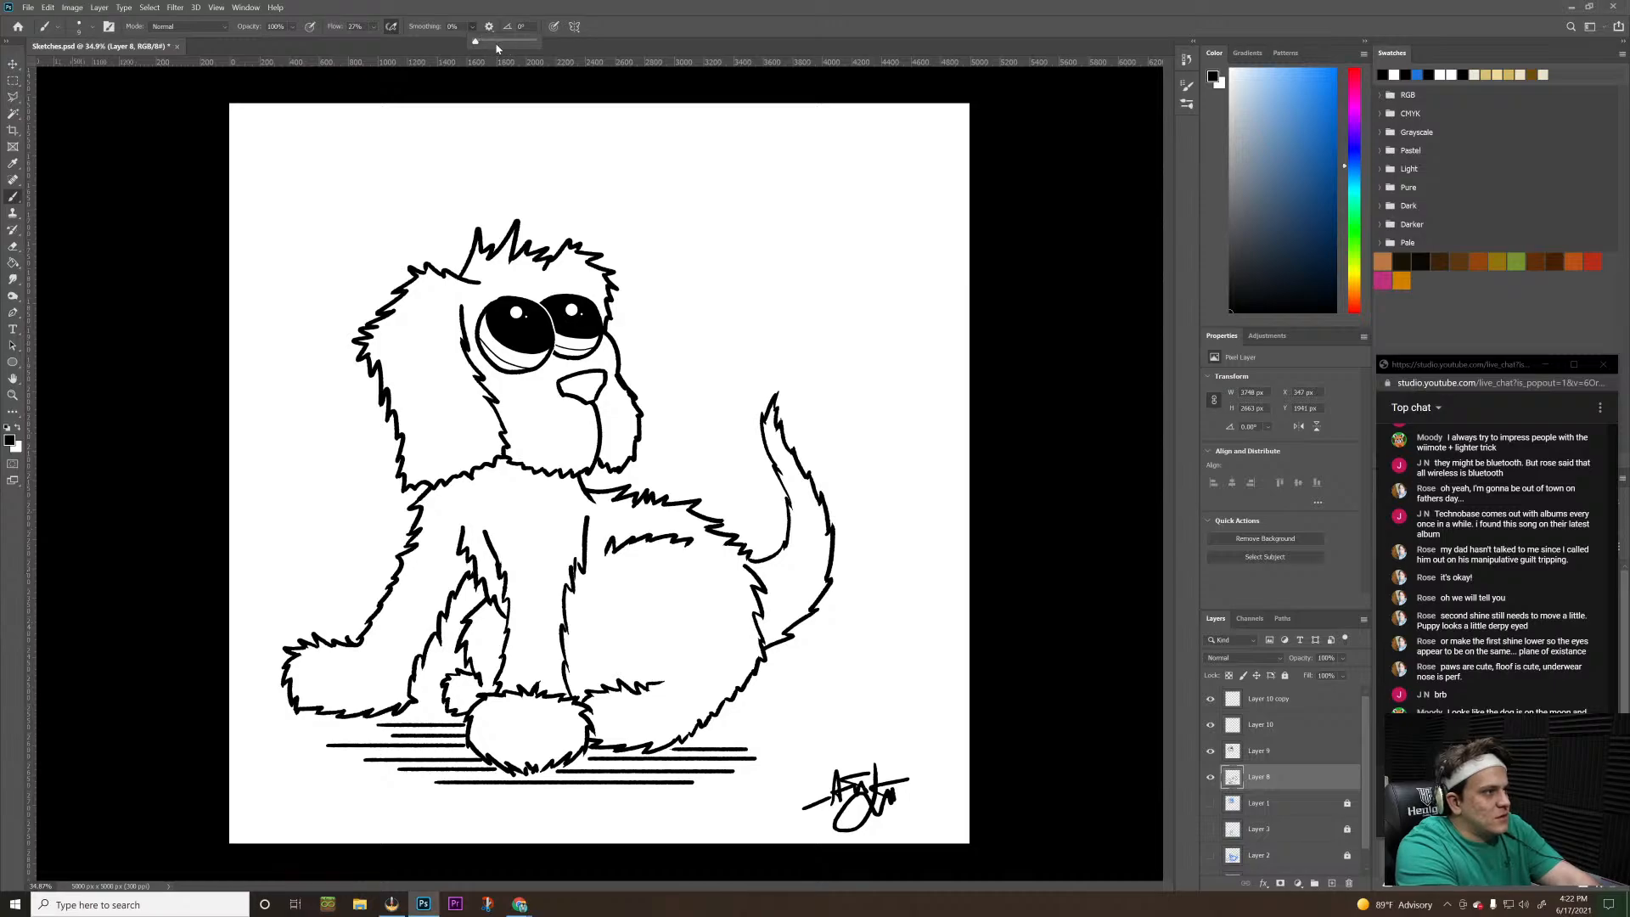
{"action": "left_click_drag", "start_coordinate": [497, 49], "coordinate": [520, 45]}
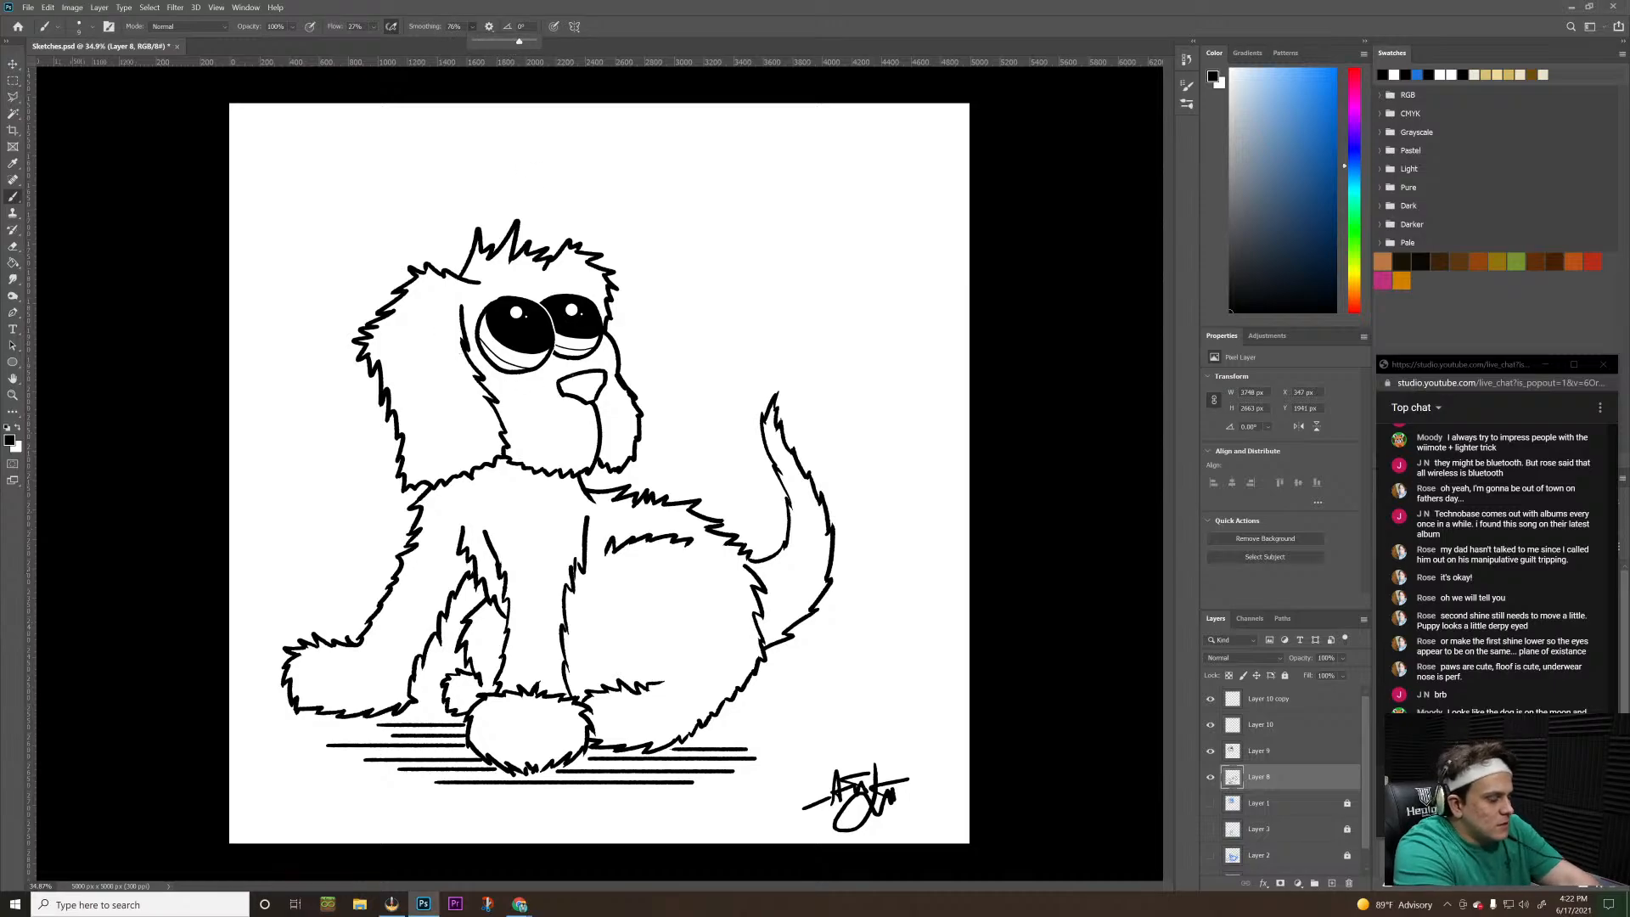
{"action": "key", "text": "z"}
{"action": "left_click_drag", "start_coordinate": [535, 354], "coordinate": [653, 354]}
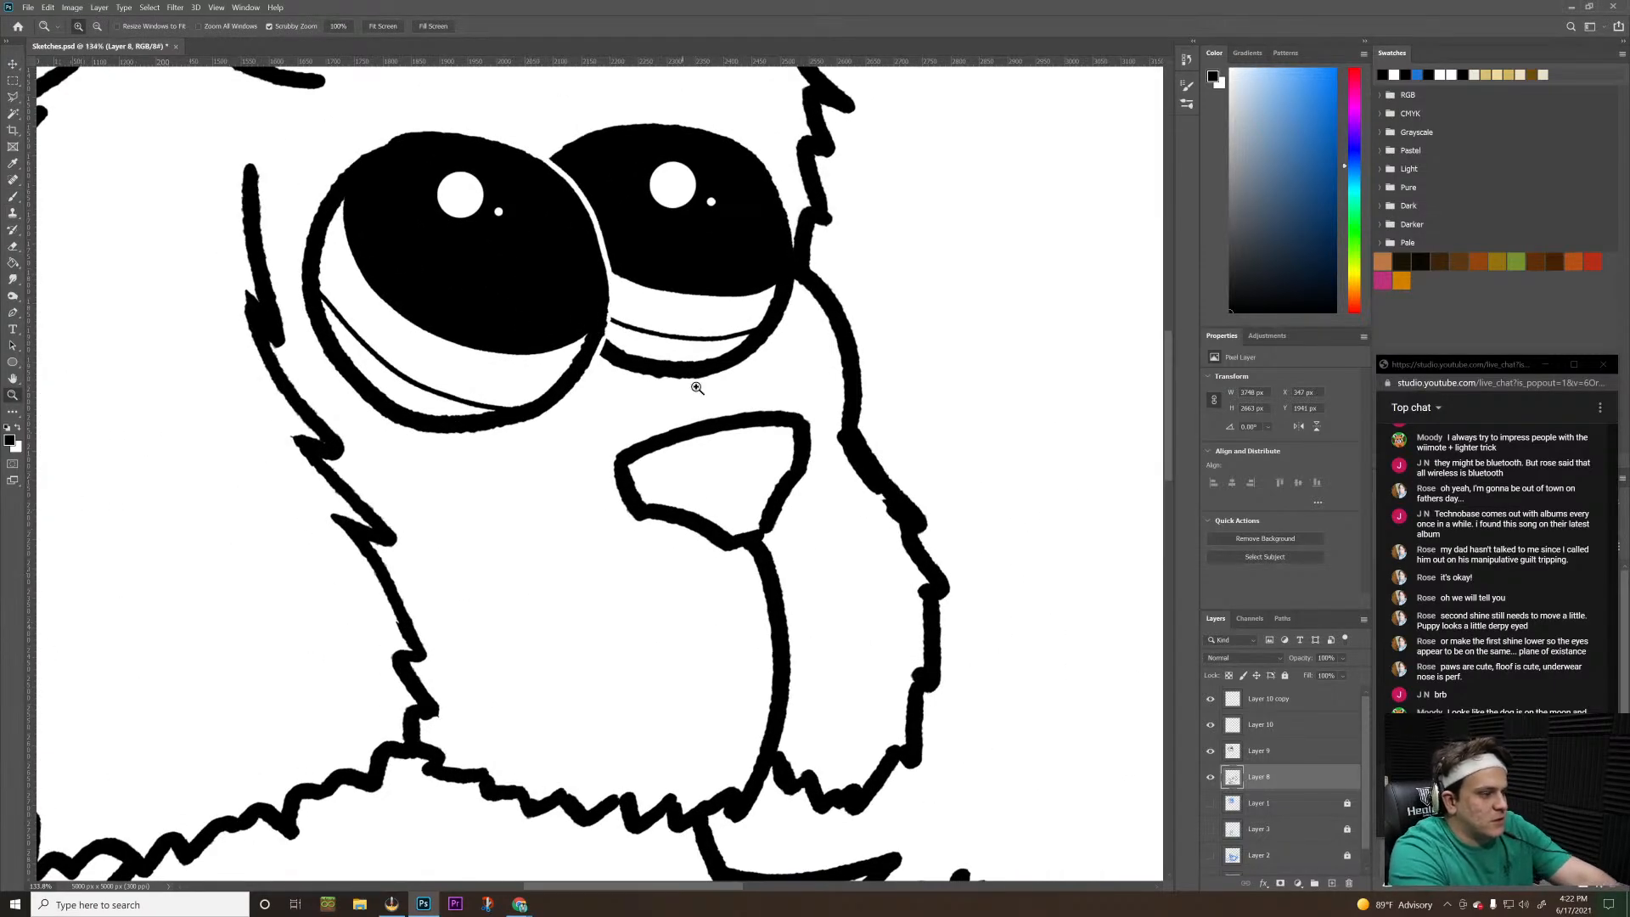
{"action": "key", "text": "b"}
{"action": "left_click_drag", "start_coordinate": [740, 487], "coordinate": [744, 516]}
{"action": "key", "text": "ctrl+z"}
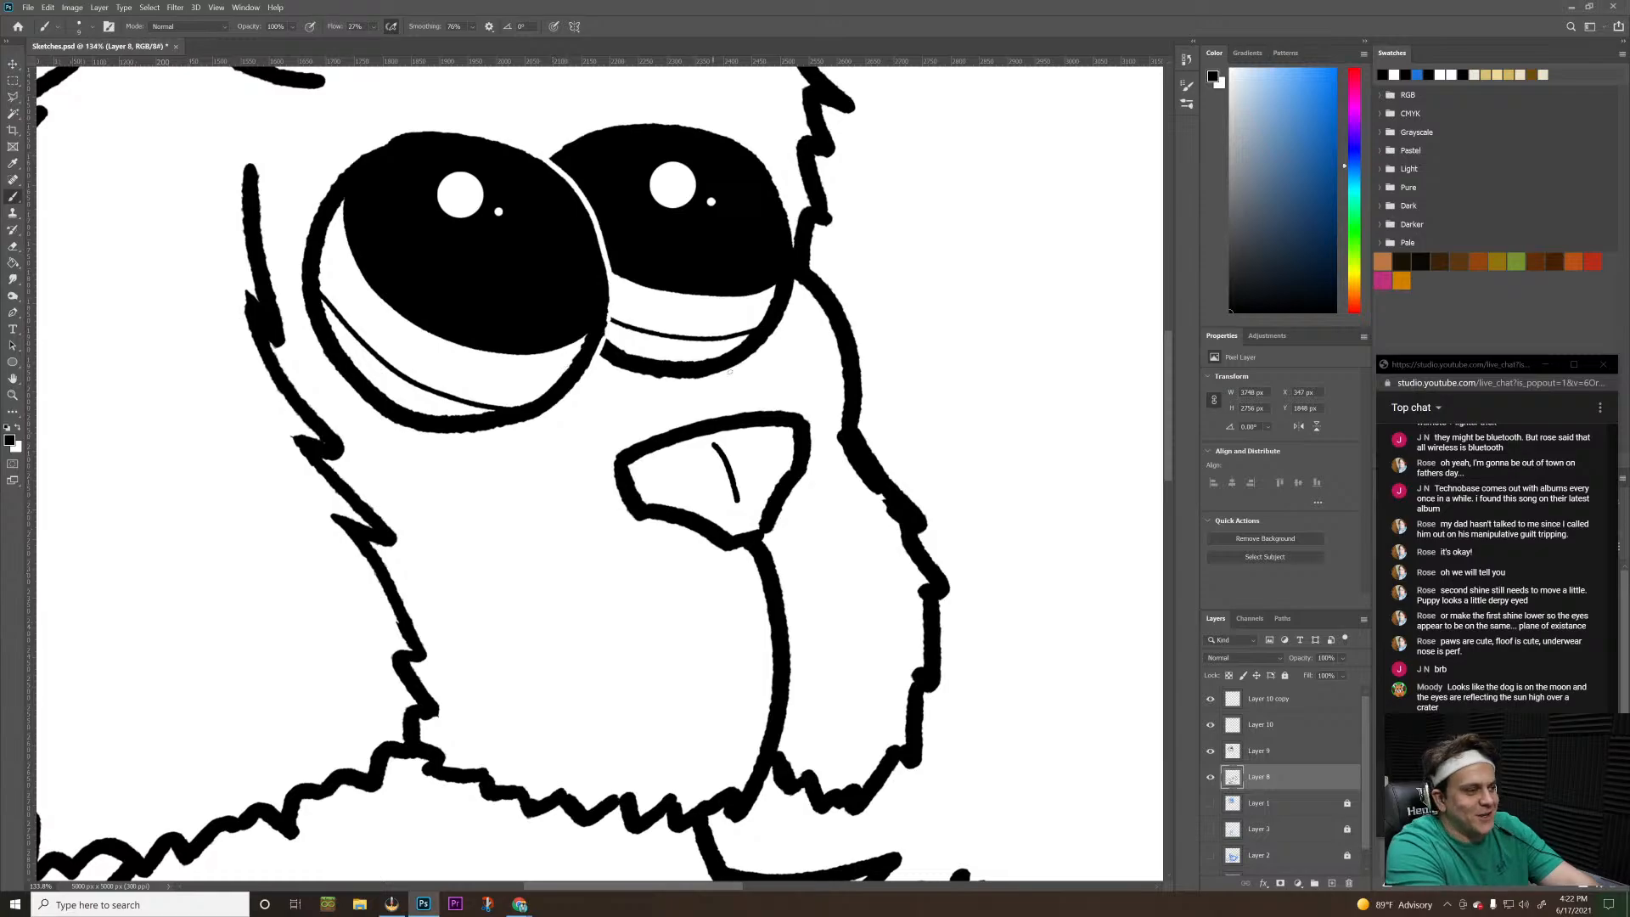
Try three thin curved whiskers fanning back across the near side of the puppy's muzzle, undoing and redrawing strokes
{"action": "key", "text": "z"}
{"action": "mouse_move", "coordinate": [760, 384]}
{"action": "left_mouse_down"}
{"action": "mouse_move", "coordinate": [570, 473]}
{"action": "mouse_move", "coordinate": [684, 407]}
{"action": "mouse_move", "coordinate": [670, 418]}
{"action": "mouse_move", "coordinate": [757, 396]}
{"action": "mouse_move", "coordinate": [645, 382]}
{"action": "mouse_move", "coordinate": [635, 324]}
{"action": "left_mouse_up"}
{"action": "left_click_drag", "start_coordinate": [575, 494], "coordinate": [391, 553]}
{"action": "key", "text": "b"}
{"action": "key", "text": "ctrl+z"}
{"action": "mouse_move", "coordinate": [522, 505]}
{"action": "left_mouse_down"}
{"action": "mouse_move", "coordinate": [574, 507]}
{"action": "mouse_move", "coordinate": [497, 507]}
{"action": "mouse_move", "coordinate": [542, 548]}
{"action": "mouse_move", "coordinate": [520, 493]}
{"action": "mouse_move", "coordinate": [480, 489]}
{"action": "left_mouse_up"}
{"action": "key", "text": "ctrl+z"}
{"action": "key", "text": "ctrl+z"}
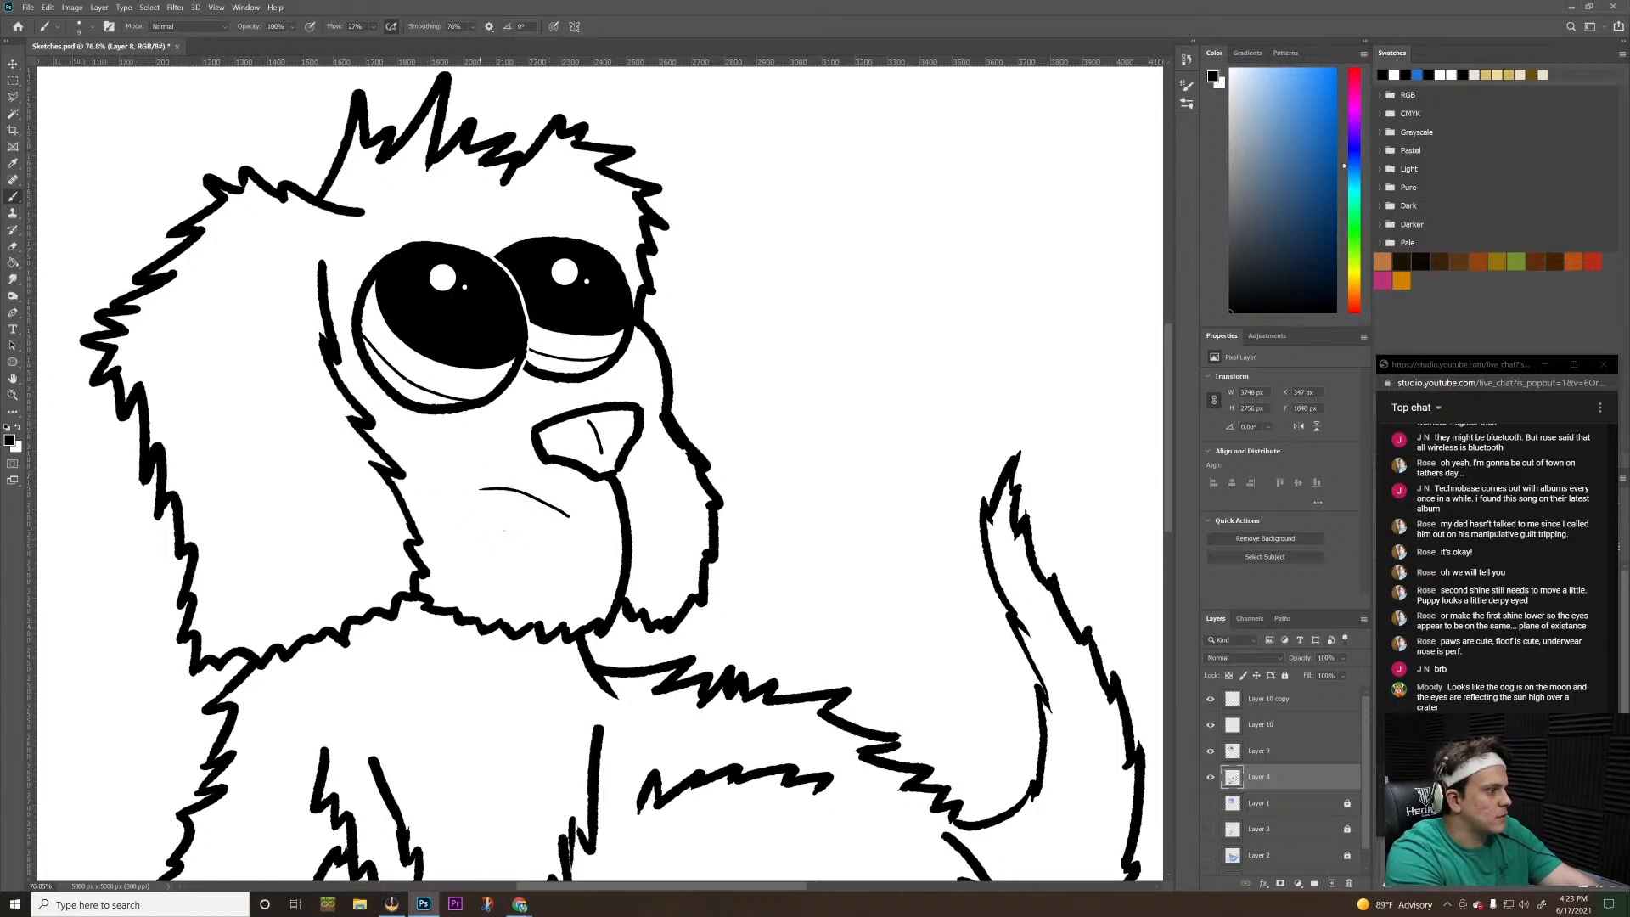
{"action": "key", "text": "ctrl+z"}
{"action": "mouse_move", "coordinate": [575, 523]}
{"action": "left_mouse_down"}
{"action": "mouse_move", "coordinate": [514, 505]}
{"action": "mouse_move", "coordinate": [530, 537]}
{"action": "mouse_move", "coordinate": [424, 584]}
{"action": "left_mouse_up"}
{"action": "key", "text": "ctrl+z"}
{"action": "left_click_drag", "start_coordinate": [565, 533], "coordinate": [465, 561]}
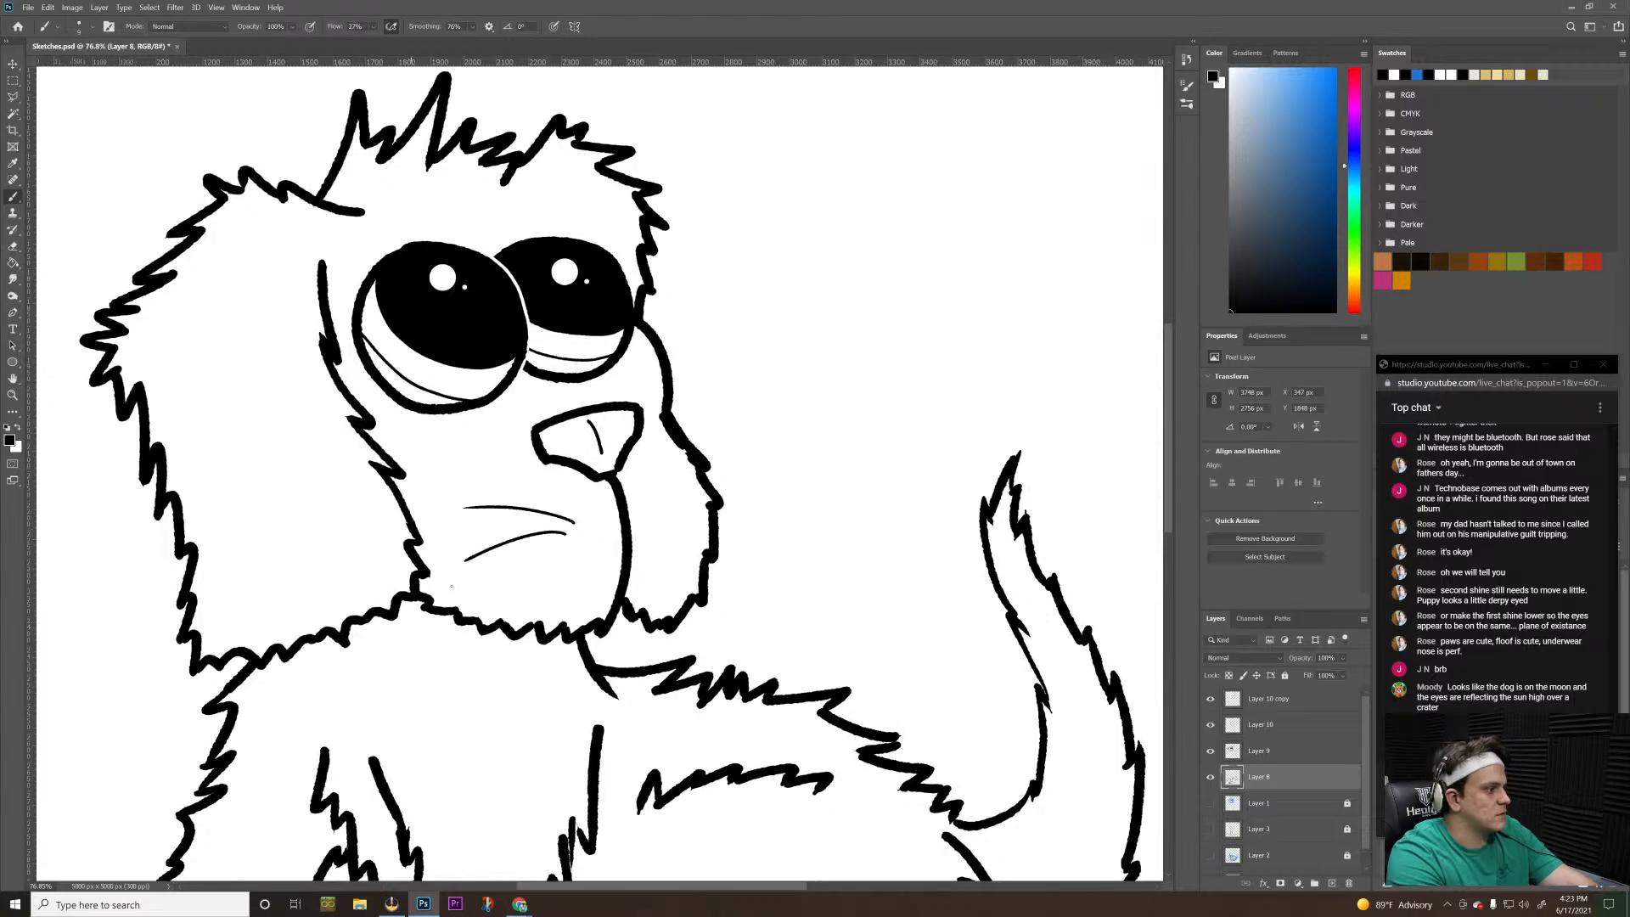
{"action": "left_click_drag", "start_coordinate": [568, 546], "coordinate": [510, 597]}
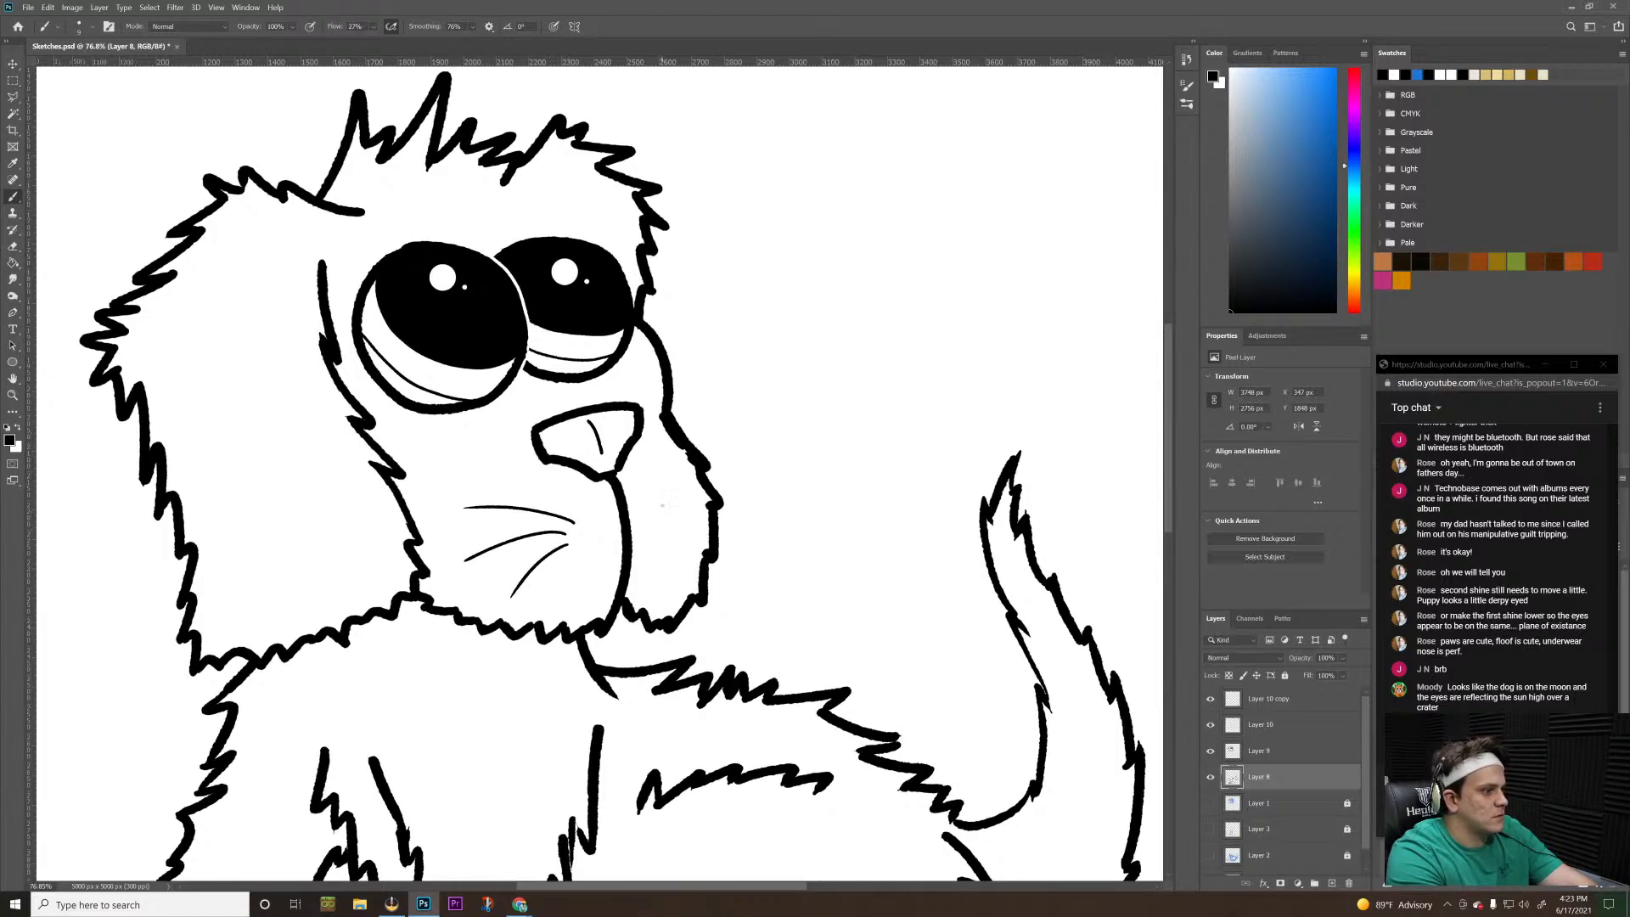
Try thin curved whiskers extending past the outline on the far side of the puppy's muzzle
{"action": "mouse_move", "coordinate": [649, 502]}
{"action": "left_mouse_down"}
{"action": "mouse_move", "coordinate": [791, 453]}
{"action": "mouse_move", "coordinate": [730, 467]}
{"action": "left_mouse_up"}
{"action": "mouse_move", "coordinate": [656, 512]}
{"action": "left_mouse_down"}
{"action": "mouse_move", "coordinate": [731, 512]}
{"action": "mouse_move", "coordinate": [734, 550]}
{"action": "left_mouse_up"}
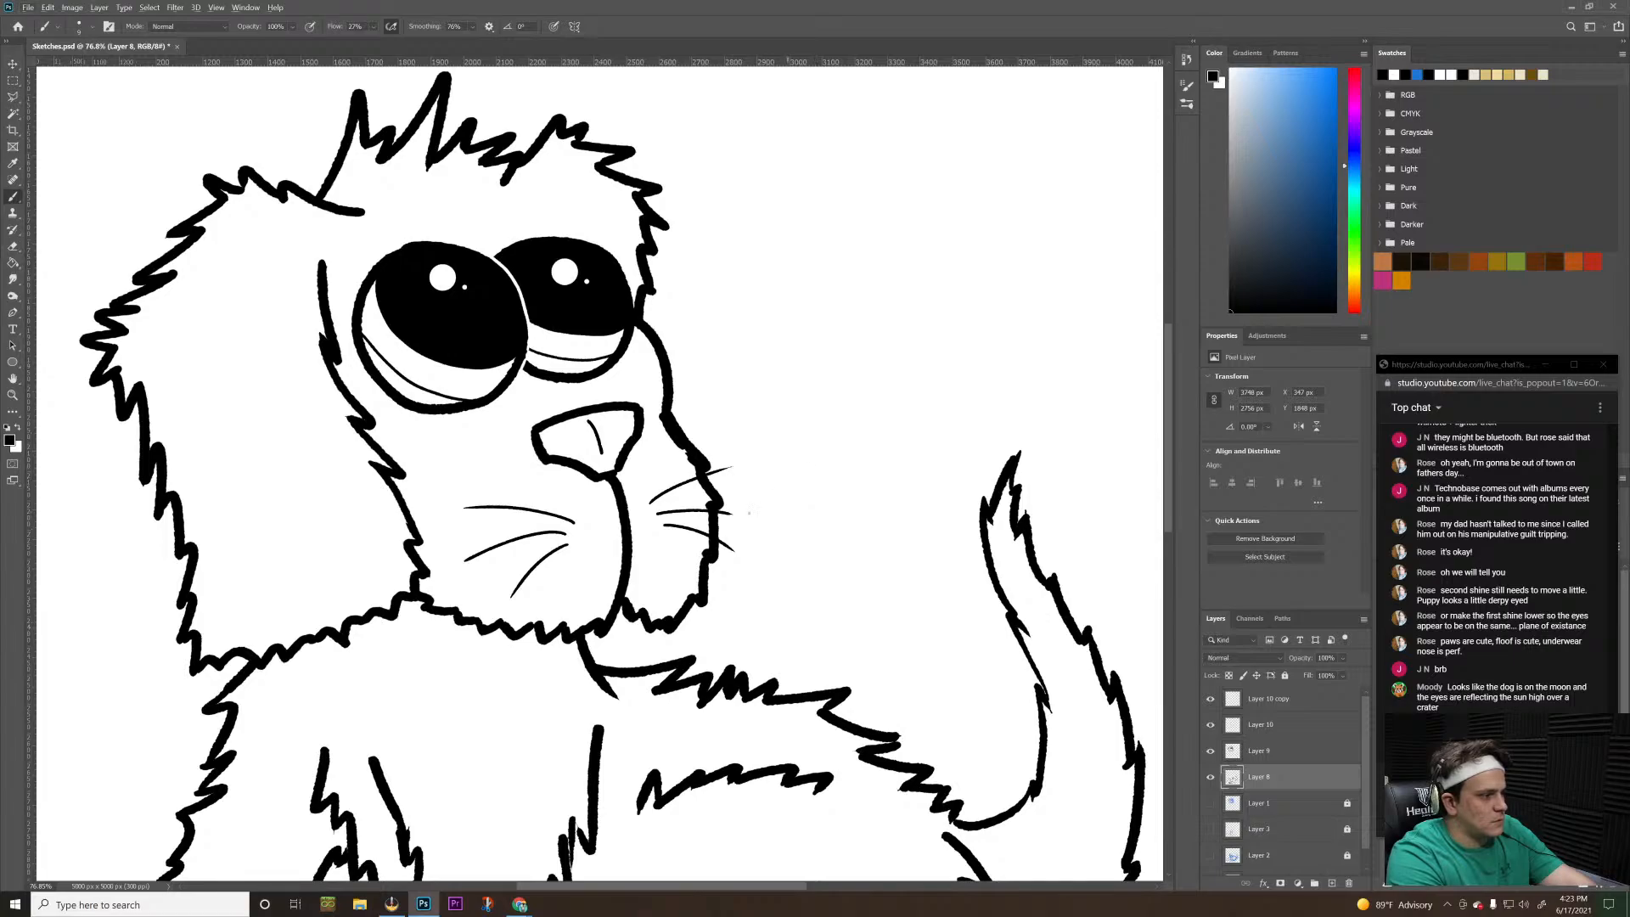
{"action": "left_click_drag", "start_coordinate": [812, 464], "coordinate": [767, 498]}
{"action": "key", "text": "ctrl+z"}
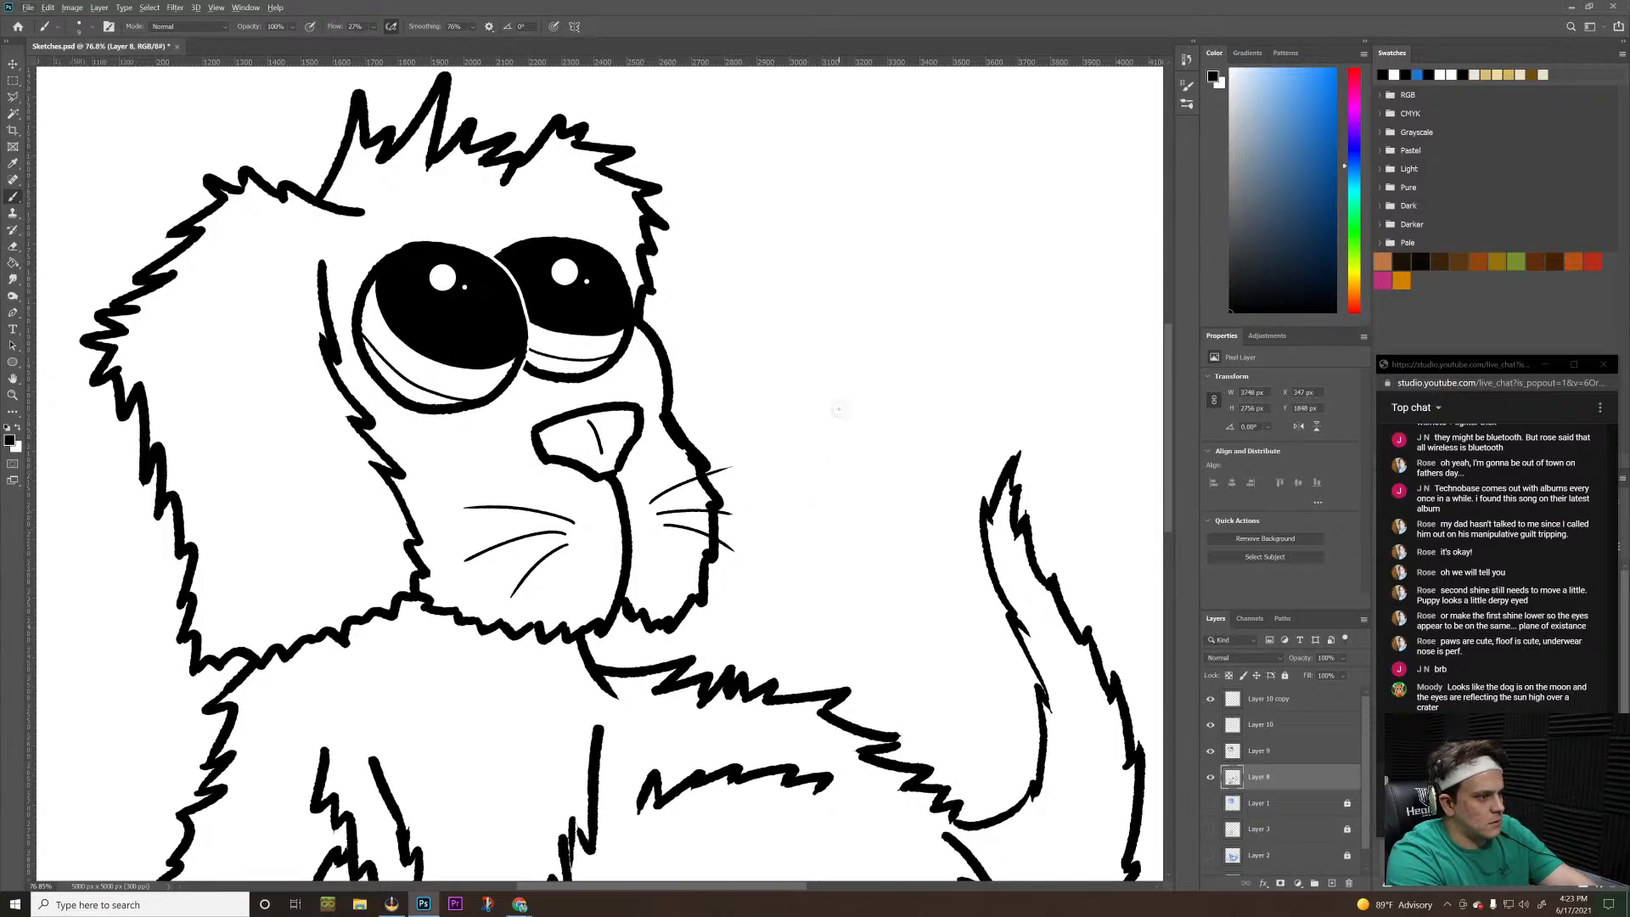
{"action": "key", "text": "x"}
{"action": "key", "text": "ctrl+z"}
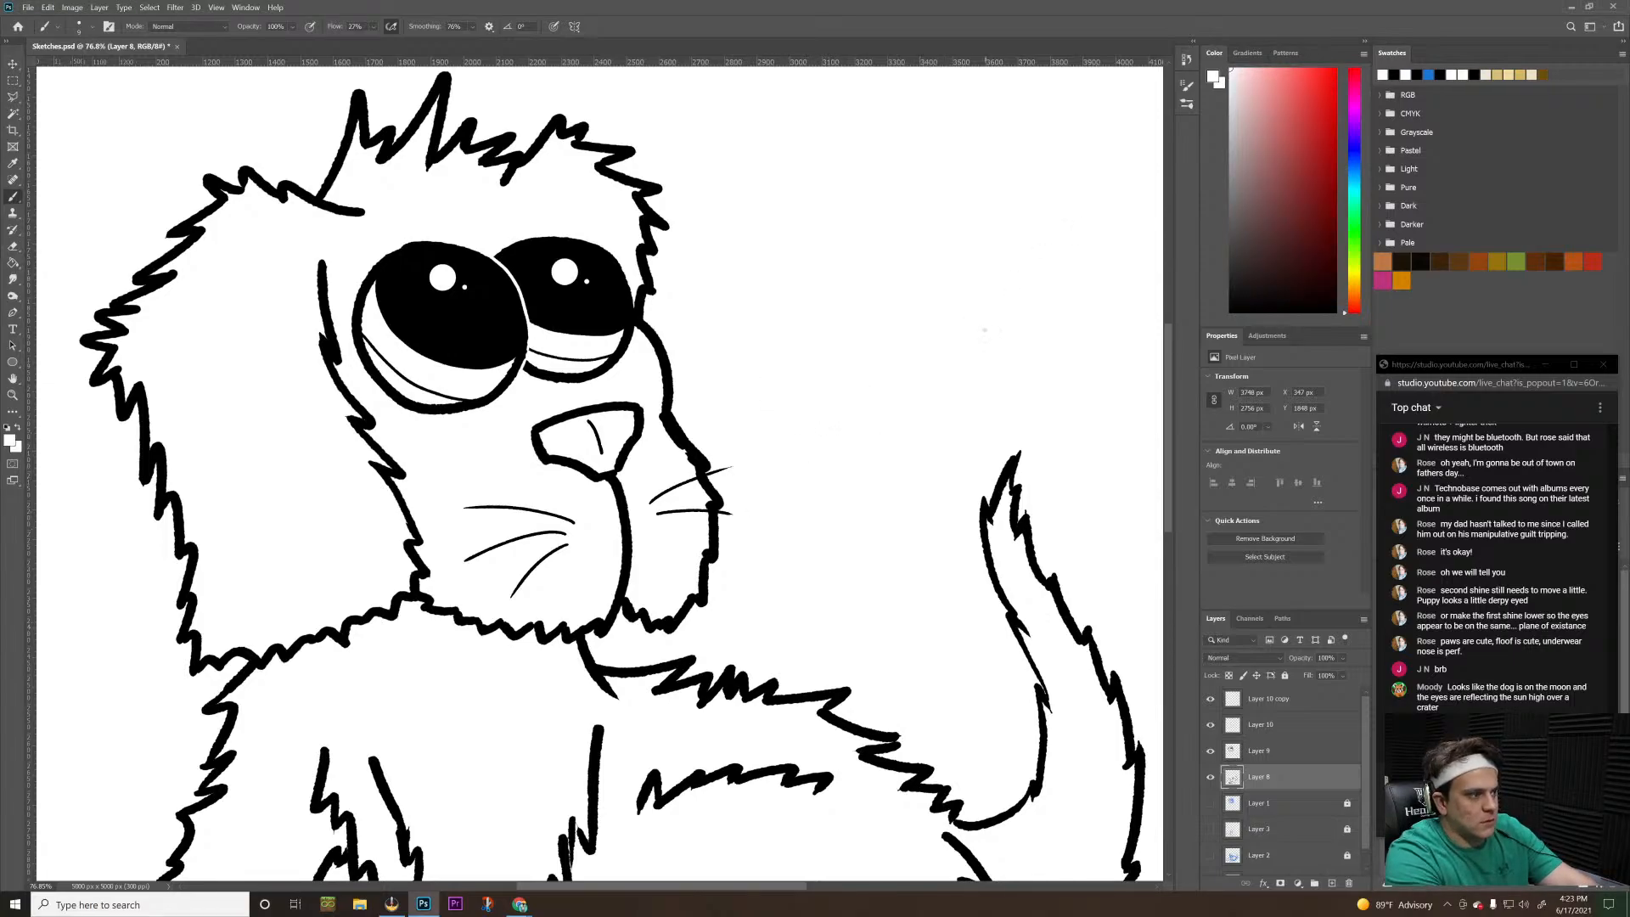
{"action": "key", "text": "ctrl+shift+z"}
{"action": "left_click_drag", "start_coordinate": [1317, 149], "coordinate": [1244, 136]}
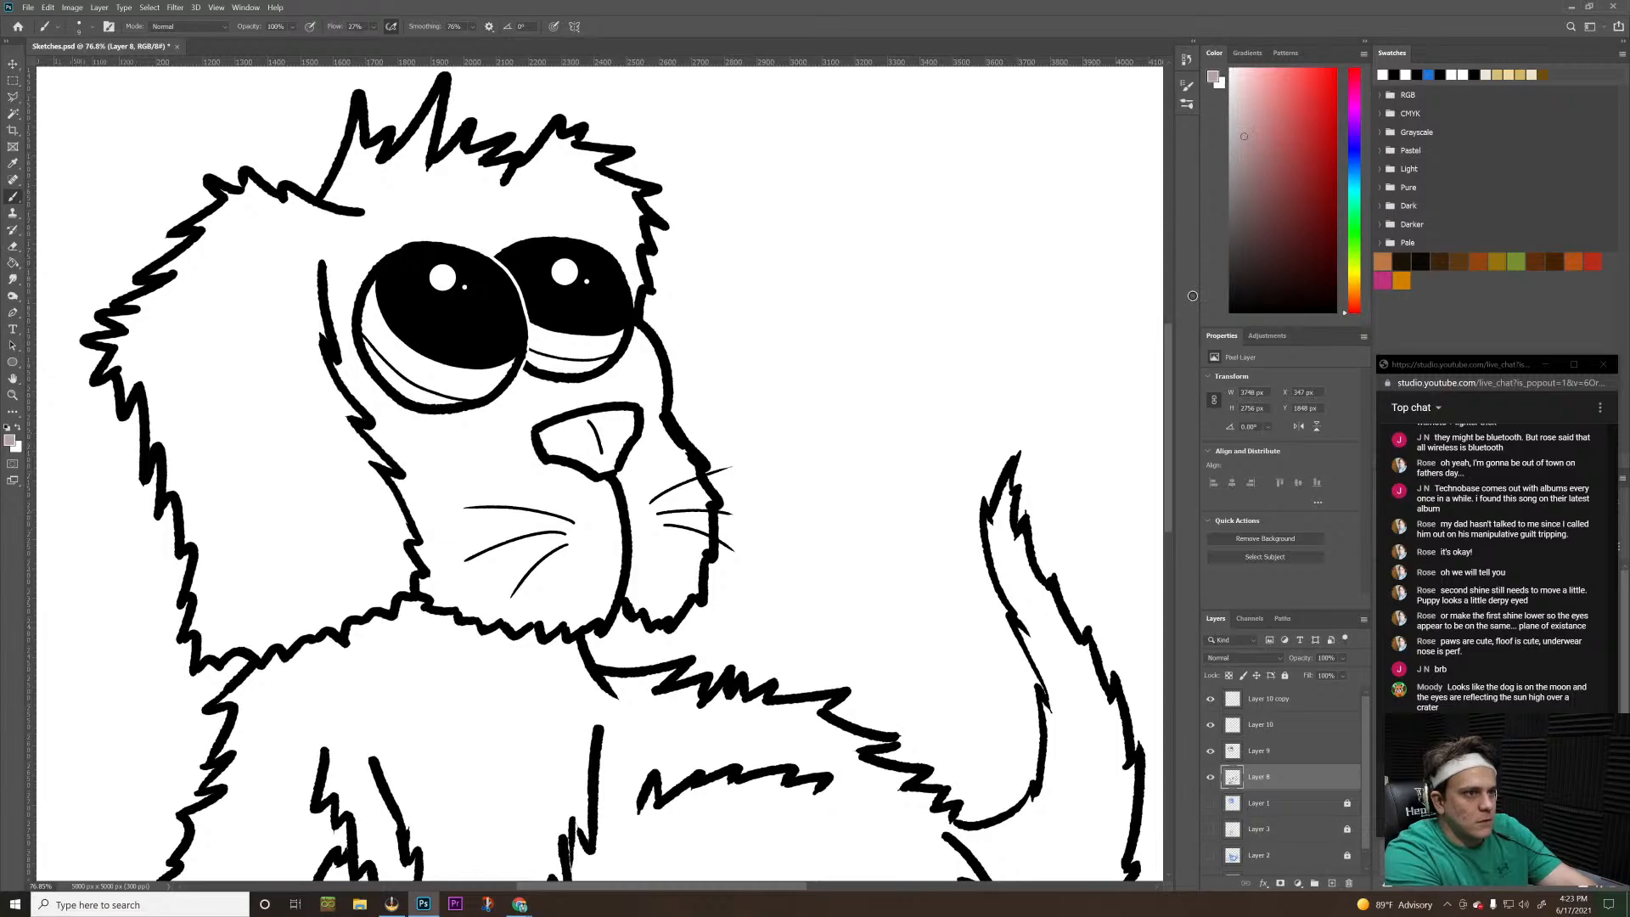
{"action": "key", "text": "d"}
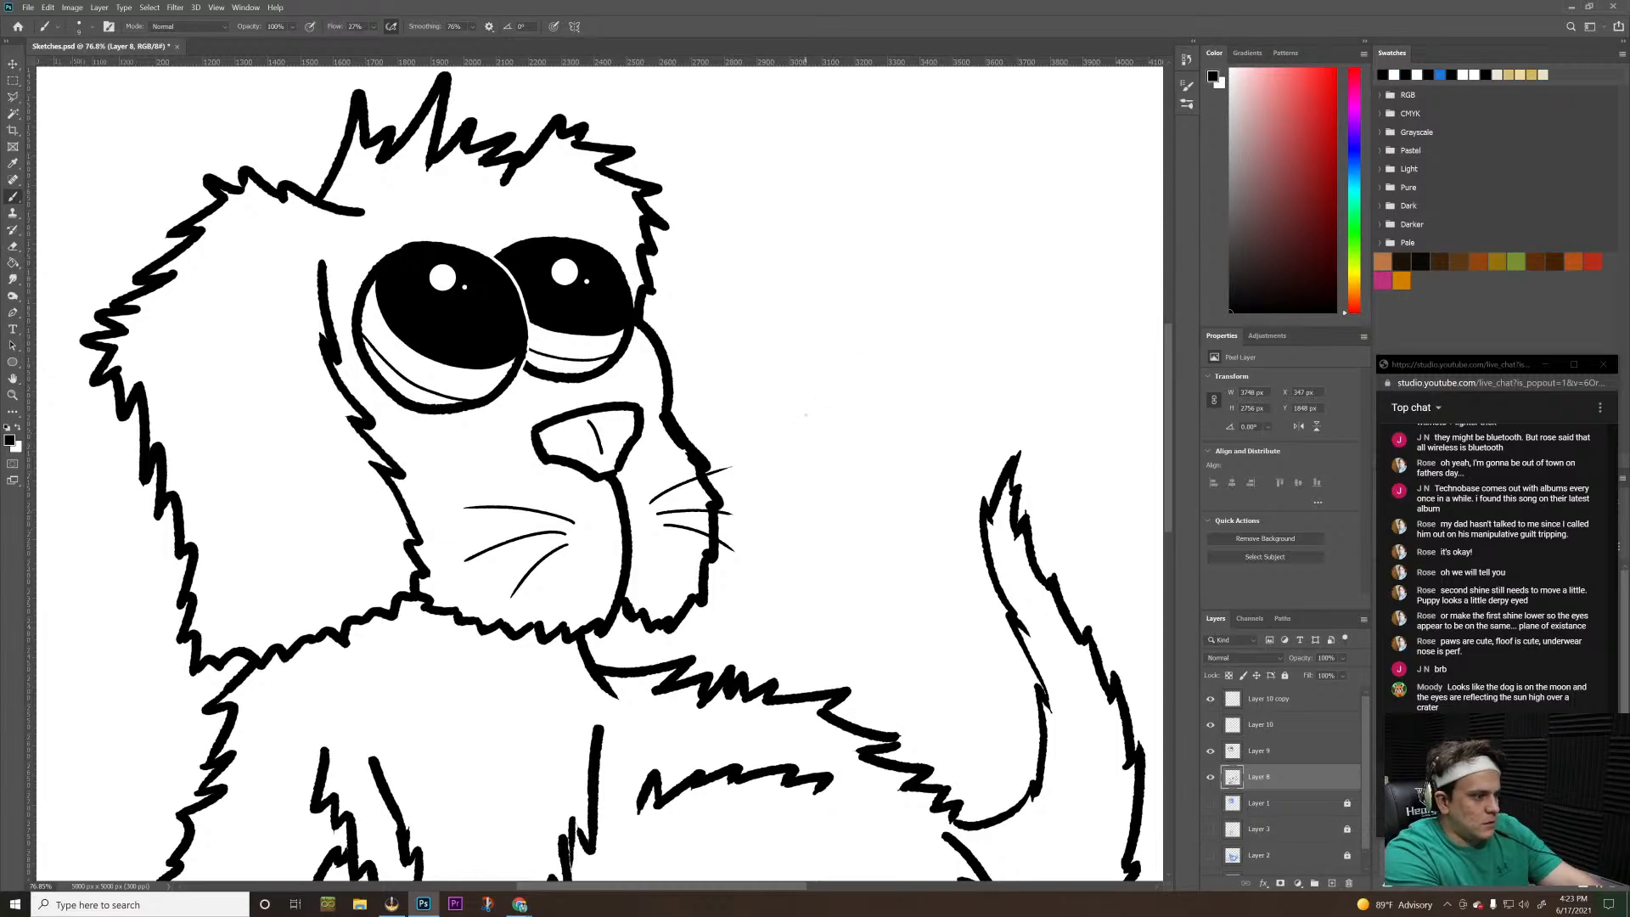
Create a new empty layer directly above Layer 10 copy
{"action": "key", "text": "z"}
{"action": "left_click_drag", "start_coordinate": [853, 369], "coordinate": [711, 497]}
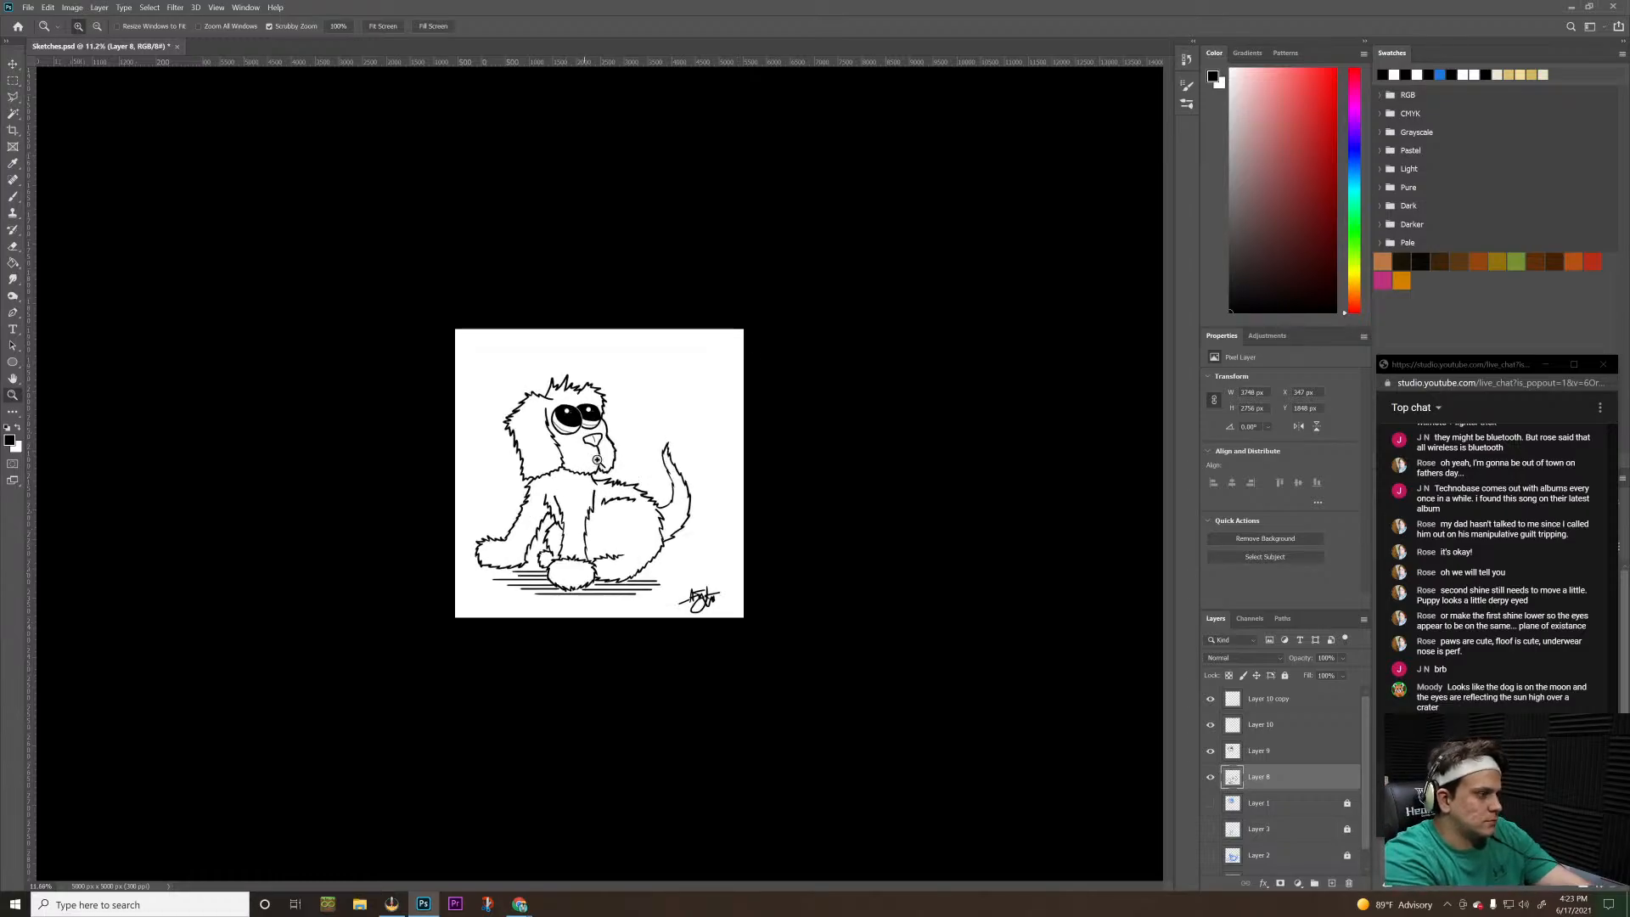
{"action": "left_click_drag", "start_coordinate": [594, 494], "coordinate": [557, 327]}
{"action": "key", "text": "space"}
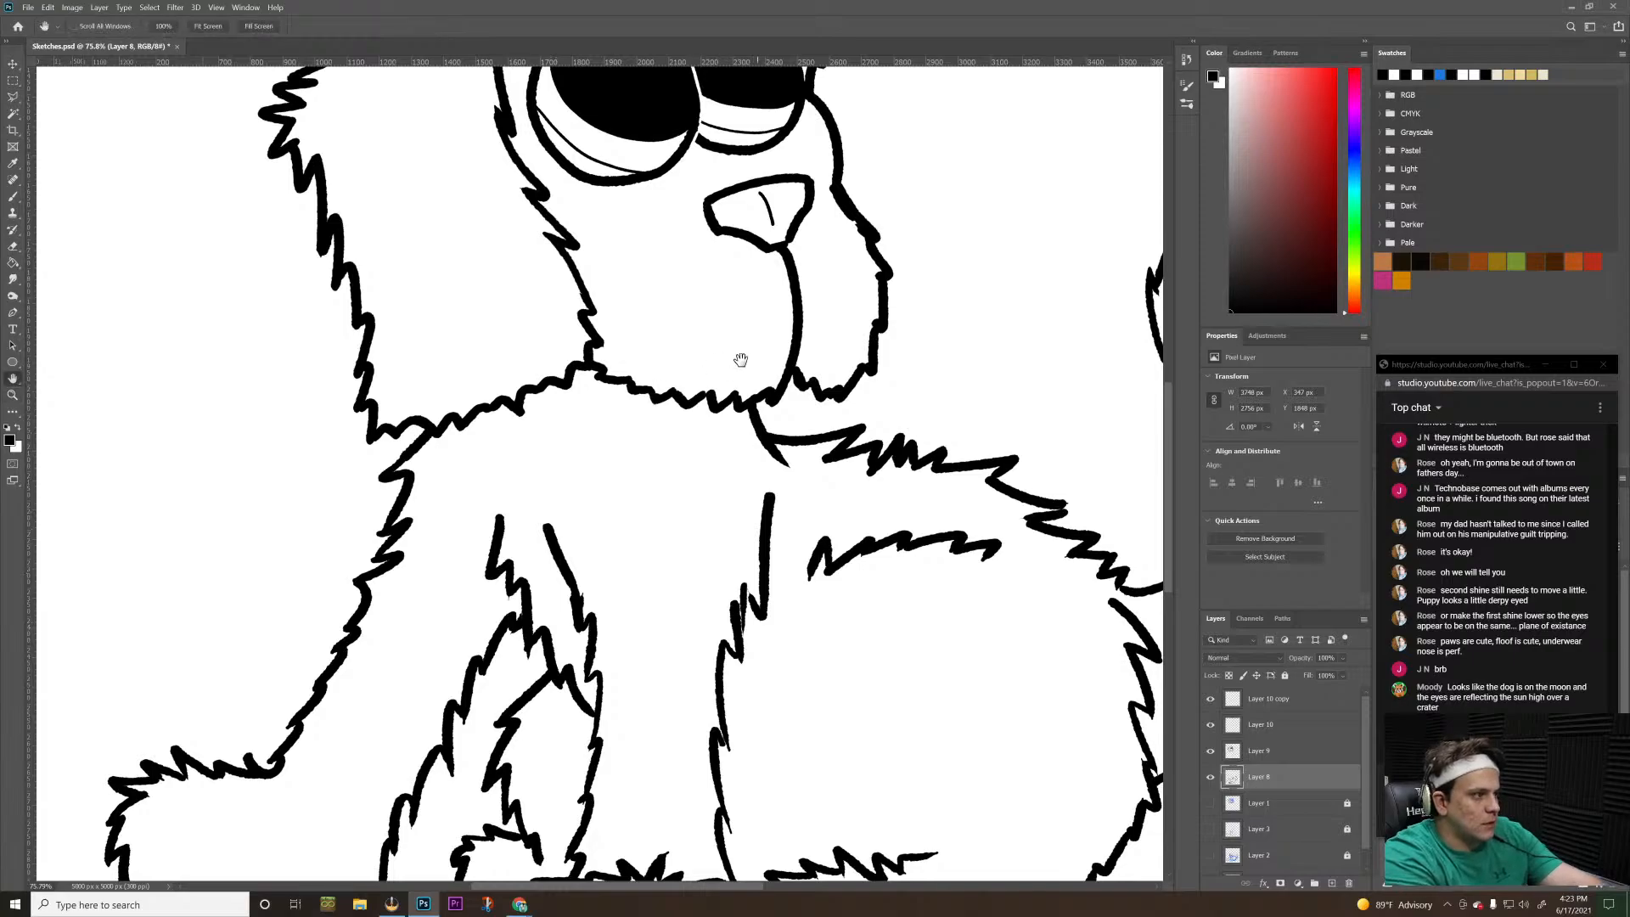
{"action": "left_click_drag", "start_coordinate": [738, 357], "coordinate": [622, 492]}
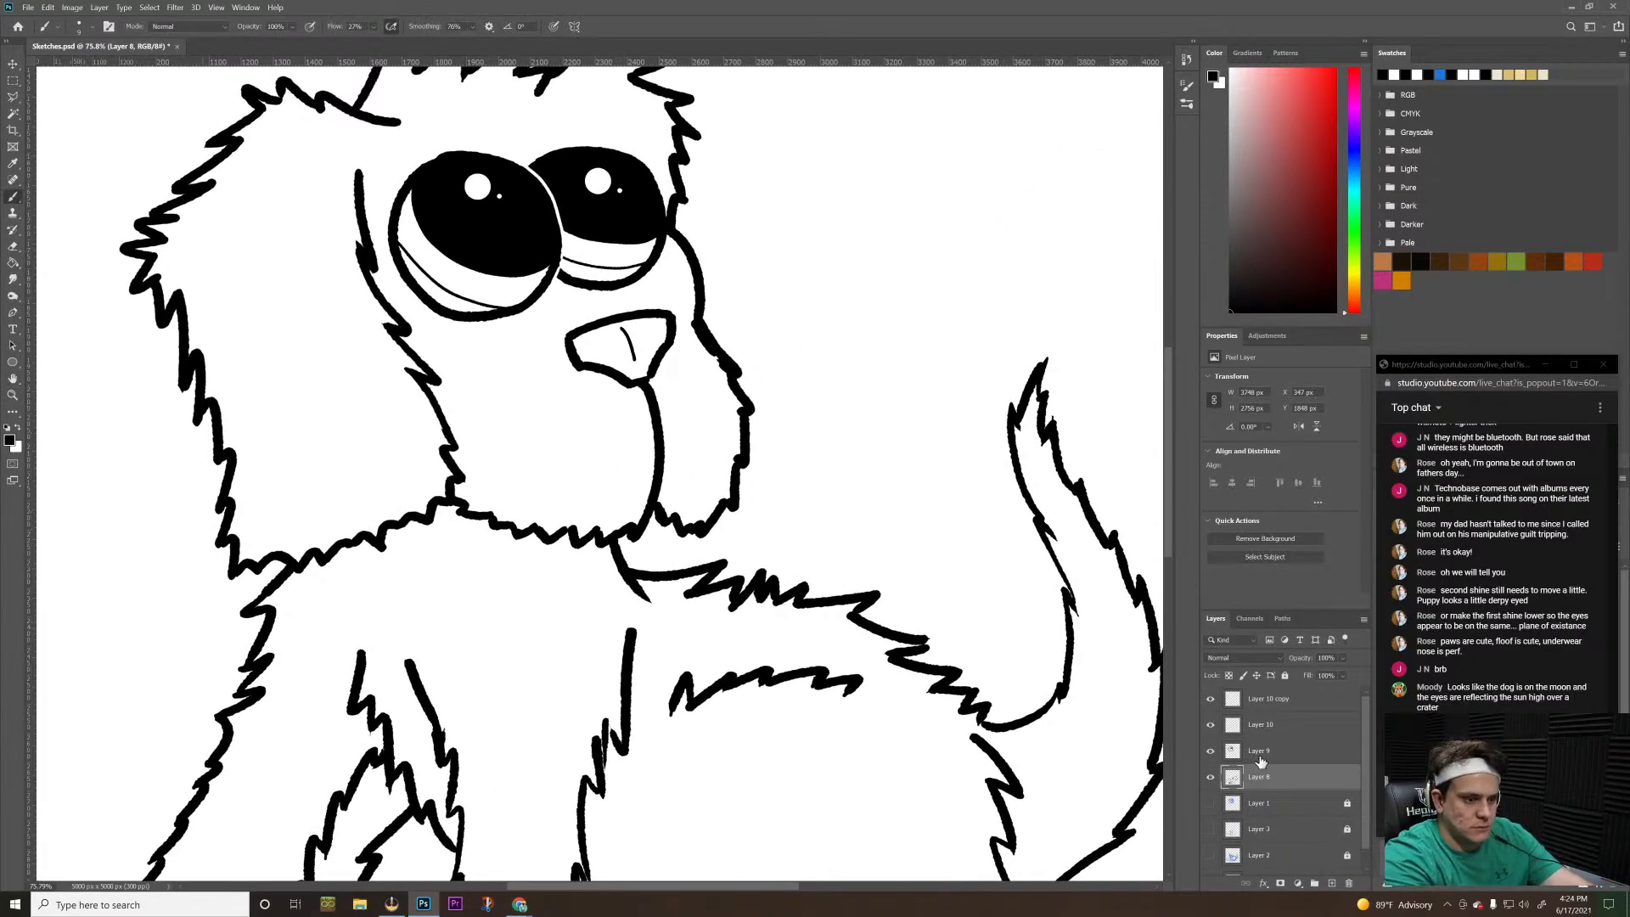
{"action": "left_click", "coordinate": [1290, 701]}
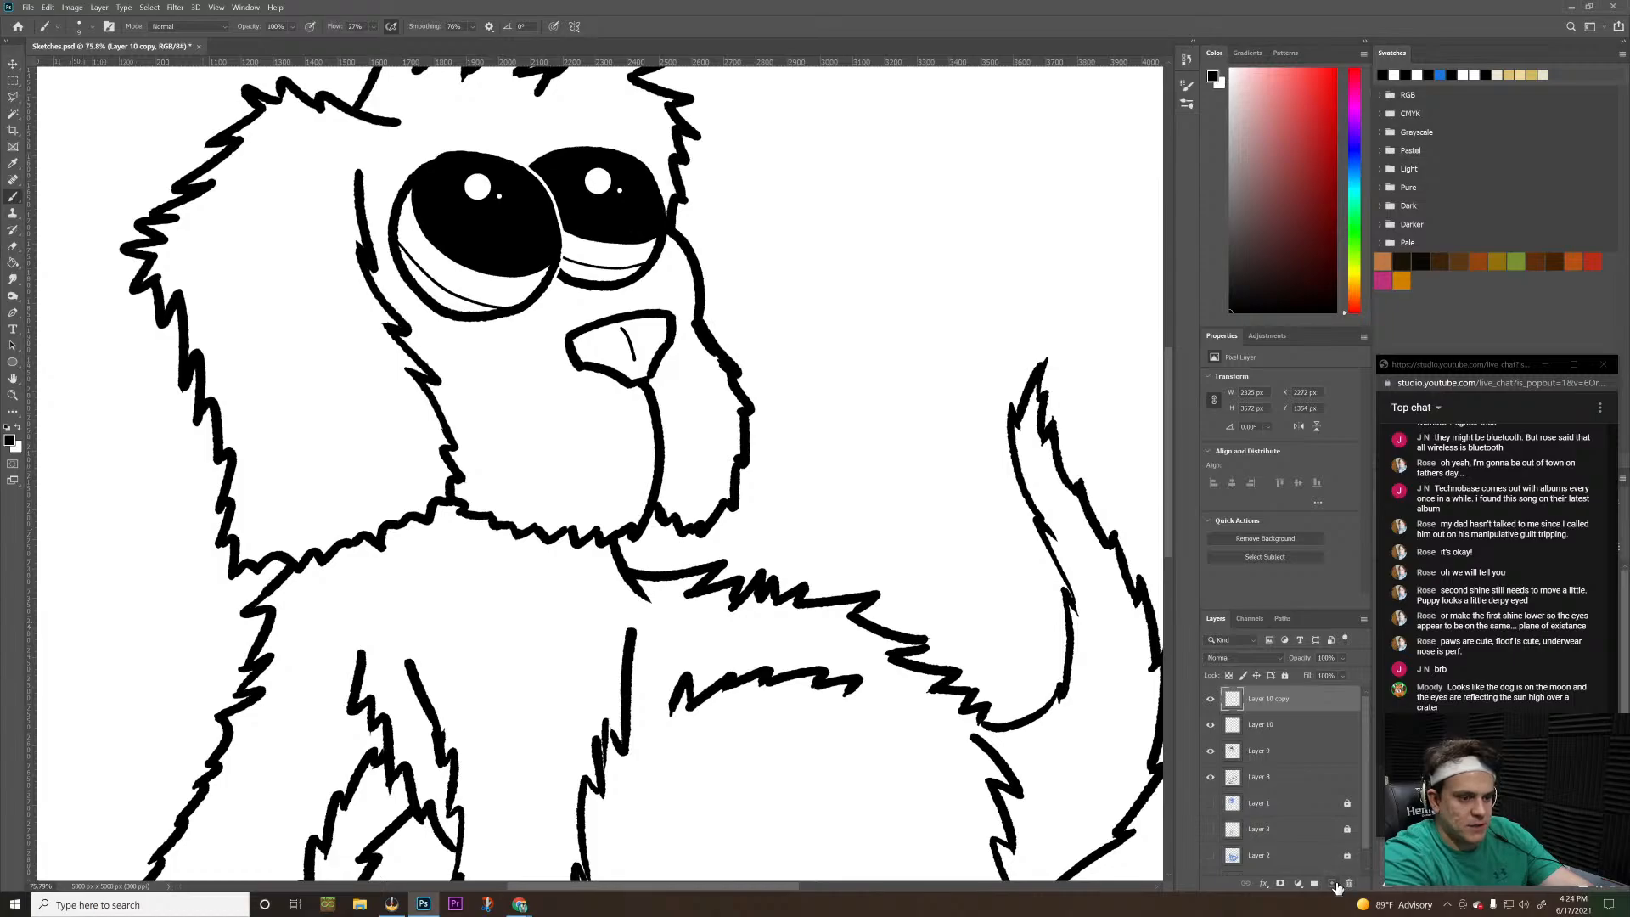
{"action": "left_click", "coordinate": [1332, 884]}
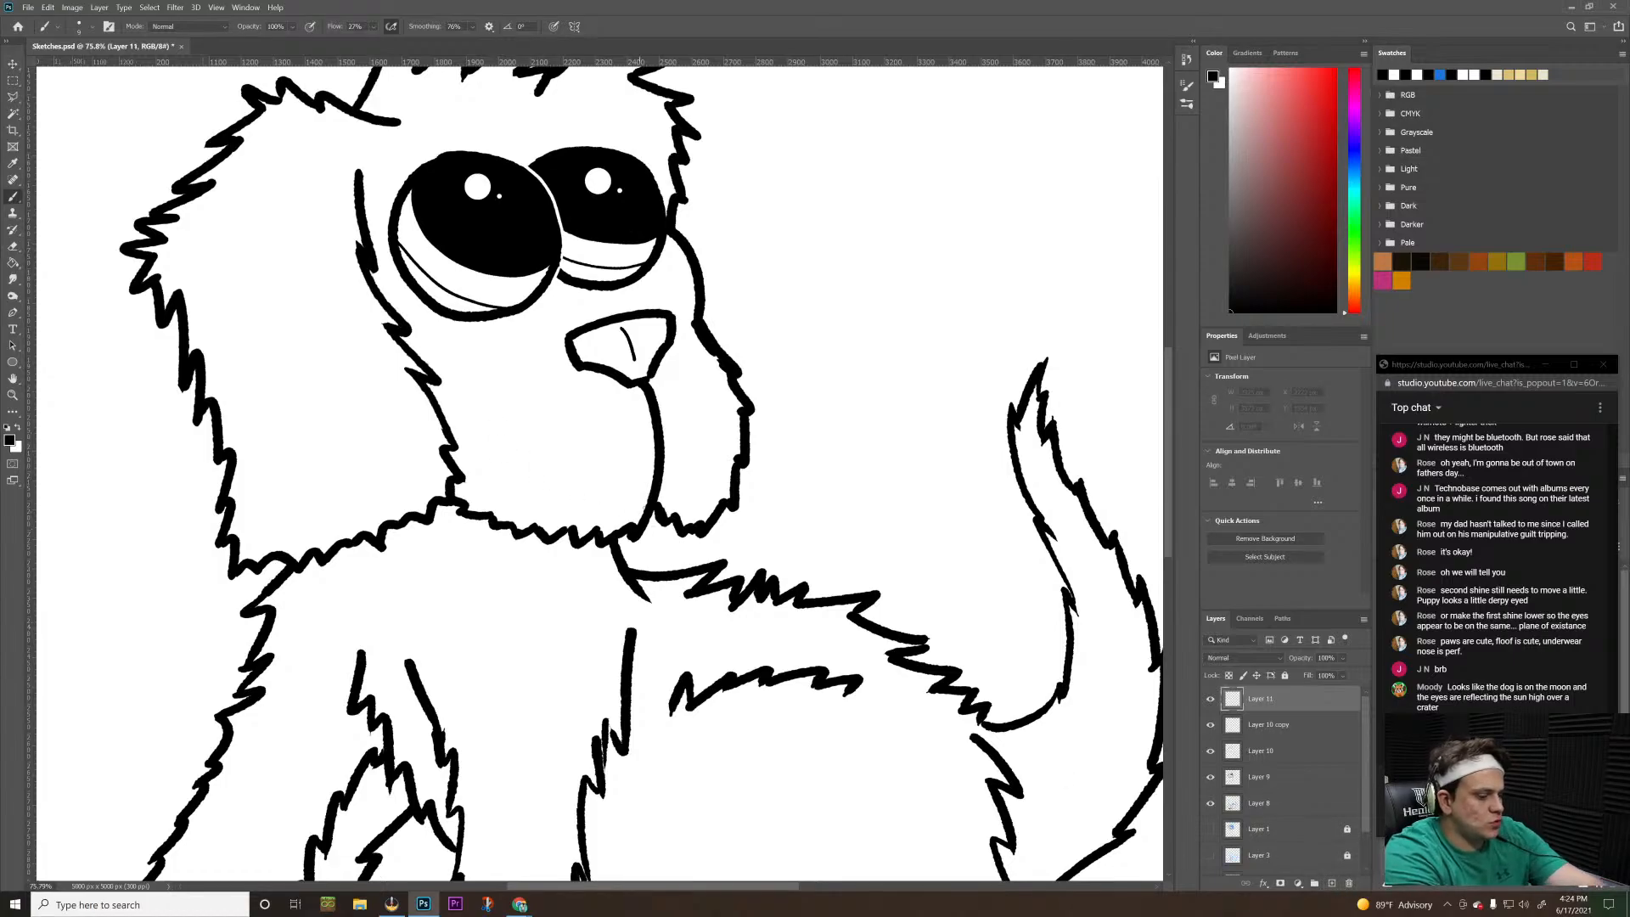
Try two thick curved test strokes at the puppy's mouth and beside its muzzle with a larger brush, and undo both
{"action": "mouse_move", "coordinate": [638, 448]}
{"action": "left_mouse_down"}
{"action": "mouse_move", "coordinate": [689, 505]}
{"action": "mouse_move", "coordinate": [684, 550]}
{"action": "left_mouse_up"}
{"action": "left_click_drag", "start_coordinate": [775, 343], "coordinate": [801, 481]}
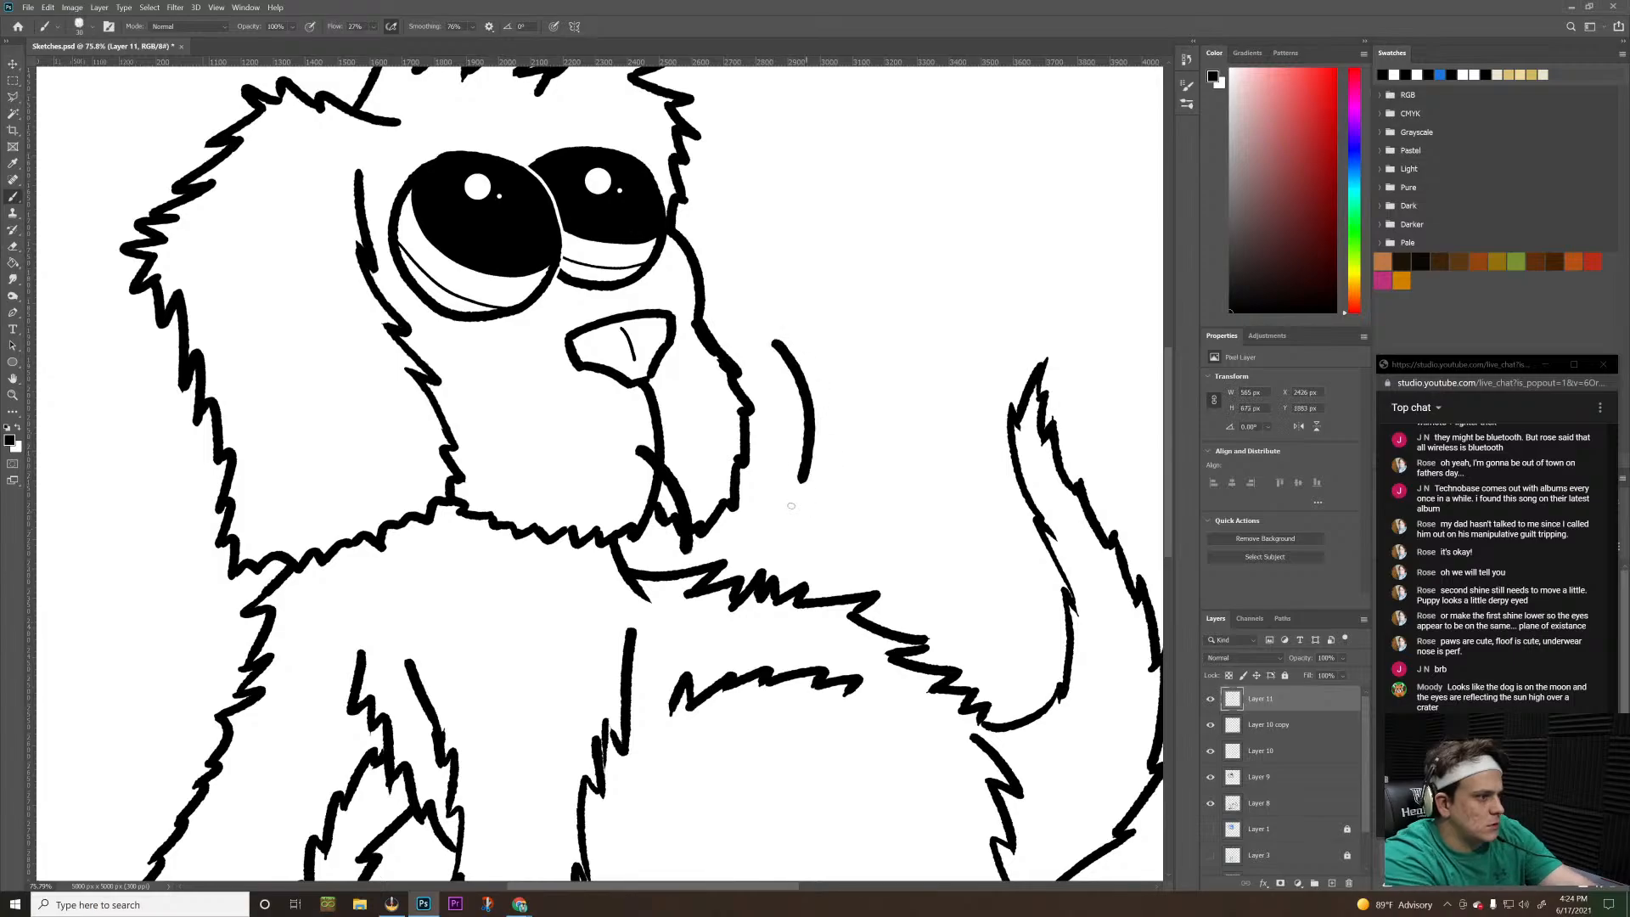
{"action": "key", "text": "ctrl+z"}
{"action": "key", "text": "ctrl+z"}
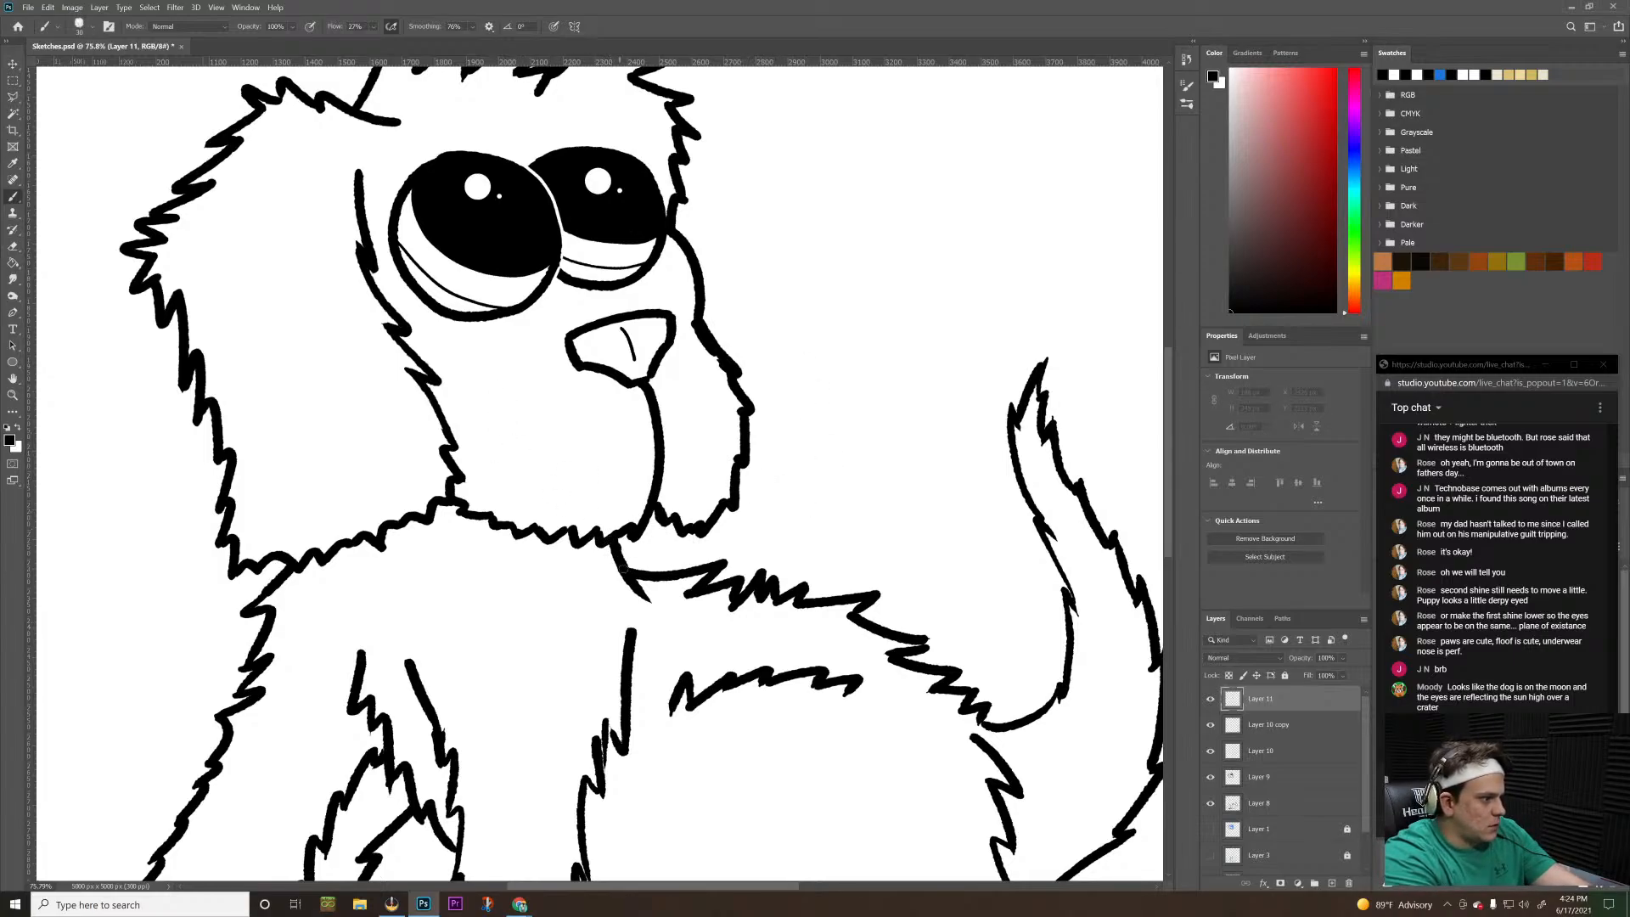
Try separate curved side strokes for a tongue hanging below the puppy's chin on Layer 11, and undo them
{"action": "left_click_drag", "start_coordinate": [622, 569], "coordinate": [557, 714]}
{"action": "key", "text": "ctrl+z"}
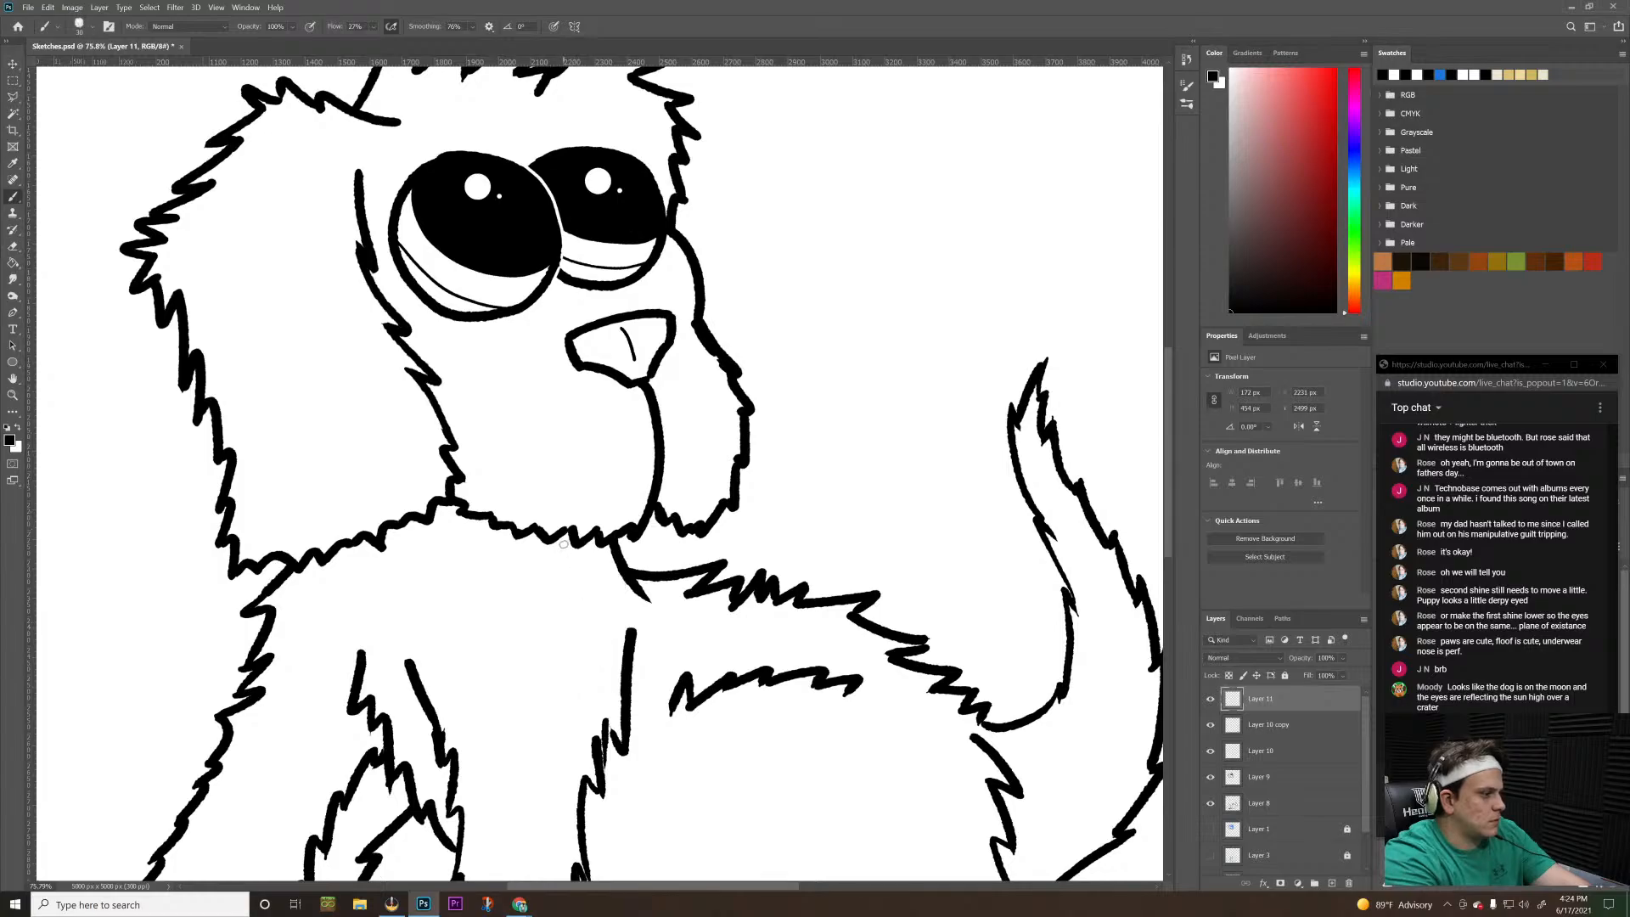
{"action": "mouse_move", "coordinate": [575, 544]}
{"action": "left_mouse_down"}
{"action": "mouse_move", "coordinate": [600, 584]}
{"action": "mouse_move", "coordinate": [582, 705]}
{"action": "mouse_move", "coordinate": [591, 666]}
{"action": "mouse_move", "coordinate": [611, 699]}
{"action": "mouse_move", "coordinate": [678, 688]}
{"action": "mouse_move", "coordinate": [694, 640]}
{"action": "mouse_move", "coordinate": [654, 615]}
{"action": "left_mouse_up"}
{"action": "key", "text": "ctrl+z"}
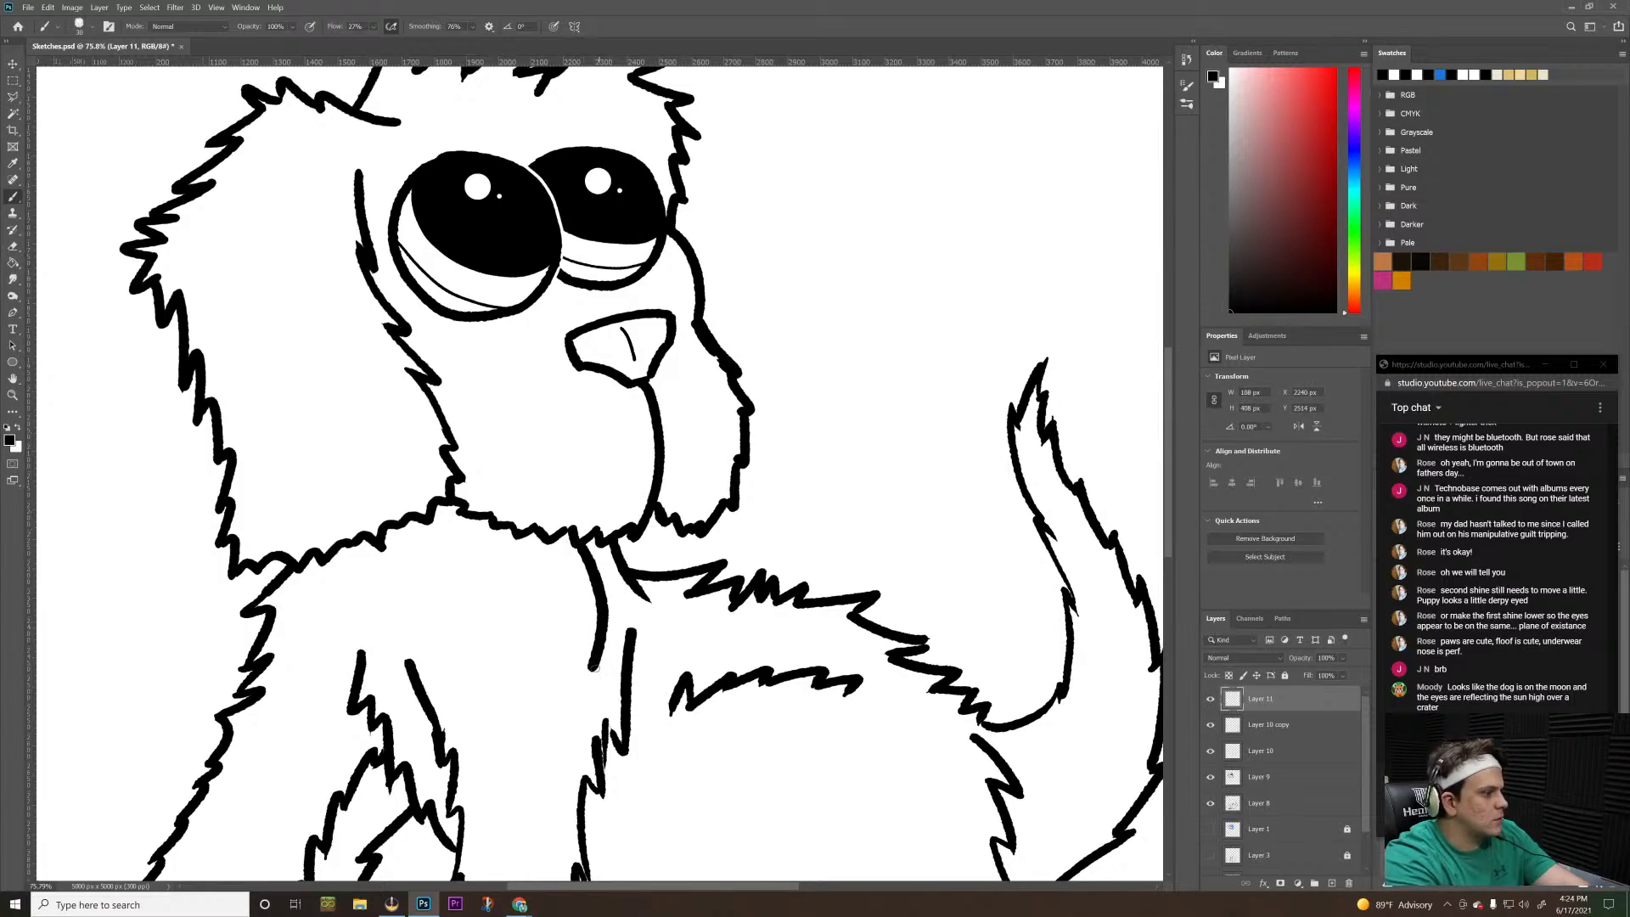
{"action": "mouse_move", "coordinate": [591, 661]}
{"action": "left_mouse_down"}
{"action": "mouse_move", "coordinate": [624, 704]}
{"action": "mouse_move", "coordinate": [687, 624]}
{"action": "mouse_move", "coordinate": [653, 543]}
{"action": "mouse_move", "coordinate": [683, 603]}
{"action": "mouse_move", "coordinate": [642, 705]}
{"action": "left_mouse_up"}
{"action": "key", "text": "ctrl+z"}
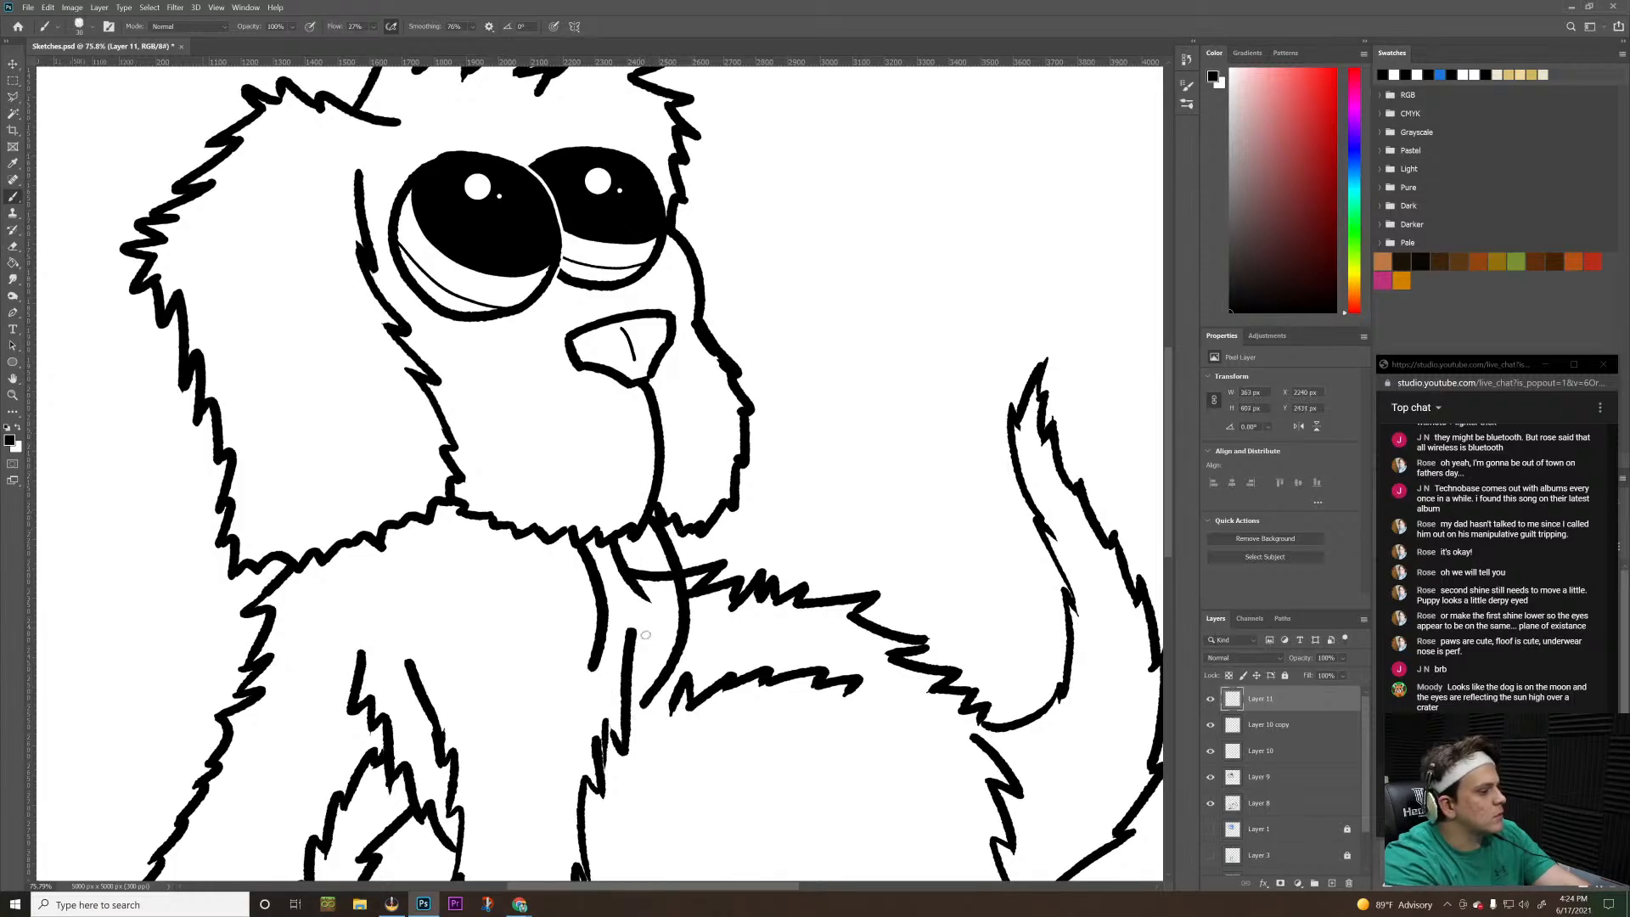
{"action": "key", "text": "ctrl+z"}
{"action": "mouse_move", "coordinate": [634, 532]}
{"action": "left_mouse_down"}
{"action": "mouse_move", "coordinate": [676, 564]}
{"action": "mouse_move", "coordinate": [696, 649]}
{"action": "mouse_move", "coordinate": [653, 708]}
{"action": "mouse_move", "coordinate": [604, 707]}
{"action": "mouse_move", "coordinate": [566, 667]}
{"action": "left_mouse_up"}
{"action": "key", "text": "ctrl+z"}
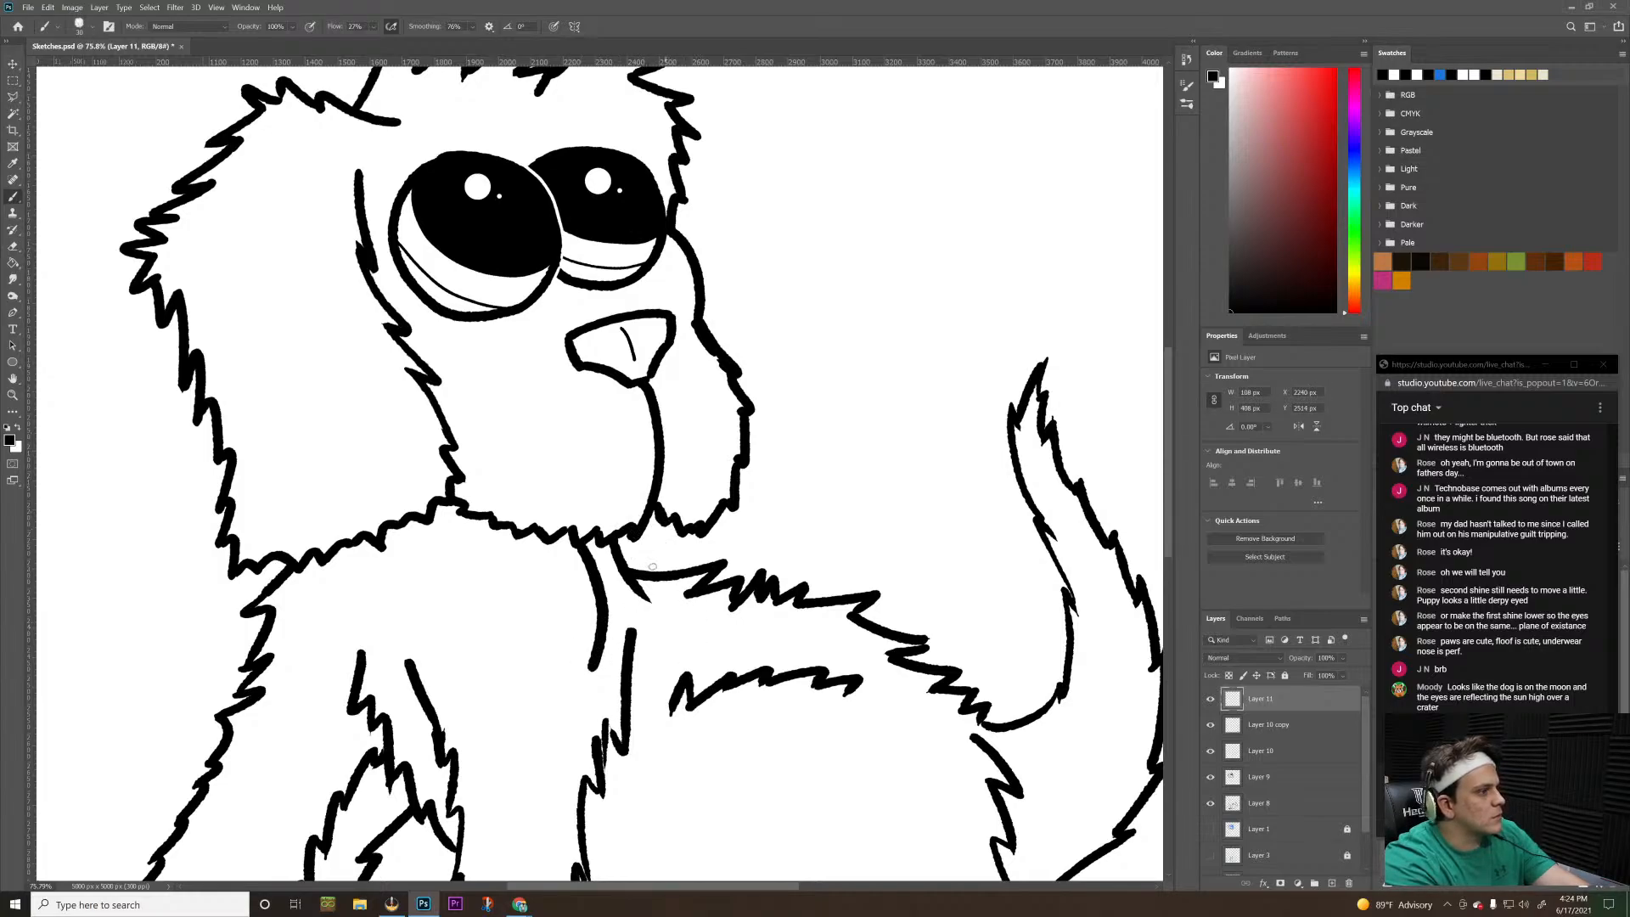
{"action": "key", "text": "ctrl+z"}
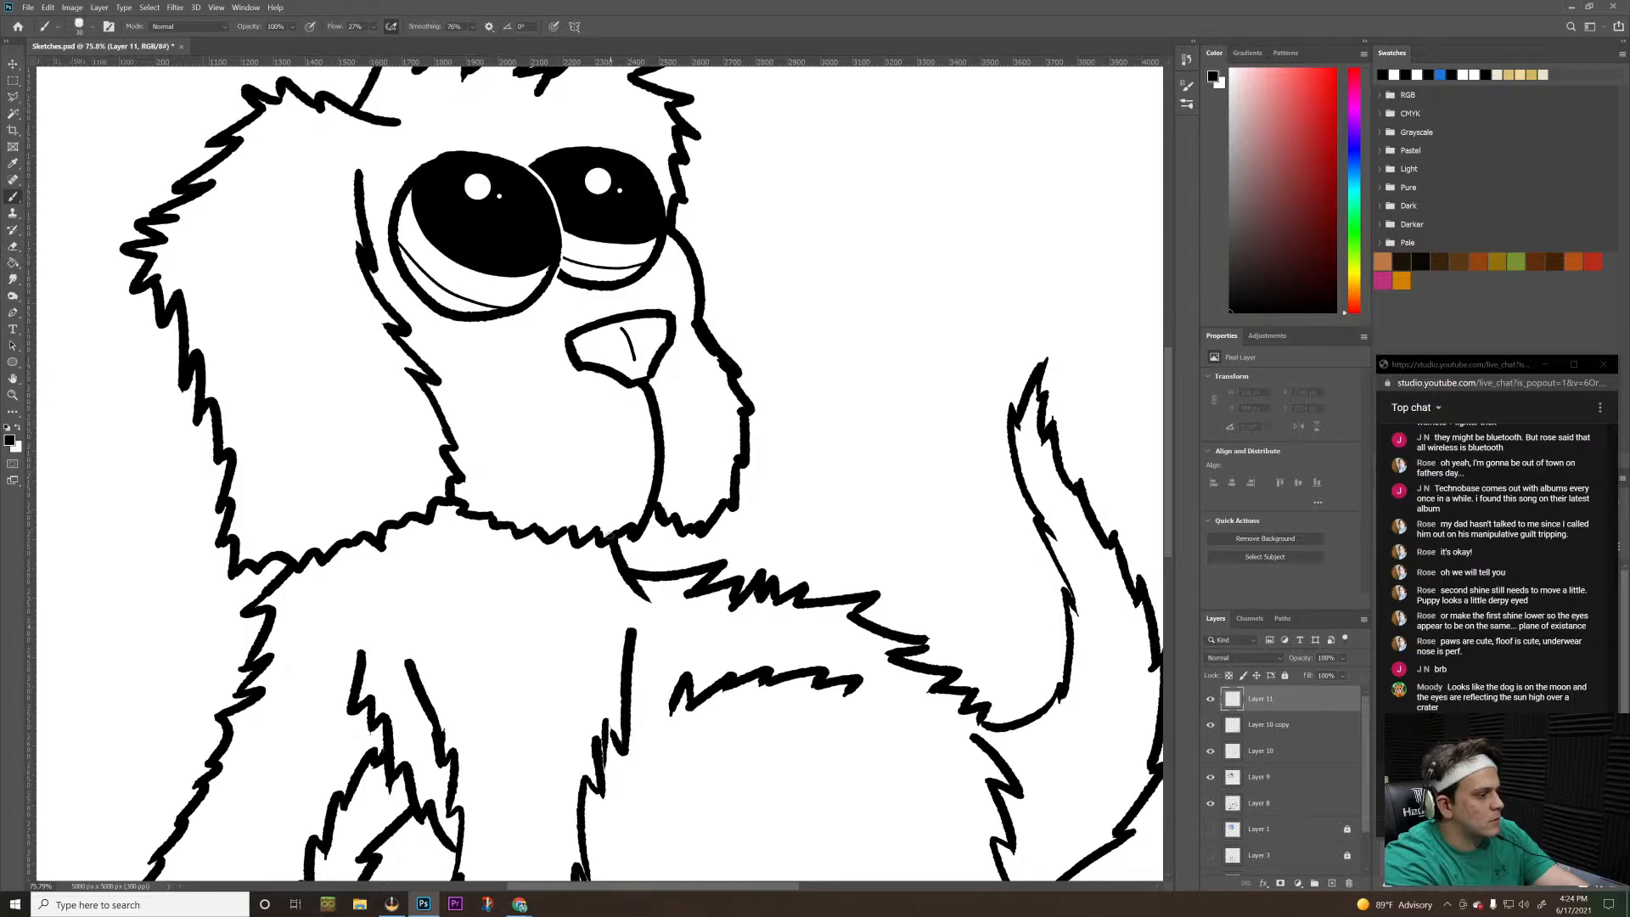
Try a single-stroke rounded tongue outline below the puppy's mouth, check it against the whole drawing, and undo it
{"action": "mouse_move", "coordinate": [609, 548]}
{"action": "left_mouse_down"}
{"action": "mouse_move", "coordinate": [626, 607]}
{"action": "mouse_move", "coordinate": [609, 679]}
{"action": "mouse_move", "coordinate": [653, 729]}
{"action": "mouse_move", "coordinate": [716, 704]}
{"action": "mouse_move", "coordinate": [732, 655]}
{"action": "mouse_move", "coordinate": [704, 591]}
{"action": "mouse_move", "coordinate": [662, 543]}
{"action": "mouse_move", "coordinate": [613, 536]}
{"action": "mouse_move", "coordinate": [574, 692]}
{"action": "mouse_move", "coordinate": [662, 718]}
{"action": "mouse_move", "coordinate": [704, 684]}
{"action": "mouse_move", "coordinate": [677, 558]}
{"action": "mouse_move", "coordinate": [628, 508]}
{"action": "left_mouse_up"}
{"action": "key", "text": "ctrl+z"}
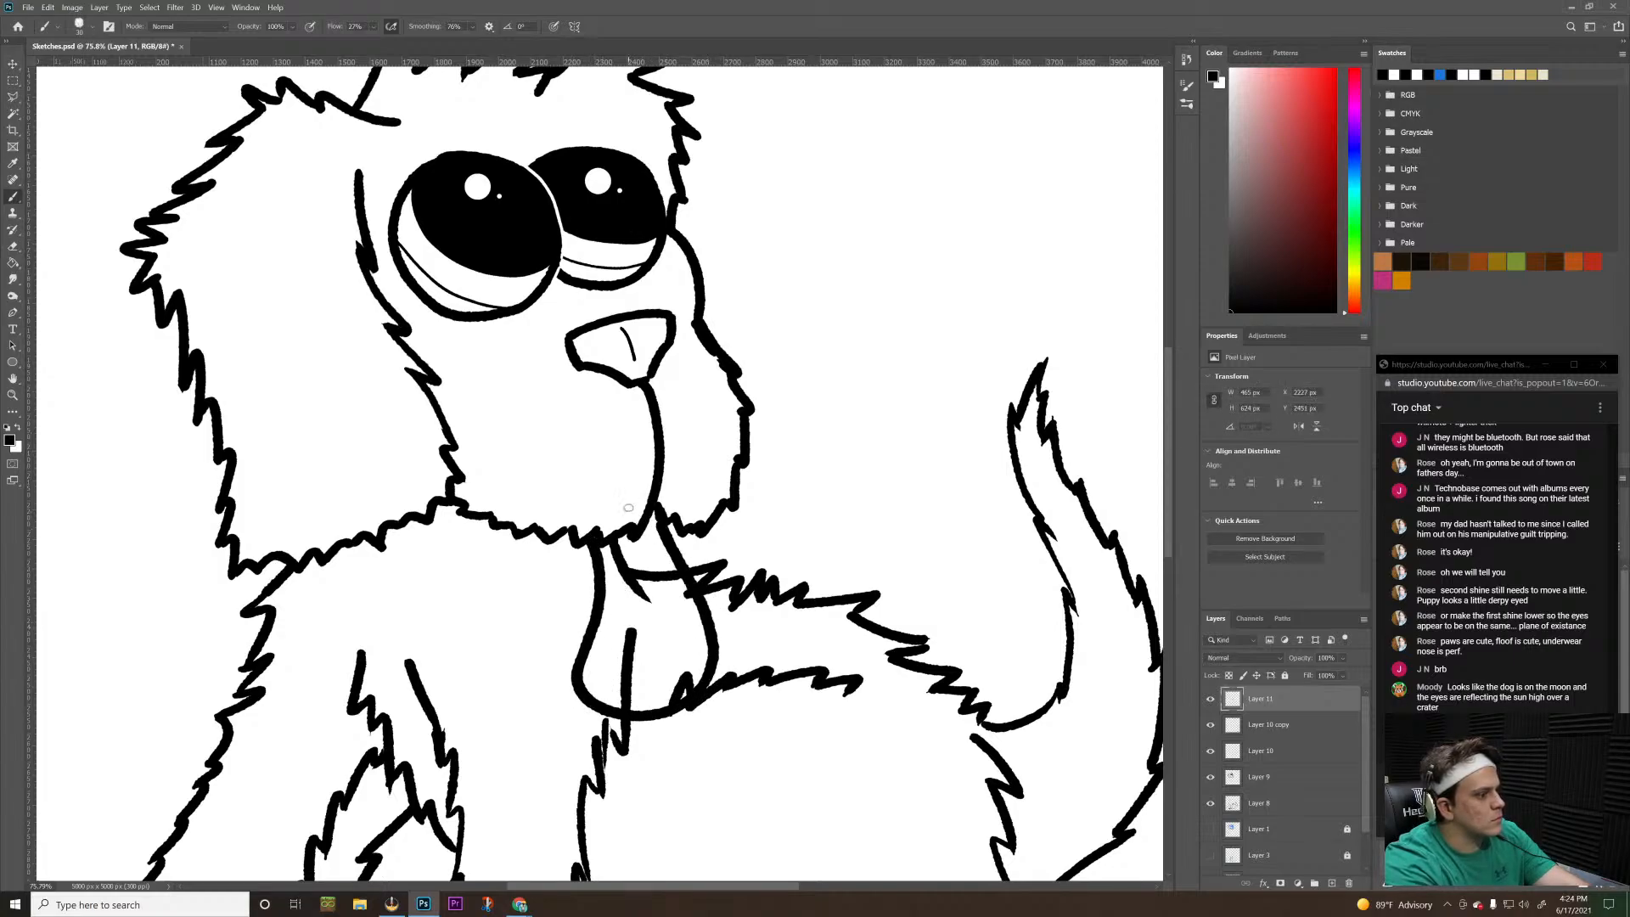
{"action": "key", "text": "z"}
{"action": "left_click_drag", "start_coordinate": [753, 472], "coordinate": [680, 532]}
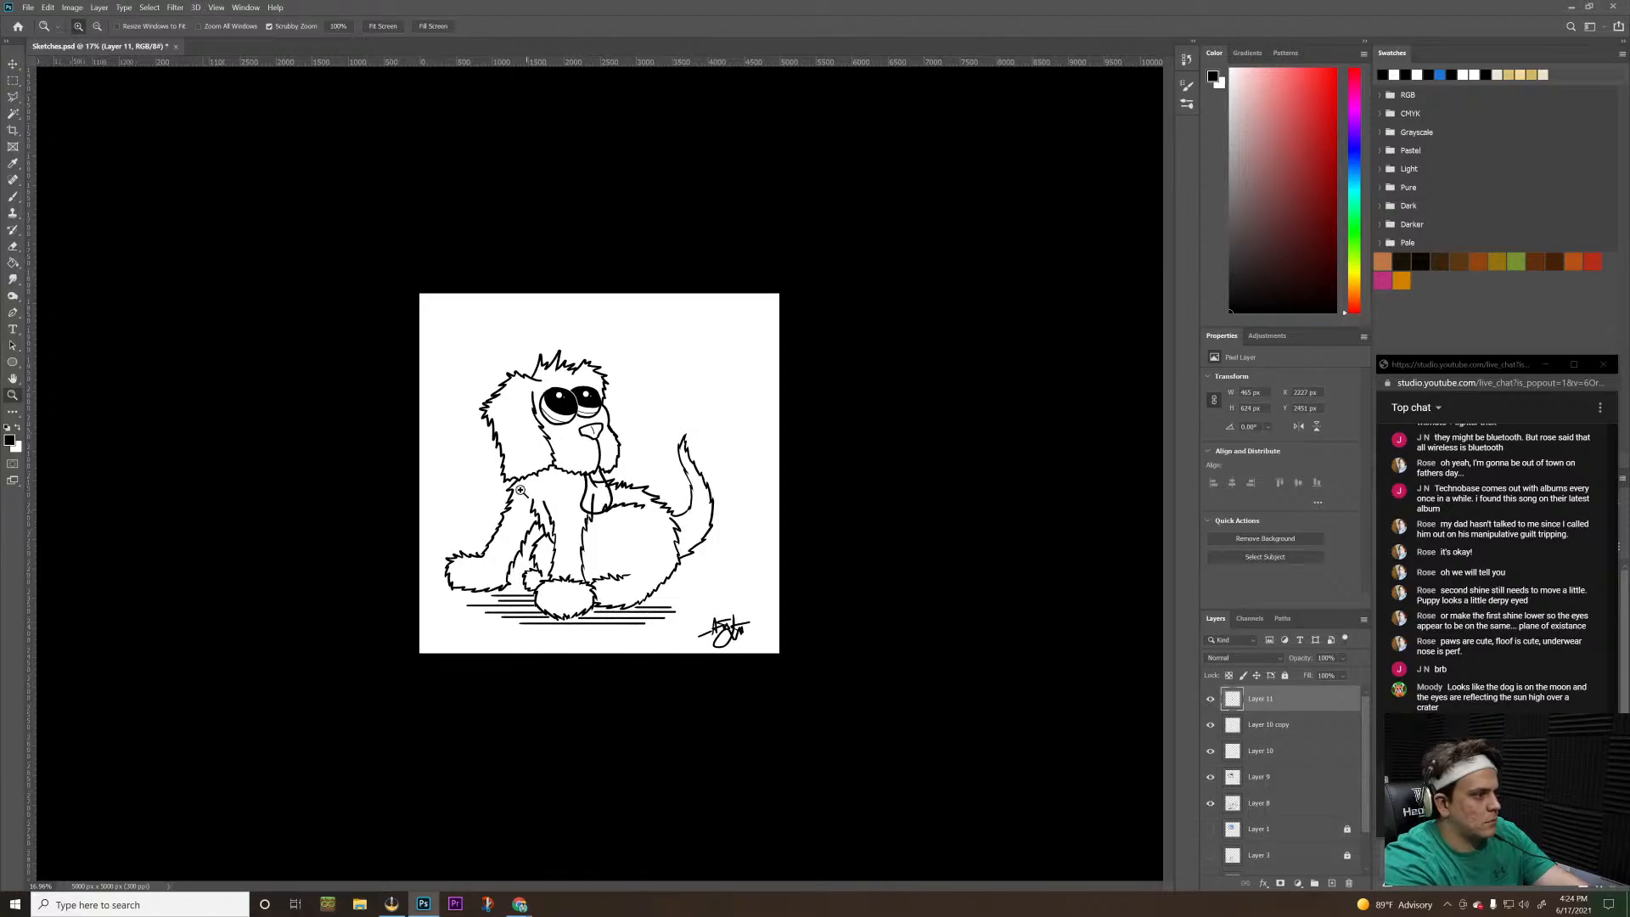
{"action": "left_click_drag", "start_coordinate": [575, 450], "coordinate": [684, 484]}
{"action": "key", "text": "h"}
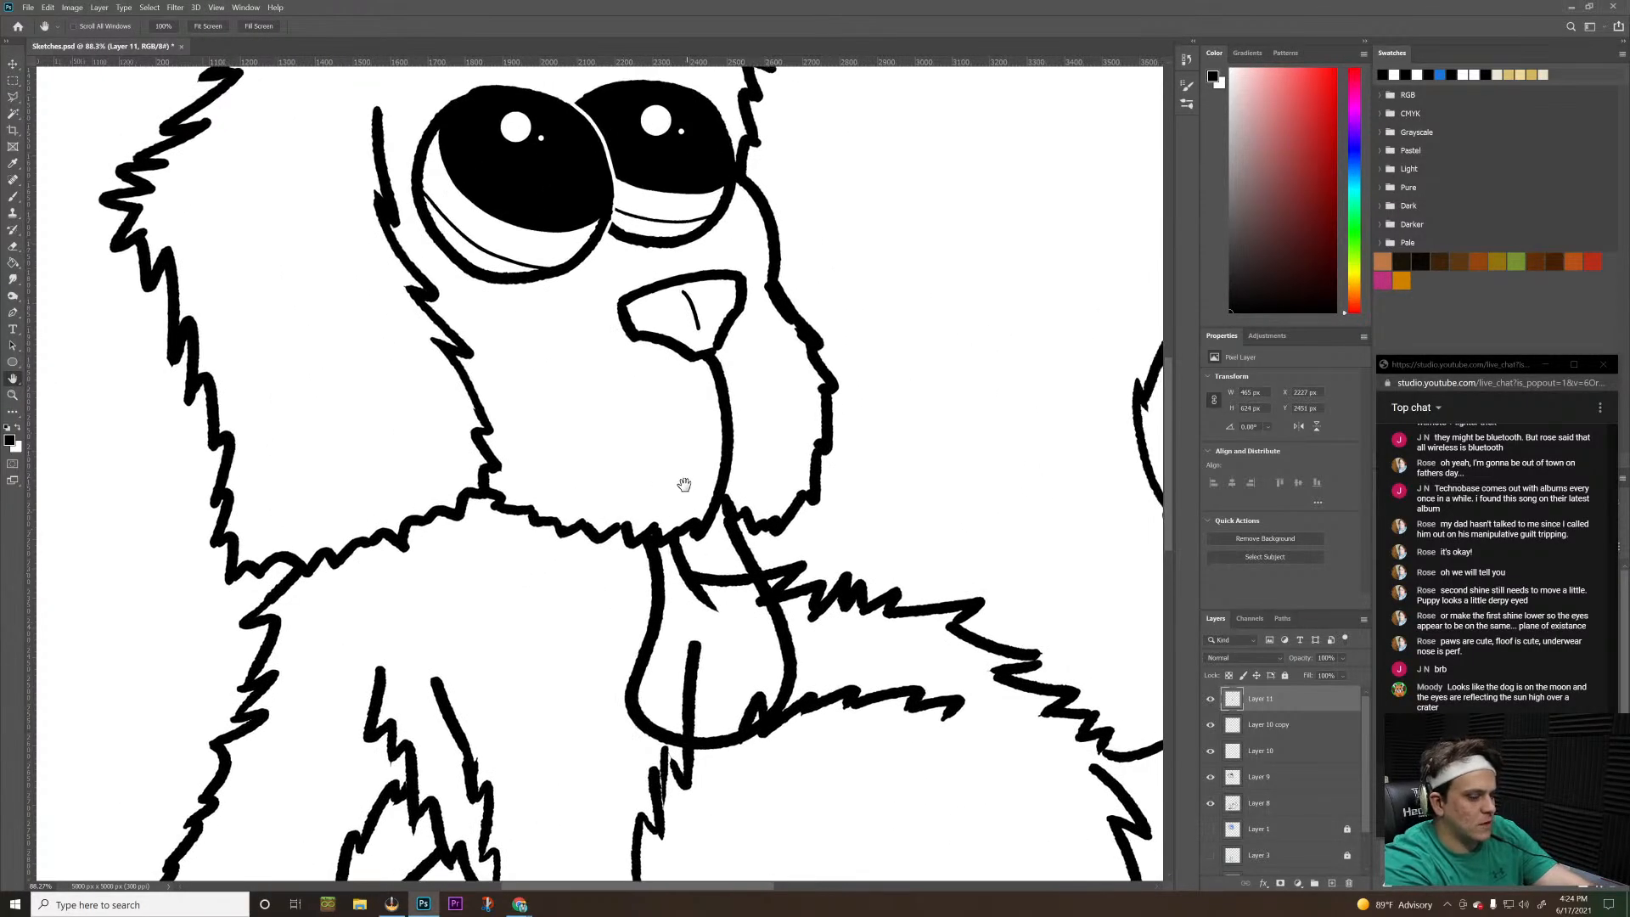
{"action": "key", "text": "z"}
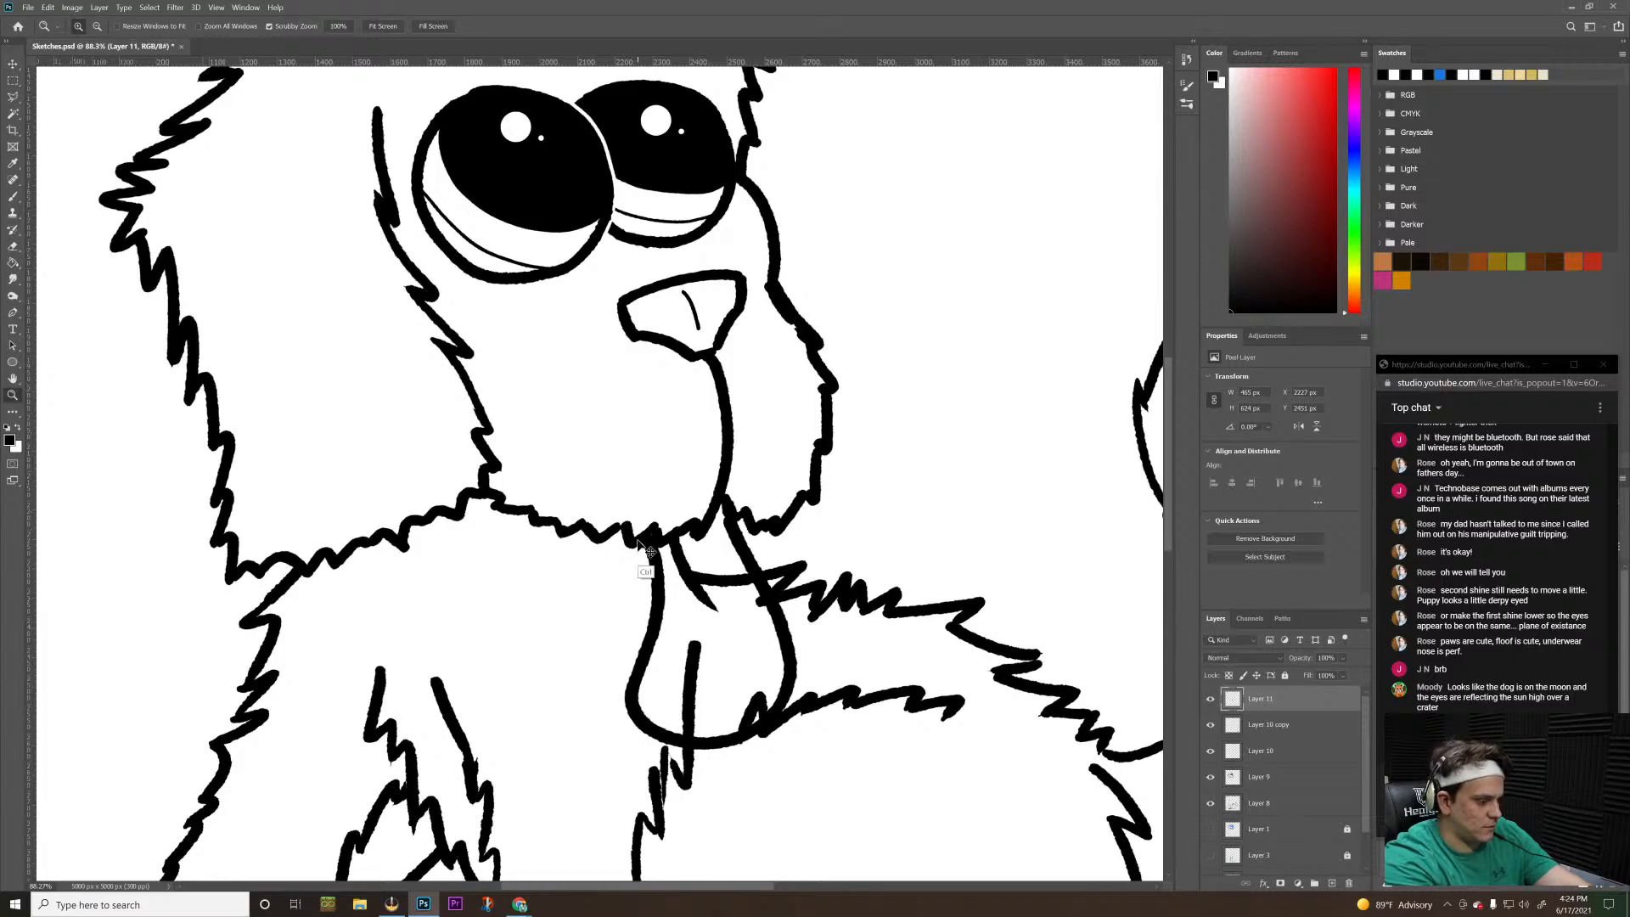
{"action": "key", "text": "ctrl+z"}
Draw a rounded tongue with a short centre line below the puppy's mouth on Layer 11, and undo a trial lower-jaw curve
{"action": "key", "text": "b"}
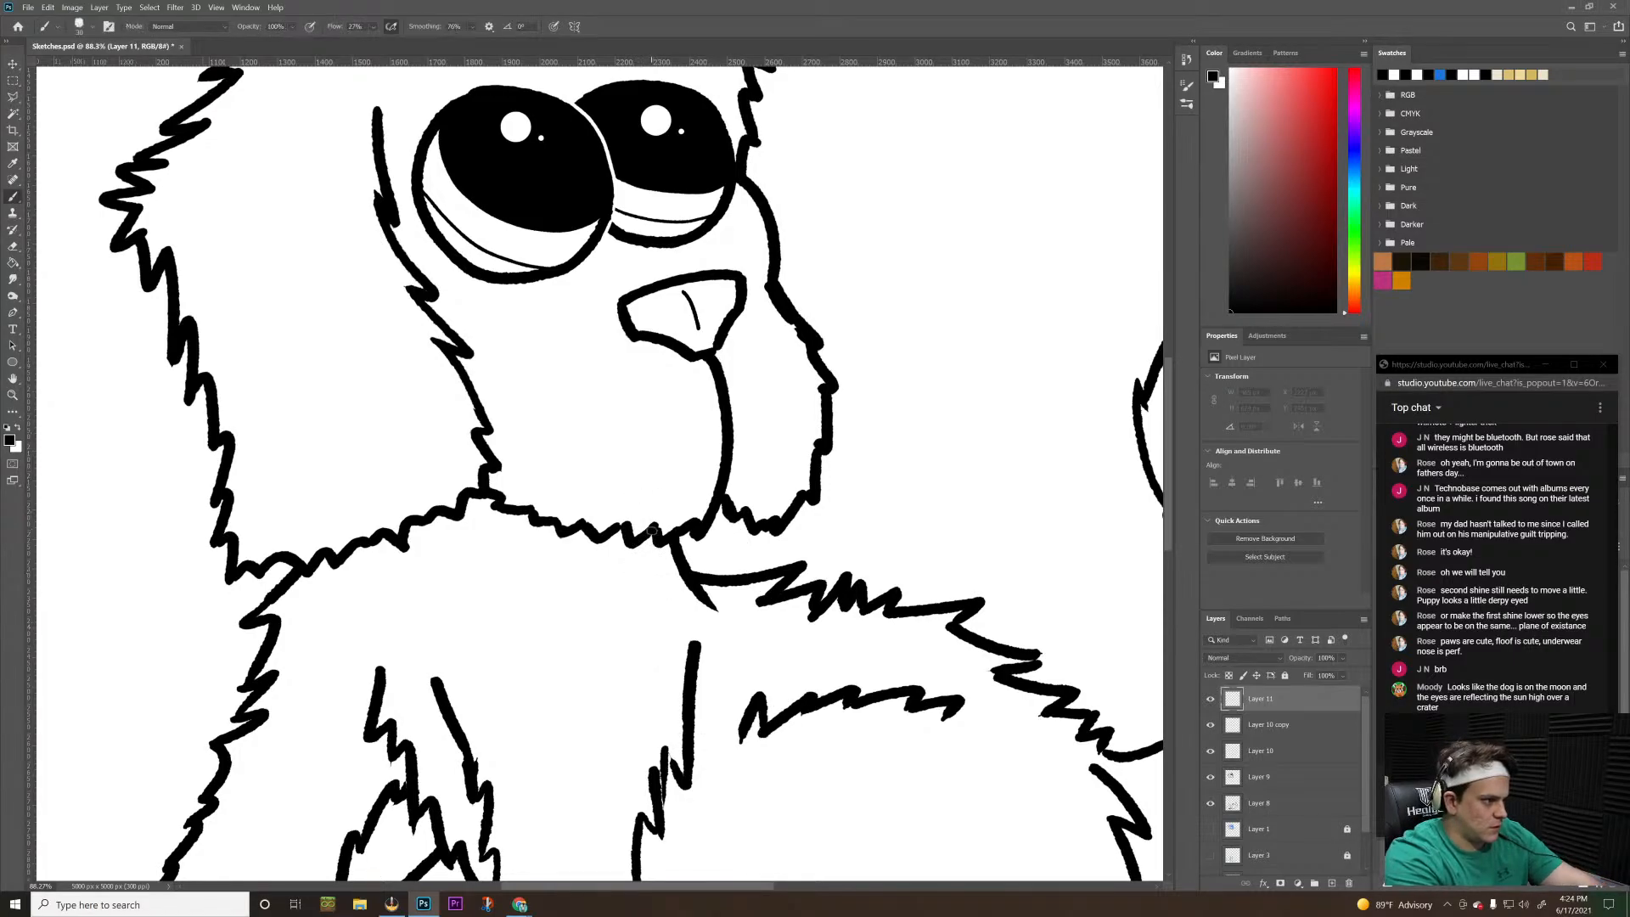
{"action": "mouse_move", "coordinate": [652, 529]}
{"action": "left_mouse_down"}
{"action": "mouse_move", "coordinate": [679, 588]}
{"action": "mouse_move", "coordinate": [644, 687]}
{"action": "mouse_move", "coordinate": [667, 718]}
{"action": "mouse_move", "coordinate": [722, 724]}
{"action": "mouse_move", "coordinate": [773, 710]}
{"action": "mouse_move", "coordinate": [807, 668]}
{"action": "mouse_move", "coordinate": [801, 615]}
{"action": "mouse_move", "coordinate": [740, 494]}
{"action": "mouse_move", "coordinate": [739, 654]}
{"action": "left_mouse_up"}
{"action": "key", "text": "ctrl+z"}
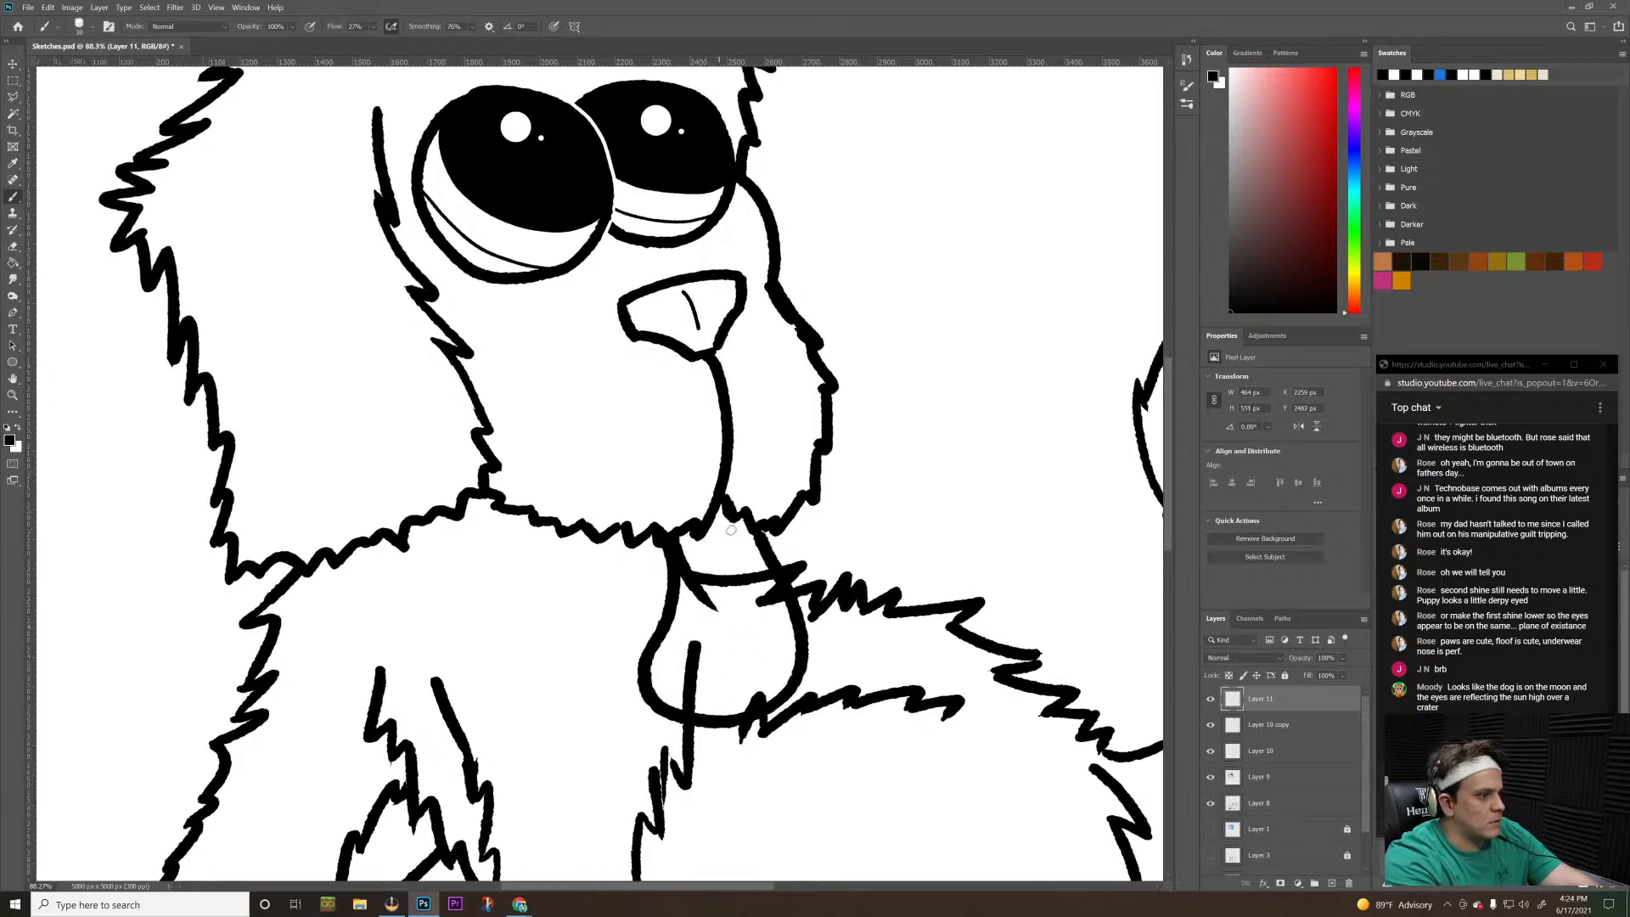
{"action": "left_click_drag", "start_coordinate": [721, 507], "coordinate": [713, 623]}
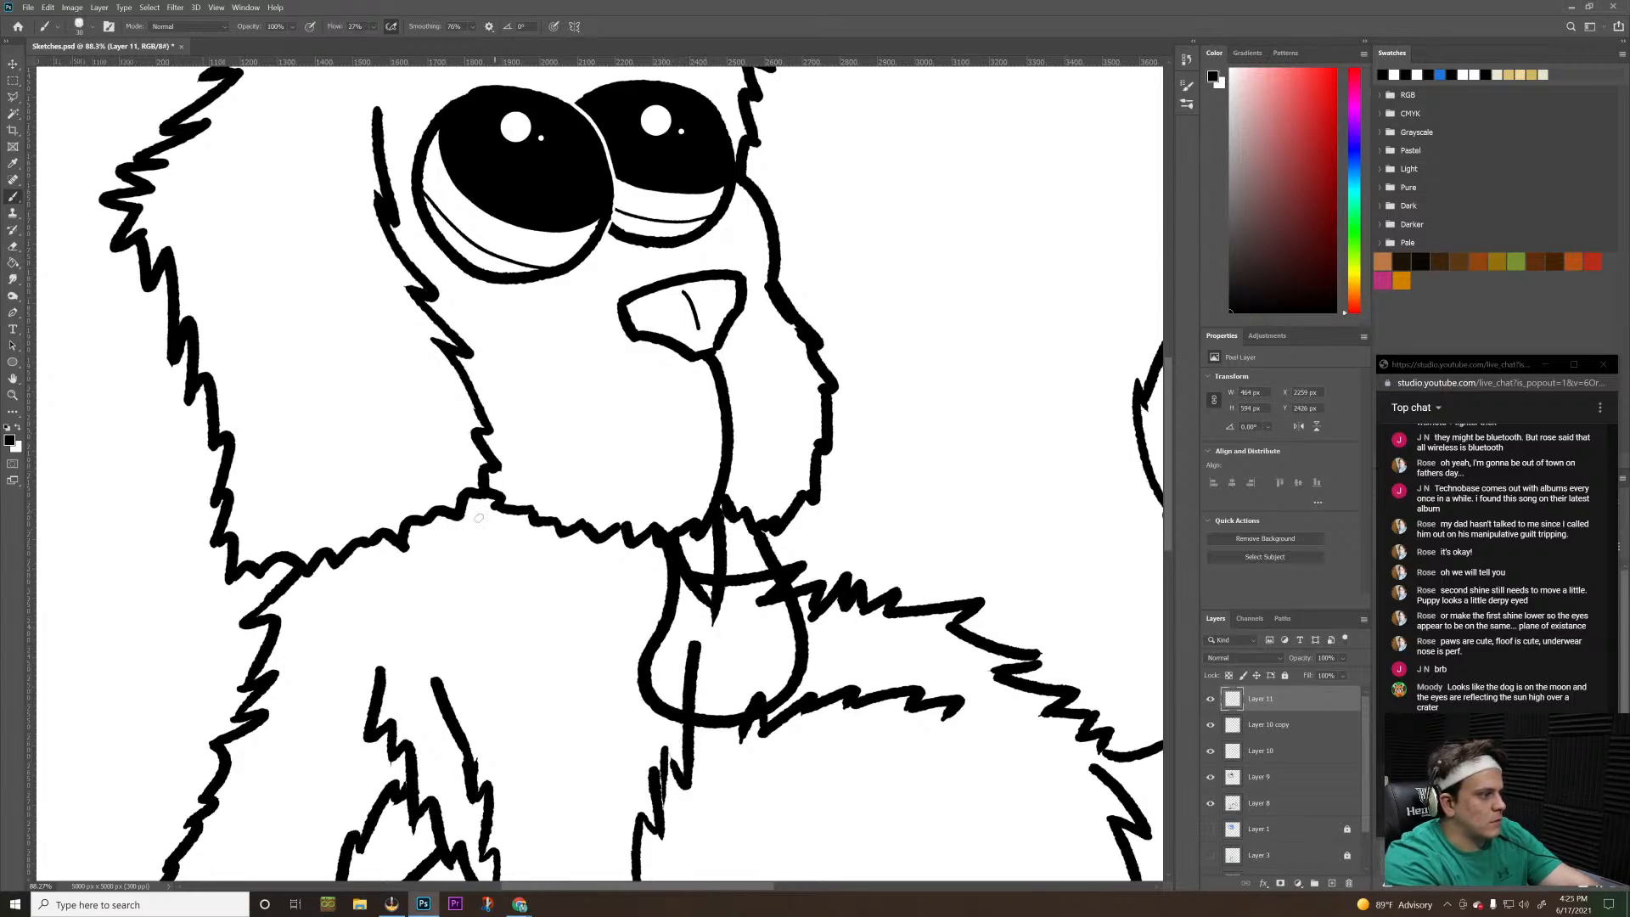
{"action": "mouse_move", "coordinate": [478, 517]}
{"action": "left_mouse_down"}
{"action": "mouse_move", "coordinate": [513, 571]}
{"action": "mouse_move", "coordinate": [666, 584]}
{"action": "left_mouse_up"}
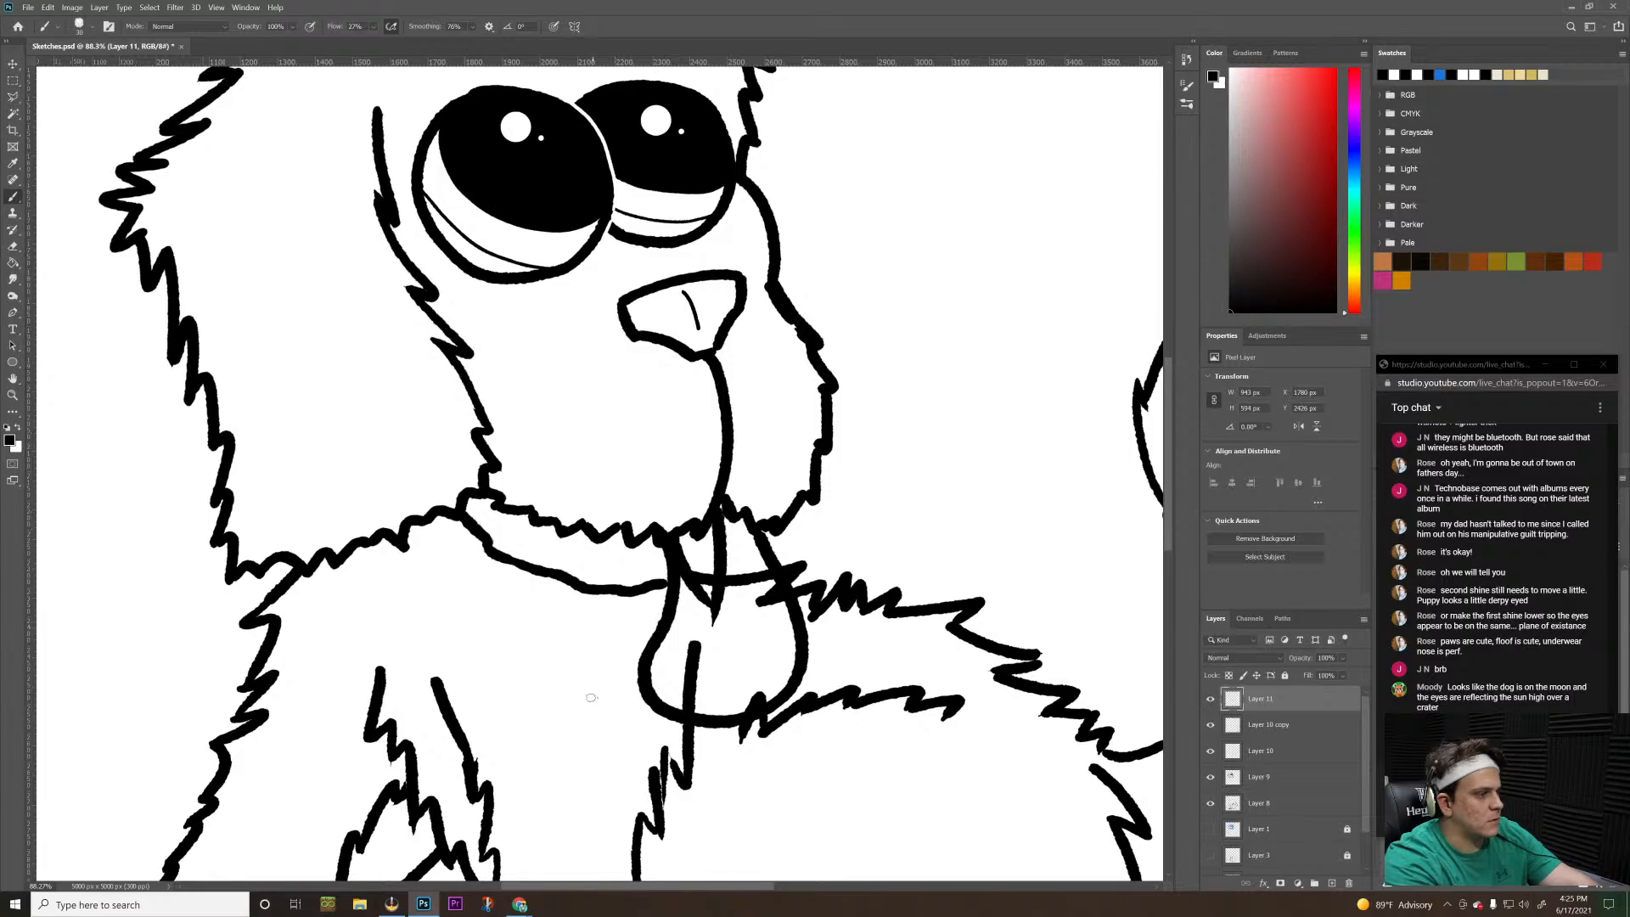
{"action": "key", "text": "ctrl+z"}
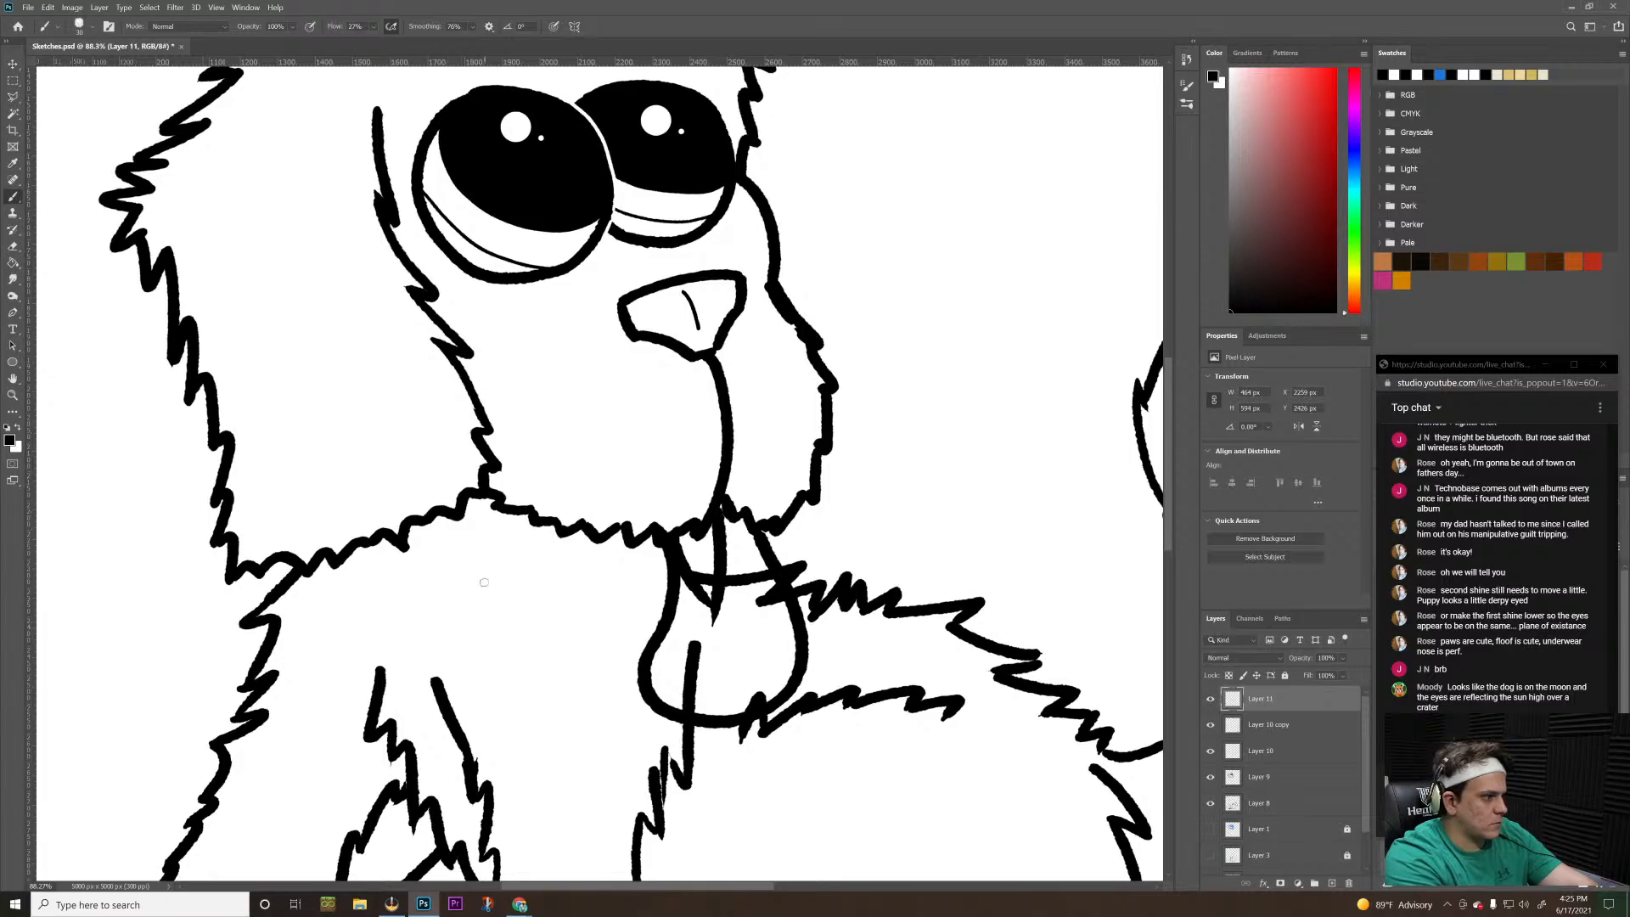
Draw a jagged fur line for the lower jaw on Layer 11, from the tongue's upper edge back beneath the cheek, undoing stray stroke ends
{"action": "mouse_move", "coordinate": [667, 595]}
{"action": "left_mouse_down"}
{"action": "mouse_move", "coordinate": [610, 612]}
{"action": "mouse_move", "coordinate": [627, 586]}
{"action": "mouse_move", "coordinate": [591, 622]}
{"action": "mouse_move", "coordinate": [572, 599]}
{"action": "mouse_move", "coordinate": [552, 633]}
{"action": "mouse_move", "coordinate": [560, 565]}
{"action": "left_mouse_up"}
{"action": "key", "text": "ctrl+z"}
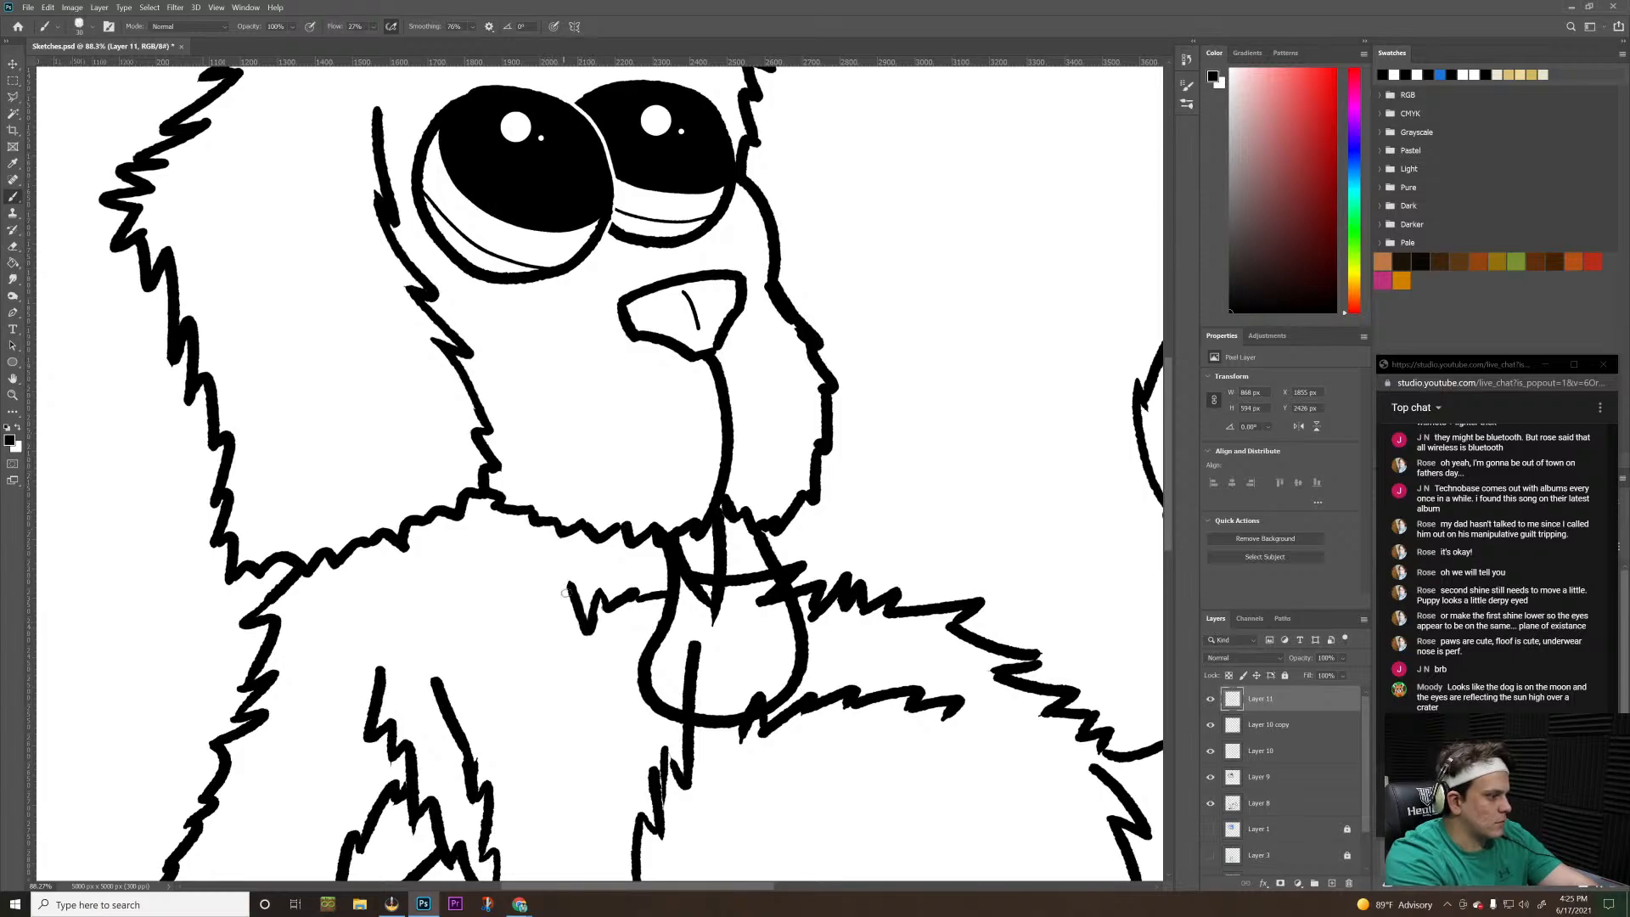
{"action": "key", "text": "ctrl+z"}
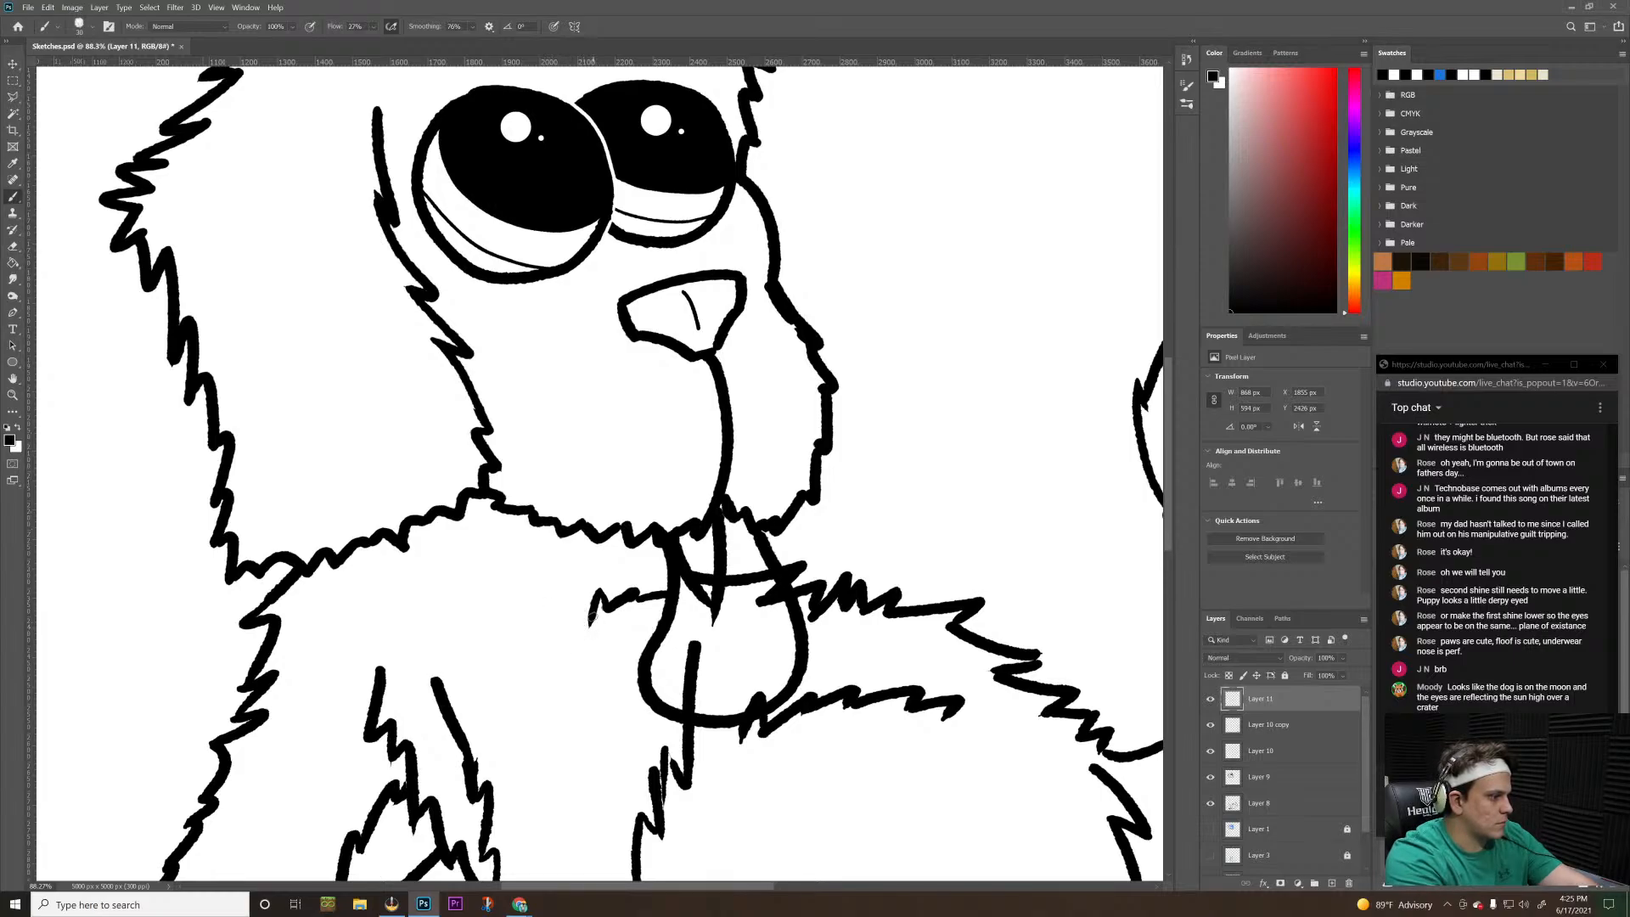
{"action": "mouse_move", "coordinate": [587, 630]}
{"action": "left_mouse_down"}
{"action": "mouse_move", "coordinate": [545, 563]}
{"action": "mouse_move", "coordinate": [553, 599]}
{"action": "mouse_move", "coordinate": [567, 592]}
{"action": "mouse_move", "coordinate": [549, 618]}
{"action": "mouse_move", "coordinate": [523, 550]}
{"action": "mouse_move", "coordinate": [541, 586]}
{"action": "mouse_move", "coordinate": [514, 607]}
{"action": "mouse_move", "coordinate": [509, 540]}
{"action": "mouse_move", "coordinate": [486, 577]}
{"action": "mouse_move", "coordinate": [475, 521]}
{"action": "mouse_move", "coordinate": [486, 545]}
{"action": "mouse_move", "coordinate": [450, 528]}
{"action": "left_mouse_up"}
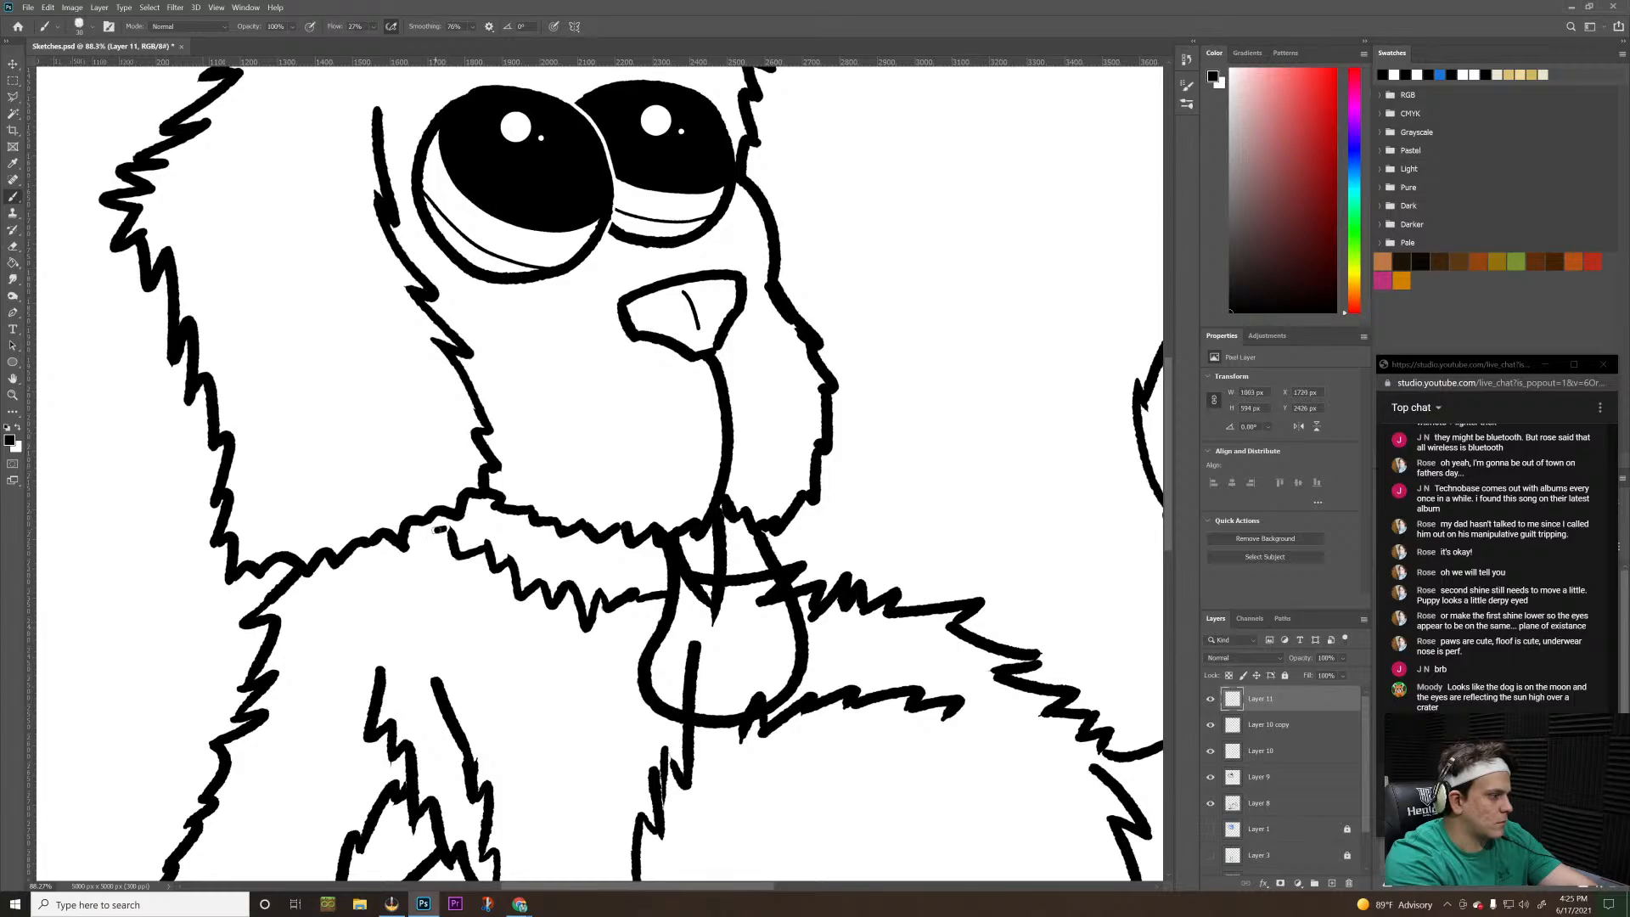
{"action": "key", "text": "ctrl+z"}
{"action": "key", "text": "z"}
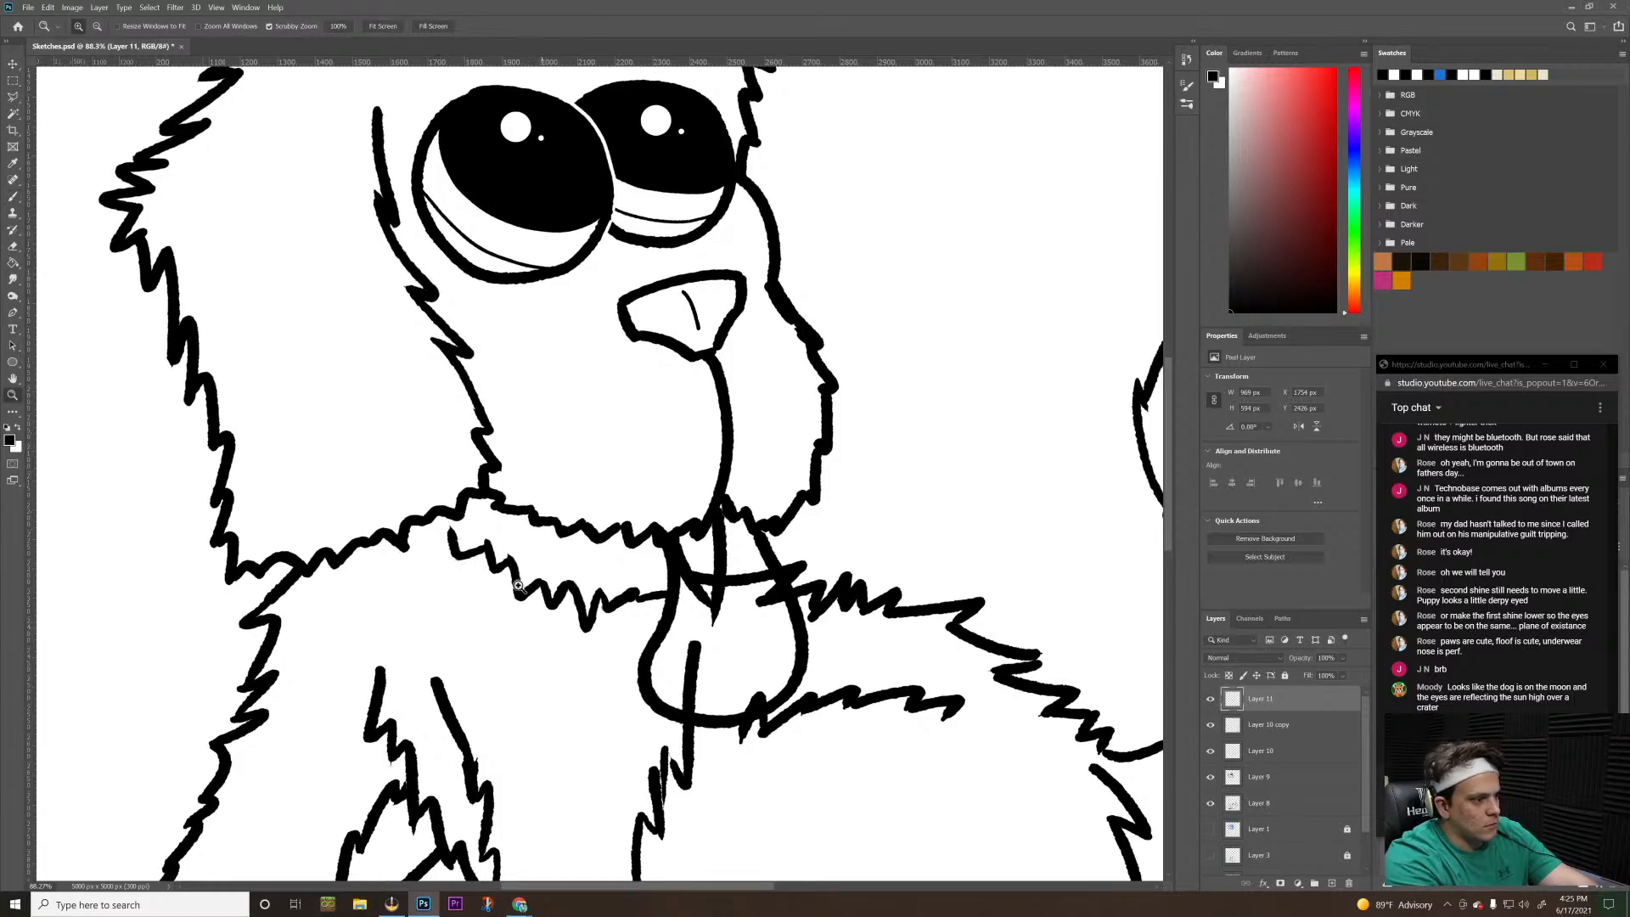
{"action": "left_click_drag", "start_coordinate": [517, 585], "coordinate": [481, 590]}
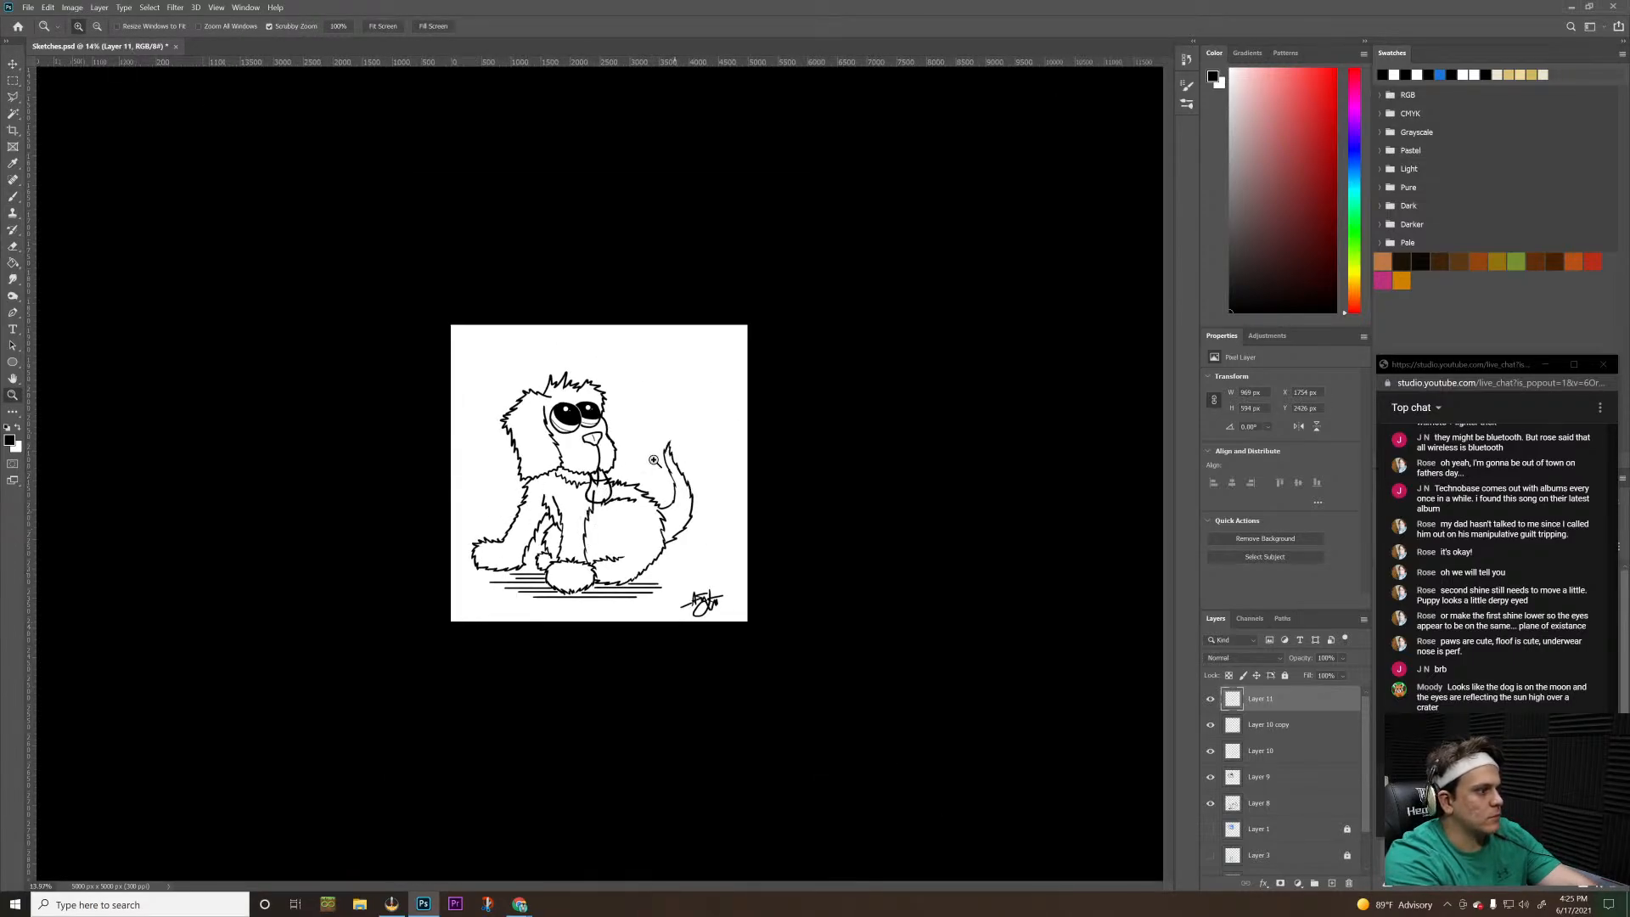
Erase the body and front-leg lines crossing the inside of the tongue on Layer 8, and check the whole drawing
{"action": "left_click_drag", "start_coordinate": [596, 481], "coordinate": [603, 543]}
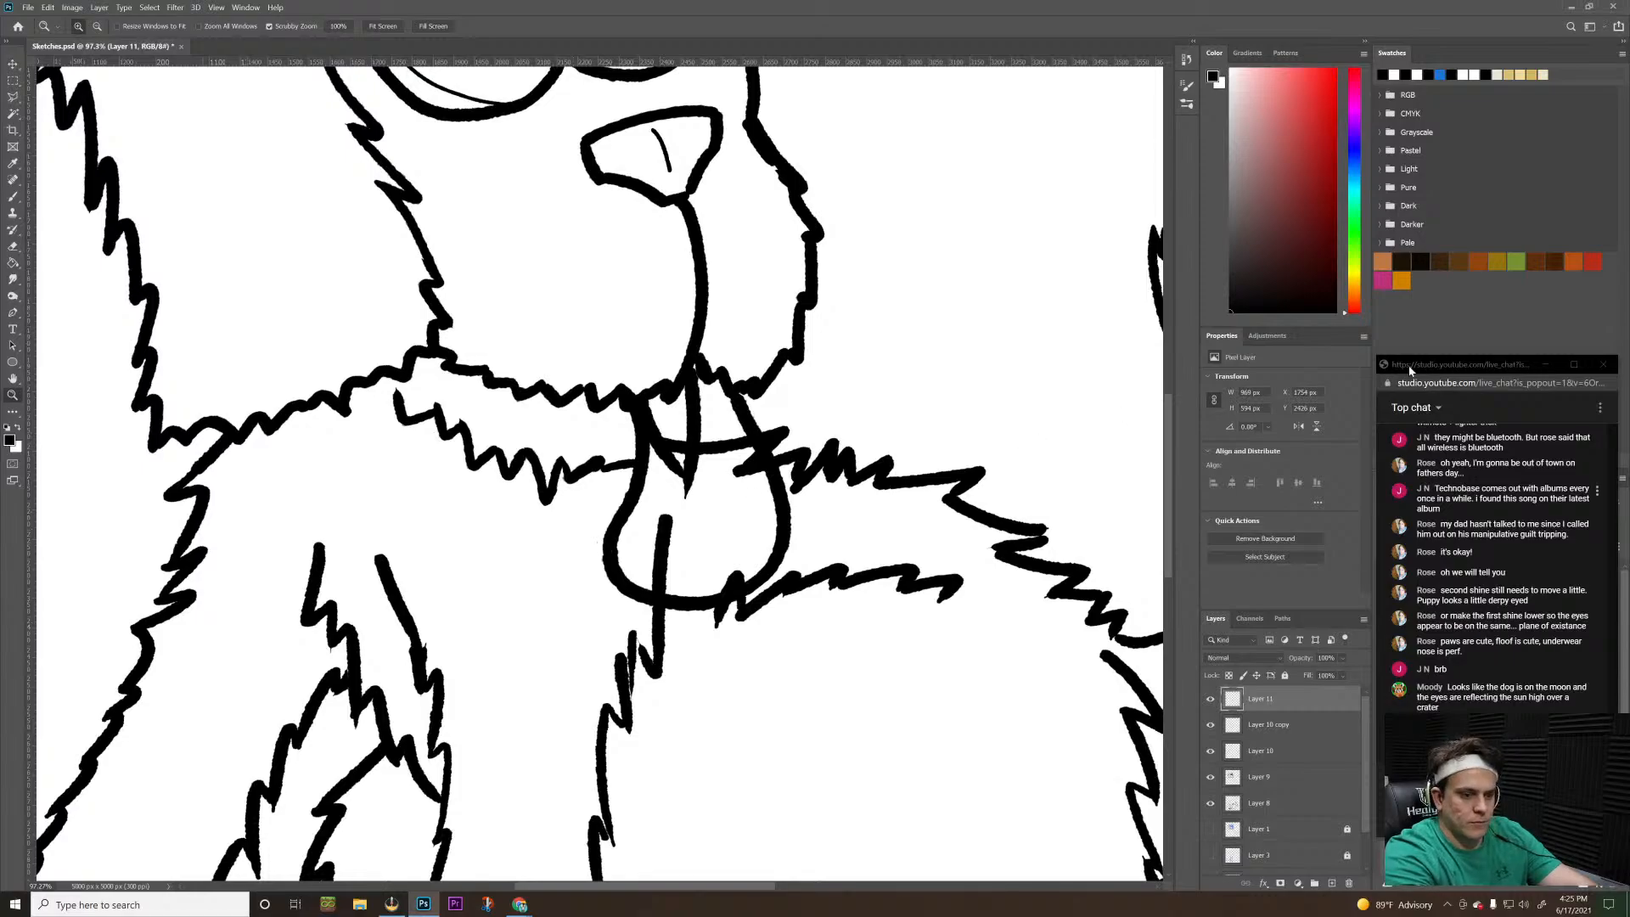
{"action": "left_click", "coordinate": [1209, 725]}
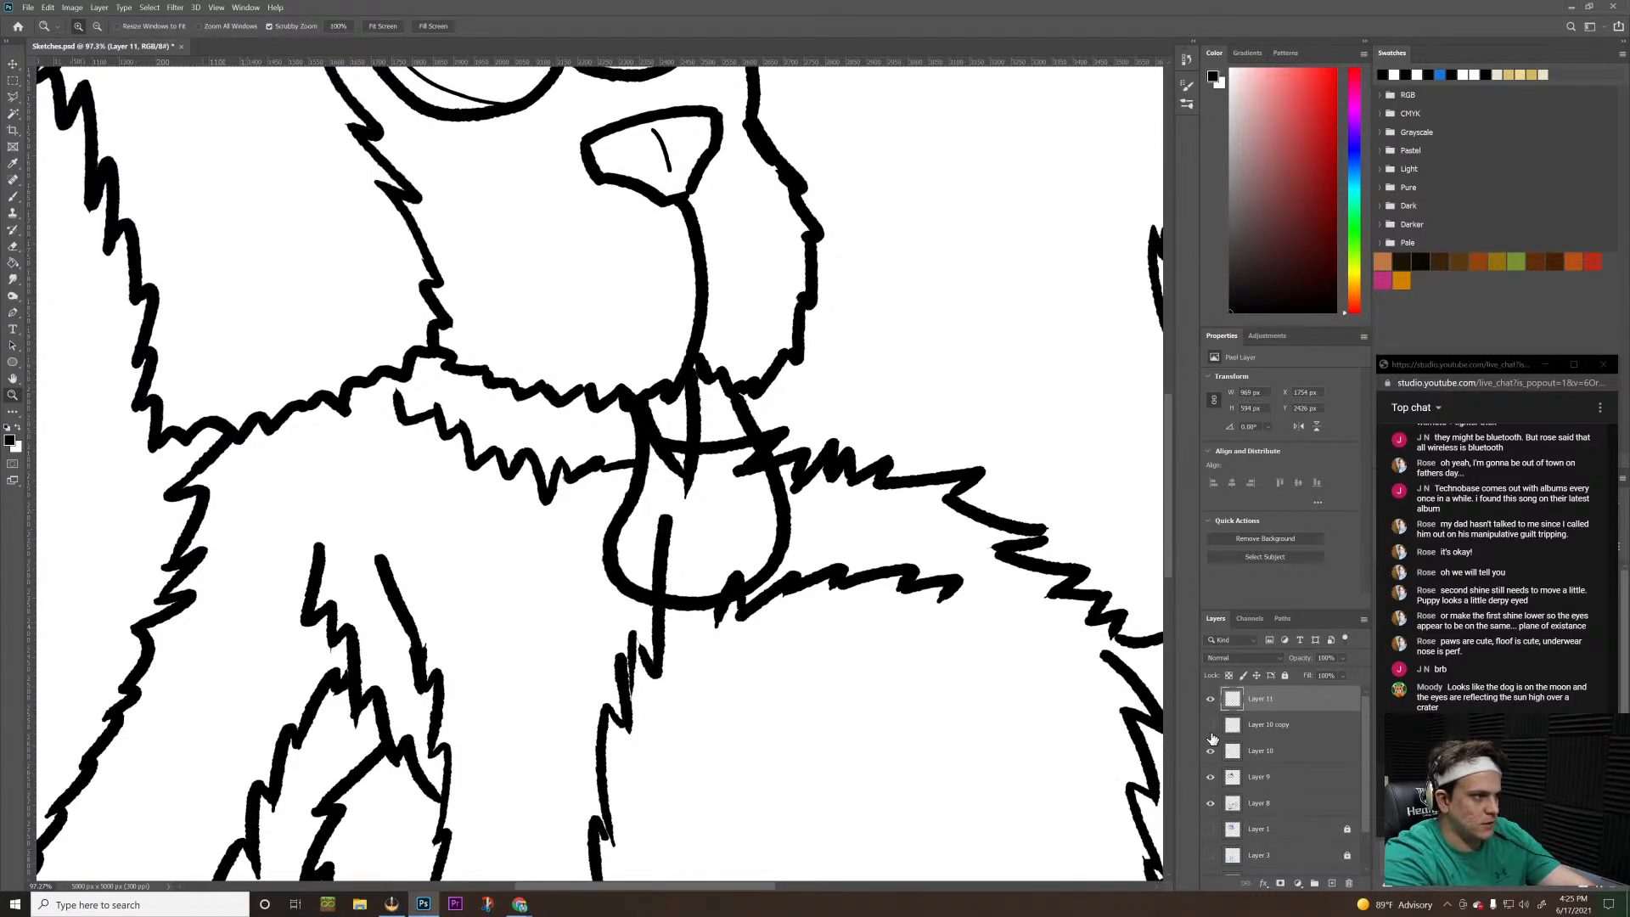
{"action": "left_click", "coordinate": [1210, 725]}
{"action": "left_click", "coordinate": [1283, 735]}
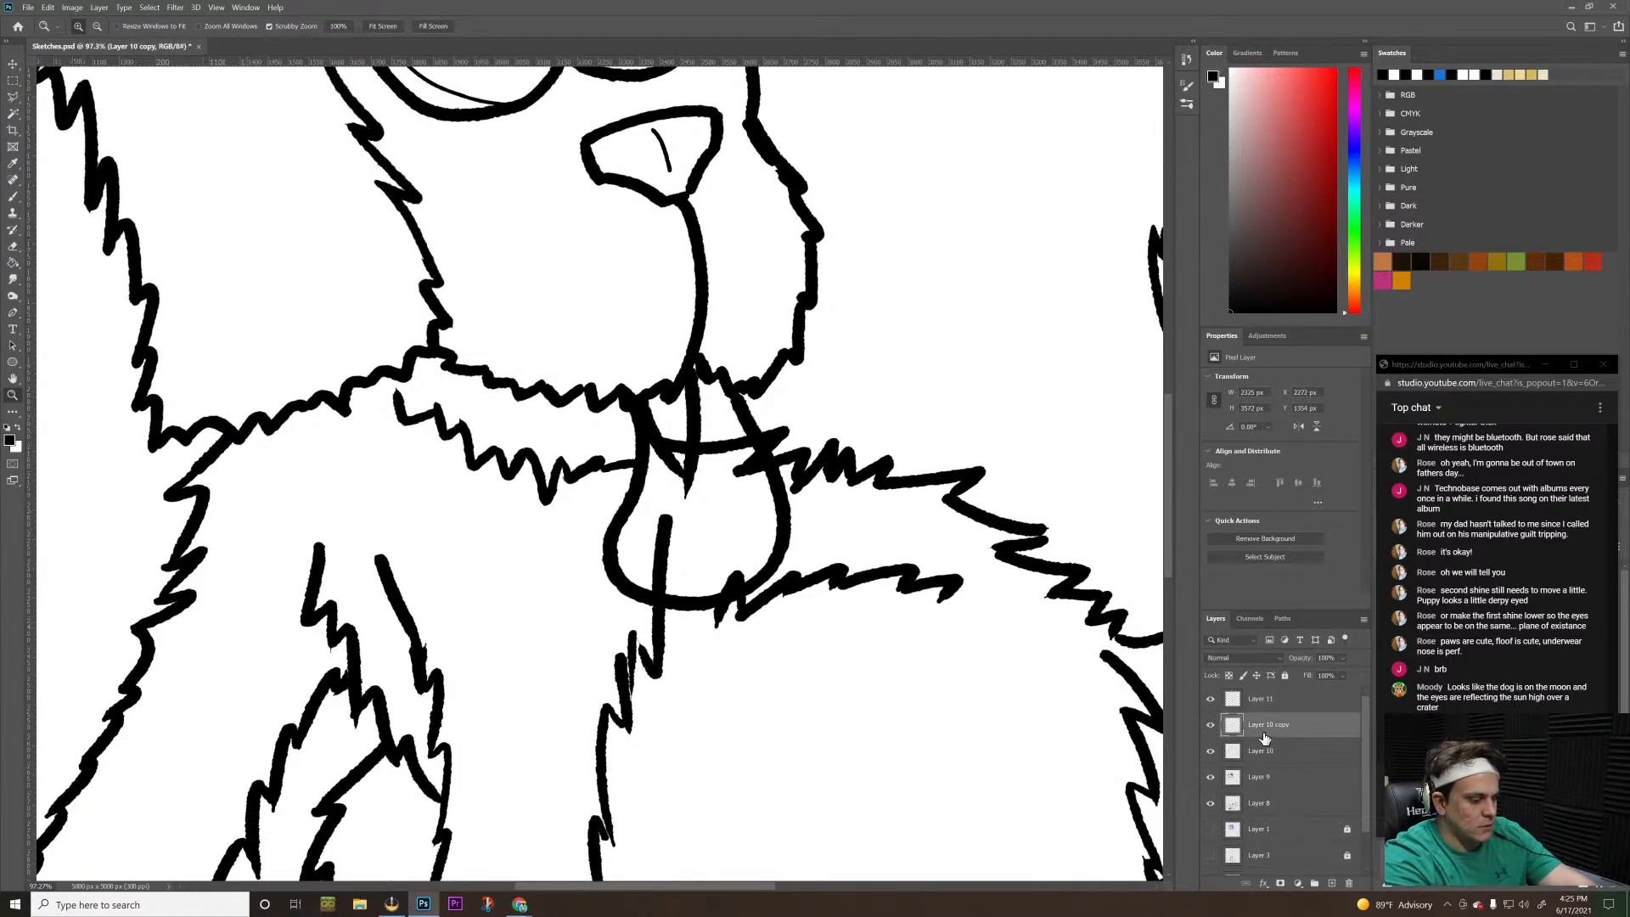
{"action": "left_click", "coordinate": [1256, 752]}
{"action": "key", "text": "e"}
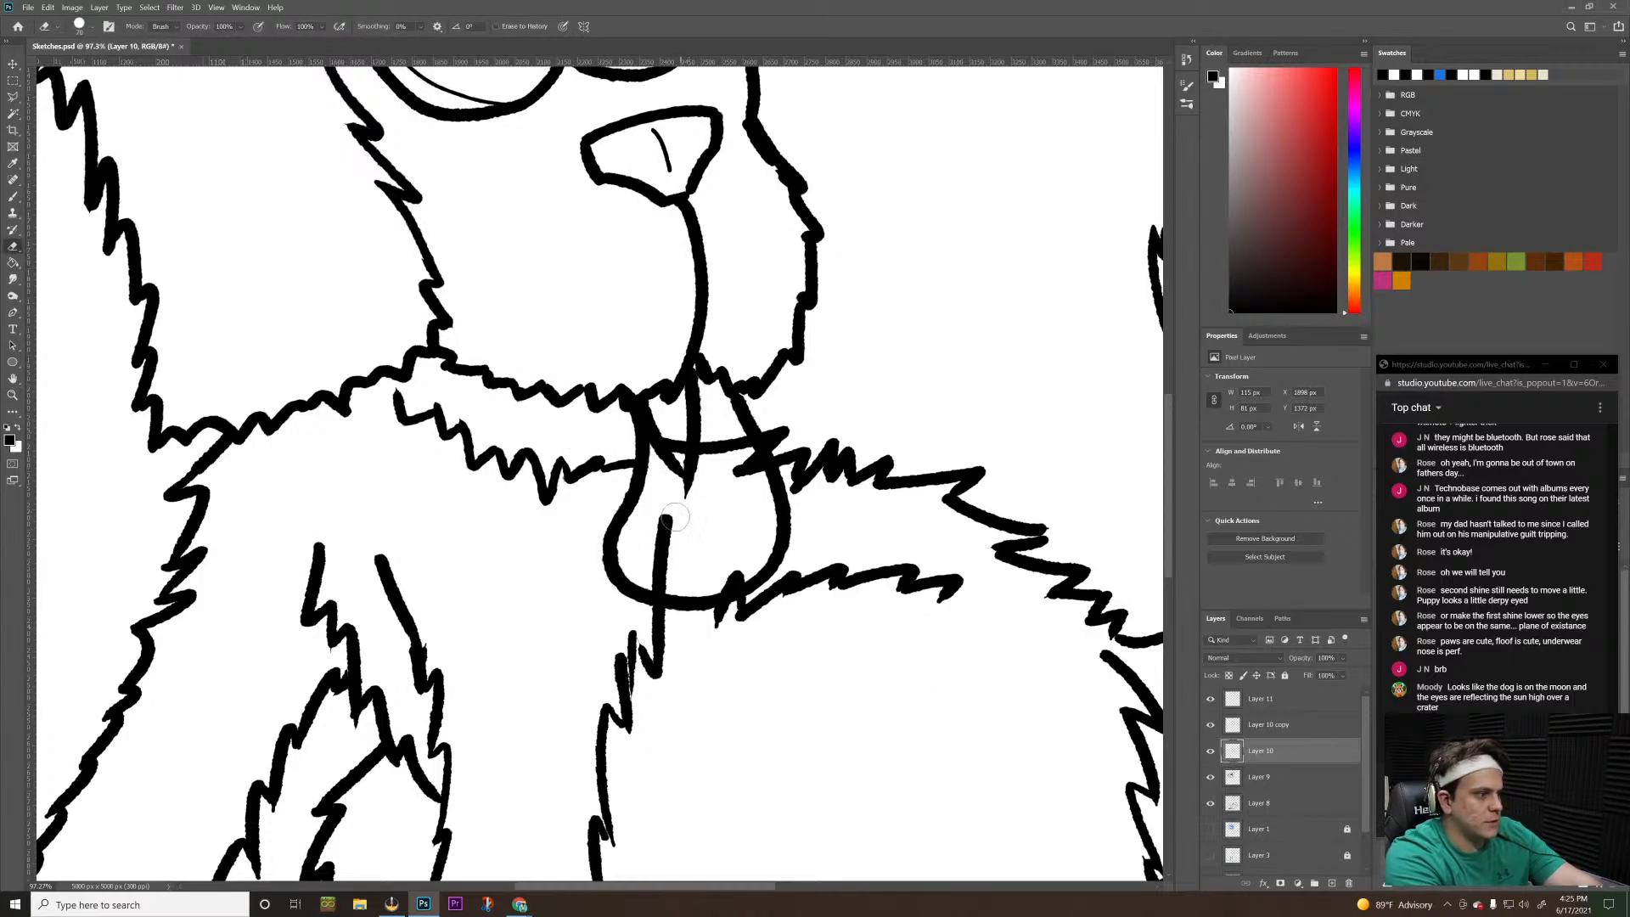
{"action": "left_click", "coordinate": [1295, 777]}
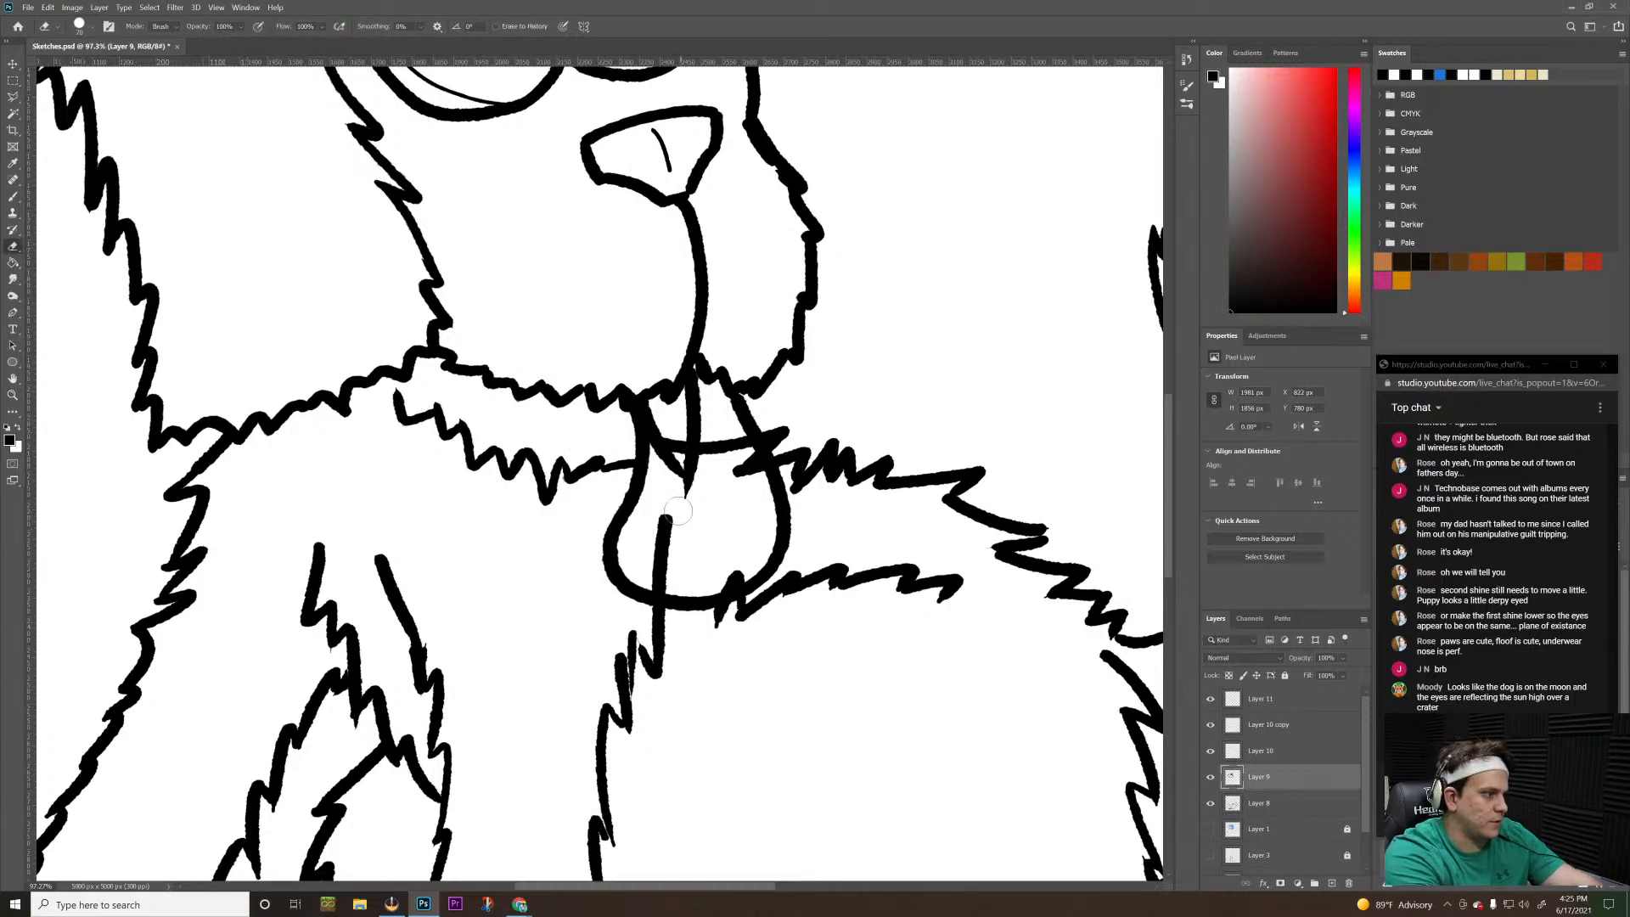
{"action": "left_click", "coordinate": [1285, 803]}
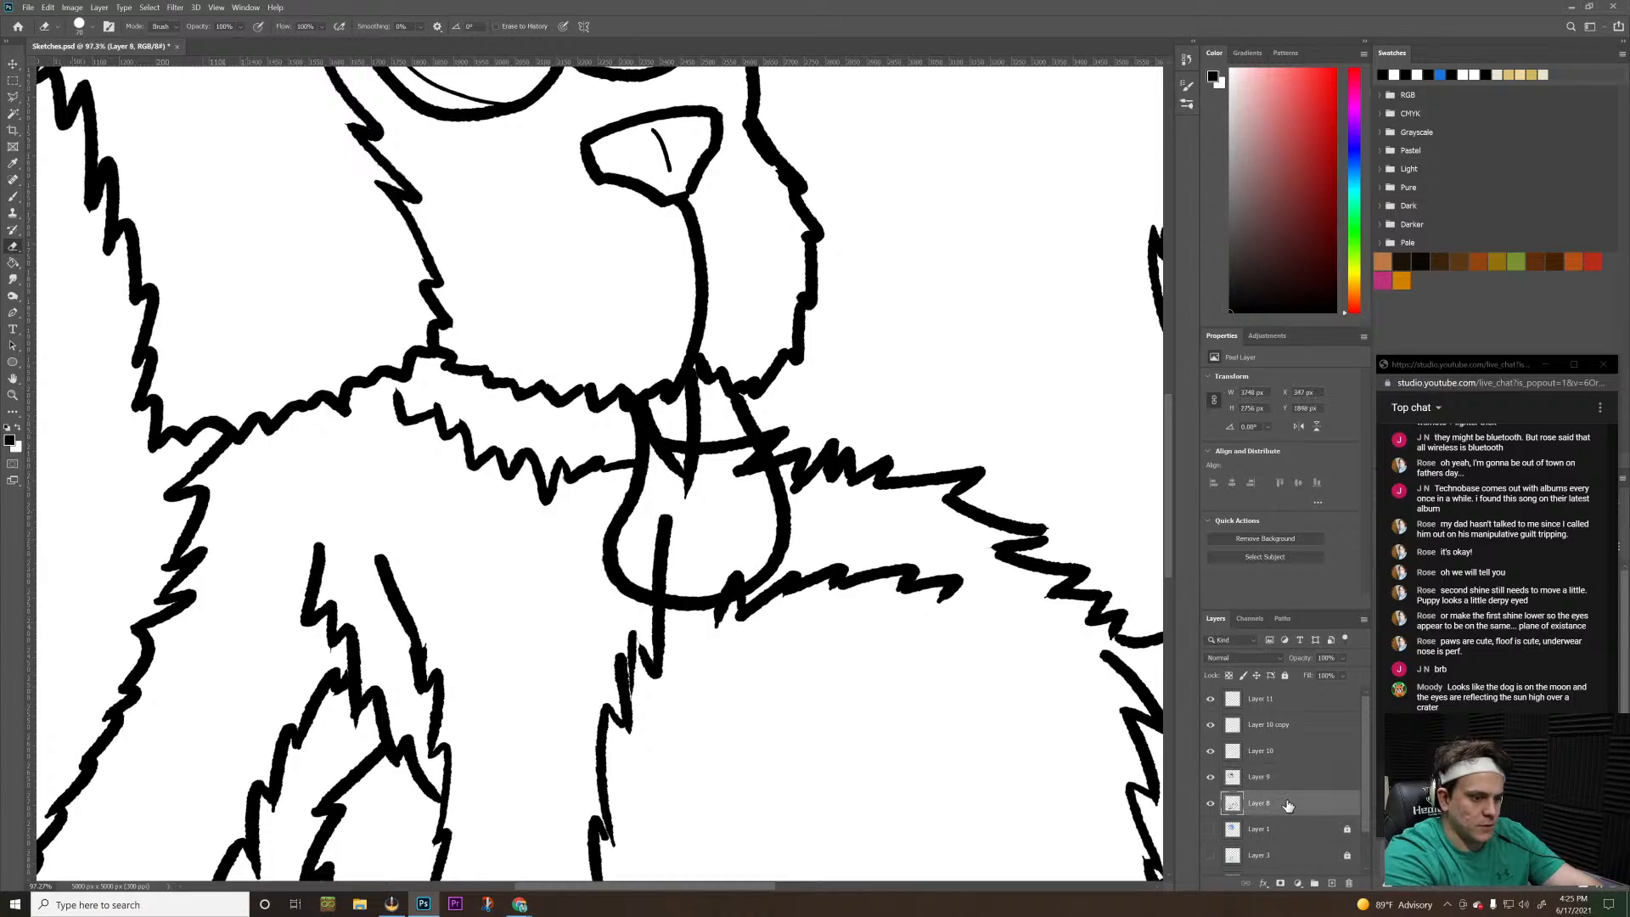
{"action": "mouse_move", "coordinate": [667, 491]}
{"action": "left_mouse_down"}
{"action": "mouse_move", "coordinate": [690, 477]}
{"action": "mouse_move", "coordinate": [668, 420]}
{"action": "mouse_move", "coordinate": [660, 448]}
{"action": "mouse_move", "coordinate": [655, 408]}
{"action": "left_mouse_up"}
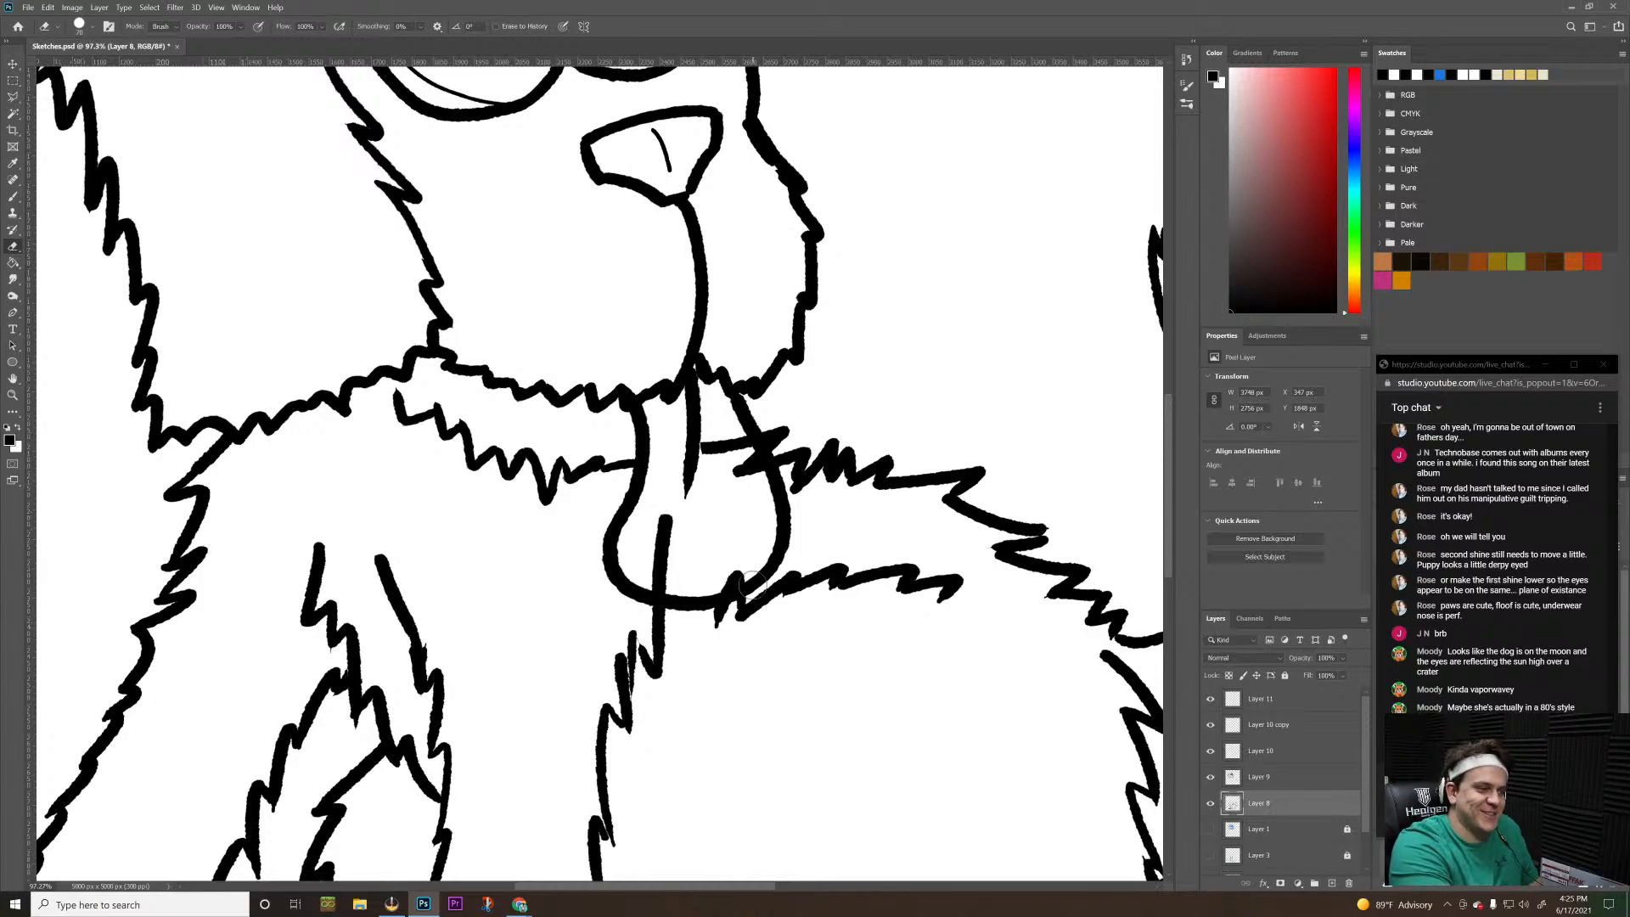
{"action": "mouse_move", "coordinate": [700, 459]}
{"action": "left_mouse_down"}
{"action": "mouse_move", "coordinate": [739, 468]}
{"action": "mouse_move", "coordinate": [723, 427]}
{"action": "mouse_move", "coordinate": [753, 475]}
{"action": "left_mouse_up"}
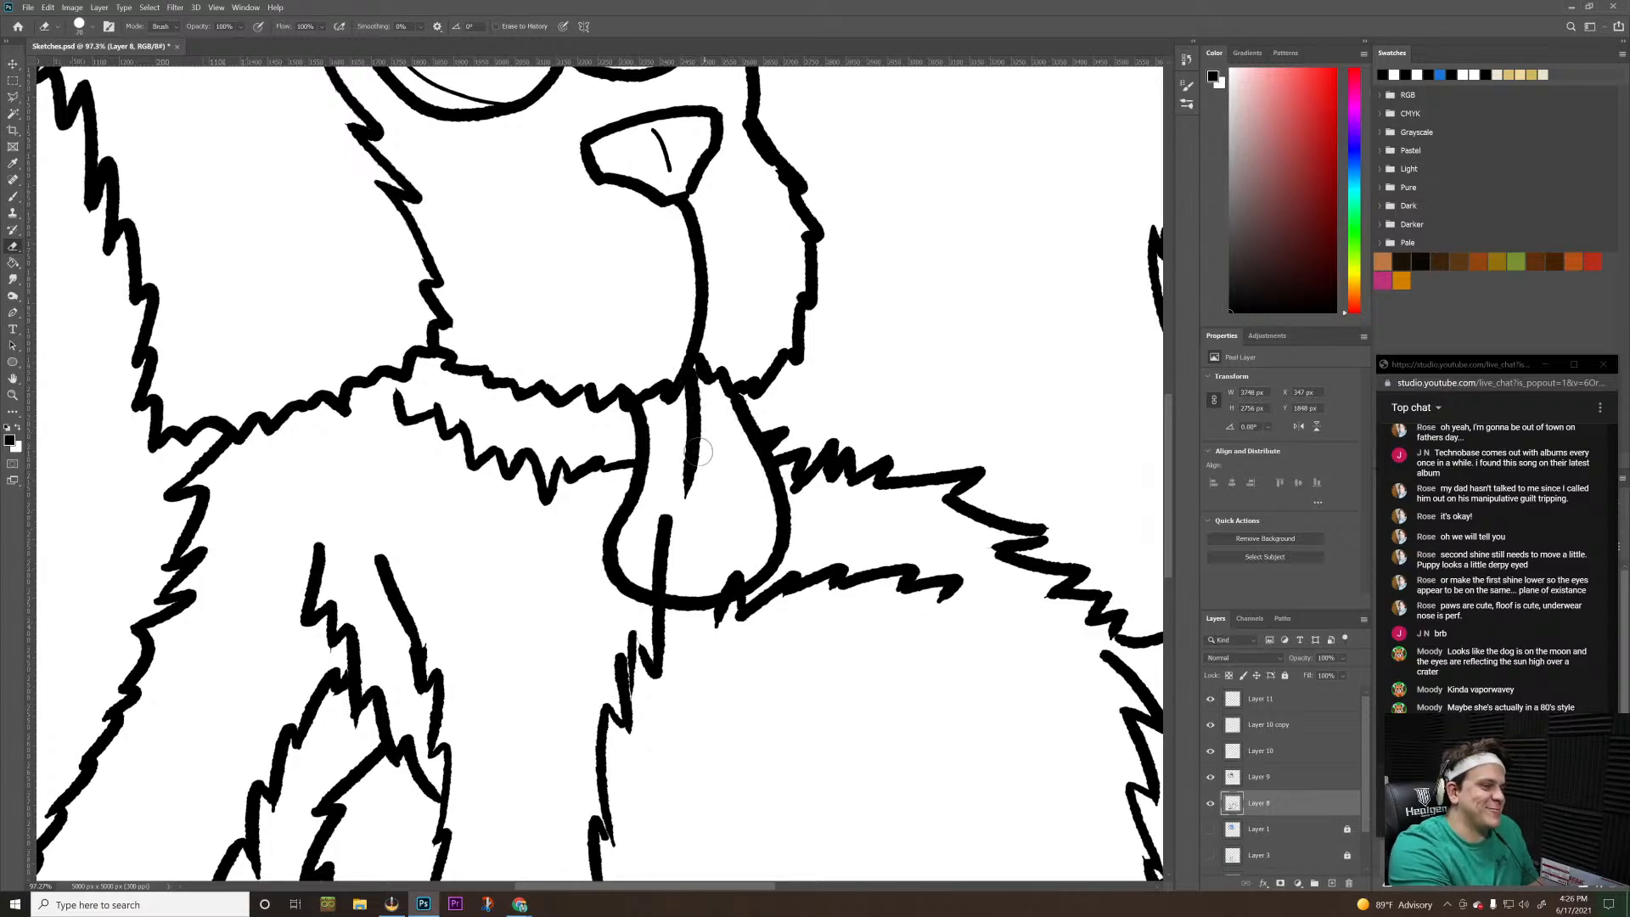
{"action": "mouse_move", "coordinate": [679, 513]}
{"action": "left_mouse_down"}
{"action": "mouse_move", "coordinate": [660, 568]}
{"action": "mouse_move", "coordinate": [673, 579]}
{"action": "left_mouse_up"}
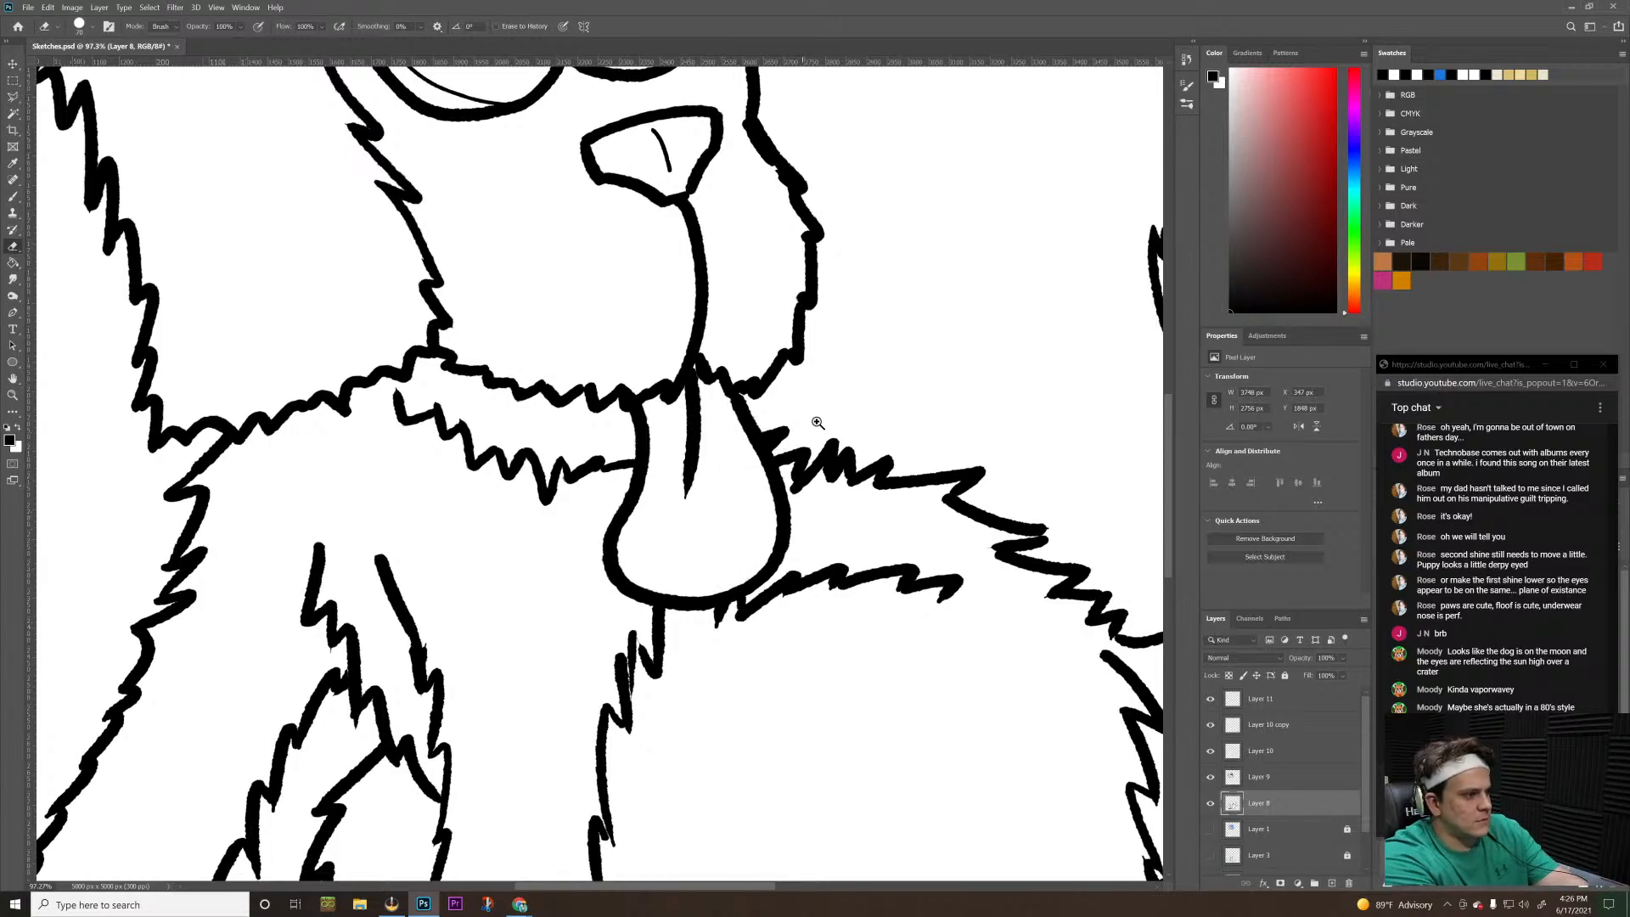
{"action": "left_click_drag", "start_coordinate": [816, 421], "coordinate": [680, 360]}
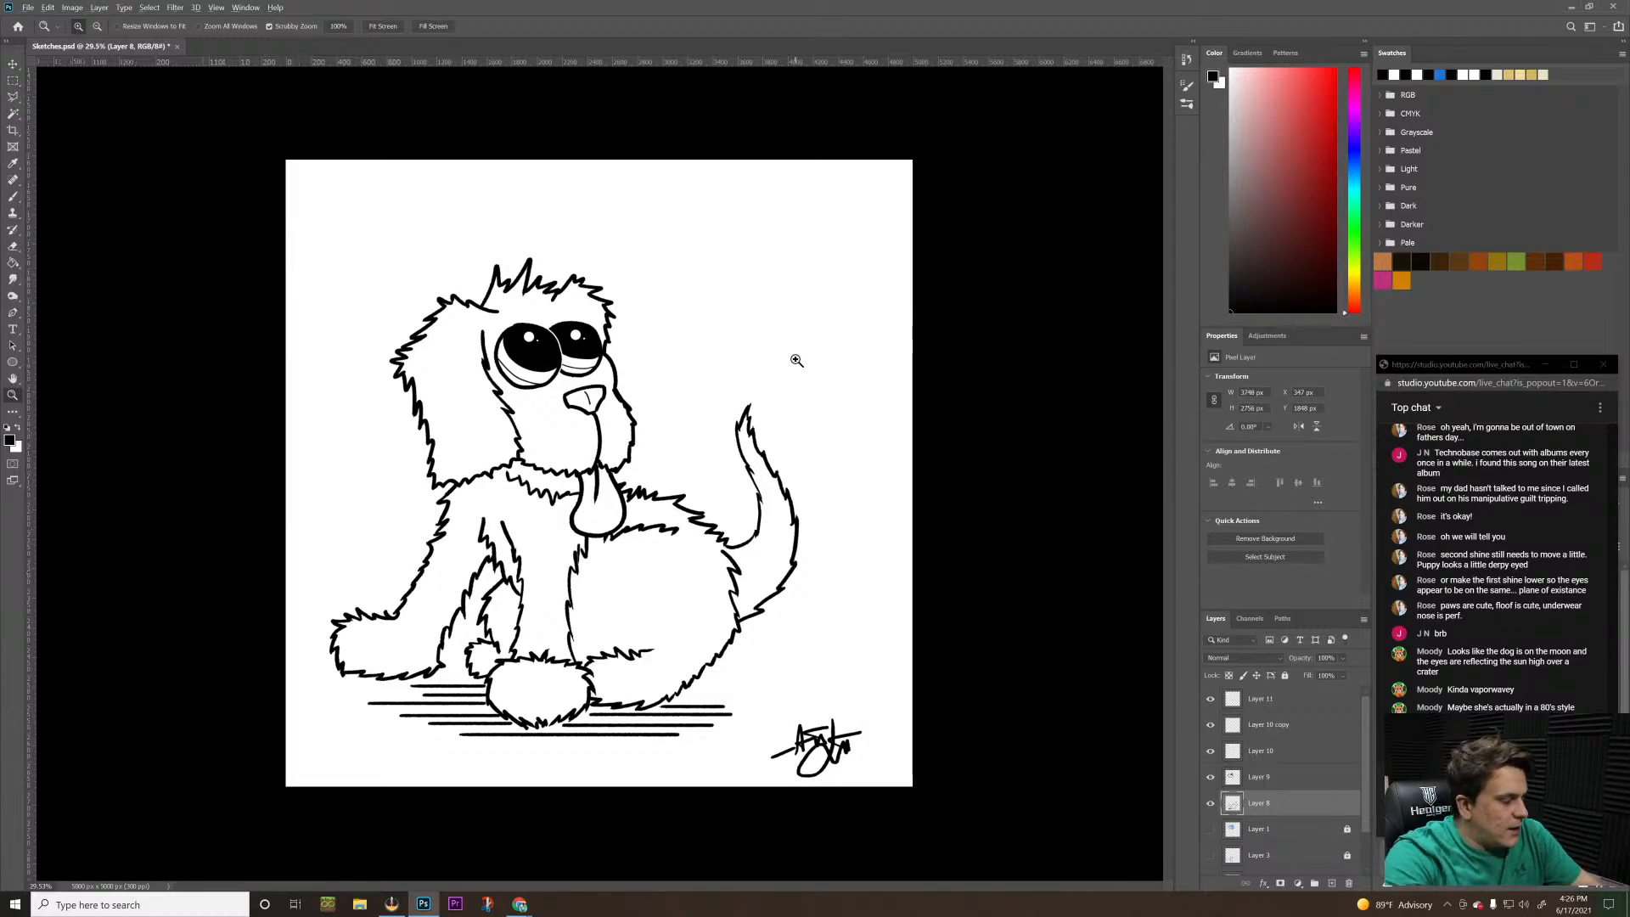
Switch to the Watch2Gether window in Google Chrome
{"action": "key", "text": "alt+Tab"}
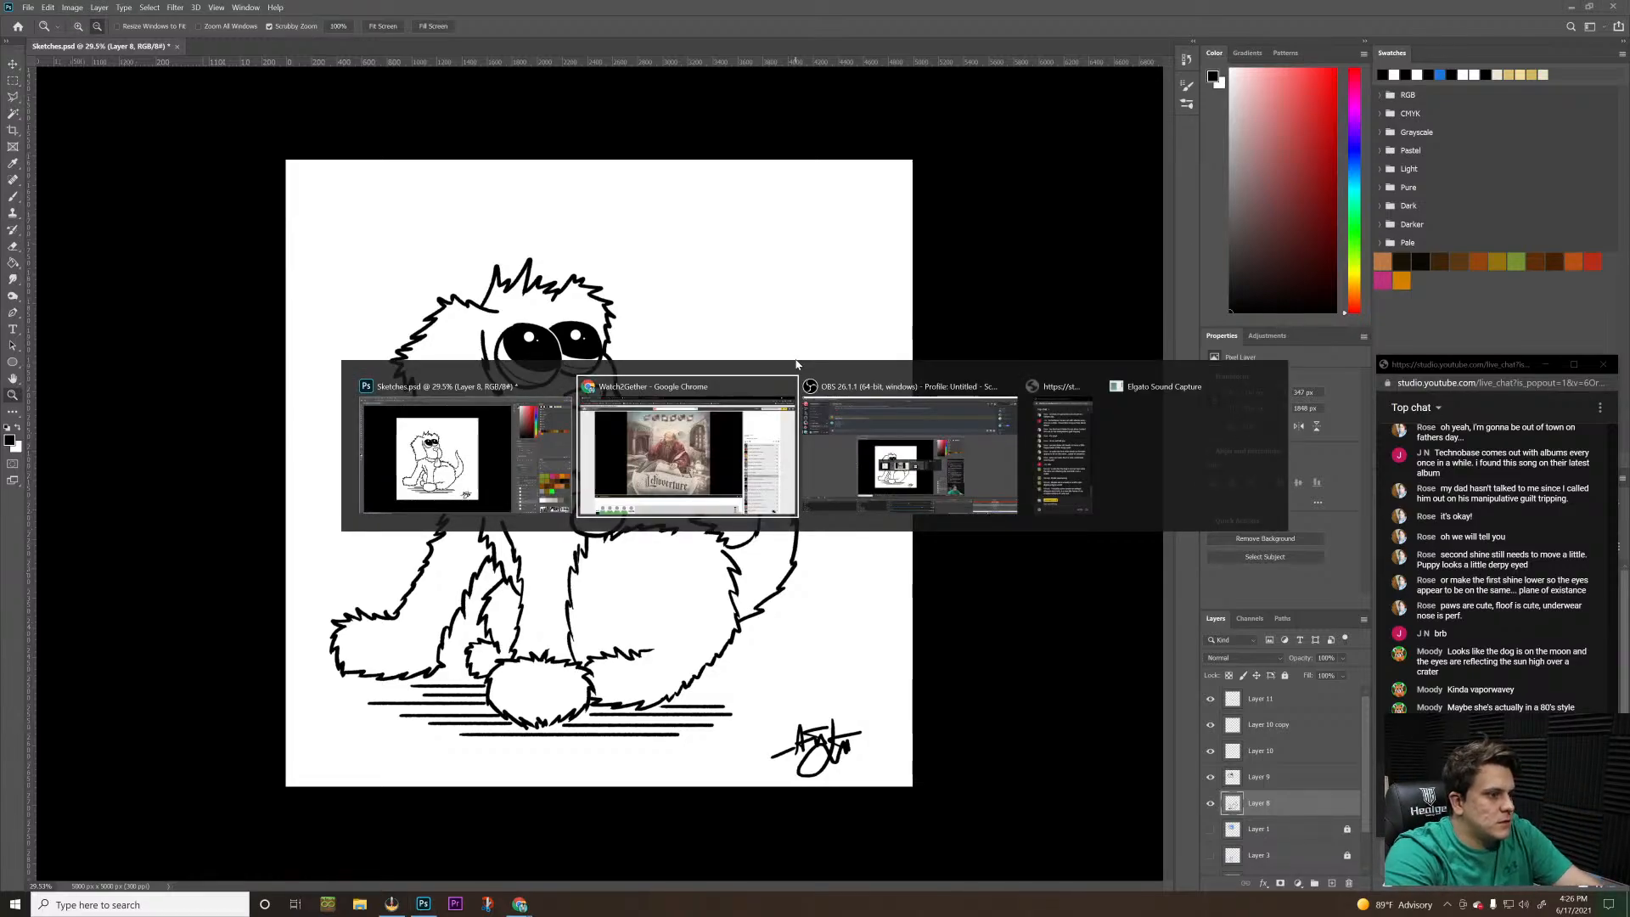
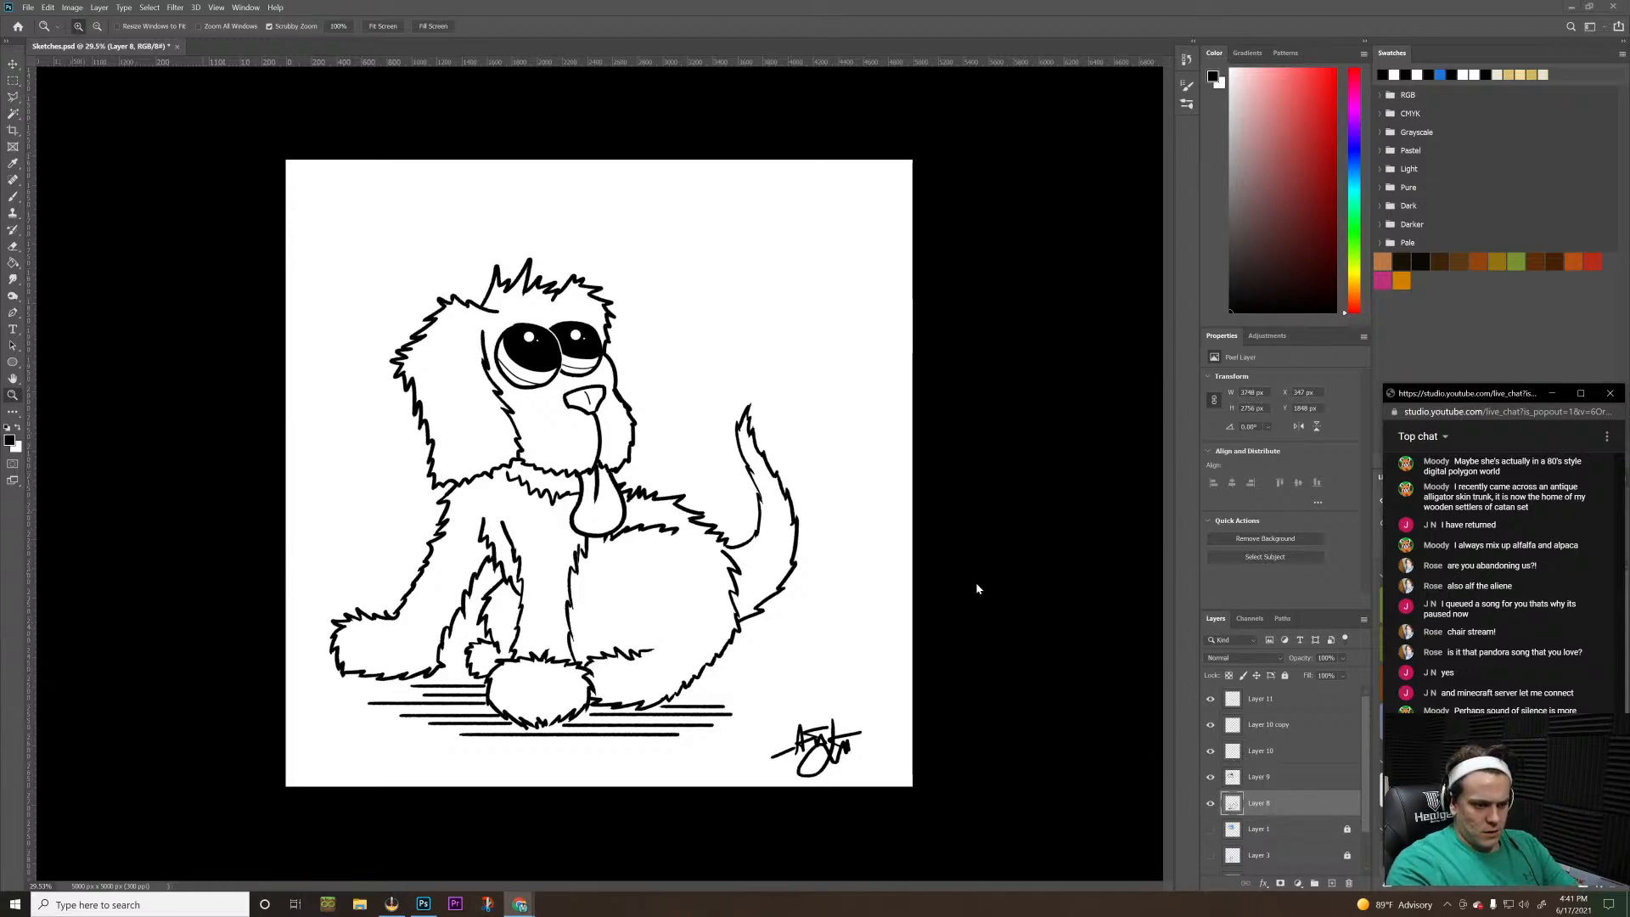
{"action": "key", "text": "ctrl+s"}
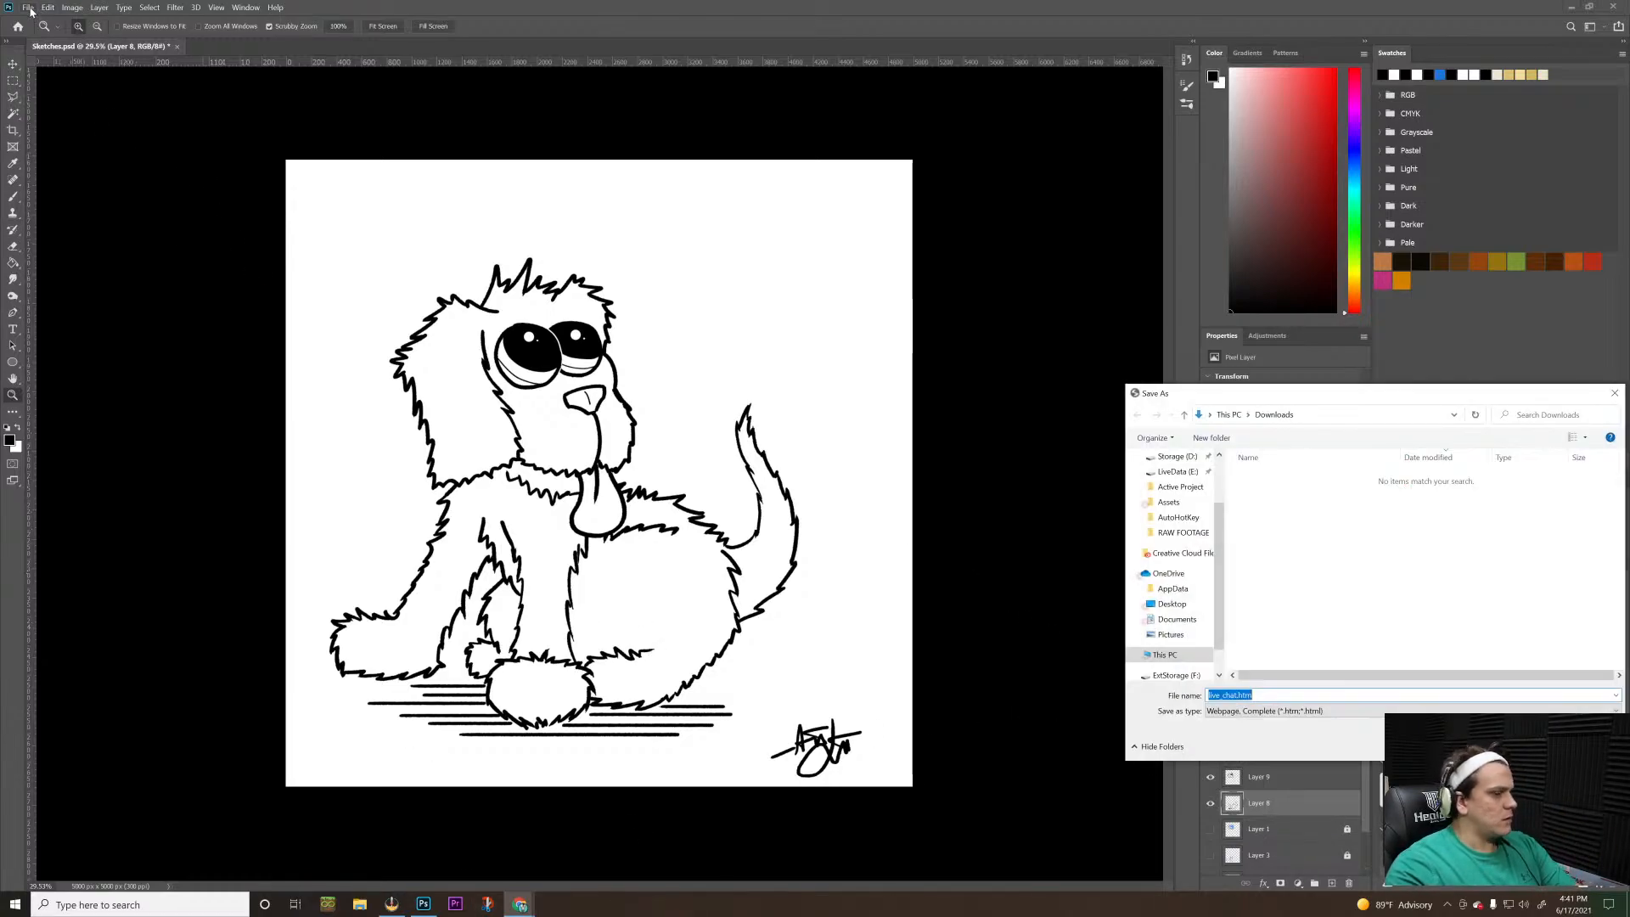
{"action": "left_click", "coordinate": [1582, 746]}
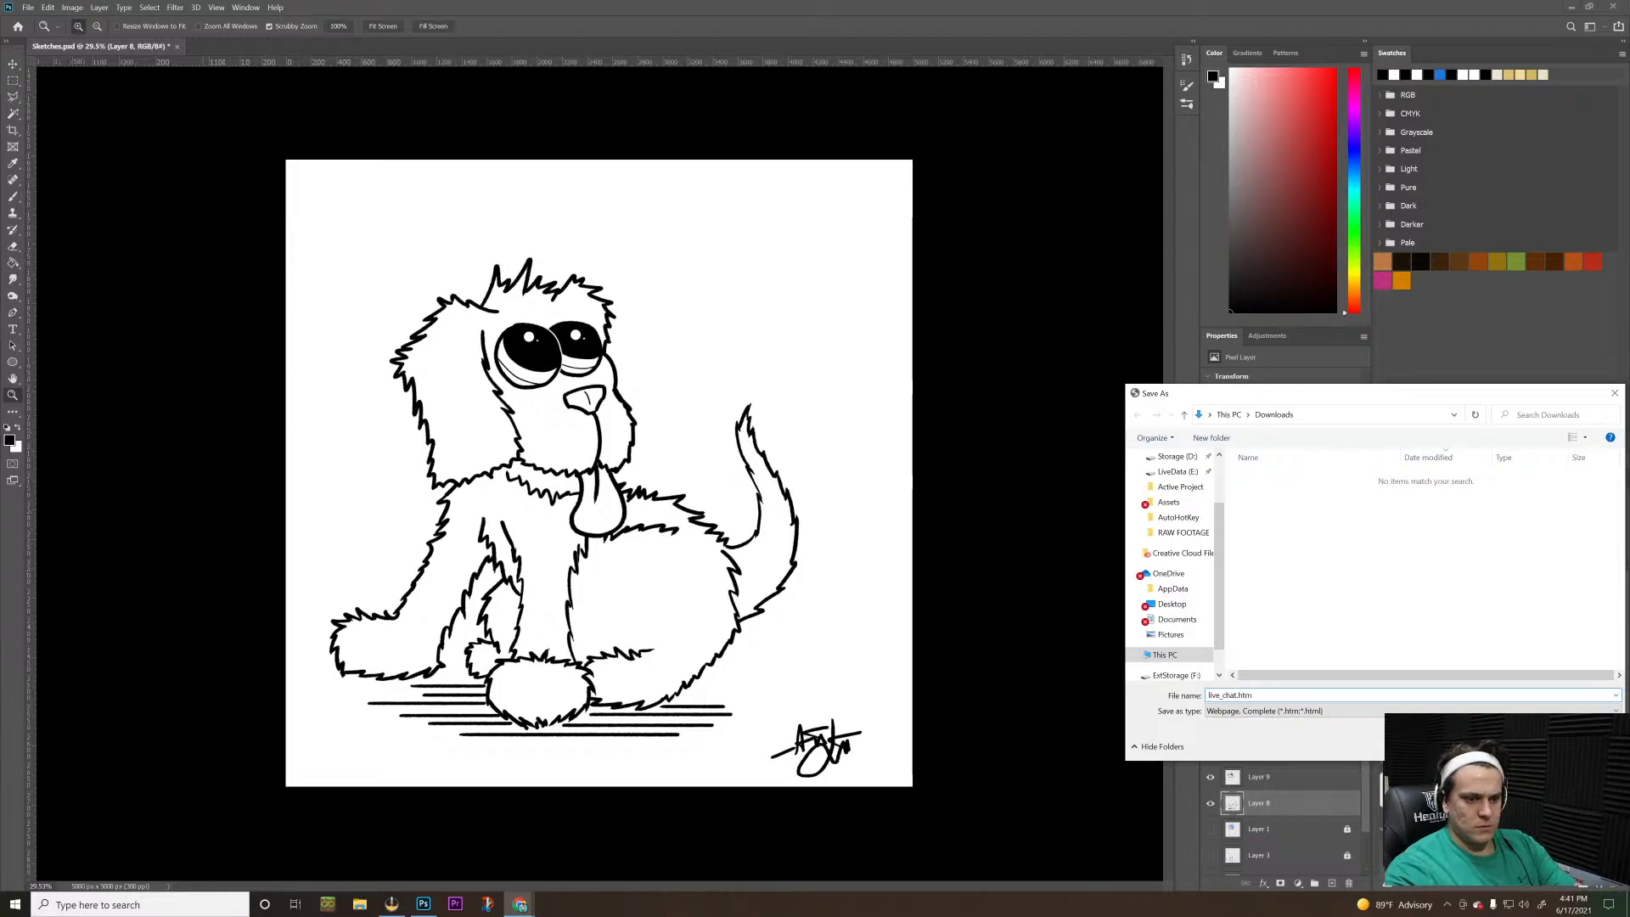
{"action": "left_click", "coordinate": [1115, 644]}
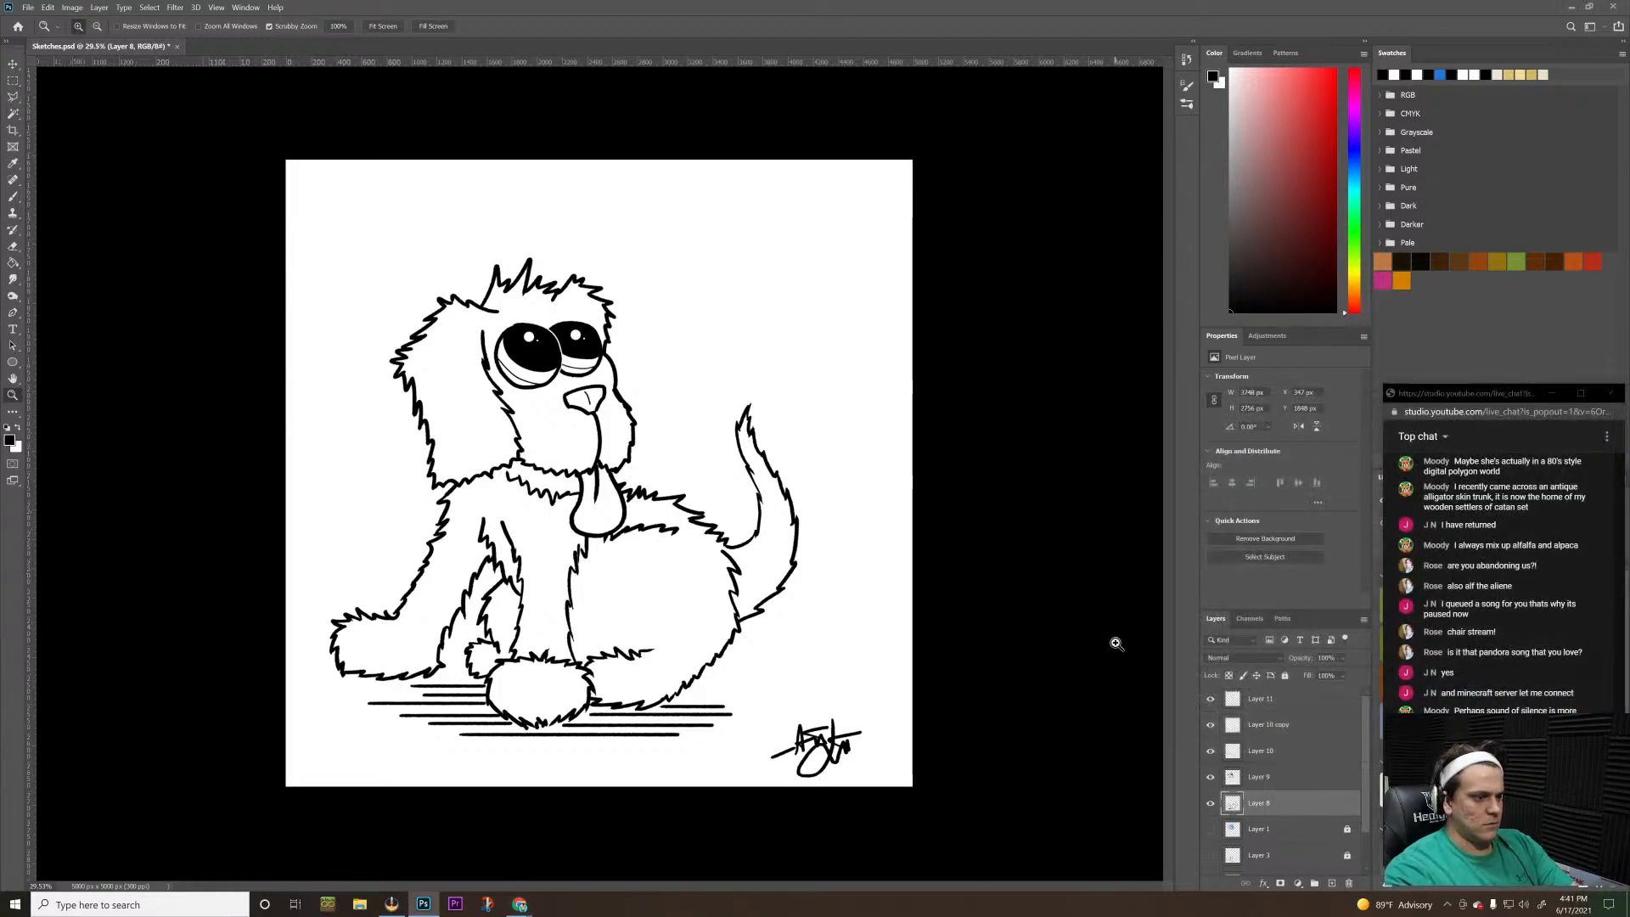
Create a new 5000 × 5000 px RGB document at 300 pixels/inch from the most recent custom preset
{"action": "left_click", "coordinate": [28, 7]}
{"action": "left_click", "coordinate": [35, 19]}
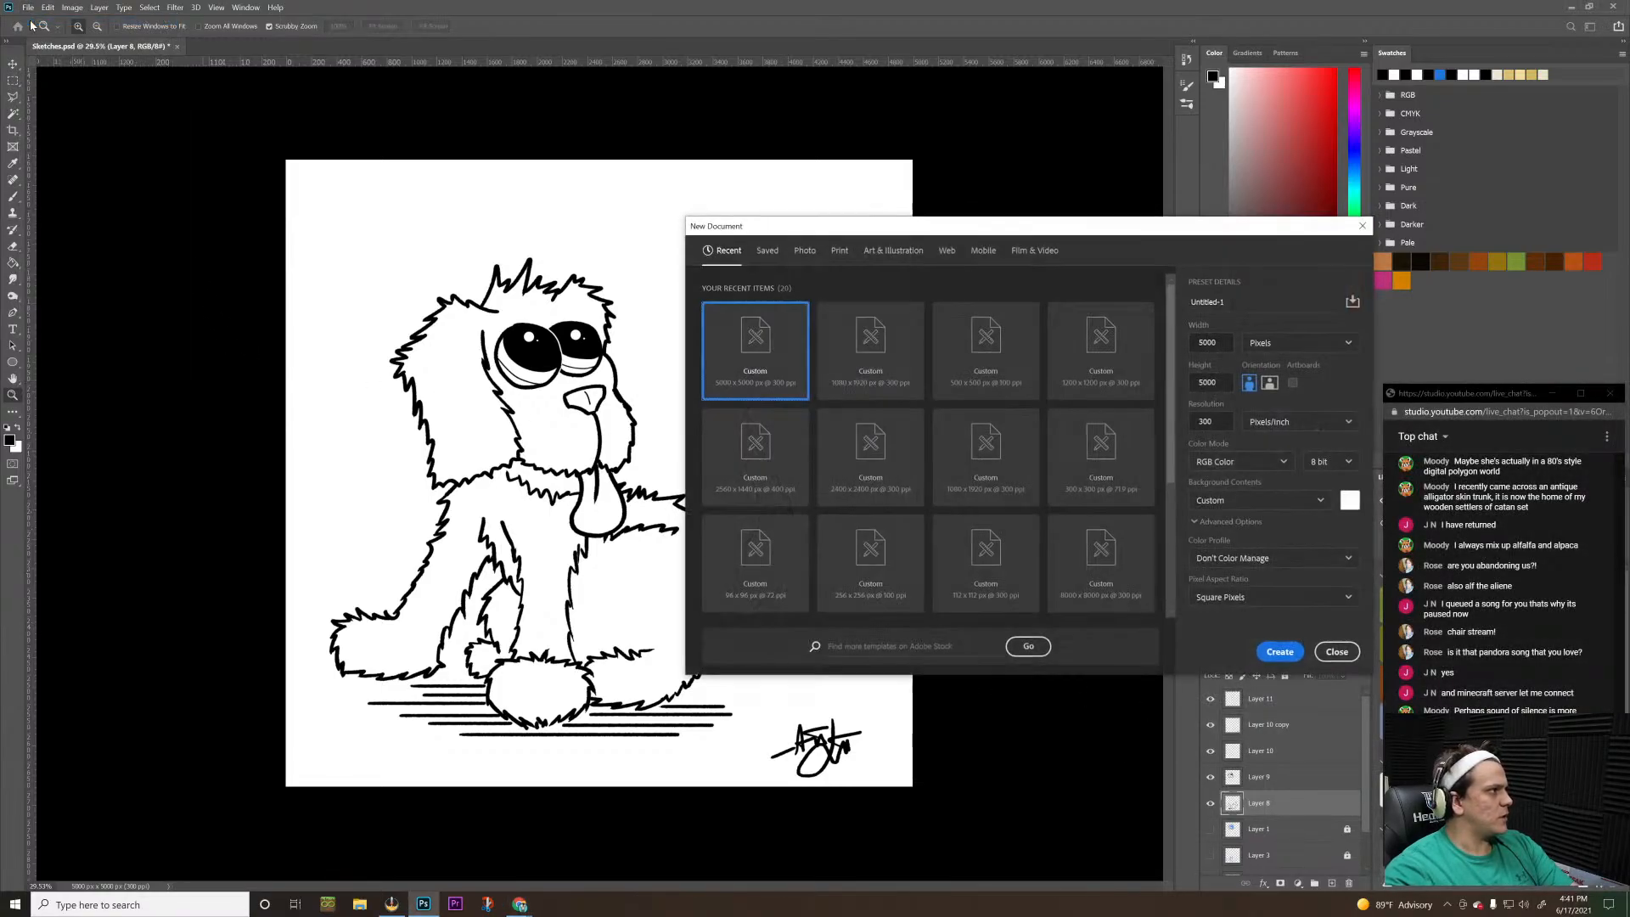
{"action": "double_click", "coordinate": [775, 339]}
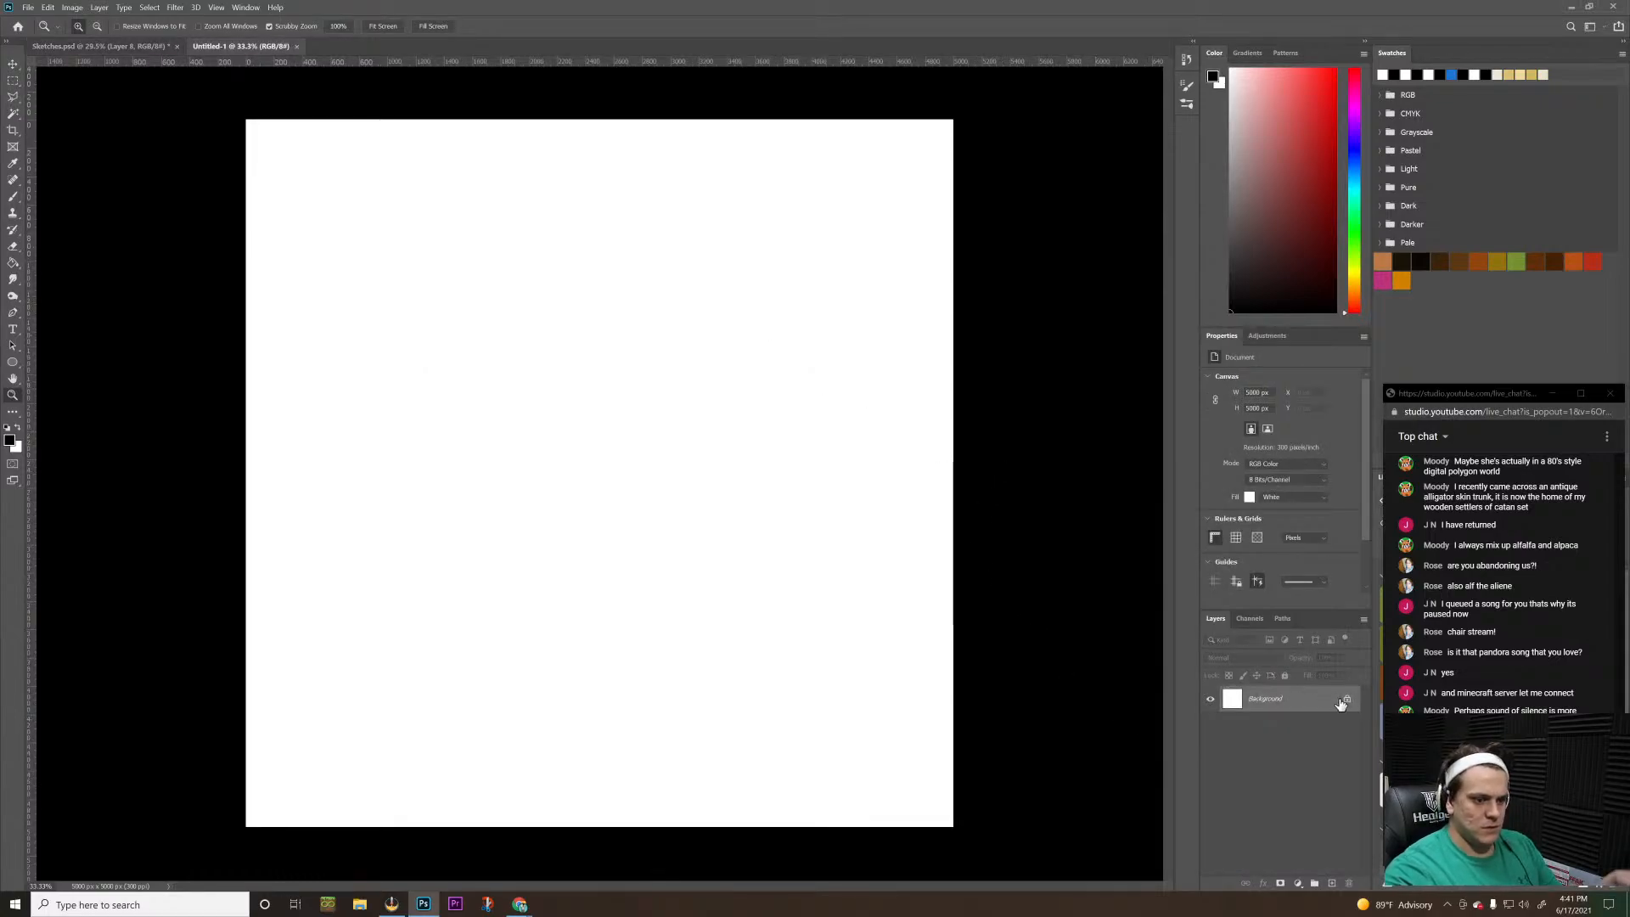
Add a new layer above the Background and rename it Grid
{"action": "left_click", "coordinate": [1332, 882]}
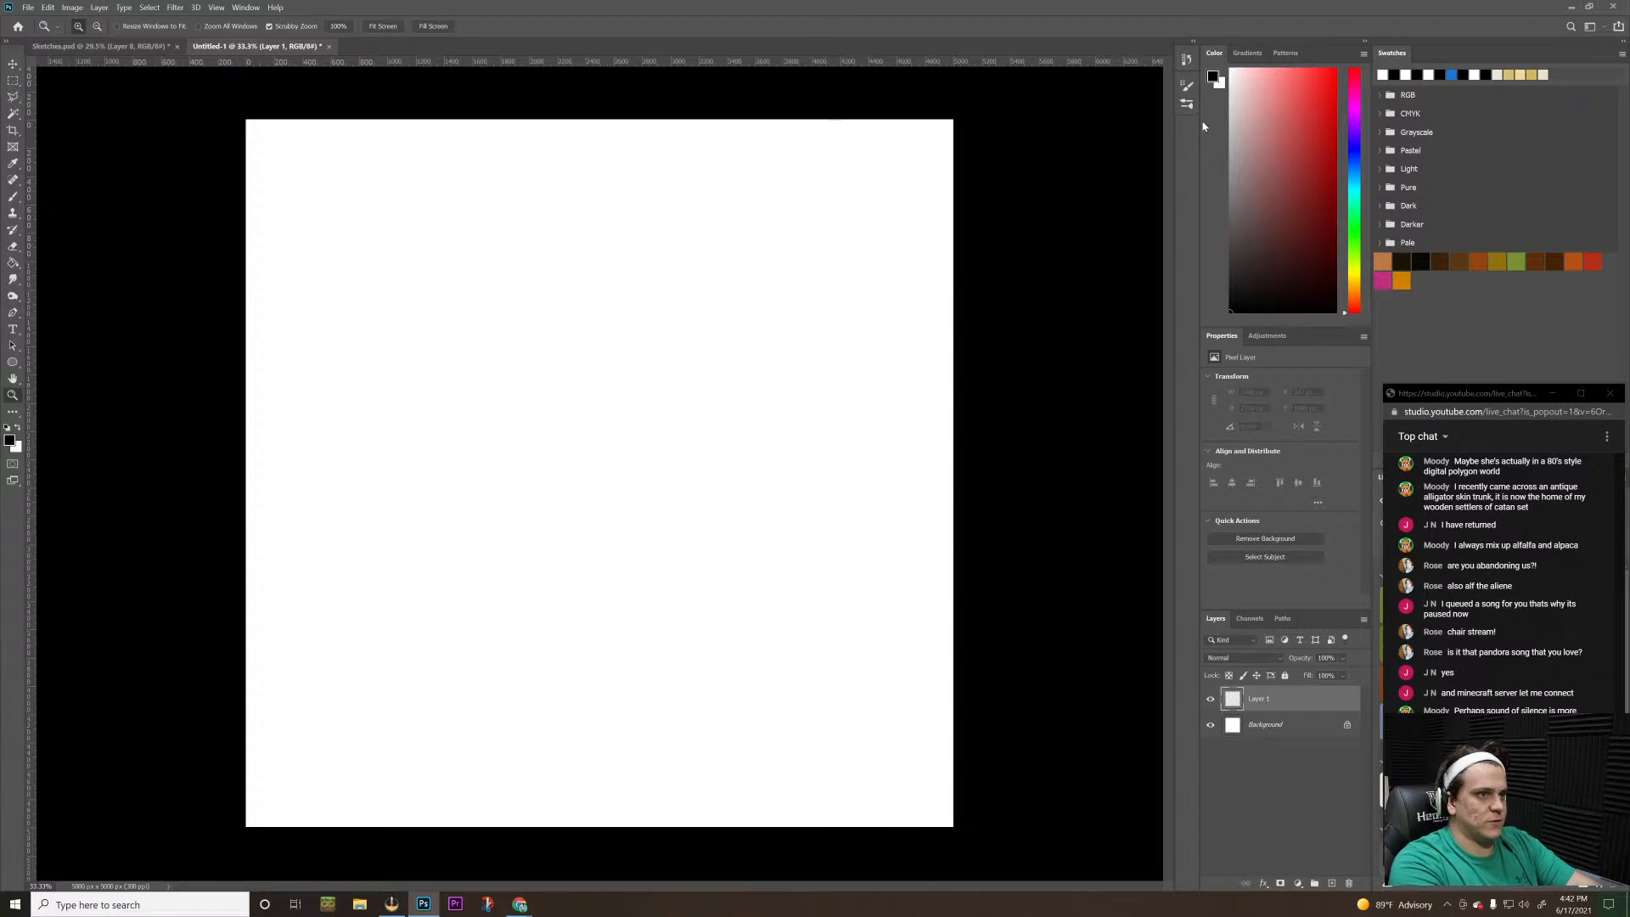
{"action": "double_click", "coordinate": [1259, 700]}
{"action": "type", "text": "Grid"}
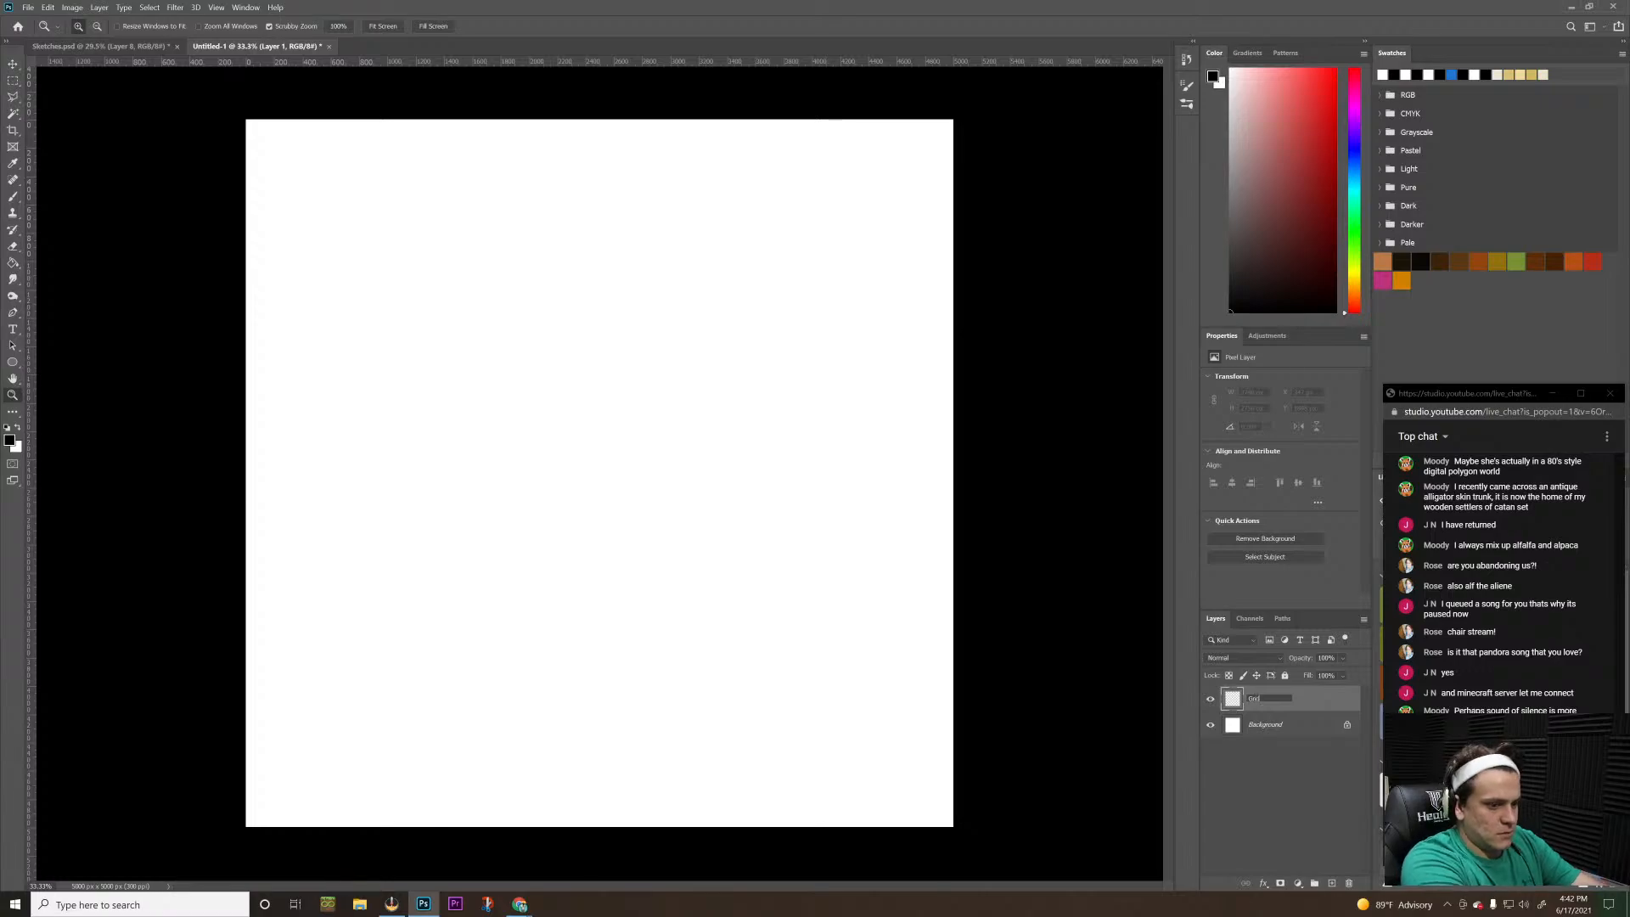
{"action": "key", "text": "Return"}
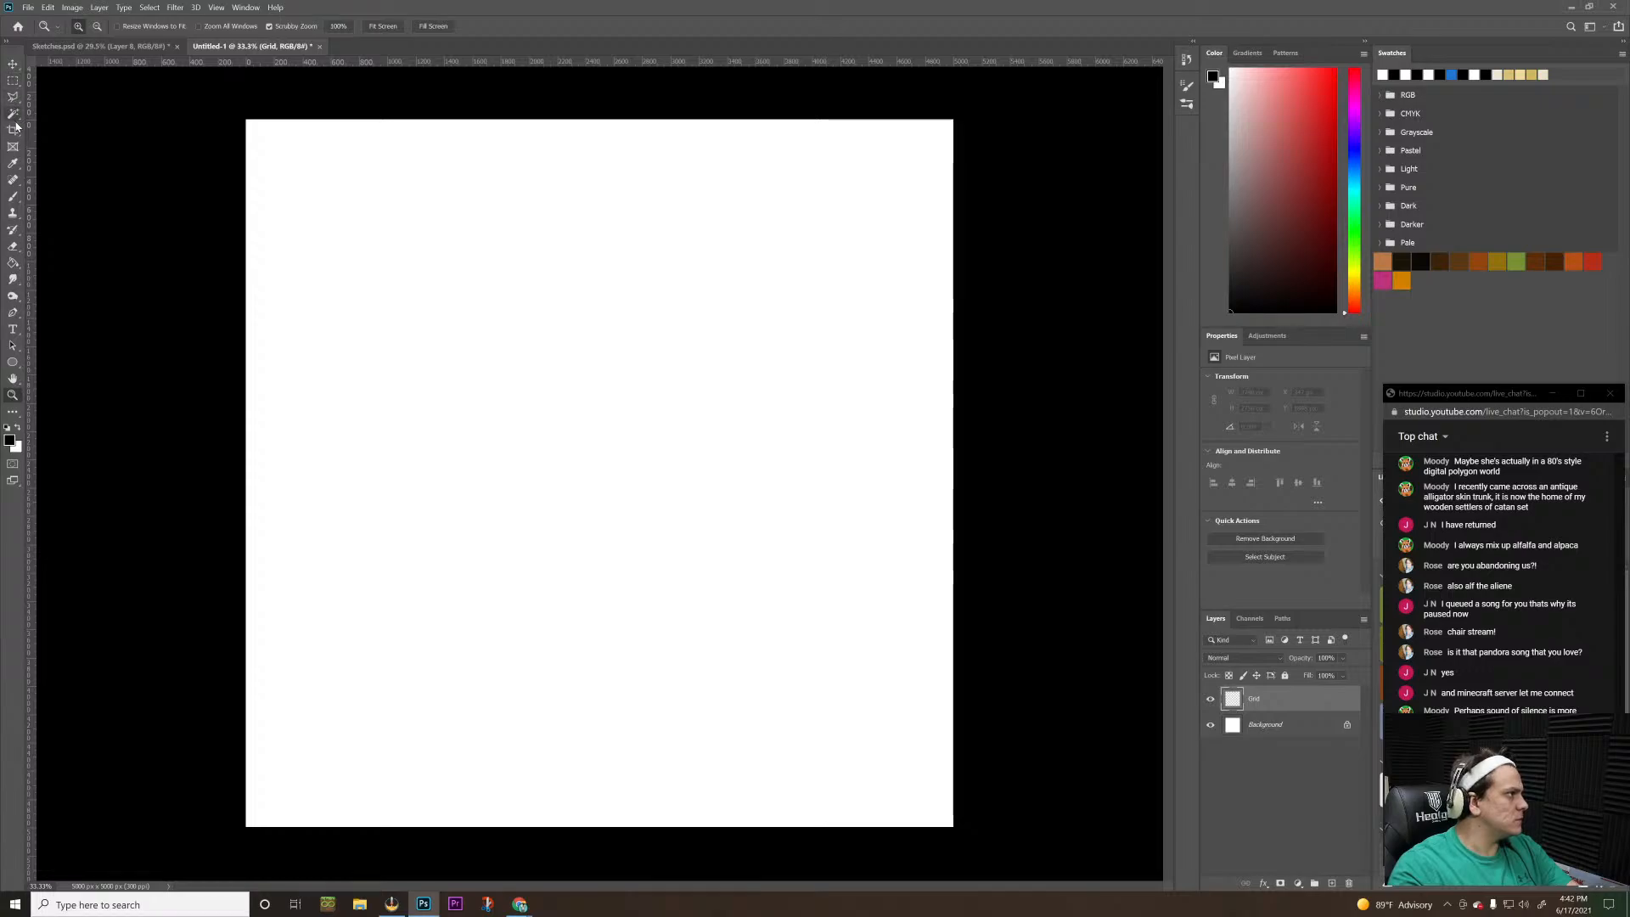
{"action": "left_click", "coordinate": [13, 200]}
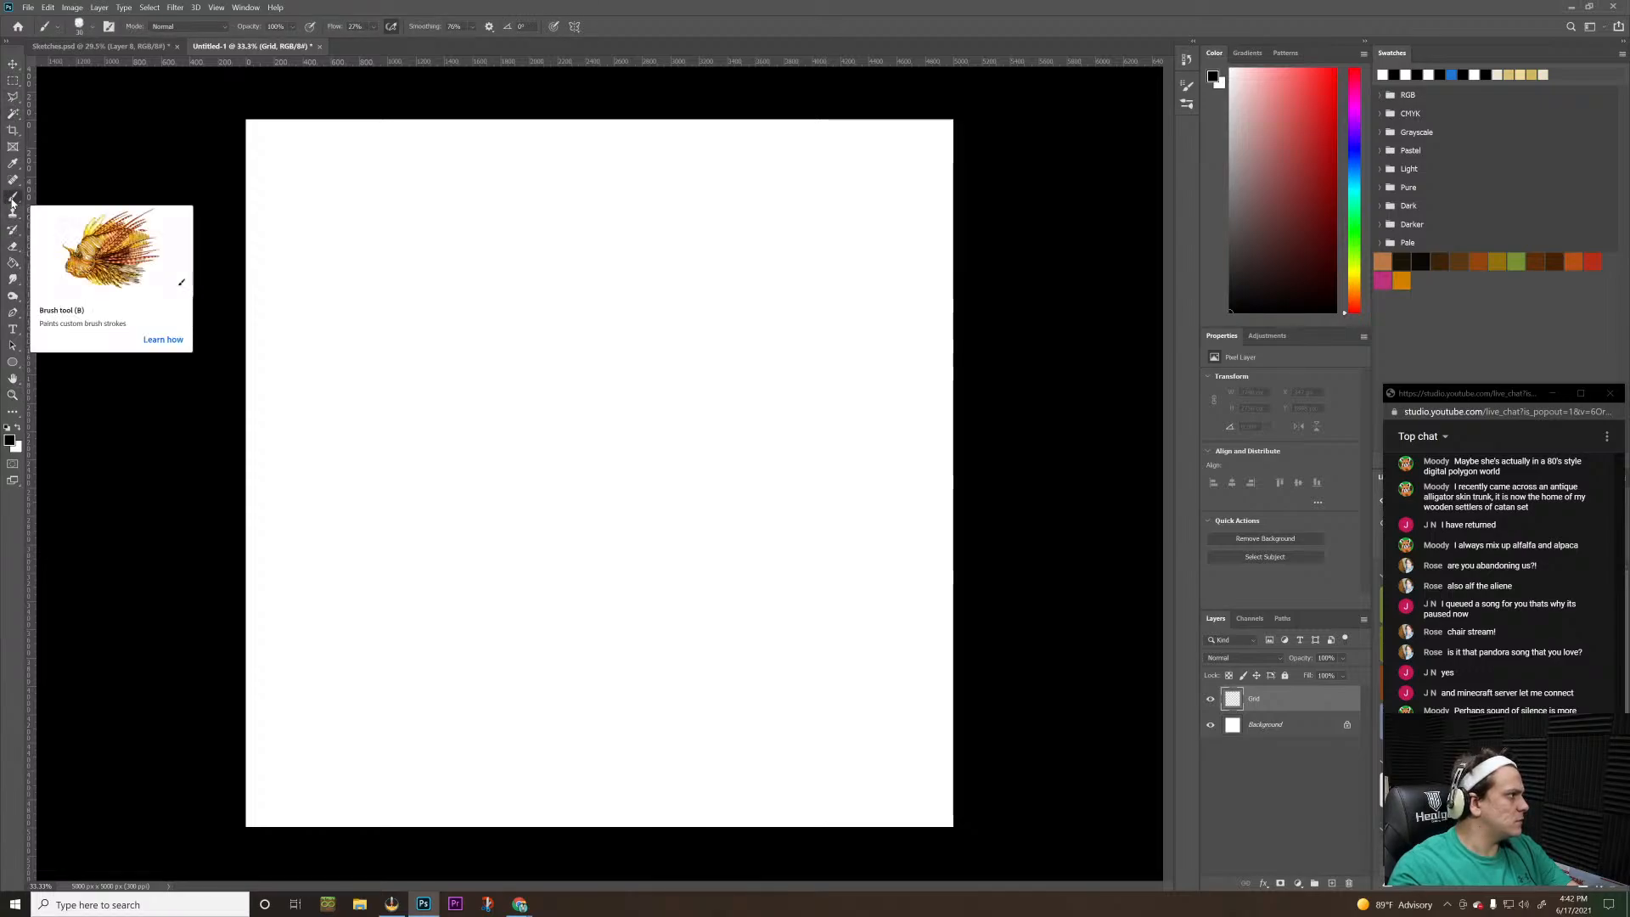
{"action": "right_click", "coordinate": [12, 202]}
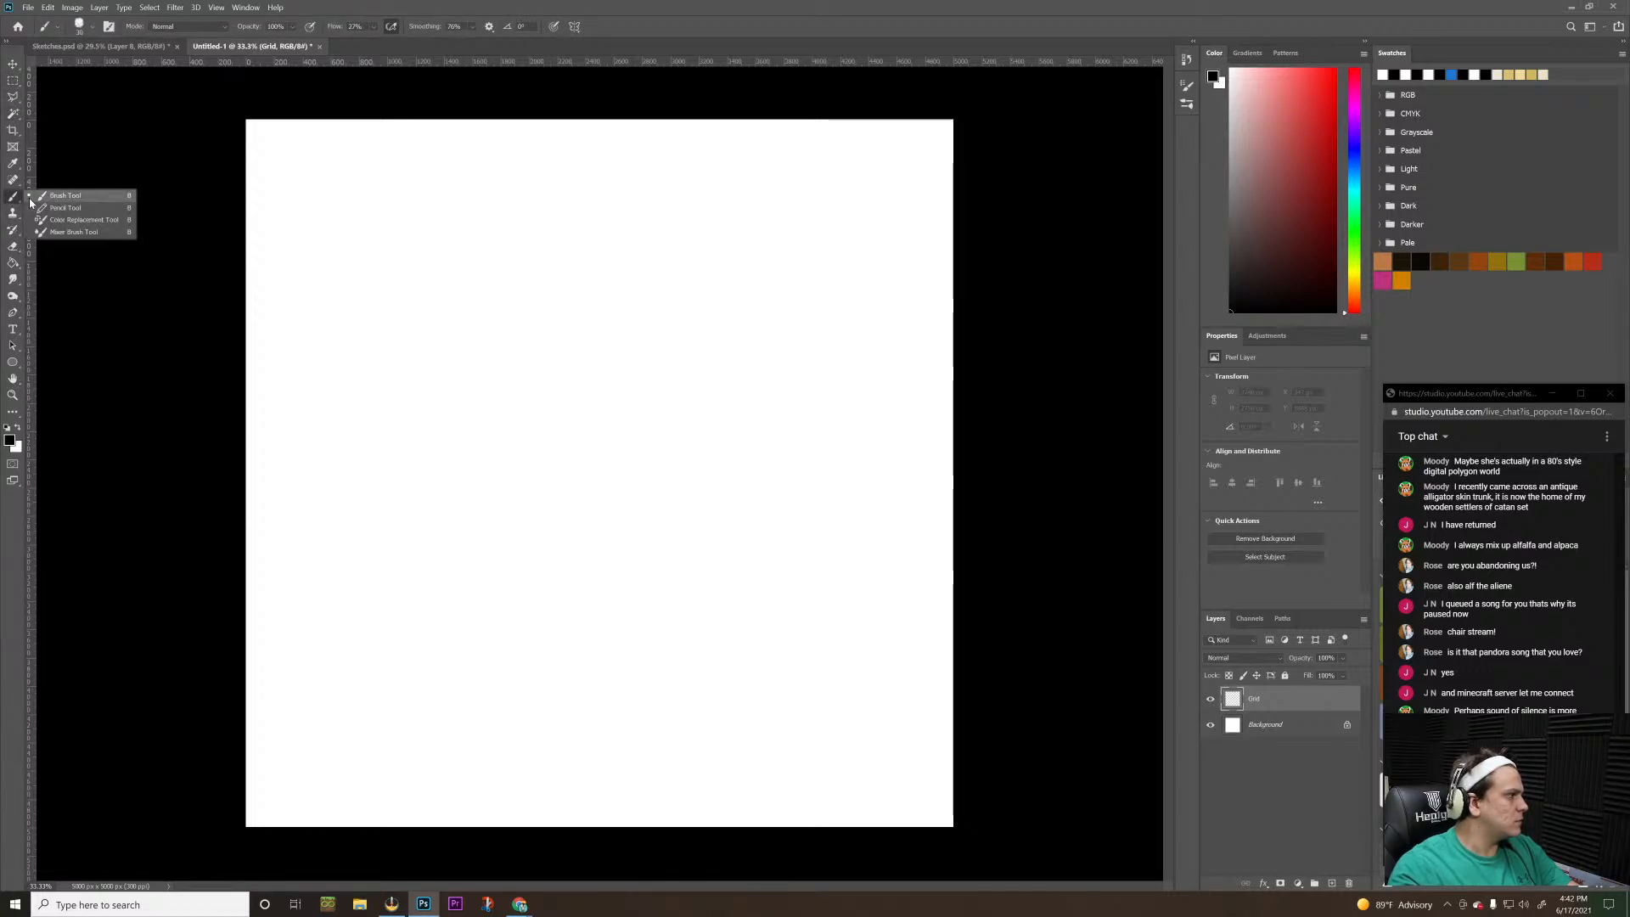
{"action": "left_click", "coordinate": [51, 195]}
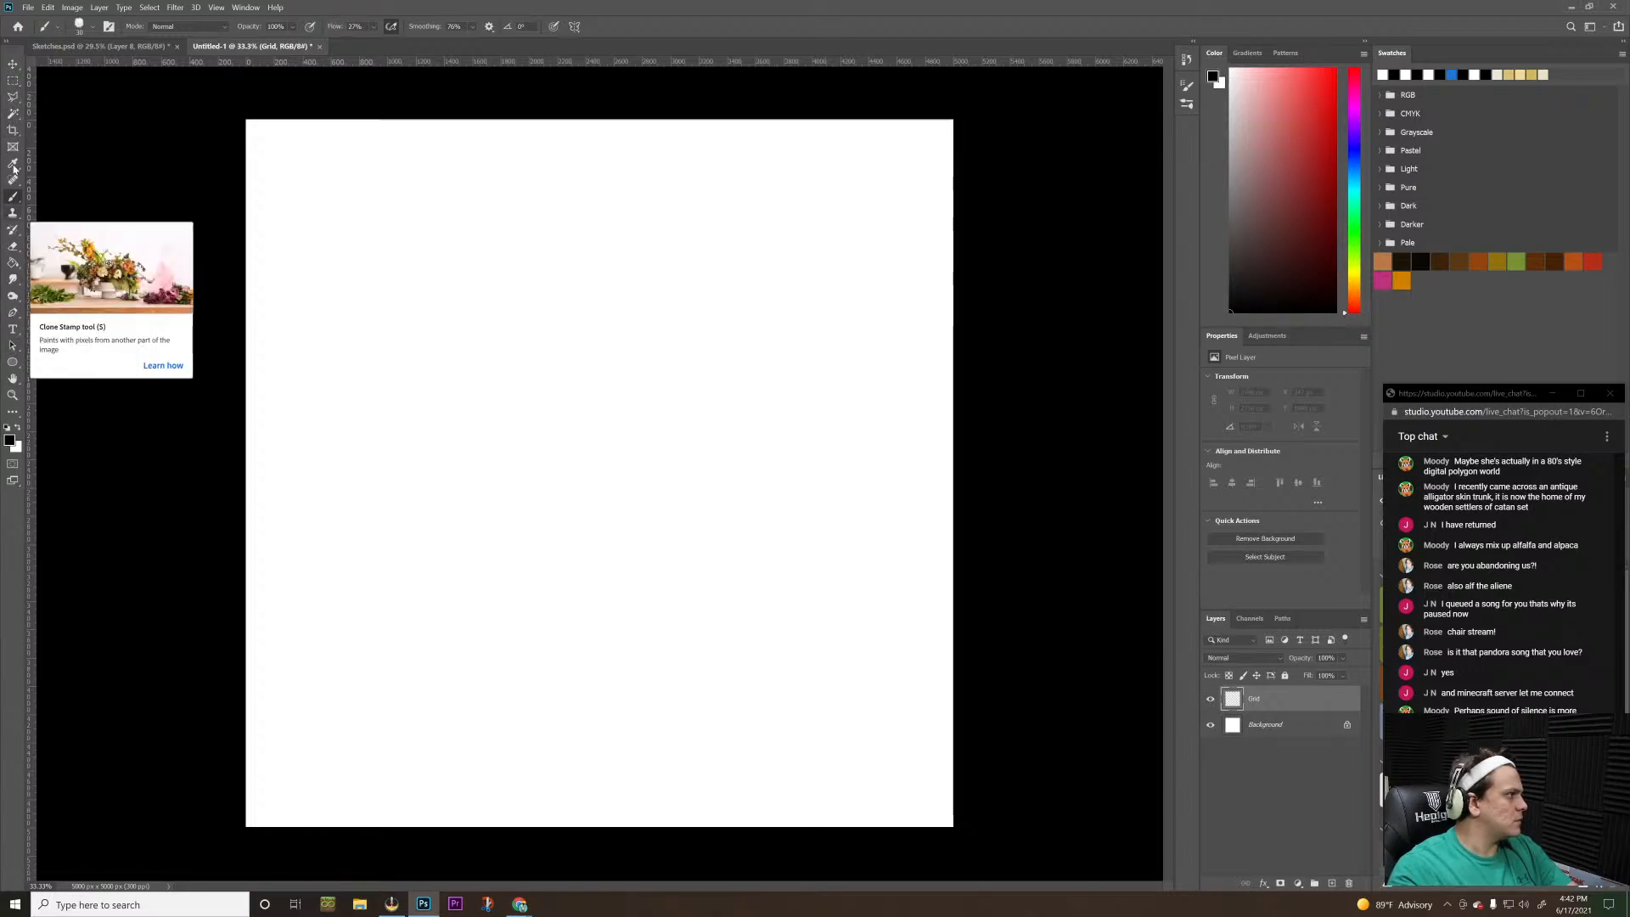
{"action": "left_click", "coordinate": [12, 99]}
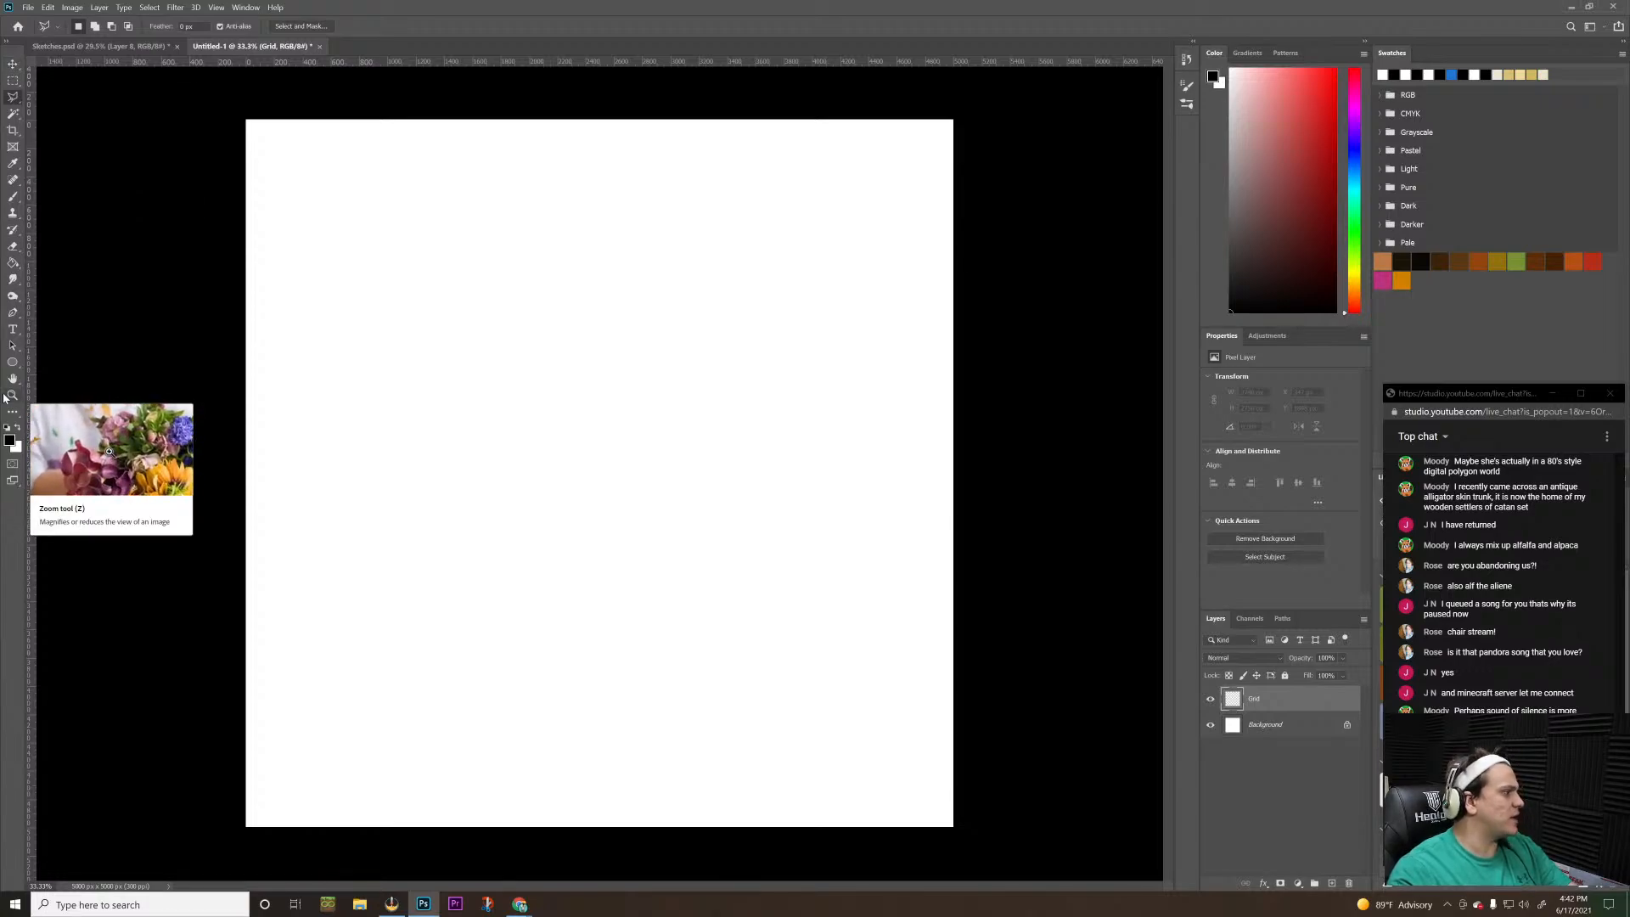
Select the Line tool for drawing straight lines on the Grid layer
{"action": "left_click", "coordinate": [5, 367]}
{"action": "right_click", "coordinate": [10, 365]}
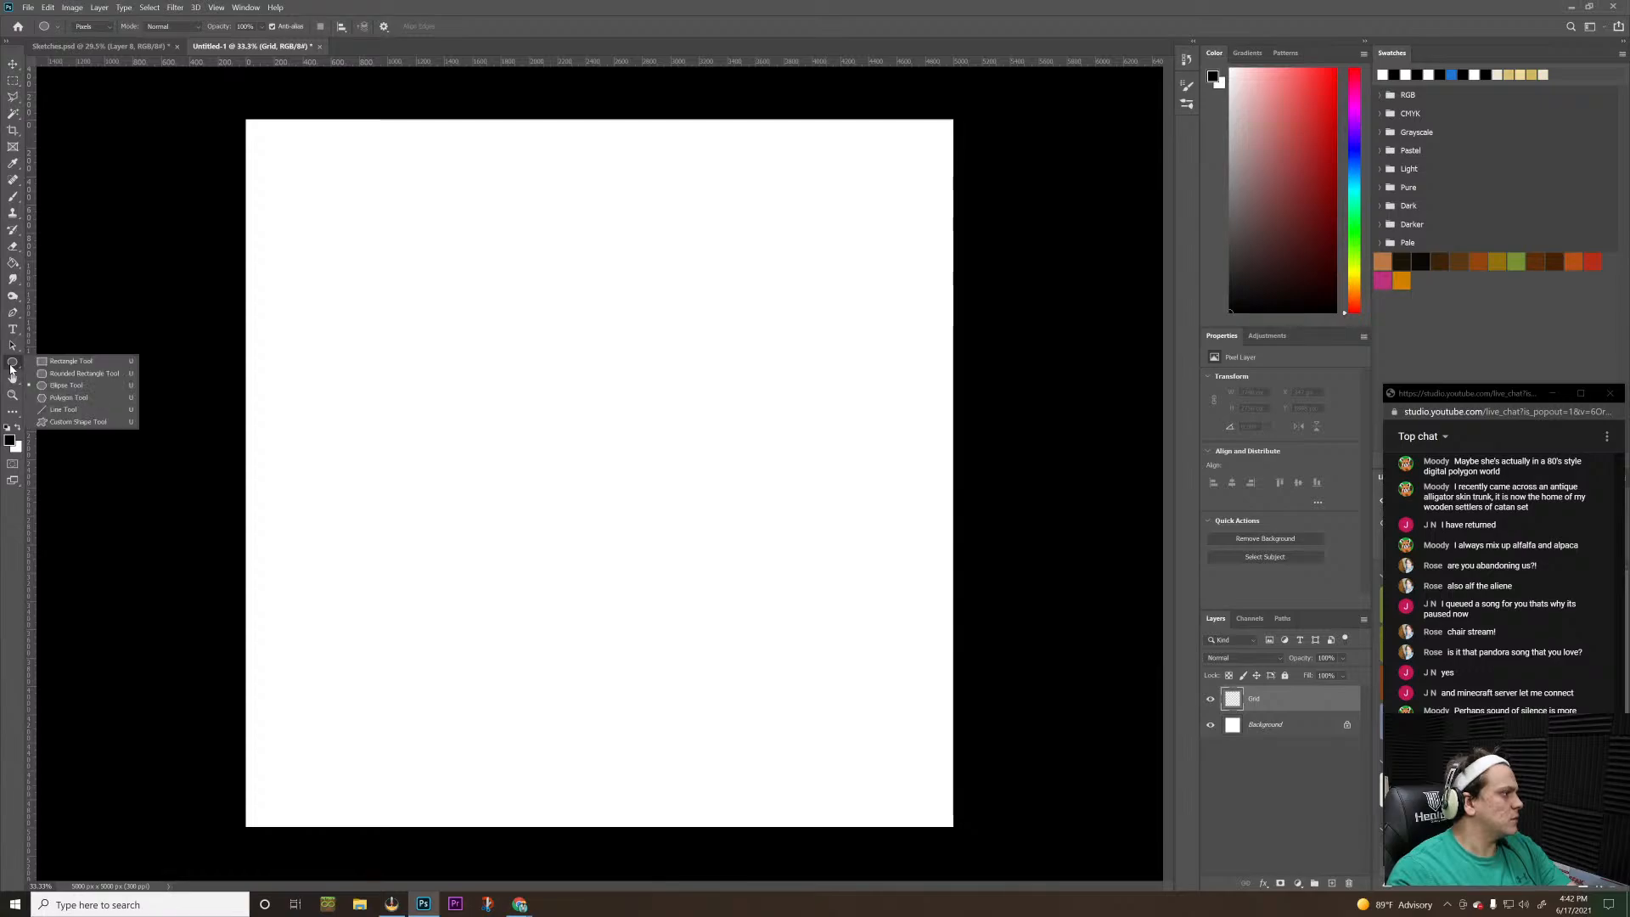
{"action": "left_click", "coordinate": [78, 411]}
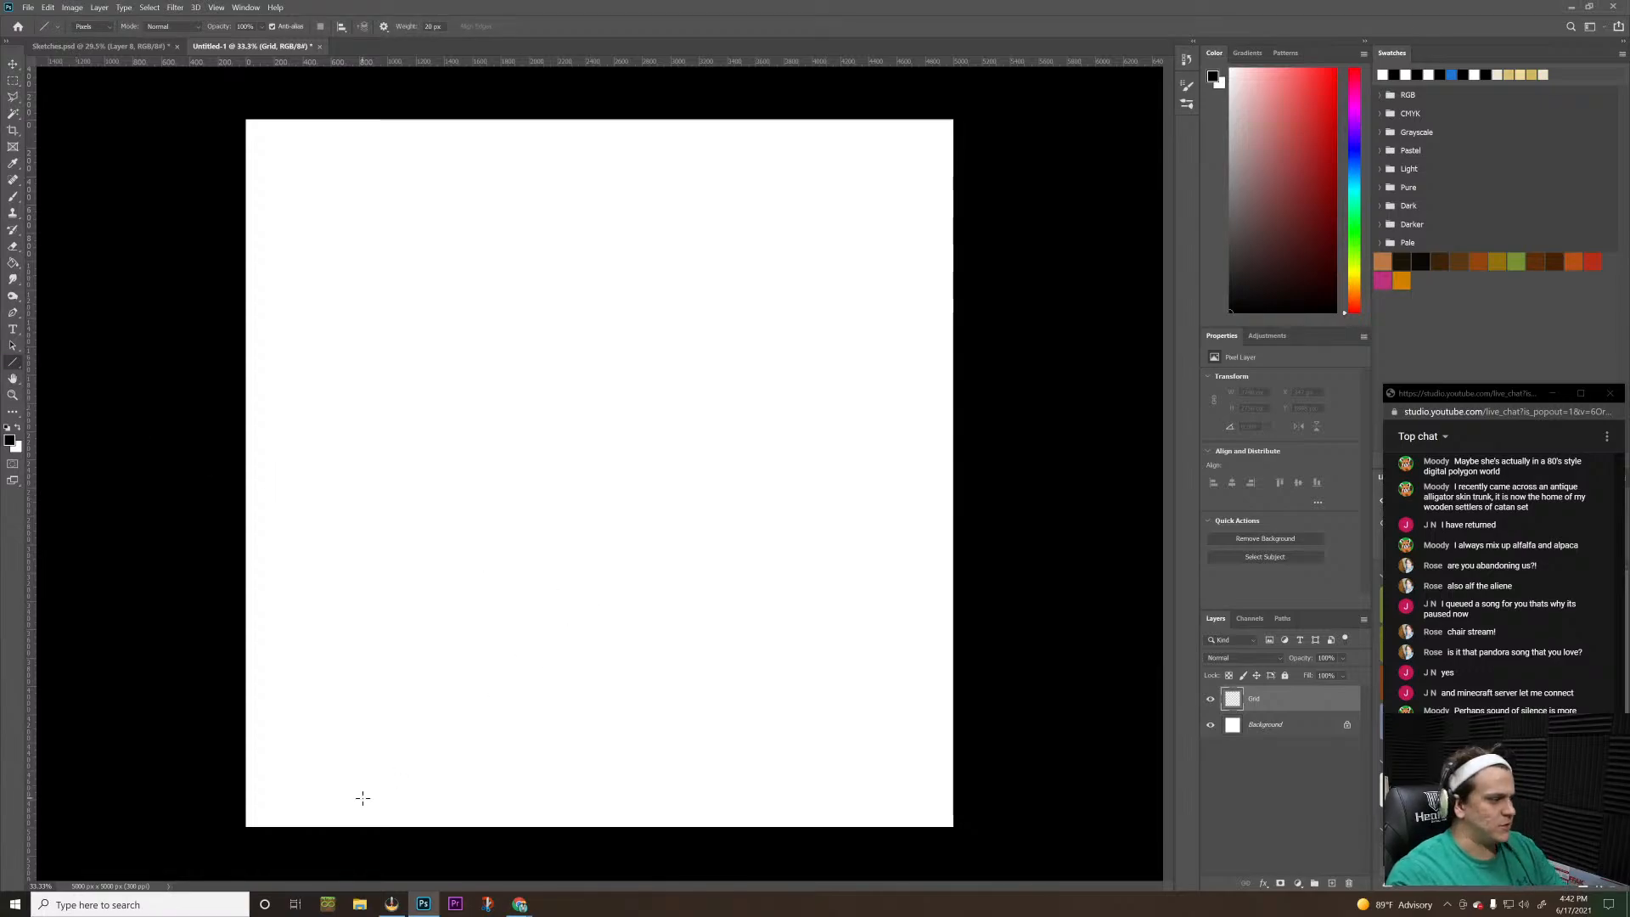
Try diagonal lines running inward from the canvas's lower left and lower right edges, and undo both
{"action": "left_click_drag", "start_coordinate": [228, 810], "coordinate": [497, 557]}
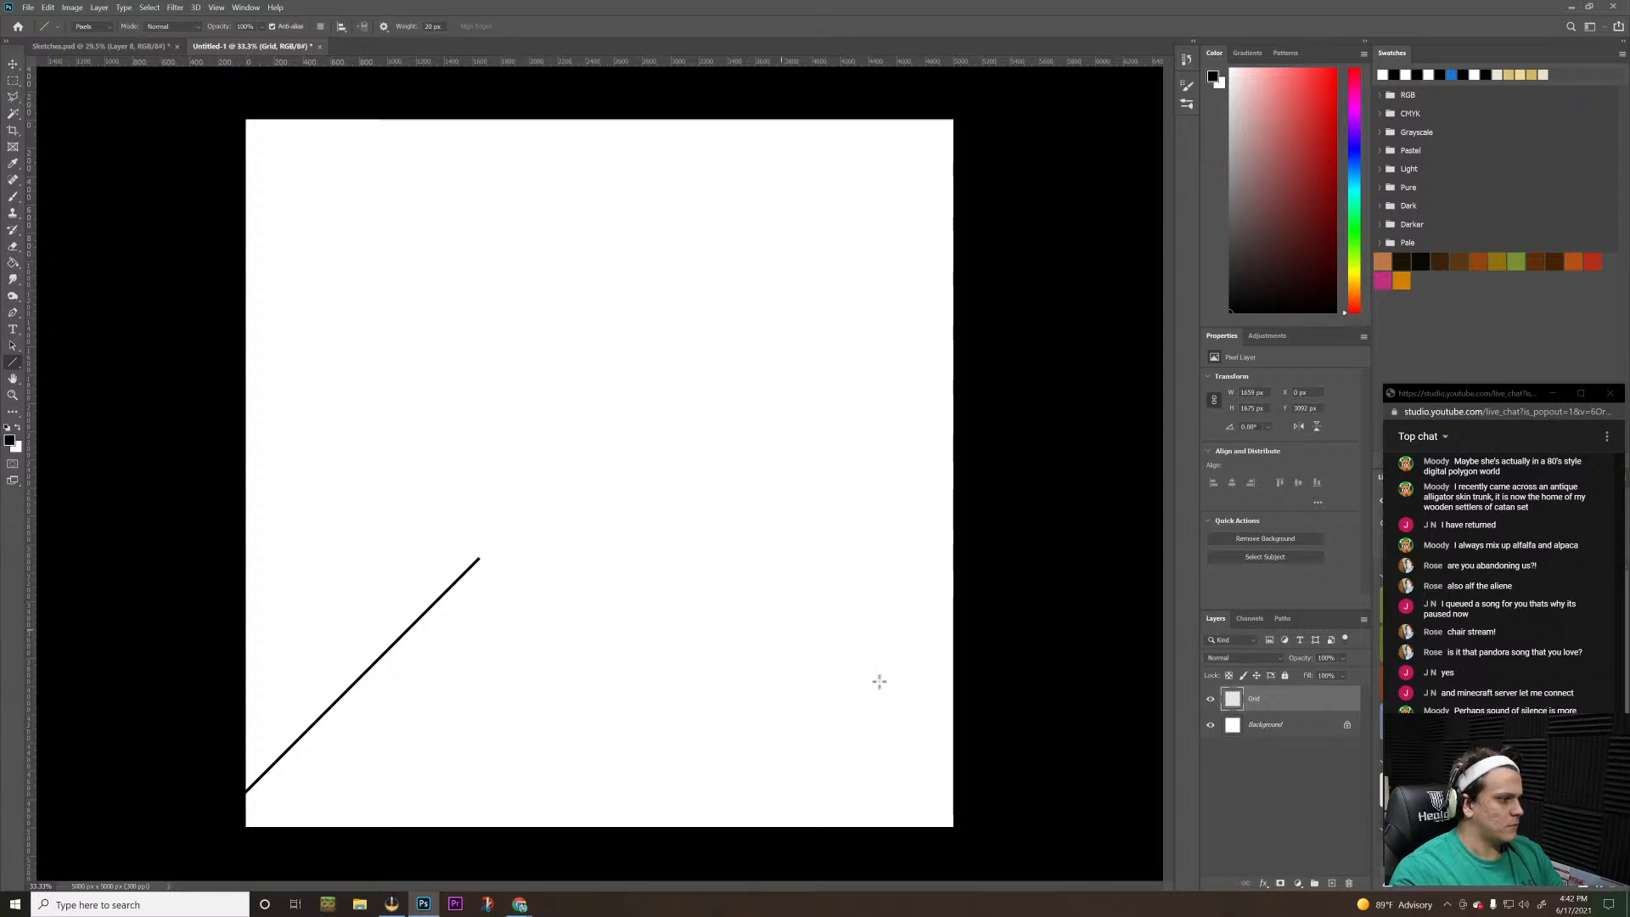
{"action": "left_click_drag", "start_coordinate": [989, 745], "coordinate": [828, 577]}
{"action": "key", "text": "ctrl+z"}
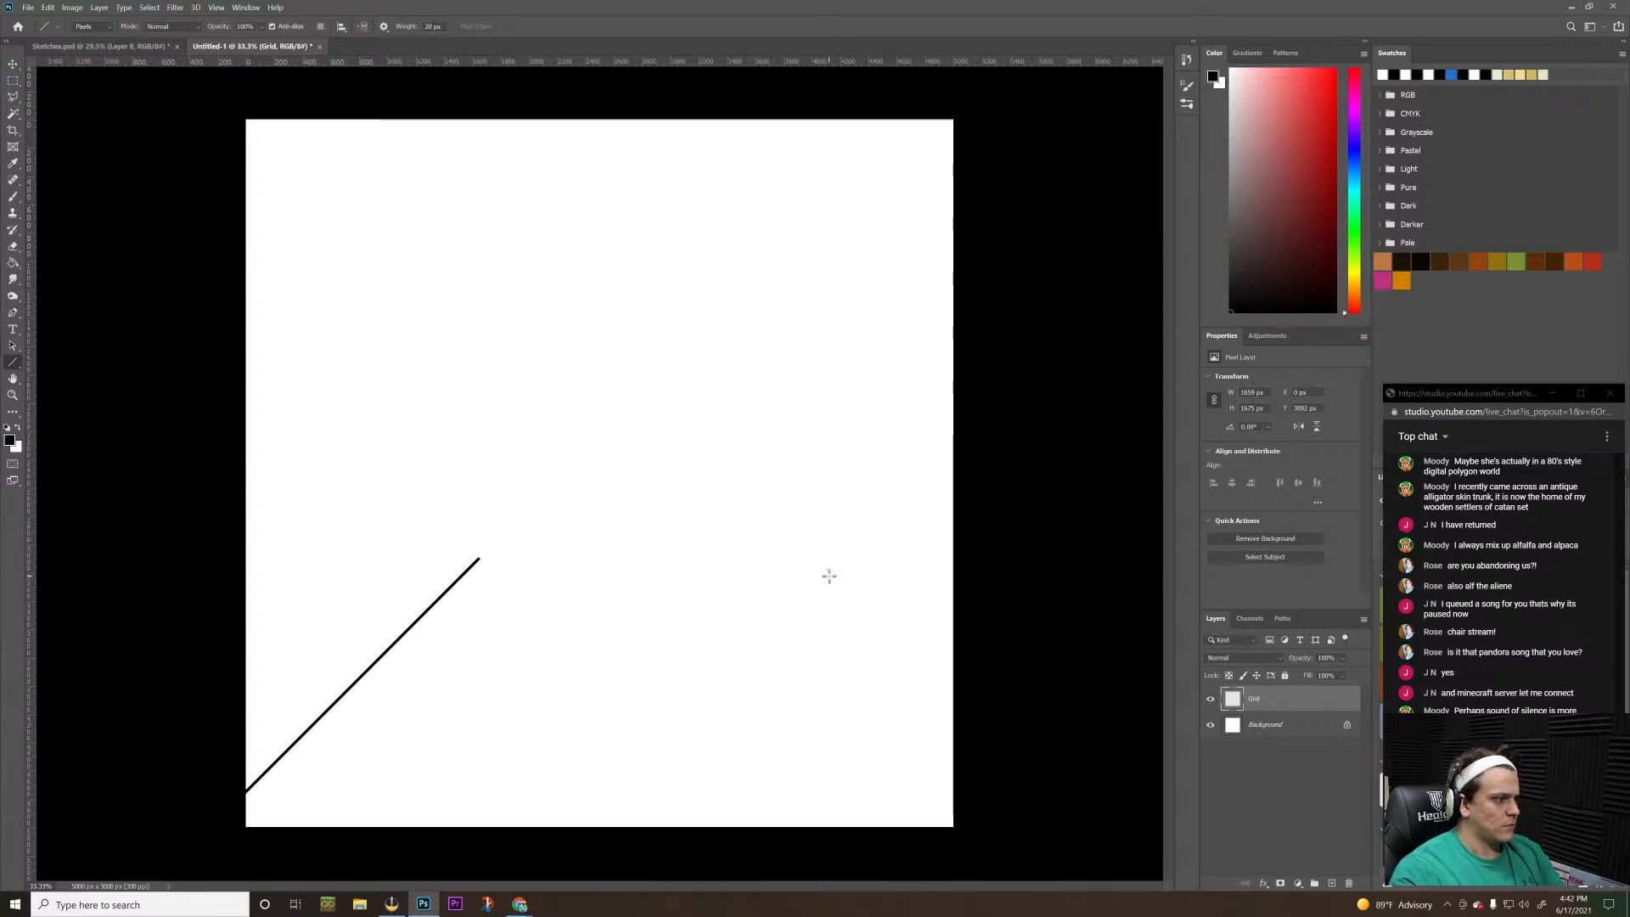
{"action": "key", "text": "ctrl+z"}
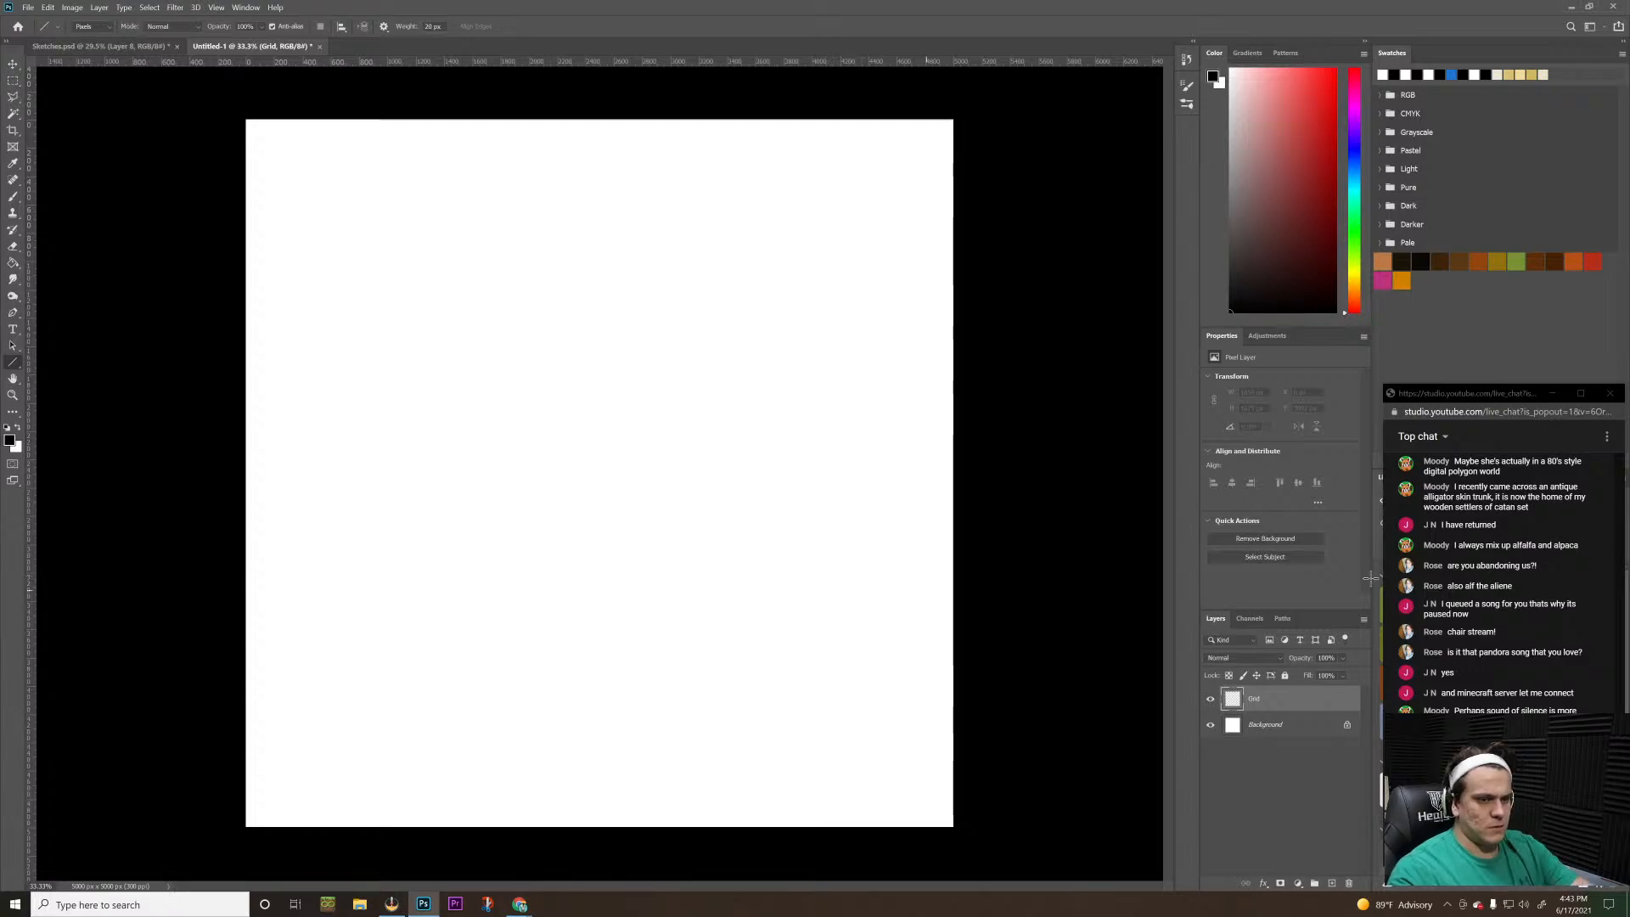
Check the OBS window and the Watch2Gether and Apex Hosting pages in Google Chrome, and return to Photoshop
{"action": "left_click", "coordinate": [1482, 396]}
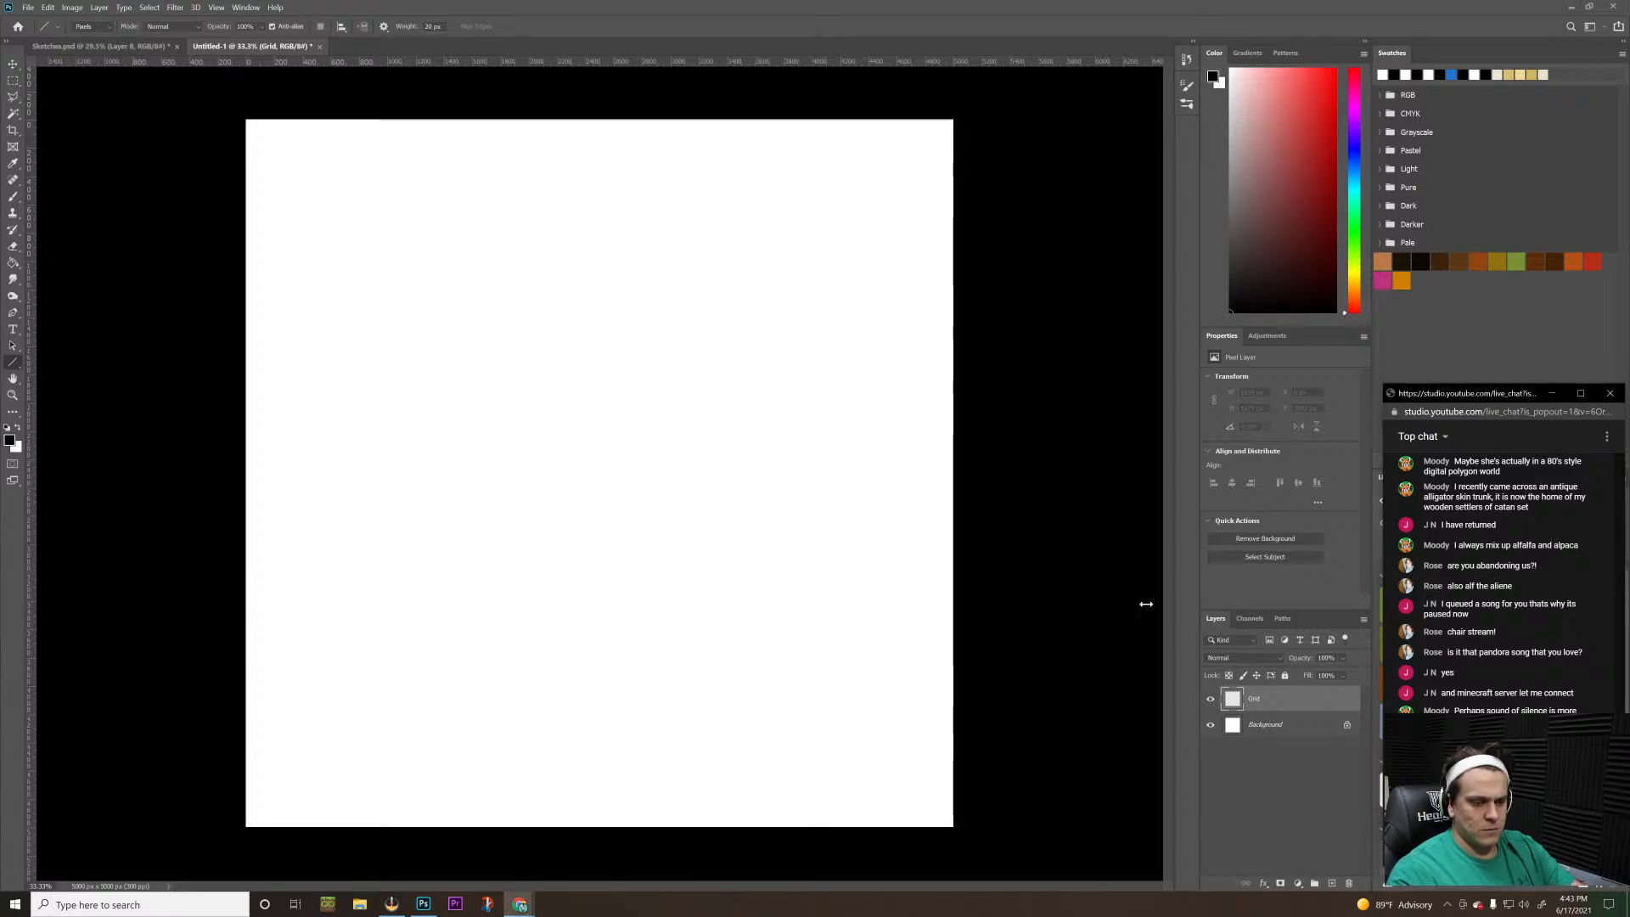
{"action": "key", "text": "alt+Tab"}
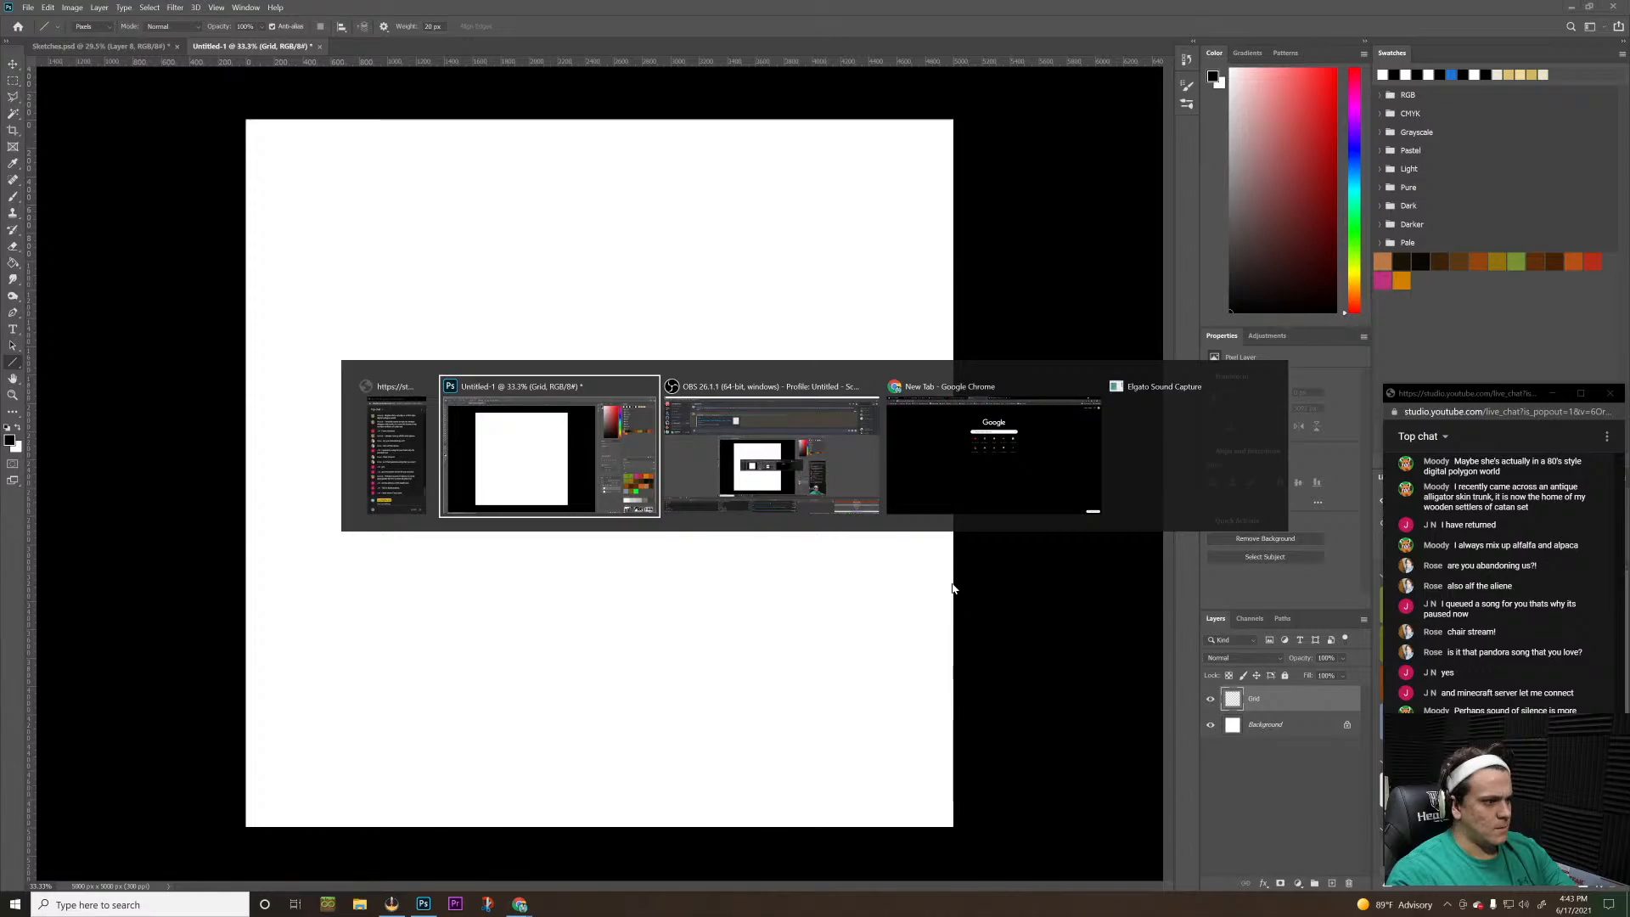
{"action": "key", "text": "Tab"}
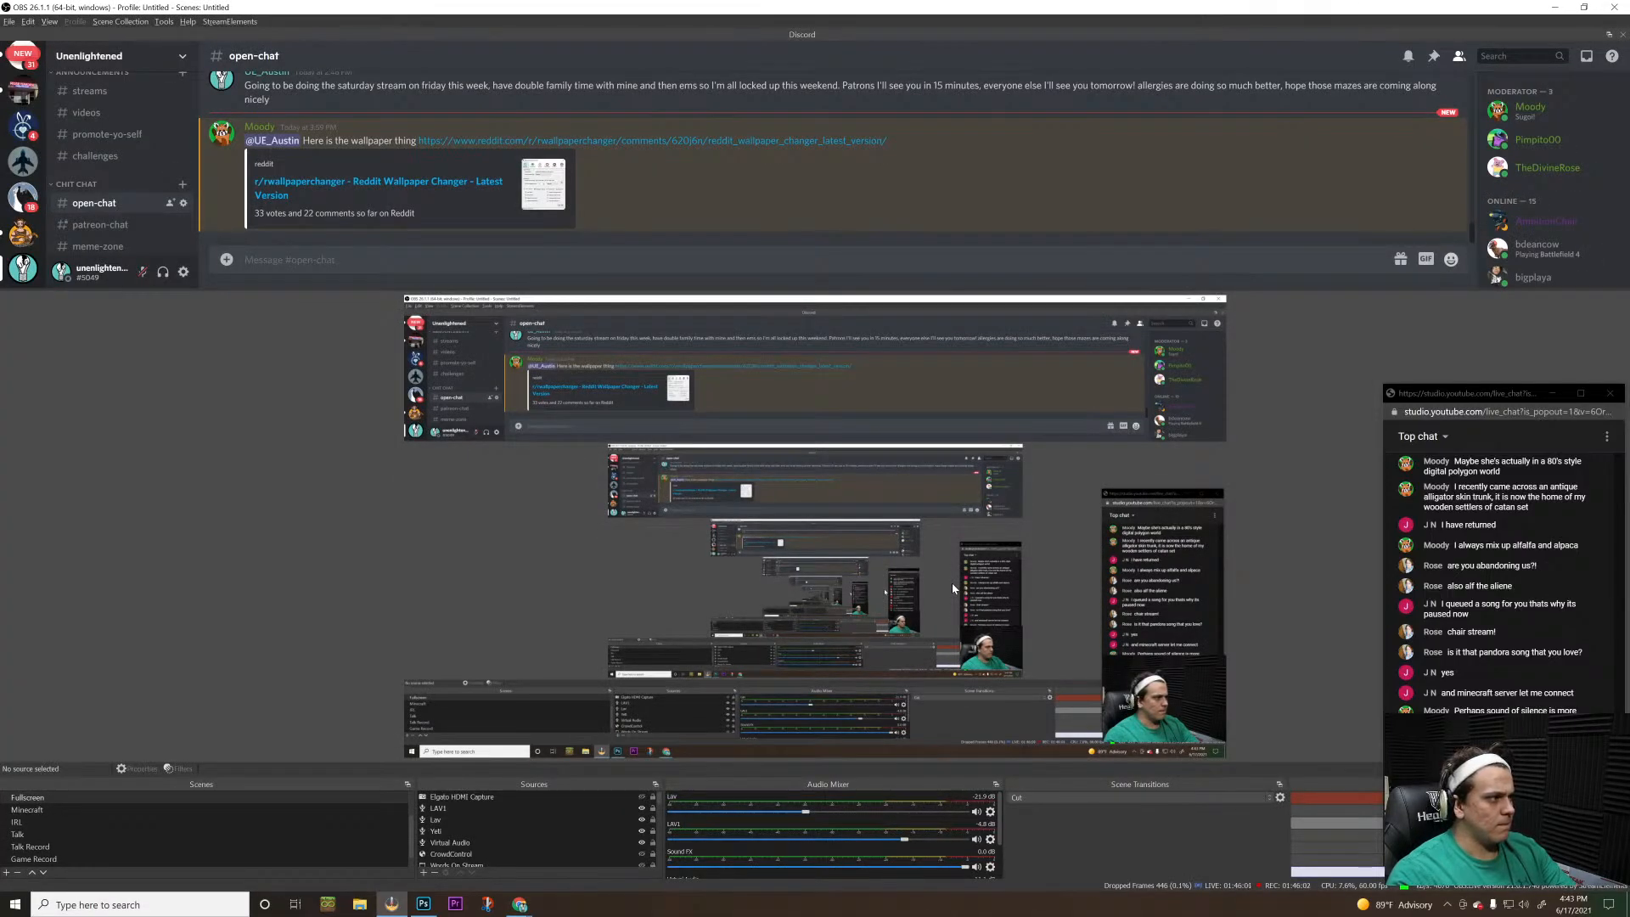
{"action": "key", "text": "alt+Tab"}
{"action": "key", "text": "Tab"}
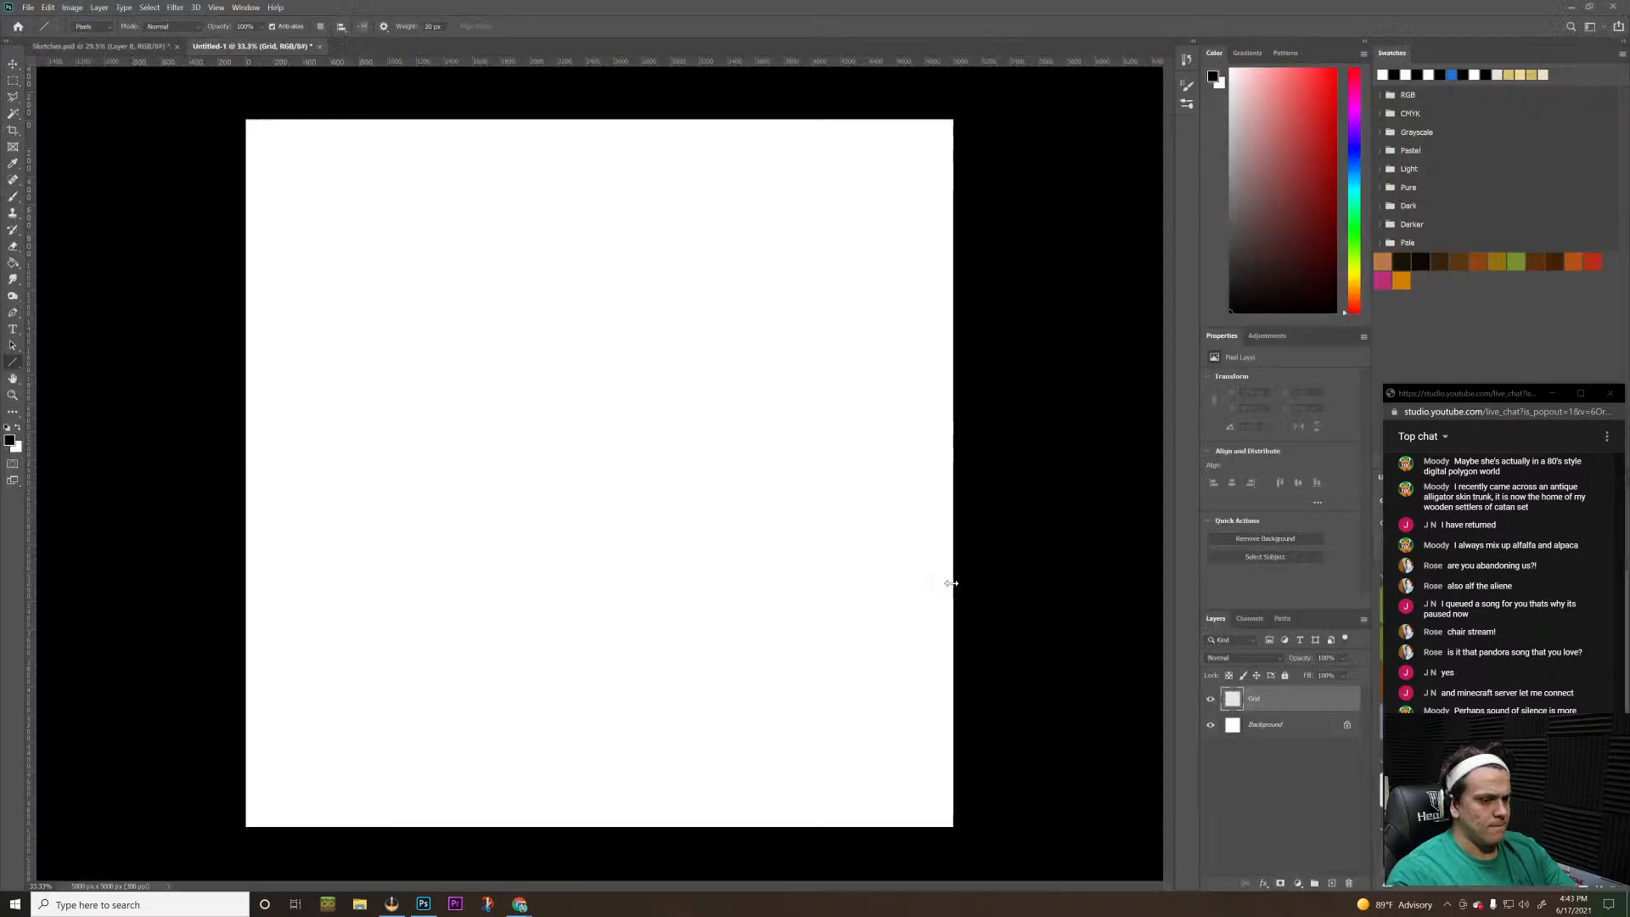
{"action": "key", "text": "alt+Tab"}
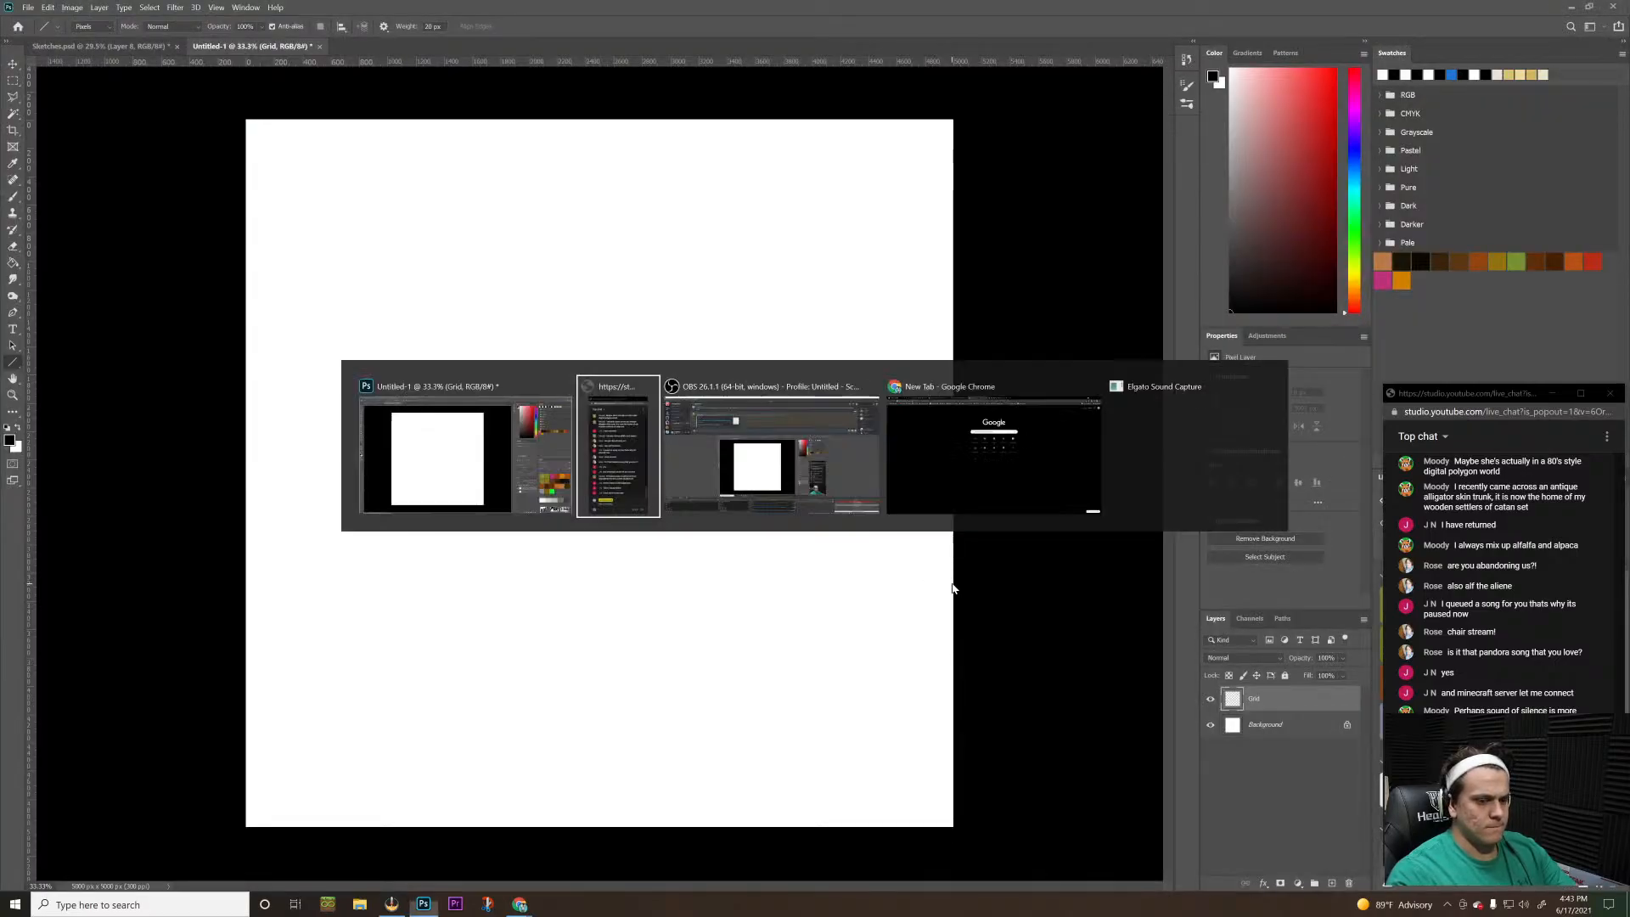
{"action": "key", "text": "Tab"}
{"action": "key", "text": "Tab"}
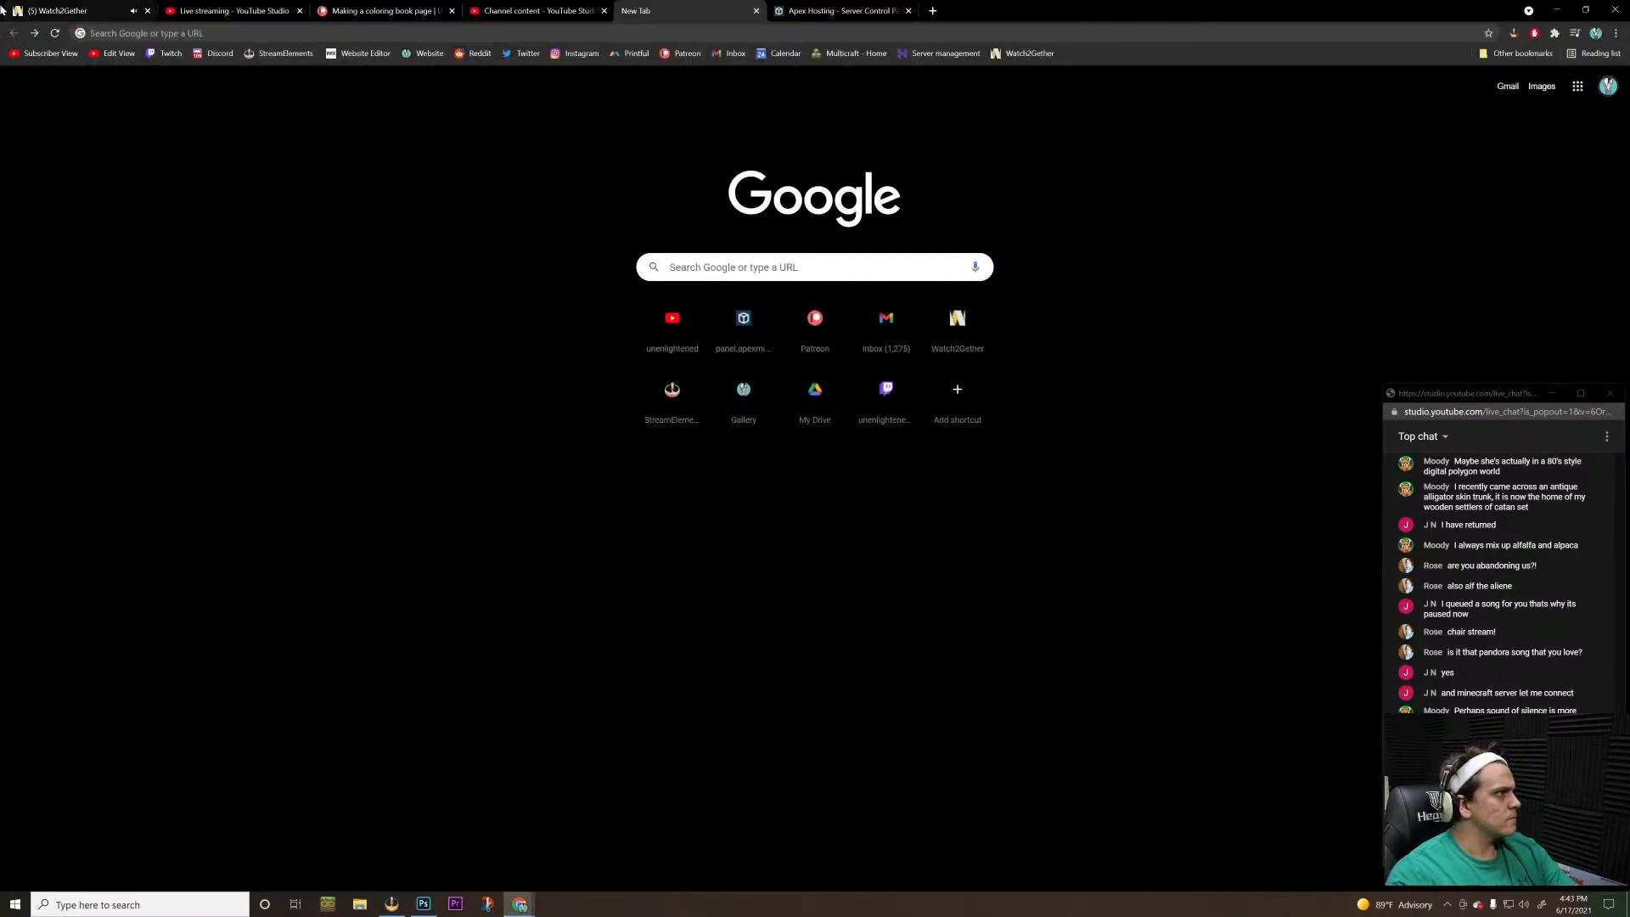
{"action": "left_click", "coordinate": [25, 11]}
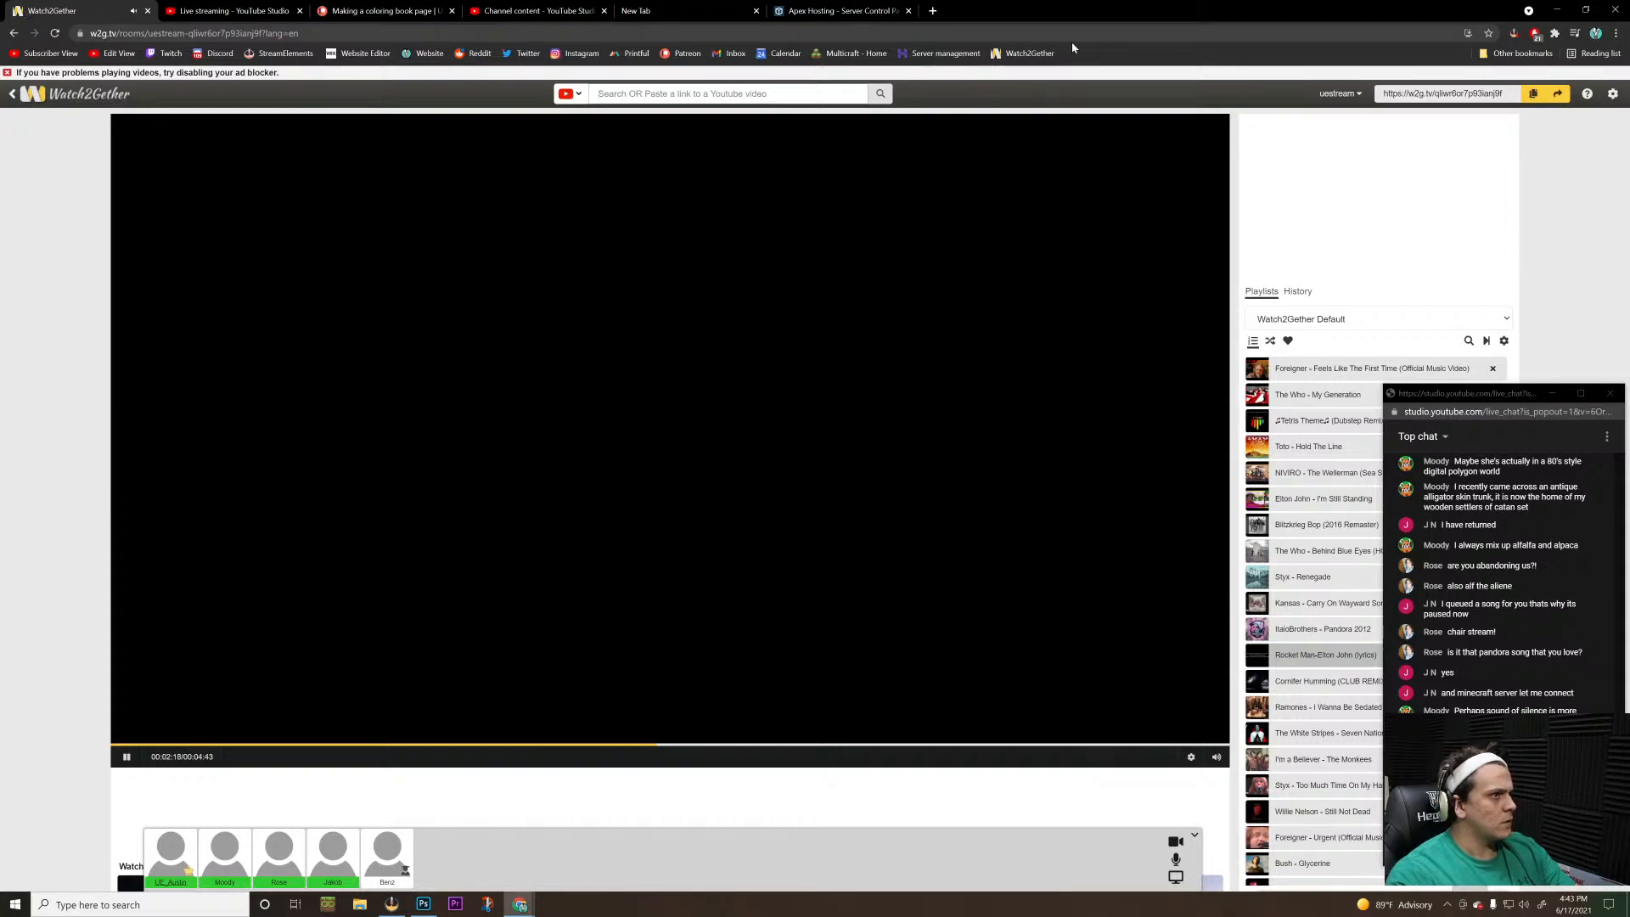
{"action": "left_click", "coordinate": [838, 12]}
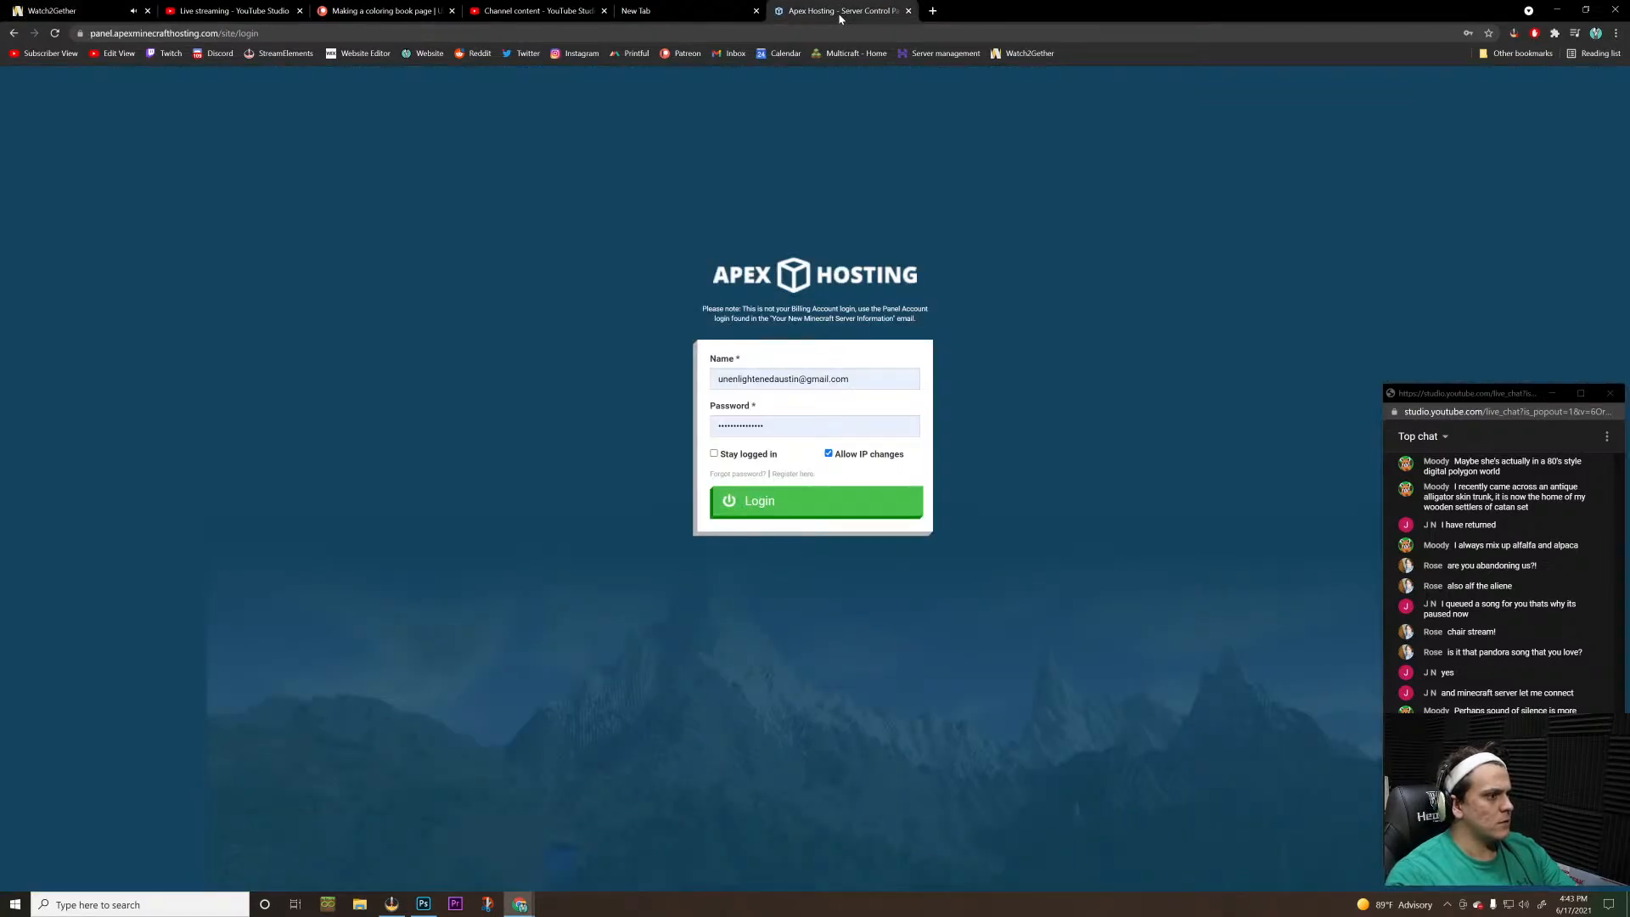
{"action": "key", "text": "alt+Tab"}
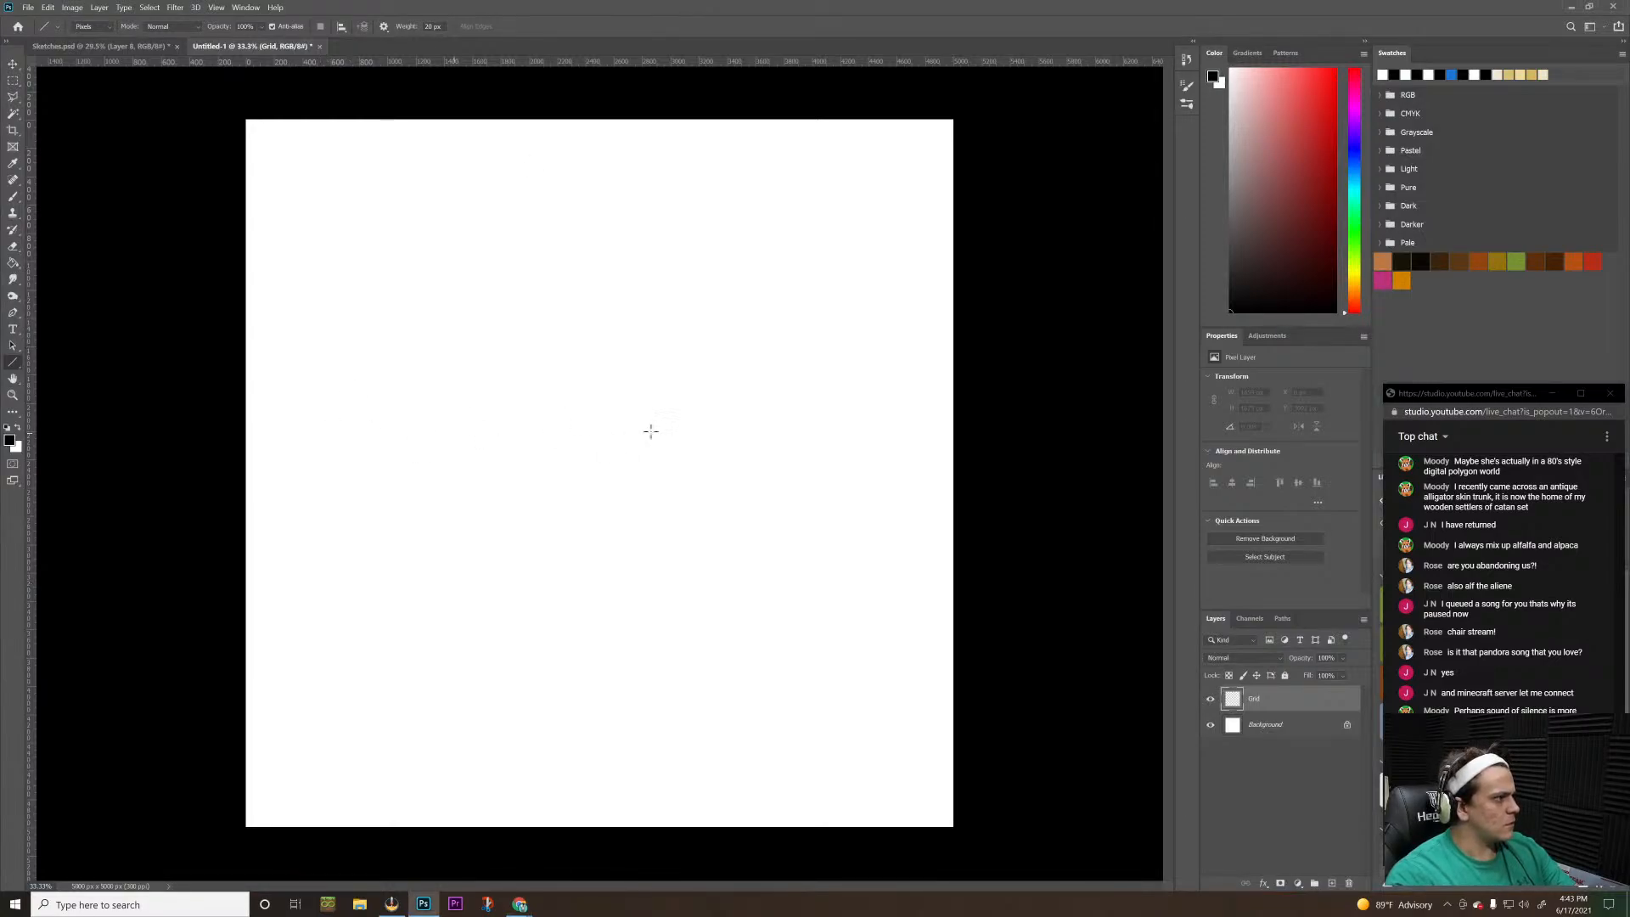
Try a diagonal line from the lower left edge and a line across the whole canvas, undoing each one
{"action": "mouse_move", "coordinate": [225, 801]}
{"action": "left_mouse_down"}
{"action": "mouse_move", "coordinate": [411, 669]}
{"action": "mouse_move", "coordinate": [486, 577]}
{"action": "mouse_move", "coordinate": [466, 583]}
{"action": "left_mouse_up"}
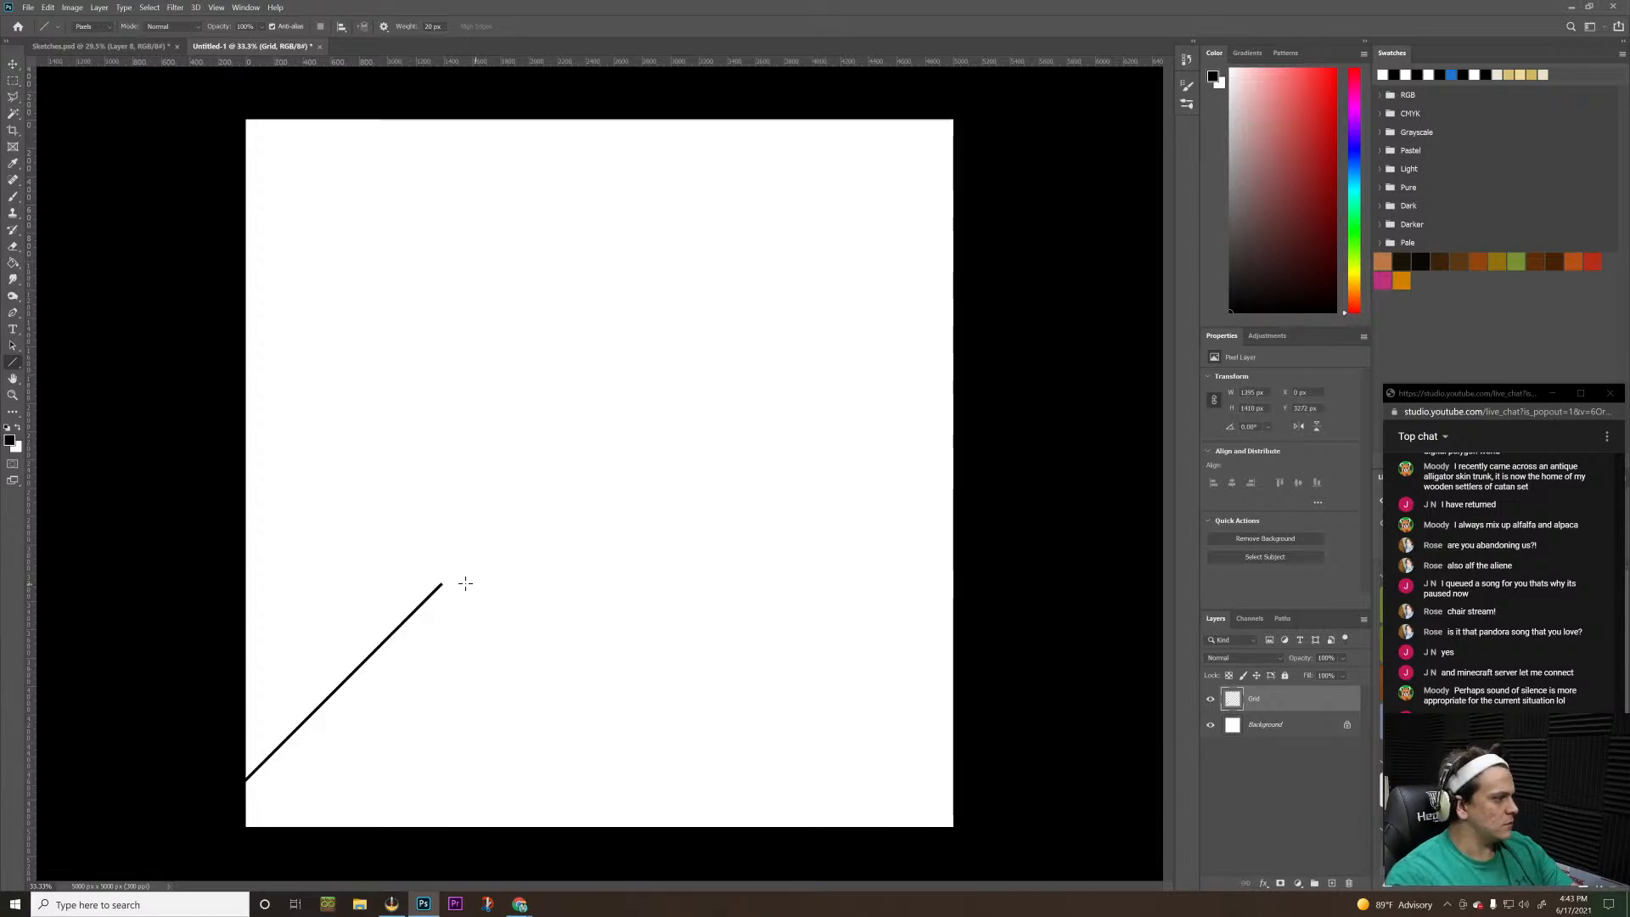
{"action": "key", "text": "ctrl+z"}
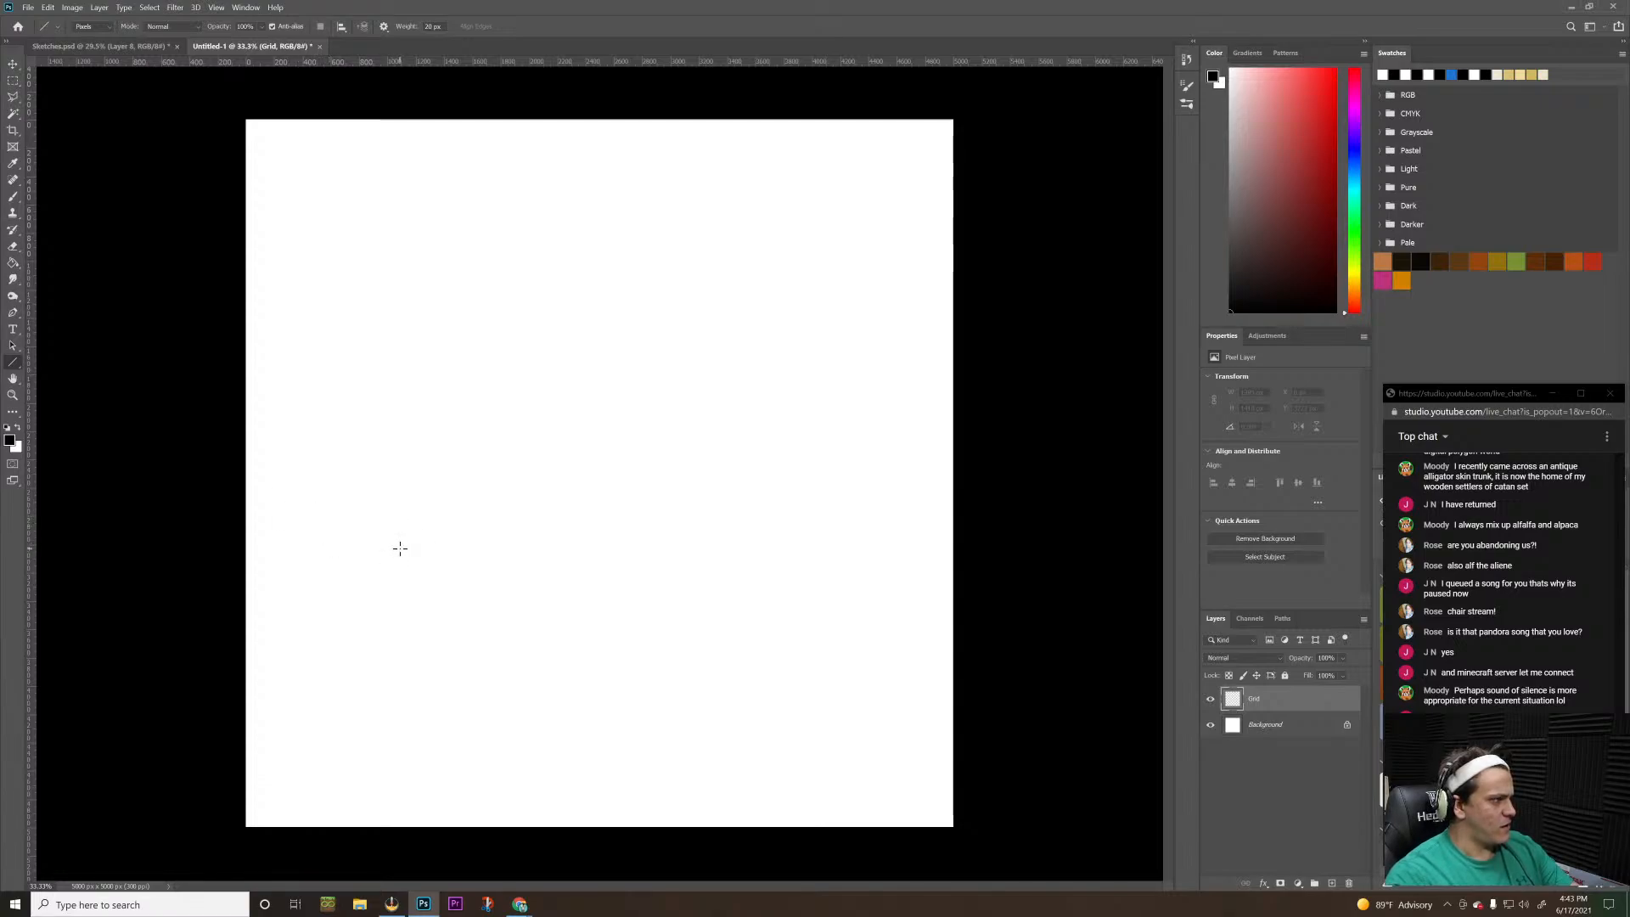
{"action": "left_click_drag", "start_coordinate": [222, 542], "coordinate": [1113, 617]}
{"action": "key", "text": "ctrl+z"}
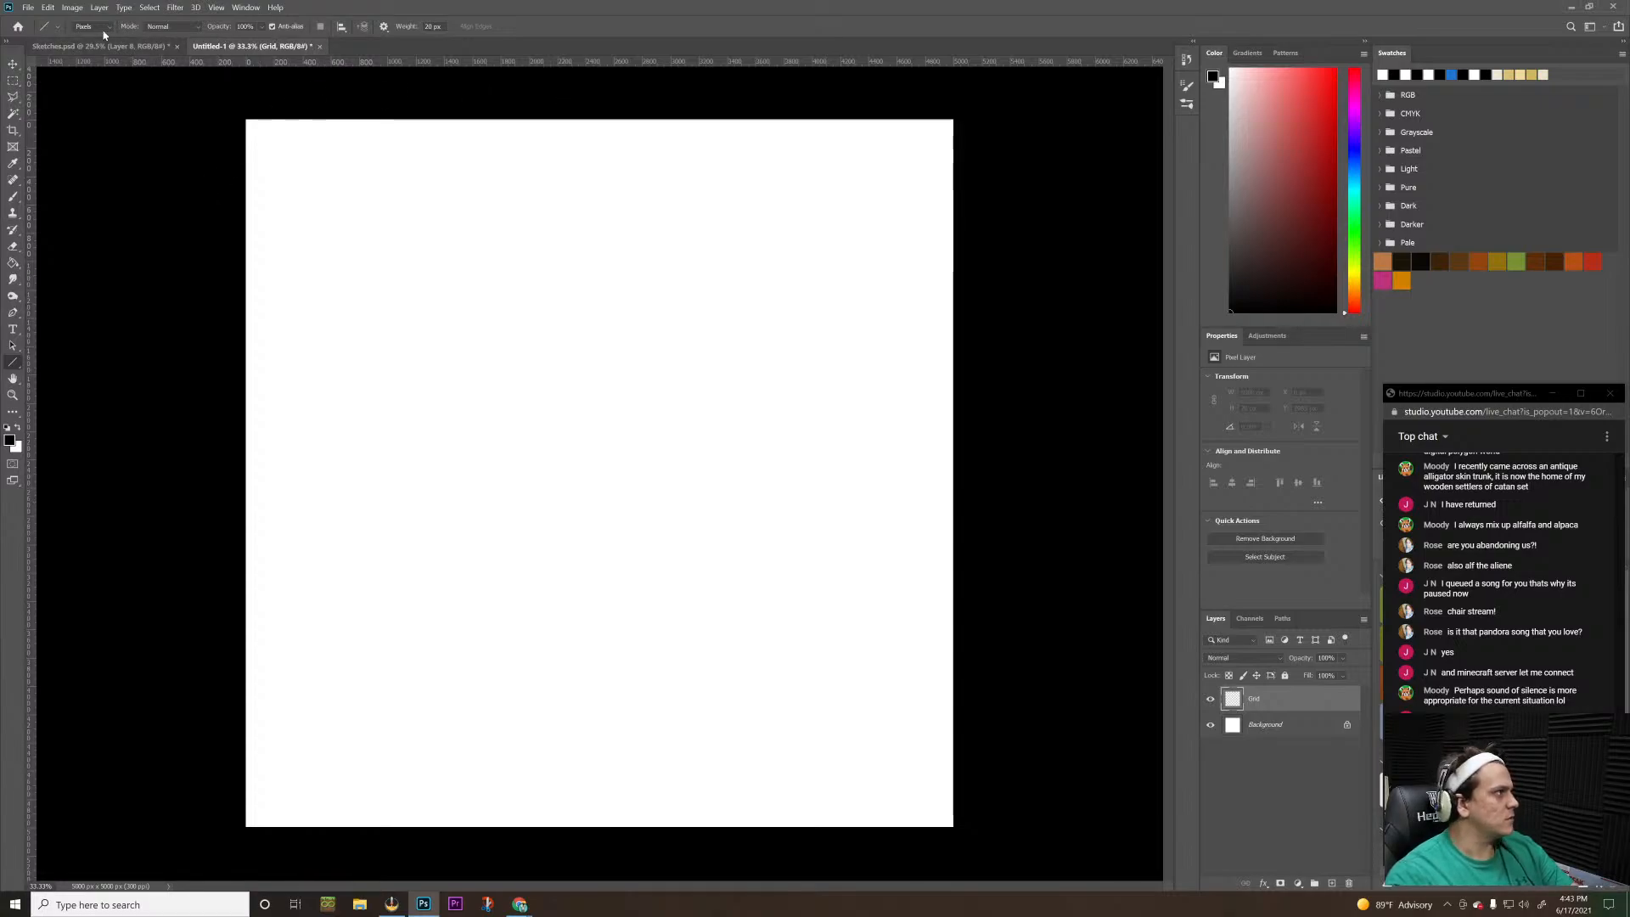
Keep the Line tool active and set its line weight to 5 px
{"action": "left_click", "coordinate": [54, 29]}
{"action": "left_click", "coordinate": [53, 29]}
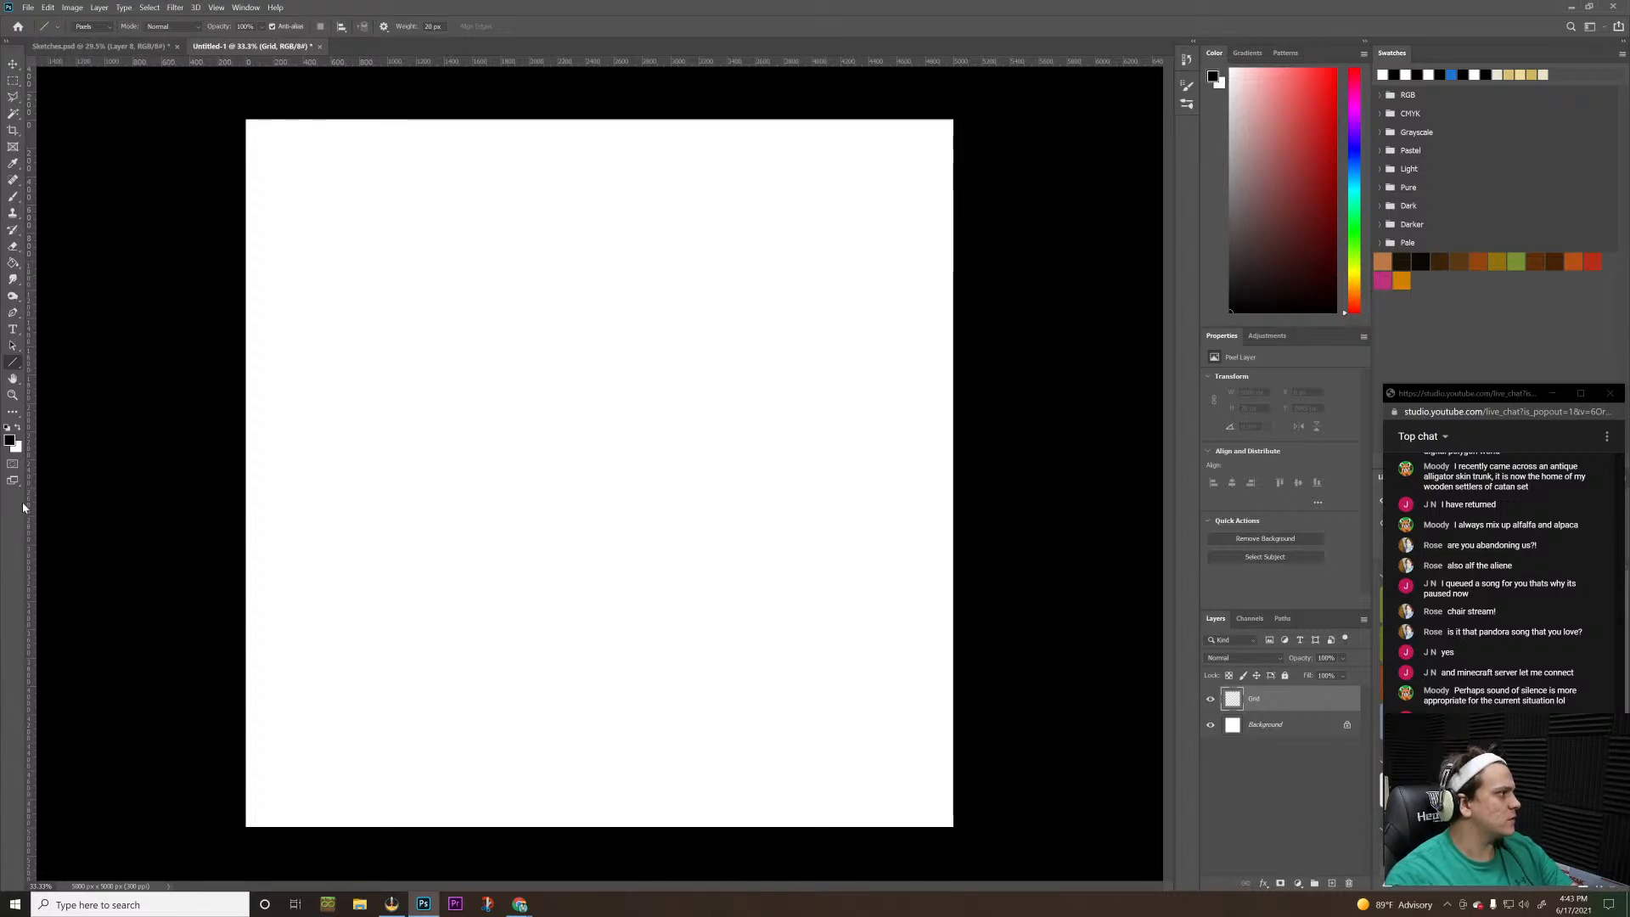
{"action": "left_click", "coordinate": [18, 369]}
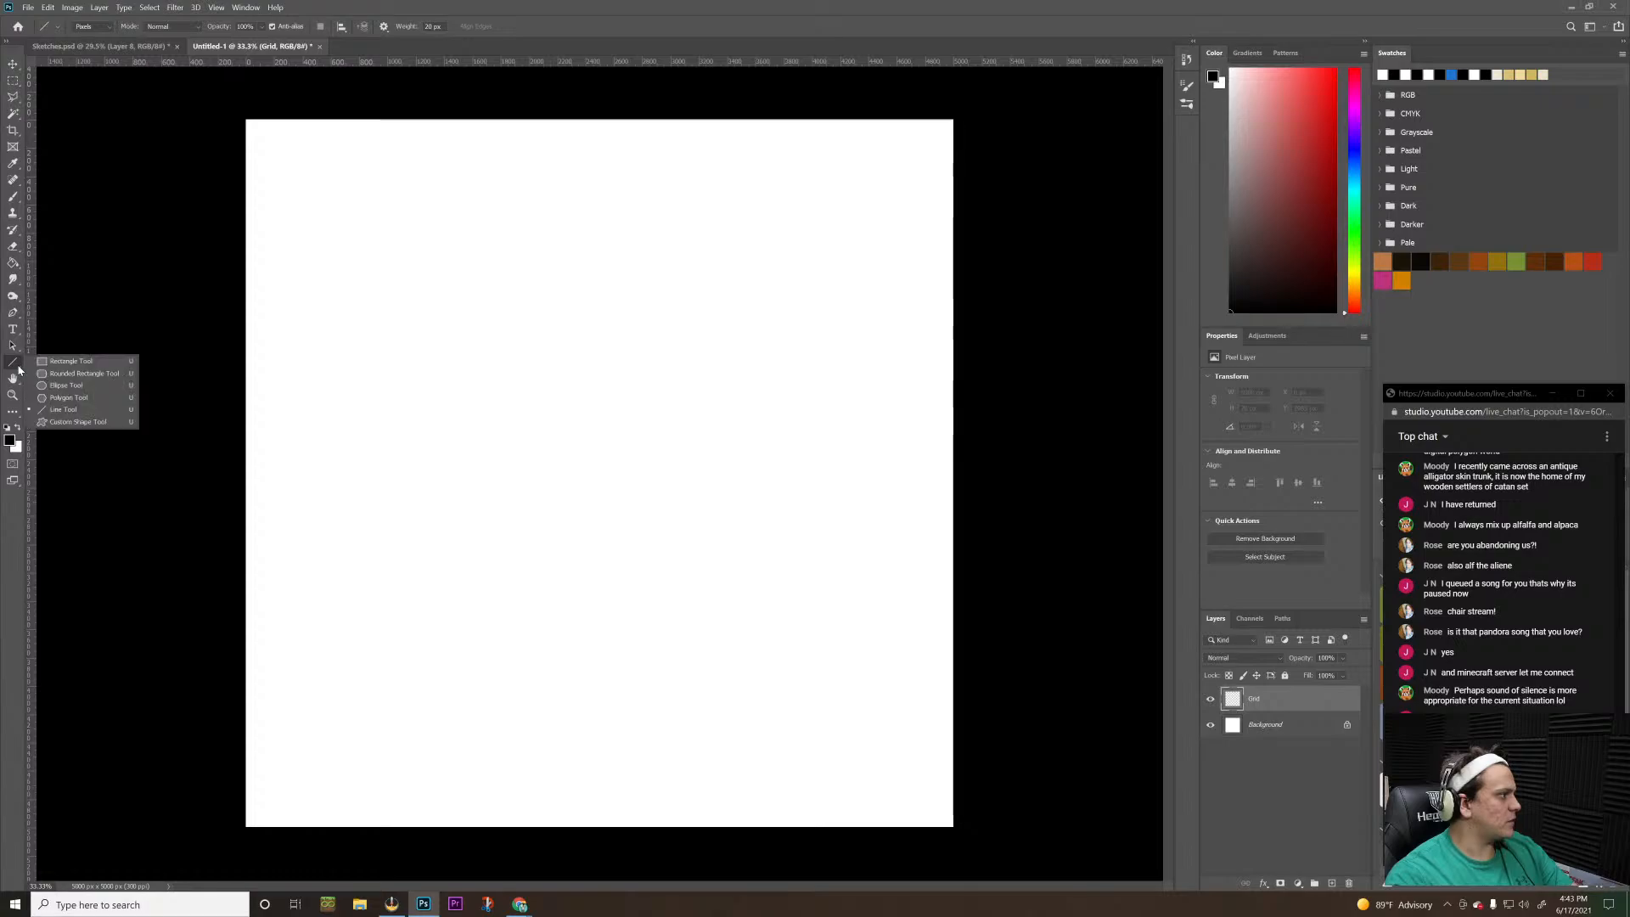
{"action": "left_click", "coordinate": [18, 369]}
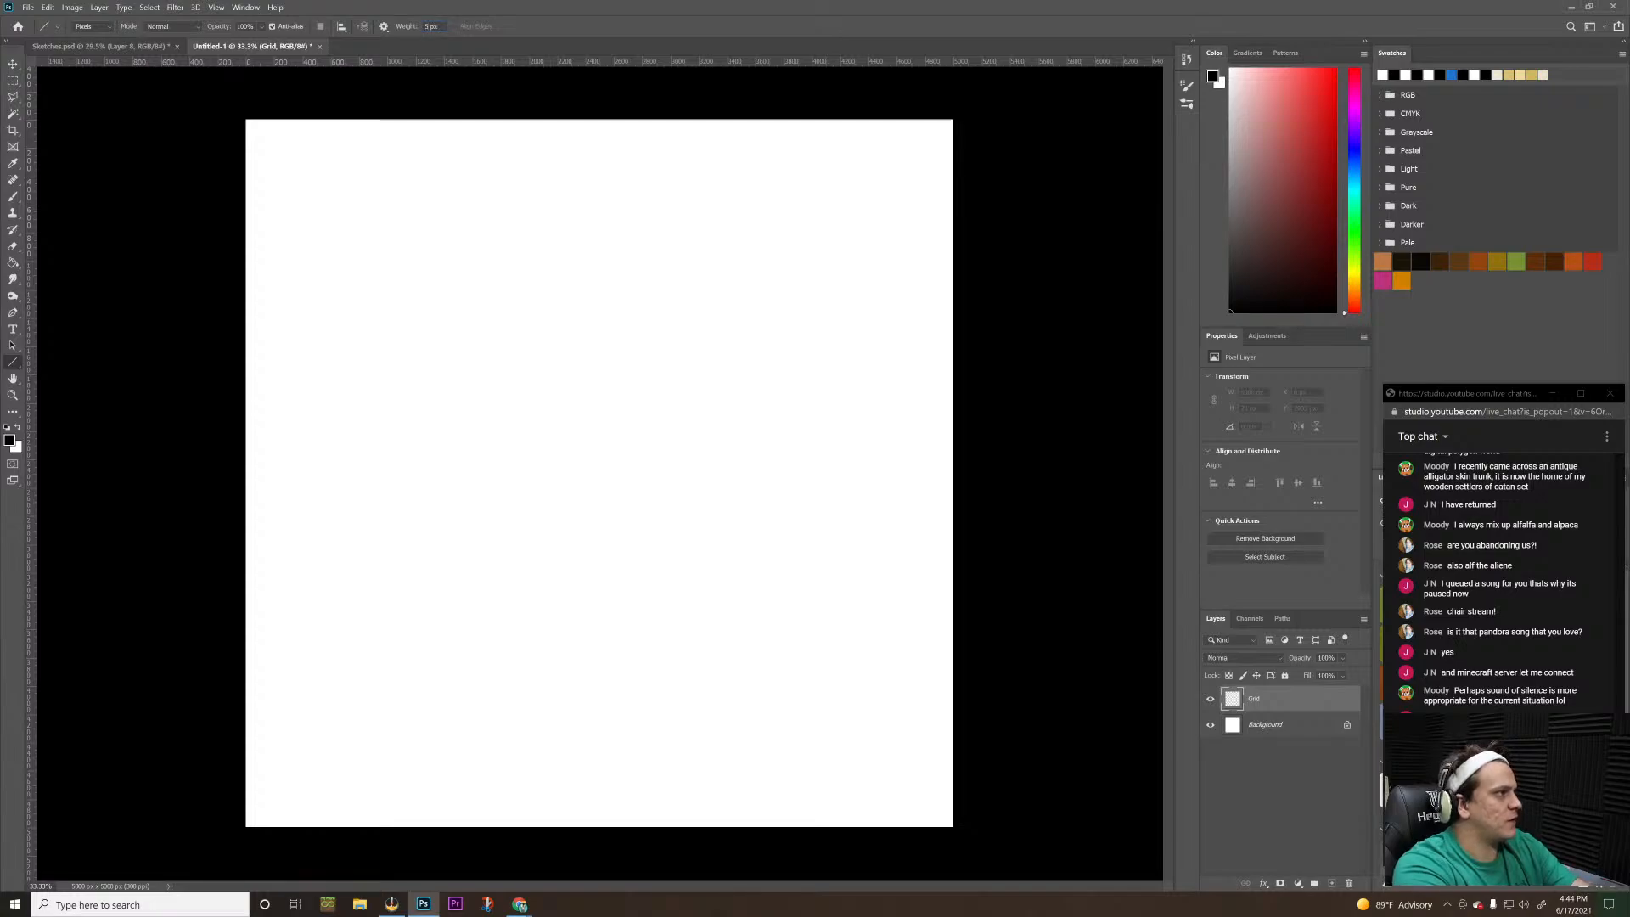
Try thin black horizontal lines slightly below the middle of the canvas, and undo them
{"action": "left_click_drag", "start_coordinate": [254, 526], "coordinate": [896, 526]}
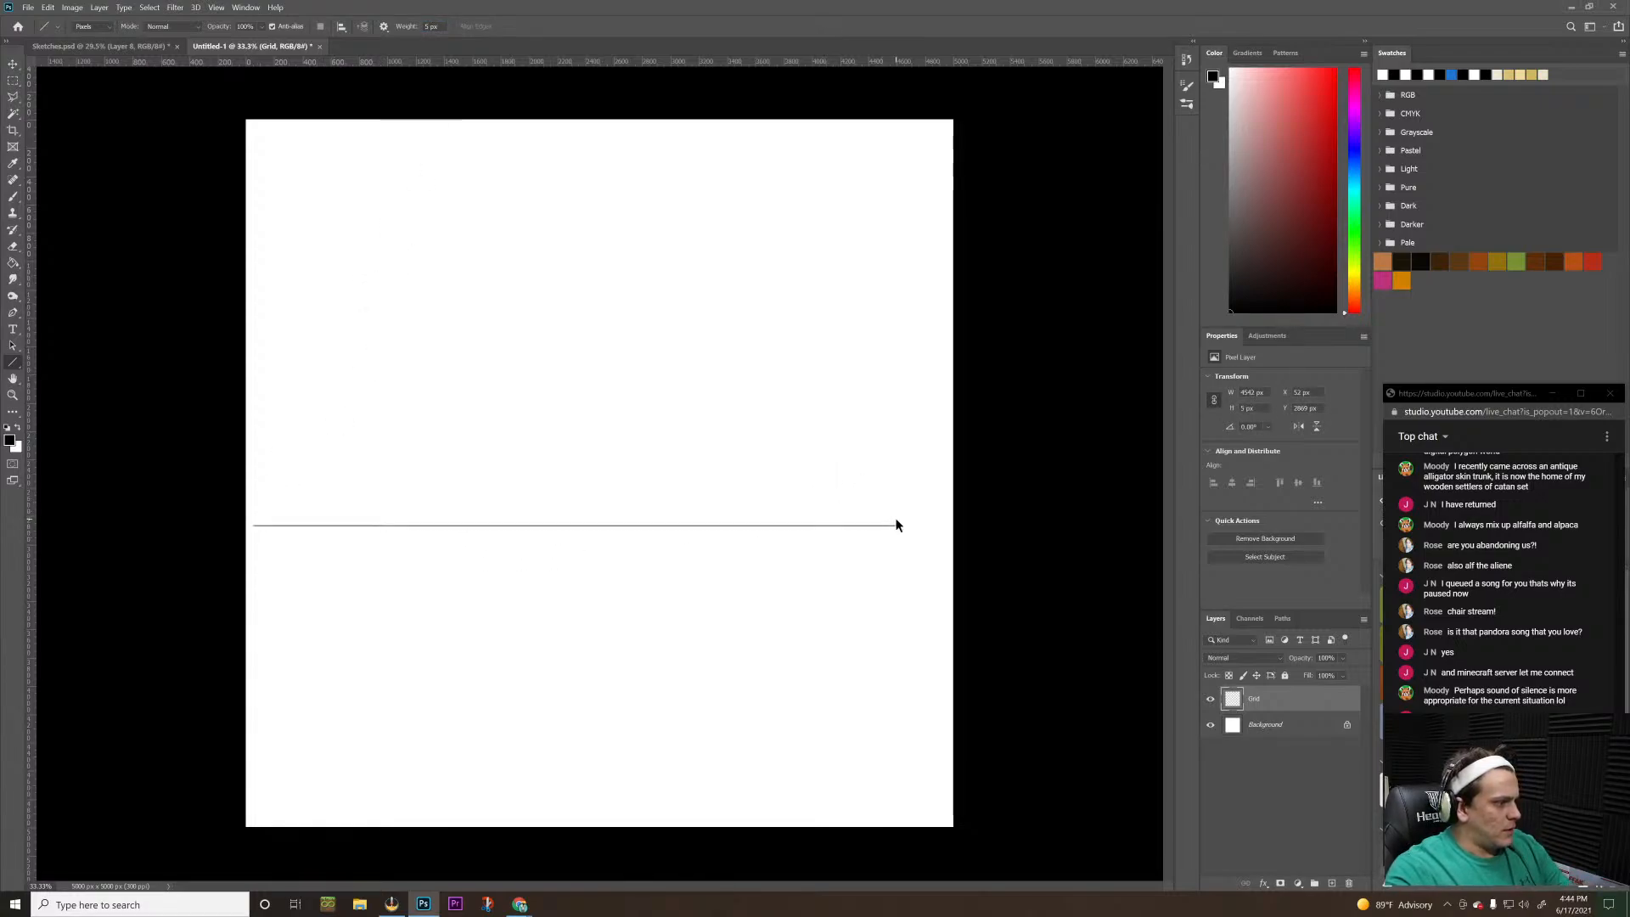
{"action": "key", "text": "ctrl+z"}
{"action": "left_click_drag", "start_coordinate": [248, 534], "coordinate": [772, 538]}
{"action": "key", "text": "ctrl+z"}
Set the foreground colour to bright red and draw a full-width horizontal line about 2930 px below the canvas's upper edge on the Grid layer
{"action": "left_click", "coordinate": [1335, 123]}
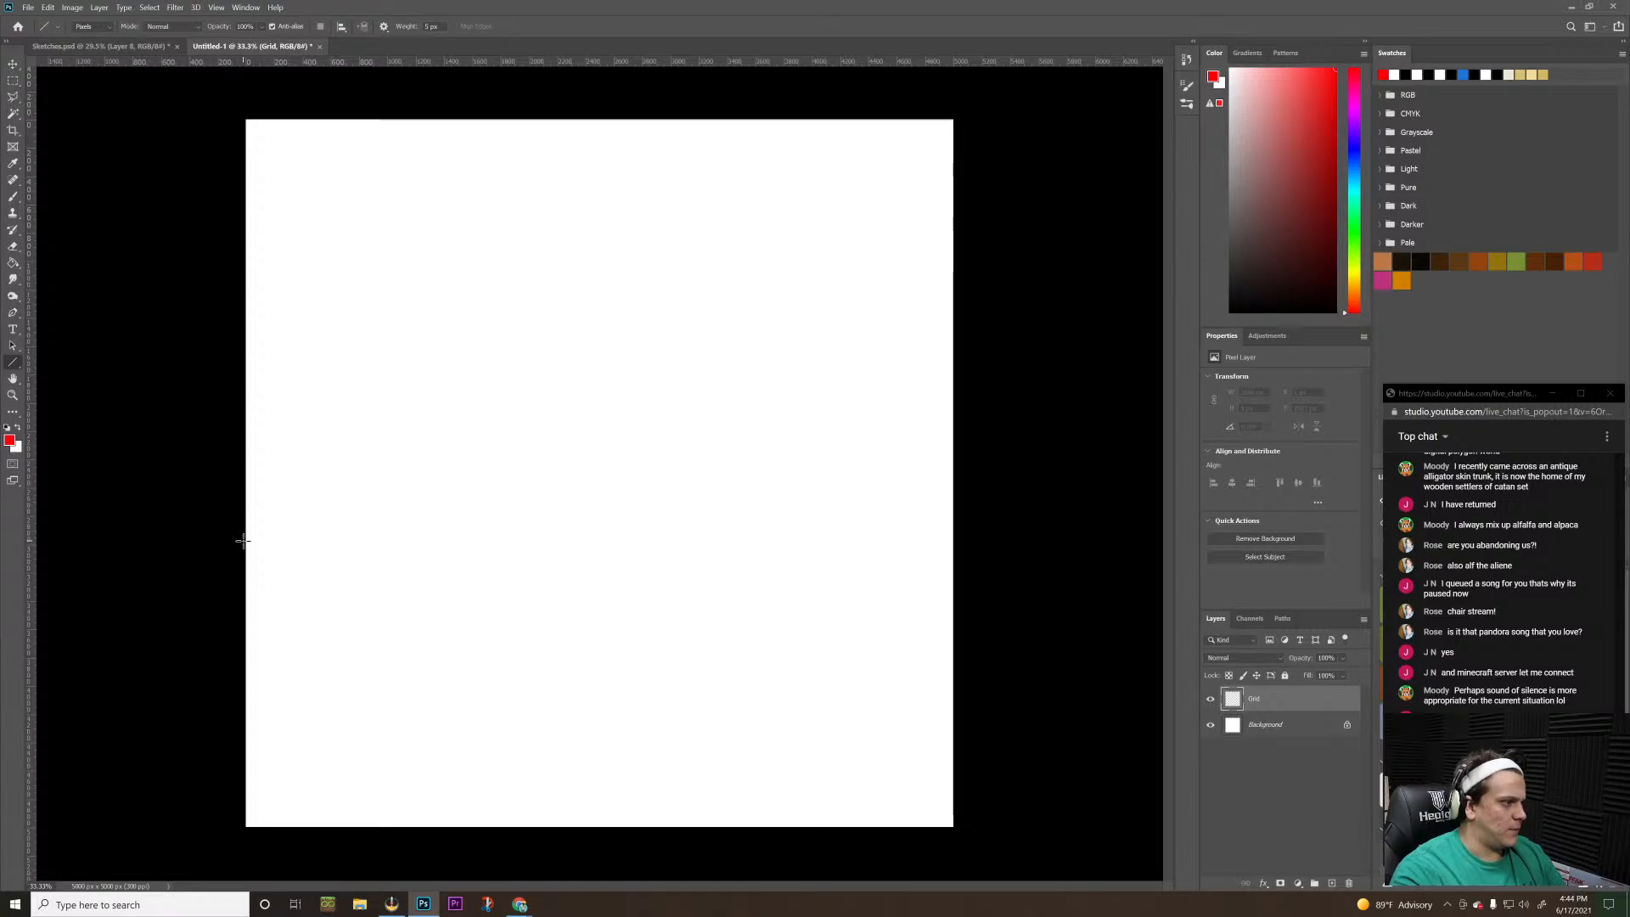
{"action": "left_click_drag", "start_coordinate": [243, 540], "coordinate": [1026, 550]}
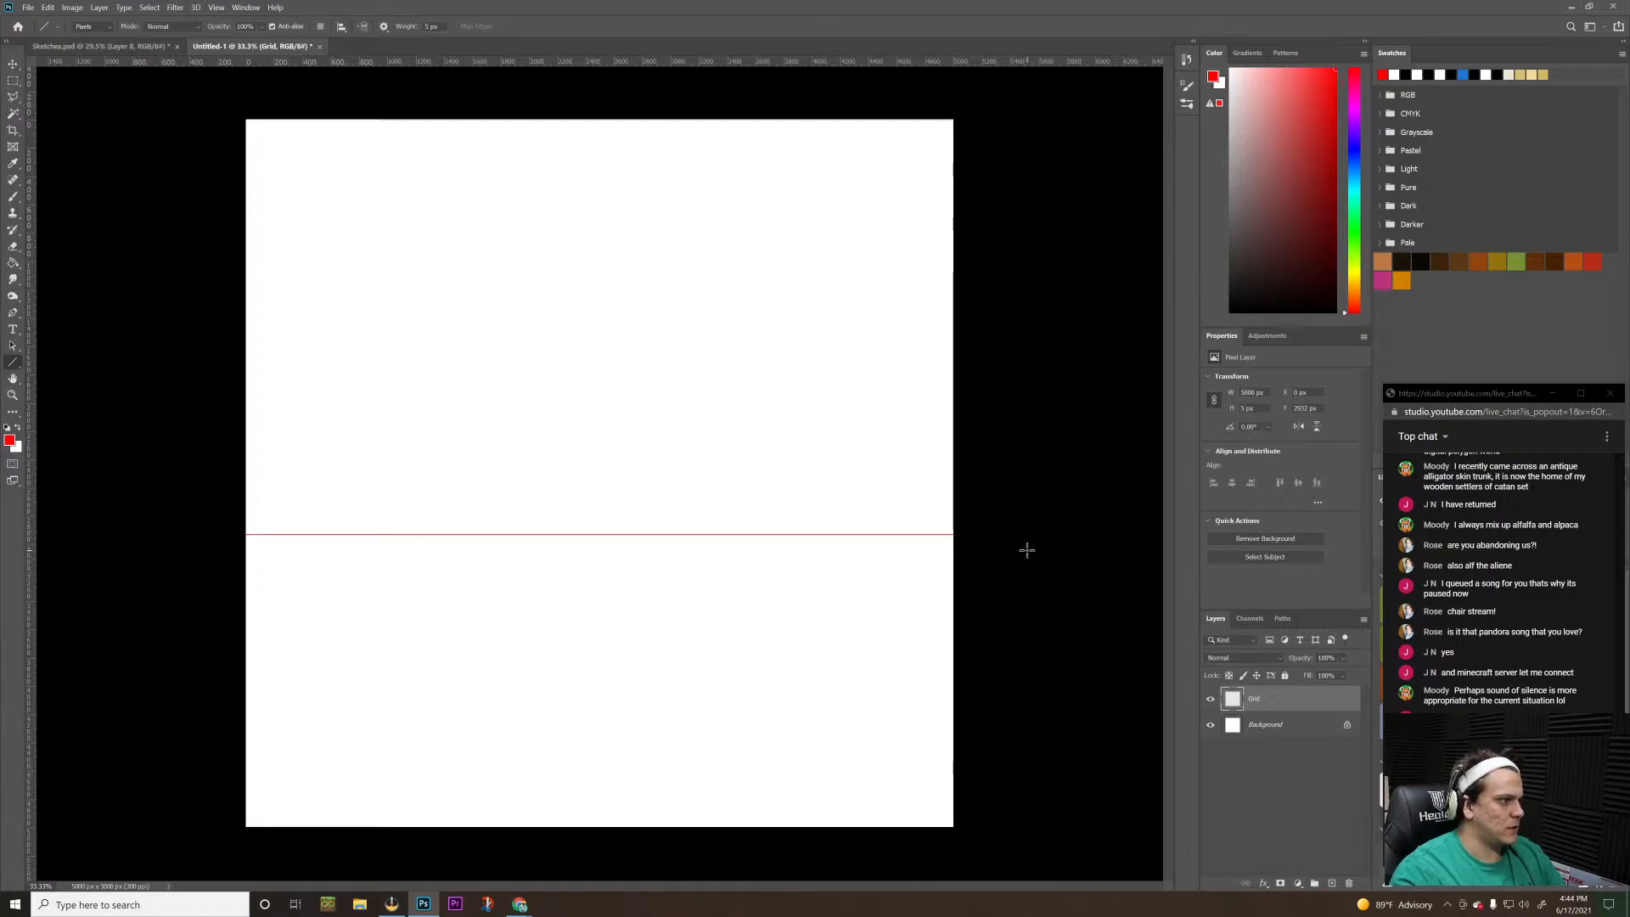
Draw a second full-width horizontal line about 1230 px below the canvas's upper edge, and join both lines with two verticals forming a central back wall
{"action": "left_click_drag", "start_coordinate": [218, 294], "coordinate": [1020, 298]}
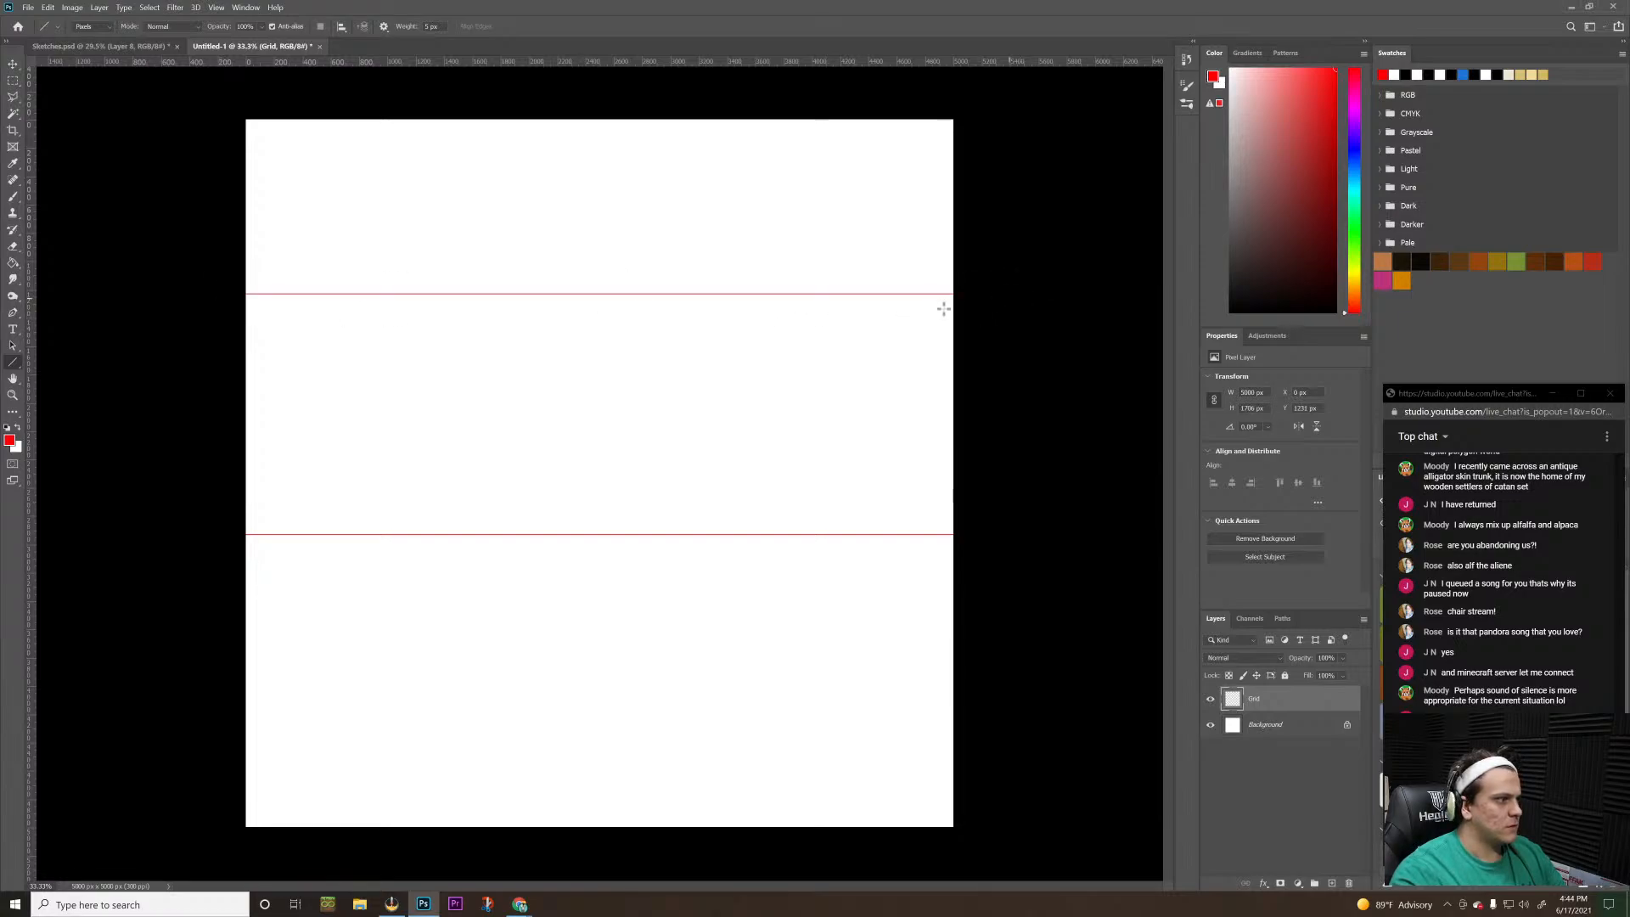
{"action": "left_click_drag", "start_coordinate": [429, 101], "coordinate": [391, 895]}
{"action": "key", "text": "ctrl+z"}
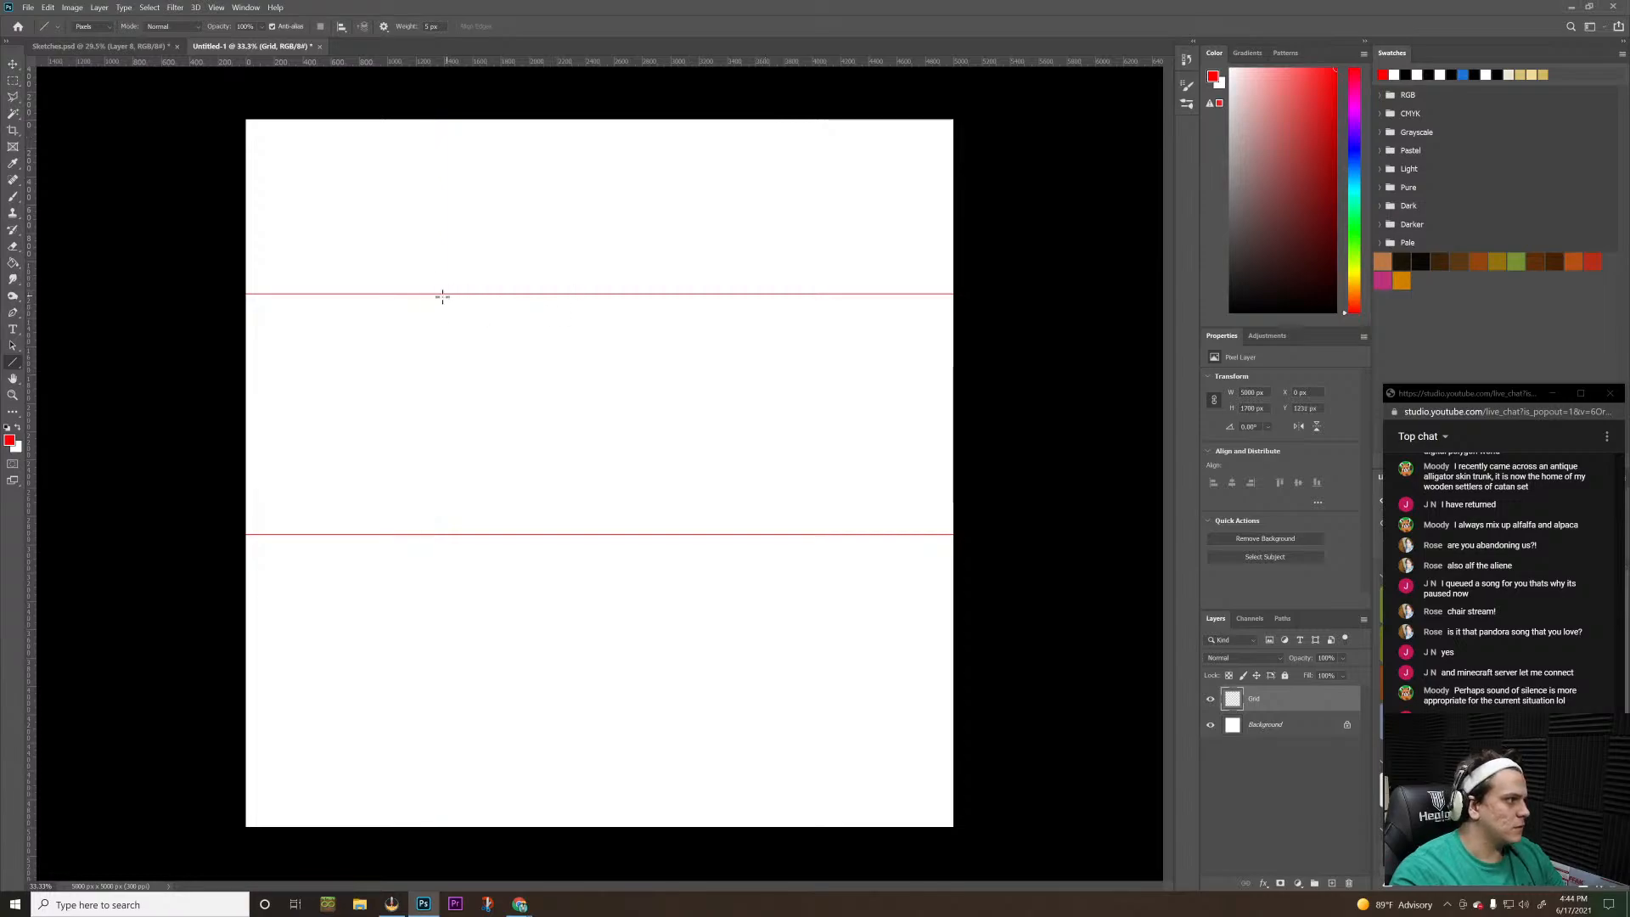
{"action": "left_click_drag", "start_coordinate": [422, 293], "coordinate": [439, 534]}
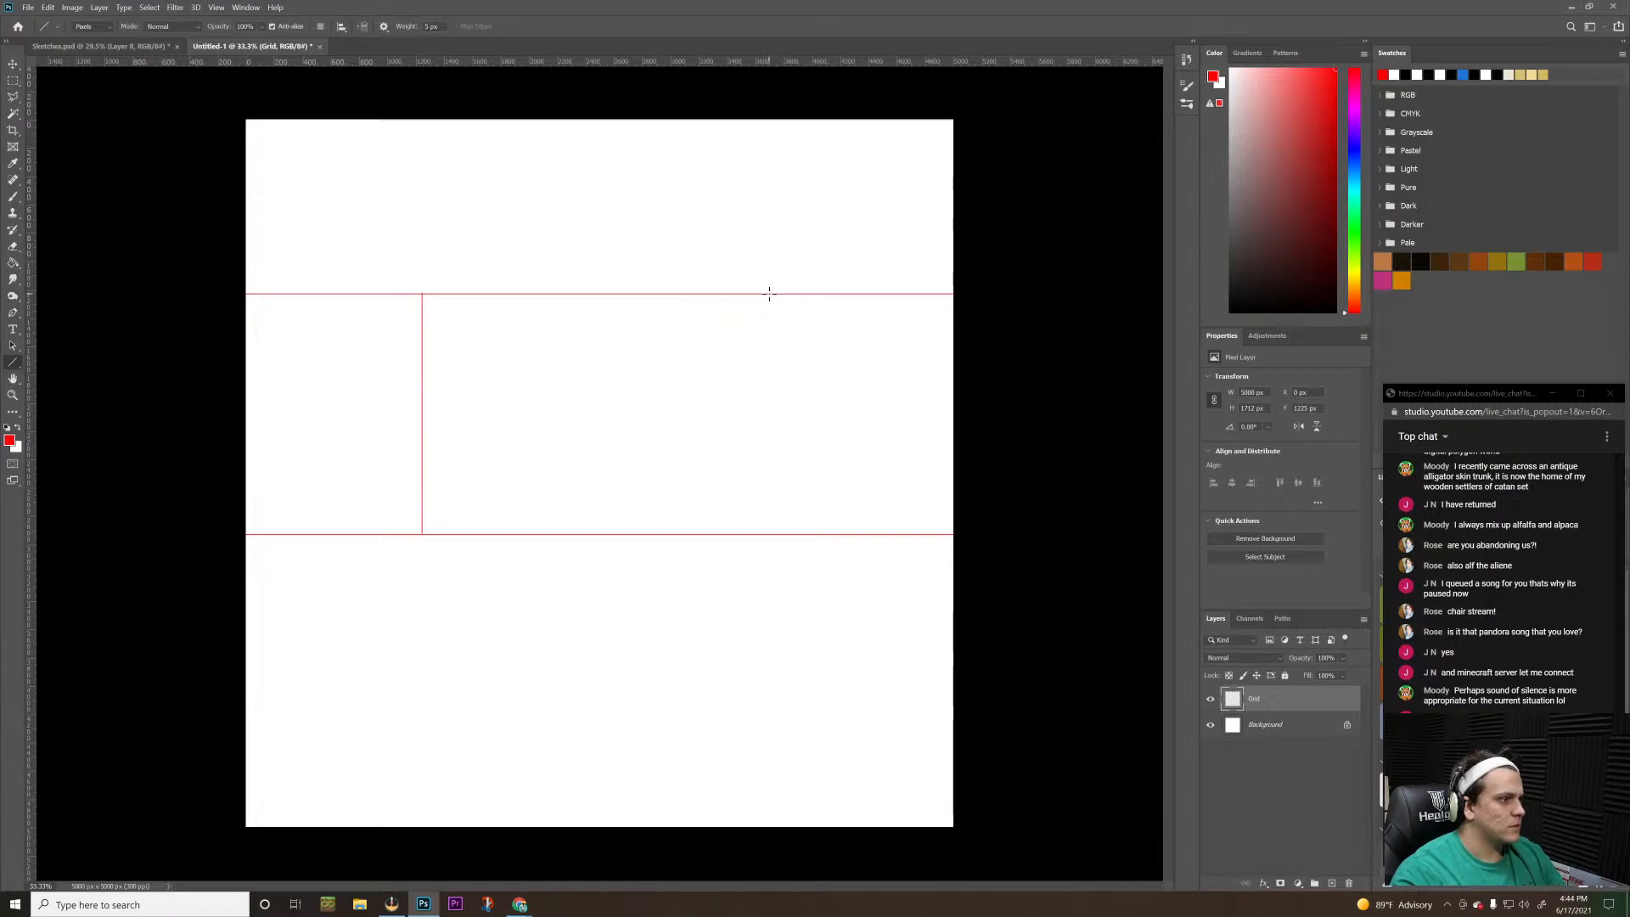
{"action": "left_click_drag", "start_coordinate": [781, 294], "coordinate": [789, 533]}
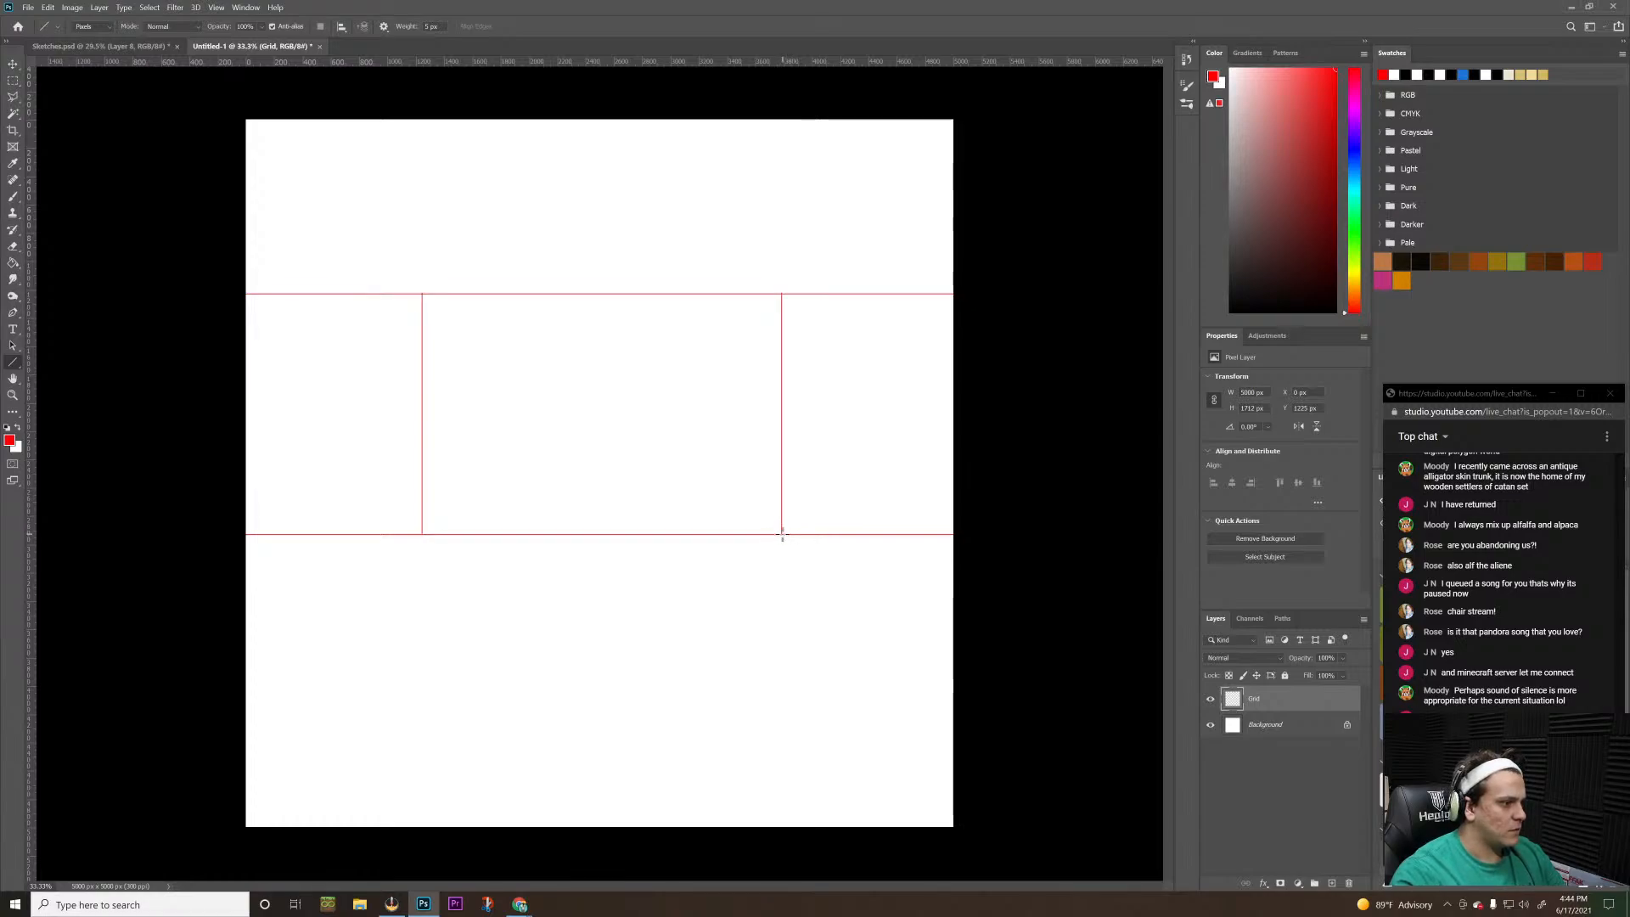
Draw a diagonal line outward from each of the back wall's four corners past the canvas edges, steep for the floor and shallow above
{"action": "left_click_drag", "start_coordinate": [781, 535], "coordinate": [1054, 875]}
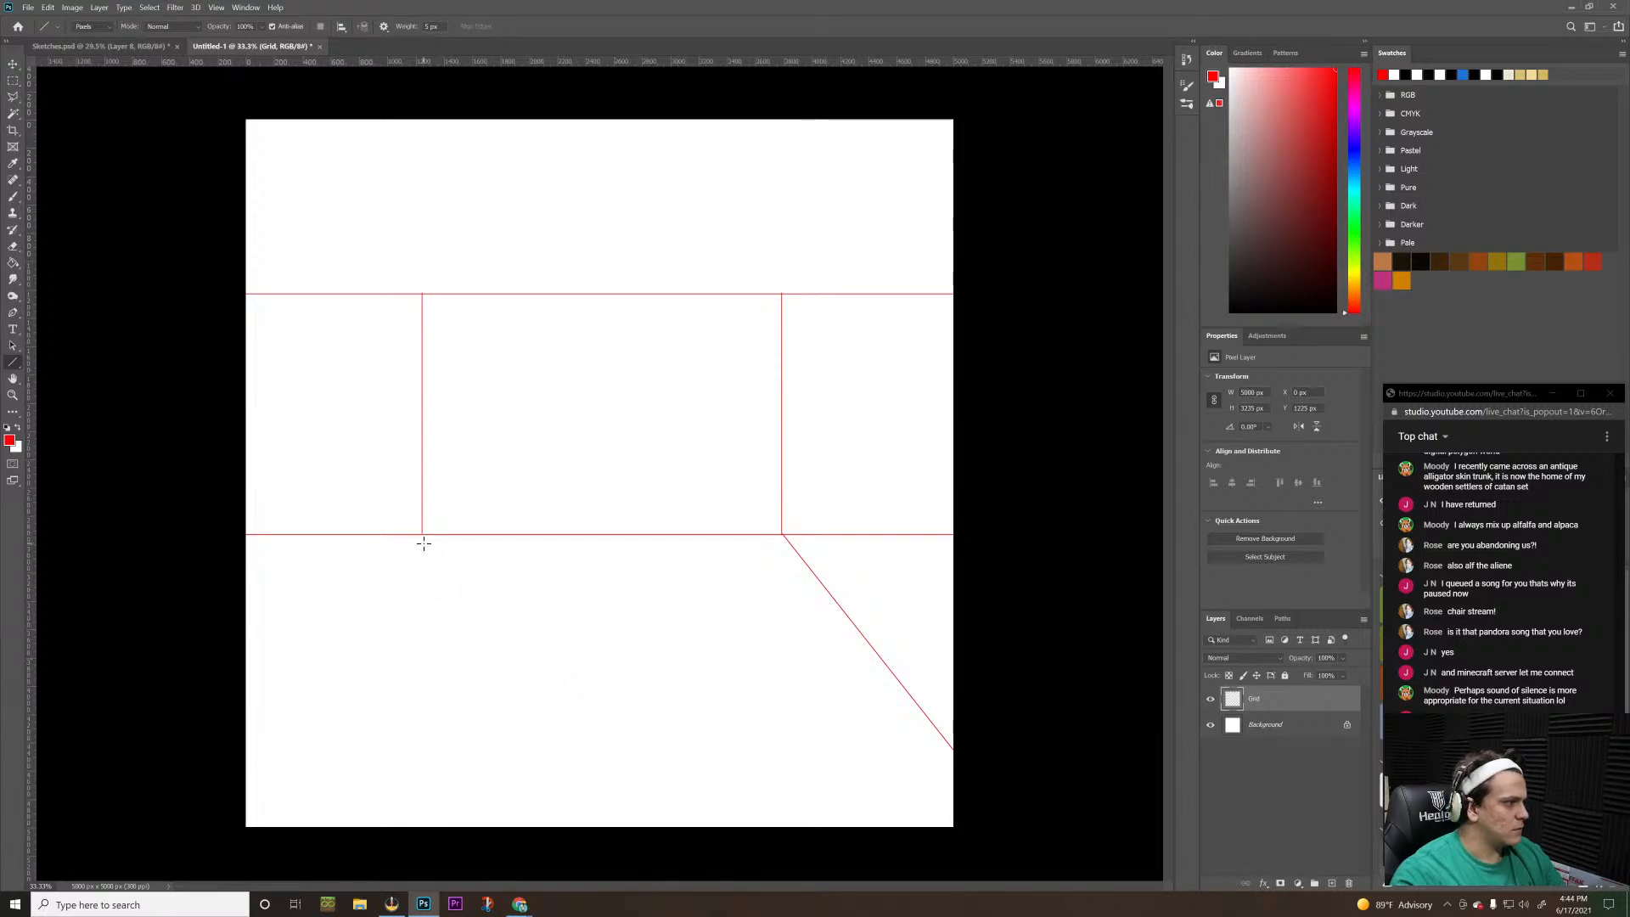
{"action": "left_click_drag", "start_coordinate": [422, 535], "coordinate": [285, 905]}
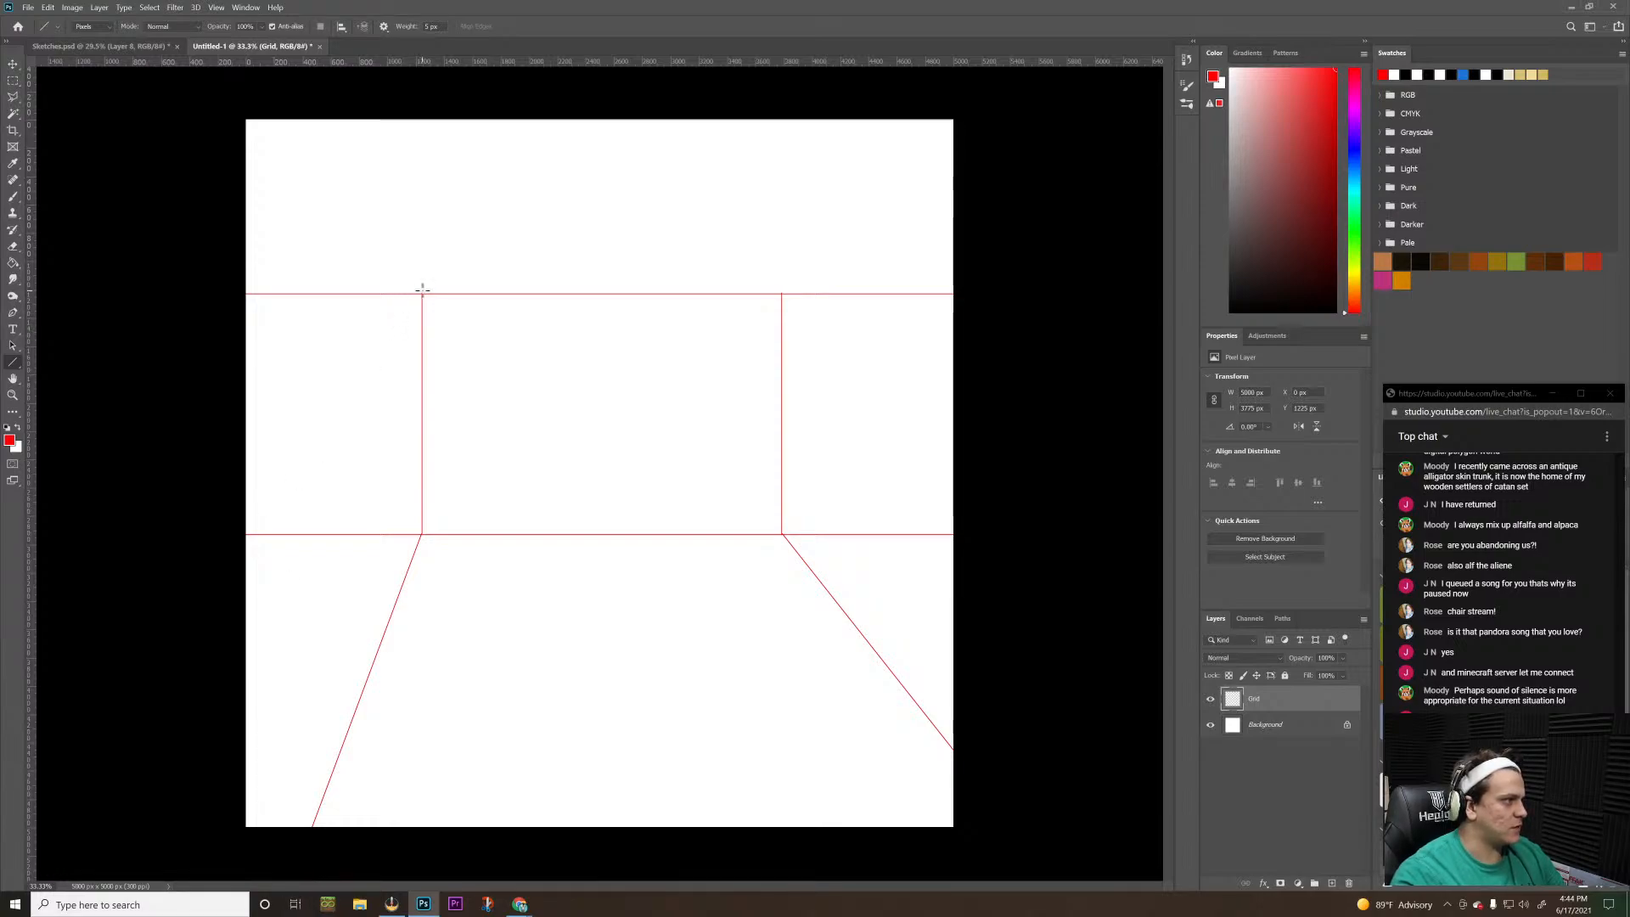
{"action": "left_click_drag", "start_coordinate": [422, 294], "coordinate": [226, 248]}
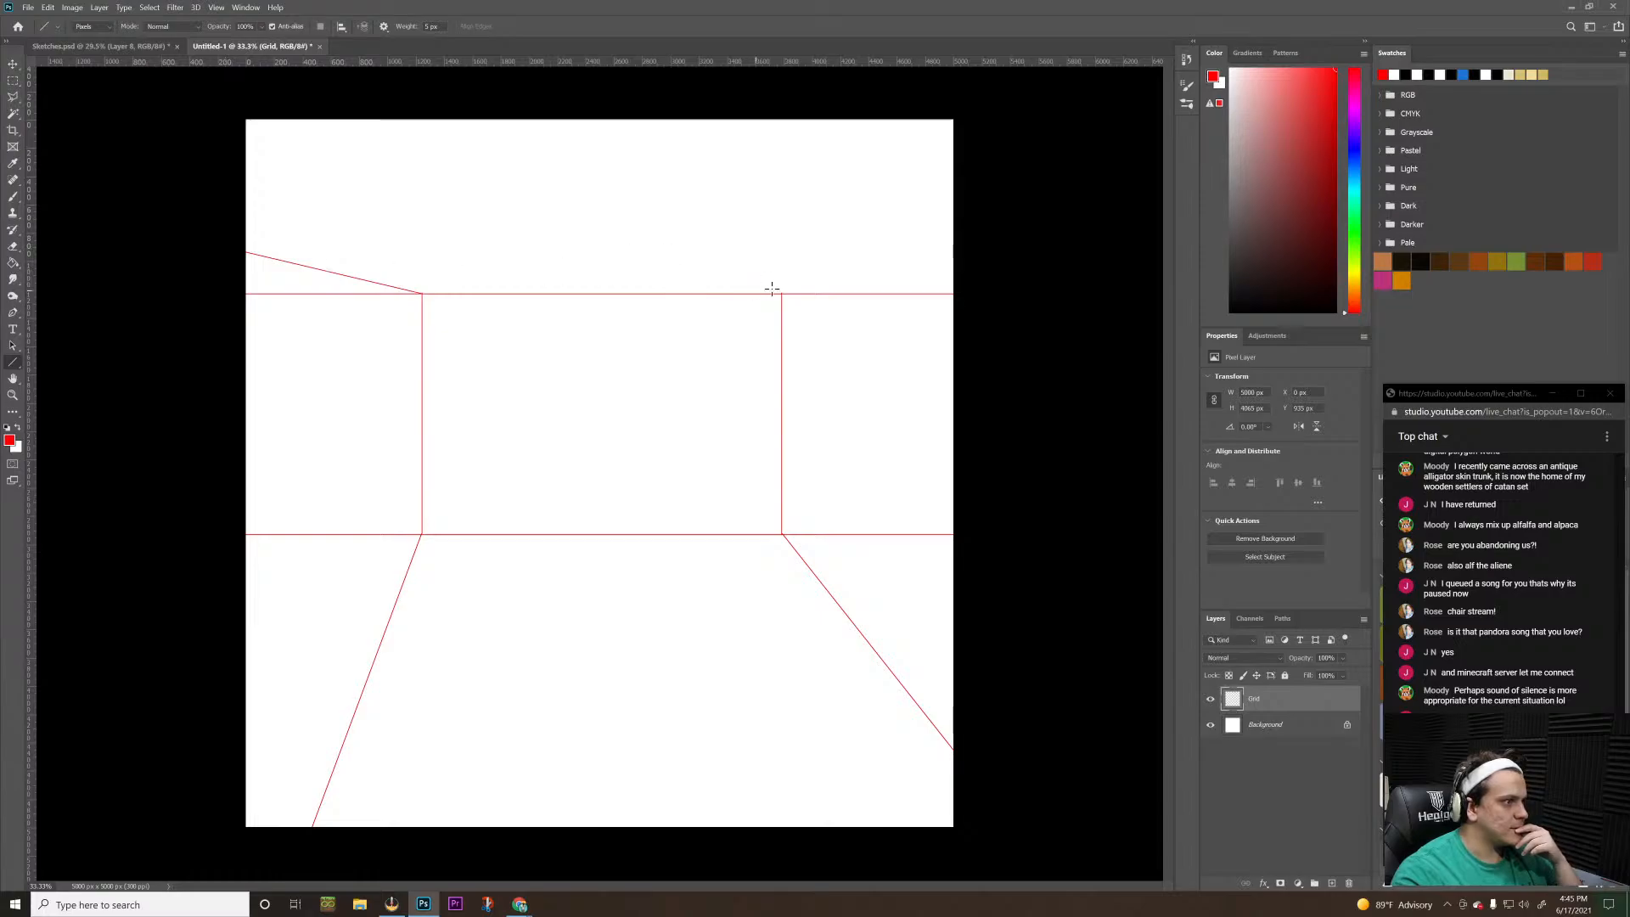
{"action": "left_click_drag", "start_coordinate": [782, 293], "coordinate": [980, 243]}
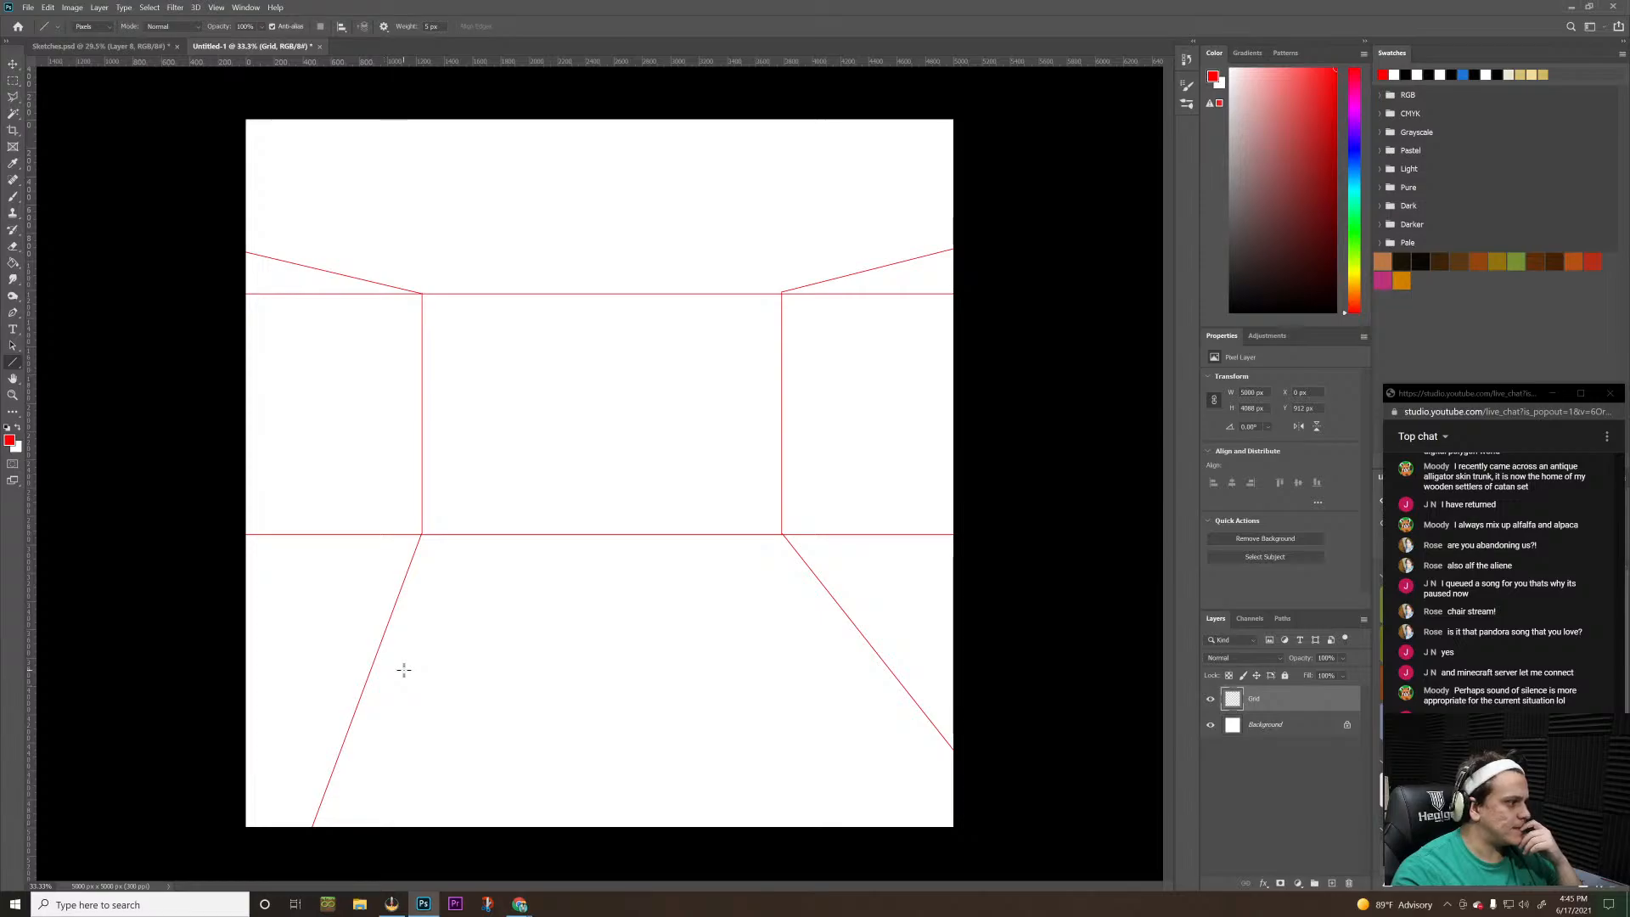
Erase the parts of both horizontal lines that extend beyond the back wall's left and right corners
{"action": "key", "text": "e"}
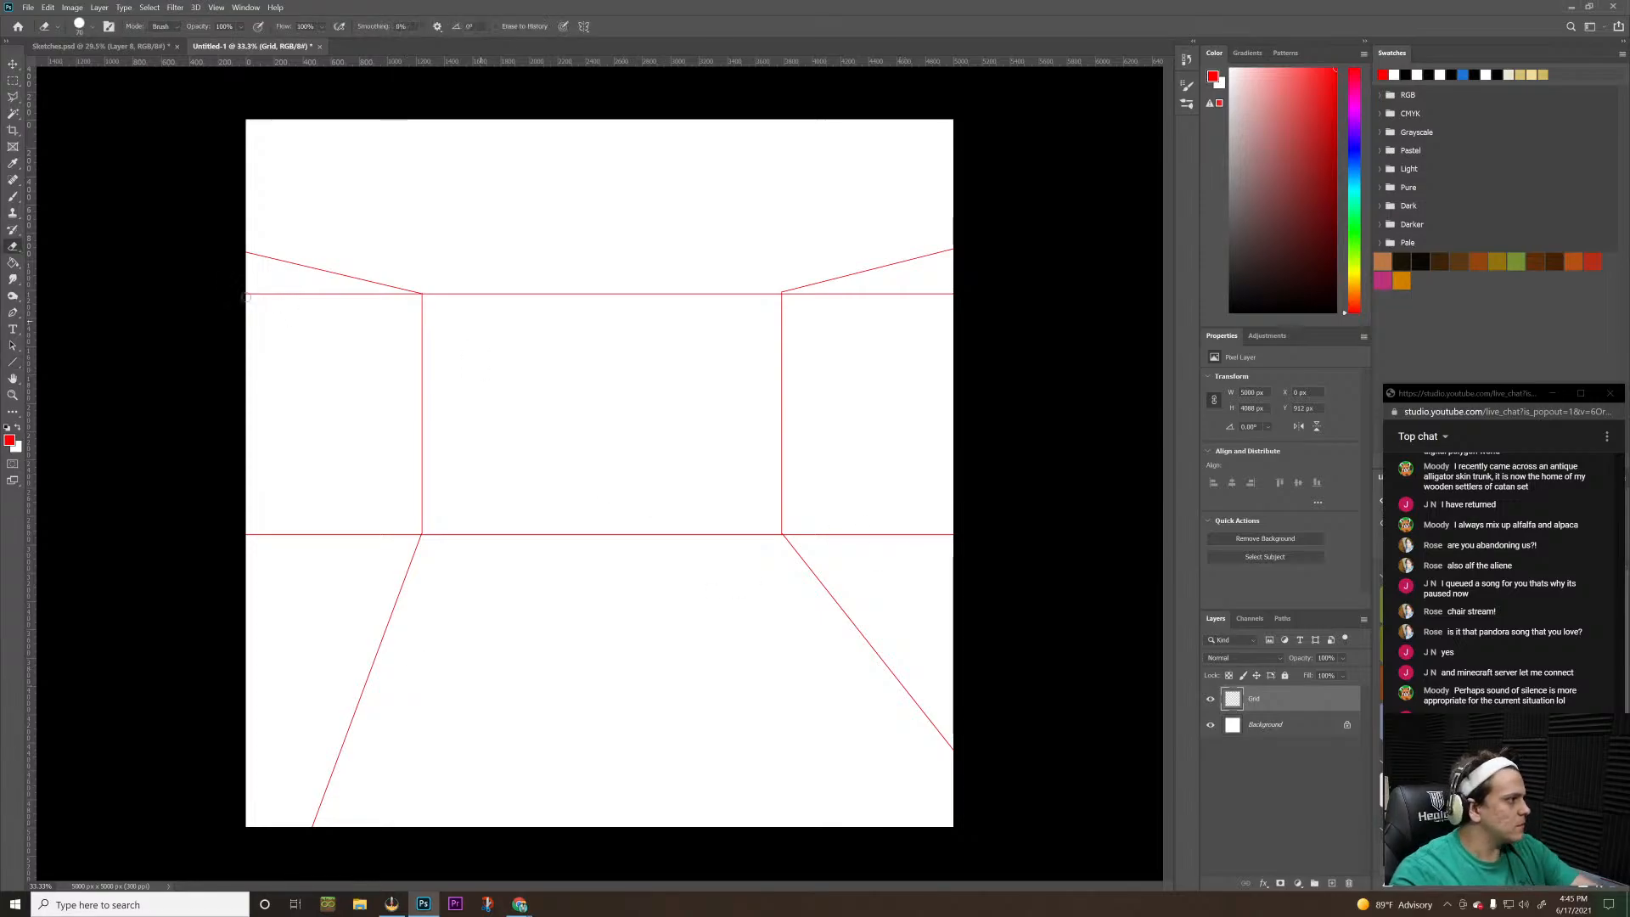
{"action": "left_click_drag", "start_coordinate": [217, 293], "coordinate": [415, 299]}
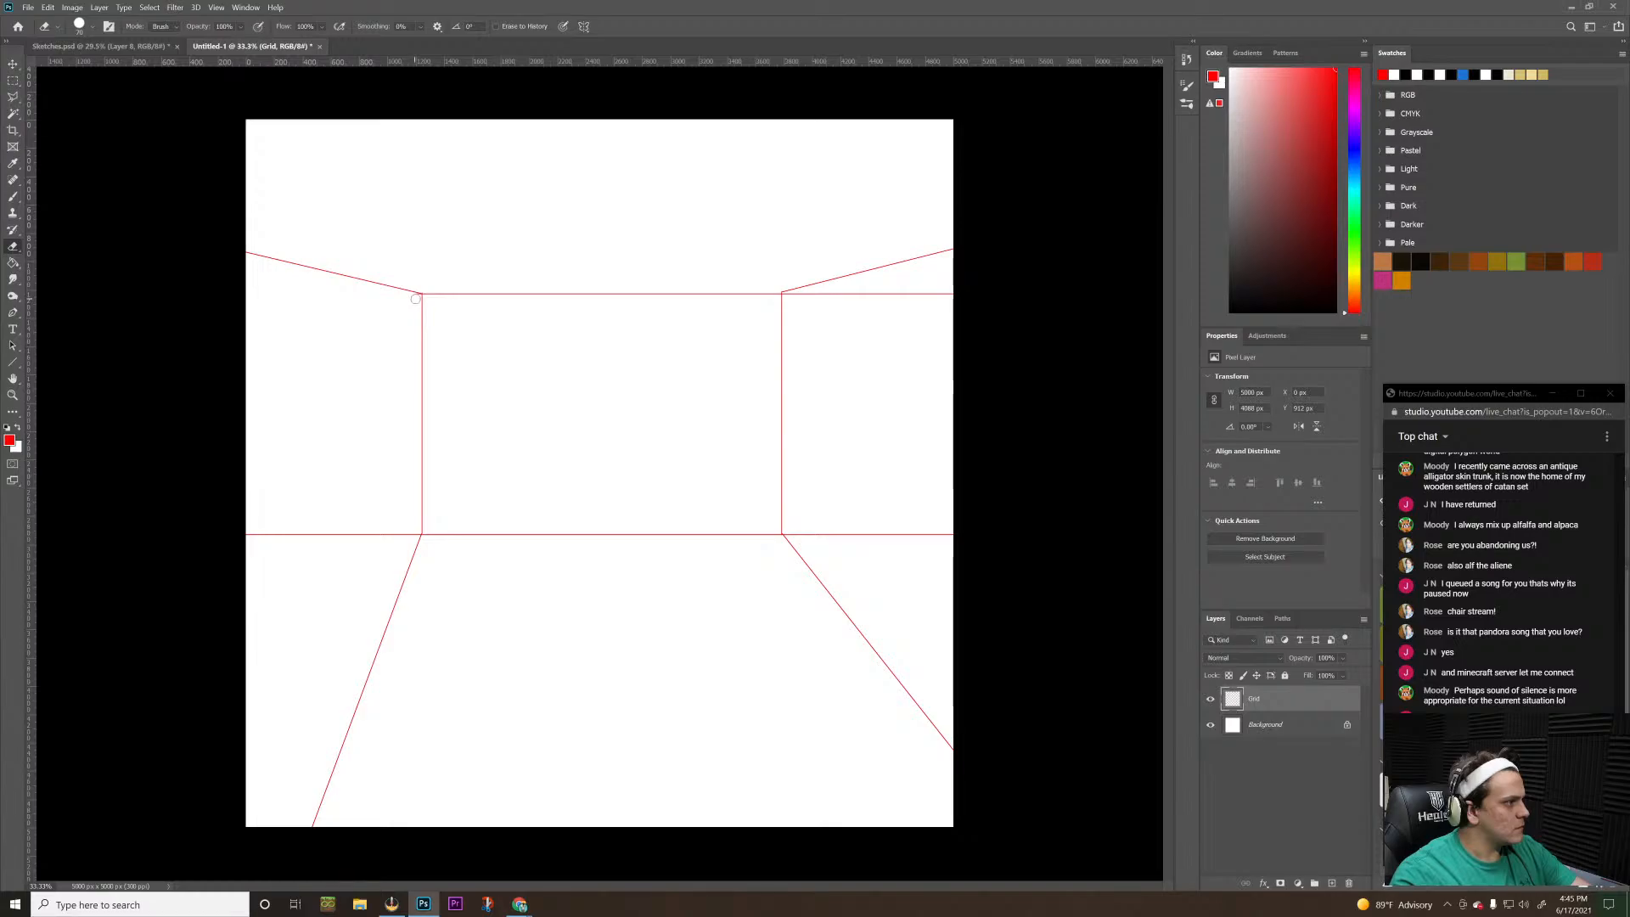
{"action": "left_click_drag", "start_coordinate": [246, 534], "coordinate": [404, 534]}
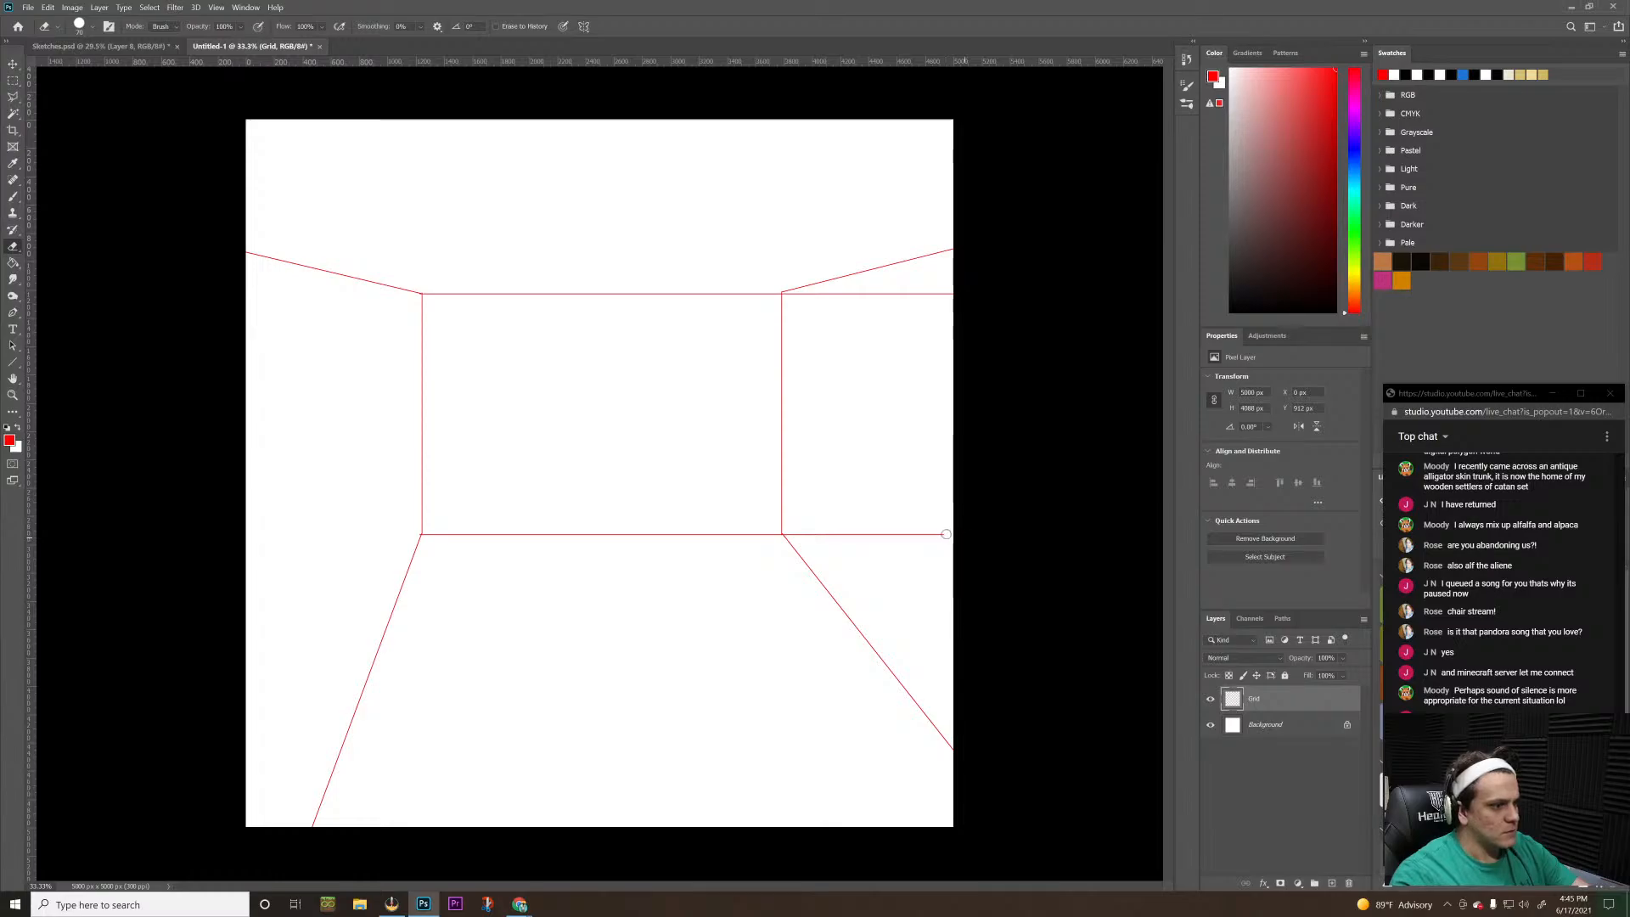
{"action": "left_click_drag", "start_coordinate": [947, 534], "coordinate": [792, 534]}
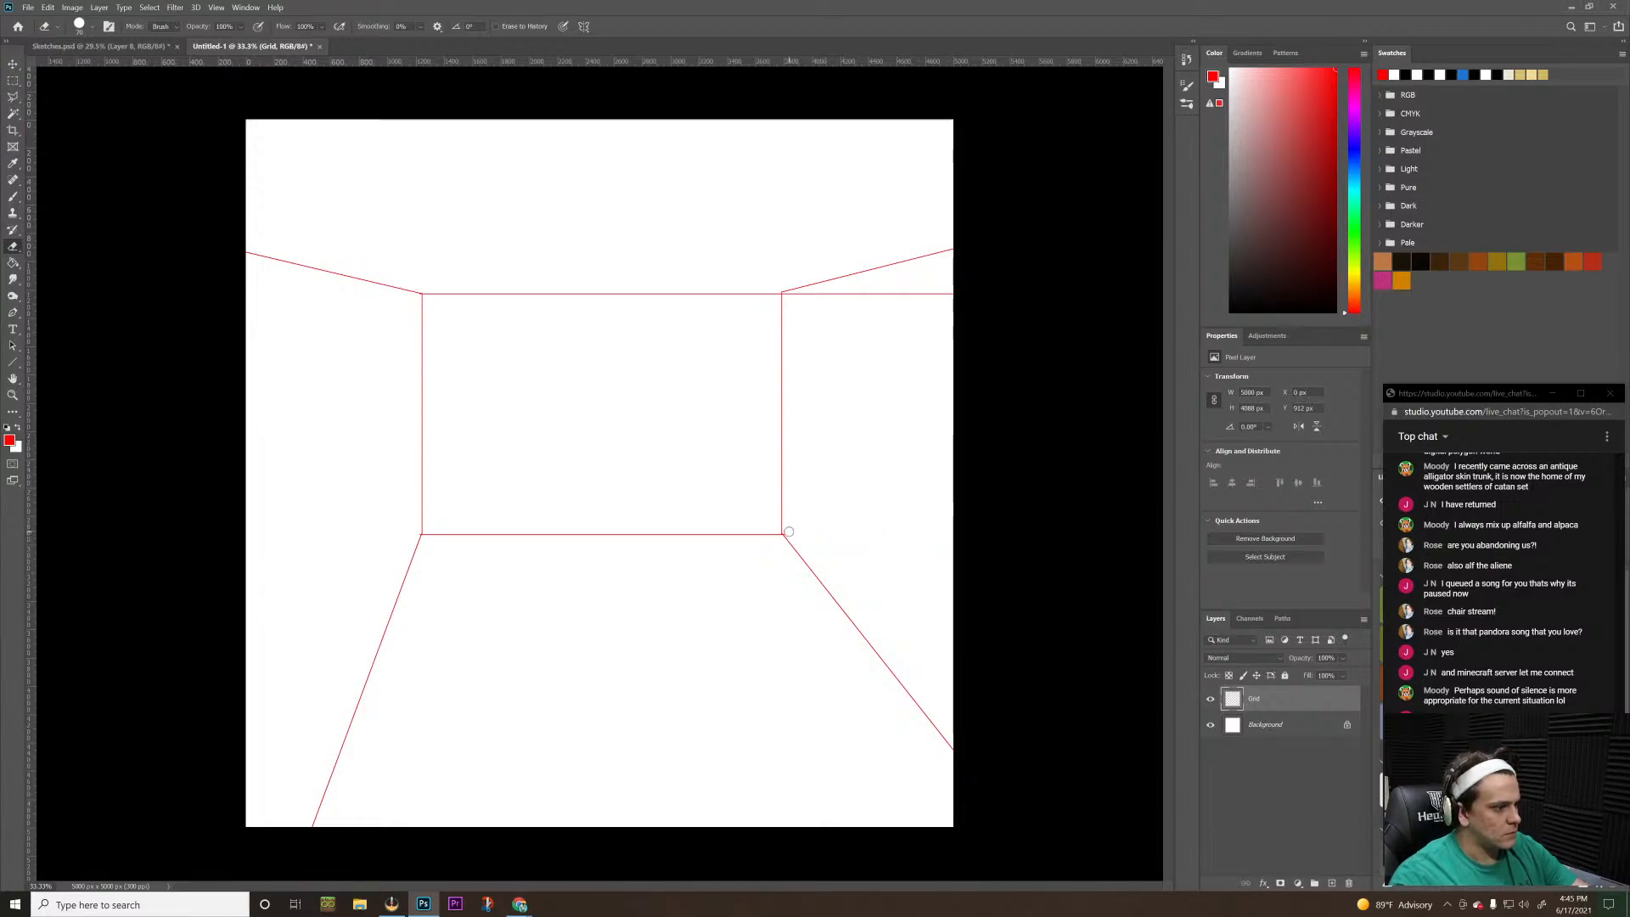
{"action": "left_click_drag", "start_coordinate": [951, 295], "coordinate": [820, 295]}
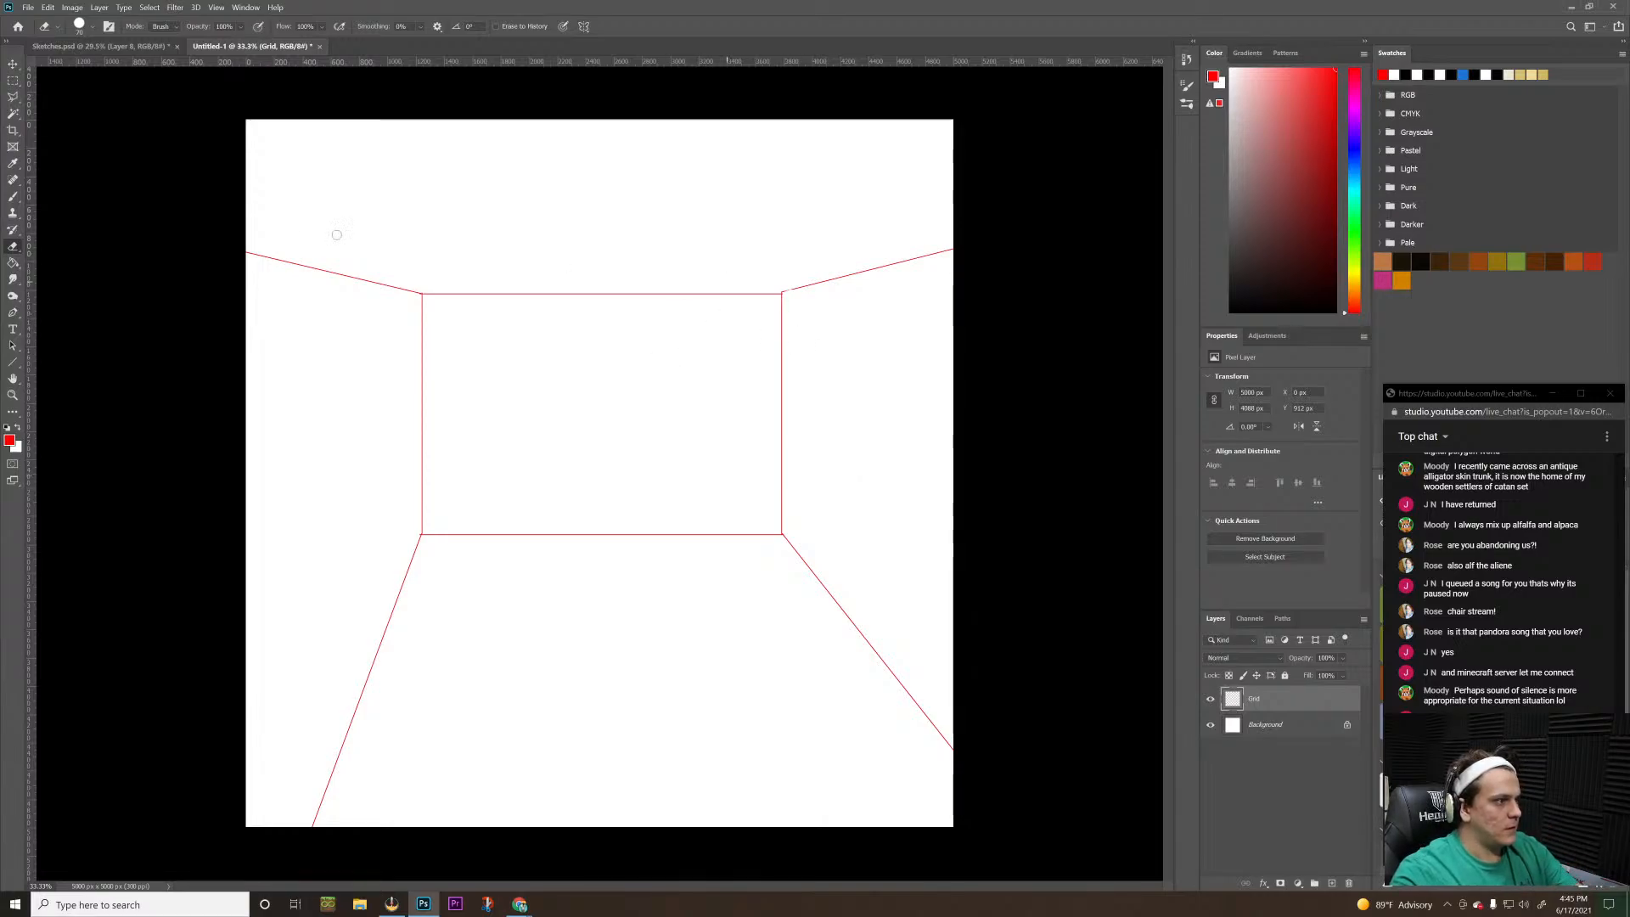
Using the Line tool, add a narrow trapezoid above the back wall's upper edge and extend diagonals from its upper corners to the canvas edges
{"action": "key", "text": "s"}
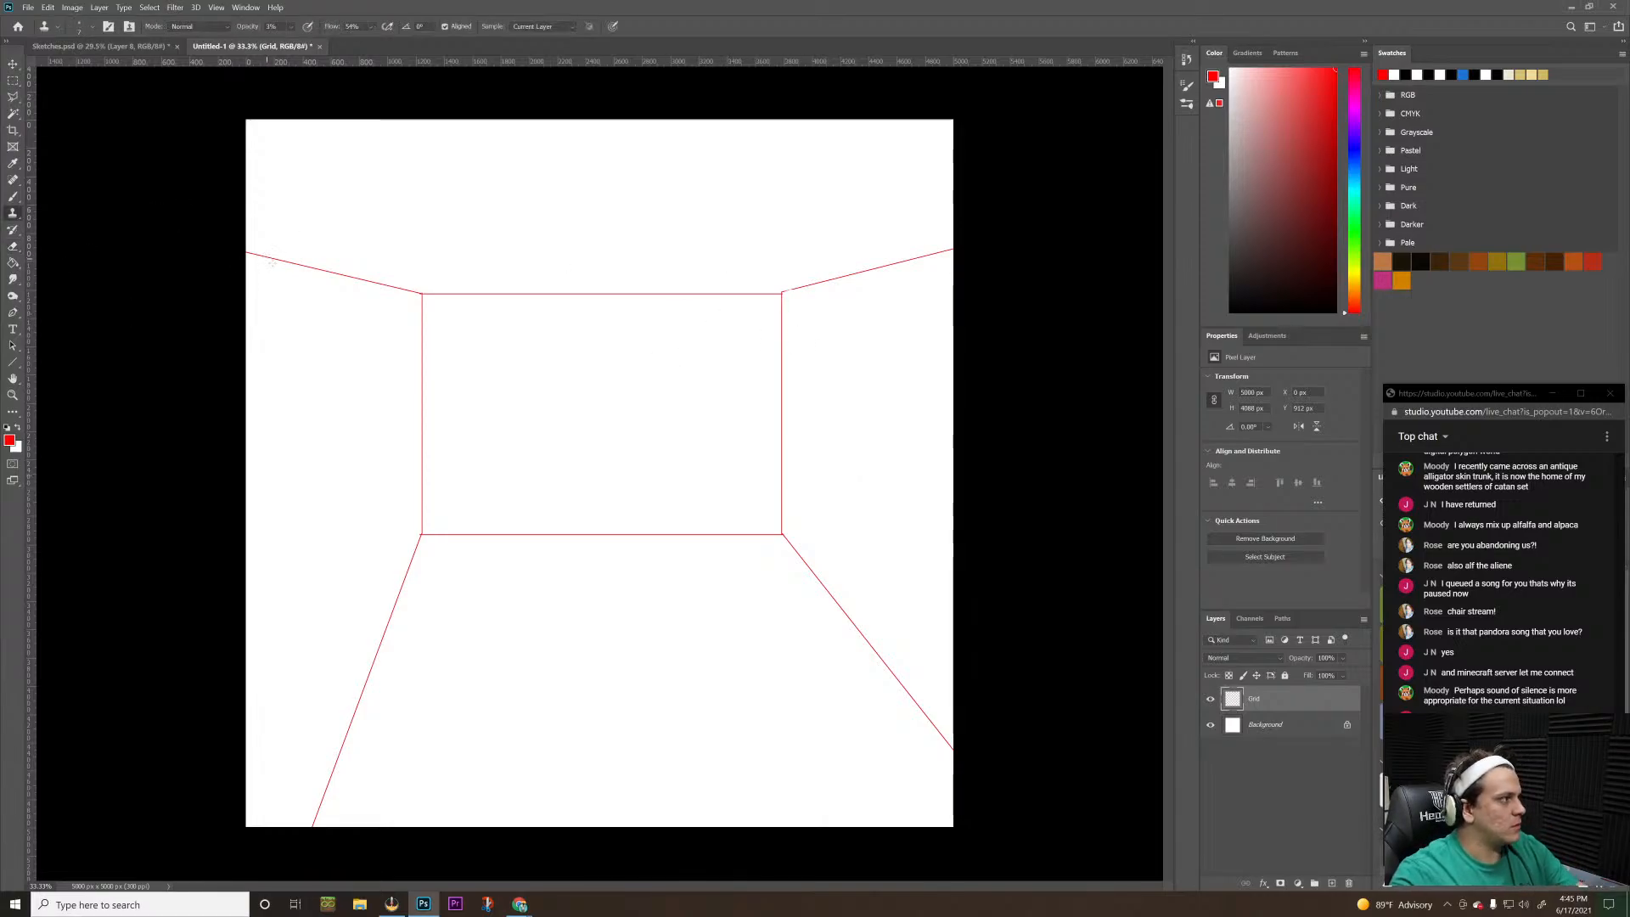
{"action": "left_click", "coordinate": [13, 363]}
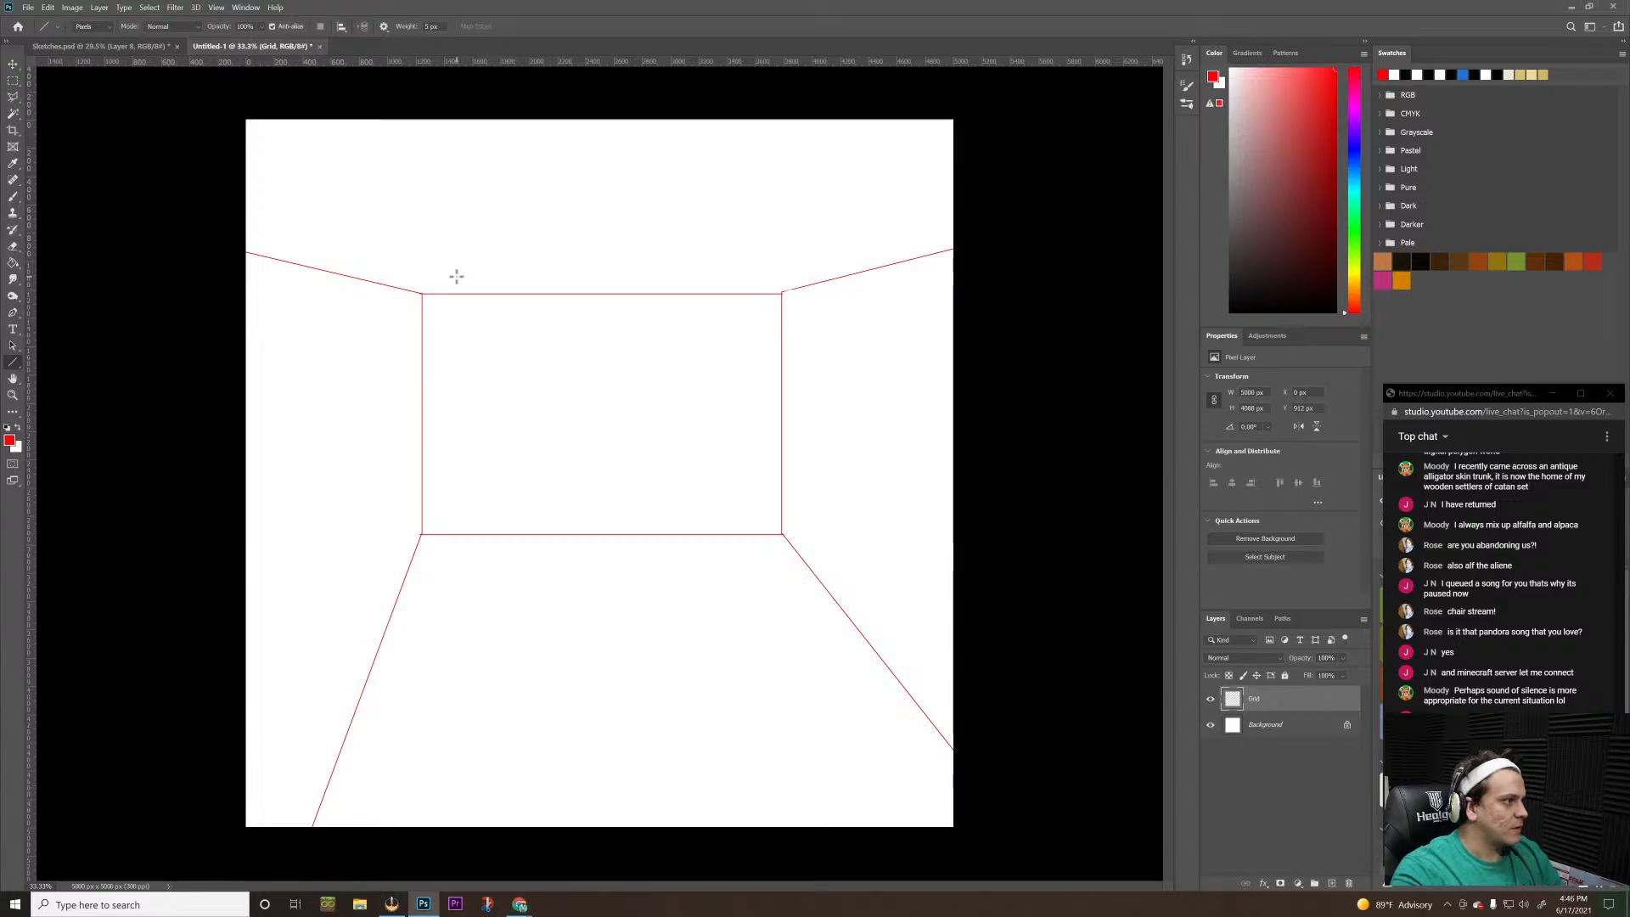
{"action": "left_click_drag", "start_coordinate": [457, 275], "coordinate": [742, 270]}
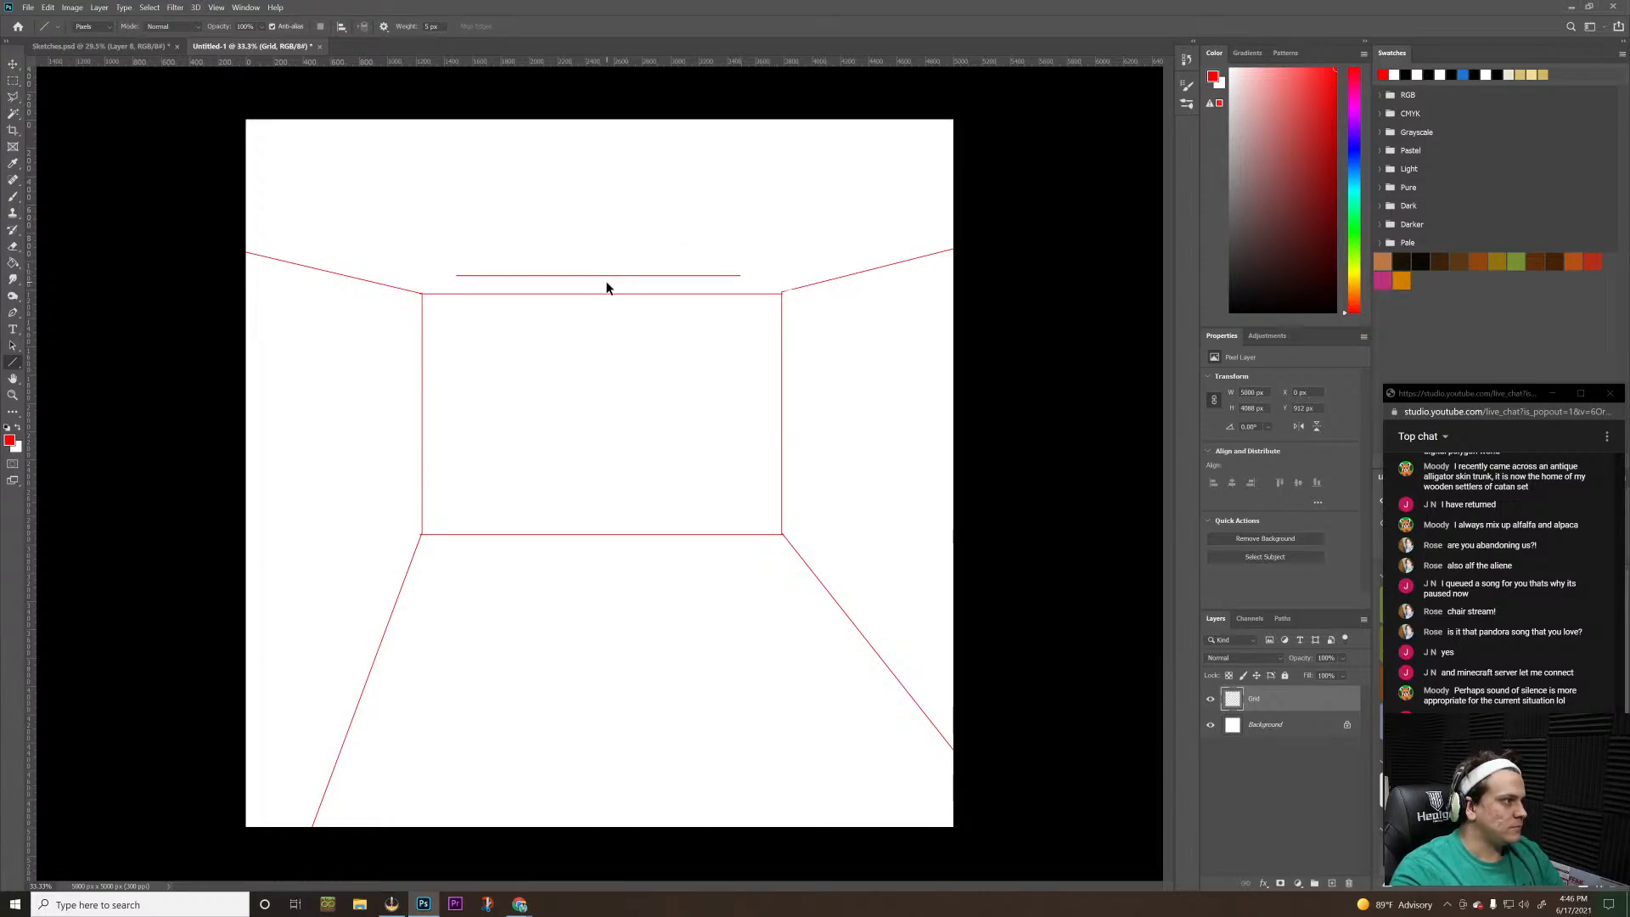
{"action": "key", "text": "ctrl+z"}
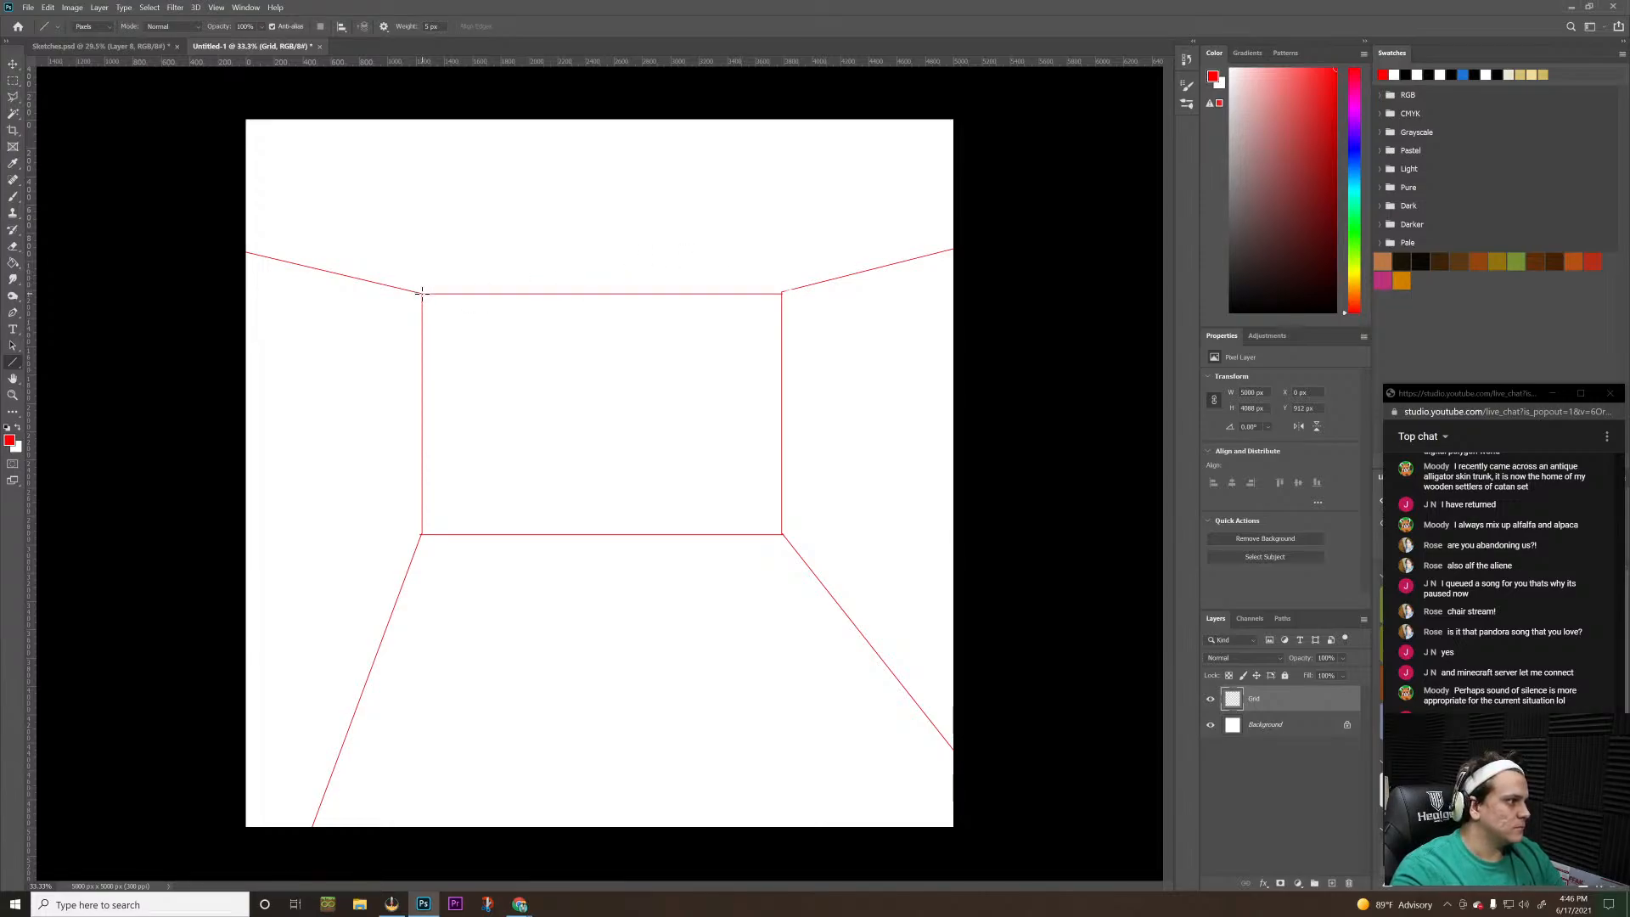
{"action": "left_click_drag", "start_coordinate": [422, 293], "coordinate": [781, 292]}
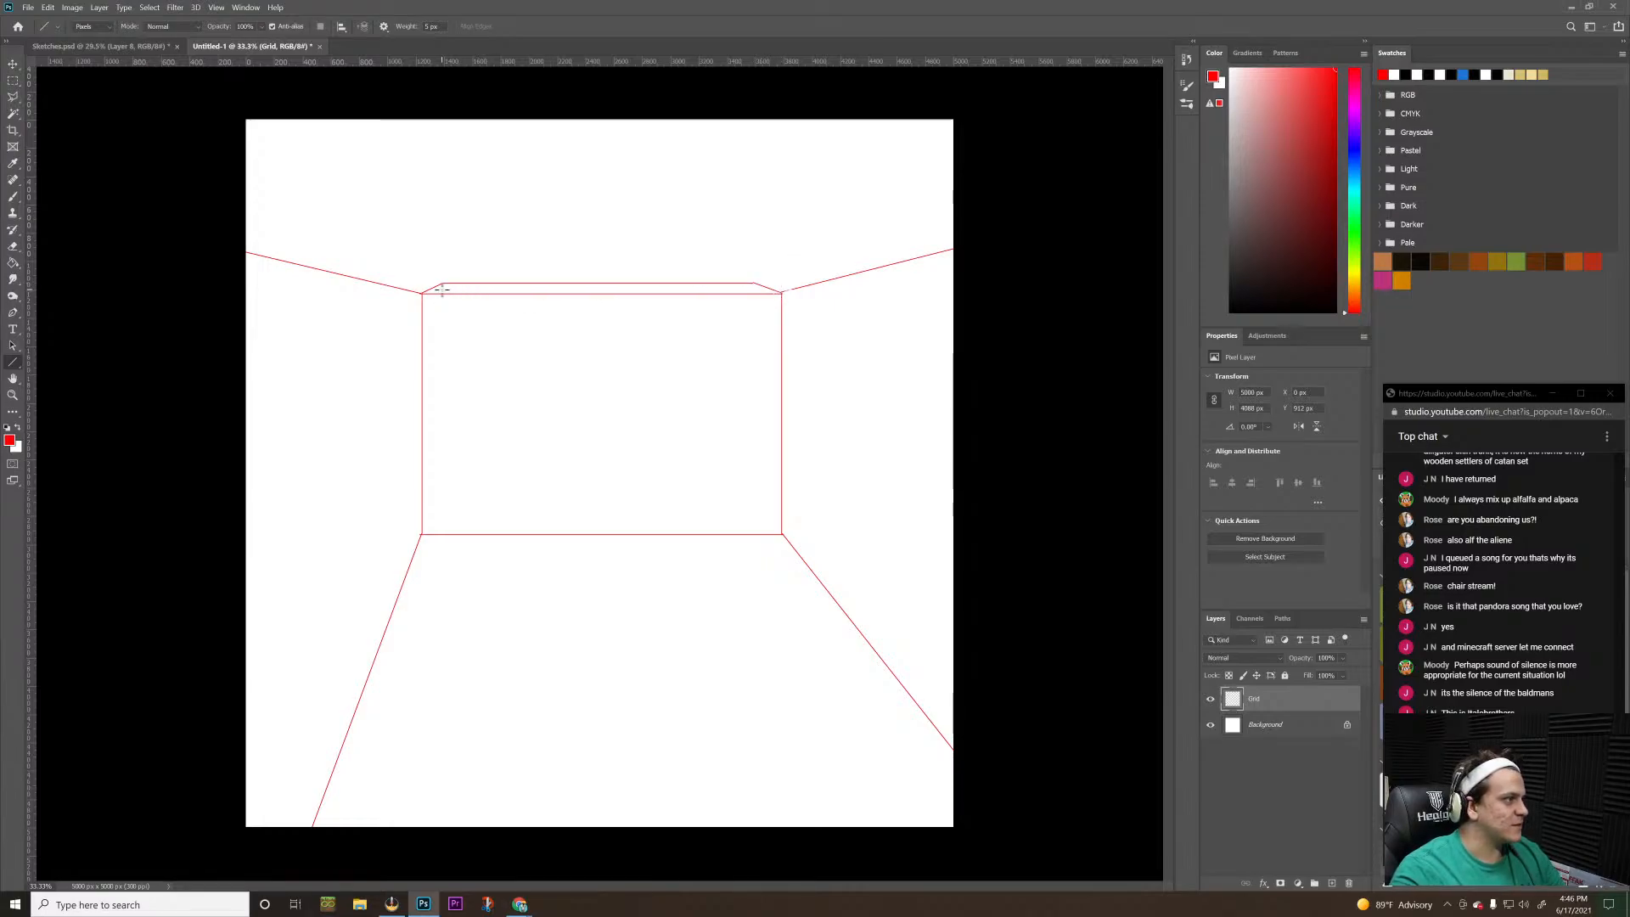
{"action": "left_click_drag", "start_coordinate": [442, 283], "coordinate": [240, 170]}
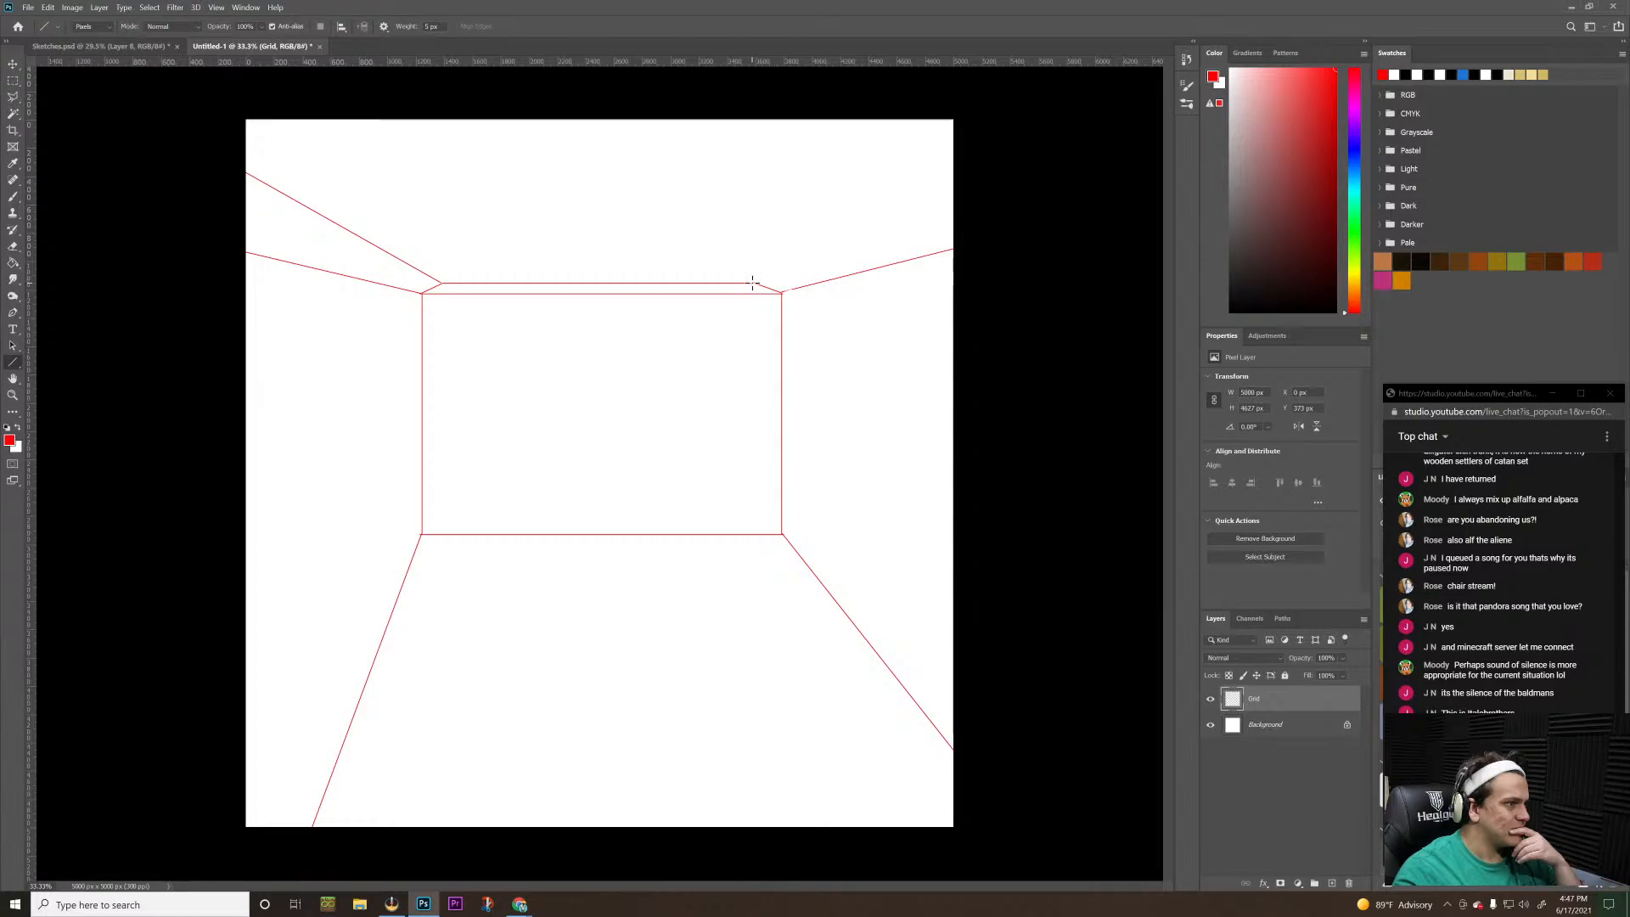
{"action": "left_click_drag", "start_coordinate": [752, 282], "coordinate": [894, 114]}
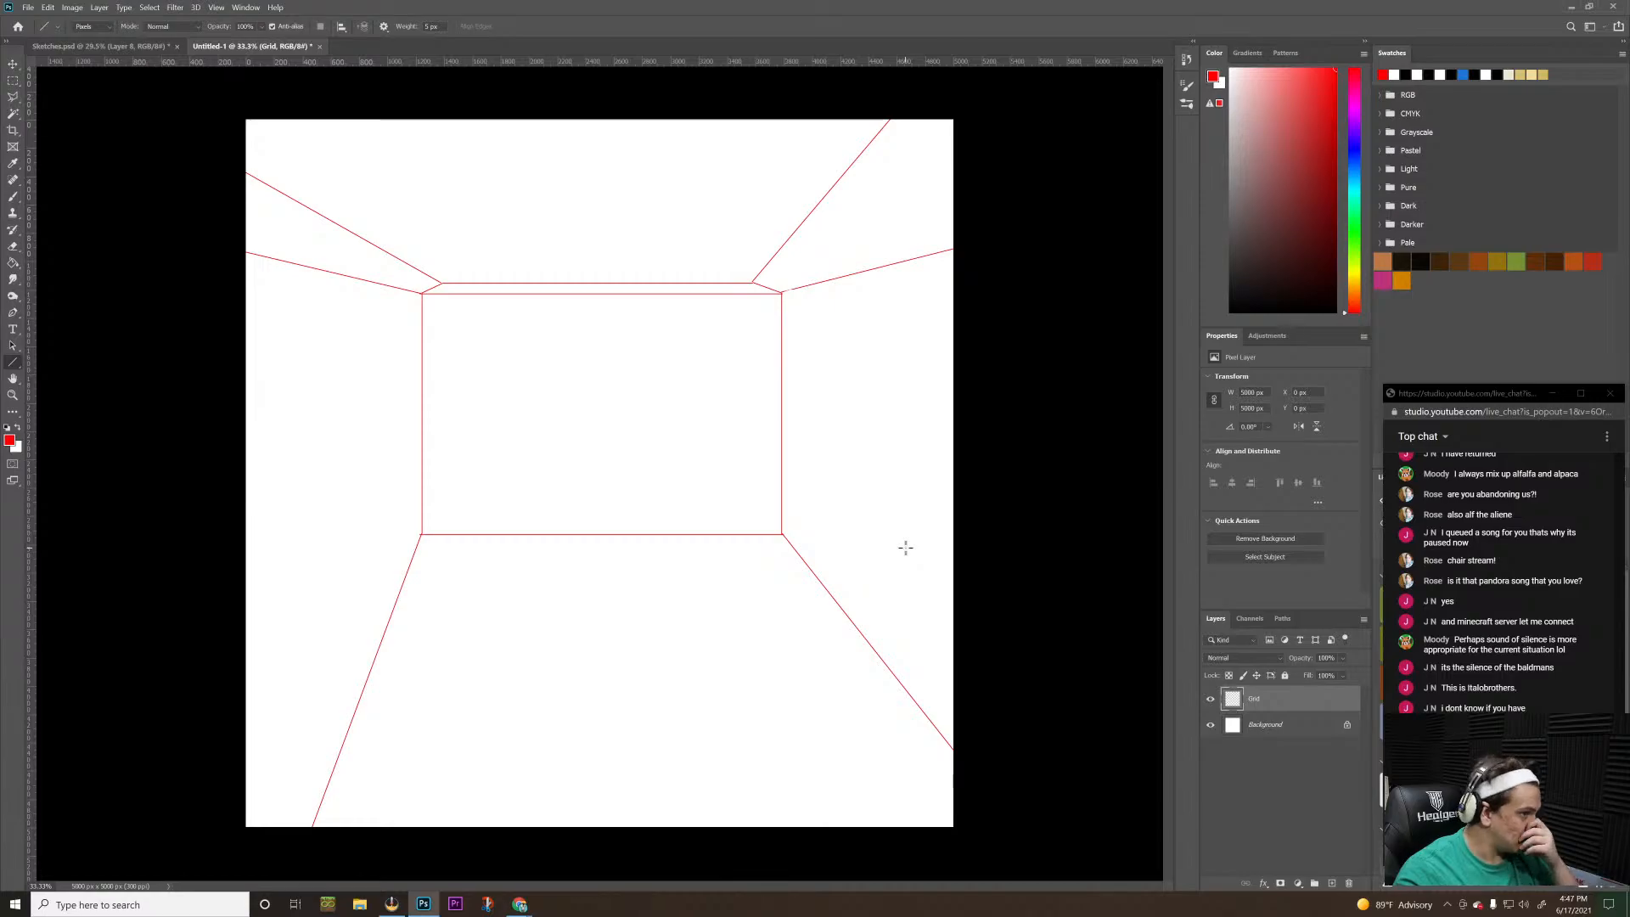
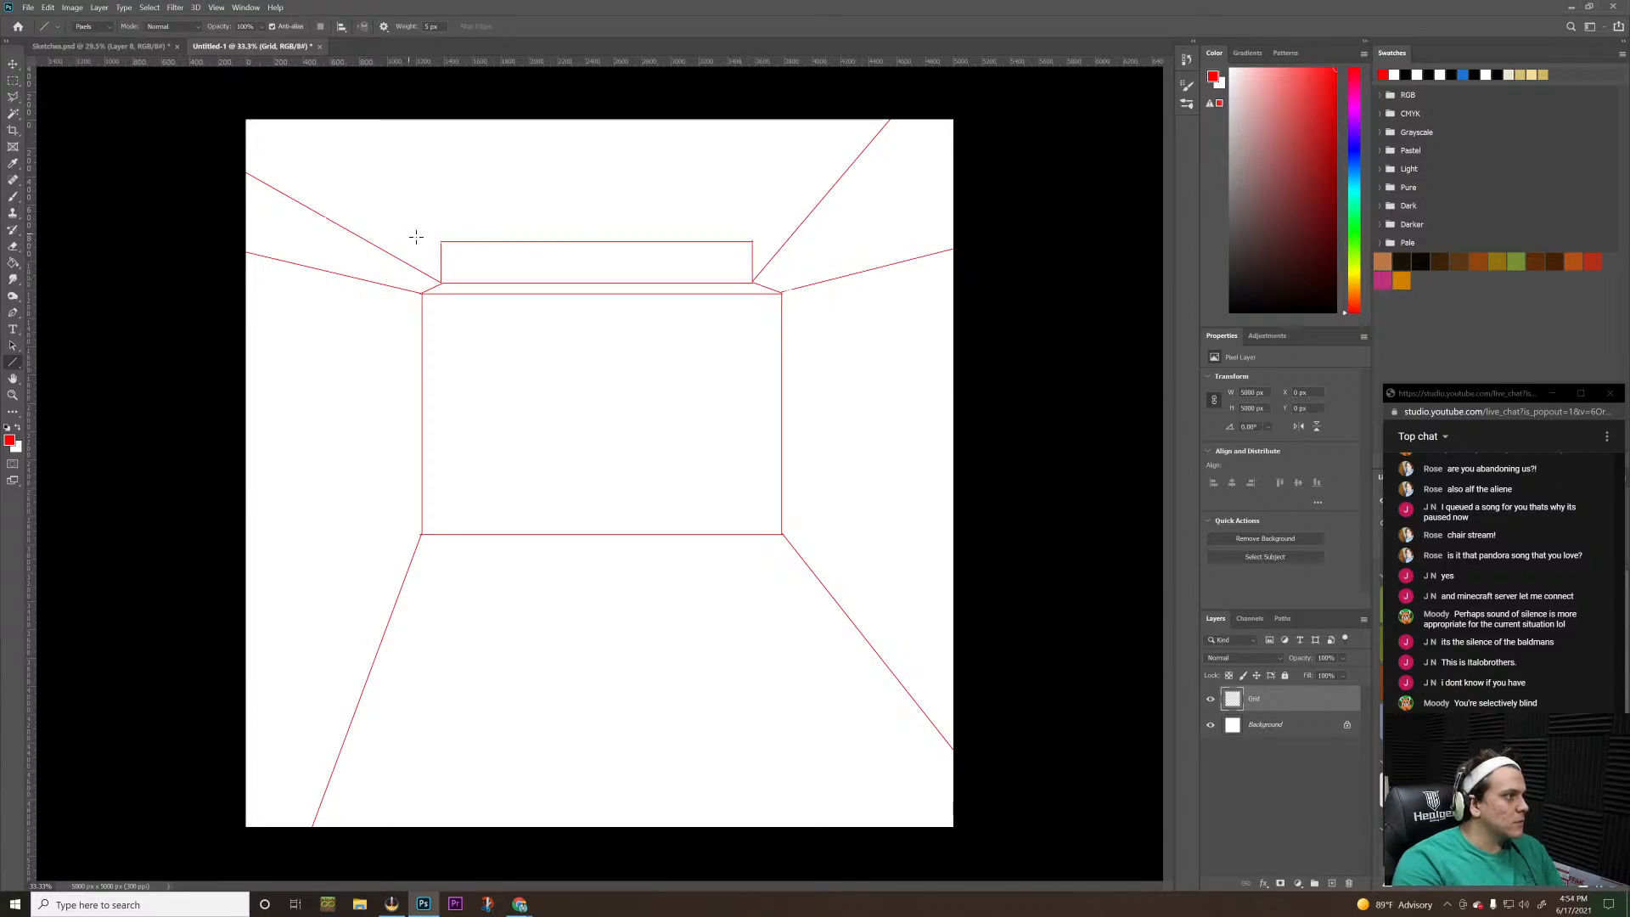
{"action": "left_click_drag", "start_coordinate": [440, 241], "coordinate": [246, 112]}
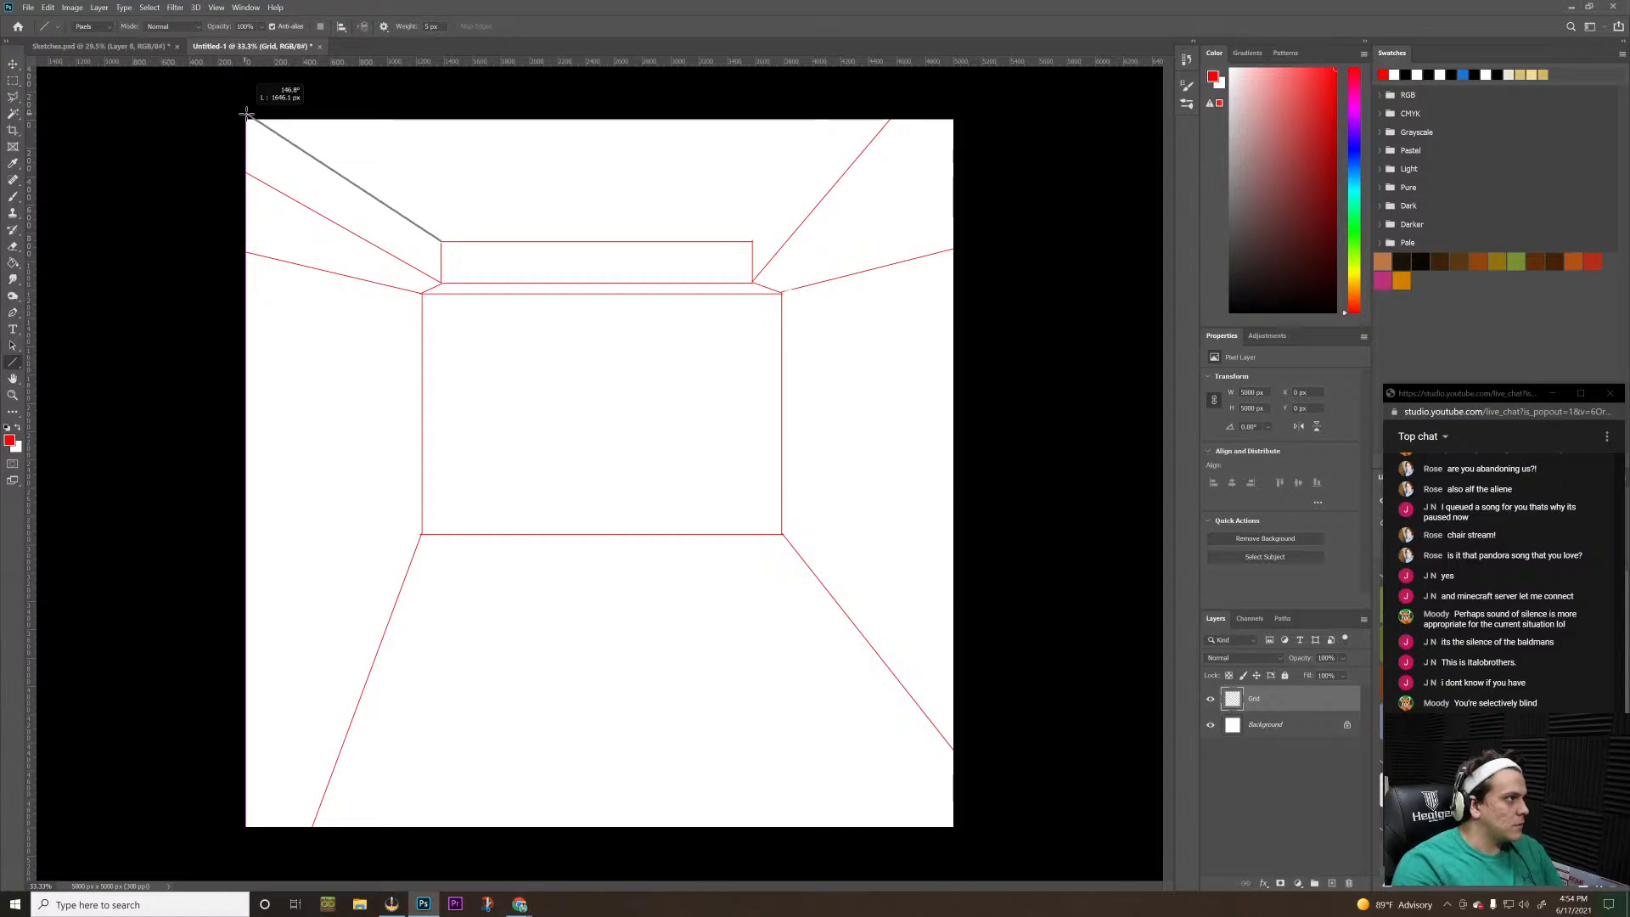
{"action": "left_click_drag", "start_coordinate": [246, 113], "coordinate": [246, 112]}
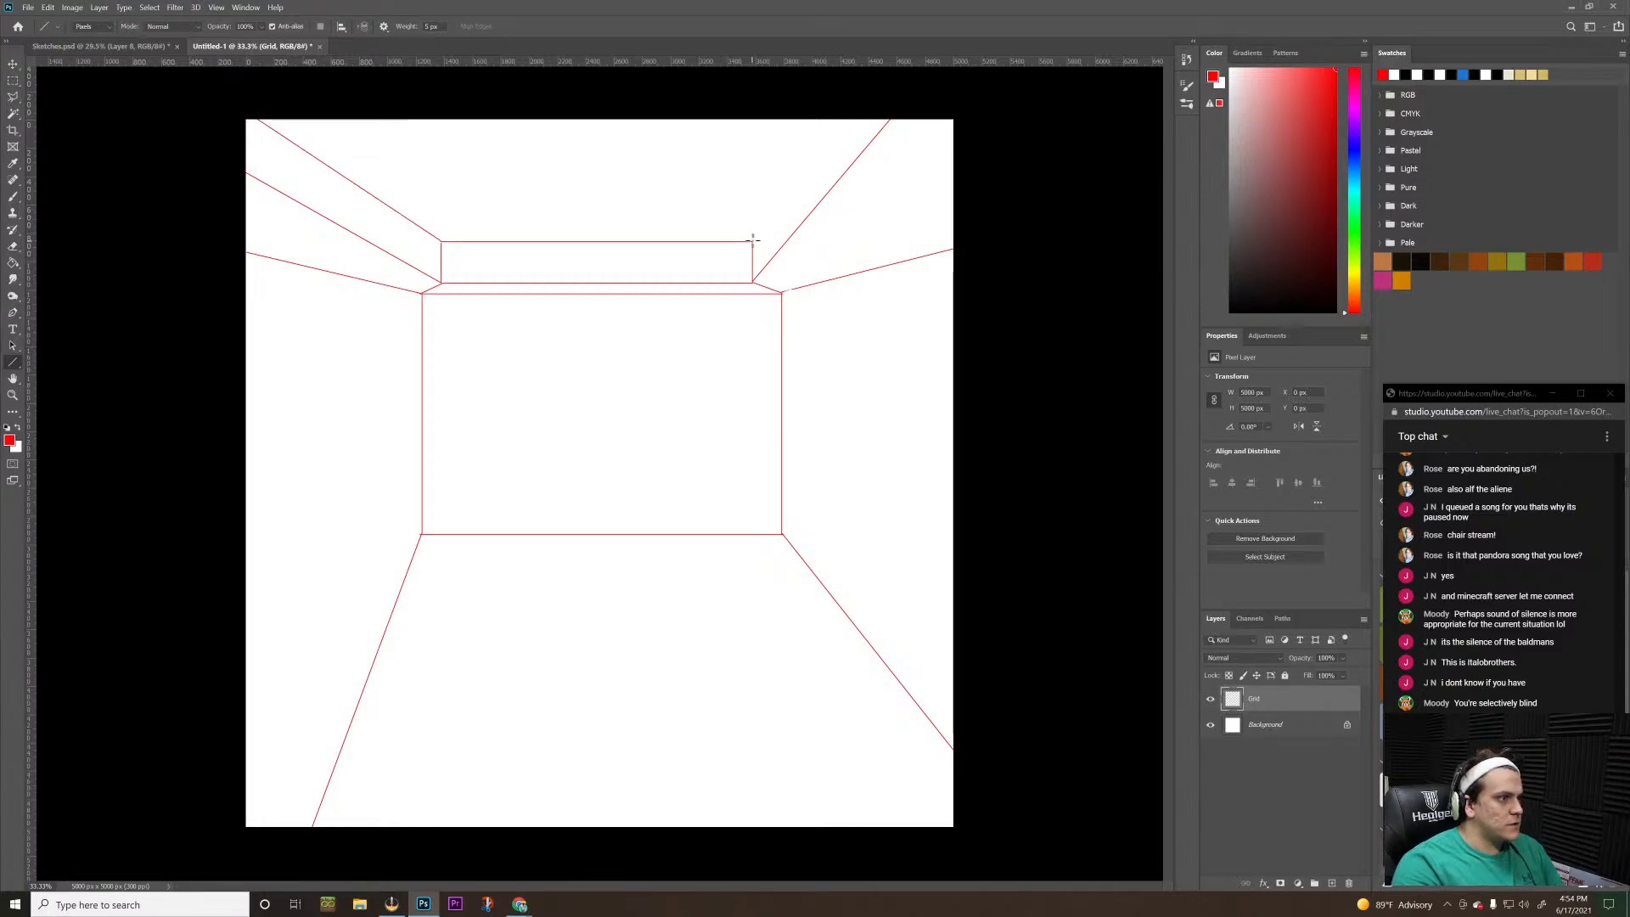
{"action": "left_click_drag", "start_coordinate": [752, 241], "coordinate": [858, 106]}
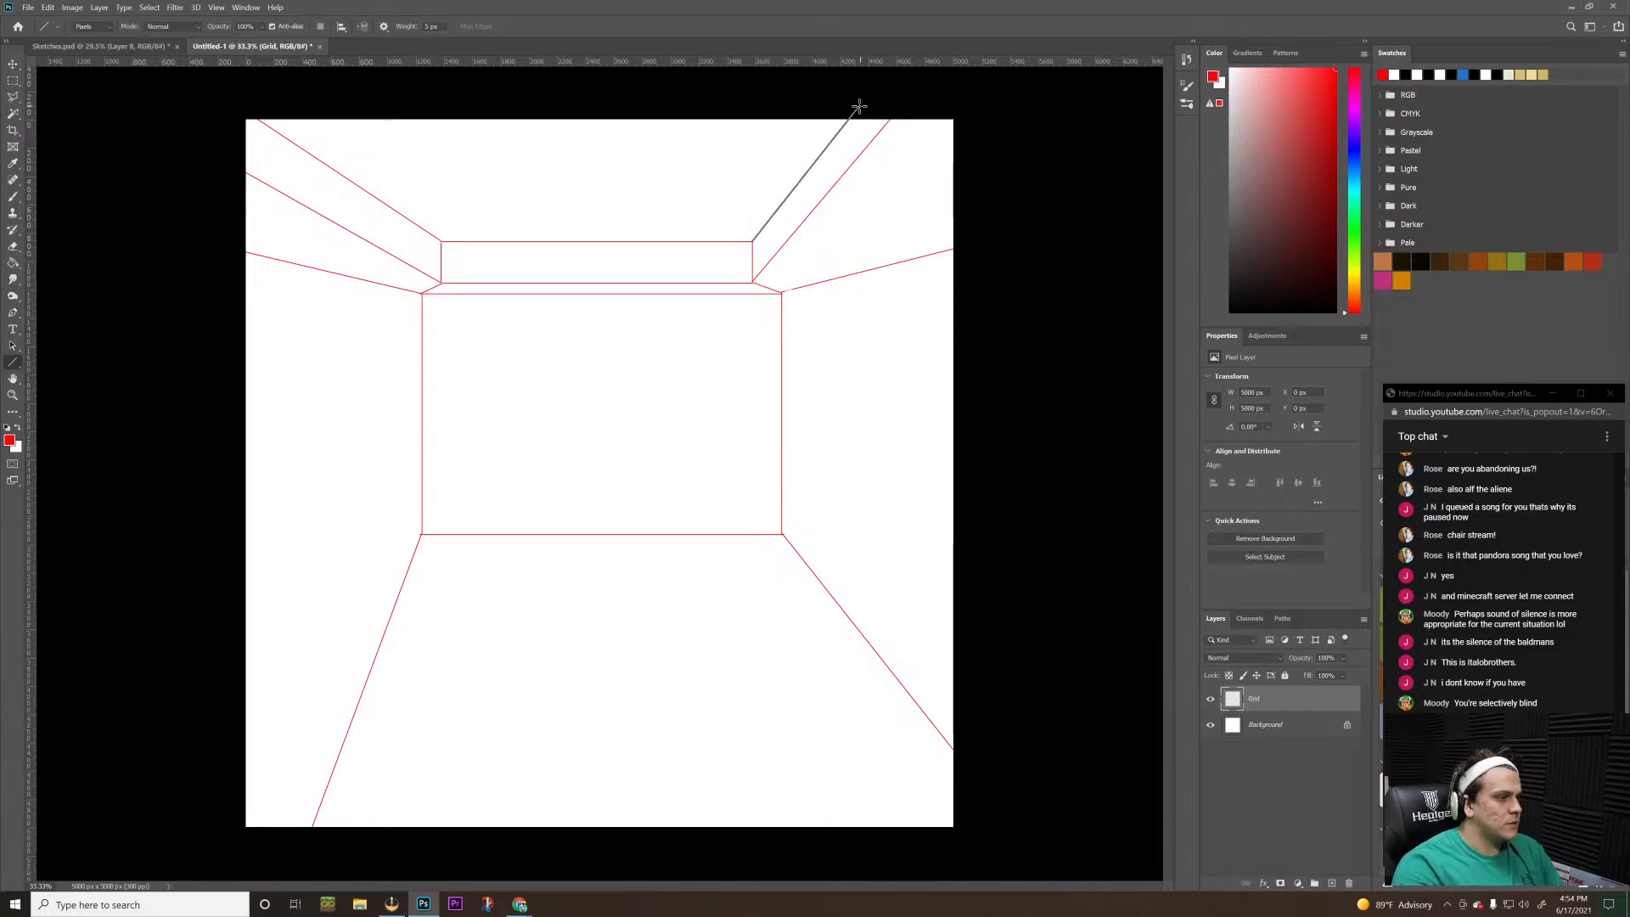
{"action": "key", "text": "ctrl+z"}
{"action": "key", "text": "ctrl+z"}
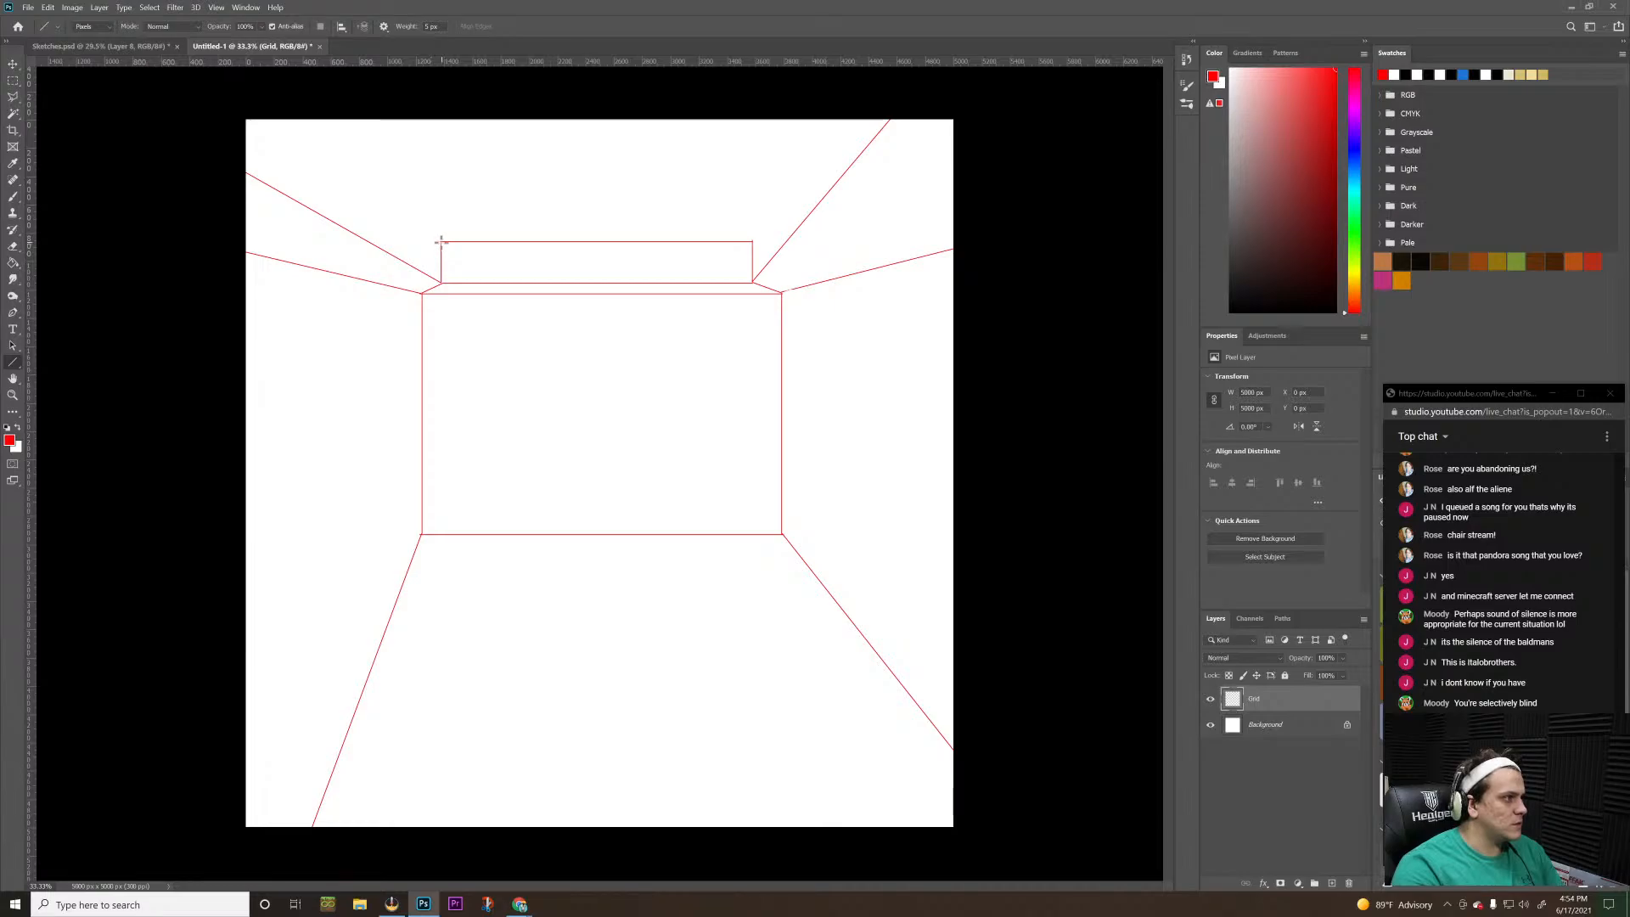
Draw a diagonal line from each upper corner of the rectangle above the back wall past the canvas's upper edge
{"action": "left_click_drag", "start_coordinate": [441, 242], "coordinate": [279, 111]}
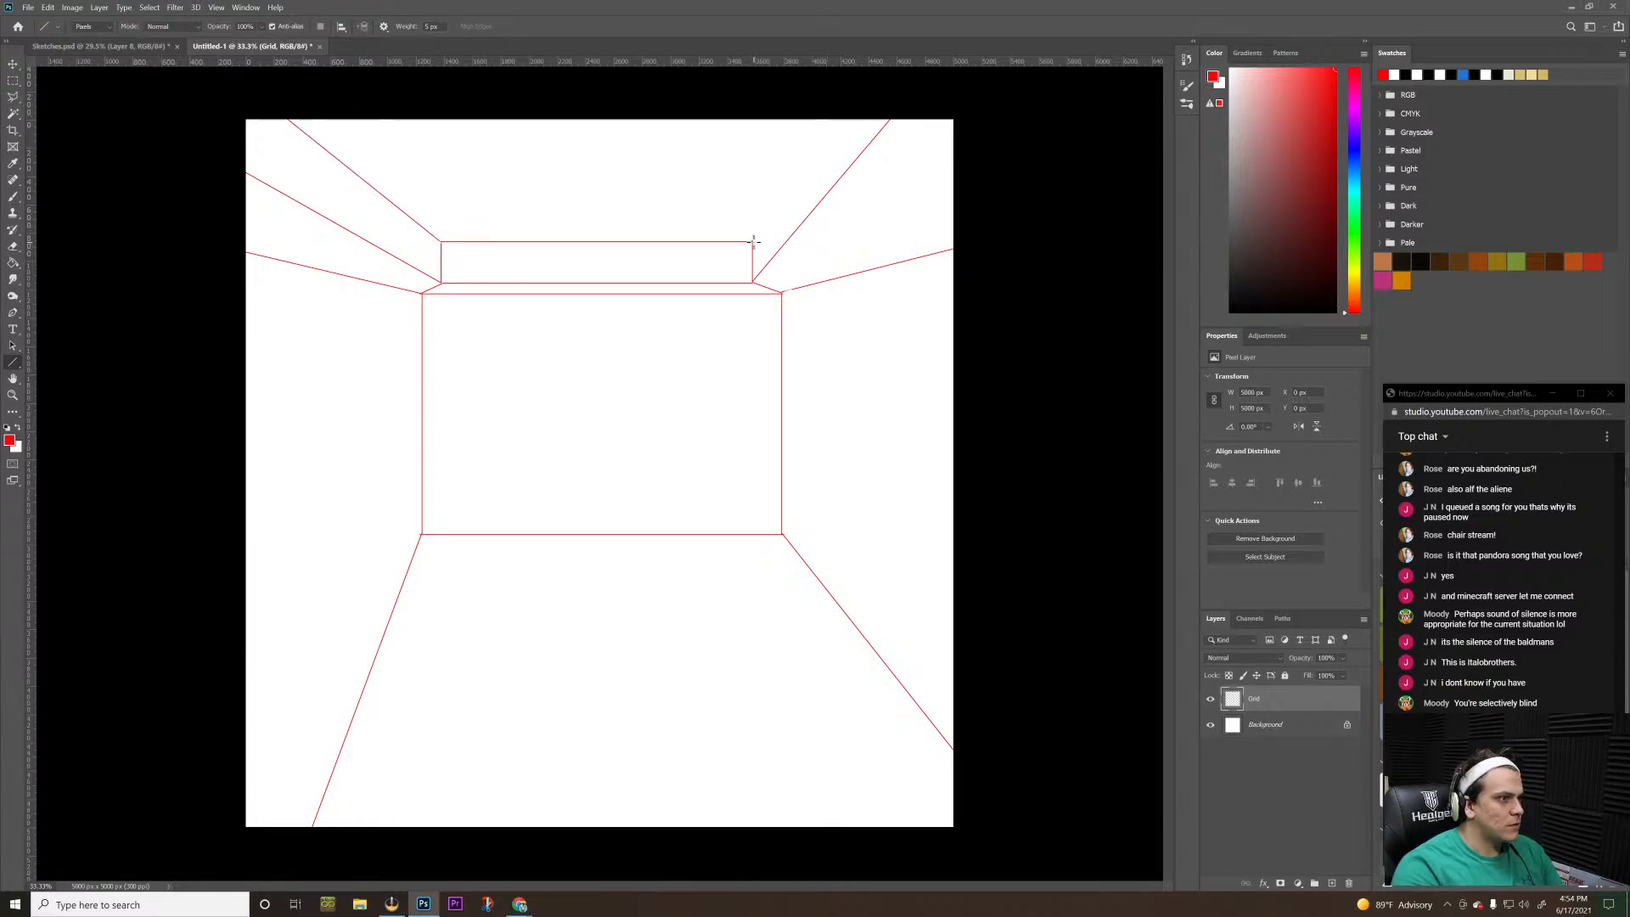
{"action": "left_click_drag", "start_coordinate": [752, 239], "coordinate": [853, 98]}
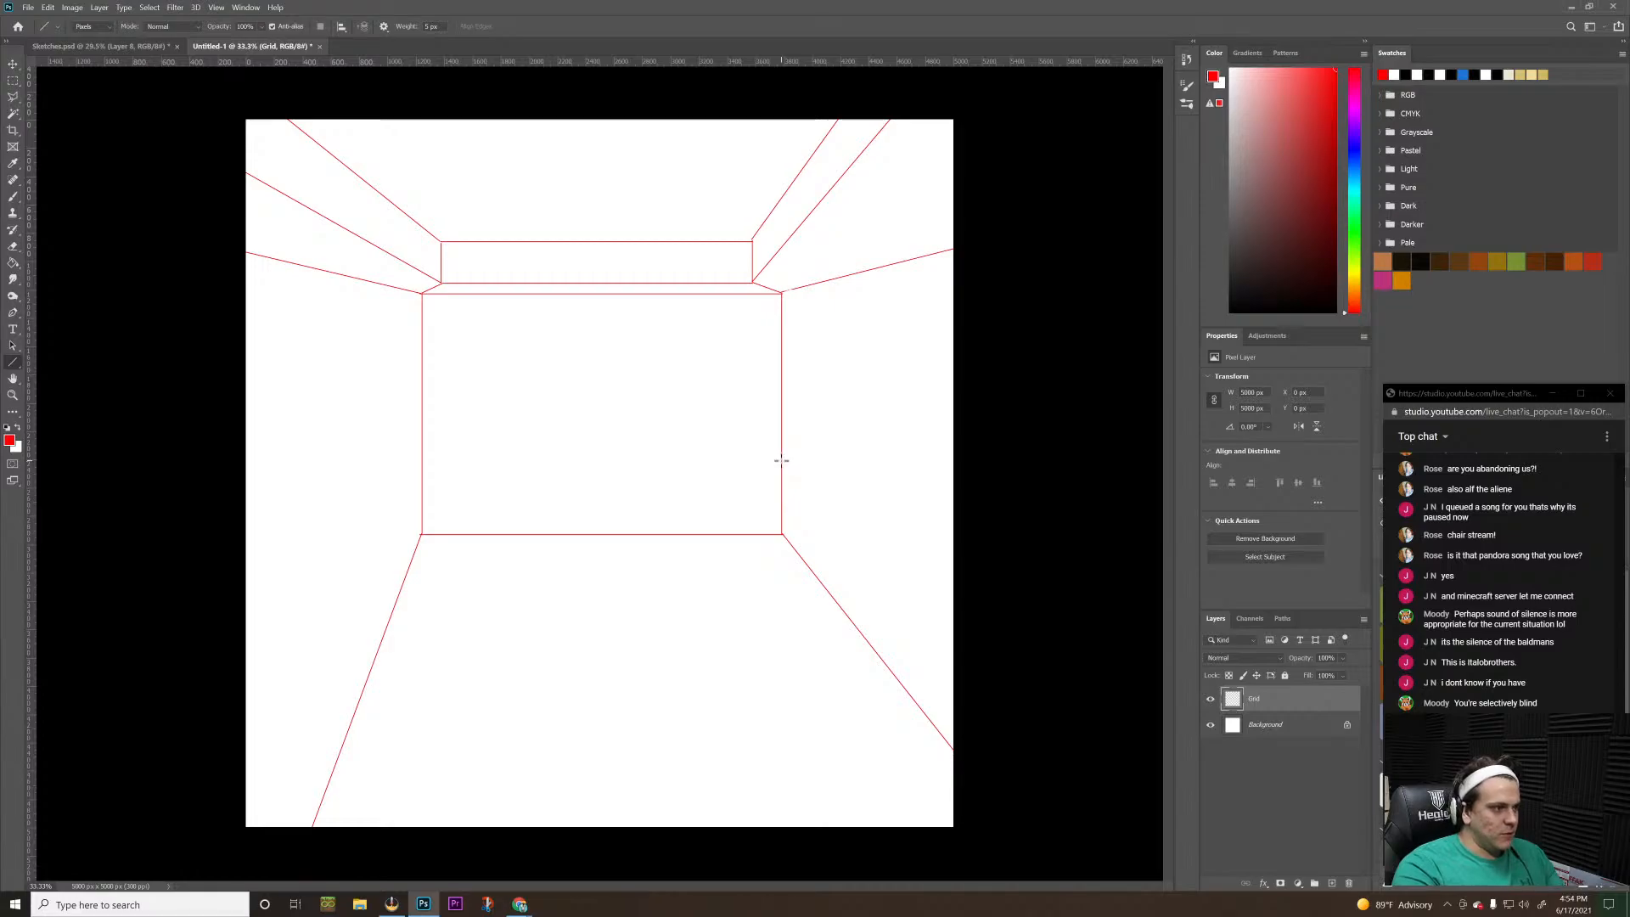
Draw a perspective box about 1100 px wide and 520 px high against the back wall's lower right corner
{"action": "left_click_drag", "start_coordinate": [781, 460], "coordinate": [625, 460]}
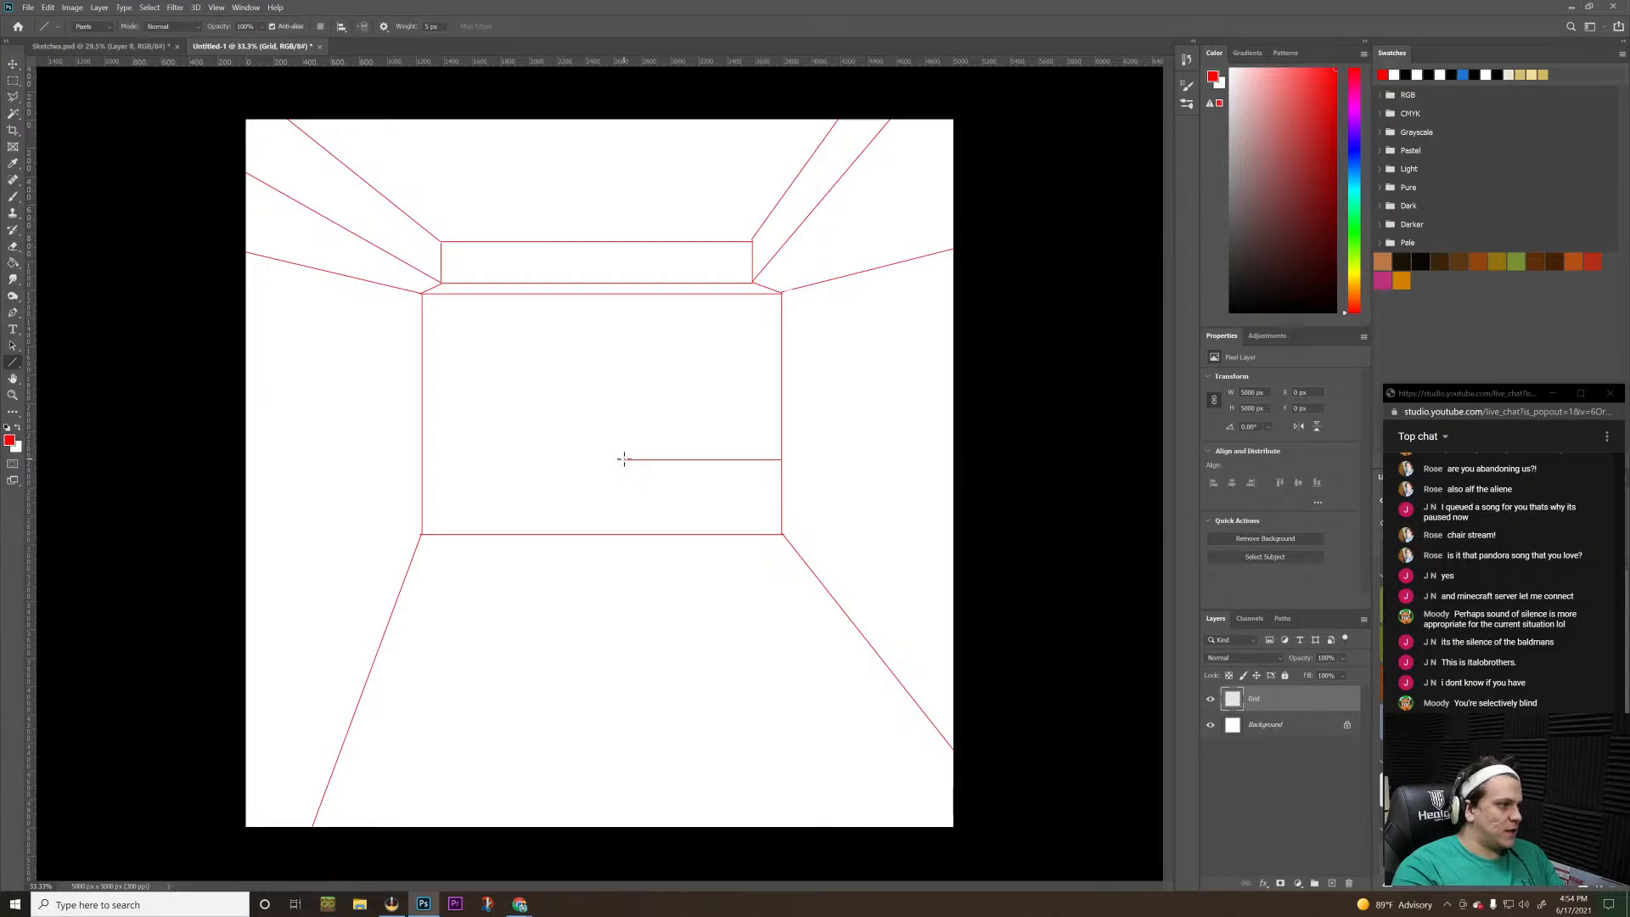
{"action": "left_click_drag", "start_coordinate": [624, 459], "coordinate": [637, 535]}
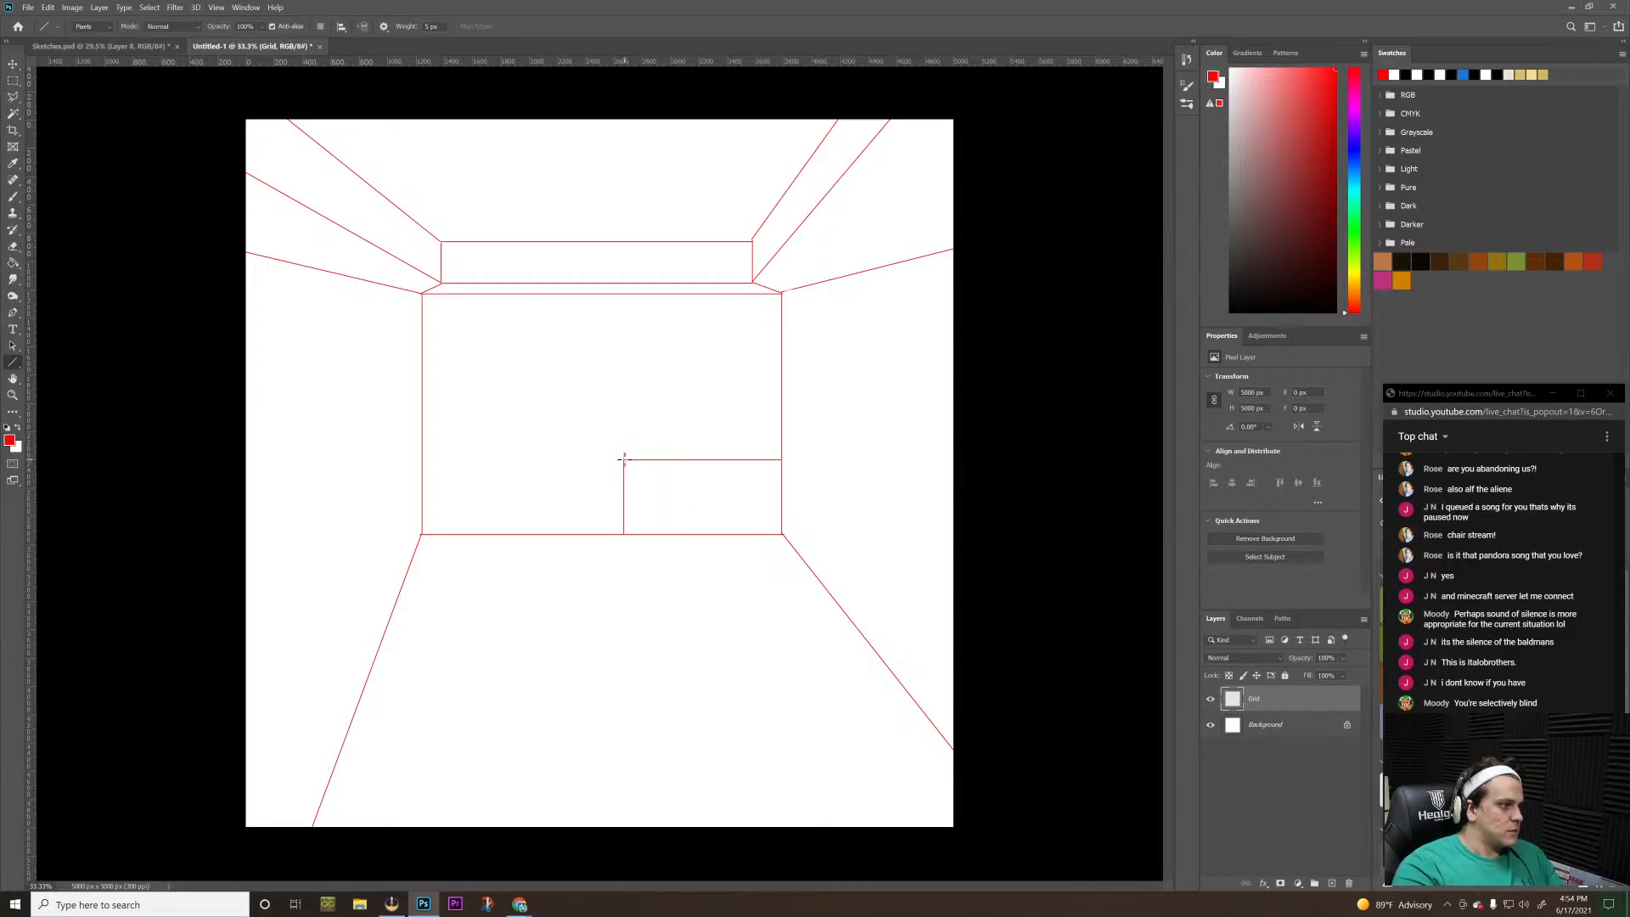
{"action": "left_click_drag", "start_coordinate": [624, 459], "coordinate": [623, 535]}
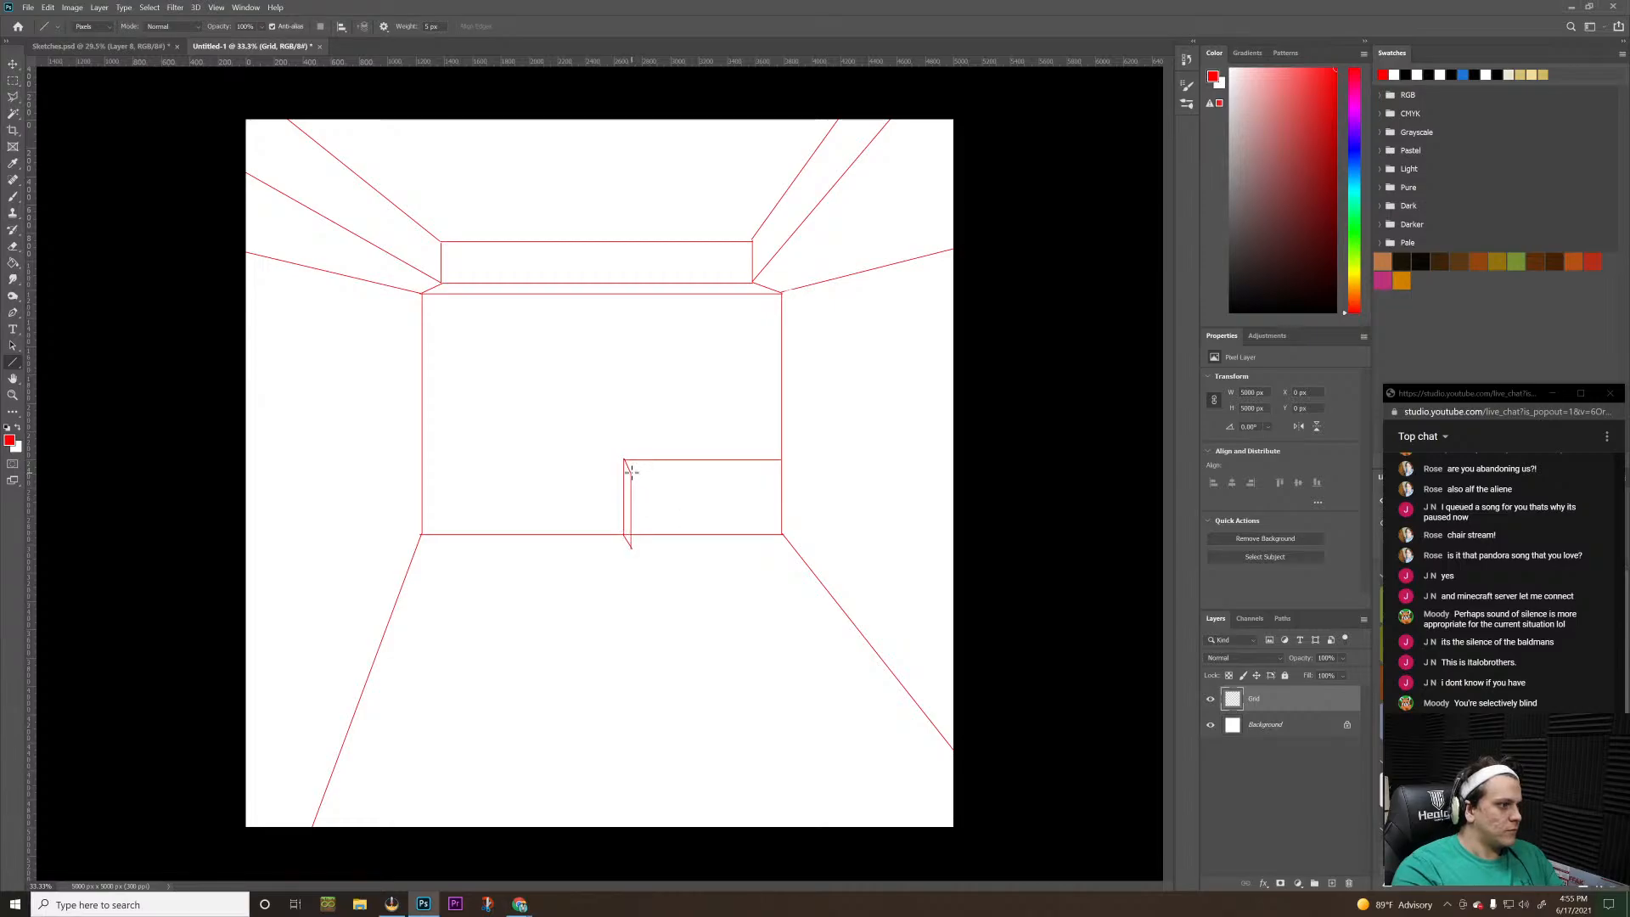
{"action": "left_click_drag", "start_coordinate": [631, 473], "coordinate": [781, 460]}
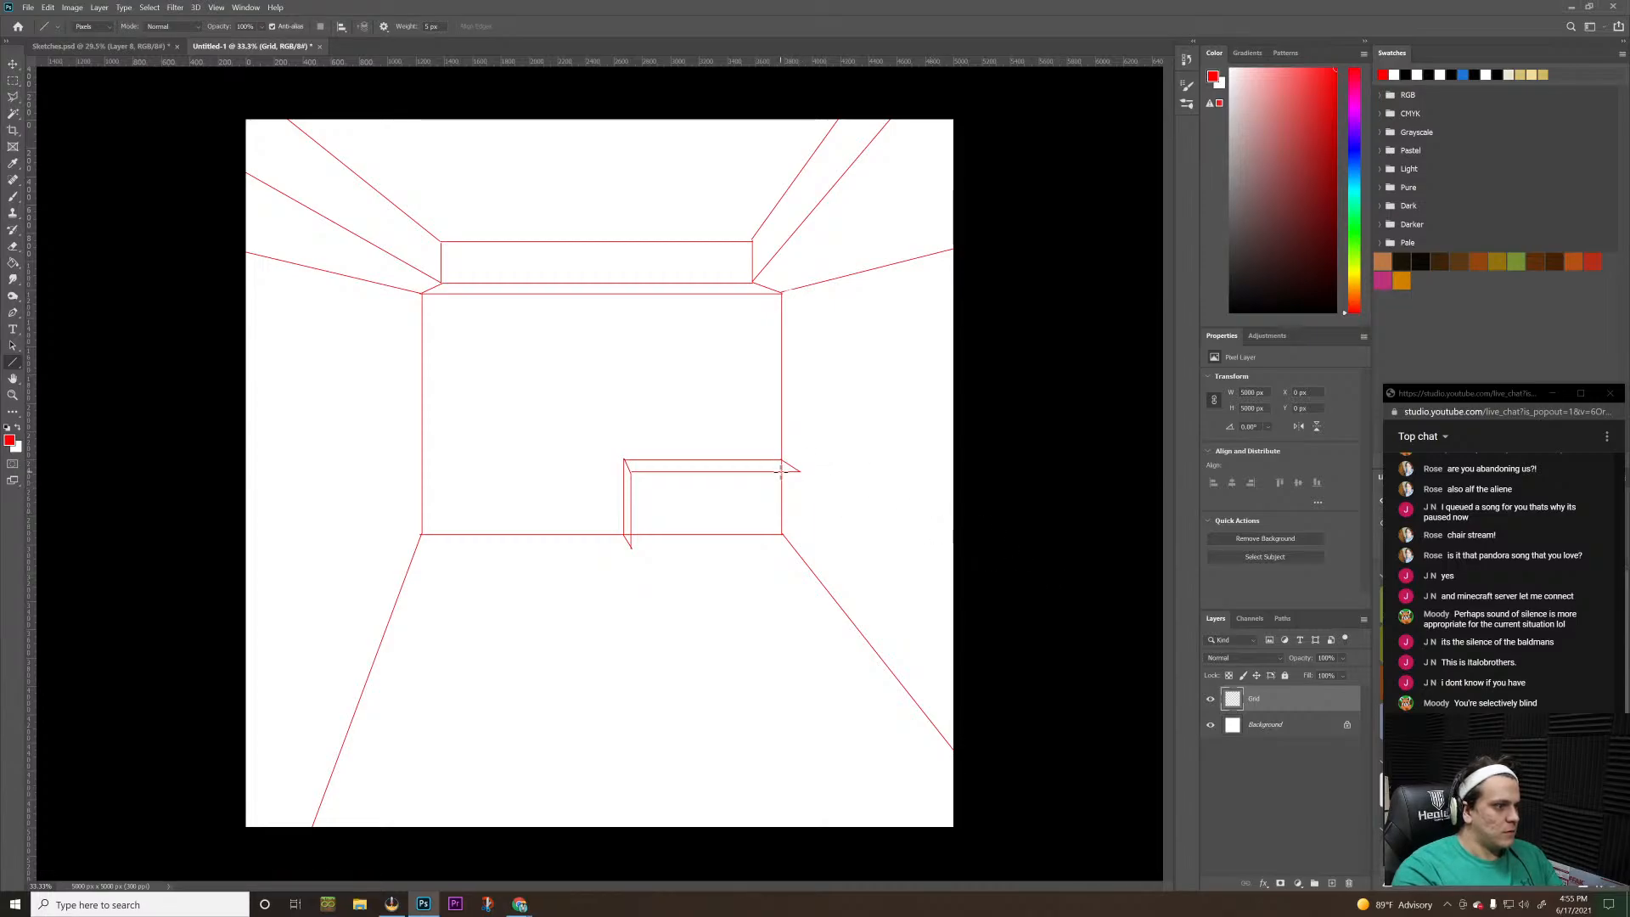
{"action": "mouse_move", "coordinate": [799, 471]}
{"action": "left_mouse_down"}
{"action": "mouse_move", "coordinate": [819, 558]}
{"action": "mouse_move", "coordinate": [632, 560]}
{"action": "mouse_move", "coordinate": [630, 471]}
{"action": "left_mouse_up"}
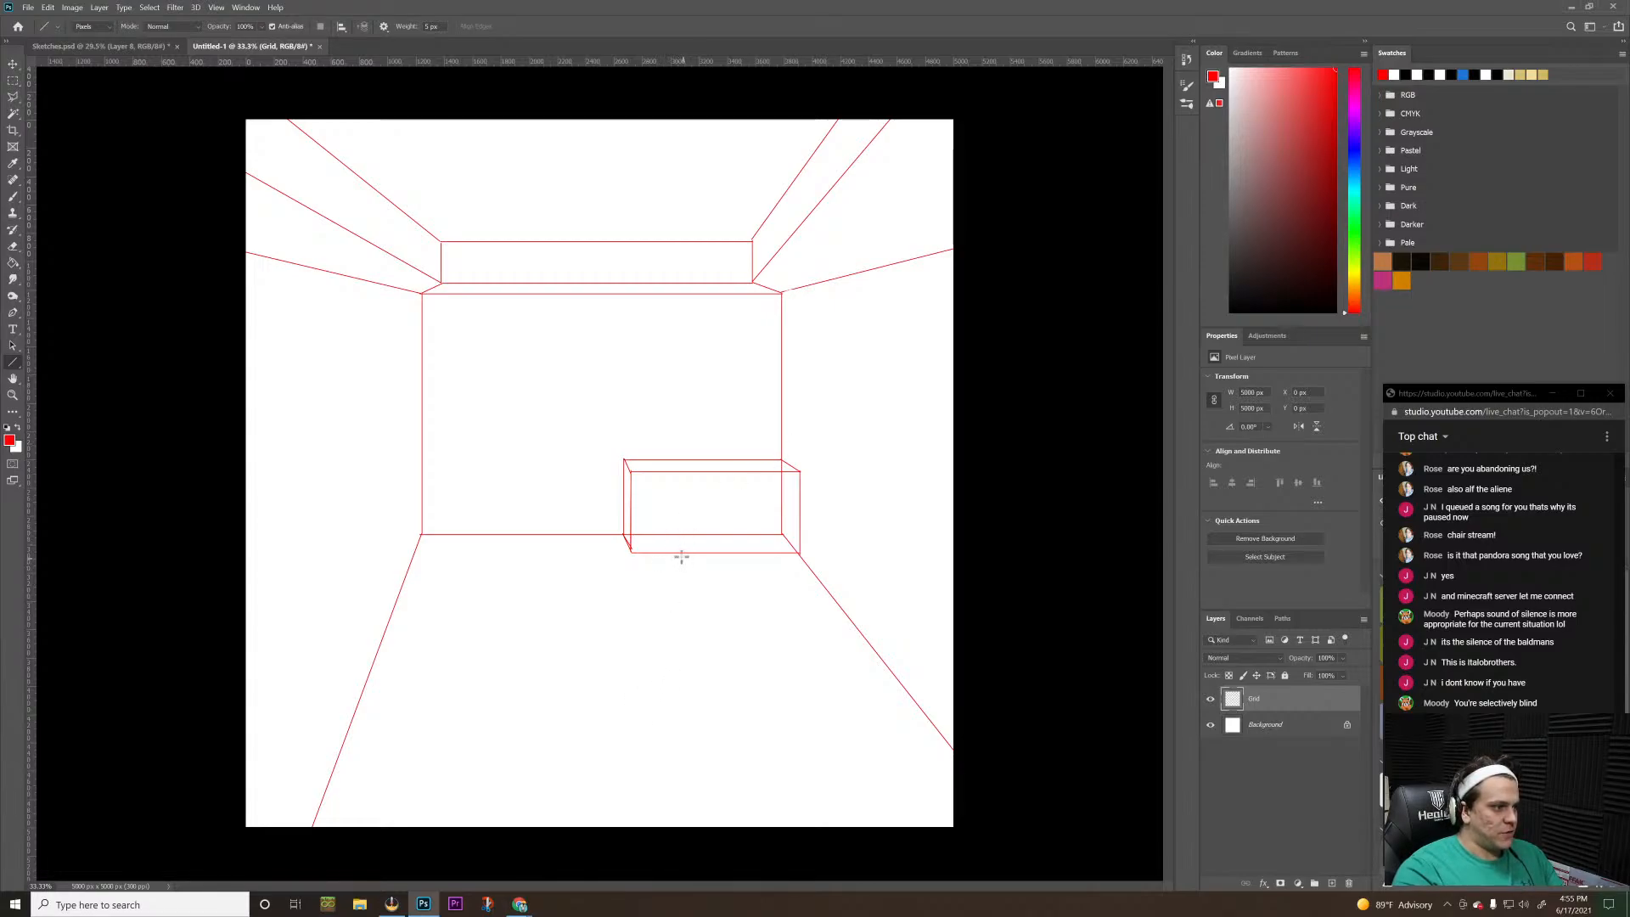
Outline a thin parallelogram about 650 px wide on the floor just in front of the box
{"action": "left_click_drag", "start_coordinate": [679, 558], "coordinate": [772, 557]}
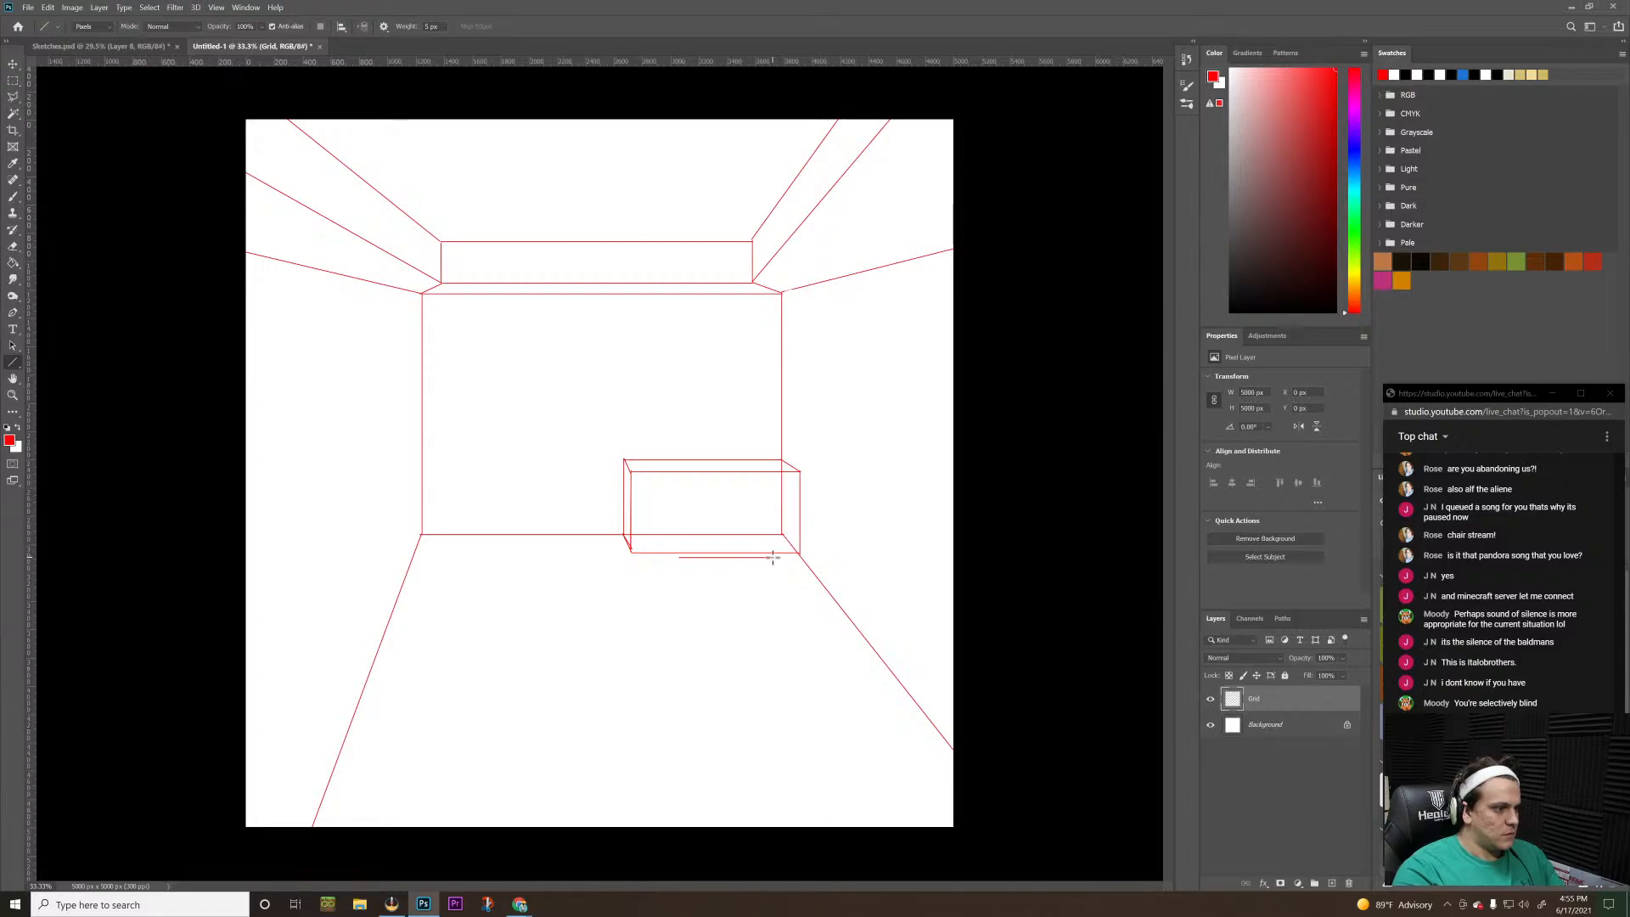
{"action": "left_click_drag", "start_coordinate": [773, 557], "coordinate": [781, 570]}
{"action": "left_click_drag", "start_coordinate": [679, 558], "coordinate": [780, 570]}
{"action": "key", "text": "ctrl+z"}
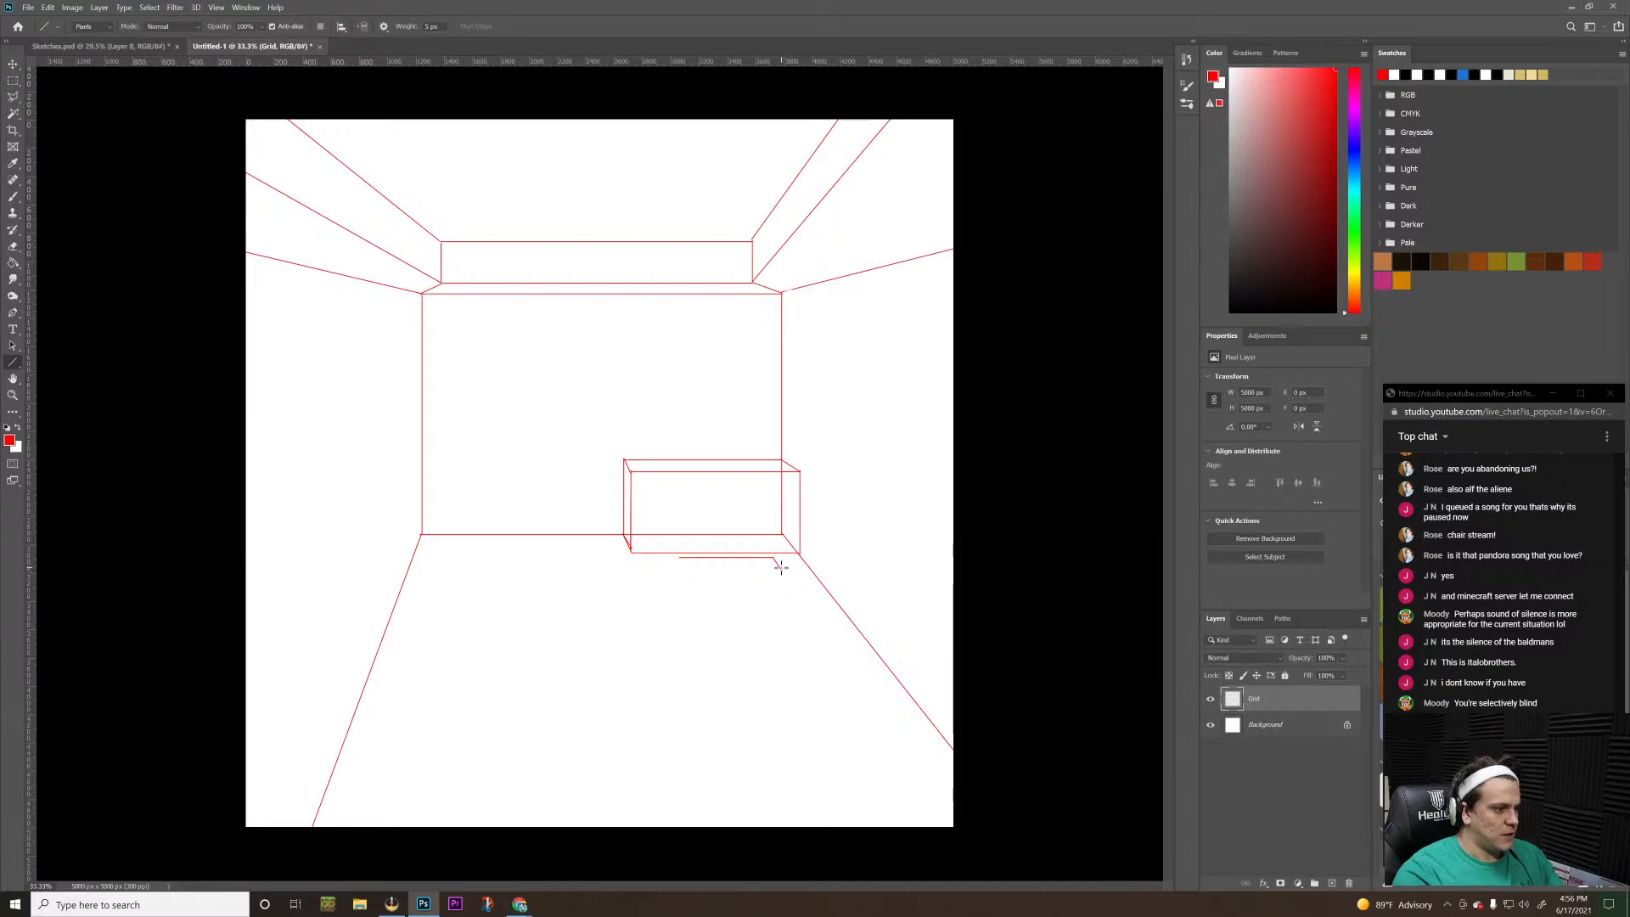
{"action": "left_click_drag", "start_coordinate": [781, 571], "coordinate": [685, 571]}
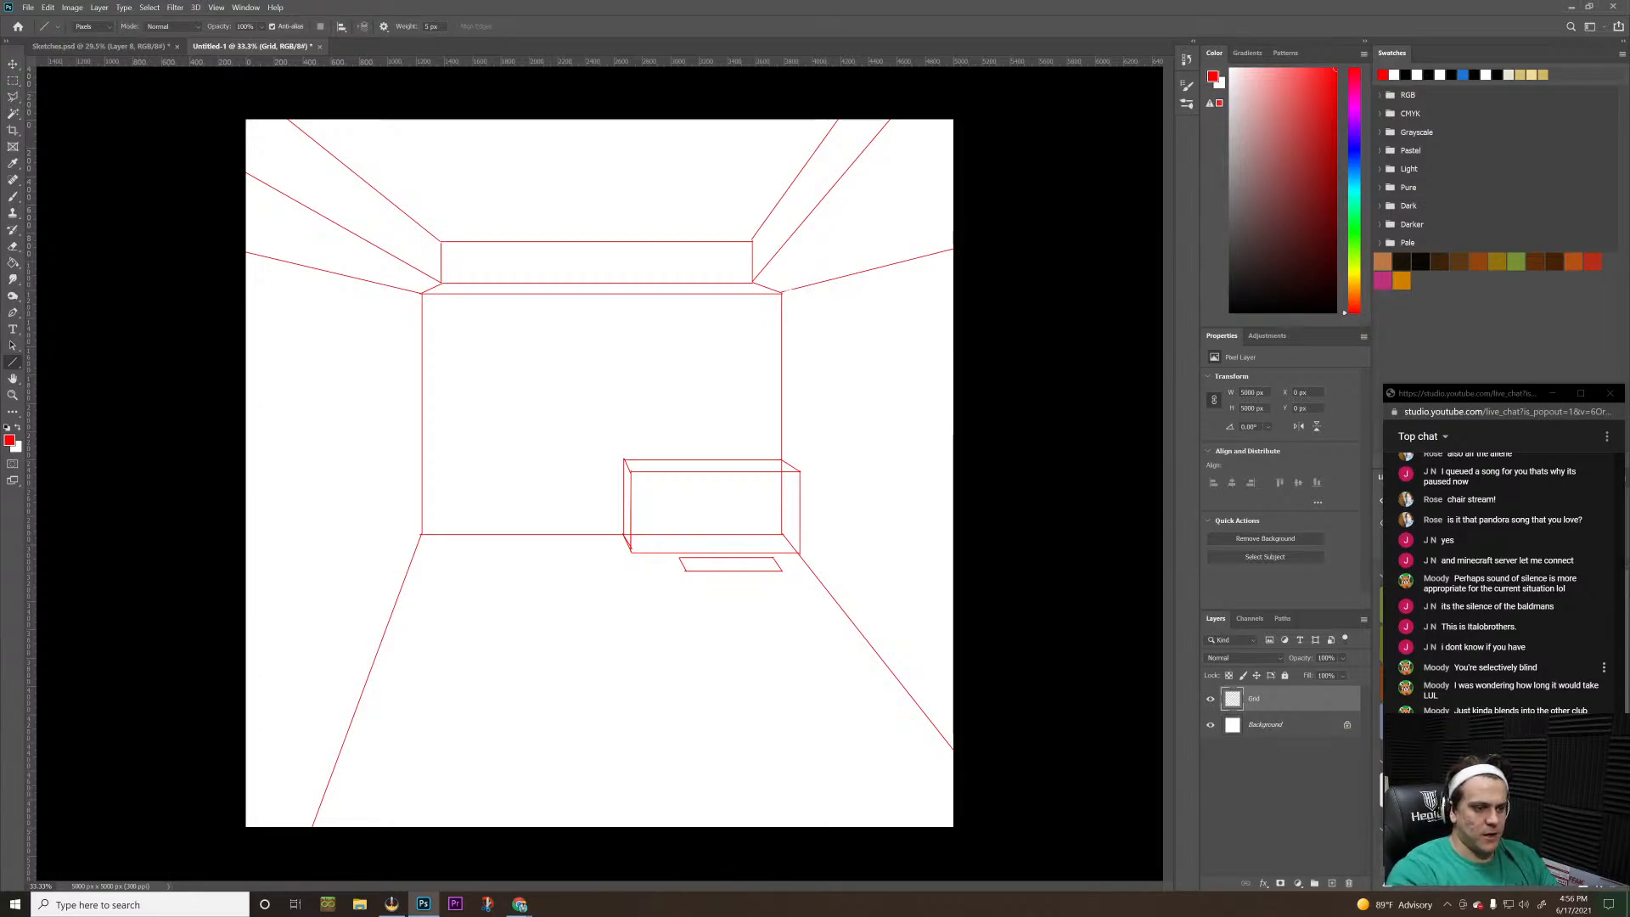
Delete the Grid layer and add a new blank layer above the background
{"action": "left_click_drag", "start_coordinate": [1292, 701], "coordinate": [1348, 884]}
{"action": "left_click", "coordinate": [1332, 884]}
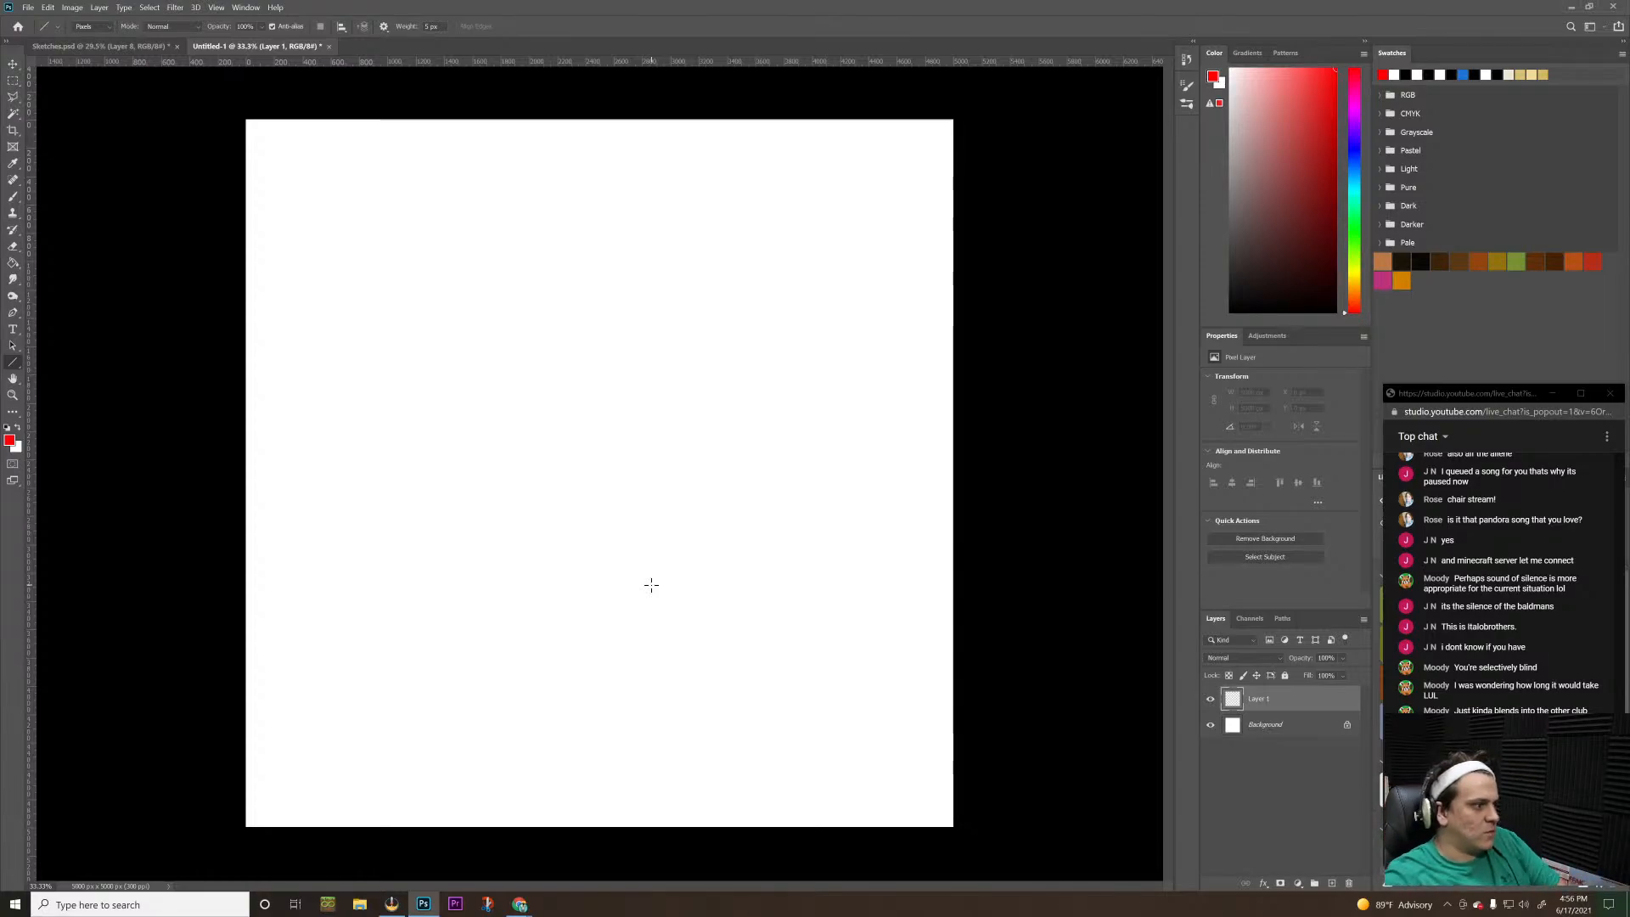
Switch to the Brush tool, reset the colours to default black and white, and try out and undo test strokes
{"action": "key", "text": "b"}
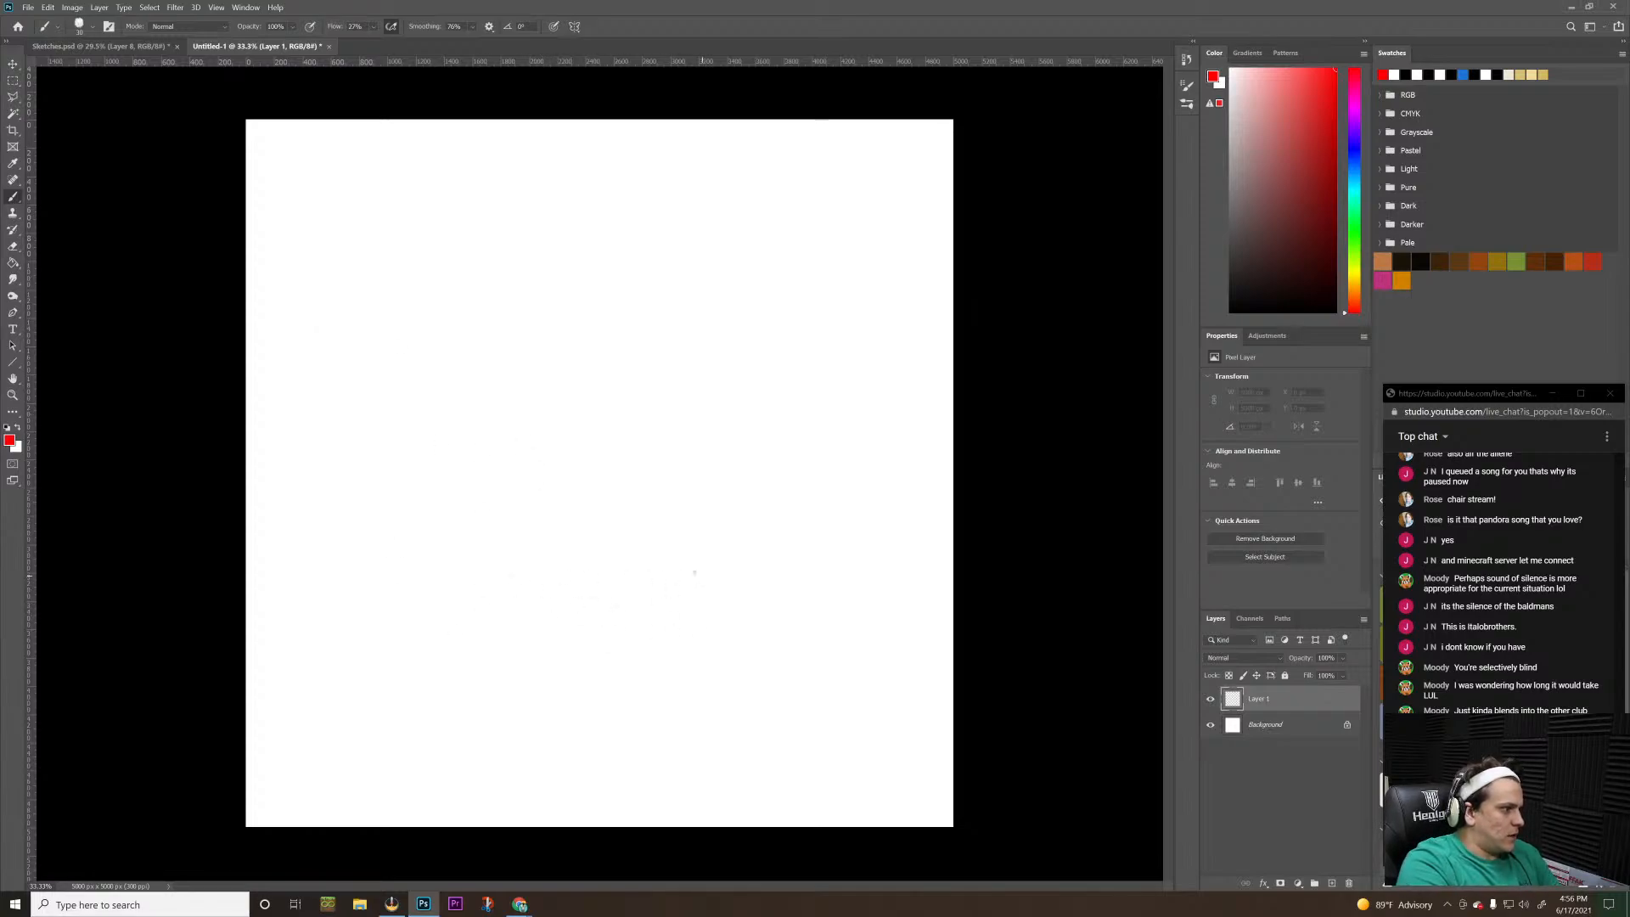
{"action": "left_click_drag", "start_coordinate": [533, 557], "coordinate": [548, 557]}
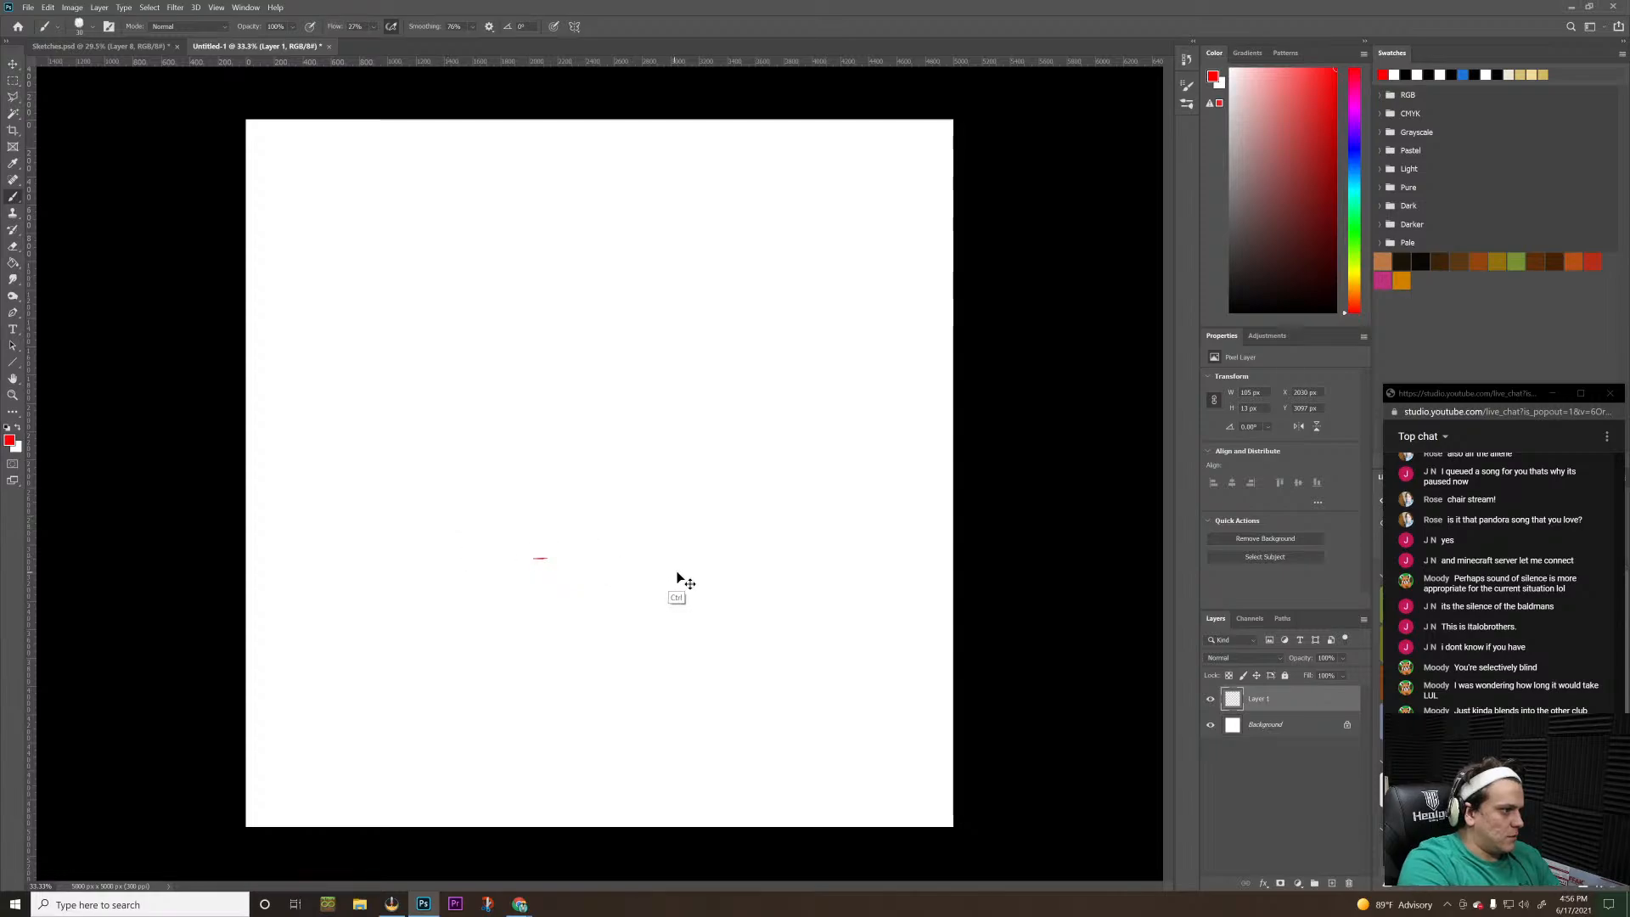
{"action": "key", "text": "ctrl+z"}
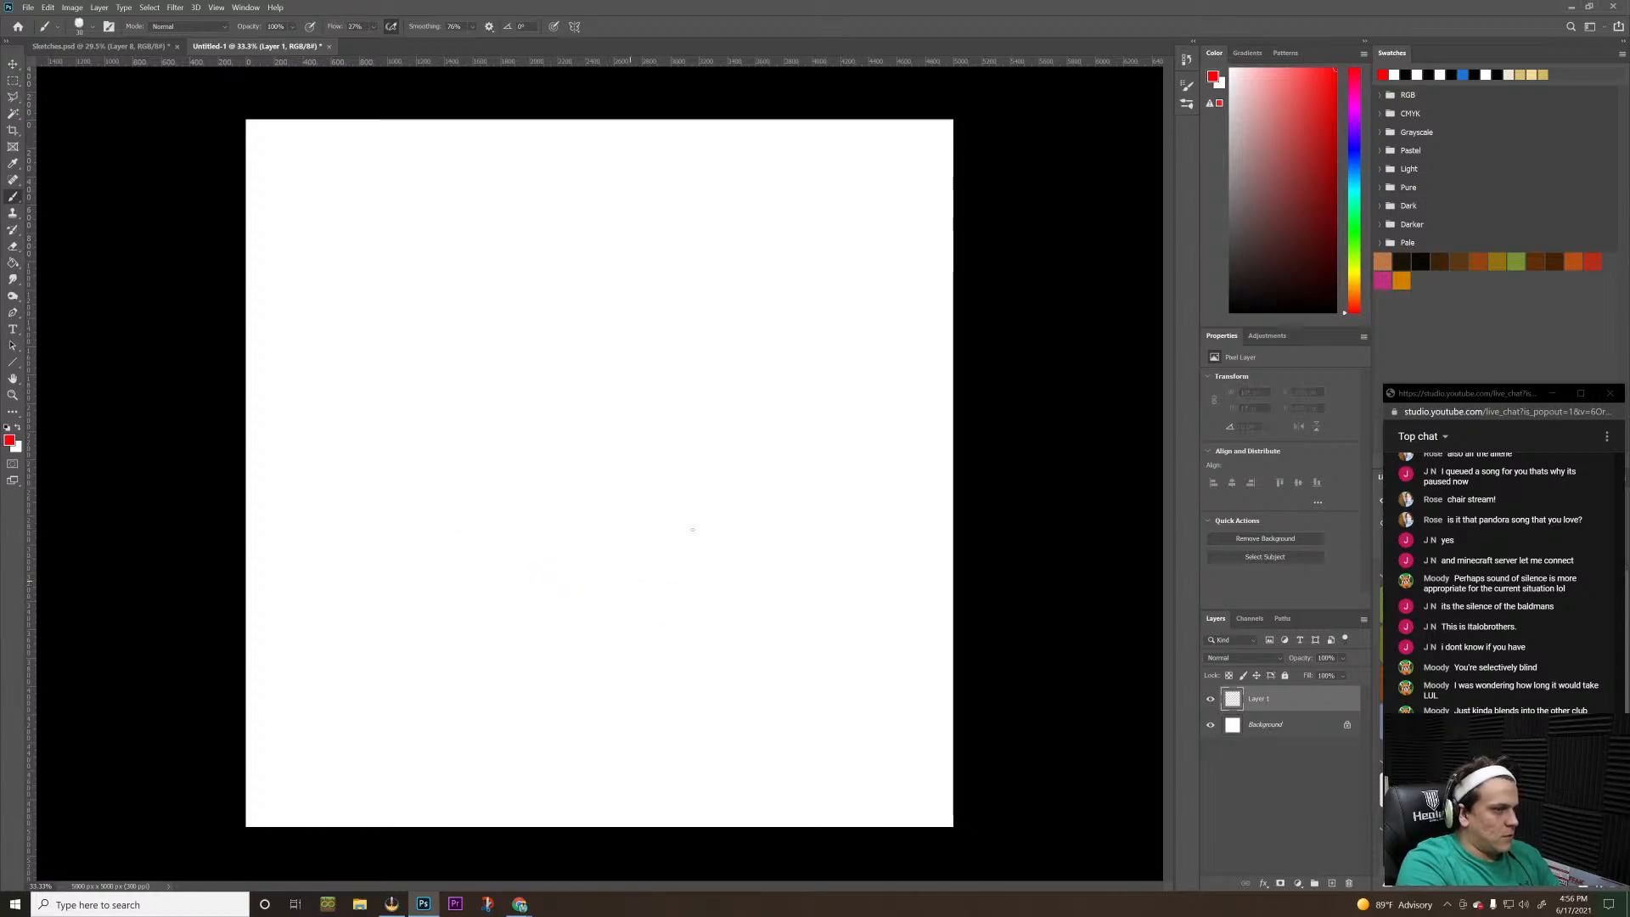
{"action": "key", "text": "d"}
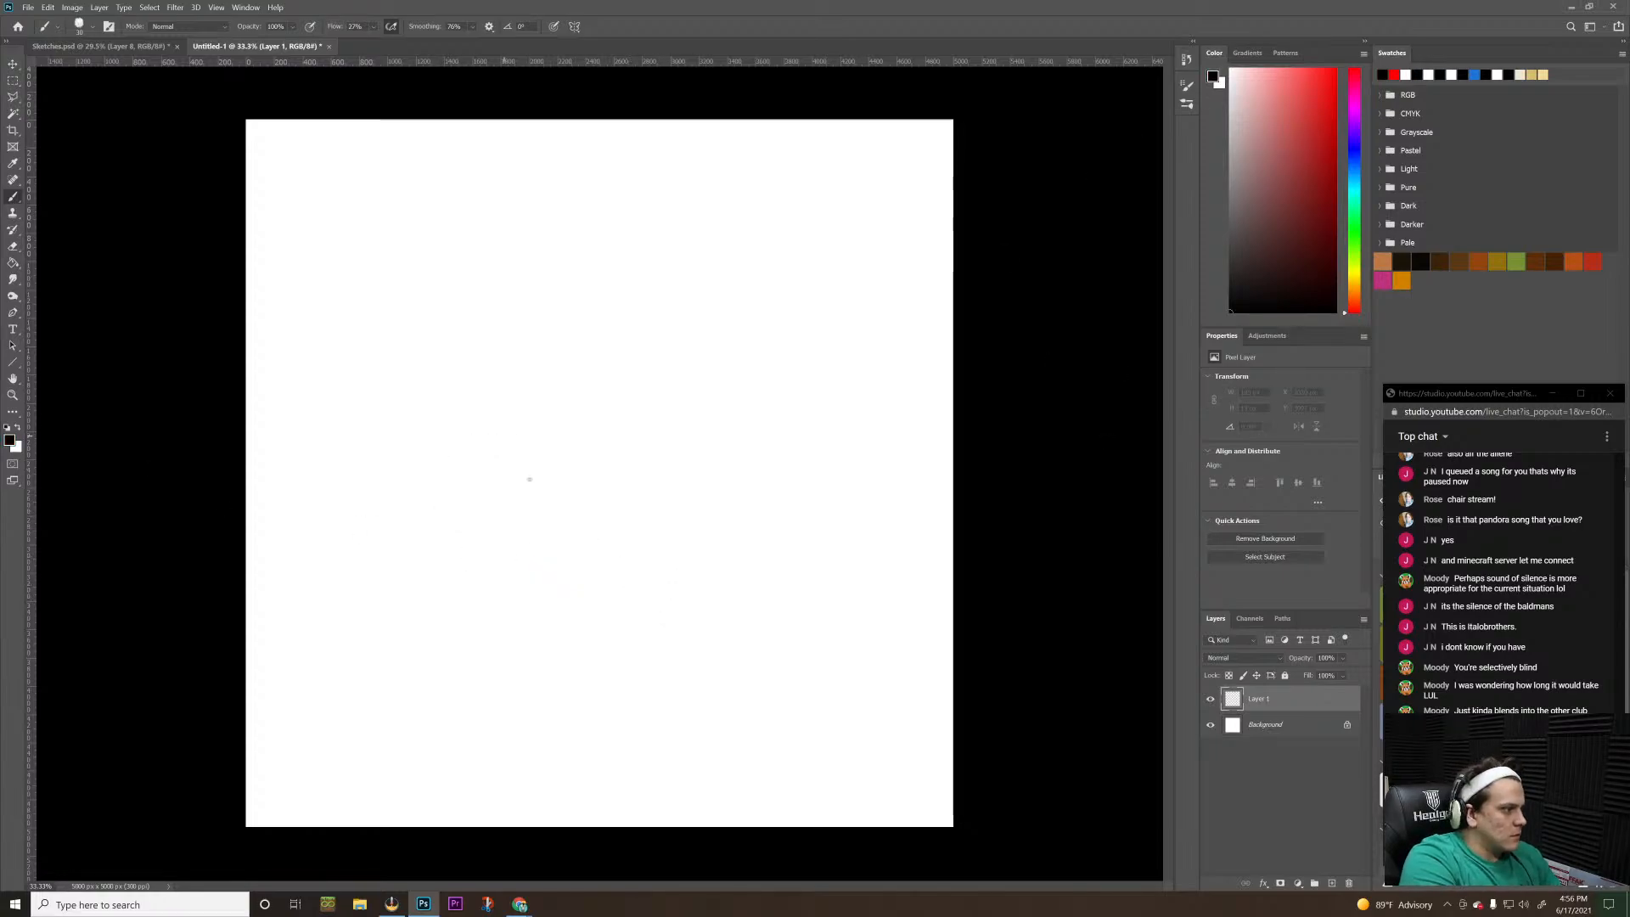
{"action": "mouse_move", "coordinate": [501, 434]}
{"action": "left_mouse_down"}
{"action": "mouse_move", "coordinate": [775, 563]}
{"action": "mouse_move", "coordinate": [728, 557]}
{"action": "left_mouse_up"}
{"action": "key", "text": "ctrl+z"}
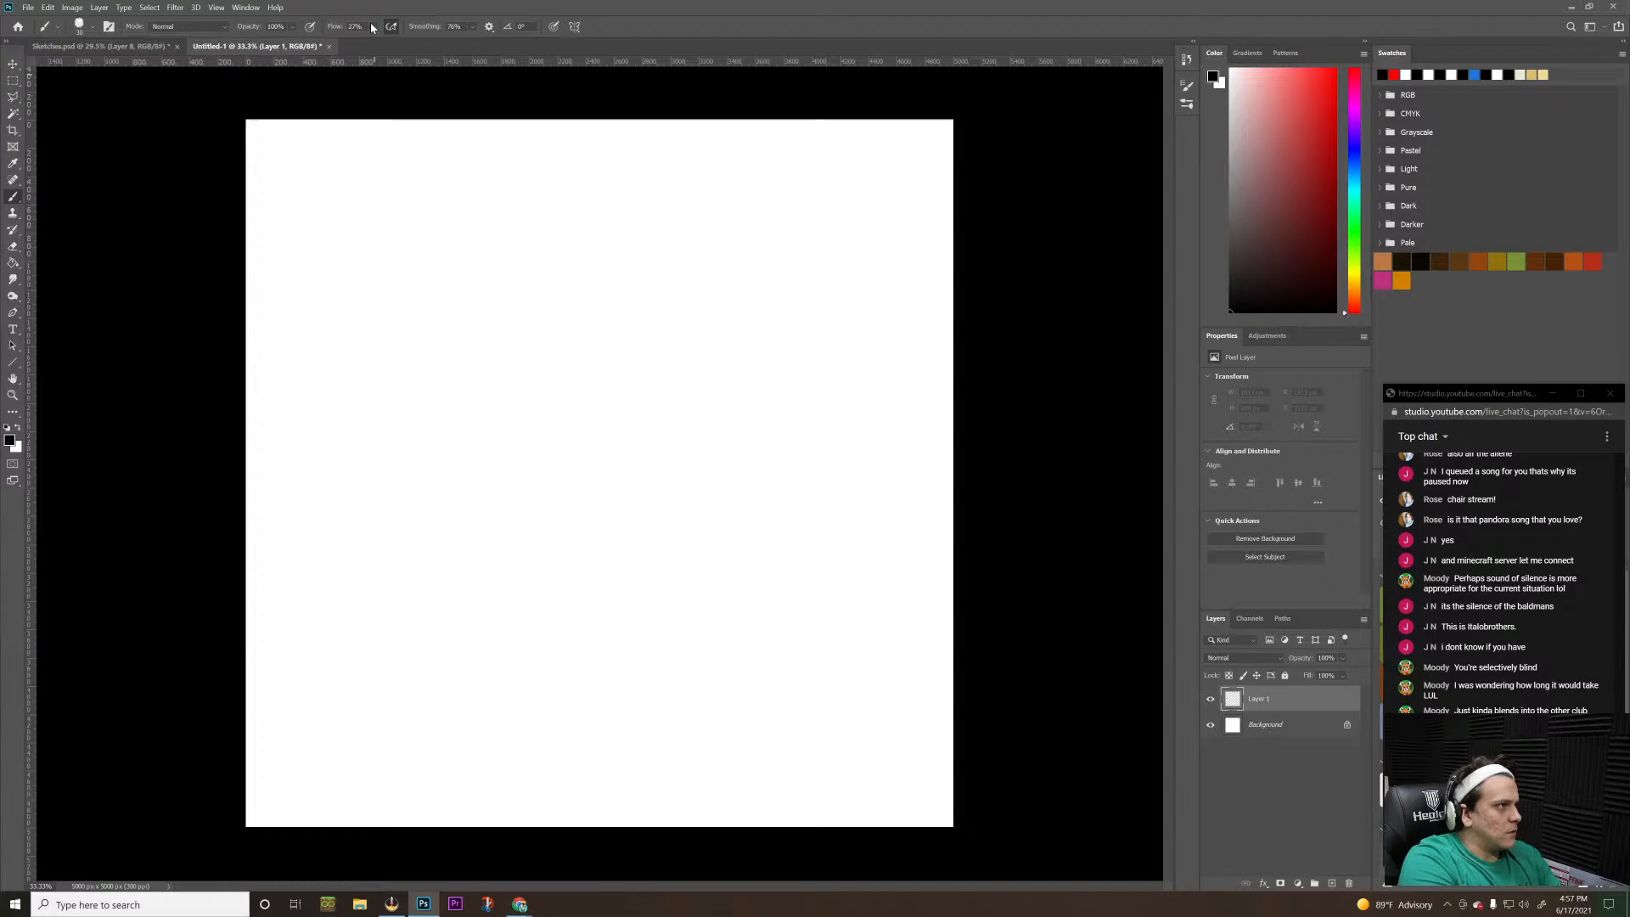
Set the brush smoothing to 0% and keep the program window maximized
{"action": "left_click", "coordinate": [472, 27]}
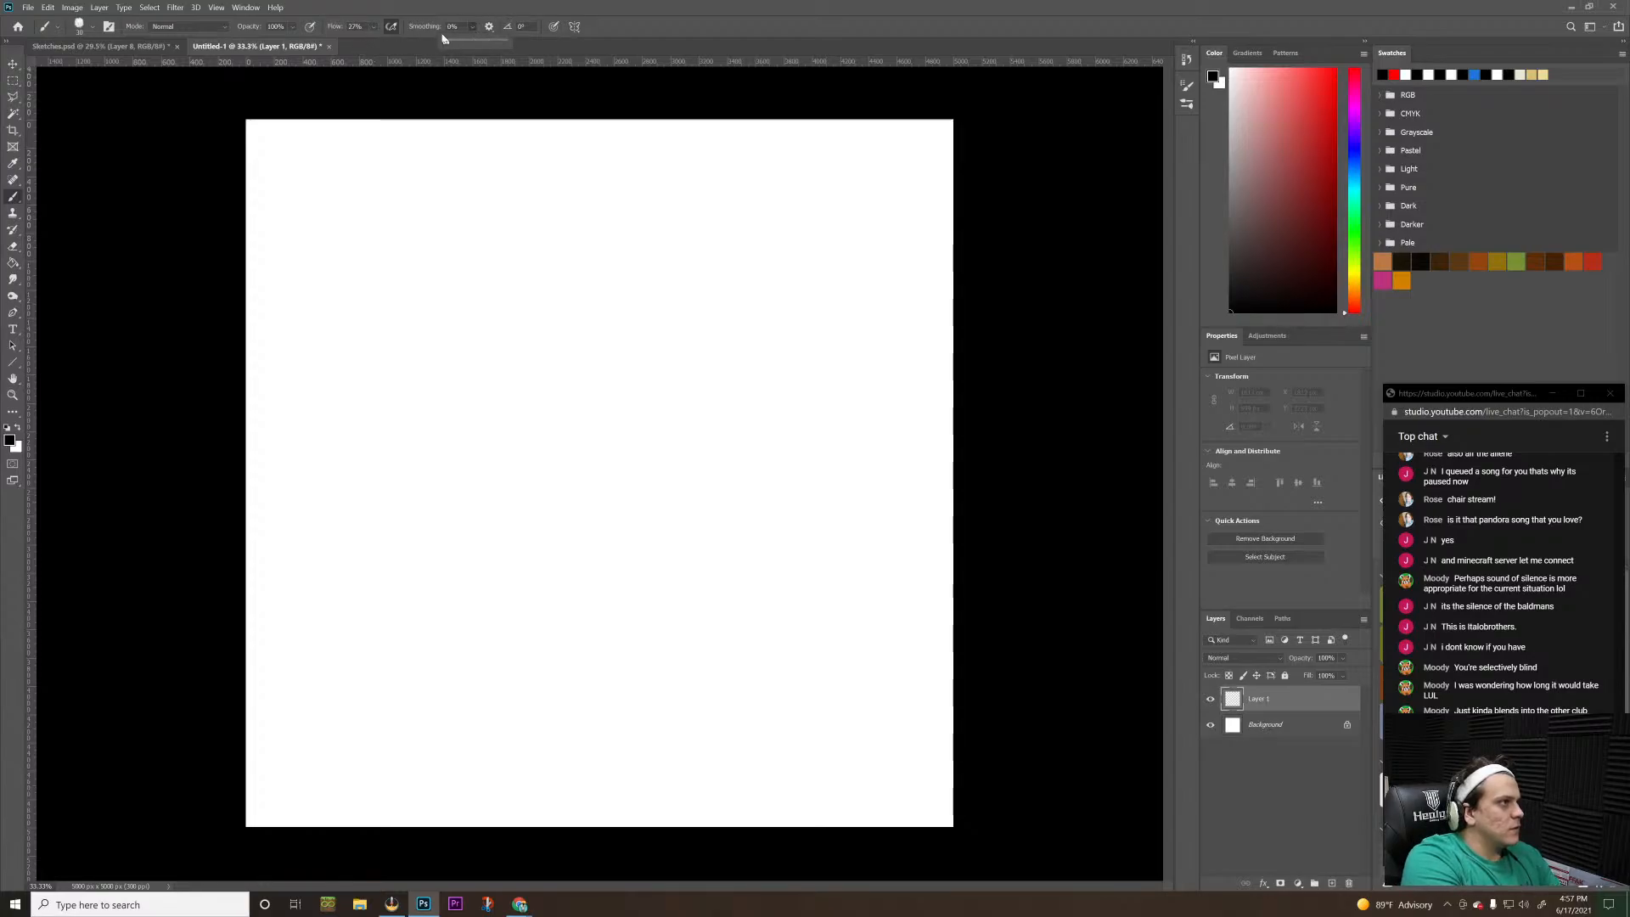
{"action": "left_click", "coordinate": [472, 27]}
{"action": "double_click", "coordinate": [480, 10]}
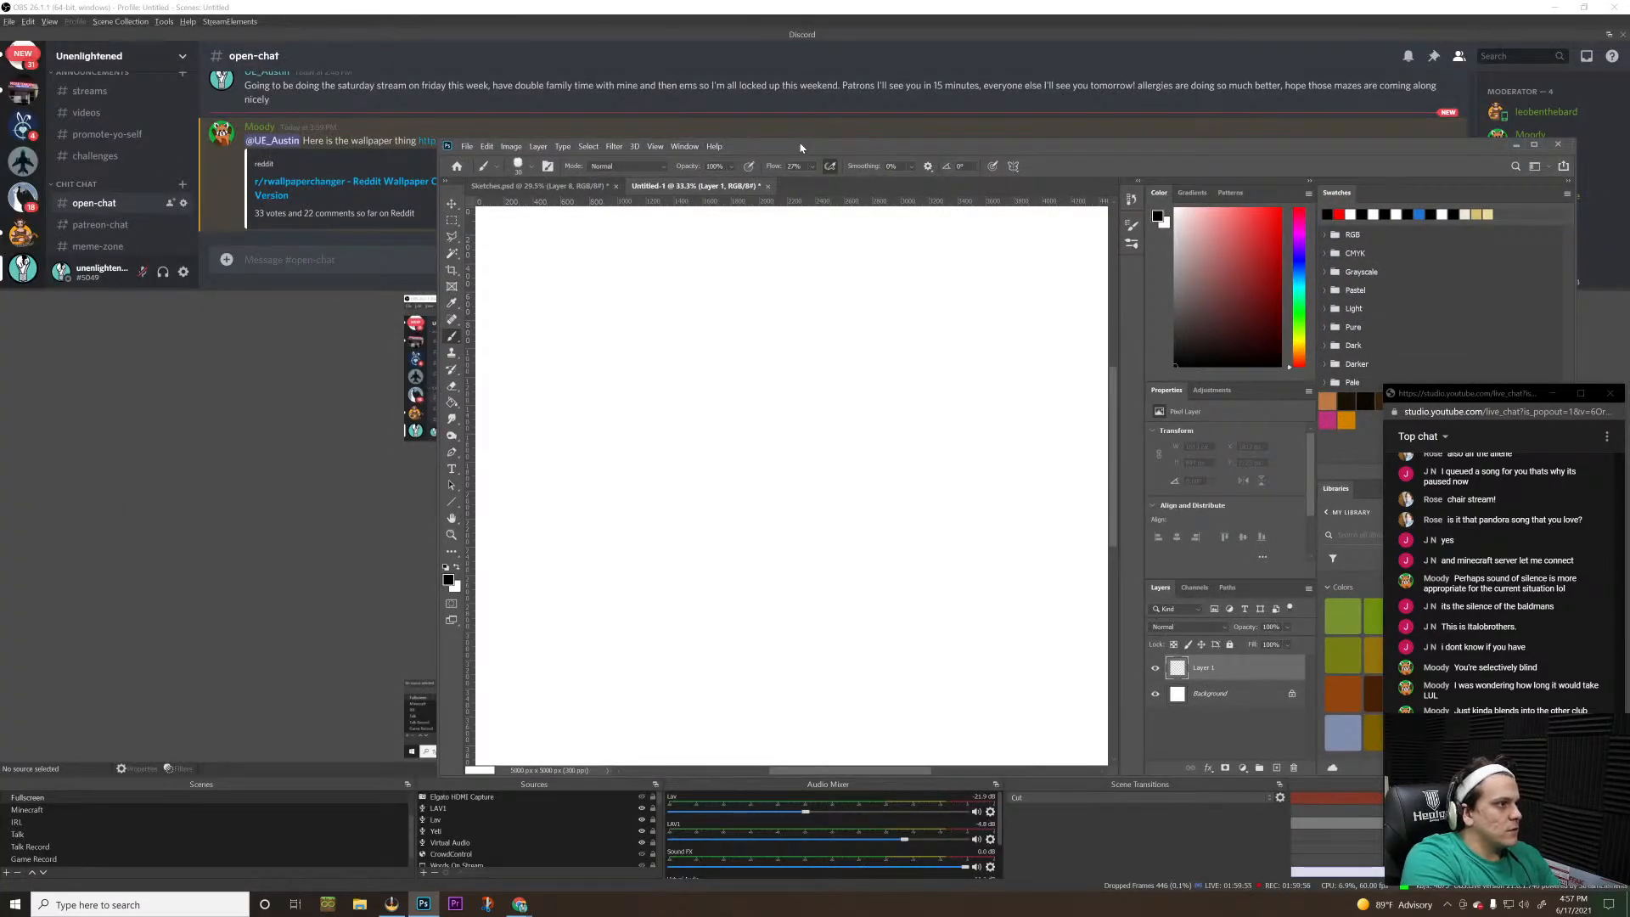
{"action": "left_click_drag", "start_coordinate": [801, 147], "coordinate": [730, 1]}
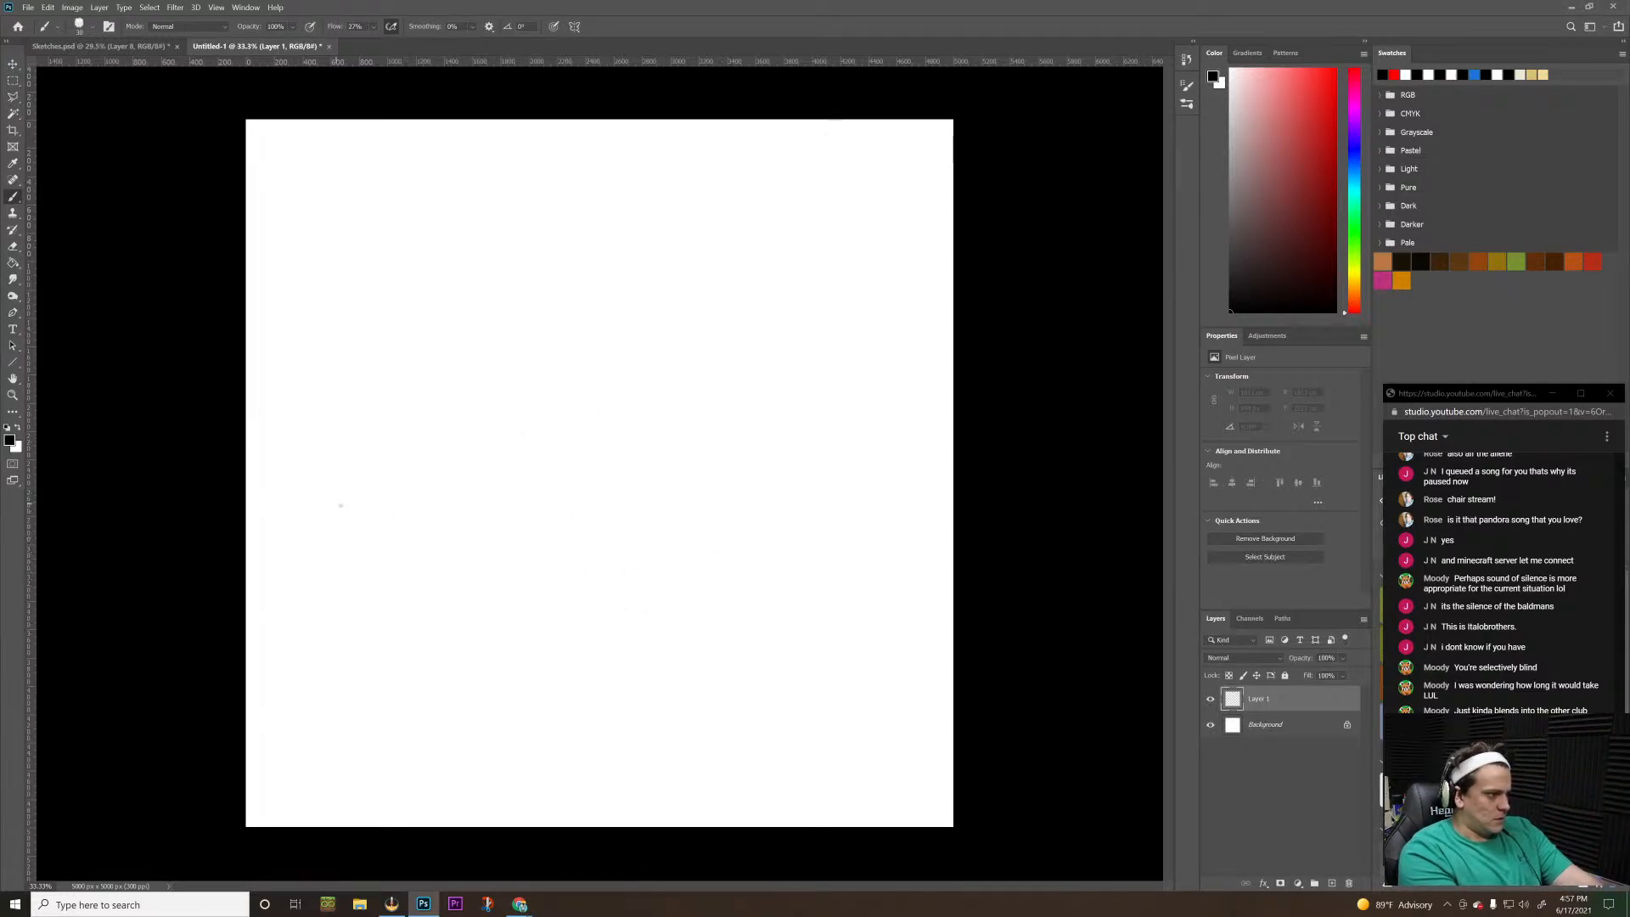
Sketch a straight horizontal line about 3600 px long with loose rounded outlines around it and a small box near its left end
{"action": "left_click_drag", "start_coordinate": [320, 523], "coordinate": [881, 513]}
{"action": "key", "text": "ctrl+z"}
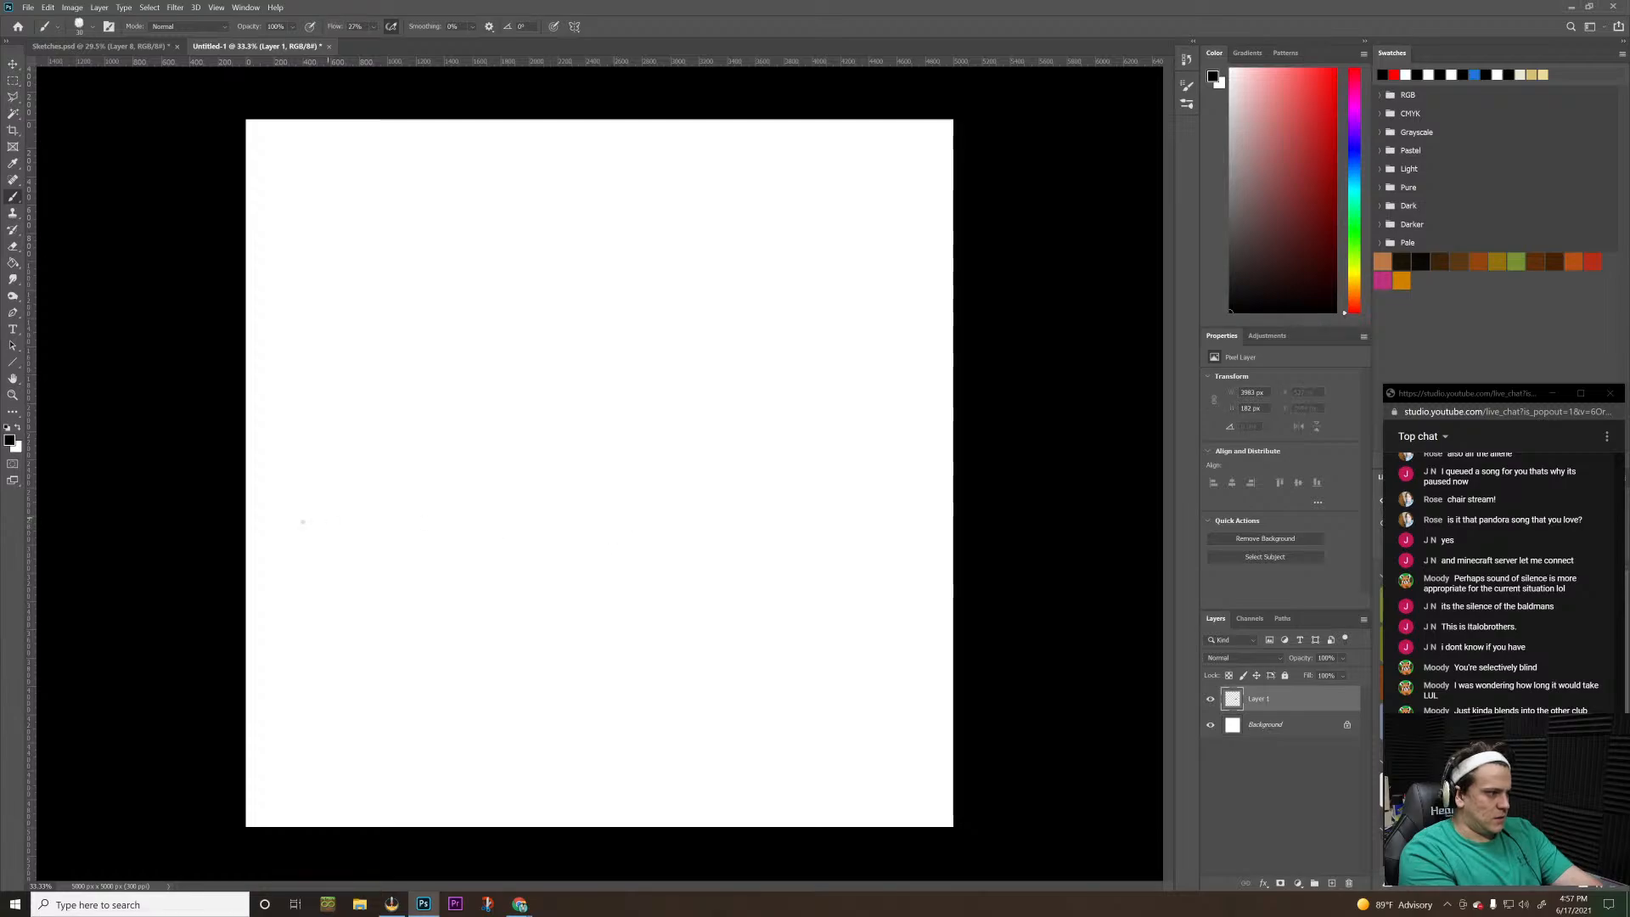
{"action": "left_click_drag", "start_coordinate": [305, 524], "coordinate": [809, 473]}
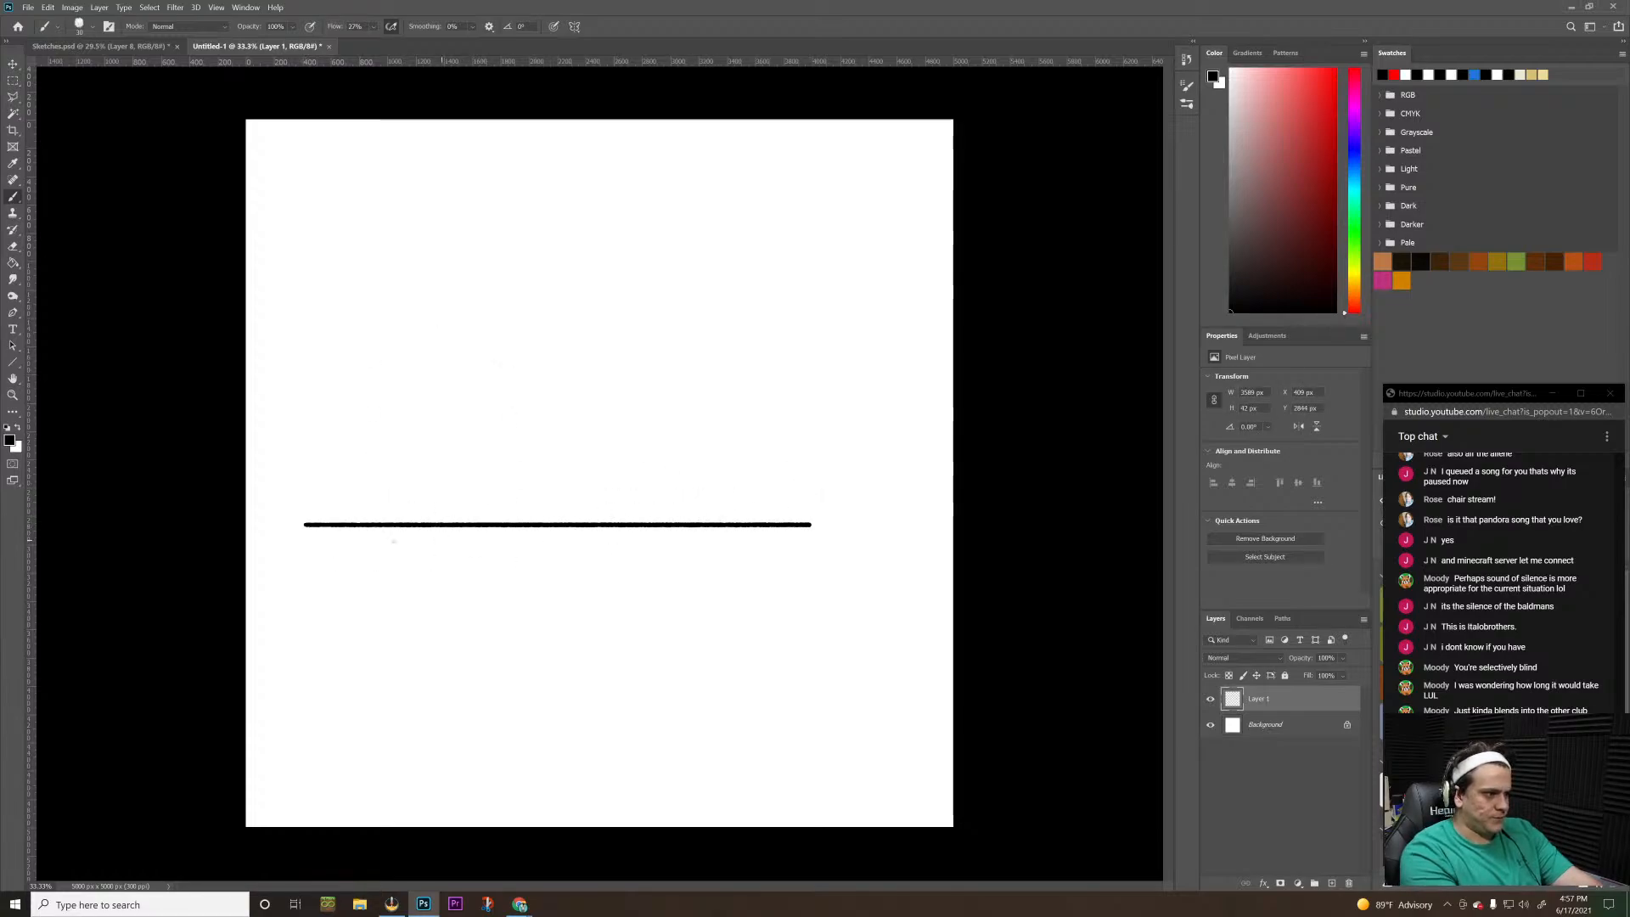
{"action": "mouse_move", "coordinate": [313, 499]}
{"action": "left_mouse_down"}
{"action": "mouse_move", "coordinate": [330, 549]}
{"action": "mouse_move", "coordinate": [439, 542]}
{"action": "mouse_move", "coordinate": [469, 567]}
{"action": "mouse_move", "coordinate": [452, 565]}
{"action": "mouse_move", "coordinate": [609, 586]}
{"action": "mouse_move", "coordinate": [753, 561]}
{"action": "mouse_move", "coordinate": [829, 485]}
{"action": "mouse_move", "coordinate": [542, 455]}
{"action": "mouse_move", "coordinate": [308, 499]}
{"action": "mouse_move", "coordinate": [570, 448]}
{"action": "mouse_move", "coordinate": [826, 507]}
{"action": "mouse_move", "coordinate": [824, 233]}
{"action": "mouse_move", "coordinate": [774, 178]}
{"action": "mouse_move", "coordinate": [424, 227]}
{"action": "mouse_move", "coordinate": [350, 196]}
{"action": "mouse_move", "coordinate": [269, 318]}
{"action": "mouse_move", "coordinate": [294, 522]}
{"action": "mouse_move", "coordinate": [333, 546]}
{"action": "left_mouse_up"}
{"action": "mouse_move", "coordinate": [300, 346]}
{"action": "left_mouse_down"}
{"action": "mouse_move", "coordinate": [348, 241]}
{"action": "mouse_move", "coordinate": [517, 194]}
{"action": "mouse_move", "coordinate": [692, 183]}
{"action": "mouse_move", "coordinate": [789, 204]}
{"action": "mouse_move", "coordinate": [797, 315]}
{"action": "mouse_move", "coordinate": [827, 391]}
{"action": "mouse_move", "coordinate": [884, 226]}
{"action": "mouse_move", "coordinate": [859, 387]}
{"action": "mouse_move", "coordinate": [889, 350]}
{"action": "mouse_move", "coordinate": [905, 279]}
{"action": "mouse_move", "coordinate": [889, 404]}
{"action": "mouse_move", "coordinate": [903, 463]}
{"action": "mouse_move", "coordinate": [776, 514]}
{"action": "left_mouse_up"}
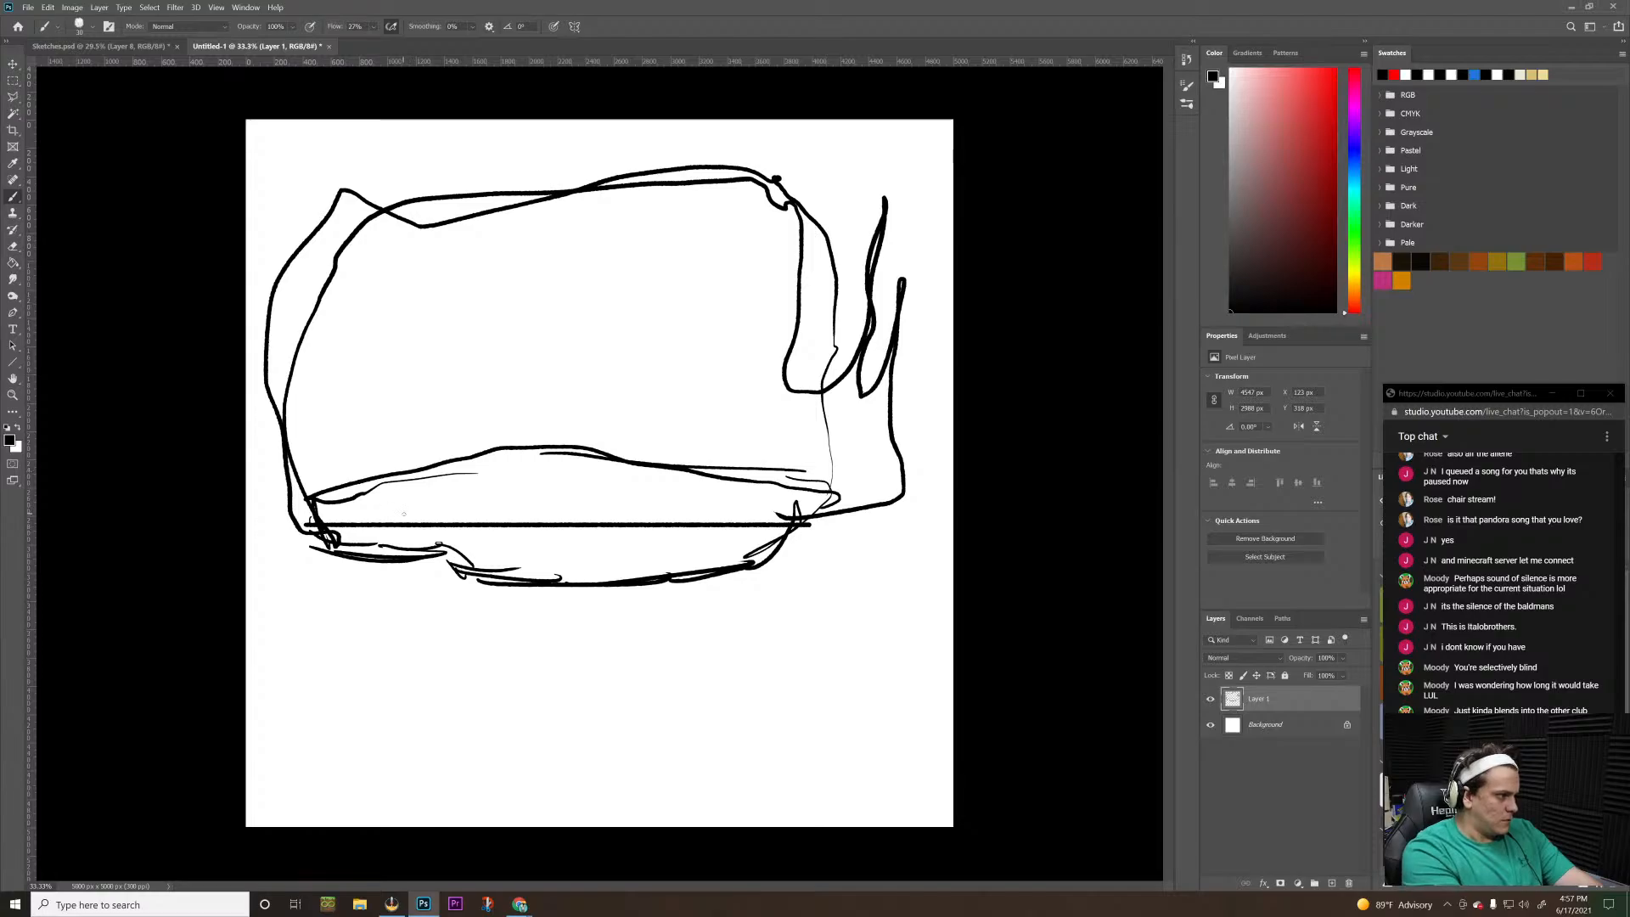
{"action": "mouse_move", "coordinate": [404, 513]}
{"action": "left_mouse_down"}
{"action": "mouse_move", "coordinate": [360, 464]}
{"action": "mouse_move", "coordinate": [365, 518]}
{"action": "mouse_move", "coordinate": [360, 440]}
{"action": "mouse_move", "coordinate": [417, 443]}
{"action": "mouse_move", "coordinate": [419, 514]}
{"action": "mouse_move", "coordinate": [419, 438]}
{"action": "mouse_move", "coordinate": [430, 446]}
{"action": "mouse_move", "coordinate": [431, 528]}
{"action": "left_mouse_up"}
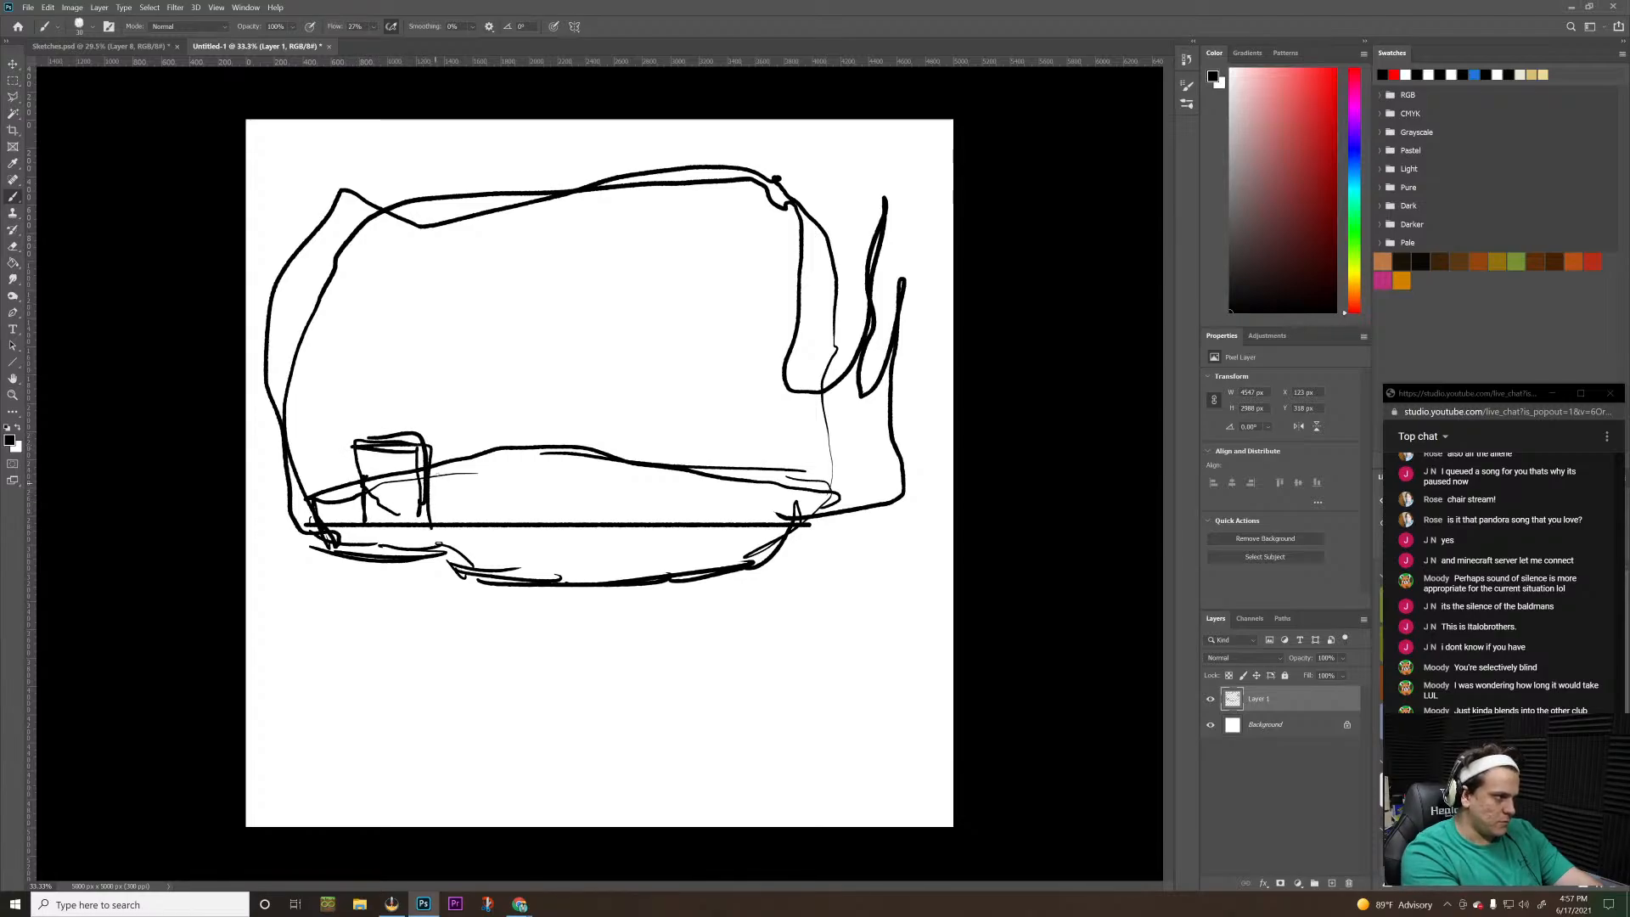
Undo all the brush strokes of the rough sketch along with the added layer
{"action": "key", "text": "ctrl+z"}
{"action": "key", "text": "ctrl+z"}
{"action": "key", "text": "ctrl+z"}
{"action": "key", "text": "ctrl+z"}
{"action": "key", "text": "ctrl+z"}
{"action": "key", "text": "ctrl+z"}
{"action": "key", "text": "ctrl+z"}
{"action": "key", "text": "ctrl+z"}
{"action": "key", "text": "ctrl+z"}
{"action": "key", "text": "ctrl+z"}
{"action": "key", "text": "ctrl+z"}
{"action": "key", "text": "ctrl+z"}
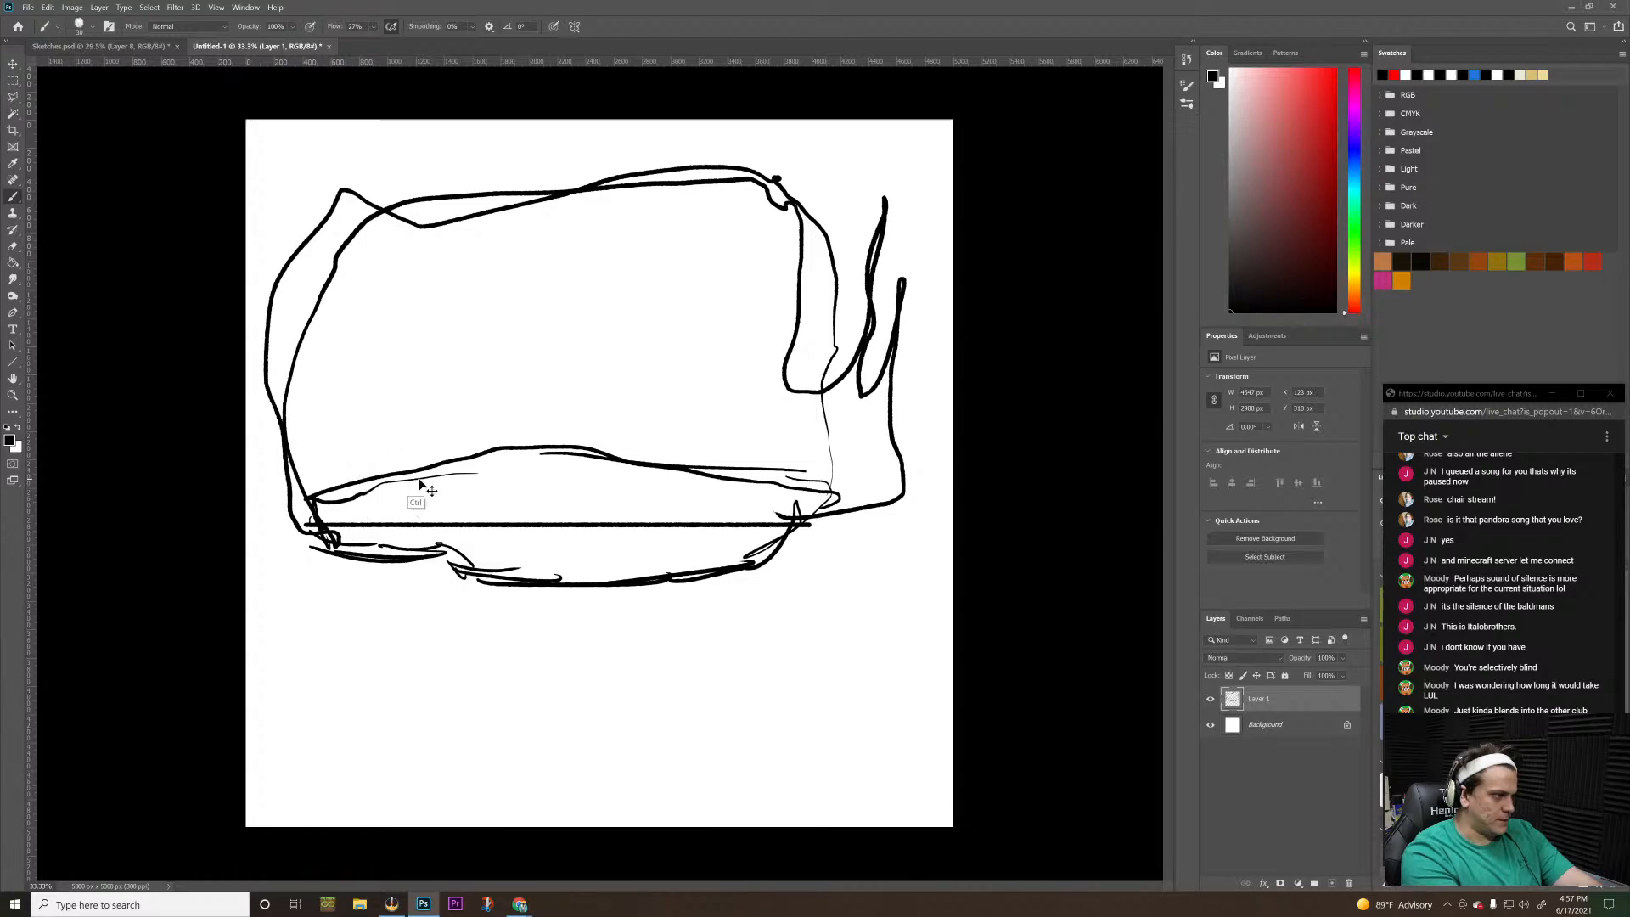
{"action": "key", "text": "ctrl+z"}
{"action": "key", "text": "ctrl+z"}
{"action": "key", "text": "ctrl+z"}
{"action": "key", "text": "ctrl+z"}
{"action": "key", "text": "ctrl+z"}
{"action": "key", "text": "ctrl+z"}
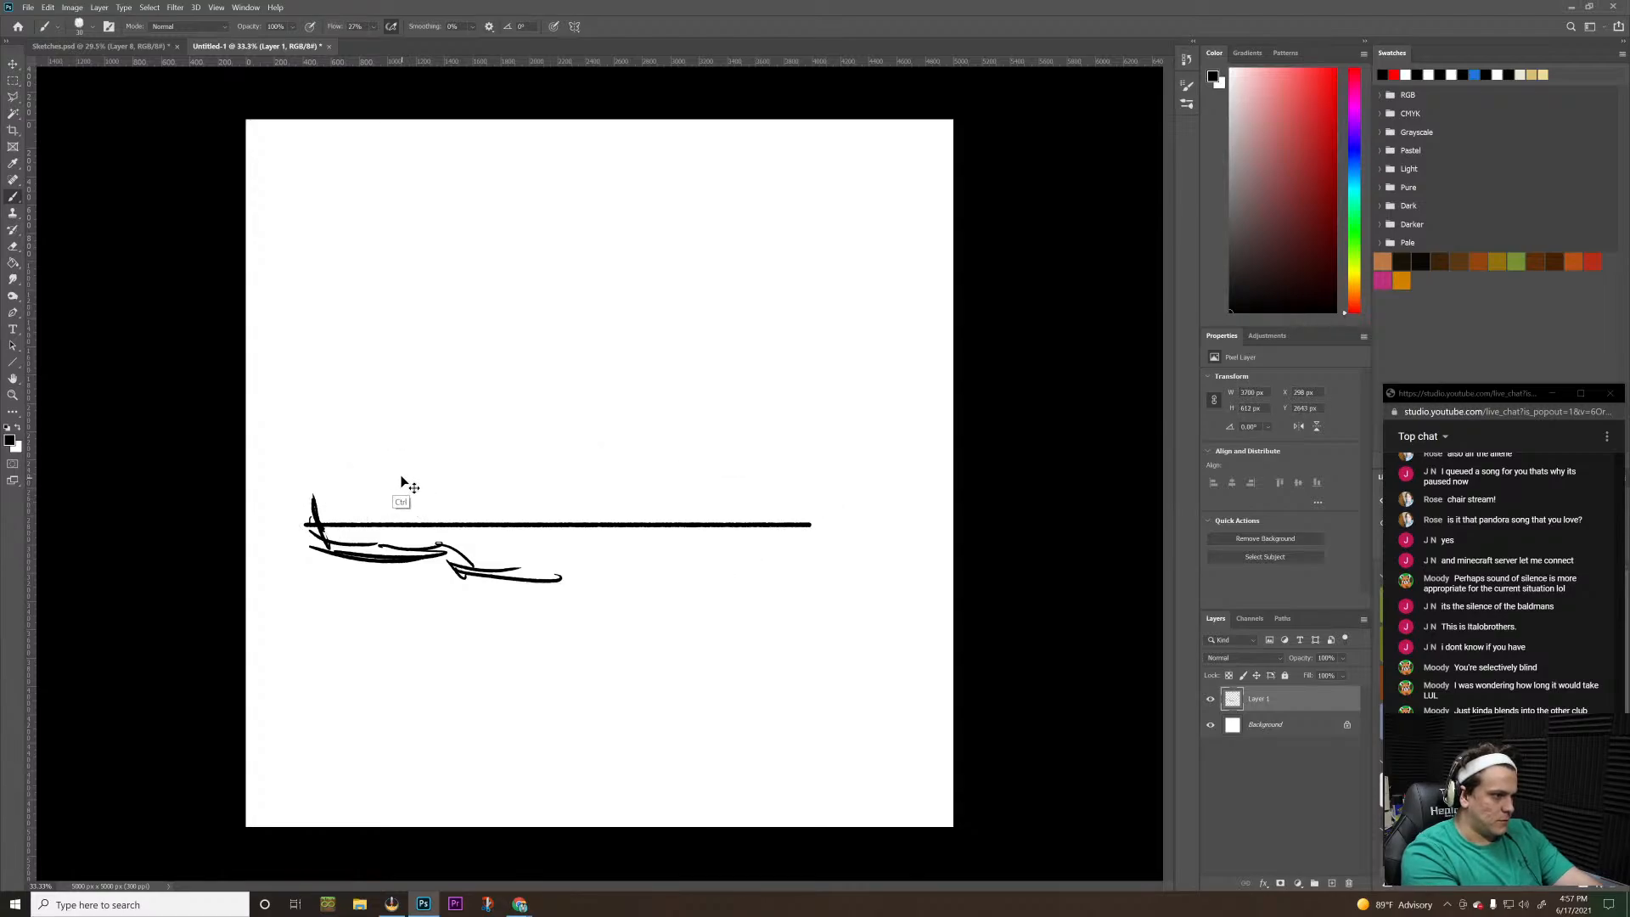
{"action": "key", "text": "ctrl+z"}
{"action": "key", "text": "ctrl+z"}
{"action": "key", "text": "ctrl+z"}
{"action": "key", "text": "ctrl+z"}
{"action": "key", "text": "ctrl+z"}
{"action": "key", "text": "ctrl+z"}
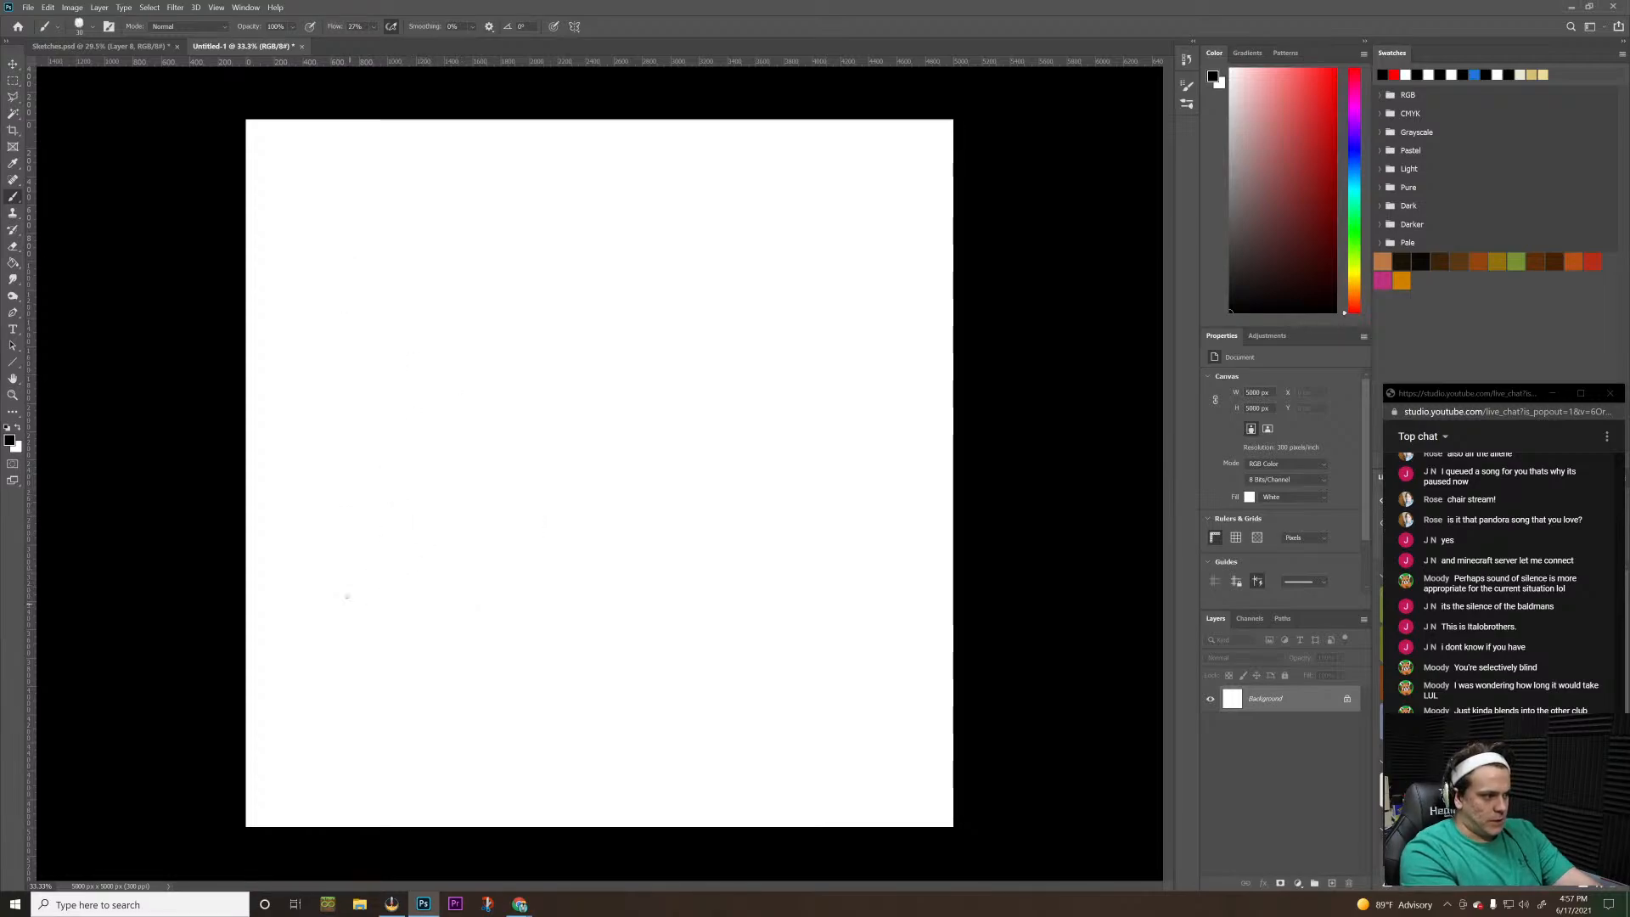
Sketch a wide black arch on the Background layer with several curved strokes running down its right side
{"action": "mouse_move", "coordinate": [319, 540]}
{"action": "left_mouse_down"}
{"action": "mouse_move", "coordinate": [314, 411]}
{"action": "mouse_move", "coordinate": [368, 313]}
{"action": "mouse_move", "coordinate": [412, 287]}
{"action": "mouse_move", "coordinate": [484, 254]}
{"action": "mouse_move", "coordinate": [666, 272]}
{"action": "mouse_move", "coordinate": [711, 250]}
{"action": "mouse_move", "coordinate": [679, 258]}
{"action": "mouse_move", "coordinate": [759, 319]}
{"action": "left_mouse_up"}
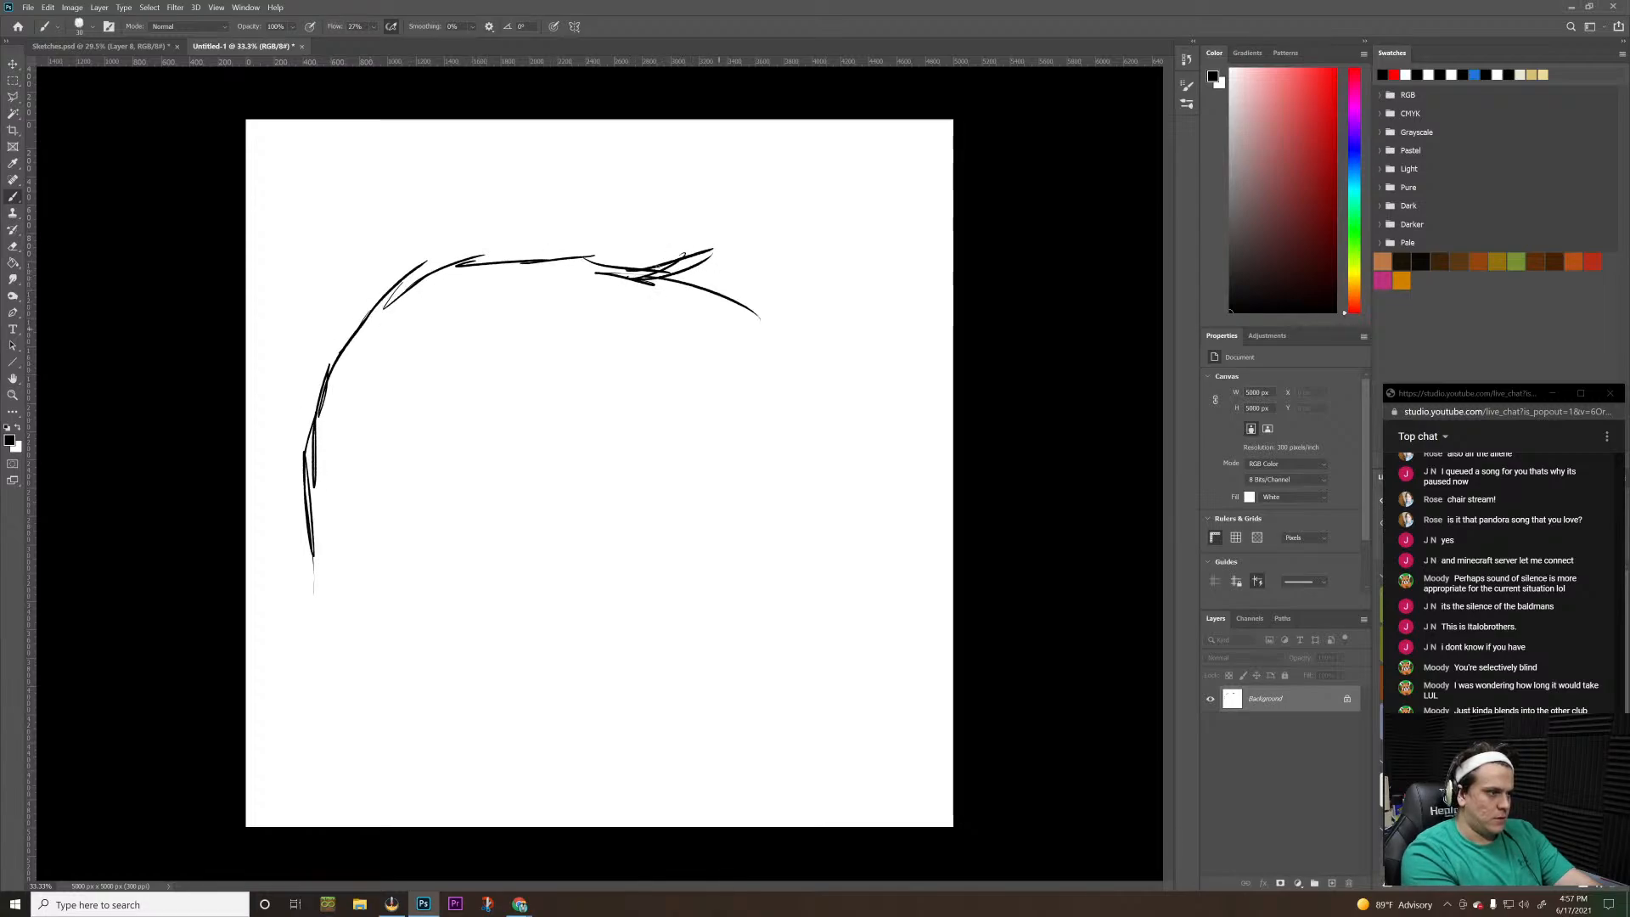
{"action": "mouse_move", "coordinate": [679, 259]}
{"action": "left_mouse_down"}
{"action": "mouse_move", "coordinate": [726, 399]}
{"action": "mouse_move", "coordinate": [704, 434]}
{"action": "left_mouse_up"}
{"action": "mouse_move", "coordinate": [729, 259]}
{"action": "left_mouse_down"}
{"action": "mouse_move", "coordinate": [748, 413]}
{"action": "mouse_move", "coordinate": [731, 483]}
{"action": "left_mouse_up"}
{"action": "left_click_drag", "start_coordinate": [742, 279], "coordinate": [771, 532]}
{"action": "left_click_drag", "start_coordinate": [752, 410], "coordinate": [771, 581]}
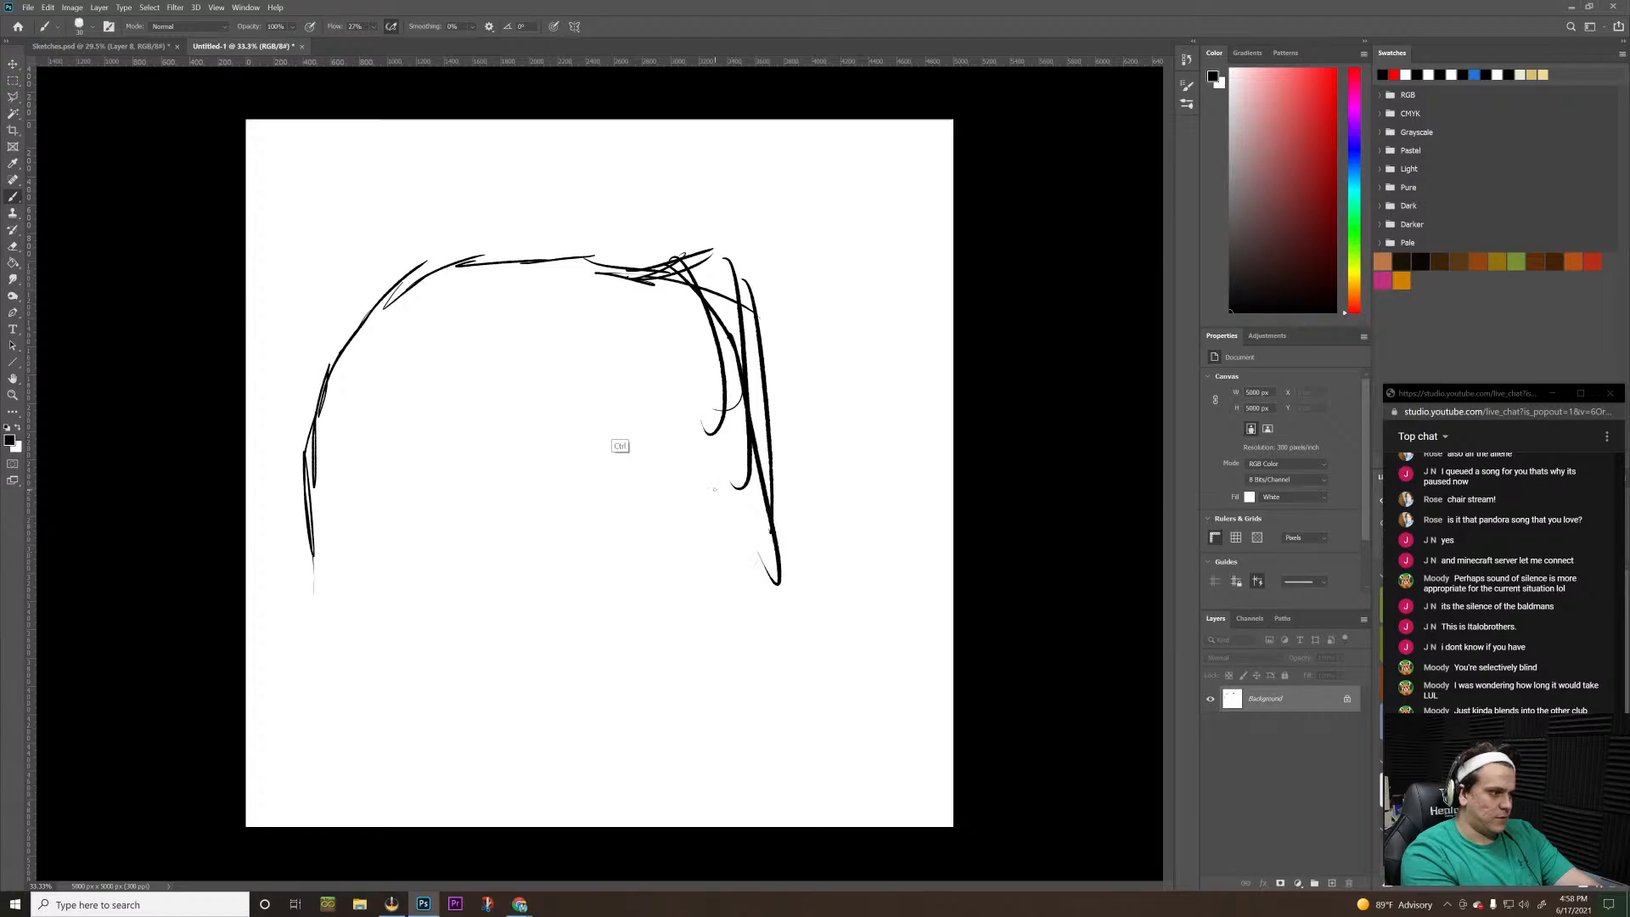
Undo every stroke of the arch sketch back to a blank canvas
{"action": "key", "text": "ctrl+z"}
{"action": "key", "text": "ctrl+z"}
{"action": "key", "text": "ctrl+z"}
{"action": "key", "text": "ctrl+z"}
{"action": "key", "text": "ctrl+z"}
{"action": "key", "text": "ctrl+z"}
{"action": "key", "text": "ctrl+z"}
{"action": "key", "text": "ctrl+z"}
{"action": "key", "text": "ctrl+z"}
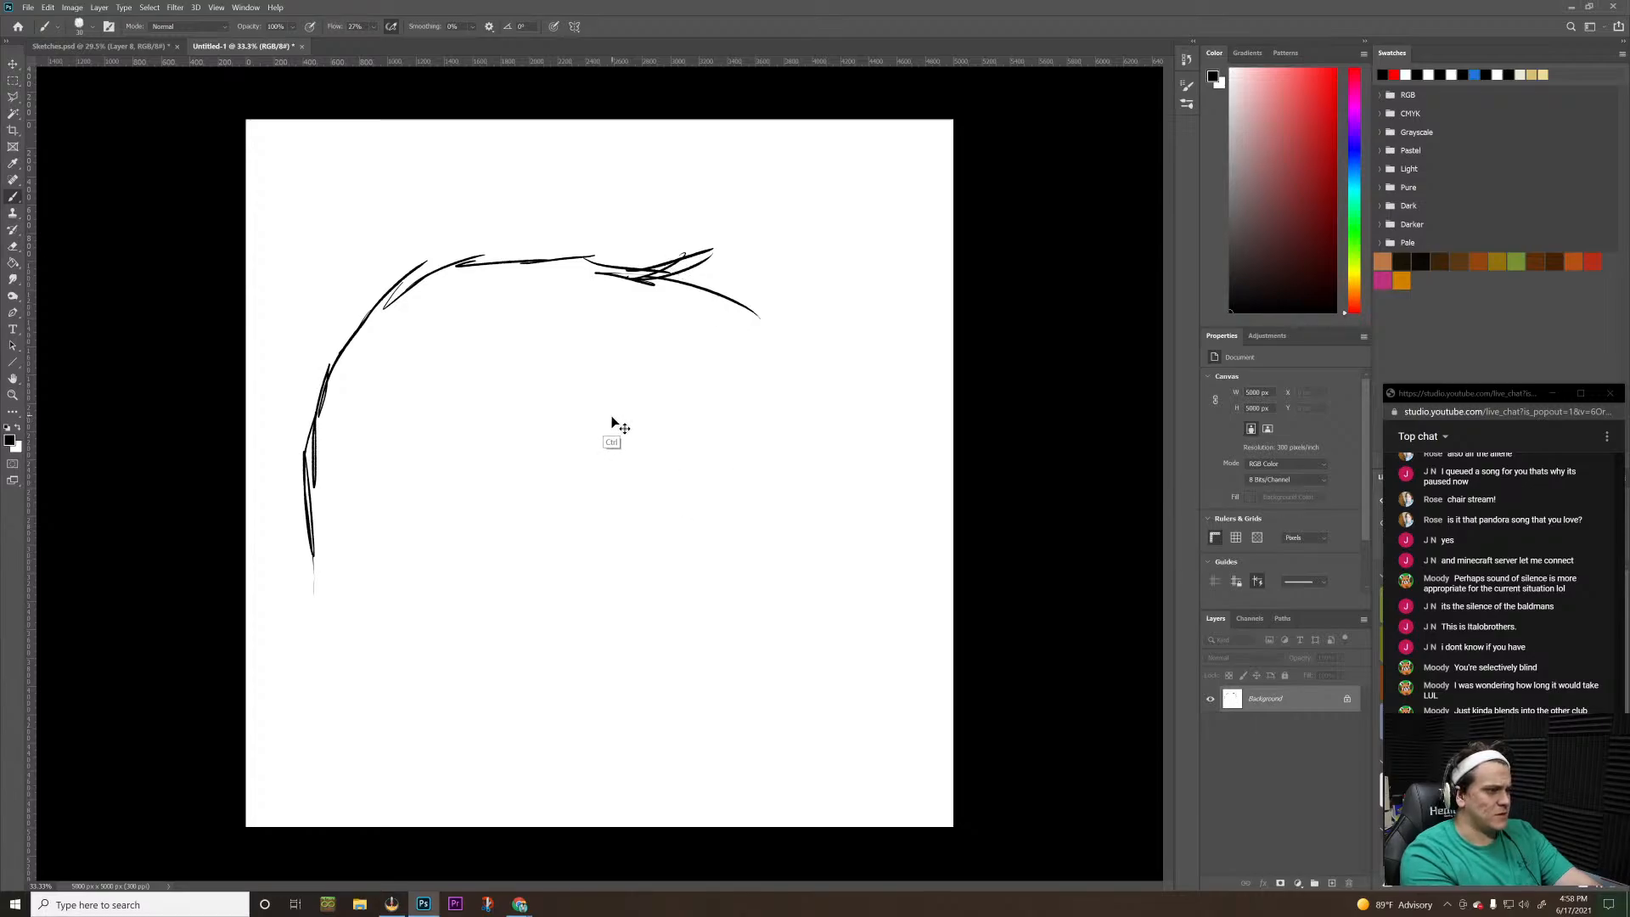
{"action": "key", "text": "ctrl+z"}
{"action": "key", "text": "ctrl+z"}
{"action": "key", "text": "ctrl+z"}
{"action": "key", "text": "ctrl+z"}
{"action": "key", "text": "ctrl+z"}
{"action": "key", "text": "ctrl+z"}
{"action": "key", "text": "ctrl+z"}
{"action": "key", "text": "ctrl+z"}
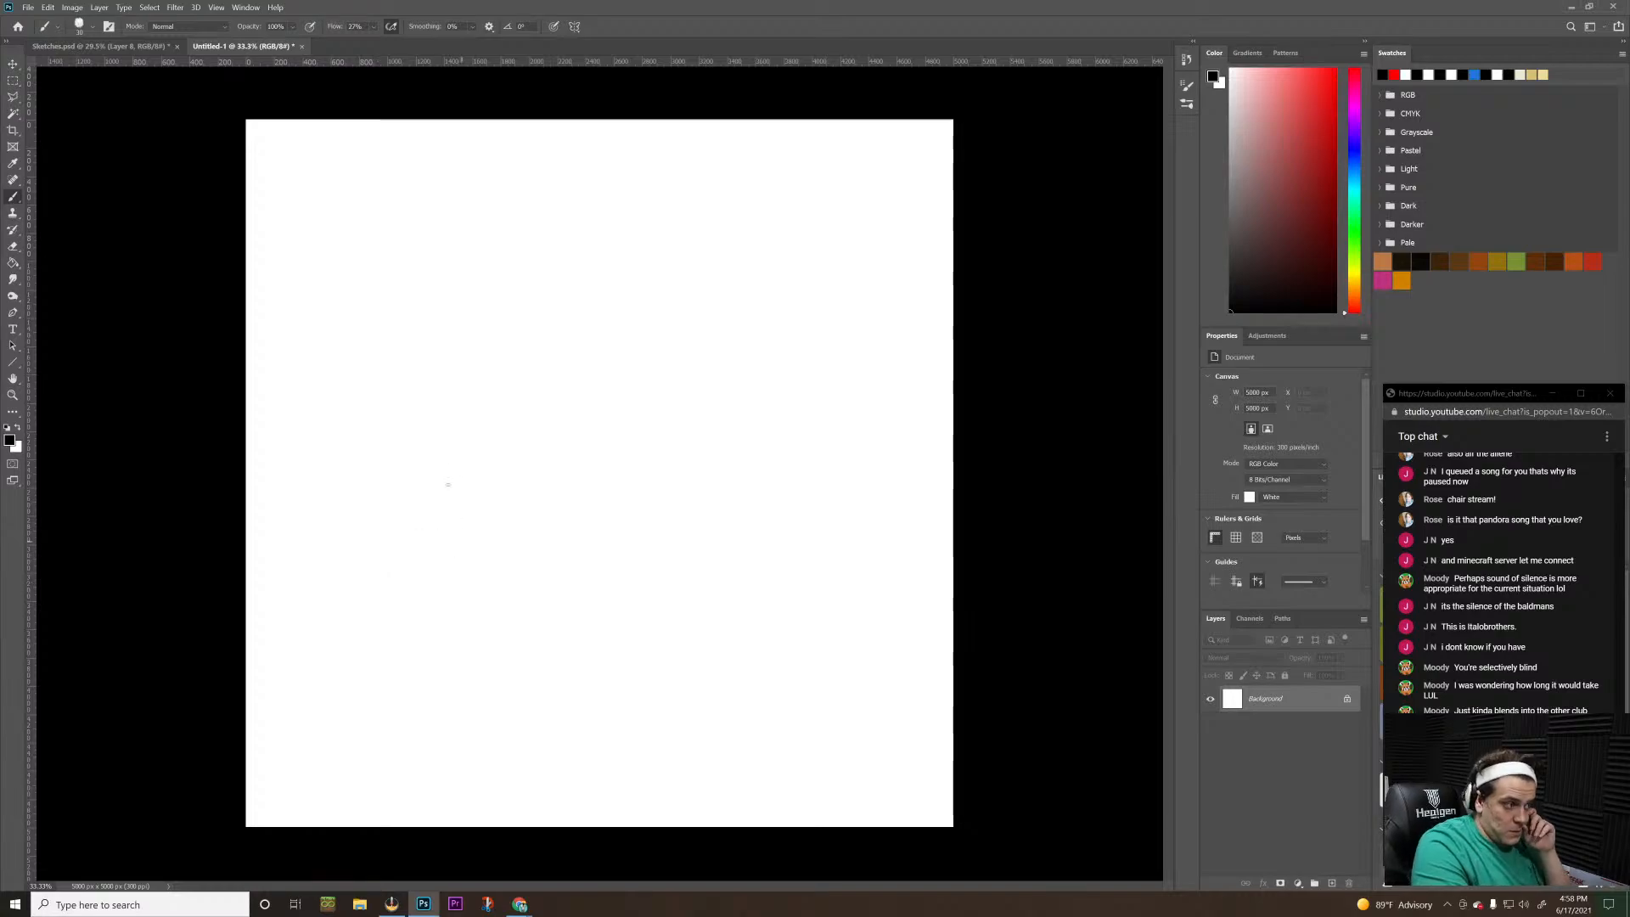
Draw one large M-shaped brush stroke across the middle of the canvas
{"action": "mouse_move", "coordinate": [442, 442]}
{"action": "left_mouse_down"}
{"action": "mouse_move", "coordinate": [520, 436]}
{"action": "mouse_move", "coordinate": [689, 382]}
{"action": "mouse_move", "coordinate": [687, 670]}
{"action": "left_mouse_up"}
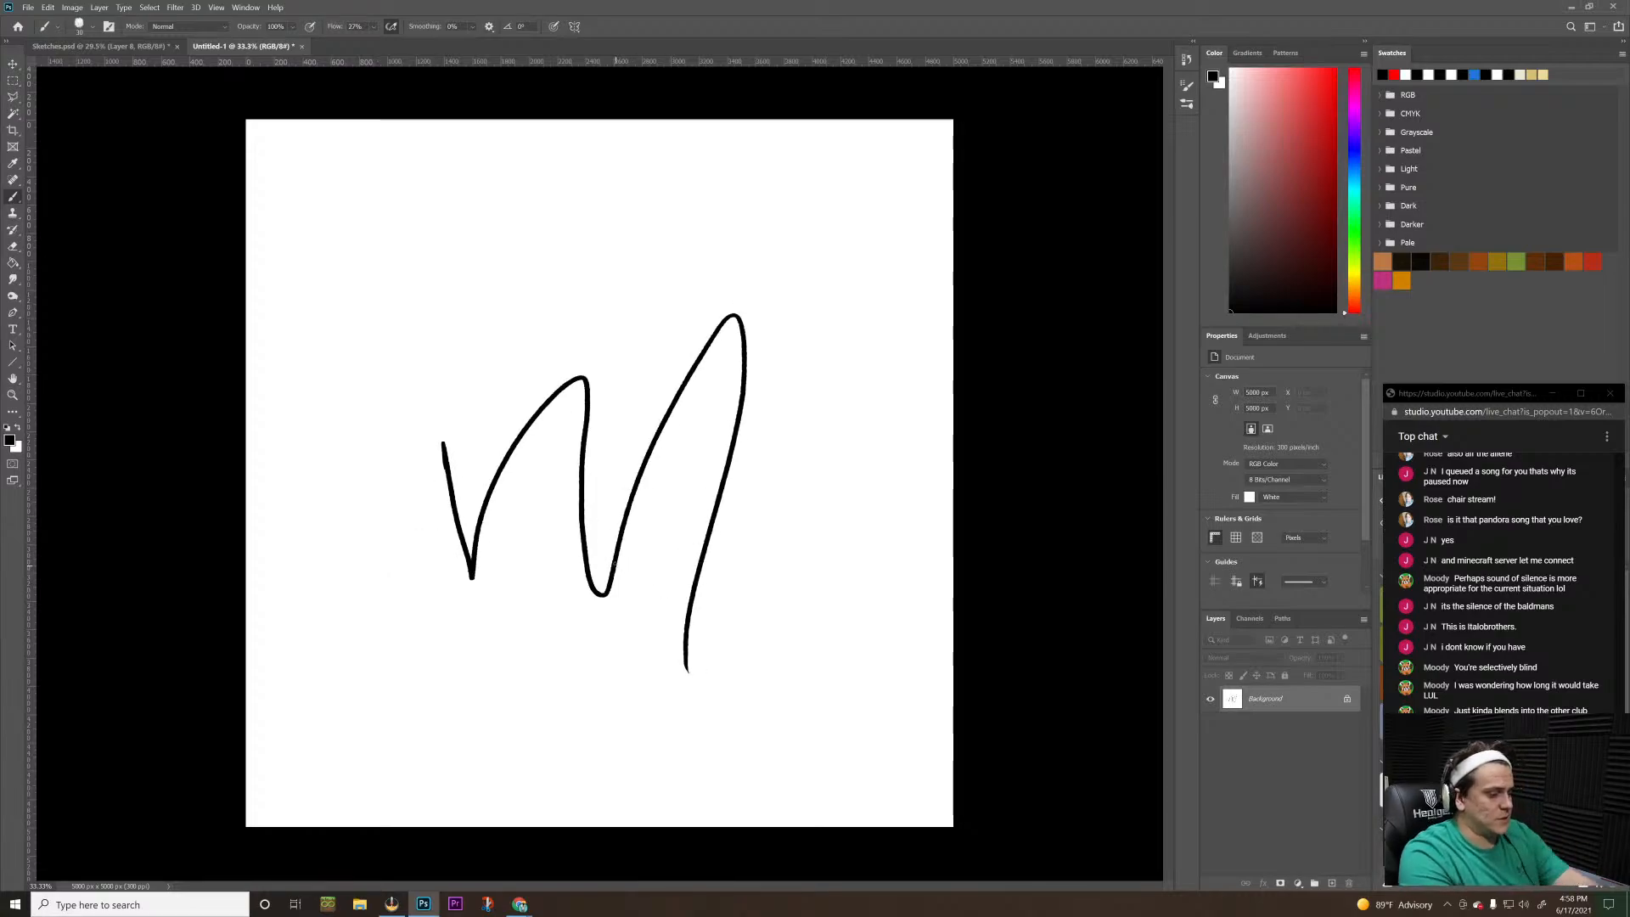
Undo the M-shaped stroke and a short trial stroke, leaving the canvas blank
{"action": "key", "text": "ctrl+z"}
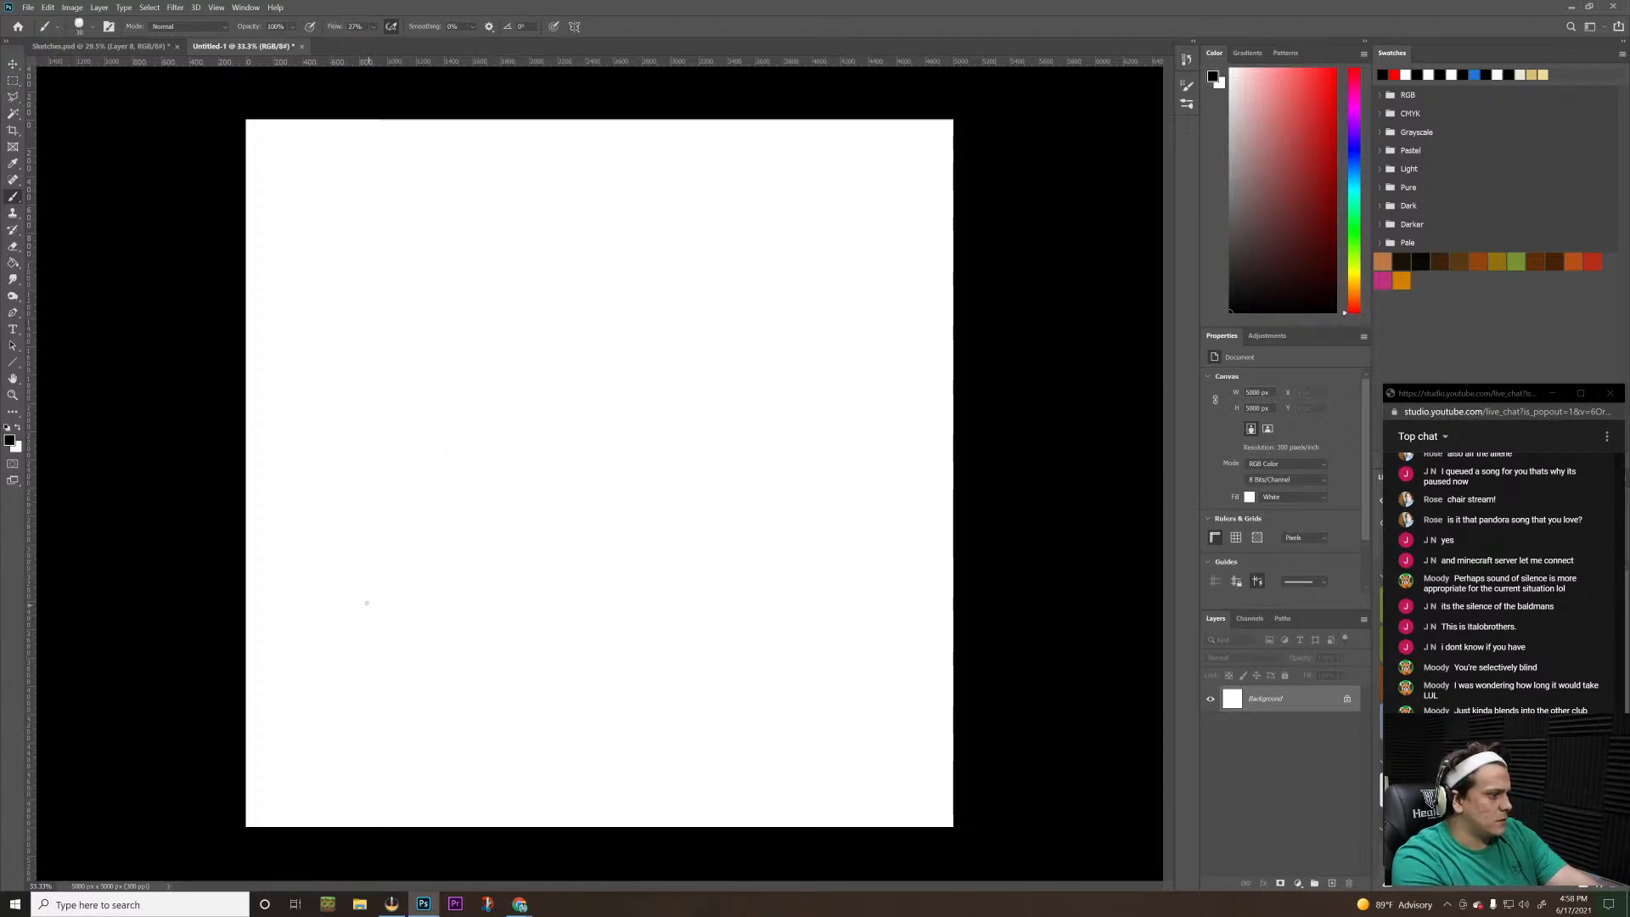
{"action": "left_click_drag", "start_coordinate": [361, 598], "coordinate": [456, 650]}
{"action": "key", "text": "ctrl+z"}
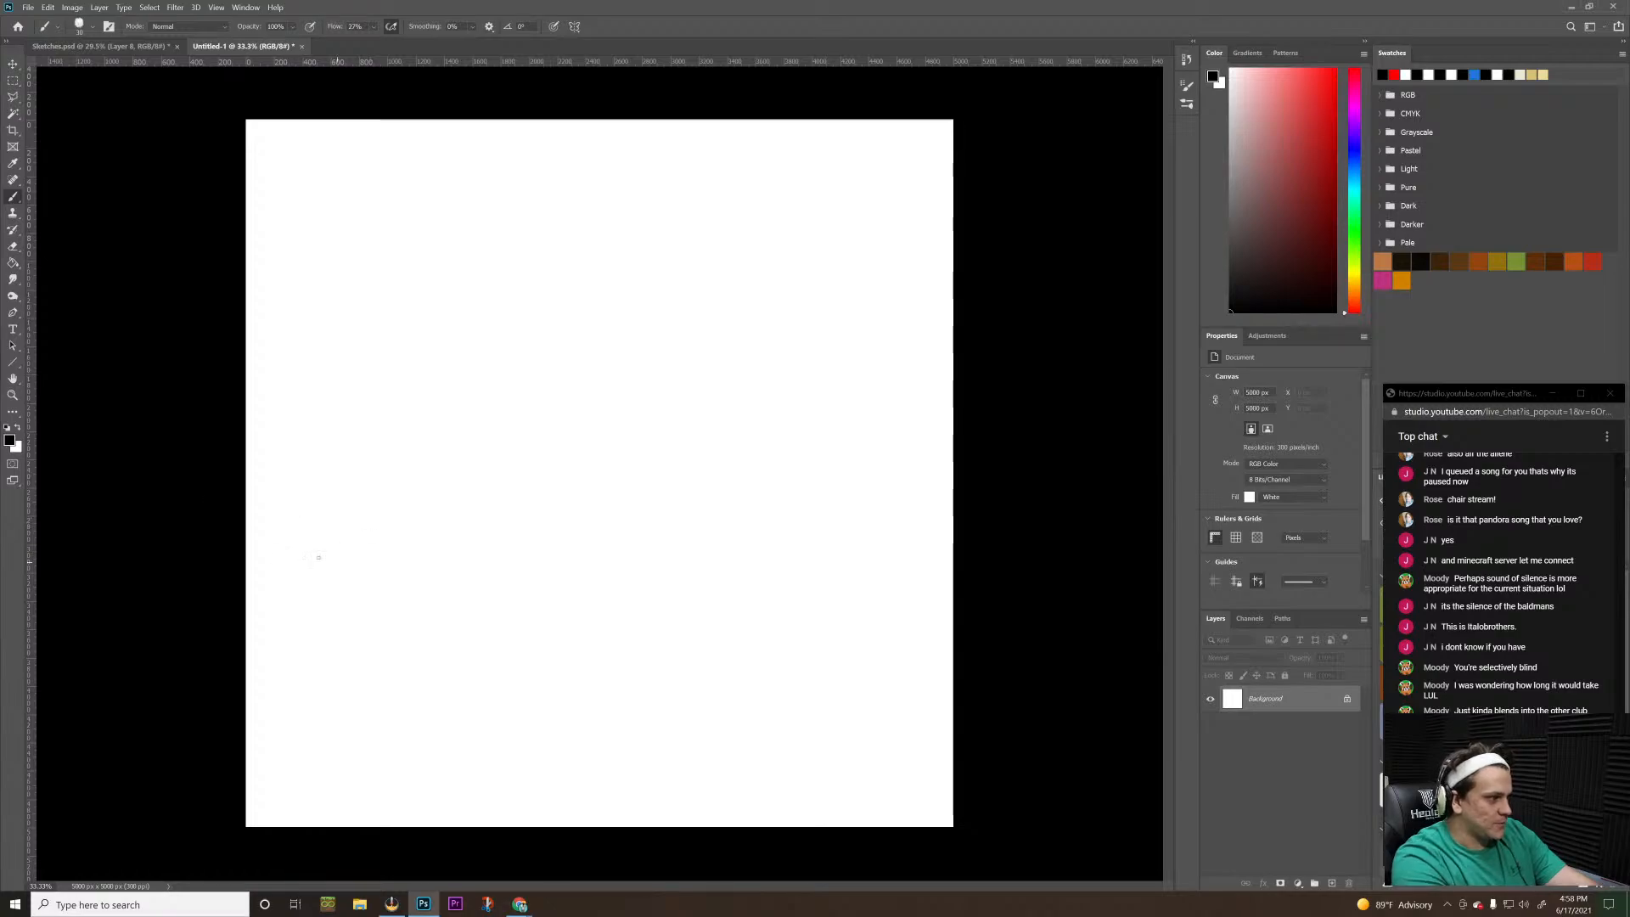
Sketch an uneven black ground line across the full canvas width, bending down toward the right edge, with short hatch strokes there
{"action": "left_click_drag", "start_coordinate": [156, 520], "coordinate": [331, 507]}
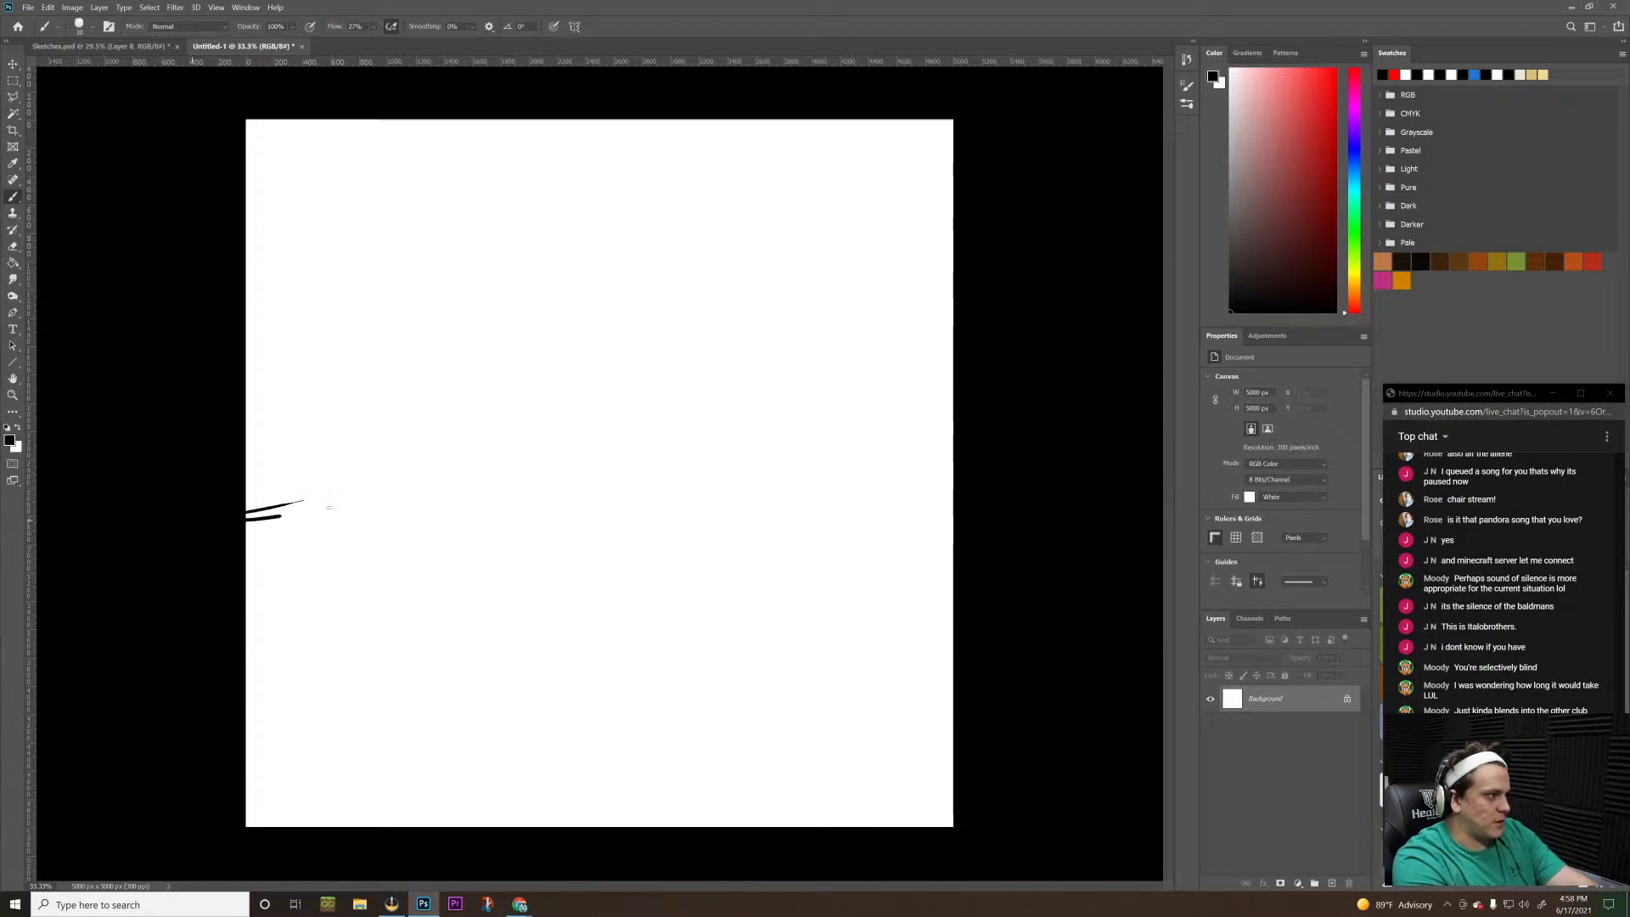
{"action": "mouse_move", "coordinate": [212, 516]}
{"action": "left_mouse_down"}
{"action": "mouse_move", "coordinate": [434, 476]}
{"action": "mouse_move", "coordinate": [626, 485]}
{"action": "mouse_move", "coordinate": [574, 489]}
{"action": "mouse_move", "coordinate": [761, 508]}
{"action": "mouse_move", "coordinate": [713, 547]}
{"action": "mouse_move", "coordinate": [742, 557]}
{"action": "mouse_move", "coordinate": [738, 595]}
{"action": "mouse_move", "coordinate": [976, 632]}
{"action": "left_mouse_up"}
{"action": "left_click_drag", "start_coordinate": [938, 634], "coordinate": [985, 646]}
{"action": "left_click_drag", "start_coordinate": [941, 647], "coordinate": [976, 660]}
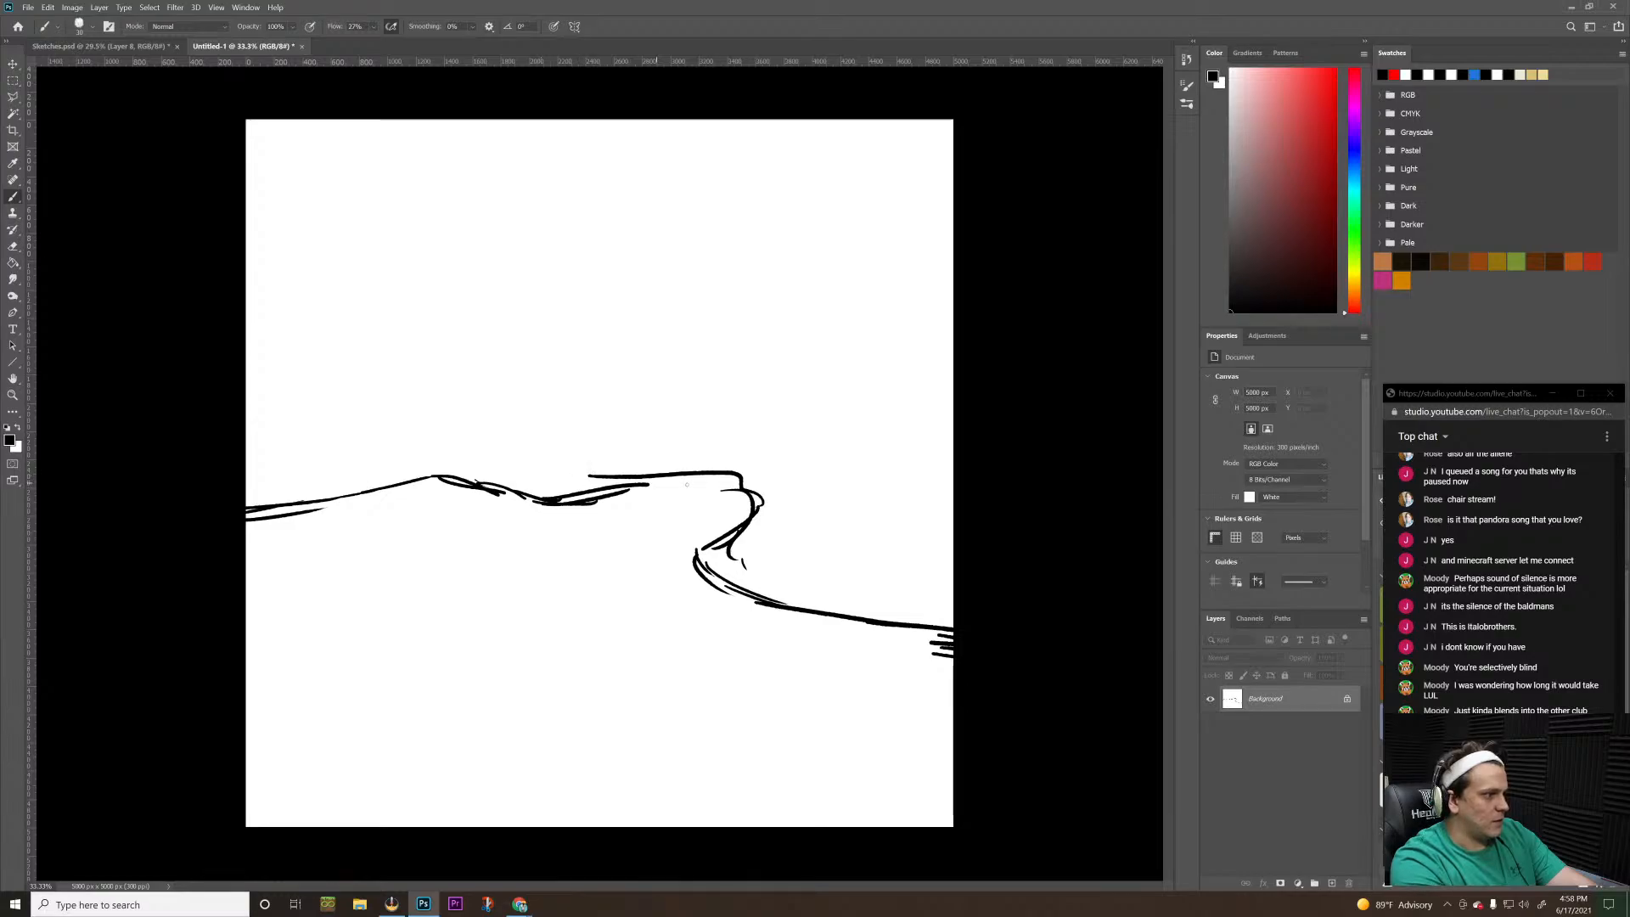
Sketch the closed outline of an irregular flat slab around the ground line, reinforcing its lower edge and adding blocky faces at its front-left
{"action": "mouse_move", "coordinate": [697, 484]}
{"action": "left_mouse_down"}
{"action": "mouse_move", "coordinate": [577, 481]}
{"action": "mouse_move", "coordinate": [632, 451]}
{"action": "mouse_move", "coordinate": [713, 480]}
{"action": "mouse_move", "coordinate": [450, 454]}
{"action": "mouse_move", "coordinate": [358, 463]}
{"action": "mouse_move", "coordinate": [323, 519]}
{"action": "mouse_move", "coordinate": [398, 588]}
{"action": "mouse_move", "coordinate": [469, 603]}
{"action": "mouse_move", "coordinate": [492, 632]}
{"action": "mouse_move", "coordinate": [565, 641]}
{"action": "mouse_move", "coordinate": [621, 587]}
{"action": "mouse_move", "coordinate": [678, 599]}
{"action": "mouse_move", "coordinate": [711, 543]}
{"action": "left_mouse_up"}
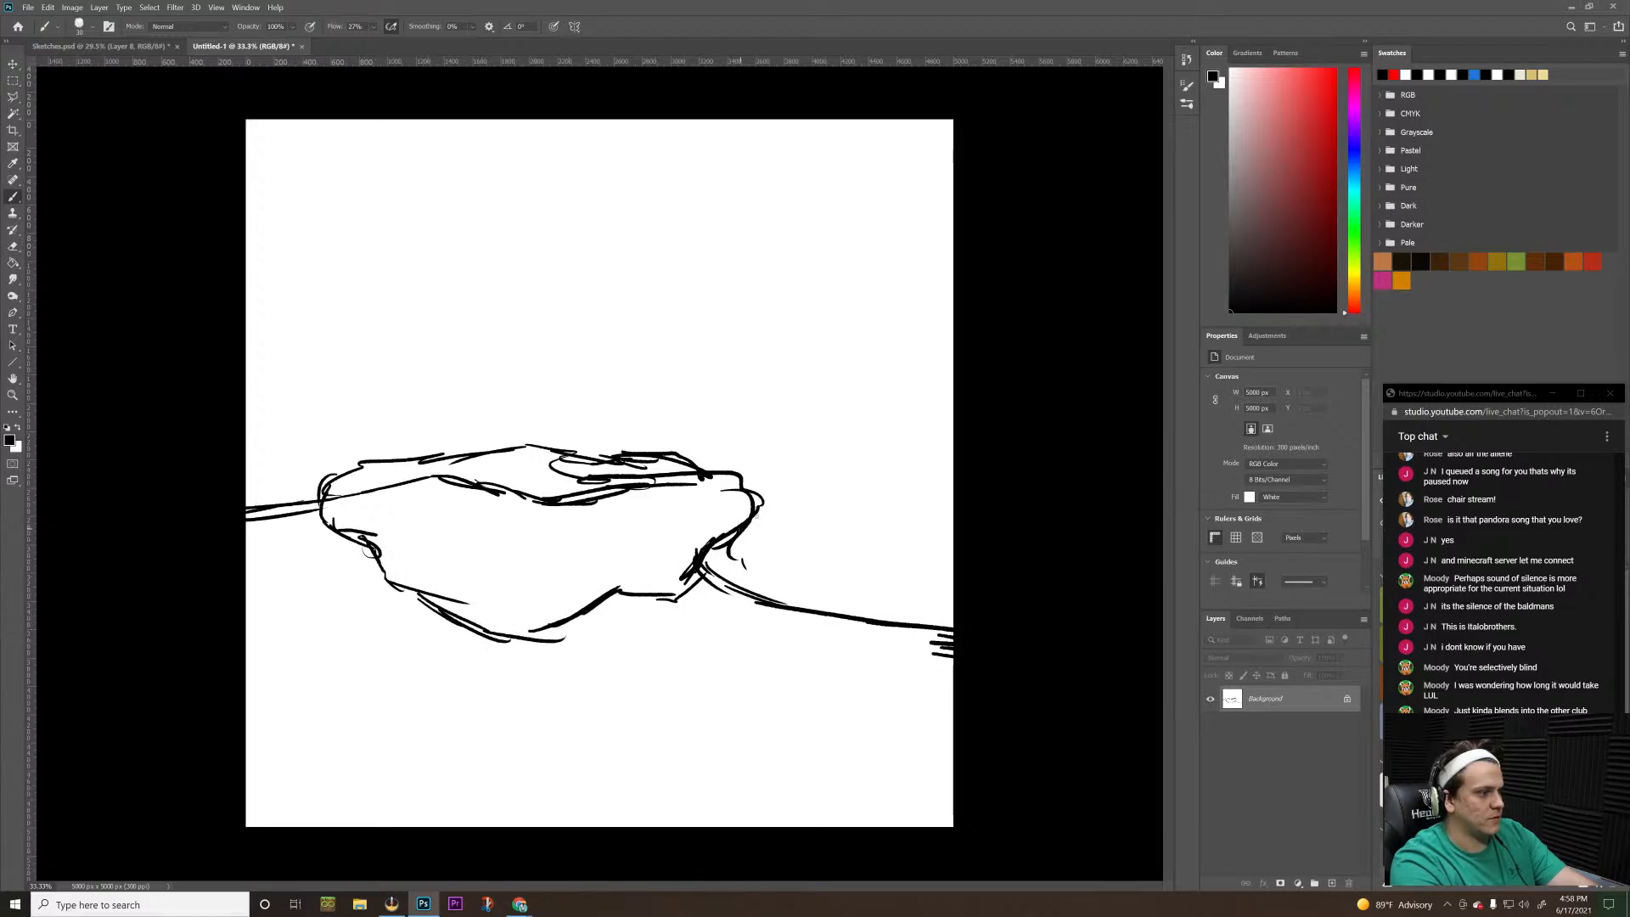
{"action": "left_click_drag", "start_coordinate": [748, 491], "coordinate": [750, 527]}
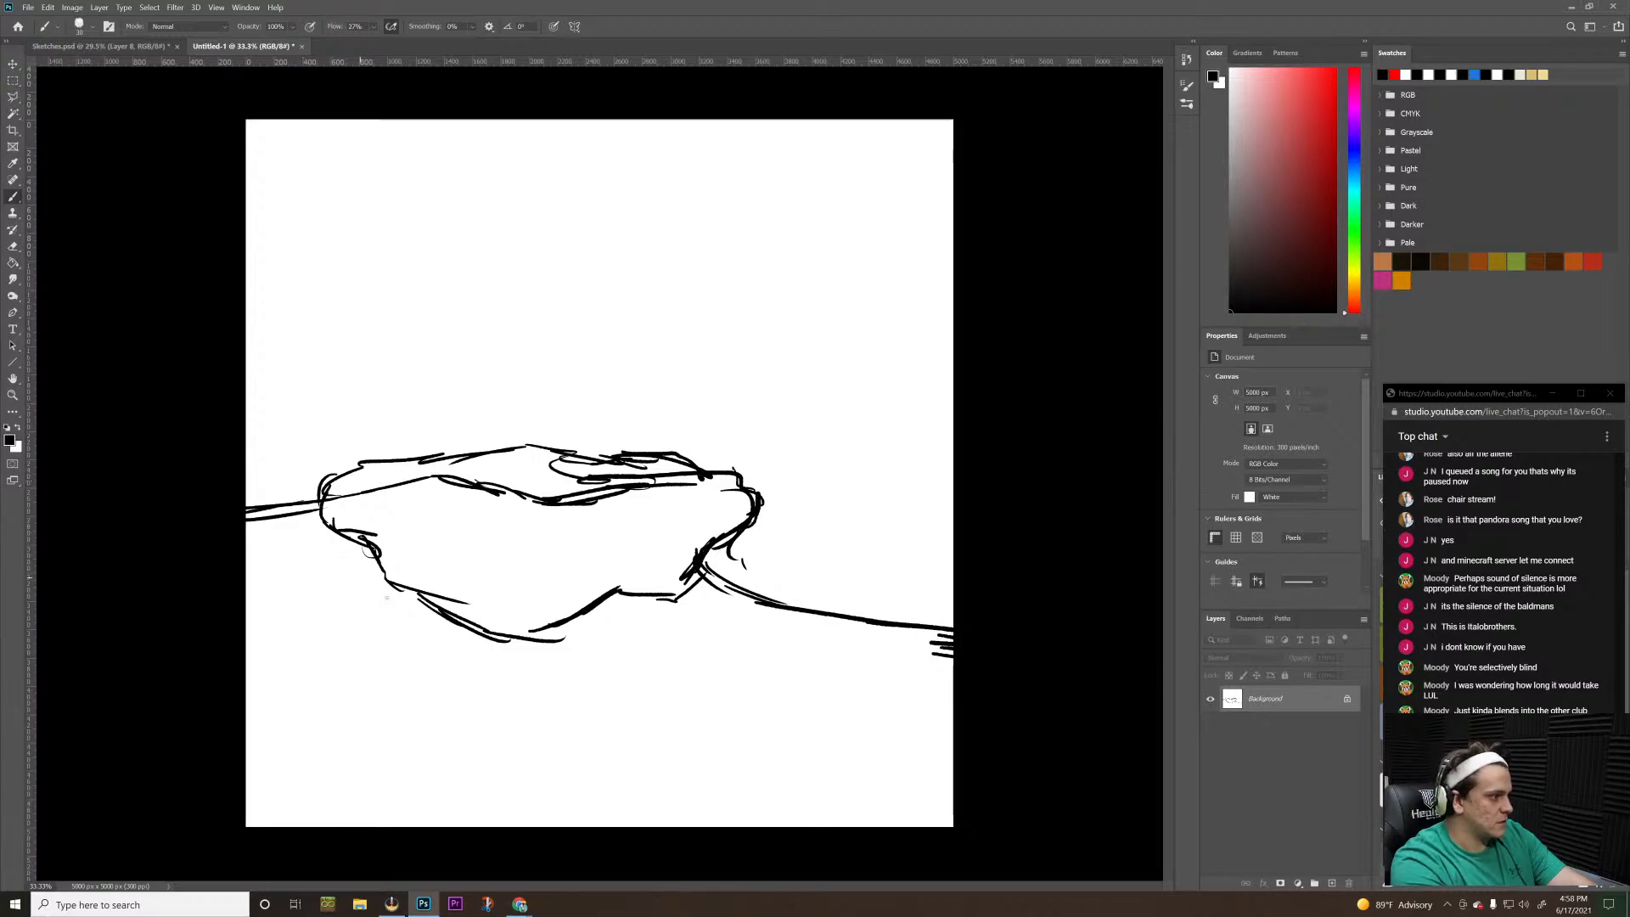
{"action": "mouse_move", "coordinate": [488, 574]}
{"action": "left_mouse_down"}
{"action": "mouse_move", "coordinate": [488, 628]}
{"action": "mouse_move", "coordinate": [483, 598]}
{"action": "mouse_move", "coordinate": [426, 568]}
{"action": "mouse_move", "coordinate": [497, 577]}
{"action": "left_mouse_up"}
{"action": "mouse_move", "coordinate": [399, 556]}
{"action": "left_mouse_down"}
{"action": "mouse_move", "coordinate": [475, 571]}
{"action": "mouse_move", "coordinate": [398, 585]}
{"action": "mouse_move", "coordinate": [410, 573]}
{"action": "mouse_move", "coordinate": [376, 591]}
{"action": "mouse_move", "coordinate": [387, 600]}
{"action": "left_mouse_up"}
{"action": "mouse_move", "coordinate": [332, 552]}
{"action": "left_mouse_down"}
{"action": "mouse_move", "coordinate": [384, 577]}
{"action": "mouse_move", "coordinate": [348, 581]}
{"action": "mouse_move", "coordinate": [393, 550]}
{"action": "left_mouse_up"}
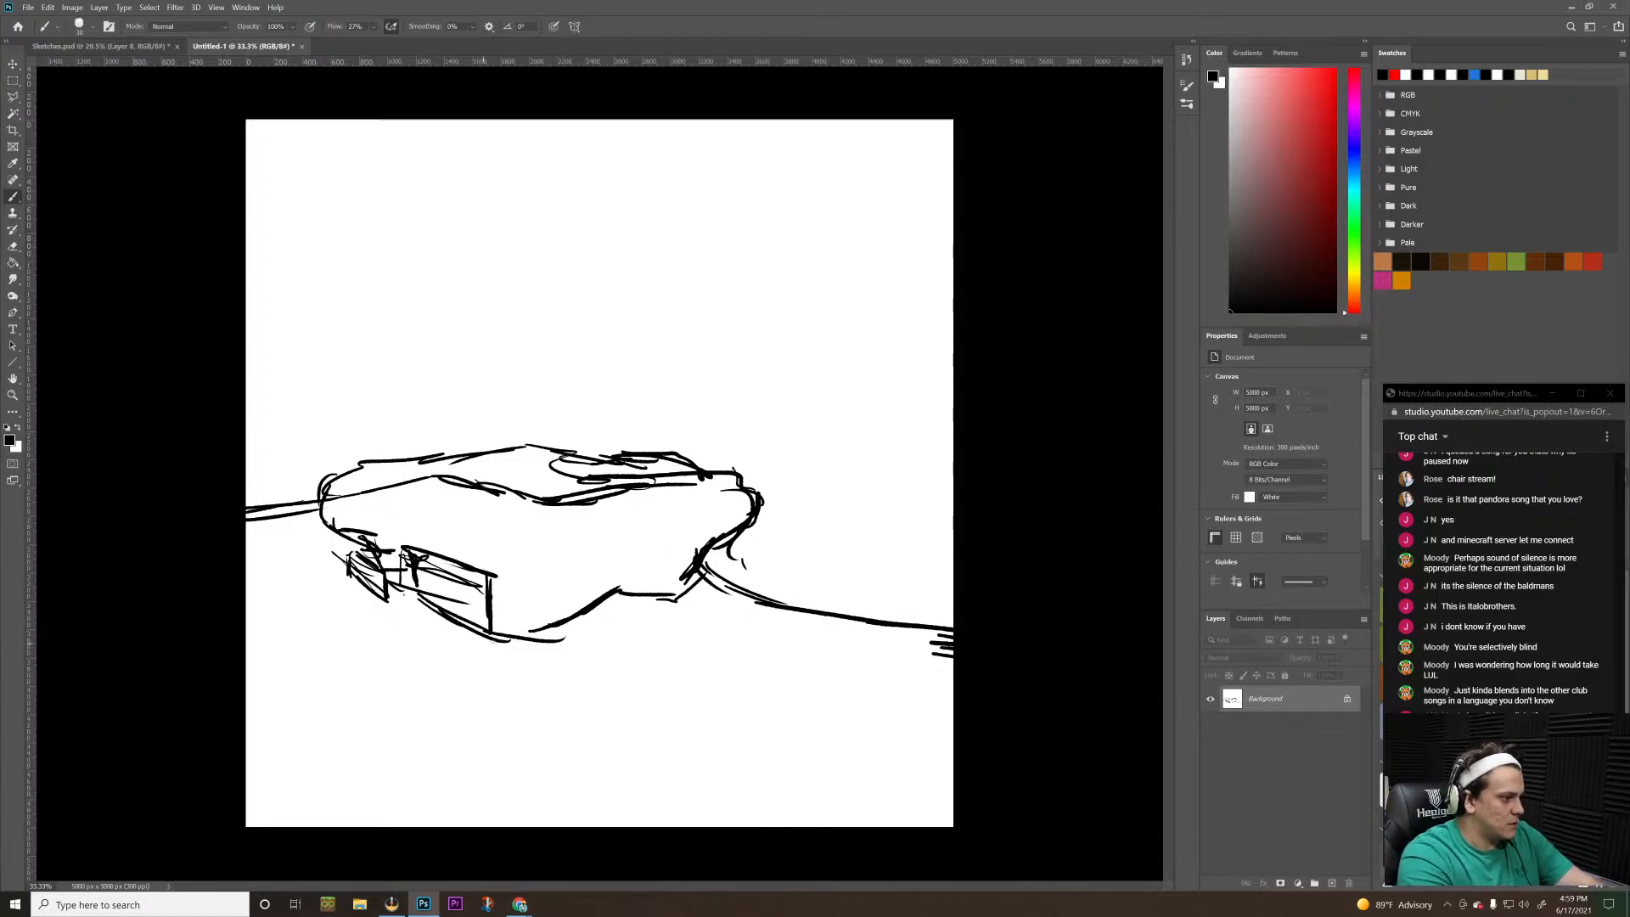
{"action": "mouse_move", "coordinate": [489, 634]}
{"action": "left_mouse_down"}
{"action": "mouse_move", "coordinate": [682, 594]}
{"action": "mouse_move", "coordinate": [759, 496]}
{"action": "left_mouse_up"}
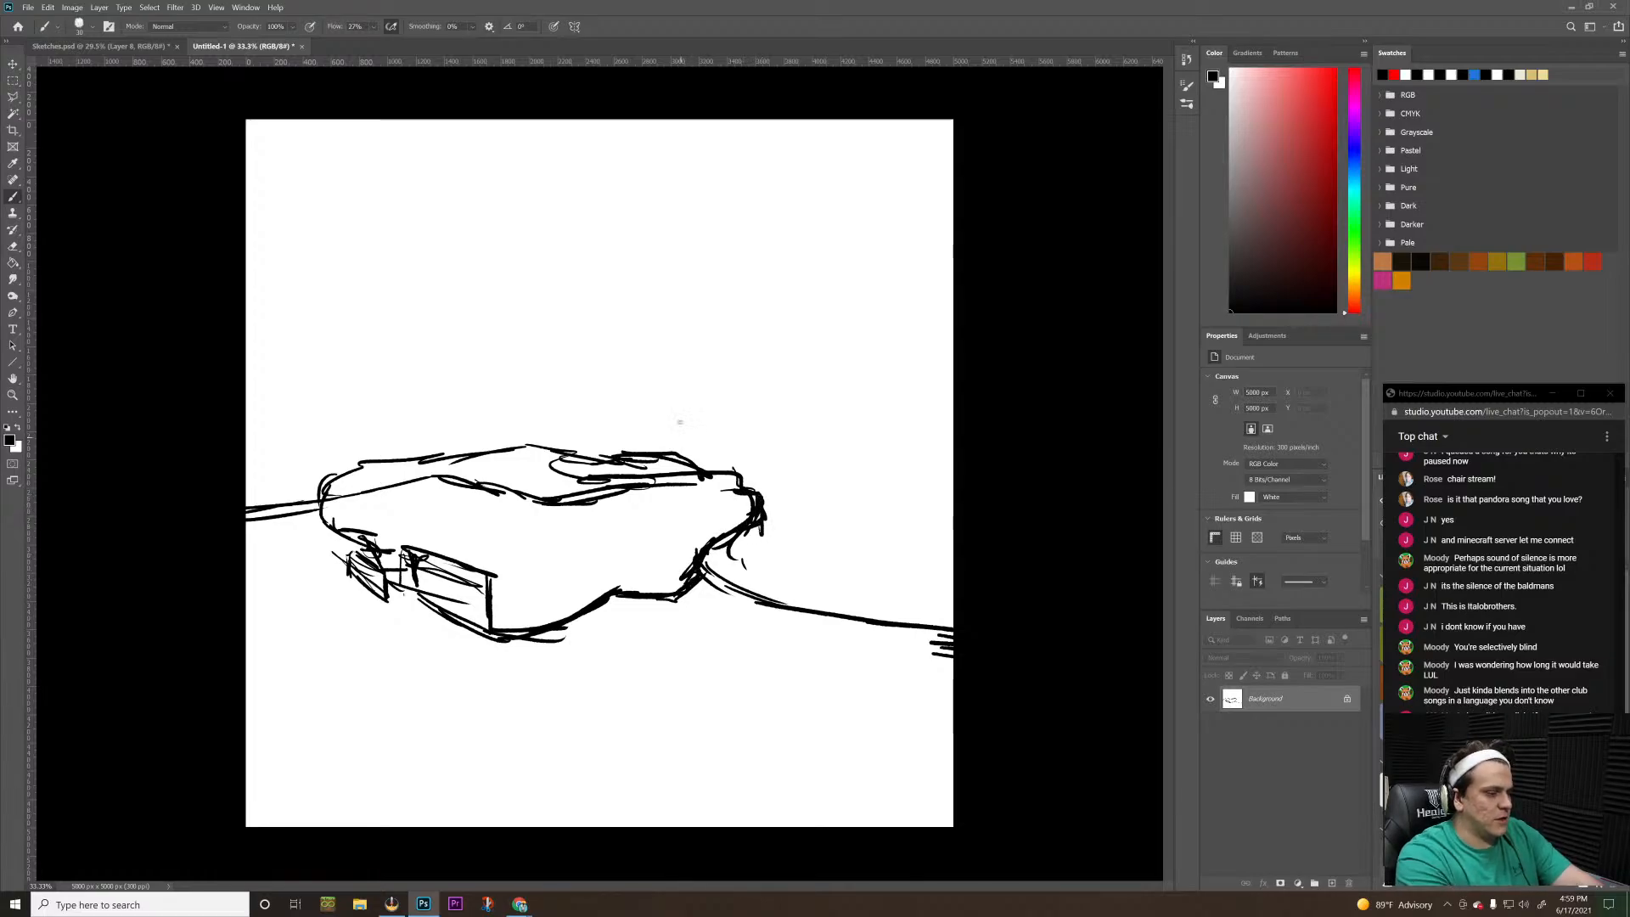
Brush in the slab's angular front side faces, from the front-left block around to its right tip
{"action": "key", "text": "e"}
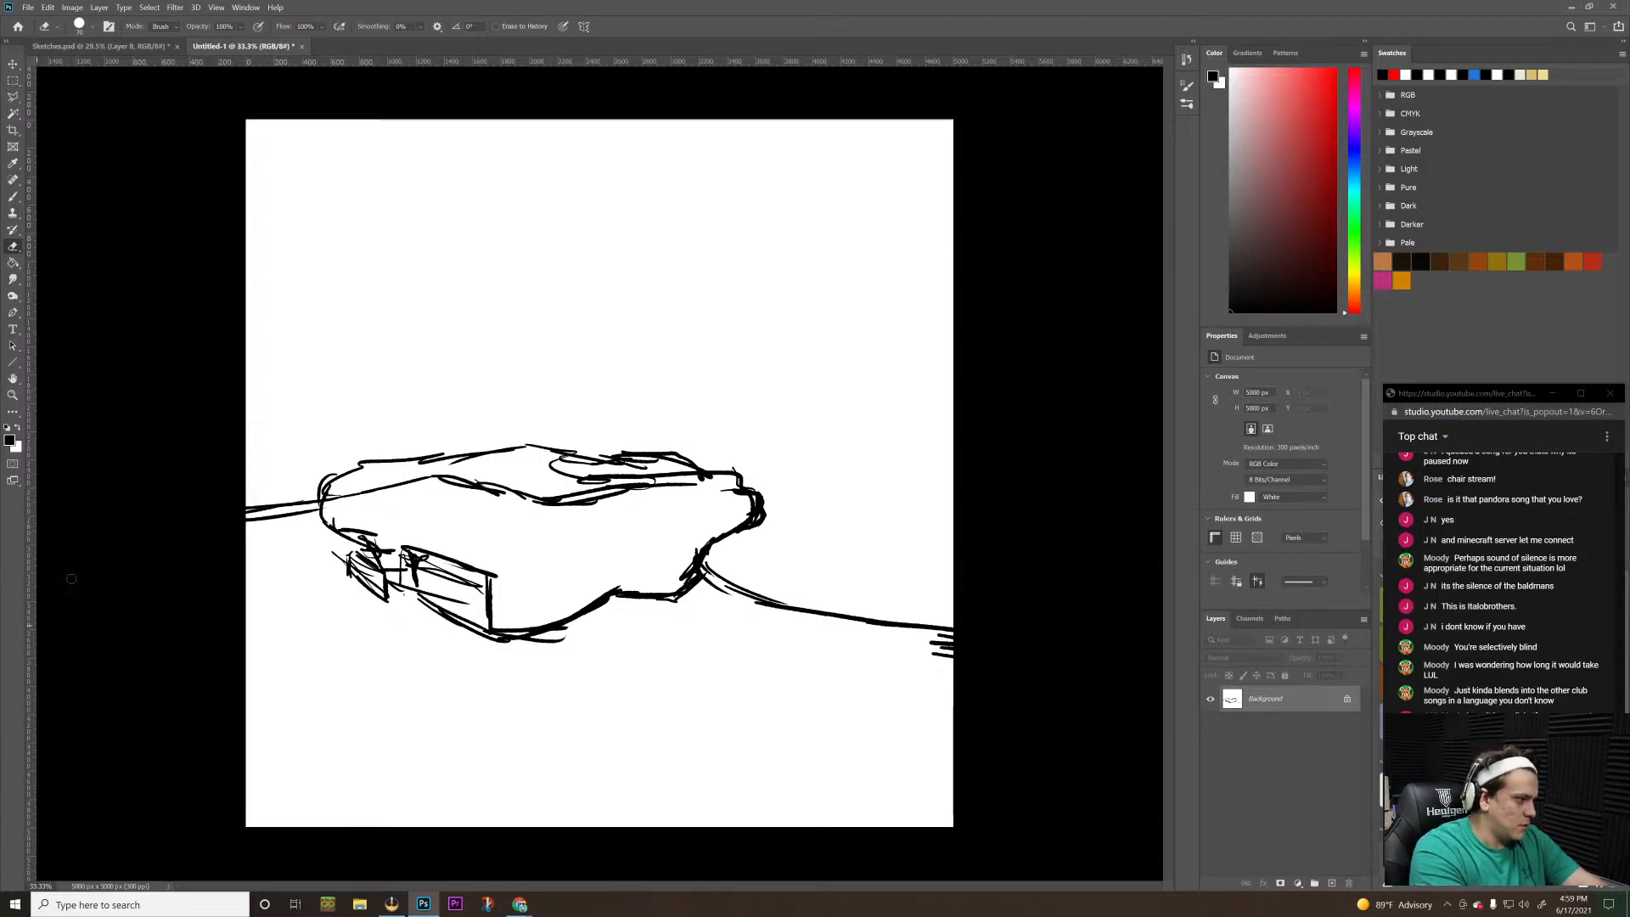
{"action": "key", "text": "b"}
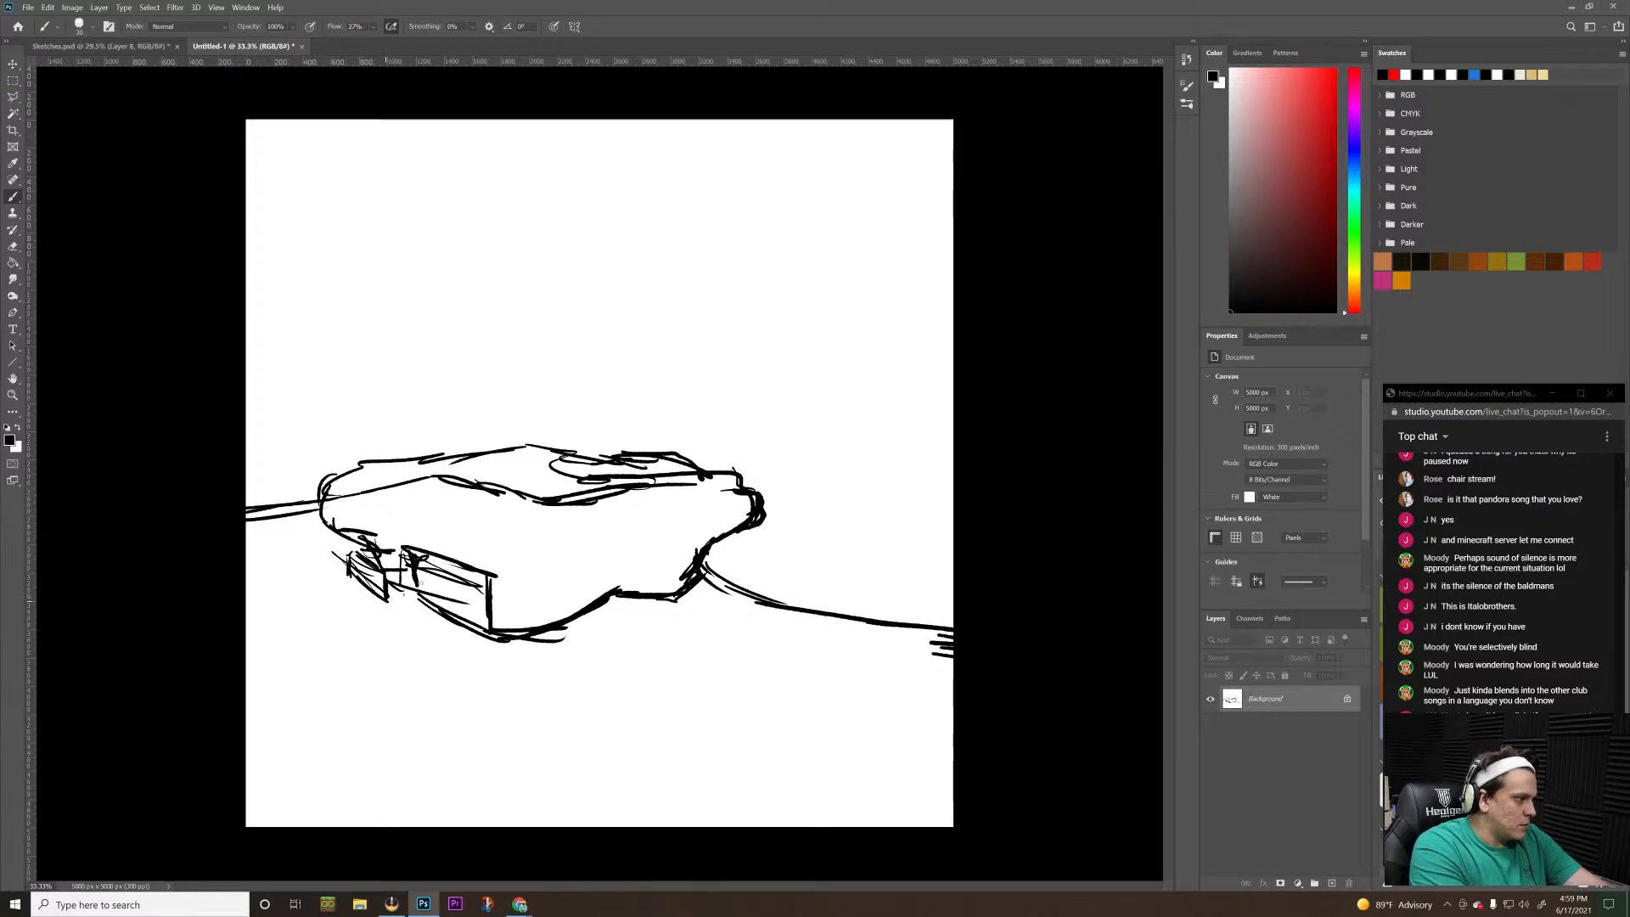
{"action": "mouse_move", "coordinate": [386, 598]}
{"action": "left_mouse_down"}
{"action": "mouse_move", "coordinate": [420, 581]}
{"action": "mouse_move", "coordinate": [488, 626]}
{"action": "left_mouse_up"}
{"action": "mouse_move", "coordinate": [494, 589]}
{"action": "left_mouse_down"}
{"action": "mouse_move", "coordinate": [494, 623]}
{"action": "mouse_move", "coordinate": [529, 570]}
{"action": "mouse_move", "coordinate": [562, 563]}
{"action": "left_mouse_up"}
{"action": "mouse_move", "coordinate": [564, 560]}
{"action": "left_mouse_down"}
{"action": "mouse_move", "coordinate": [567, 618]}
{"action": "mouse_move", "coordinate": [584, 552]}
{"action": "mouse_move", "coordinate": [618, 533]}
{"action": "mouse_move", "coordinate": [618, 590]}
{"action": "mouse_move", "coordinate": [662, 557]}
{"action": "mouse_move", "coordinate": [671, 592]}
{"action": "left_mouse_up"}
{"action": "left_click_drag", "start_coordinate": [676, 556], "coordinate": [676, 595]}
{"action": "mouse_move", "coordinate": [684, 533]}
{"action": "left_mouse_down"}
{"action": "mouse_move", "coordinate": [672, 553]}
{"action": "mouse_move", "coordinate": [700, 514]}
{"action": "left_mouse_up"}
{"action": "mouse_move", "coordinate": [699, 516]}
{"action": "left_mouse_down"}
{"action": "mouse_move", "coordinate": [706, 547]}
{"action": "mouse_move", "coordinate": [746, 505]}
{"action": "left_mouse_up"}
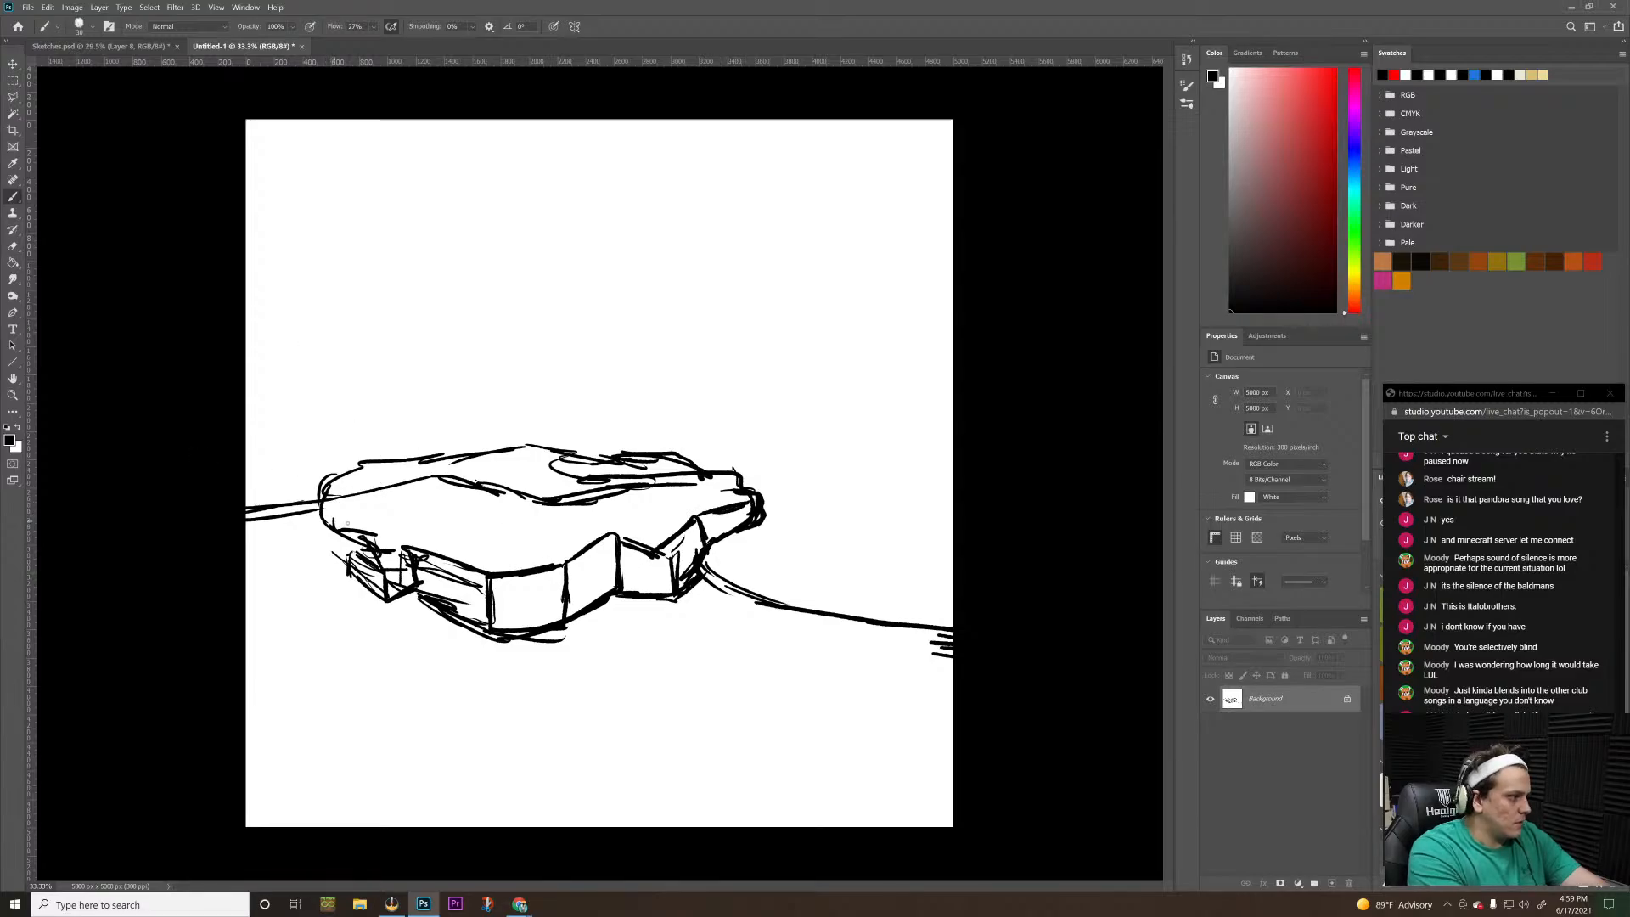
Sketch the side thickness around the slab's left end with short overlapping brush strokes
{"action": "left_click_drag", "start_coordinate": [335, 500], "coordinate": [363, 522]}
{"action": "mouse_move", "coordinate": [347, 505]}
{"action": "left_mouse_down"}
{"action": "mouse_move", "coordinate": [371, 516]}
{"action": "mouse_move", "coordinate": [368, 549]}
{"action": "left_mouse_up"}
{"action": "left_click_drag", "start_coordinate": [352, 490], "coordinate": [333, 472]}
{"action": "left_click_drag", "start_coordinate": [350, 470], "coordinate": [329, 534]}
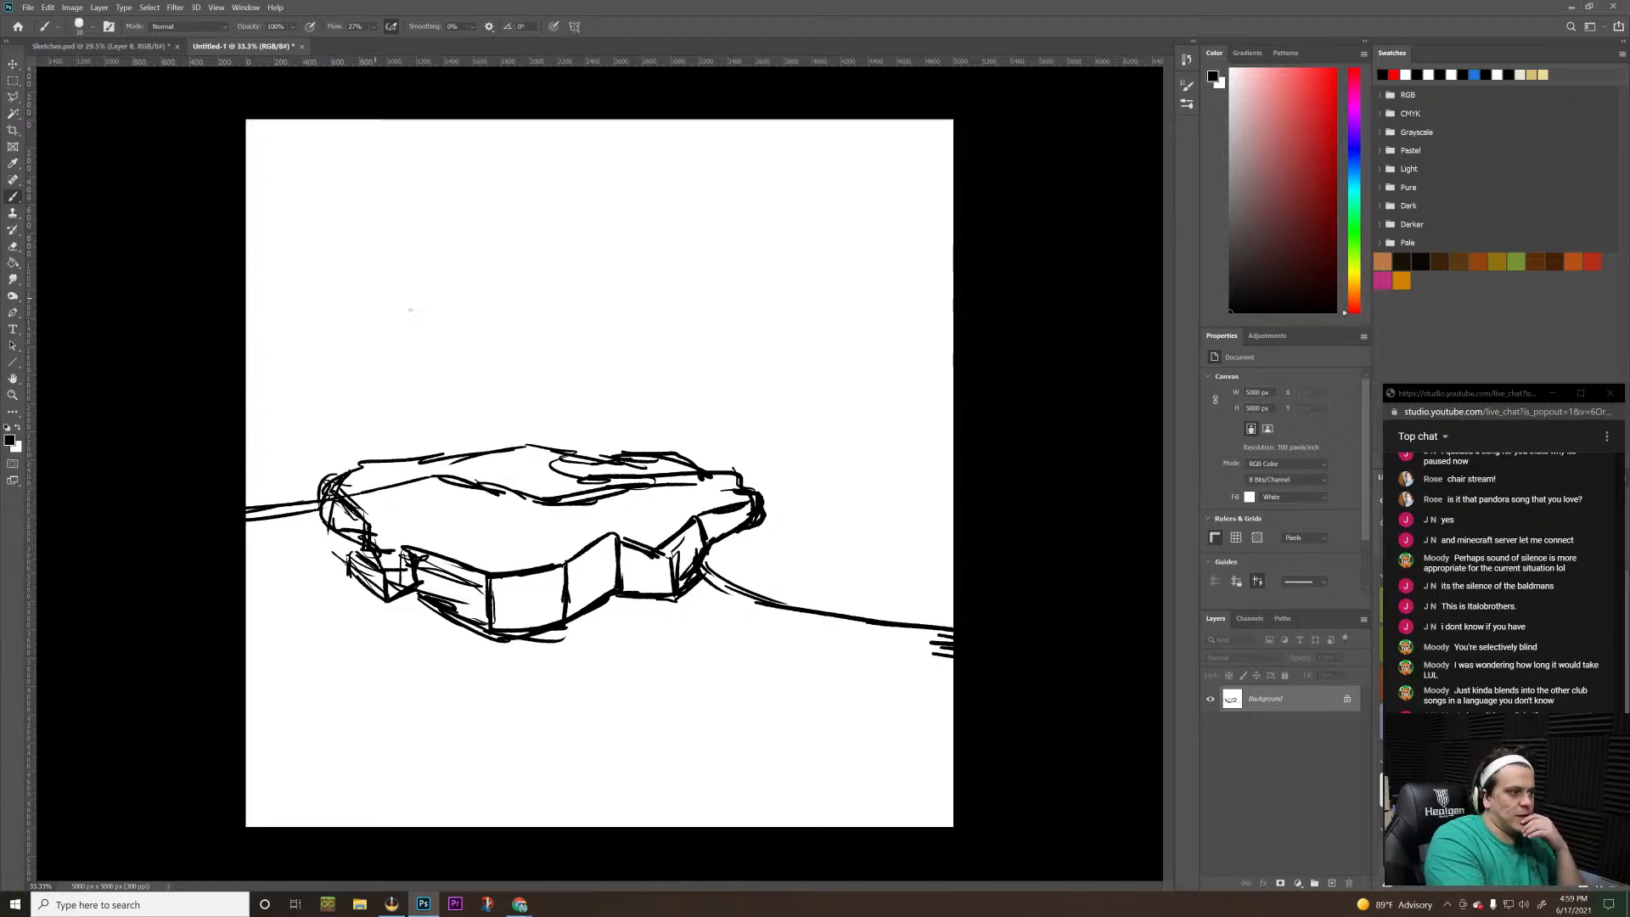
Erase the inner contour lines from the slab's top surface and repair its back edge with the brush
{"action": "key", "text": "e"}
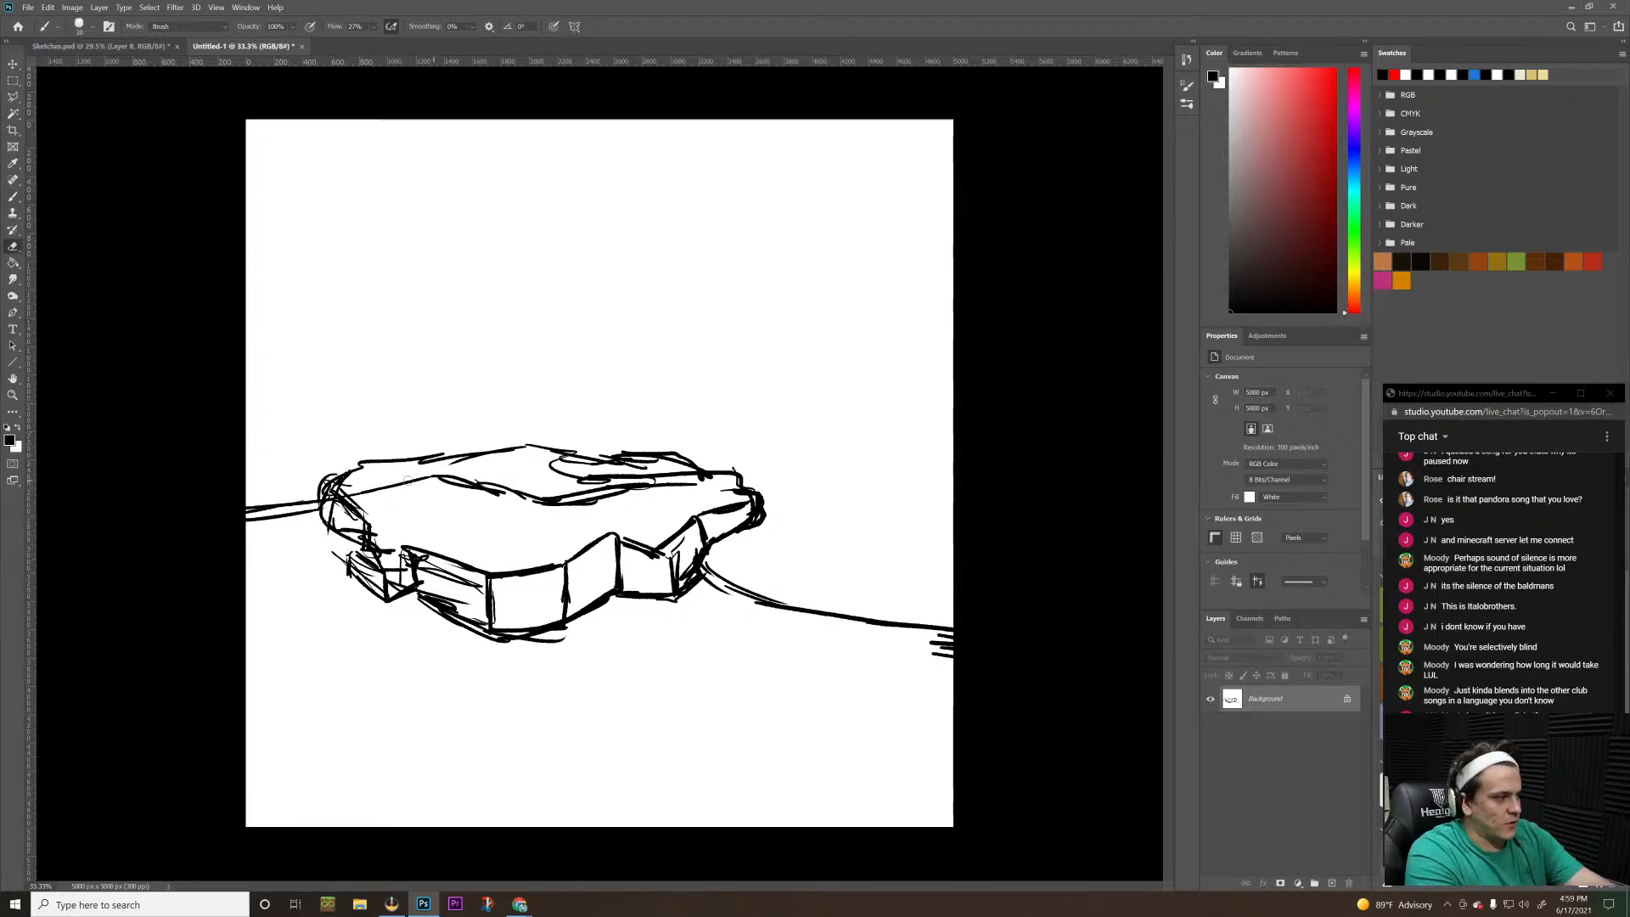
{"action": "mouse_move", "coordinate": [348, 495]}
{"action": "left_mouse_down"}
{"action": "mouse_move", "coordinate": [471, 479]}
{"action": "mouse_move", "coordinate": [607, 494]}
{"action": "mouse_move", "coordinate": [582, 501]}
{"action": "mouse_move", "coordinate": [705, 491]}
{"action": "mouse_move", "coordinate": [606, 480]}
{"action": "mouse_move", "coordinate": [662, 480]}
{"action": "mouse_move", "coordinate": [633, 473]}
{"action": "mouse_move", "coordinate": [650, 468]}
{"action": "left_mouse_up"}
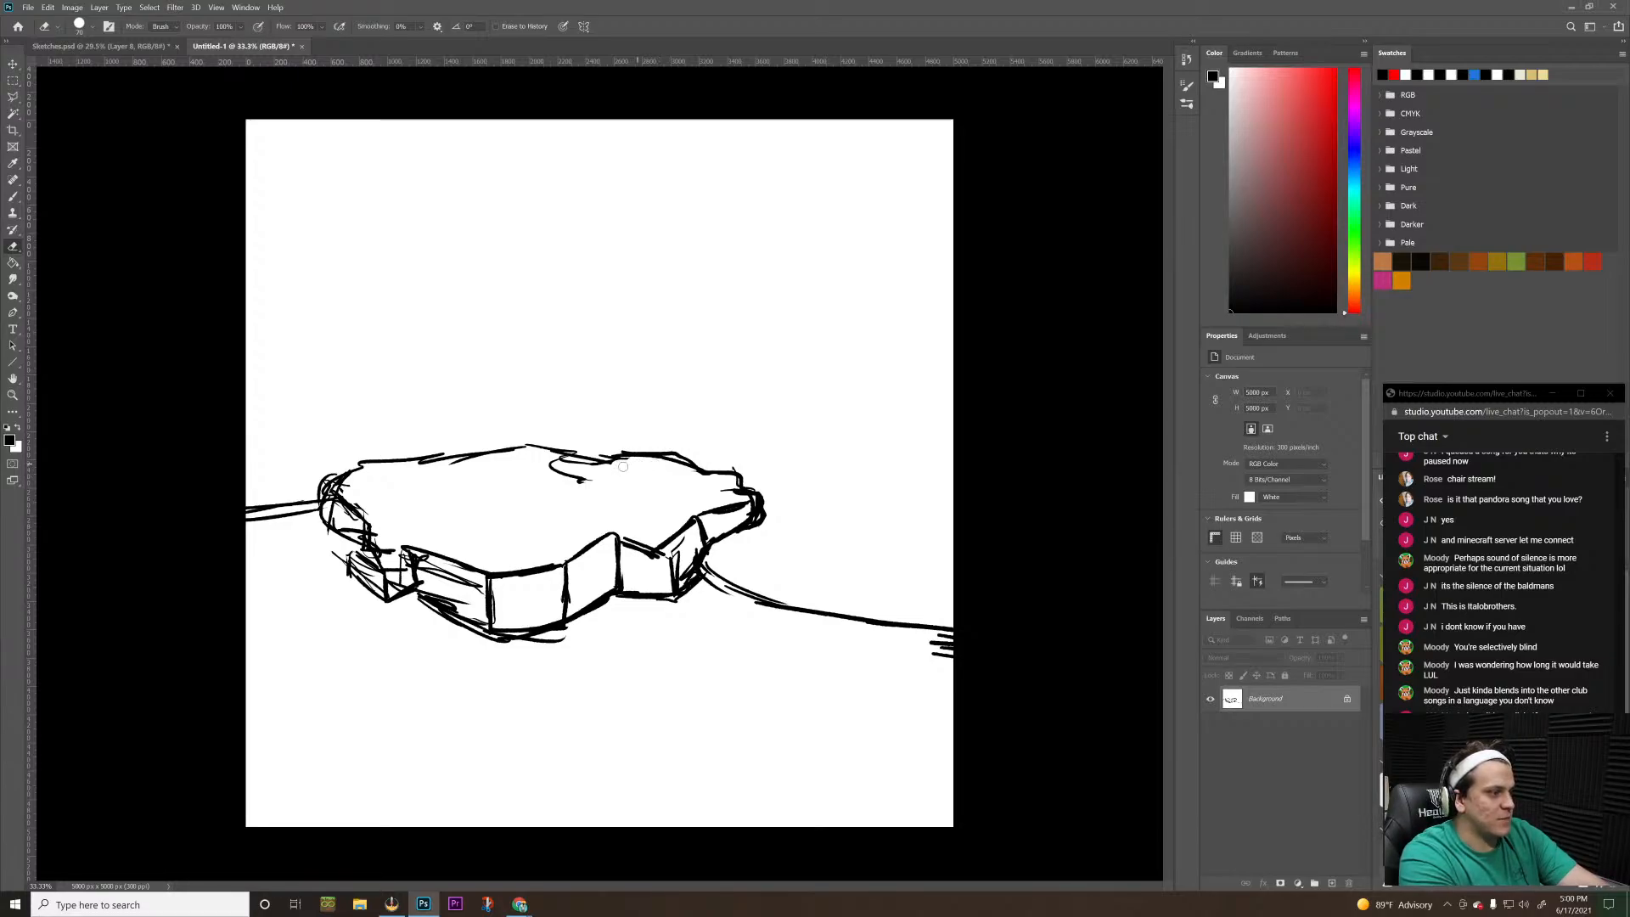
{"action": "mouse_move", "coordinate": [635, 462]}
{"action": "left_mouse_down"}
{"action": "mouse_move", "coordinate": [590, 465]}
{"action": "mouse_move", "coordinate": [581, 483]}
{"action": "mouse_move", "coordinate": [564, 464]}
{"action": "left_mouse_up"}
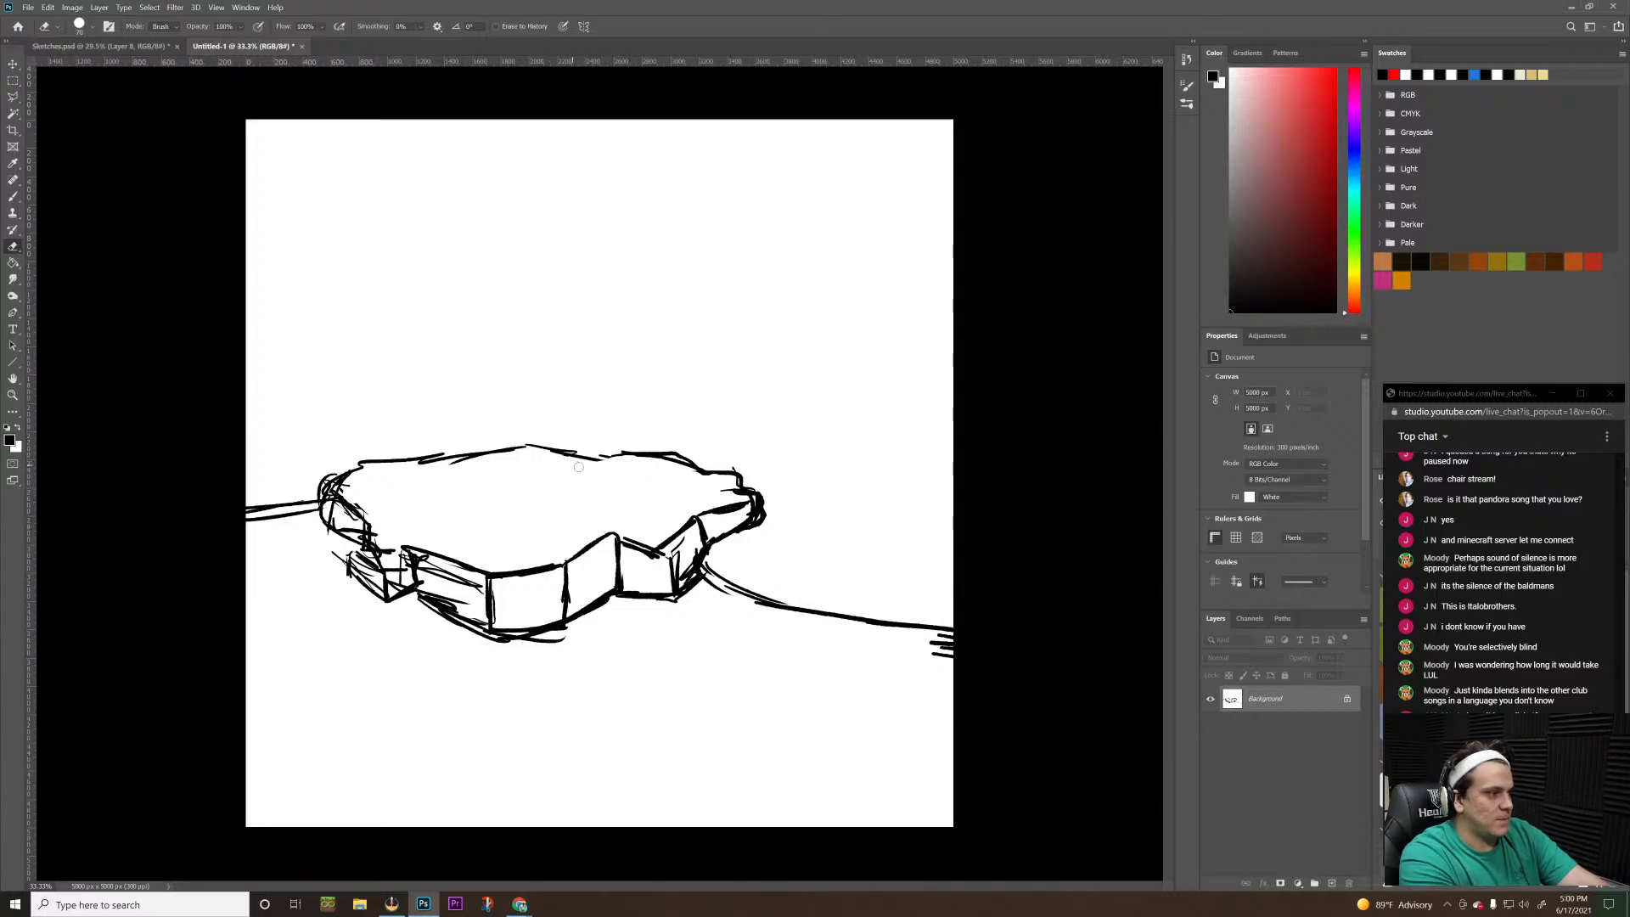
{"action": "key", "text": "b"}
{"action": "key", "text": "b"}
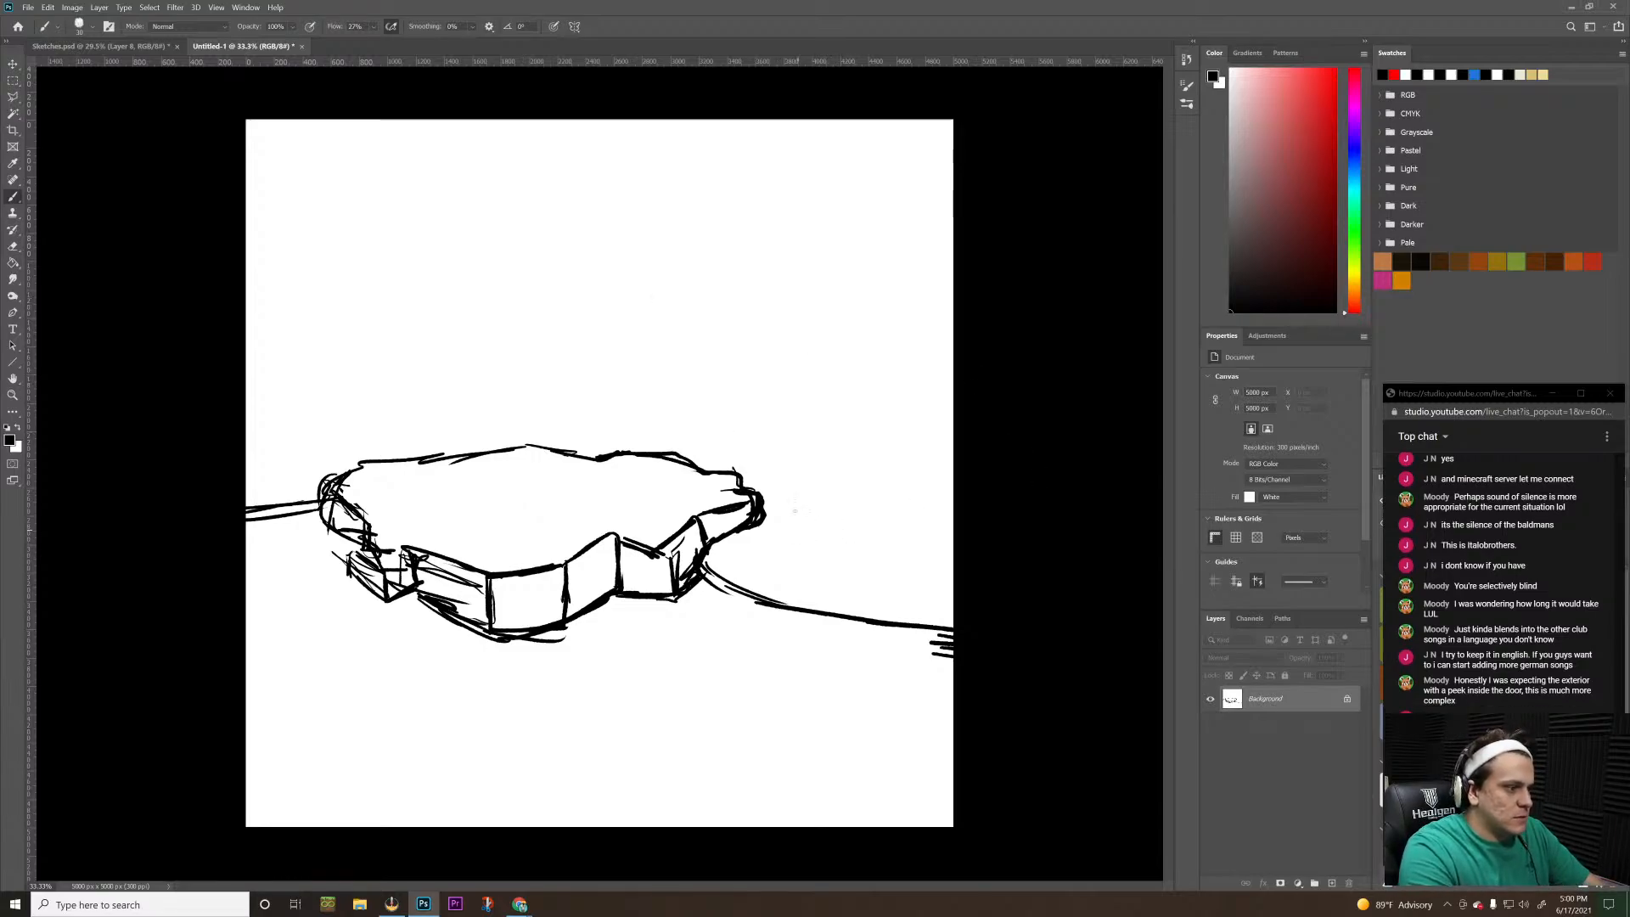
Draw a box face in perspective at the canvas's lower right, with straight top, vertical corner and bottom edges
{"action": "left_click_drag", "start_coordinate": [813, 481], "coordinate": [1090, 582]}
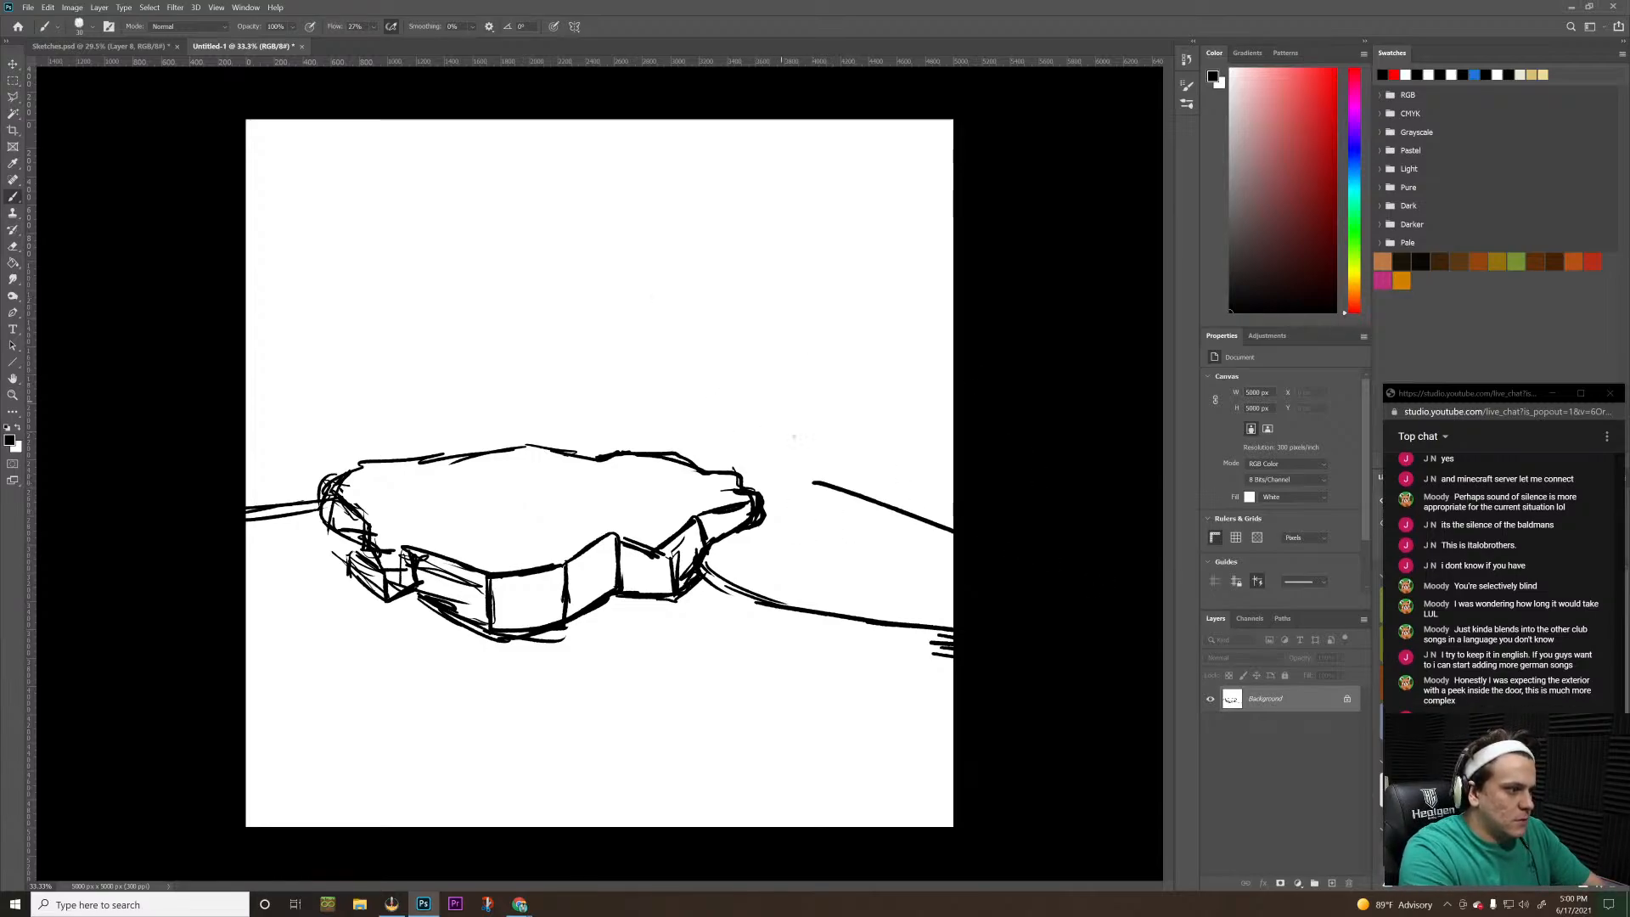
{"action": "left_click_drag", "start_coordinate": [818, 483], "coordinate": [810, 724]}
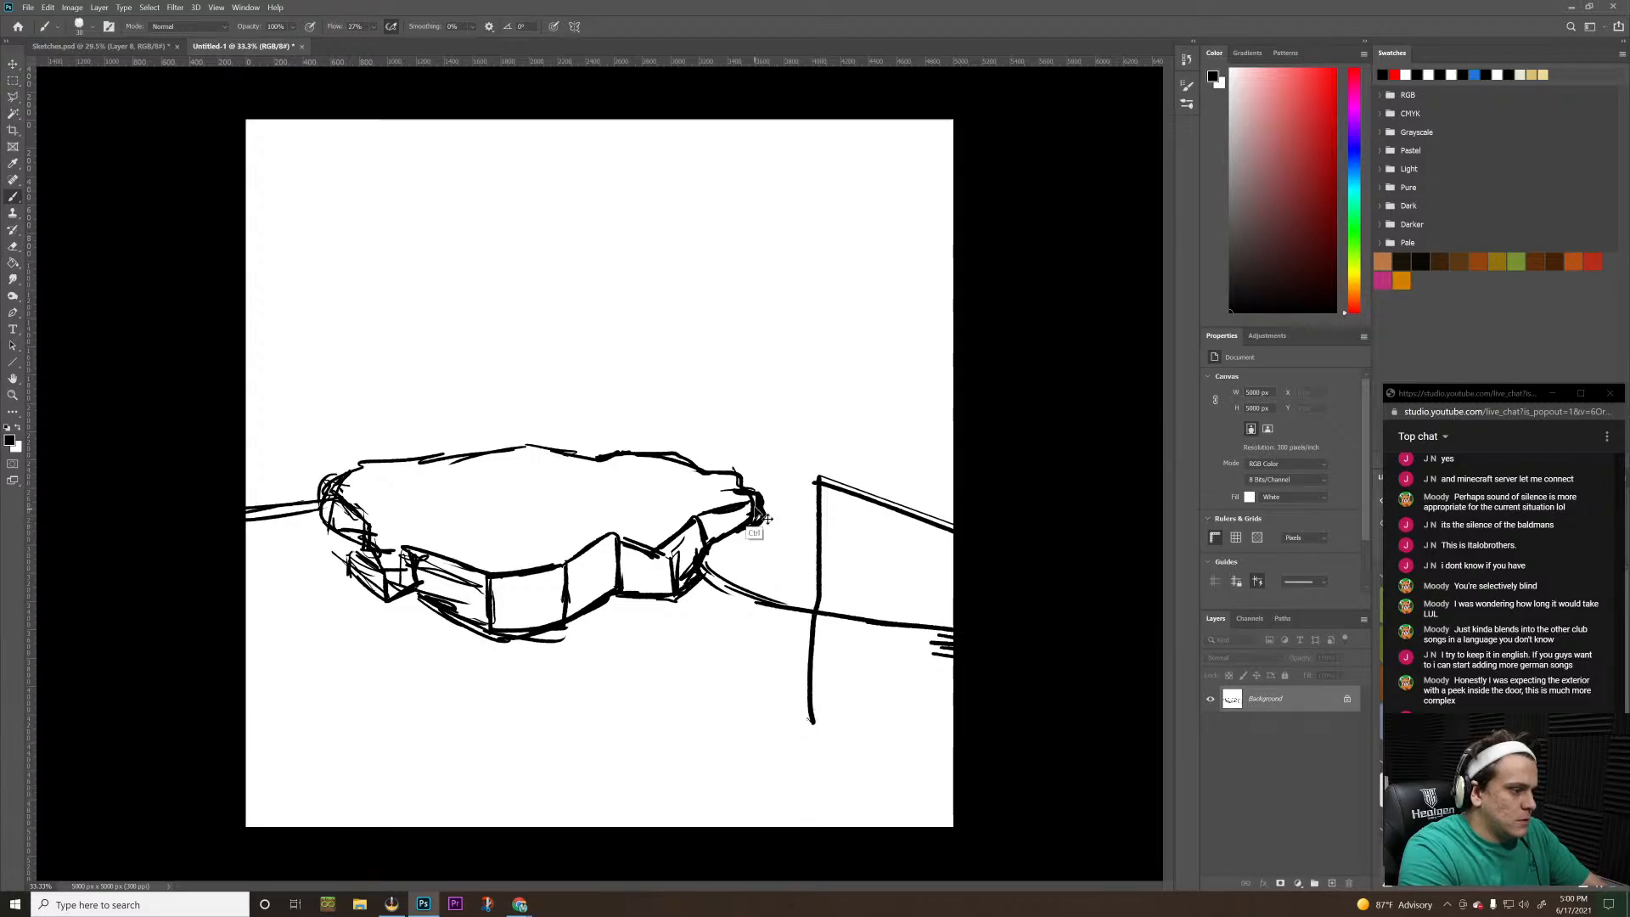
{"action": "key", "text": "ctrl+z"}
{"action": "mouse_move", "coordinate": [813, 482]}
{"action": "left_mouse_down"}
{"action": "mouse_move", "coordinate": [813, 715]}
{"action": "mouse_move", "coordinate": [1002, 713]}
{"action": "left_mouse_up"}
{"action": "key", "text": "ctrl+z"}
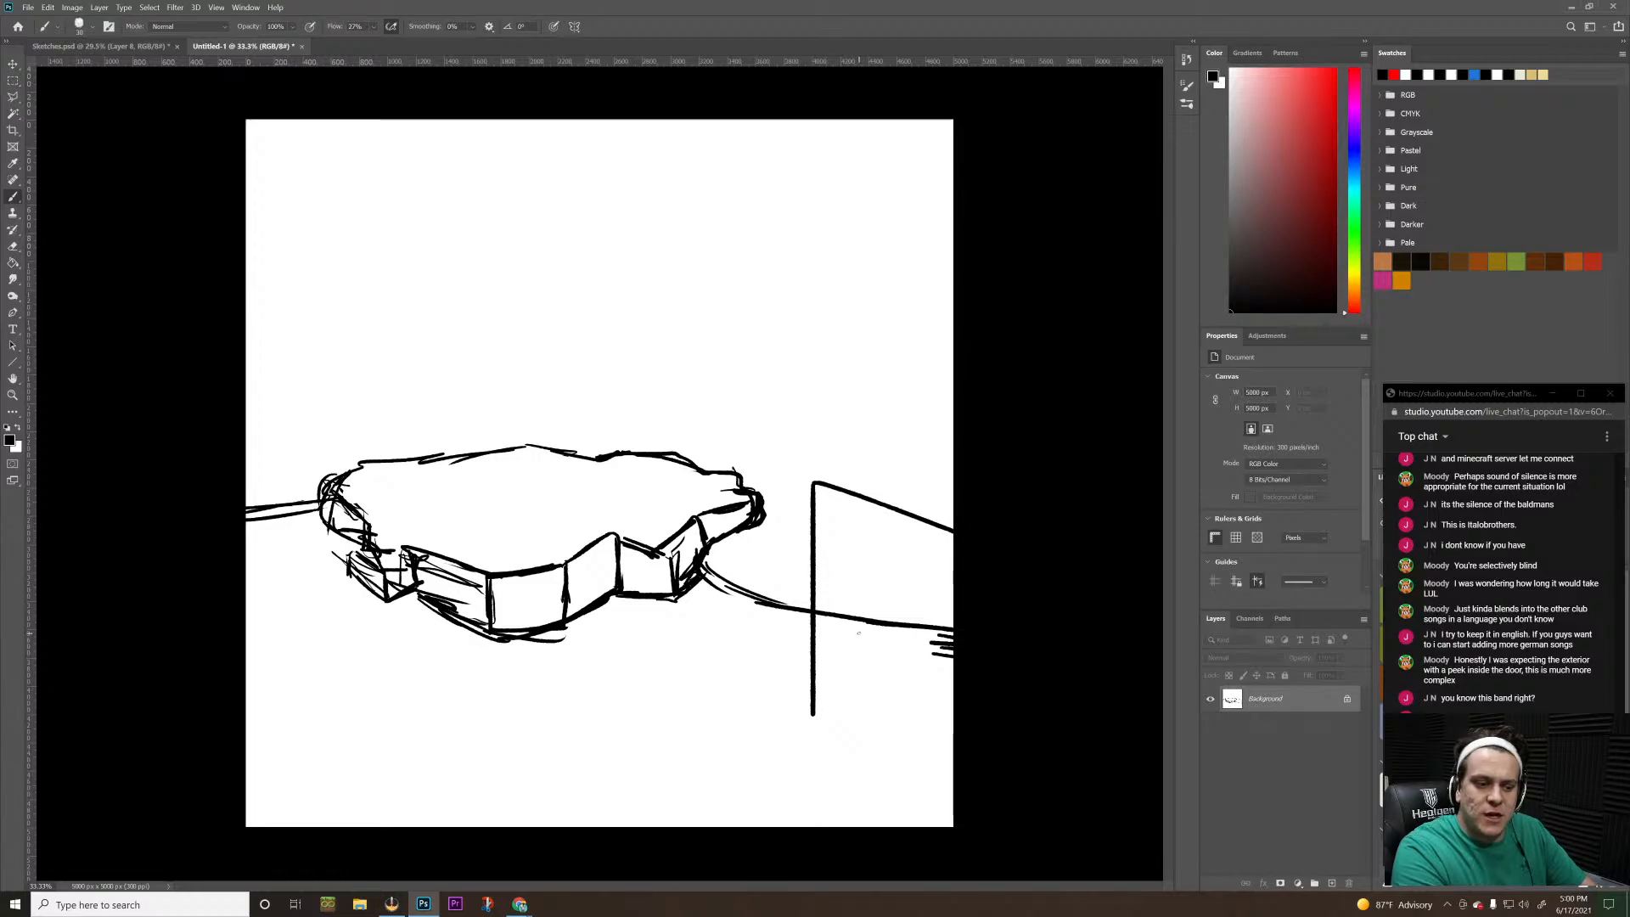
{"action": "left_click_drag", "start_coordinate": [814, 716], "coordinate": [952, 823]}
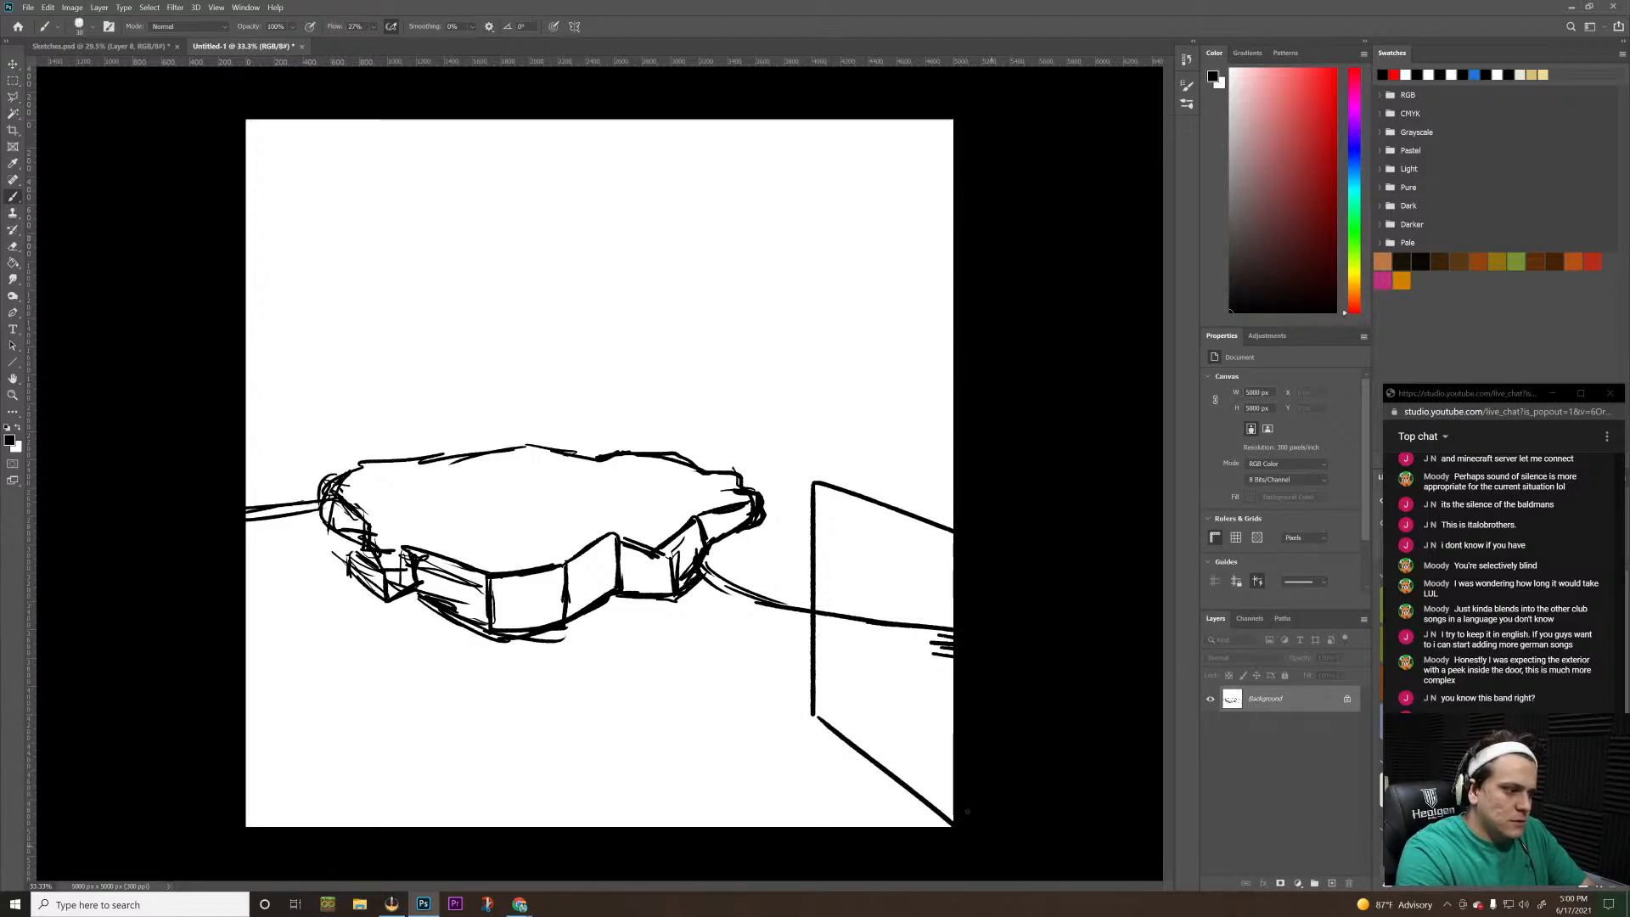
Draw the box's rear top edge as a straight line from its upper corner rising to the canvas's right edge
{"action": "left_click_drag", "start_coordinate": [803, 481], "coordinate": [953, 442]}
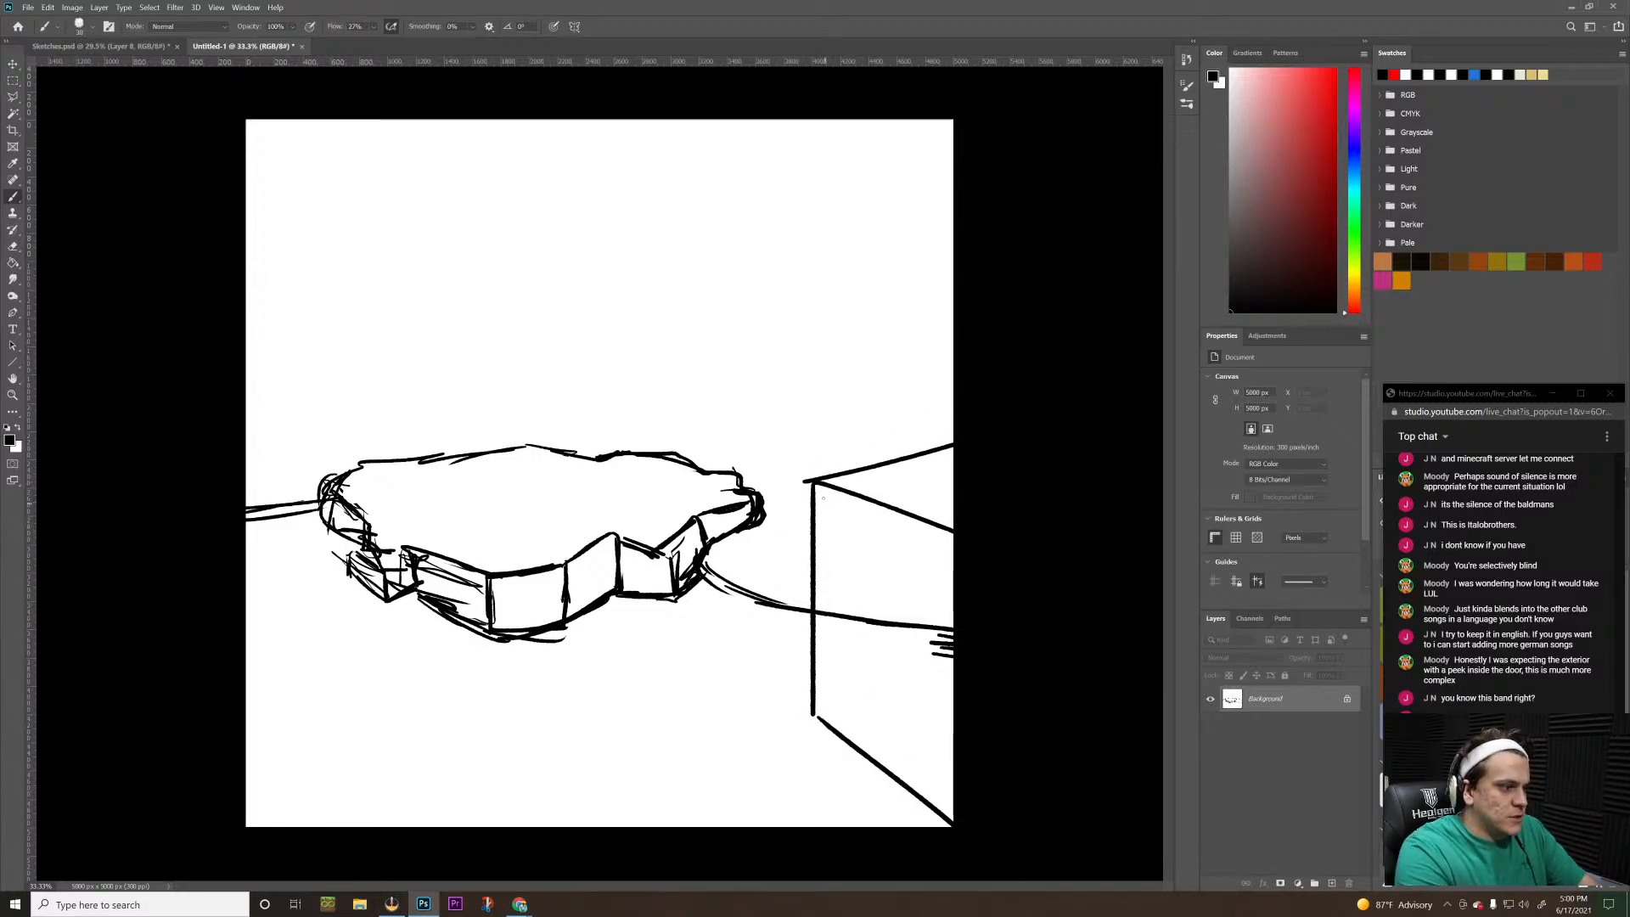
{"action": "key", "text": "ctrl+z"}
{"action": "left_click_drag", "start_coordinate": [816, 483], "coordinate": [954, 439]}
{"action": "key", "text": "ctrl+z"}
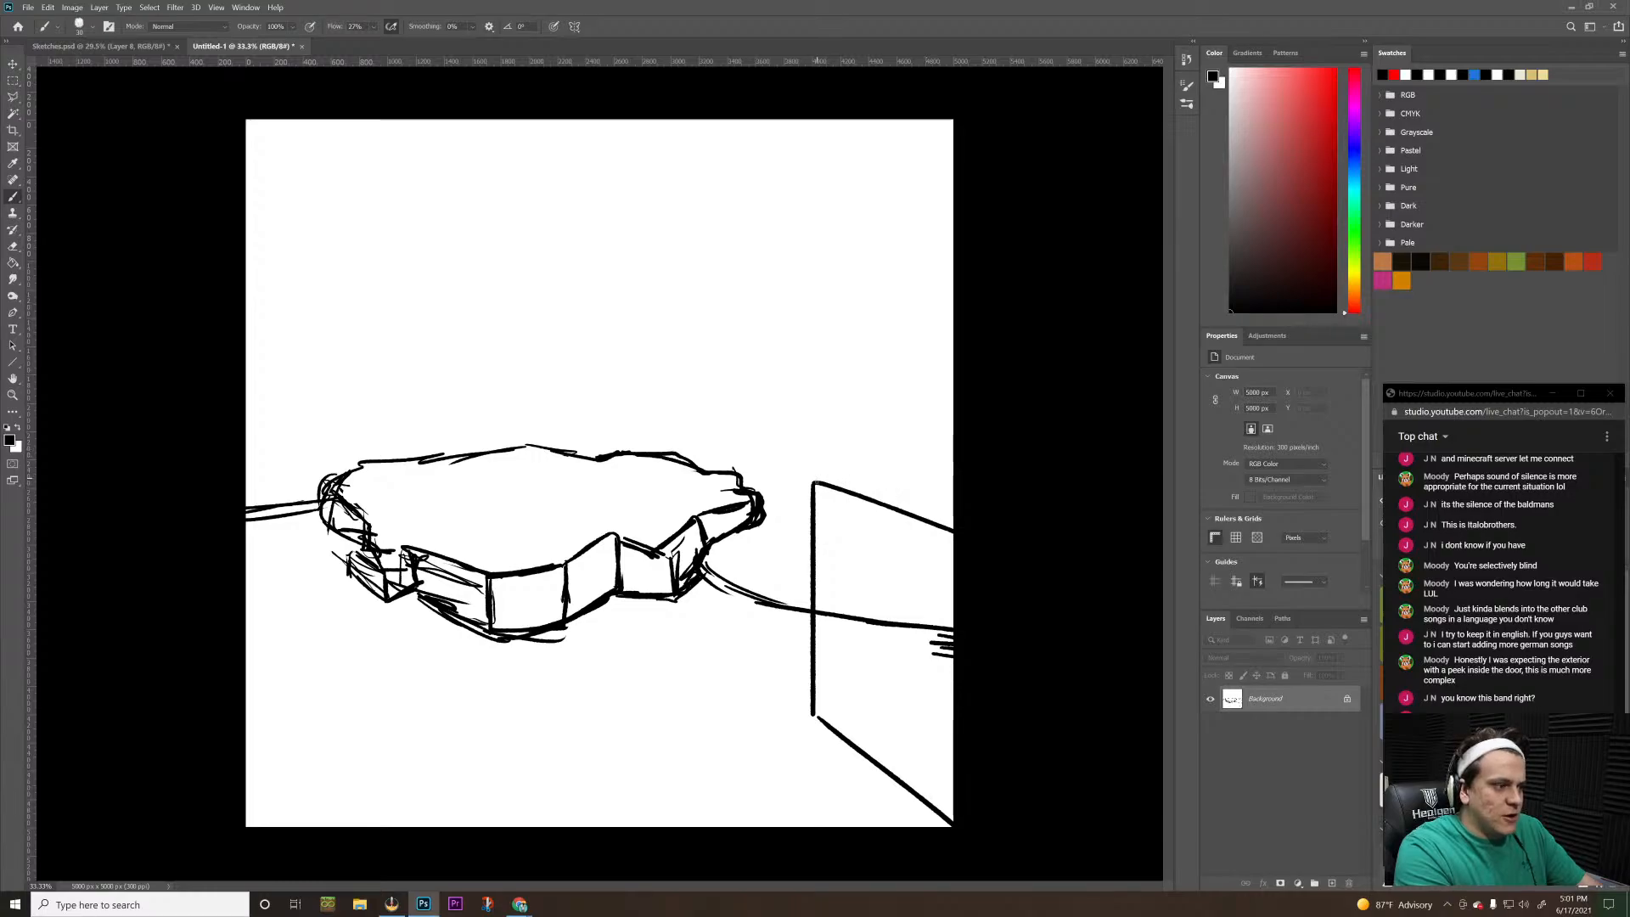
{"action": "left_click_drag", "start_coordinate": [815, 483], "coordinate": [1063, 414]}
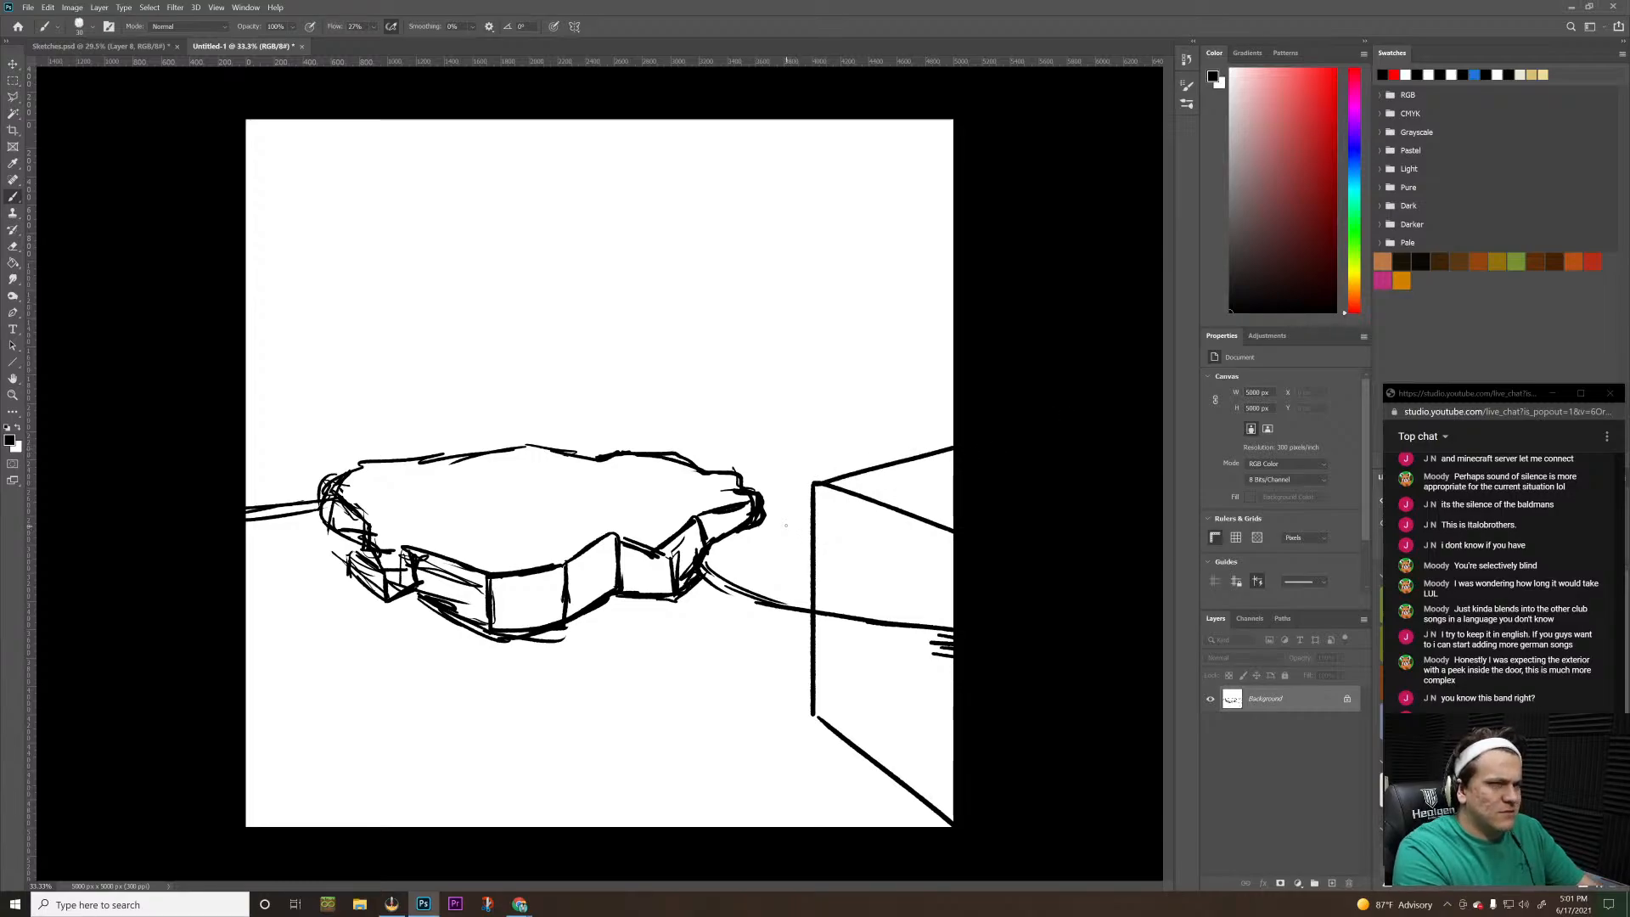
Erase the ground line and hatch strokes that cross the inside of the box face
{"action": "key", "text": "e"}
{"action": "left_click", "coordinate": [822, 615]}
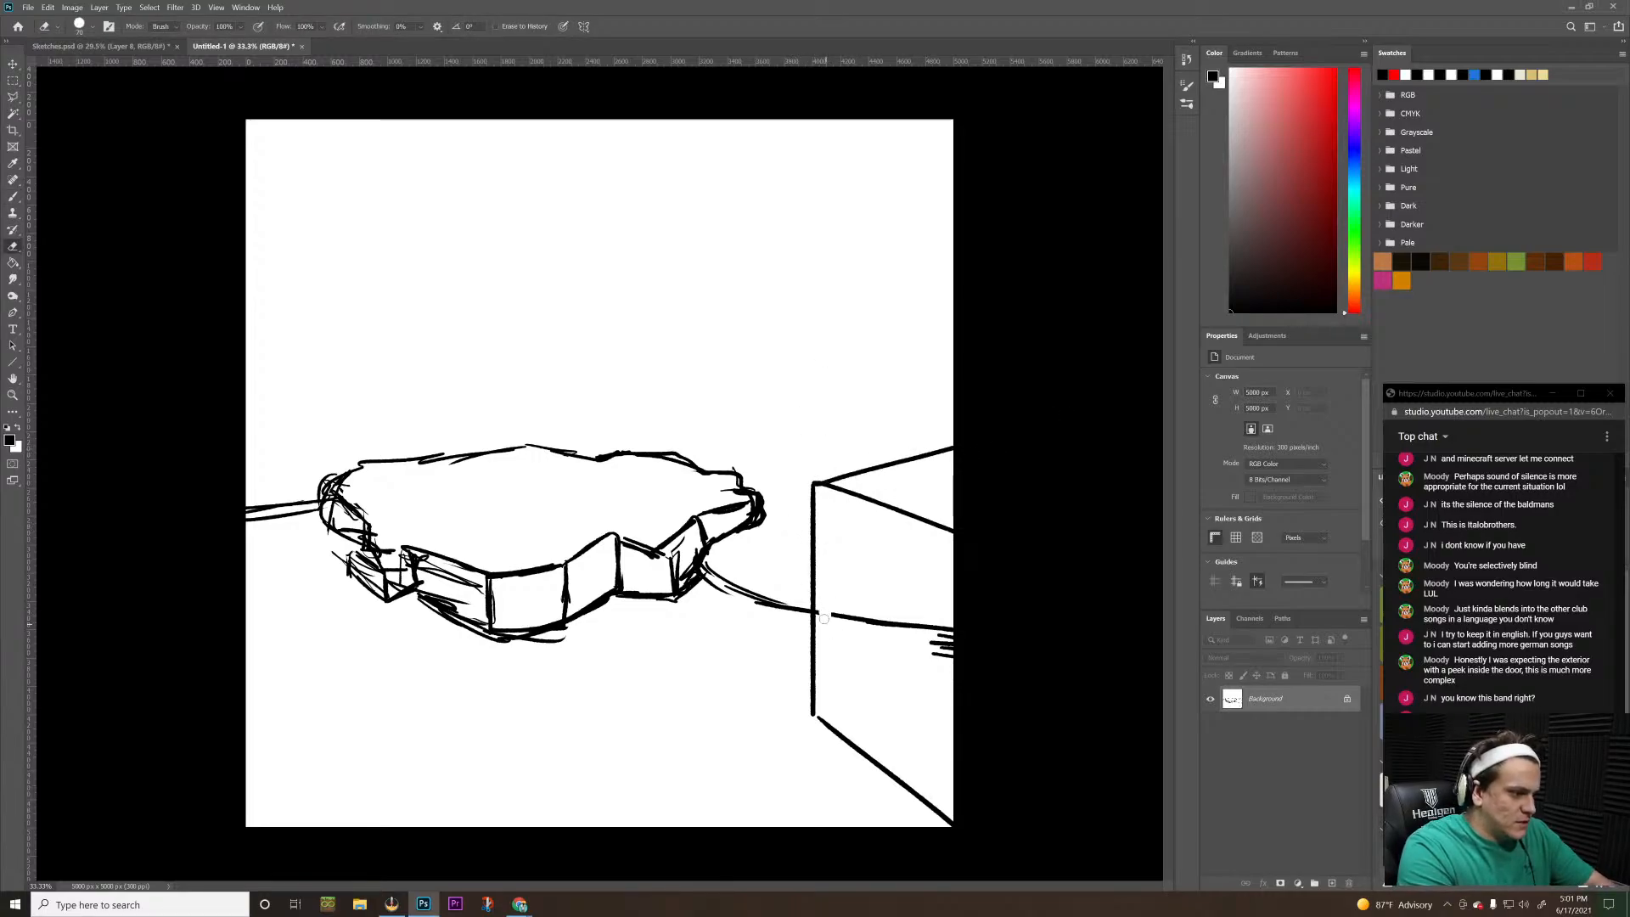
{"action": "left_click_drag", "start_coordinate": [823, 619], "coordinate": [822, 617]}
{"action": "key", "text": "ctrl+z"}
{"action": "key", "text": "ctrl+z"}
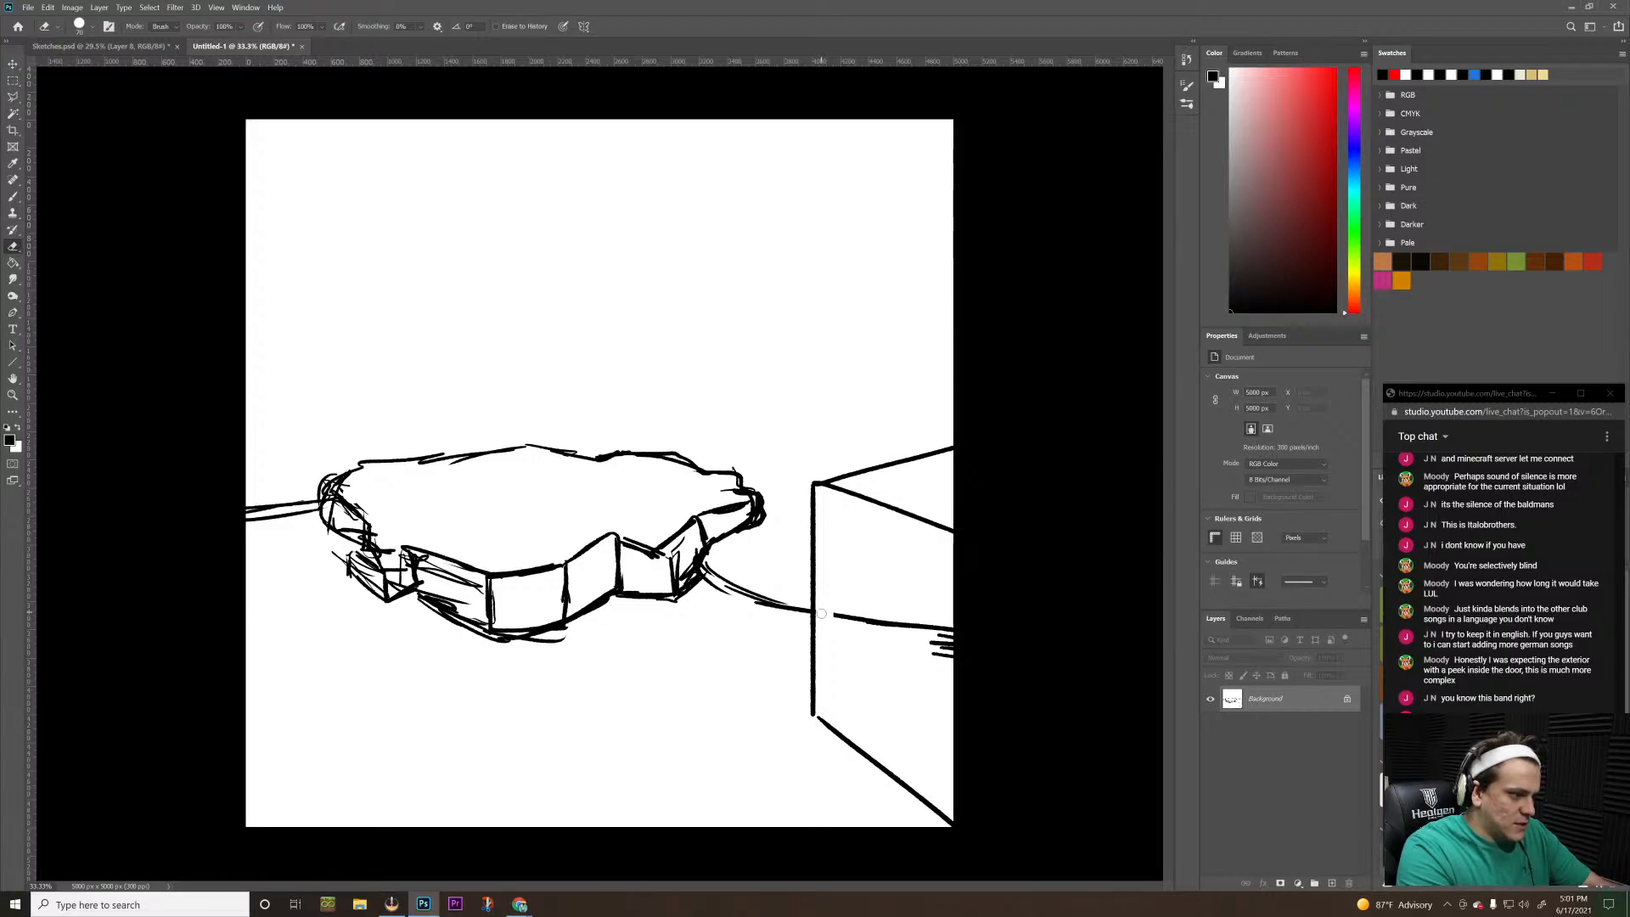
{"action": "key", "text": "ctrl+z"}
{"action": "mouse_move", "coordinate": [824, 605]}
{"action": "left_mouse_down"}
{"action": "mouse_move", "coordinate": [889, 634]}
{"action": "mouse_move", "coordinate": [905, 633]}
{"action": "mouse_move", "coordinate": [893, 612]}
{"action": "mouse_move", "coordinate": [920, 616]}
{"action": "mouse_move", "coordinate": [946, 653]}
{"action": "mouse_move", "coordinate": [937, 667]}
{"action": "mouse_move", "coordinate": [952, 631]}
{"action": "left_mouse_up"}
{"action": "key", "text": "ctrl+z"}
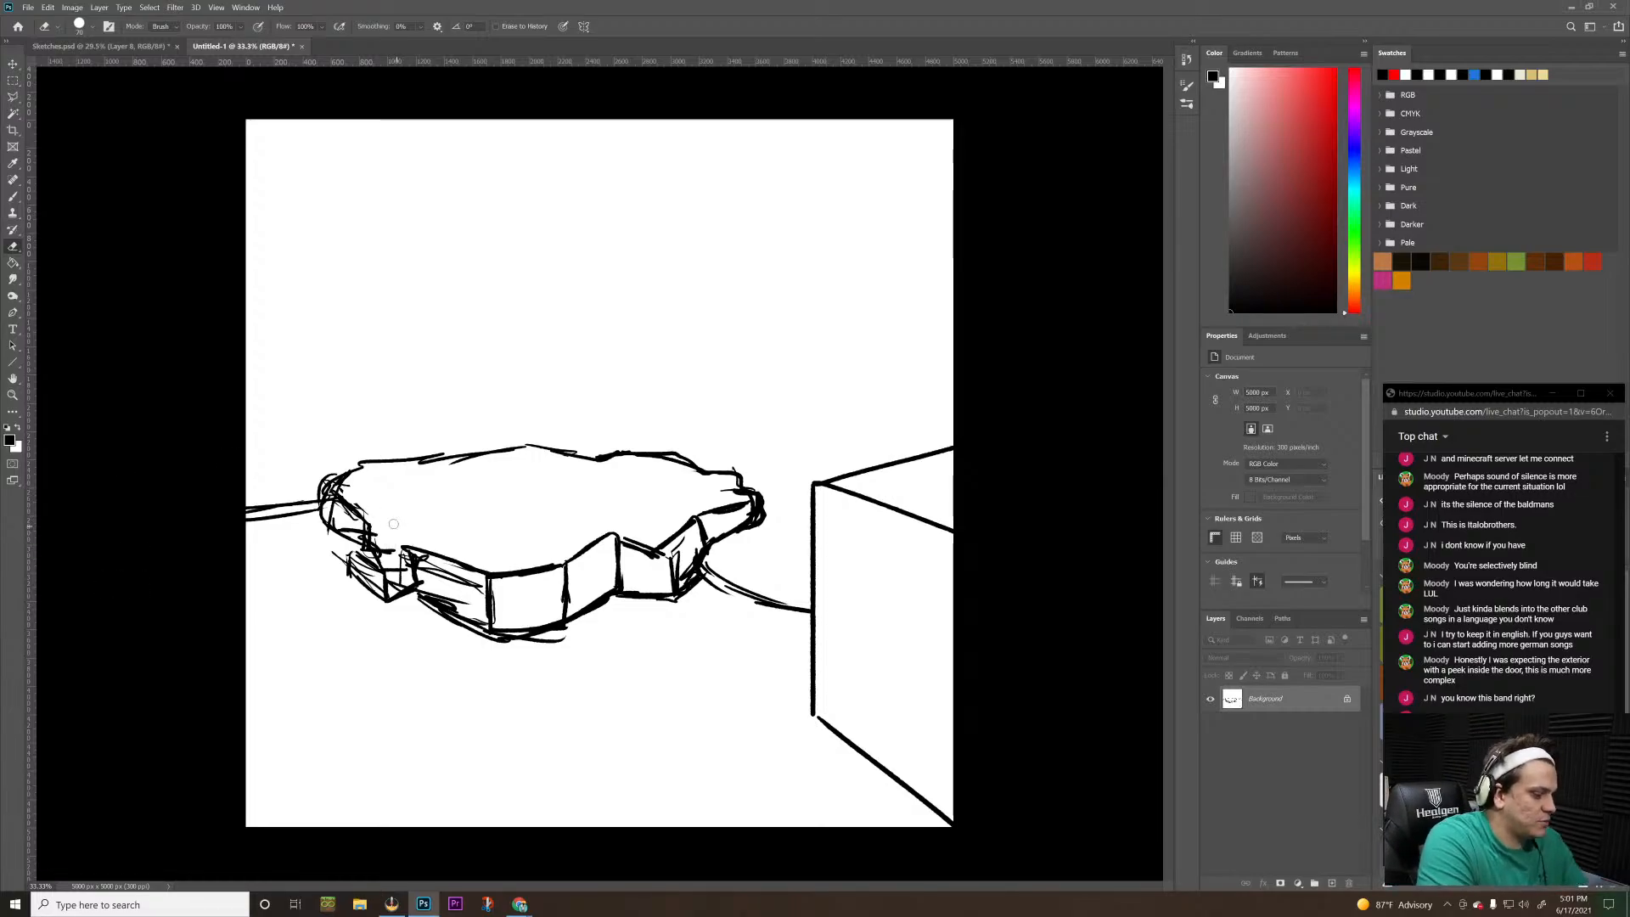
Brush a tapering curved form above the slab's right half, with a small flat notch at its upper end
{"action": "key", "text": "b"}
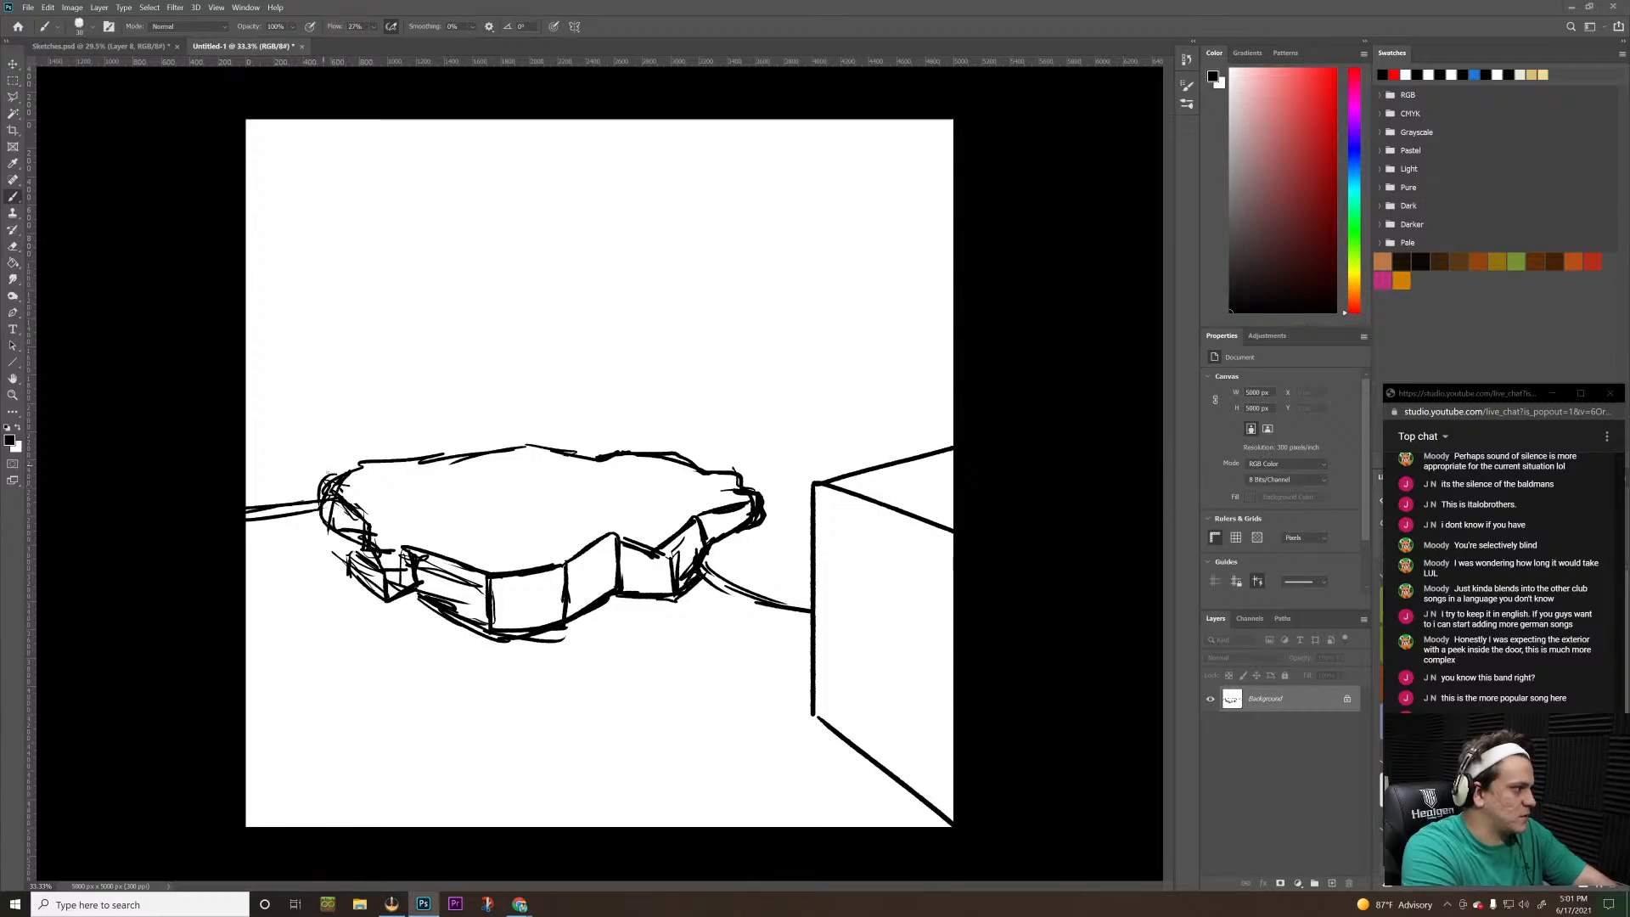
{"action": "left_click_drag", "start_coordinate": [336, 477], "coordinate": [336, 277]}
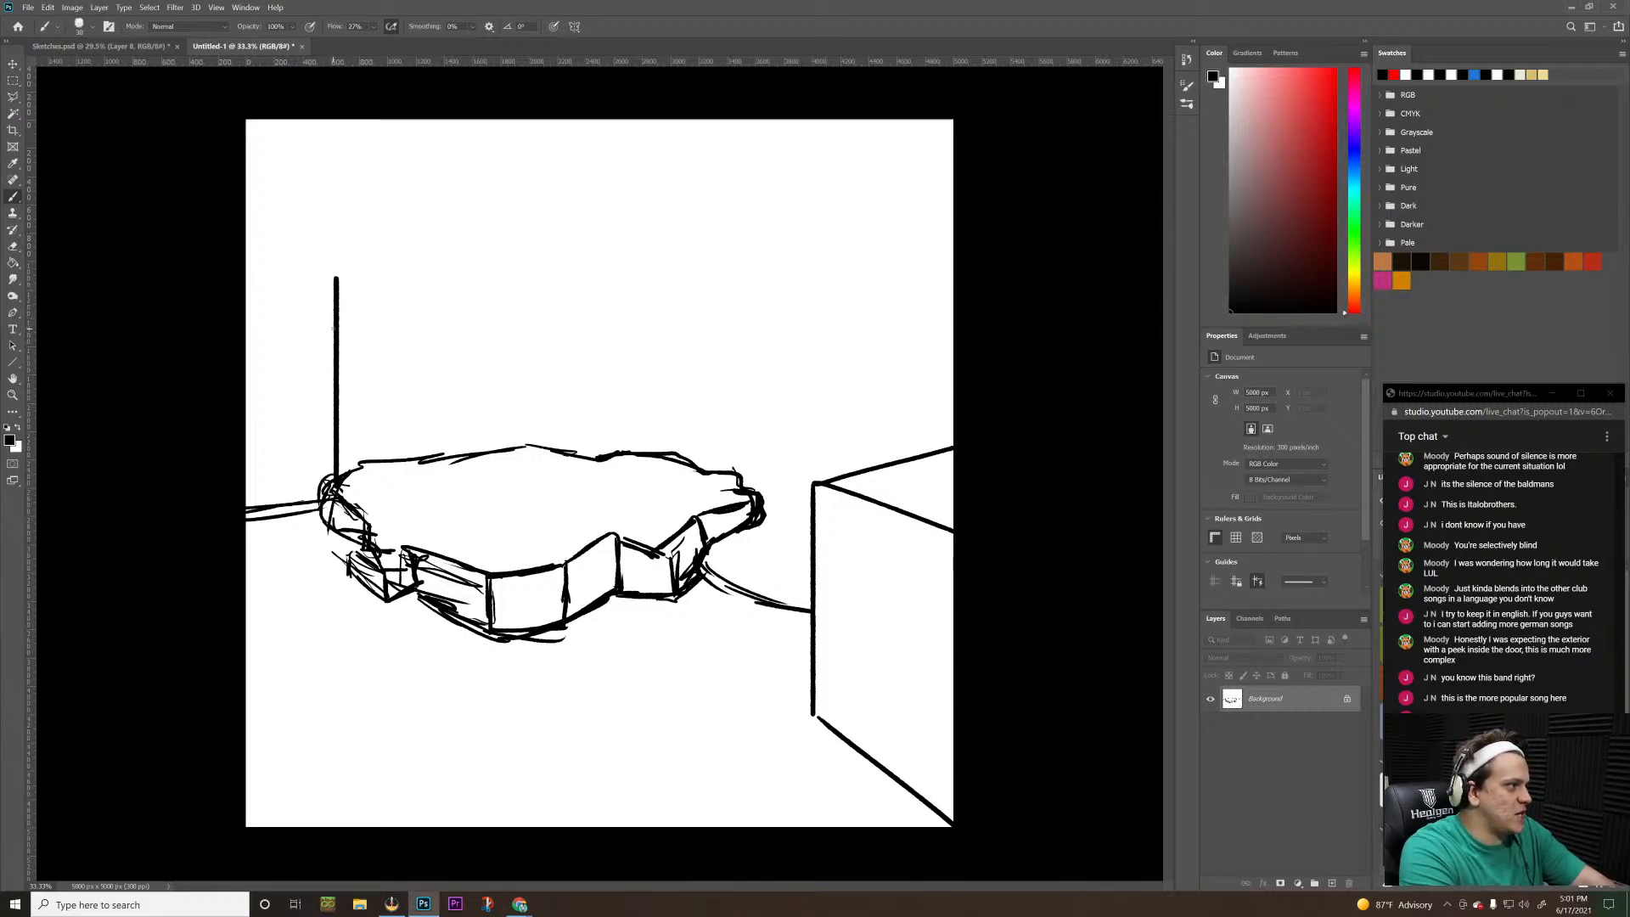
{"action": "key", "text": "ctrl+z"}
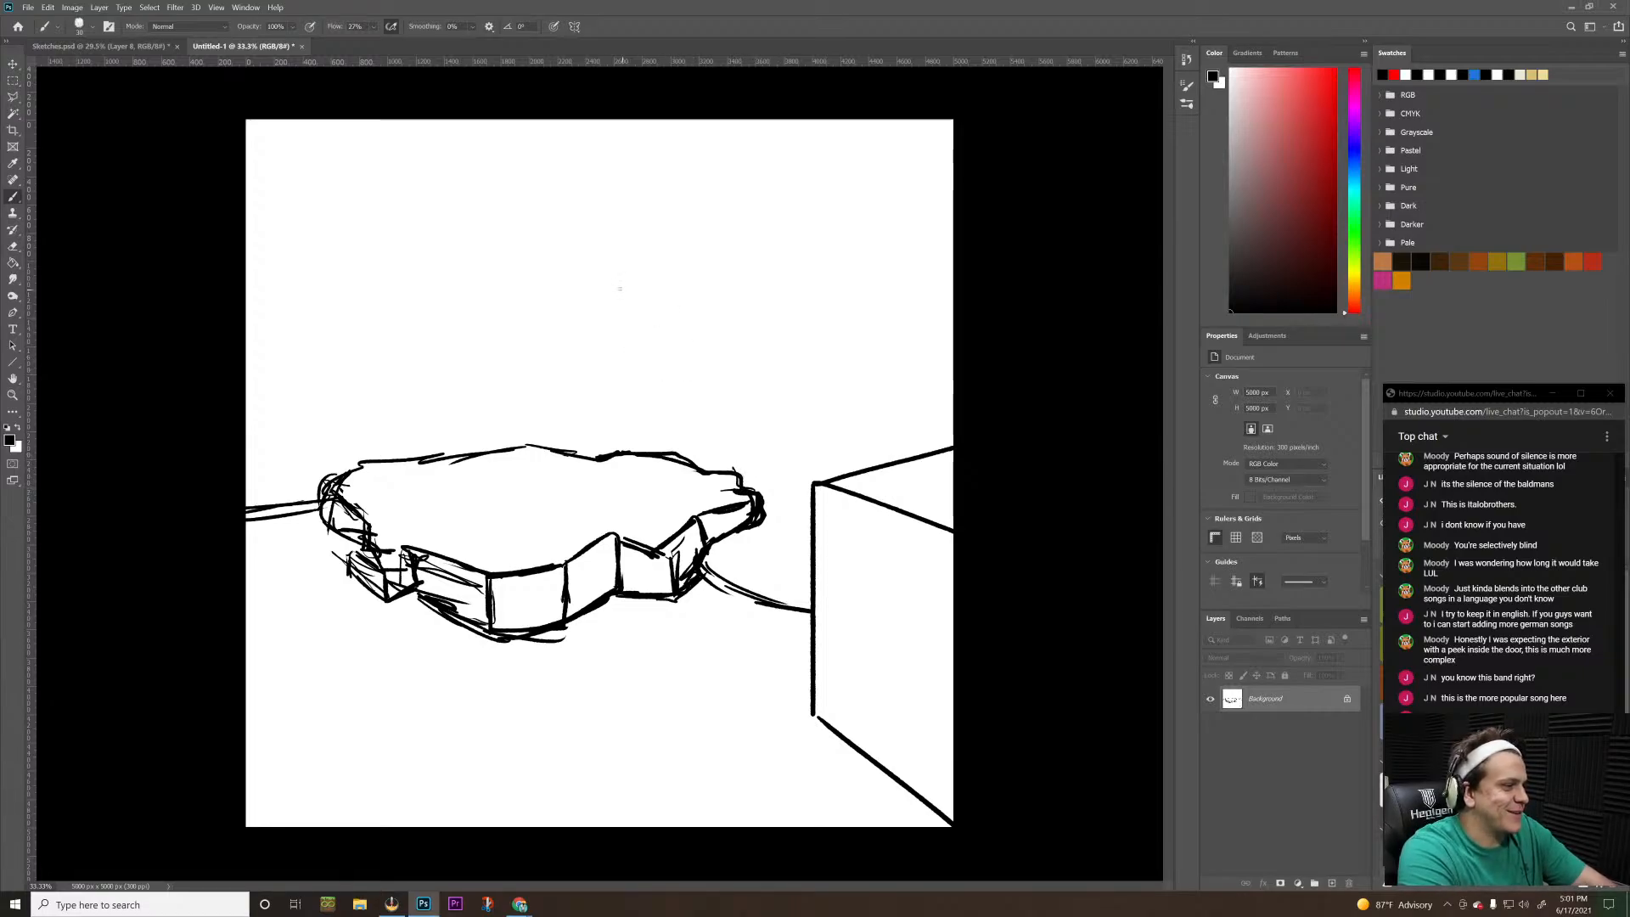
{"action": "mouse_move", "coordinate": [586, 238]}
{"action": "left_mouse_down"}
{"action": "mouse_move", "coordinate": [651, 315]}
{"action": "mouse_move", "coordinate": [651, 377]}
{"action": "left_mouse_up"}
{"action": "left_click_drag", "start_coordinate": [621, 275], "coordinate": [642, 401]}
{"action": "left_click_drag", "start_coordinate": [636, 399], "coordinate": [578, 255]}
{"action": "mouse_move", "coordinate": [593, 248]}
{"action": "left_mouse_down"}
{"action": "mouse_move", "coordinate": [538, 245]}
{"action": "mouse_move", "coordinate": [554, 219]}
{"action": "mouse_move", "coordinate": [556, 241]}
{"action": "left_mouse_up"}
{"action": "left_click_drag", "start_coordinate": [401, 213], "coordinate": [577, 224]}
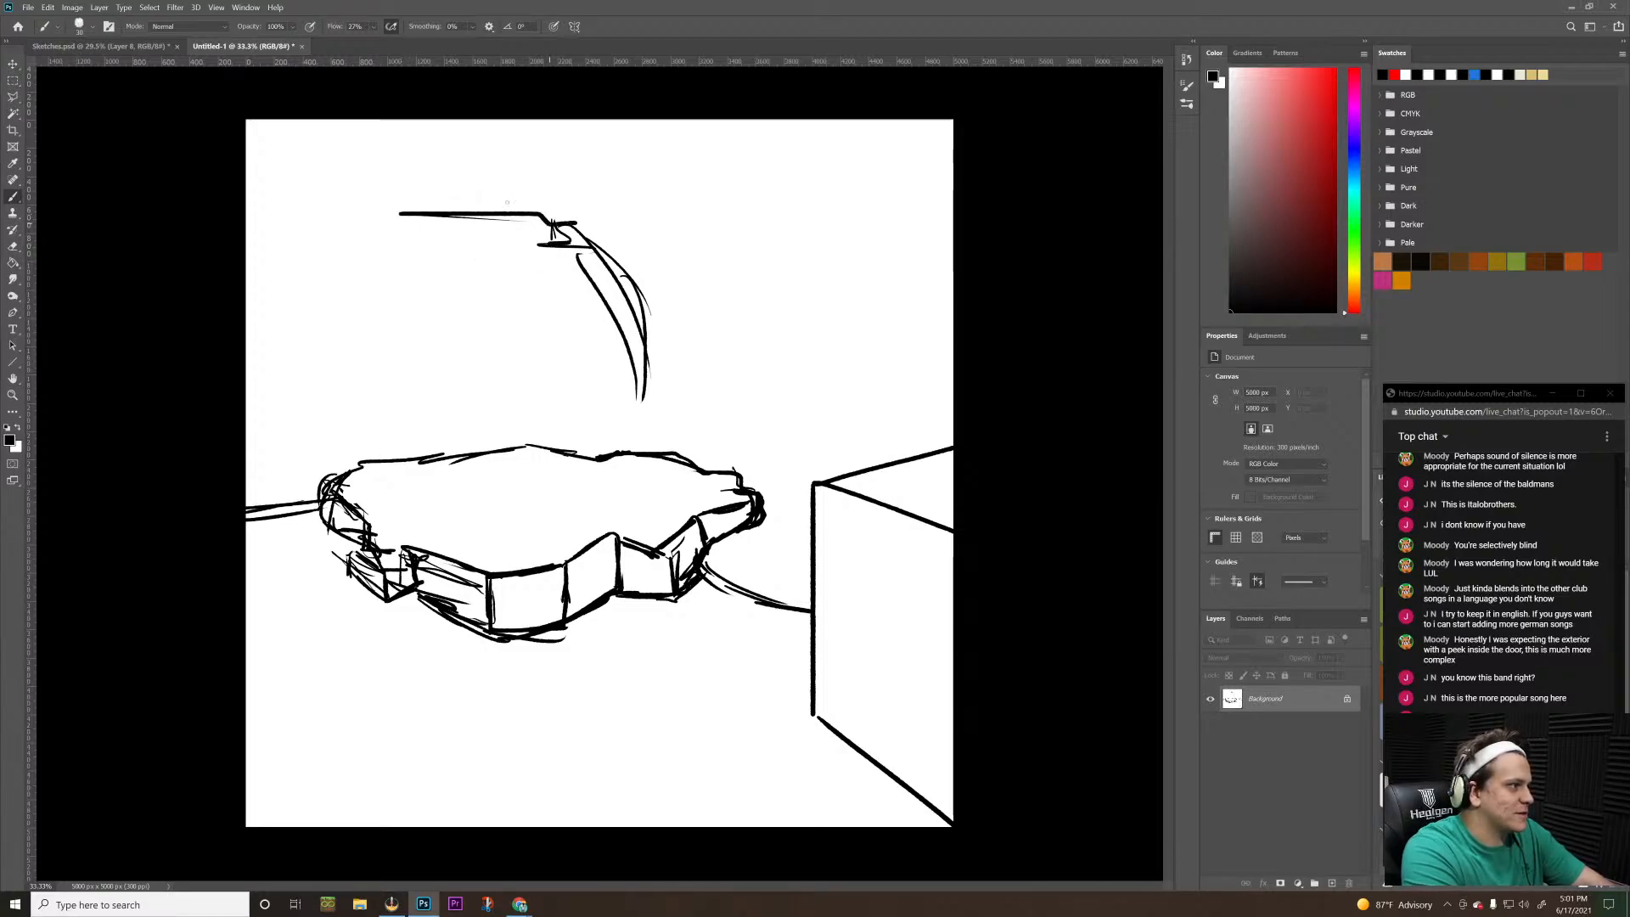
{"action": "key", "text": "ctrl+z"}
{"action": "left_click_drag", "start_coordinate": [390, 230], "coordinate": [609, 220]}
{"action": "key", "text": "ctrl+z"}
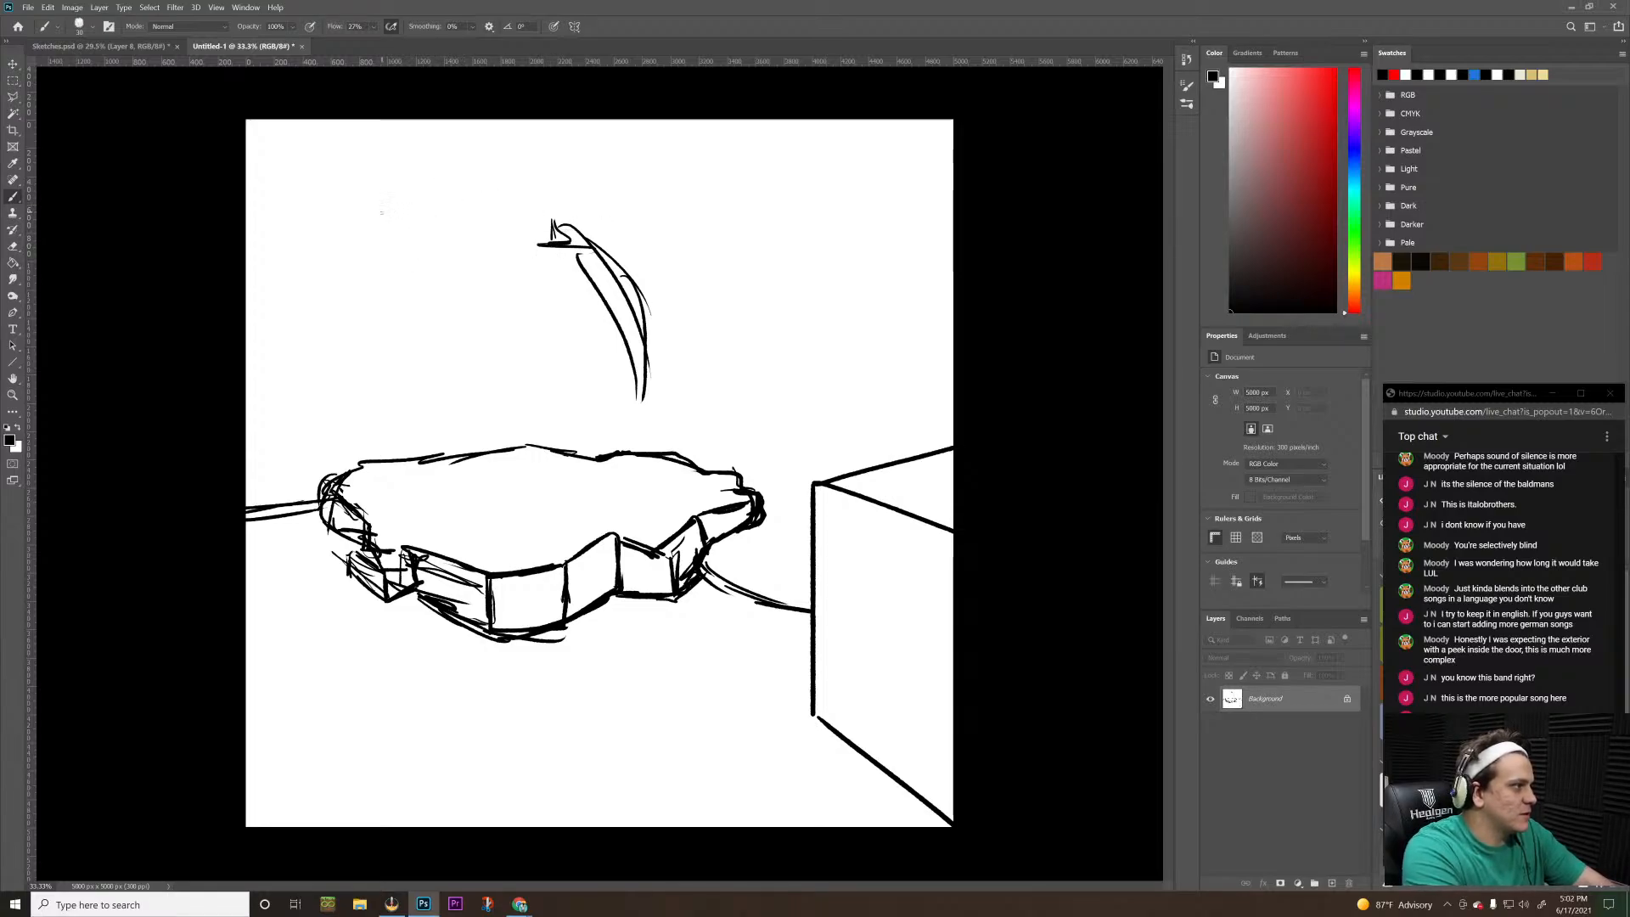
{"action": "left_click_drag", "start_coordinate": [381, 212], "coordinate": [584, 204]}
{"action": "key", "text": "ctrl+z"}
{"action": "left_click_drag", "start_coordinate": [364, 226], "coordinate": [564, 226]}
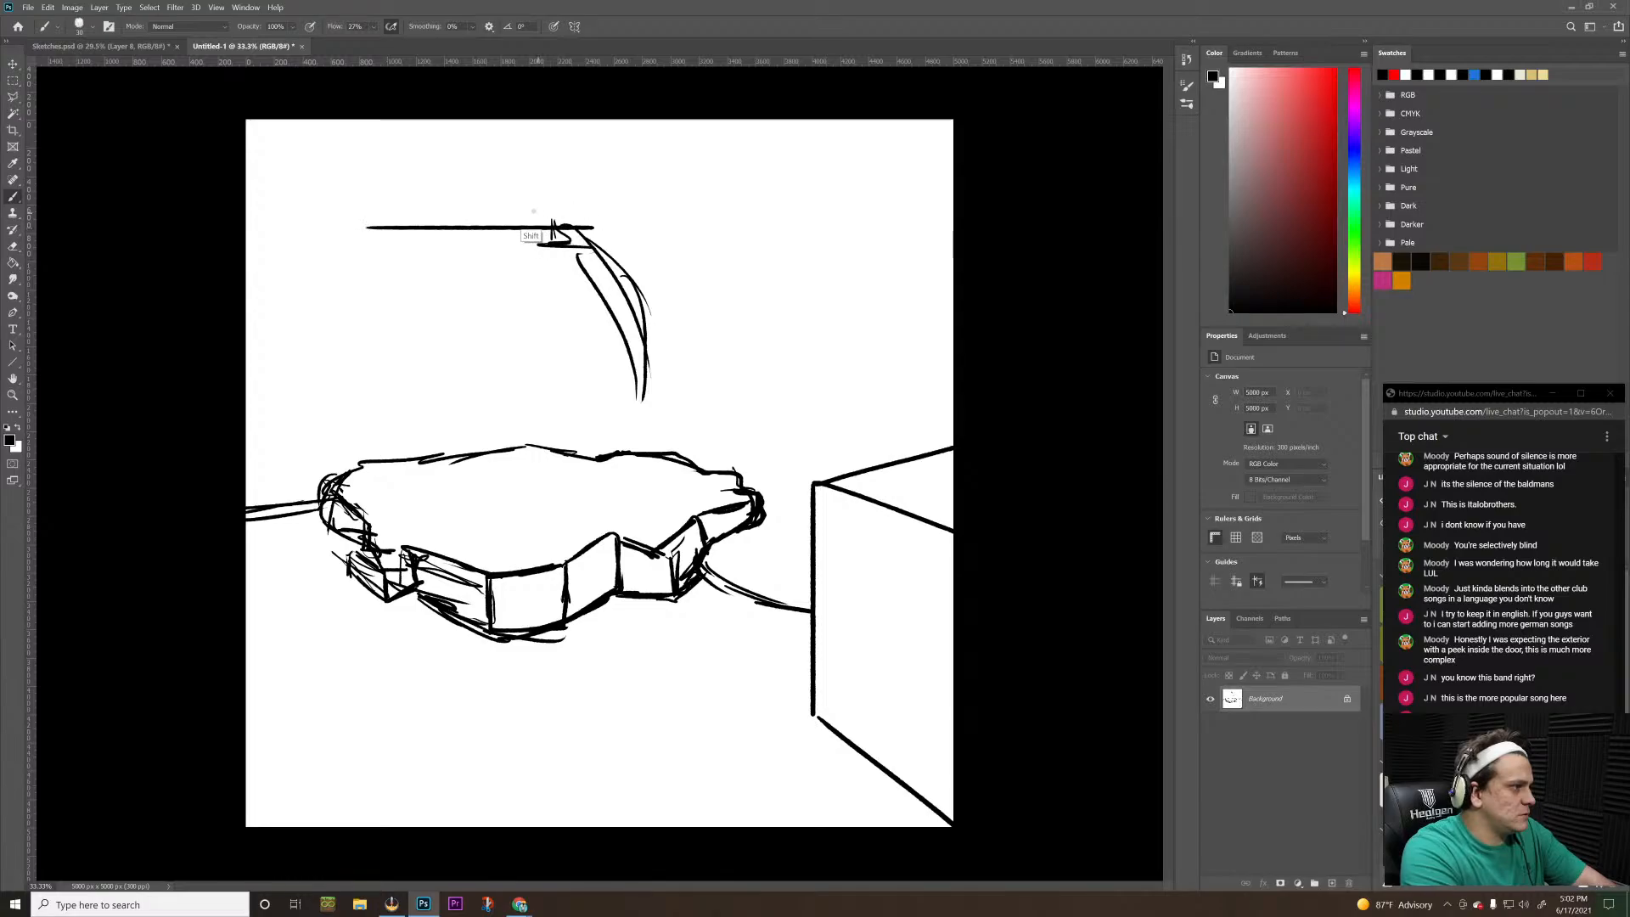
{"action": "key", "text": "ctrl+z"}
{"action": "left_click_drag", "start_coordinate": [351, 219], "coordinate": [539, 217]}
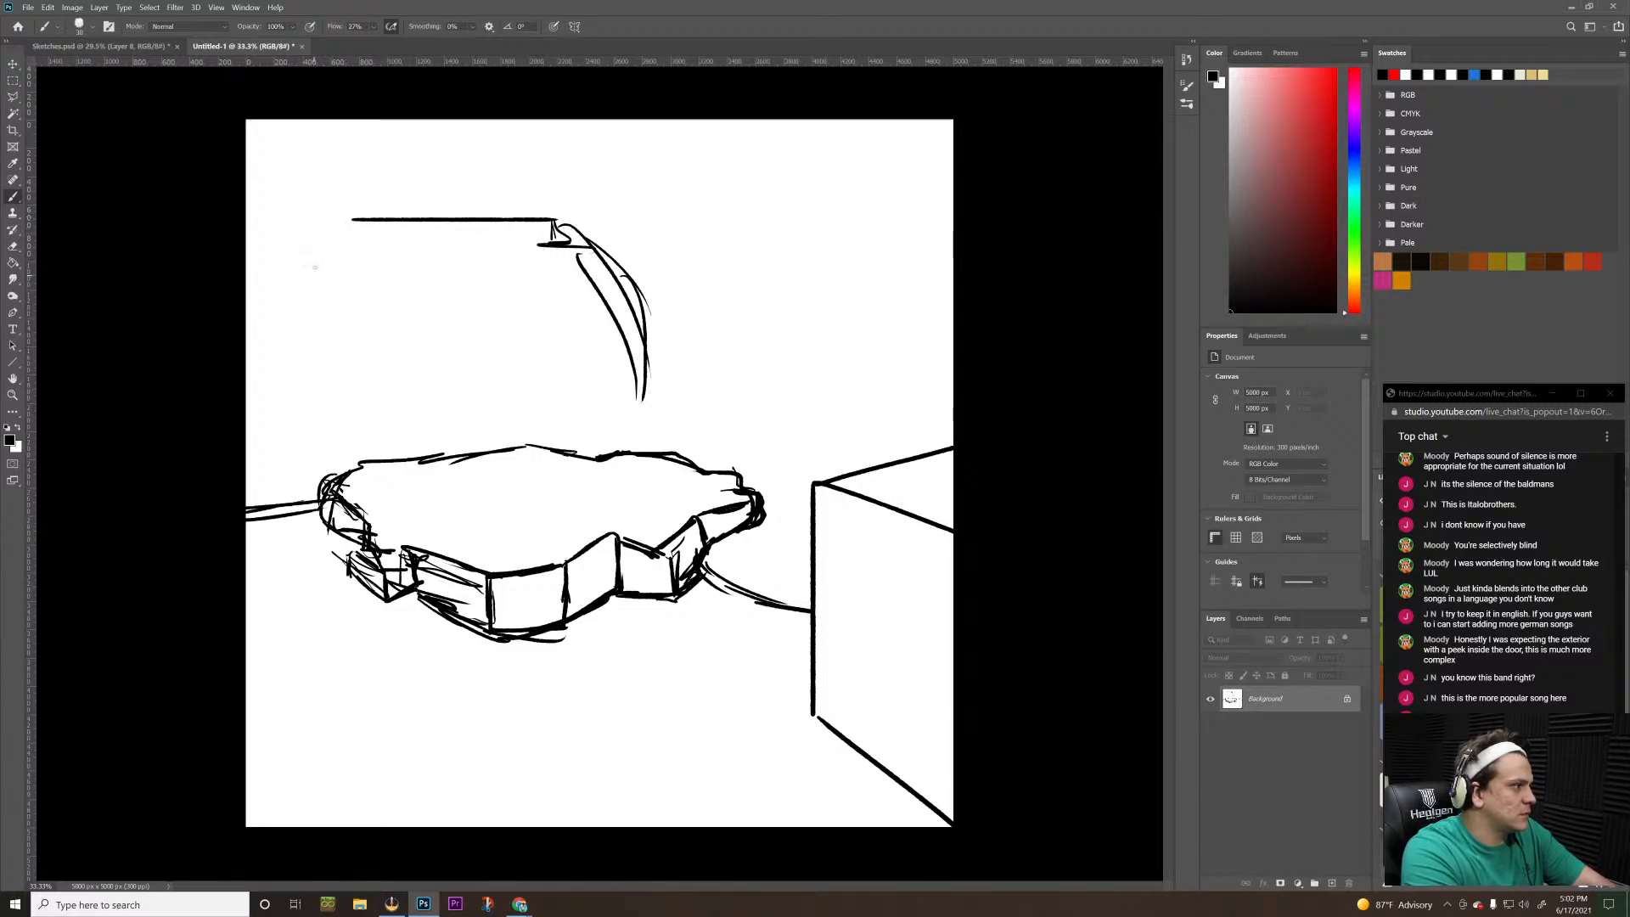
{"action": "key", "text": "ctrl+z"}
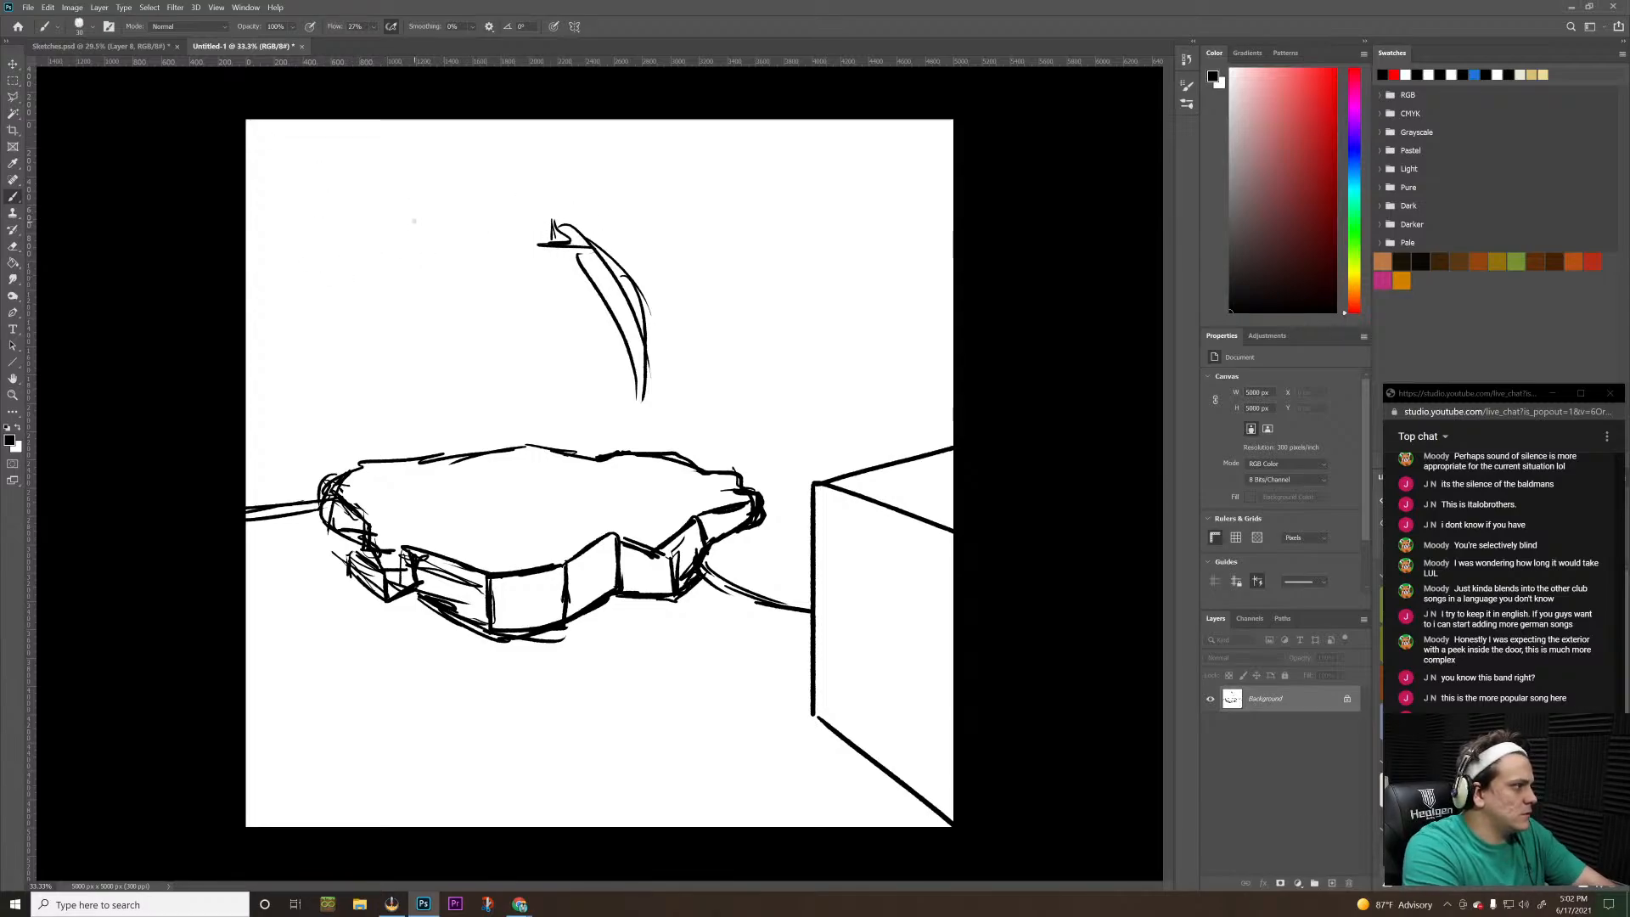
Draw a straight horizontal top edge leftward from the curved form's notch, ending in a short drop and jagged strokes
{"action": "left_click_drag", "start_coordinate": [413, 220], "coordinate": [564, 219]}
{"action": "left_click_drag", "start_coordinate": [413, 220], "coordinate": [413, 246]}
{"action": "mouse_move", "coordinate": [412, 241]}
{"action": "left_mouse_down"}
{"action": "mouse_move", "coordinate": [350, 238]}
{"action": "mouse_move", "coordinate": [356, 268]}
{"action": "mouse_move", "coordinate": [340, 264]}
{"action": "left_mouse_up"}
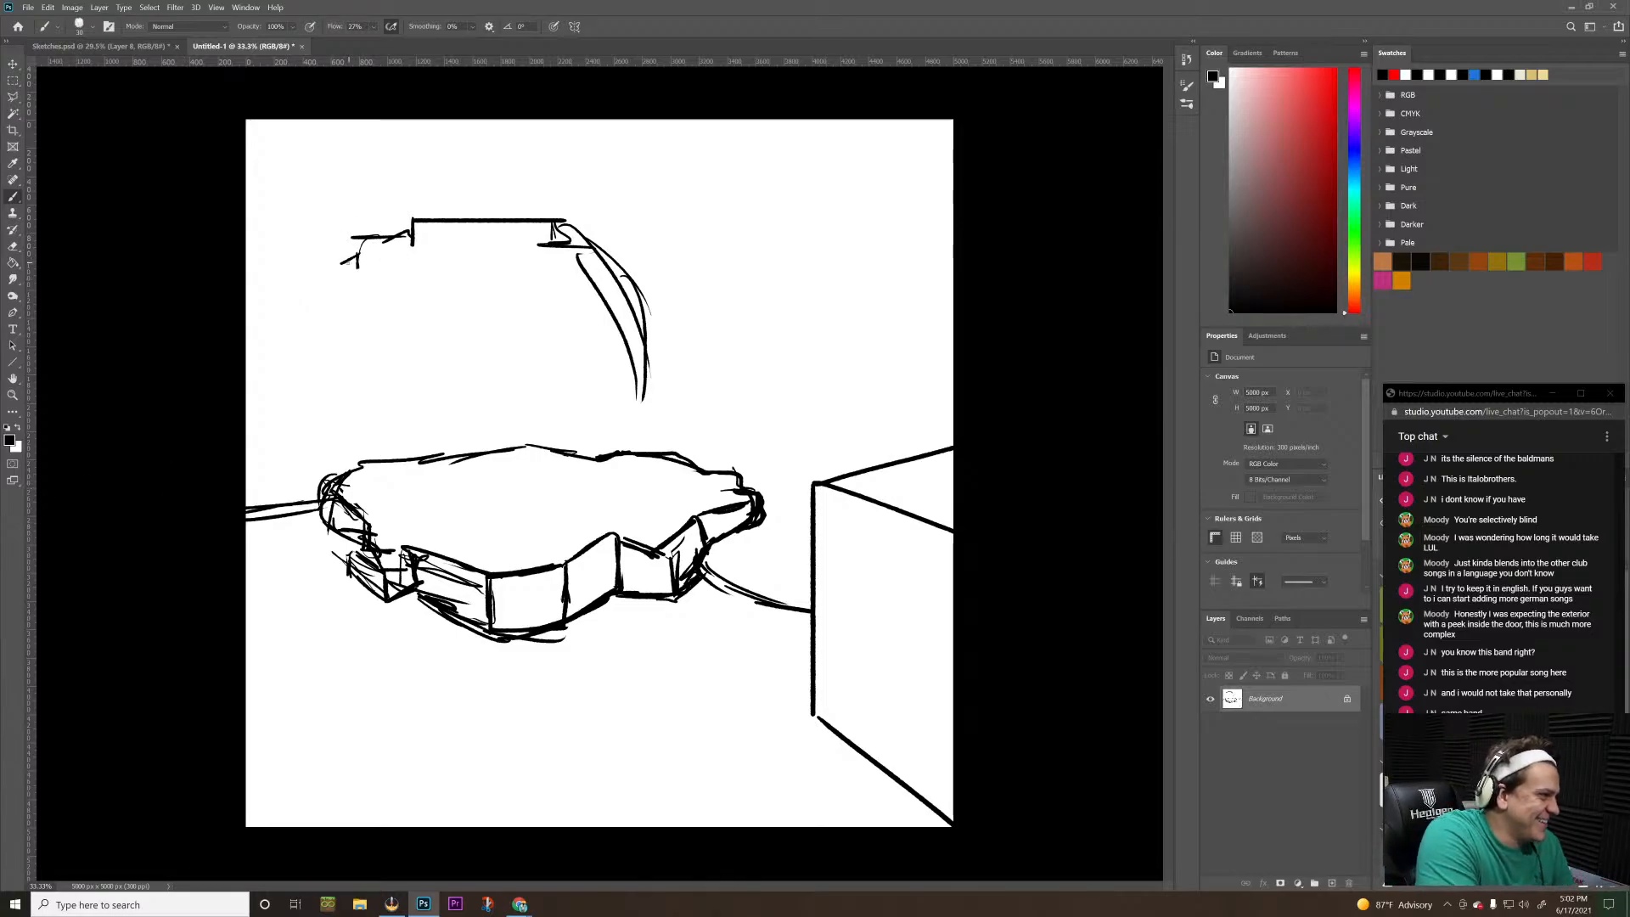
Draw a straight vertical wall from the jagged strokes down to the slab, and a small ledge with a short drop beyond the curved form
{"action": "left_click_drag", "start_coordinate": [338, 263], "coordinate": [338, 466]}
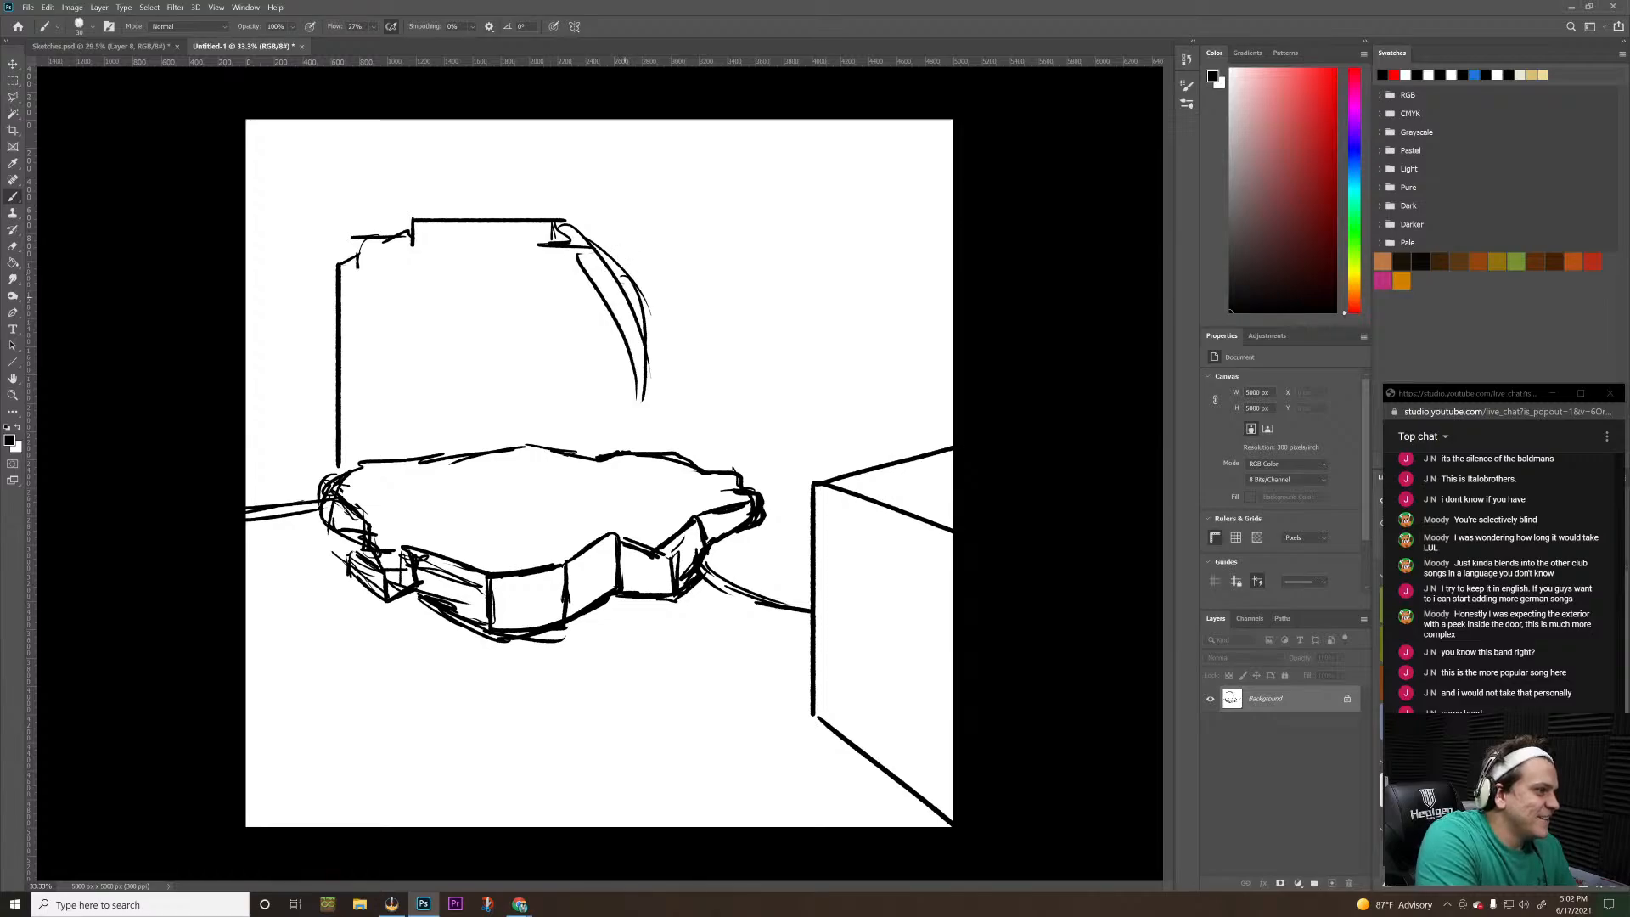
{"action": "mouse_move", "coordinate": [602, 251]}
{"action": "left_mouse_down"}
{"action": "mouse_move", "coordinate": [641, 294]}
{"action": "mouse_move", "coordinate": [661, 279]}
{"action": "mouse_move", "coordinate": [632, 343]}
{"action": "left_mouse_up"}
{"action": "mouse_move", "coordinate": [660, 279]}
{"action": "left_mouse_down"}
{"action": "mouse_move", "coordinate": [652, 330]}
{"action": "mouse_move", "coordinate": [688, 300]}
{"action": "mouse_move", "coordinate": [693, 366]}
{"action": "left_mouse_up"}
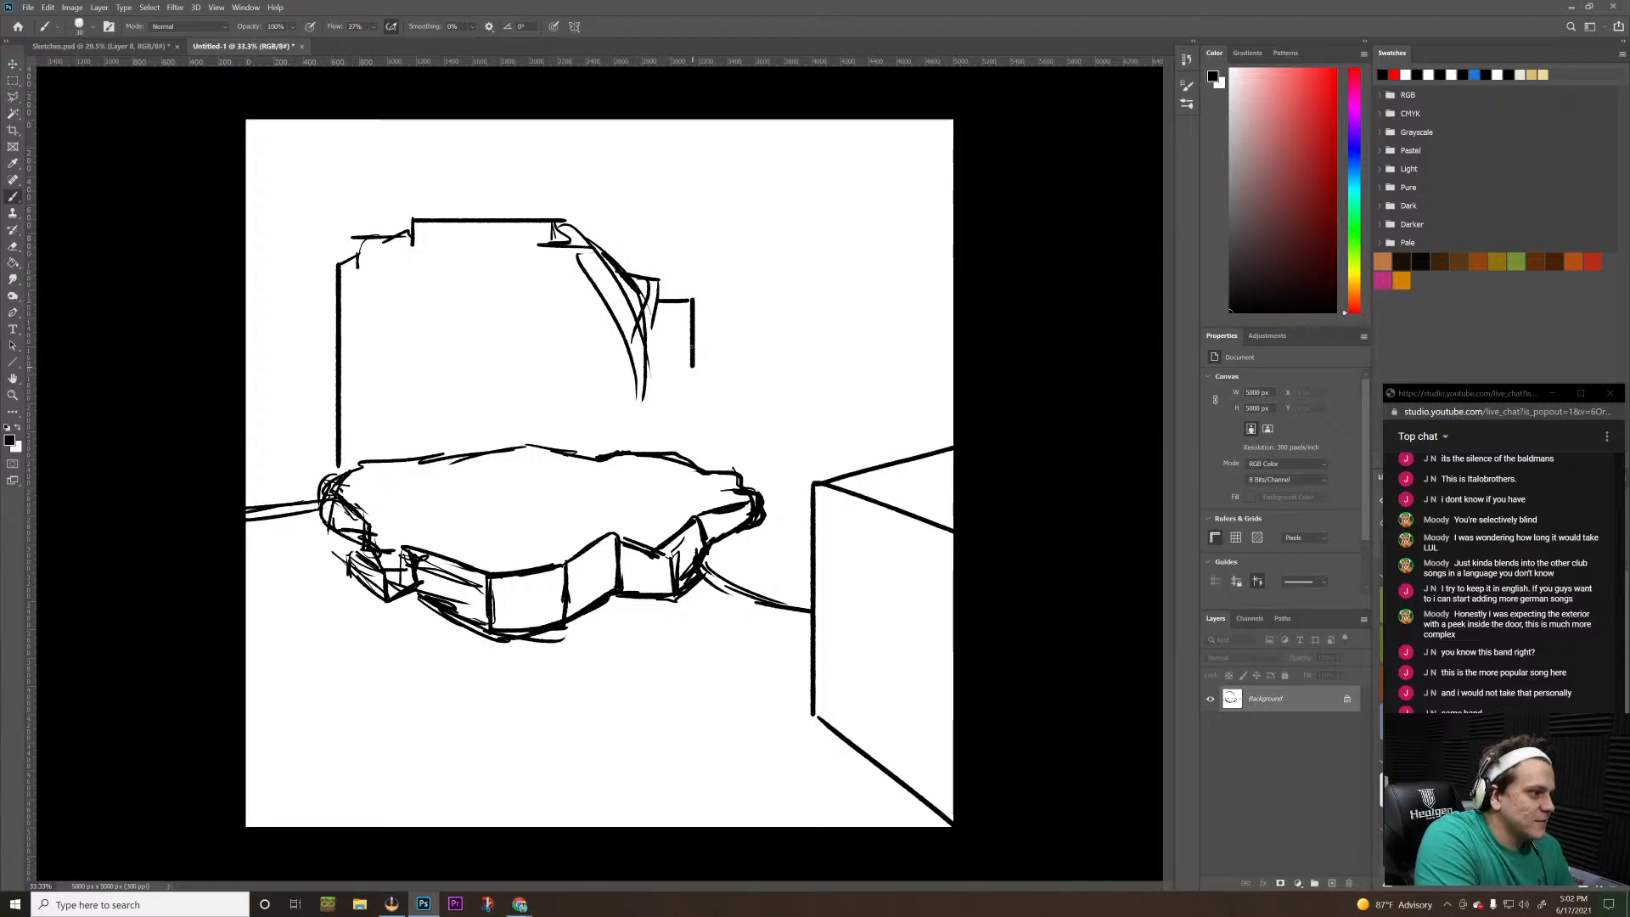
{"action": "key", "text": "ctrl+z"}
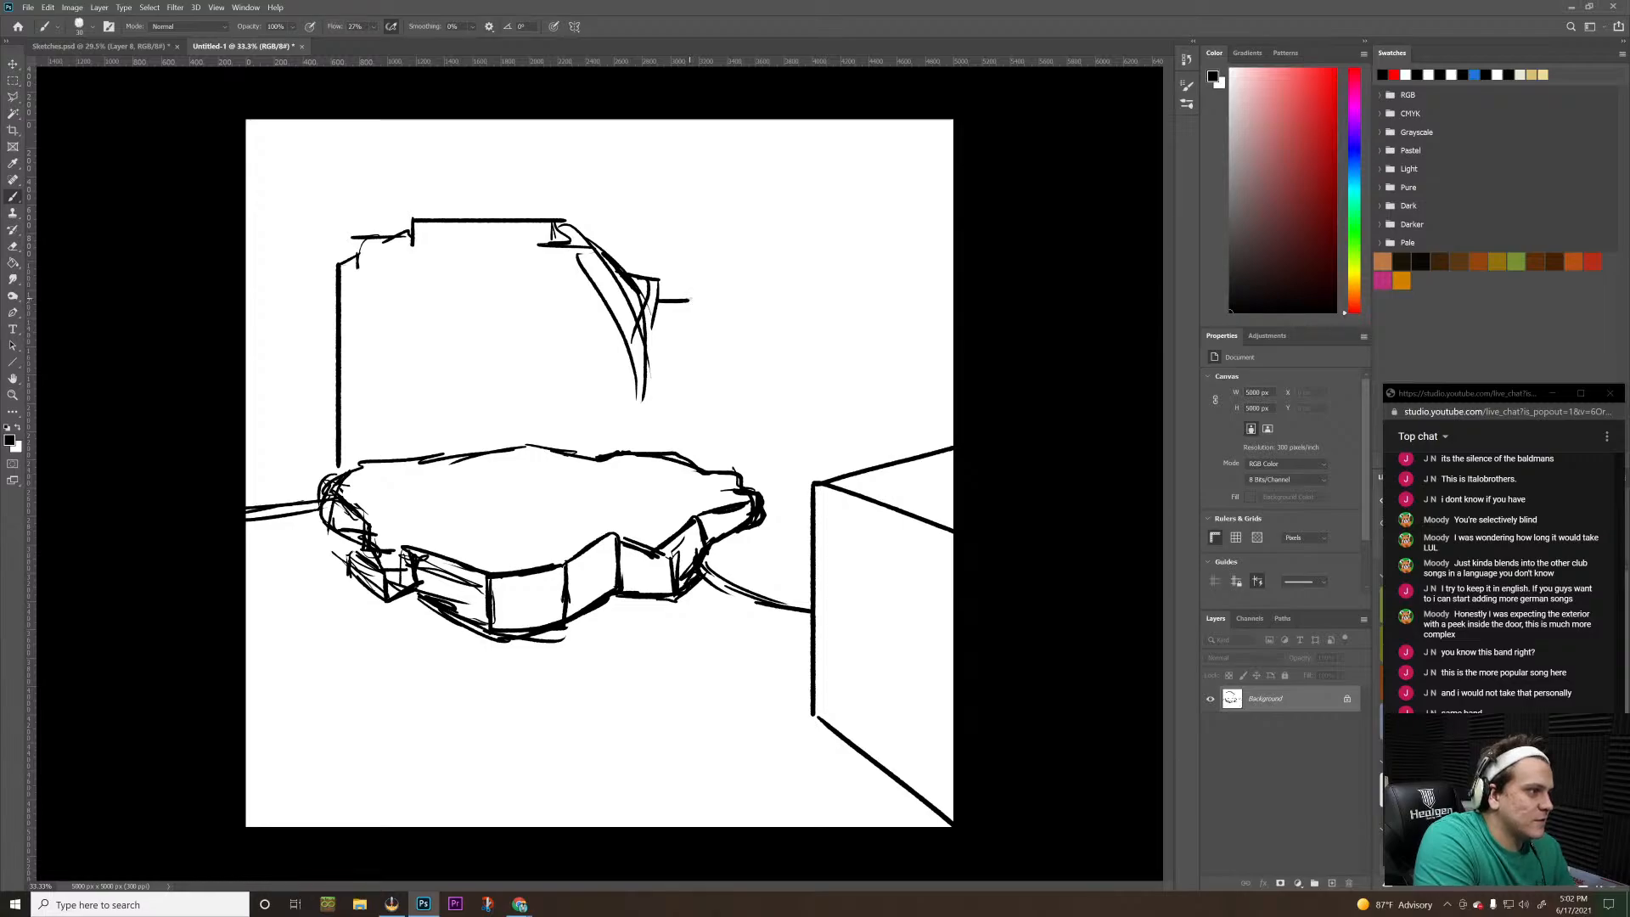
{"action": "left_click_drag", "start_coordinate": [690, 299], "coordinate": [681, 360]}
{"action": "key", "text": "ctrl+z"}
{"action": "left_click_drag", "start_coordinate": [688, 301], "coordinate": [685, 361]}
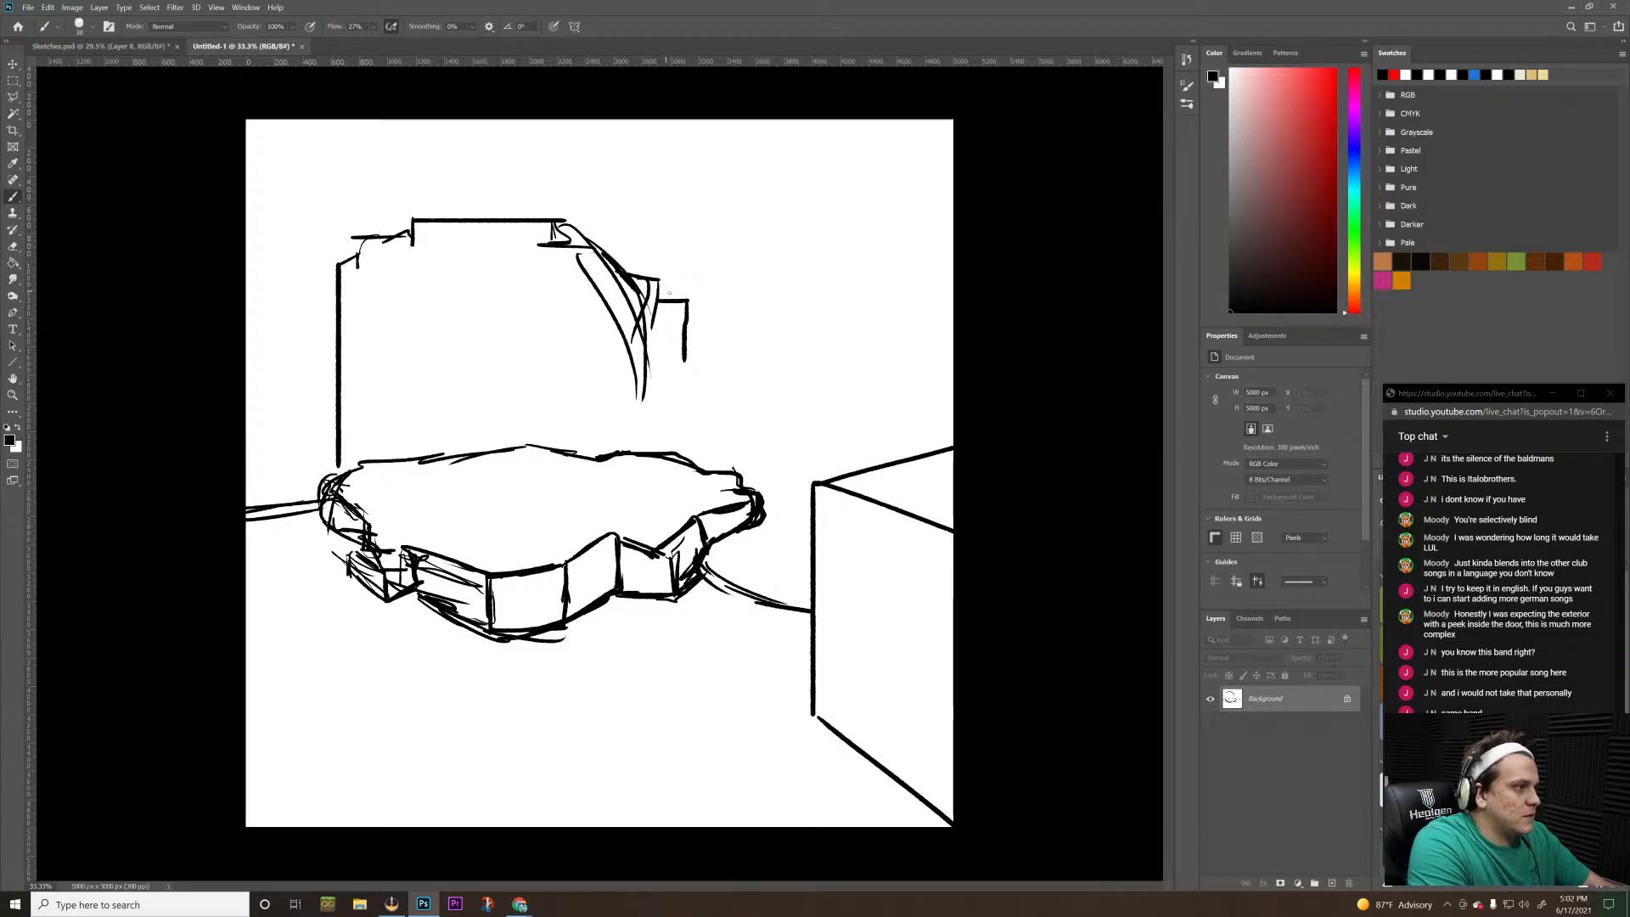
Draw a narrow stepped tower rising from the small ledge, with a lower block and long vertical edge on its right side
{"action": "left_click_drag", "start_coordinate": [678, 349], "coordinate": [665, 193]}
{"action": "key", "text": "ctrl+z"}
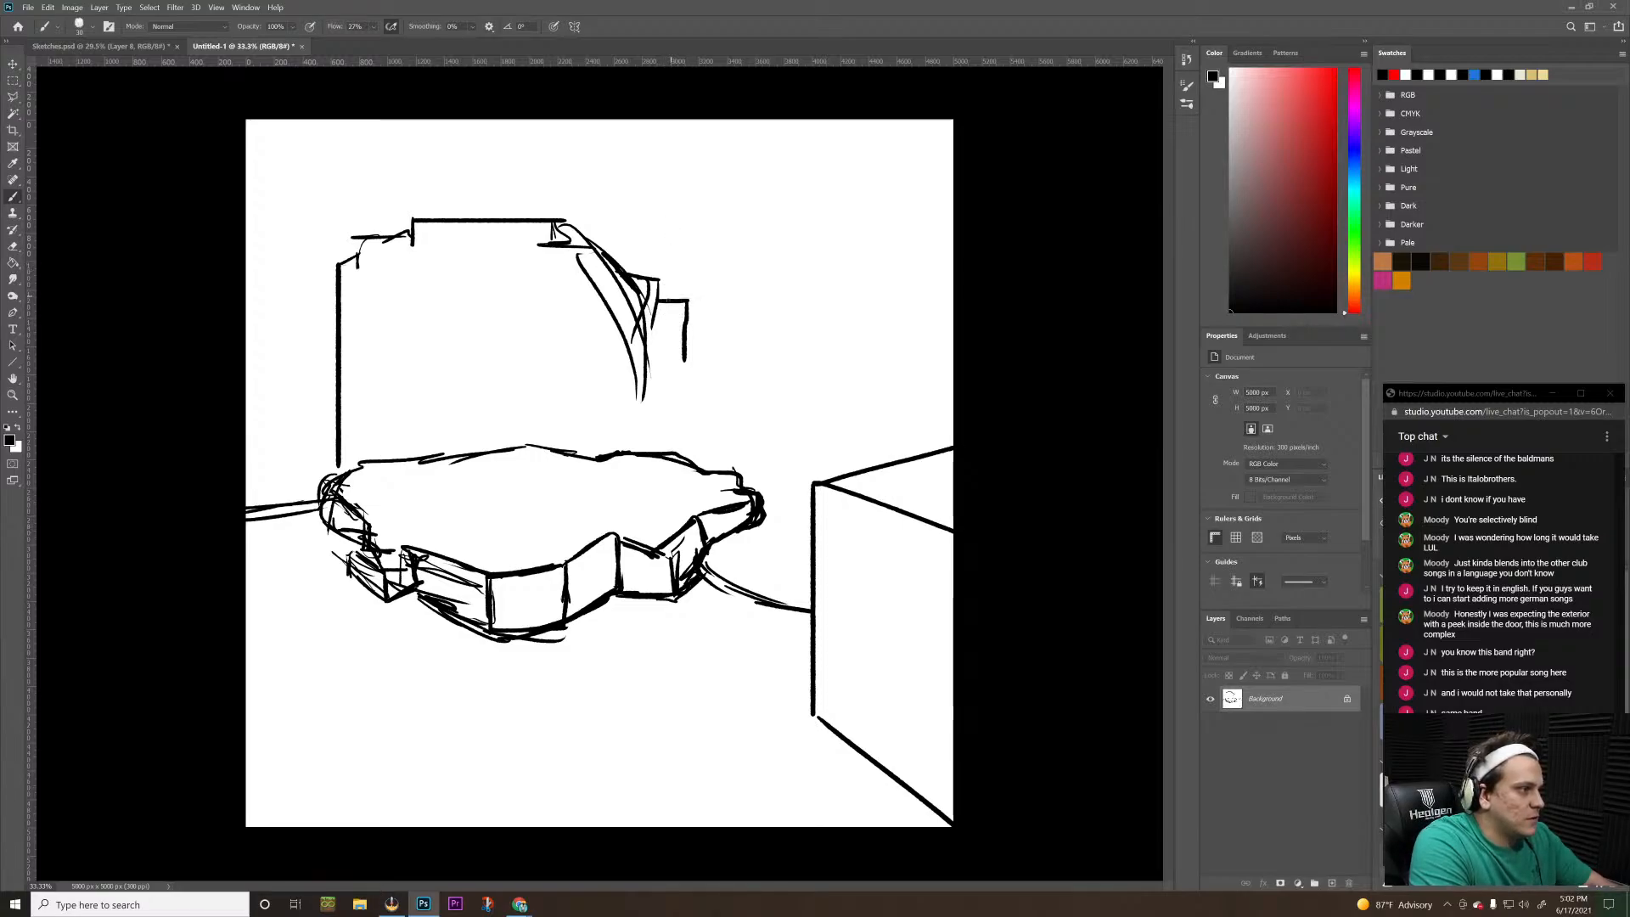
{"action": "mouse_move", "coordinate": [666, 300]}
{"action": "left_mouse_down"}
{"action": "mouse_move", "coordinate": [679, 194]}
{"action": "mouse_move", "coordinate": [697, 192]}
{"action": "mouse_move", "coordinate": [697, 322]}
{"action": "left_mouse_up"}
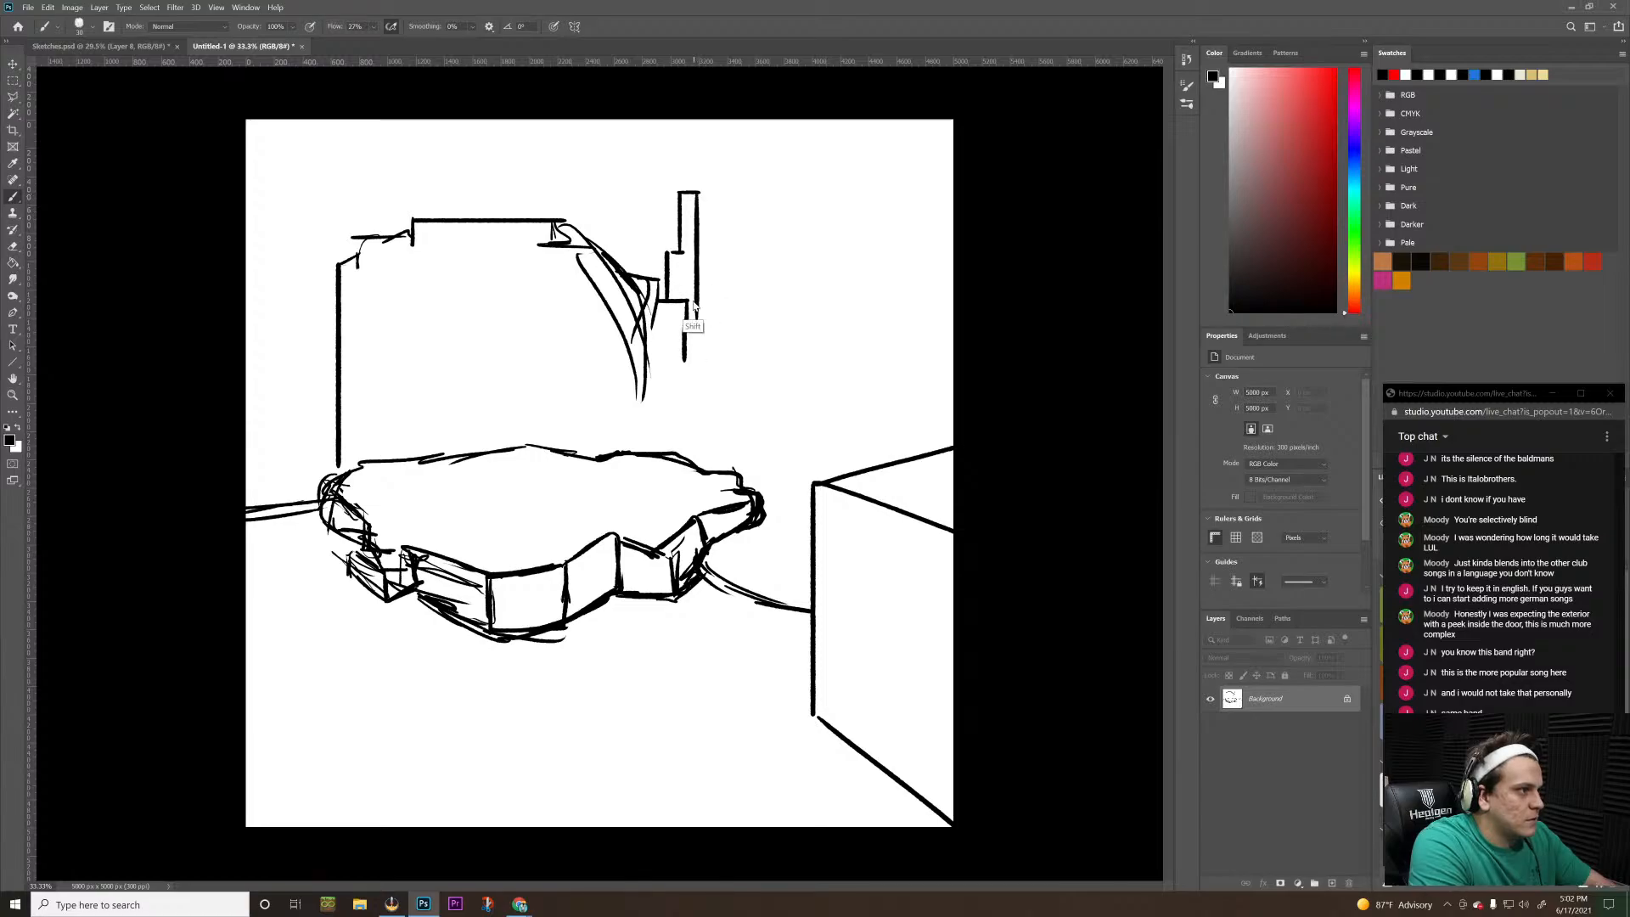
{"action": "mouse_move", "coordinate": [699, 266]}
{"action": "left_mouse_down"}
{"action": "mouse_move", "coordinate": [712, 262]}
{"action": "mouse_move", "coordinate": [708, 415]}
{"action": "left_mouse_up"}
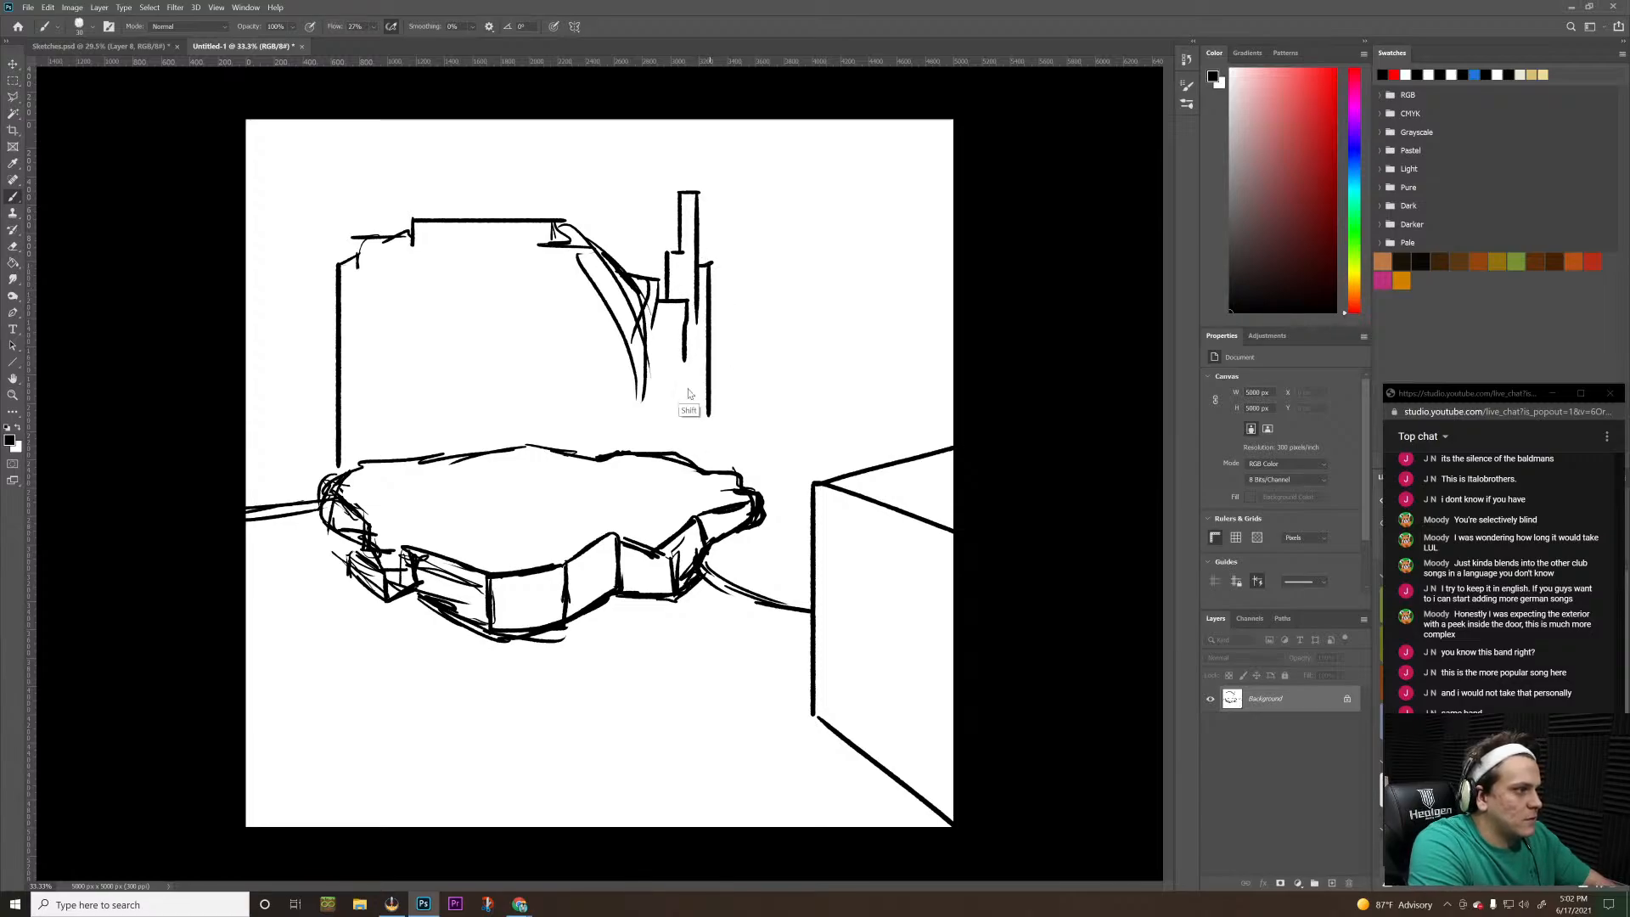
{"action": "key", "text": "ctrl+z"}
{"action": "mouse_move", "coordinate": [698, 264]}
{"action": "left_mouse_down"}
{"action": "mouse_move", "coordinate": [720, 265]}
{"action": "mouse_move", "coordinate": [716, 425]}
{"action": "left_mouse_up"}
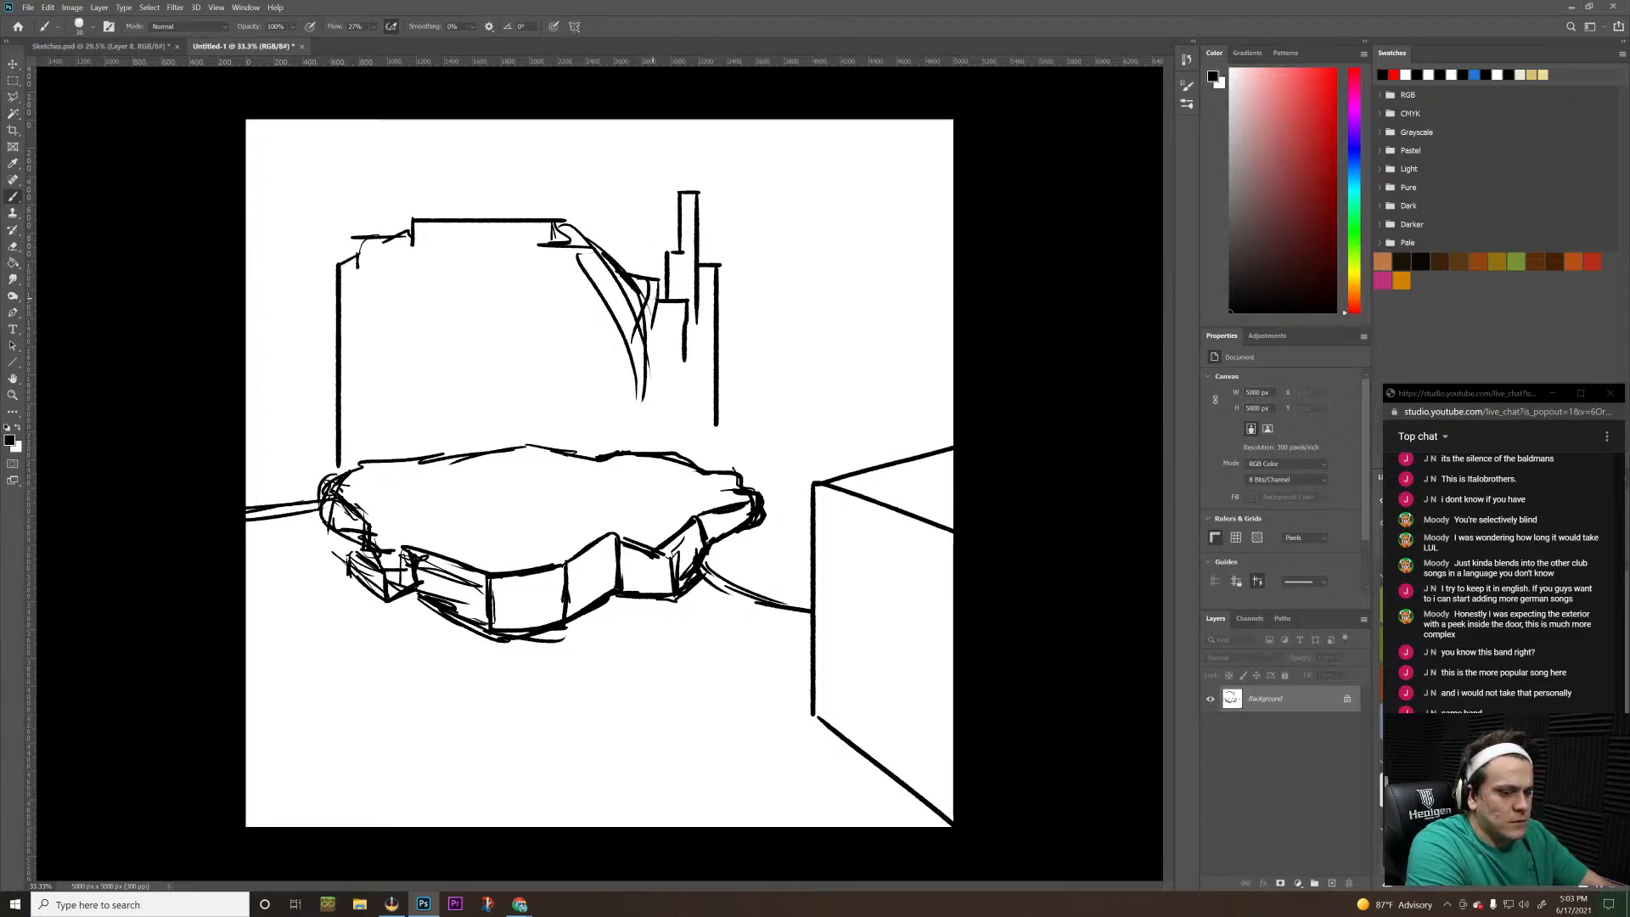
Extend the ledge's drop downward and add a horizontal step ending in a straight vertical drop onto the slab's right end
{"action": "mouse_move", "coordinate": [659, 300]}
{"action": "left_mouse_down"}
{"action": "mouse_move", "coordinate": [670, 421]}
{"action": "mouse_move", "coordinate": [651, 345]}
{"action": "mouse_move", "coordinate": [674, 395]}
{"action": "mouse_move", "coordinate": [713, 365]}
{"action": "left_mouse_up"}
{"action": "key", "text": "ctrl+z"}
{"action": "left_click", "coordinate": [685, 423], "text": "shift"}
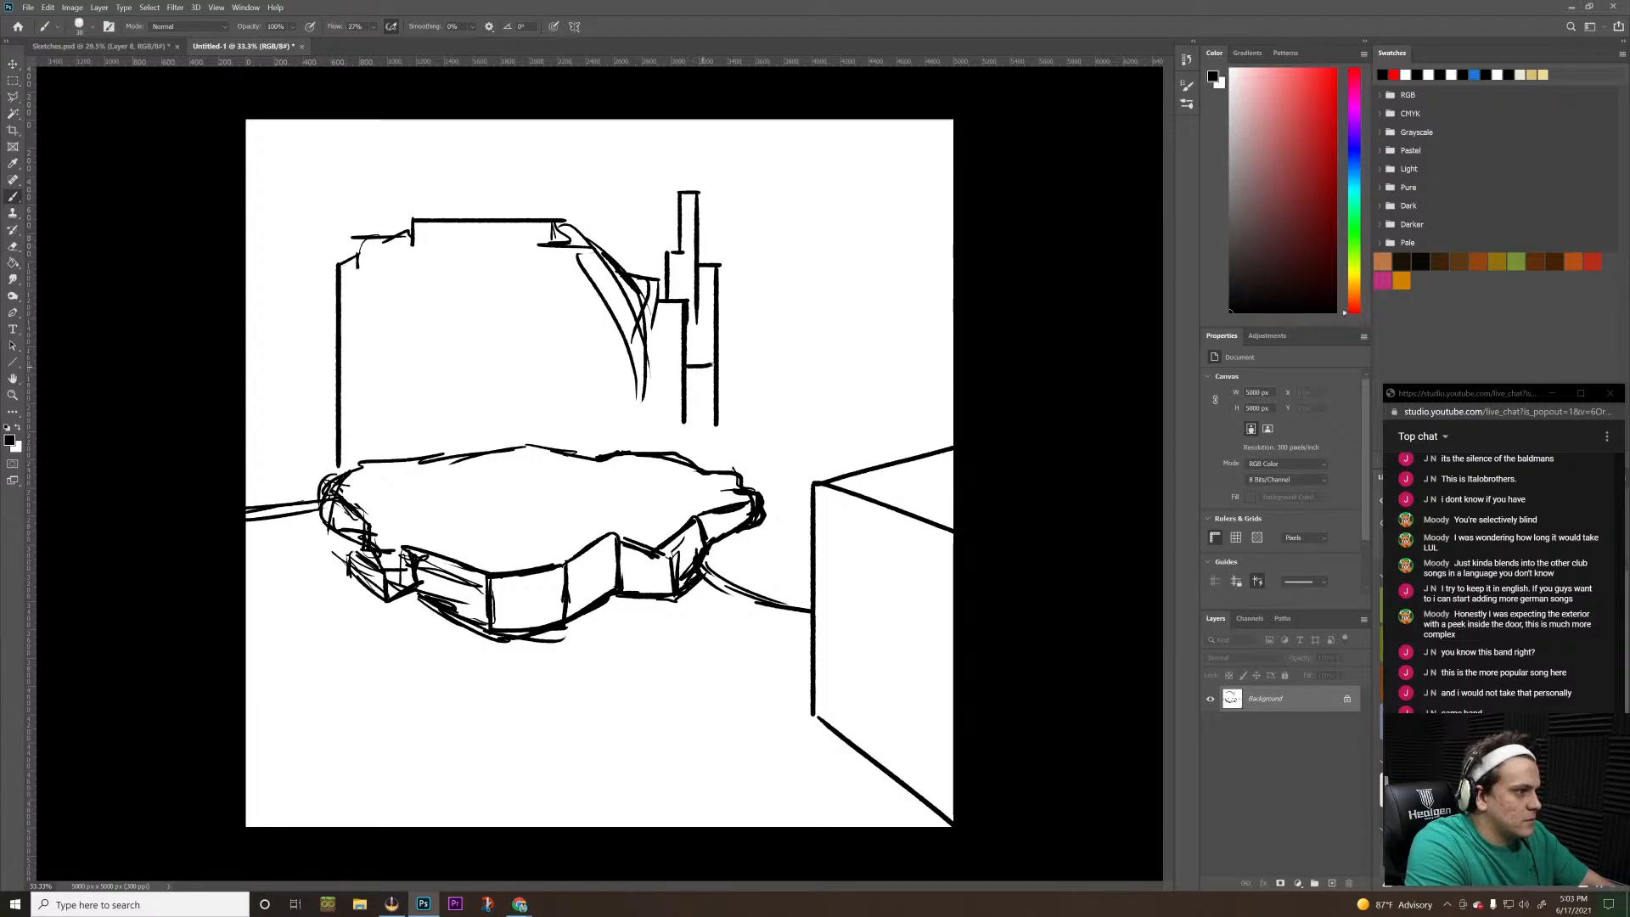
{"action": "left_click", "coordinate": [747, 363], "text": "shift"}
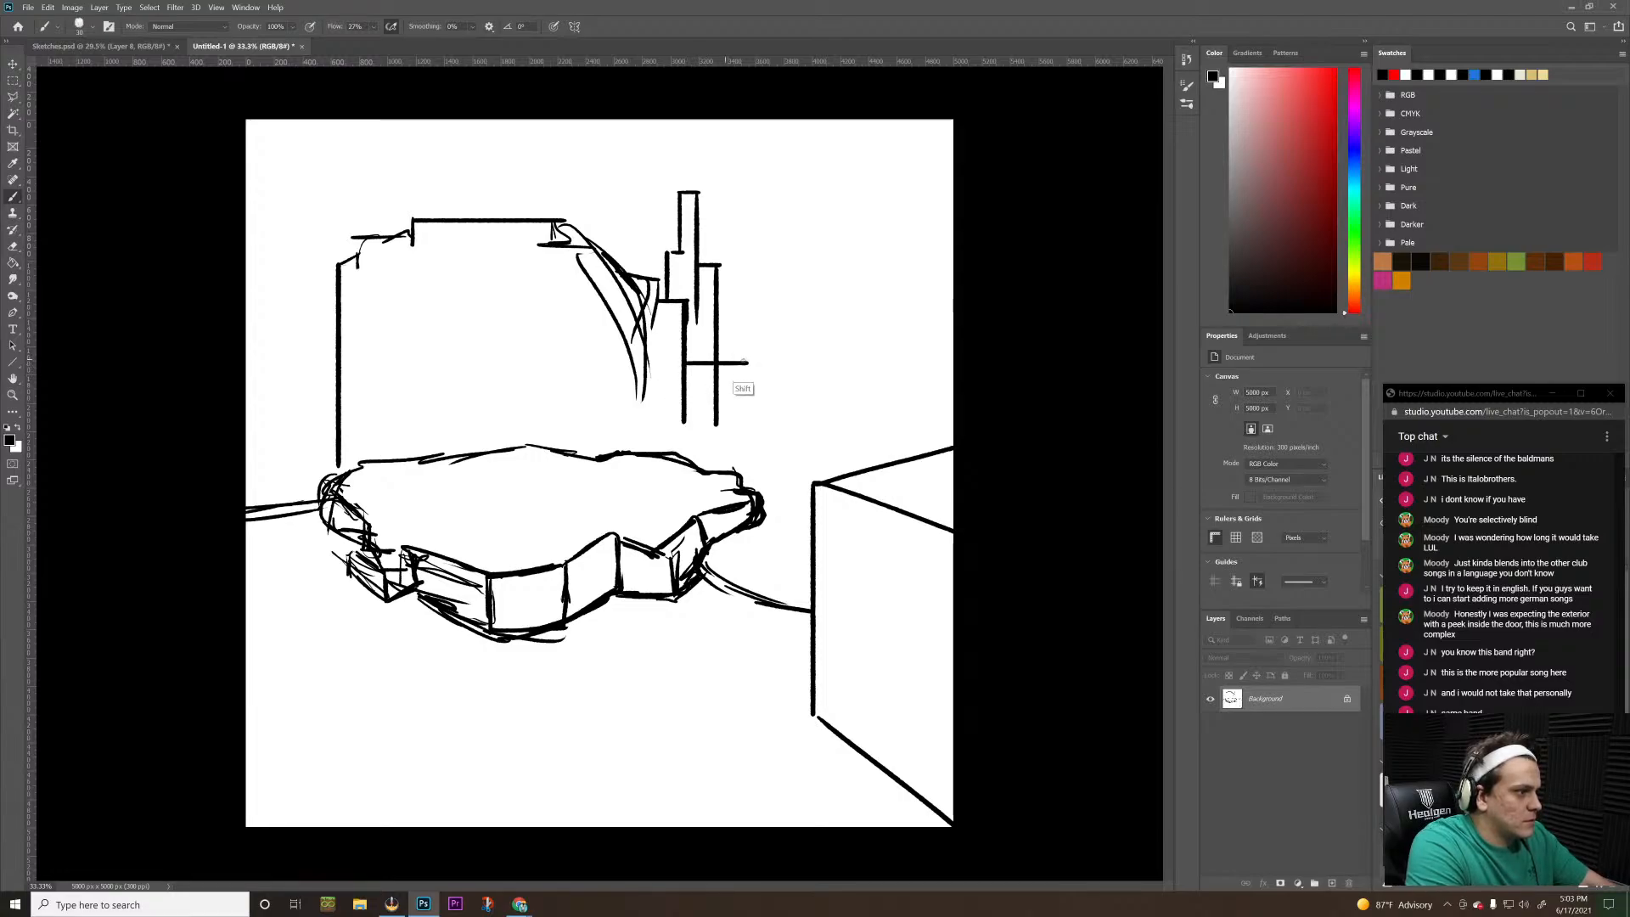
{"action": "left_click", "coordinate": [744, 486], "text": "shift"}
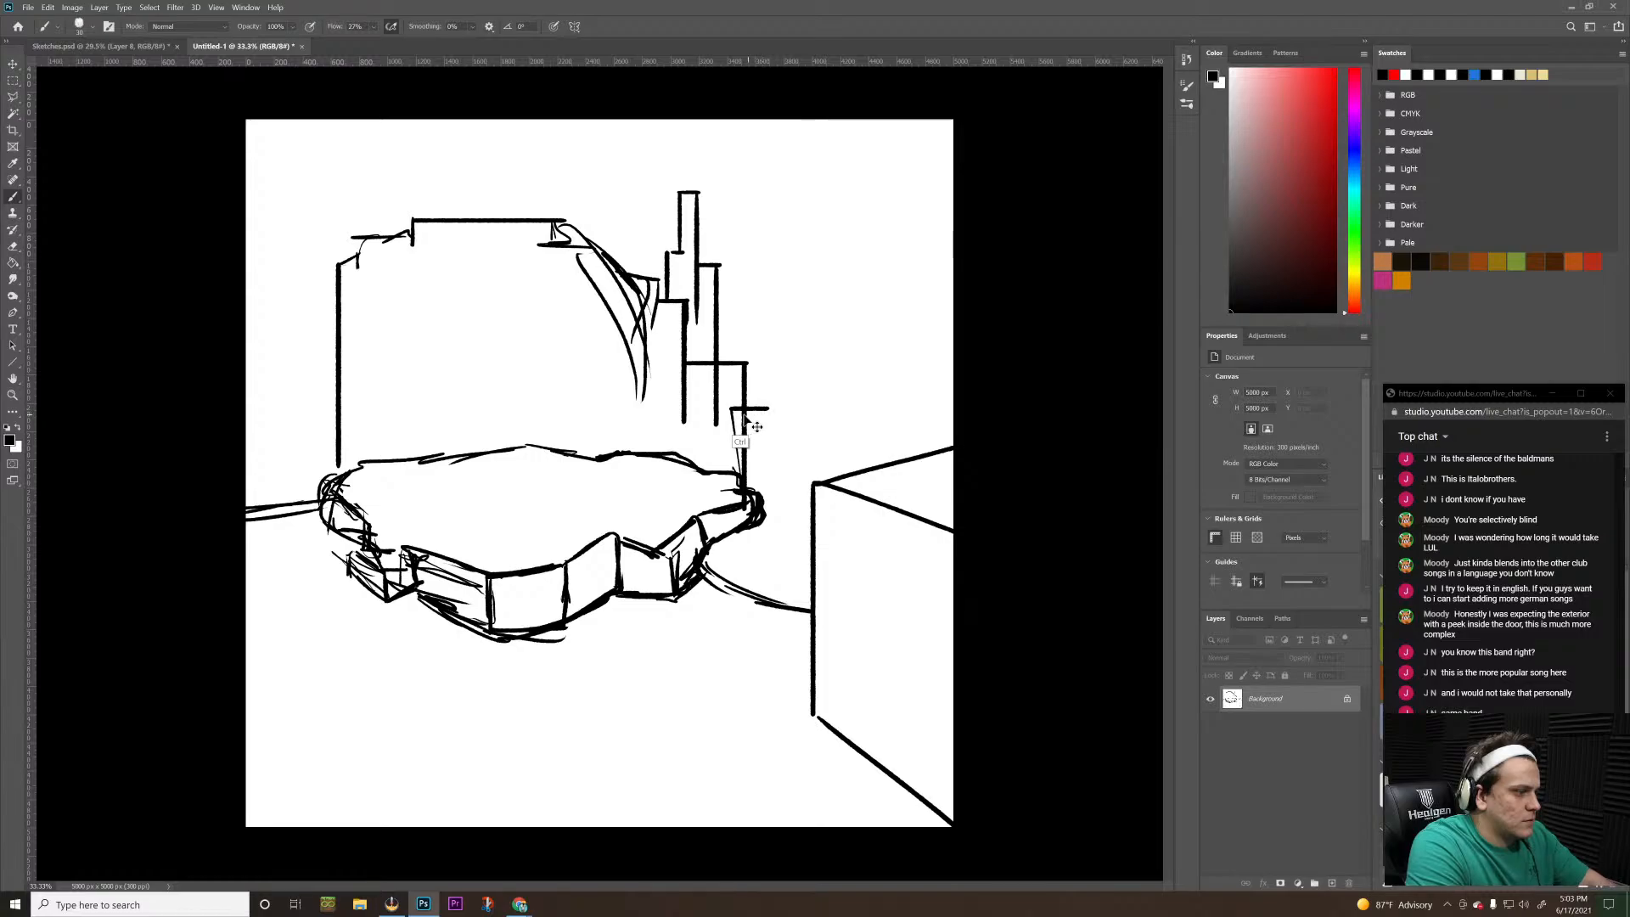
Draw a narrow rectangular block at the slab's right end, and a tall, thin stepped tower rising above it
{"action": "mouse_move", "coordinate": [725, 409]}
{"action": "left_mouse_down"}
{"action": "mouse_move", "coordinate": [776, 408]}
{"action": "mouse_move", "coordinate": [770, 510]}
{"action": "left_mouse_up"}
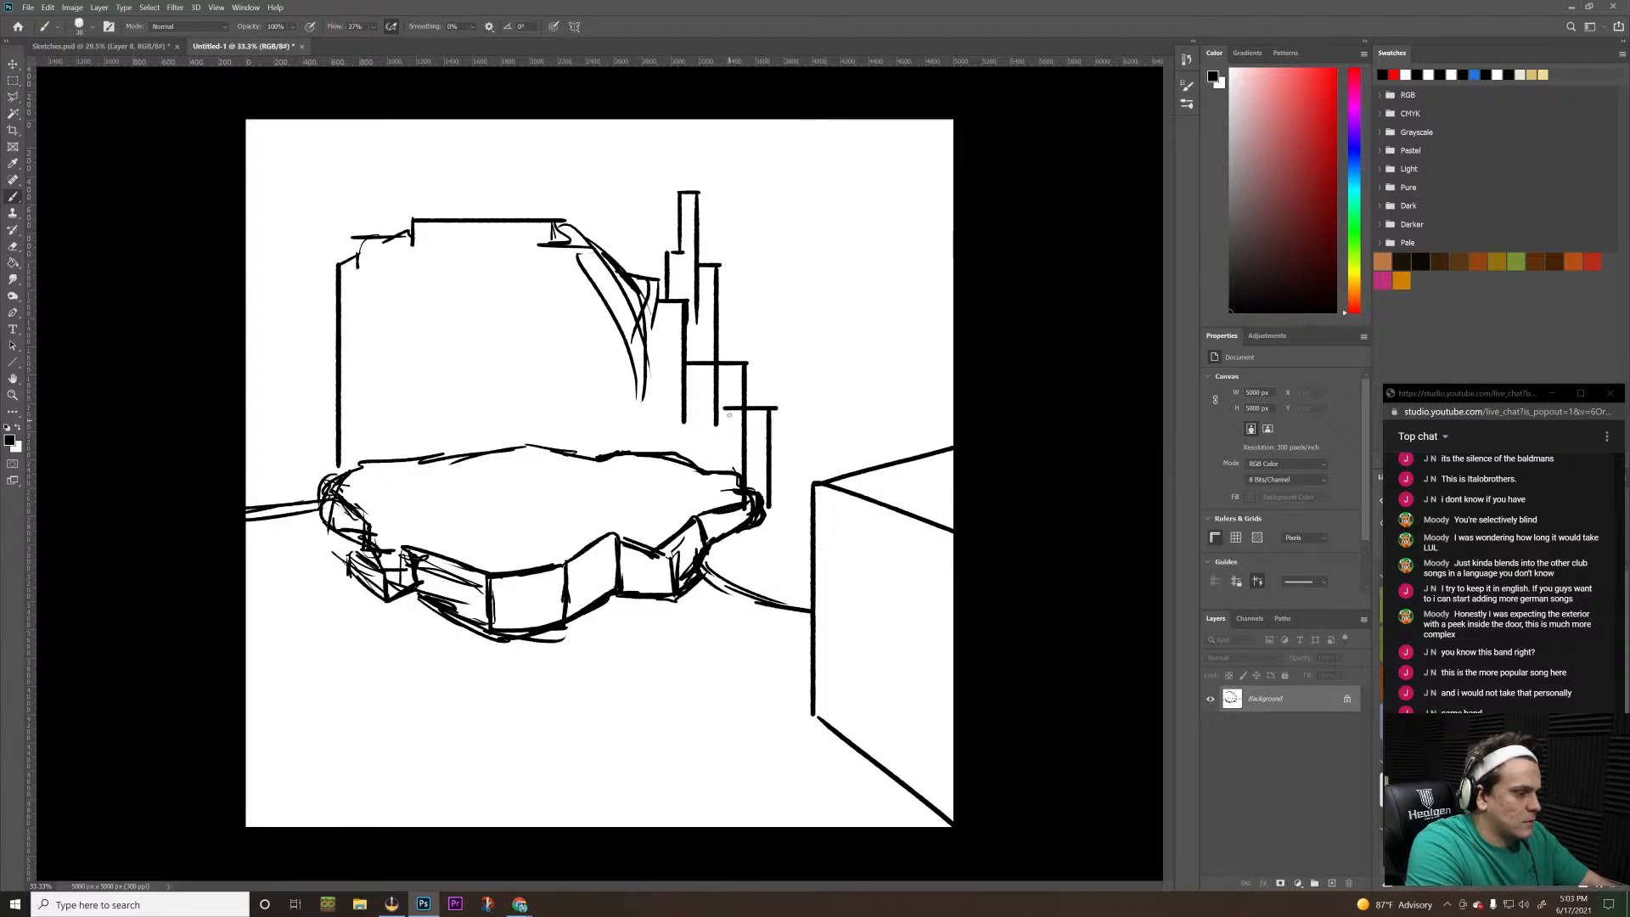
{"action": "key", "text": "ctrl+z"}
{"action": "key", "text": "ctrl+z"}
{"action": "mouse_move", "coordinate": [720, 407]}
{"action": "left_mouse_down"}
{"action": "mouse_move", "coordinate": [757, 406]}
{"action": "mouse_move", "coordinate": [756, 488]}
{"action": "left_mouse_up"}
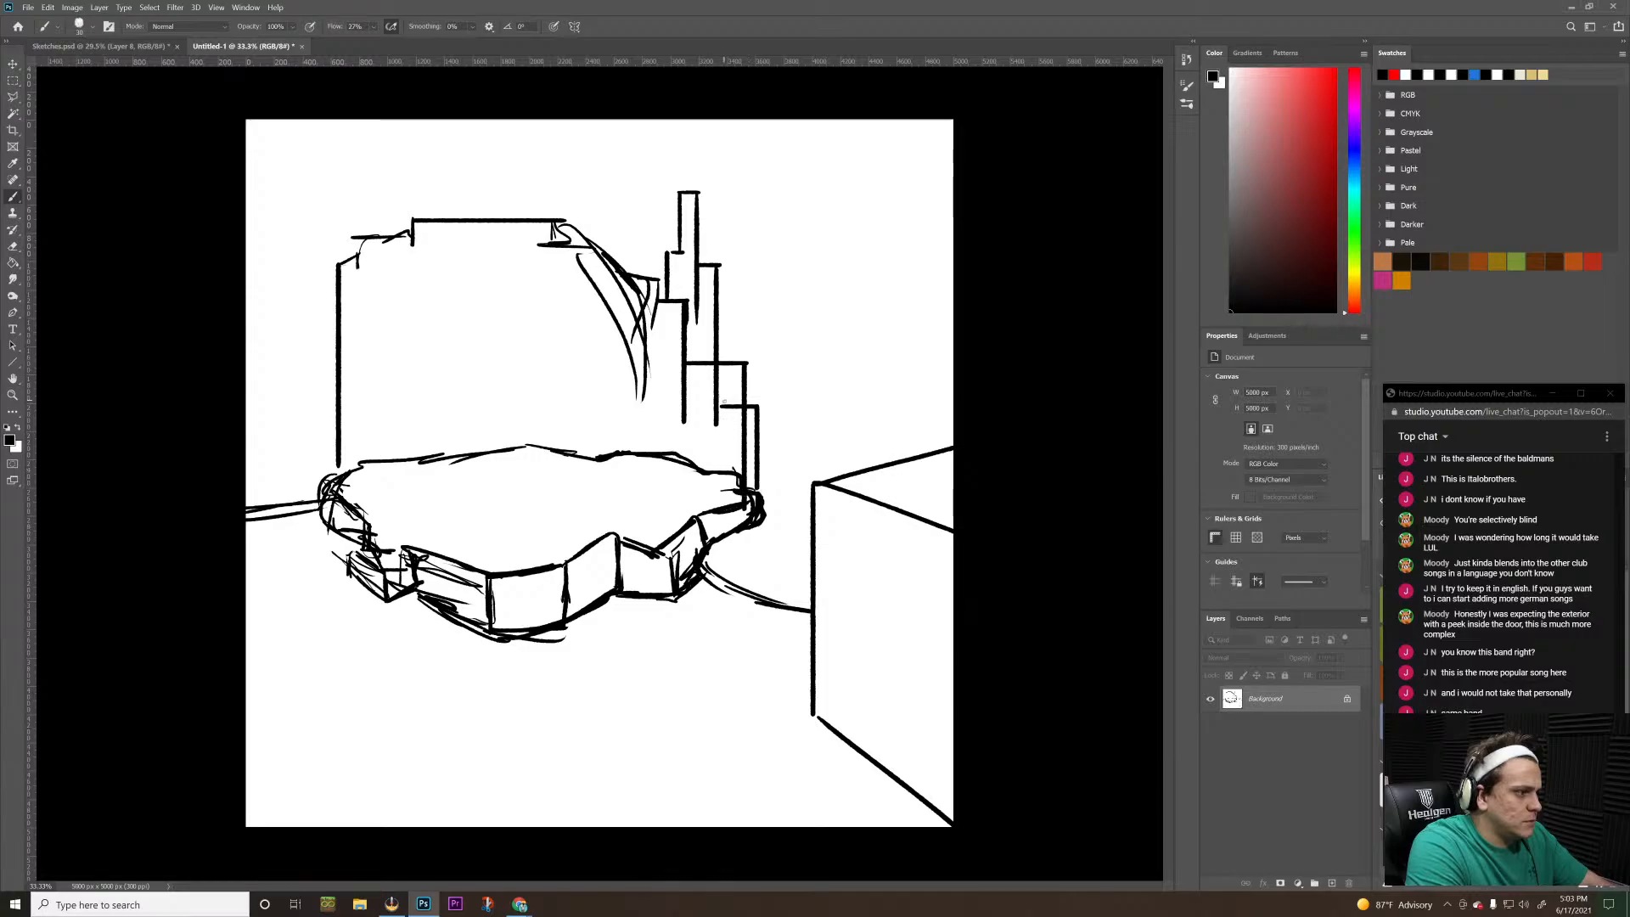
{"action": "left_click_drag", "start_coordinate": [718, 408], "coordinate": [720, 509]}
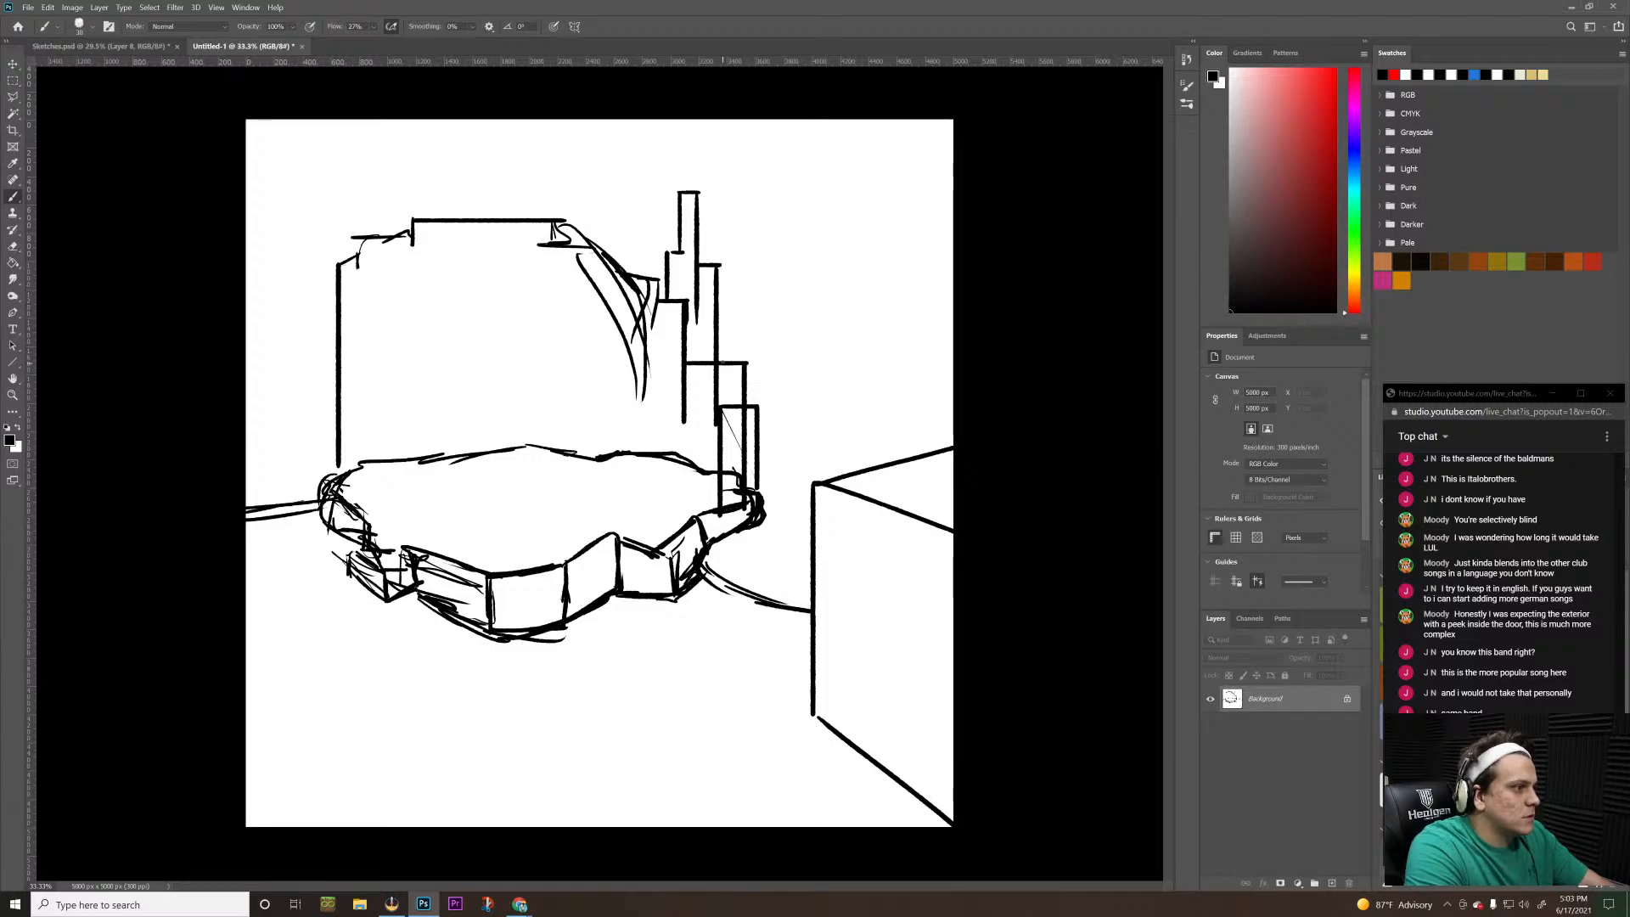
{"action": "mouse_move", "coordinate": [727, 268]}
{"action": "left_mouse_down"}
{"action": "mouse_move", "coordinate": [726, 363]}
{"action": "mouse_move", "coordinate": [739, 161]}
{"action": "left_mouse_up"}
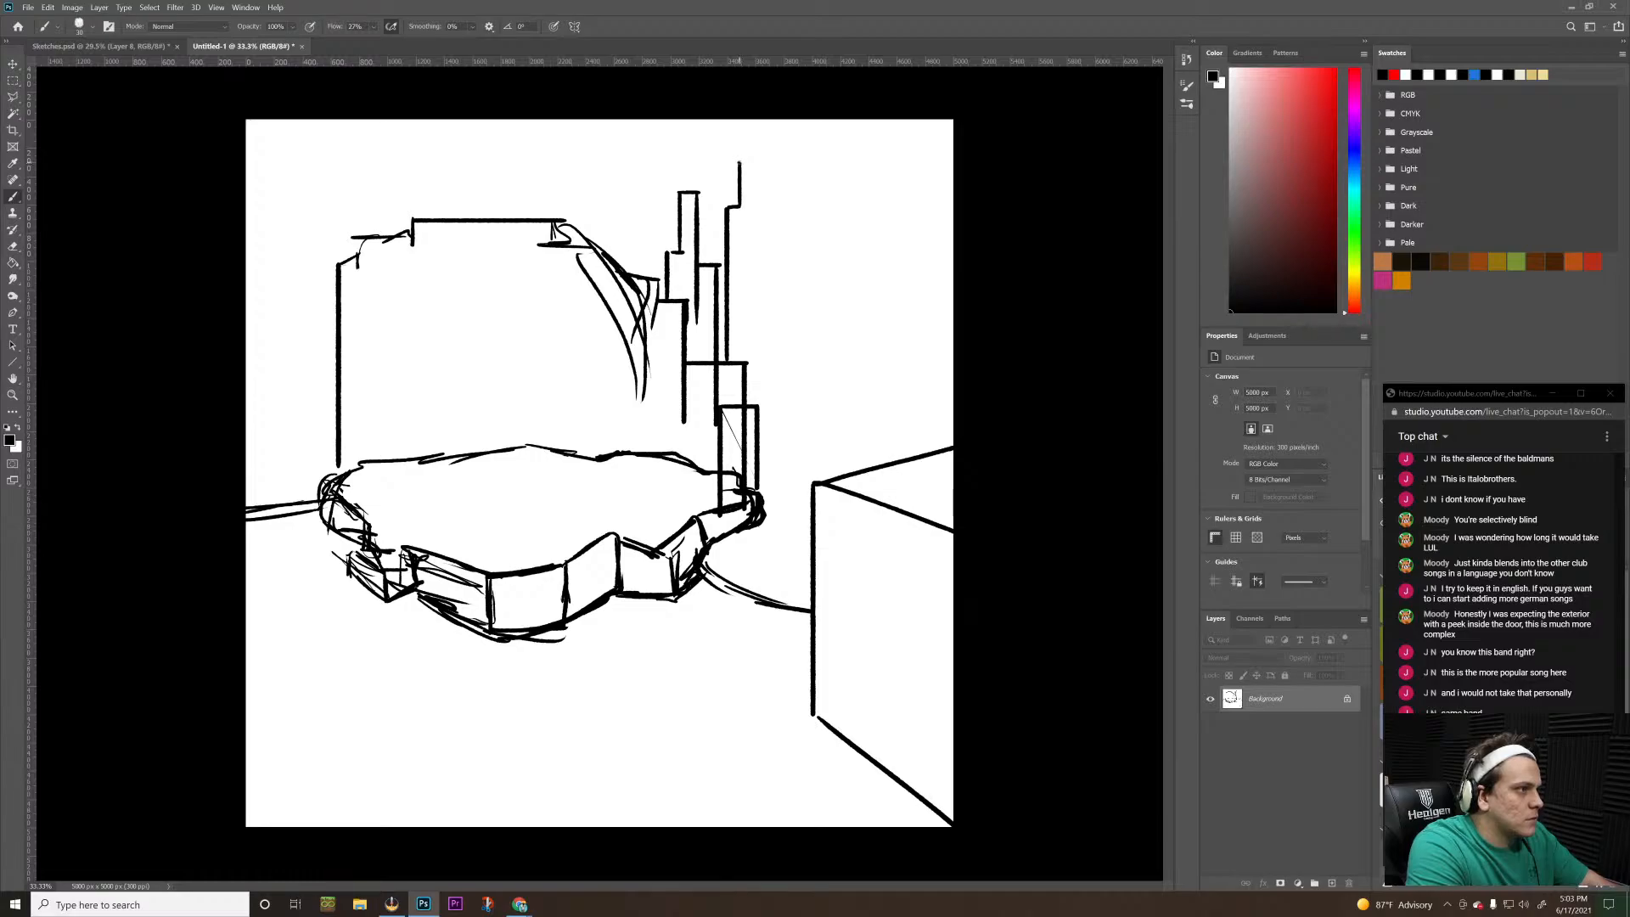
{"action": "left_click_drag", "start_coordinate": [743, 160], "coordinate": [747, 360]}
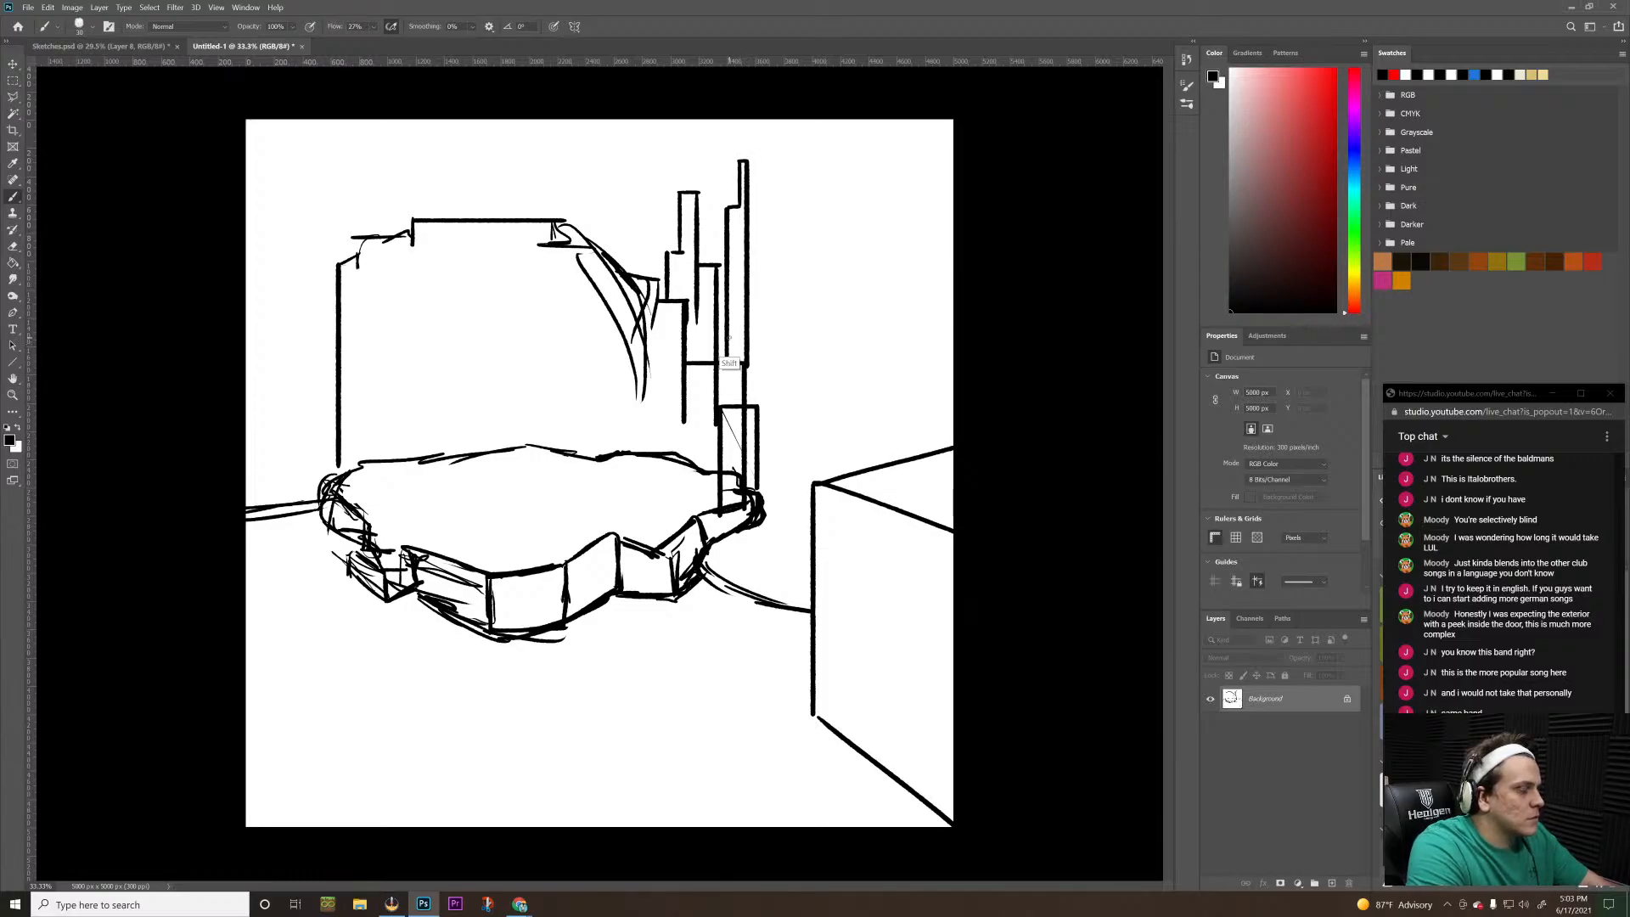
Erase the slab's rear top edge and the overlapping lines inside the right-hand blocks
{"action": "key", "text": "z"}
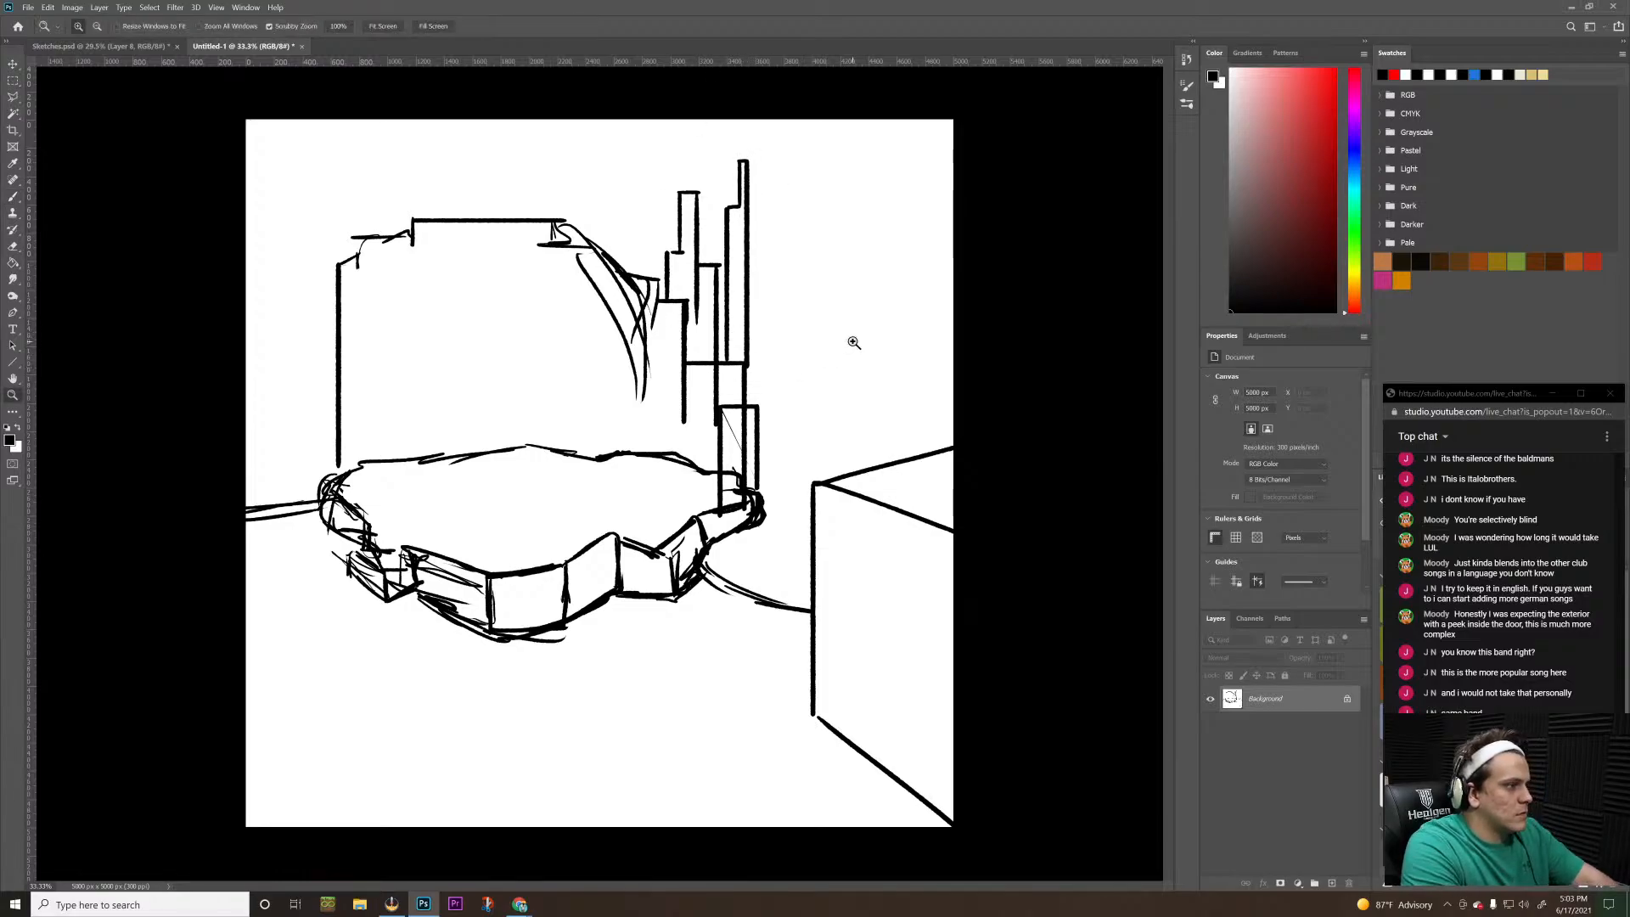
{"action": "mouse_move", "coordinate": [852, 346]}
{"action": "left_mouse_down"}
{"action": "mouse_move", "coordinate": [763, 451]}
{"action": "mouse_move", "coordinate": [600, 498]}
{"action": "mouse_move", "coordinate": [713, 421]}
{"action": "mouse_move", "coordinate": [645, 450]}
{"action": "mouse_move", "coordinate": [687, 404]}
{"action": "mouse_move", "coordinate": [705, 412]}
{"action": "mouse_move", "coordinate": [678, 384]}
{"action": "mouse_move", "coordinate": [701, 368]}
{"action": "mouse_move", "coordinate": [672, 360]}
{"action": "left_mouse_up"}
{"action": "key", "text": "e"}
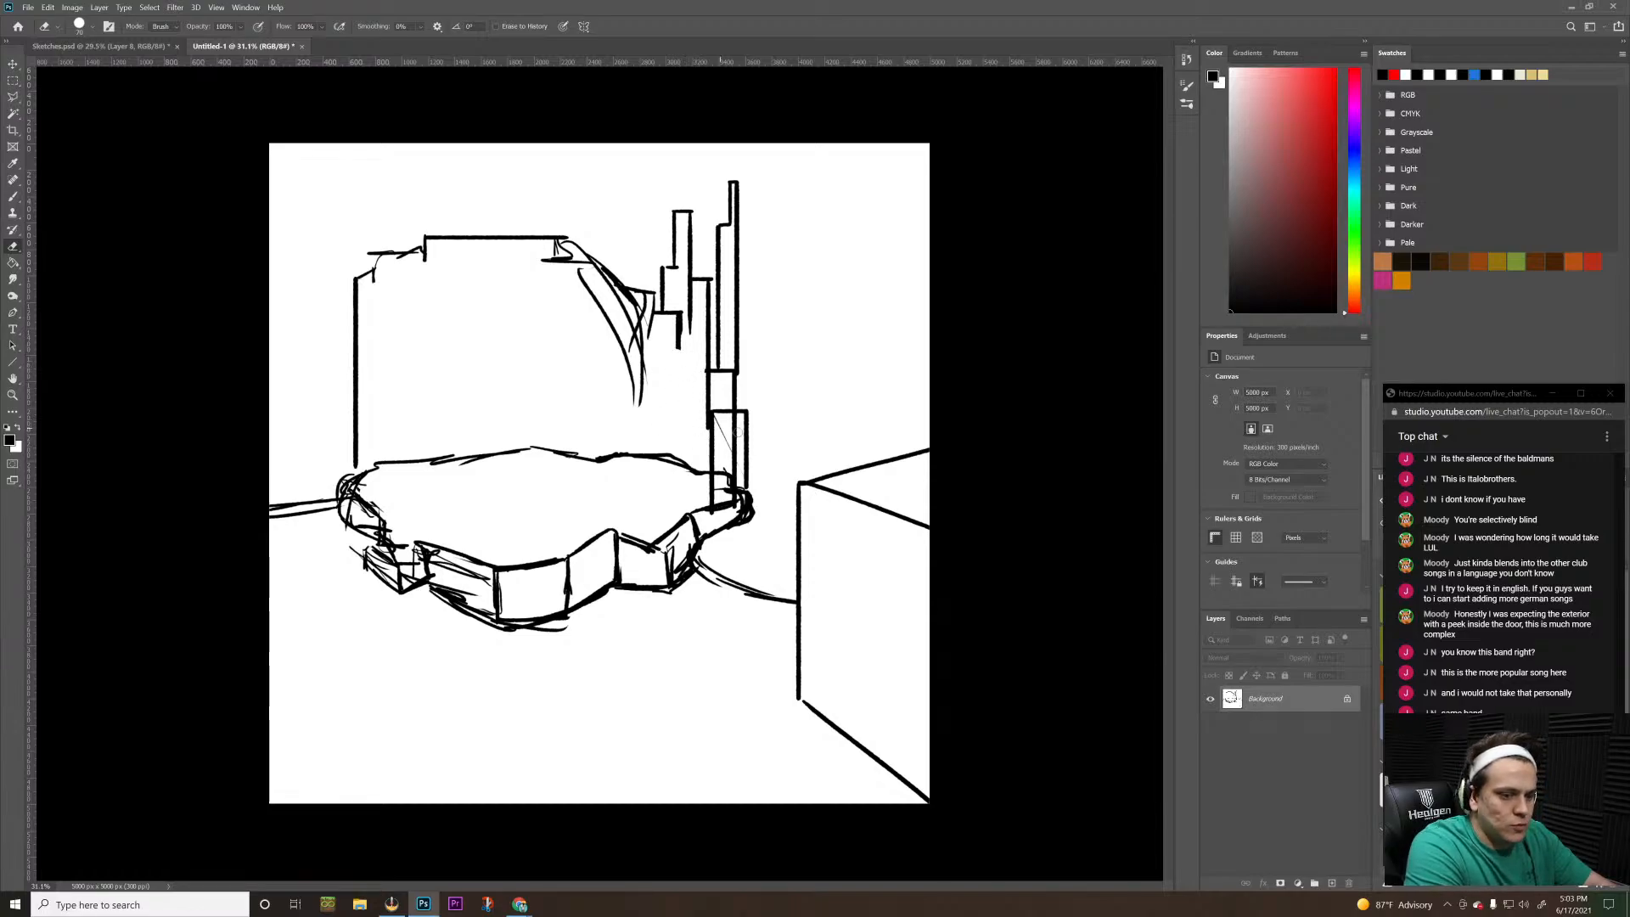
{"action": "mouse_move", "coordinate": [732, 454]}
{"action": "left_mouse_down"}
{"action": "mouse_move", "coordinate": [710, 419]}
{"action": "mouse_move", "coordinate": [712, 500]}
{"action": "mouse_move", "coordinate": [685, 460]}
{"action": "mouse_move", "coordinate": [647, 454]}
{"action": "left_mouse_up"}
{"action": "mouse_move", "coordinate": [651, 453]}
{"action": "left_mouse_down"}
{"action": "mouse_move", "coordinate": [534, 448]}
{"action": "mouse_move", "coordinate": [564, 442]}
{"action": "mouse_move", "coordinate": [410, 469]}
{"action": "mouse_move", "coordinate": [454, 470]}
{"action": "mouse_move", "coordinate": [375, 486]}
{"action": "left_mouse_up"}
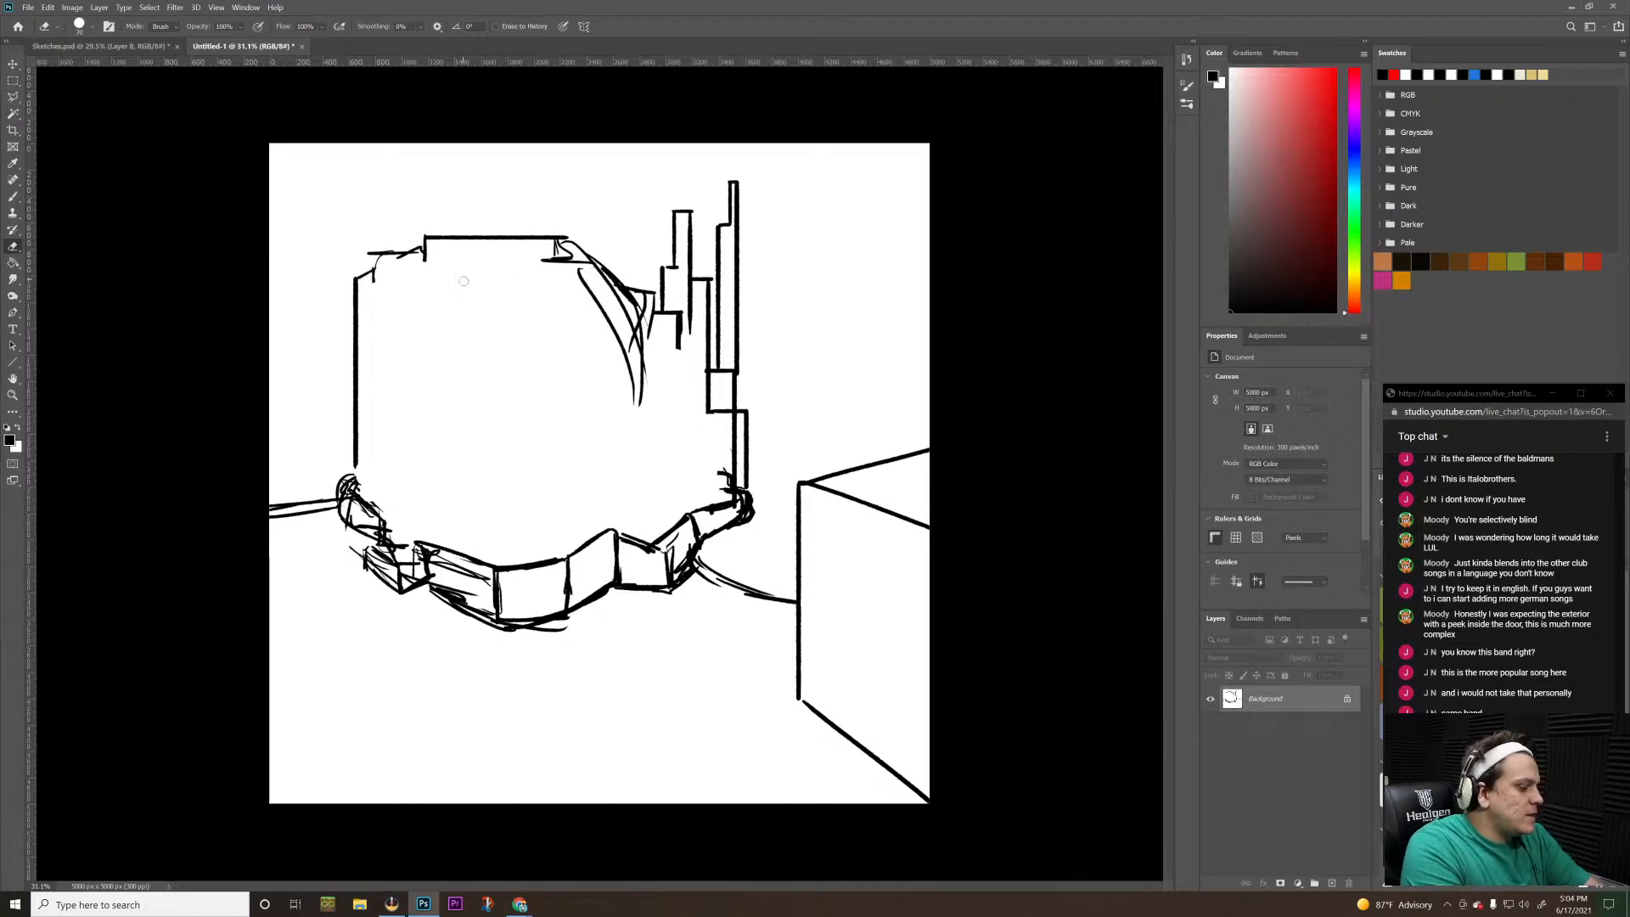
Draw the vertical sides and slanted top edge of a small perspective doorway above the slab's left end
{"action": "key", "text": "b"}
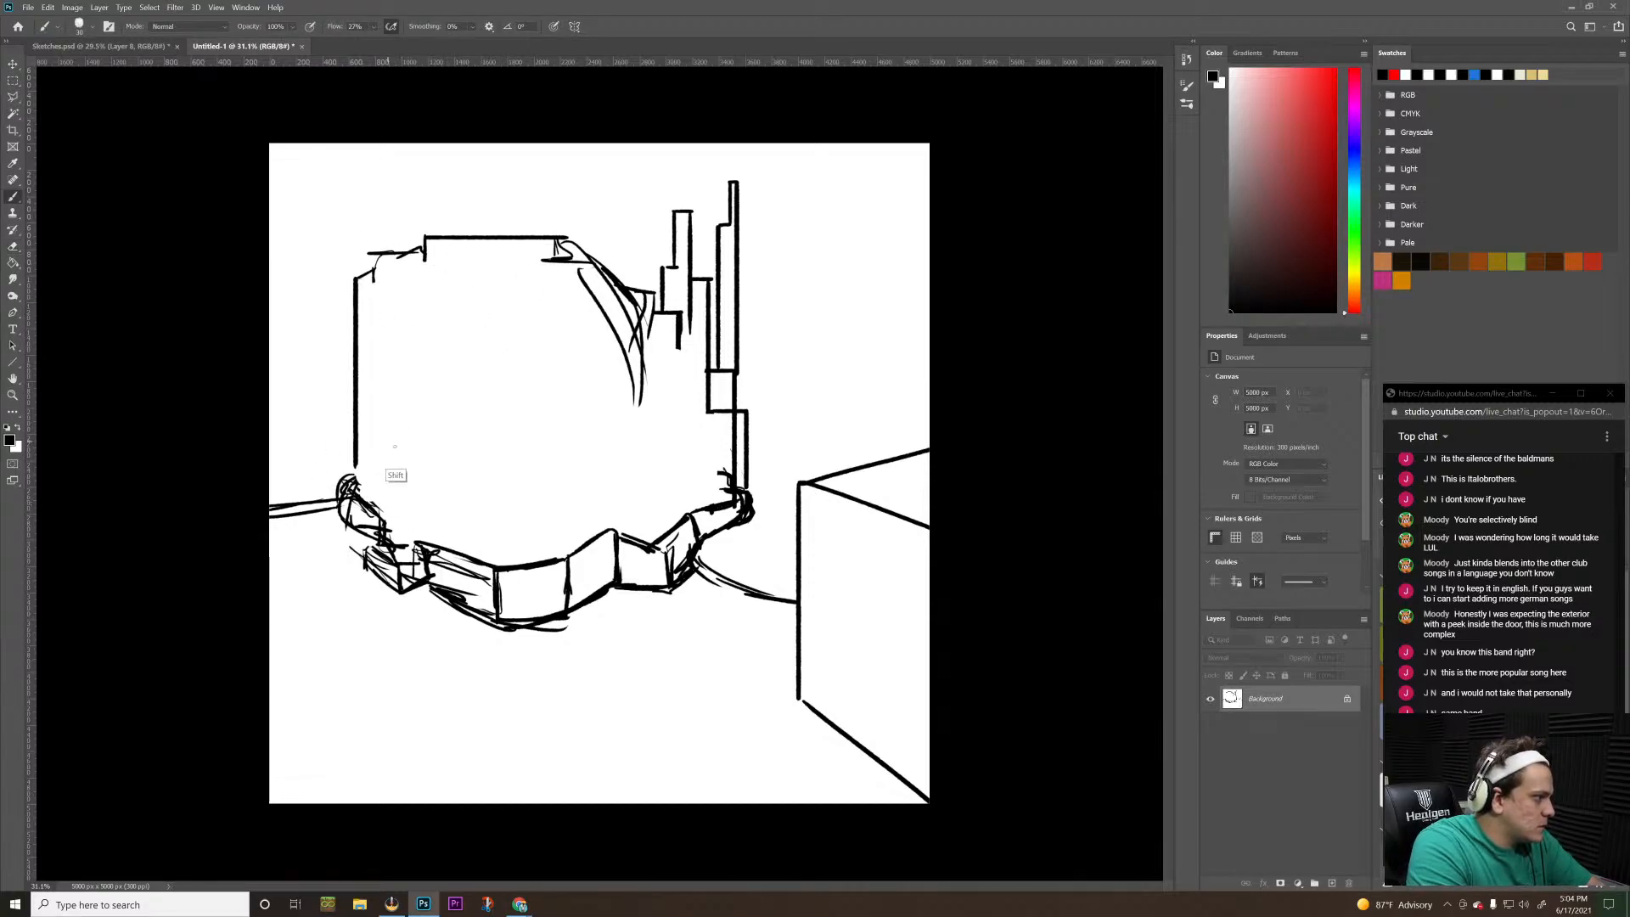
{"action": "left_click_drag", "start_coordinate": [382, 507], "coordinate": [382, 412]}
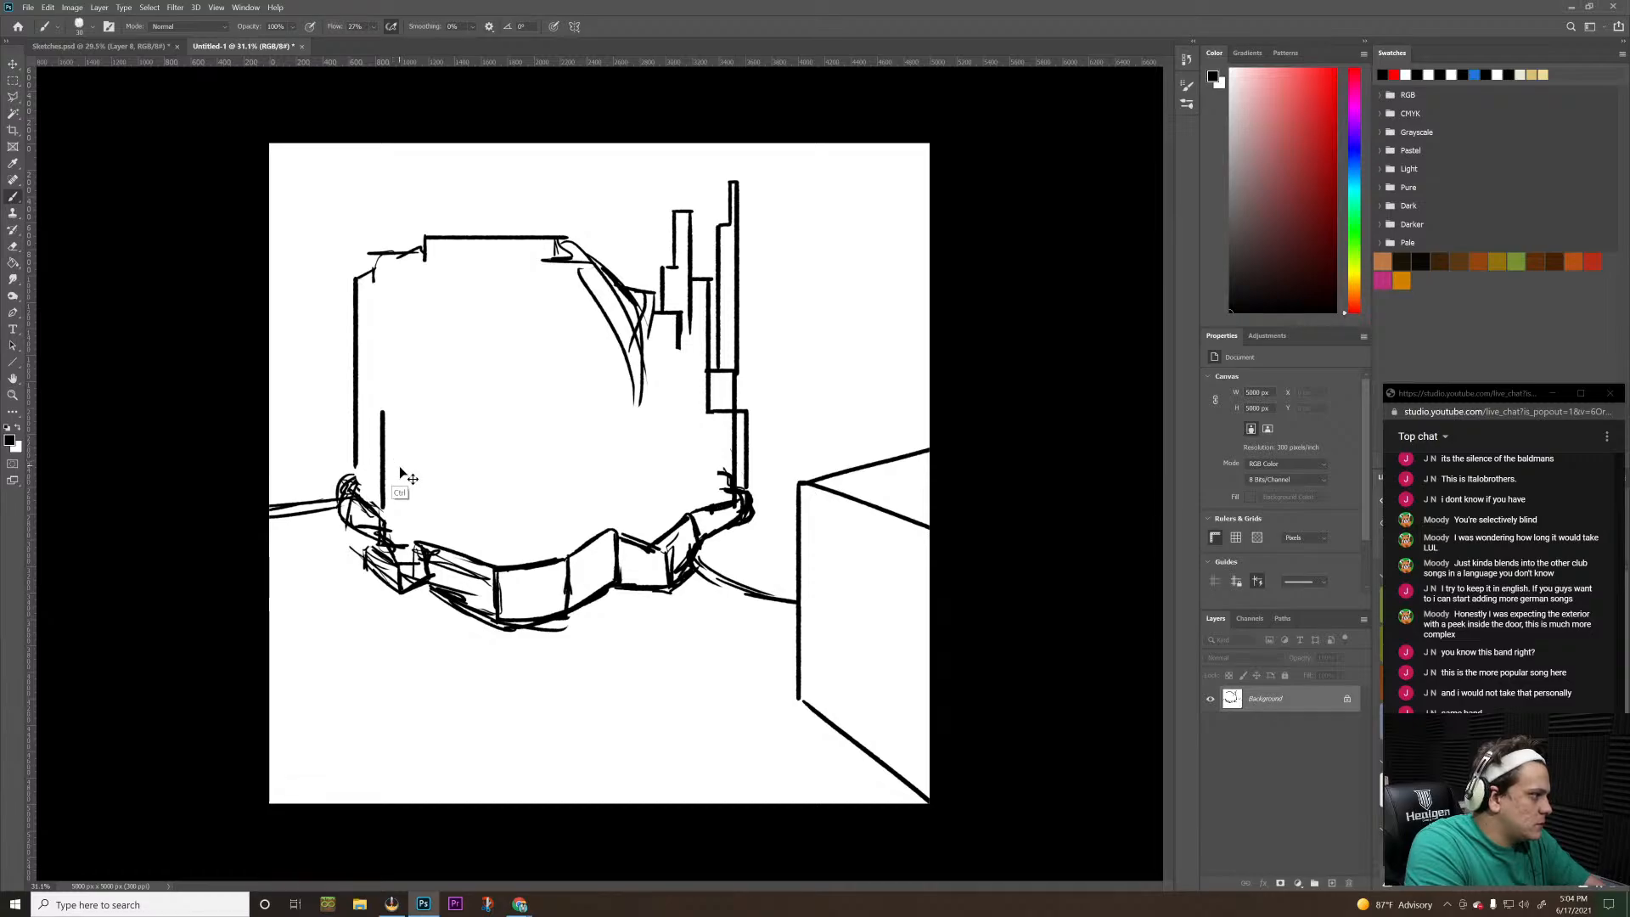
{"action": "key", "text": "ctrl+z"}
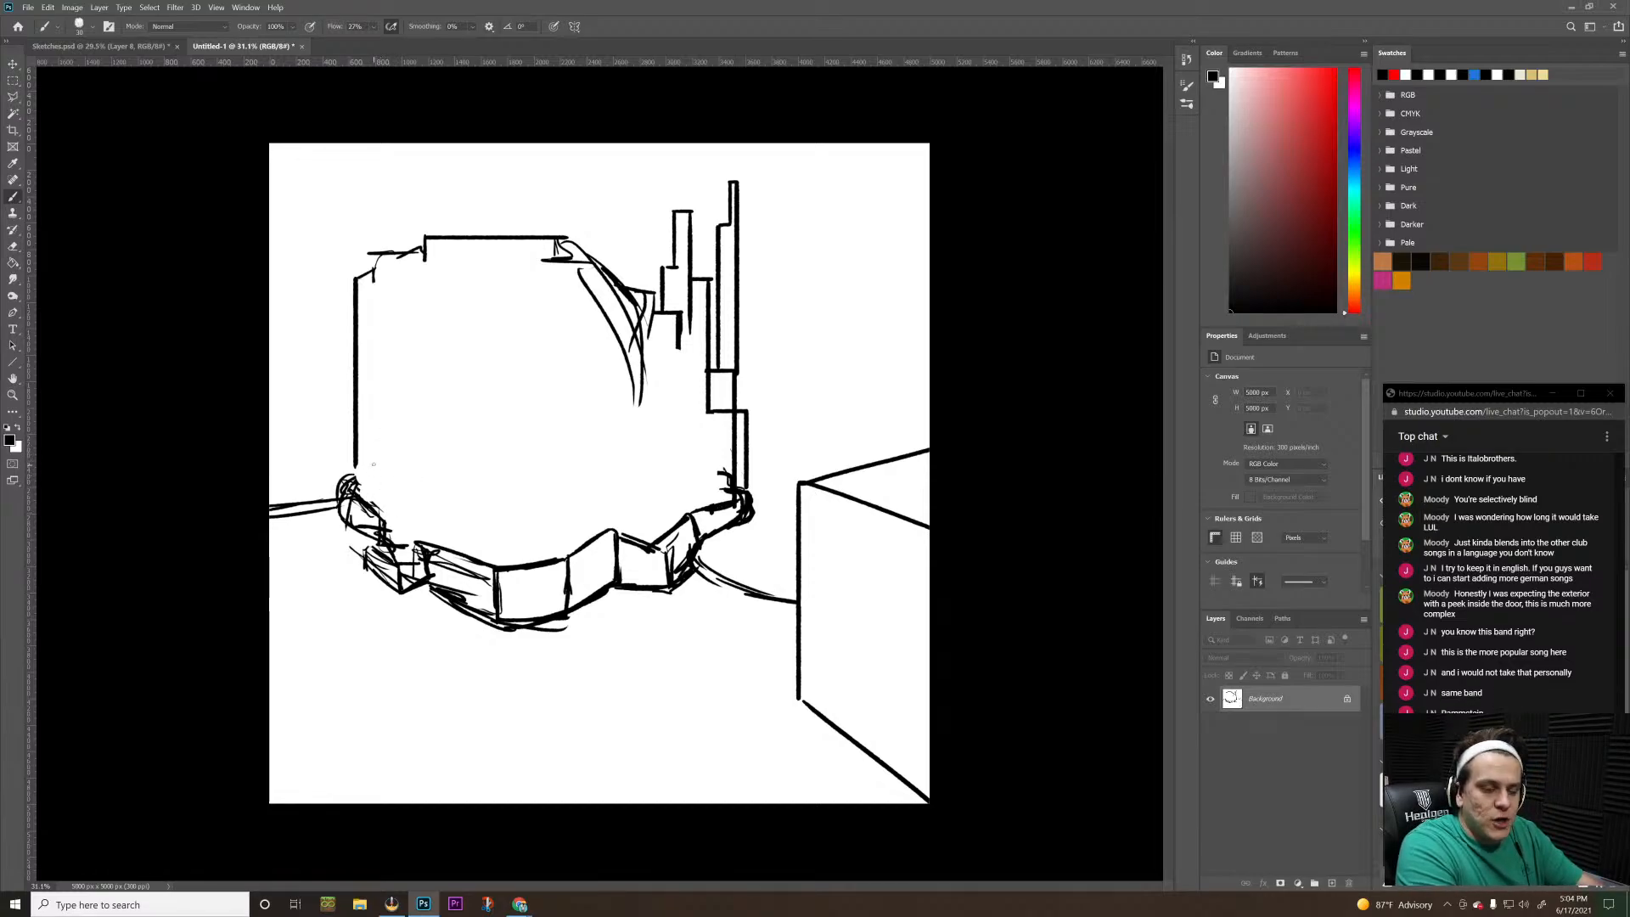
{"action": "left_click_drag", "start_coordinate": [393, 505], "coordinate": [393, 431]}
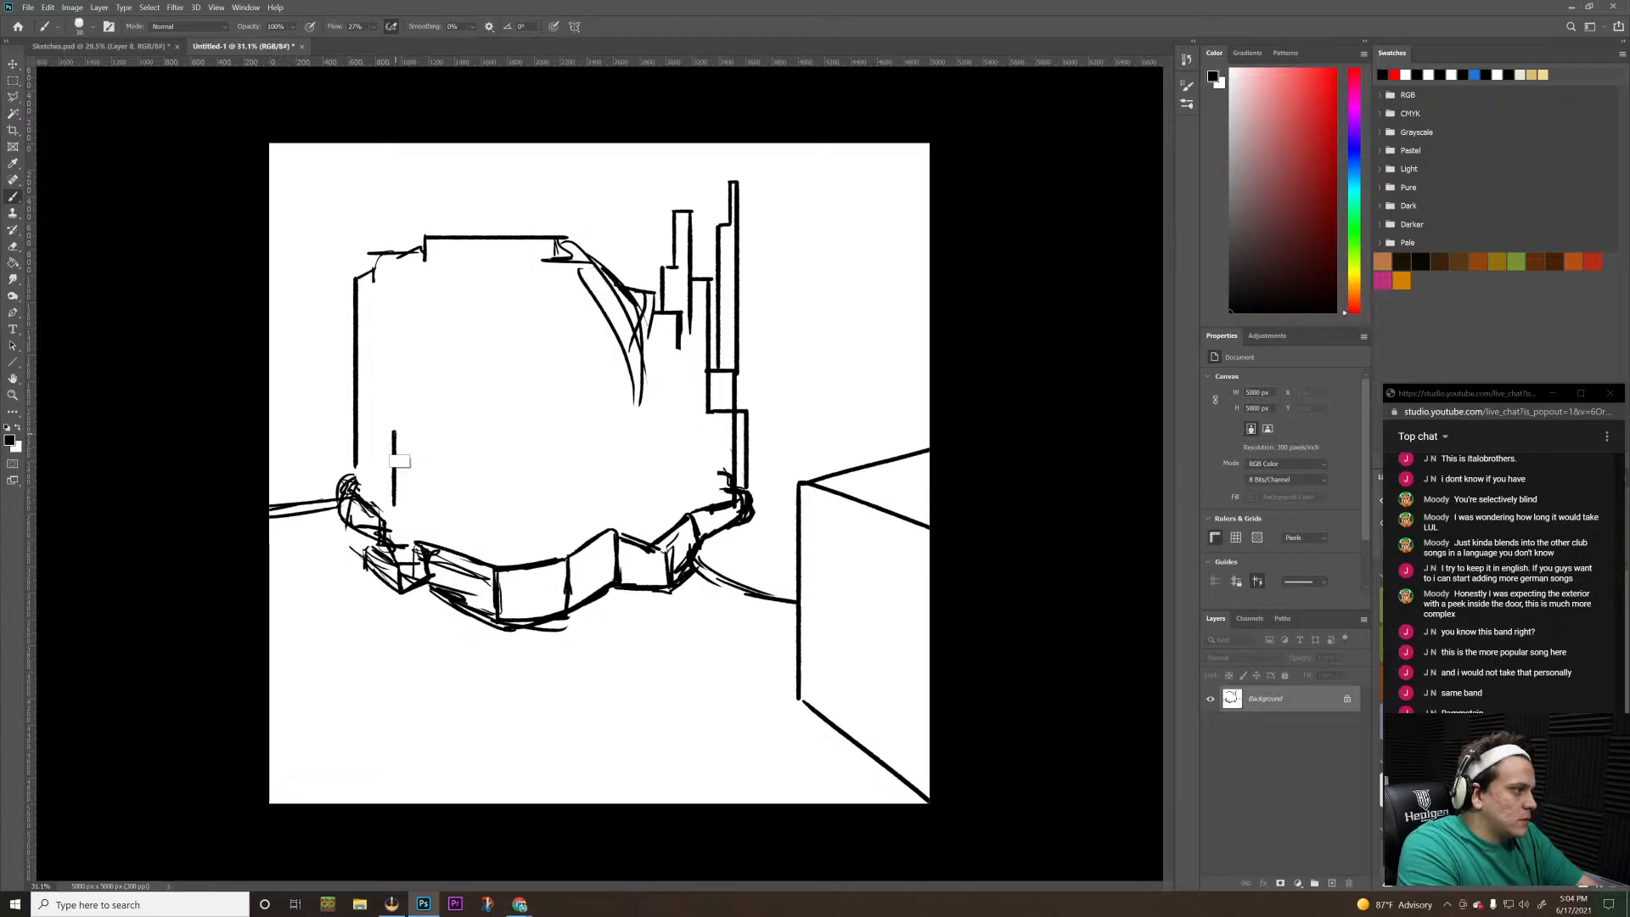
{"action": "left_click", "coordinate": [442, 431], "text": "shift"}
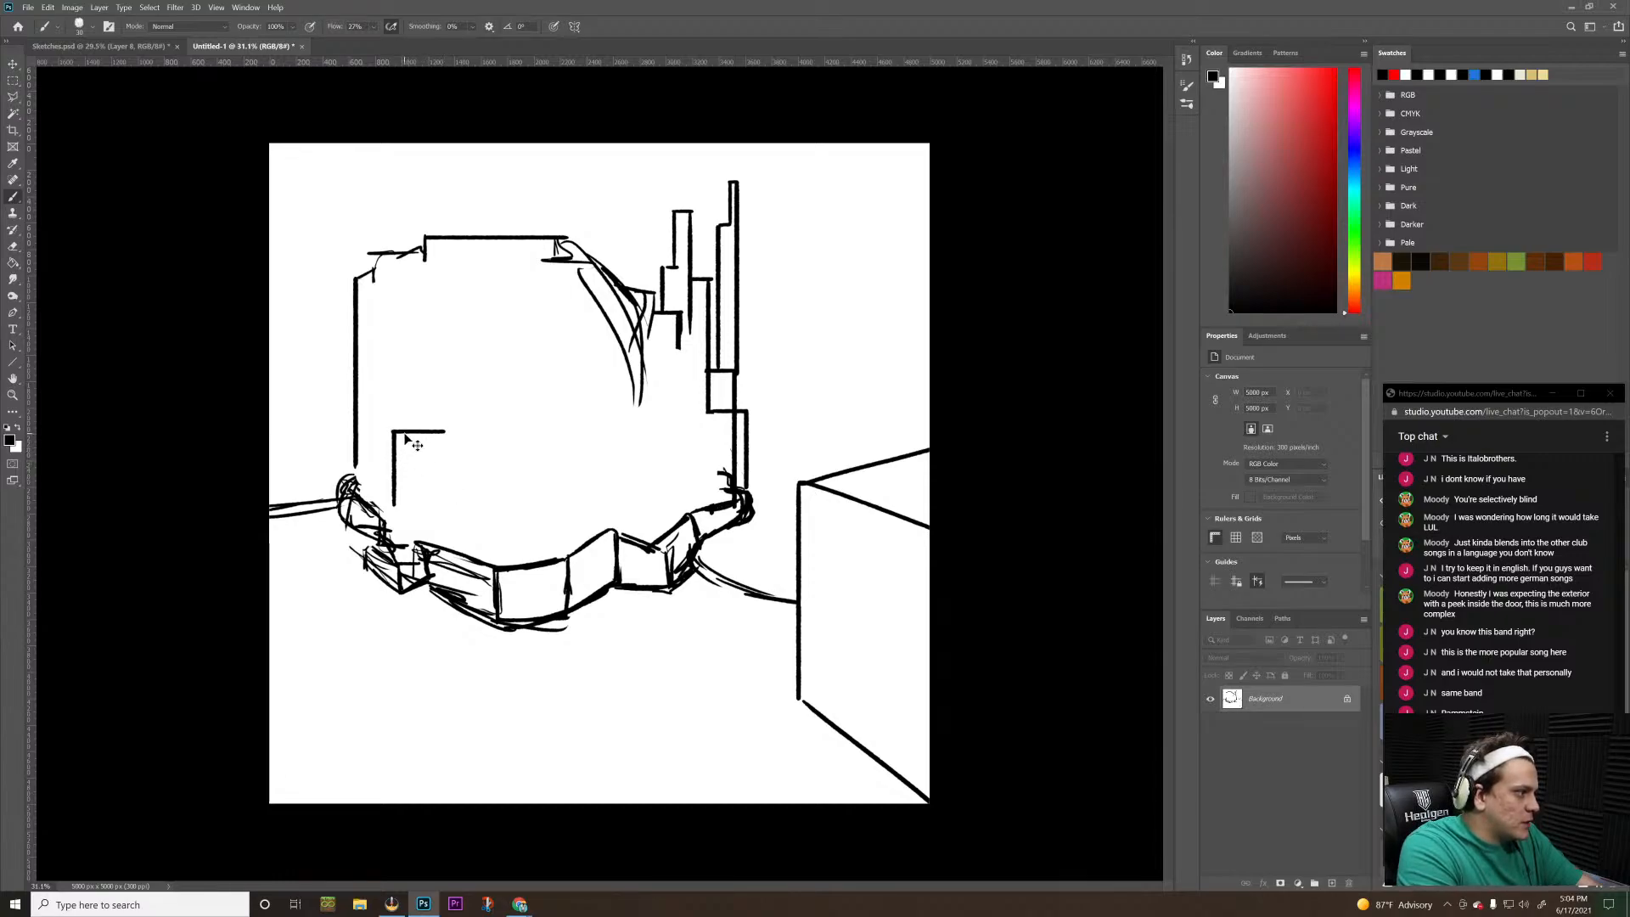
{"action": "key", "text": "ctrl+z"}
{"action": "mouse_move", "coordinate": [394, 434]}
{"action": "left_mouse_down"}
{"action": "mouse_move", "coordinate": [449, 456]}
{"action": "mouse_move", "coordinate": [434, 570]}
{"action": "left_mouse_up"}
{"action": "key", "text": "ctrl+z"}
{"action": "key", "text": "ctrl+z"}
Redraw the doorway's right side and close its base with a slanted edge, without extending that edge past the doorway
{"action": "key", "text": "ctrl+z"}
{"action": "left_click_drag", "start_coordinate": [436, 449], "coordinate": [435, 525]}
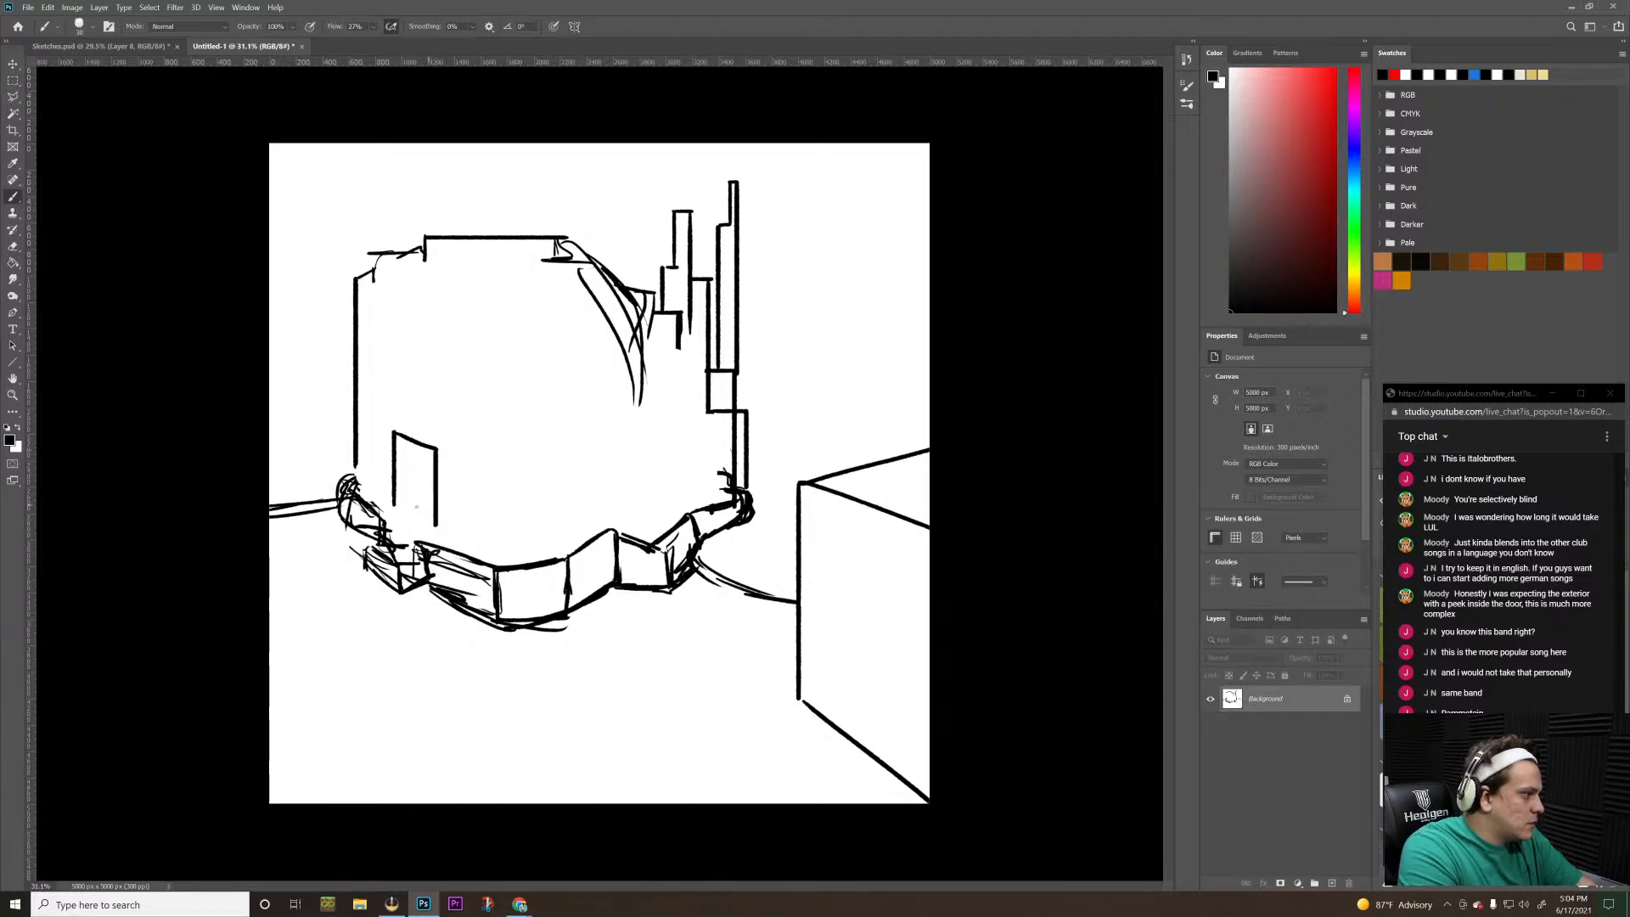
{"action": "key", "text": "ctrl+z"}
{"action": "left_click_drag", "start_coordinate": [436, 447], "coordinate": [435, 529]}
{"action": "key", "text": "ctrl+z"}
{"action": "key", "text": "ctrl+z"}
{"action": "key", "text": "ctrl+z"}
{"action": "key", "text": "ctrl+z"}
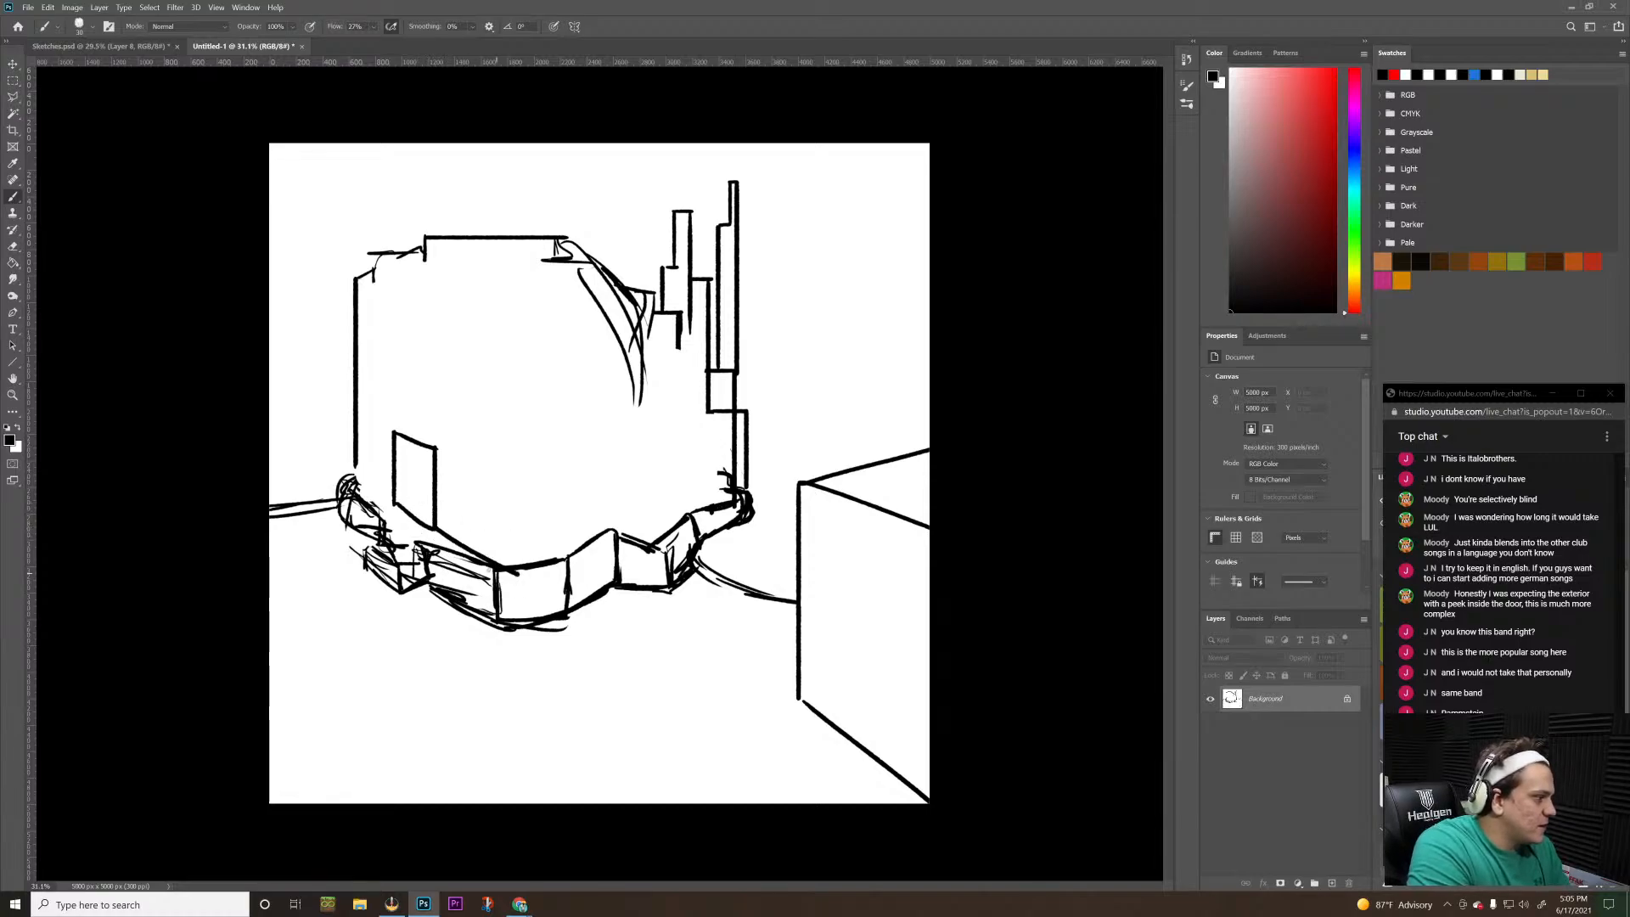
{"action": "key", "text": "ctrl+z"}
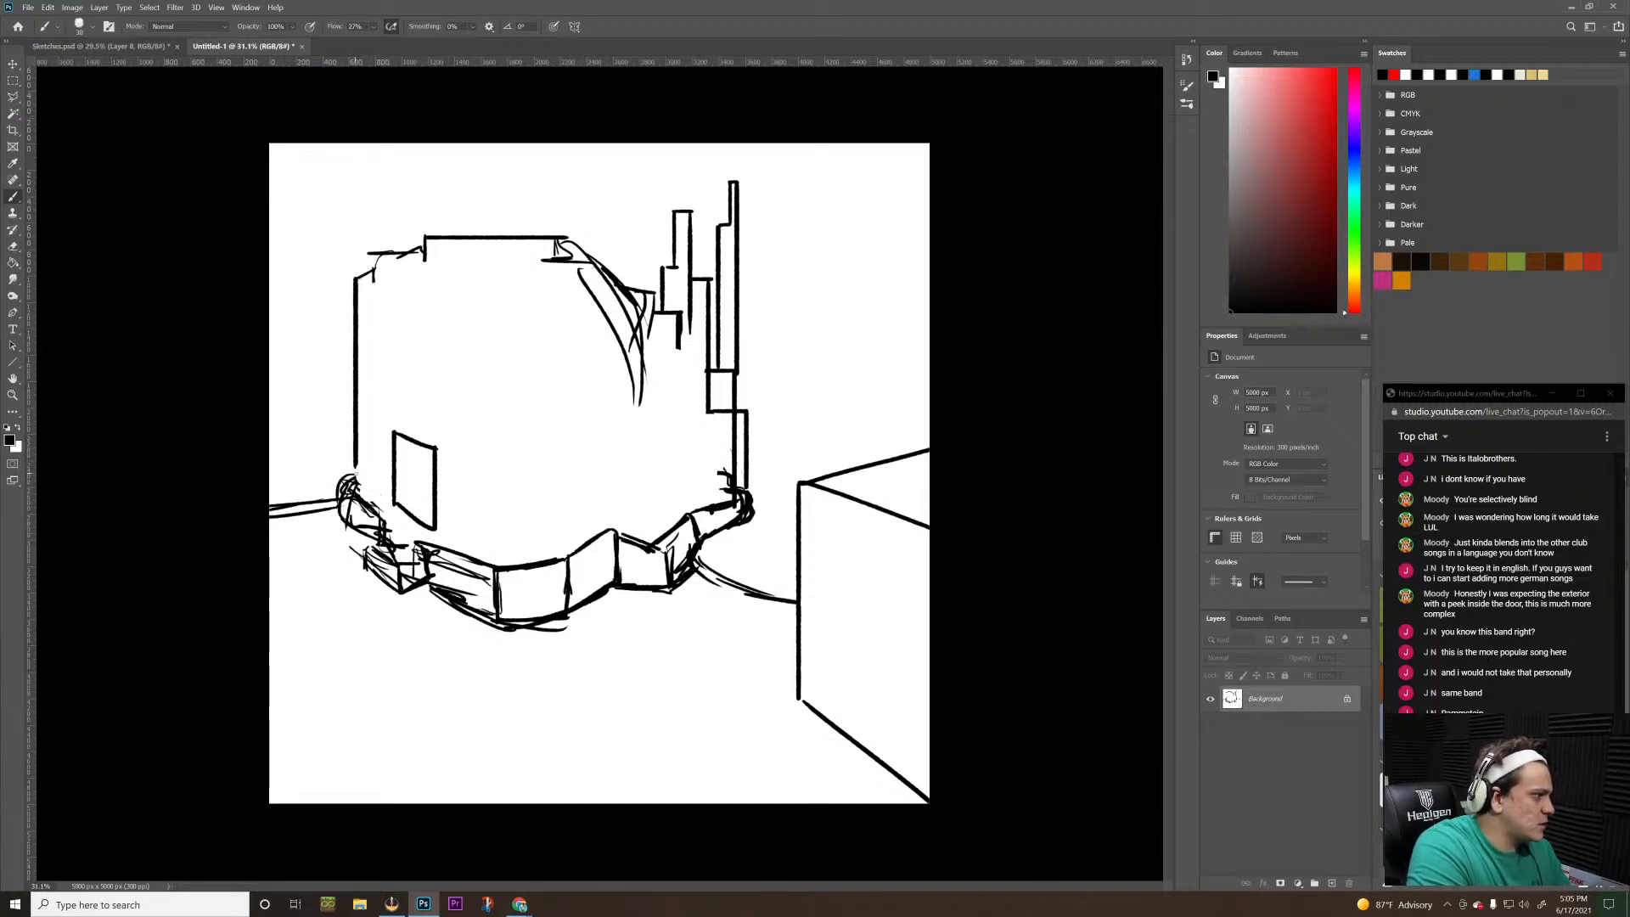
Draw a diagonal base line from the left wall's foot to the doorway, plus a slightly slanted stroke rising beside the wall
{"action": "left_click_drag", "start_coordinate": [356, 473], "coordinate": [422, 518]}
{"action": "key", "text": "ctrl+z"}
{"action": "left_click_drag", "start_coordinate": [365, 470], "coordinate": [416, 522]}
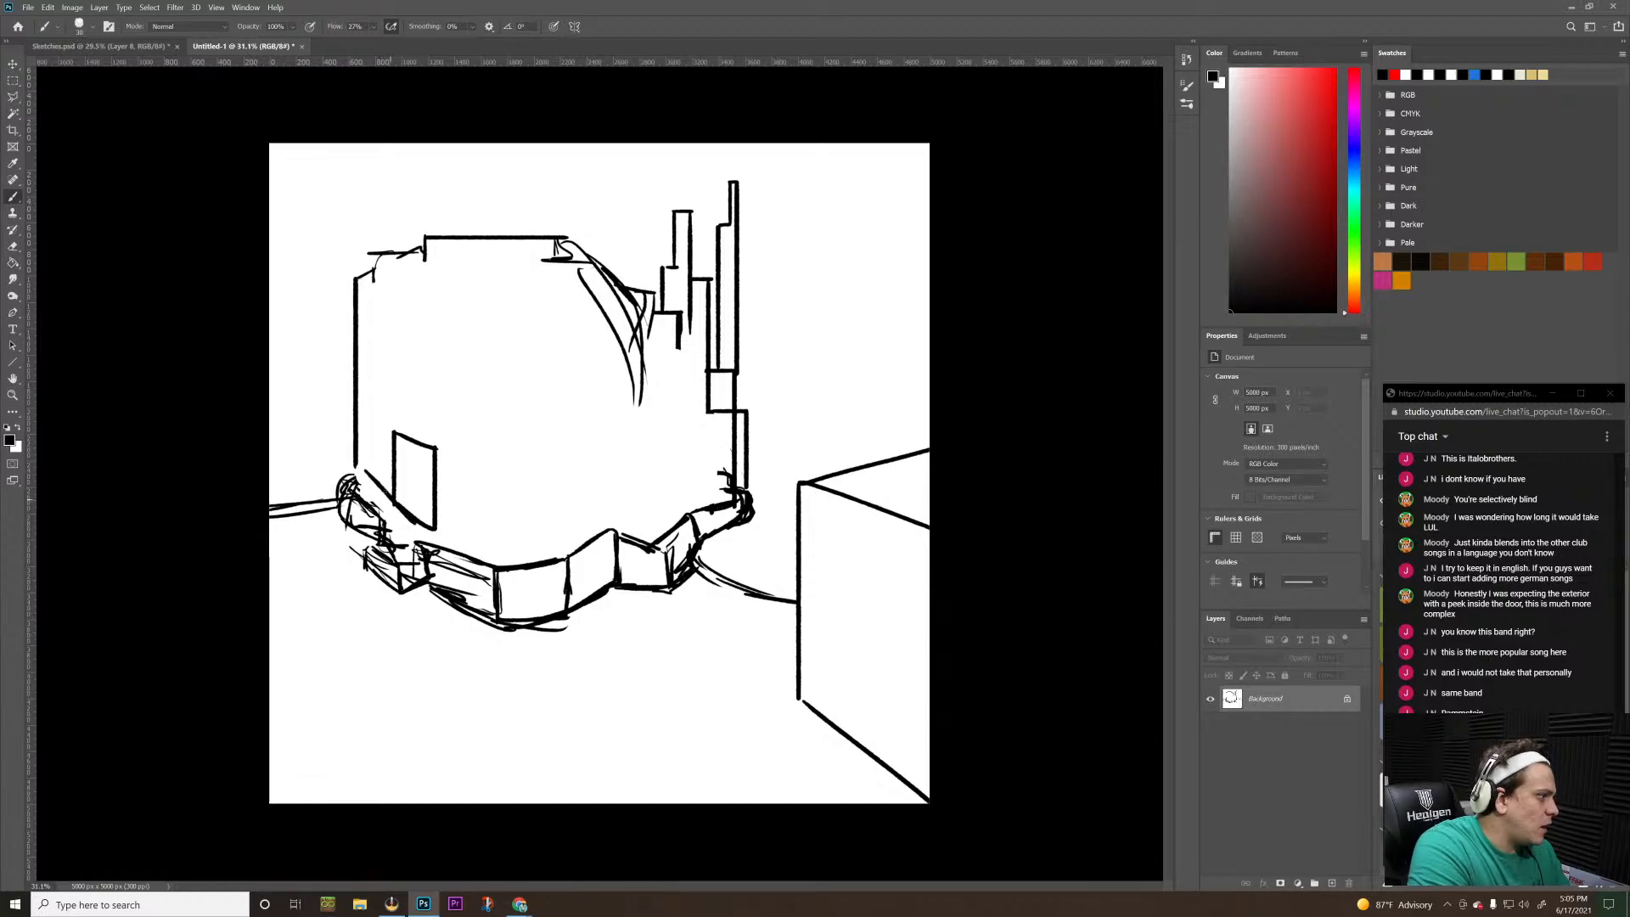
{"action": "key", "text": "ctrl+z"}
{"action": "left_click_drag", "start_coordinate": [360, 472], "coordinate": [412, 521]}
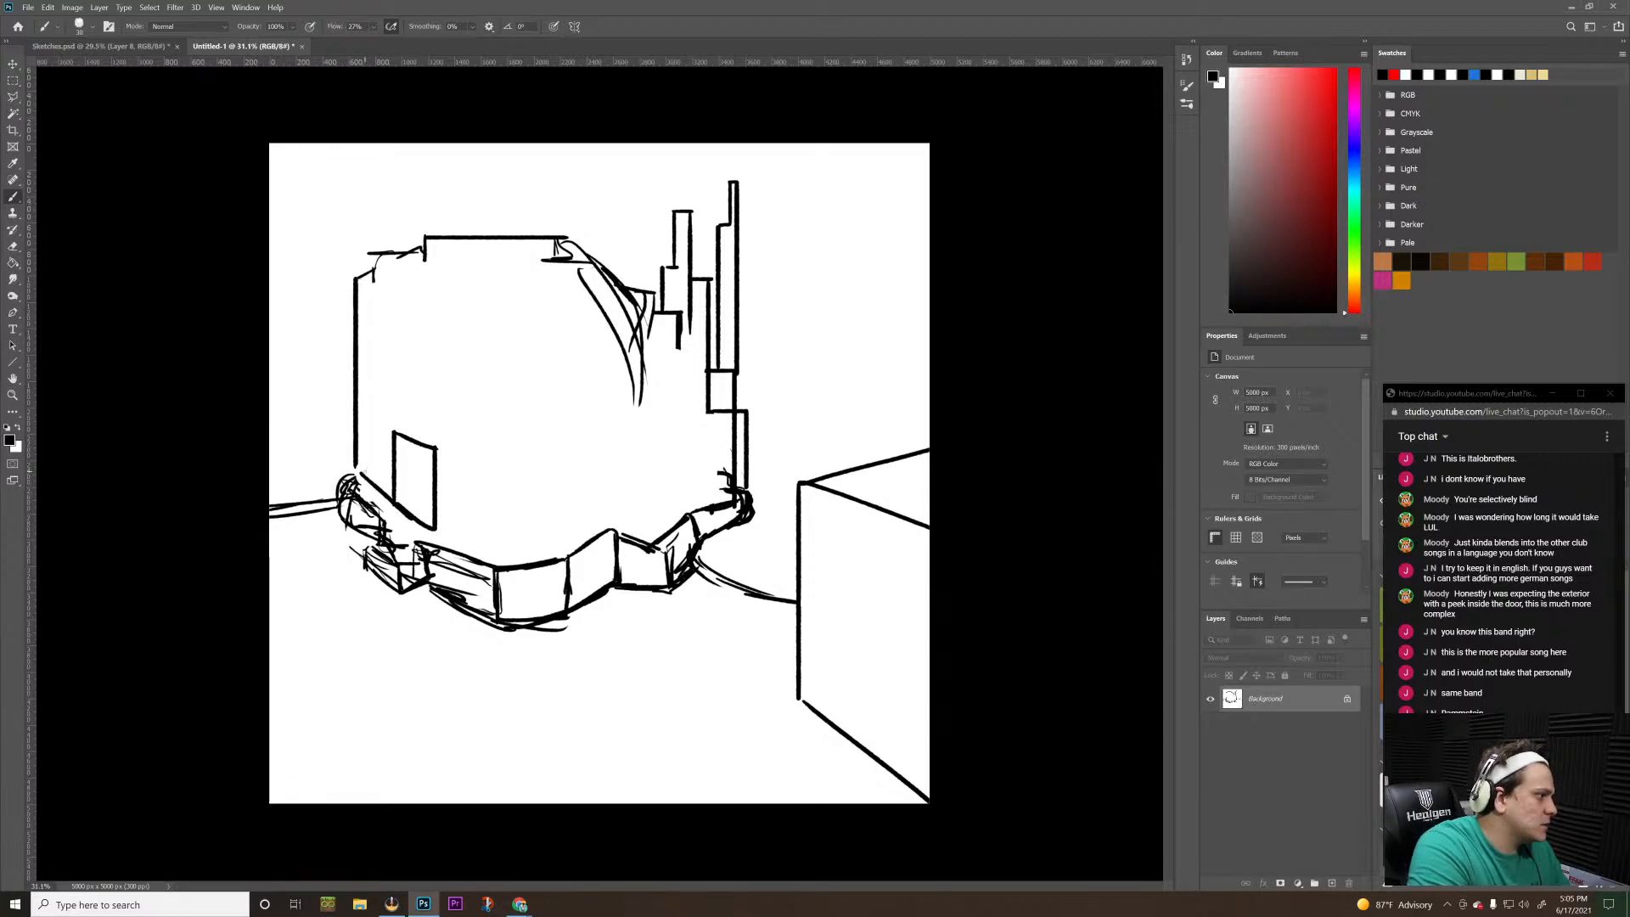
{"action": "left_click_drag", "start_coordinate": [363, 472], "coordinate": [370, 396]}
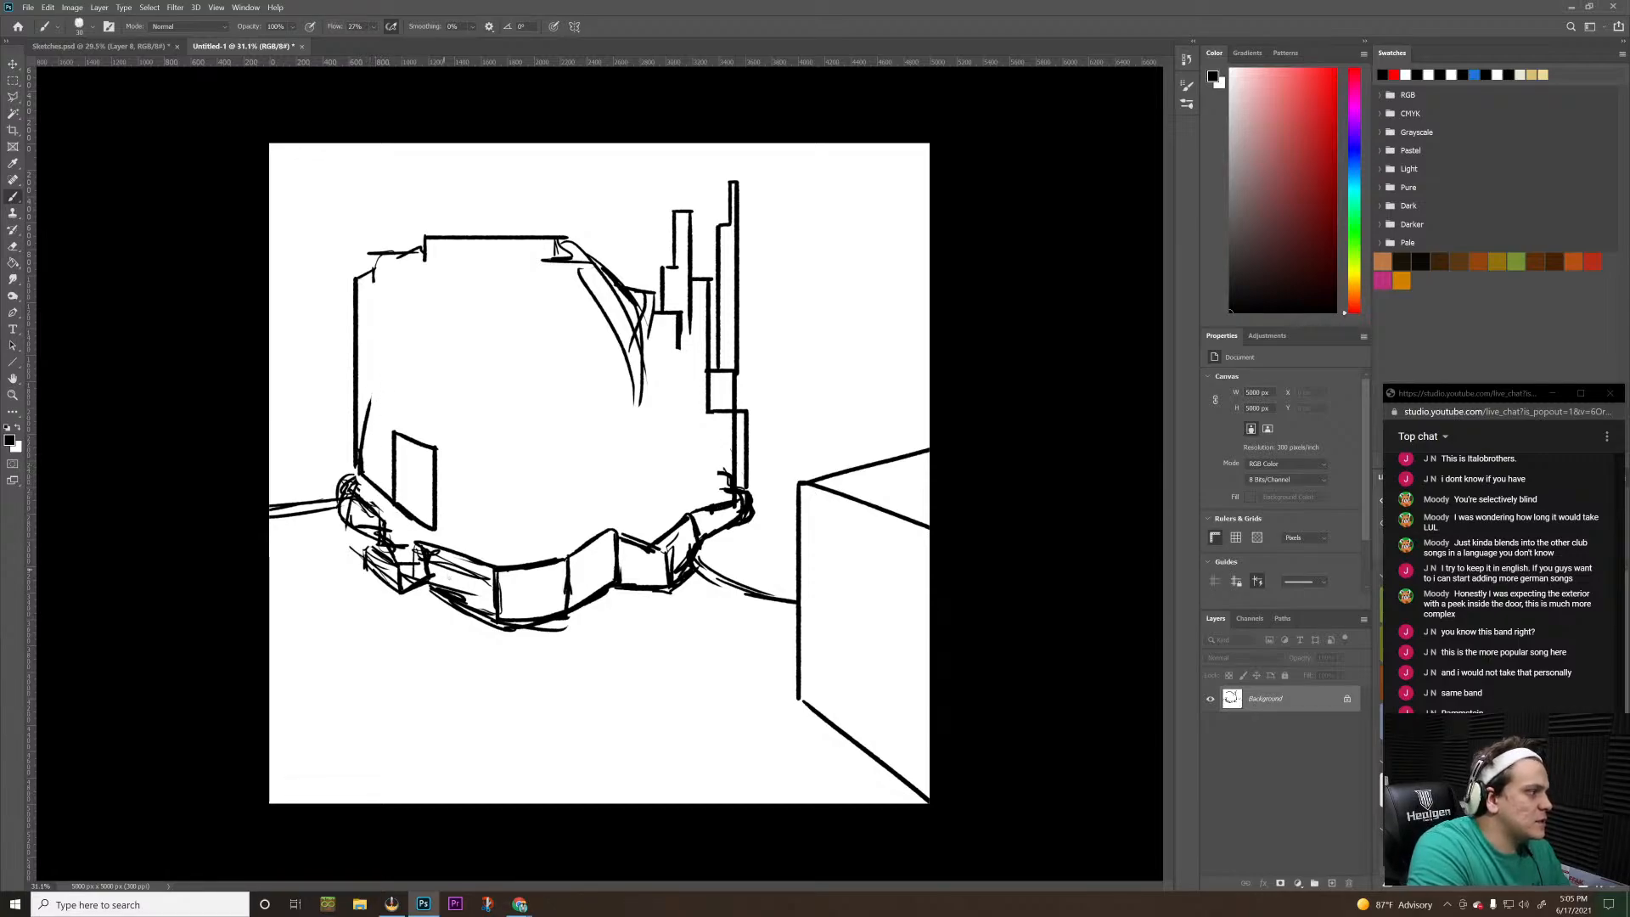
Draw a zigzag base line from the doorway along the slab's rear, with five vertical block edges rising from its corners
{"action": "mouse_move", "coordinate": [435, 528]}
{"action": "left_mouse_down"}
{"action": "mouse_move", "coordinate": [515, 545]}
{"action": "mouse_move", "coordinate": [539, 520]}
{"action": "mouse_move", "coordinate": [606, 532]}
{"action": "mouse_move", "coordinate": [606, 511]}
{"action": "mouse_move", "coordinate": [628, 531]}
{"action": "left_mouse_up"}
{"action": "key", "text": "ctrl+z"}
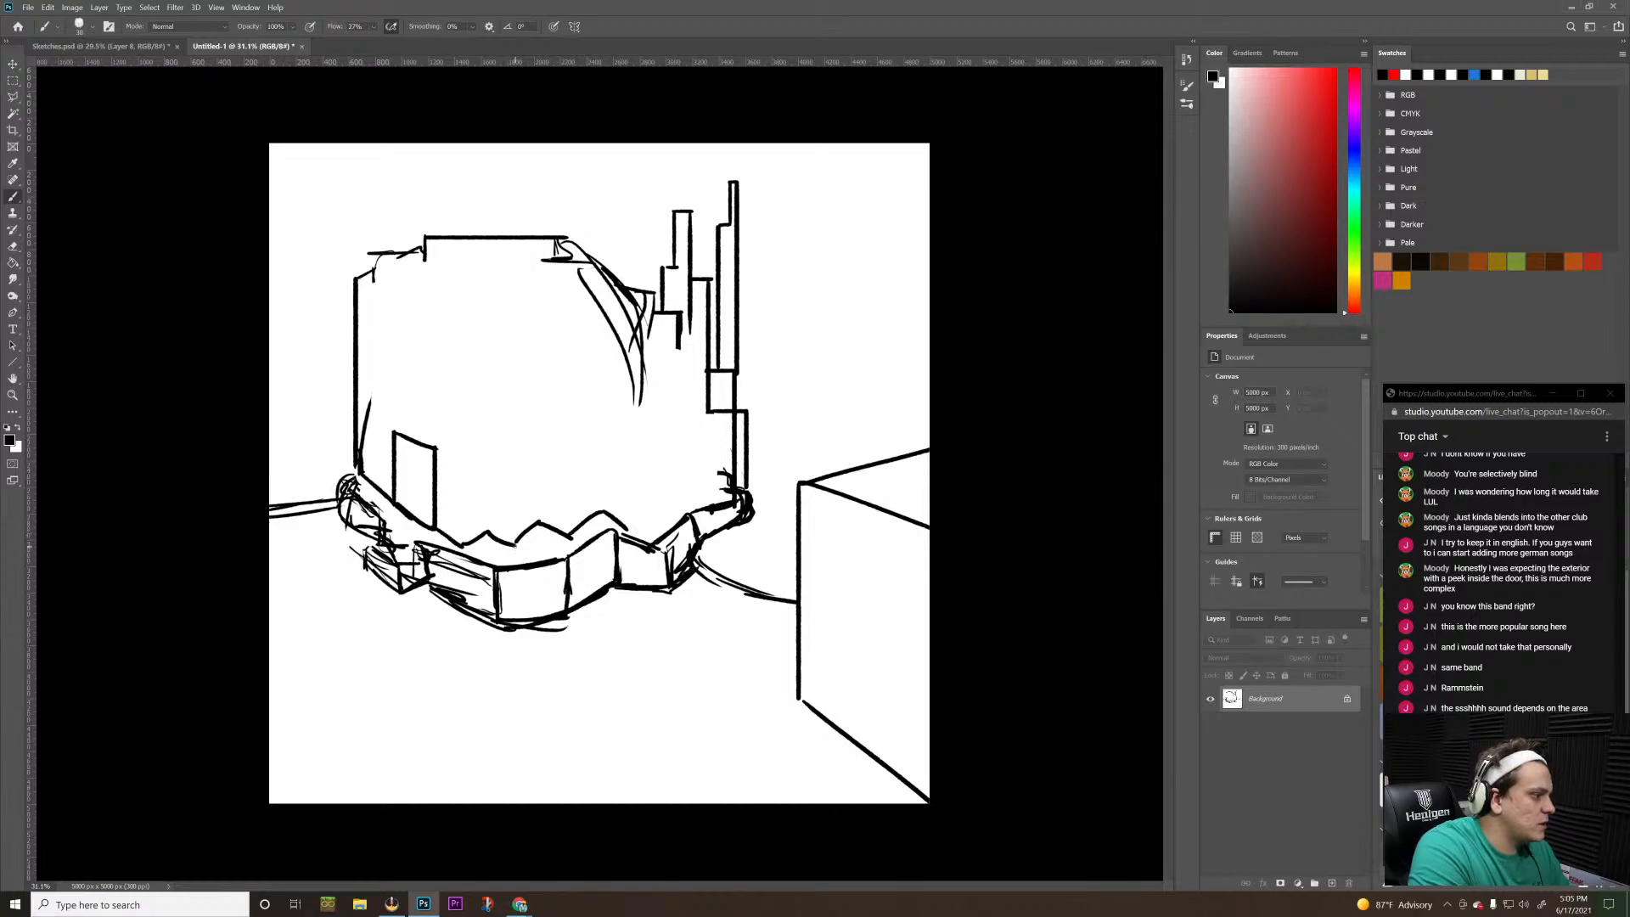
{"action": "mouse_move", "coordinate": [514, 449]}
{"action": "left_mouse_down"}
{"action": "mouse_move", "coordinate": [513, 543]}
{"action": "mouse_move", "coordinate": [488, 501]}
{"action": "mouse_move", "coordinate": [483, 426]}
{"action": "left_mouse_up"}
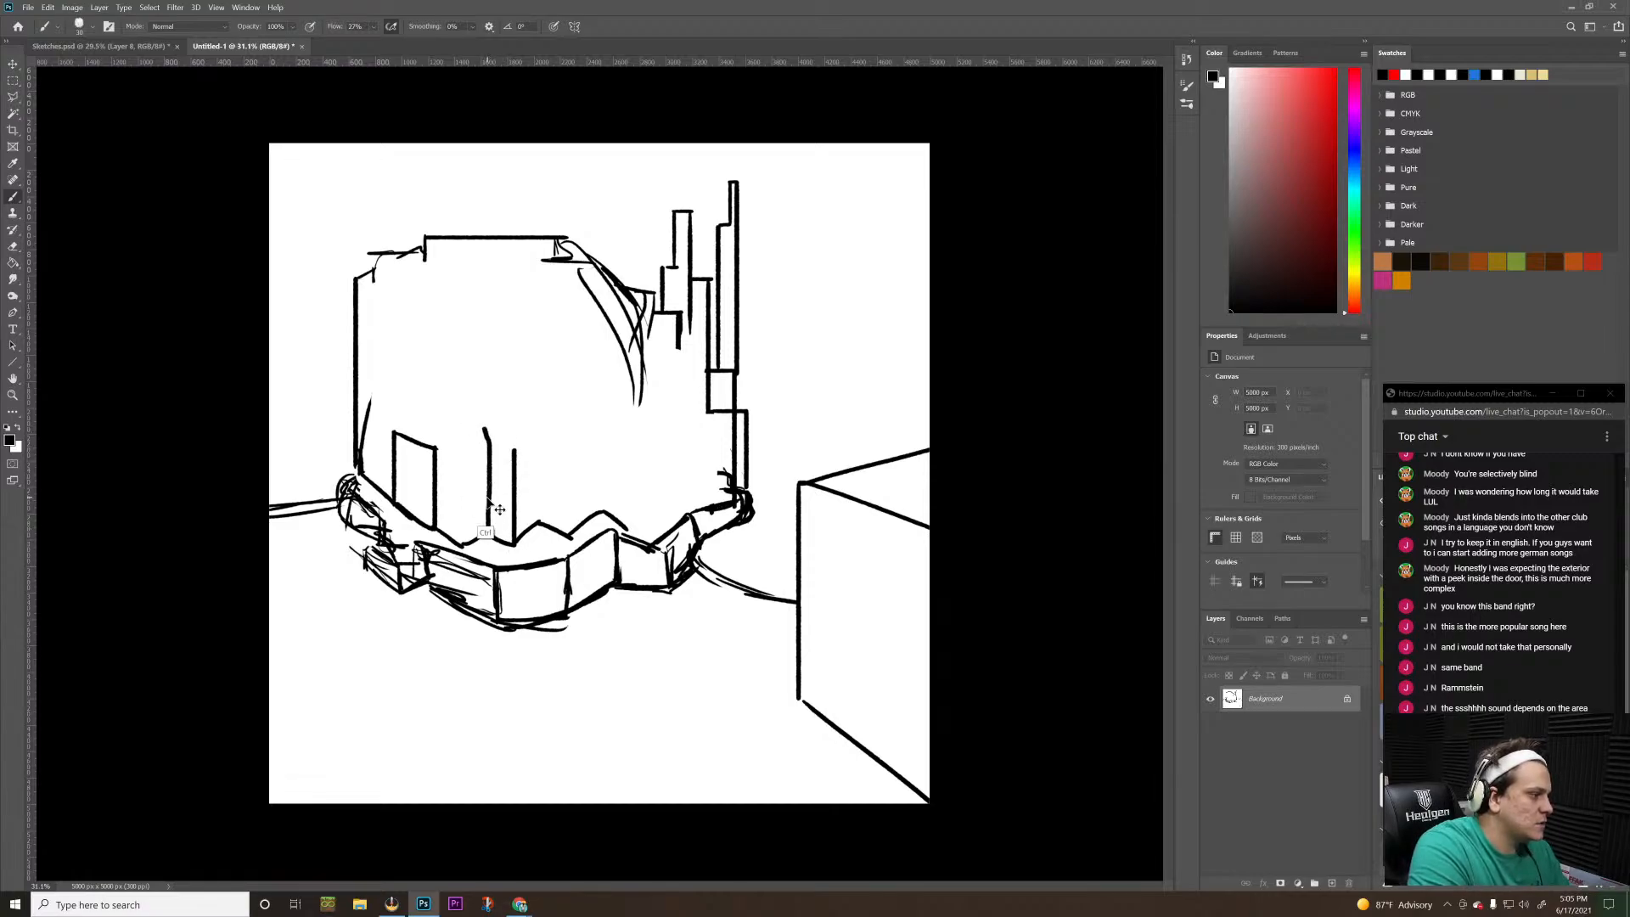
{"action": "key", "text": "ctrl+z"}
{"action": "left_click_drag", "start_coordinate": [488, 540], "coordinate": [488, 418]}
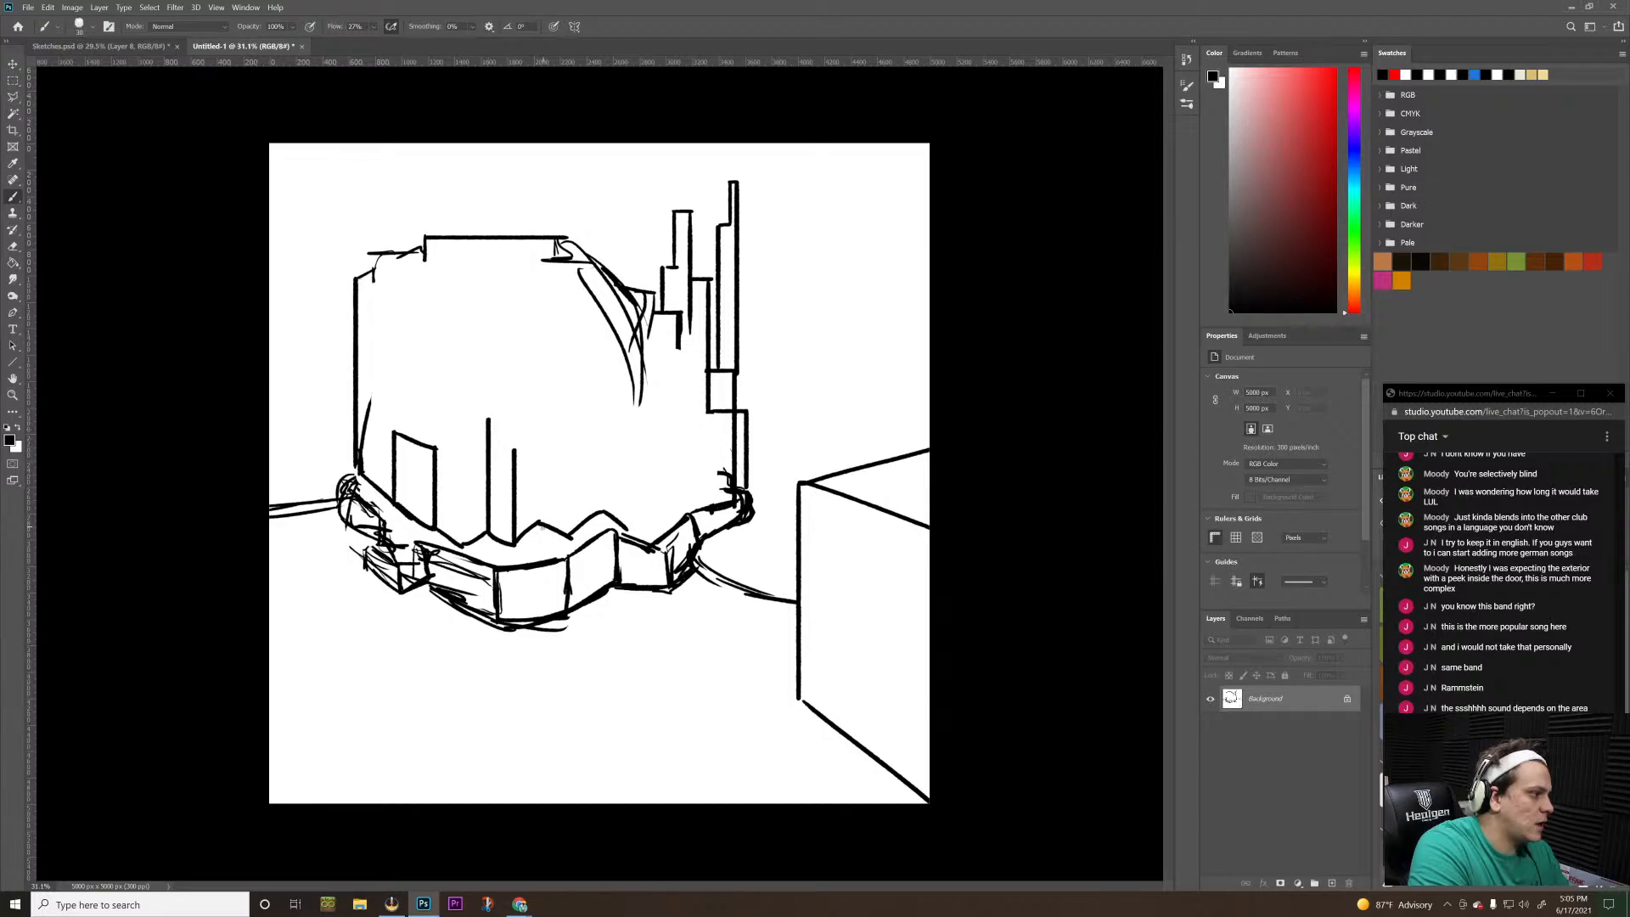
{"action": "left_click_drag", "start_coordinate": [538, 520], "coordinate": [537, 414]}
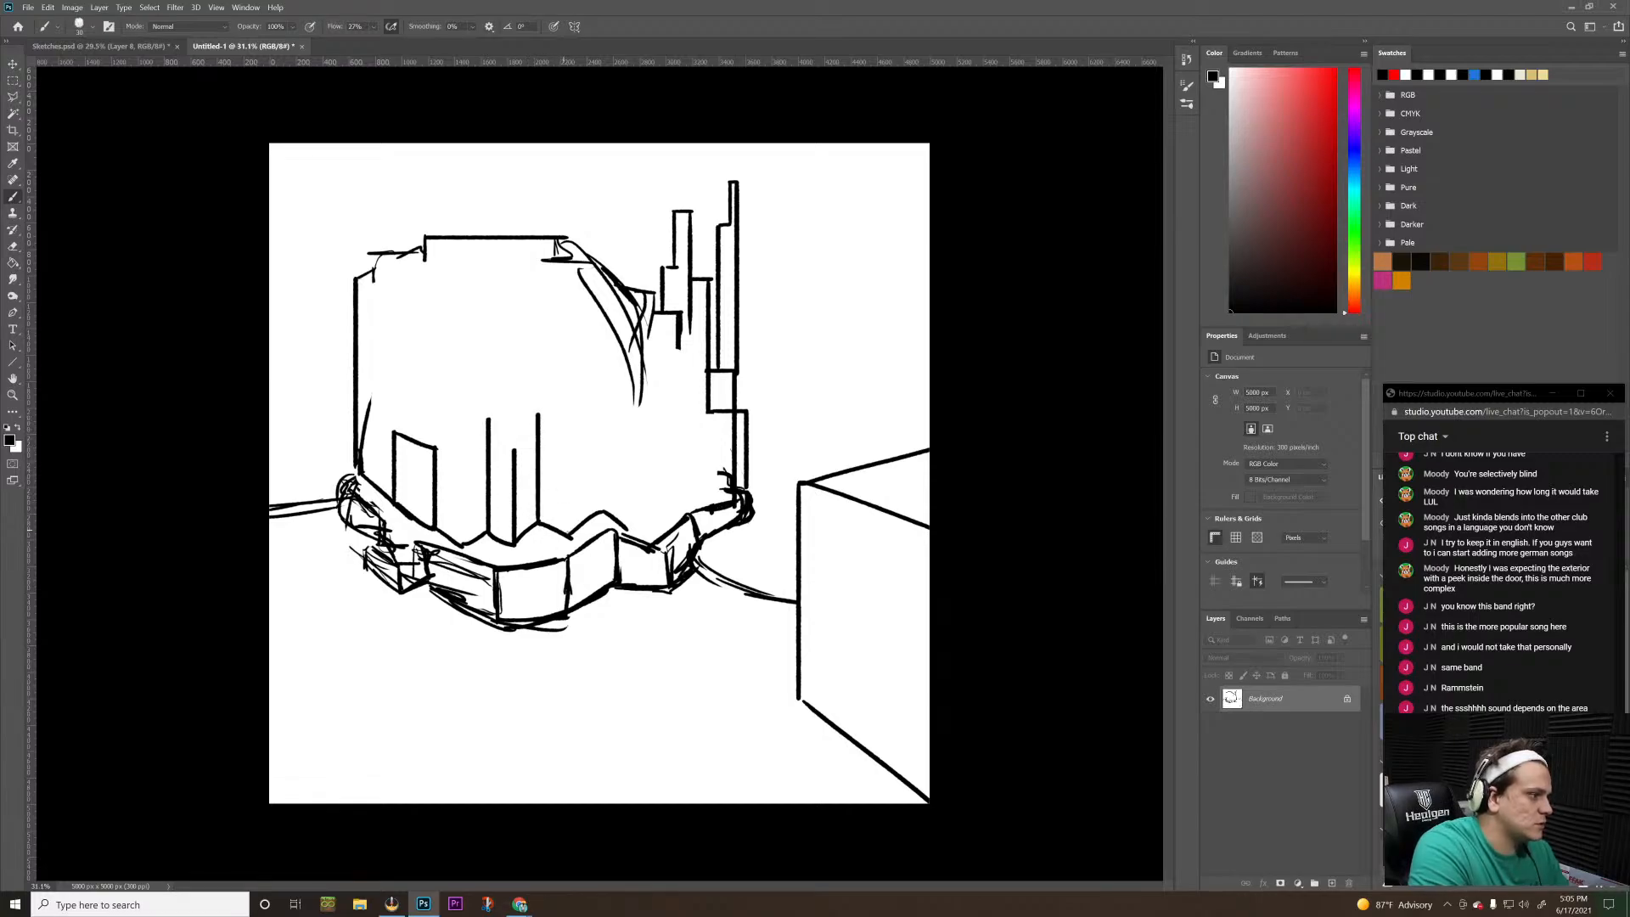
{"action": "left_click_drag", "start_coordinate": [569, 535], "coordinate": [563, 461]}
{"action": "key", "text": "ctrl+z"}
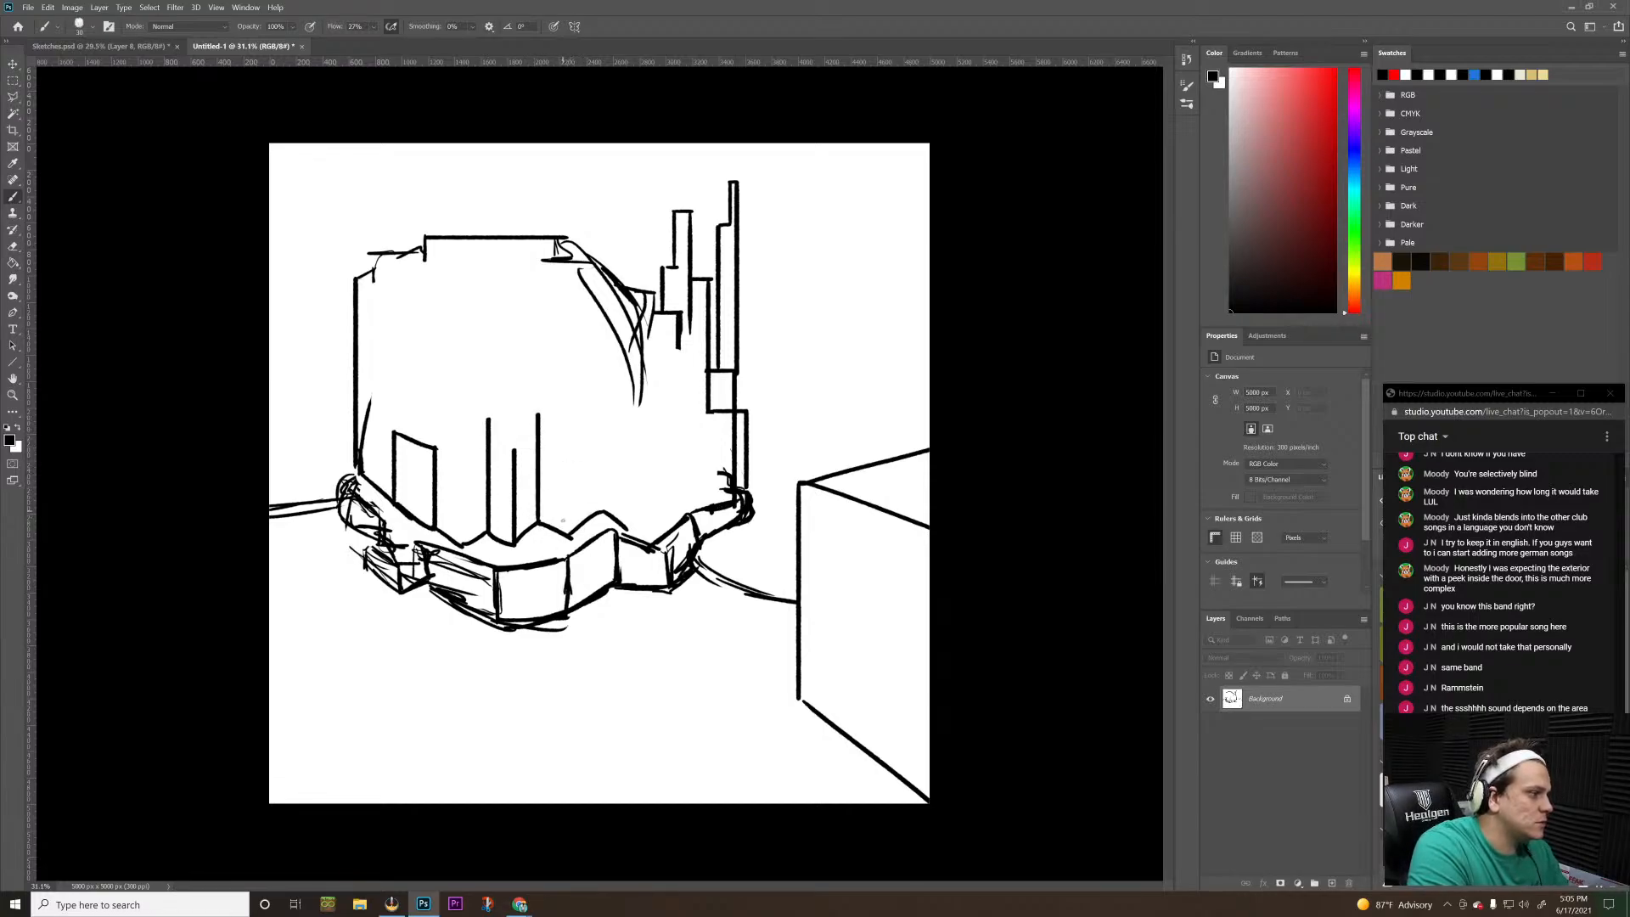
{"action": "mouse_move", "coordinate": [569, 536]}
{"action": "left_mouse_down"}
{"action": "mouse_move", "coordinate": [568, 471]}
{"action": "mouse_move", "coordinate": [601, 427]}
{"action": "left_mouse_up"}
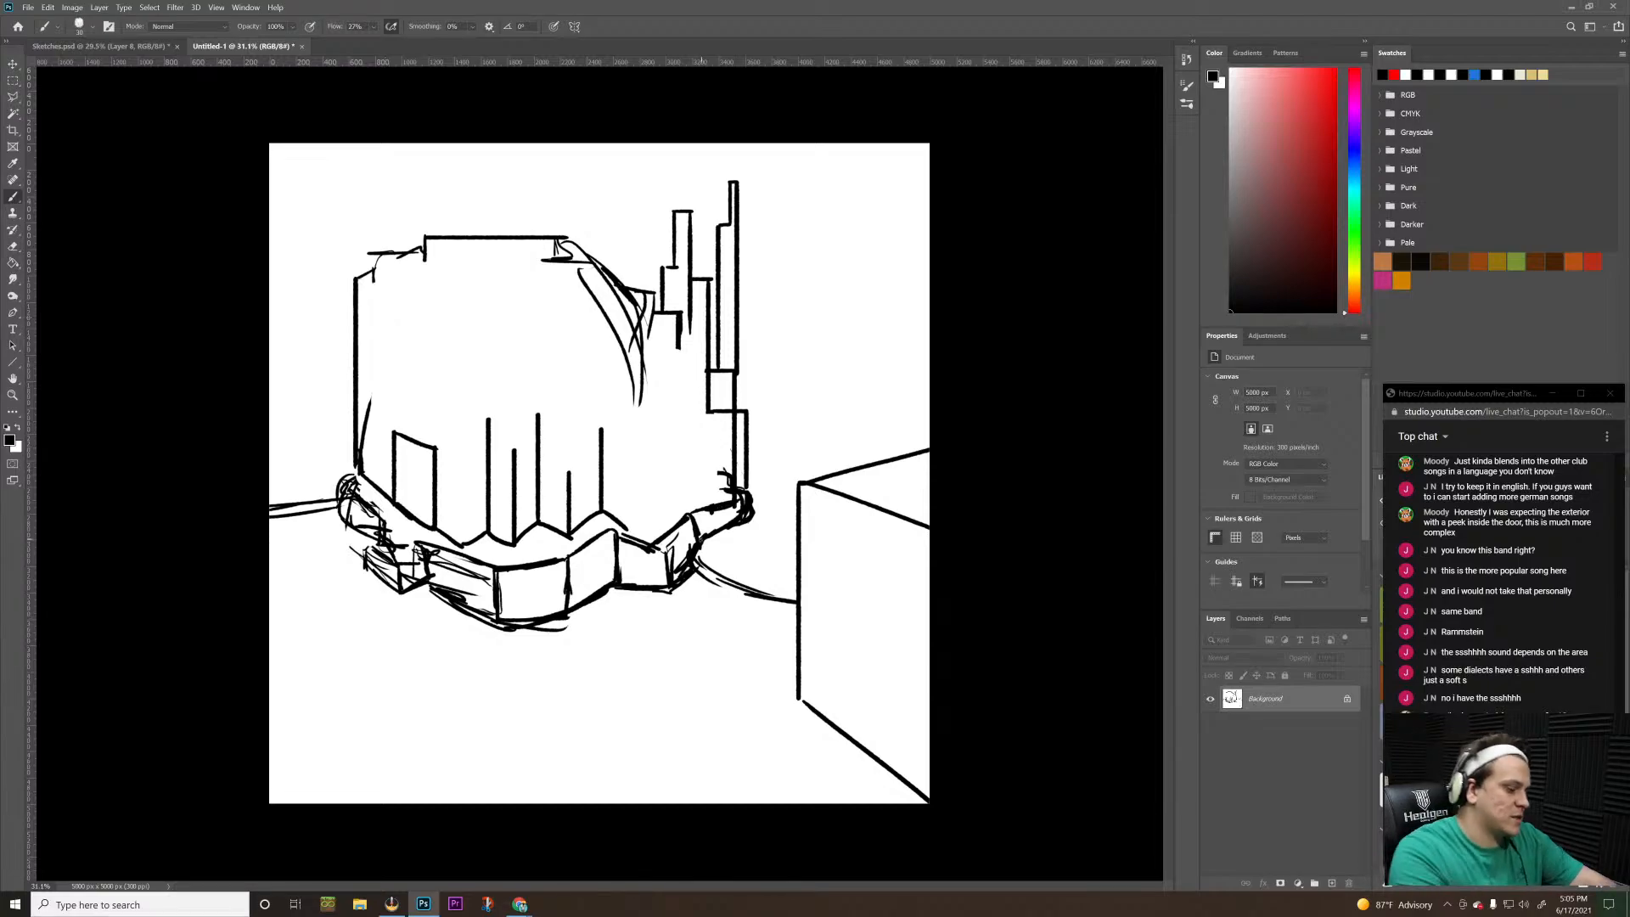
Erase the zigzag's tail past the last vertical edge, and draw slanted top faces on the two blocks
{"action": "key", "text": "e"}
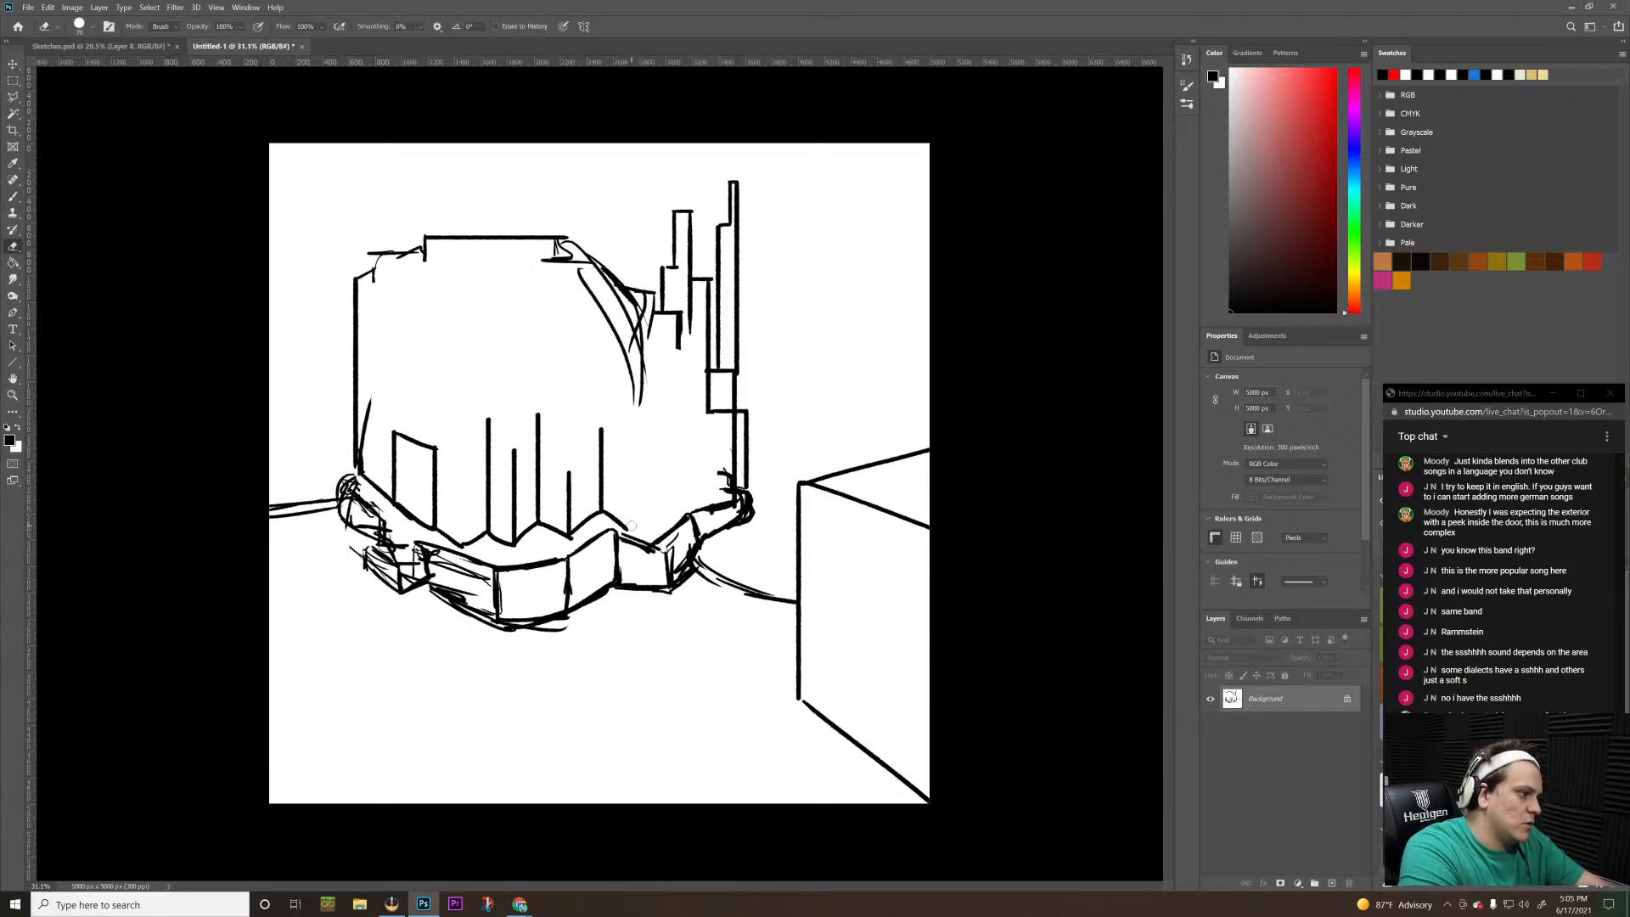
{"action": "left_click_drag", "start_coordinate": [631, 527], "coordinate": [610, 515]}
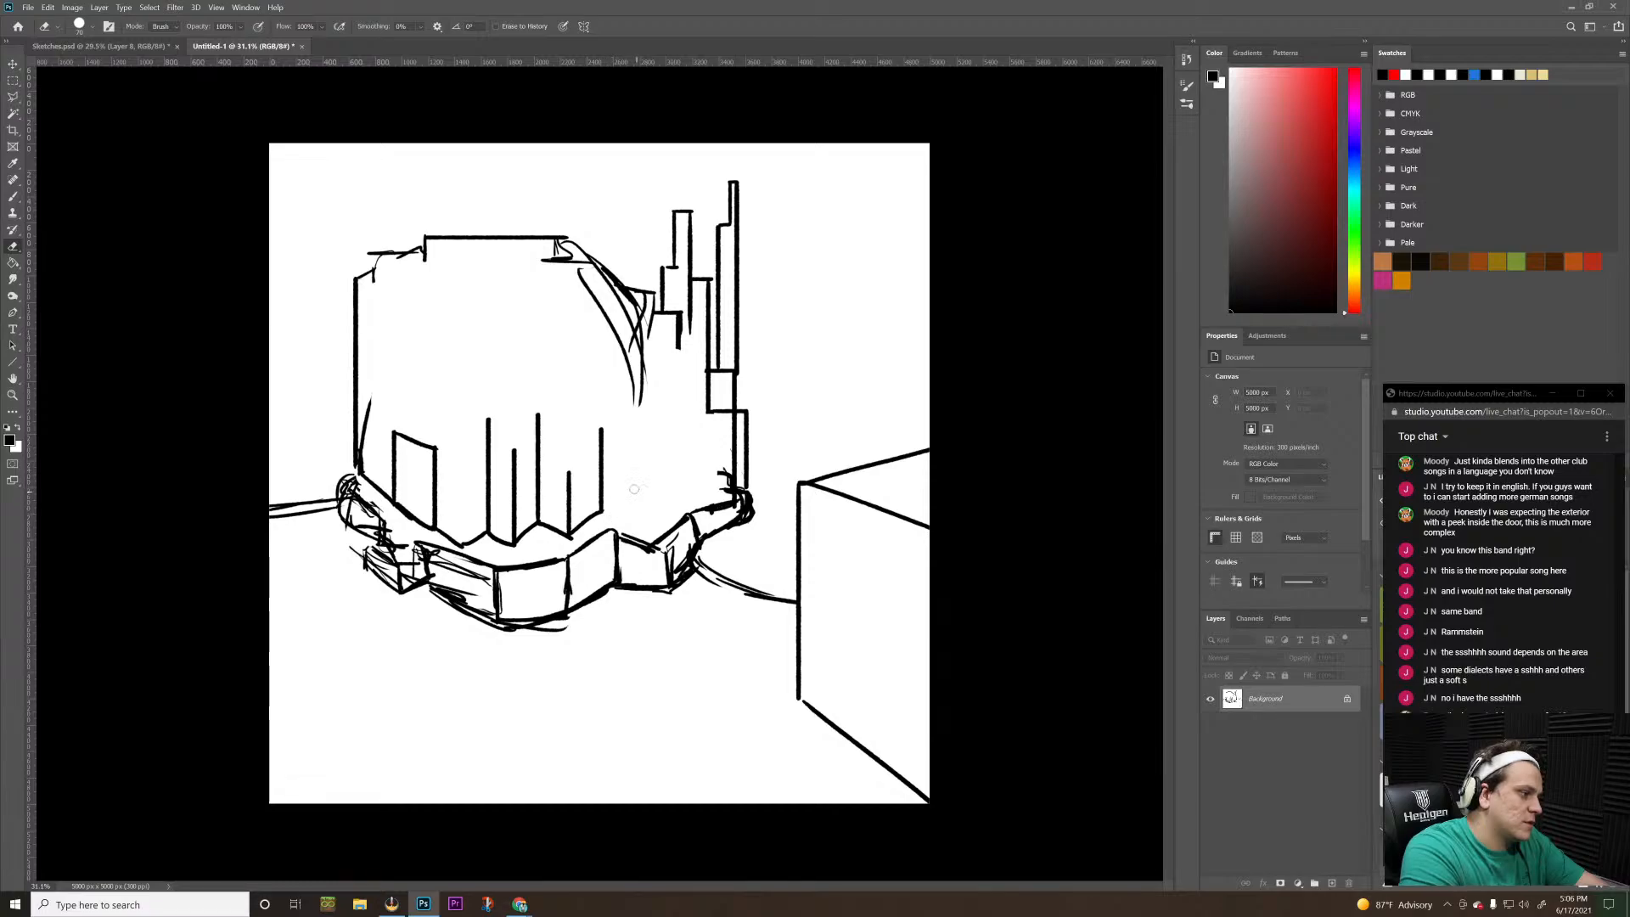
{"action": "key", "text": "b"}
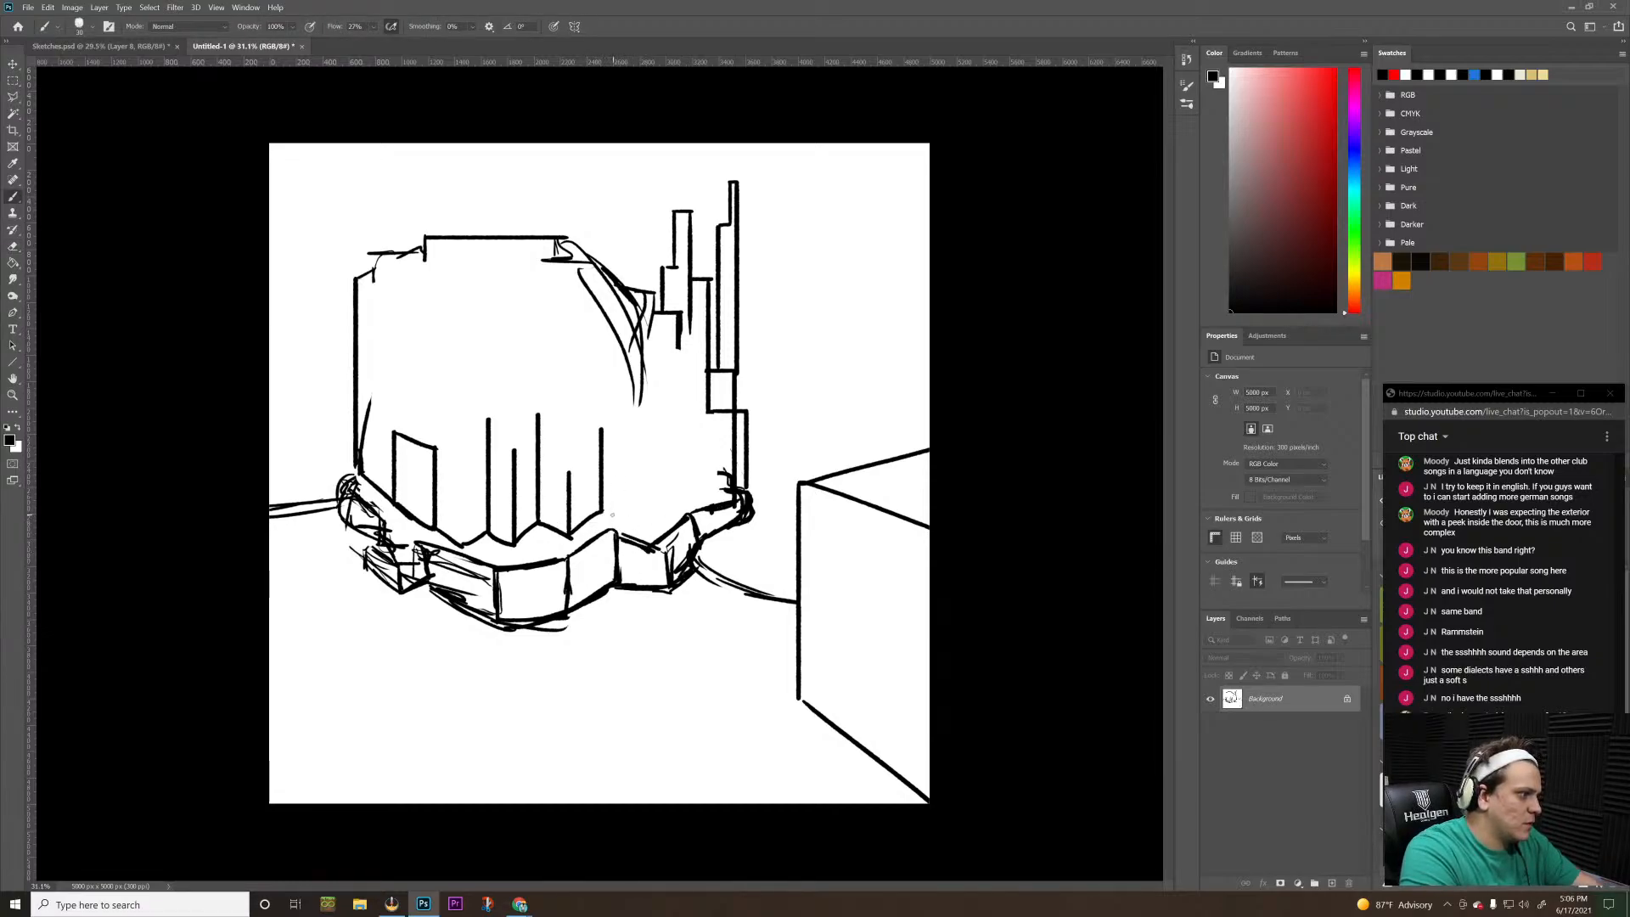
{"action": "mouse_move", "coordinate": [513, 451]}
{"action": "left_mouse_down"}
{"action": "mouse_move", "coordinate": [538, 438]}
{"action": "mouse_move", "coordinate": [513, 450]}
{"action": "mouse_move", "coordinate": [568, 477]}
{"action": "mouse_move", "coordinate": [612, 451]}
{"action": "mouse_move", "coordinate": [563, 450]}
{"action": "mouse_move", "coordinate": [611, 459]}
{"action": "mouse_move", "coordinate": [506, 425]}
{"action": "left_mouse_up"}
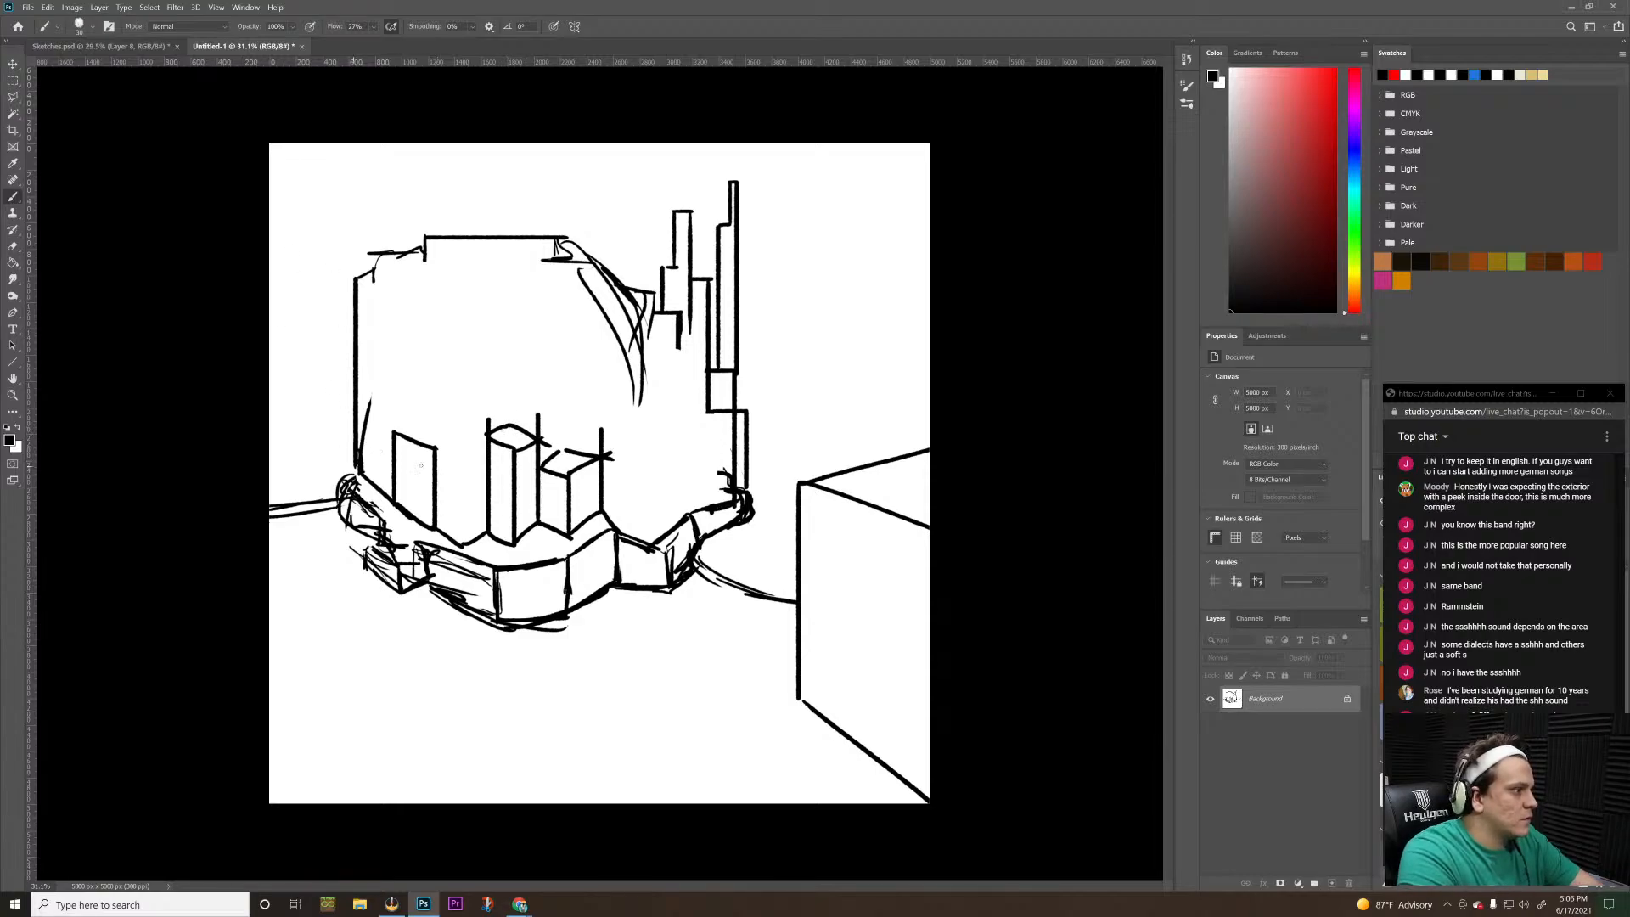
Draw a thin diagonal line up from the taller block and a tall post with a diamond top between doorway and blocks
{"action": "left_click_drag", "start_coordinate": [463, 389], "coordinate": [536, 435]}
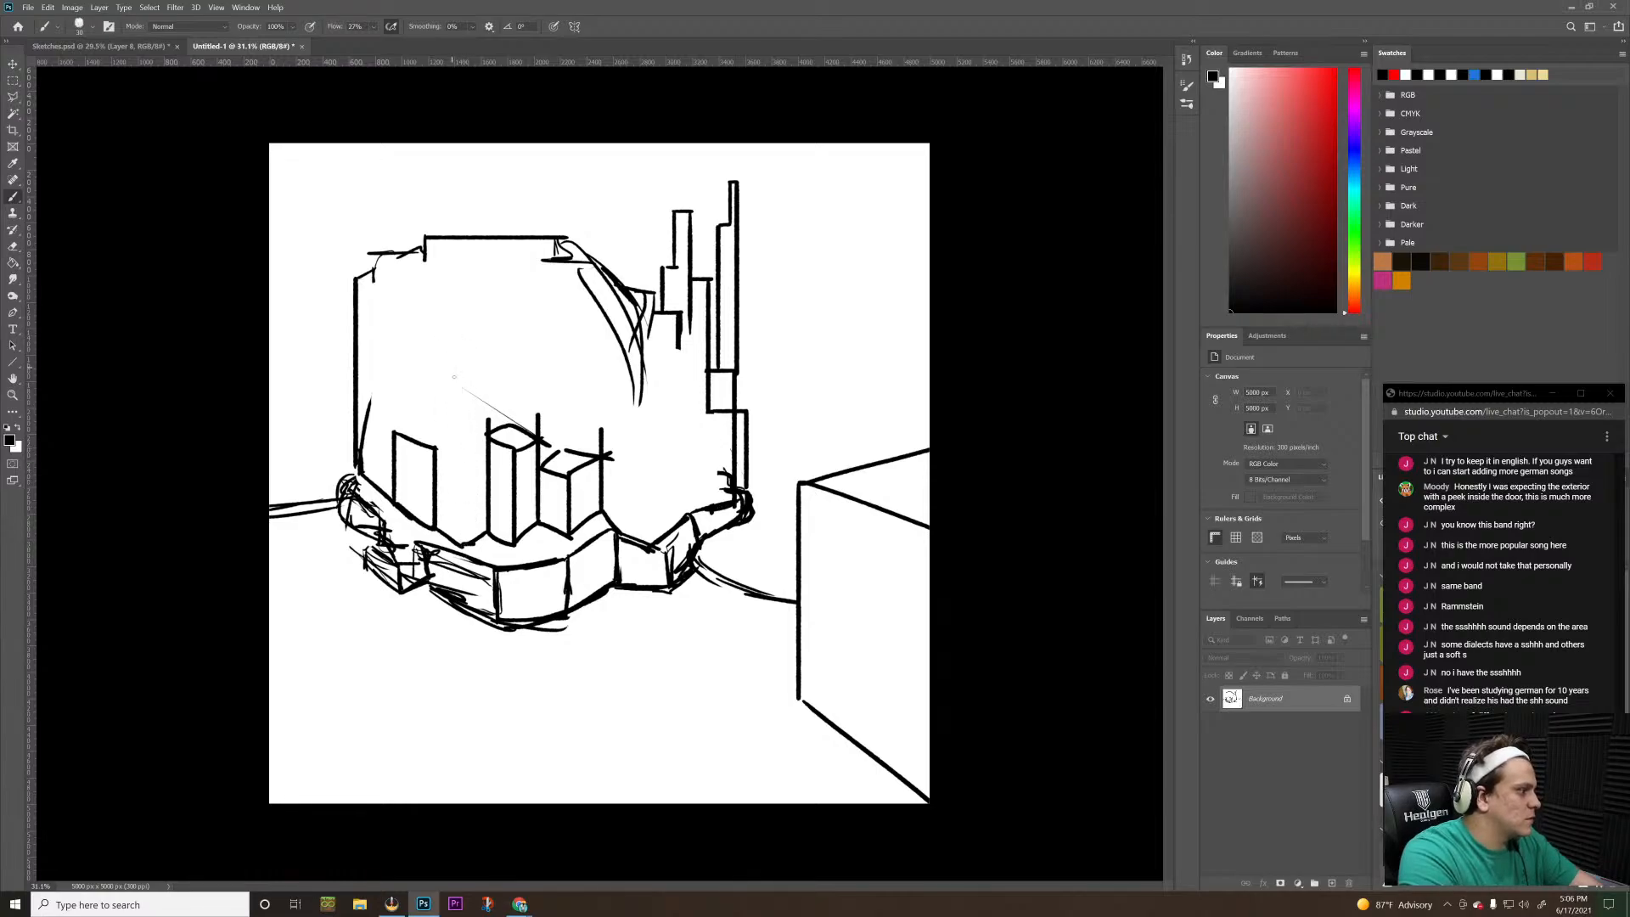
{"action": "left_click_drag", "start_coordinate": [461, 543], "coordinate": [460, 327]}
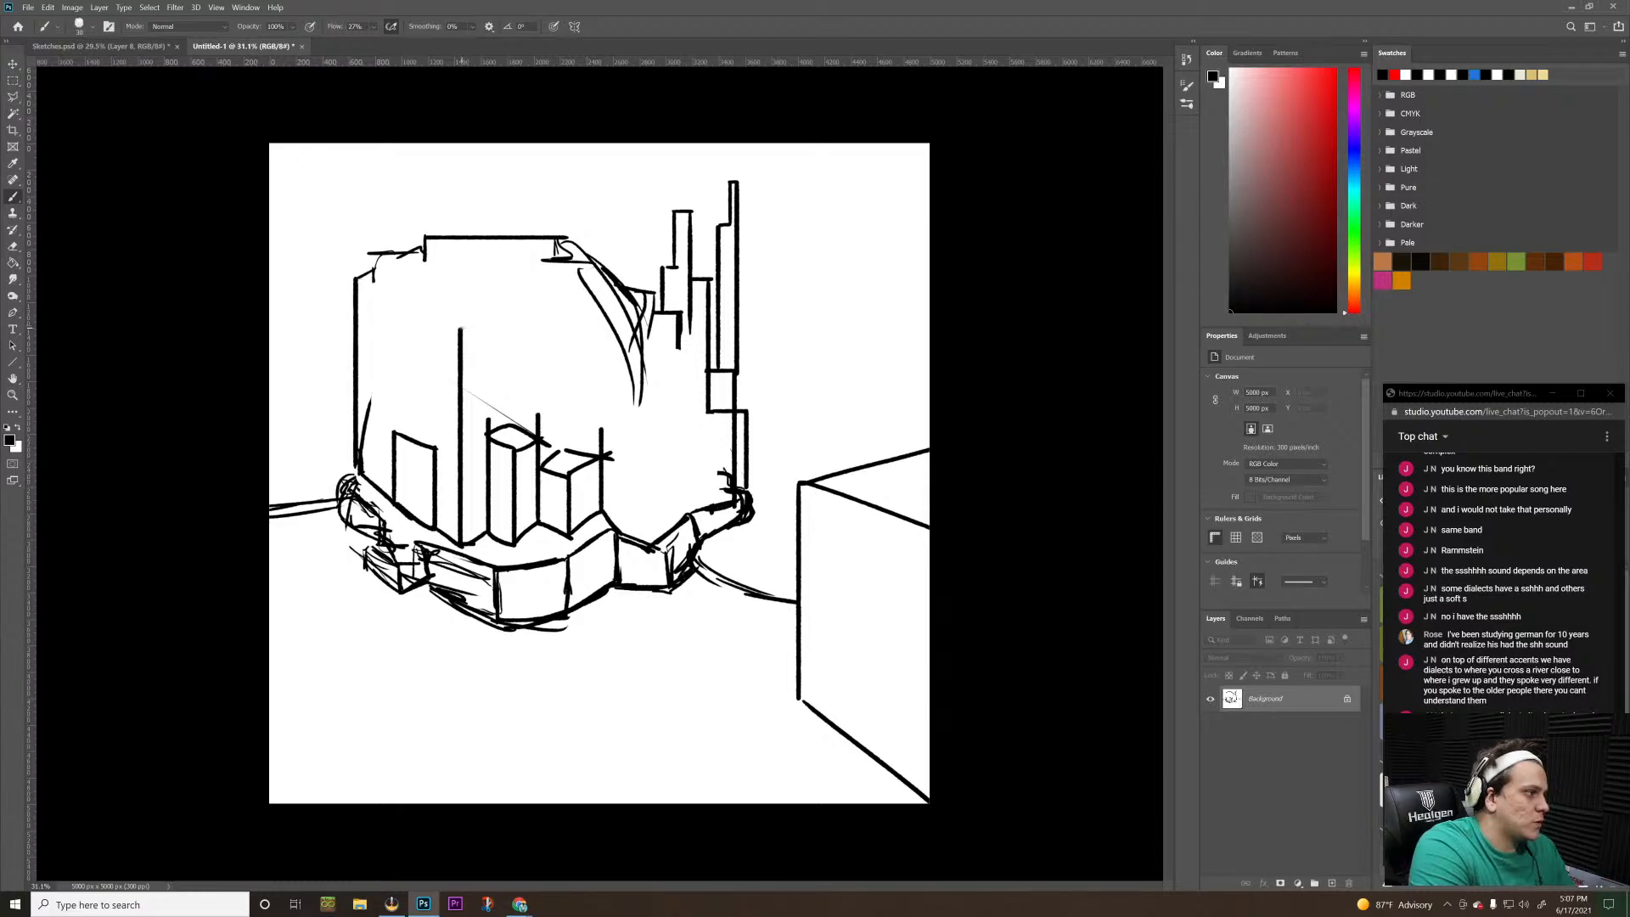
{"action": "mouse_move", "coordinate": [459, 331]}
{"action": "left_mouse_down"}
{"action": "mouse_move", "coordinate": [489, 317]}
{"action": "mouse_move", "coordinate": [436, 317]}
{"action": "mouse_move", "coordinate": [462, 303]}
{"action": "mouse_move", "coordinate": [496, 321]}
{"action": "left_mouse_up"}
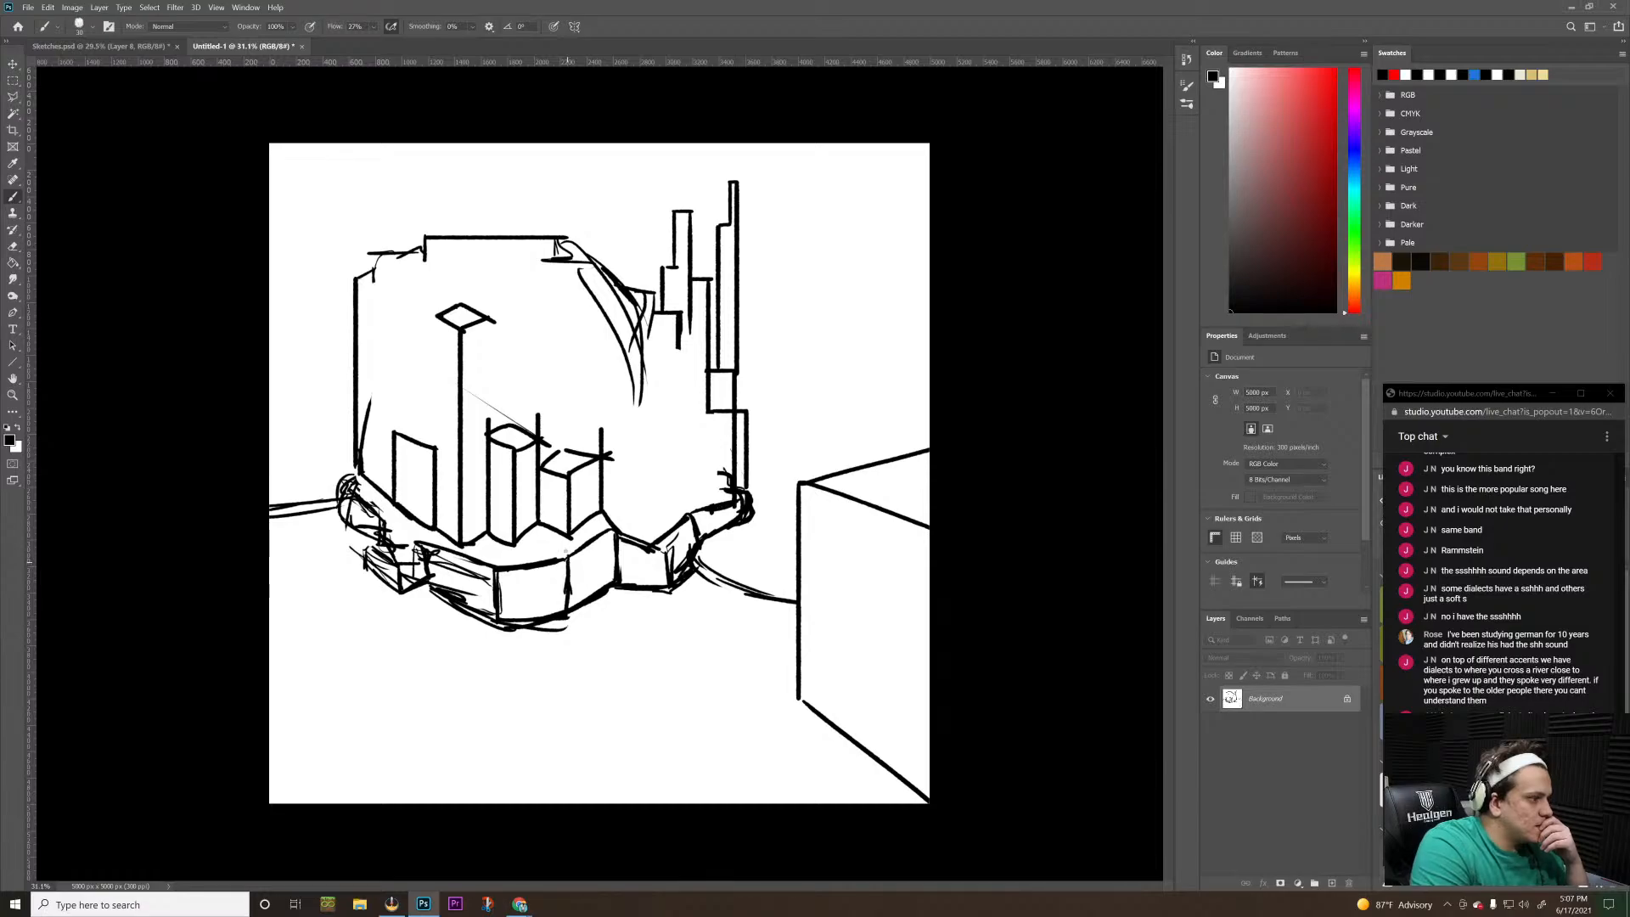
Add short detail strokes inside the left wall and right curve, and roughen the ground line between slab and box
{"action": "left_click_drag", "start_coordinate": [382, 301], "coordinate": [417, 316]}
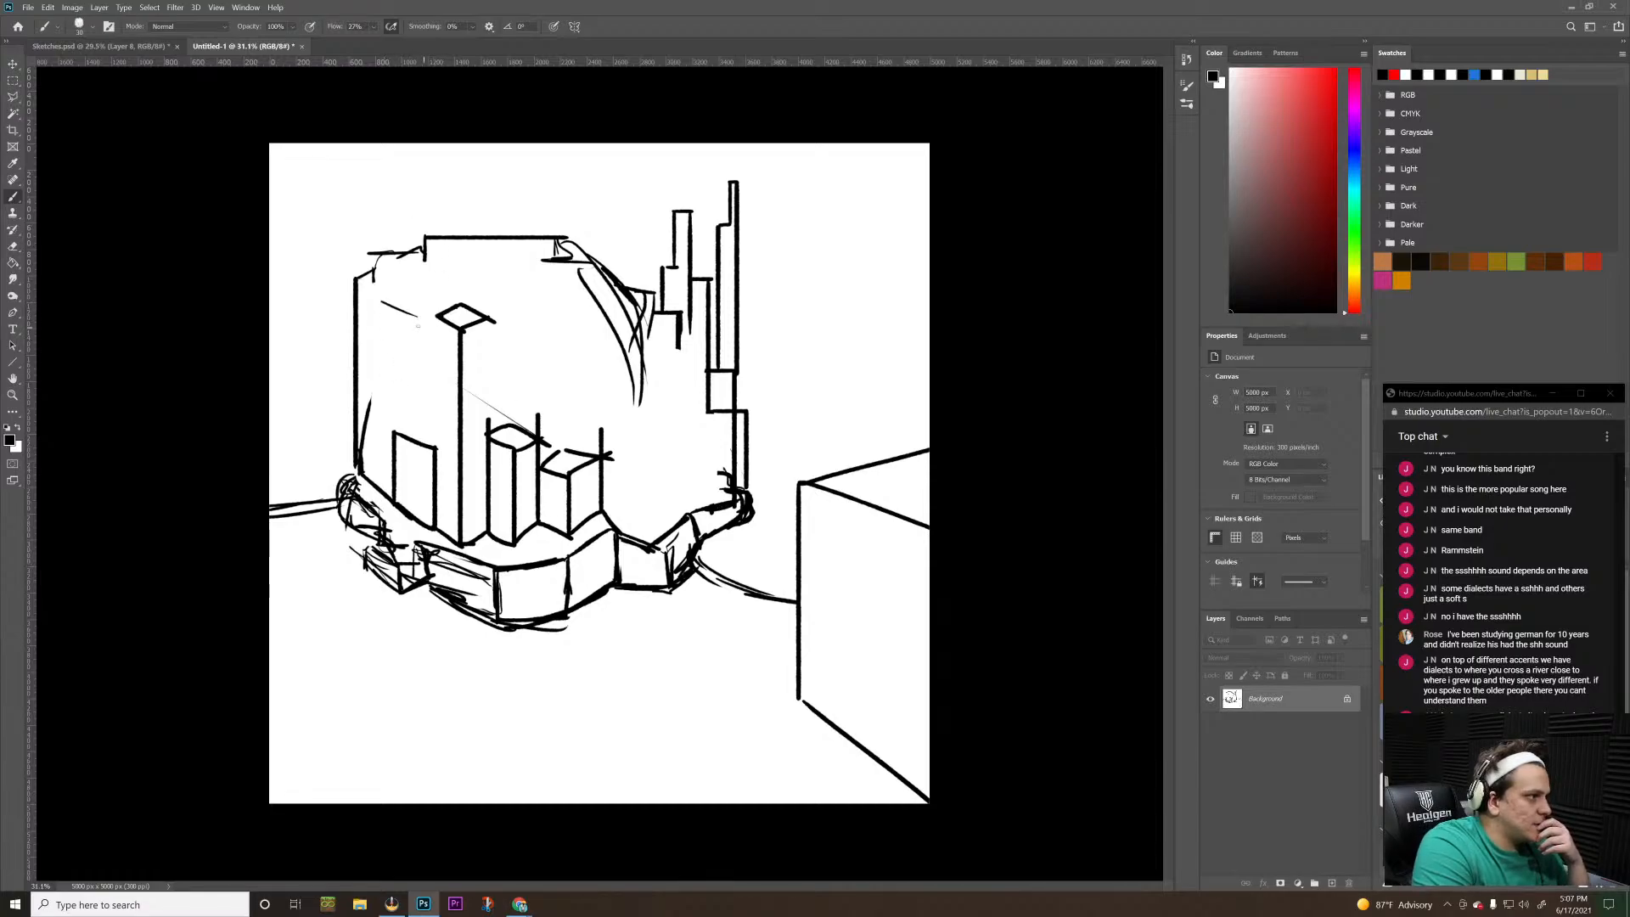
{"action": "mouse_move", "coordinate": [376, 377]}
{"action": "left_mouse_down"}
{"action": "mouse_move", "coordinate": [412, 389]}
{"action": "mouse_move", "coordinate": [394, 379]}
{"action": "left_mouse_up"}
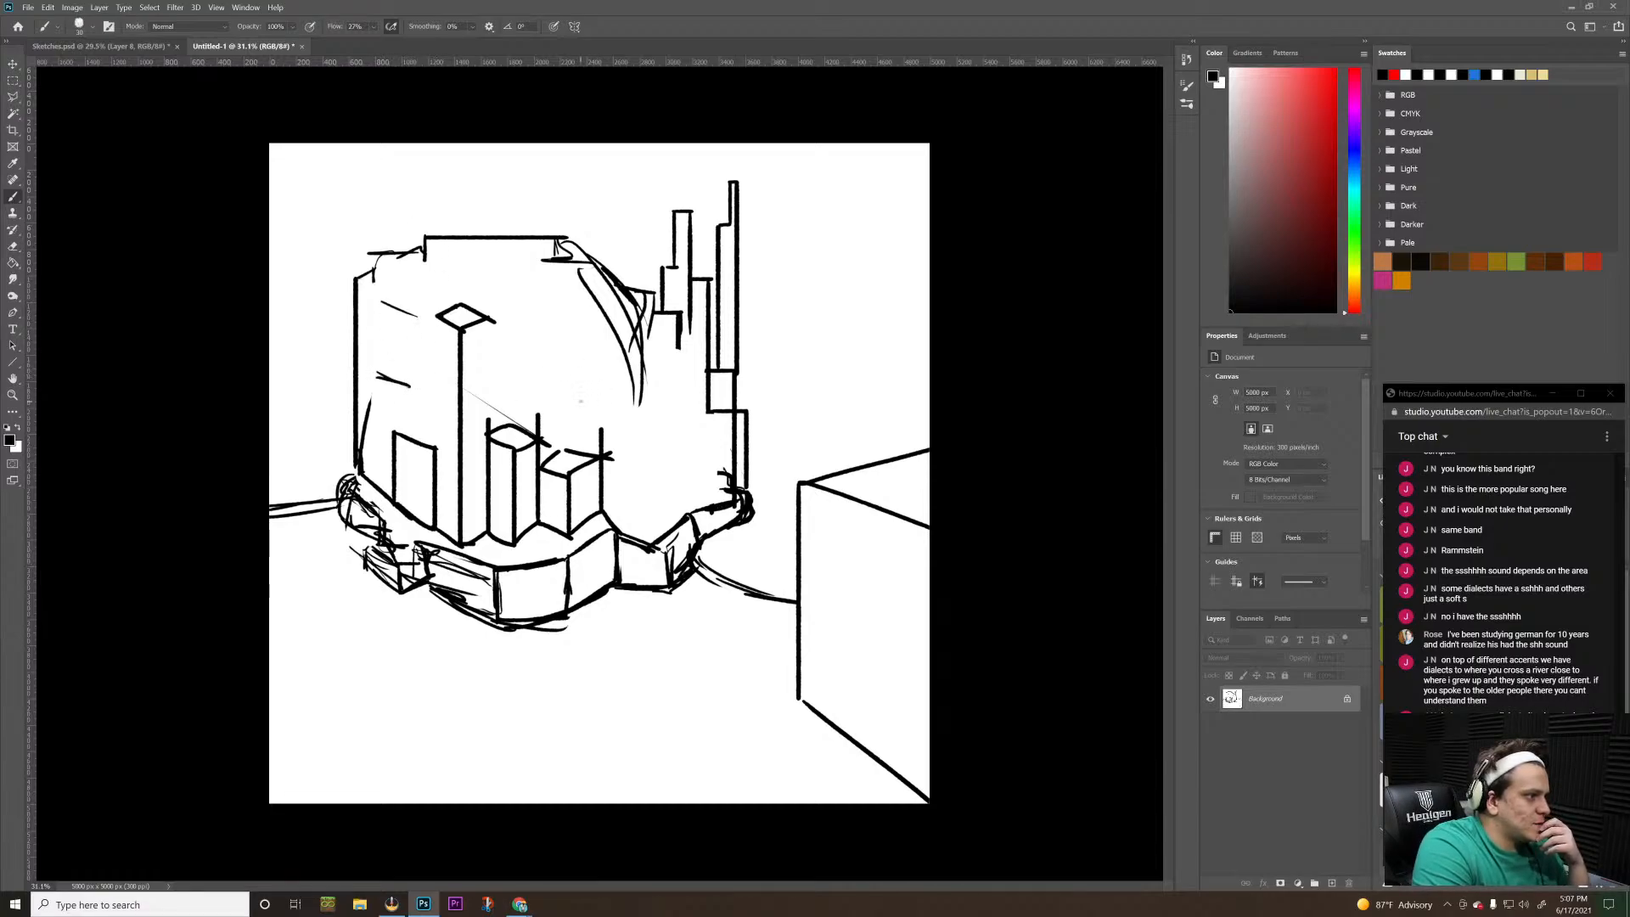
{"action": "mouse_move", "coordinate": [580, 399]}
{"action": "left_mouse_down"}
{"action": "mouse_move", "coordinate": [626, 394]}
{"action": "mouse_move", "coordinate": [607, 396]}
{"action": "left_mouse_up"}
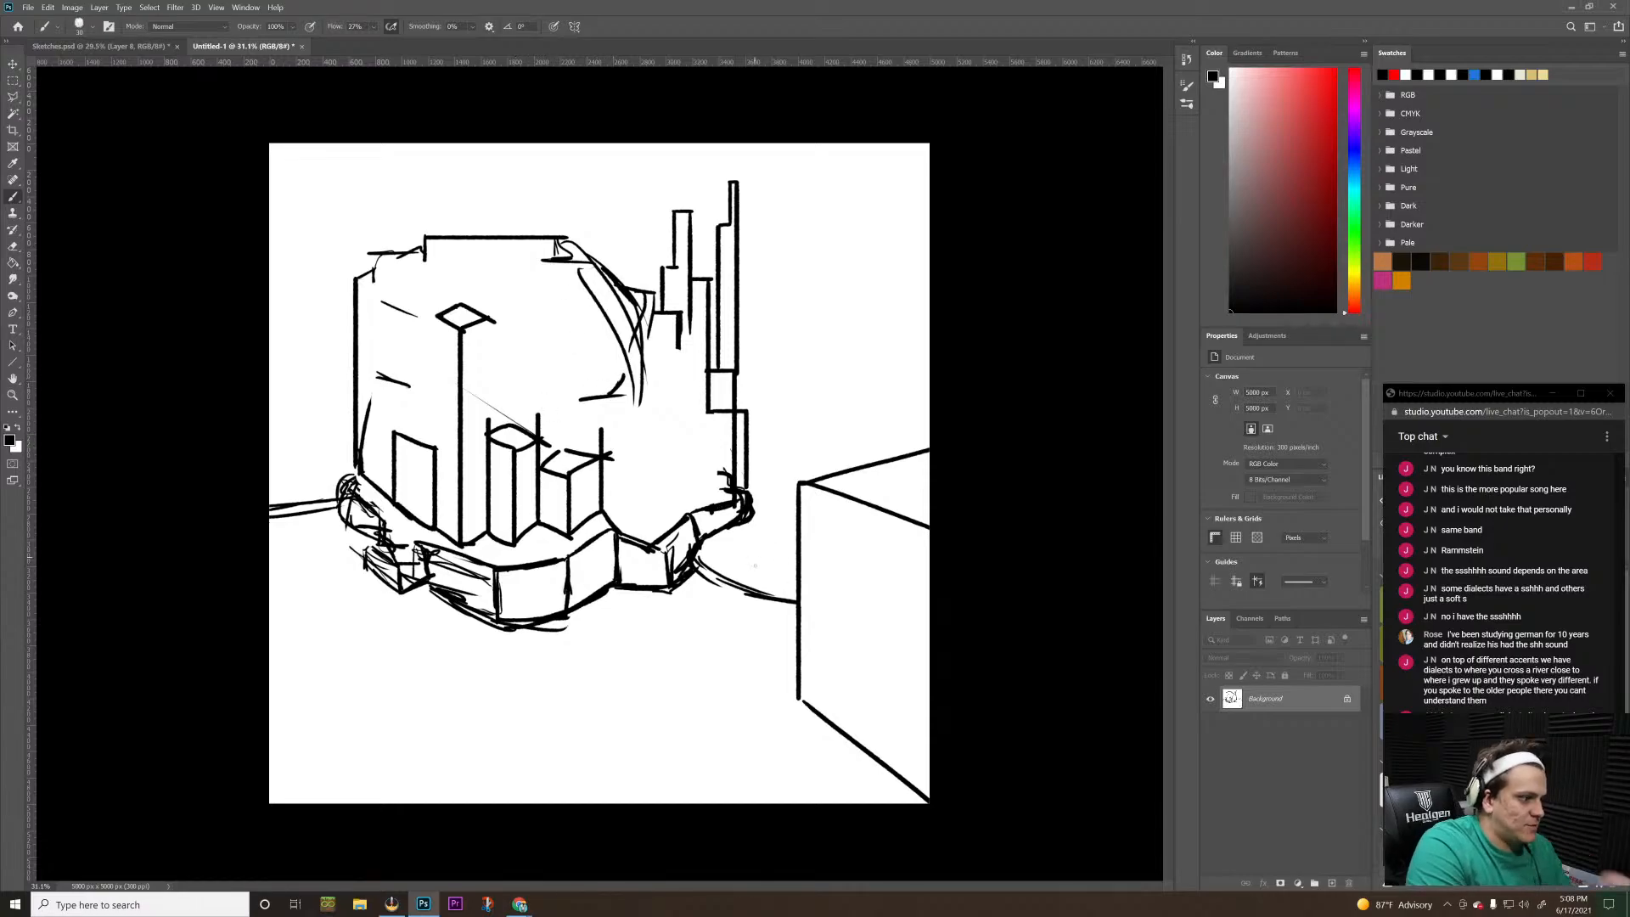
{"action": "mouse_move", "coordinate": [695, 554]}
{"action": "left_mouse_down"}
{"action": "mouse_move", "coordinate": [729, 587]}
{"action": "mouse_move", "coordinate": [789, 605]}
{"action": "mouse_move", "coordinate": [758, 585]}
{"action": "left_mouse_up"}
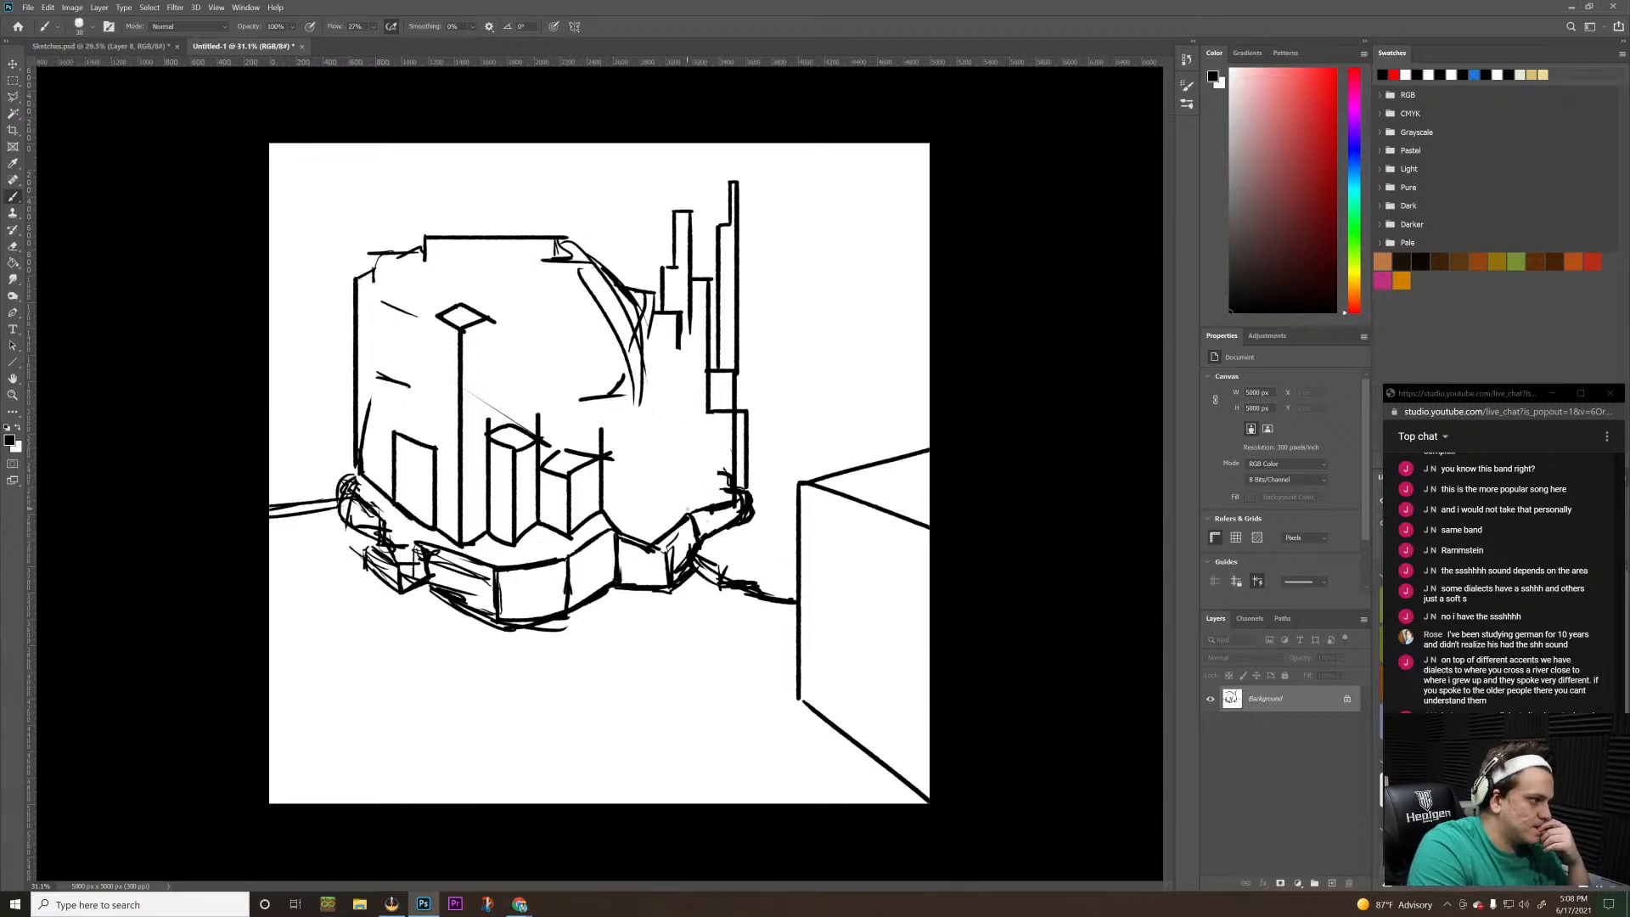
Add a new layer and trace the building's rounded outline and the pointed towers on it in red
{"action": "left_click", "coordinate": [1331, 883]}
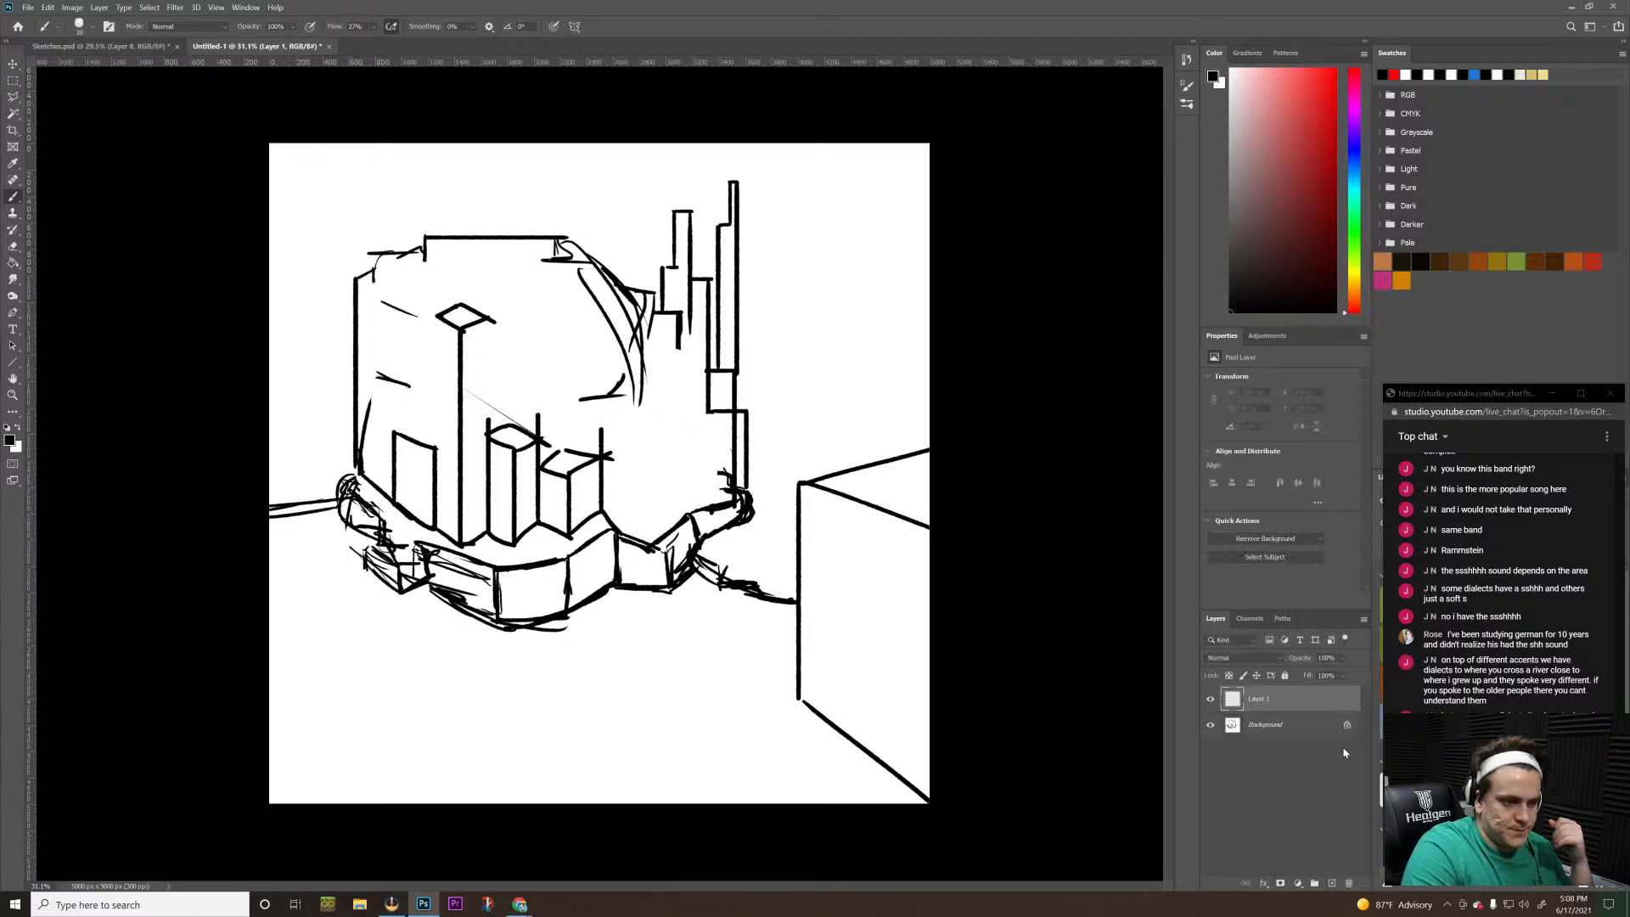
{"action": "left_click", "coordinate": [1335, 70]}
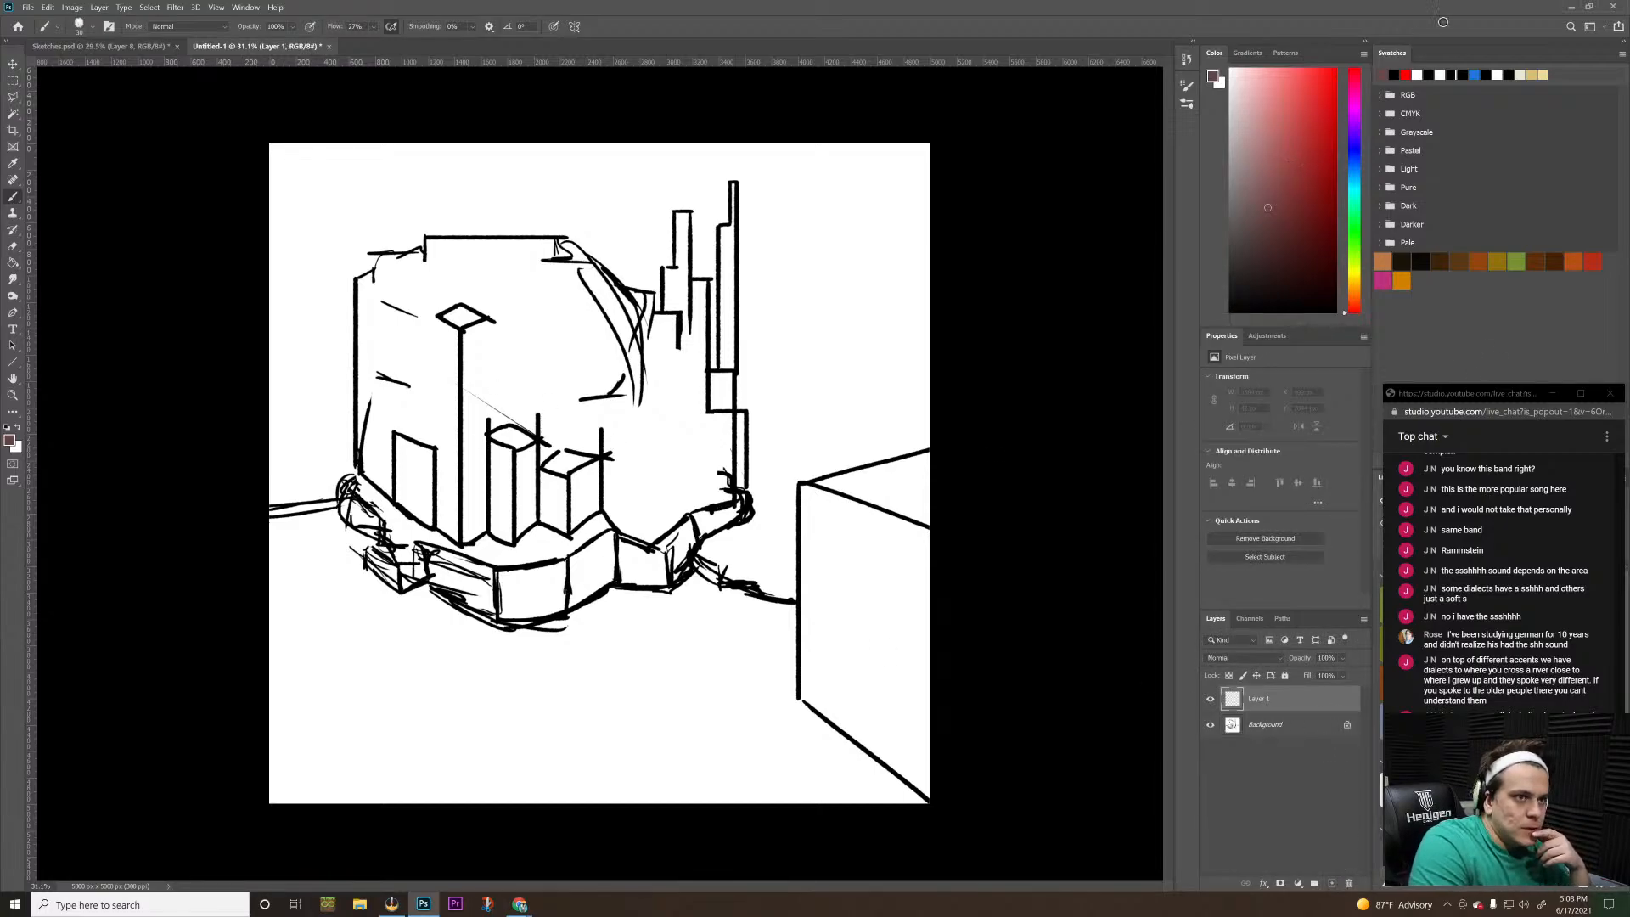
{"action": "mouse_move", "coordinate": [347, 422]}
{"action": "left_mouse_down"}
{"action": "mouse_move", "coordinate": [355, 480]}
{"action": "mouse_move", "coordinate": [342, 396]}
{"action": "mouse_move", "coordinate": [392, 278]}
{"action": "mouse_move", "coordinate": [556, 241]}
{"action": "mouse_move", "coordinate": [630, 270]}
{"action": "mouse_move", "coordinate": [678, 316]}
{"action": "mouse_move", "coordinate": [699, 425]}
{"action": "mouse_move", "coordinate": [716, 355]}
{"action": "mouse_move", "coordinate": [689, 188]}
{"action": "mouse_move", "coordinate": [668, 299]}
{"action": "left_mouse_up"}
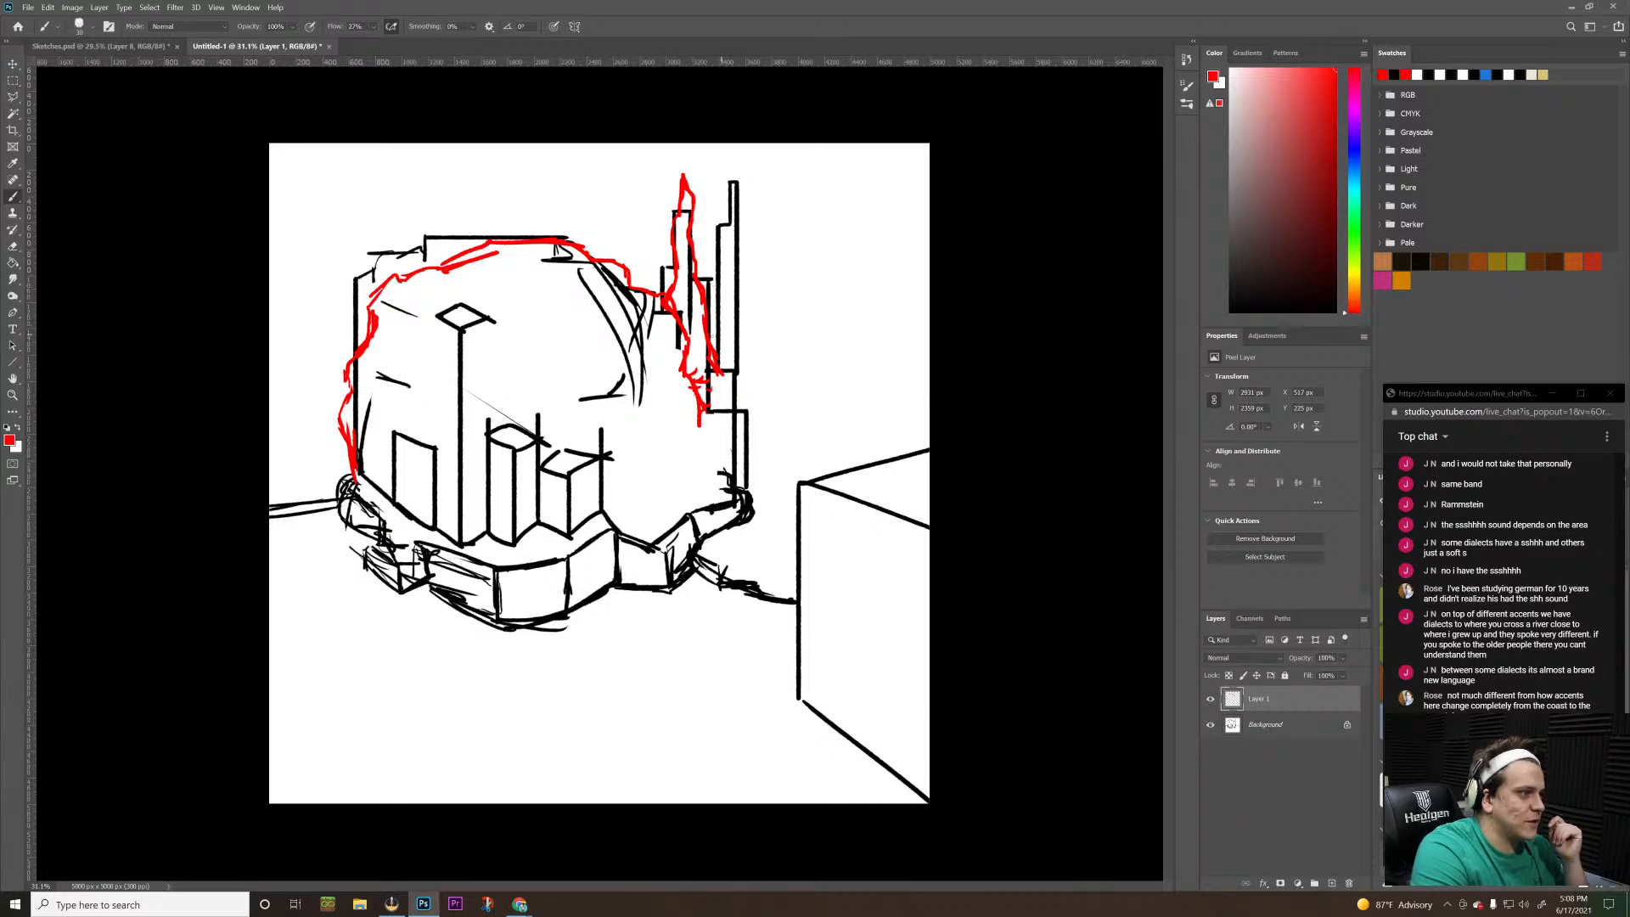
{"action": "mouse_move", "coordinate": [700, 338]}
{"action": "left_mouse_down"}
{"action": "mouse_move", "coordinate": [730, 225]}
{"action": "mouse_move", "coordinate": [726, 147]}
{"action": "mouse_move", "coordinate": [737, 509]}
{"action": "left_mouse_up"}
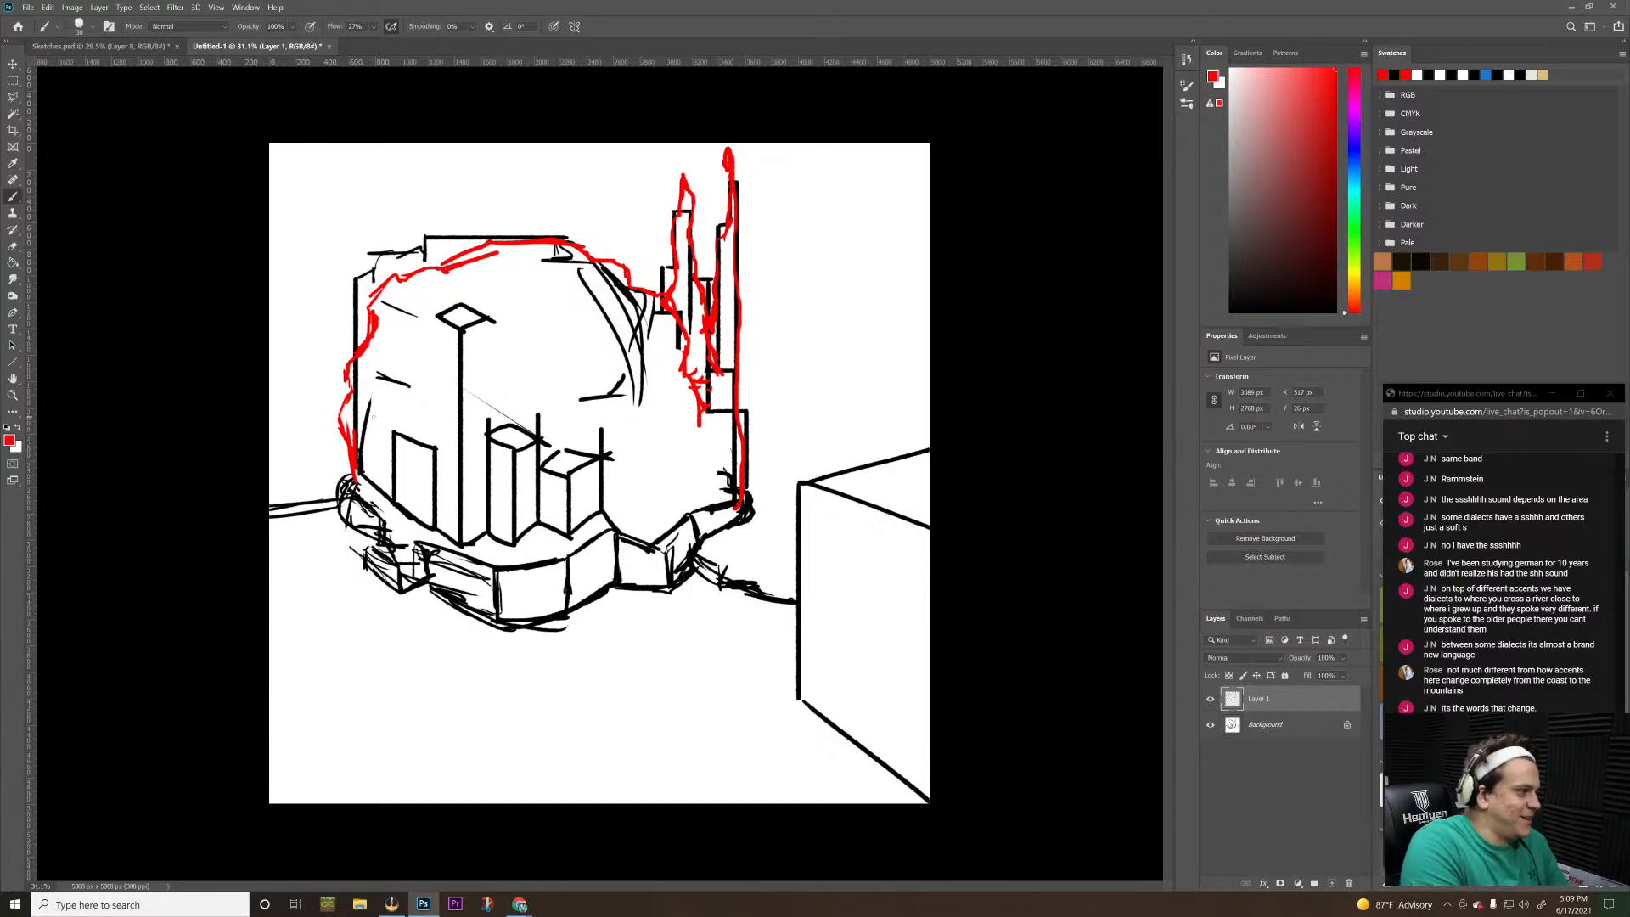
Trace the slab's upper edge in red from the left wall's foot to the towers' foot, with extra strokes just below
{"action": "mouse_move", "coordinate": [358, 482]}
{"action": "left_mouse_down"}
{"action": "mouse_move", "coordinate": [409, 523]}
{"action": "mouse_move", "coordinate": [483, 546]}
{"action": "mouse_move", "coordinate": [563, 520]}
{"action": "mouse_move", "coordinate": [667, 538]}
{"action": "left_mouse_up"}
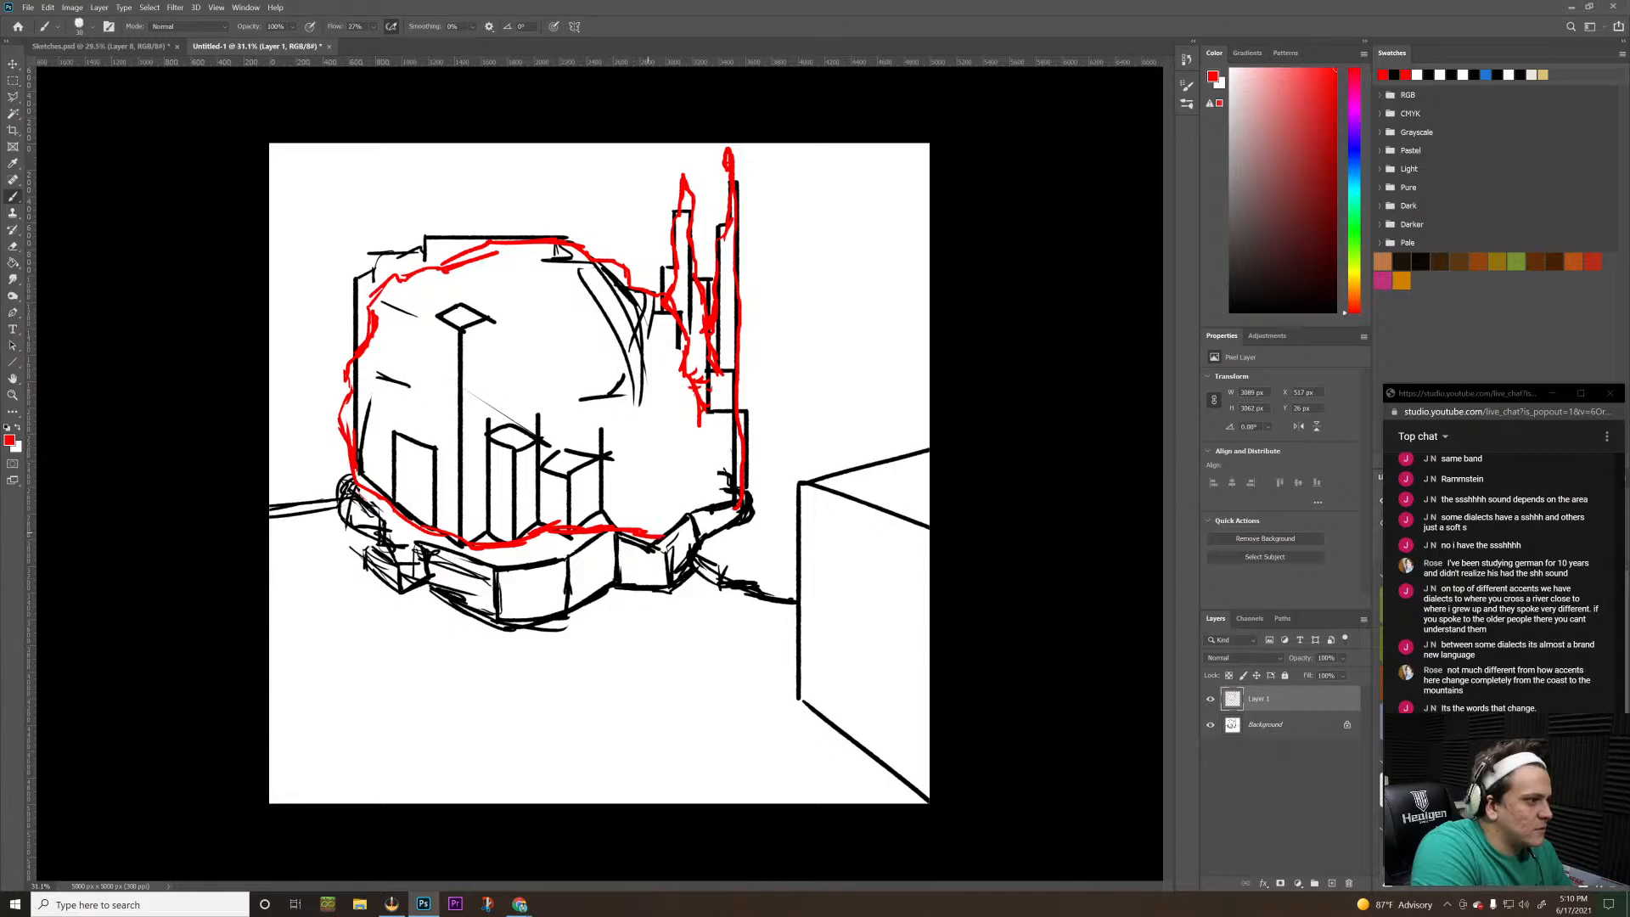
{"action": "mouse_move", "coordinate": [525, 554]}
{"action": "left_mouse_down"}
{"action": "mouse_move", "coordinate": [409, 541]}
{"action": "mouse_move", "coordinate": [488, 570]}
{"action": "mouse_move", "coordinate": [569, 573]}
{"action": "mouse_move", "coordinate": [710, 508]}
{"action": "left_mouse_up"}
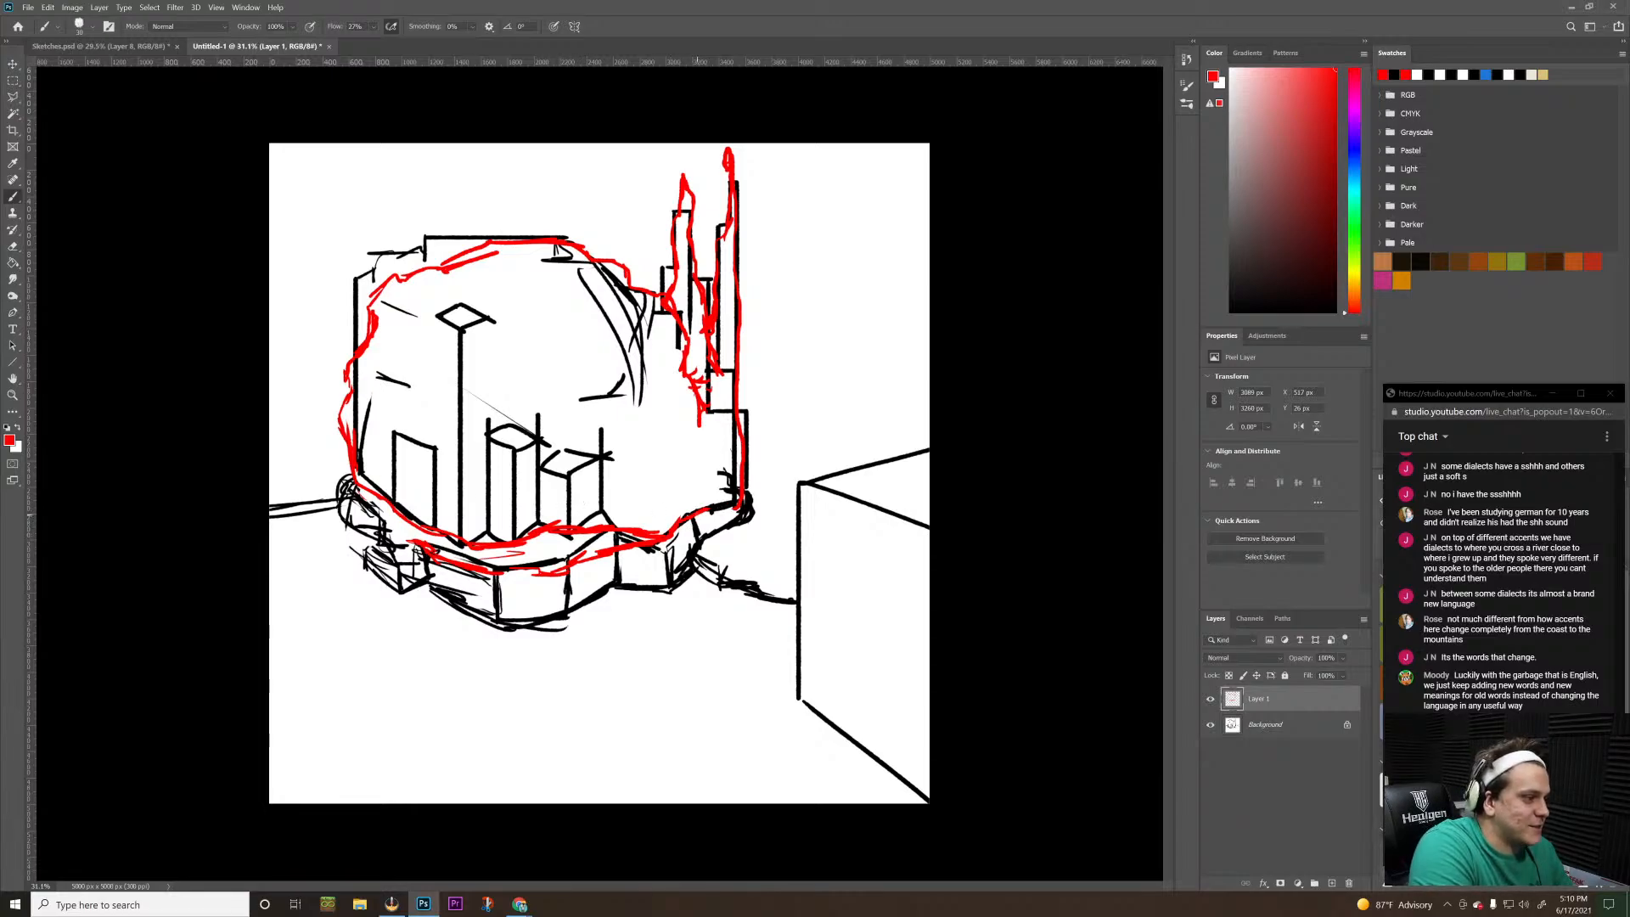
{"action": "left_click_drag", "start_coordinate": [707, 507], "coordinate": [748, 501]}
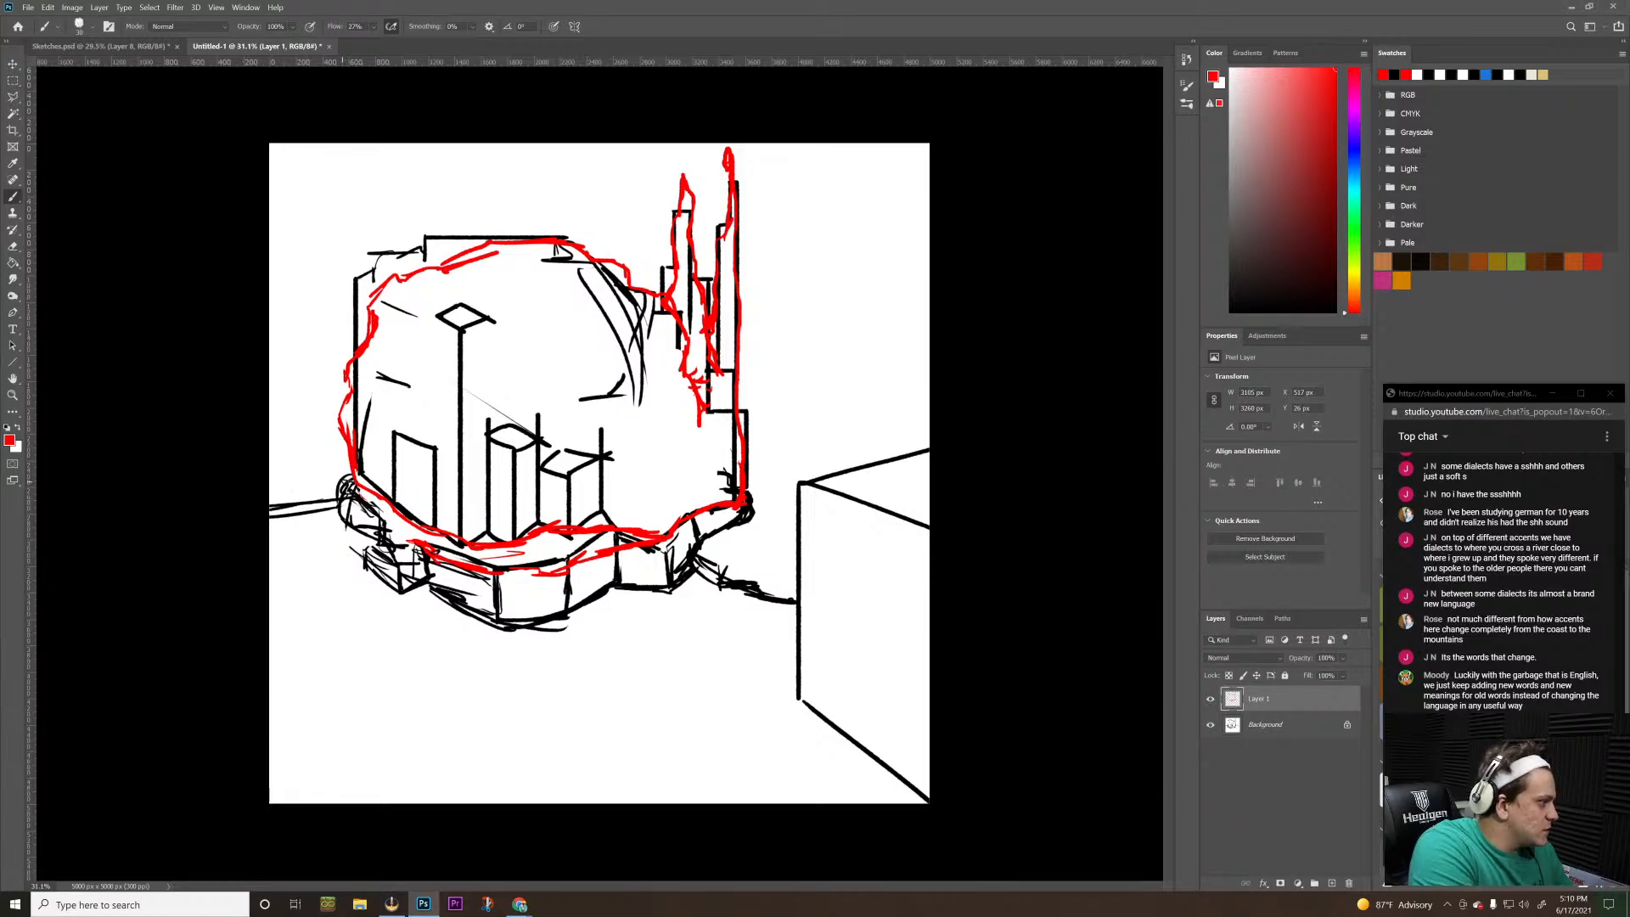
Trace the slab's rounded left end and irregular lower outline in red, joining it to the right end
{"action": "left_click_drag", "start_coordinate": [351, 472], "coordinate": [304, 513]}
{"action": "left_click_drag", "start_coordinate": [304, 513], "coordinate": [326, 535]}
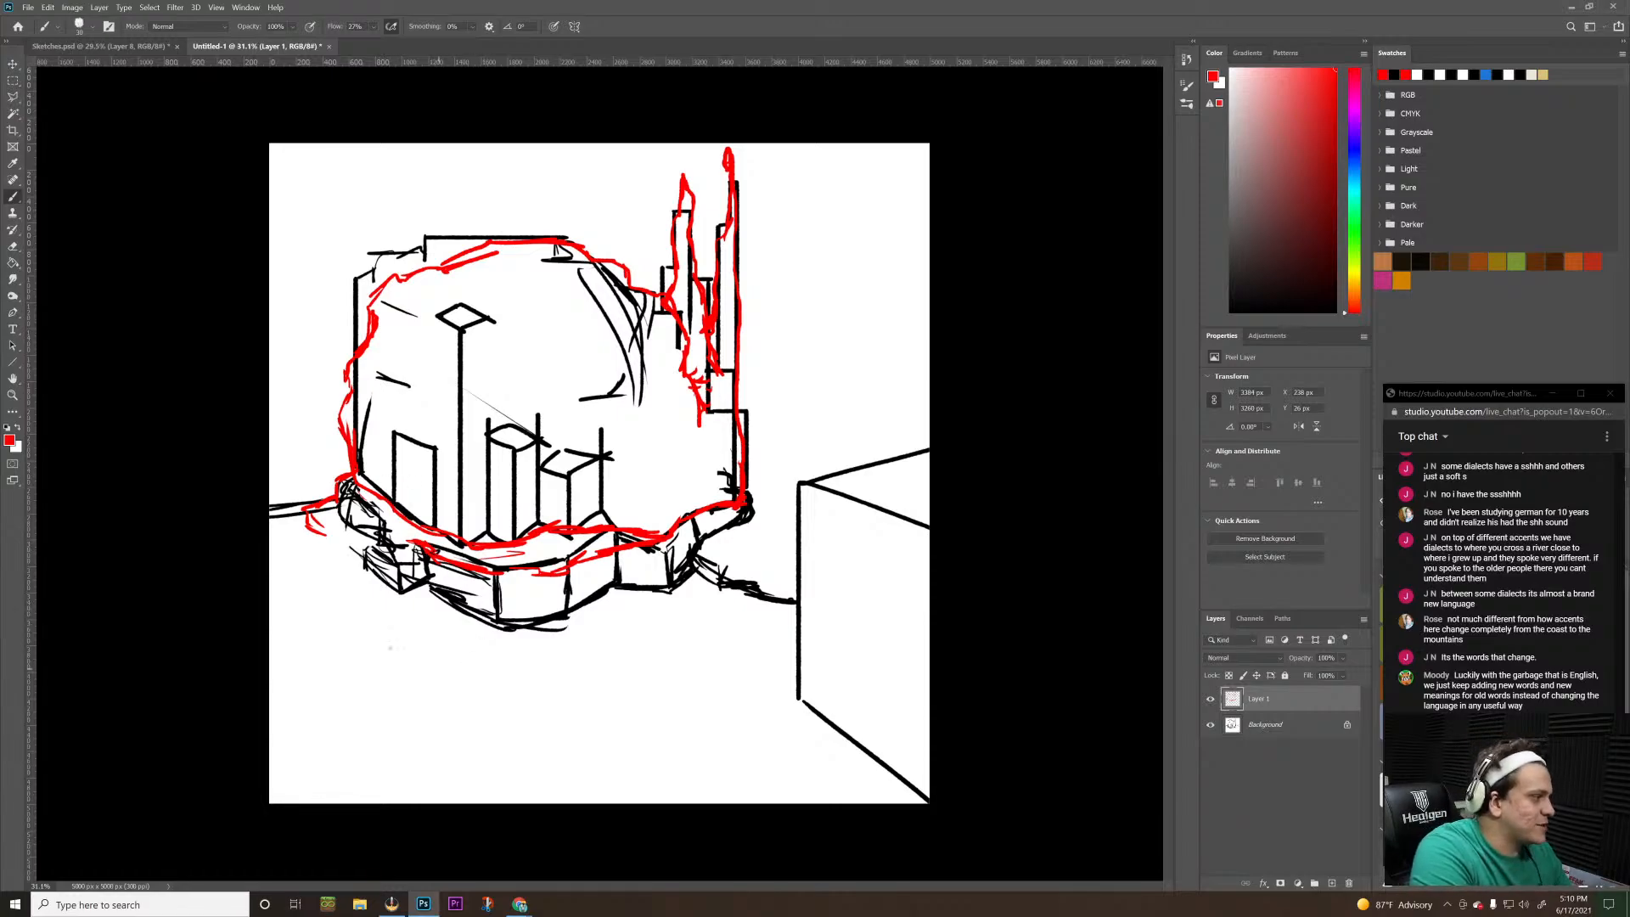
{"action": "mouse_move", "coordinate": [436, 607]}
{"action": "left_mouse_down"}
{"action": "mouse_move", "coordinate": [545, 634]}
{"action": "mouse_move", "coordinate": [624, 590]}
{"action": "mouse_move", "coordinate": [674, 594]}
{"action": "mouse_move", "coordinate": [752, 509]}
{"action": "left_mouse_up"}
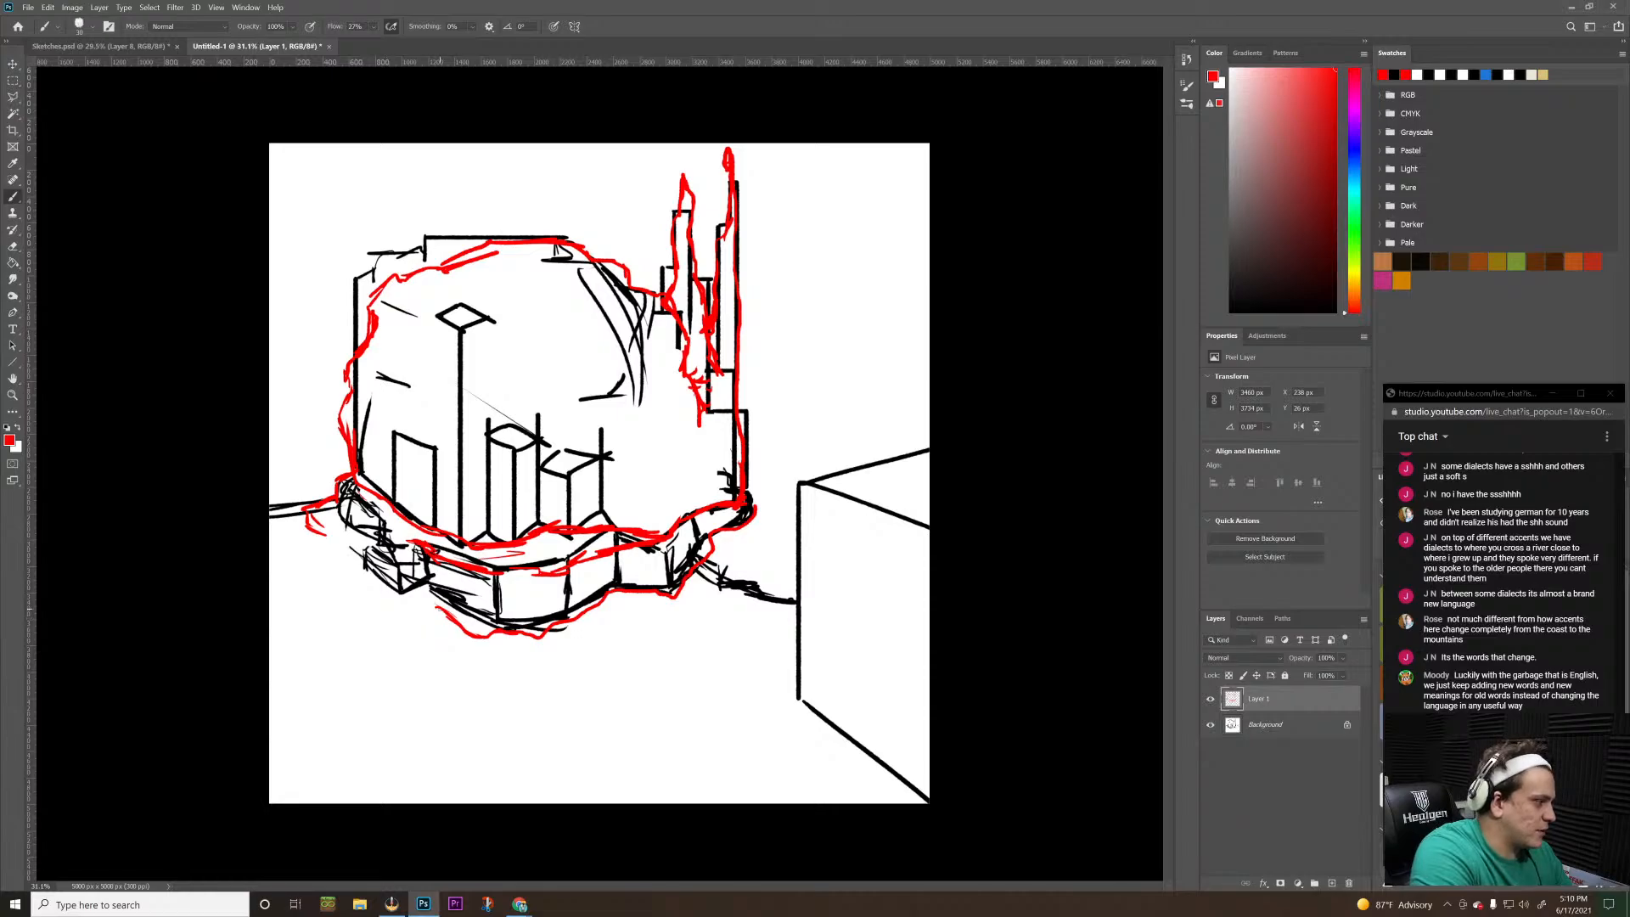
{"action": "mouse_move", "coordinate": [441, 611]}
{"action": "left_mouse_down"}
{"action": "mouse_move", "coordinate": [392, 591]}
{"action": "mouse_move", "coordinate": [327, 532]}
{"action": "left_mouse_up"}
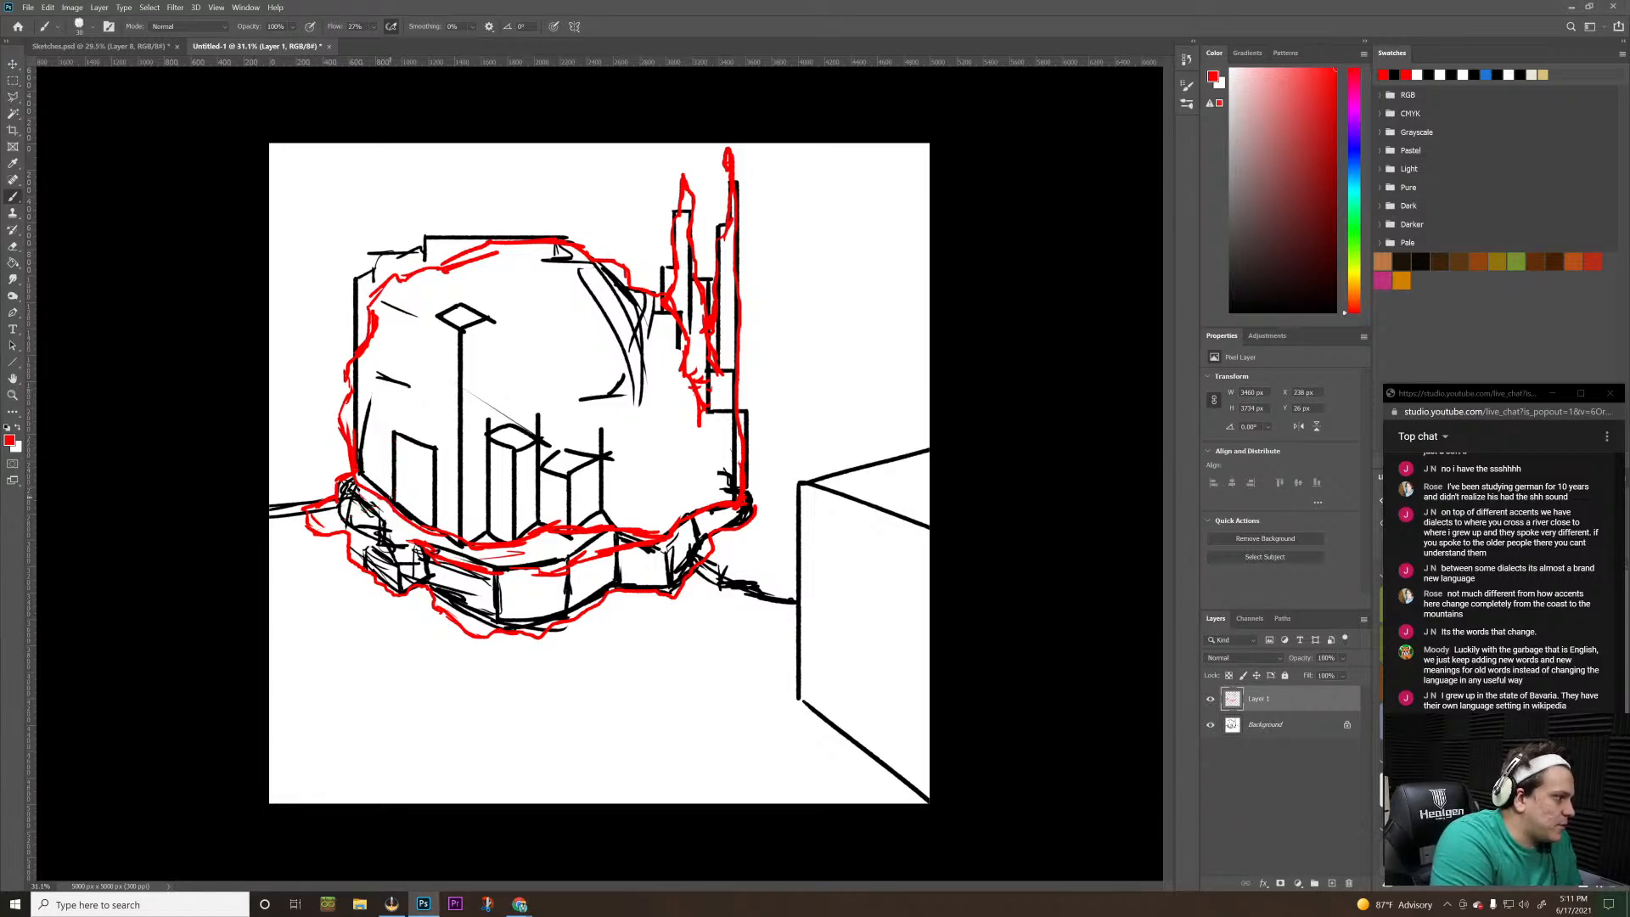
Trace the doorway's left side, slanted top and right side in red, ending the right side at the slab's edge
{"action": "mouse_move", "coordinate": [392, 500]}
{"action": "left_mouse_down"}
{"action": "mouse_move", "coordinate": [391, 435]}
{"action": "mouse_move", "coordinate": [441, 450]}
{"action": "left_mouse_up"}
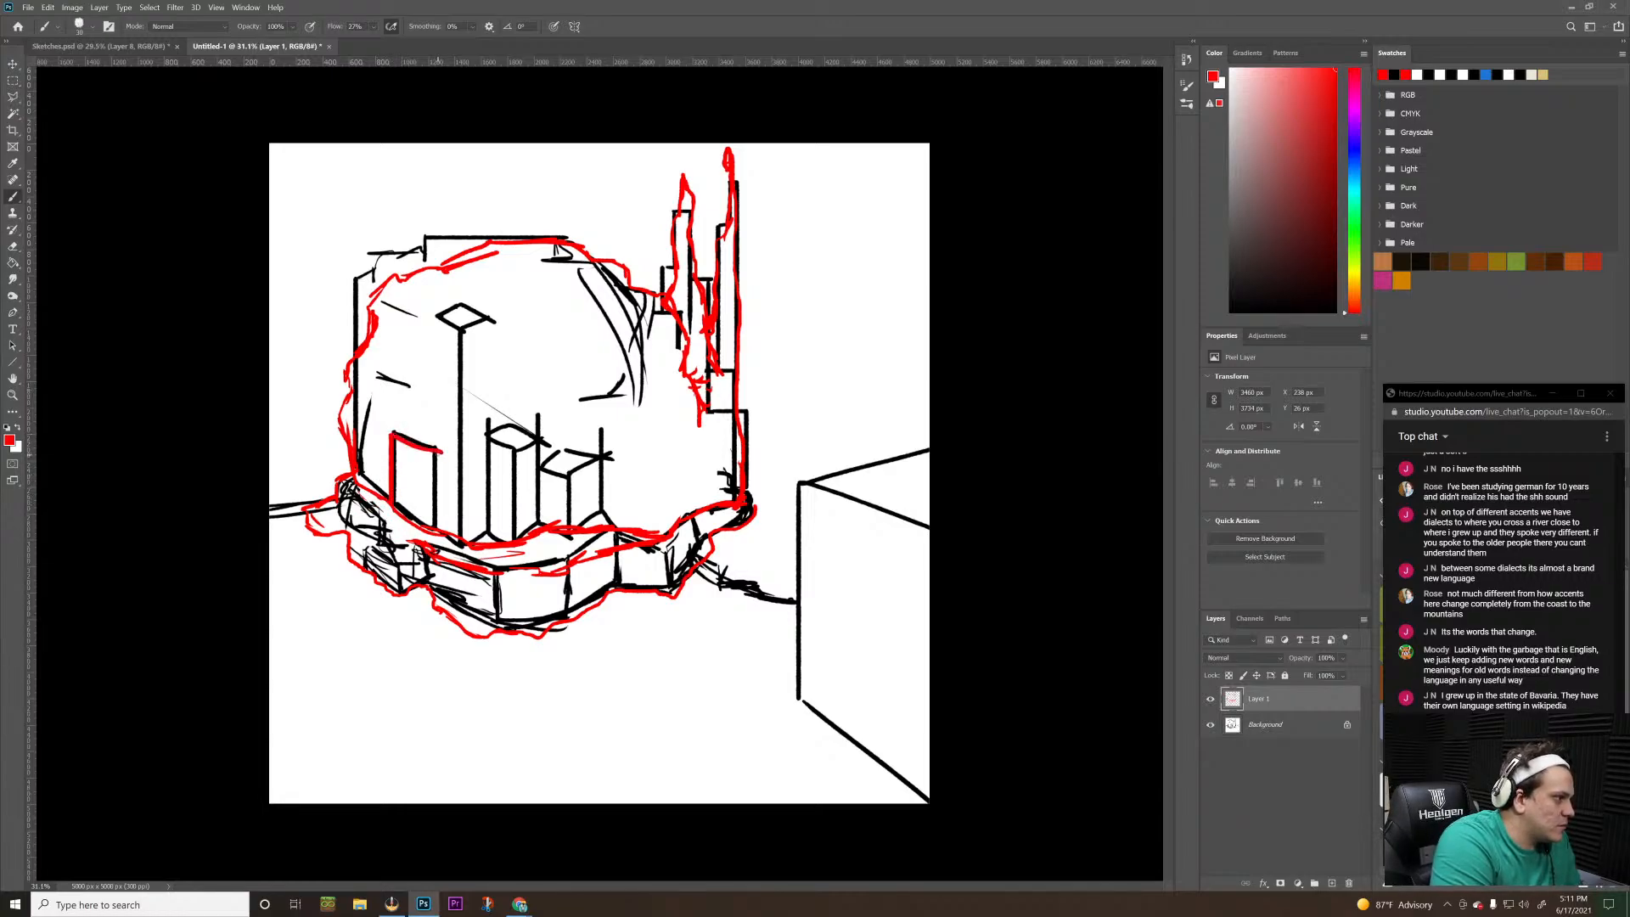
{"action": "key", "text": "ctrl+z"}
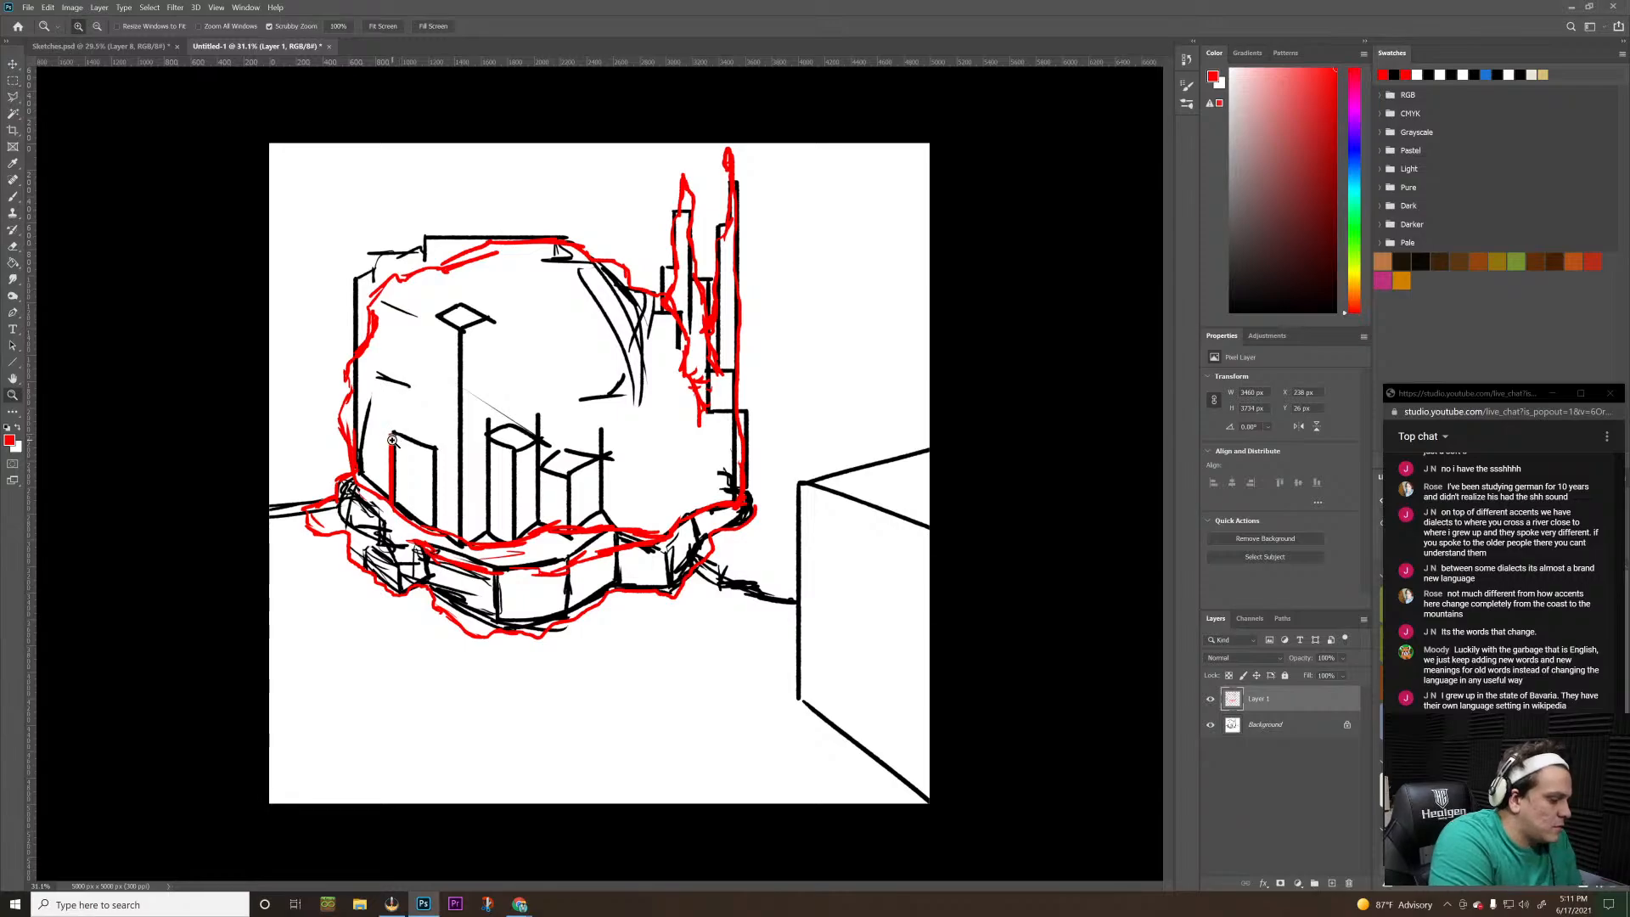
{"action": "mouse_move", "coordinate": [392, 433]}
{"action": "left_mouse_down"}
{"action": "mouse_move", "coordinate": [437, 450]}
{"action": "mouse_move", "coordinate": [428, 542]}
{"action": "left_mouse_up"}
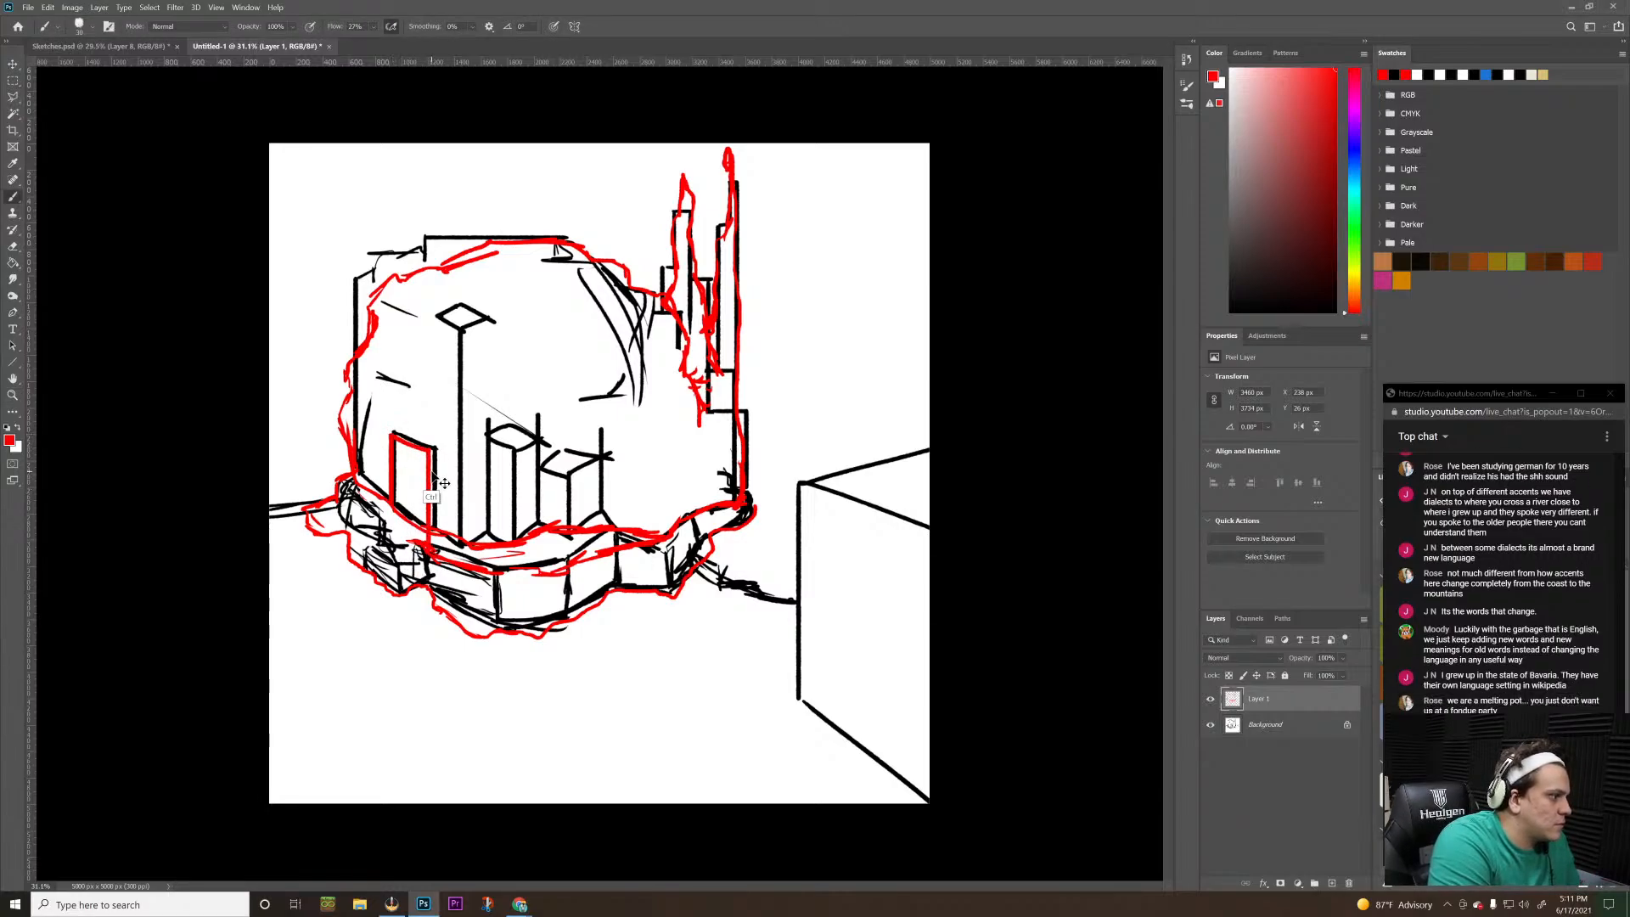
{"action": "key", "text": "ctrl+z"}
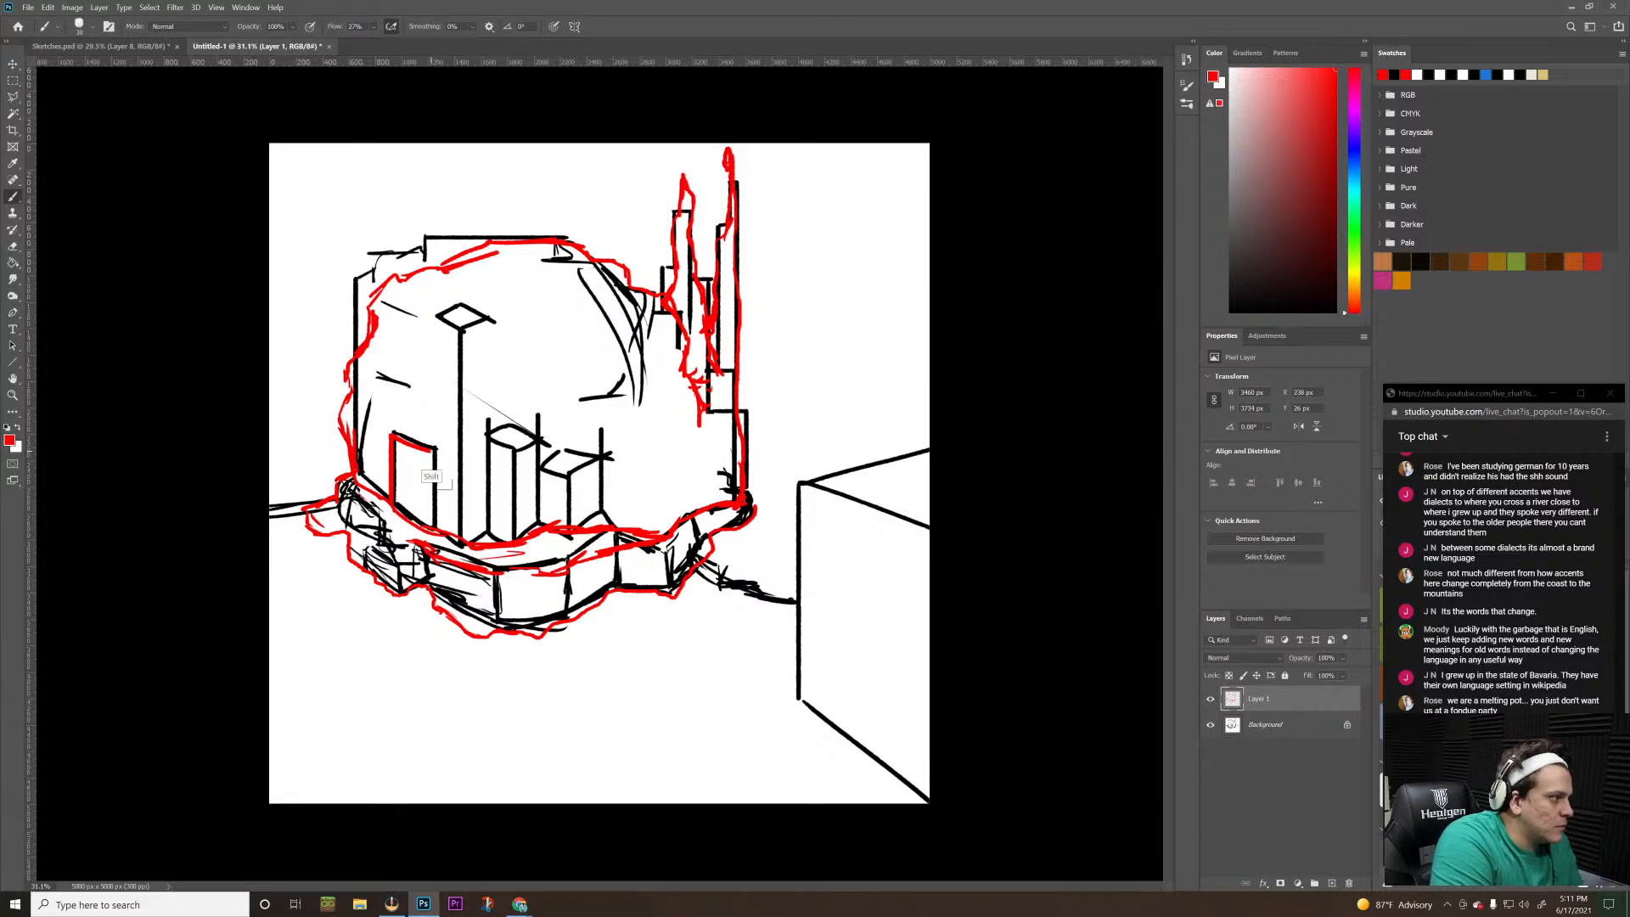
{"action": "left_click_drag", "start_coordinate": [436, 451], "coordinate": [430, 512]}
{"action": "key", "text": "ctrl+z"}
{"action": "left_click_drag", "start_coordinate": [434, 450], "coordinate": [426, 516]}
{"action": "key", "text": "ctrl+z"}
{"action": "left_click_drag", "start_coordinate": [435, 451], "coordinate": [430, 520]}
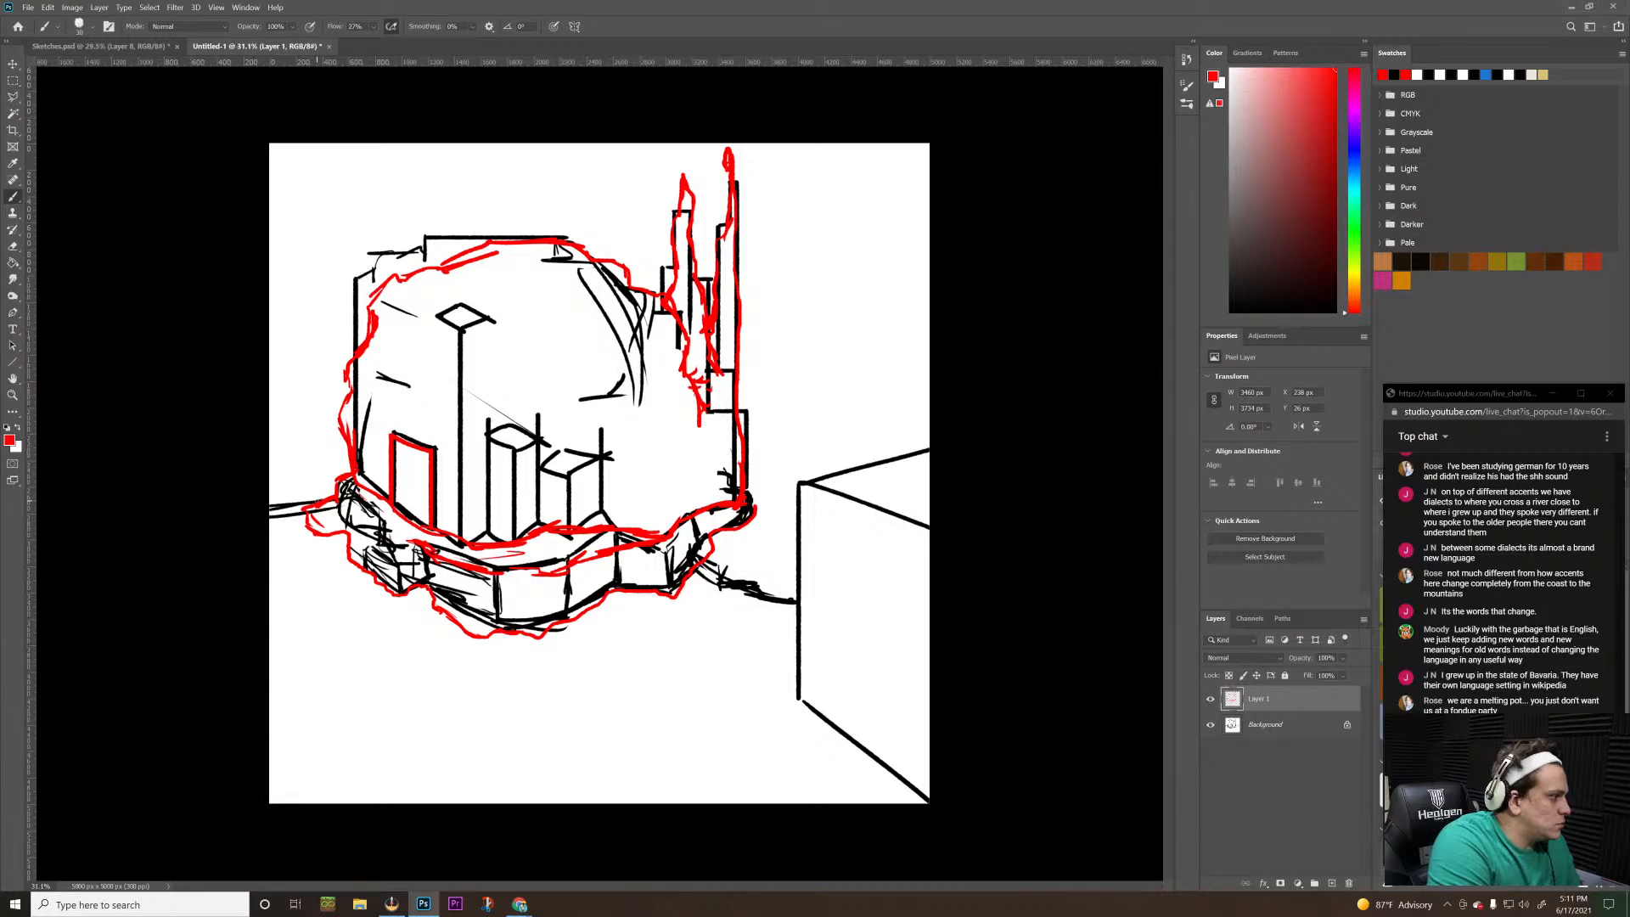
Trace the ground lines on both sides of the slab and the box's near vertical edge in red
{"action": "mouse_move", "coordinate": [316, 526]}
{"action": "left_mouse_down"}
{"action": "mouse_move", "coordinate": [297, 501]}
{"action": "mouse_move", "coordinate": [273, 502]}
{"action": "left_mouse_up"}
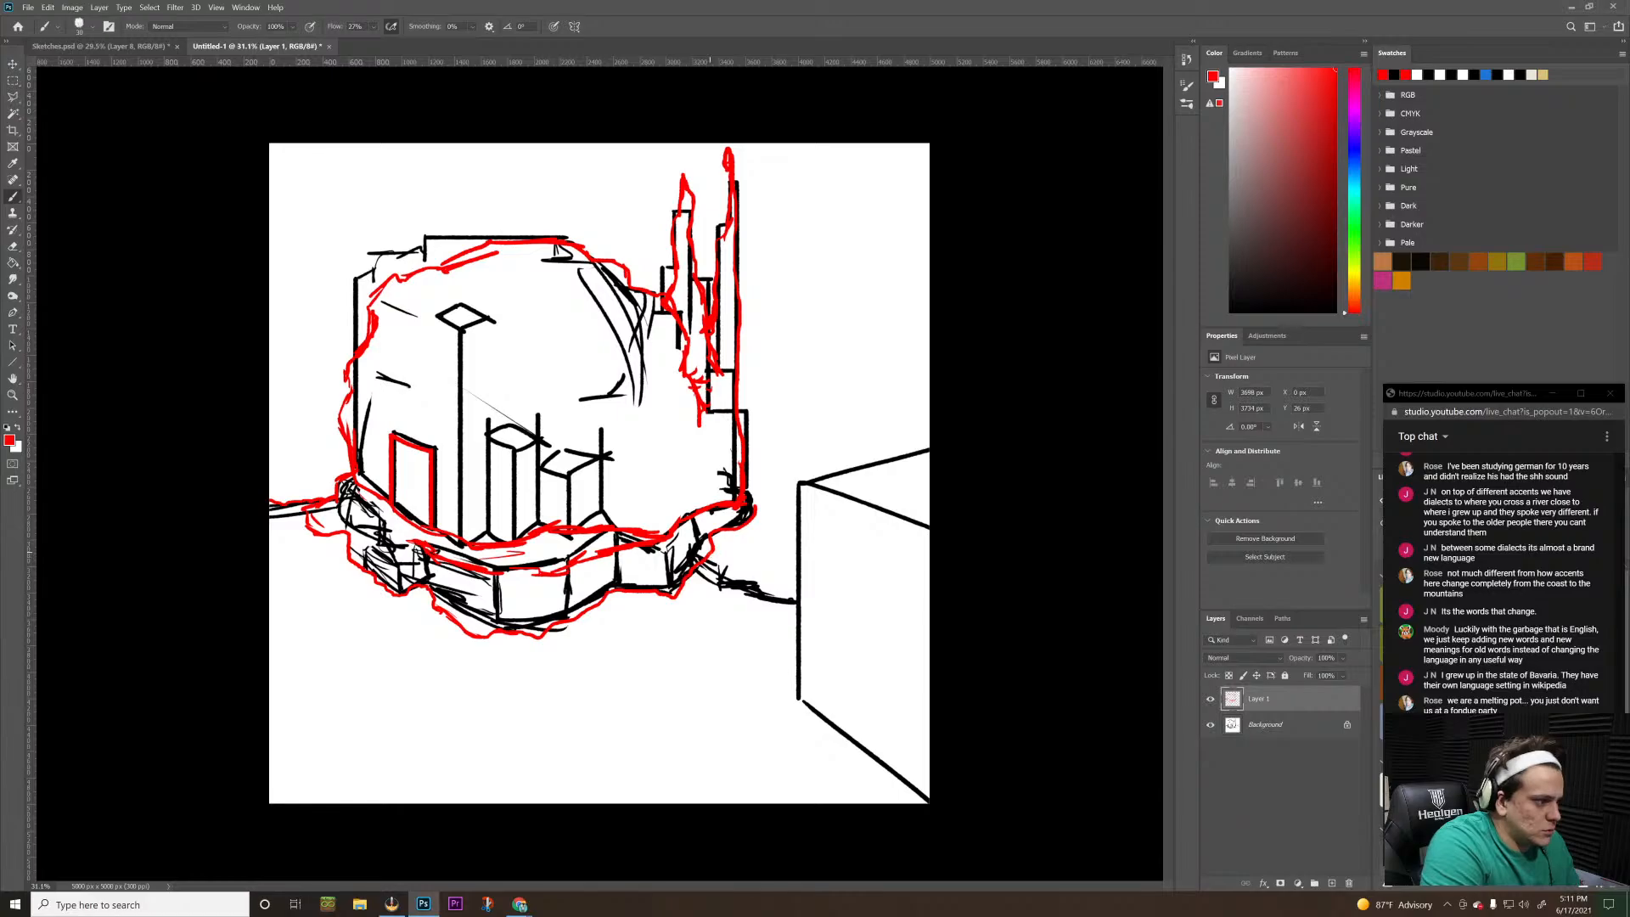
{"action": "left_click_drag", "start_coordinate": [721, 582], "coordinate": [794, 601]}
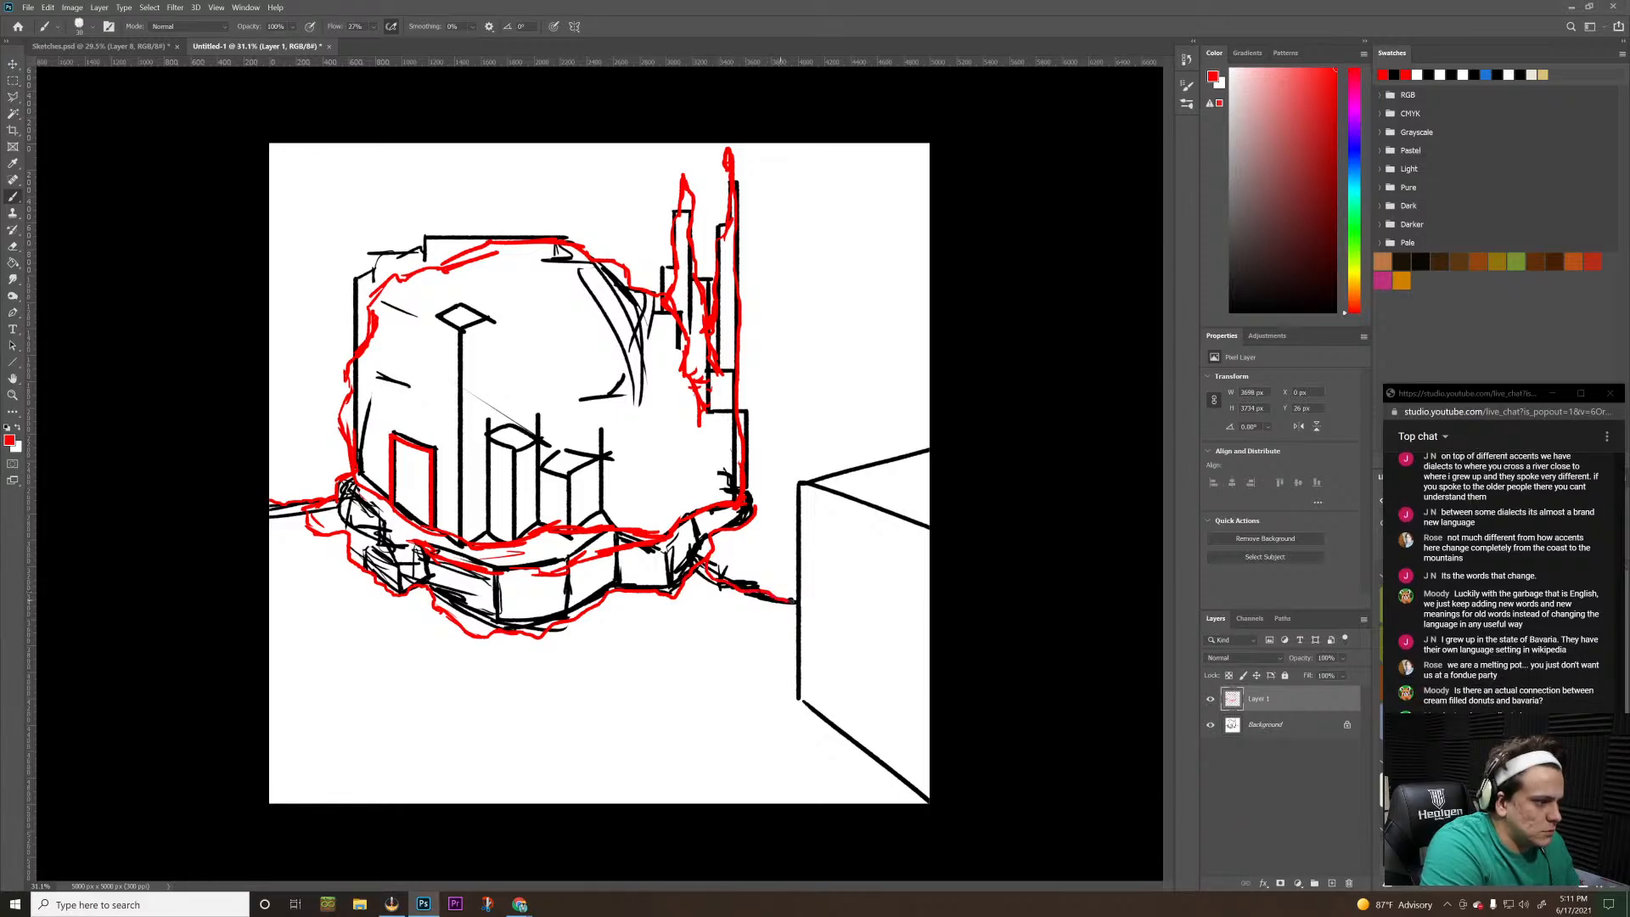
{"action": "left_click_drag", "start_coordinate": [798, 483], "coordinate": [788, 695]}
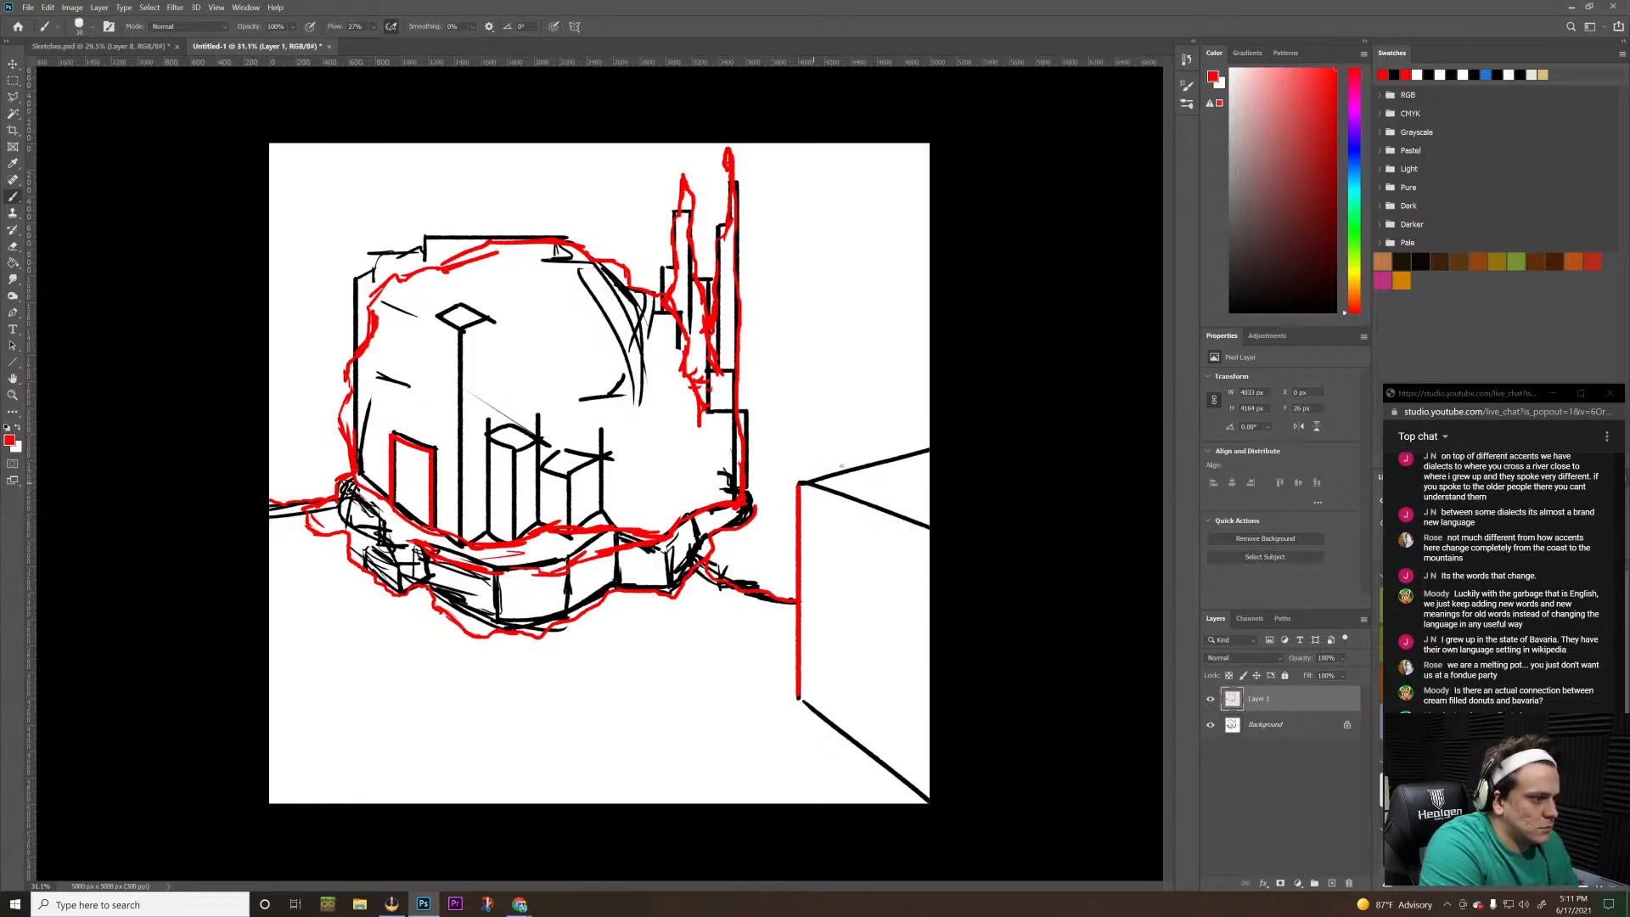
{"action": "key", "text": "r"}
{"action": "mouse_move", "coordinate": [903, 417]}
{"action": "left_mouse_down"}
{"action": "mouse_move", "coordinate": [1012, 425]}
{"action": "mouse_move", "coordinate": [1029, 535]}
{"action": "left_mouse_up"}
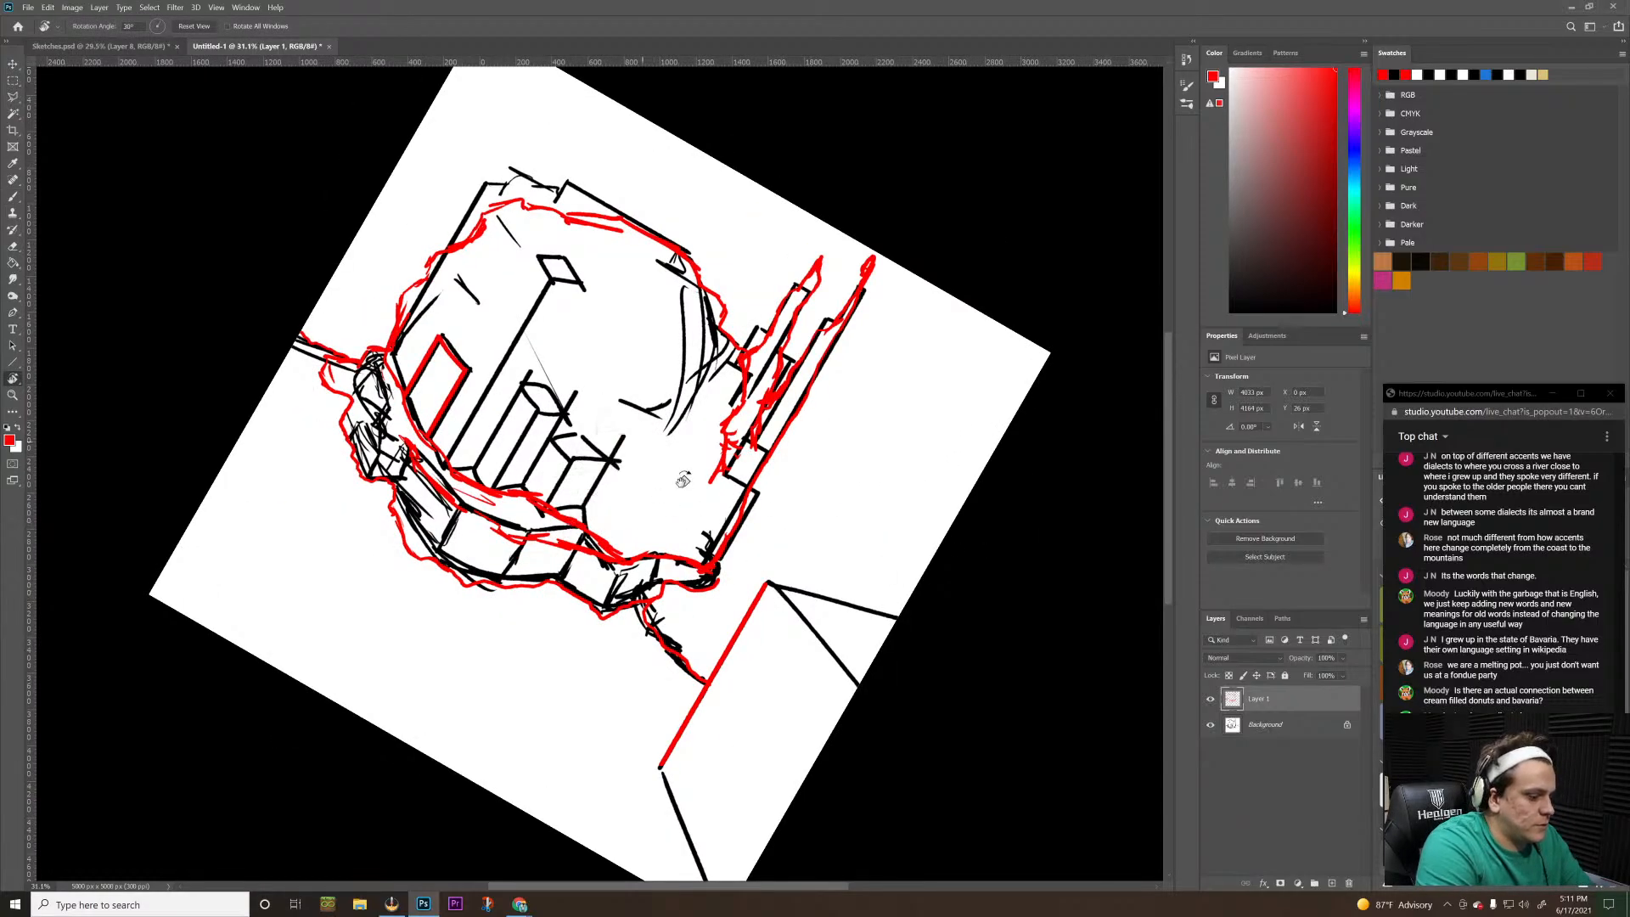
{"action": "left_click_drag", "start_coordinate": [767, 585], "coordinate": [890, 586]}
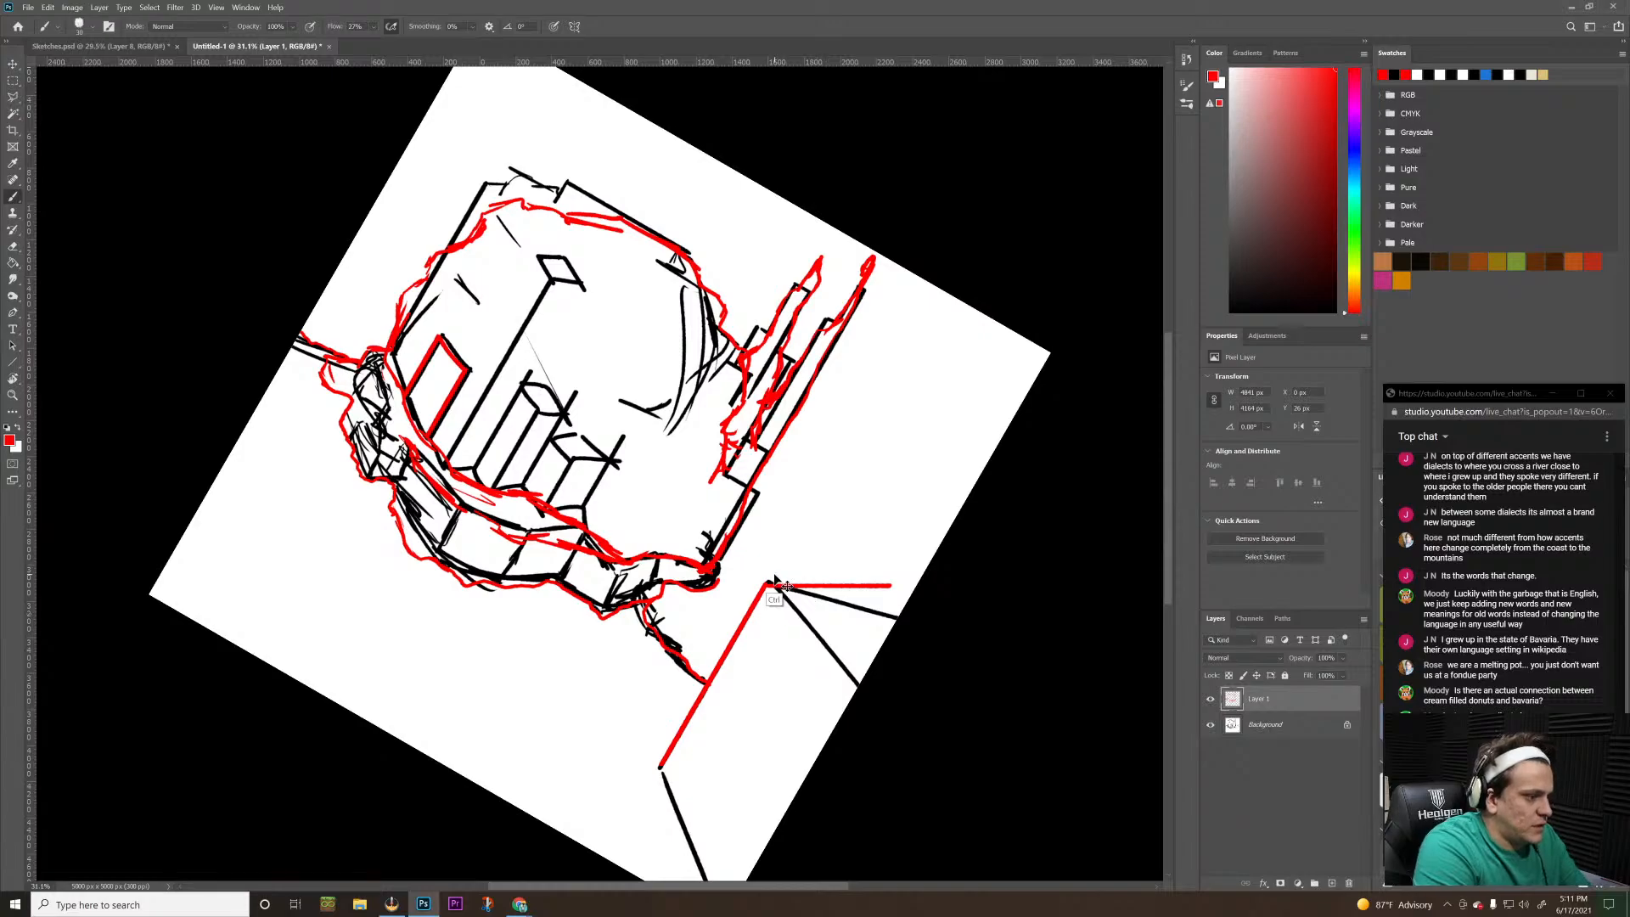
{"action": "key", "text": "ctrl+z"}
Trace the upper edge of the box's front face in red, from the near vertical edge's top to the canvas border
{"action": "key", "text": "r"}
{"action": "mouse_move", "coordinate": [862, 520]}
{"action": "left_mouse_down"}
{"action": "mouse_move", "coordinate": [959, 600]}
{"action": "mouse_move", "coordinate": [944, 713]}
{"action": "mouse_move", "coordinate": [884, 775]}
{"action": "mouse_move", "coordinate": [912, 763]}
{"action": "mouse_move", "coordinate": [902, 746]}
{"action": "left_mouse_up"}
{"action": "key", "text": "b"}
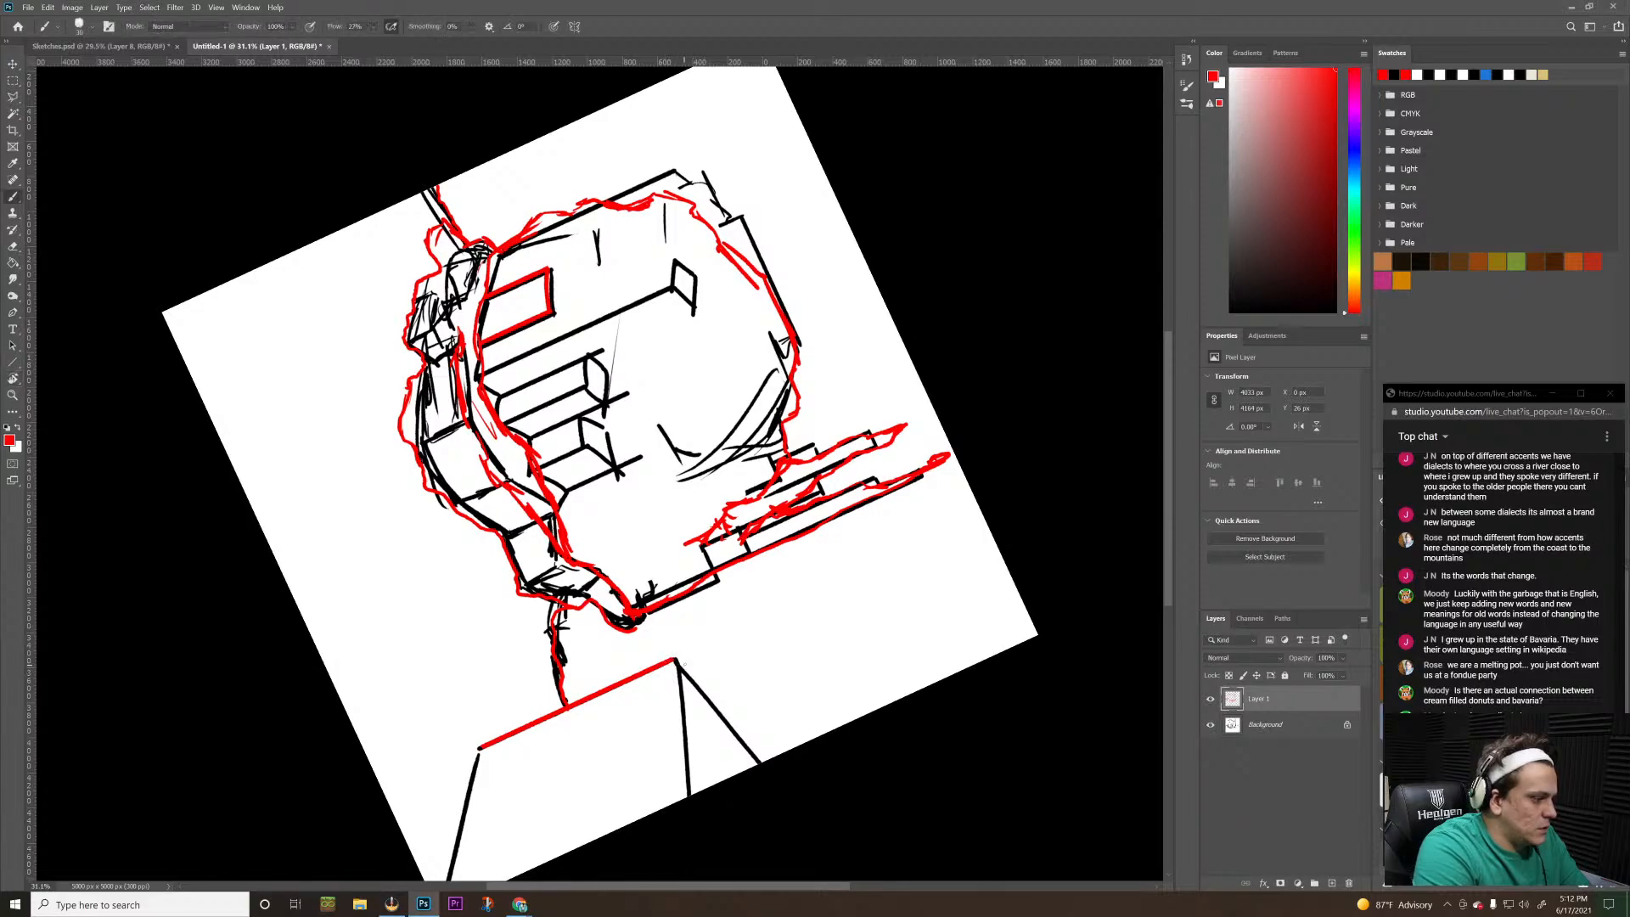
{"action": "left_click_drag", "start_coordinate": [677, 671], "coordinate": [679, 800]}
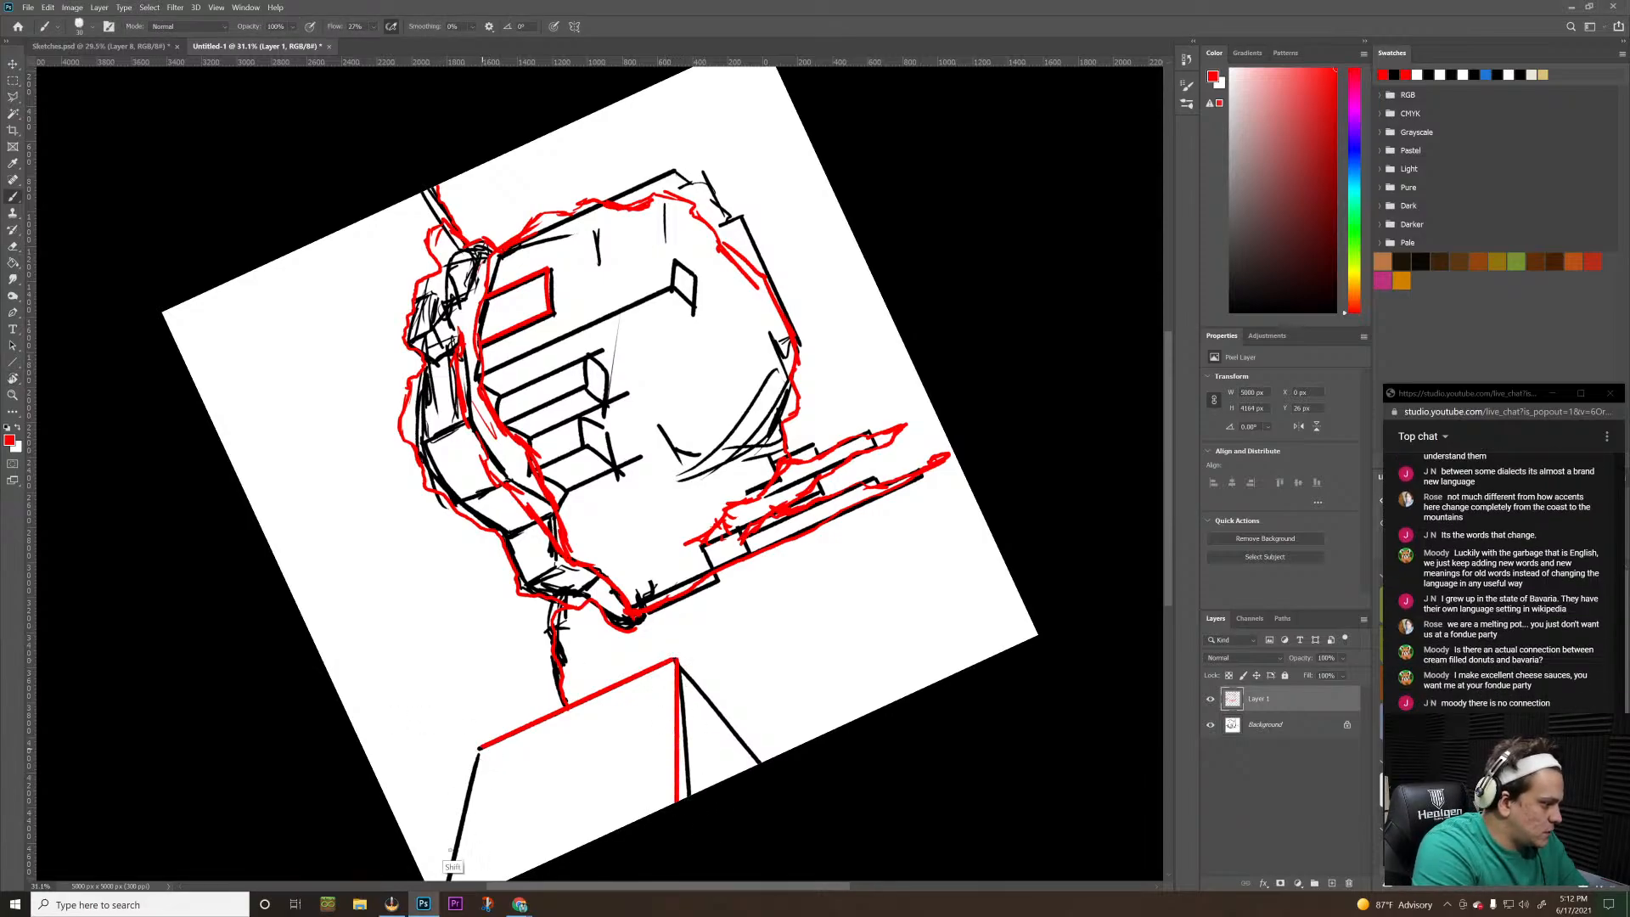
{"action": "scroll", "coordinate": [306, 511], "scroll_direction": "down", "scroll_amount": 5}
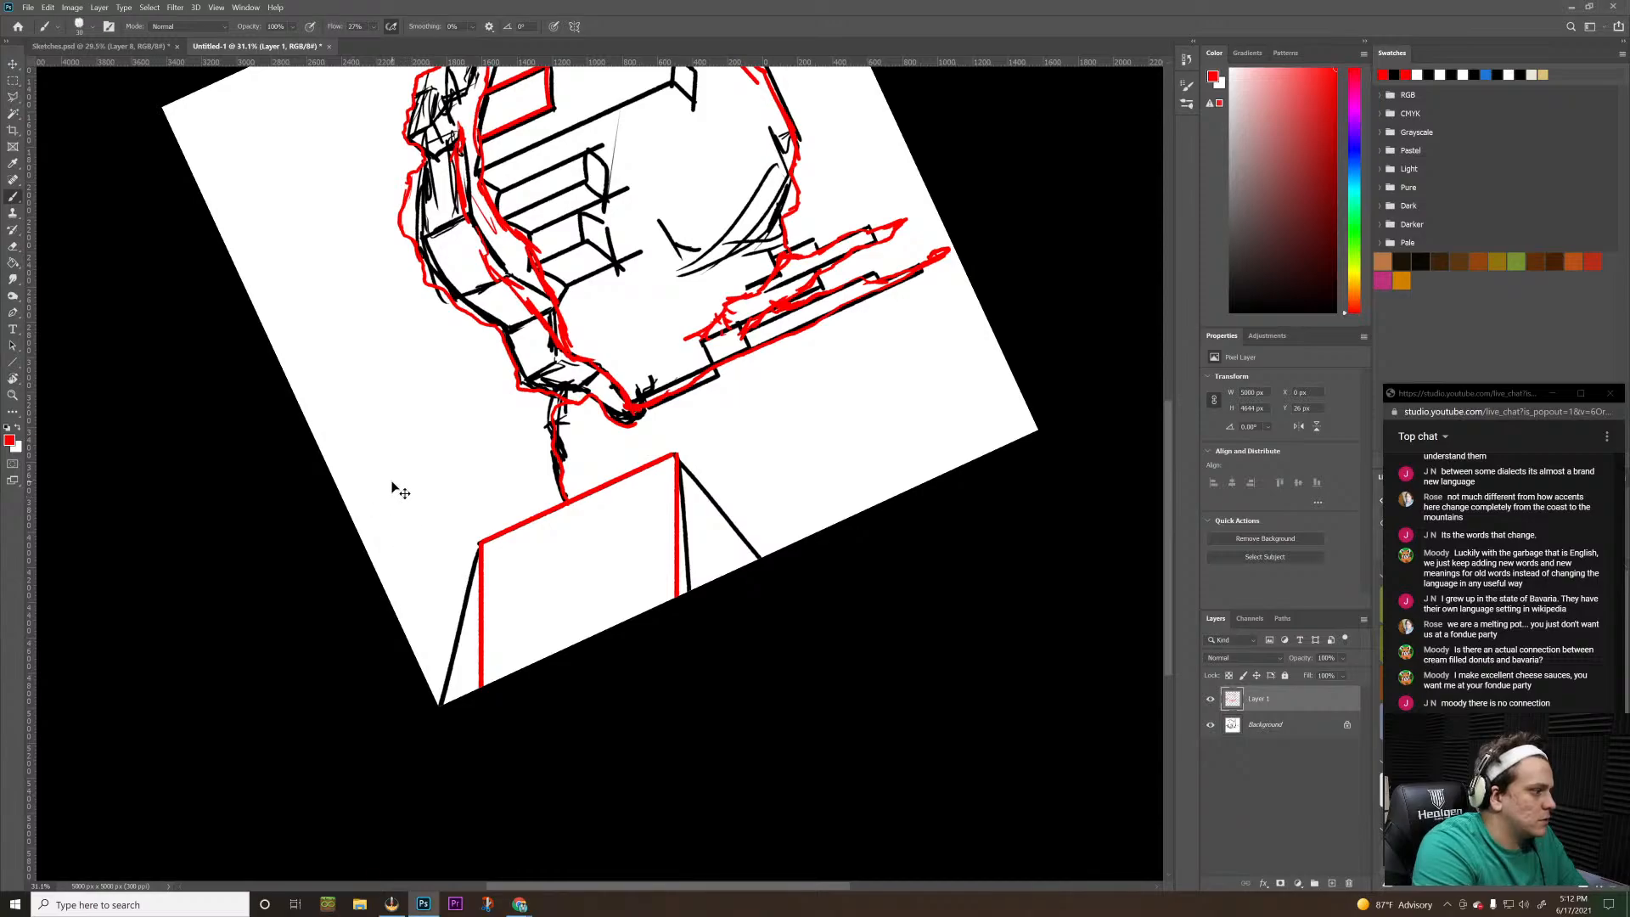
{"action": "key", "text": "ctrl+z"}
{"action": "key", "text": "r"}
{"action": "left_click_drag", "start_coordinate": [696, 624], "coordinate": [724, 606]}
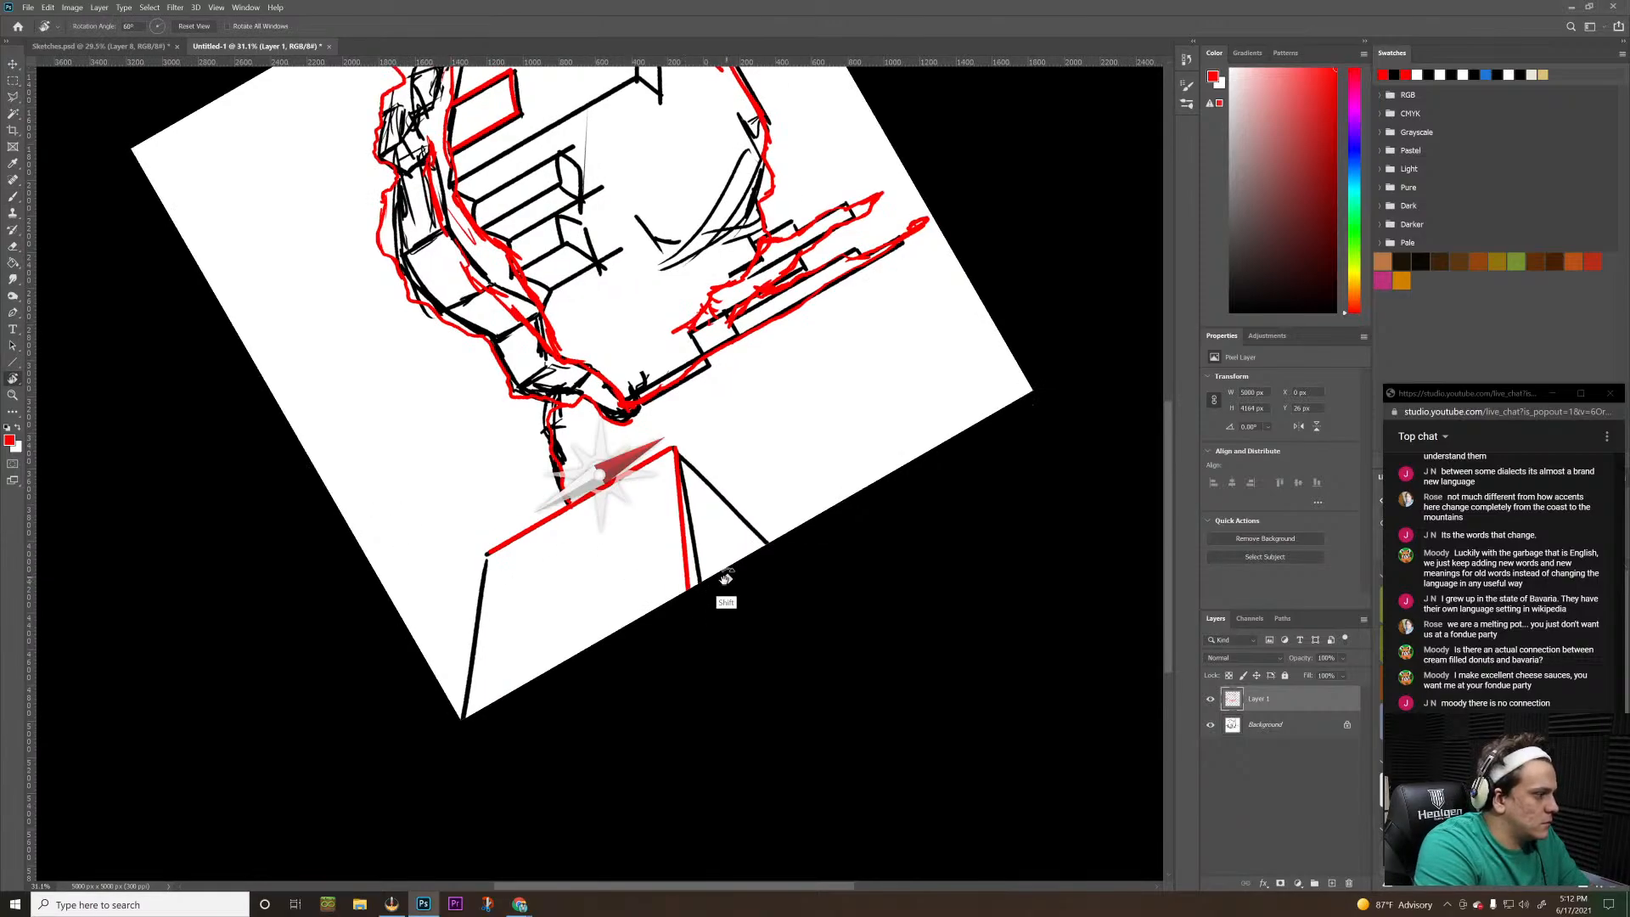
{"action": "left_click_drag", "start_coordinate": [486, 556], "coordinate": [490, 703]}
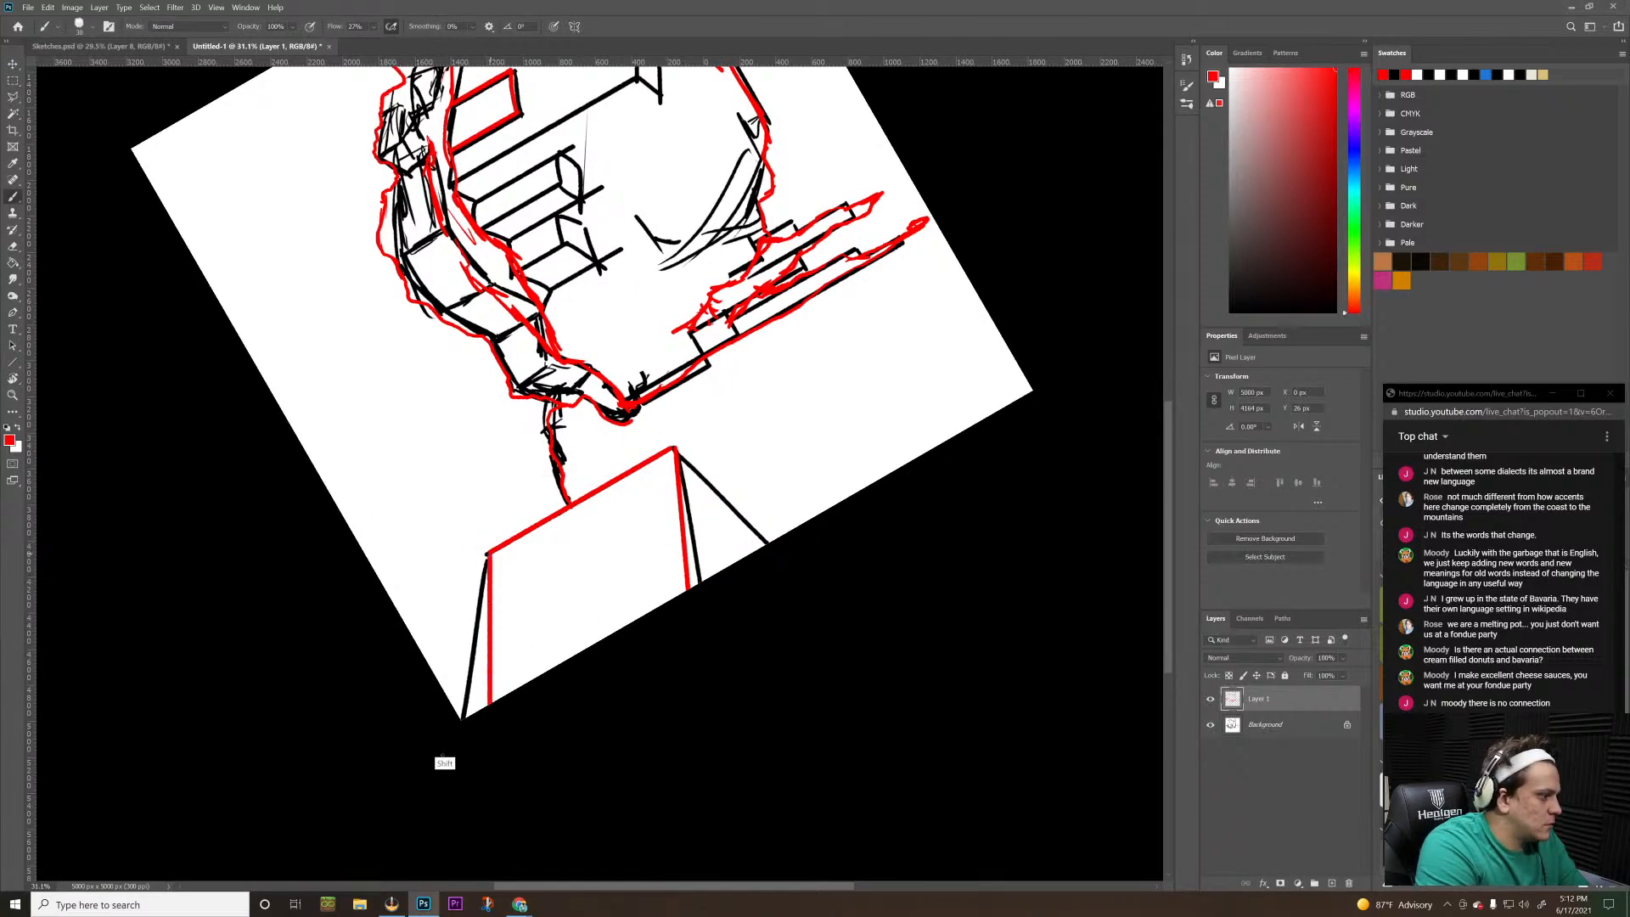
{"action": "key", "text": "ctrl+z"}
Trace the box's lower edge as a straight red line from the near vertical edge's foot to the canvas border
{"action": "key", "text": "r"}
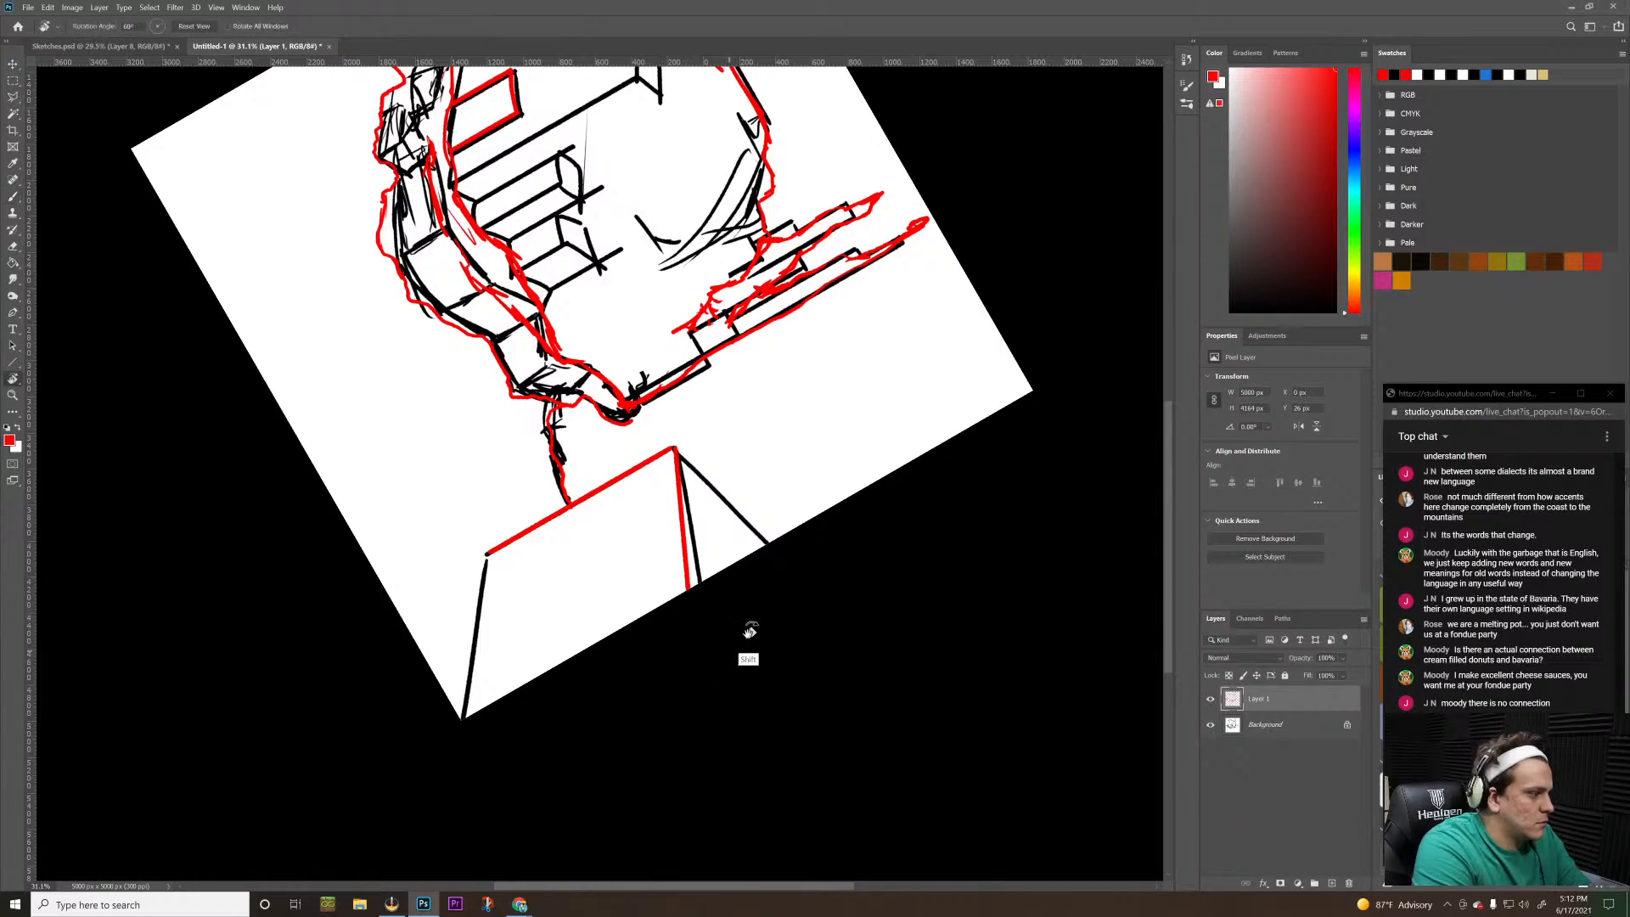
{"action": "left_click_drag", "start_coordinate": [746, 642], "coordinate": [582, 710]}
{"action": "key", "text": "b"}
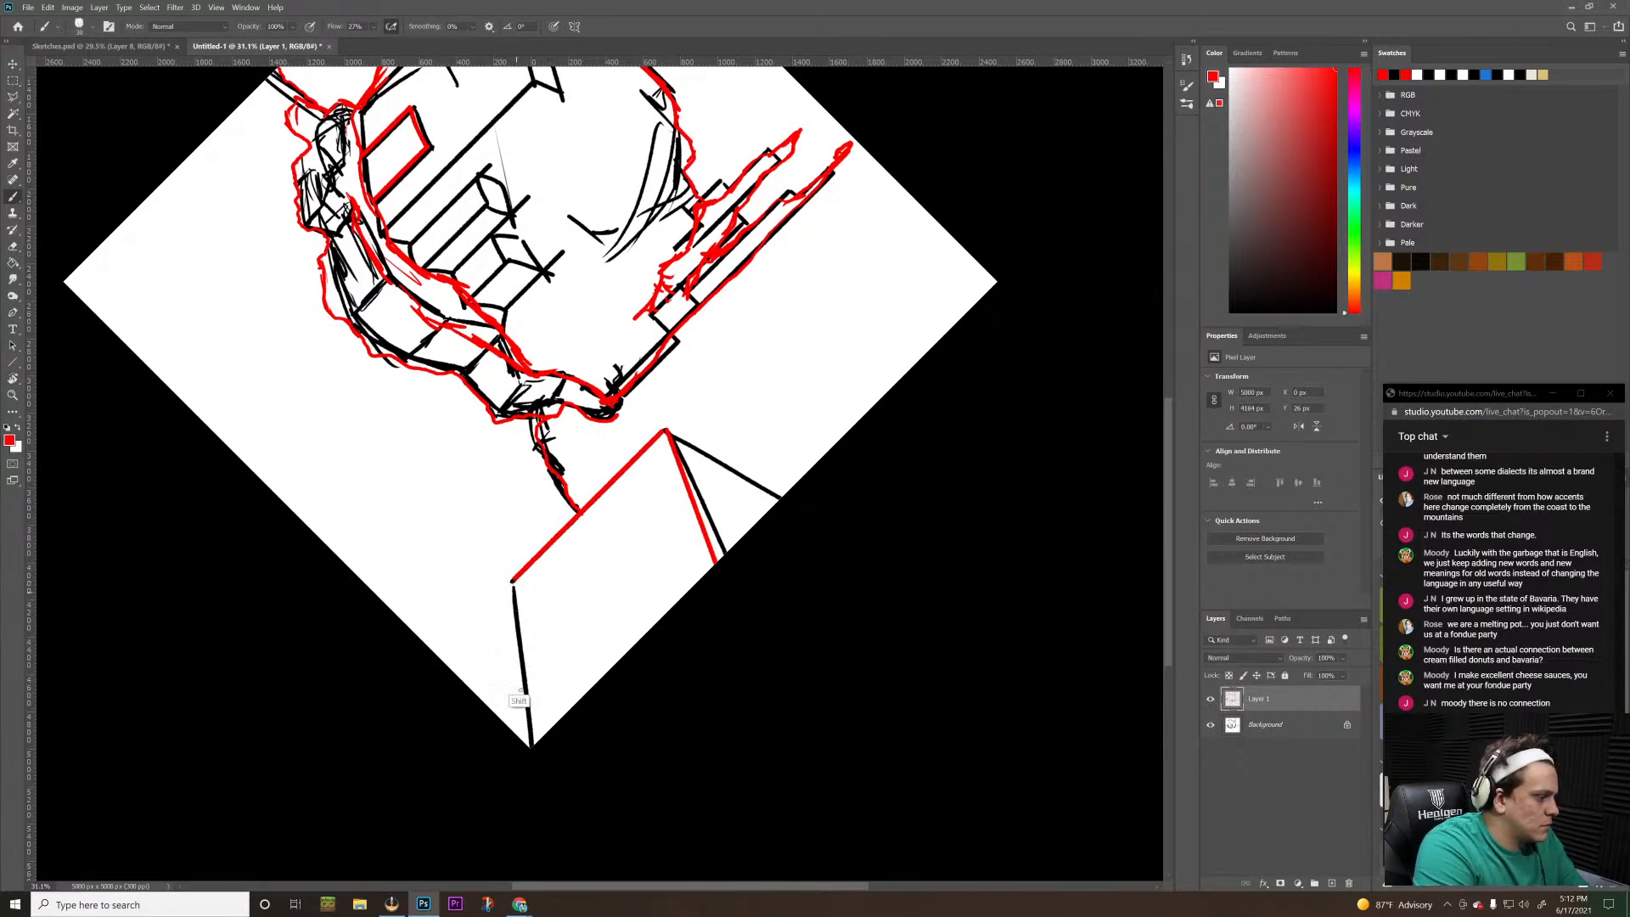
{"action": "left_click_drag", "start_coordinate": [514, 581], "coordinate": [514, 747]}
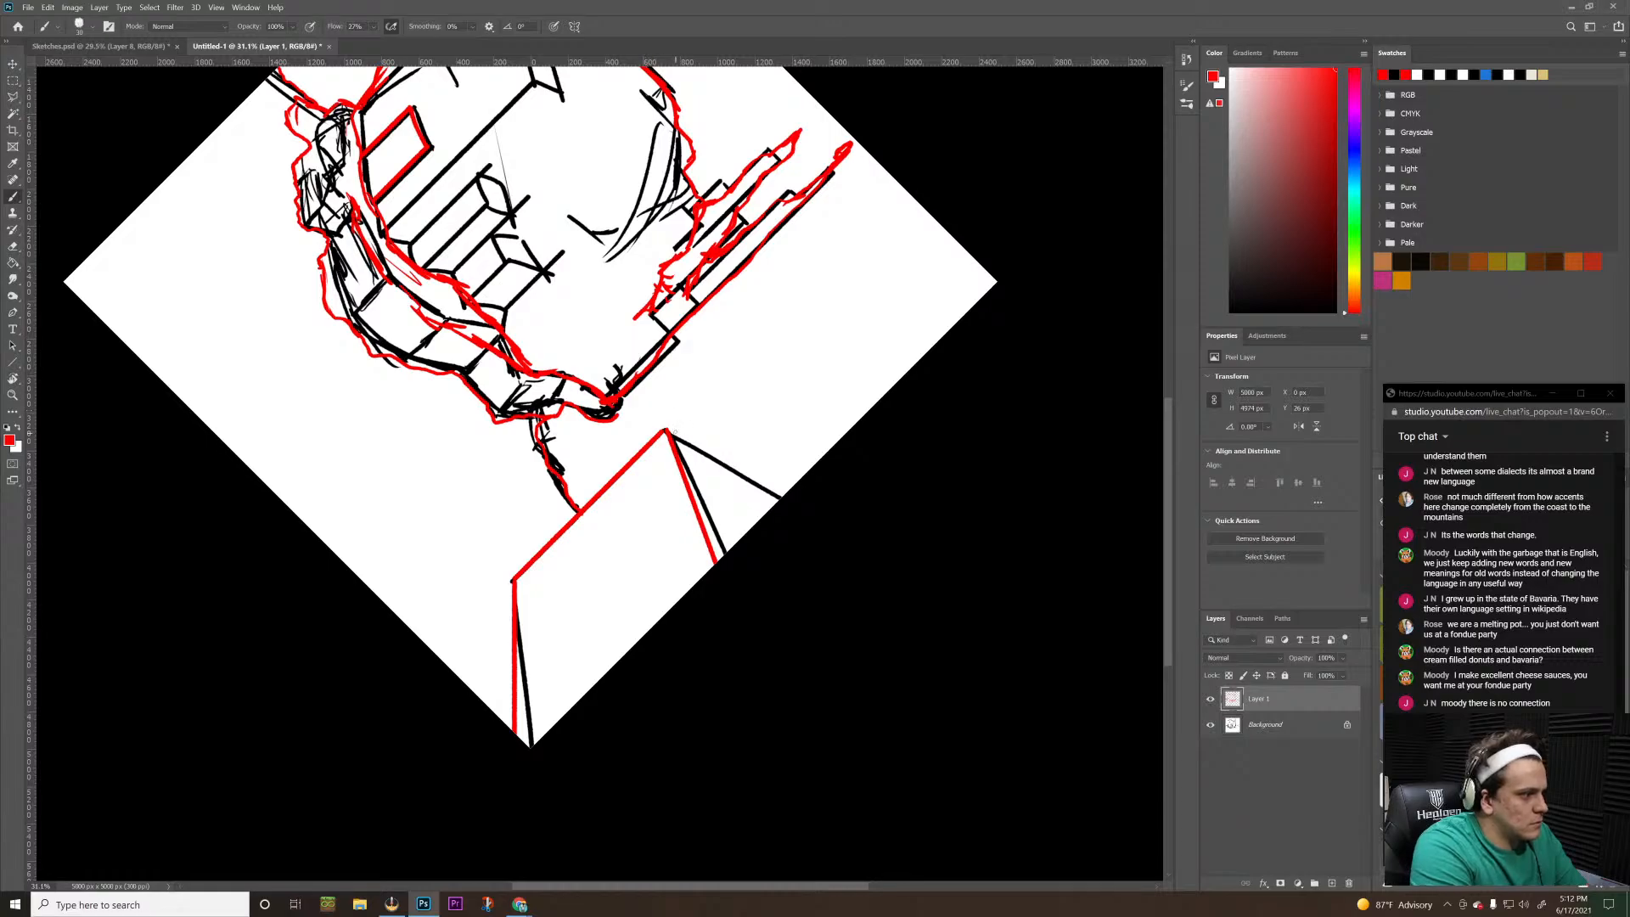
{"action": "left_click", "coordinate": [666, 431], "text": "shift"}
{"action": "left_click", "coordinate": [817, 482], "text": "shift"}
{"action": "right_click", "coordinate": [807, 484]}
{"action": "left_click", "coordinate": [654, 415]}
{"action": "key", "text": "ctrl+z"}
{"action": "key", "text": "ctrl+z"}
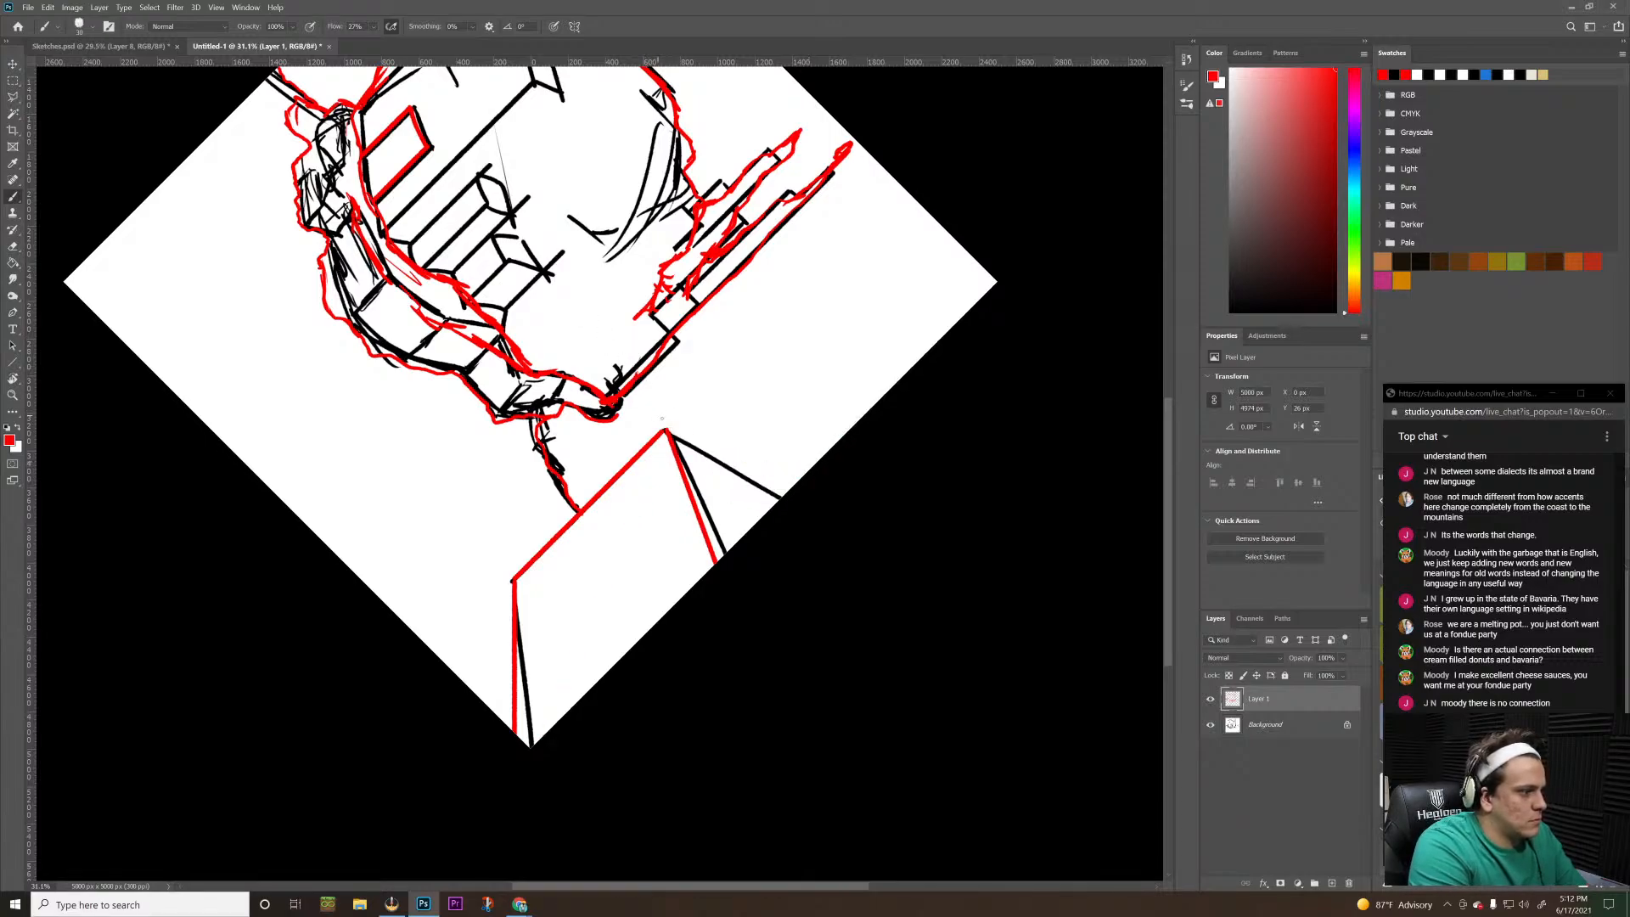
{"action": "left_click_drag", "start_coordinate": [667, 432], "coordinate": [849, 568]}
{"action": "key", "text": "ctrl+z"}
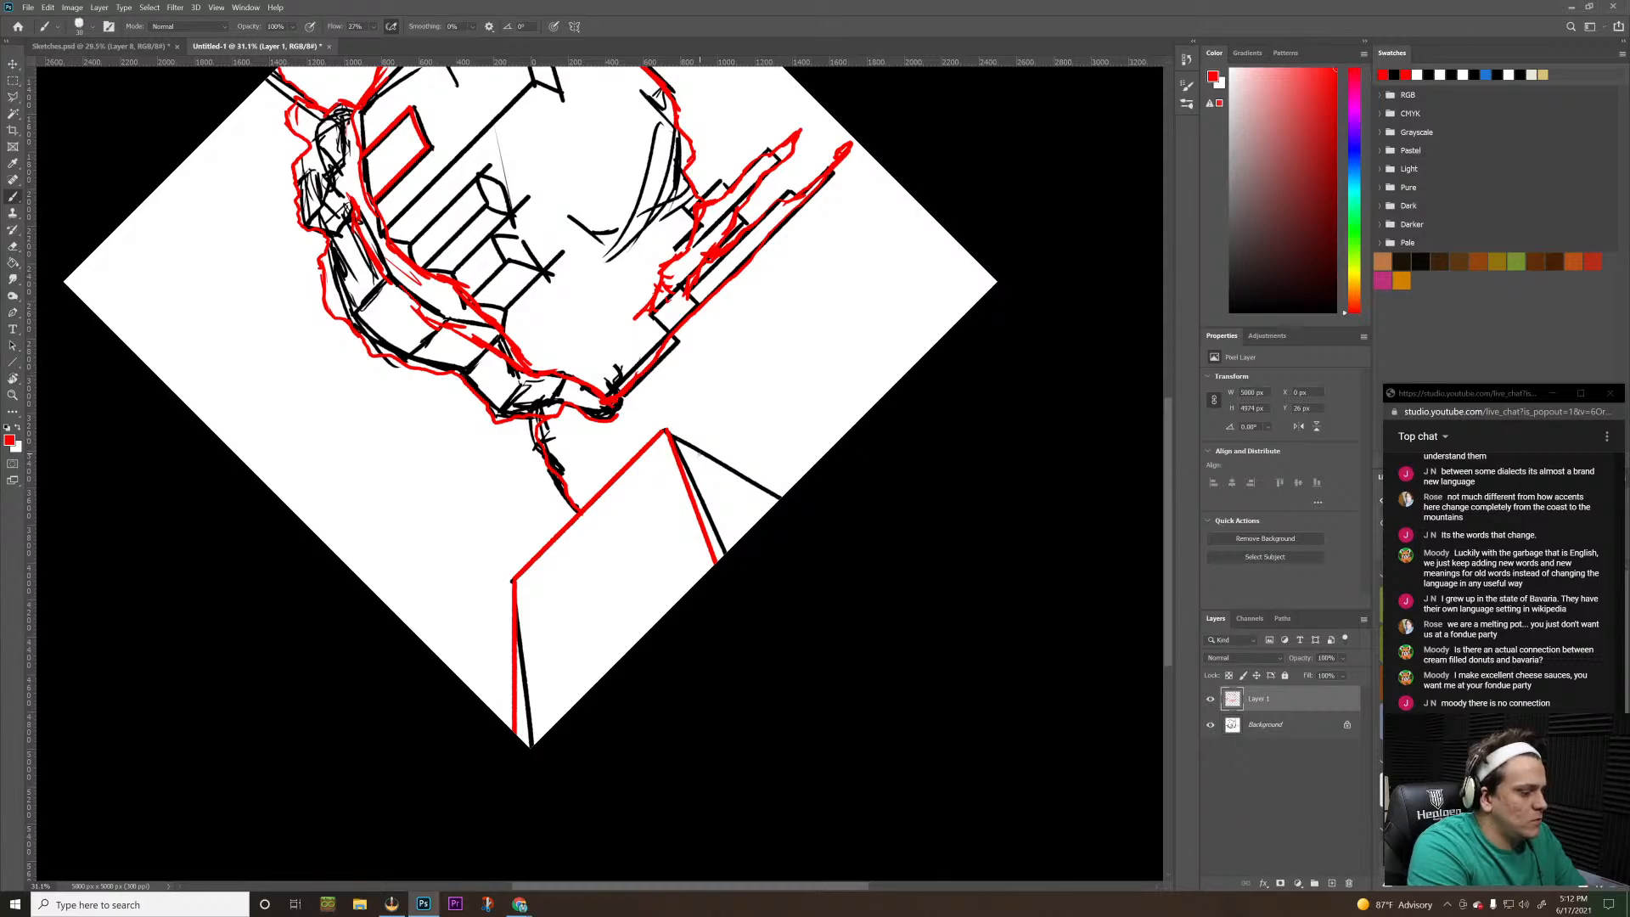
{"action": "left_click_drag", "start_coordinate": [668, 430], "coordinate": [804, 486]}
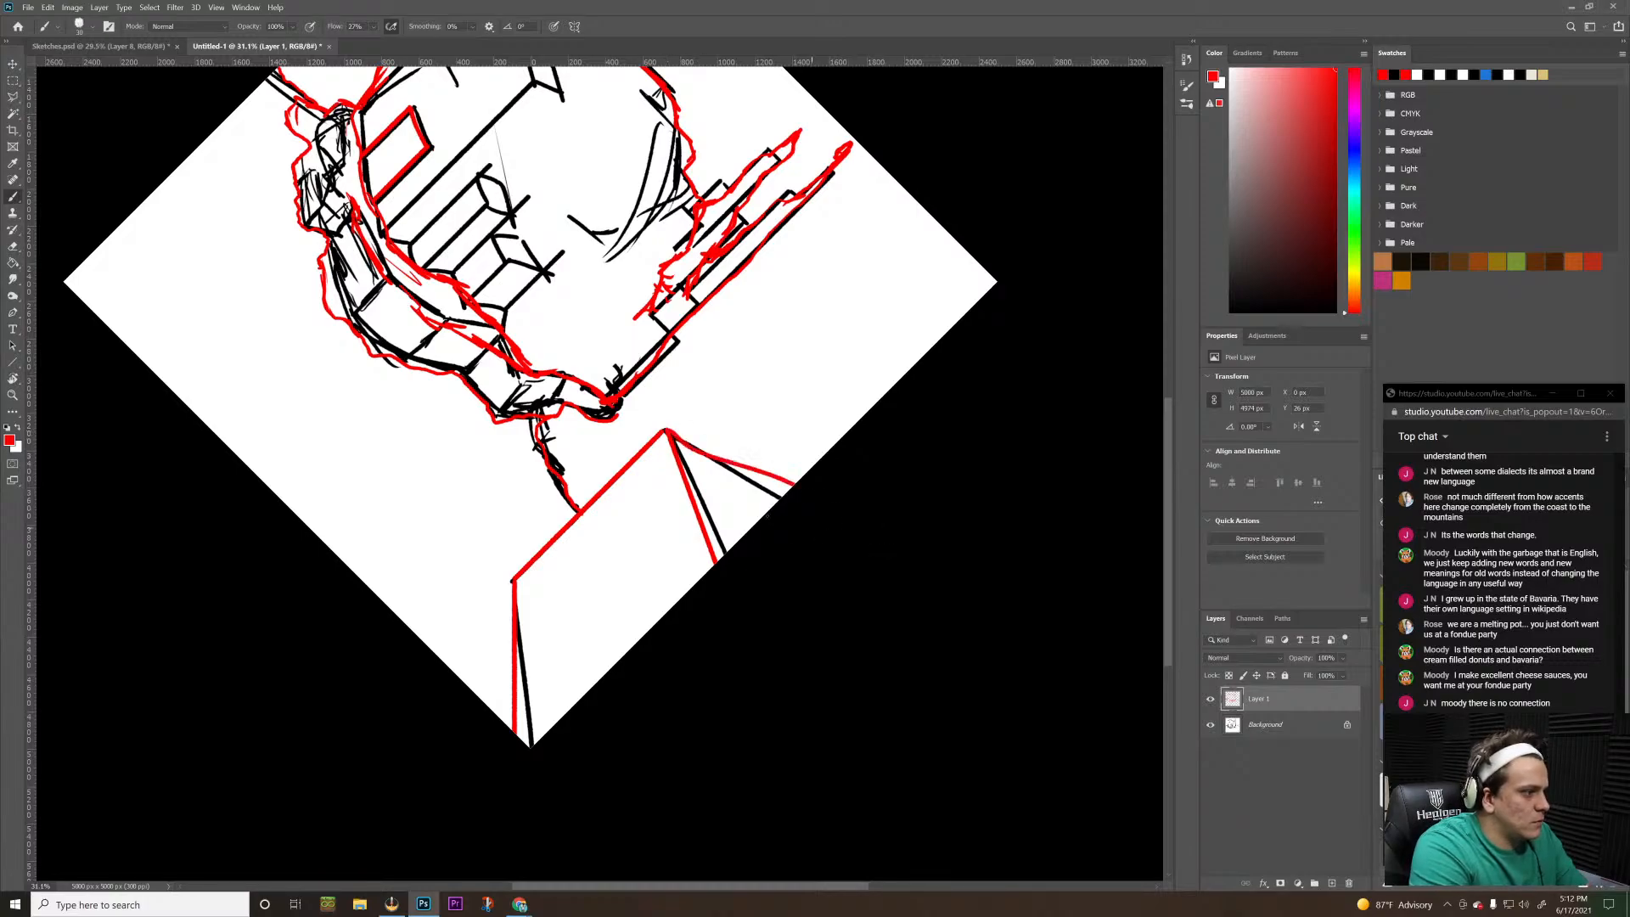
{"action": "key", "text": "ctrl+z"}
{"action": "mouse_move", "coordinate": [666, 431]}
{"action": "left_mouse_down"}
{"action": "mouse_move", "coordinate": [891, 564]}
{"action": "mouse_move", "coordinate": [982, 385]}
{"action": "mouse_move", "coordinate": [914, 265]}
{"action": "mouse_move", "coordinate": [891, 259]}
{"action": "mouse_move", "coordinate": [818, 382]}
{"action": "left_mouse_up"}
Return the canvas to its unrotated view and trace the box's rear top edge with a straight red line to the canvas border
{"action": "key", "text": "r"}
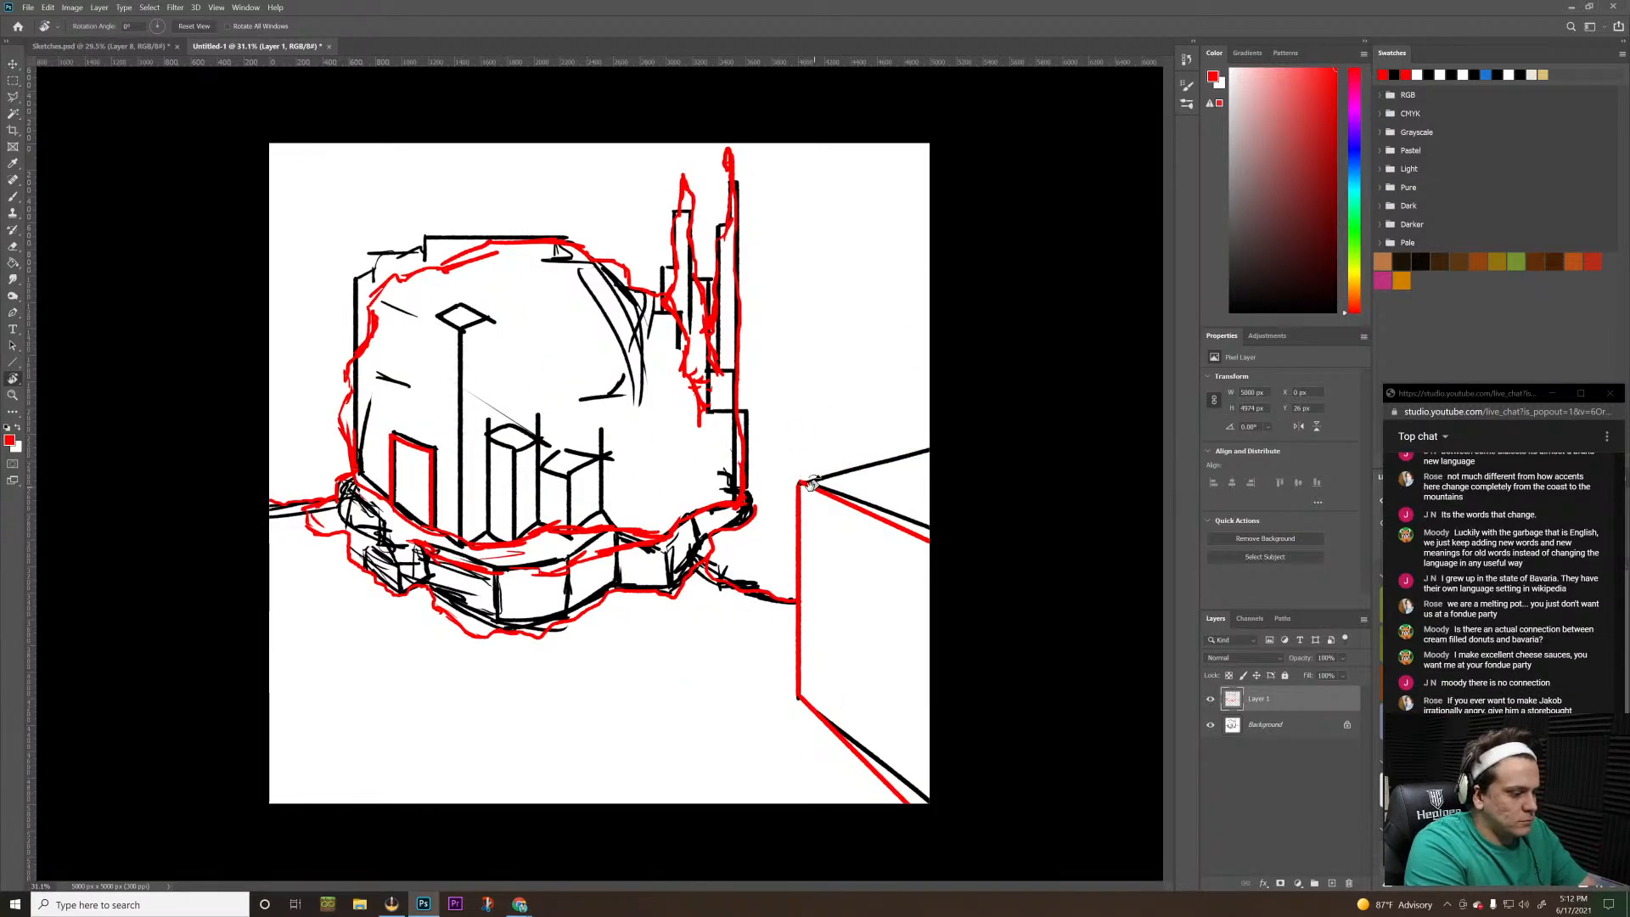
{"action": "key", "text": "b"}
{"action": "left_click", "coordinate": [935, 468], "text": "shift"}
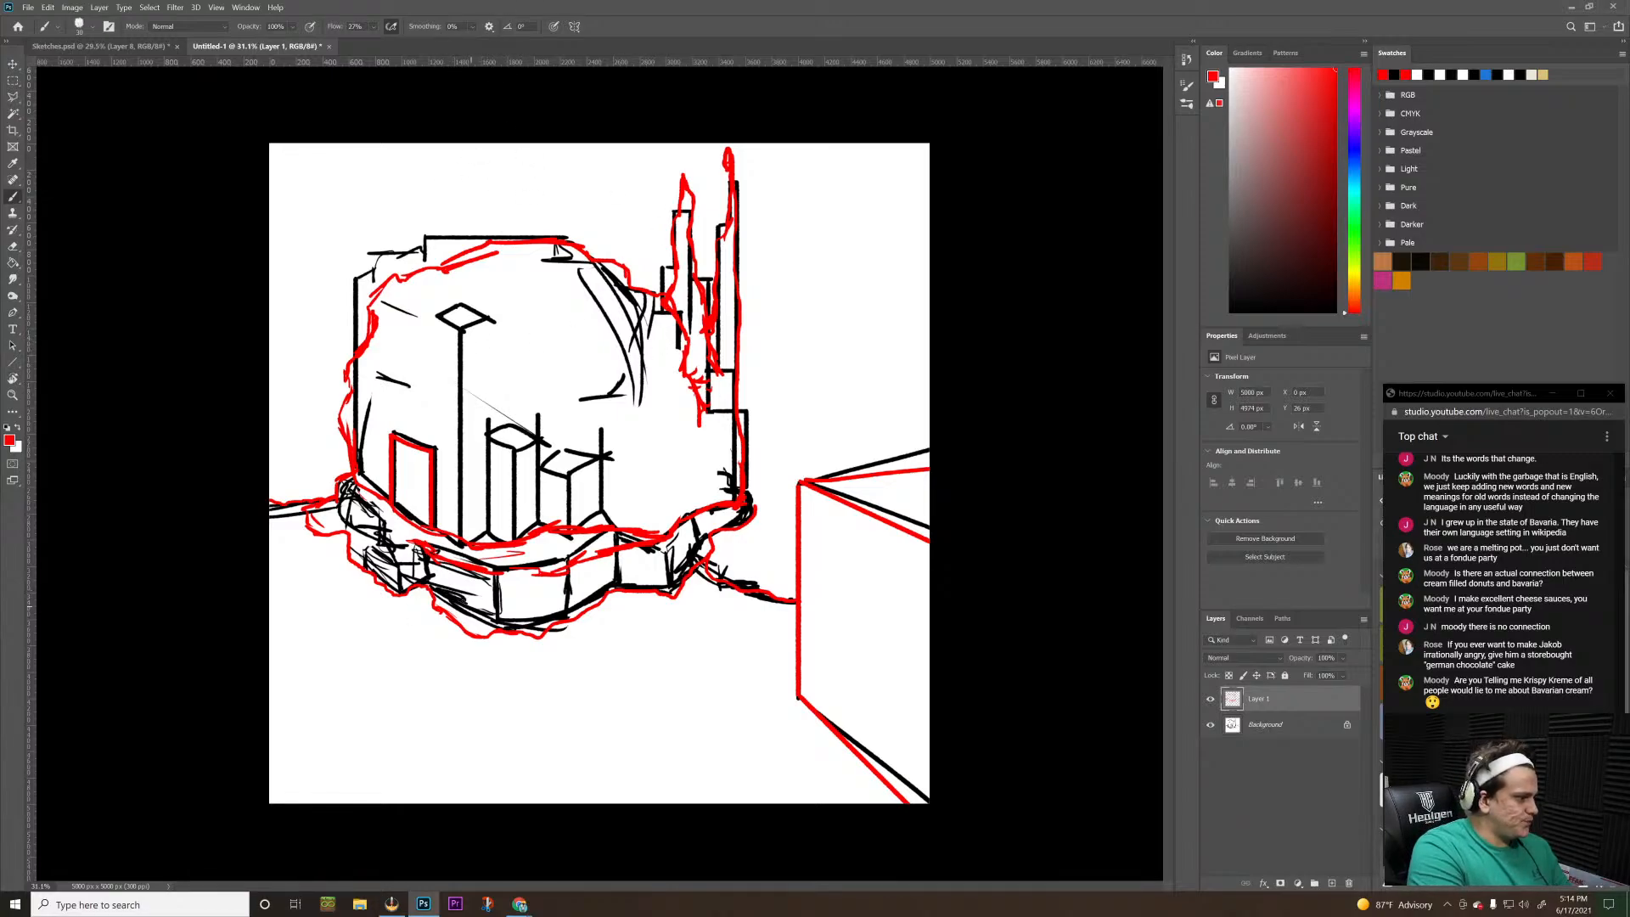
Draw wavy red ground contours below and beside the slab and along the canvas's lower border, plus a short mark on the slab's front
{"action": "left_click_drag", "start_coordinate": [463, 593], "coordinate": [507, 604]}
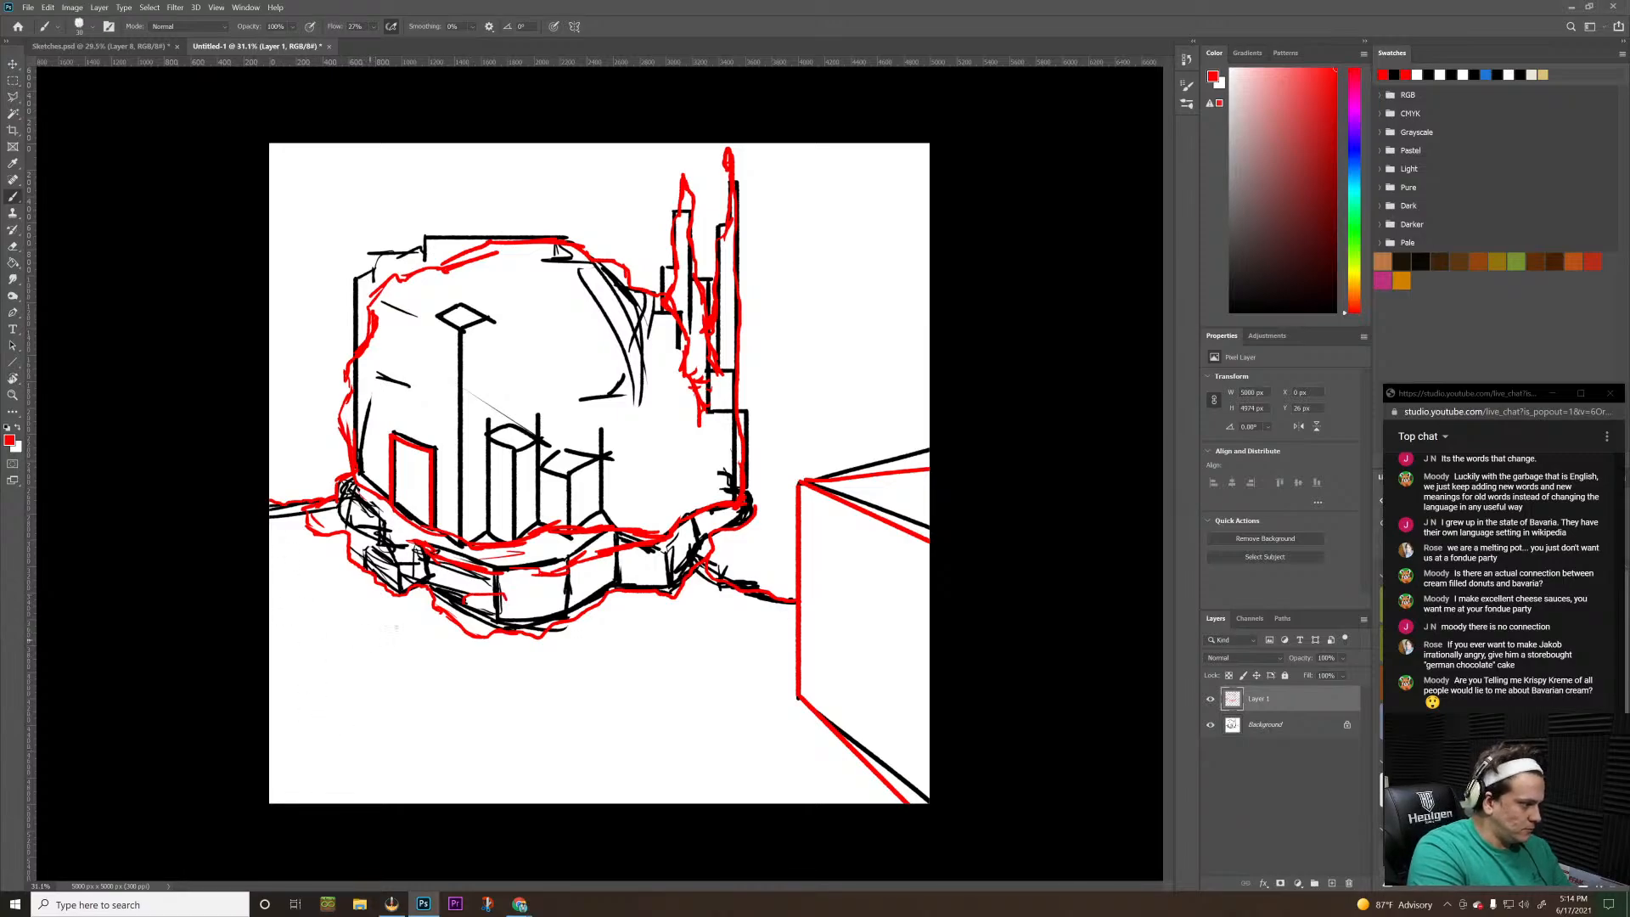
{"action": "mouse_move", "coordinate": [382, 602]}
{"action": "left_mouse_down"}
{"action": "mouse_move", "coordinate": [362, 619]}
{"action": "mouse_move", "coordinate": [355, 717]}
{"action": "mouse_move", "coordinate": [410, 745]}
{"action": "mouse_move", "coordinate": [672, 741]}
{"action": "mouse_move", "coordinate": [820, 802]}
{"action": "left_mouse_up"}
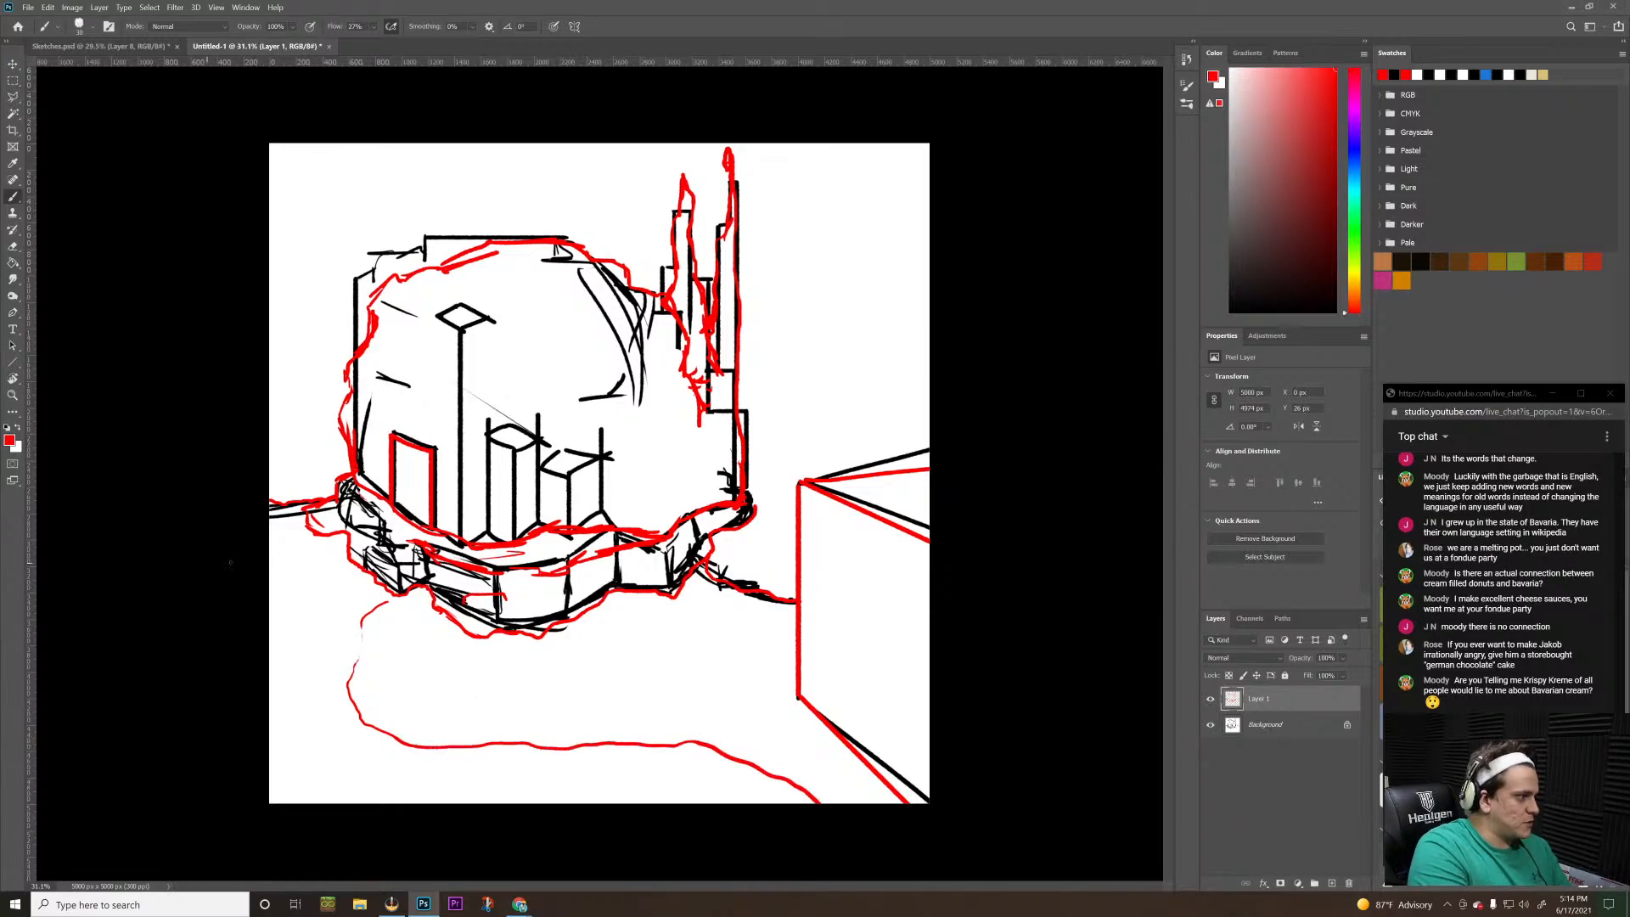
{"action": "left_click_drag", "start_coordinate": [349, 573], "coordinate": [267, 604]}
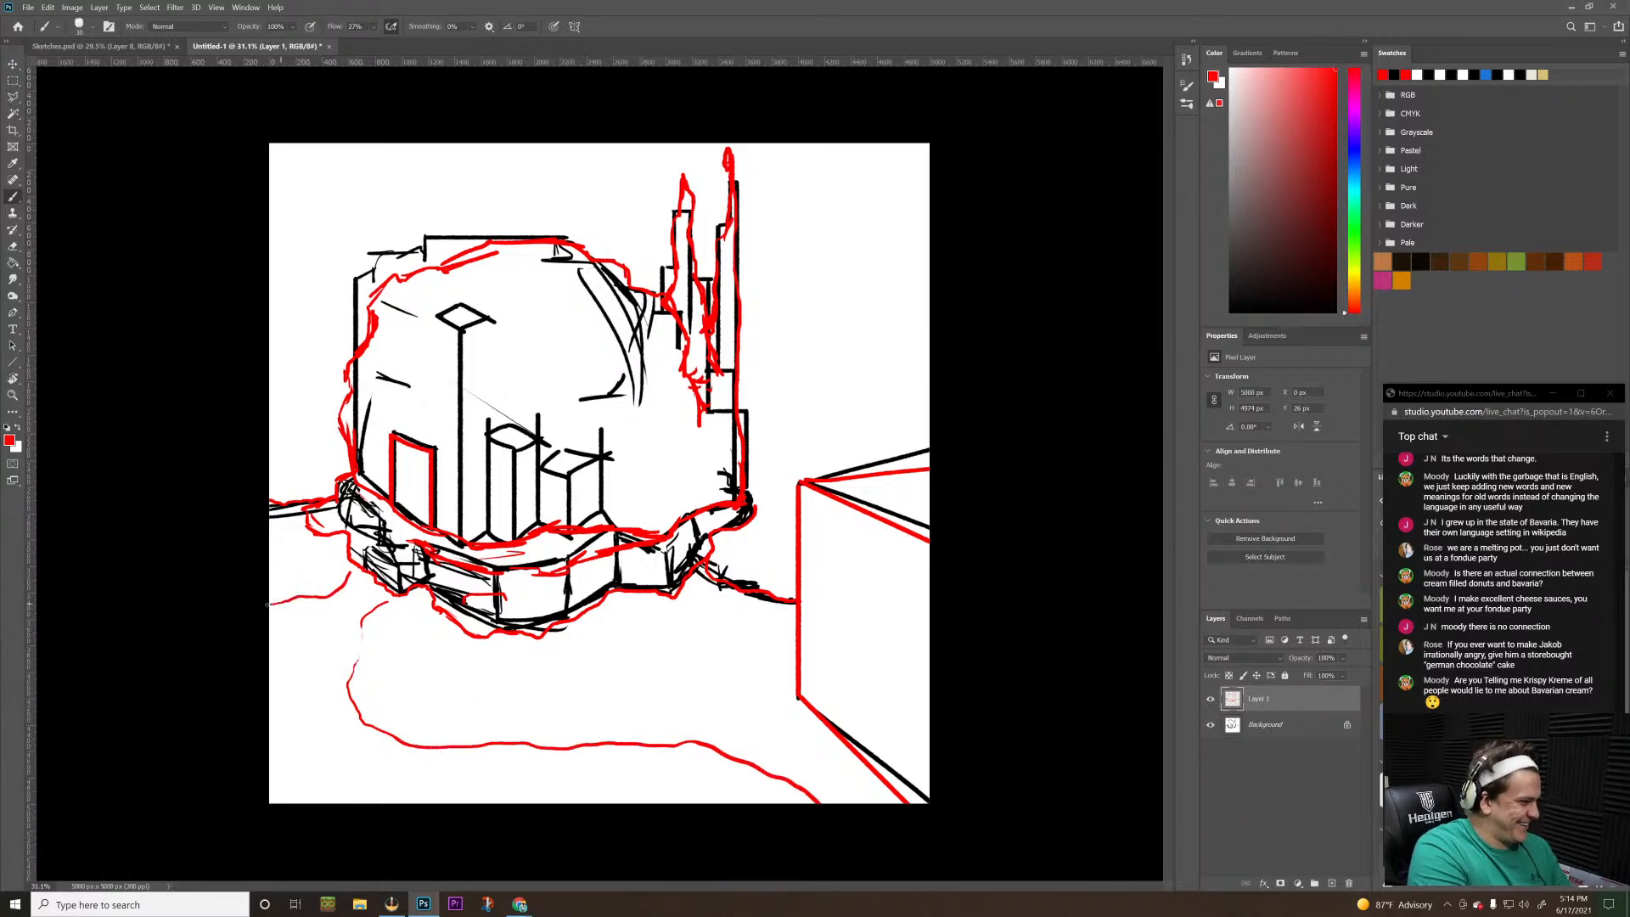
{"action": "mouse_move", "coordinate": [260, 782]}
{"action": "left_mouse_down"}
{"action": "mouse_move", "coordinate": [395, 808]}
{"action": "mouse_move", "coordinate": [527, 795]}
{"action": "mouse_move", "coordinate": [628, 844]}
{"action": "left_mouse_up"}
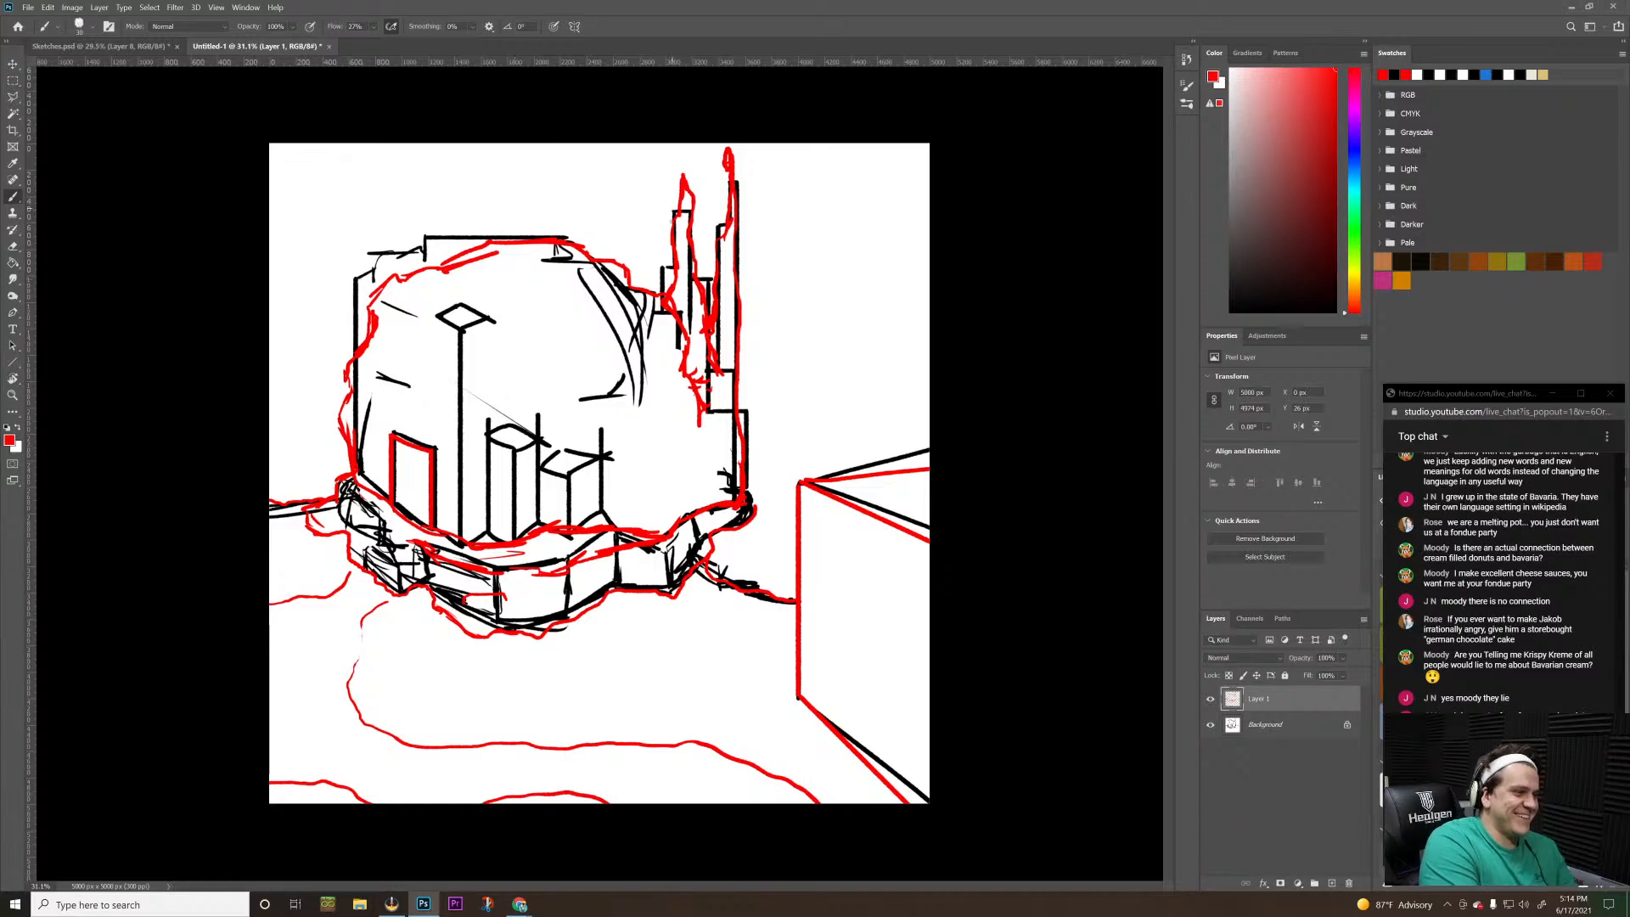
Add an empty layer beneath the red line layer and delete the Background layer holding the black sketch
{"action": "left_click", "coordinate": [1209, 726]}
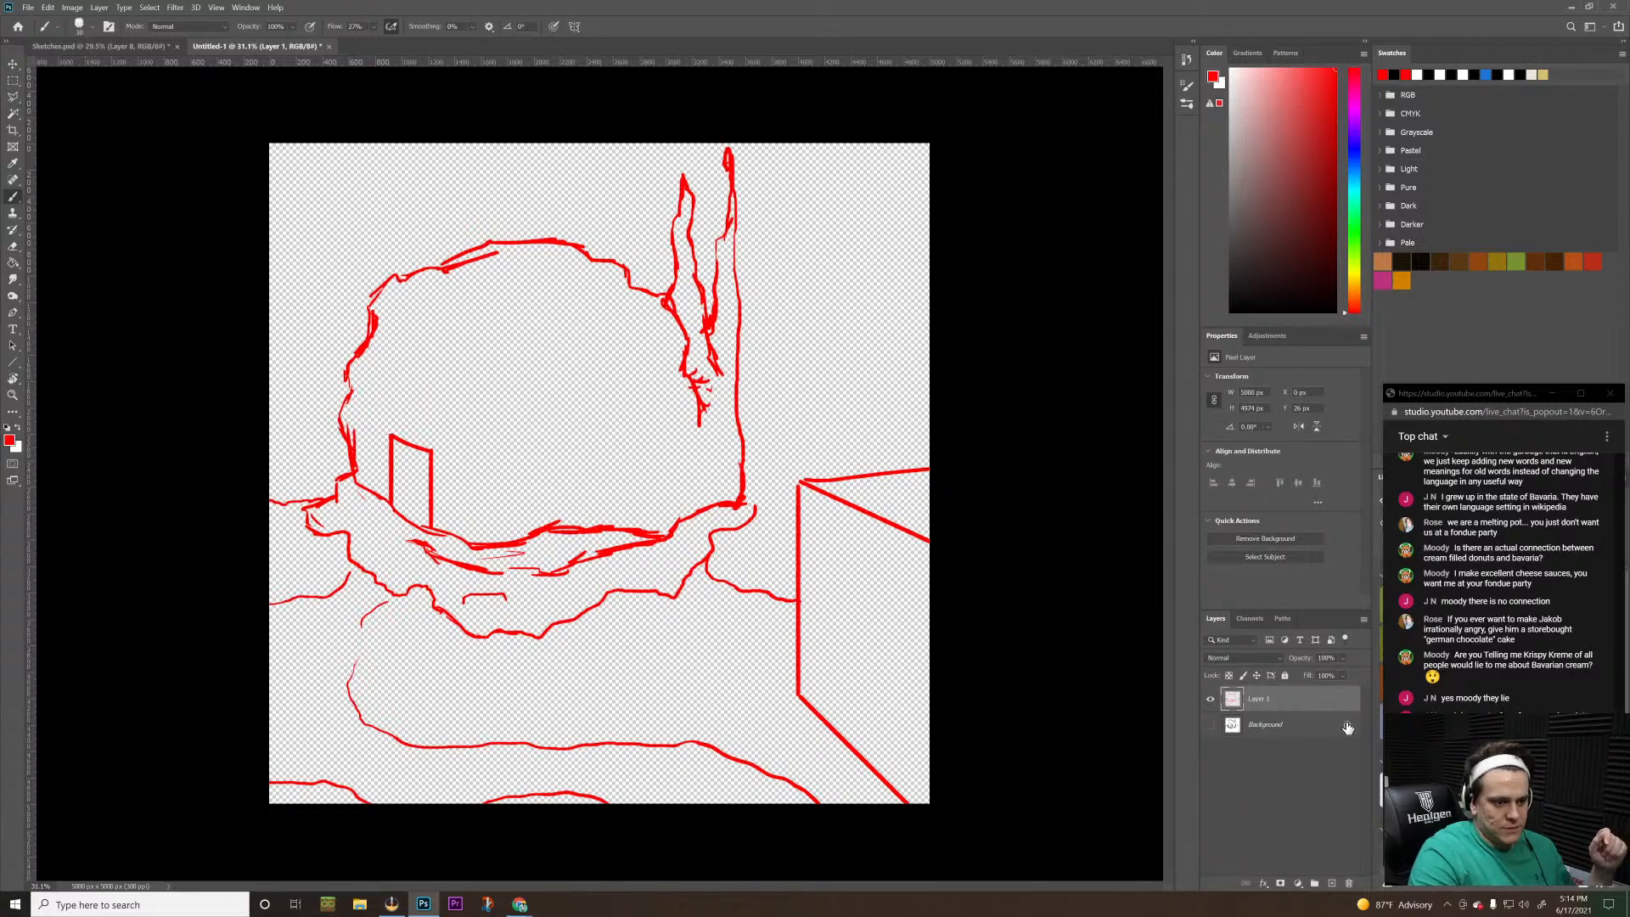
{"action": "left_click", "coordinate": [1332, 883]}
{"action": "left_click_drag", "start_coordinate": [1236, 699], "coordinate": [1264, 743]}
{"action": "left_click", "coordinate": [1274, 751]}
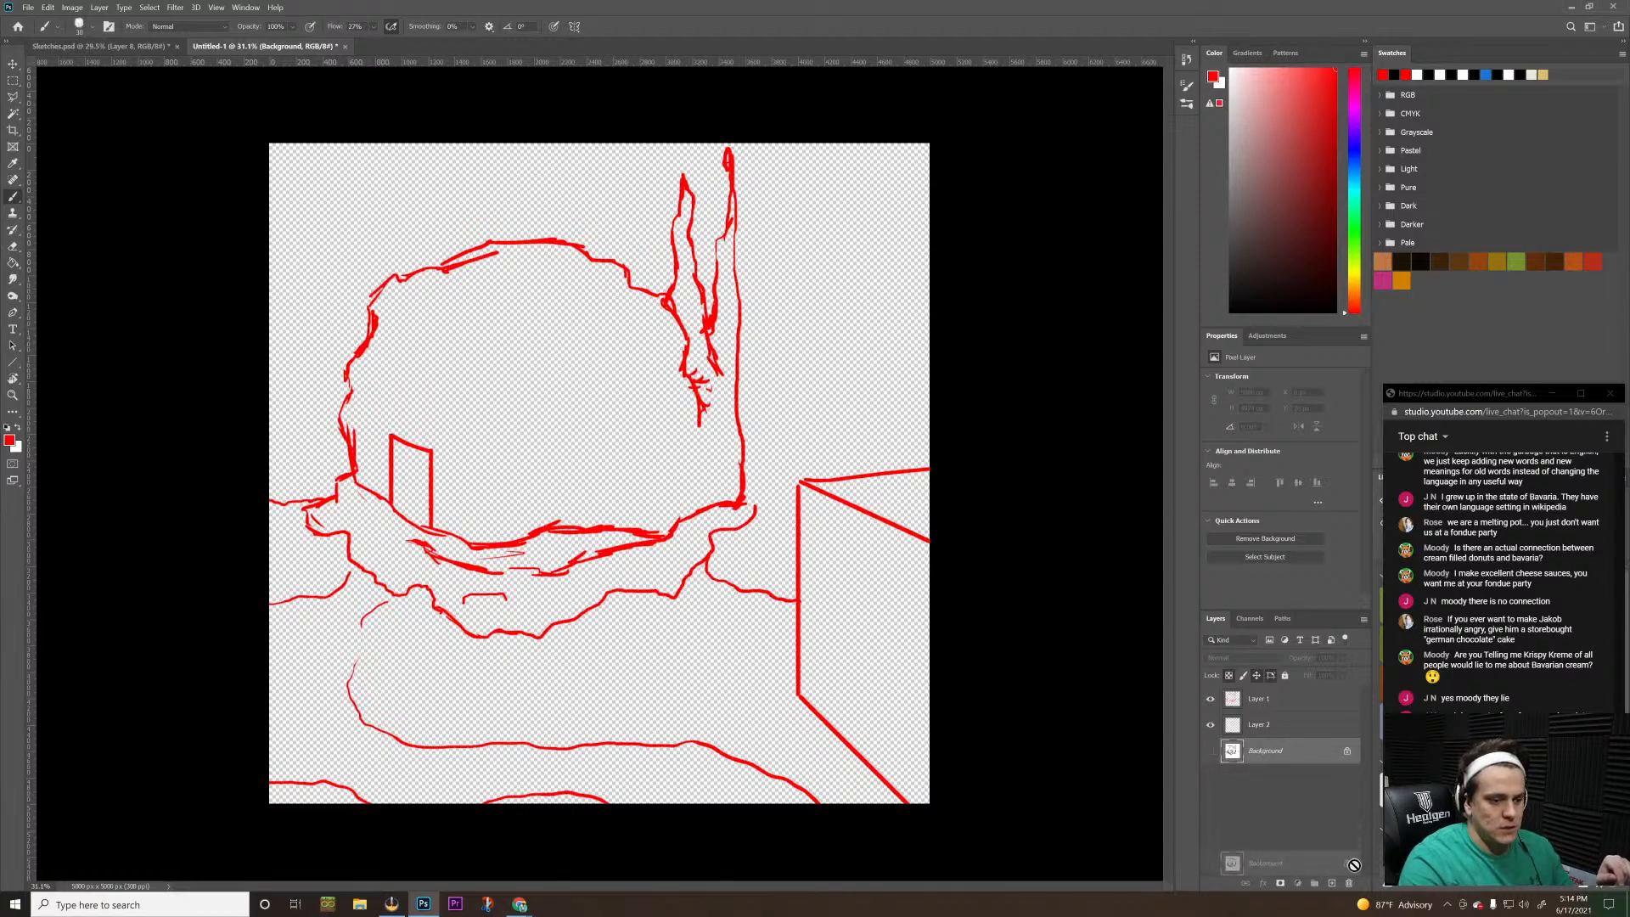
{"action": "left_click_drag", "start_coordinate": [1298, 753], "coordinate": [1350, 884]}
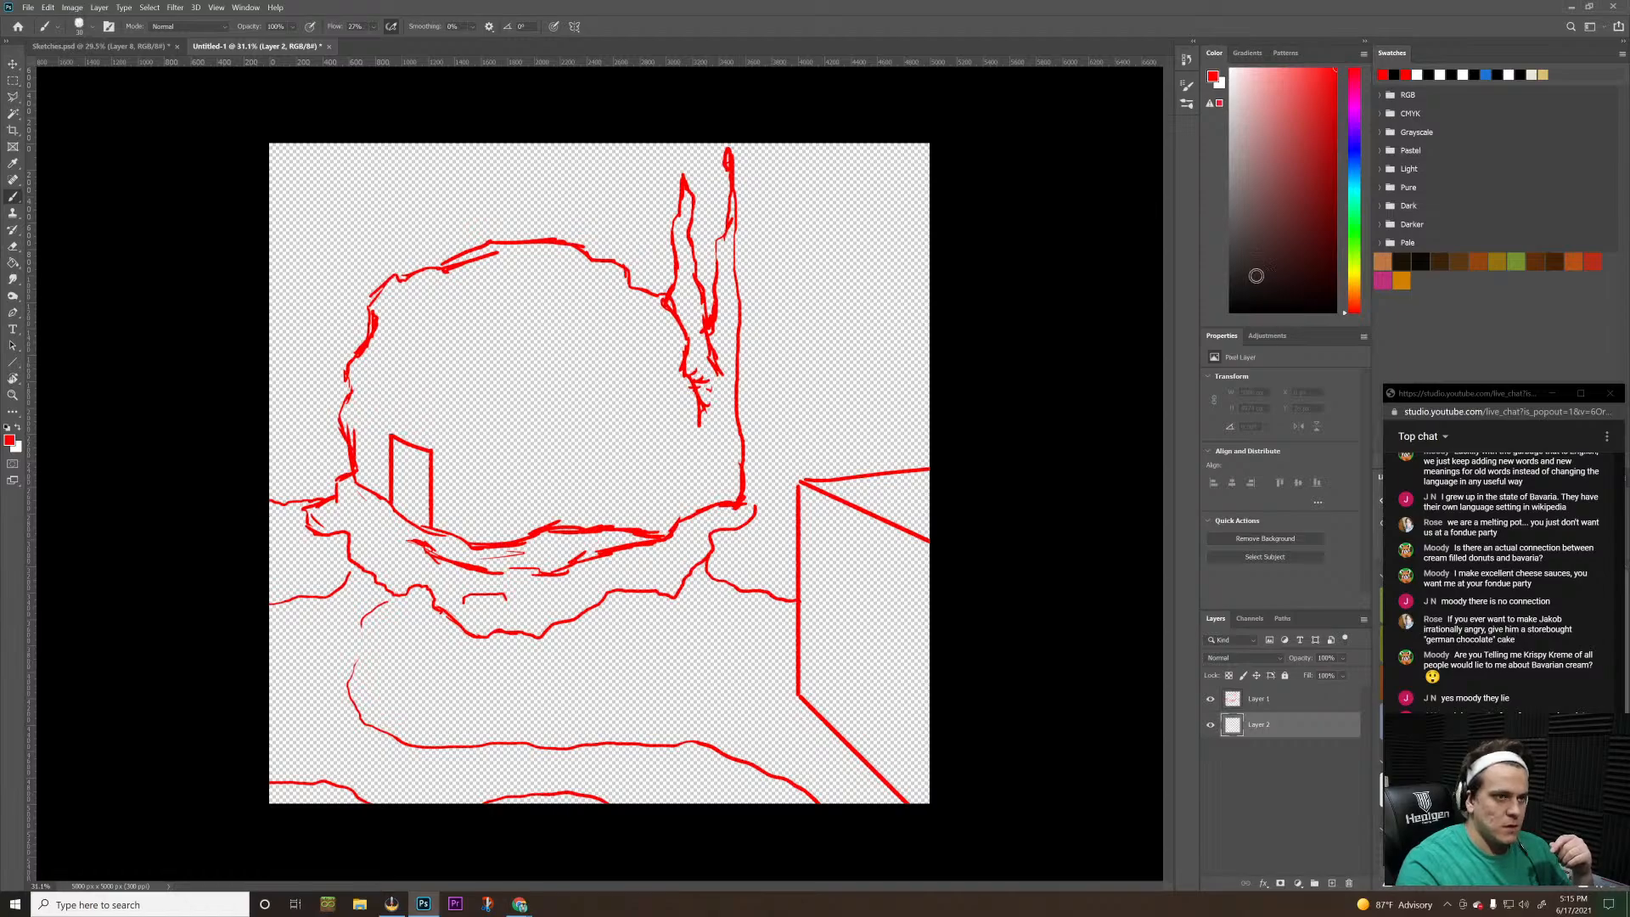
Fill the new lower layer with white using the Paint Bucket
{"action": "key", "text": "x"}
{"action": "key", "text": "g"}
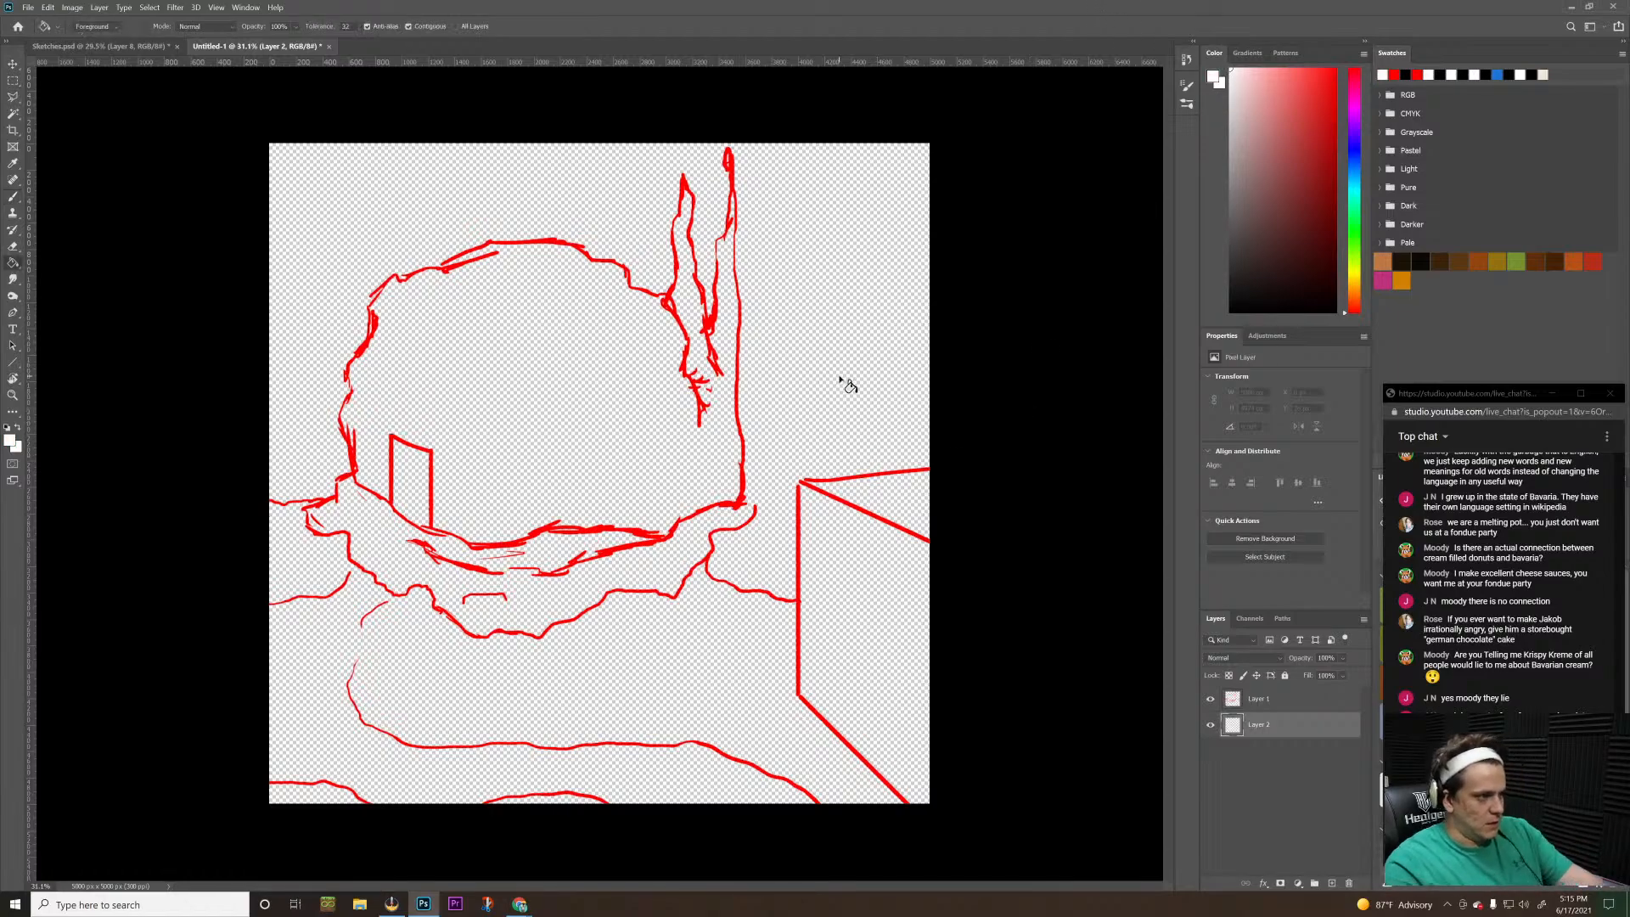
{"action": "left_click", "coordinate": [840, 380]}
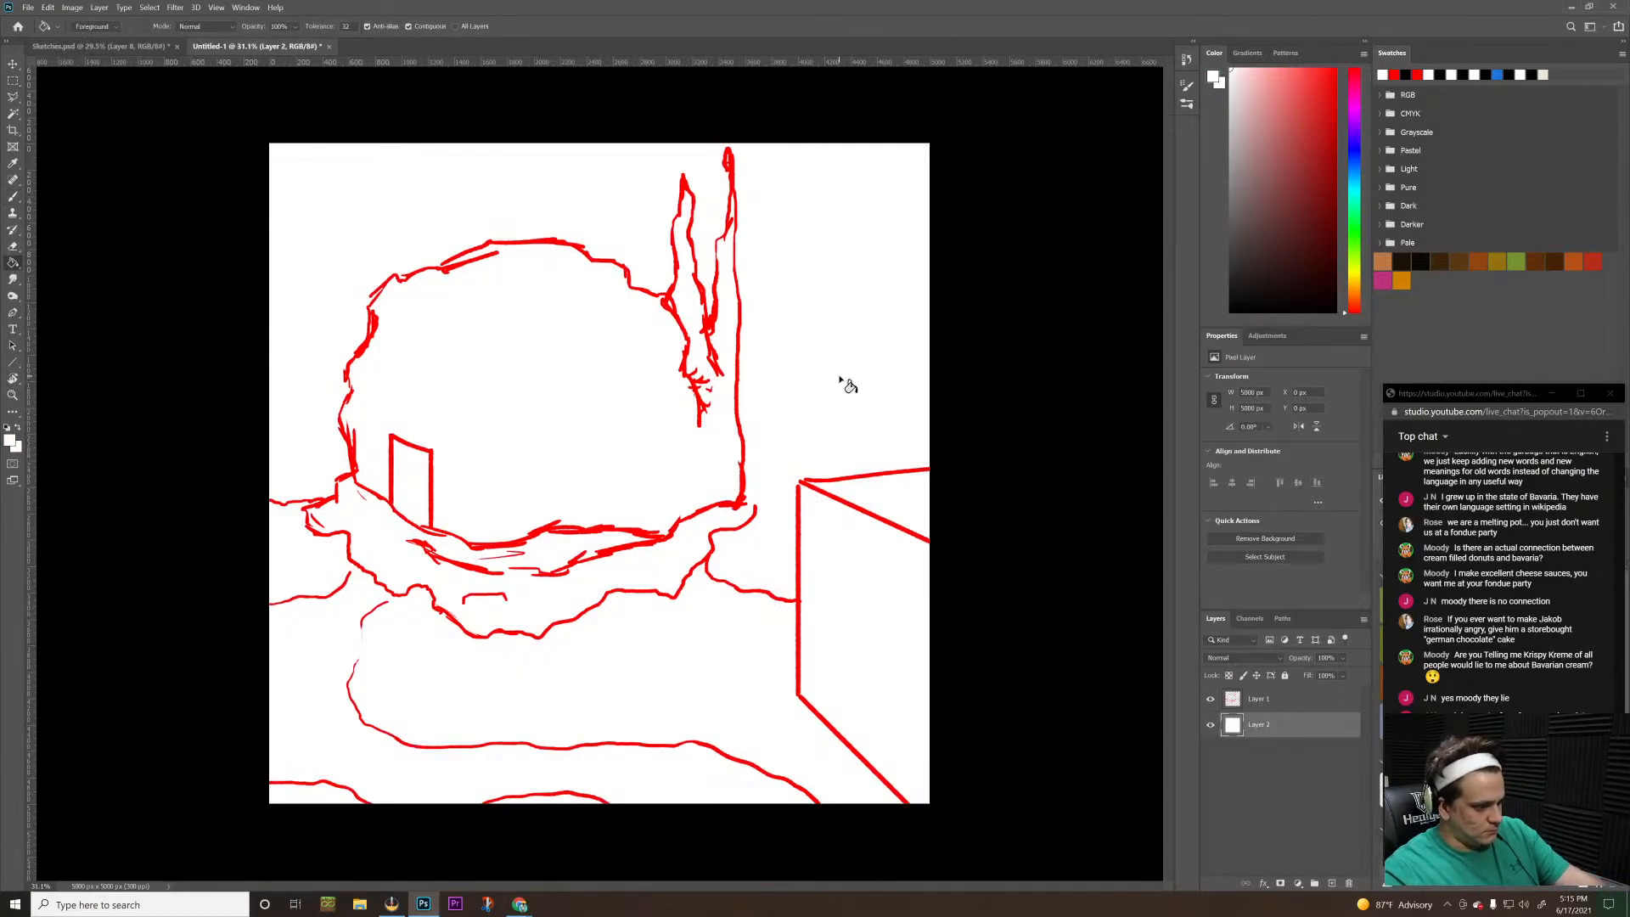
On Layer 1, brush three wavy red bands around the building's body, continuing them across the towers
{"action": "key", "text": "b"}
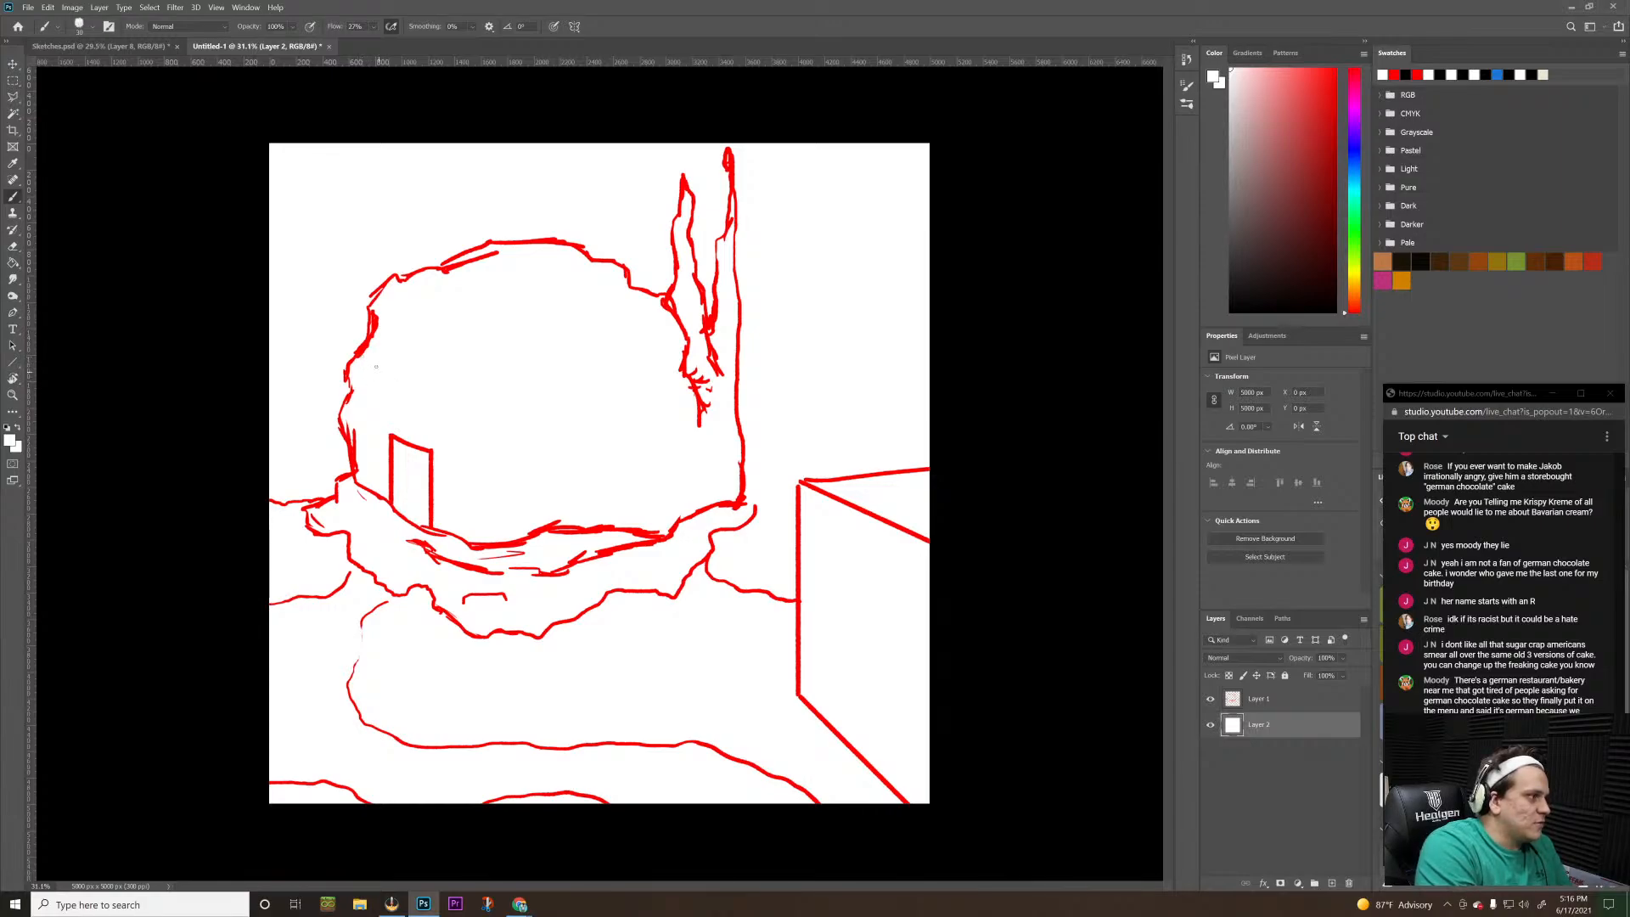
{"action": "left_click", "coordinate": [1260, 698]}
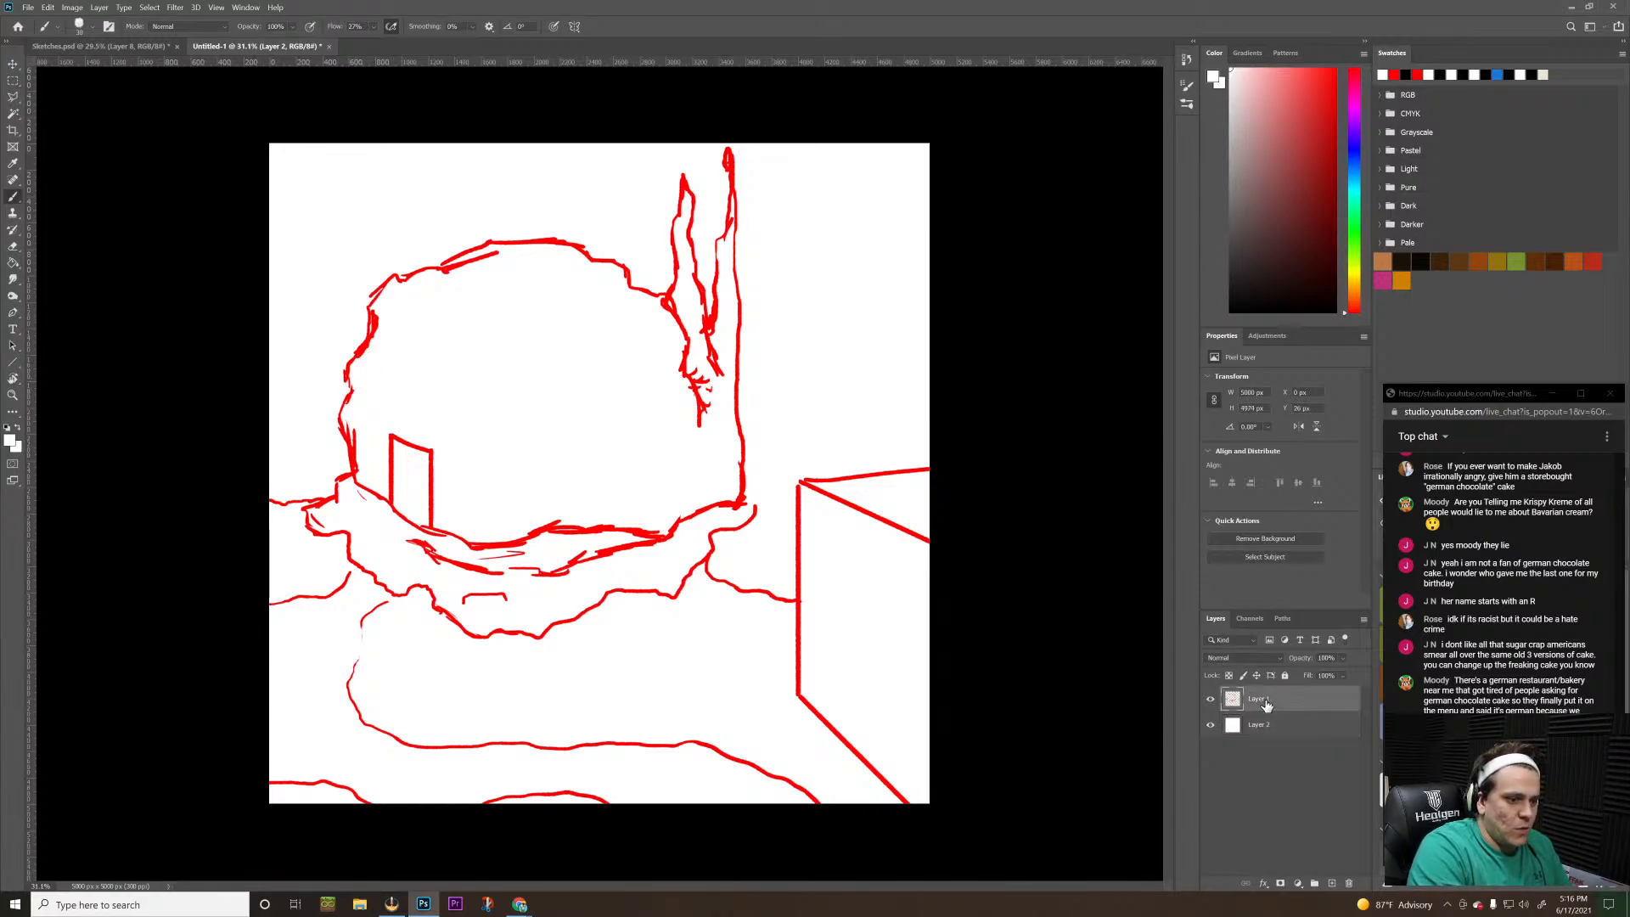
{"action": "left_click", "coordinate": [1393, 75]}
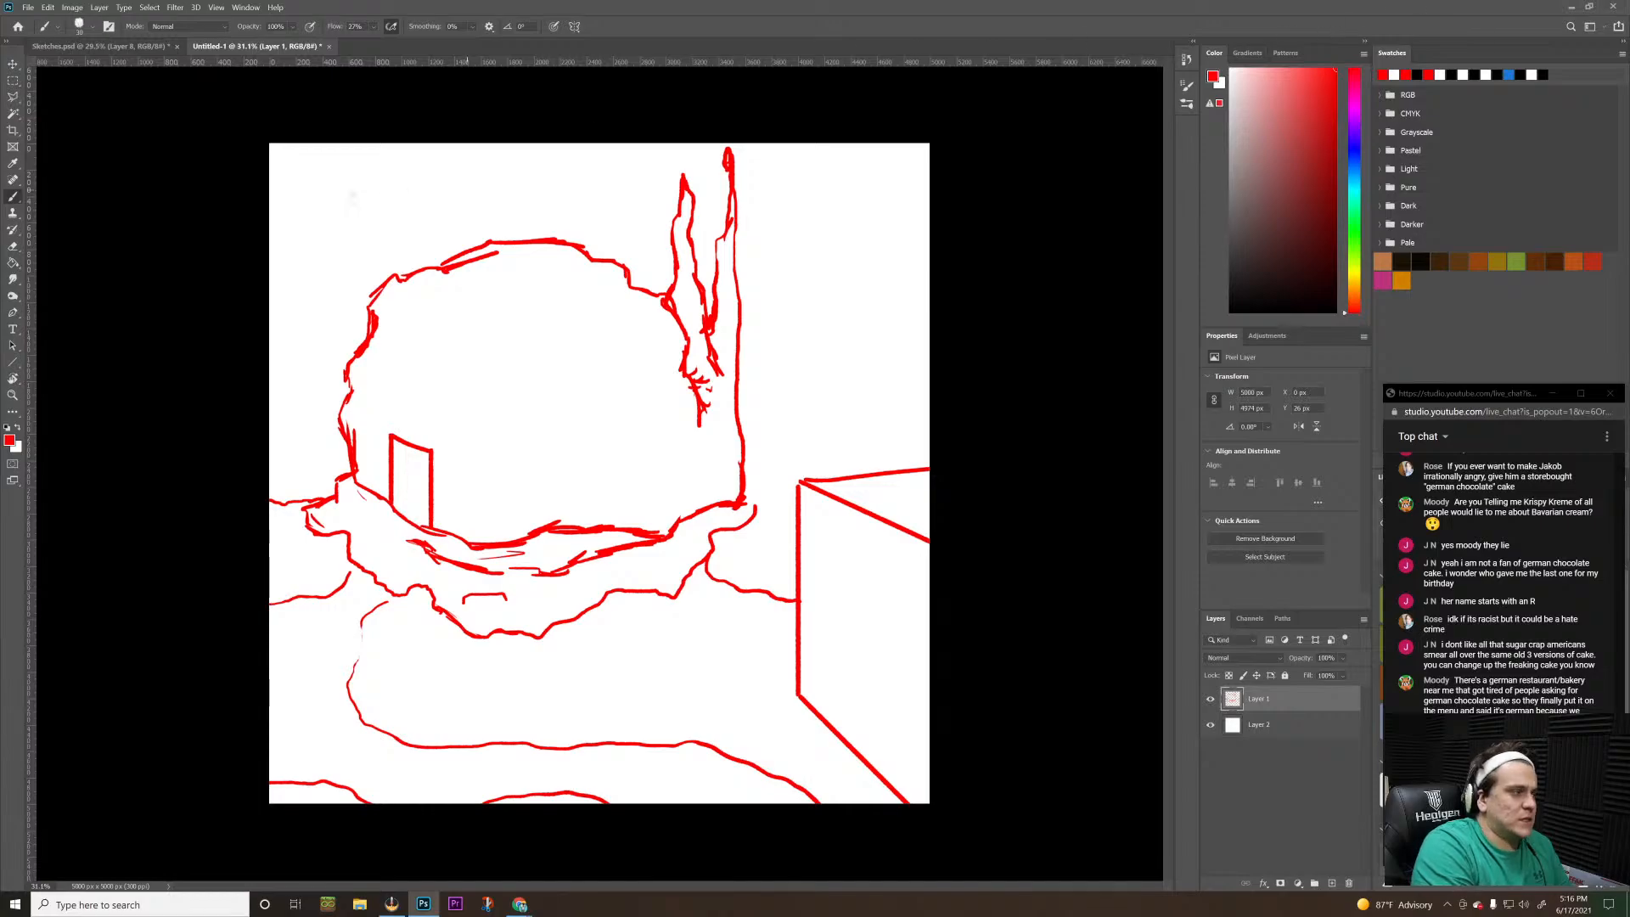
{"action": "mouse_move", "coordinate": [348, 399]}
{"action": "left_mouse_down"}
{"action": "mouse_move", "coordinate": [475, 455]}
{"action": "mouse_move", "coordinate": [577, 464]}
{"action": "mouse_move", "coordinate": [668, 434]}
{"action": "mouse_move", "coordinate": [705, 350]}
{"action": "mouse_move", "coordinate": [731, 338]}
{"action": "left_mouse_up"}
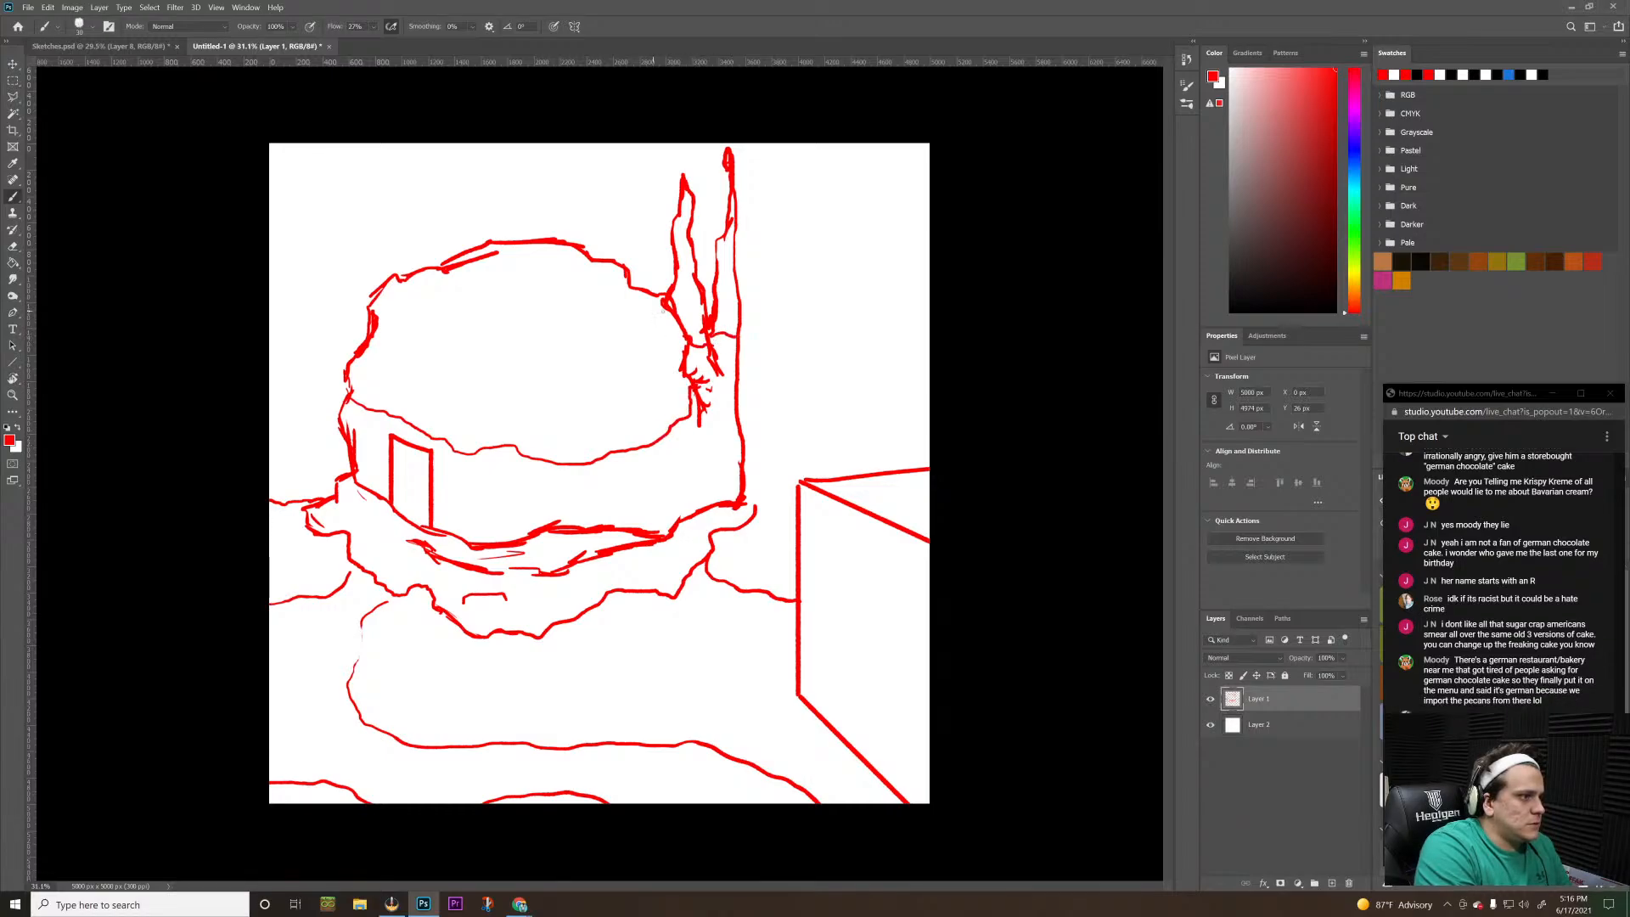
{"action": "mouse_move", "coordinate": [355, 363]}
{"action": "left_mouse_down"}
{"action": "mouse_move", "coordinate": [470, 419]}
{"action": "mouse_move", "coordinate": [563, 427]}
{"action": "mouse_move", "coordinate": [631, 412]}
{"action": "mouse_move", "coordinate": [681, 366]}
{"action": "mouse_move", "coordinate": [689, 323]}
{"action": "mouse_move", "coordinate": [743, 319]}
{"action": "left_mouse_up"}
{"action": "mouse_move", "coordinate": [377, 330]}
{"action": "left_mouse_down"}
{"action": "mouse_move", "coordinate": [535, 393]}
{"action": "mouse_move", "coordinate": [602, 386]}
{"action": "mouse_move", "coordinate": [657, 359]}
{"action": "mouse_move", "coordinate": [673, 296]}
{"action": "mouse_move", "coordinate": [746, 309]}
{"action": "left_mouse_up"}
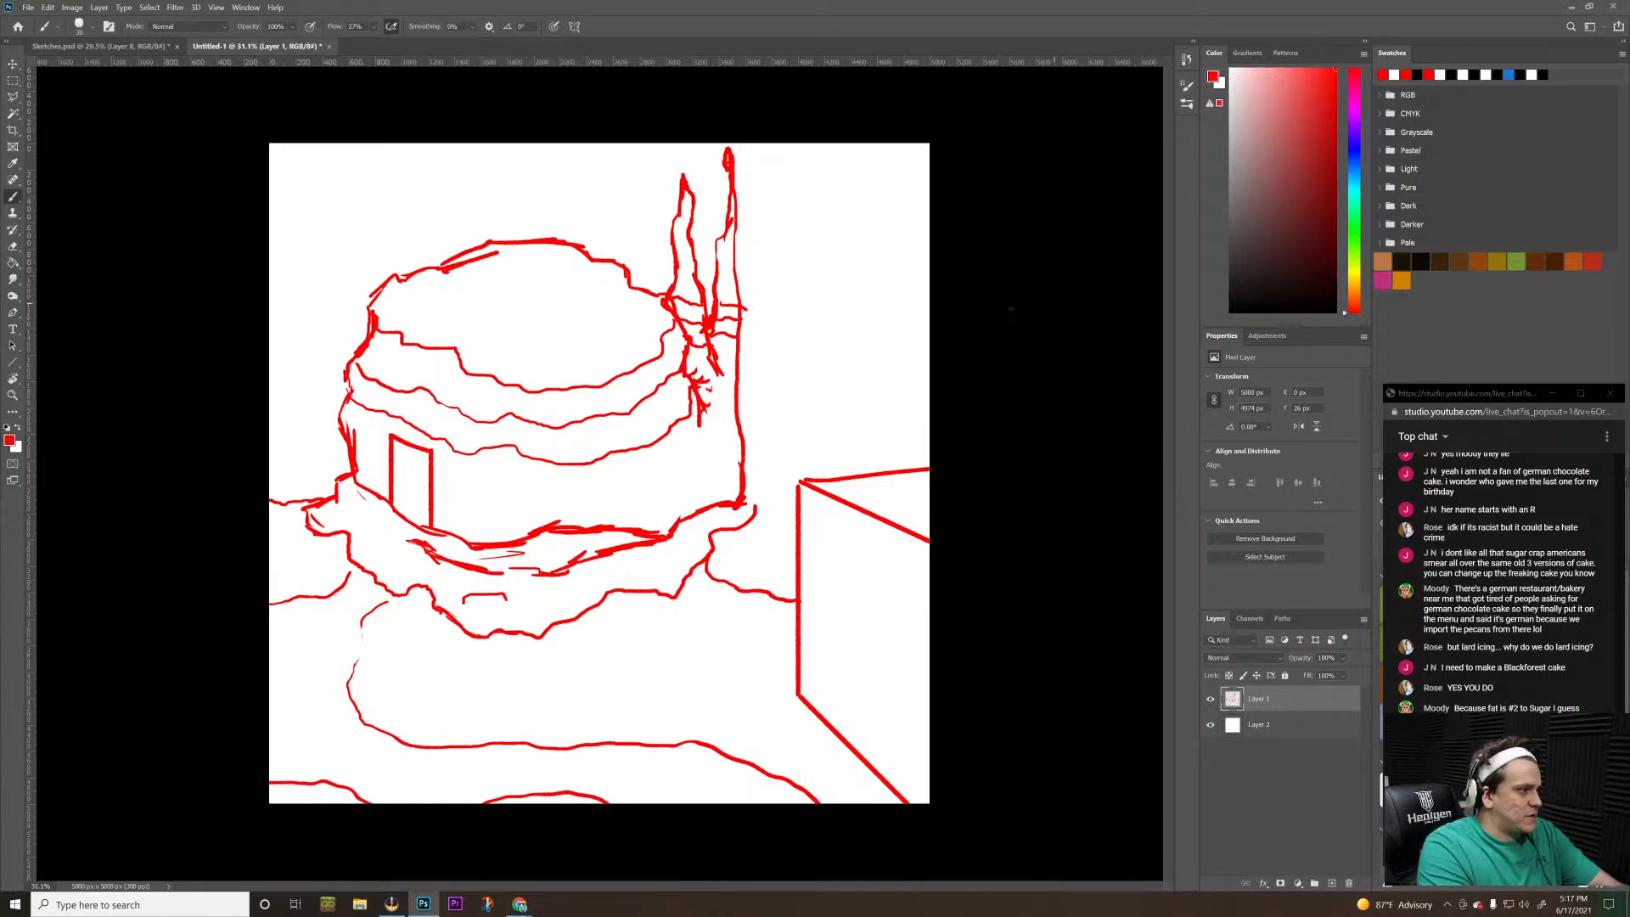
Select a curved area with the freehand Lasso between the canvas's left border and the foot of the building's left wall
{"action": "left_click", "coordinate": [13, 96]}
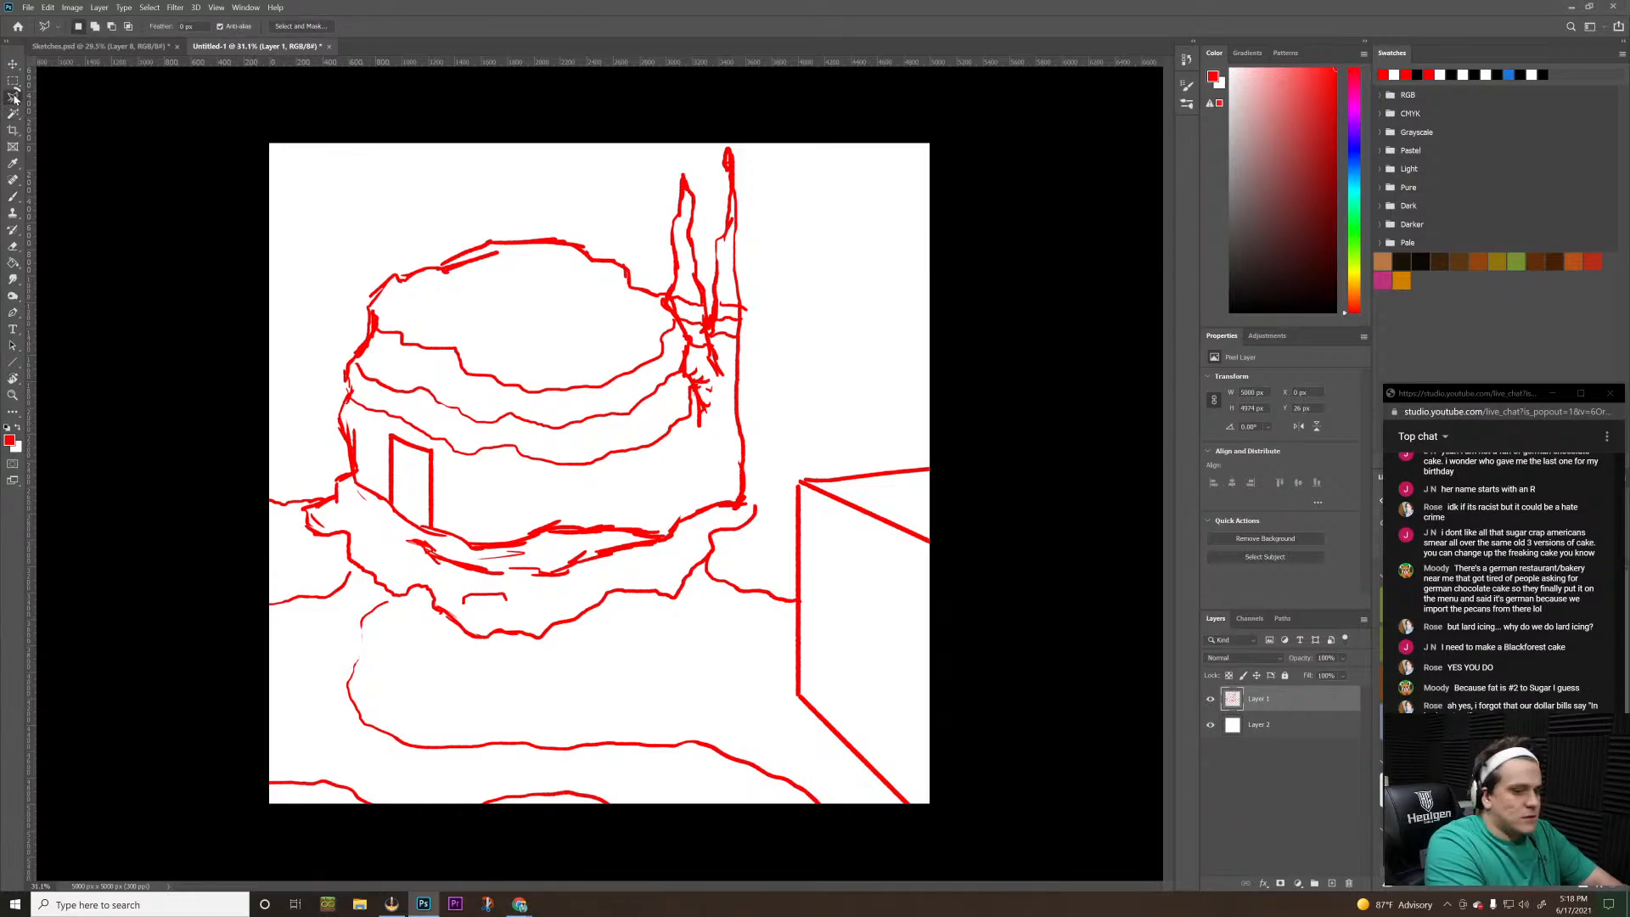
{"action": "right_click", "coordinate": [14, 99]}
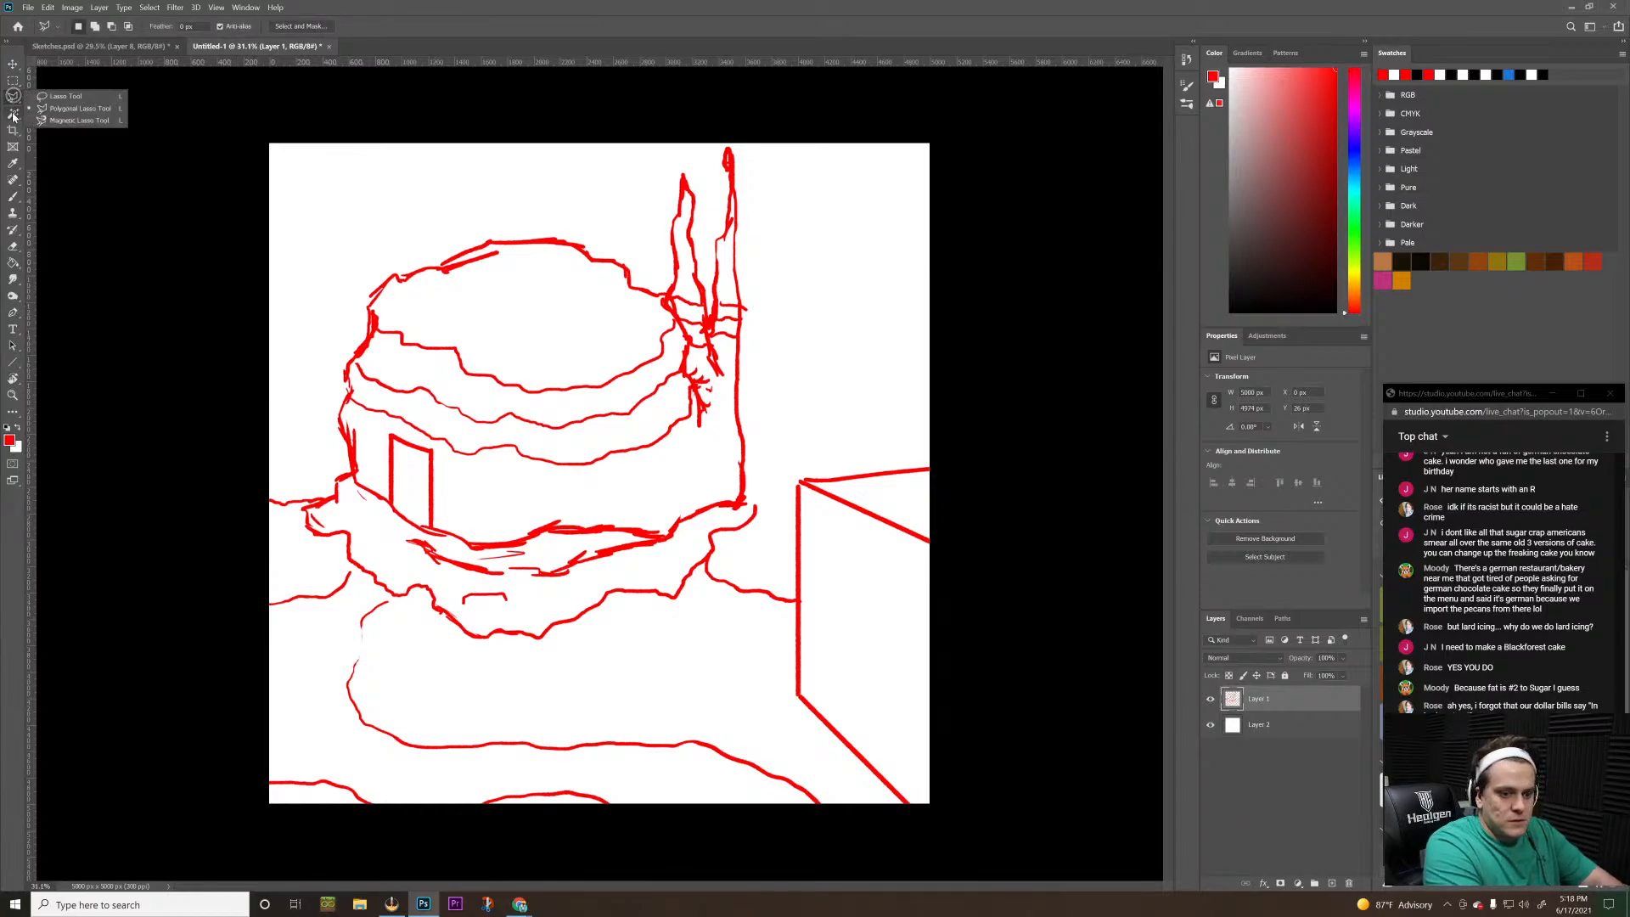
{"action": "left_click", "coordinate": [69, 97]}
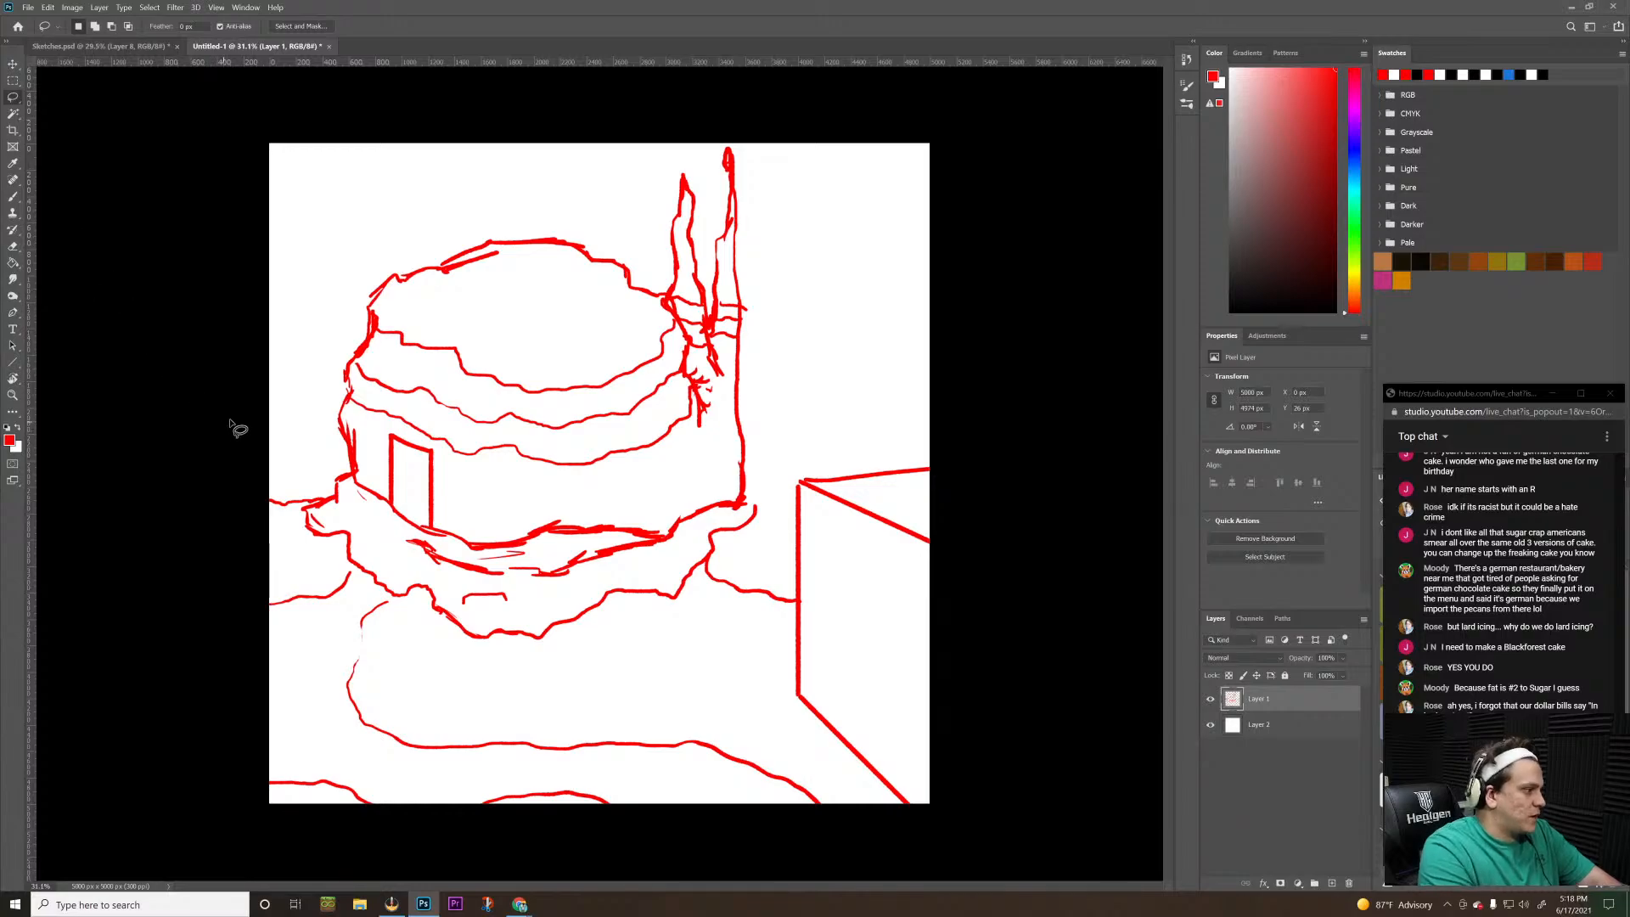
{"action": "mouse_move", "coordinate": [230, 421]}
{"action": "left_mouse_down"}
{"action": "mouse_move", "coordinate": [321, 462]}
{"action": "mouse_move", "coordinate": [328, 486]}
{"action": "mouse_move", "coordinate": [352, 473]}
{"action": "mouse_move", "coordinate": [357, 509]}
{"action": "mouse_move", "coordinate": [409, 541]}
{"action": "left_mouse_up"}
{"action": "left_click", "coordinate": [242, 363]}
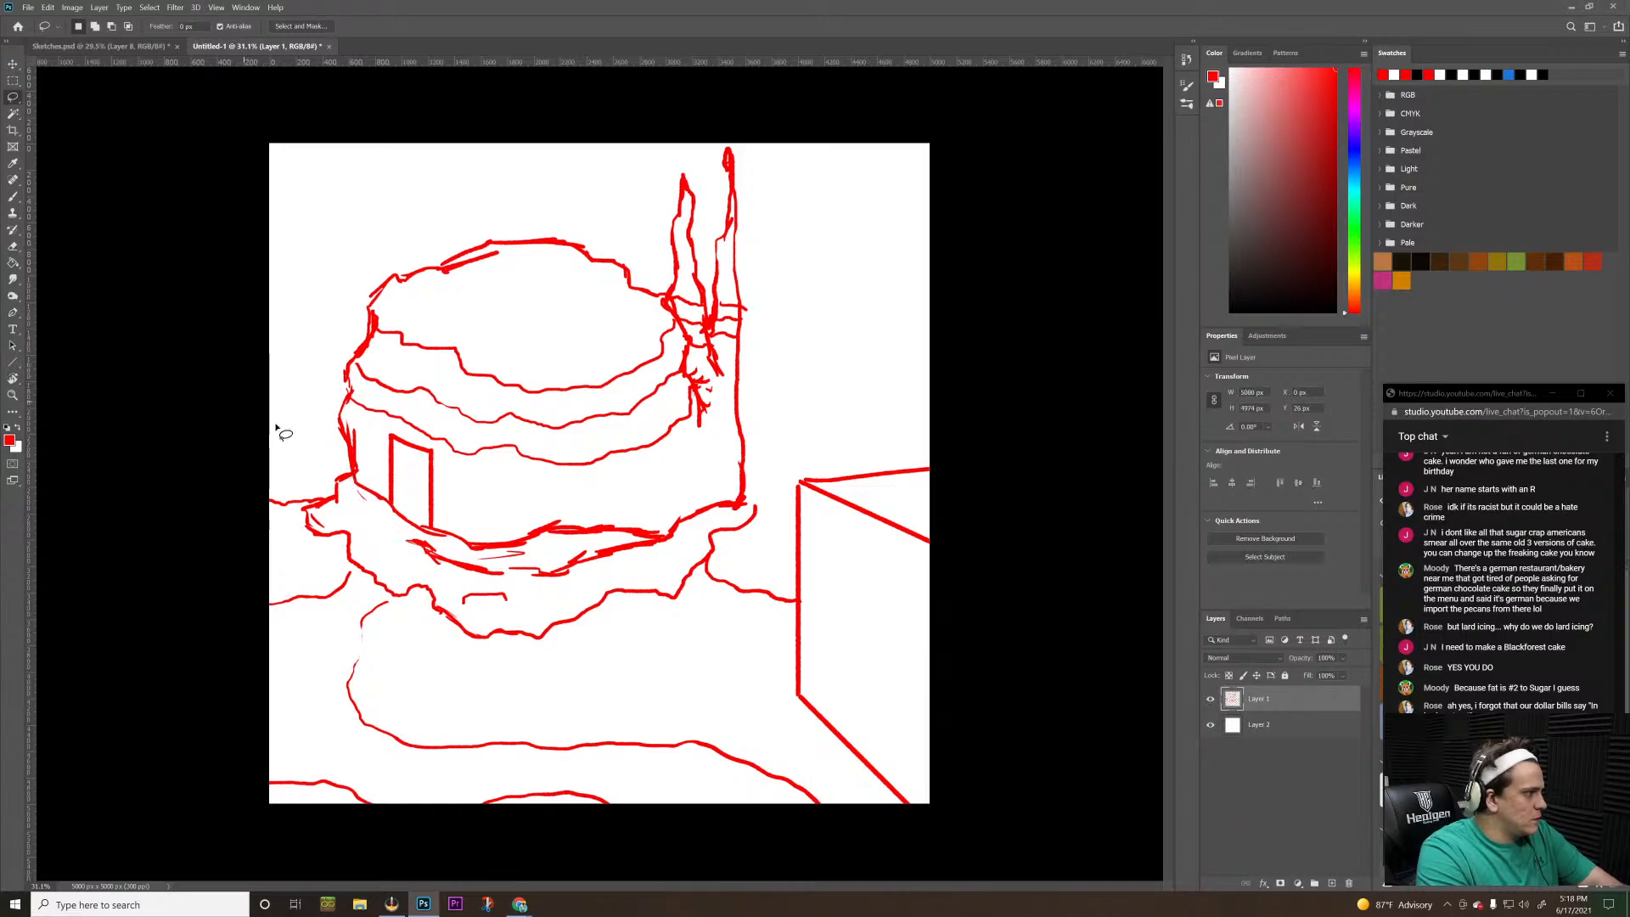
{"action": "mouse_move", "coordinate": [219, 429]}
{"action": "left_mouse_down"}
{"action": "mouse_move", "coordinate": [350, 473]}
{"action": "mouse_move", "coordinate": [380, 548]}
{"action": "left_mouse_up"}
{"action": "left_click", "coordinate": [304, 419]}
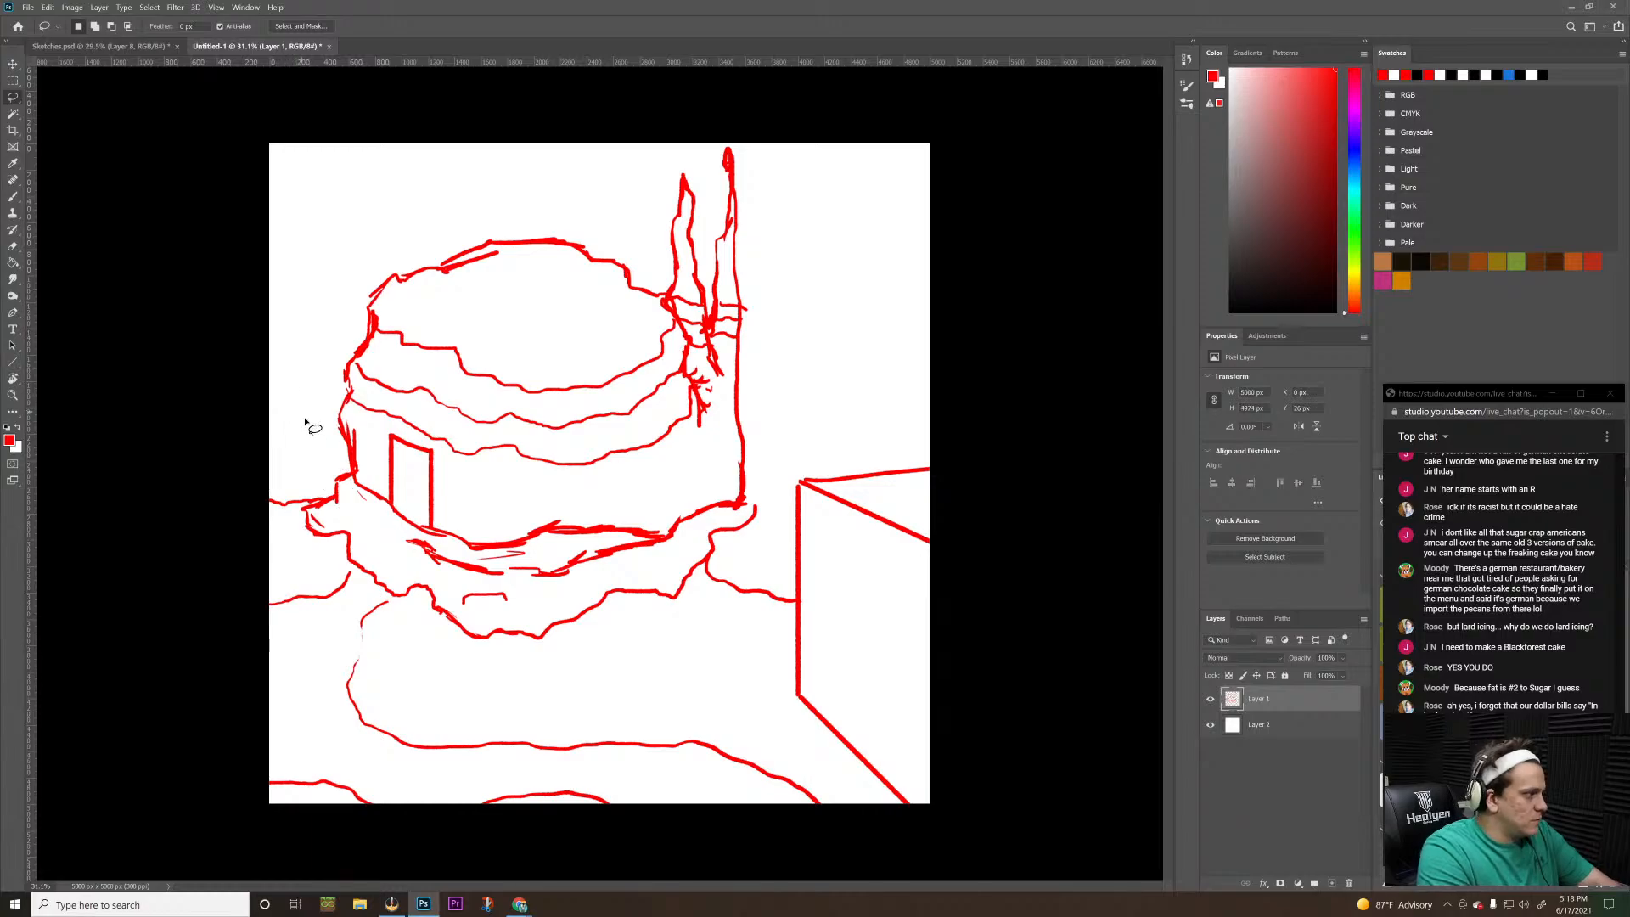
{"action": "mouse_move", "coordinate": [204, 426]}
{"action": "left_mouse_down"}
{"action": "mouse_move", "coordinate": [337, 457]}
{"action": "mouse_move", "coordinate": [331, 496]}
{"action": "left_mouse_up"}
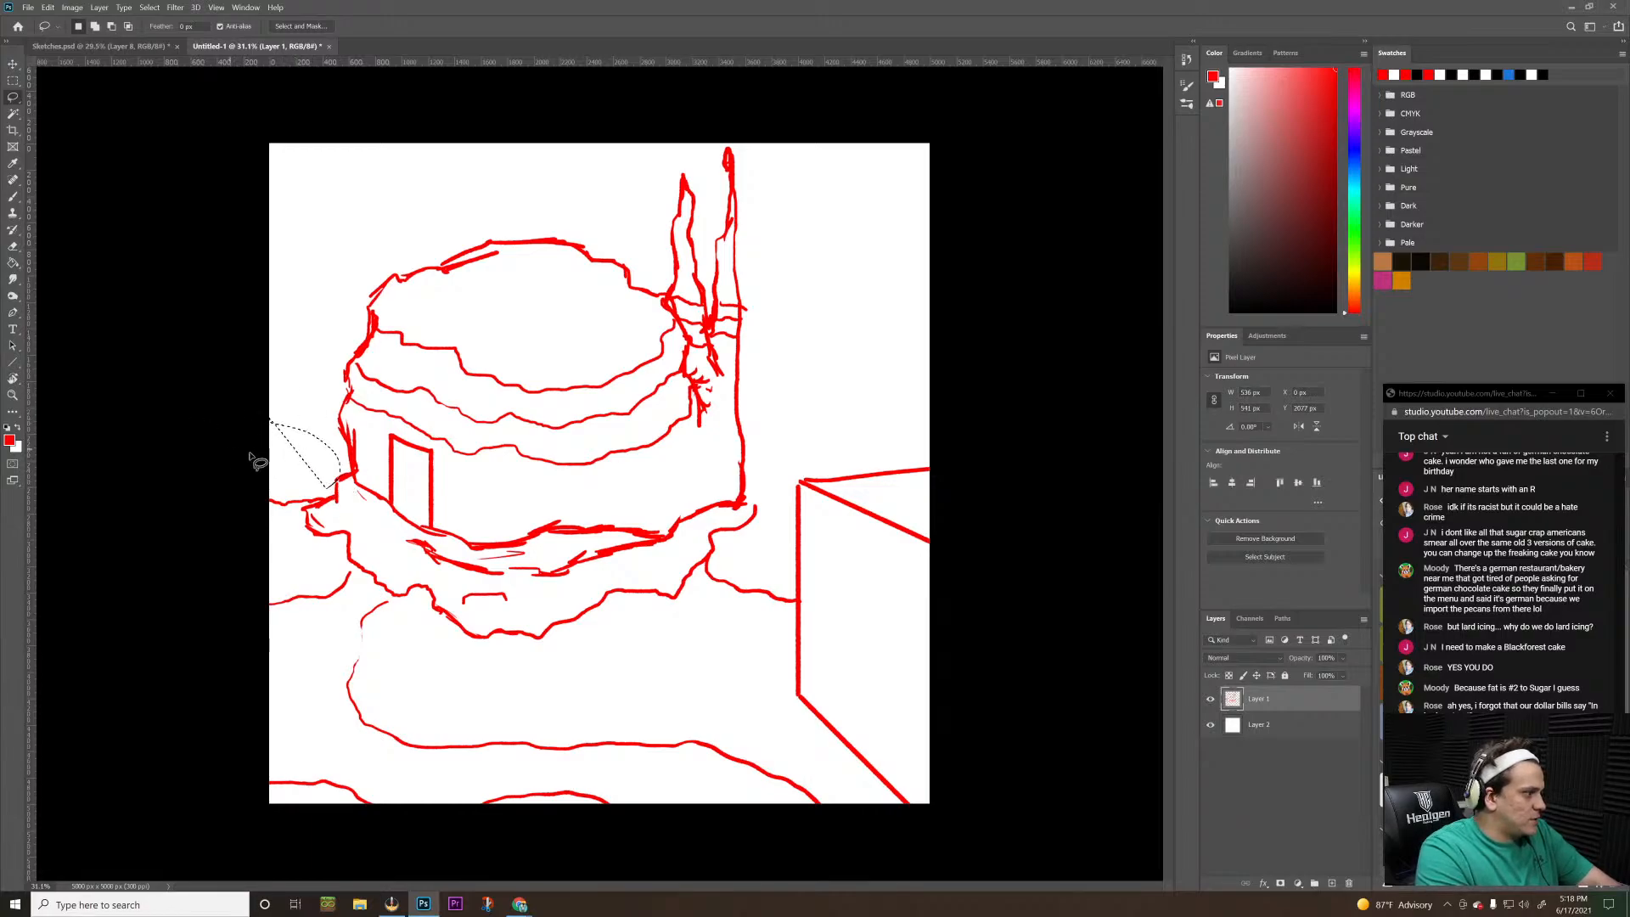
Lasso the ground contours and box around the building's foot on Layer 1 and squash them upward to about 86% height
{"action": "mouse_move", "coordinate": [251, 456]}
{"action": "left_mouse_down"}
{"action": "mouse_move", "coordinate": [314, 478]}
{"action": "mouse_move", "coordinate": [329, 495]}
{"action": "mouse_move", "coordinate": [297, 510]}
{"action": "mouse_move", "coordinate": [299, 547]}
{"action": "mouse_move", "coordinate": [364, 577]}
{"action": "mouse_move", "coordinate": [428, 645]}
{"action": "mouse_move", "coordinate": [472, 669]}
{"action": "mouse_move", "coordinate": [547, 671]}
{"action": "mouse_move", "coordinate": [666, 638]}
{"action": "mouse_move", "coordinate": [702, 566]}
{"action": "mouse_move", "coordinate": [786, 539]}
{"action": "mouse_move", "coordinate": [799, 422]}
{"action": "mouse_move", "coordinate": [953, 374]}
{"action": "left_mouse_up"}
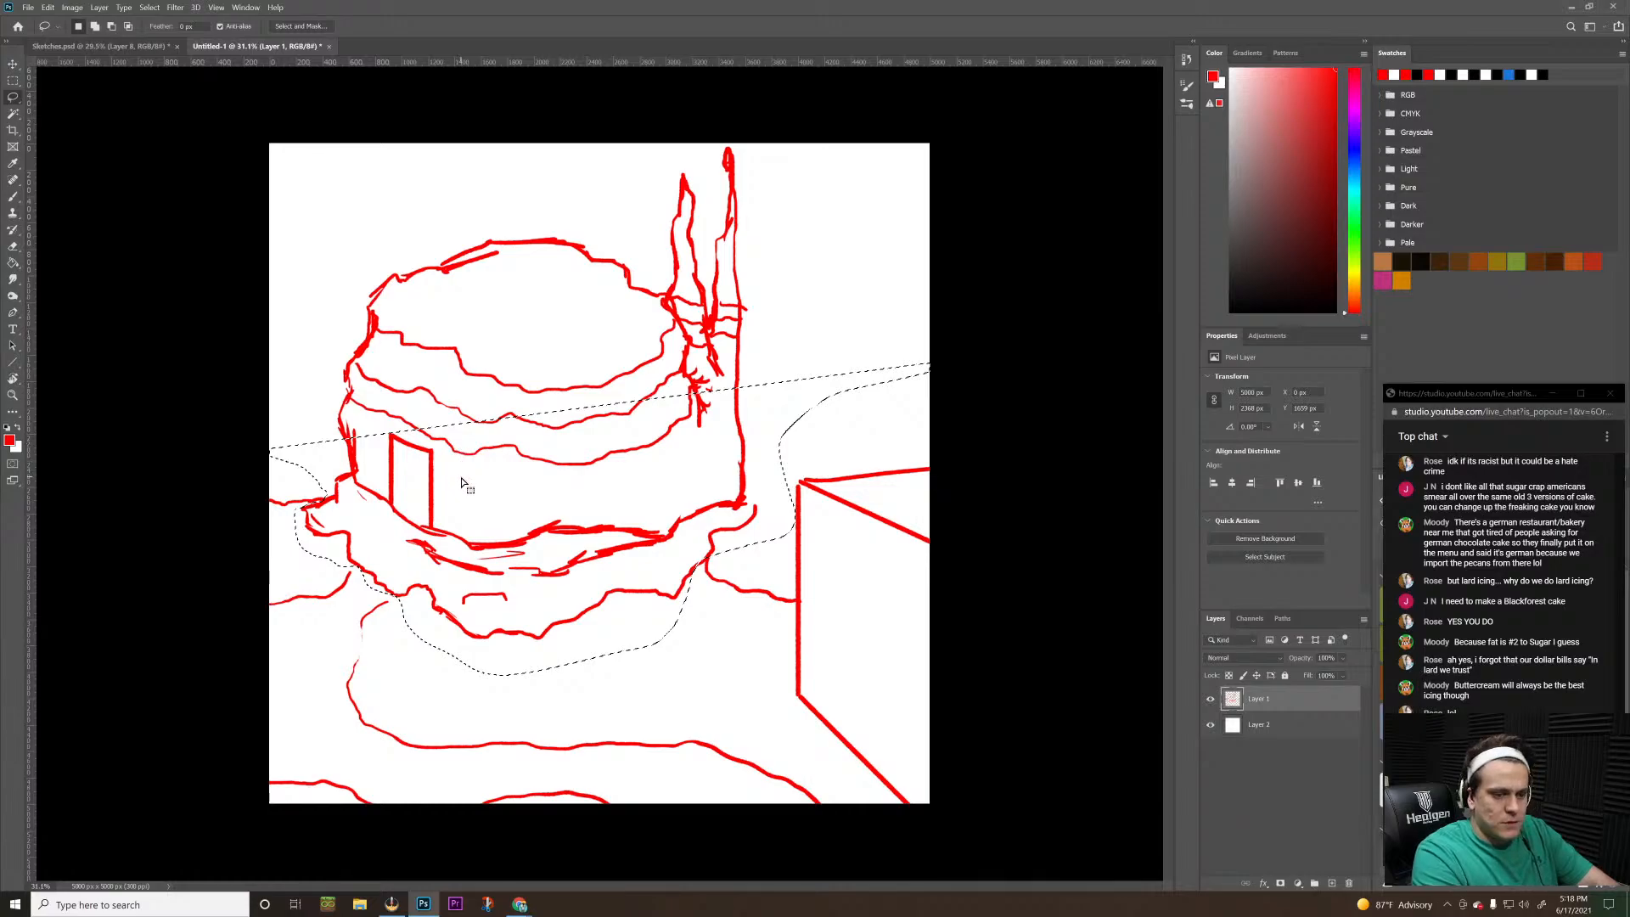
{"action": "key", "text": "ctrl+d"}
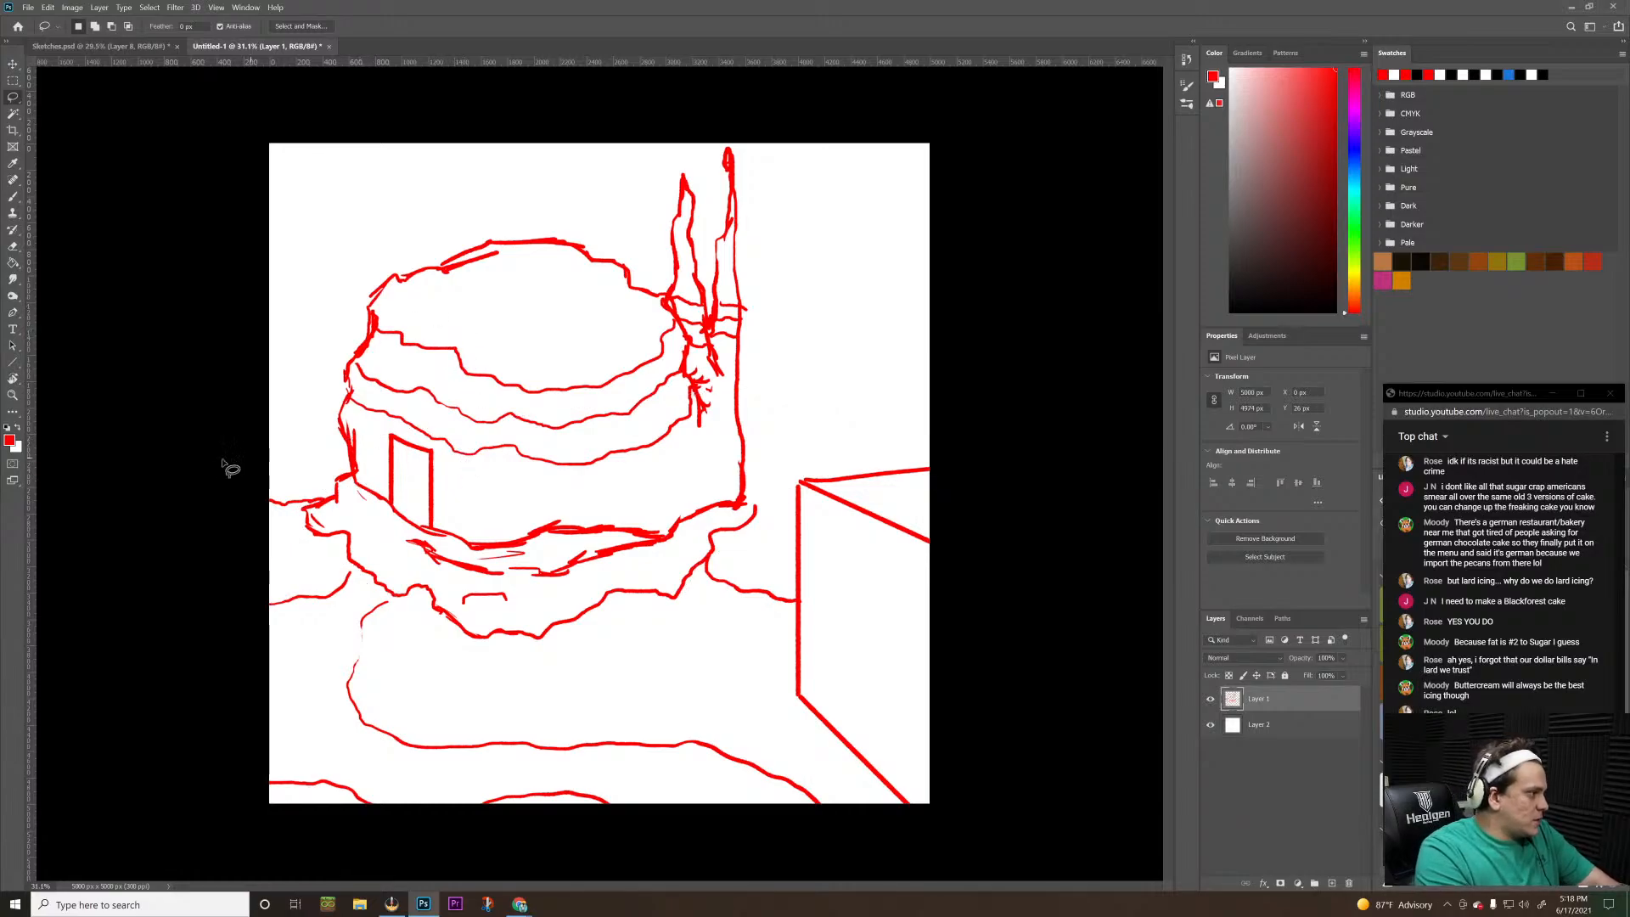
{"action": "mouse_move", "coordinate": [227, 469]}
{"action": "left_mouse_down"}
{"action": "mouse_move", "coordinate": [304, 460]}
{"action": "mouse_move", "coordinate": [326, 508]}
{"action": "mouse_move", "coordinate": [296, 520]}
{"action": "mouse_move", "coordinate": [304, 543]}
{"action": "mouse_move", "coordinate": [516, 688]}
{"action": "mouse_move", "coordinate": [657, 641]}
{"action": "mouse_move", "coordinate": [695, 607]}
{"action": "mouse_move", "coordinate": [696, 575]}
{"action": "mouse_move", "coordinate": [774, 521]}
{"action": "mouse_move", "coordinate": [816, 397]}
{"action": "mouse_move", "coordinate": [946, 359]}
{"action": "mouse_move", "coordinate": [1017, 383]}
{"action": "mouse_move", "coordinate": [1129, 512]}
{"action": "mouse_move", "coordinate": [851, 896]}
{"action": "mouse_move", "coordinate": [229, 813]}
{"action": "mouse_move", "coordinate": [191, 577]}
{"action": "left_mouse_up"}
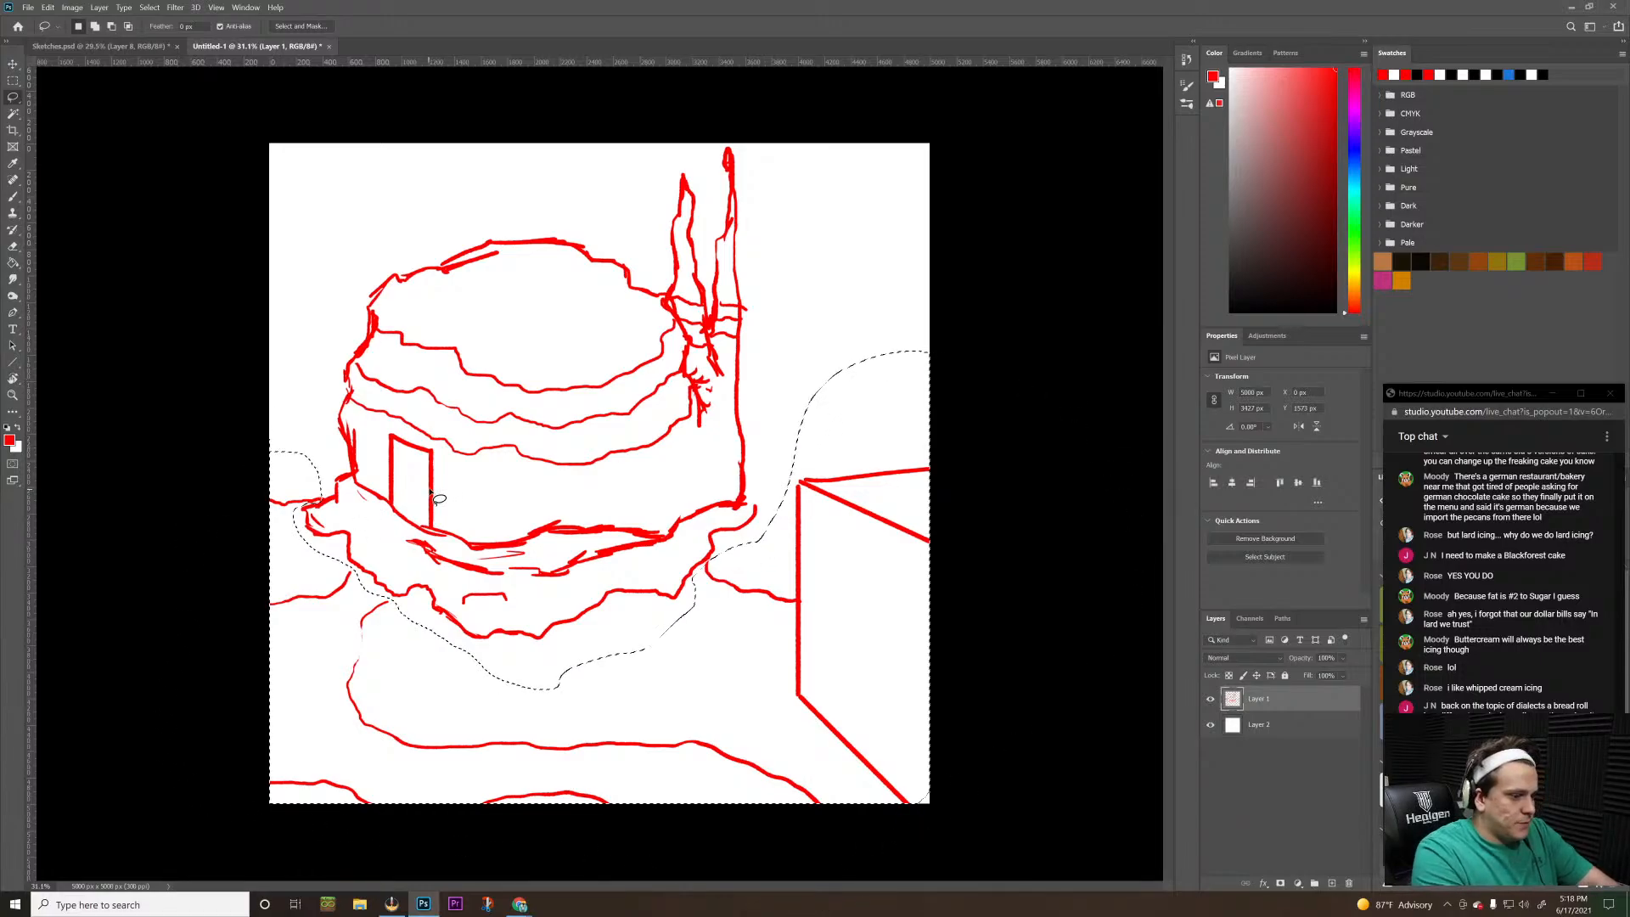
{"action": "key", "text": "ctrl+t"}
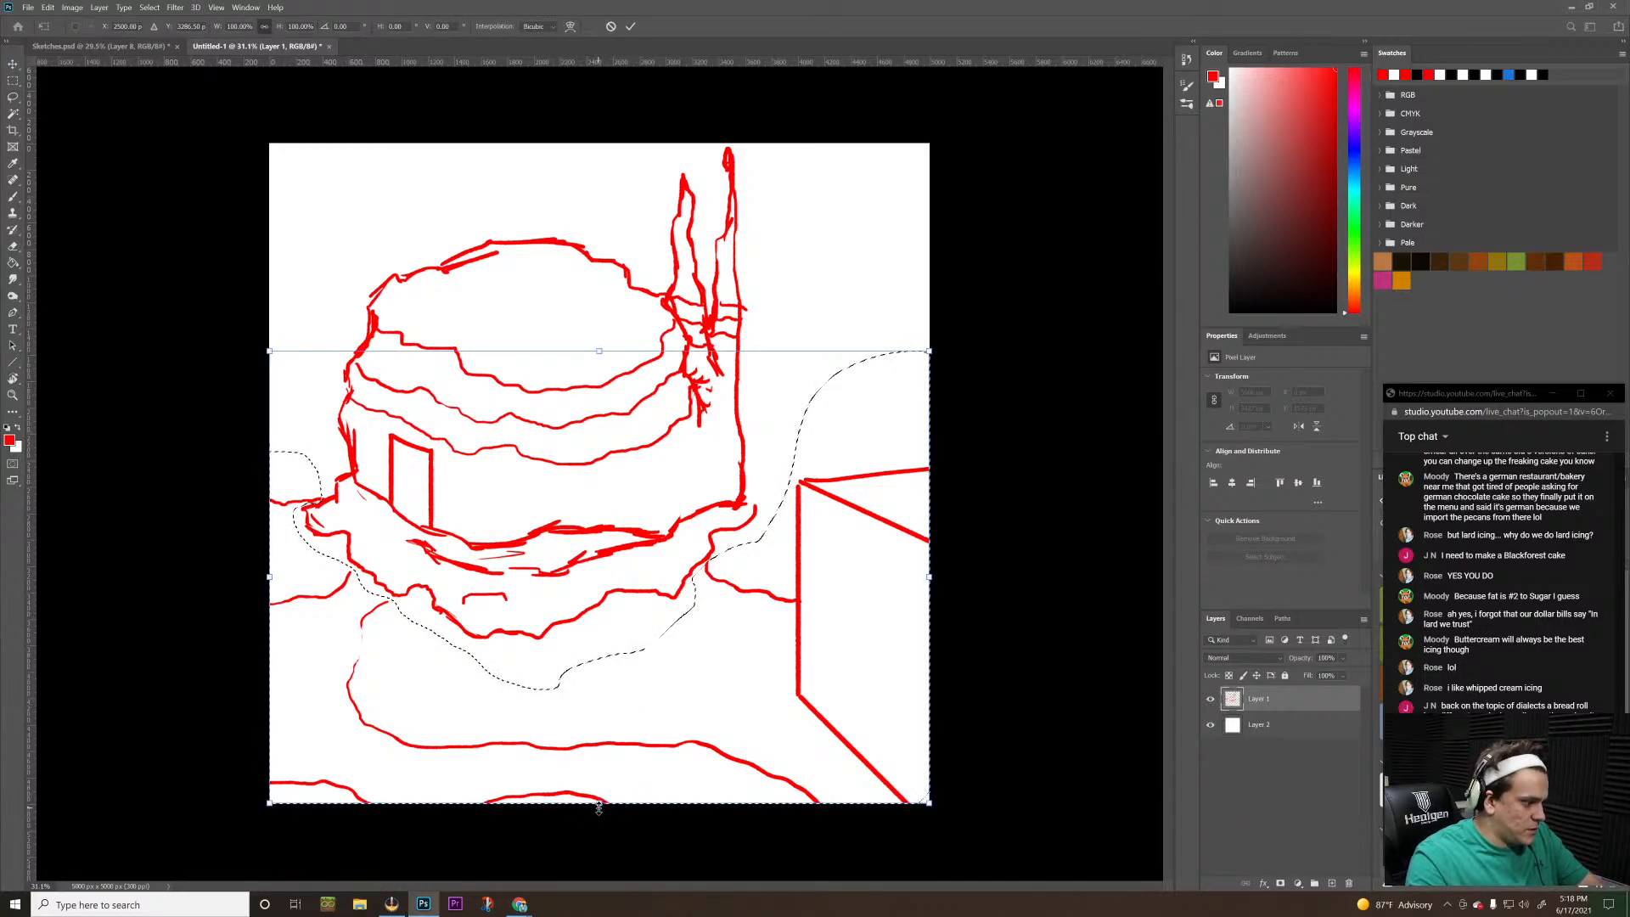
{"action": "left_click_drag", "start_coordinate": [599, 806], "coordinate": [615, 743]}
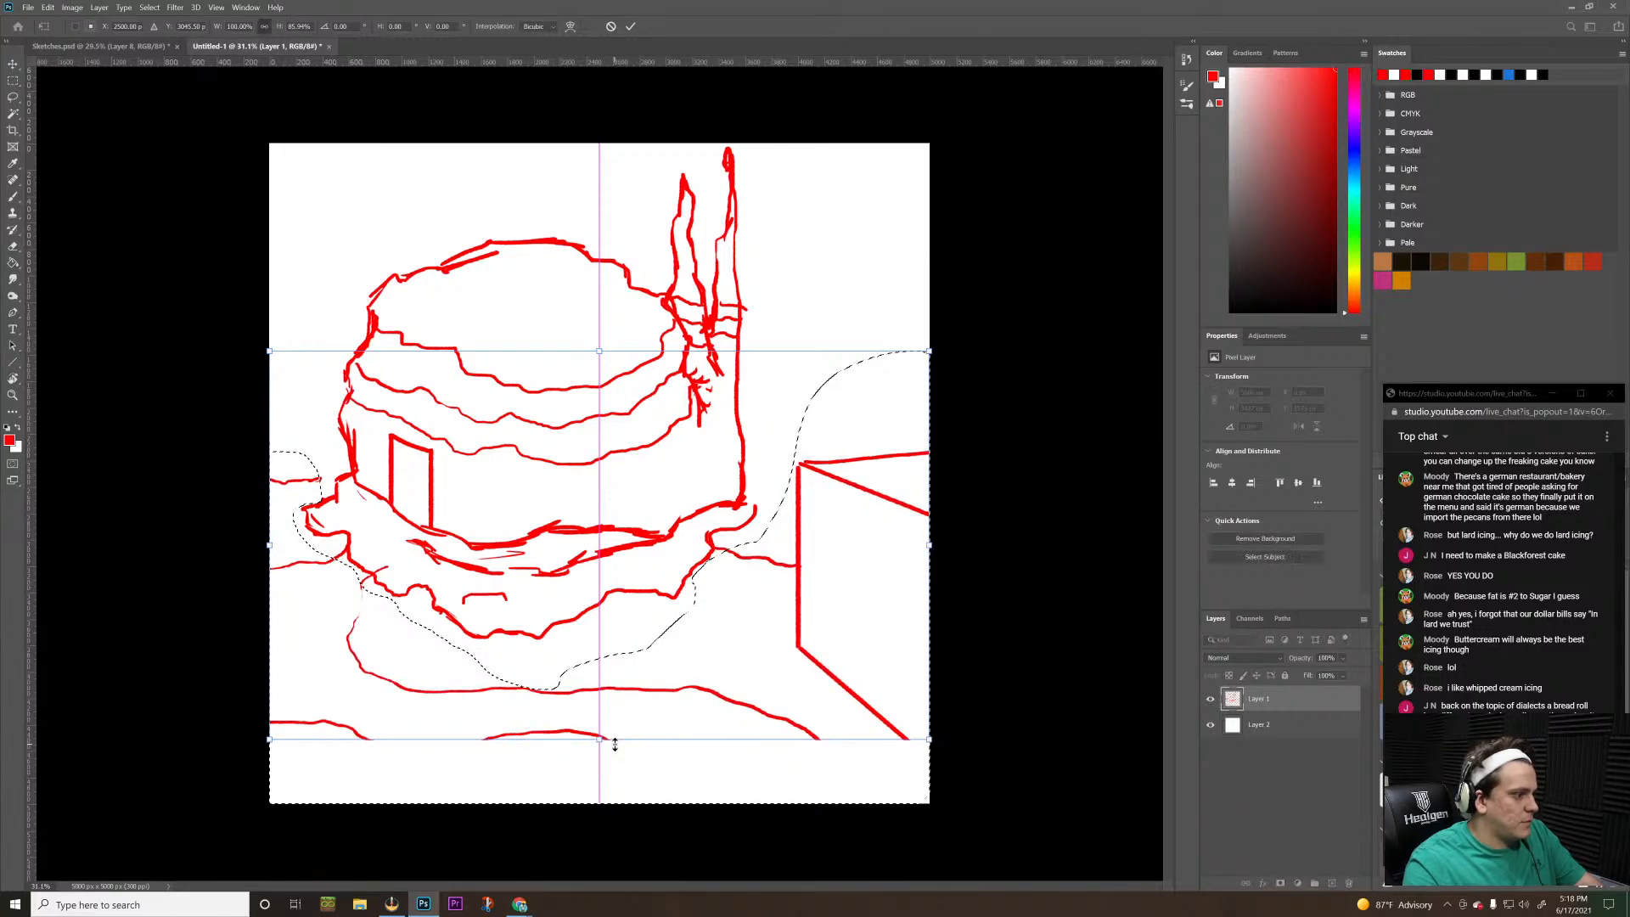
{"action": "key", "text": "Return"}
{"action": "key", "text": "l"}
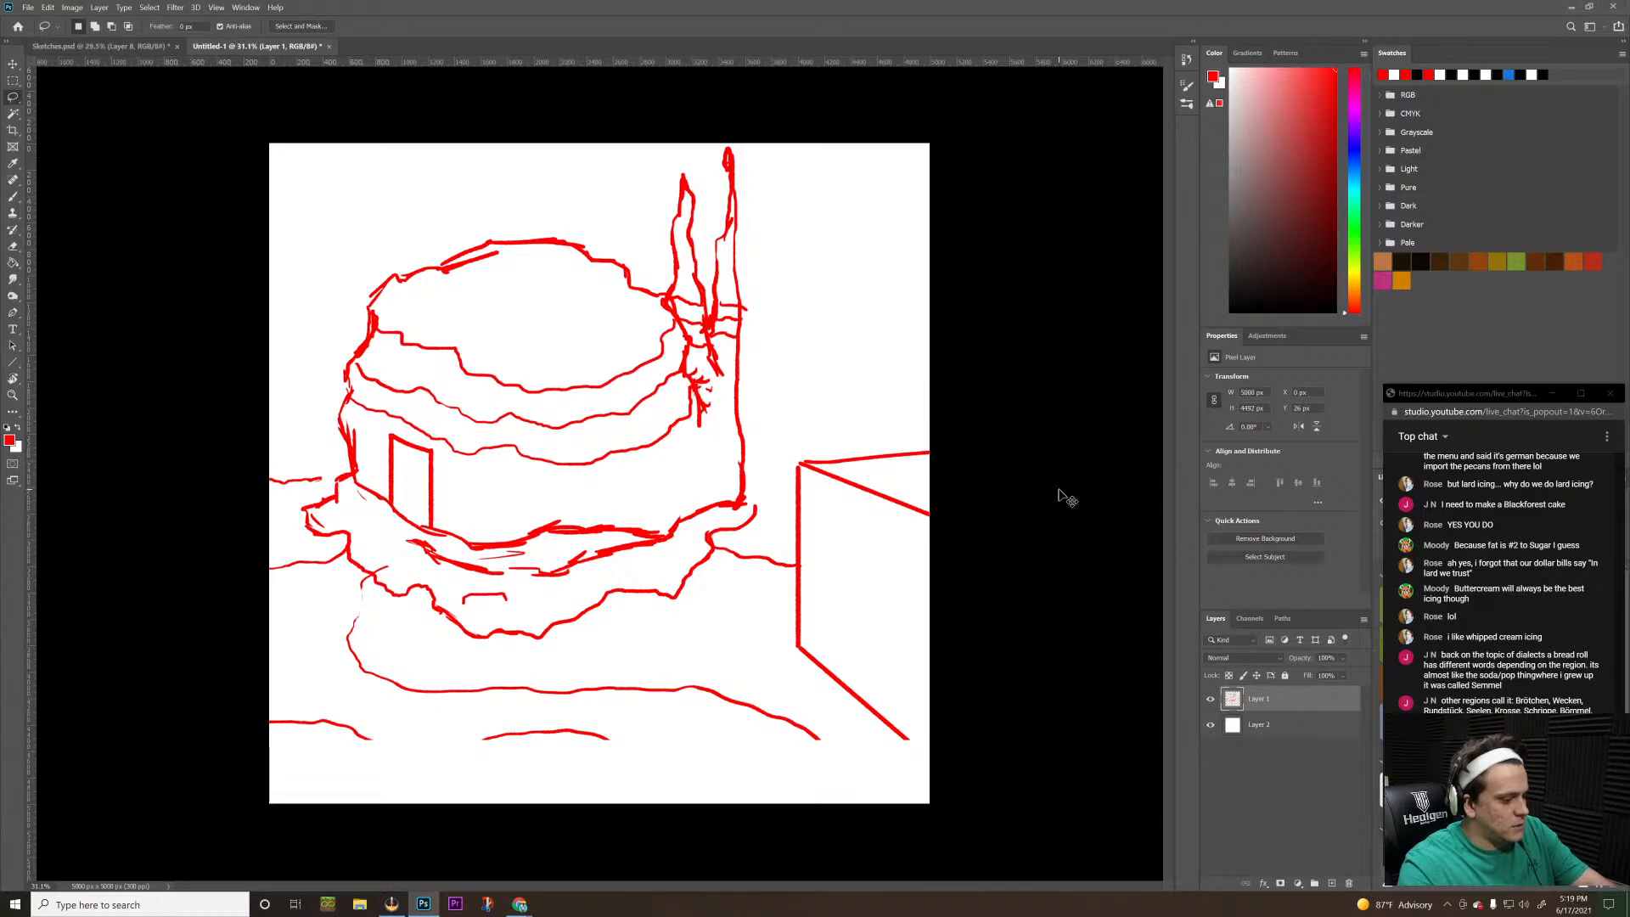
Move the whole red line drawing straight down until its lowest lines meet the canvas's lower border
{"action": "key", "text": "ctrl+t"}
{"action": "left_click_drag", "start_coordinate": [631, 406], "coordinate": [631, 461]}
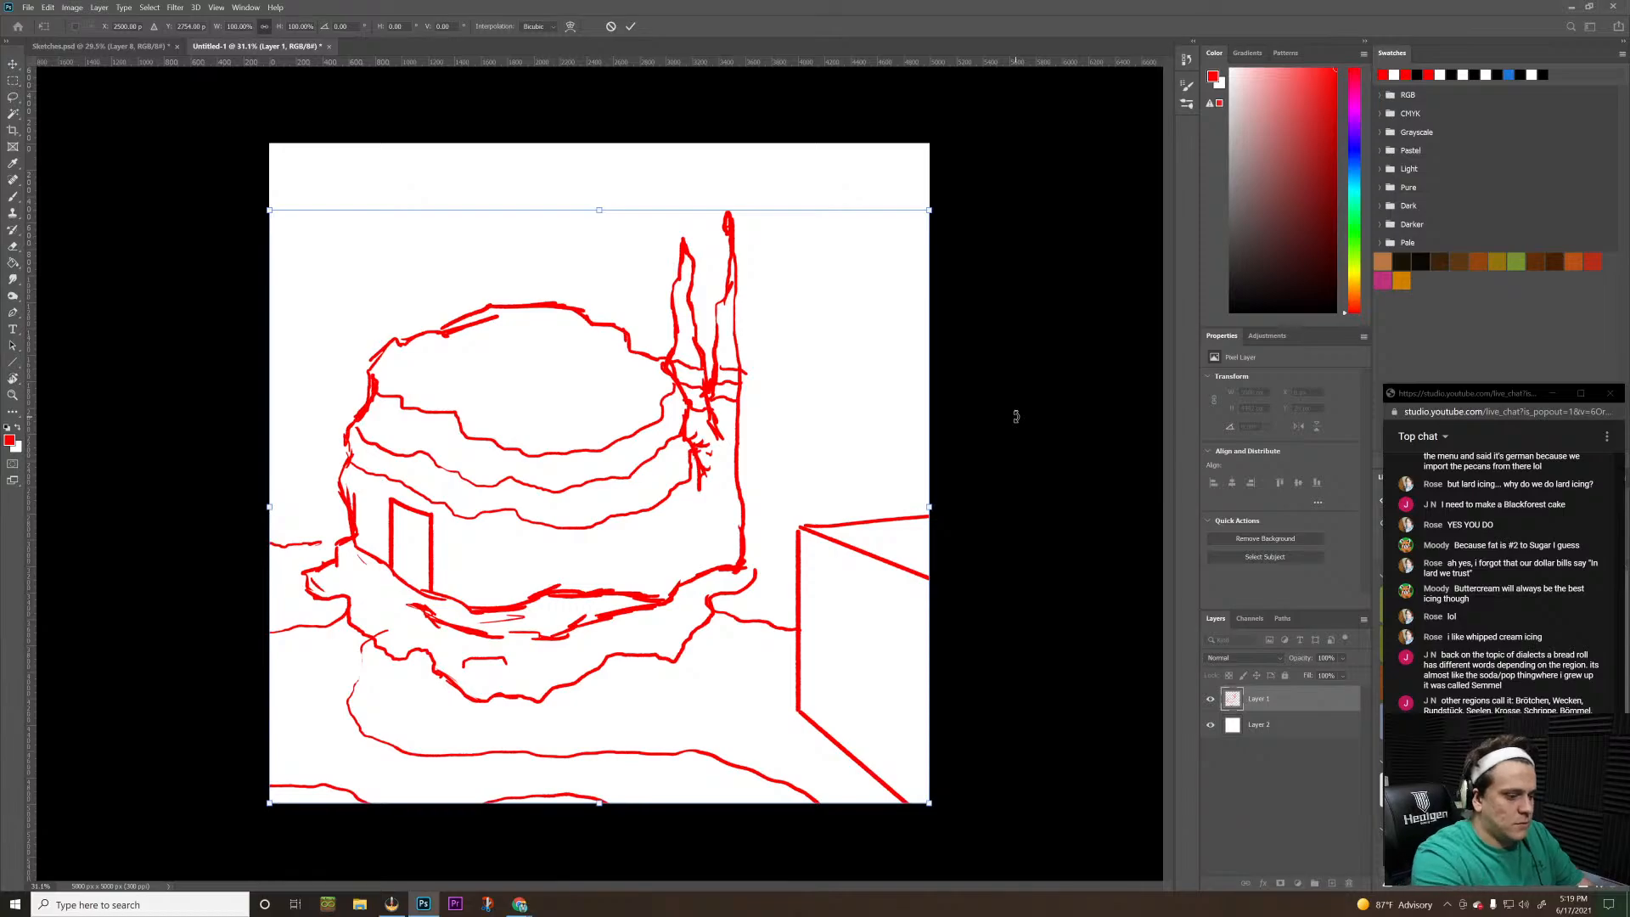
{"action": "key", "text": "Return"}
{"action": "key", "text": "l"}
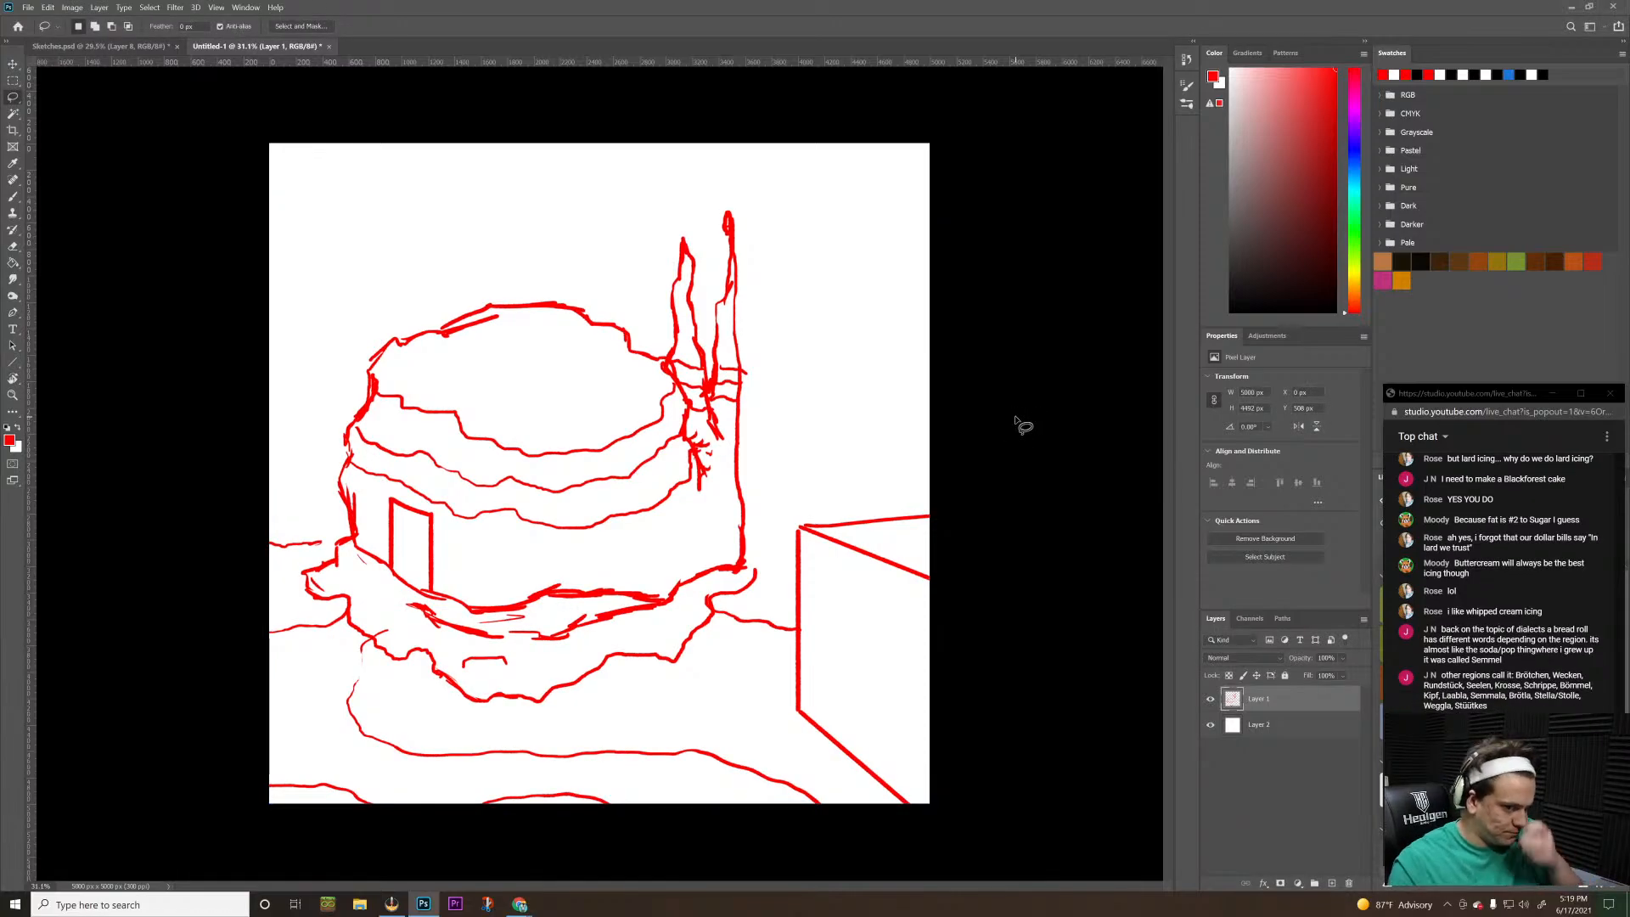
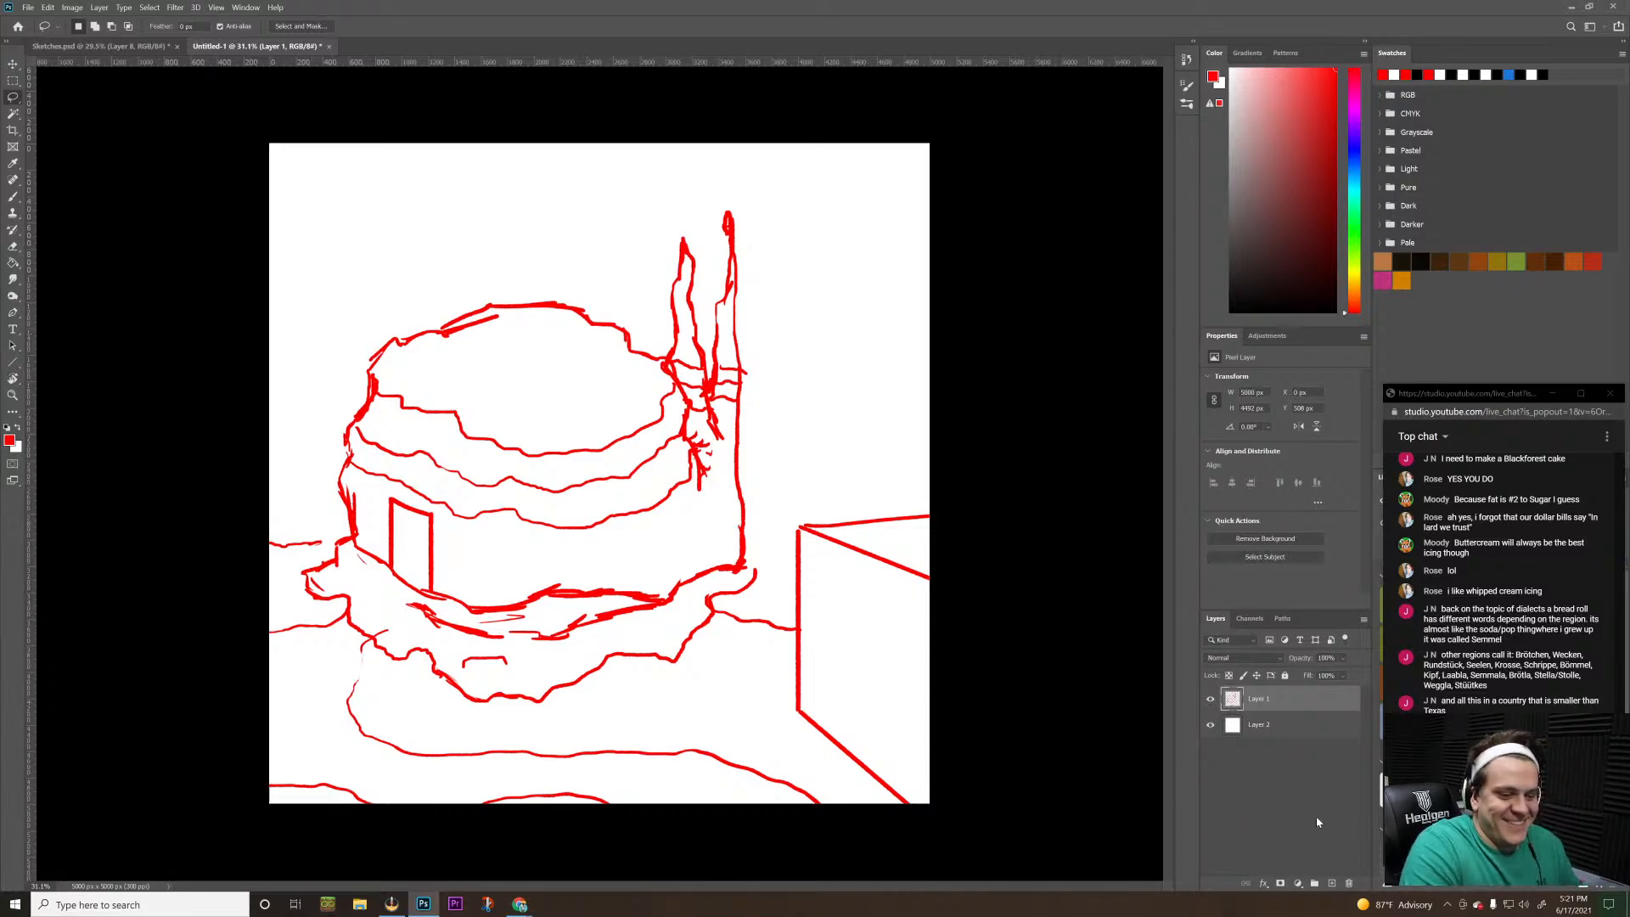
Add a new layer and trace the ground lines on both sides of the building in black with the Brush tool
{"action": "left_click", "coordinate": [1332, 883]}
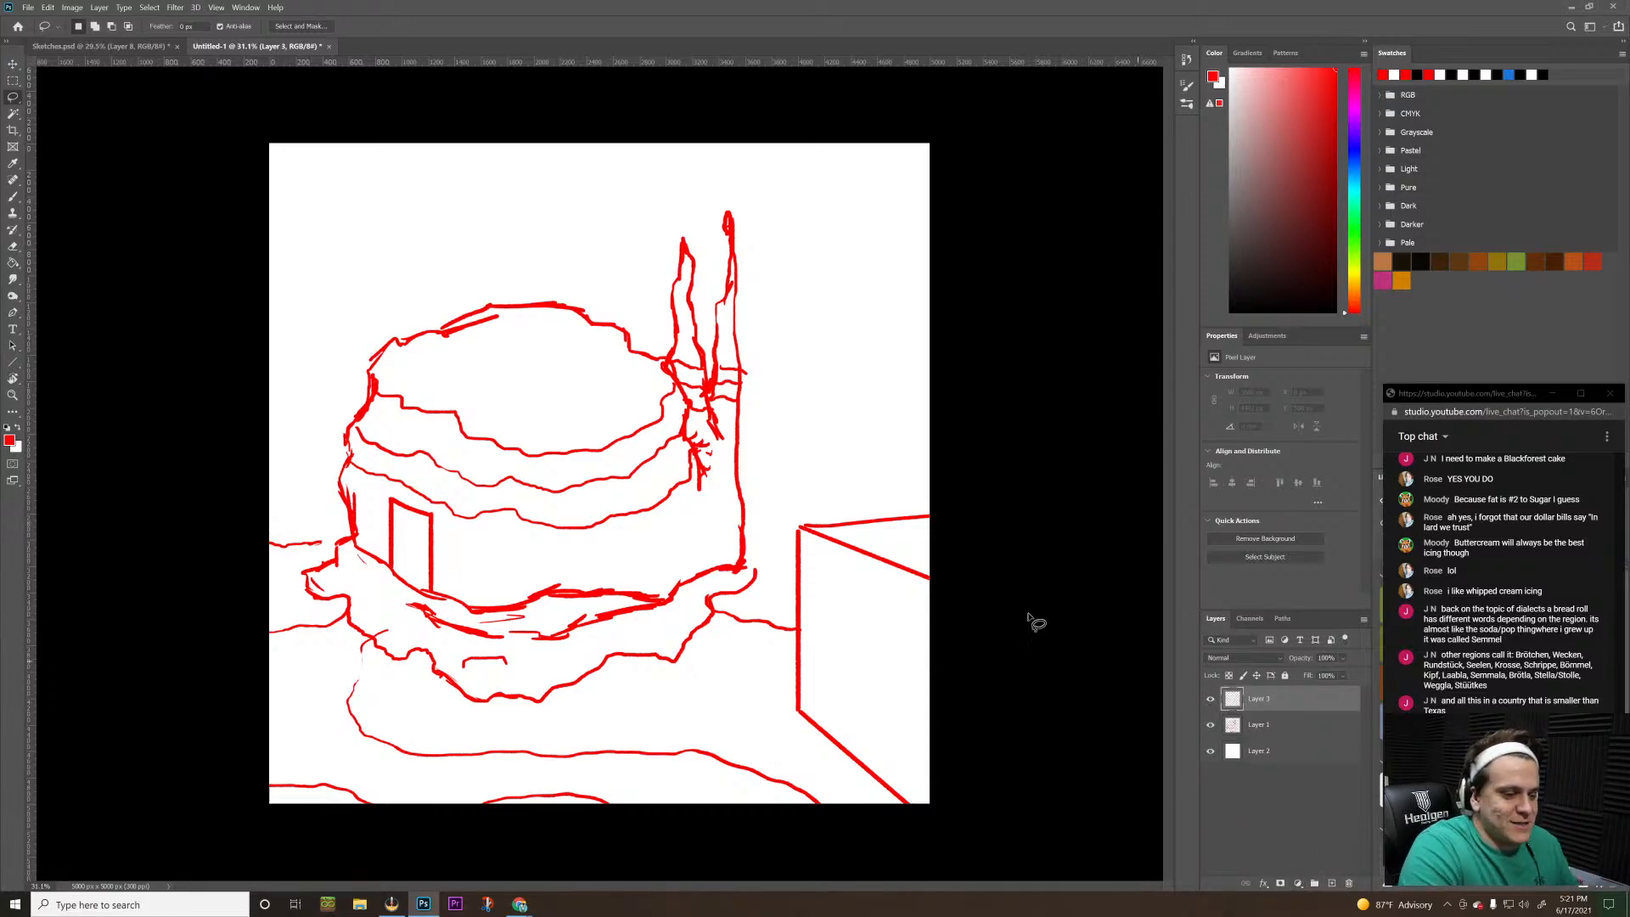
{"action": "key", "text": "b"}
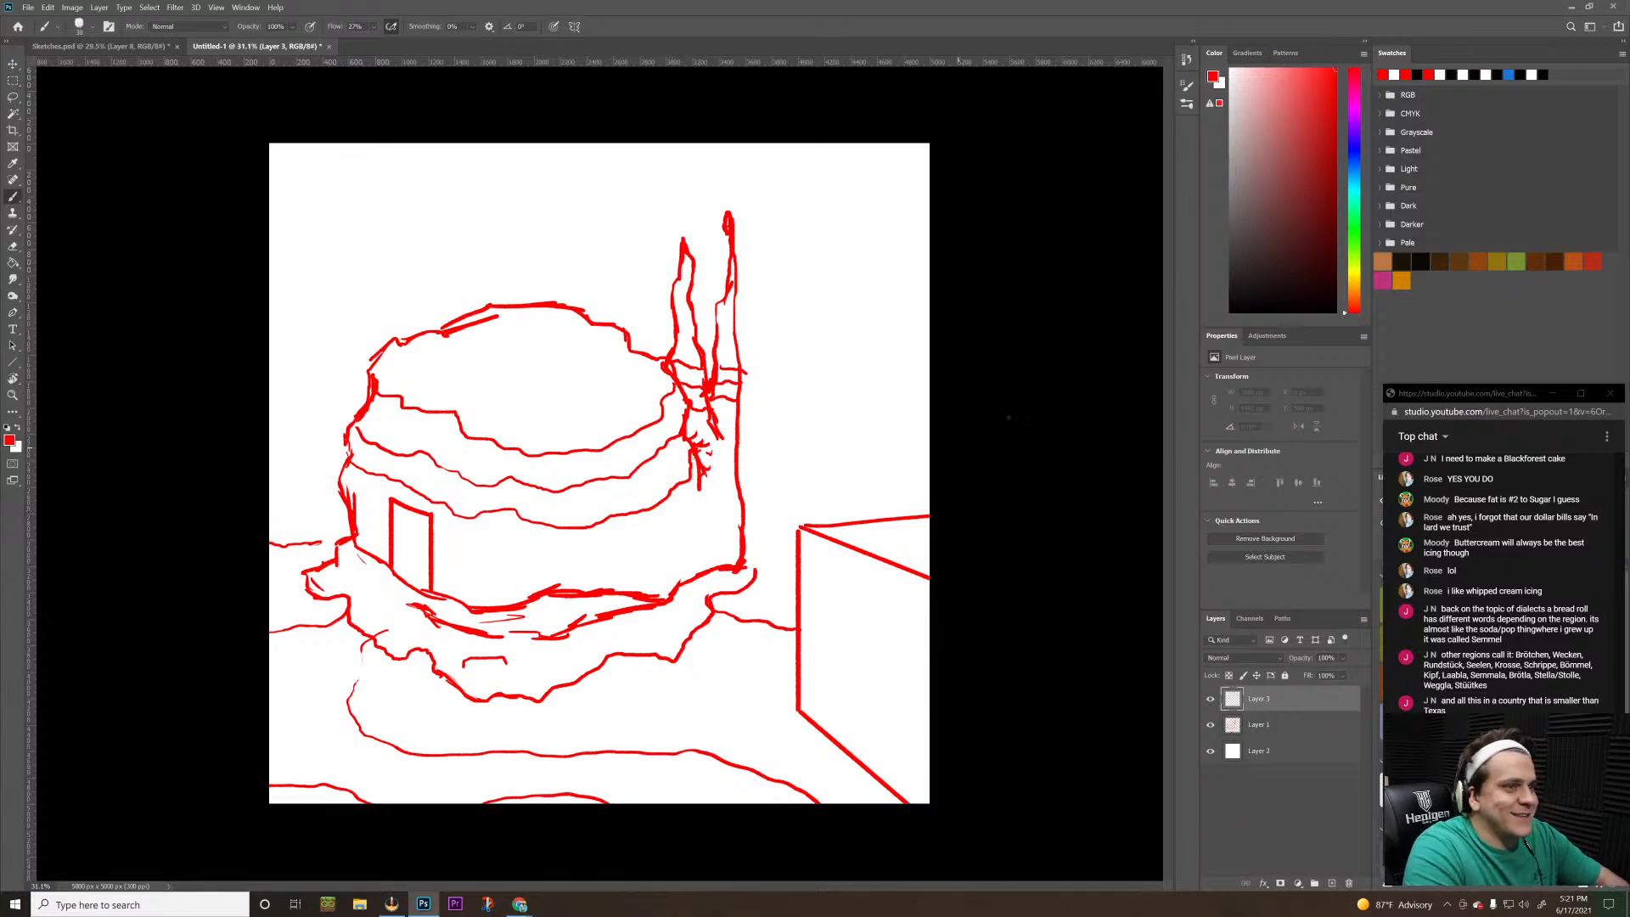
{"action": "left_click_drag", "start_coordinate": [1260, 258], "coordinate": [1229, 311]}
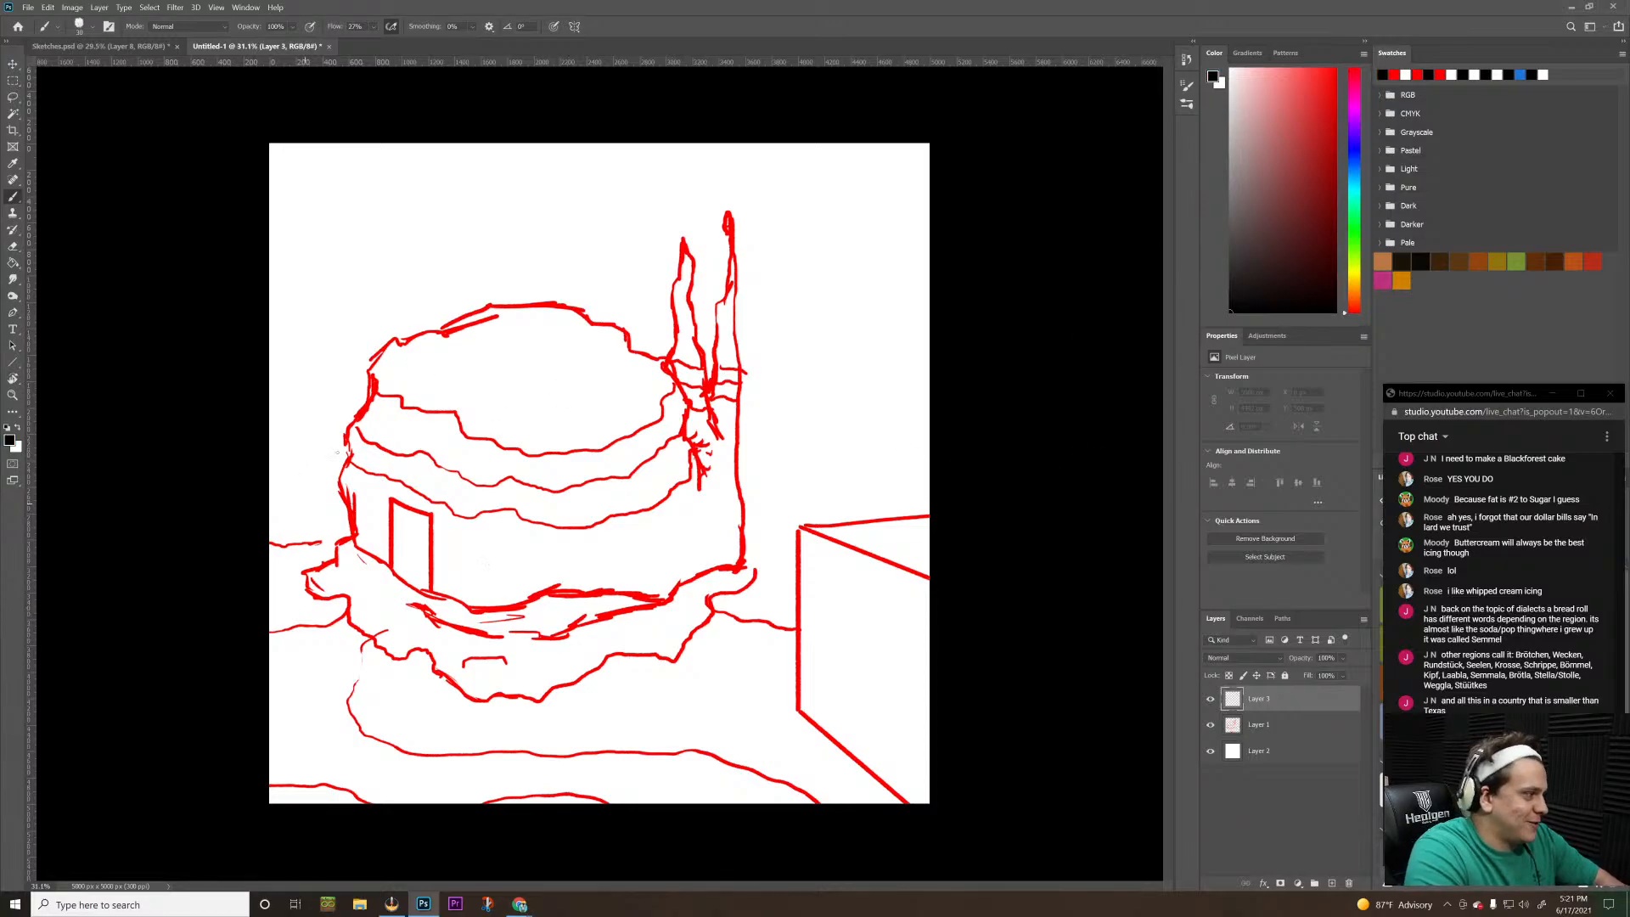
{"action": "key", "text": "]"}
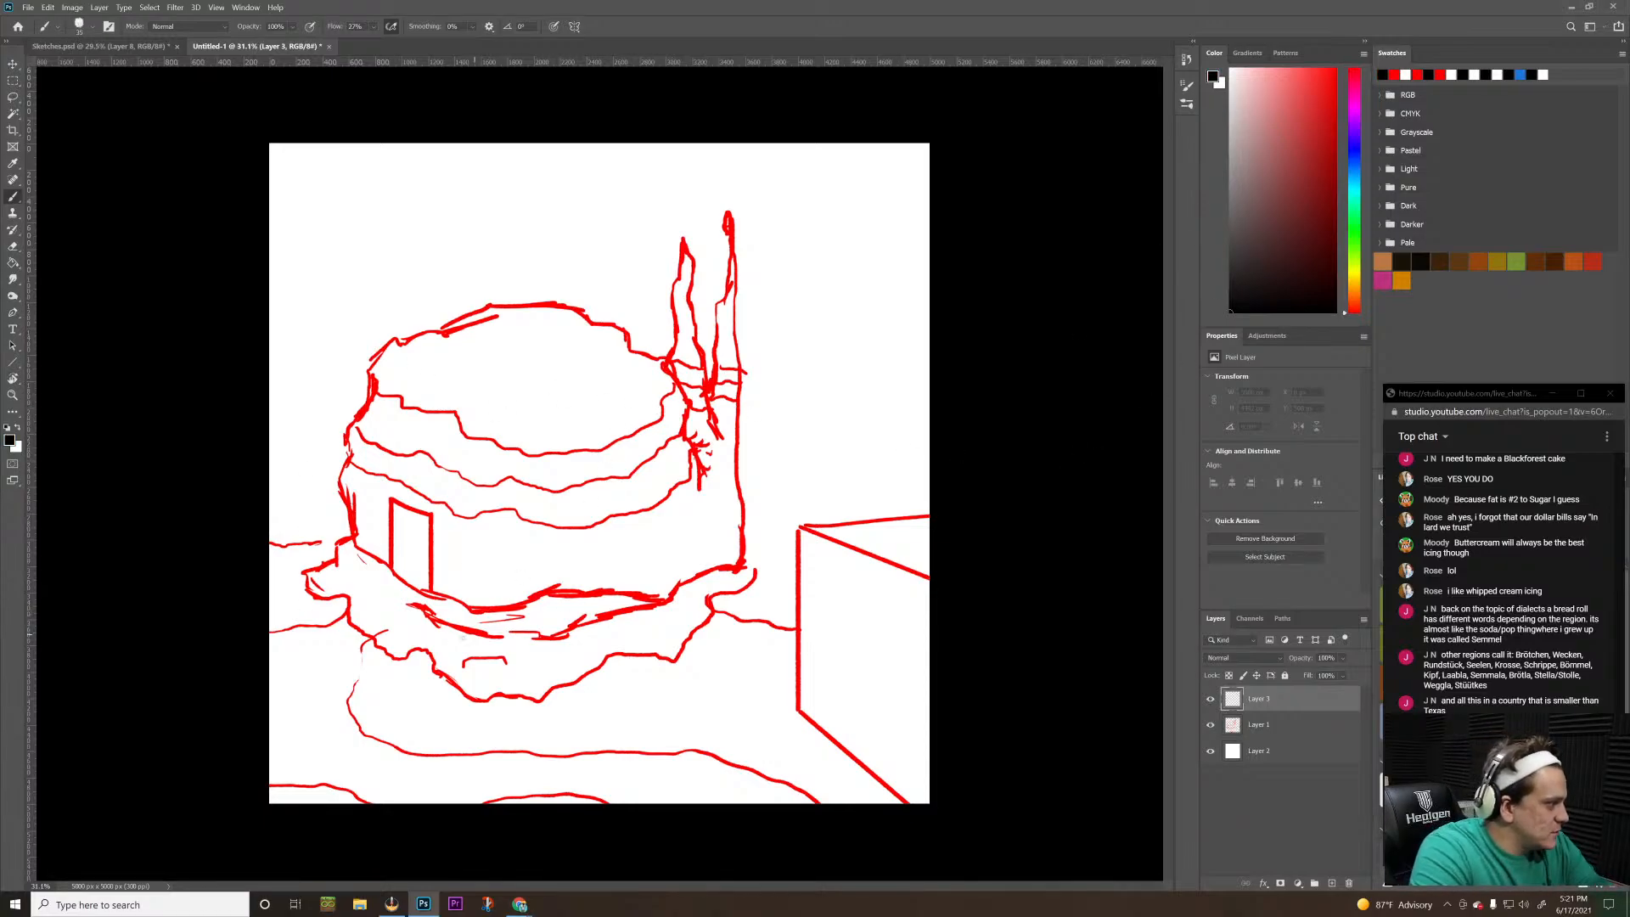
{"action": "key", "text": "bracketright"}
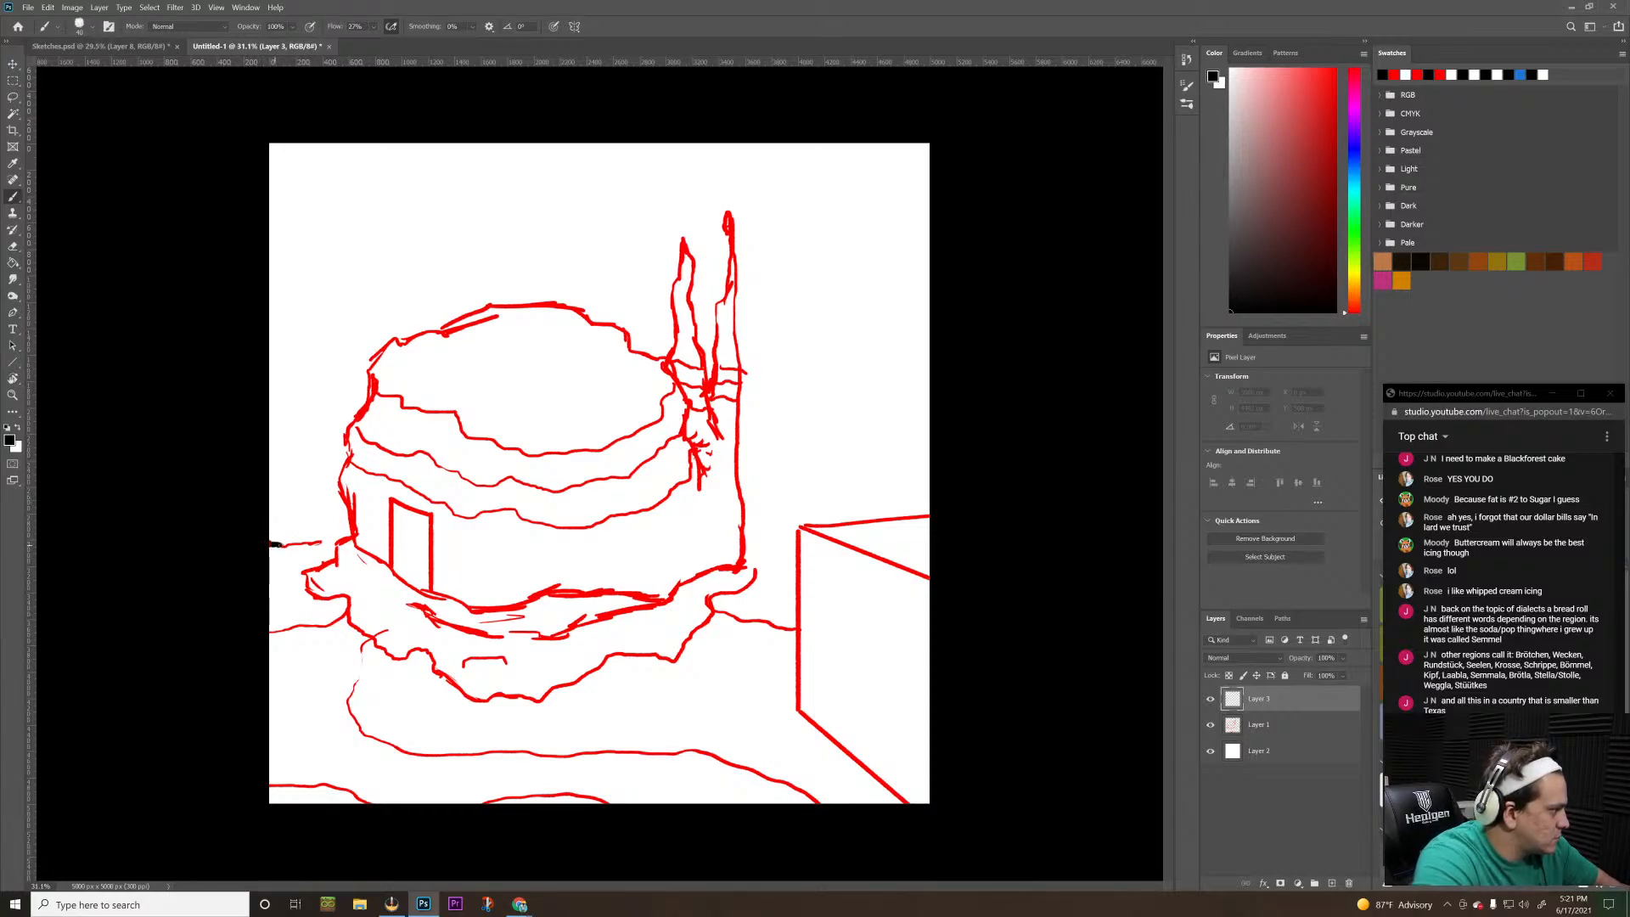
{"action": "left_click_drag", "start_coordinate": [288, 544], "coordinate": [331, 543]}
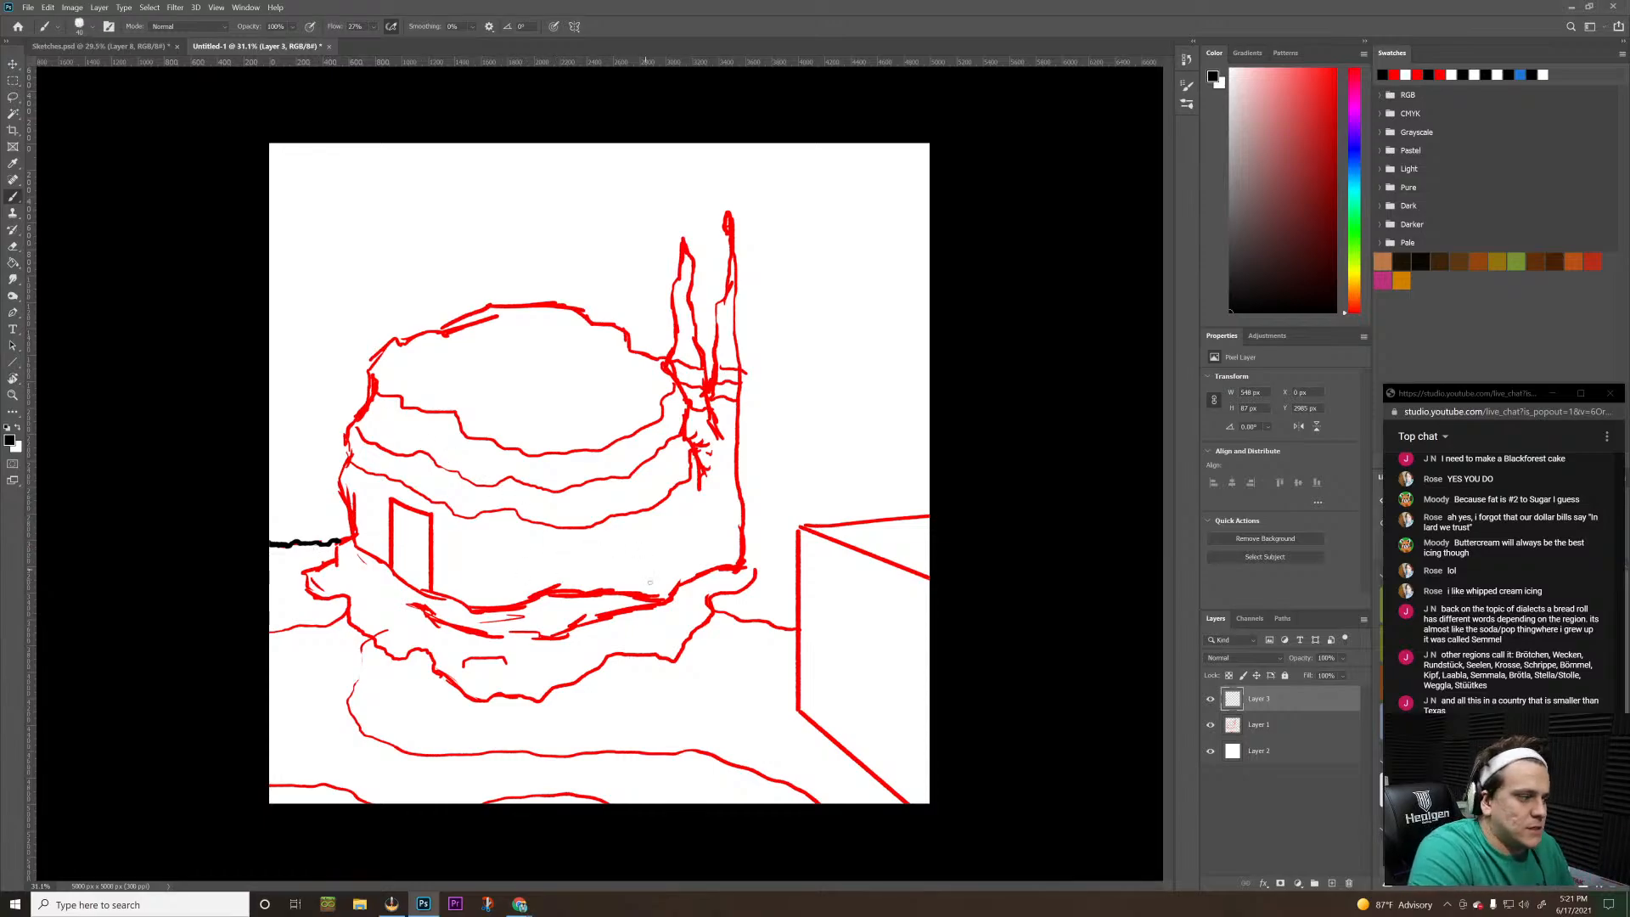
{"action": "left_click_drag", "start_coordinate": [714, 611], "coordinate": [802, 629]}
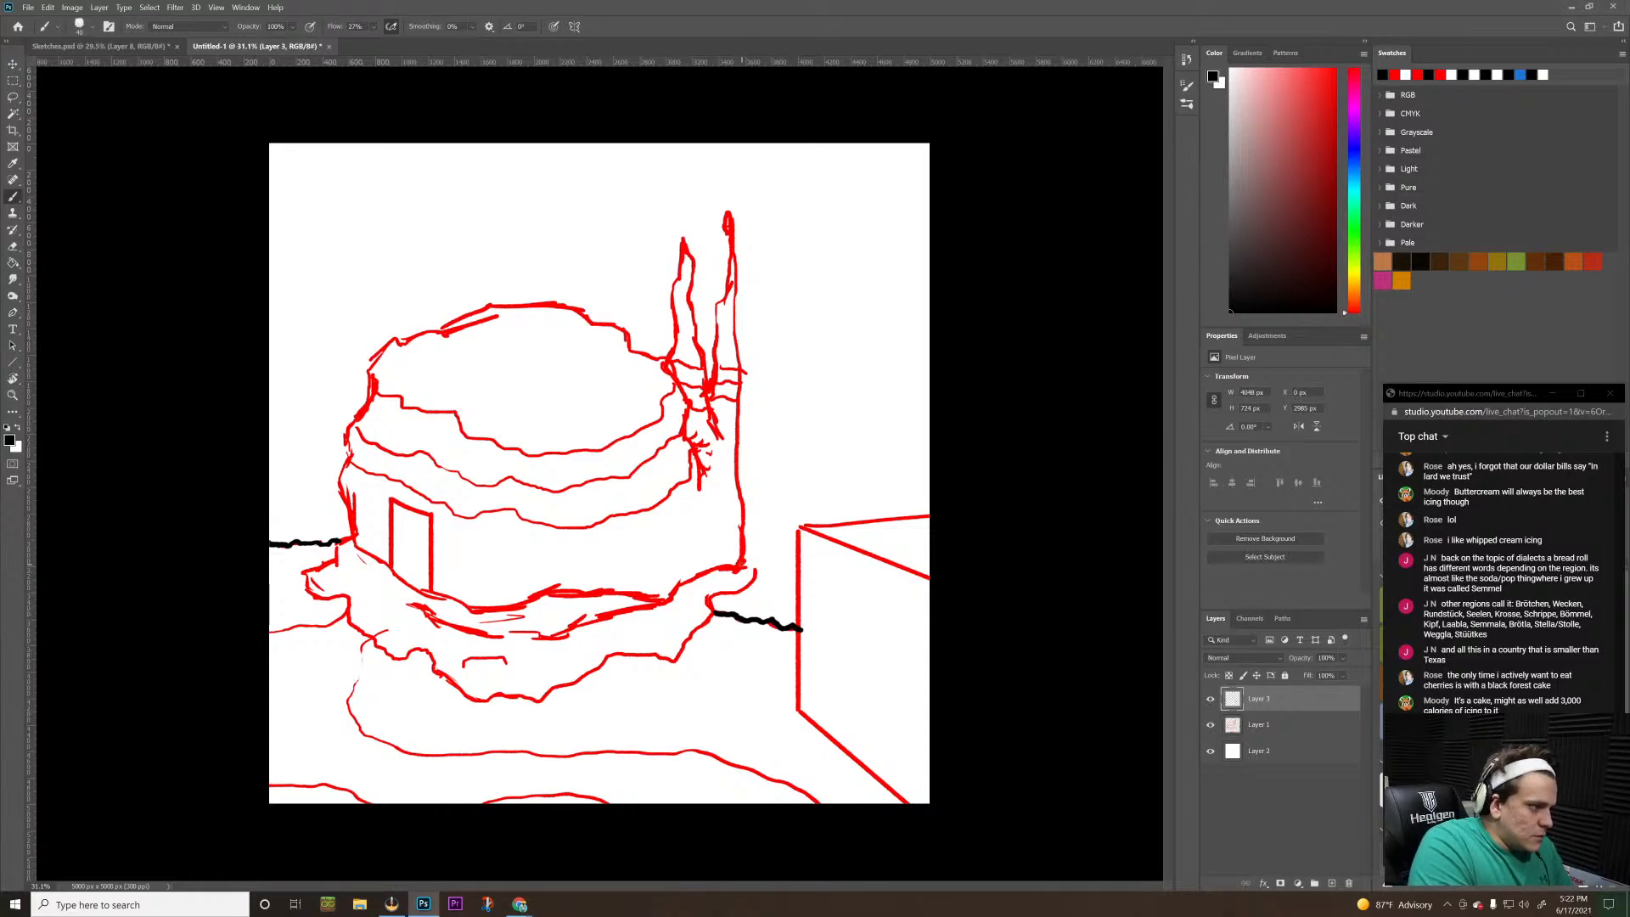
Trace the ragged outline of the mound around the building's base in black, adding two small bump details on its front
{"action": "mouse_move", "coordinate": [739, 564]}
{"action": "left_mouse_down"}
{"action": "mouse_move", "coordinate": [750, 586]}
{"action": "mouse_move", "coordinate": [713, 600]}
{"action": "mouse_move", "coordinate": [679, 660]}
{"action": "left_mouse_up"}
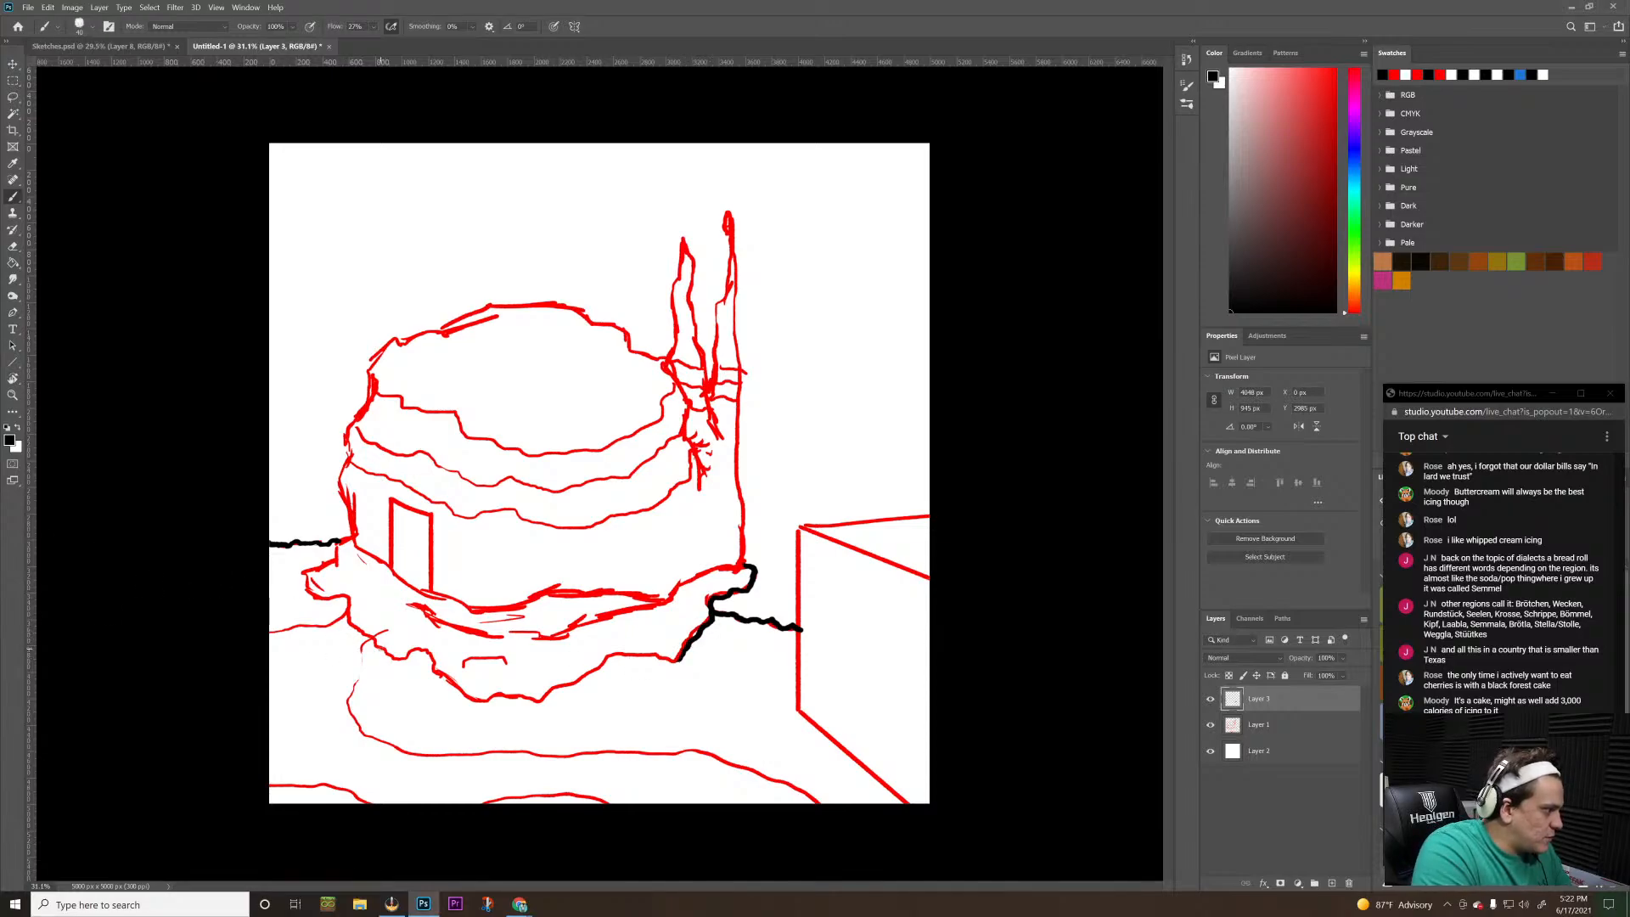
{"action": "left_click_drag", "start_coordinate": [378, 645], "coordinate": [395, 656]}
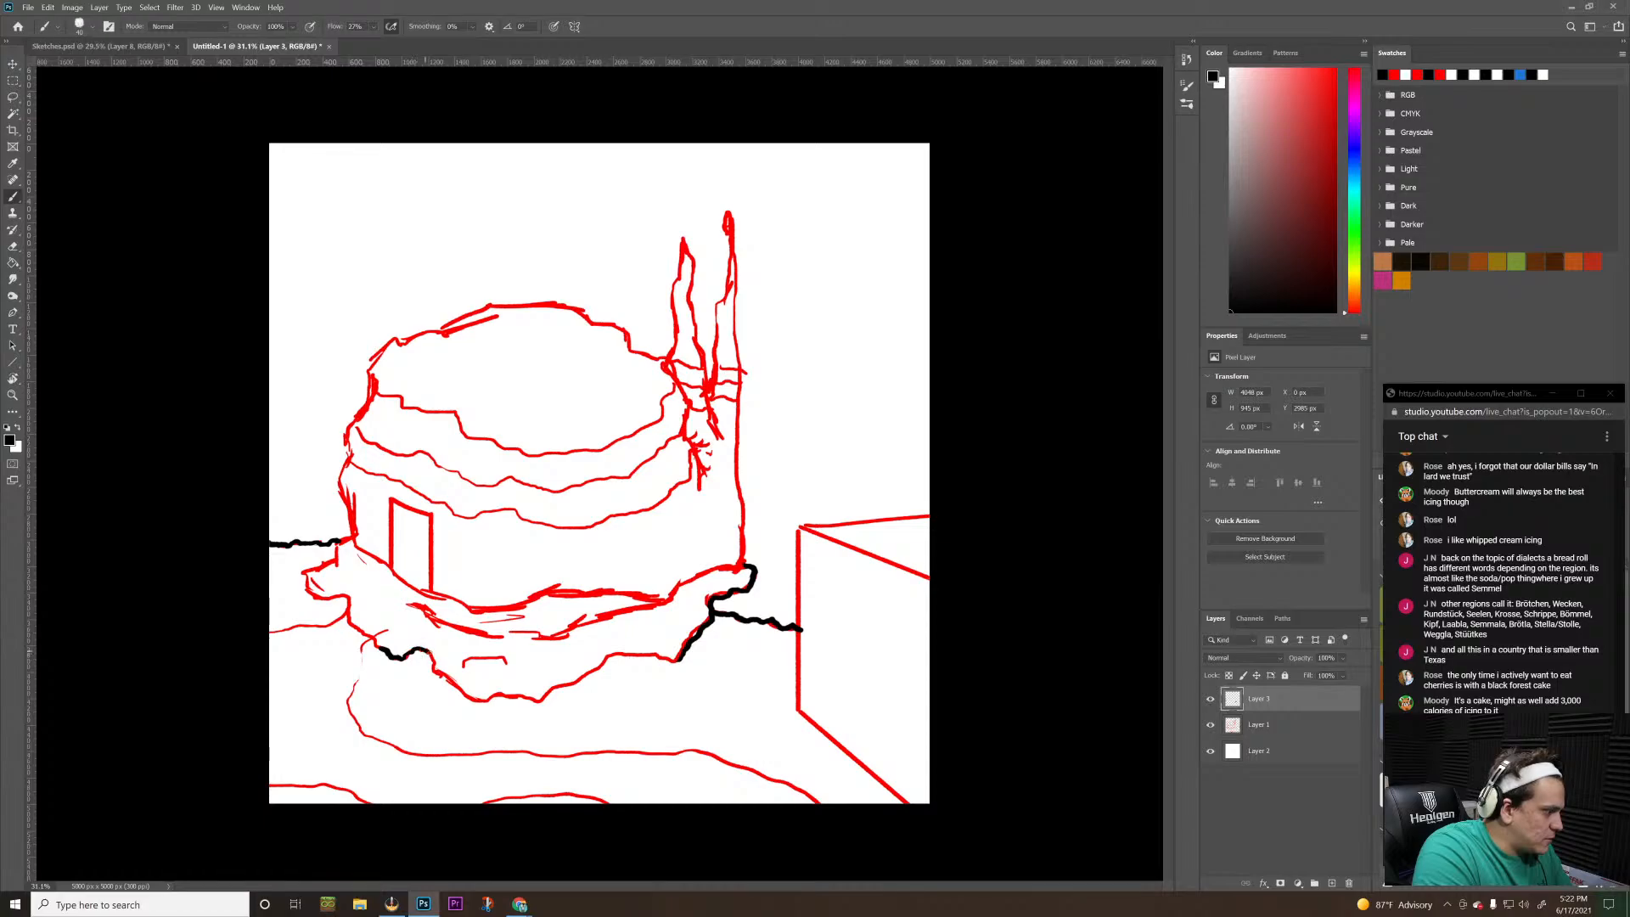
{"action": "mouse_move", "coordinate": [441, 676]}
{"action": "left_mouse_down"}
{"action": "mouse_move", "coordinate": [505, 695]}
{"action": "mouse_move", "coordinate": [645, 656]}
{"action": "left_mouse_up"}
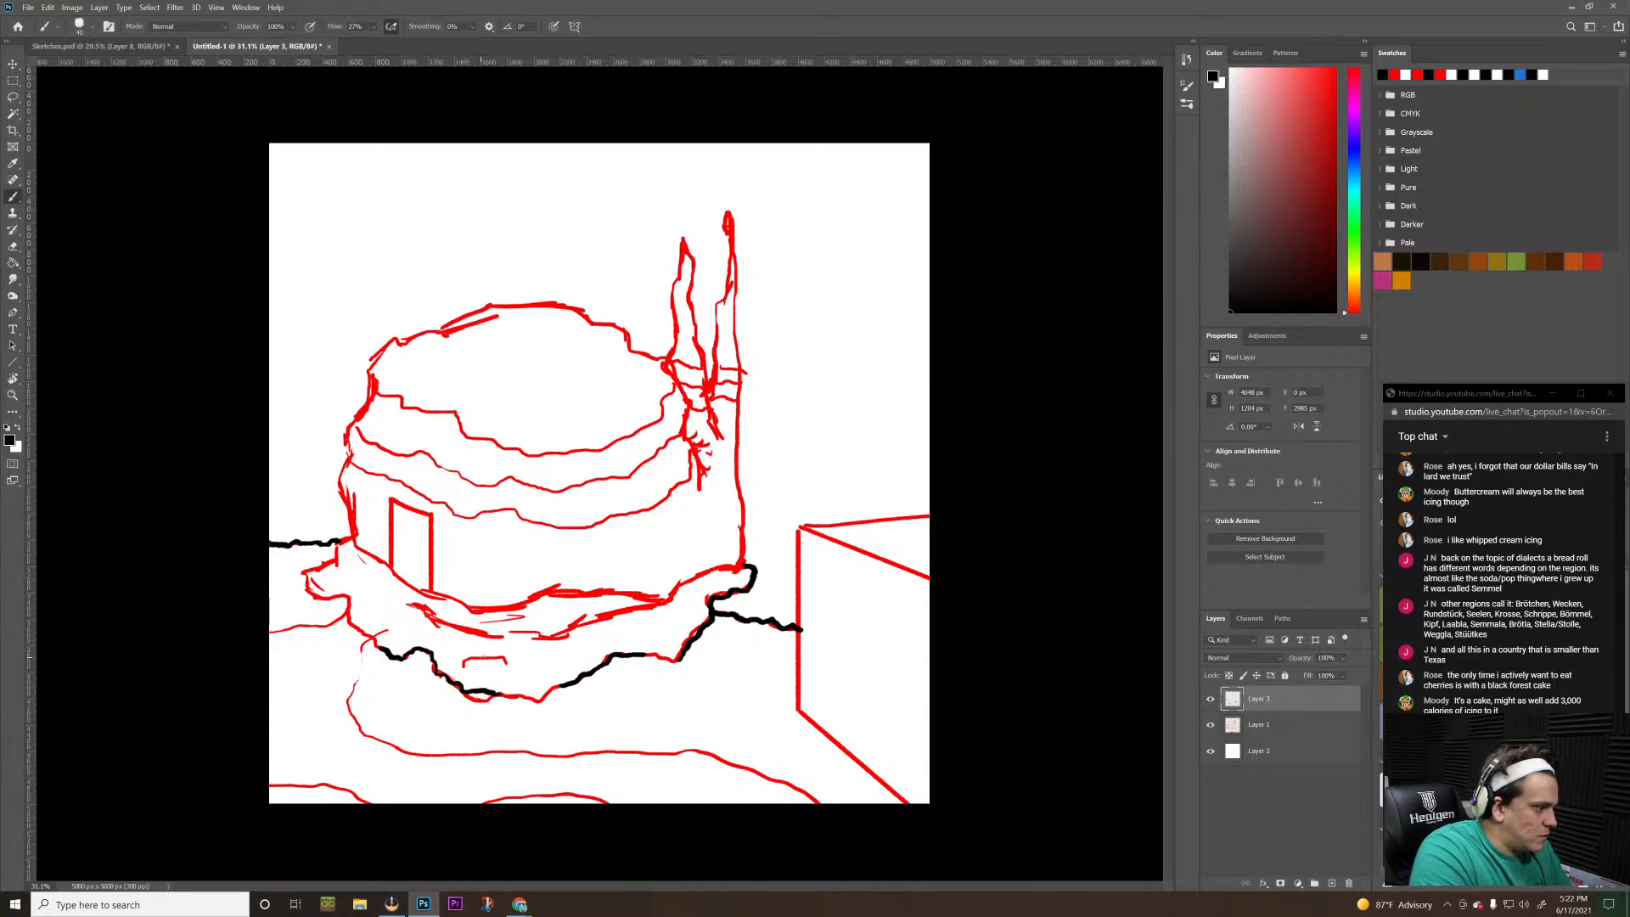
{"action": "left_click_drag", "start_coordinate": [466, 659], "coordinate": [592, 655]}
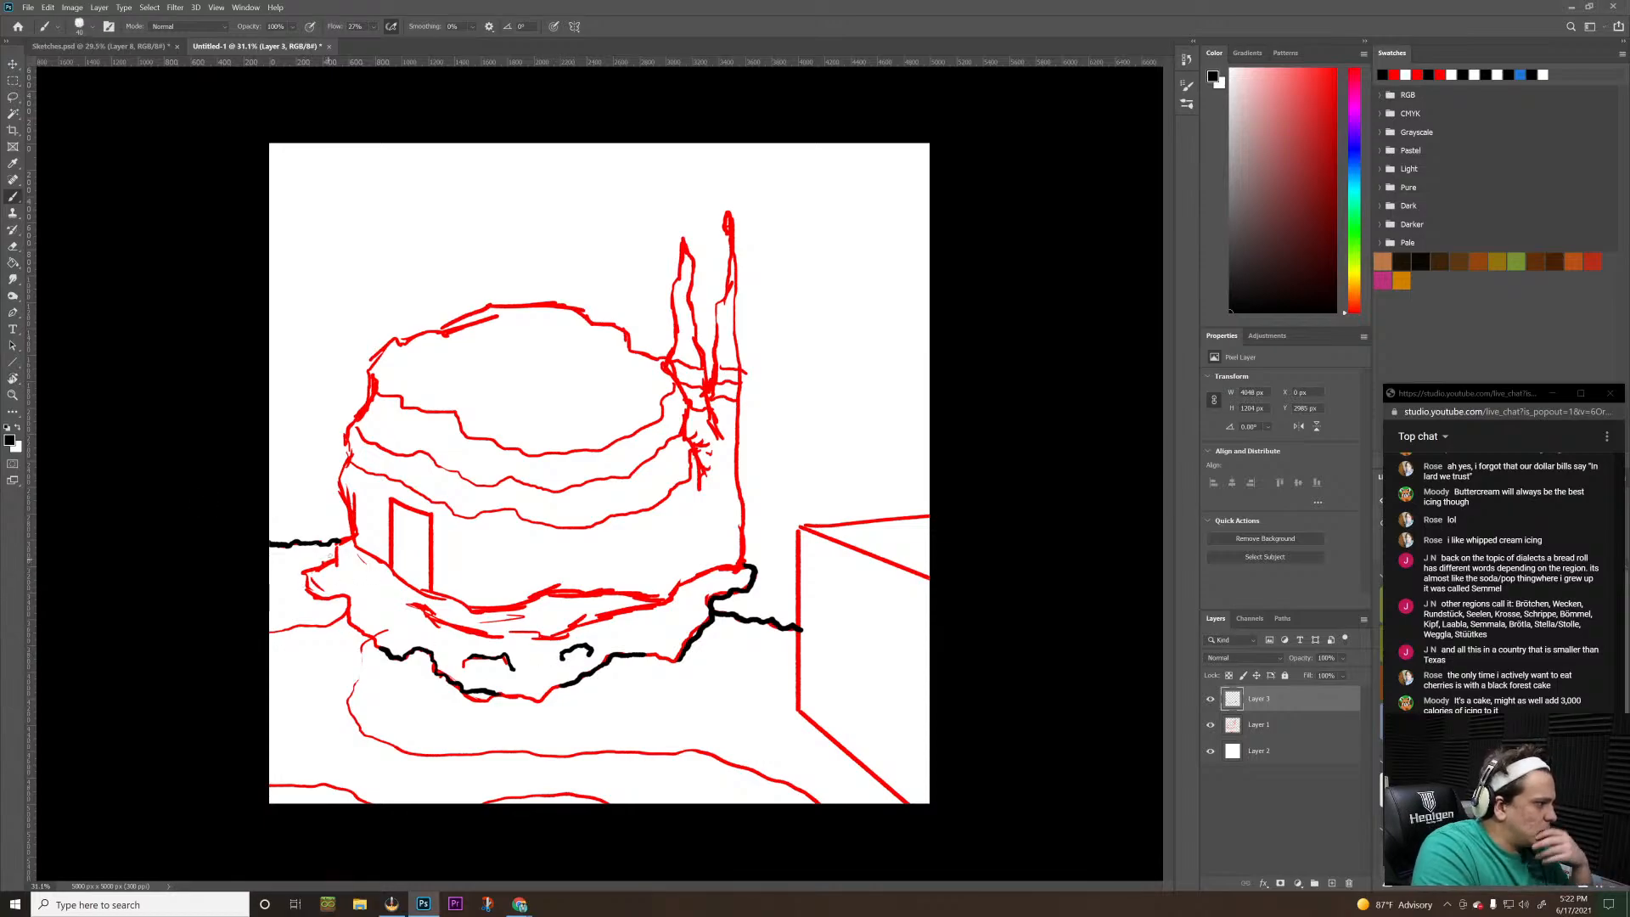
{"action": "mouse_move", "coordinate": [350, 536]}
{"action": "left_mouse_down"}
{"action": "mouse_move", "coordinate": [307, 587]}
{"action": "mouse_move", "coordinate": [342, 598]}
{"action": "mouse_move", "coordinate": [365, 638]}
{"action": "left_mouse_up"}
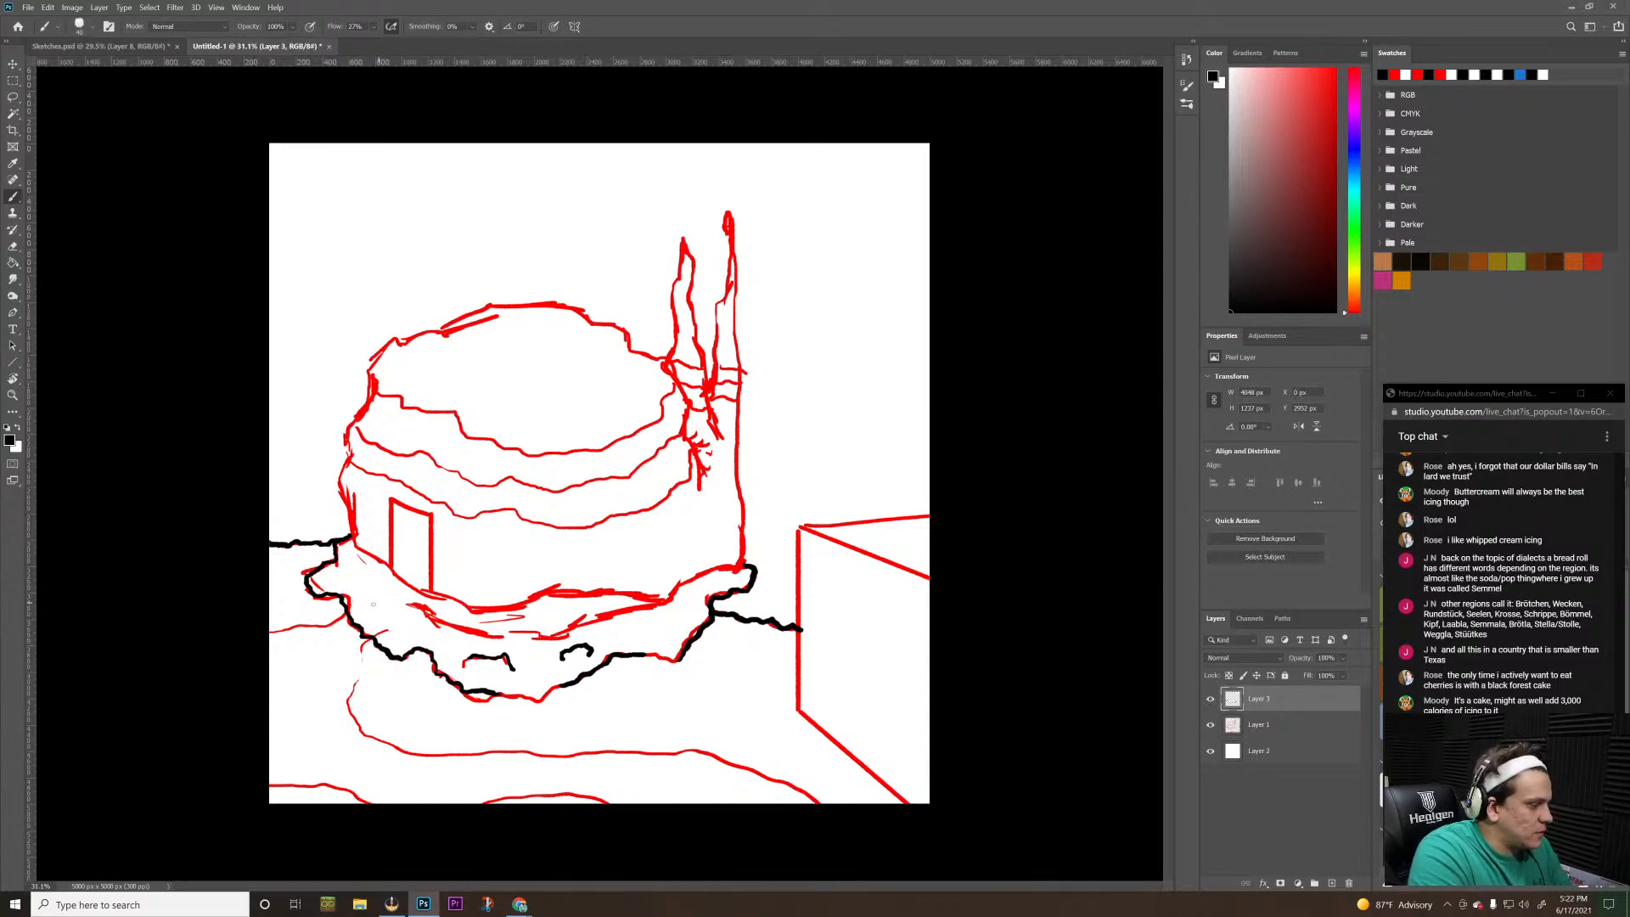
{"action": "mouse_move", "coordinate": [355, 598]}
{"action": "left_mouse_down"}
{"action": "mouse_move", "coordinate": [397, 617]}
{"action": "mouse_move", "coordinate": [374, 601]}
{"action": "left_mouse_up"}
{"action": "key", "text": "ctrl+z"}
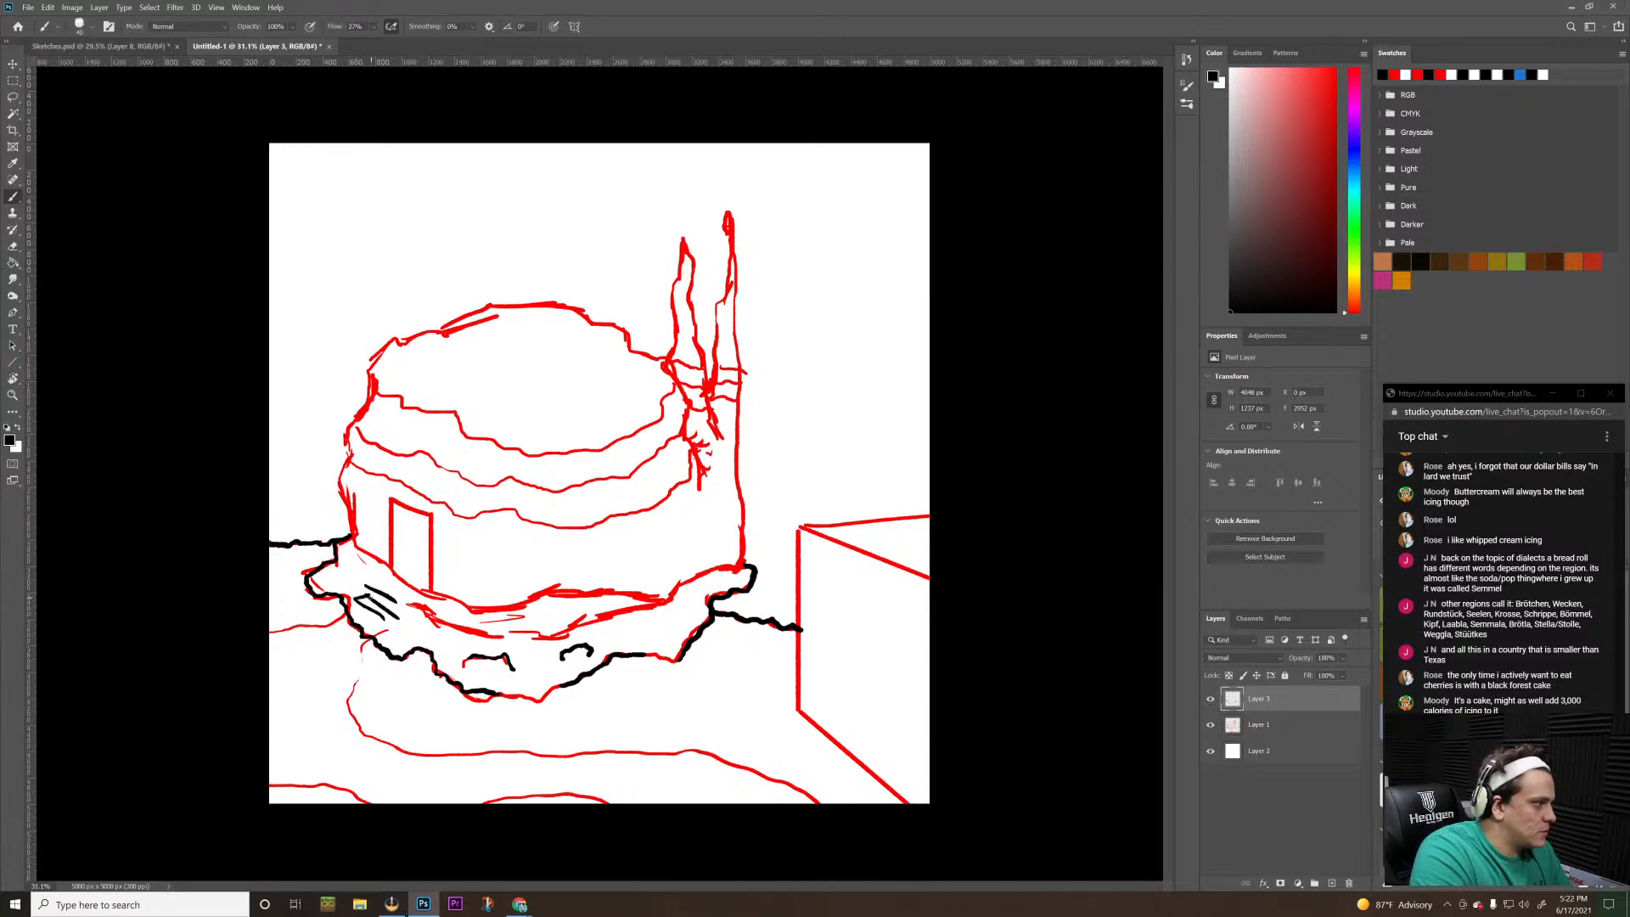
{"action": "key", "text": "ctrl+z"}
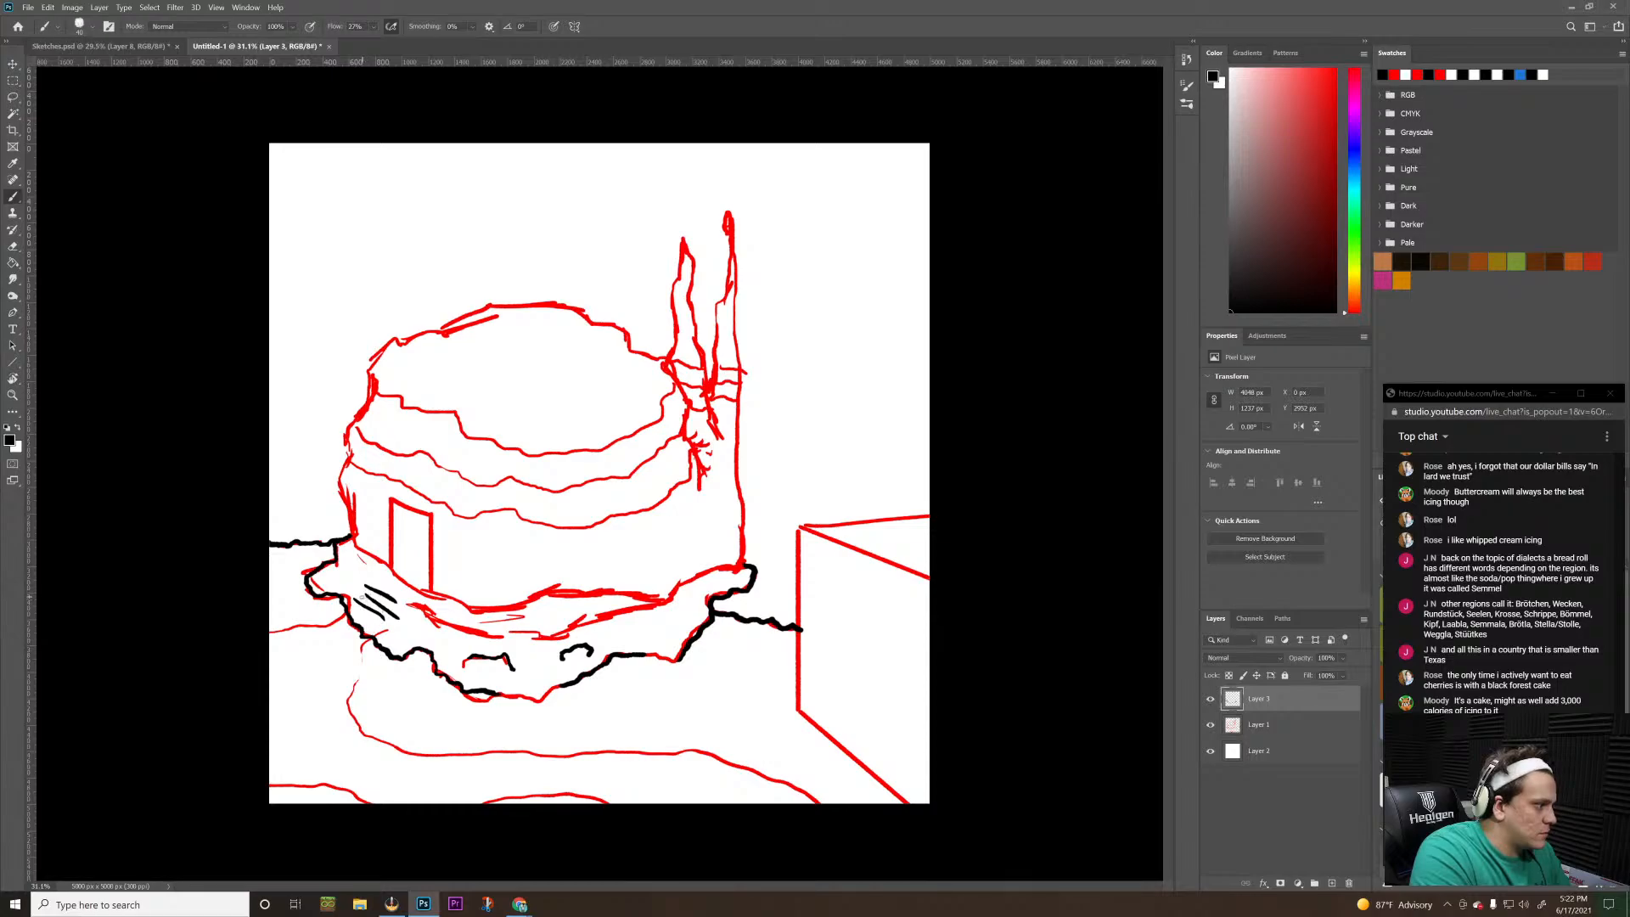
{"action": "key", "text": "ctrl+z"}
{"action": "key", "text": "ctrl+z"}
{"action": "key", "text": "ctrl+z"}
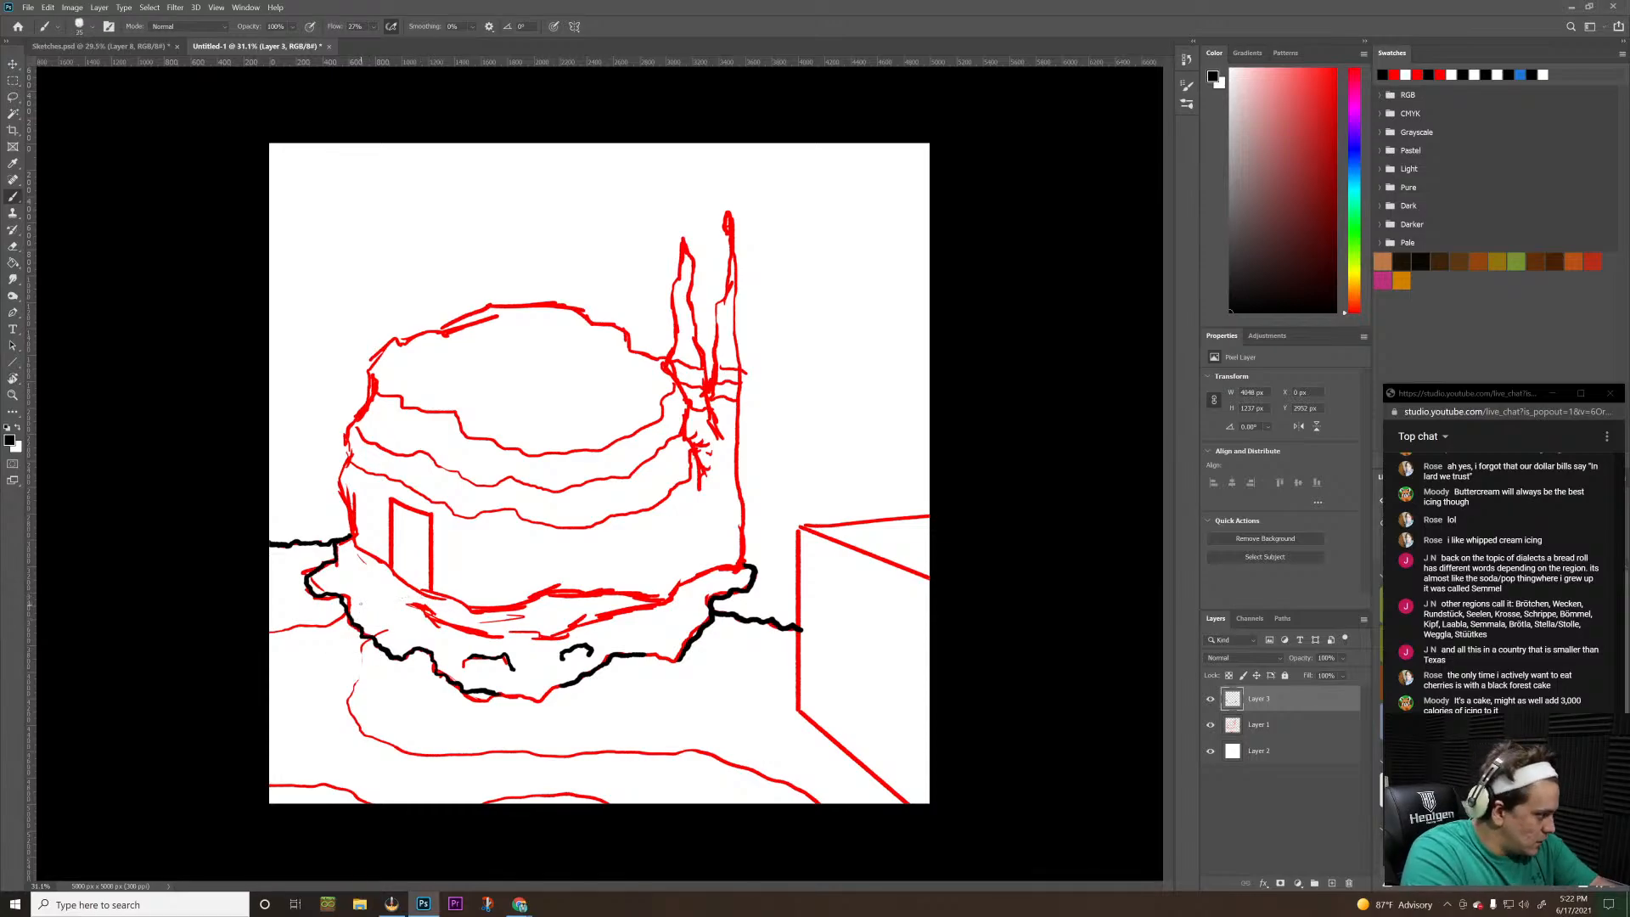
Draw short, thin diagonal hatch marks on the mound below and left of the doorway, undoing the unwanted strokes
{"action": "left_click_drag", "start_coordinate": [352, 593], "coordinate": [381, 630]}
{"action": "key", "text": "ctrl+z"}
{"action": "key", "text": "ctrl+z"}
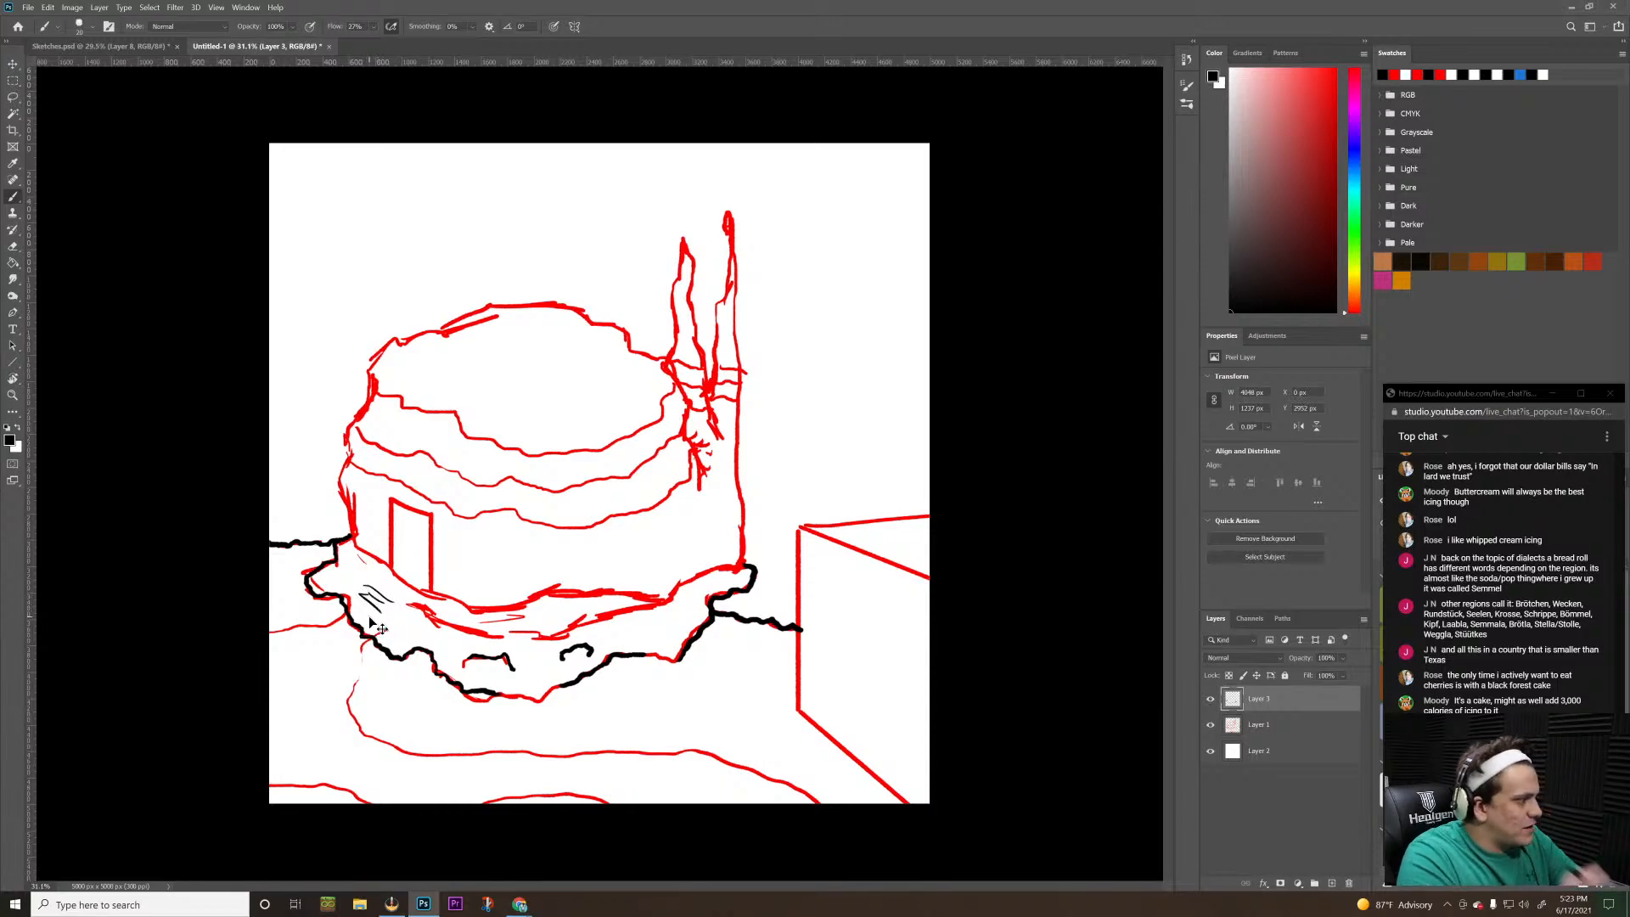
{"action": "key", "text": "ctrl+z"}
{"action": "key", "text": "ctrl+z"}
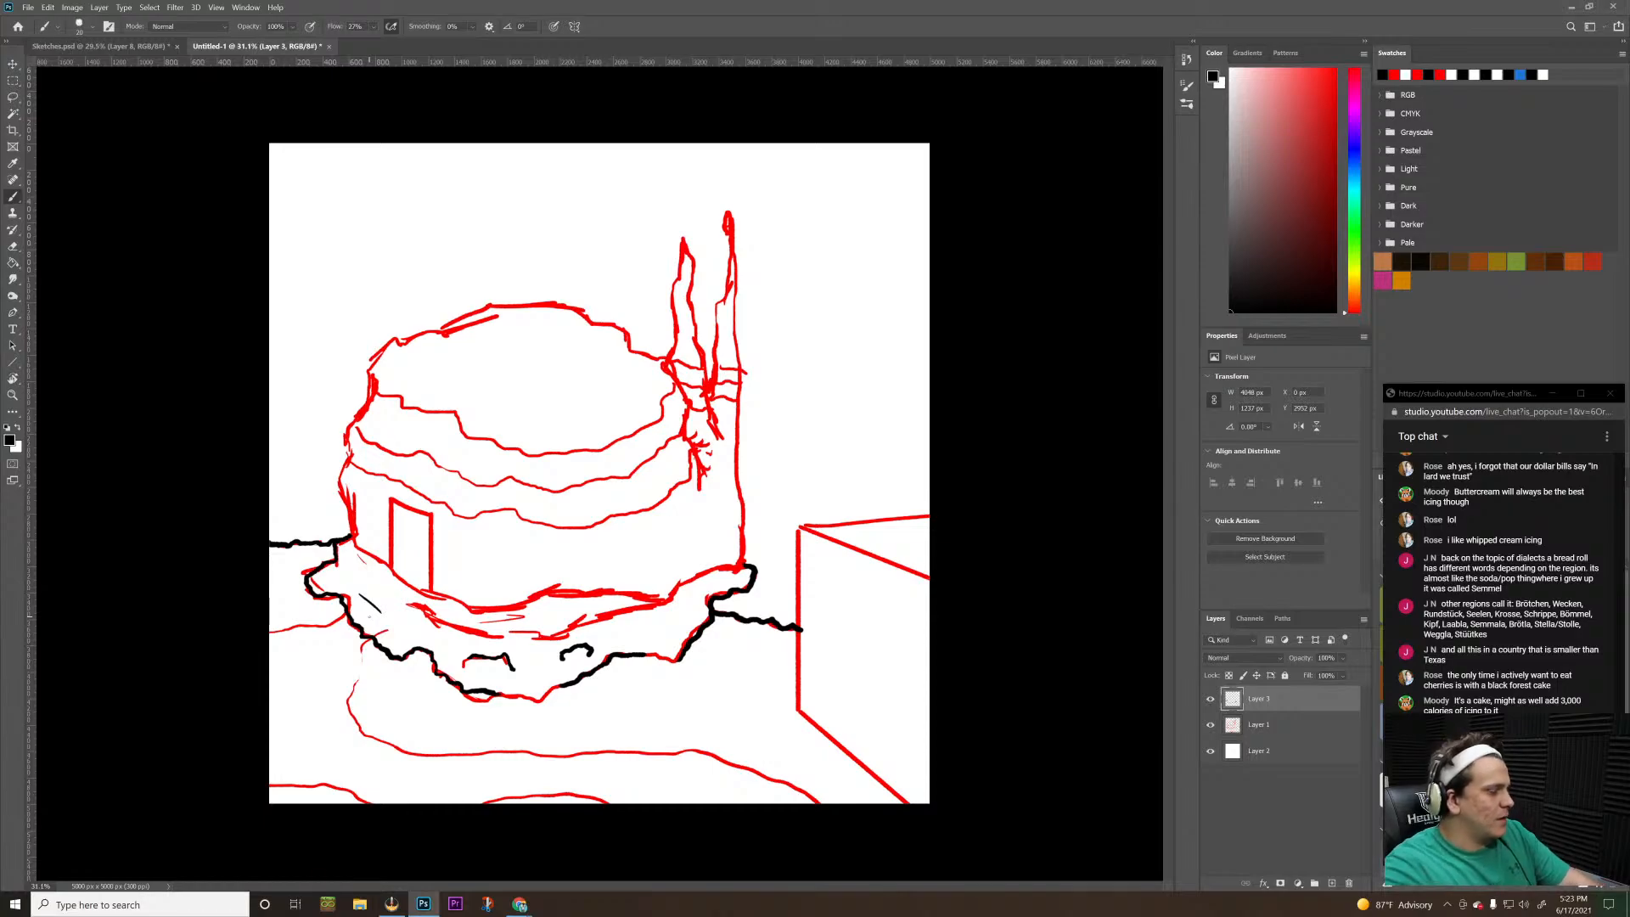
{"action": "mouse_move", "coordinate": [367, 584]}
{"action": "left_mouse_down"}
{"action": "mouse_move", "coordinate": [400, 625]}
{"action": "mouse_move", "coordinate": [394, 605]}
{"action": "left_mouse_up"}
{"action": "key", "text": "ctrl+z"}
{"action": "key", "text": "ctrl+z"}
{"action": "key", "text": "ctrl+z"}
{"action": "key", "text": "ctrl+z"}
{"action": "key", "text": "ctrl+z"}
{"action": "key", "text": "ctrl+z"}
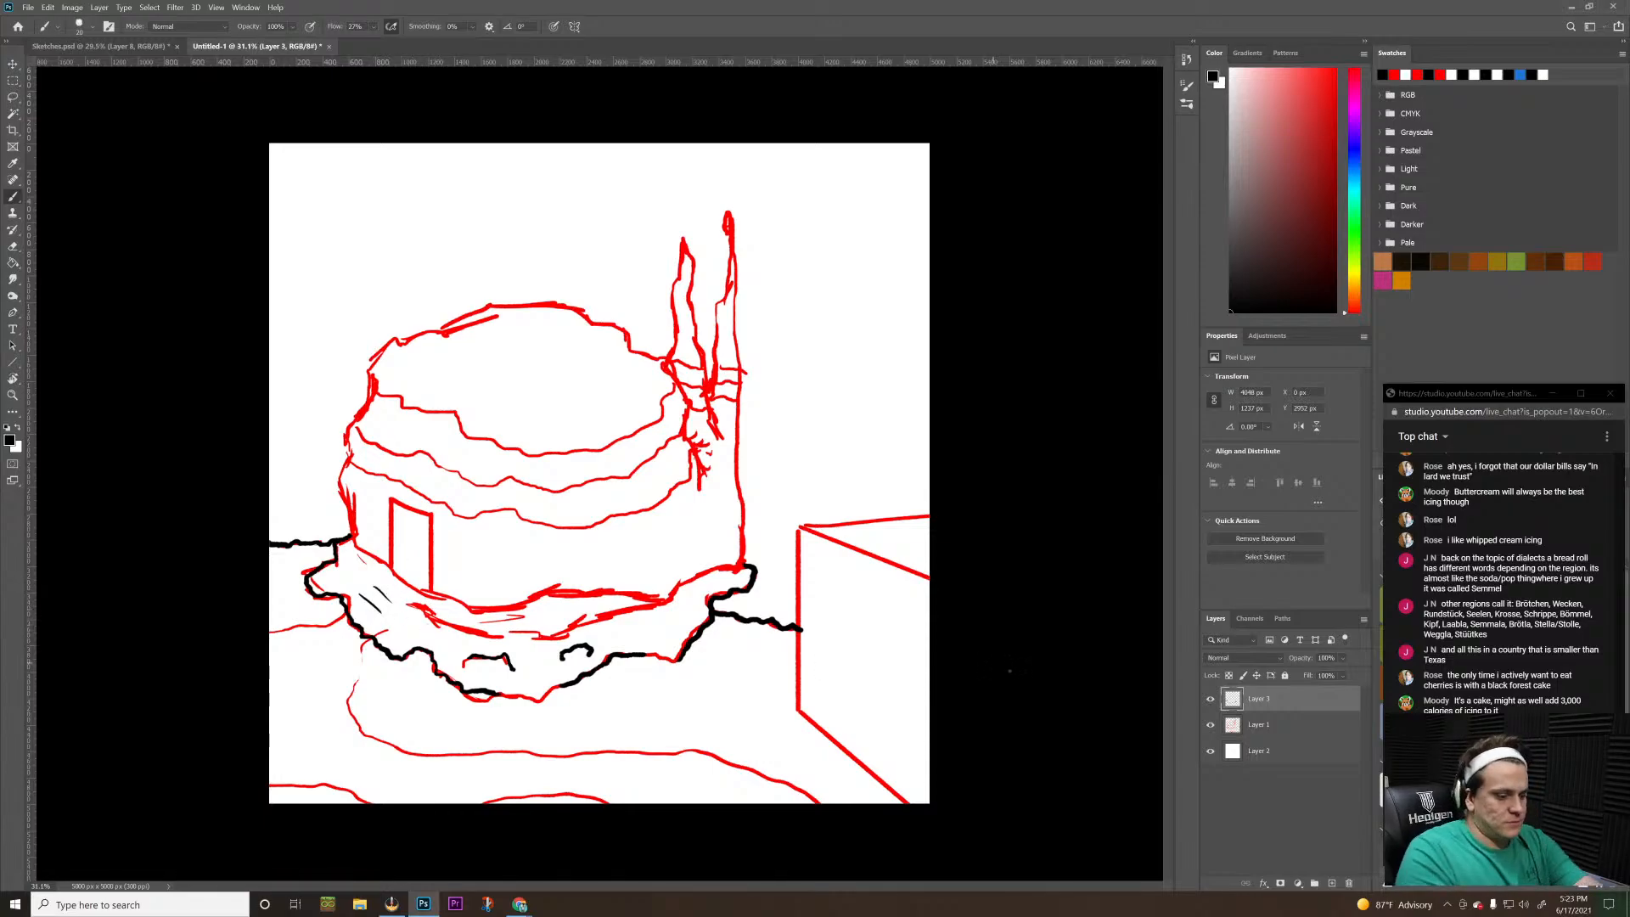
Enlarge the brush and test its stroke width with zigzag scribbles on the building's wall, undoing the scribbles
{"action": "key", "text": "bracketright"}
{"action": "key", "text": "bracketright"}
{"action": "key", "text": "bracketright"}
{"action": "key", "text": "bracketright"}
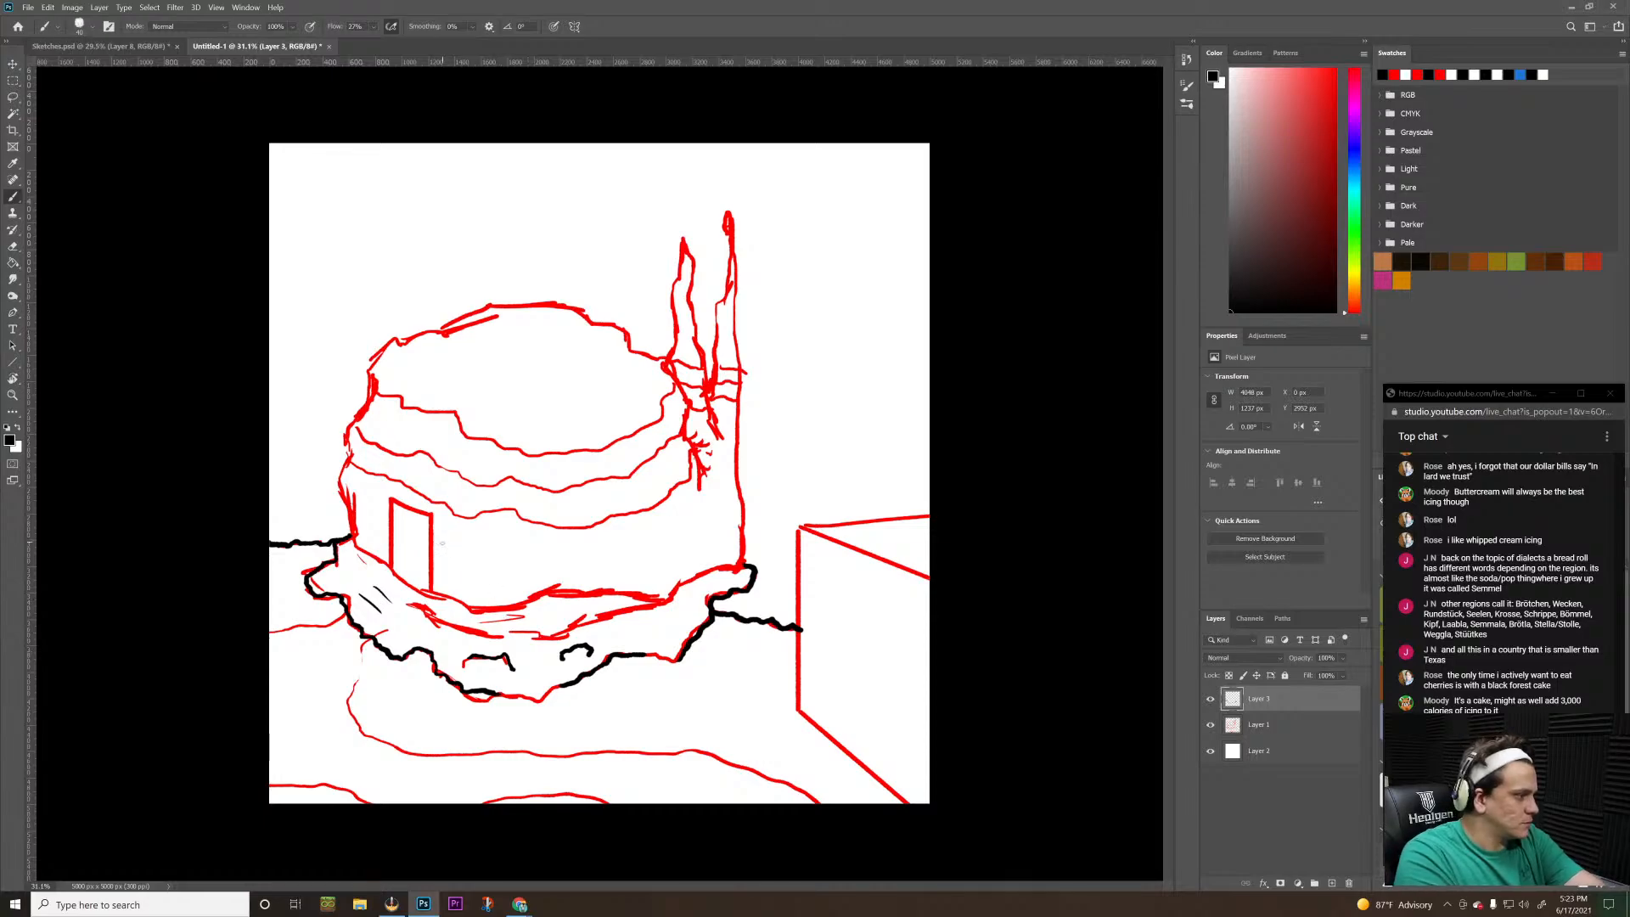
{"action": "mouse_move", "coordinate": [467, 566]}
{"action": "left_mouse_down"}
{"action": "mouse_move", "coordinate": [594, 562]}
{"action": "mouse_move", "coordinate": [613, 592]}
{"action": "mouse_move", "coordinate": [691, 524]}
{"action": "mouse_move", "coordinate": [713, 562]}
{"action": "left_mouse_up"}
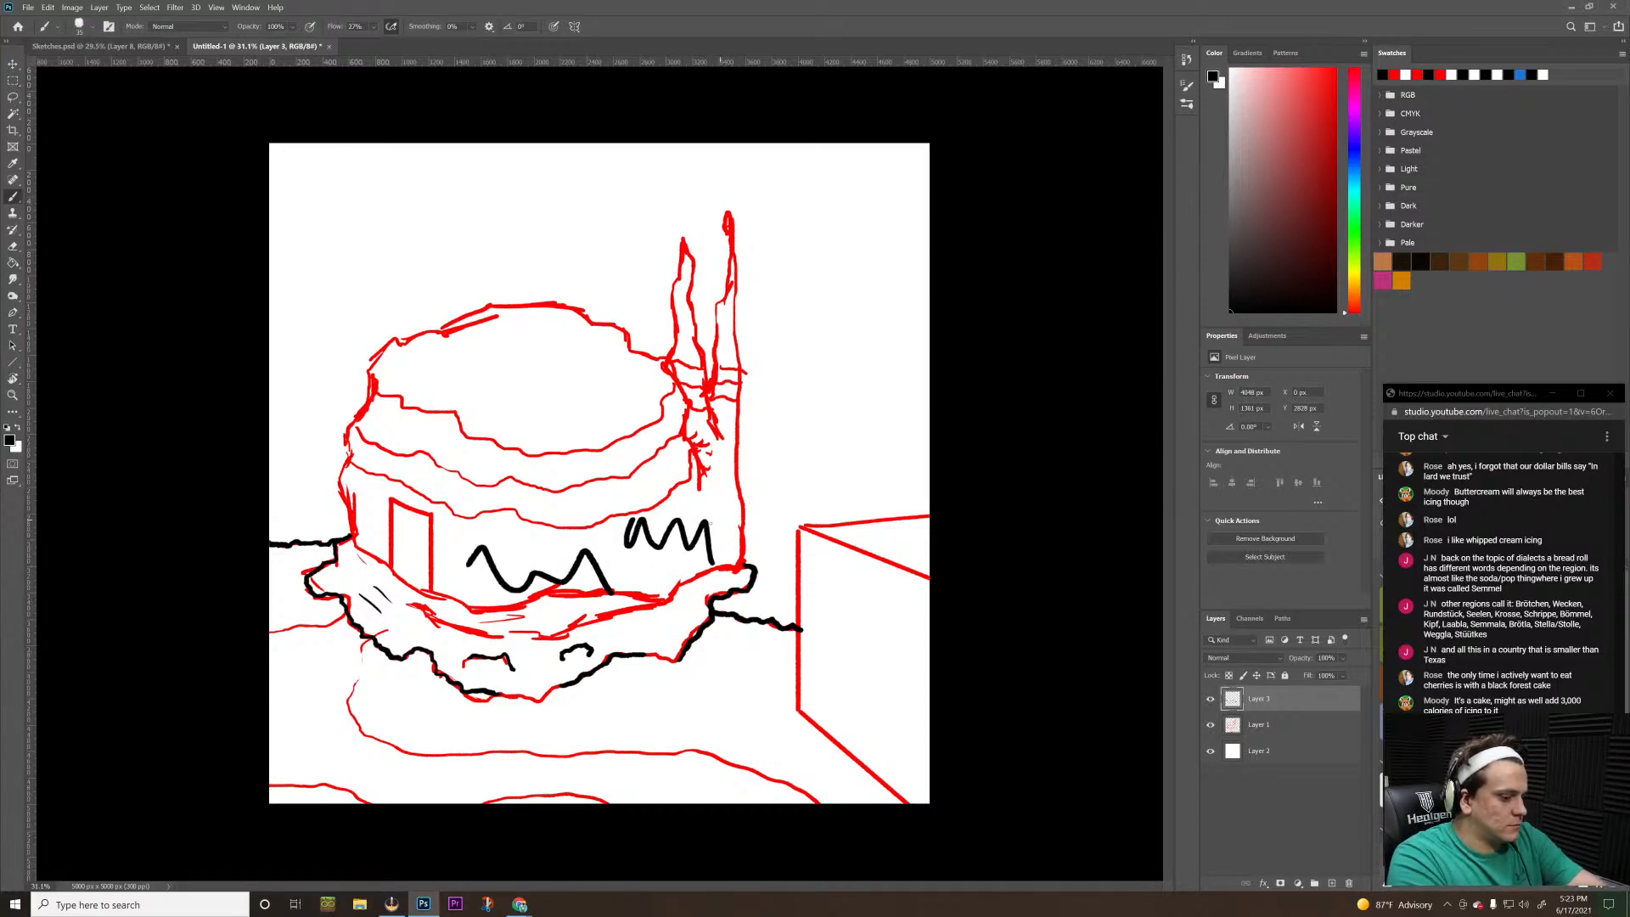
{"action": "key", "text": "bracketleft"}
{"action": "mouse_move", "coordinate": [587, 531]}
{"action": "left_mouse_down"}
{"action": "mouse_move", "coordinate": [596, 504]}
{"action": "mouse_move", "coordinate": [673, 493]}
{"action": "mouse_move", "coordinate": [685, 513]}
{"action": "left_mouse_up"}
{"action": "key", "text": "ctrl+z"}
{"action": "key", "text": "ctrl+z"}
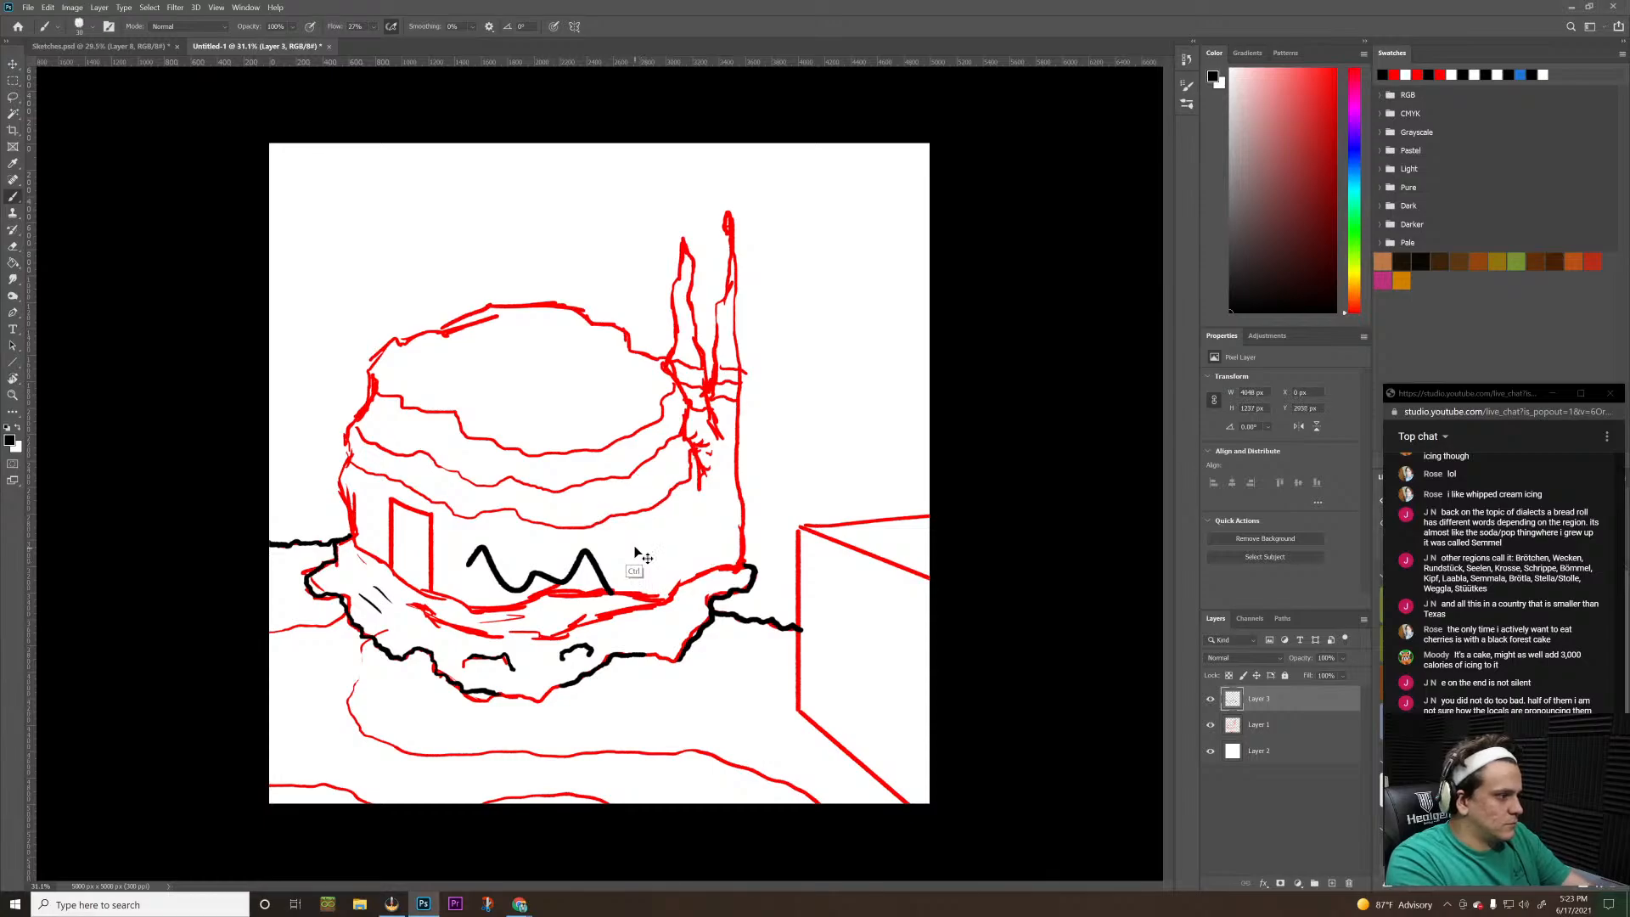
{"action": "key", "text": "ctrl+z"}
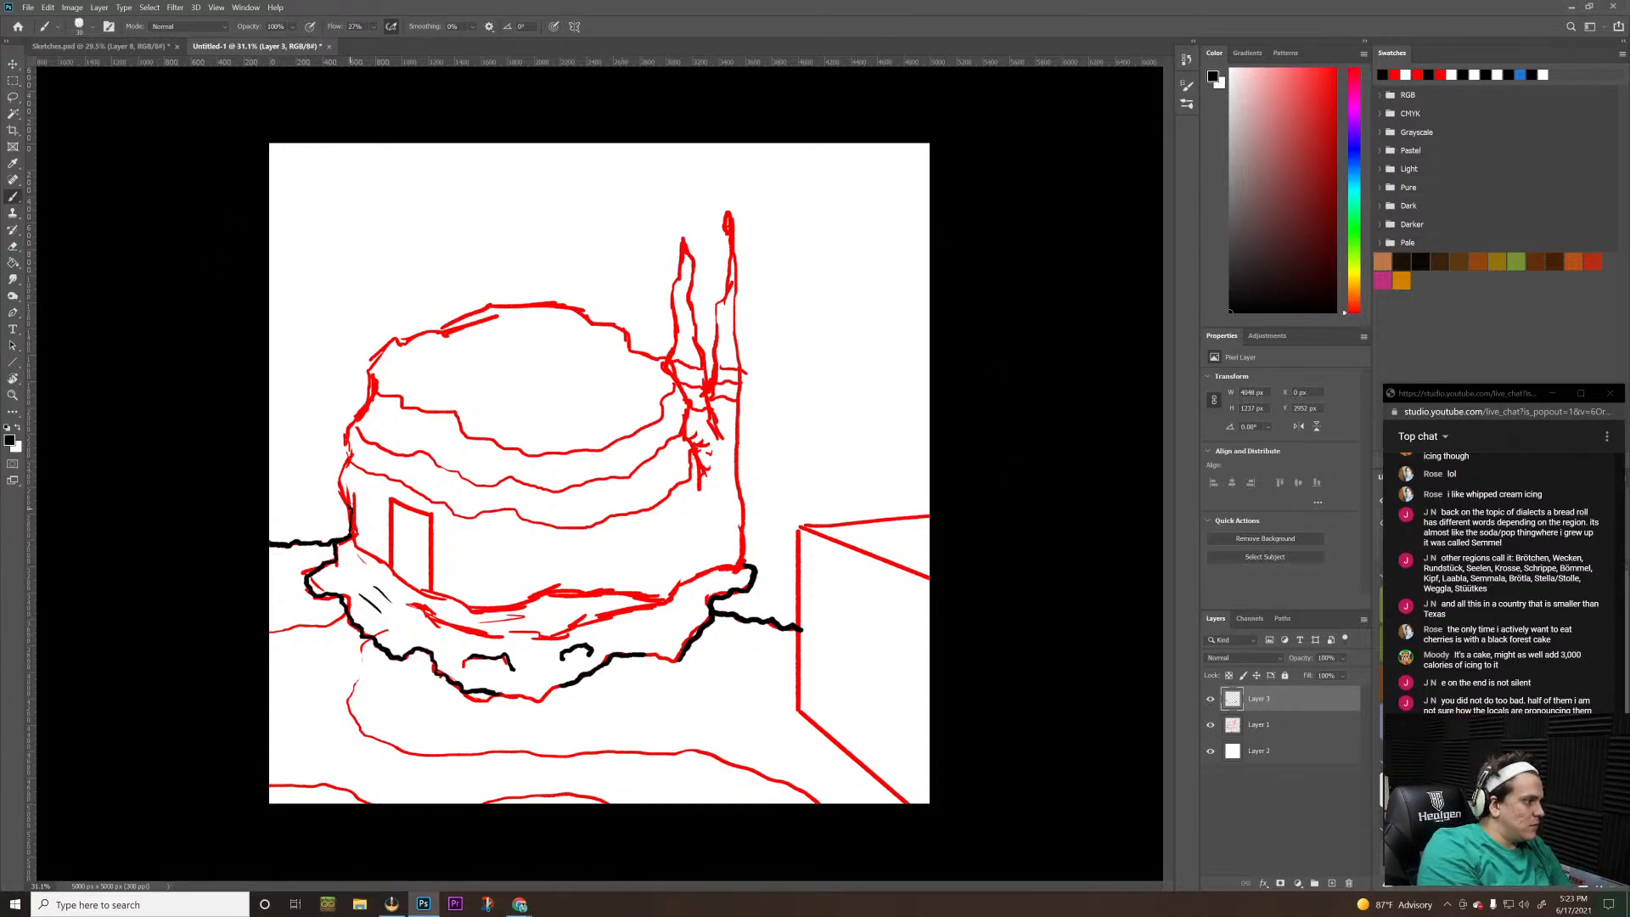
Trace the building's outer contour in black from the left wall over the domed roof and down its right side
{"action": "key", "text": "ctrl+z"}
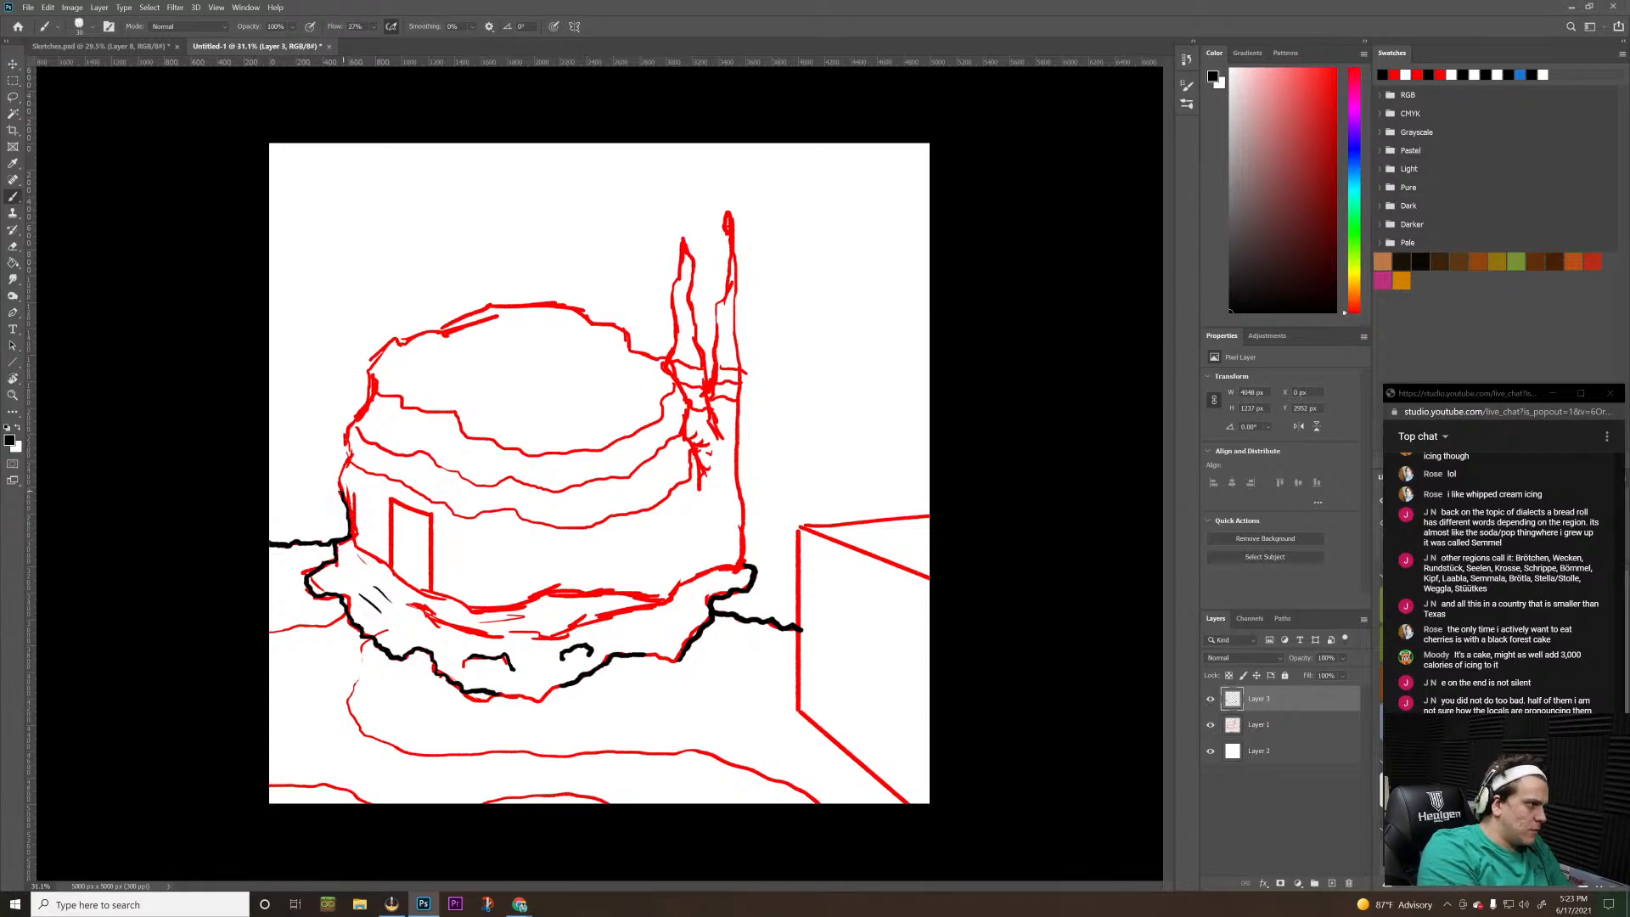
{"action": "left_click_drag", "start_coordinate": [344, 488], "coordinate": [340, 431]}
{"action": "mouse_move", "coordinate": [362, 412]}
{"action": "left_mouse_down"}
{"action": "mouse_move", "coordinate": [392, 343]}
{"action": "mouse_move", "coordinate": [488, 306]}
{"action": "mouse_move", "coordinate": [578, 300]}
{"action": "left_mouse_up"}
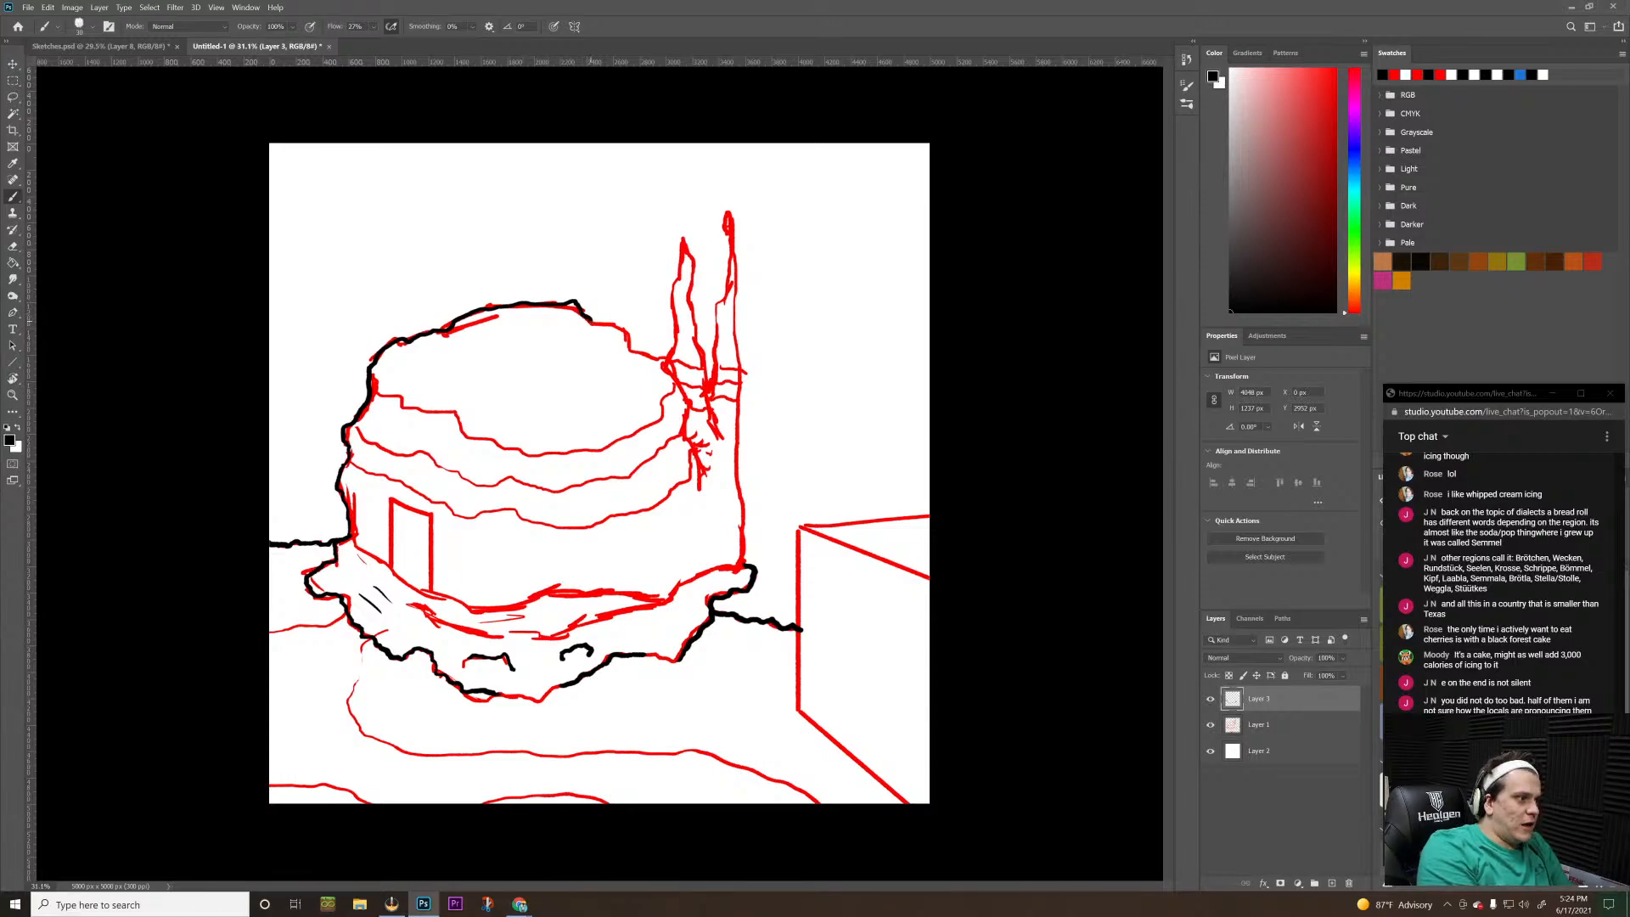
{"action": "left_click_drag", "start_coordinate": [629, 329], "coordinate": [690, 416]}
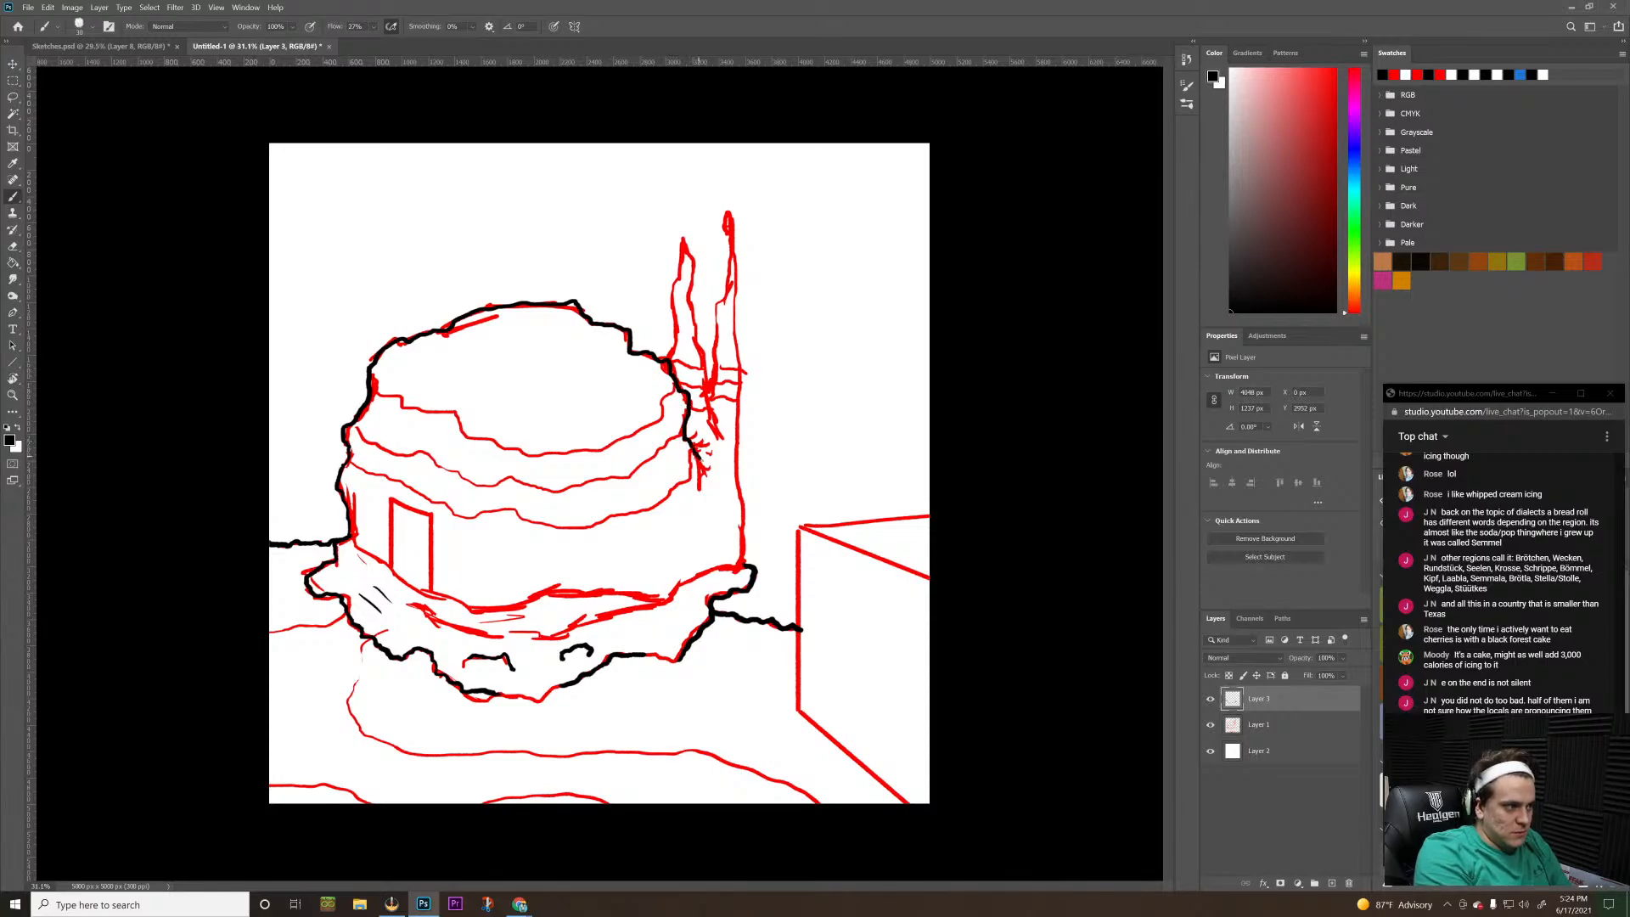
{"action": "left_click_drag", "start_coordinate": [700, 477], "coordinate": [702, 491]}
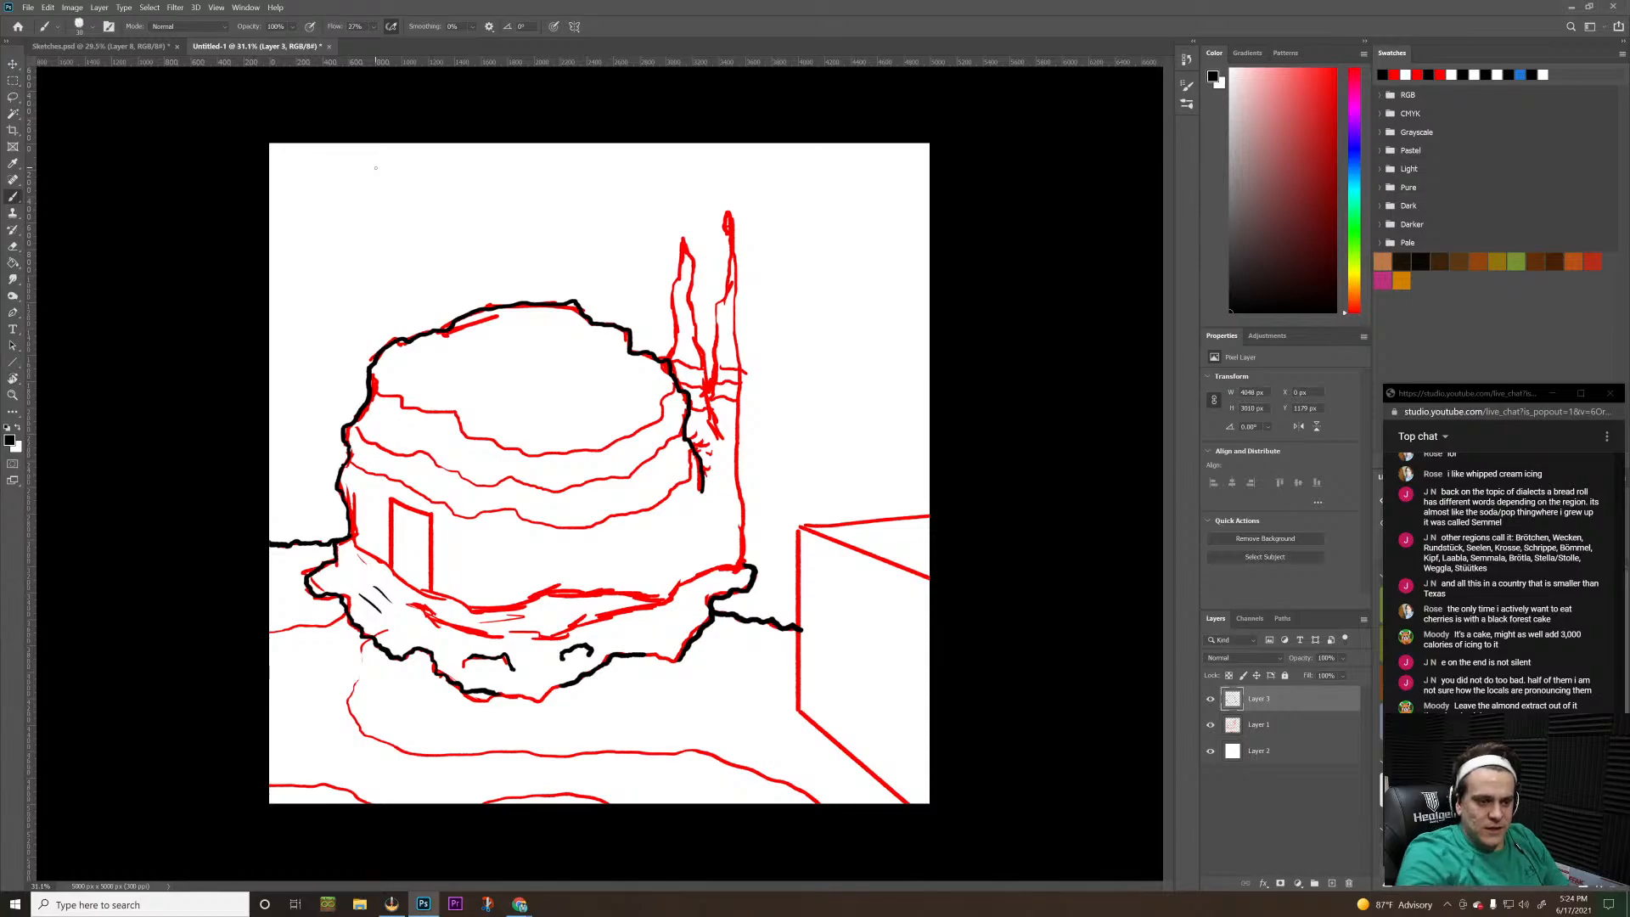
Switch to OBS to check the docked Discord channel list and open-chat, and return to Photoshop
{"action": "key", "text": "alt+Tab"}
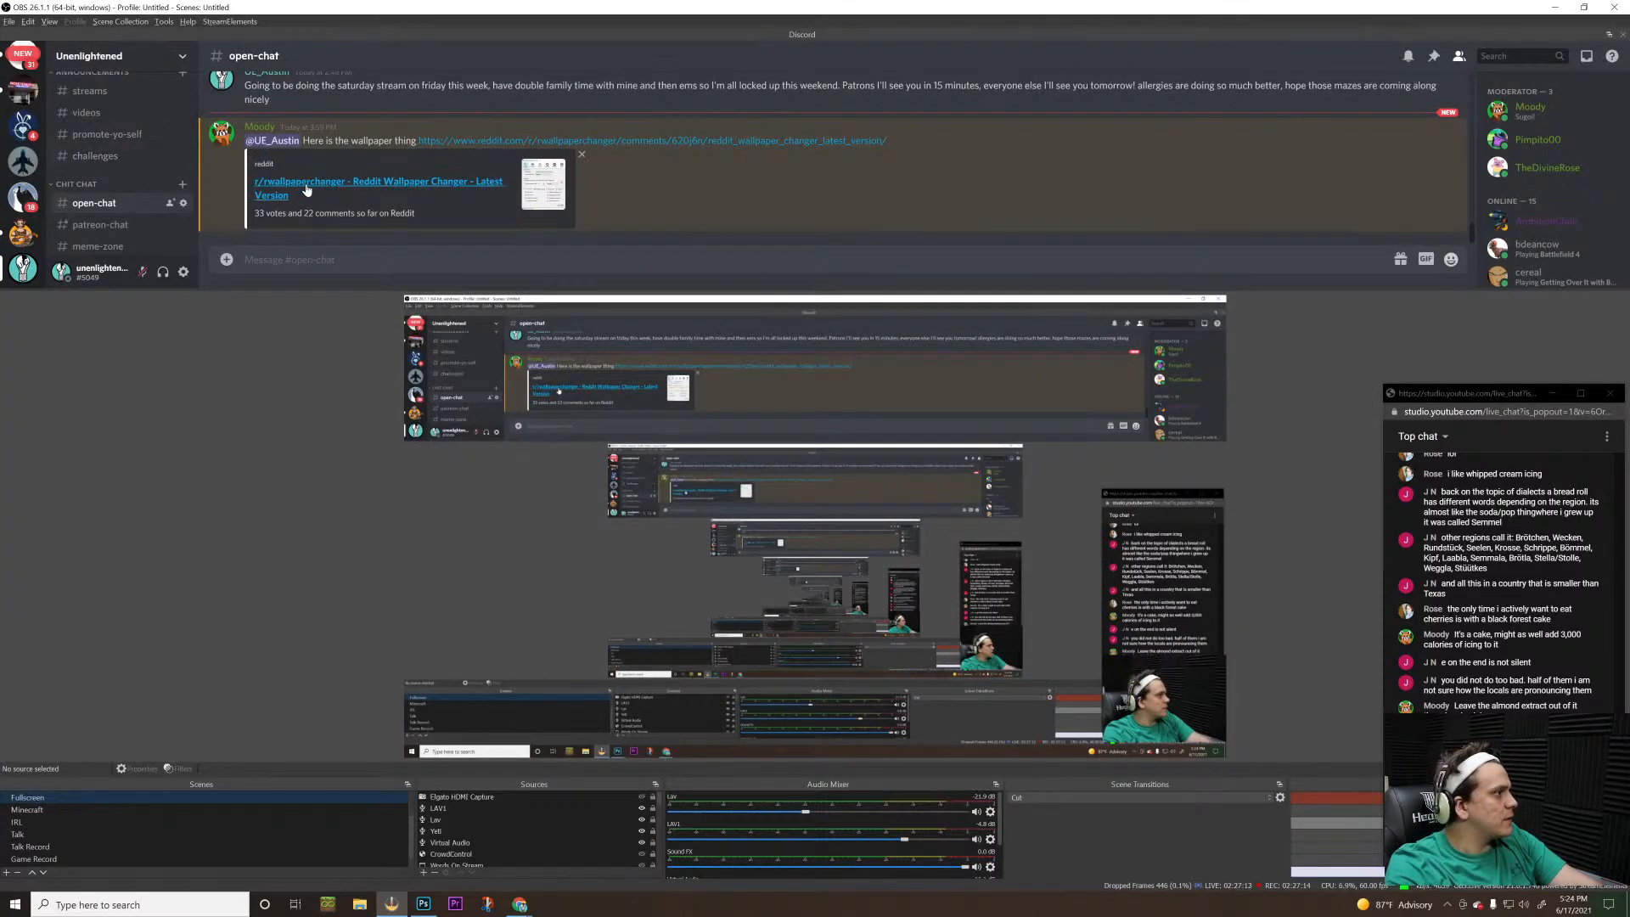
{"action": "scroll", "coordinate": [306, 186], "scroll_direction": "up", "scroll_amount": 5}
{"action": "scroll", "coordinate": [308, 189], "scroll_direction": "up", "scroll_amount": 5}
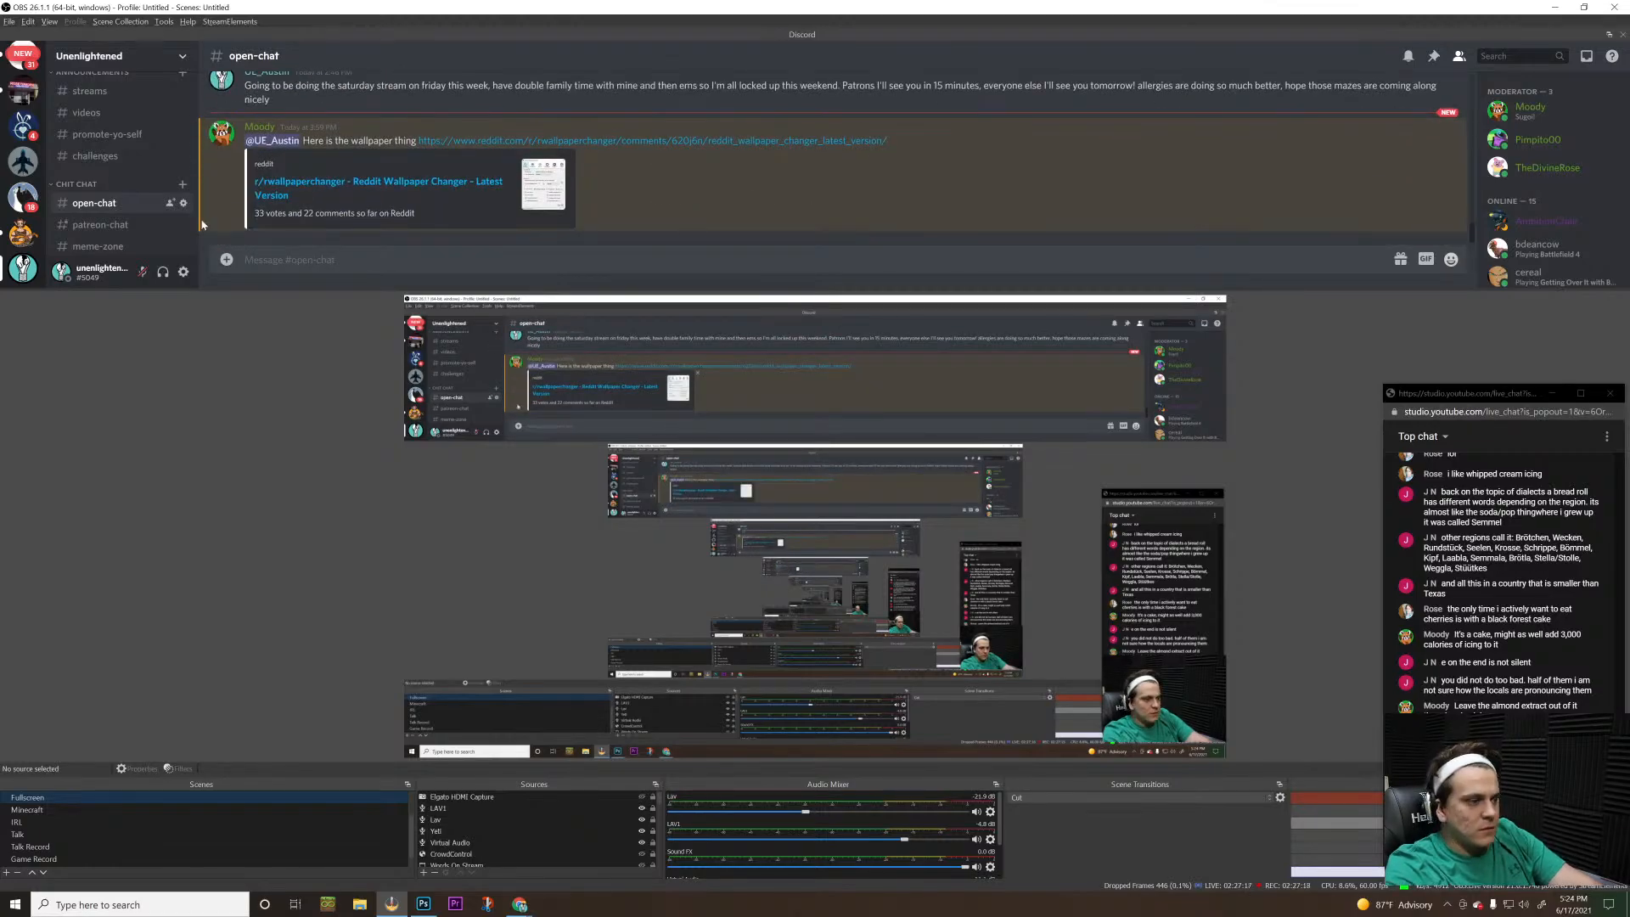
{"action": "scroll", "coordinate": [85, 174], "scroll_direction": "up", "scroll_amount": 1}
{"action": "scroll", "coordinate": [93, 176], "scroll_direction": "up", "scroll_amount": 1}
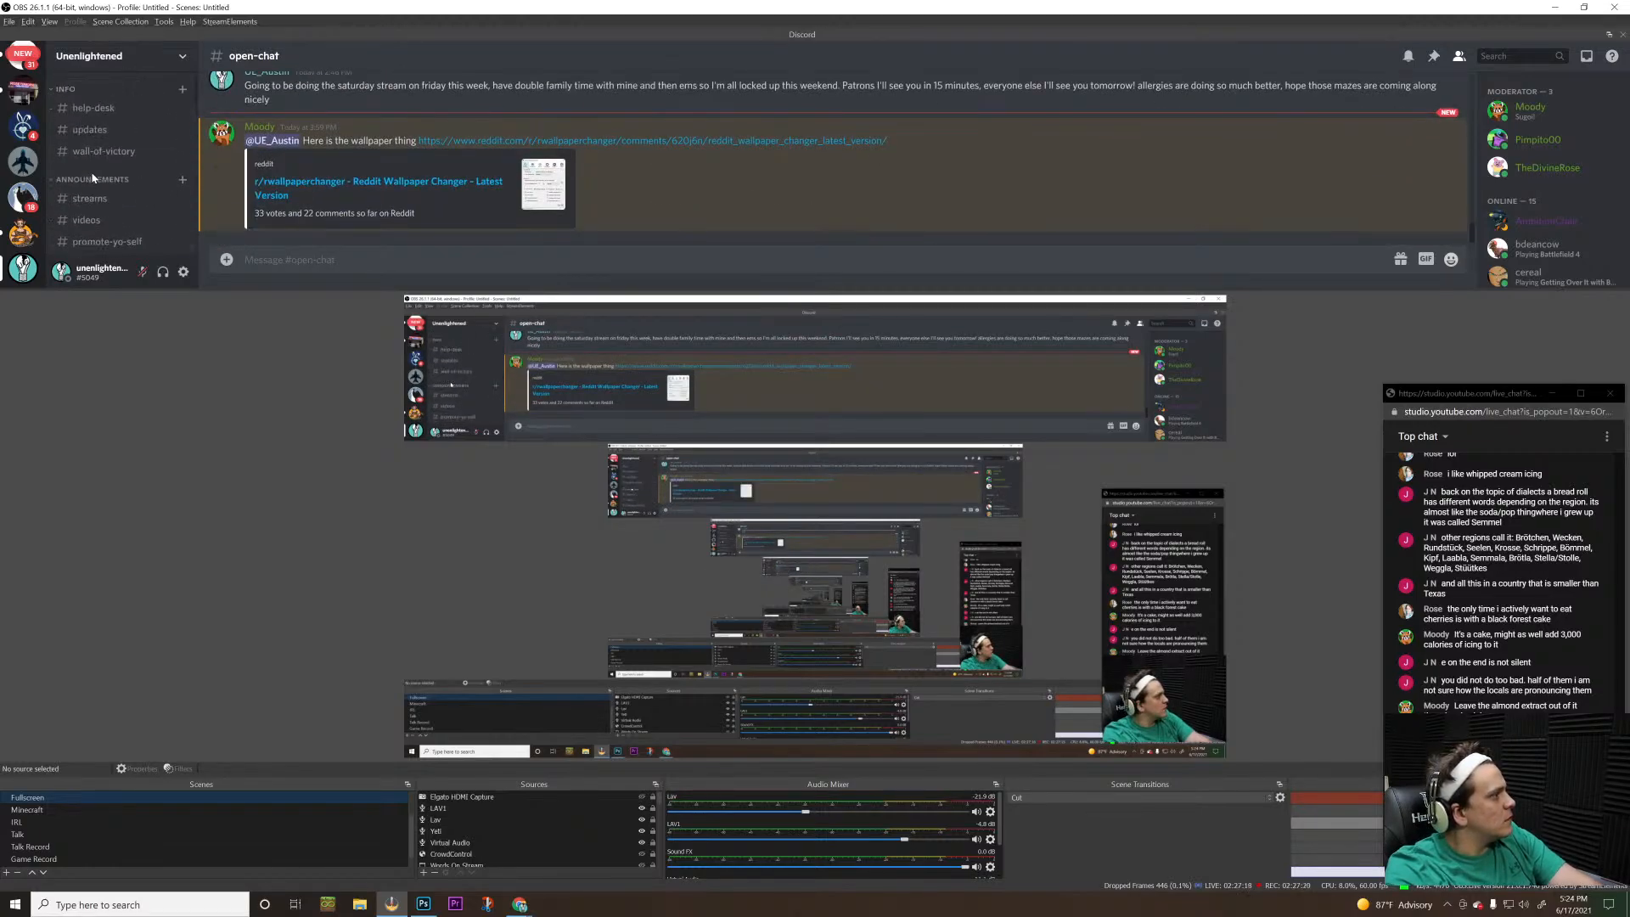
{"action": "key", "text": "alt+Tab"}
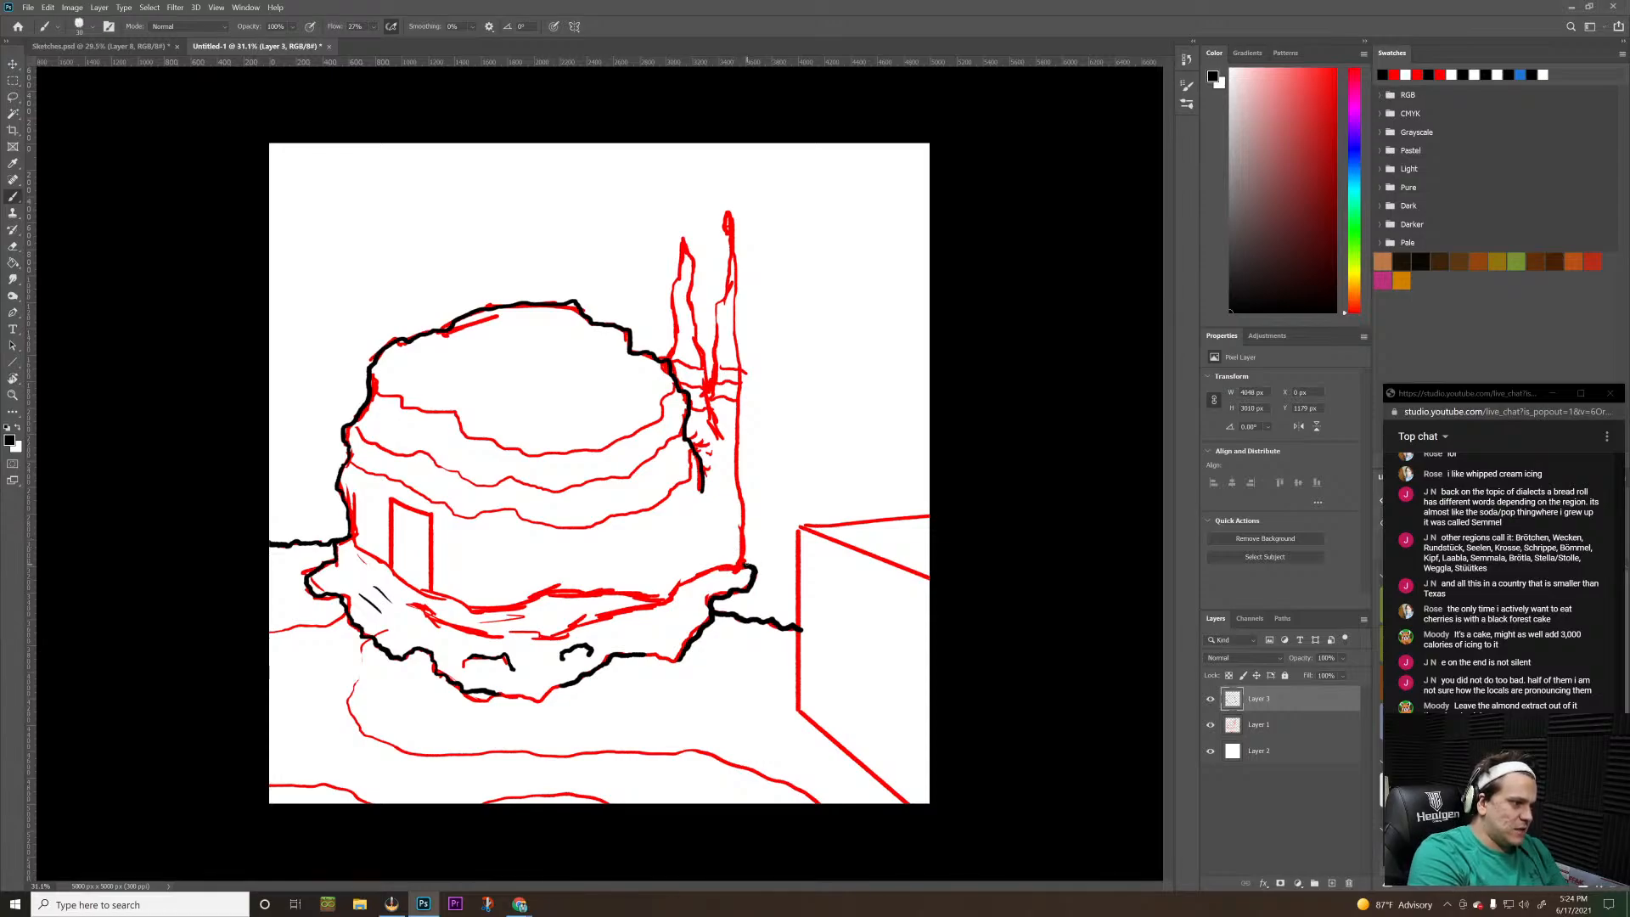
Trace the right wall and the two pointed spires beside the dome in black
{"action": "left_click_drag", "start_coordinate": [743, 565], "coordinate": [726, 201]}
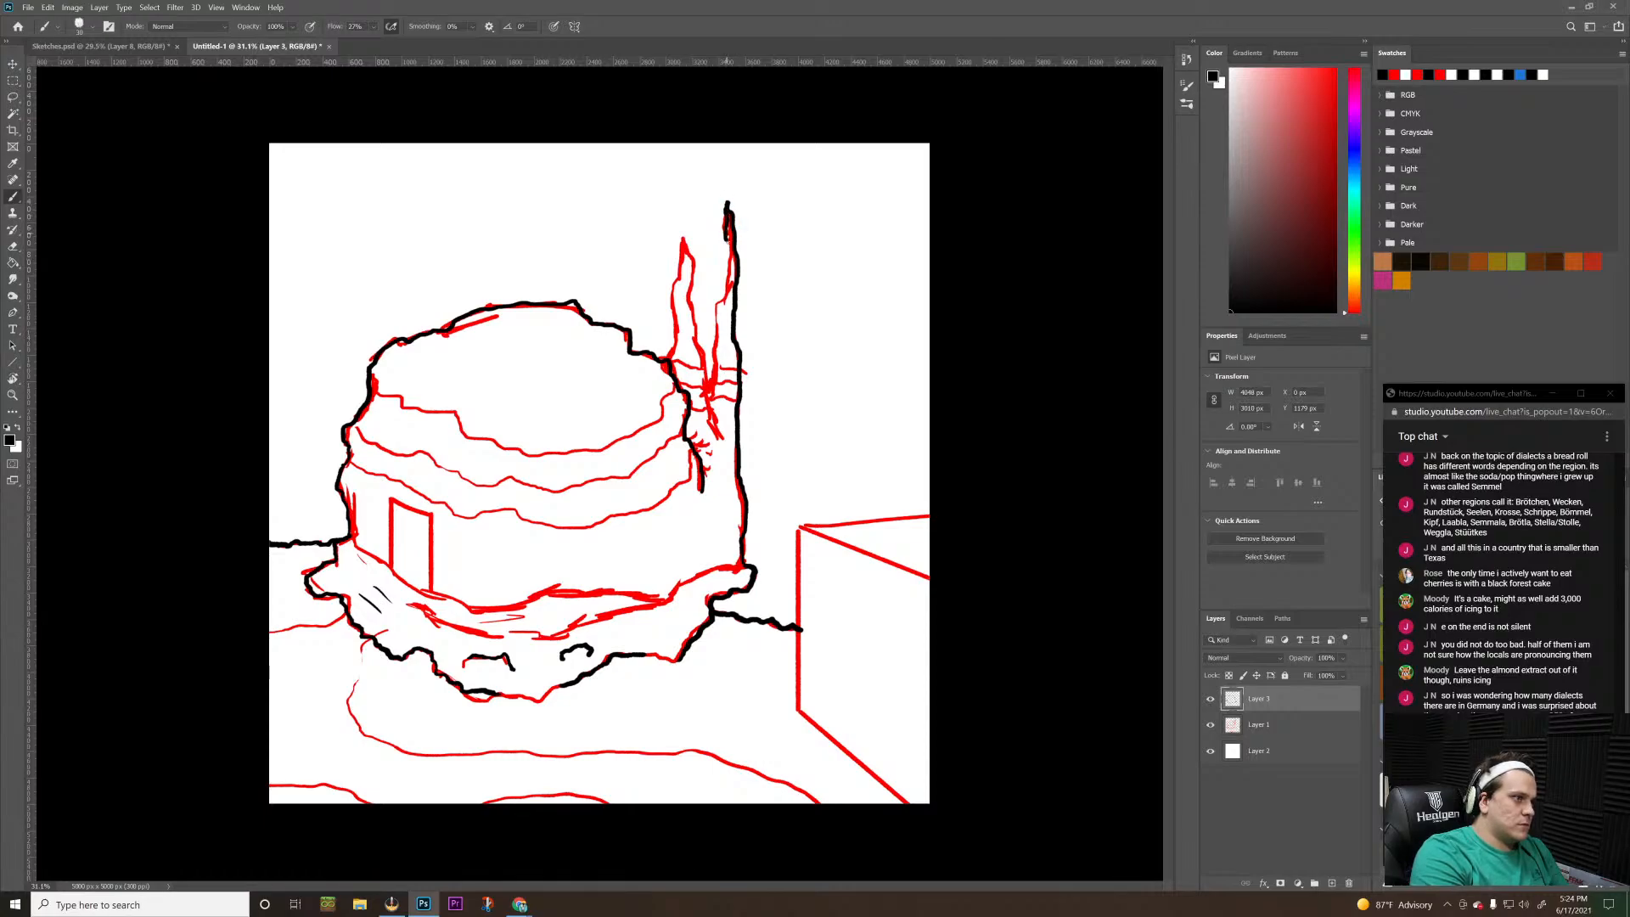
{"action": "key", "text": "ctrl+z"}
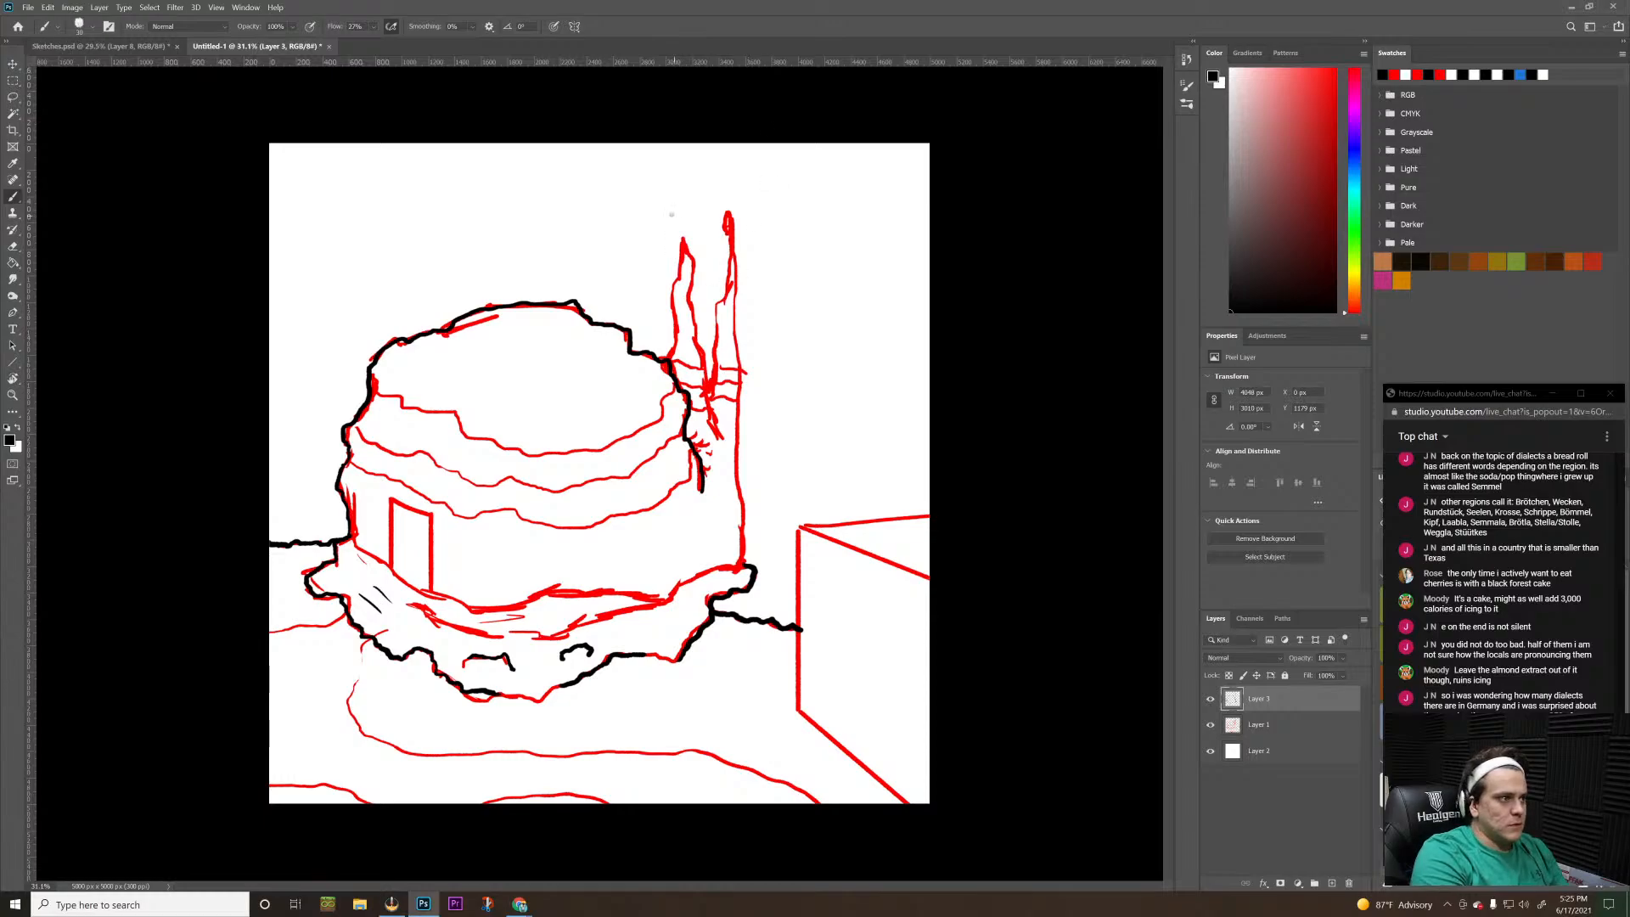
{"action": "key", "text": "ctrl+shift+z"}
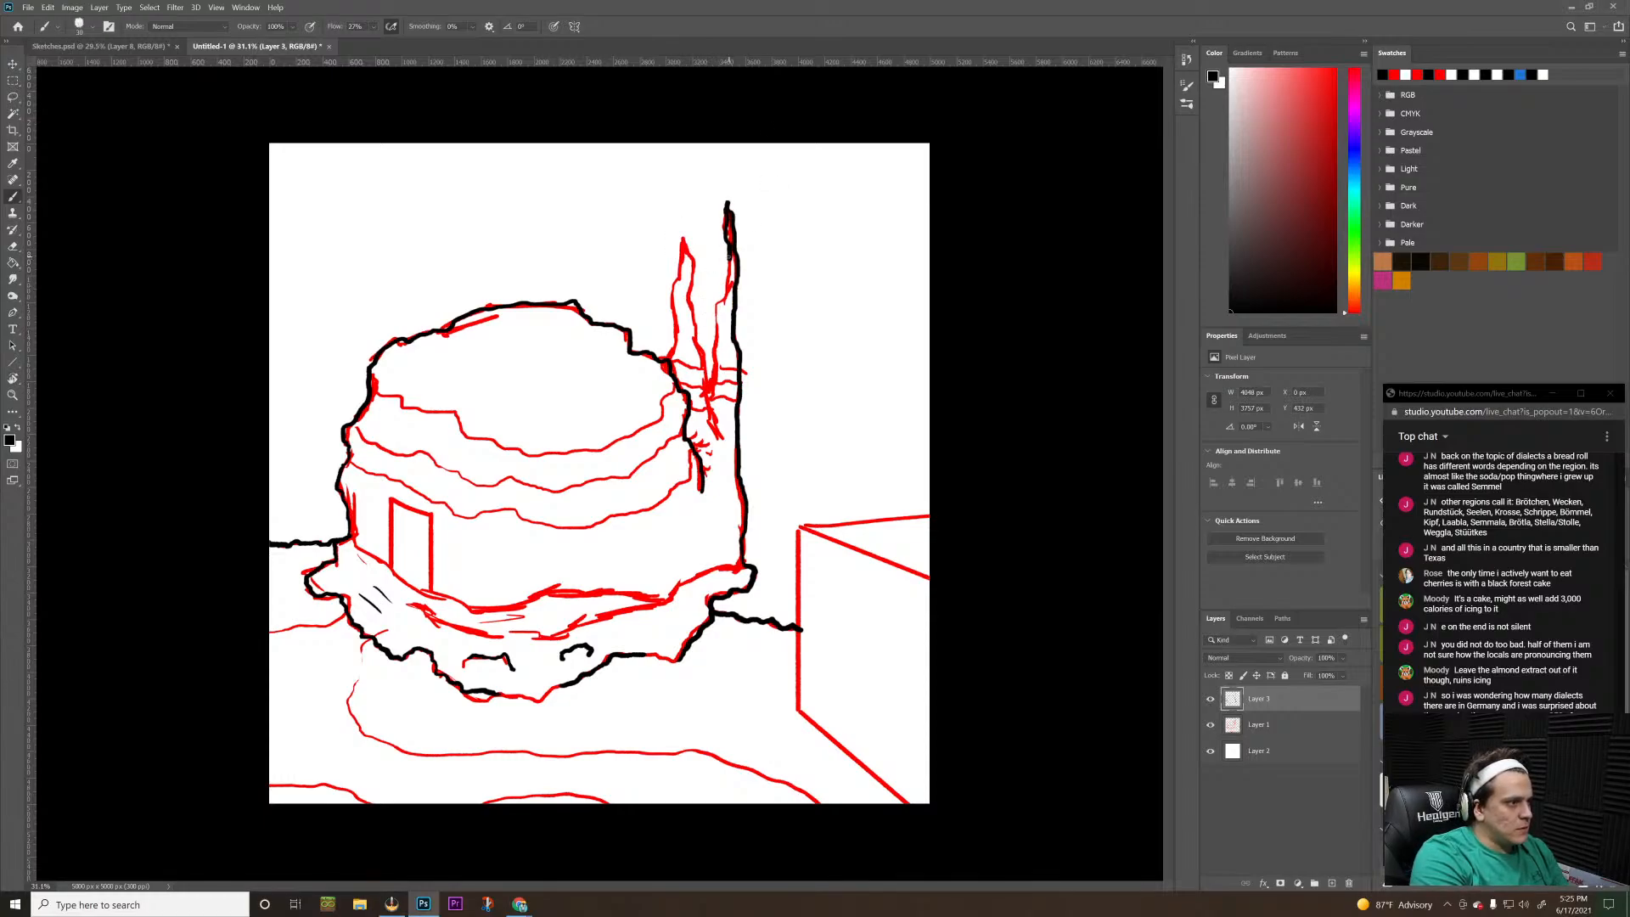
{"action": "mouse_move", "coordinate": [729, 258]}
{"action": "left_mouse_down"}
{"action": "mouse_move", "coordinate": [710, 385]}
{"action": "mouse_move", "coordinate": [670, 350]}
{"action": "mouse_move", "coordinate": [676, 280]}
{"action": "mouse_move", "coordinate": [683, 257]}
{"action": "mouse_move", "coordinate": [715, 420]}
{"action": "left_mouse_up"}
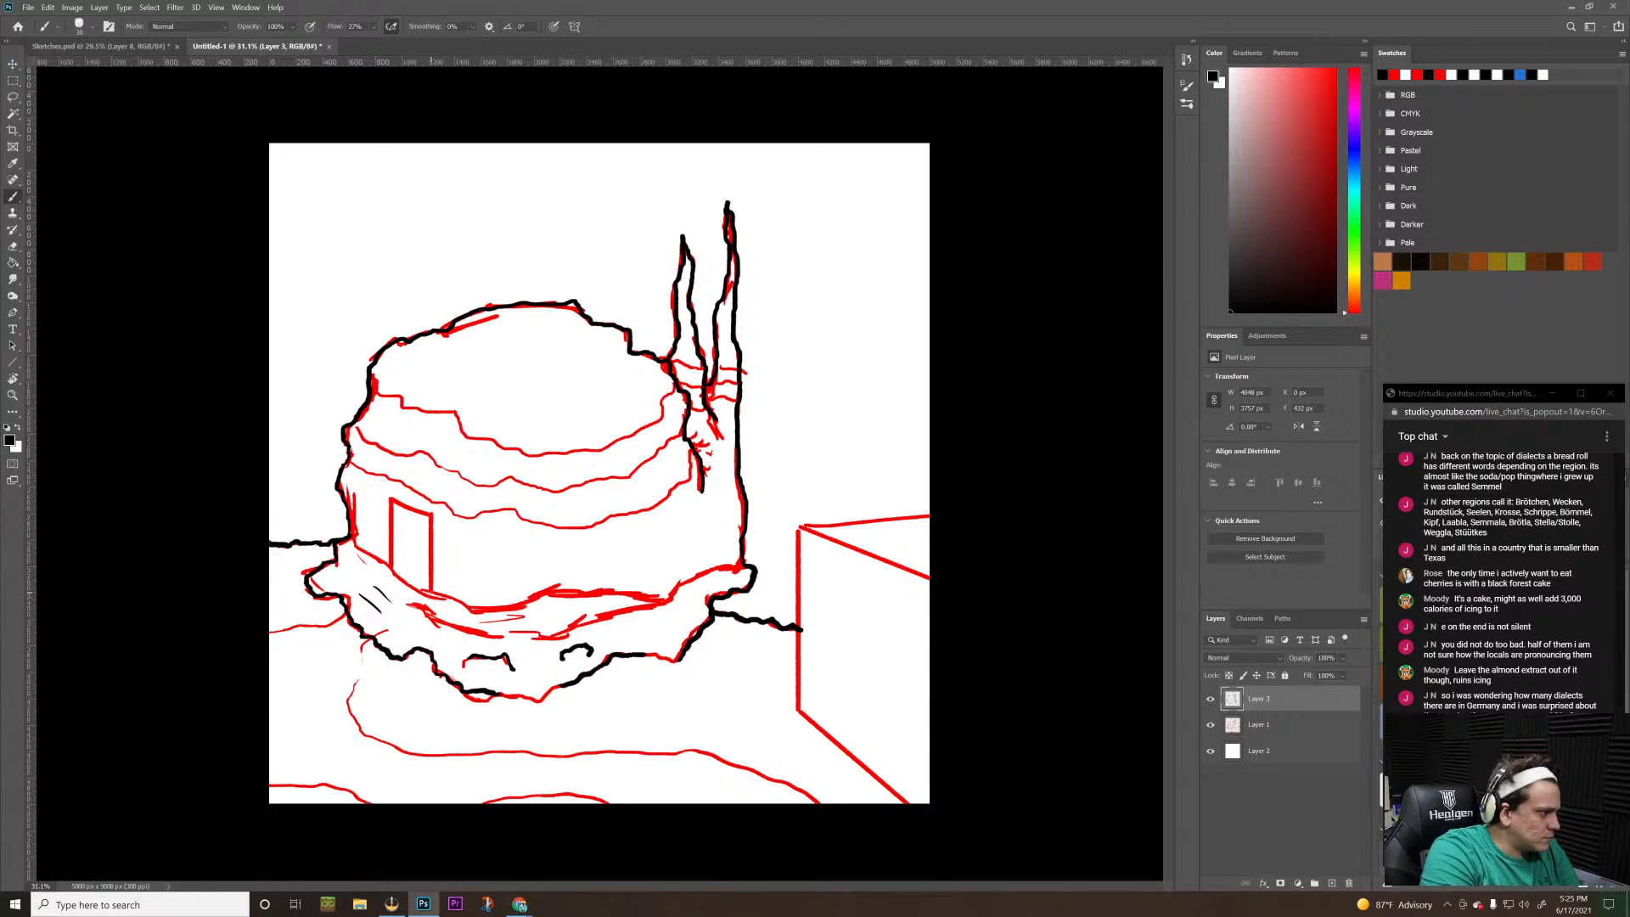
Trace the building's lower front edge and the contour line just beneath it in black
{"action": "mouse_move", "coordinate": [429, 592]}
{"action": "left_mouse_down"}
{"action": "mouse_move", "coordinate": [486, 612]}
{"action": "mouse_move", "coordinate": [548, 596]}
{"action": "left_mouse_up"}
{"action": "mouse_move", "coordinate": [414, 604]}
{"action": "left_mouse_down"}
{"action": "mouse_move", "coordinate": [459, 632]}
{"action": "mouse_move", "coordinate": [570, 635]}
{"action": "mouse_move", "coordinate": [684, 584]}
{"action": "left_mouse_up"}
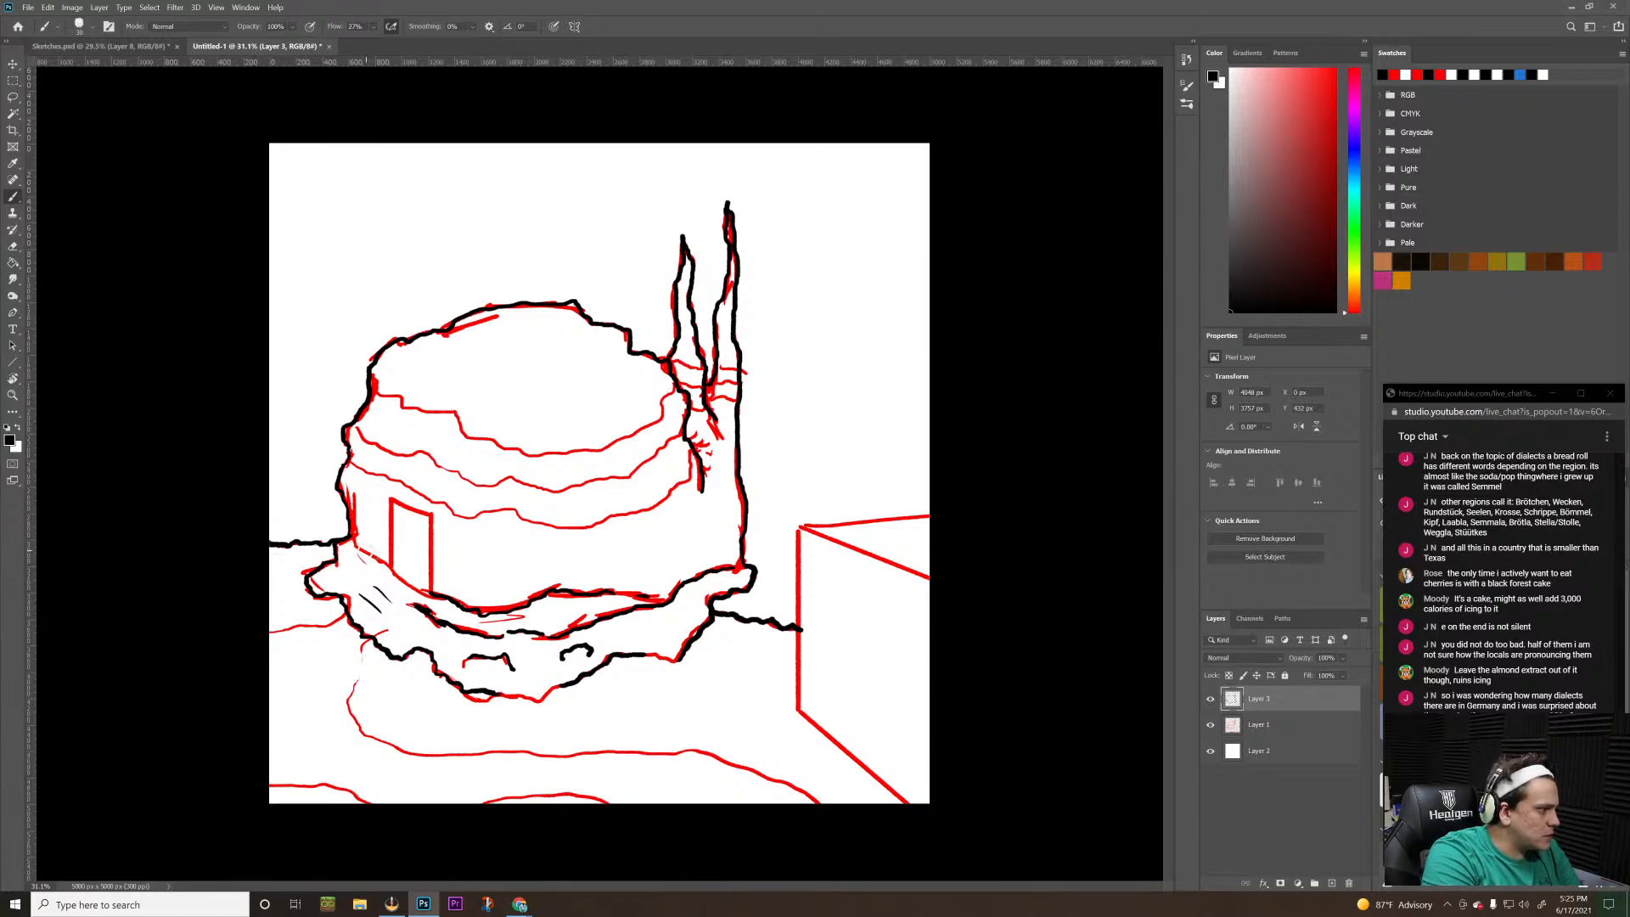
Trace the short base line of the wall beside the doorway in black and undo the last stroke
{"action": "left_click_drag", "start_coordinate": [357, 548], "coordinate": [382, 560]}
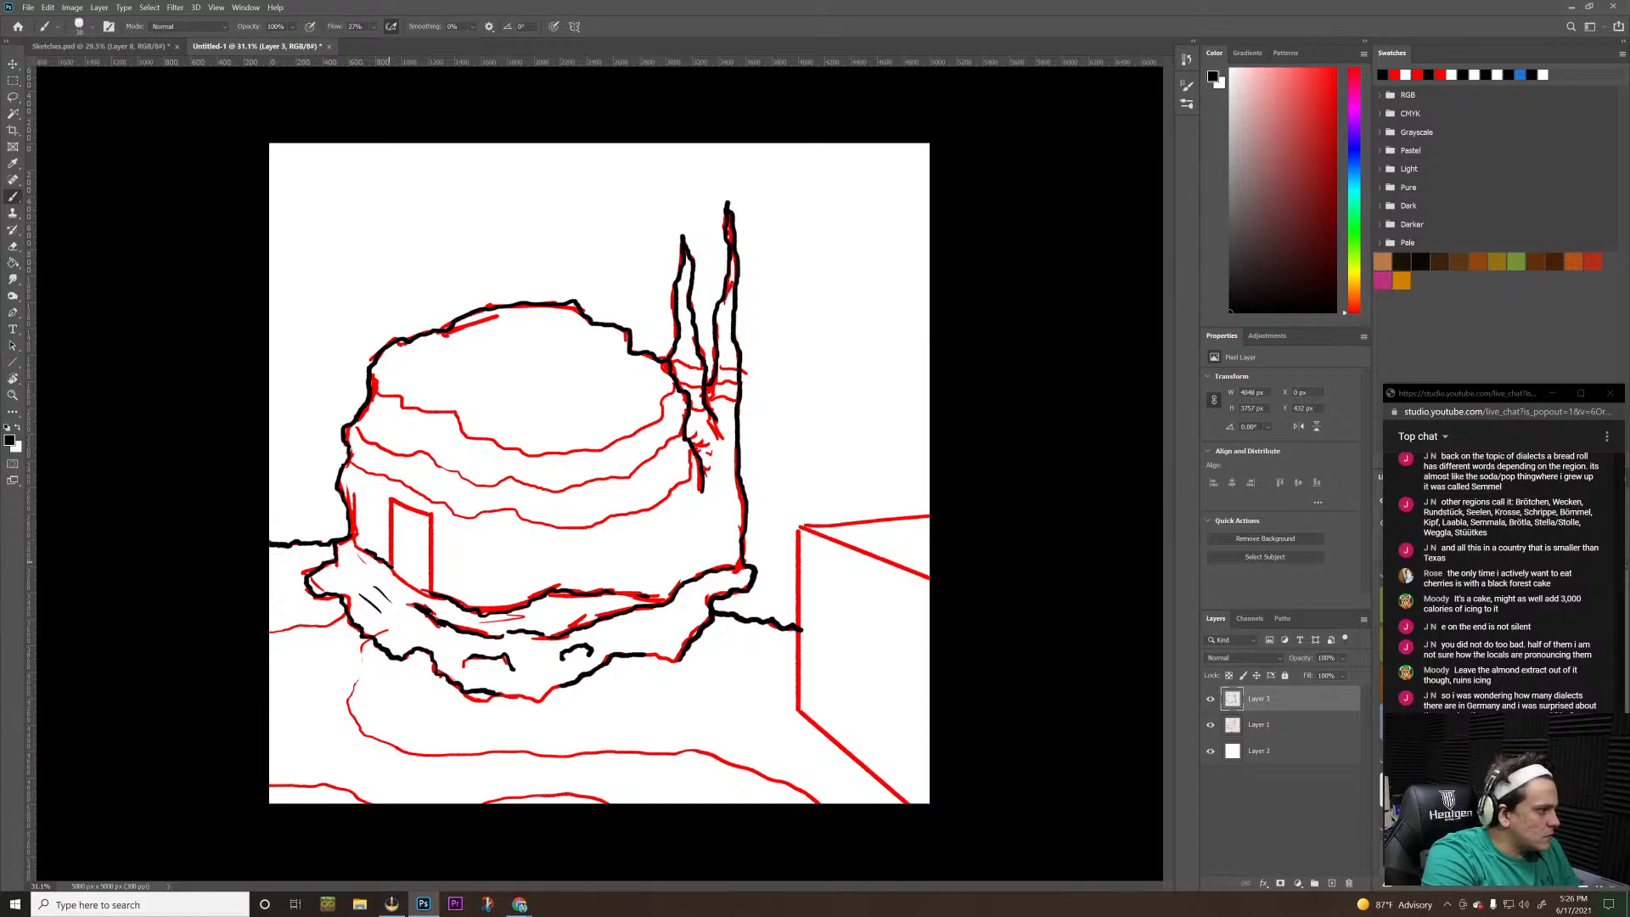
{"action": "mouse_move", "coordinate": [393, 567]}
{"action": "left_mouse_down"}
{"action": "mouse_move", "coordinate": [391, 500]}
{"action": "mouse_move", "coordinate": [411, 507]}
{"action": "mouse_move", "coordinate": [428, 589]}
{"action": "left_mouse_up"}
{"action": "key", "text": "ctrl+z"}
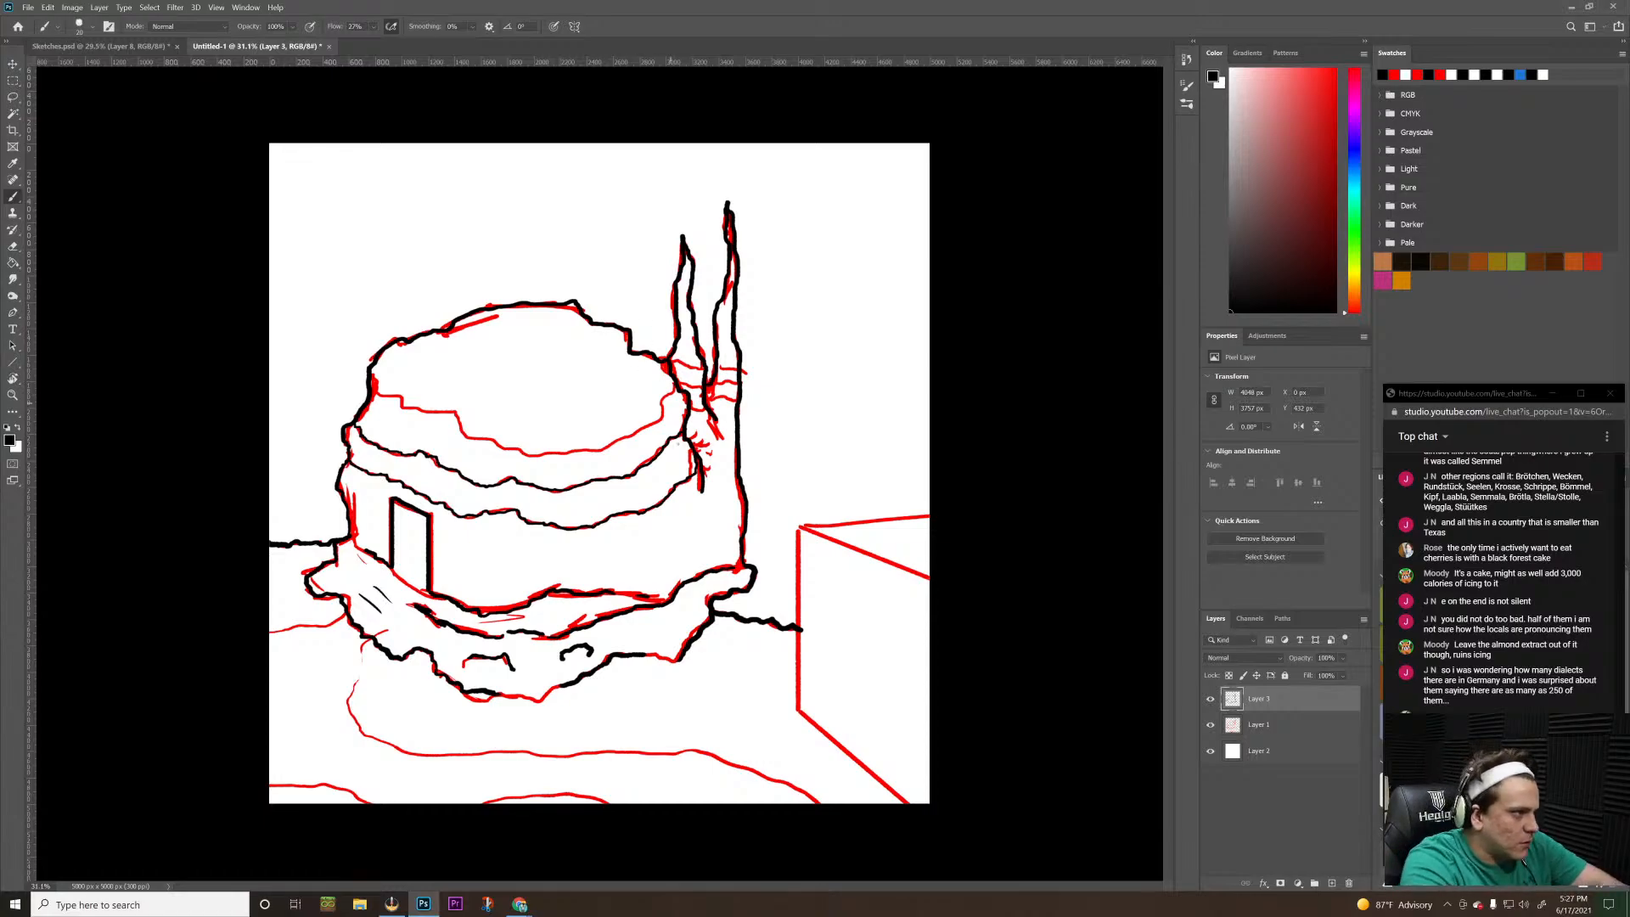
Erase the stray line end where the roof band meets the building's right contour
{"action": "key", "text": "e"}
{"action": "key", "text": "z"}
{"action": "left_click_drag", "start_coordinate": [641, 417], "coordinate": [768, 308]}
{"action": "key", "text": "e"}
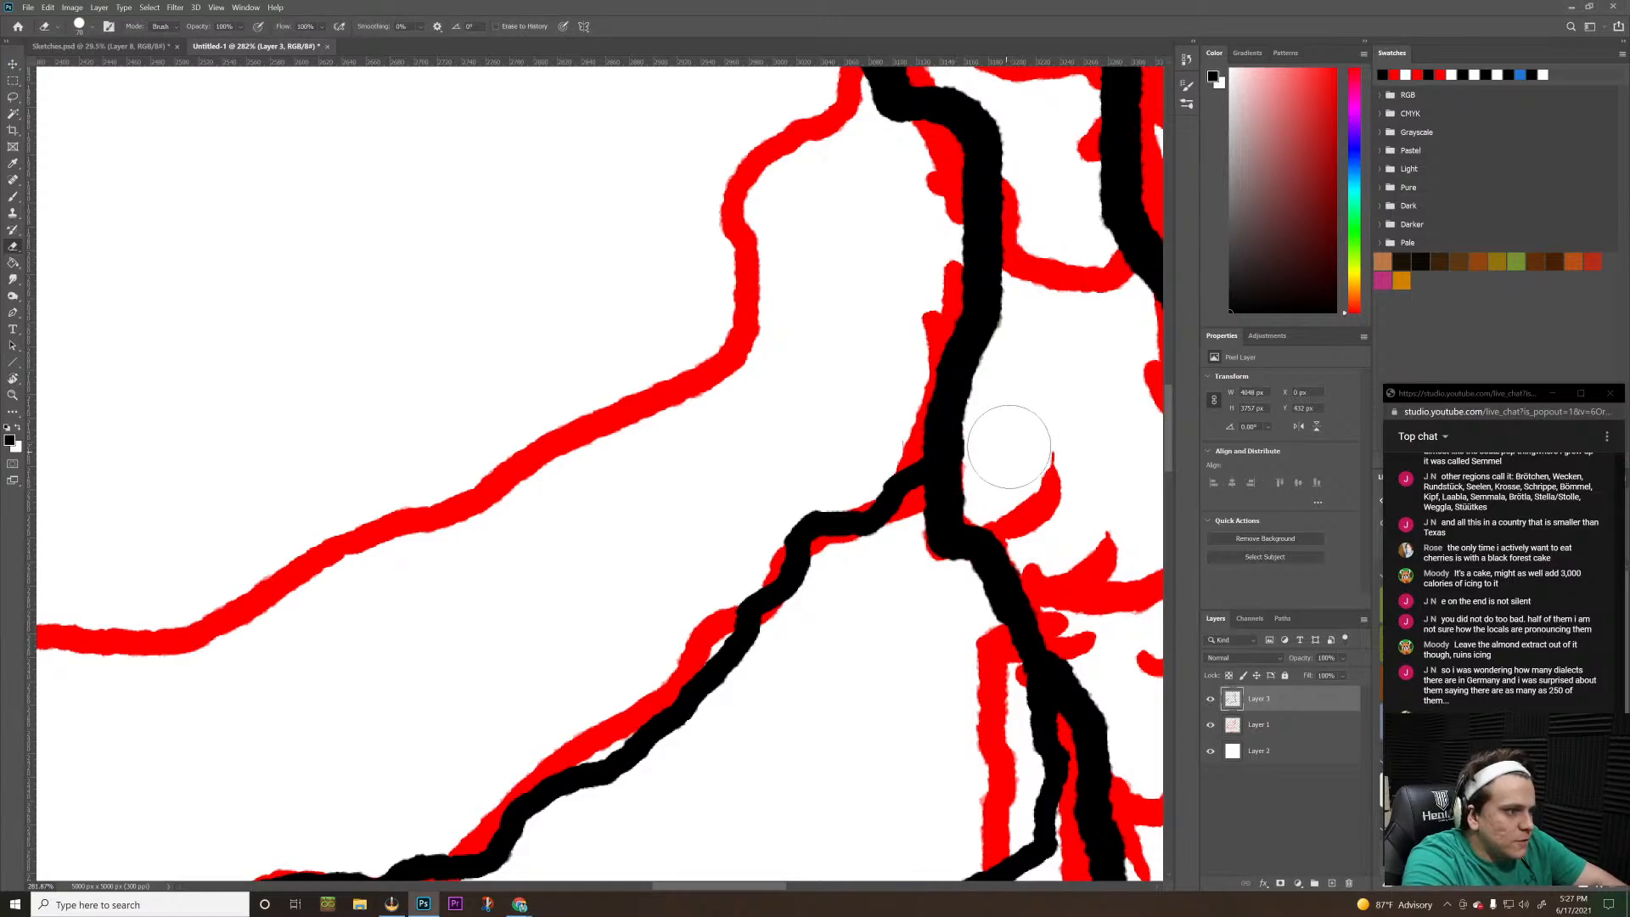
{"action": "key", "text": "z"}
{"action": "mouse_move", "coordinate": [745, 509]}
{"action": "left_mouse_down"}
{"action": "mouse_move", "coordinate": [680, 520]}
{"action": "mouse_move", "coordinate": [695, 523]}
{"action": "left_mouse_up"}
Switch to OBS and open the food channel in the docked Discord to read its latest posts
{"action": "key", "text": "alt+Tab"}
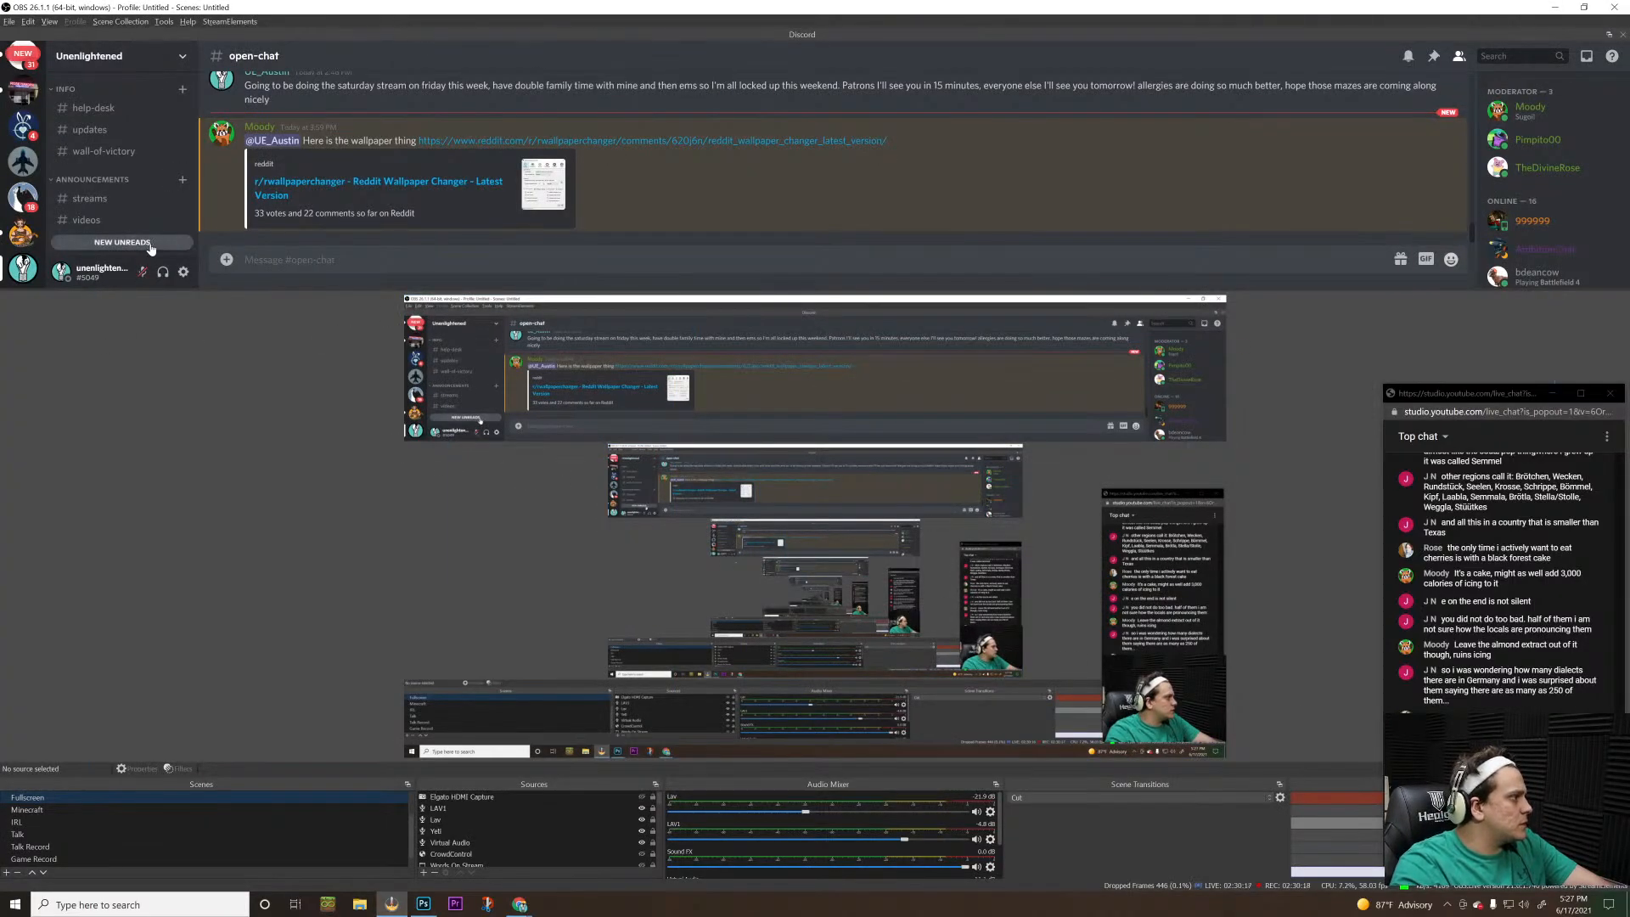
{"action": "scroll", "coordinate": [106, 242], "scroll_direction": "down", "scroll_amount": 5}
{"action": "left_click", "coordinate": [106, 242]}
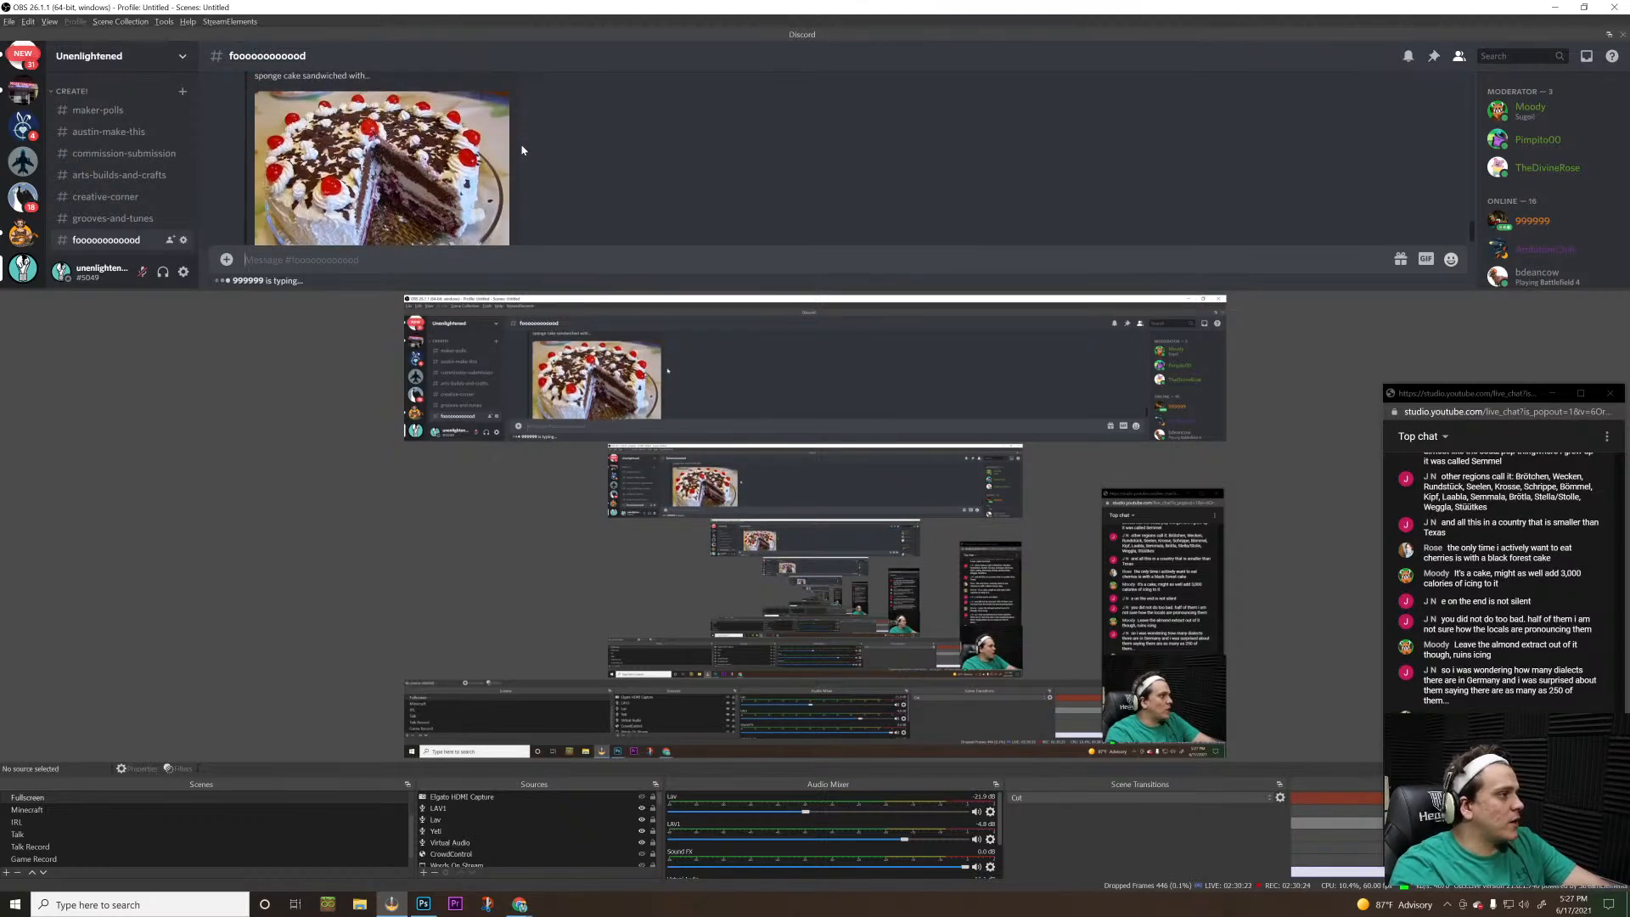
{"action": "scroll", "coordinate": [522, 150], "scroll_direction": "up", "scroll_amount": 2}
{"action": "scroll", "coordinate": [521, 150], "scroll_direction": "down", "scroll_amount": 3}
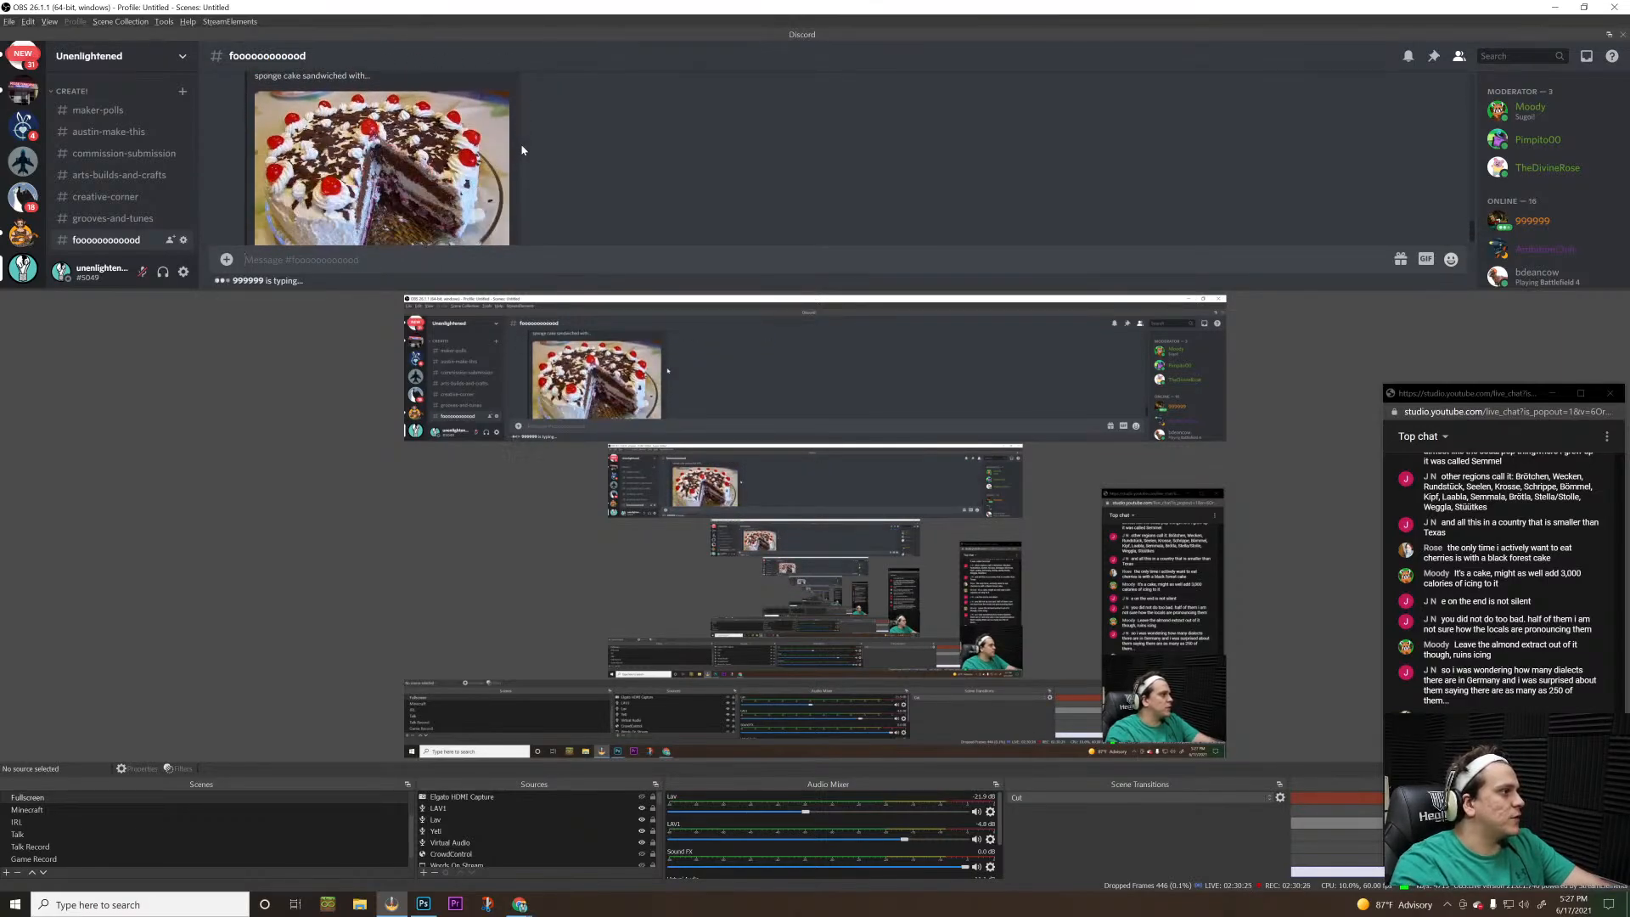
{"action": "scroll", "coordinate": [521, 150], "scroll_direction": "up", "scroll_amount": 3}
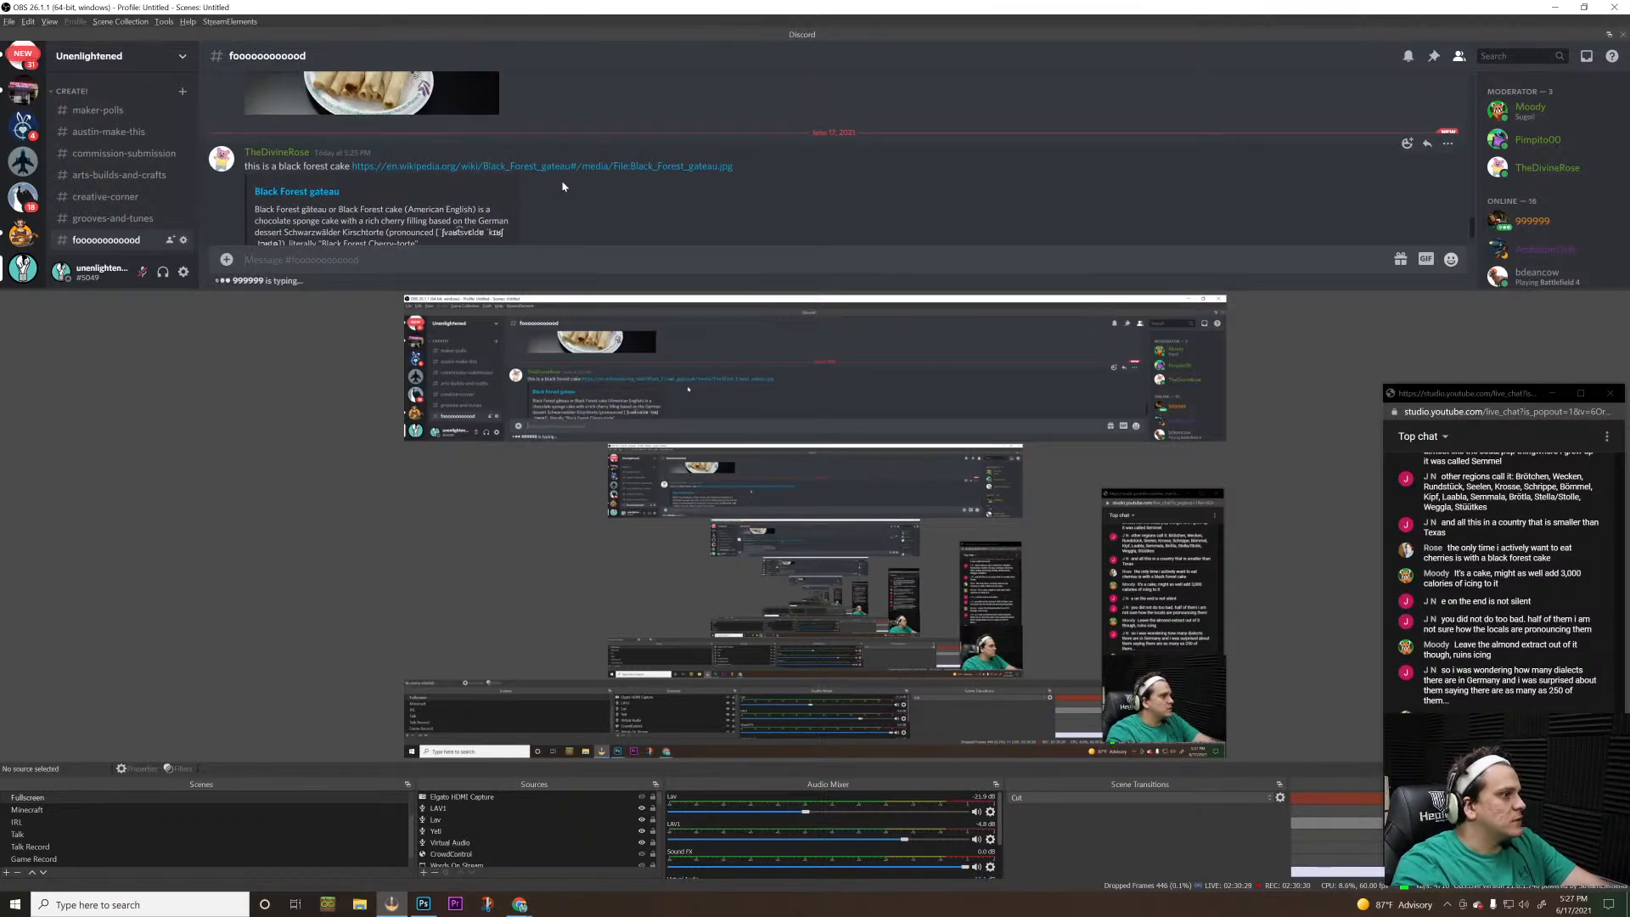
View the linked Black Forest gateau picture, close it, check the channel's newest message and return to Photoshop
{"action": "left_click", "coordinate": [566, 168]}
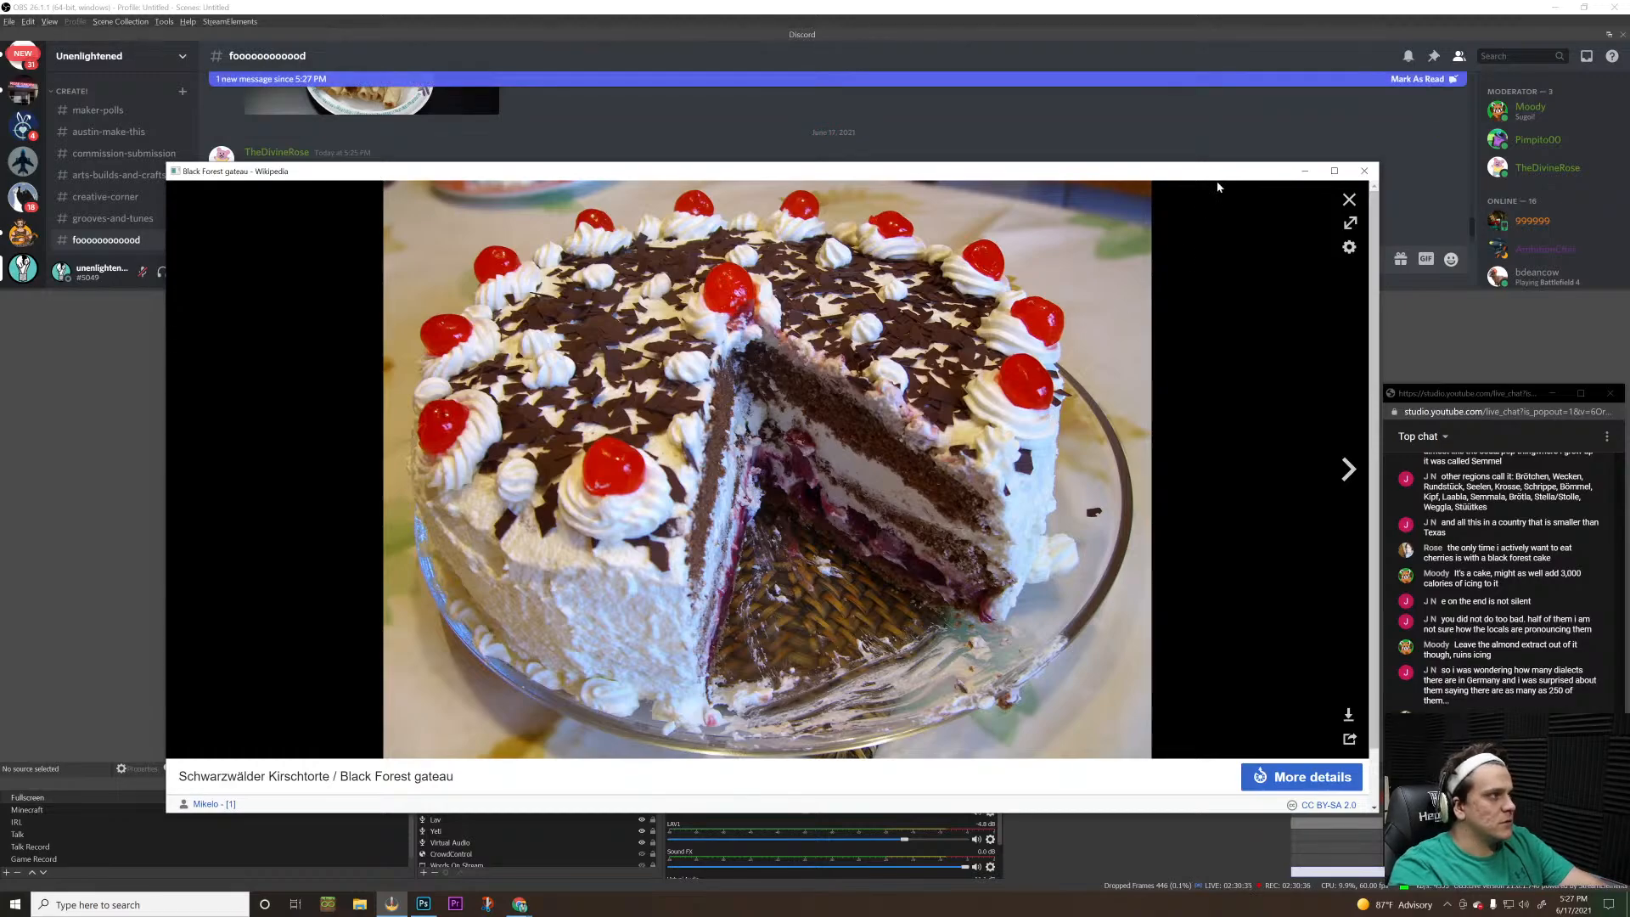
{"action": "left_click", "coordinate": [1364, 171]}
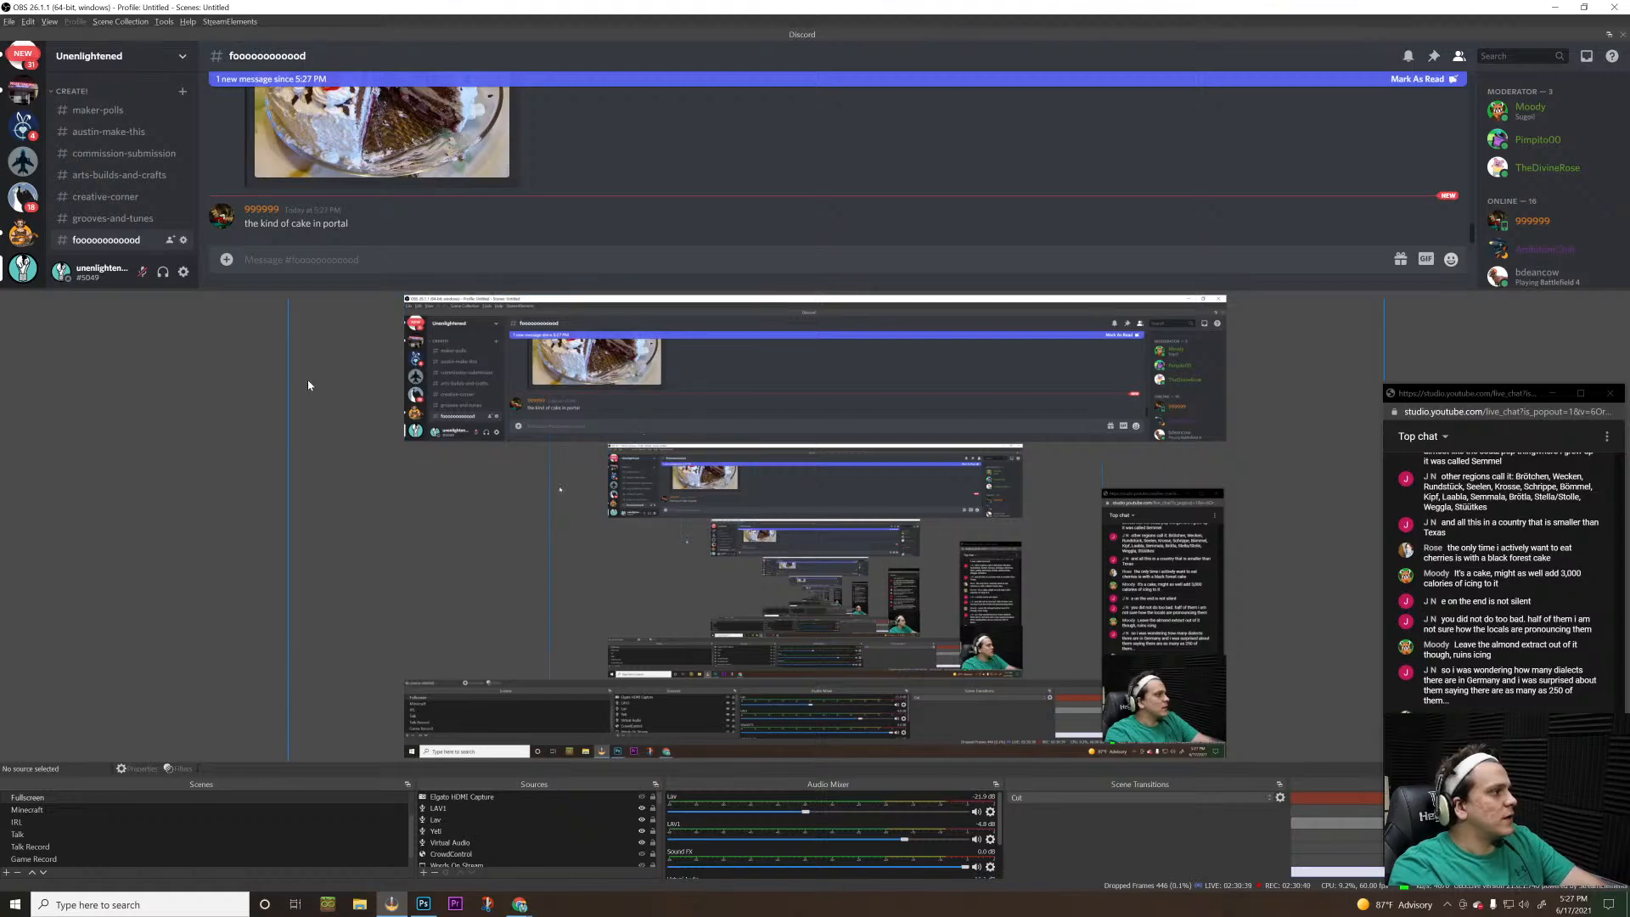
{"action": "scroll", "coordinate": [511, 113], "scroll_direction": "up", "scroll_amount": 5}
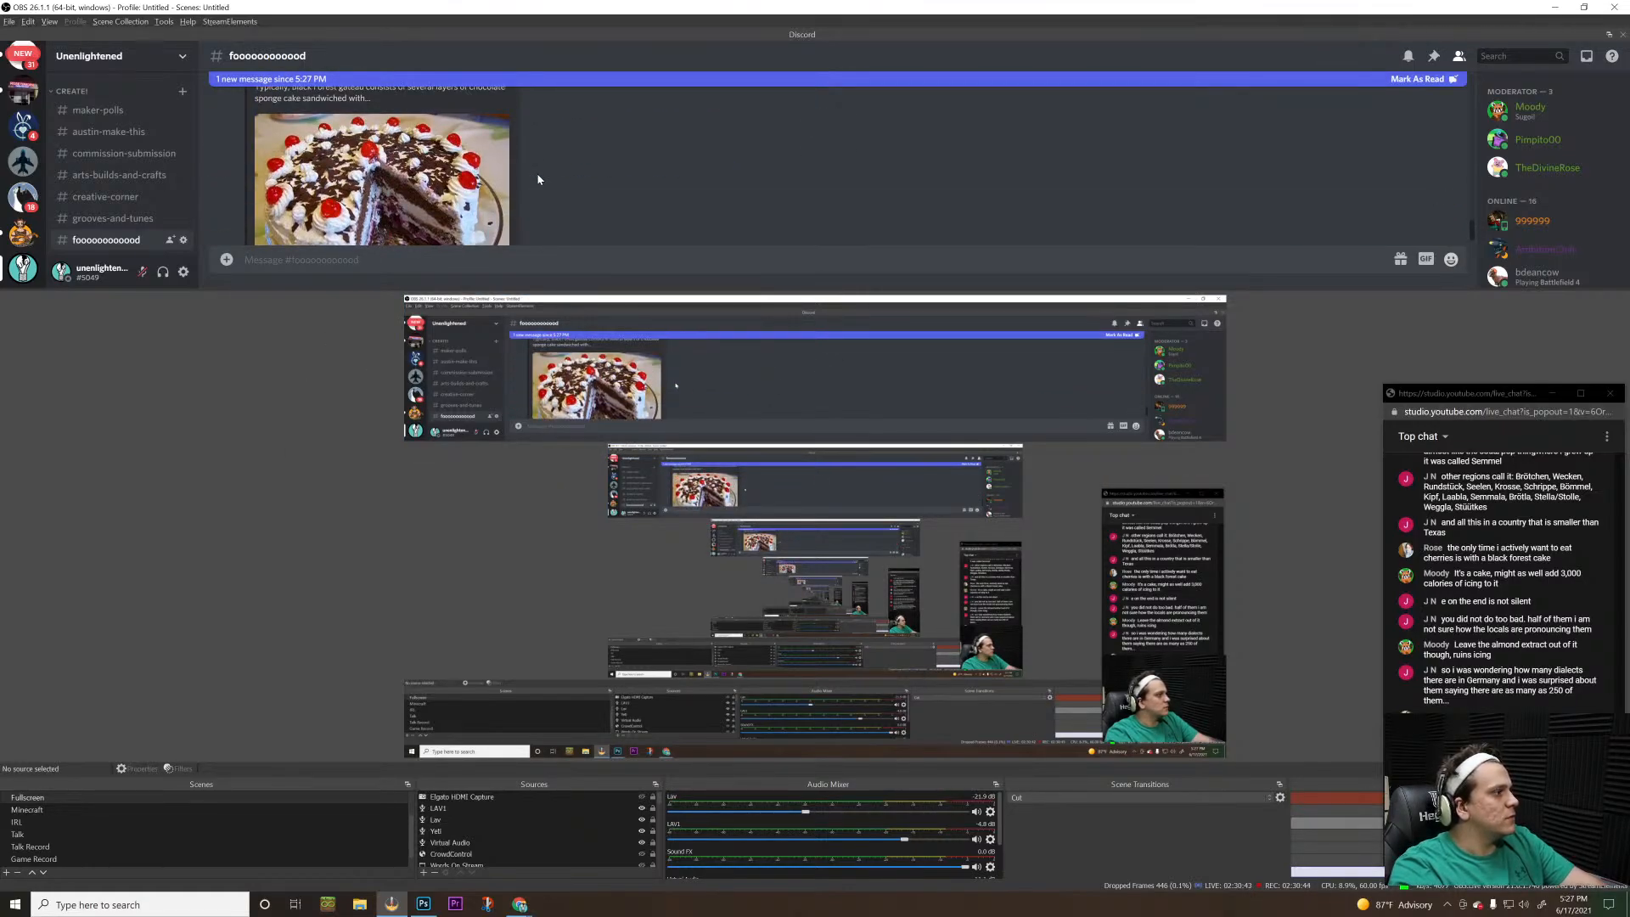
{"action": "scroll", "coordinate": [538, 179], "scroll_direction": "down", "scroll_amount": 3}
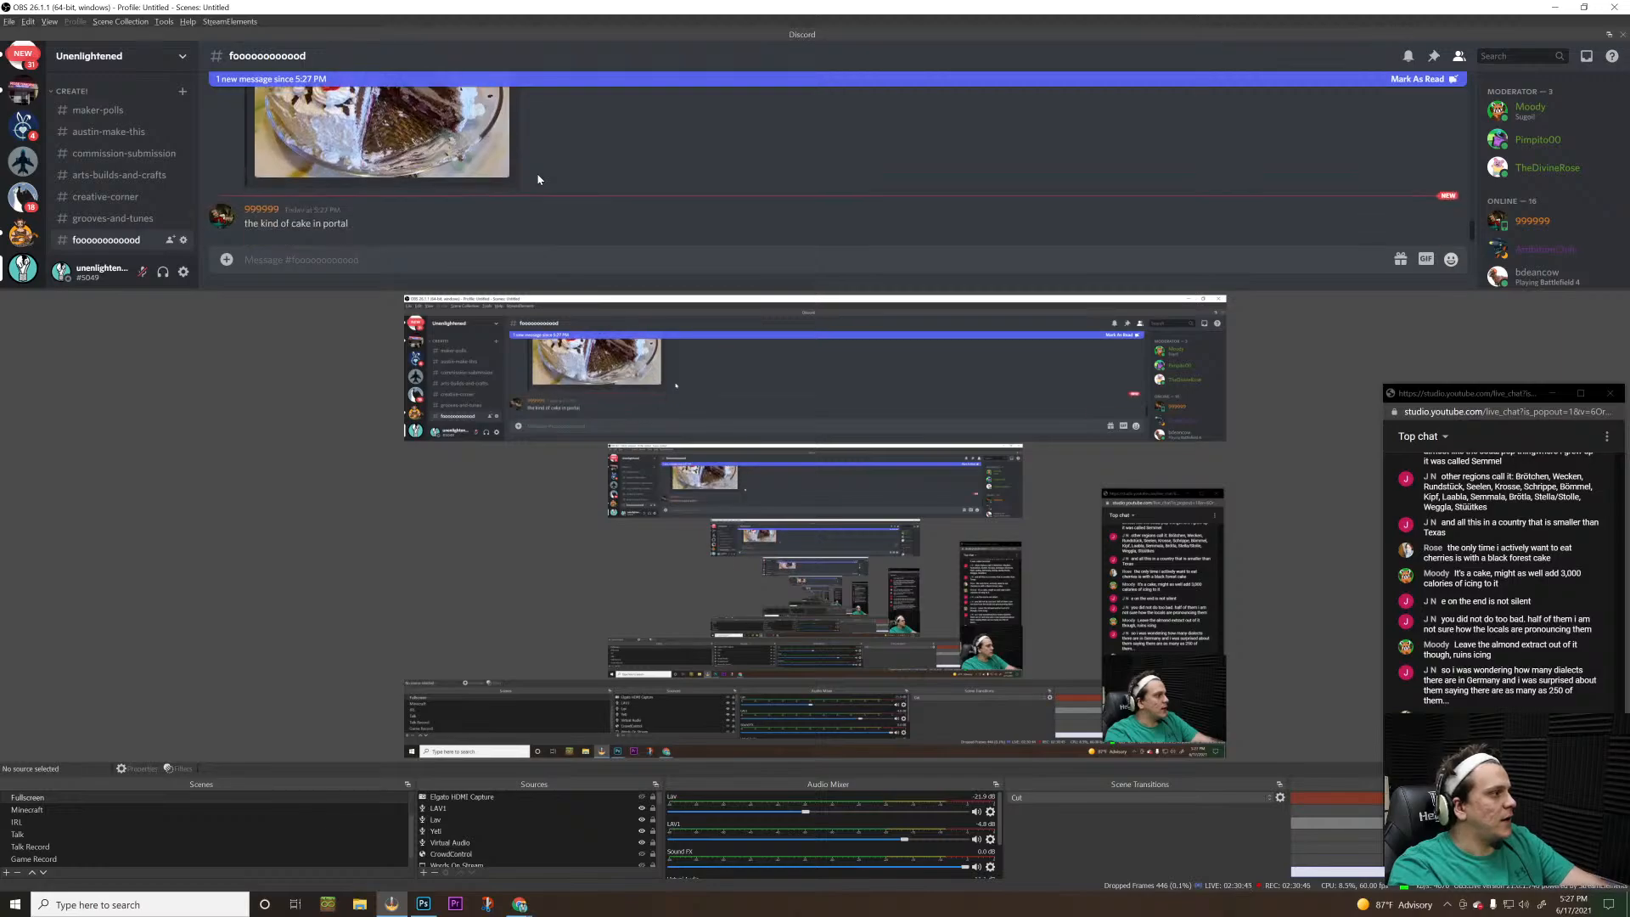
{"action": "key", "text": "alt+Tab"}
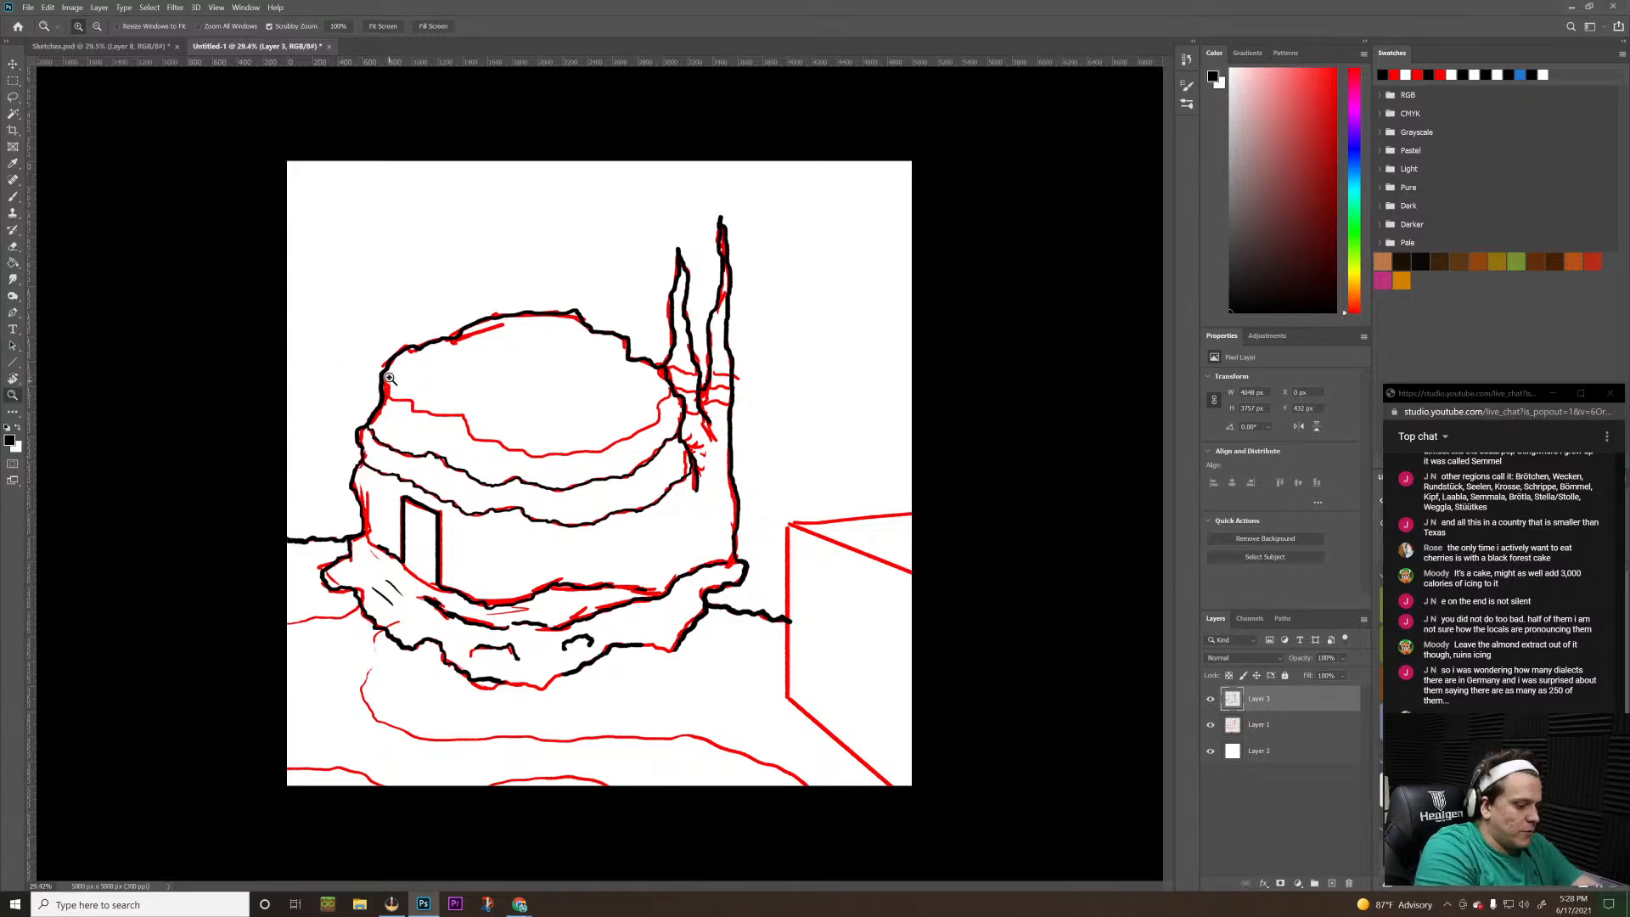
Trace the uppermost roof band and the short cross lines at the base of the spires in black
{"action": "key", "text": "b"}
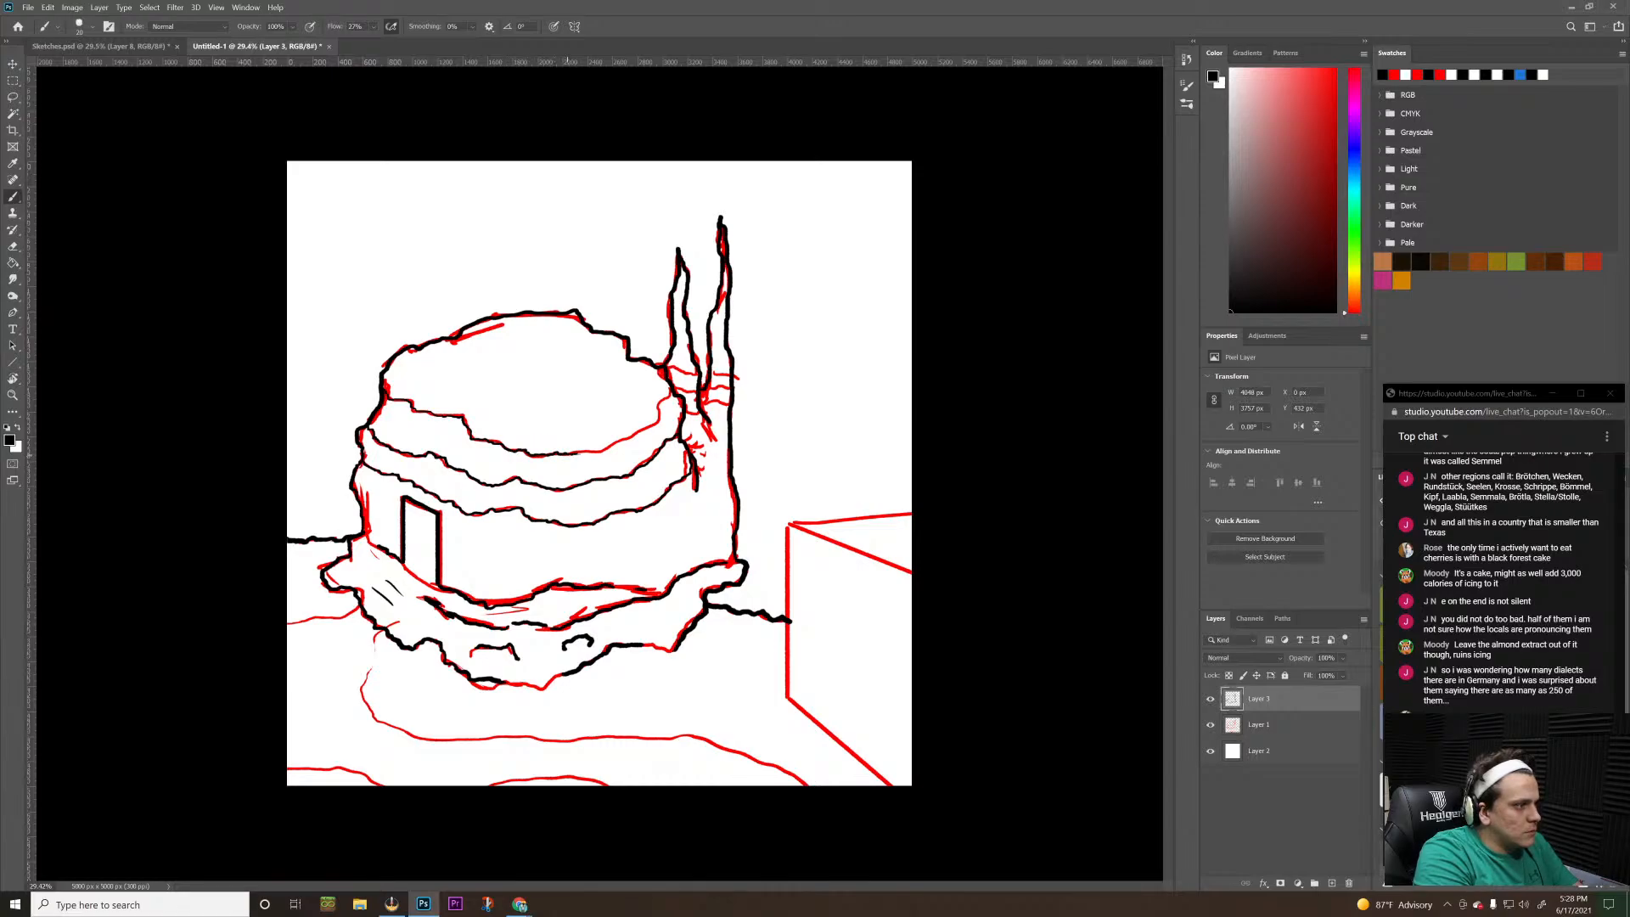
{"action": "left_click_drag", "start_coordinate": [614, 442], "coordinate": [647, 430]}
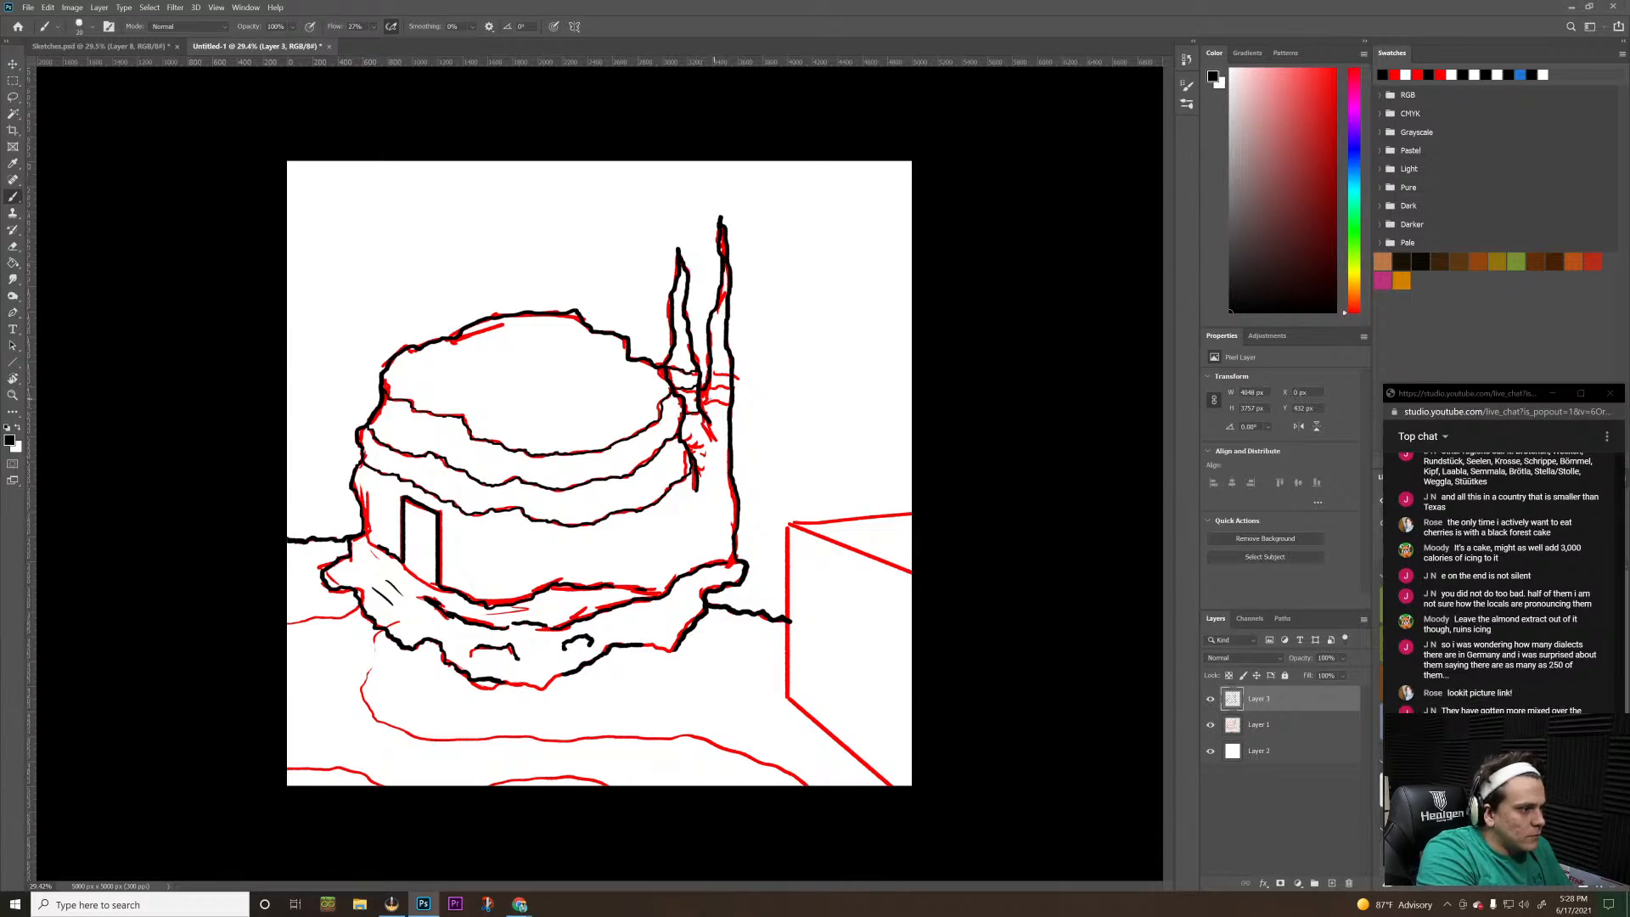
{"action": "left_click_drag", "start_coordinate": [701, 397], "coordinate": [722, 388]}
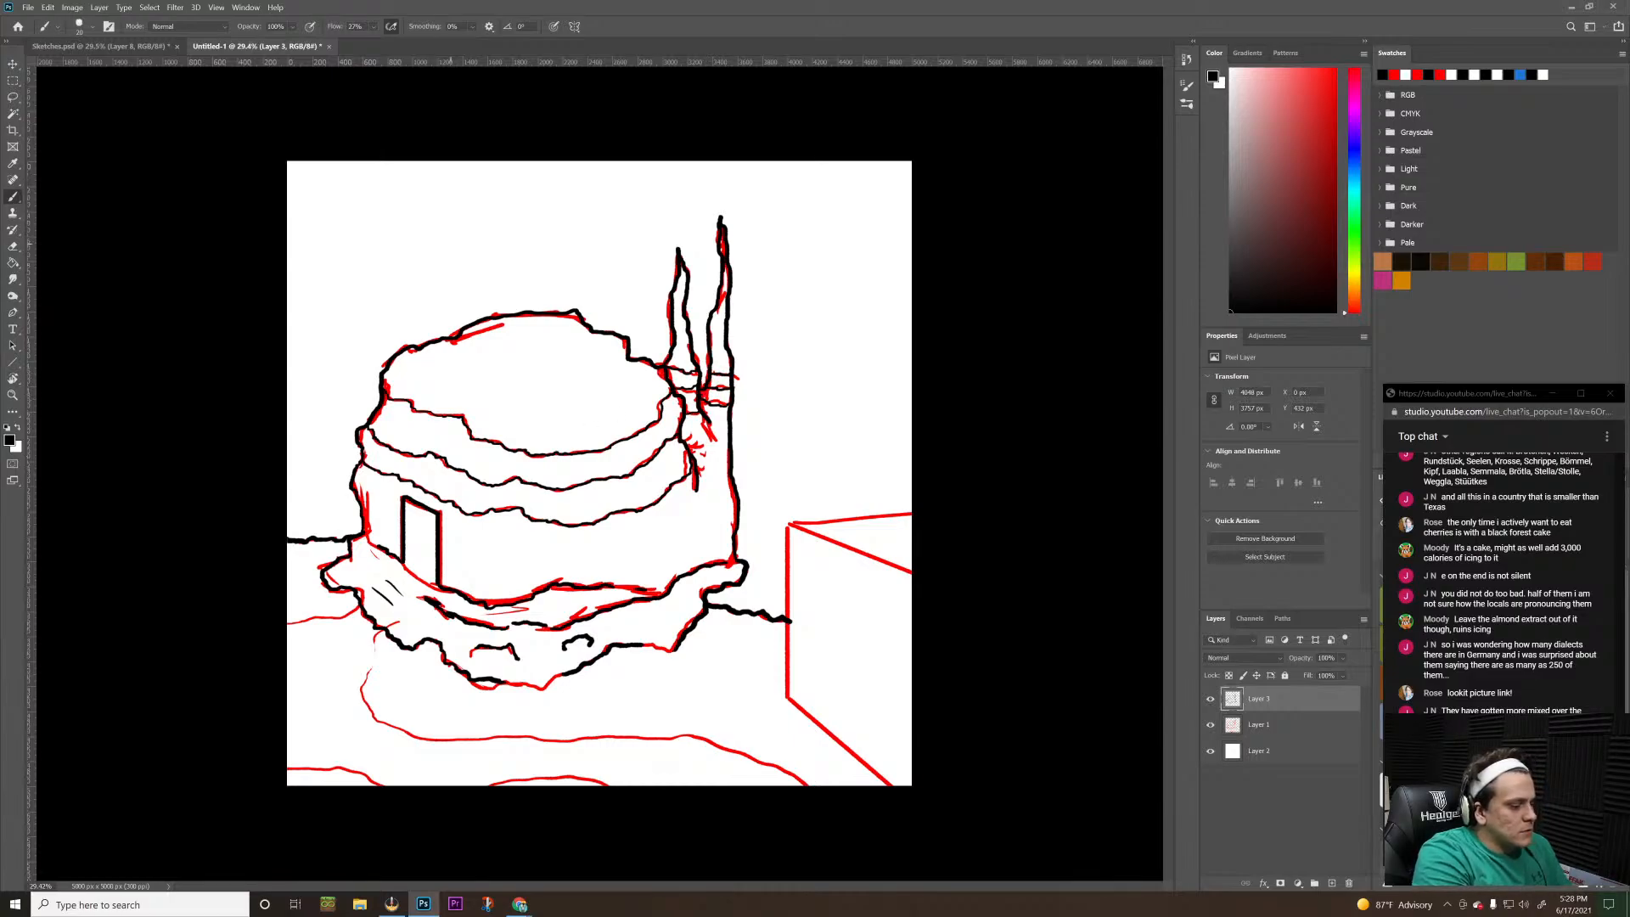
Trace the curving ground line in front of the building in black down to the canvas's lower edge, removing the stray hook along it
{"action": "key", "text": "z"}
{"action": "left_click_drag", "start_coordinate": [740, 367], "coordinate": [644, 436]}
{"action": "left_click_drag", "start_coordinate": [507, 493], "coordinate": [667, 395]}
{"action": "key", "text": "b"}
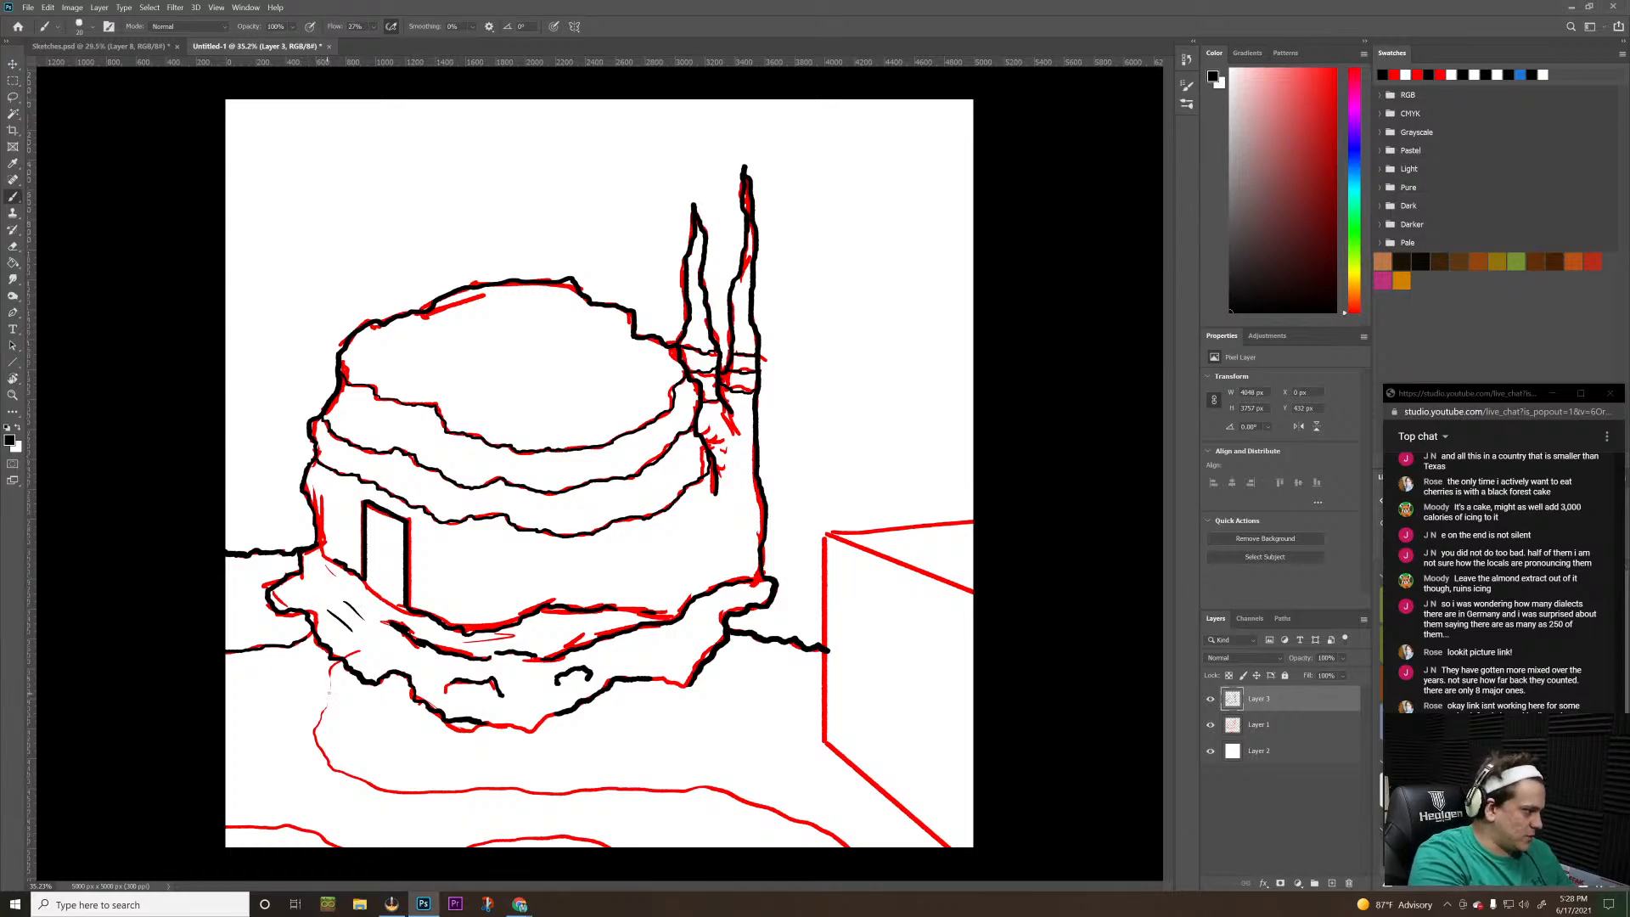
{"action": "mouse_move", "coordinate": [332, 681]}
{"action": "left_mouse_down"}
{"action": "mouse_move", "coordinate": [318, 743]}
{"action": "mouse_move", "coordinate": [337, 771]}
{"action": "mouse_move", "coordinate": [399, 792]}
{"action": "mouse_move", "coordinate": [544, 797]}
{"action": "mouse_move", "coordinate": [586, 781]}
{"action": "left_mouse_up"}
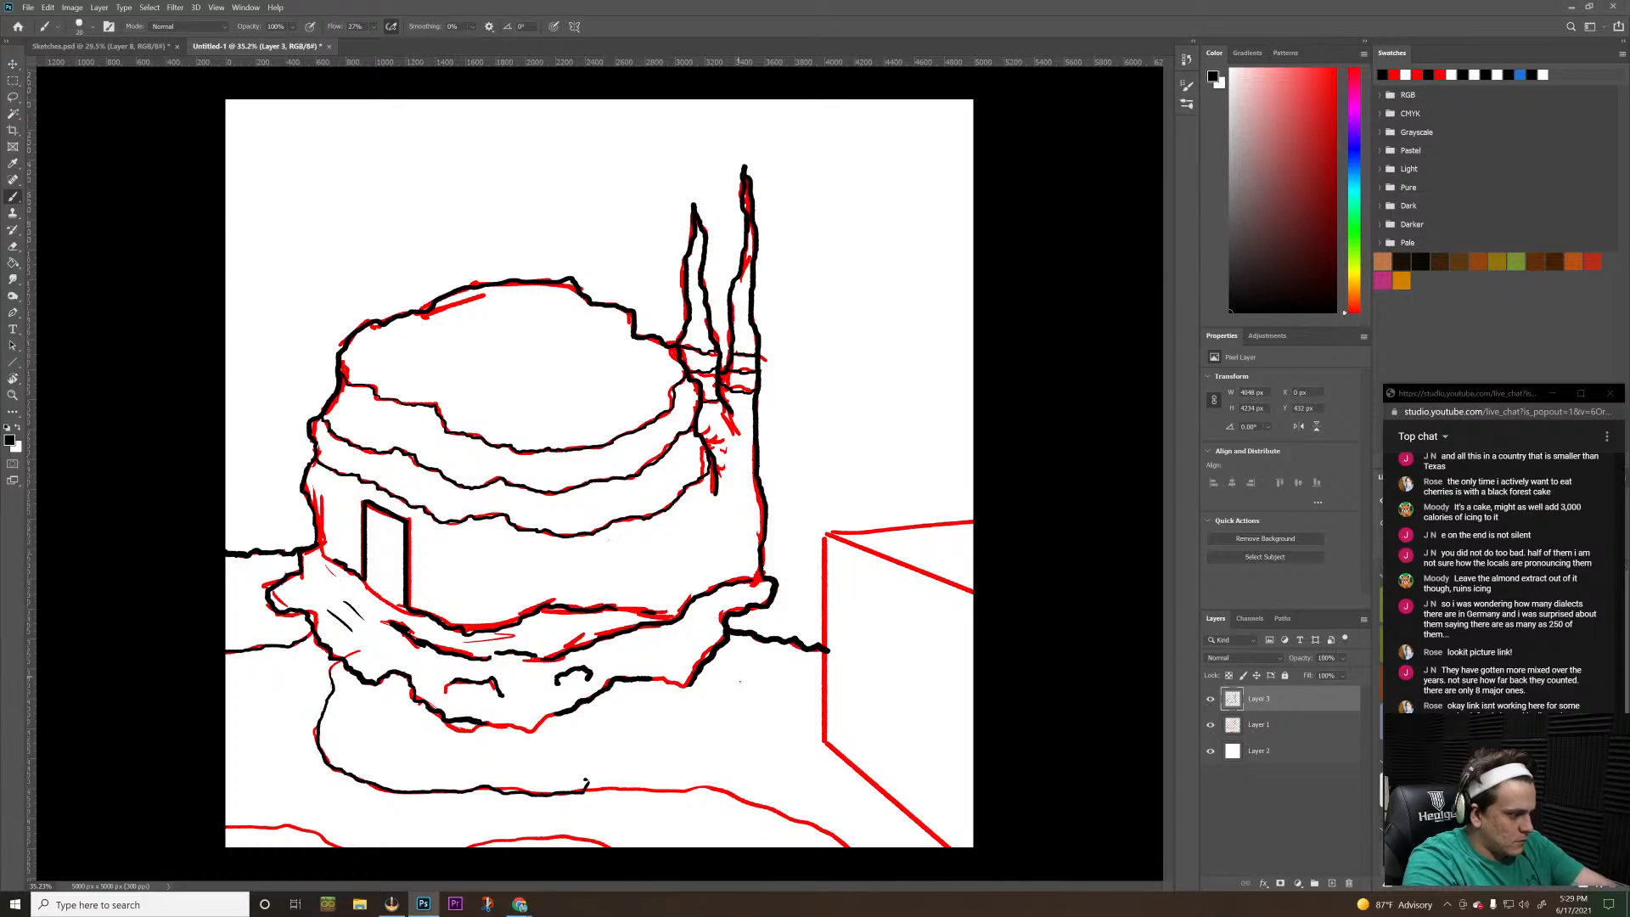
{"action": "key", "text": "e"}
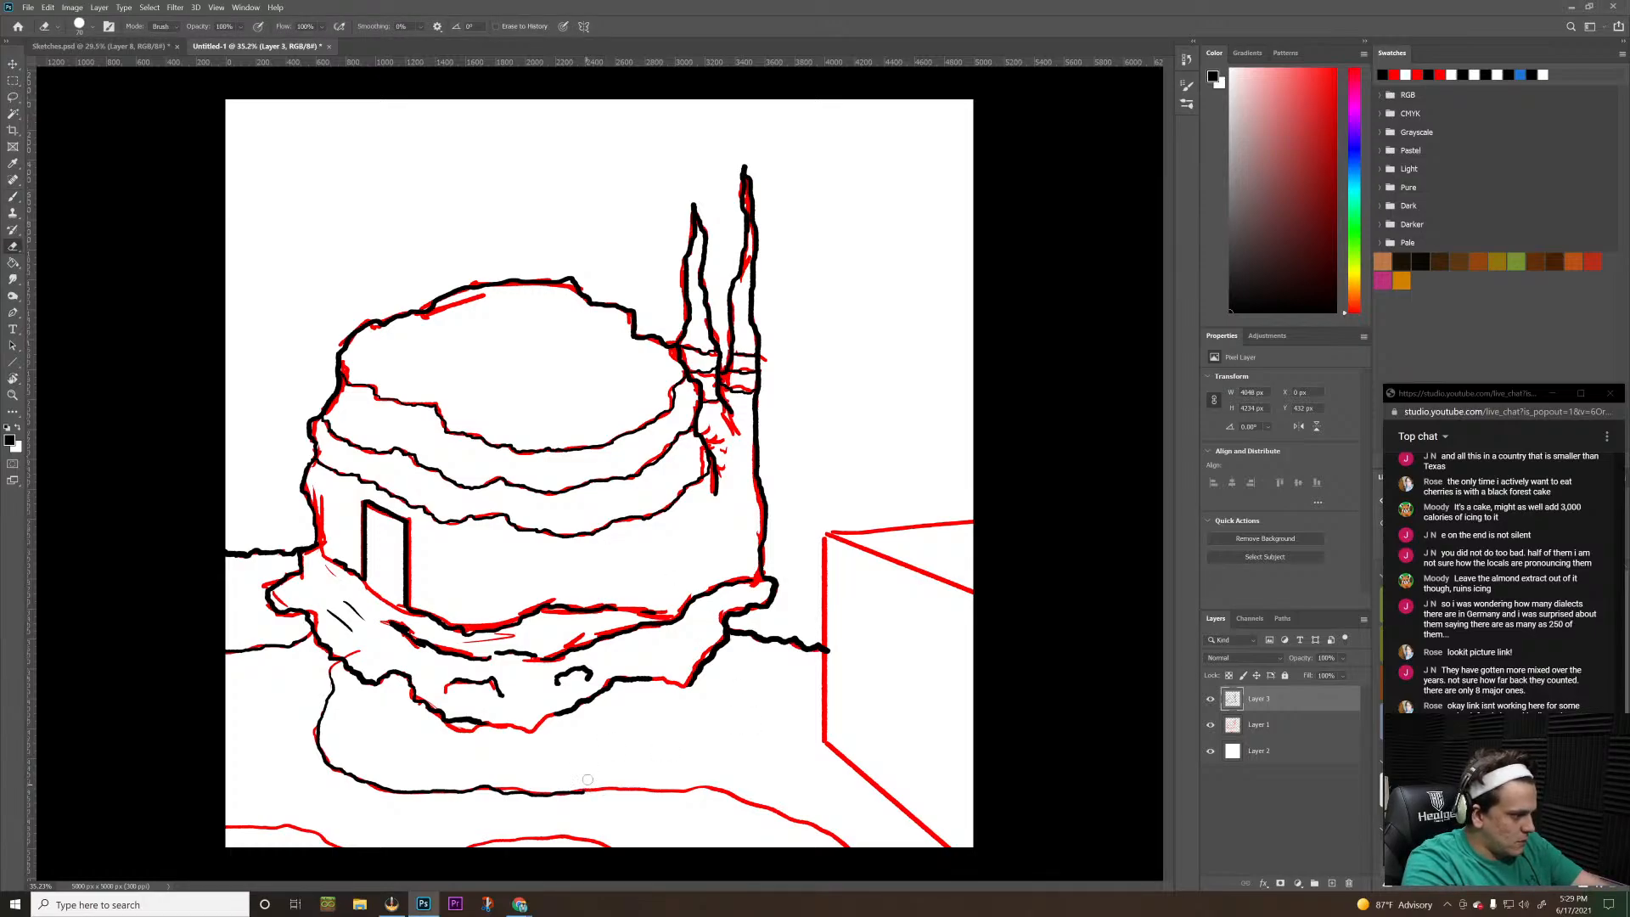
{"action": "key", "text": "b"}
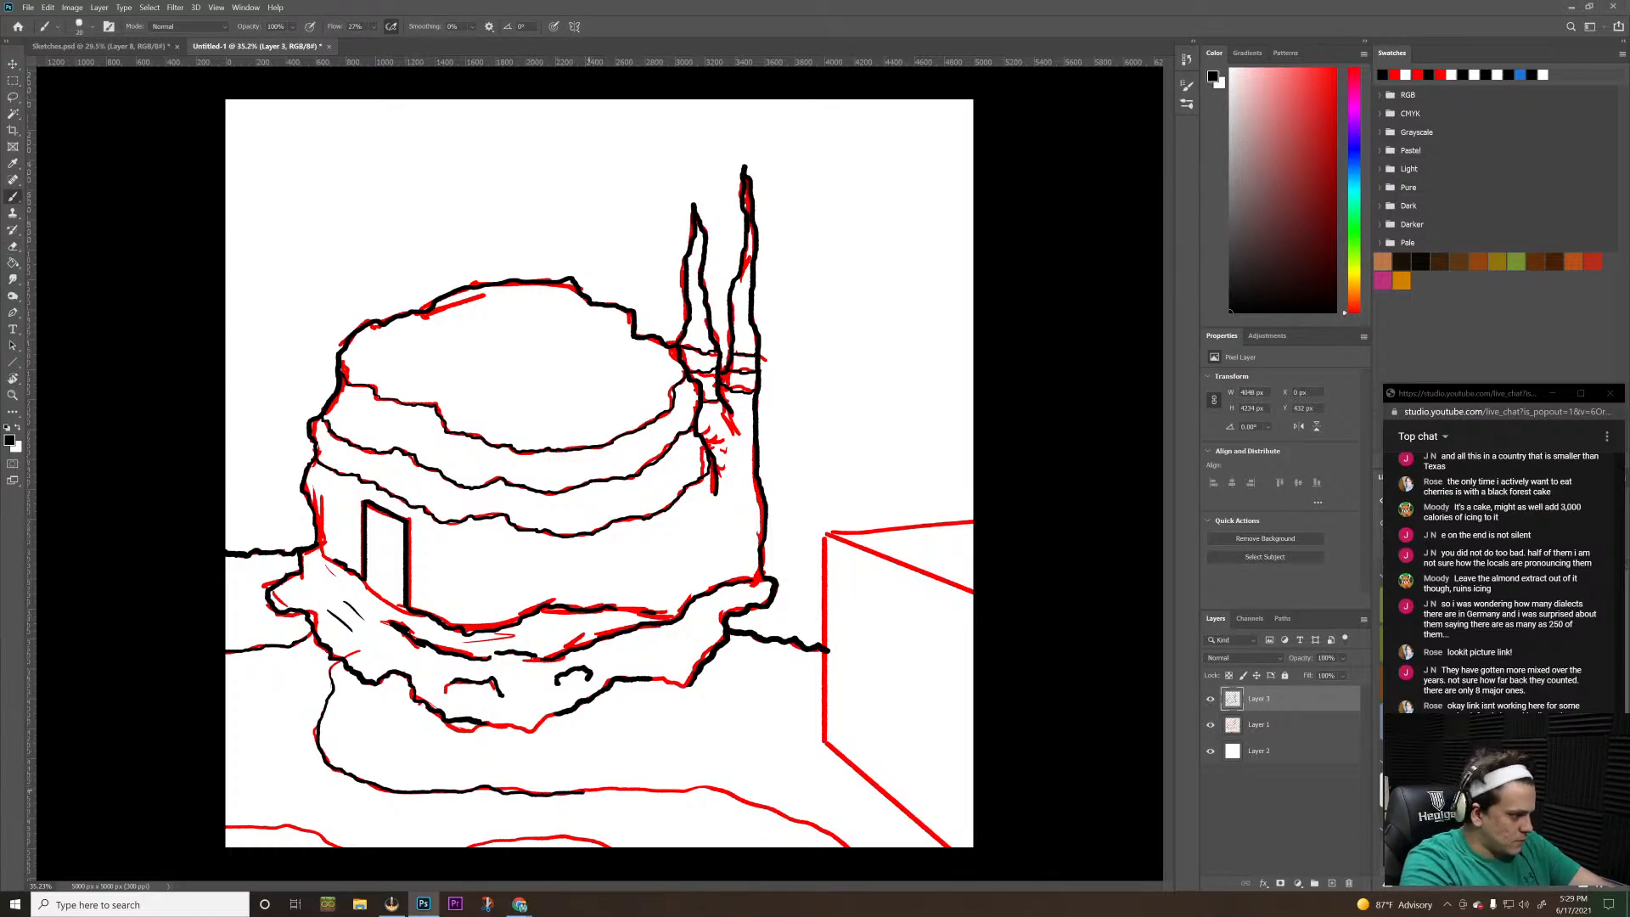
{"action": "key", "text": "ctrl+z"}
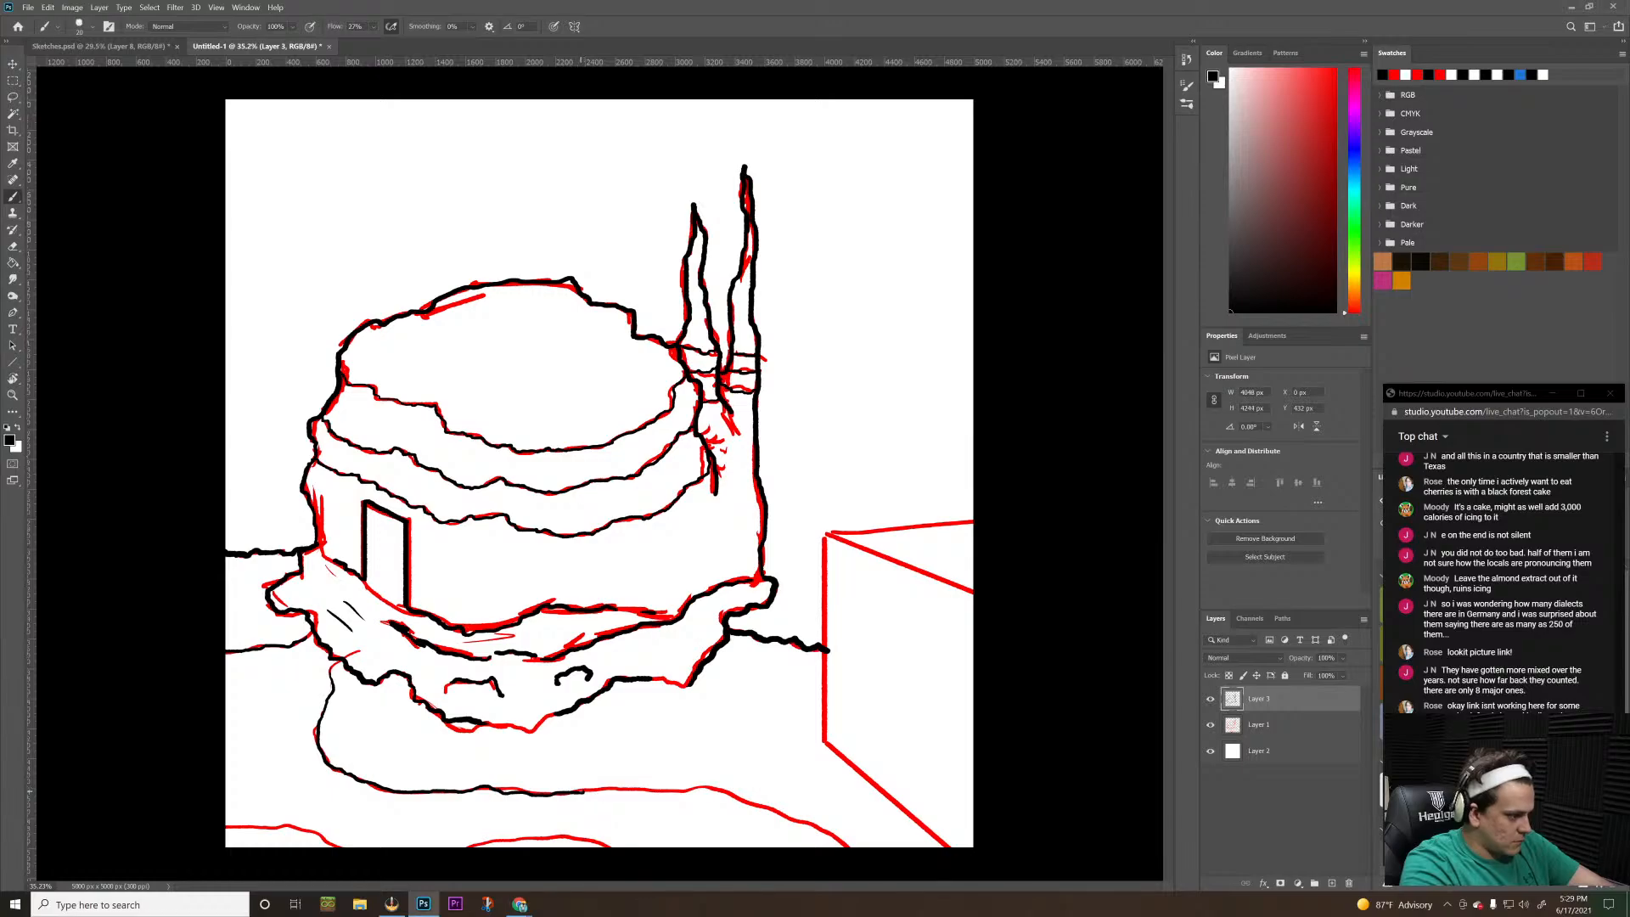
{"action": "mouse_move", "coordinate": [581, 789]}
{"action": "left_mouse_down"}
{"action": "mouse_move", "coordinate": [719, 788]}
{"action": "mouse_move", "coordinate": [852, 847]}
{"action": "left_mouse_up"}
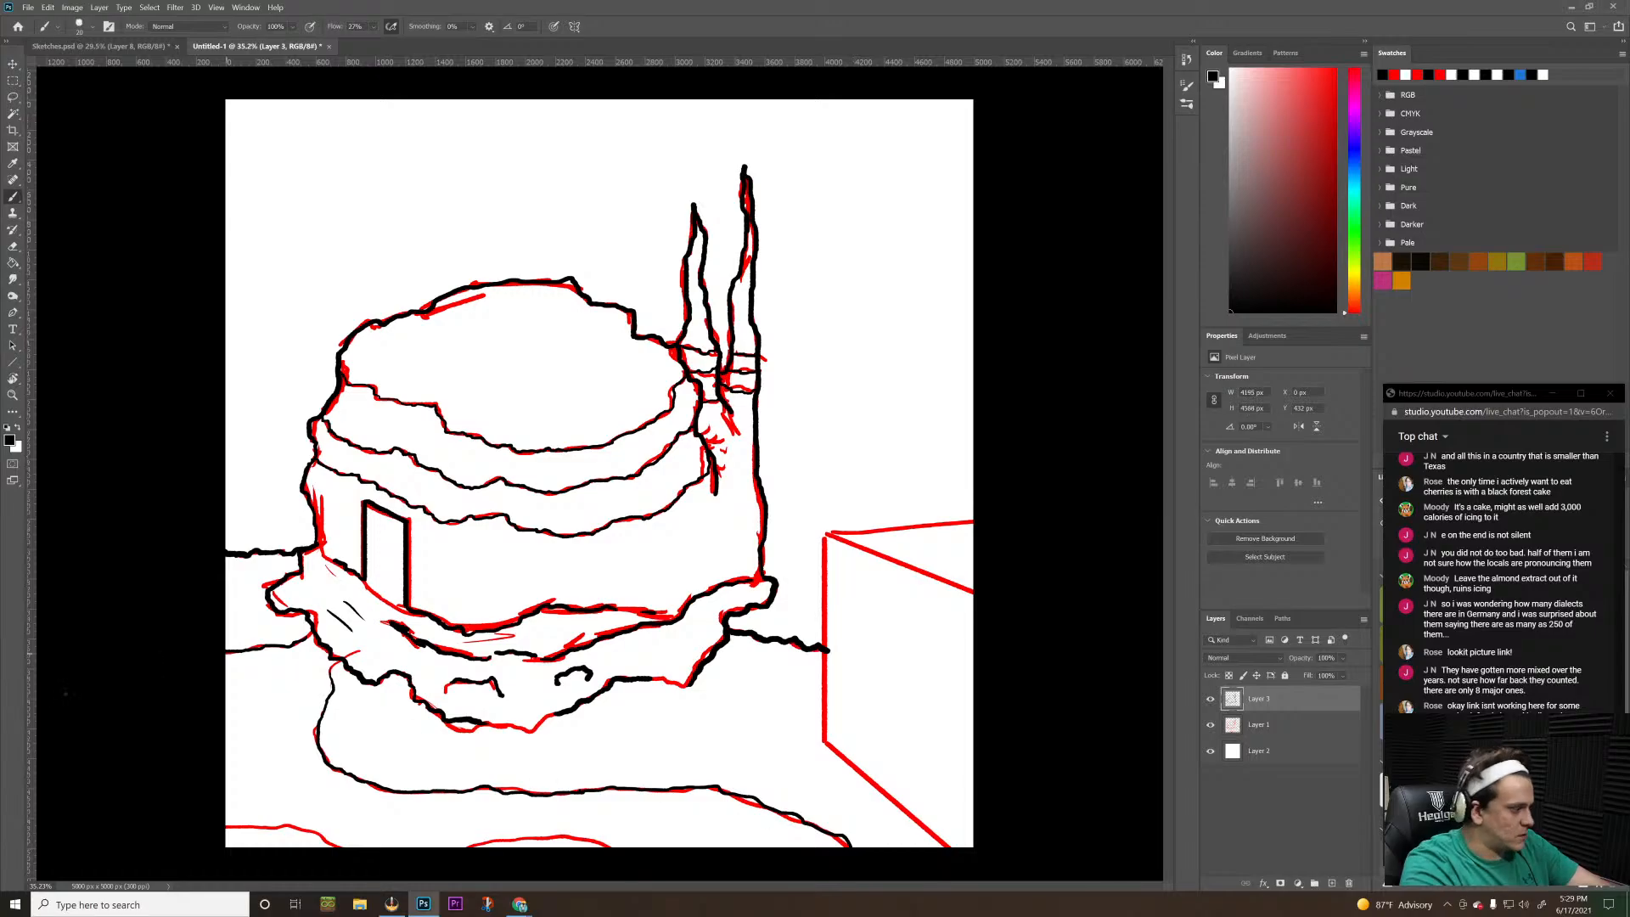
Trace the short contour in the canvas's lower-left corner in black and check the line art with the red sketch layer hidden
{"action": "left_click_drag", "start_coordinate": [219, 831], "coordinate": [339, 848]}
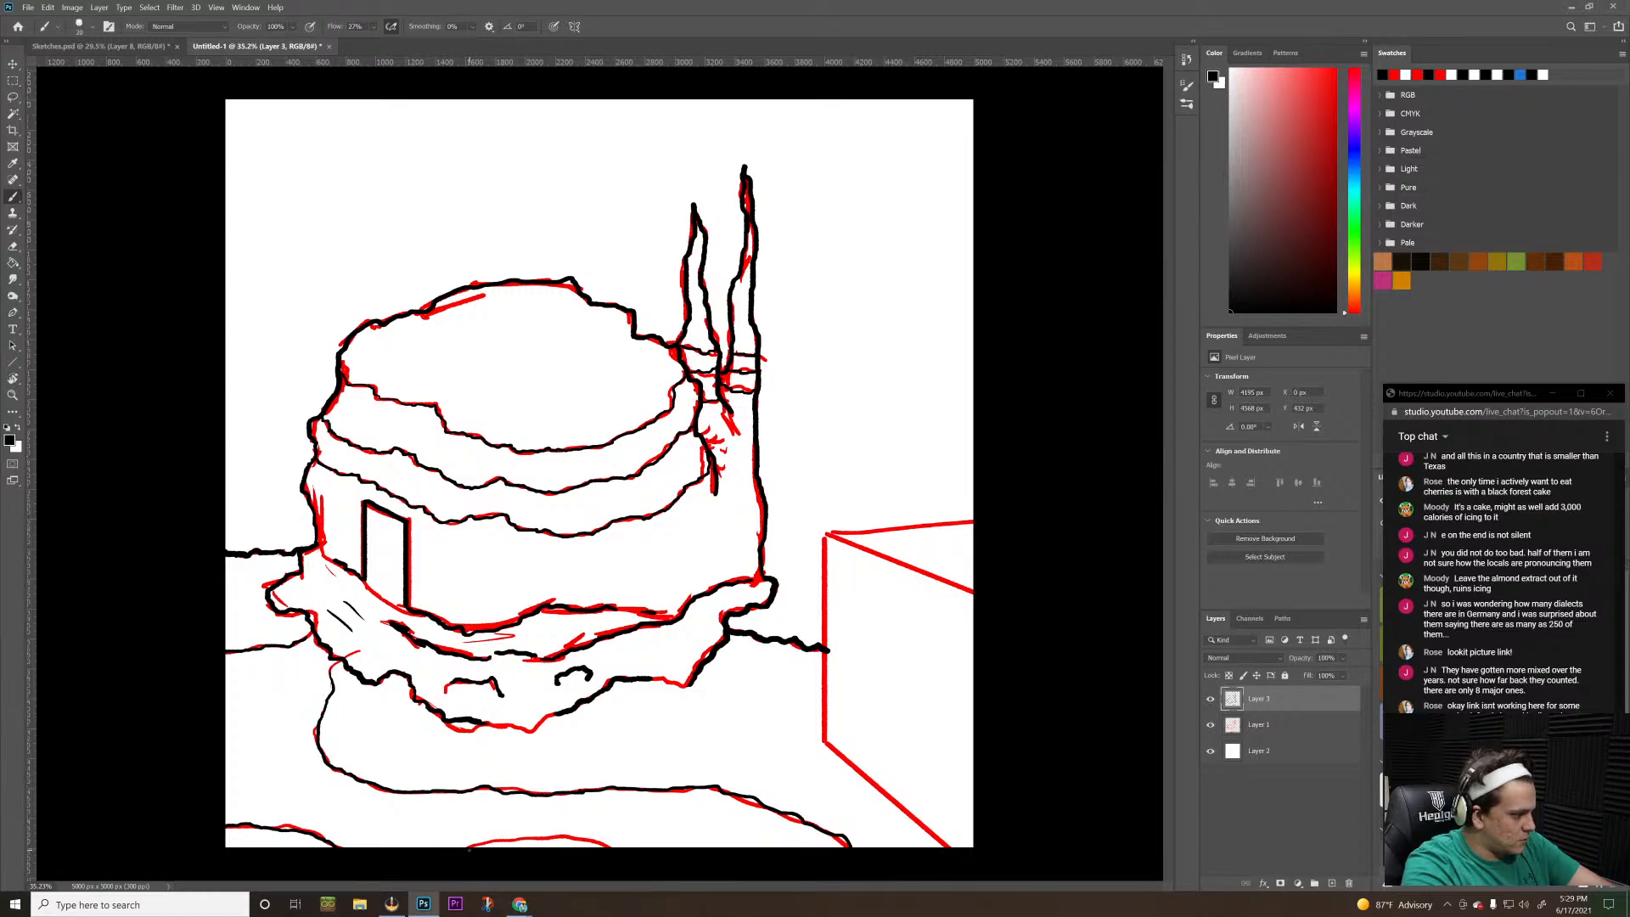
{"action": "left_click_drag", "start_coordinate": [472, 847], "coordinate": [624, 846]}
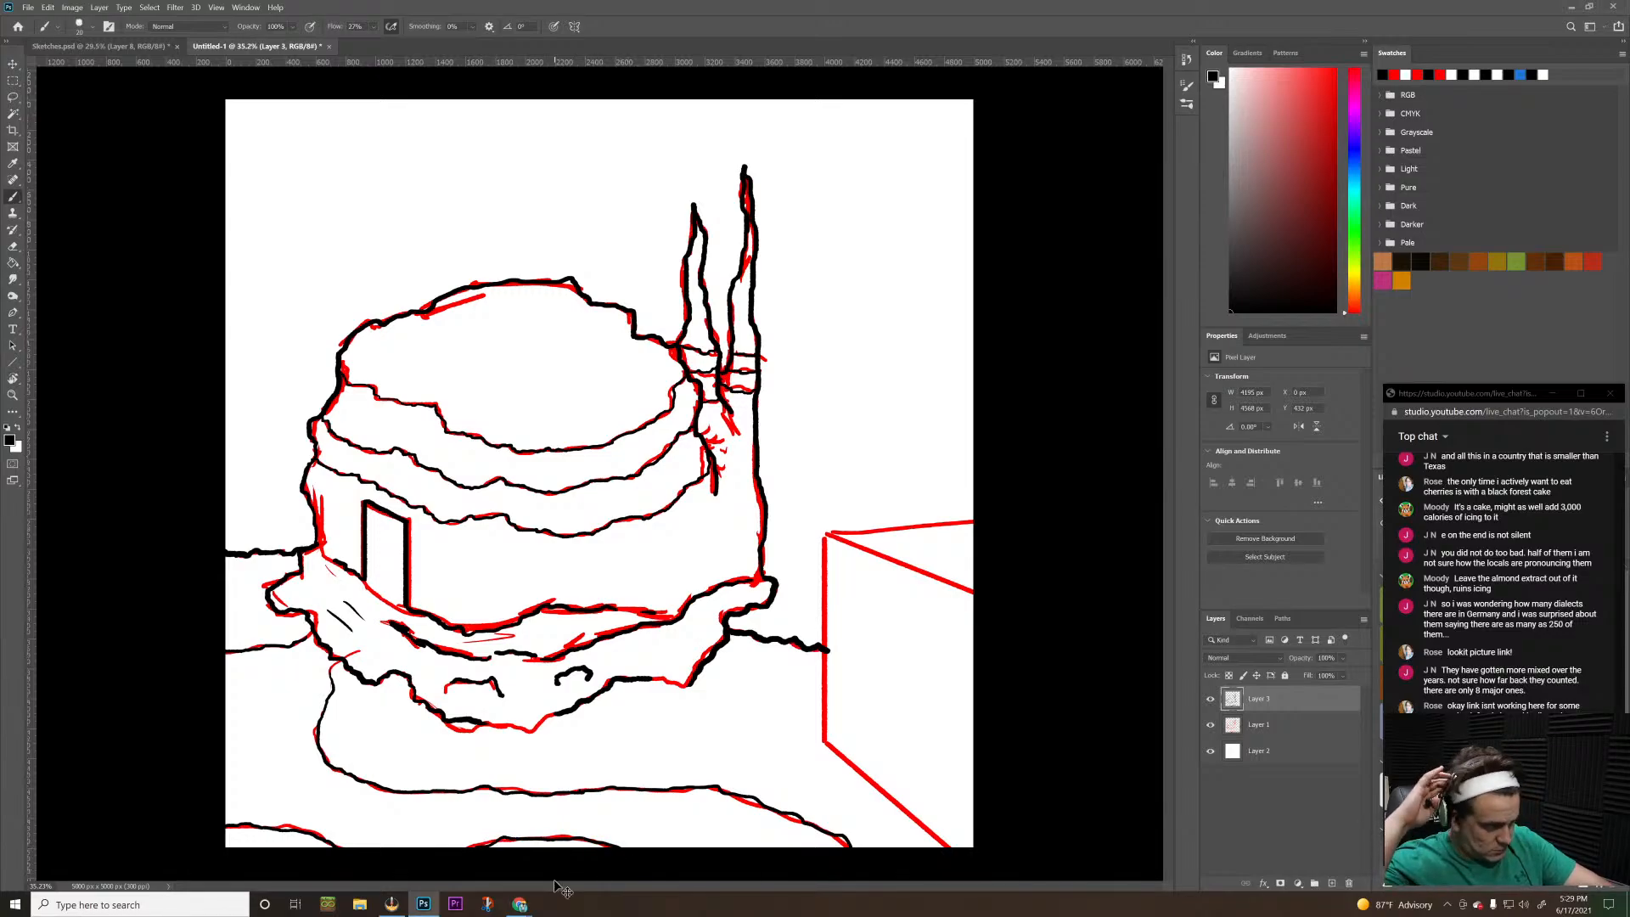
{"action": "key", "text": "ctrl+z"}
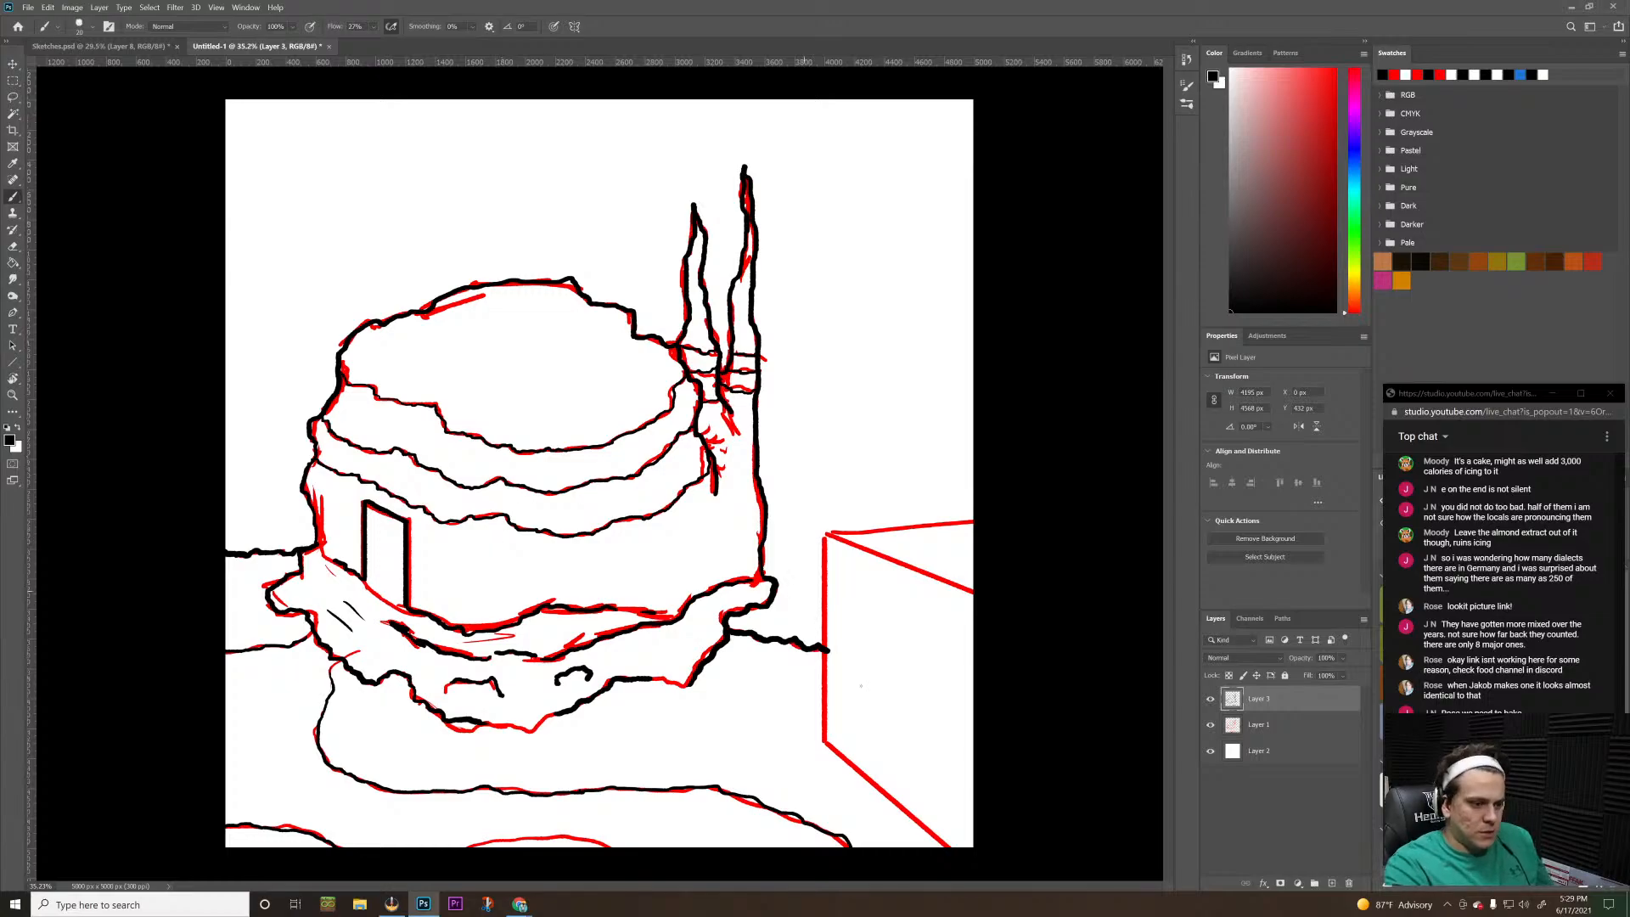
{"action": "left_click", "coordinate": [1210, 724]}
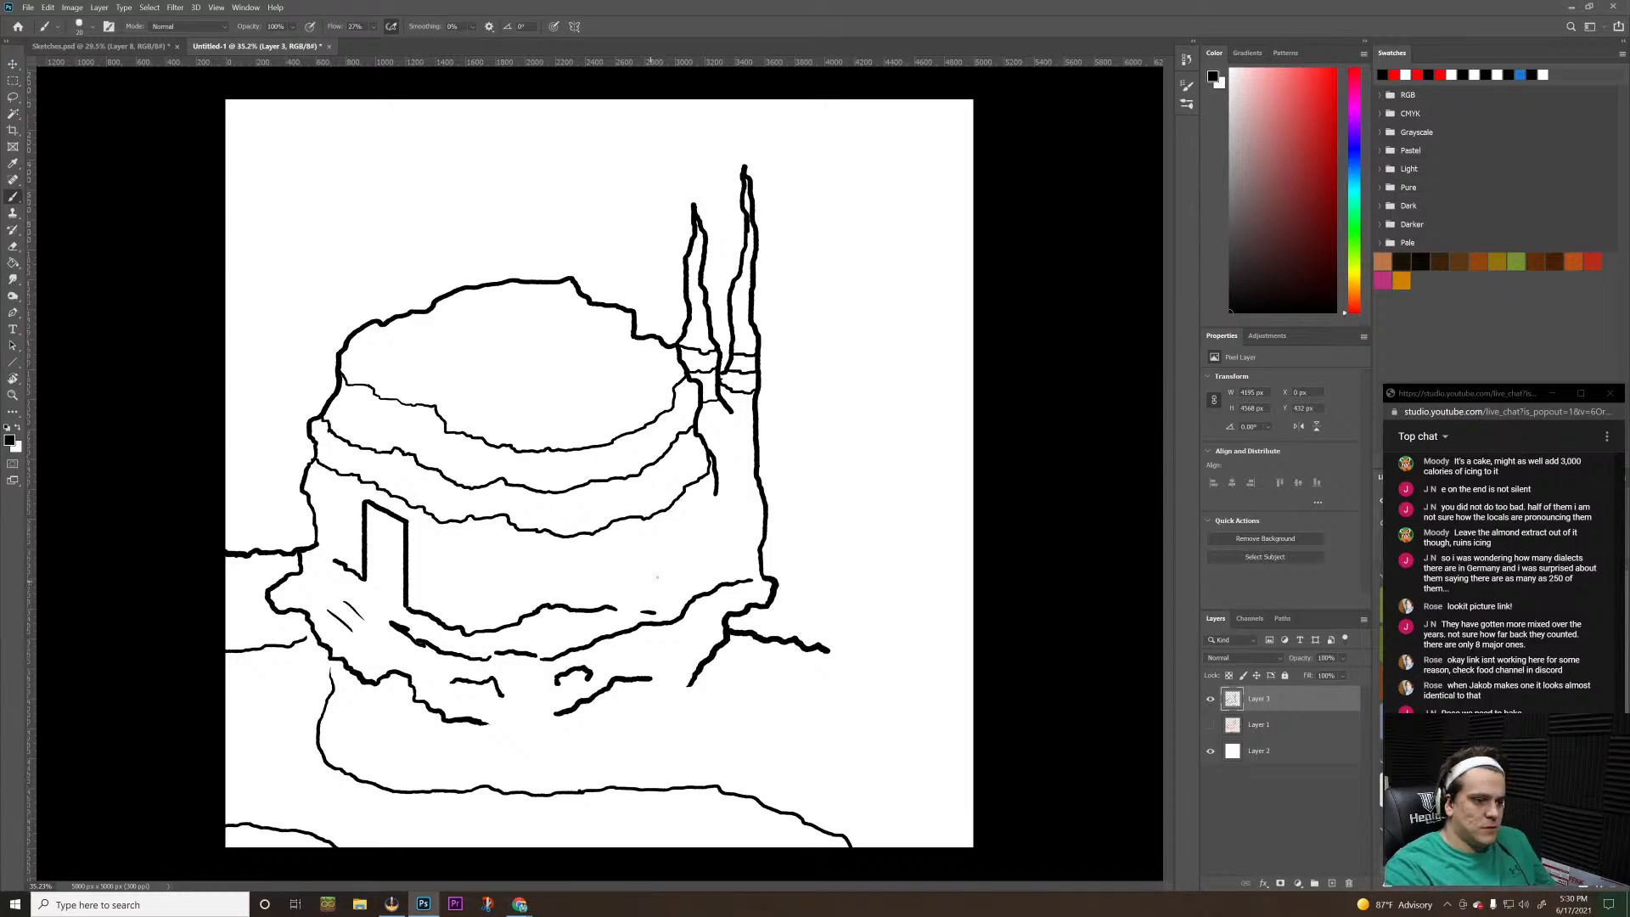
{"action": "left_click", "coordinate": [1211, 724]}
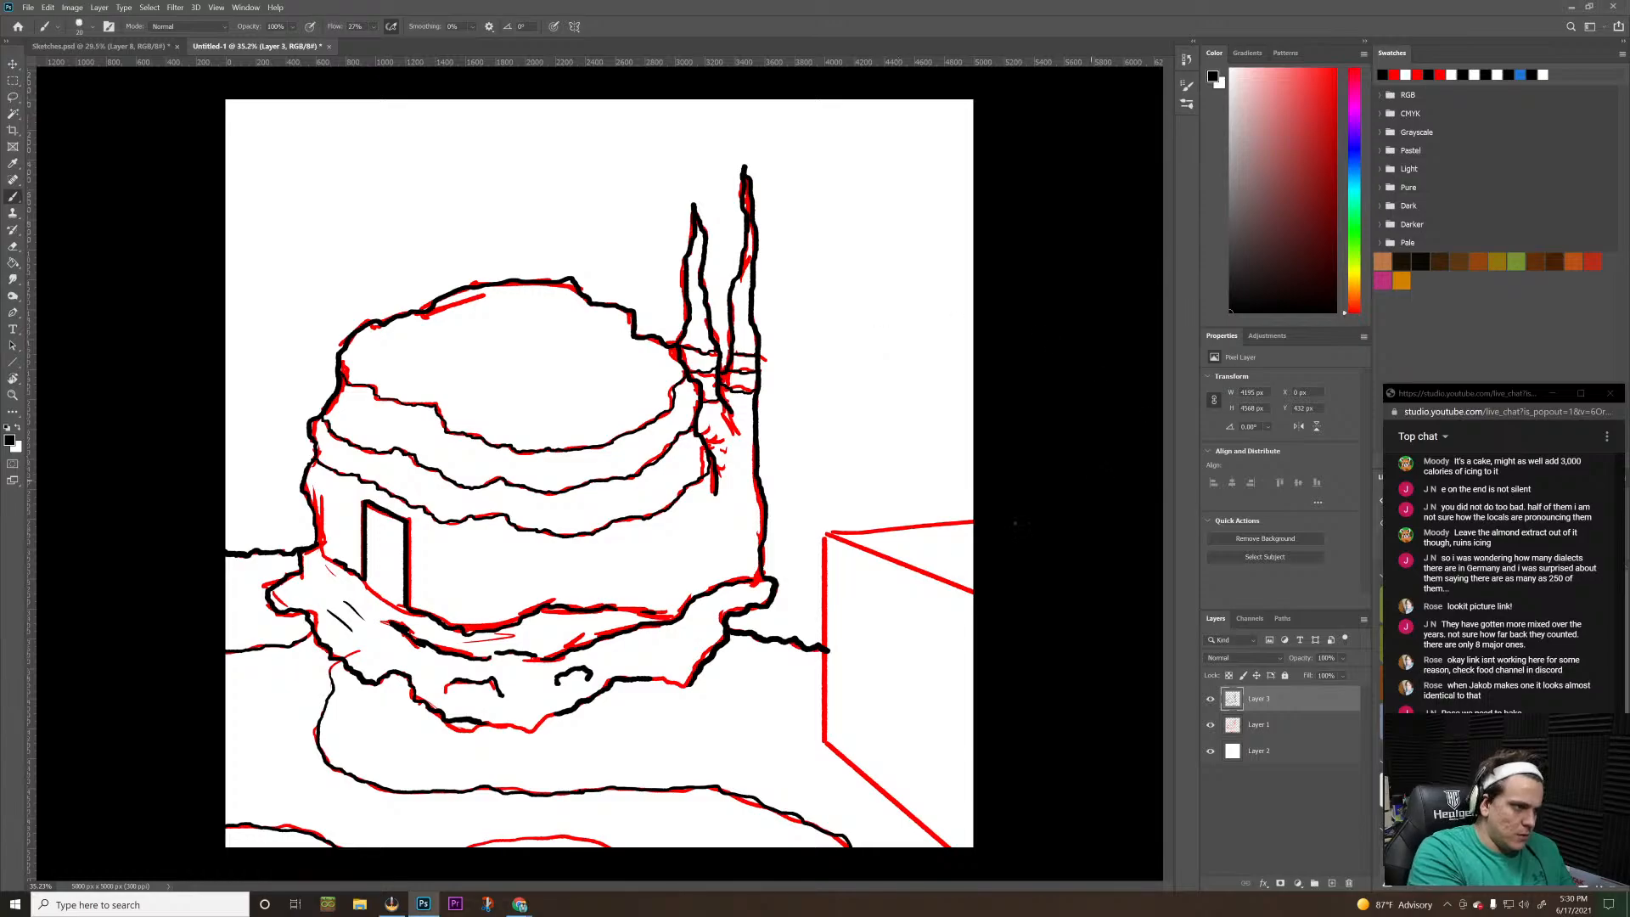
Enlarge the brush and trace the vertical front edge of the box beside the building in black
{"action": "key", "text": "bracketright"}
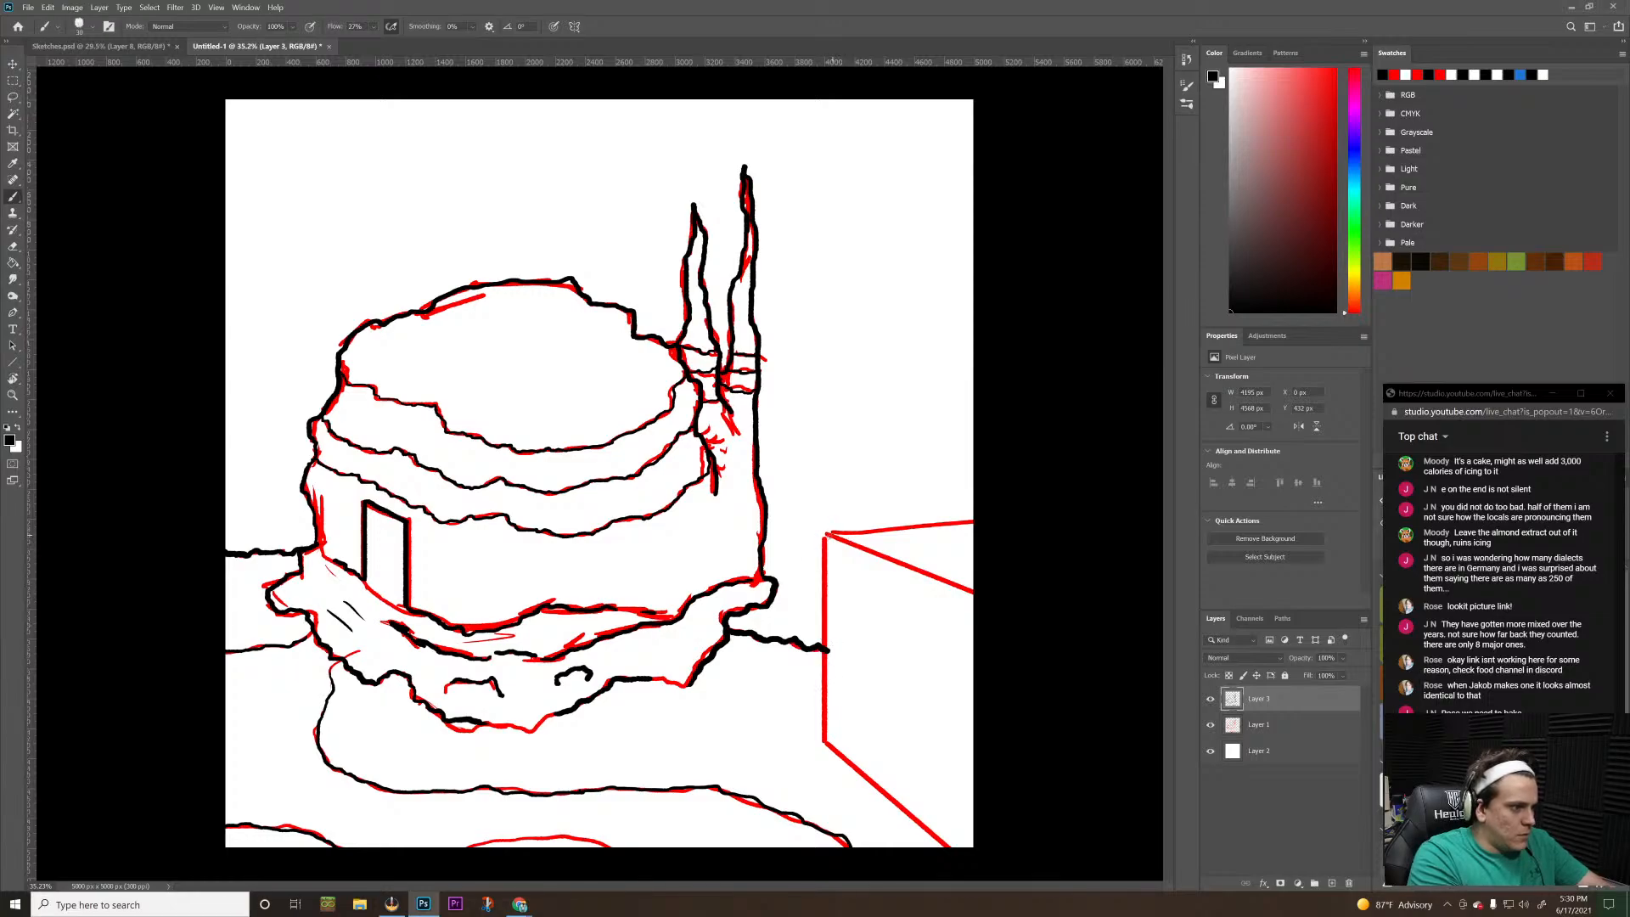
{"action": "left_click_drag", "start_coordinate": [824, 533], "coordinate": [830, 742]}
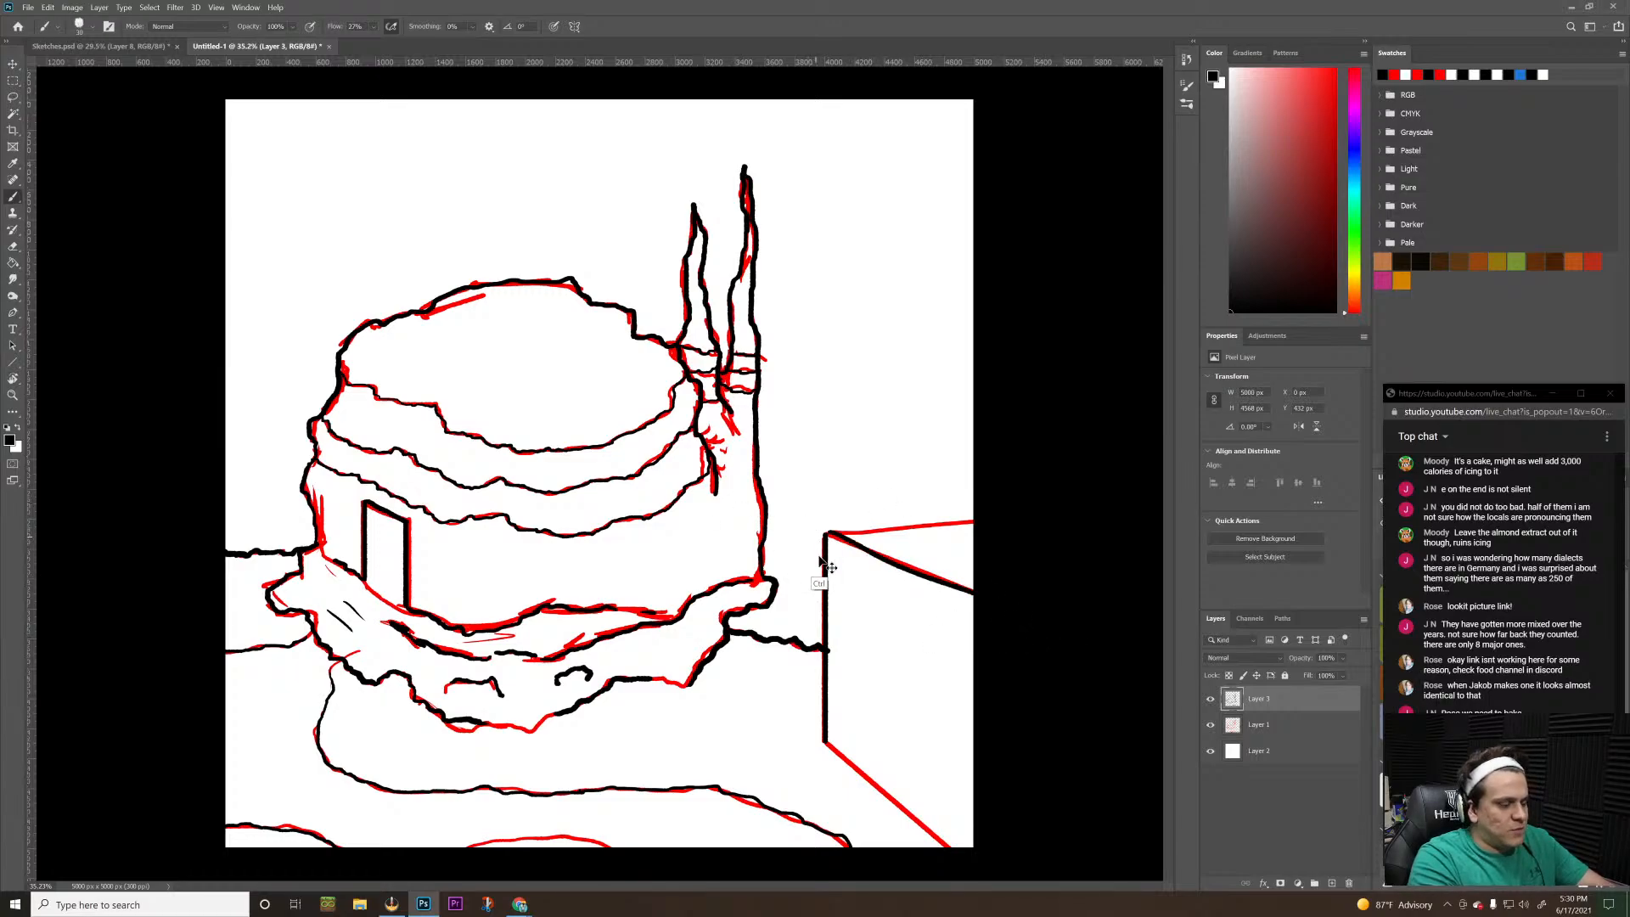
Rotate the canvas view to about 45° with the box's untraced edges in the work area and return to the Brush tool
{"action": "key", "text": "r"}
{"action": "left_click_drag", "start_coordinate": [1080, 502], "coordinate": [861, 878]}
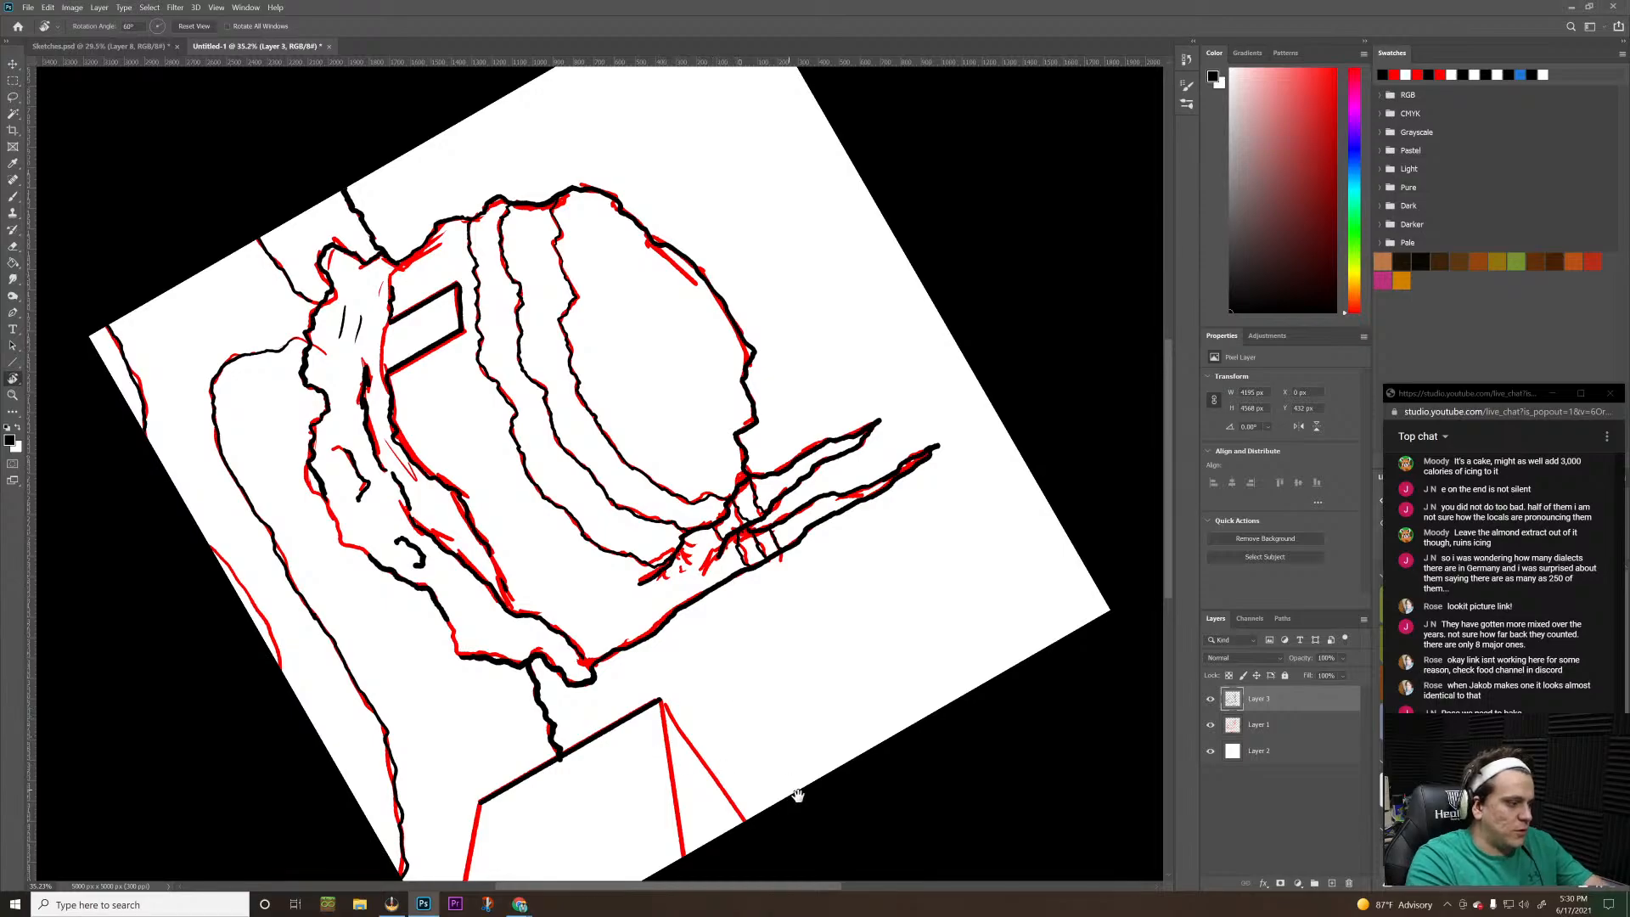
{"action": "key", "text": "space"}
{"action": "left_click_drag", "start_coordinate": [798, 795], "coordinate": [1030, 562]}
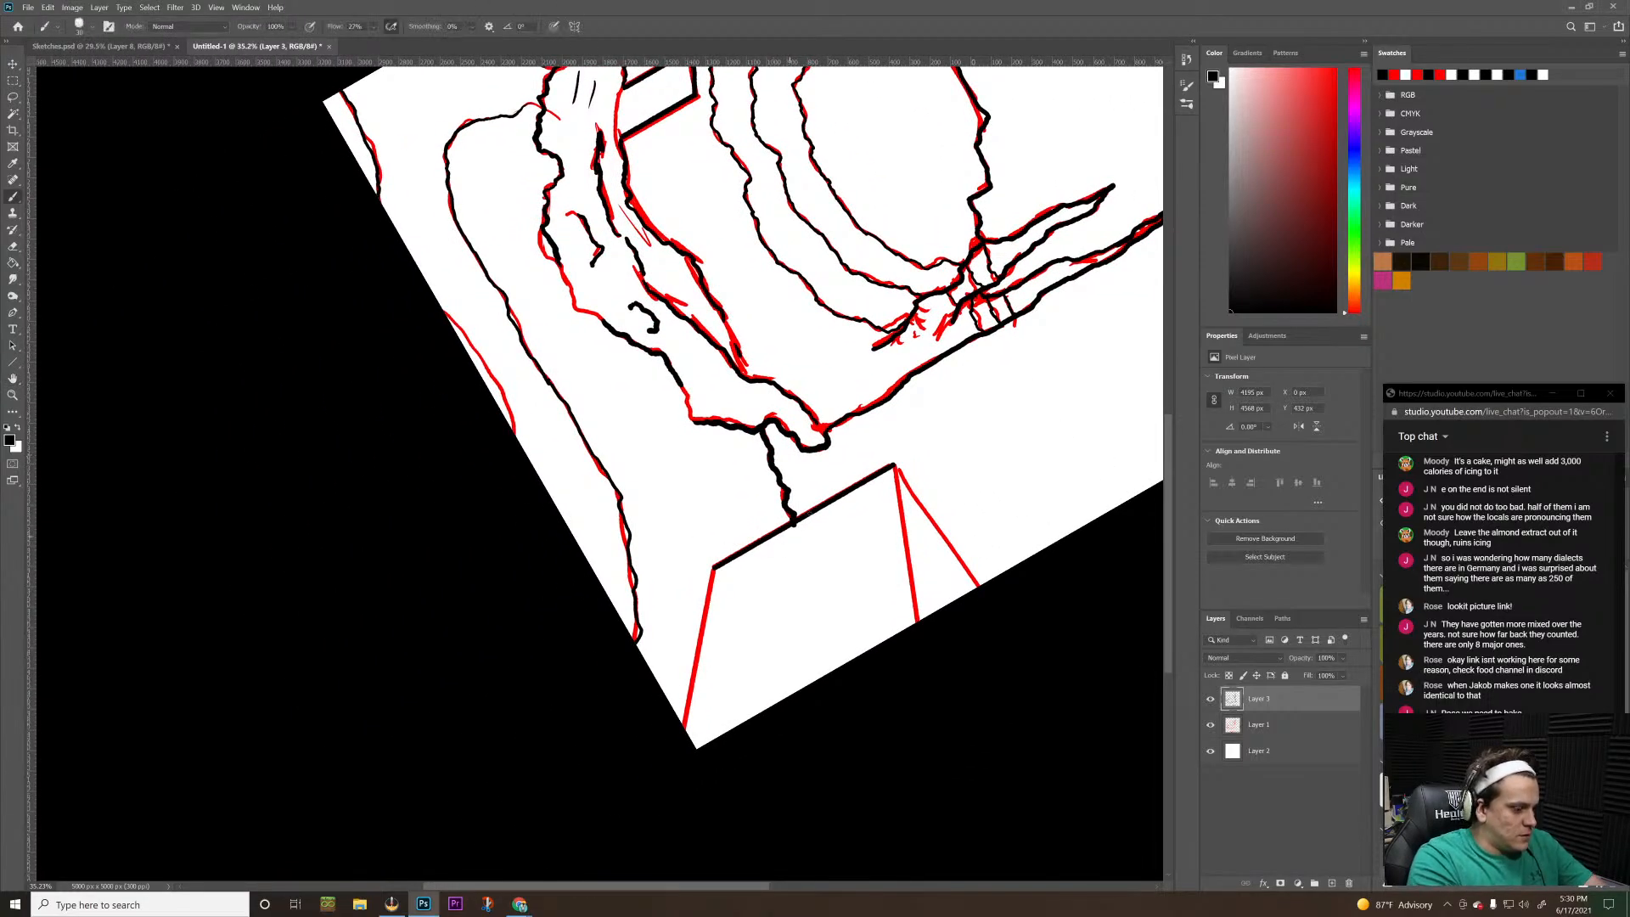
{"action": "key", "text": "shift"}
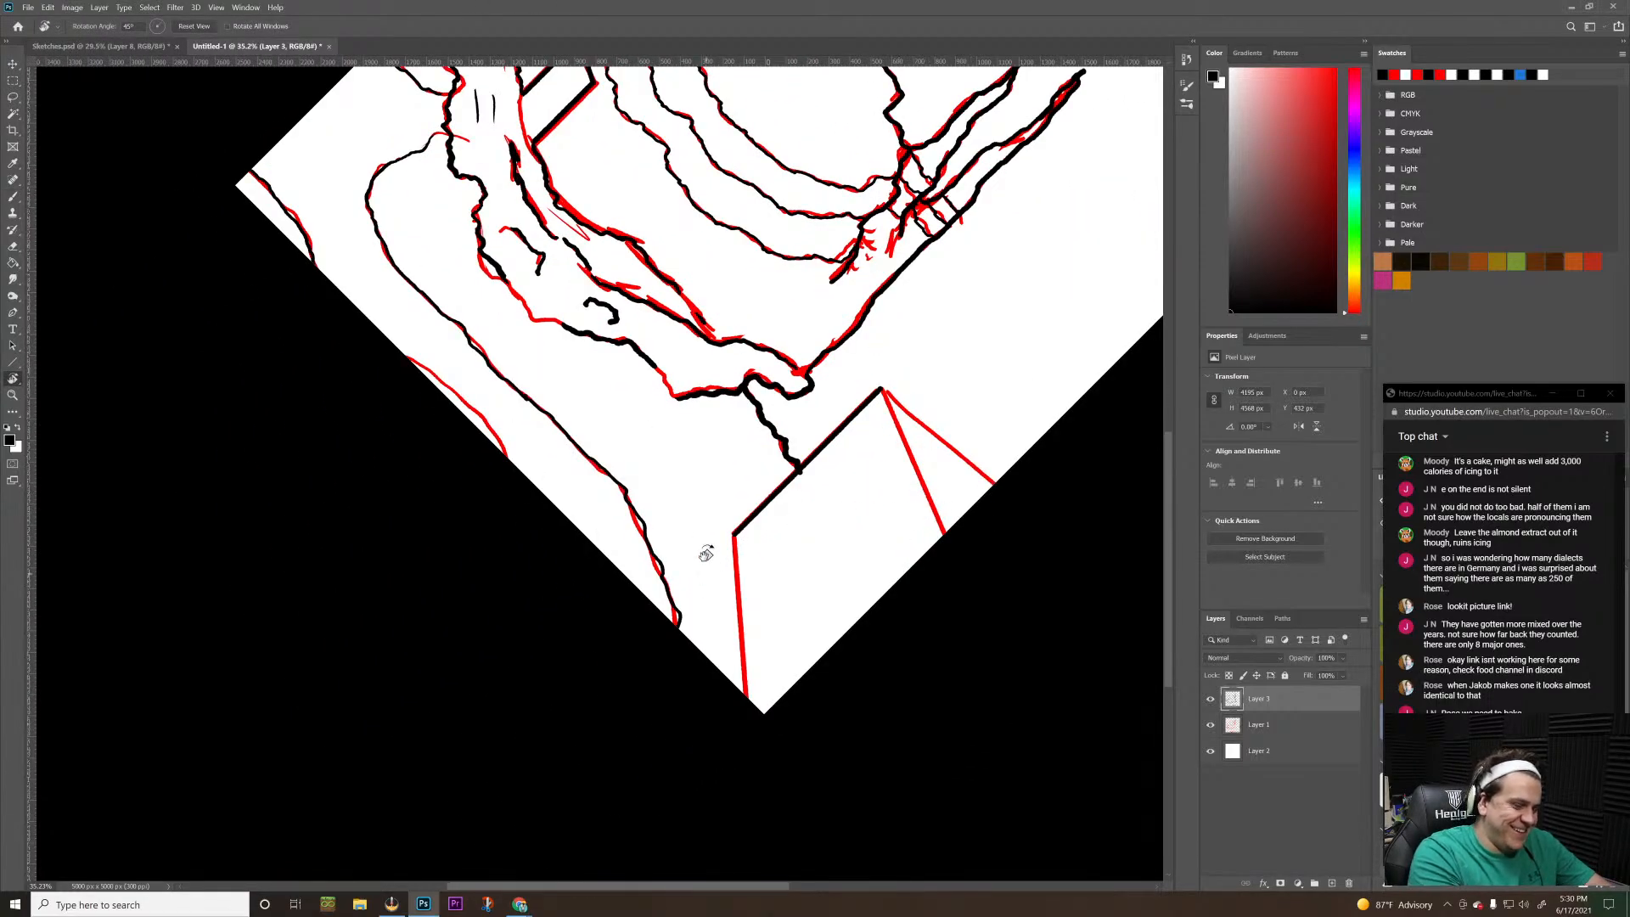
{"action": "key", "text": "b"}
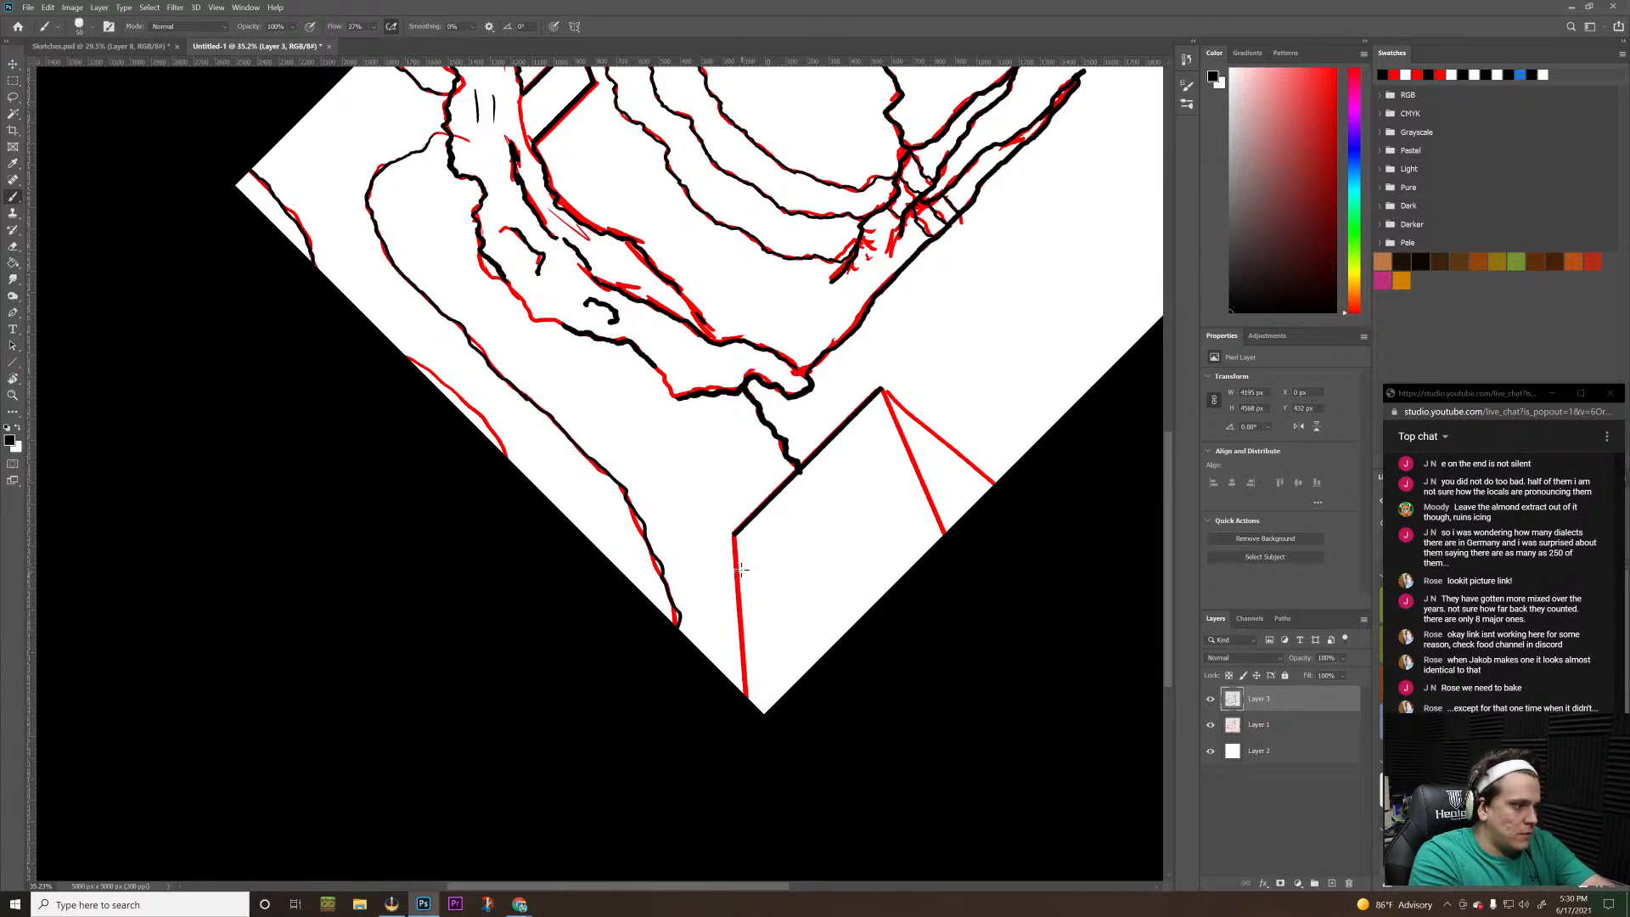
{"action": "mouse_move", "coordinate": [749, 556]}
{"action": "left_mouse_down"}
{"action": "mouse_move", "coordinate": [781, 611]}
{"action": "mouse_move", "coordinate": [851, 601]}
{"action": "left_mouse_up"}
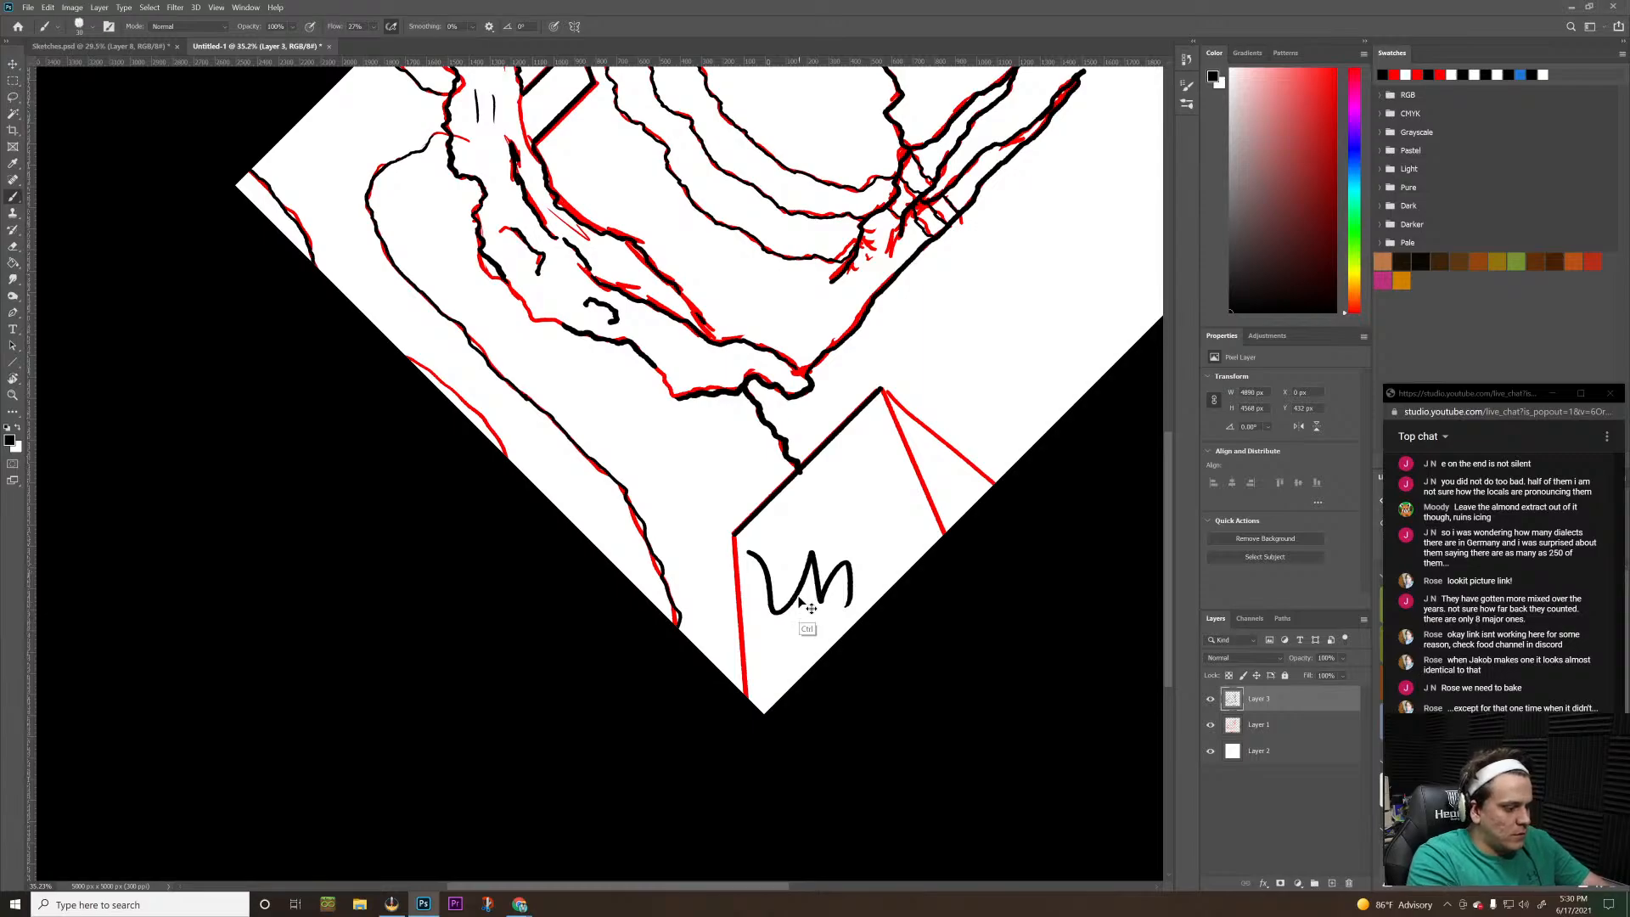
{"action": "key", "text": "ctrl+z"}
{"action": "key", "text": "["}
{"action": "key", "text": "a"}
{"action": "key", "text": "s"}
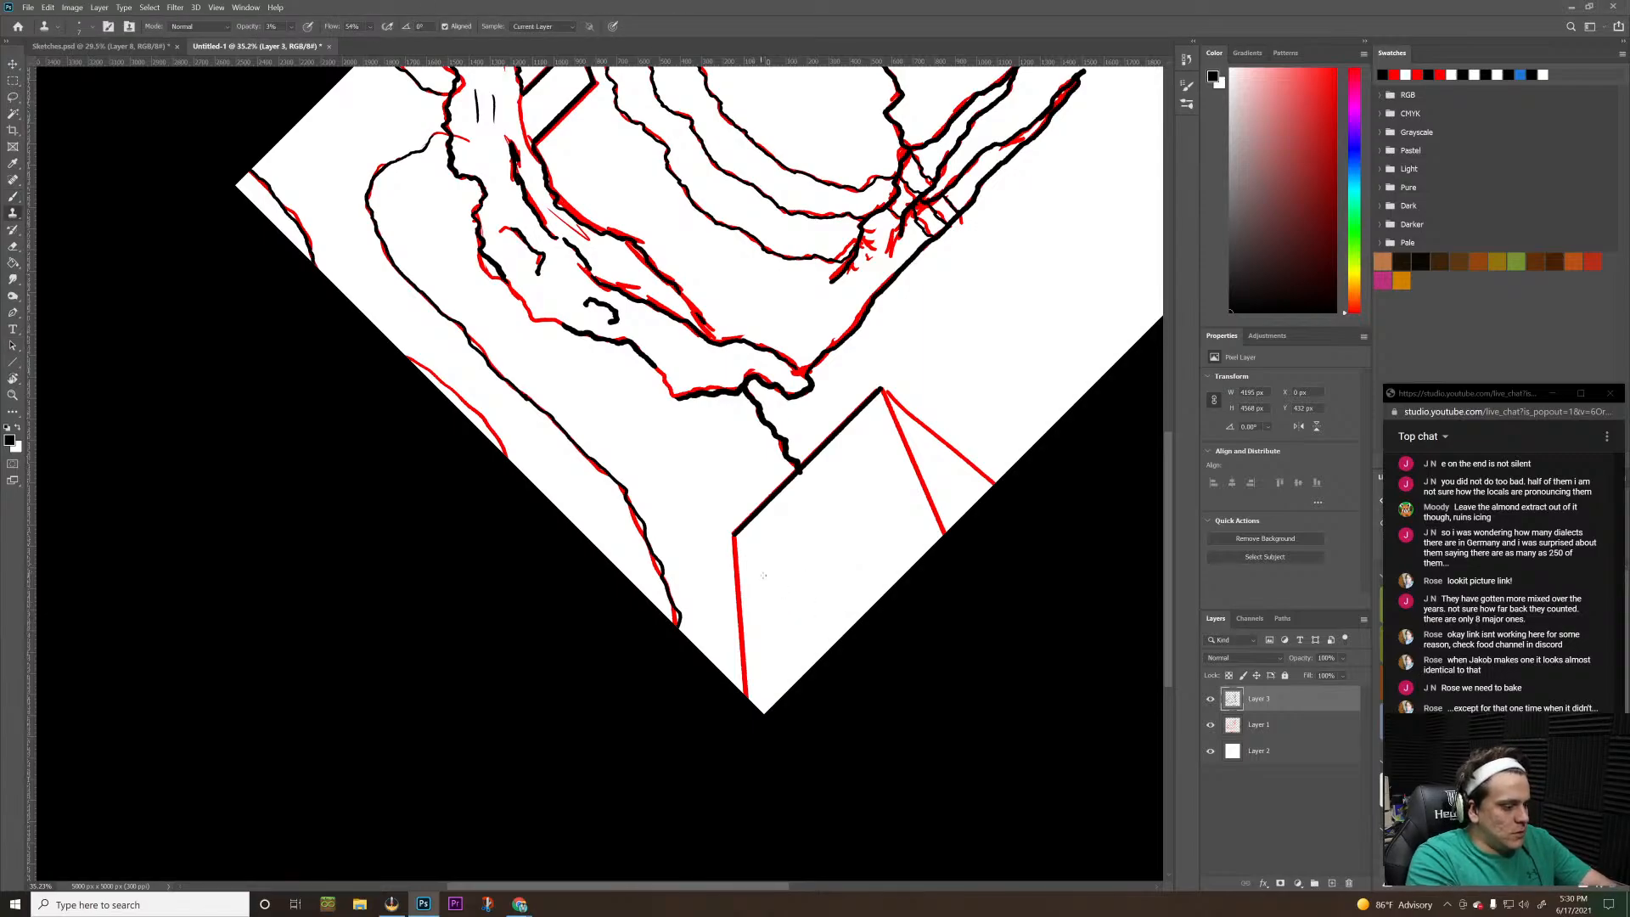
{"action": "key", "text": "b"}
{"action": "mouse_move", "coordinate": [770, 601]}
{"action": "left_mouse_down"}
{"action": "mouse_move", "coordinate": [801, 576]}
{"action": "mouse_move", "coordinate": [837, 615]}
{"action": "left_mouse_up"}
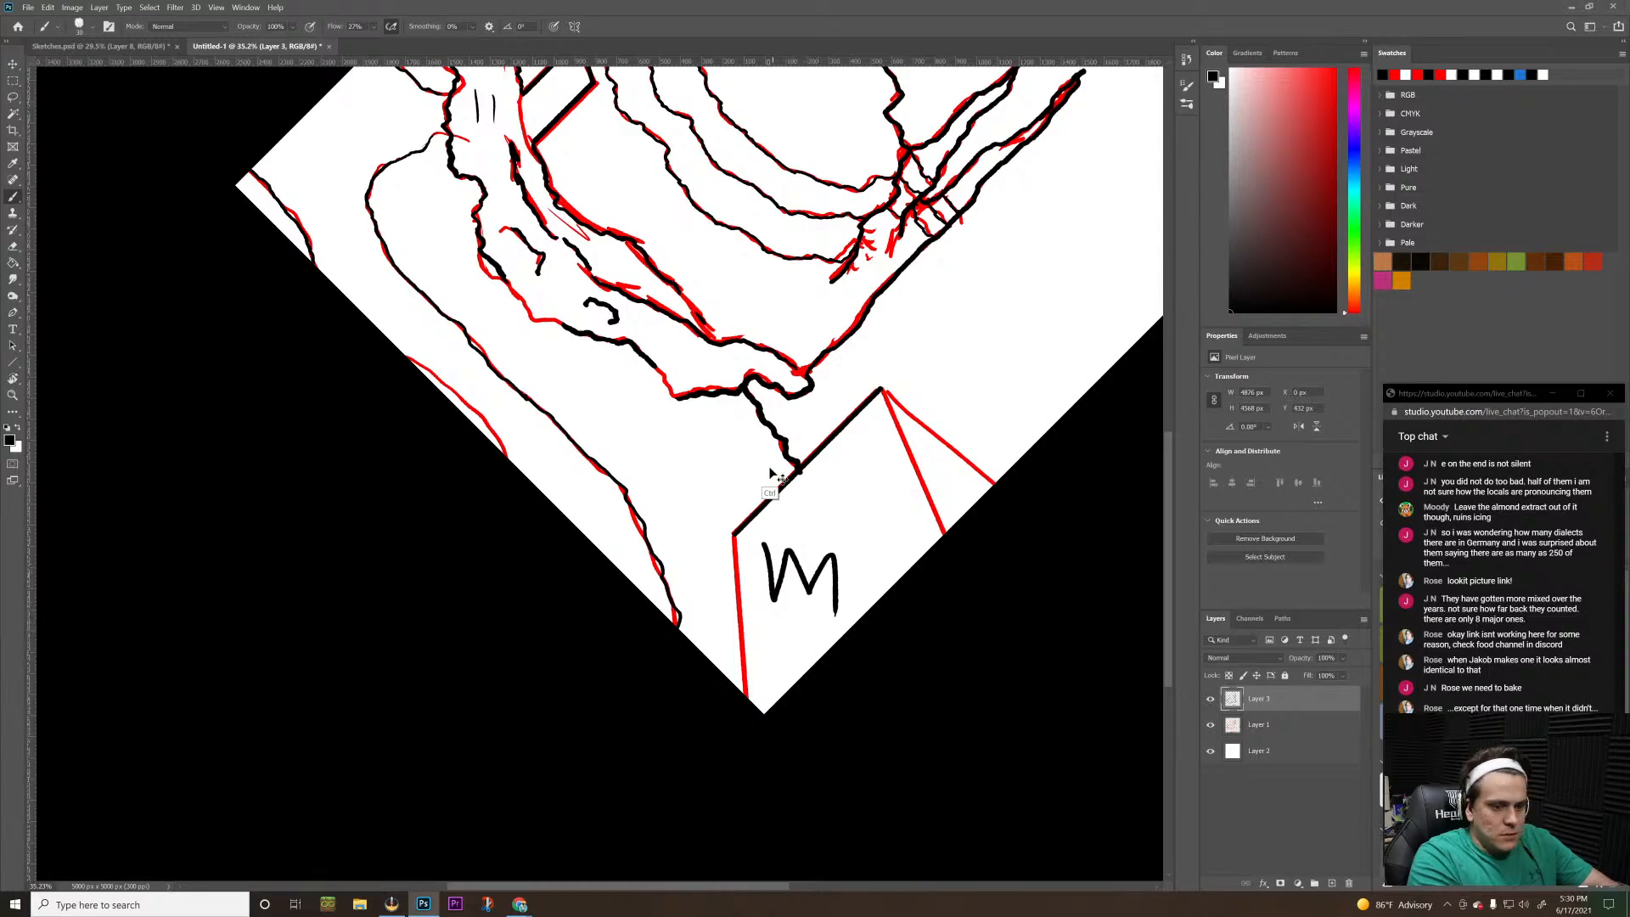
{"action": "key", "text": "ctrl+z"}
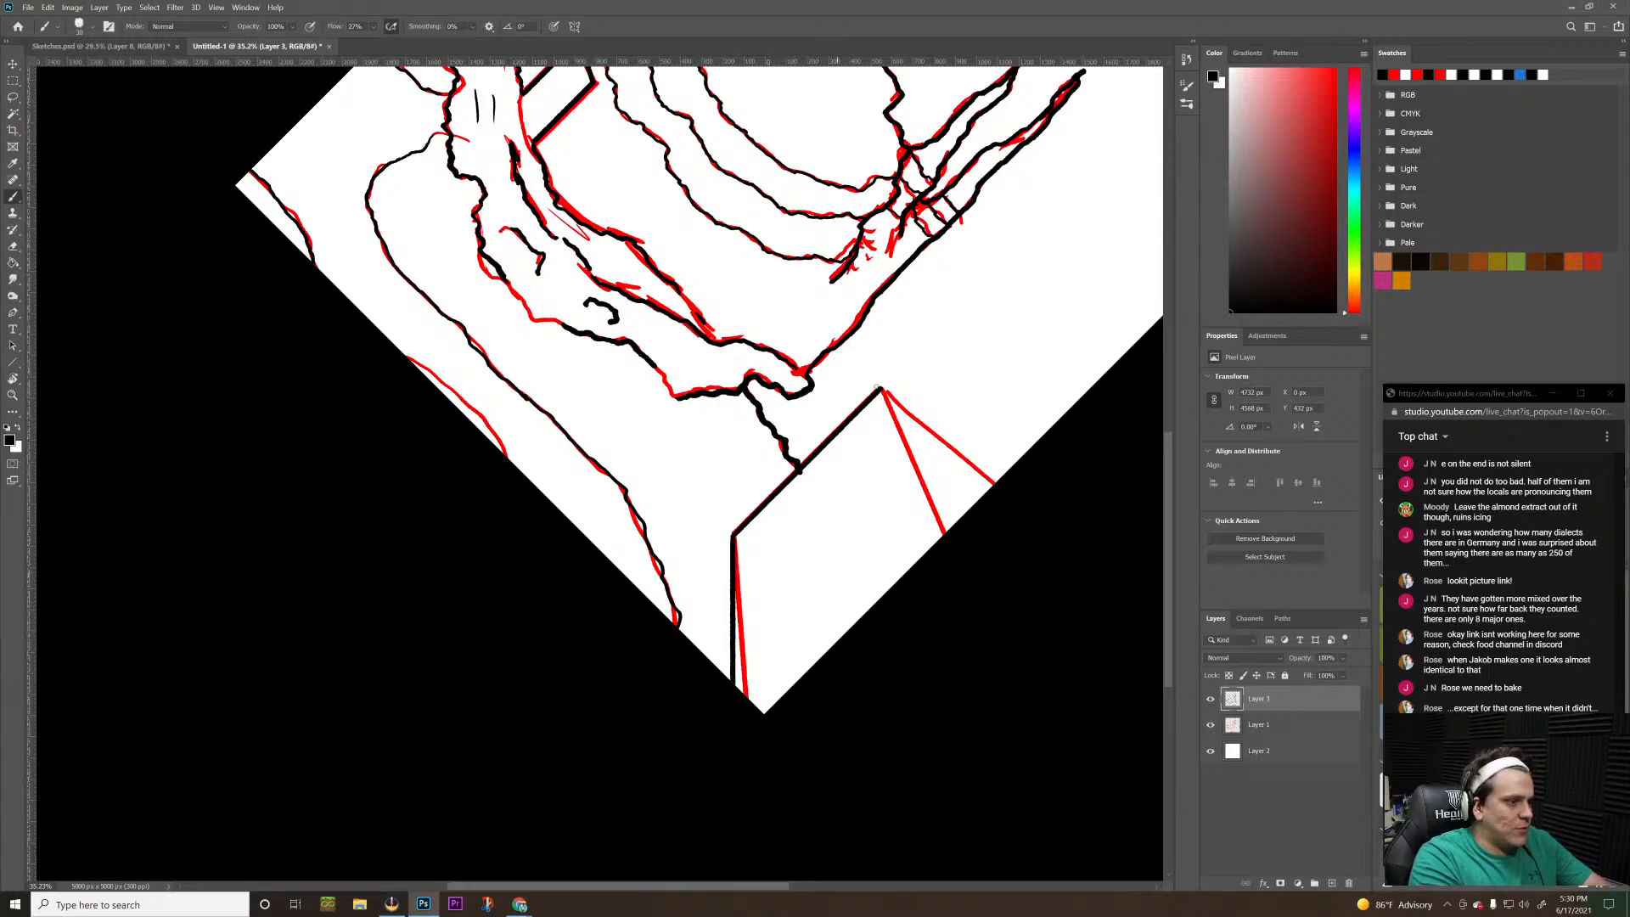
Rotate the view until the box's diagonal base edge is vertical and trace that edge in black as a straight line to the canvas border
{"action": "key", "text": "r"}
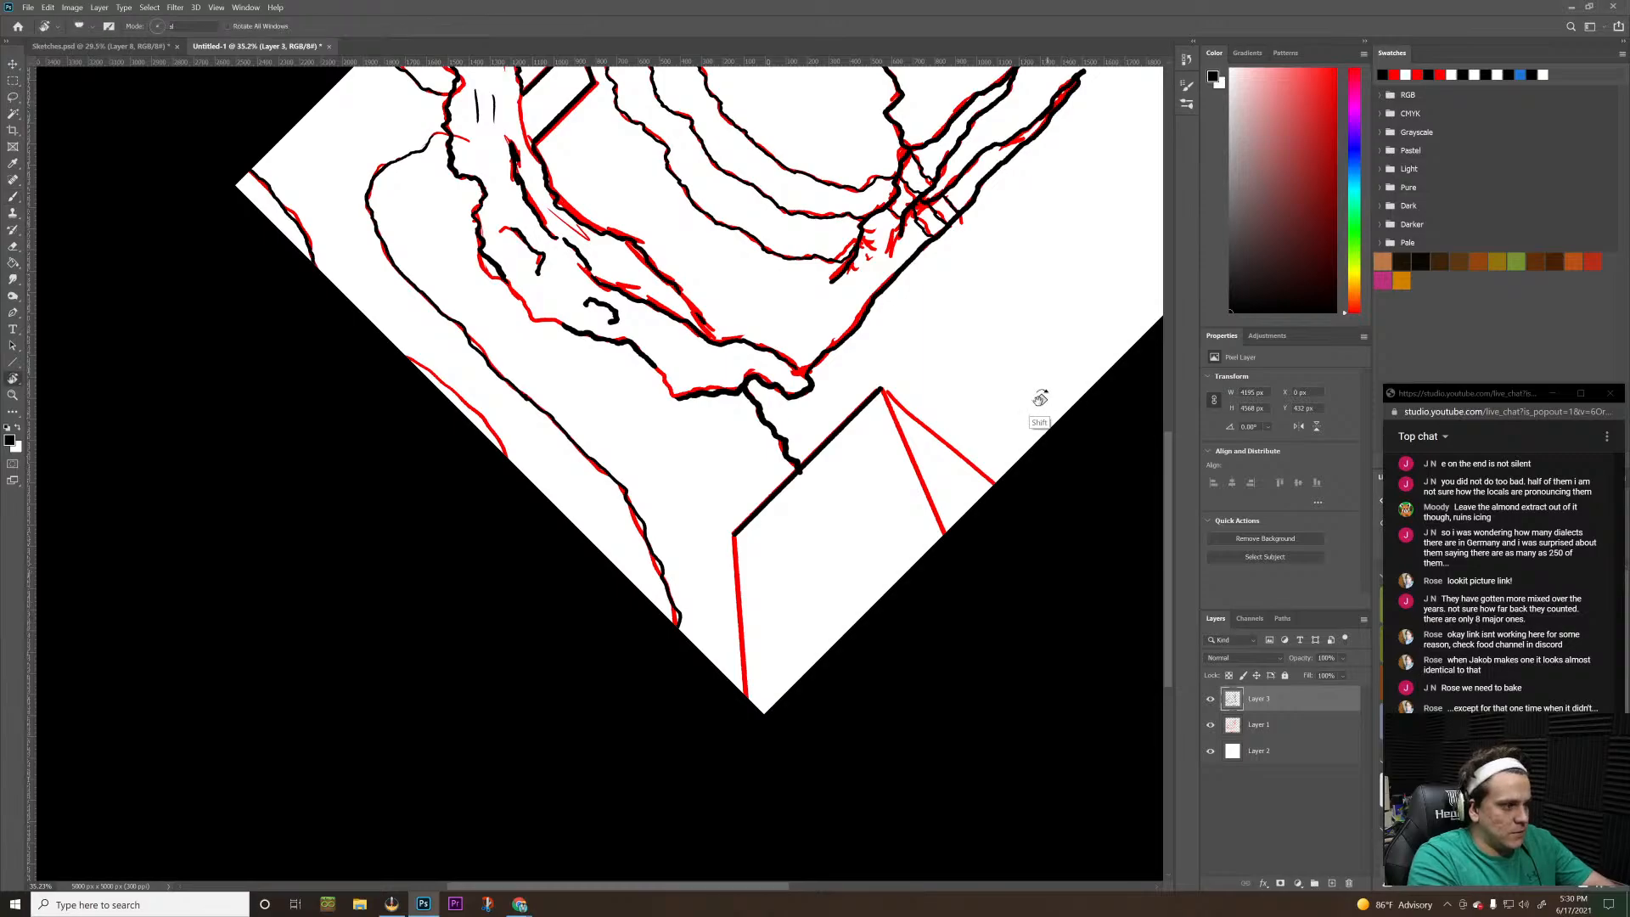
{"action": "left_click_drag", "start_coordinate": [1039, 419], "coordinate": [1078, 450]}
{"action": "key", "text": "b"}
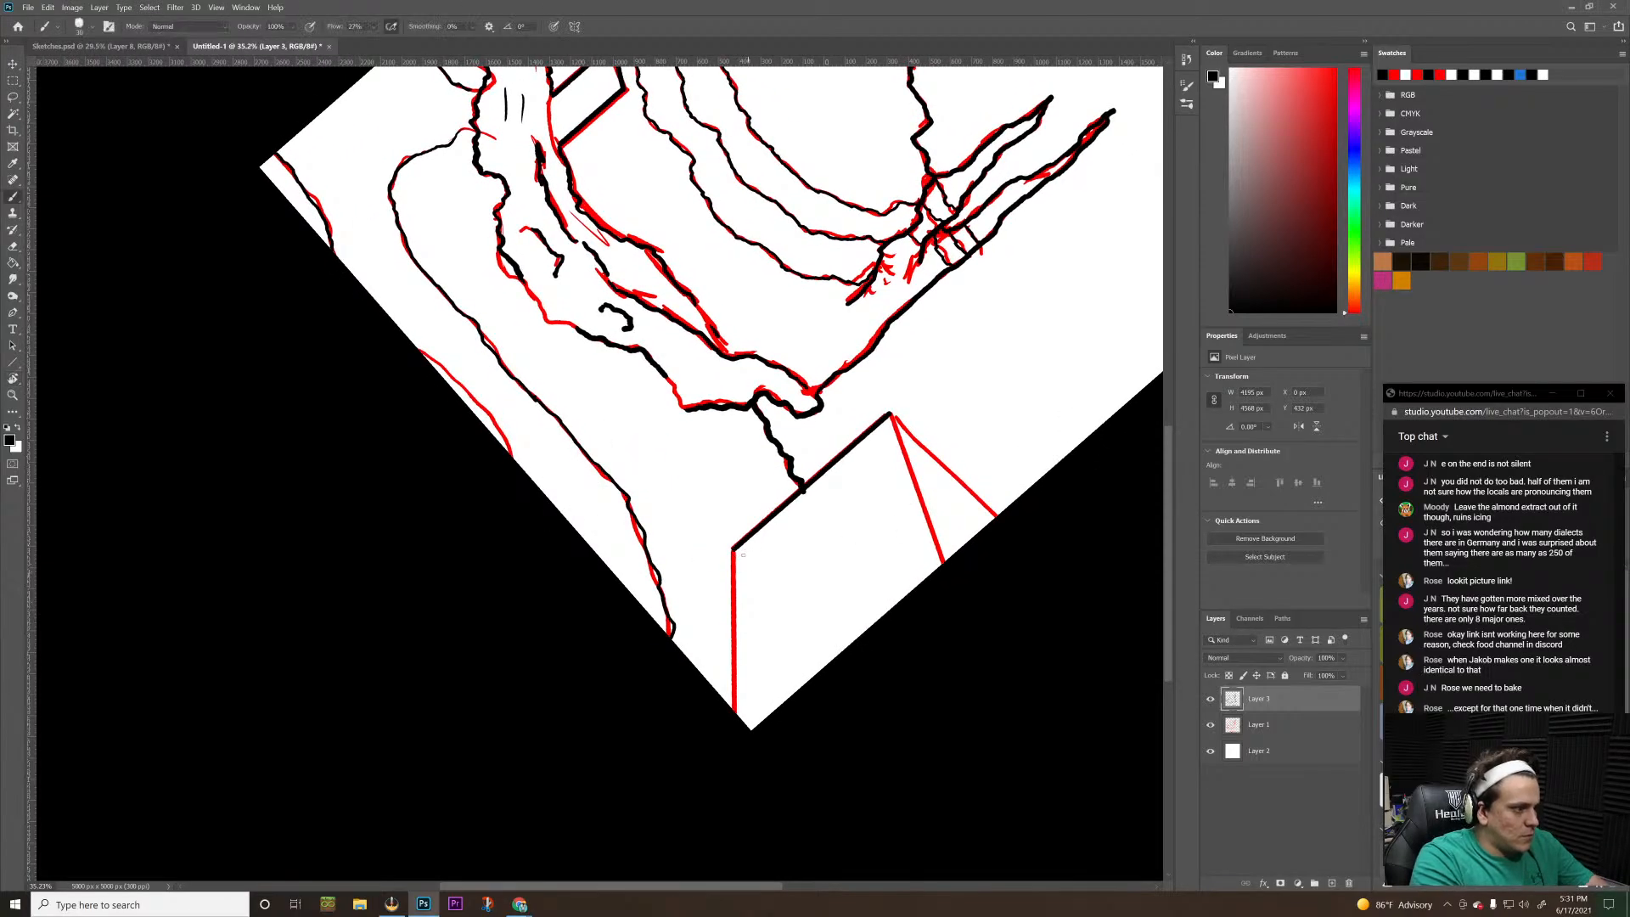
{"action": "left_click", "coordinate": [733, 709], "text": "shift"}
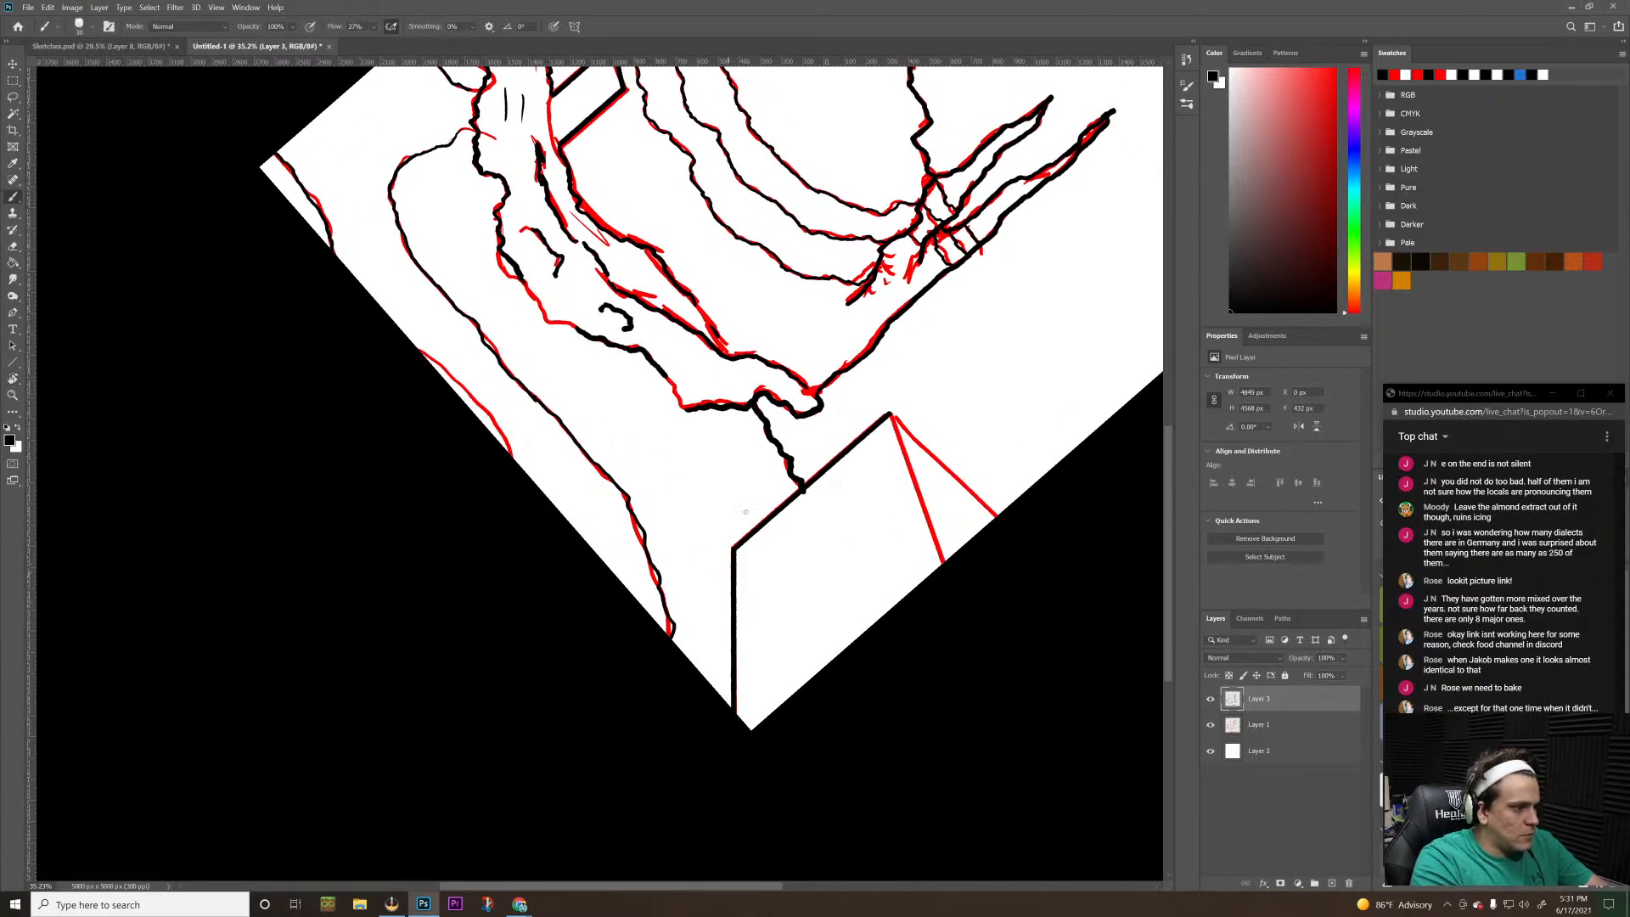
Rotate the view until the box's front top edge is vertical and trace it in black as a straight line to the canvas border
{"action": "key", "text": "r"}
{"action": "left_click_drag", "start_coordinate": [1046, 490], "coordinate": [1043, 600]}
{"action": "key", "text": "b"}
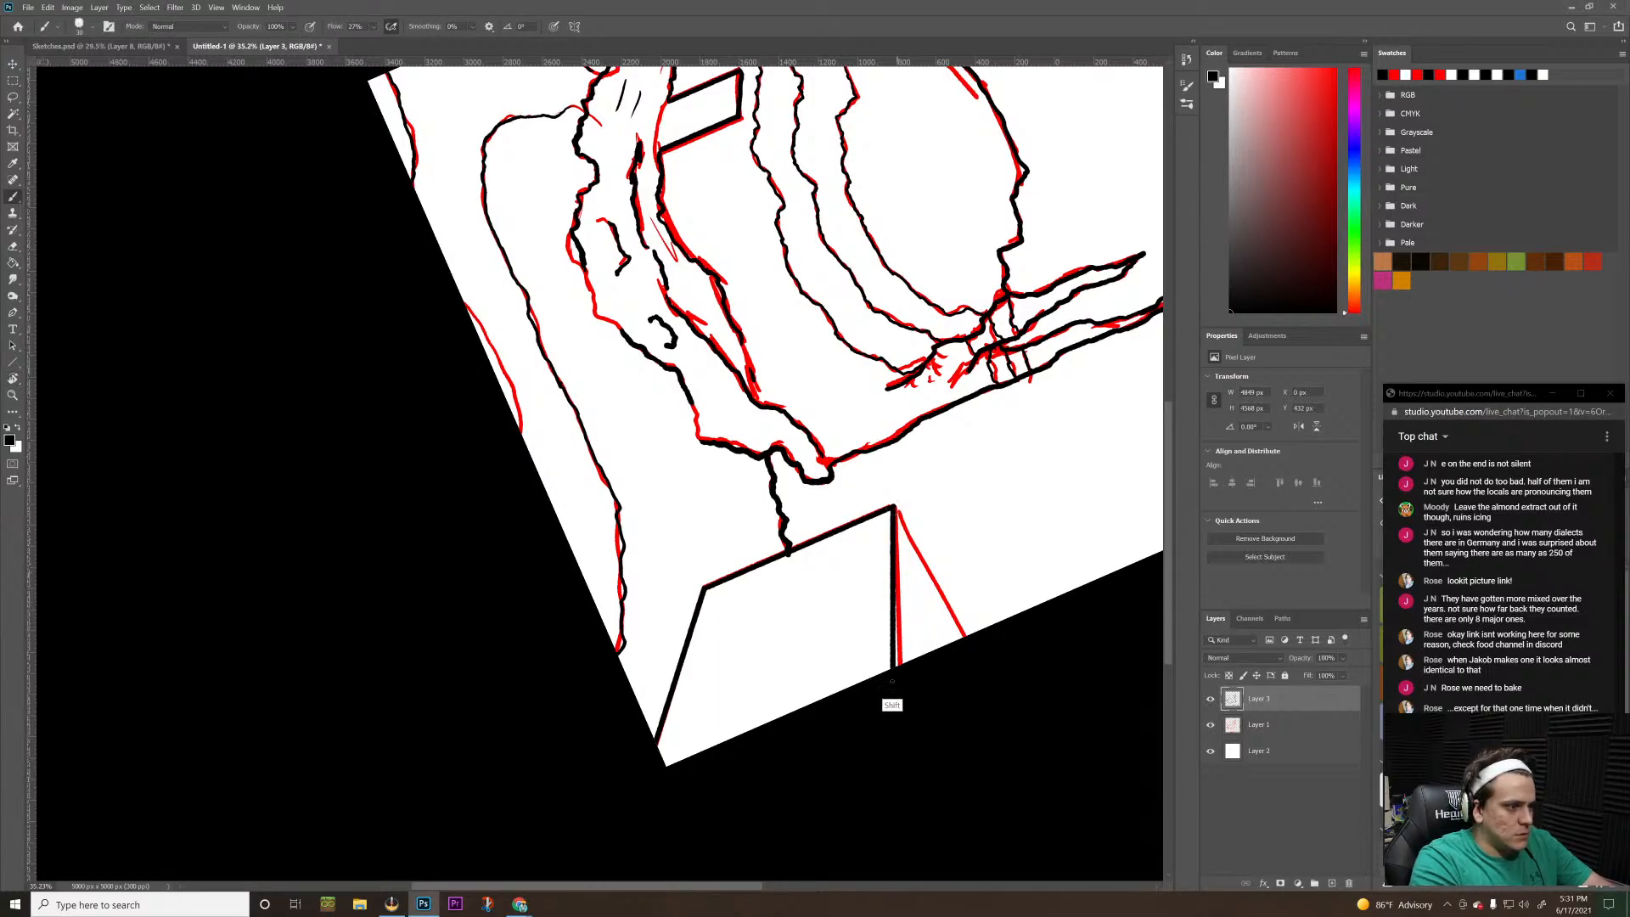
{"action": "key", "text": "r"}
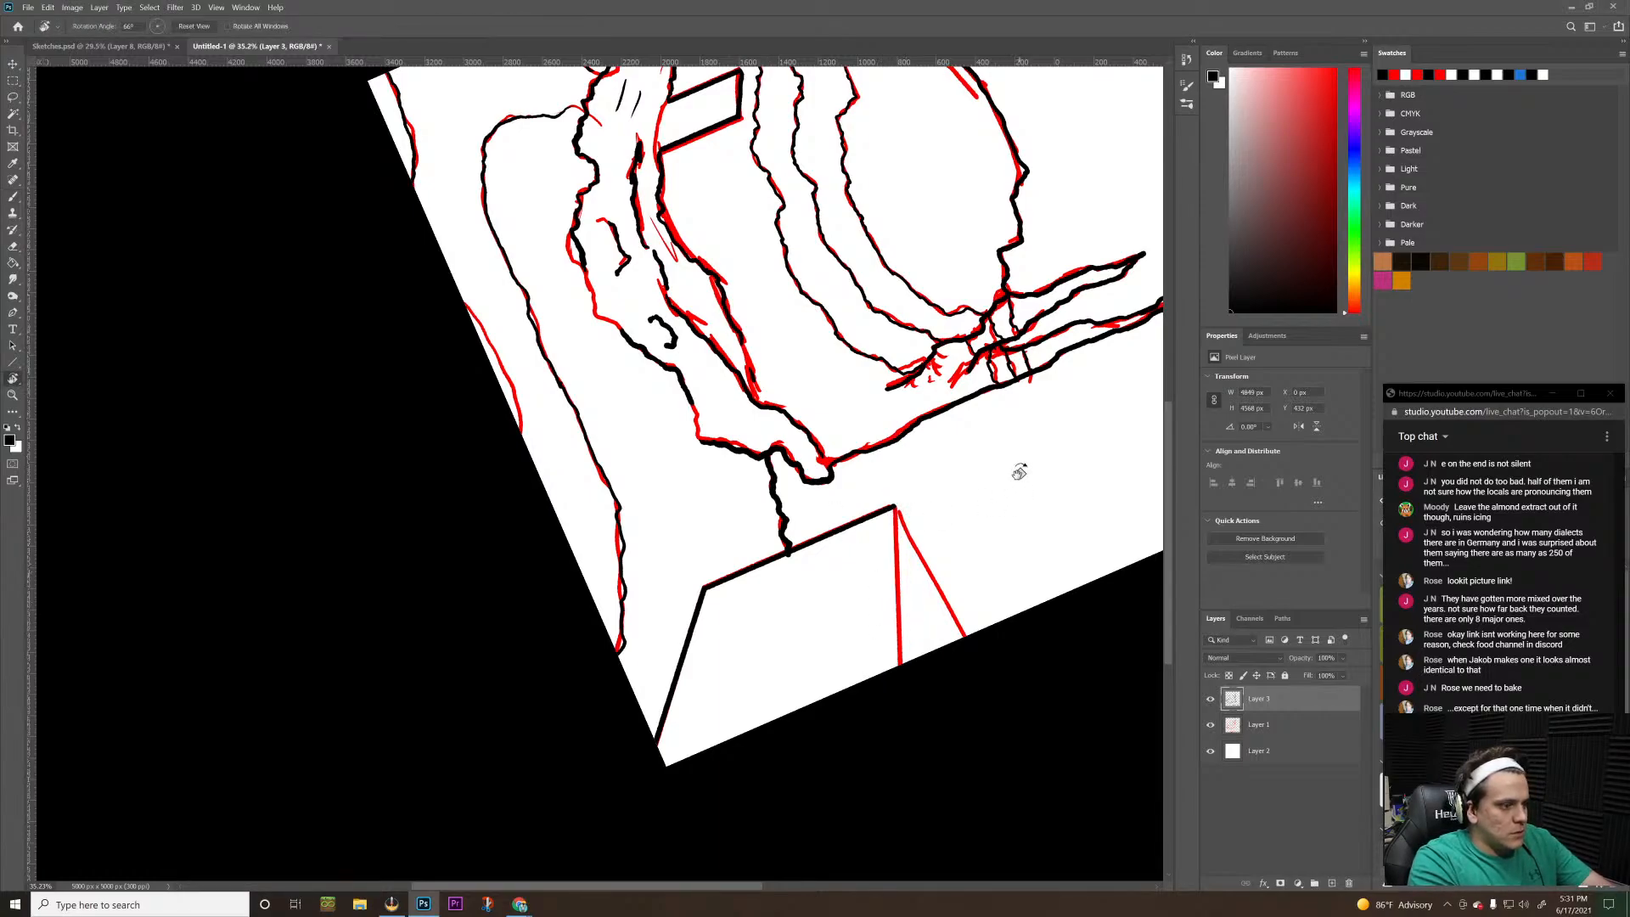
{"action": "left_click_drag", "start_coordinate": [1018, 472], "coordinate": [1028, 489]}
{"action": "key", "text": "b"}
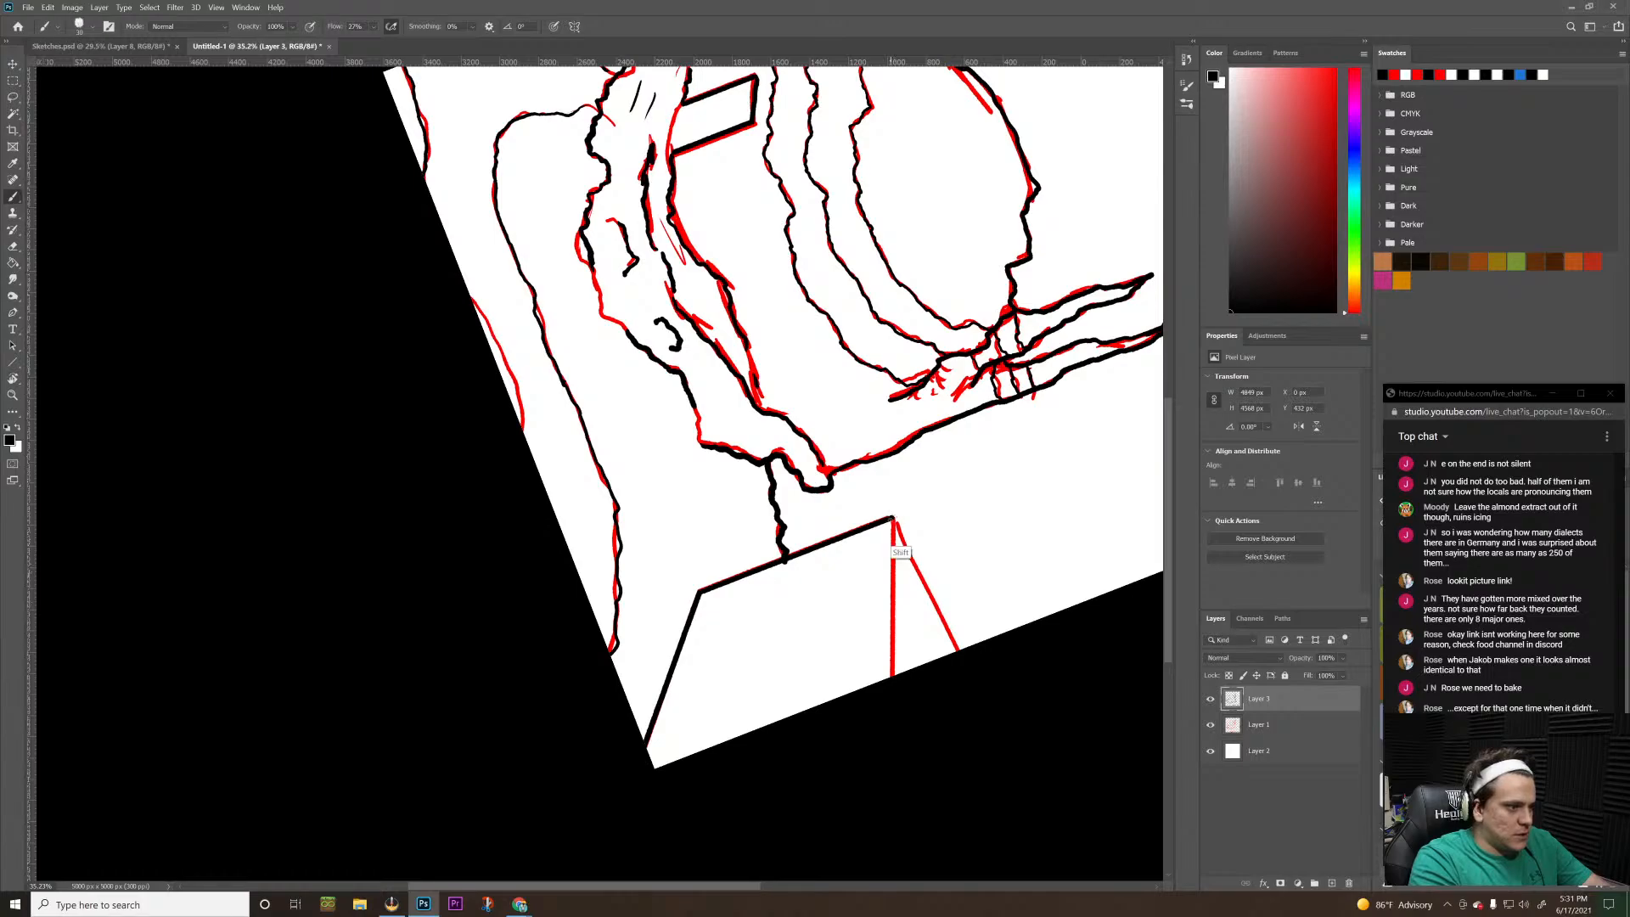
{"action": "left_click_drag", "start_coordinate": [892, 520], "coordinate": [853, 675]}
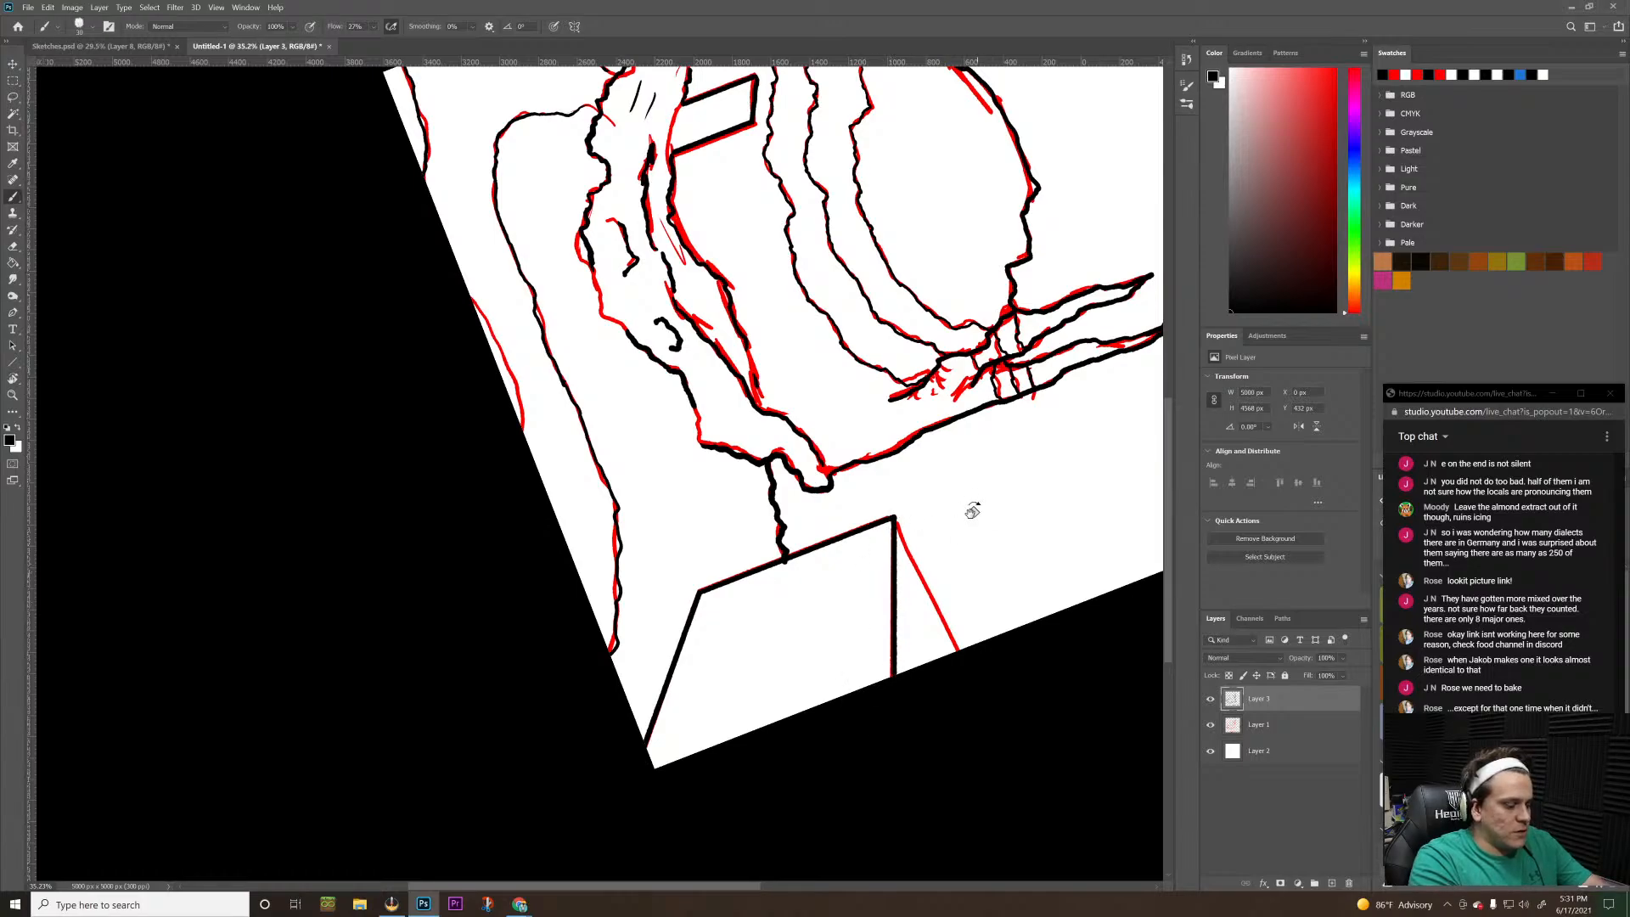
Try to trace the box's rear top edge in black with the canvas view set back to 0°
{"action": "key", "text": "r"}
{"action": "left_click_drag", "start_coordinate": [971, 510], "coordinate": [730, 279]}
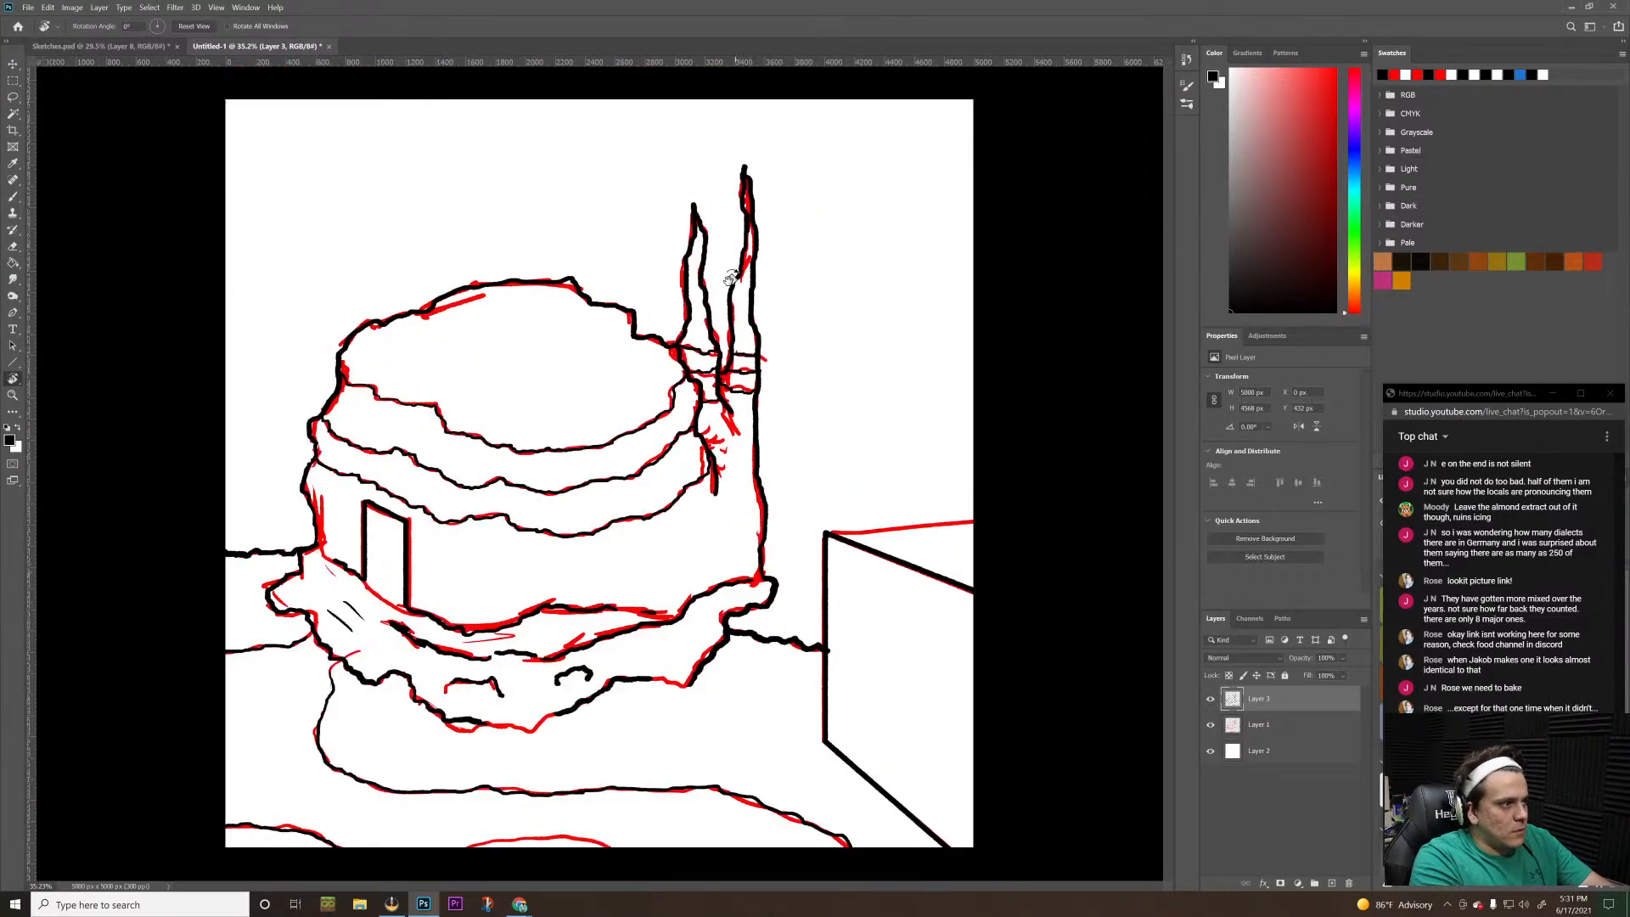
{"action": "key", "text": "b"}
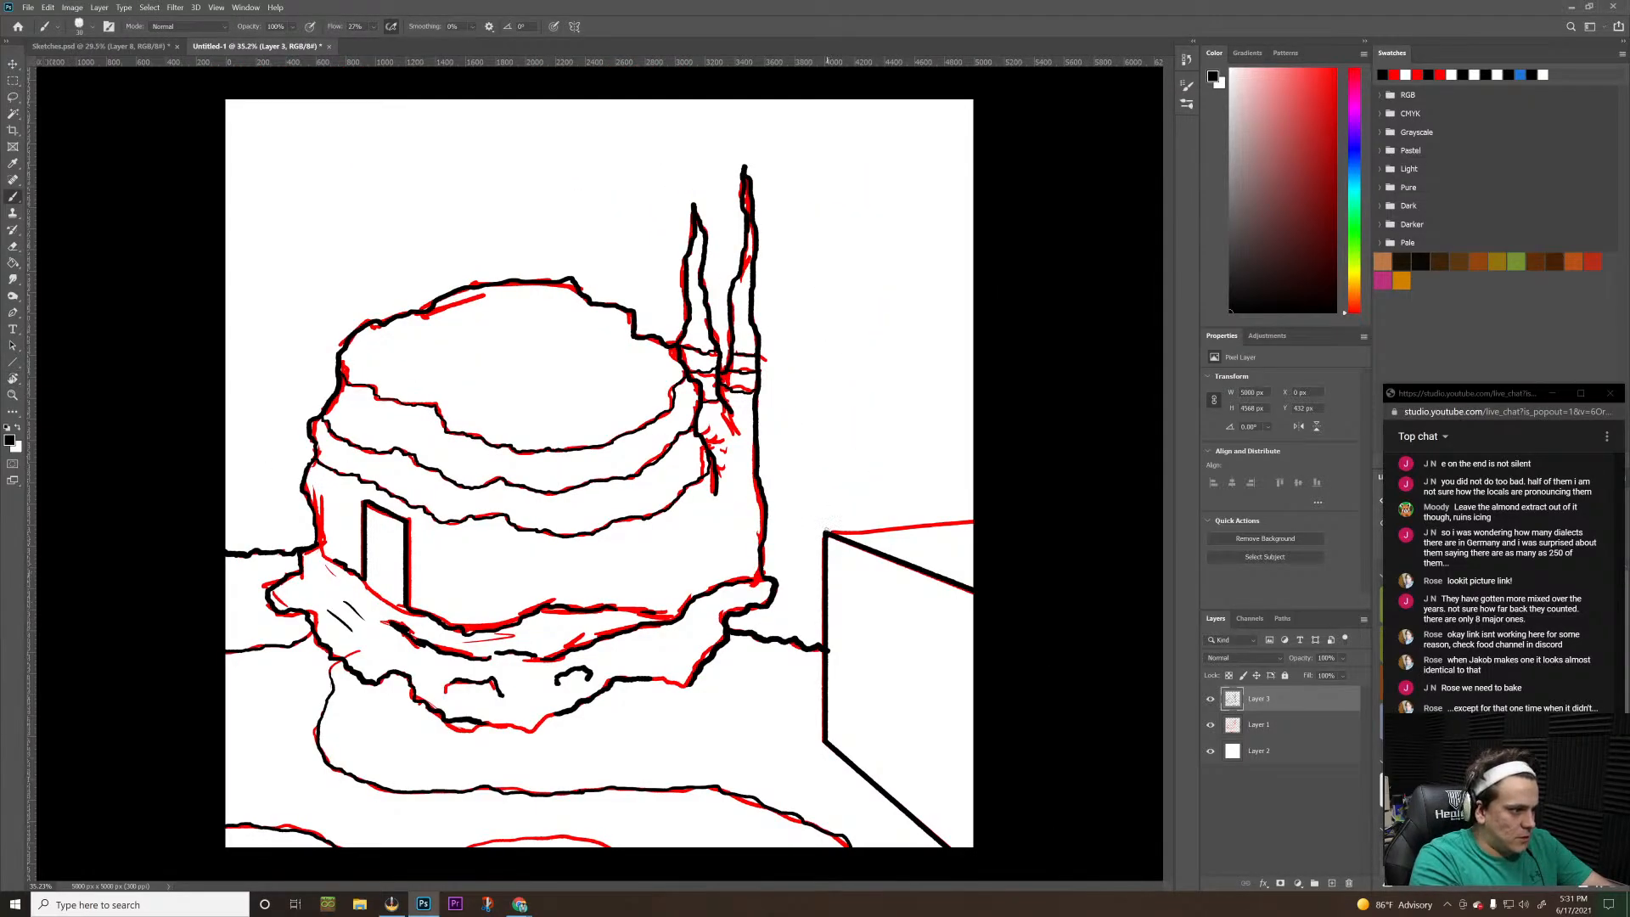
{"action": "left_click_drag", "start_coordinate": [826, 533], "coordinate": [1076, 524]}
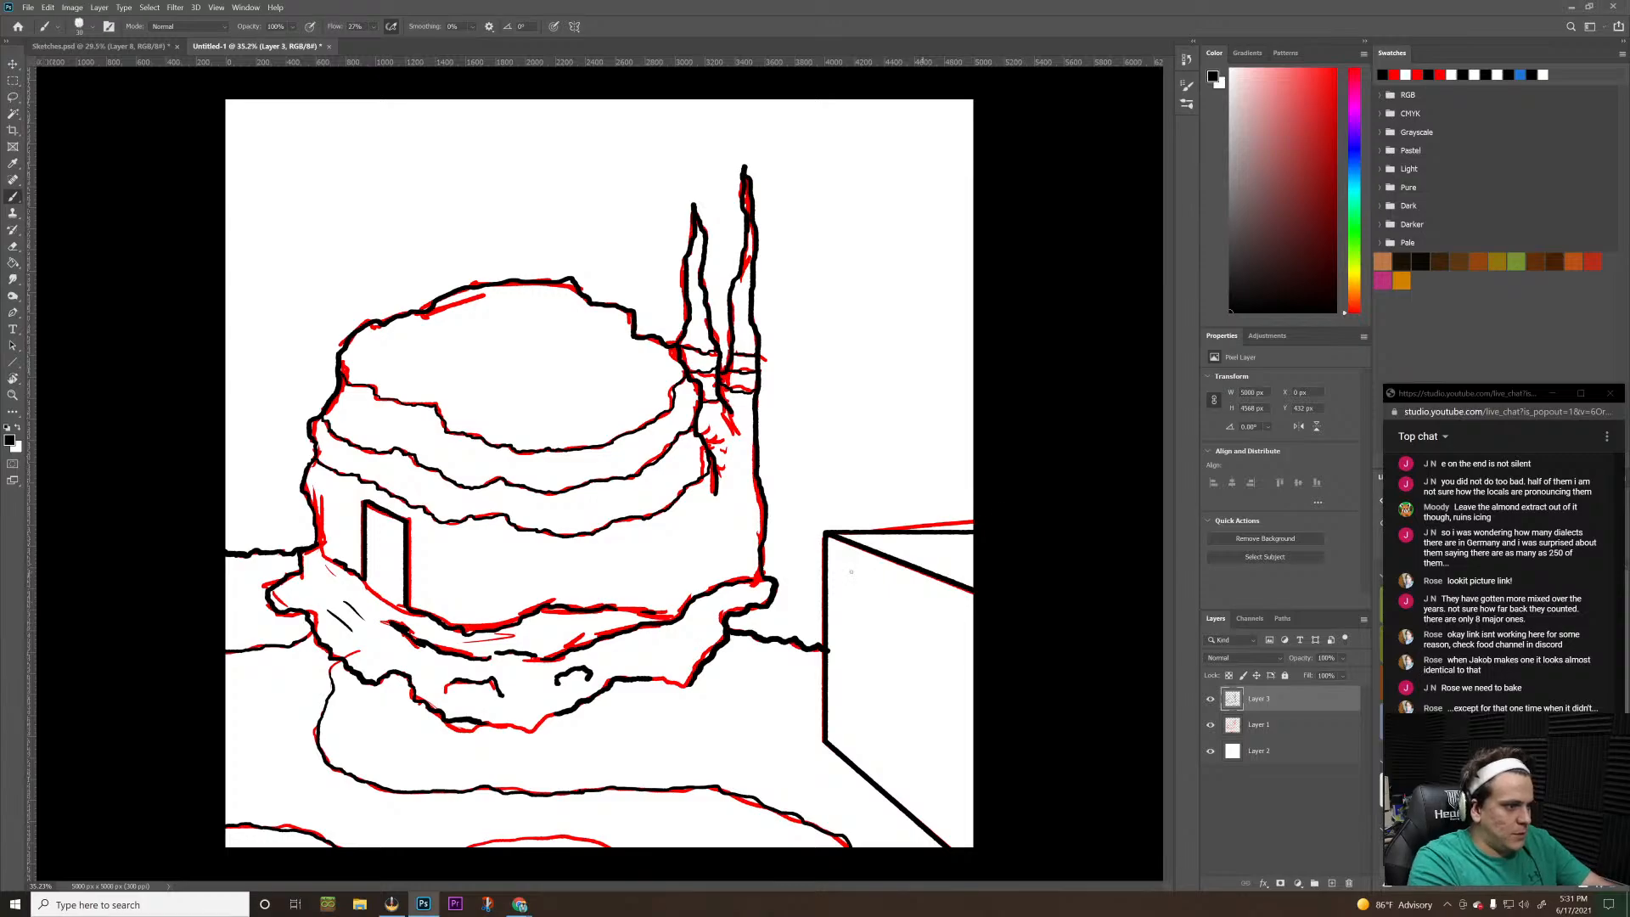
{"action": "key", "text": "ctrl+z"}
{"action": "left_click_drag", "start_coordinate": [828, 532], "coordinate": [975, 510]}
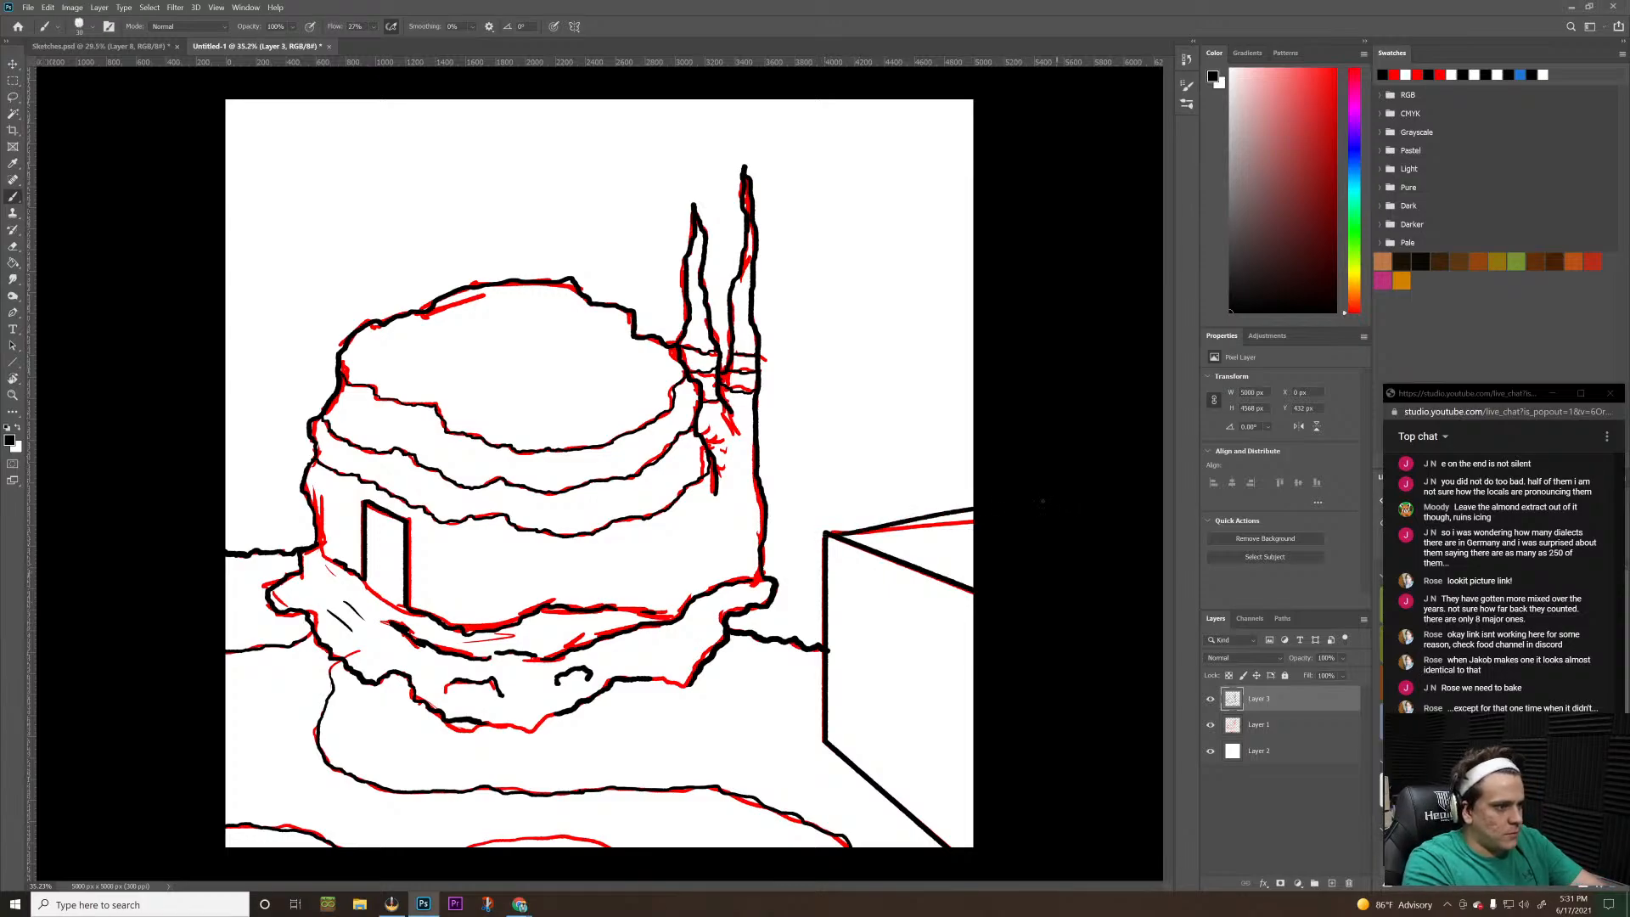
{"action": "key", "text": "ctrl+z"}
{"action": "left_click_drag", "start_coordinate": [827, 533], "coordinate": [976, 509]}
{"action": "key", "text": "ctrl+z"}
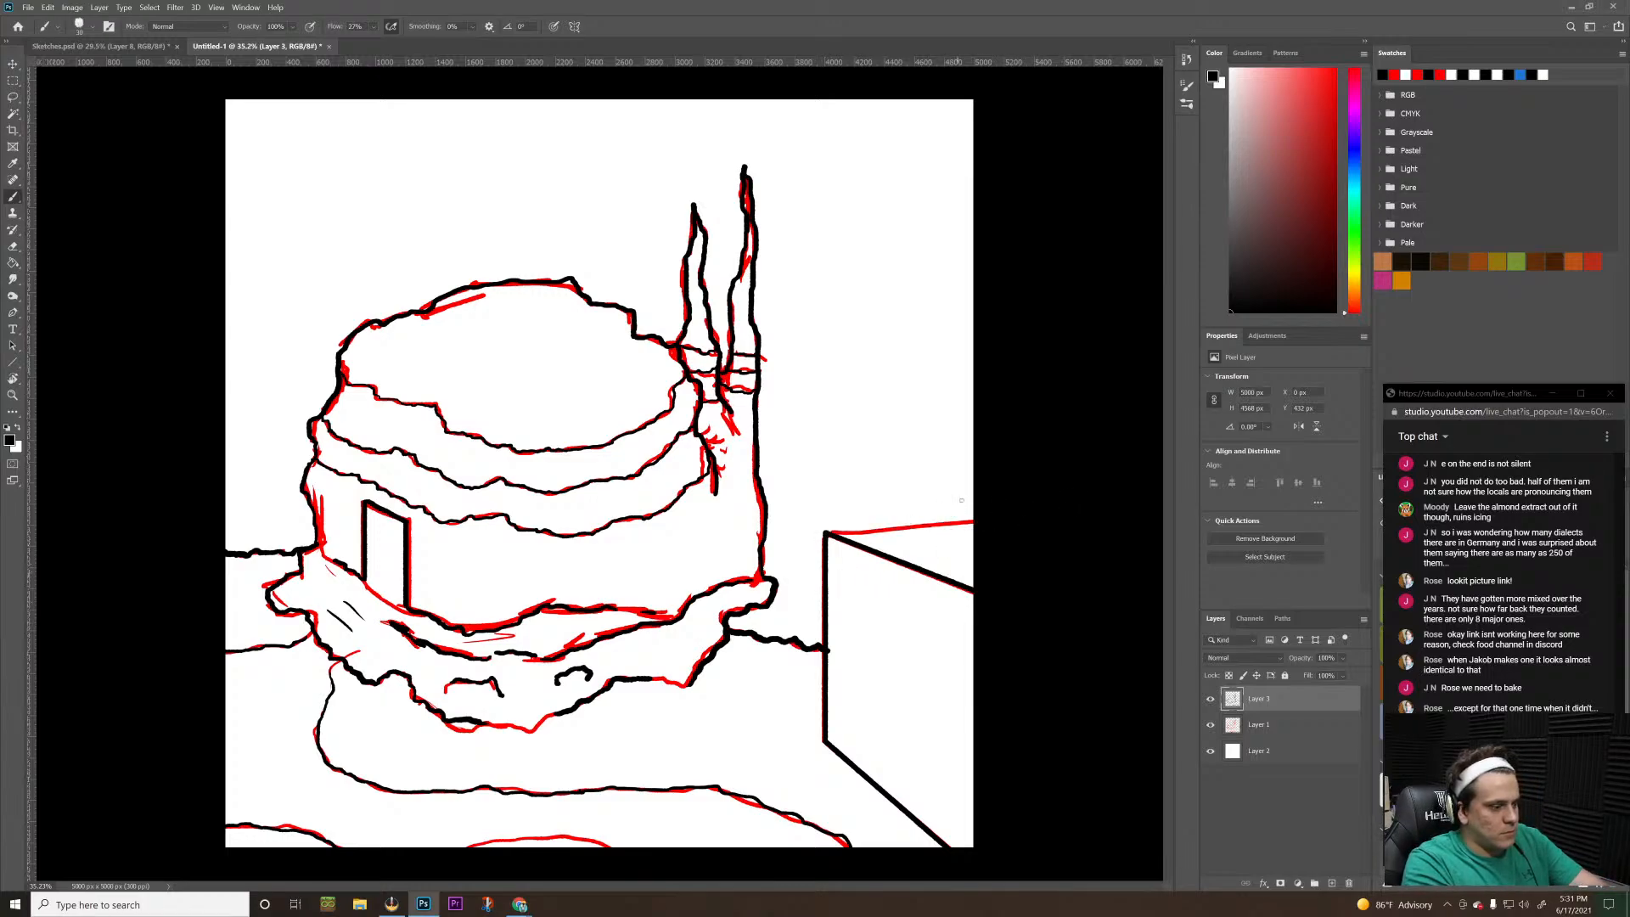
Rotate the view to about 4° and trace the box's rear top edge in black as a straight line to the canvas border
{"action": "key", "text": "r"}
{"action": "mouse_move", "coordinate": [1050, 443]}
{"action": "left_mouse_down"}
{"action": "mouse_move", "coordinate": [1012, 343]}
{"action": "mouse_move", "coordinate": [1011, 364]}
{"action": "left_mouse_up"}
{"action": "key", "text": "b"}
{"action": "mouse_move", "coordinate": [831, 468]}
{"action": "left_mouse_down"}
{"action": "mouse_move", "coordinate": [982, 456]}
{"action": "mouse_move", "coordinate": [1071, 422]}
{"action": "mouse_move", "coordinate": [1081, 535]}
{"action": "mouse_move", "coordinate": [975, 484]}
{"action": "left_mouse_up"}
{"action": "key", "text": "ctrl+z"}
{"action": "key", "text": "r"}
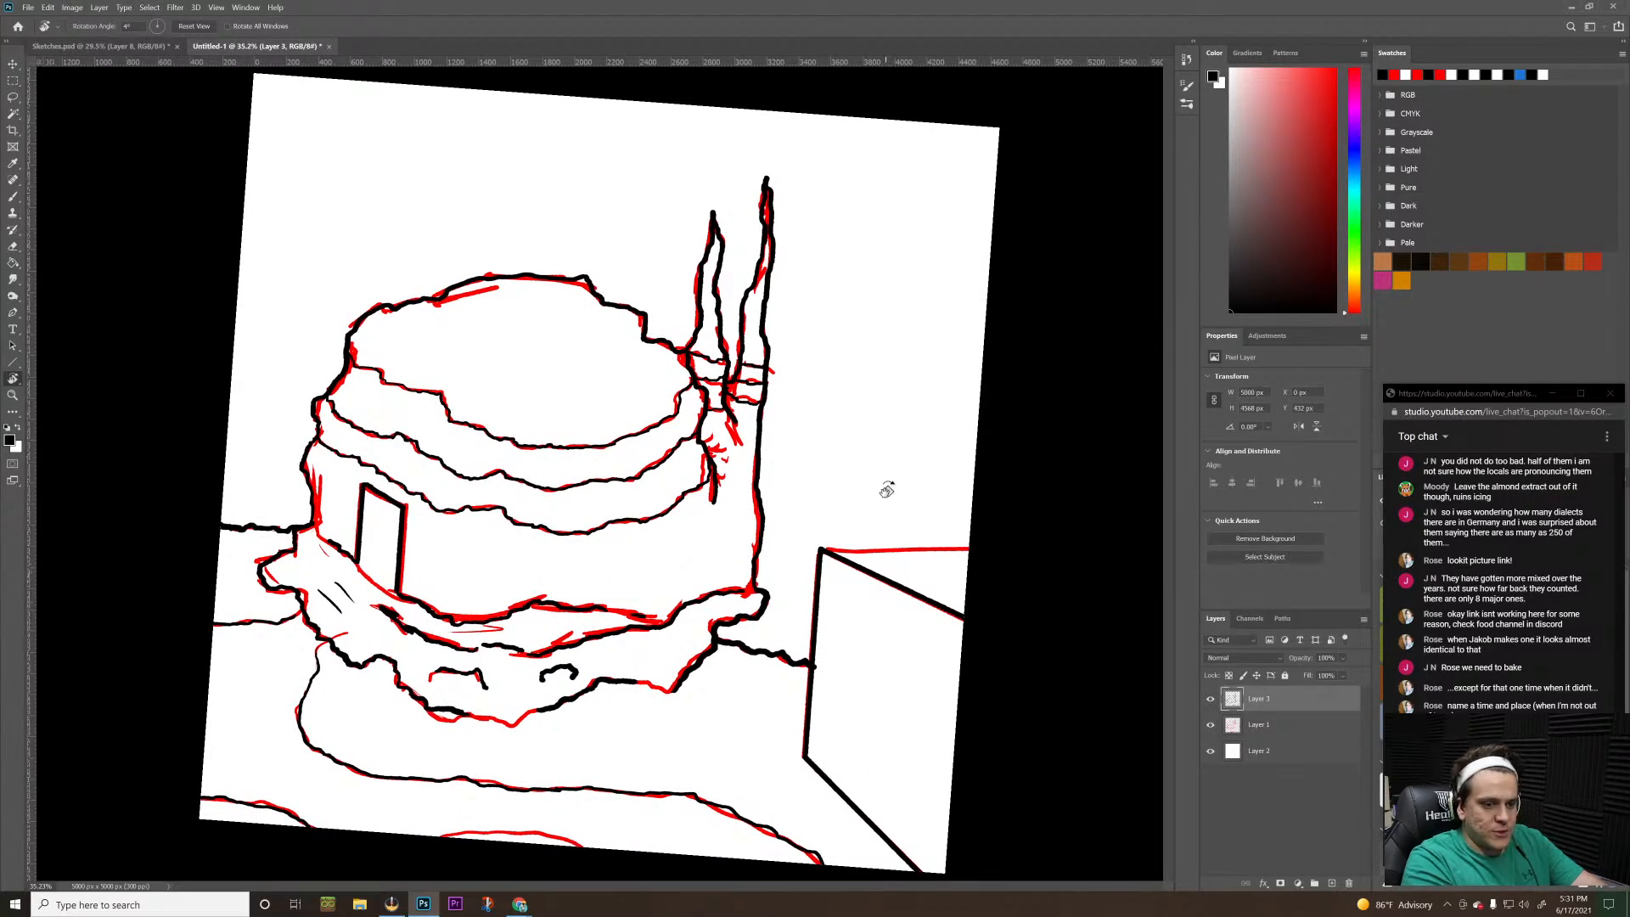
{"action": "key", "text": "b"}
{"action": "left_click", "coordinate": [1052, 548], "text": "shift"}
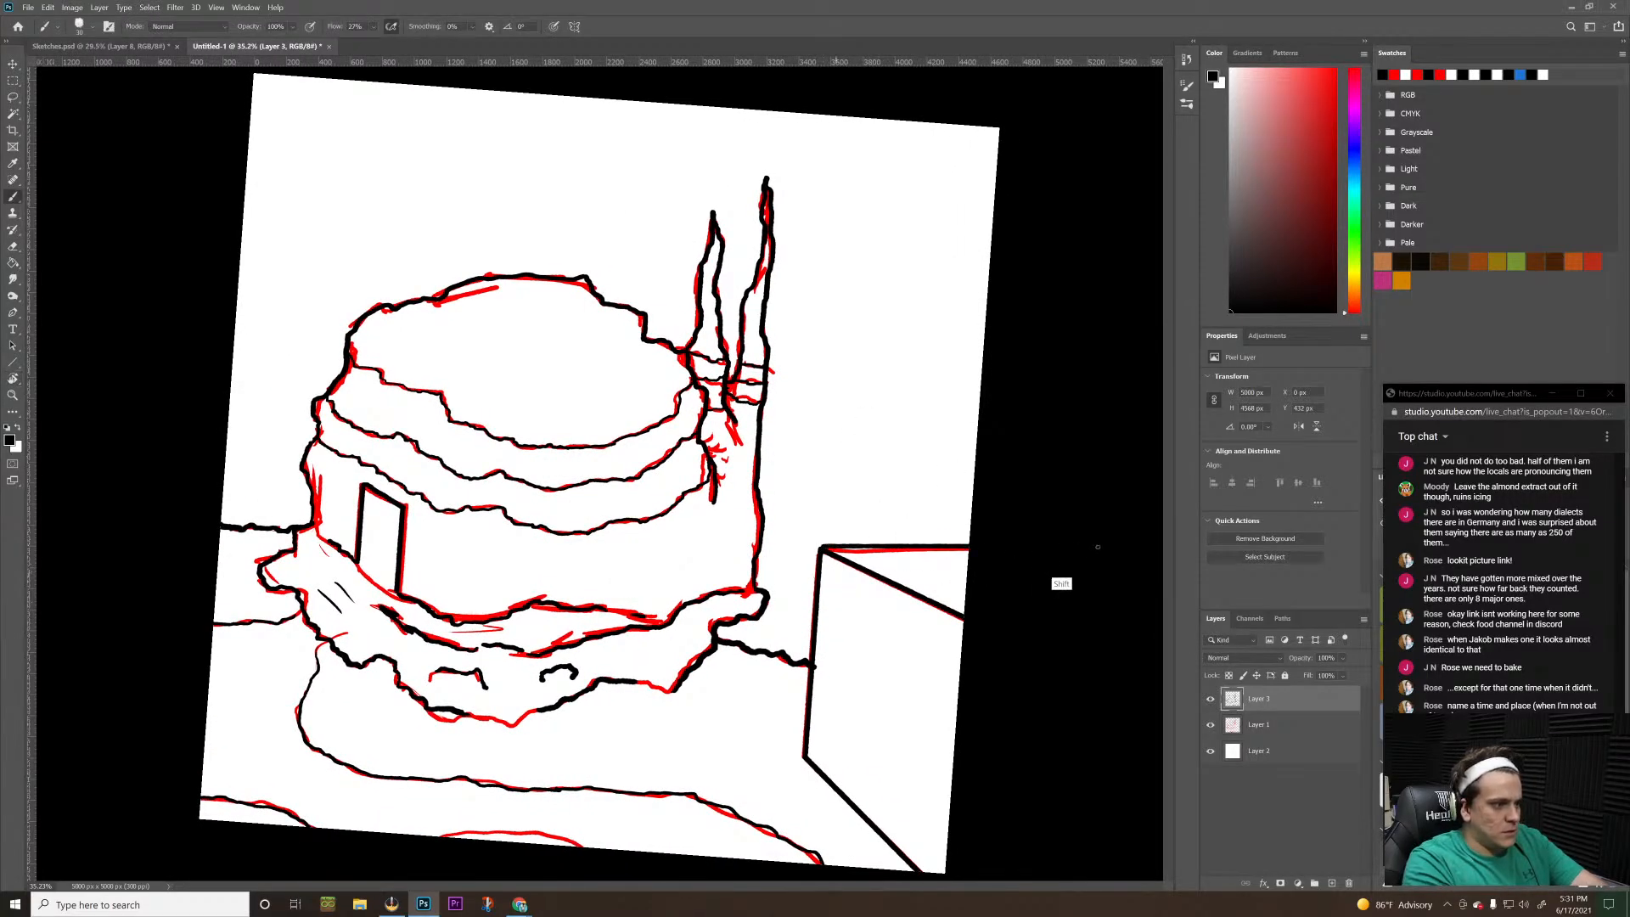
Straighten the canvas view to 0° and hide the red sketch layer, Layer 1, to leave only the line art showing
{"action": "key", "text": "r"}
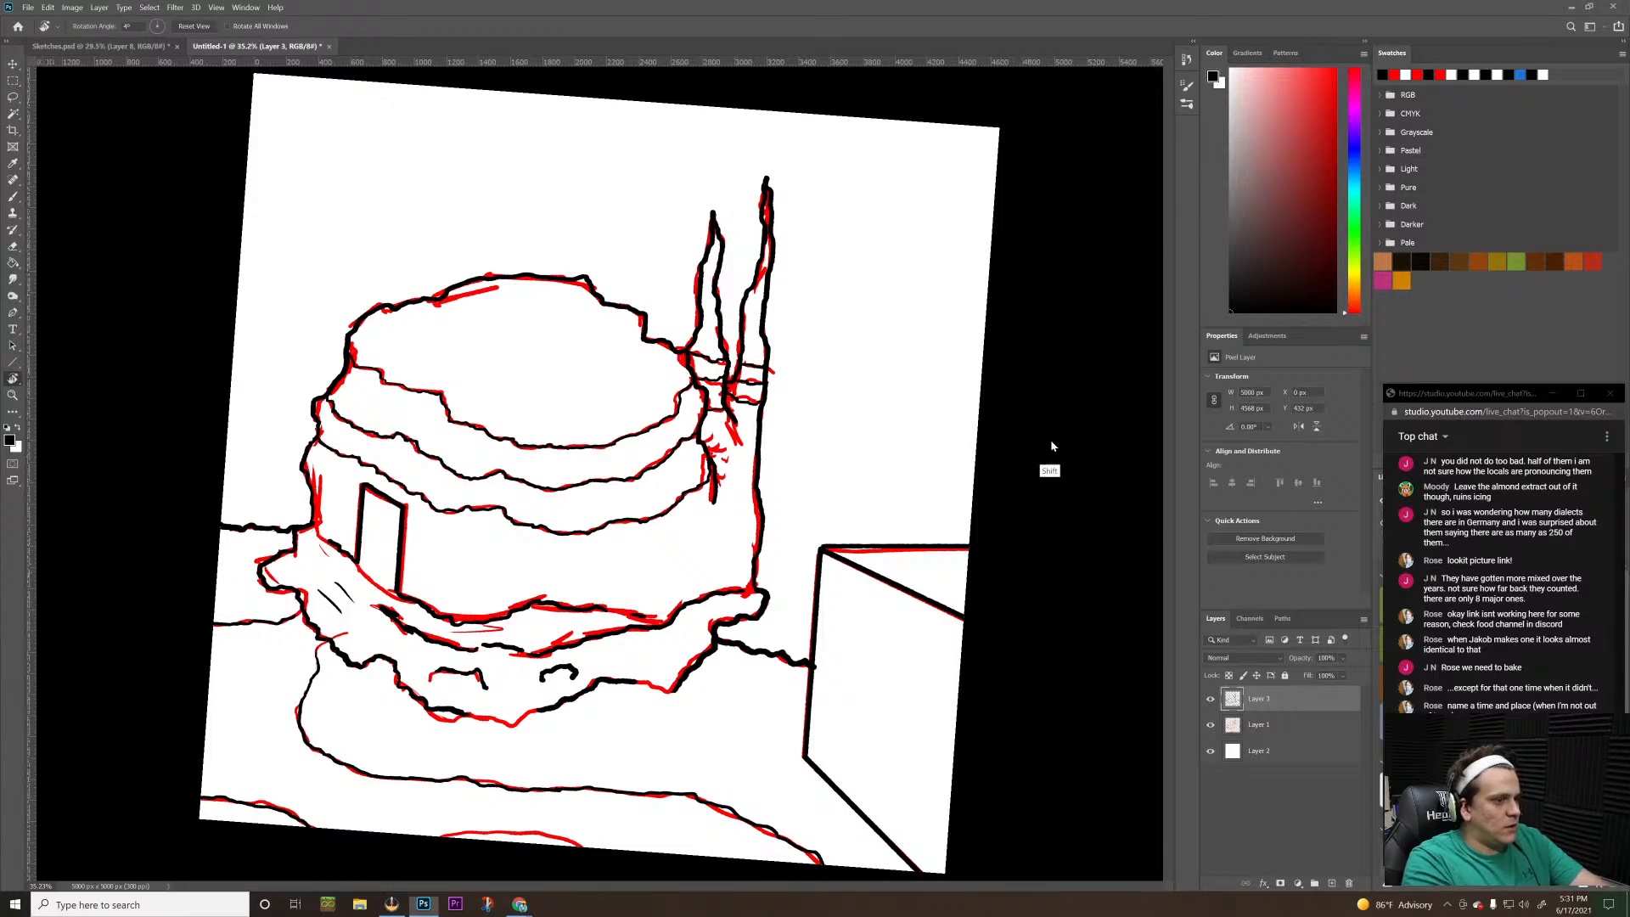
{"action": "left_click_drag", "start_coordinate": [976, 468], "coordinate": [943, 473]}
{"action": "key", "text": "z"}
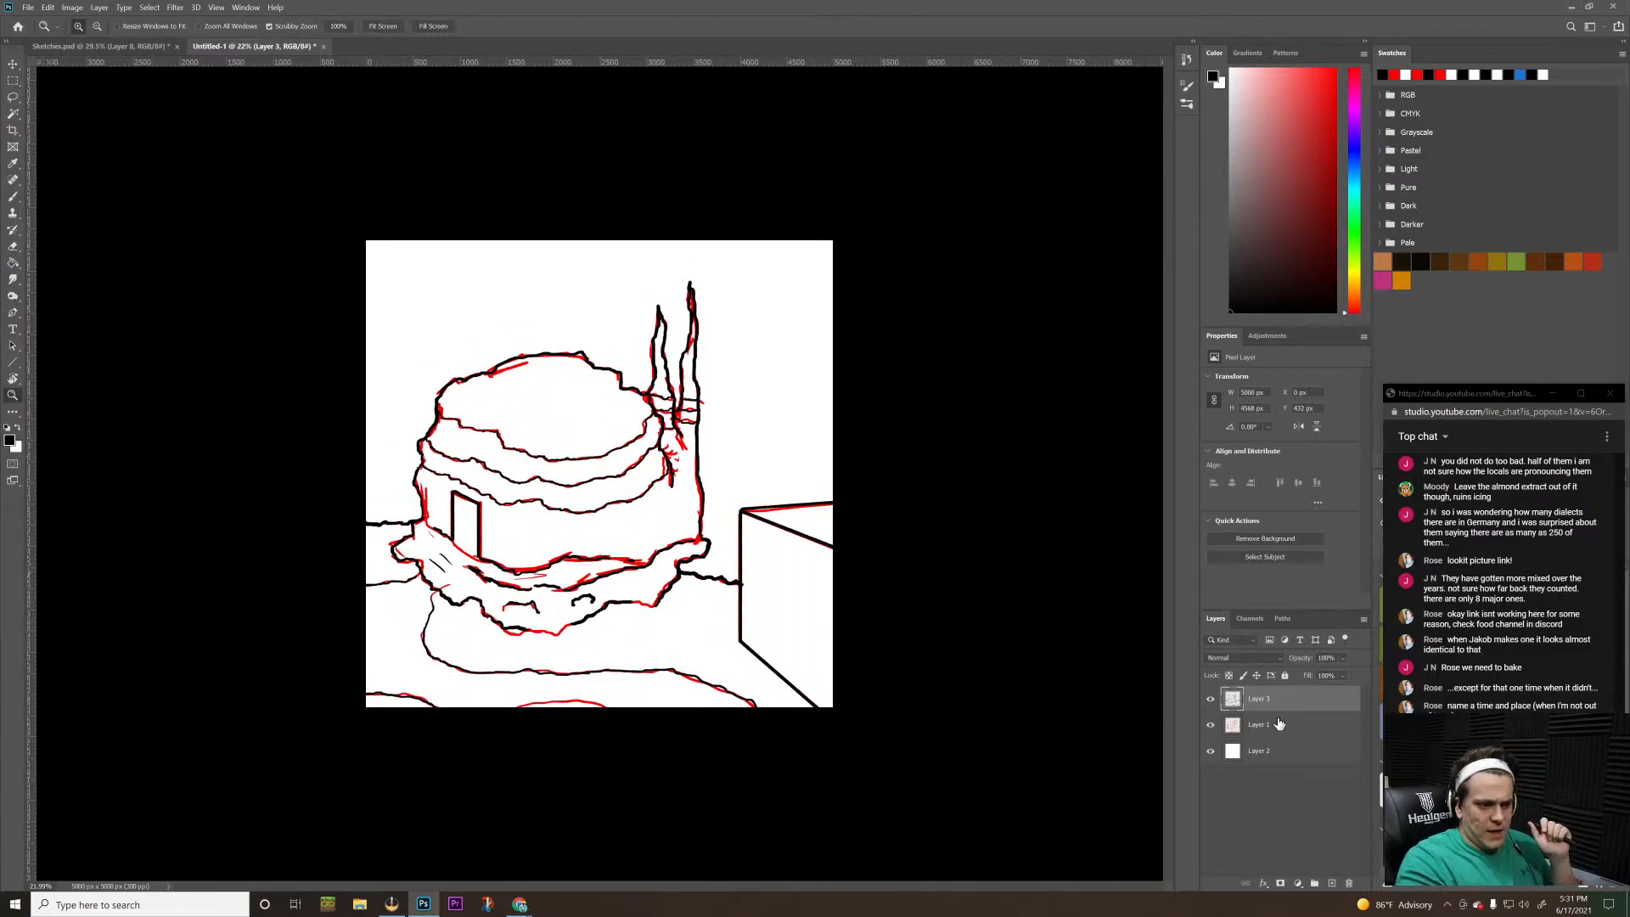
{"action": "left_click", "coordinate": [1210, 724]}
{"action": "left_click", "coordinate": [999, 612]}
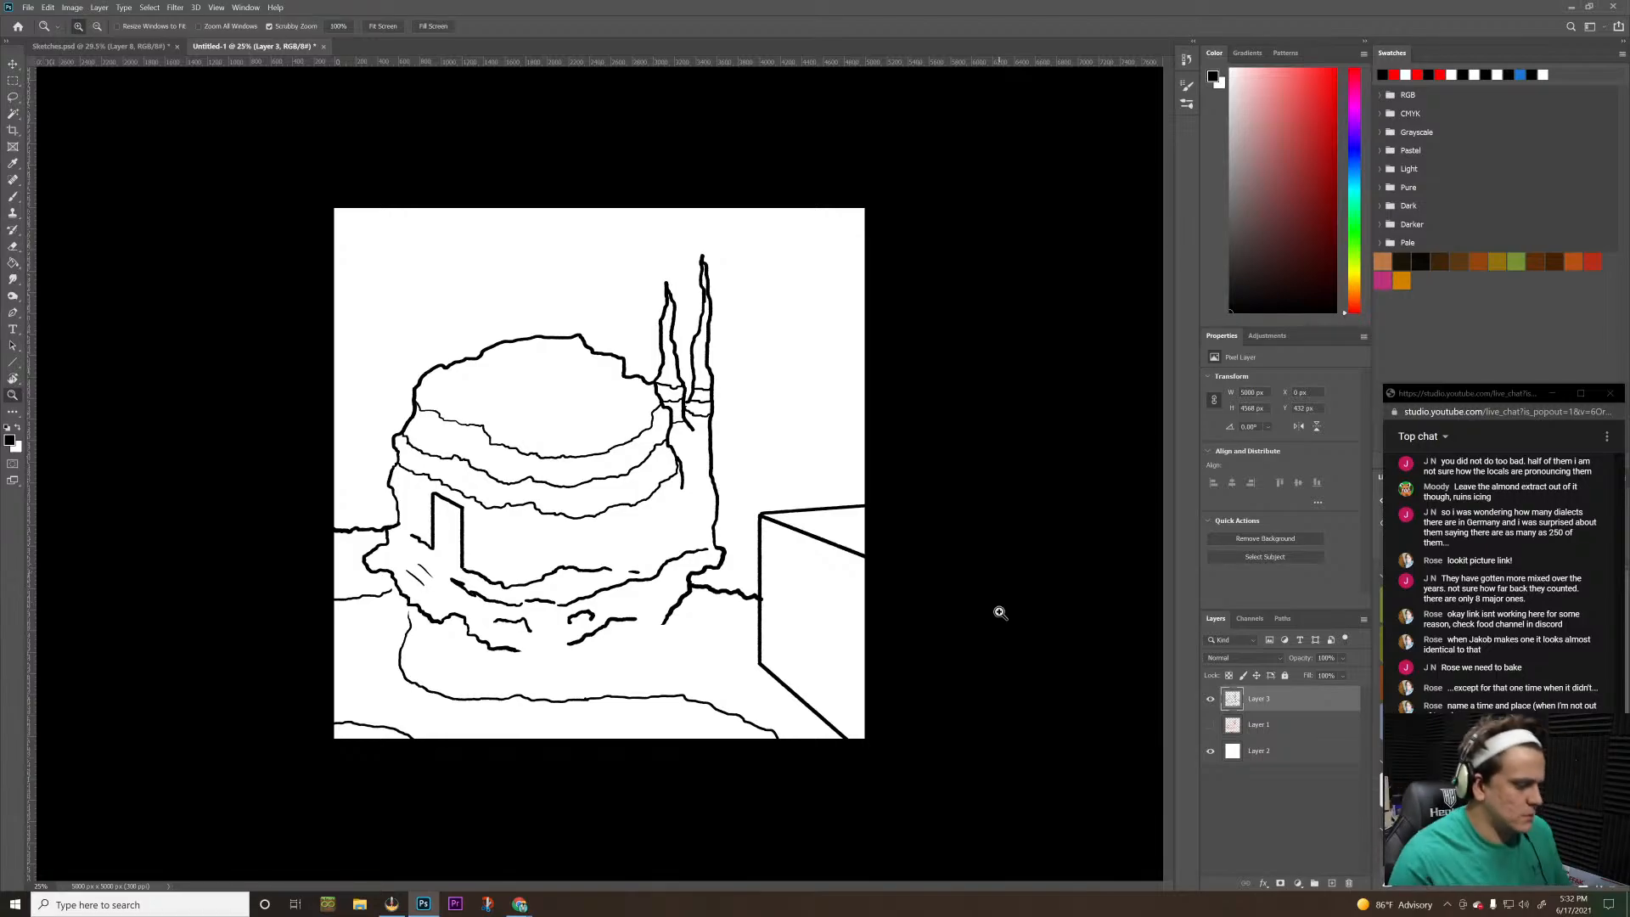
Erase the end of the ground line that overshoots the box's vertical front edge
{"action": "left_click_drag", "start_coordinate": [733, 618], "coordinate": [898, 378]}
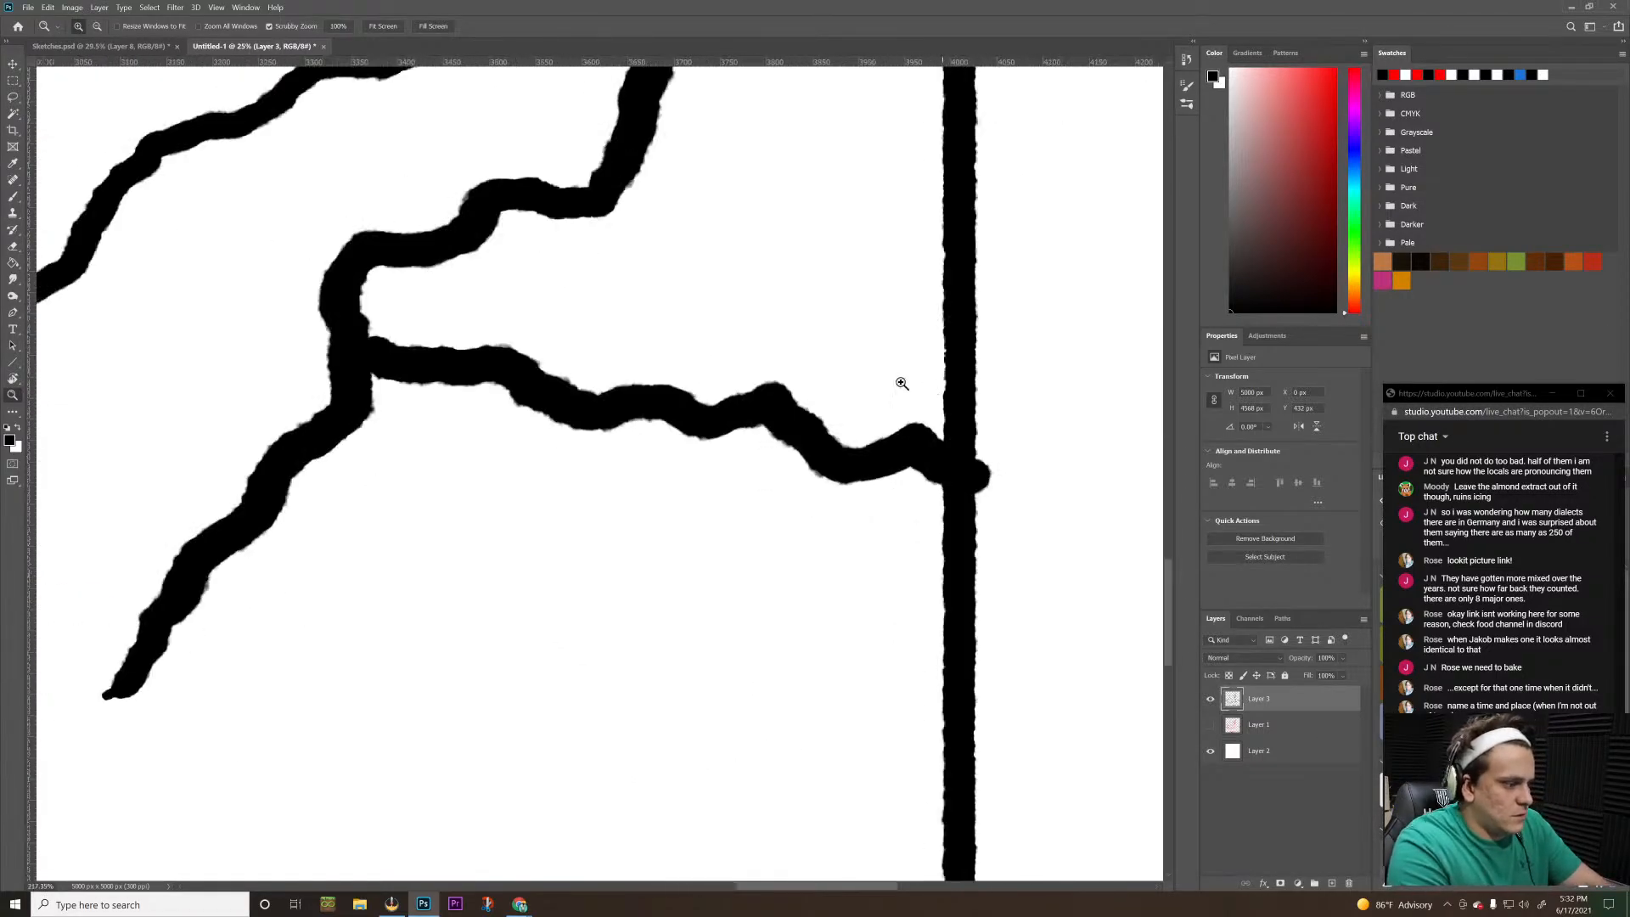
{"action": "key", "text": "e"}
{"action": "mouse_move", "coordinate": [1011, 487]}
{"action": "left_mouse_down"}
{"action": "mouse_move", "coordinate": [1007, 474]}
{"action": "mouse_move", "coordinate": [1018, 547]}
{"action": "mouse_move", "coordinate": [962, 640]}
{"action": "mouse_move", "coordinate": [831, 547]}
{"action": "left_mouse_up"}
{"action": "key", "text": "z"}
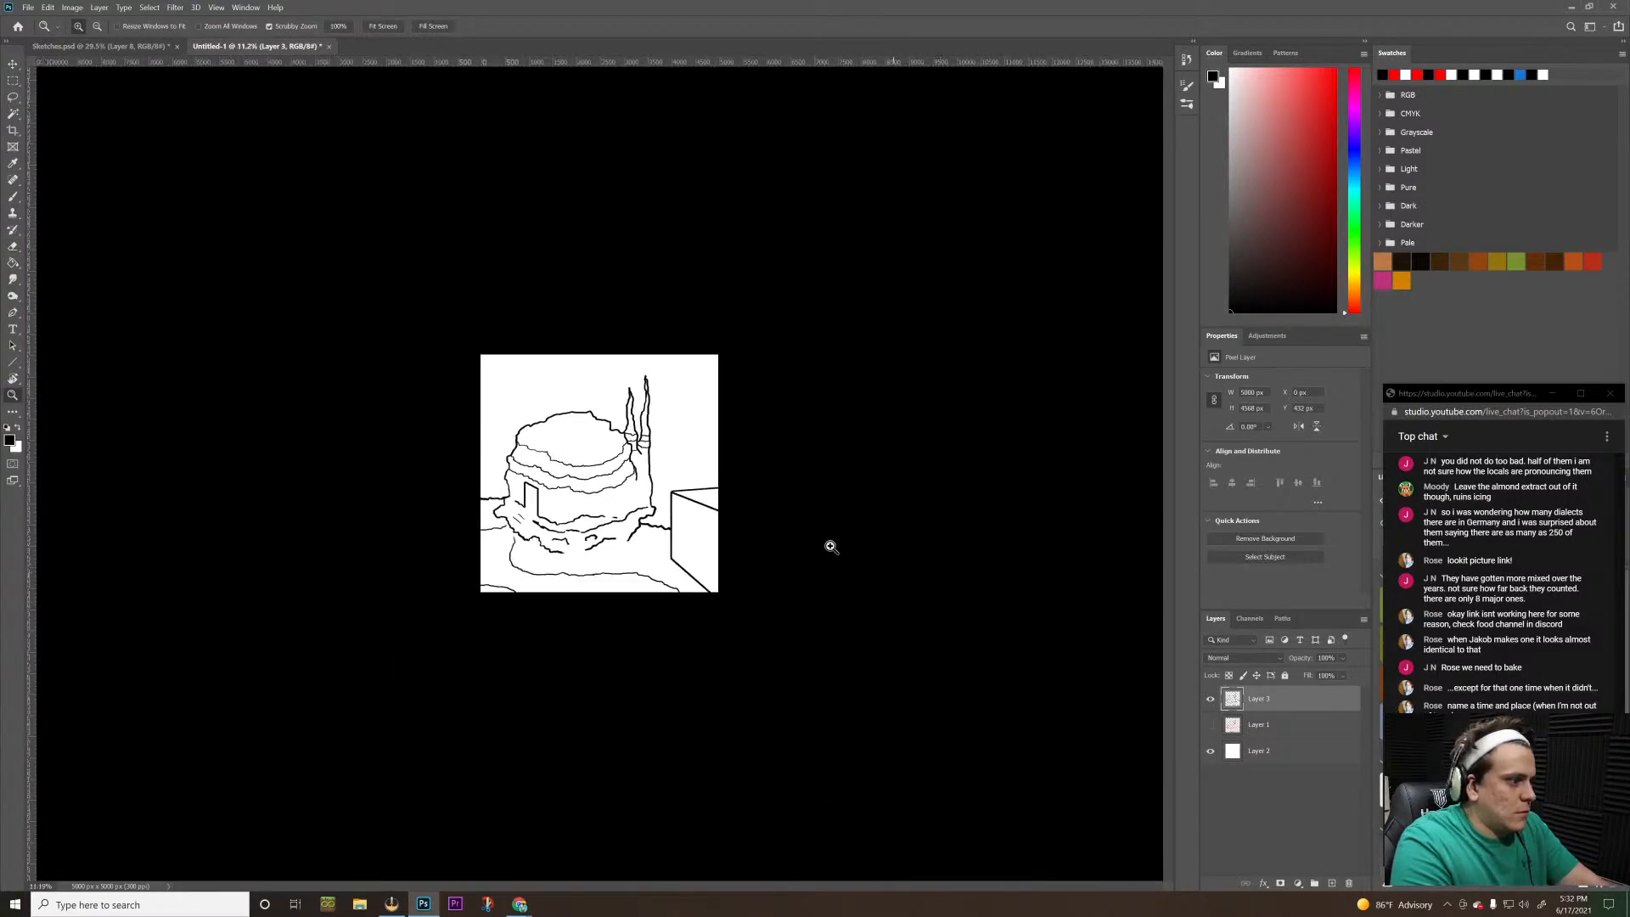
{"action": "mouse_move", "coordinate": [517, 520]}
{"action": "left_mouse_down"}
{"action": "mouse_move", "coordinate": [561, 456]}
{"action": "mouse_move", "coordinate": [600, 442]}
{"action": "left_mouse_up"}
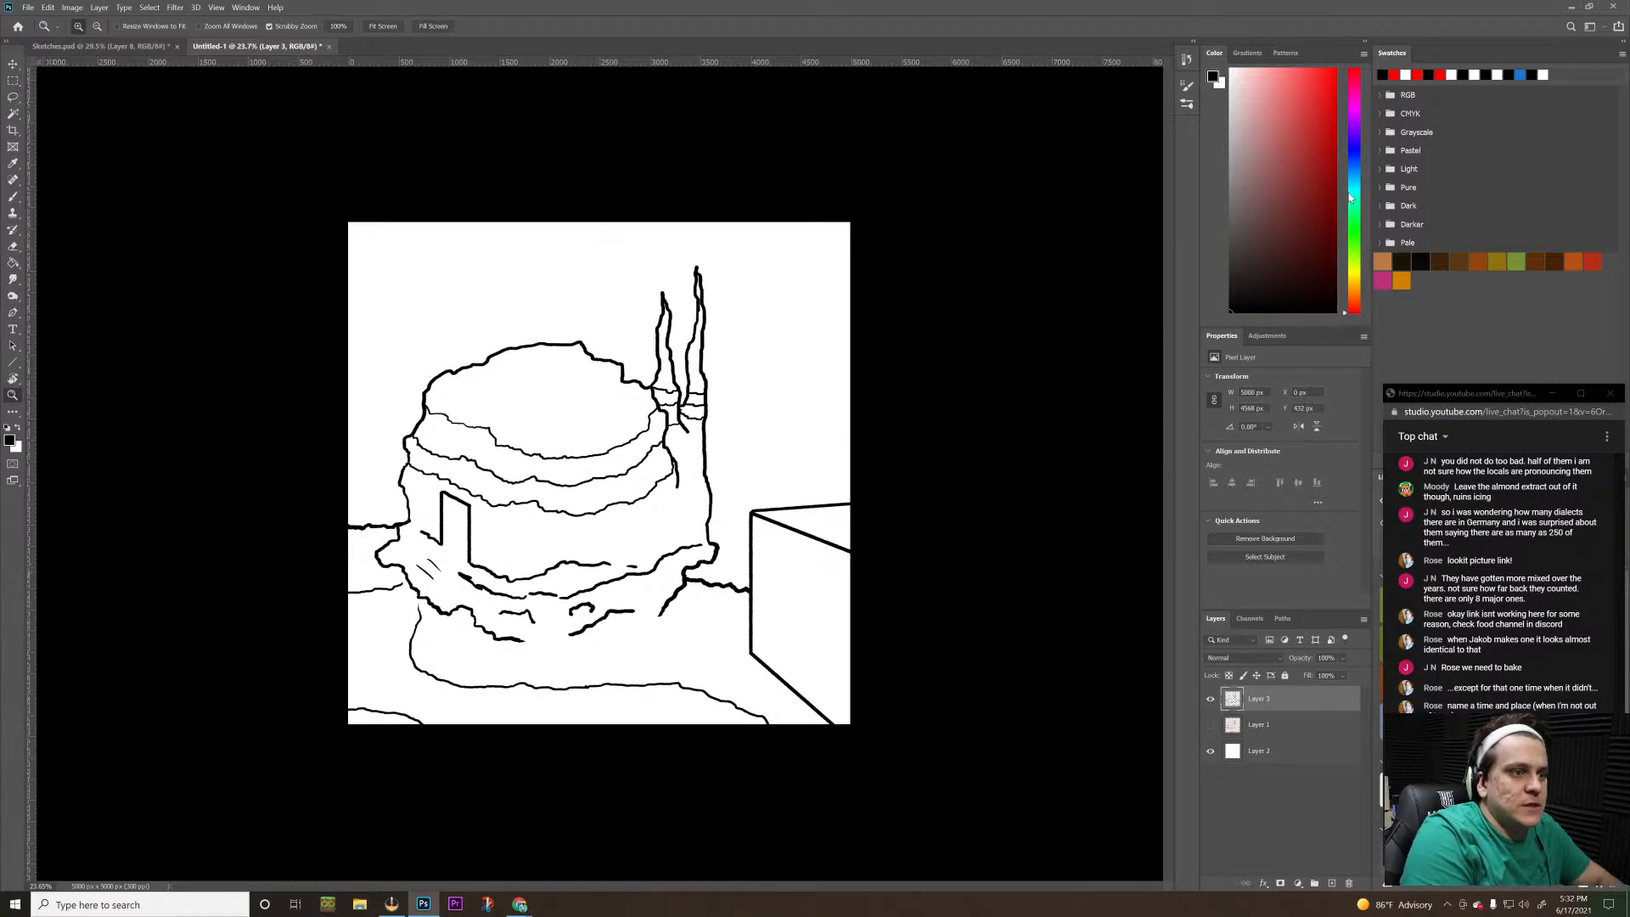
Draw a straight black horizon line across the full canvas width, just above the building's doorway, on a new layer
{"action": "key", "text": "b"}
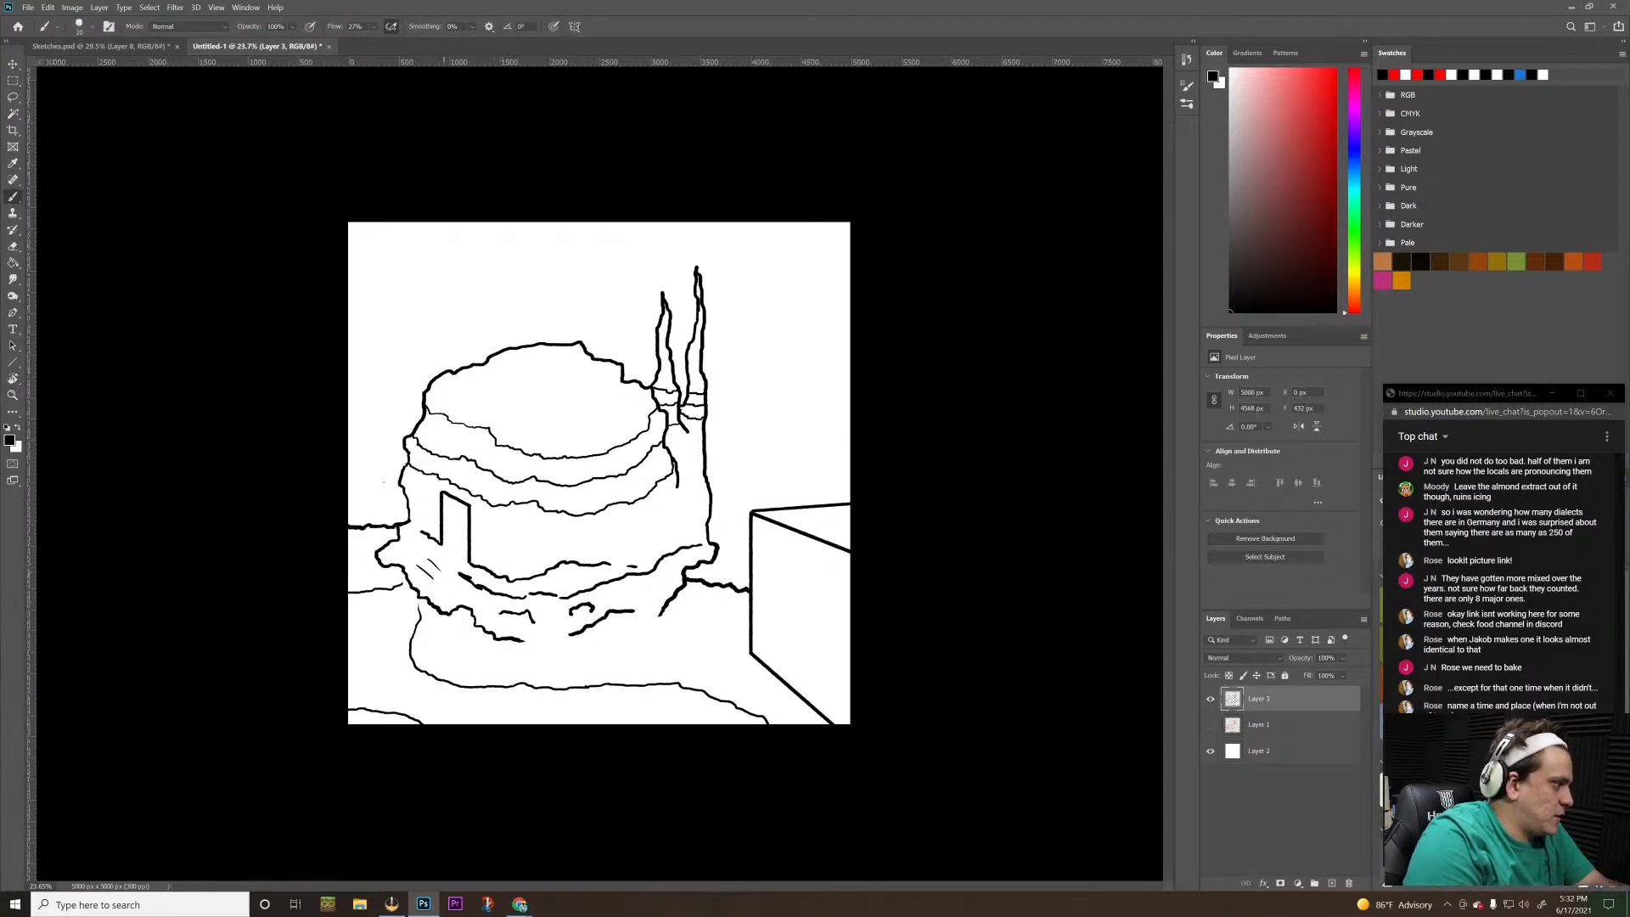
{"action": "left_click_drag", "start_coordinate": [344, 468], "coordinate": [876, 497]}
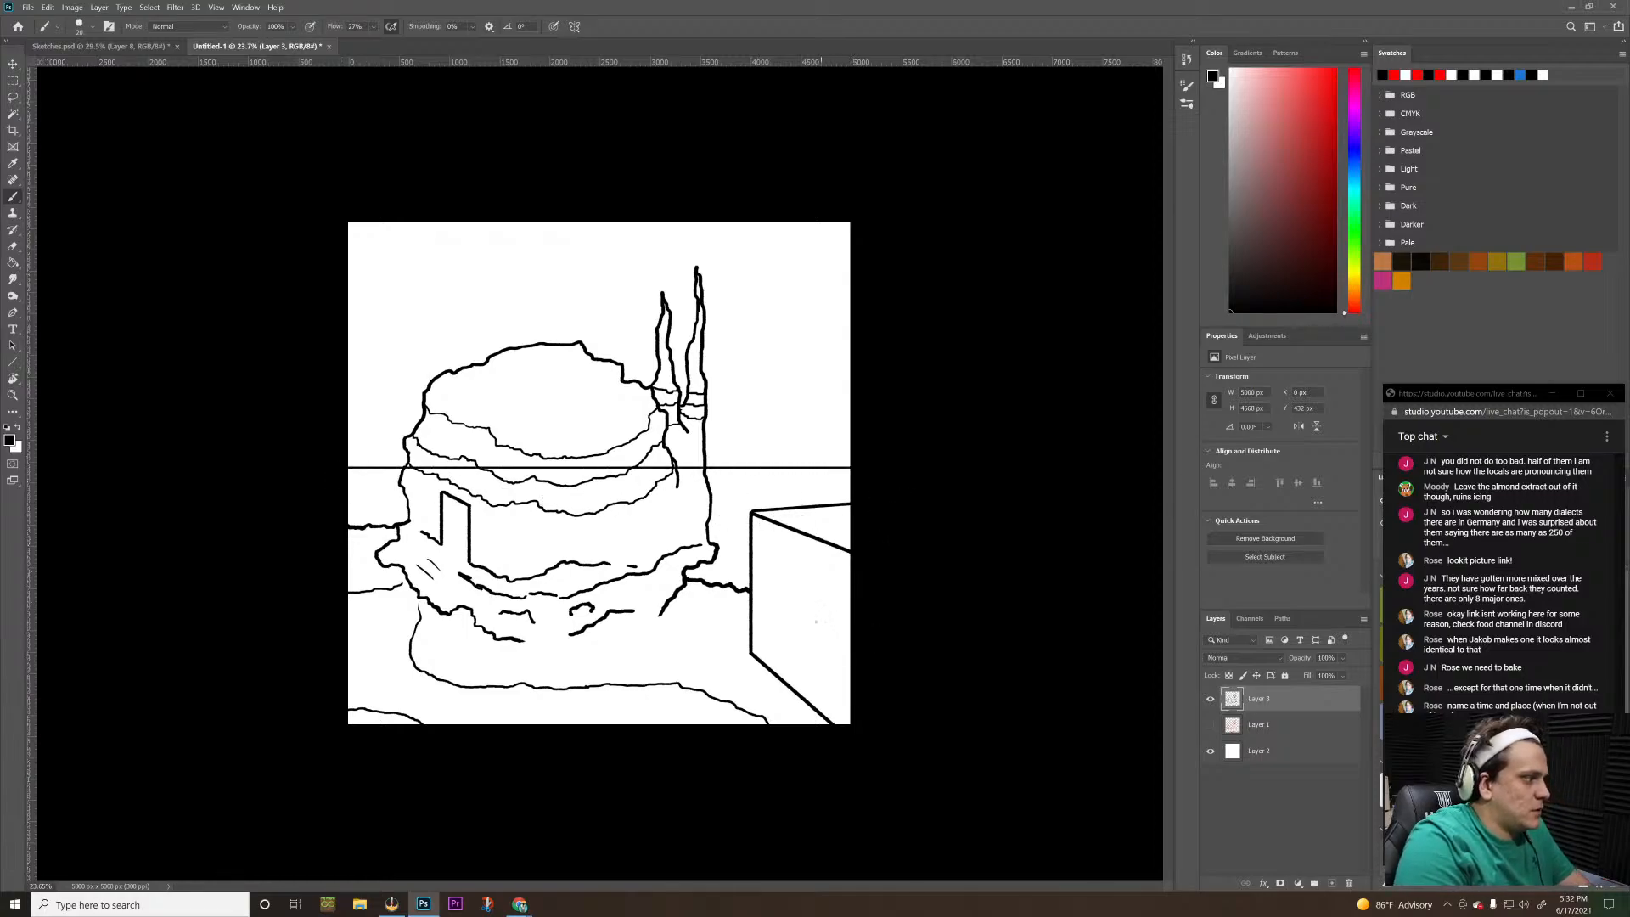
{"action": "key", "text": "ctrl+z"}
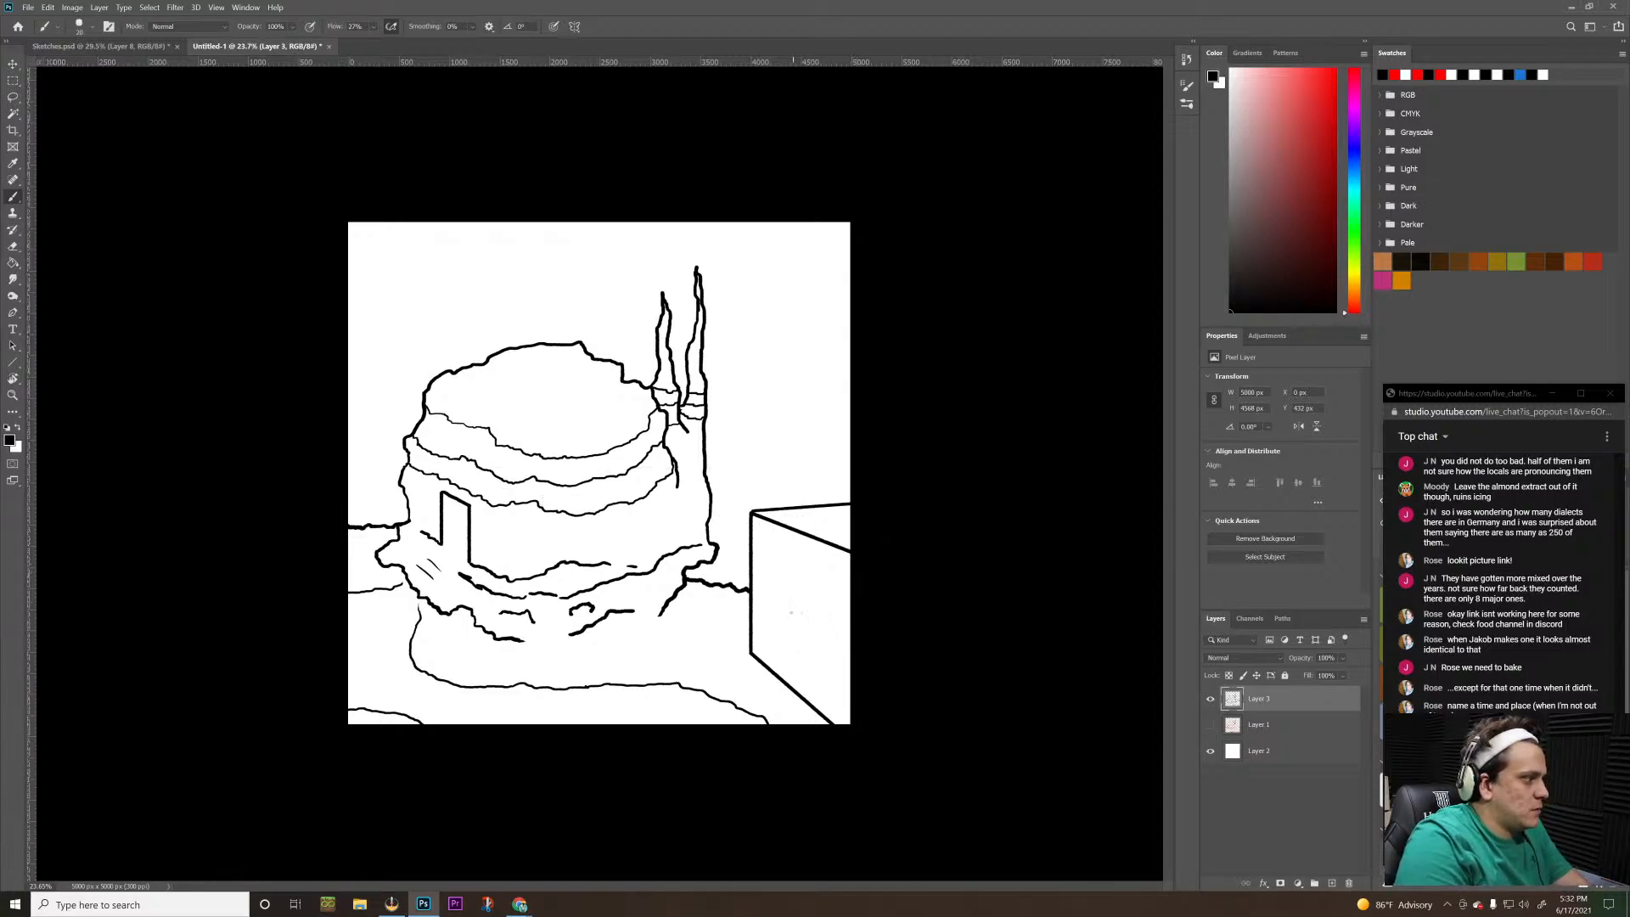
{"action": "left_click", "coordinate": [1332, 883]}
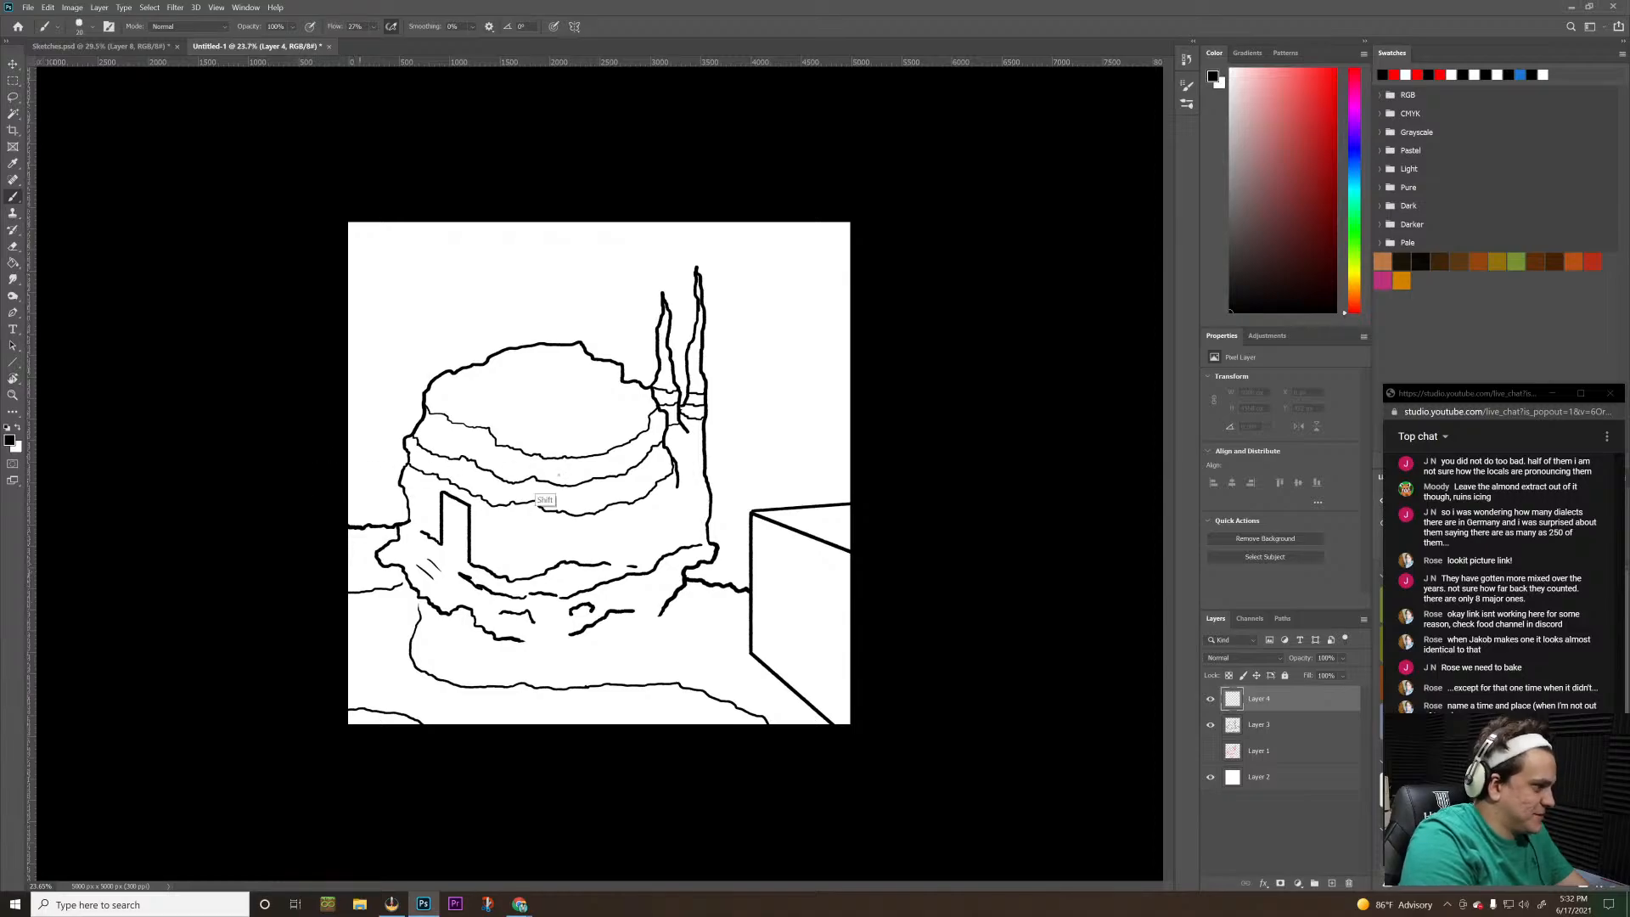
{"action": "left_click_drag", "start_coordinate": [343, 488], "coordinate": [1095, 488]}
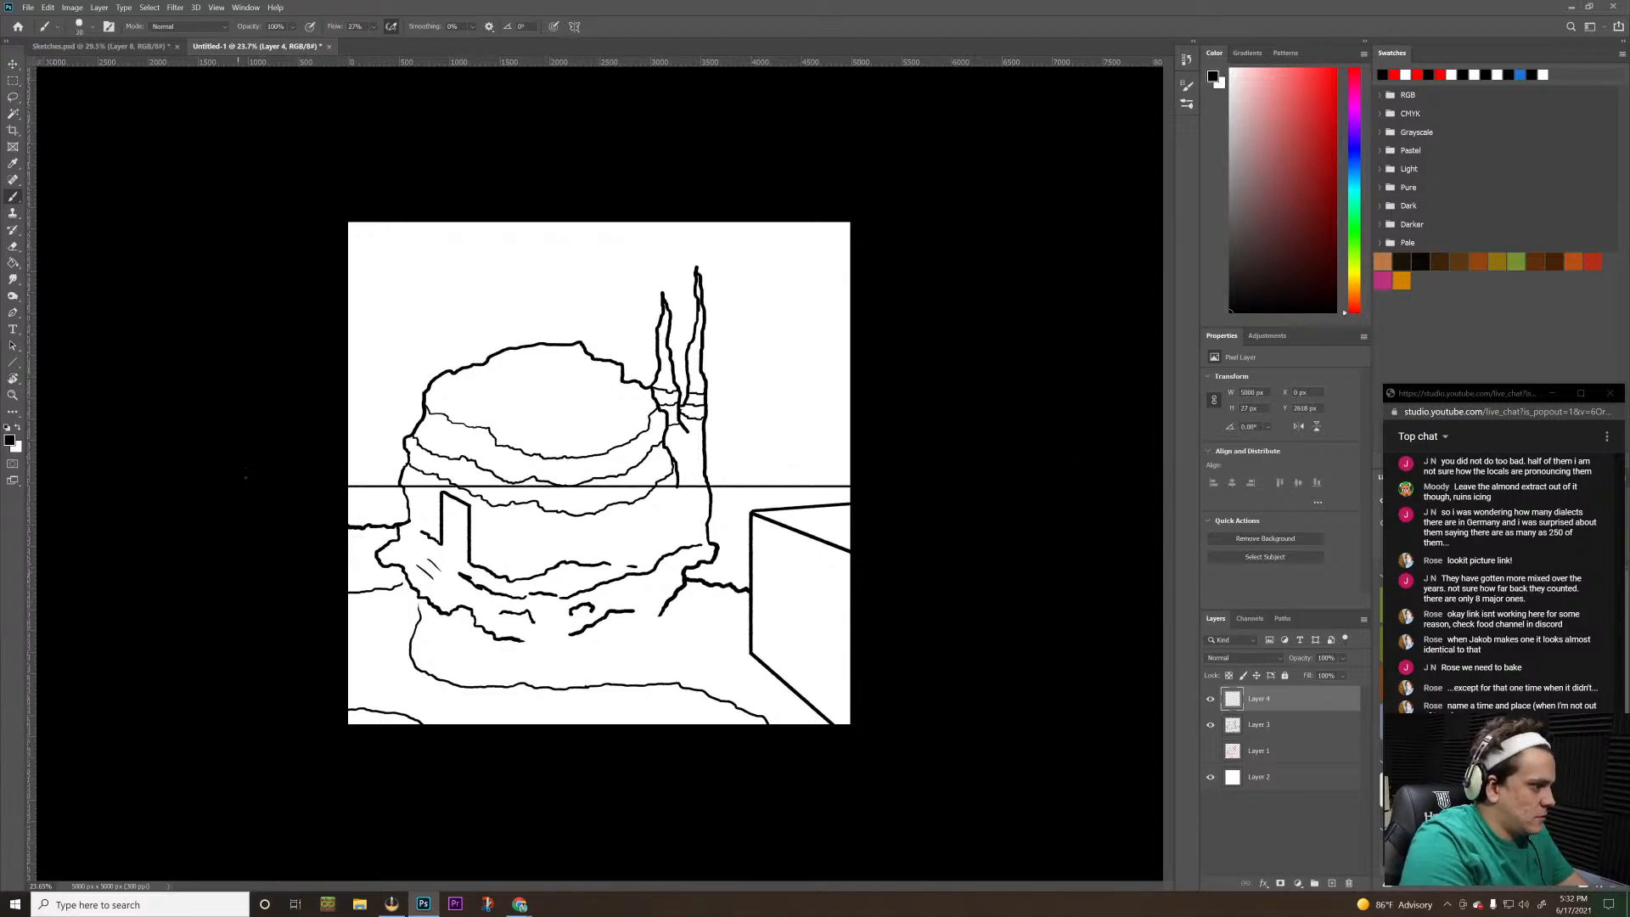
Erase the part of the horizon line that crosses the building, keeping it only outside the building's outline
{"action": "key", "text": "z"}
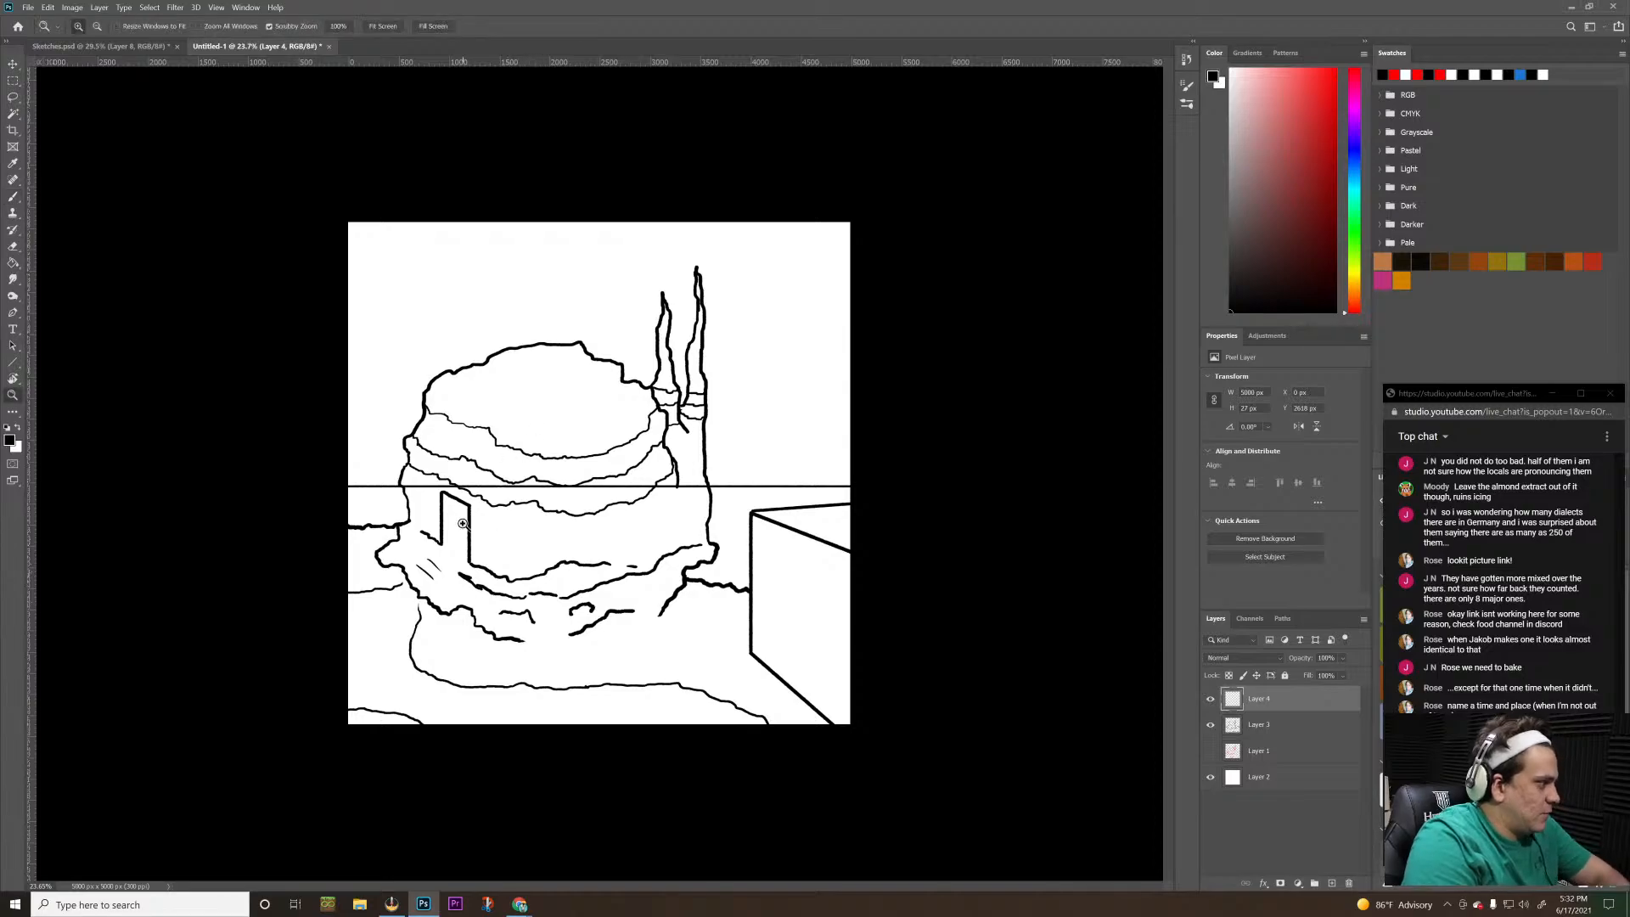
{"action": "left_click_drag", "start_coordinate": [454, 525], "coordinate": [573, 522]}
{"action": "key", "text": "e"}
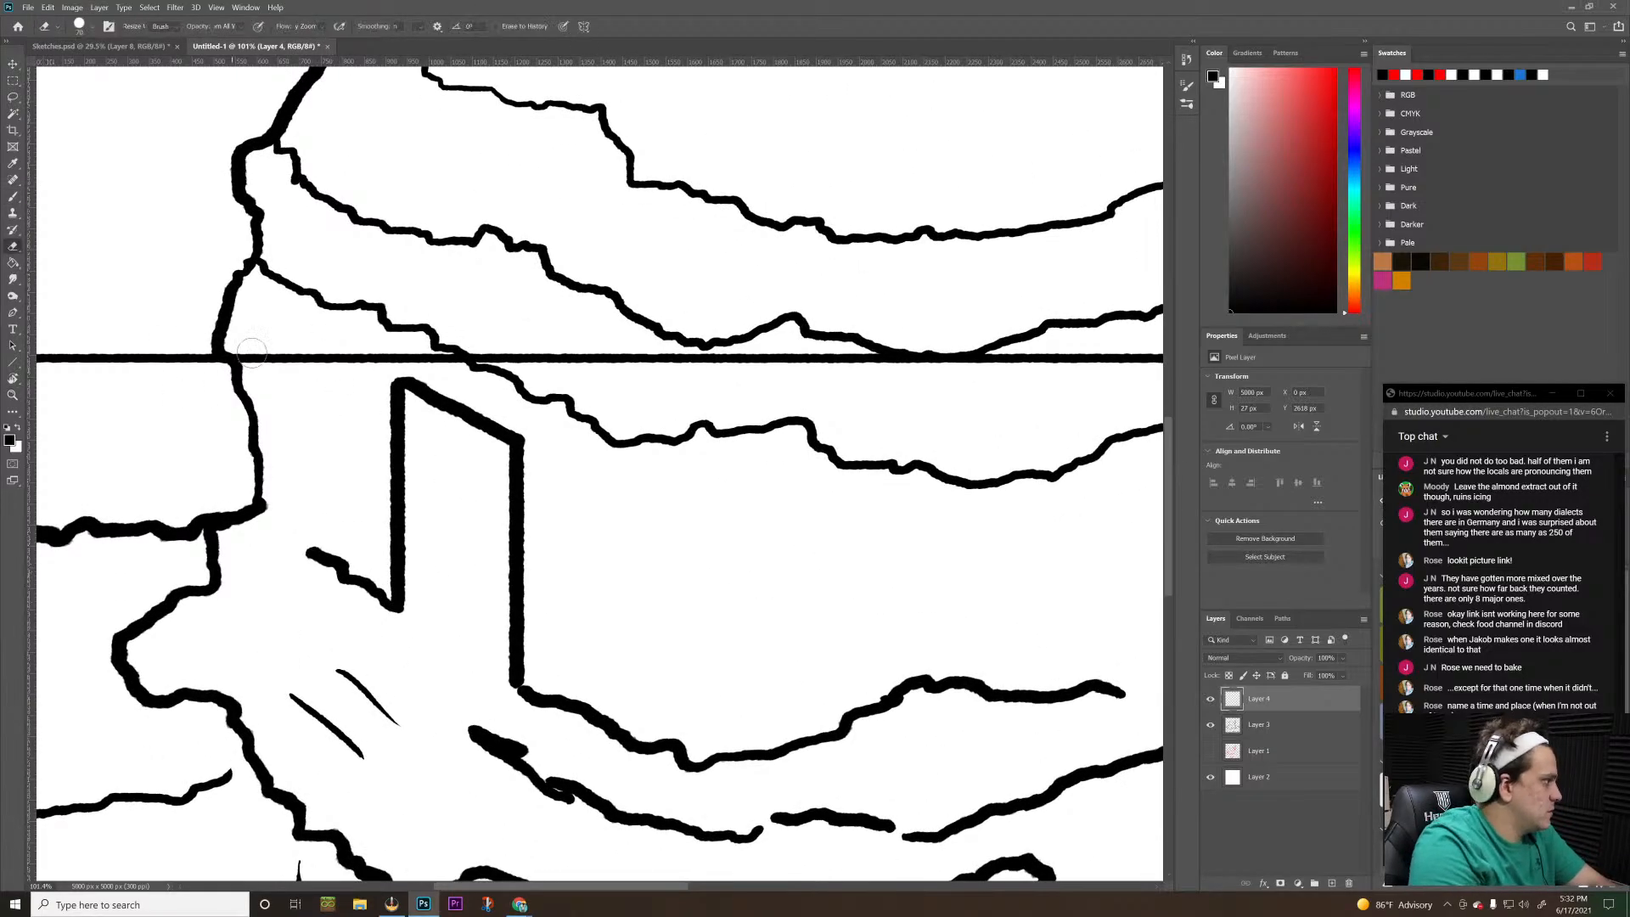
{"action": "left_click_drag", "start_coordinate": [246, 357], "coordinate": [1090, 357]}
{"action": "key", "text": "space"}
{"action": "left_click_drag", "start_coordinate": [854, 416], "coordinate": [206, 448]}
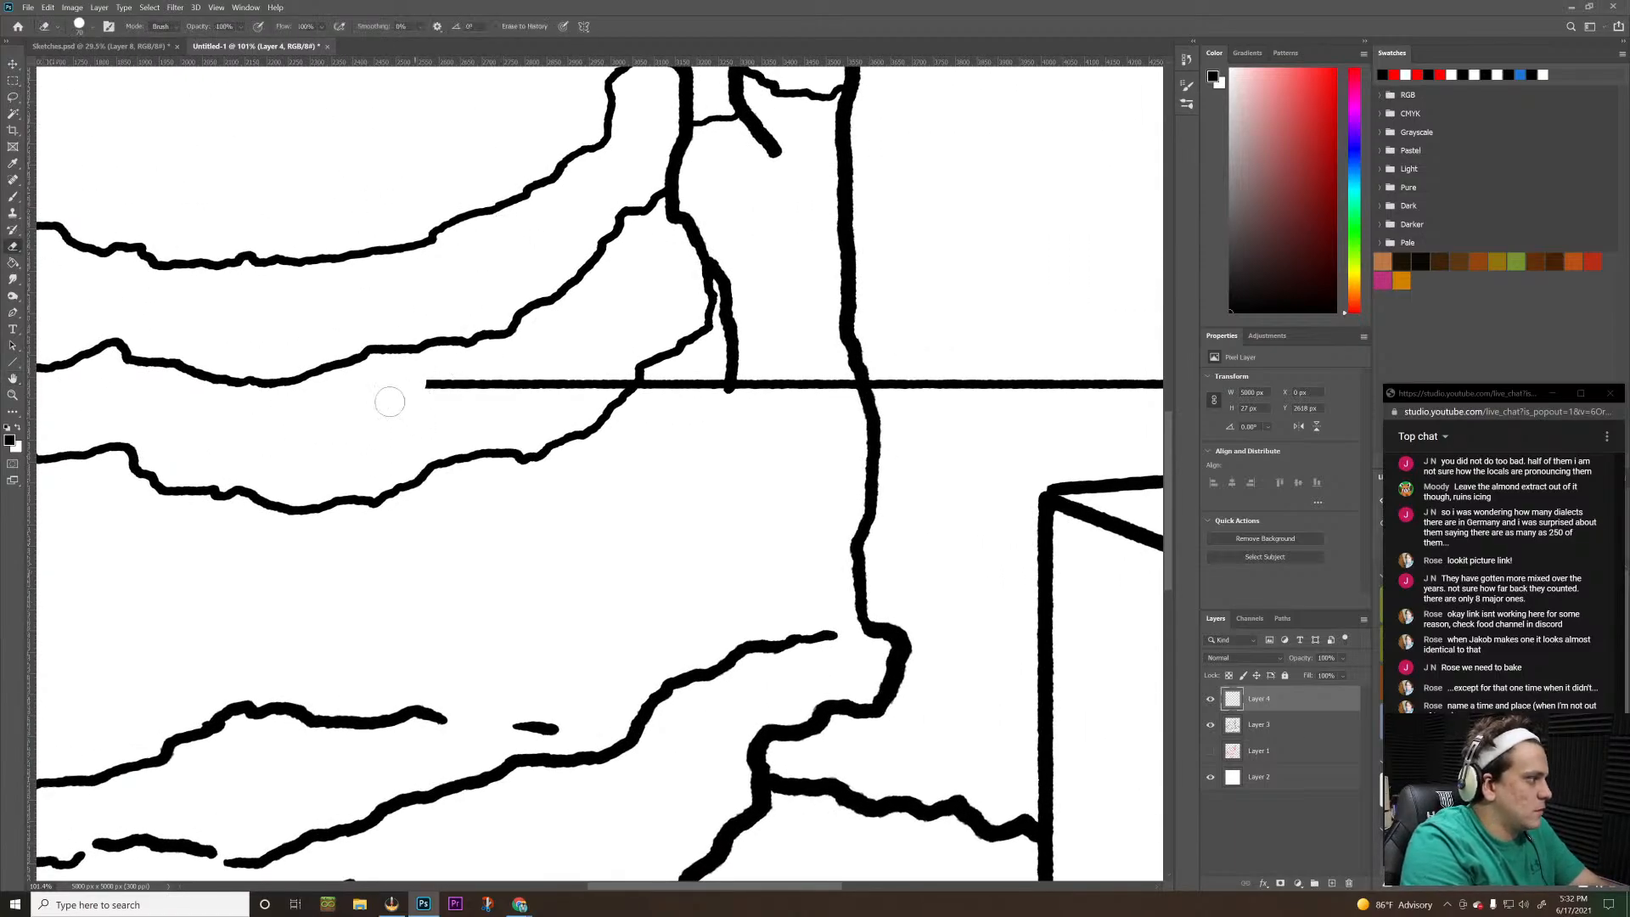
{"action": "mouse_move", "coordinate": [407, 386]}
{"action": "left_mouse_down"}
{"action": "mouse_move", "coordinate": [658, 388]}
{"action": "mouse_move", "coordinate": [711, 363]}
{"action": "mouse_move", "coordinate": [846, 390]}
{"action": "left_mouse_up"}
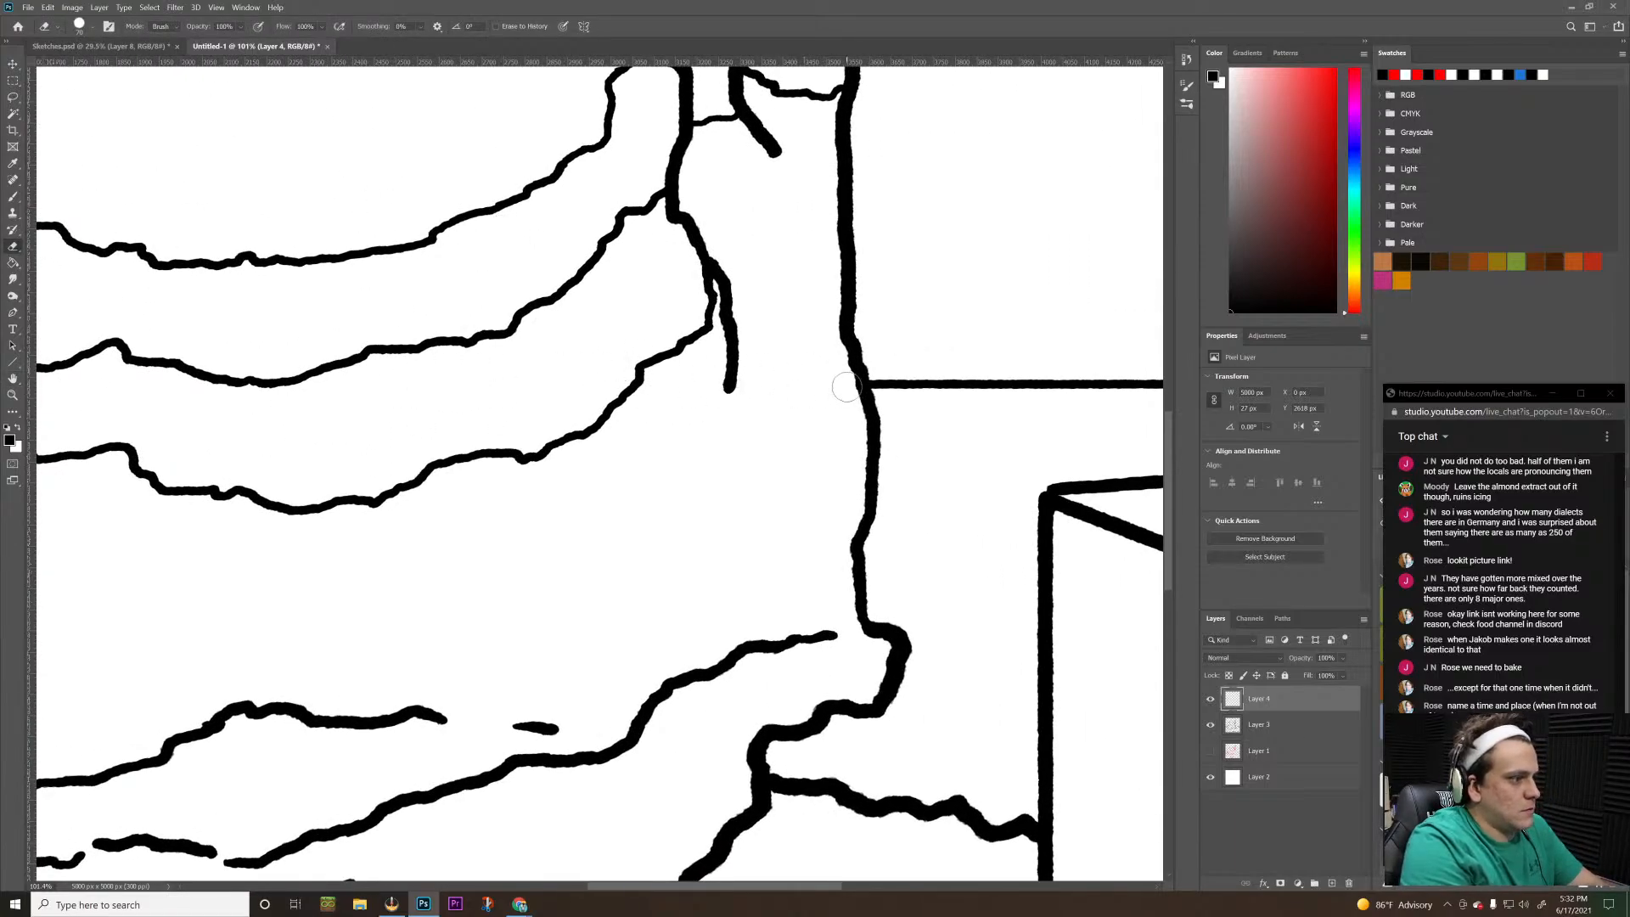
{"action": "key", "text": "ctrl+space"}
{"action": "left_click_drag", "start_coordinate": [746, 445], "coordinate": [544, 533]}
{"action": "key", "text": "ctrl+0"}
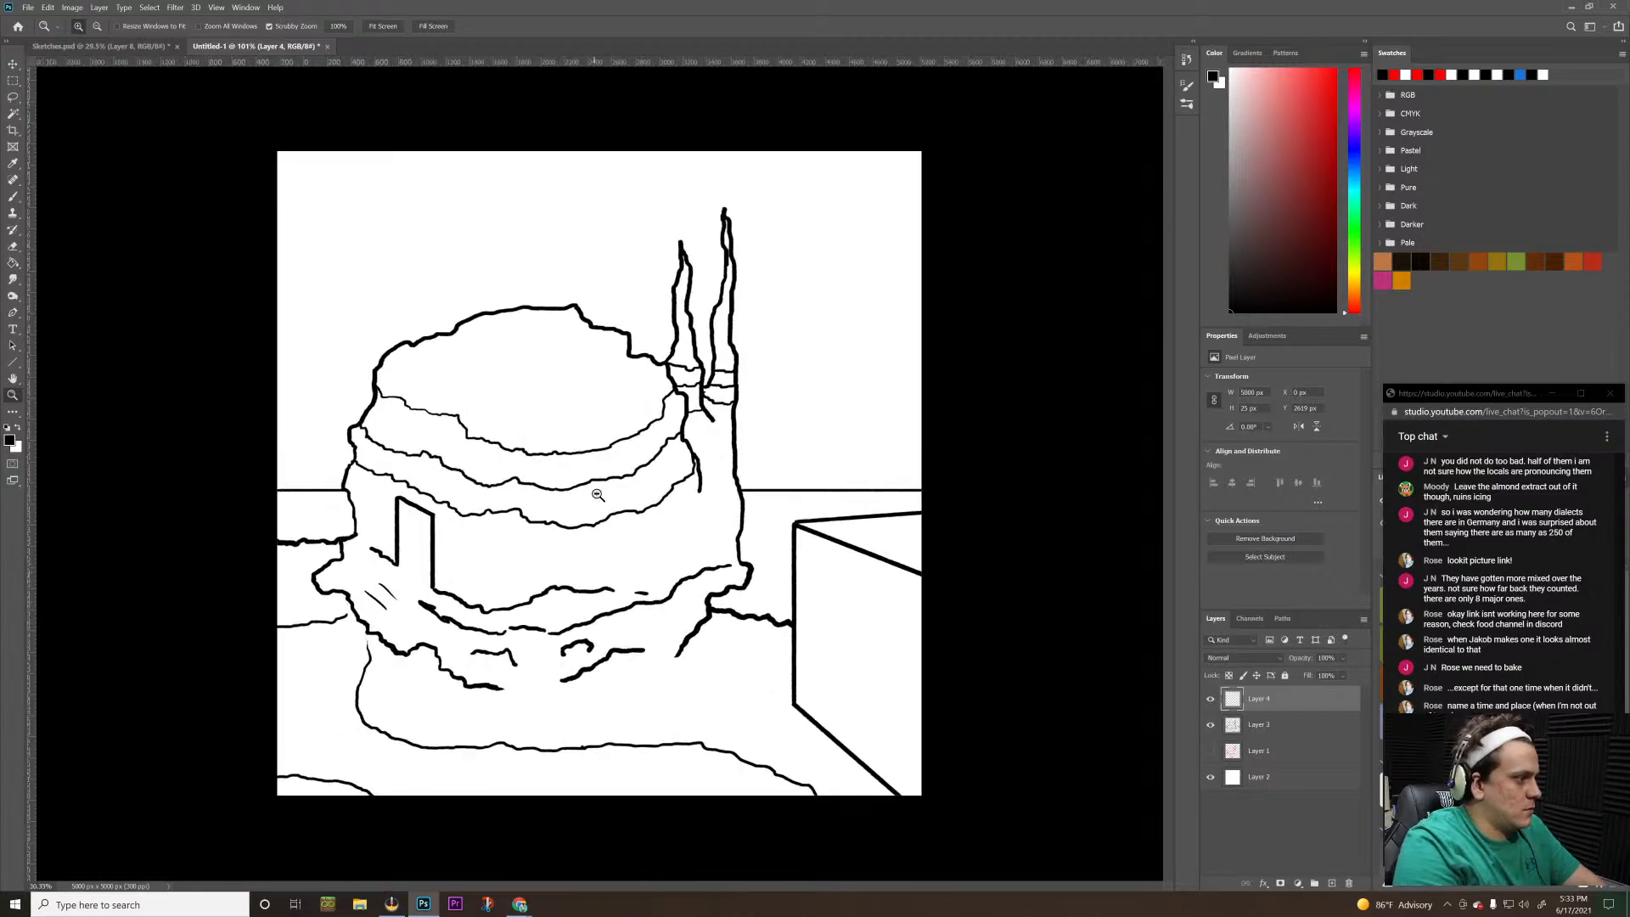
Merge the horizon layer, Layer 4, with the line art layer, Layer 3
{"action": "left_click", "coordinate": [1265, 728], "text": "shift"}
{"action": "right_click", "coordinate": [1273, 726]}
{"action": "left_click", "coordinate": [1344, 560]}
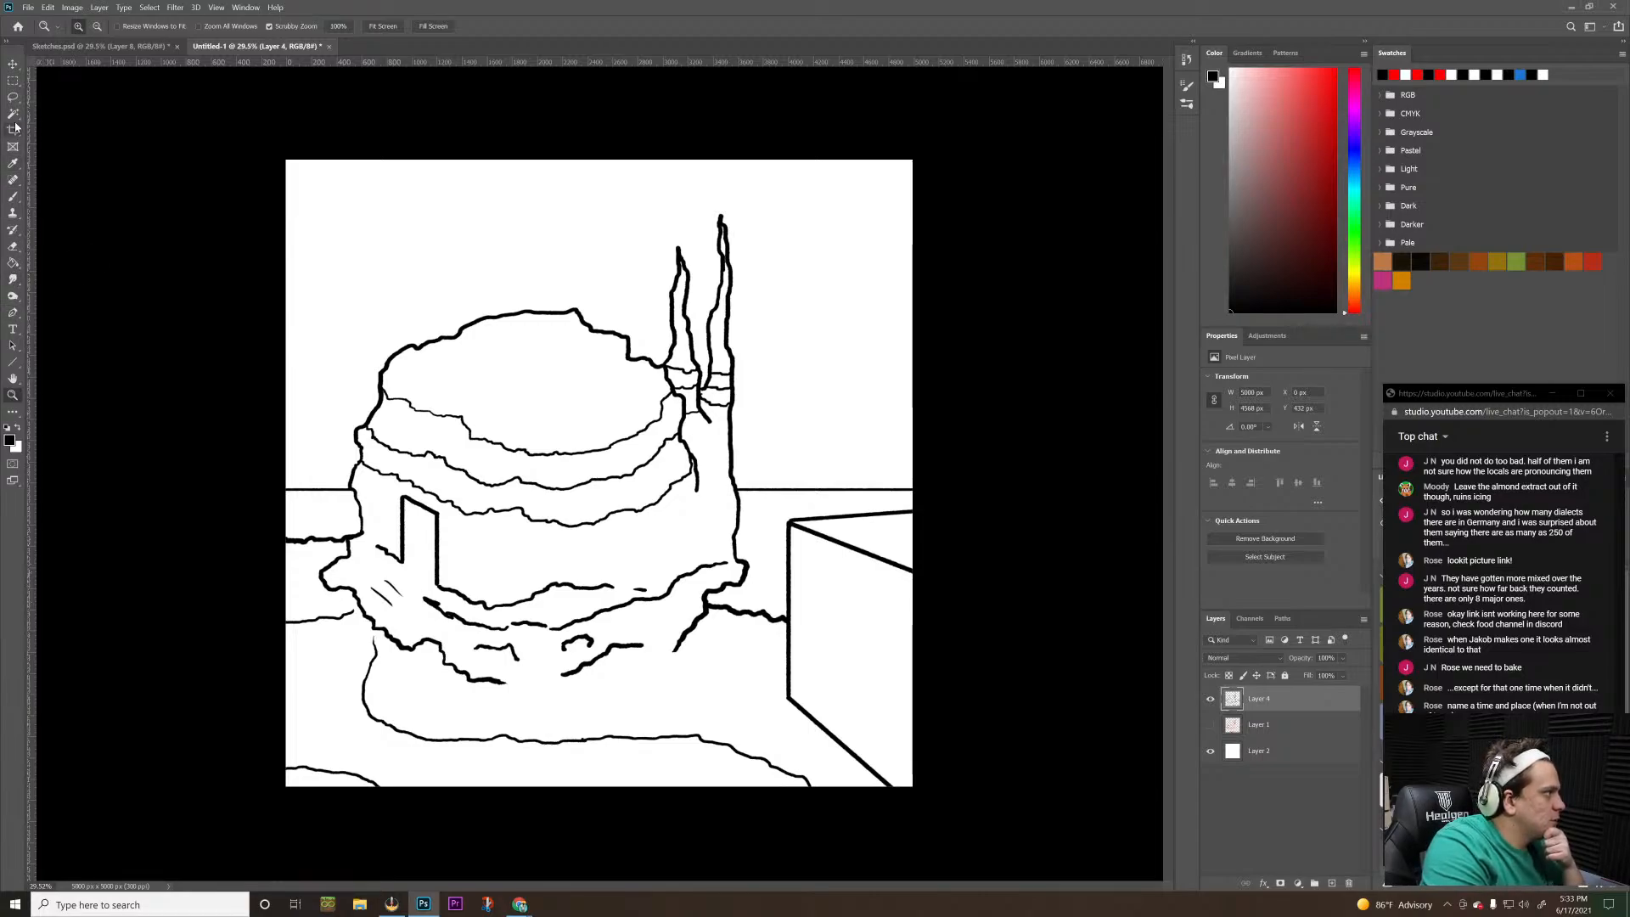
Switch to the Ellipse tool
{"action": "right_click", "coordinate": [13, 365]}
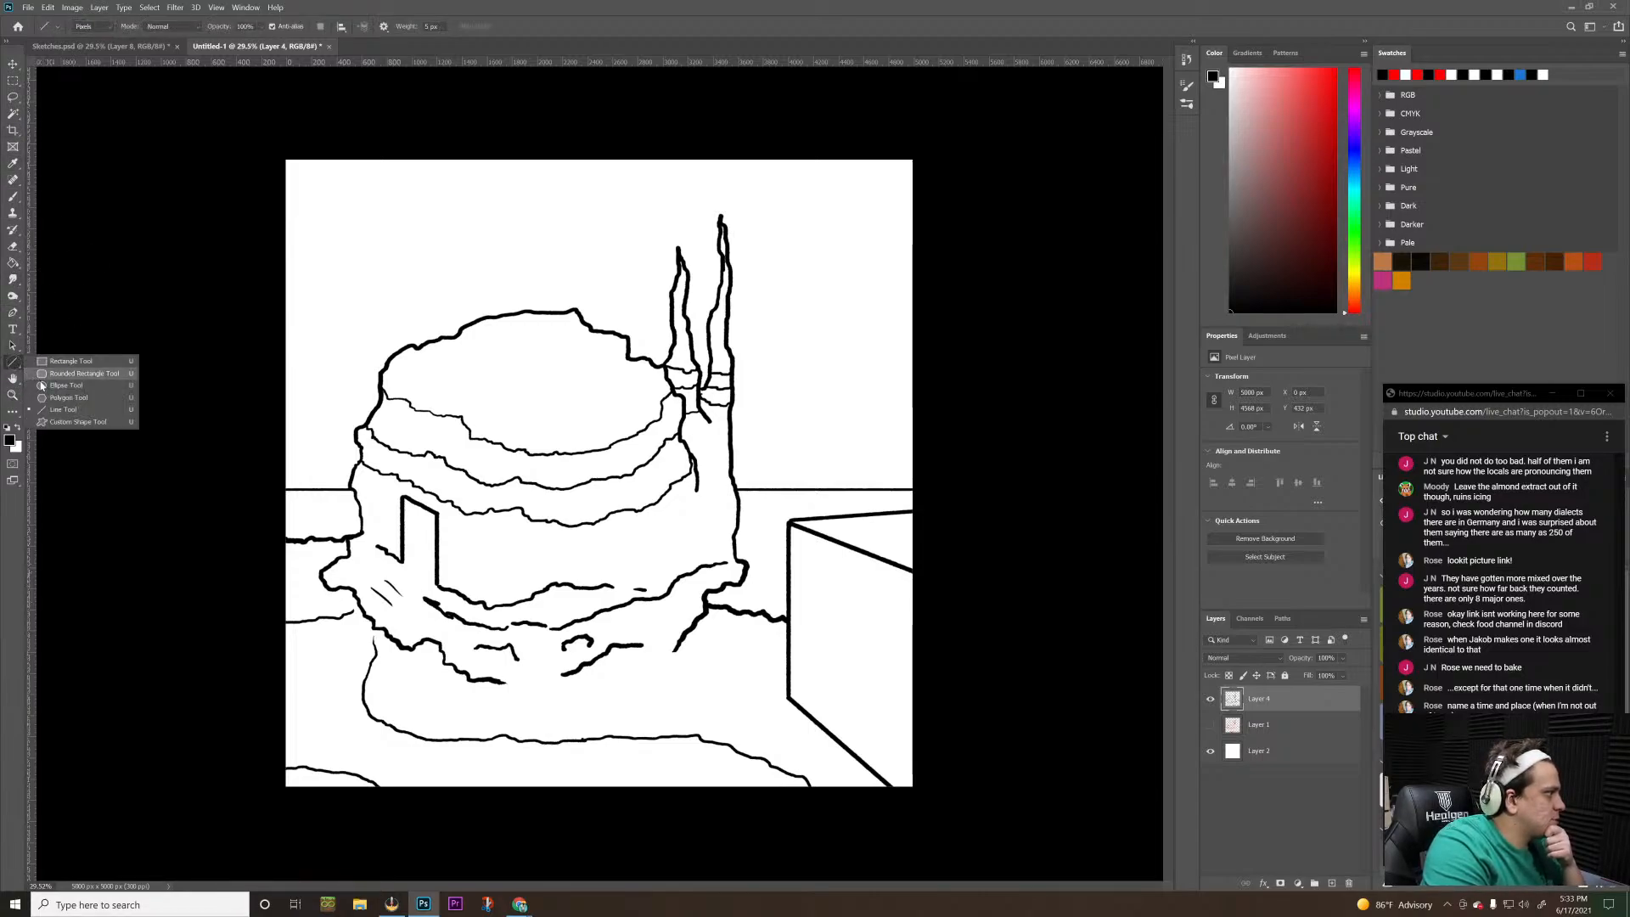
{"action": "left_click", "coordinate": [64, 374]}
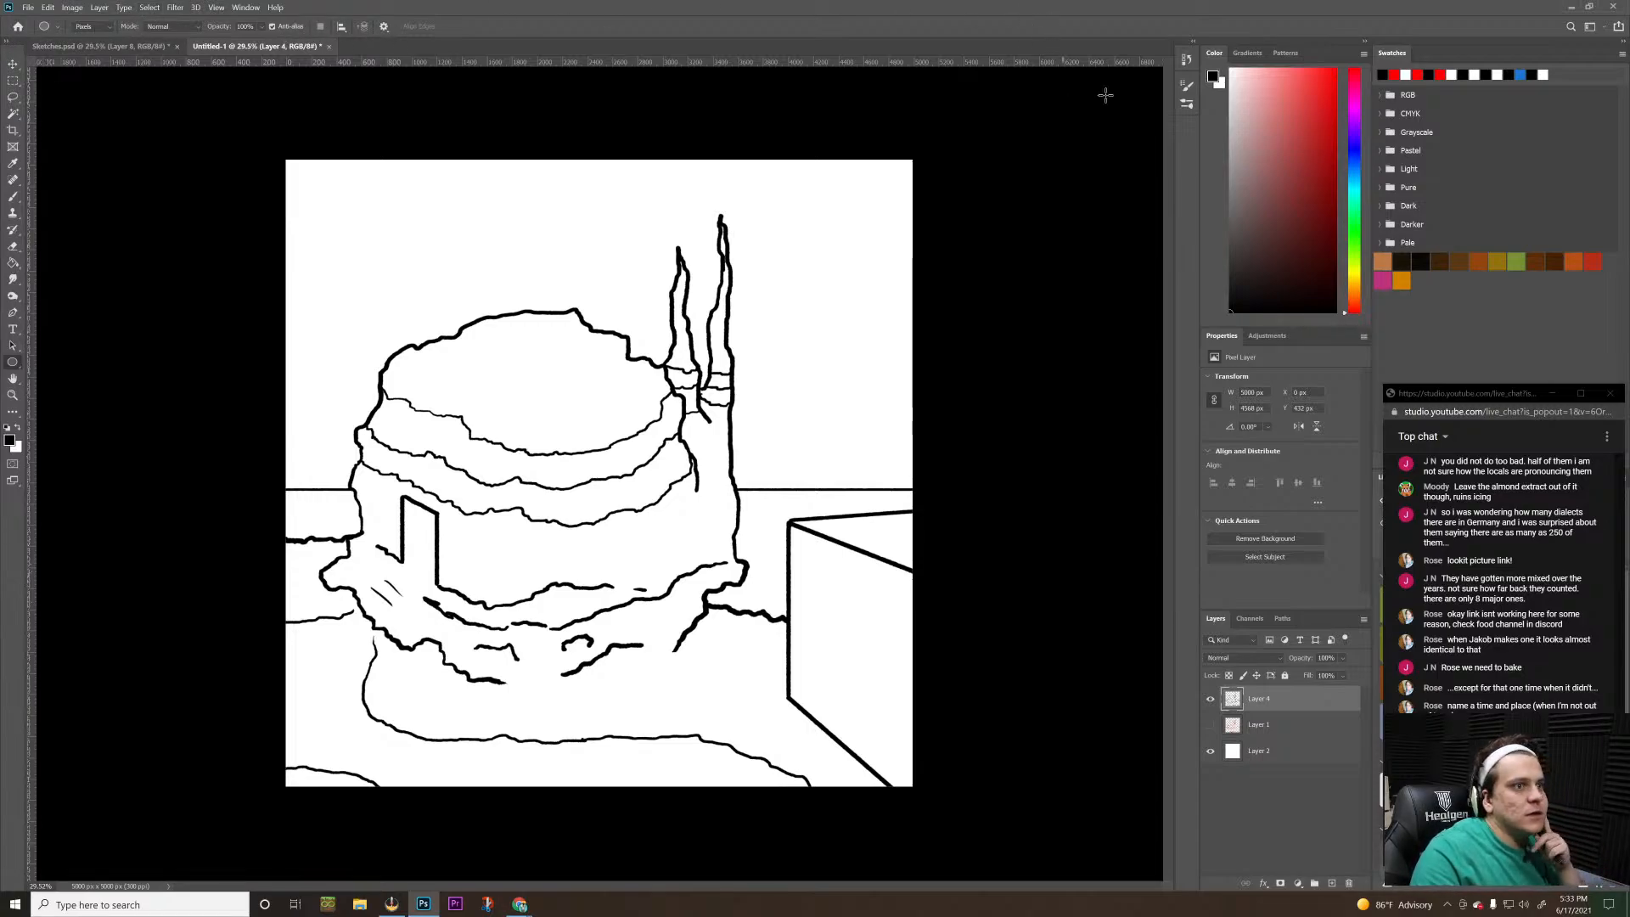
{"action": "left_click", "coordinate": [1191, 91]}
{"action": "left_click", "coordinate": [1190, 89]}
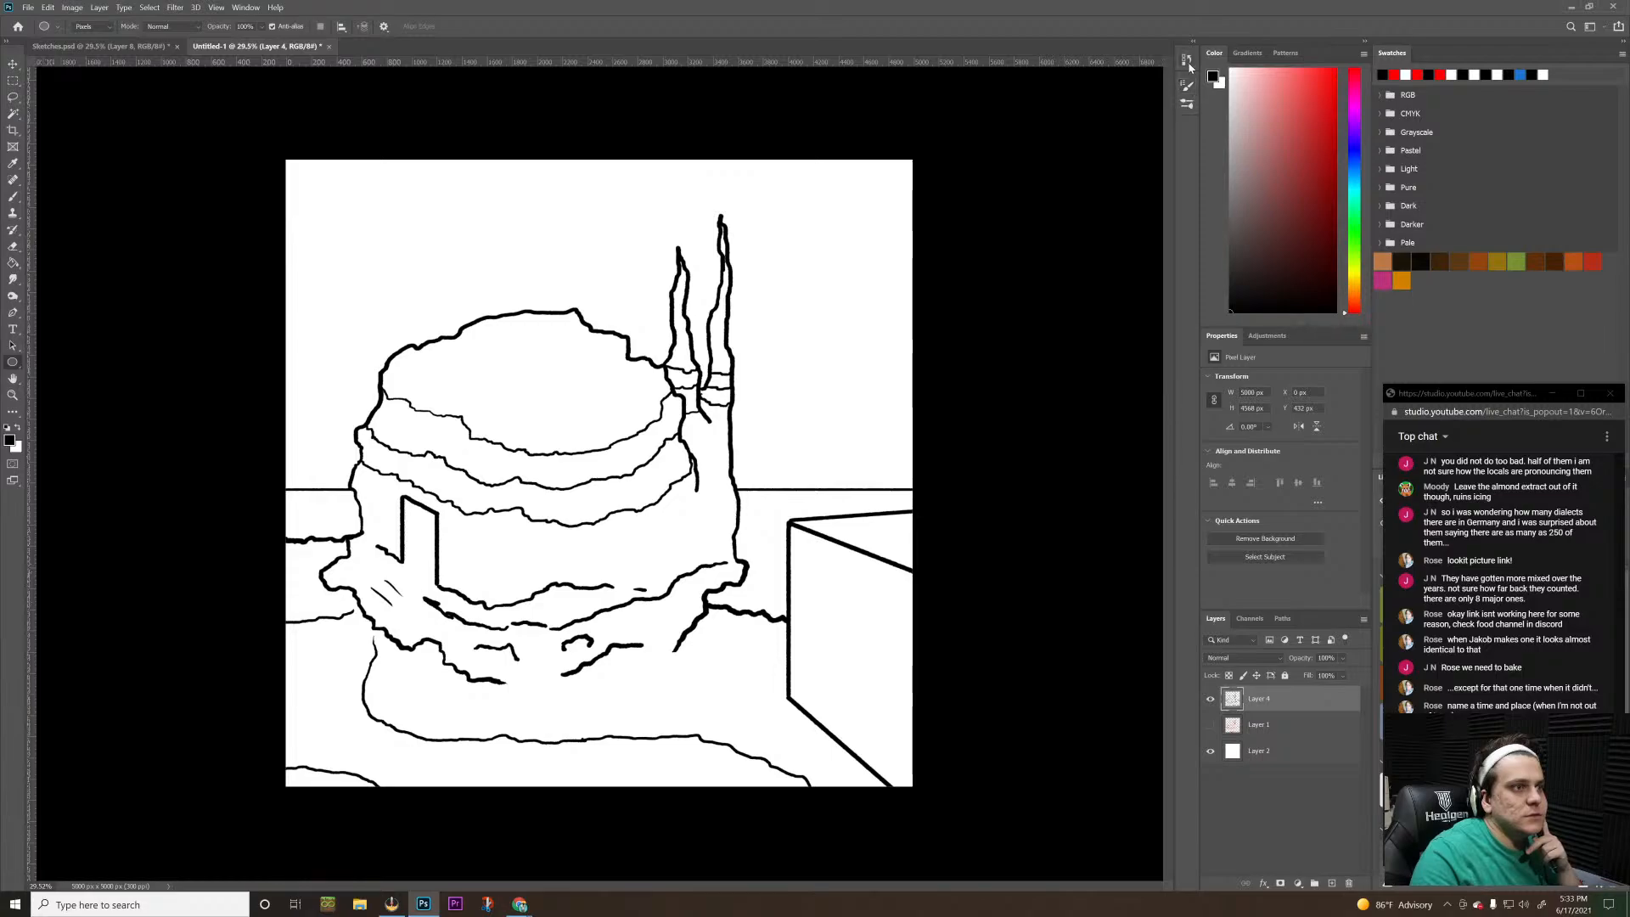
{"action": "left_click", "coordinate": [1188, 61]}
{"action": "left_click", "coordinate": [1188, 61]}
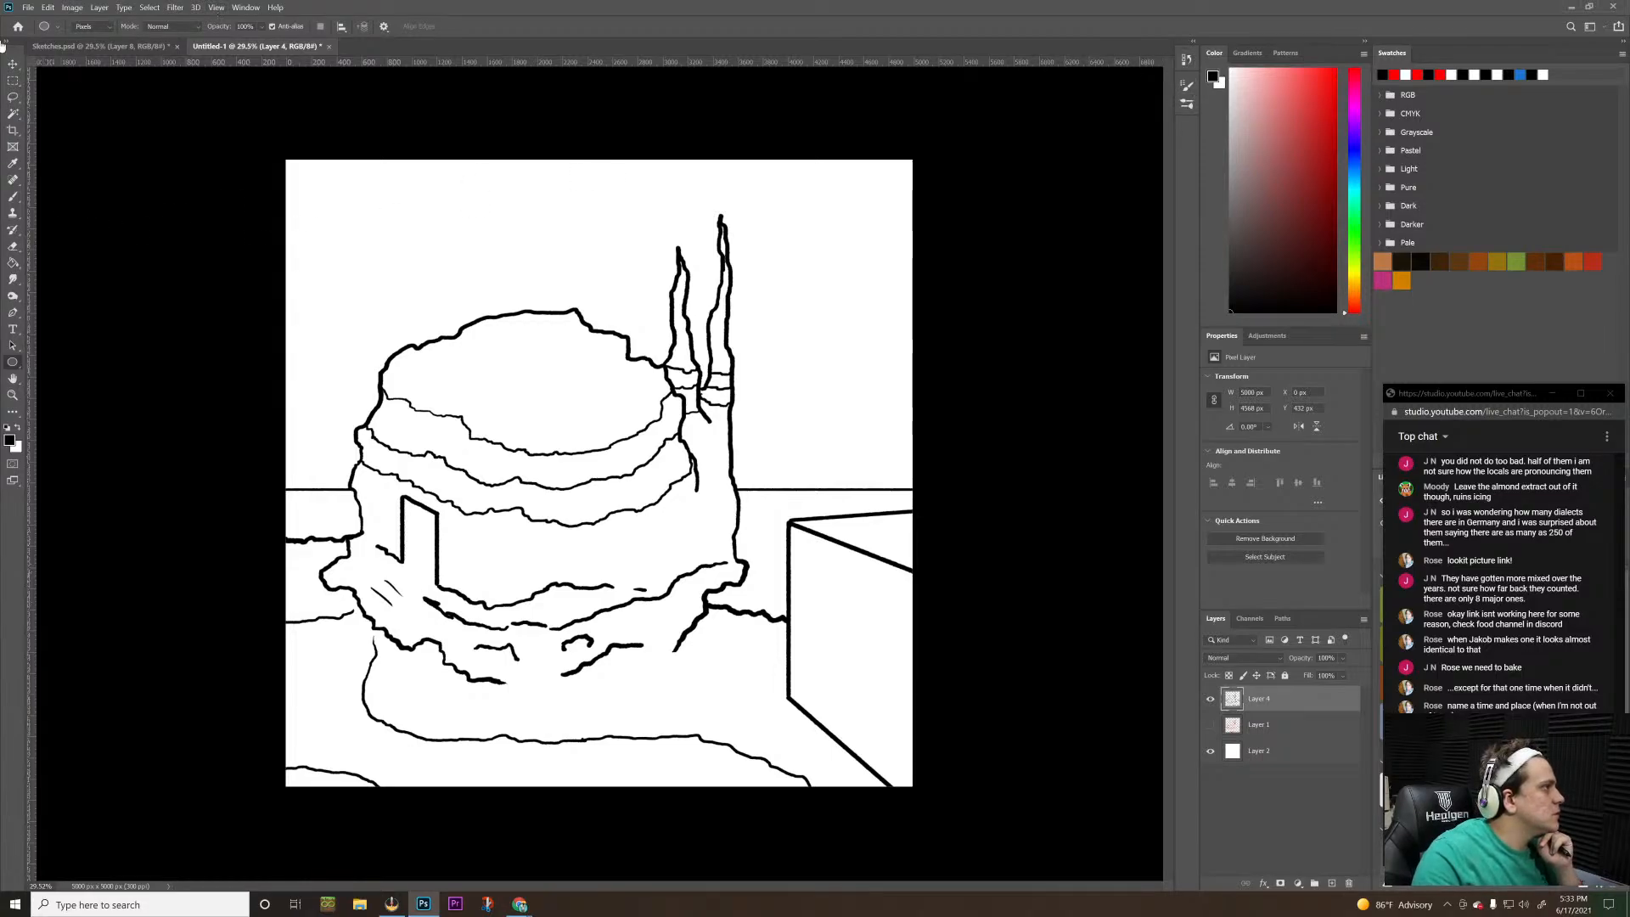
{"action": "left_click", "coordinate": [202, 30]}
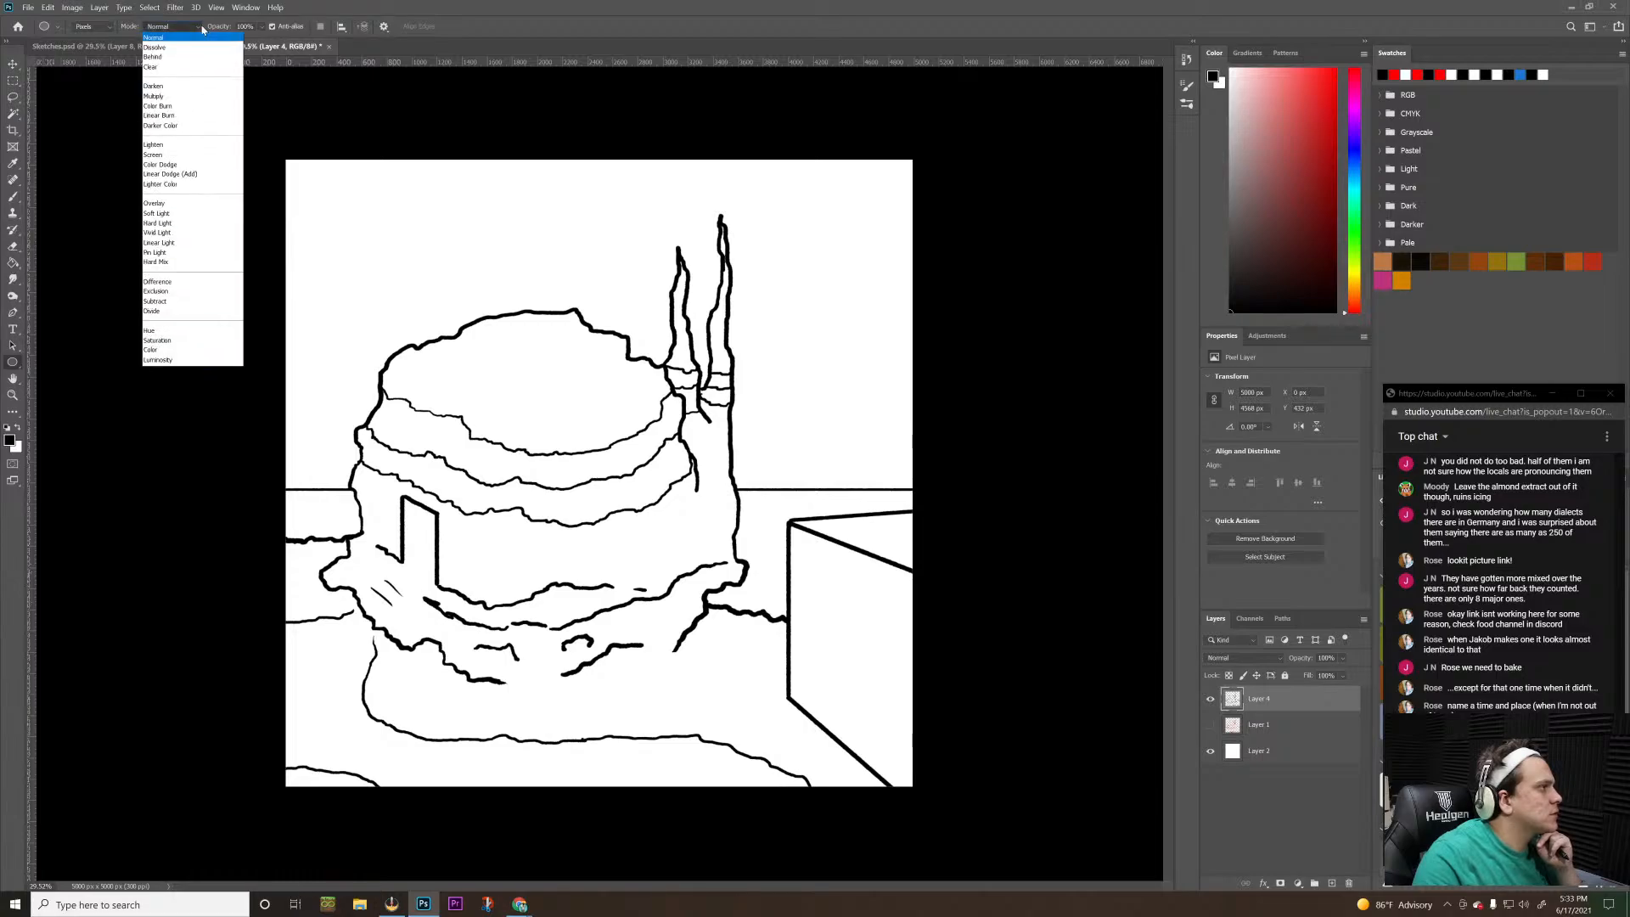
{"action": "left_click", "coordinate": [202, 29]}
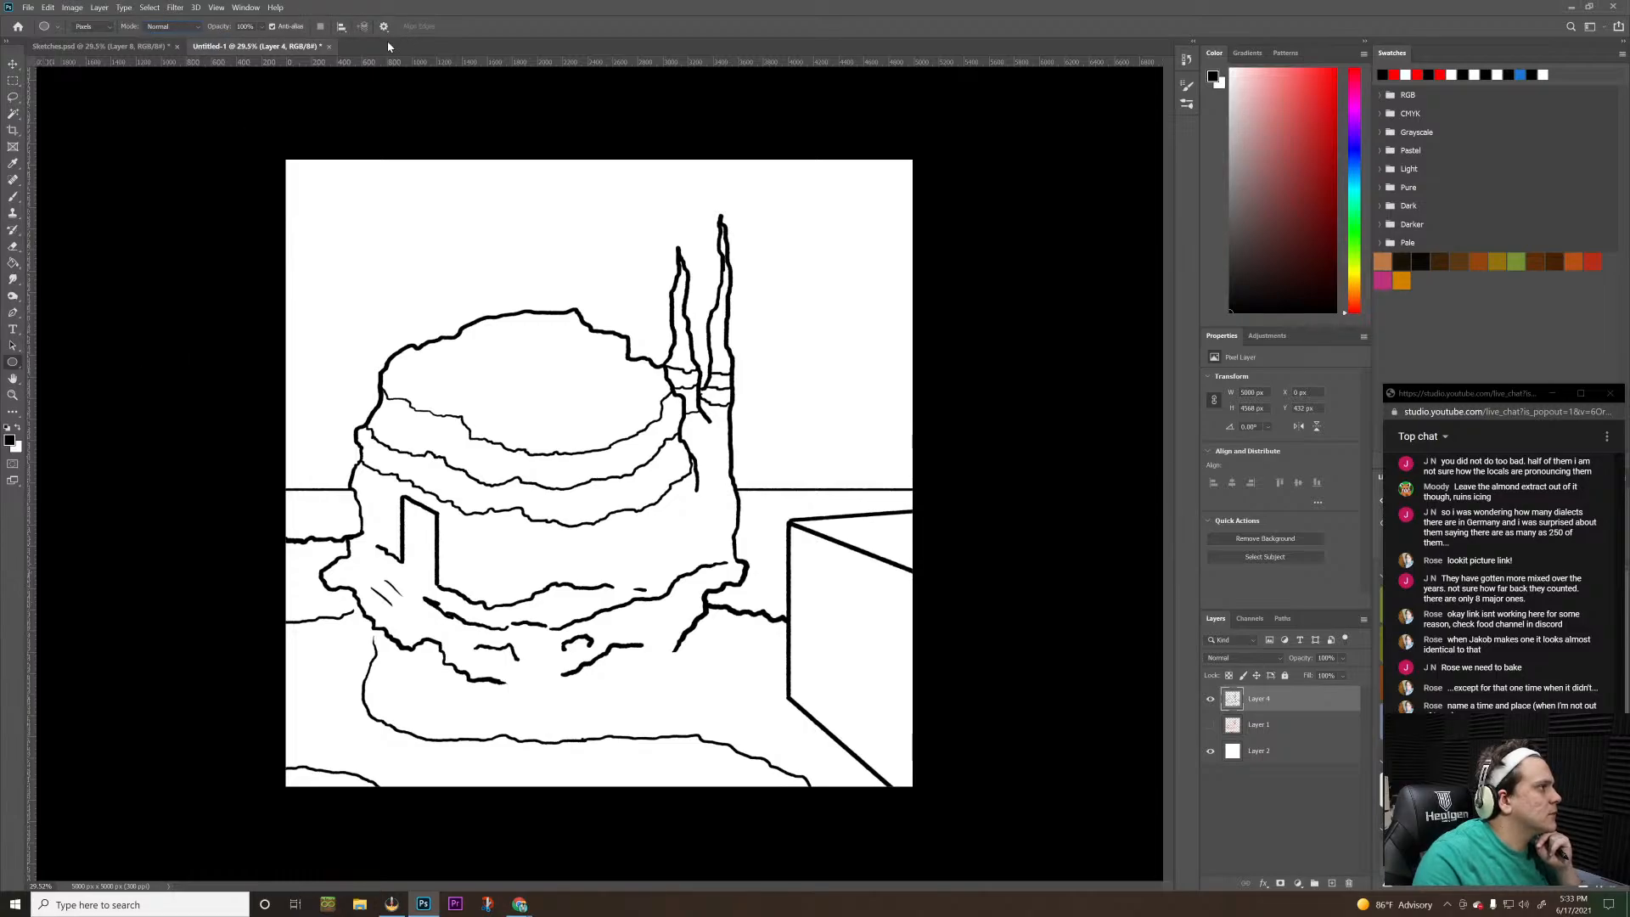
Set the Ellipse tool to Shape mode with a black stroke, and add a new layer above the line art
{"action": "left_click", "coordinate": [94, 27]}
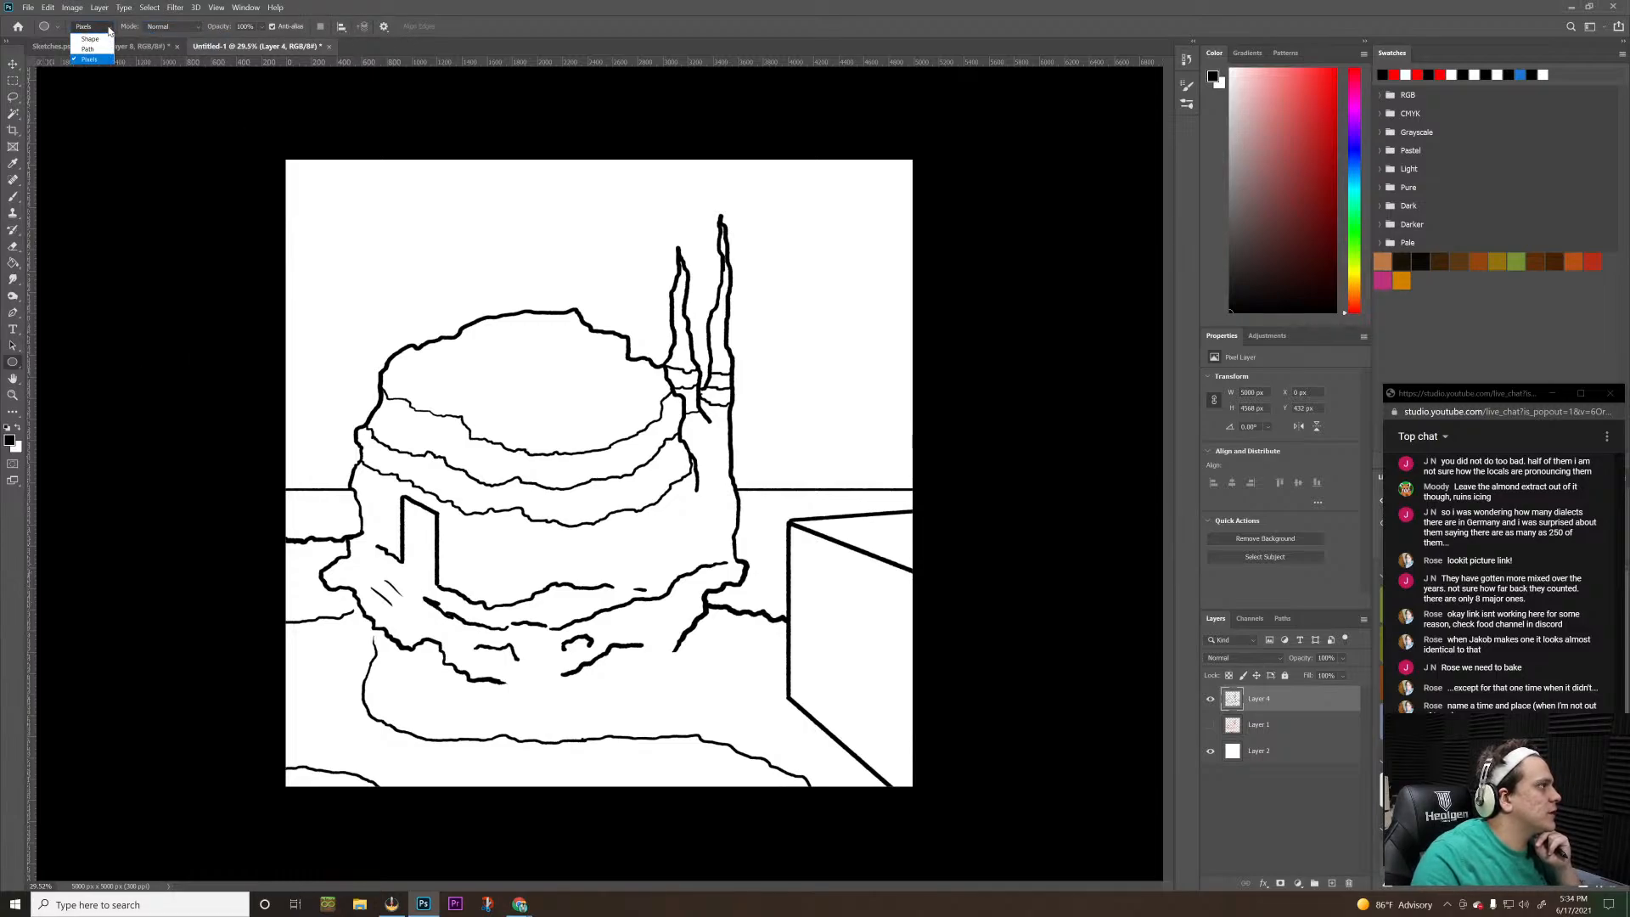
{"action": "left_click", "coordinate": [109, 30]}
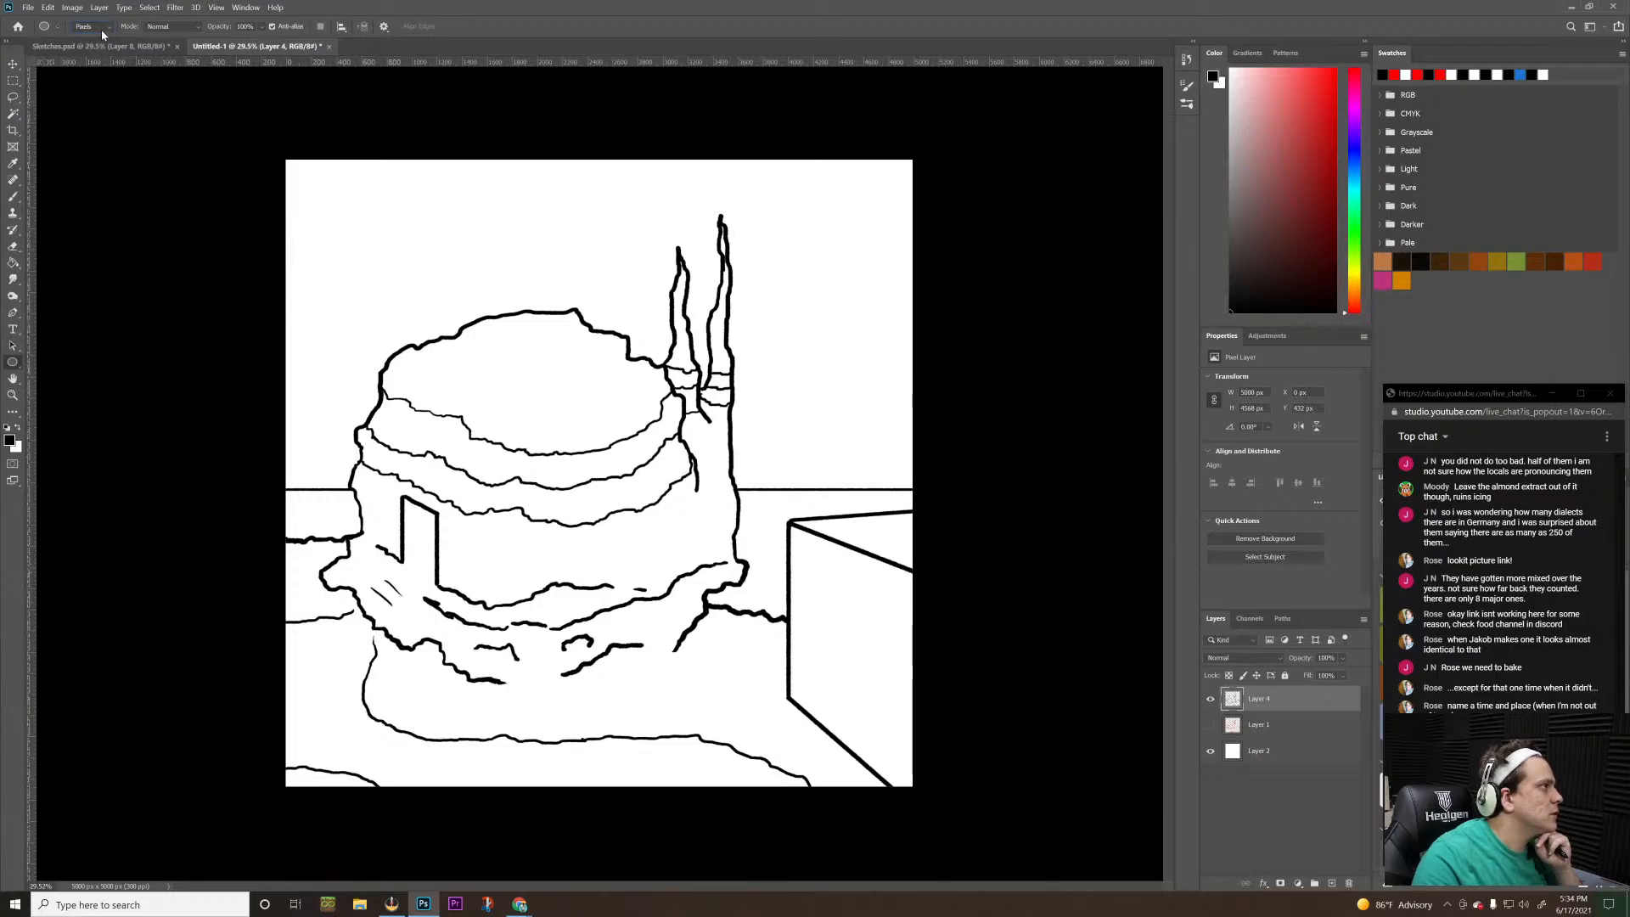
{"action": "left_click", "coordinate": [100, 27]}
{"action": "left_click", "coordinate": [104, 39]}
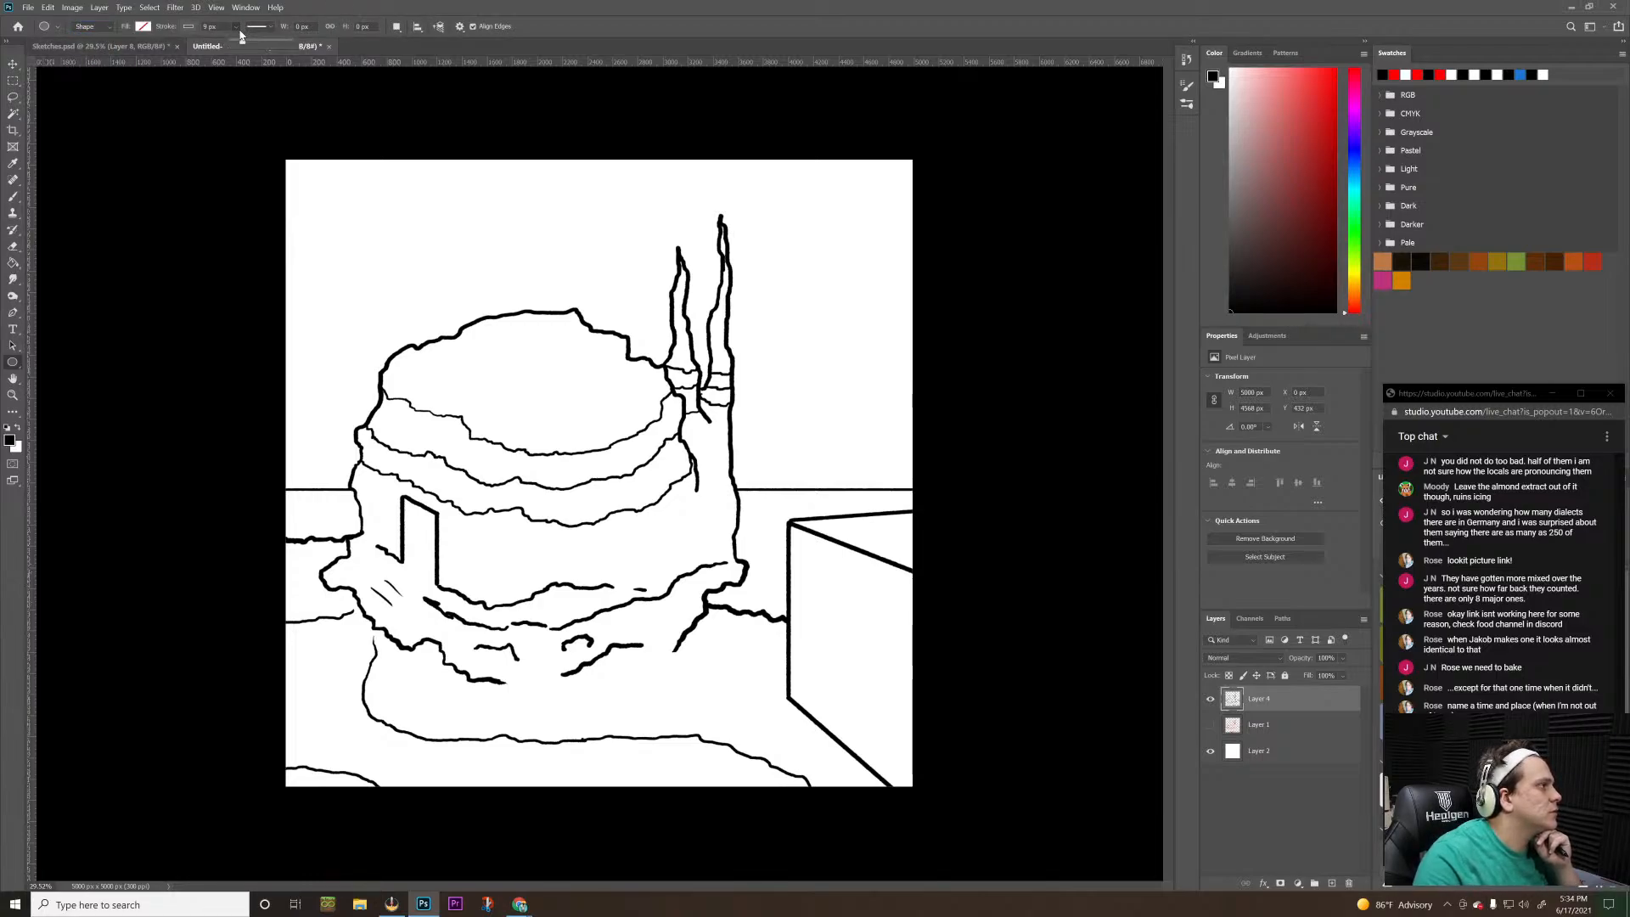
{"action": "left_click", "coordinate": [202, 28]}
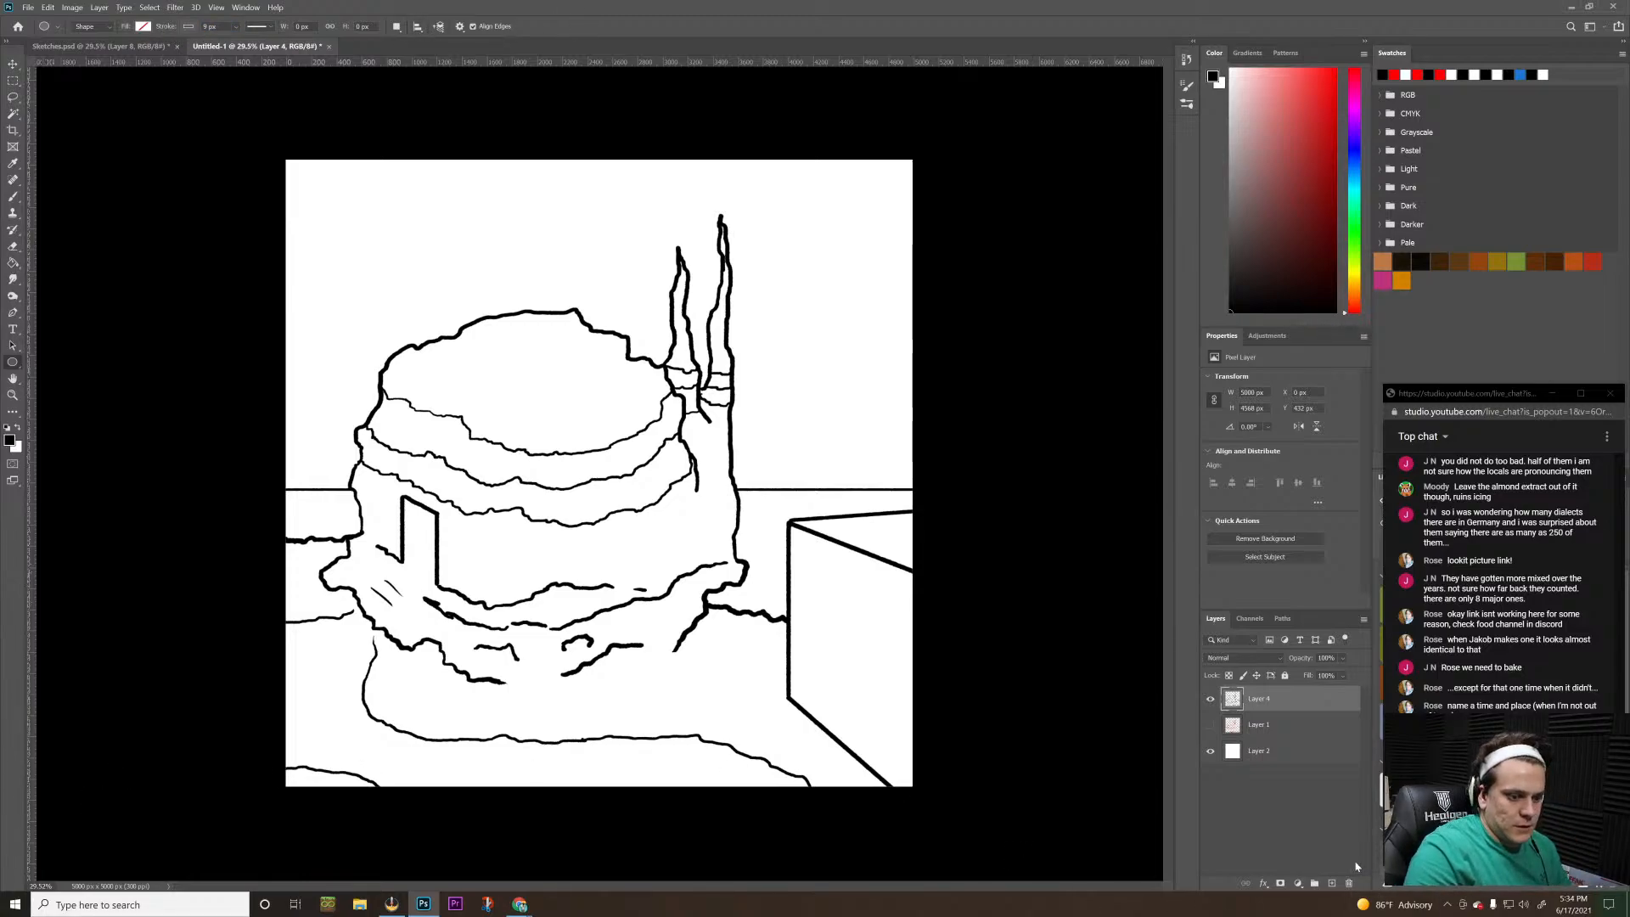
{"action": "left_click", "coordinate": [1331, 883]}
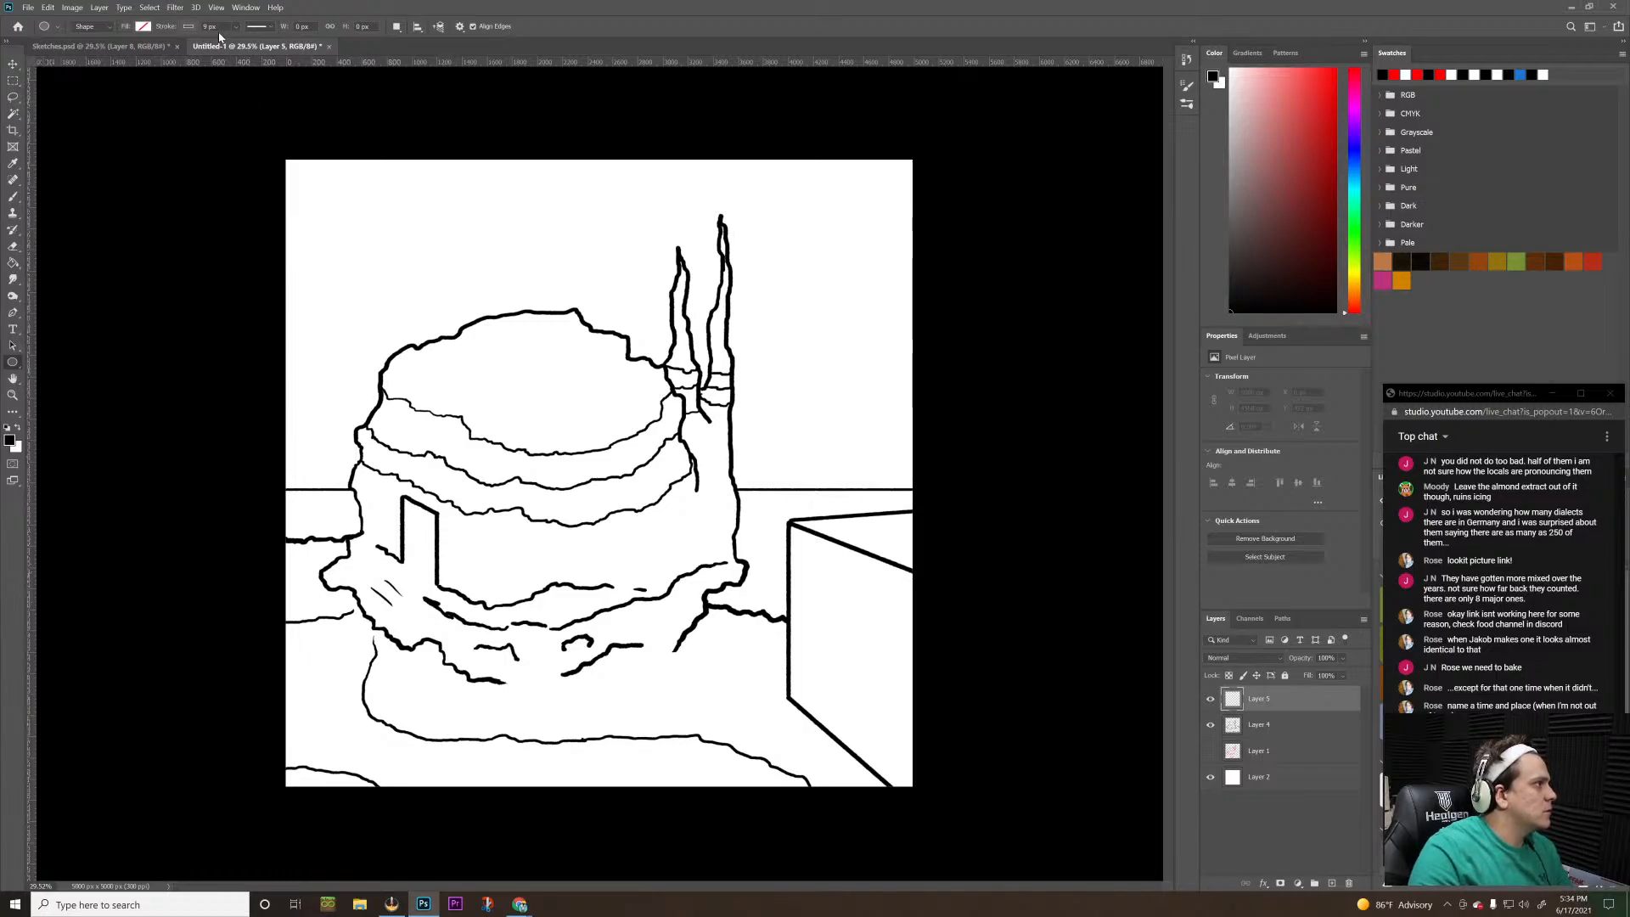
{"action": "left_click", "coordinate": [190, 27]}
{"action": "left_click", "coordinate": [108, 93]}
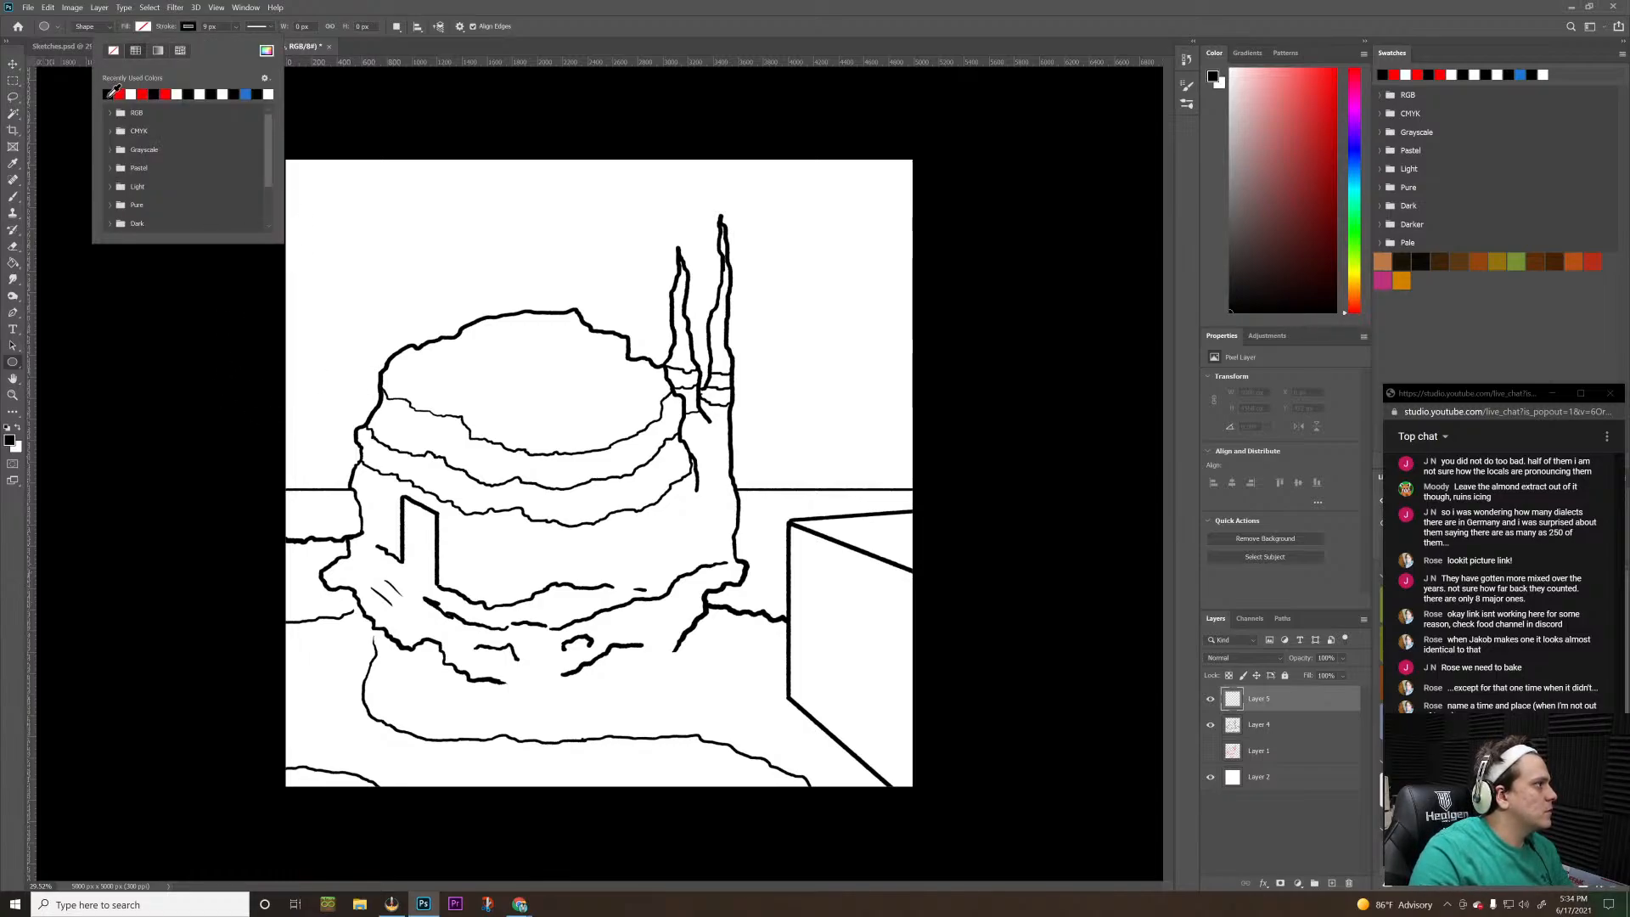
{"action": "left_click", "coordinate": [186, 24]}
Draw a circle about 1624 px in diameter across the building's left edge and set its stroke width to 34.7 px
{"action": "left_click_drag", "start_coordinate": [313, 347], "coordinate": [518, 187]}
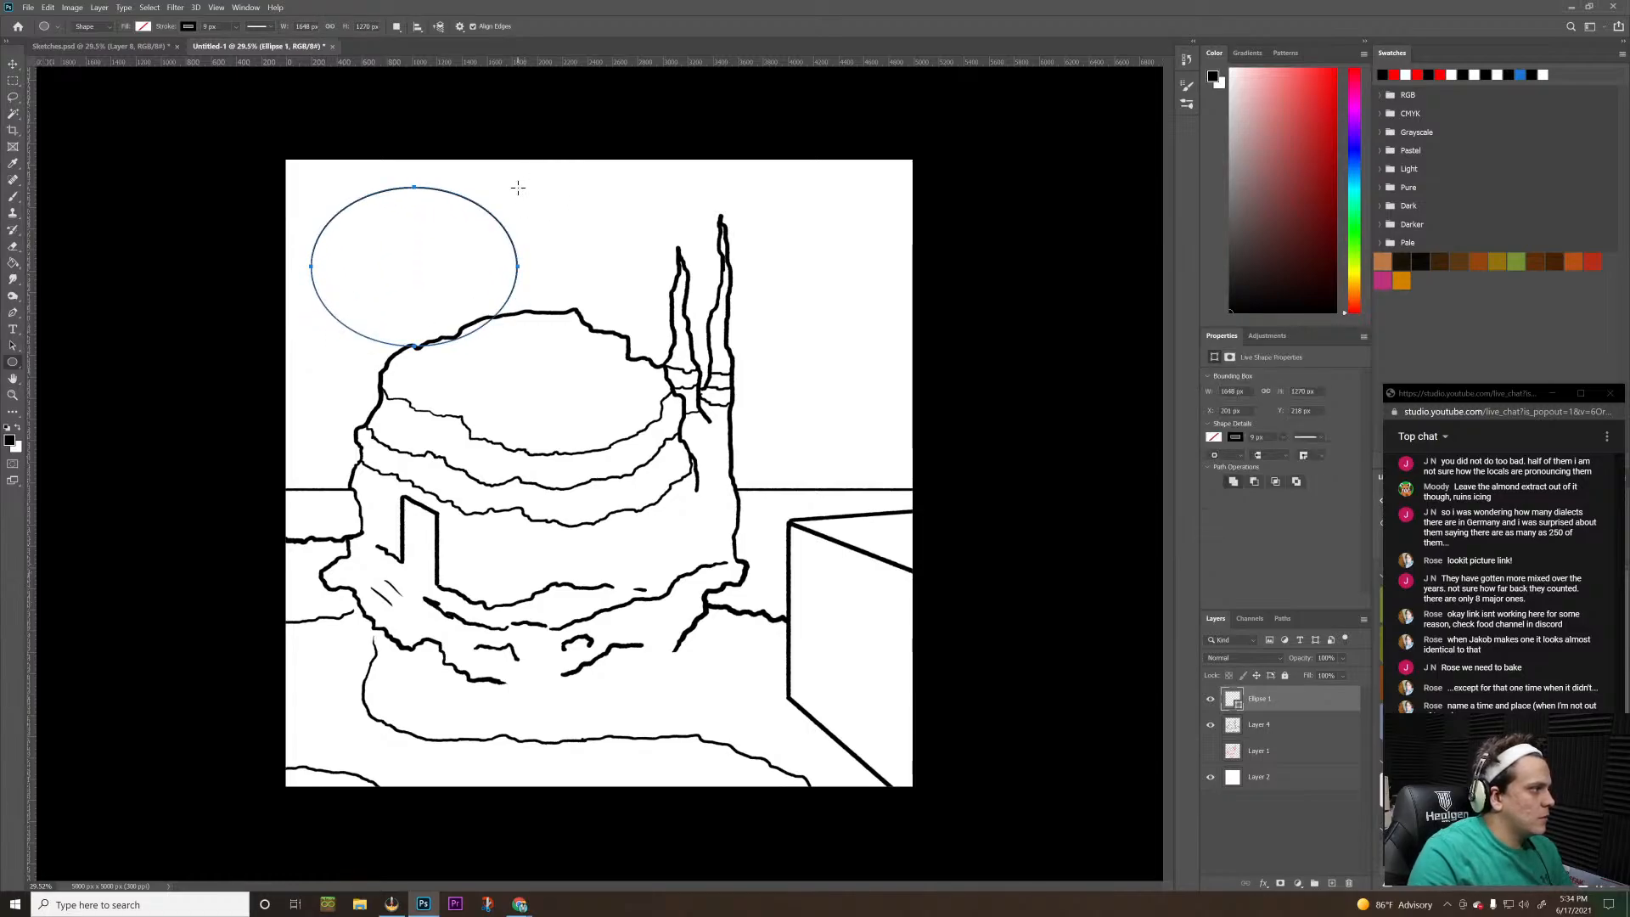
{"action": "key", "text": "ctrl+z"}
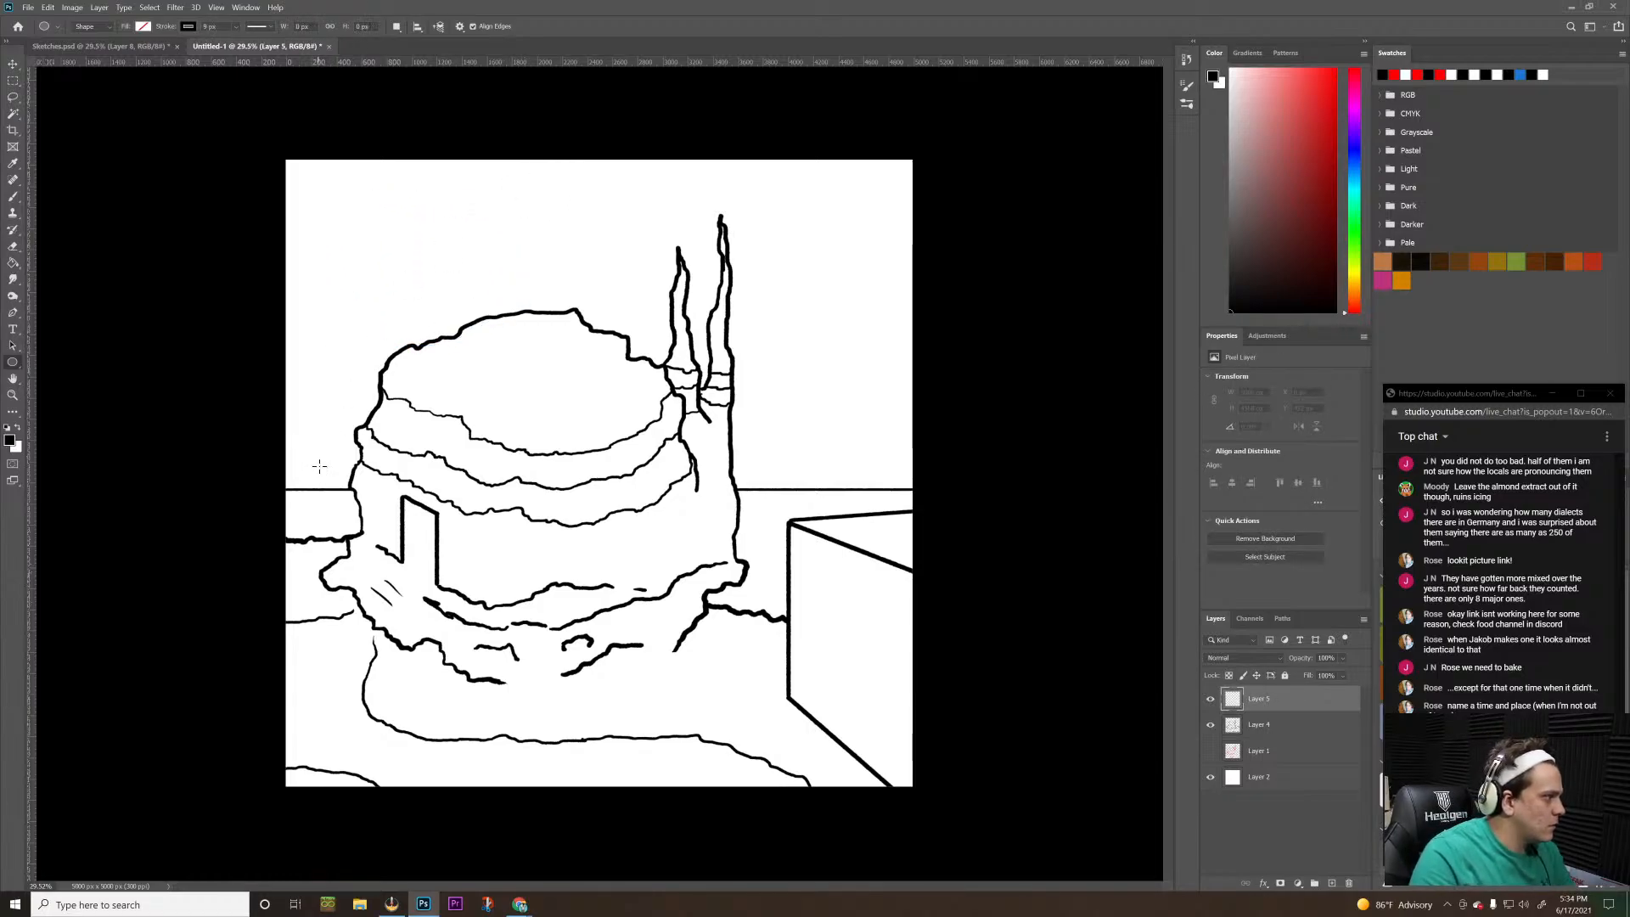
{"action": "left_click_drag", "start_coordinate": [319, 463], "coordinate": [568, 570]}
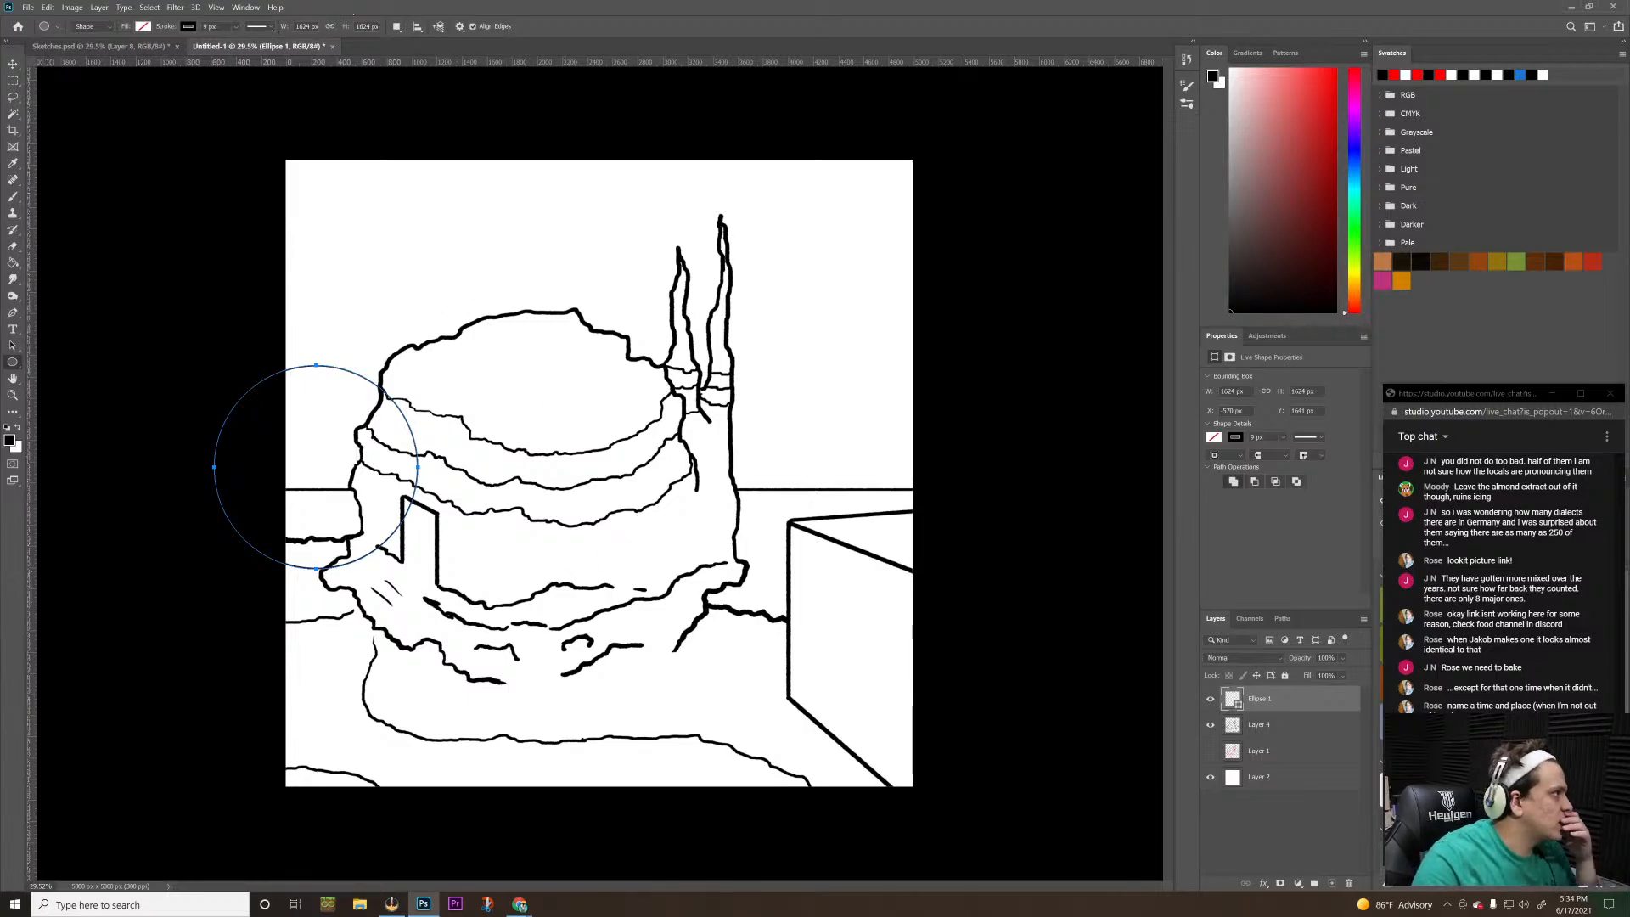
{"action": "left_click", "coordinate": [236, 28]}
{"action": "mouse_move", "coordinate": [244, 46]}
{"action": "left_mouse_down"}
{"action": "mouse_move", "coordinate": [263, 48]}
{"action": "mouse_move", "coordinate": [246, 46]}
{"action": "left_mouse_up"}
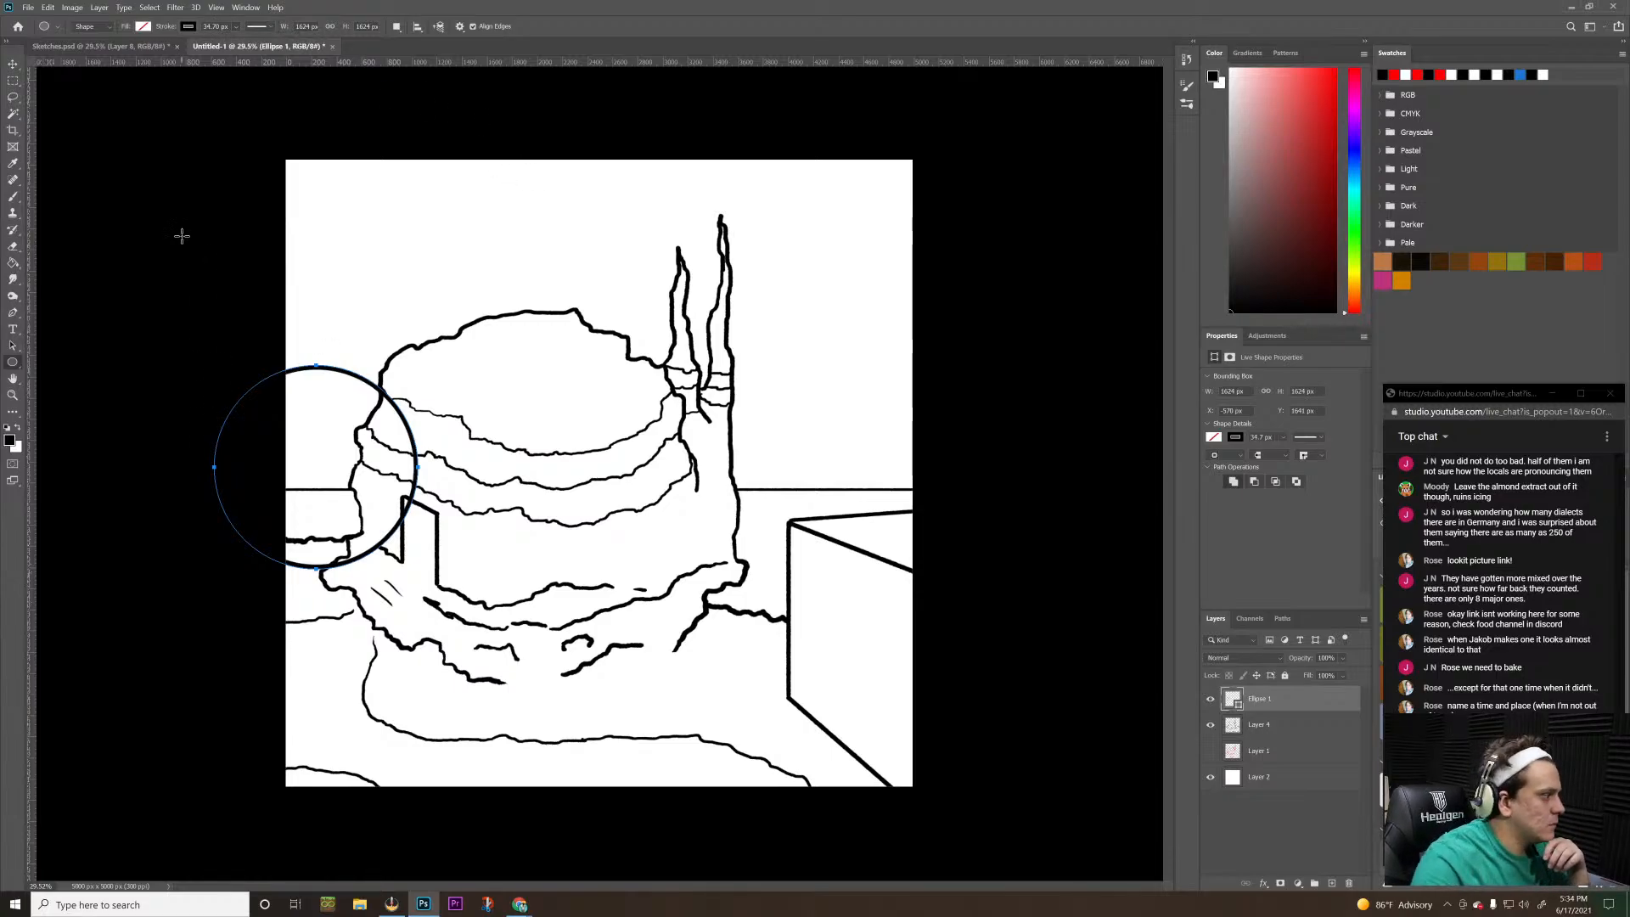
Move the circle slightly down and to the right so its arc rises above the horizon beside the building, and rasterize its layer
{"action": "key", "text": "v"}
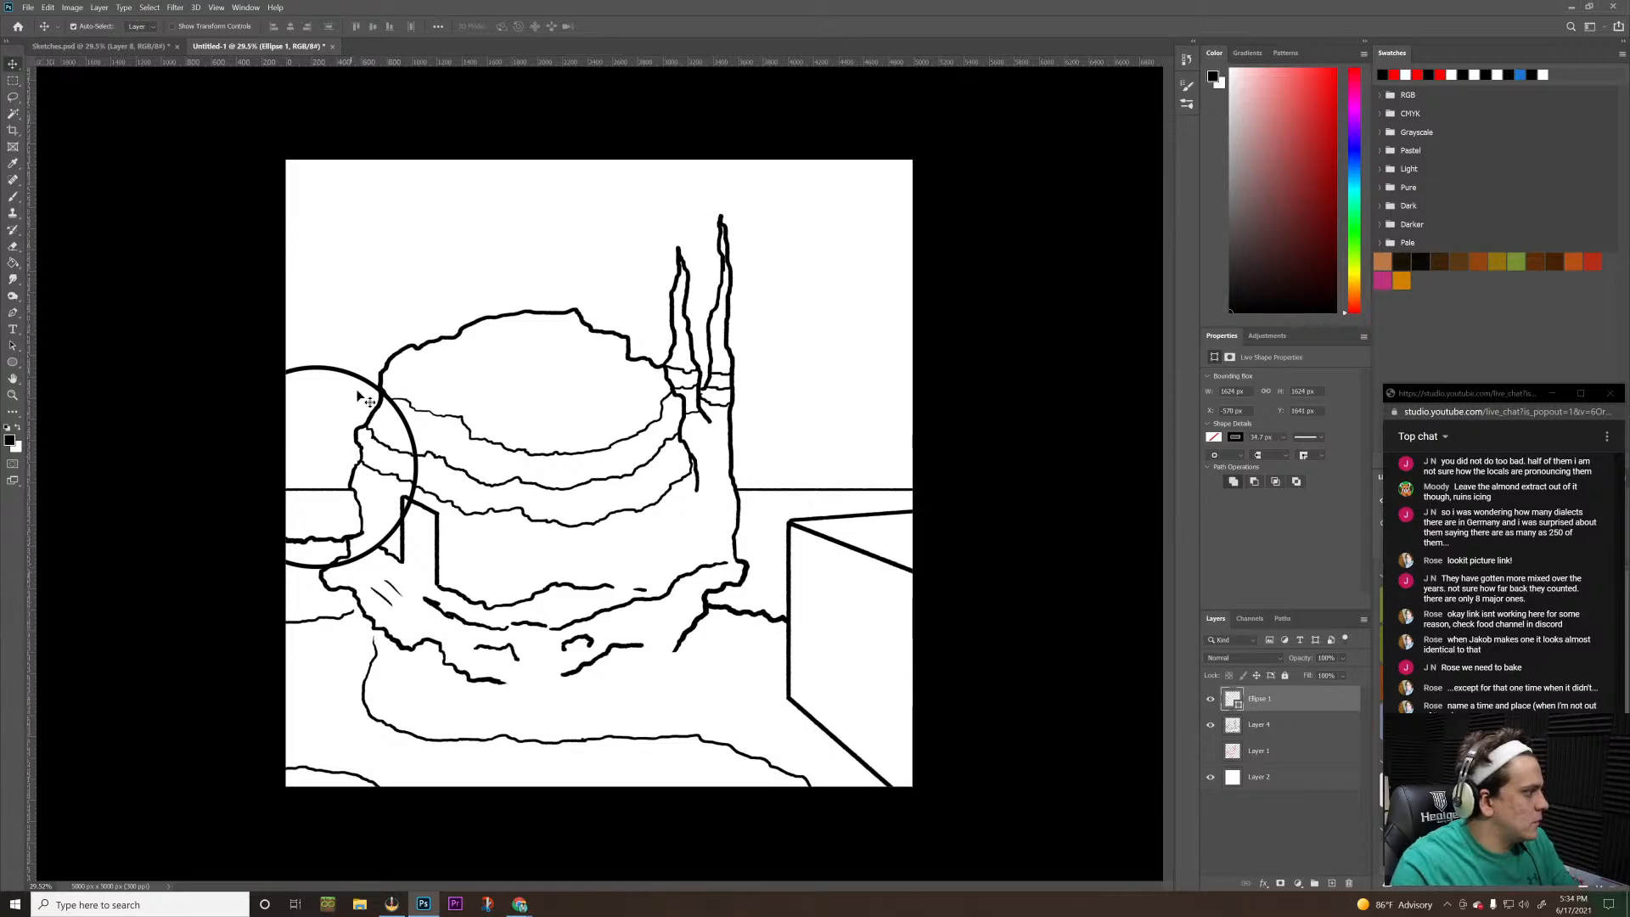
{"action": "left_click_drag", "start_coordinate": [368, 382], "coordinate": [377, 427]}
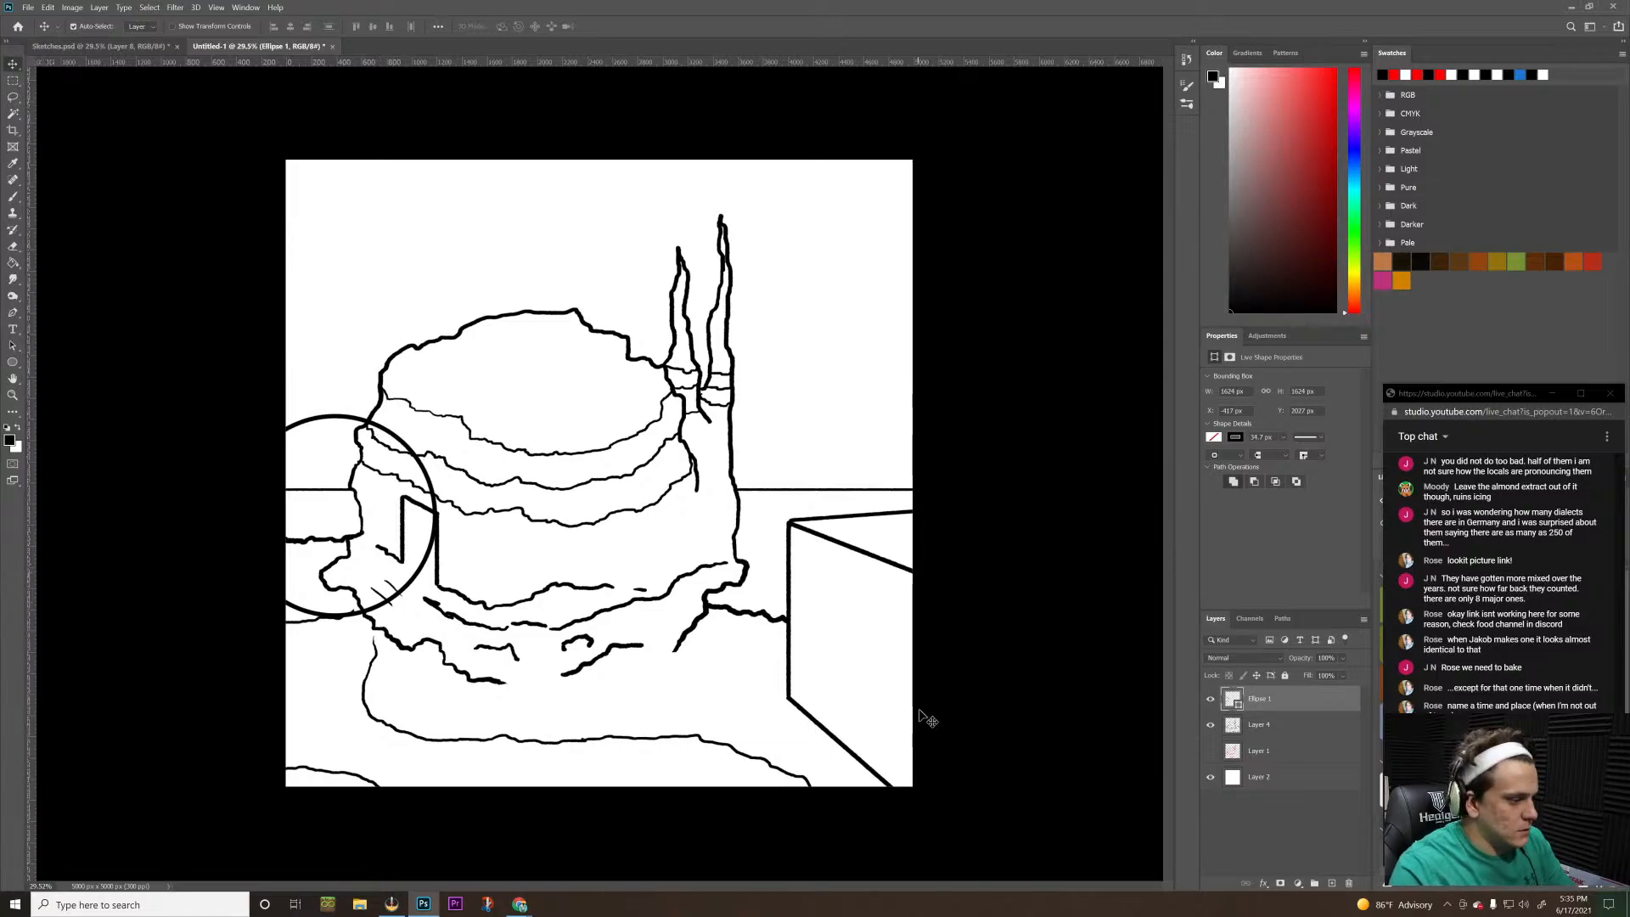
{"action": "right_click", "coordinate": [1260, 698]}
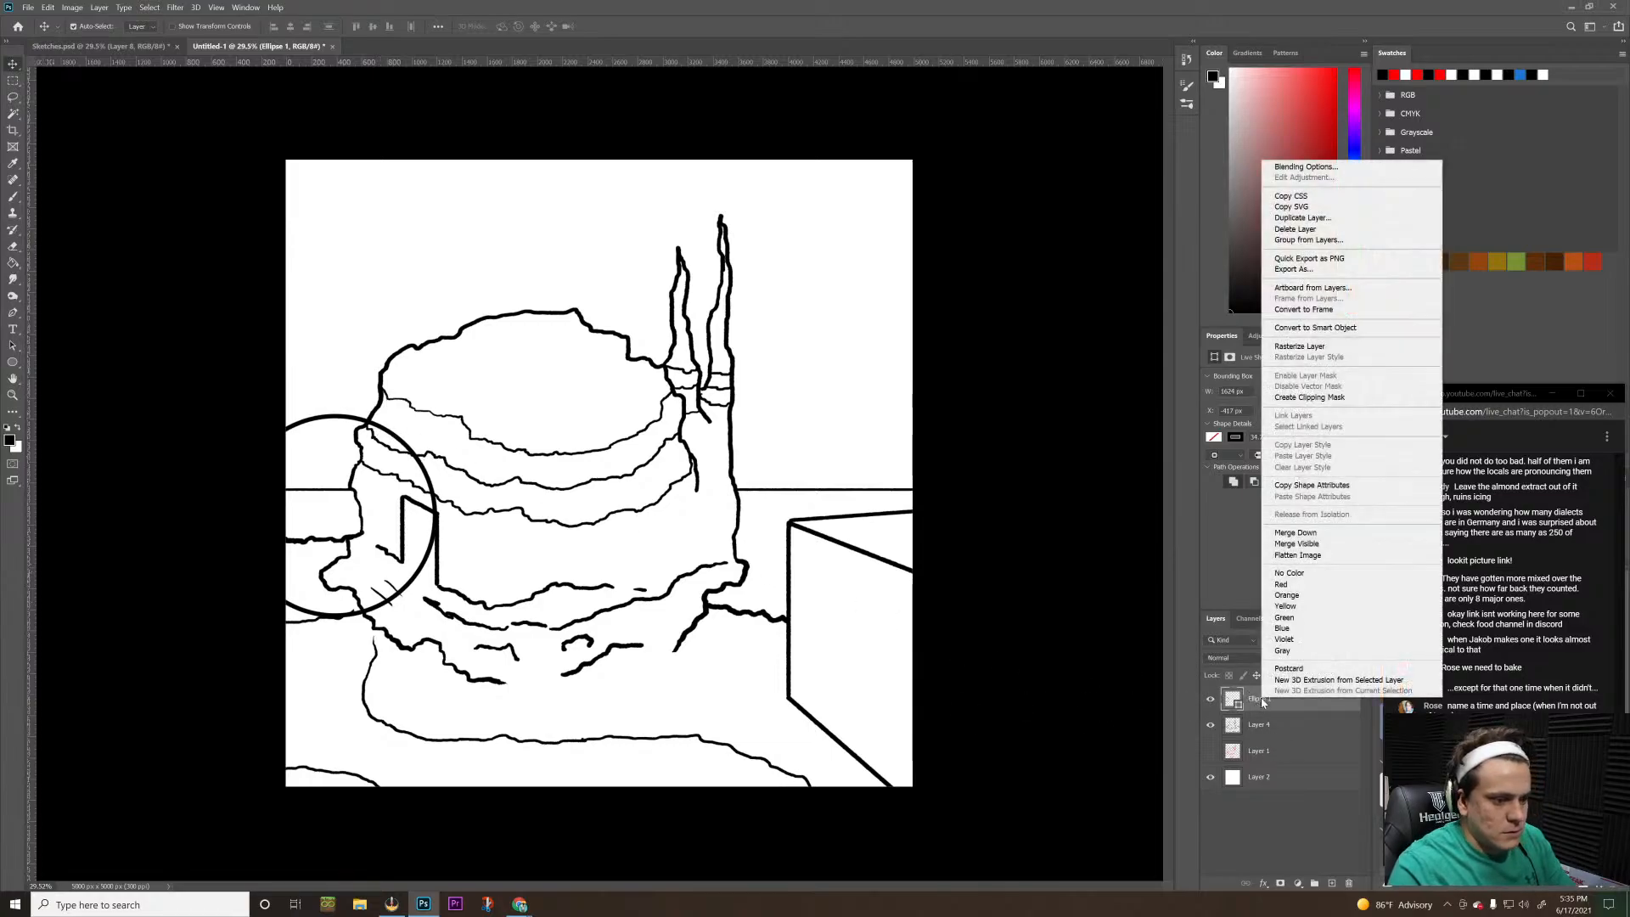
{"action": "left_click", "coordinate": [1308, 349]}
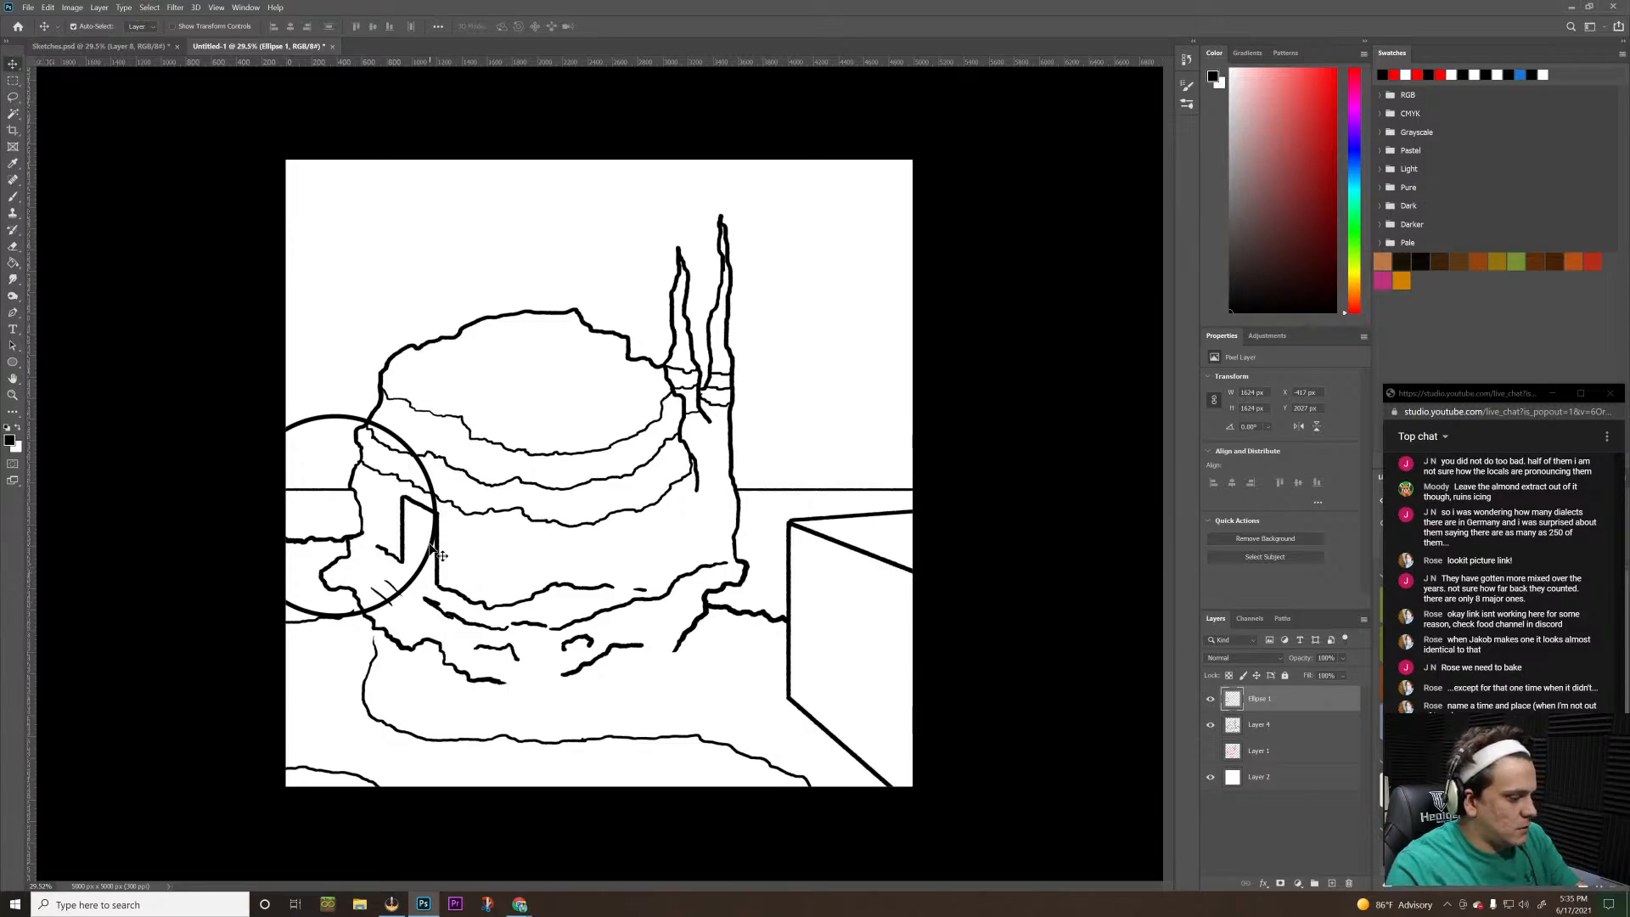
{"action": "key", "text": "l"}
{"action": "left_click_drag", "start_coordinate": [379, 440], "coordinate": [371, 427]}
{"action": "mouse_move", "coordinate": [577, 361]}
{"action": "left_mouse_down"}
{"action": "mouse_move", "coordinate": [788, 303]}
{"action": "mouse_move", "coordinate": [448, 441]}
{"action": "mouse_move", "coordinate": [425, 434]}
{"action": "mouse_move", "coordinate": [669, 420]}
{"action": "mouse_move", "coordinate": [635, 384]}
{"action": "left_mouse_up"}
{"action": "left_click", "coordinate": [844, 337]}
{"action": "left_click_drag", "start_coordinate": [503, 406], "coordinate": [377, 430]}
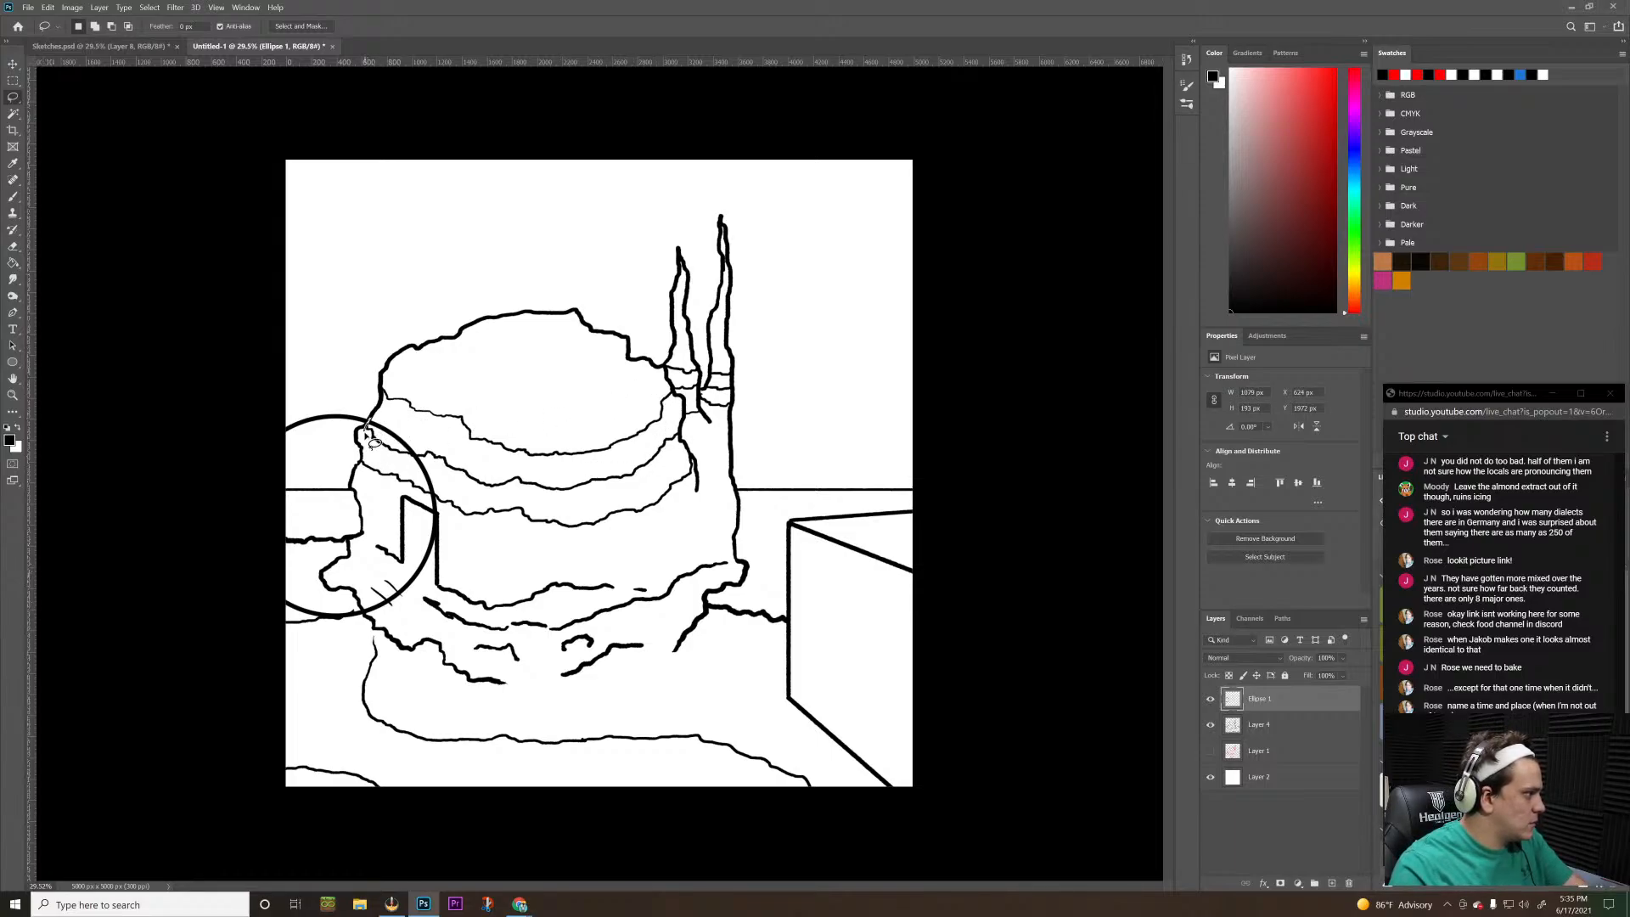
{"action": "left_click_drag", "start_coordinate": [385, 413], "coordinate": [401, 403]}
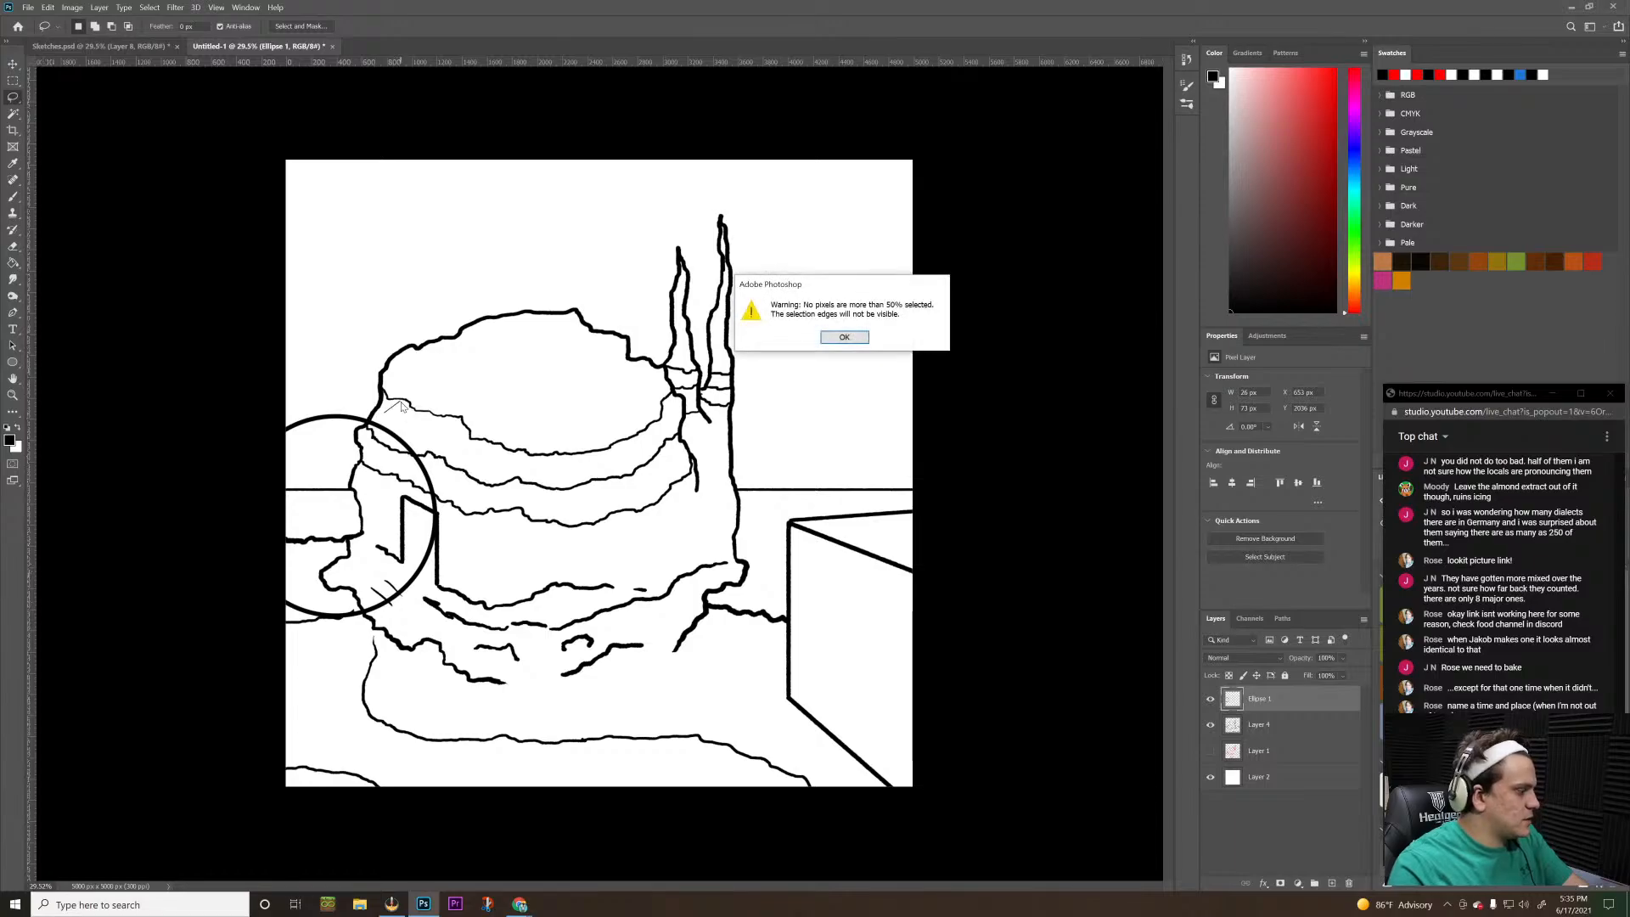
{"action": "left_click", "coordinate": [843, 337]}
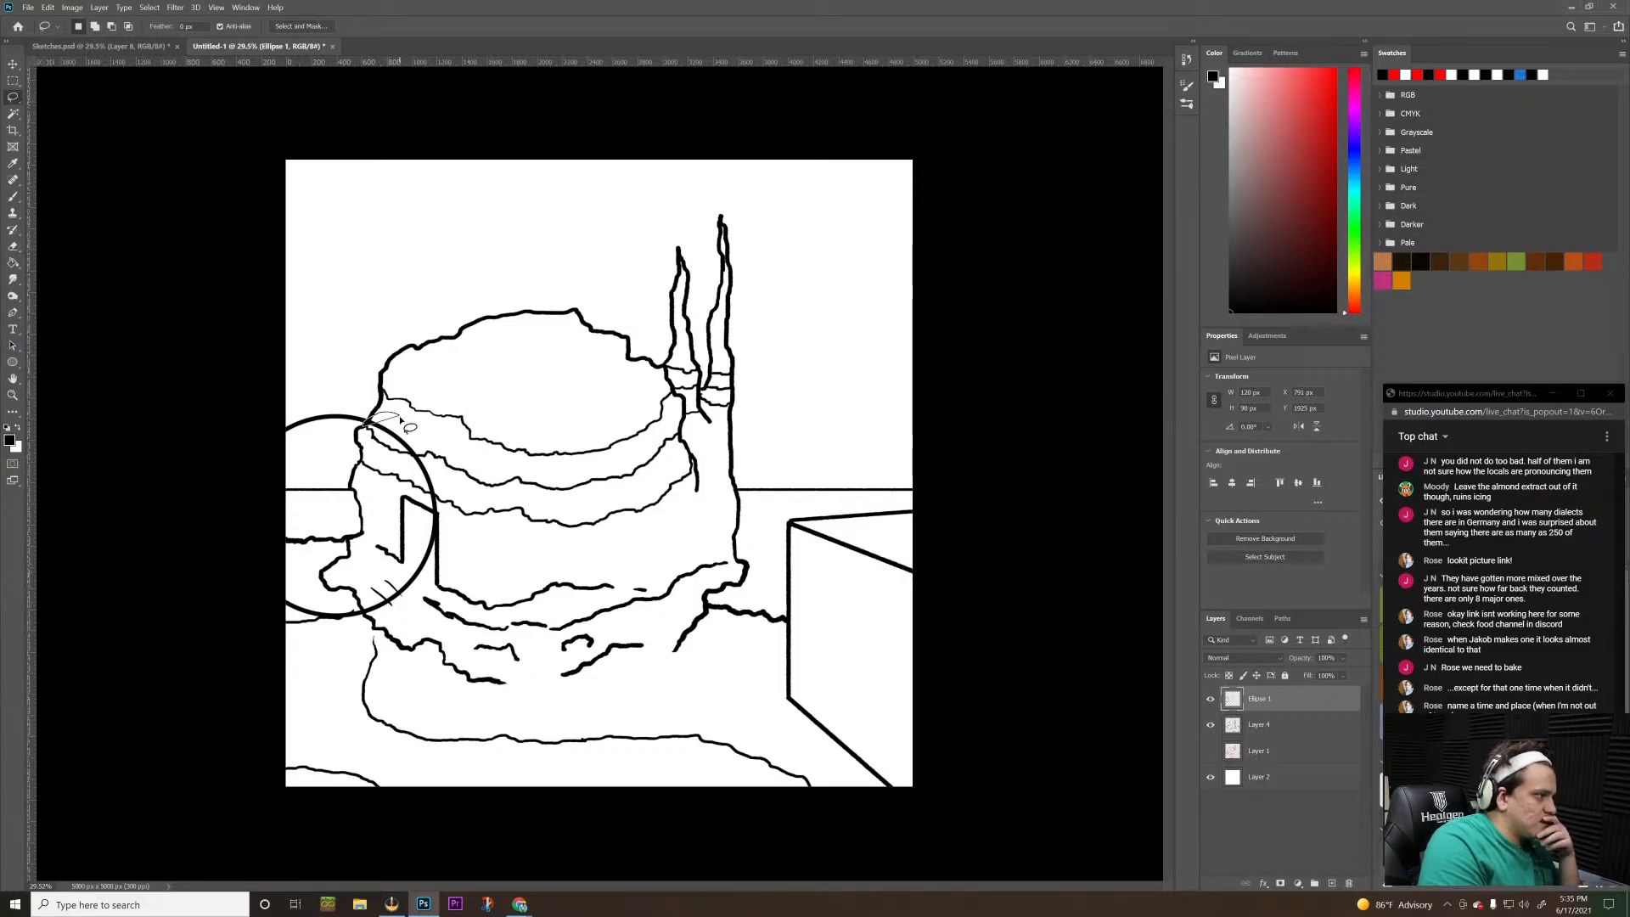
{"action": "key", "text": "ctrl+d"}
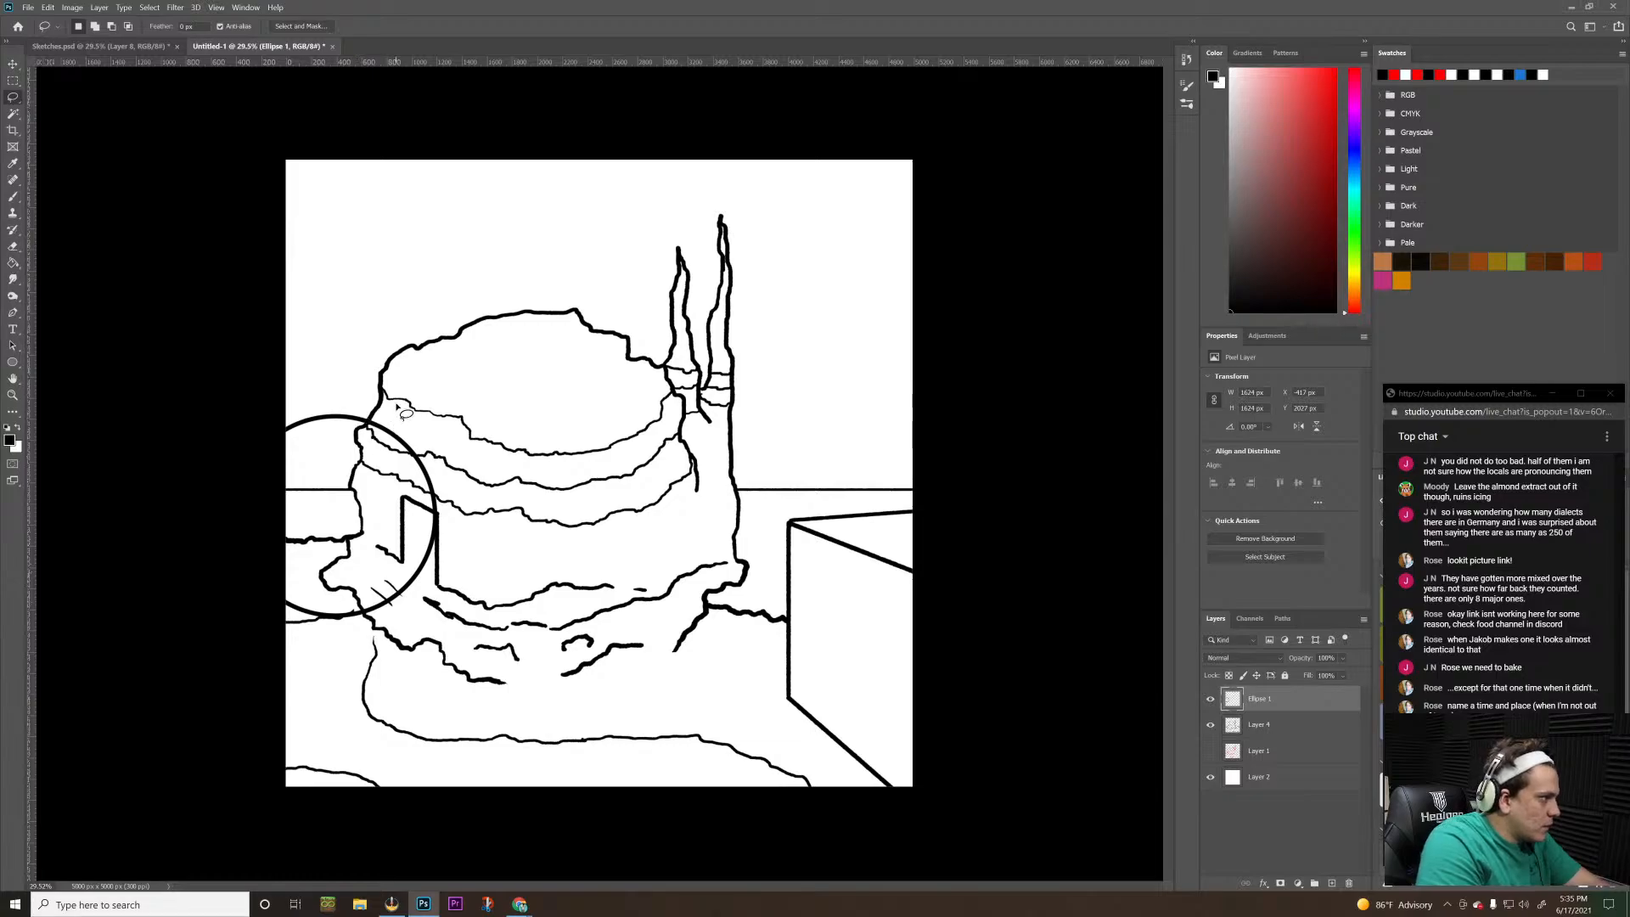
Lasso and delete the circle's parts inside the building and below the horizon, keeping the arc left of the building, and clear the selection
{"action": "mouse_move", "coordinate": [397, 404]}
{"action": "left_mouse_down"}
{"action": "mouse_move", "coordinate": [371, 424]}
{"action": "mouse_move", "coordinate": [393, 520]}
{"action": "mouse_move", "coordinate": [371, 565]}
{"action": "mouse_move", "coordinate": [236, 585]}
{"action": "mouse_move", "coordinate": [238, 656]}
{"action": "mouse_move", "coordinate": [299, 686]}
{"action": "mouse_move", "coordinate": [488, 437]}
{"action": "mouse_move", "coordinate": [395, 400]}
{"action": "left_mouse_up"}
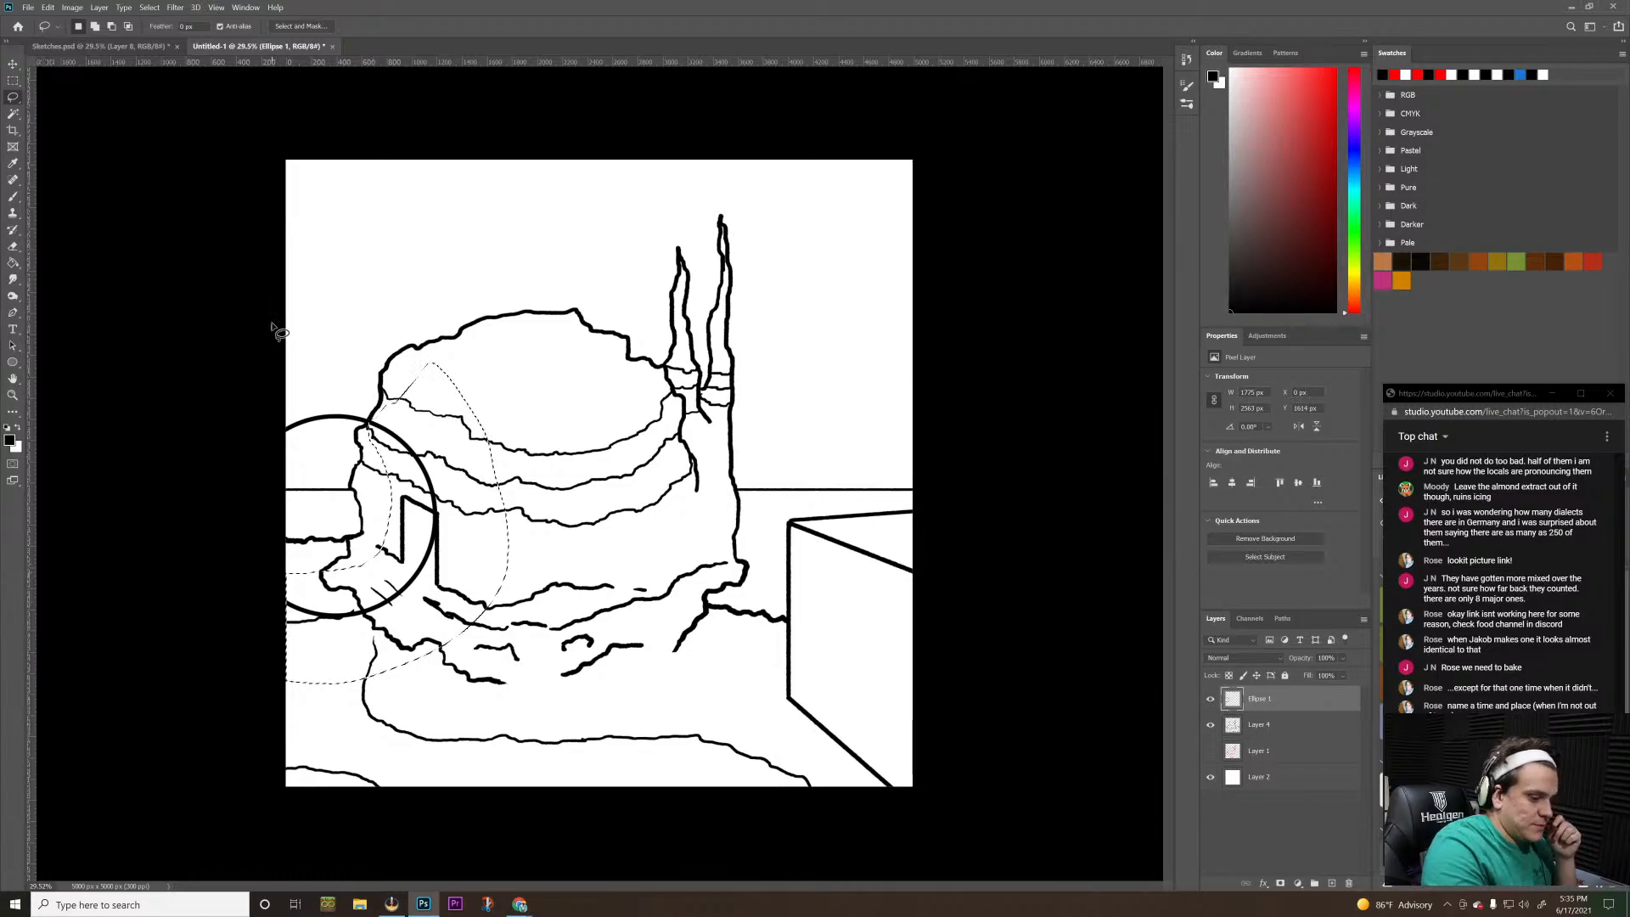
{"action": "key", "text": "ctrl+d"}
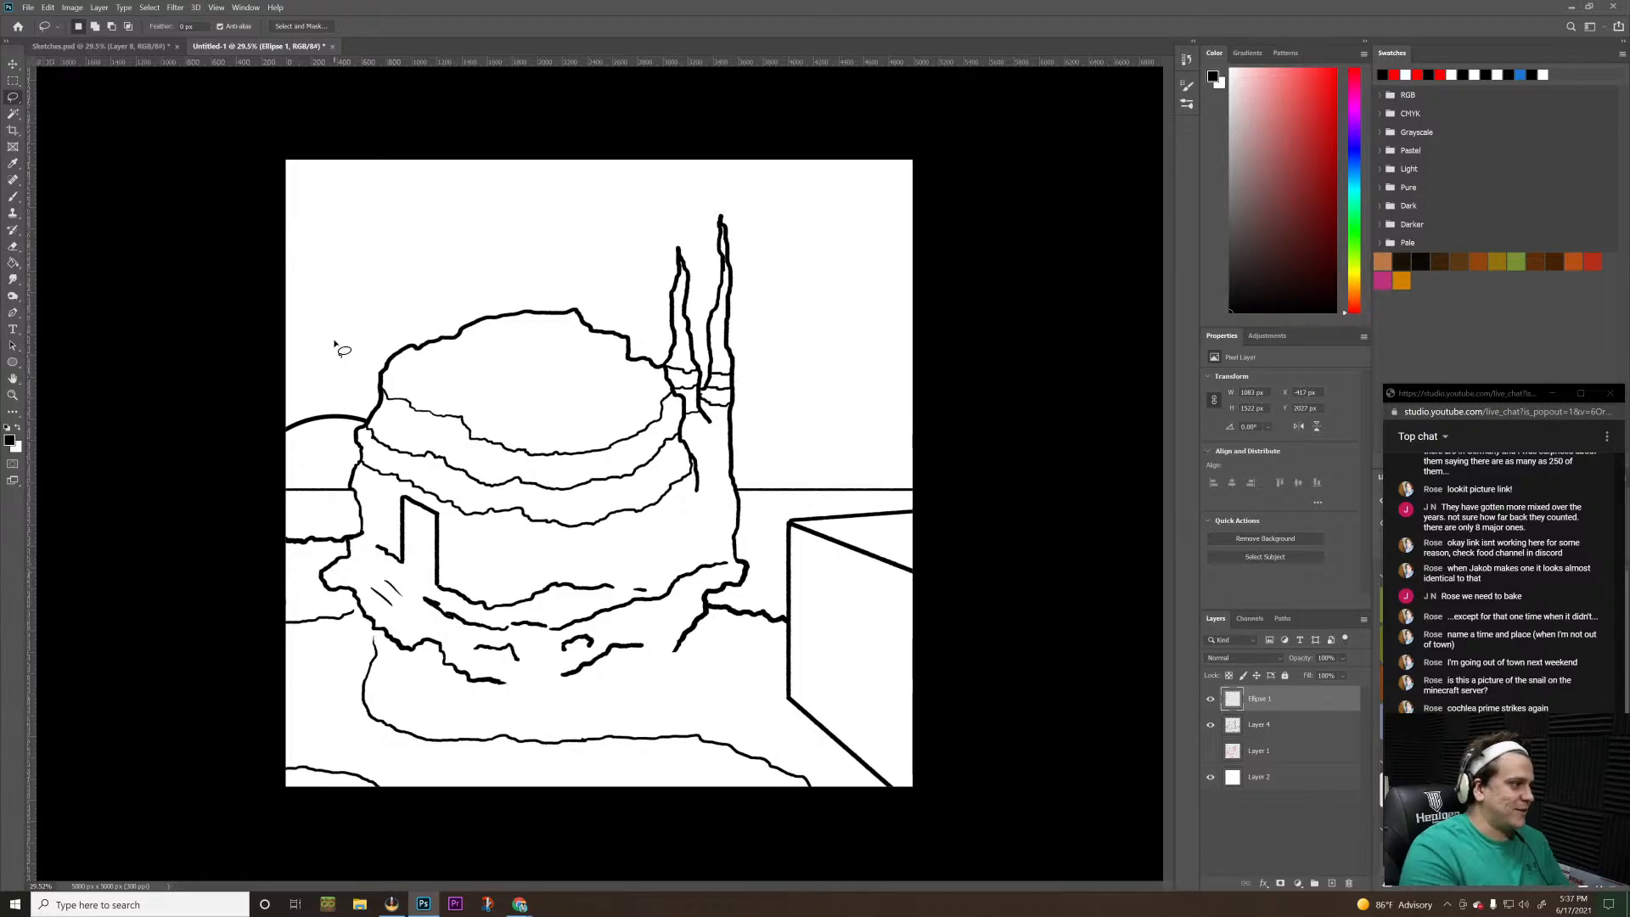
Brush a straight stepped black line in the sky from the canvas's left edge, with a short diagonal rise above the dome
{"action": "key", "text": "b"}
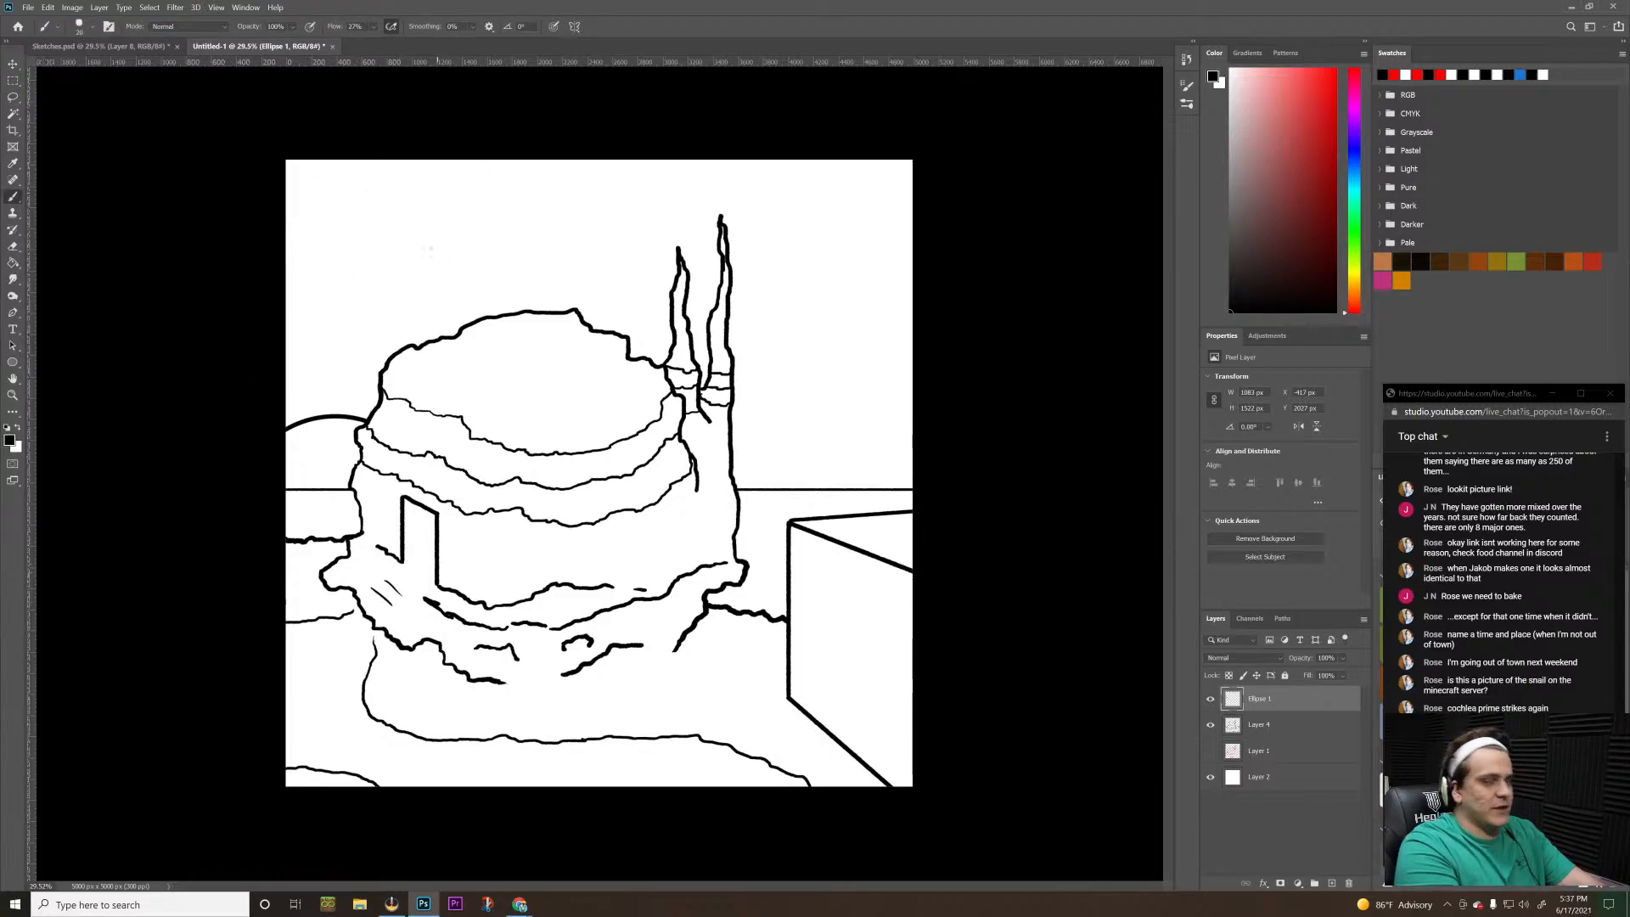
{"action": "mouse_move", "coordinate": [276, 278]}
{"action": "left_mouse_down"}
{"action": "mouse_move", "coordinate": [485, 278]}
{"action": "mouse_move", "coordinate": [518, 253]}
{"action": "left_mouse_up"}
{"action": "key", "text": "ctrl+z"}
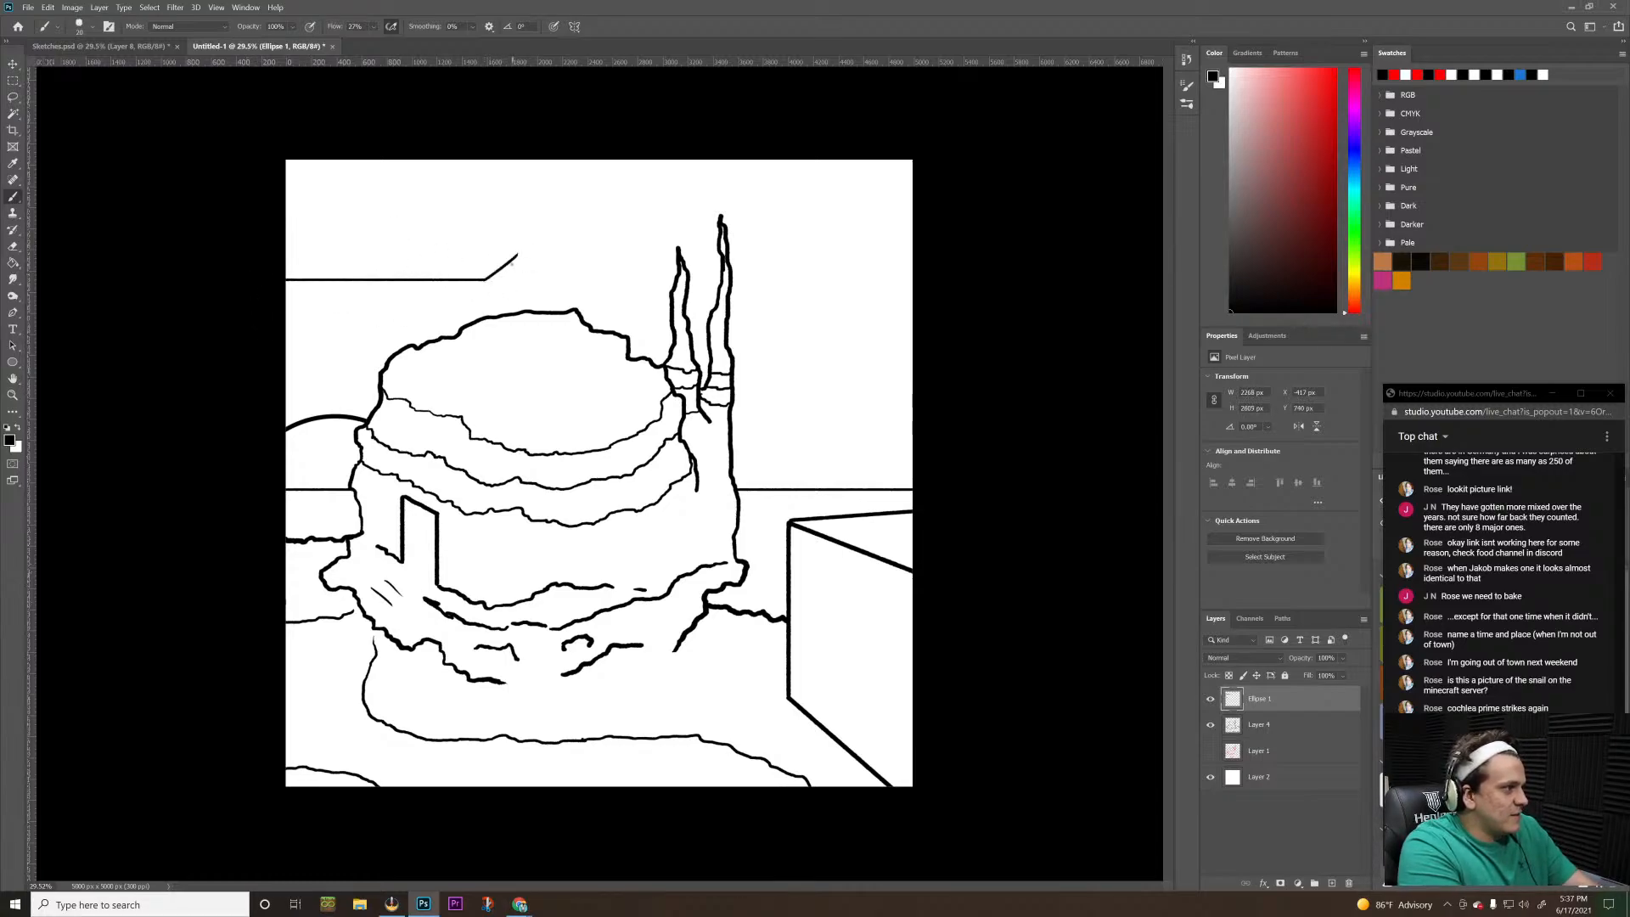
{"action": "left_click", "coordinate": [620, 253], "text": "shift"}
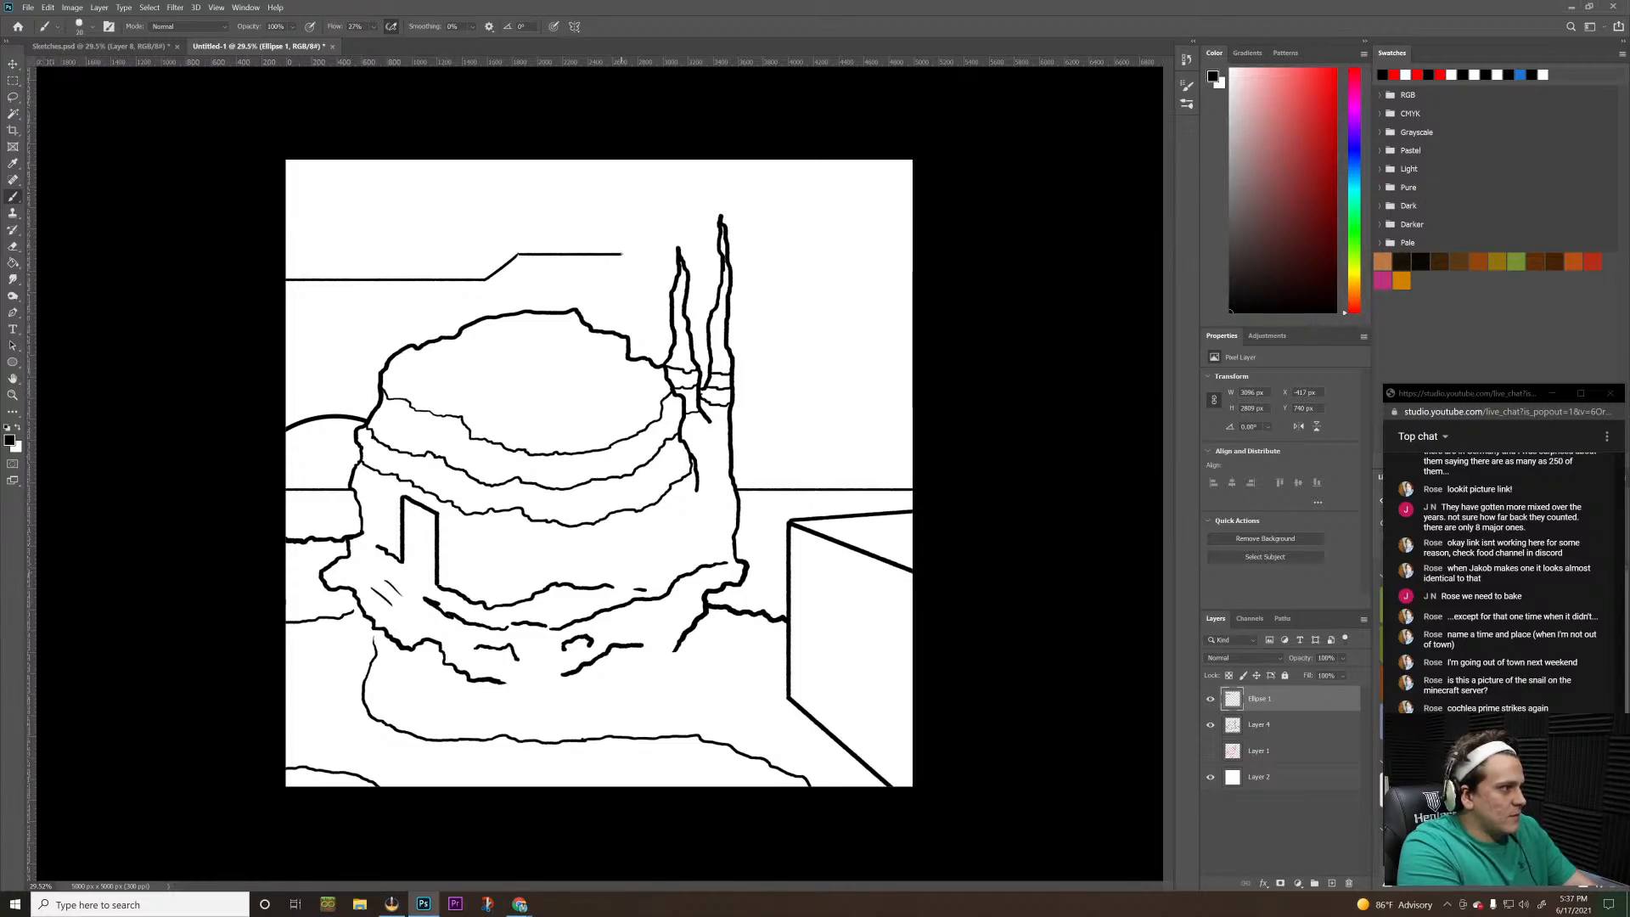
Add short vertical edges and a parallel upper edge to the stepped sky line to form a slab
{"action": "left_click", "coordinate": [620, 225], "text": "shift"}
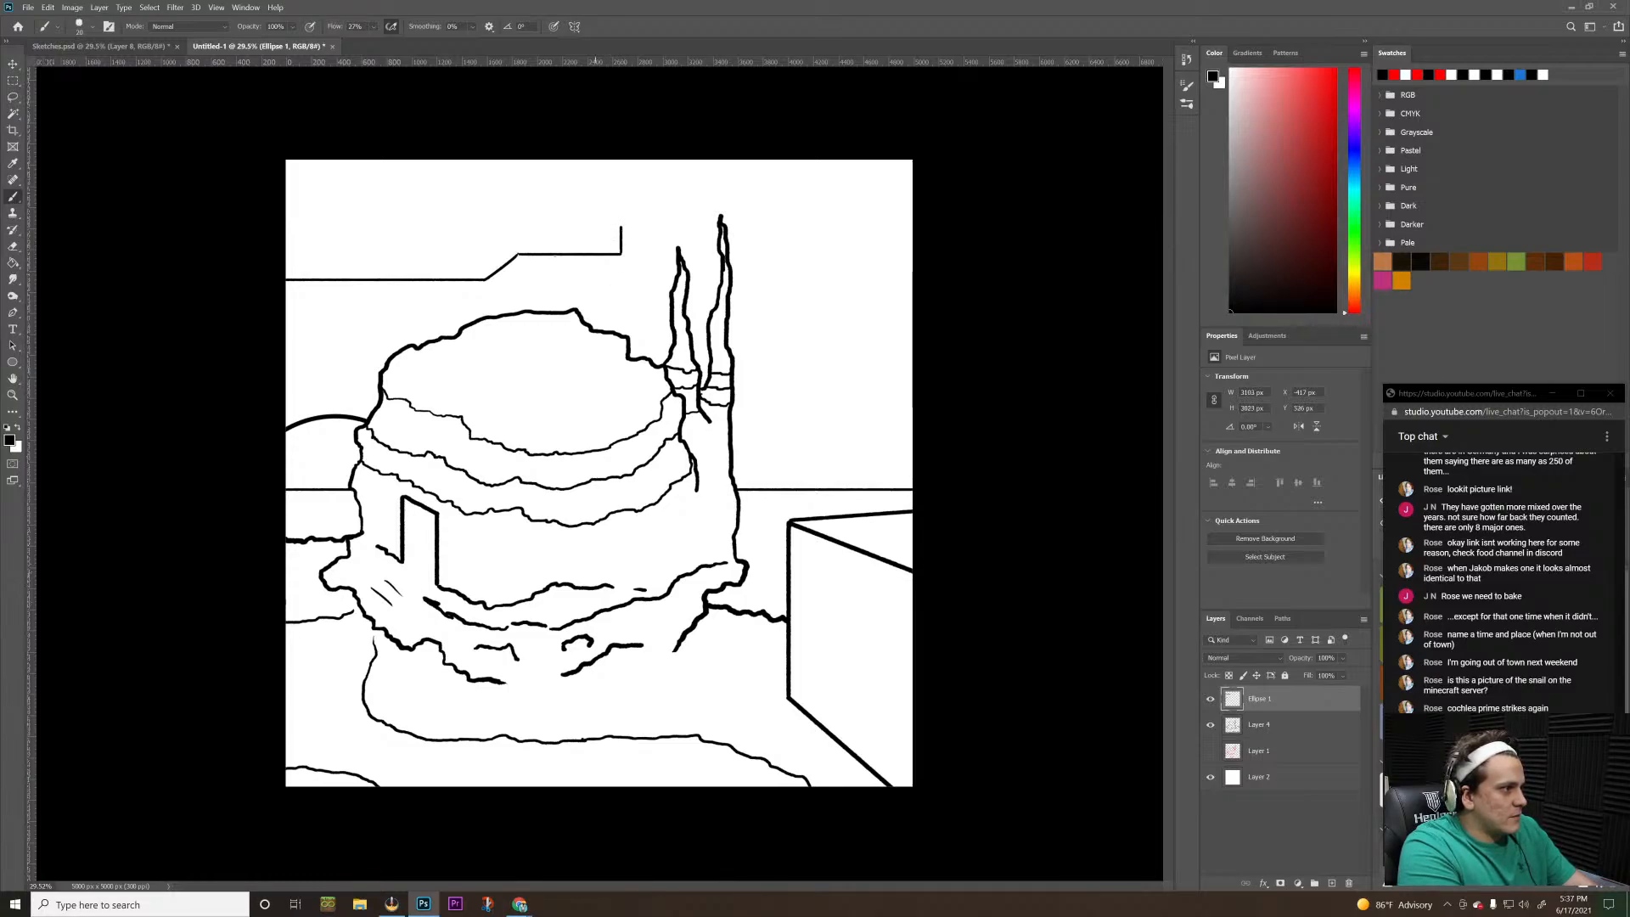
{"action": "mouse_move", "coordinate": [518, 253]}
{"action": "left_mouse_down"}
{"action": "mouse_move", "coordinate": [518, 229]}
{"action": "mouse_move", "coordinate": [483, 252]}
{"action": "left_mouse_up"}
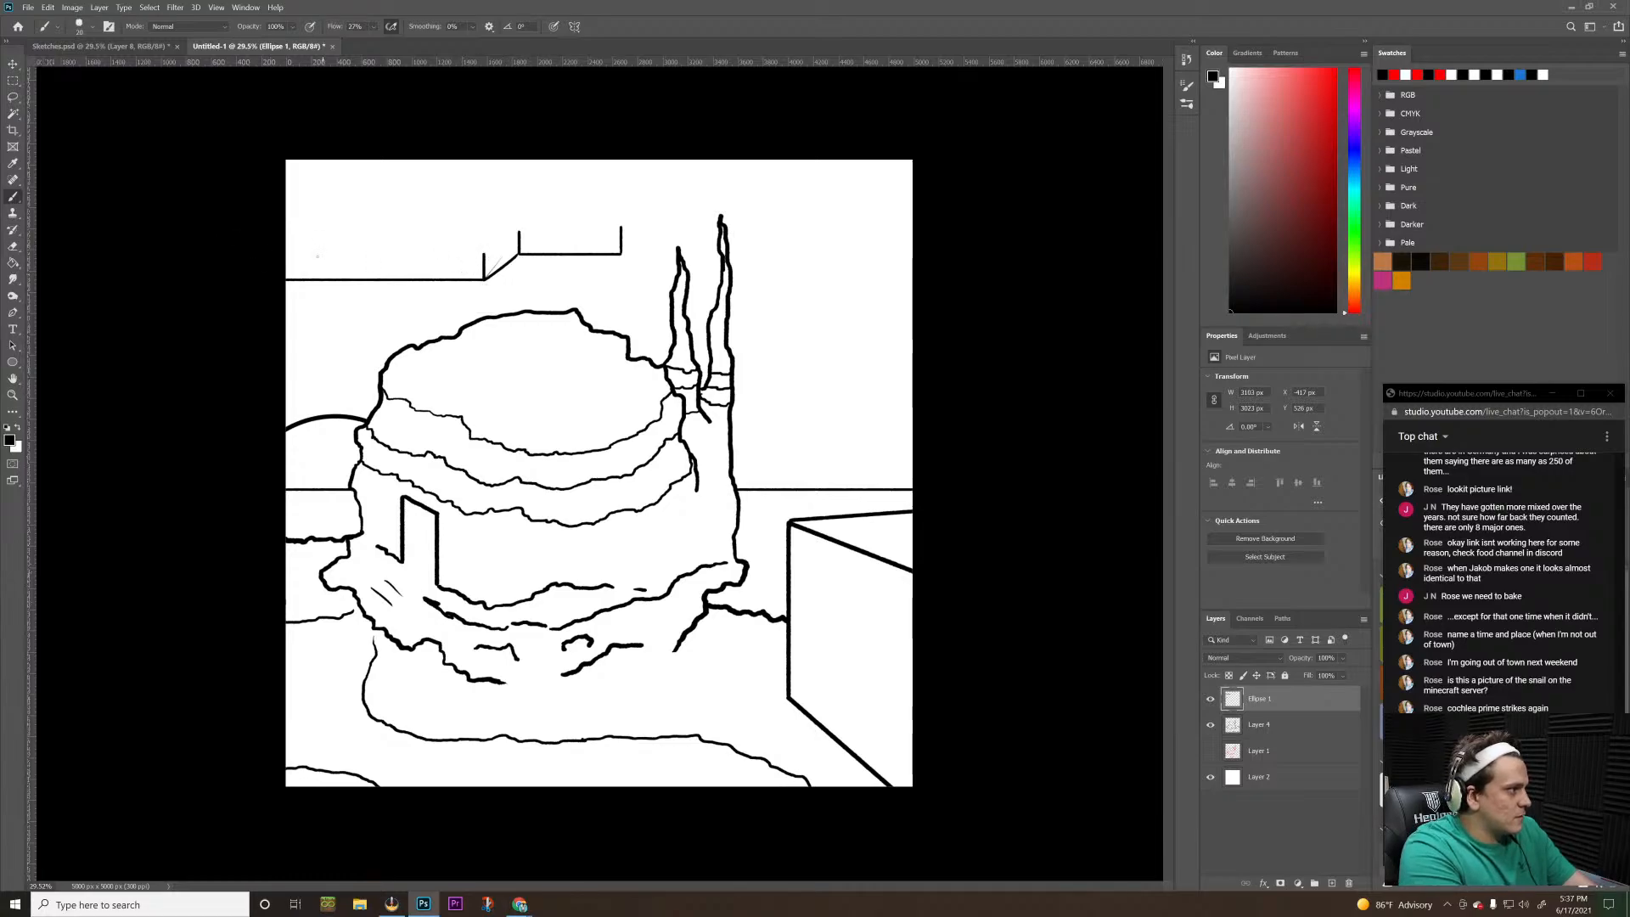
{"action": "left_click_drag", "start_coordinate": [483, 253], "coordinate": [286, 253]}
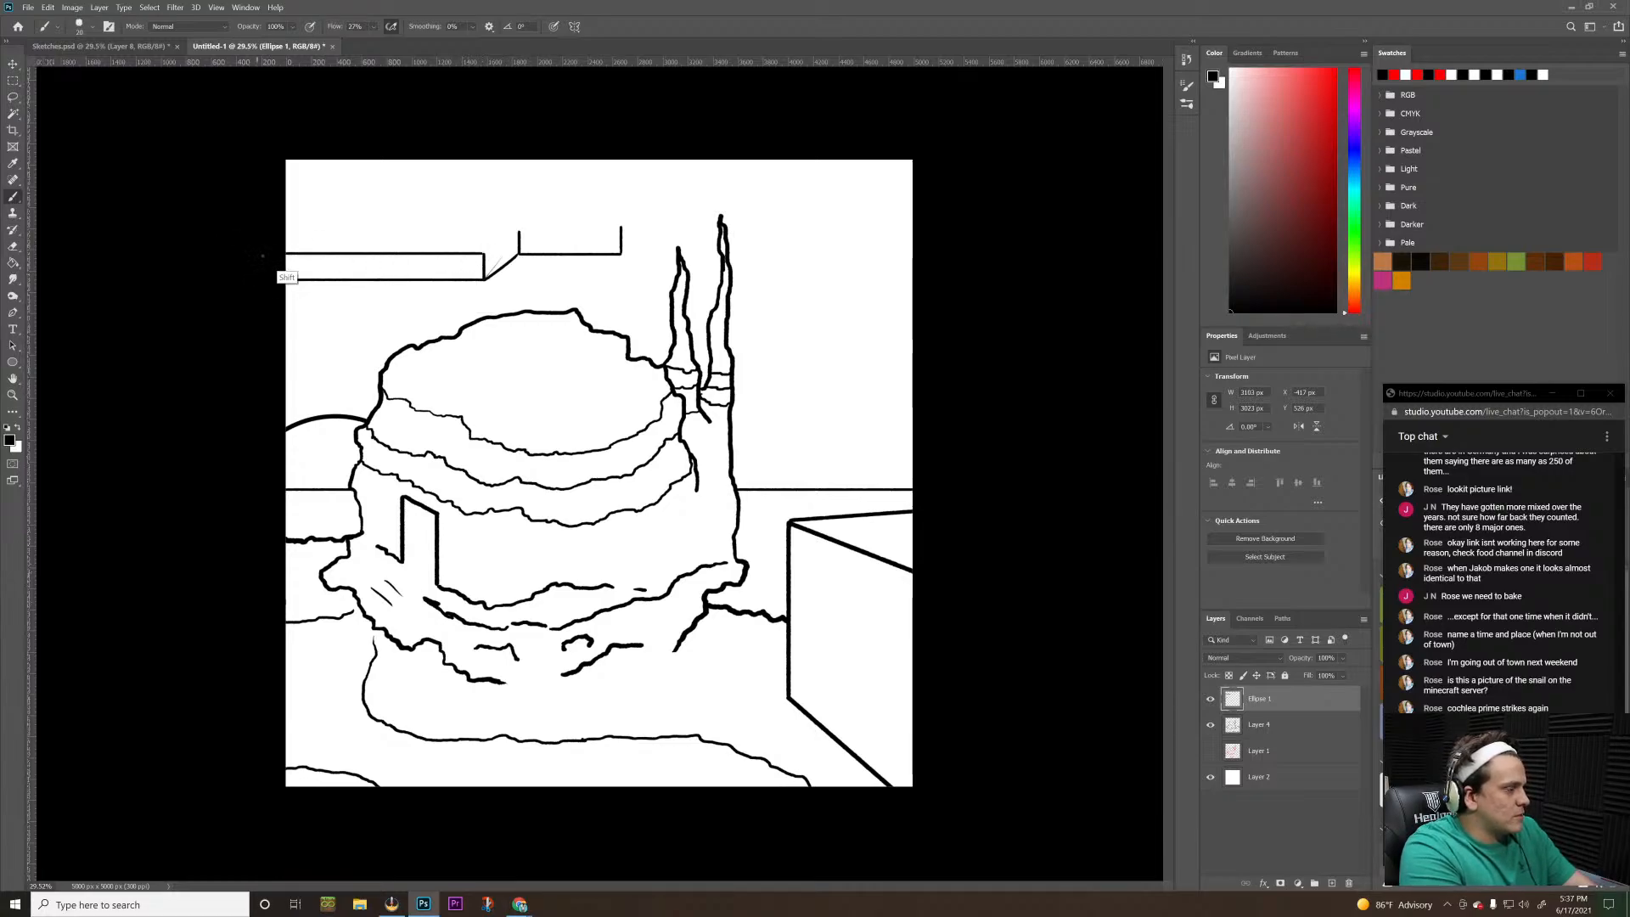
{"action": "mouse_move", "coordinate": [484, 253]}
{"action": "left_mouse_down"}
{"action": "mouse_move", "coordinate": [527, 224]}
{"action": "mouse_move", "coordinate": [517, 233]}
{"action": "mouse_move", "coordinate": [620, 230]}
{"action": "mouse_move", "coordinate": [549, 211]}
{"action": "mouse_move", "coordinate": [575, 199]}
{"action": "mouse_move", "coordinate": [601, 214]}
{"action": "mouse_move", "coordinate": [586, 250]}
{"action": "left_mouse_up"}
Undo the slab's vertical and upper edges back to the single stepped line in the sky
{"action": "key", "text": "ctrl+z"}
{"action": "key", "text": "ctrl+z"}
{"action": "key", "text": "ctrl+z"}
{"action": "key", "text": "ctrl+z"}
{"action": "key", "text": "ctrl+z"}
{"action": "key", "text": "ctrl+z"}
{"action": "key", "text": "ctrl+z"}
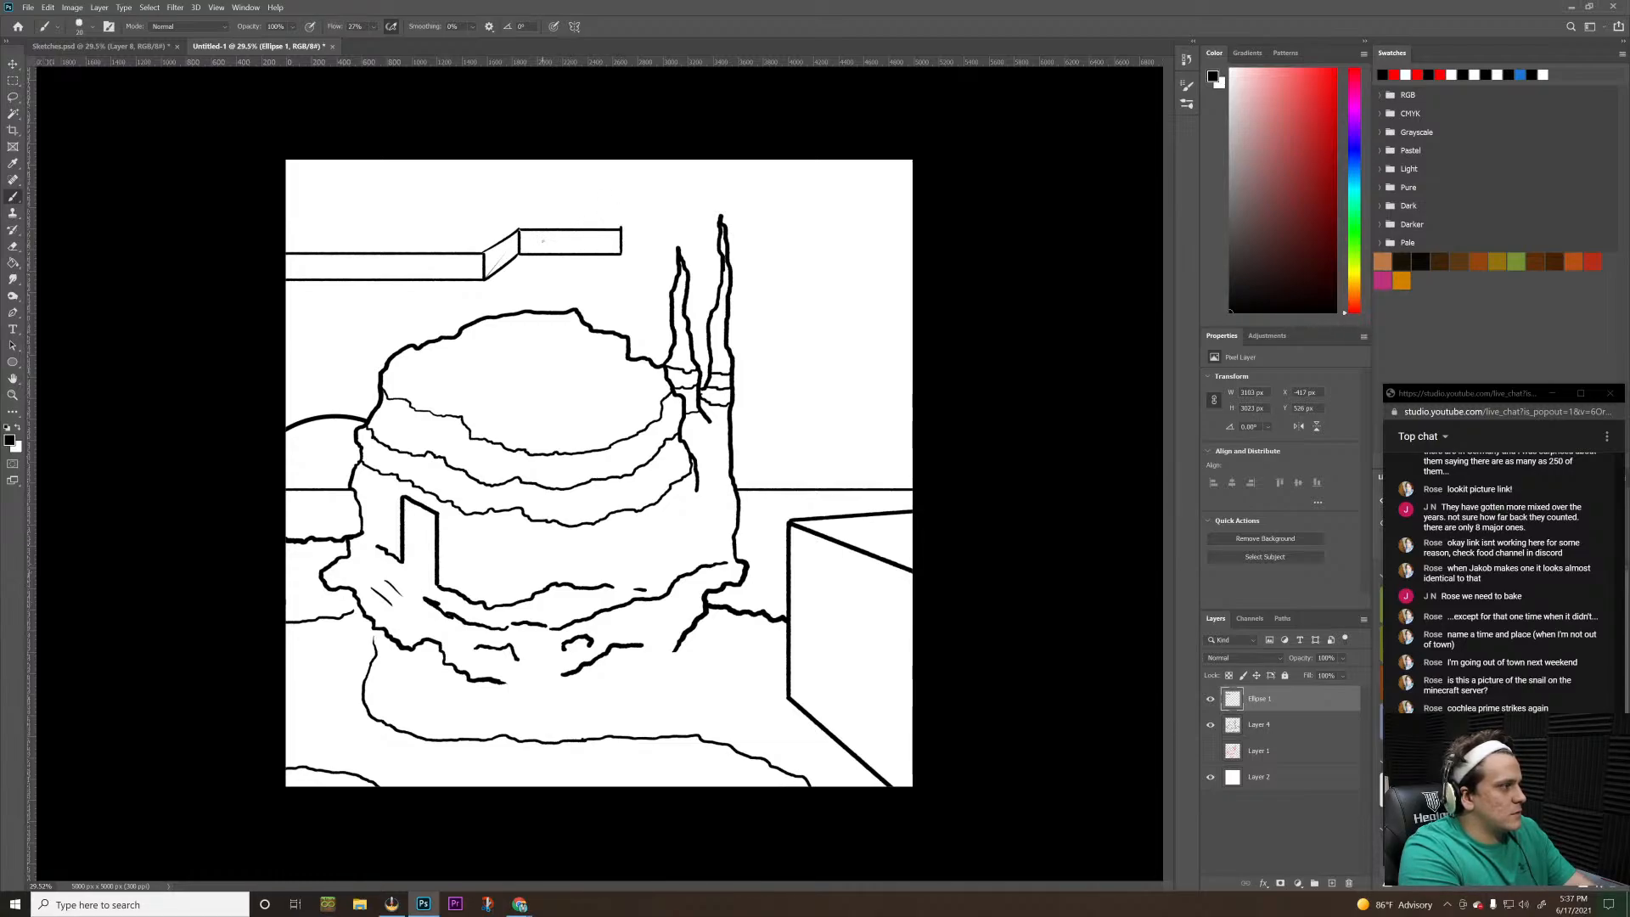
{"action": "key", "text": "ctrl+z"}
{"action": "key", "text": "ctrl+z"}
{"action": "key", "text": "ctrl+z"}
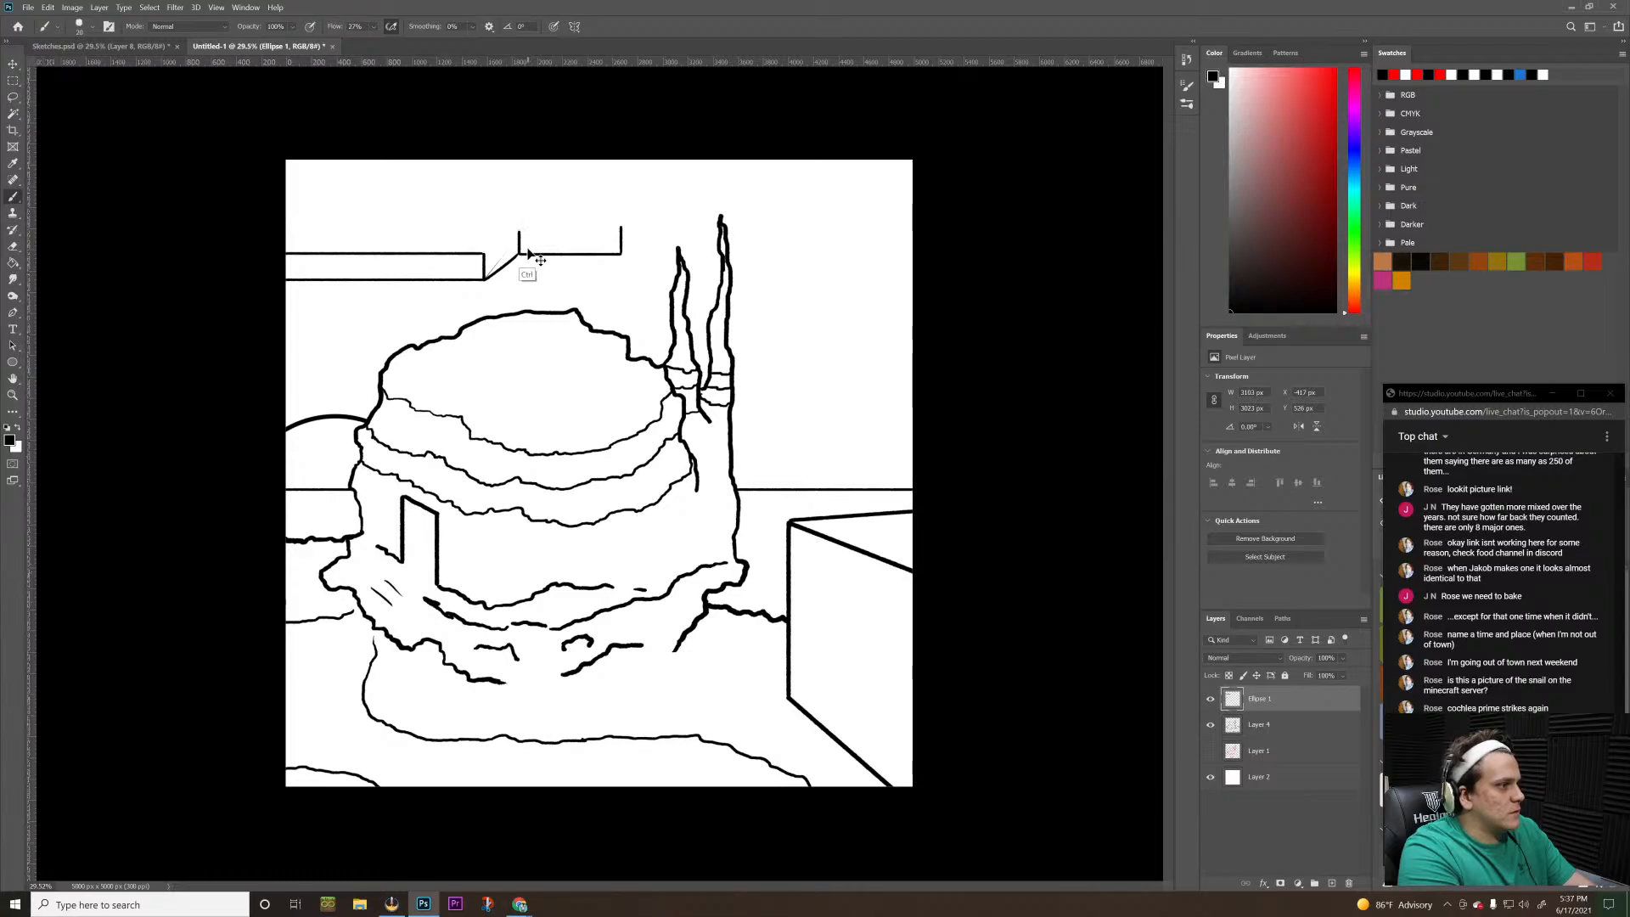
{"action": "key", "text": "ctrl+z"}
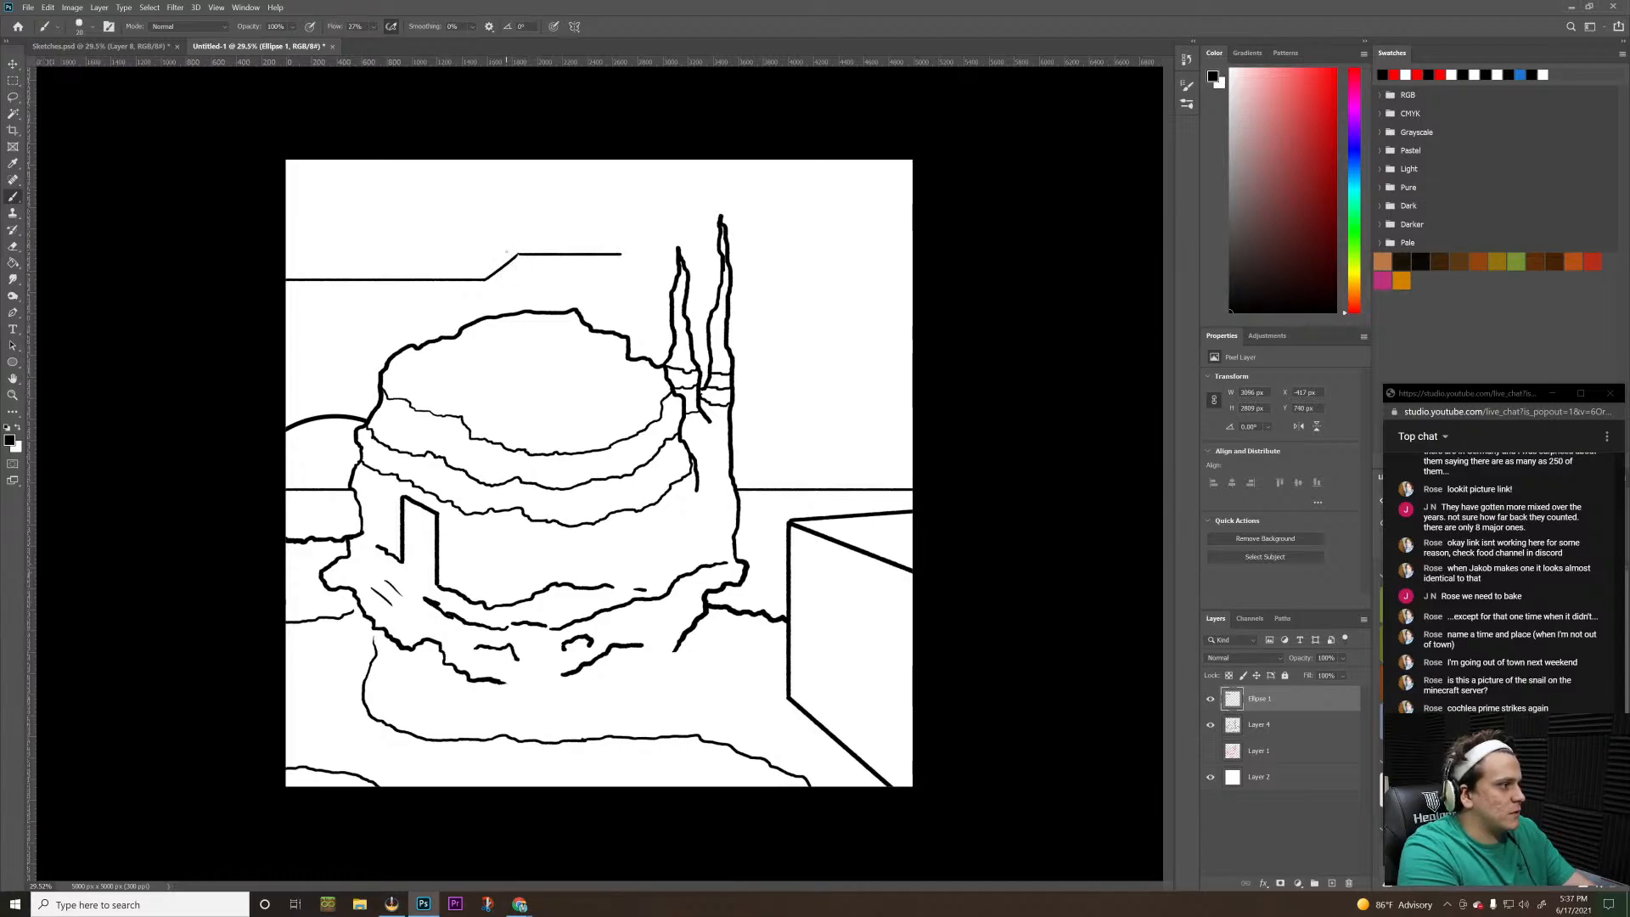
Undo the remaining stepped line in the sky above the dome
{"action": "key", "text": "ctrl+z"}
{"action": "key", "text": "ctrl+z"}
{"action": "key", "text": "ctrl+z"}
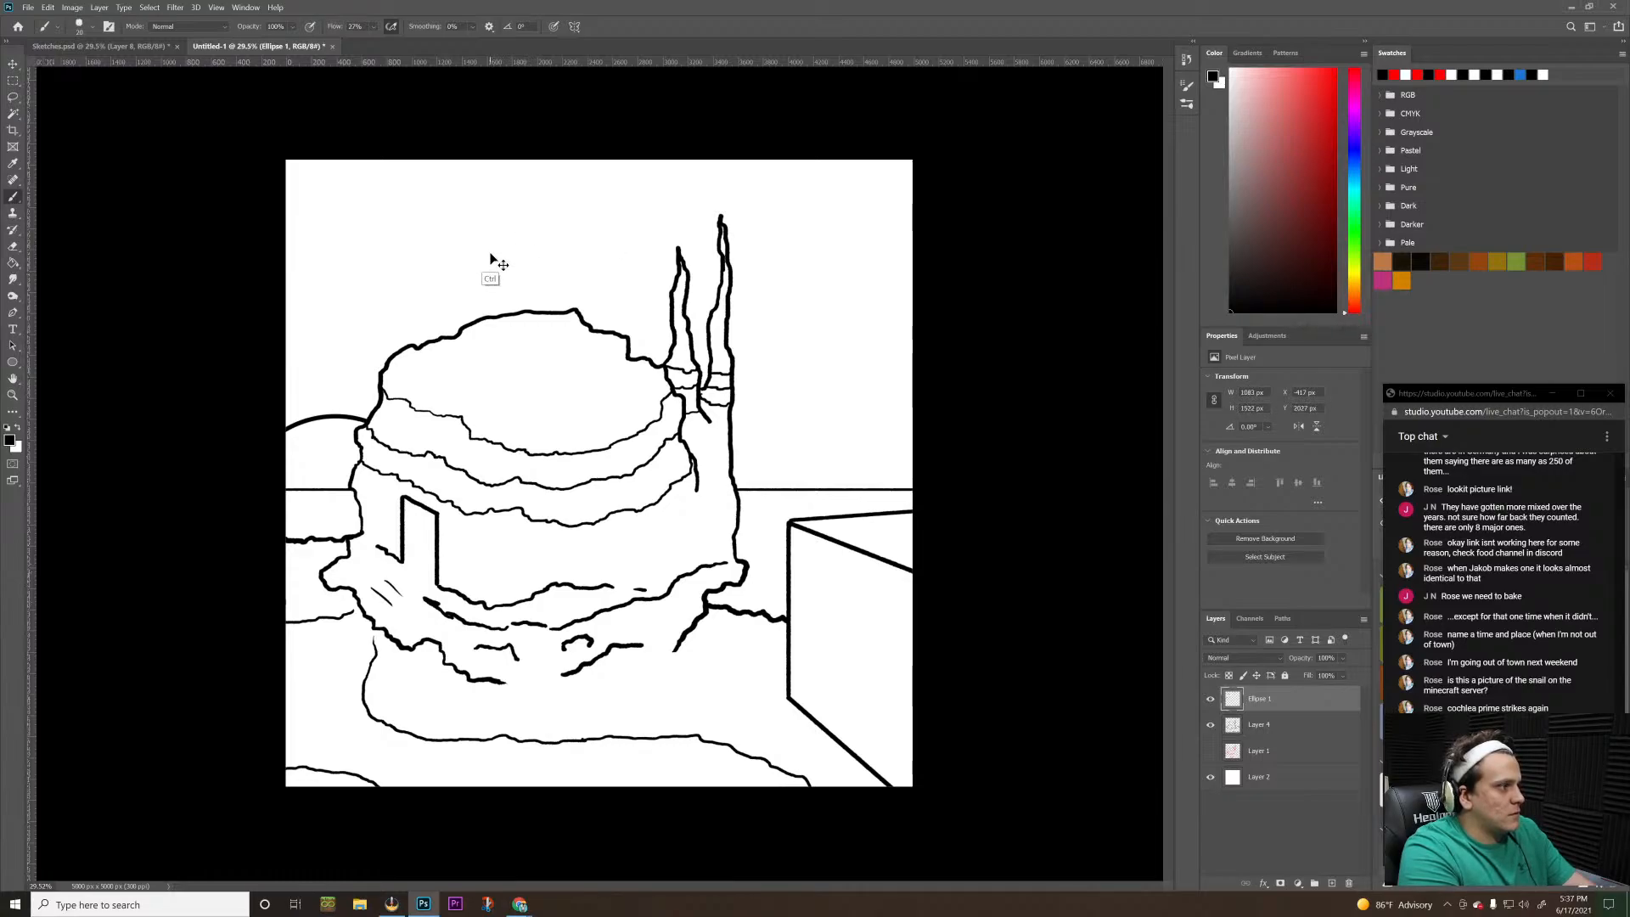
Brush a short vertical edge in the sky above the dome and a straight horizontal line from its foot to the canvas's left edge
{"action": "left_click_drag", "start_coordinate": [473, 228], "coordinate": [473, 276]}
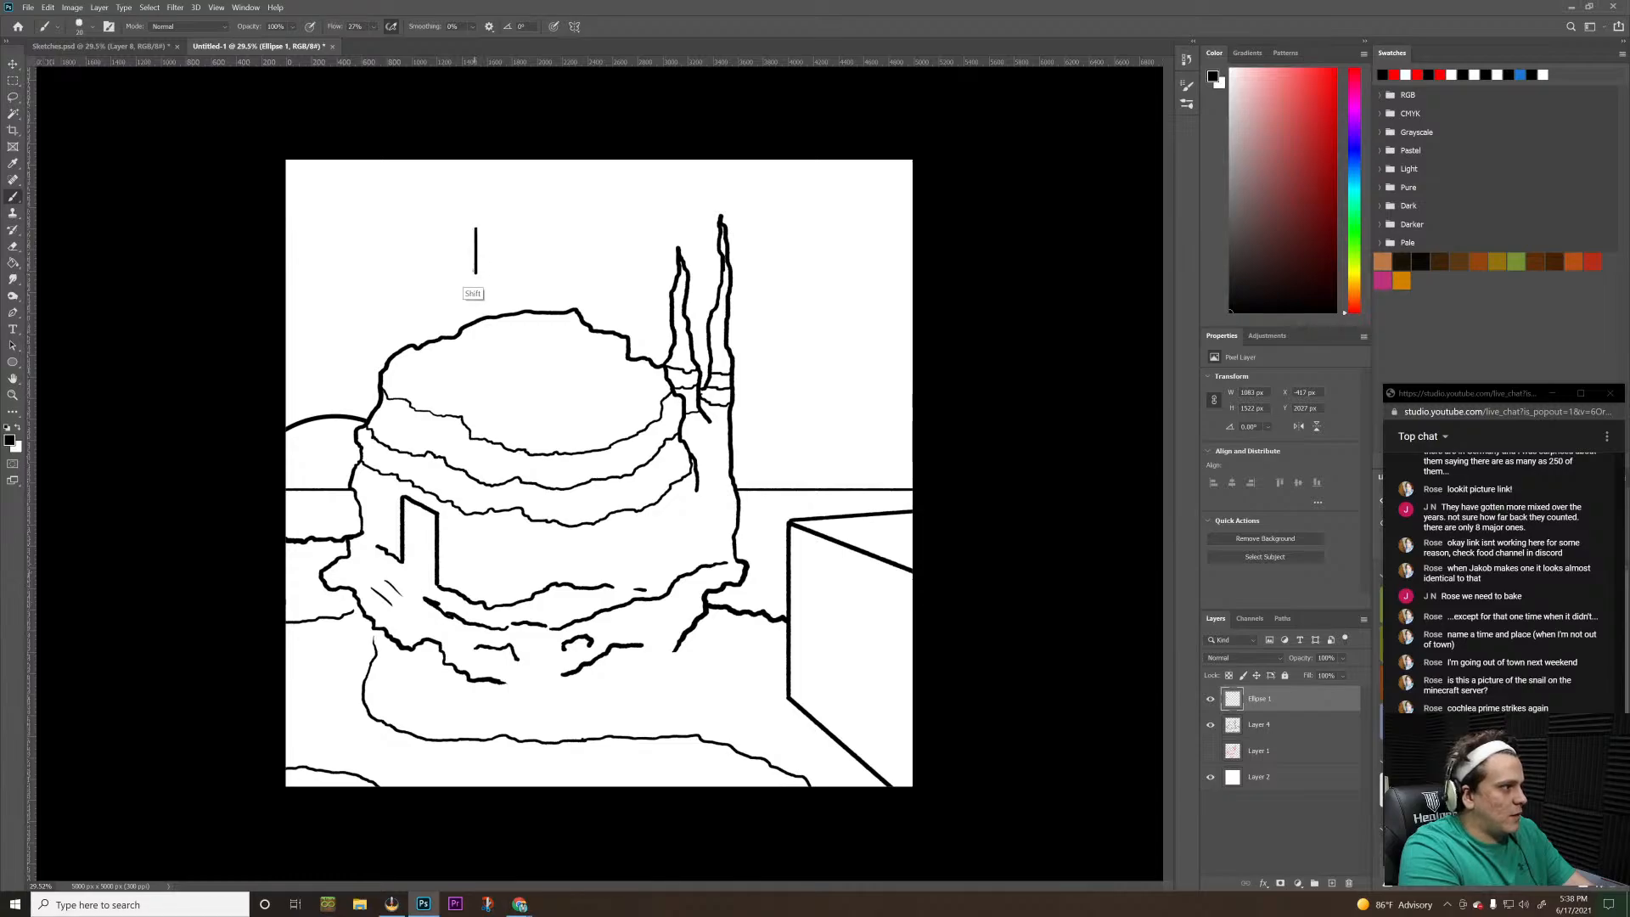
{"action": "key", "text": "ctrl+z"}
{"action": "mouse_move", "coordinate": [473, 219]}
{"action": "left_mouse_down"}
{"action": "mouse_move", "coordinate": [473, 240]}
{"action": "mouse_move", "coordinate": [516, 221]}
{"action": "left_mouse_up"}
{"action": "key", "text": "ctrl+z"}
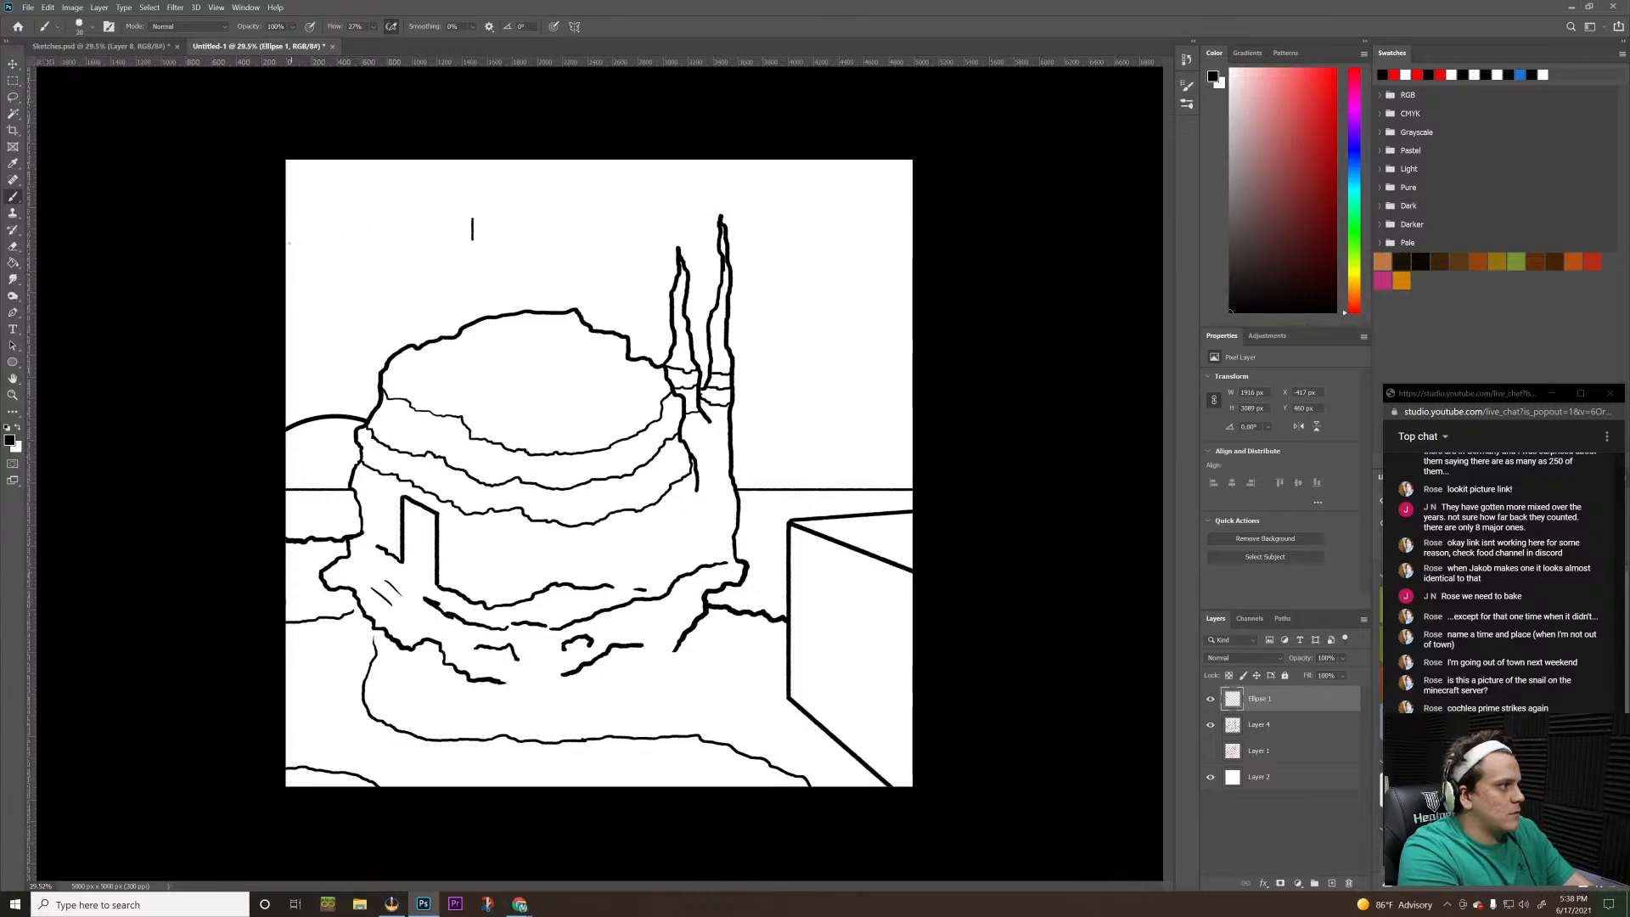
{"action": "left_click_drag", "start_coordinate": [293, 240], "coordinate": [482, 239]}
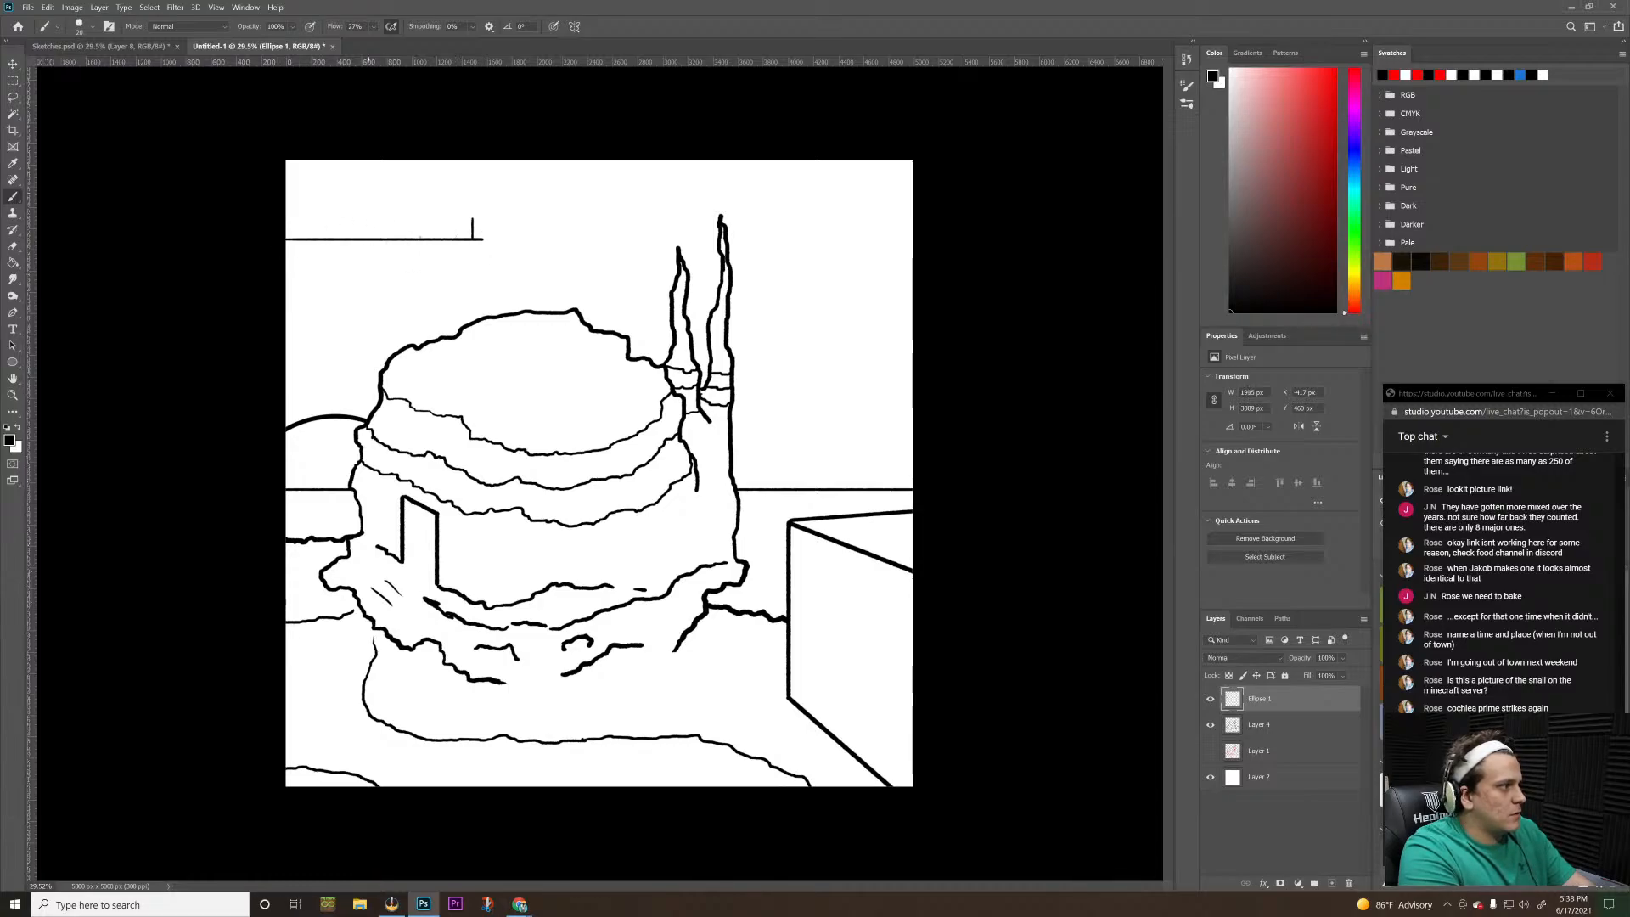
{"action": "key", "text": "ctrl+z"}
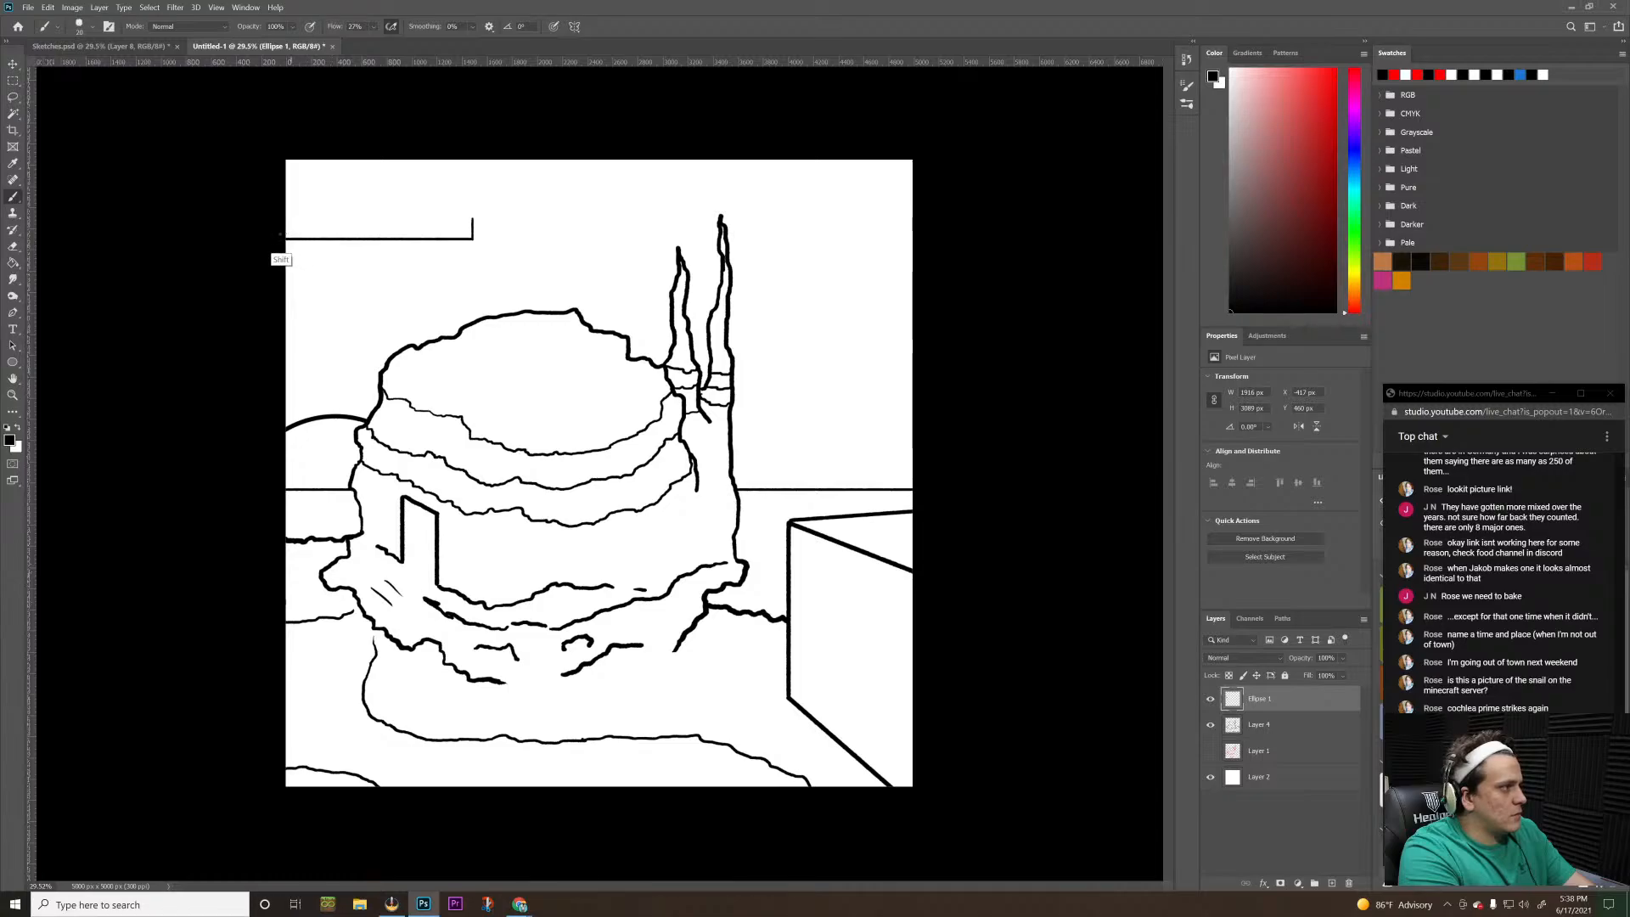
{"action": "left_click", "coordinate": [273, 239], "text": "shift"}
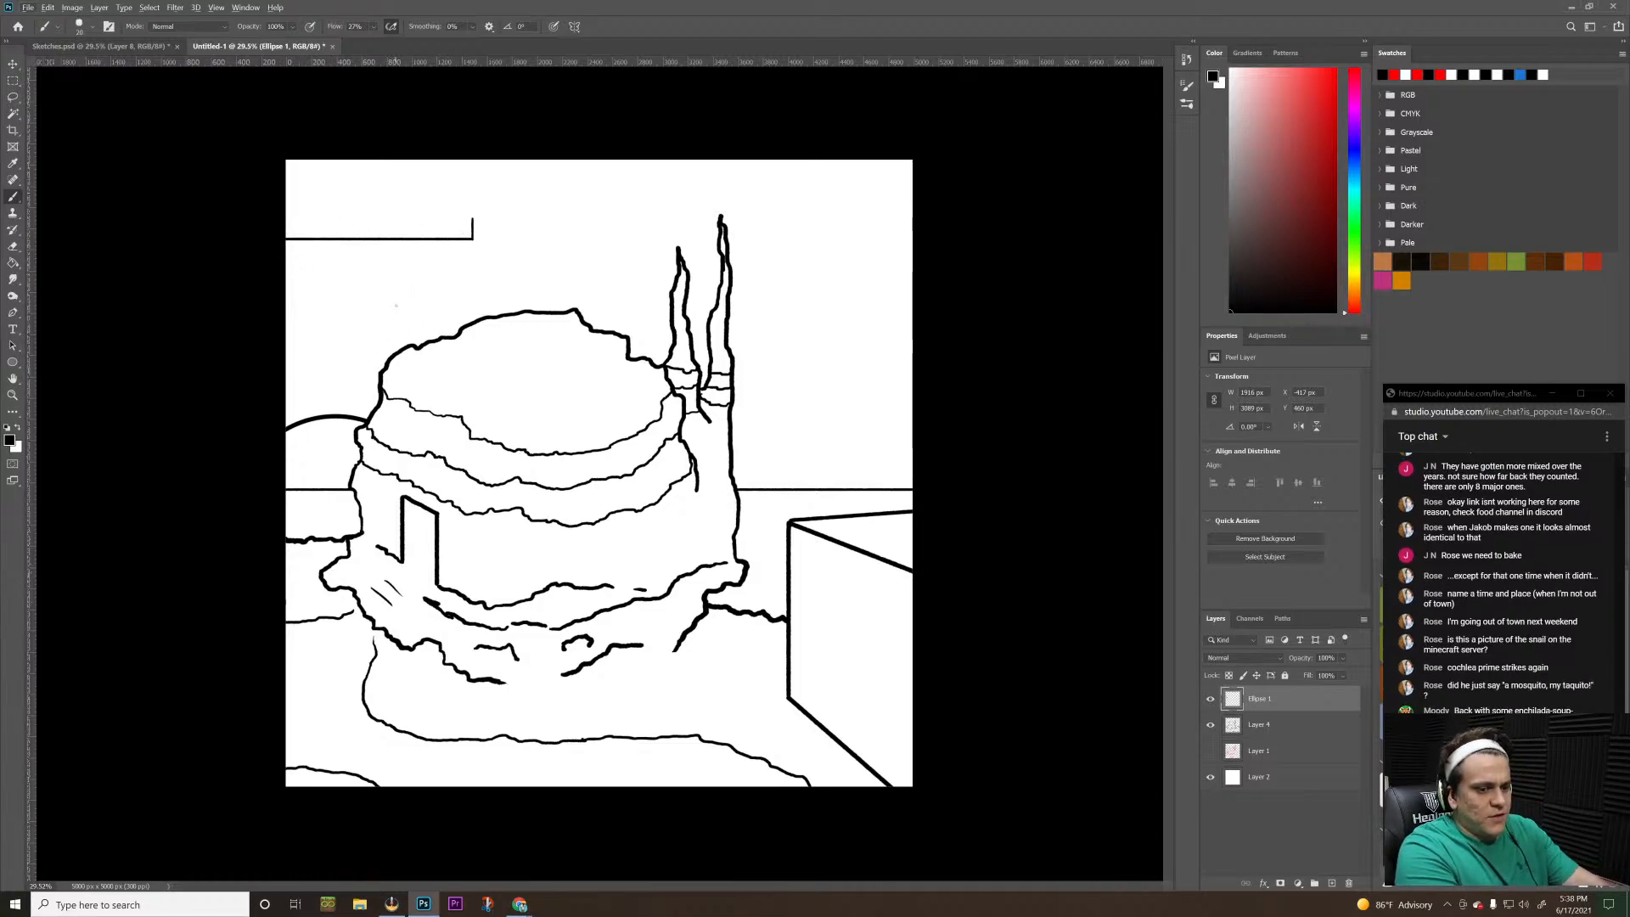
{"action": "key", "text": "alt+Tab"}
{"action": "key", "text": "alt+Tab"}
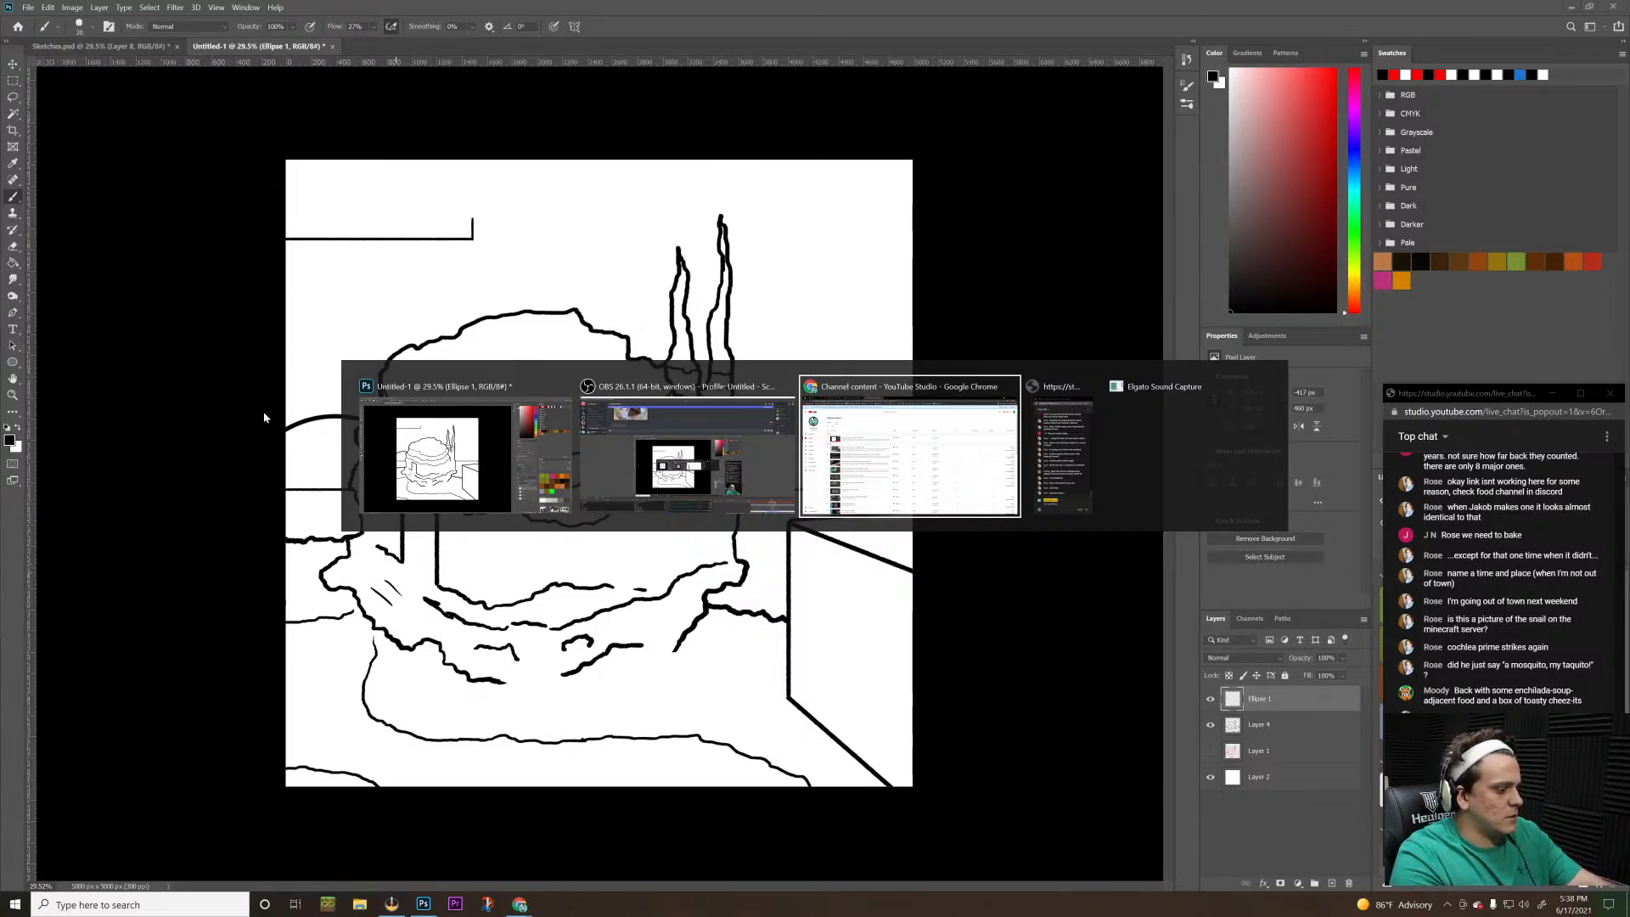
{"action": "key", "text": "alt+Tab"}
{"action": "key", "text": "alt+Tab"}
{"action": "key", "text": "alt+Tab"}
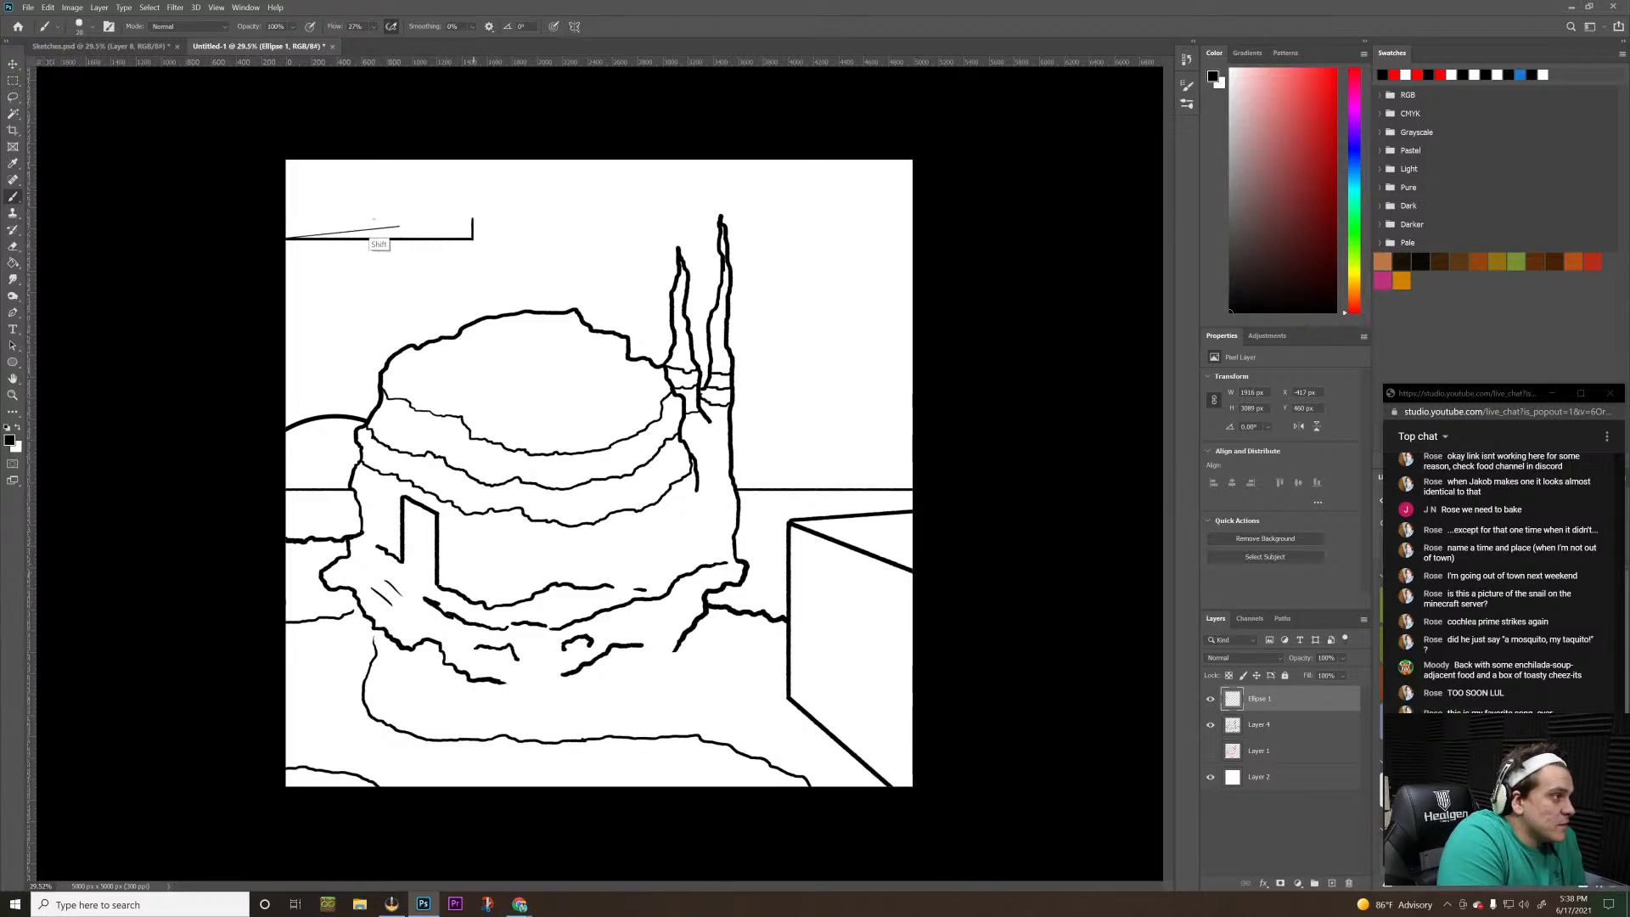
Brush a parallel upper line from the top of the short vertical edge to the canvas's left edge, forming a slab
{"action": "left_click_drag", "start_coordinate": [473, 219], "coordinate": [286, 219]}
{"action": "key", "text": "ctrl+z"}
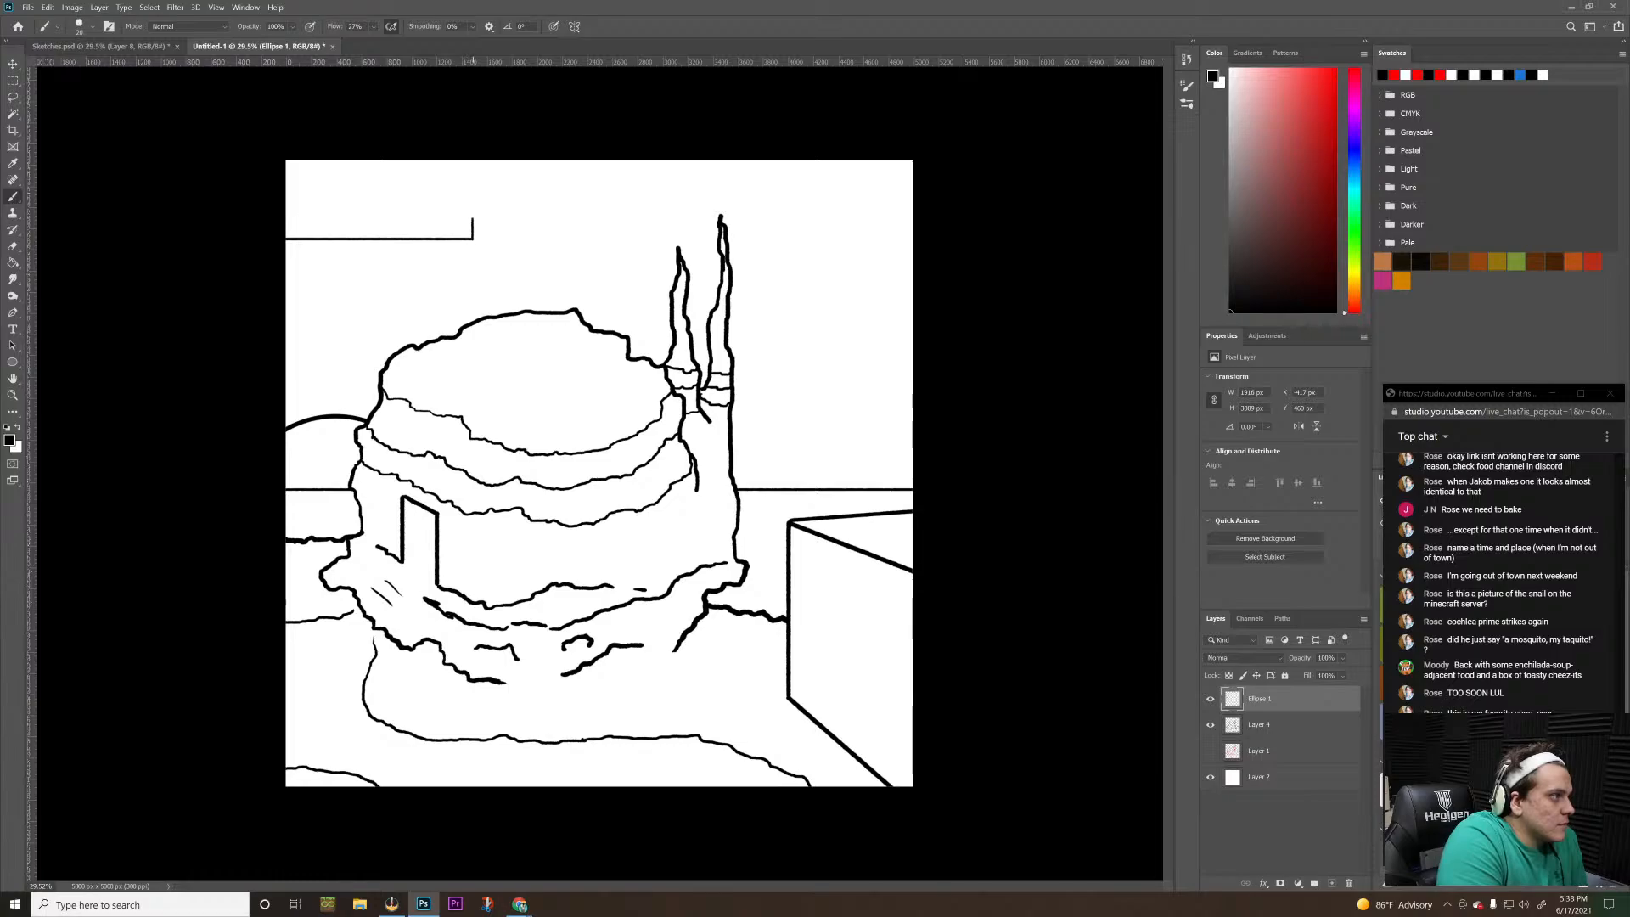
{"action": "left_click_drag", "start_coordinate": [472, 219], "coordinate": [286, 219]}
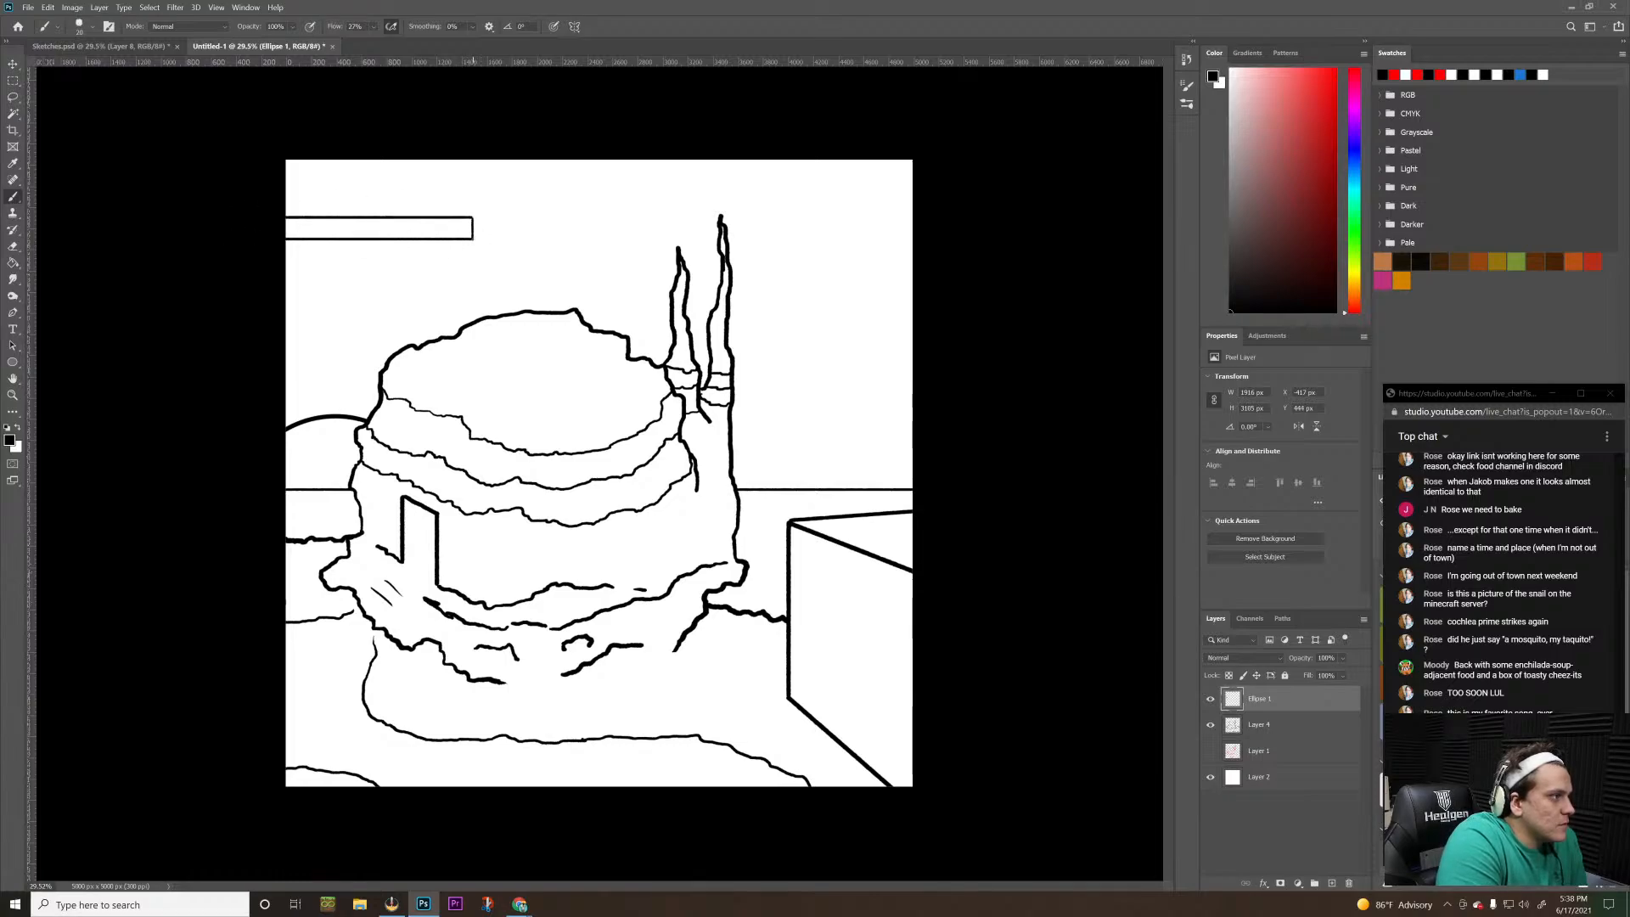
Brush short diagonals from the slab's two end corners and start a second, lower slab with a horizontal top edge towards the spires
{"action": "left_click_drag", "start_coordinate": [473, 238], "coordinate": [488, 227]}
{"action": "key", "text": "ctrl+z"}
{"action": "key", "text": "ctrl+z"}
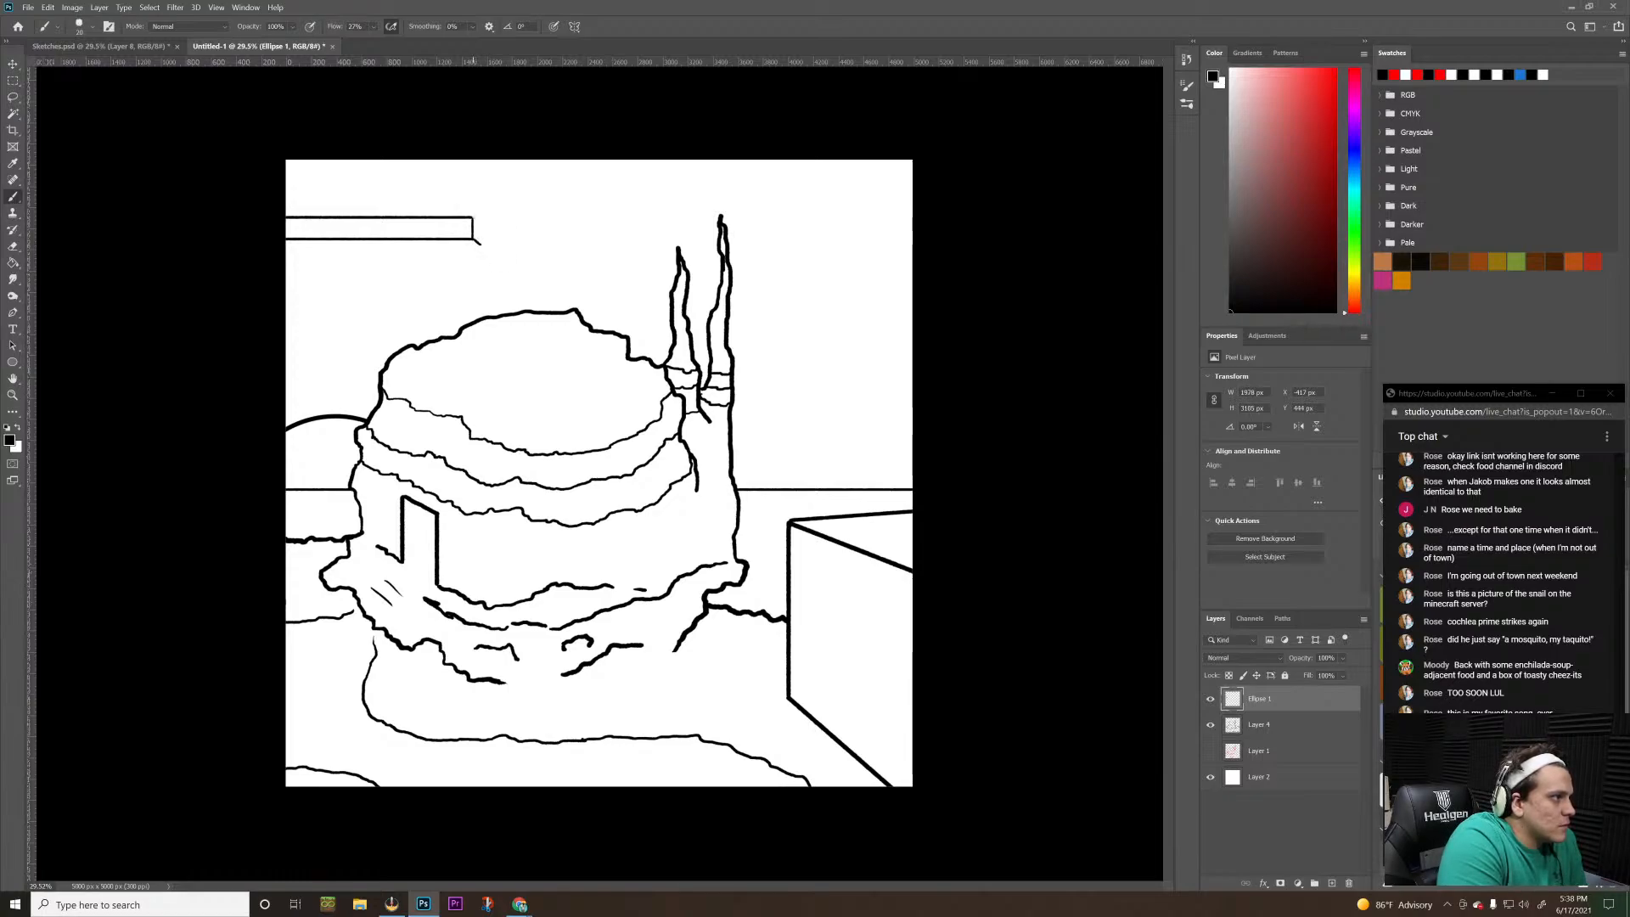
{"action": "left_click_drag", "start_coordinate": [473, 217], "coordinate": [596, 225]}
{"action": "key", "text": "ctrl+z"}
{"action": "left_click", "coordinate": [481, 244], "text": "shift"}
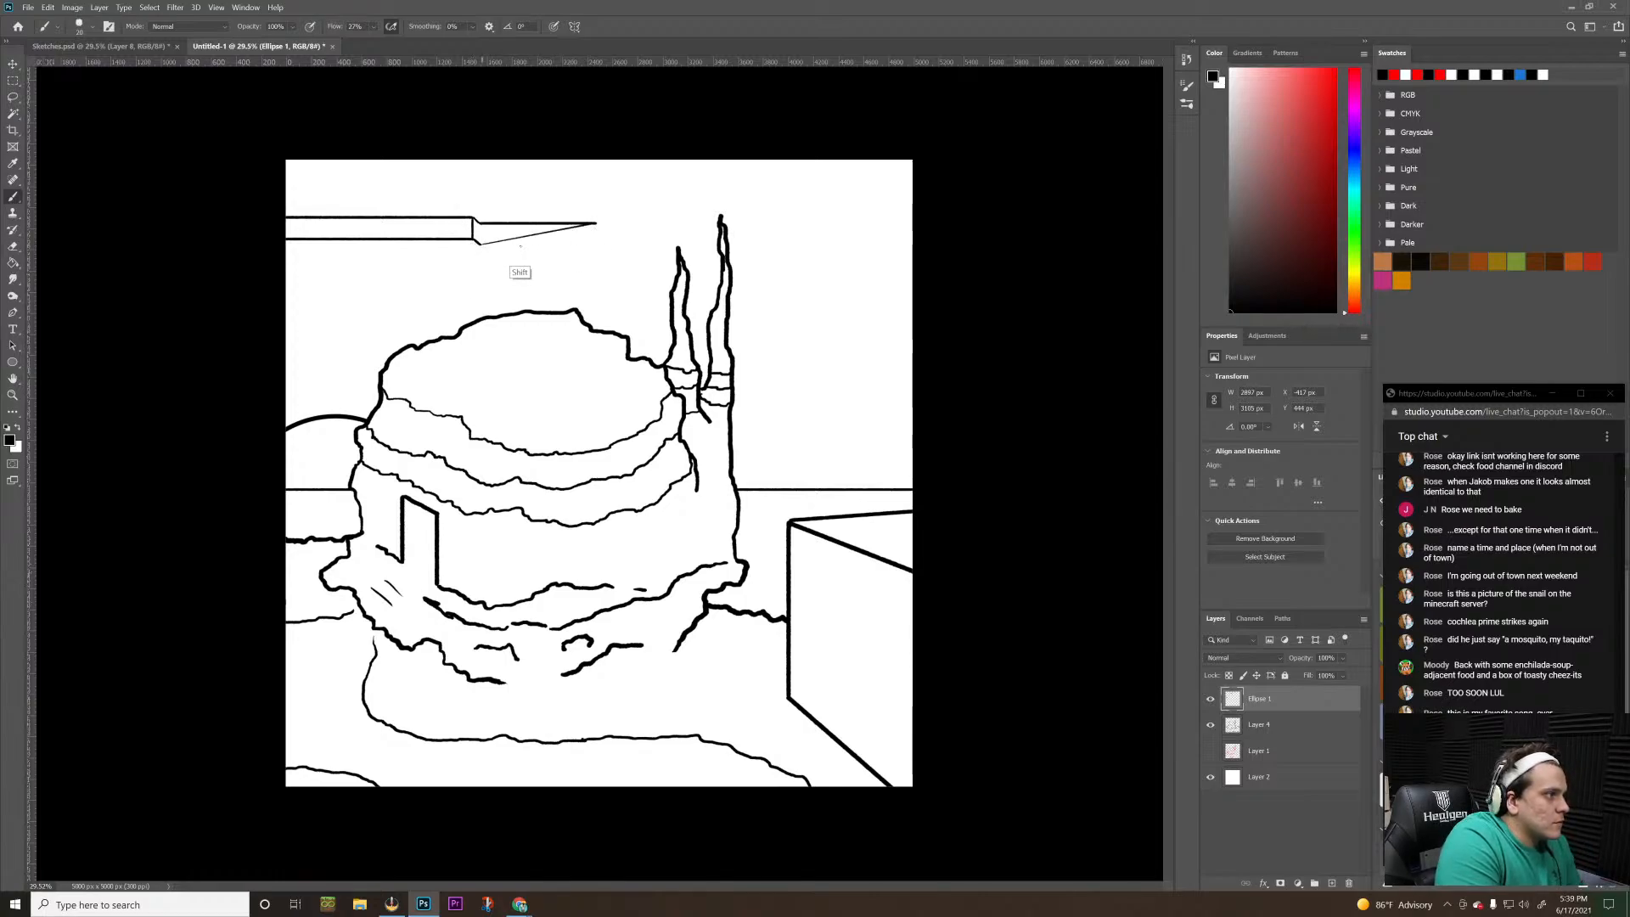
Close the second slab with straight bottom and end edges, and brush a stepped underside line below both slabs to the canvas's left edge
{"action": "left_click", "coordinate": [540, 244], "text": "shift"}
{"action": "key", "text": "z"}
{"action": "key", "text": "ctrl+z"}
{"action": "key", "text": "ctrl+z"}
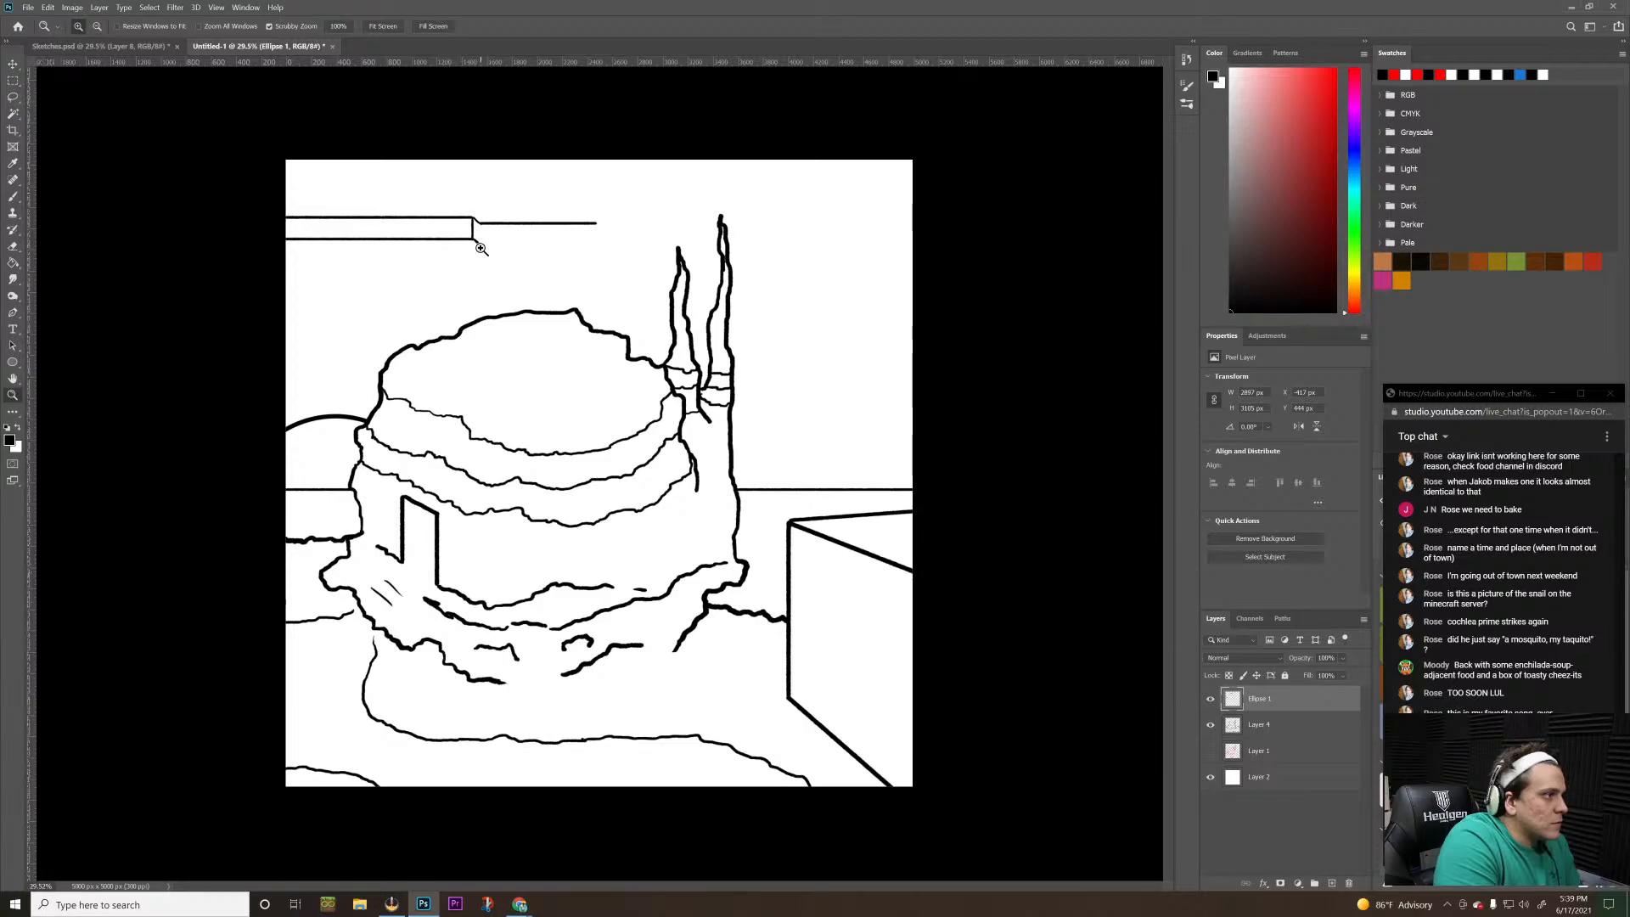
{"action": "key", "text": "b"}
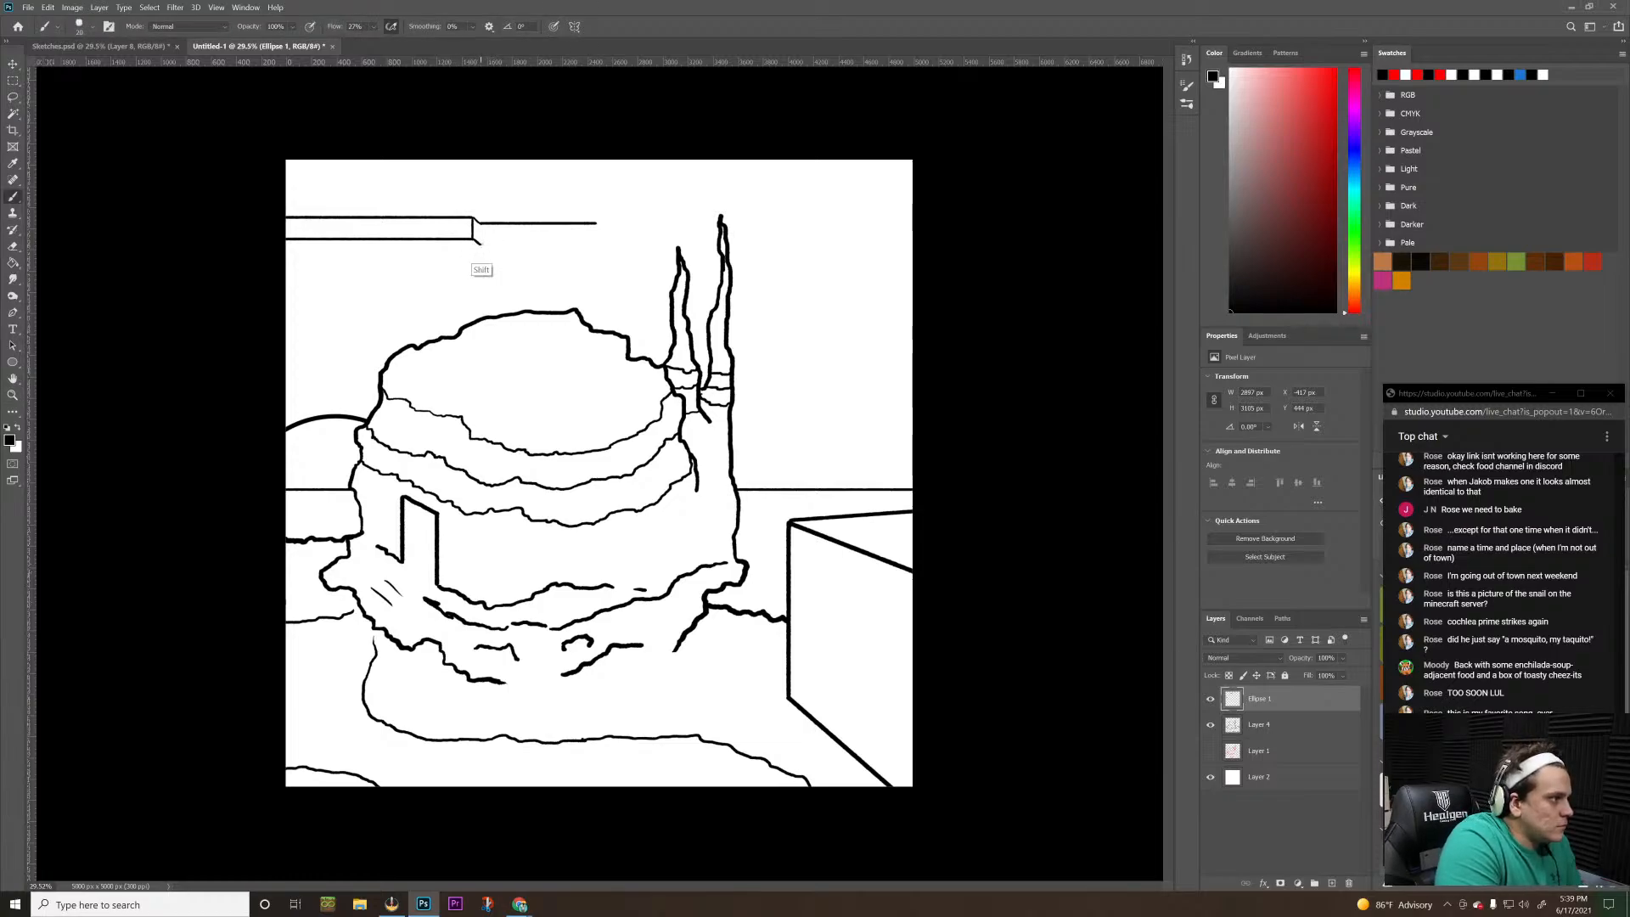
{"action": "mouse_move", "coordinate": [477, 243]}
{"action": "left_mouse_down"}
{"action": "mouse_move", "coordinate": [597, 243]}
{"action": "mouse_move", "coordinate": [596, 222]}
{"action": "left_mouse_up"}
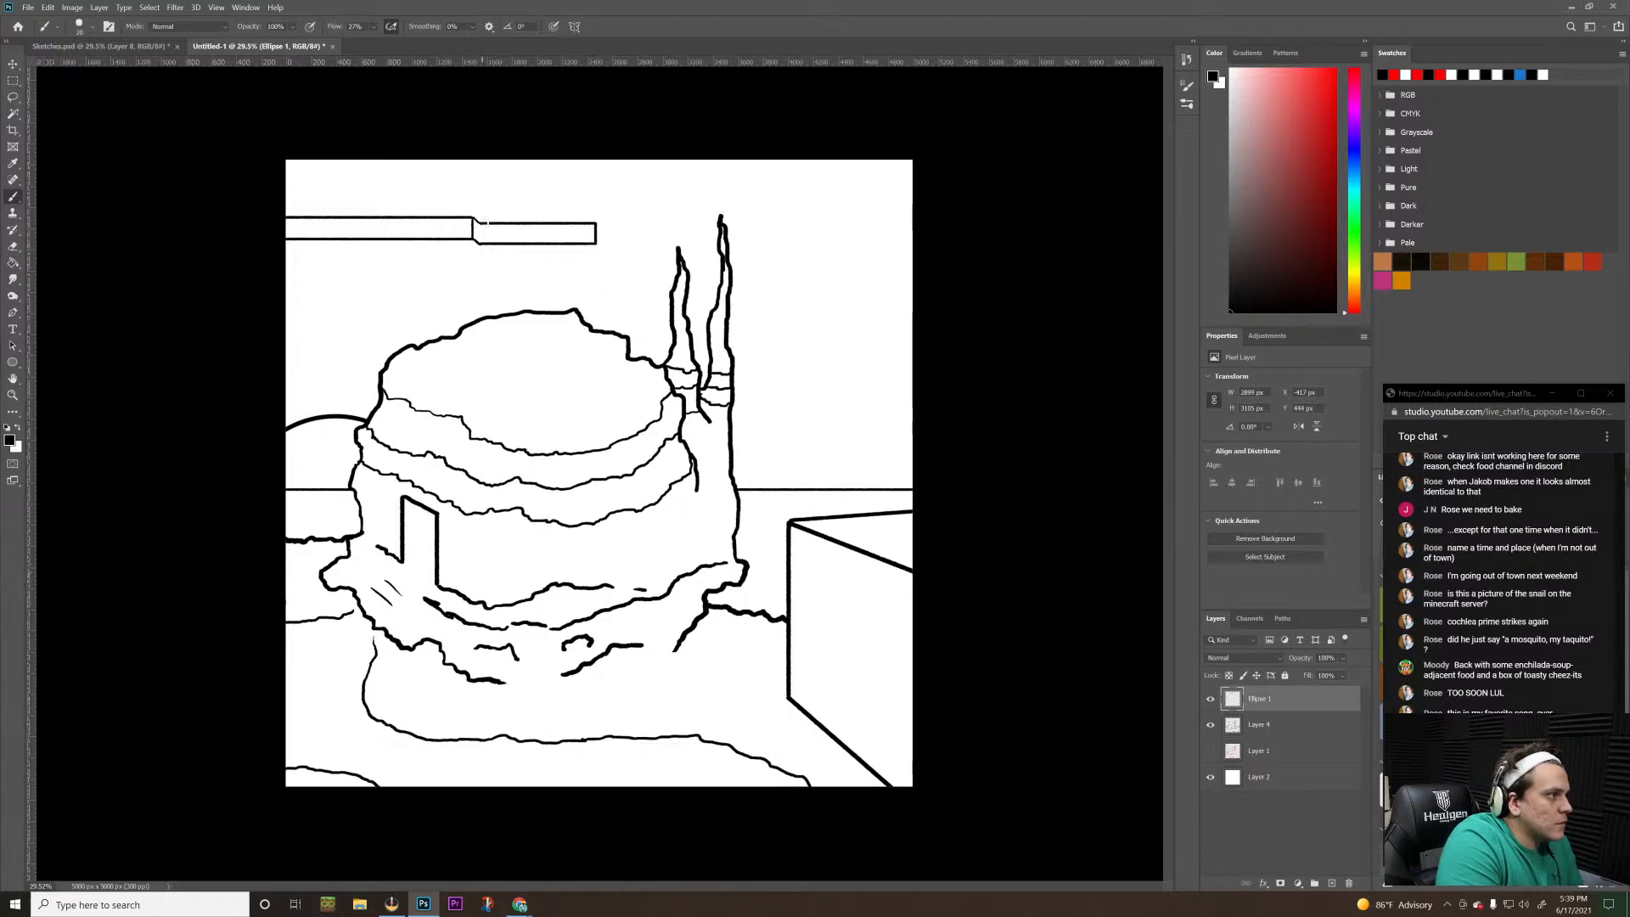
{"action": "left_click_drag", "start_coordinate": [481, 222], "coordinate": [481, 245]}
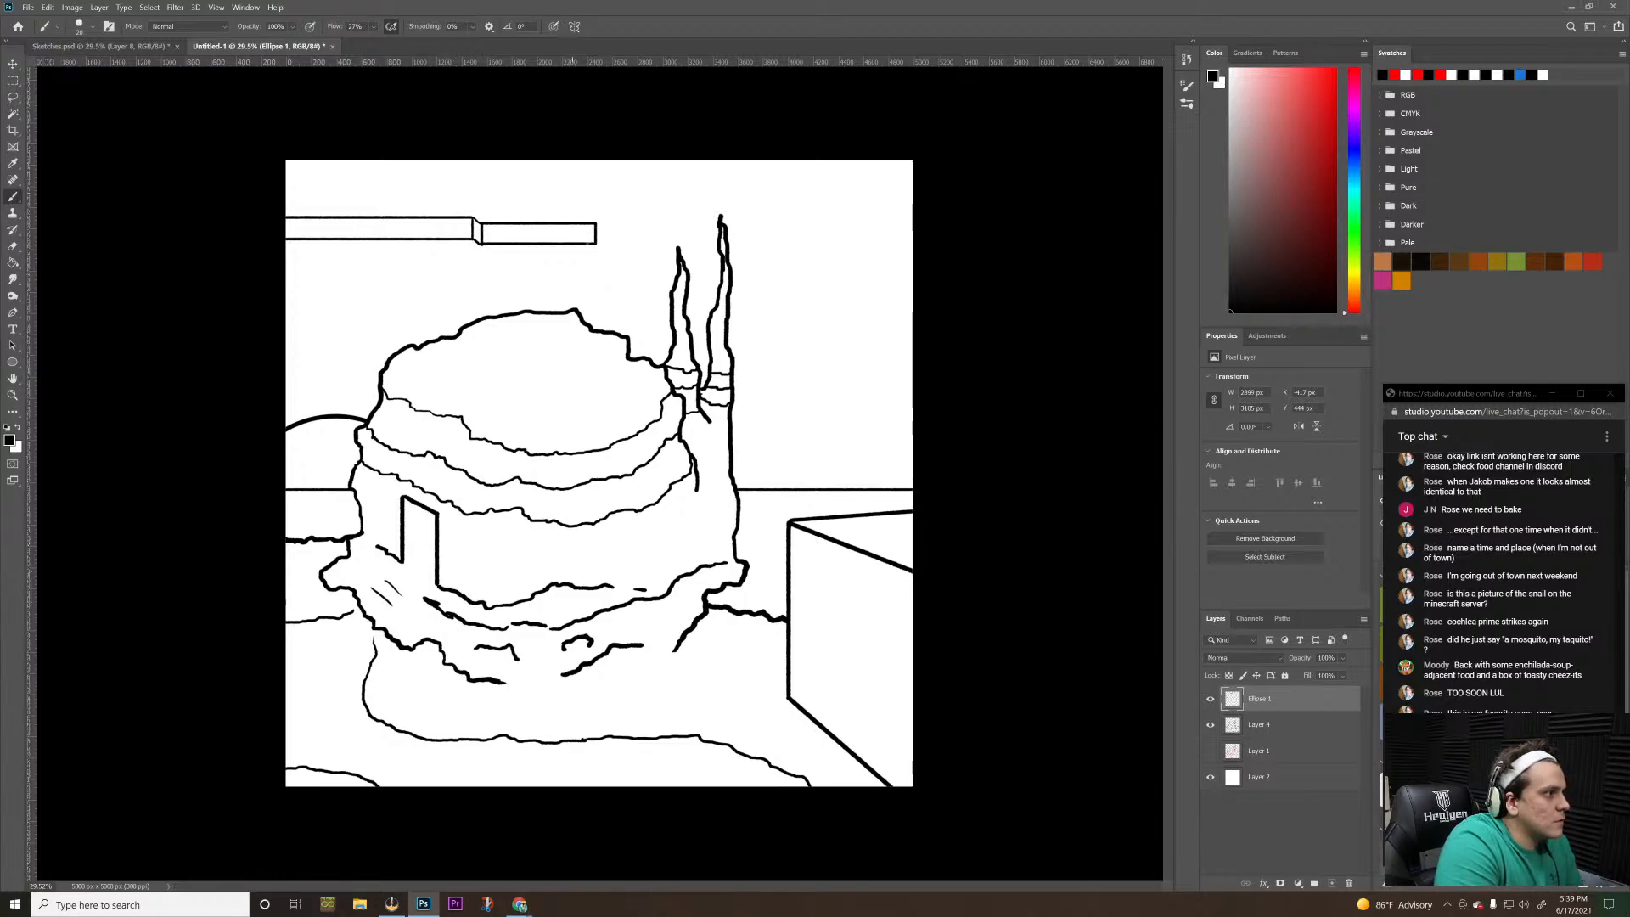
{"action": "mouse_move", "coordinate": [596, 245]}
{"action": "left_mouse_down"}
{"action": "mouse_move", "coordinate": [439, 254]}
{"action": "mouse_move", "coordinate": [254, 265]}
{"action": "left_mouse_up"}
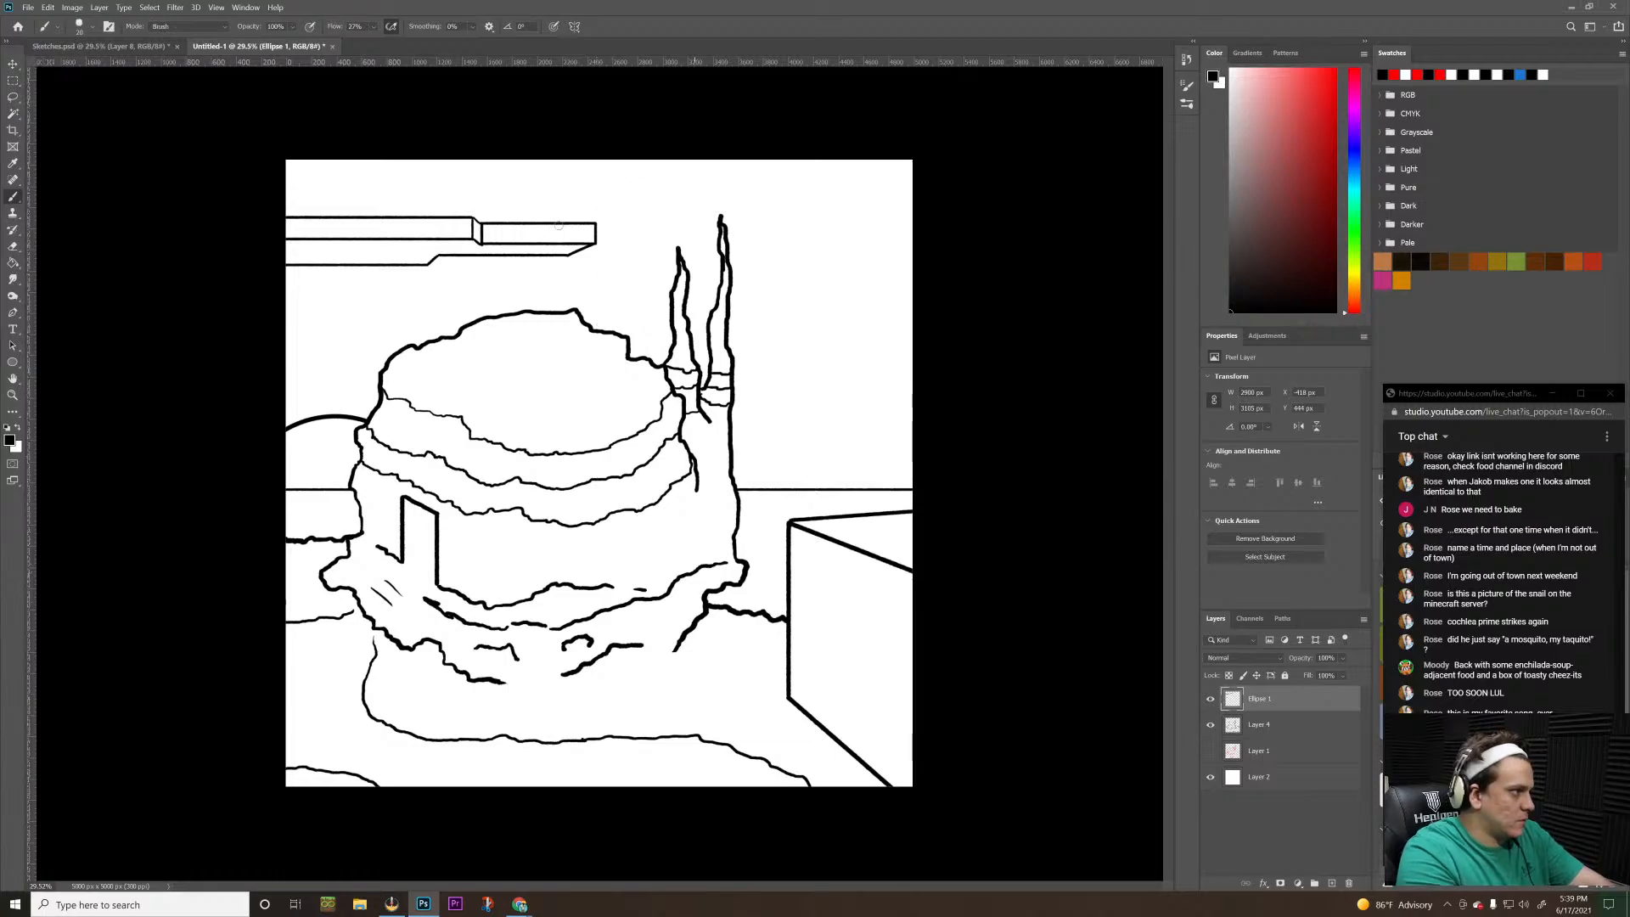
Erase the joint between the two slabs and the left slab's upper and lower edges, keeping the stepped underside line
{"action": "key", "text": "e"}
{"action": "mouse_move", "coordinate": [476, 219]}
{"action": "left_mouse_down"}
{"action": "mouse_move", "coordinate": [474, 244]}
{"action": "mouse_move", "coordinate": [481, 228]}
{"action": "mouse_move", "coordinate": [457, 225]}
{"action": "left_mouse_up"}
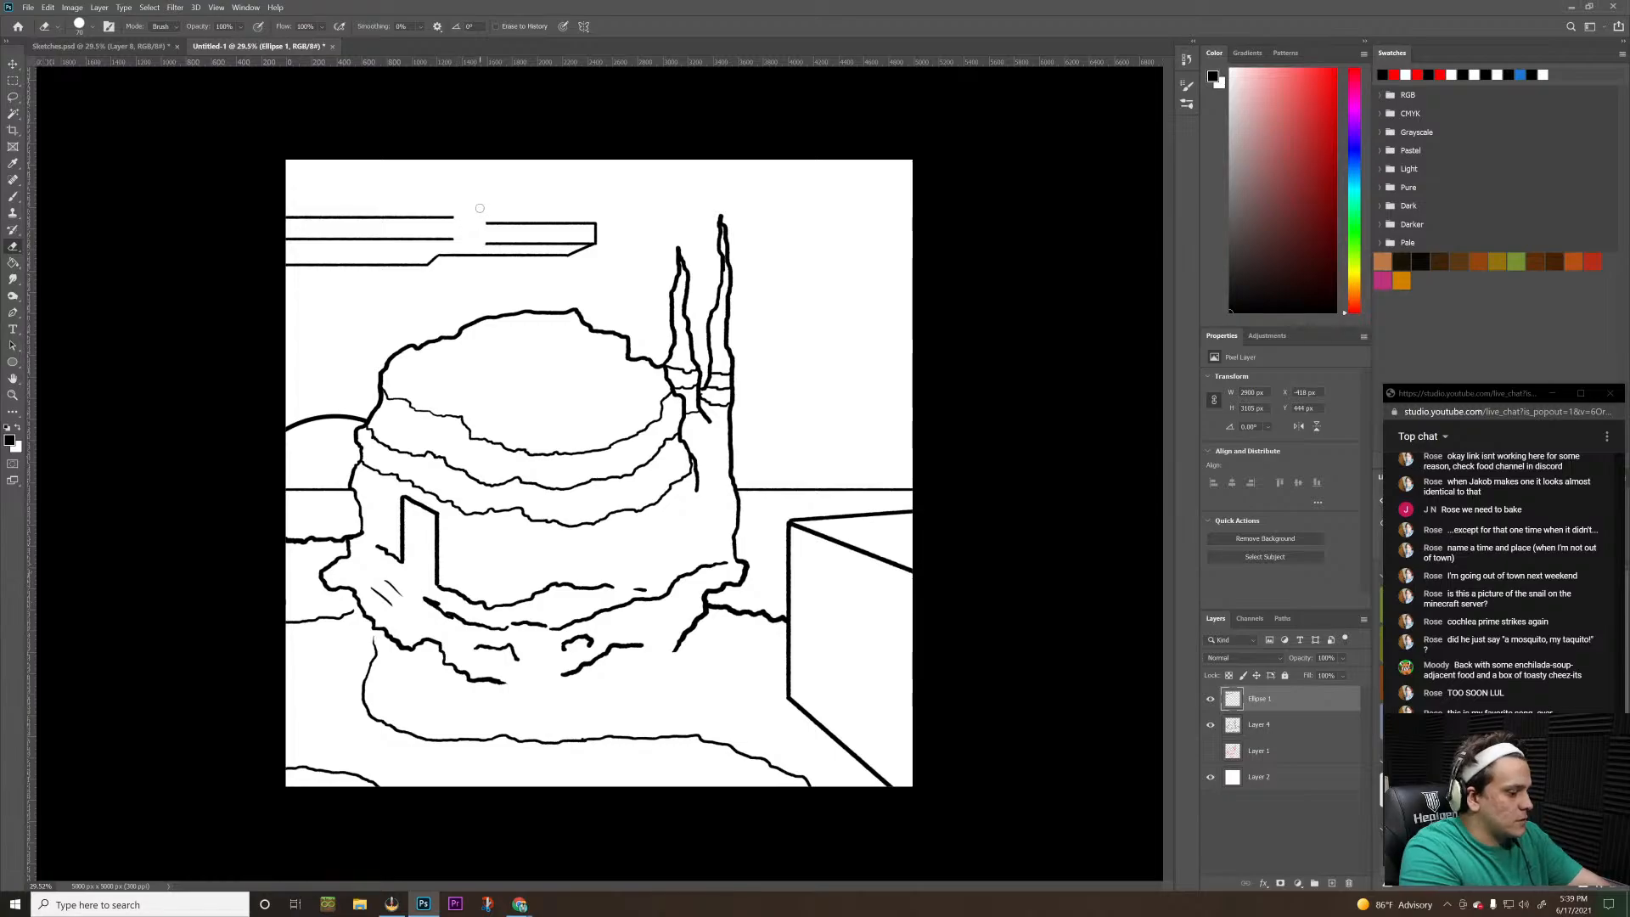
{"action": "key", "text": "b"}
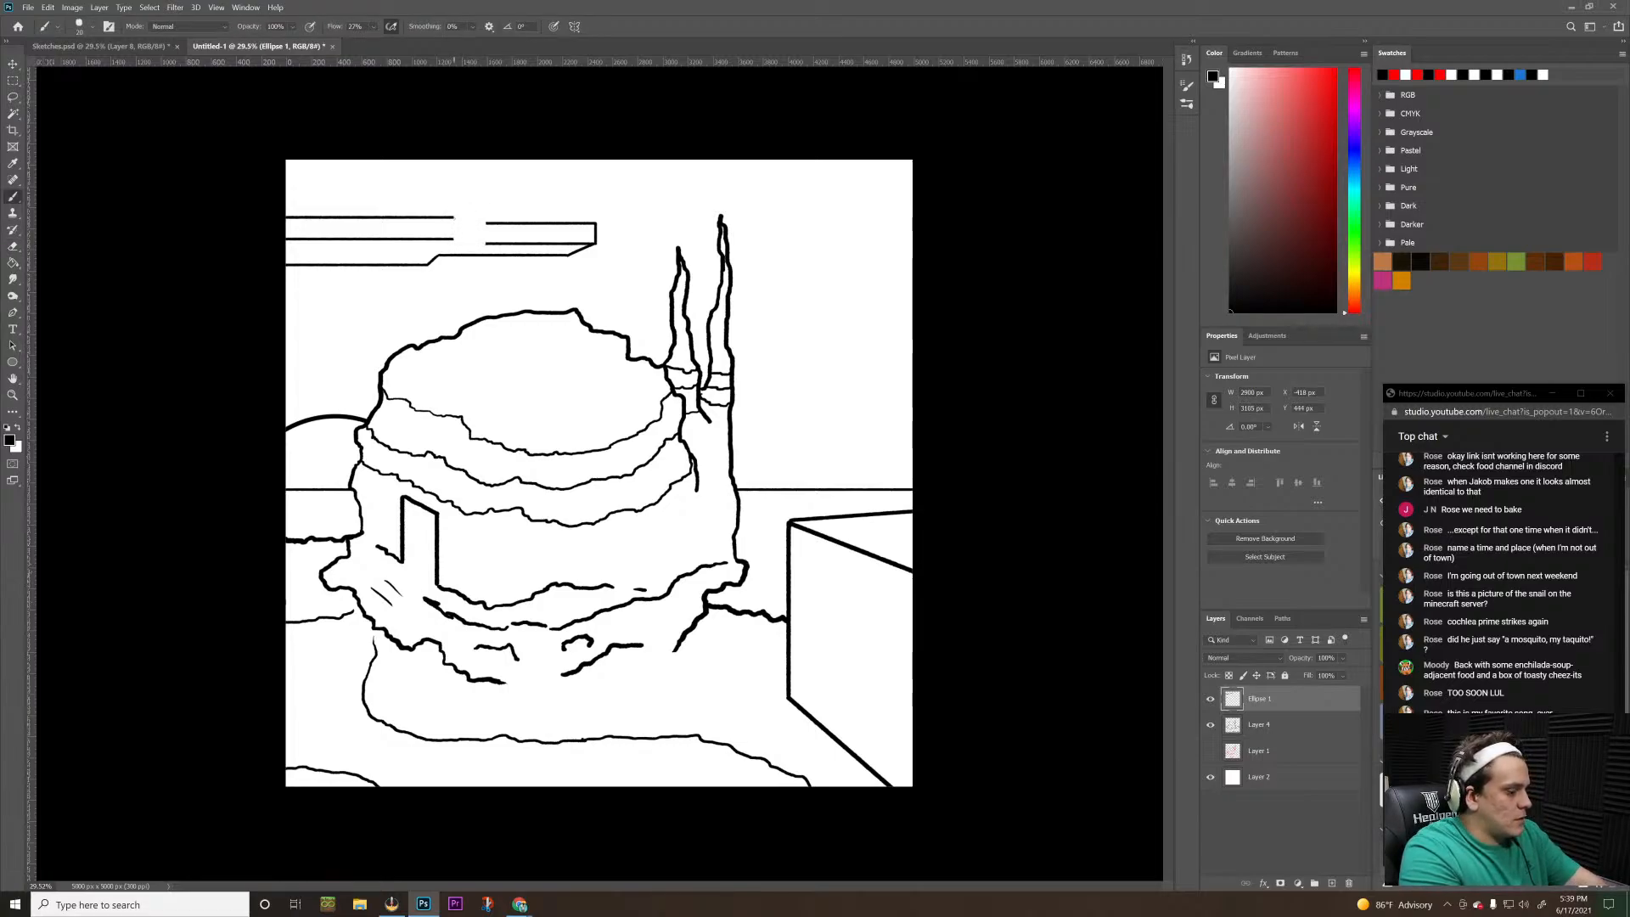
{"action": "key", "text": "e"}
{"action": "mouse_move", "coordinate": [459, 218]}
{"action": "left_mouse_down"}
{"action": "mouse_move", "coordinate": [279, 215]}
{"action": "mouse_move", "coordinate": [334, 215]}
{"action": "left_mouse_up"}
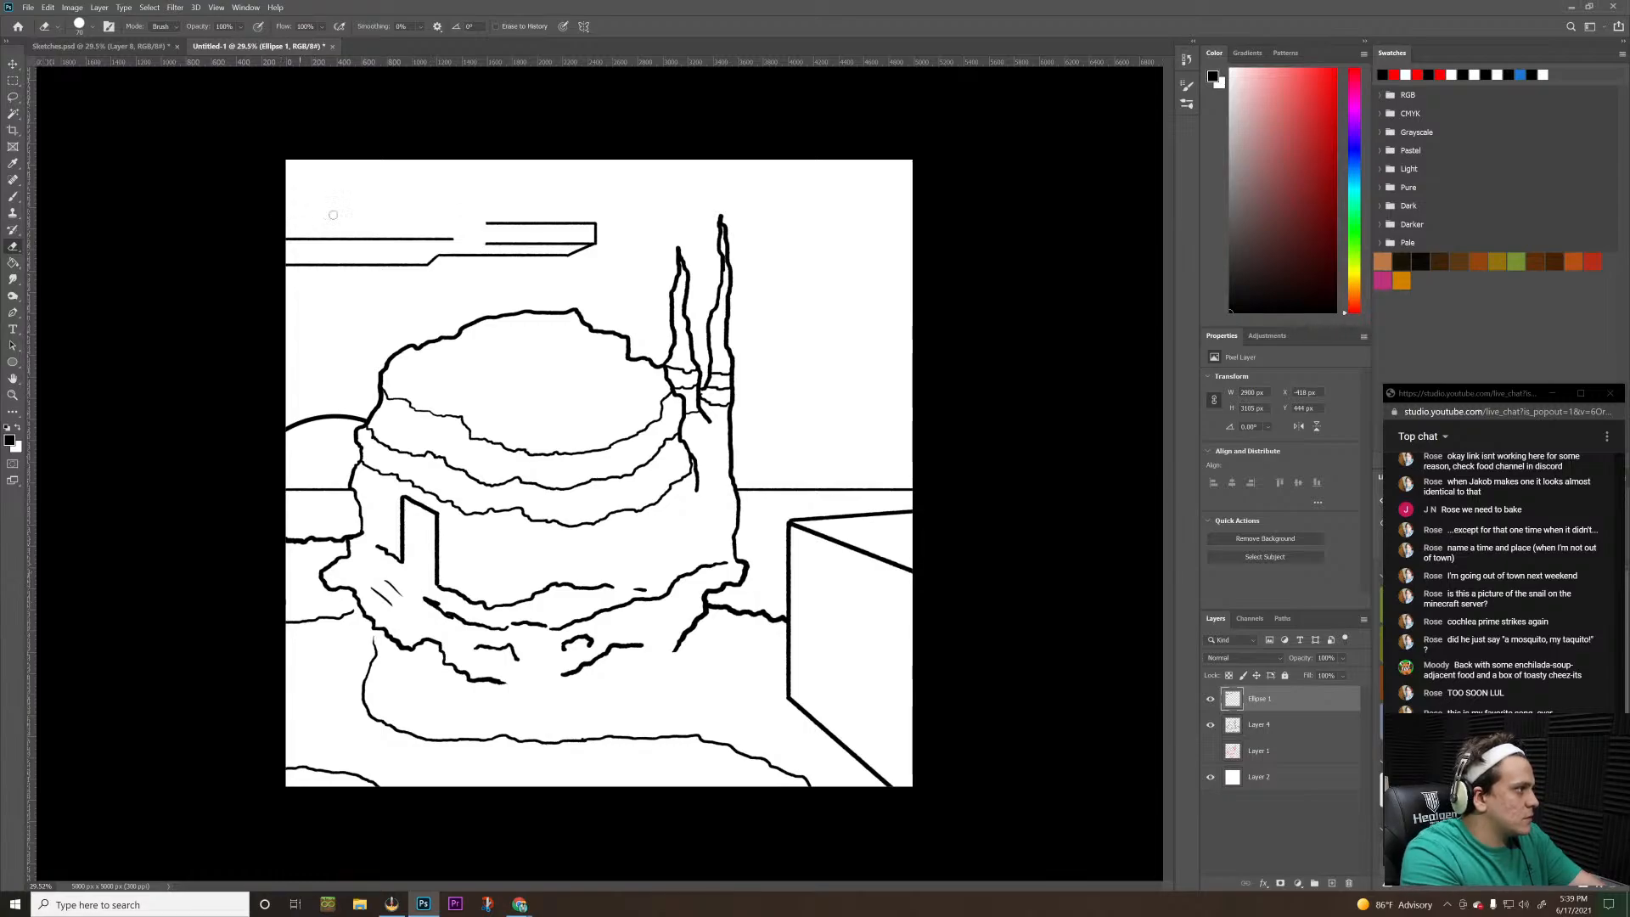
{"action": "mouse_move", "coordinate": [459, 242]}
{"action": "left_mouse_down"}
{"action": "mouse_move", "coordinate": [271, 240]}
{"action": "mouse_move", "coordinate": [464, 241]}
{"action": "left_mouse_up"}
{"action": "key", "text": "b"}
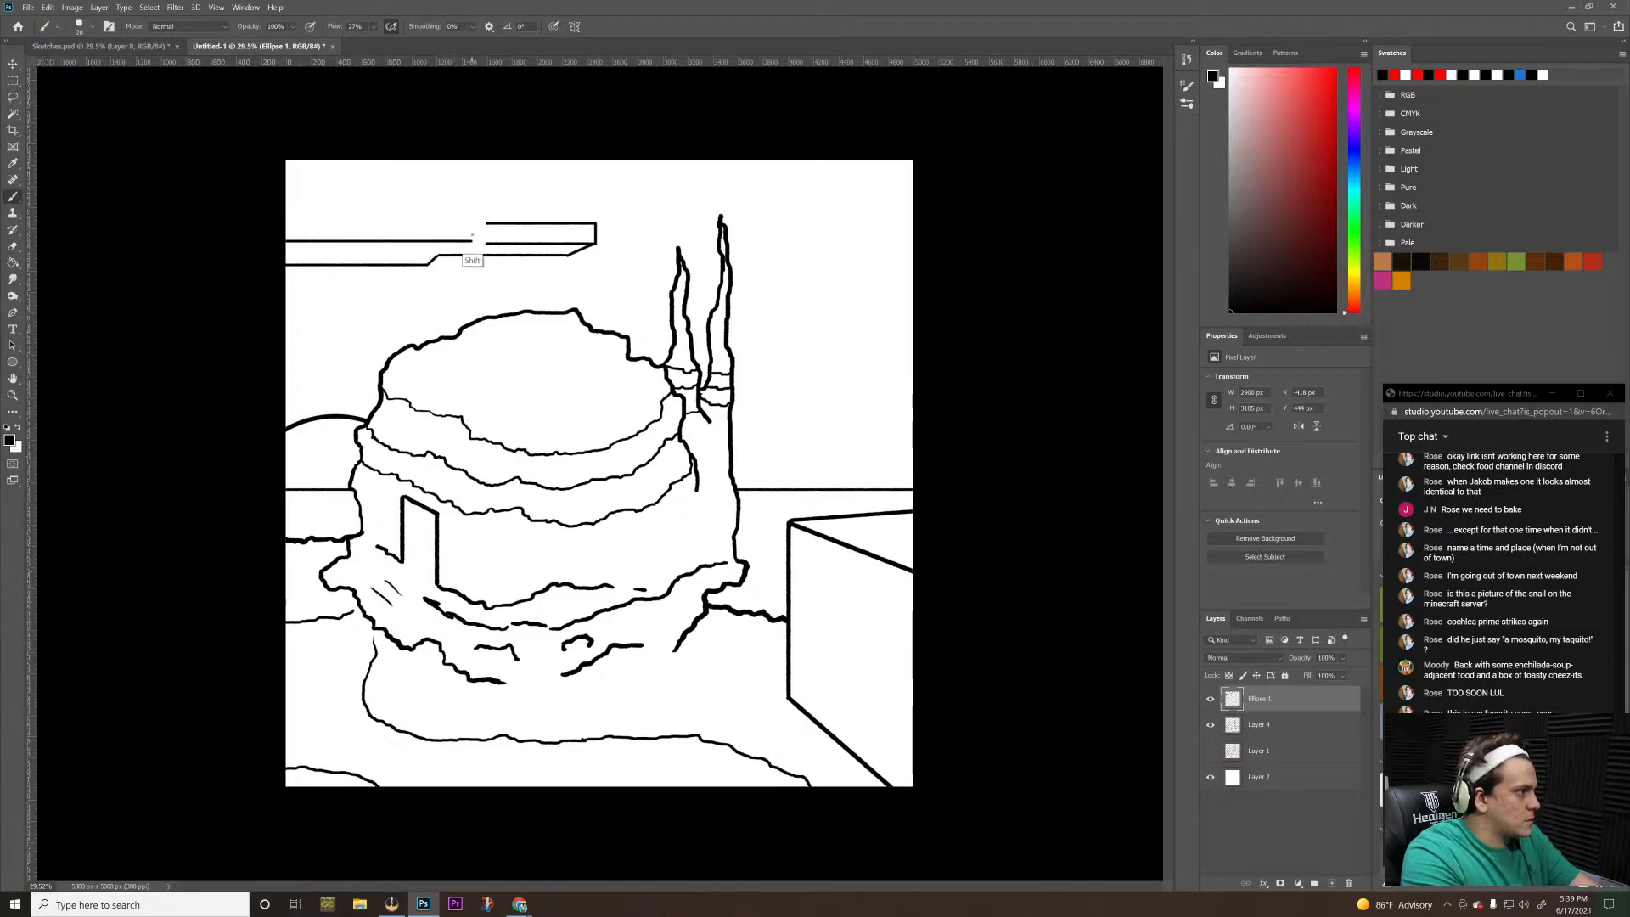
{"action": "key", "text": "ctrl+z"}
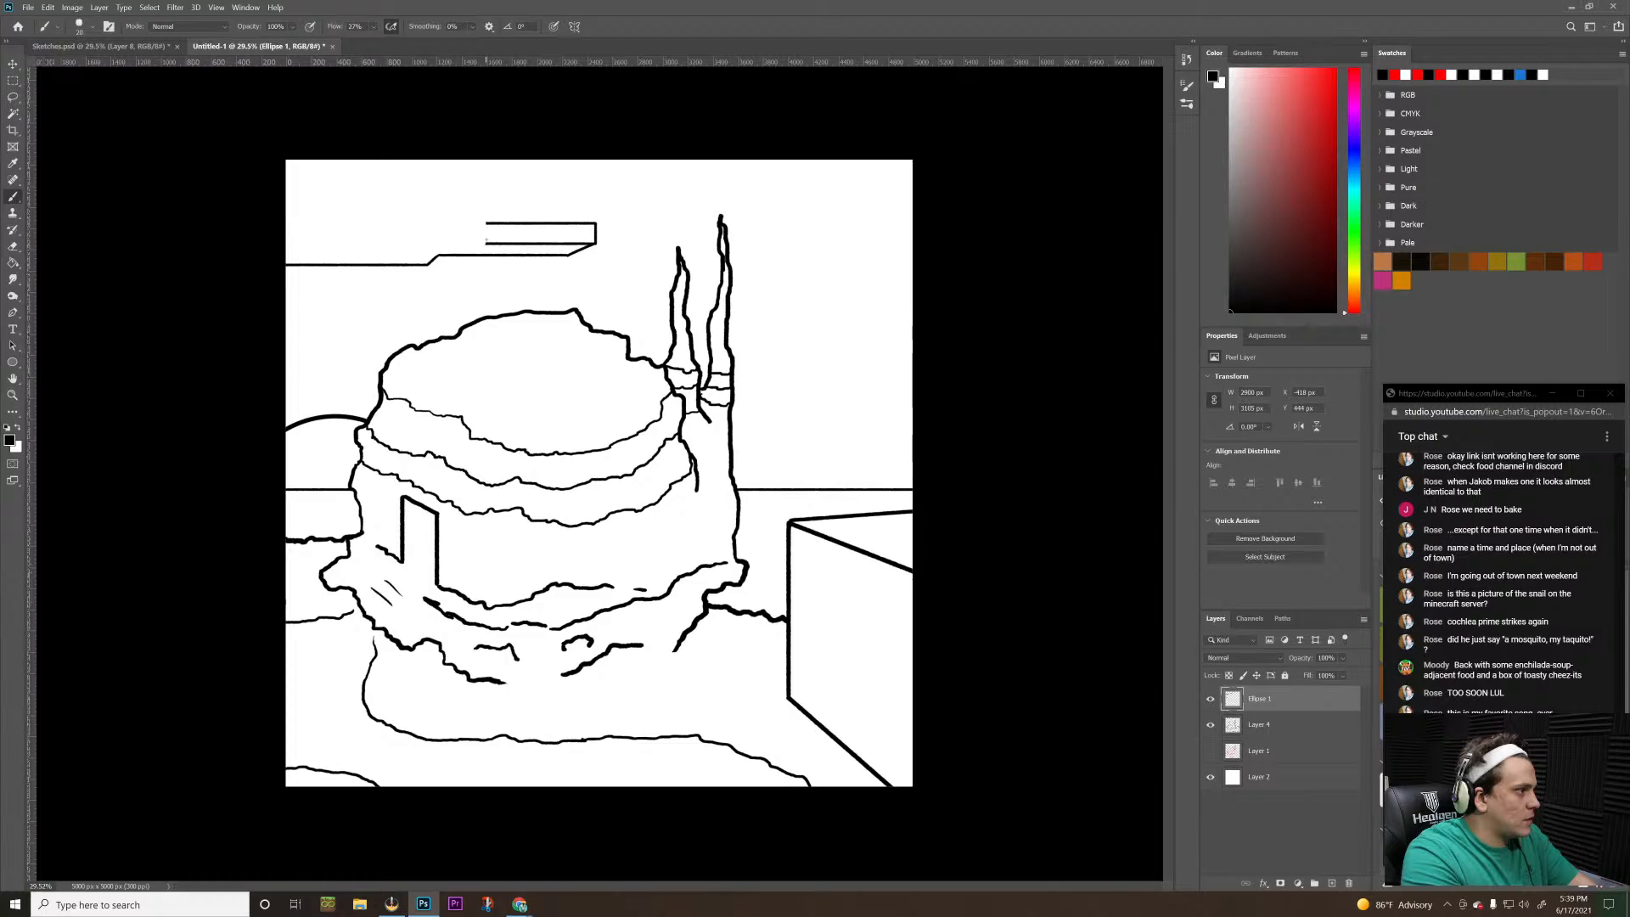
Redraw the left slab taller and longer with a vertical end meeting the second slab, and connect their lower edges with a short diagonal
{"action": "mouse_move", "coordinate": [488, 237]}
{"action": "left_mouse_down"}
{"action": "mouse_move", "coordinate": [255, 243]}
{"action": "mouse_move", "coordinate": [285, 214]}
{"action": "left_mouse_up"}
{"action": "left_click", "coordinate": [276, 238], "text": "shift"}
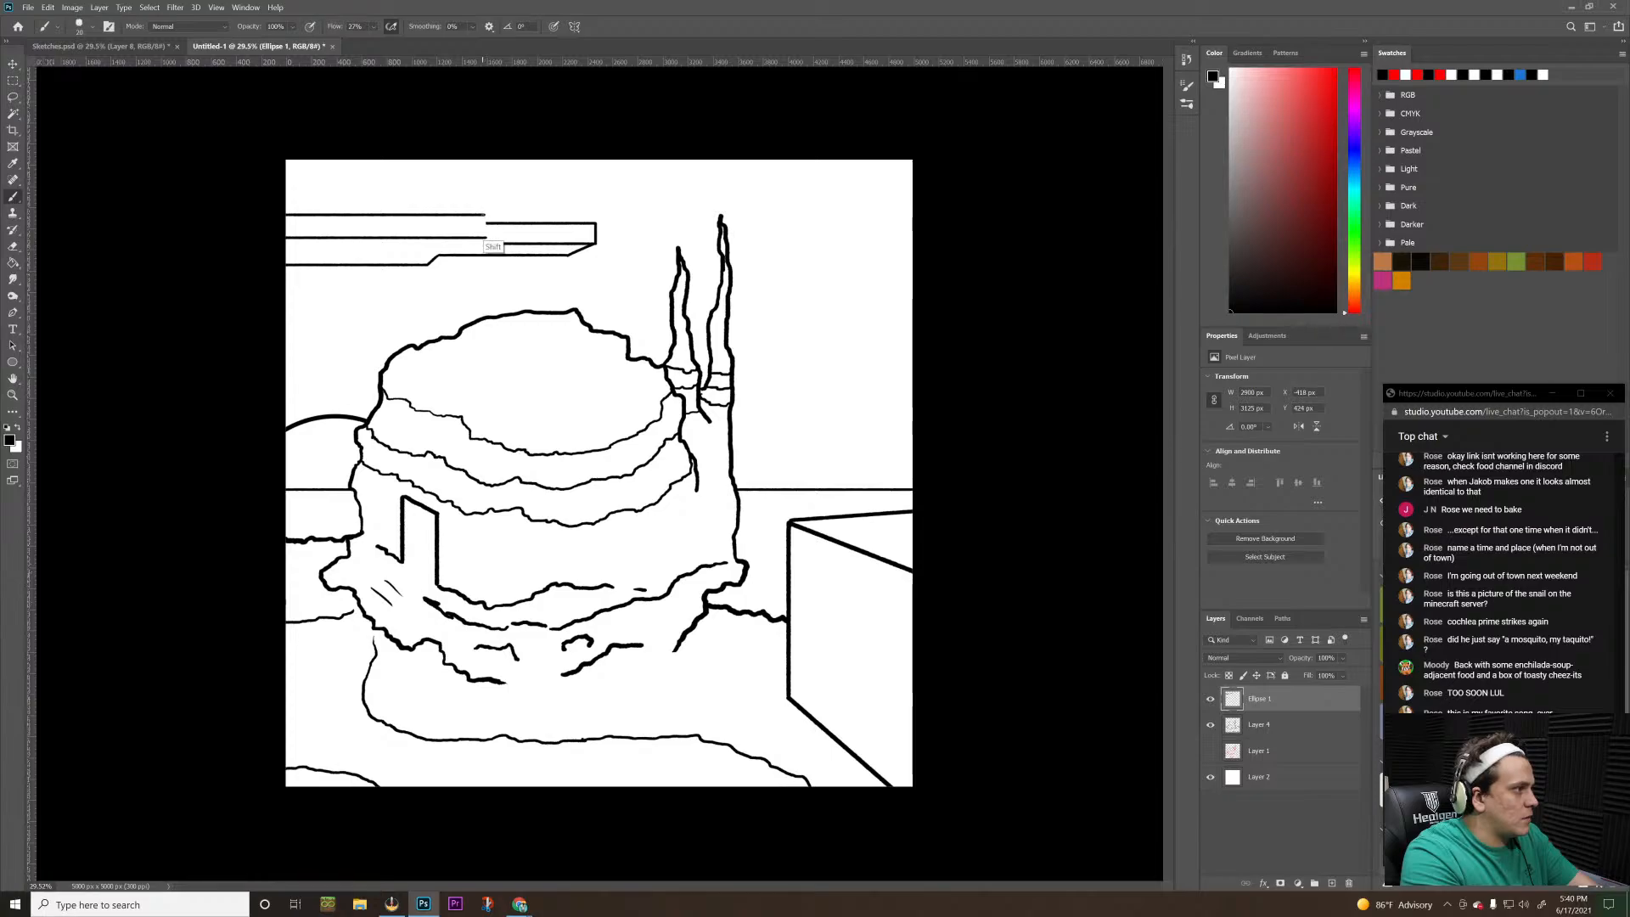
{"action": "left_click_drag", "start_coordinate": [483, 214], "coordinate": [483, 239]}
{"action": "key", "text": "ctrl+z"}
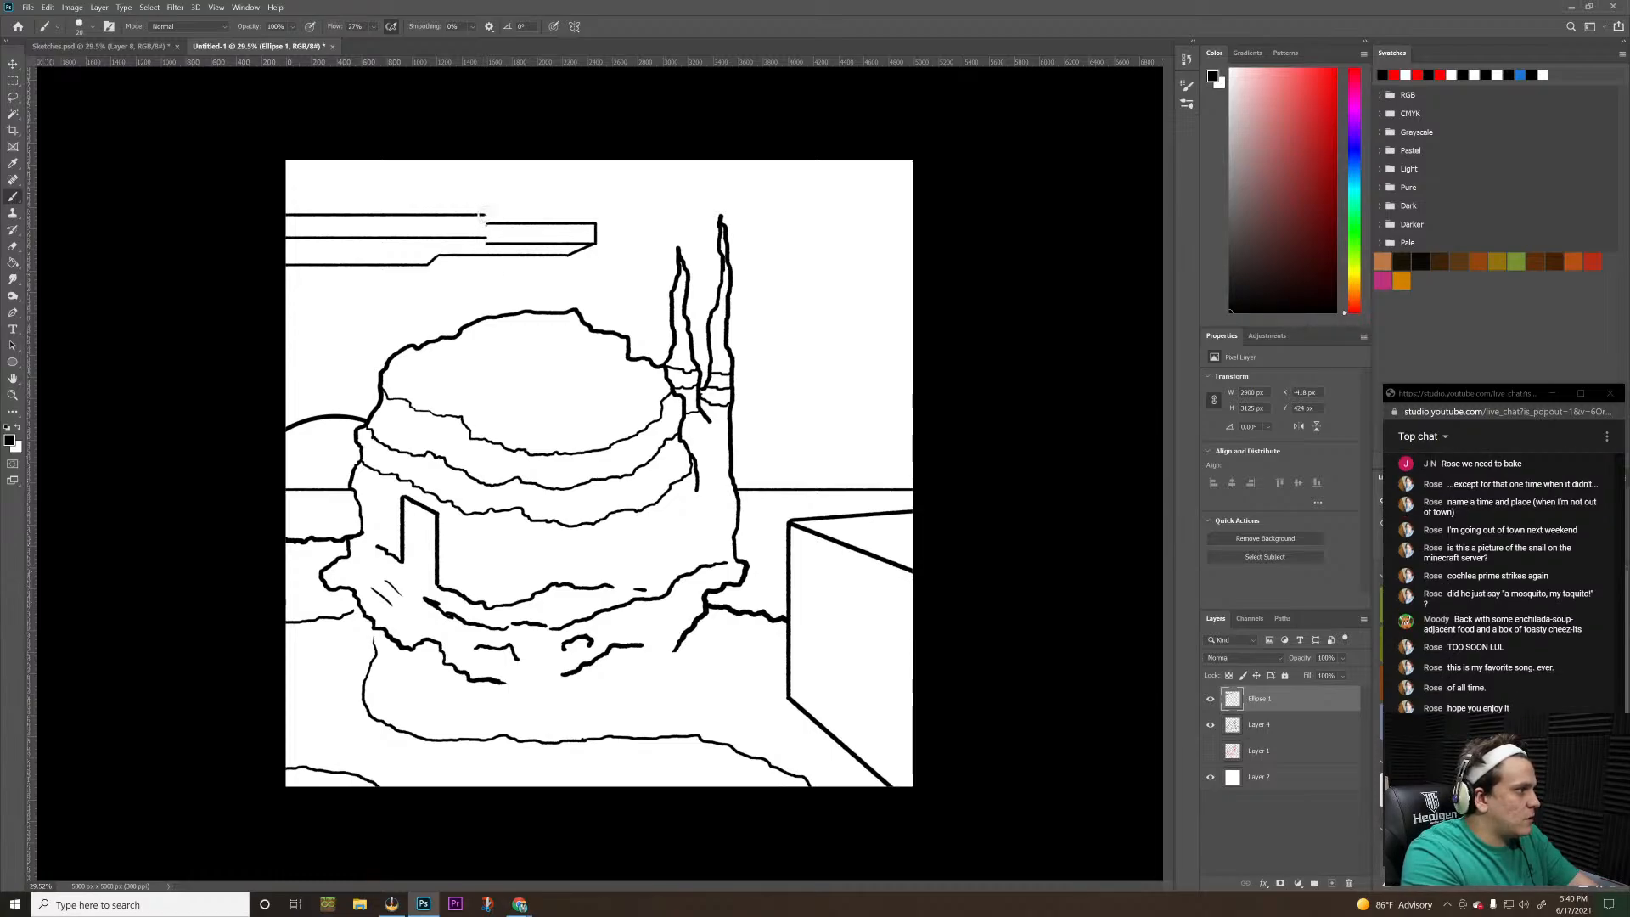
{"action": "left_click_drag", "start_coordinate": [482, 214], "coordinate": [485, 241]}
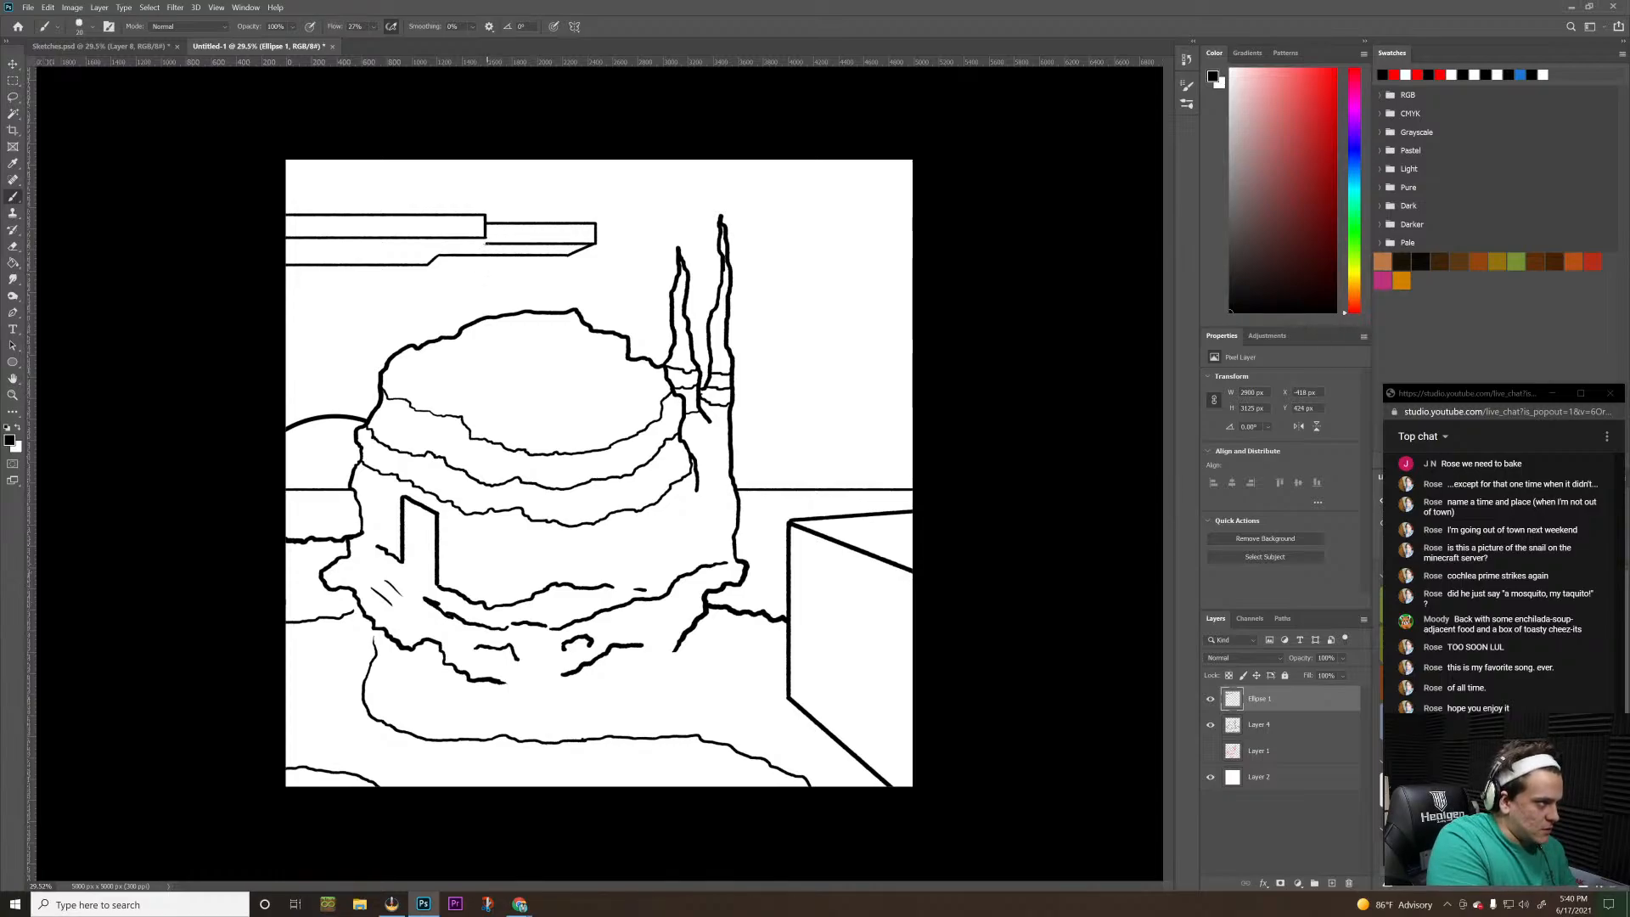
{"action": "left_click_drag", "start_coordinate": [487, 244], "coordinate": [468, 241]}
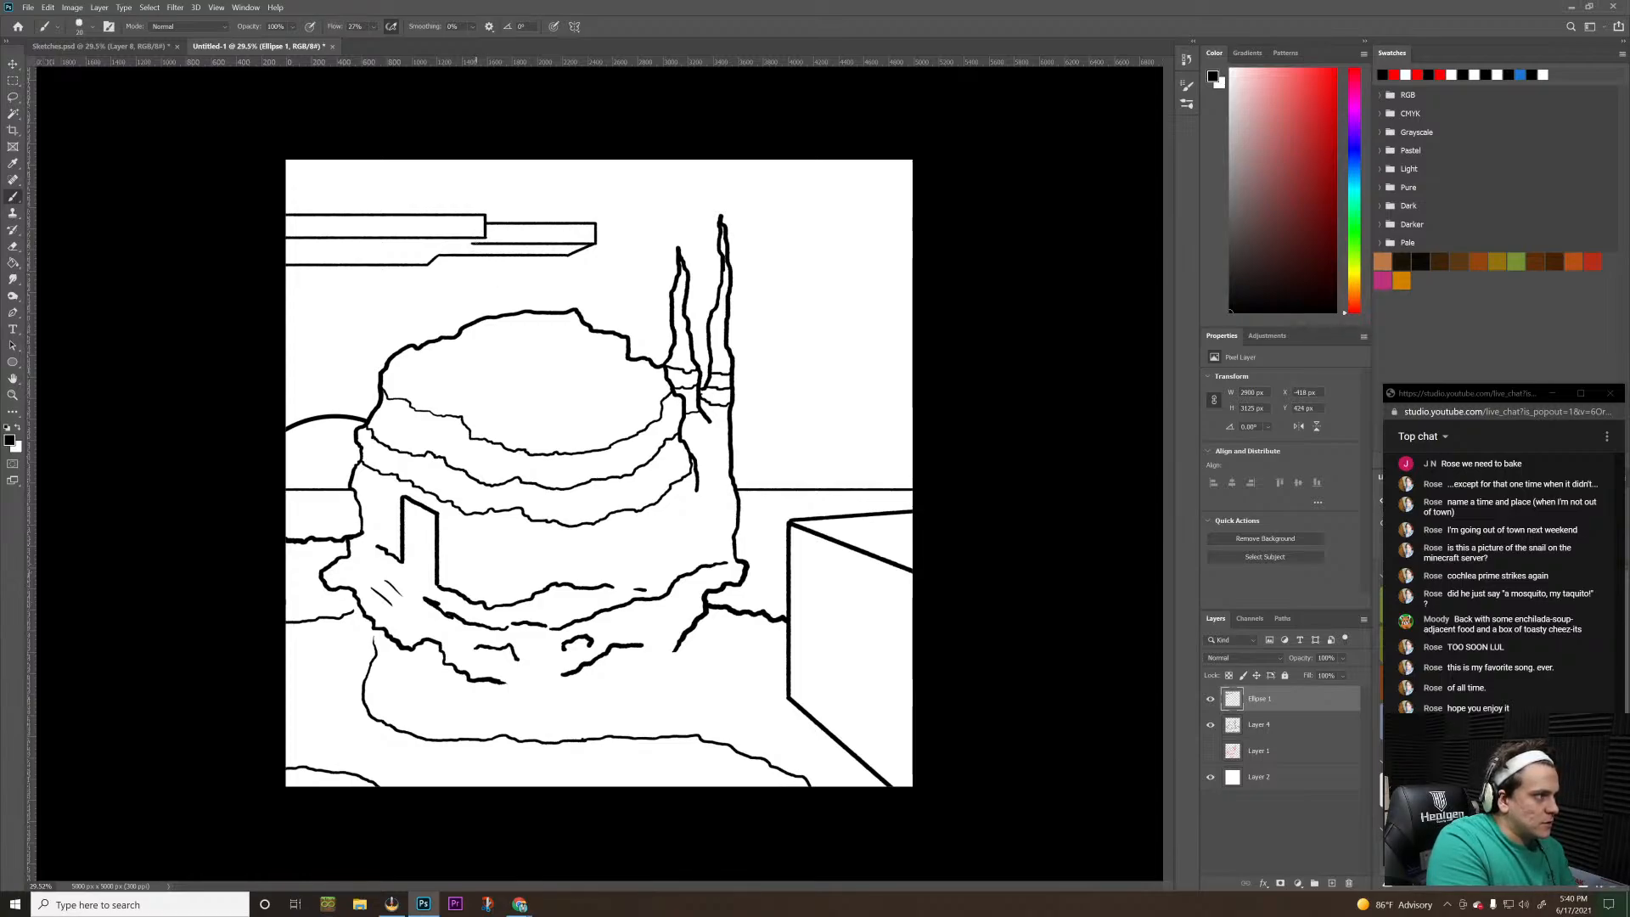
{"action": "left_click_drag", "start_coordinate": [473, 244], "coordinate": [485, 238]}
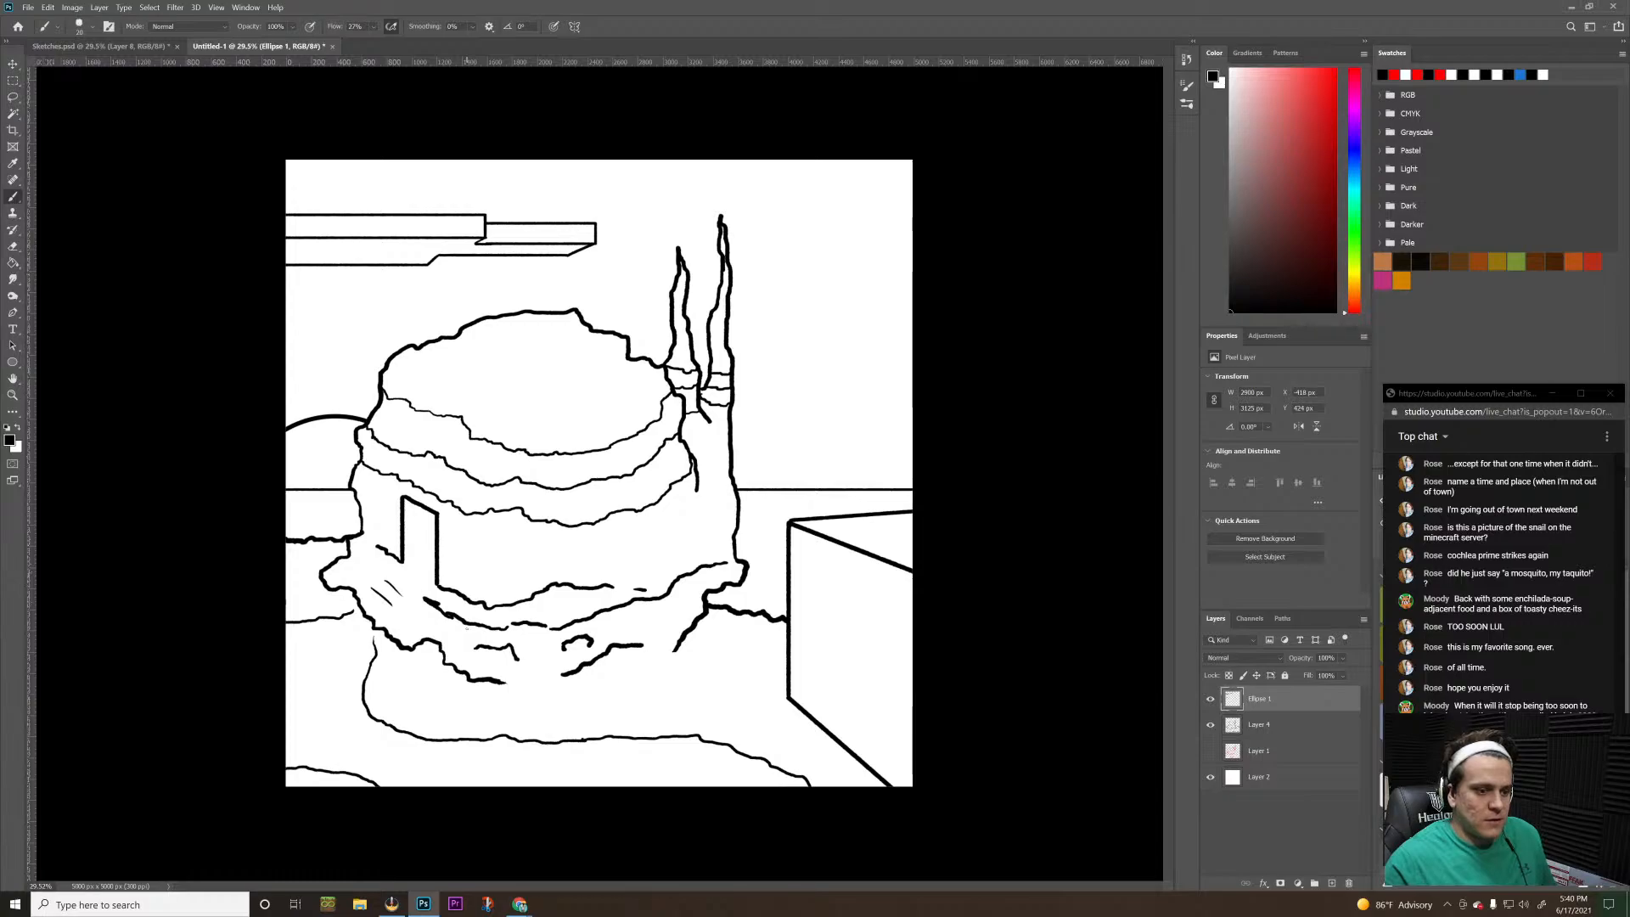
{"action": "key", "text": "alt+Tab"}
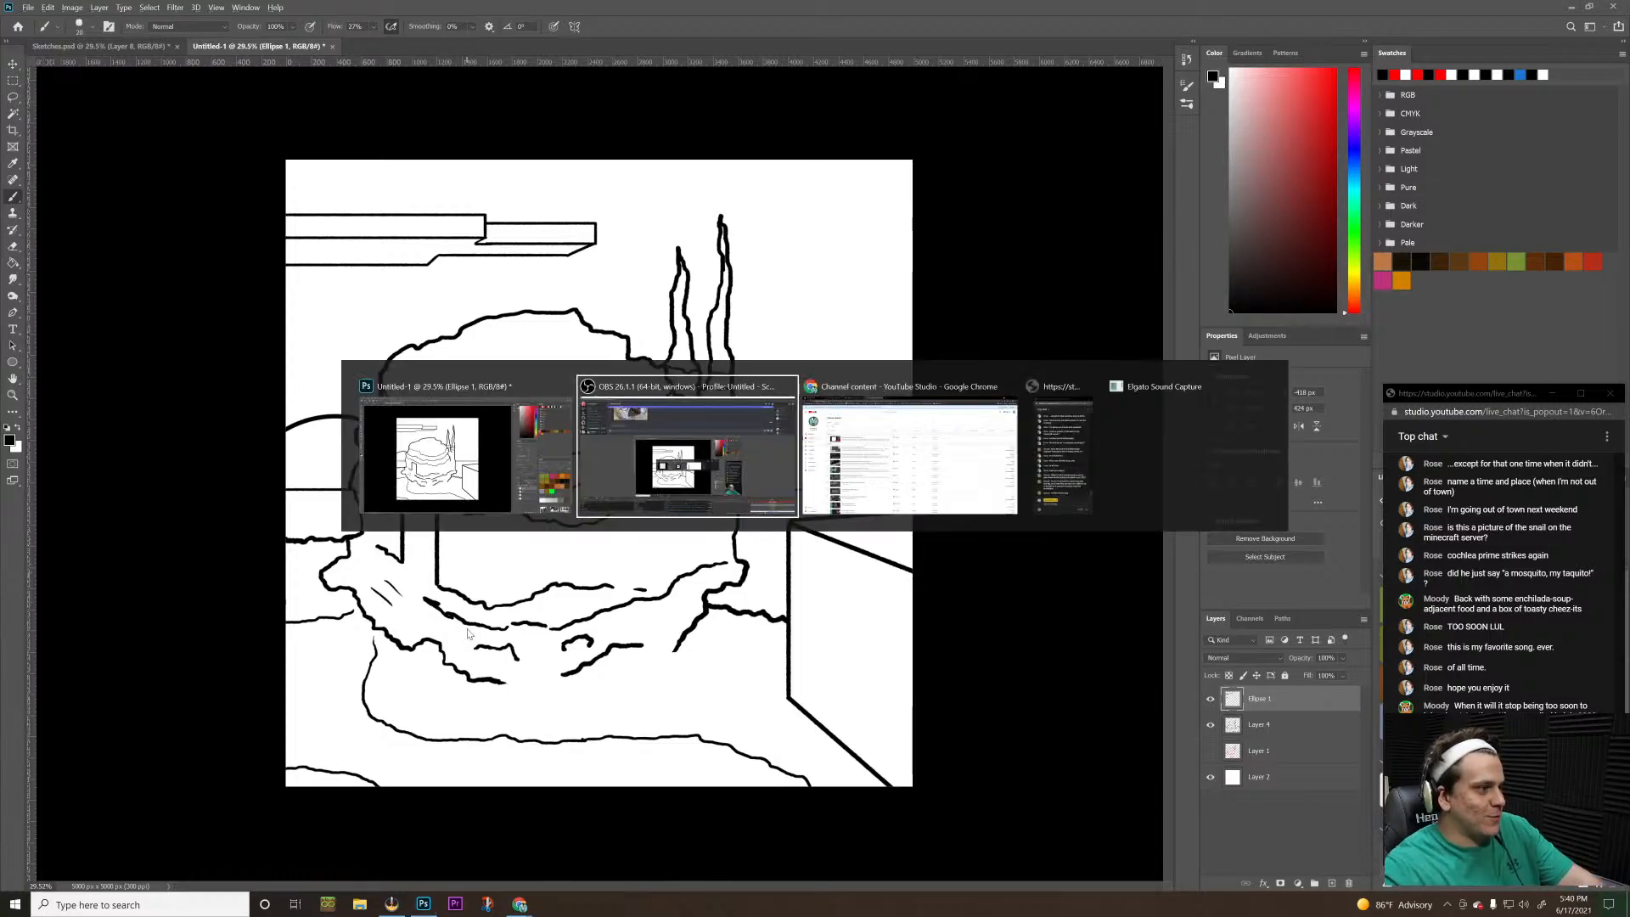
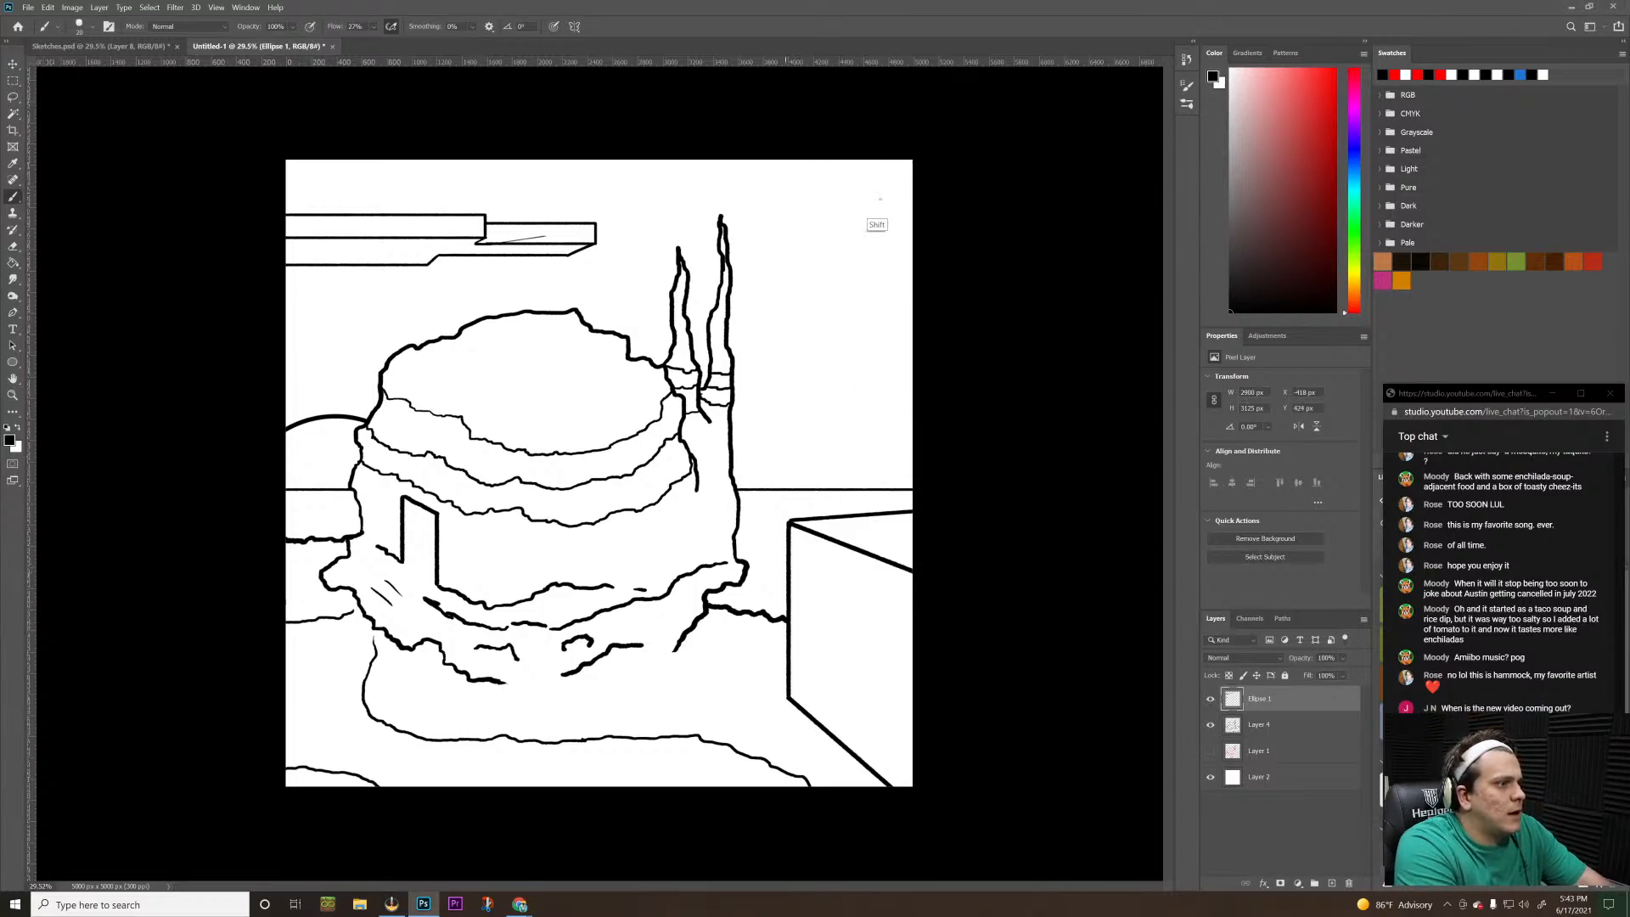
Brush the stepped lower edge of a new slab above the spires from the canvas's right edge, adding short verticals at its diagonal step
{"action": "left_click_drag", "start_coordinate": [796, 196], "coordinate": [933, 216]}
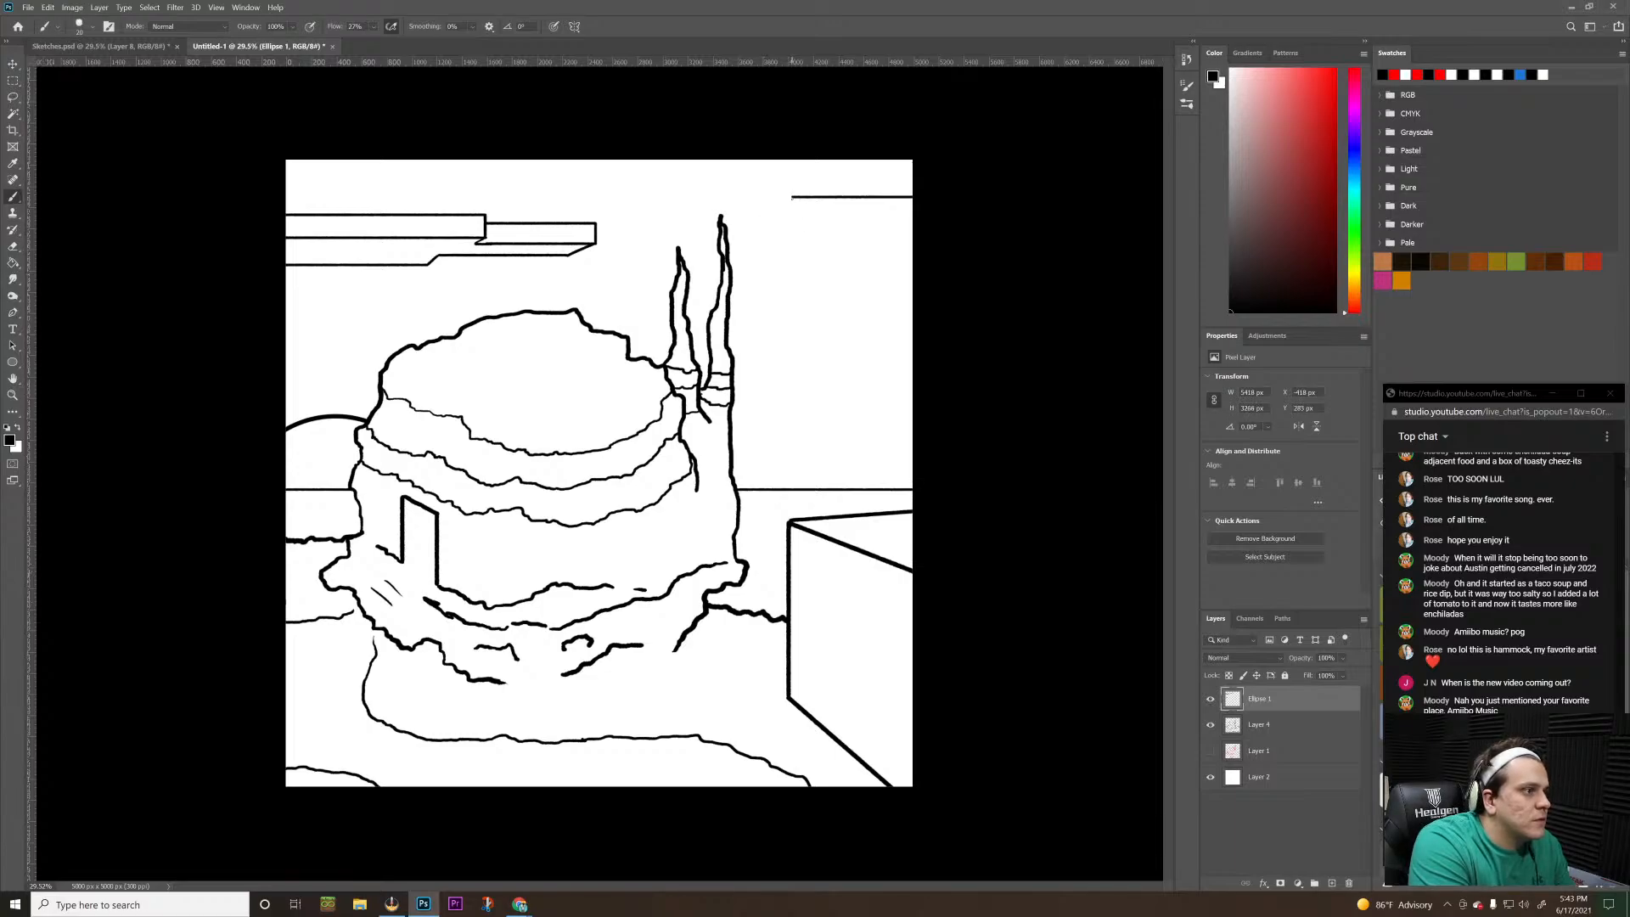
{"action": "left_click_drag", "start_coordinate": [779, 206], "coordinate": [791, 197]}
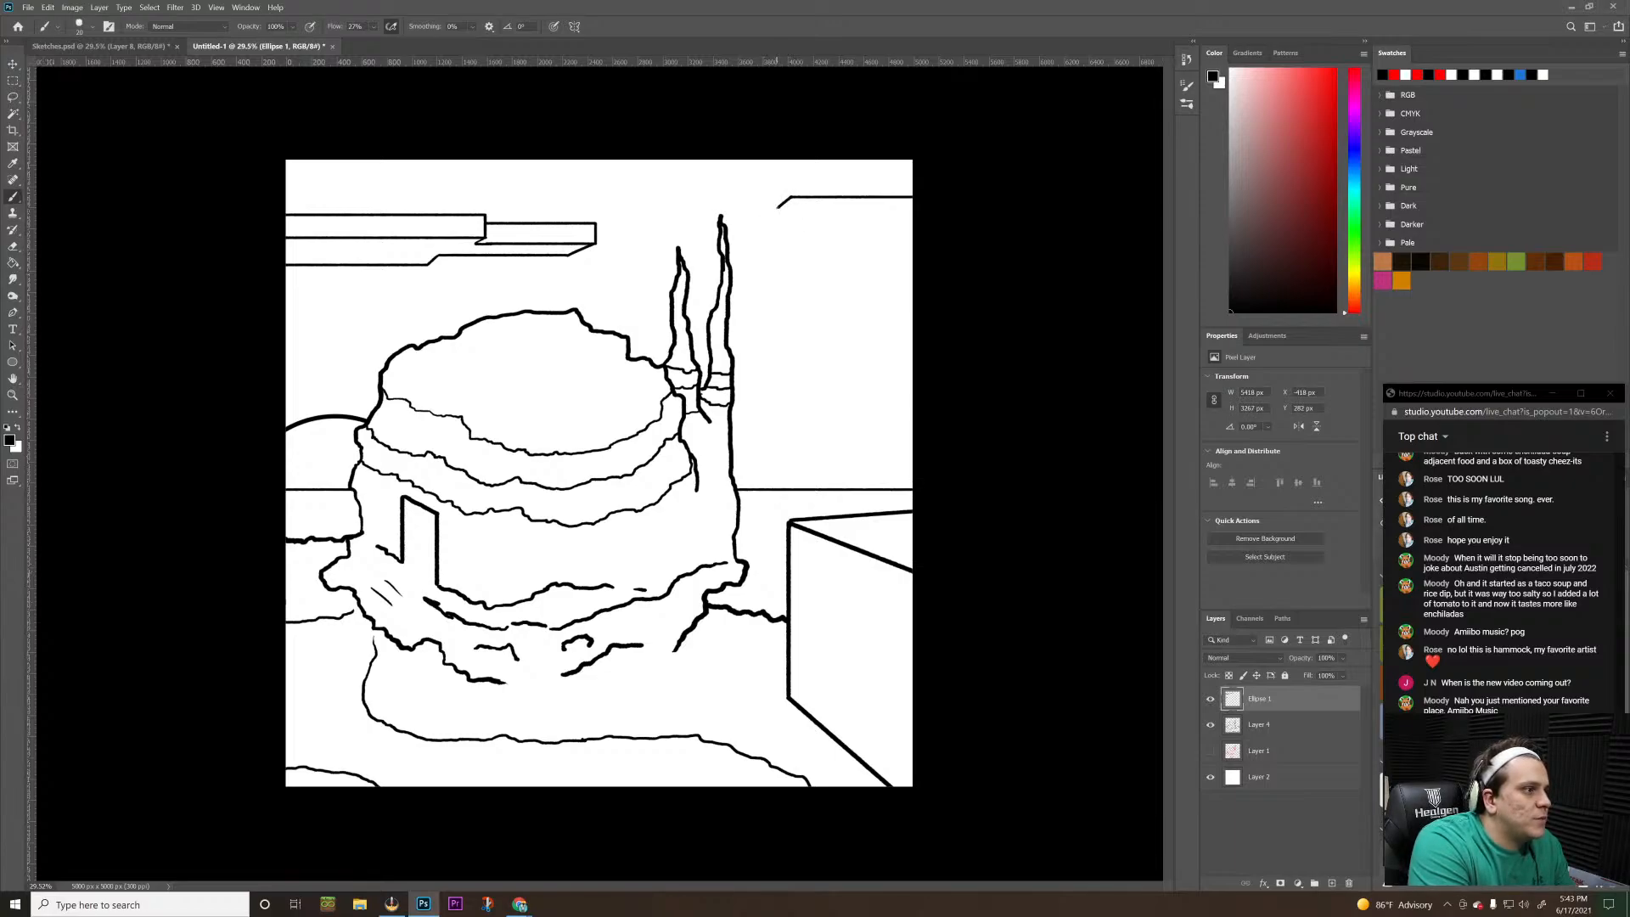
{"action": "left_click", "coordinate": [669, 207], "text": "shift"}
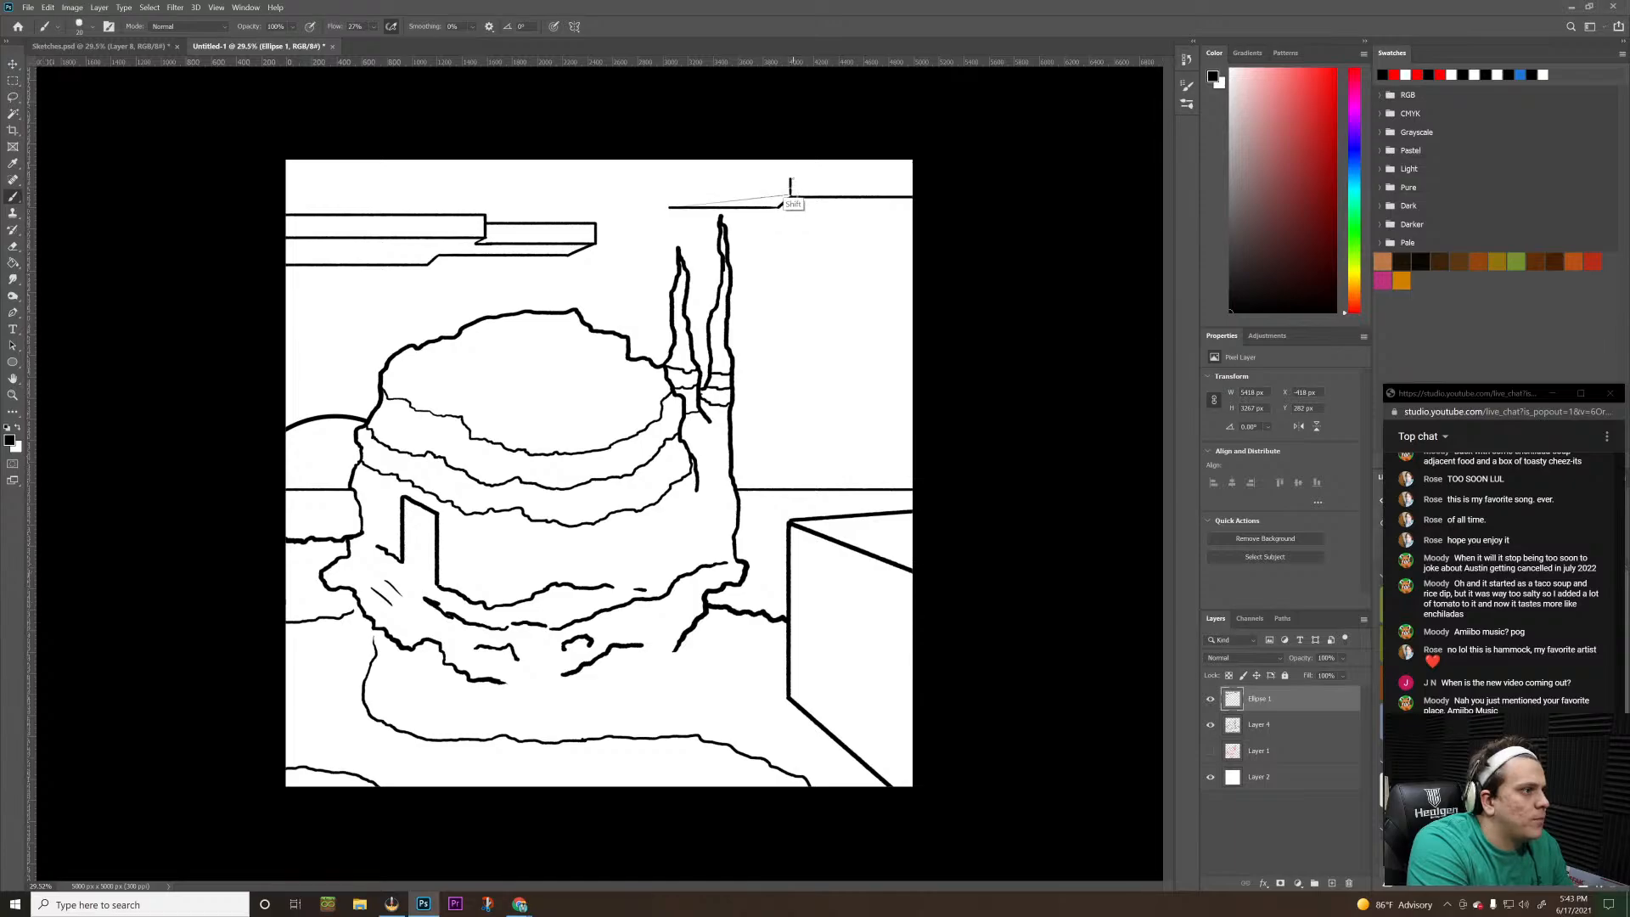
{"action": "mouse_move", "coordinate": [790, 200]}
{"action": "left_mouse_down"}
{"action": "mouse_move", "coordinate": [790, 180]}
{"action": "mouse_move", "coordinate": [775, 194]}
{"action": "left_mouse_up"}
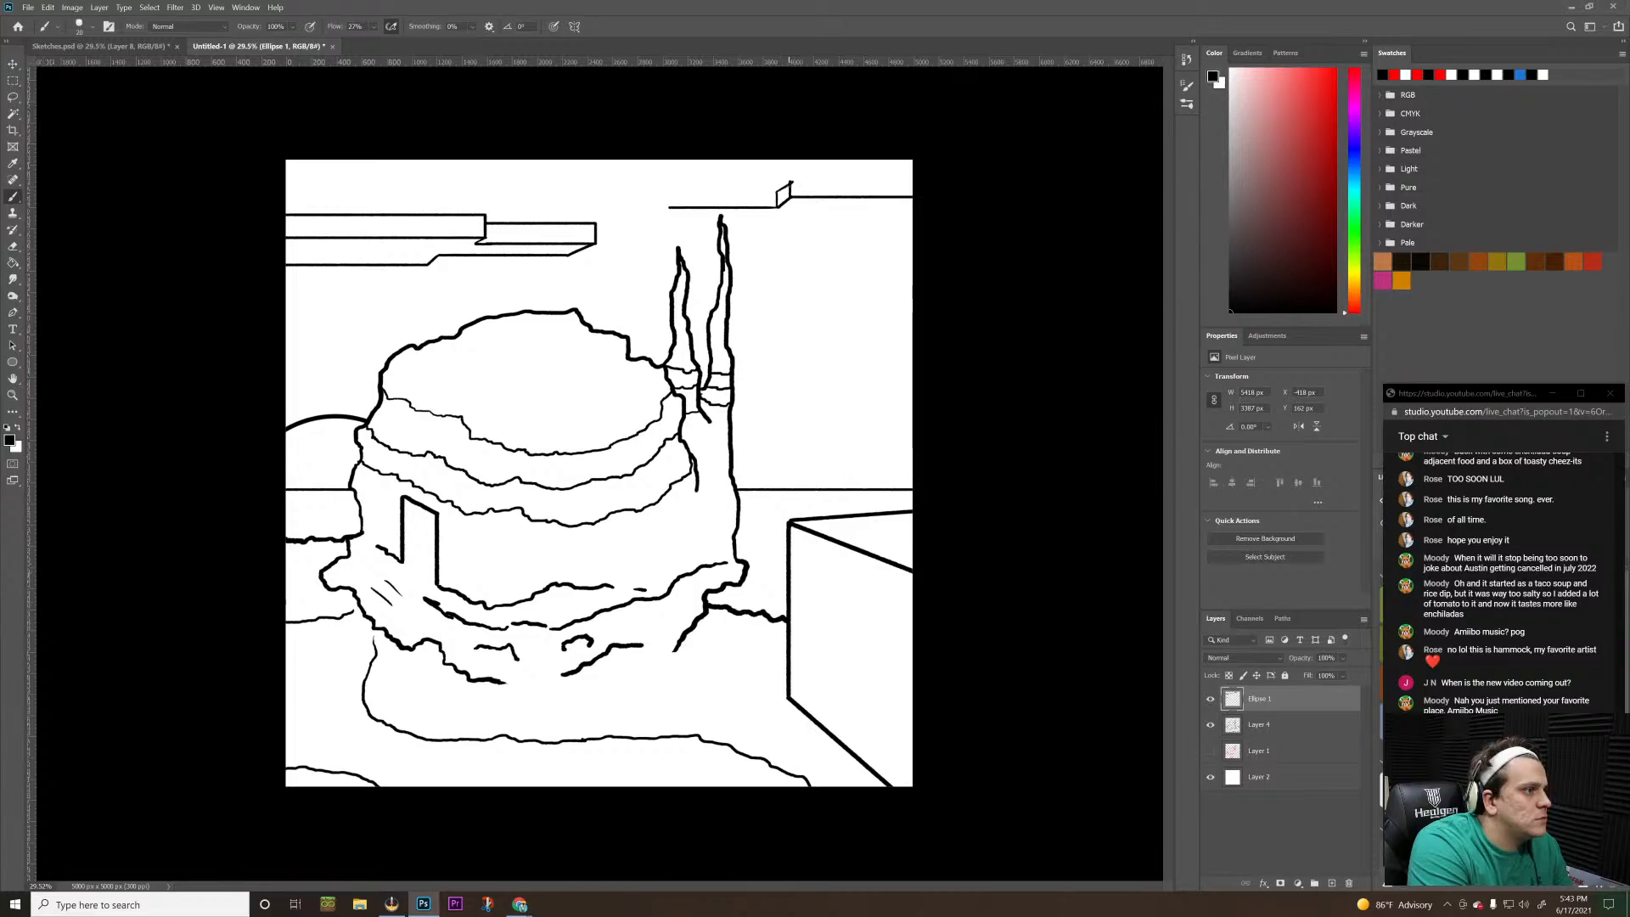
{"action": "key", "text": "z"}
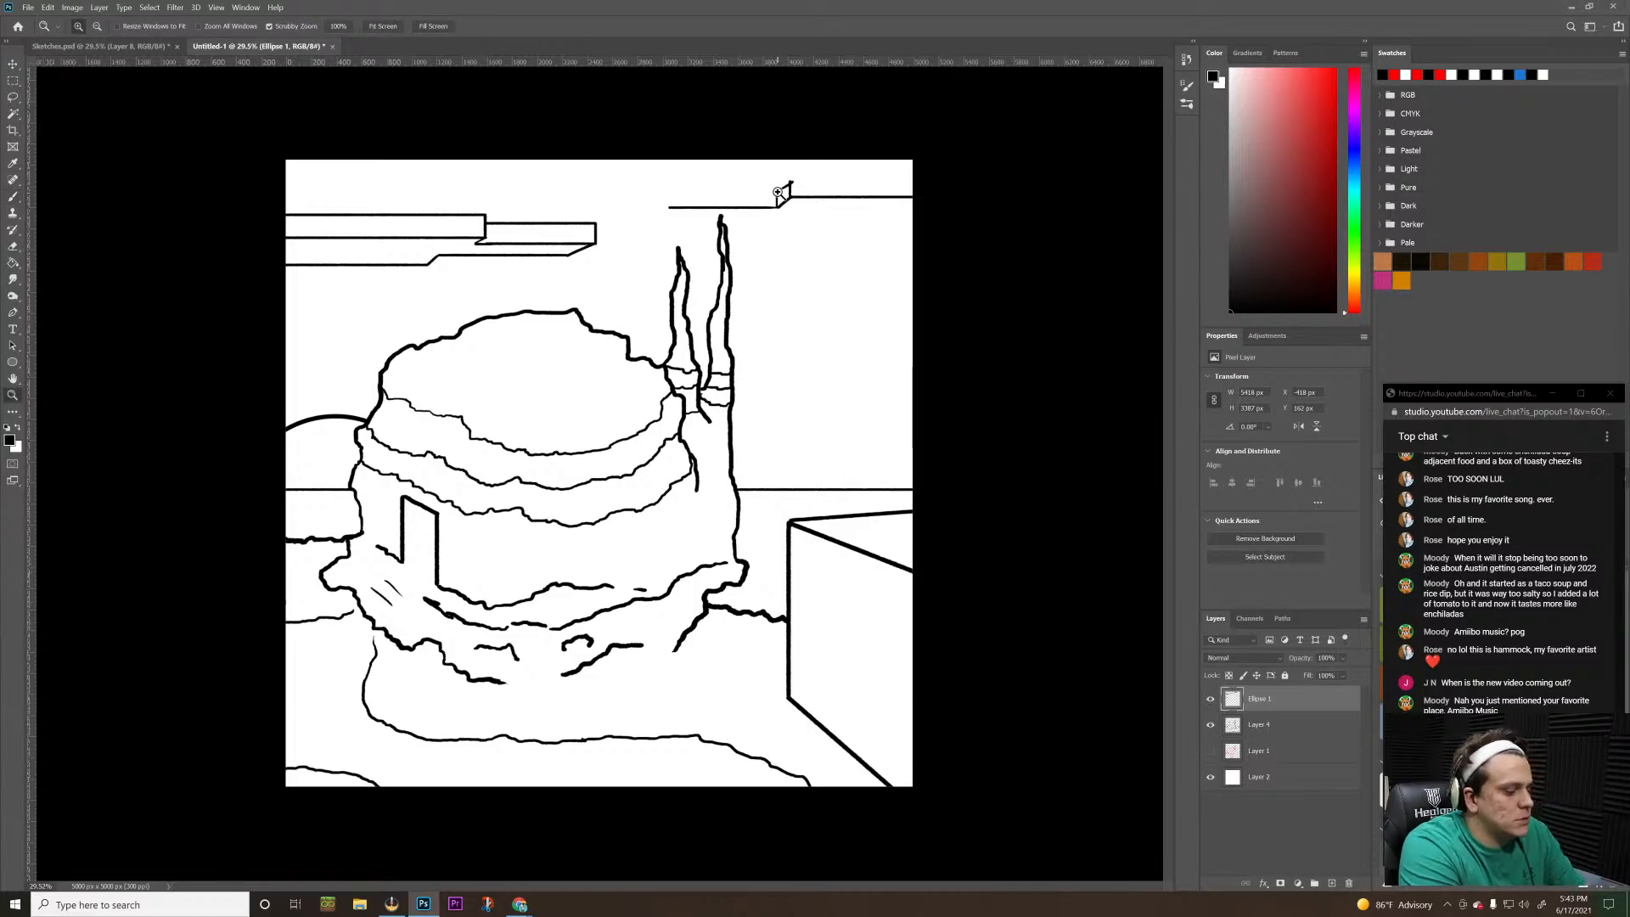
{"action": "key", "text": "b"}
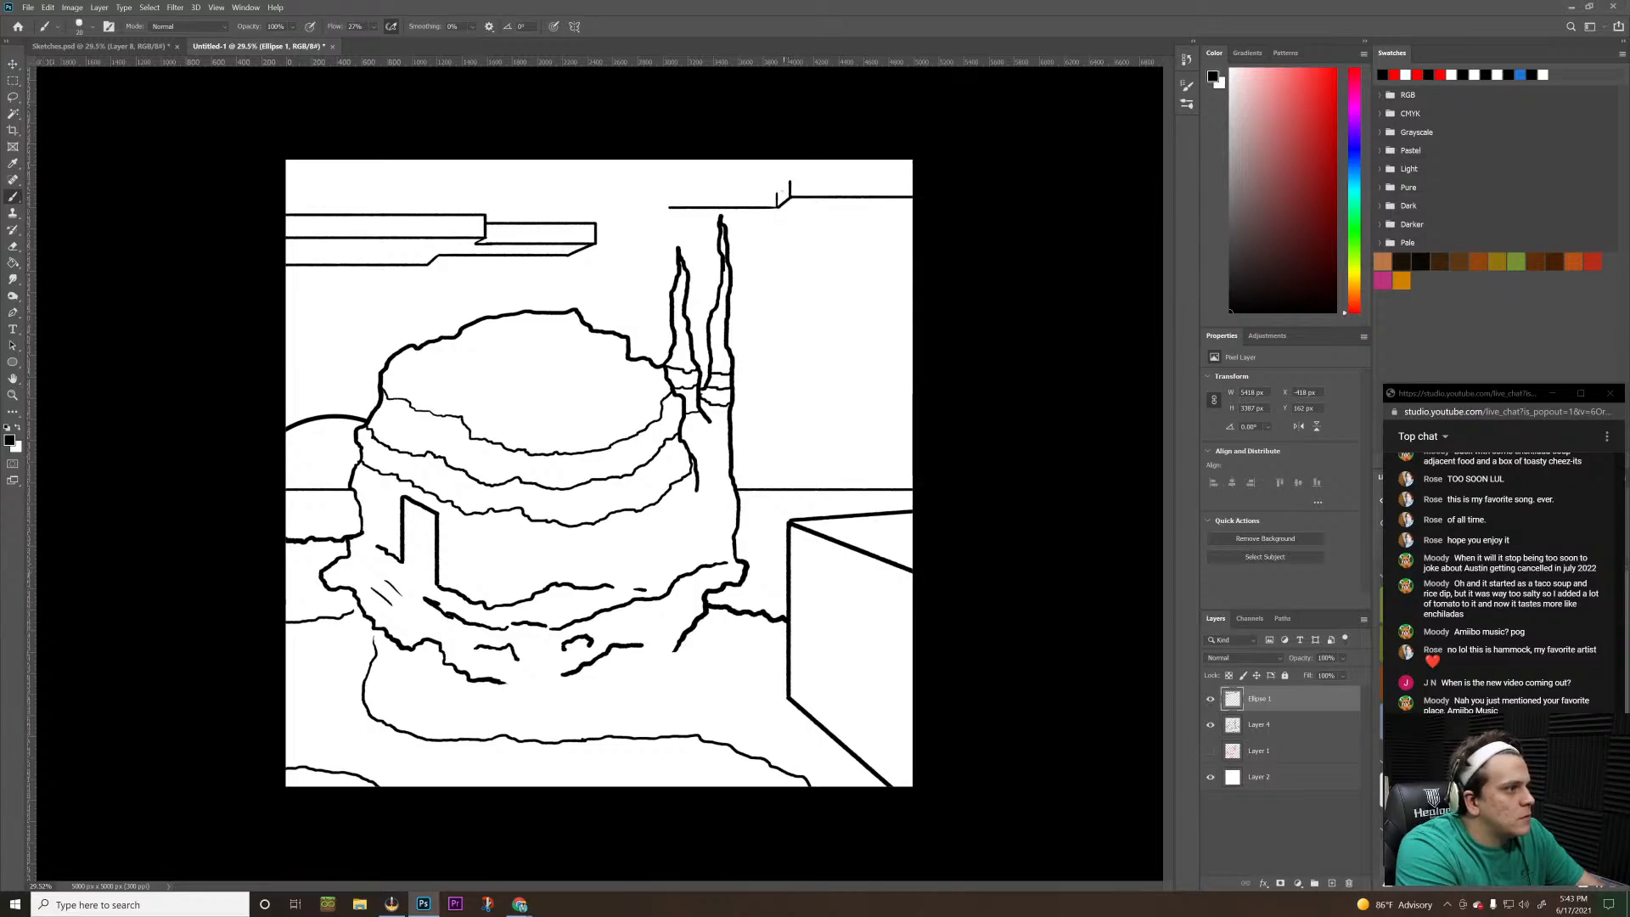
Brush the new slab's upper edges on both sections, close its left end with a vertical, and add a short diagonal below that corner
{"action": "mouse_move", "coordinate": [777, 194]}
{"action": "left_mouse_down"}
{"action": "mouse_move", "coordinate": [790, 179]}
{"action": "mouse_move", "coordinate": [669, 192]}
{"action": "left_mouse_up"}
{"action": "key", "text": "ctrl+z"}
{"action": "key", "text": "ctrl+z"}
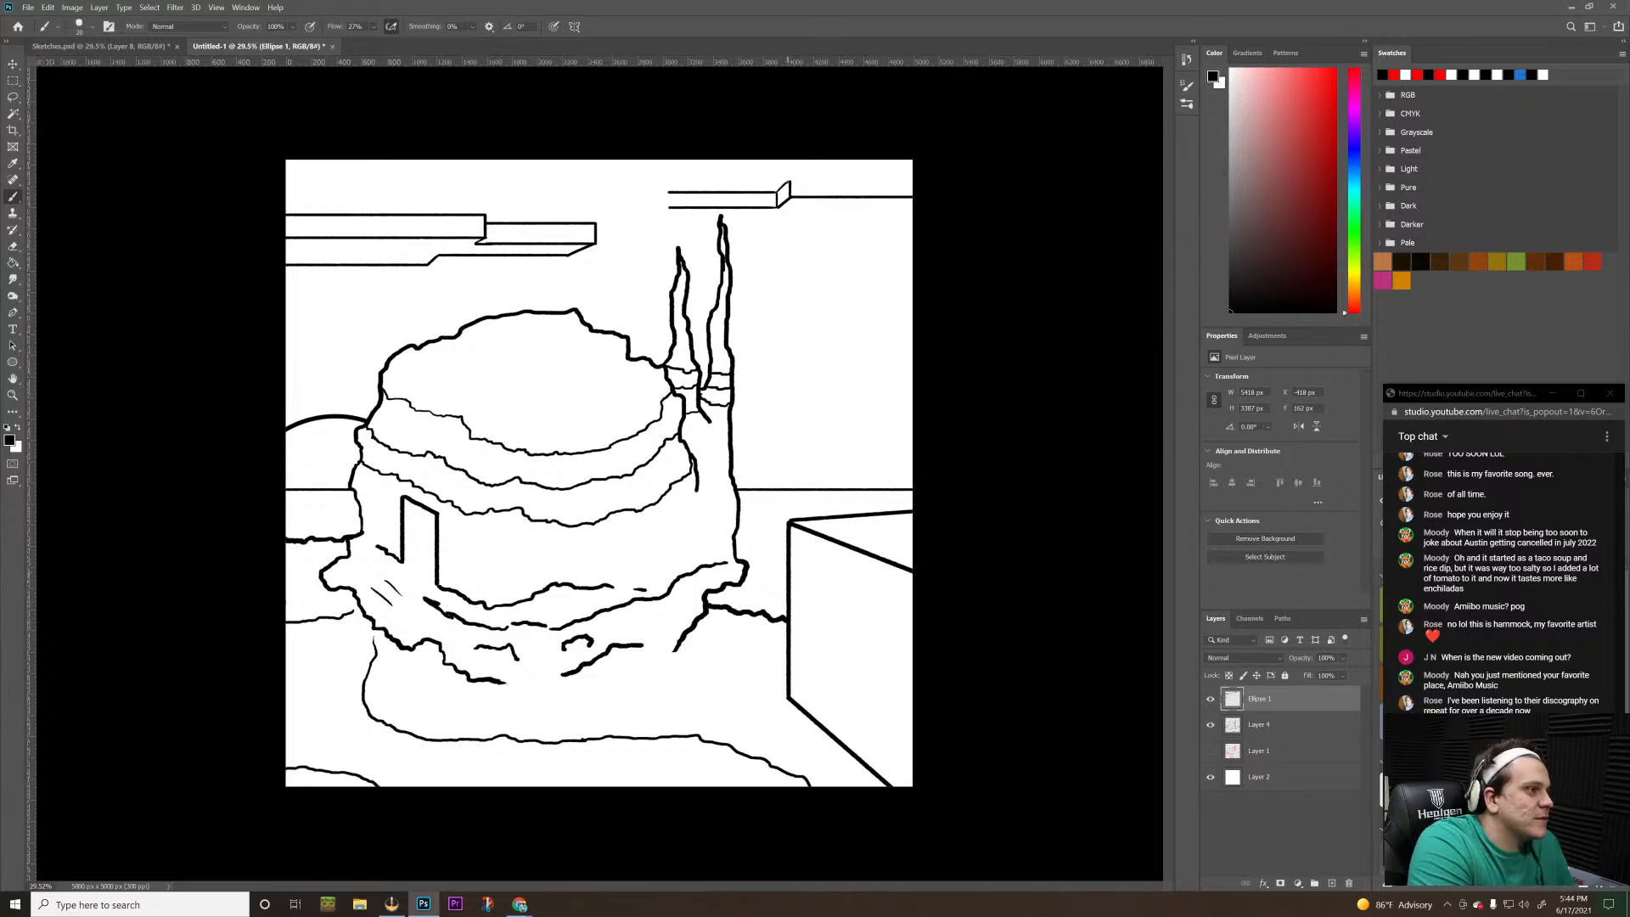
{"action": "left_click_drag", "start_coordinate": [791, 182], "coordinate": [934, 181]}
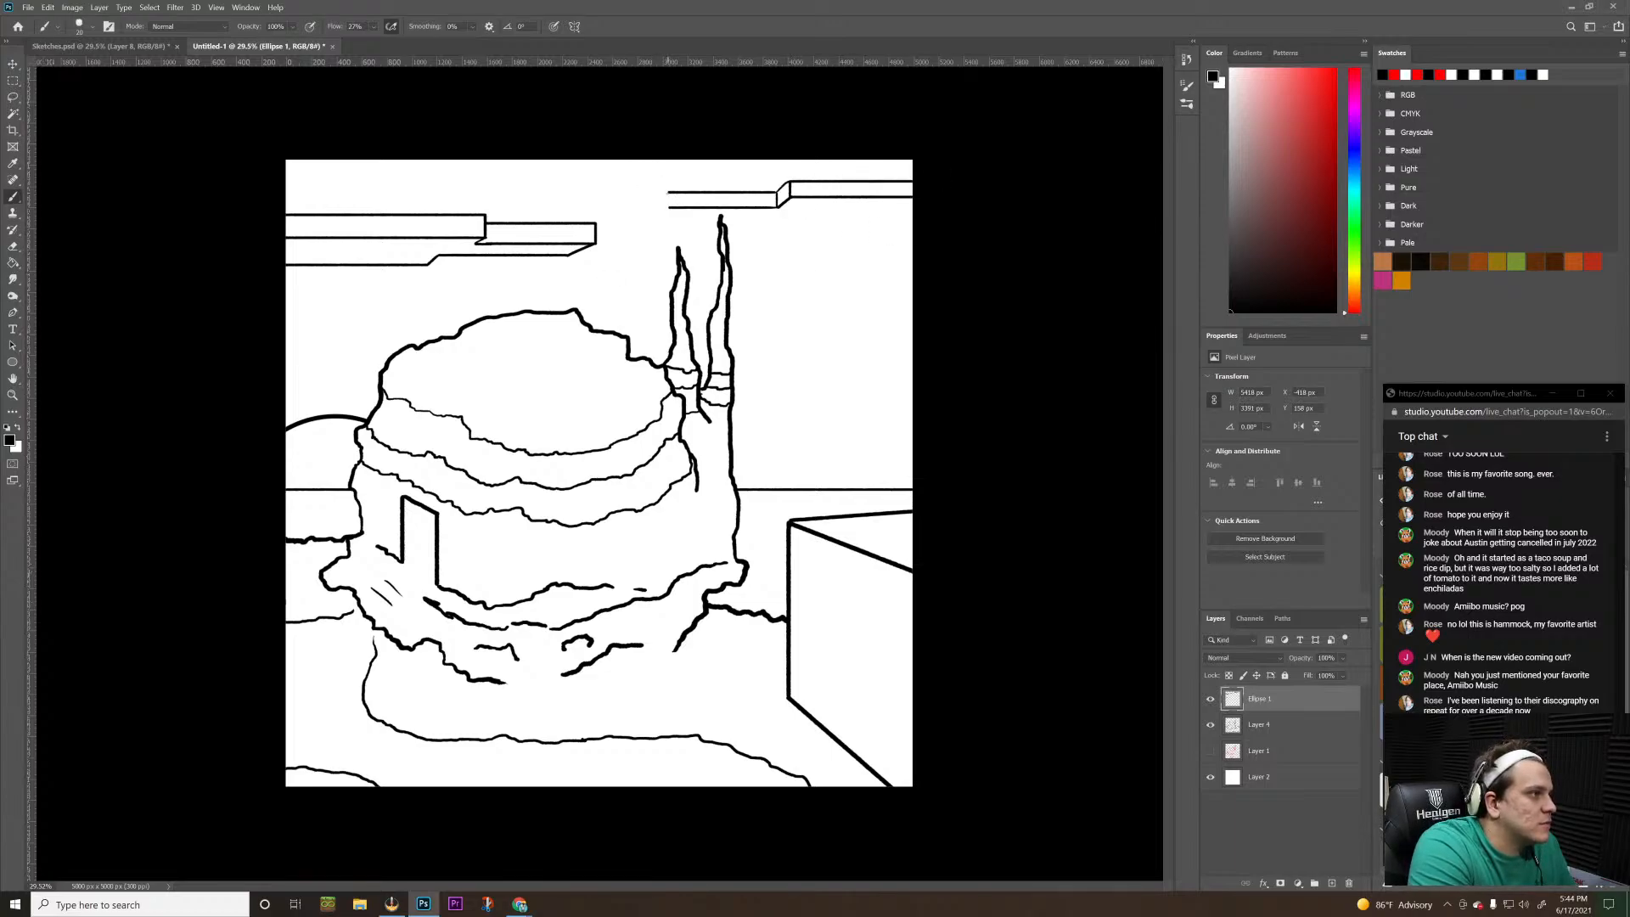
{"action": "left_click_drag", "start_coordinate": [667, 192], "coordinate": [667, 207]}
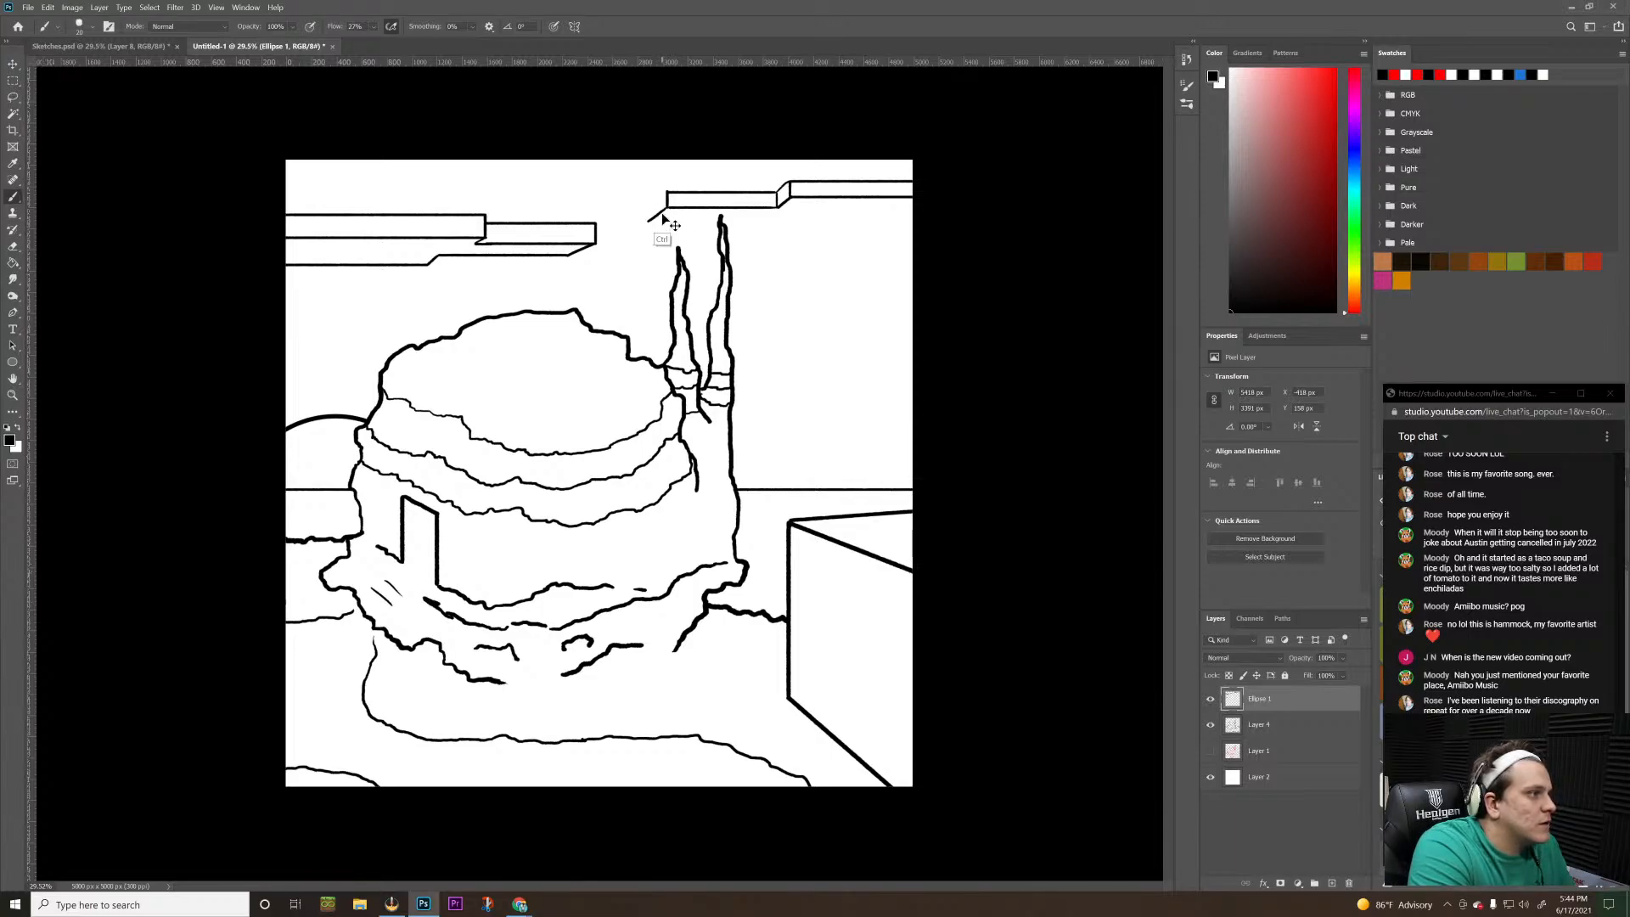
{"action": "left_click_drag", "start_coordinate": [668, 208], "coordinate": [659, 217]}
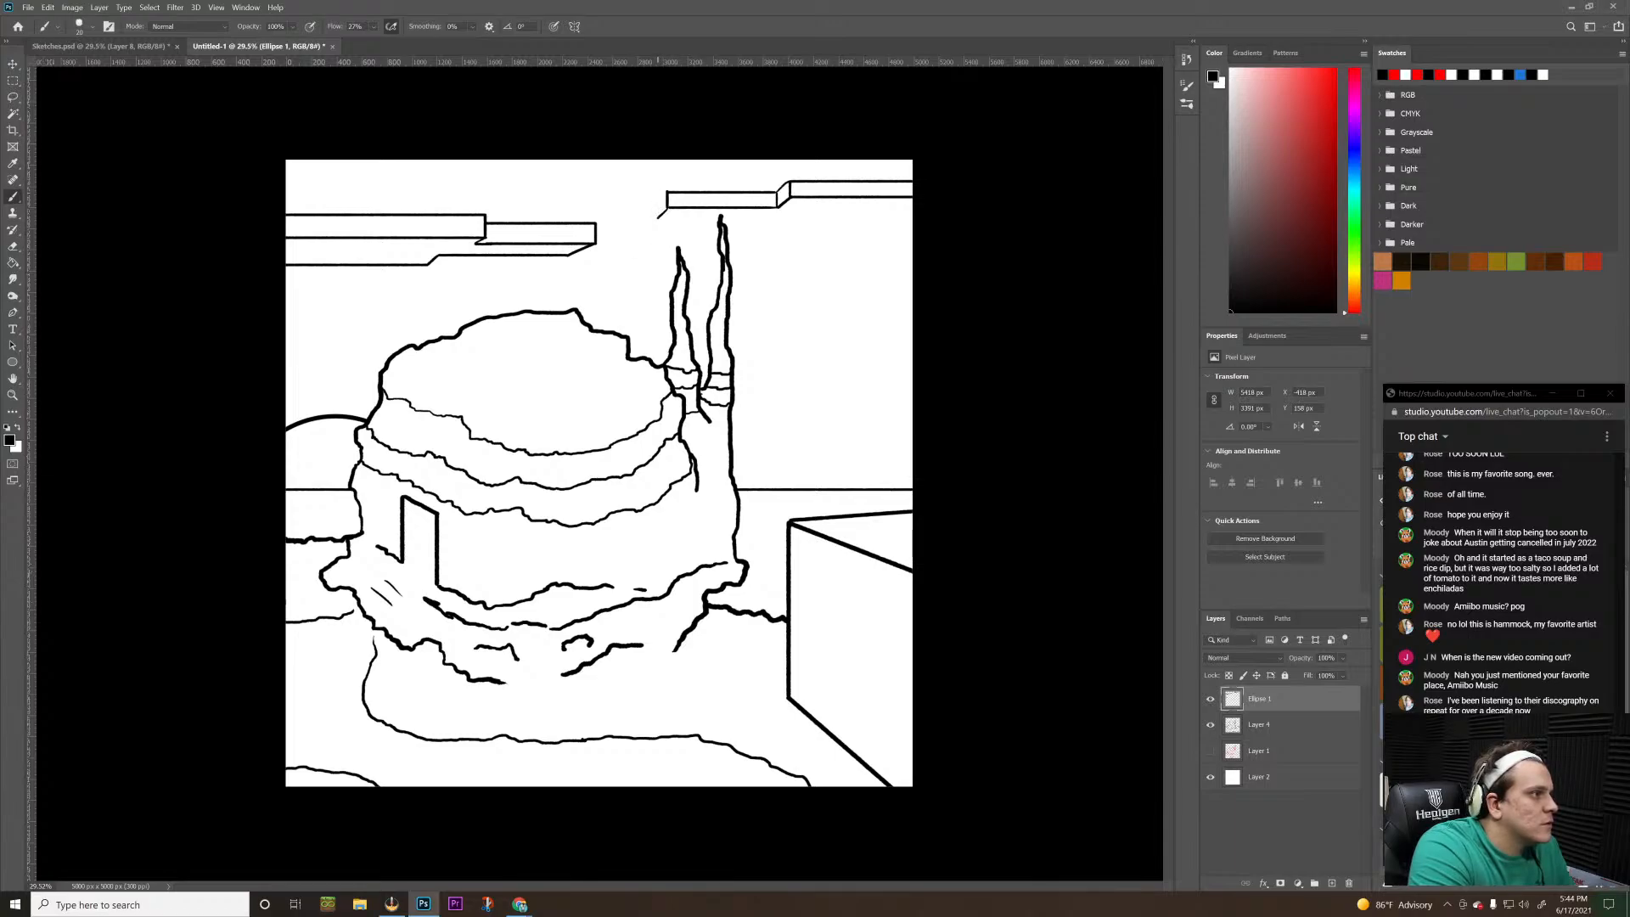
{"action": "left_click_drag", "start_coordinate": [656, 214], "coordinate": [656, 198]}
{"action": "key", "text": "z"}
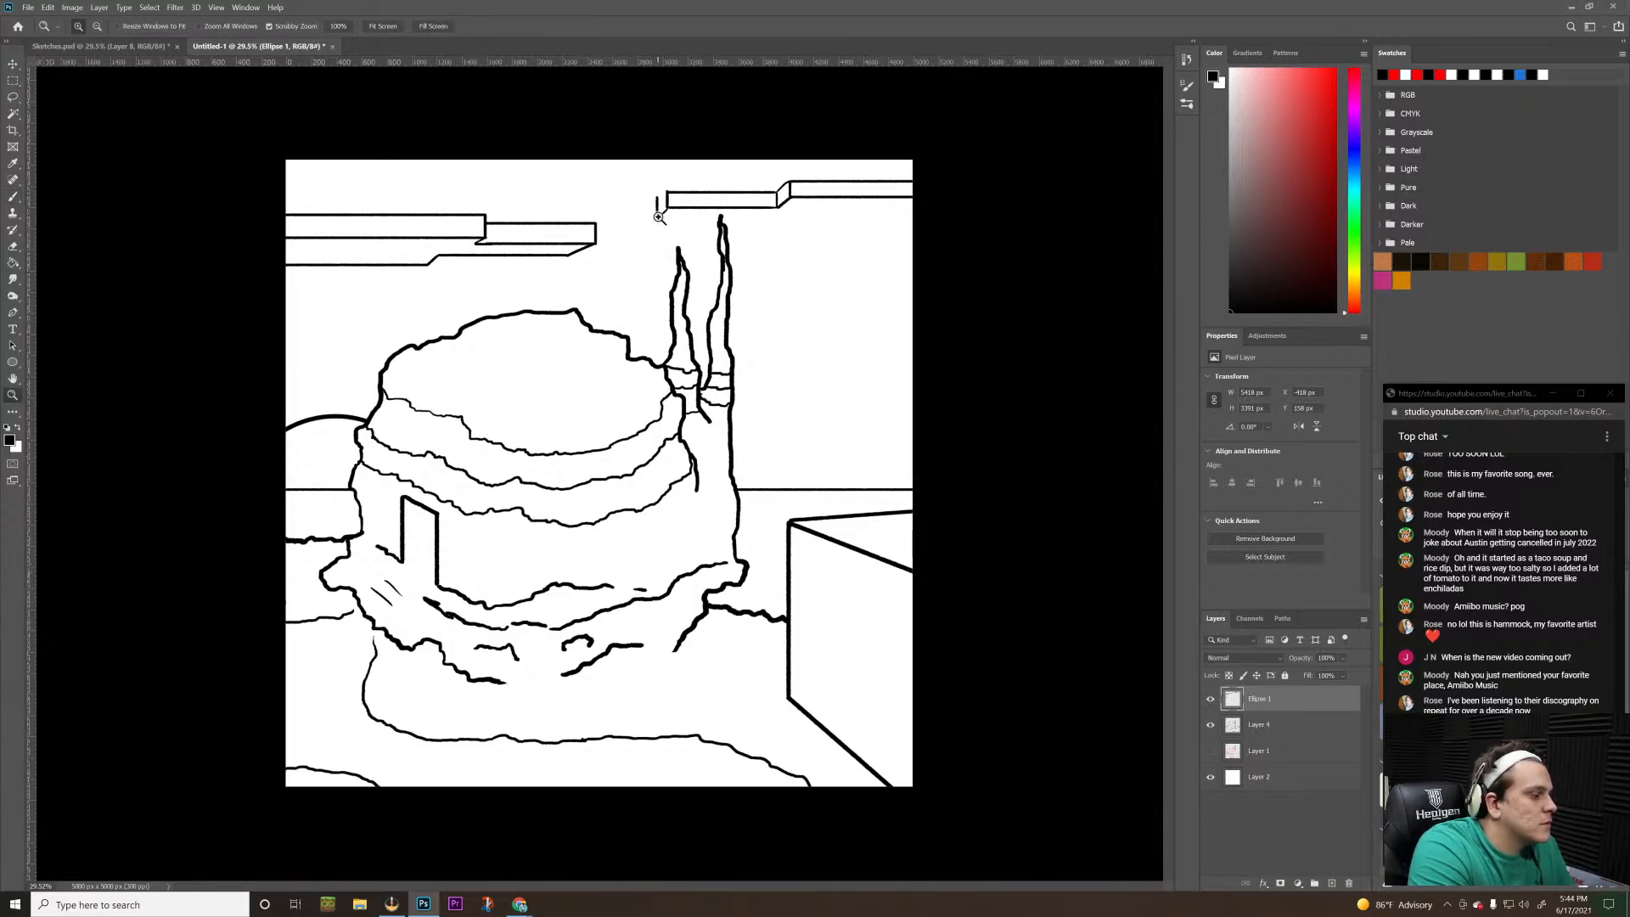
{"action": "key", "text": "b"}
{"action": "key", "text": "x"}
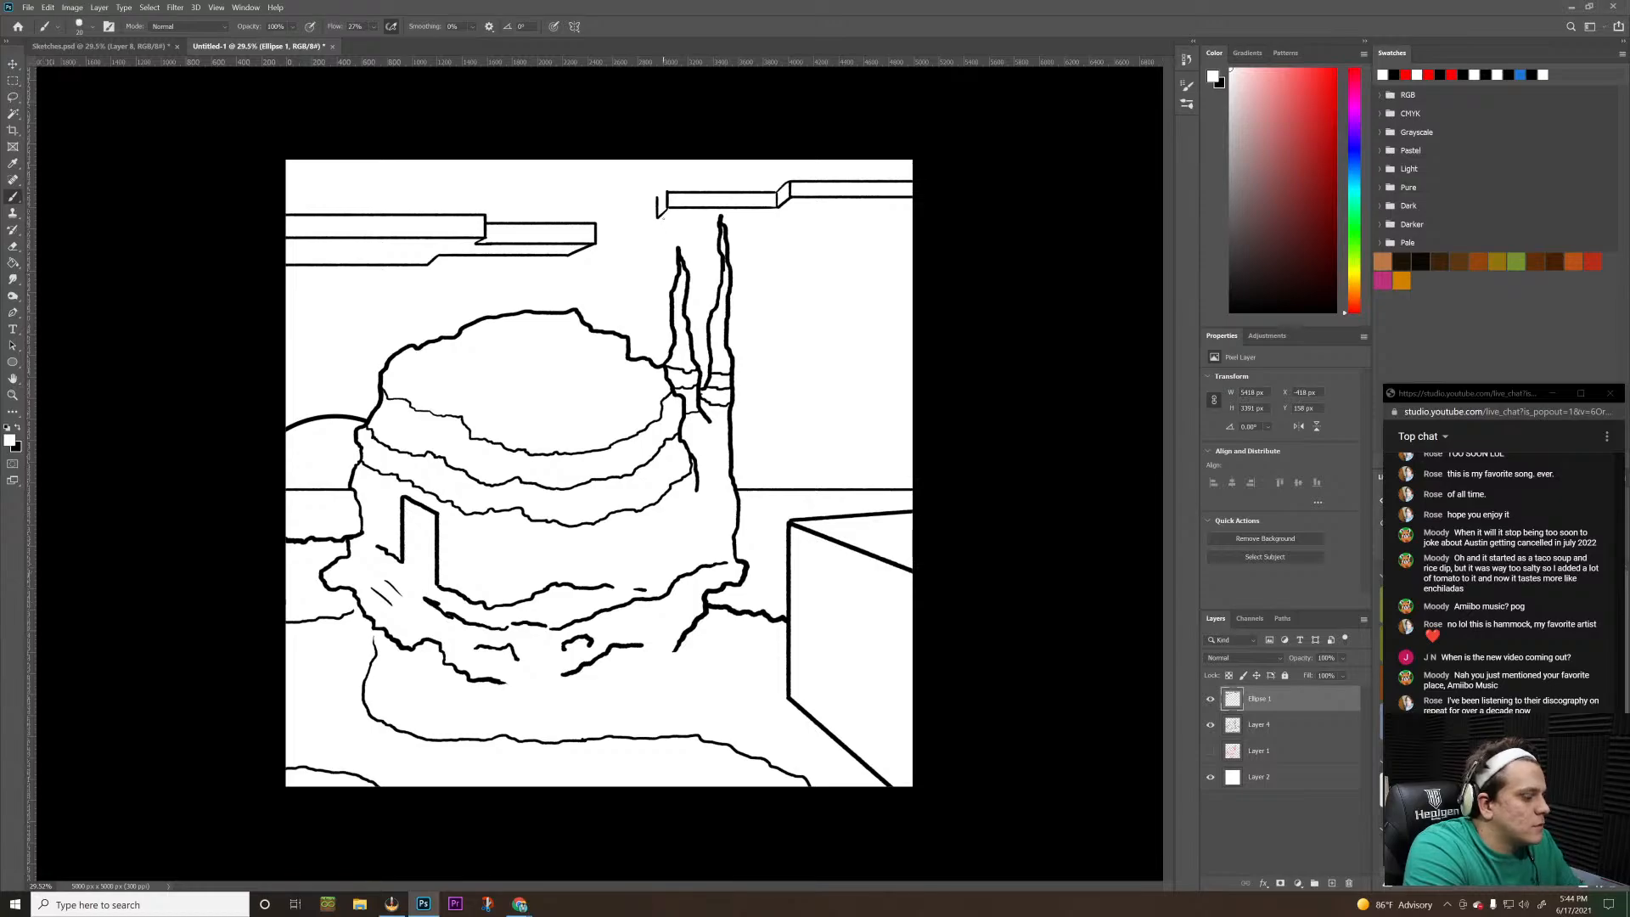
{"action": "key", "text": "z"}
{"action": "key", "text": "b"}
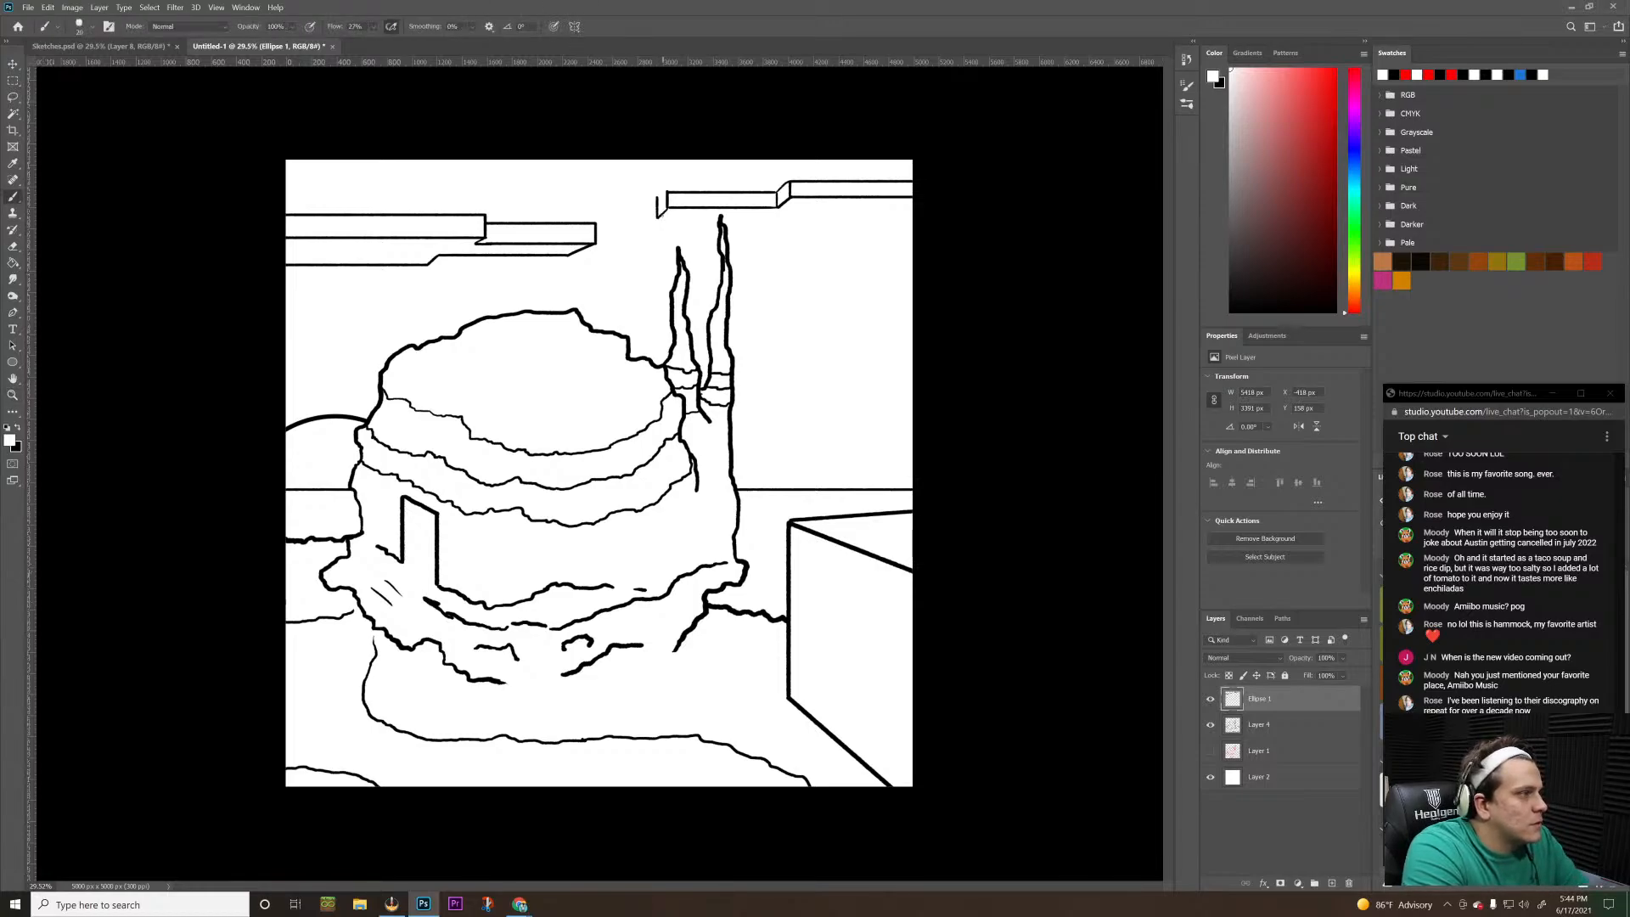
{"action": "key", "text": "ctrl+z"}
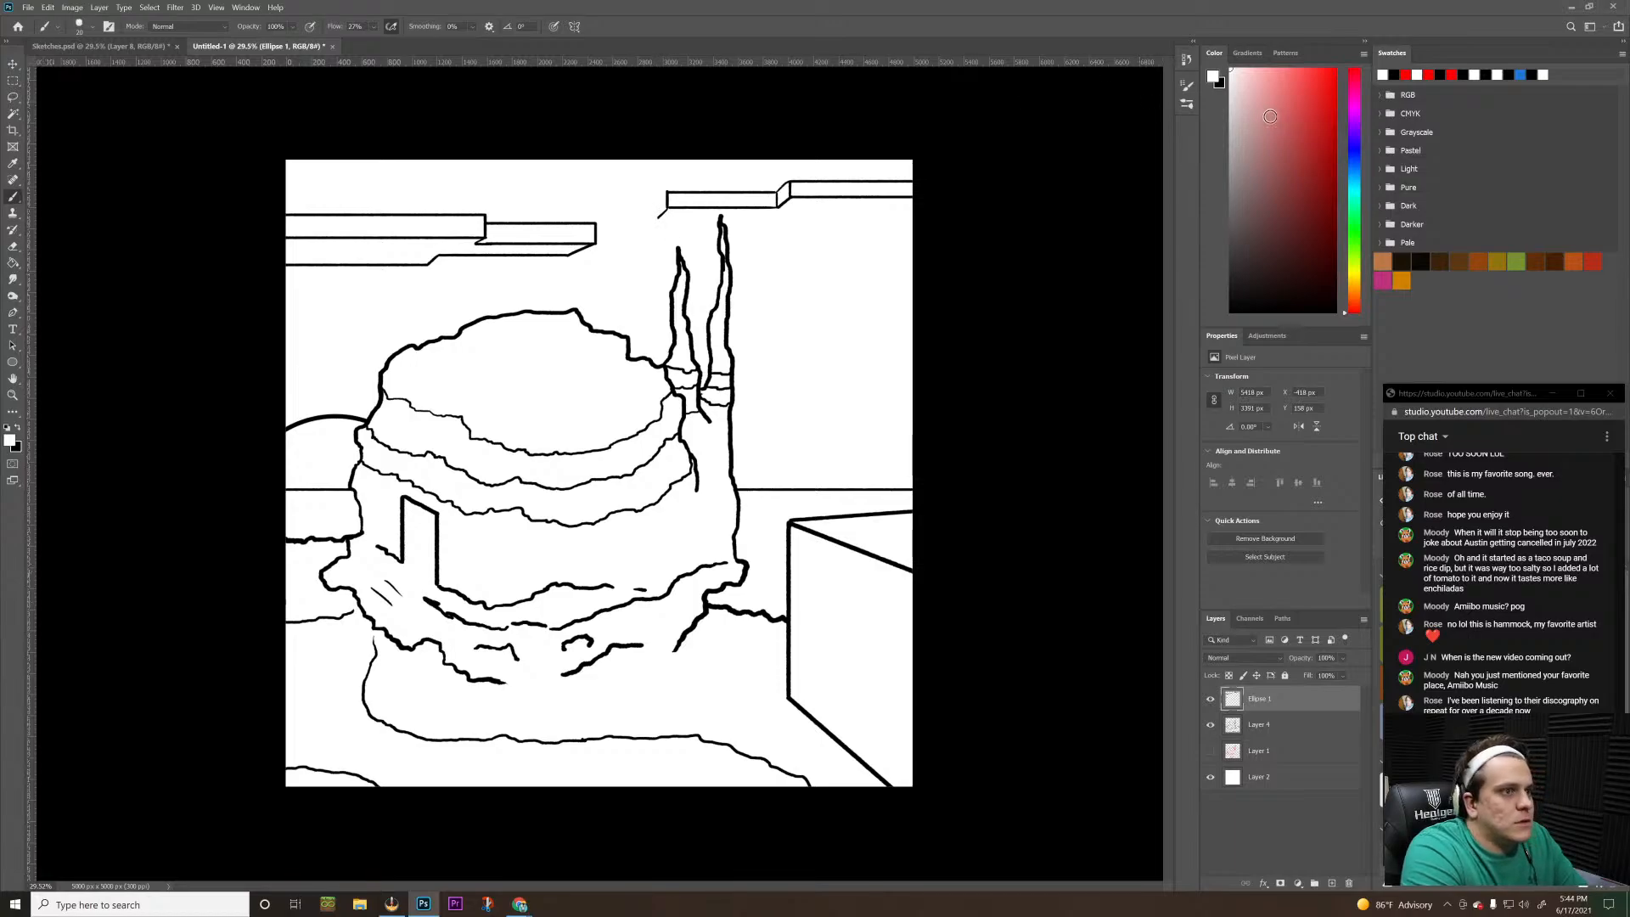
{"action": "key", "text": "x"}
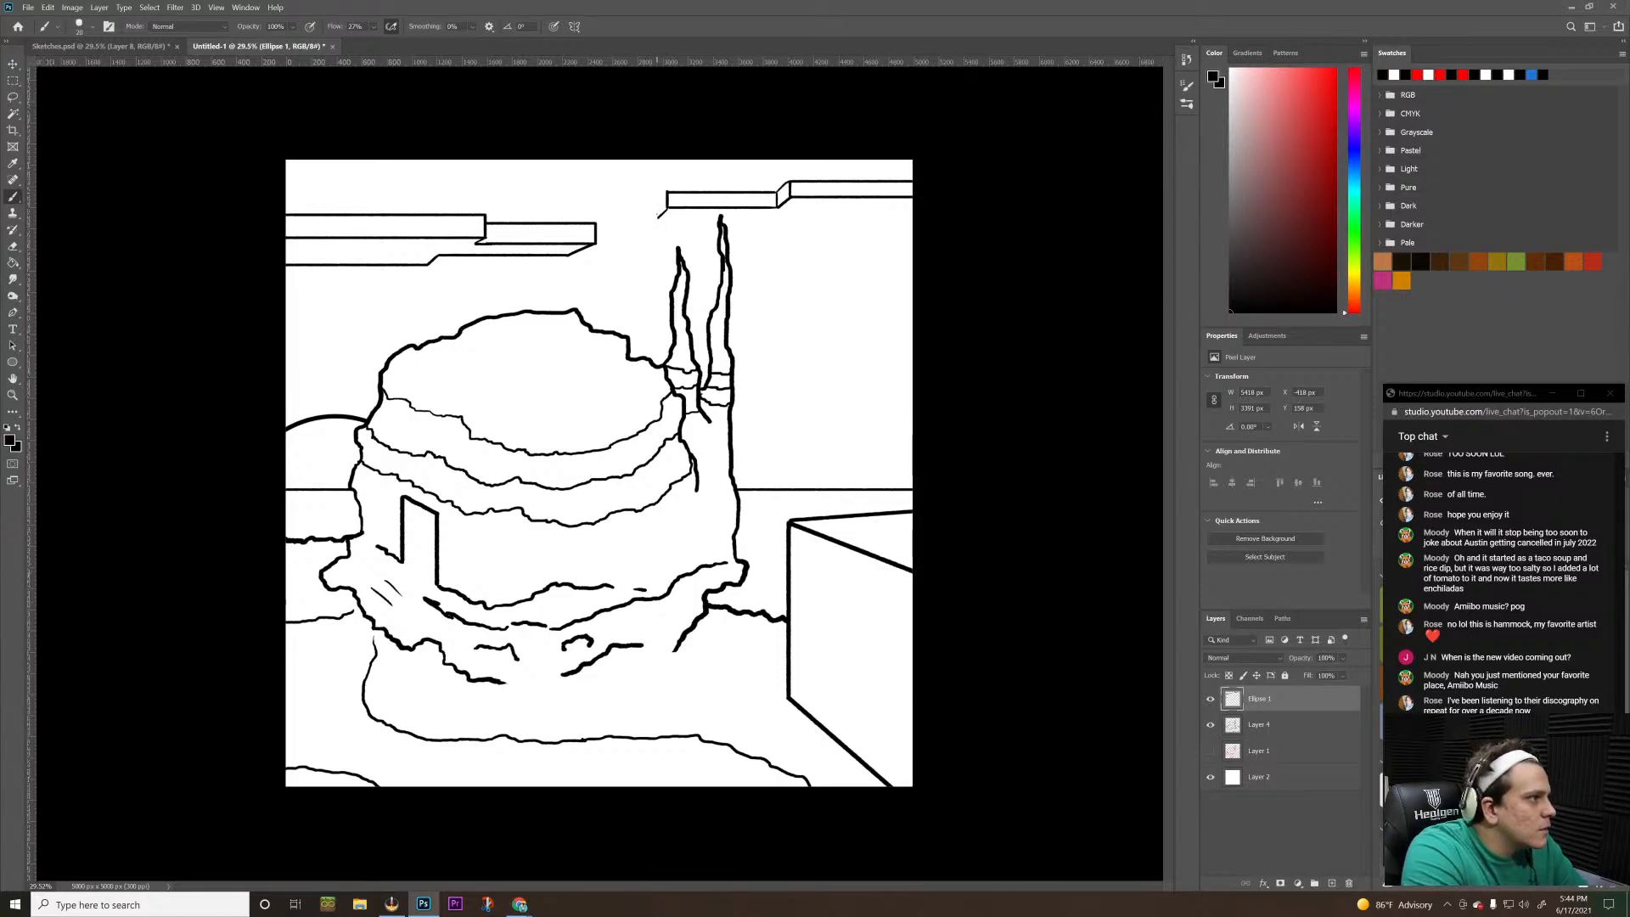
Complete the slab's angled left end face with a vertical and an upper diagonal, and brush a horizontal underside line past the taller spire
{"action": "left_click_drag", "start_coordinate": [658, 218], "coordinate": [658, 203]}
{"action": "key", "text": "ctrl+z"}
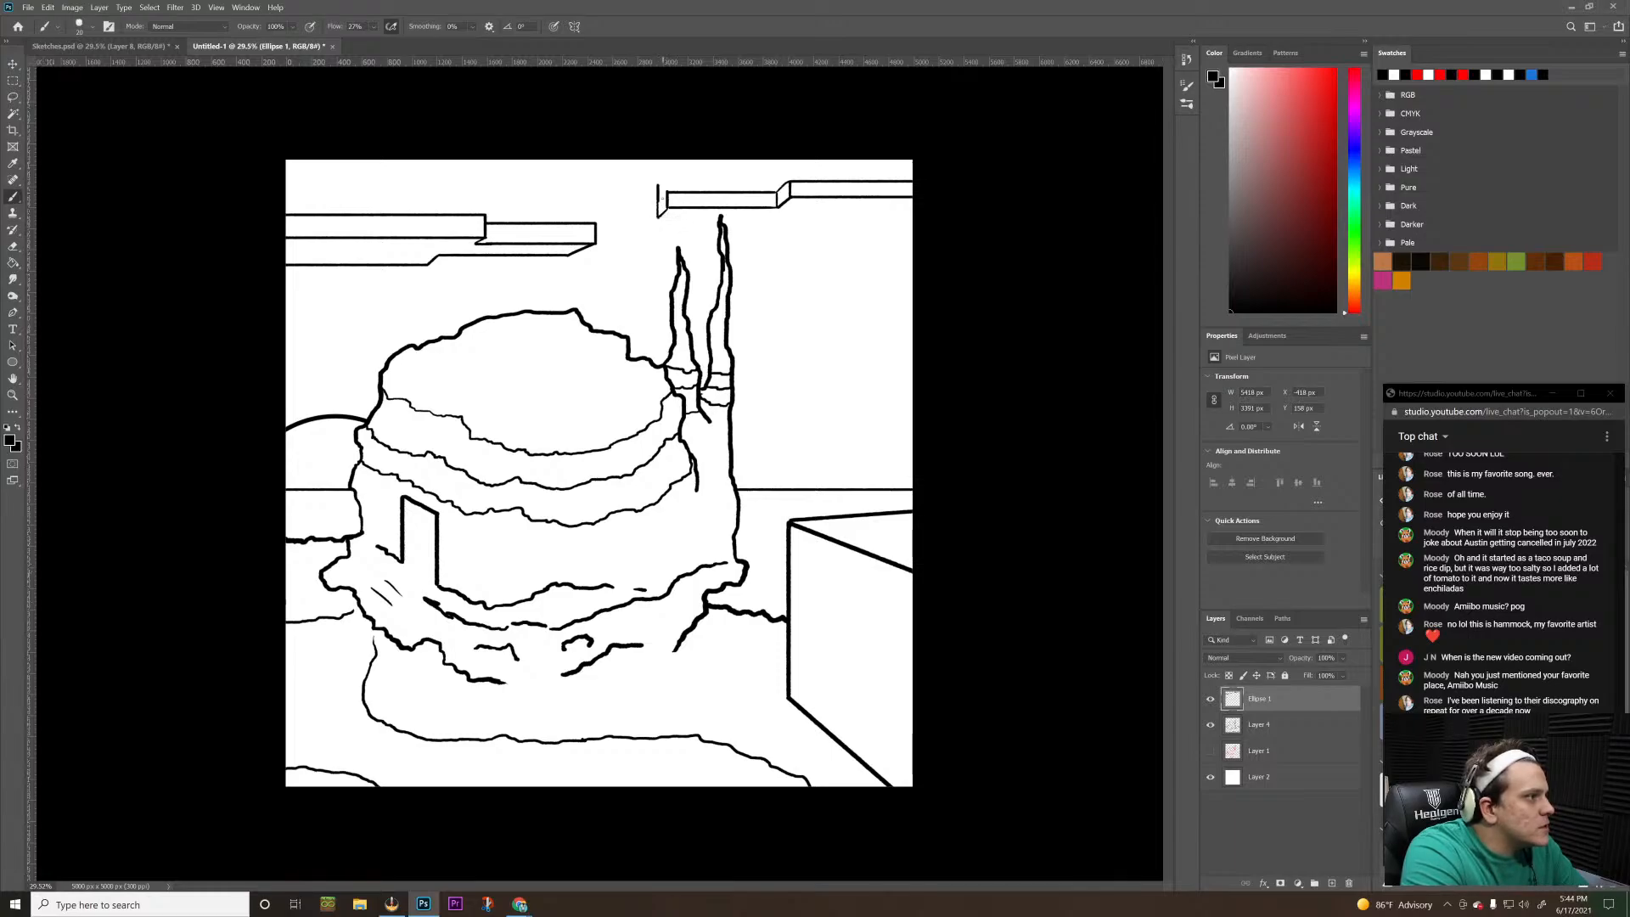
{"action": "left_click_drag", "start_coordinate": [658, 204], "coordinate": [669, 193]}
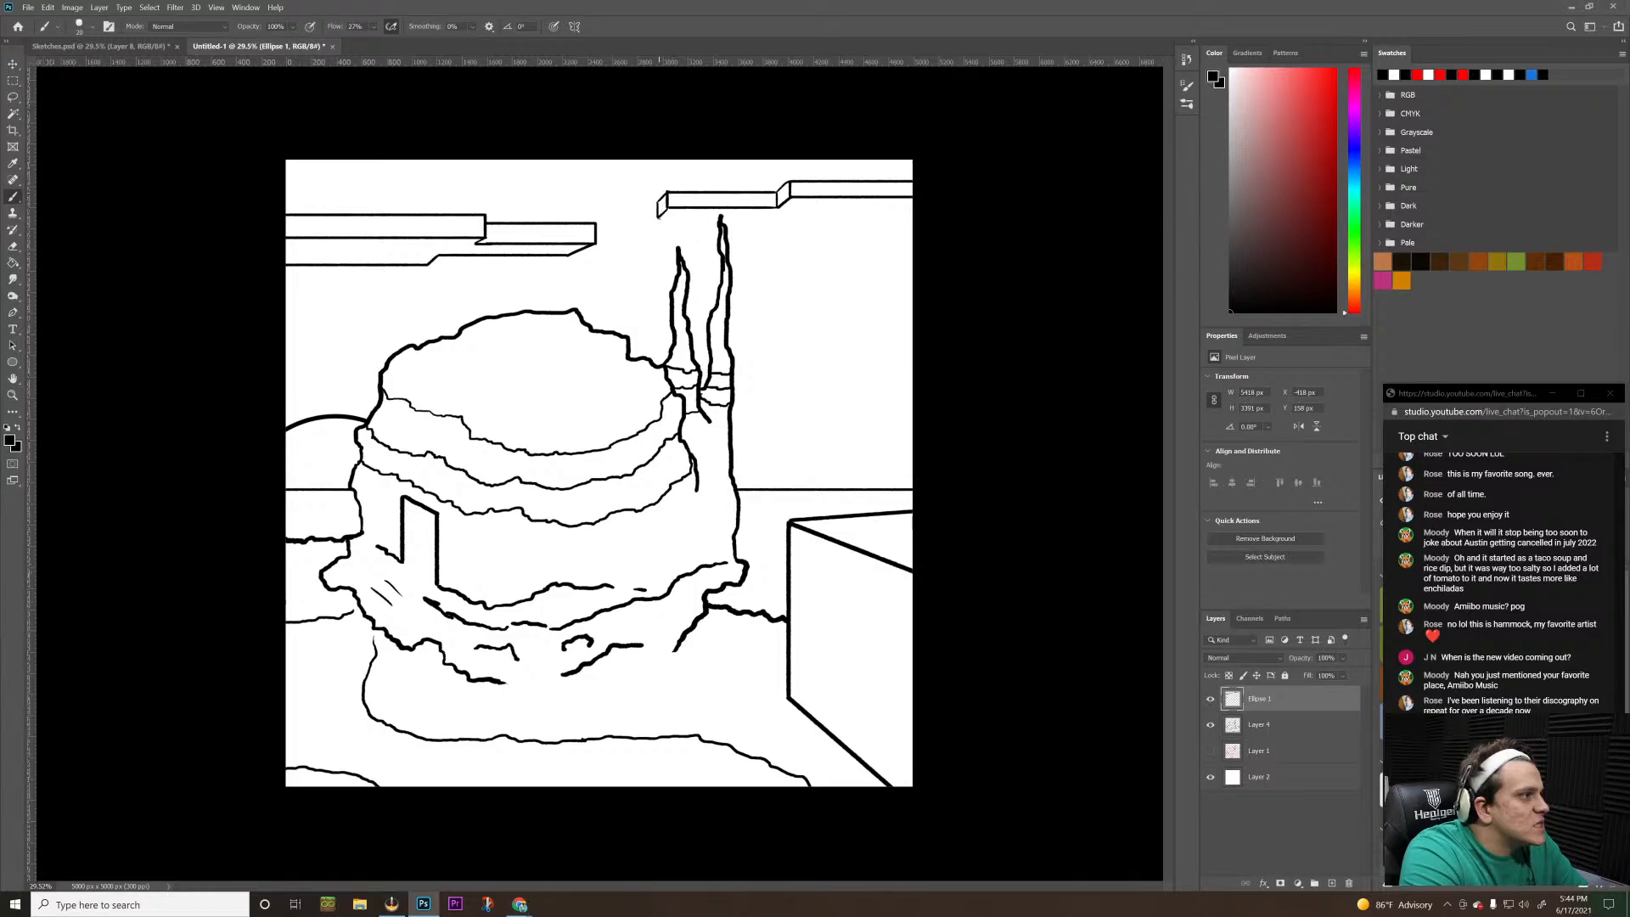
{"action": "left_click_drag", "start_coordinate": [658, 215], "coordinate": [761, 217]}
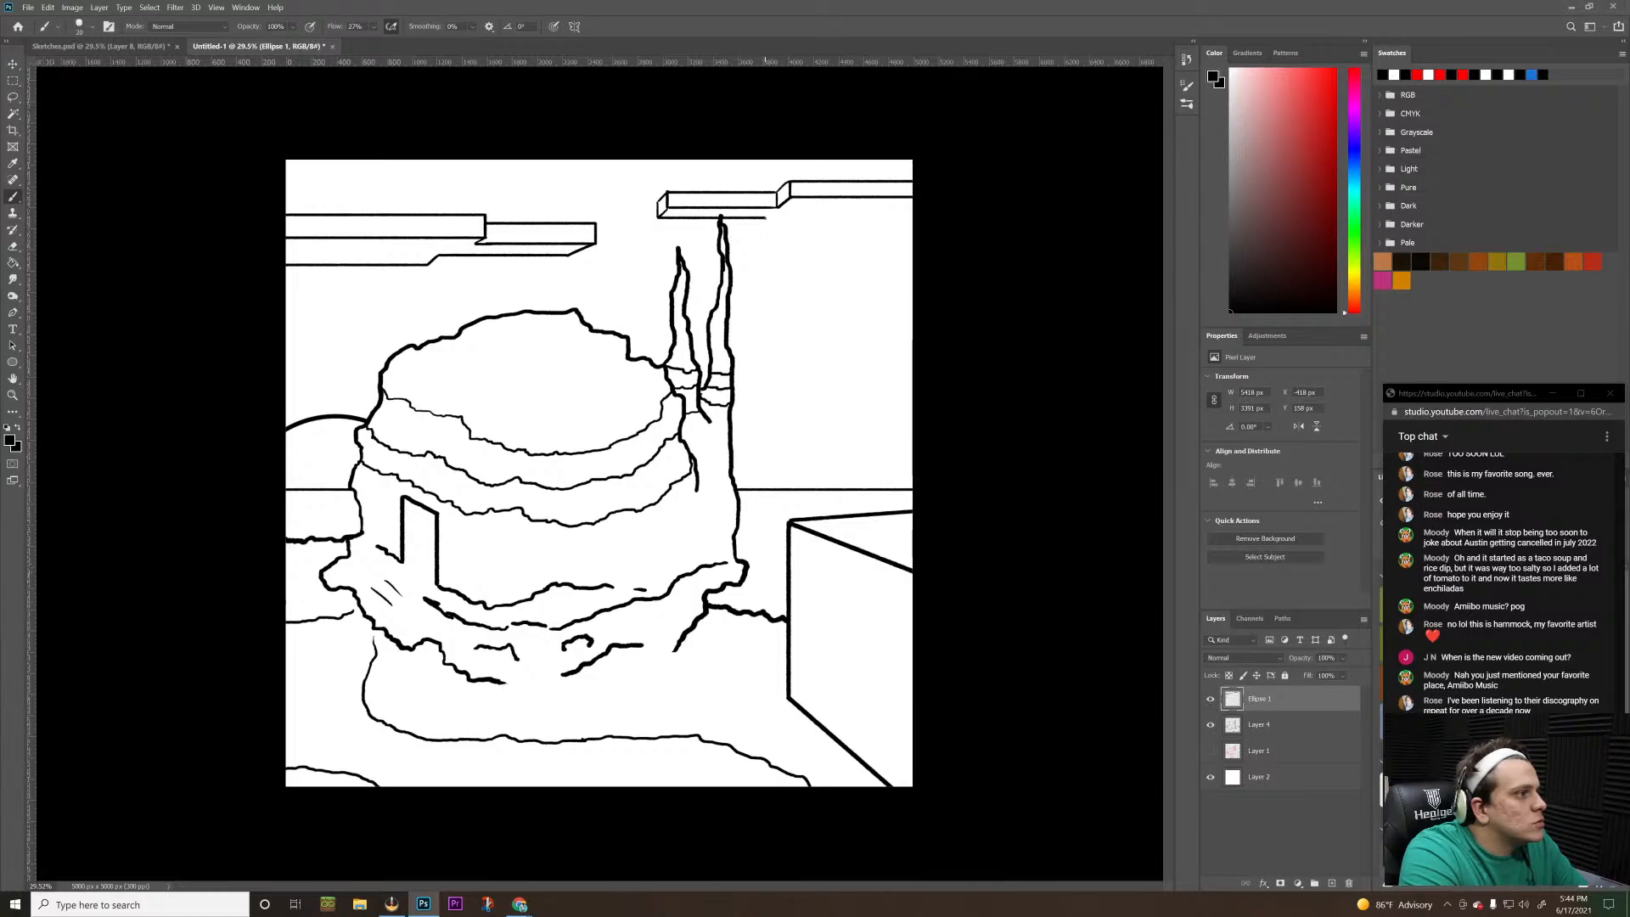
Brush zigzag steps below the slab, run their lowest line to the canvas's right edge, and close both notches with short verticals
{"action": "mouse_move", "coordinate": [764, 218]}
{"action": "left_mouse_down"}
{"action": "mouse_move", "coordinate": [747, 230]}
{"action": "mouse_move", "coordinate": [783, 230]}
{"action": "left_mouse_up"}
{"action": "left_click", "coordinate": [767, 243], "text": "shift"}
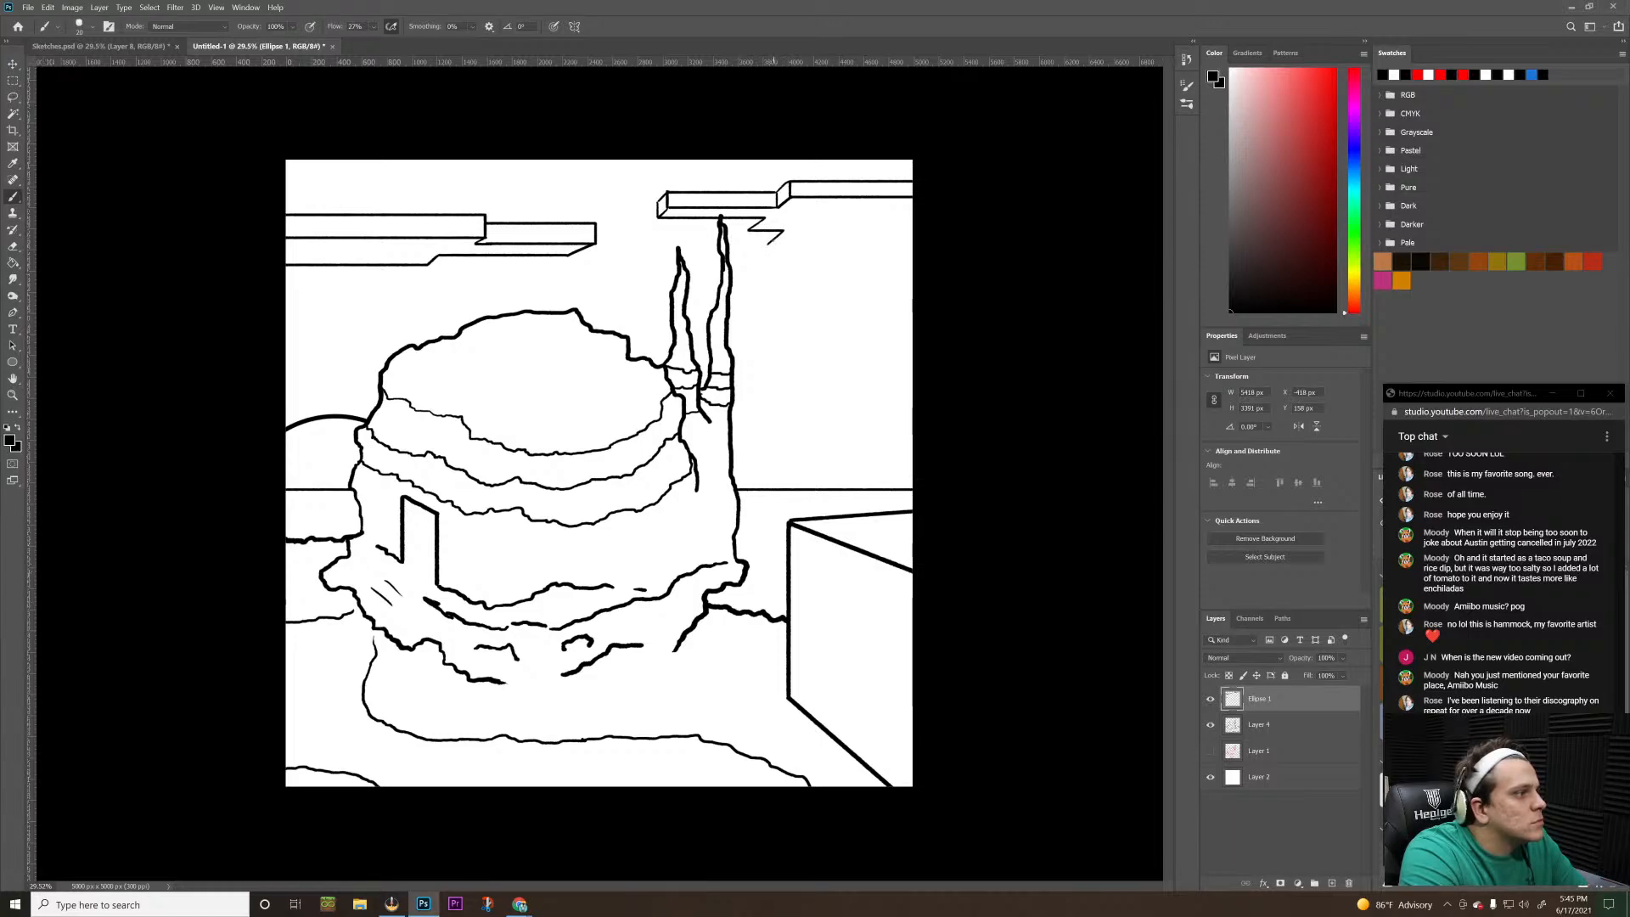
{"action": "left_click", "coordinate": [835, 244], "text": "shift"}
{"action": "left_click_drag", "start_coordinate": [840, 250], "coordinate": [1009, 255]}
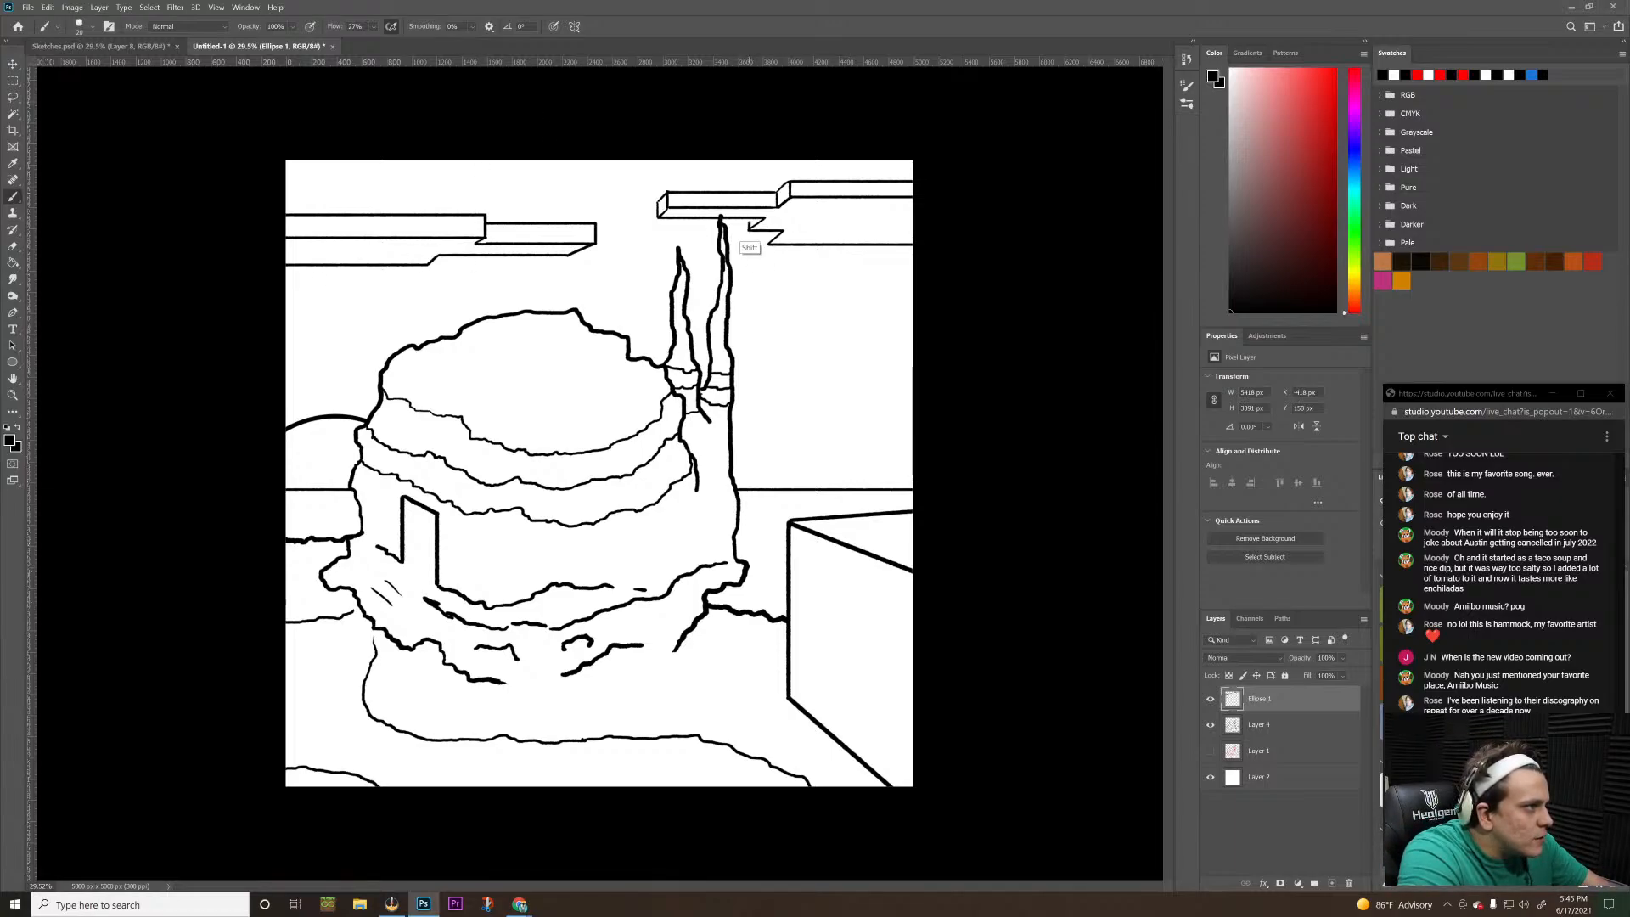
{"action": "left_click", "coordinate": [767, 244], "text": "shift"}
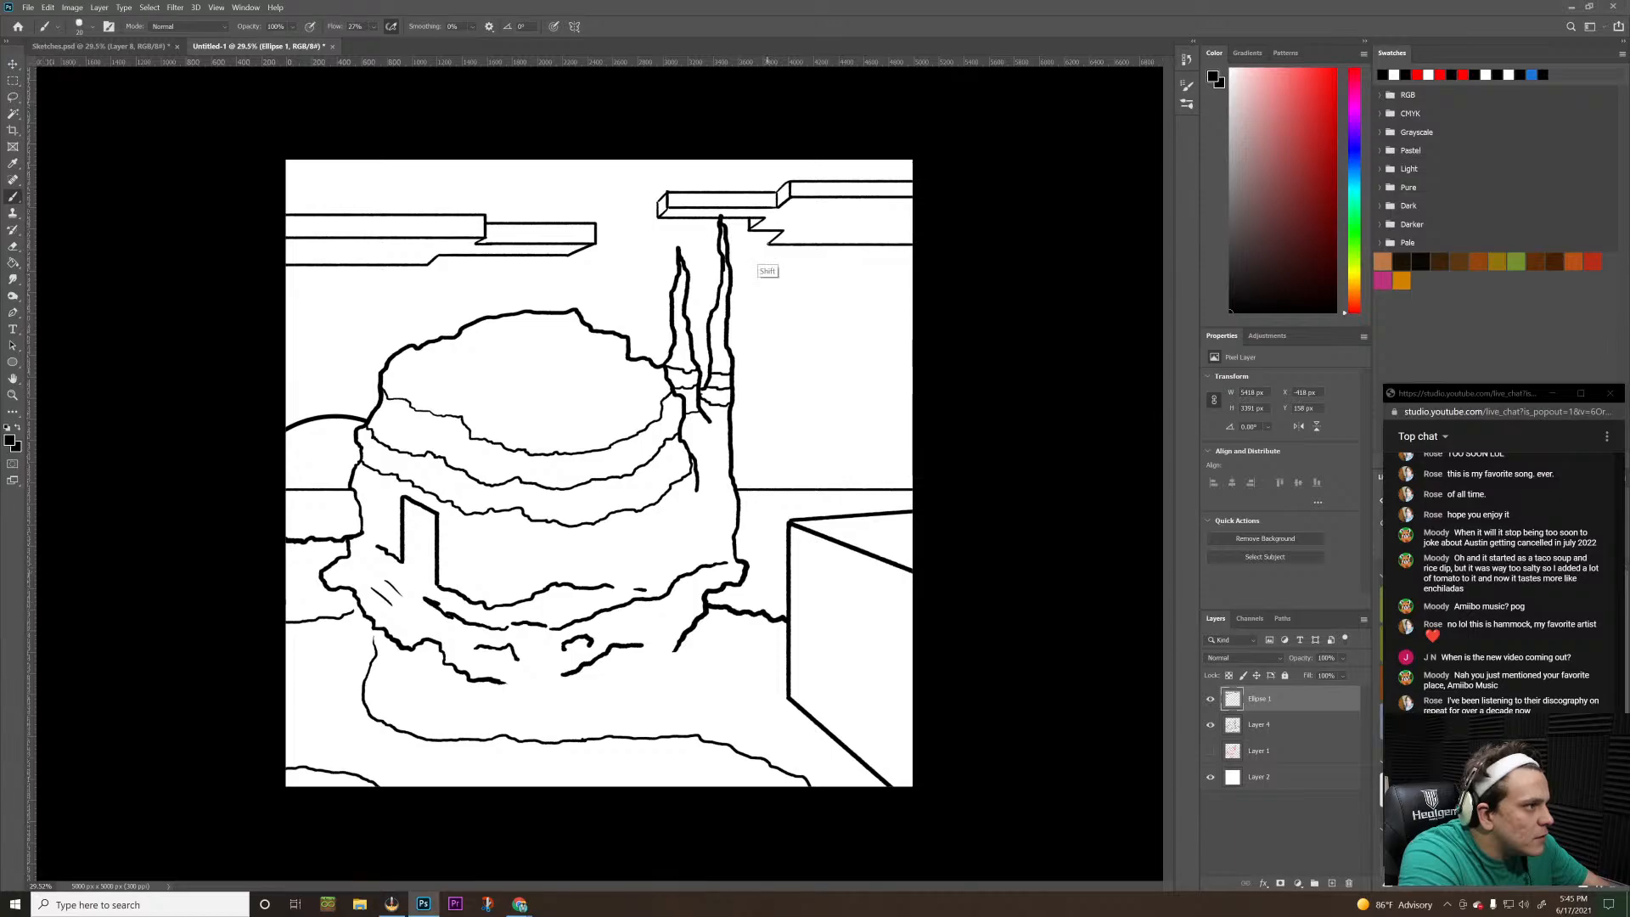
{"action": "left_click", "coordinate": [767, 231], "text": "shift"}
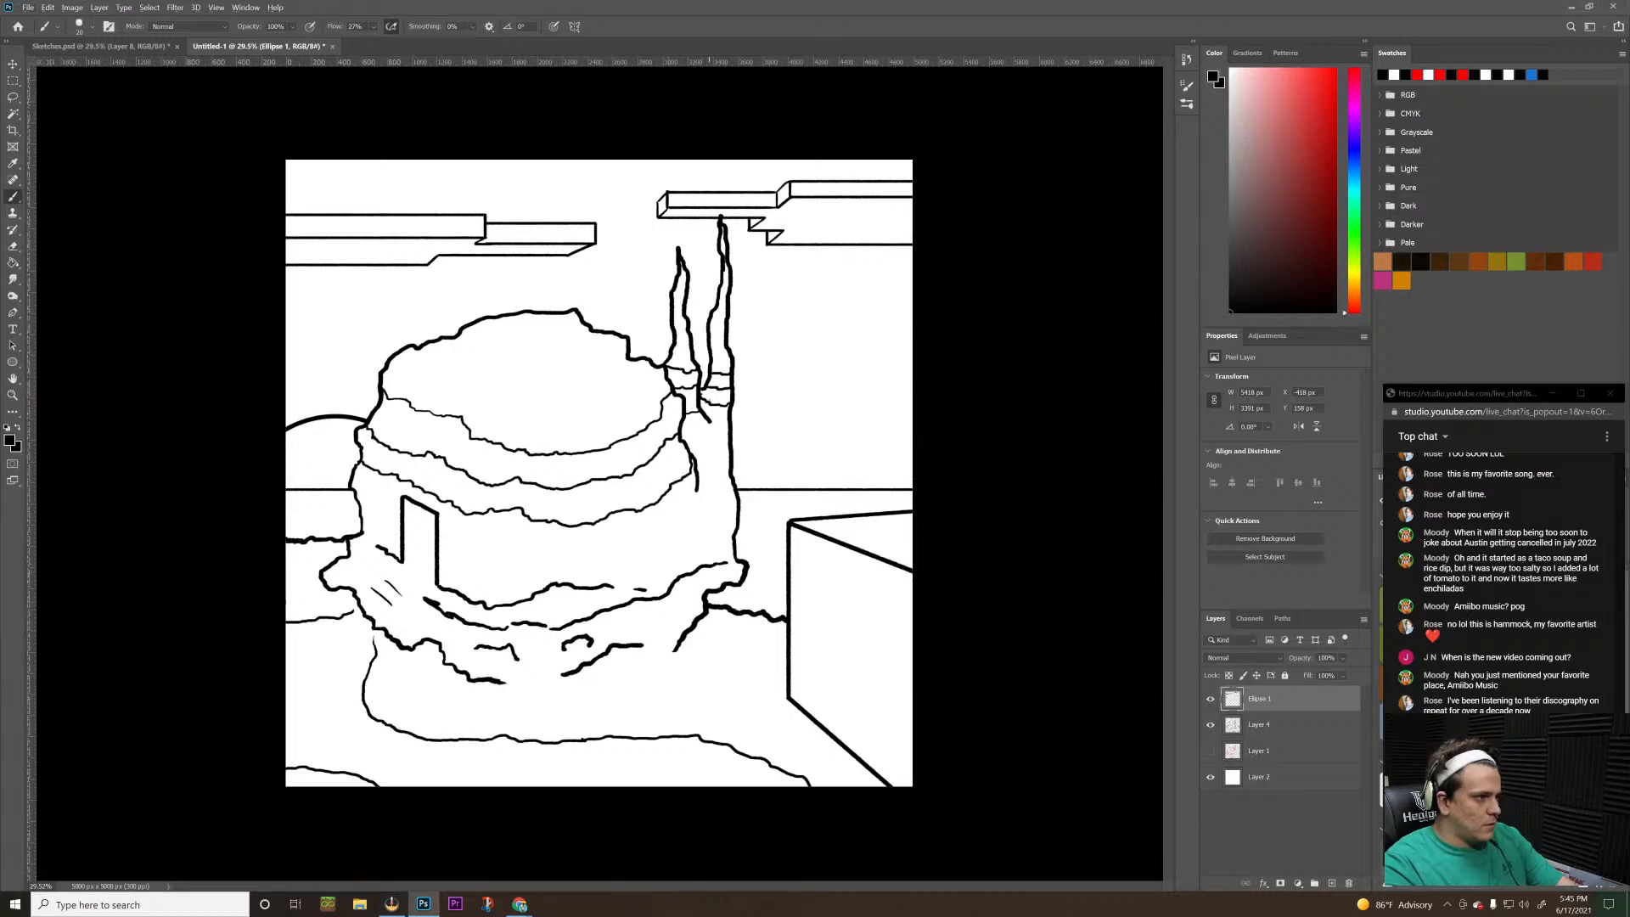
Brush a handwritten signature in black near the lower-left corner of the building scene
{"action": "key", "text": "z"}
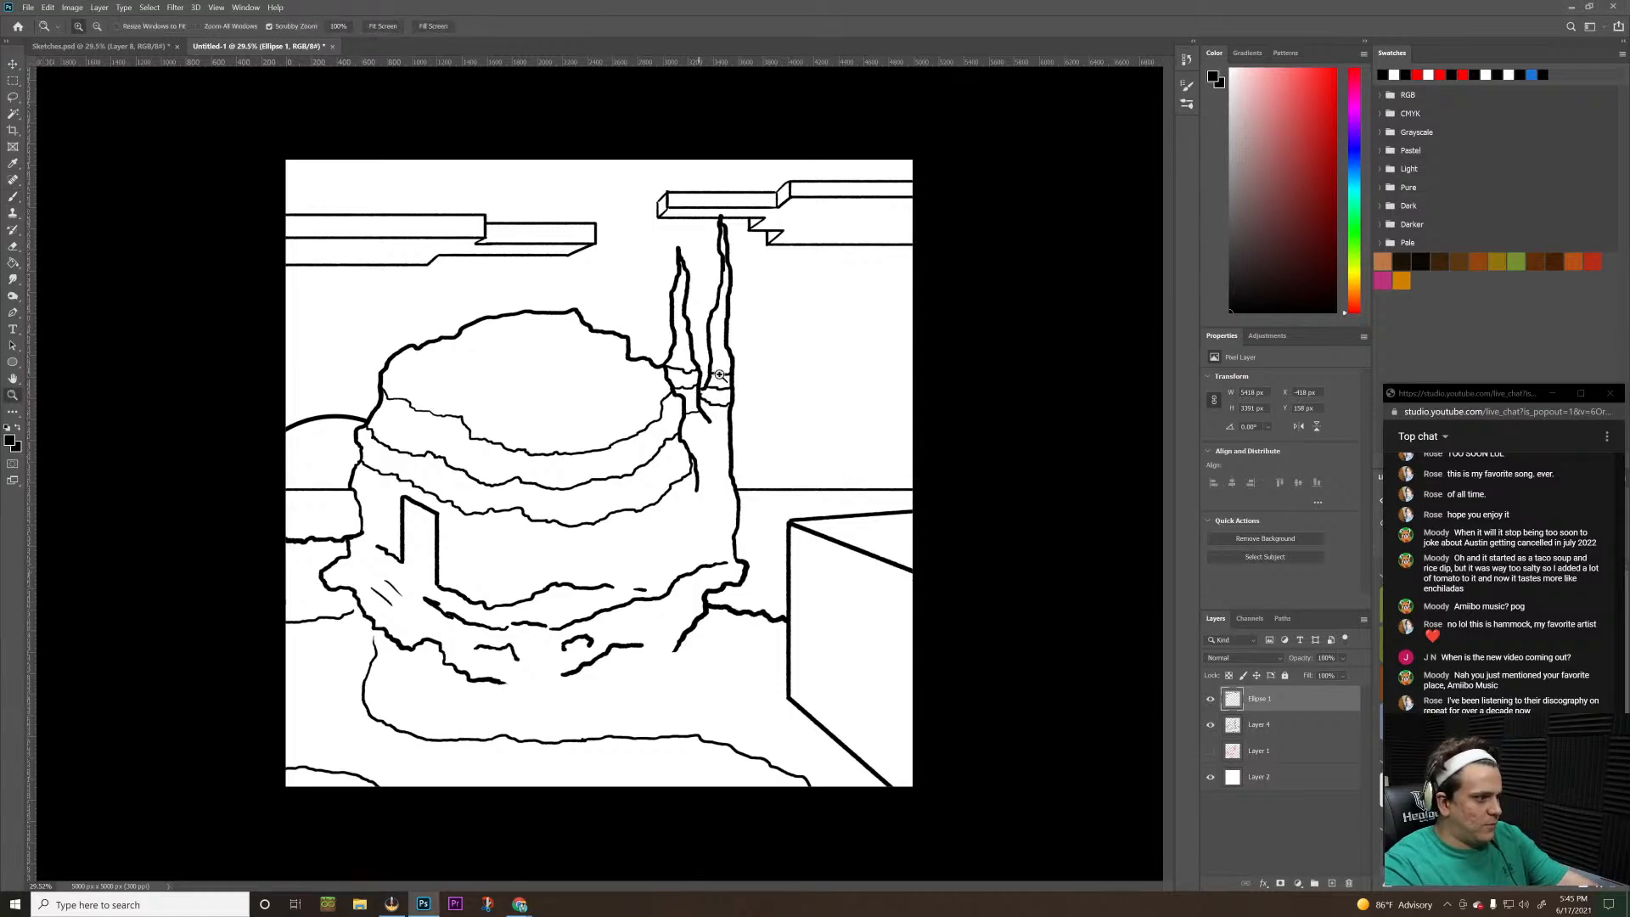
{"action": "mouse_move", "coordinate": [768, 386]}
{"action": "left_mouse_down"}
{"action": "mouse_move", "coordinate": [751, 393]}
{"action": "mouse_move", "coordinate": [772, 391]}
{"action": "left_mouse_up"}
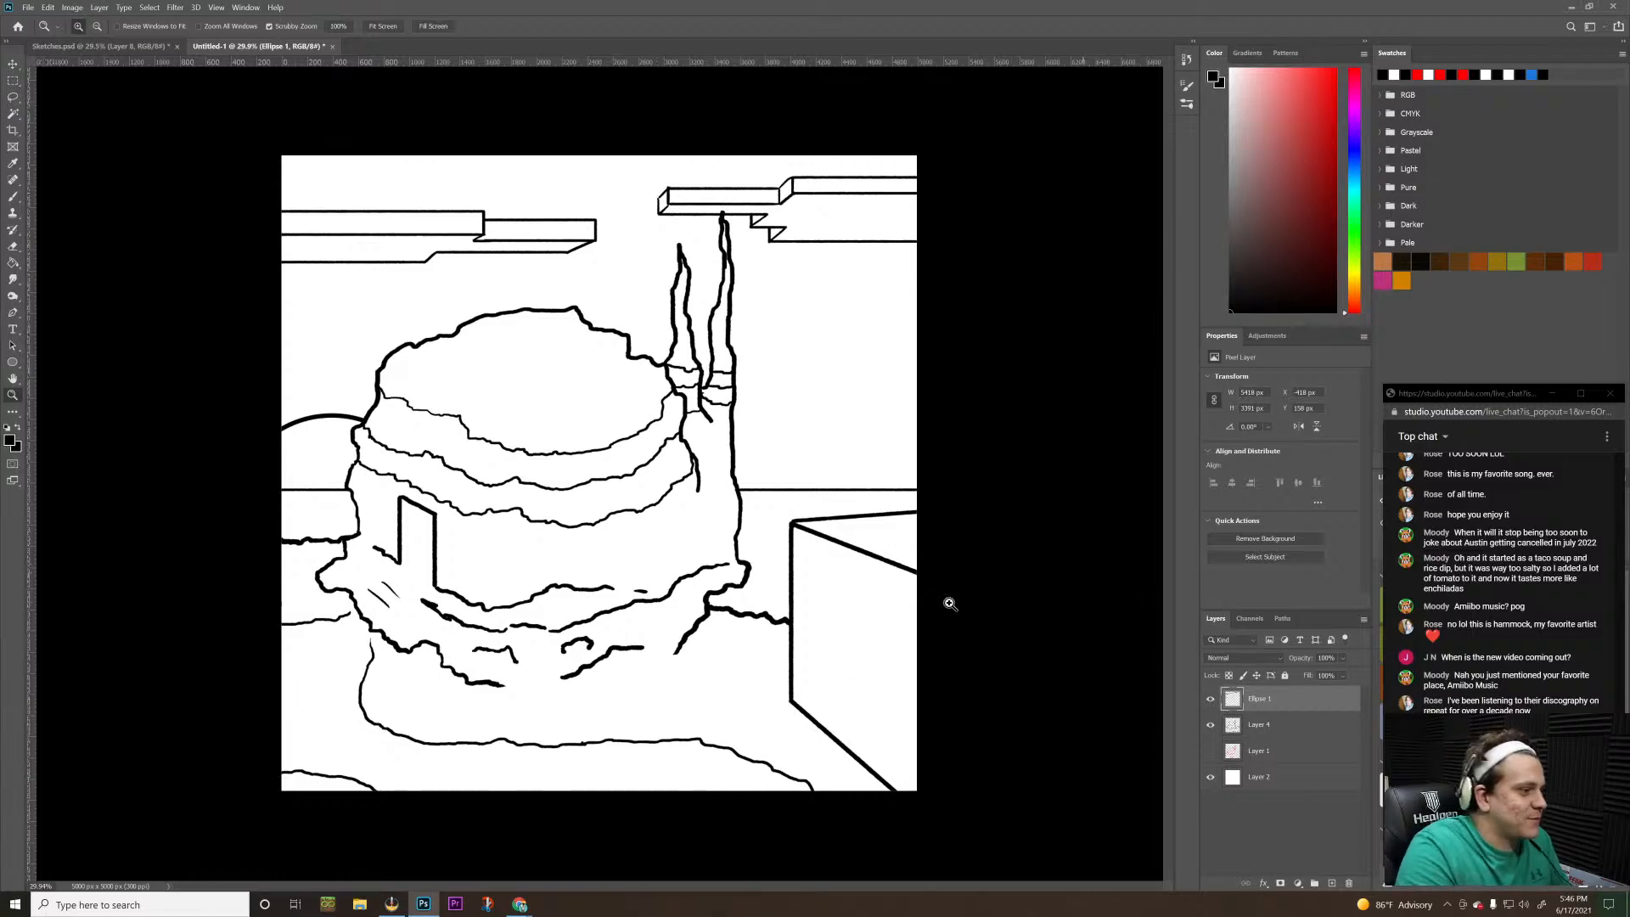
{"action": "key", "text": "b"}
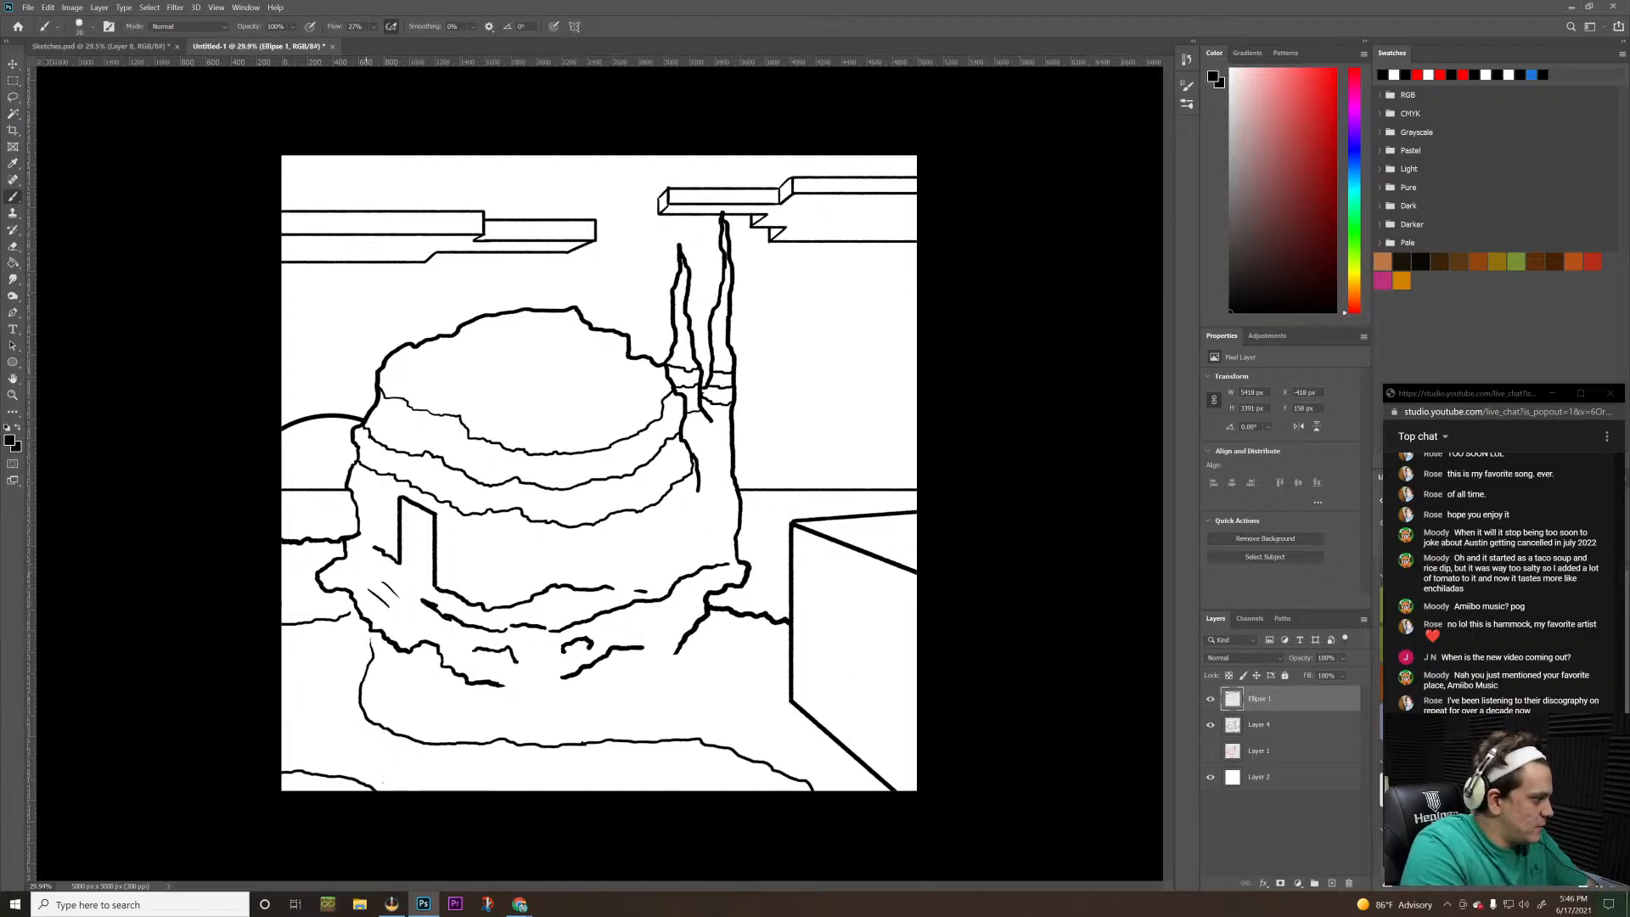
{"action": "mouse_move", "coordinate": [300, 751]}
{"action": "left_mouse_down"}
{"action": "mouse_move", "coordinate": [355, 728]}
{"action": "mouse_move", "coordinate": [346, 759]}
{"action": "mouse_move", "coordinate": [369, 745]}
{"action": "left_mouse_up"}
{"action": "left_click_drag", "start_coordinate": [355, 746], "coordinate": [387, 731]}
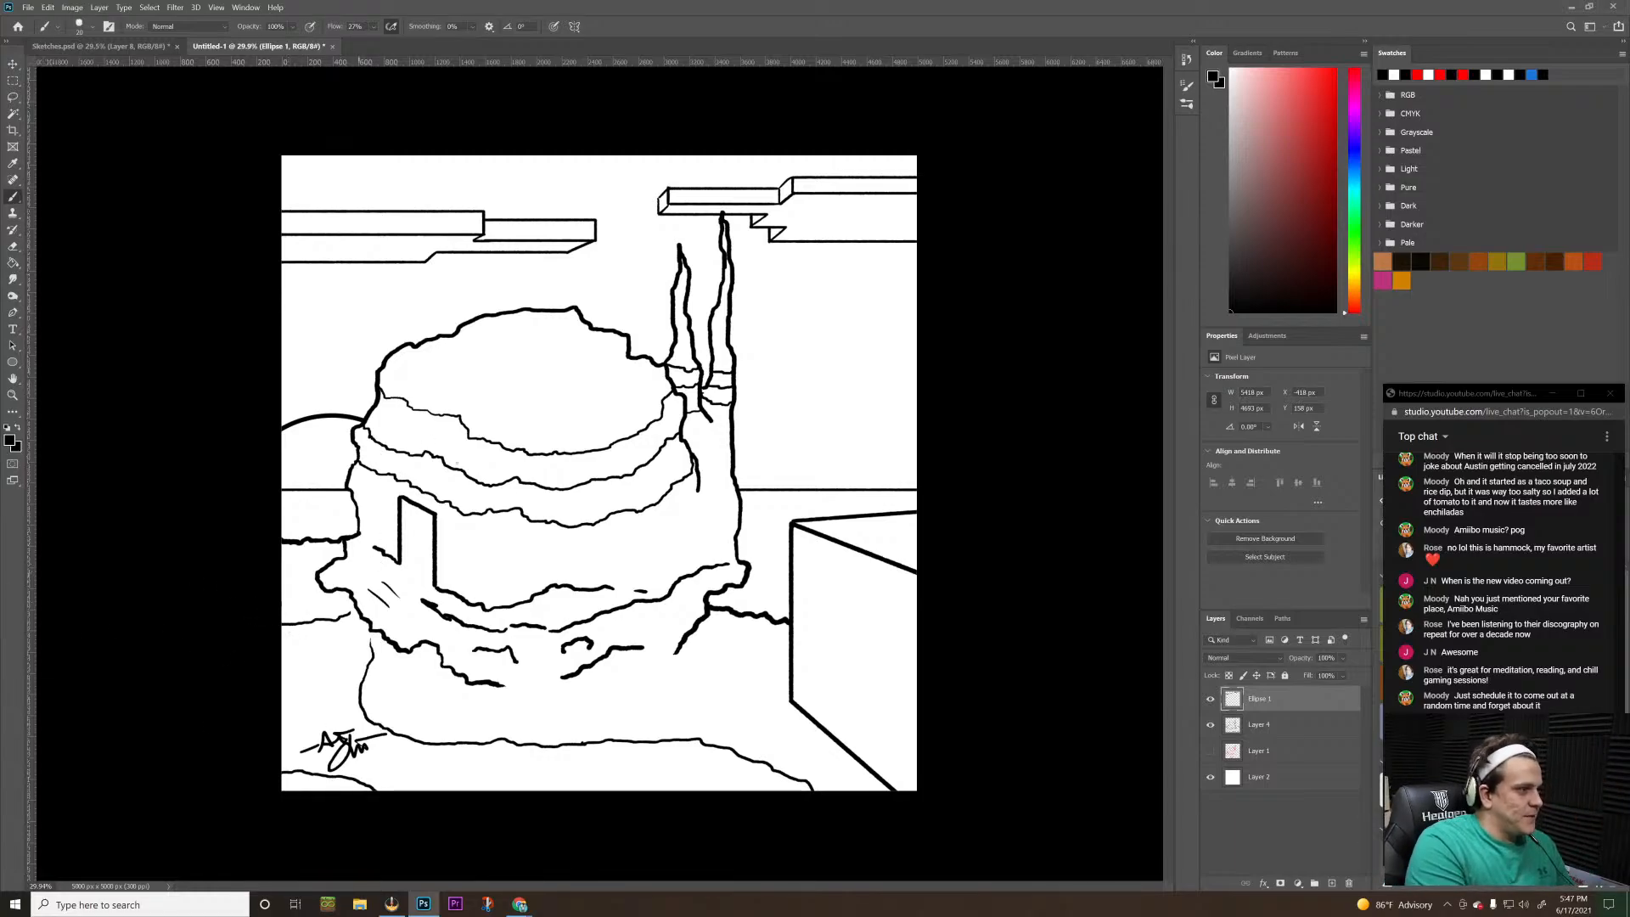
Examine the signed building scene at several zoom levels and compare it with the dog drawing in Sketches.psd
{"action": "key", "text": "z"}
{"action": "scroll", "coordinate": [670, 509], "scroll_direction": "down", "scroll_amount": 3}
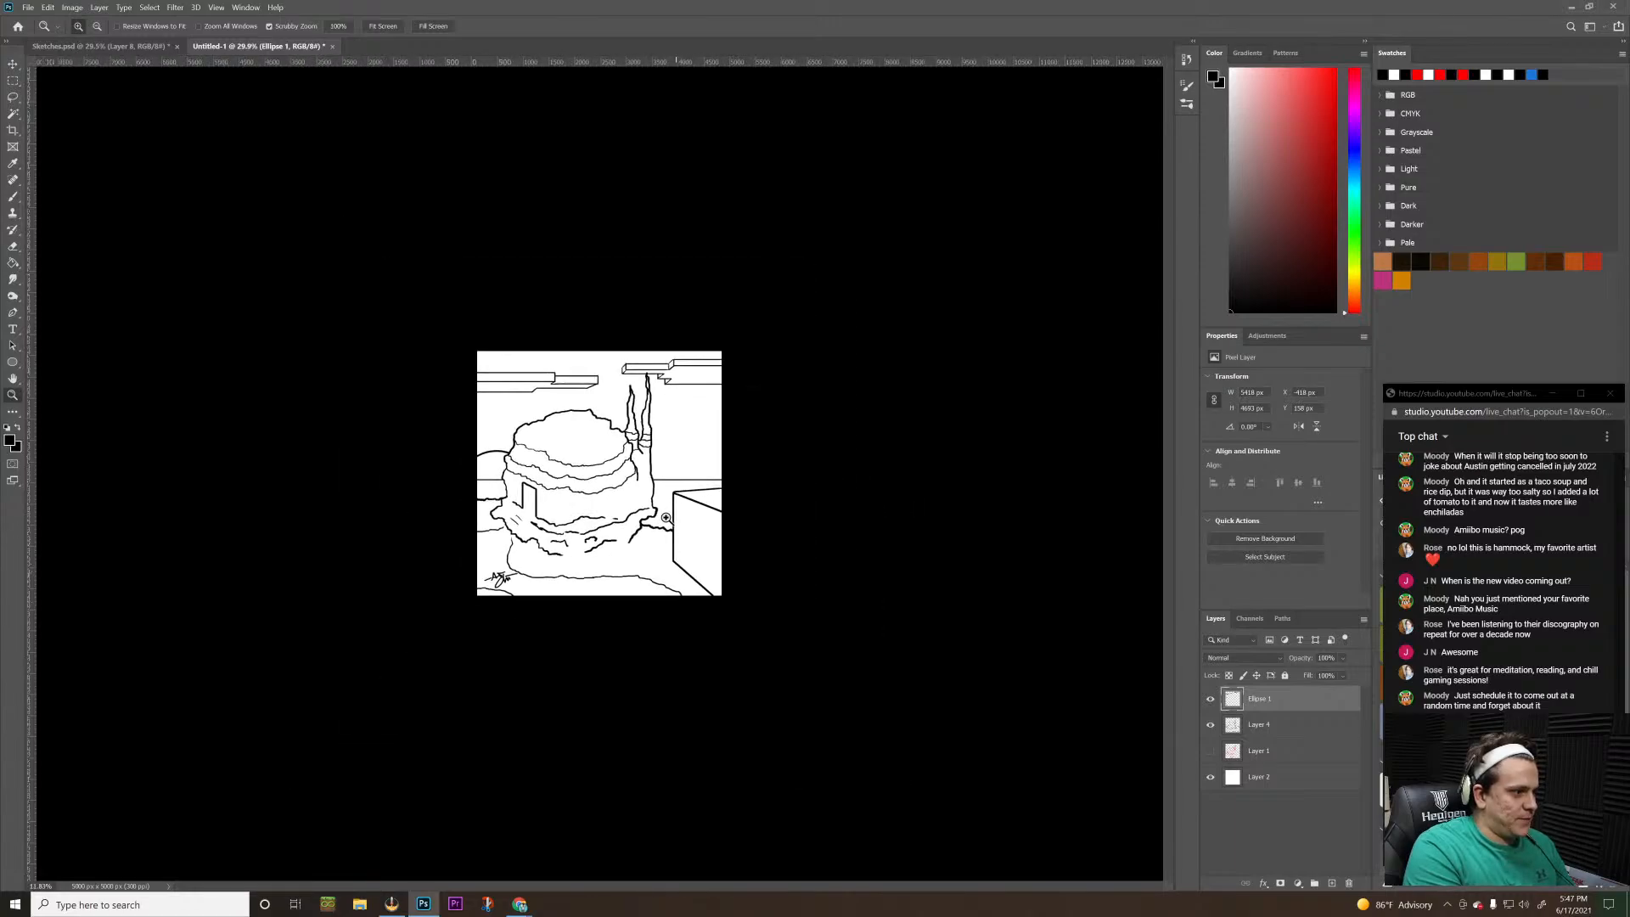
{"action": "left_click_drag", "start_coordinate": [666, 514], "coordinate": [725, 455]}
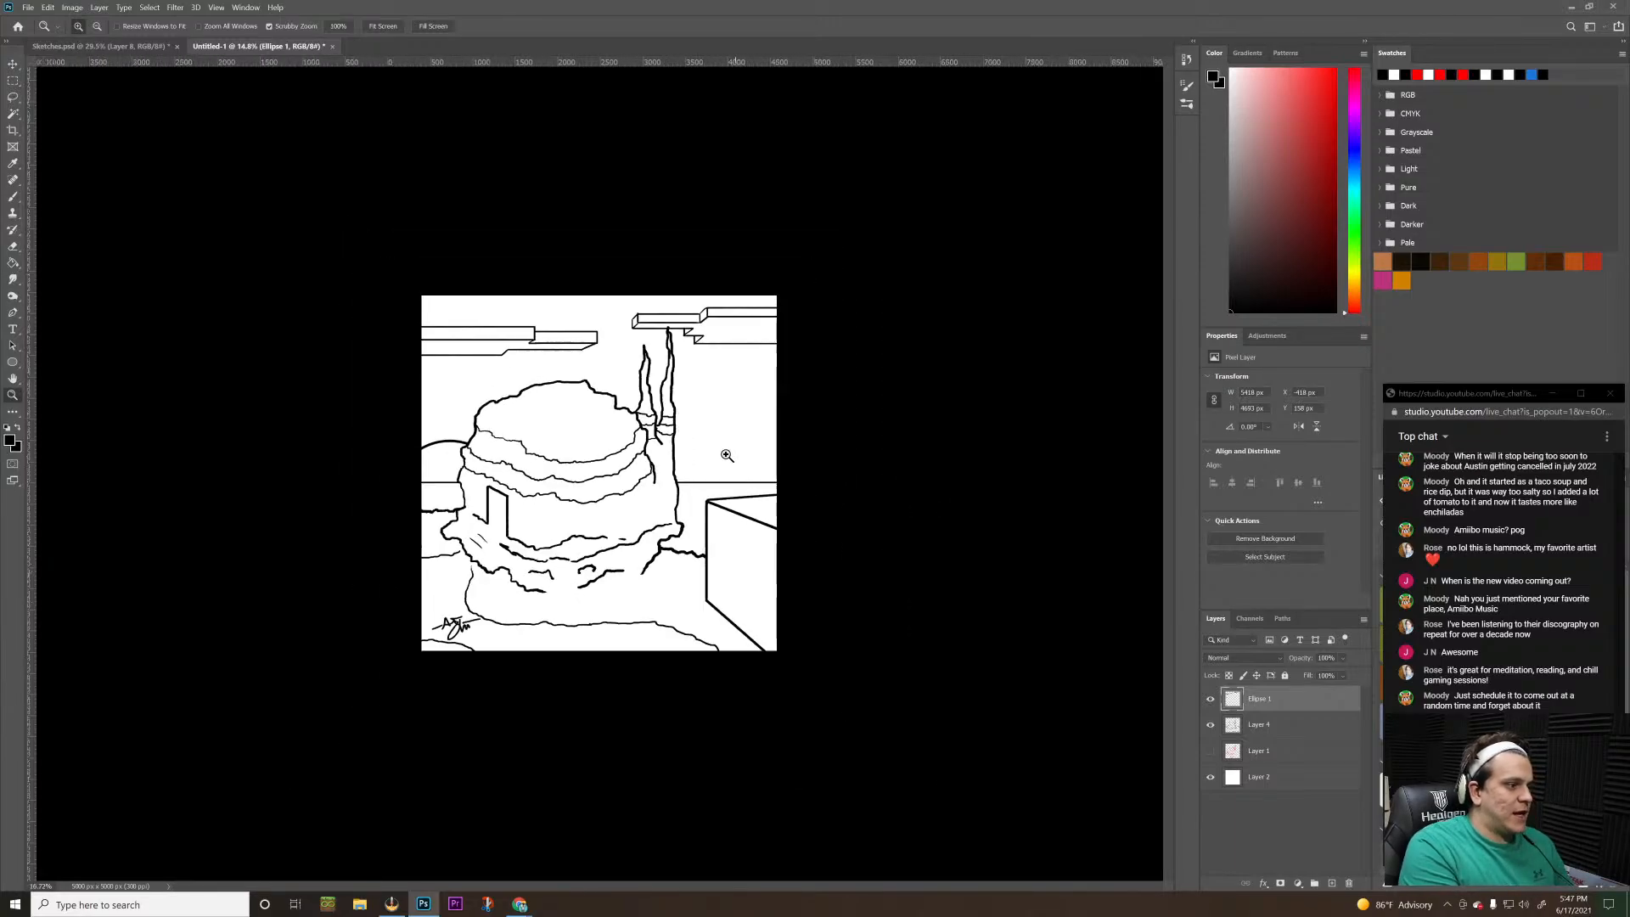
{"action": "scroll", "coordinate": [763, 407], "scroll_direction": "up", "scroll_amount": 1}
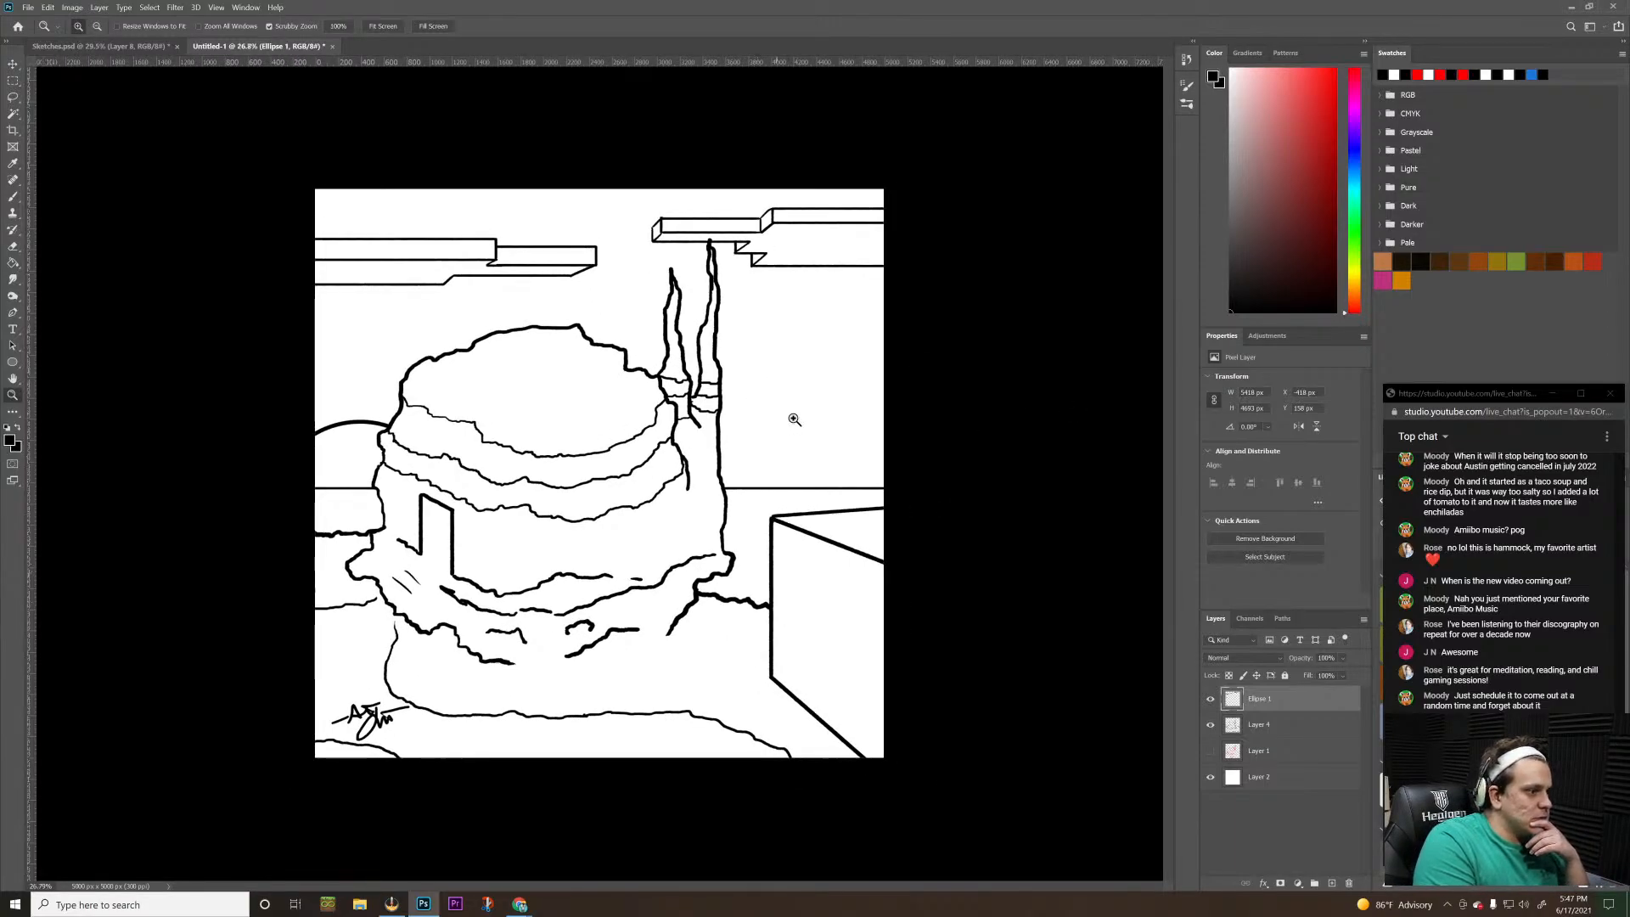
{"action": "scroll", "coordinate": [798, 417], "scroll_direction": "up", "scroll_amount": 1}
{"action": "scroll", "coordinate": [798, 414], "scroll_direction": "down", "scroll_amount": 1}
{"action": "scroll", "coordinate": [815, 403], "scroll_direction": "up", "scroll_amount": 1}
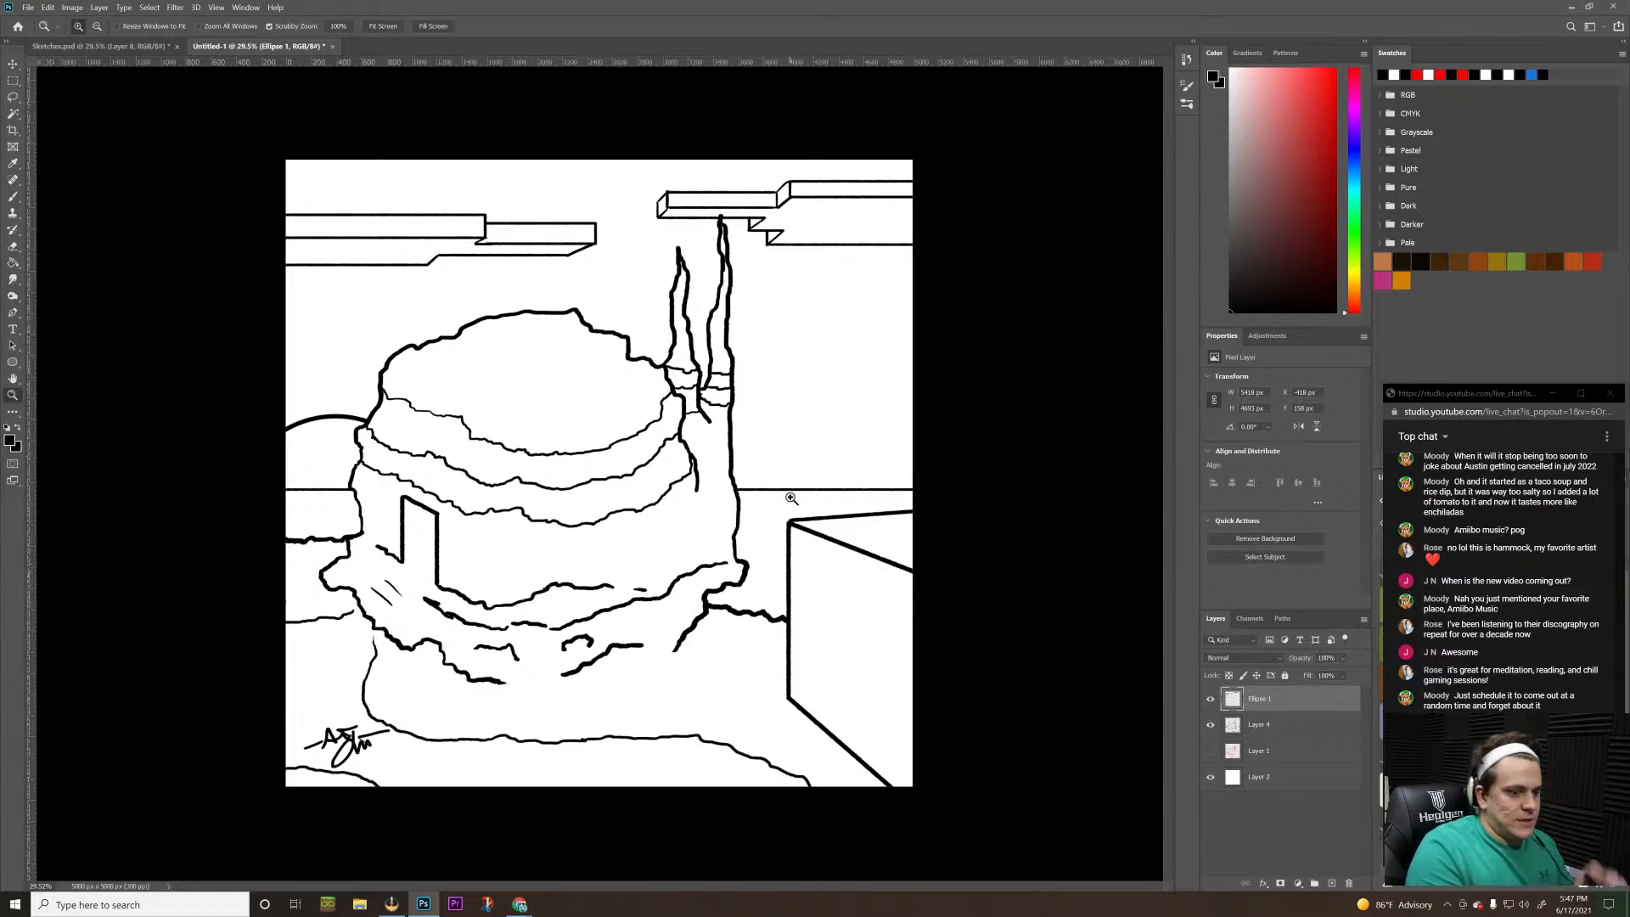
{"action": "left_click", "coordinate": [155, 47]}
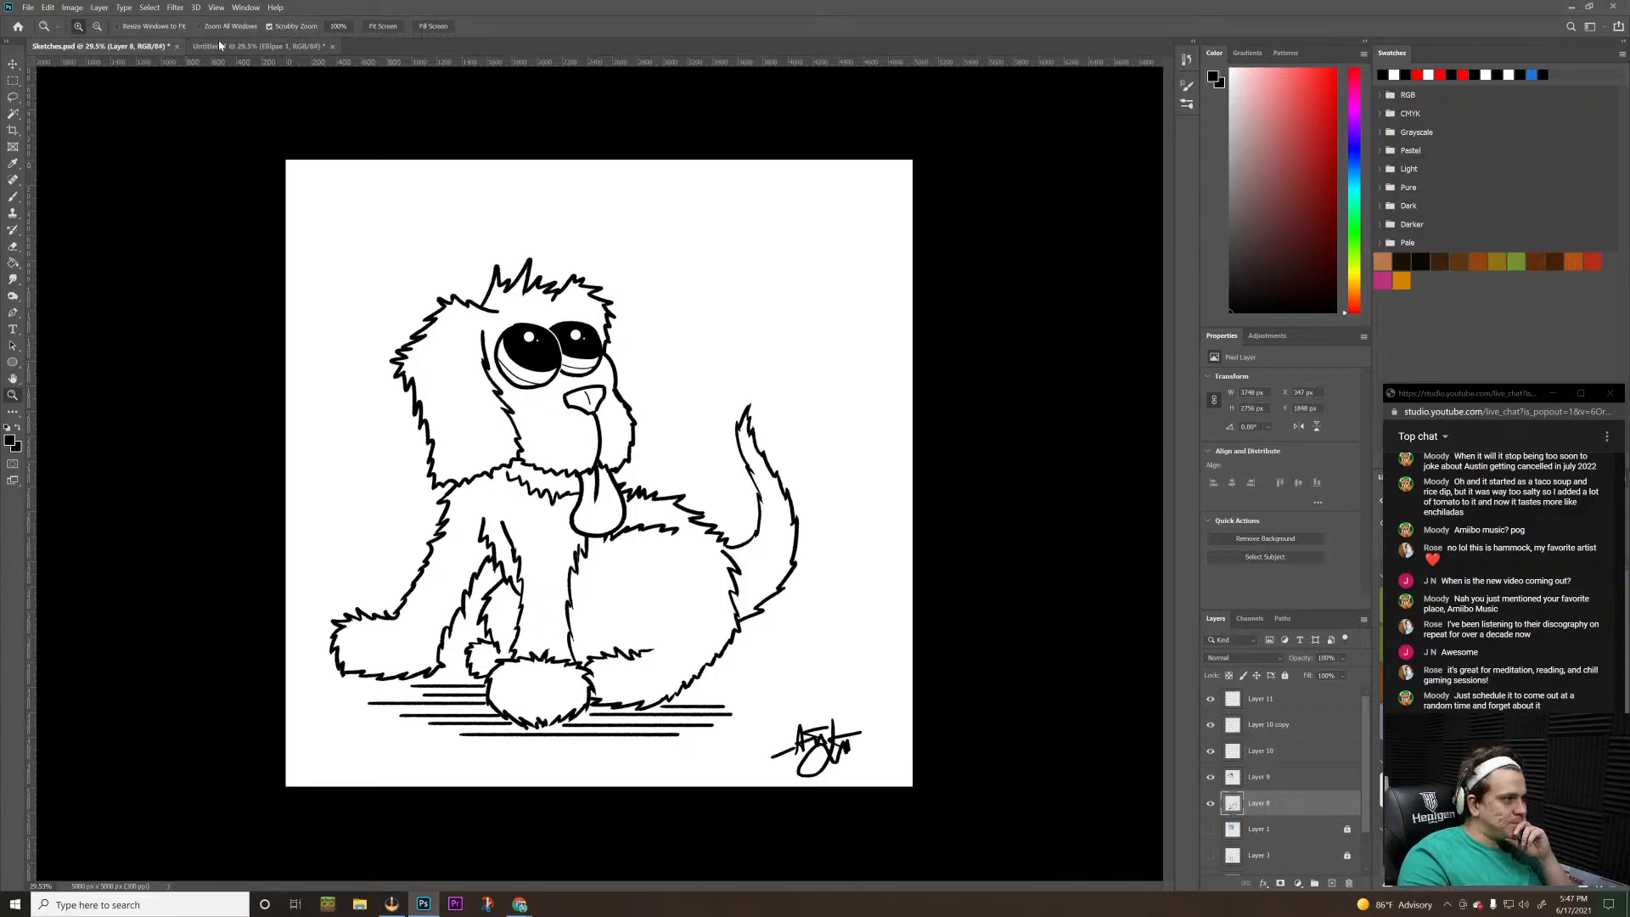
{"action": "left_click", "coordinate": [246, 47]}
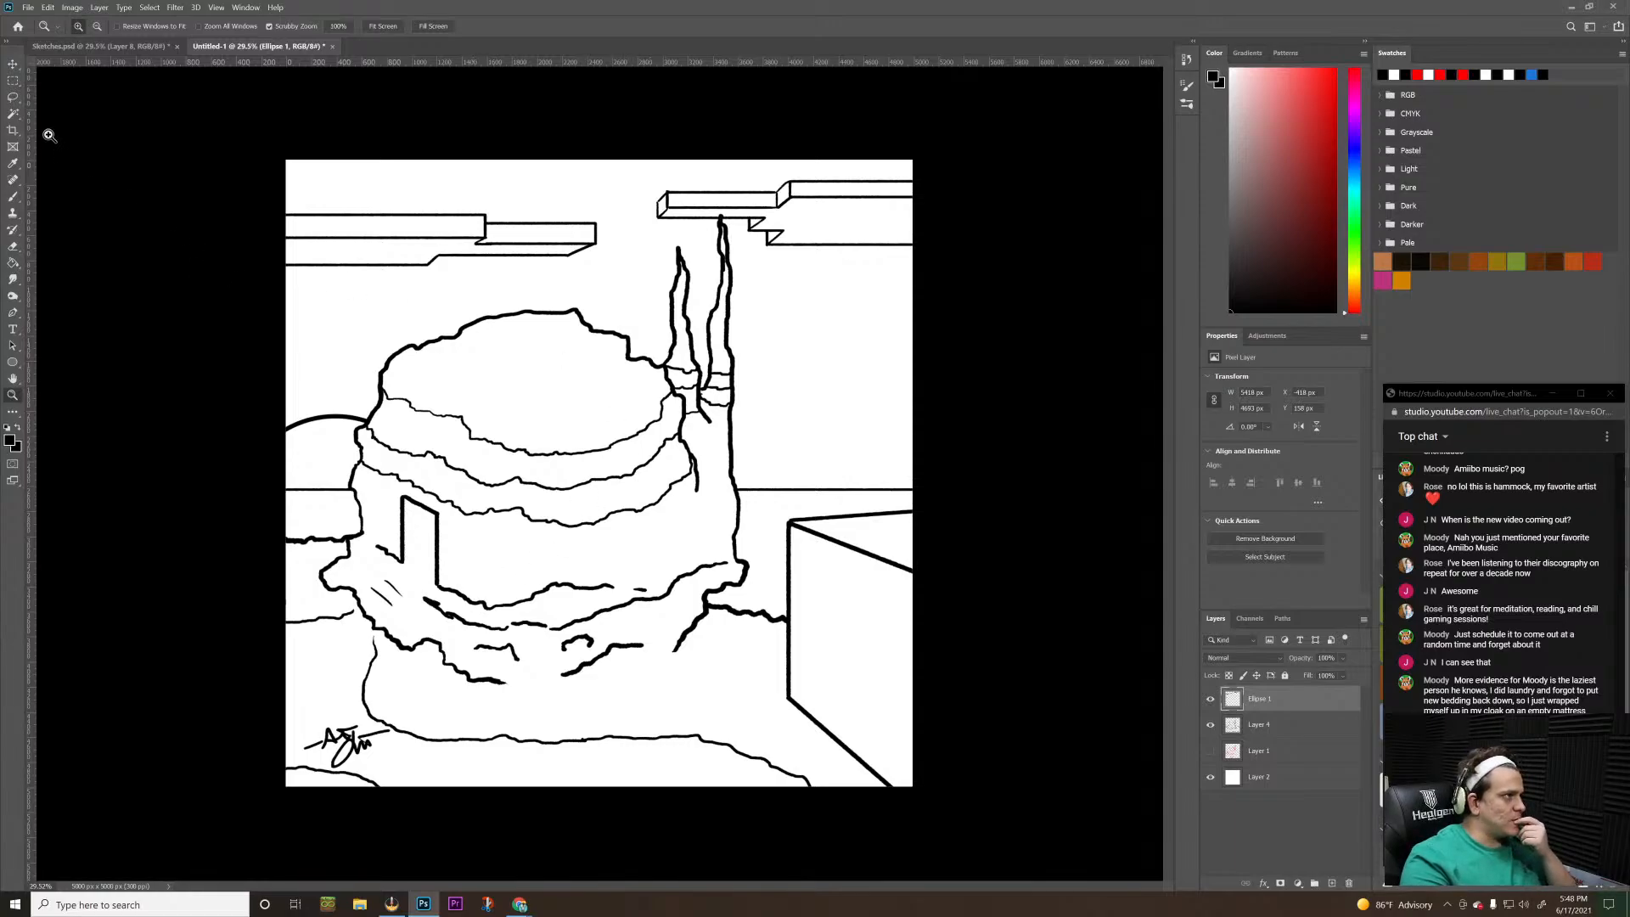
{"action": "left_click", "coordinate": [81, 48]}
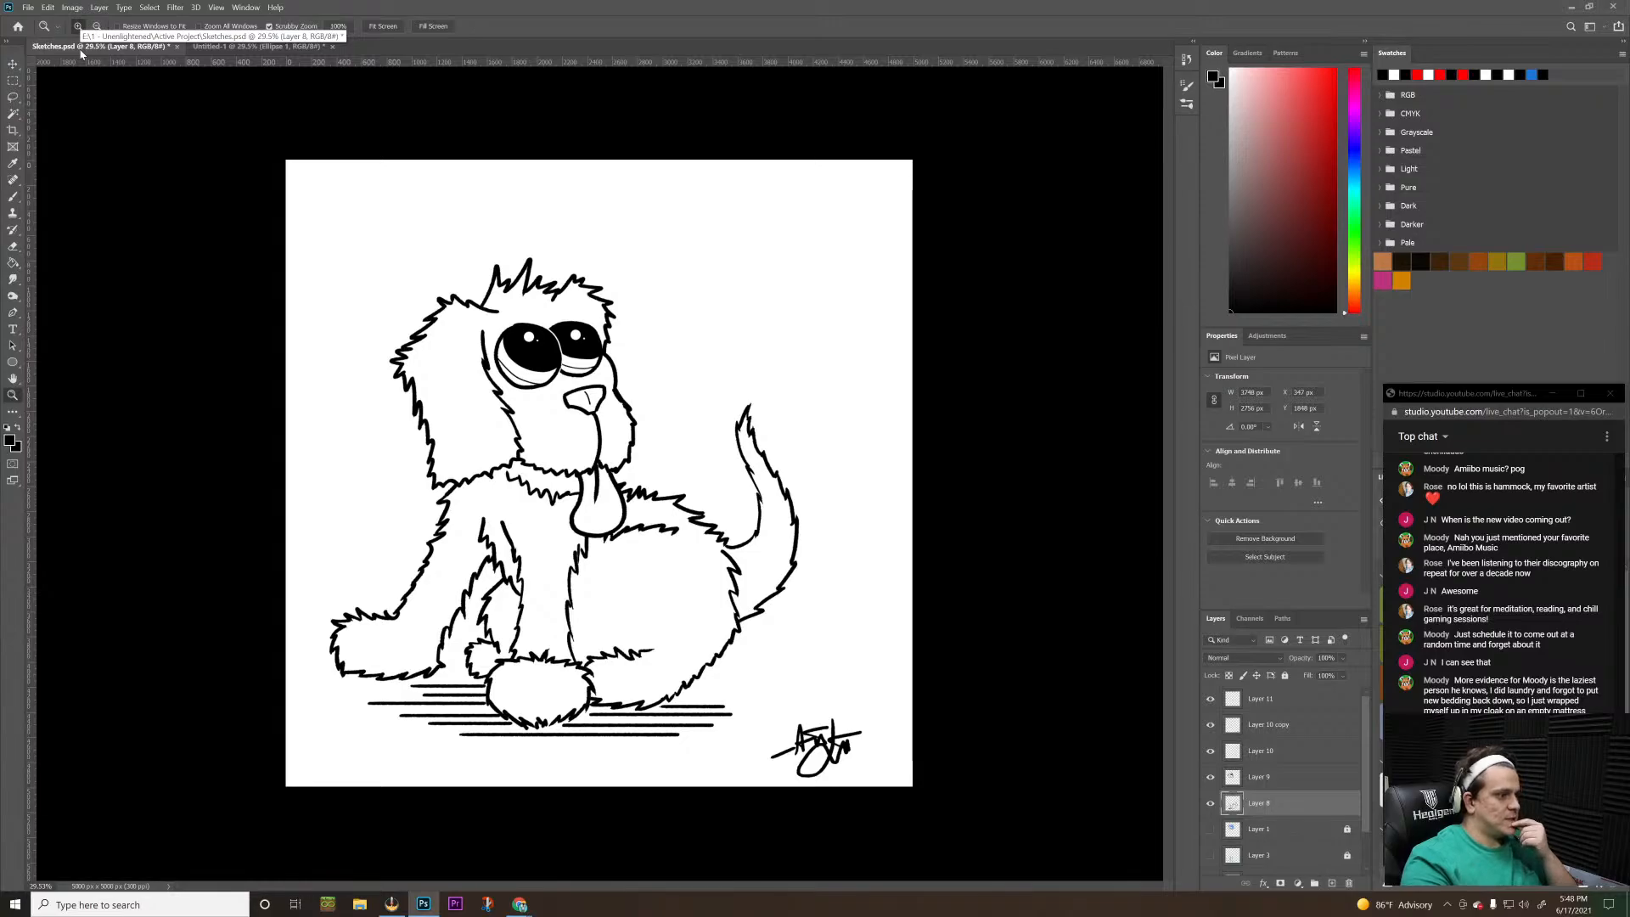
{"action": "left_click", "coordinate": [211, 49]}
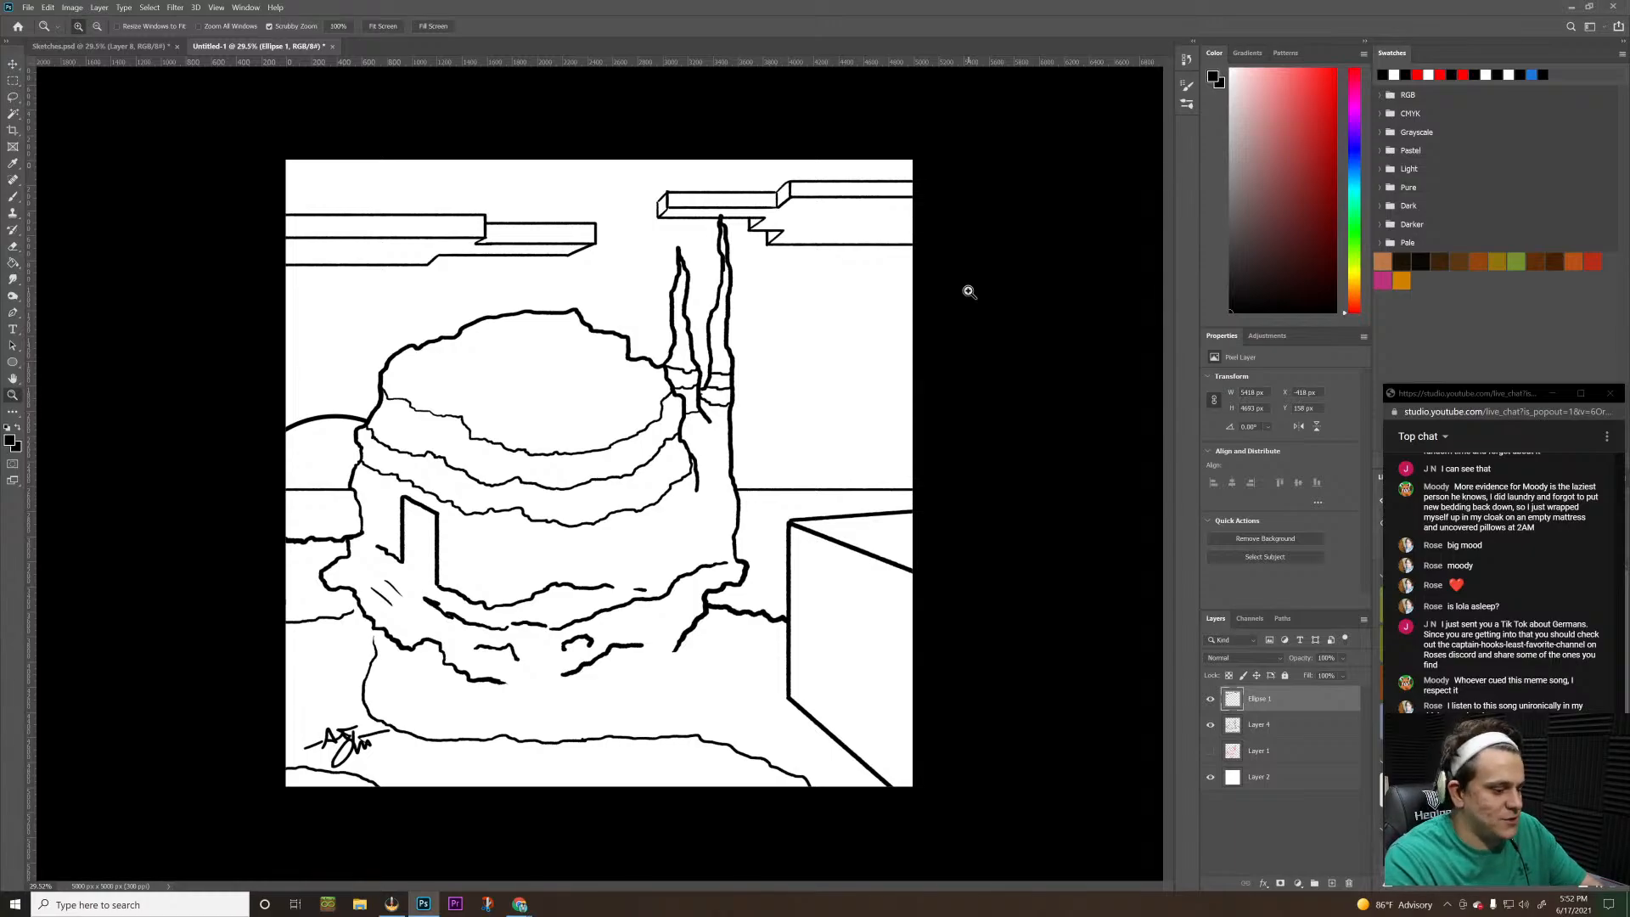
Review the dog drawing in Sketches.psd again and return to the building scene in Untitled-1
{"action": "key", "text": "alt+Tab"}
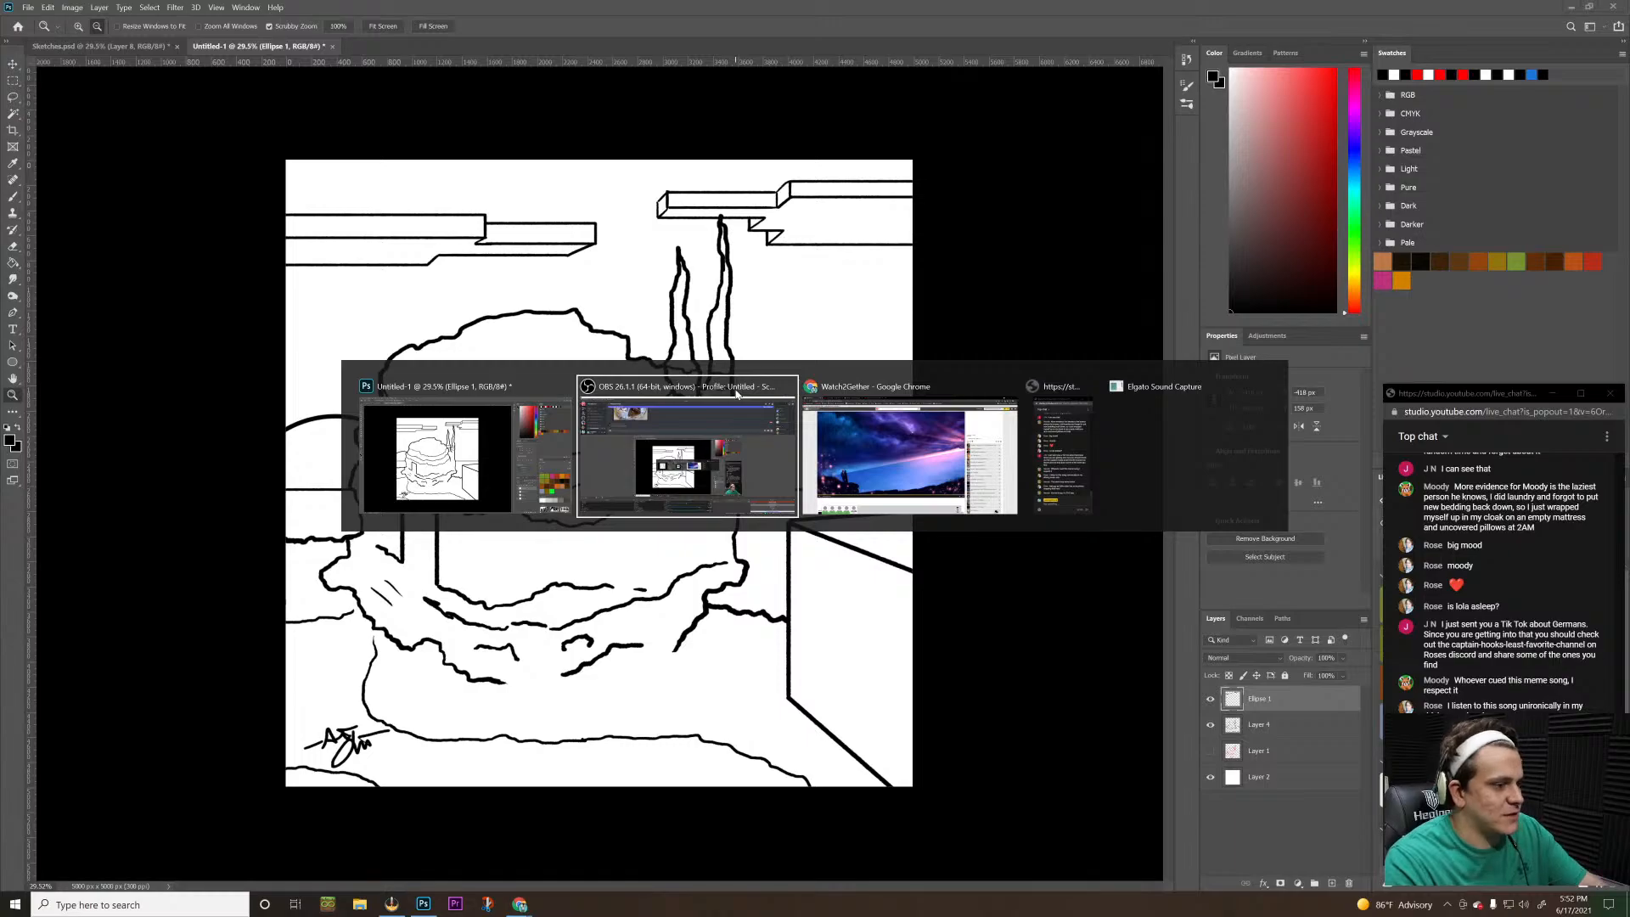
{"action": "key", "text": "alt+Tab"}
{"action": "key", "text": "alt+Tab"}
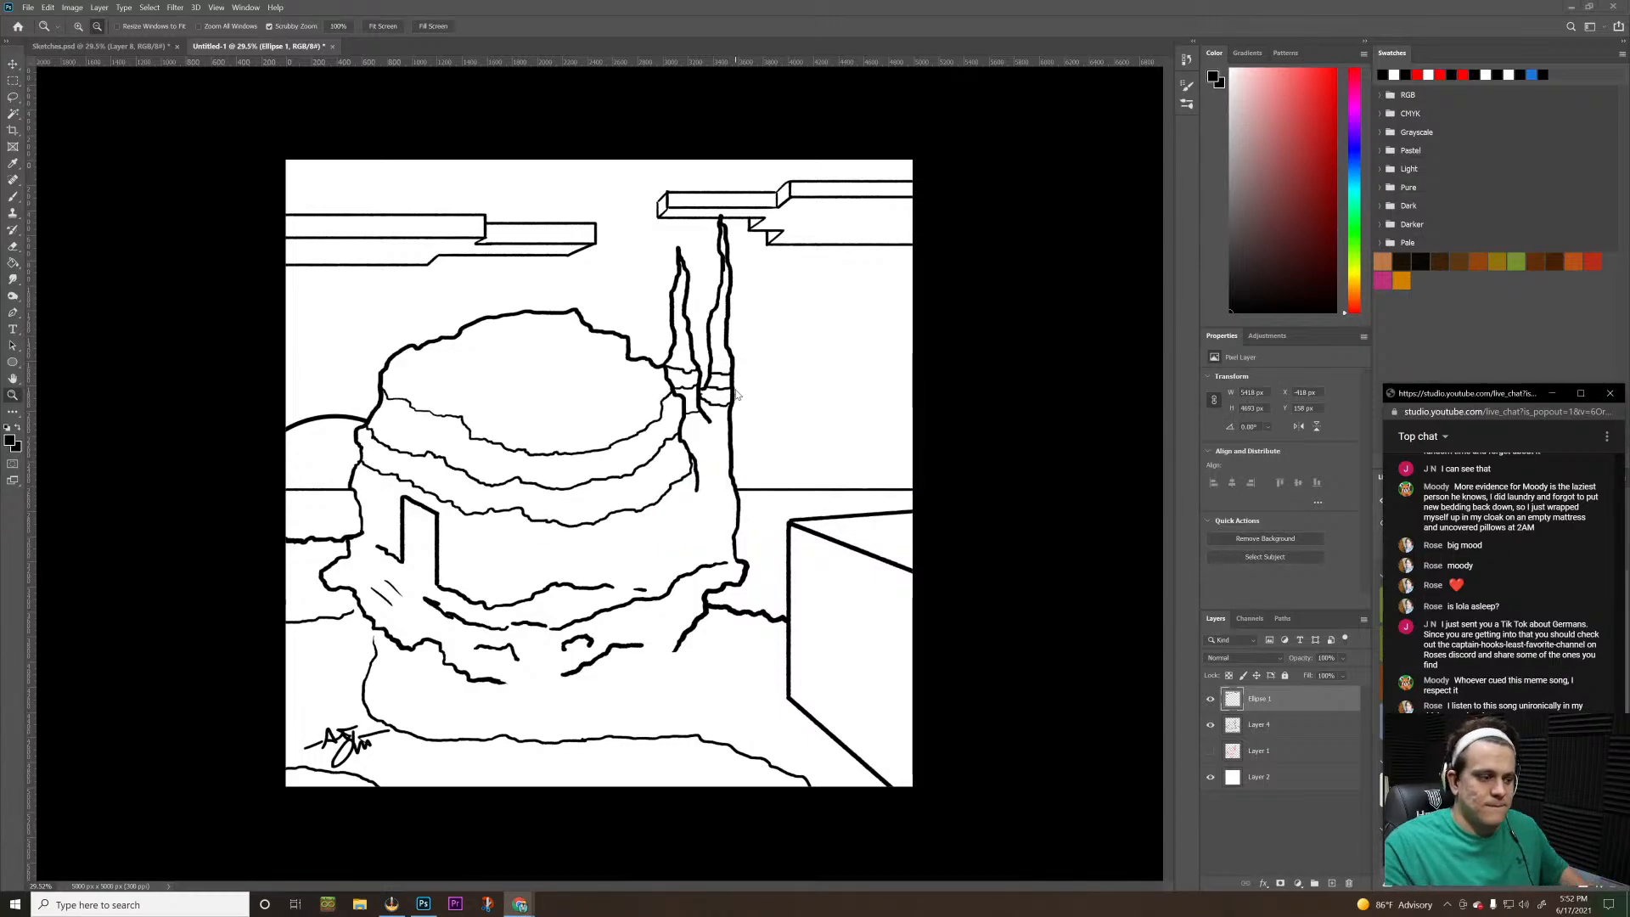
{"action": "left_click", "coordinate": [57, 48]}
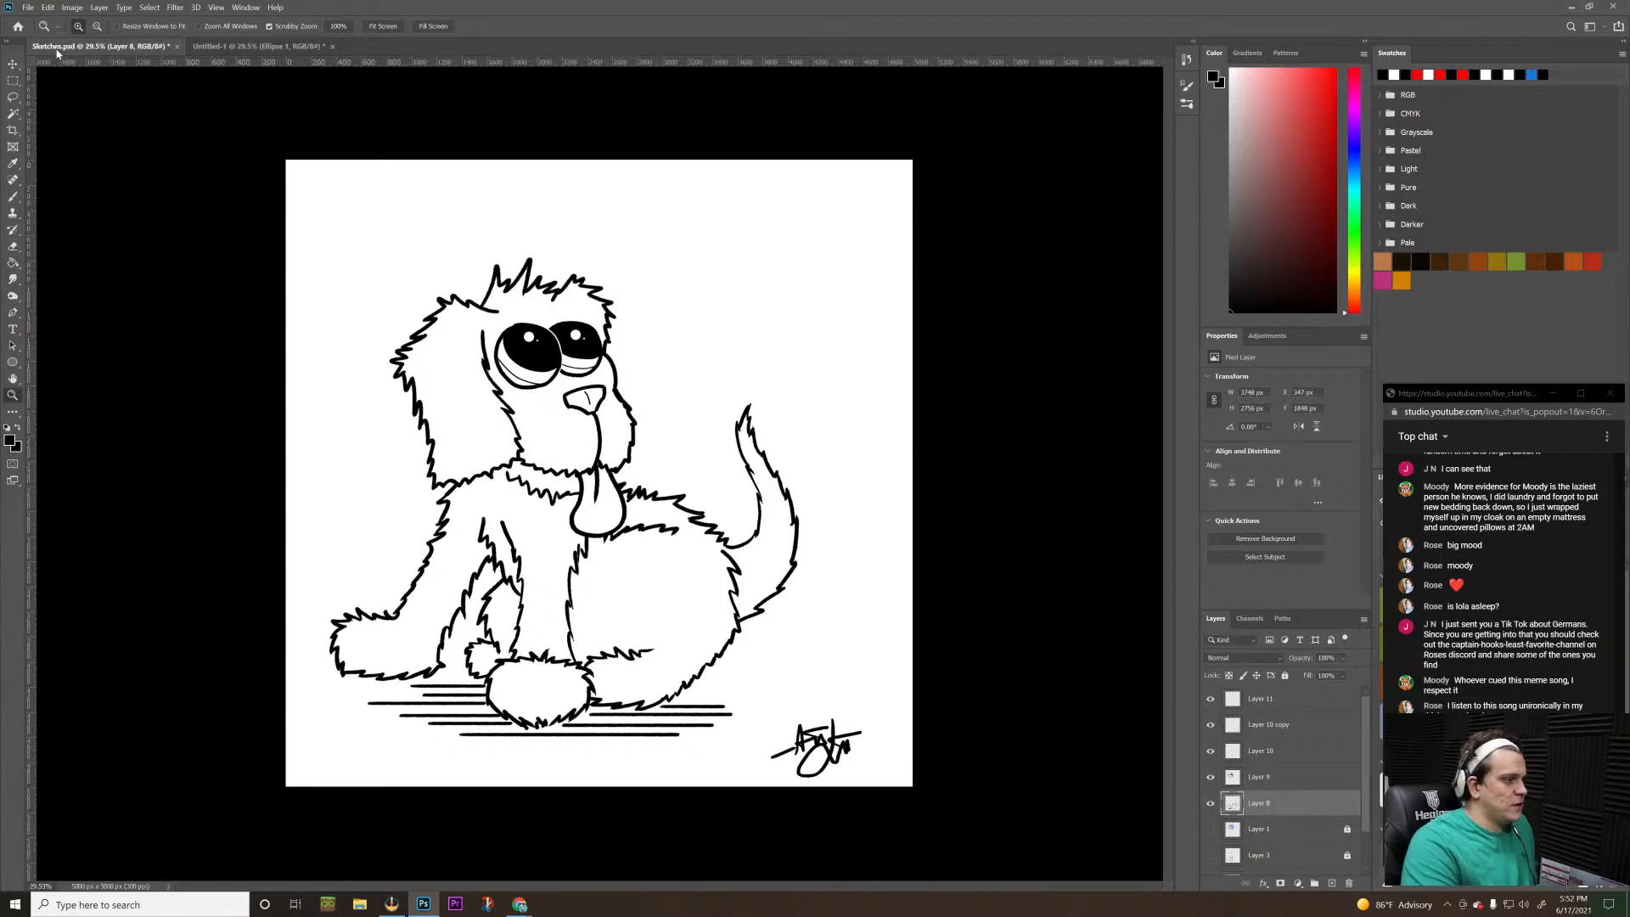
{"action": "left_click", "coordinate": [244, 48]}
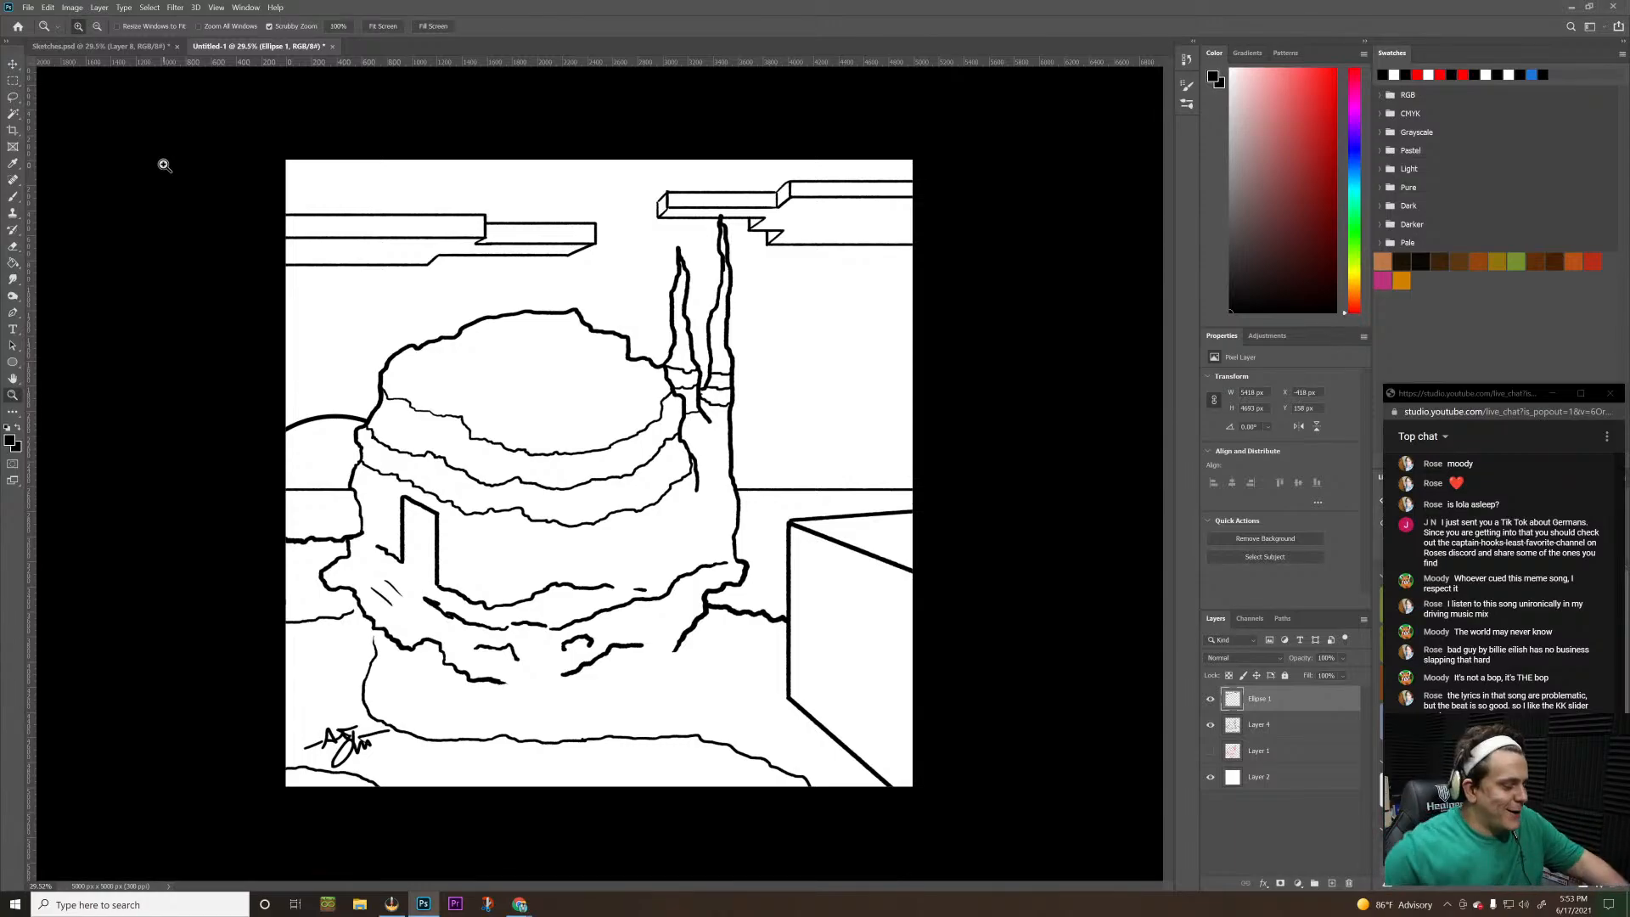
Switch to Chrome and view the video playing in the Watch2Gether room
{"action": "key", "text": "alt+Tab"}
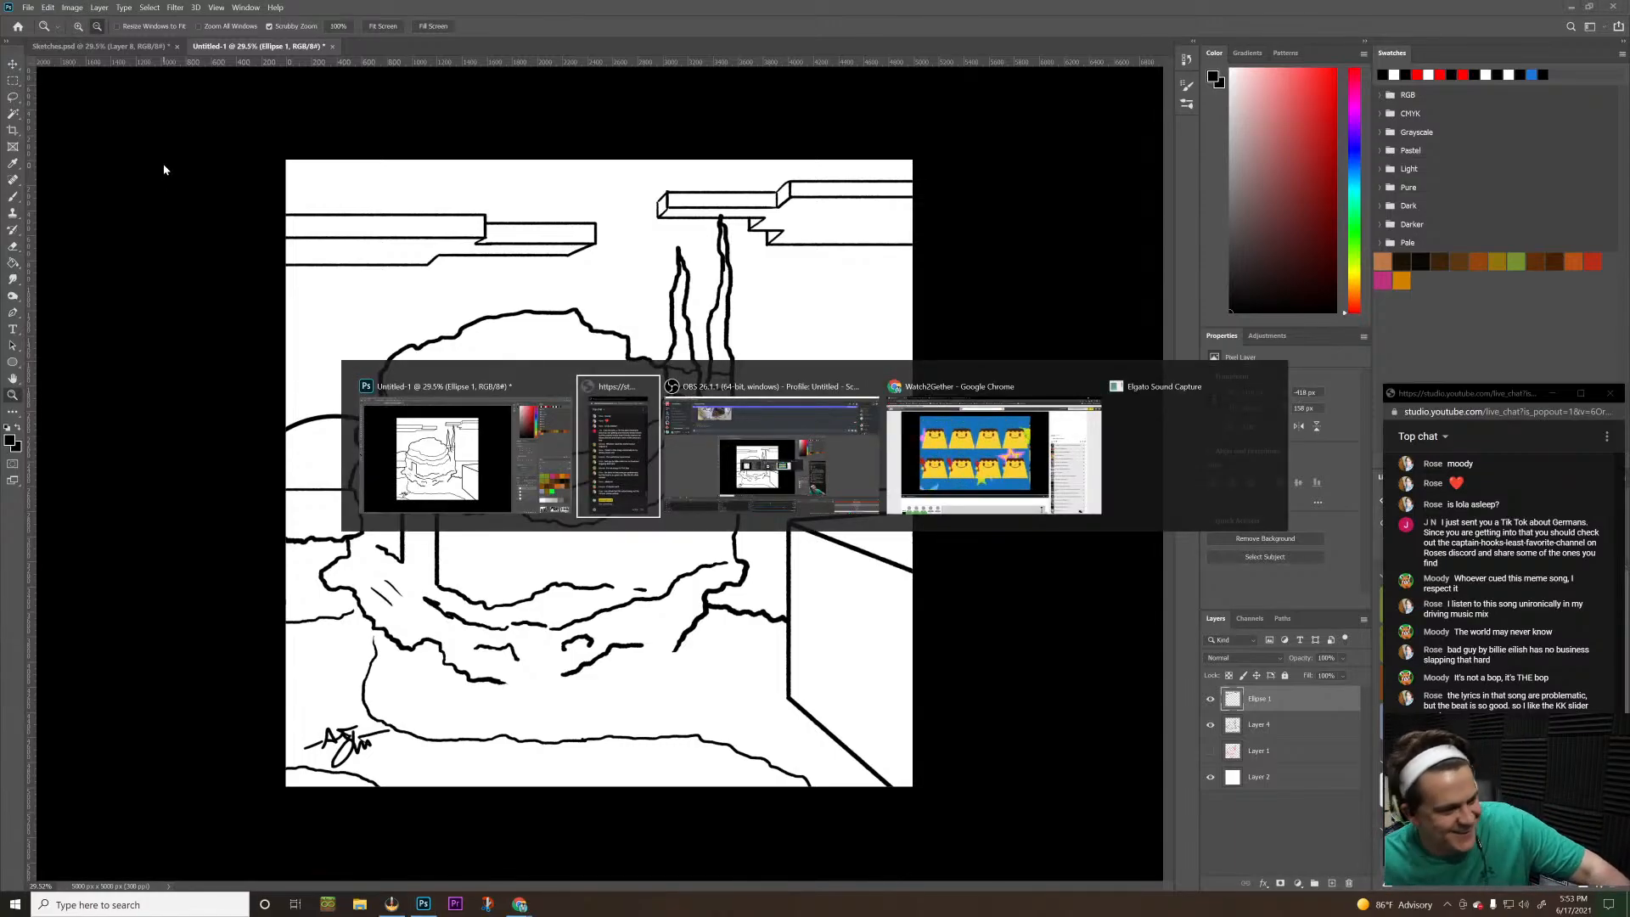
{"action": "key", "text": "alt+Tab"}
{"action": "key", "text": "alt+Tab"}
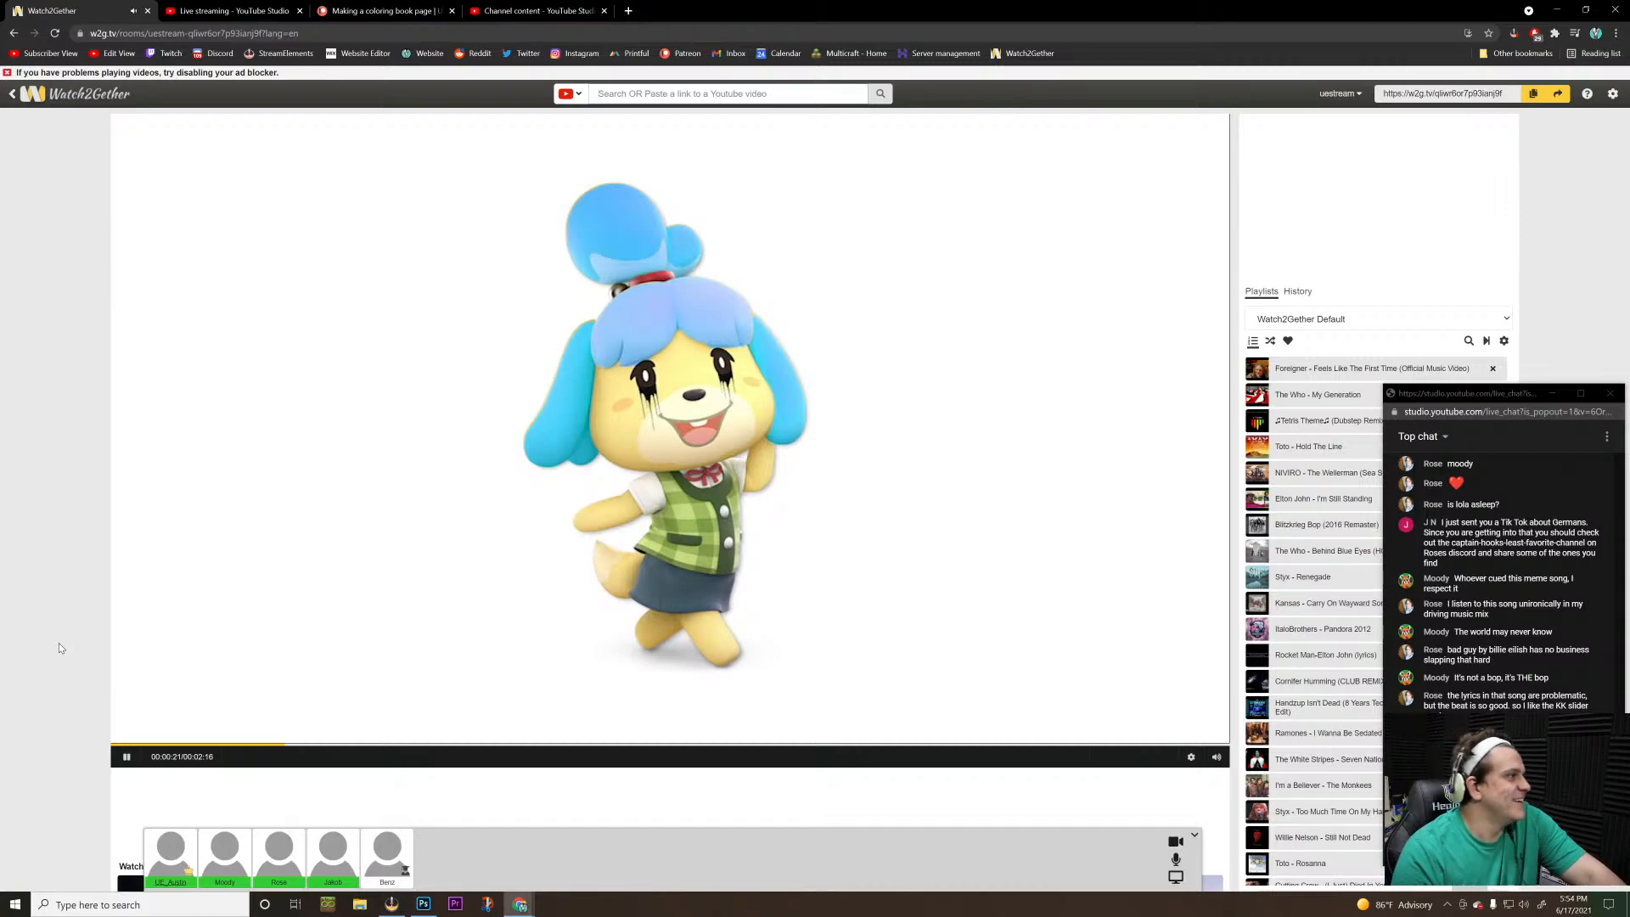
{"action": "key", "text": "alt+Tab"}
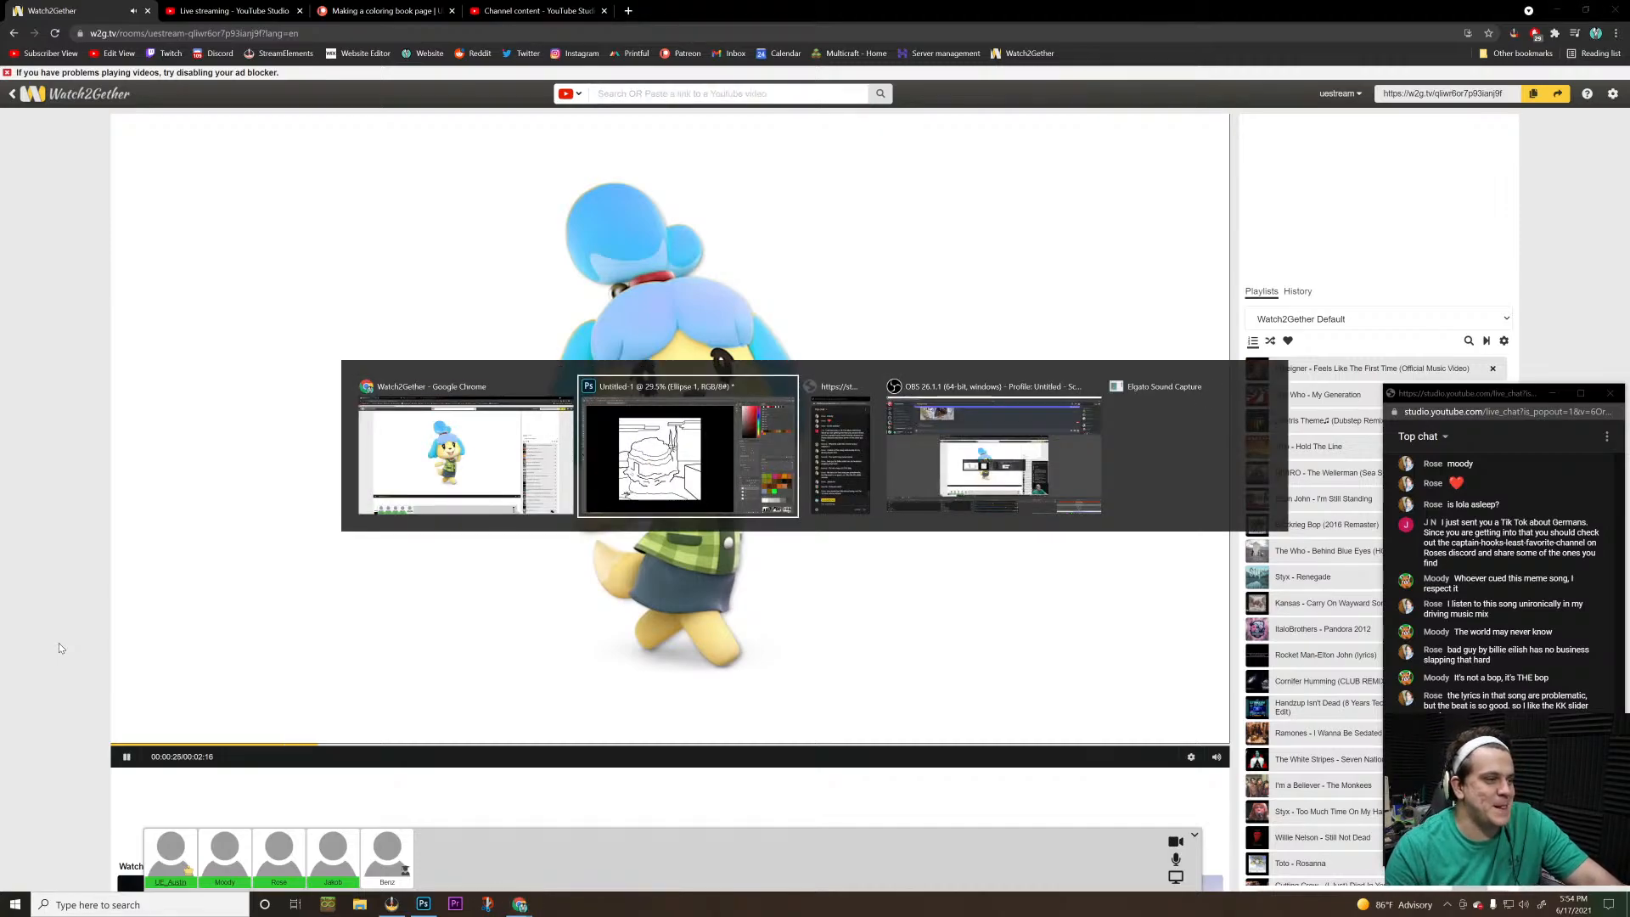
{"action": "key", "text": "alt+Tab"}
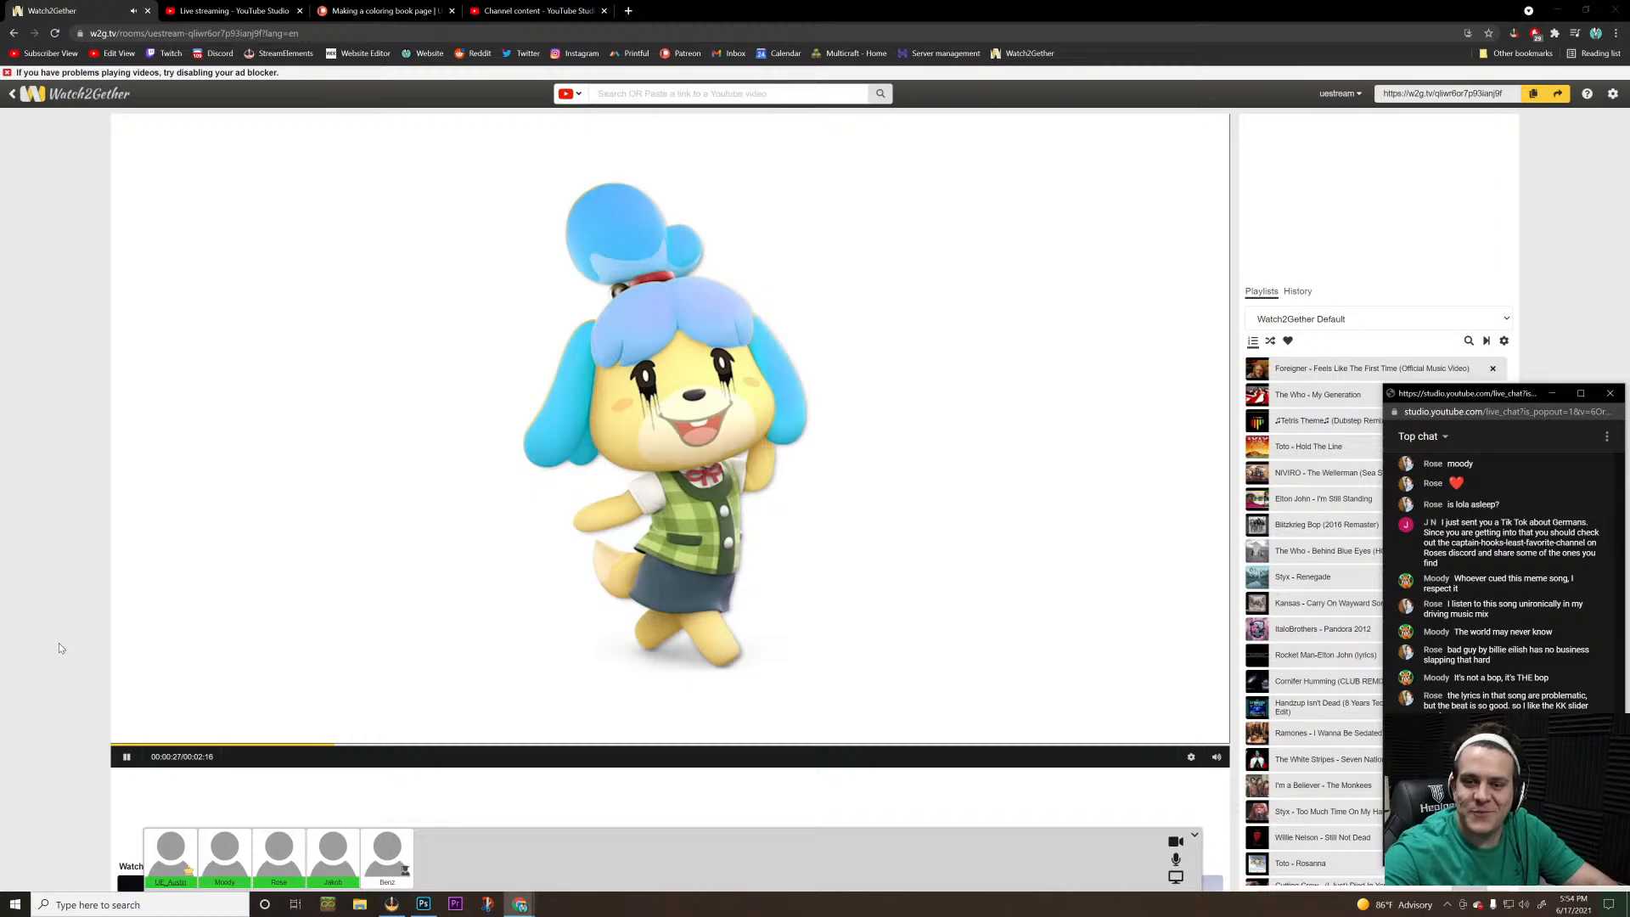